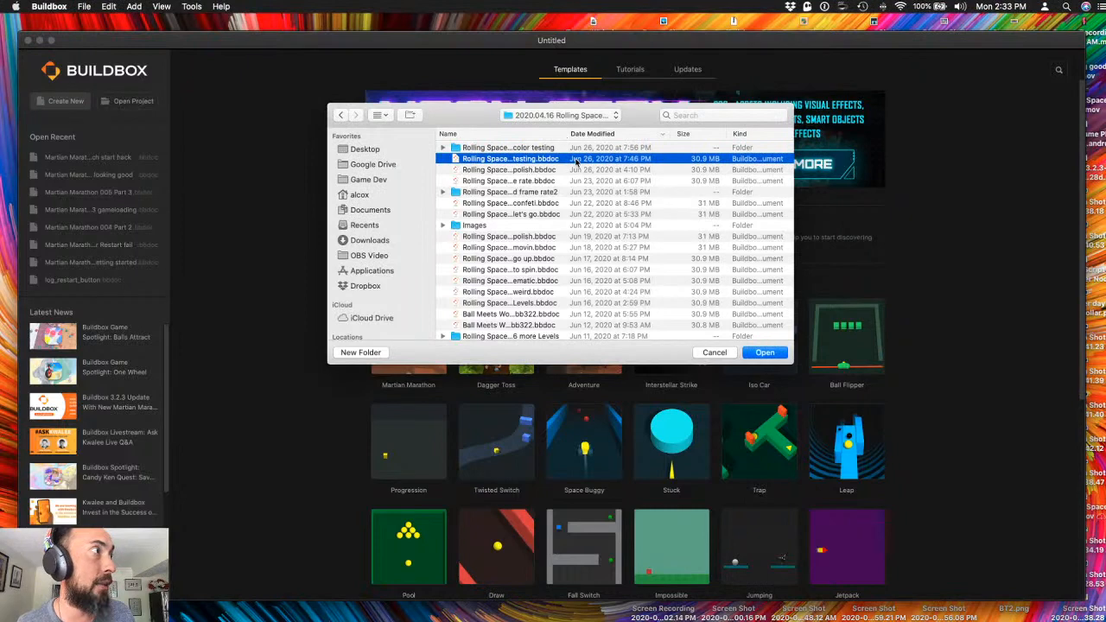
- Open the project Rolling Space 3d 057 color testing.bbdoc from the 2020.04.16 Rolling Space 3D folder
{"action": "left_click_drag", "start_coordinate": [563, 133], "coordinate": [606, 133]}
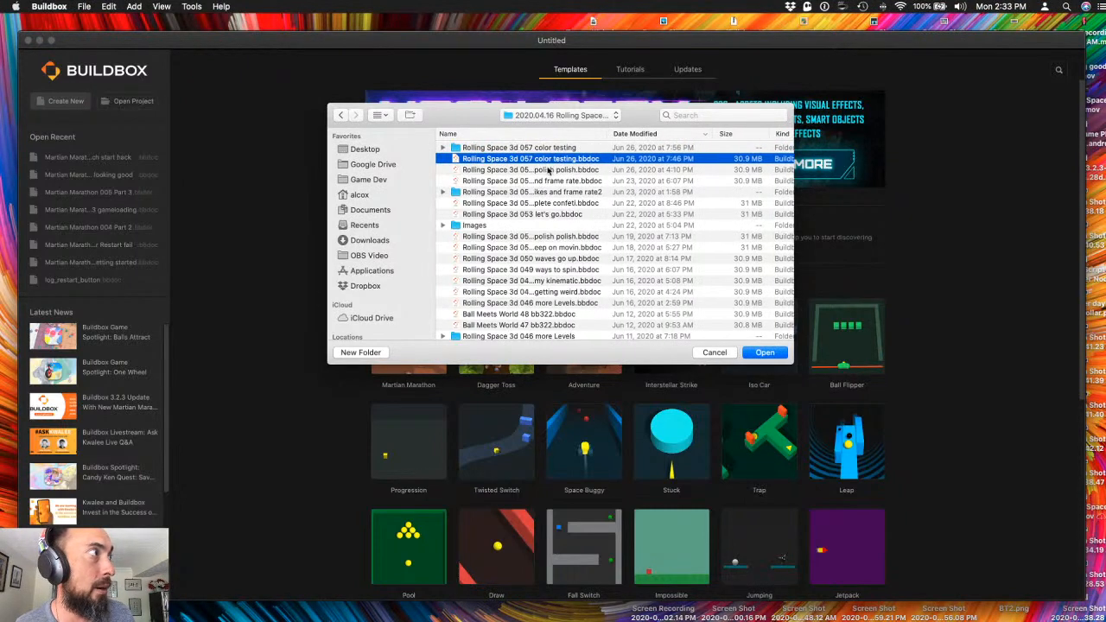
{"action": "double_click", "coordinate": [554, 159]}
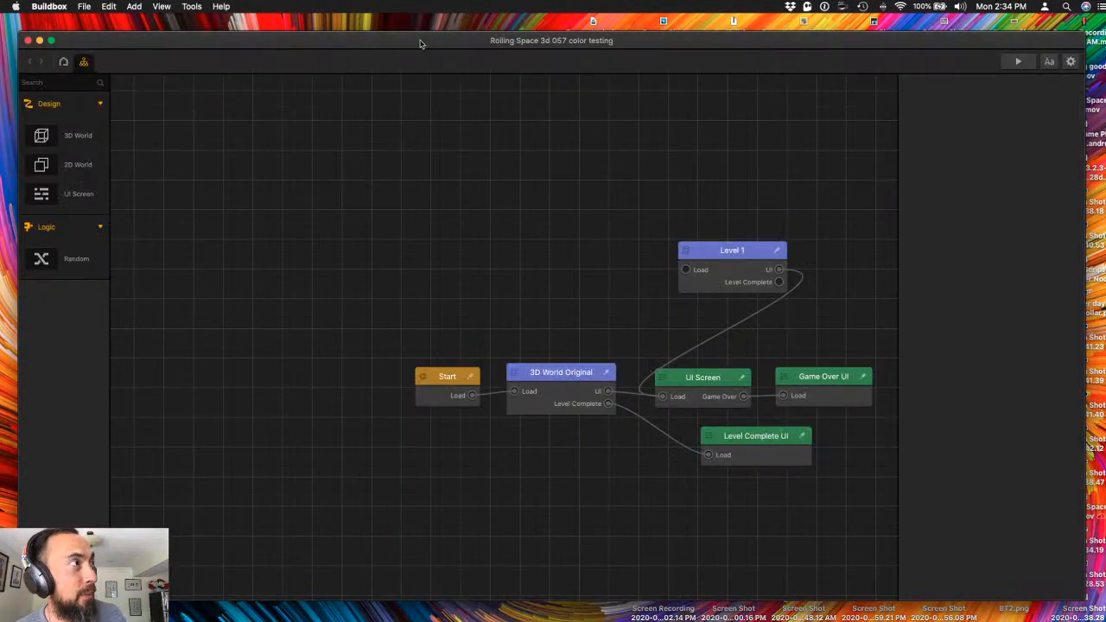
- Check the Buildbox version and licence modules in the About window and close it
{"action": "left_click", "coordinate": [53, 7]}
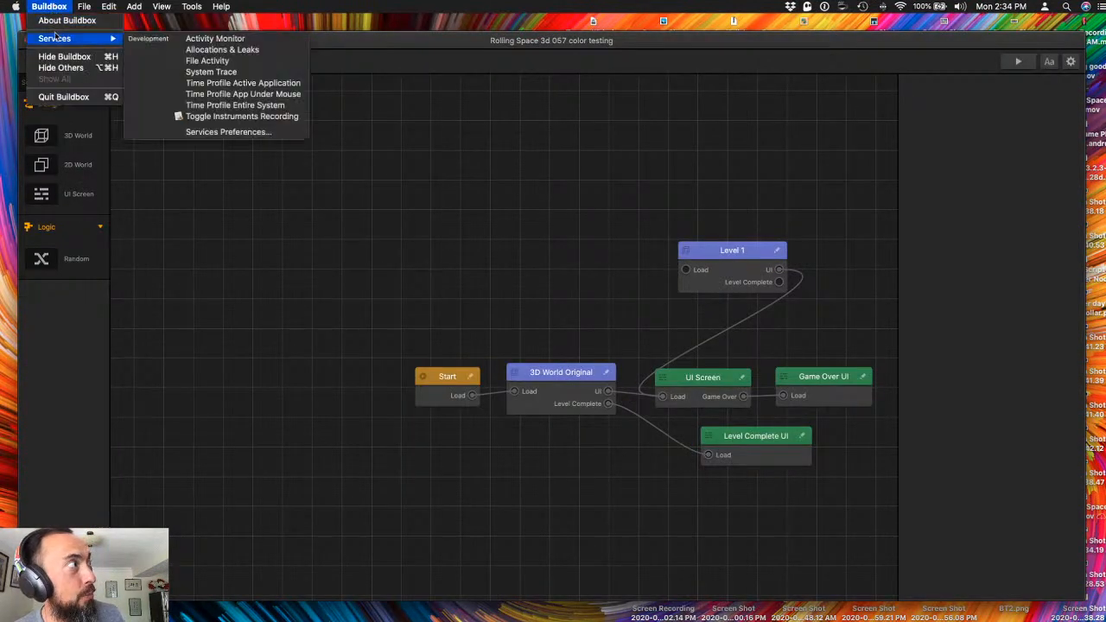
{"action": "left_click", "coordinate": [62, 23]}
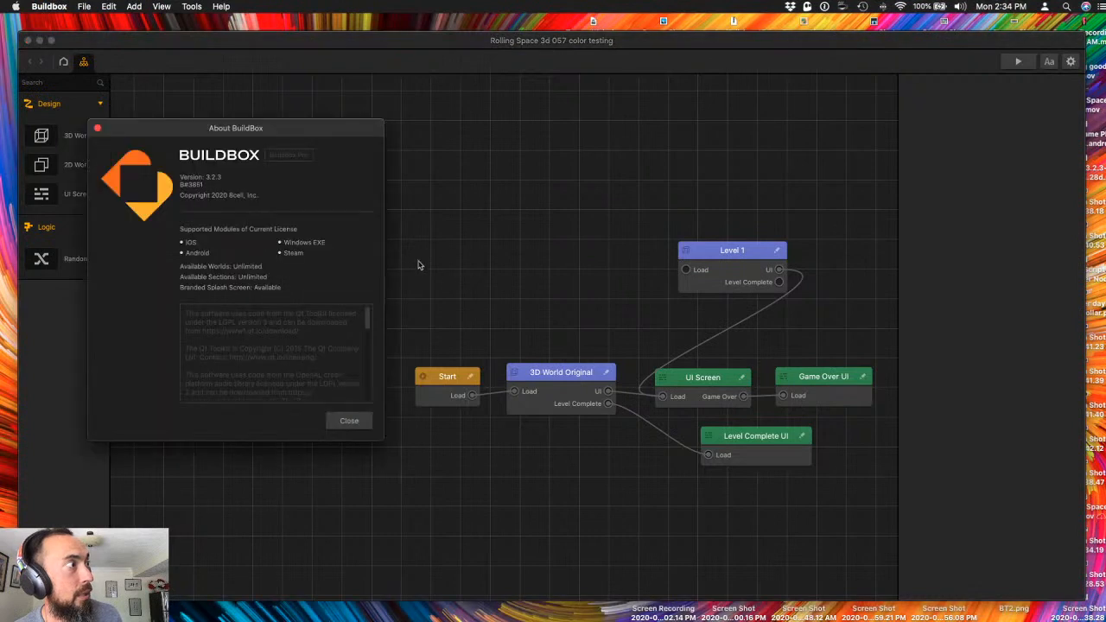
{"action": "left_click_drag", "start_coordinate": [289, 129], "coordinate": [628, 63]}
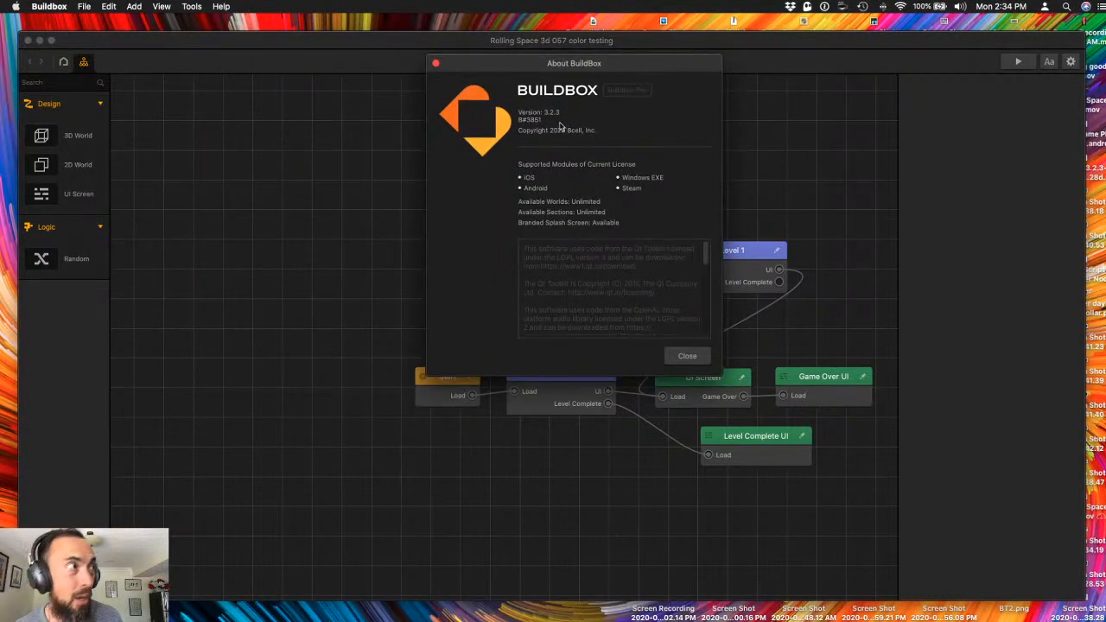
{"action": "left_click", "coordinate": [679, 357]}
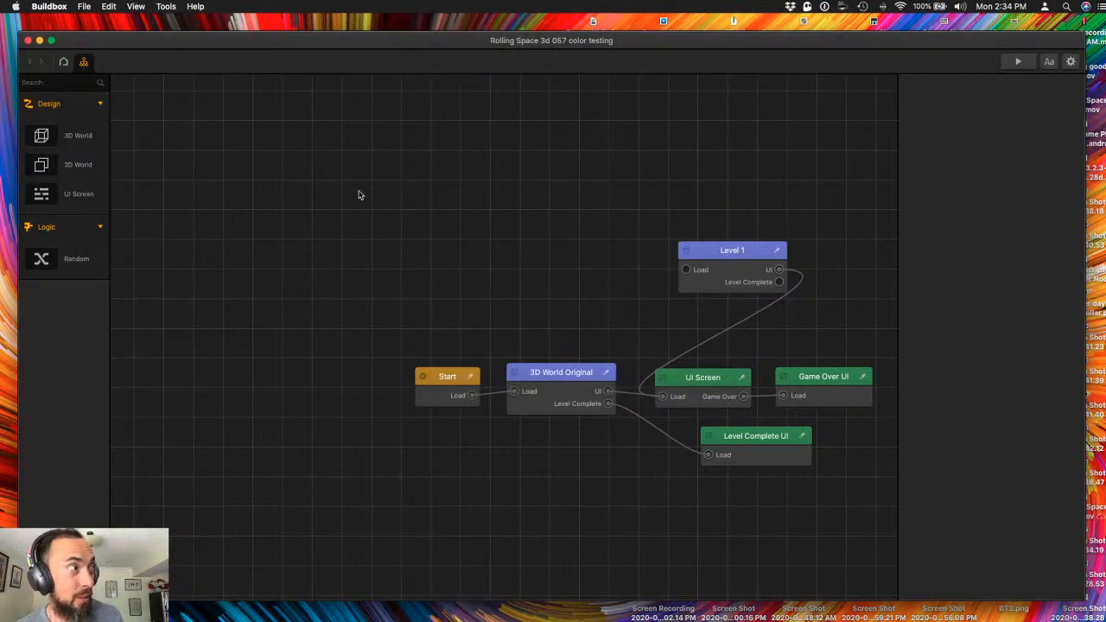
{"action": "left_click", "coordinate": [82, 6]}
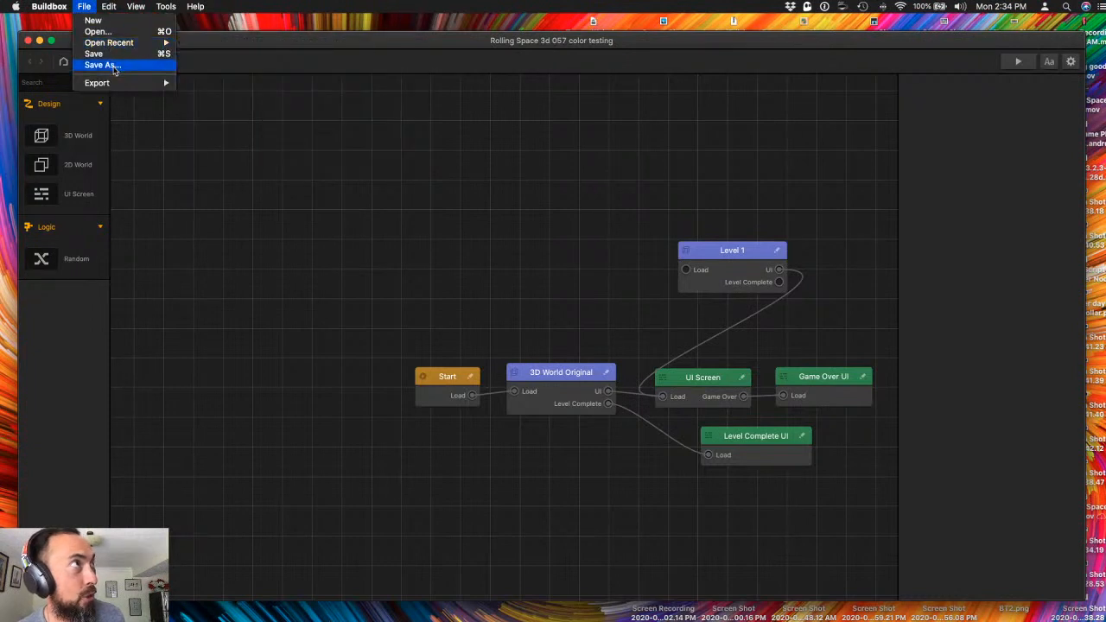
{"action": "left_click", "coordinate": [118, 67]}
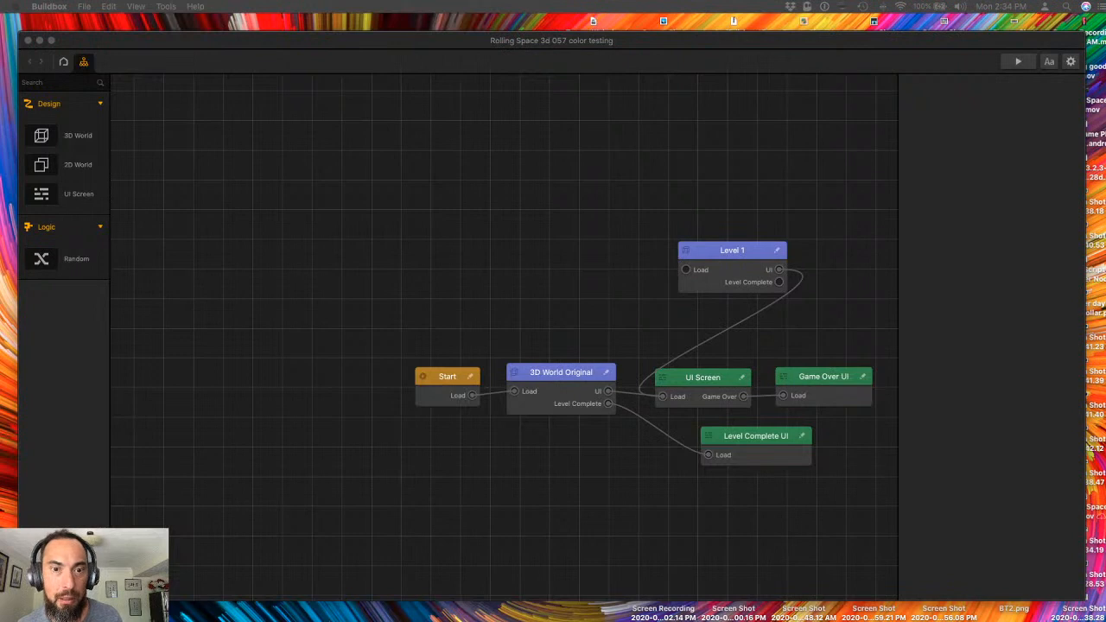
{"action": "left_click_drag", "start_coordinate": [1105, 265], "coordinate": [474, 213]}
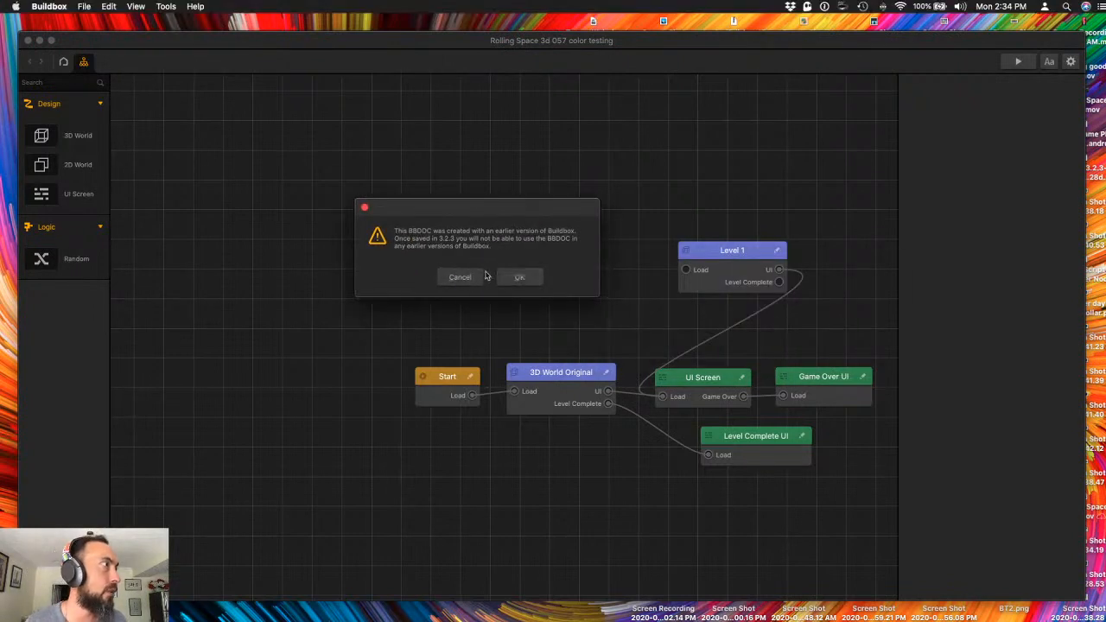
{"action": "left_click", "coordinate": [457, 277]}
- Save a copy of the project as "Rolling Space 3d 058 Making UI" in the same folder
{"action": "left_click", "coordinate": [83, 6]}
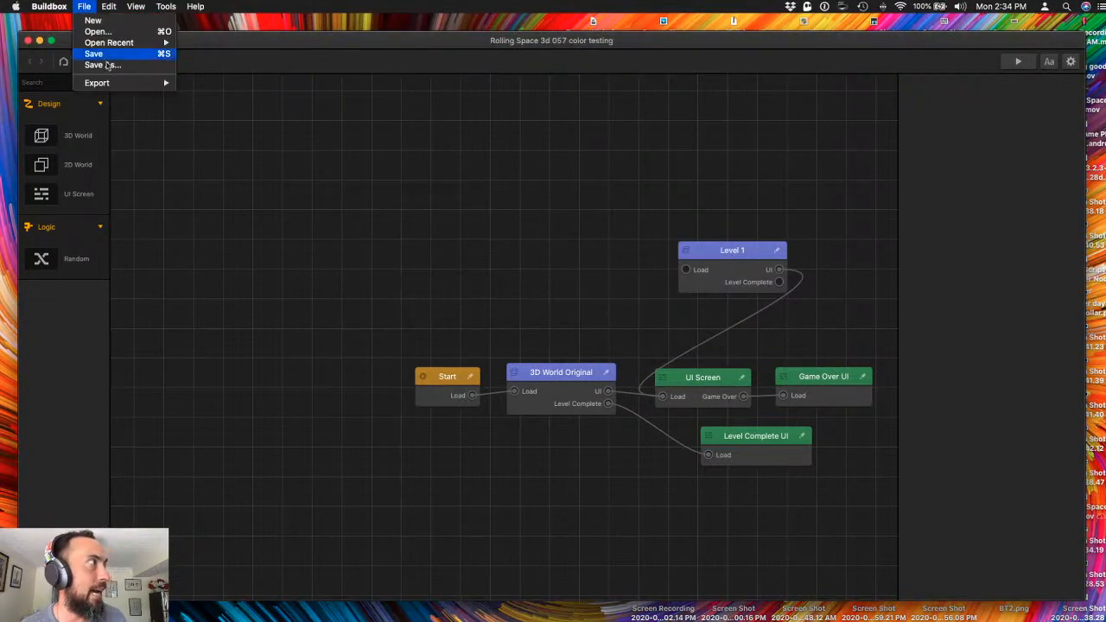
{"action": "left_click", "coordinate": [113, 66]}
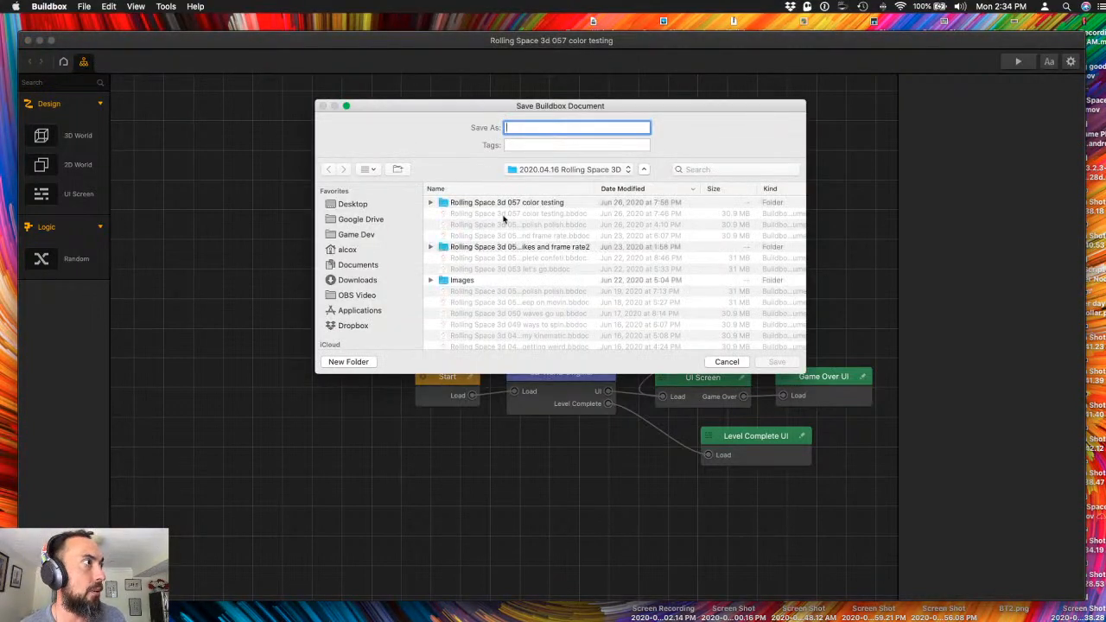
{"action": "left_click", "coordinate": [507, 215]}
{"action": "left_click_drag", "start_coordinate": [578, 127], "coordinate": [735, 128]}
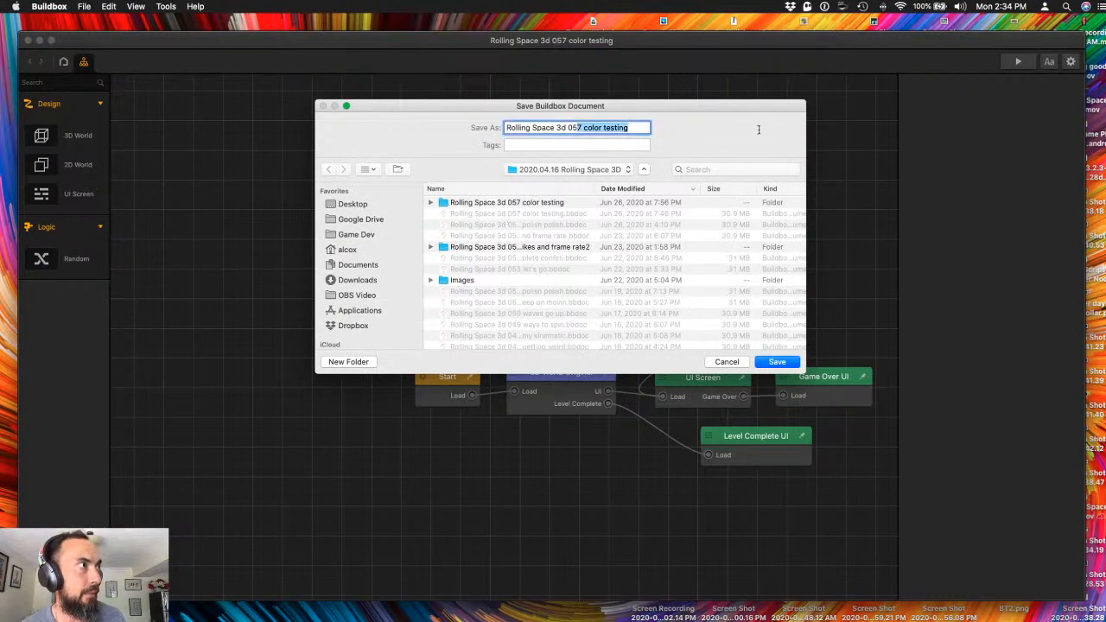
{"action": "type", "text": "8 Making UI"}
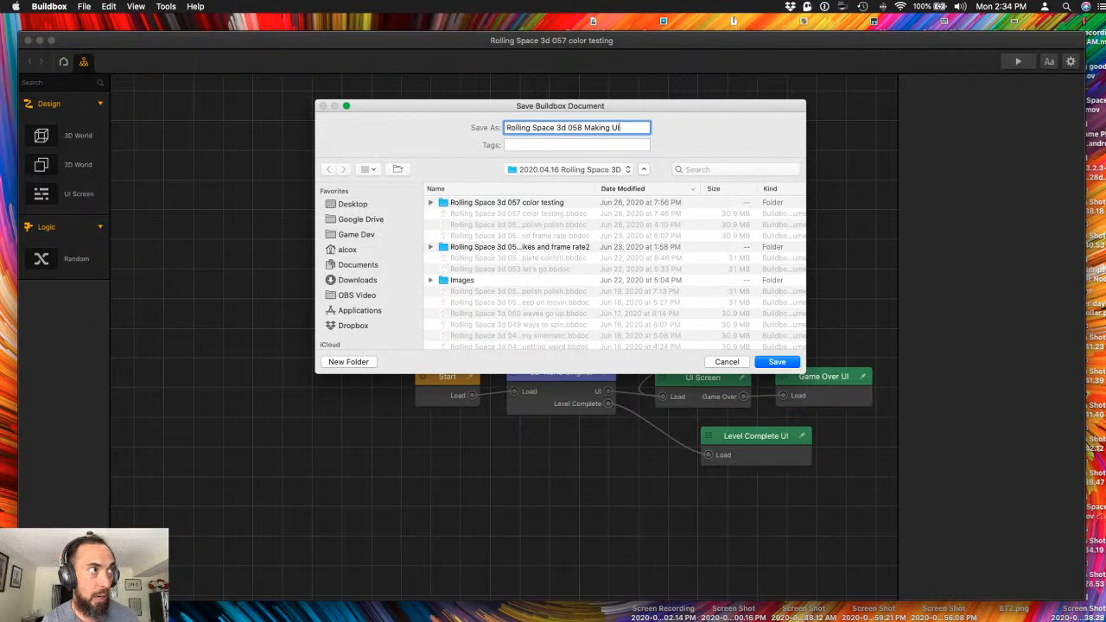
{"action": "left_click", "coordinate": [777, 362]}
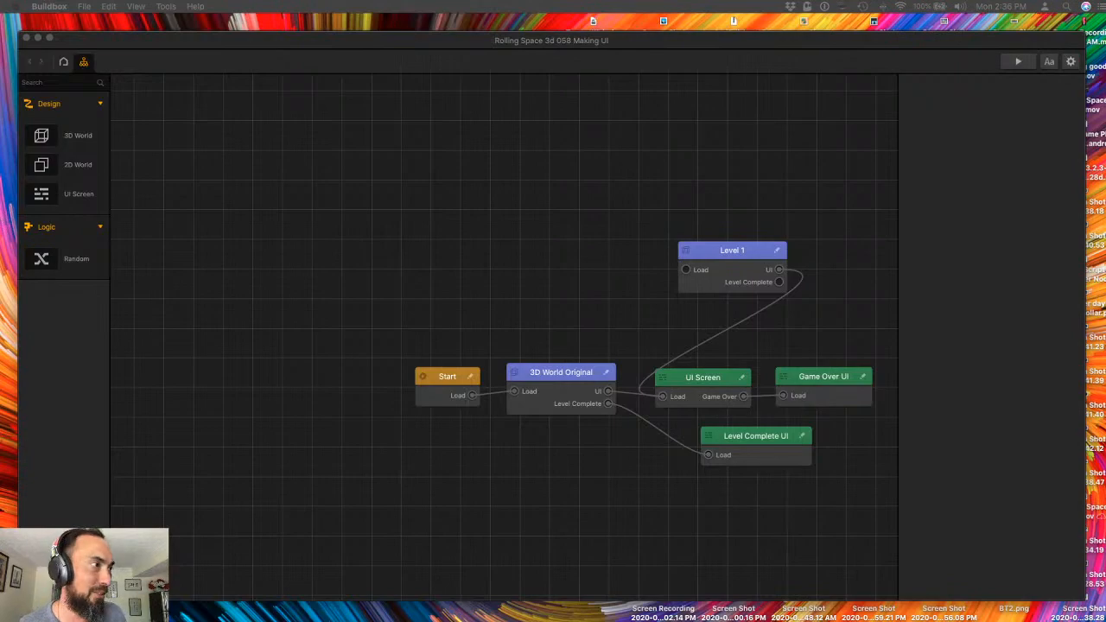
- Switch to the Downloads folder in Finder, find Sprial Plate Gameplay Level 1-20.MP4 and preview it
{"action": "key", "text": "ctrl+Up"}
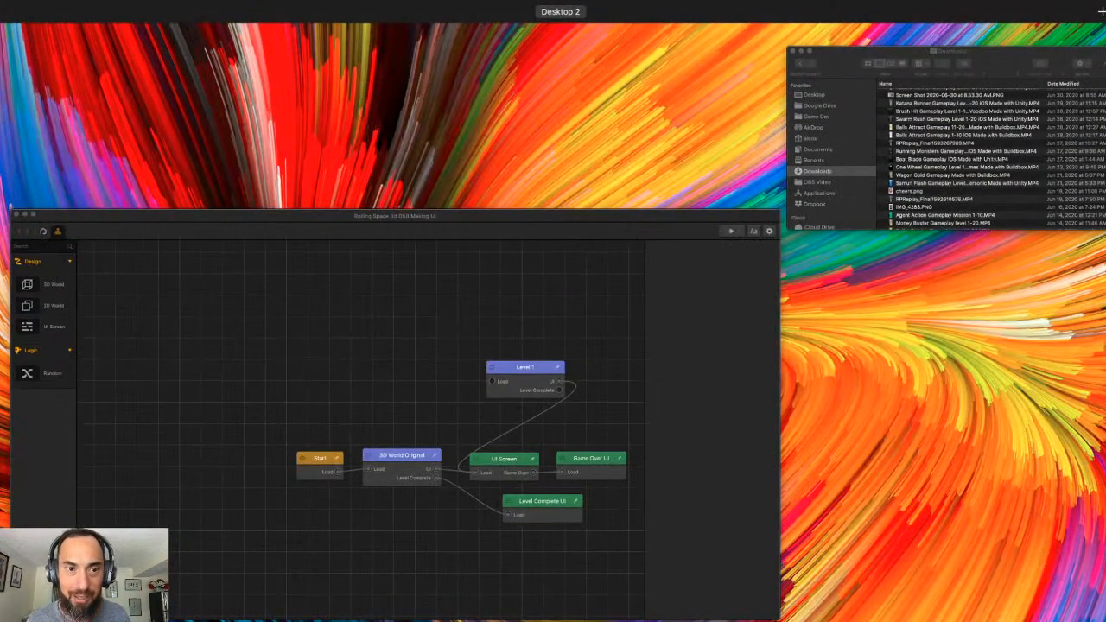
{"action": "left_click", "coordinate": [922, 160]}
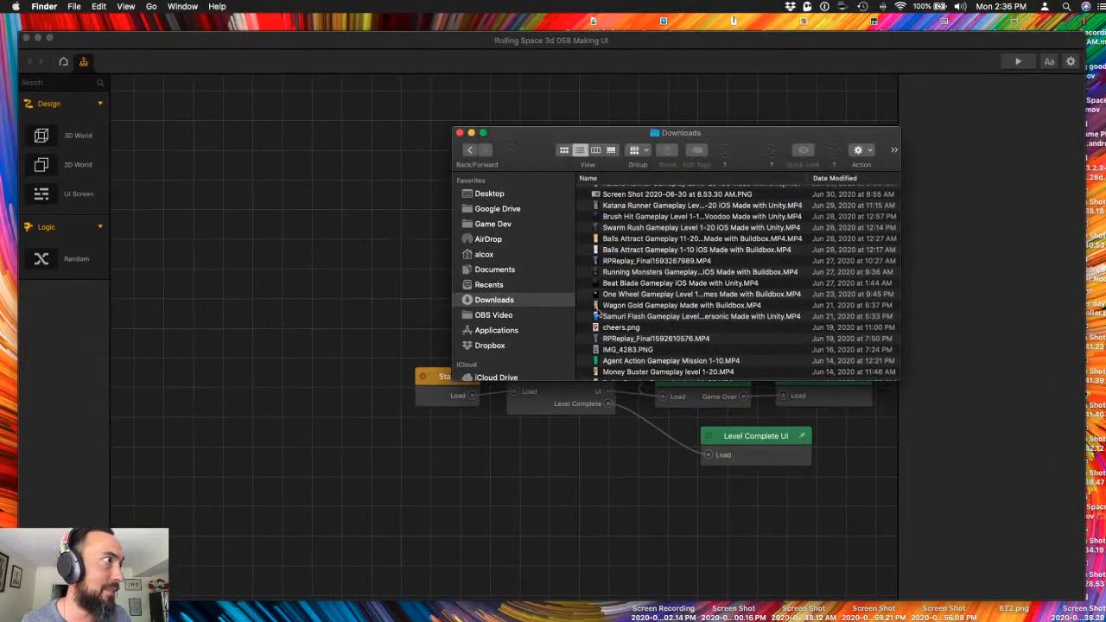
{"action": "scroll", "coordinate": [640, 275], "scroll_direction": "up", "scroll_amount": 15}
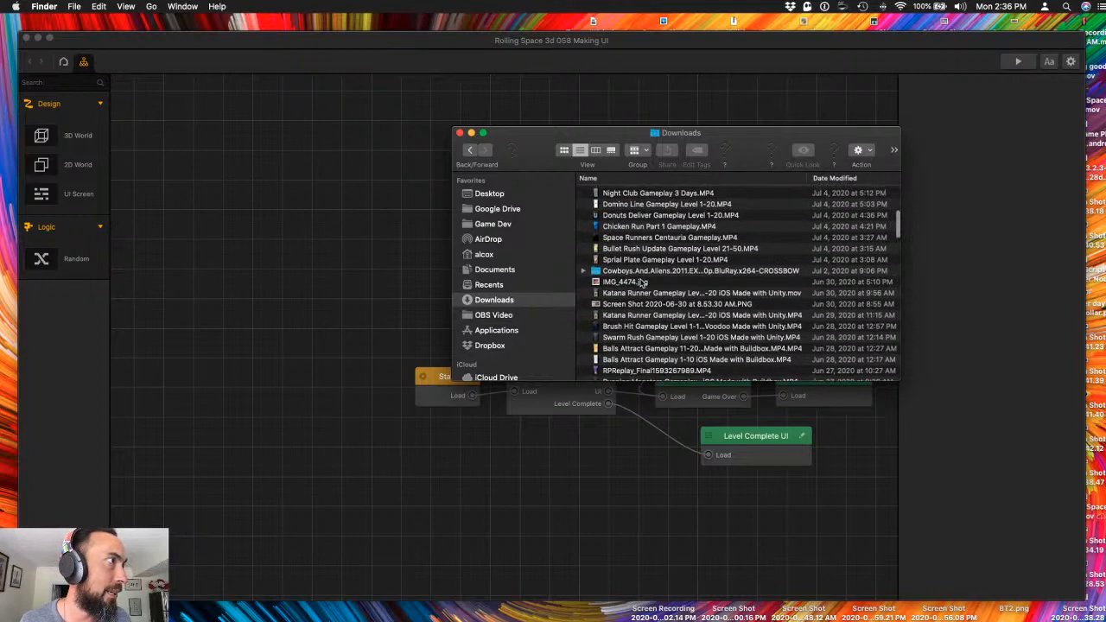
{"action": "scroll", "coordinate": [641, 282], "scroll_direction": "up", "scroll_amount": 10}
{"action": "scroll", "coordinate": [642, 283], "scroll_direction": "down", "scroll_amount": 5}
{"action": "scroll", "coordinate": [642, 283], "scroll_direction": "down", "scroll_amount": 5}
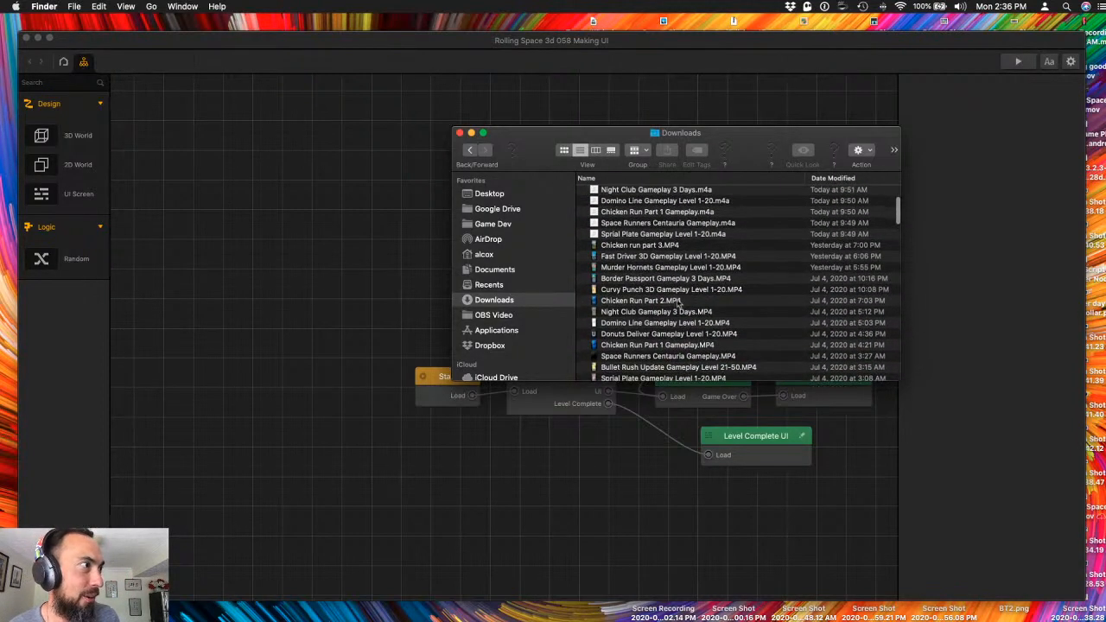
{"action": "scroll", "coordinate": [628, 320], "scroll_direction": "down", "scroll_amount": 2}
{"action": "scroll", "coordinate": [627, 320], "scroll_direction": "down", "scroll_amount": 3}
{"action": "left_click", "coordinate": [632, 339]}
{"action": "key", "text": "space"}
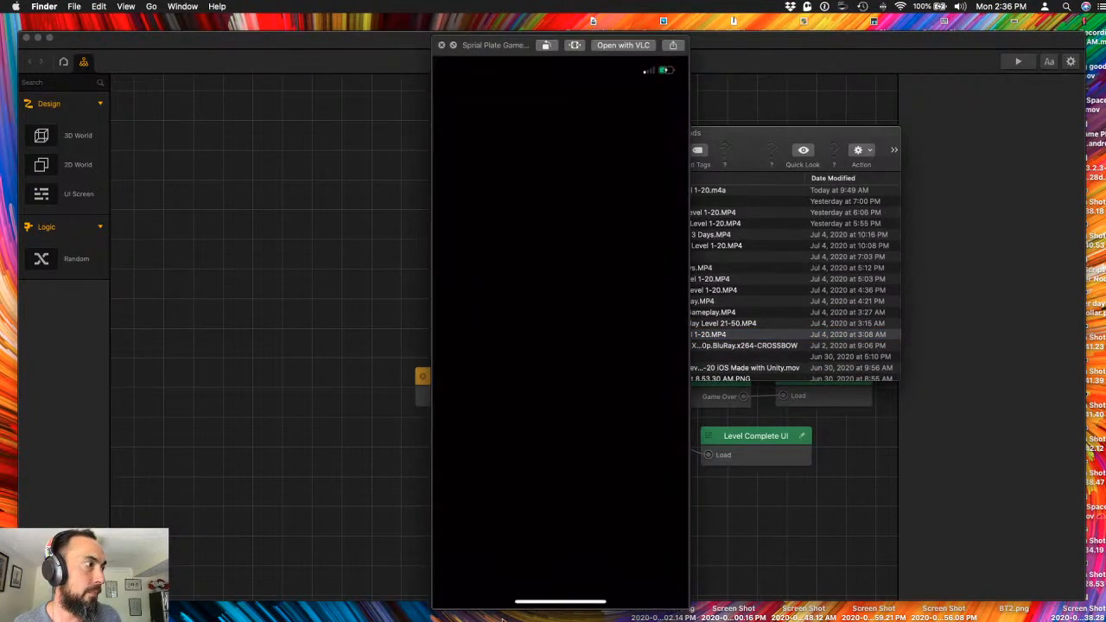
- Pause the Spiral Plate gameplay video at about 02:12 on the start screen with the Play button and examine its layout
{"action": "left_click_drag", "start_coordinate": [497, 596], "coordinate": [511, 598]}
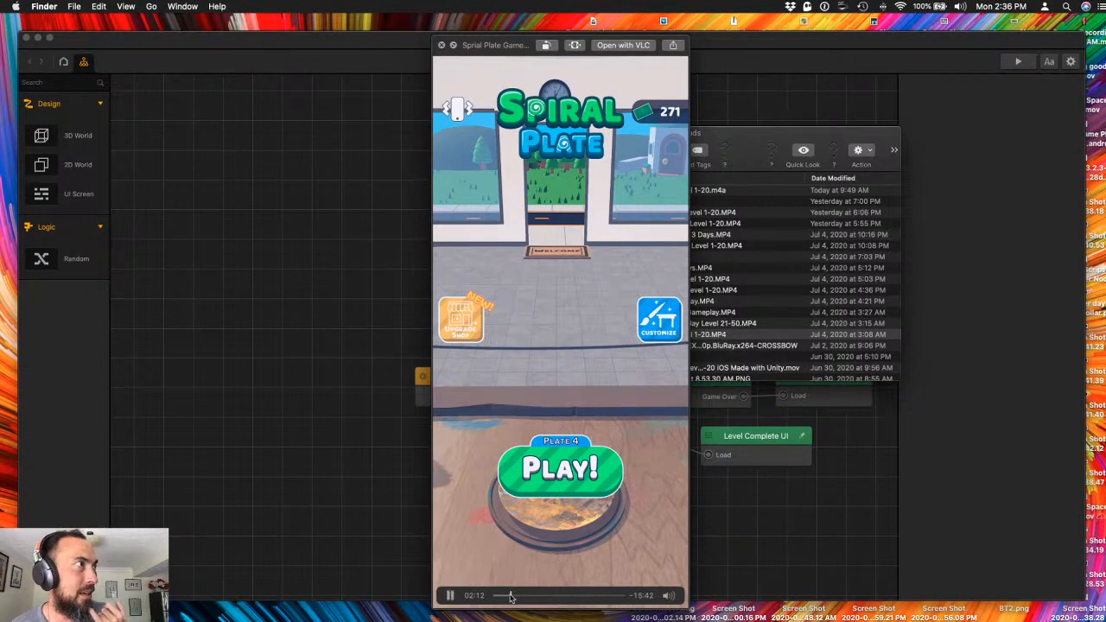
{"action": "left_click", "coordinate": [451, 595]}
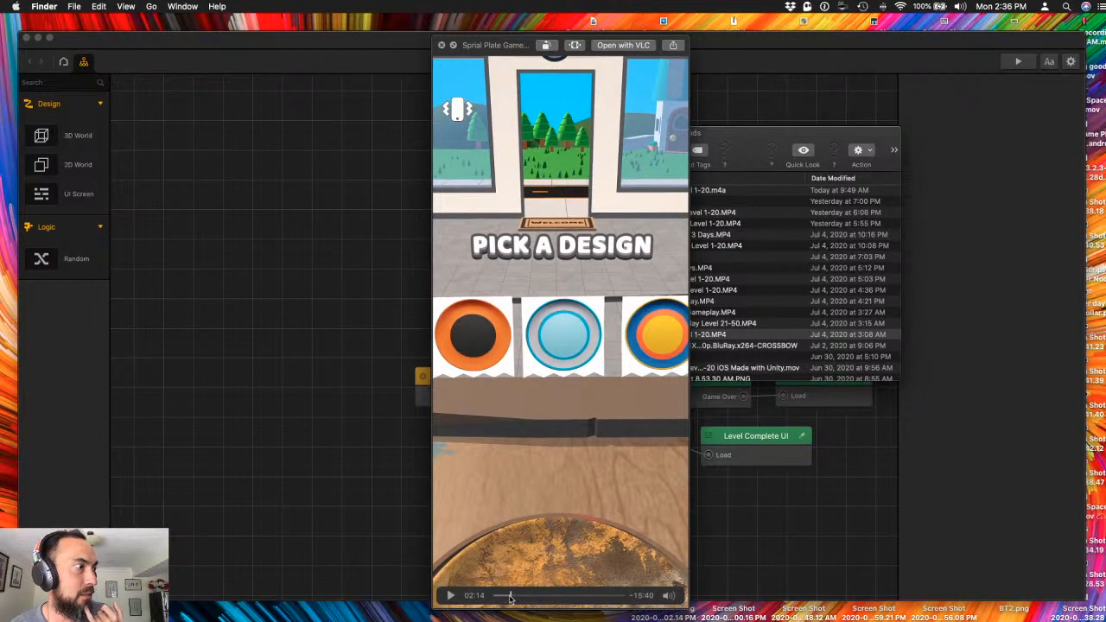
{"action": "left_click", "coordinate": [511, 598]}
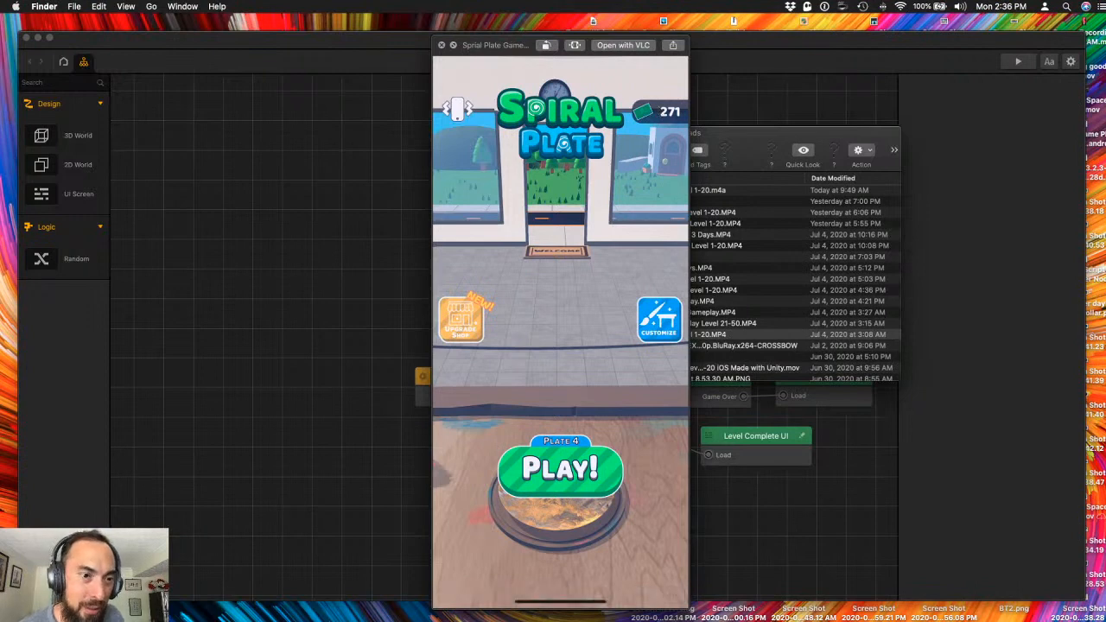
{"action": "mouse_move", "coordinate": [637, 365]}
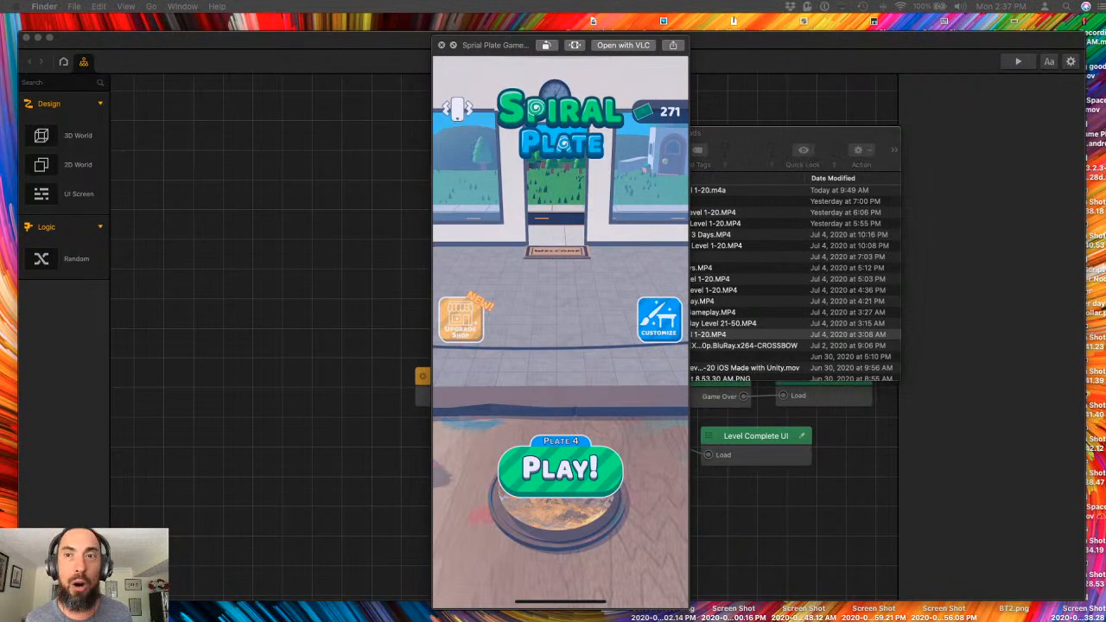
- Switch to Chrome, go to appannie.com and log in to the dashboard
{"action": "left_click_drag", "start_coordinate": [646, 174], "coordinate": [554, 96]}
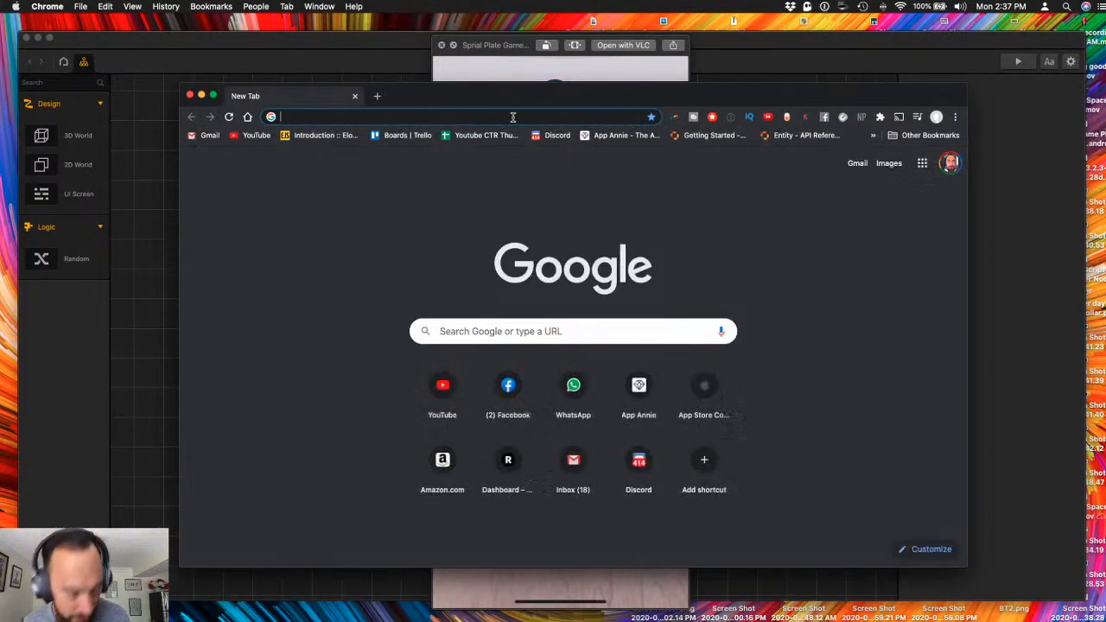
{"action": "type", "text": "appannie.com"}
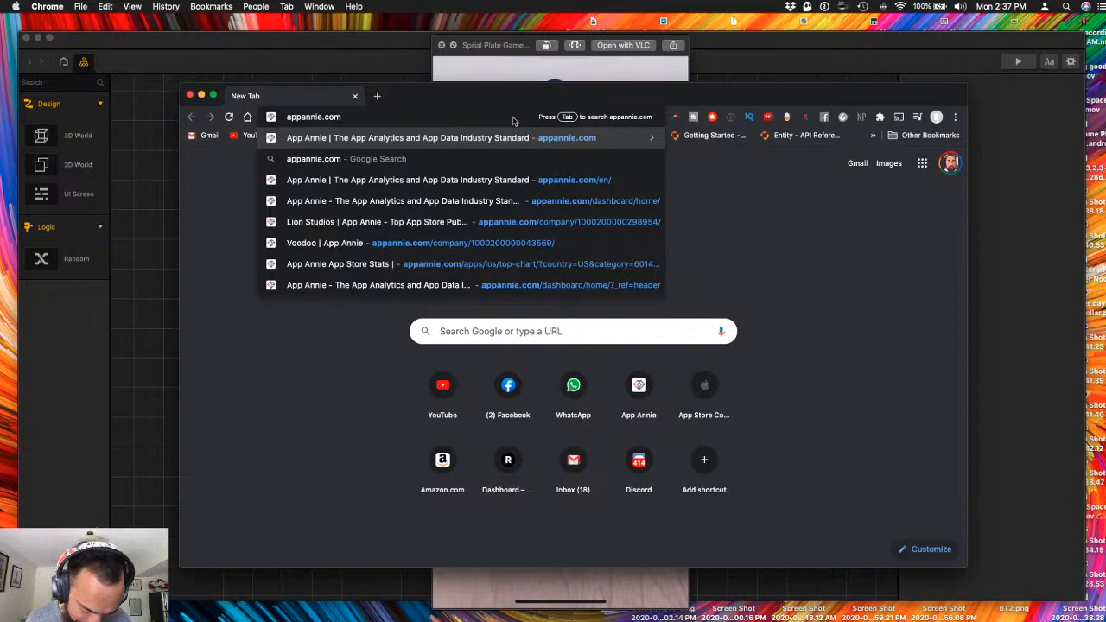
{"action": "key", "text": "Return"}
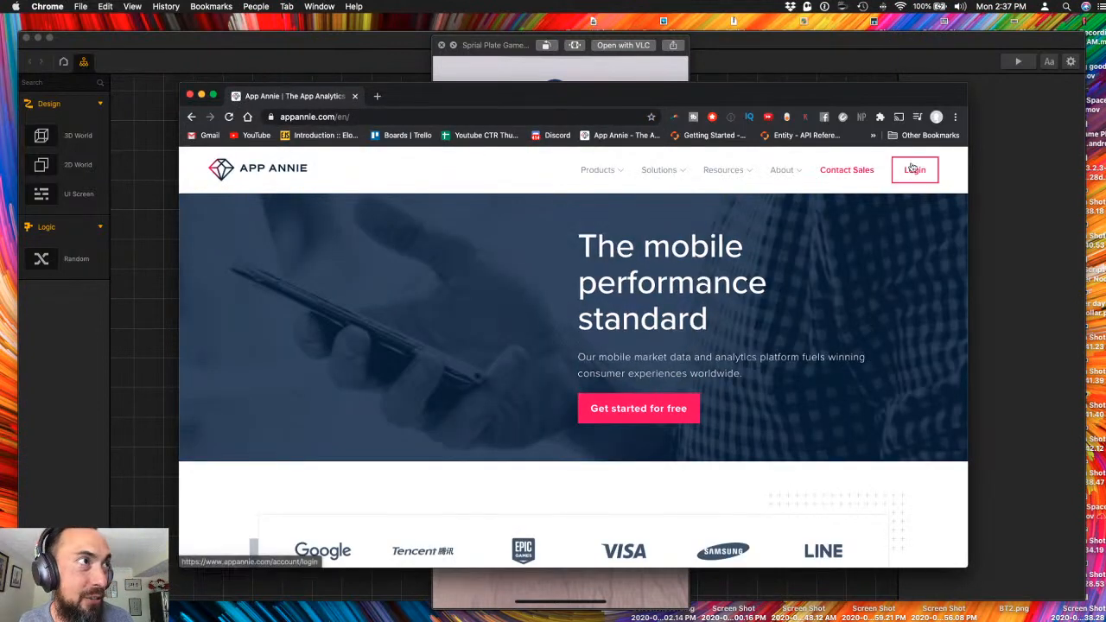
{"action": "left_click", "coordinate": [905, 168]}
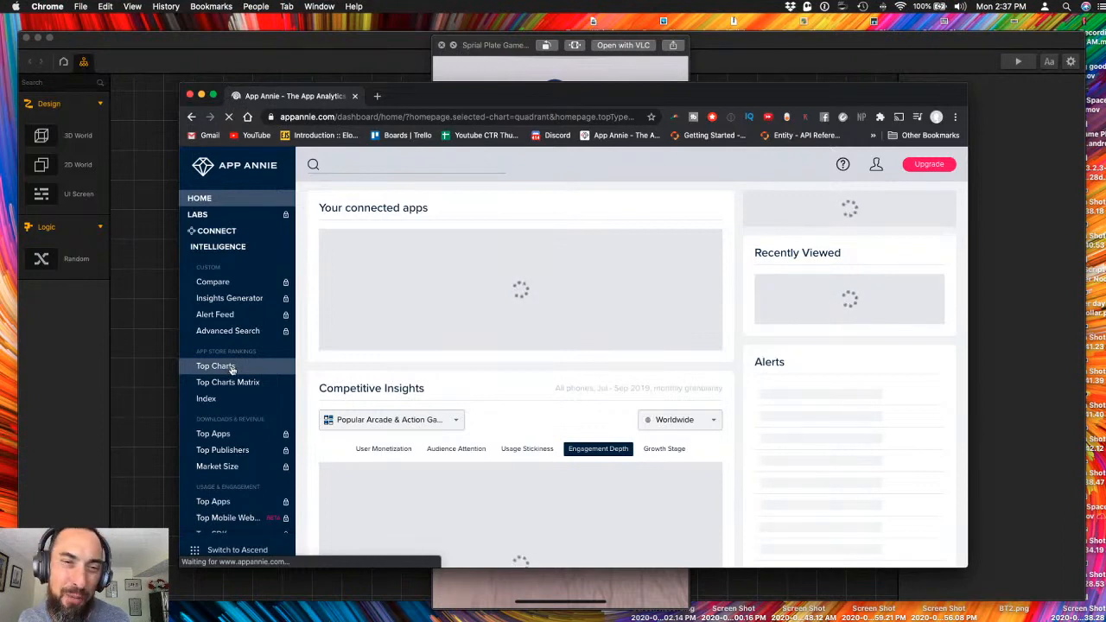
- Show the iOS top chart of free games for iPhone and open the Doctor Care! page in a new tab
{"action": "left_click", "coordinate": [216, 367]}
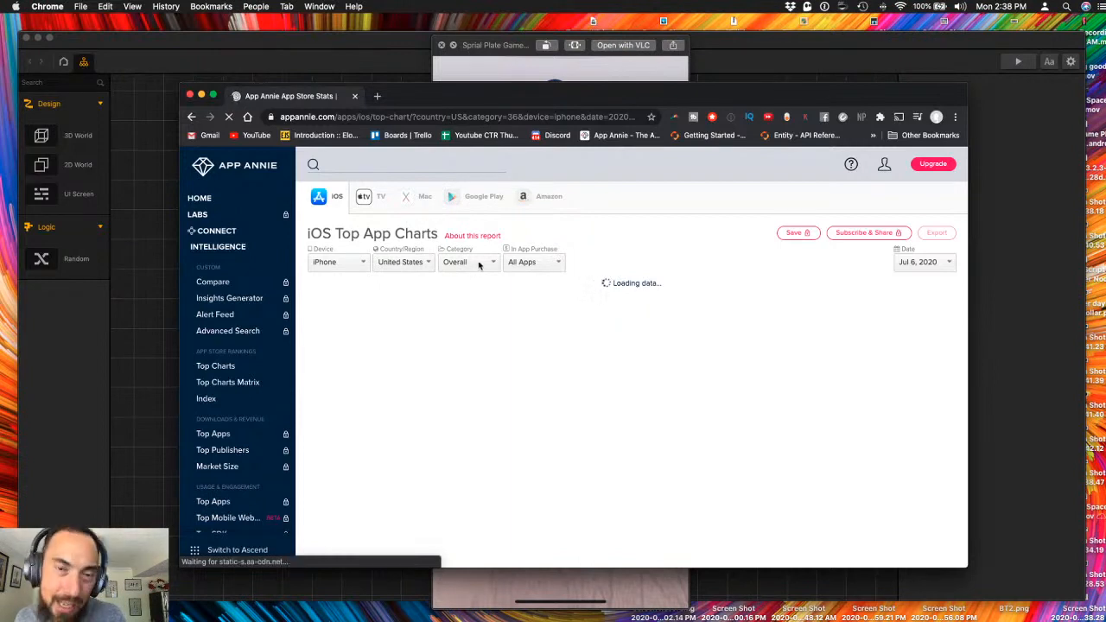
{"action": "left_click", "coordinate": [489, 266]}
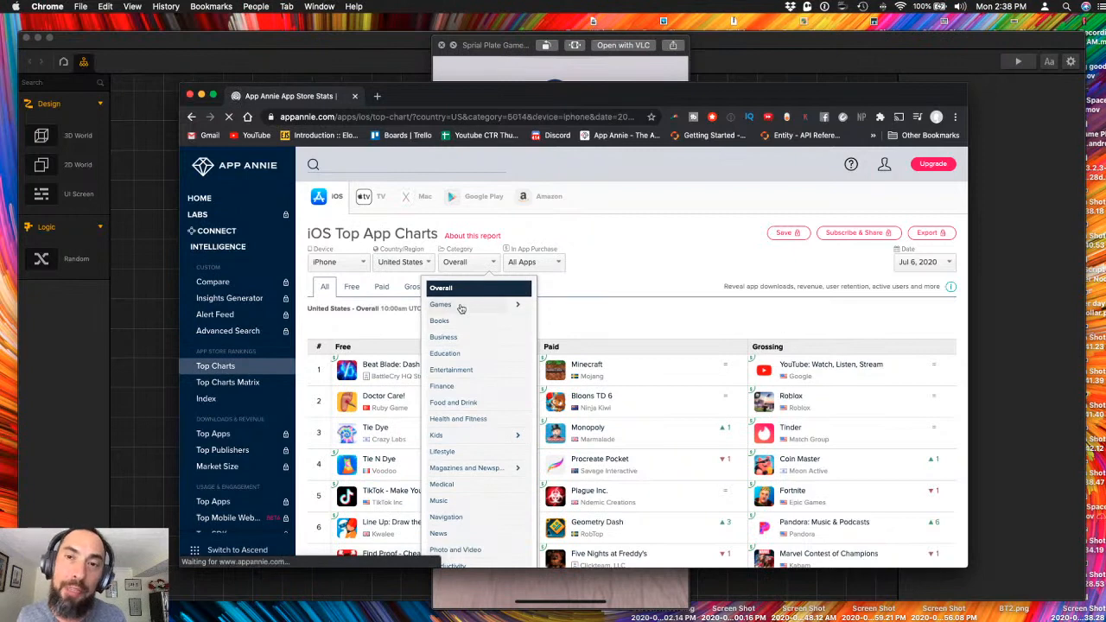
{"action": "left_click", "coordinate": [459, 306]}
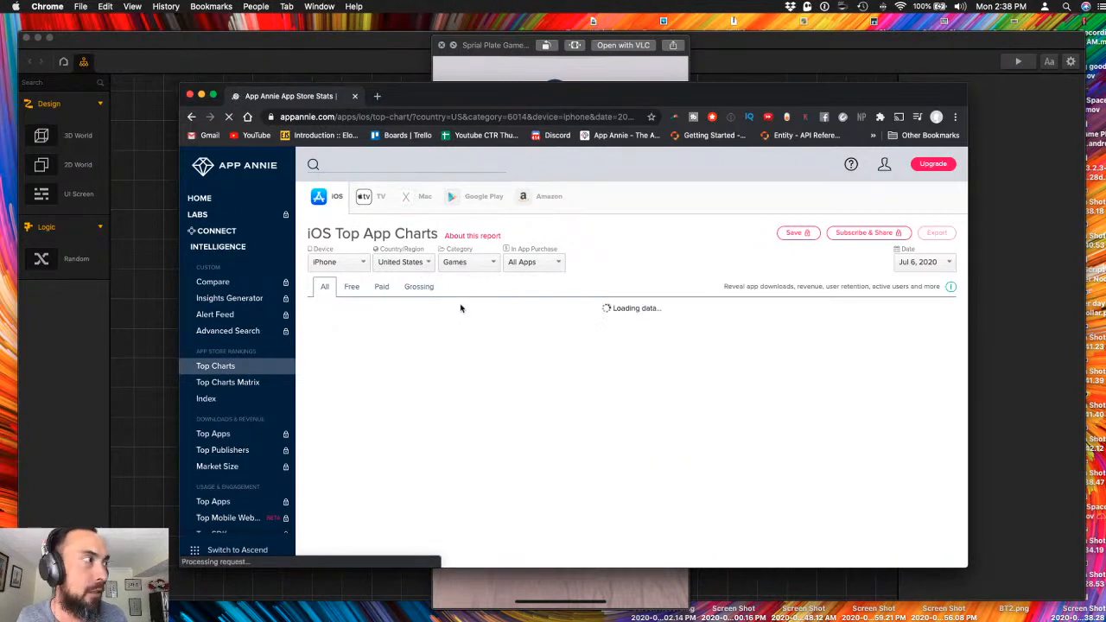
{"action": "left_click", "coordinate": [352, 287]}
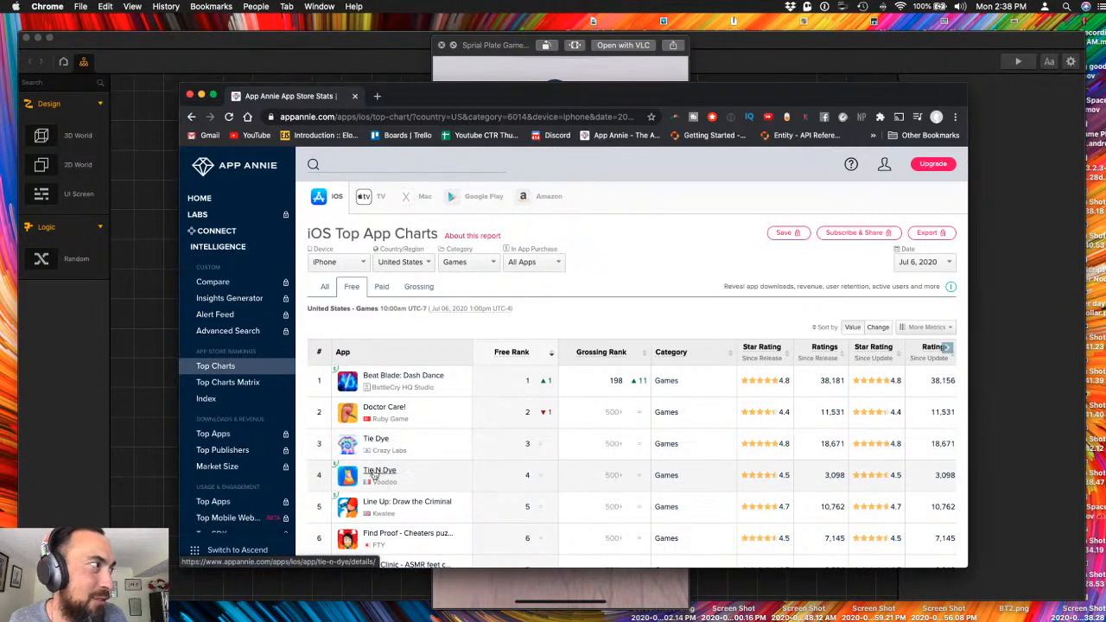
{"action": "left_click", "coordinate": [378, 413], "text": "super"}
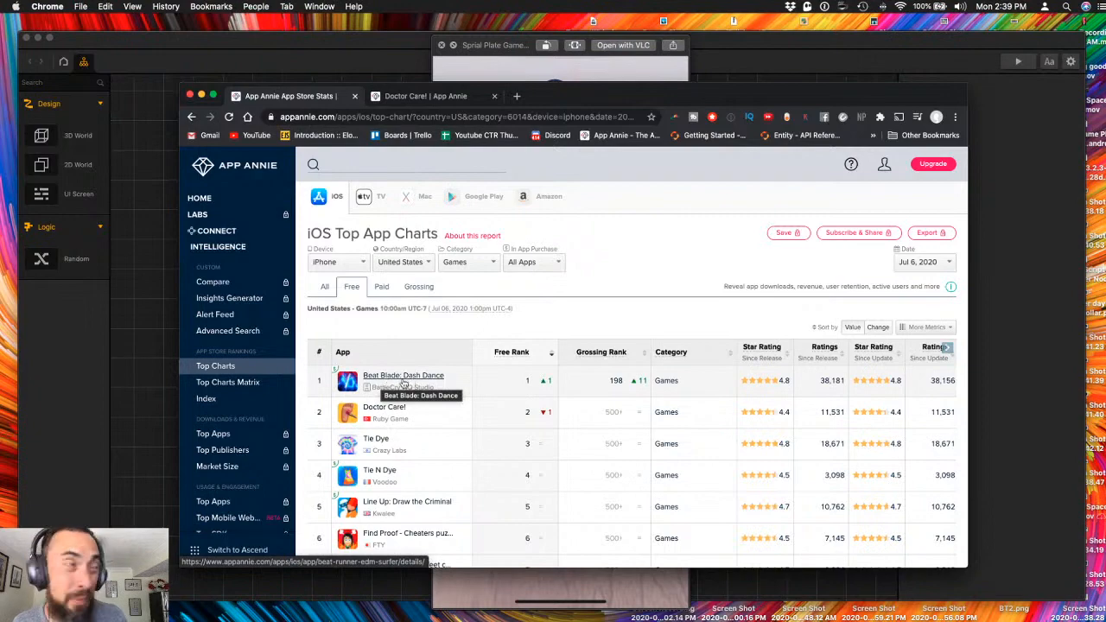
- Switch to Finder, close the Spiral Plate preview and preview Space Runners Centauria Gameplay.MP4 from the Downloads folder
{"action": "key", "text": "ctrl+Up"}
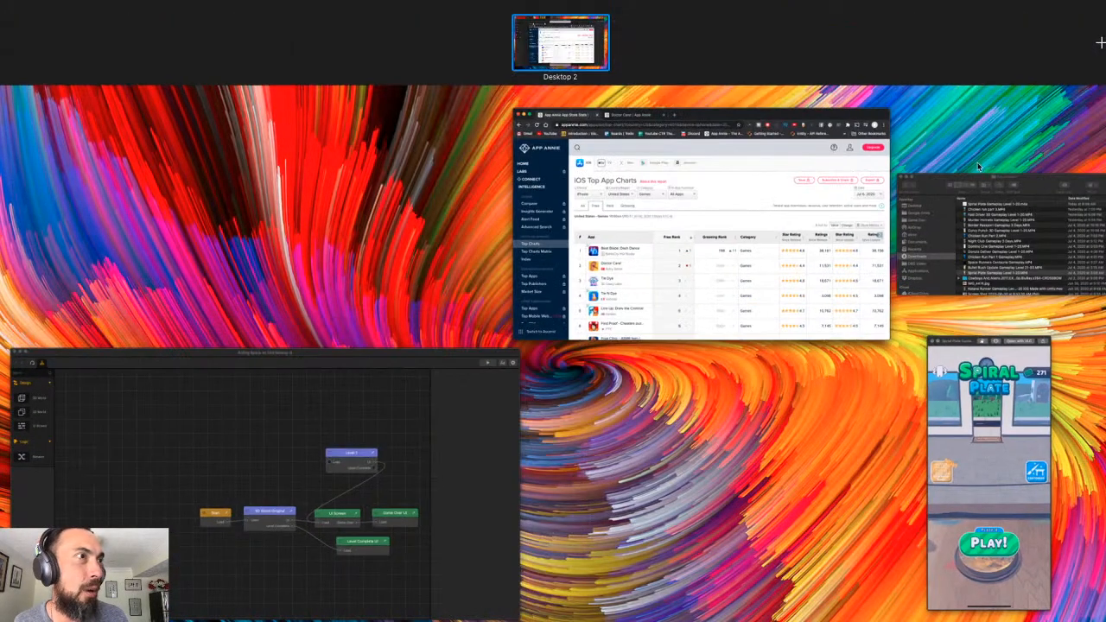
{"action": "left_click", "coordinate": [995, 213]}
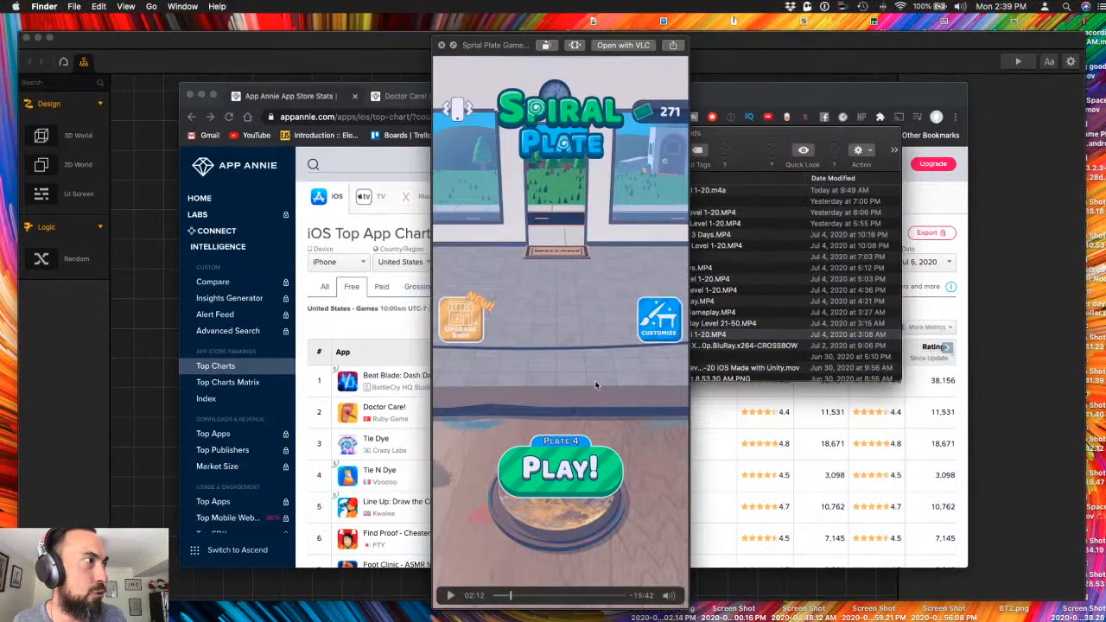
{"action": "left_click", "coordinate": [442, 45]}
{"action": "left_click", "coordinate": [650, 314]}
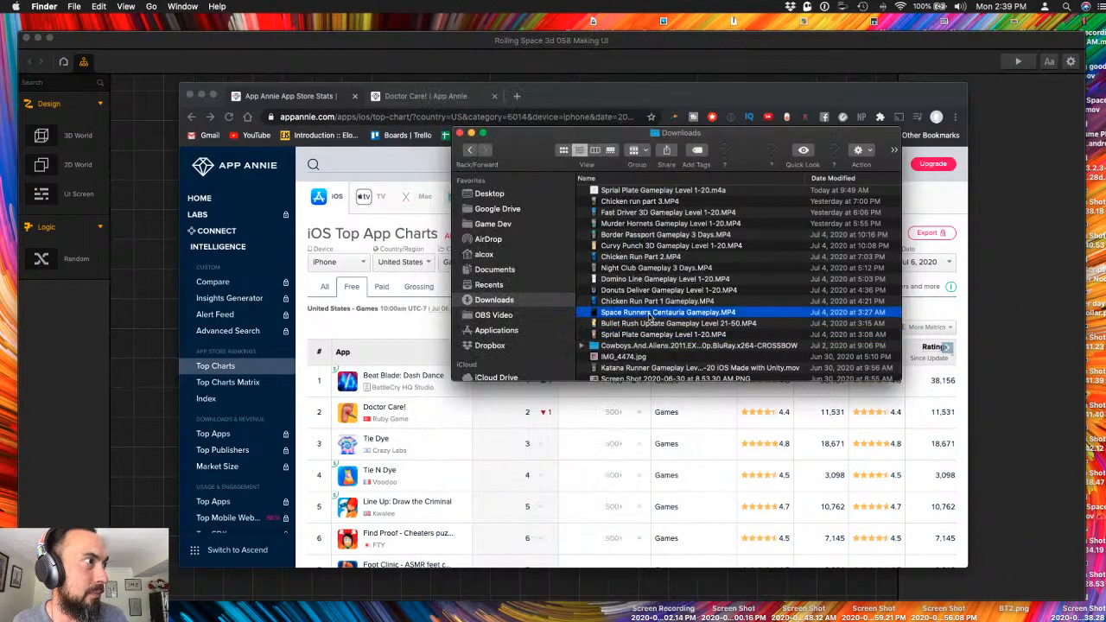
{"action": "key", "text": "space"}
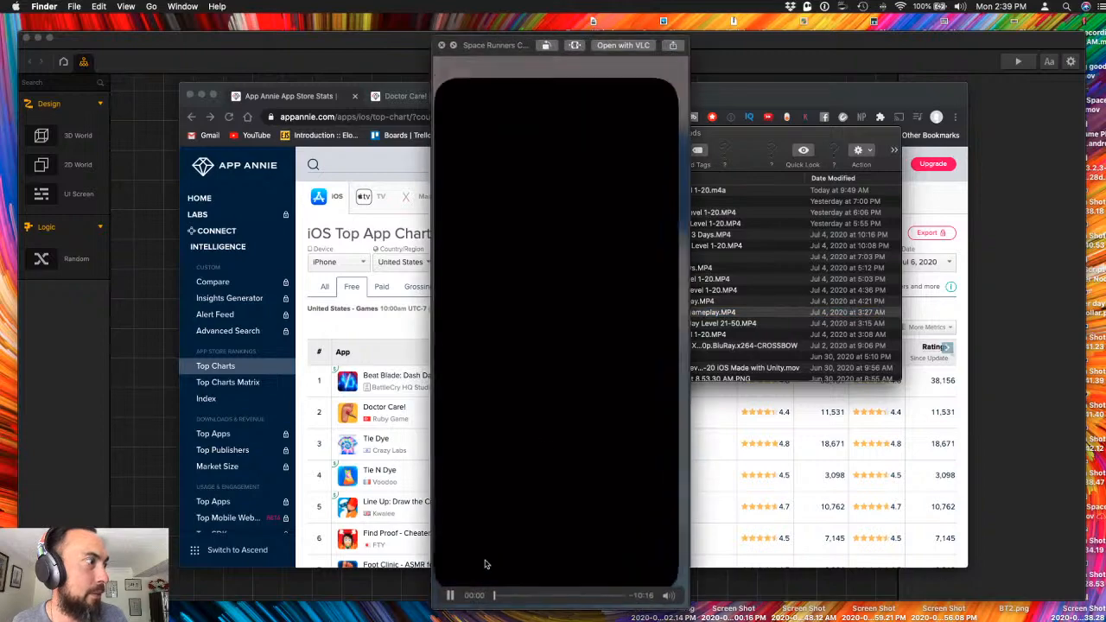
- Pause the Space Runners video, skip to the gameplay just past 02:17 to examine its in-game interface, and close the preview
{"action": "left_click", "coordinate": [449, 595]}
{"action": "left_click", "coordinate": [523, 596]}
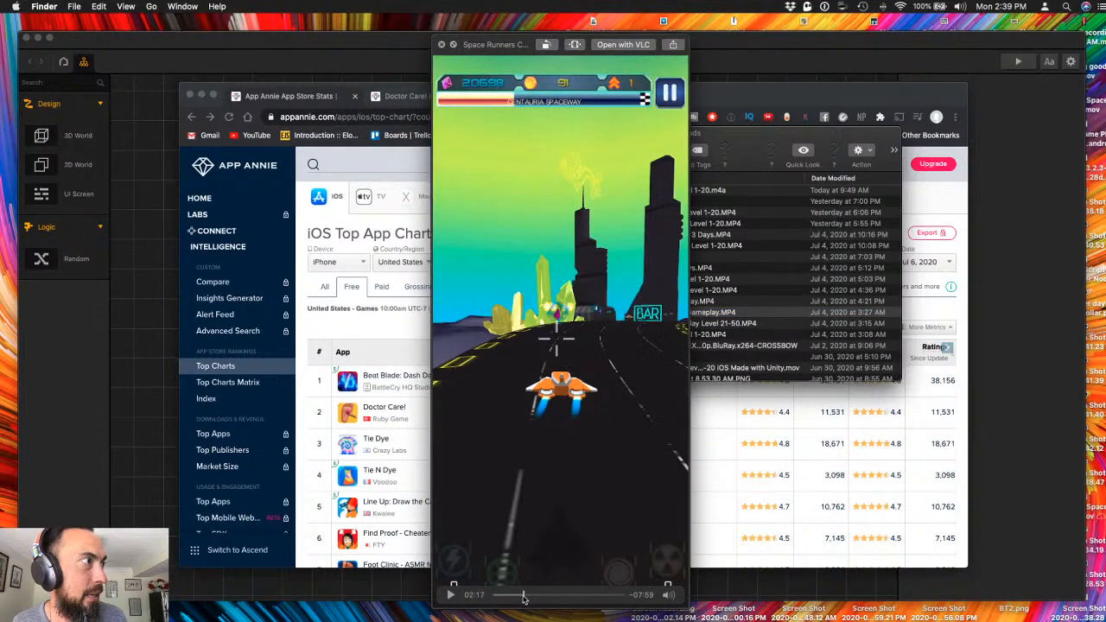
{"action": "left_click_drag", "start_coordinate": [523, 597], "coordinate": [525, 596]}
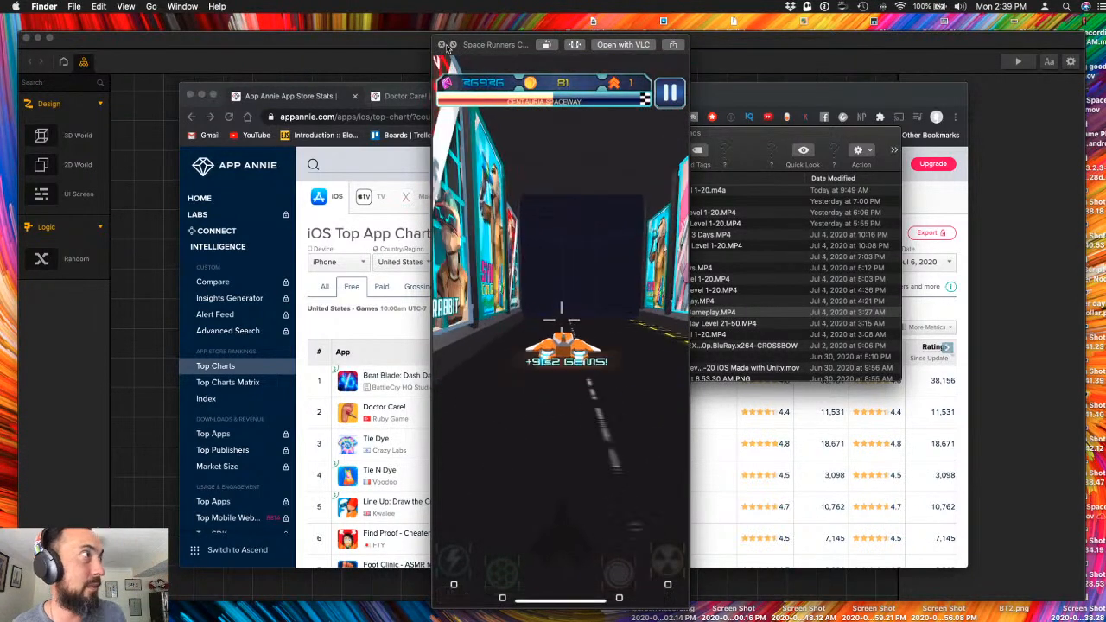
{"action": "left_click", "coordinate": [441, 44]}
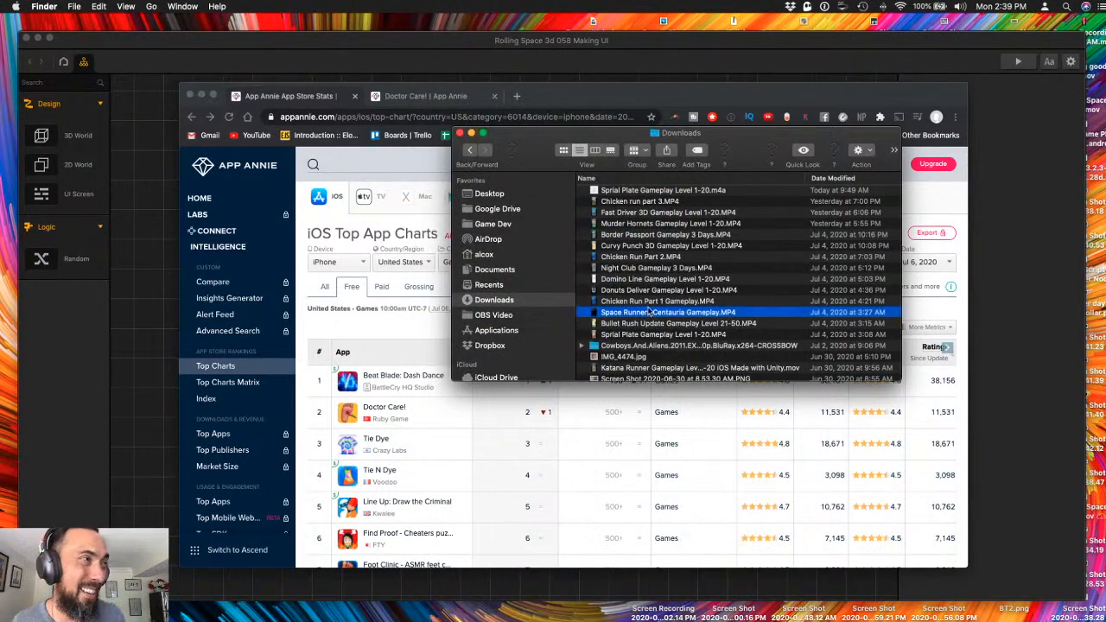
{"action": "left_click", "coordinate": [641, 258]}
{"action": "left_click", "coordinate": [642, 246]}
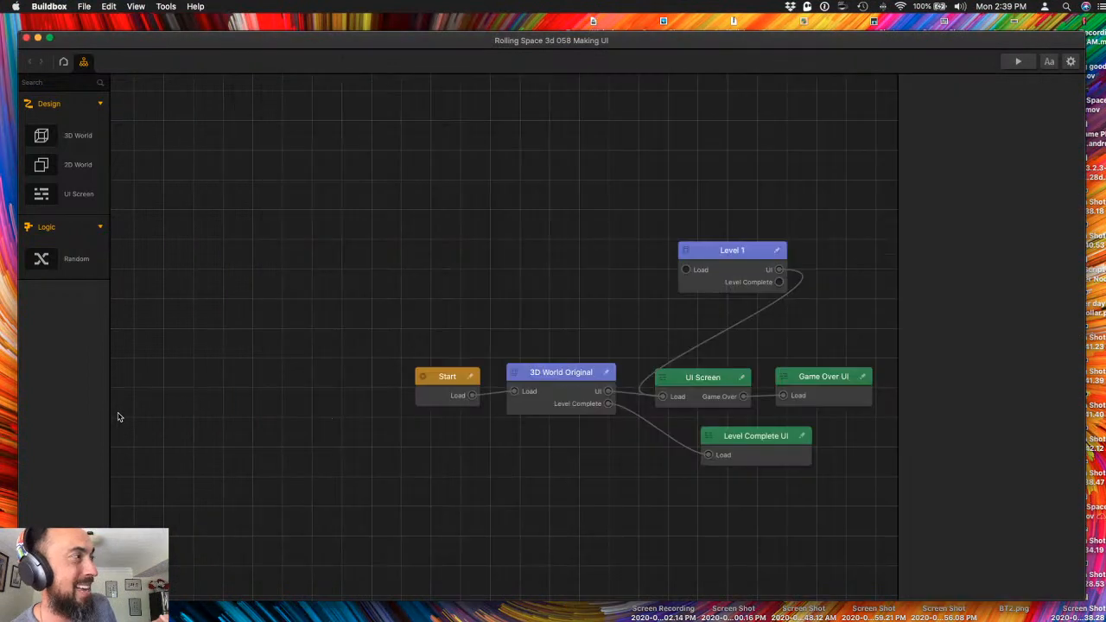
- Switch to Buildbox, open the 3D World Original node and examine level section 1 in the viewport
{"action": "left_click", "coordinate": [122, 417]}
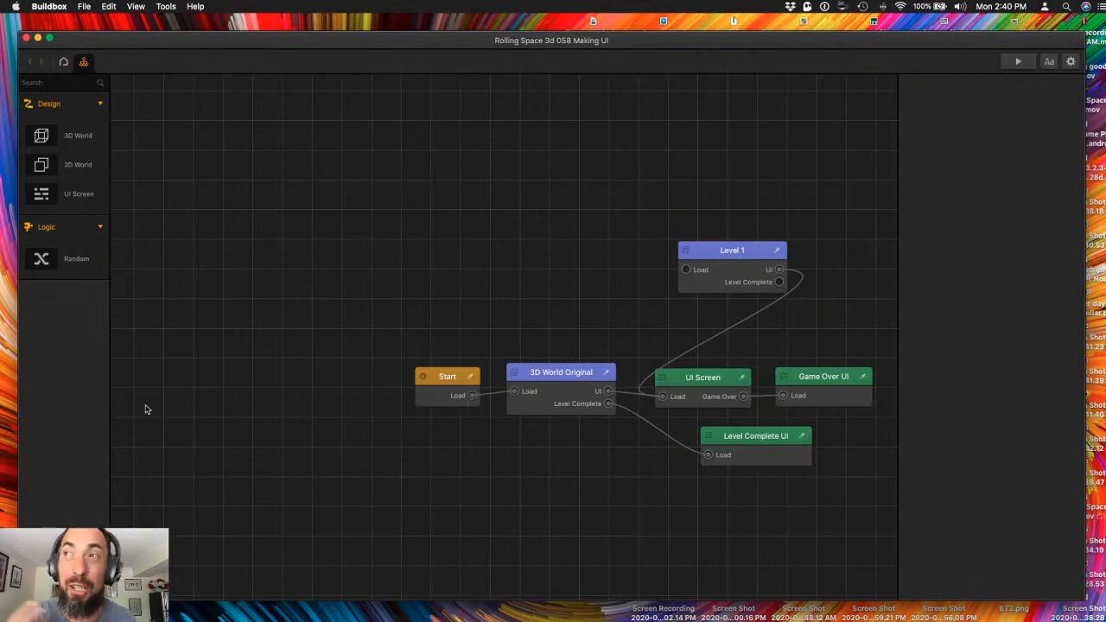
{"action": "double_click", "coordinate": [534, 380]}
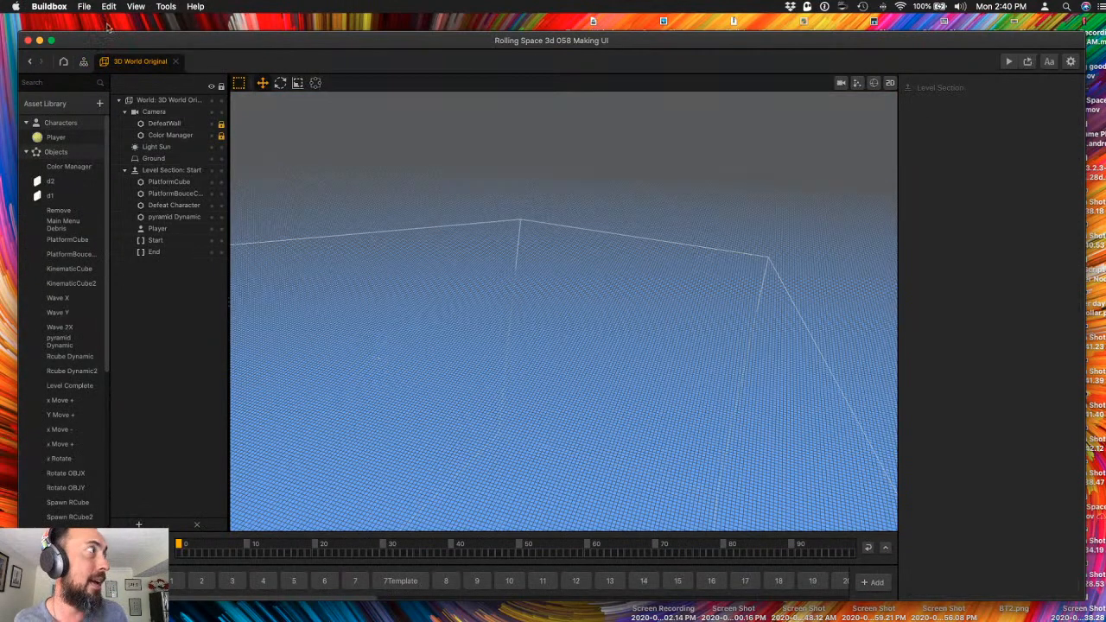
{"action": "scroll", "coordinate": [515, 373], "scroll_direction": "up", "scroll_amount": 4}
{"action": "middle_click_drag", "start_coordinate": [513, 371], "coordinate": [570, 98]}
{"action": "scroll", "coordinate": [570, 316], "scroll_direction": "down", "scroll_amount": 5}
{"action": "left_click", "coordinate": [173, 580]}
{"action": "right_click_drag", "start_coordinate": [410, 455], "coordinate": [464, 333]}
{"action": "scroll", "coordinate": [474, 362], "scroll_direction": "up", "scroll_amount": 3}
{"action": "left_click_drag", "start_coordinate": [437, 301], "coordinate": [439, 388]}
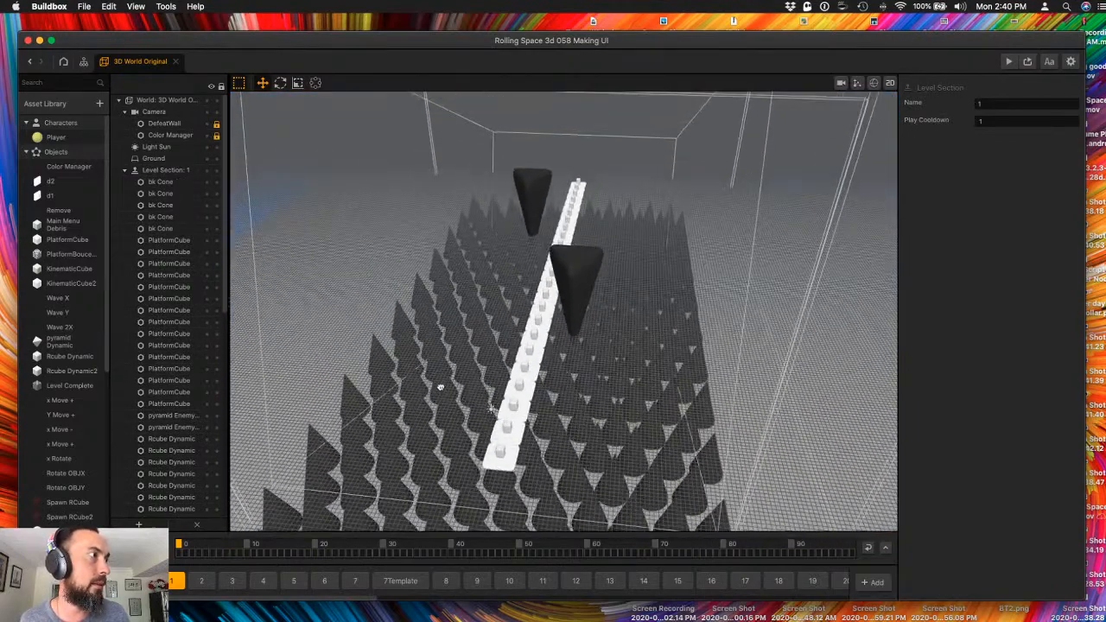
{"action": "right_click_drag", "start_coordinate": [439, 387], "coordinate": [448, 372]}
- Look through level sections 2 to 6 of the 3D World Original one after another
{"action": "left_click", "coordinate": [202, 581]}
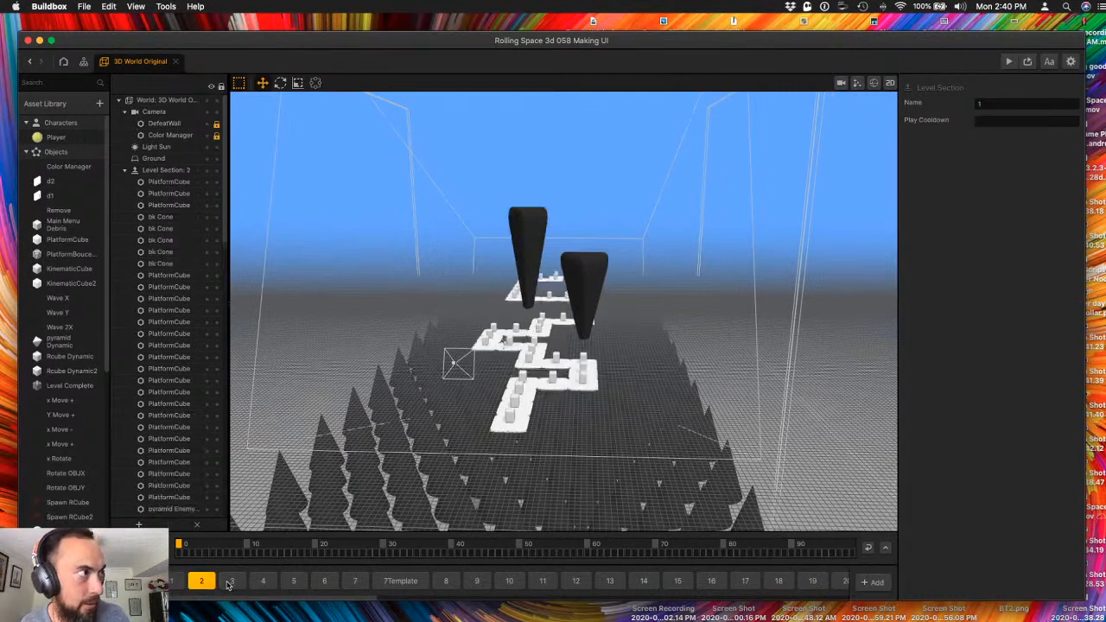
{"action": "left_click", "coordinate": [232, 580]}
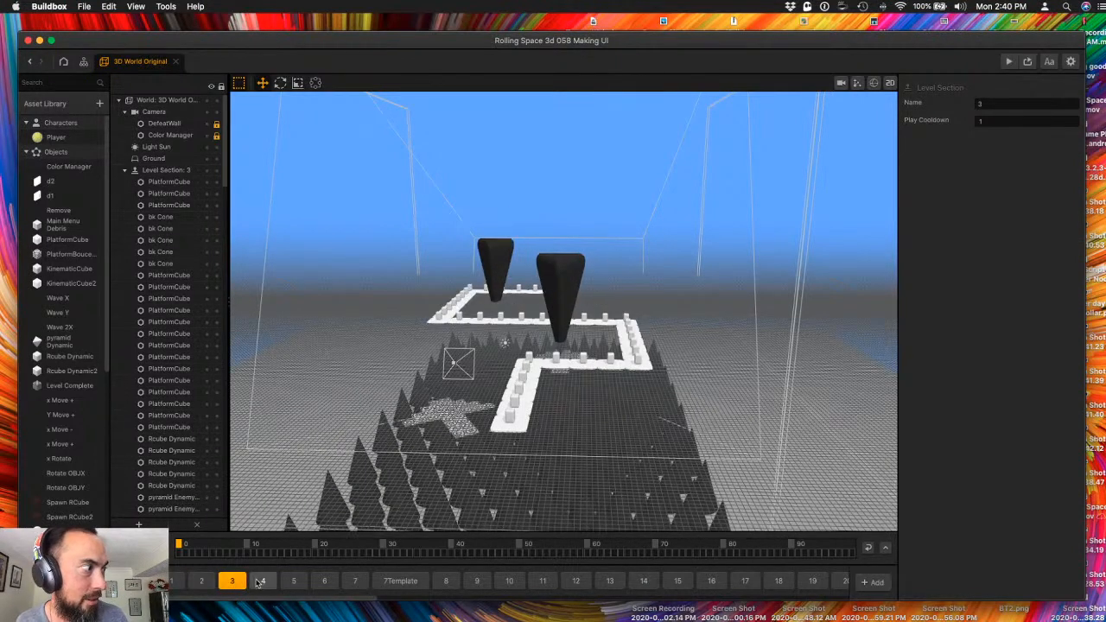
{"action": "left_click", "coordinate": [293, 581]}
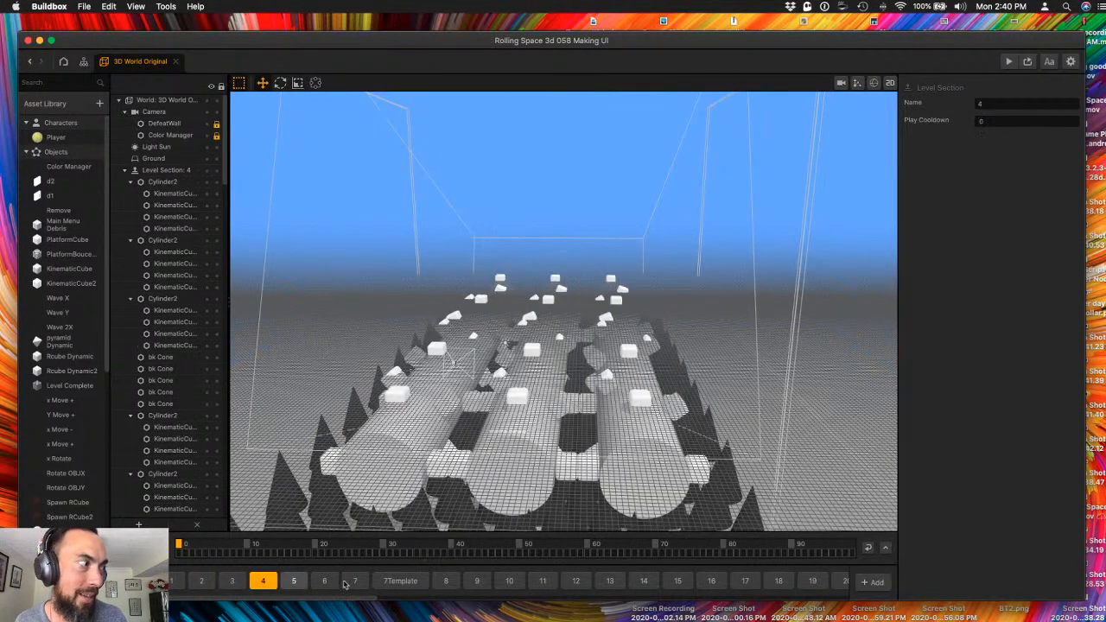
{"action": "left_click", "coordinate": [325, 582]}
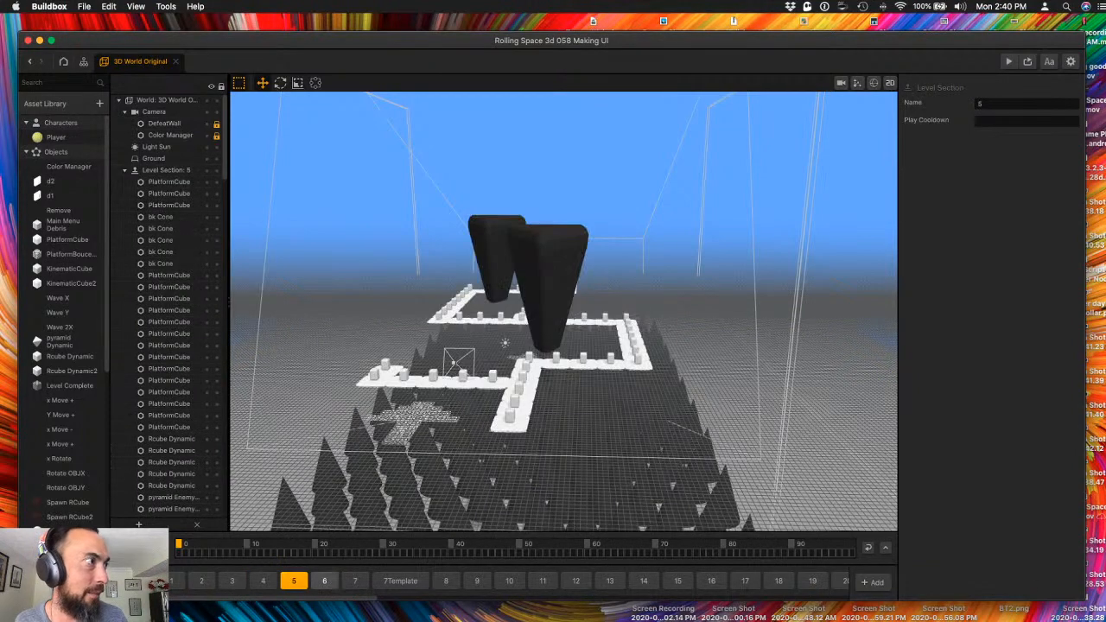
{"action": "key", "text": "ctrl+Up"}
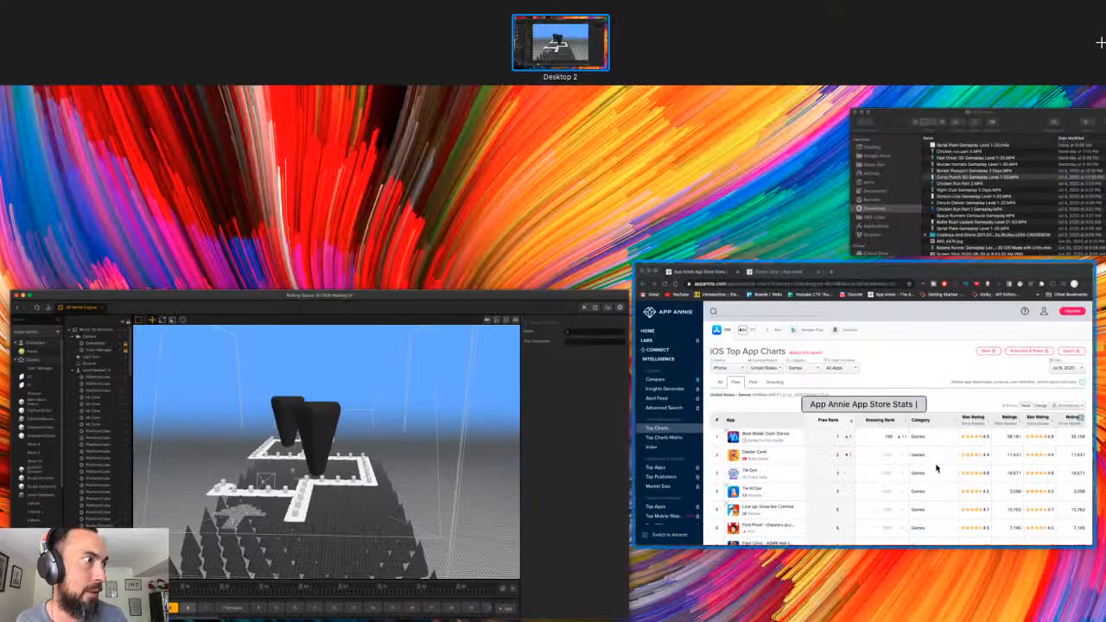
{"action": "key", "text": "ctrl+Up"}
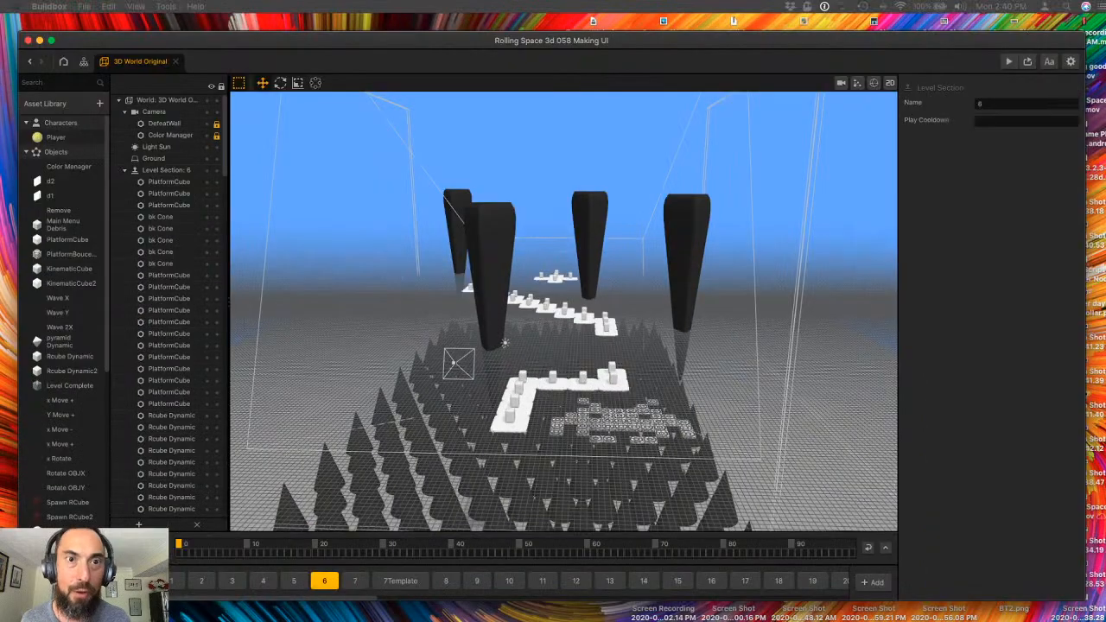
{"action": "left_click_drag", "start_coordinate": [1104, 125], "coordinate": [410, 114]}
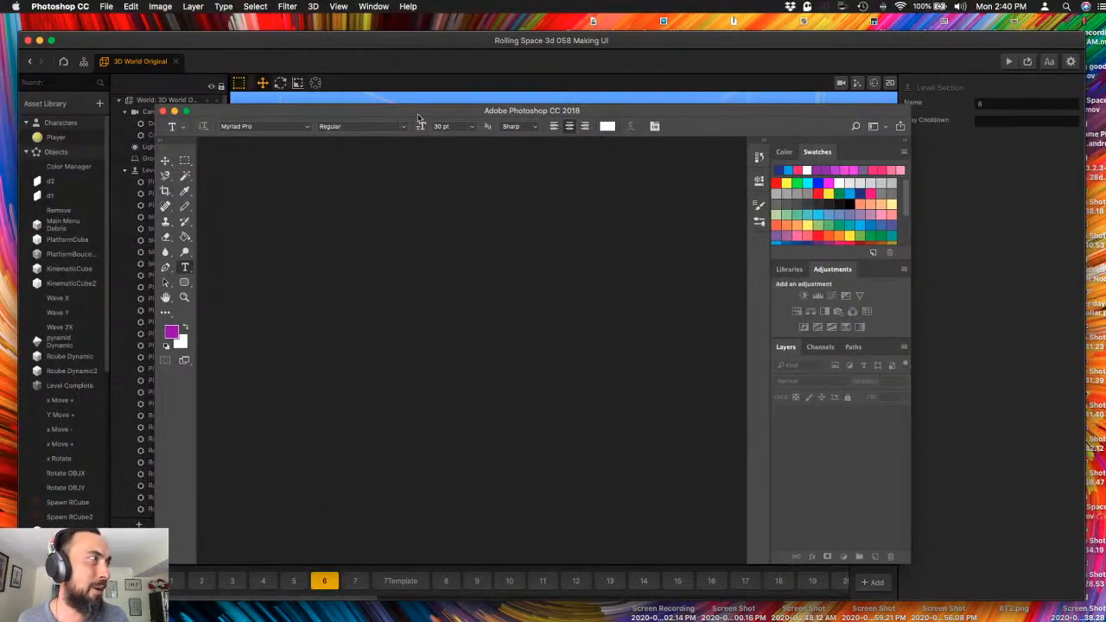
{"action": "left_click", "coordinate": [103, 6]}
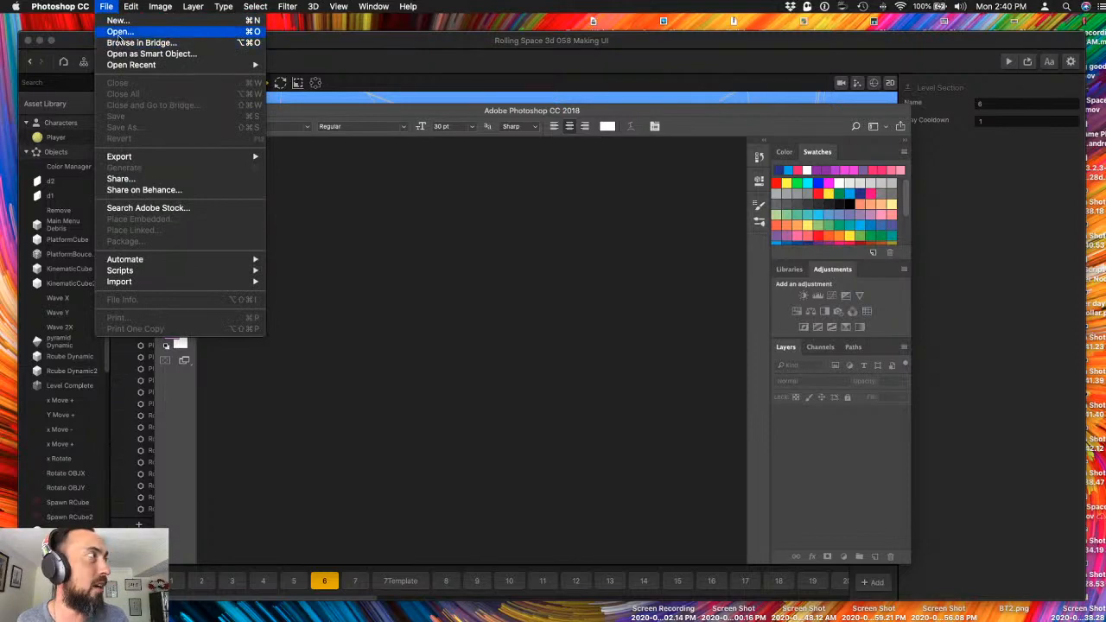
{"action": "left_click", "coordinate": [640, 363]}
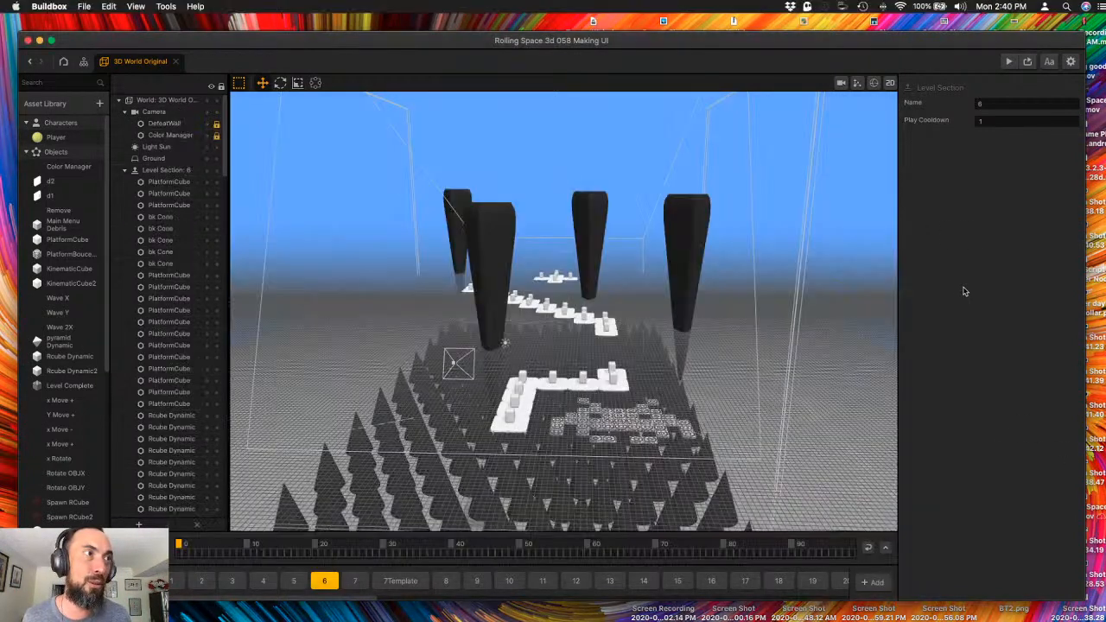
- Run the game preview, play Level 1 to the end, restart the preview to play it again, and continue to Level 2
{"action": "left_click", "coordinate": [965, 292]}
{"action": "left_click", "coordinate": [1010, 62]}
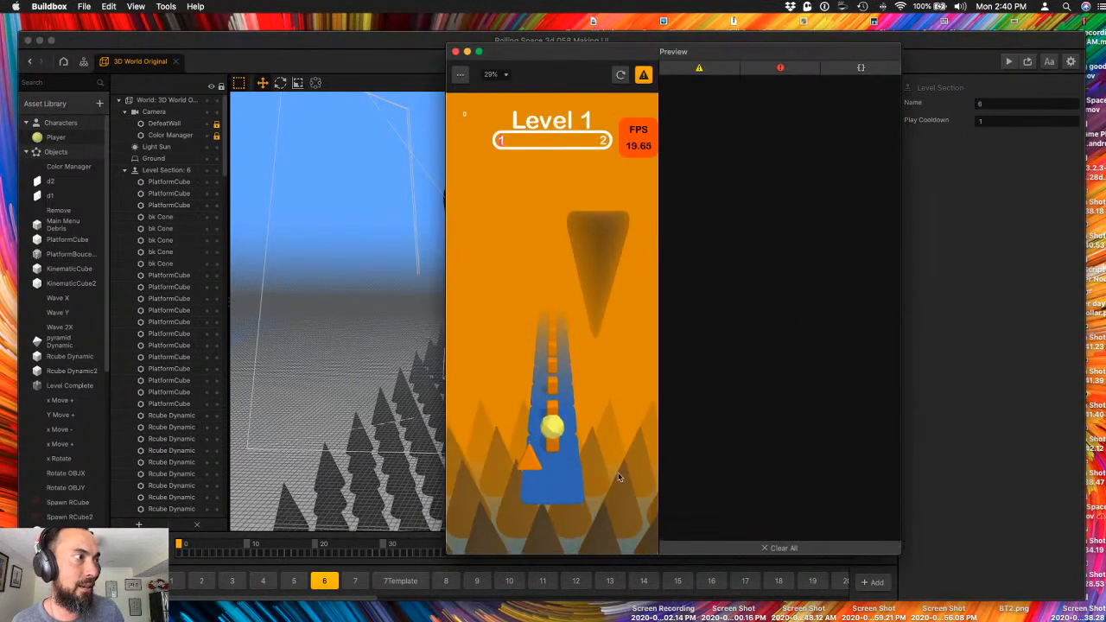
{"action": "mouse_move", "coordinate": [593, 453]}
{"action": "left_mouse_down"}
{"action": "mouse_move", "coordinate": [573, 427]}
{"action": "mouse_move", "coordinate": [583, 469]}
{"action": "left_mouse_up"}
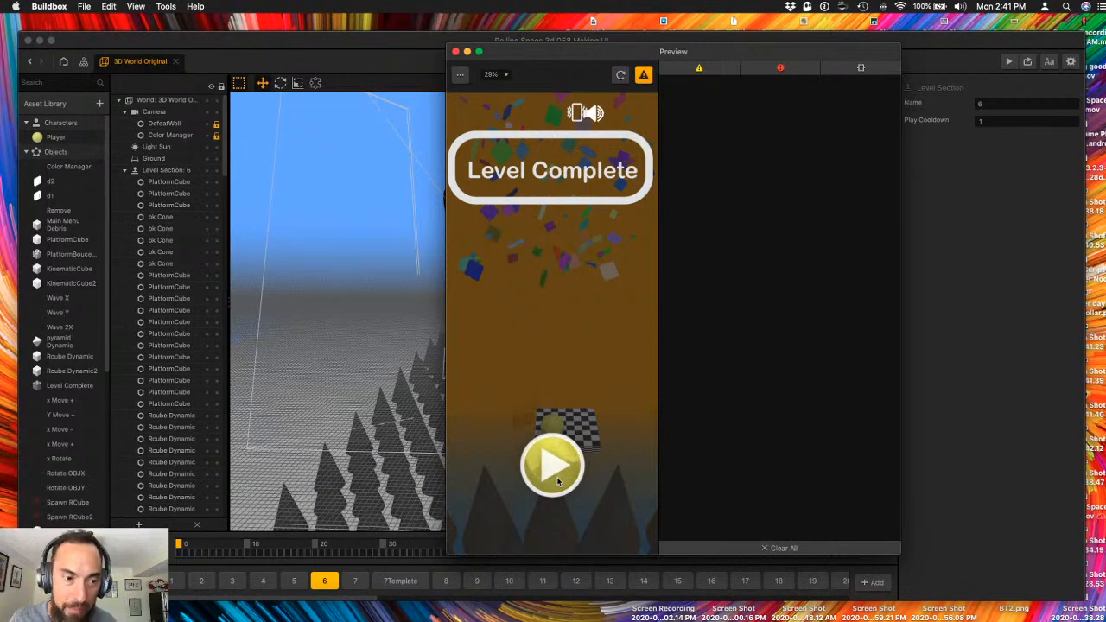
{"action": "left_click", "coordinate": [621, 75]}
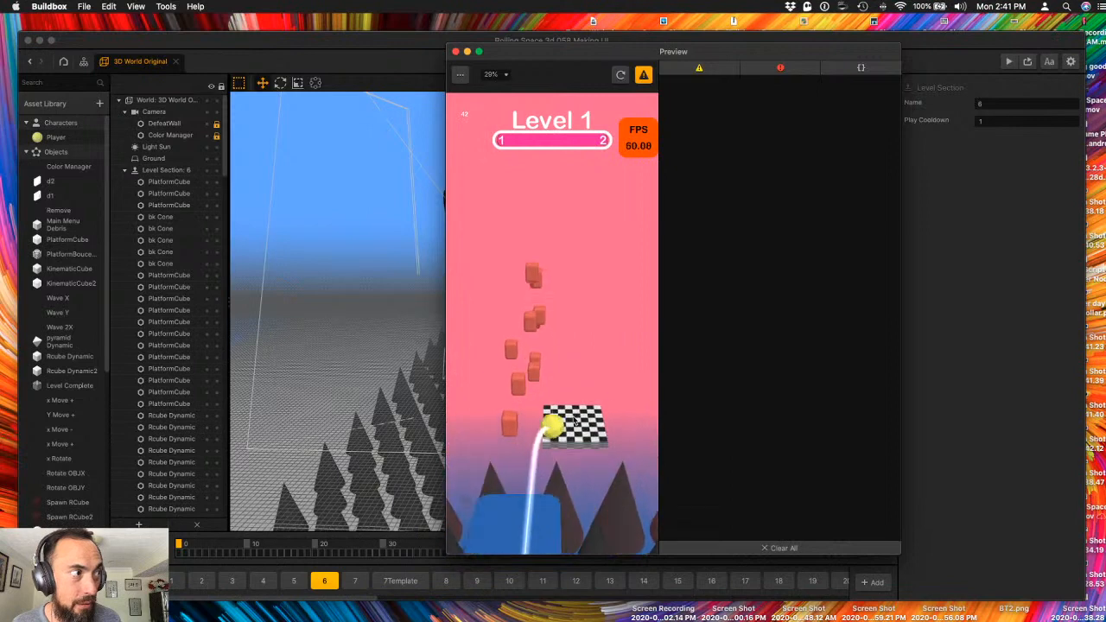
{"action": "left_click", "coordinate": [566, 478]}
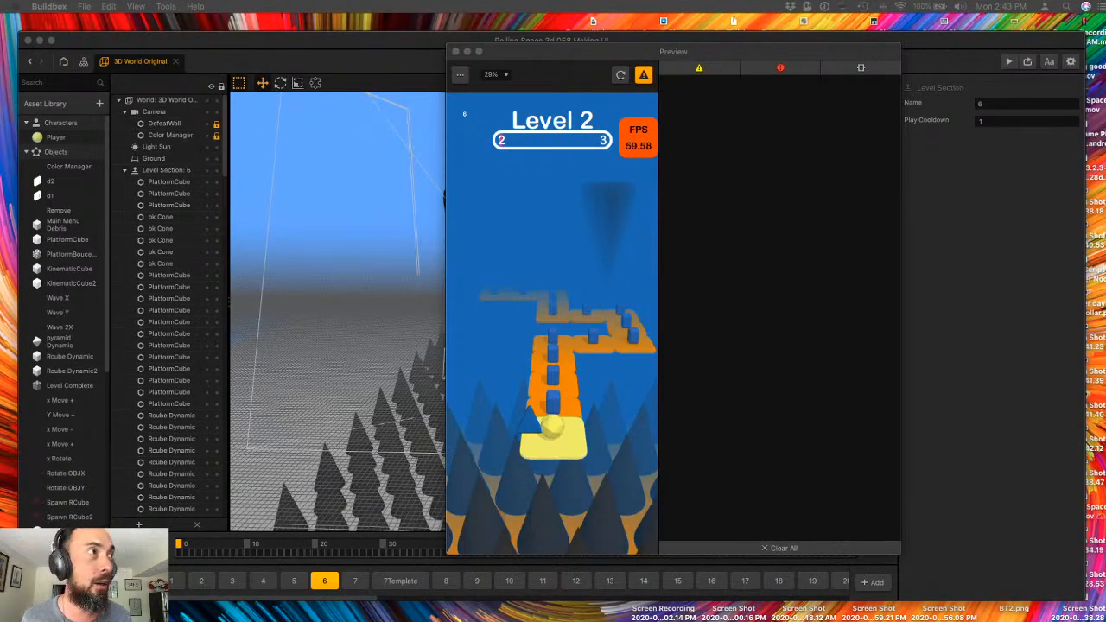
- Switch to the Chrome window with the App Annie charts and open a new tab
{"action": "key", "text": "ctrl+Up"}
{"action": "left_click", "coordinate": [788, 361]}
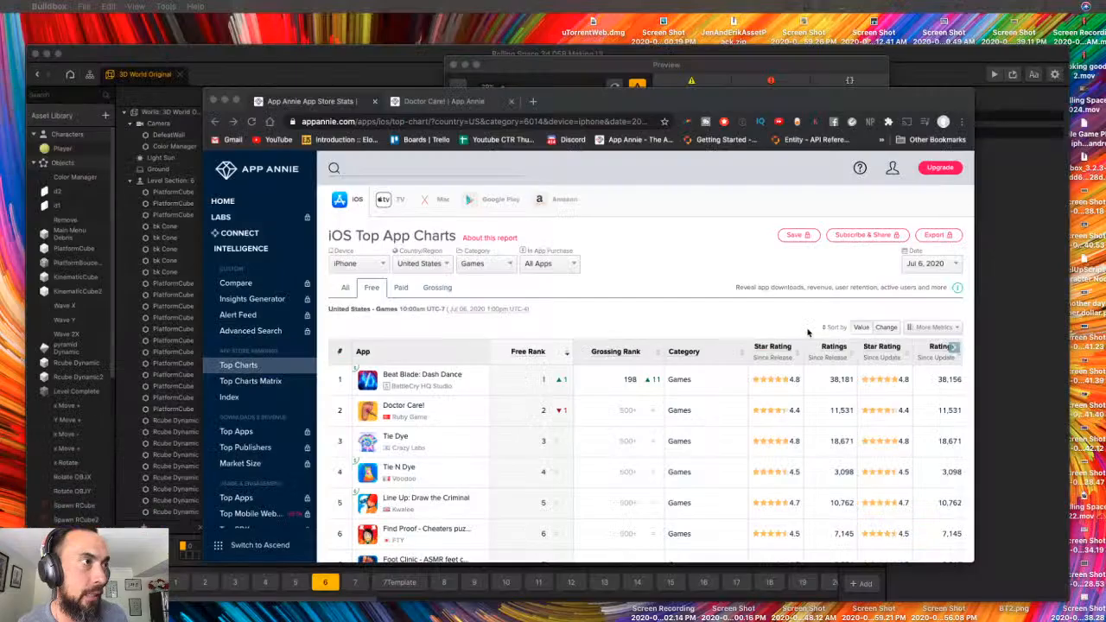
{"action": "left_click", "coordinate": [518, 97]}
{"action": "type", "text": "r"}
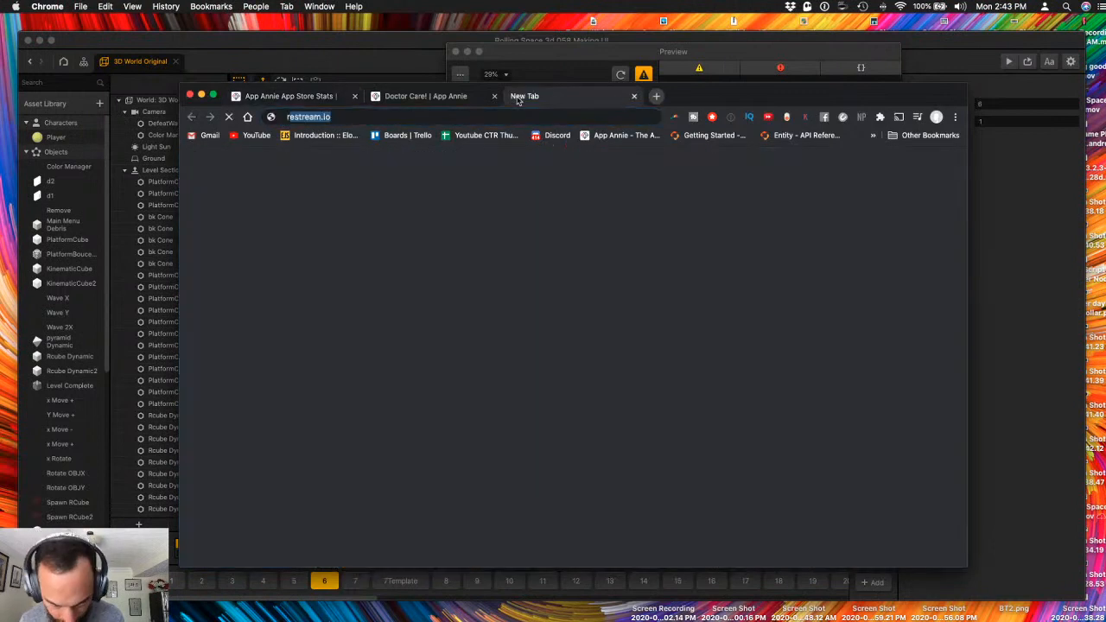
{"action": "type", "text": "unn"}
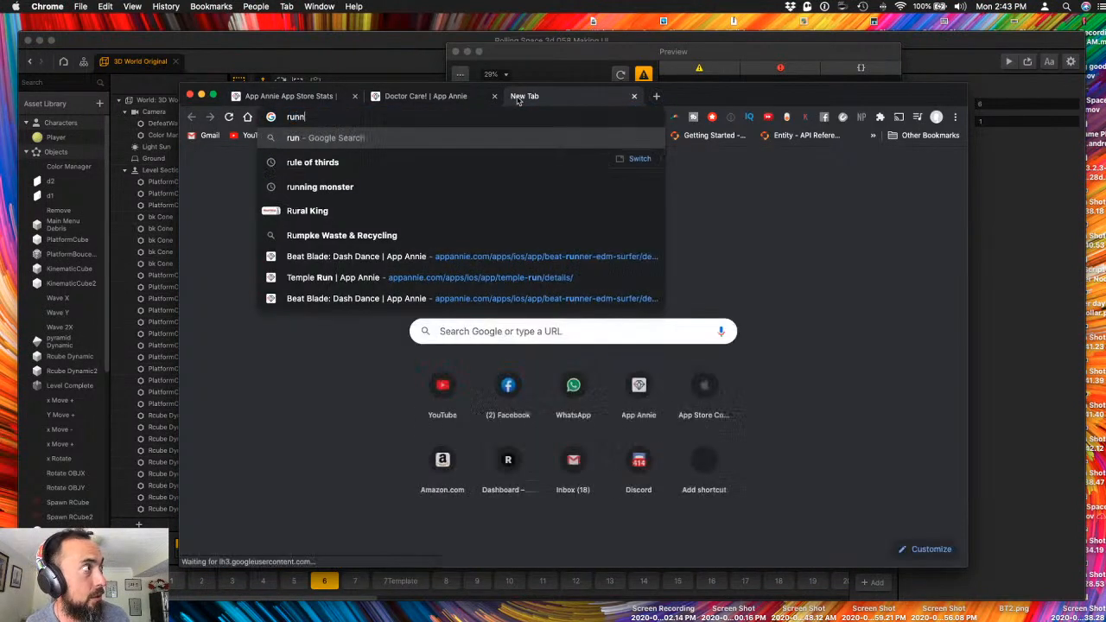
{"action": "type", "text": "ing monster buil"}
{"action": "key", "text": "super+a"}
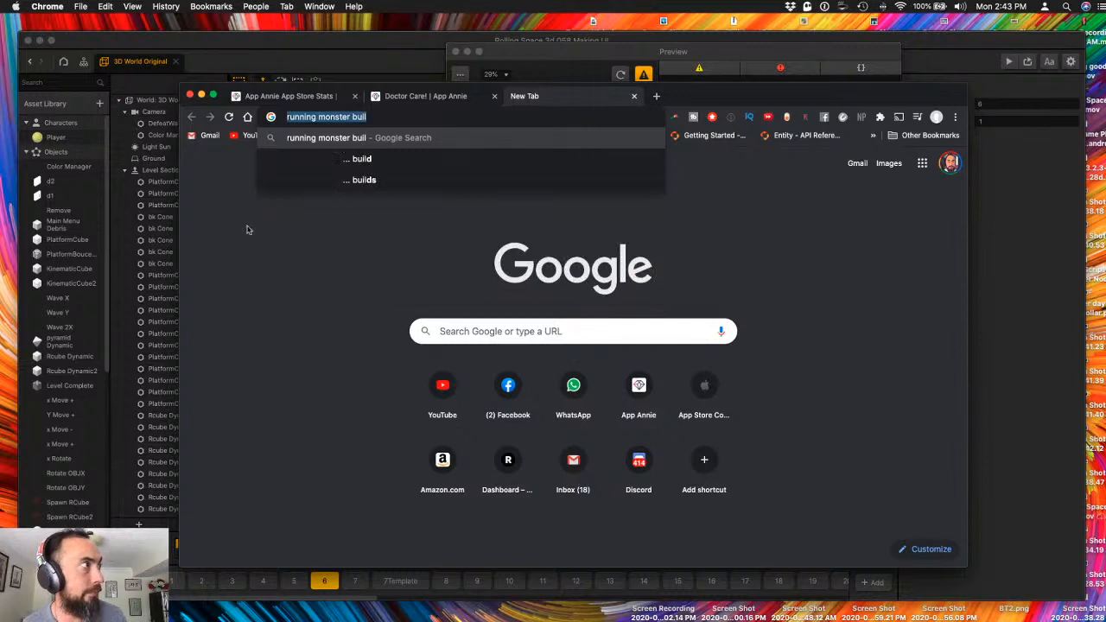
- Open YouTube in the new tab and go to the playlists of the signed-in account's own channel
{"action": "left_click", "coordinate": [250, 136]}
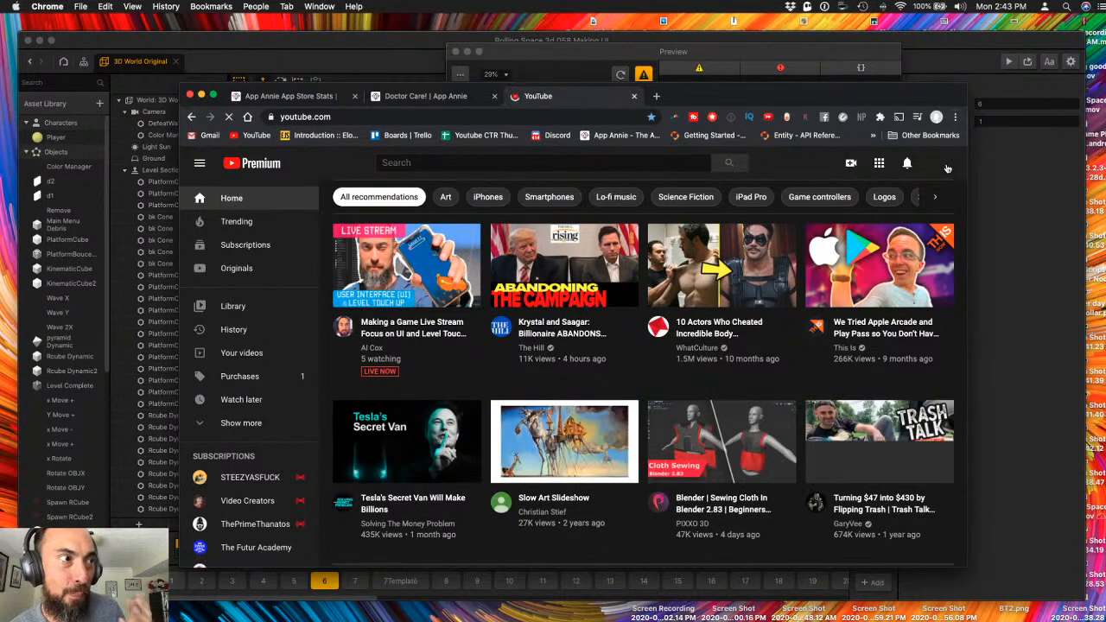
{"action": "left_click", "coordinate": [947, 169]}
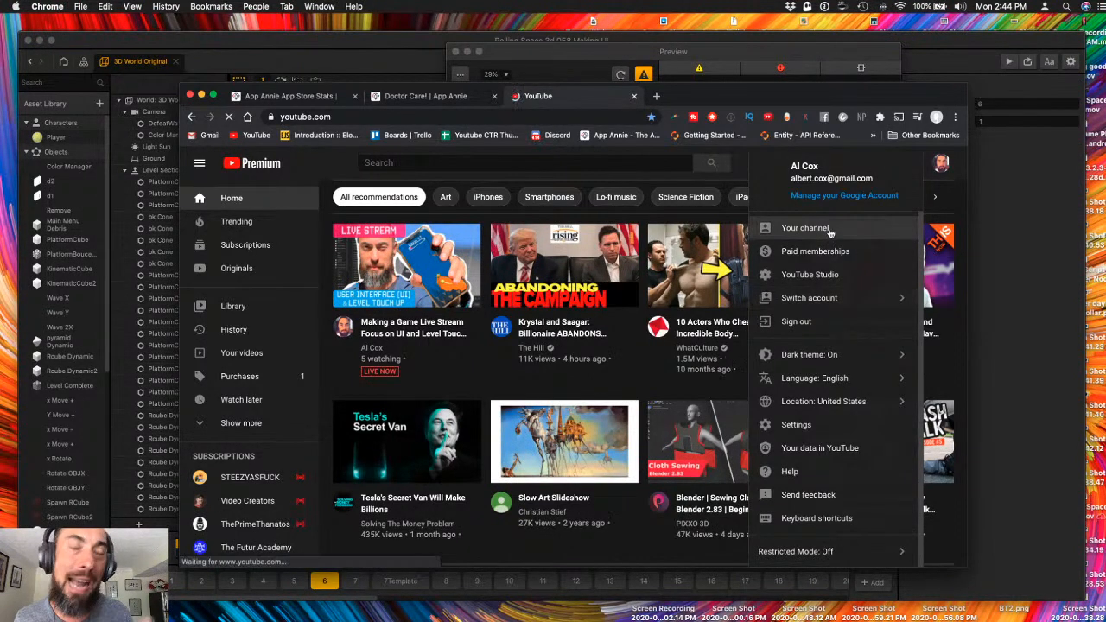
{"action": "left_click", "coordinate": [829, 229]}
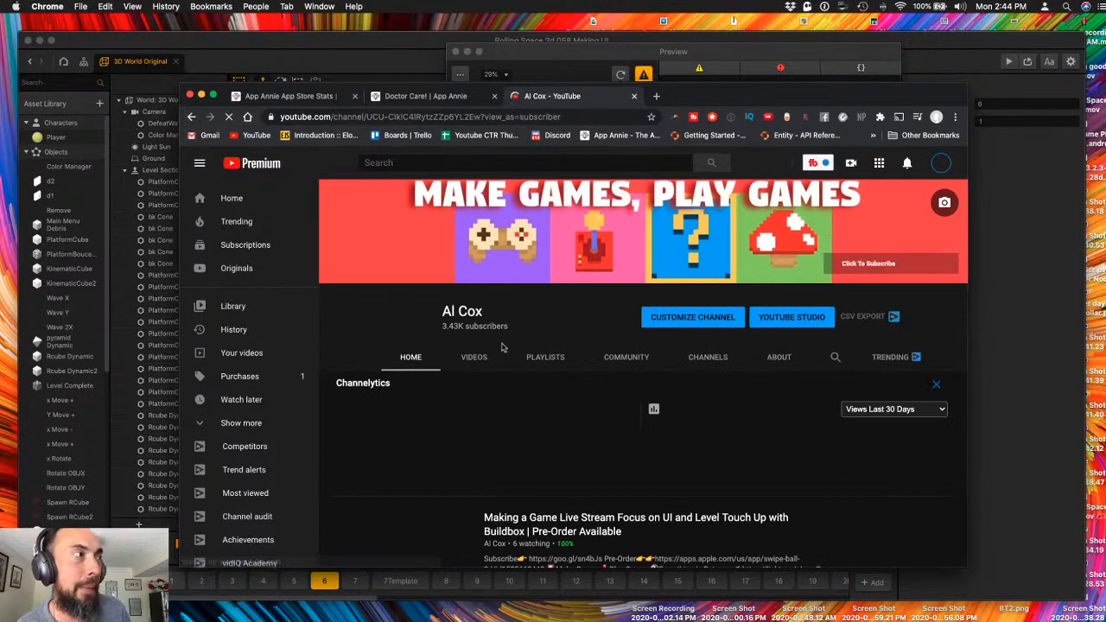
{"action": "left_click", "coordinate": [539, 358]}
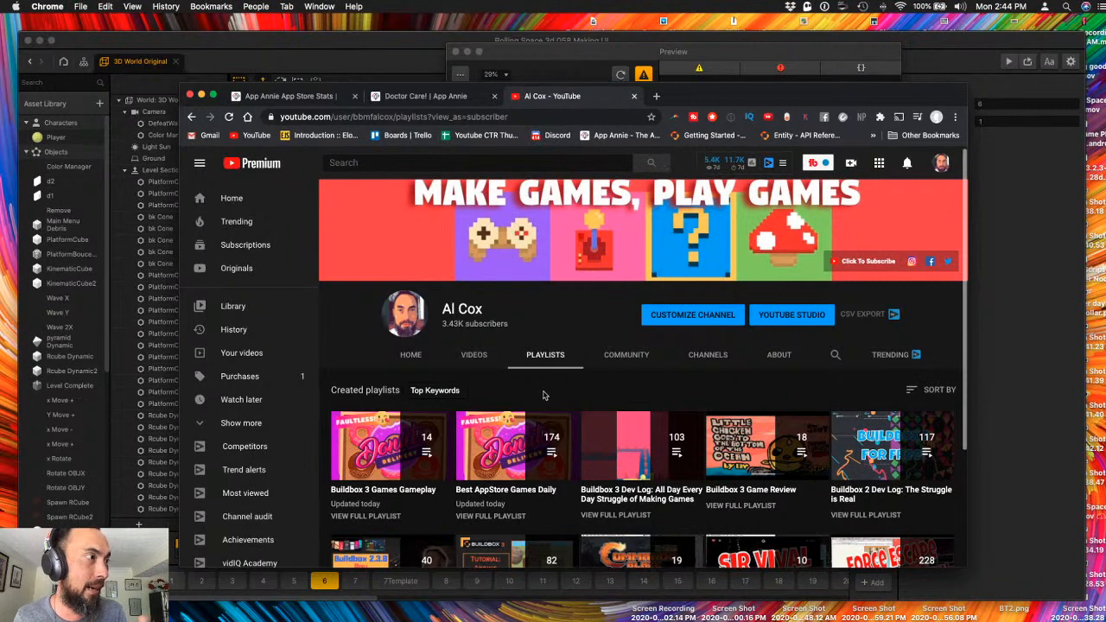
- Find the Buildbox 3 Games Gameplay playlist among the created playlists and open its full list of videos
{"action": "scroll", "coordinate": [543, 395], "scroll_direction": "down", "scroll_amount": 2}
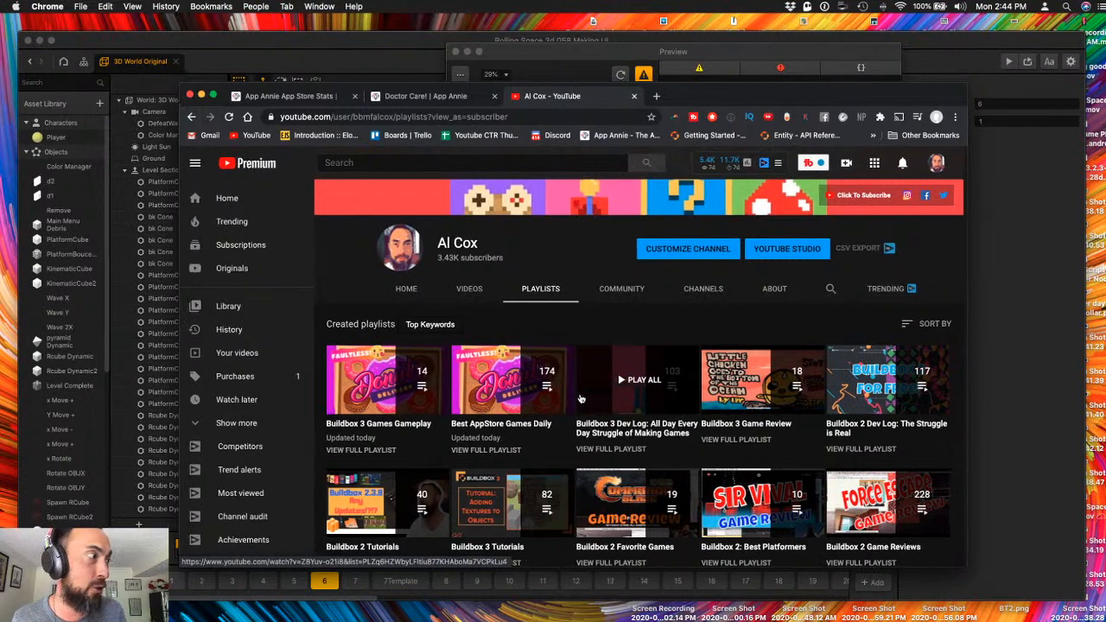
{"action": "scroll", "coordinate": [581, 398], "scroll_direction": "down", "scroll_amount": 1}
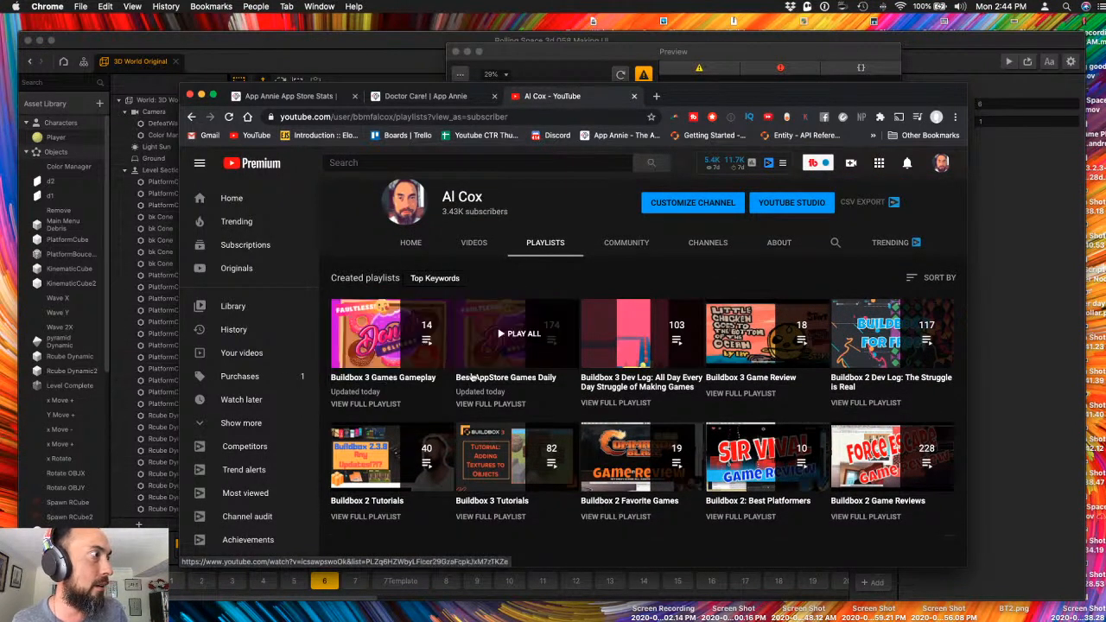
{"action": "left_click", "coordinate": [375, 409]}
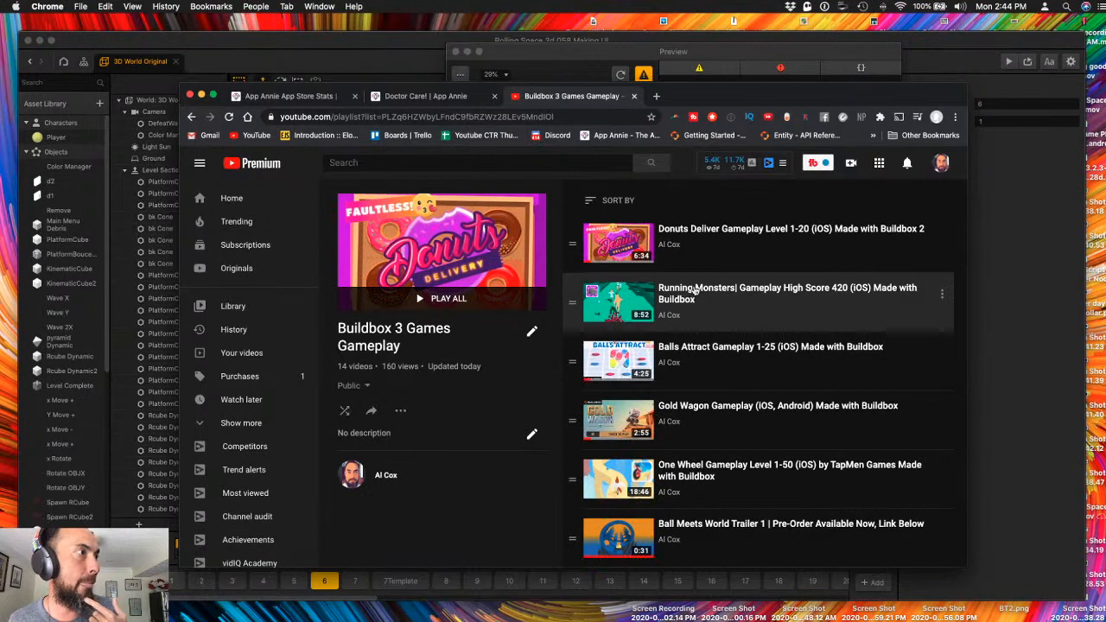
- Play the Running Monsters gameplay video from the playlist without sound, pause it, and put the browser window away
{"action": "left_click", "coordinate": [676, 298]}
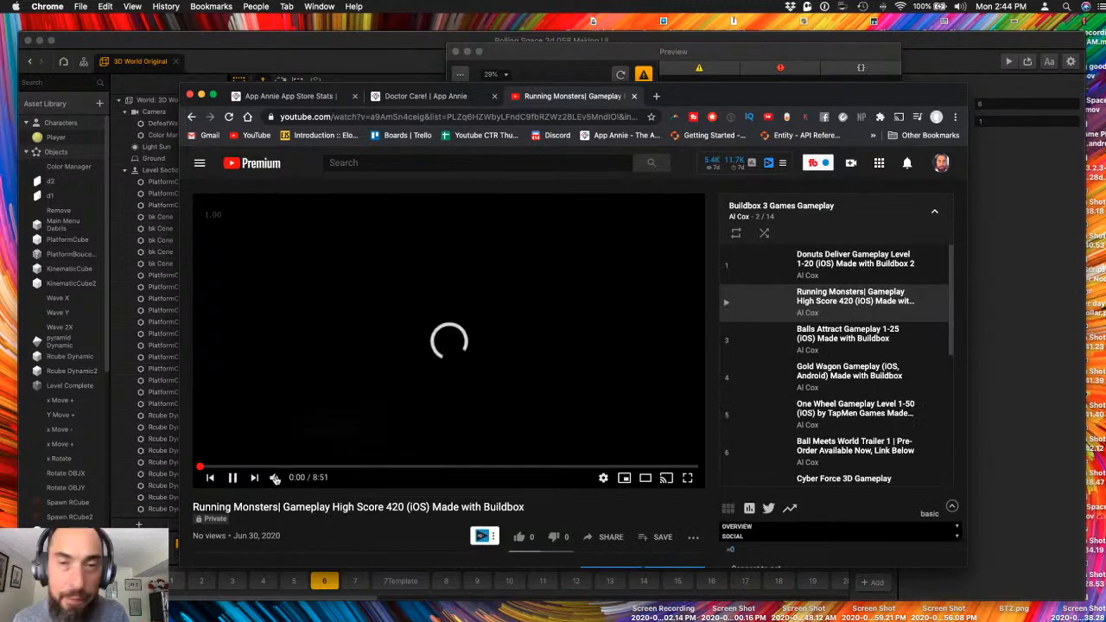
{"action": "left_click", "coordinate": [275, 478]}
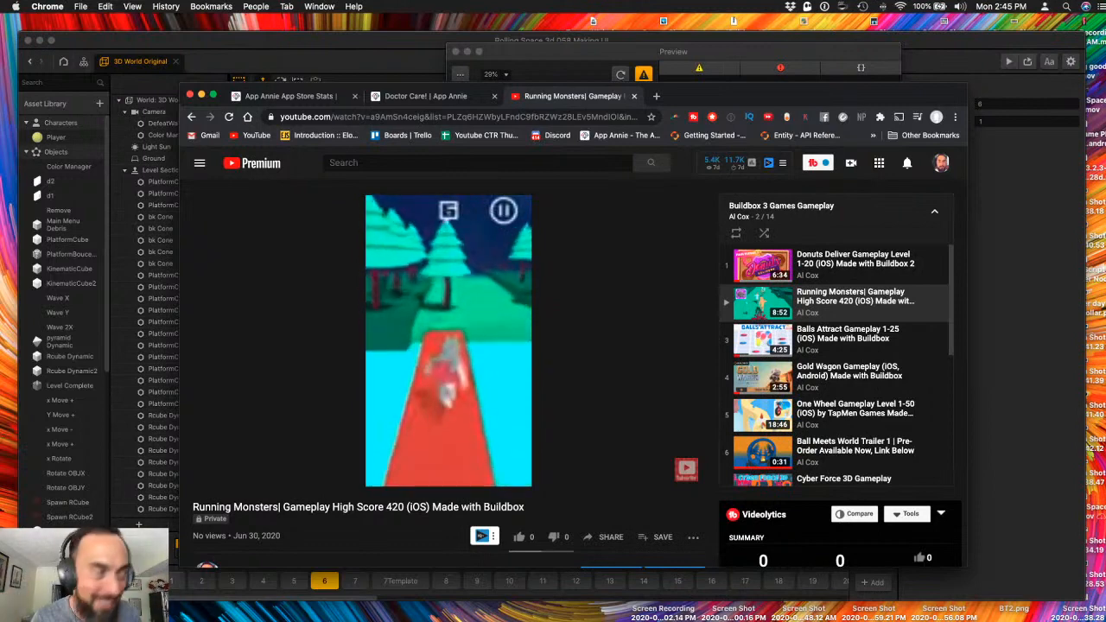
{"action": "left_click", "coordinate": [389, 313]}
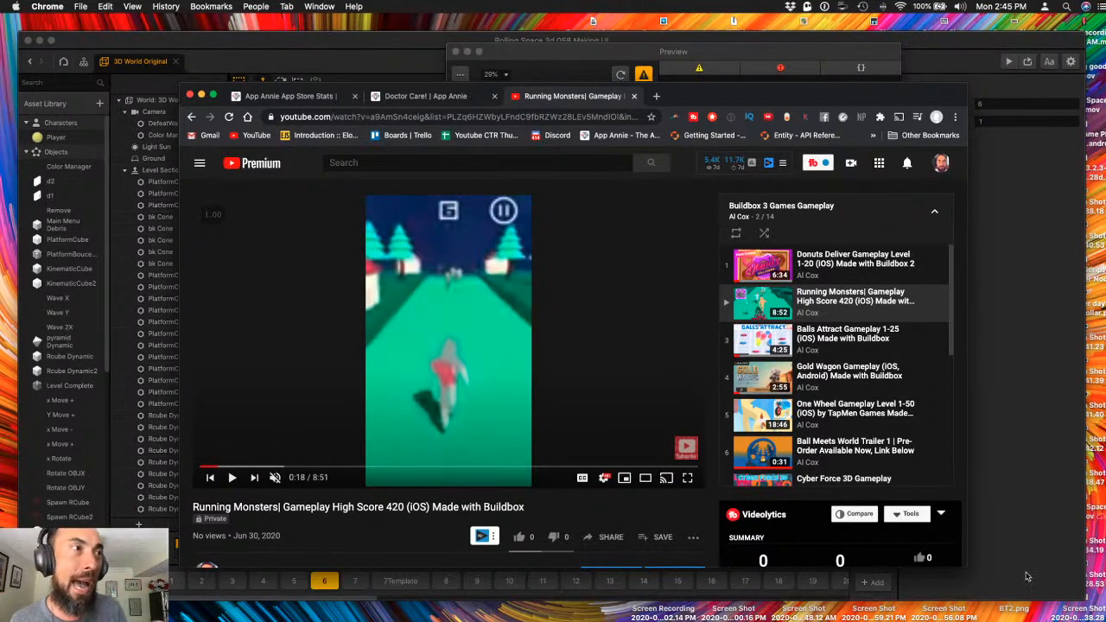
{"action": "left_click", "coordinate": [200, 94]}
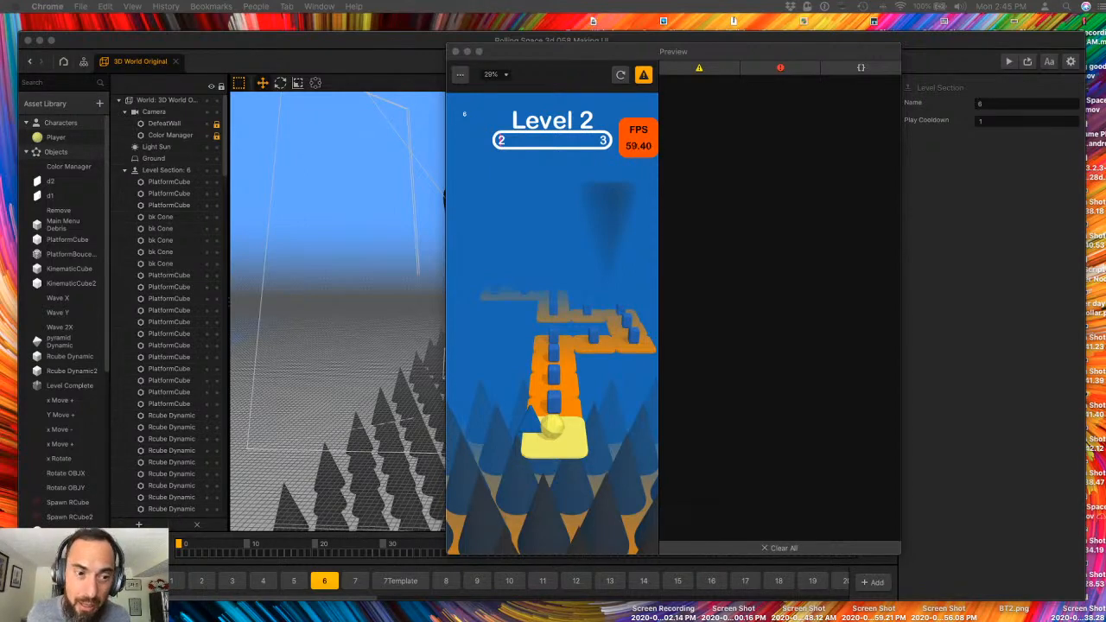
- Switch to the Downloads folder, preview the Bullet Rush Update Gameplay Level 21-50 video, and pause it on the opening Level 21 screen
{"action": "key", "text": "ctrl+Up"}
{"action": "key", "text": "ctrl+Up"}
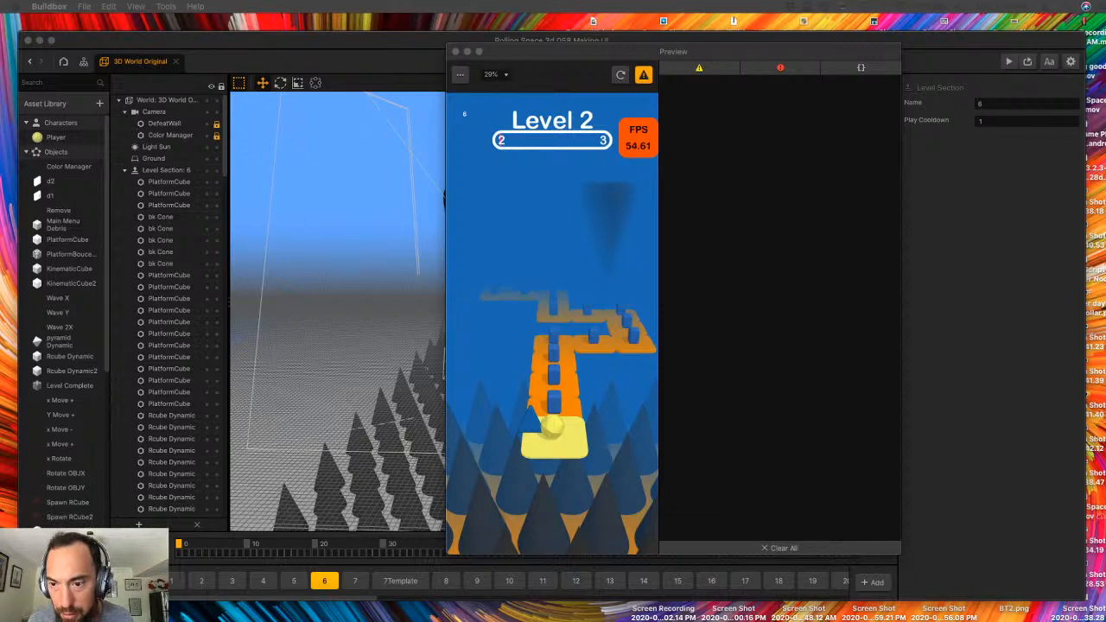
{"action": "key", "text": "ctrl+Up"}
{"action": "key", "text": "ctrl+Up"}
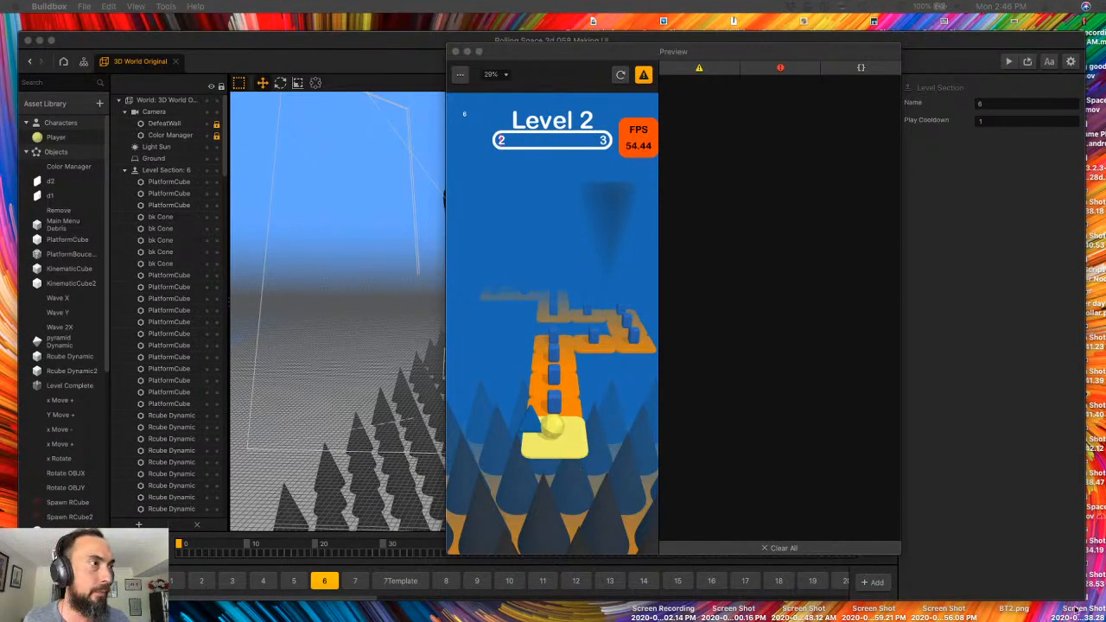
{"action": "key", "text": "ctrl+Up"}
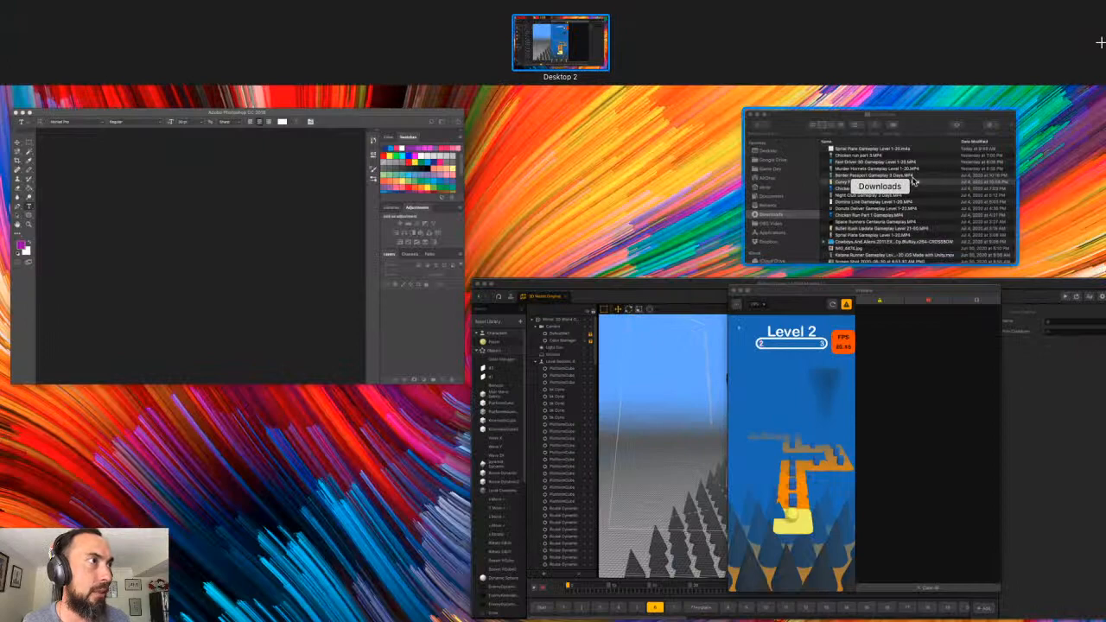
{"action": "left_click", "coordinate": [907, 229]}
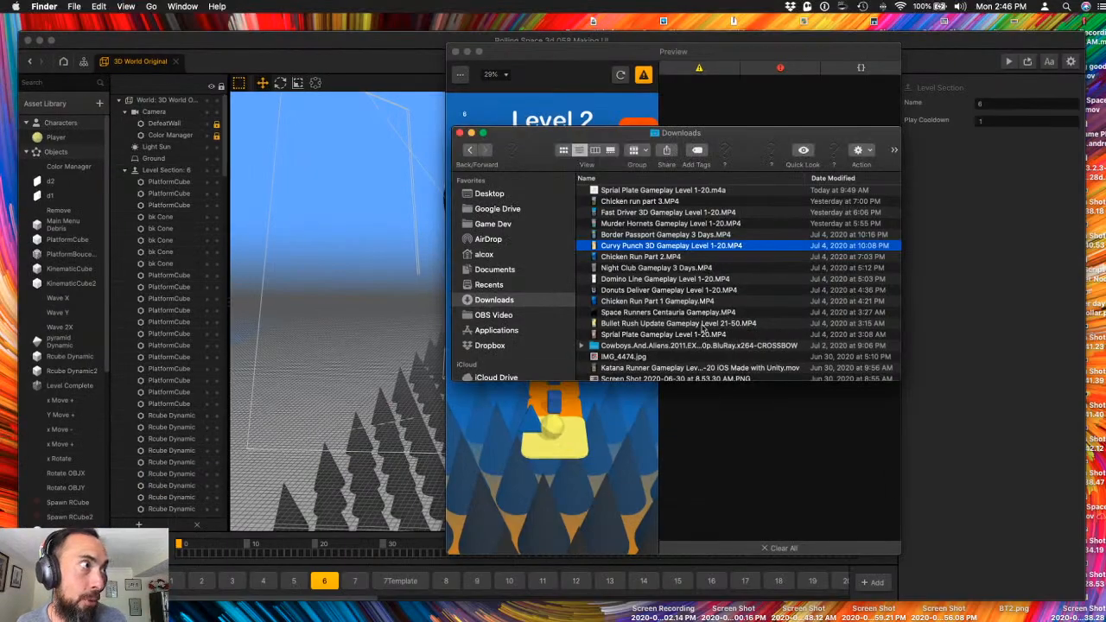
{"action": "left_click", "coordinate": [719, 325]}
{"action": "key", "text": "space"}
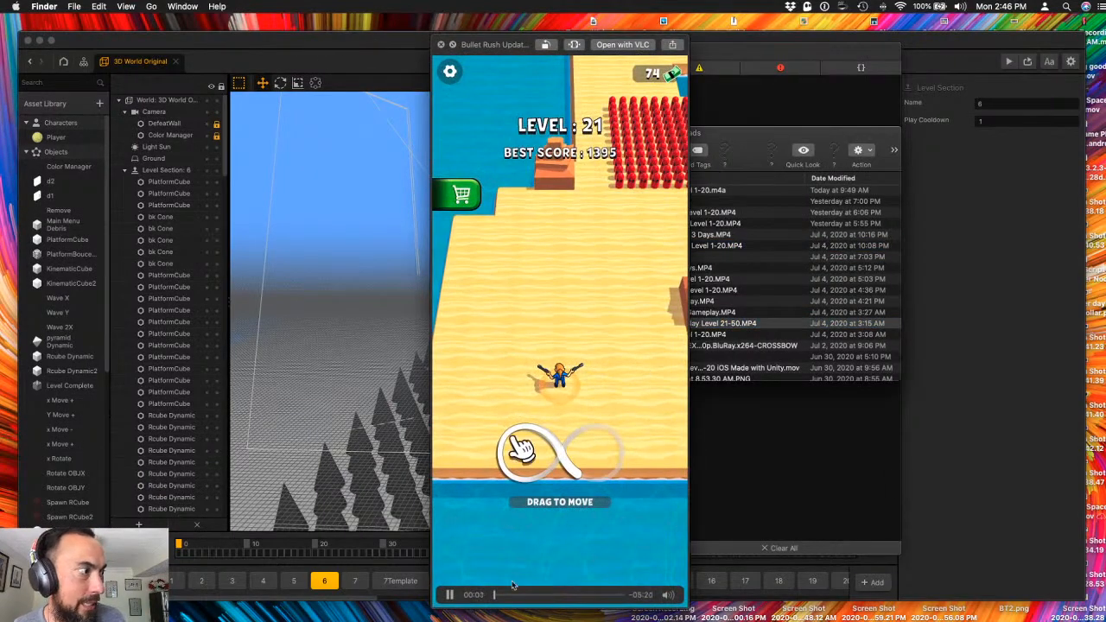
{"action": "left_click_drag", "start_coordinate": [506, 597], "coordinate": [494, 601]}
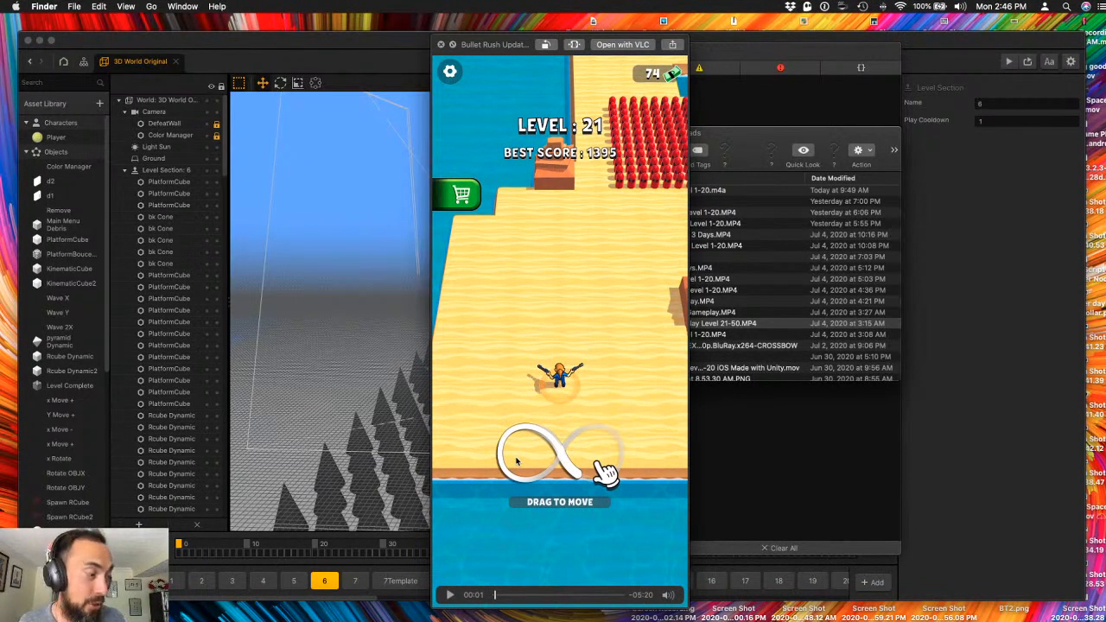
{"action": "mouse_move", "coordinate": [0, 0]}
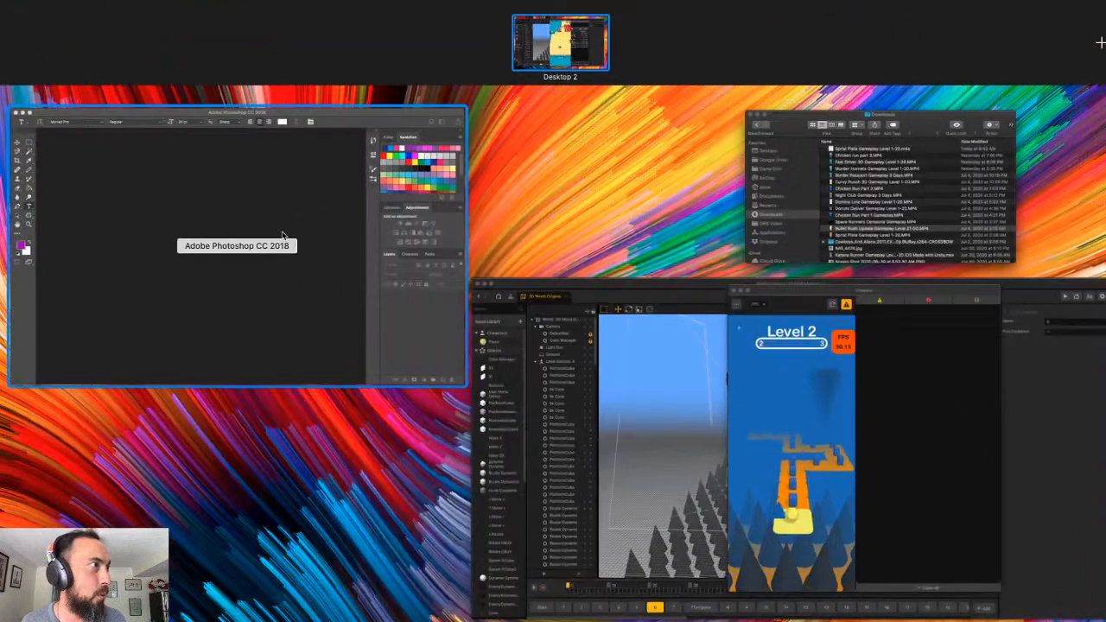
{"action": "left_click", "coordinate": [791, 432]}
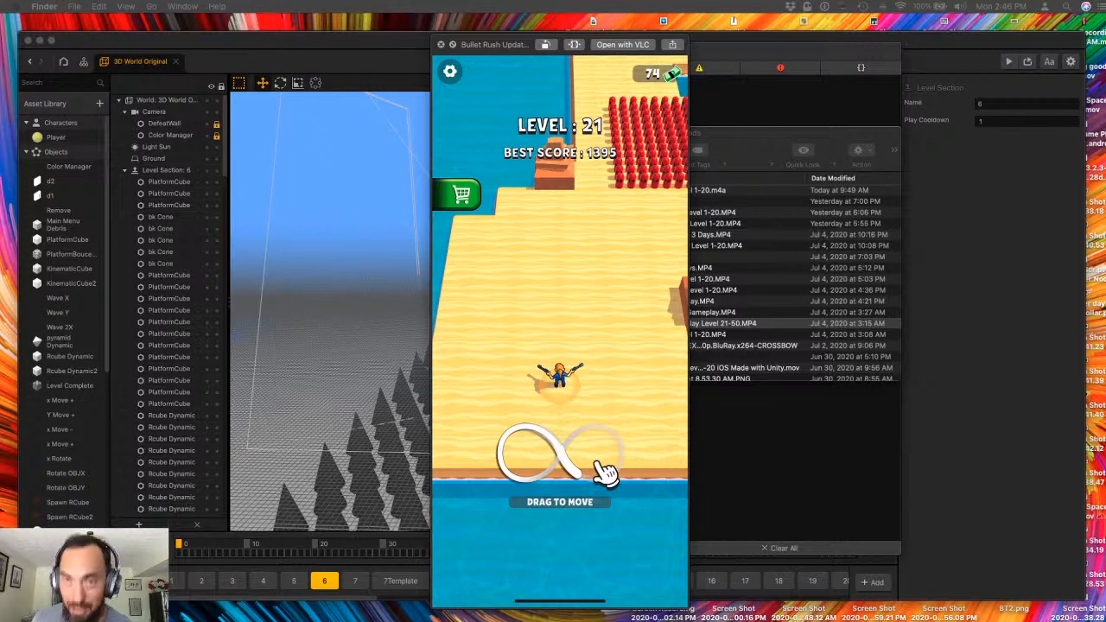
- Open the Fourth of July Game Time board in Trello and add a card titled "movement intro" to the ToDo list
{"action": "left_click_drag", "start_coordinate": [663, 173], "coordinate": [814, 28]}
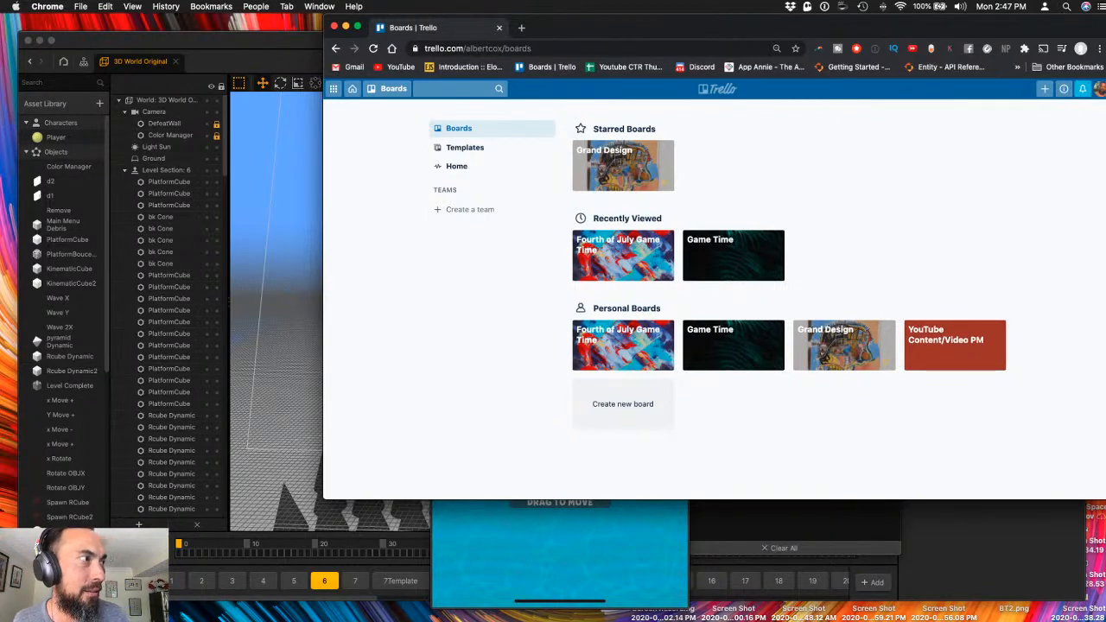
{"action": "left_click", "coordinate": [657, 260]}
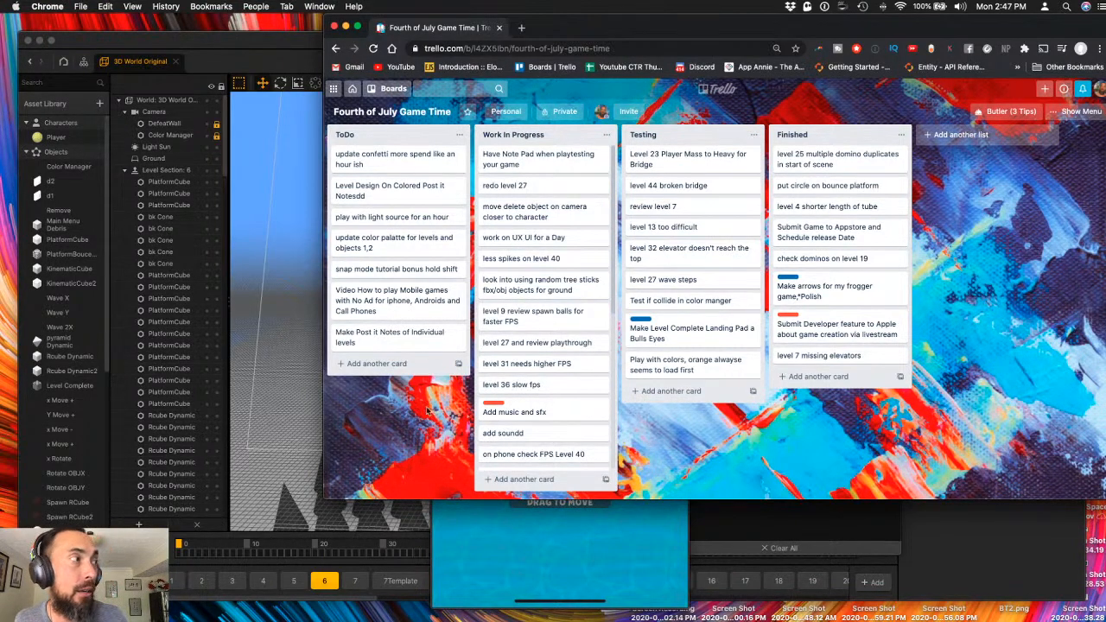
{"action": "left_click", "coordinate": [395, 363]}
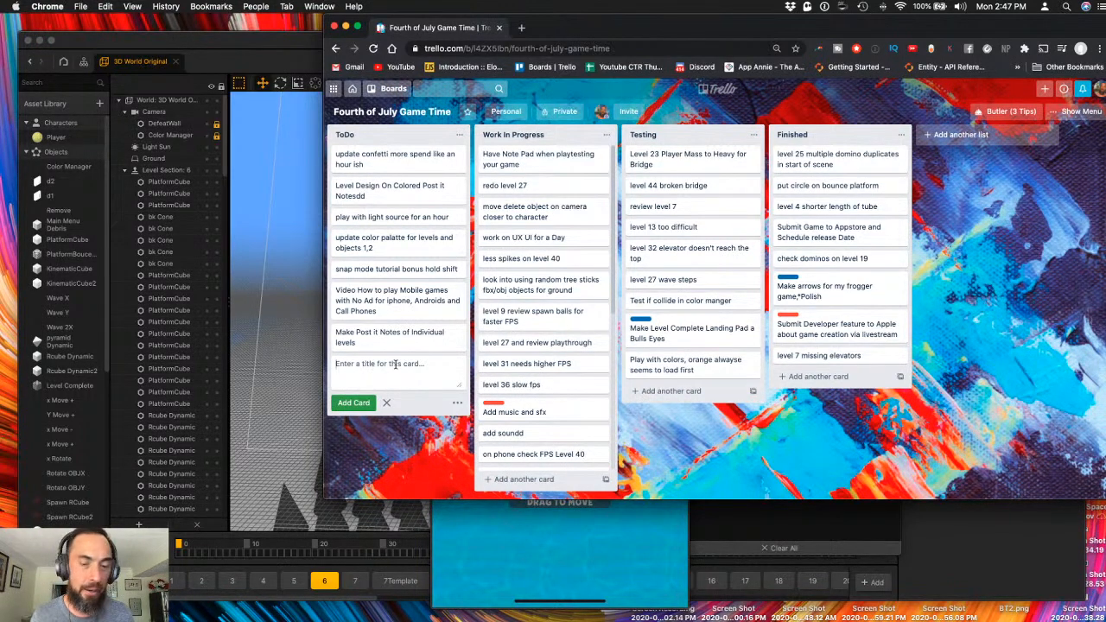
{"action": "type", "text": "move"}
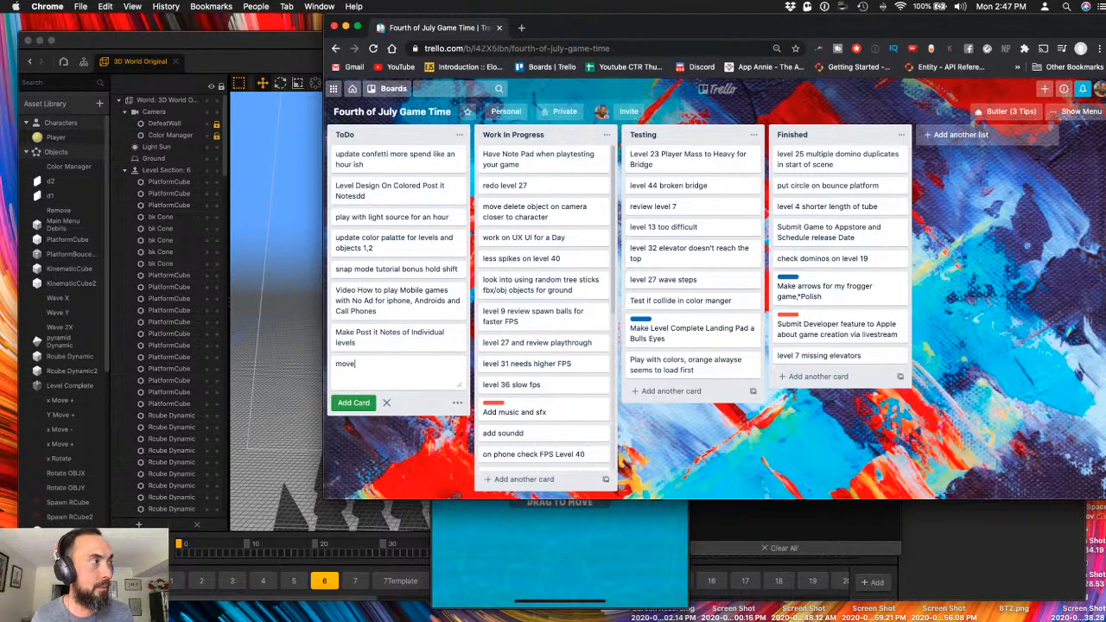
{"action": "type", "text": "ment intro"}
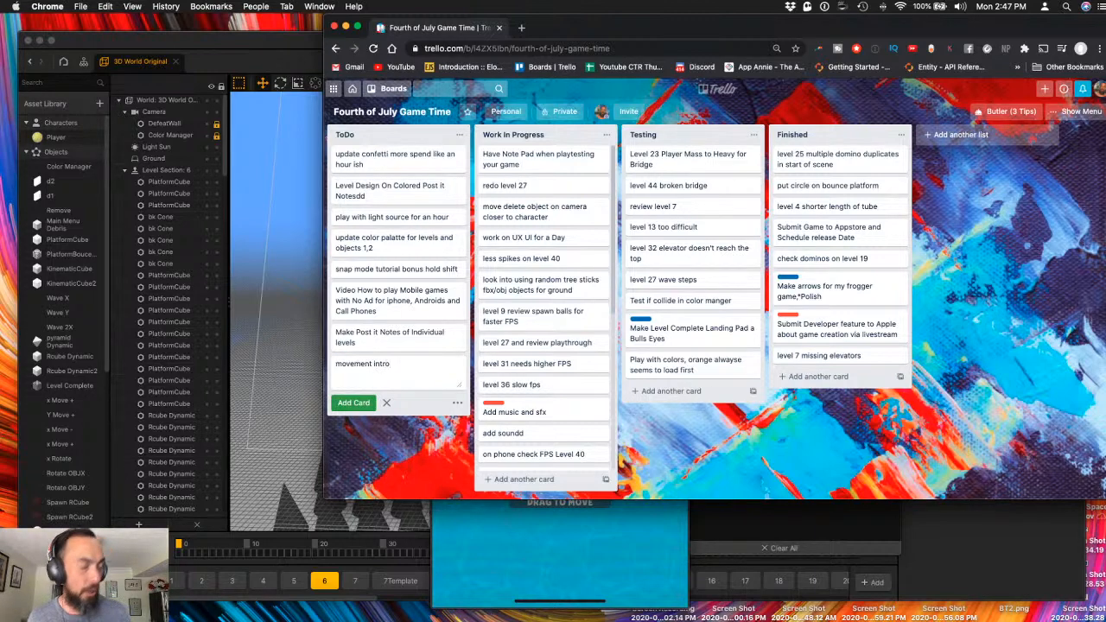
{"action": "key", "text": "Return"}
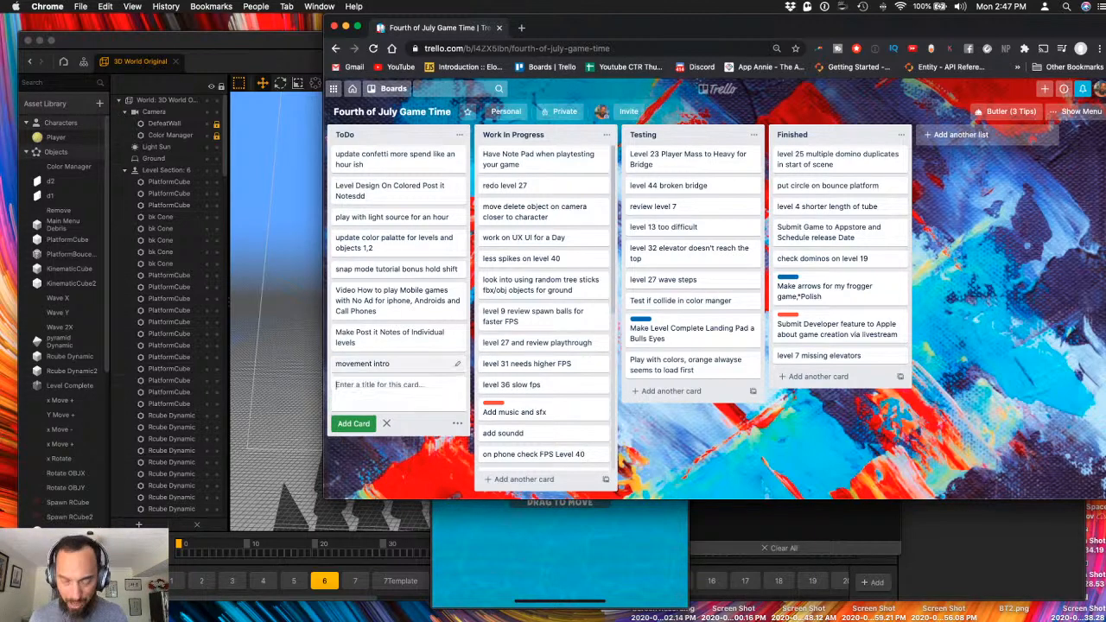
- Open flaticon.com in a new tab and search for "infinity loop" icons
{"action": "left_click", "coordinate": [522, 29]}
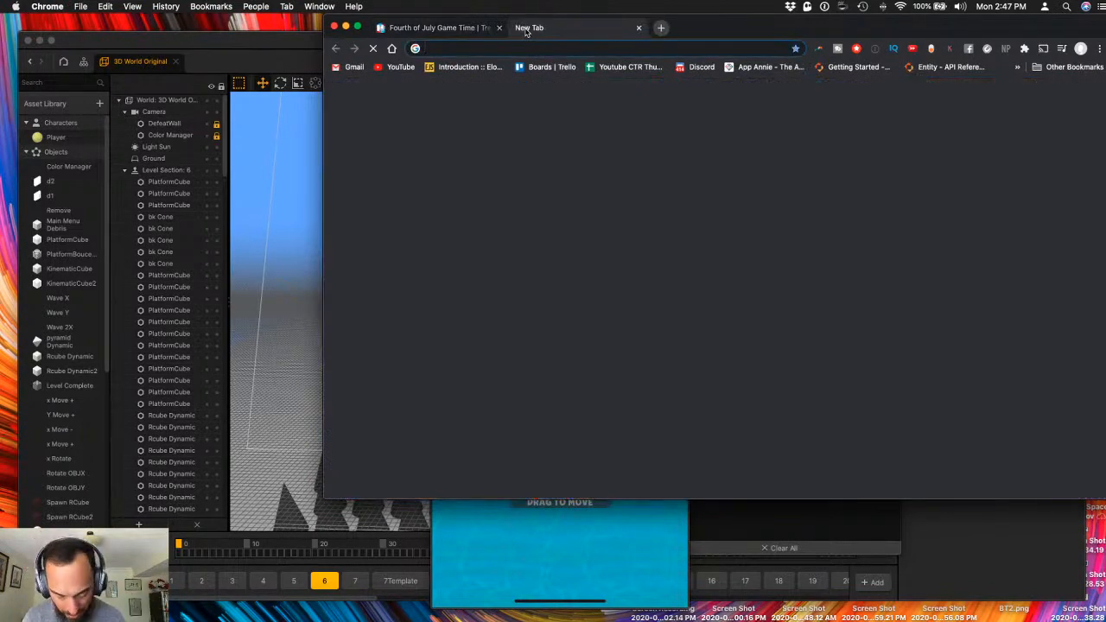
{"action": "type", "text": "flaticon.com"}
{"action": "key", "text": "Return"}
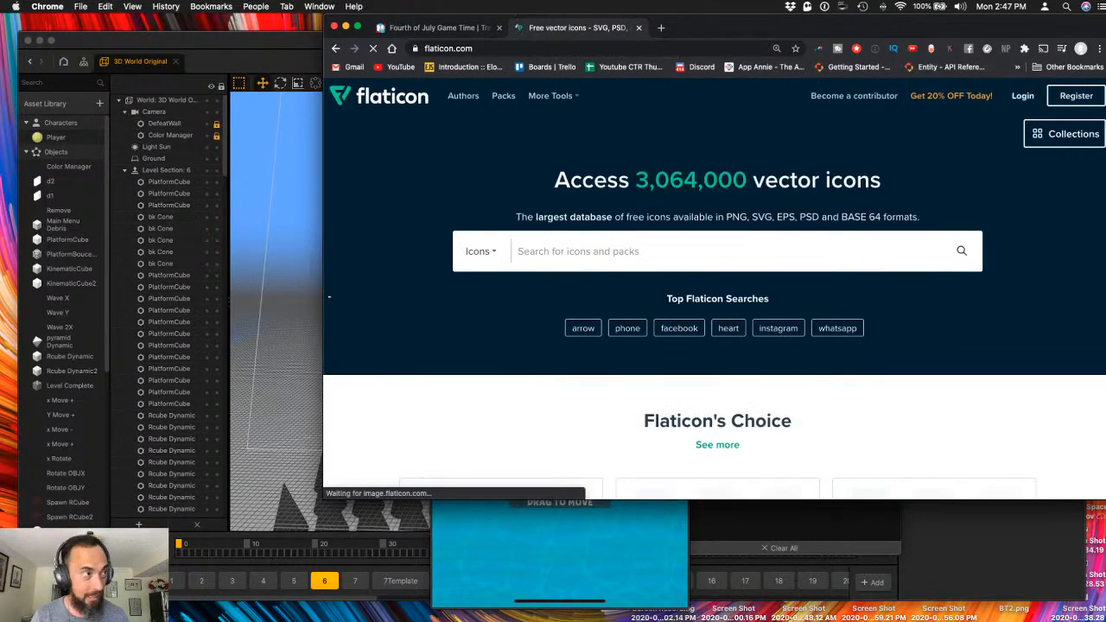
{"action": "type", "text": "inf"}
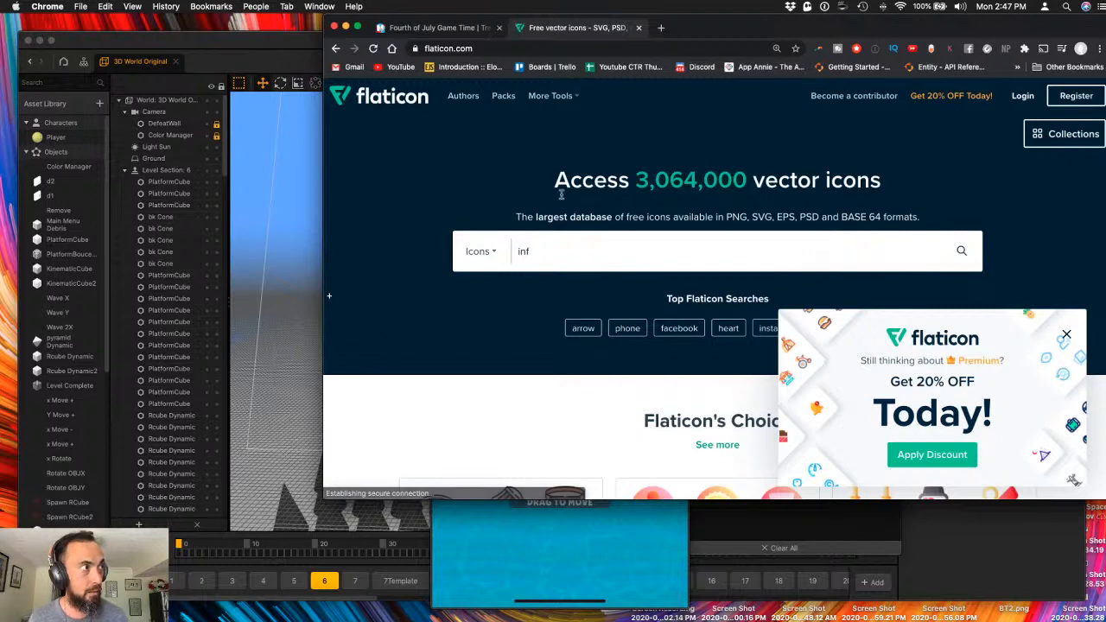
{"action": "type", "text": "inity loop"}
{"action": "key", "text": "Return"}
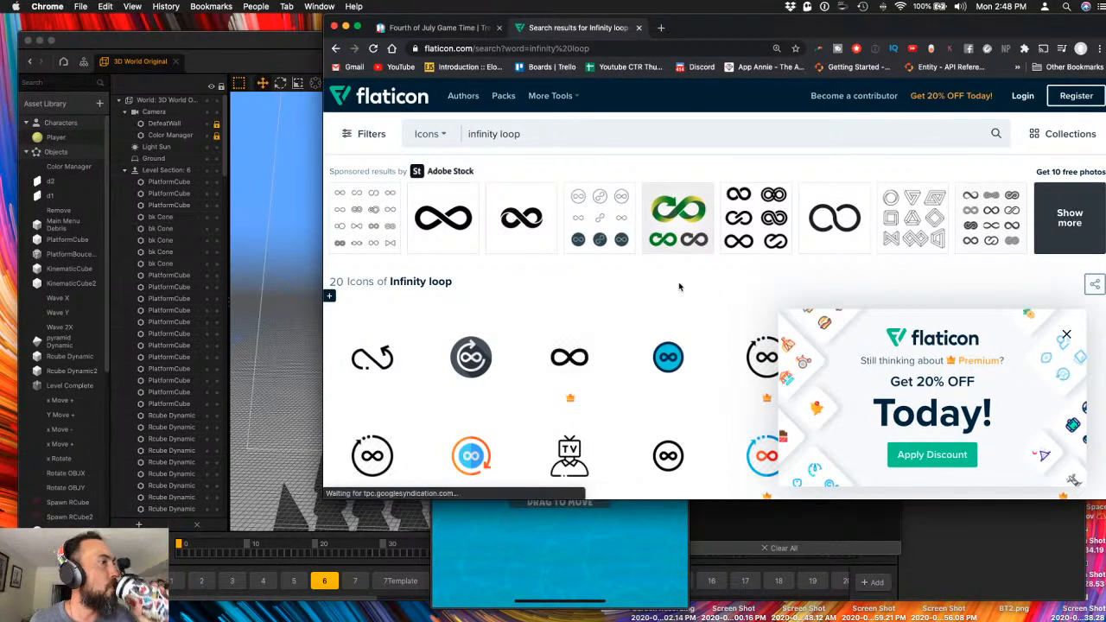
{"action": "scroll", "coordinate": [656, 298], "scroll_direction": "down", "scroll_amount": 2}
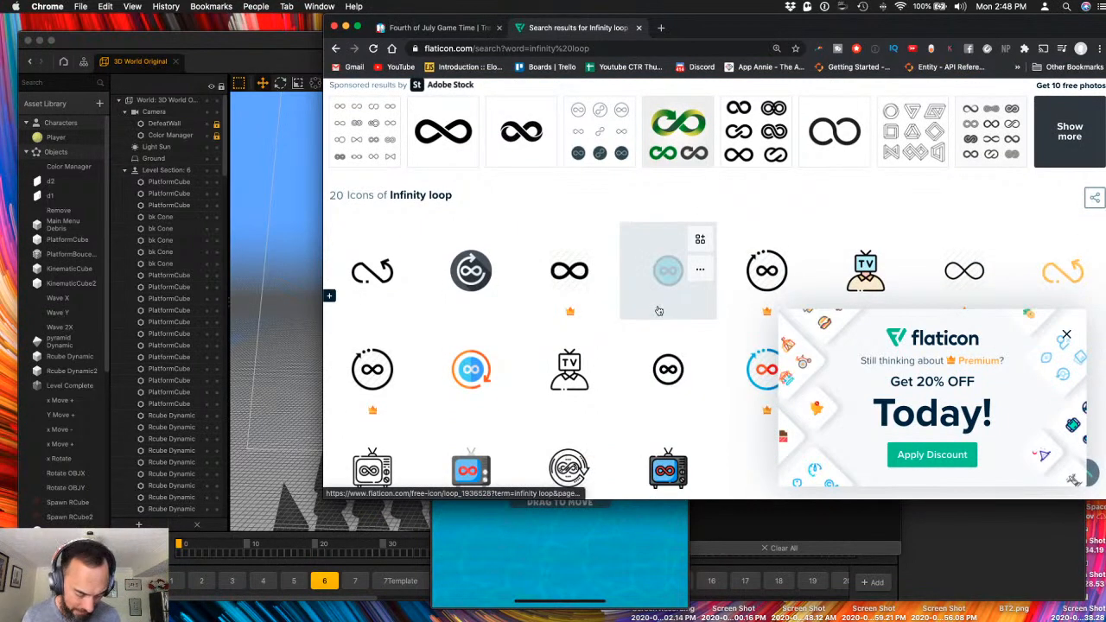
- Search the computer for "finger", preview the finger.png image, and open touch.png
{"action": "key", "text": "super+space"}
{"action": "type", "text": "finer"}
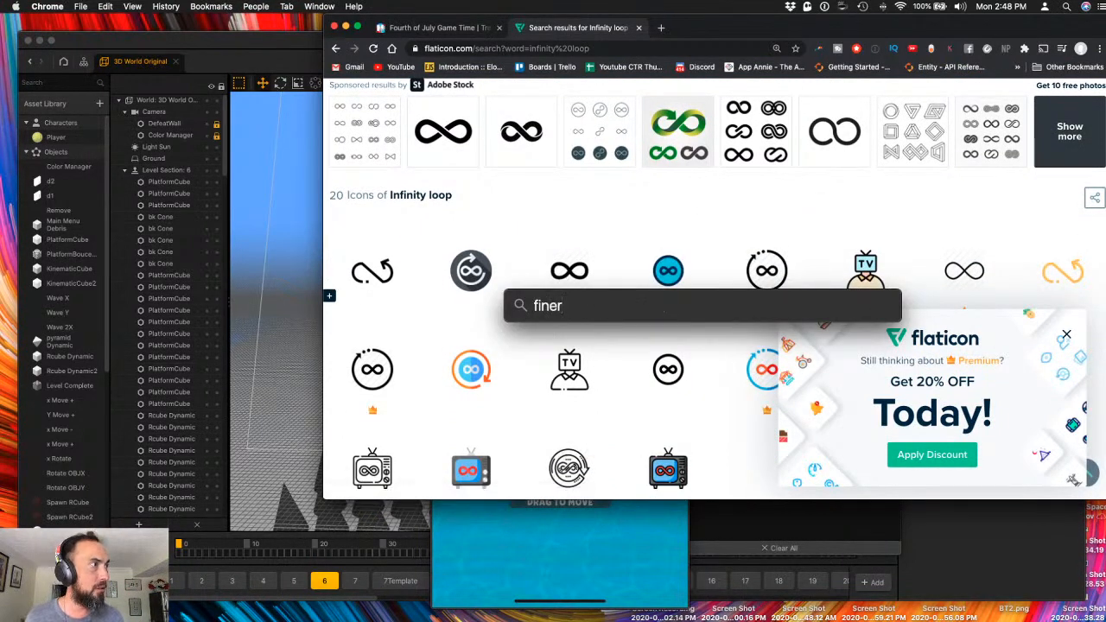
{"action": "key", "text": "BackSpace"}
{"action": "key", "text": "BackSpace"}
{"action": "type", "text": "ger"}
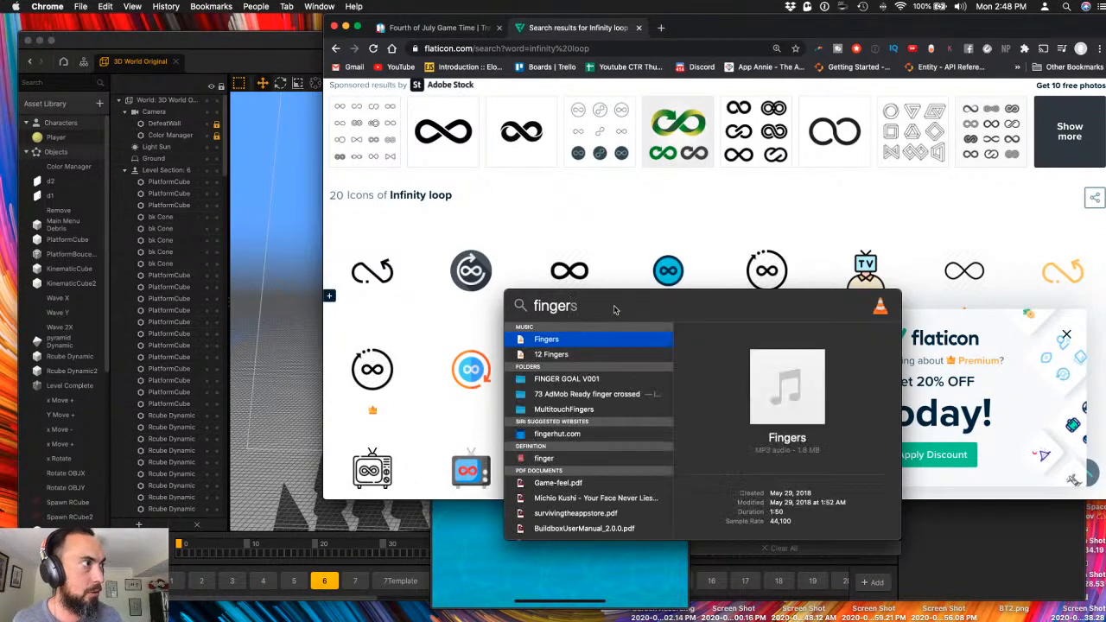
{"action": "left_click_drag", "start_coordinate": [616, 308], "coordinate": [735, 160]}
{"action": "scroll", "coordinate": [689, 245], "scroll_direction": "down", "scroll_amount": 1}
{"action": "scroll", "coordinate": [690, 244], "scroll_direction": "down", "scroll_amount": 6}
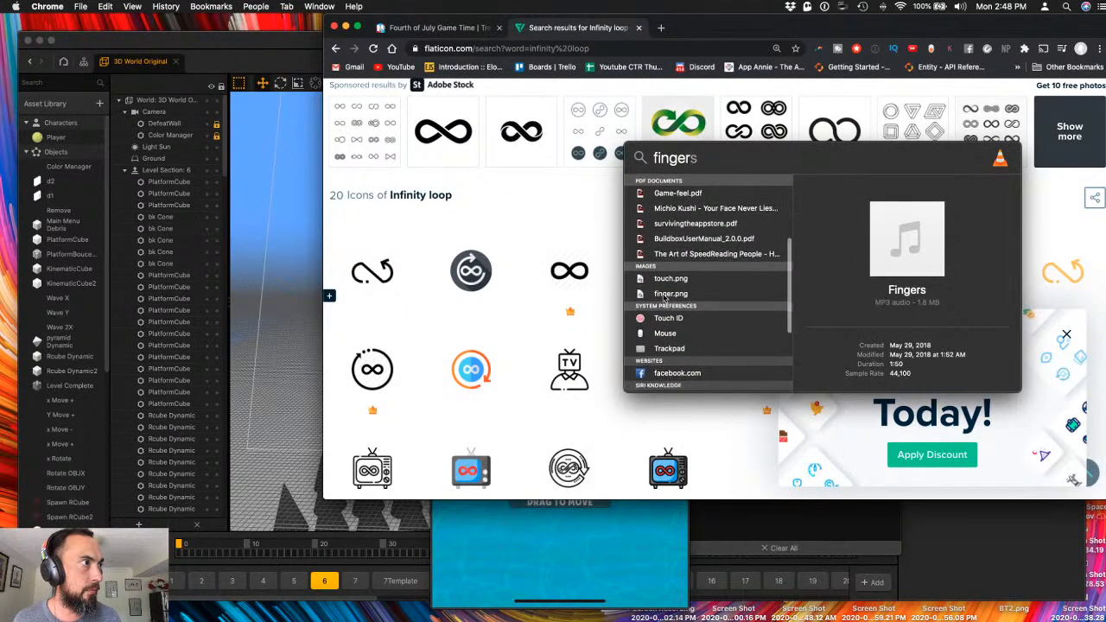
{"action": "left_click", "coordinate": [664, 295]}
{"action": "left_click", "coordinate": [665, 282]}
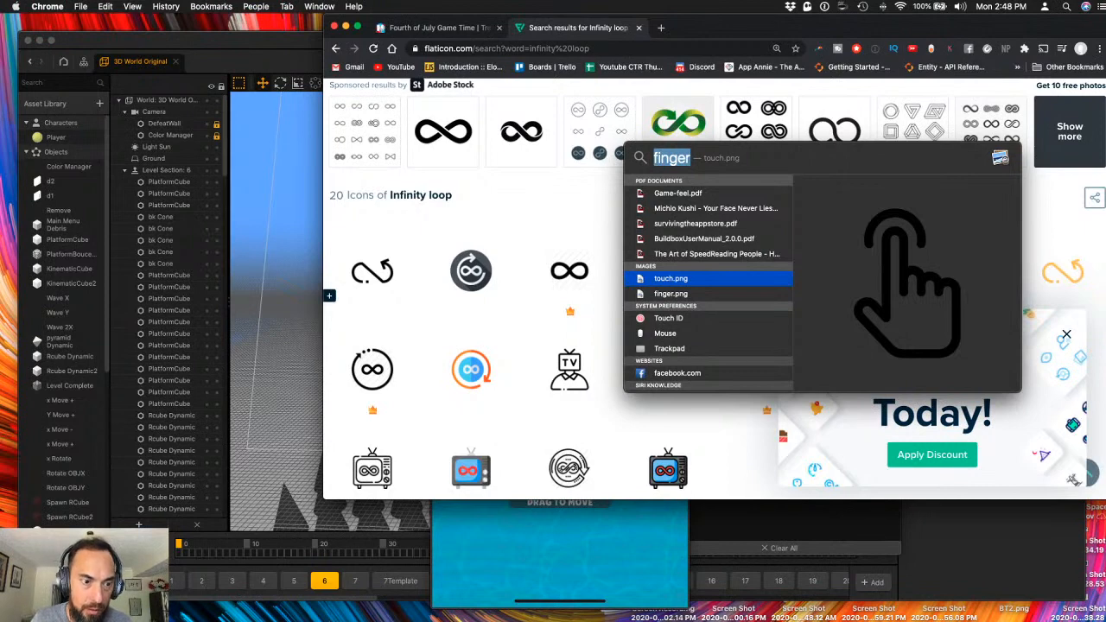
{"action": "key", "text": "Return"}
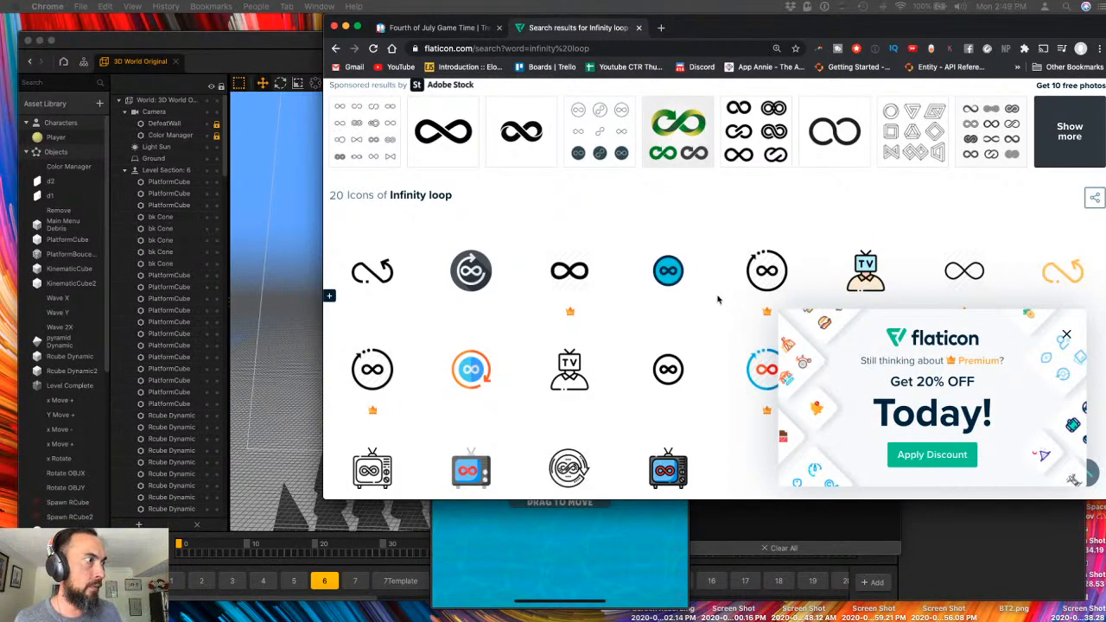
- Browse the infinity loop icons, dismiss the discount offer, view the details of the thick black premium Loop icon, and close them
{"action": "scroll", "coordinate": [717, 299], "scroll_direction": "down", "scroll_amount": 5}
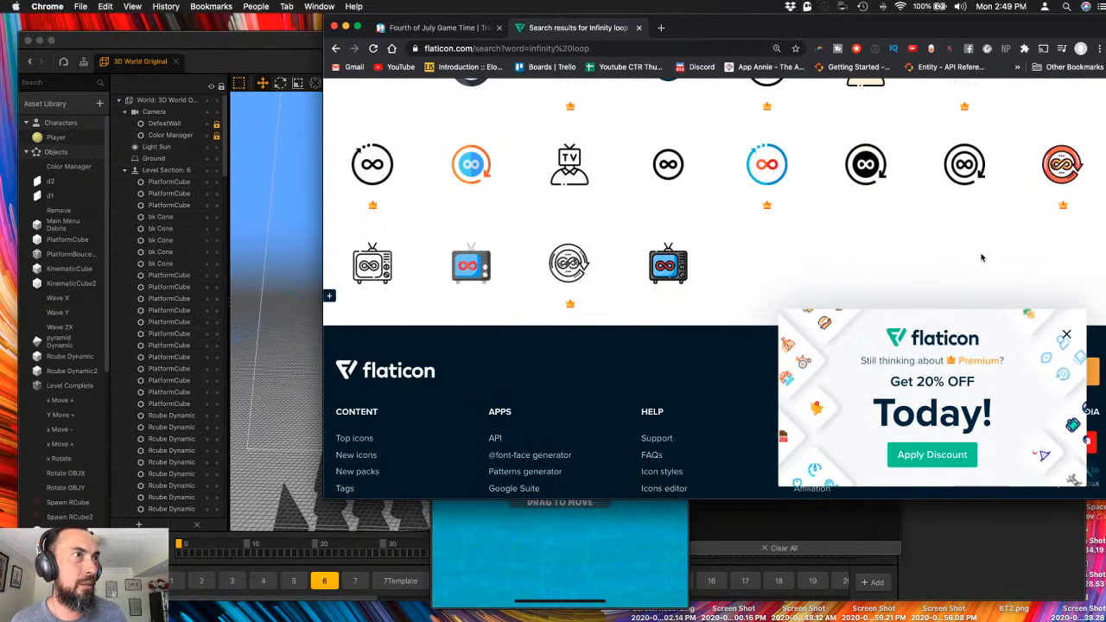
{"action": "scroll", "coordinate": [982, 258], "scroll_direction": "up", "scroll_amount": 3}
{"action": "left_click", "coordinate": [1067, 334]}
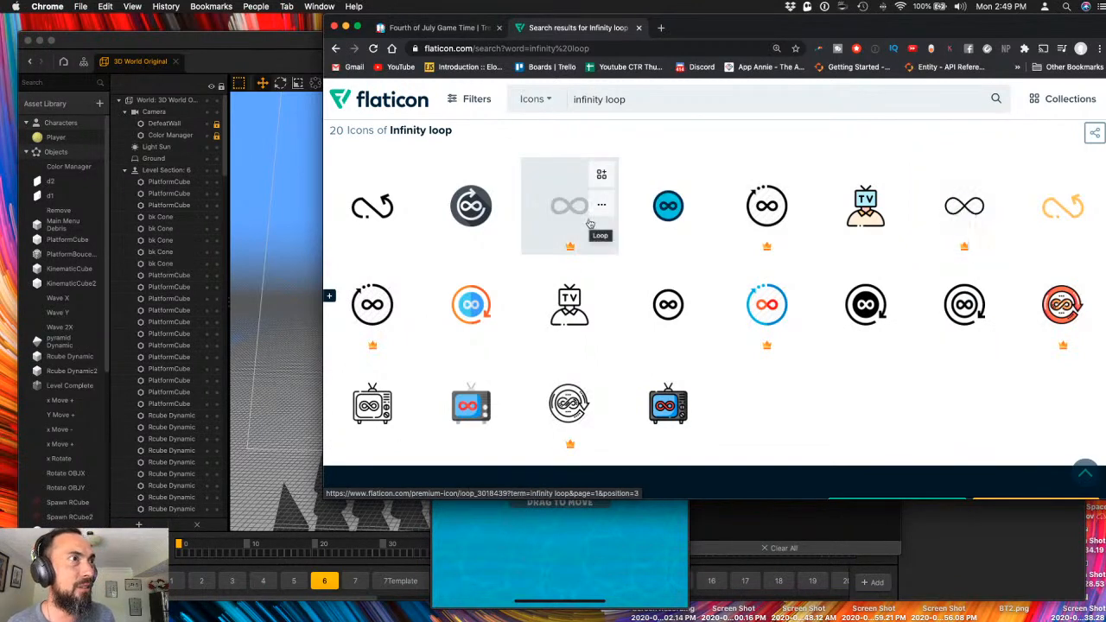
{"action": "left_click", "coordinate": [602, 205]}
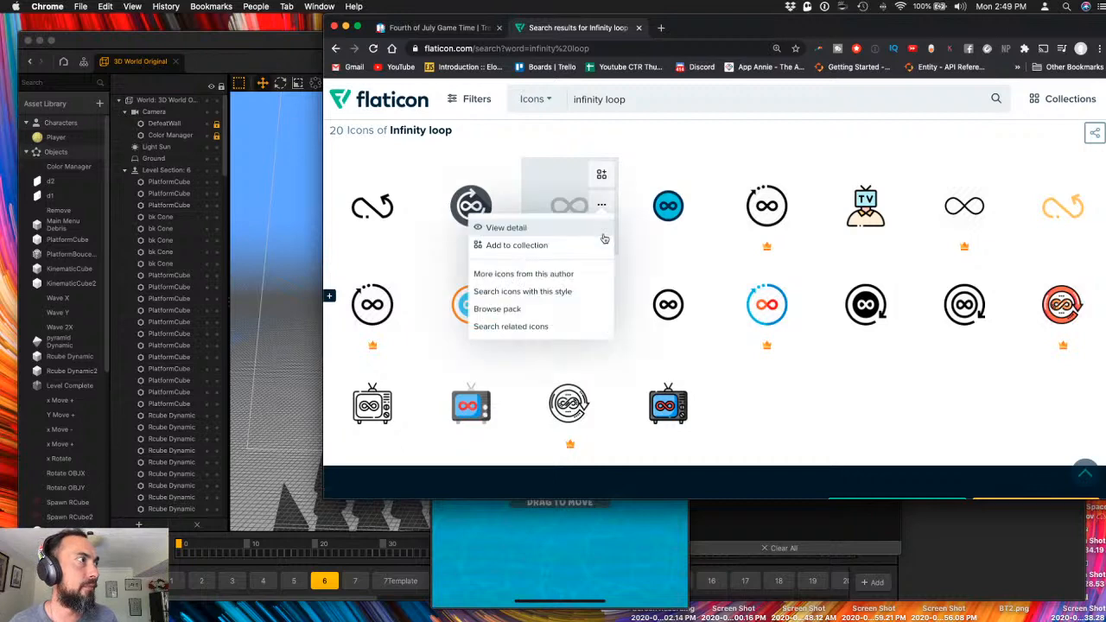
{"action": "left_click", "coordinate": [523, 226]}
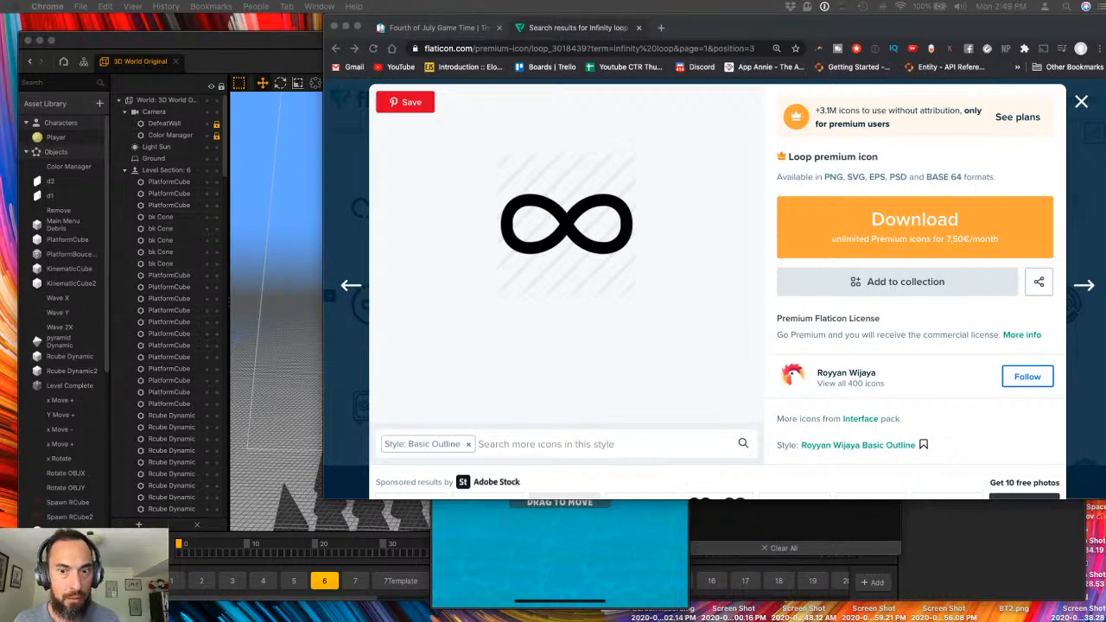
{"action": "left_click", "coordinate": [633, 350]}
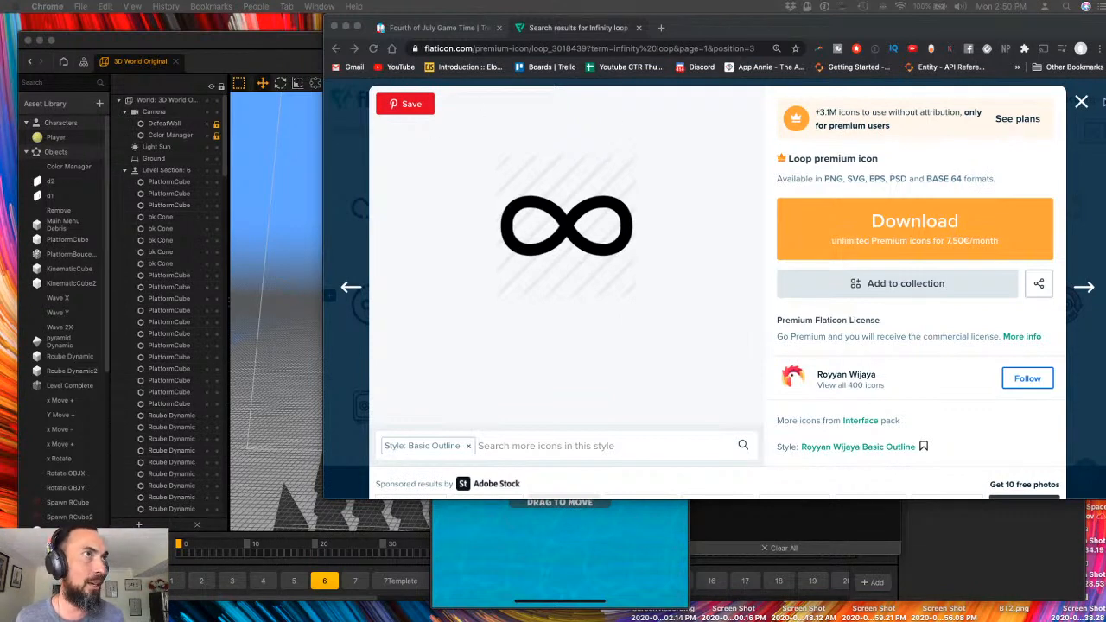
{"action": "left_click", "coordinate": [1081, 102]}
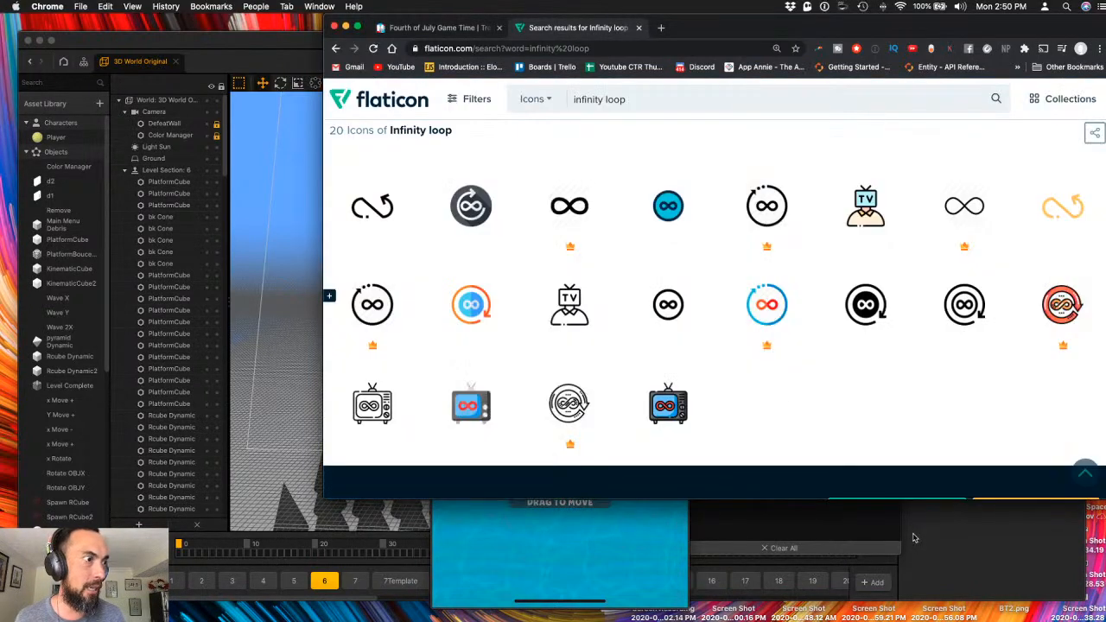
- Switch from the flaticon search results to the empty Photoshop workspace
{"action": "left_click", "coordinate": [981, 560]}
{"action": "key", "text": "ctrl+Up"}
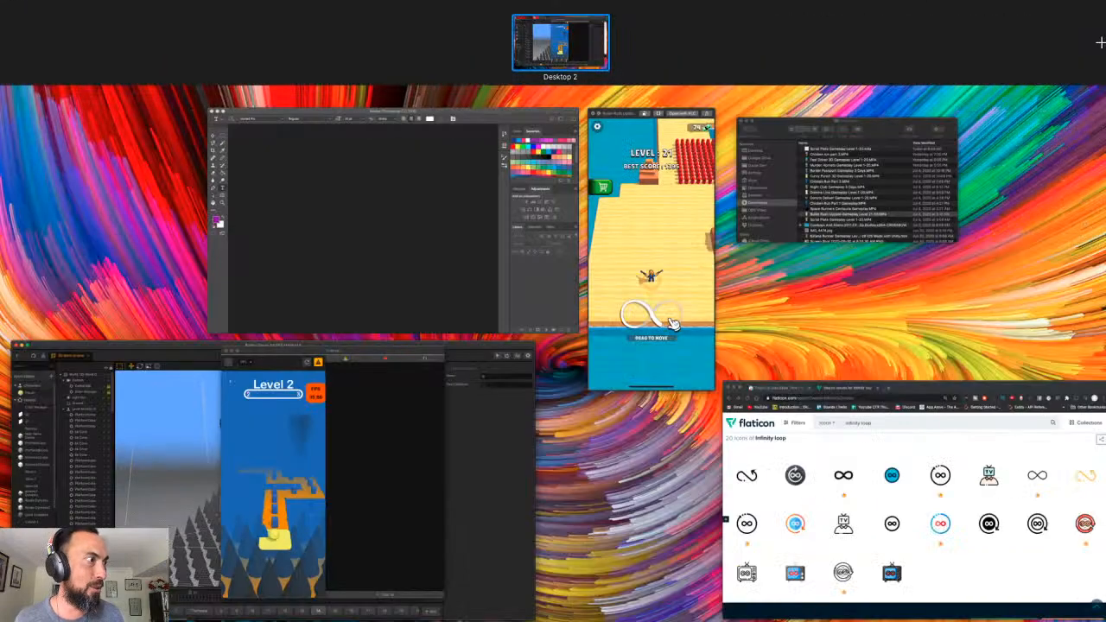
{"action": "left_click", "coordinate": [228, 266]}
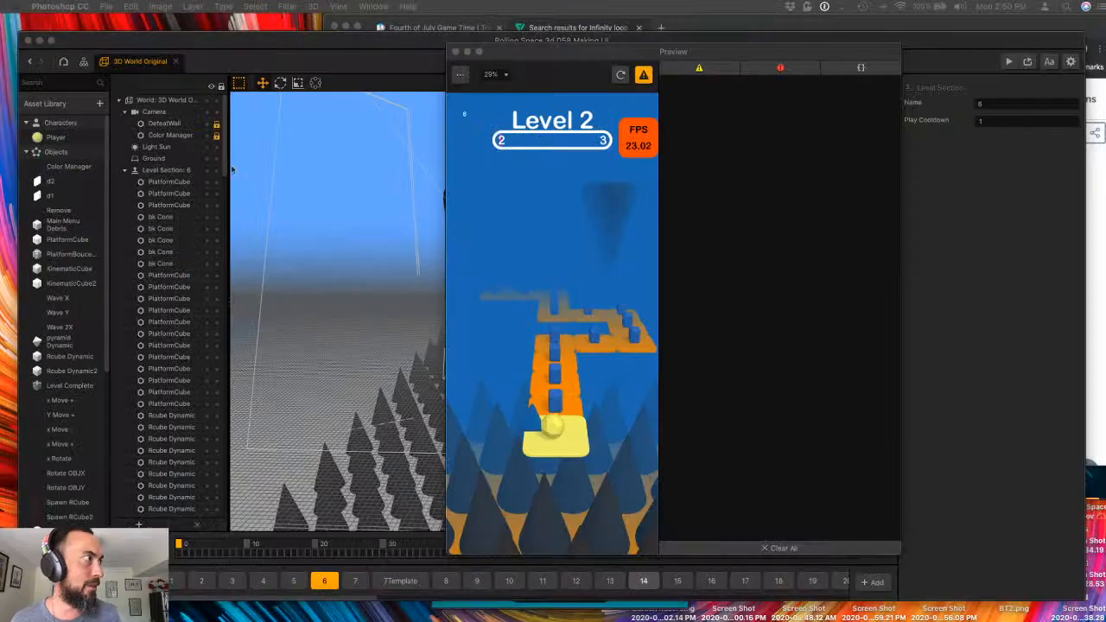
{"action": "key", "text": "ctrl+Up"}
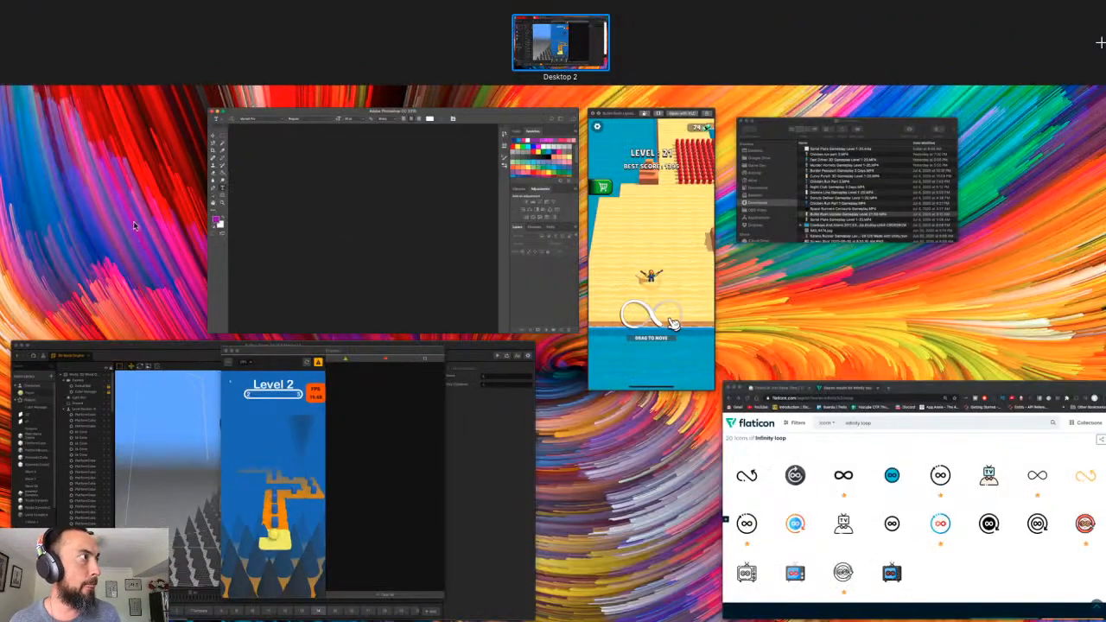
{"action": "left_click", "coordinate": [290, 198]}
{"action": "left_click", "coordinate": [109, 7]}
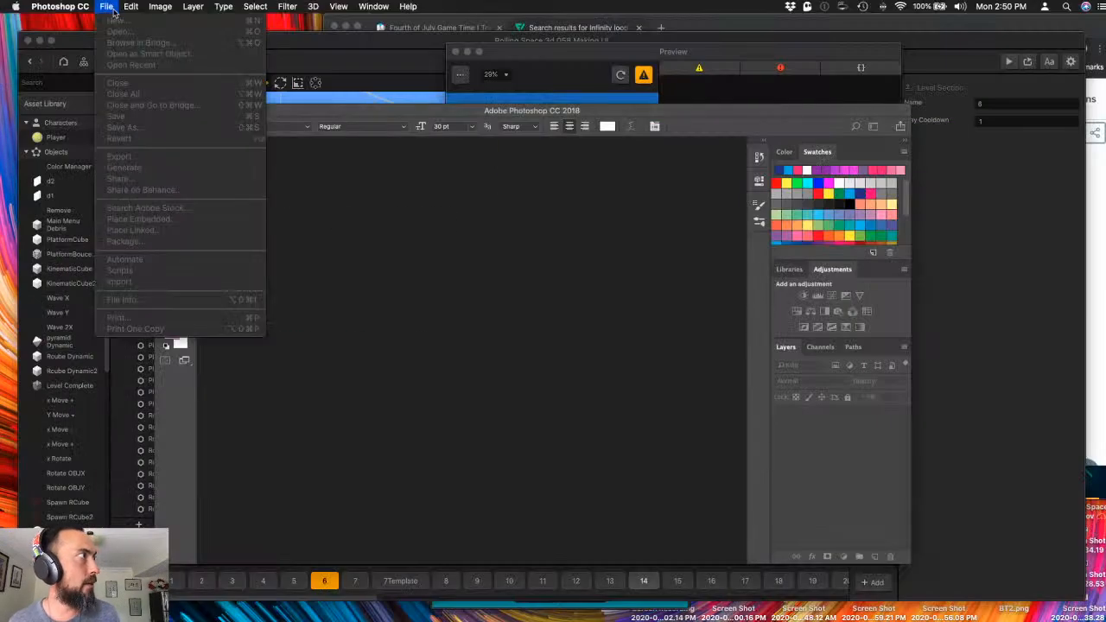
{"action": "left_click", "coordinate": [307, 208]}
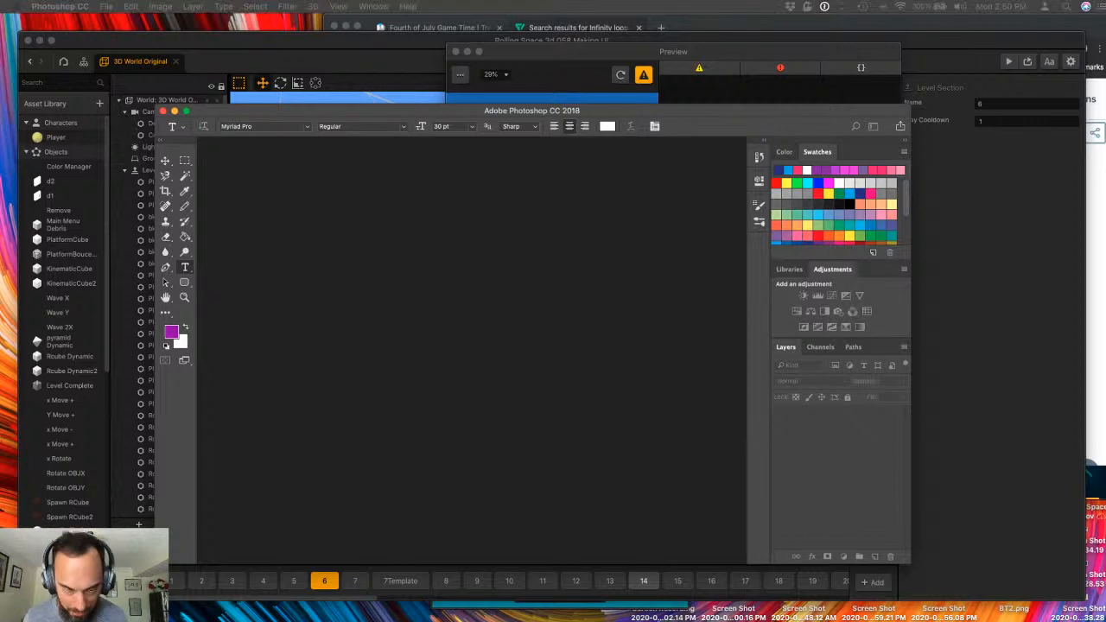
- Start a new Photoshop document with a width of 300 pixels and a height of 100 pixels
{"action": "key", "text": "super+n"}
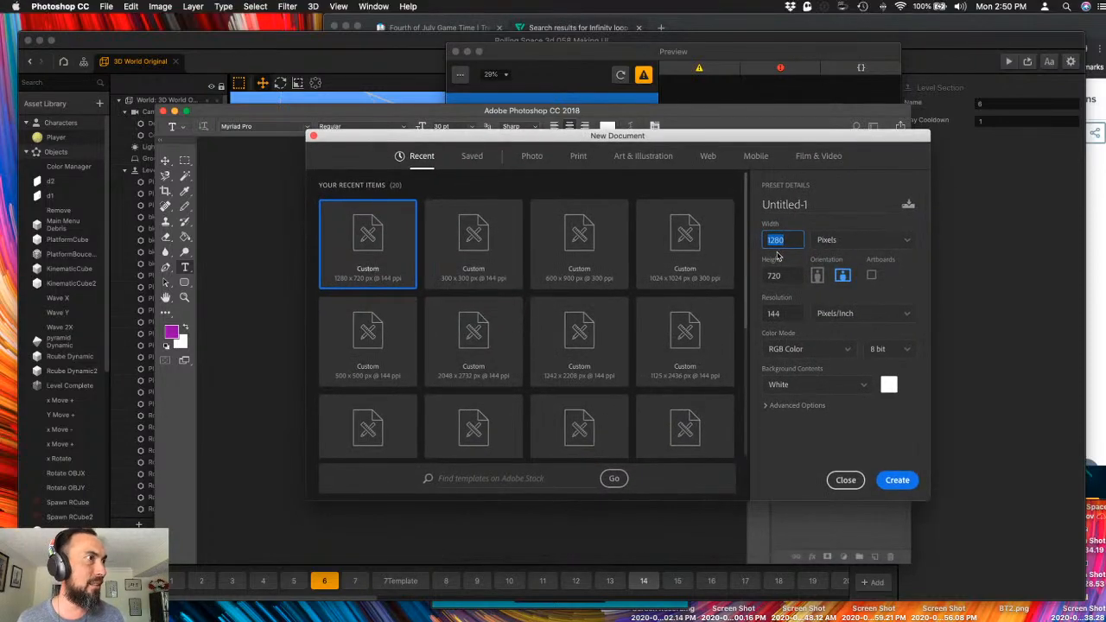
{"action": "type", "text": "300"}
{"action": "key", "text": "Tab"}
{"action": "type", "text": "1"}
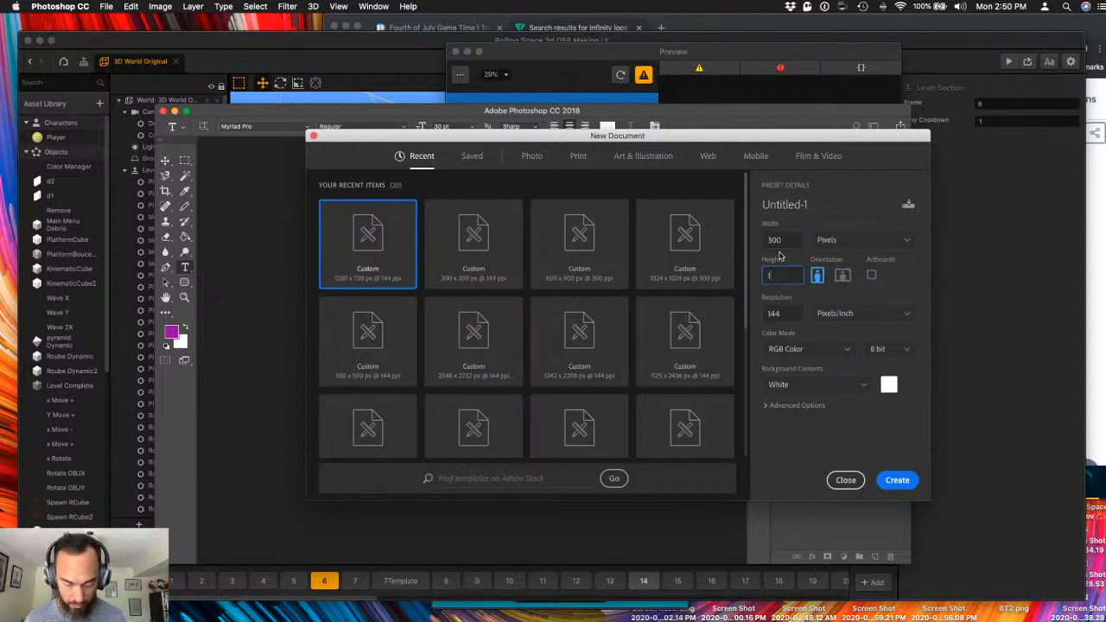
- Name the new document "infinity" and create it
{"action": "left_click", "coordinate": [802, 205]}
{"action": "key", "text": "super+a"}
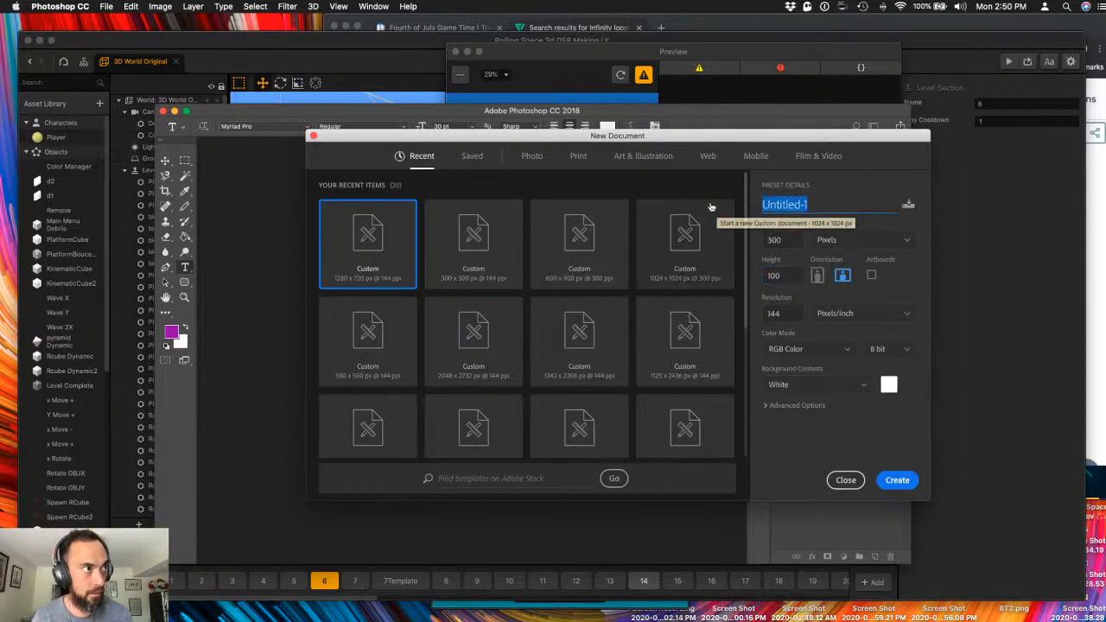
{"action": "type", "text": "infini"}
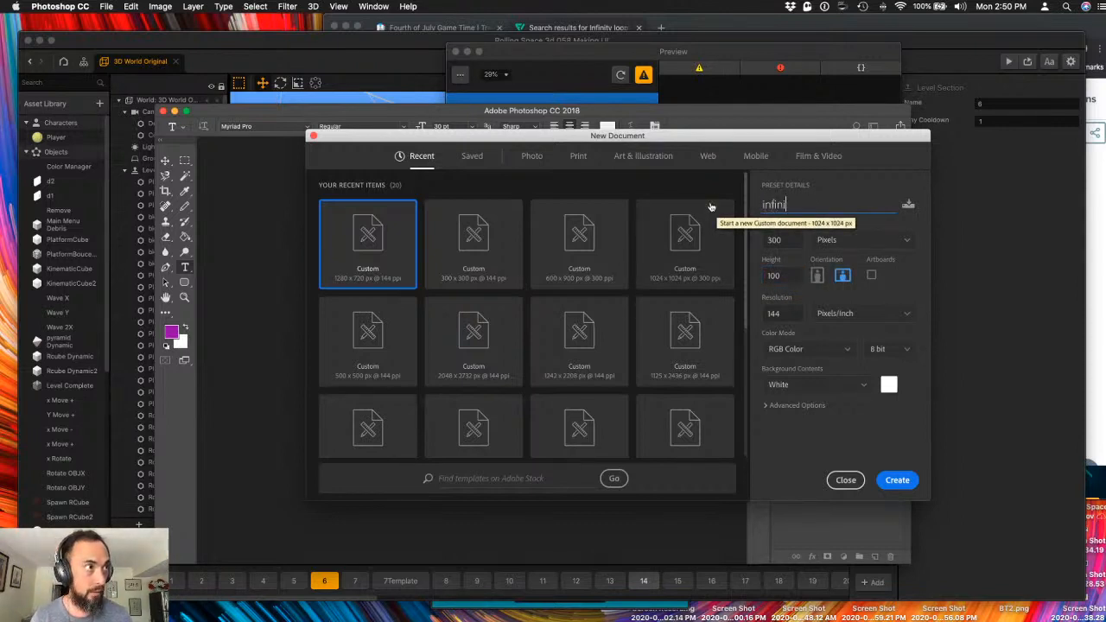
{"action": "type", "text": "te symbole"}
{"action": "key", "text": "BackSpace"}
{"action": "key", "text": "BackSpace"}
{"action": "key", "text": "BackSpace"}
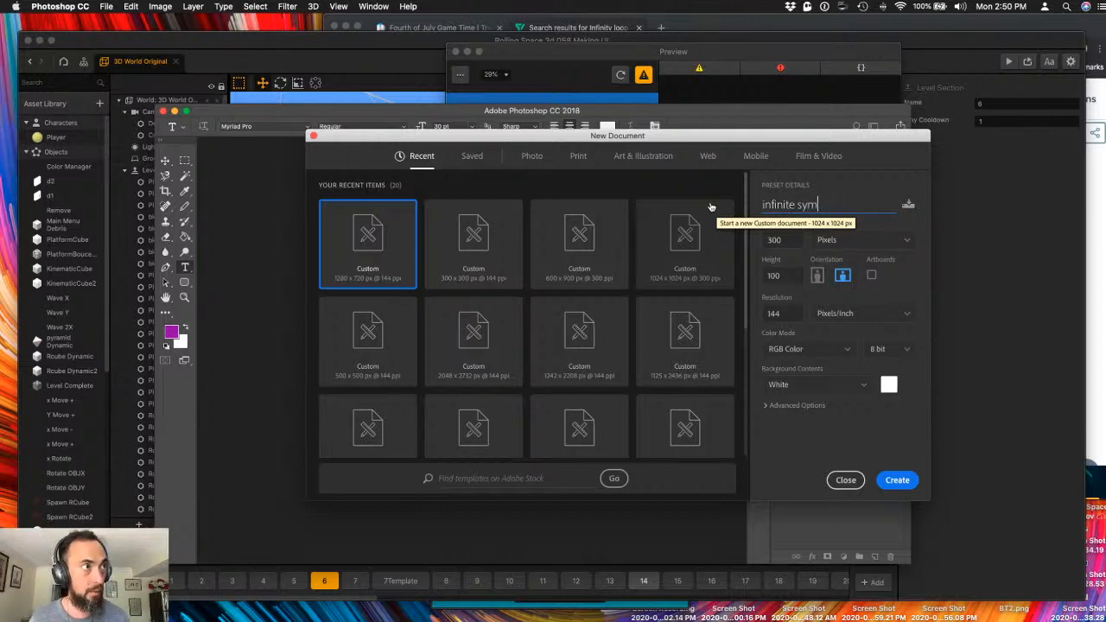
{"action": "key", "text": "BackSpace"}
{"action": "type", "text": "y"}
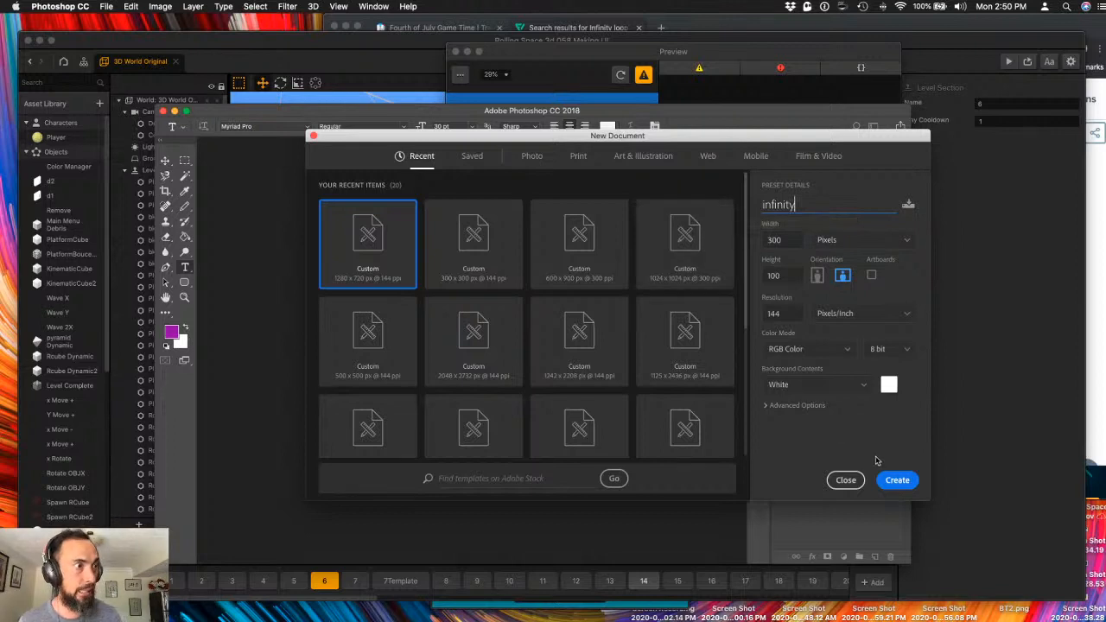
{"action": "left_click", "coordinate": [892, 479]}
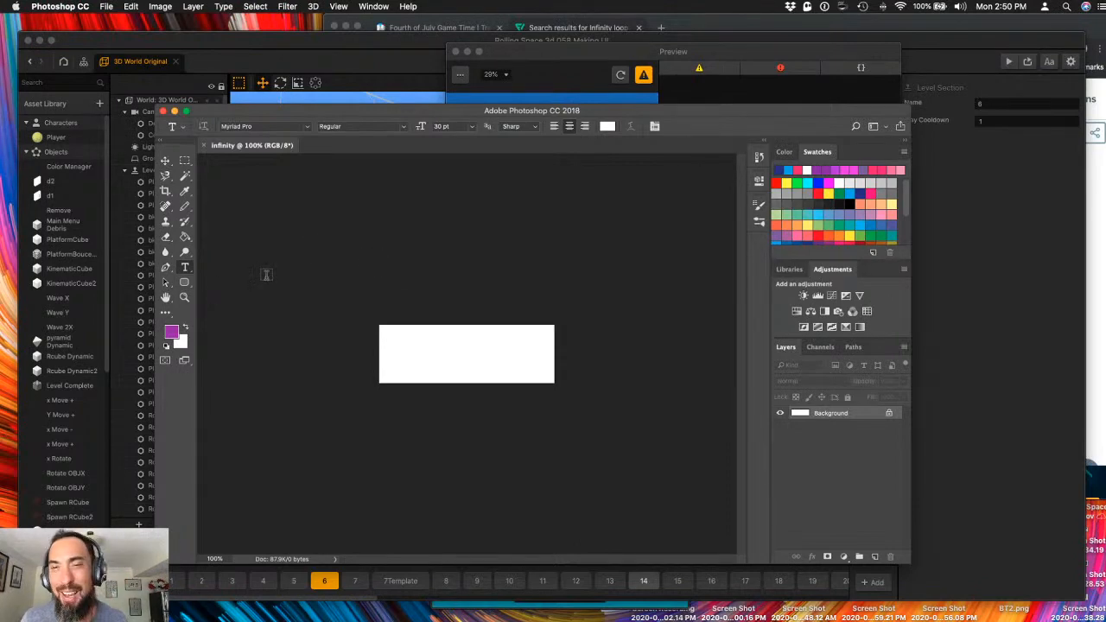
- Switch from the Pencil to the Brush tool and reduce the brush size to 27 px
{"action": "left_click", "coordinate": [185, 208]}
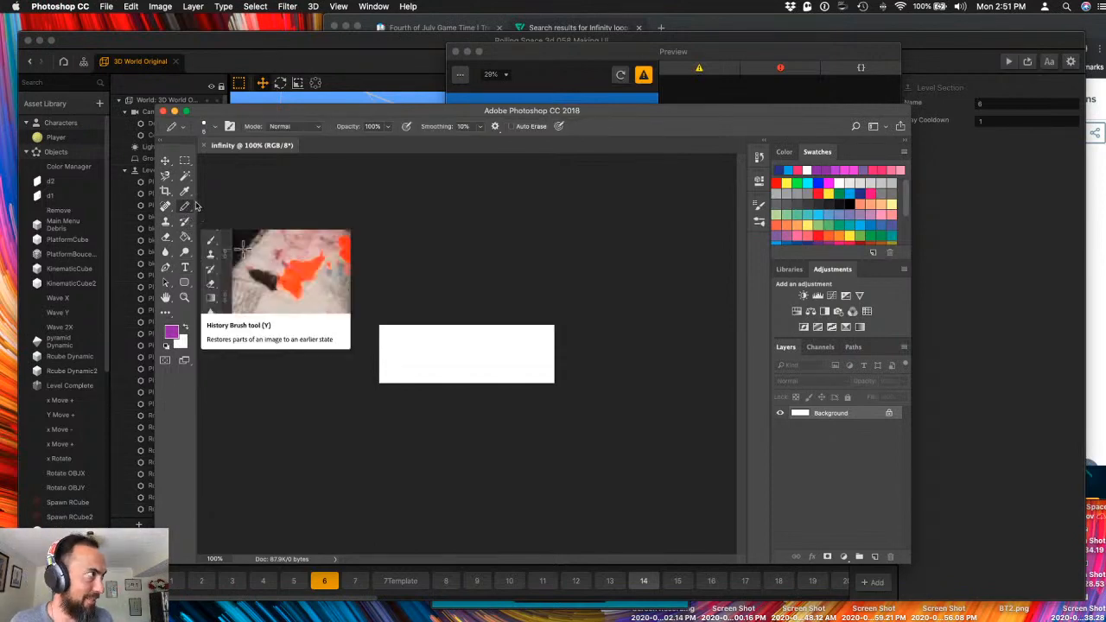
{"action": "left_click", "coordinate": [189, 208]}
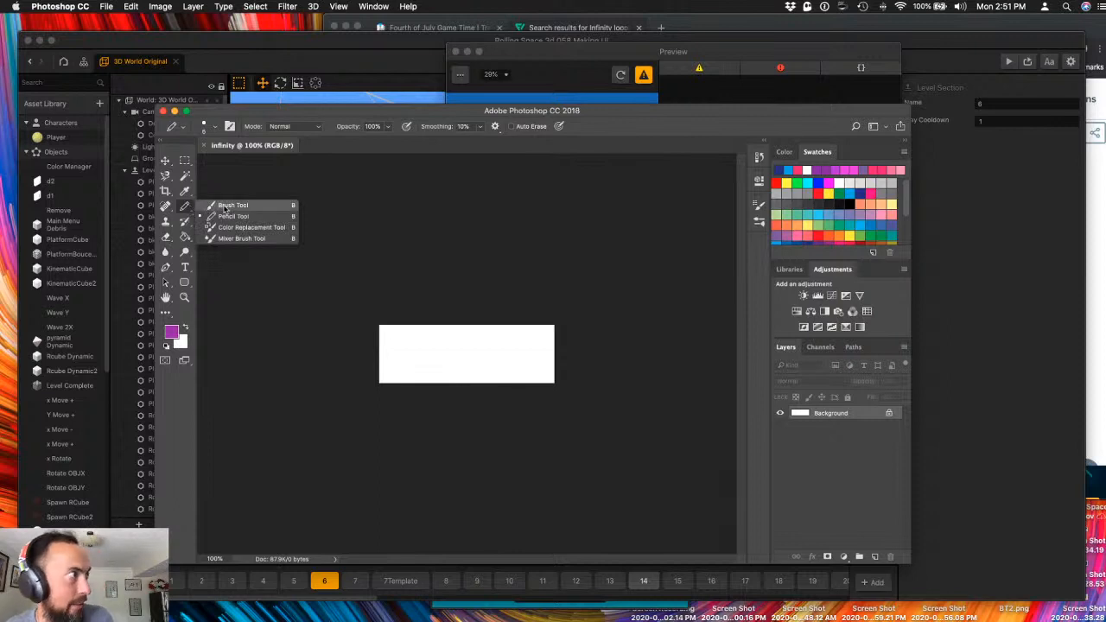
{"action": "left_click", "coordinate": [226, 206]}
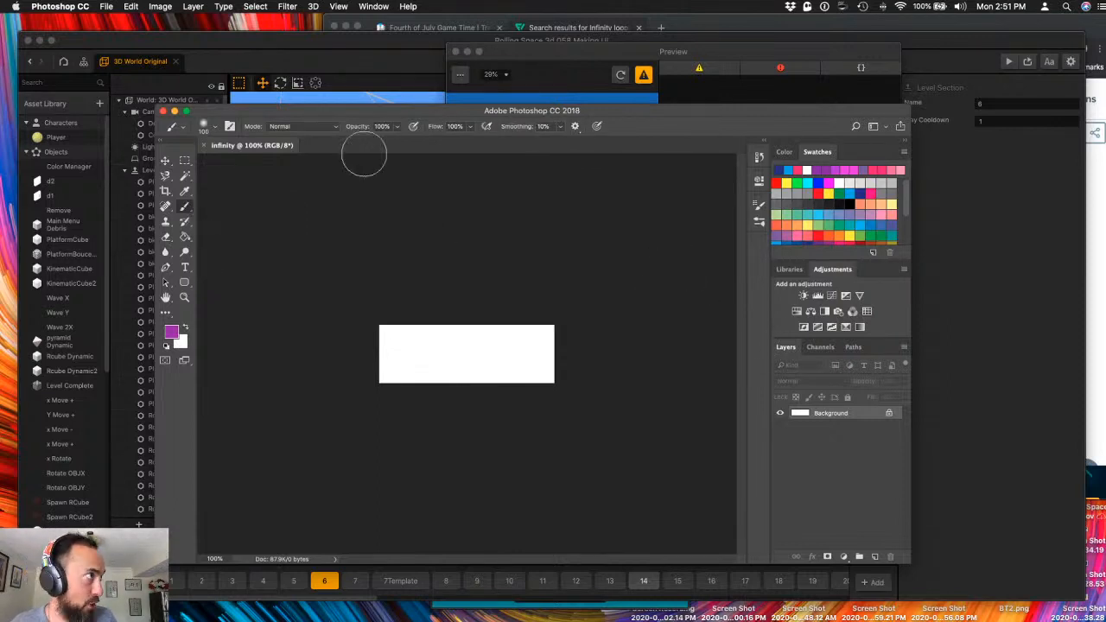
{"action": "left_click", "coordinate": [216, 129]}
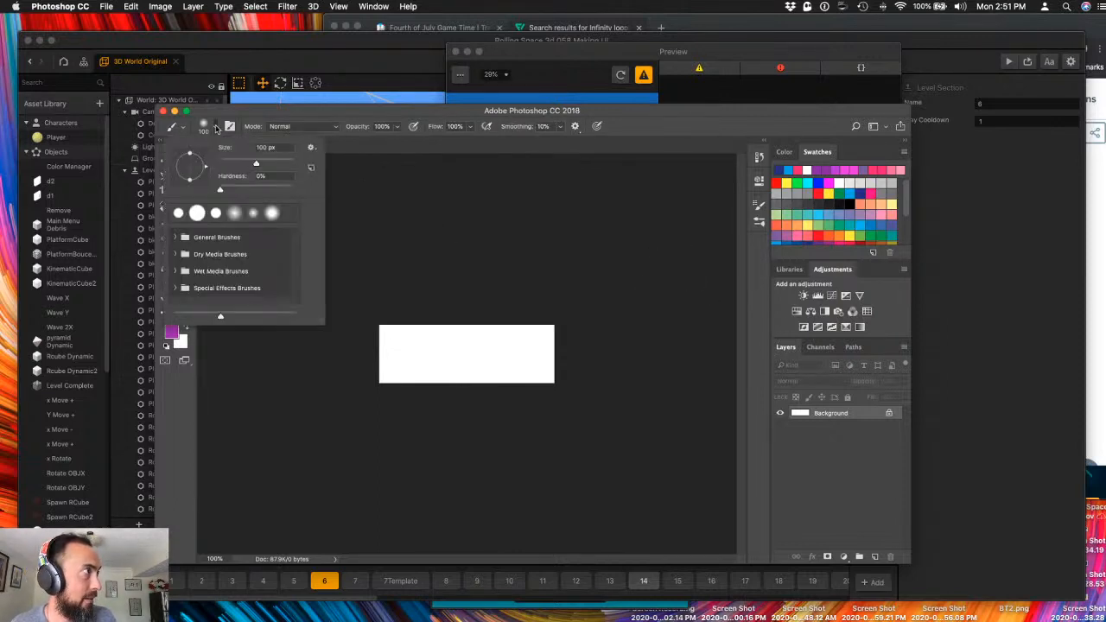
{"action": "left_click_drag", "start_coordinate": [258, 164], "coordinate": [233, 166]}
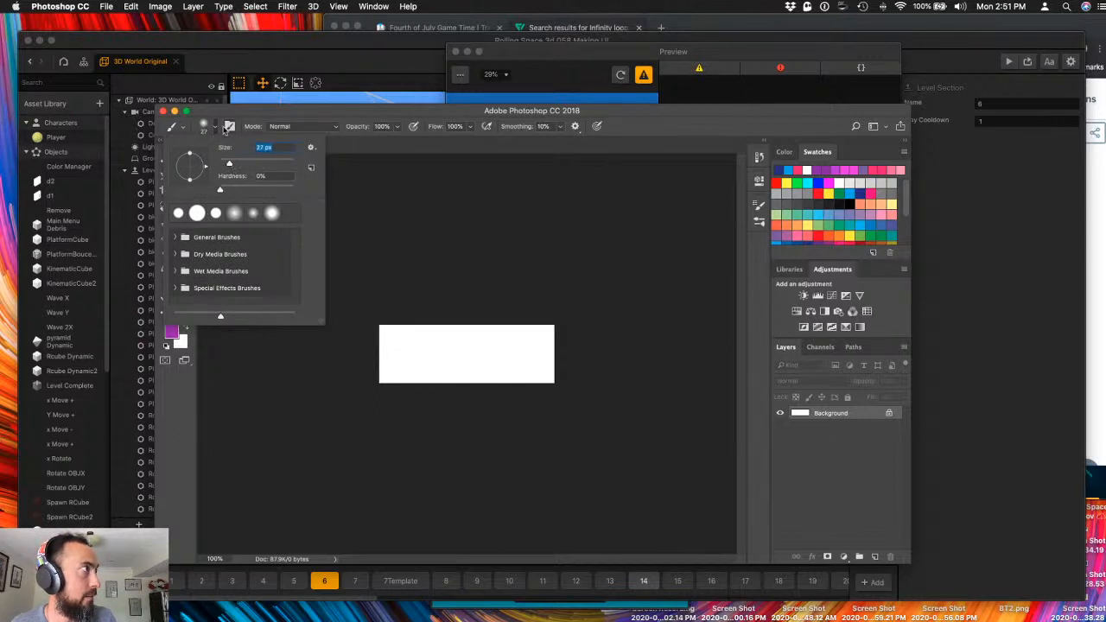
{"action": "left_click", "coordinate": [218, 129]}
- Open the detailed brush settings, try several brush tips, and choose the soft round 30 px tip
{"action": "left_click", "coordinate": [229, 126]}
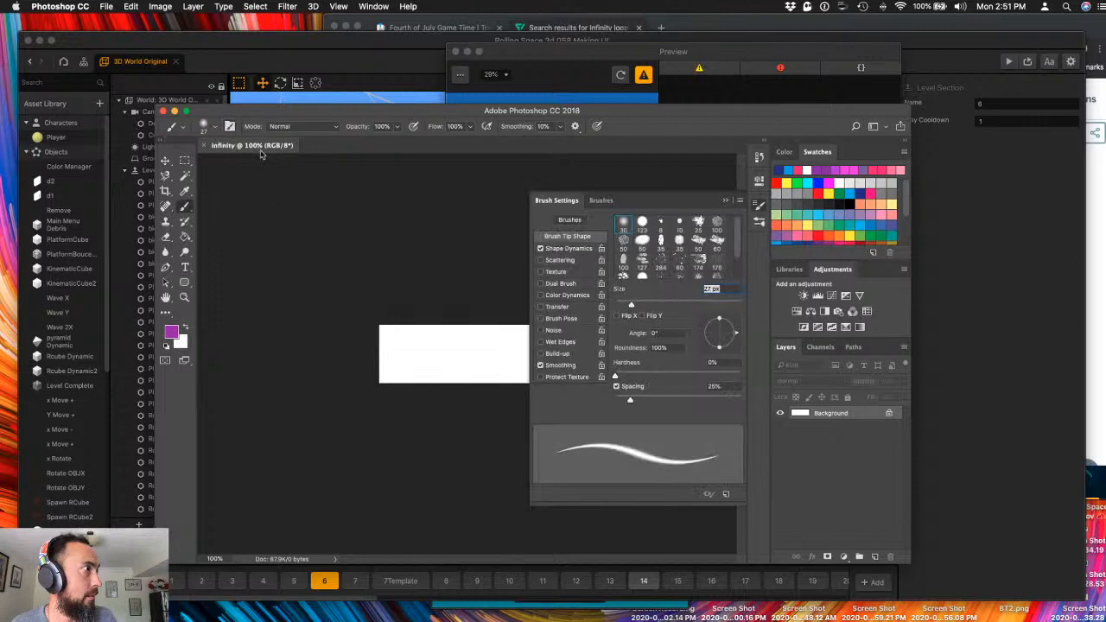
{"action": "left_click", "coordinate": [624, 259]}
{"action": "scroll", "coordinate": [624, 260], "scroll_direction": "down", "scroll_amount": 2}
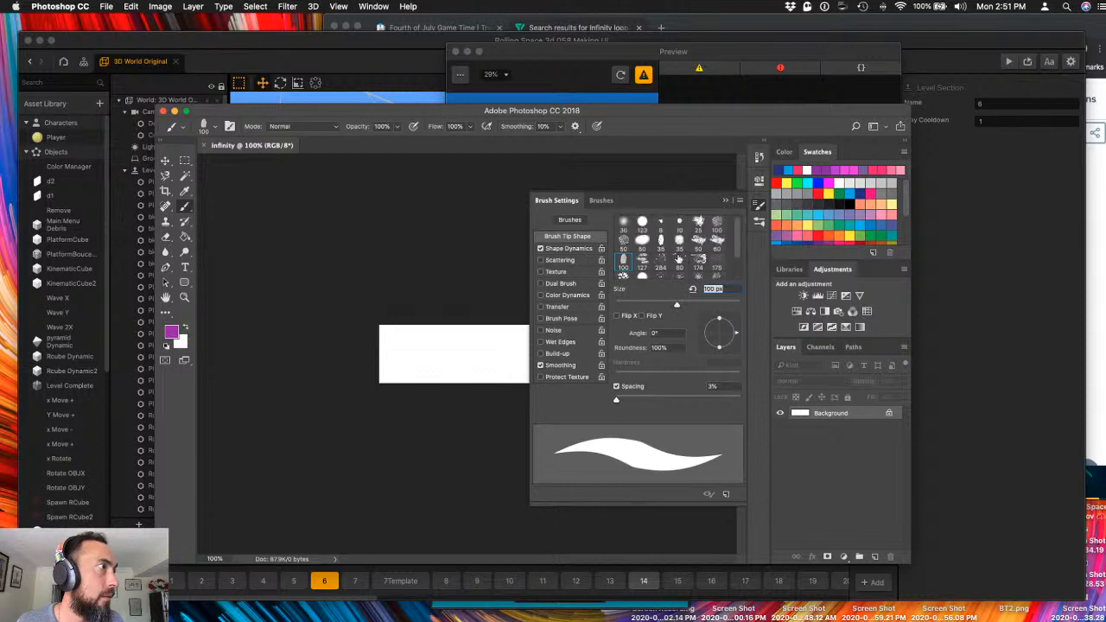
{"action": "left_click", "coordinate": [717, 250]}
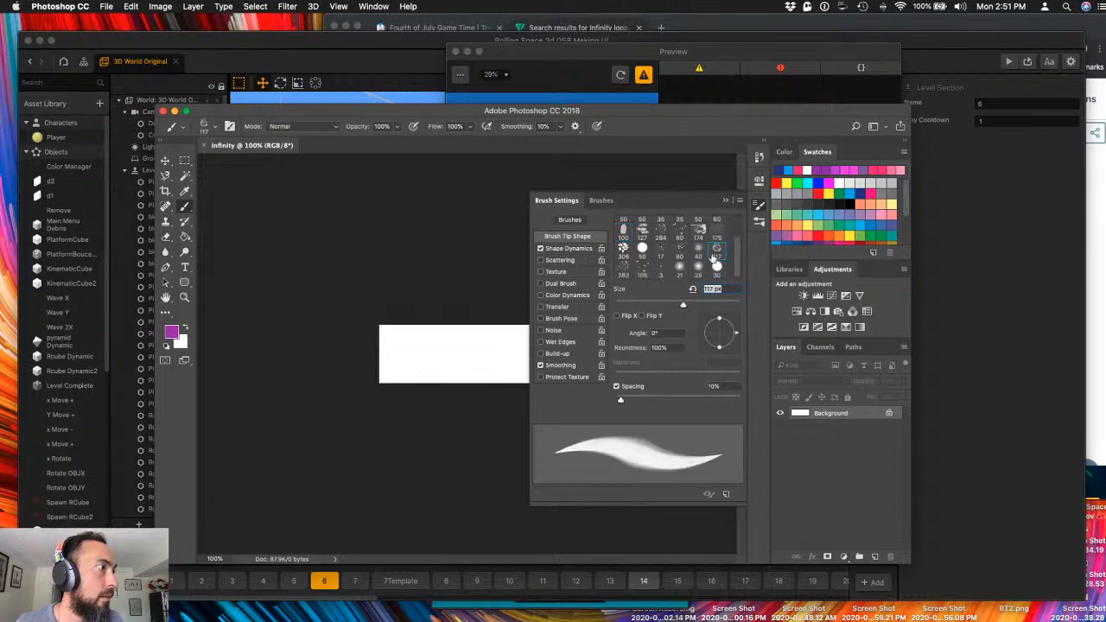
{"action": "scroll", "coordinate": [684, 249], "scroll_direction": "up", "scroll_amount": 2}
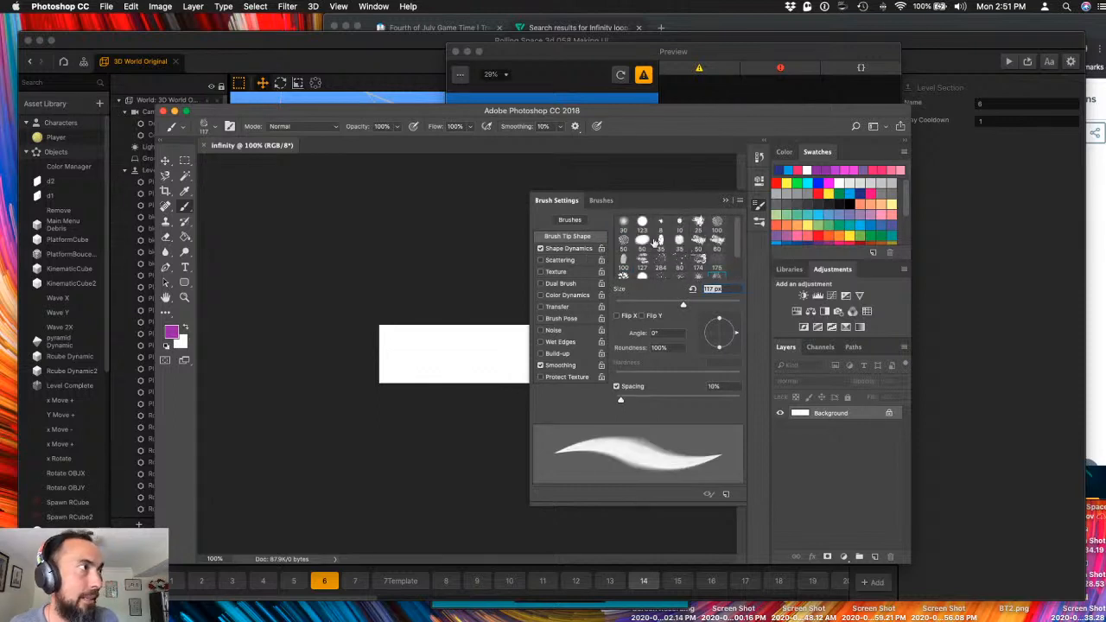
{"action": "left_click", "coordinate": [679, 227]}
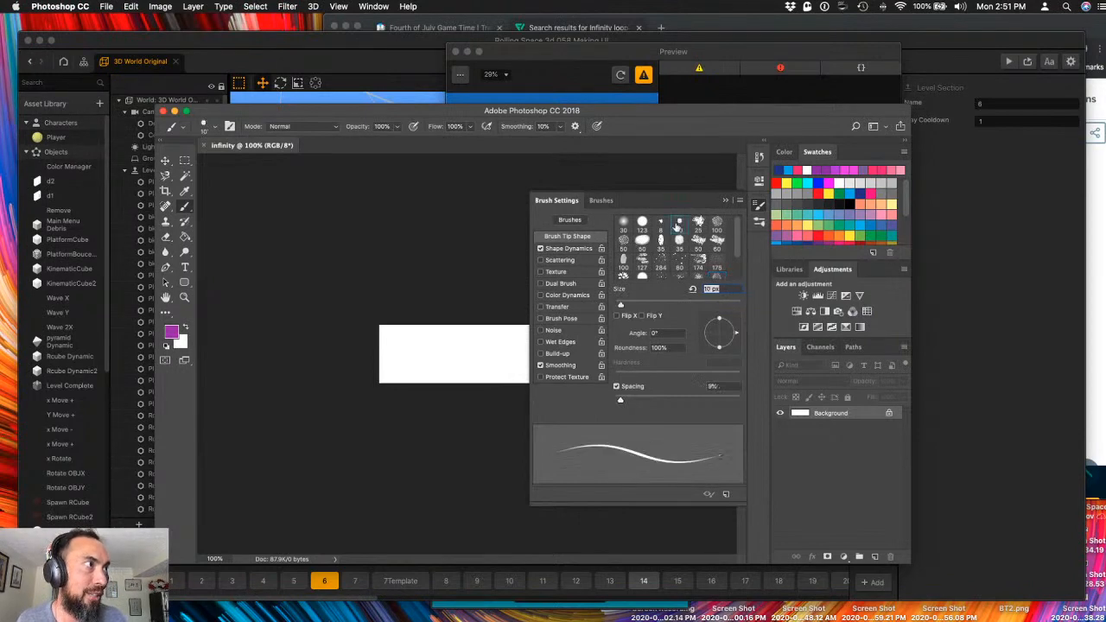
{"action": "left_click", "coordinate": [643, 226]}
{"action": "left_click", "coordinate": [623, 226]}
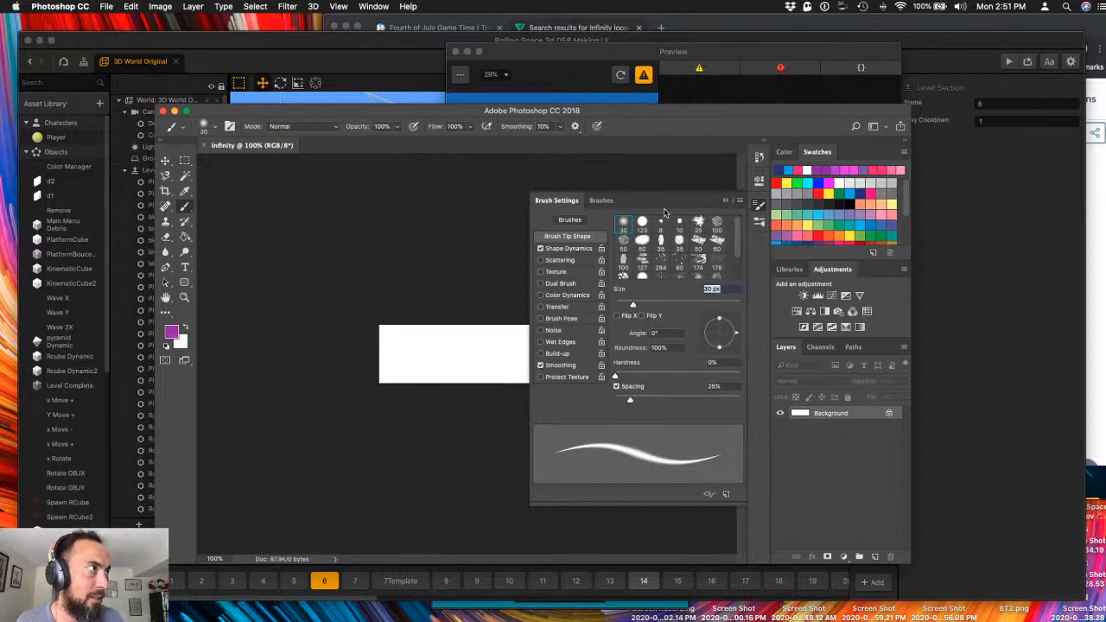
- Look through the General, Dry Media, Wet Media and Special Effects brush presets and the available brush tips for a suitable brush
{"action": "left_click", "coordinate": [603, 200]}
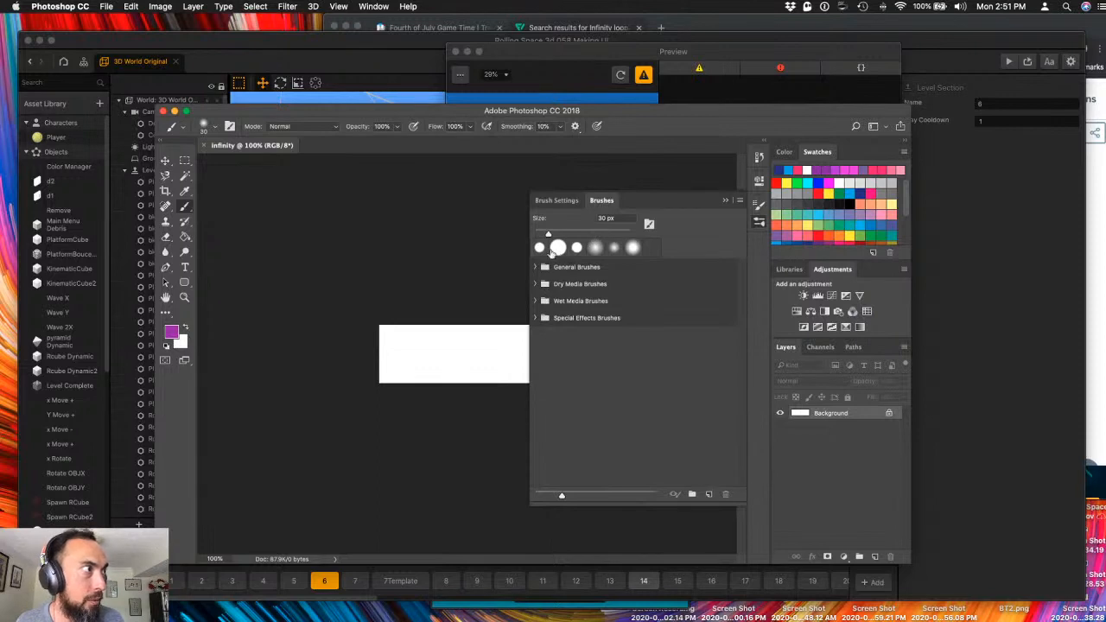
{"action": "left_click", "coordinate": [535, 267]}
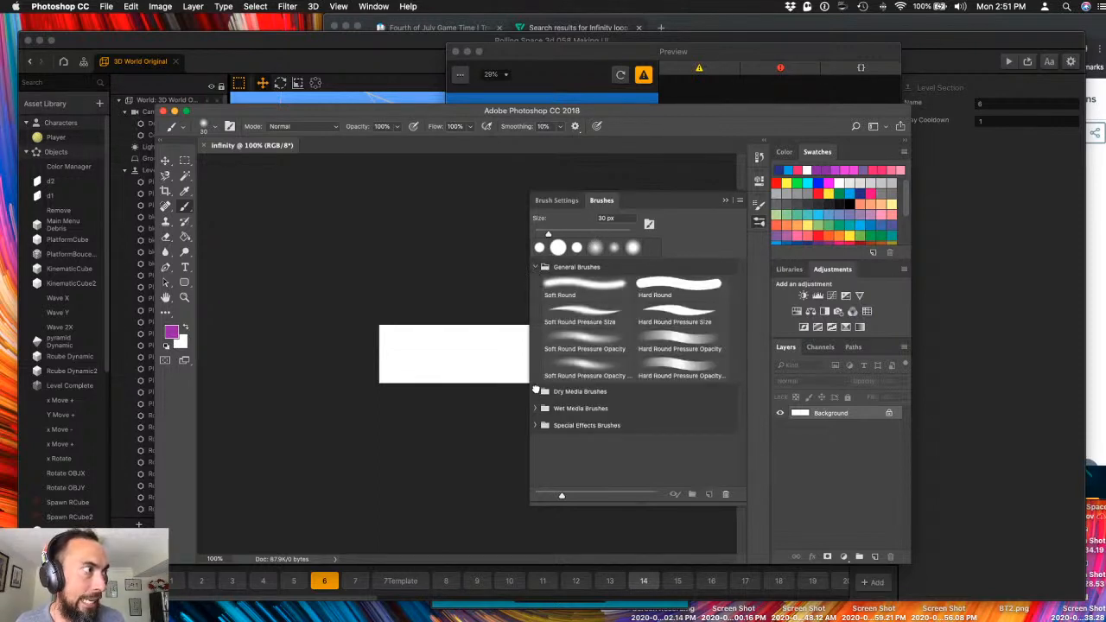
{"action": "left_click", "coordinate": [536, 393]}
{"action": "scroll", "coordinate": [553, 420], "scroll_direction": "down", "scroll_amount": 2}
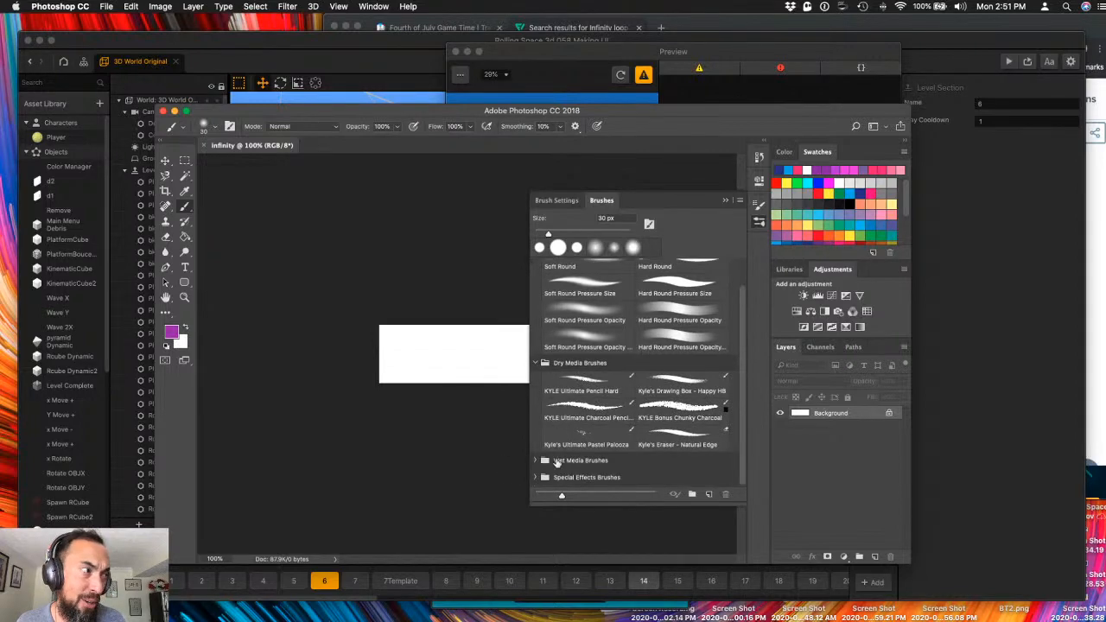
{"action": "left_click", "coordinate": [535, 460]}
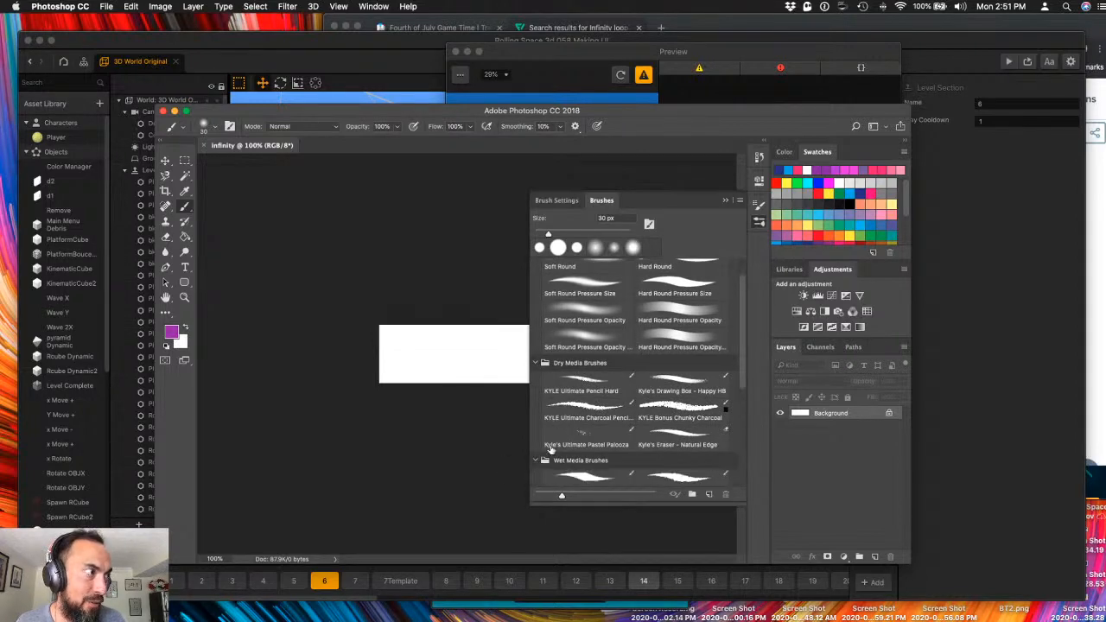
{"action": "scroll", "coordinate": [588, 415], "scroll_direction": "down", "scroll_amount": 5}
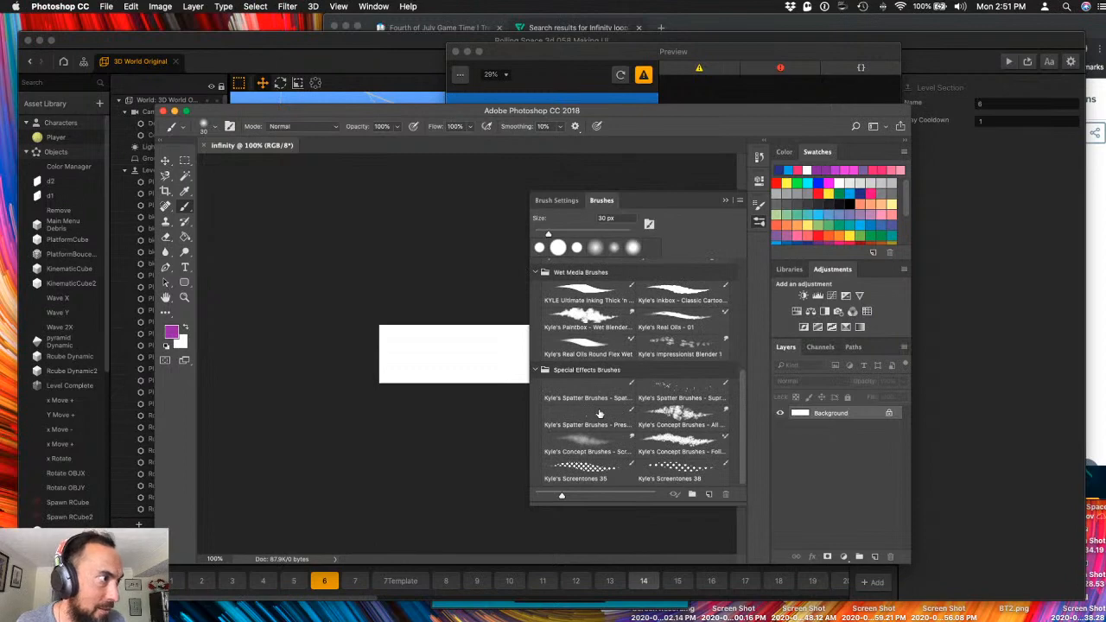
{"action": "scroll", "coordinate": [591, 423], "scroll_direction": "up", "scroll_amount": 5}
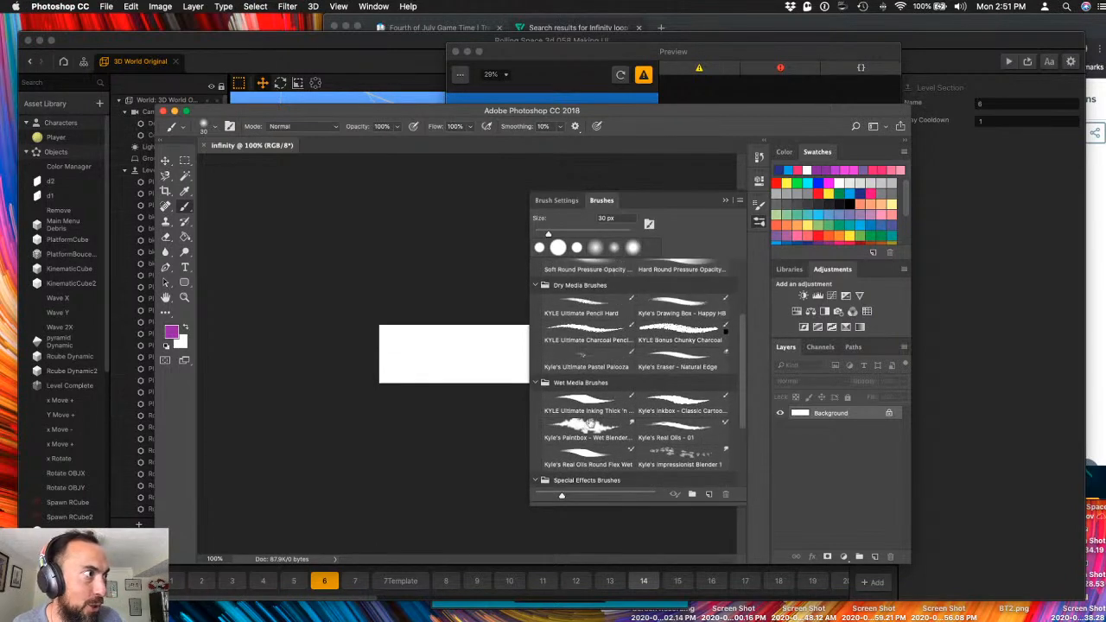
{"action": "scroll", "coordinate": [593, 423], "scroll_direction": "up", "scroll_amount": 3}
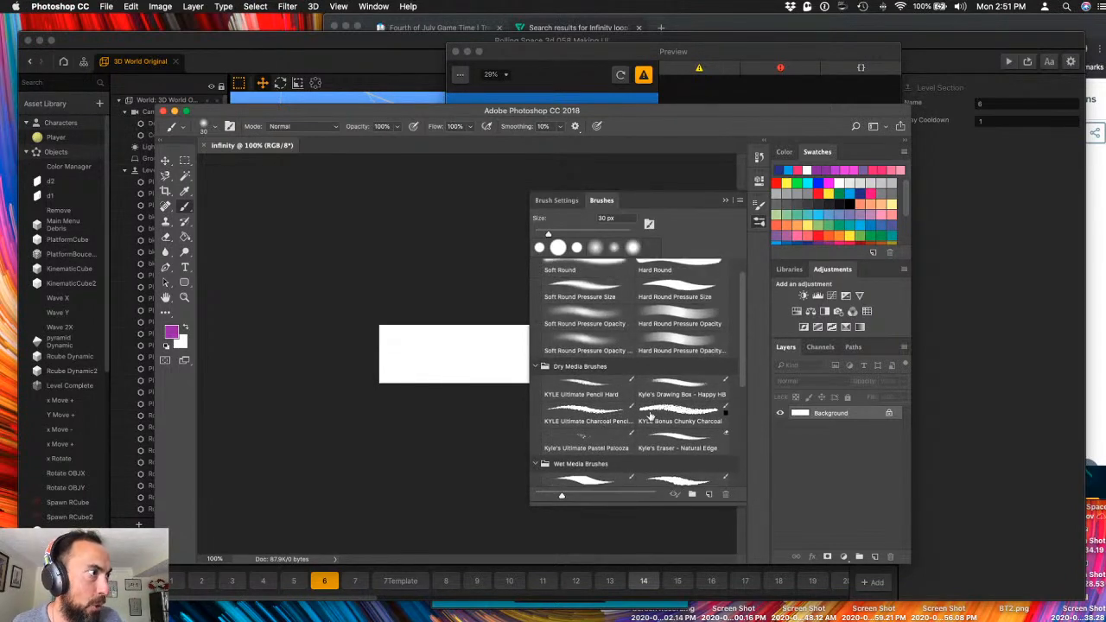
{"action": "scroll", "coordinate": [573, 404], "scroll_direction": "up", "scroll_amount": 1}
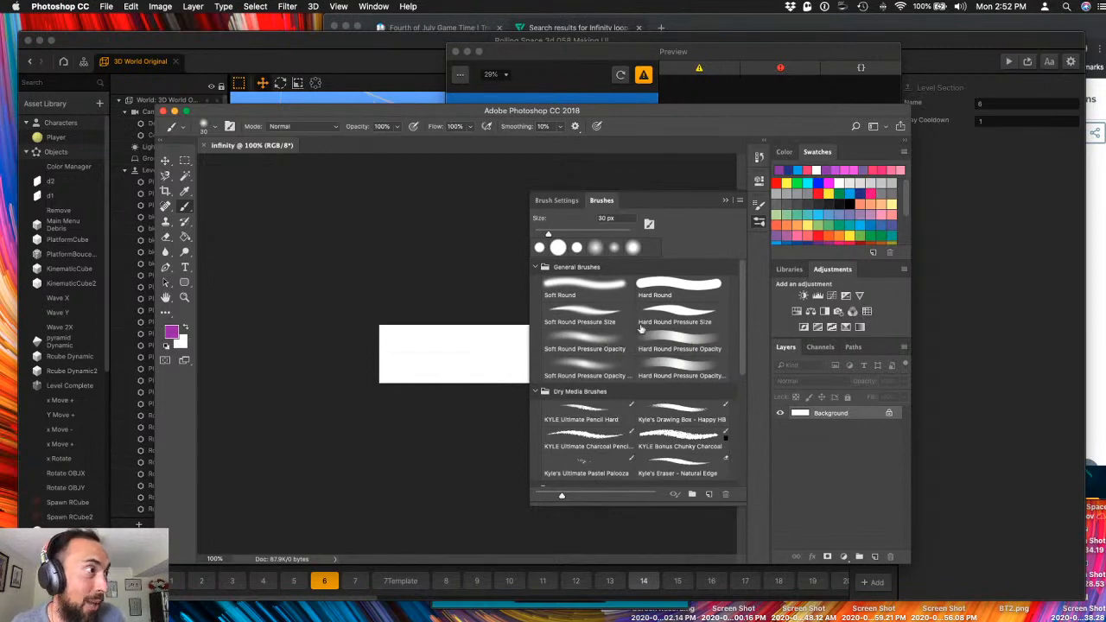
{"action": "scroll", "coordinate": [665, 343], "scroll_direction": "down", "scroll_amount": 2}
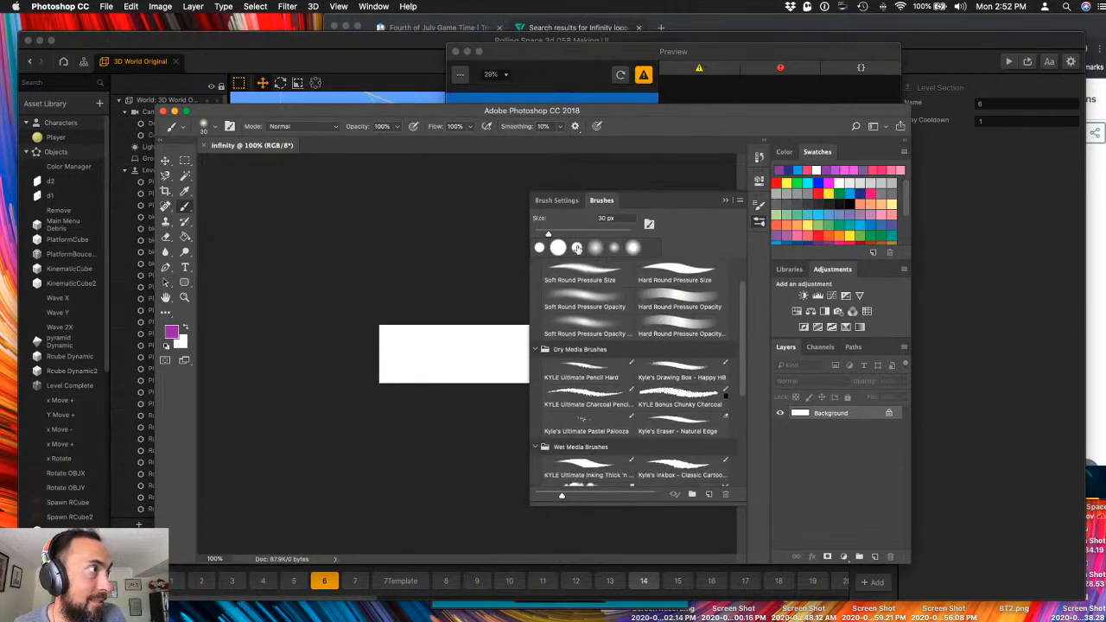
{"action": "left_click", "coordinate": [563, 202]}
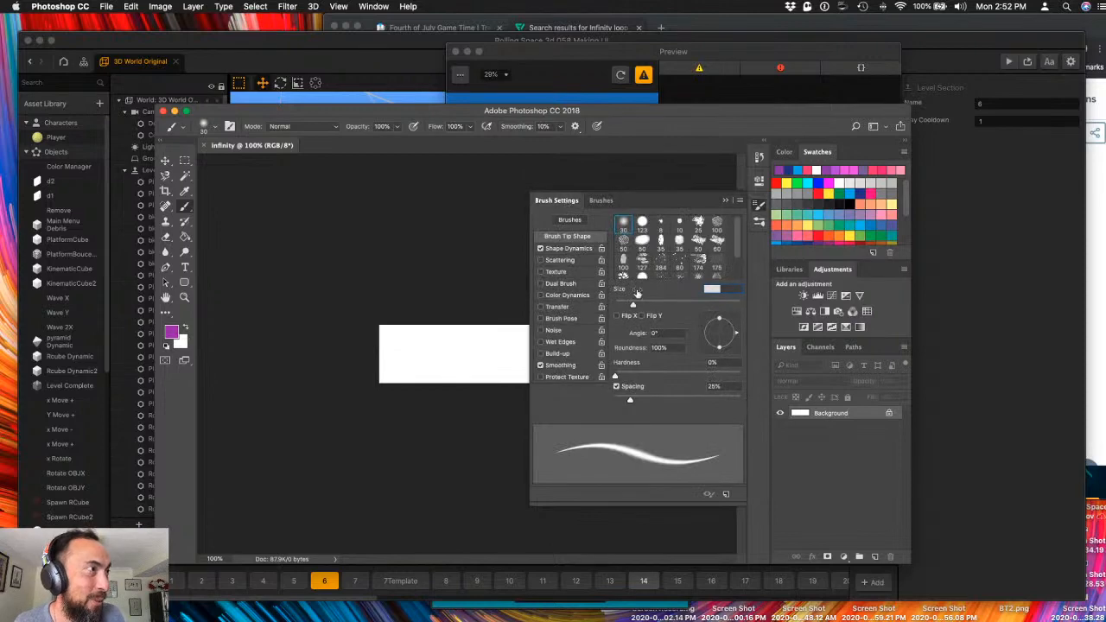
{"action": "scroll", "coordinate": [642, 284], "scroll_direction": "down", "scroll_amount": 3}
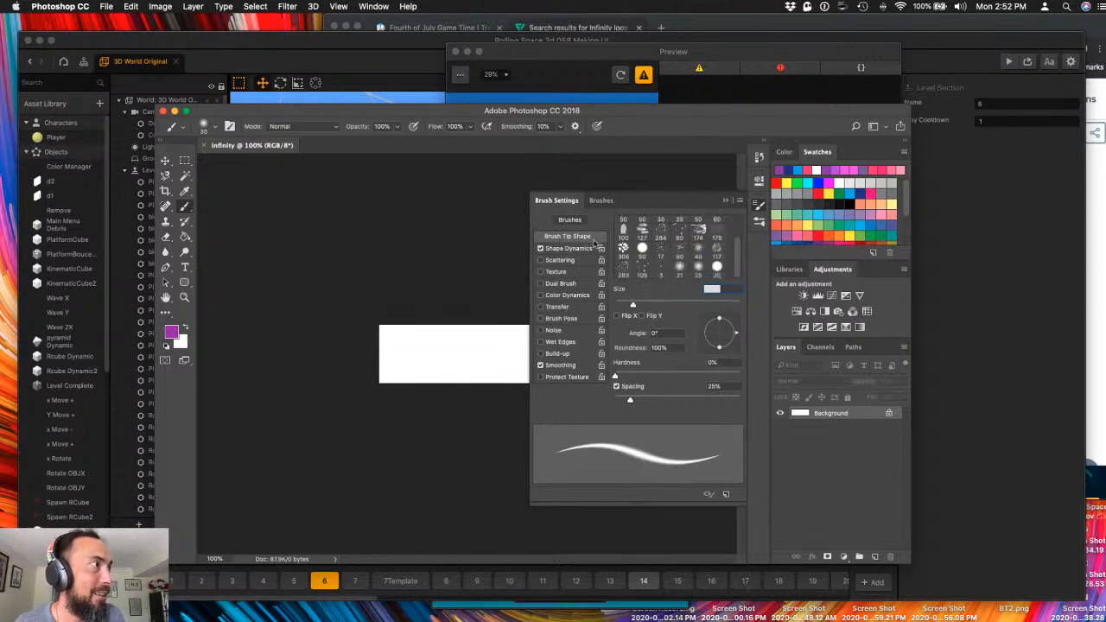
{"action": "left_click", "coordinate": [601, 200]}
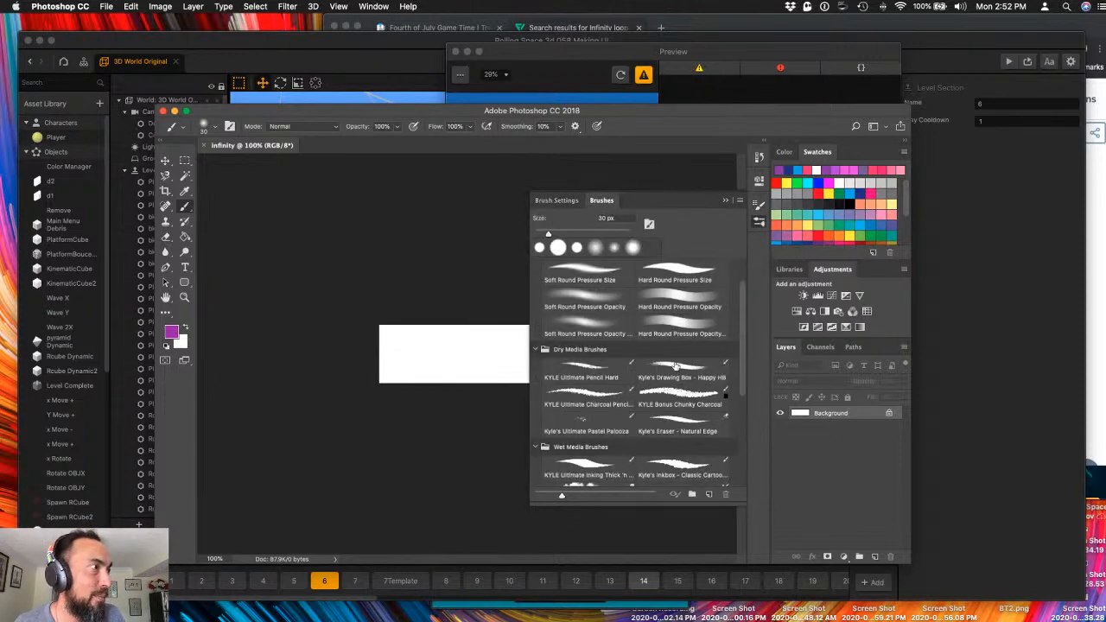
{"action": "scroll", "coordinate": [677, 366], "scroll_direction": "down", "scroll_amount": 5}
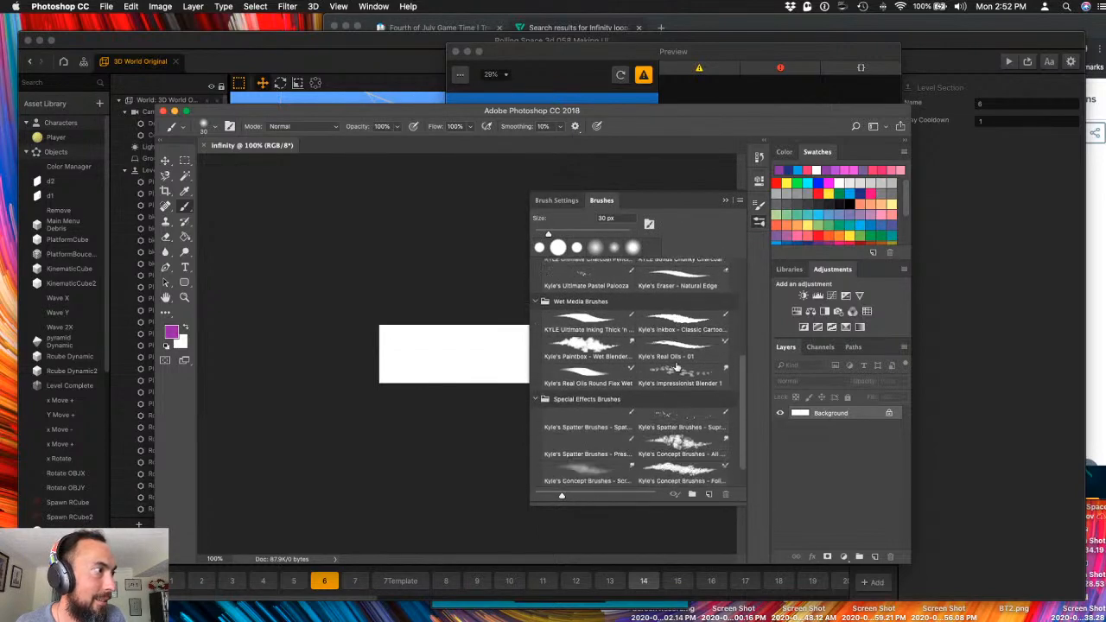
{"action": "scroll", "coordinate": [677, 367], "scroll_direction": "down", "scroll_amount": 1}
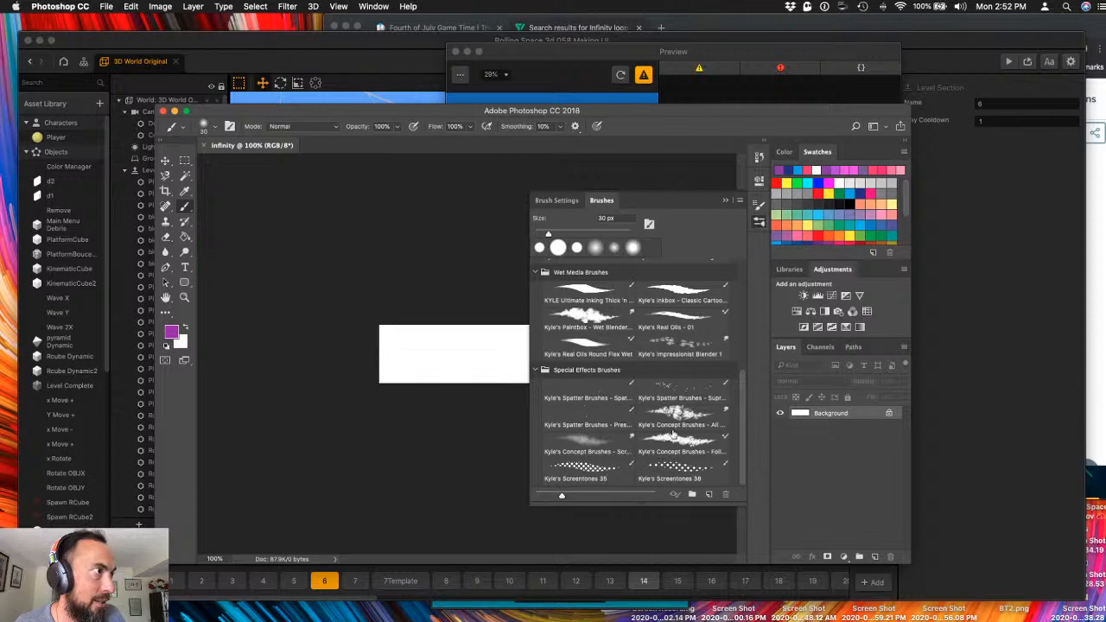
{"action": "scroll", "coordinate": [672, 433], "scroll_direction": "up", "scroll_amount": 3}
{"action": "scroll", "coordinate": [659, 357], "scroll_direction": "up", "scroll_amount": 4}
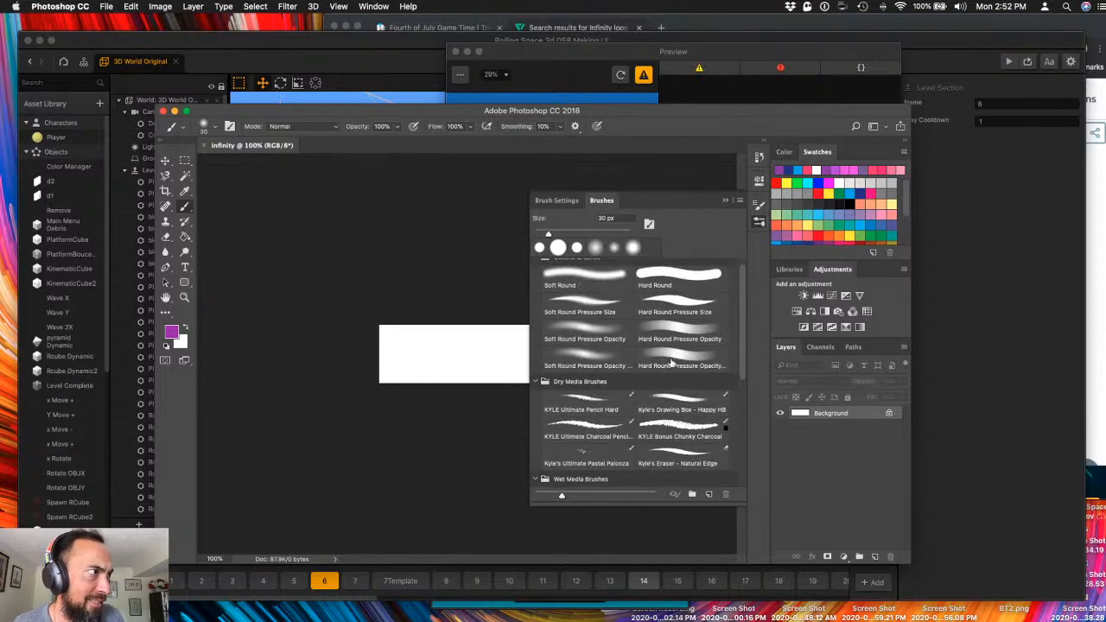
- Choose the KYLE Ultimate Pencil Hard brush from the Dry Media Brushes and set its size to 25 px
{"action": "left_click", "coordinate": [586, 401]}
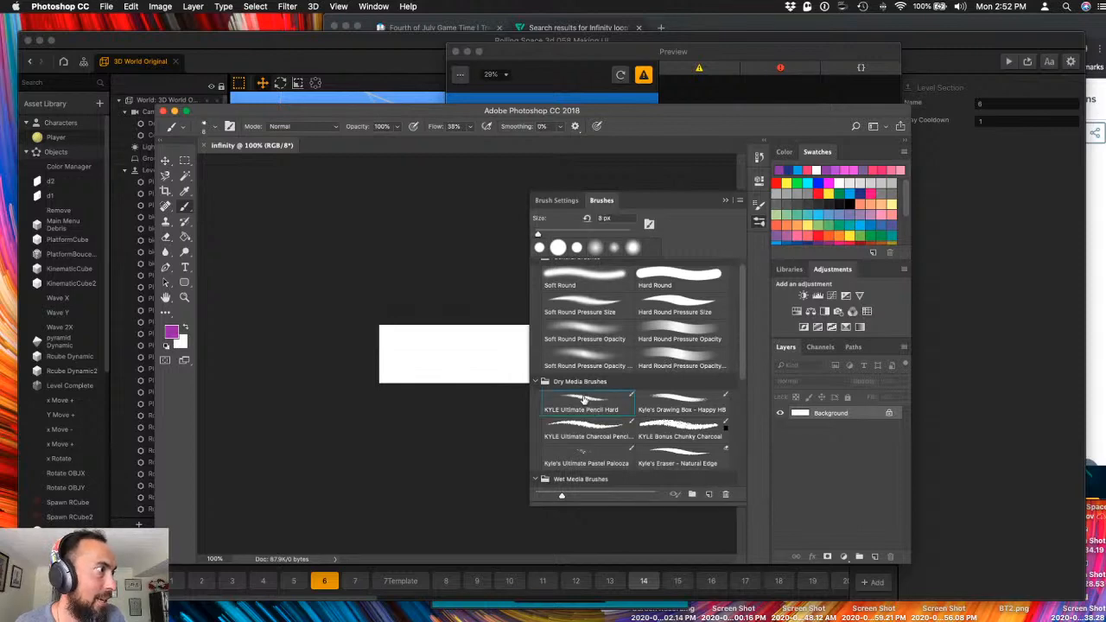
{"action": "left_click", "coordinate": [726, 200]}
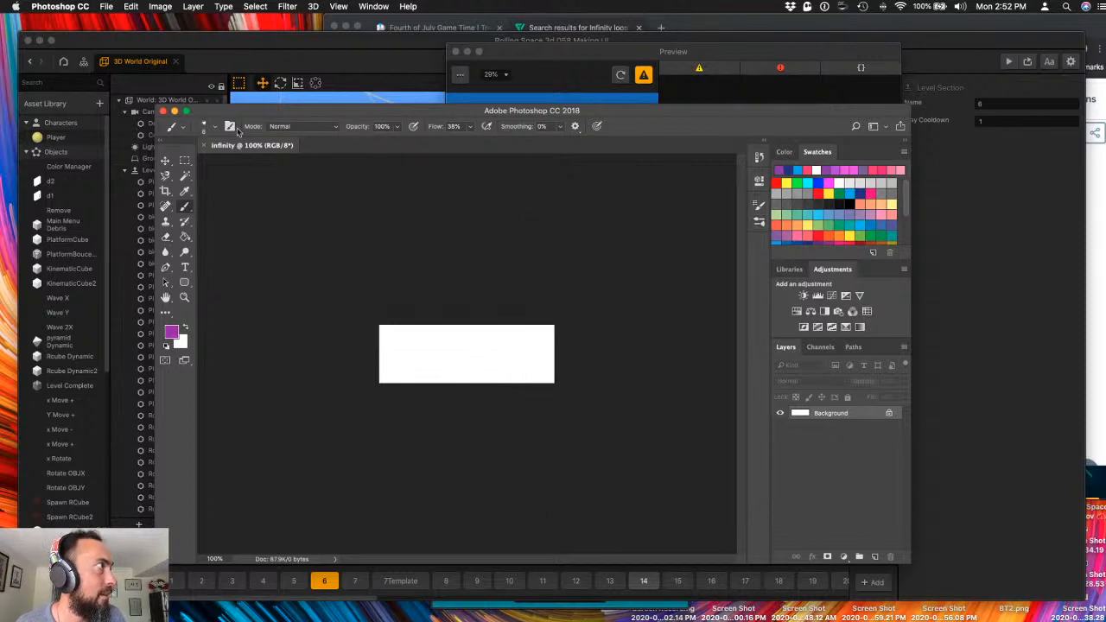
{"action": "left_click", "coordinate": [205, 127]}
{"action": "left_click_drag", "start_coordinate": [223, 167], "coordinate": [238, 165]}
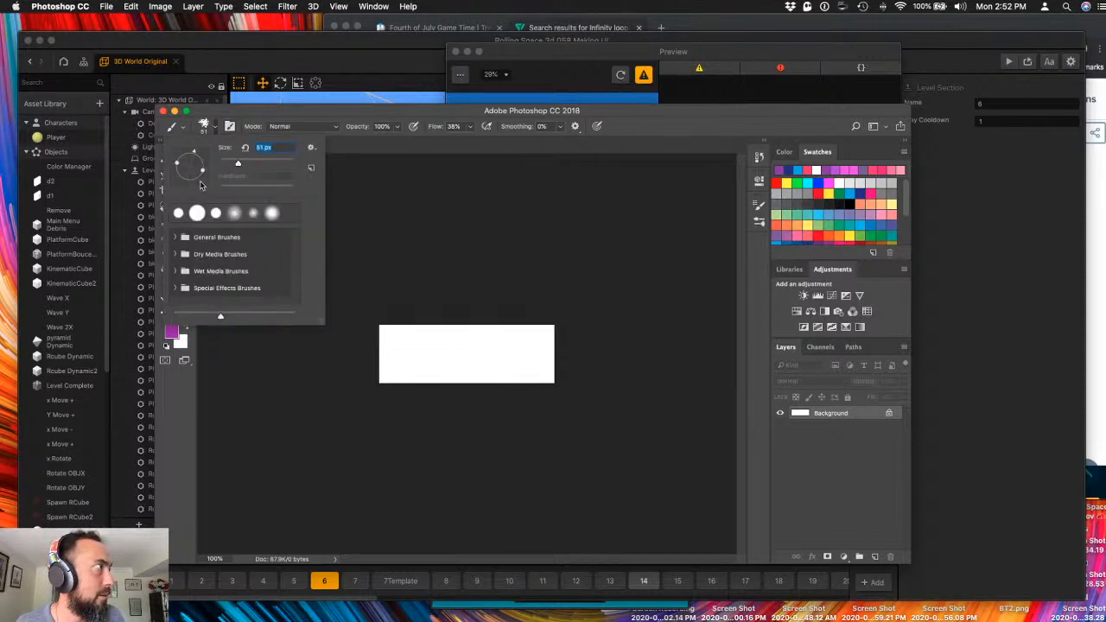
{"action": "type", "text": "25"}
{"action": "key", "text": "Return"}
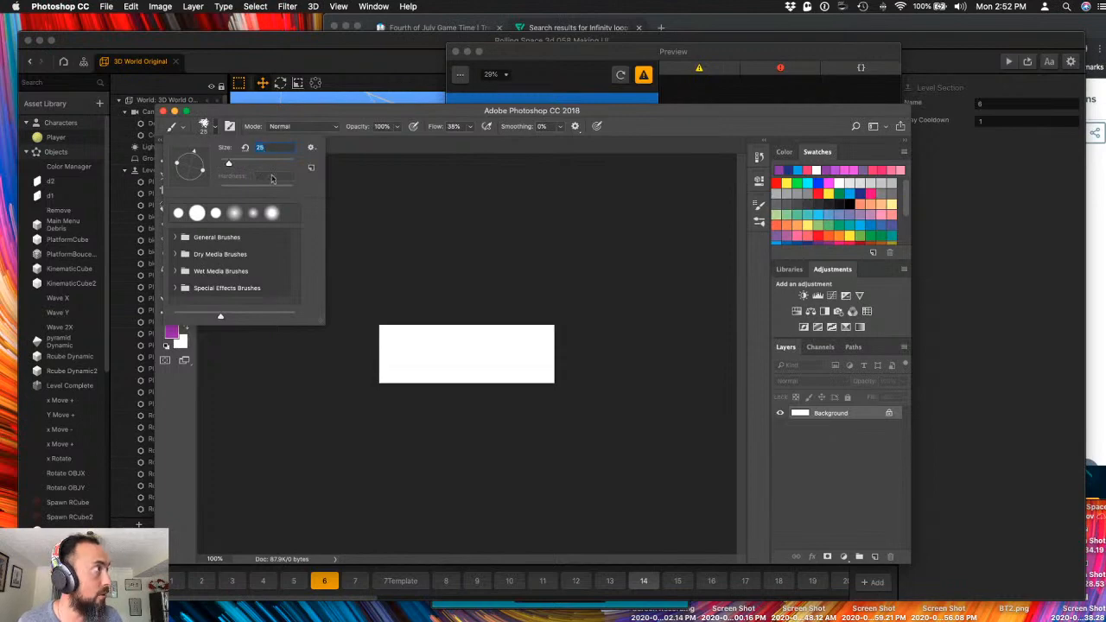
- Try drawing a purple infinity loop across the white canvas, and undo the stroke
{"action": "left_click", "coordinate": [477, 361]}
{"action": "mouse_move", "coordinate": [474, 357]}
{"action": "left_mouse_down"}
{"action": "mouse_move", "coordinate": [439, 370]}
{"action": "mouse_move", "coordinate": [401, 362]}
{"action": "mouse_move", "coordinate": [421, 350]}
{"action": "mouse_move", "coordinate": [508, 370]}
{"action": "mouse_move", "coordinate": [486, 346]}
{"action": "mouse_move", "coordinate": [460, 352]}
{"action": "left_mouse_up"}
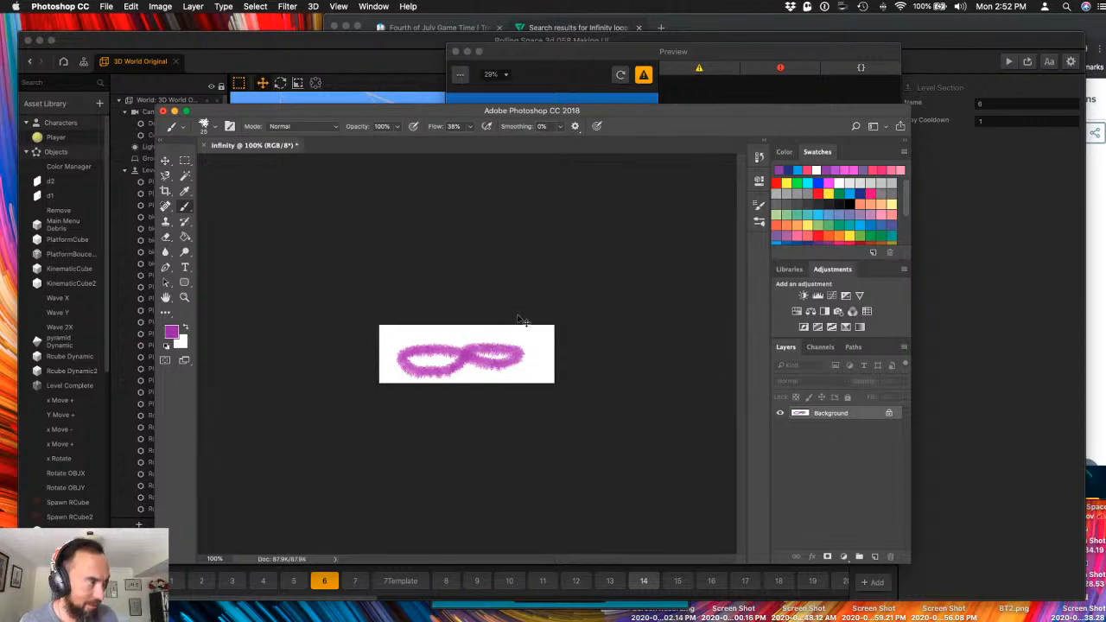
{"action": "key", "text": "super+z"}
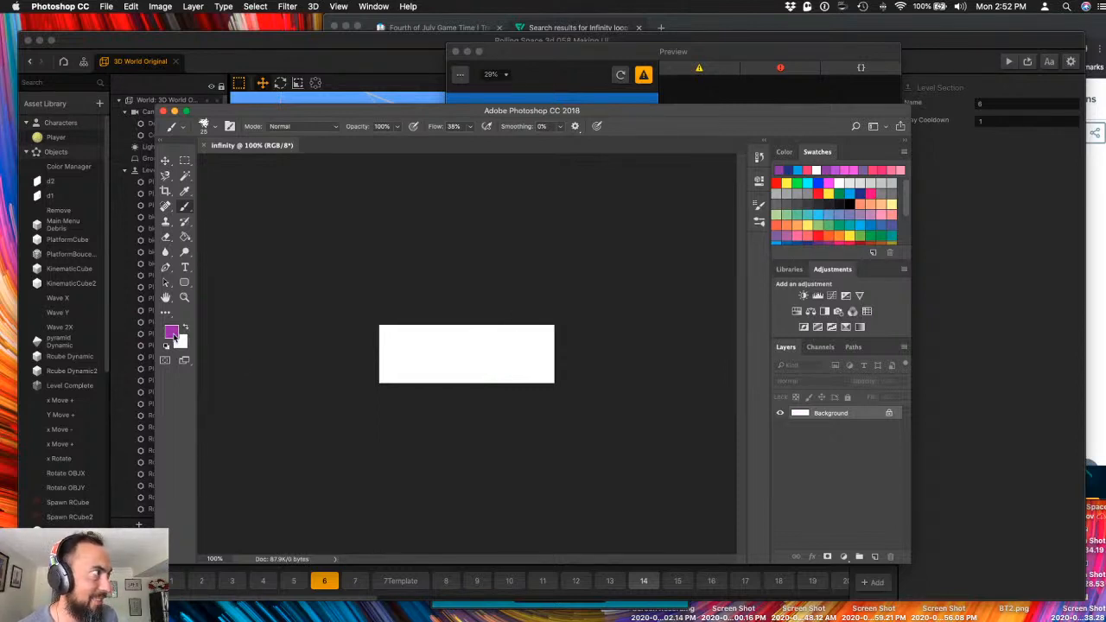
- Add a new empty layer and delete the white Background layer
{"action": "left_click", "coordinate": [172, 332]}
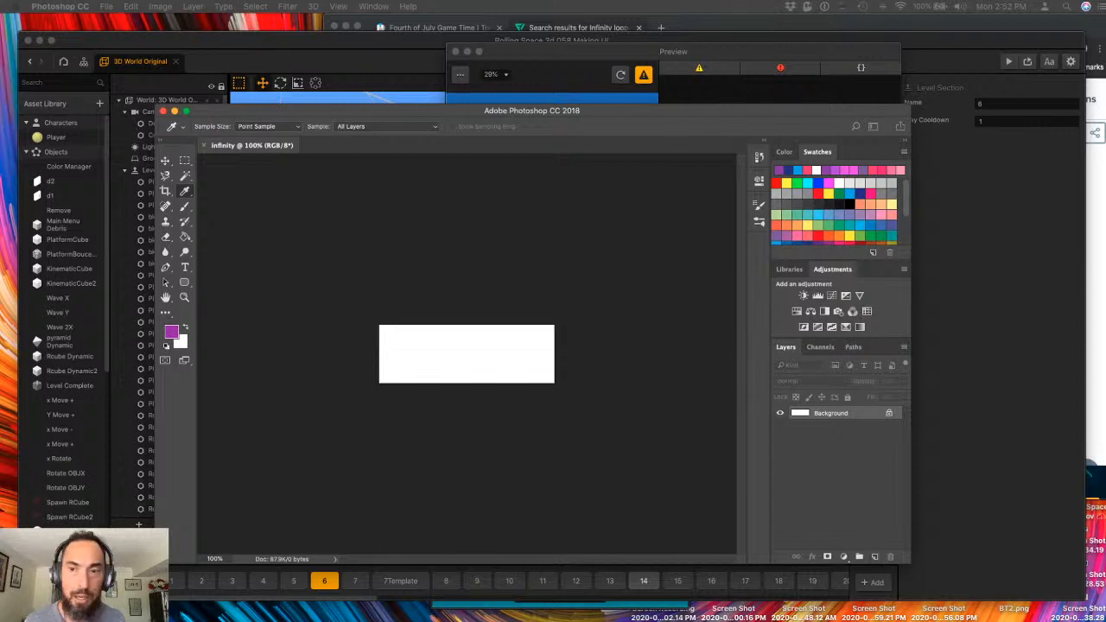
{"action": "key", "text": "b"}
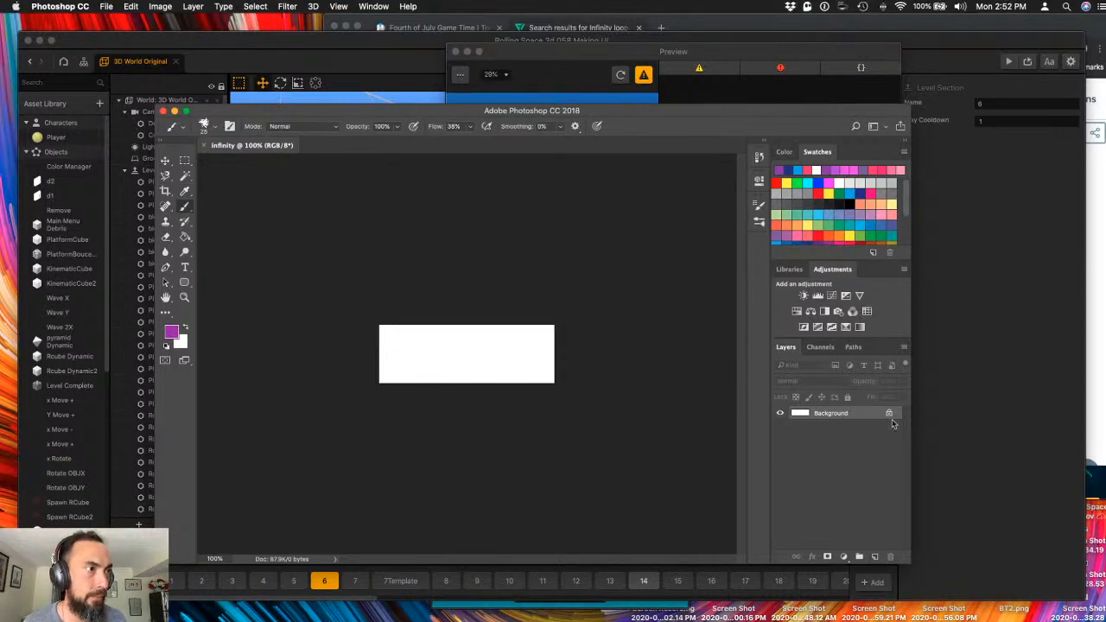
{"action": "left_click", "coordinate": [876, 559]}
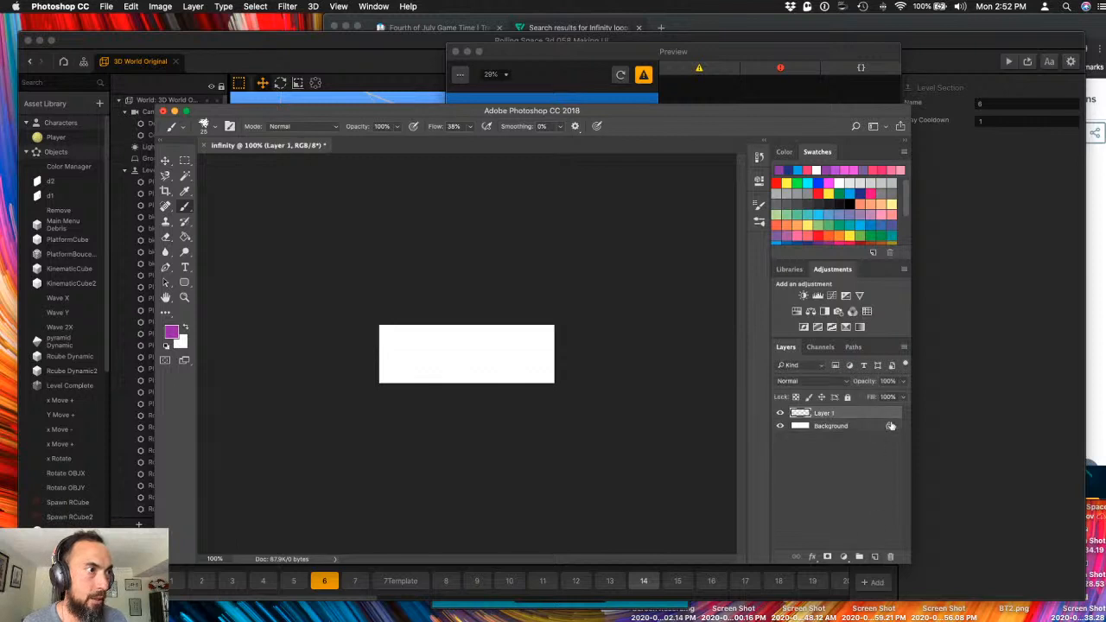
{"action": "left_click", "coordinate": [889, 426]}
{"action": "key", "text": "BackSpace"}
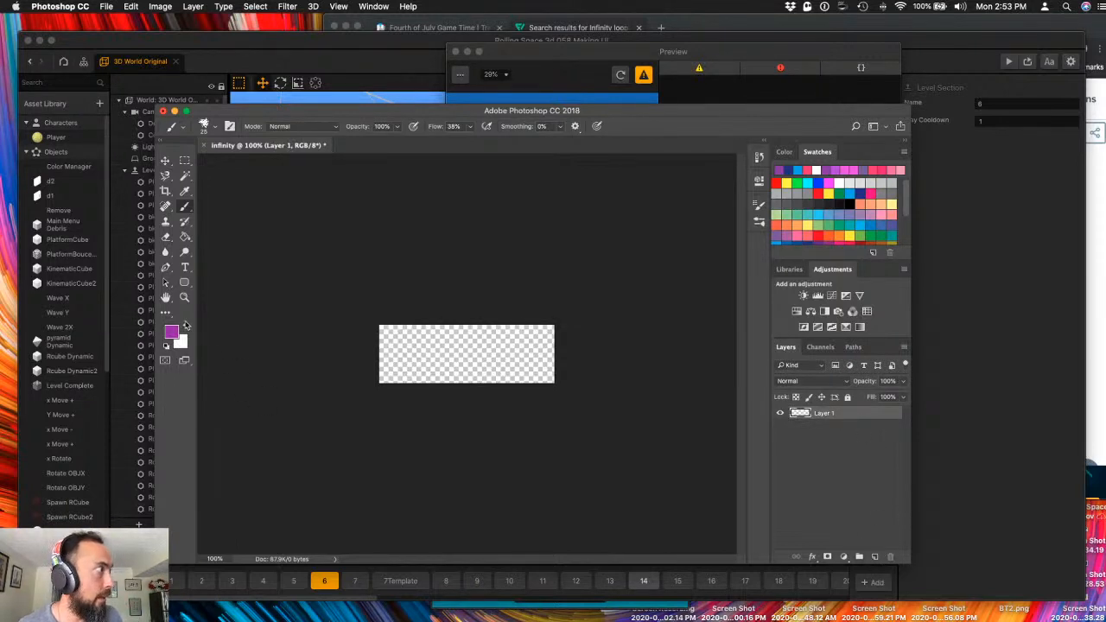
- Change the foreground color to white and reduce the brush size to 17 px
{"action": "key", "text": "i"}
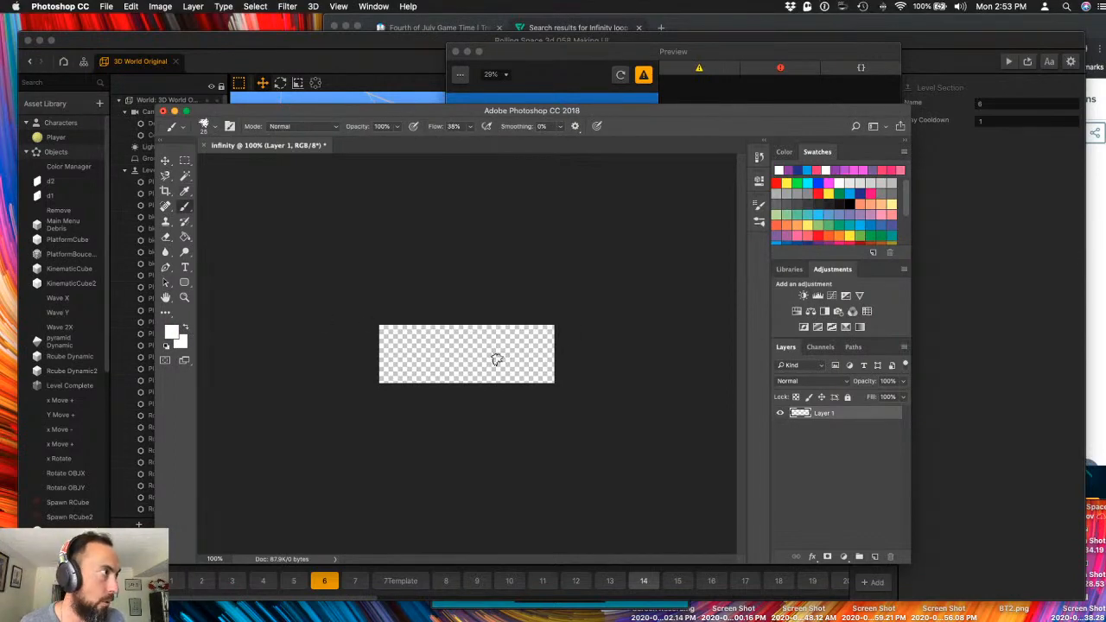
{"action": "left_click", "coordinate": [216, 128]}
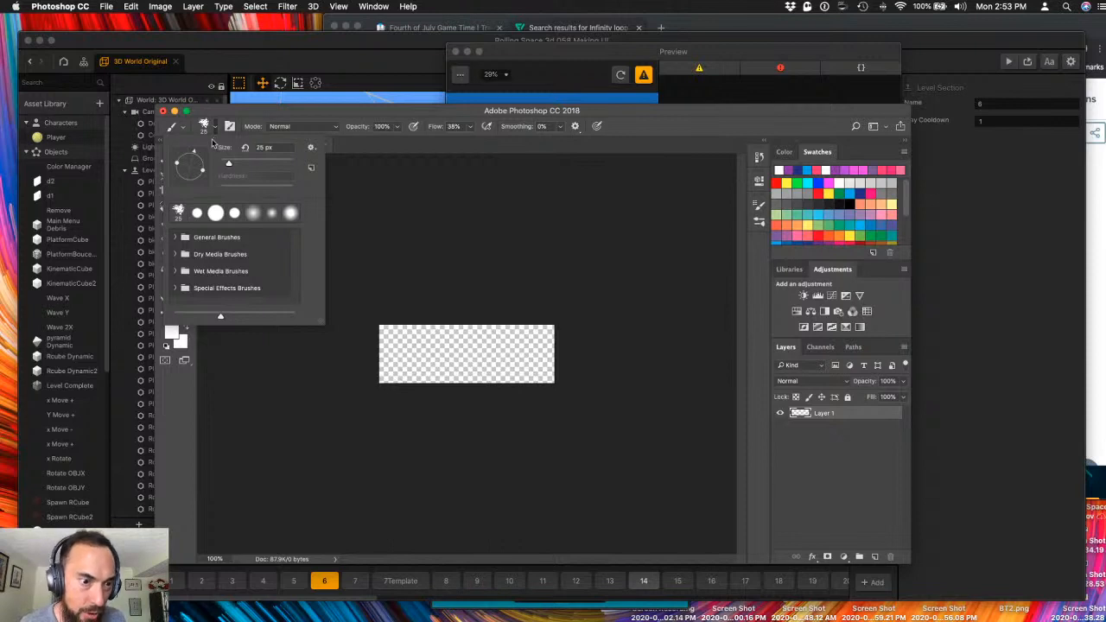
{"action": "left_click_drag", "start_coordinate": [229, 167], "coordinate": [227, 170]}
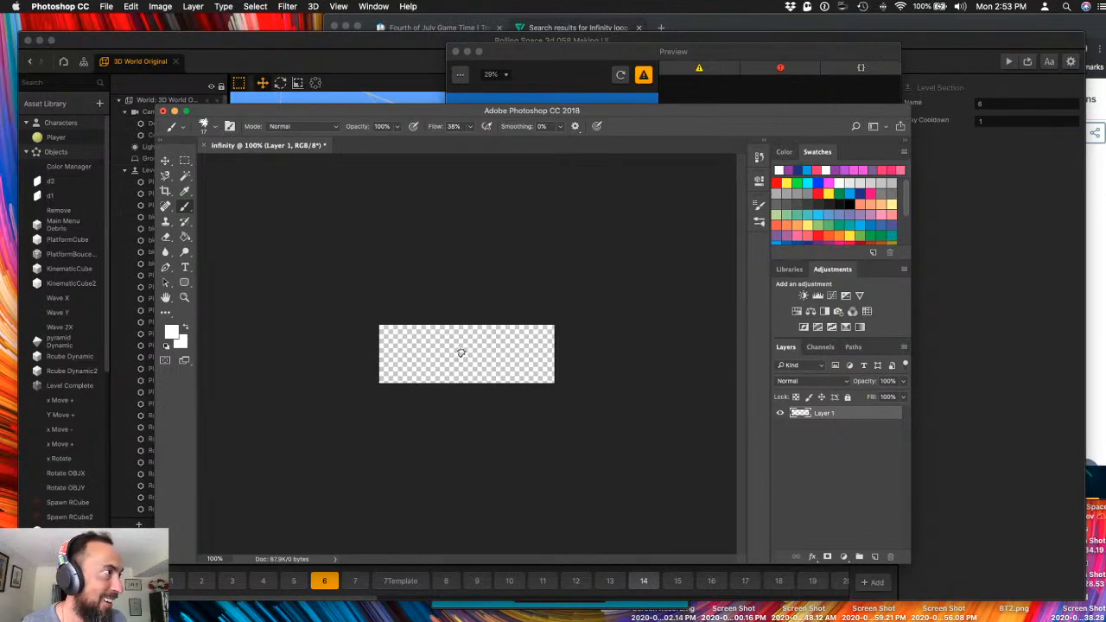
- Draw a white infinity loop across the transparent canvas, undo the first attempt, and redraw it centered on Layer 1
{"action": "mouse_move", "coordinate": [449, 366]}
{"action": "left_mouse_down"}
{"action": "mouse_move", "coordinate": [399, 373]}
{"action": "mouse_move", "coordinate": [394, 360]}
{"action": "mouse_move", "coordinate": [407, 338]}
{"action": "mouse_move", "coordinate": [494, 370]}
{"action": "mouse_move", "coordinate": [521, 366]}
{"action": "mouse_move", "coordinate": [524, 347]}
{"action": "mouse_move", "coordinate": [477, 338]}
{"action": "mouse_move", "coordinate": [452, 357]}
{"action": "mouse_move", "coordinate": [472, 361]}
{"action": "left_mouse_up"}
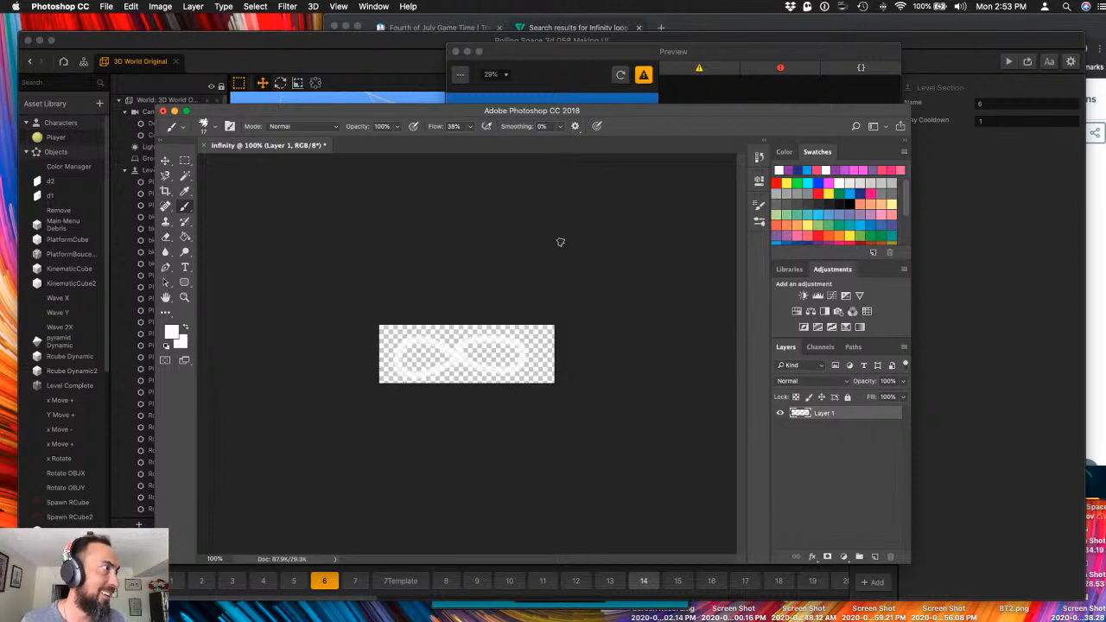
{"action": "key", "text": "super+z"}
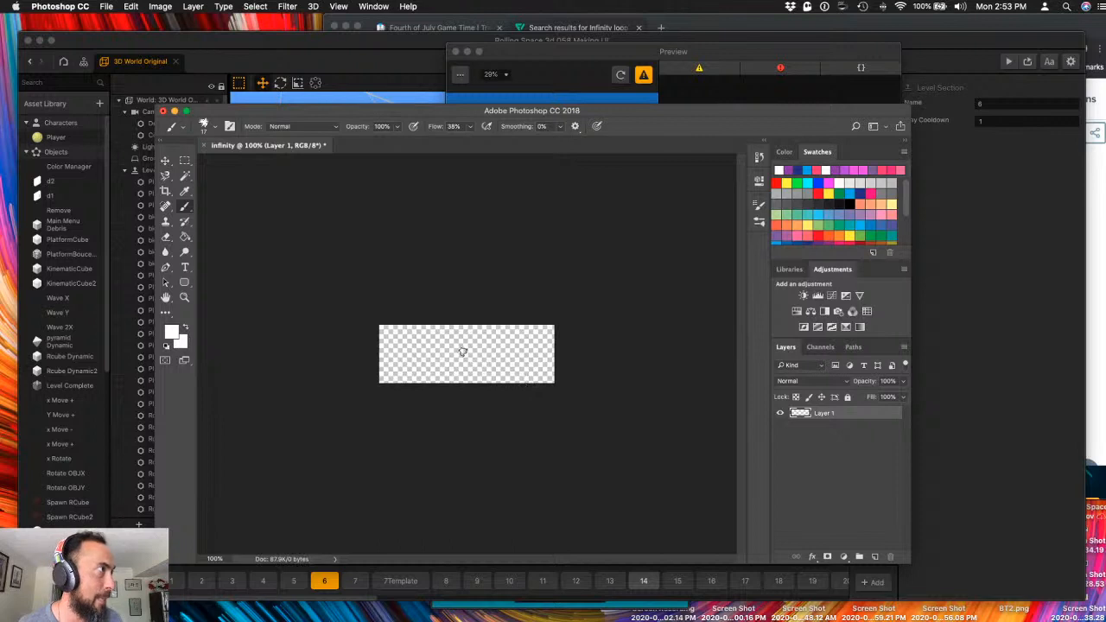
{"action": "mouse_move", "coordinate": [468, 353]}
{"action": "left_mouse_down"}
{"action": "mouse_move", "coordinate": [447, 370]}
{"action": "mouse_move", "coordinate": [412, 374]}
{"action": "mouse_move", "coordinate": [400, 353]}
{"action": "mouse_move", "coordinate": [419, 337]}
{"action": "mouse_move", "coordinate": [508, 373]}
{"action": "mouse_move", "coordinate": [531, 361]}
{"action": "mouse_move", "coordinate": [508, 337]}
{"action": "mouse_move", "coordinate": [475, 350]}
{"action": "left_mouse_up"}
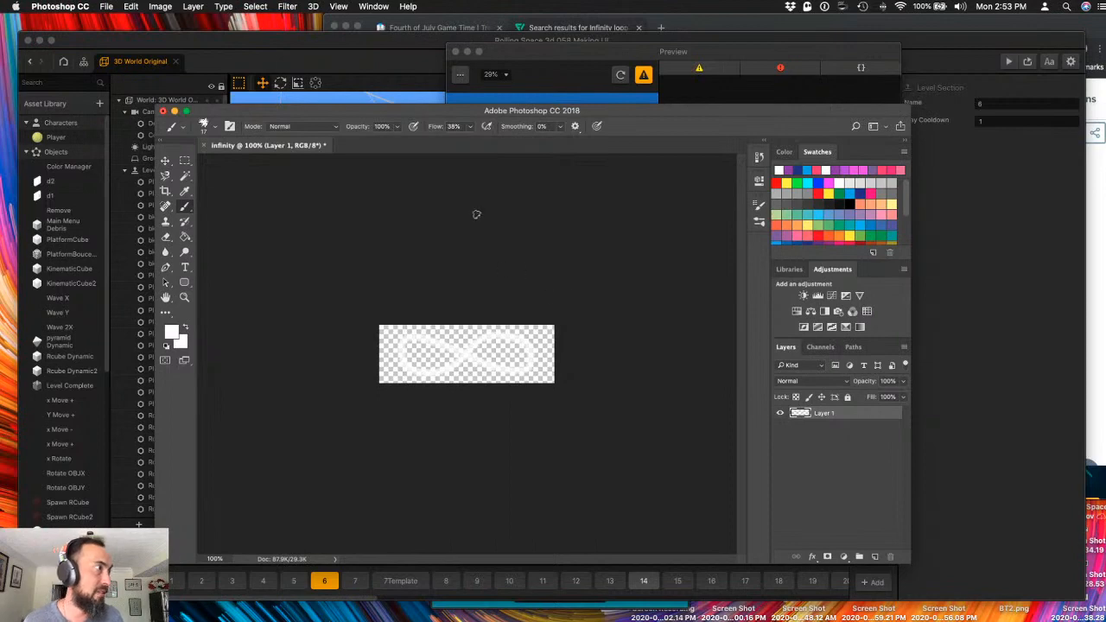
- Add a new layer and place it beneath the infinity loop's layer
{"action": "left_click", "coordinate": [875, 558]}
{"action": "left_click_drag", "start_coordinate": [850, 416], "coordinate": [852, 438]}
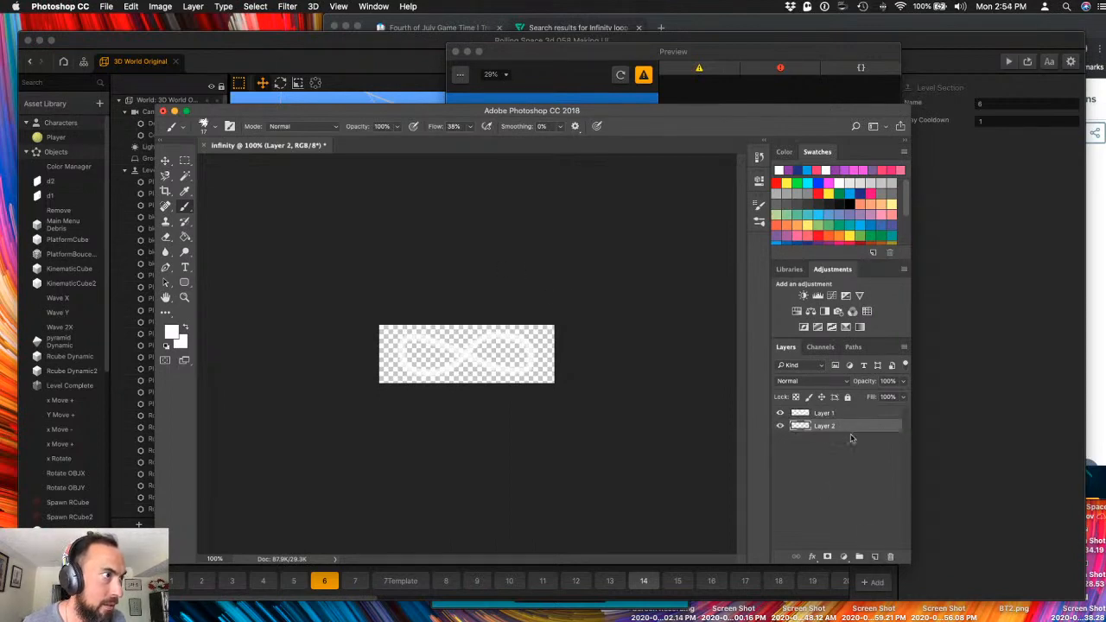
- Reset the foreground color to black and fill the layer beneath the infinity loop with it using the Paint Bucket
{"action": "key", "text": "i"}
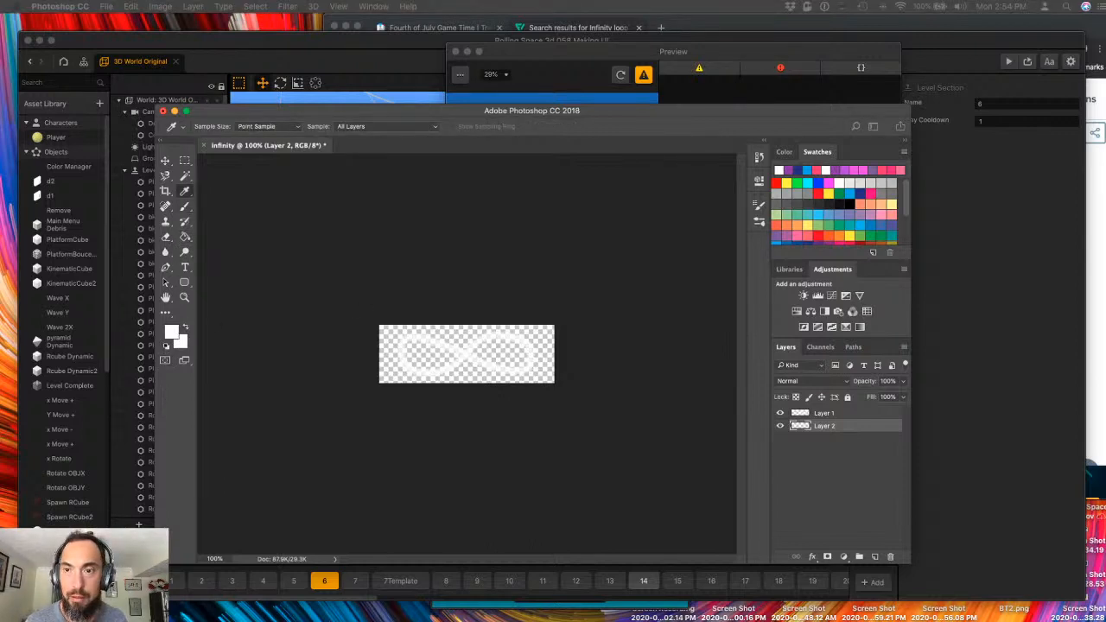
{"action": "key", "text": "d"}
{"action": "key", "text": "b"}
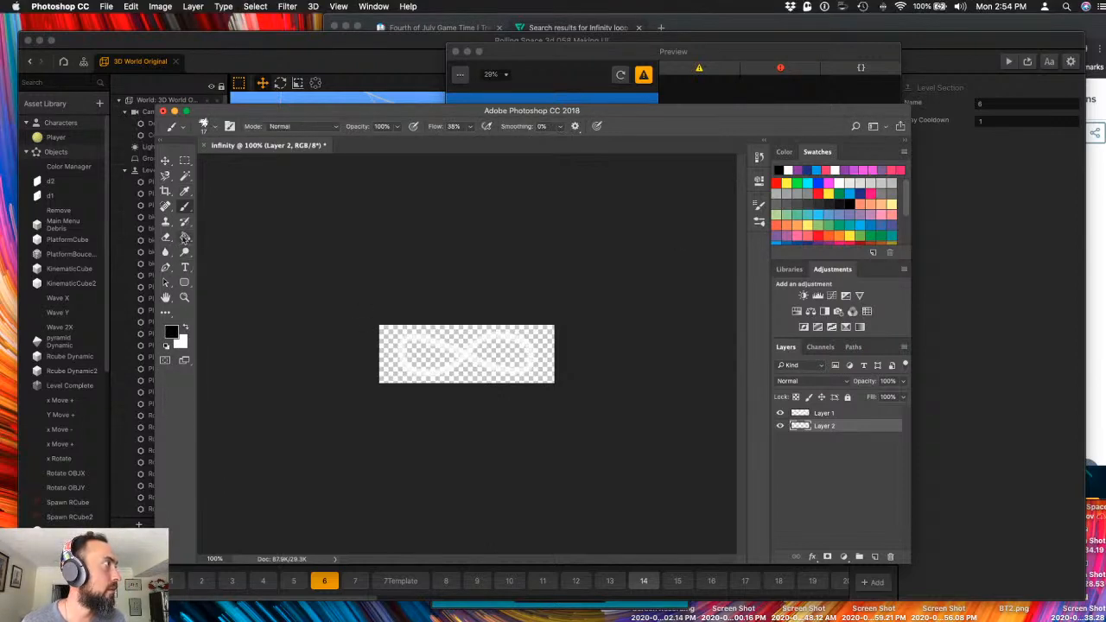
{"action": "left_click", "coordinate": [184, 239]}
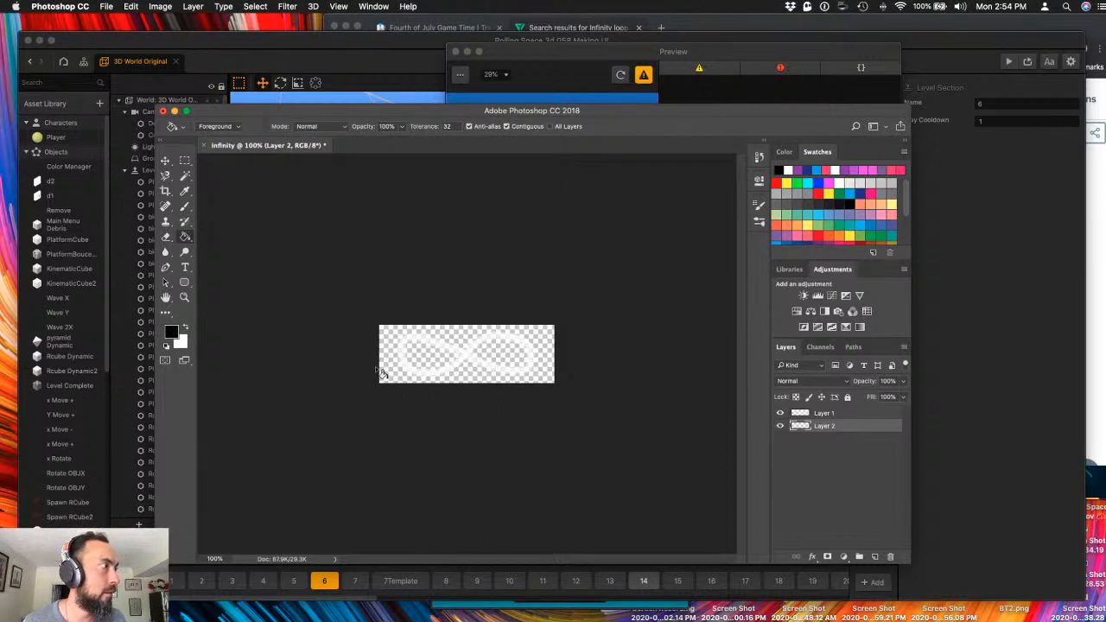
{"action": "left_click", "coordinate": [384, 374]}
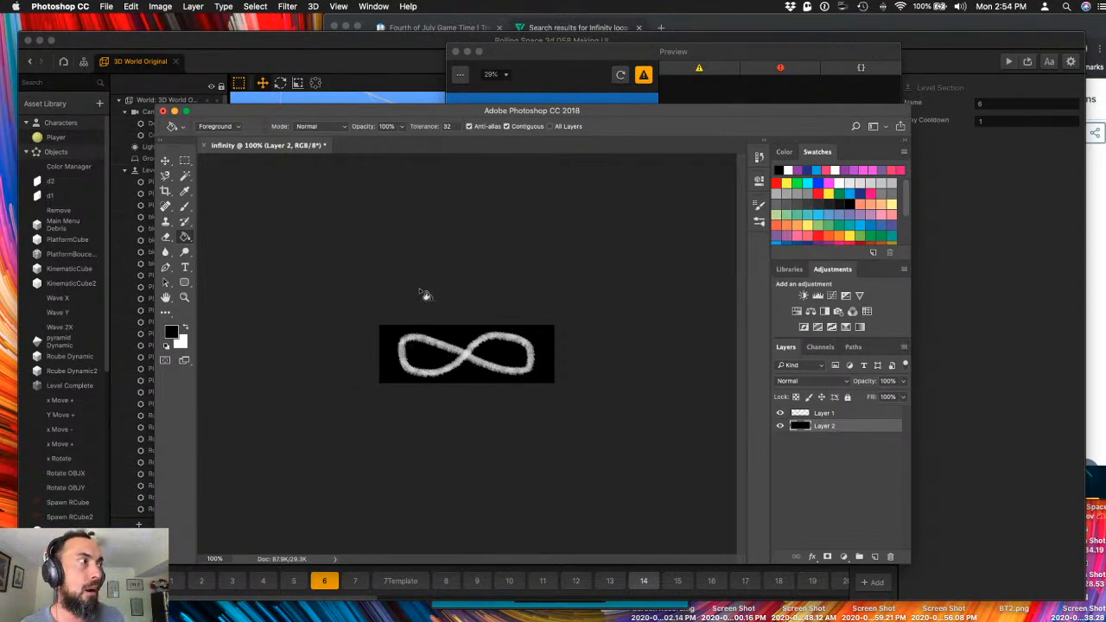
- Add a new empty layer above the black fill and delete the hand-drawn infinity loop's layer
{"action": "left_click", "coordinate": [875, 557]}
{"action": "left_click", "coordinate": [843, 414]}
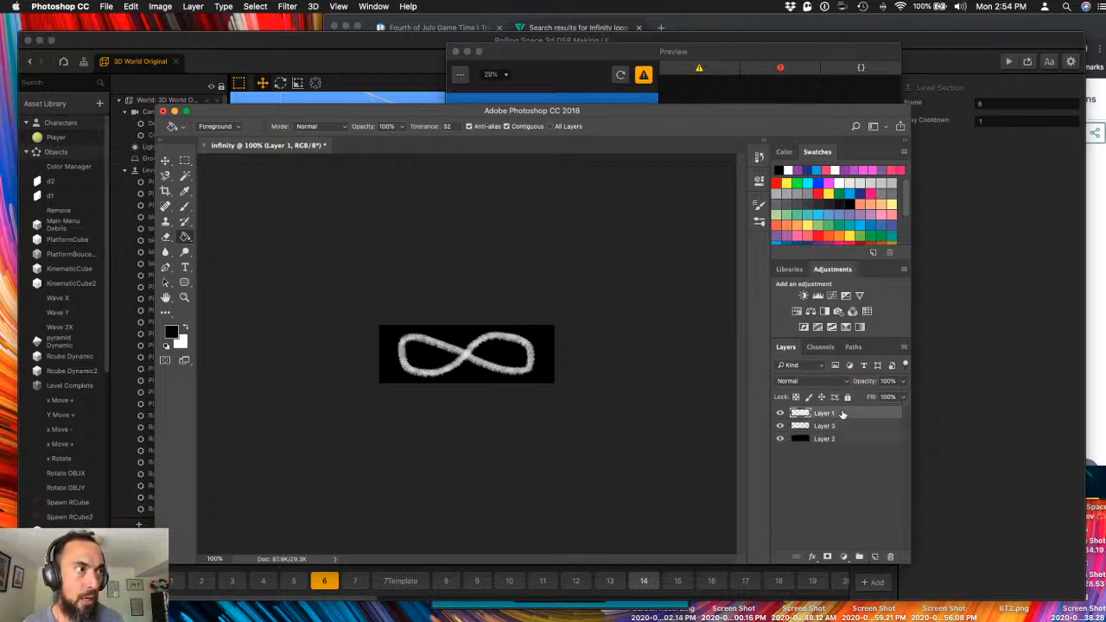
{"action": "key", "text": "BackSpace"}
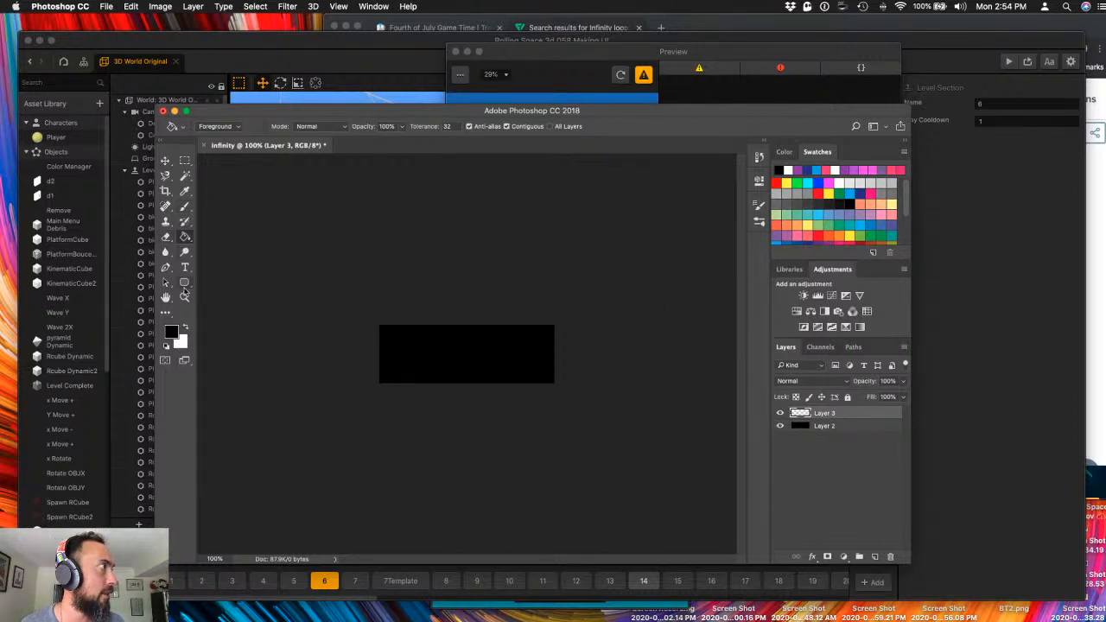
- Try a wide ellipse about 135 by 48 px on the black canvas with the Ellipse tool, and undo it
{"action": "left_click_drag", "start_coordinate": [184, 282], "coordinate": [246, 288]}
{"action": "left_click", "coordinate": [246, 292]}
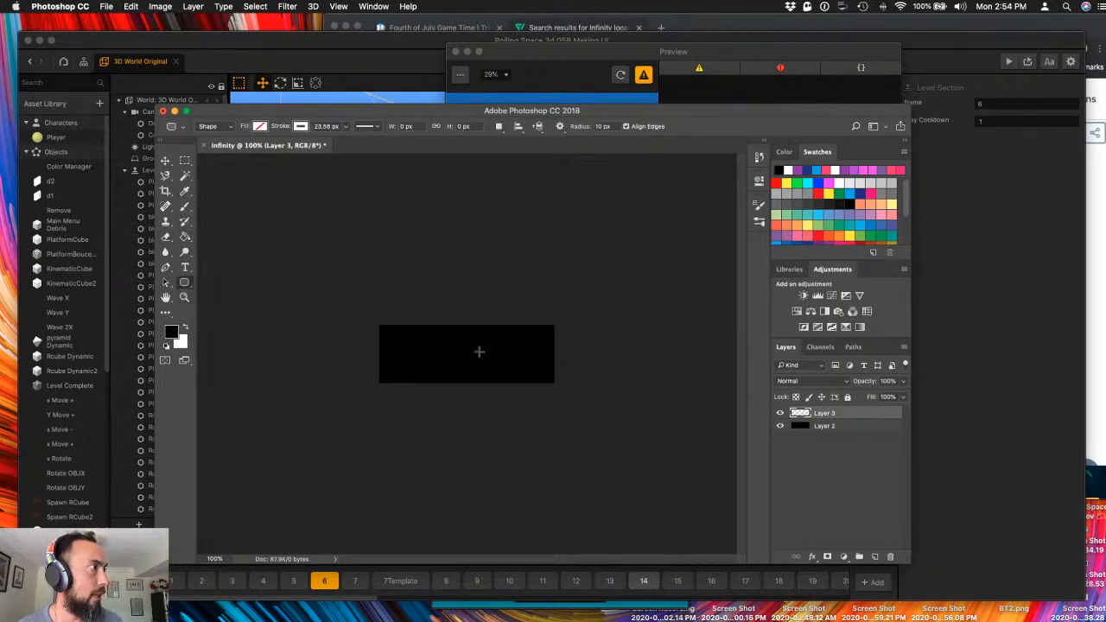
{"action": "left_click_drag", "start_coordinate": [187, 285], "coordinate": [187, 285]}
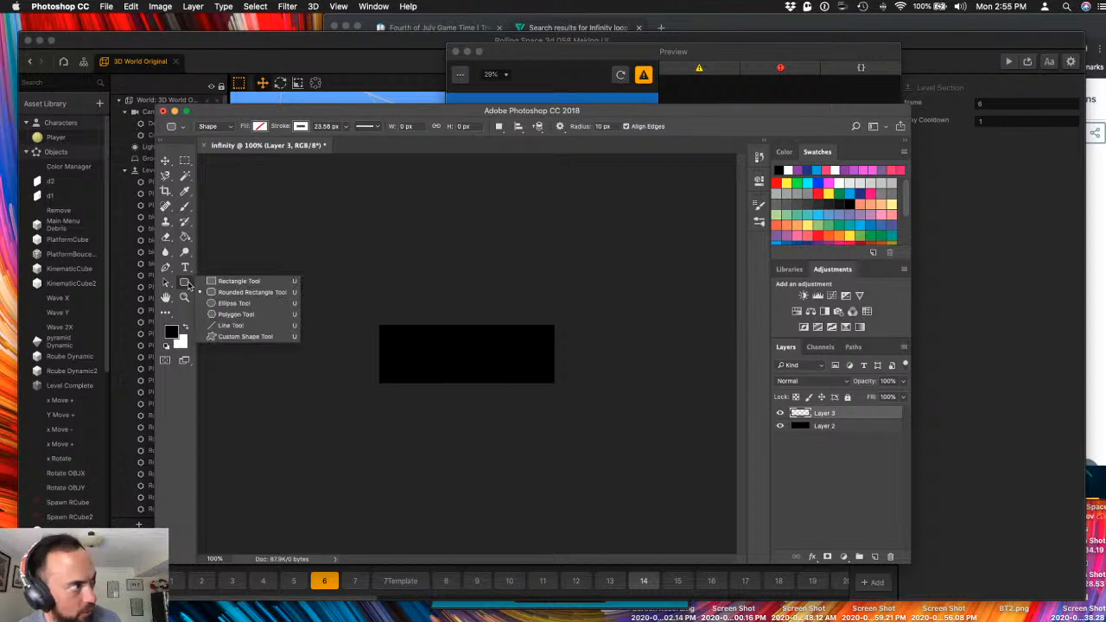
{"action": "left_click", "coordinate": [233, 304]}
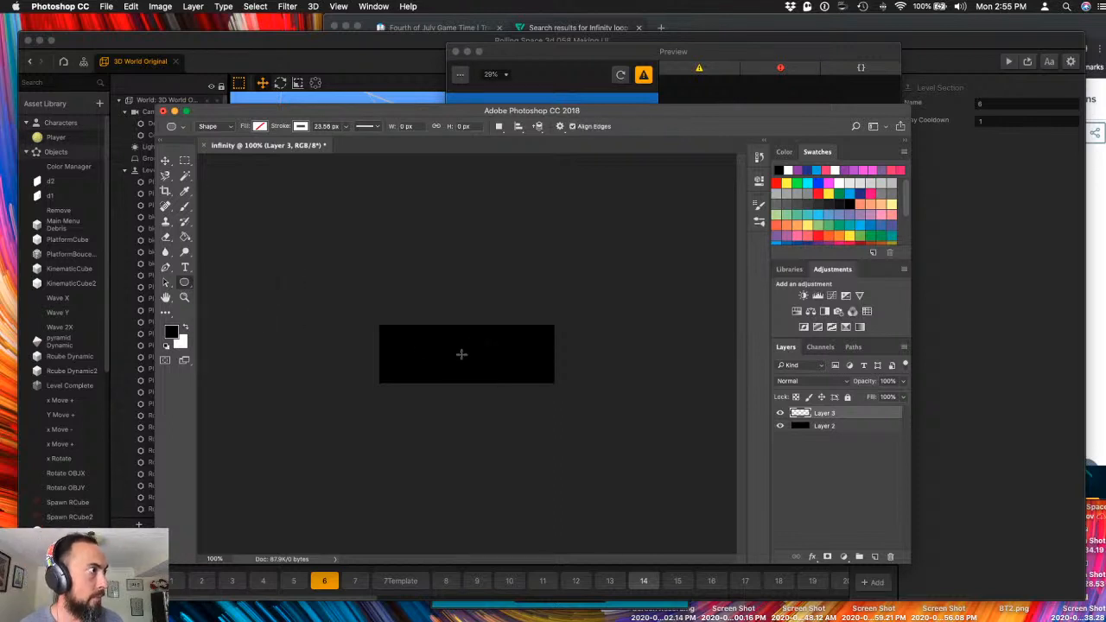
{"action": "left_click_drag", "start_coordinate": [465, 355], "coordinate": [545, 387]}
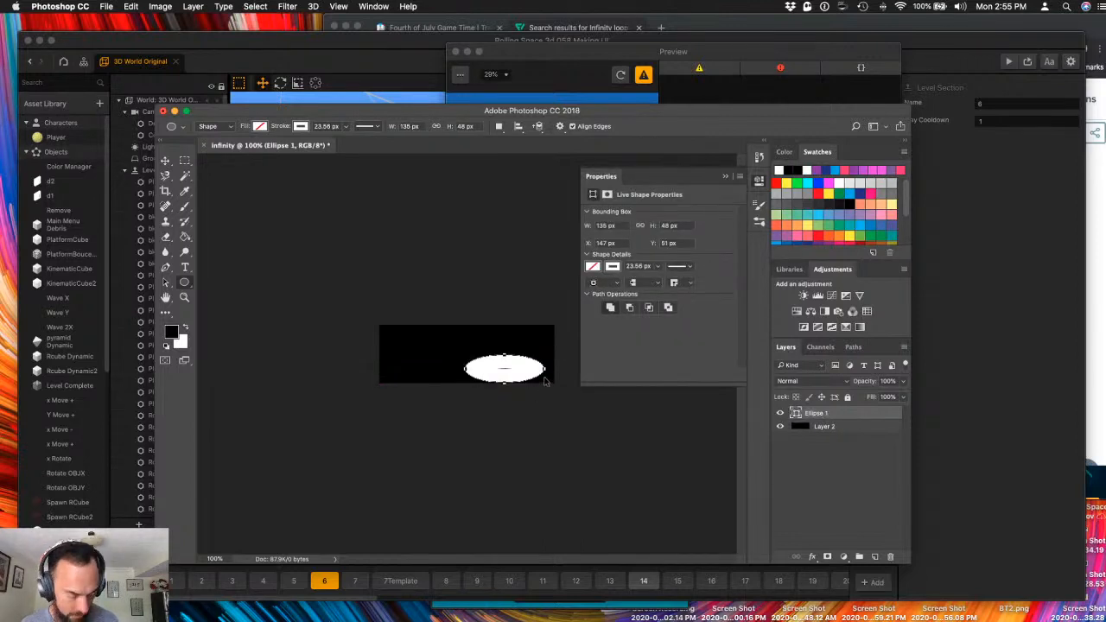
{"action": "key", "text": "super+z"}
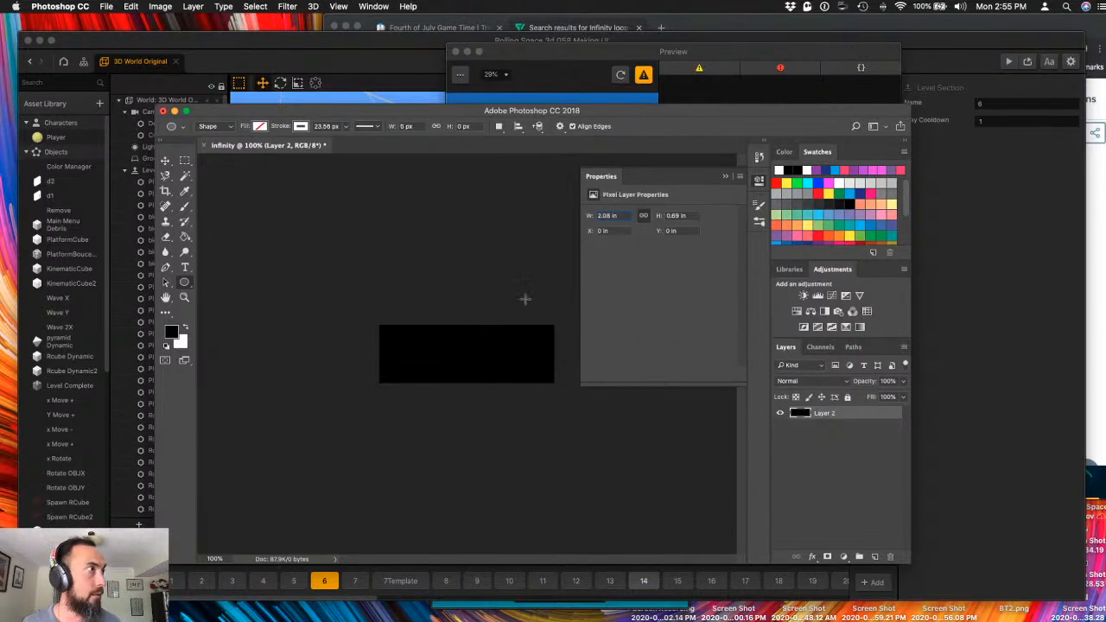
- Draw a white-stroked circle about 52 px in diameter near the middle of the black canvas using the Ellipse tool
{"action": "key", "text": "a"}
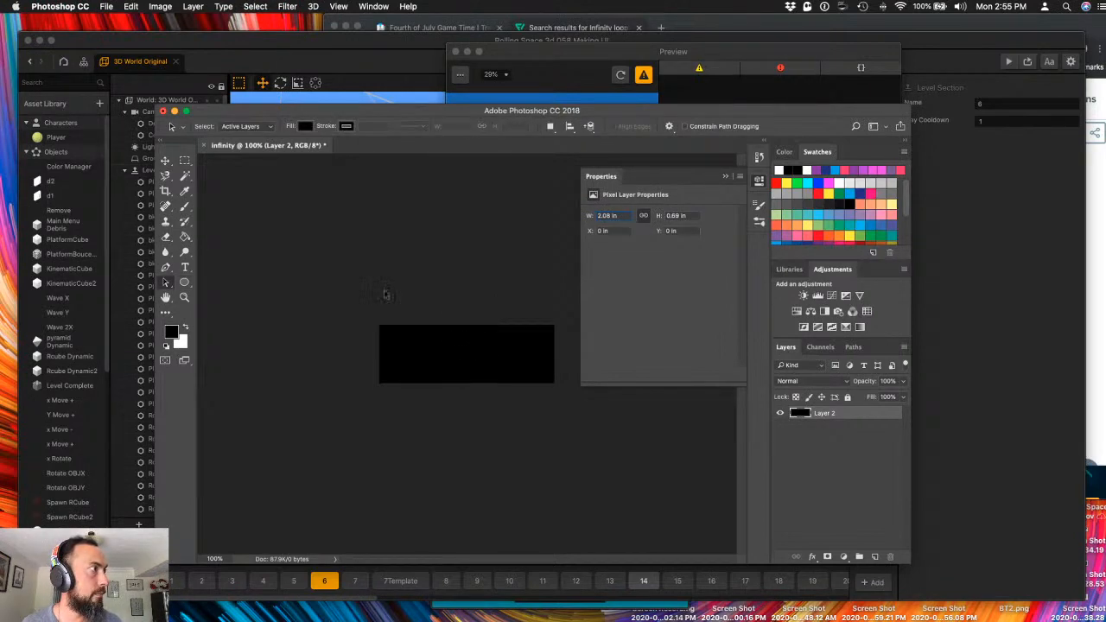
{"action": "left_click", "coordinate": [184, 282]}
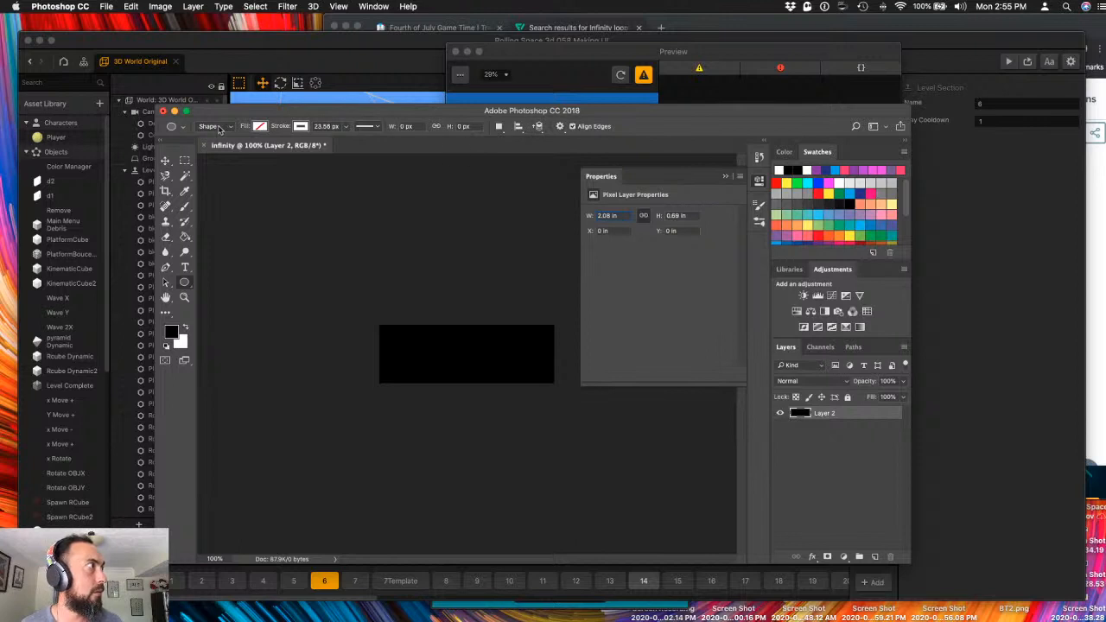
{"action": "left_click_drag", "start_coordinate": [421, 343], "coordinate": [509, 373]}
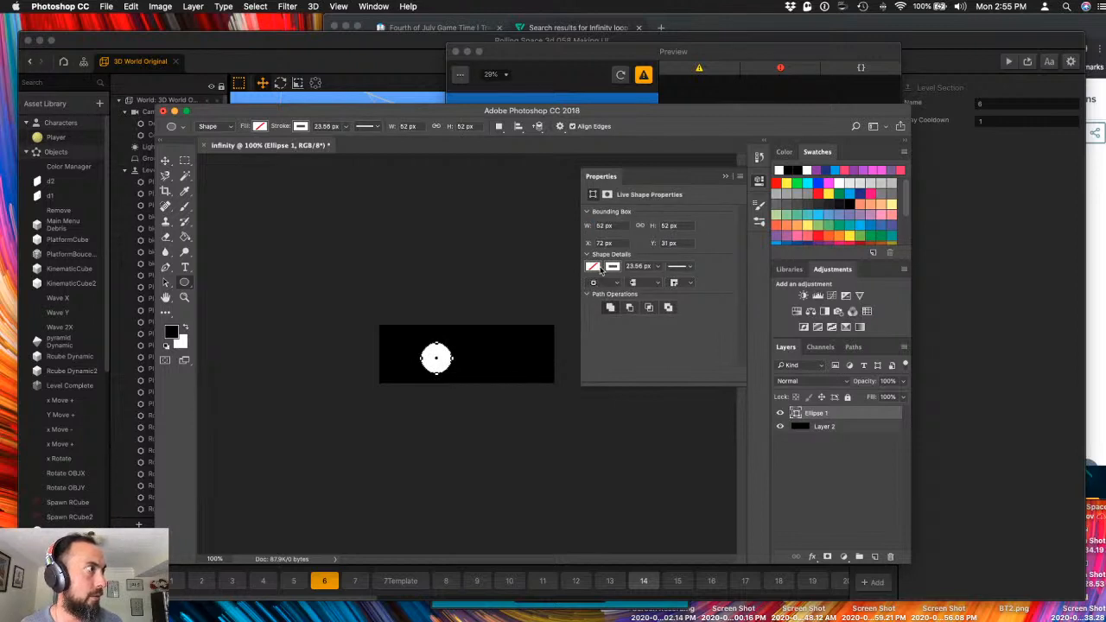
- Set the circle's stroke width to 10 px
{"action": "left_click", "coordinate": [646, 267]}
{"action": "left_click", "coordinate": [660, 267]}
{"action": "mouse_move", "coordinate": [659, 283]}
{"action": "left_mouse_down"}
{"action": "mouse_move", "coordinate": [644, 283]}
{"action": "mouse_move", "coordinate": [653, 282]}
{"action": "left_mouse_up"}
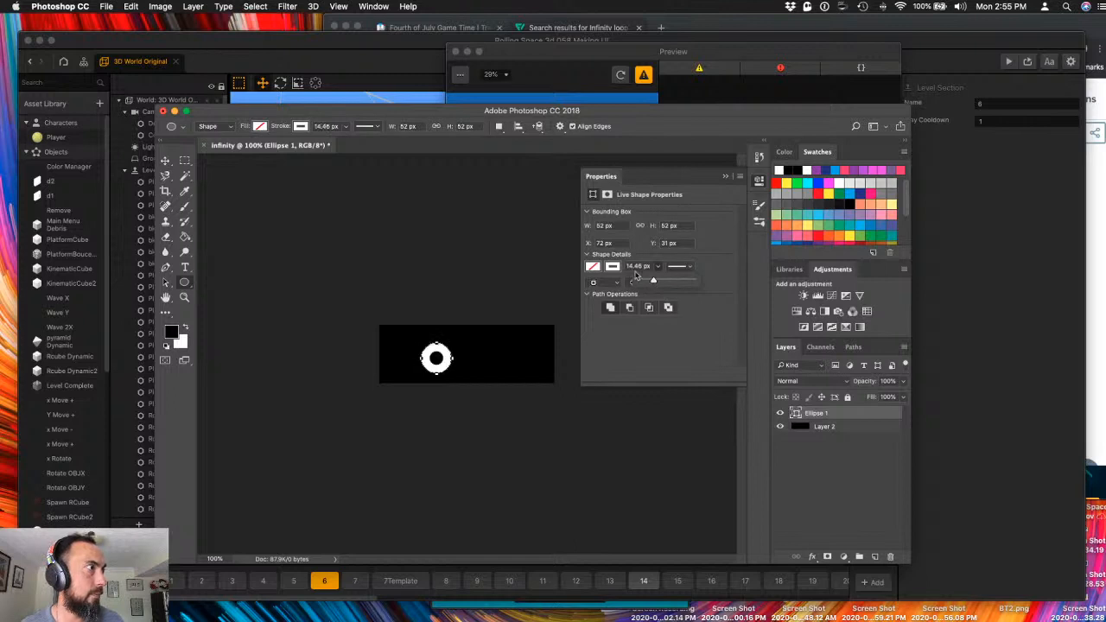
{"action": "left_click", "coordinate": [633, 267]}
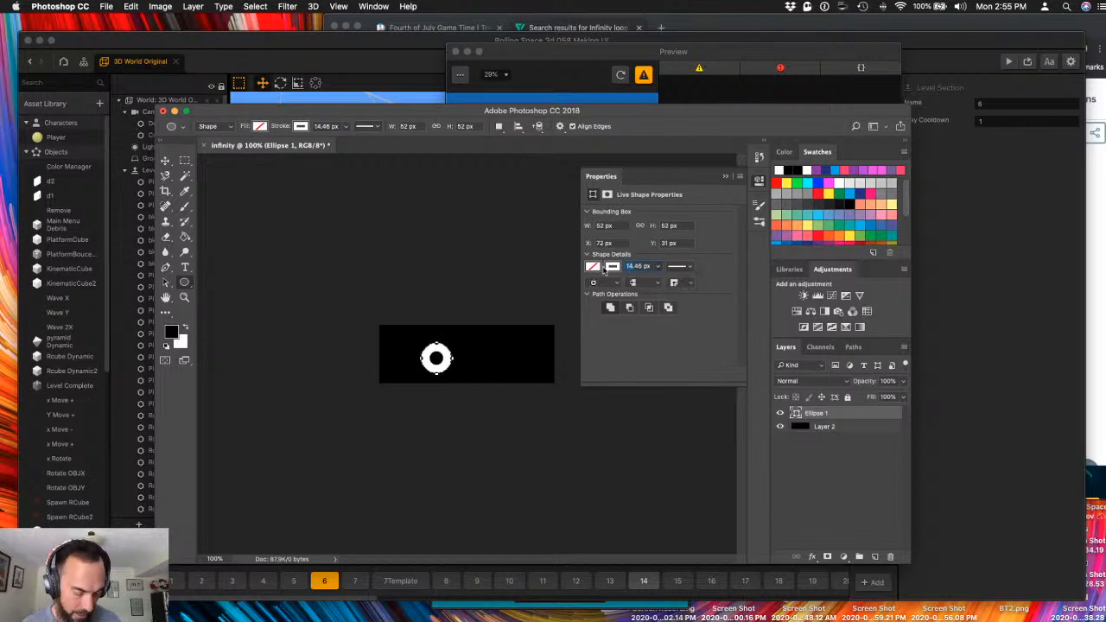
{"action": "type", "text": "5"}
{"action": "key", "text": "Return"}
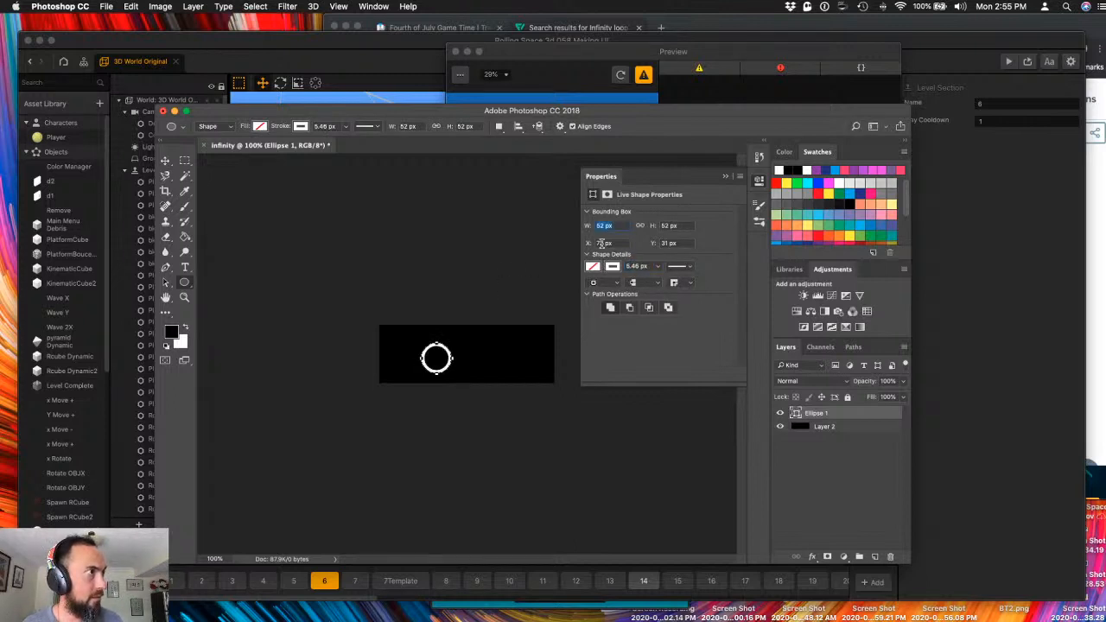
{"action": "left_click", "coordinate": [637, 266]}
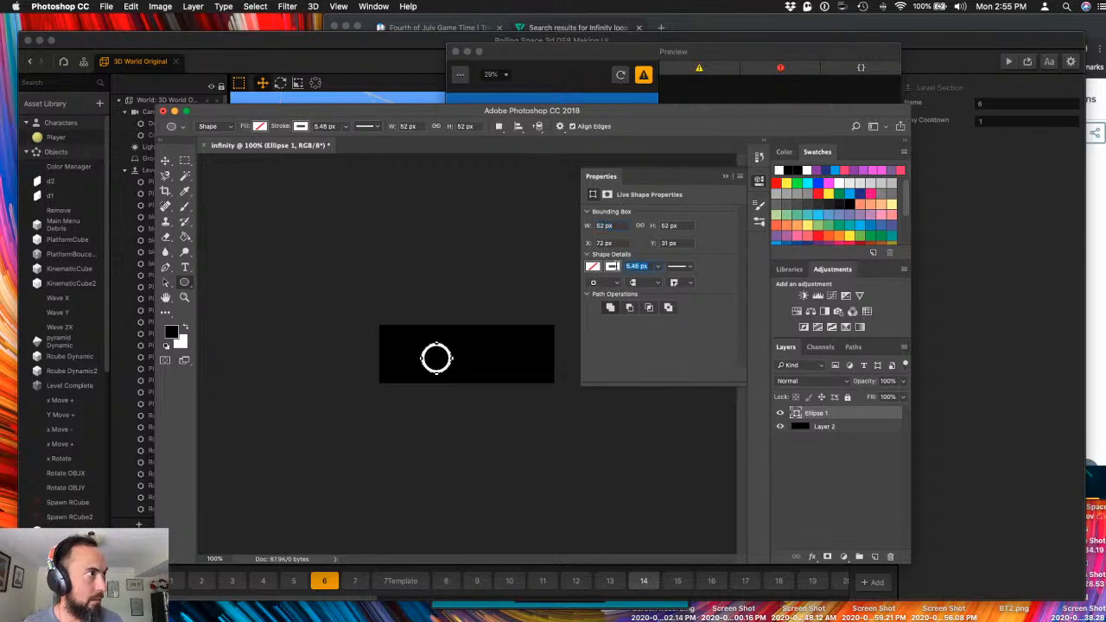
{"action": "type", "text": "10"}
{"action": "key", "text": "Return"}
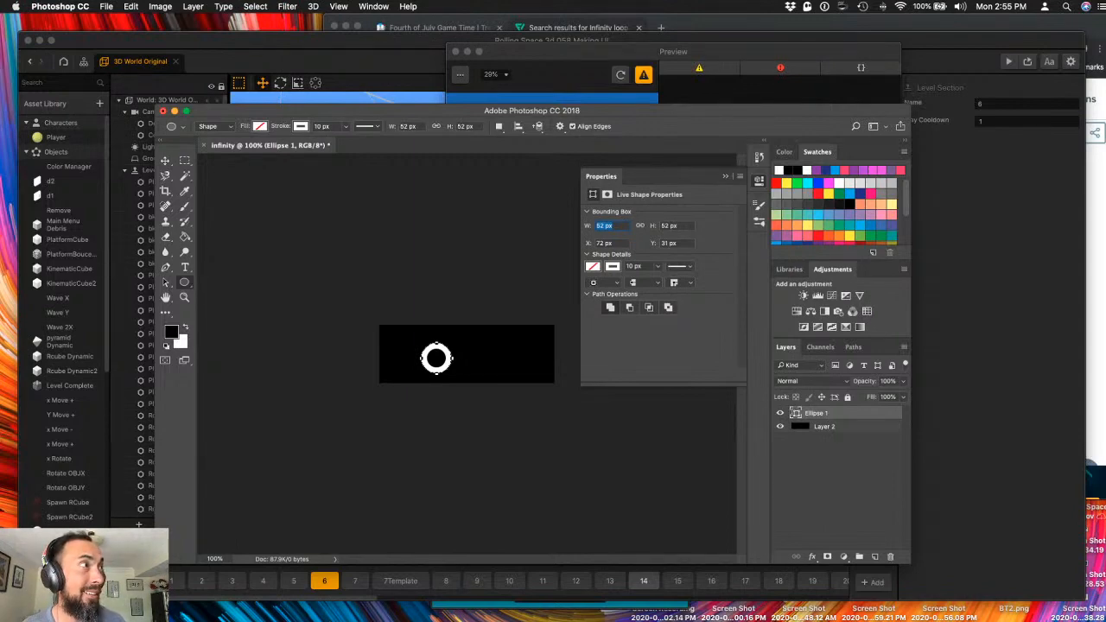
{"action": "left_click", "coordinate": [1102, 544]}
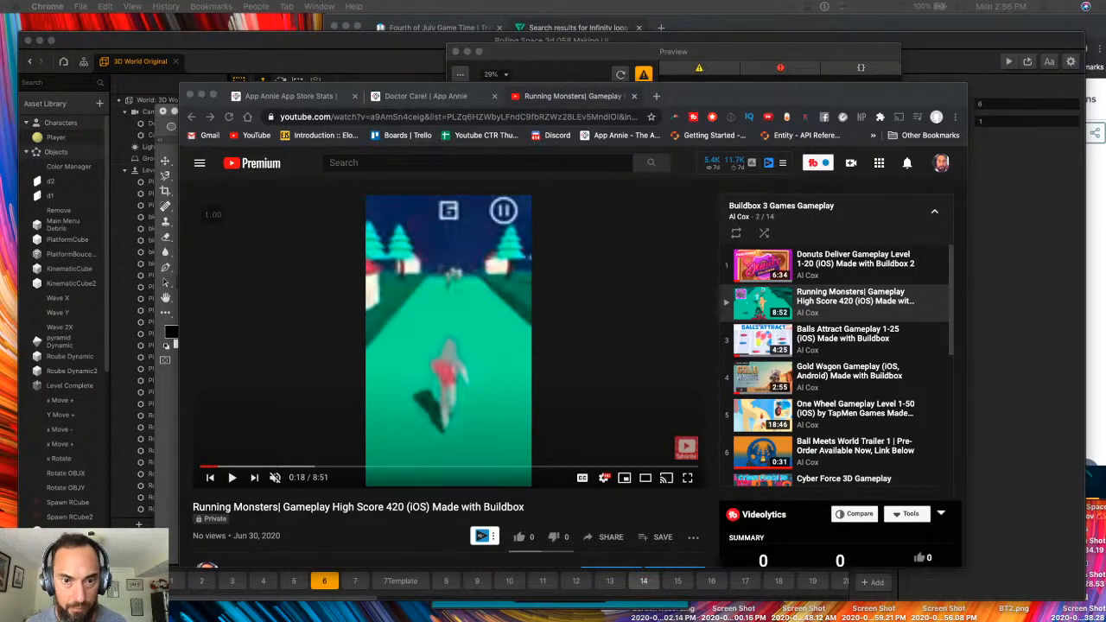
{"action": "left_click", "coordinate": [207, 98]}
{"action": "left_click", "coordinate": [200, 95]}
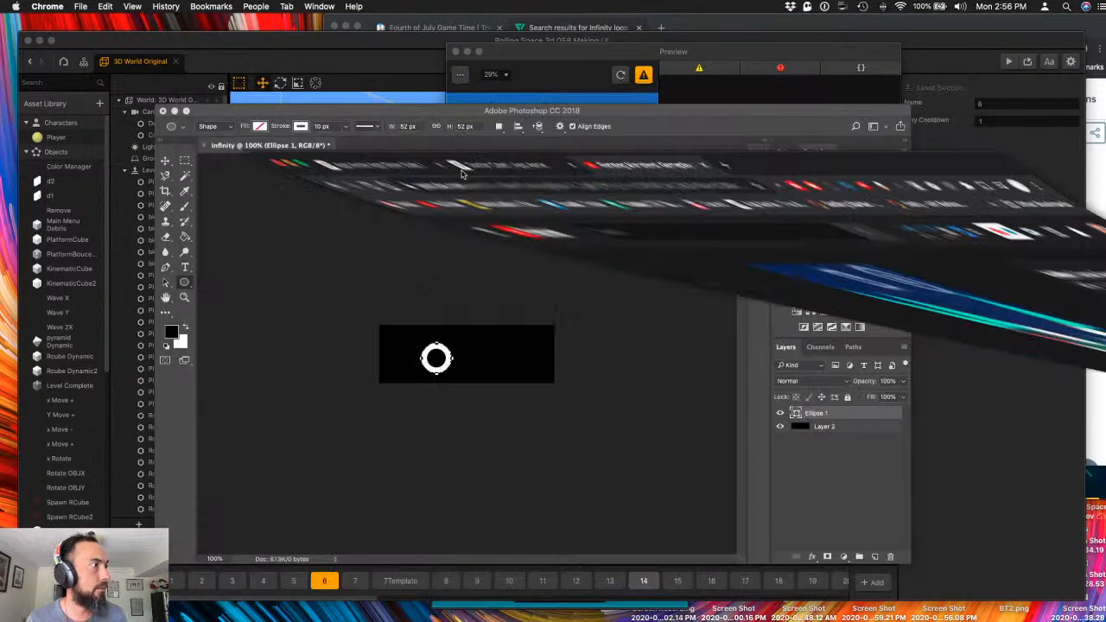
{"action": "left_click", "coordinate": [286, 243]}
- Center the ring on the canvas and place a copy of it about 92 px to its right
{"action": "key", "text": "a"}
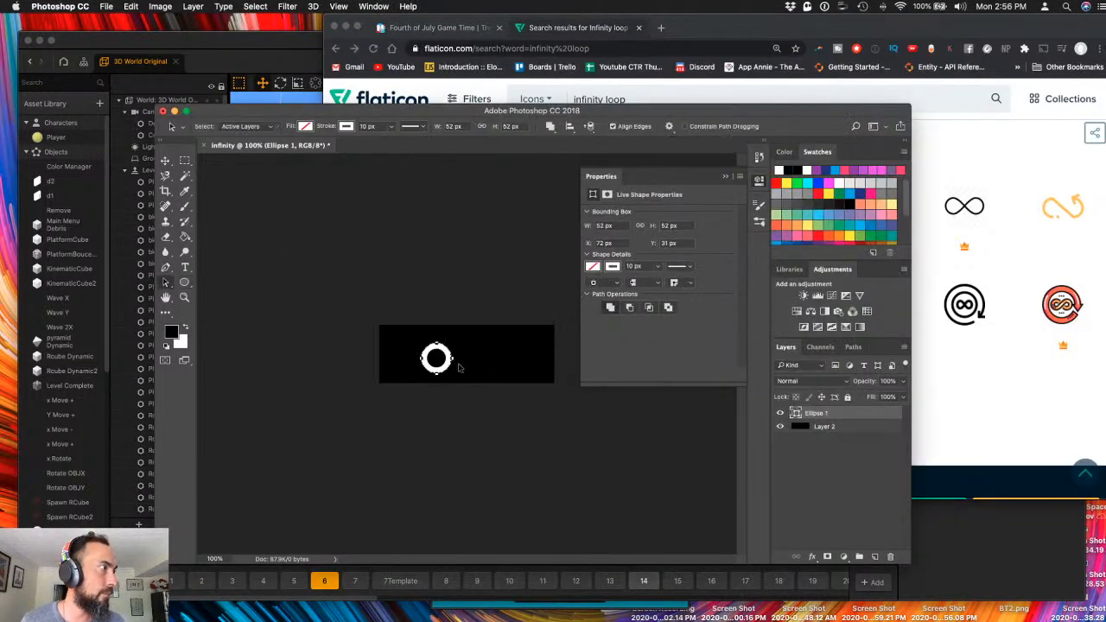
{"action": "left_click_drag", "start_coordinate": [448, 367], "coordinate": [478, 363]}
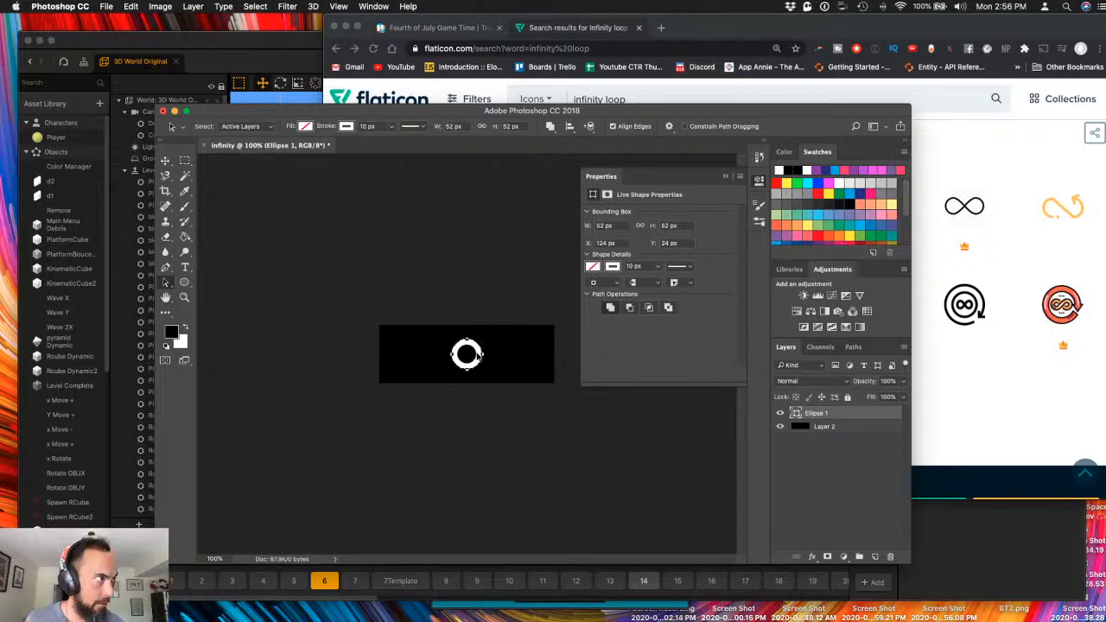
{"action": "left_click_drag", "start_coordinate": [479, 353], "coordinate": [533, 353]}
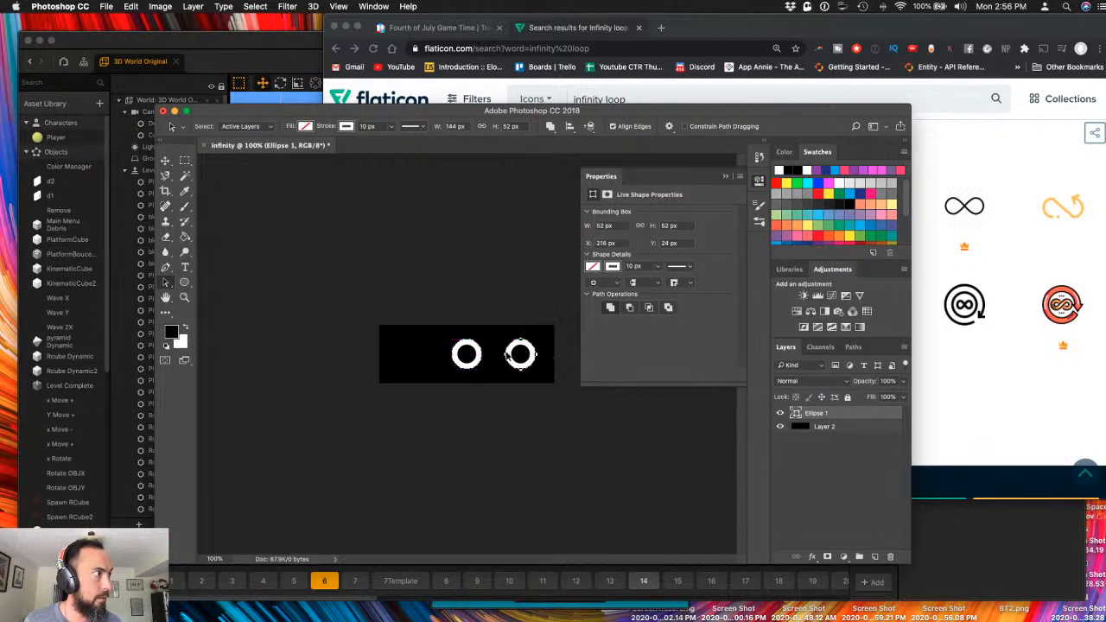
- Try to reposition the right-hand ring with the Move tool
{"action": "left_click", "coordinate": [165, 161]}
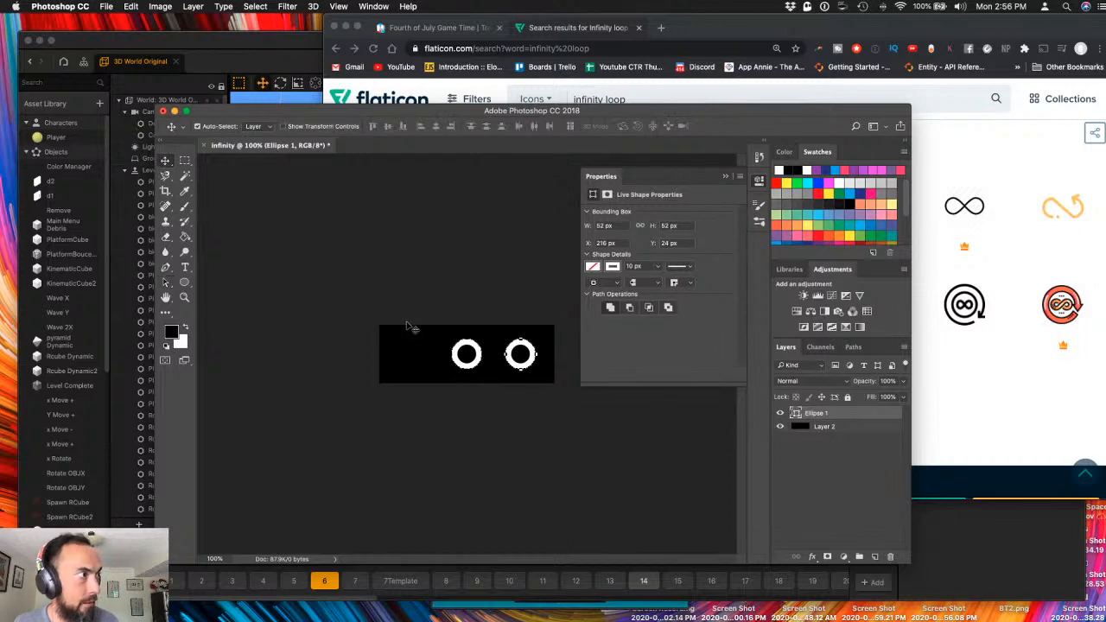
{"action": "left_click", "coordinate": [517, 360]}
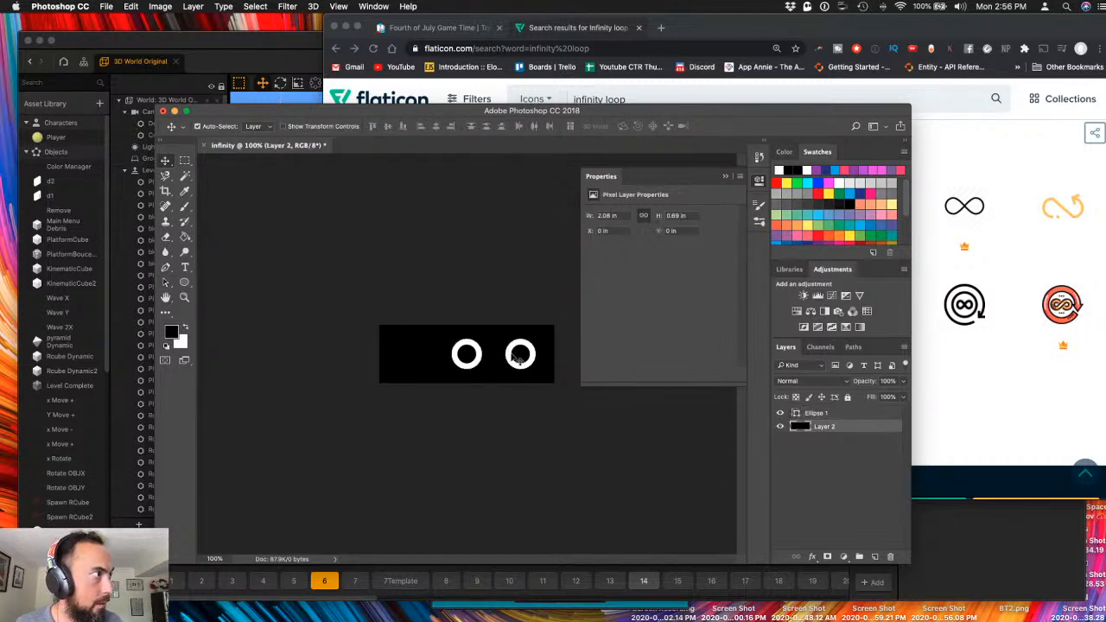
{"action": "left_click_drag", "start_coordinate": [518, 359], "coordinate": [505, 376]}
{"action": "left_click", "coordinate": [510, 361]}
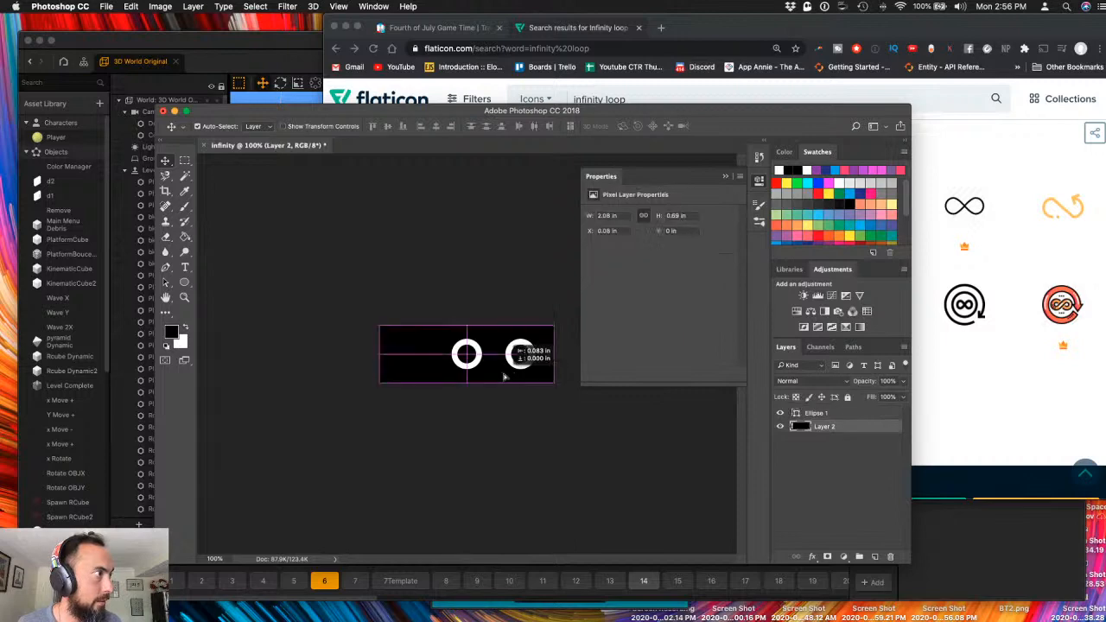
- Add a new empty layer between the rings and the black fill, and reselect the rings' shape layer
{"action": "left_click", "coordinate": [875, 557]}
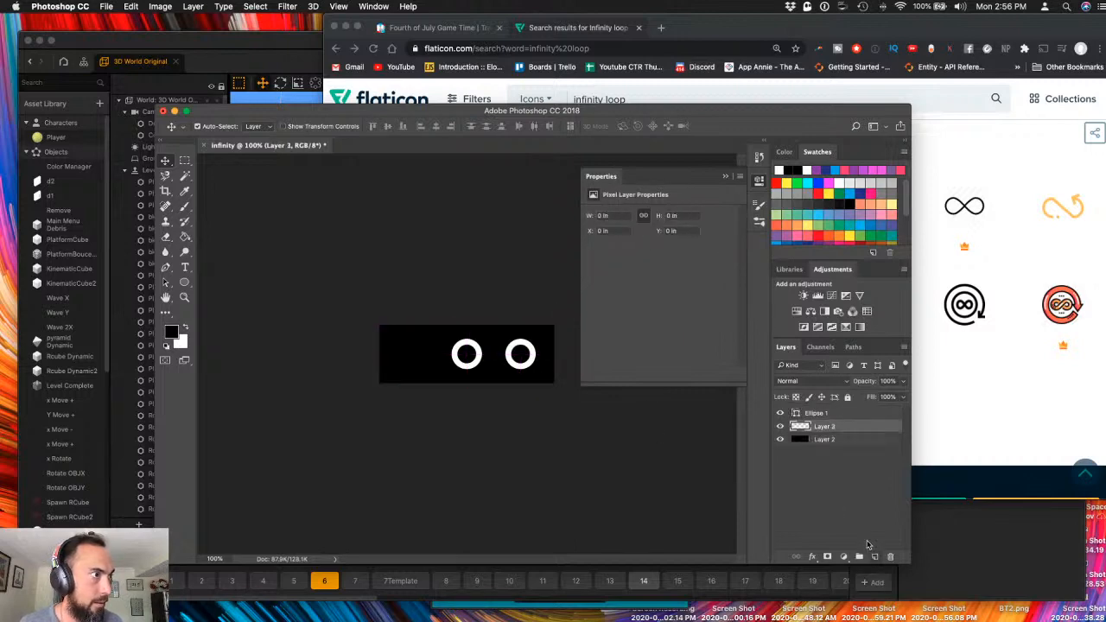
{"action": "left_click", "coordinate": [520, 367]}
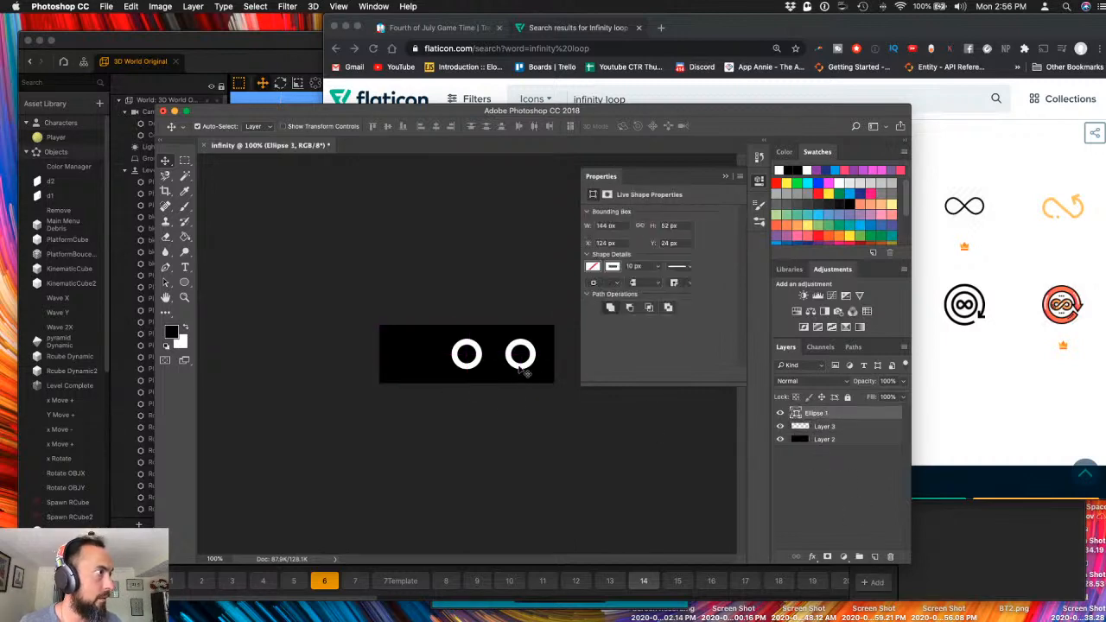
{"action": "left_click", "coordinate": [845, 427]}
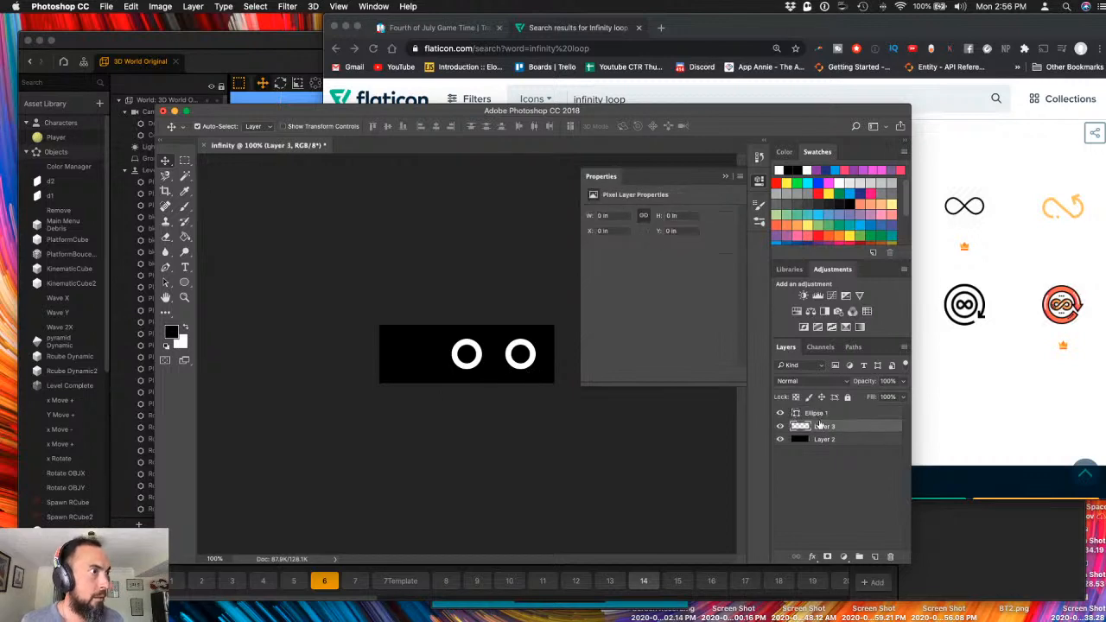
{"action": "left_click", "coordinate": [837, 415]}
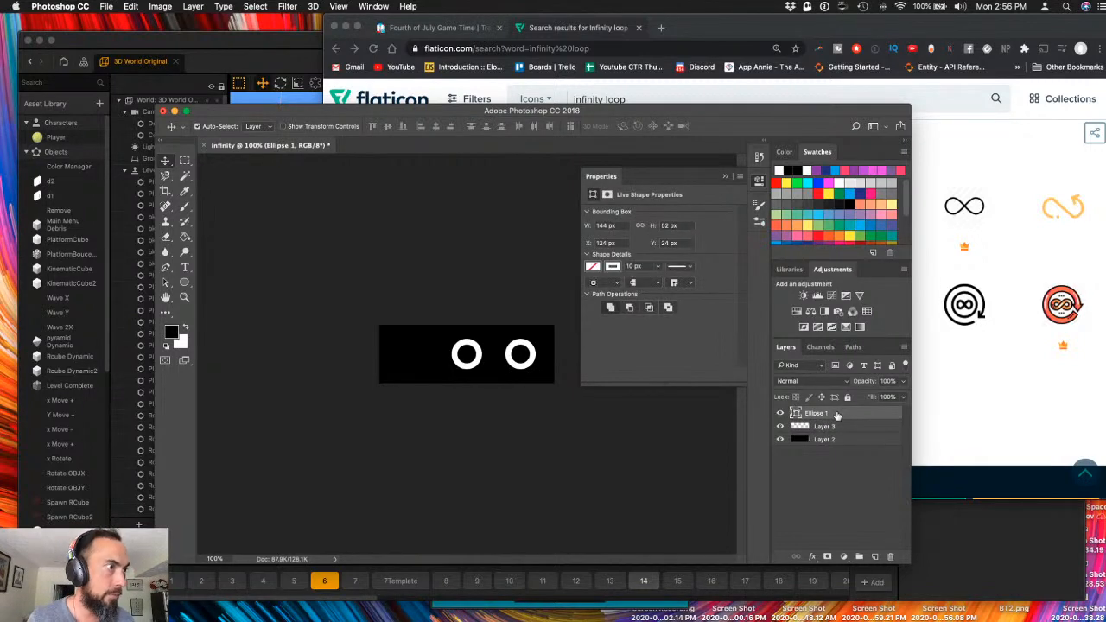
- Close the shape properties and delete the shape layer containing both rings
{"action": "key", "text": "space"}
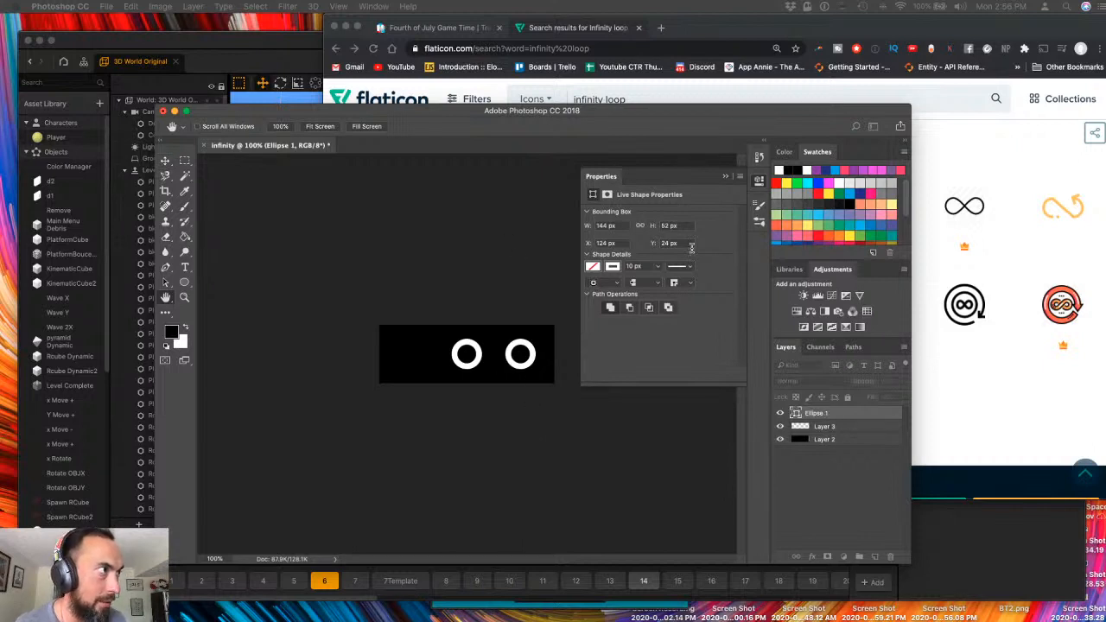
{"action": "left_click", "coordinate": [727, 178]}
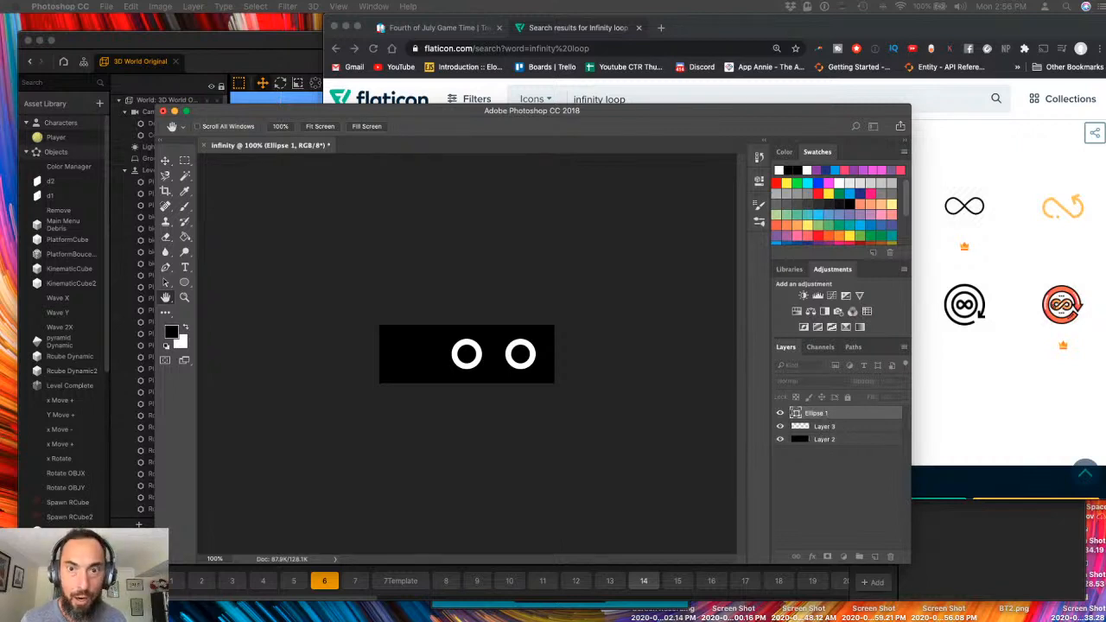
{"action": "key", "text": "v"}
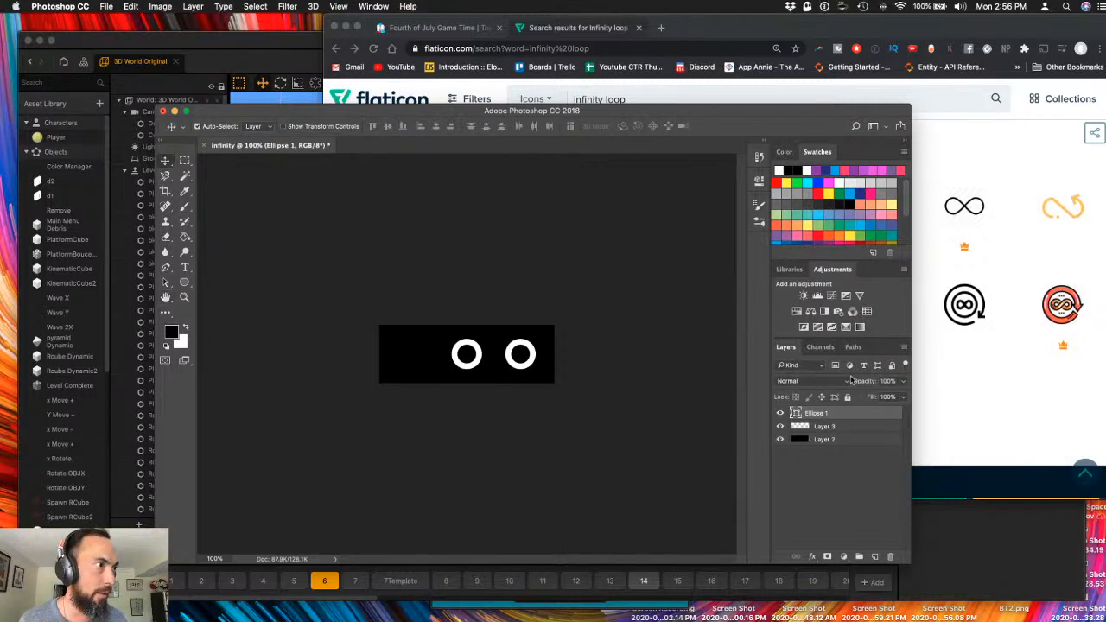
{"action": "mouse_move", "coordinate": [514, 361]}
{"action": "left_mouse_down"}
{"action": "mouse_move", "coordinate": [529, 373]}
{"action": "mouse_move", "coordinate": [506, 357]}
{"action": "mouse_move", "coordinate": [507, 371]}
{"action": "mouse_move", "coordinate": [521, 368]}
{"action": "left_mouse_up"}
{"action": "key", "text": "BackSpace"}
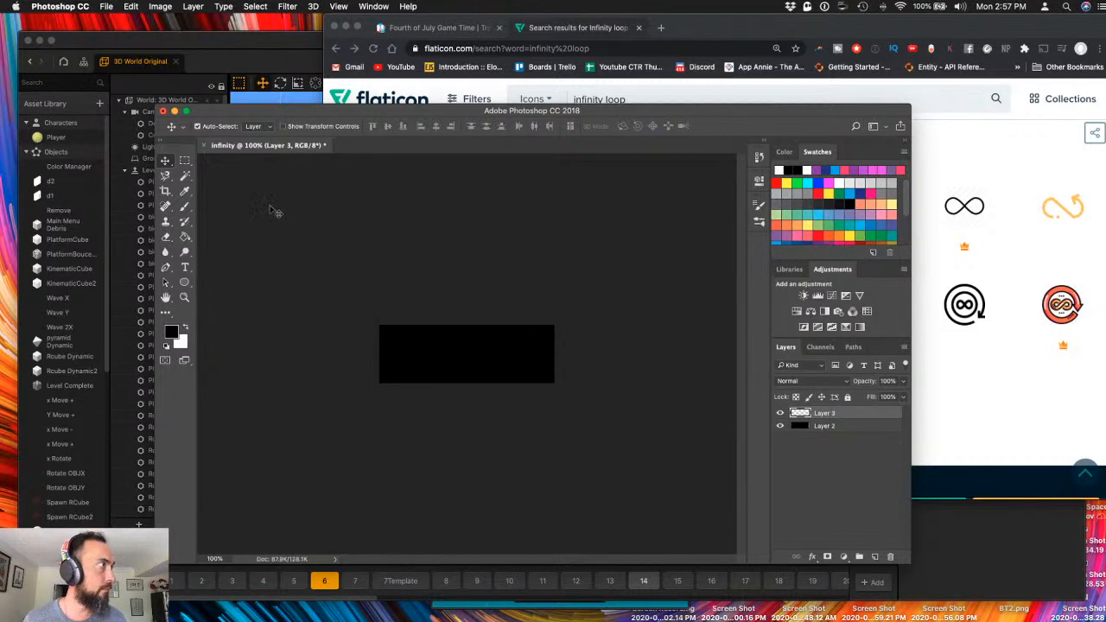
- Draw a white, unfilled ellipse about 122 by 63 px on the black canvas and set its stroke to about 9.26 px
{"action": "left_click", "coordinate": [184, 281]}
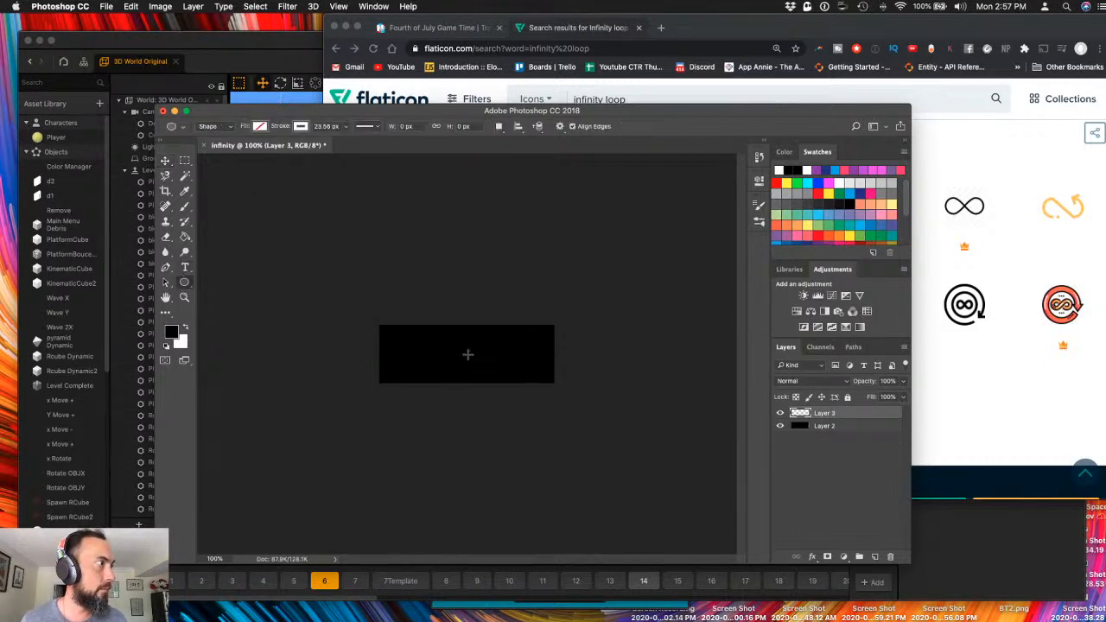
{"action": "left_click_drag", "start_coordinate": [470, 352], "coordinate": [542, 401]}
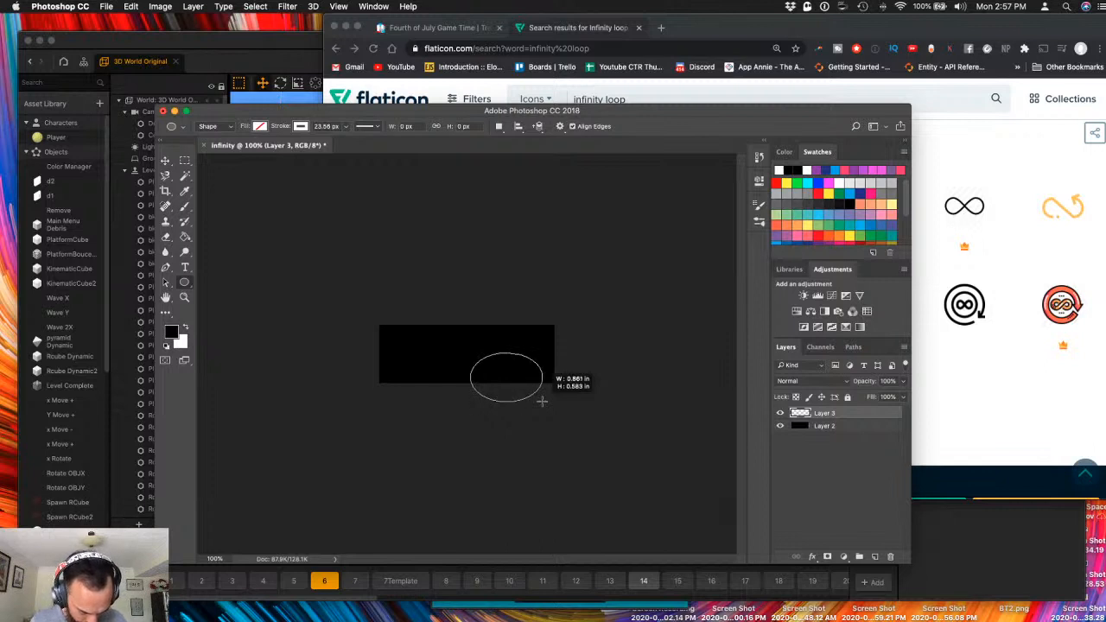
{"action": "mouse_move", "coordinate": [541, 401]}
{"action": "left_mouse_down"}
{"action": "mouse_move", "coordinate": [554, 392]}
{"action": "mouse_move", "coordinate": [541, 388]}
{"action": "left_mouse_up"}
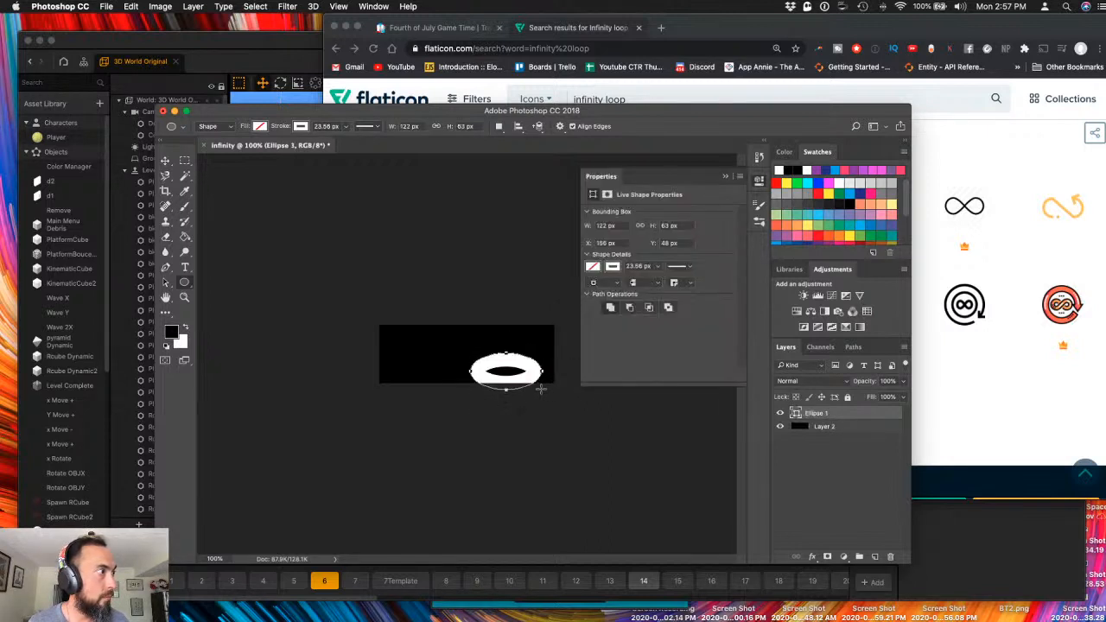
{"action": "left_click", "coordinate": [657, 268]}
{"action": "left_click_drag", "start_coordinate": [657, 283], "coordinate": [651, 284]}
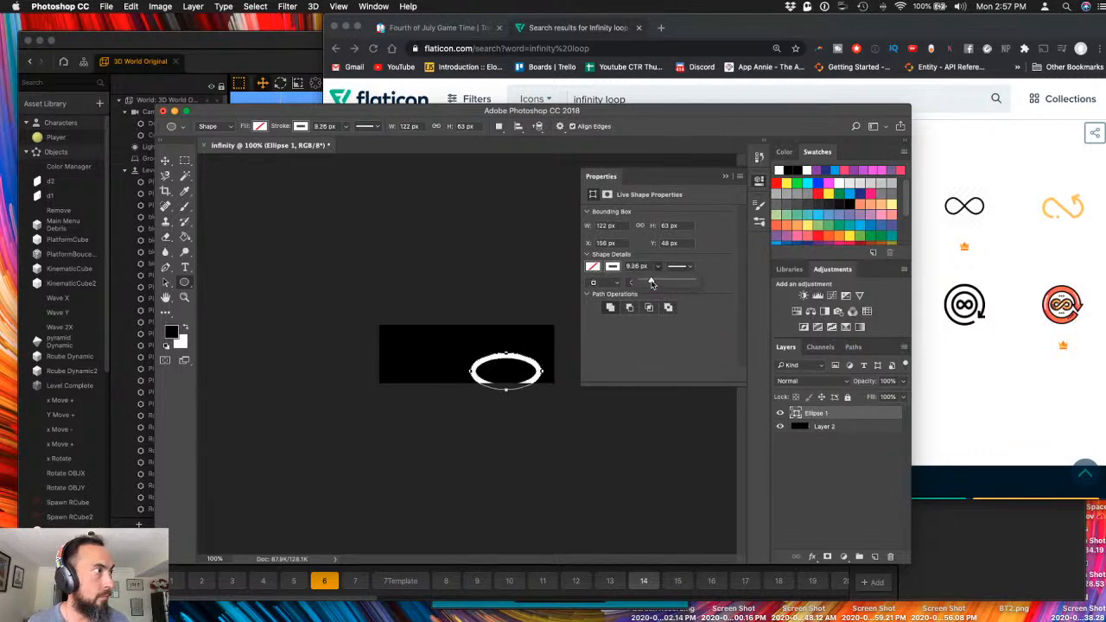
- Duplicate the ellipse and place the copy beside the original so their inner ends meet in a figure-eight
{"action": "key", "text": "v"}
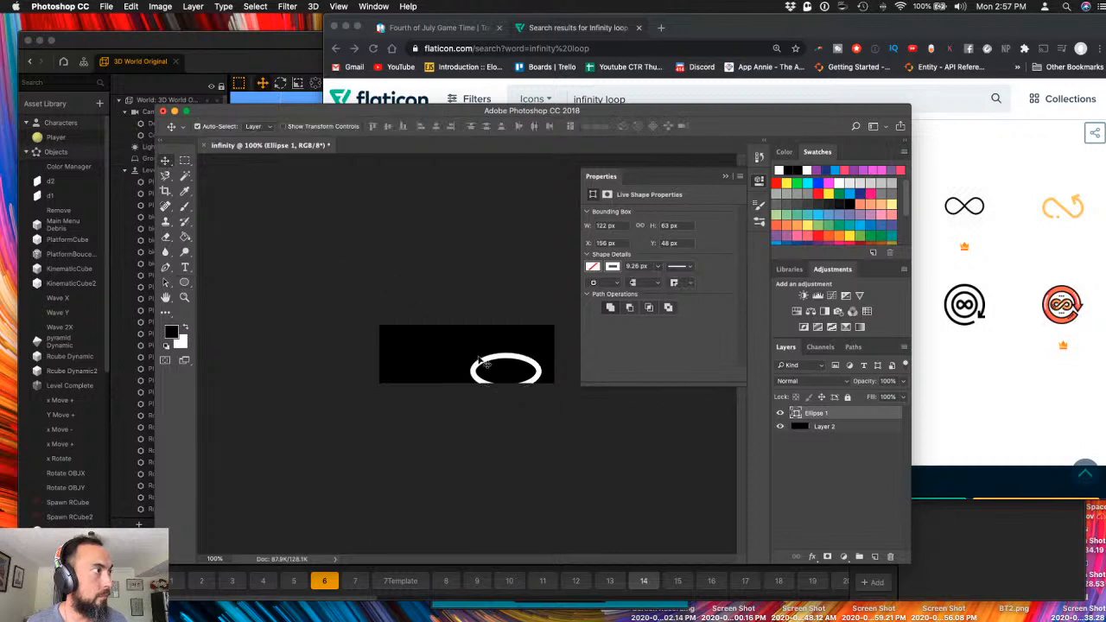
{"action": "left_click_drag", "start_coordinate": [486, 364], "coordinate": [434, 338]}
{"action": "key", "text": "super+z"}
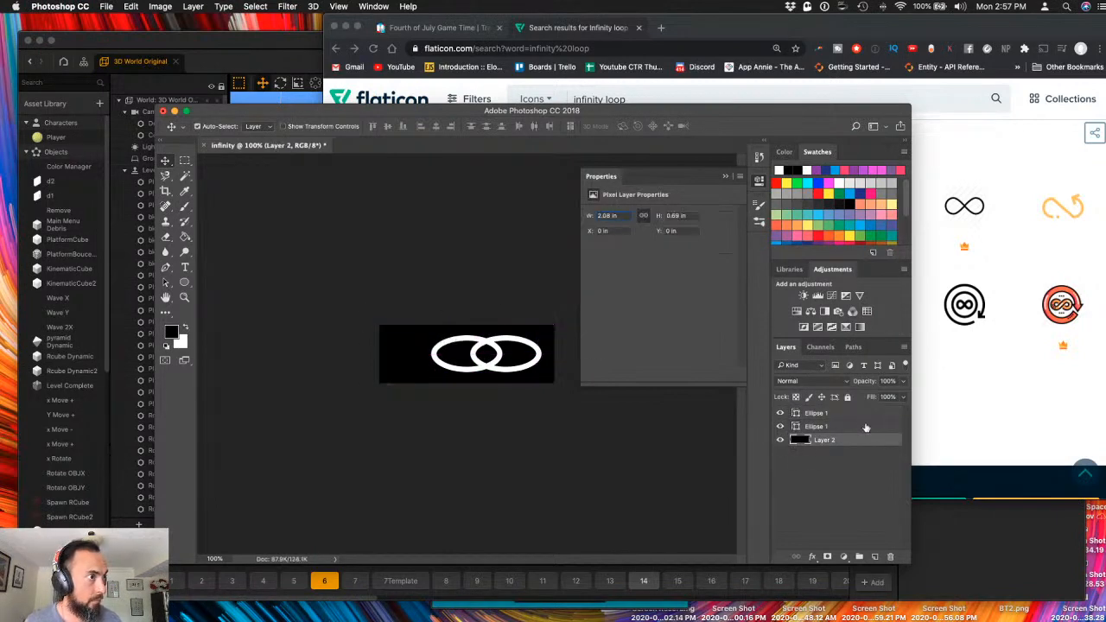
{"action": "left_click", "coordinate": [857, 427]}
{"action": "left_click_drag", "start_coordinate": [460, 348], "coordinate": [433, 346]}
- Select both ellipses, centre the pair on the canvas at about X 32 px and Y 18 px, and deselect them
{"action": "left_click", "coordinate": [510, 347], "text": "shift"}
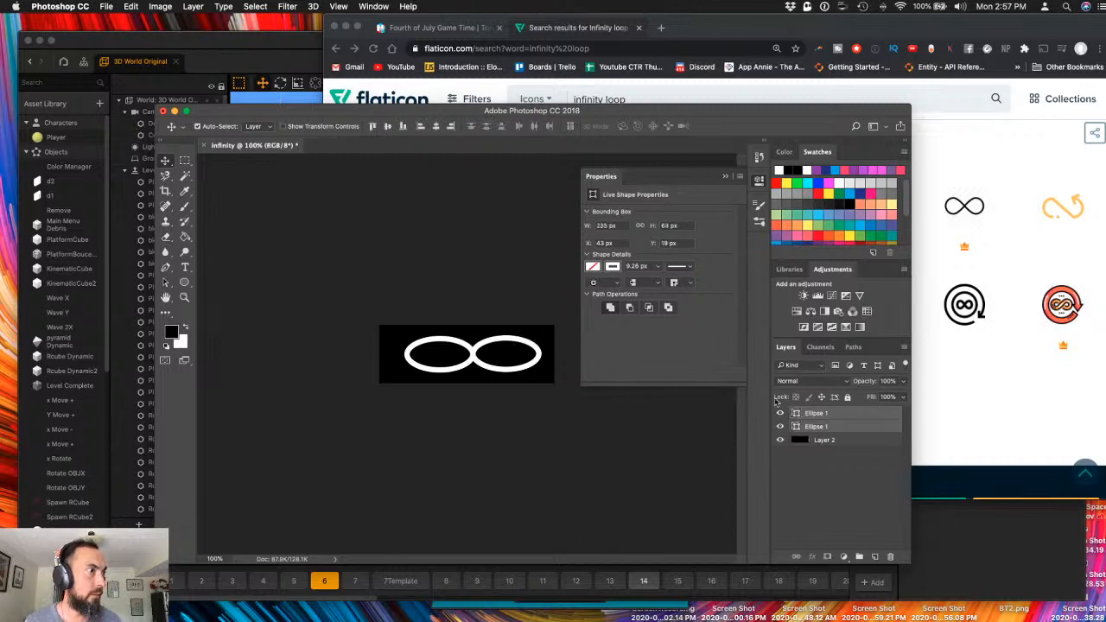
{"action": "left_click_drag", "start_coordinate": [456, 344], "coordinate": [443, 343]}
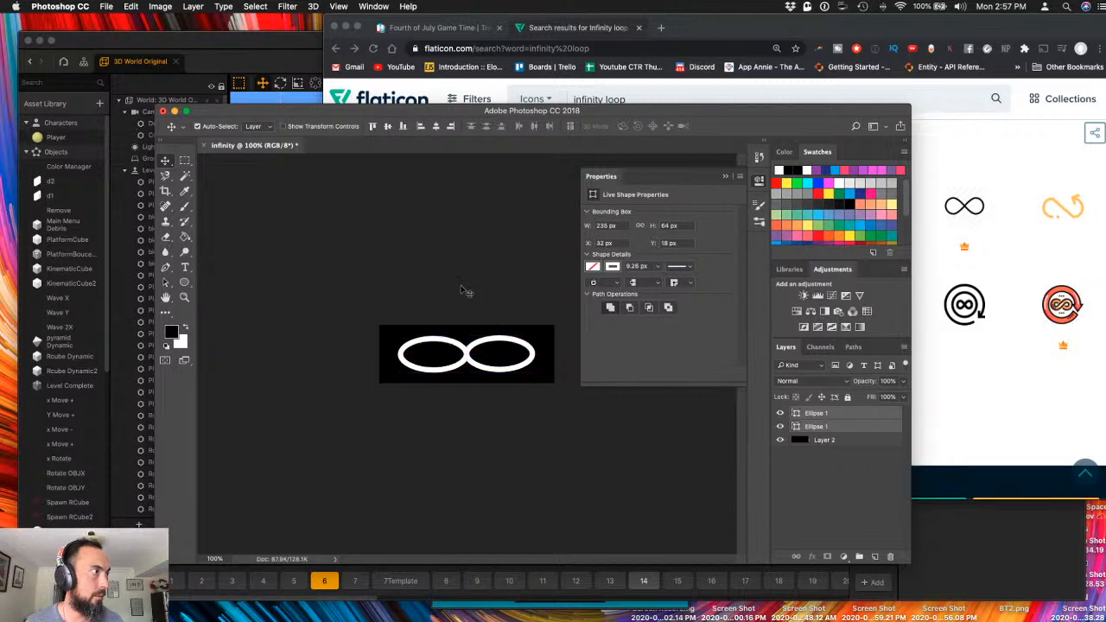
{"action": "left_click", "coordinate": [476, 271]}
- Try overlapping the left ellipse slightly more with the right one, and move it back to its previous position
{"action": "left_click", "coordinate": [440, 337]}
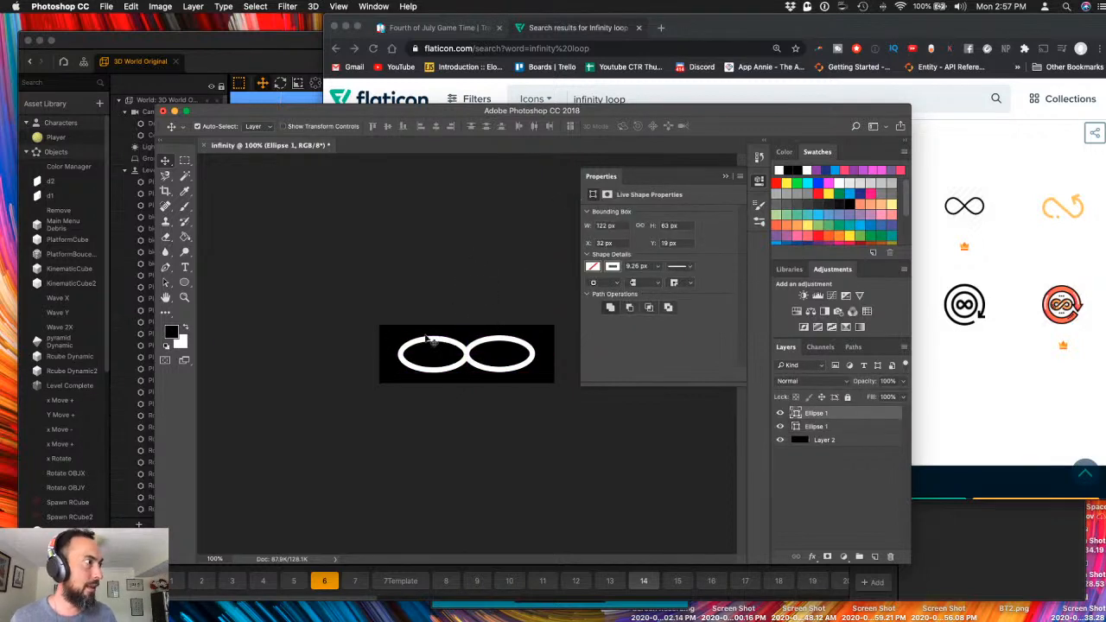
{"action": "left_click_drag", "start_coordinate": [431, 344], "coordinate": [437, 343]}
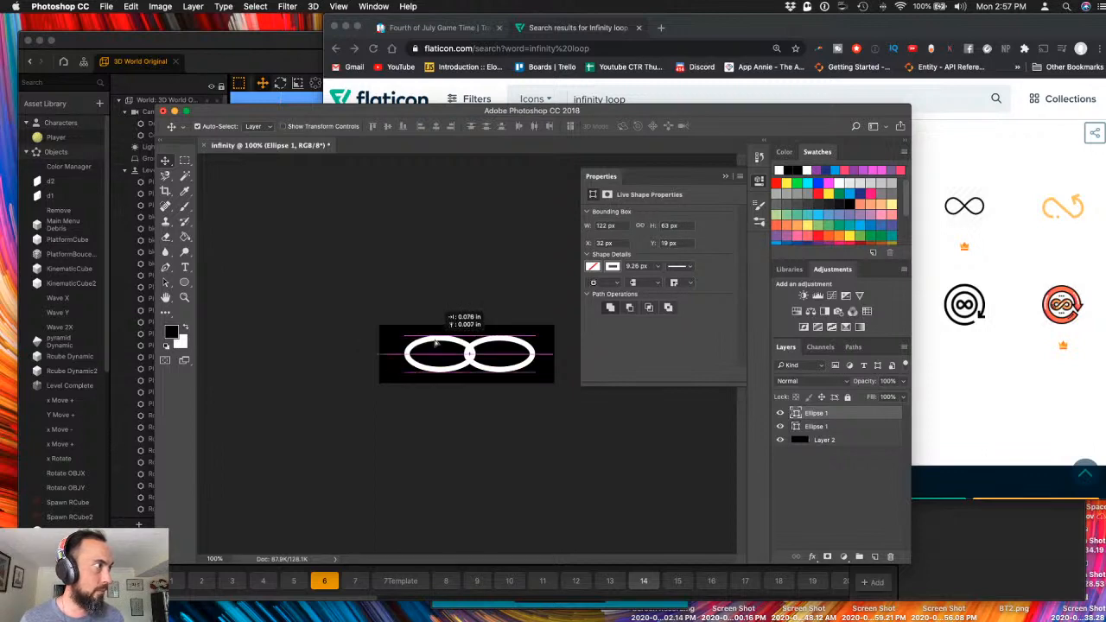
{"action": "left_click_drag", "start_coordinate": [436, 343], "coordinate": [431, 343]}
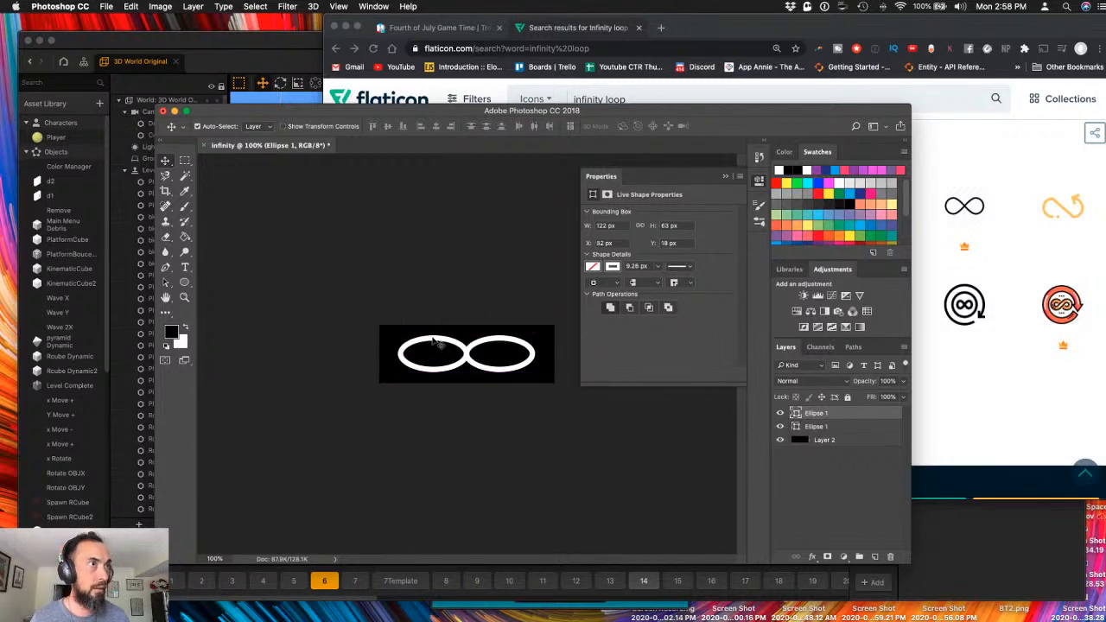
{"action": "left_click", "coordinate": [184, 162]}
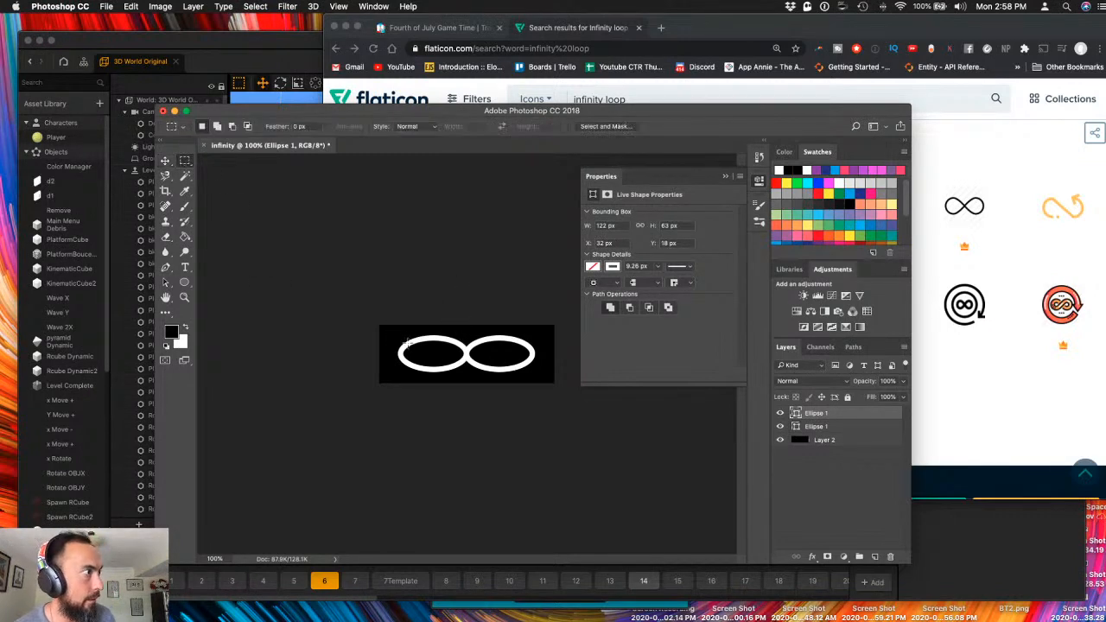
{"action": "key", "text": "a"}
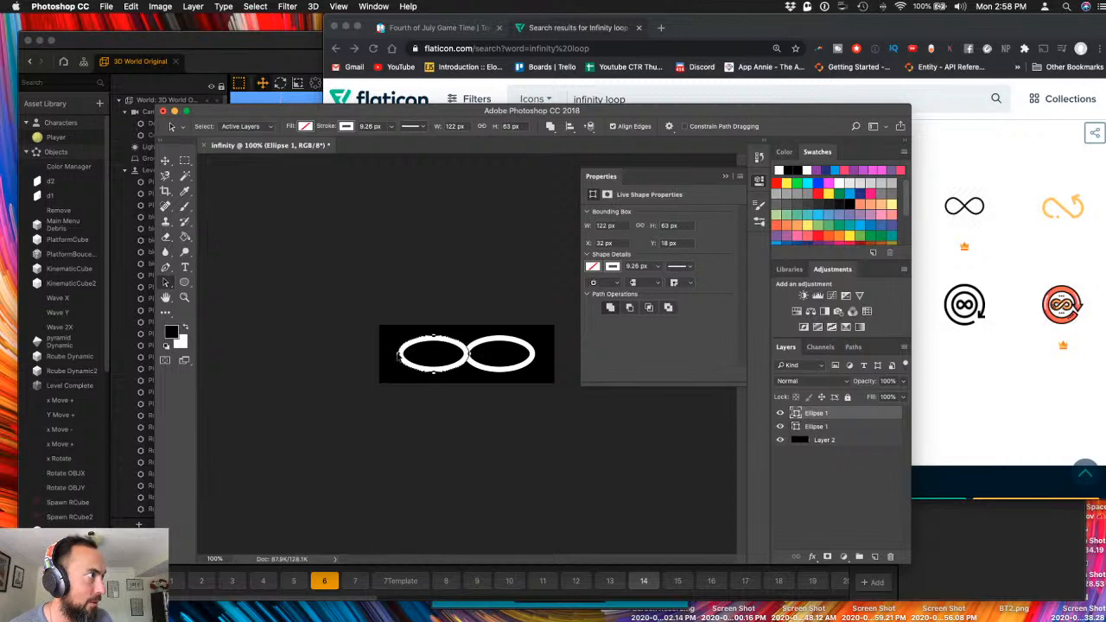
{"action": "left_click", "coordinate": [165, 161]}
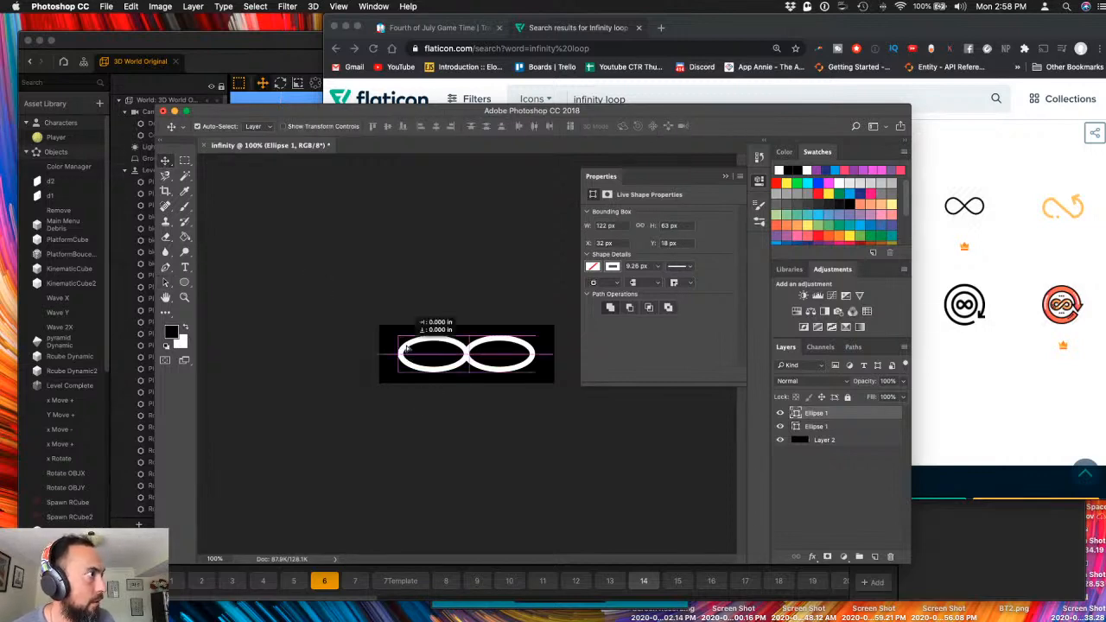
{"action": "left_click", "coordinate": [405, 242]}
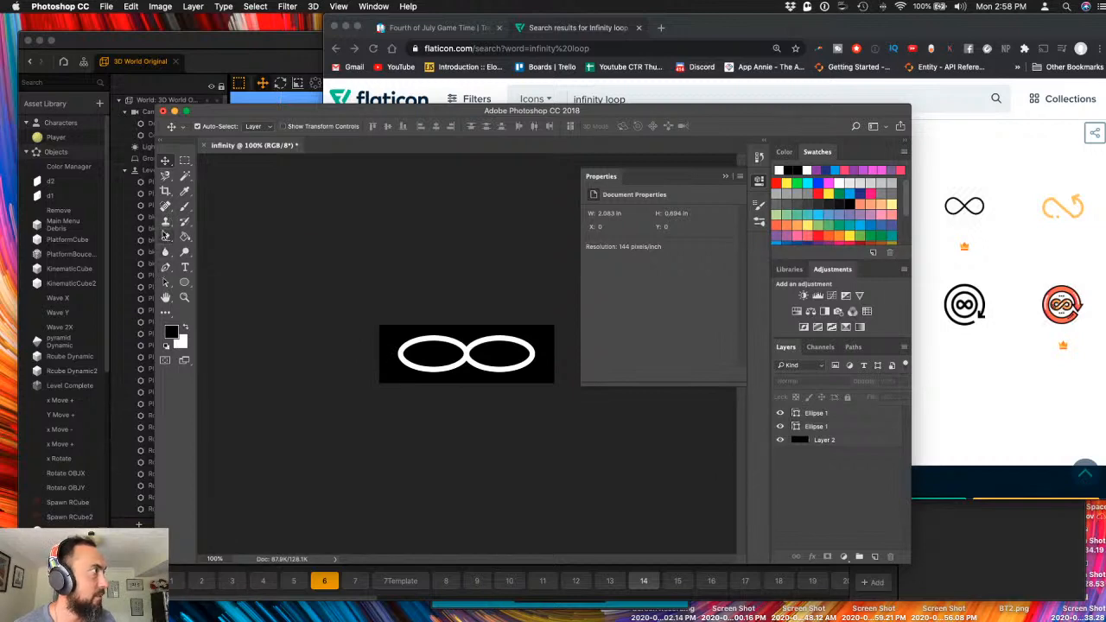
{"action": "left_click", "coordinate": [186, 282]}
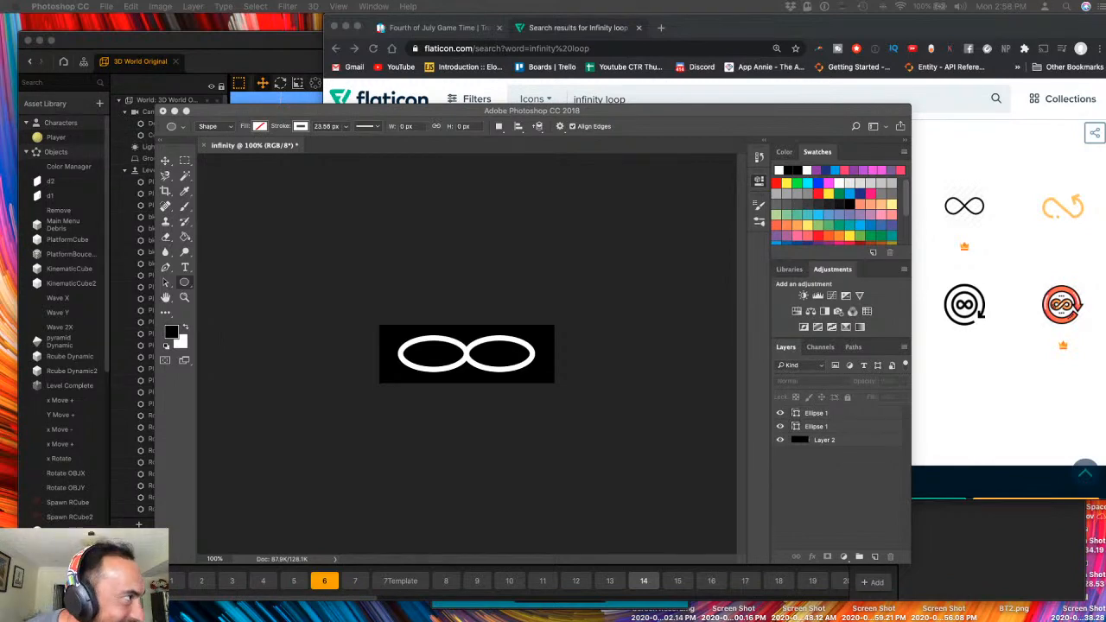
{"action": "left_click", "coordinate": [478, 366]}
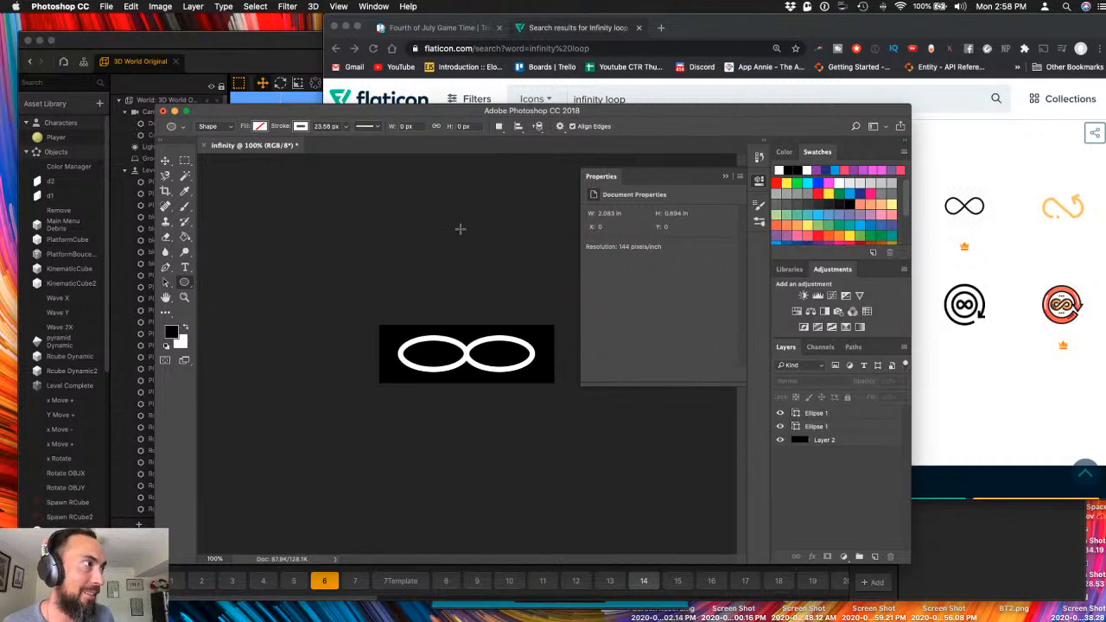
- Switch to Chrome, look through the Flaticon infinity loop results, and search for "infinity symbol google docs" in a new tab
{"action": "left_click", "coordinate": [1018, 404]}
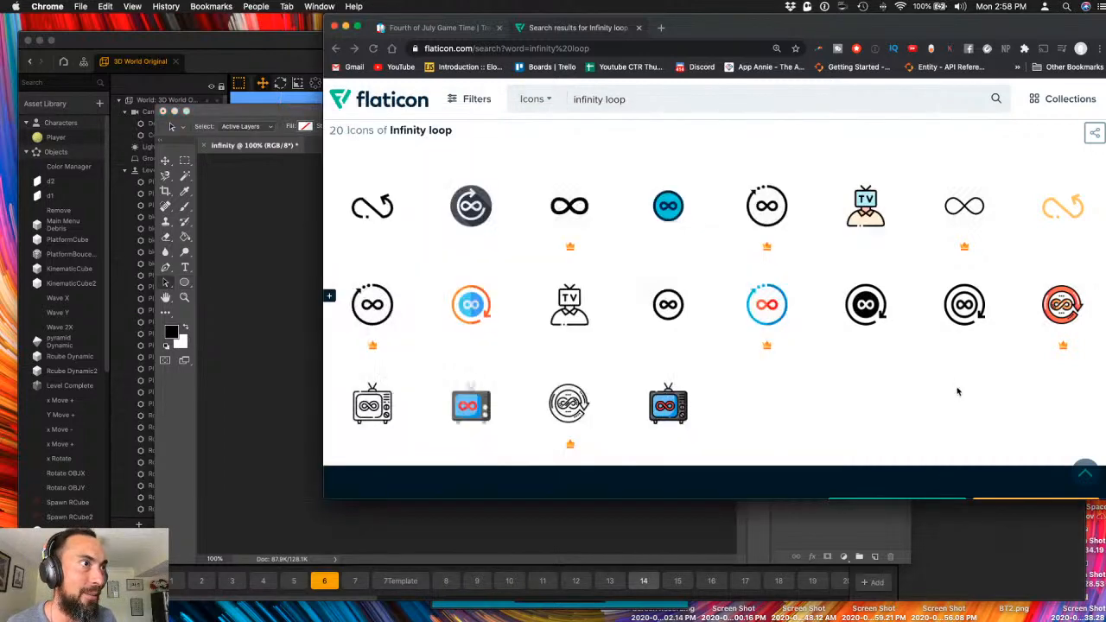
{"action": "scroll", "coordinate": [818, 341], "scroll_direction": "down", "scroll_amount": 3}
{"action": "scroll", "coordinate": [815, 343], "scroll_direction": "up", "scroll_amount": 3}
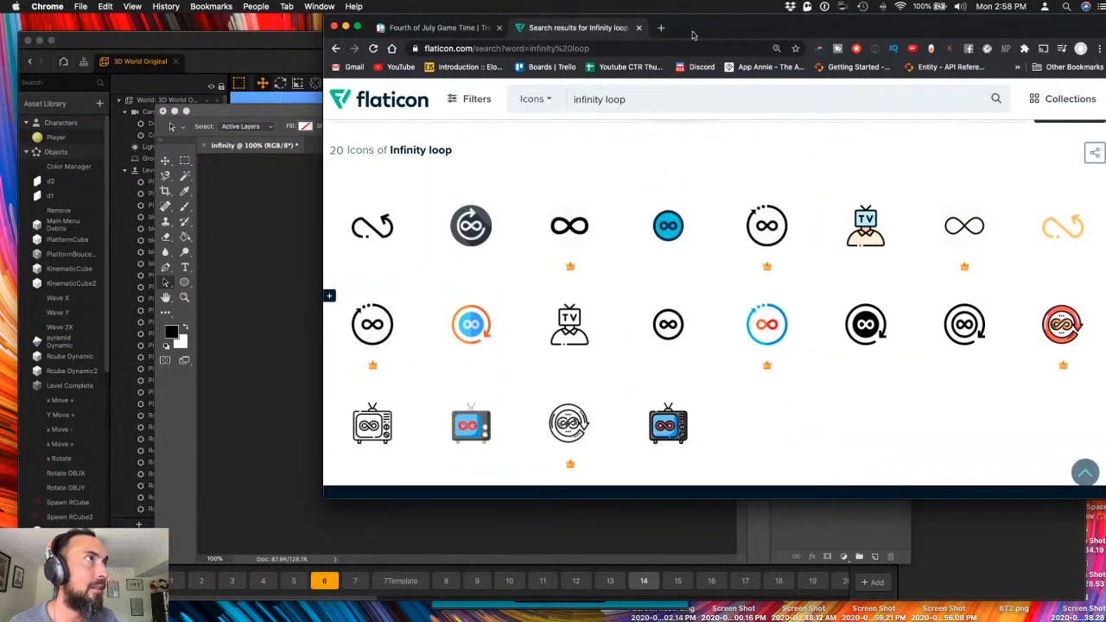
{"action": "left_click", "coordinate": [660, 28]}
{"action": "type", "text": "infinity"}
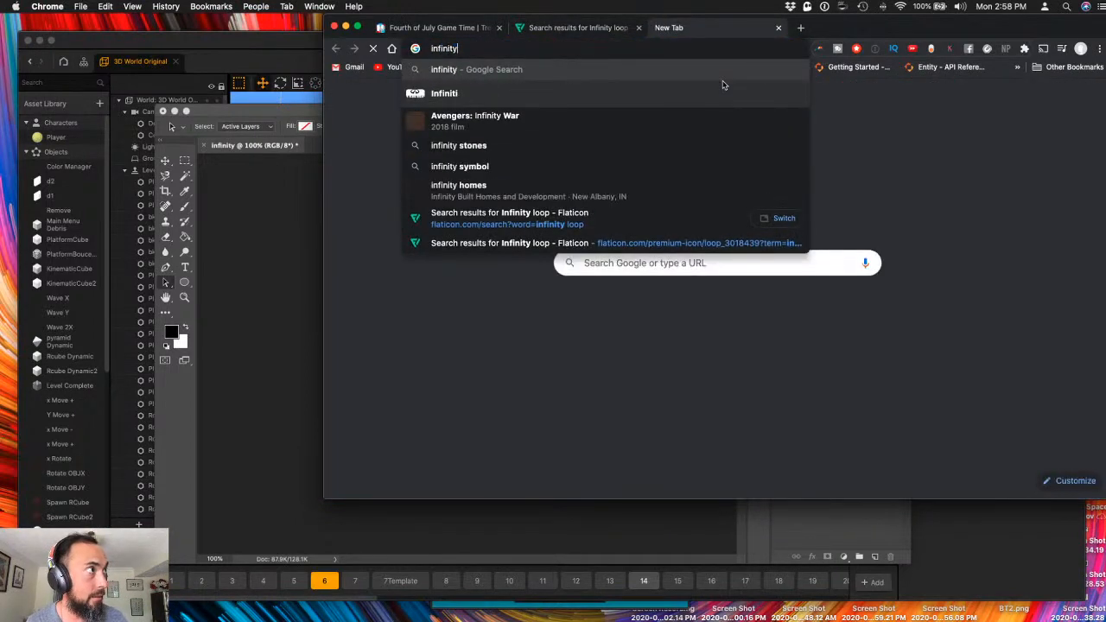
{"action": "type", "text": " symb"}
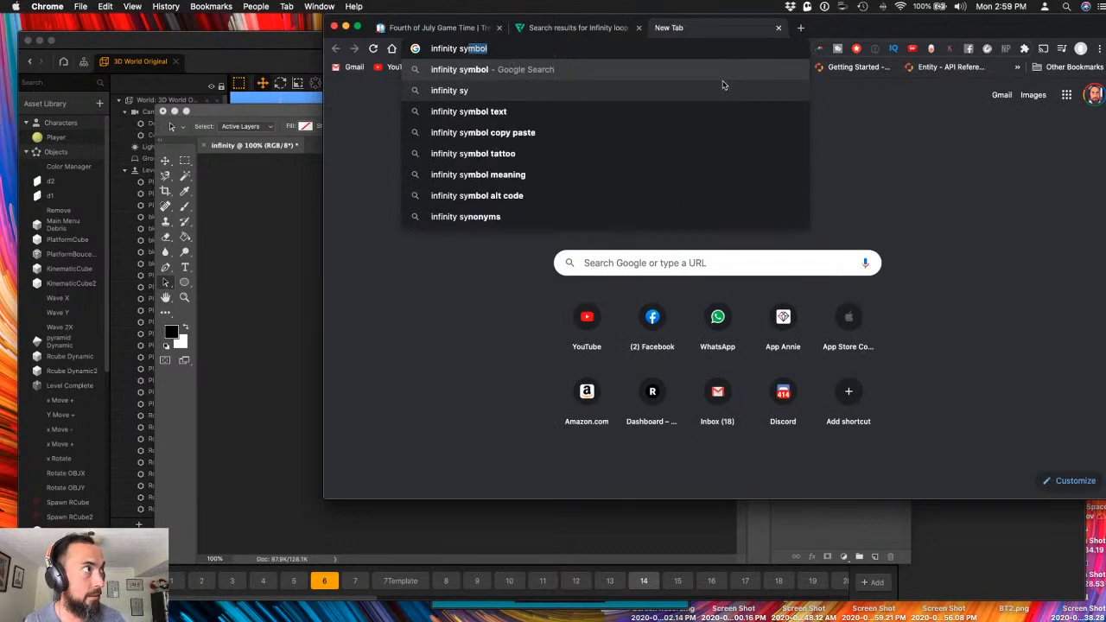
{"action": "type", "text": "ol google"}
{"action": "key", "text": "Return"}
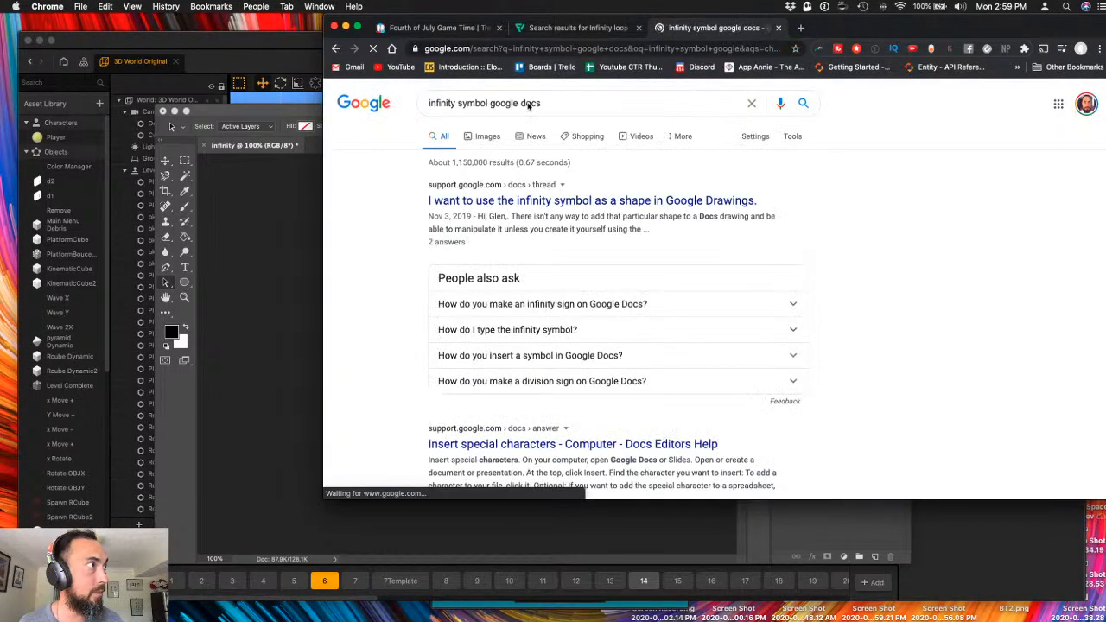
- Shorten the search query to "infinity symbol google" and show the image results
{"action": "left_click_drag", "start_coordinate": [519, 103], "coordinate": [616, 111]}
{"action": "key", "text": "BackSpace"}
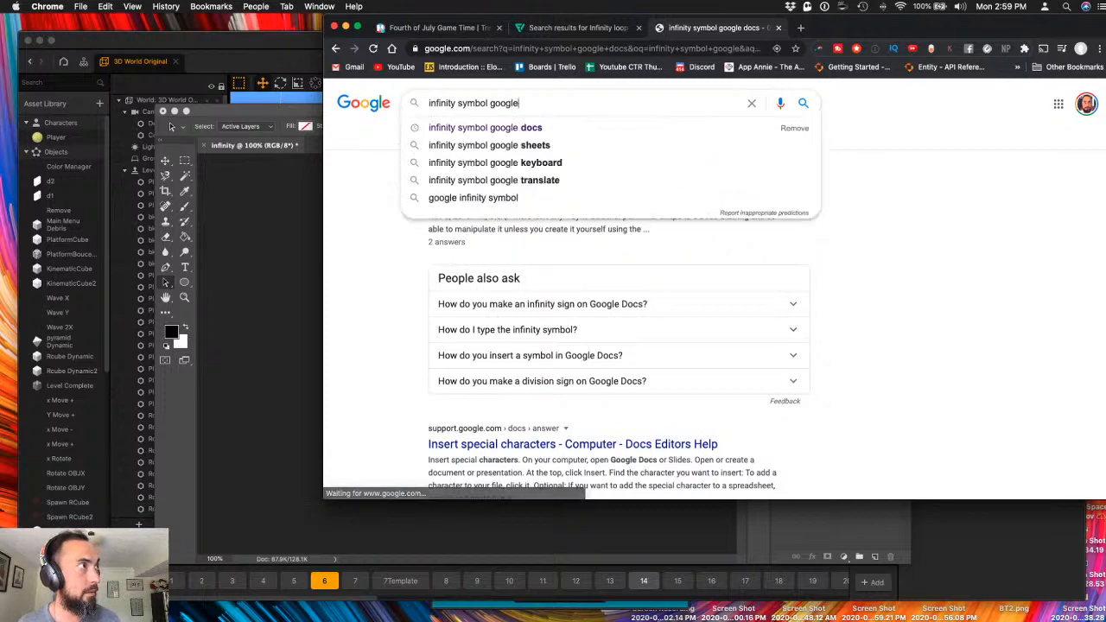
{"action": "key", "text": "Return"}
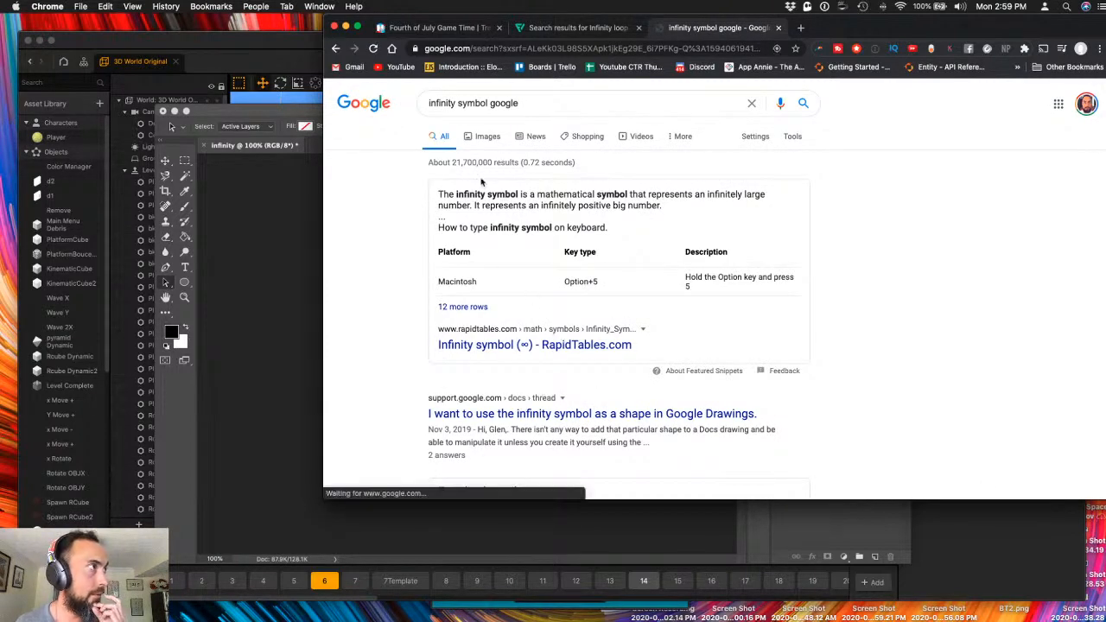
{"action": "left_click", "coordinate": [485, 137]}
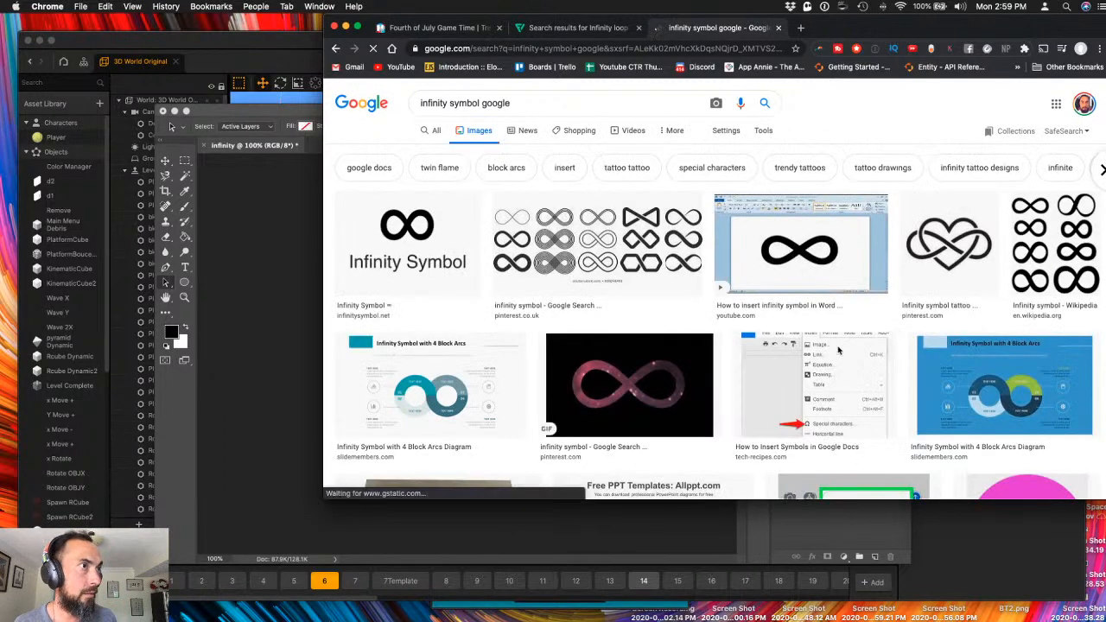
- Find the outlined "impact template infinity" picture in the image results and open it in its own tab
{"action": "scroll", "coordinate": [804, 369], "scroll_direction": "down", "scroll_amount": 8}
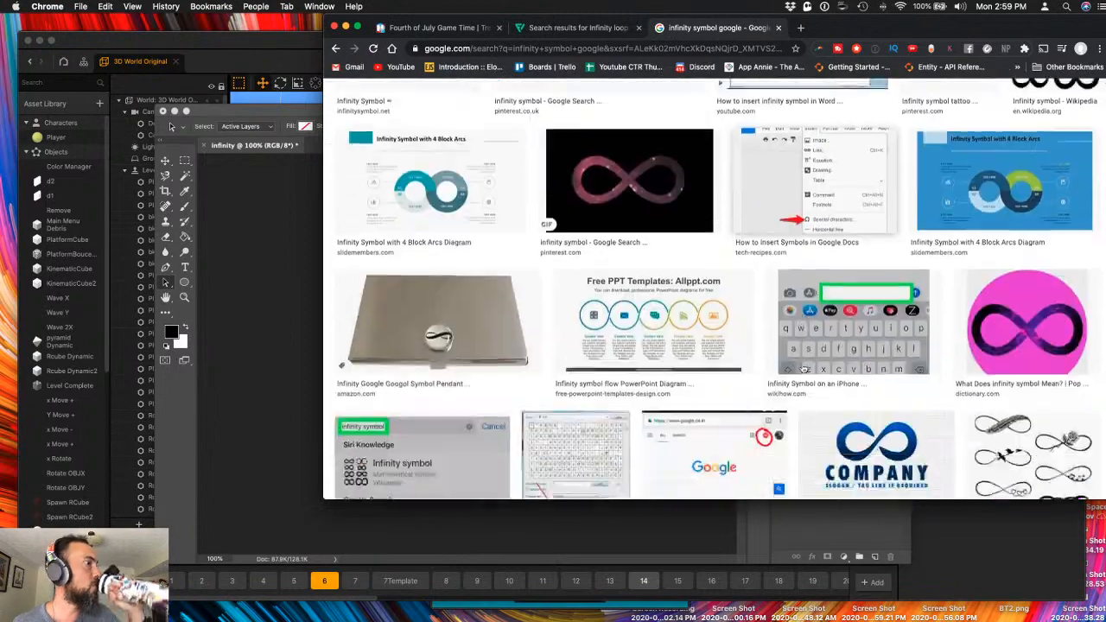
{"action": "scroll", "coordinate": [801, 369], "scroll_direction": "down", "scroll_amount": 4}
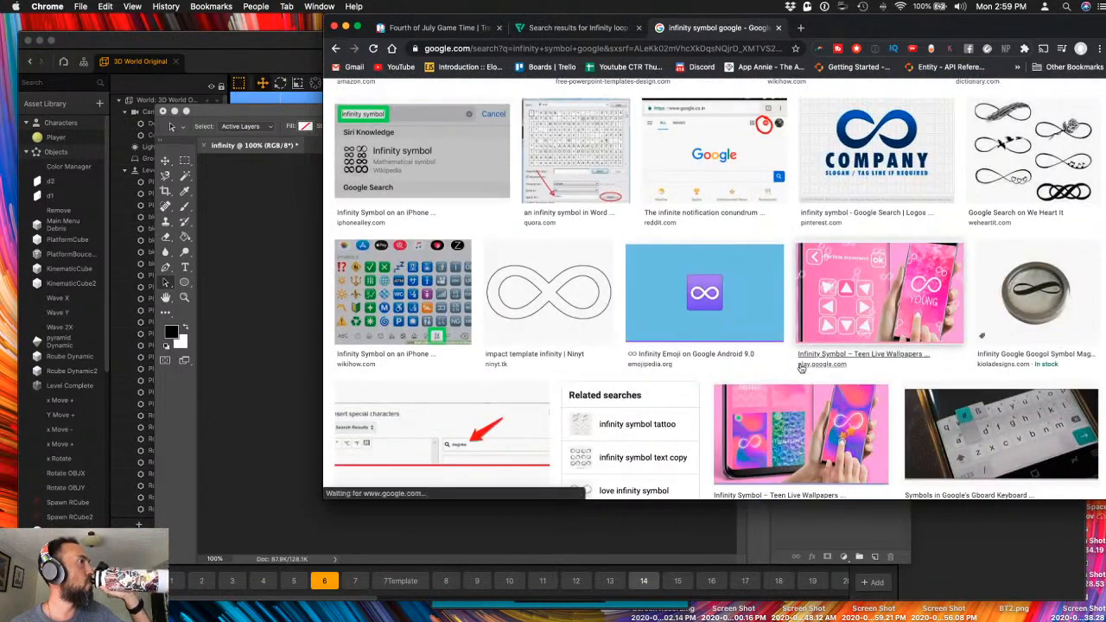
{"action": "right_click", "coordinate": [540, 300]}
{"action": "left_click", "coordinate": [595, 333]}
{"action": "scroll", "coordinate": [609, 331], "scroll_direction": "down", "scroll_amount": 5}
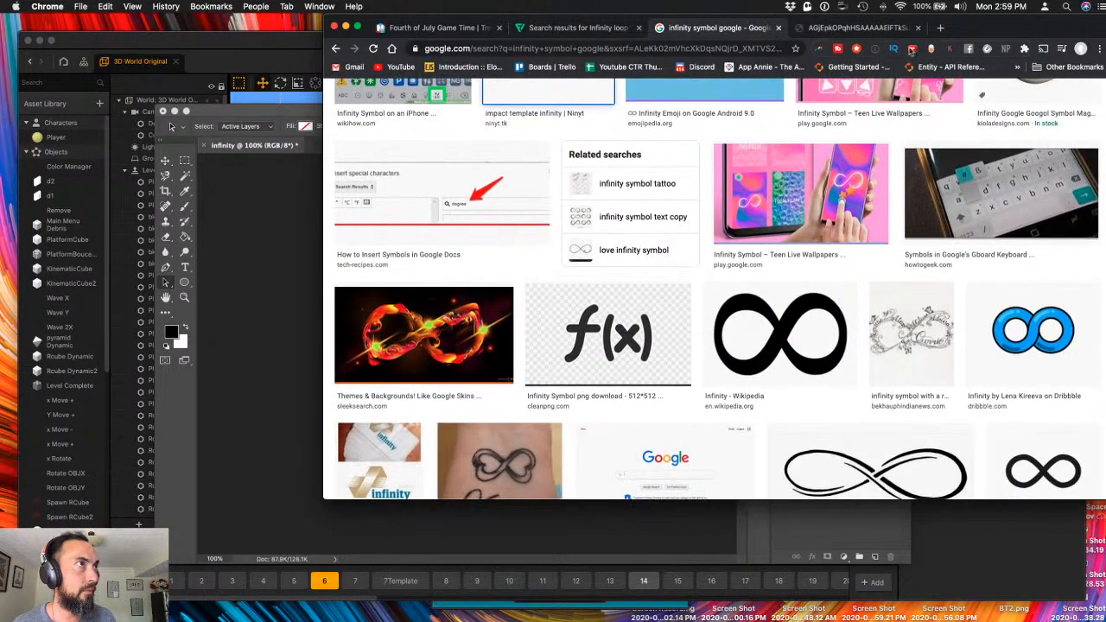
{"action": "left_click", "coordinate": [830, 29]}
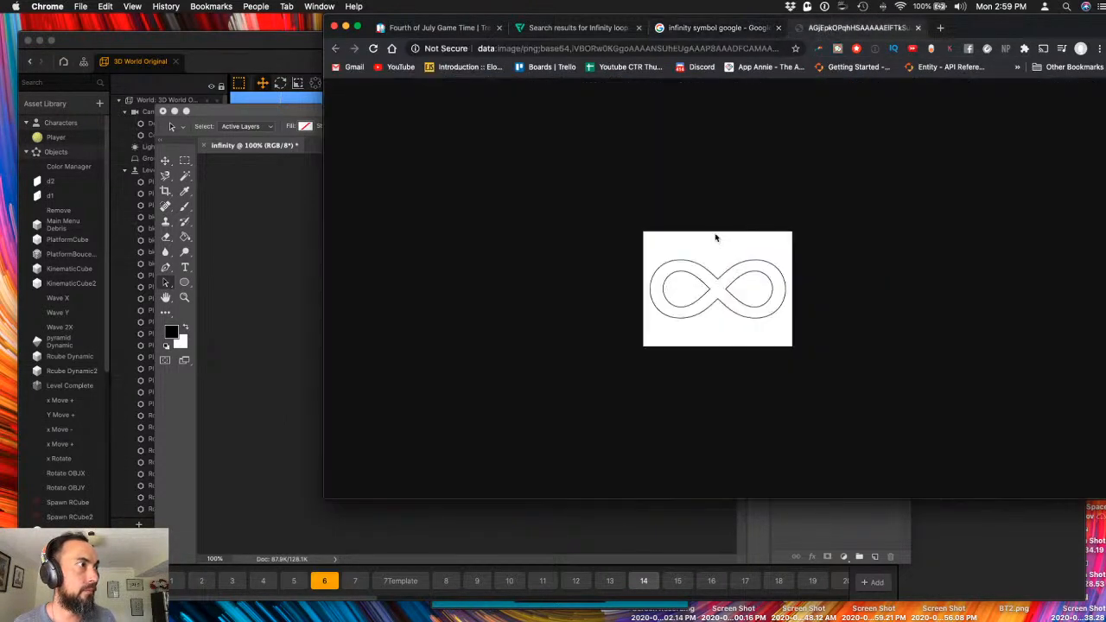
- Save the infinity outline picture to the Desktop as a PNG named "infinity download" and reveal the file in Finder
{"action": "right_click", "coordinate": [742, 246]}
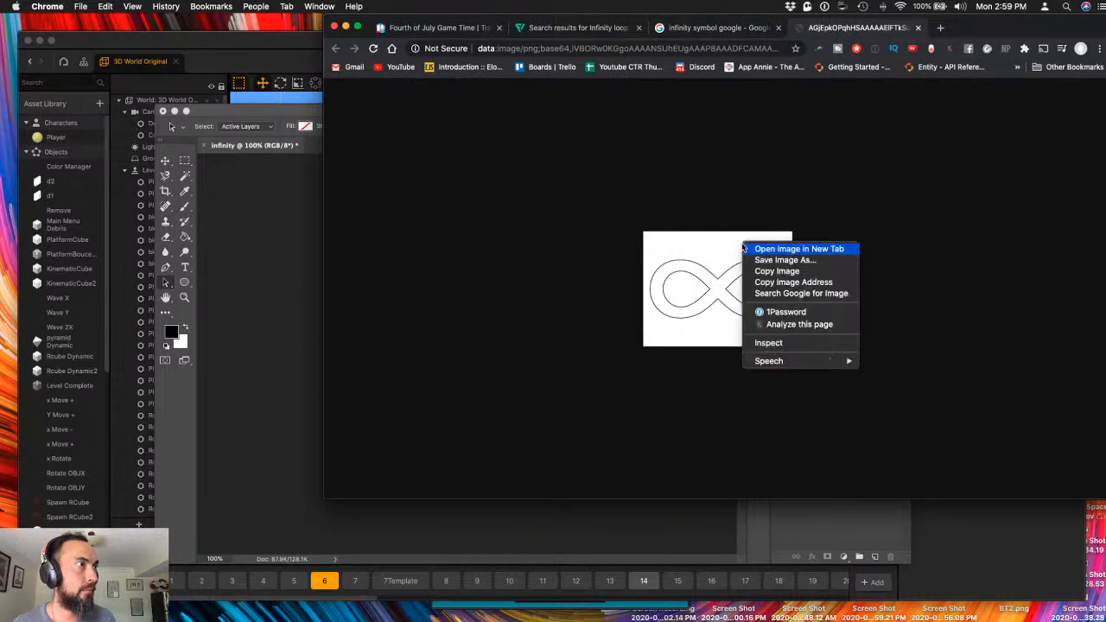
{"action": "left_click", "coordinate": [802, 261]}
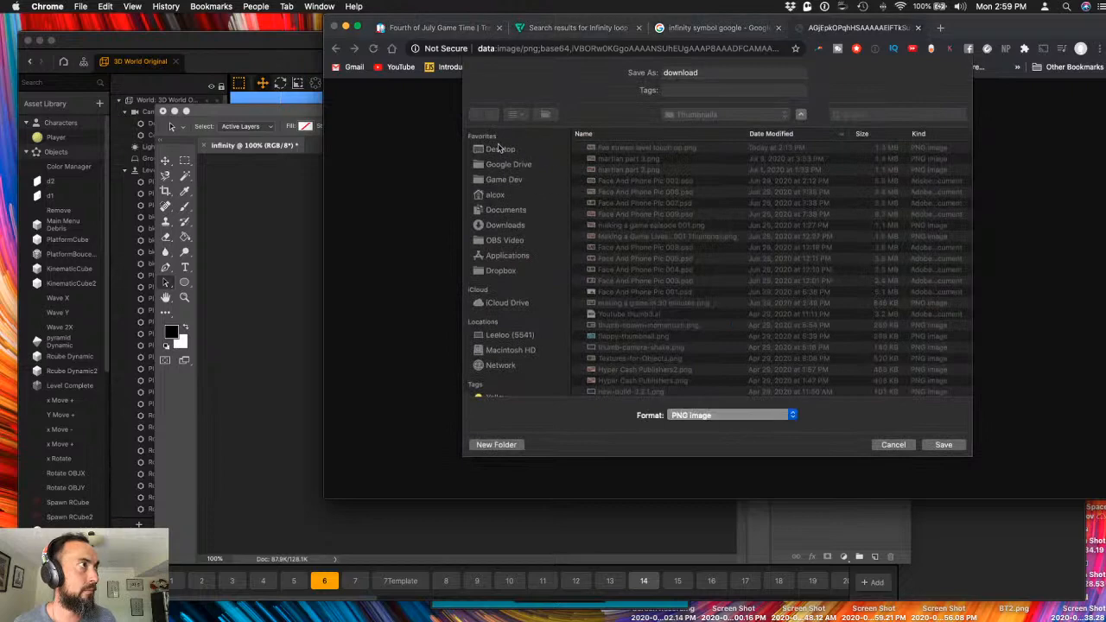
{"action": "left_click", "coordinate": [498, 150]}
{"action": "double_click", "coordinate": [742, 74]}
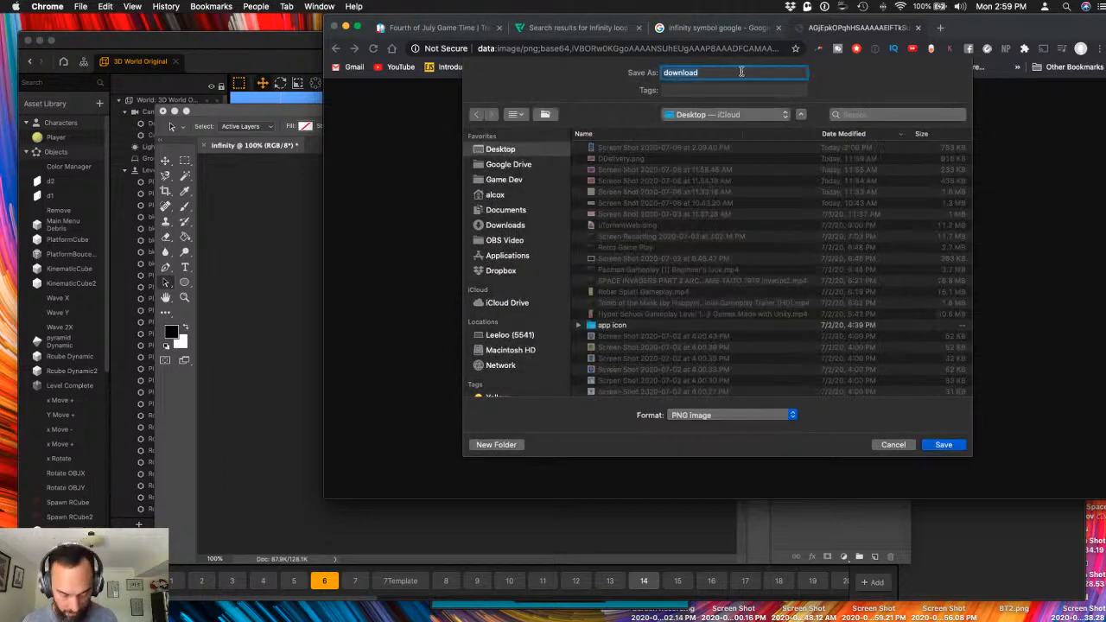
{"action": "type", "text": "infinity"}
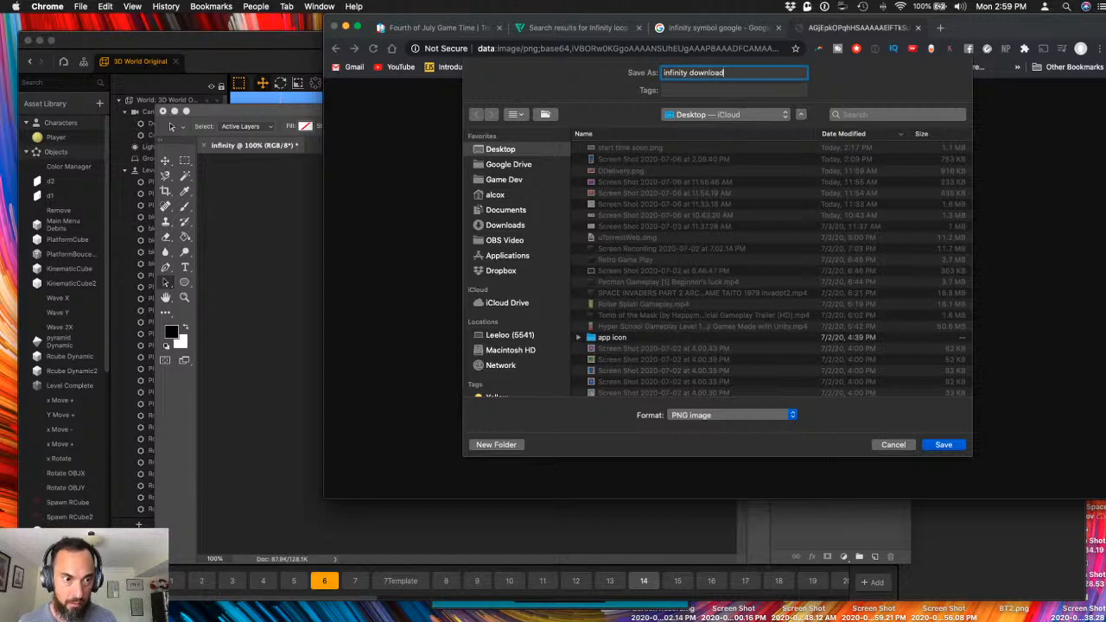
{"action": "key", "text": "Return"}
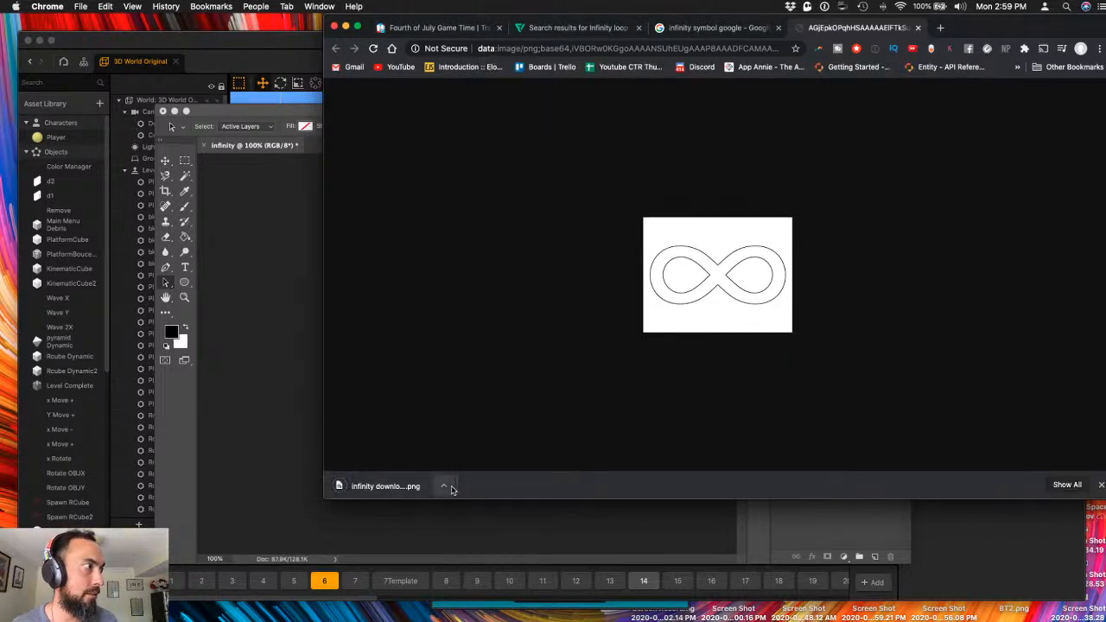
{"action": "left_click", "coordinate": [444, 486]}
{"action": "left_click", "coordinate": [464, 522]}
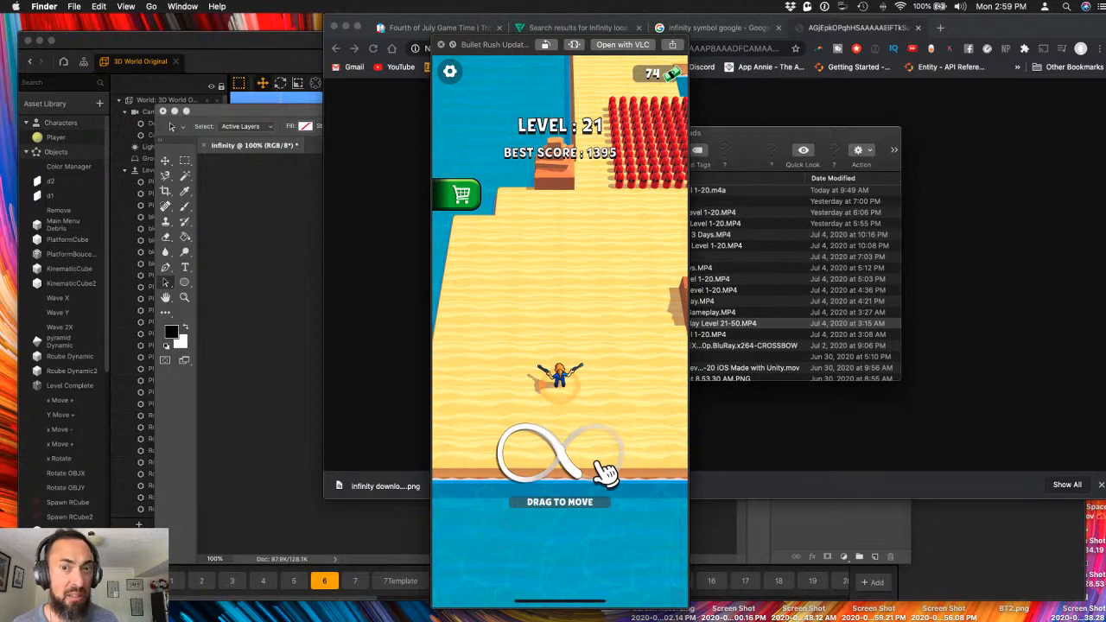
- Open "infinity download.png" in Photoshop and try to remove the white background around the loop with the Magic Wand
{"action": "left_click_drag", "start_coordinate": [396, 338], "coordinate": [396, 616]}
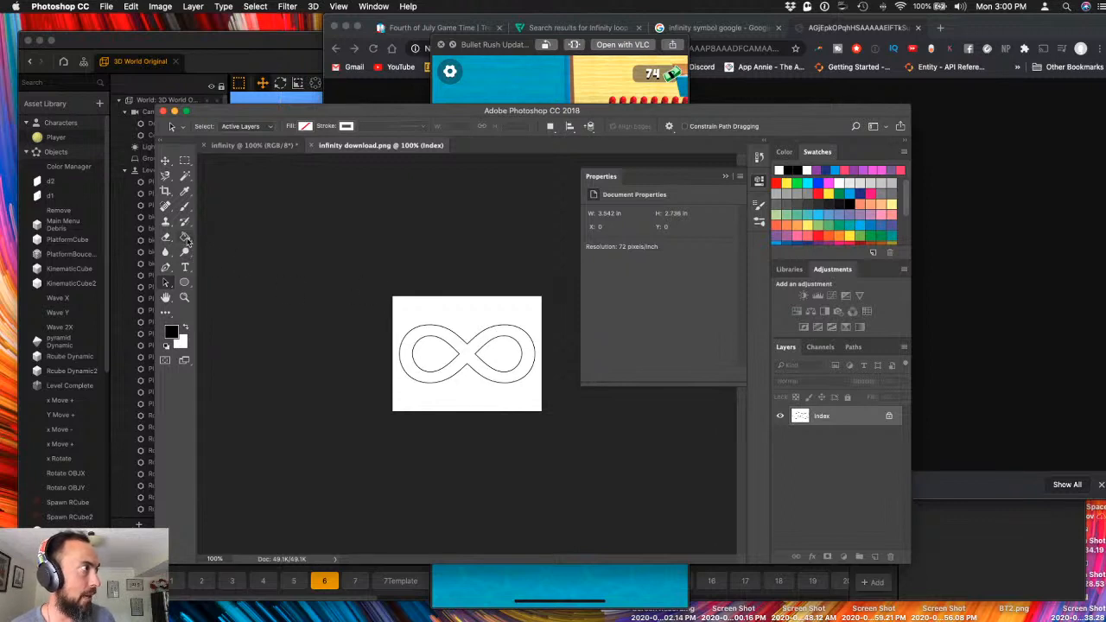
{"action": "left_click", "coordinate": [184, 175]}
{"action": "left_click", "coordinate": [466, 317]}
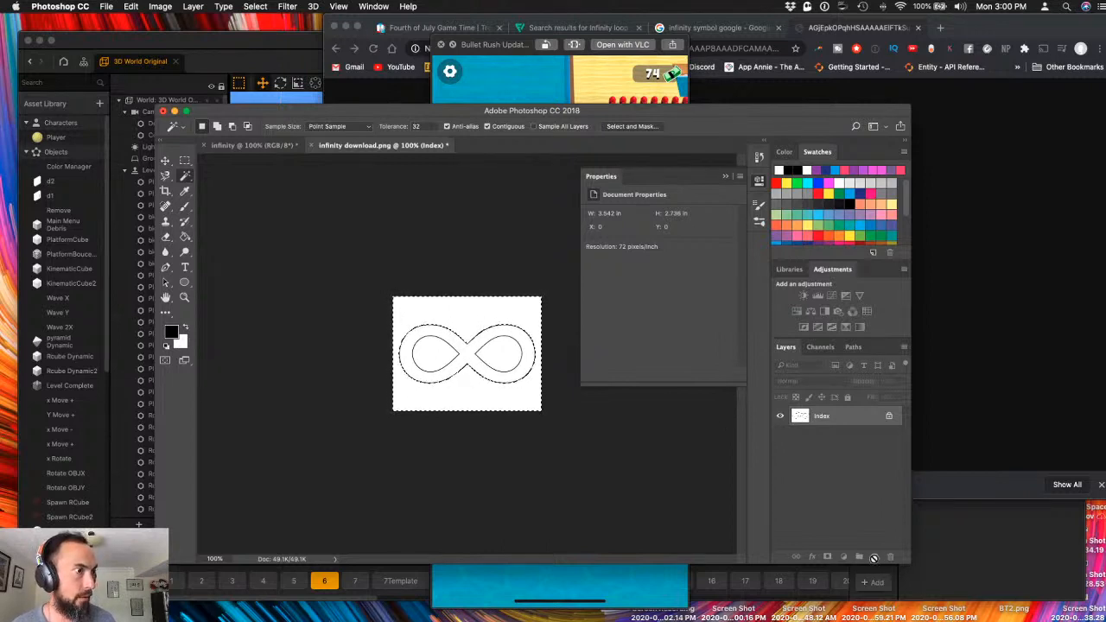
{"action": "key", "text": "super+d"}
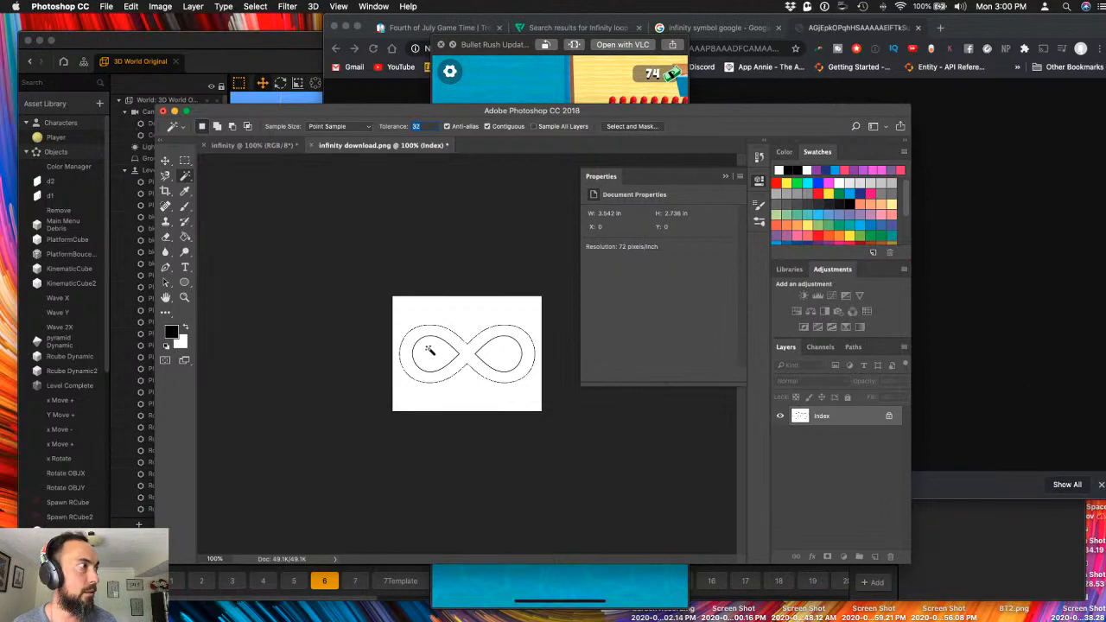
{"action": "left_click", "coordinate": [459, 317]}
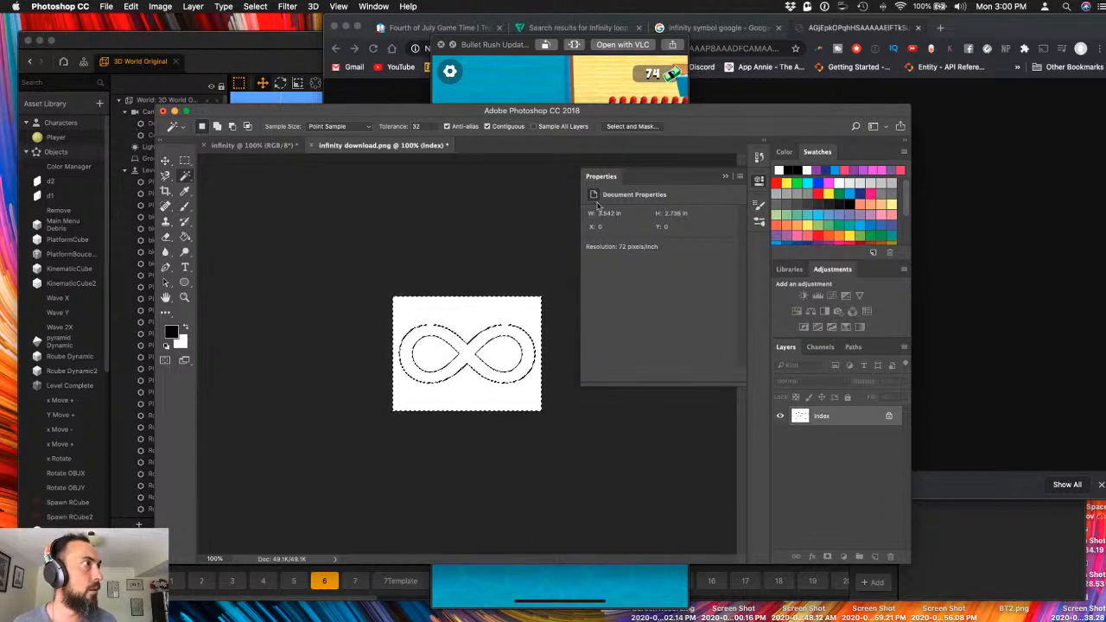
{"action": "left_click", "coordinate": [726, 178]}
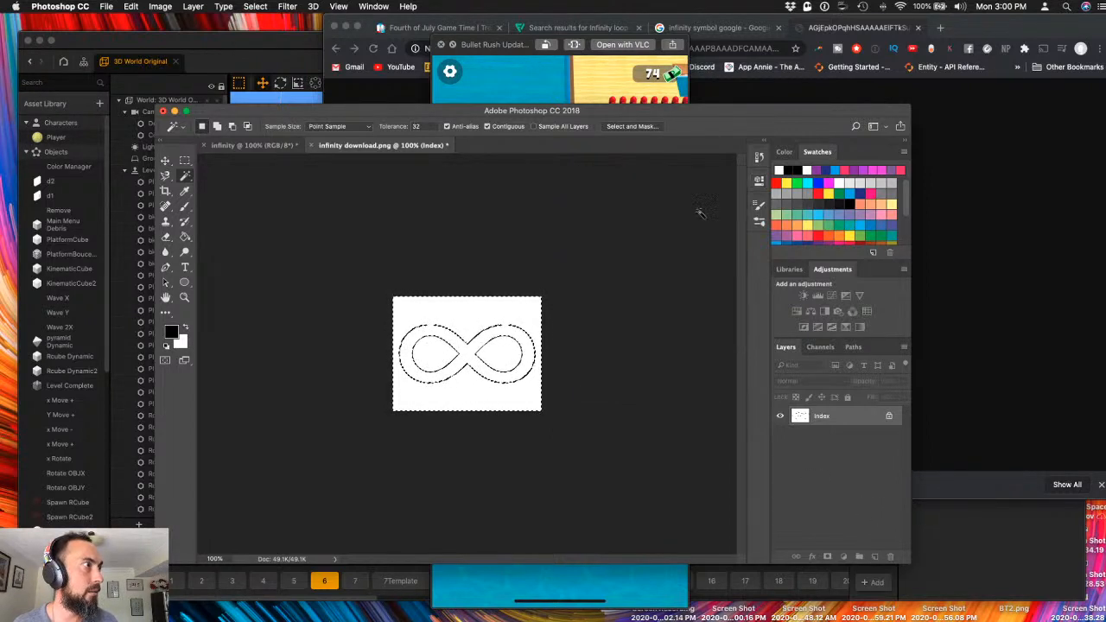
{"action": "key", "text": "a"}
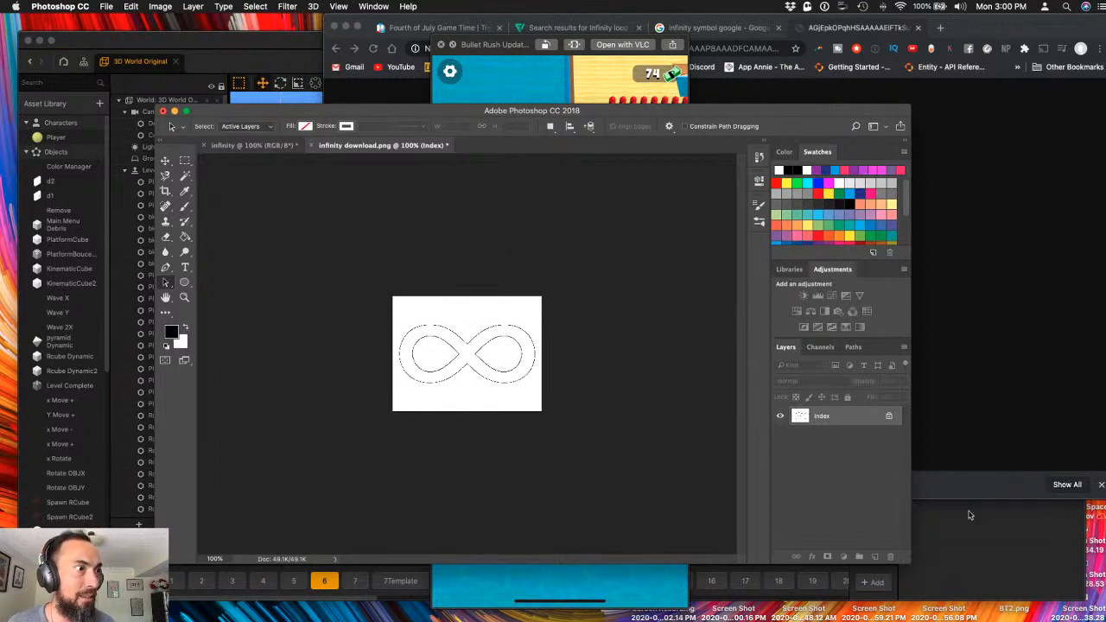
- Close the gameplay video preview in Finder and preview "infinity download.png" in the Desktop folder
{"action": "left_click", "coordinate": [962, 461]}
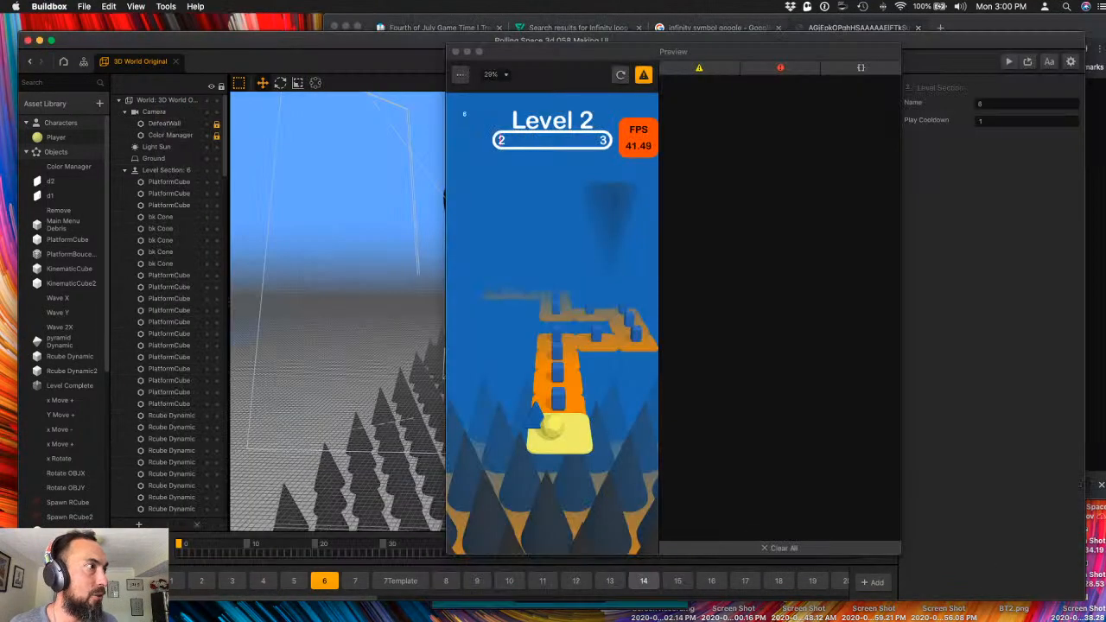
{"action": "key", "text": "ctrl+Up"}
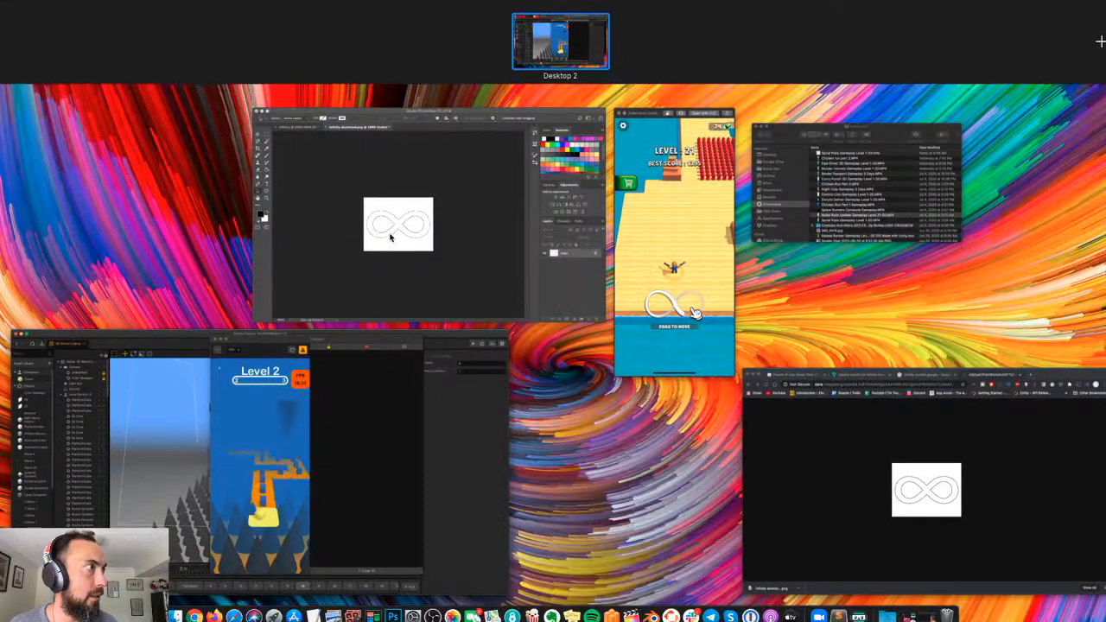
{"action": "left_click", "coordinate": [393, 238]}
{"action": "key", "text": "ctrl+Up"}
{"action": "left_click", "coordinate": [885, 136]}
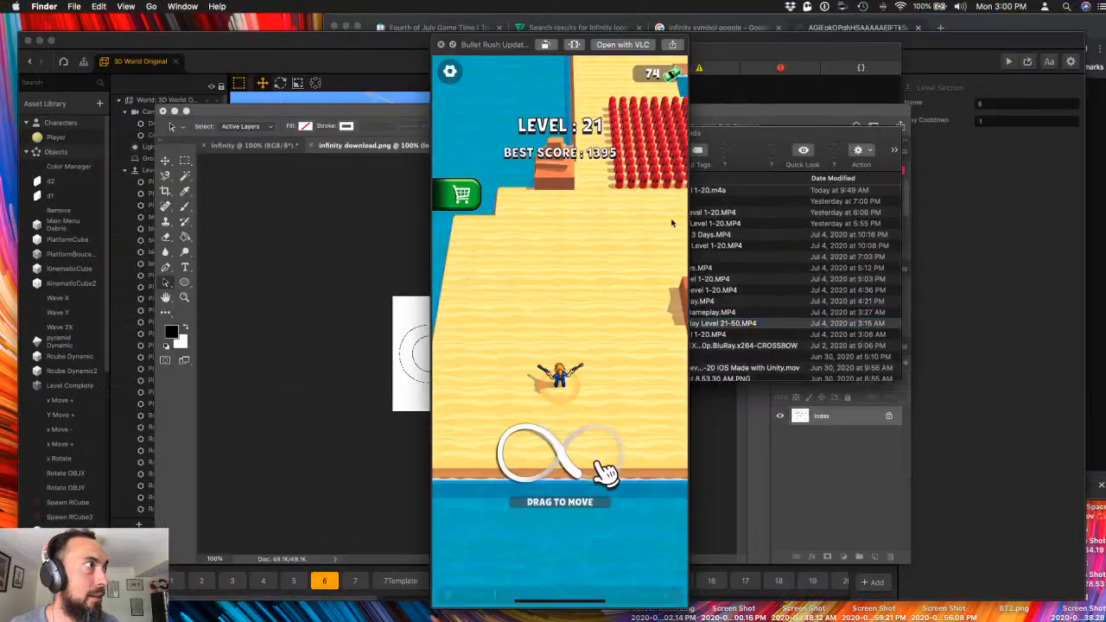
{"action": "left_click", "coordinate": [439, 45]}
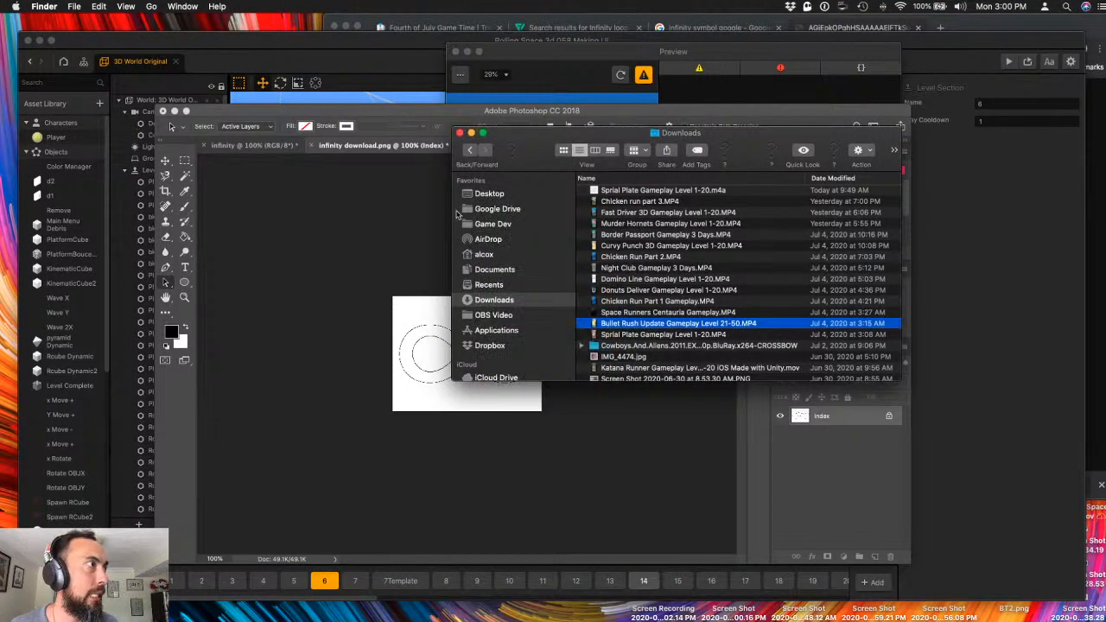
{"action": "left_click", "coordinate": [497, 195]}
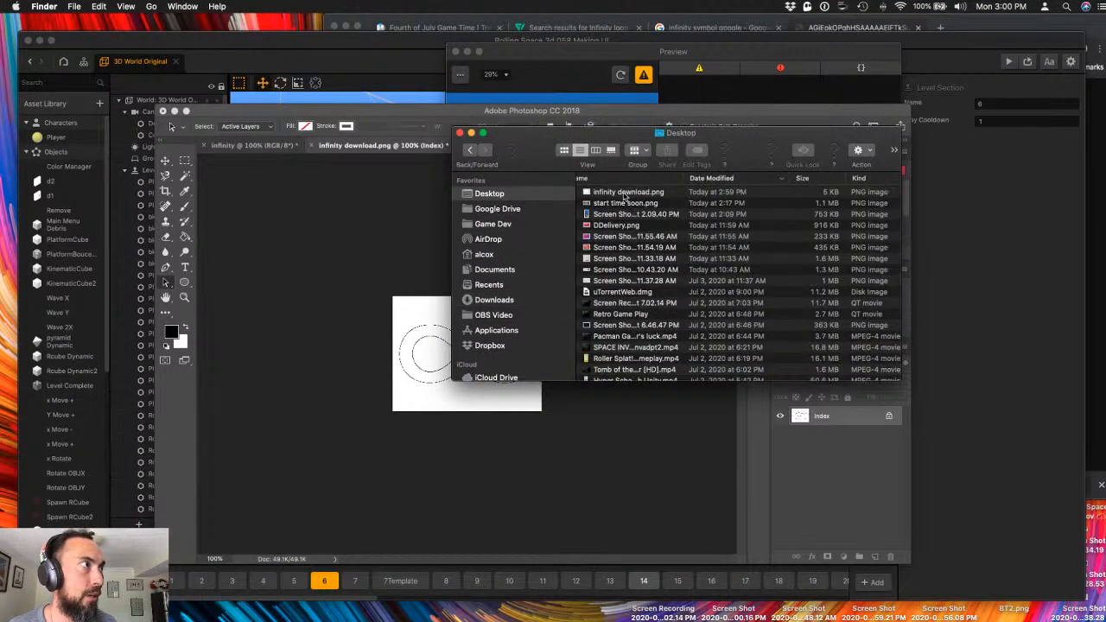
{"action": "left_click", "coordinate": [624, 192]}
{"action": "key", "text": "space"}
{"action": "key", "text": "space"}
- Close the altered "infinity download.png" in Photoshop without saving and reopen the original file from the Desktop folder
{"action": "left_click_drag", "start_coordinate": [624, 193], "coordinate": [390, 601]}
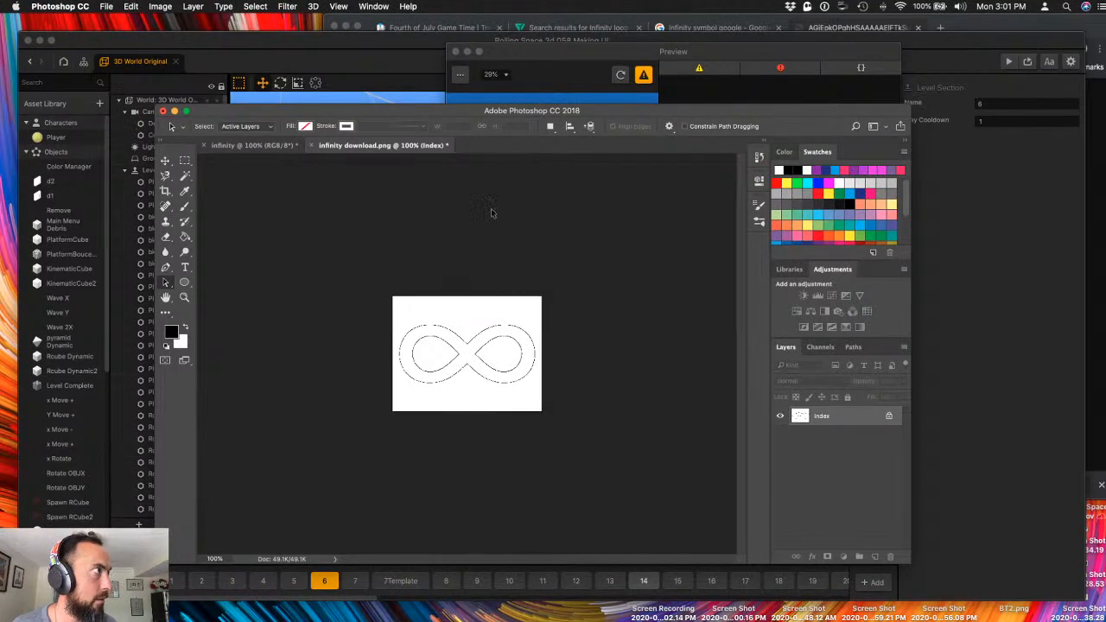
{"action": "left_click", "coordinate": [313, 146]}
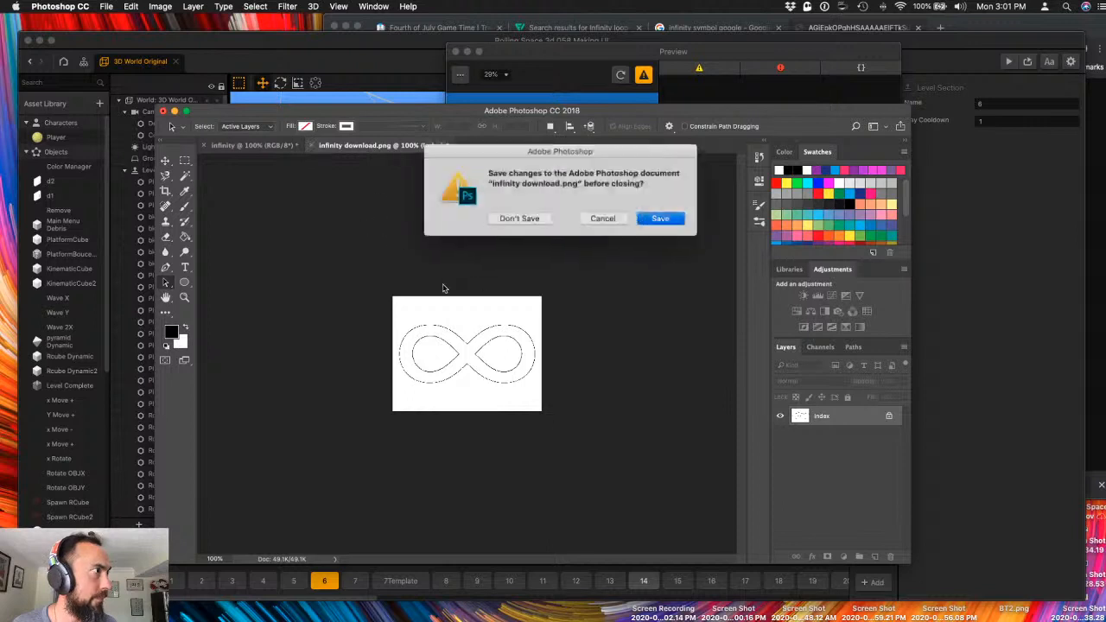
{"action": "left_click", "coordinate": [516, 217]}
{"action": "left_click", "coordinate": [953, 246]}
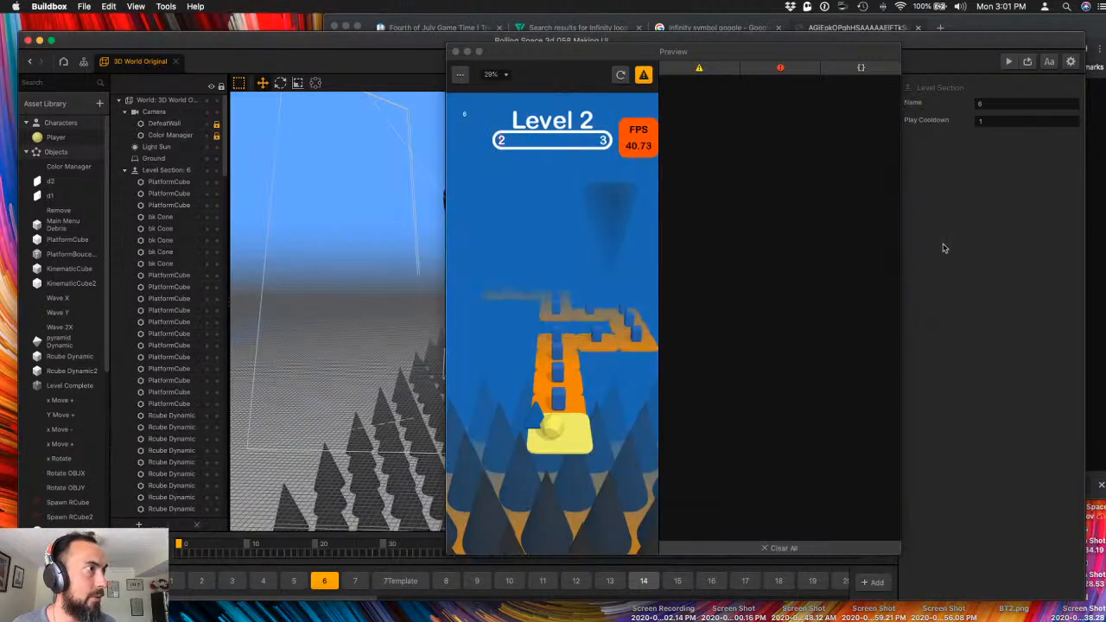
{"action": "mouse_move", "coordinate": [0, 0]}
{"action": "left_click", "coordinate": [938, 168]}
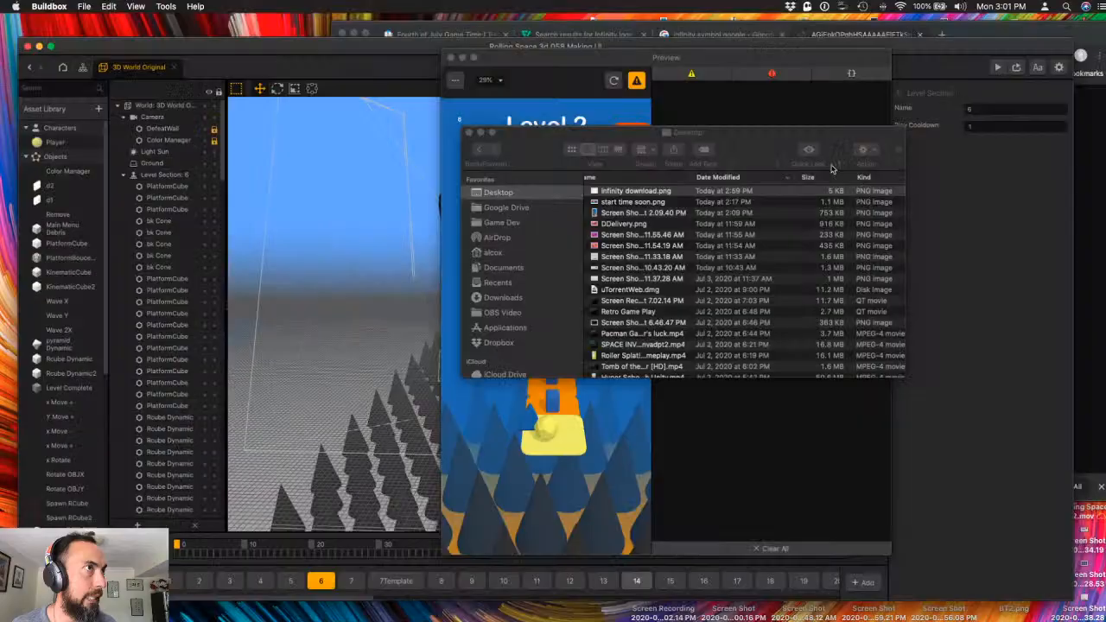
{"action": "left_click_drag", "start_coordinate": [593, 199], "coordinate": [417, 598]}
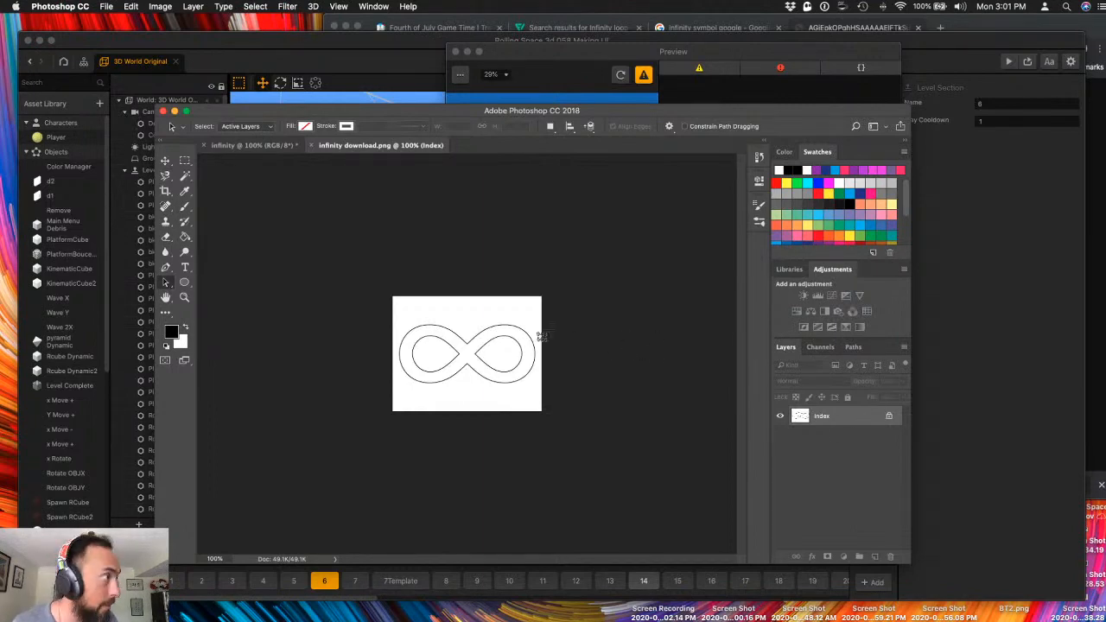
- Capture the infinity outline as a screenshot opened in its own Photoshop document, and add an empty layer beneath it
{"action": "left_click_drag", "start_coordinate": [394, 310], "coordinate": [540, 396]}
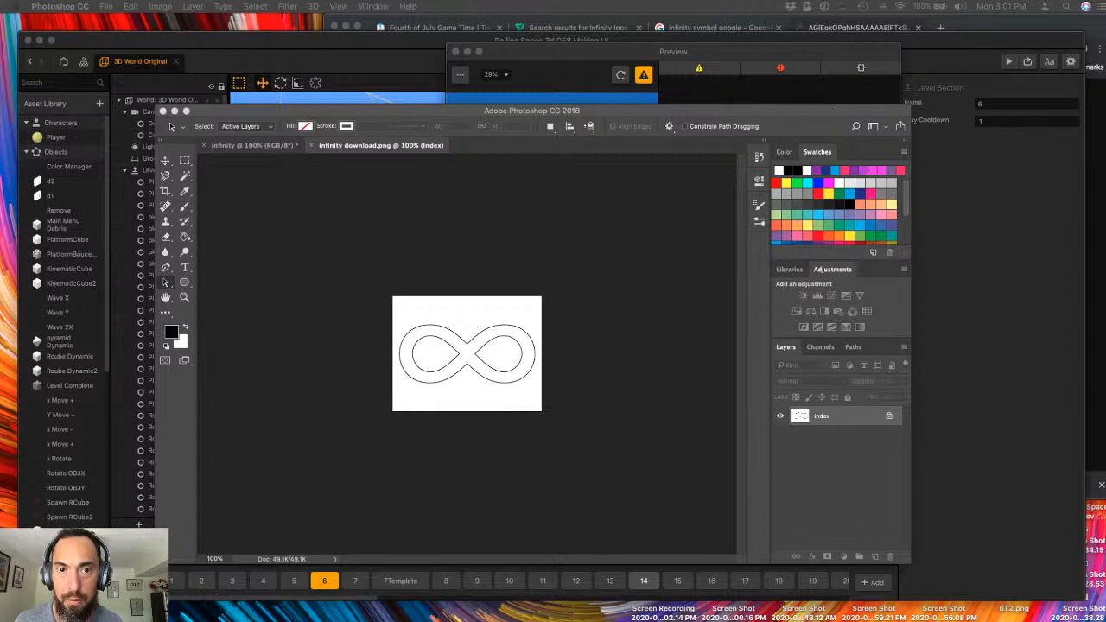
{"action": "left_click_drag", "start_coordinate": [731, 517], "coordinate": [397, 615]}
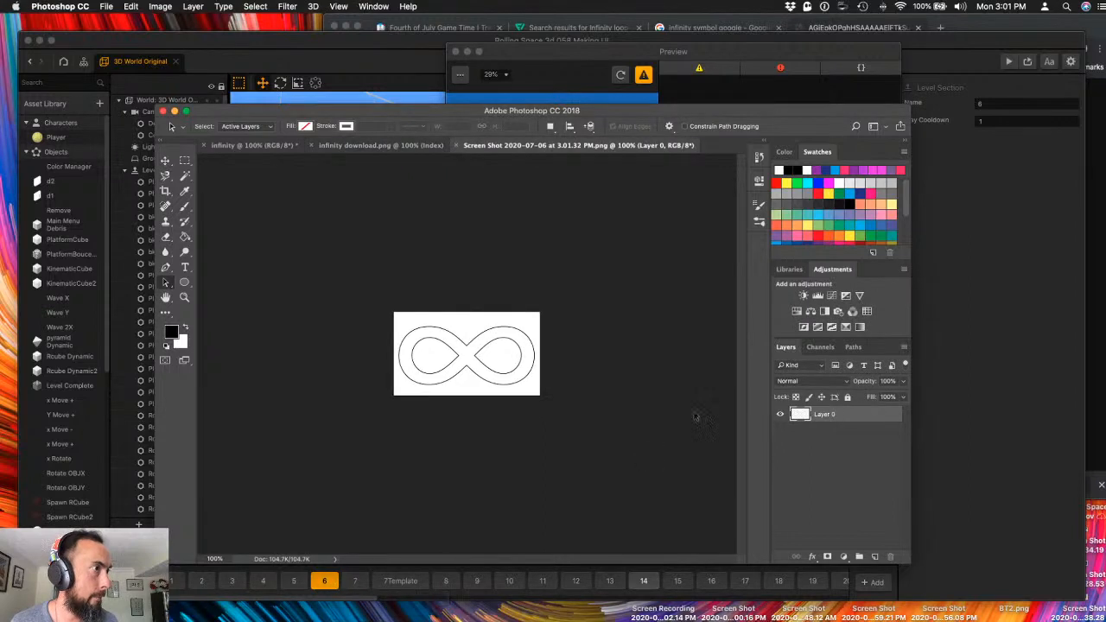
{"action": "left_click", "coordinate": [875, 557]}
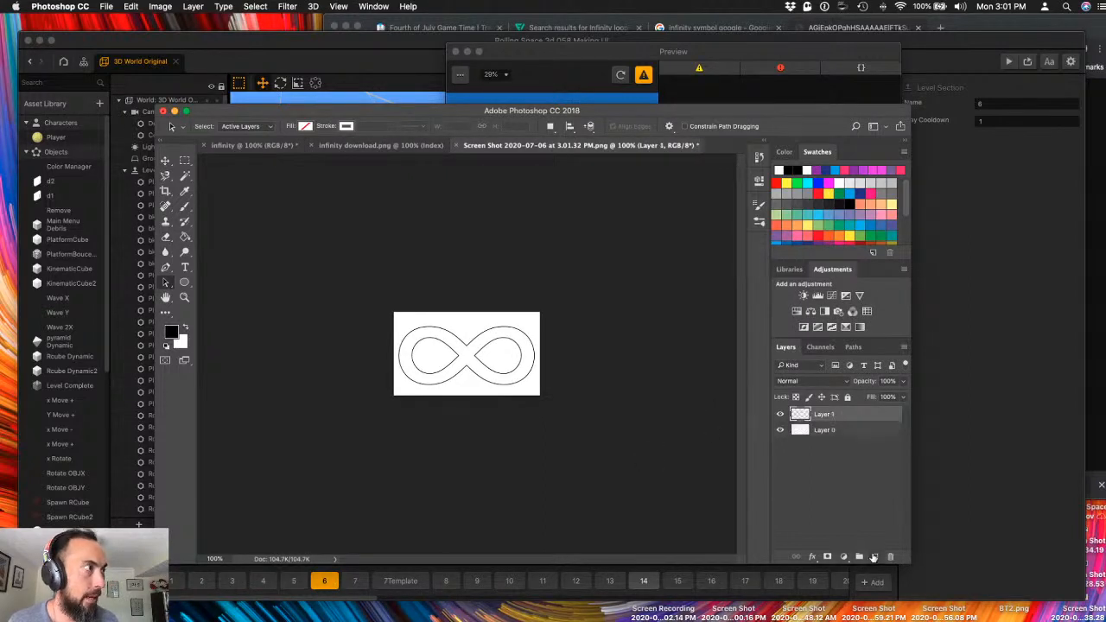
{"action": "left_click_drag", "start_coordinate": [844, 415], "coordinate": [836, 464]}
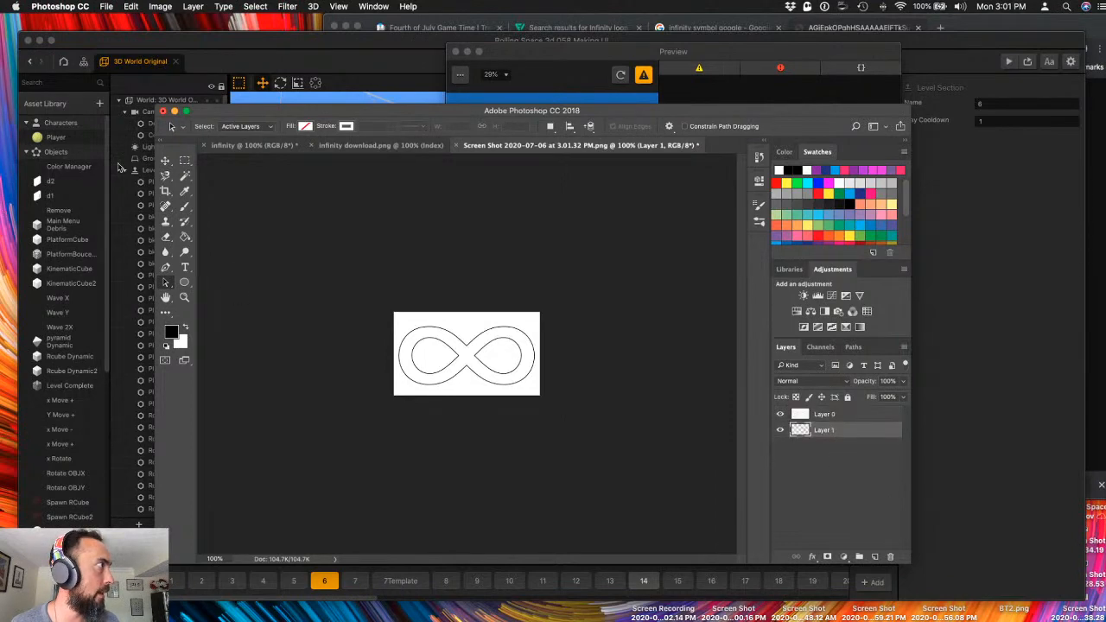
- Delete the white background around the infinity shape and inside both loops on Layer 0 using Magic Wand selections
{"action": "left_click", "coordinate": [184, 175]}
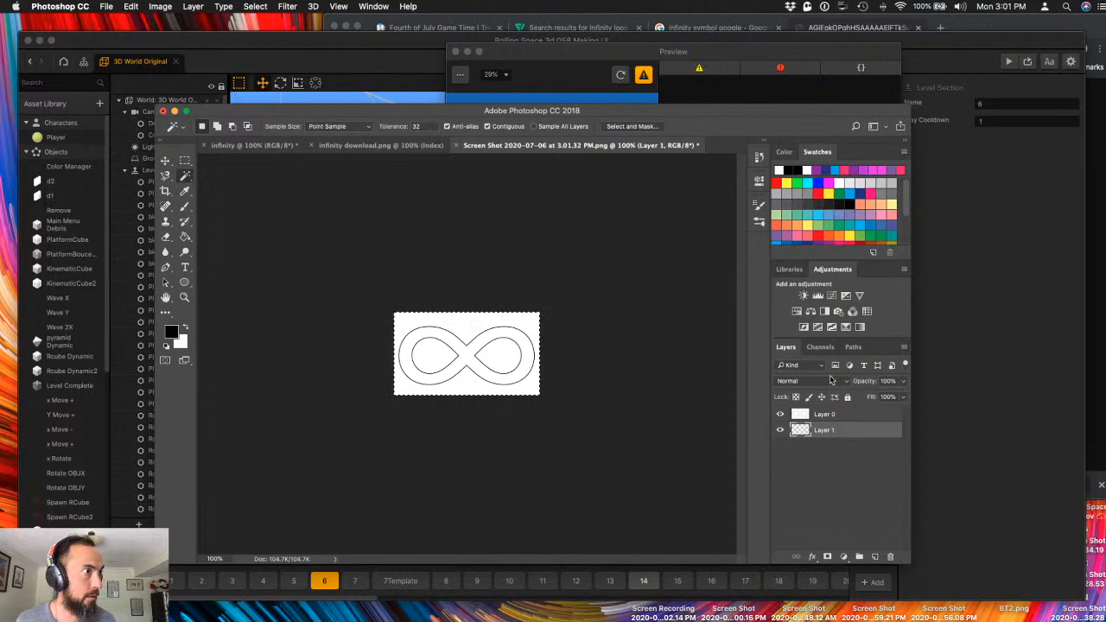
{"action": "left_click", "coordinate": [848, 415]}
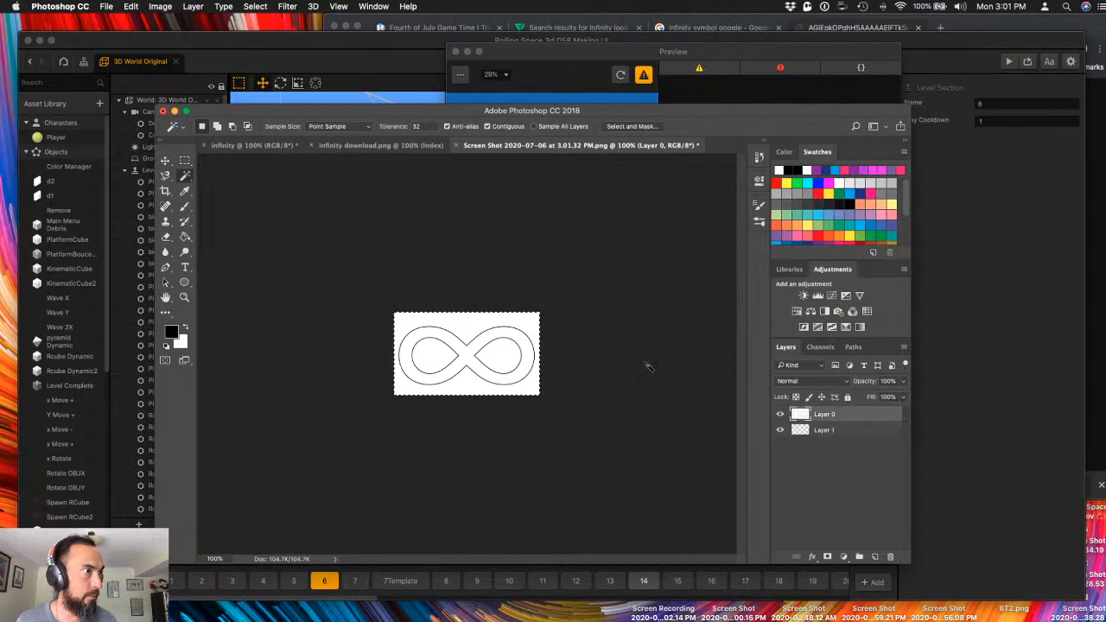
{"action": "key", "text": "super+d"}
{"action": "left_click", "coordinate": [462, 322]}
{"action": "key", "text": "Delete"}
{"action": "left_click", "coordinate": [432, 357]}
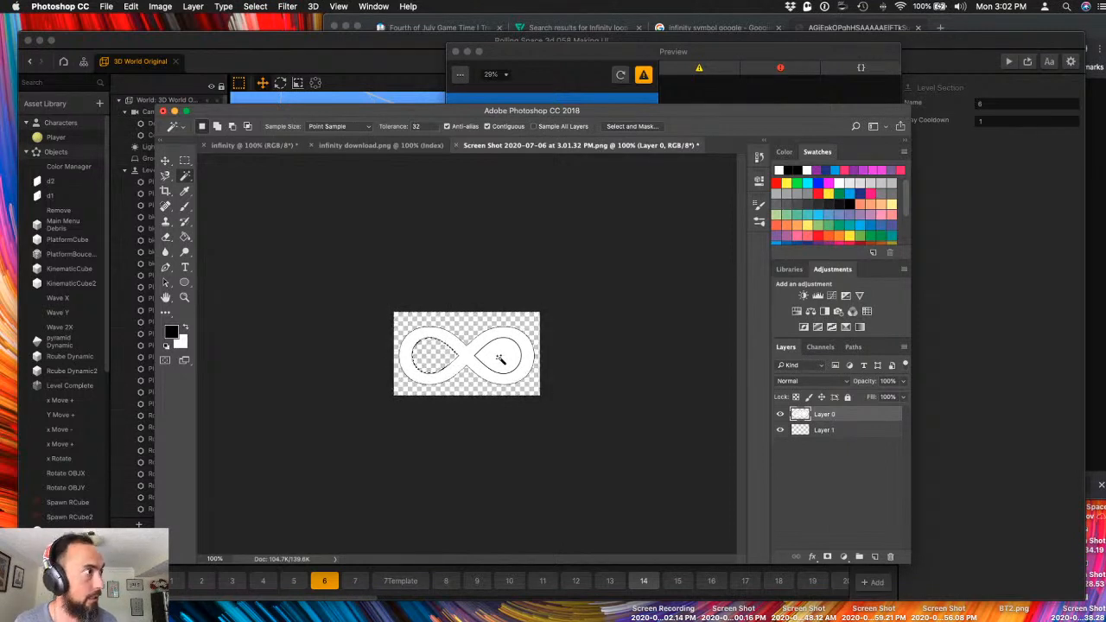
{"action": "left_click", "coordinate": [499, 358]}
{"action": "key", "text": "a"}
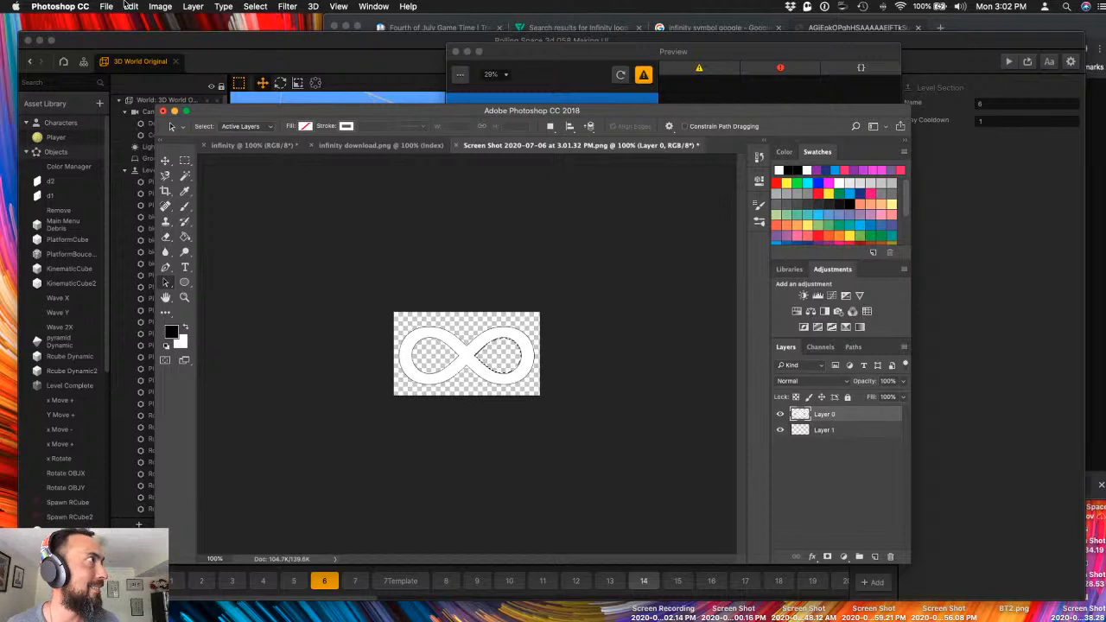
- Check the pixel dimensions of the infinity graphic in Image Size
{"action": "left_click", "coordinate": [160, 6]}
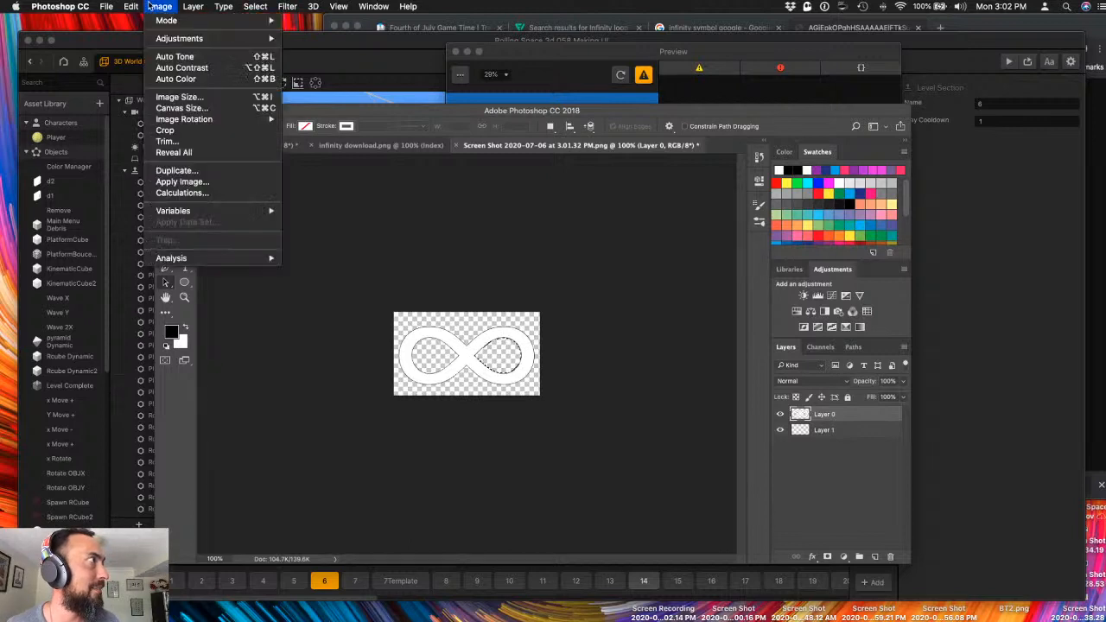
{"action": "left_click", "coordinate": [185, 108]}
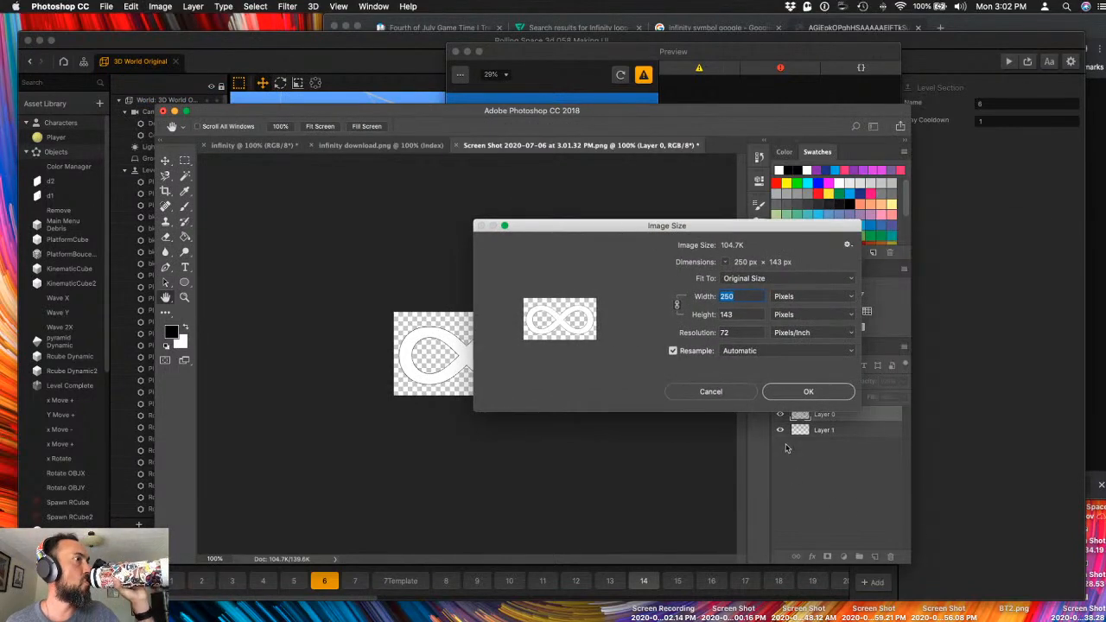
{"action": "left_click", "coordinate": [808, 391]}
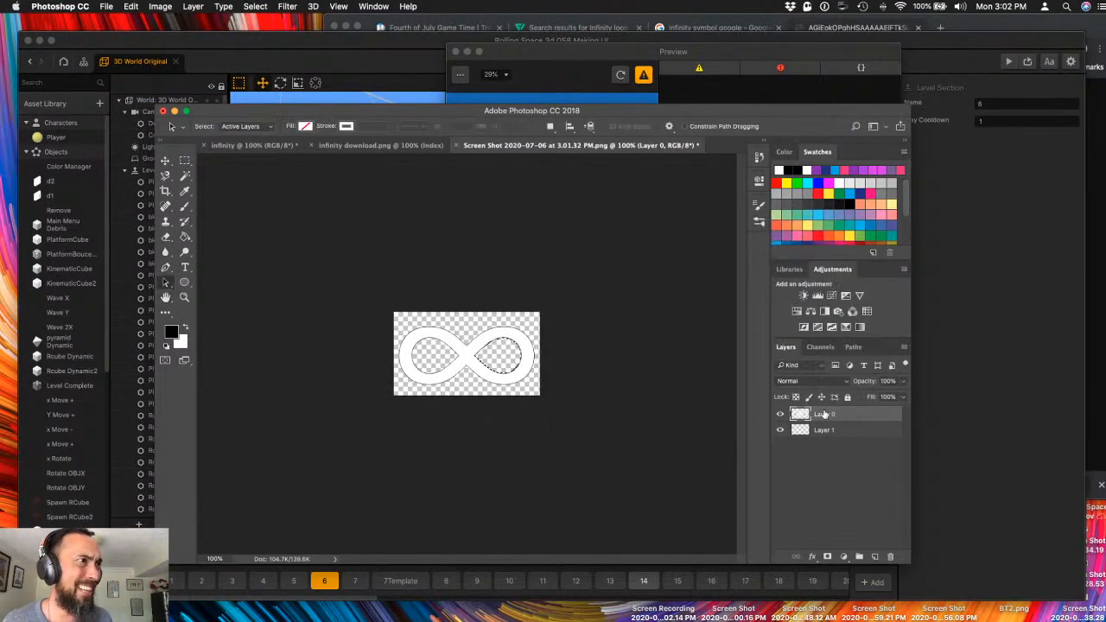
{"action": "left_click", "coordinate": [105, 6]}
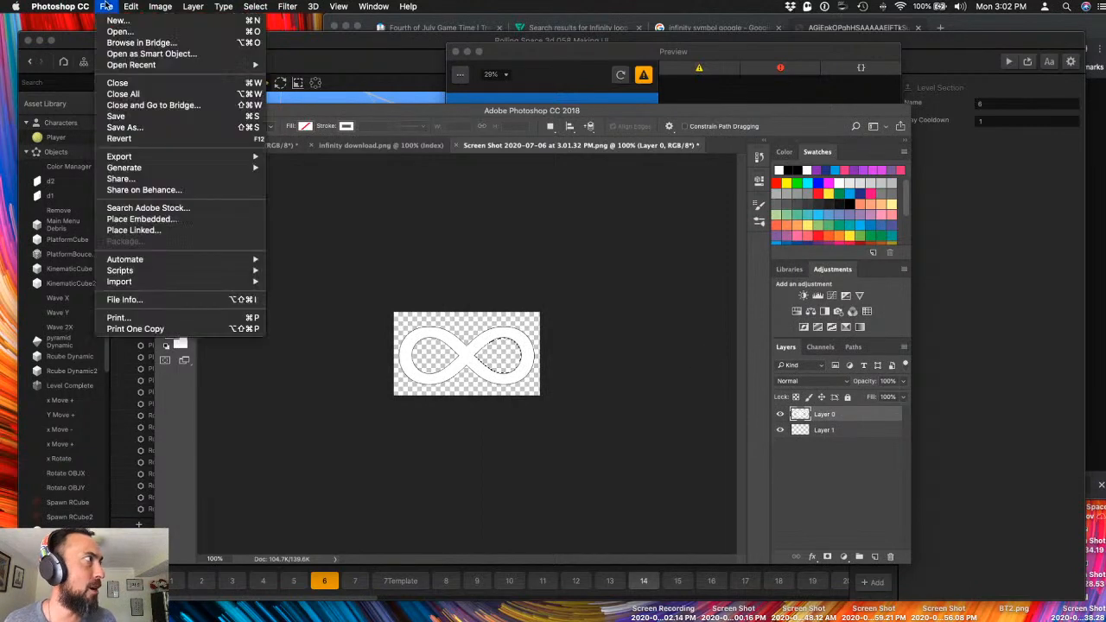
{"action": "left_click", "coordinate": [125, 128]}
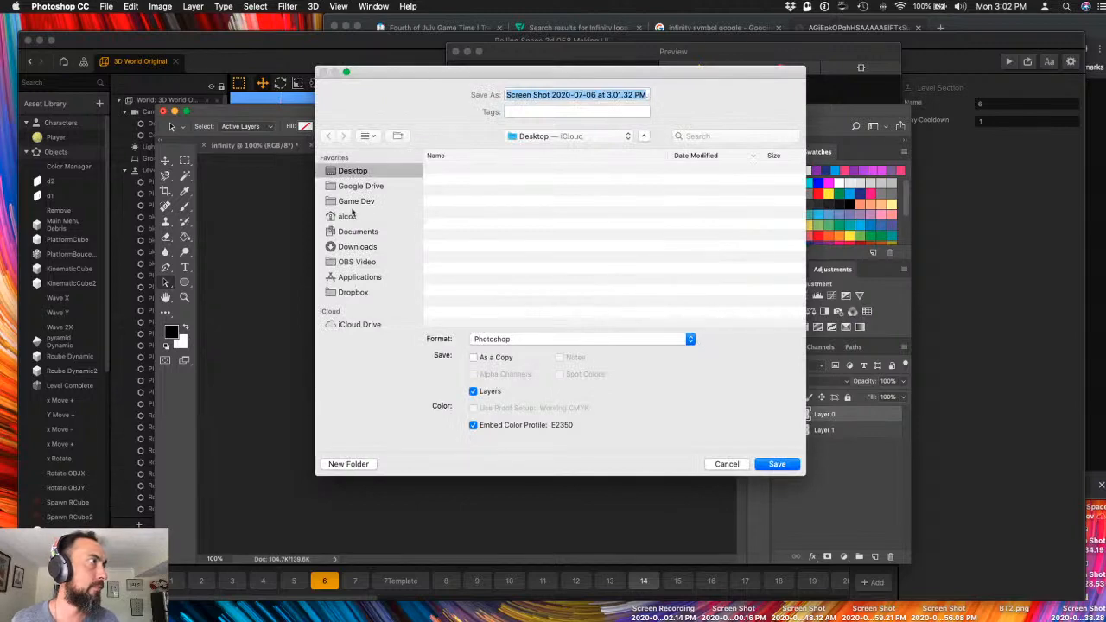
{"action": "left_click", "coordinate": [356, 203]}
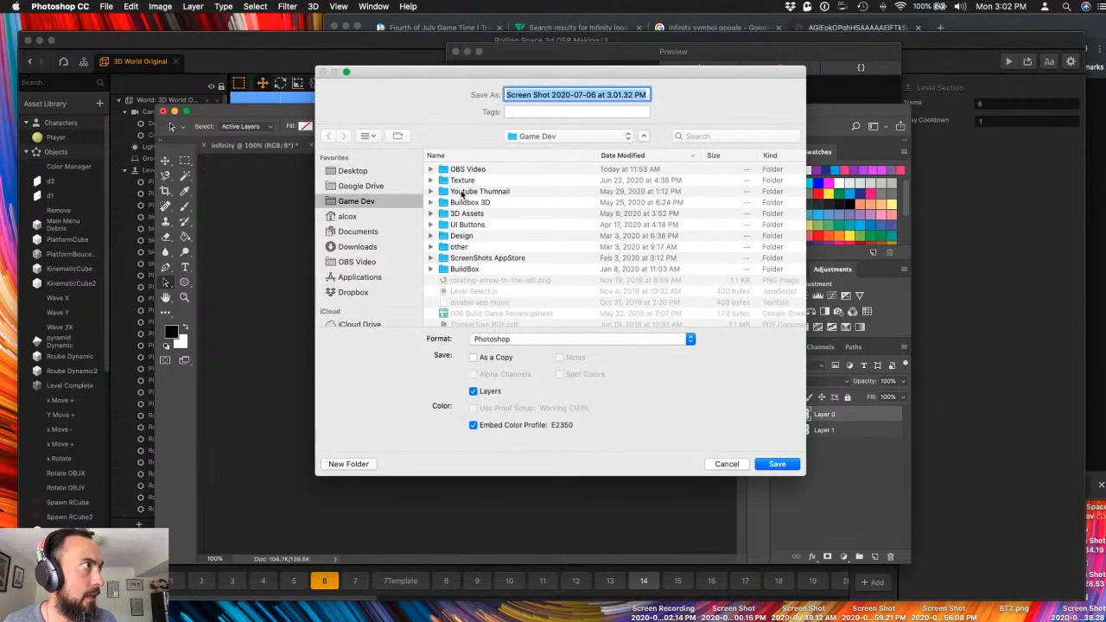
{"action": "left_click", "coordinate": [463, 203]}
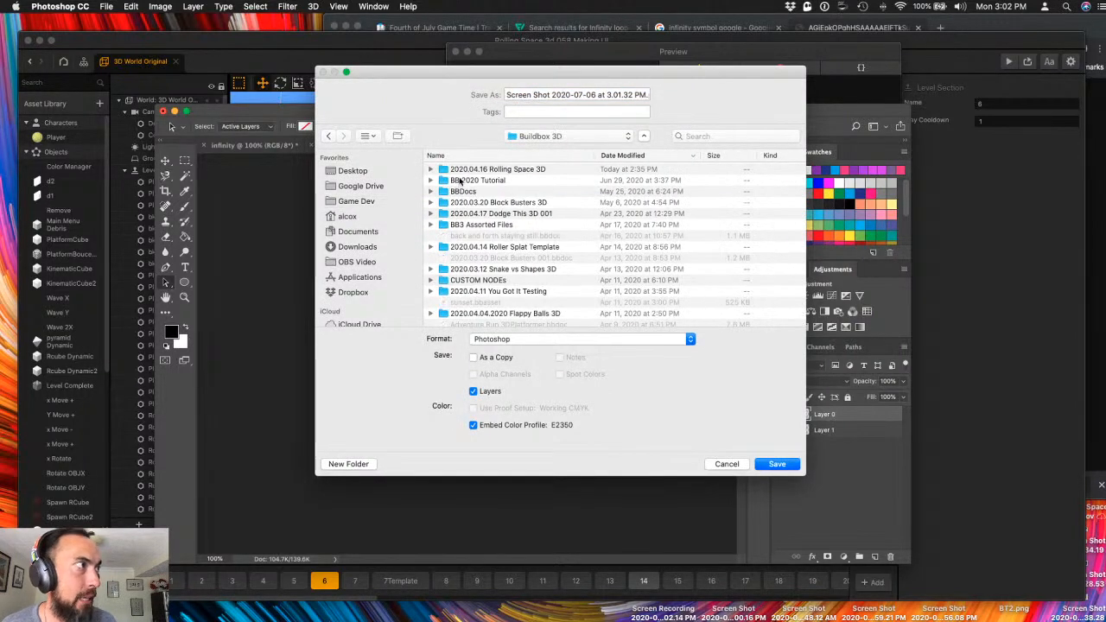
{"action": "double_click", "coordinate": [476, 170]}
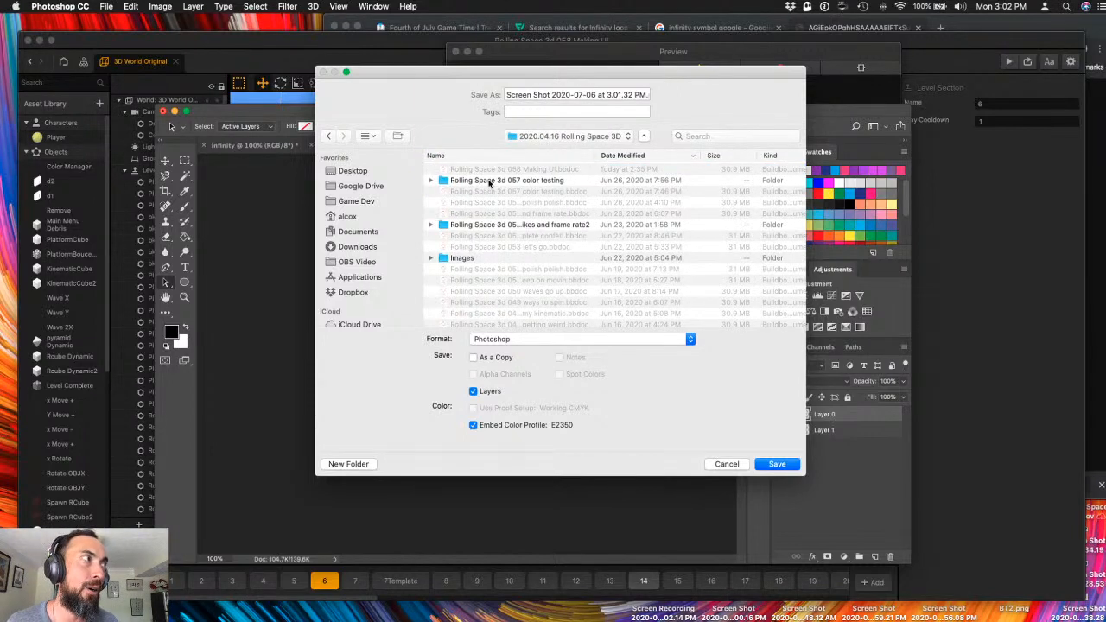
{"action": "double_click", "coordinate": [461, 258]}
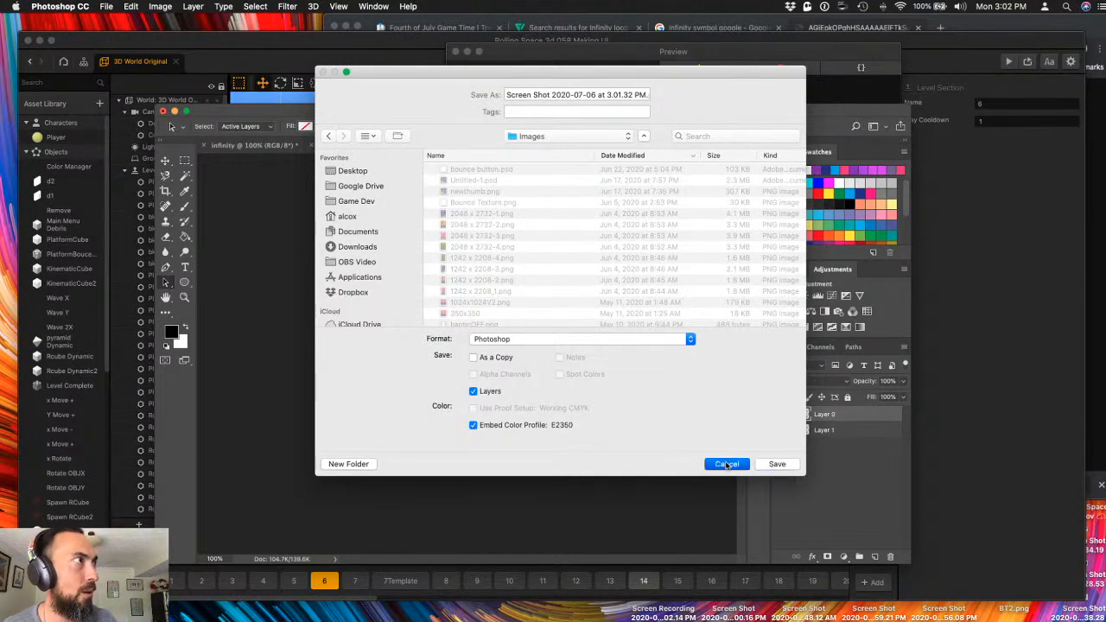
{"action": "left_click_drag", "start_coordinate": [634, 95], "coordinate": [689, 99]}
{"action": "left_click", "coordinate": [637, 95]}
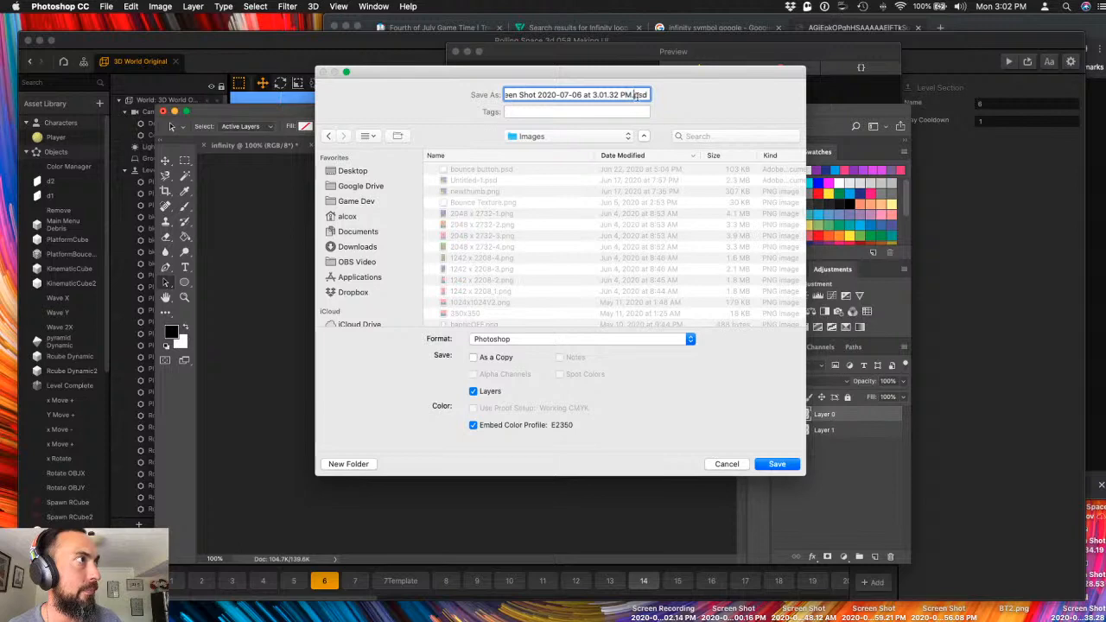
{"action": "left_click", "coordinate": [727, 464]}
- Start a PNG export of the infinity graphic and choose the Images folder inside Game Dev, Buildbox 3D, 2020.04.16 Rolling Space 3D as destination
{"action": "left_click", "coordinate": [106, 6]}
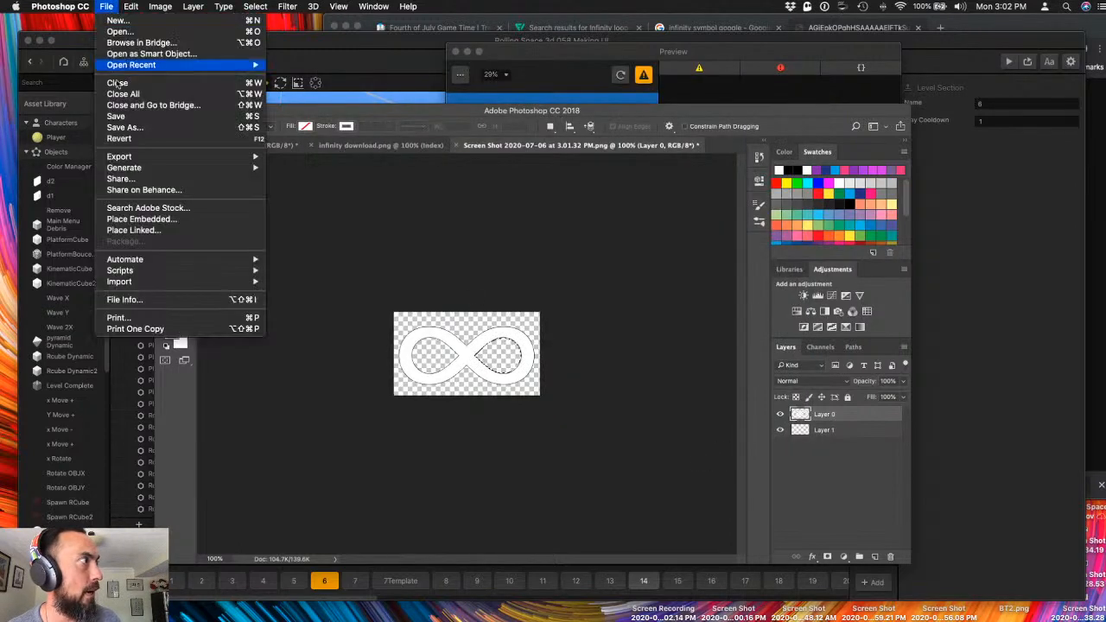
{"action": "mouse_move", "coordinate": [140, 158]}
{"action": "left_click", "coordinate": [322, 157]}
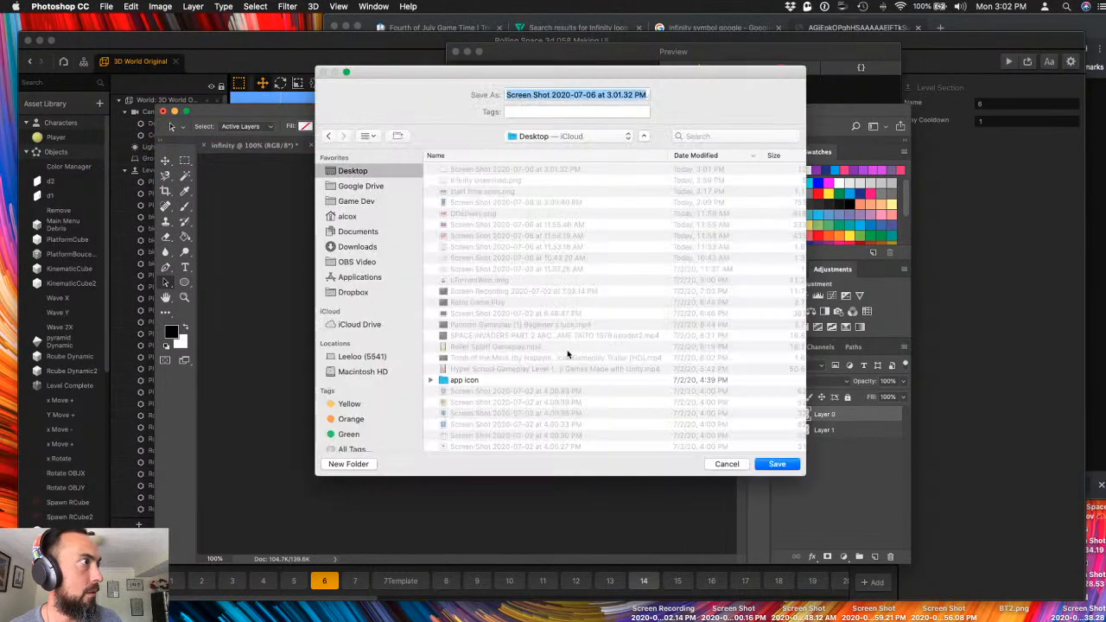
{"action": "left_click", "coordinate": [358, 201]}
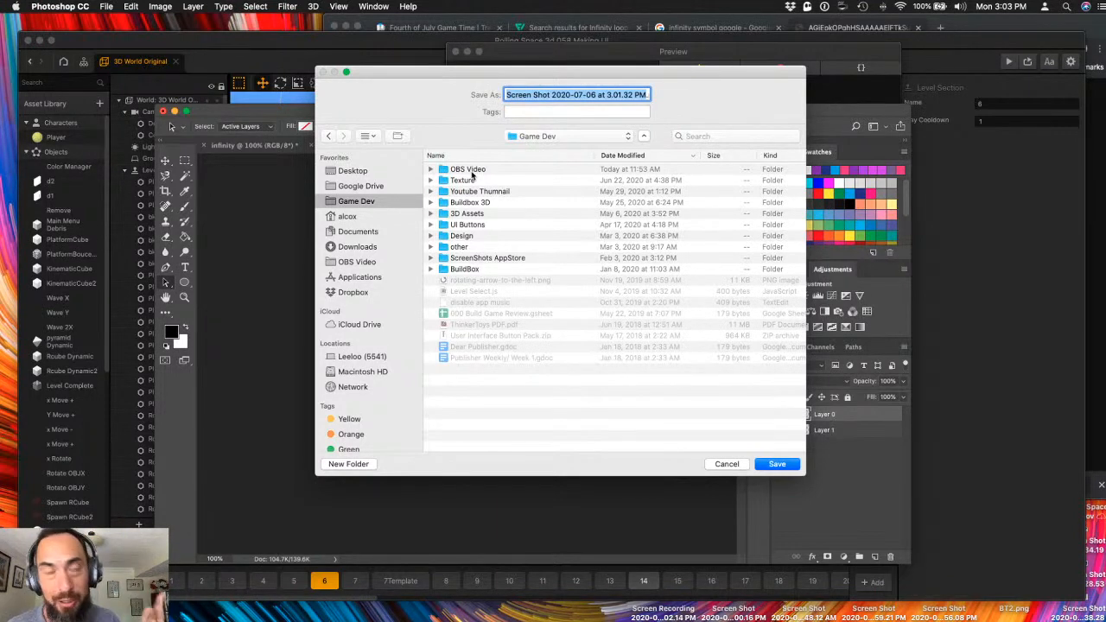
{"action": "double_click", "coordinate": [474, 204]}
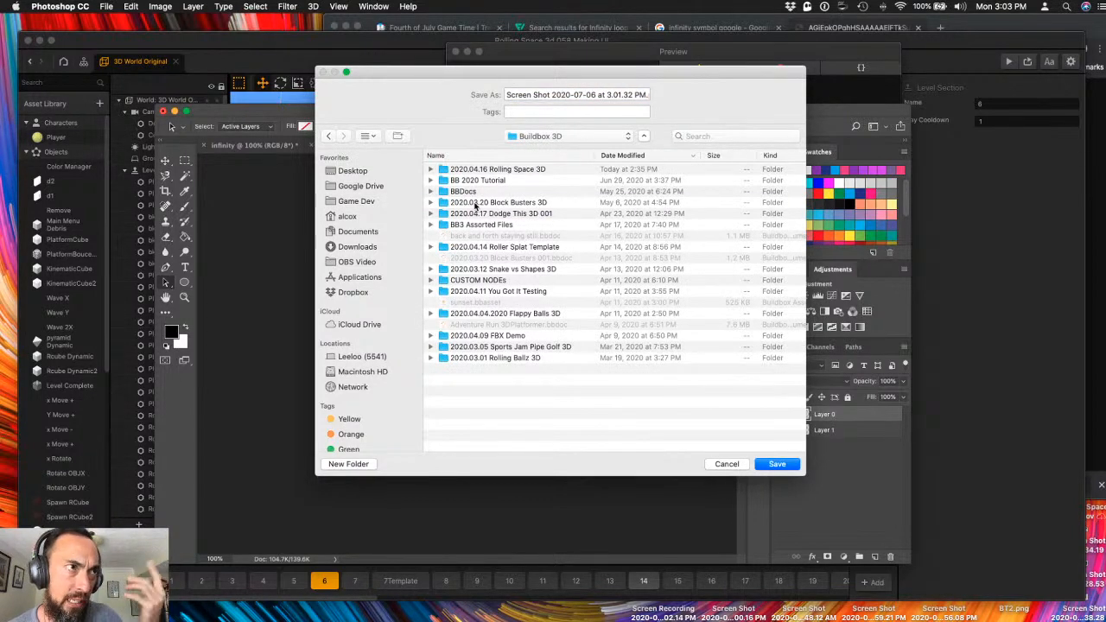
{"action": "double_click", "coordinate": [484, 171]}
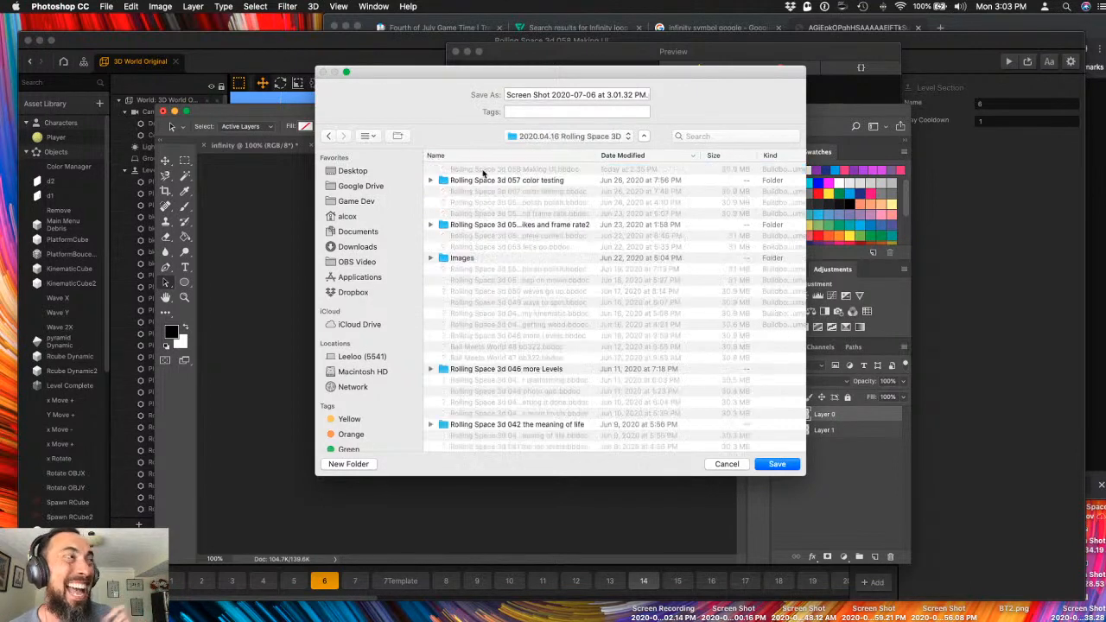
{"action": "double_click", "coordinate": [462, 257]}
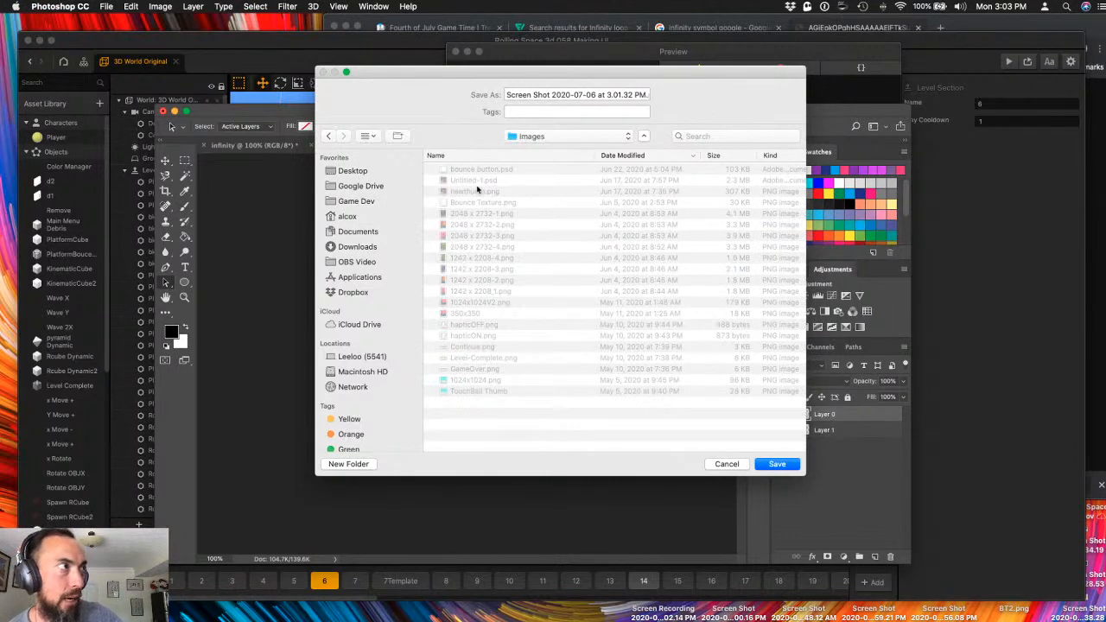
- Name the exported file infinityloop and save it
{"action": "left_click", "coordinate": [543, 94]}
{"action": "key", "text": "super+a"}
{"action": "key", "text": "BackSpace"}
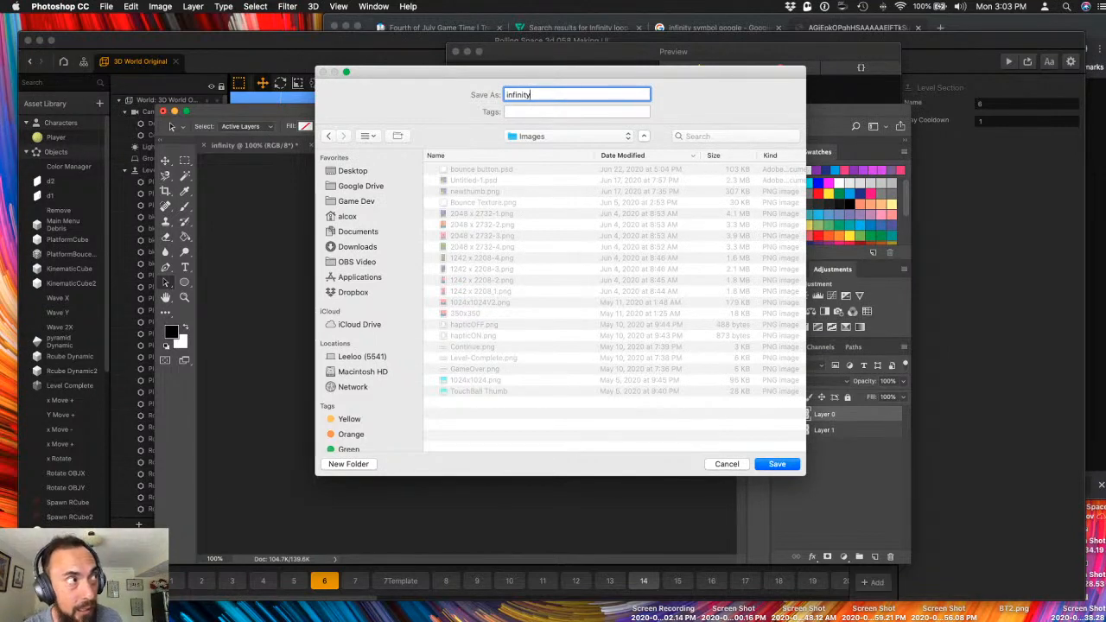
{"action": "type", "text": "n"}
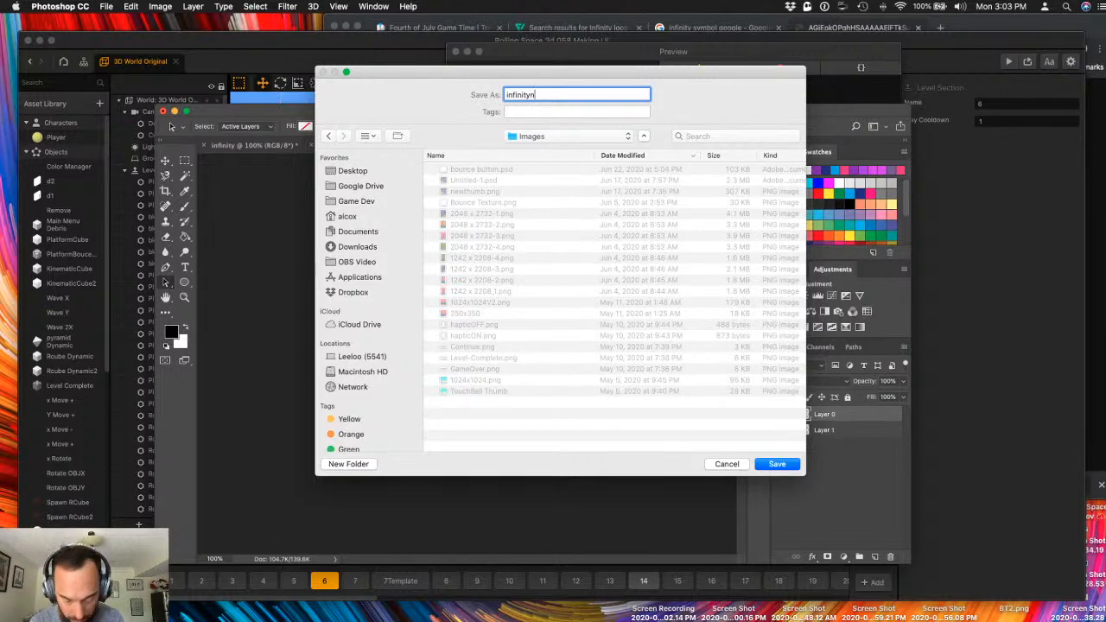
{"action": "key", "text": "BackSpace"}
{"action": "type", "text": "loop"}
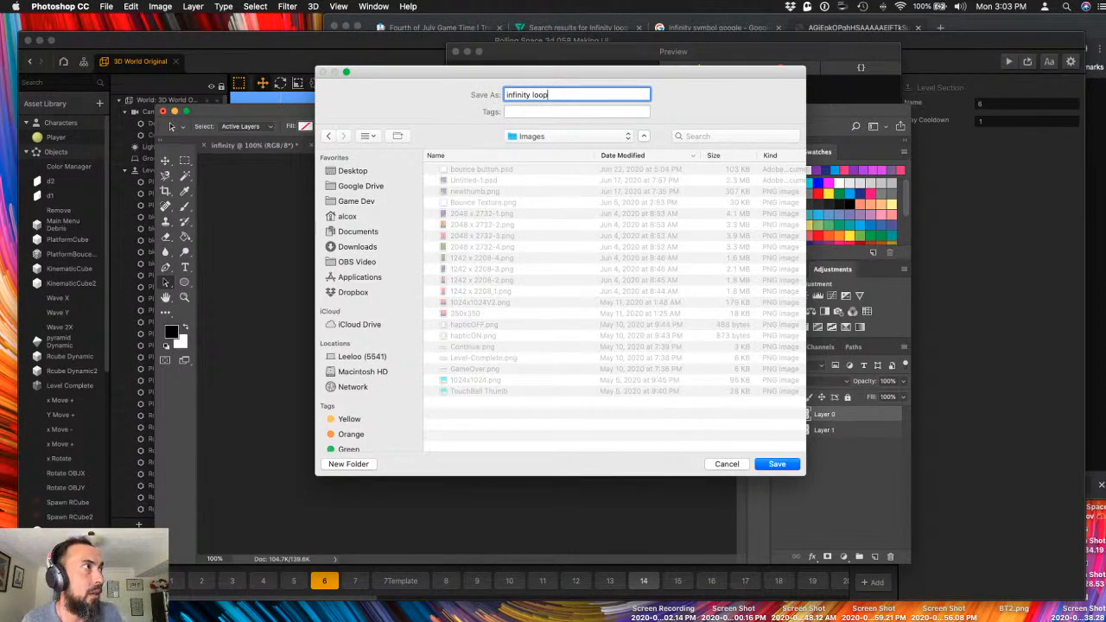
{"action": "key", "text": "BackSpace"}
{"action": "key", "text": "BackSpace"}
{"action": "key", "text": "BackSpace"}
{"action": "key", "text": "BackSpace"}
{"action": "key", "text": "BackSpace"}
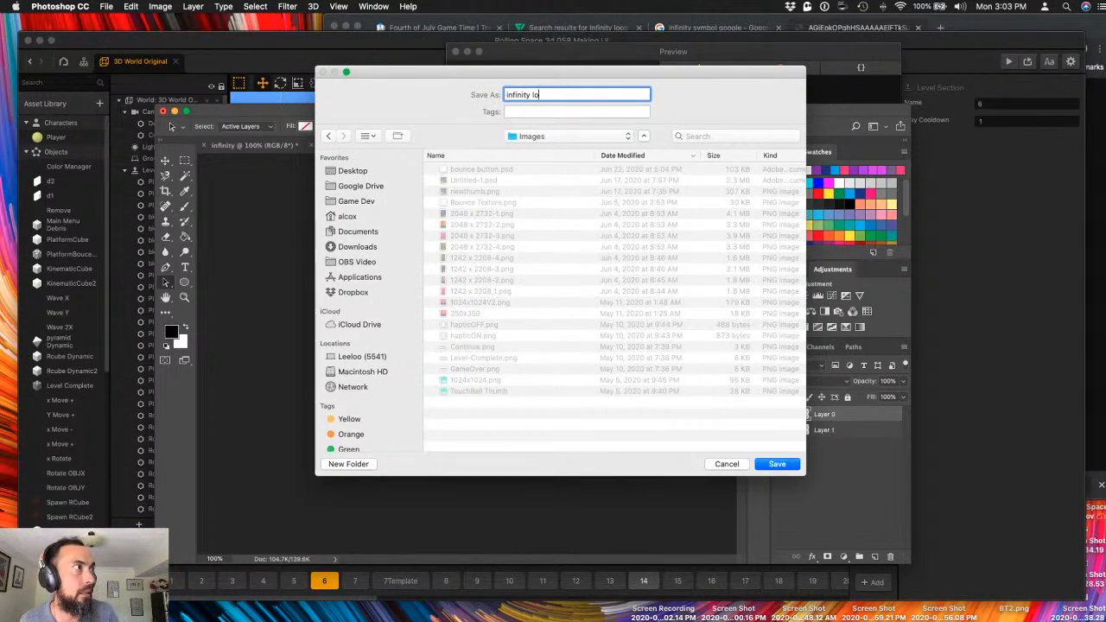
{"action": "type", "text": "loop"}
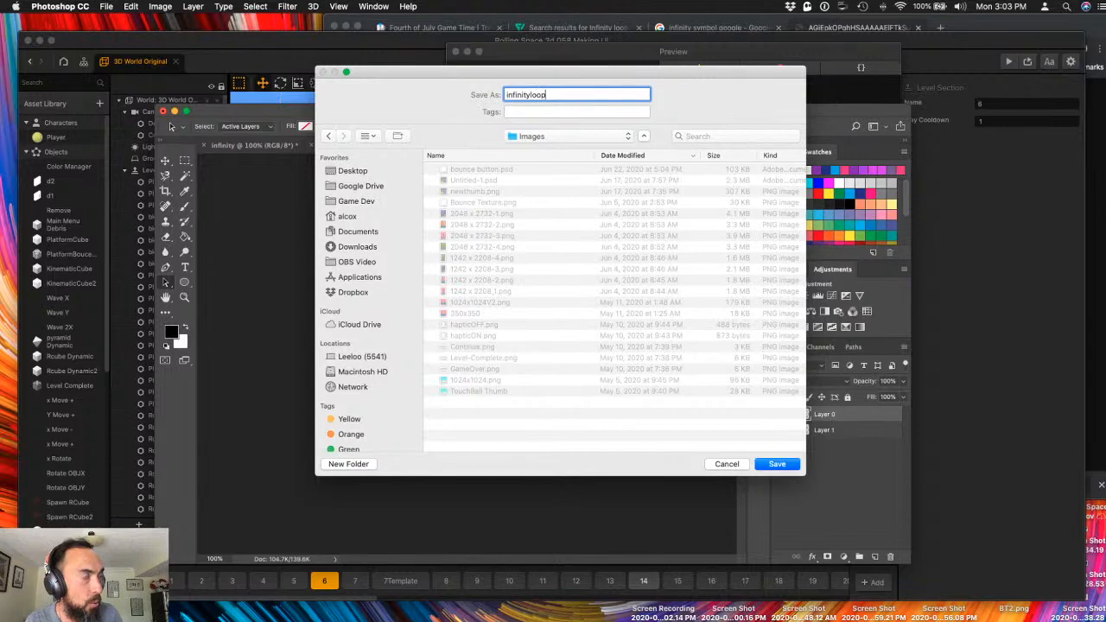
{"action": "key", "text": "Return"}
{"action": "key", "text": "super+space"}
{"action": "type", "text": "touch"}
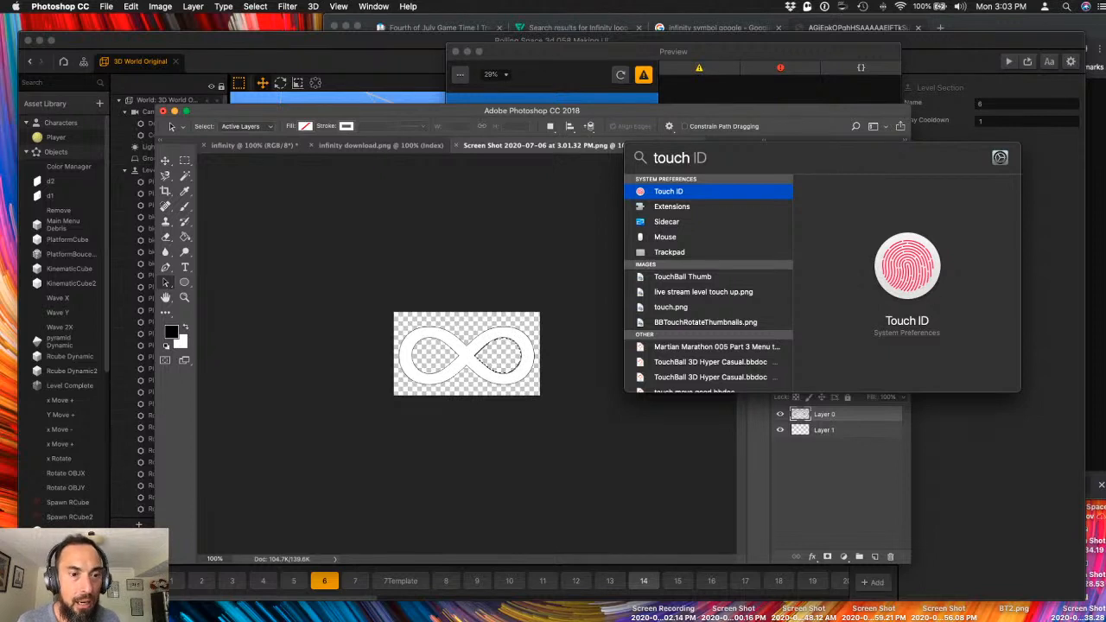
{"action": "key", "text": "Return"}
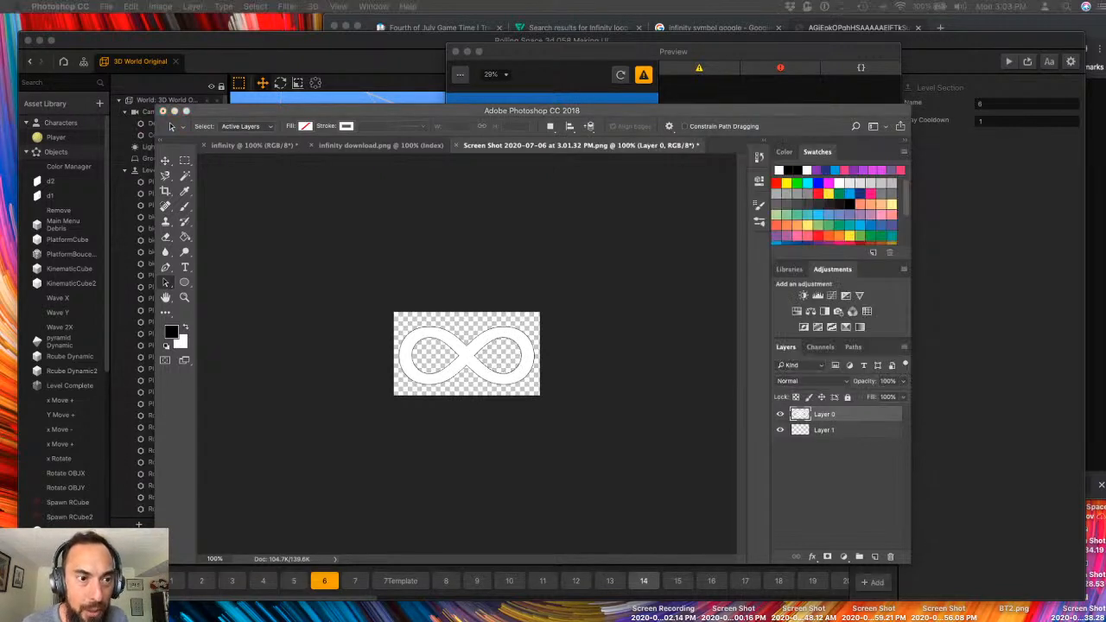
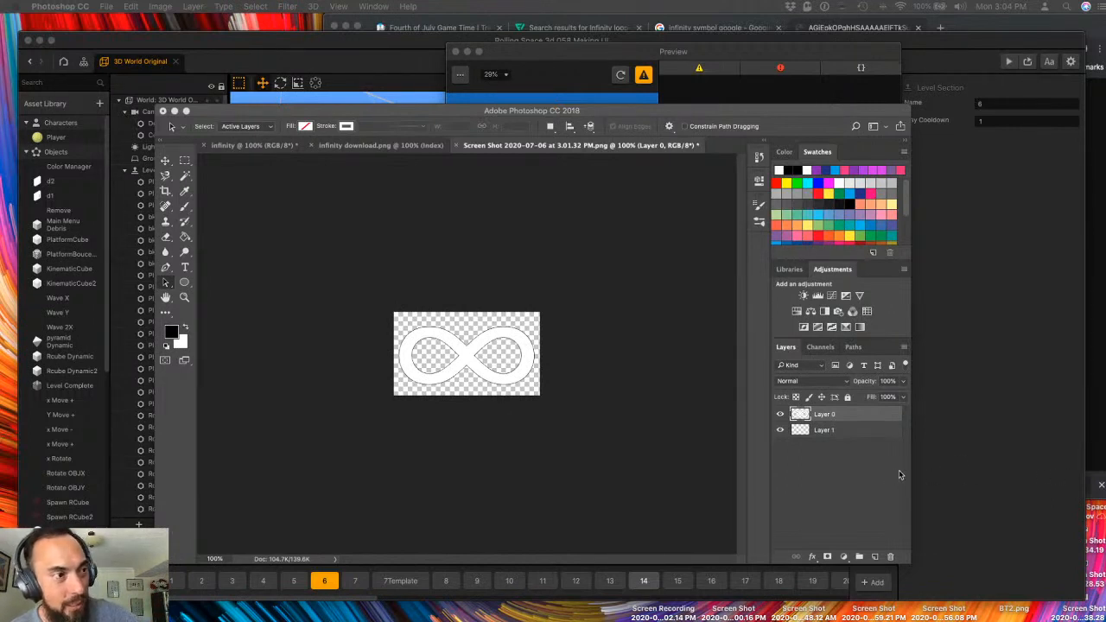
{"action": "mouse_move", "coordinate": [512, 615]}
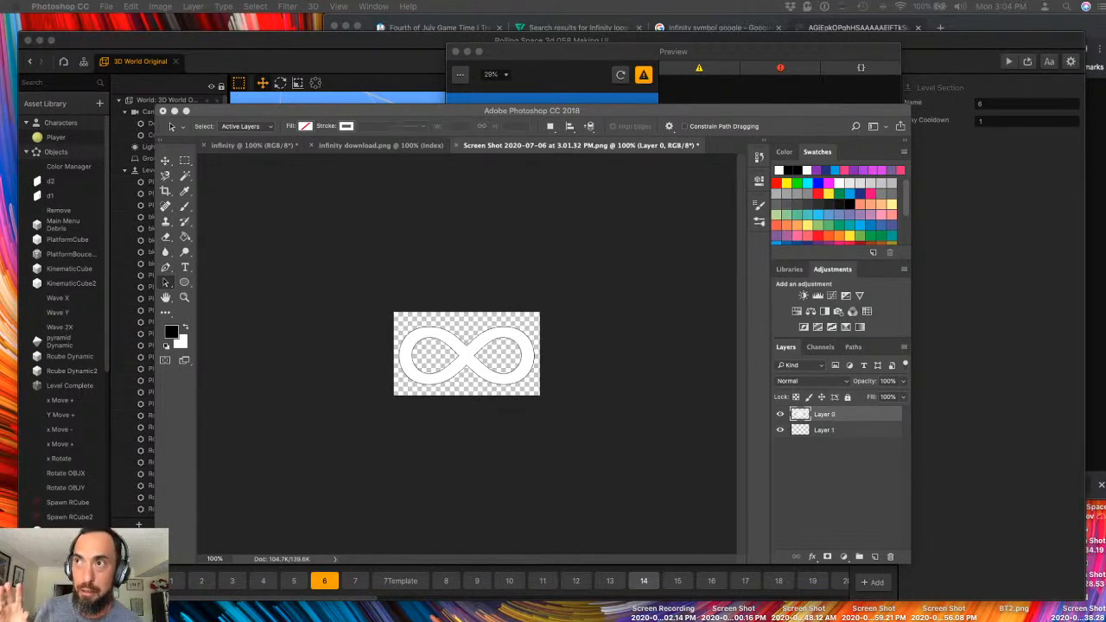
- Minimize Photoshop and bring the Finder window showing the Desktop folder to the front
{"action": "left_click", "coordinate": [179, 114]}
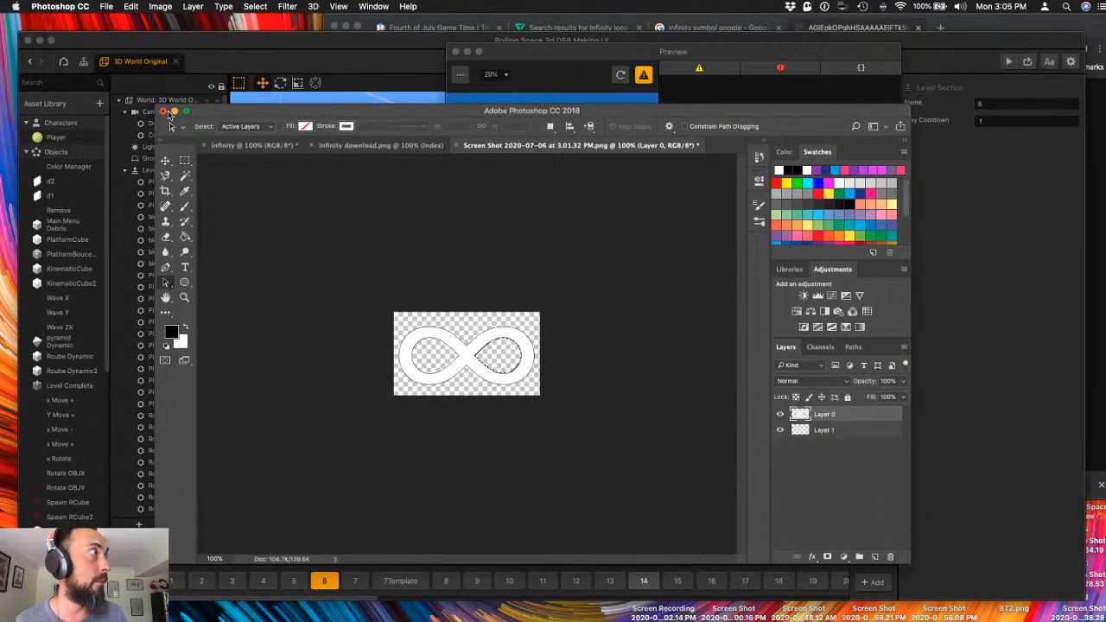
{"action": "left_click", "coordinate": [174, 112]}
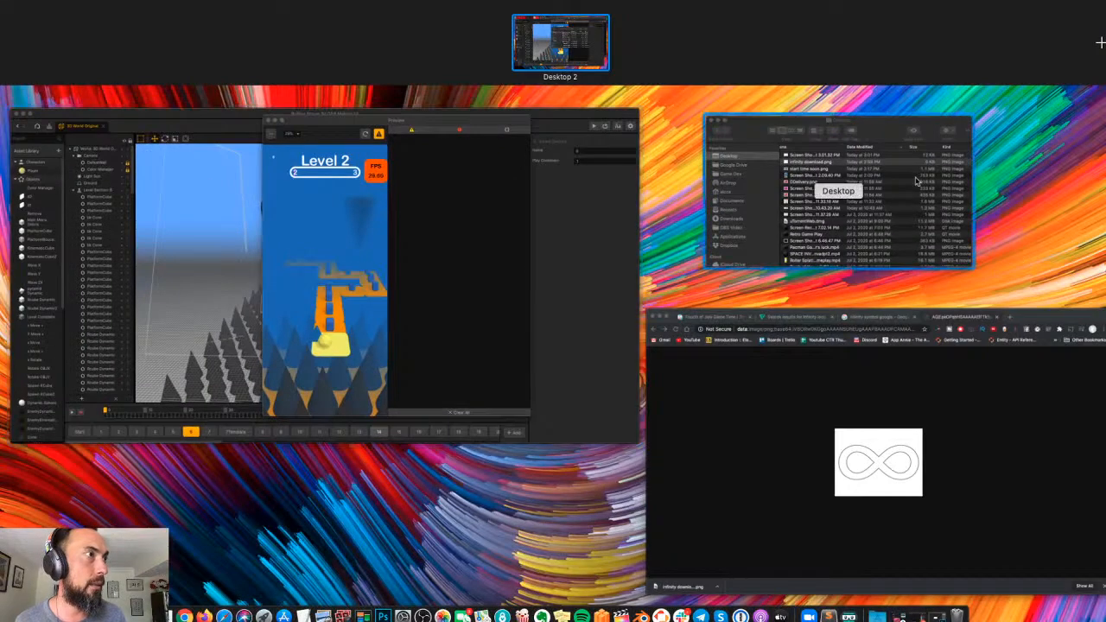
{"action": "left_click", "coordinate": [916, 181]}
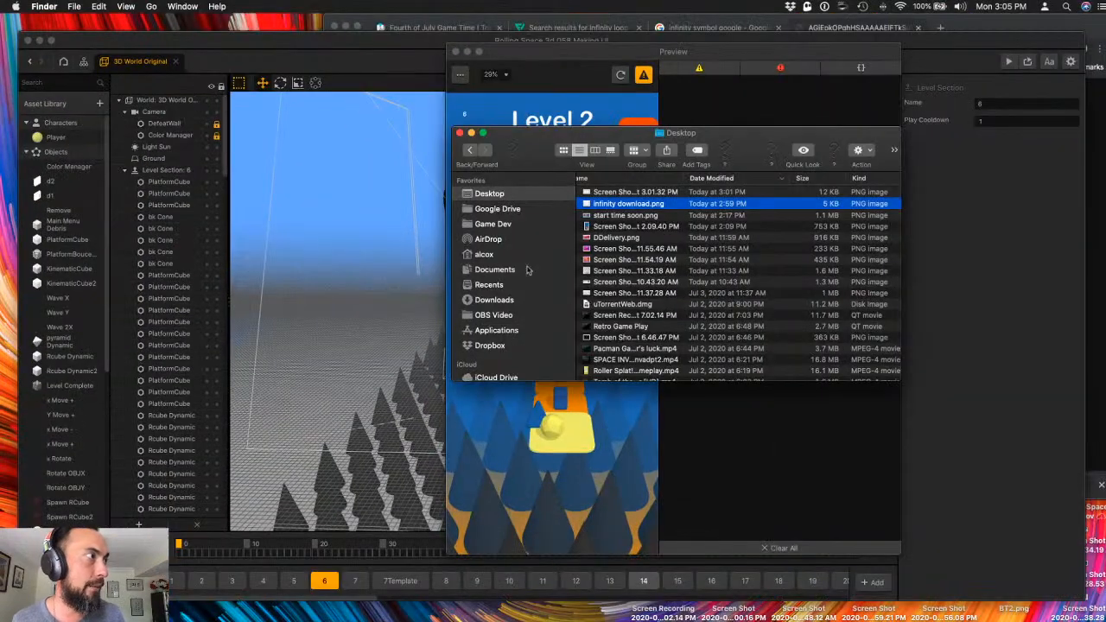
- Search the whole Mac for "touch", open the touch.png hand image in Preview and enlarge its window
{"action": "key", "text": "super+space"}
{"action": "type", "text": "touch"}
{"action": "scroll", "coordinate": [730, 262], "scroll_direction": "down", "scroll_amount": 5}
{"action": "scroll", "coordinate": [730, 262], "scroll_direction": "down", "scroll_amount": 10}
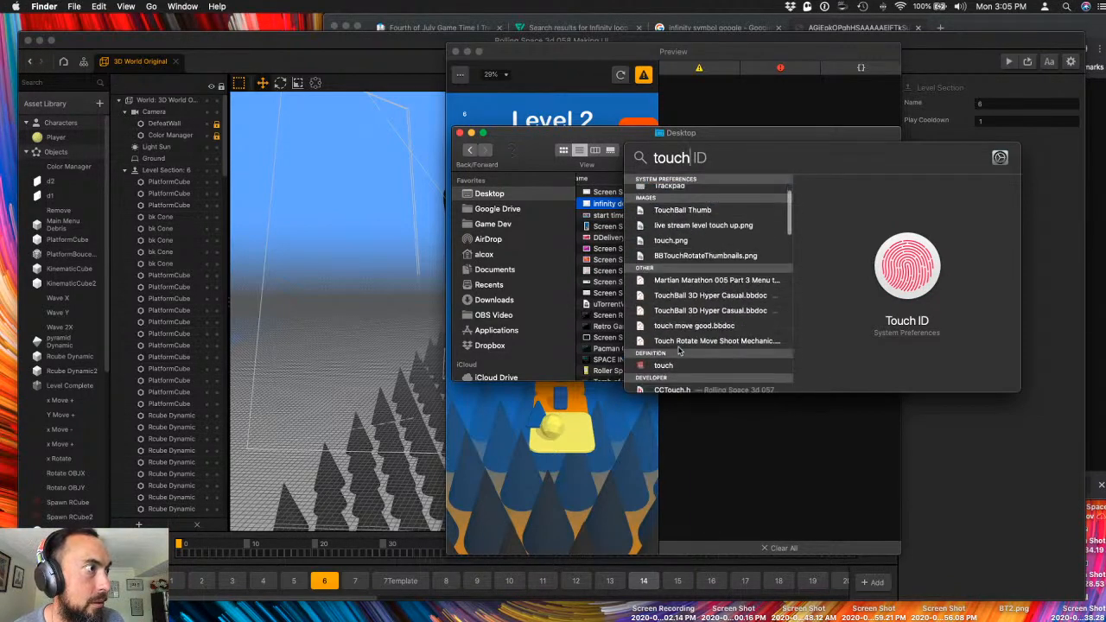
{"action": "scroll", "coordinate": [679, 350], "scroll_direction": "down", "scroll_amount": 8}
{"action": "scroll", "coordinate": [678, 350], "scroll_direction": "down", "scroll_amount": 6}
{"action": "scroll", "coordinate": [678, 350], "scroll_direction": "down", "scroll_amount": 2}
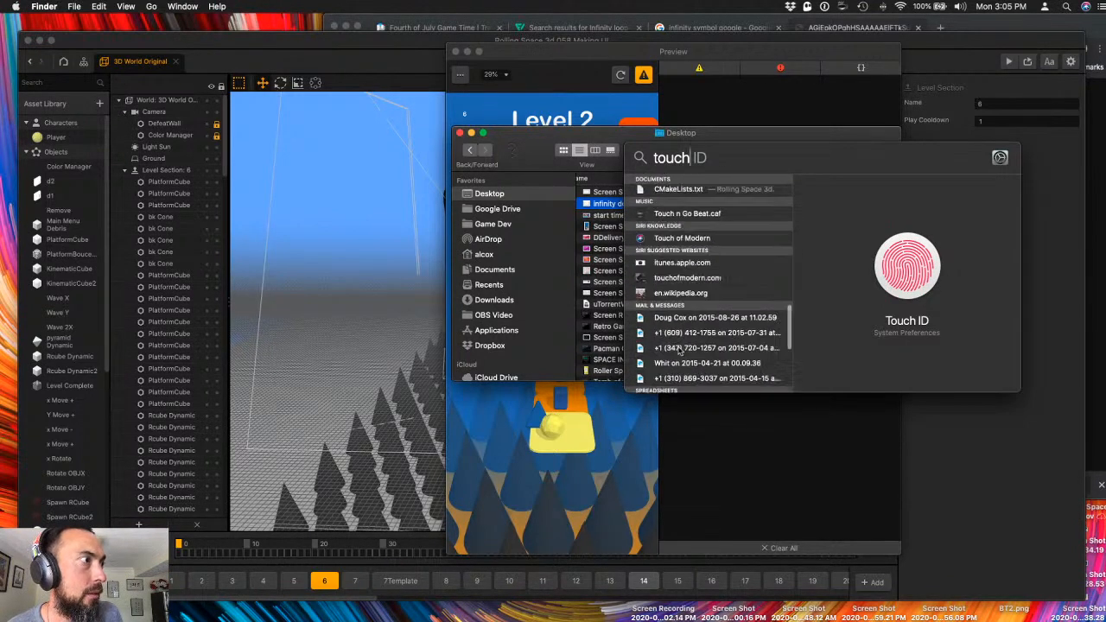
{"action": "scroll", "coordinate": [679, 350], "scroll_direction": "up", "scroll_amount": 10}
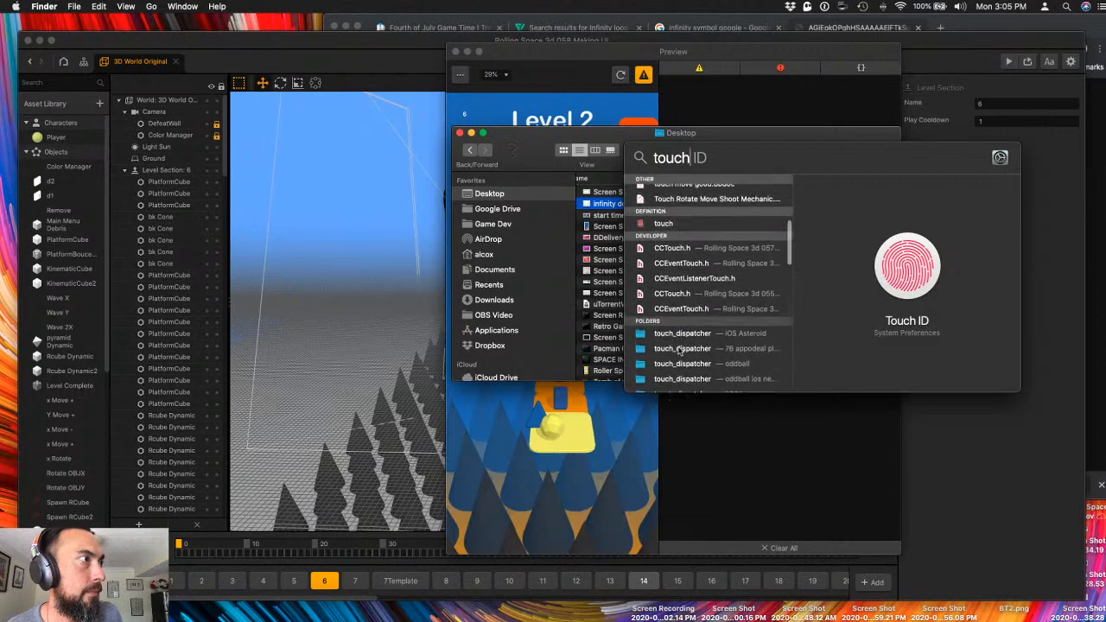
{"action": "scroll", "coordinate": [679, 350], "scroll_direction": "up", "scroll_amount": 5}
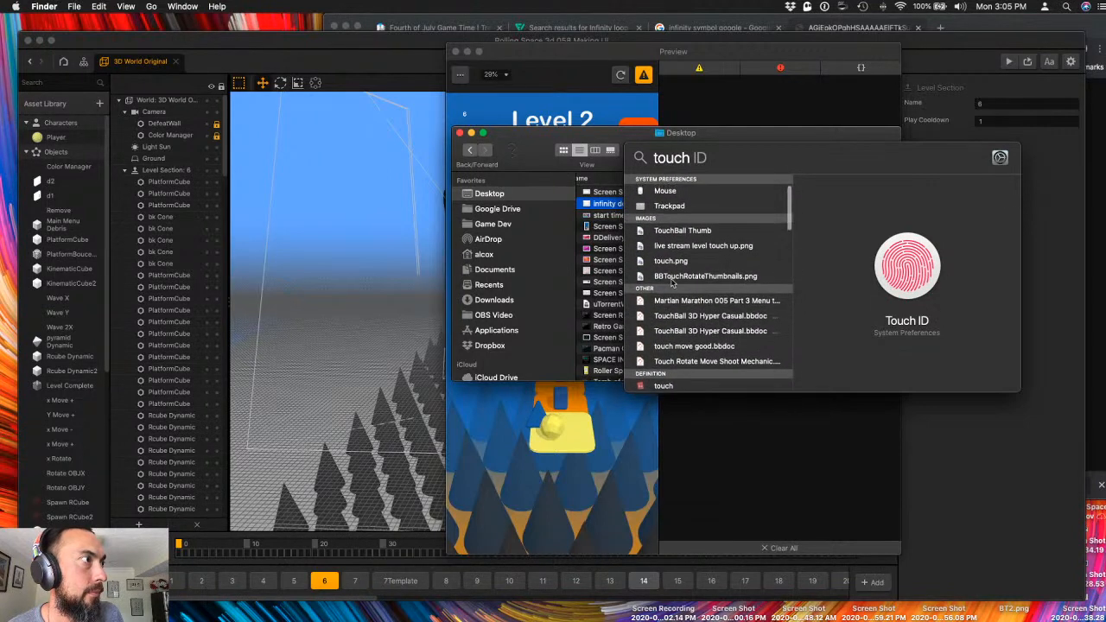
{"action": "mouse_move", "coordinate": [668, 262]}
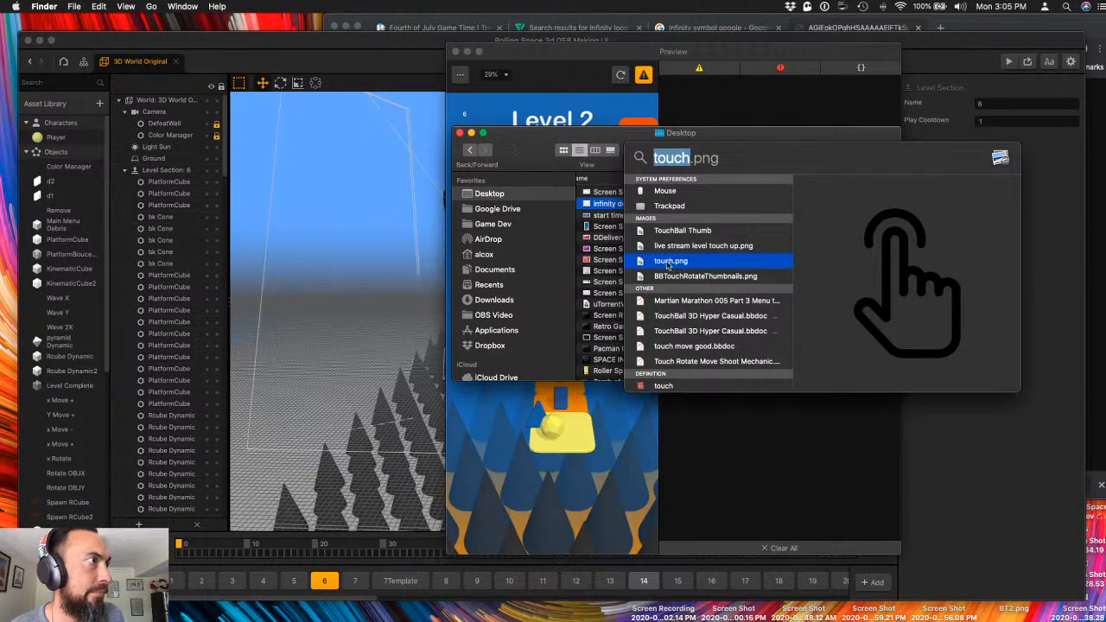
{"action": "double_click", "coordinate": [669, 262]}
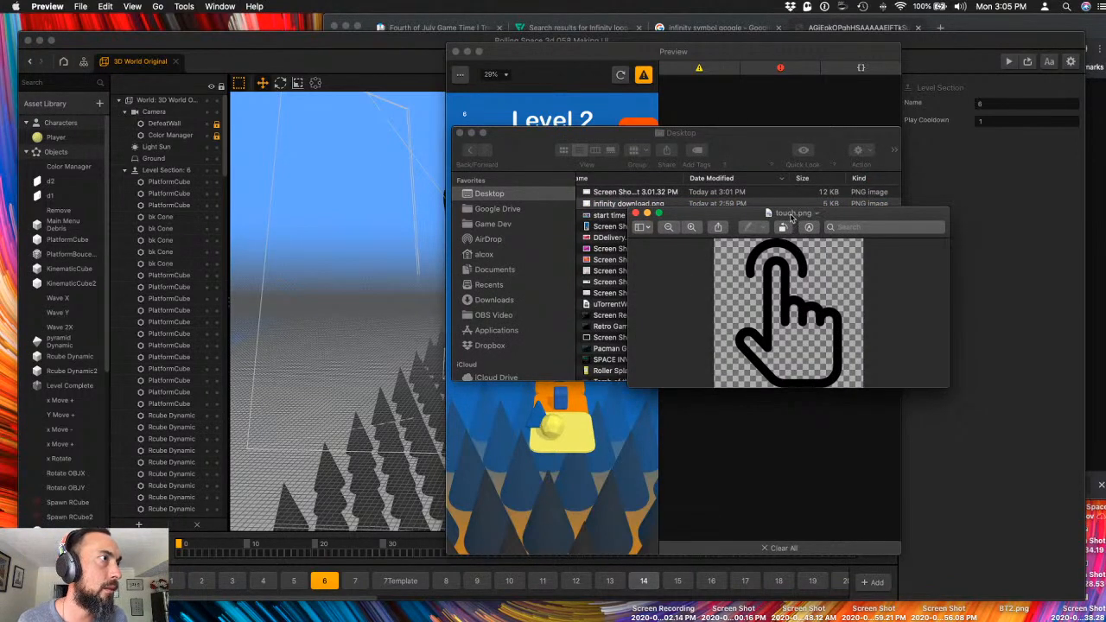
{"action": "double_click", "coordinate": [790, 218]}
- Look up which folder holds touch.png, open the UI Buttons folder through a system search, and close the image
{"action": "left_click", "coordinate": [286, 23]}
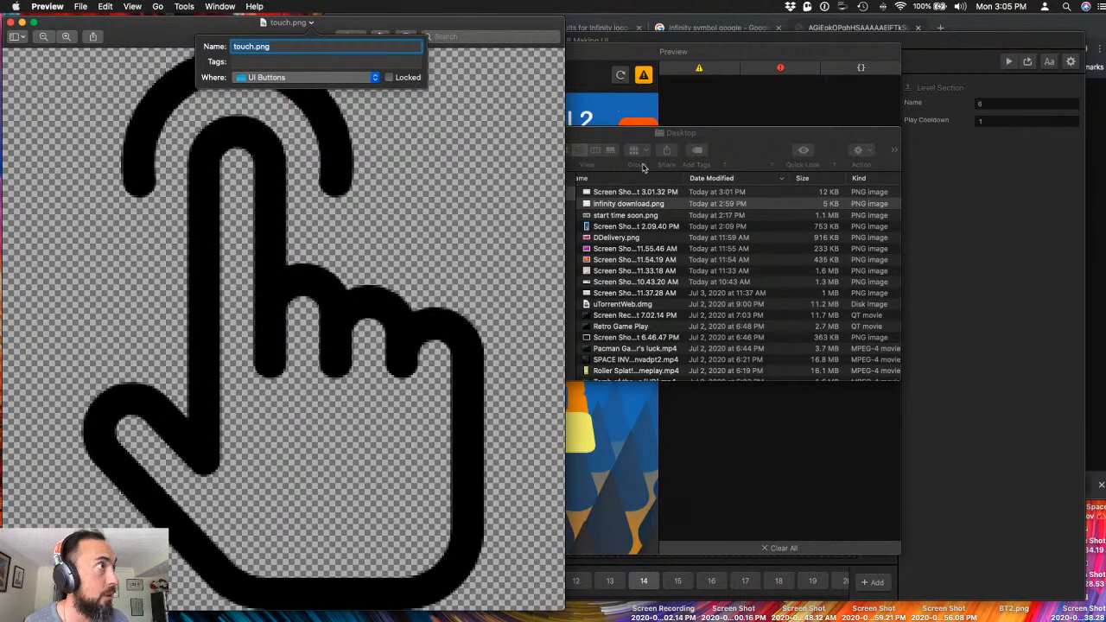
{"action": "left_click", "coordinate": [617, 136]}
{"action": "key", "text": "super+space"}
{"action": "type", "text": "ui buttons"}
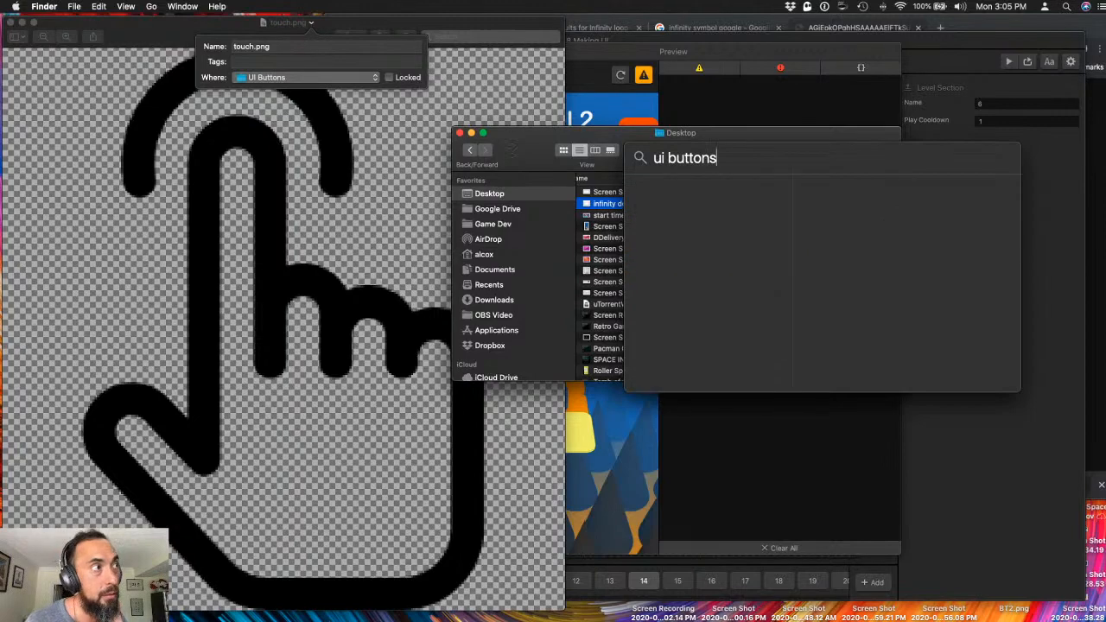
{"action": "double_click", "coordinate": [659, 192]}
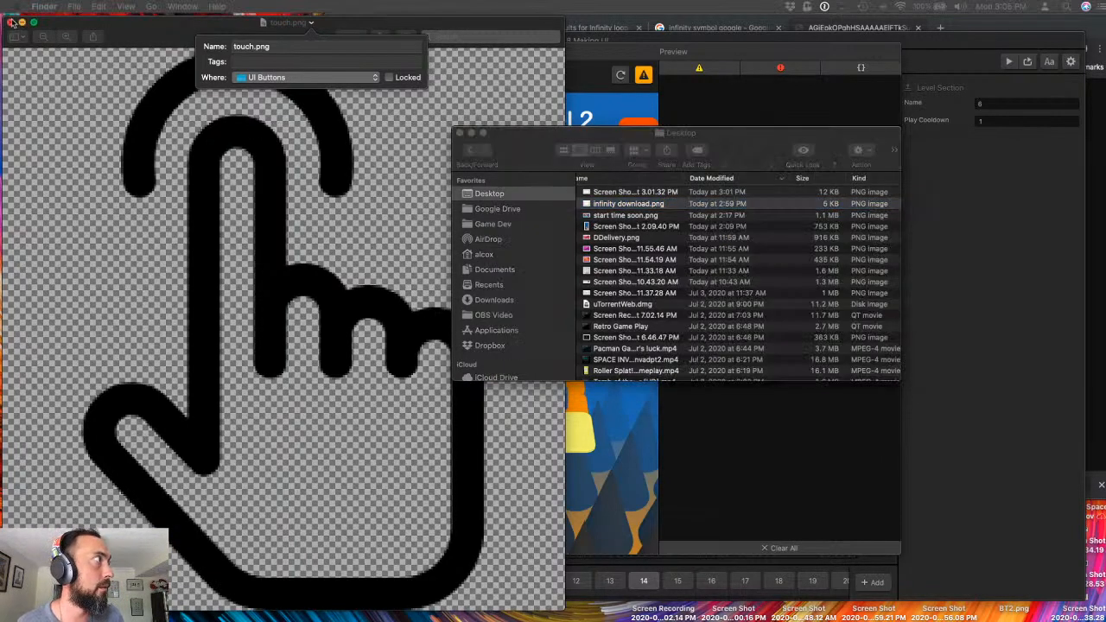
{"action": "left_click", "coordinate": [10, 22]}
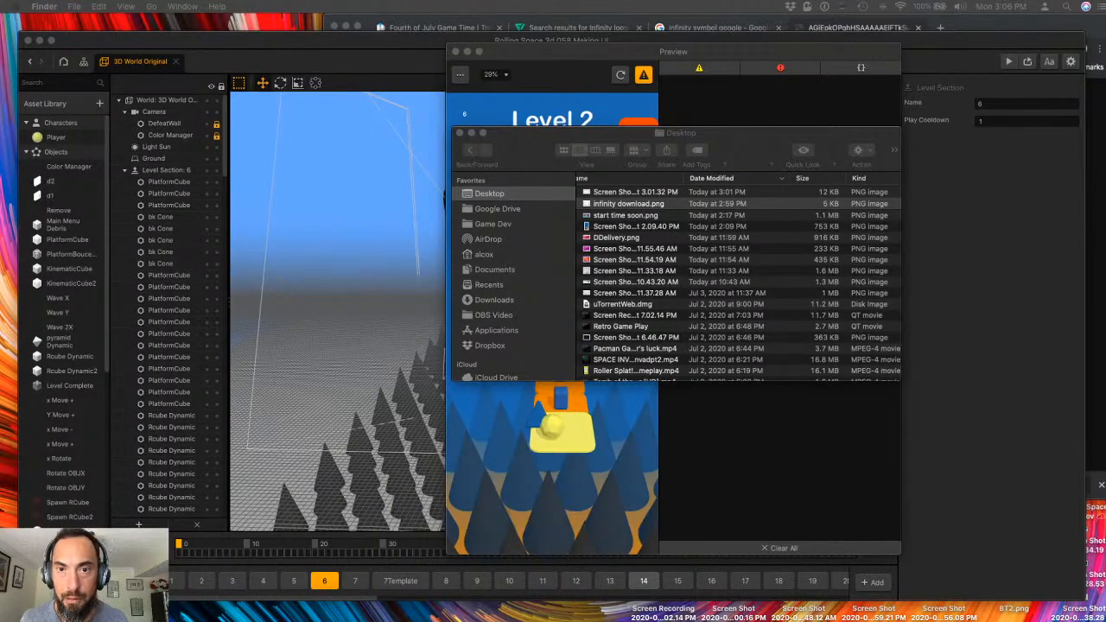
- Arrange the Finder windows and open the Images folder inside Game Dev, Buildbox 3D, 2020.04.16 Rolling Space 3D in a separate window
{"action": "left_click_drag", "start_coordinate": [731, 217], "coordinate": [801, 274]}
{"action": "left_click_drag", "start_coordinate": [658, 290], "coordinate": [728, 29]}
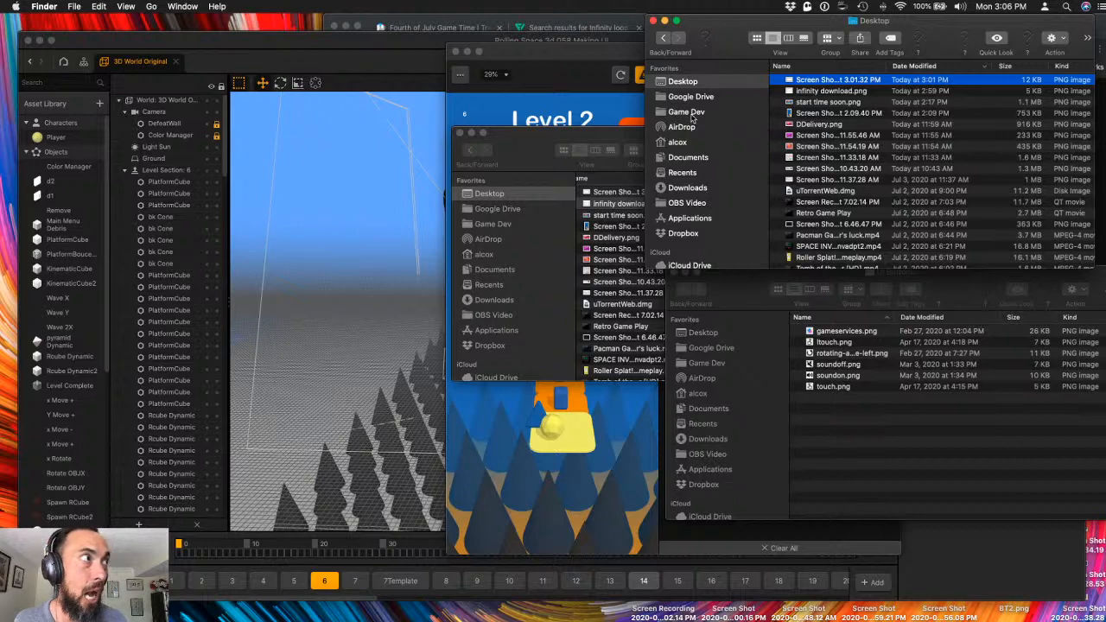
{"action": "left_click", "coordinate": [685, 113]}
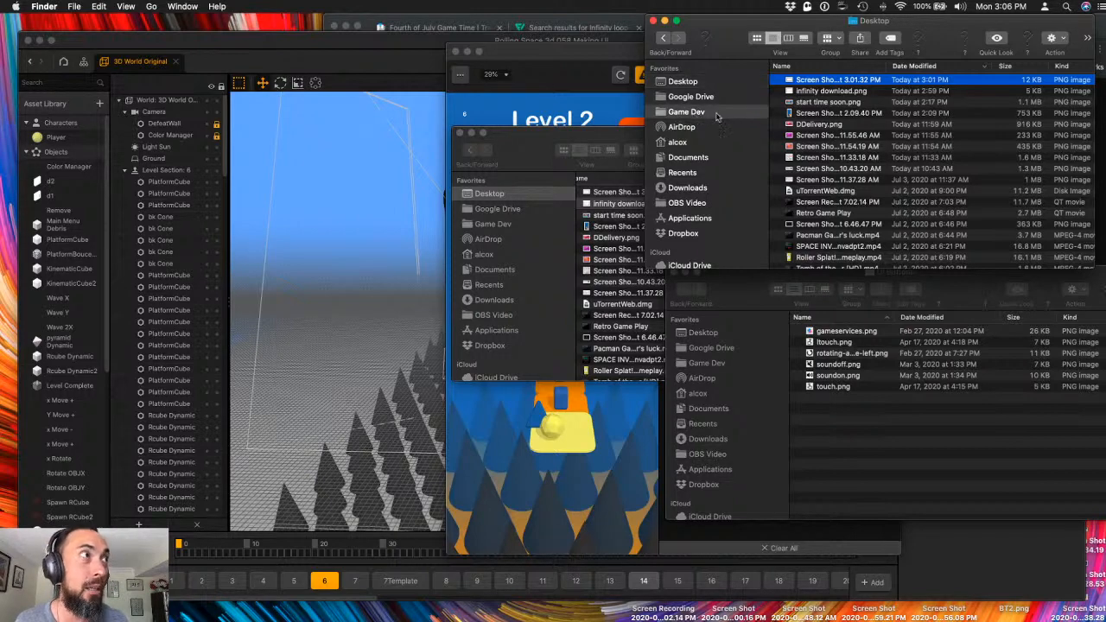
{"action": "left_click", "coordinate": [817, 115]}
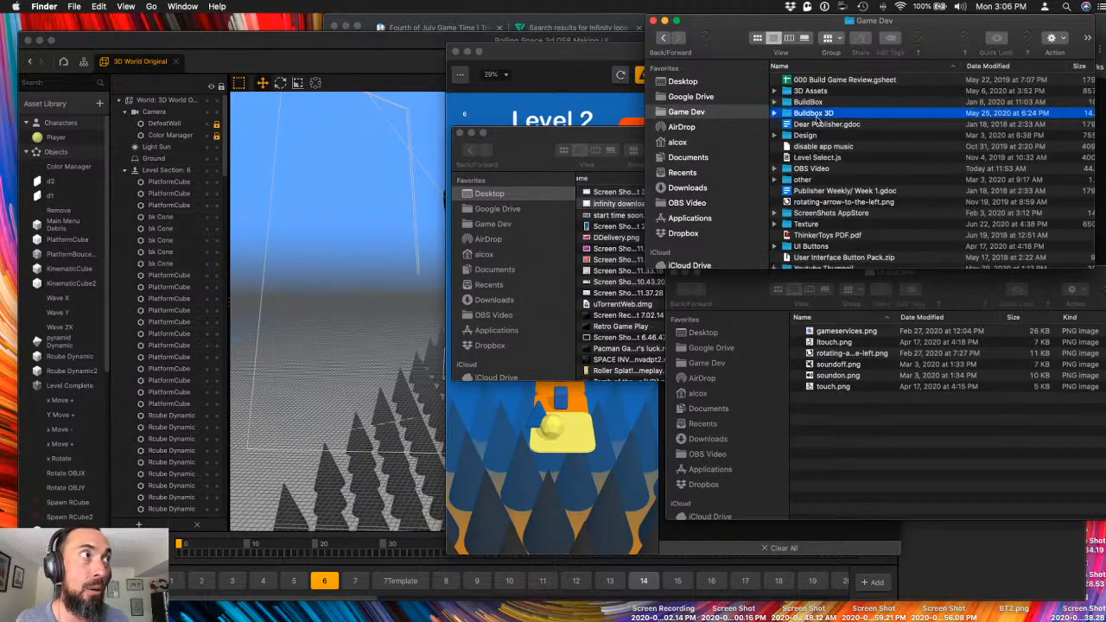
{"action": "double_click", "coordinate": [817, 115]}
{"action": "left_click", "coordinate": [837, 80]}
{"action": "double_click", "coordinate": [837, 80]}
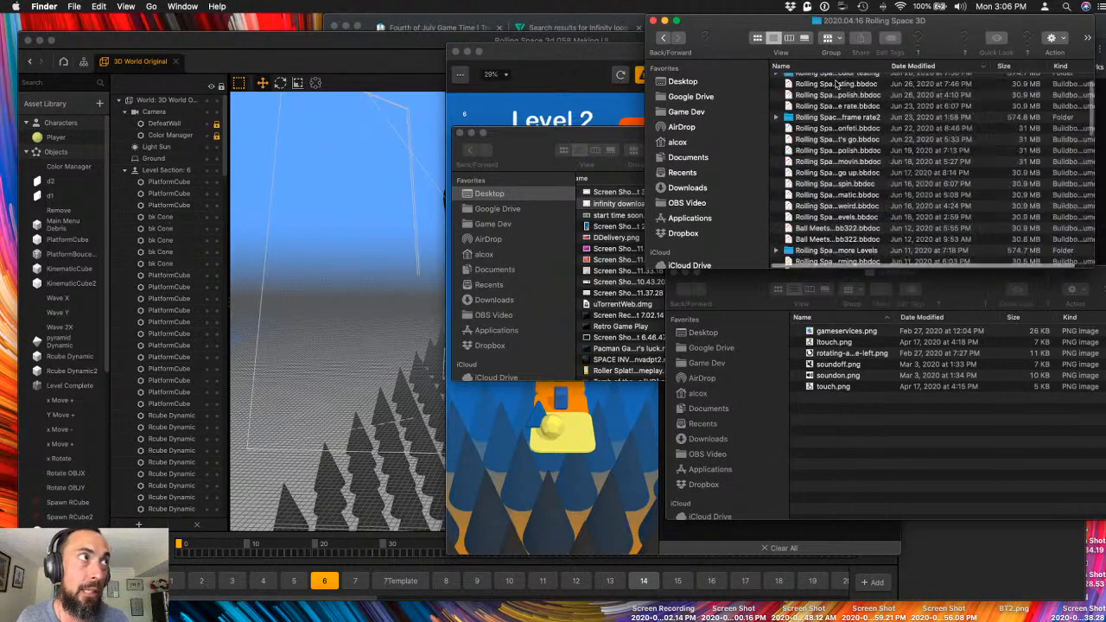
{"action": "double_click", "coordinate": [807, 79]}
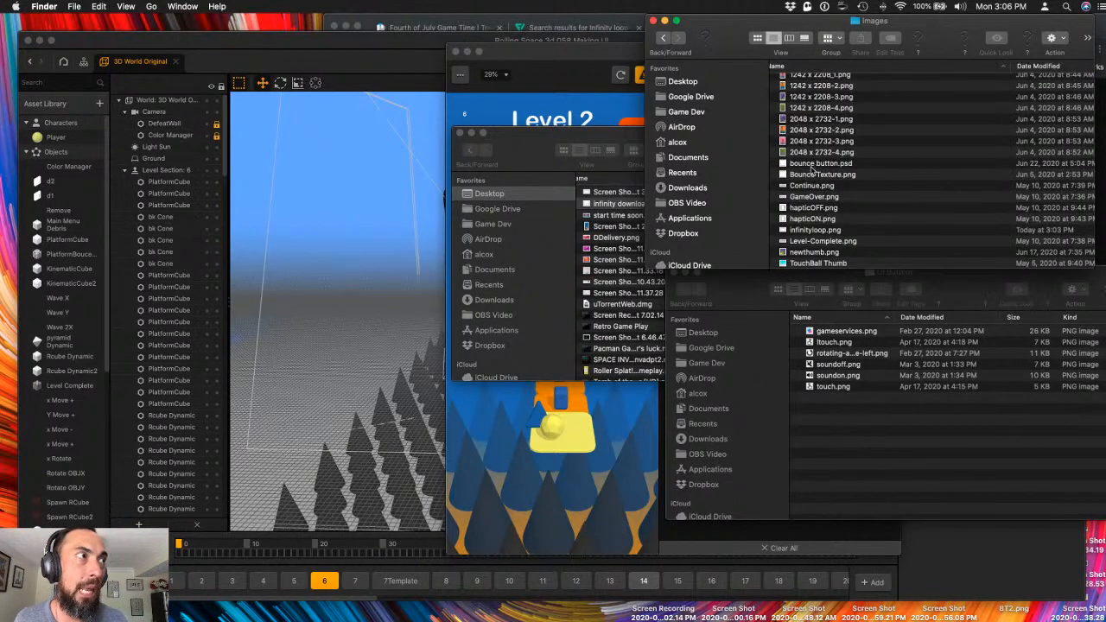
- Move infinityloop.png from the Images folder into the UI Buttons folder
{"action": "scroll", "coordinate": [816, 199], "scroll_direction": "up", "scroll_amount": 2}
{"action": "scroll", "coordinate": [818, 201], "scroll_direction": "down", "scroll_amount": 3}
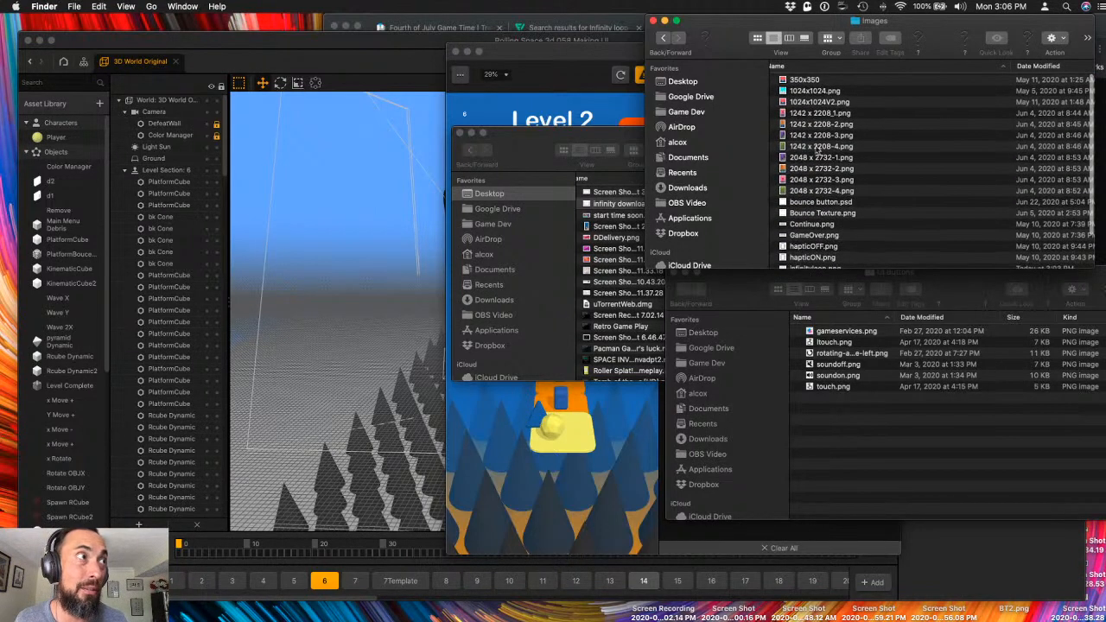
{"action": "left_click_drag", "start_coordinate": [815, 227], "coordinate": [873, 406]}
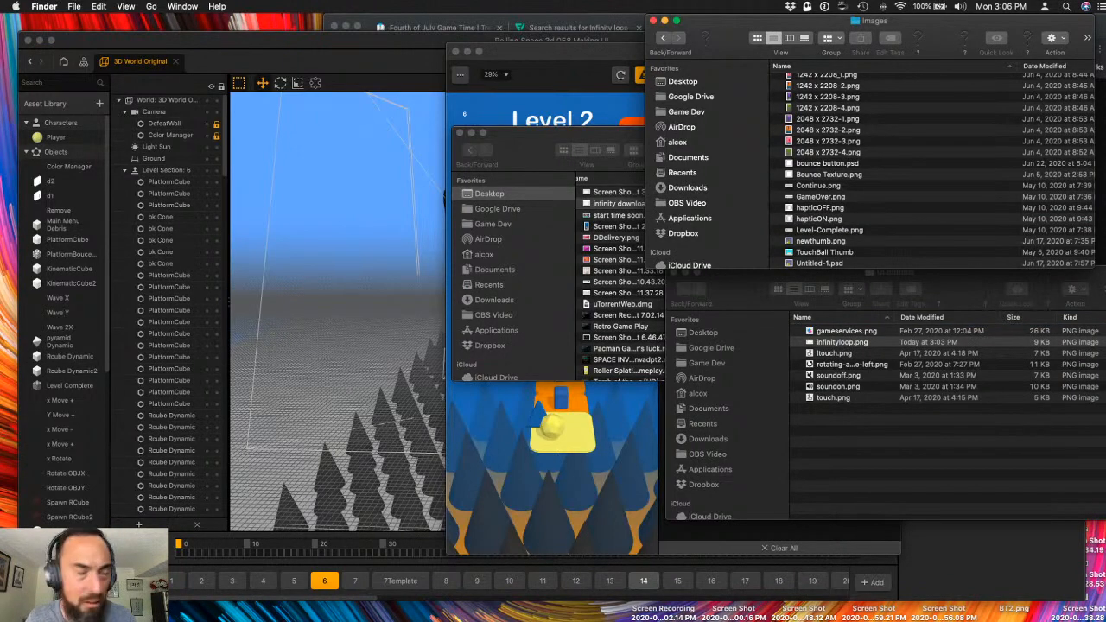
- Switch to Buildbox, close the game preview and open the UI Screen node from the mind map
{"action": "key", "text": "ctrl+Up"}
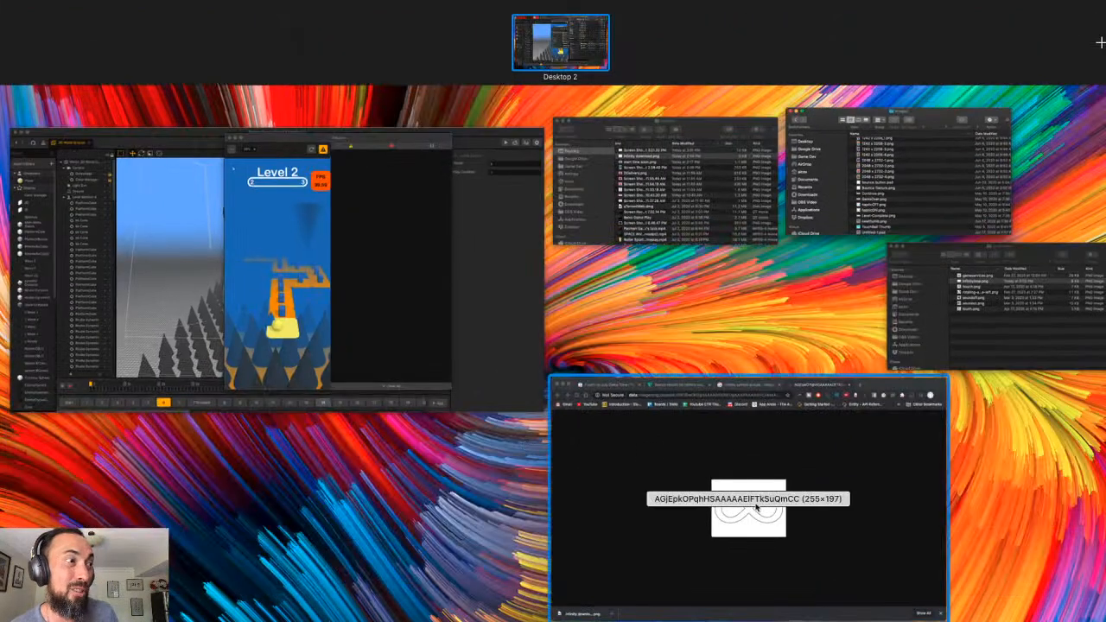
{"action": "left_click", "coordinate": [756, 509]}
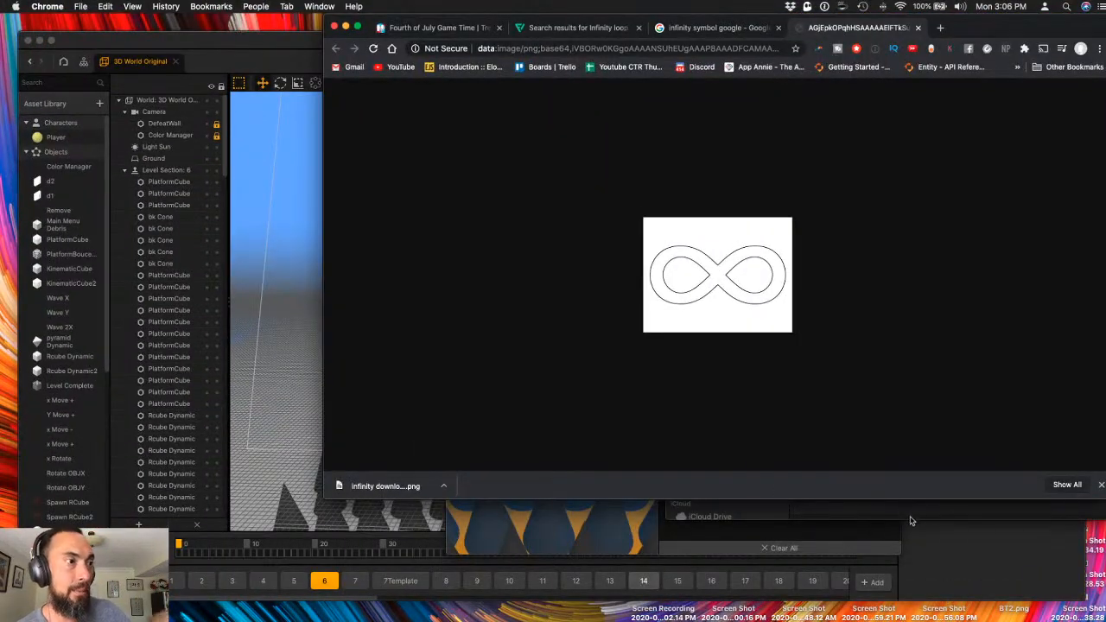
{"action": "left_click", "coordinate": [234, 249]}
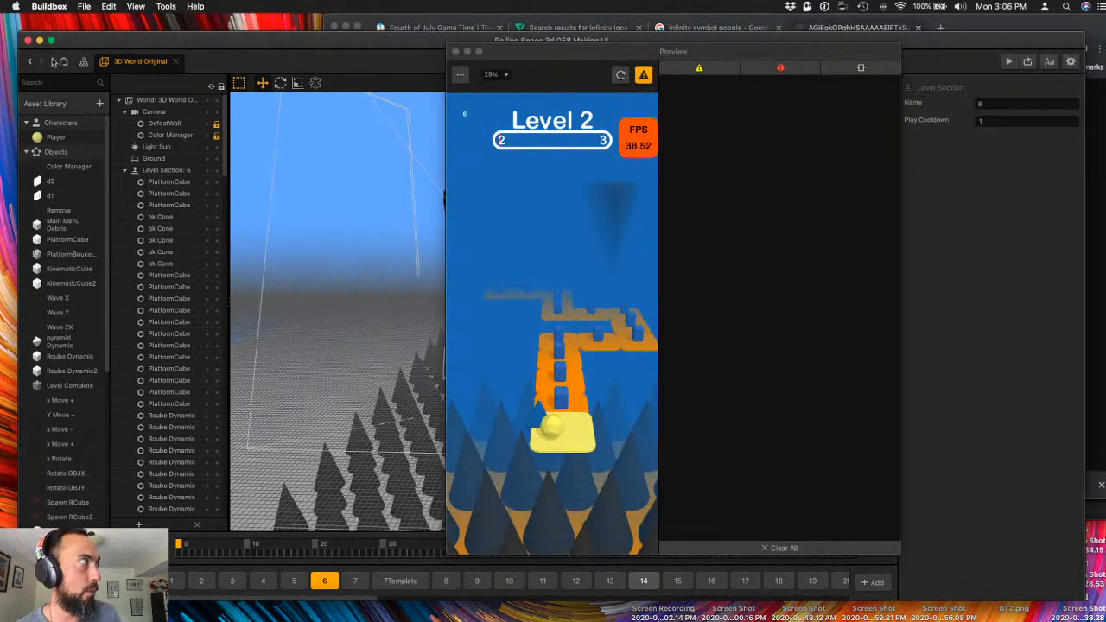
{"action": "left_click", "coordinate": [83, 63]}
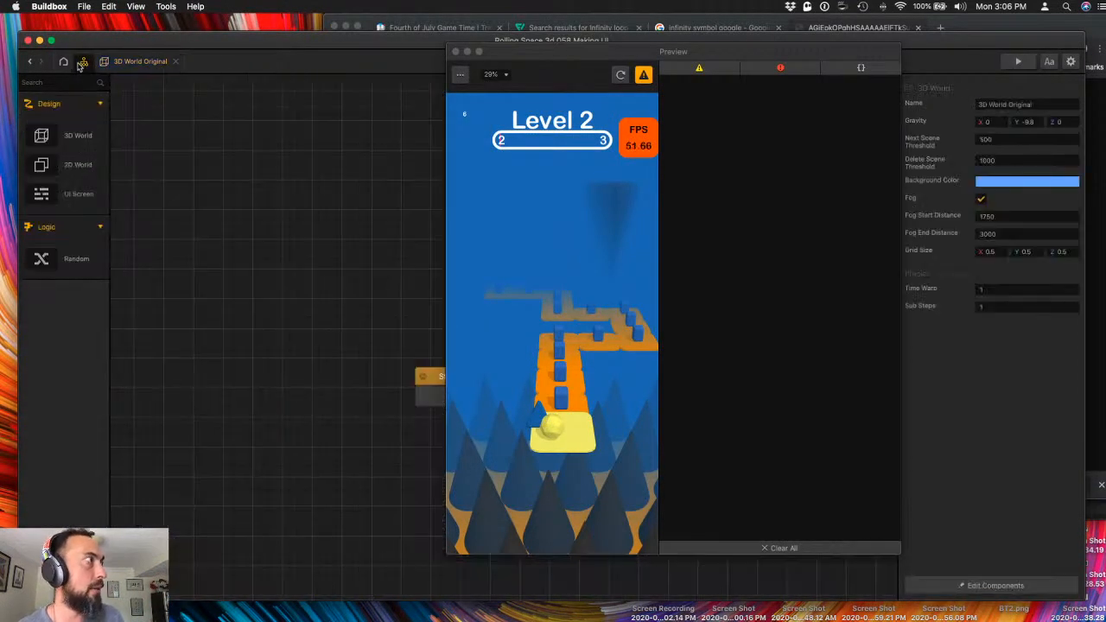
{"action": "left_click", "coordinate": [63, 61]}
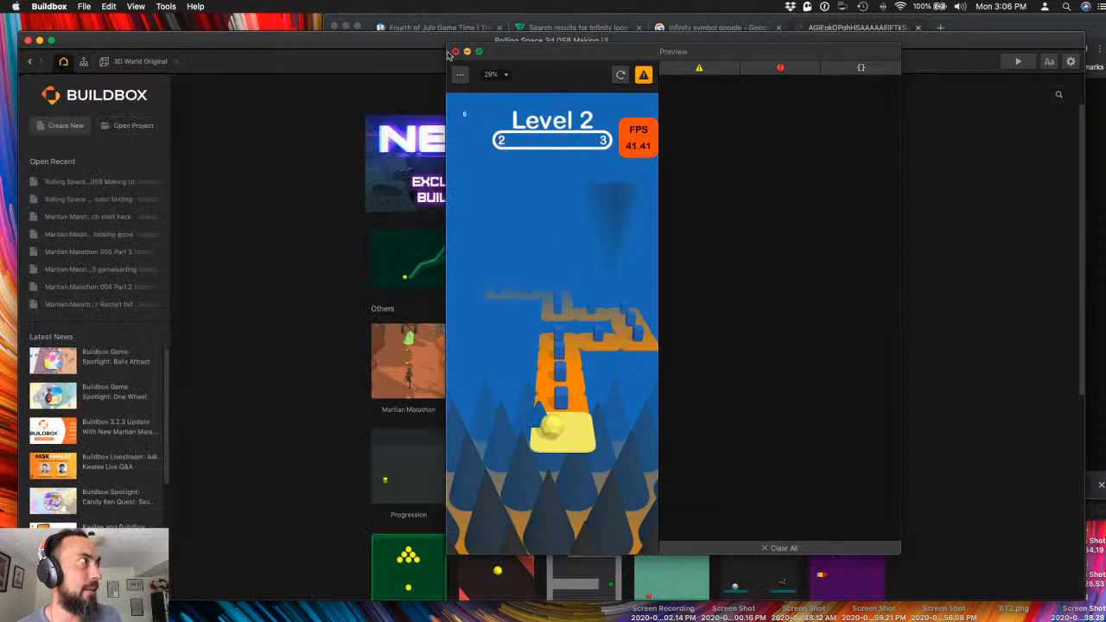
{"action": "left_click", "coordinate": [456, 51]}
{"action": "left_click", "coordinate": [140, 61]}
{"action": "left_click", "coordinate": [84, 64]}
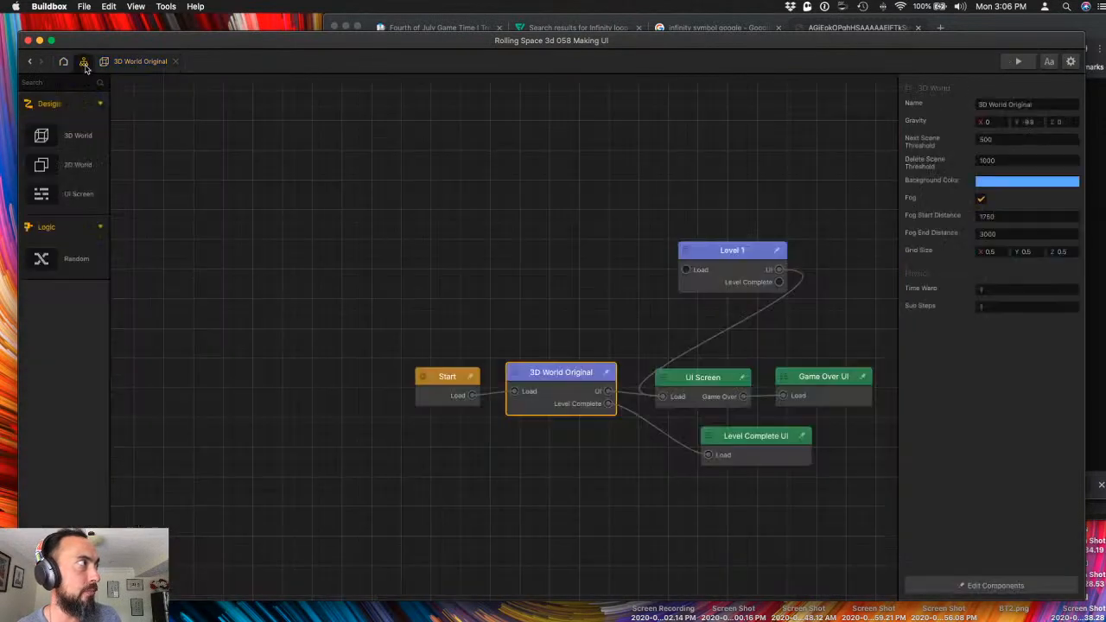
{"action": "left_click", "coordinate": [704, 381]}
{"action": "double_click", "coordinate": [704, 381]}
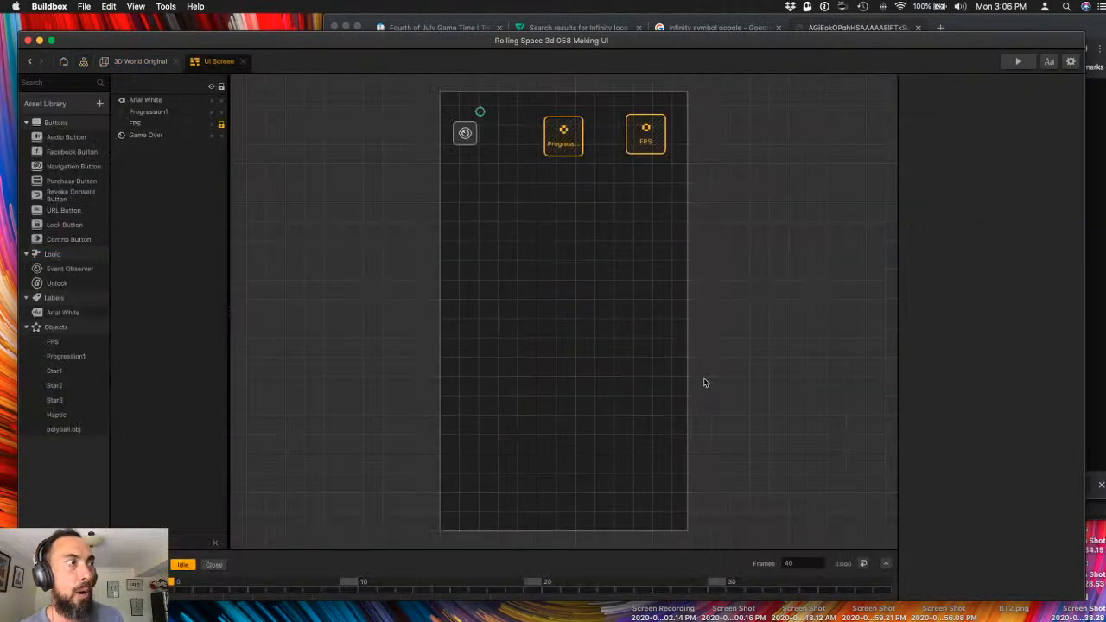
- Look through the Images folder in Finder for the infinity loop image
{"action": "key", "text": "ctrl+Up"}
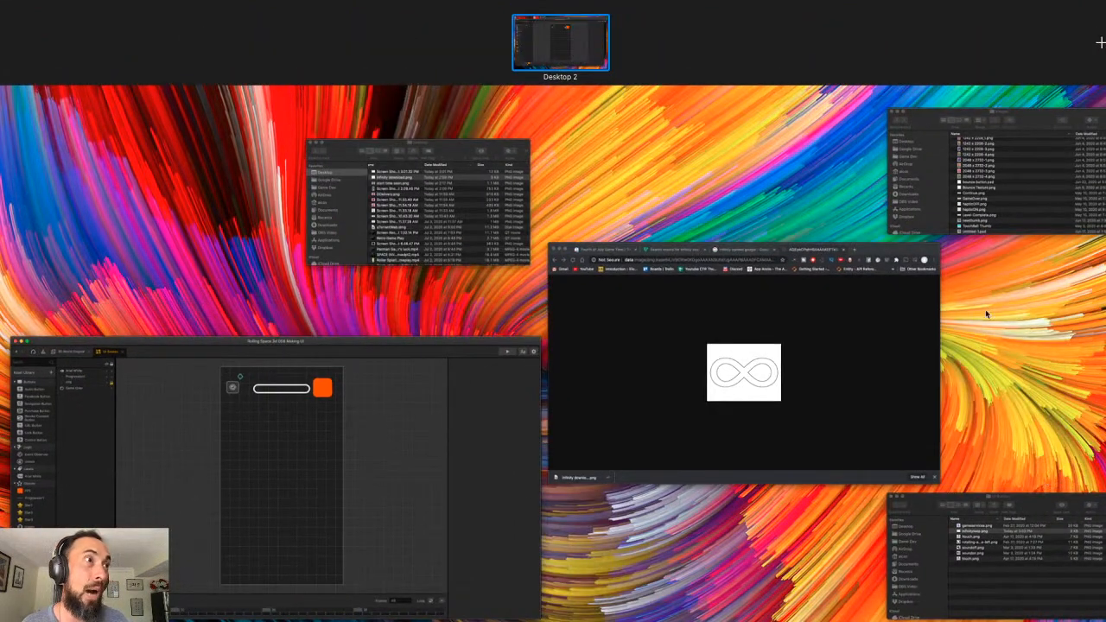
{"action": "left_click", "coordinate": [1002, 180]}
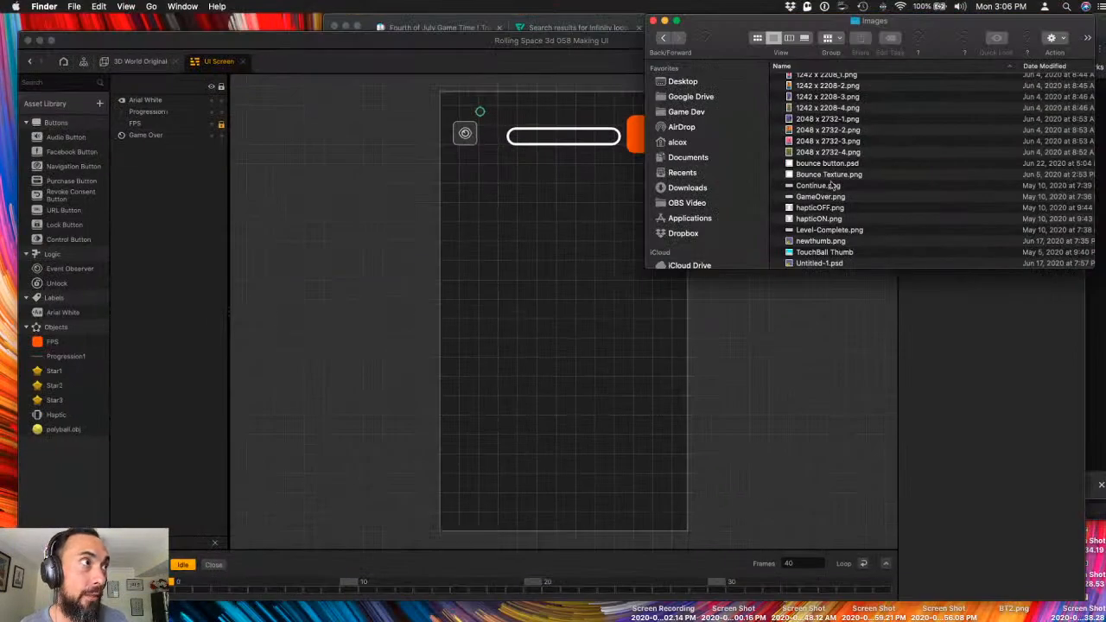
{"action": "scroll", "coordinate": [829, 212], "scroll_direction": "up", "scroll_amount": 3}
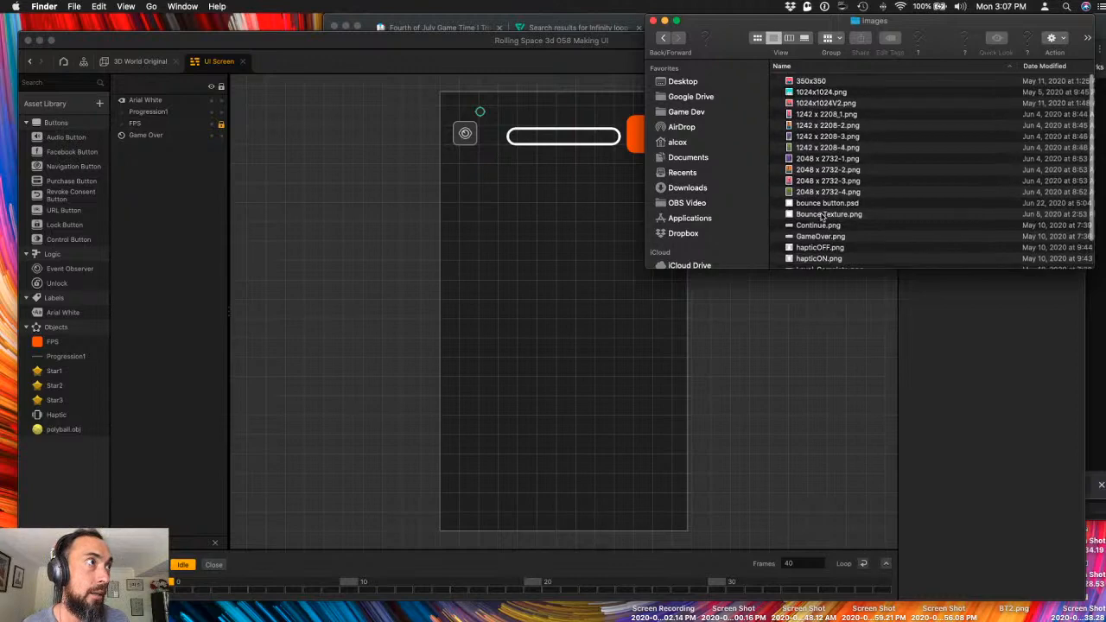
{"action": "left_click", "coordinate": [818, 214]}
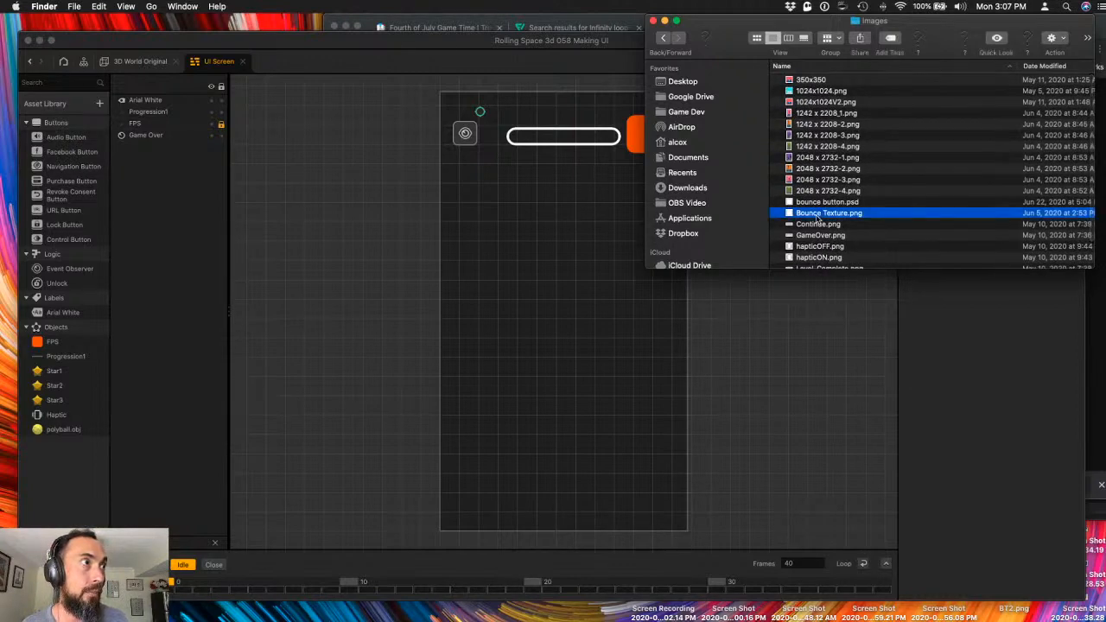
{"action": "left_click", "coordinate": [817, 216]}
{"action": "scroll", "coordinate": [817, 218], "scroll_direction": "down", "scroll_amount": 3}
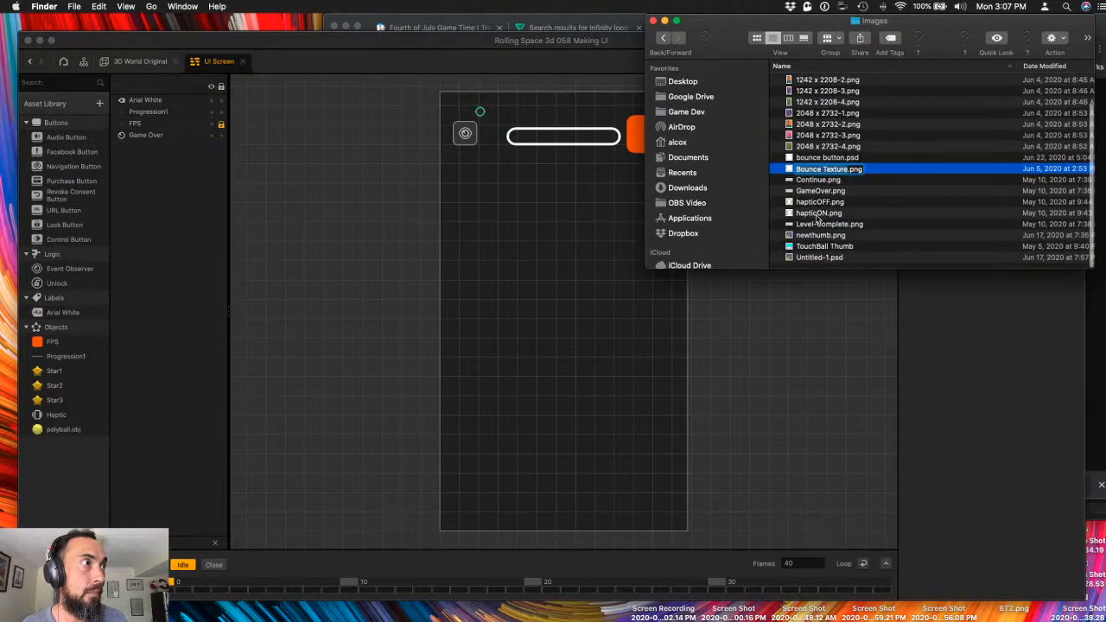
{"action": "scroll", "coordinate": [817, 219], "scroll_direction": "up", "scroll_amount": 3}
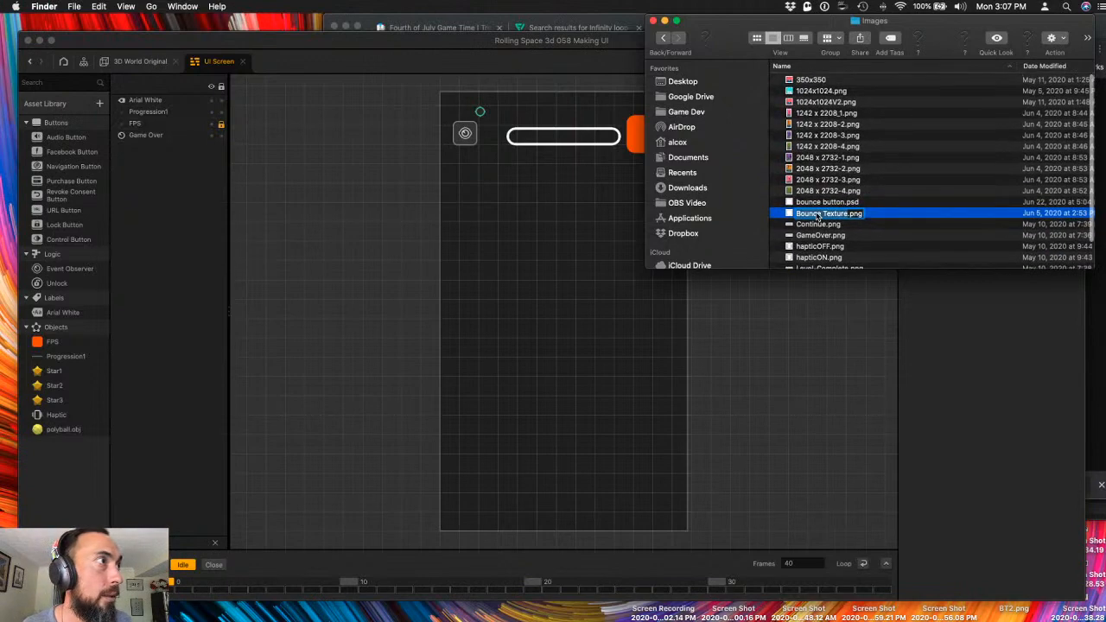
{"action": "scroll", "coordinate": [817, 217], "scroll_direction": "down", "scroll_amount": 3}
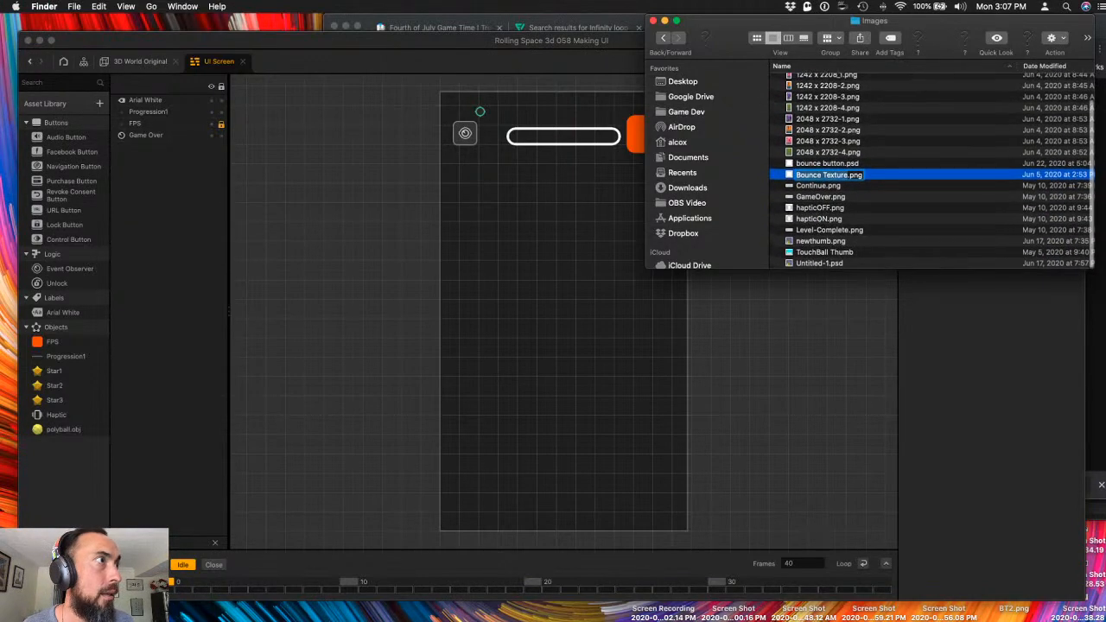
- Copy infinityloop.png from the UI Buttons folder into the Images folder
{"action": "key", "text": "ctrl+Up"}
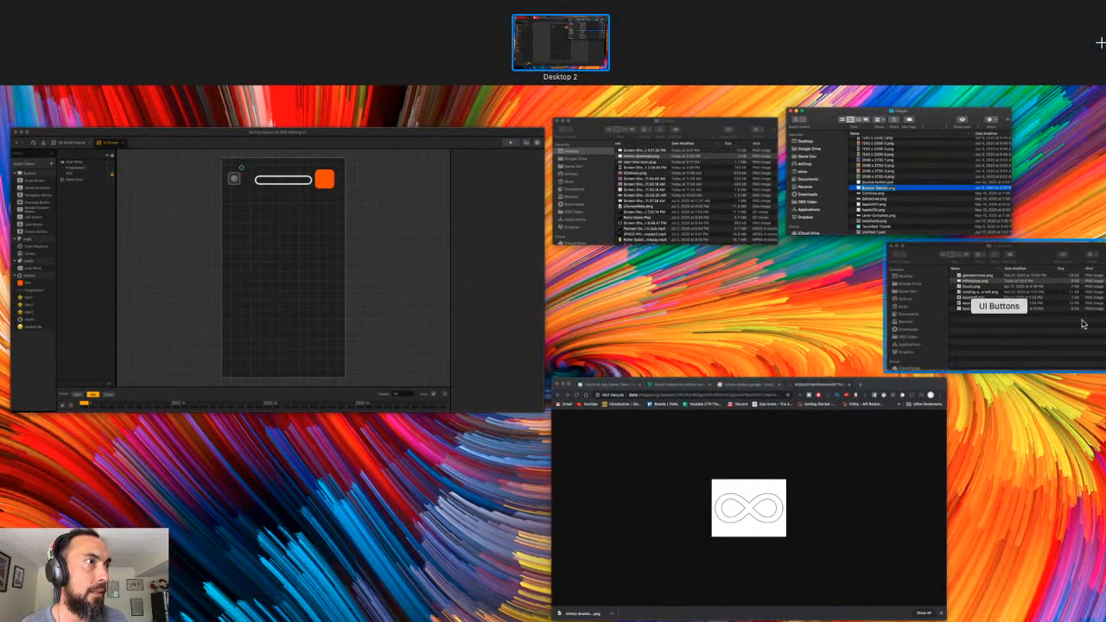
{"action": "left_click", "coordinate": [998, 305]}
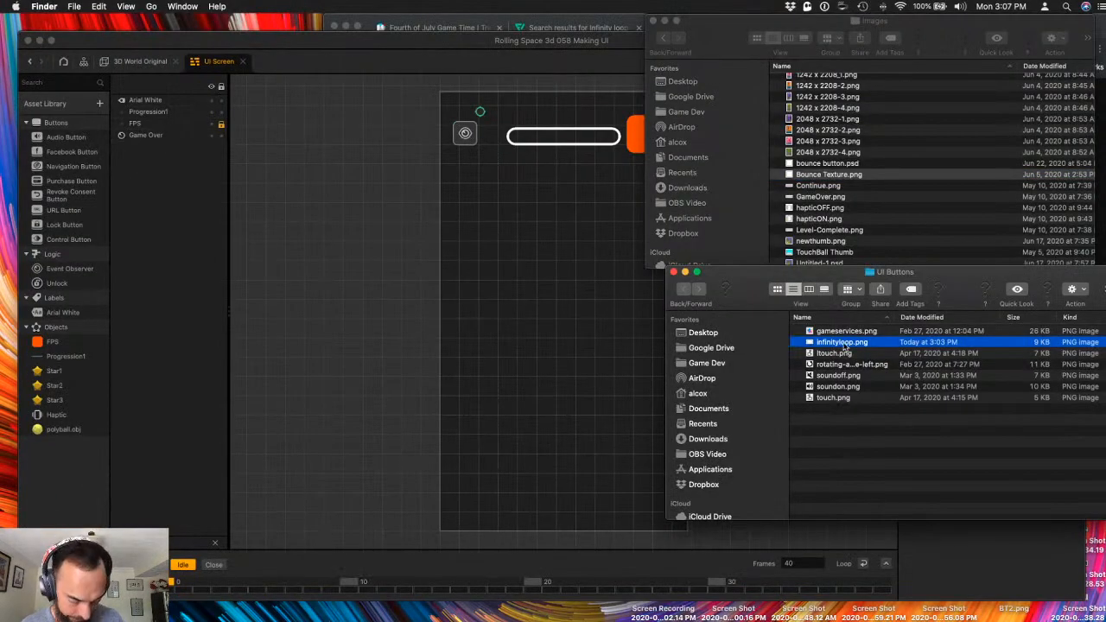
{"action": "left_click", "coordinate": [904, 224]}
{"action": "left_click", "coordinate": [902, 222]}
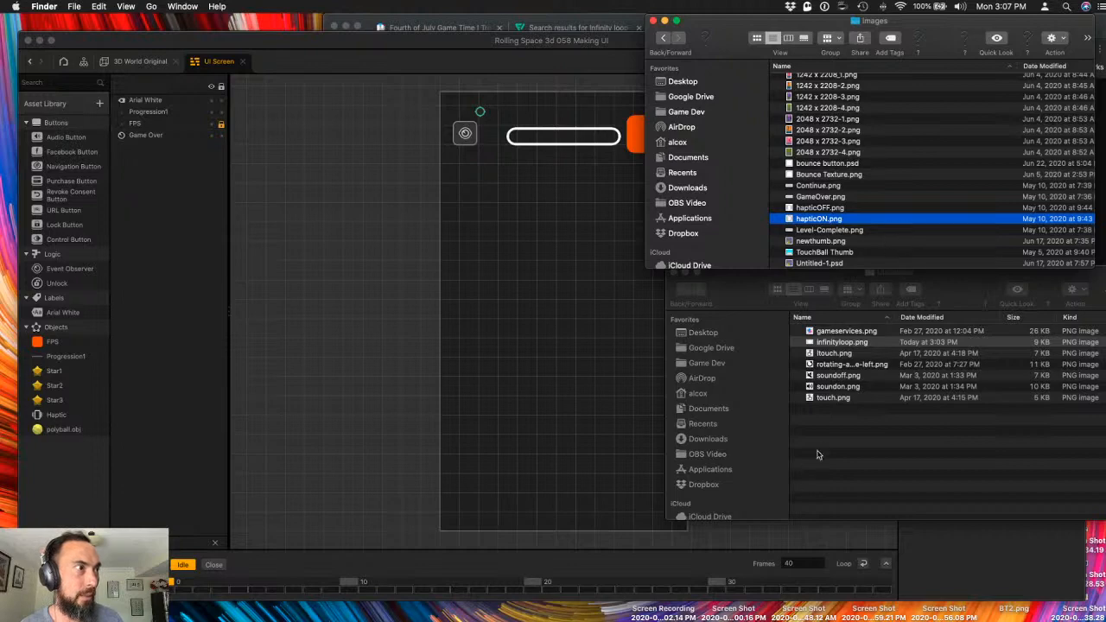
{"action": "scroll", "coordinate": [857, 240], "scroll_direction": "down", "scroll_amount": 1}
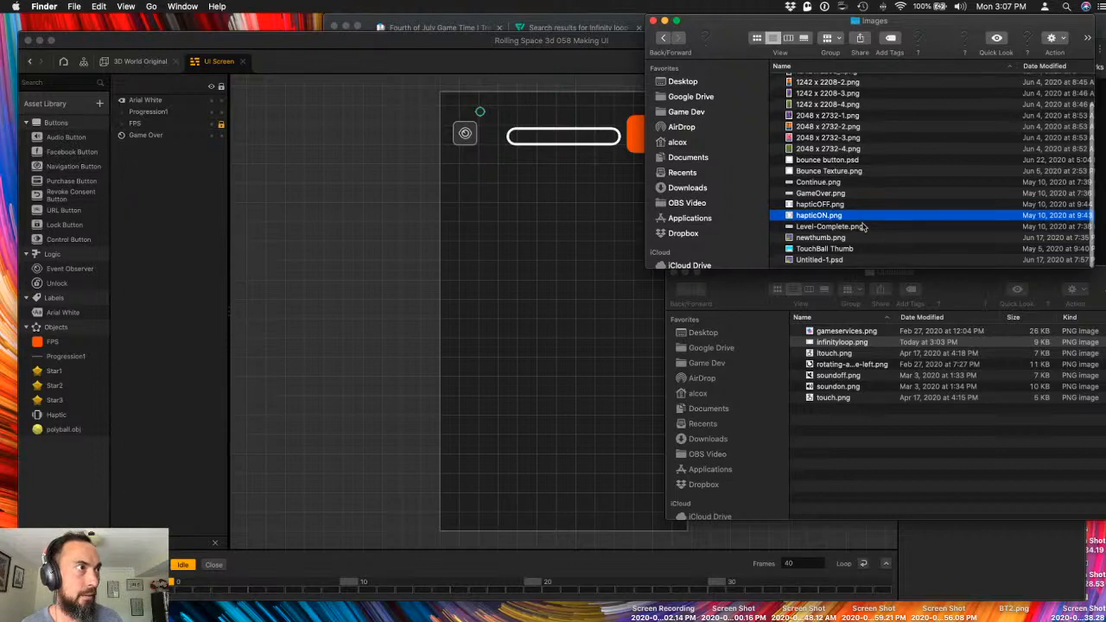
{"action": "left_click", "coordinate": [832, 345]}
{"action": "key", "text": "super+c"}
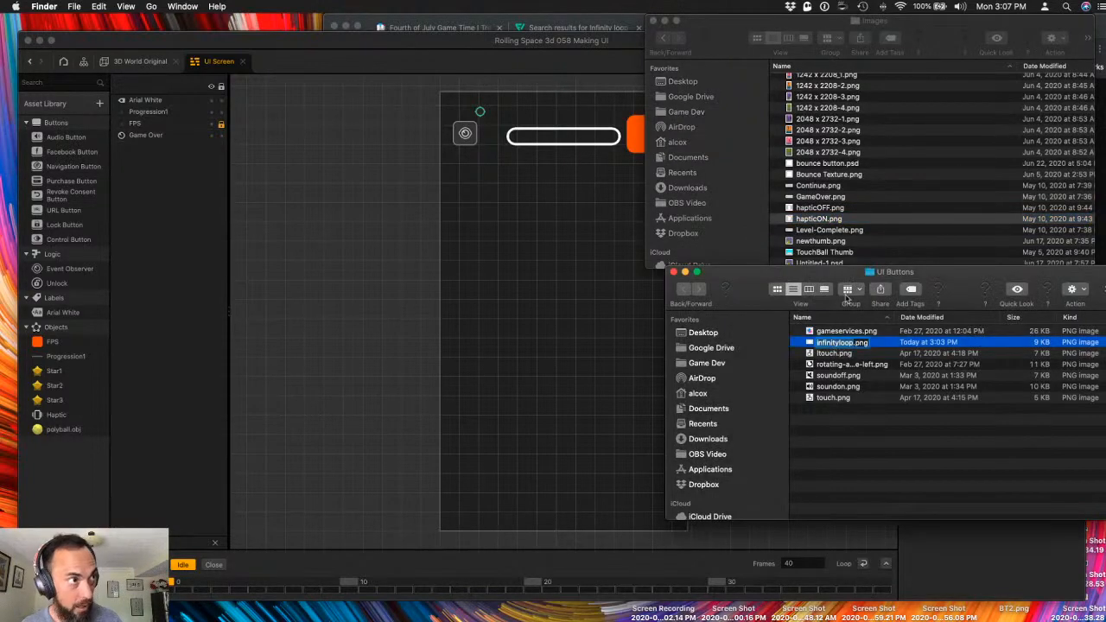
{"action": "left_click", "coordinate": [888, 242]}
{"action": "key", "text": "super+v"}
- Add infinityloop.png to the Buildbox UI Screen and place it near the bottom of the layout, at about X 267, Y 119
{"action": "left_click_drag", "start_coordinate": [809, 231], "coordinate": [554, 427]}
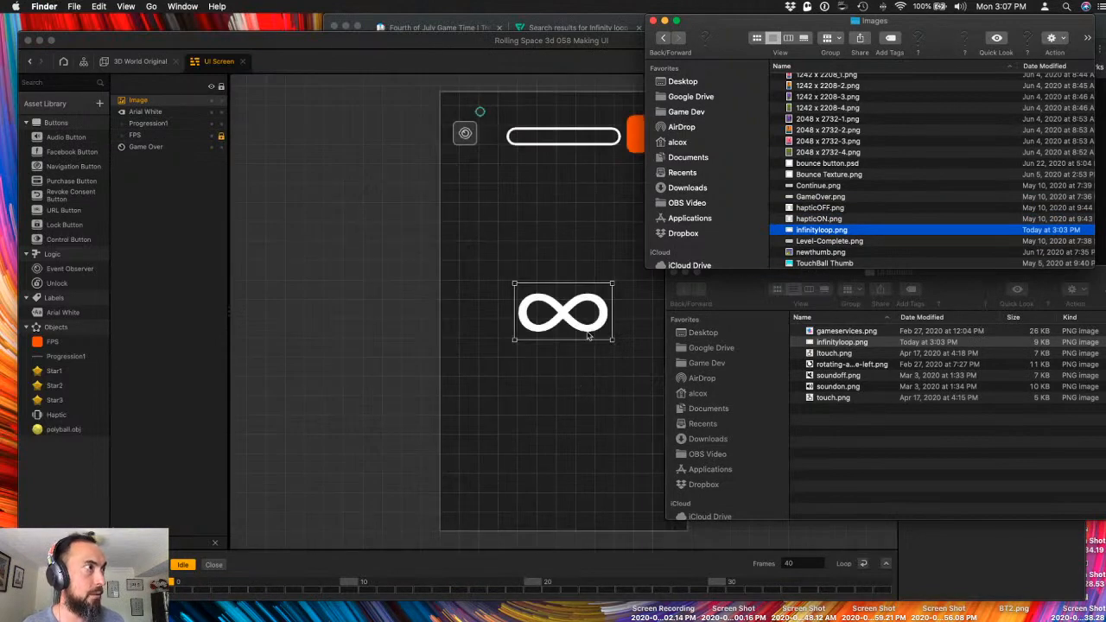
{"action": "left_click", "coordinate": [575, 231]}
{"action": "left_click_drag", "start_coordinate": [583, 326], "coordinate": [572, 497]}
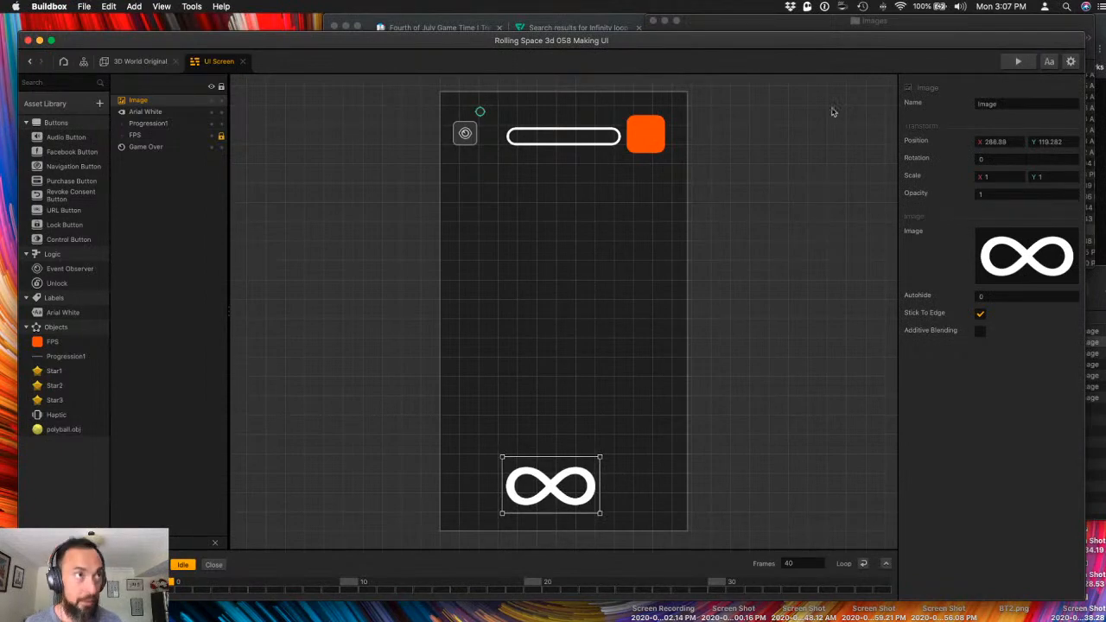
- Set the infinity image's X position to 320 and raise it freehand to about X 323, Y 225
{"action": "left_click", "coordinate": [994, 141]}
{"action": "type", "text": "320"}
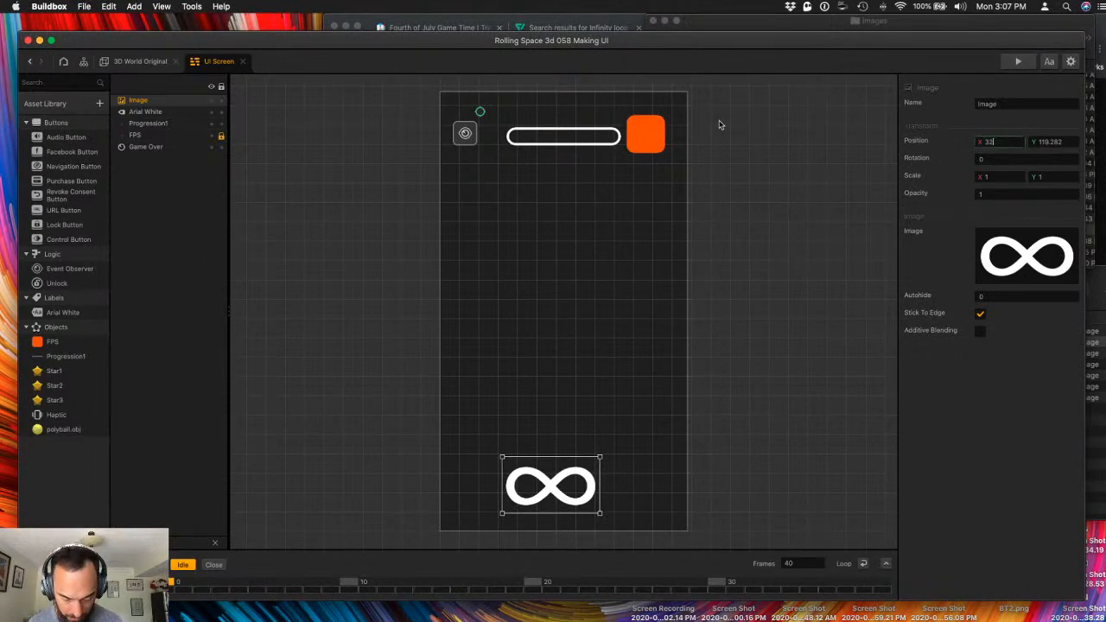
{"action": "key", "text": "Tab"}
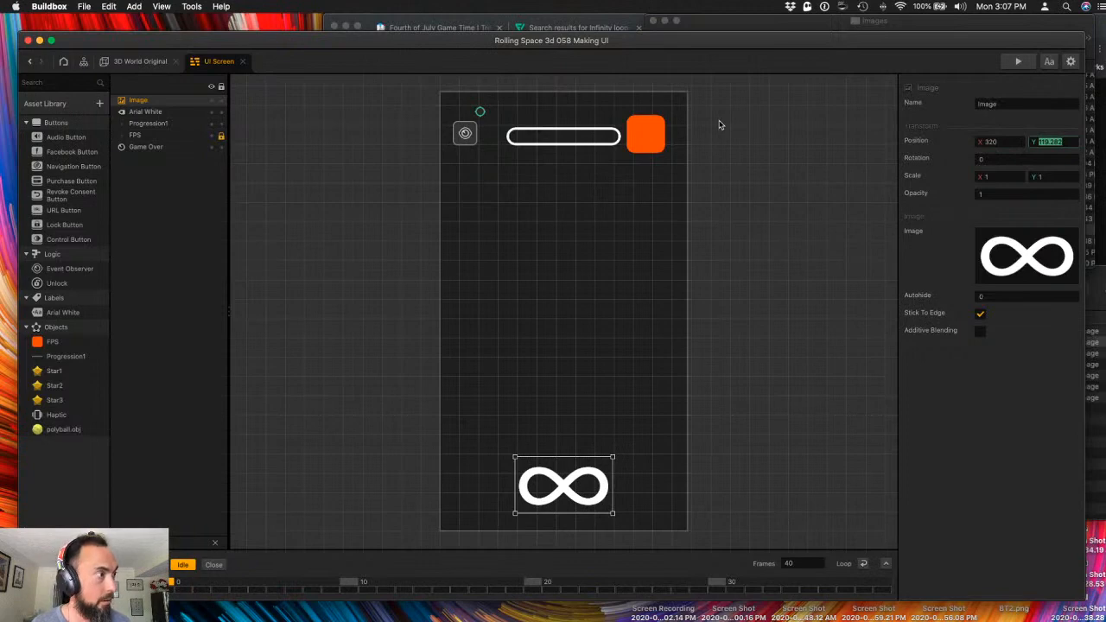
{"action": "left_click_drag", "start_coordinate": [598, 488], "coordinate": [597, 447]}
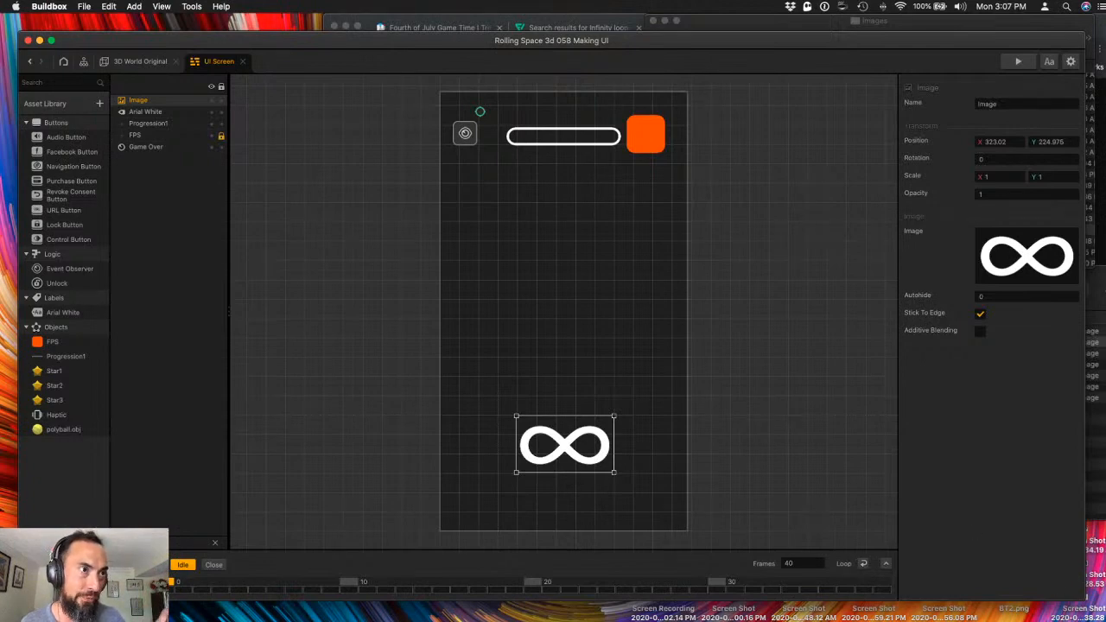
- Add ltouch.png from the UI Buttons folder to the UI Screen and place it above the infinity loop, at about X 421, Y 444
{"action": "left_click", "coordinate": [1094, 436]}
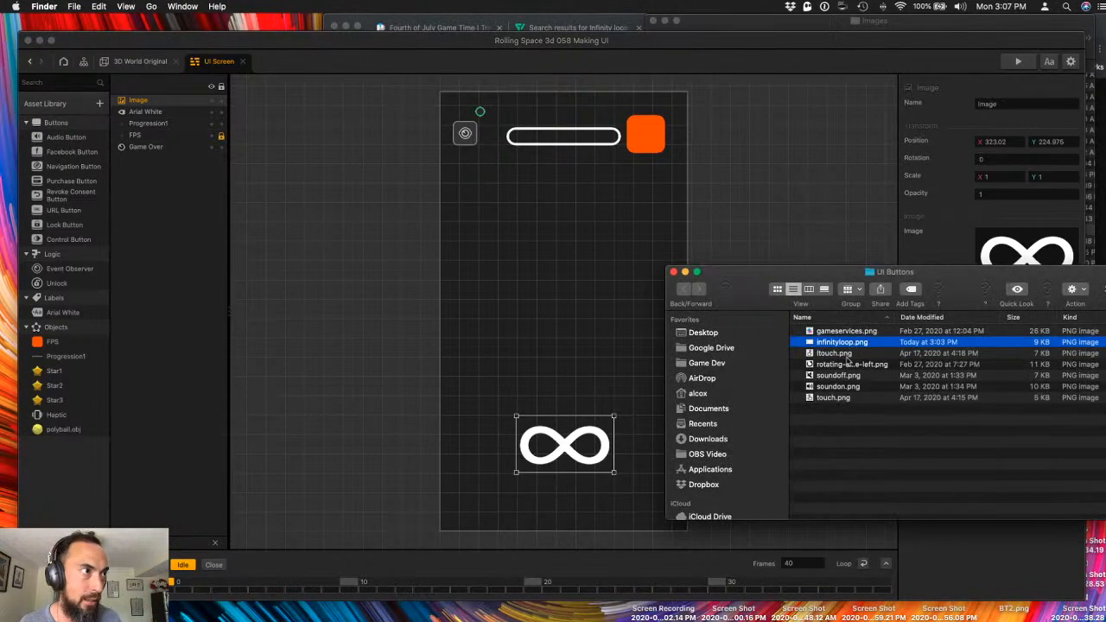
{"action": "left_click_drag", "start_coordinate": [830, 356], "coordinate": [637, 403]}
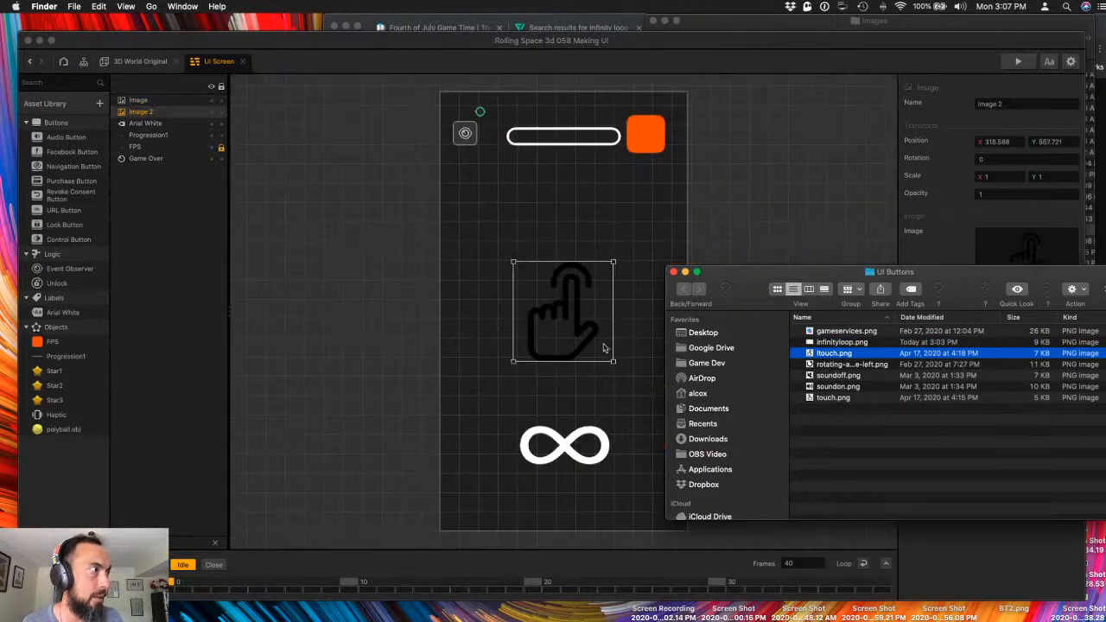
{"action": "left_click", "coordinate": [630, 393]}
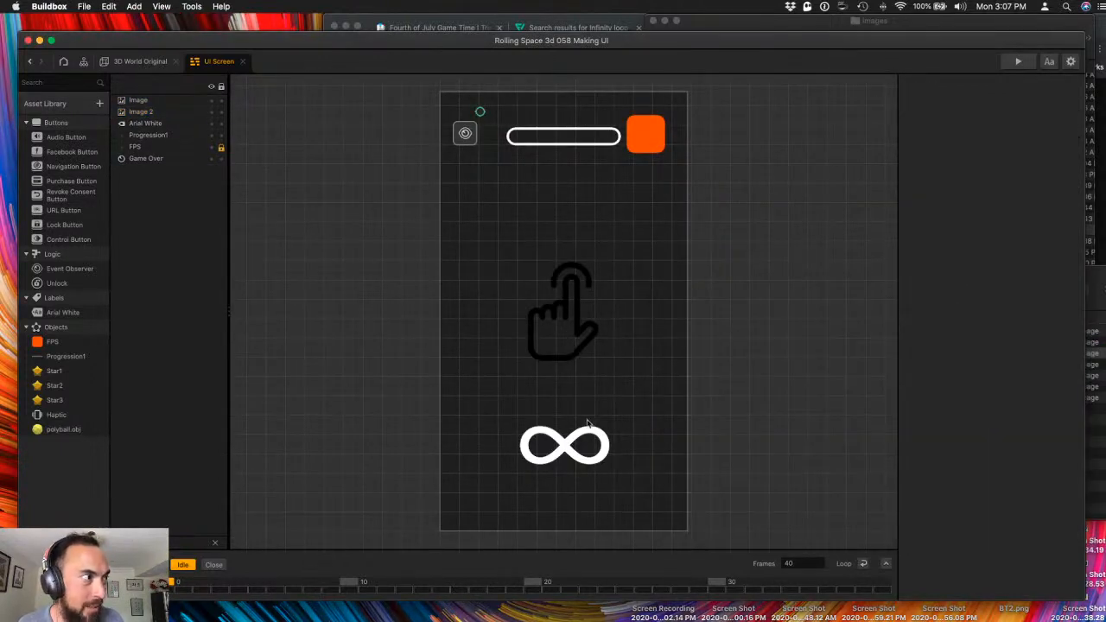
{"action": "left_click_drag", "start_coordinate": [567, 356], "coordinate": [607, 405]}
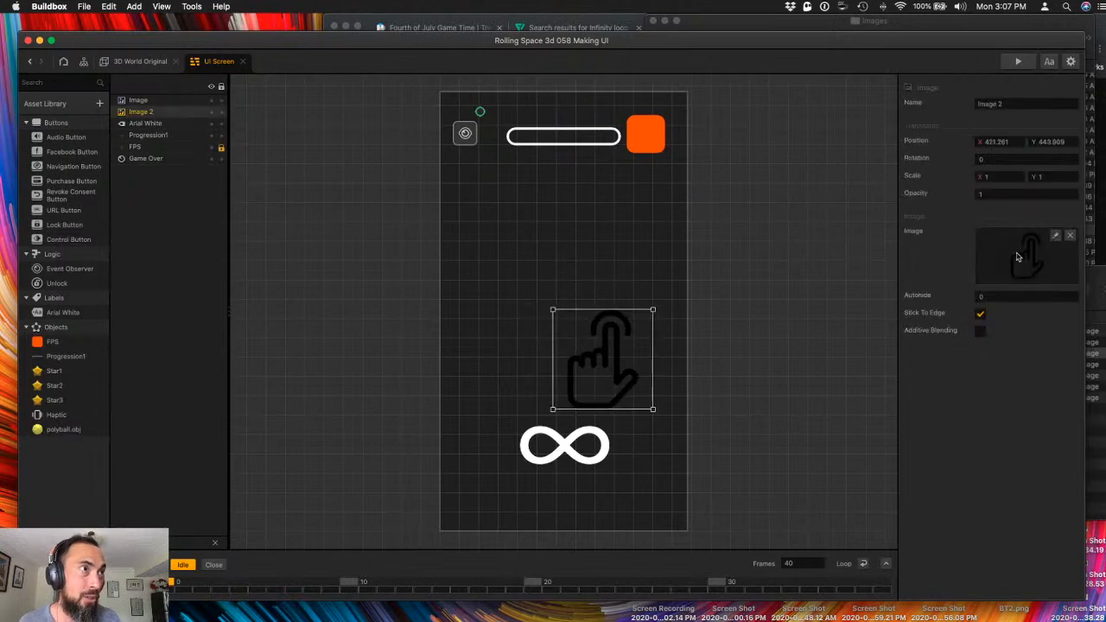
- Scale the touch hand image to 0.5 in X and Y and move it onto the infinity loop, at about X 303, Y 183
{"action": "left_click", "coordinate": [994, 176]}
{"action": "type", "text": ".5"}
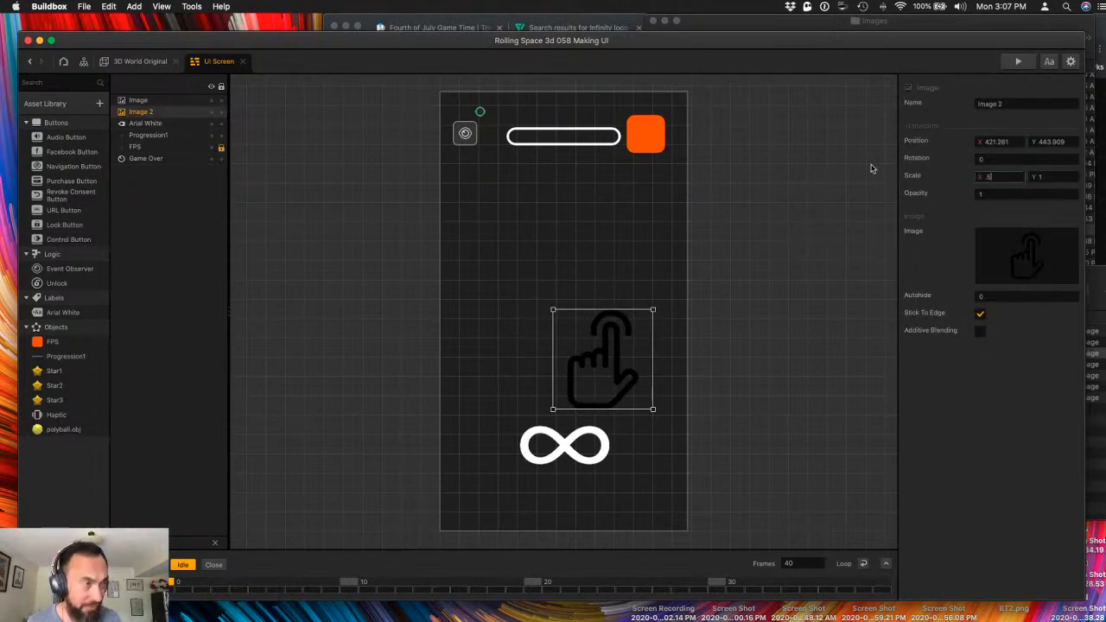
{"action": "key", "text": "Tab"}
{"action": "type", "text": ".5"}
{"action": "key", "text": "Tab"}
{"action": "left_click_drag", "start_coordinate": [629, 385], "coordinate": [629, 436]}
{"action": "key", "text": "super+z"}
{"action": "left_click_drag", "start_coordinate": [608, 369], "coordinate": [562, 470]}
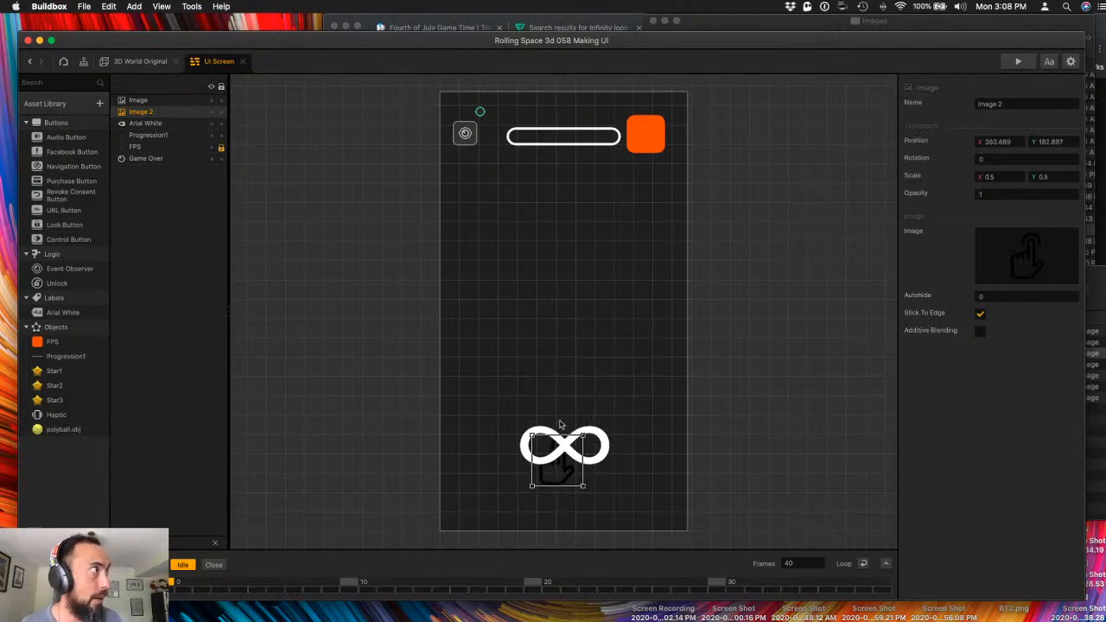
- Rename the touch hand image as TOUCH and the infinity loop image as infity
{"action": "double_click", "coordinate": [1018, 104]}
{"action": "type", "text": "To"}
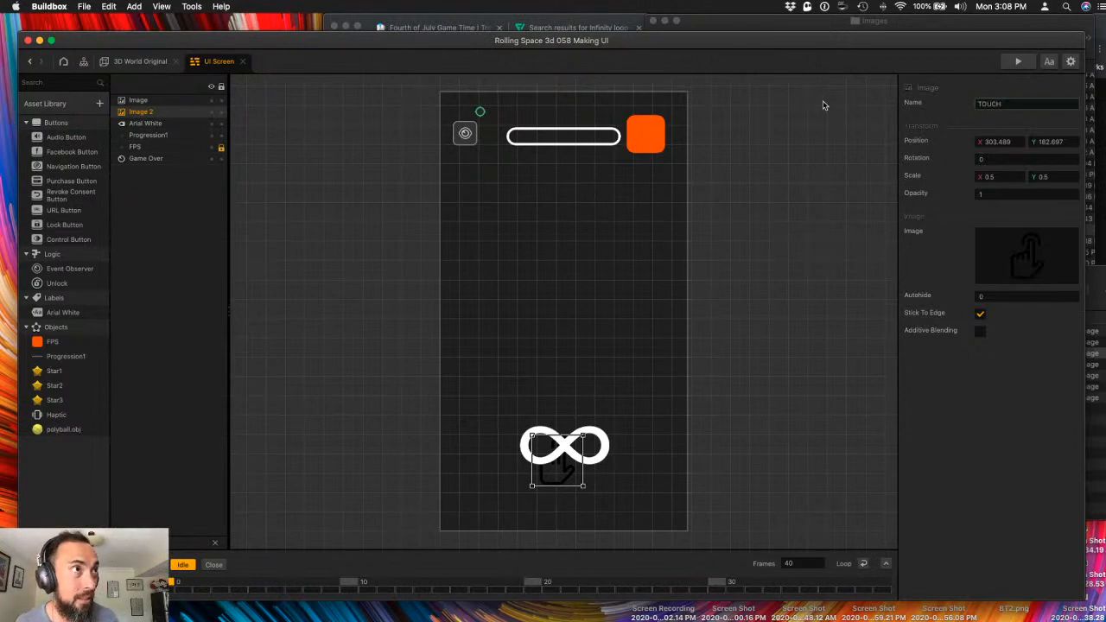
{"action": "type", "text": "UCH"}
{"action": "left_click", "coordinate": [138, 100]}
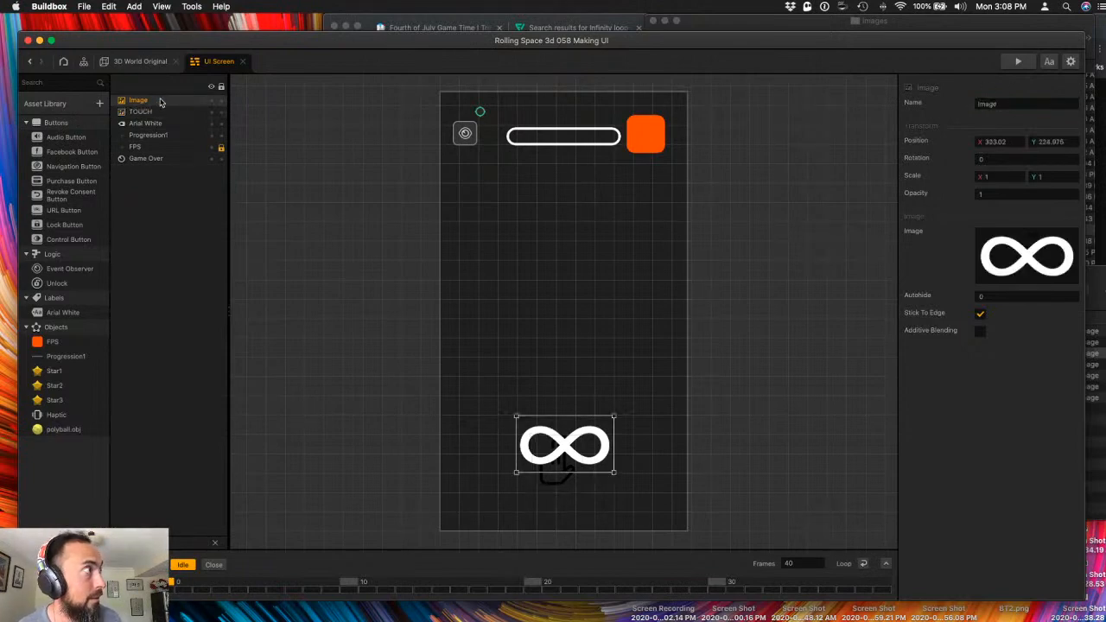
{"action": "double_click", "coordinate": [1060, 105]}
{"action": "type", "text": "Infity"}
{"action": "key", "text": "Return"}
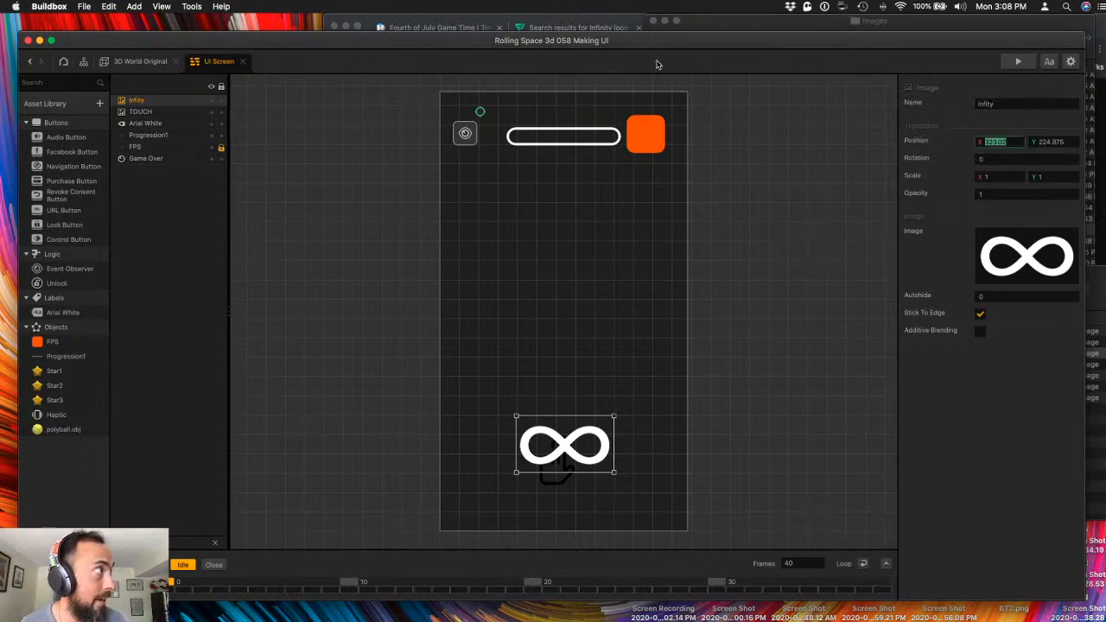
{"action": "left_click", "coordinate": [173, 111]}
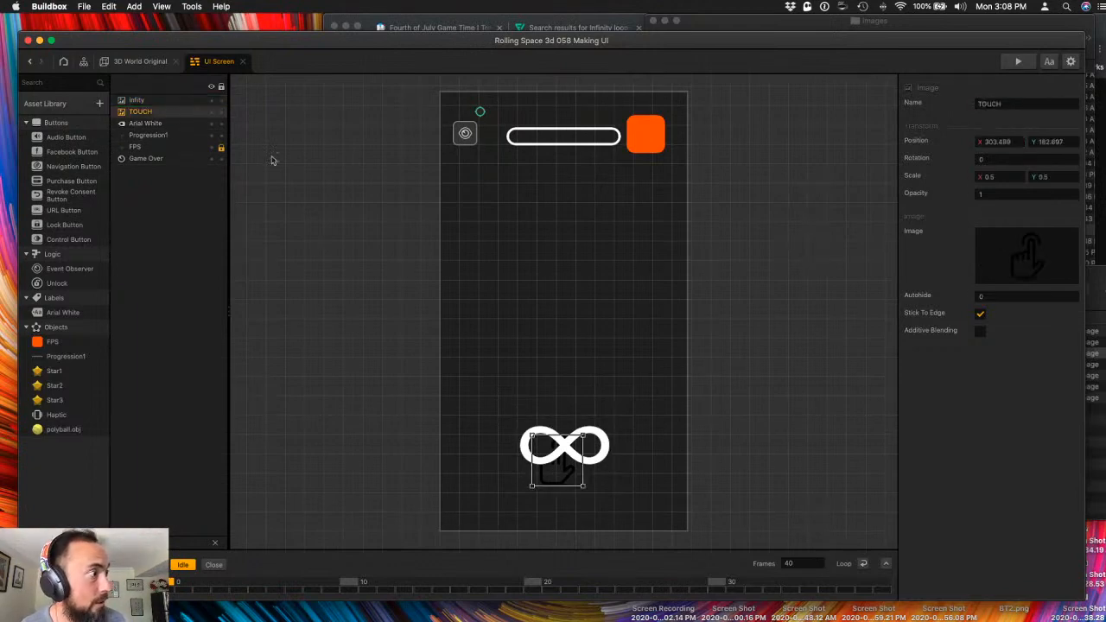
{"action": "left_click", "coordinate": [471, 267]}
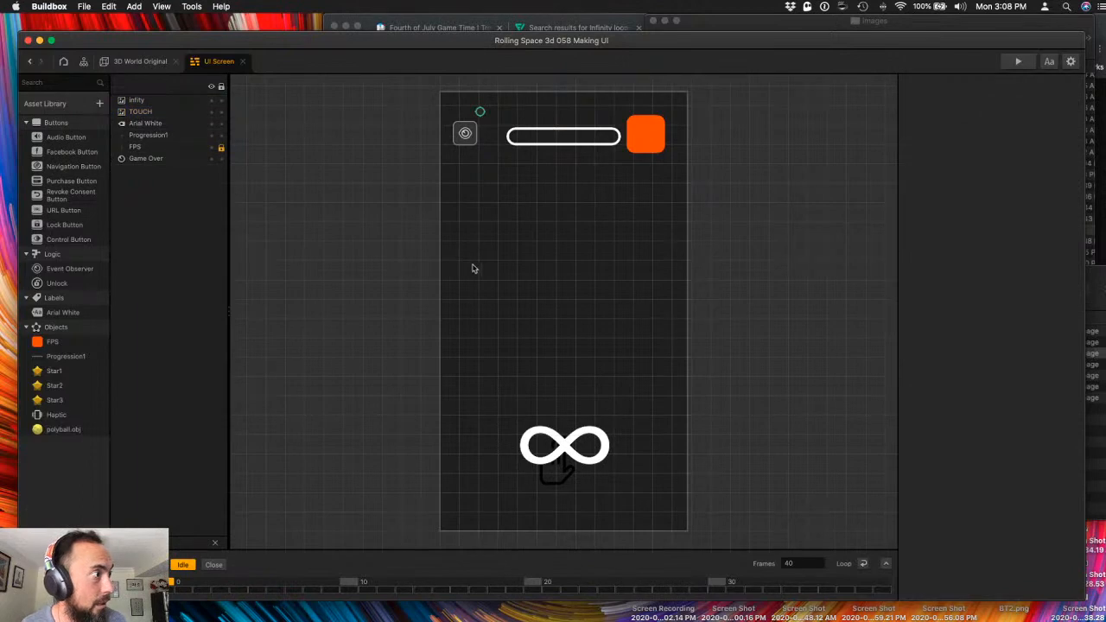
- Reorder the UI Screen's object list so that the TOUCH image lies in front of the infity image
{"action": "left_click", "coordinate": [153, 111]}
{"action": "left_click_drag", "start_coordinate": [169, 101], "coordinate": [170, 121]}
{"action": "left_click", "coordinate": [484, 286]}
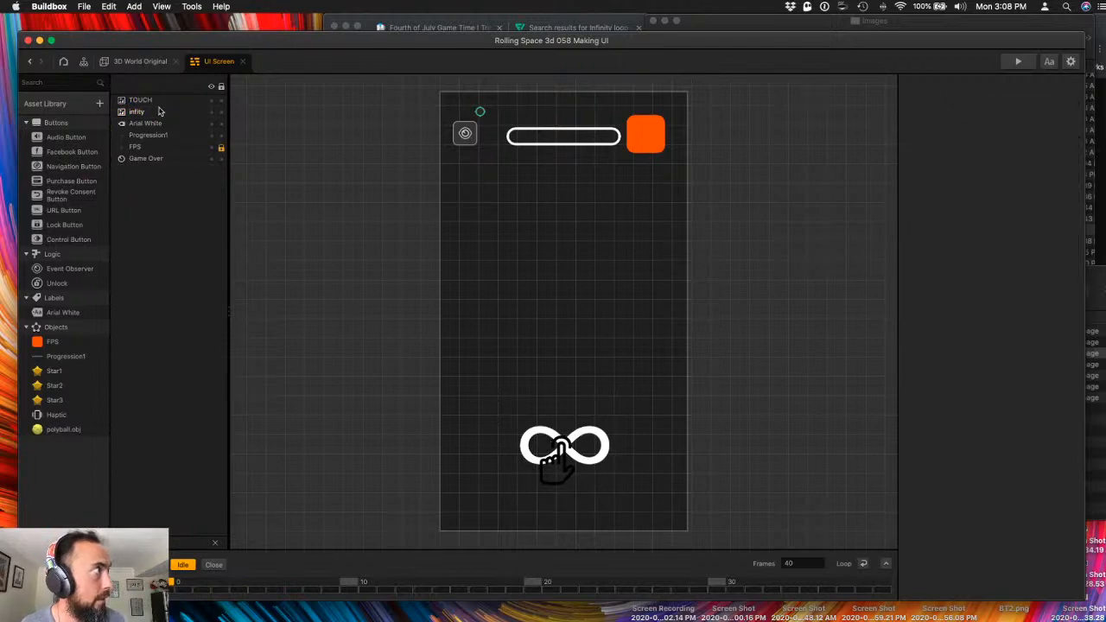
- Scale the TOUCH image to 0.75 in X and Y and reposition it at about X 303, Y 162
{"action": "left_click", "coordinate": [155, 102]}
{"action": "left_click", "coordinate": [990, 177]}
{"action": "type", "text": "0.75"}
{"action": "key", "text": "Tab"}
{"action": "type", "text": "0.75"}
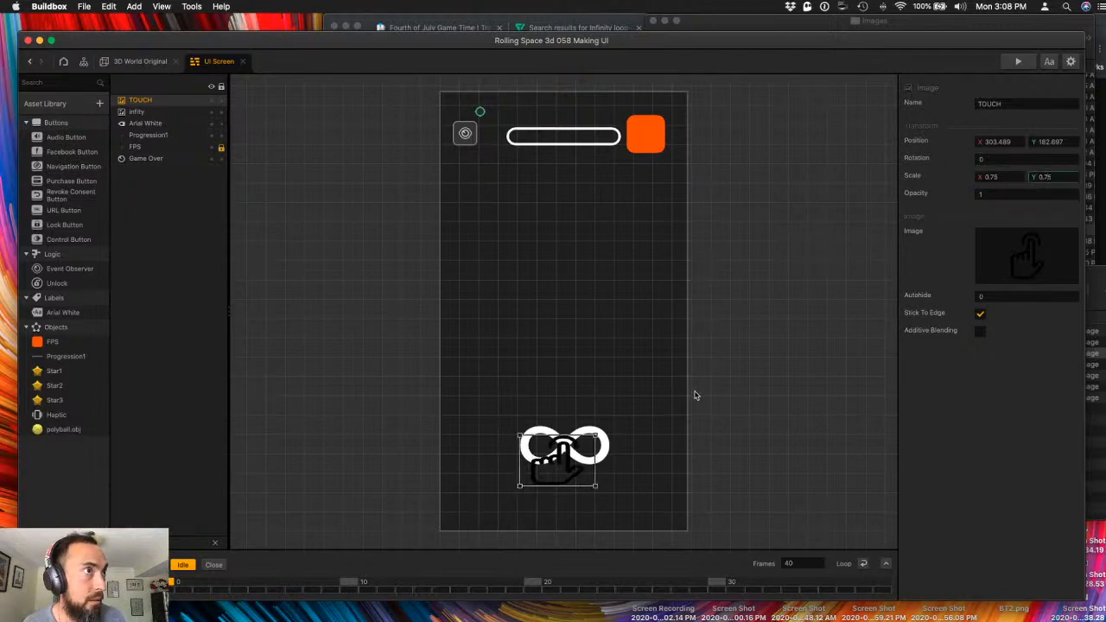
{"action": "key", "text": "Tab"}
{"action": "left_click_drag", "start_coordinate": [569, 489], "coordinate": [567, 492]}
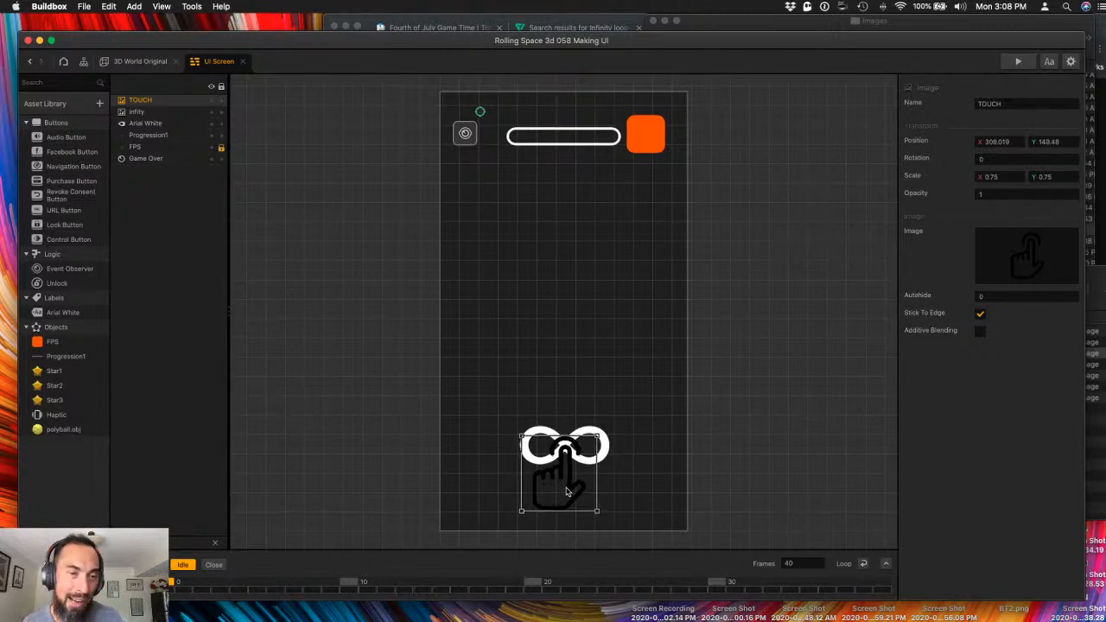
{"action": "left_click_drag", "start_coordinate": [566, 491], "coordinate": [564, 488]}
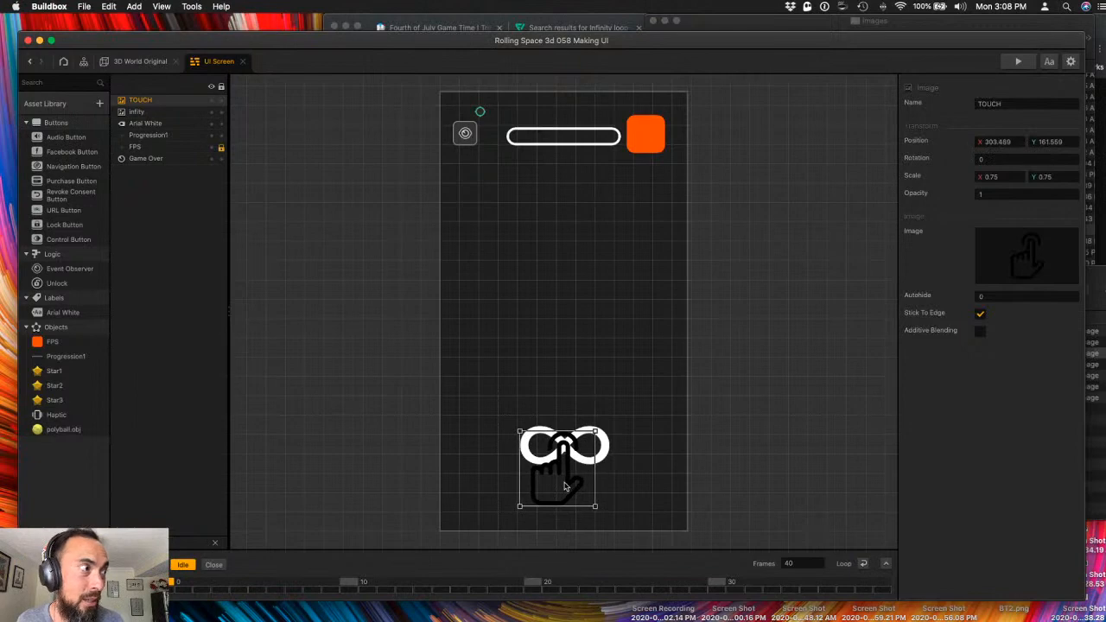
- Open the TOUCH image's sprite for editing and set its saturation, contrast and brightness to 1
{"action": "mouse_move", "coordinate": [1016, 240]}
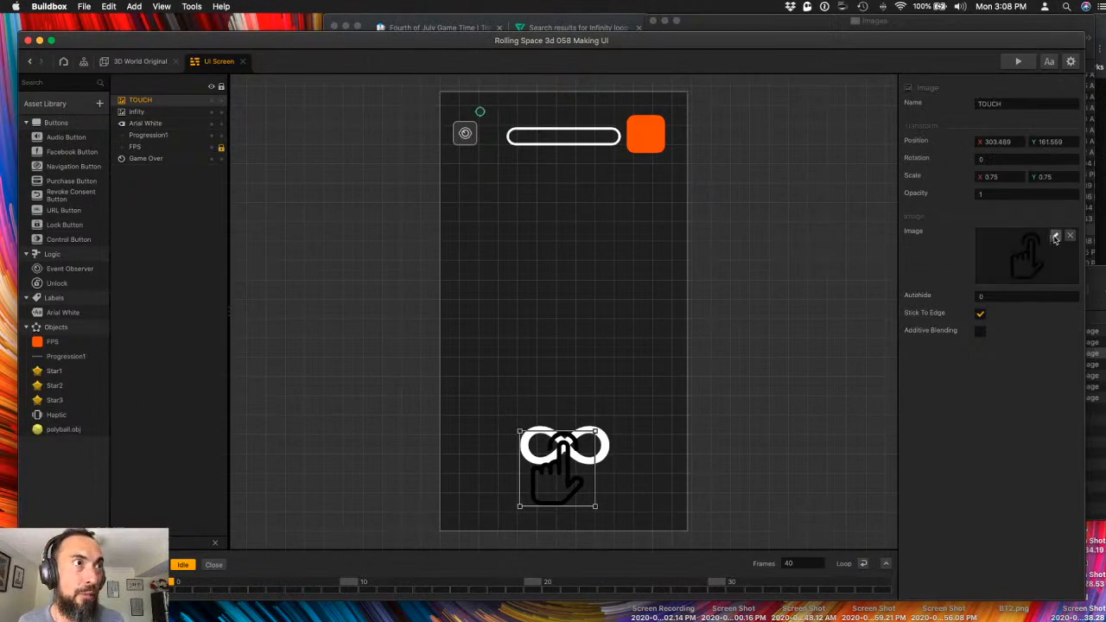
{"action": "left_click", "coordinate": [1054, 239]}
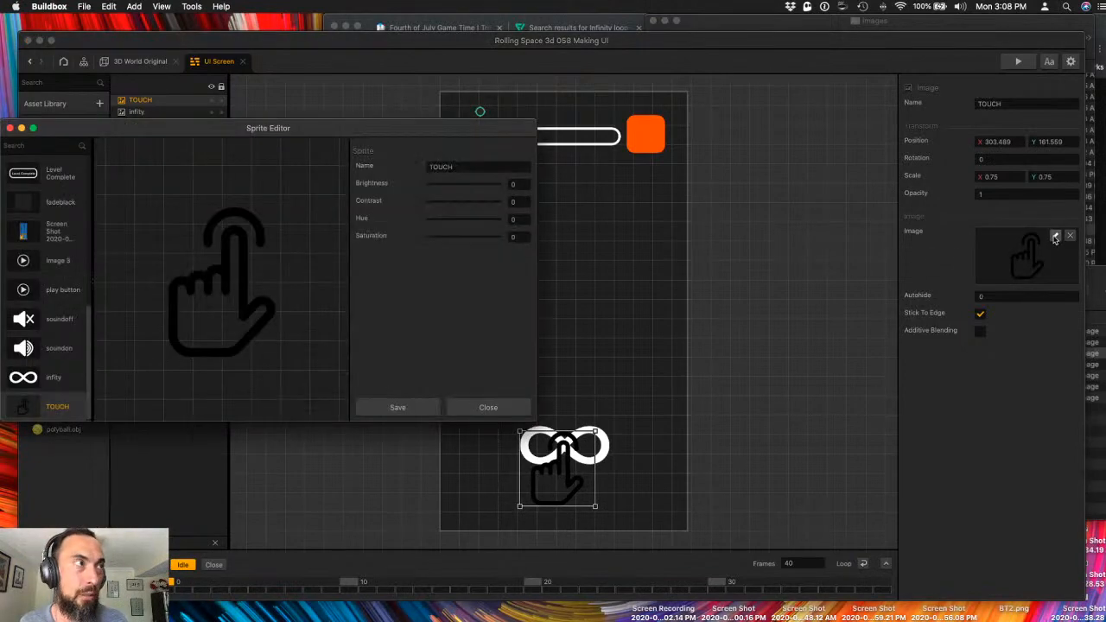
{"action": "left_click", "coordinate": [517, 219]}
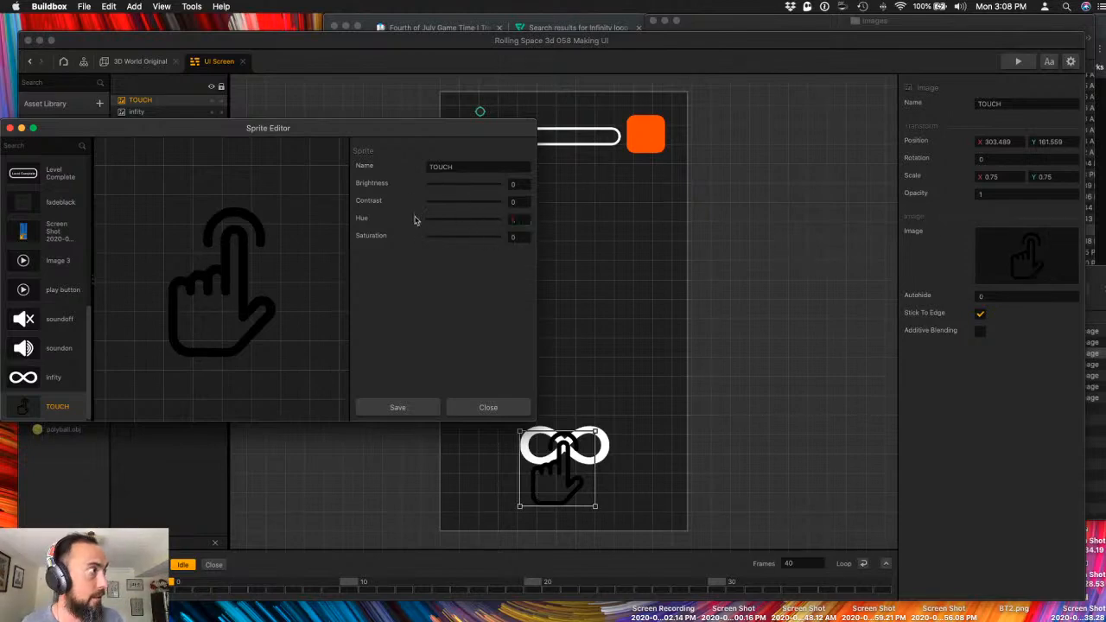
{"action": "left_click", "coordinate": [514, 236]}
{"action": "key", "text": "Return"}
{"action": "left_click", "coordinate": [515, 201]}
{"action": "type", "text": "1"}
{"action": "key", "text": "Return"}
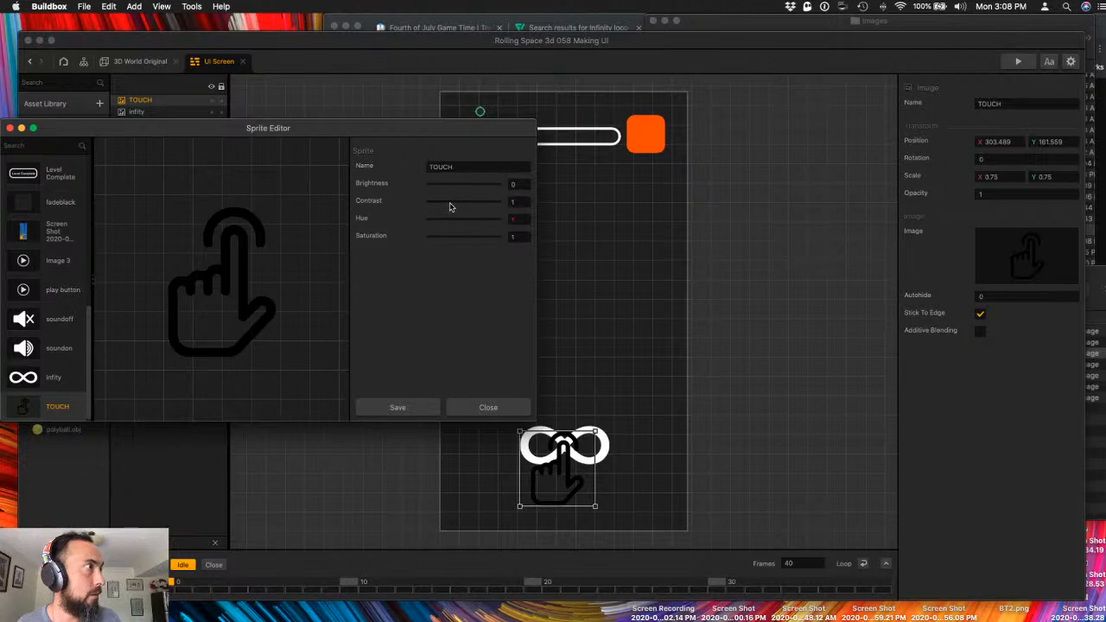
{"action": "left_click", "coordinate": [514, 184]}
{"action": "type", "text": "1"}
{"action": "key", "text": "Return"}
- Set the TOUCH sprite's hue, saturation and contrast to 0, then save the sprite and the project
{"action": "left_click", "coordinate": [518, 222]}
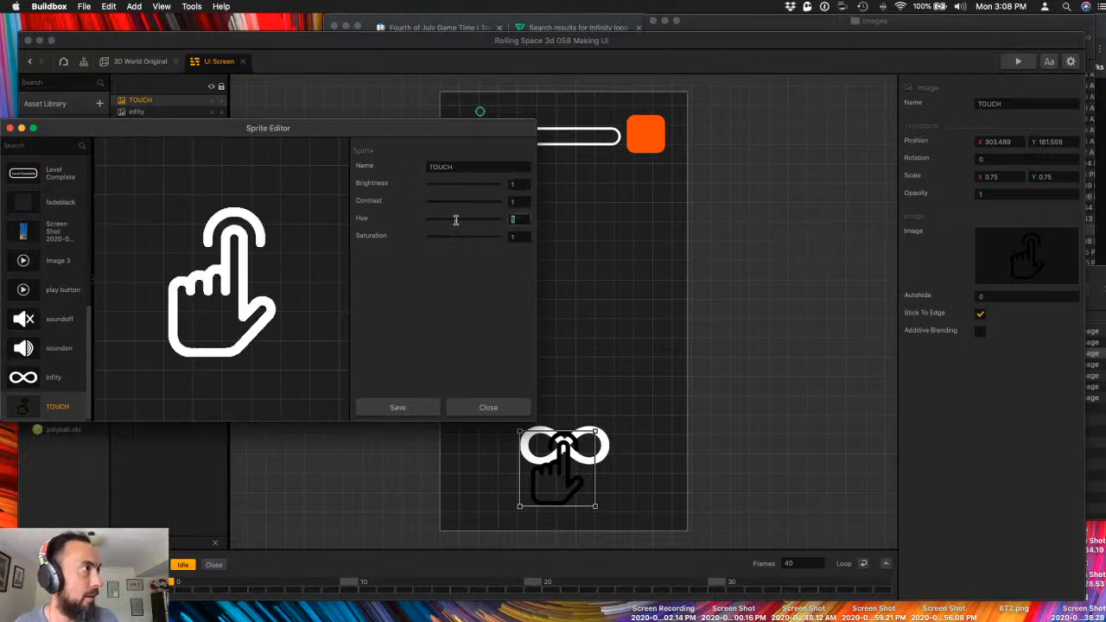
{"action": "type", "text": "0"}
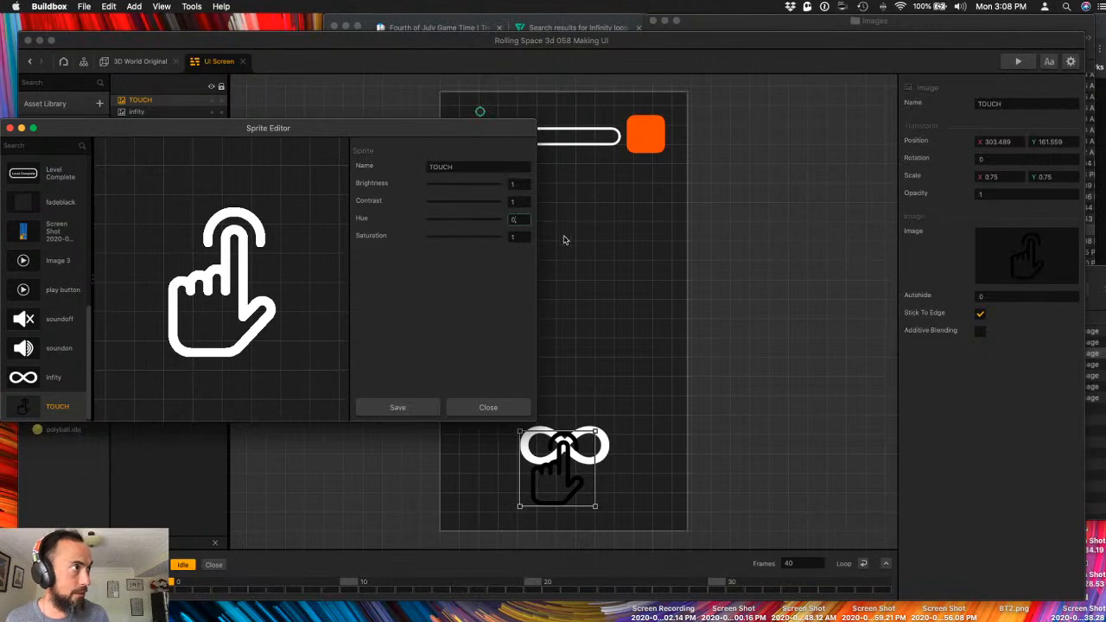
{"action": "left_click", "coordinate": [515, 236]}
{"action": "type", "text": "0"}
{"action": "left_click", "coordinate": [522, 202]}
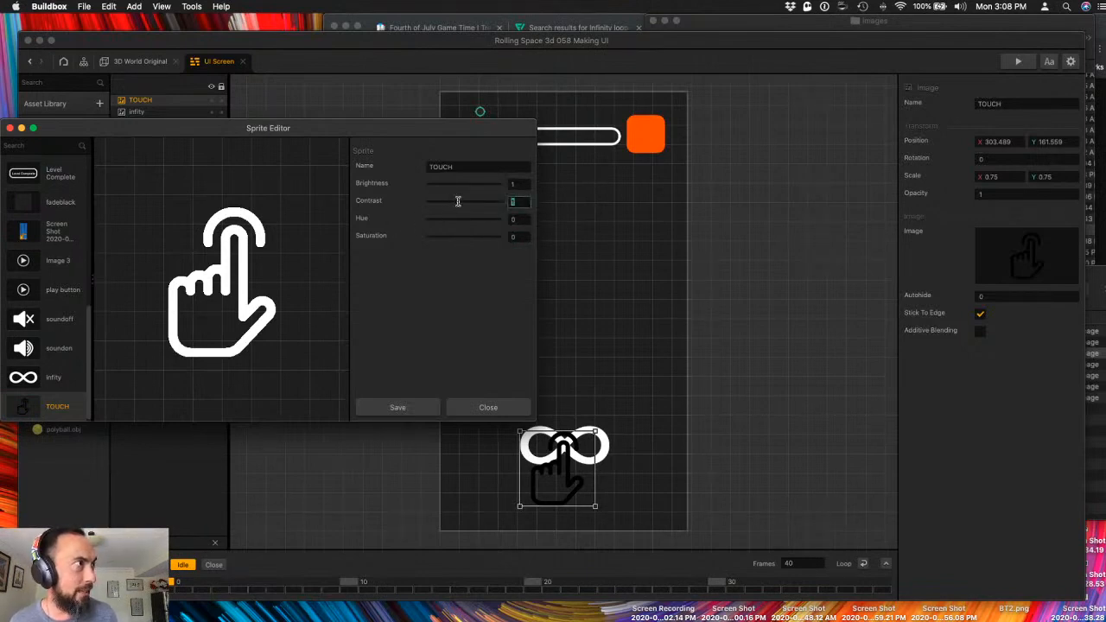
{"action": "key", "text": "Return"}
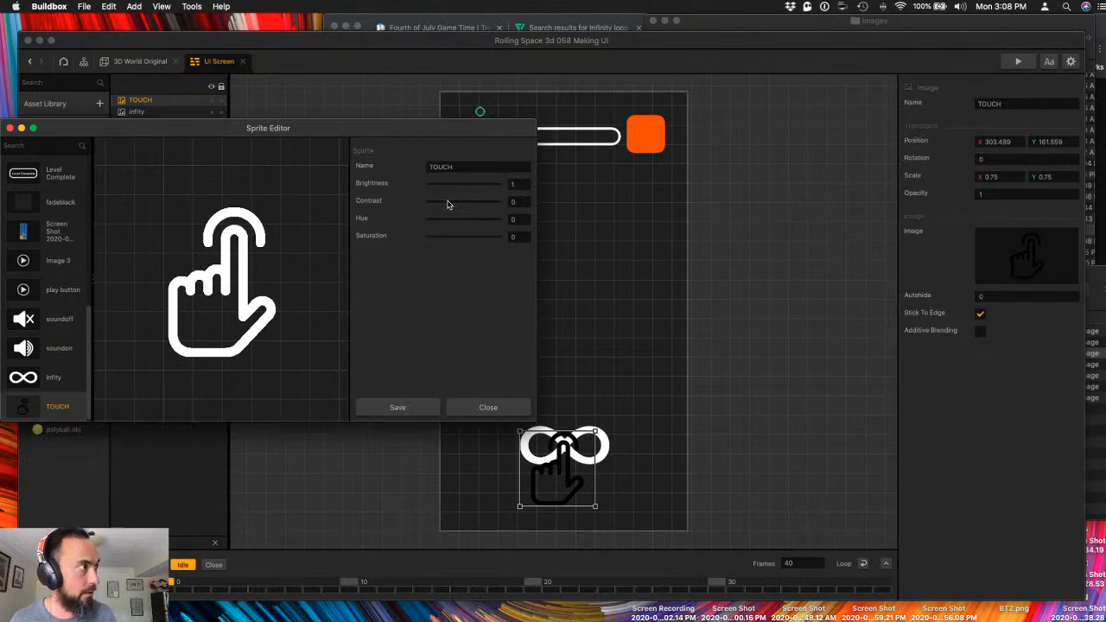
{"action": "left_click", "coordinate": [406, 408]}
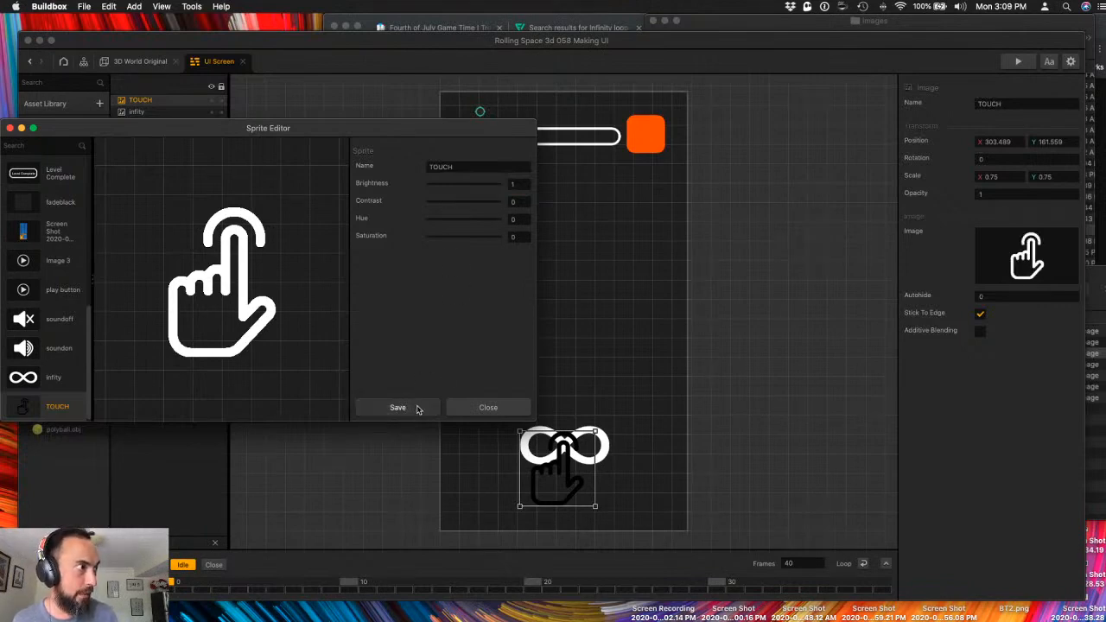
{"action": "left_click", "coordinate": [489, 408]}
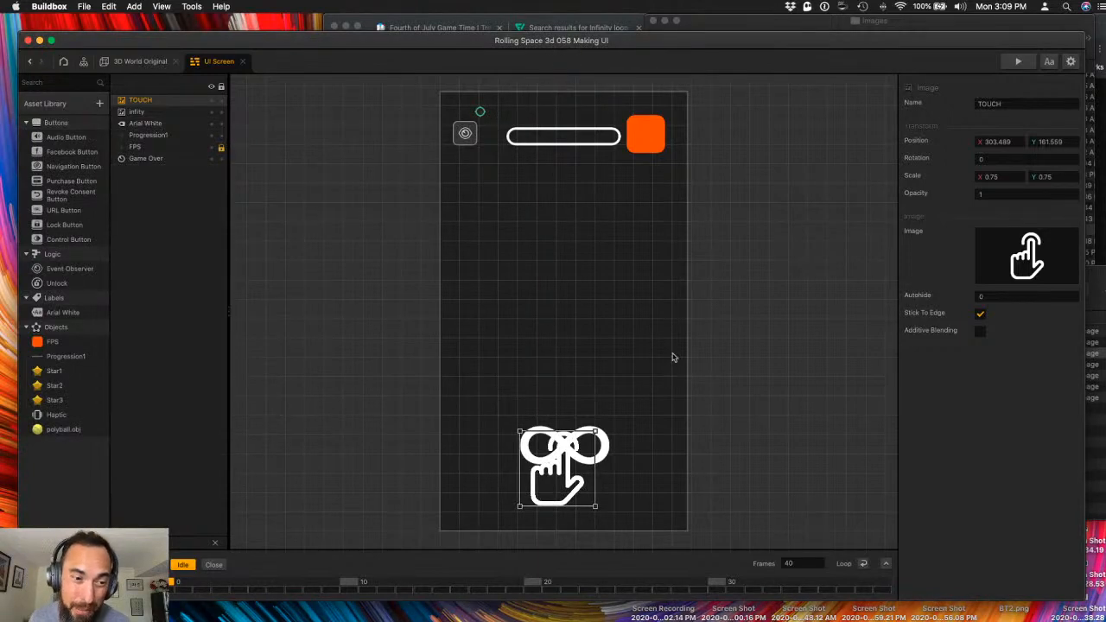
{"action": "key", "text": "super+s"}
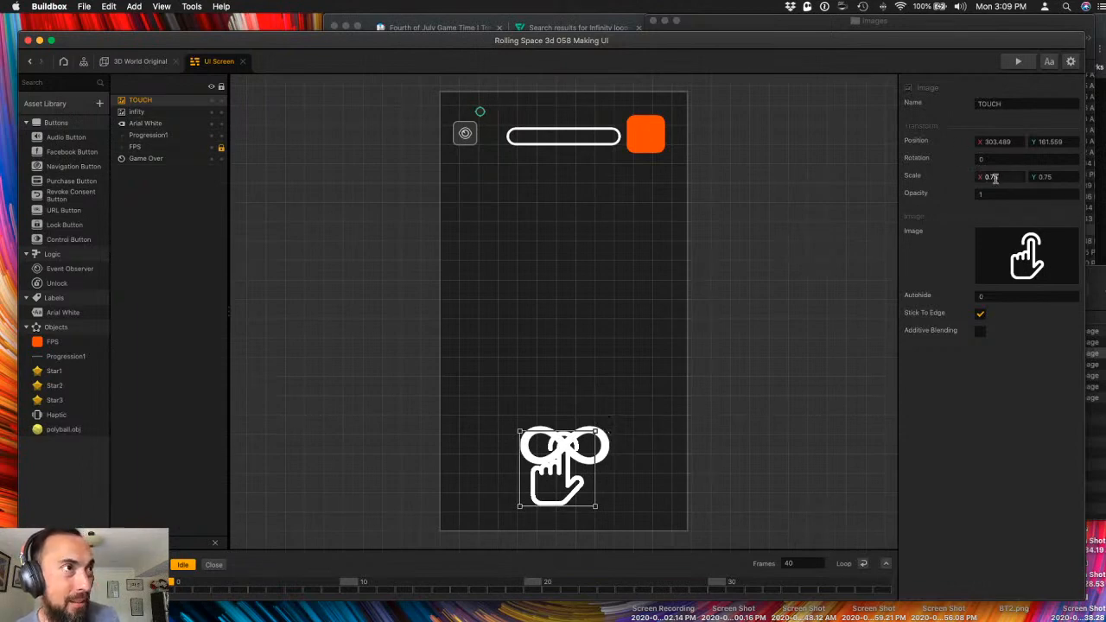
- Reduce the TOUCH image's scale to 0.5 in X and Y
{"action": "key", "text": "BackSpace"}
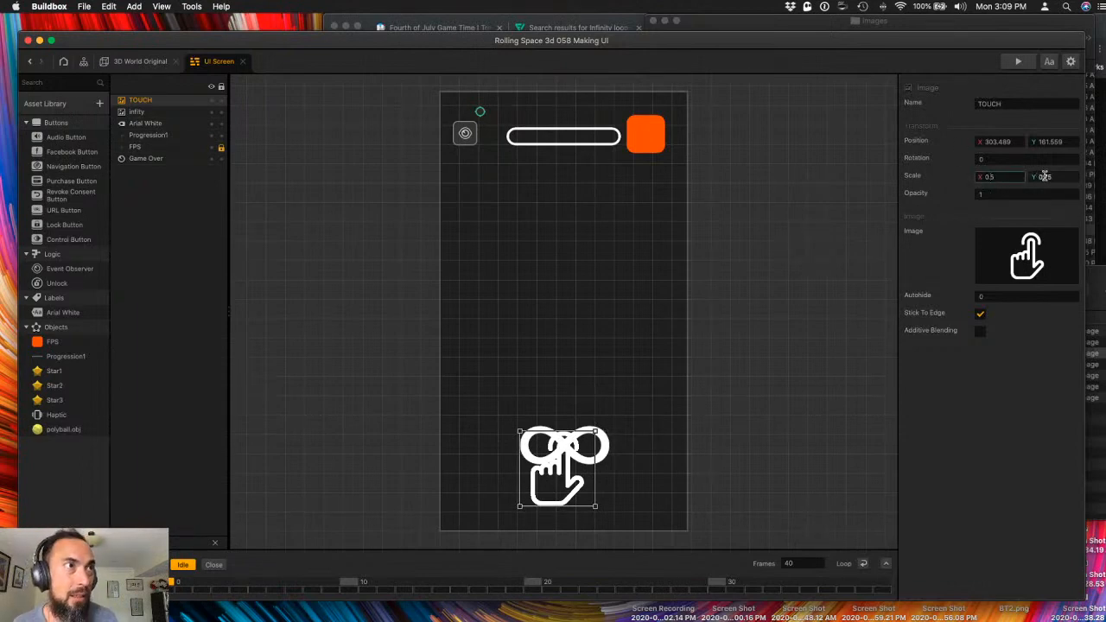
{"action": "left_click", "coordinate": [1048, 177]}
{"action": "key", "text": "BackSpace"}
{"action": "key", "text": "Tab"}
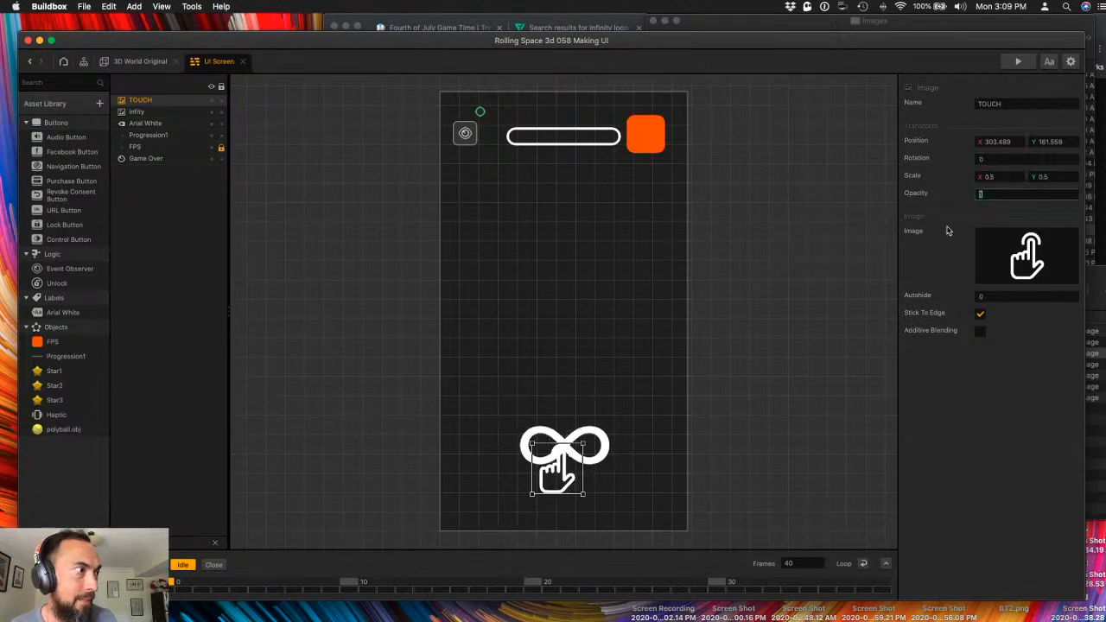
- Set the TOUCH image's X scale to 0.6
{"action": "left_click", "coordinate": [1009, 180]}
{"action": "type", "text": ".6"}
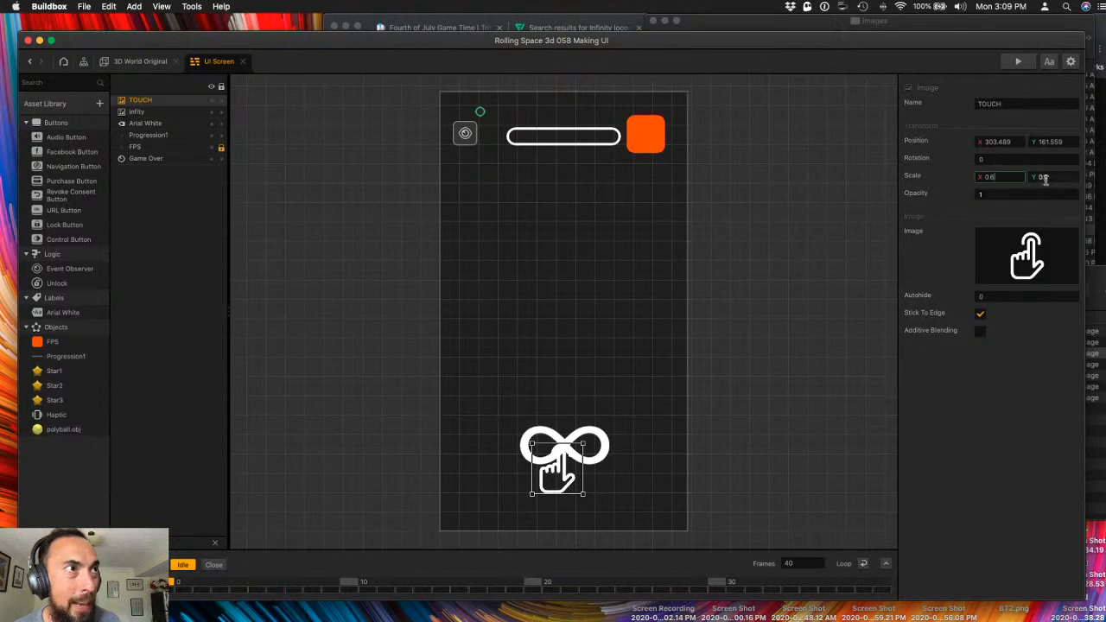
- Set the TOUCH image's Y scale to 0.6
{"action": "left_click", "coordinate": [1046, 179]}
{"action": "type", "text": "0.6"}
{"action": "key", "text": "Tab"}
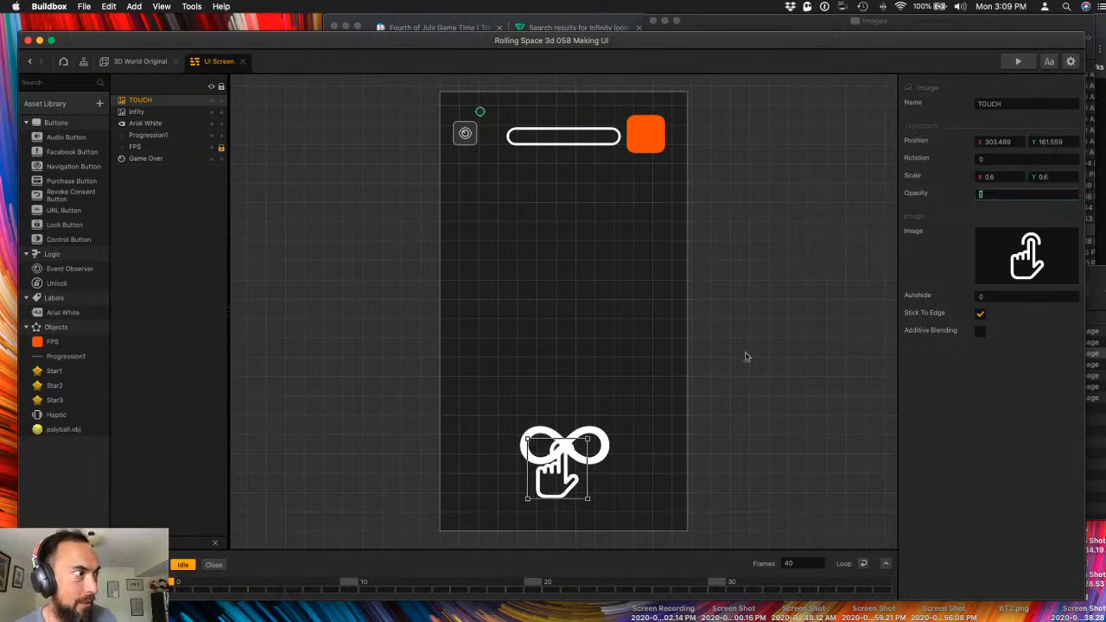
{"action": "left_click", "coordinate": [747, 356]}
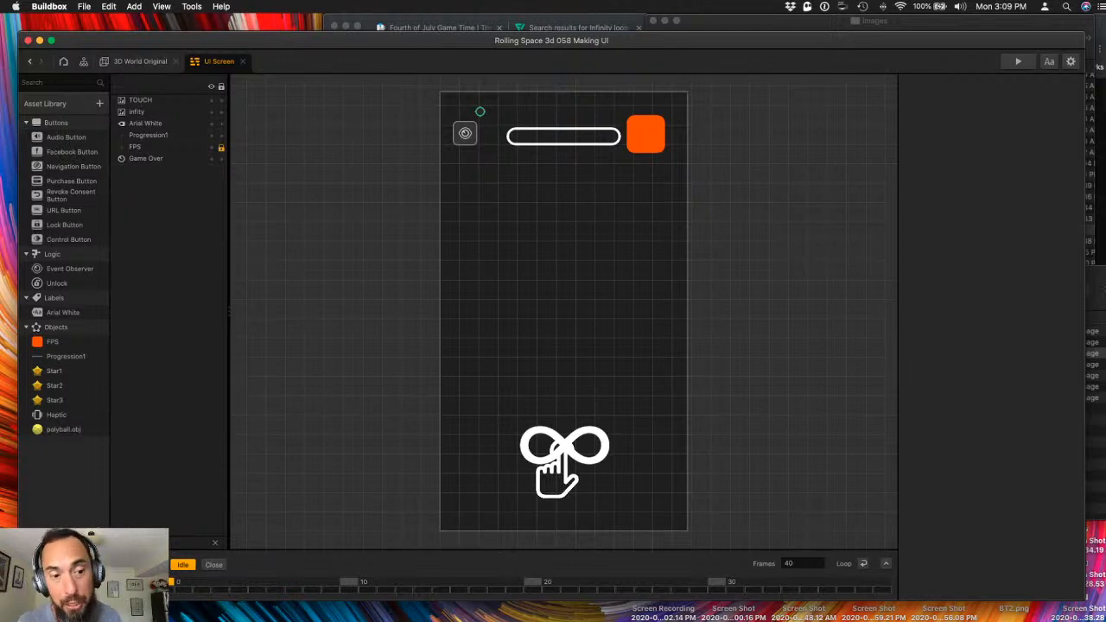
- In the opening animation, set the opacity of both the TOUCH and infity images to 0 with a keyframe at frame 0
{"action": "left_click", "coordinate": [153, 564]}
{"action": "left_click", "coordinate": [183, 566]}
{"action": "left_click", "coordinate": [215, 566]}
{"action": "left_click", "coordinate": [181, 566]}
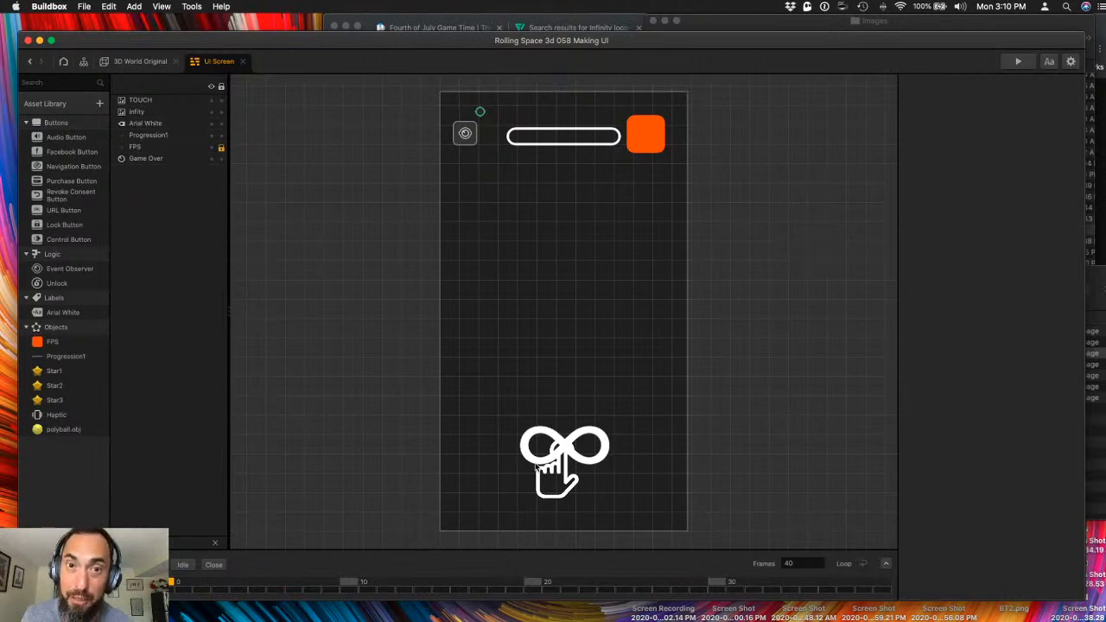
{"action": "left_click", "coordinate": [537, 467]}
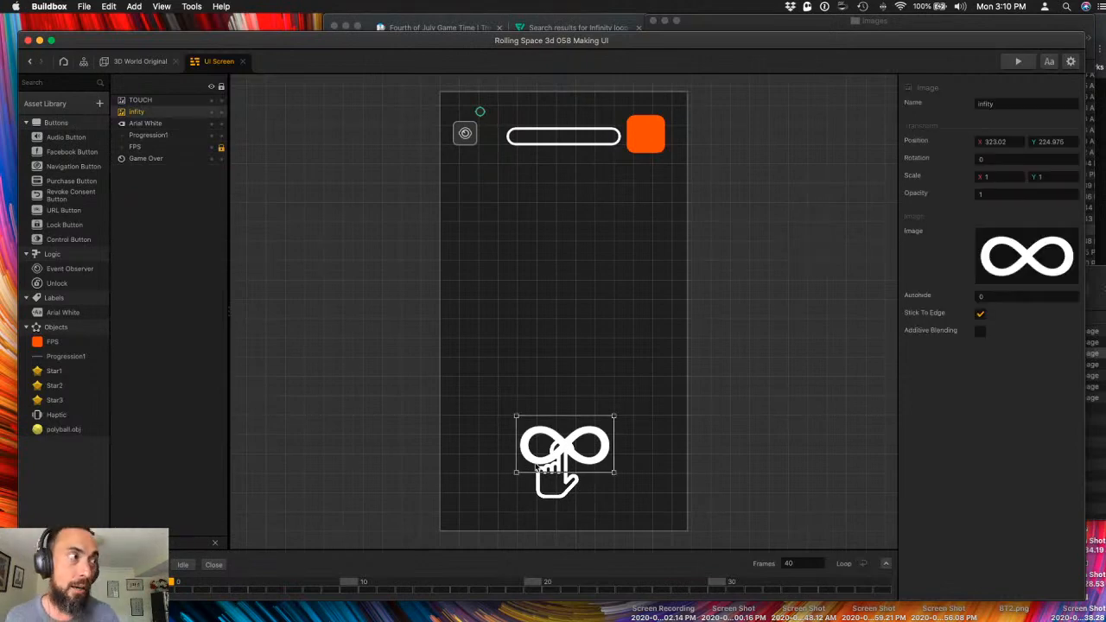
{"action": "left_click", "coordinate": [557, 496], "text": "shift"}
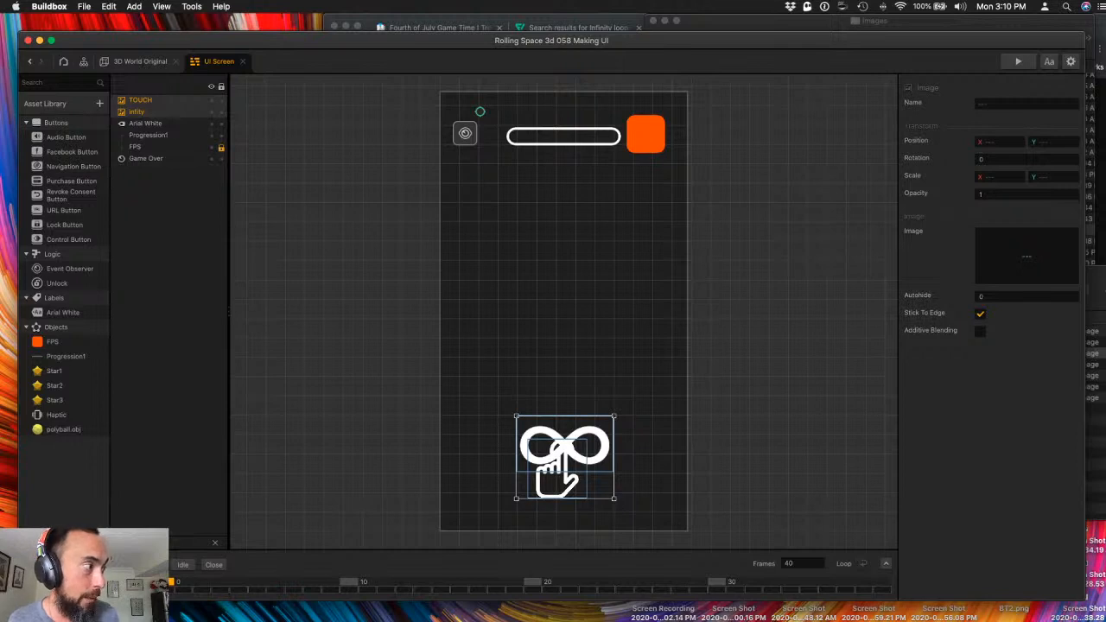
{"action": "left_click", "coordinate": [989, 194]}
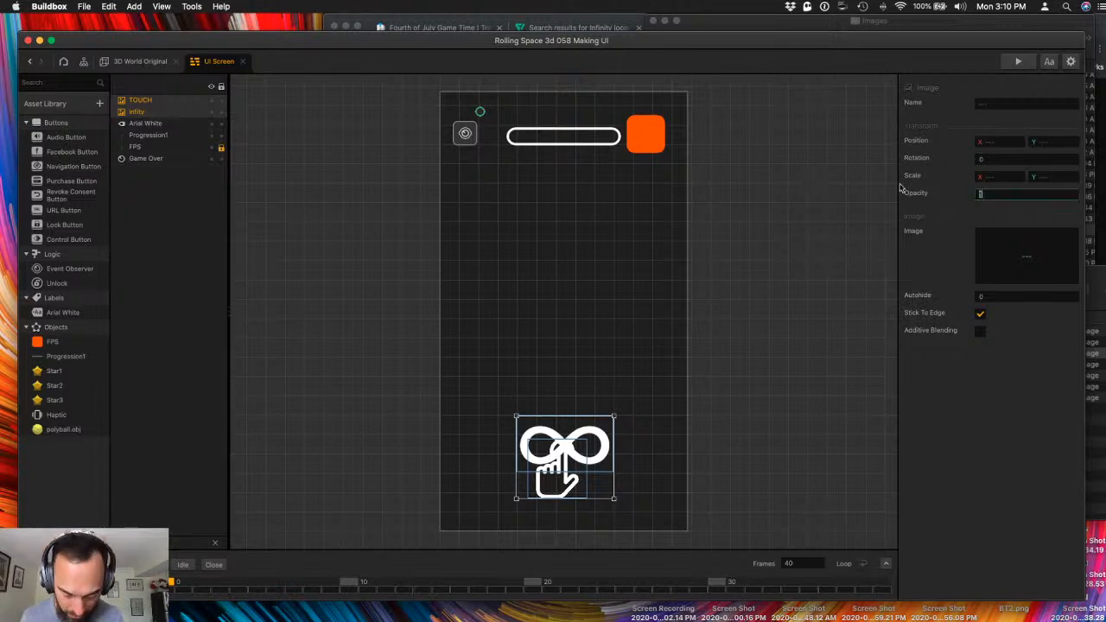
{"action": "type", "text": "0"}
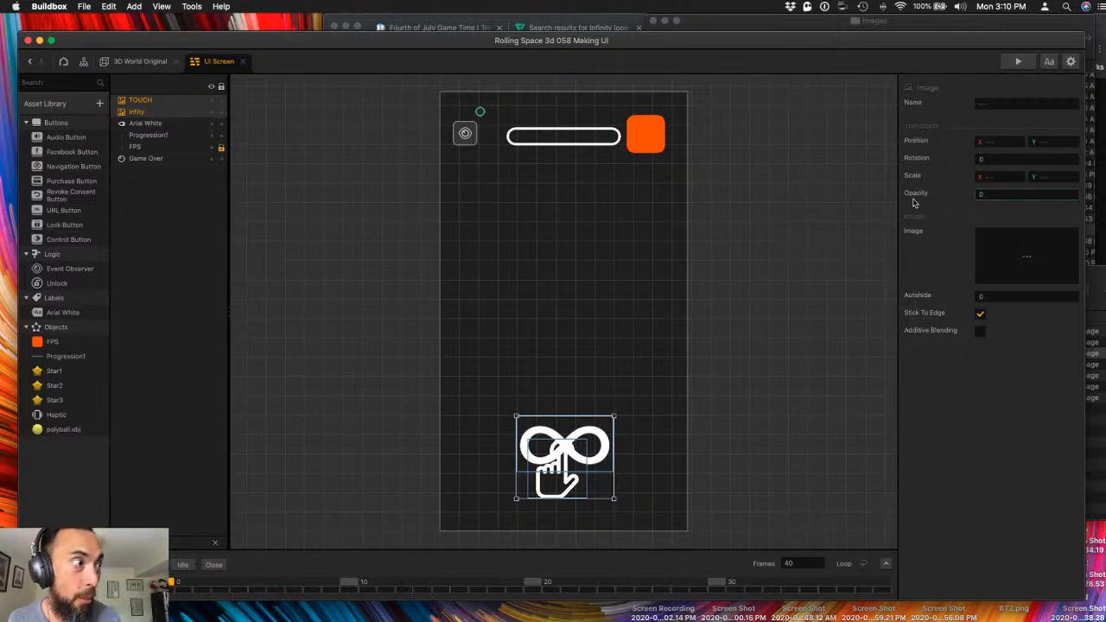
{"action": "key", "text": "Tab"}
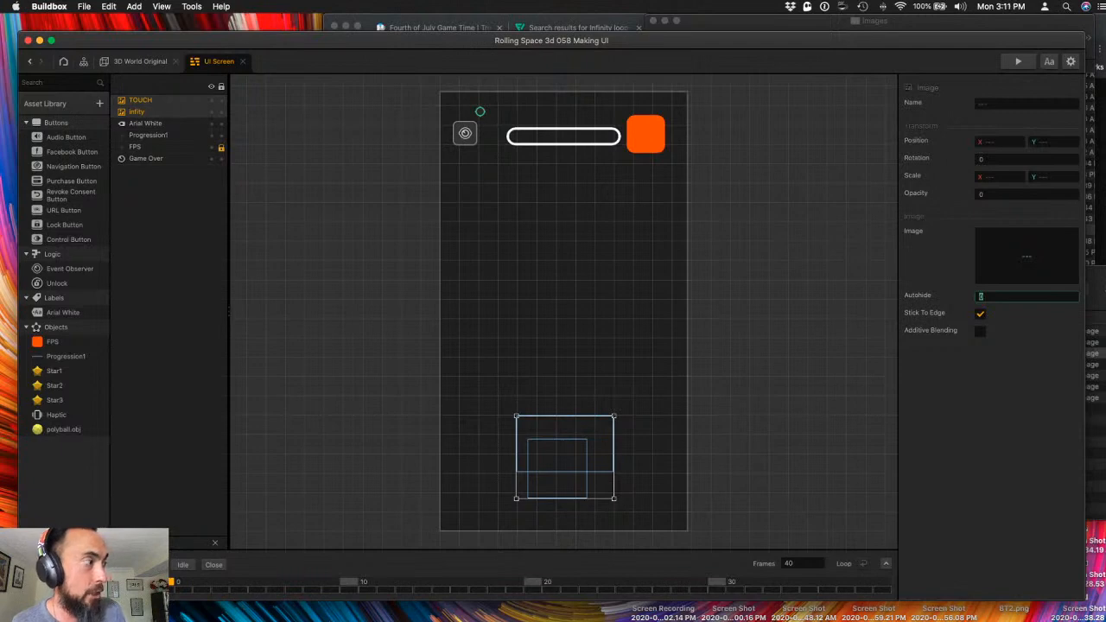
{"action": "key", "text": "Tab"}
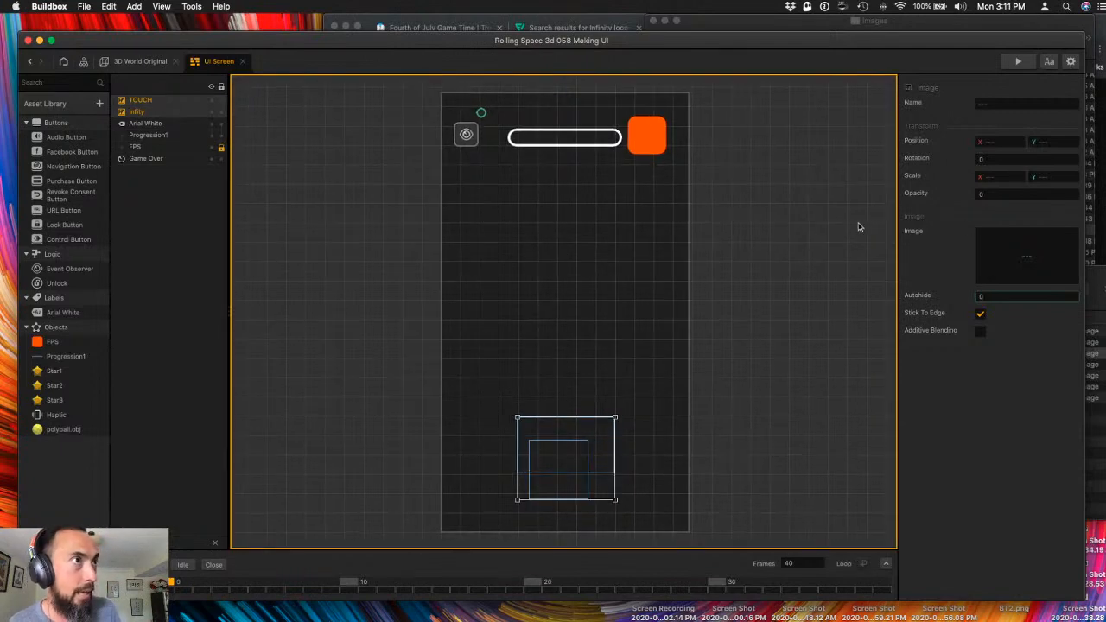
{"action": "left_click", "coordinate": [985, 194]}
{"action": "type", "text": "1"}
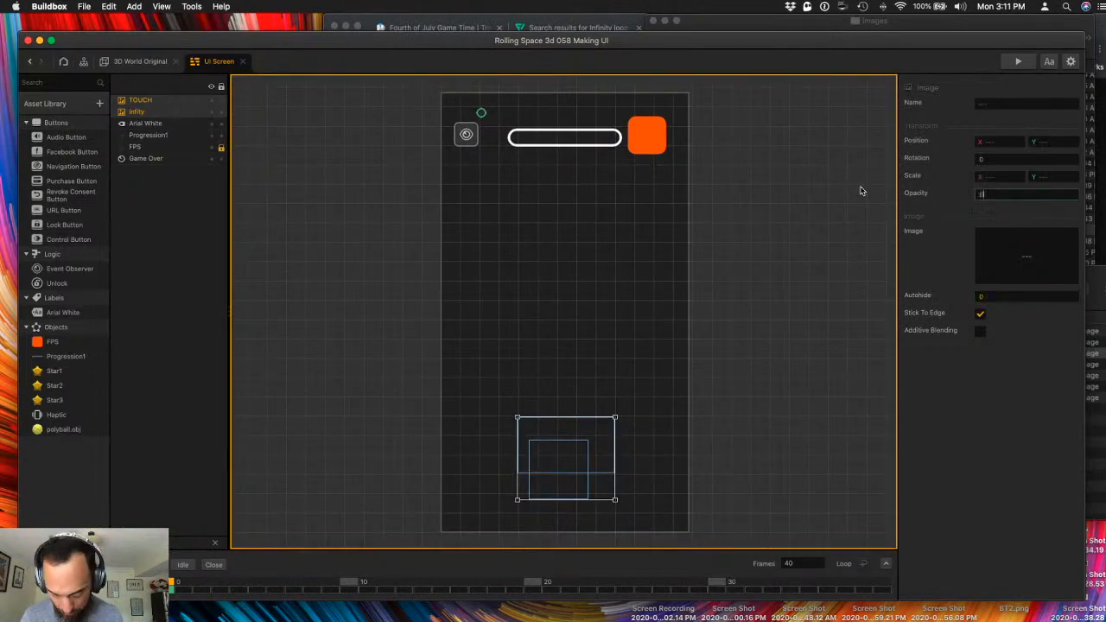
{"action": "key", "text": "Tab"}
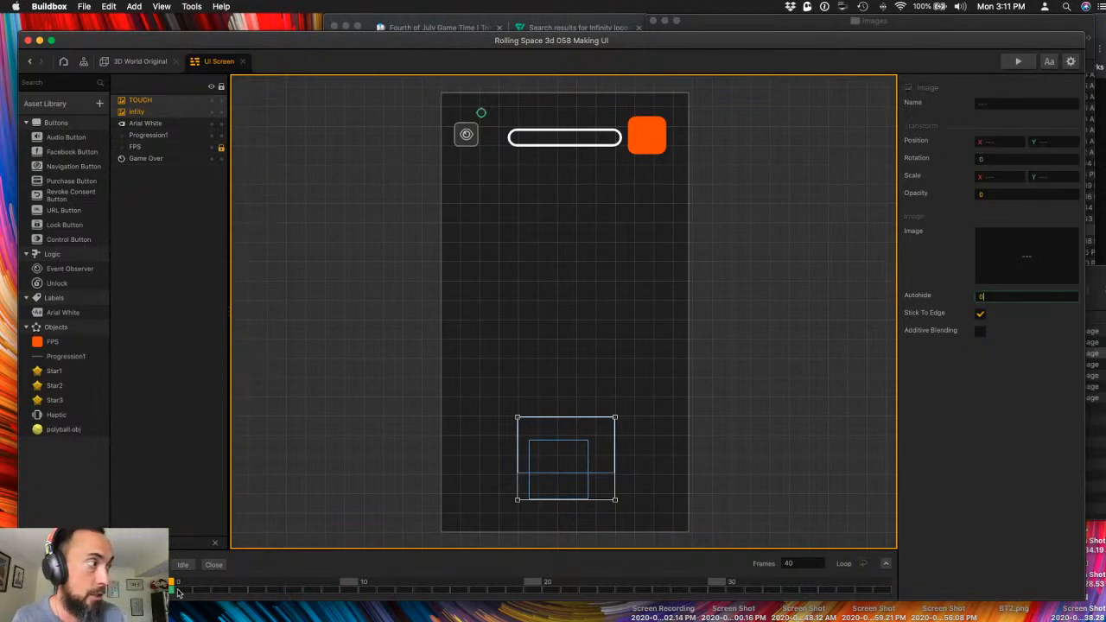
- Set the opacity of both images to 1 with a keyframe at frame 15 of the opening animation
{"action": "left_click", "coordinate": [351, 583]}
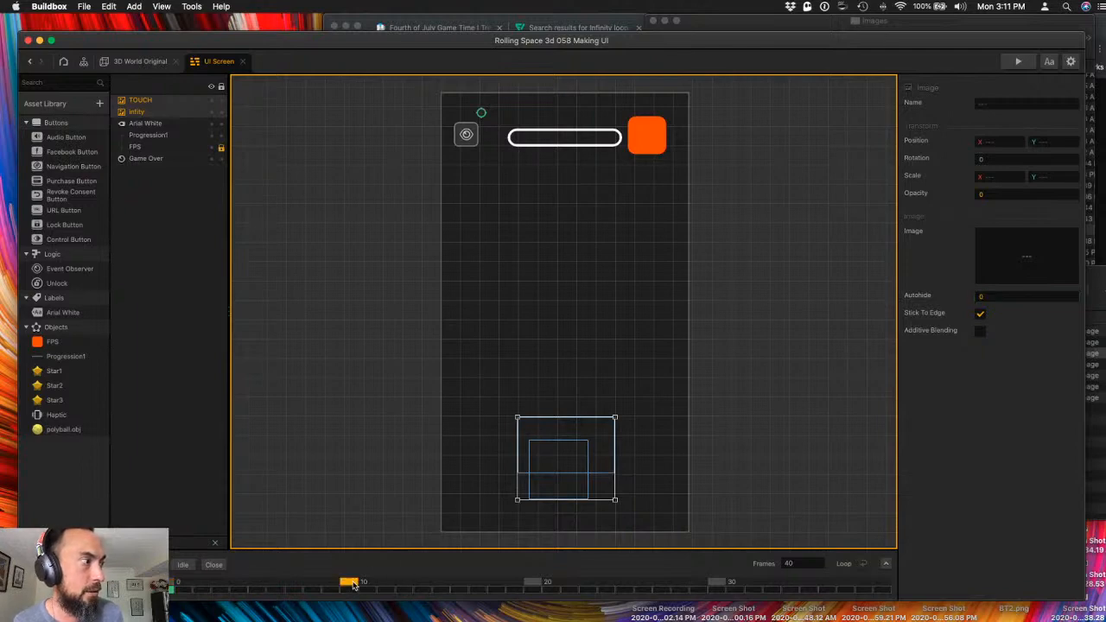
{"action": "mouse_move", "coordinate": [353, 585]}
{"action": "left_mouse_down"}
{"action": "mouse_move", "coordinate": [548, 585]}
{"action": "mouse_move", "coordinate": [455, 586]}
{"action": "left_mouse_up"}
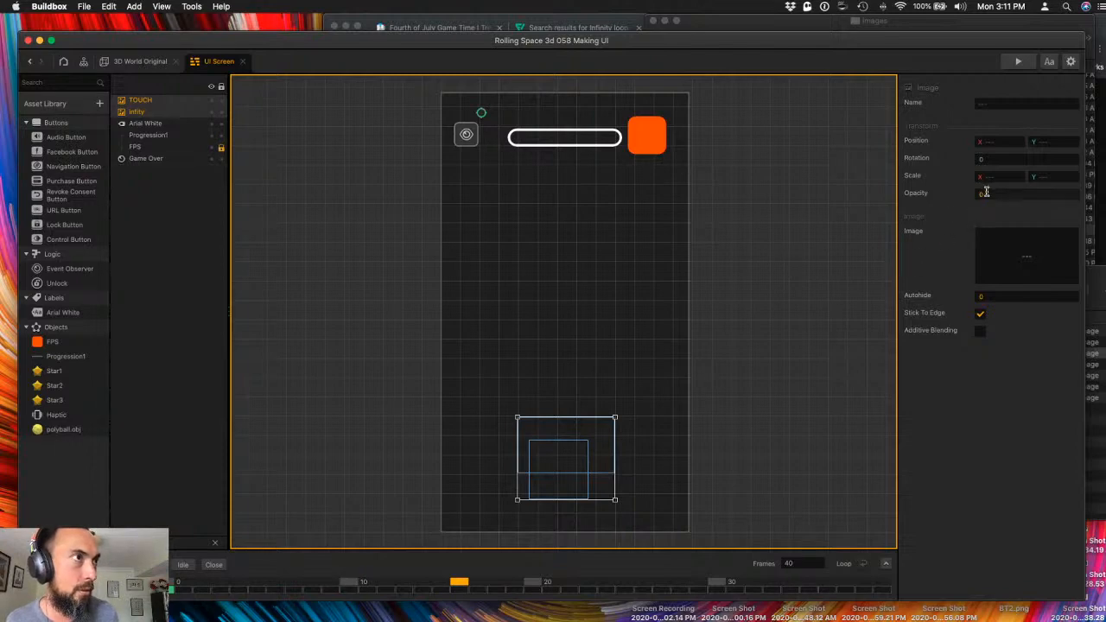
{"action": "left_click", "coordinate": [986, 192]}
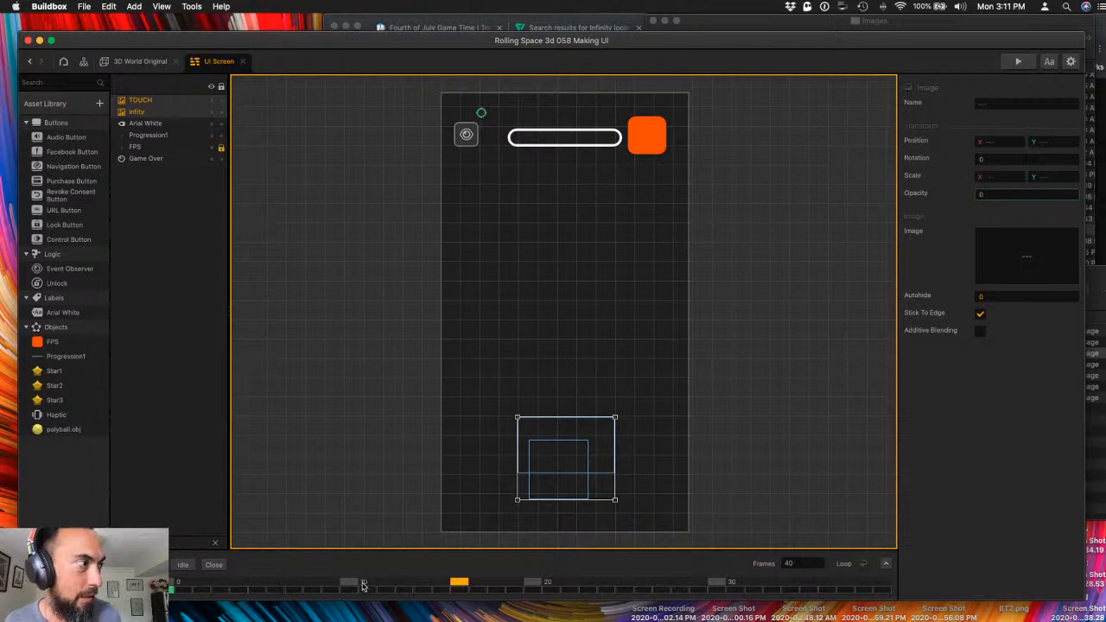
{"action": "left_click", "coordinate": [444, 587]}
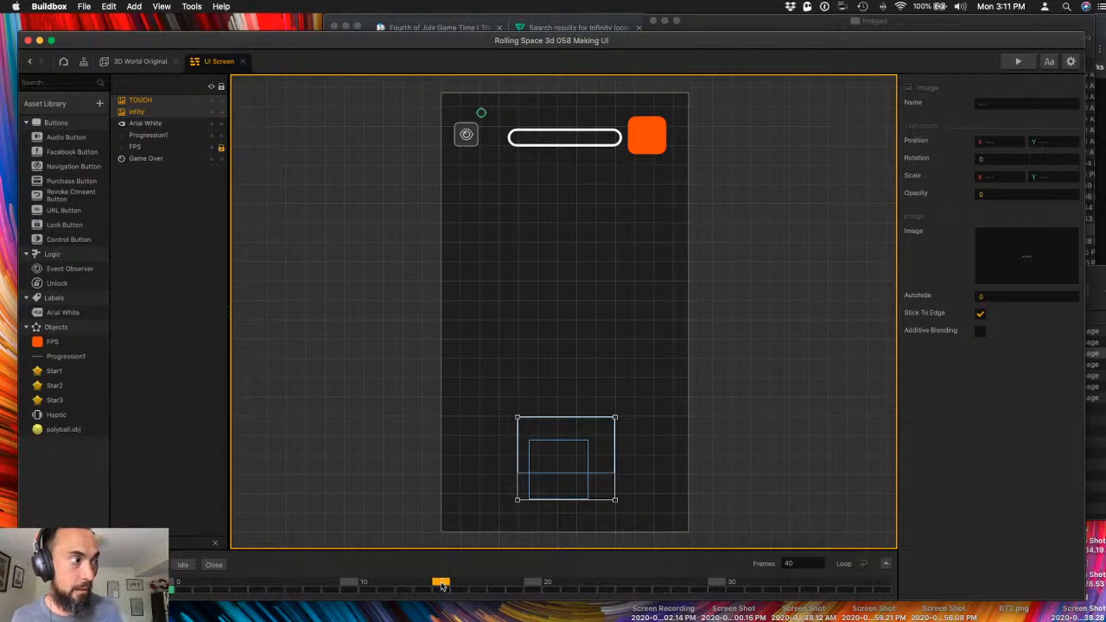
{"action": "left_click", "coordinate": [987, 194]}
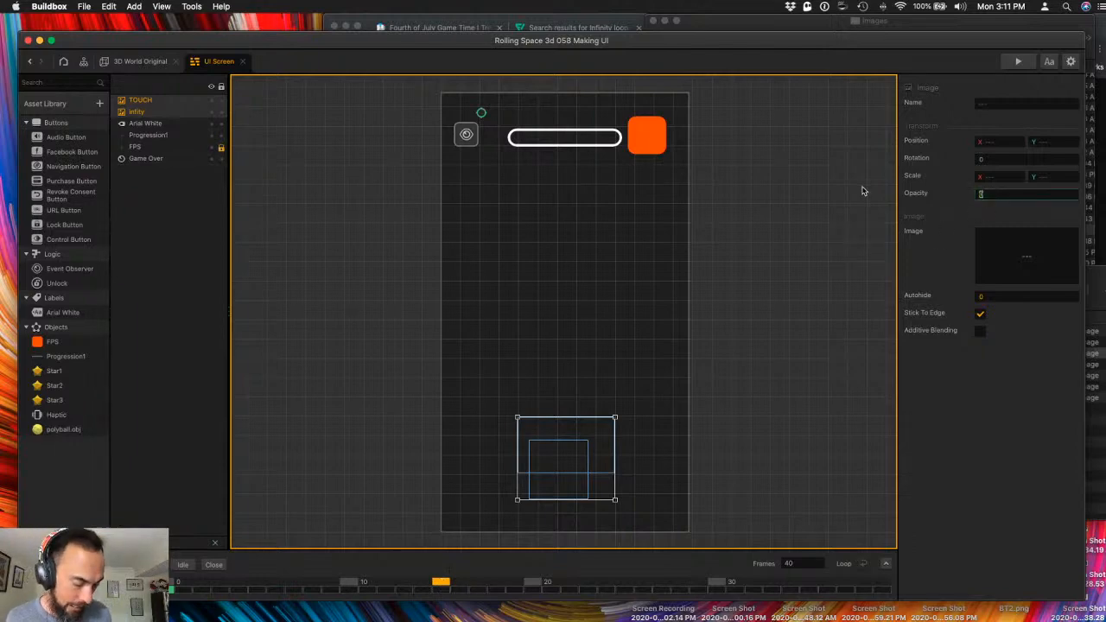
{"action": "type", "text": "1"}
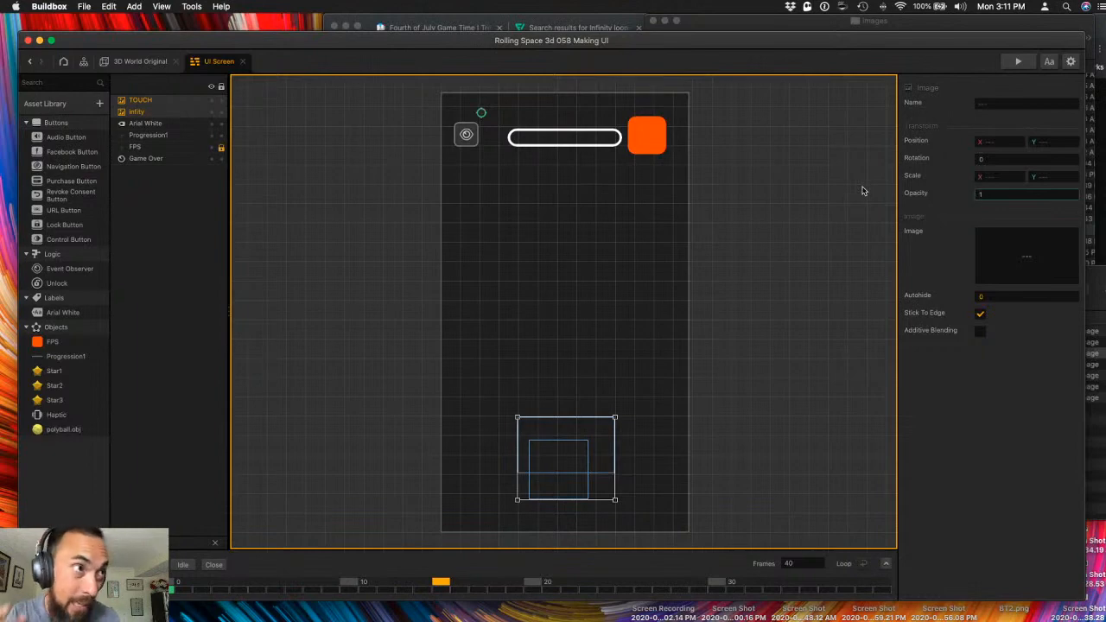
{"action": "key", "text": "Return"}
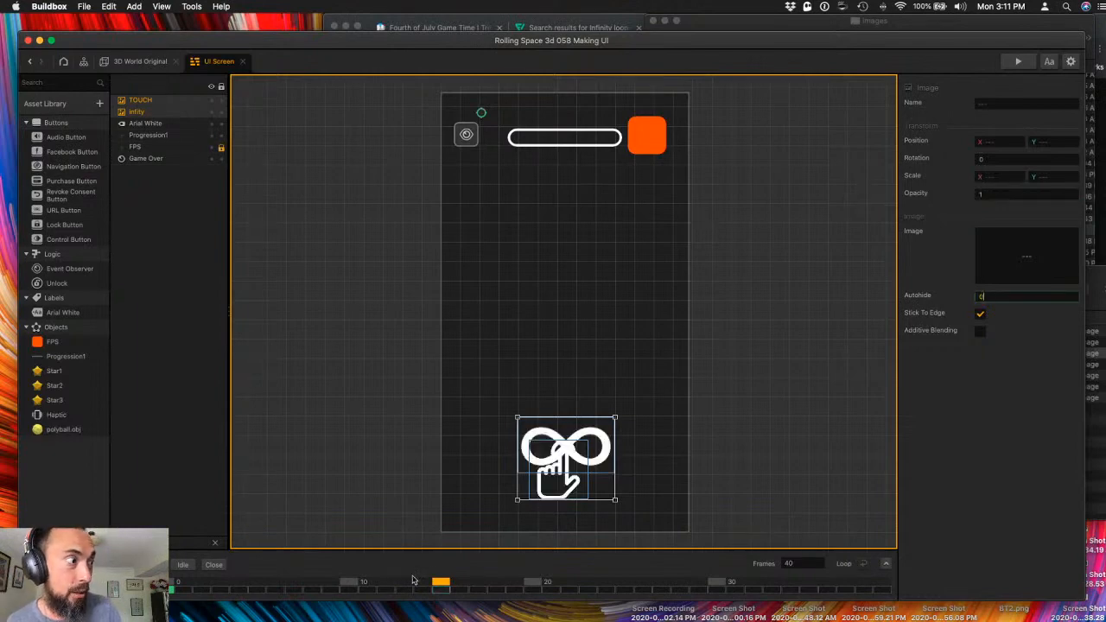
- Scrub the opening animation's timeline and examine the infity image's opacity at the start, the frame 15 keyframe and the end
{"action": "left_click", "coordinate": [170, 587]}
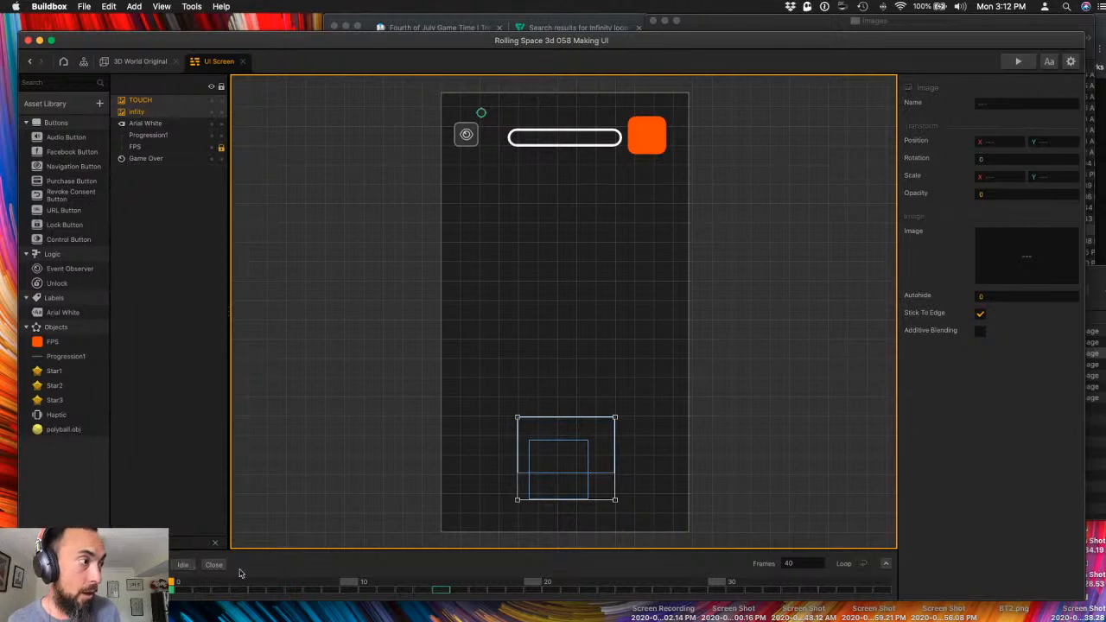
{"action": "left_click", "coordinate": [882, 585]}
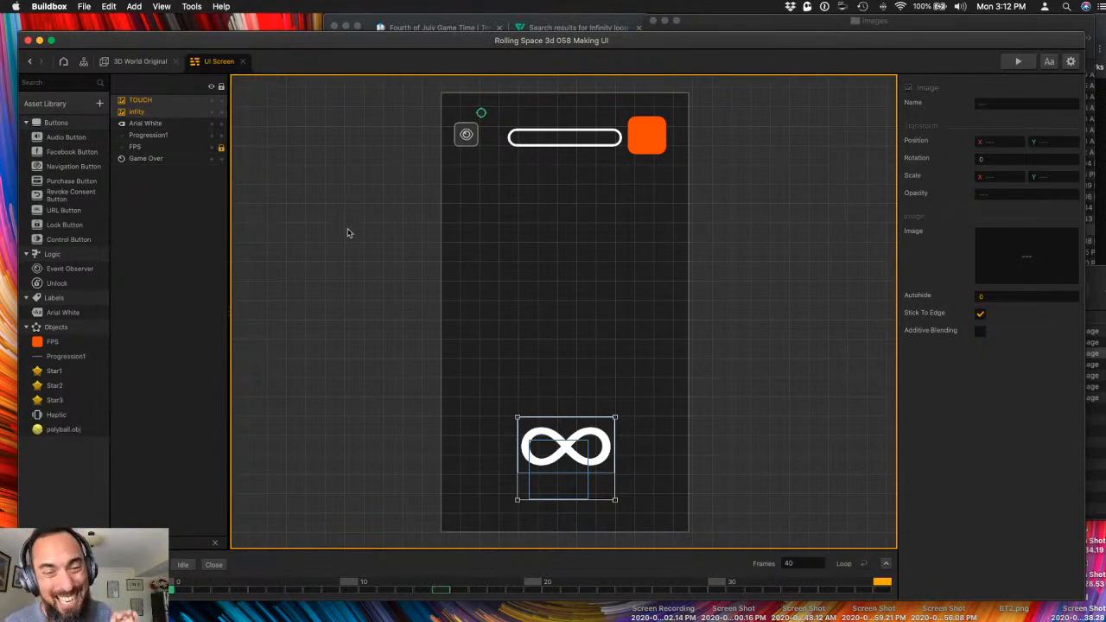
{"action": "left_click", "coordinate": [164, 125]}
{"action": "left_click", "coordinate": [162, 114]}
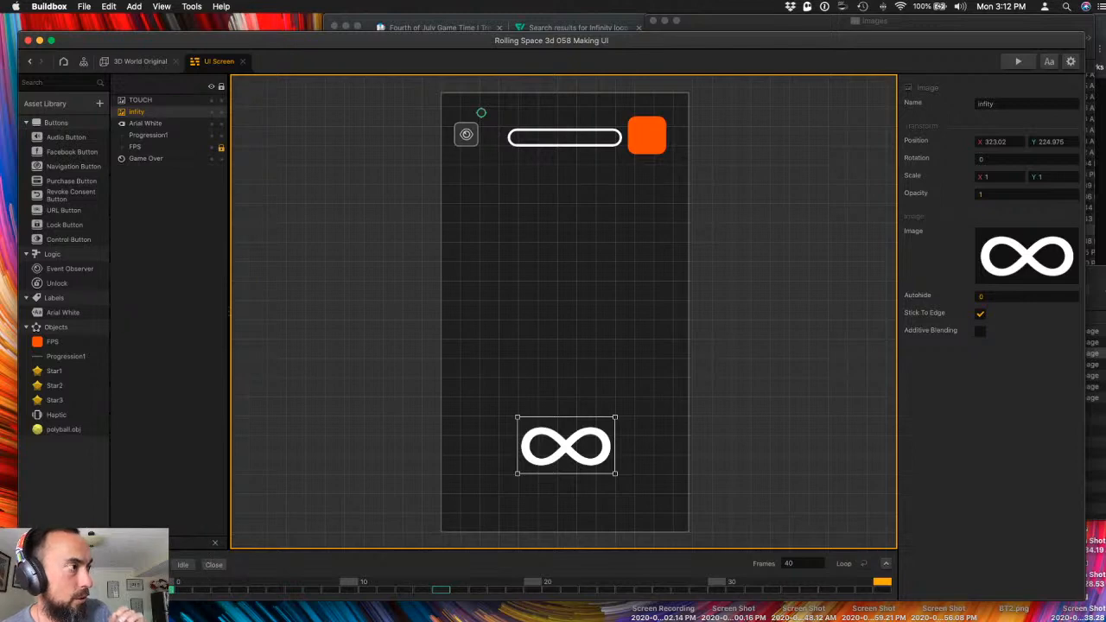
{"action": "left_click", "coordinate": [171, 586]}
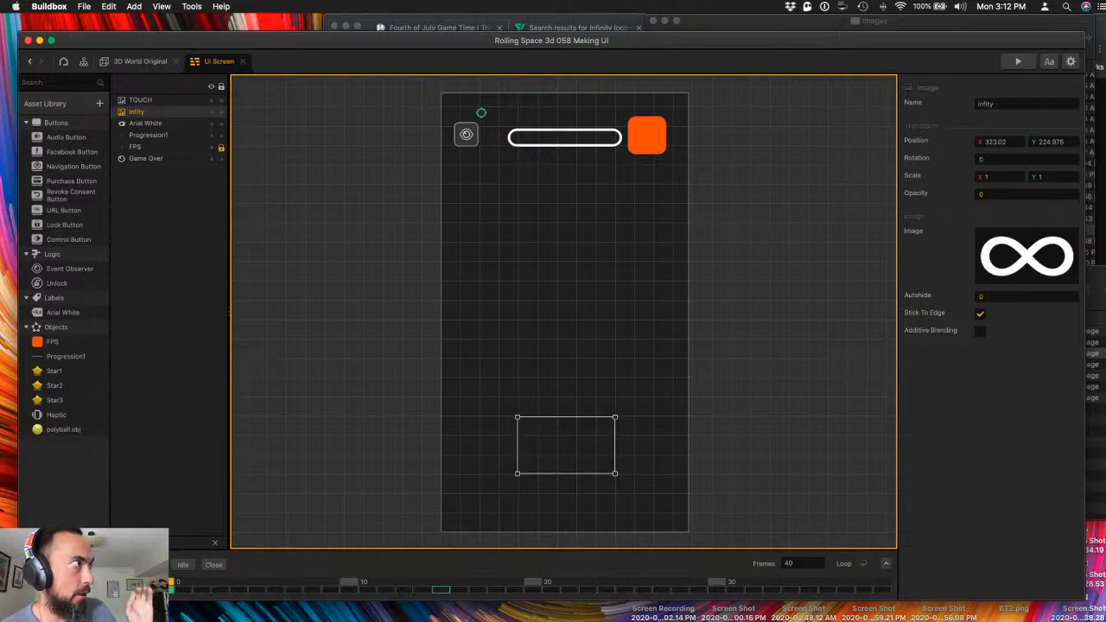
{"action": "left_click", "coordinate": [441, 586]}
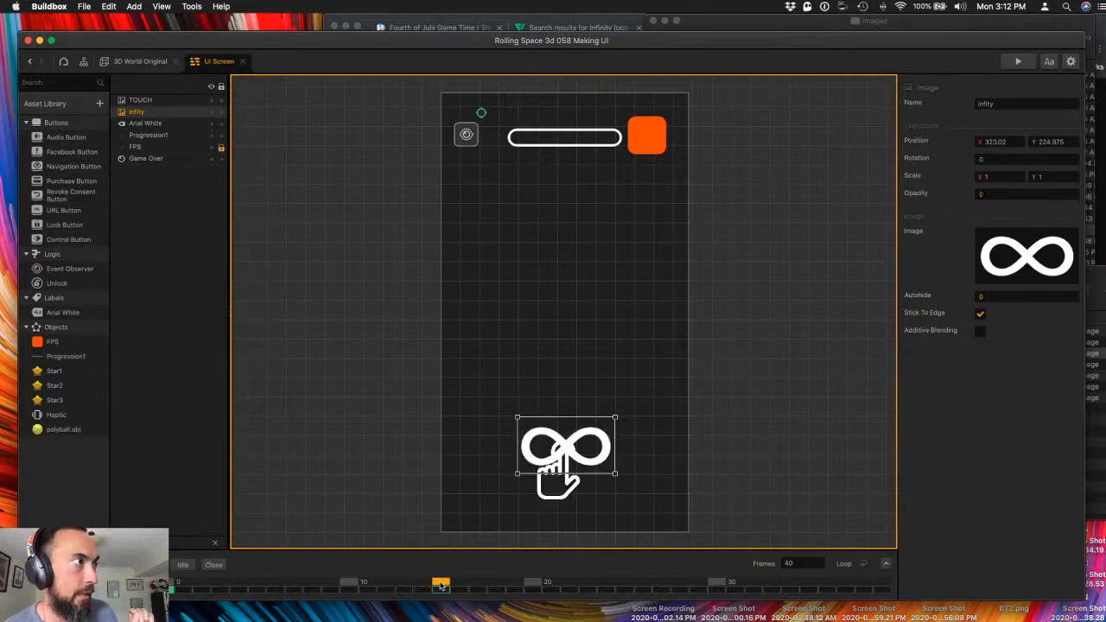
{"action": "left_click_drag", "start_coordinate": [186, 586], "coordinate": [665, 584]}
{"action": "left_click", "coordinate": [439, 586]}
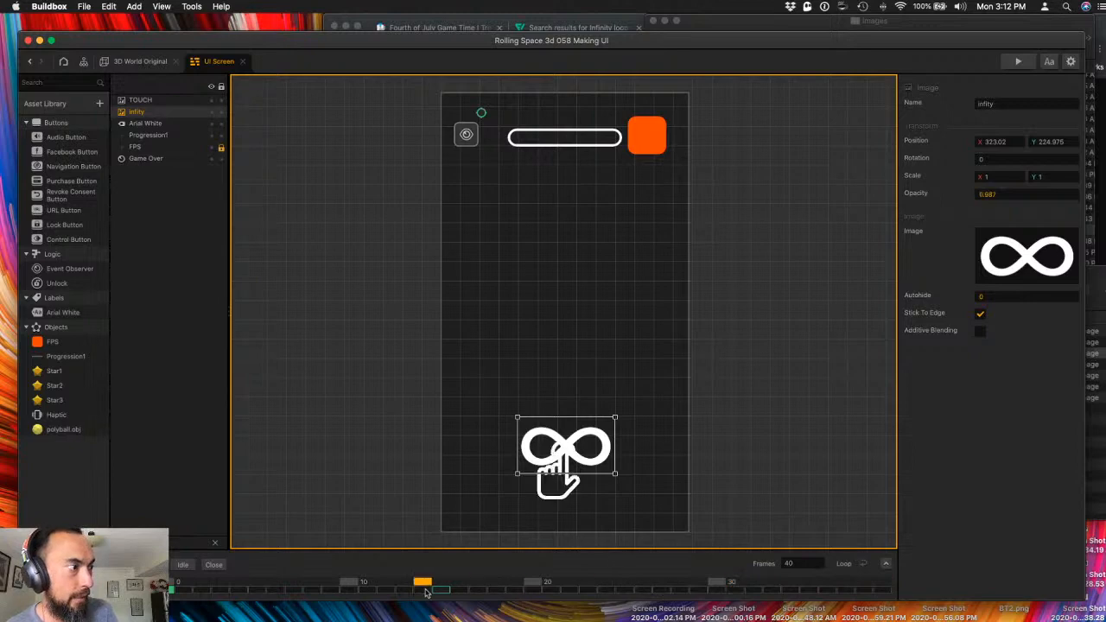
- Set the TOUCH image's opacity to 1 in the Idle animation, and play back the opening animation's fade-in
{"action": "left_click", "coordinate": [154, 102]}
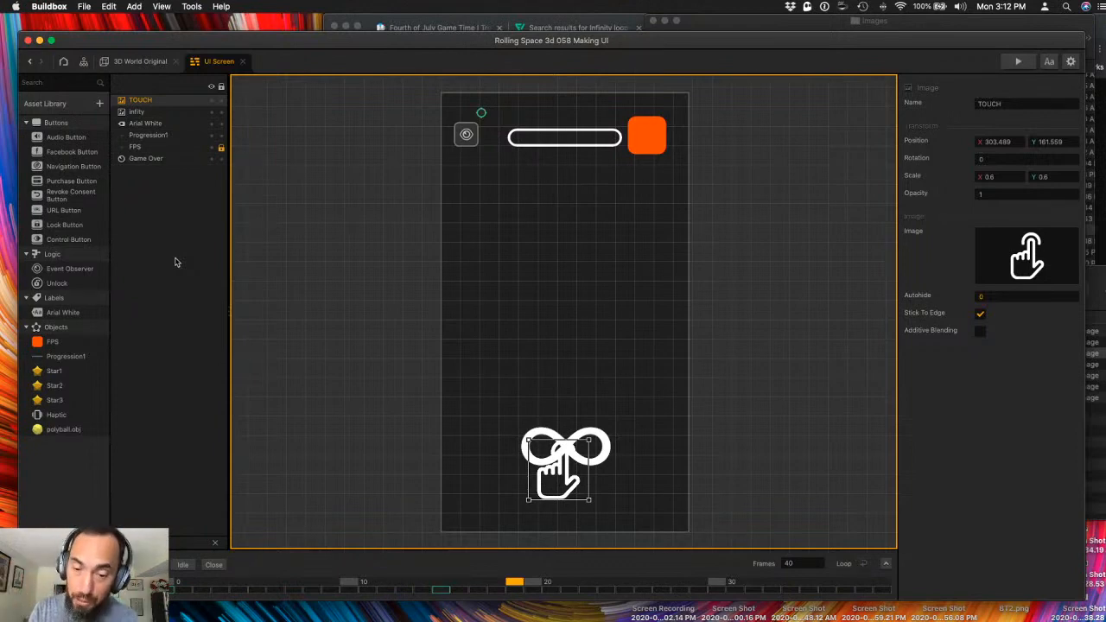
{"action": "left_click", "coordinate": [183, 565]}
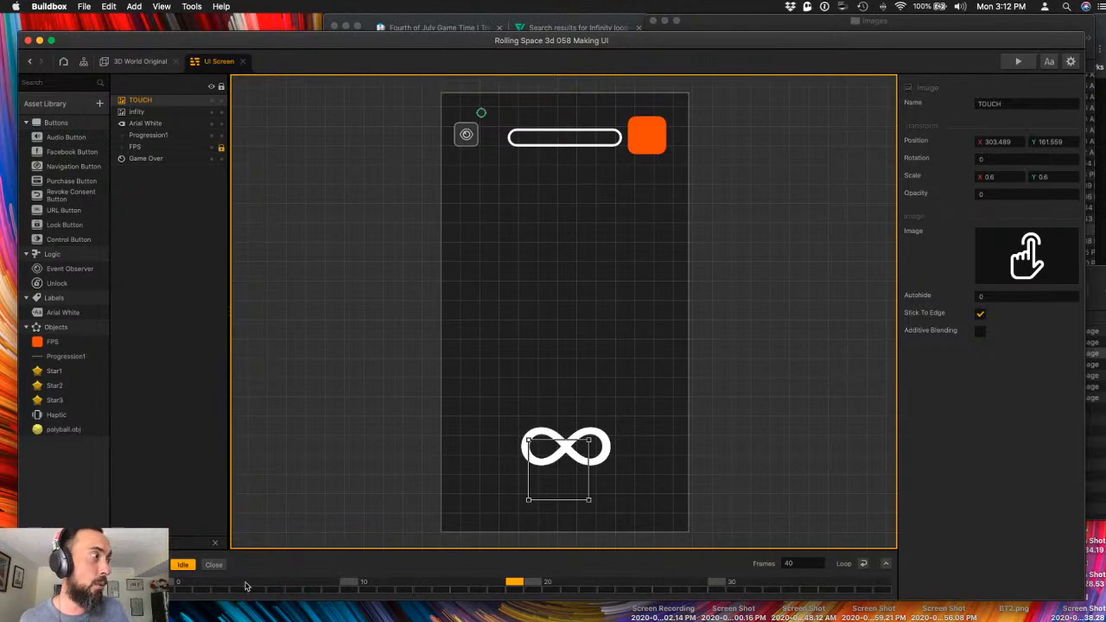
{"action": "left_click", "coordinate": [173, 584]}
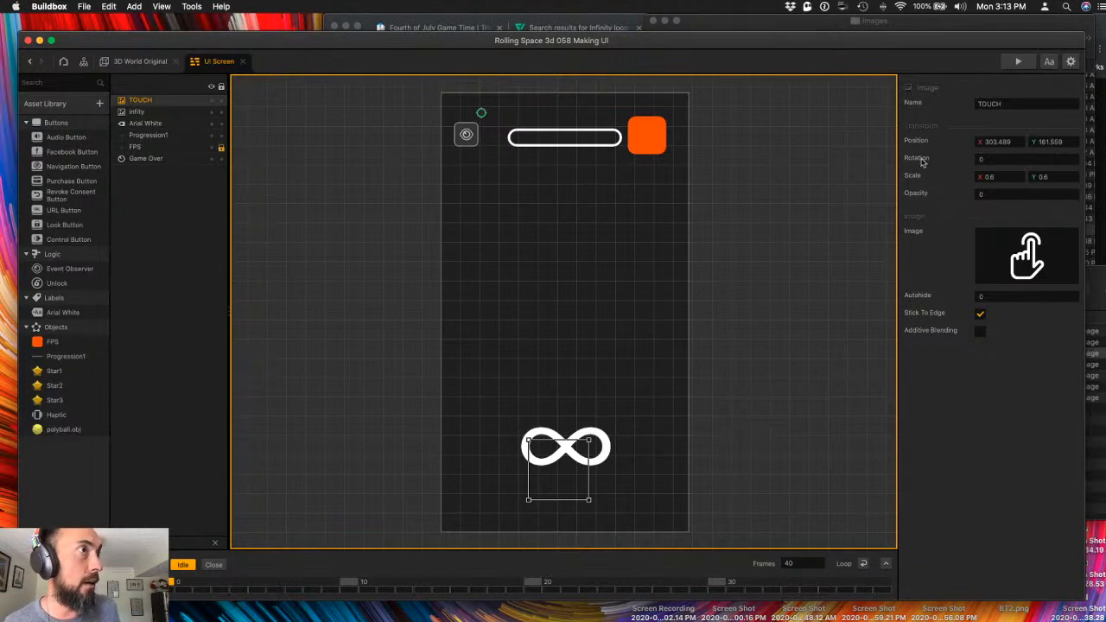
{"action": "left_click", "coordinate": [994, 193]}
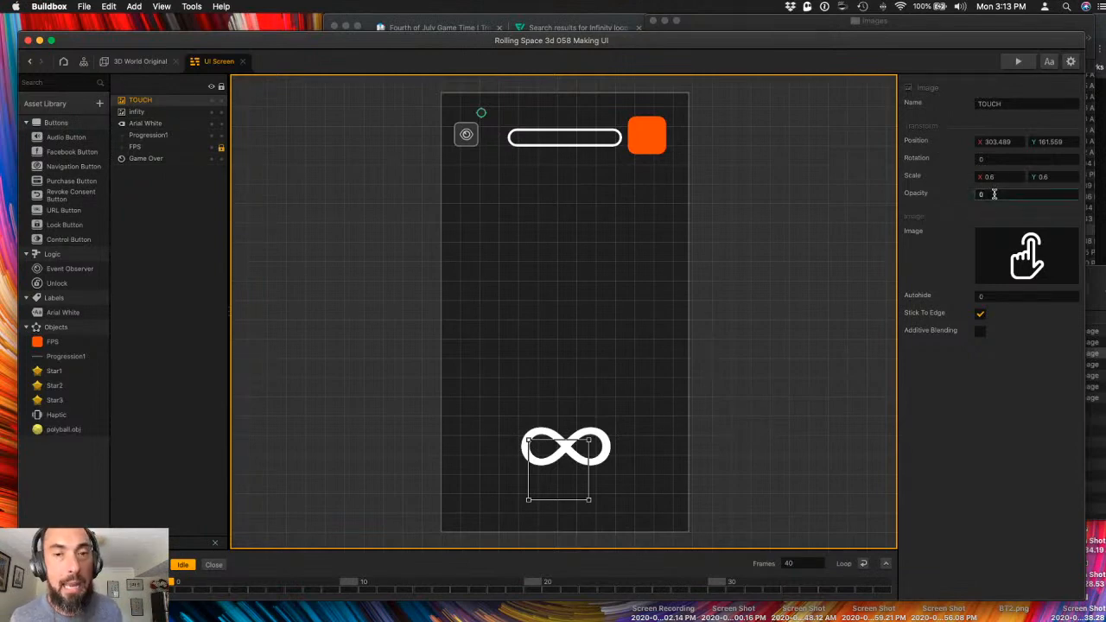
{"action": "key", "text": "Return"}
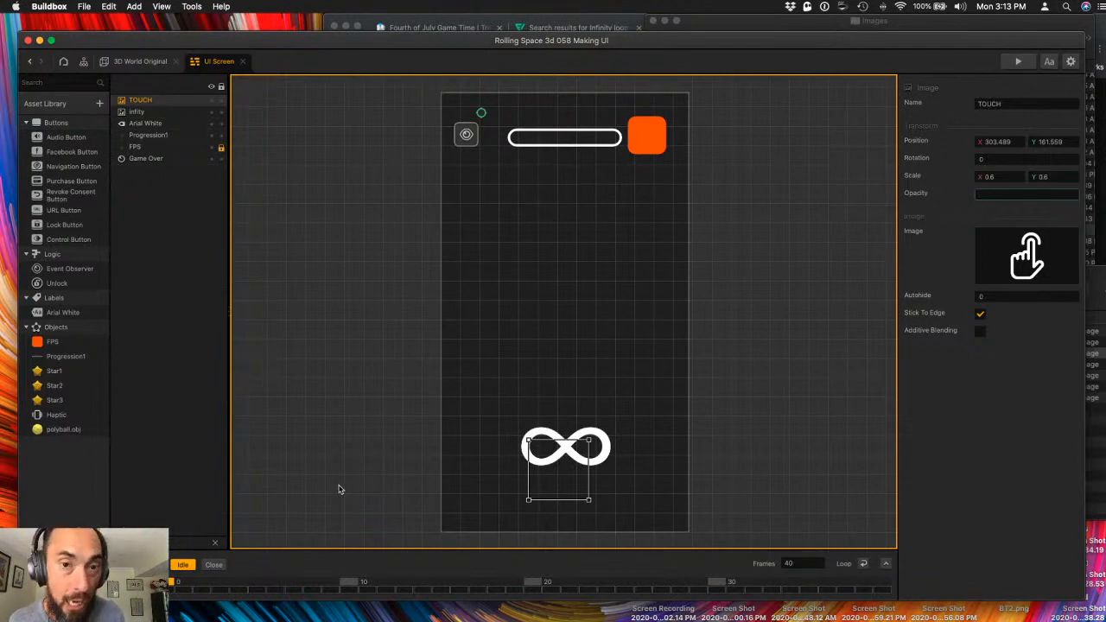
{"action": "key", "text": "Tab"}
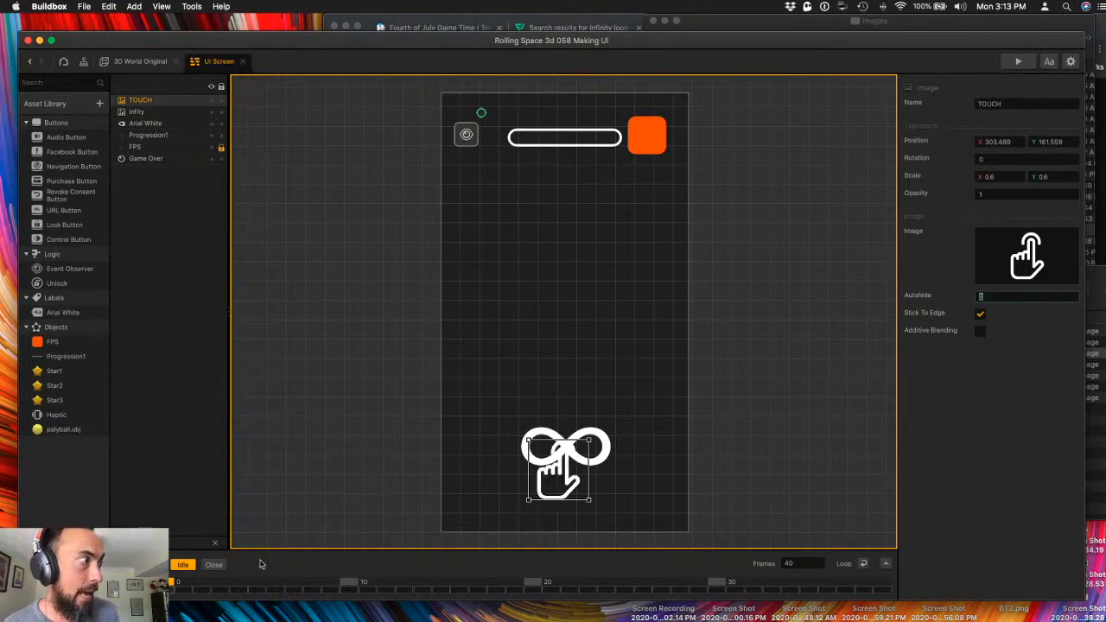
{"action": "left_click", "coordinate": [441, 590]}
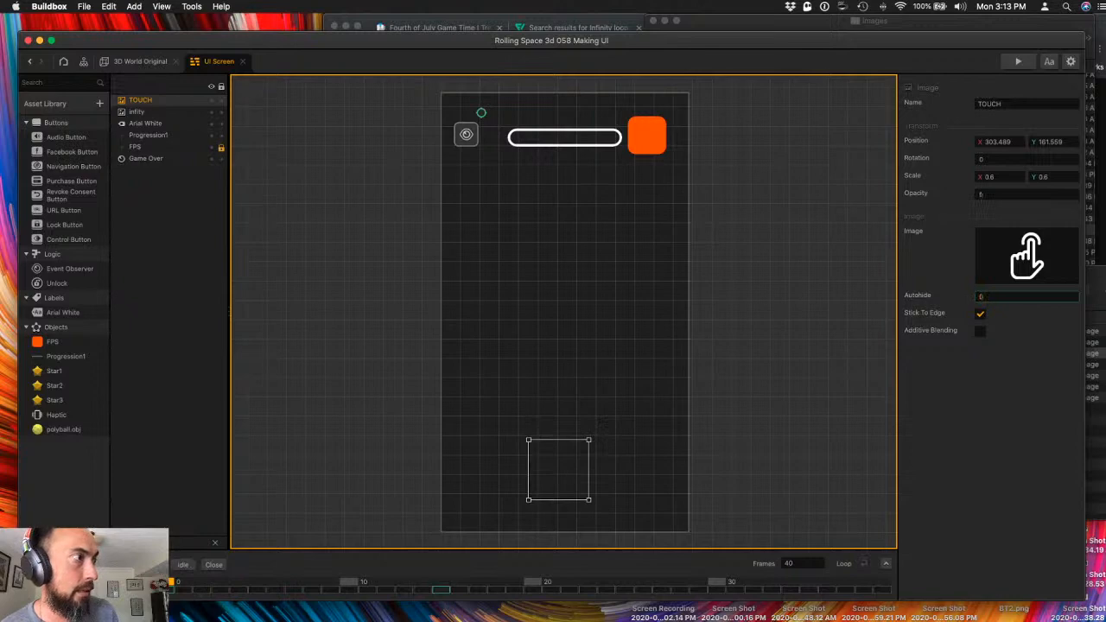
{"action": "key", "text": "space"}
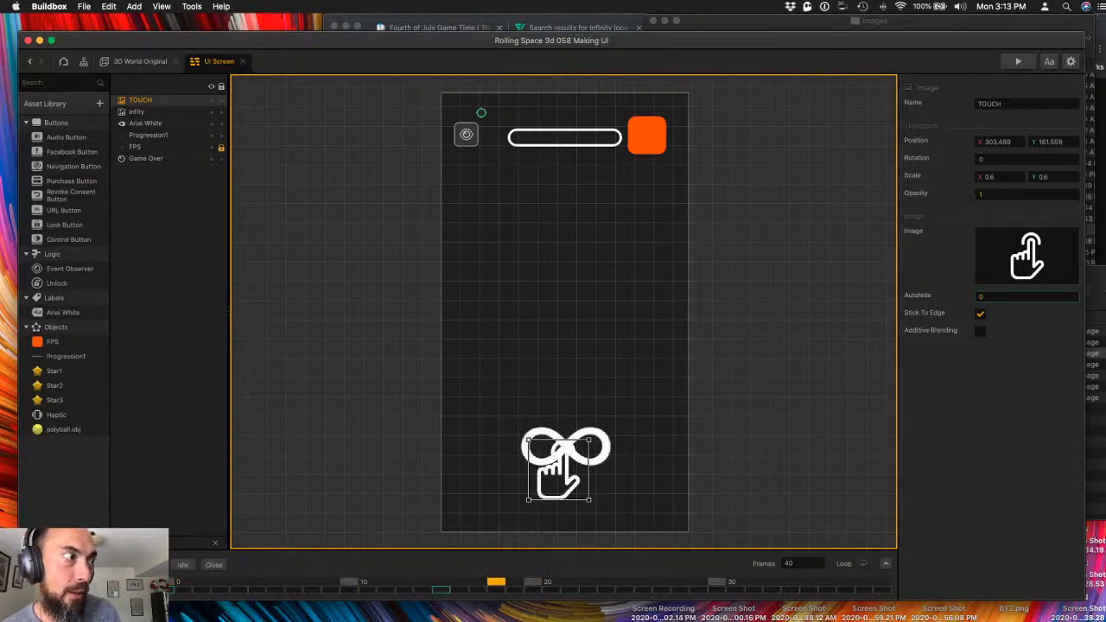
- Place keyframes for the TOUCH image at frames 0 and 13 of the Idle animation
{"action": "left_click", "coordinate": [181, 565]}
{"action": "left_click", "coordinate": [170, 585]}
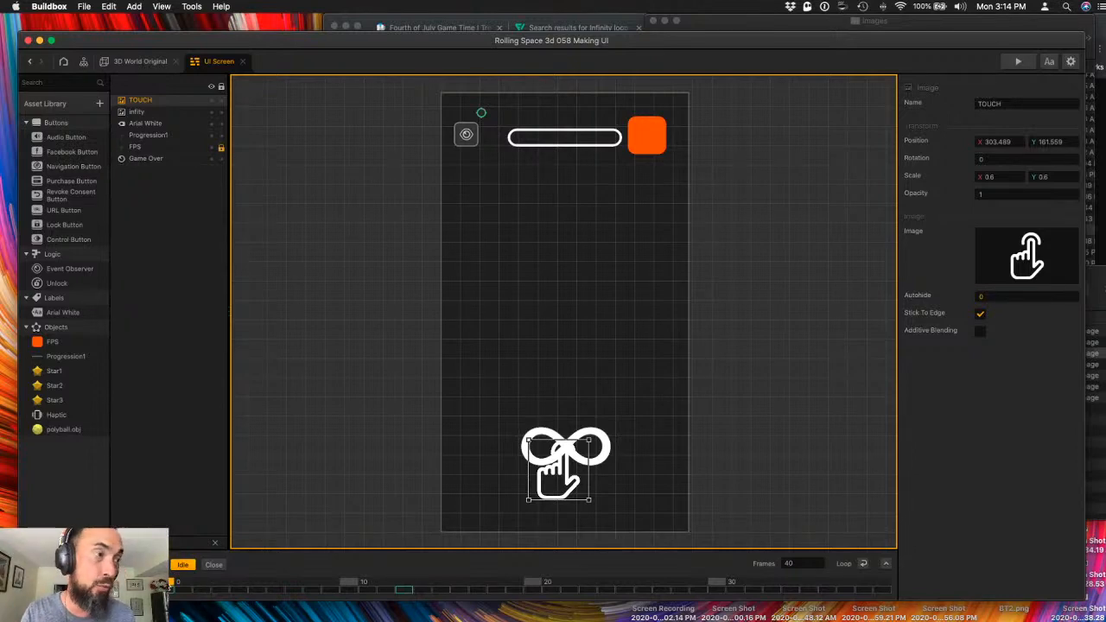
{"action": "left_click", "coordinate": [404, 590]}
{"action": "double_click", "coordinate": [405, 592]}
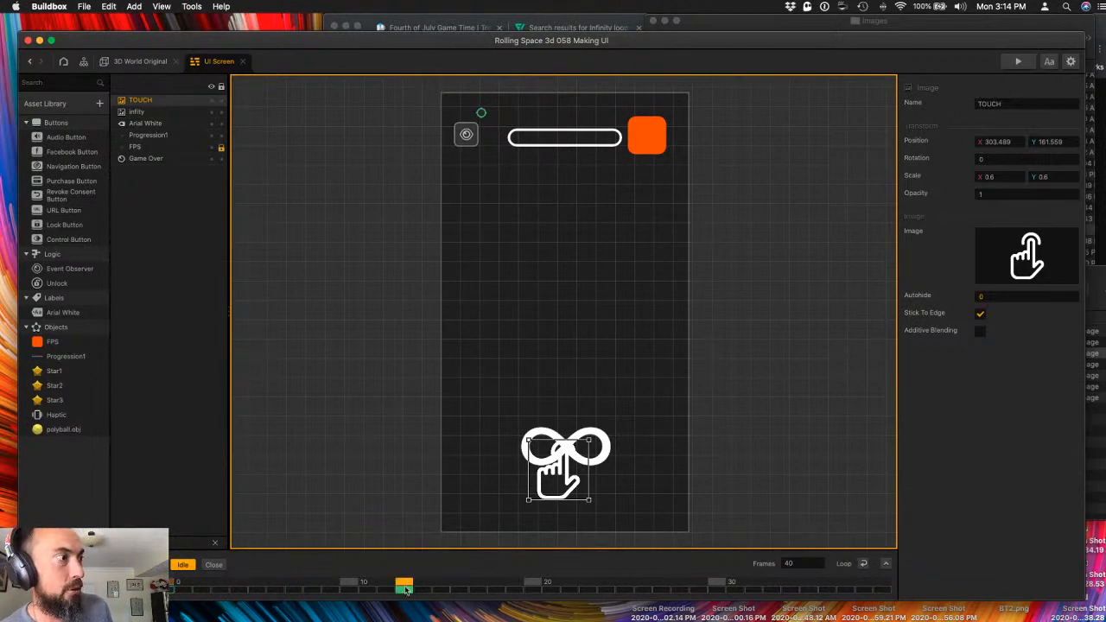
{"action": "left_click_drag", "start_coordinate": [185, 583], "coordinate": [409, 593]}
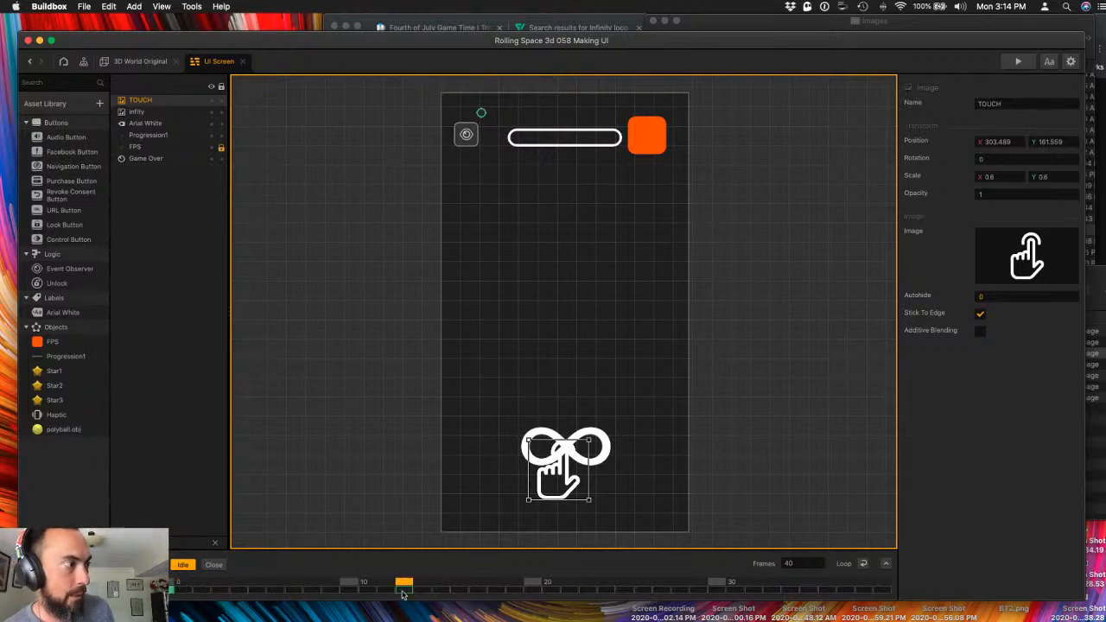
- Delete the TOUCH image's keyframe at frame 13 of the Idle animation, return to frame 0 and save the project
{"action": "key", "text": "Delete"}
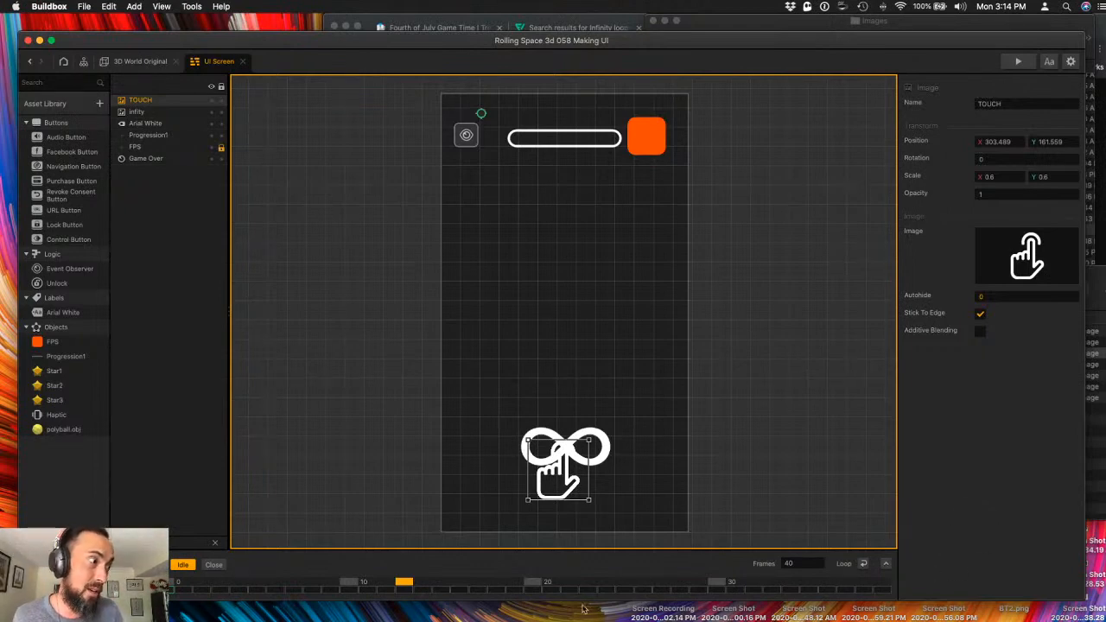
{"action": "left_click", "coordinate": [171, 583]}
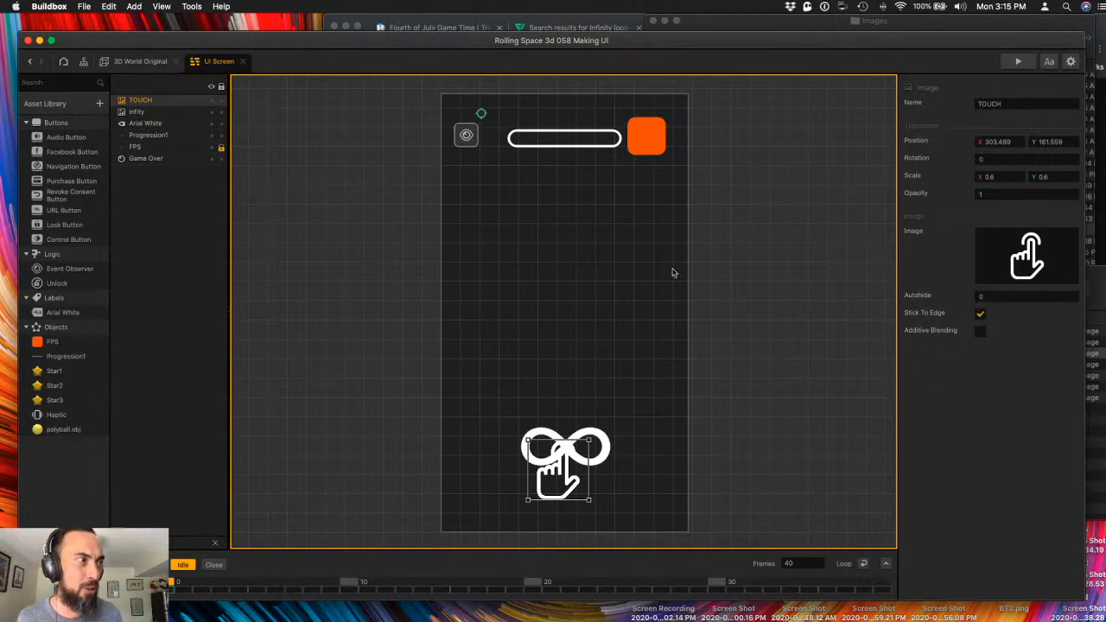
{"action": "left_click", "coordinate": [741, 349]}
{"action": "key", "text": "super+s"}
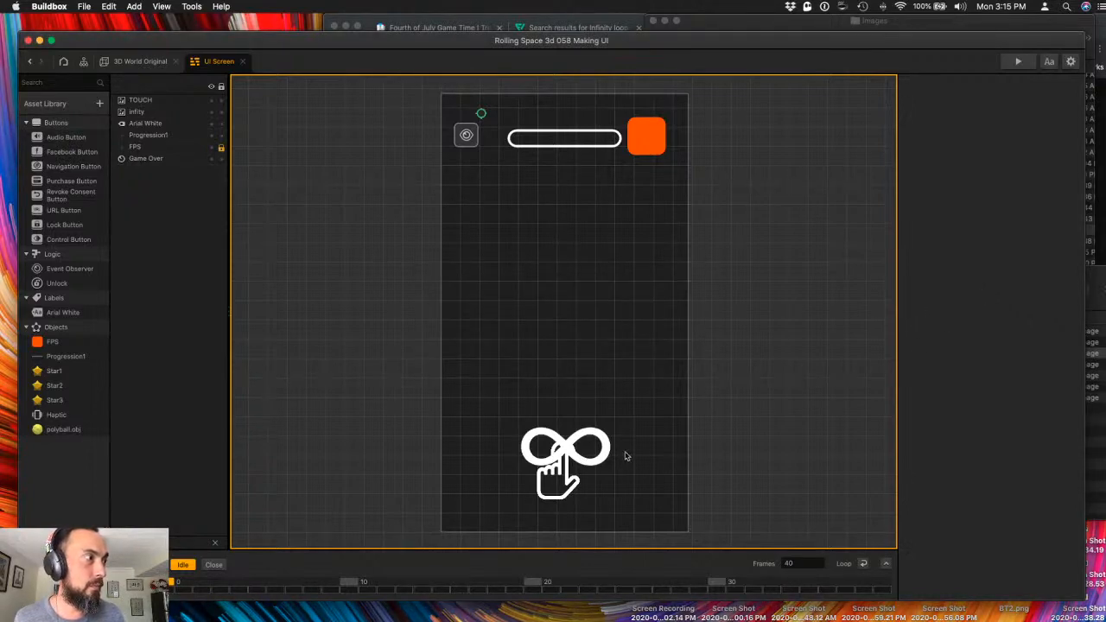
- Set the Autohide value of both the TOUCH and infity images to 0.42
{"action": "left_click", "coordinate": [183, 111]}
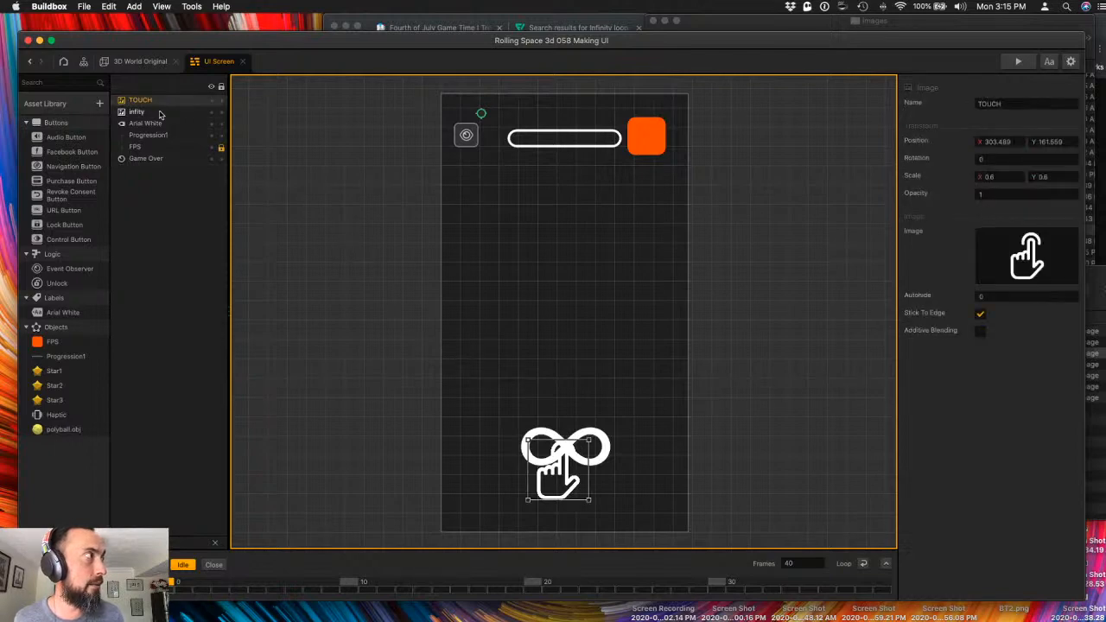
{"action": "left_click", "coordinate": [1003, 297]}
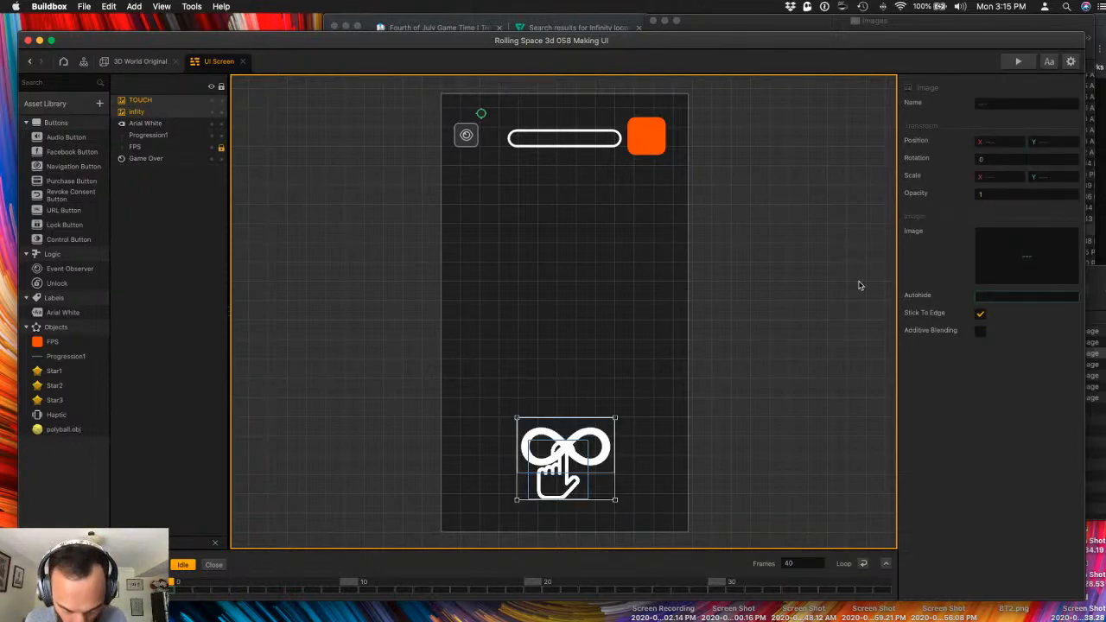
{"action": "key", "text": "Return"}
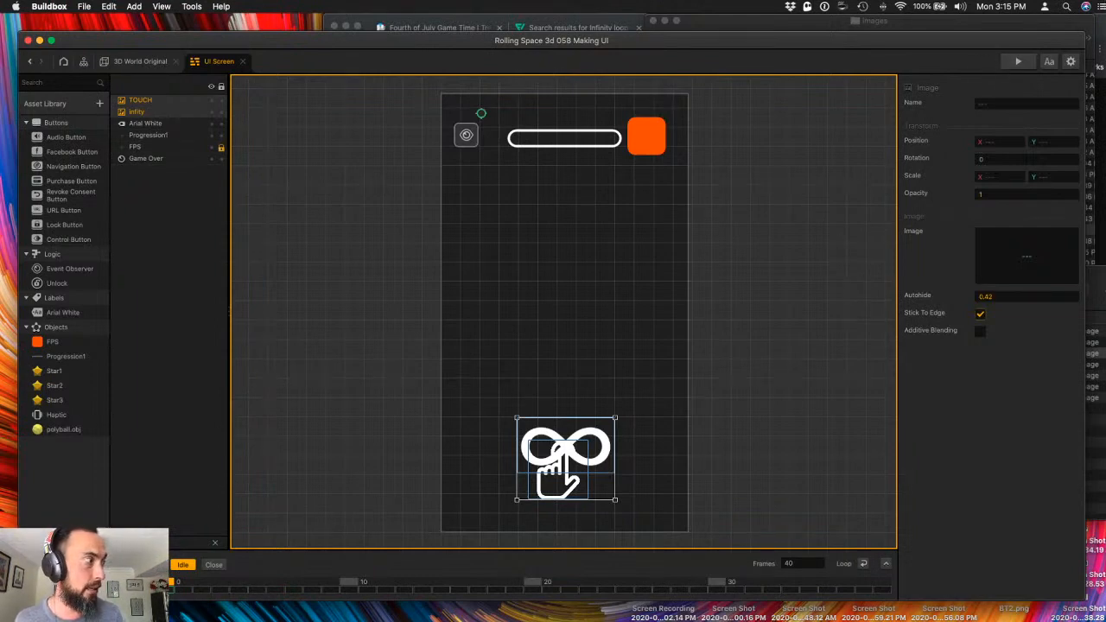
{"action": "left_click", "coordinate": [129, 565]}
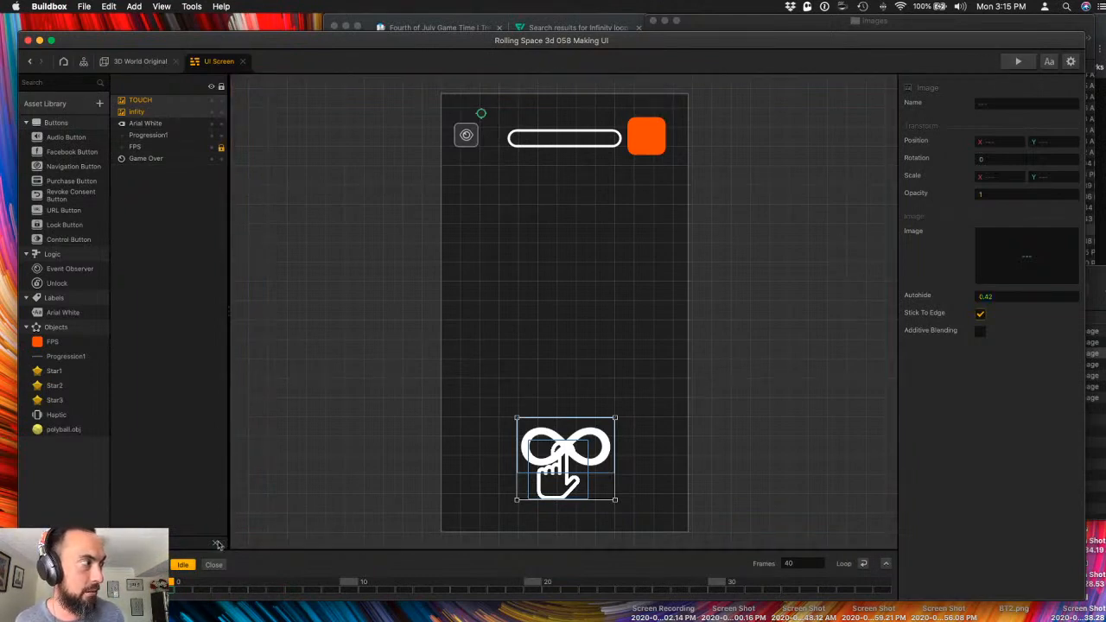
- Preview the game to check how the touch hand and infinity images behave, and close the preview
{"action": "left_click", "coordinate": [1019, 63]}
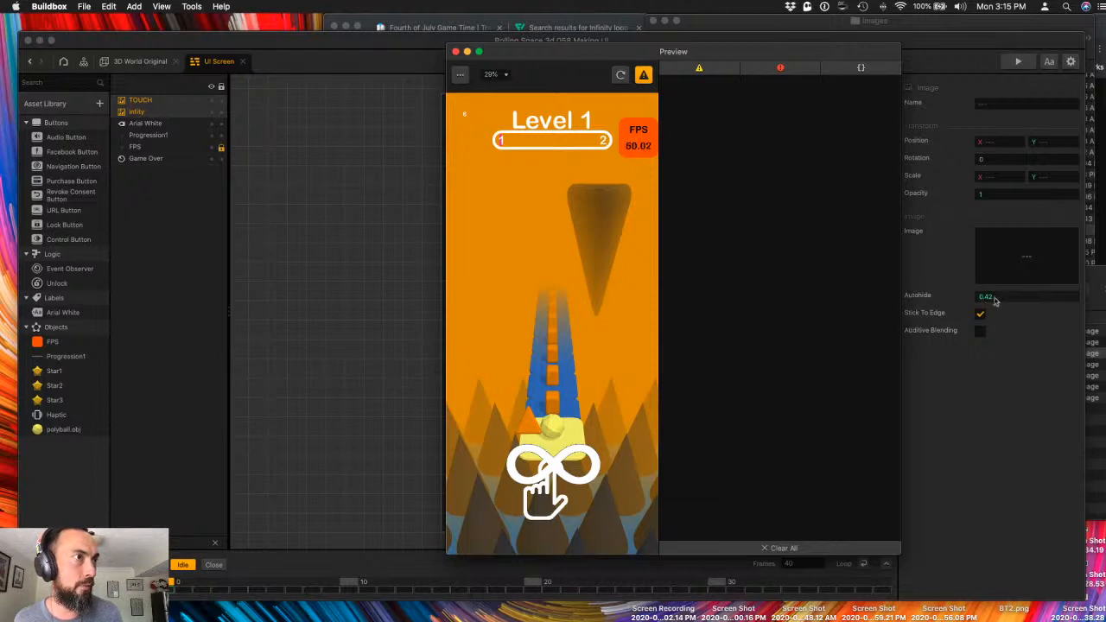
{"action": "left_click_drag", "start_coordinate": [772, 53], "coordinate": [750, 60]}
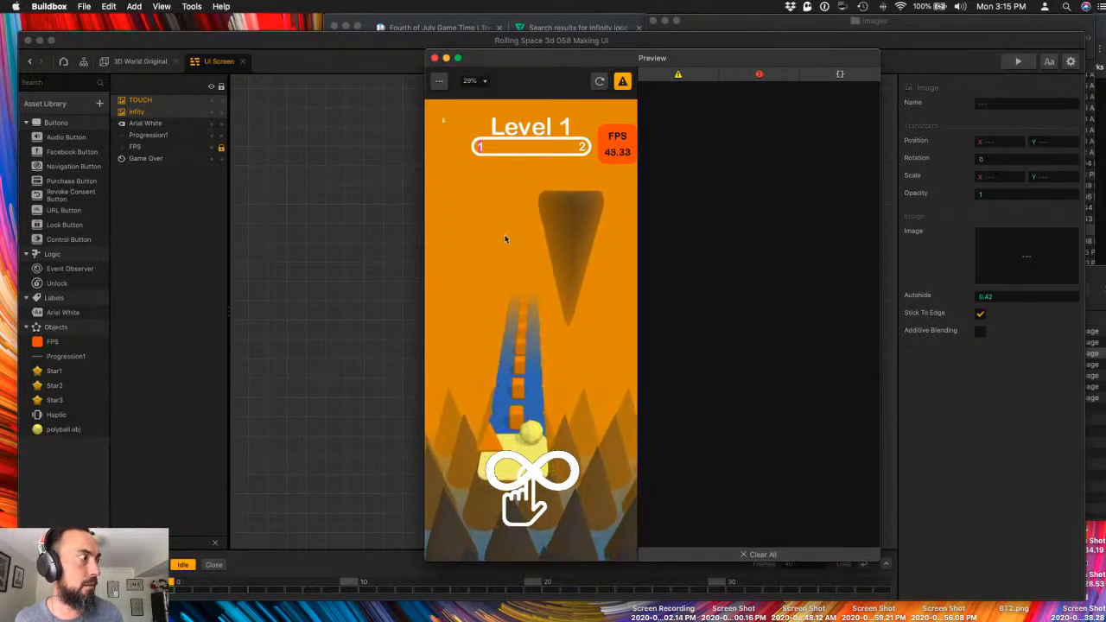
{"action": "left_click", "coordinate": [435, 58]}
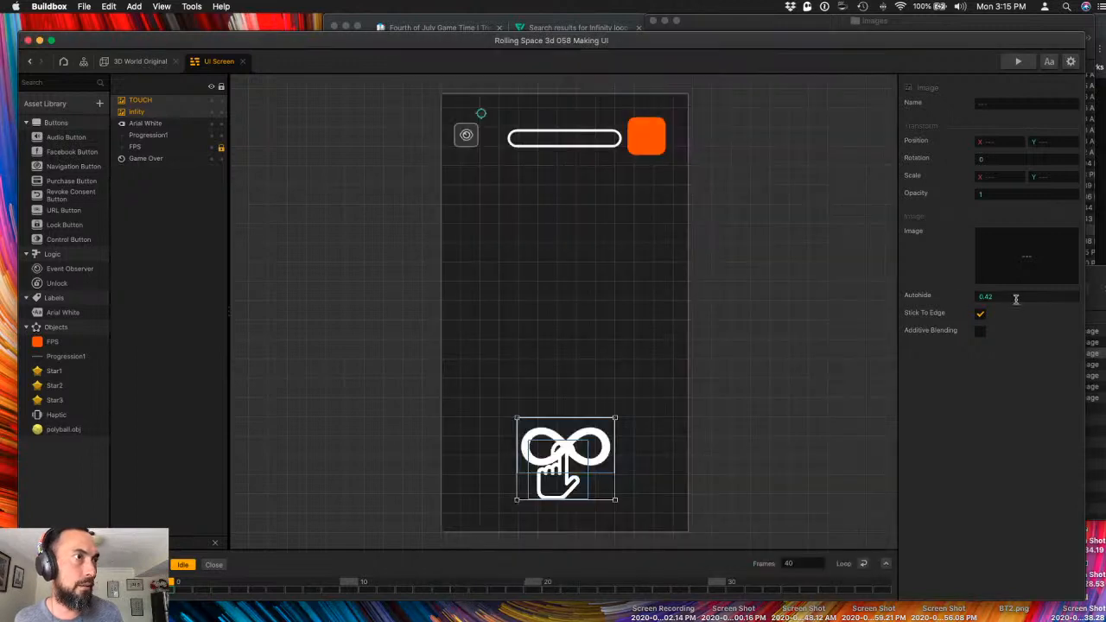
- Change the Autohide of the TOUCH and infity images to 0.1 and save the project
{"action": "left_click", "coordinate": [987, 296]}
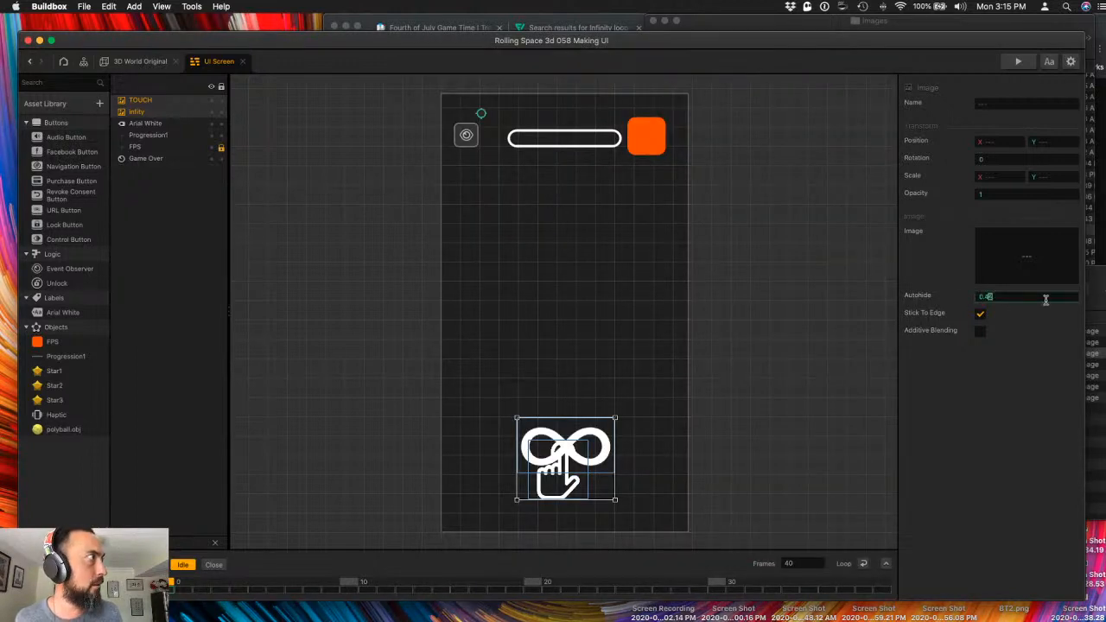
{"action": "key", "text": "BackSpace"}
{"action": "key", "text": "Return"}
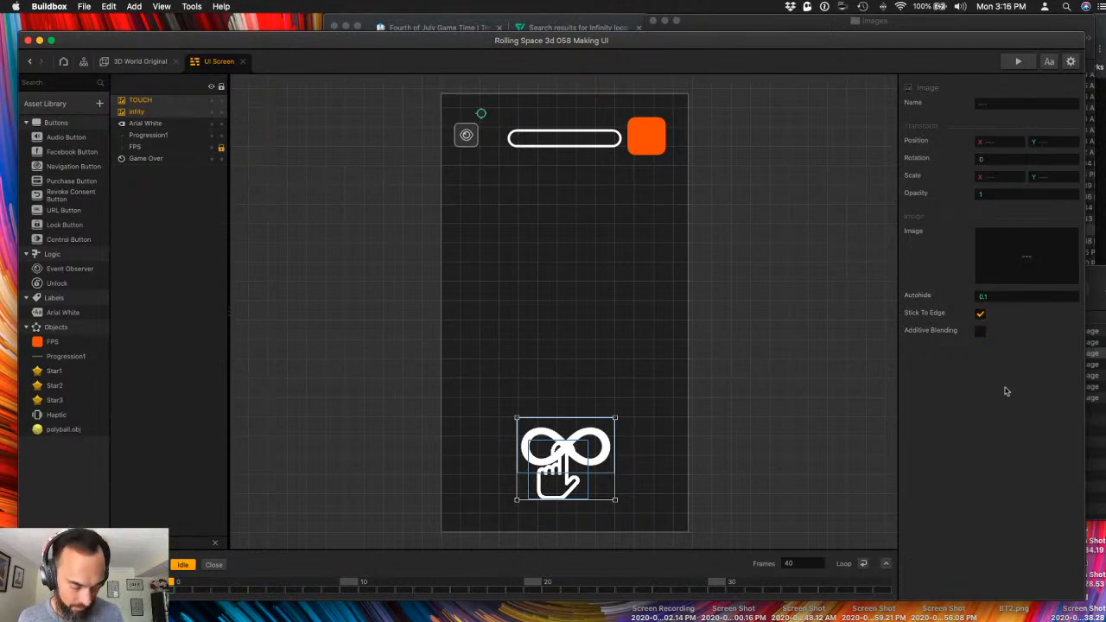
{"action": "key", "text": "super+s"}
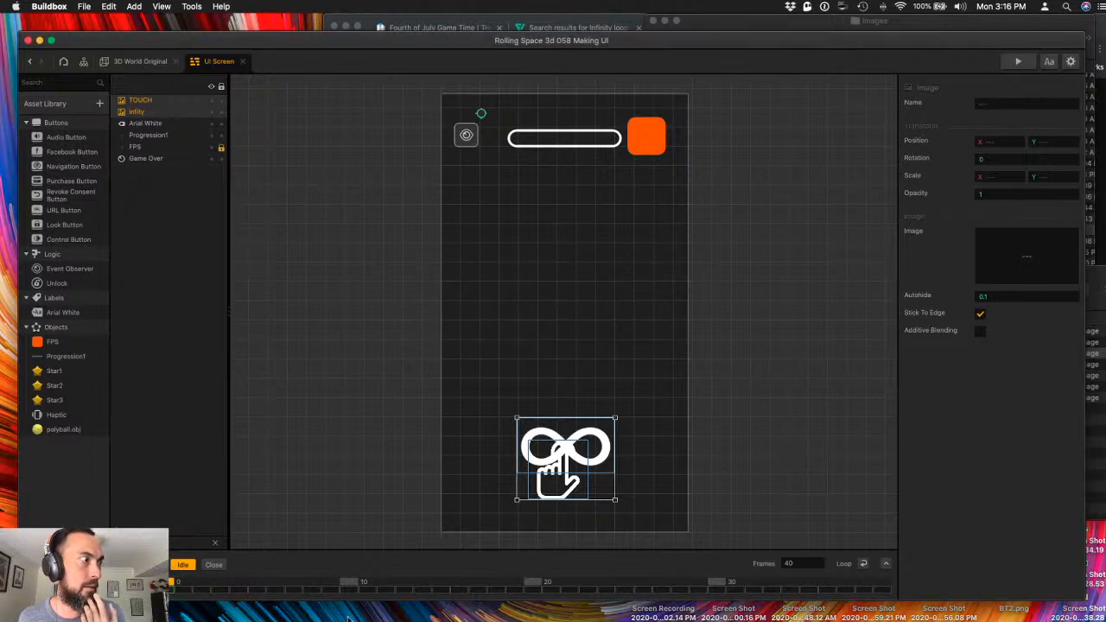
- Check the opening animation, and place a keyframe for both images at frame 0 of the Idle animation
{"action": "left_click", "coordinate": [185, 564]}
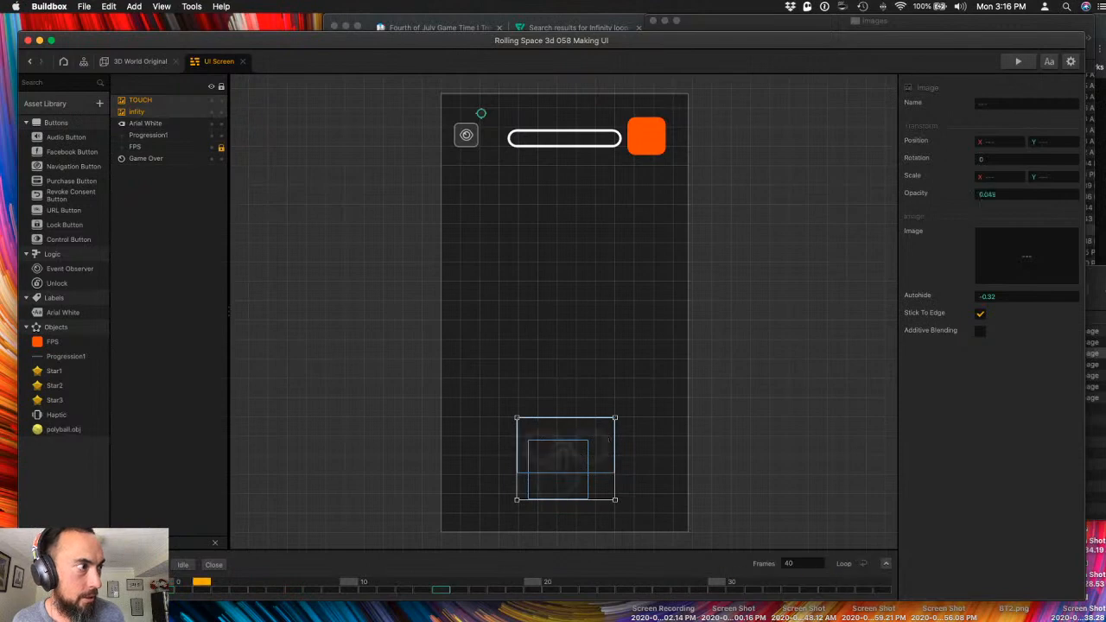
{"action": "left_click", "coordinate": [181, 566]}
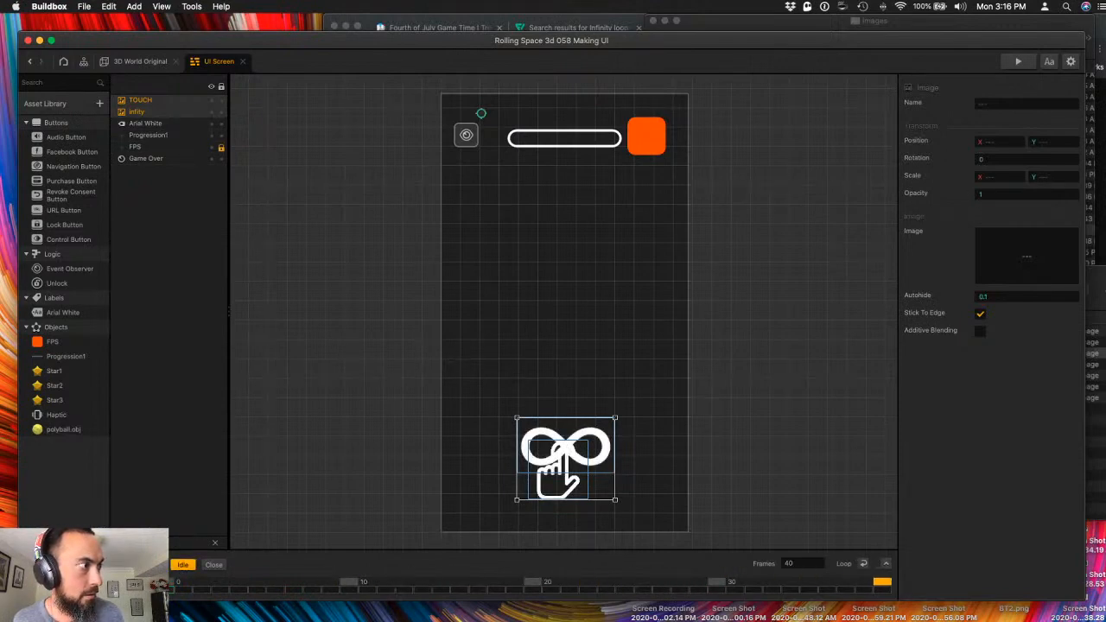
{"action": "left_click", "coordinate": [171, 583]}
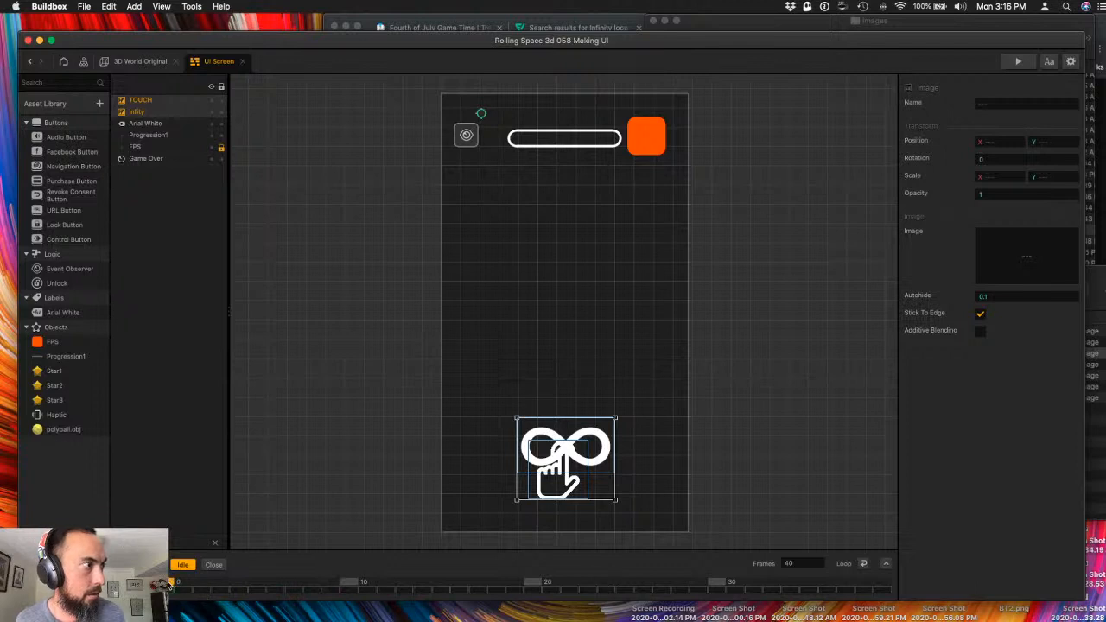
- Run the game preview with the new Autohide value, restart it once, and close it
{"action": "left_click", "coordinate": [1019, 63]}
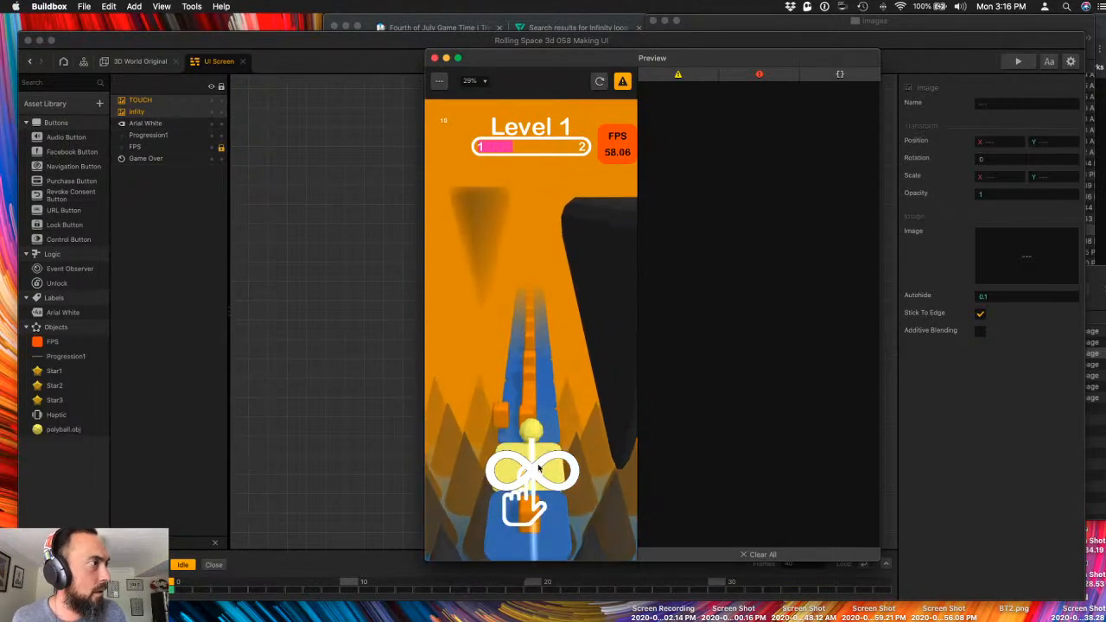
{"action": "left_click", "coordinate": [598, 82]}
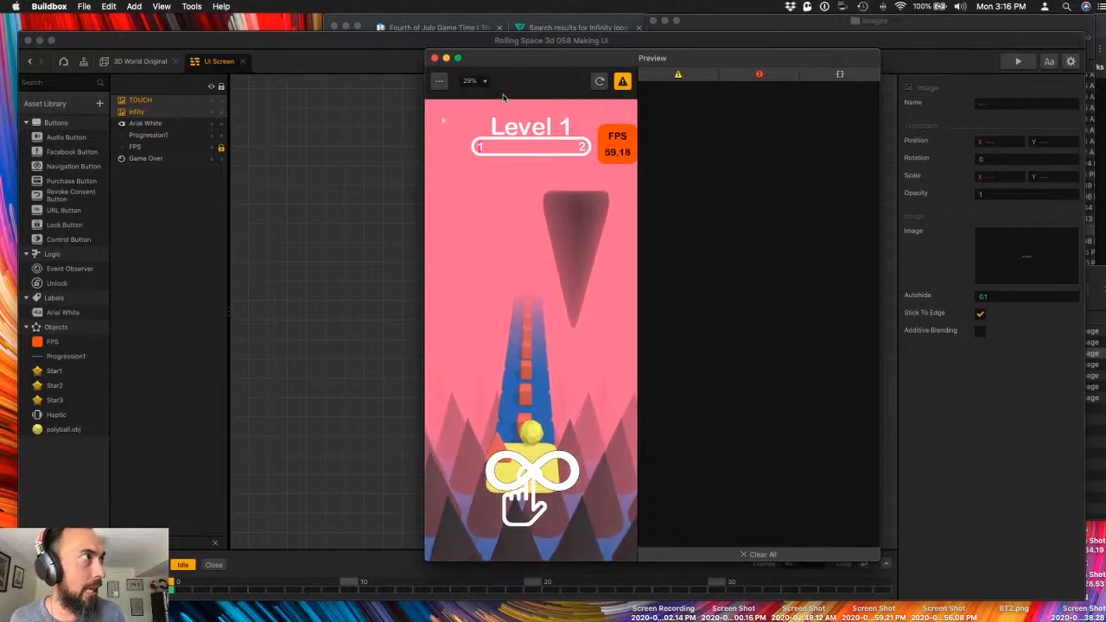
{"action": "left_click", "coordinate": [435, 59]}
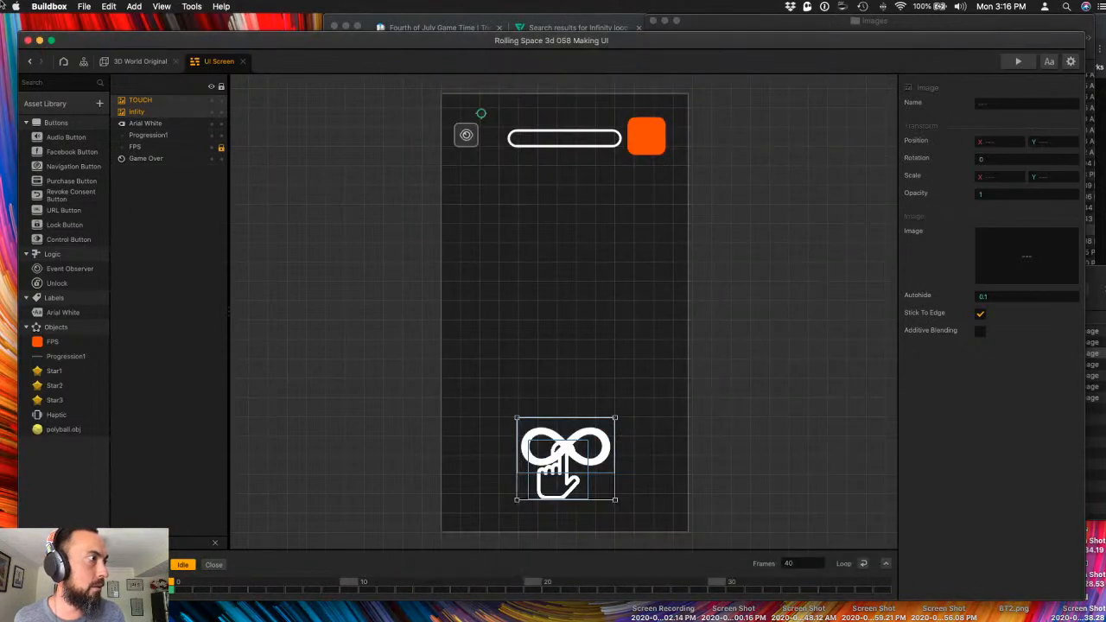
- Switch to Photoshop and inspect the infinity symbol artwork in the open documents, including a close-up of the screenshot version's edges
{"action": "key", "text": "ctrl+Up"}
{"action": "left_click", "coordinate": [610, 452]}
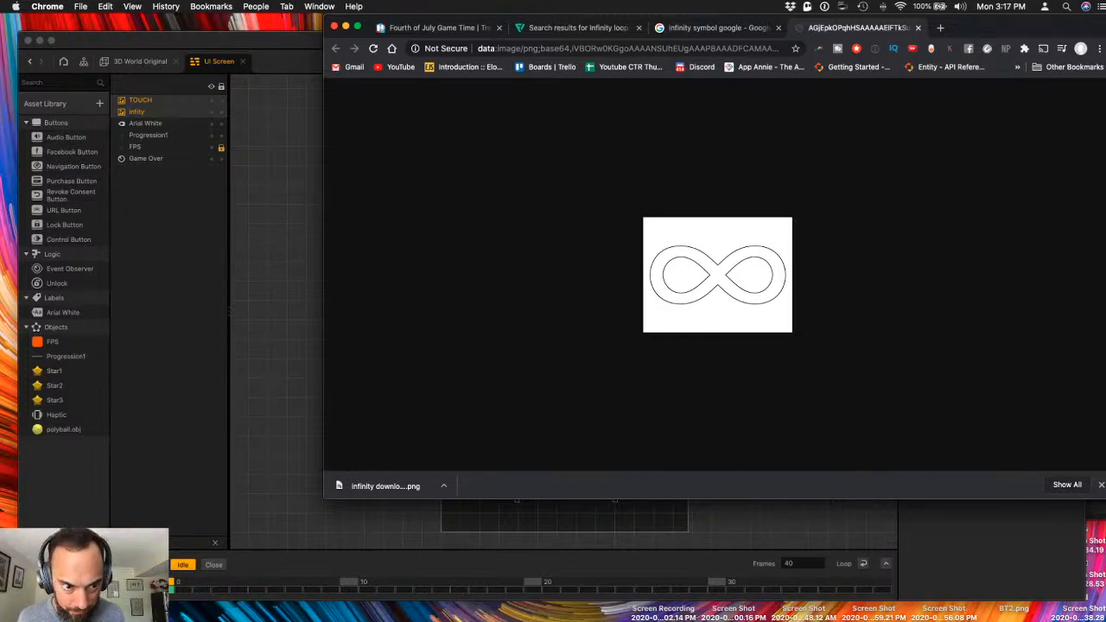
{"action": "left_click", "coordinate": [1105, 621]}
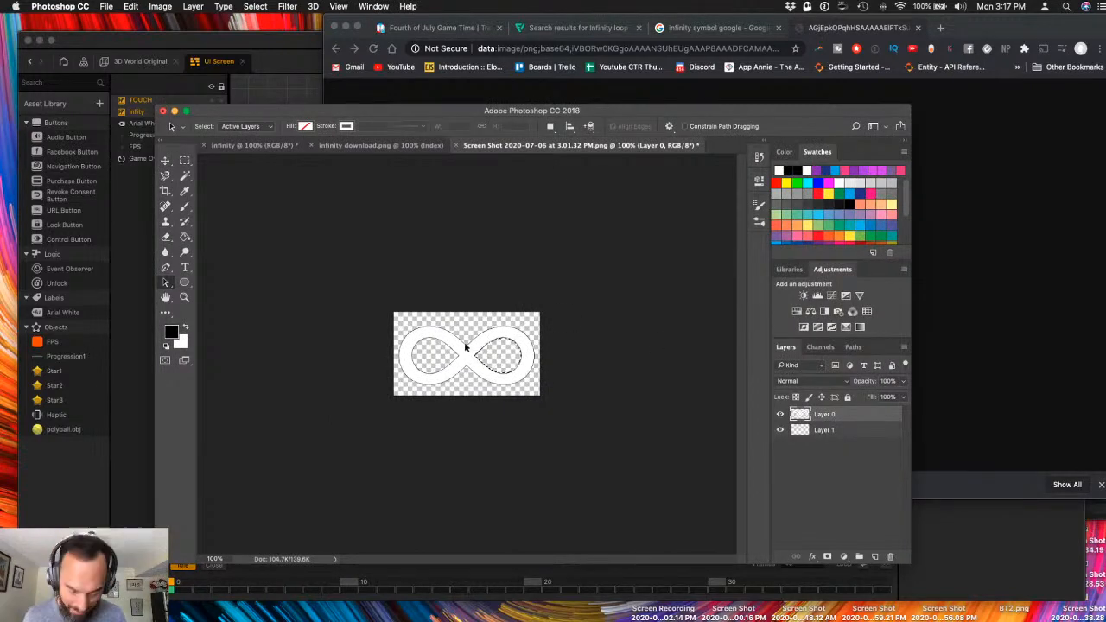
{"action": "key", "text": "super+plus"}
{"action": "key", "text": "super+plus"}
{"action": "key", "text": "super+plus"}
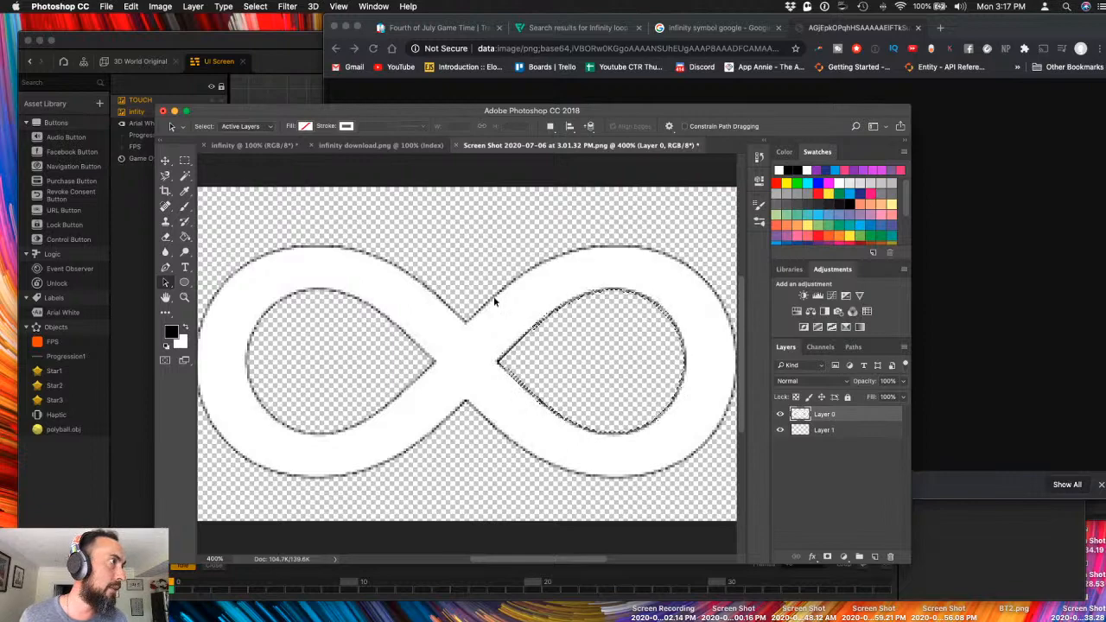
{"action": "left_click", "coordinate": [367, 147]}
{"action": "left_click", "coordinate": [251, 147]}
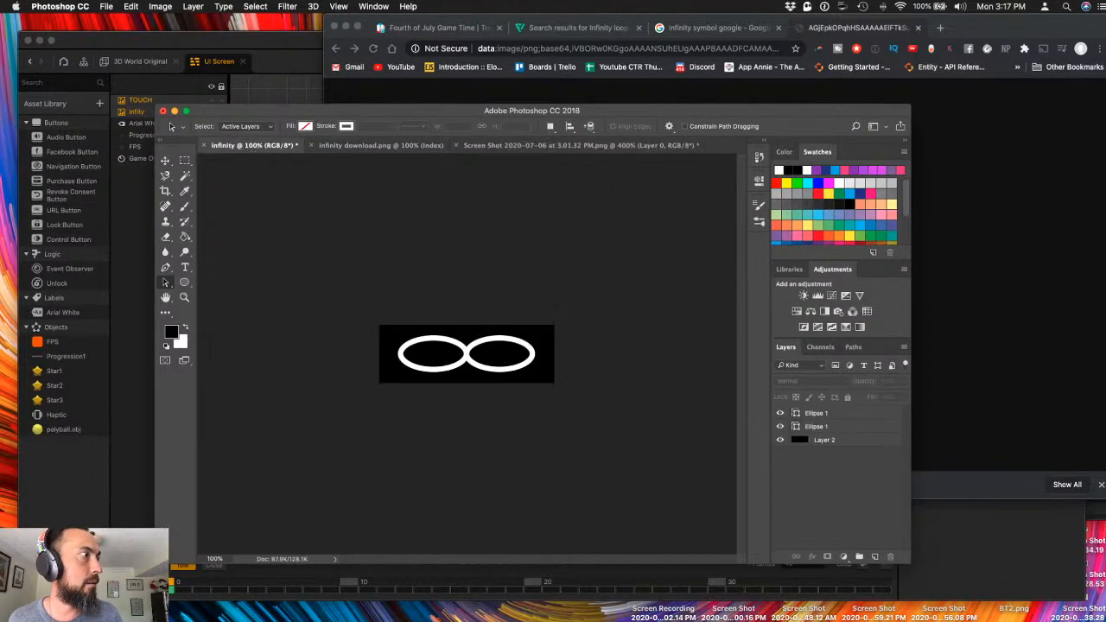
- Open the hand image Itouch.png from the UI Buttons folder in Photoshop
{"action": "key", "text": "ctrl+Up"}
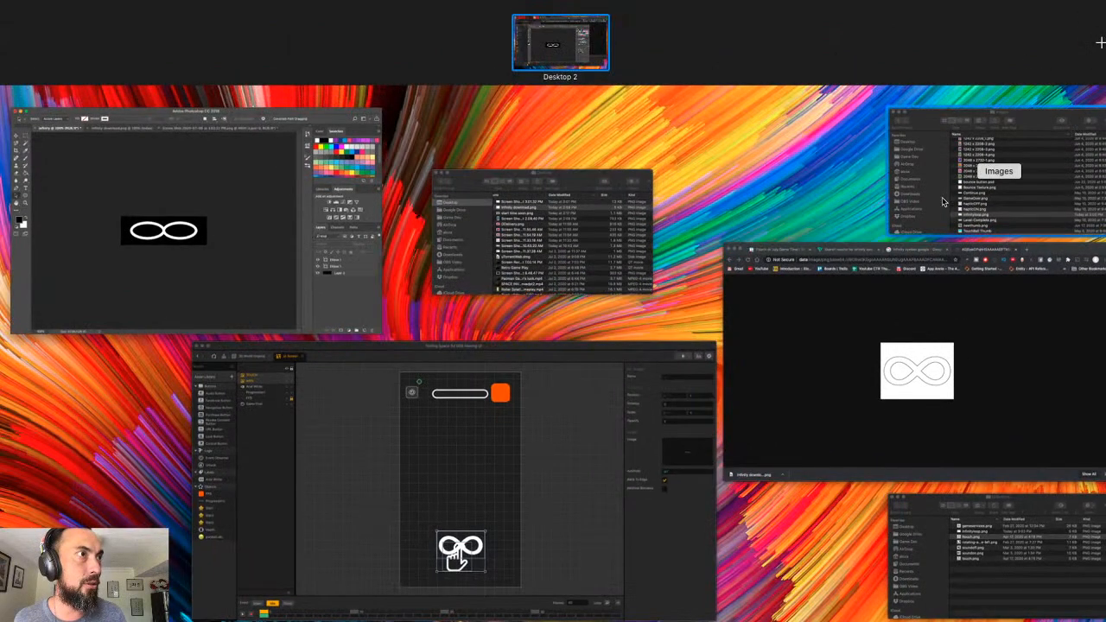
{"action": "left_click", "coordinate": [949, 206]}
{"action": "key", "text": "ctrl+Up"}
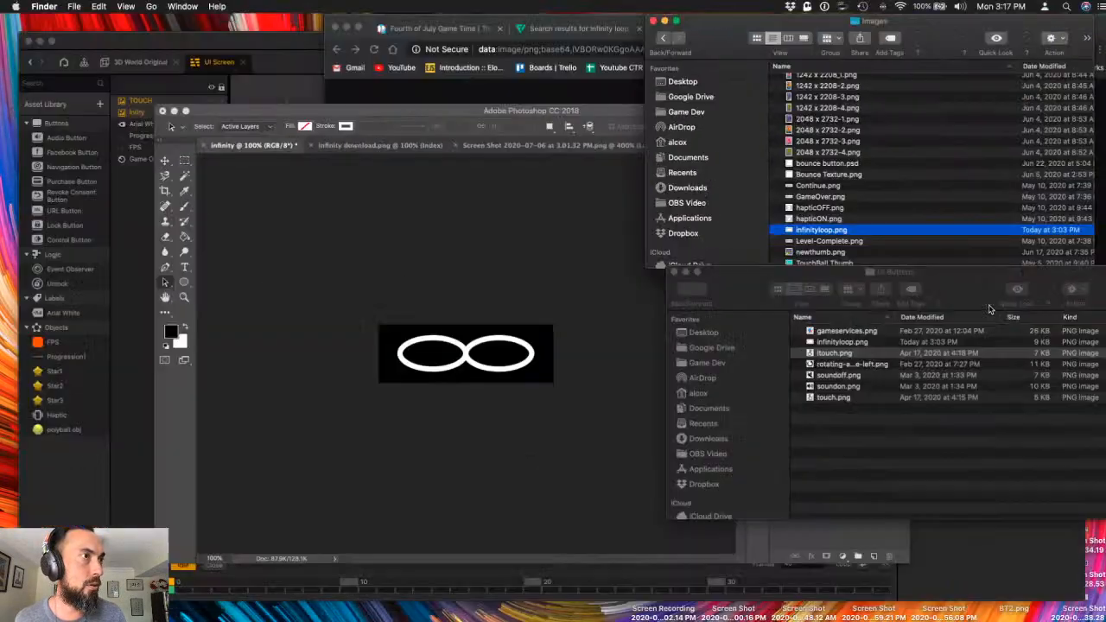
{"action": "left_click", "coordinate": [1024, 304]}
{"action": "left_click", "coordinate": [834, 354]}
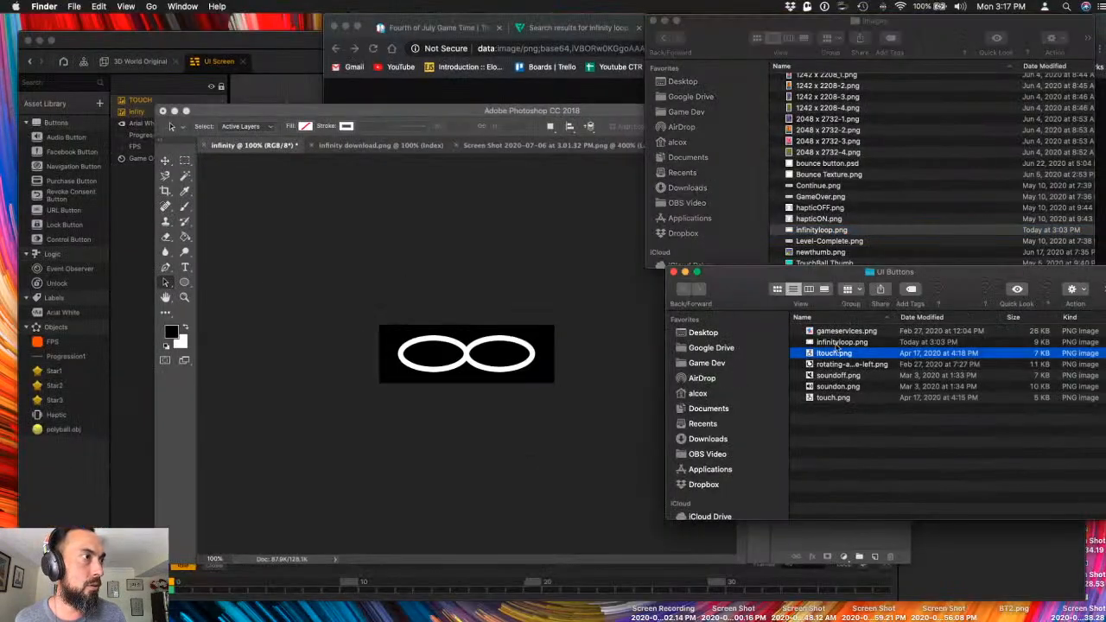
{"action": "mouse_move", "coordinate": [522, 617]}
{"action": "left_click_drag", "start_coordinate": [489, 618], "coordinate": [395, 617]}
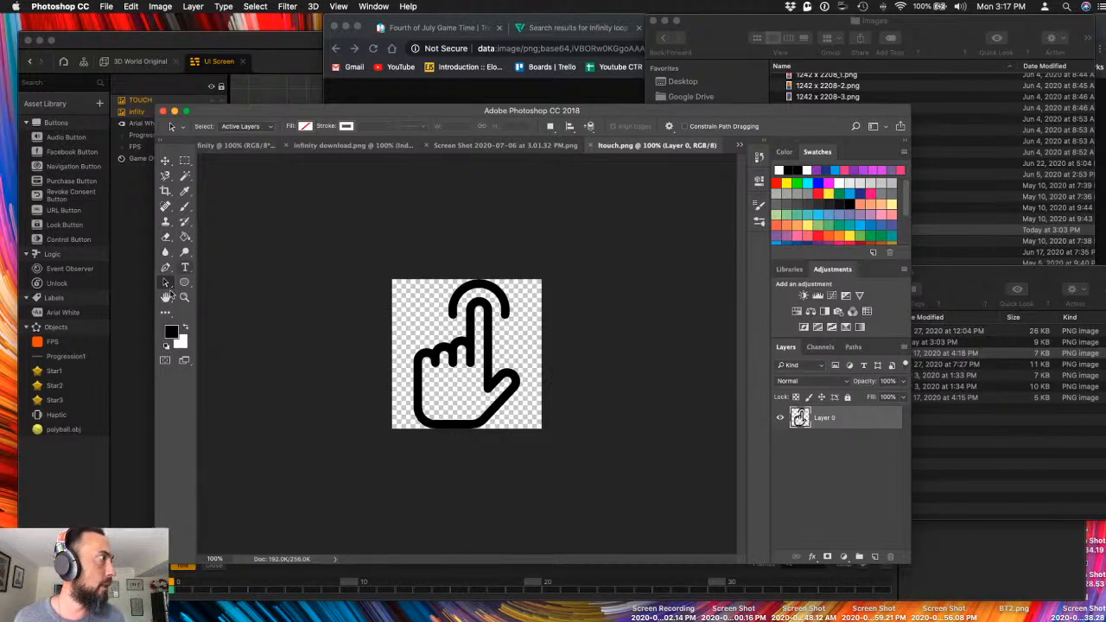
- Fill the interior of the hand outline with black using the Paint Bucket
{"action": "left_click", "coordinate": [184, 237]}
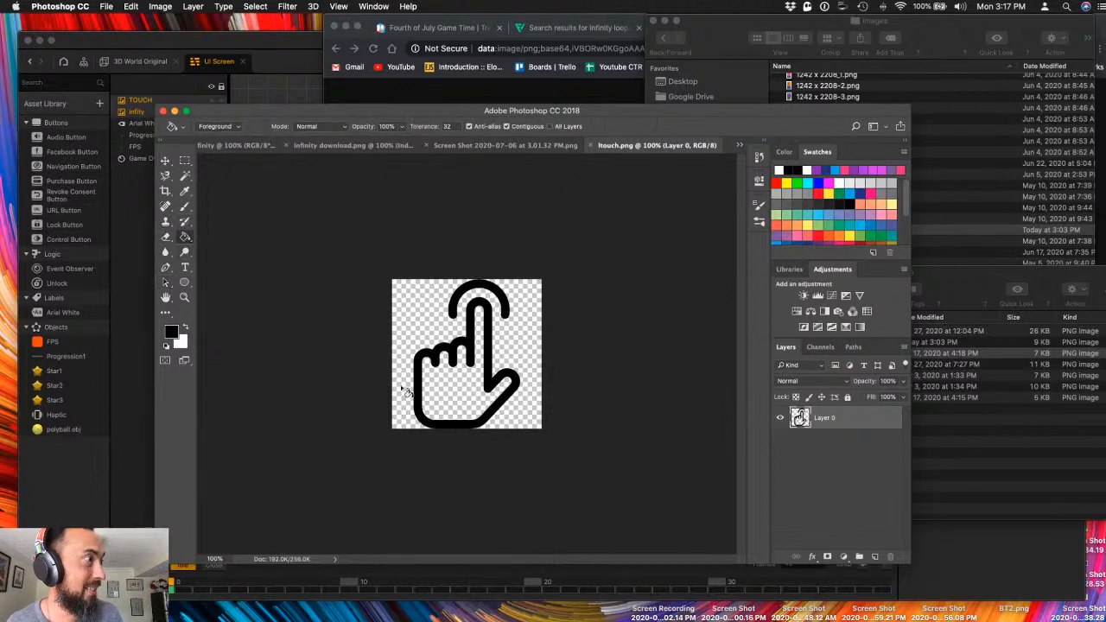
{"action": "left_click", "coordinate": [454, 397]}
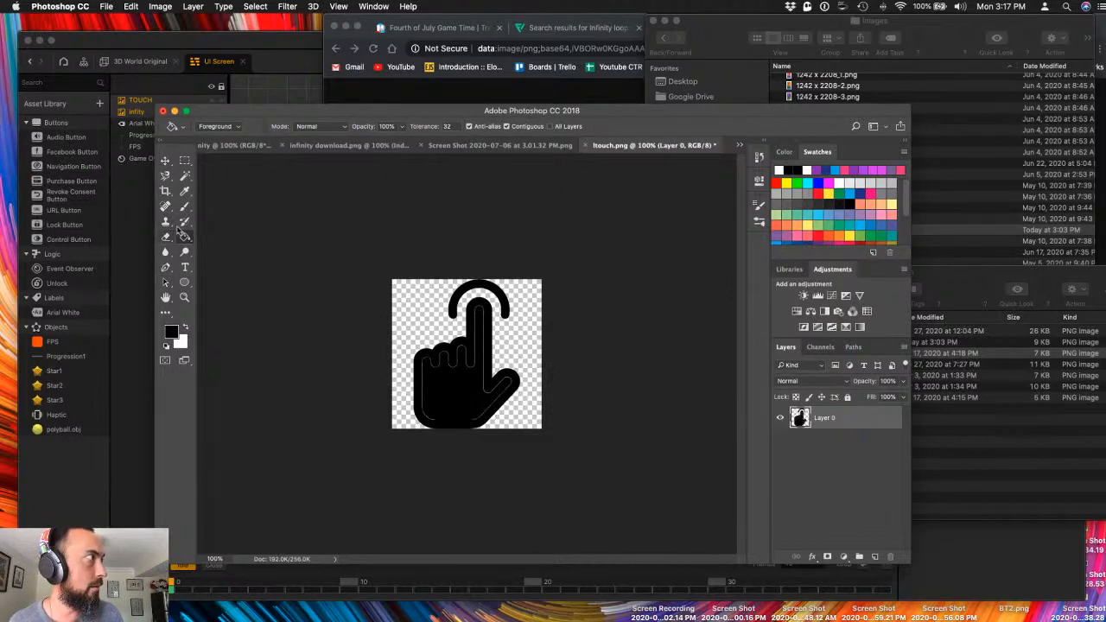
- Paint over the thin gap lines in the hand's palm and folded fingers with a black 48 px Pencil
{"action": "left_click", "coordinate": [183, 208]}
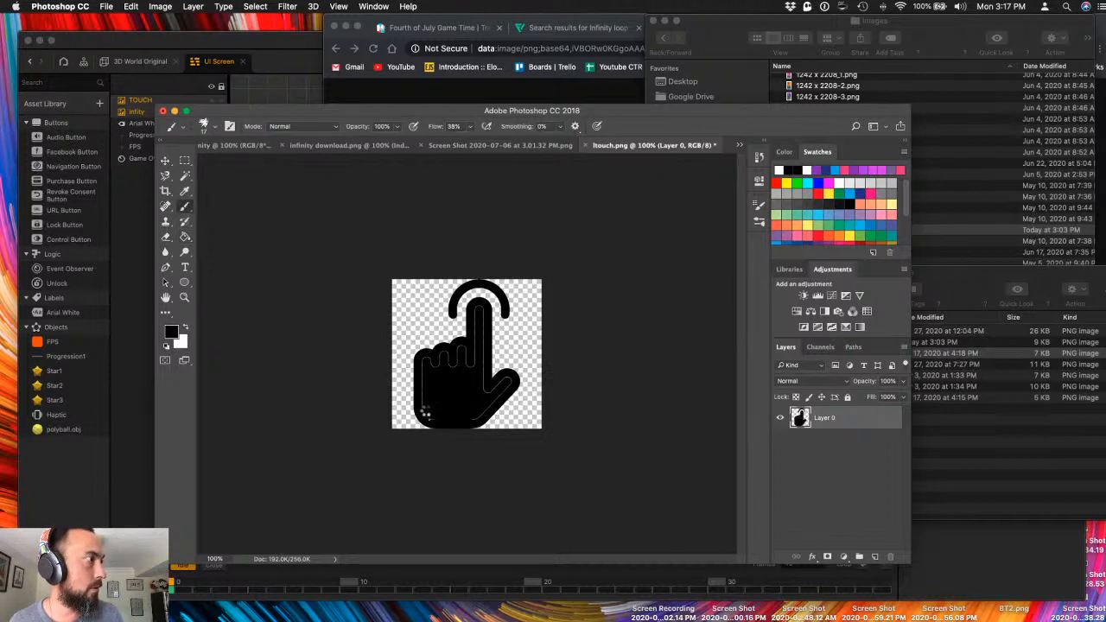
{"action": "left_click", "coordinate": [215, 126]}
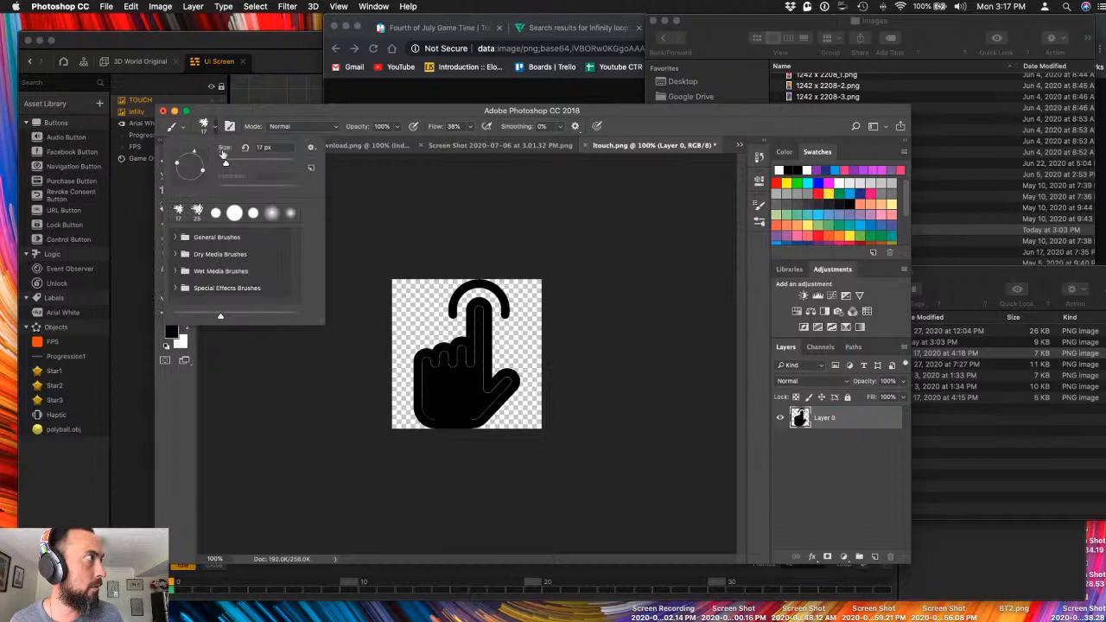
{"action": "left_click", "coordinate": [212, 127]}
{"action": "left_click", "coordinate": [205, 128]}
{"action": "key", "text": "shift+b"}
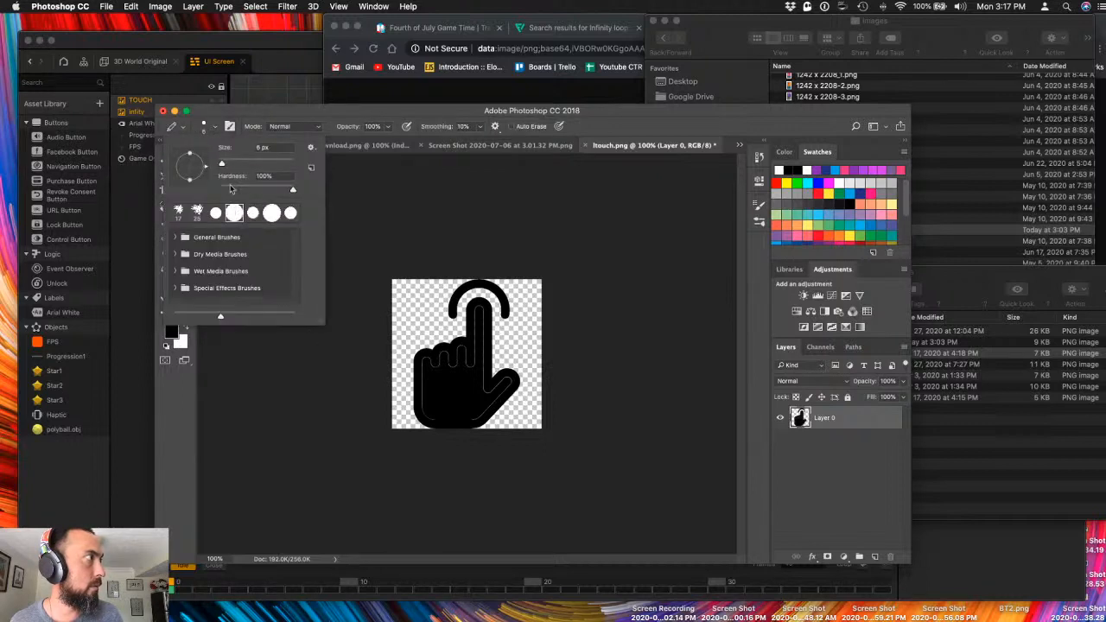
{"action": "left_click", "coordinate": [216, 130]}
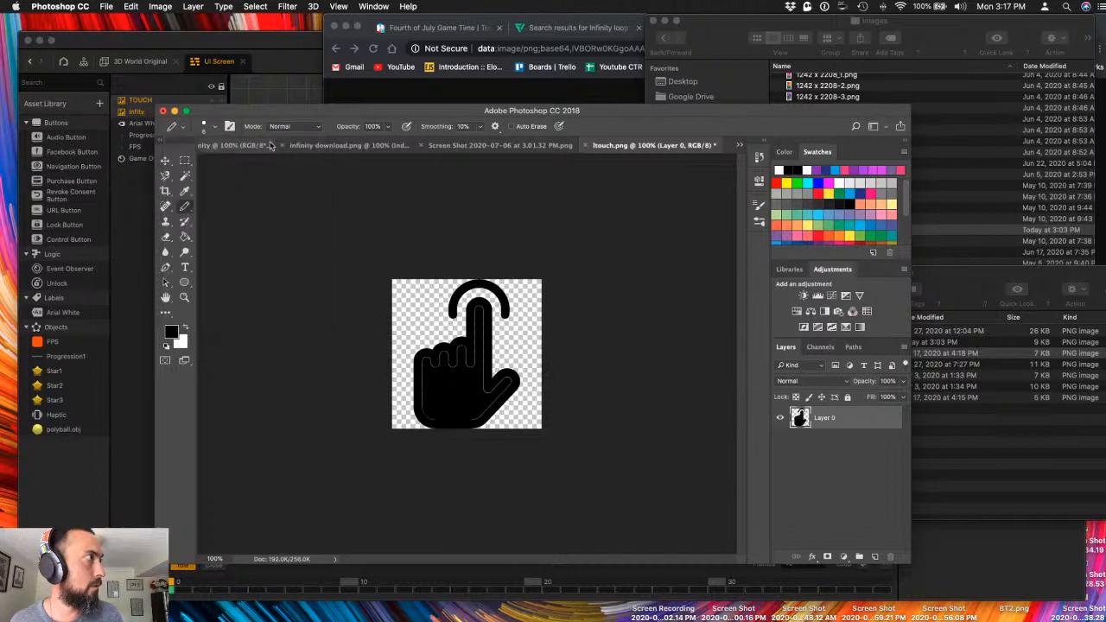
{"action": "left_click", "coordinate": [216, 130]}
{"action": "mouse_move", "coordinate": [223, 164]}
{"action": "left_mouse_down"}
{"action": "mouse_move", "coordinate": [247, 165]}
{"action": "mouse_move", "coordinate": [235, 165]}
{"action": "left_mouse_up"}
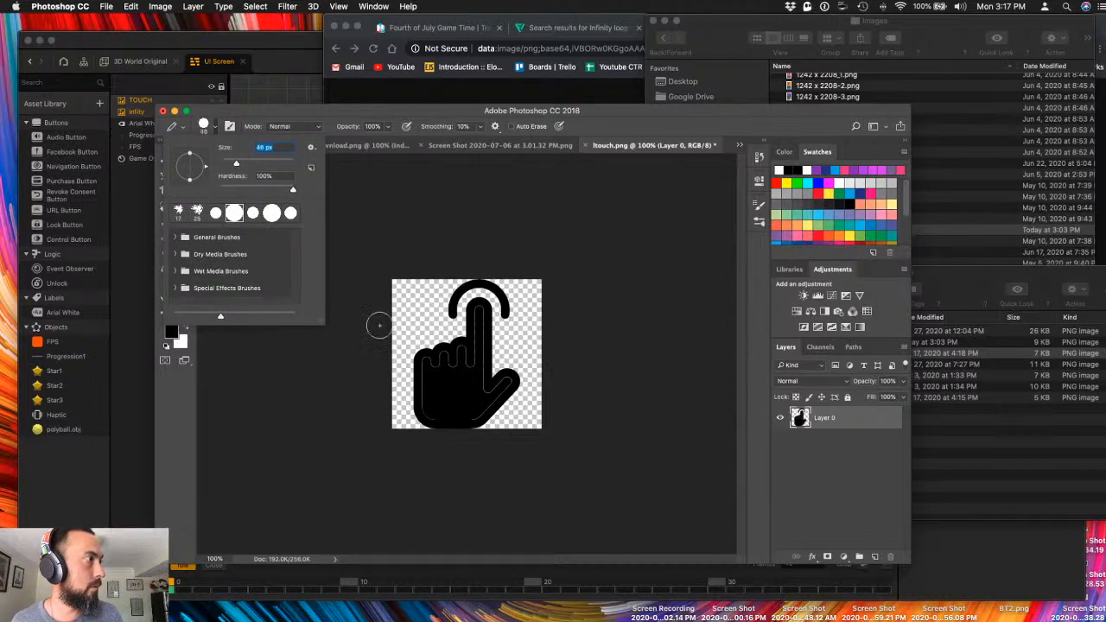
{"action": "left_click", "coordinate": [437, 408]}
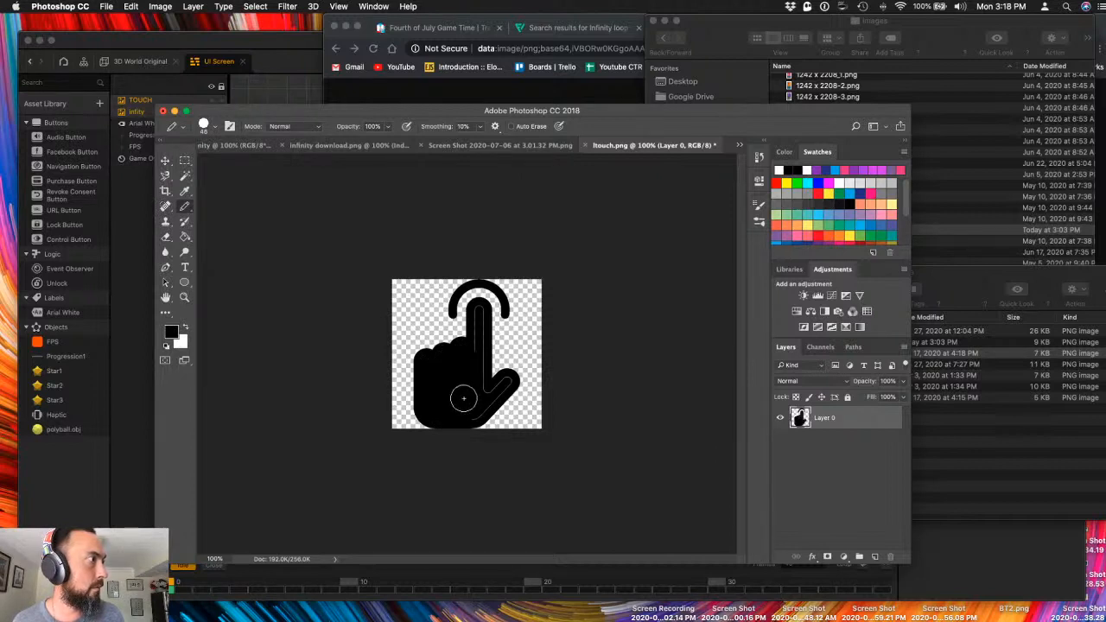
- Fill the remaining gap lines in the index finger and thumb using the Pencil reduced to 23 px
{"action": "left_click", "coordinate": [215, 127]}
{"action": "left_click_drag", "start_coordinate": [237, 165], "coordinate": [234, 166]}
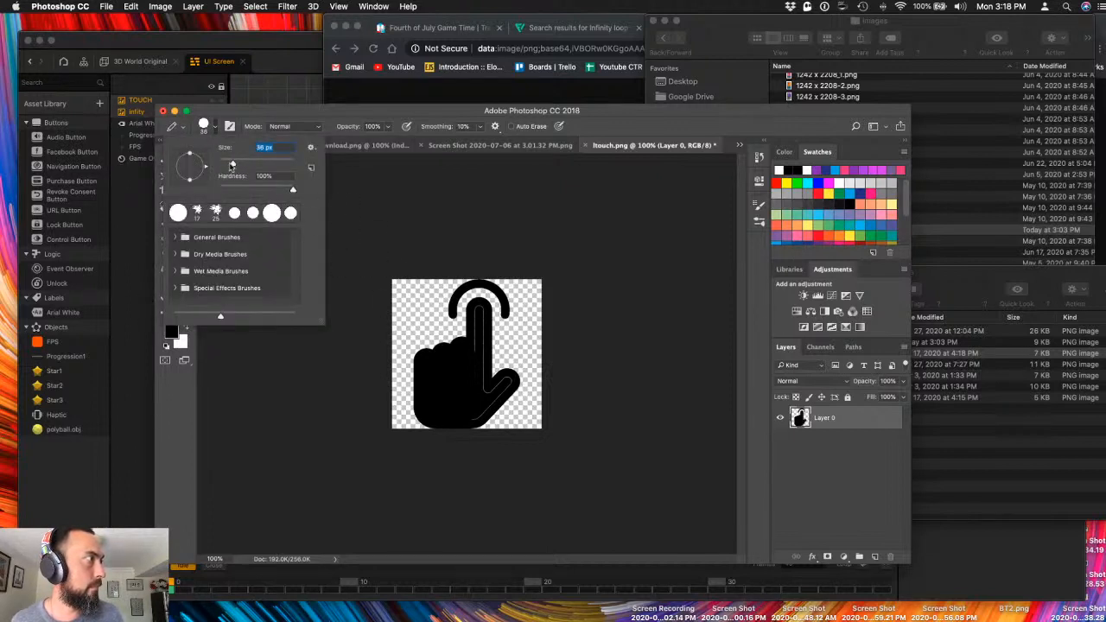
{"action": "left_click", "coordinate": [472, 349]}
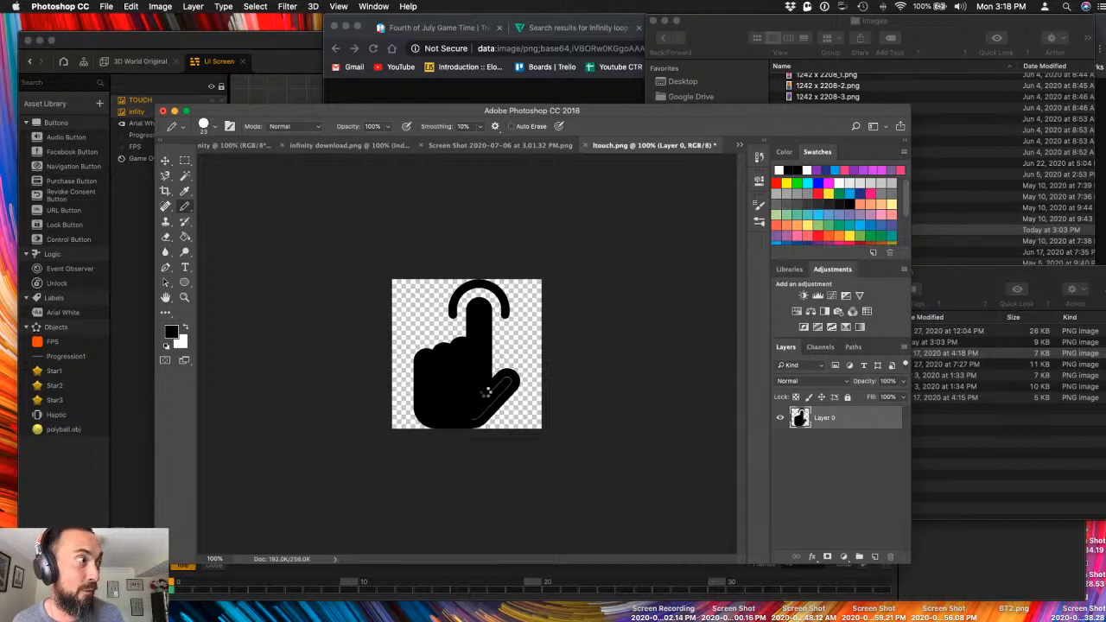
{"action": "left_click_drag", "start_coordinate": [503, 382], "coordinate": [482, 413]}
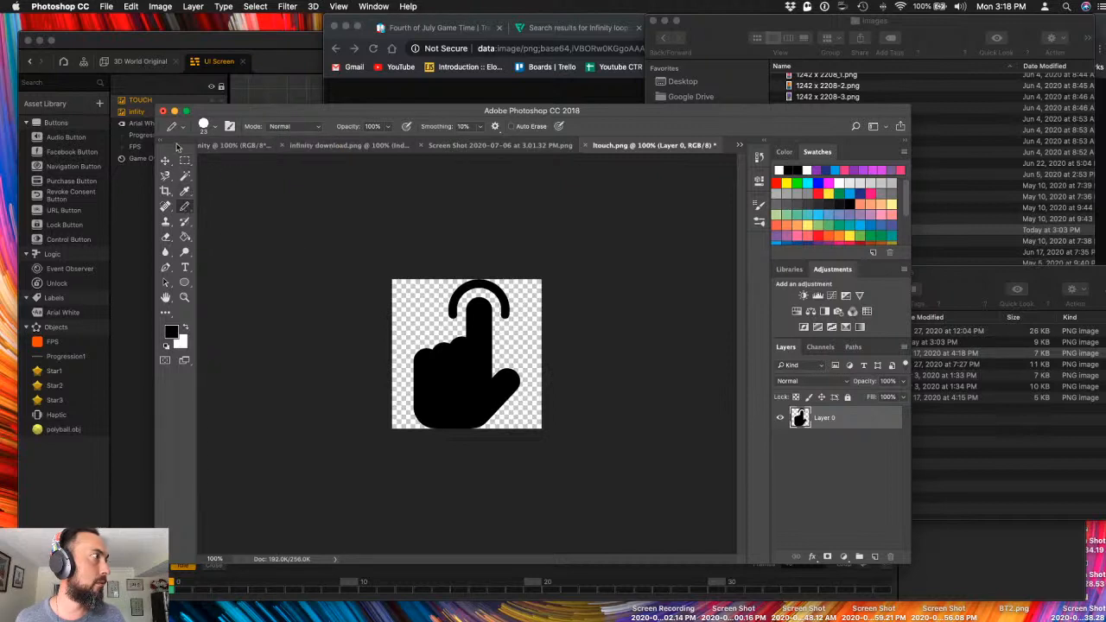
{"action": "left_click", "coordinate": [104, 6]}
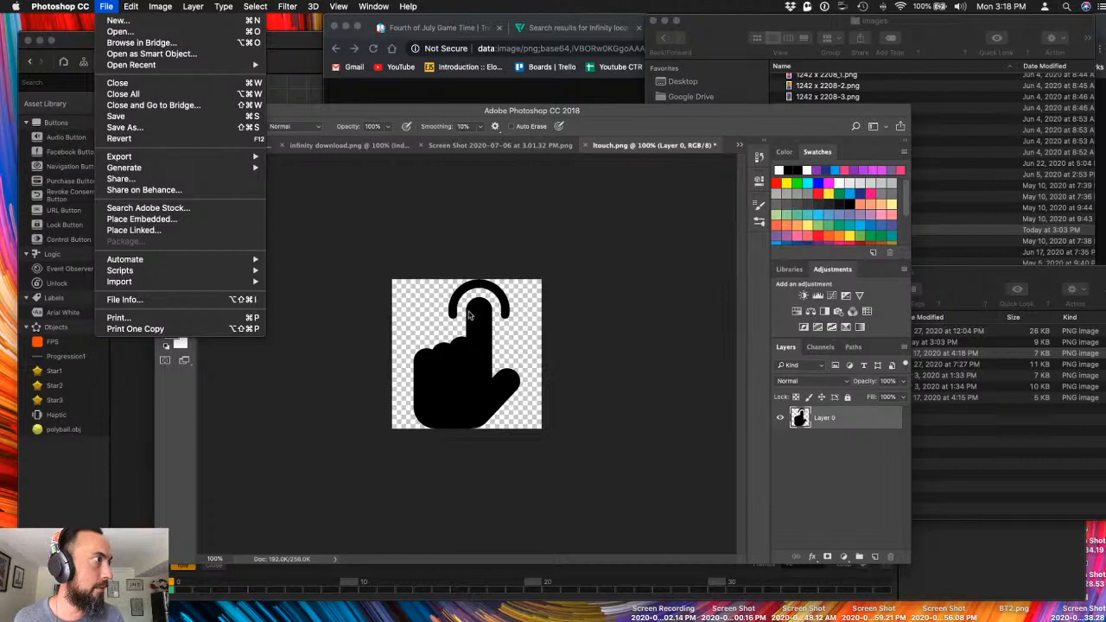
{"action": "key", "text": "ctrl+Up"}
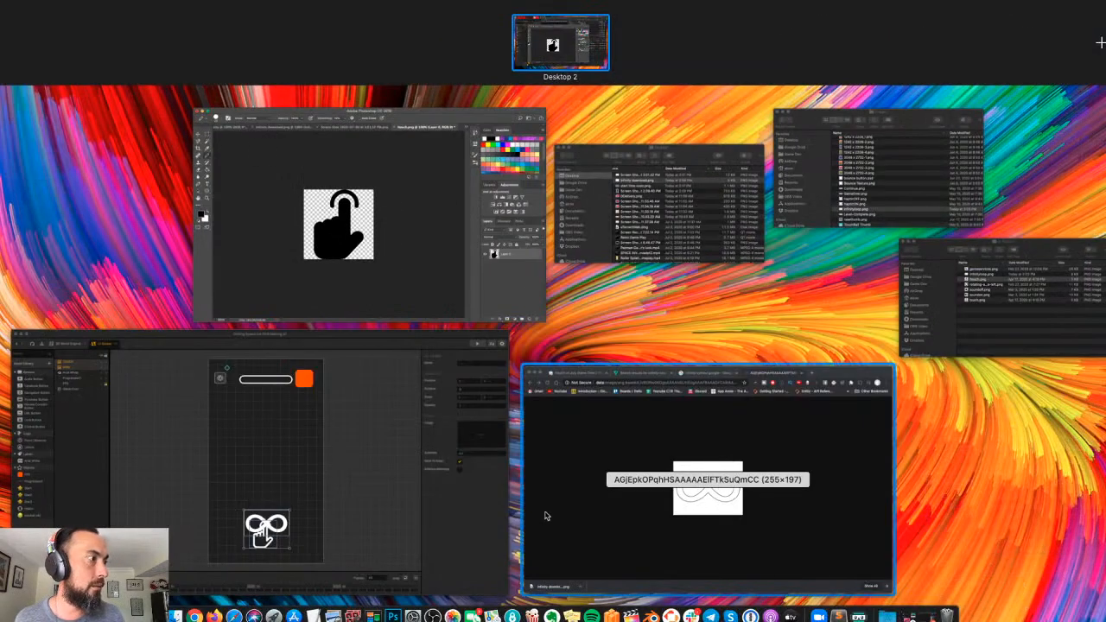
{"action": "left_click", "coordinate": [322, 528]}
{"action": "left_click_drag", "start_coordinate": [549, 500], "coordinate": [557, 447]}
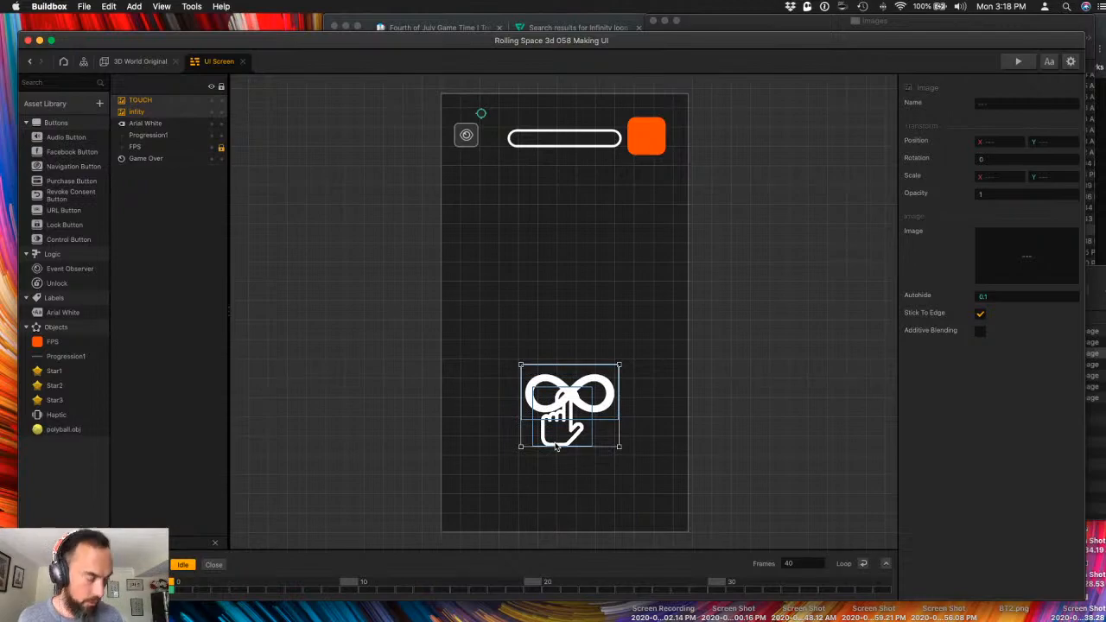
{"action": "key", "text": "super+z"}
{"action": "key", "text": "ctrl+Up"}
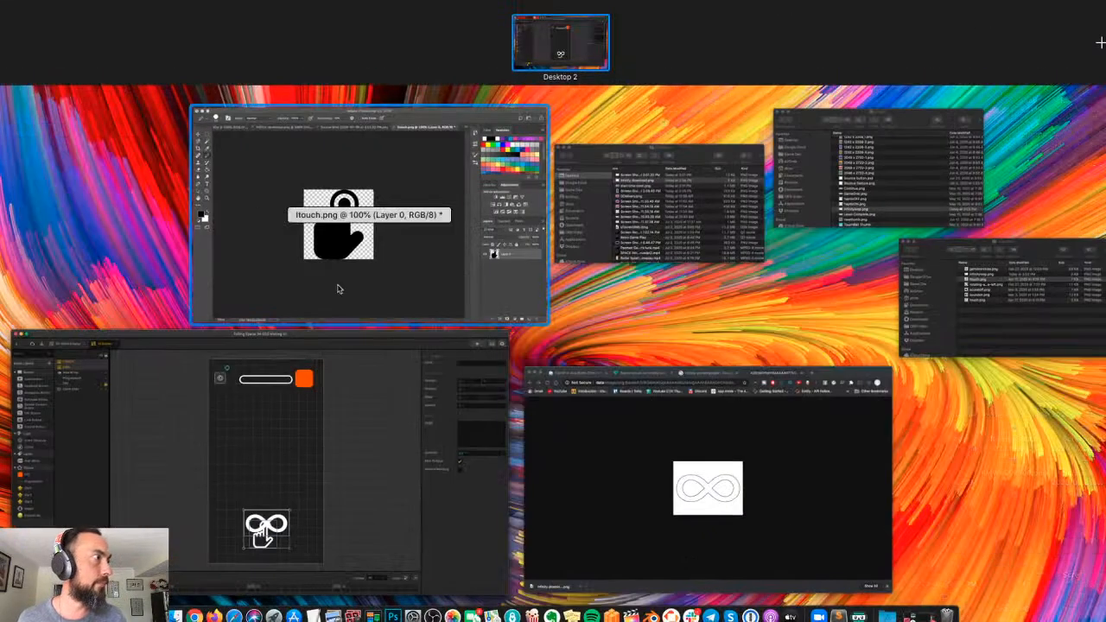
- Switch to Buildbox and add an Arial White label reading "testing auto hide" to the UI screen
{"action": "left_click", "coordinate": [385, 450]}
{"action": "left_click", "coordinate": [562, 145]}
{"action": "left_click", "coordinate": [562, 145]}
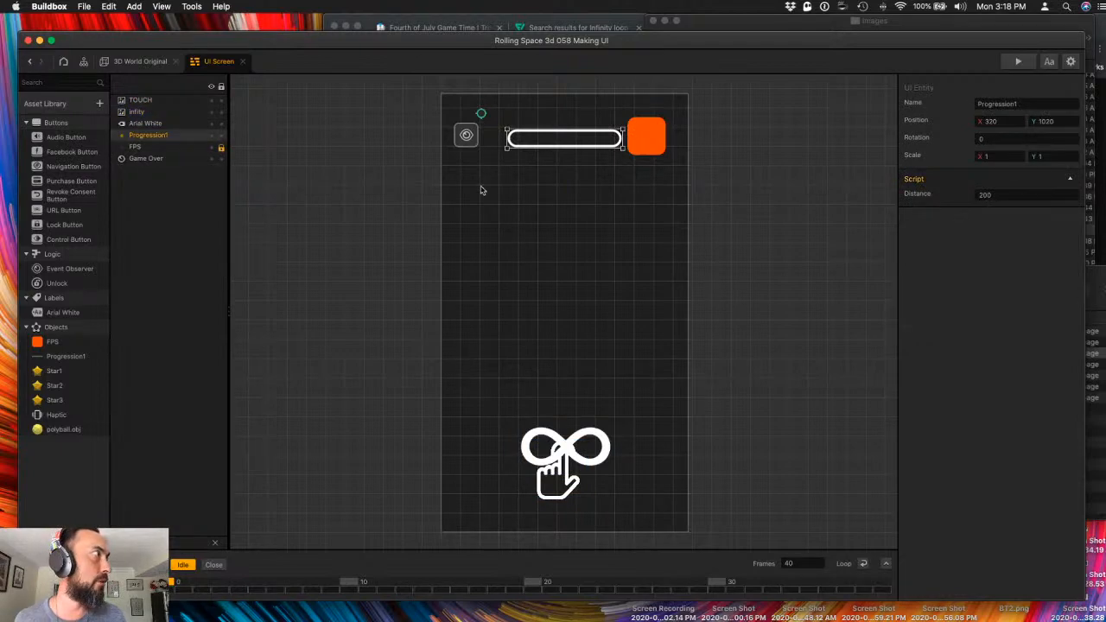
{"action": "left_click_drag", "start_coordinate": [65, 312], "coordinate": [471, 313]}
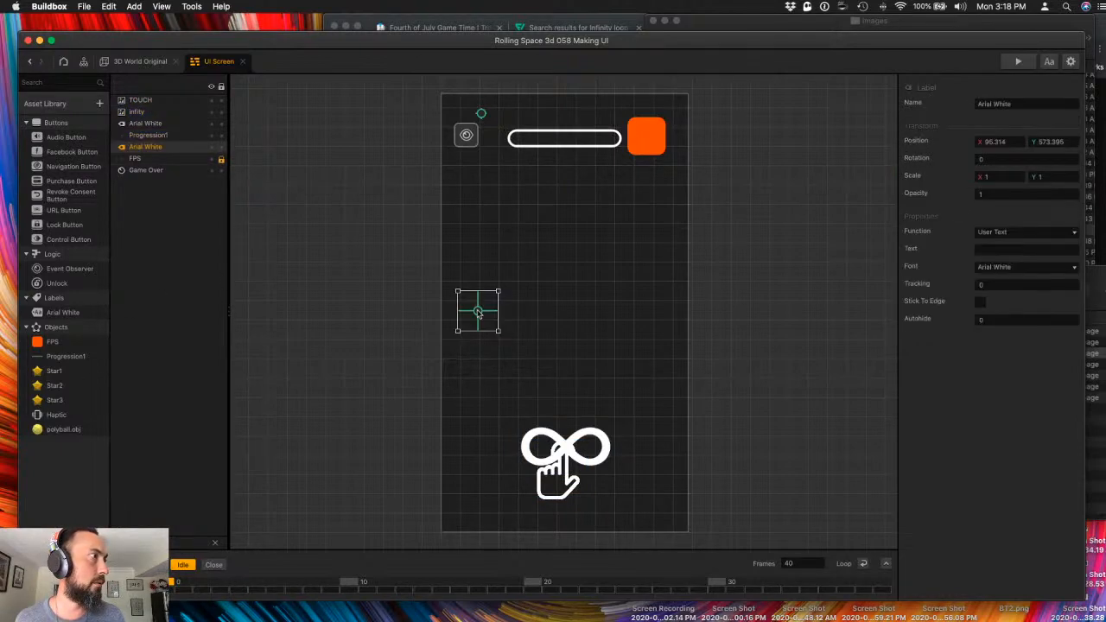
{"action": "left_click", "coordinate": [1031, 249]}
{"action": "type", "text": "testing auto hide"}
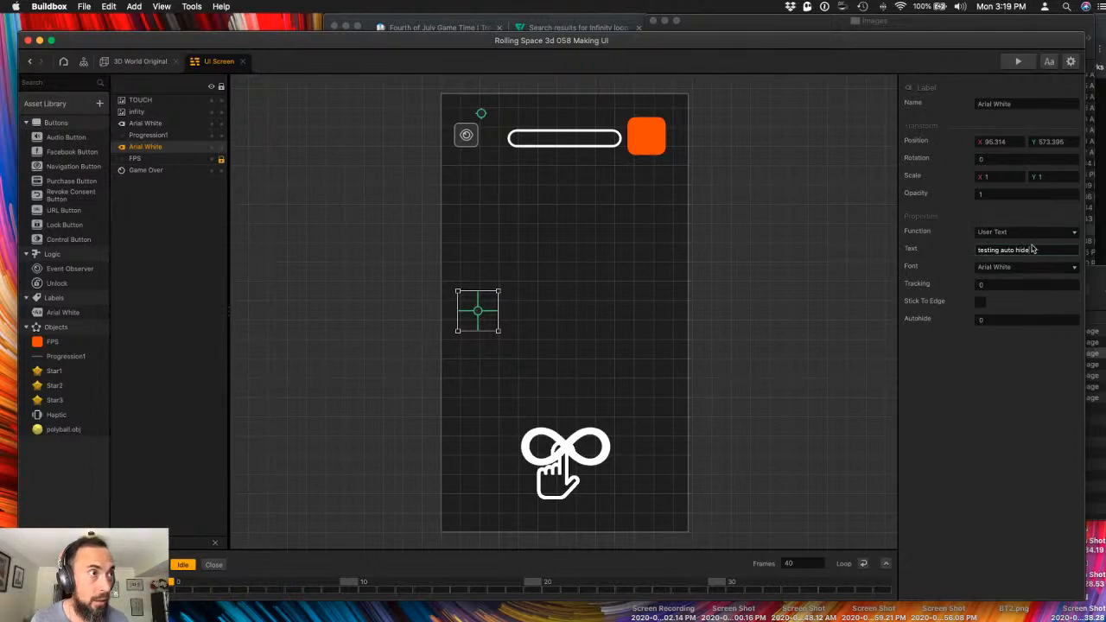
{"action": "key", "text": "Return"}
- Set the test label's Autohide to 0.25 and move it to the middle of the game screen
{"action": "left_click_drag", "start_coordinate": [1006, 321], "coordinate": [850, 309]}
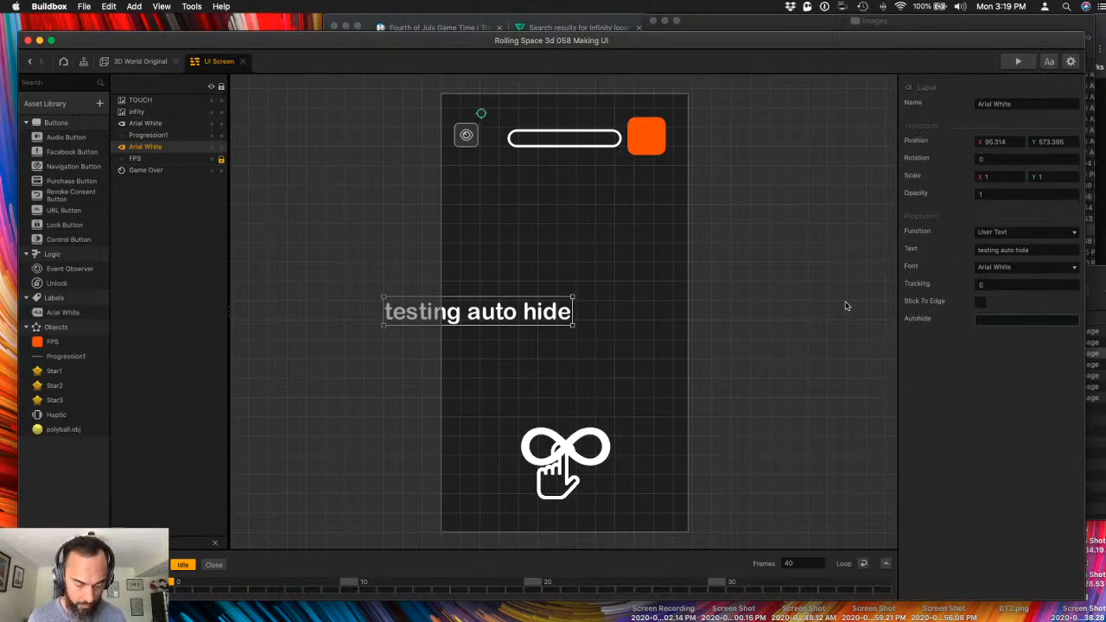
{"action": "key", "text": "Return"}
{"action": "left_click_drag", "start_coordinate": [558, 324], "coordinate": [640, 327]}
{"action": "left_click_drag", "start_coordinate": [530, 317], "coordinate": [625, 334]}
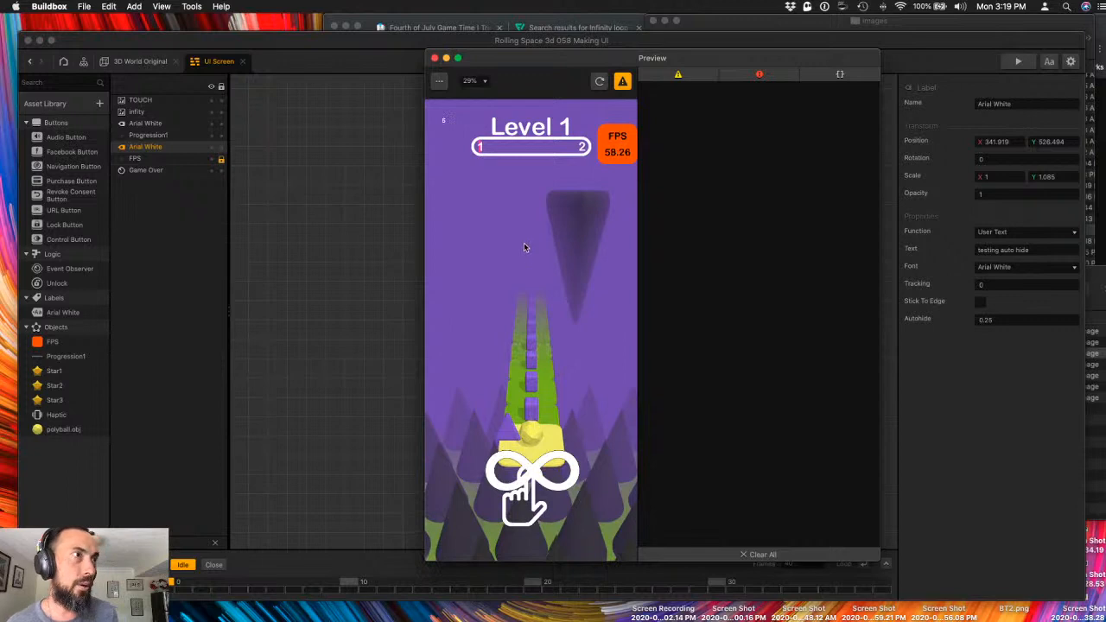
- Run the game preview with the test label in place, close it, and reselect the label
{"action": "left_click", "coordinate": [435, 59]}
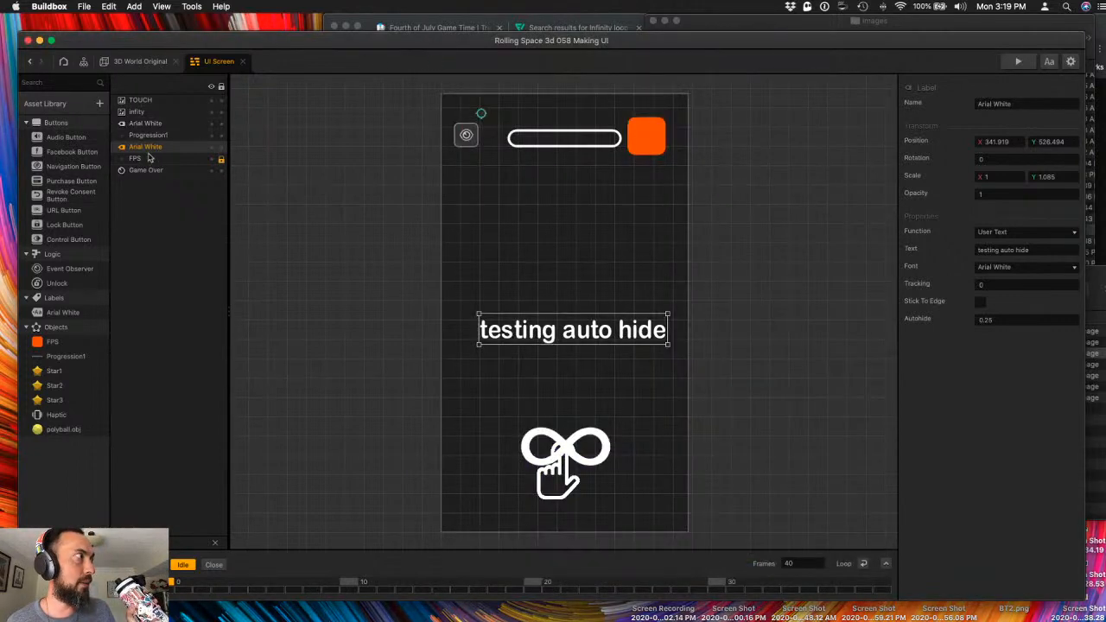
{"action": "left_click", "coordinate": [151, 160]}
{"action": "left_click", "coordinate": [164, 148]}
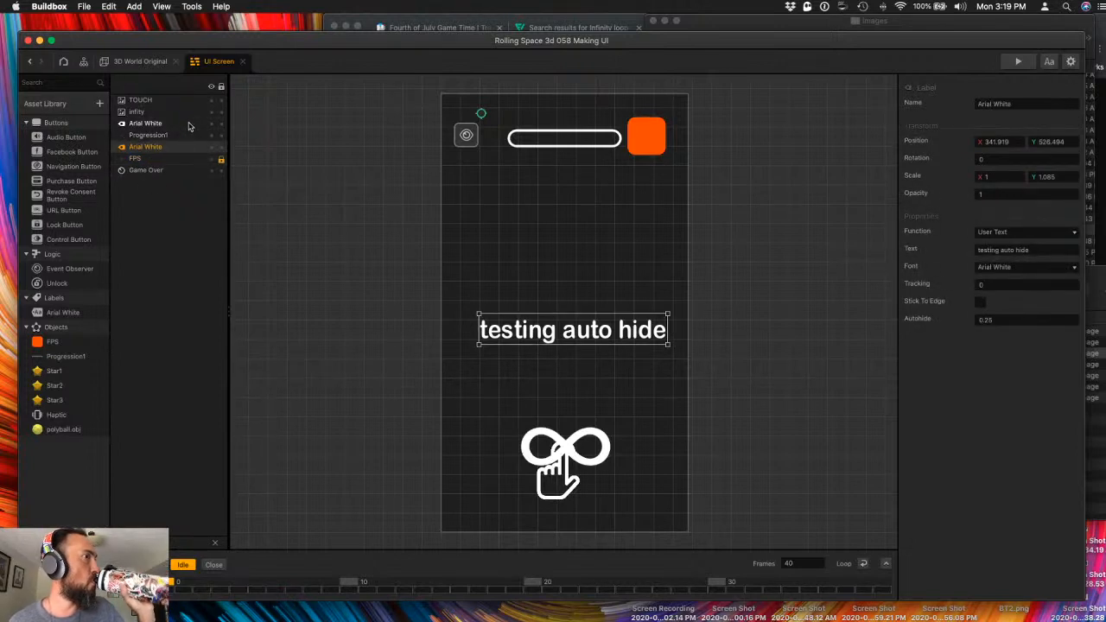
- Check the infinity image's Opacity and Autohide settings at the start of the Idle animation
{"action": "left_click", "coordinate": [544, 458]}
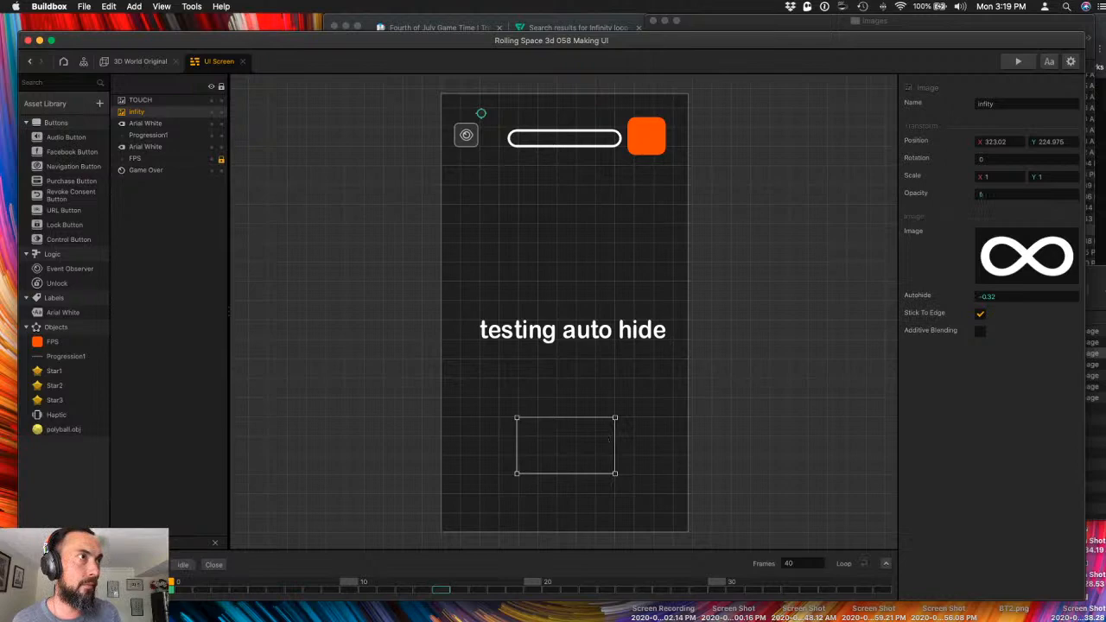
{"action": "left_click", "coordinate": [183, 564]}
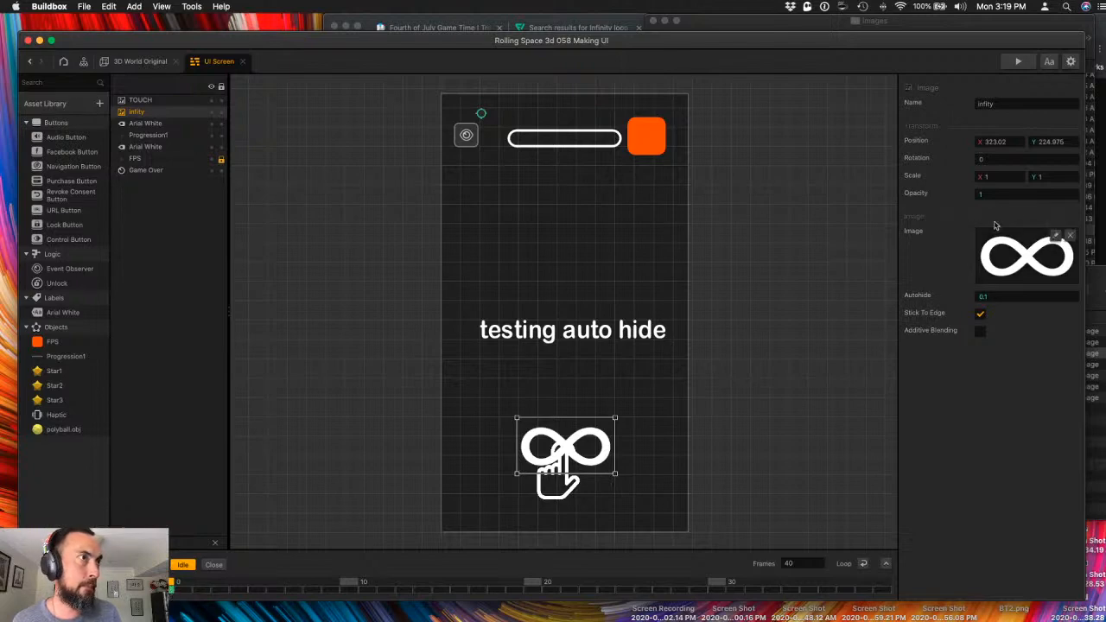
{"action": "left_click", "coordinate": [974, 194]}
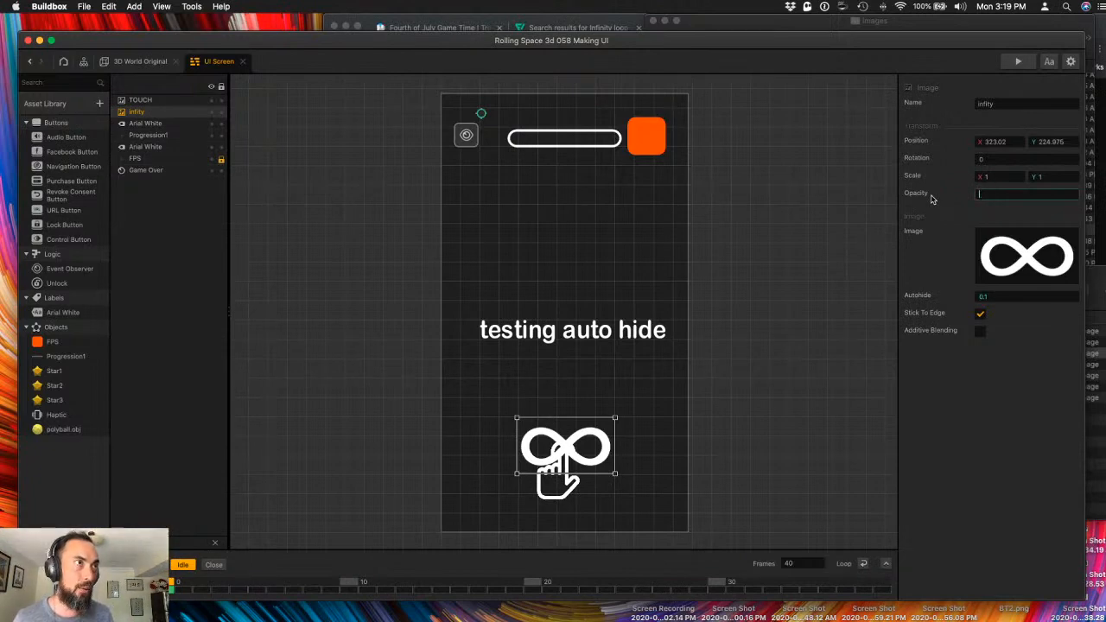
{"action": "key", "text": "Tab"}
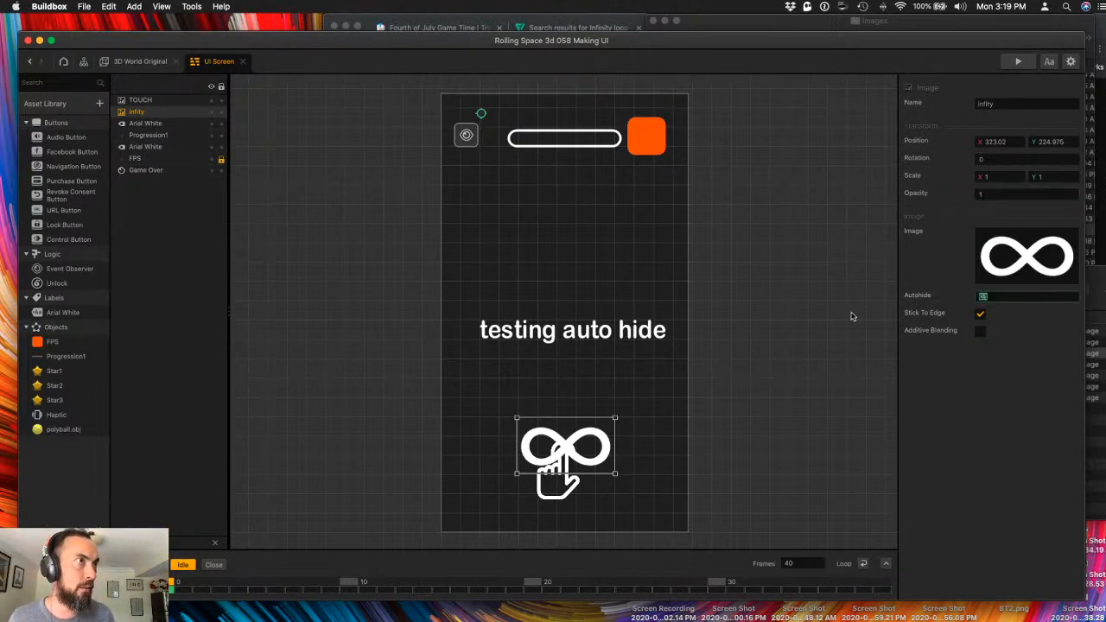
{"action": "left_click", "coordinate": [825, 340]}
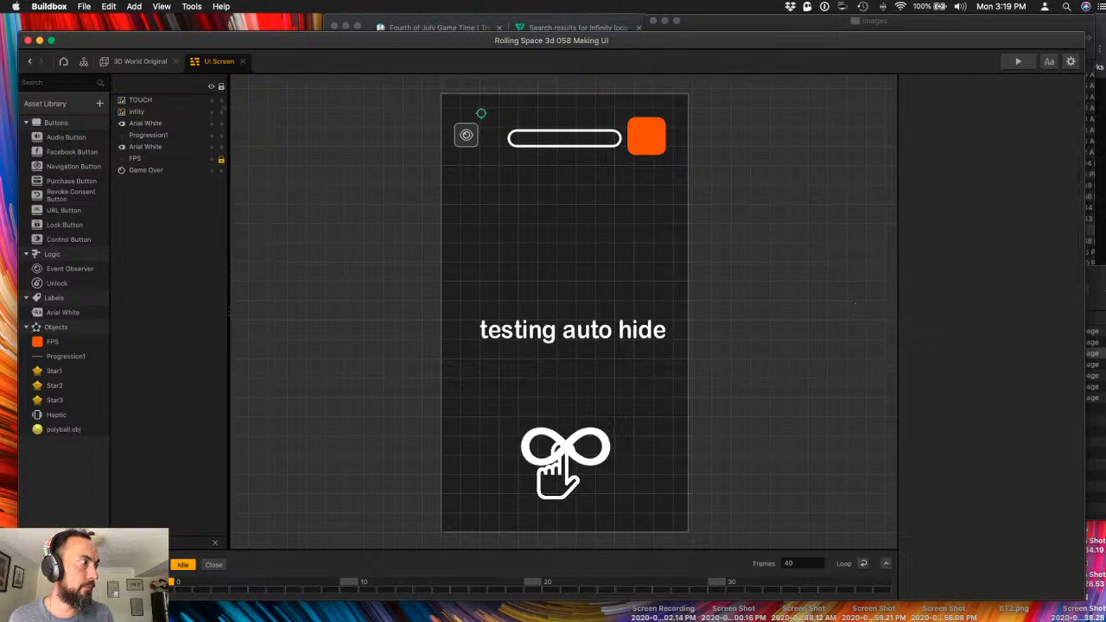
- Compare the settings of the test label and the infinity image, and run and close the game preview again
{"action": "left_click", "coordinate": [182, 567]}
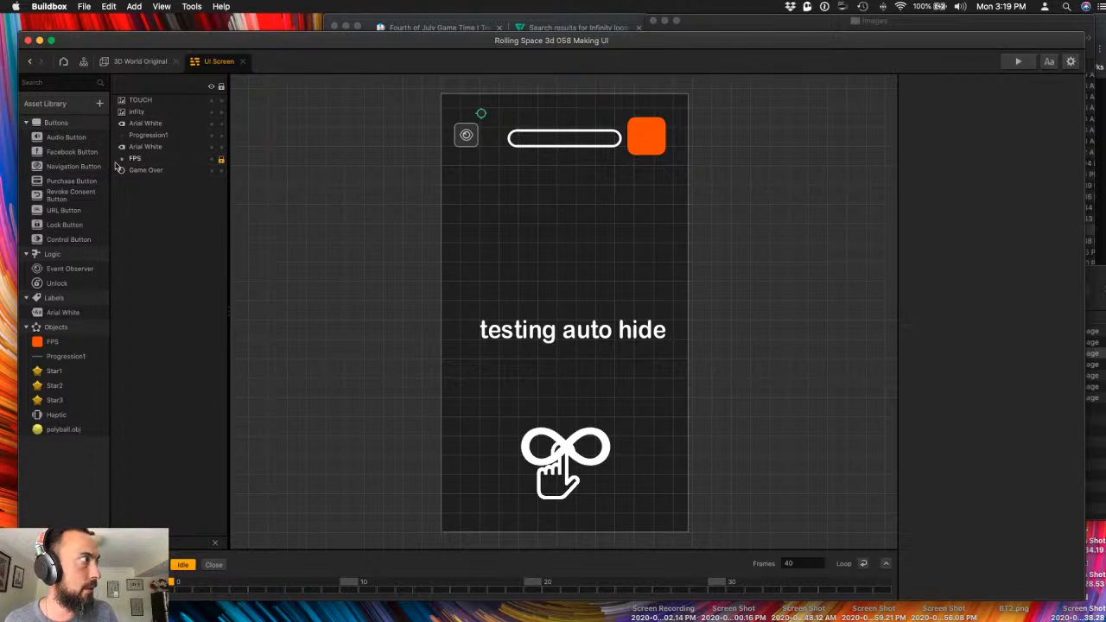
{"action": "left_click", "coordinate": [152, 147]}
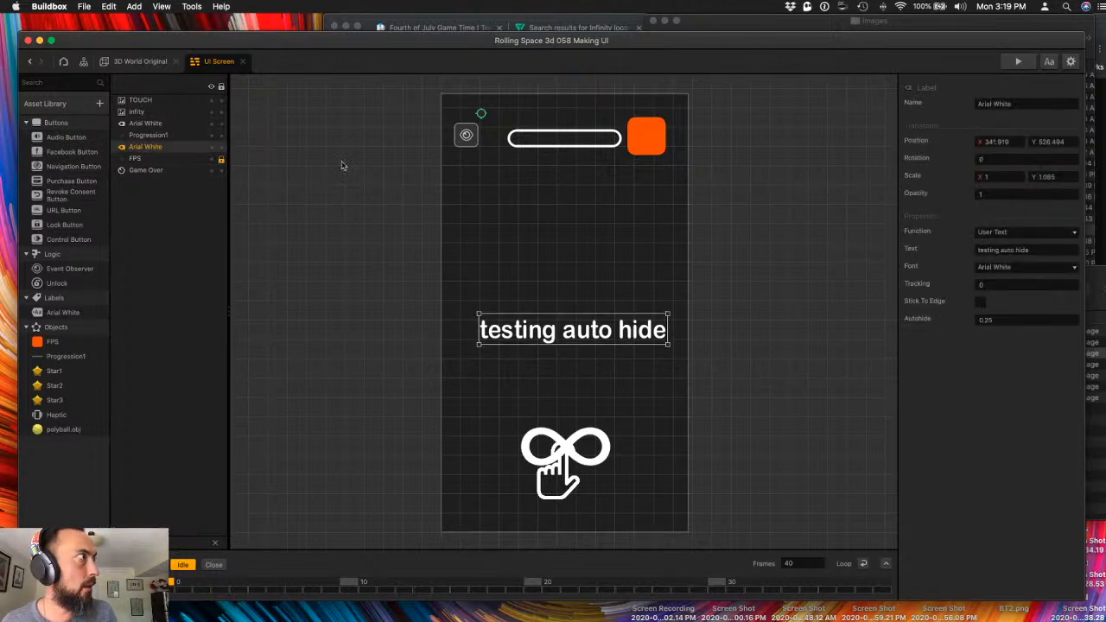
{"action": "left_click", "coordinate": [169, 114]}
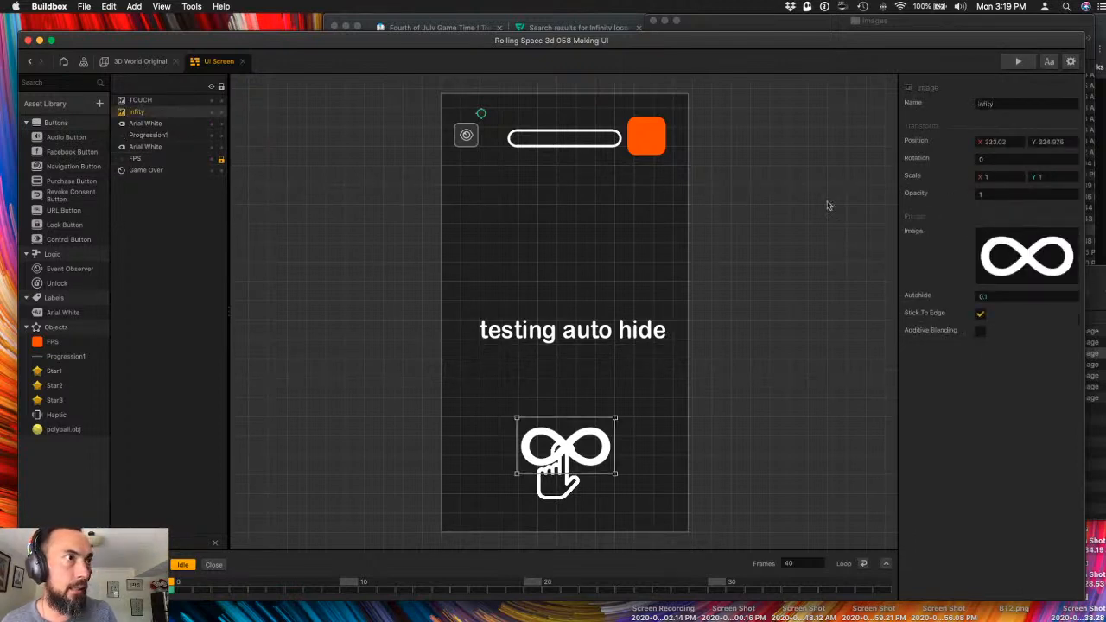
{"action": "left_click", "coordinate": [1018, 63]}
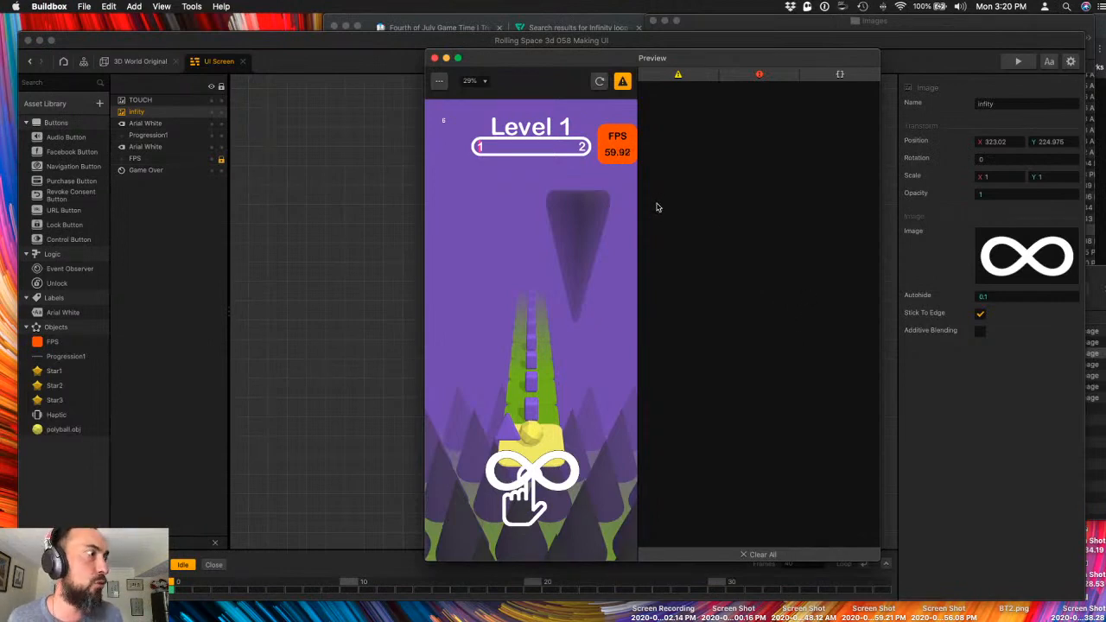
{"action": "left_click", "coordinate": [434, 58]}
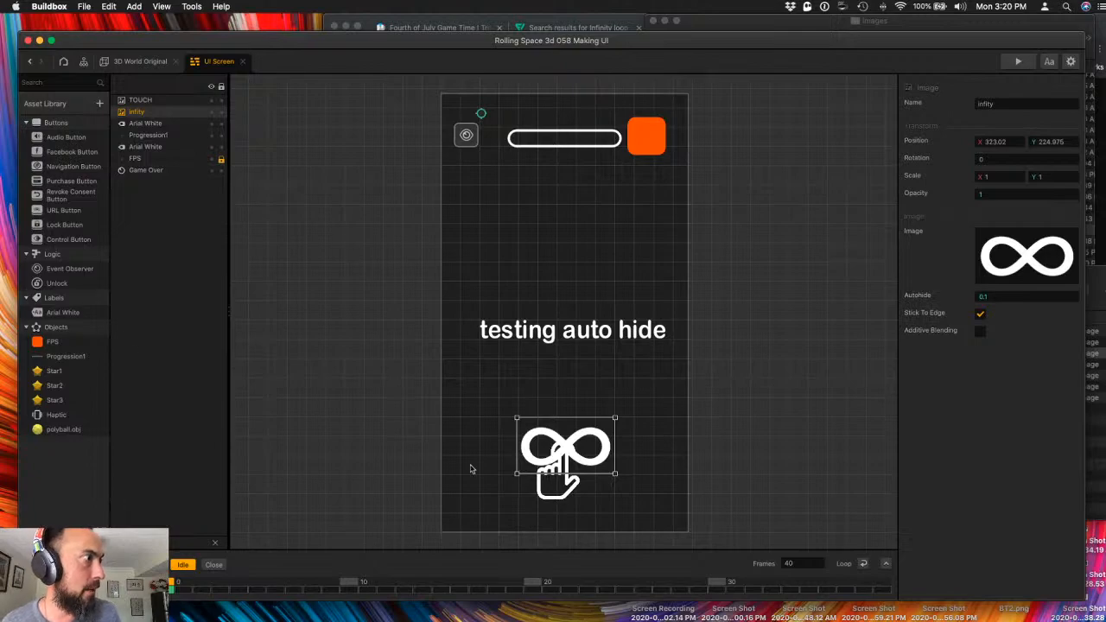
- Switch back to Photoshop and erase the arc around the fingertip with a 19 px Eraser in Pencil mode
{"action": "key", "text": "ctrl+Up"}
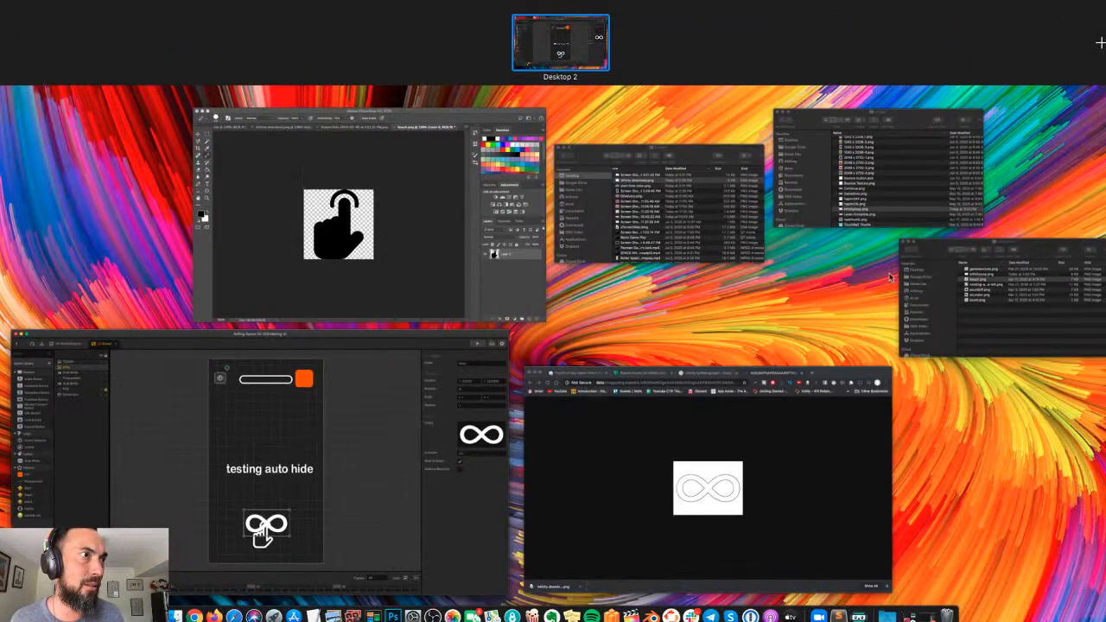
{"action": "left_click", "coordinate": [934, 299]}
{"action": "key", "text": "ctrl+Up"}
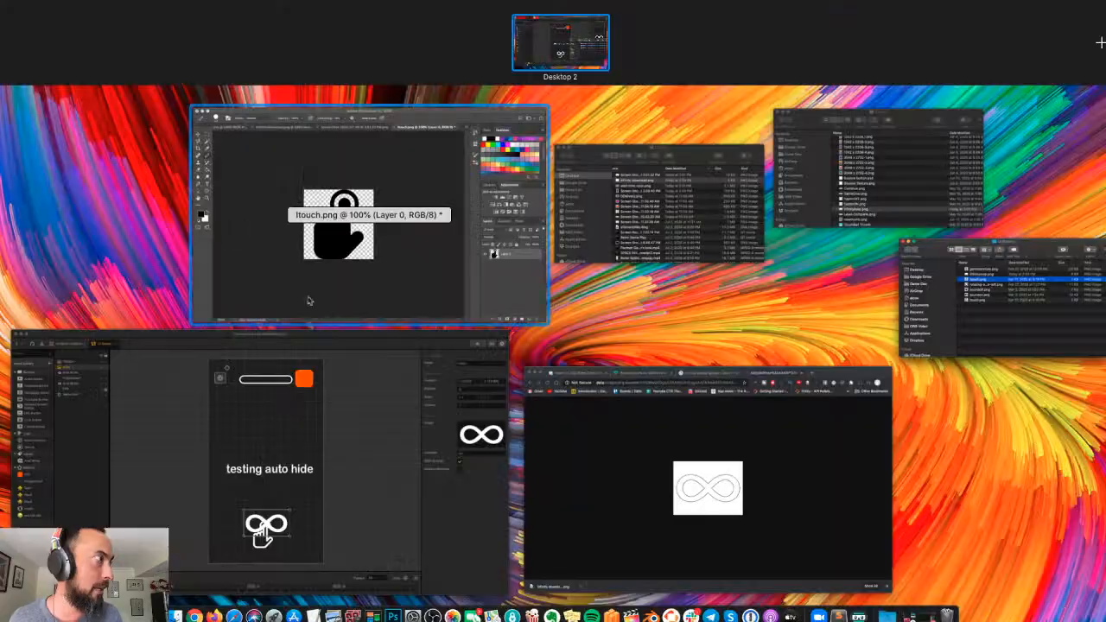
{"action": "left_click", "coordinate": [388, 286]}
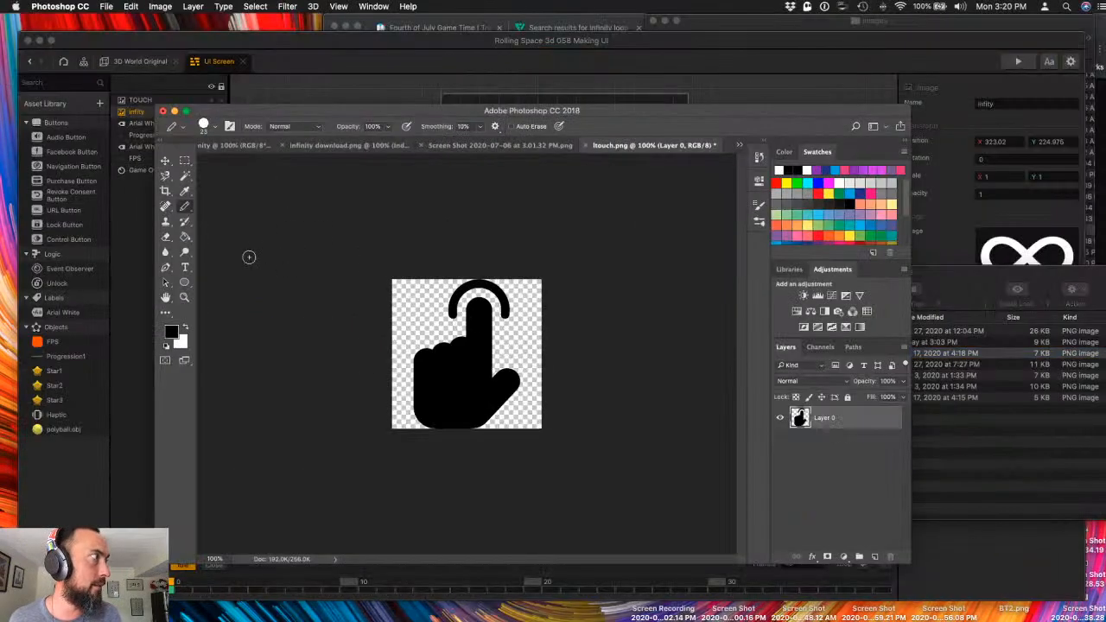
{"action": "left_click", "coordinate": [184, 244]}
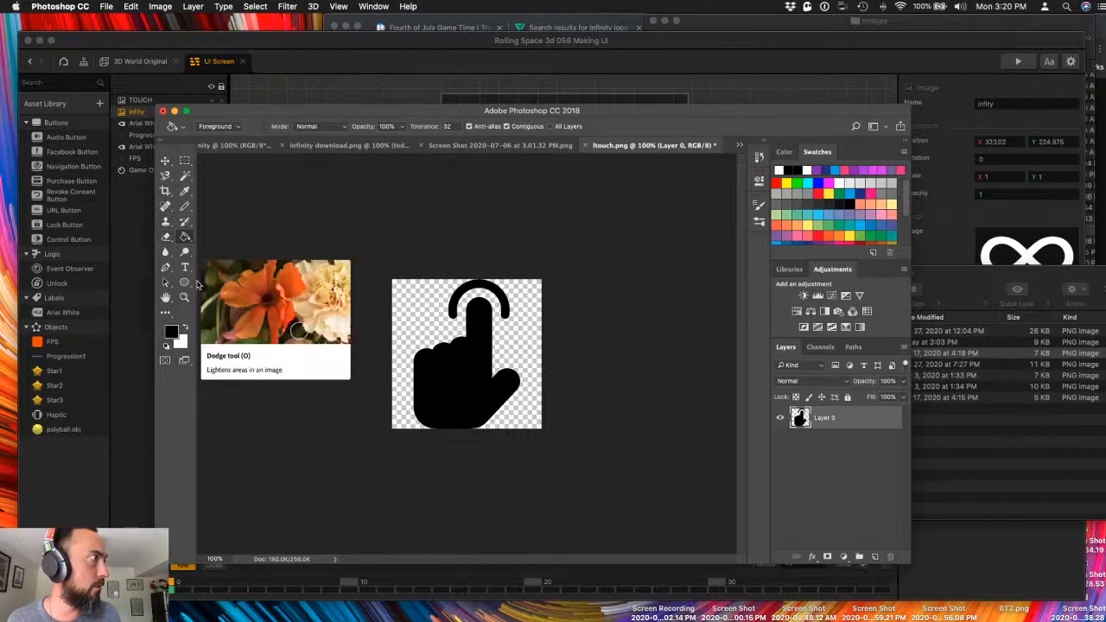
{"action": "left_click", "coordinate": [165, 236]}
{"action": "mouse_move", "coordinate": [442, 312]}
{"action": "left_mouse_down"}
{"action": "mouse_move", "coordinate": [459, 290]}
{"action": "mouse_move", "coordinate": [484, 285]}
{"action": "mouse_move", "coordinate": [503, 313]}
{"action": "mouse_move", "coordinate": [496, 293]}
{"action": "left_mouse_up"}
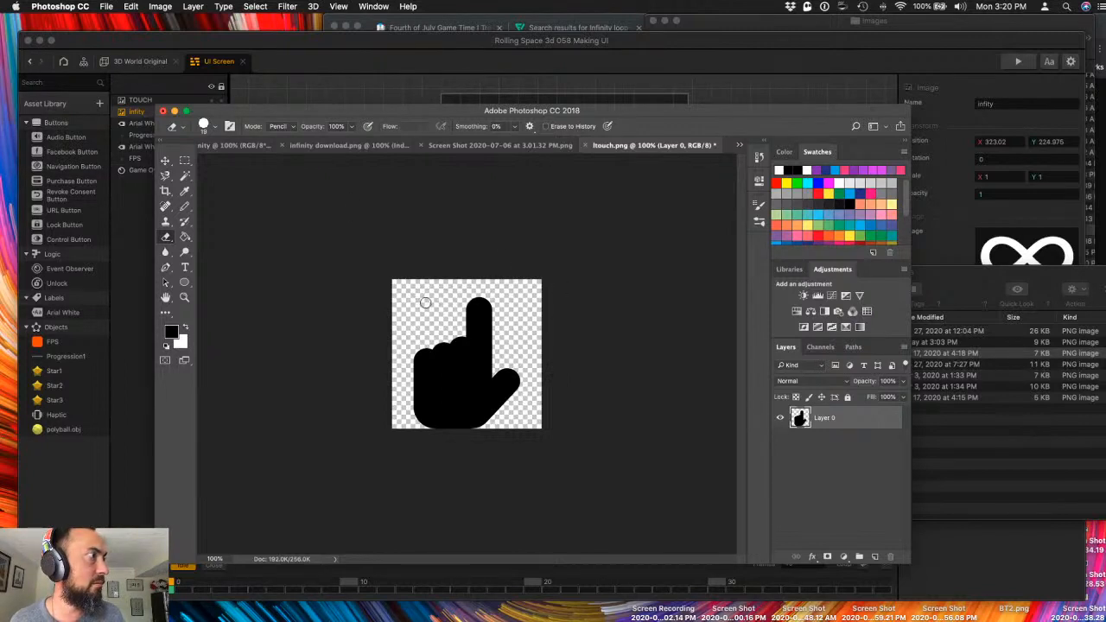
- Export the erased hand artwork as a PNG named black finger.png in the UI Buttons folder
{"action": "left_click", "coordinate": [106, 7]}
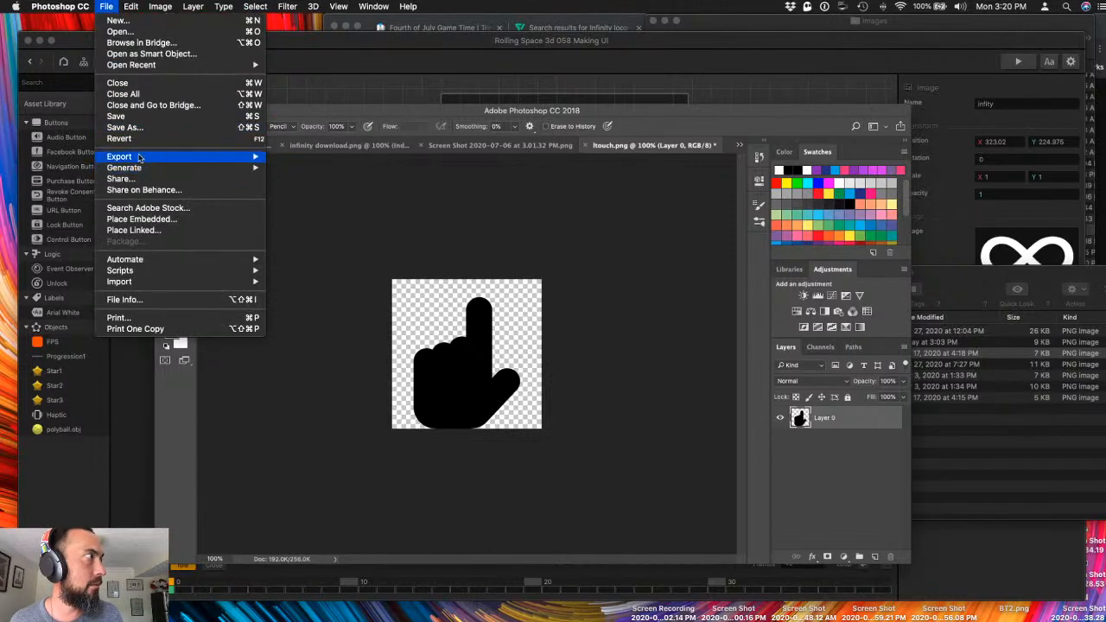
{"action": "mouse_move", "coordinate": [138, 159]}
{"action": "left_click", "coordinate": [294, 159]}
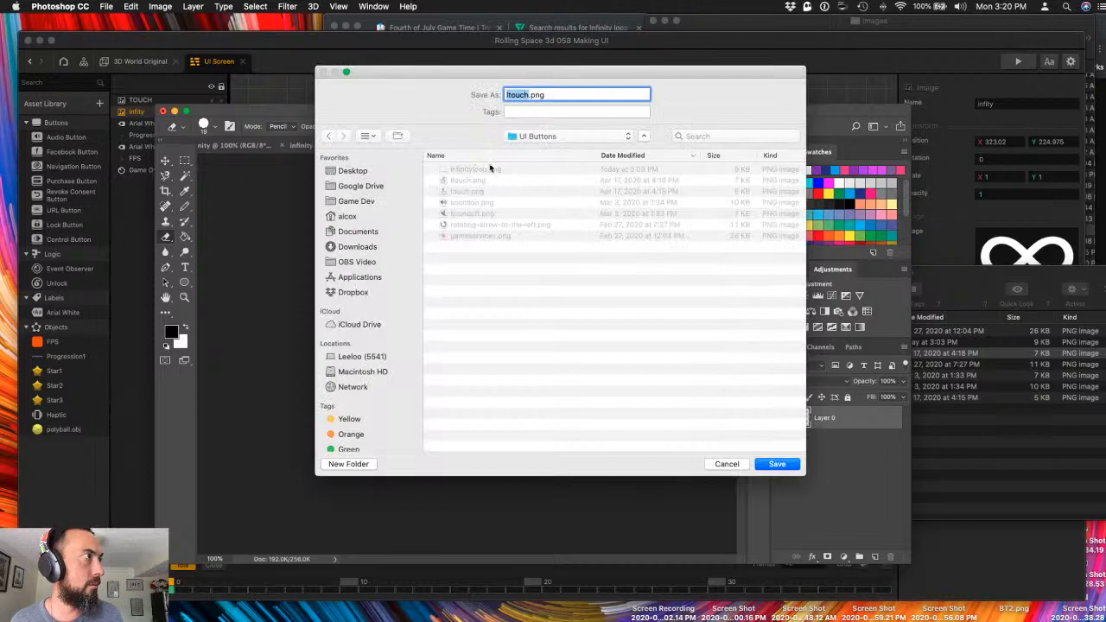
{"action": "type", "text": "bla"}
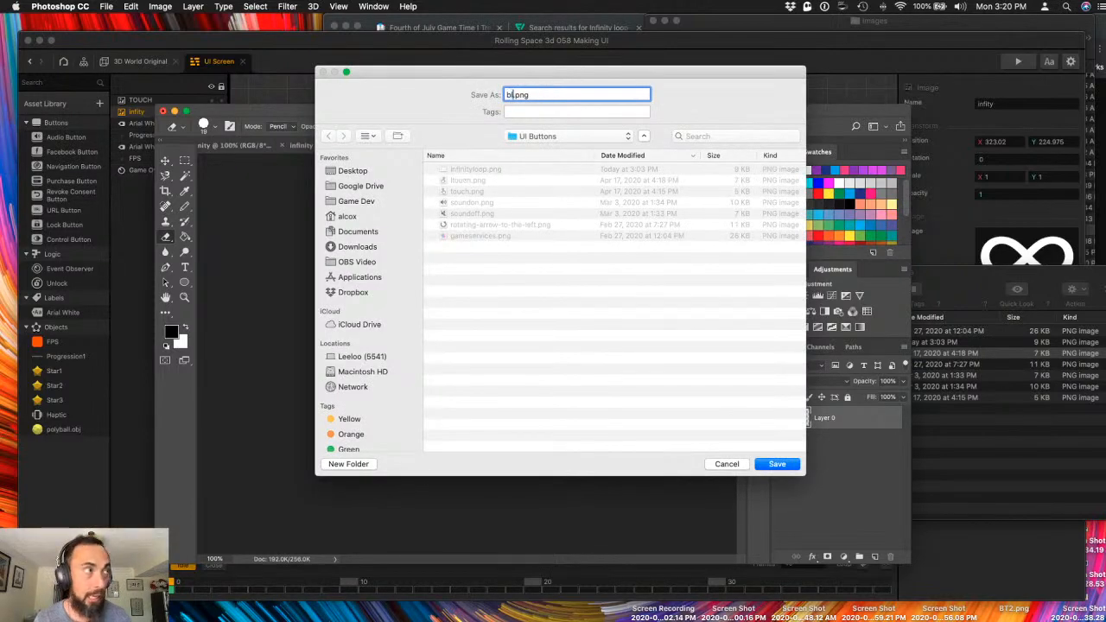
{"action": "type", "text": "ck fine"}
{"action": "key", "text": "BackSpace"}
{"action": "type", "text": "ger"}
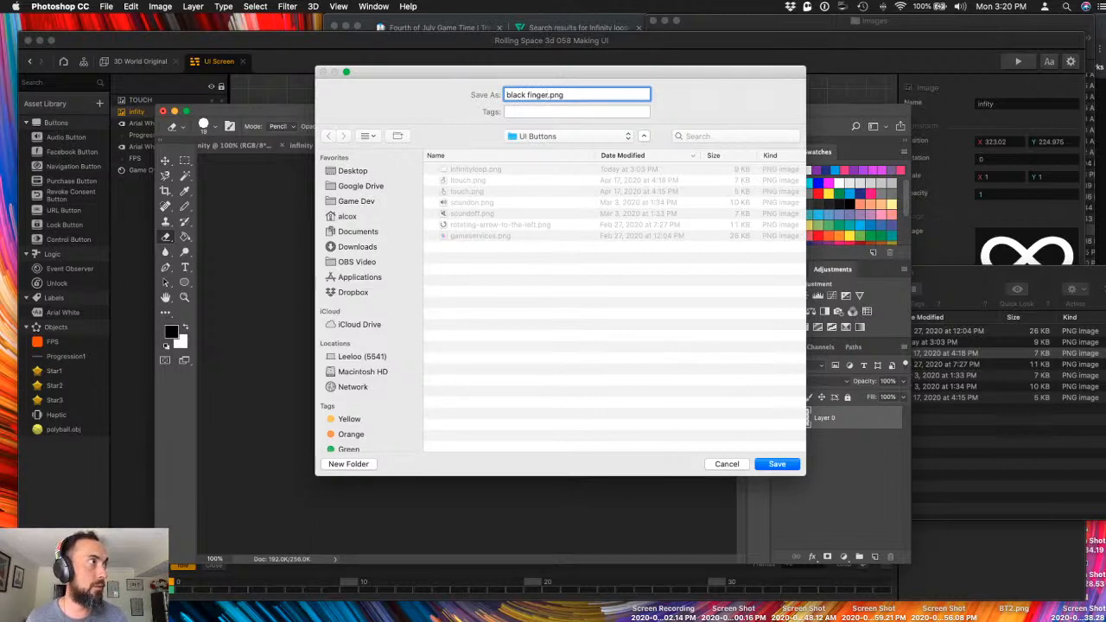
{"action": "key", "text": "Return"}
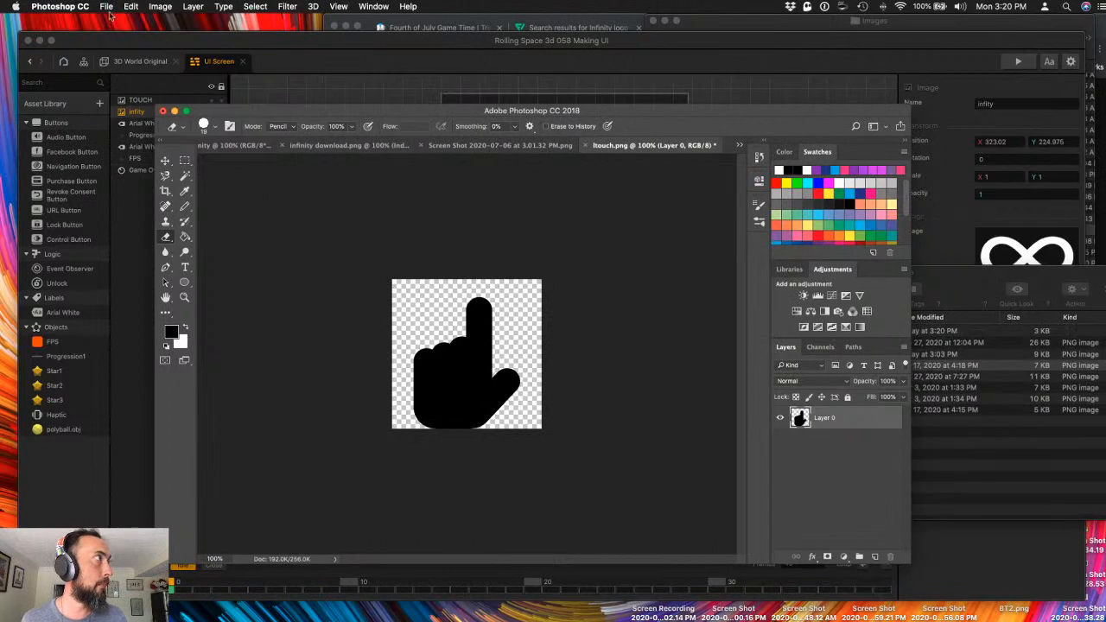
- Export the hand artwork as a PNG once more, reusing the file name black finger.png
{"action": "left_click", "coordinate": [105, 7]}
{"action": "mouse_move", "coordinate": [143, 158]}
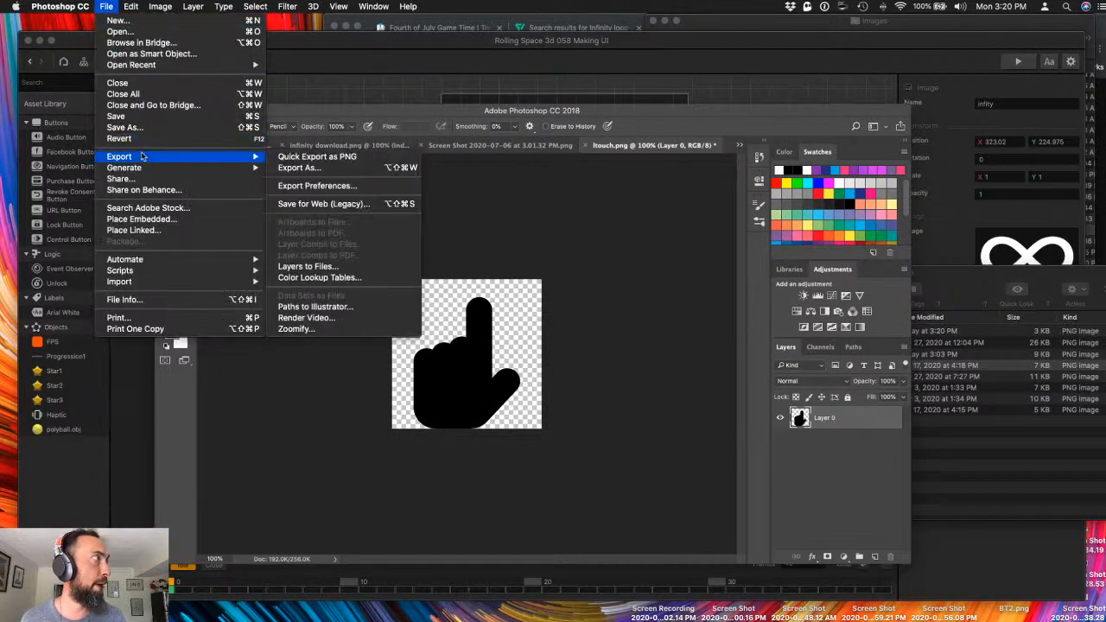
{"action": "left_click", "coordinate": [350, 157]}
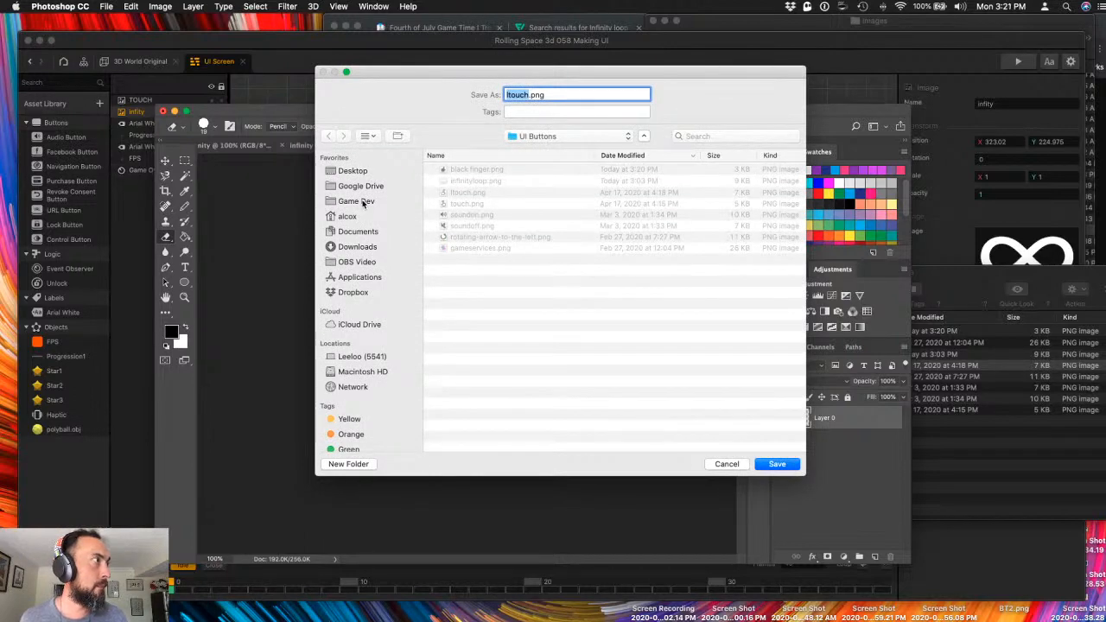
{"action": "left_click", "coordinate": [358, 201]}
{"action": "left_click", "coordinate": [467, 171]}
{"action": "double_click", "coordinate": [467, 170]}
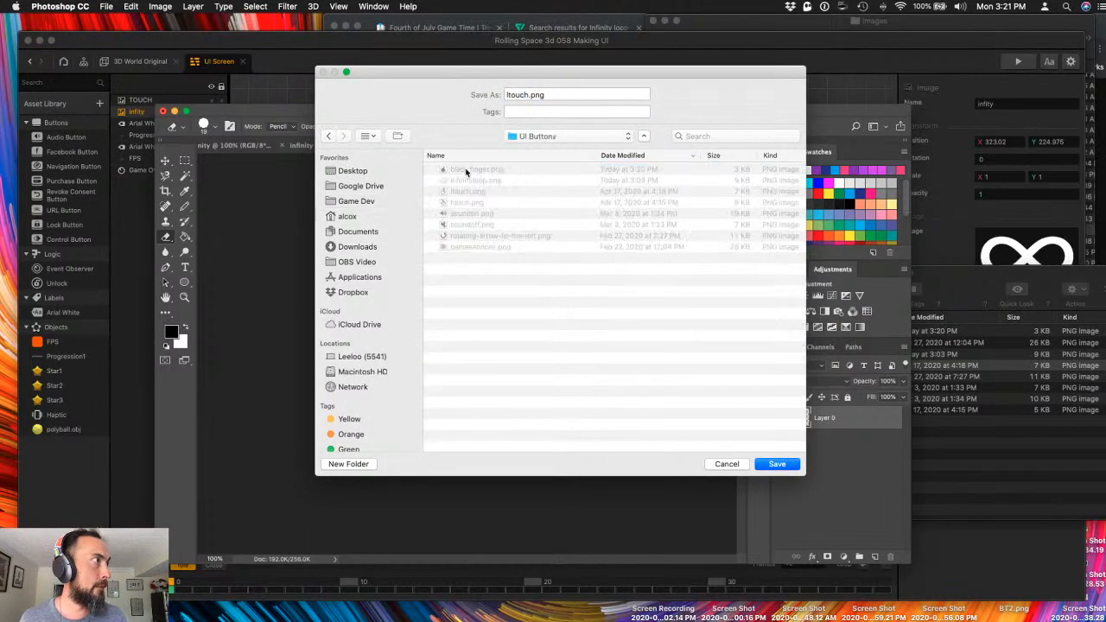
{"action": "left_click", "coordinate": [467, 170]}
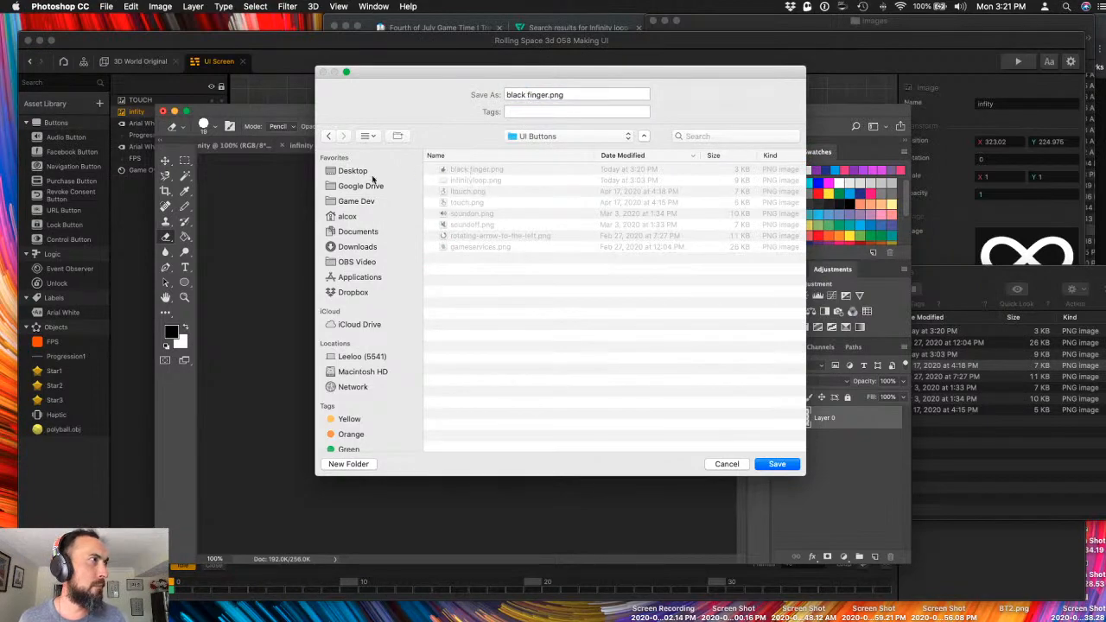
{"action": "left_click", "coordinate": [777, 464]}
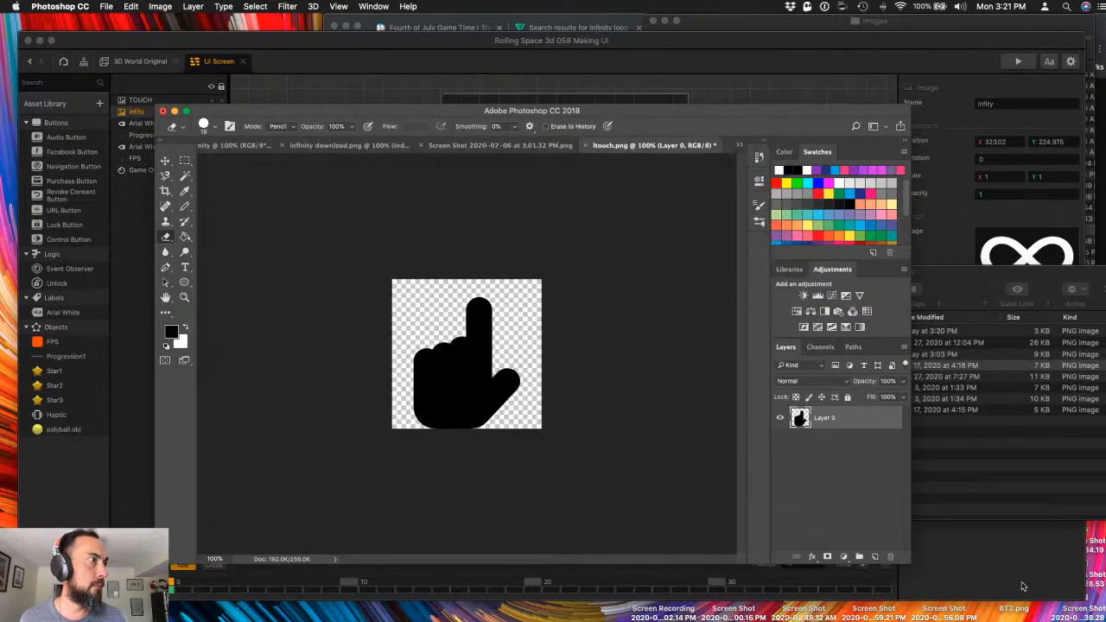
- Minimize Photoshop and add black finger.png from the UI Buttons folder in Finder to the Buildbox UI screen
{"action": "key", "text": "ctrl+Up"}
{"action": "left_click", "coordinate": [1050, 346]}
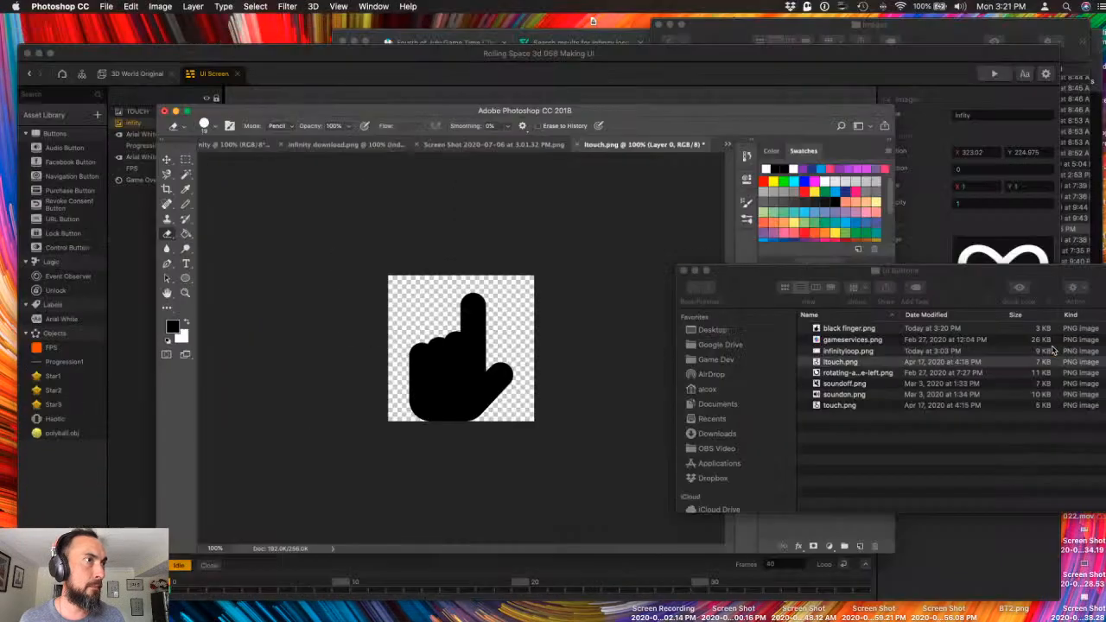
{"action": "left_click", "coordinate": [173, 111]}
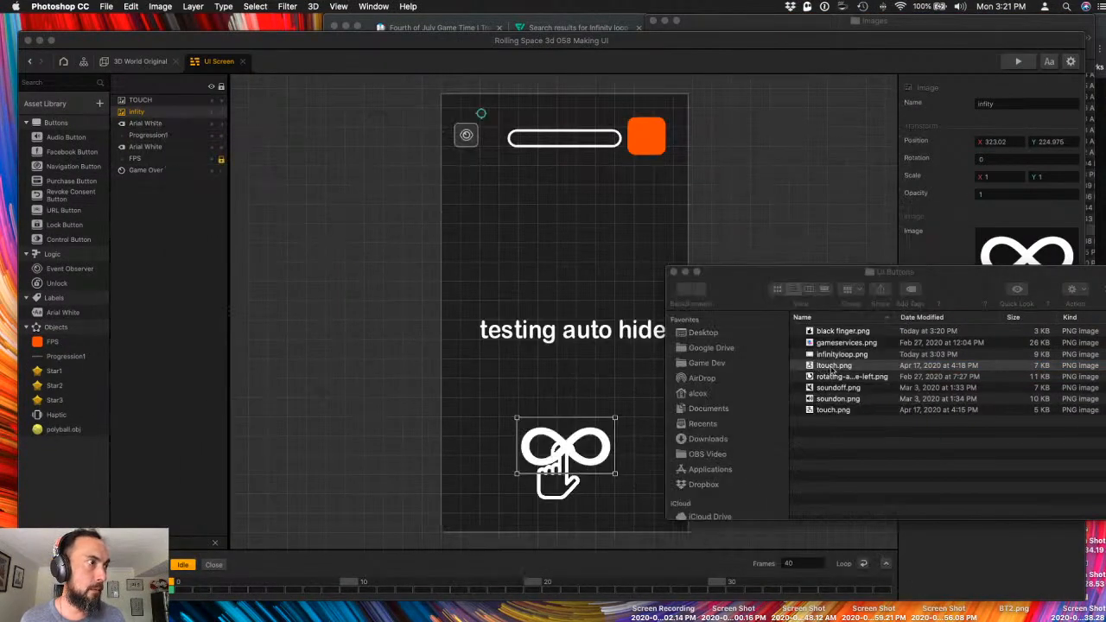
{"action": "left_click", "coordinate": [829, 332]}
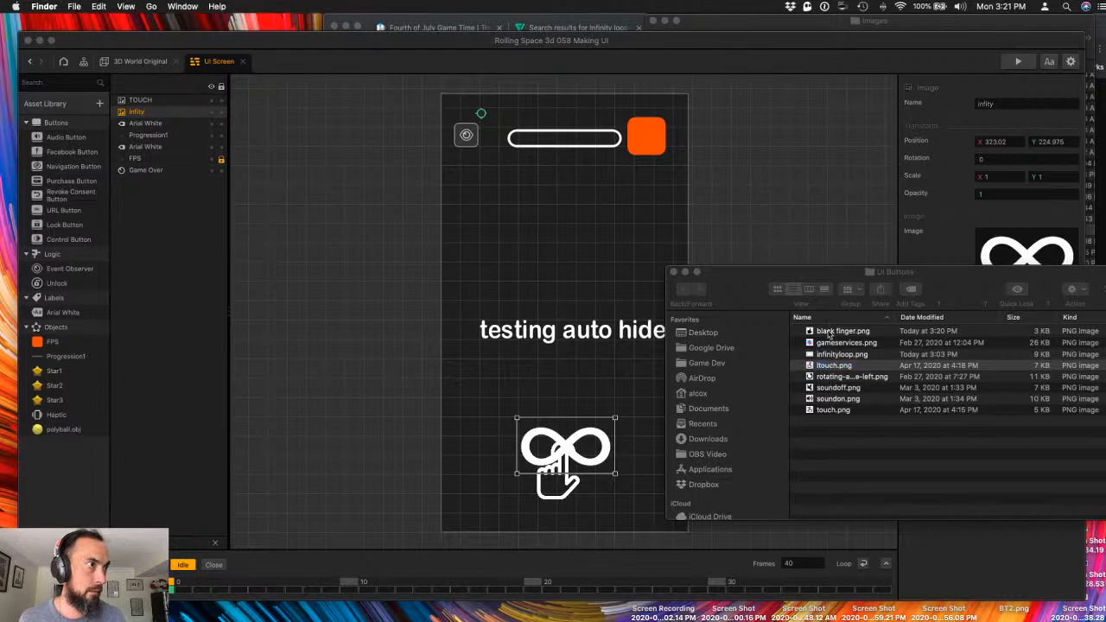
{"action": "left_click_drag", "start_coordinate": [829, 332], "coordinate": [650, 418]}
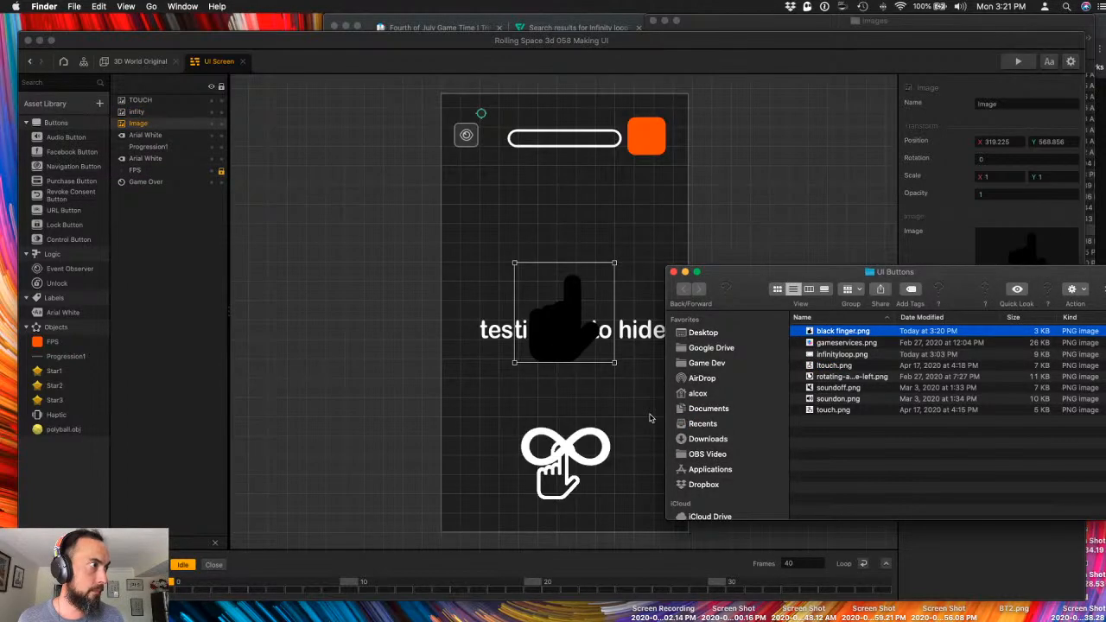
- Set the imported hand image's Scale to 0.751 on X and 0.75 on Y
{"action": "left_click", "coordinate": [996, 182]}
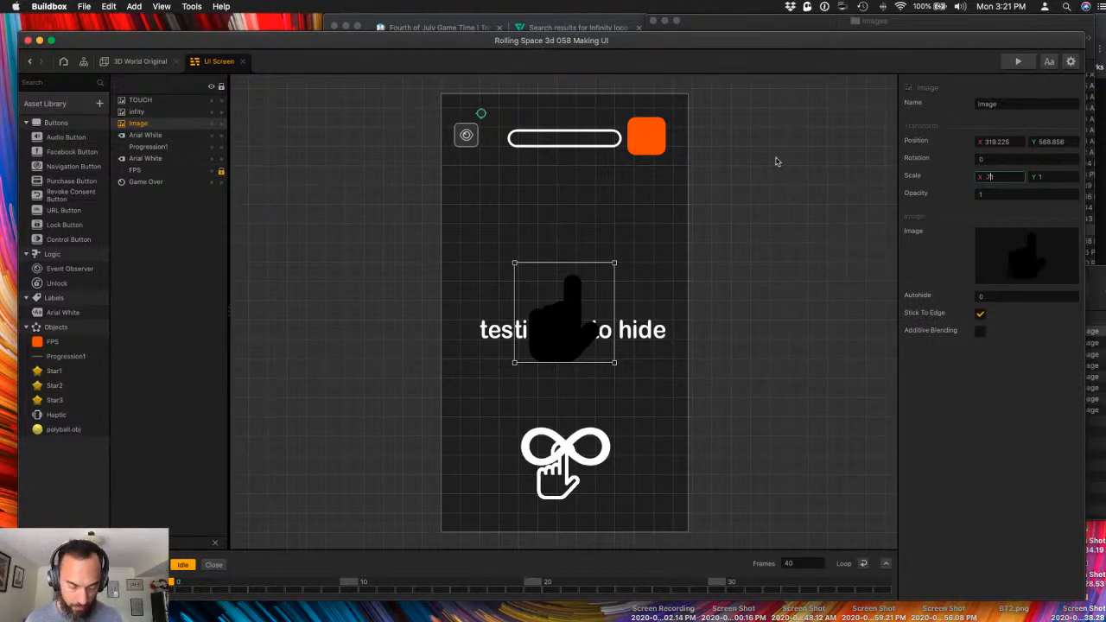
{"action": "key", "text": "Tab"}
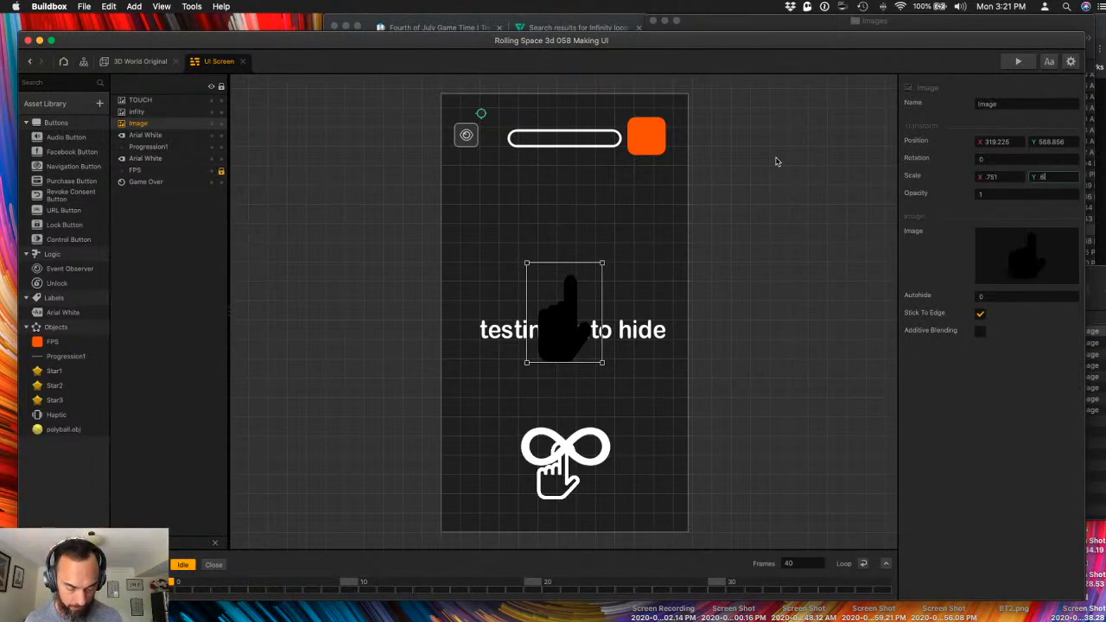
{"action": "key", "text": "Return"}
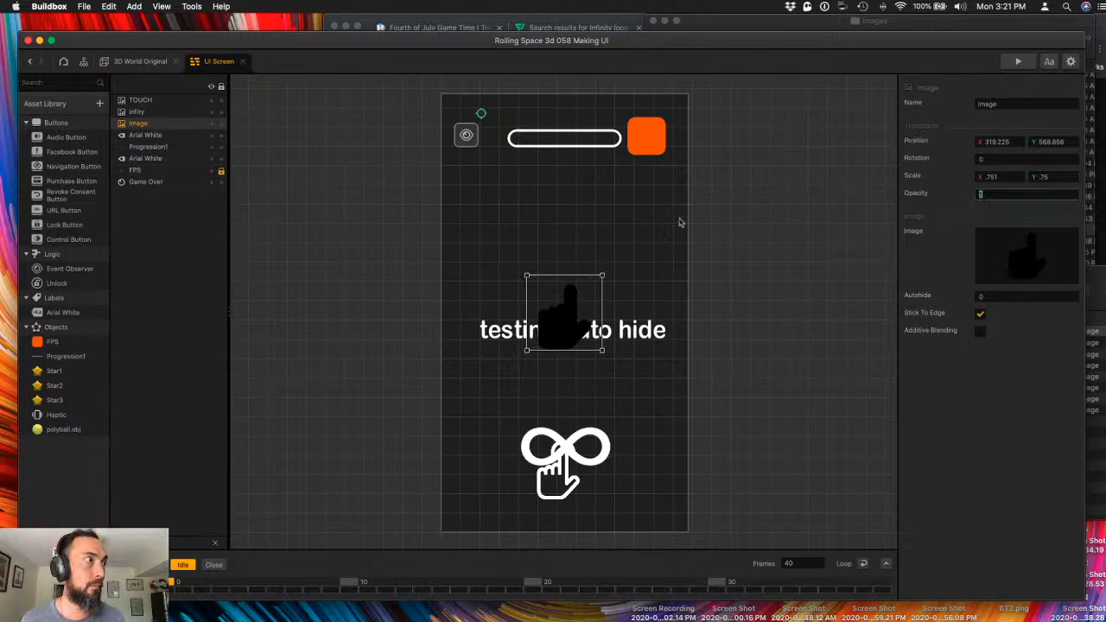
{"action": "left_click", "coordinate": [1056, 237]}
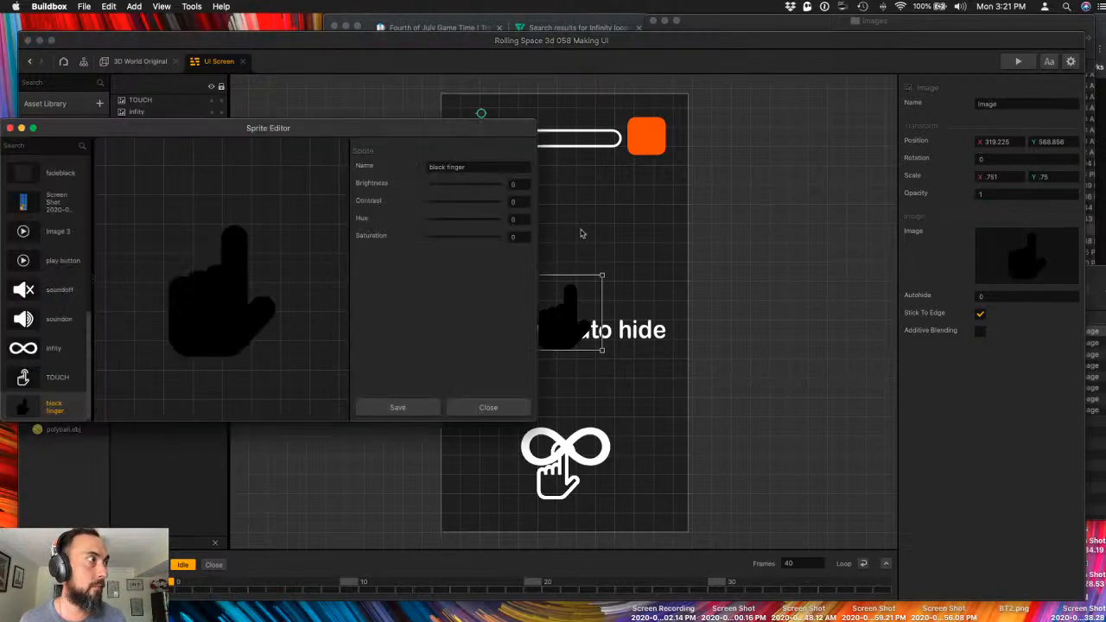
{"action": "left_click", "coordinate": [519, 185]}
{"action": "type", "text": "1"}
{"action": "key", "text": "Return"}
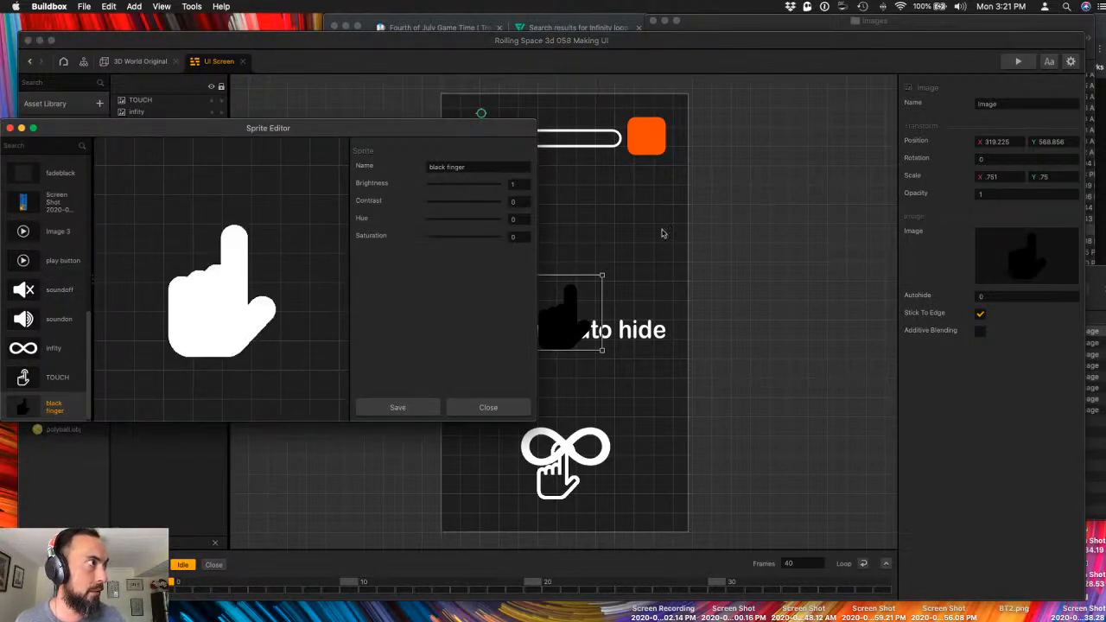
{"action": "left_click", "coordinate": [662, 232]}
{"action": "left_click", "coordinate": [579, 315]}
{"action": "scroll", "coordinate": [565, 325], "scroll_direction": "down", "scroll_amount": 1}
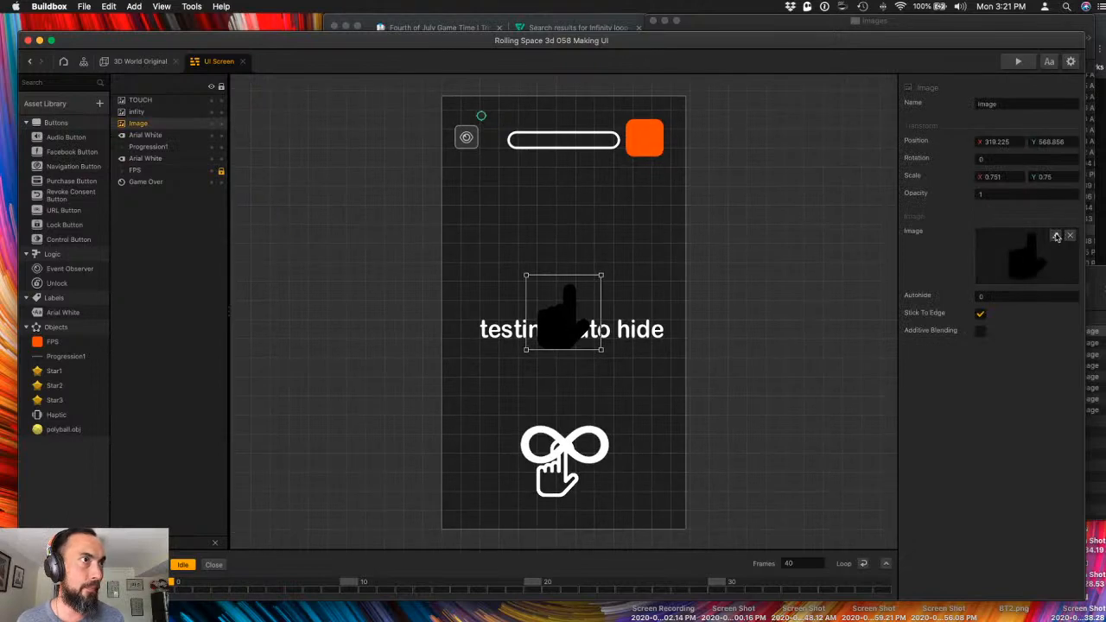
- Set the black finger sprite's Brightness to 1 in the Sprite Editor and save it
{"action": "left_click", "coordinate": [1057, 237]}
{"action": "type", "text": "1"}
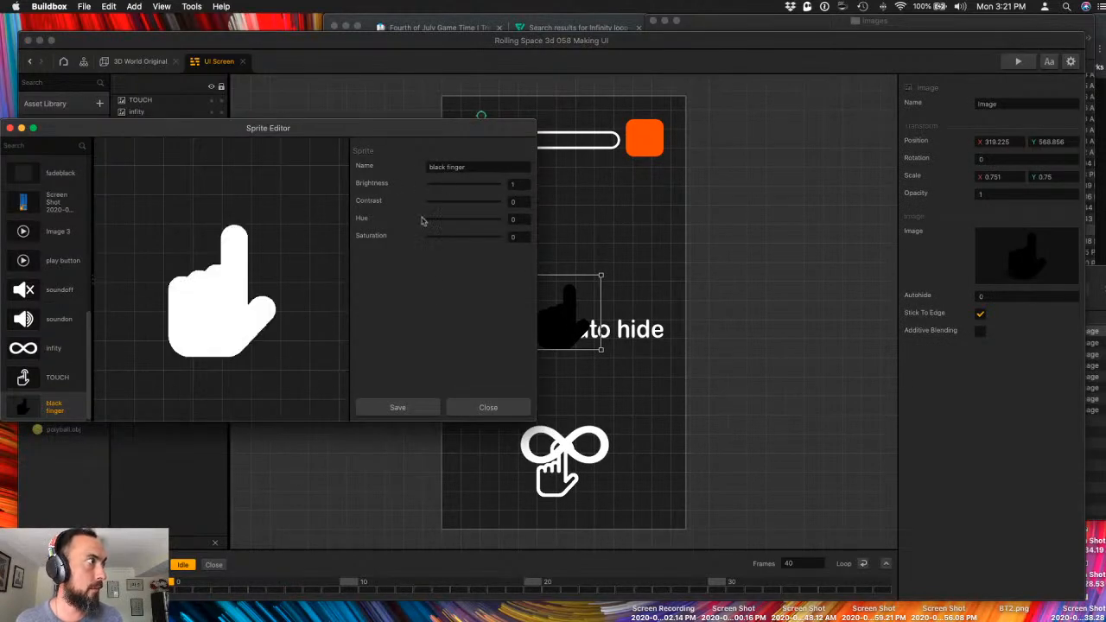
{"action": "left_click", "coordinate": [398, 408]}
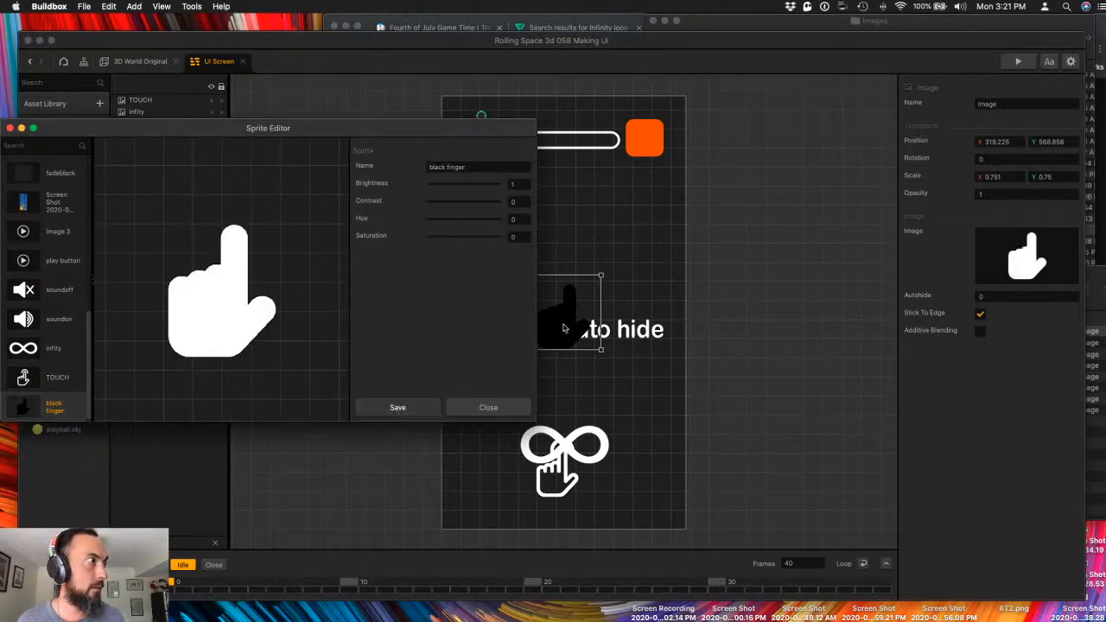
{"action": "left_click", "coordinate": [414, 408]}
- Set the solid hand image's Autohide to 0.42, run the game preview to test it, and close the preview
{"action": "left_click", "coordinate": [999, 297]}
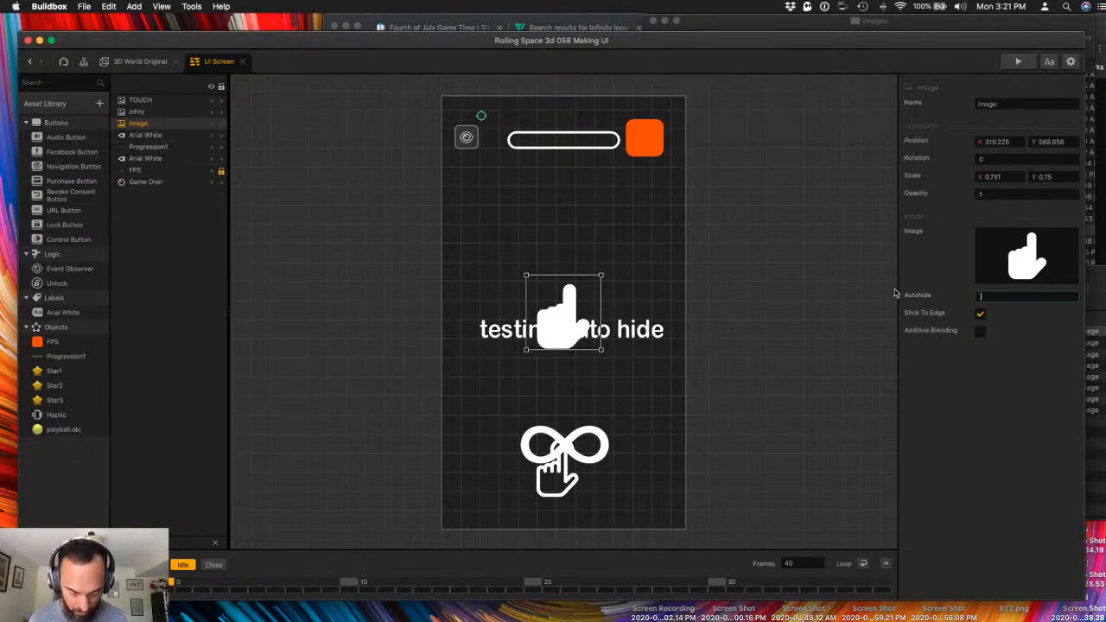
{"action": "type", "text": ".42"}
{"action": "key", "text": "Return"}
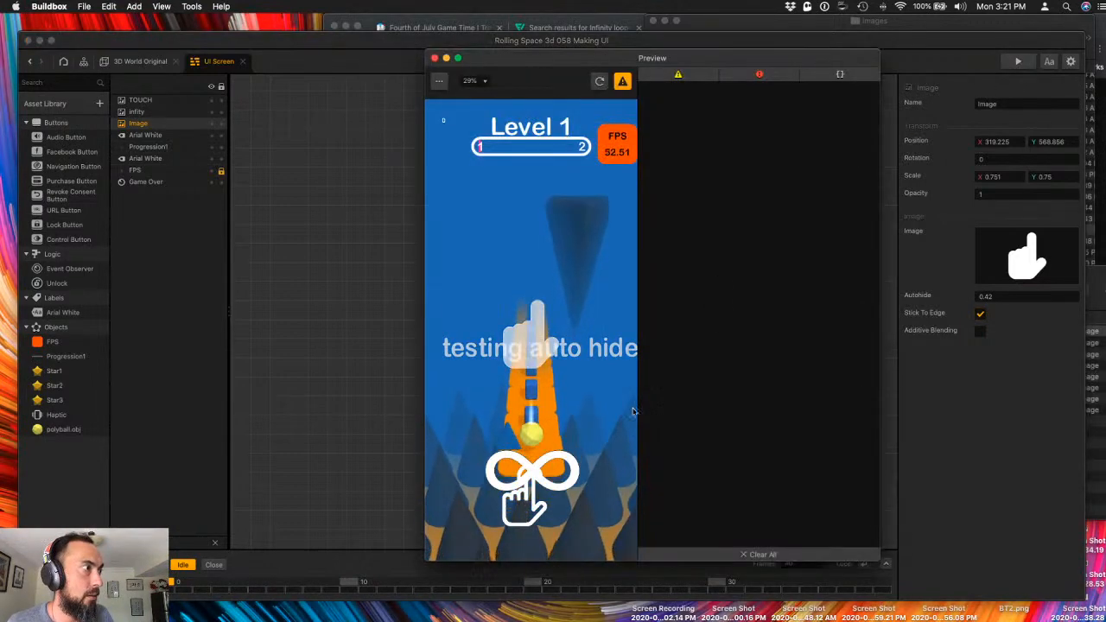
{"action": "left_click", "coordinate": [435, 58]}
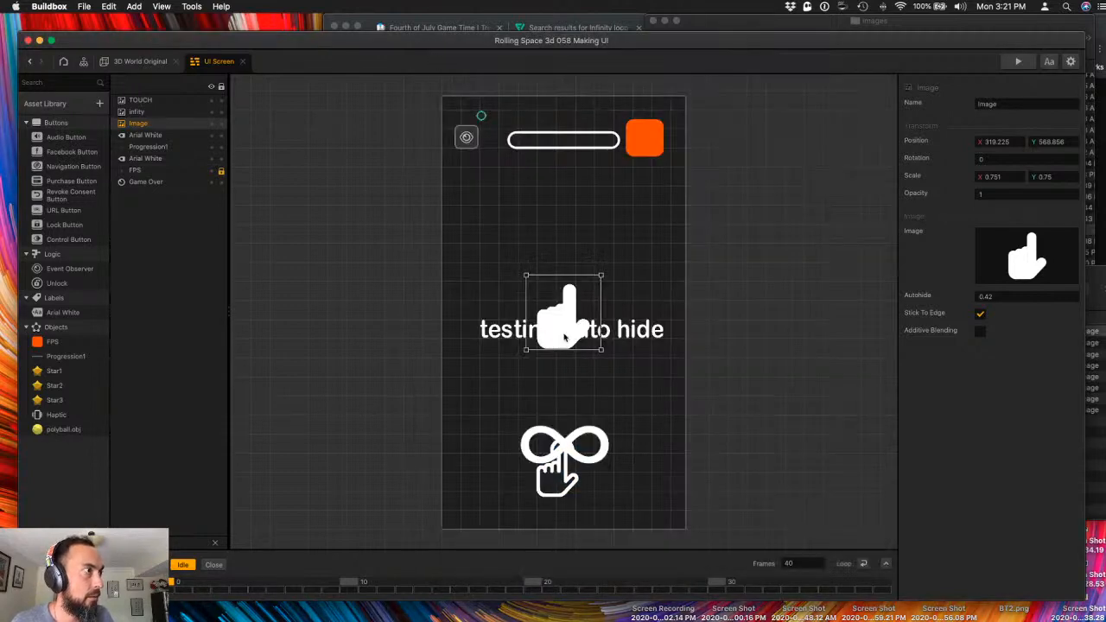
- Compare the solid hand with the TOUCH image and match its Scale at 0.6 on X and Y
{"action": "left_click", "coordinate": [620, 442]}
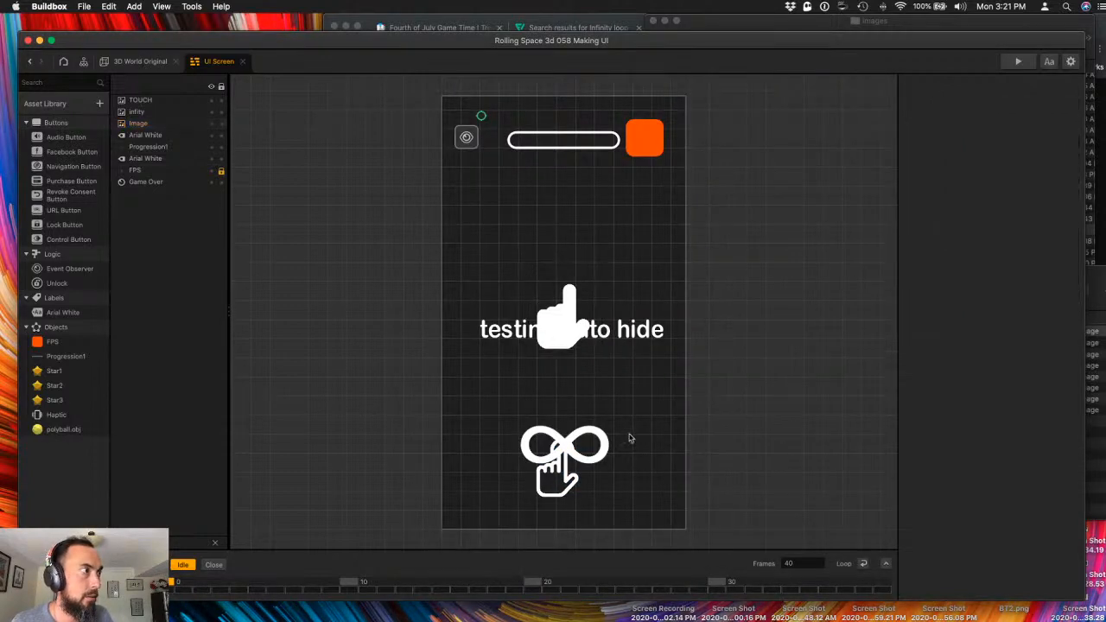
{"action": "left_click", "coordinate": [572, 473]}
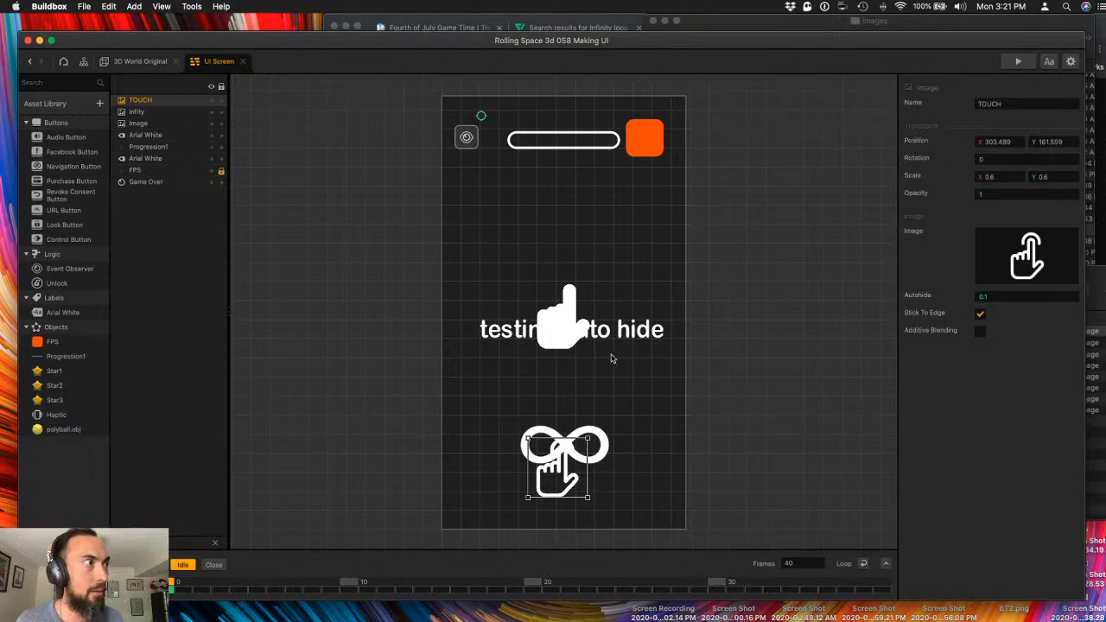
{"action": "left_click", "coordinate": [568, 342]}
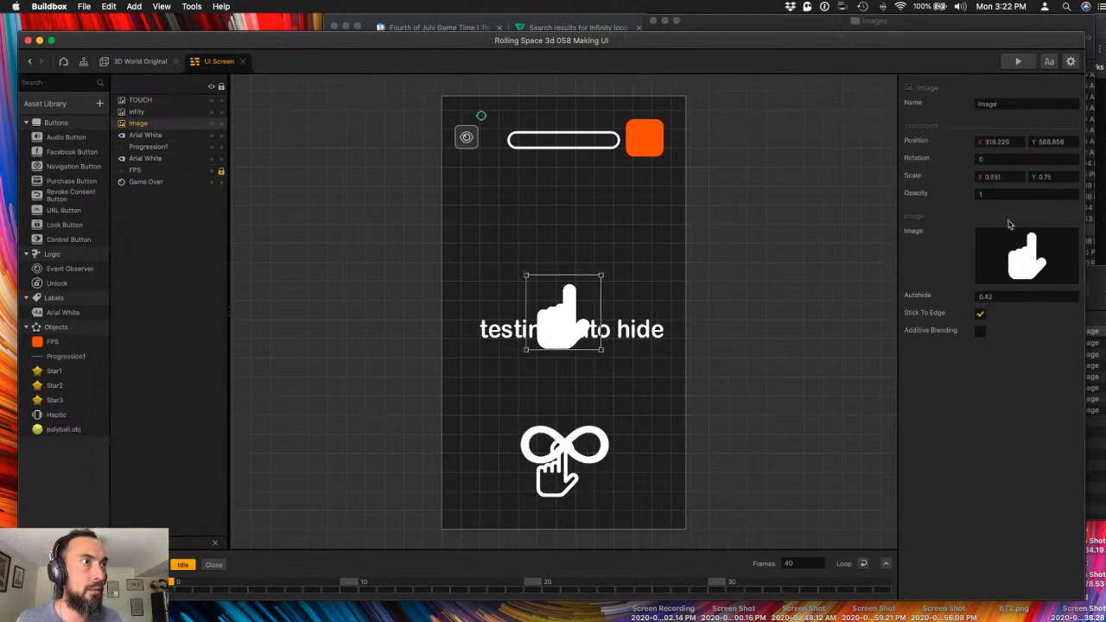
{"action": "left_click", "coordinate": [562, 493]}
{"action": "left_click", "coordinate": [559, 489]}
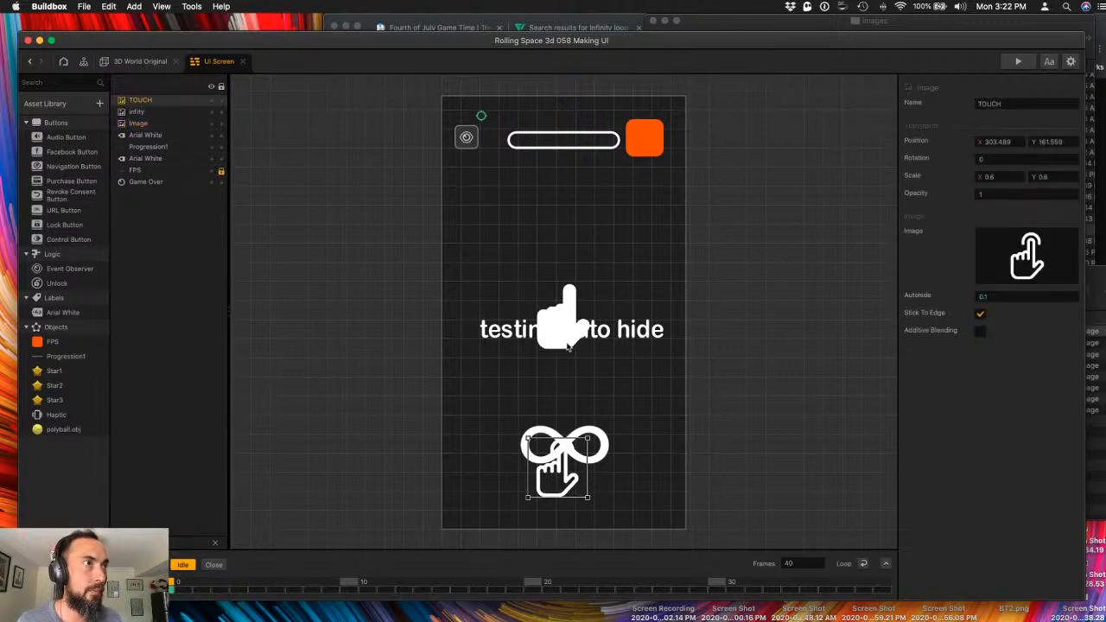
{"action": "left_click", "coordinate": [567, 346]}
{"action": "left_click", "coordinate": [992, 178]}
{"action": "type", "text": "0.6"}
{"action": "left_click", "coordinate": [1052, 178]}
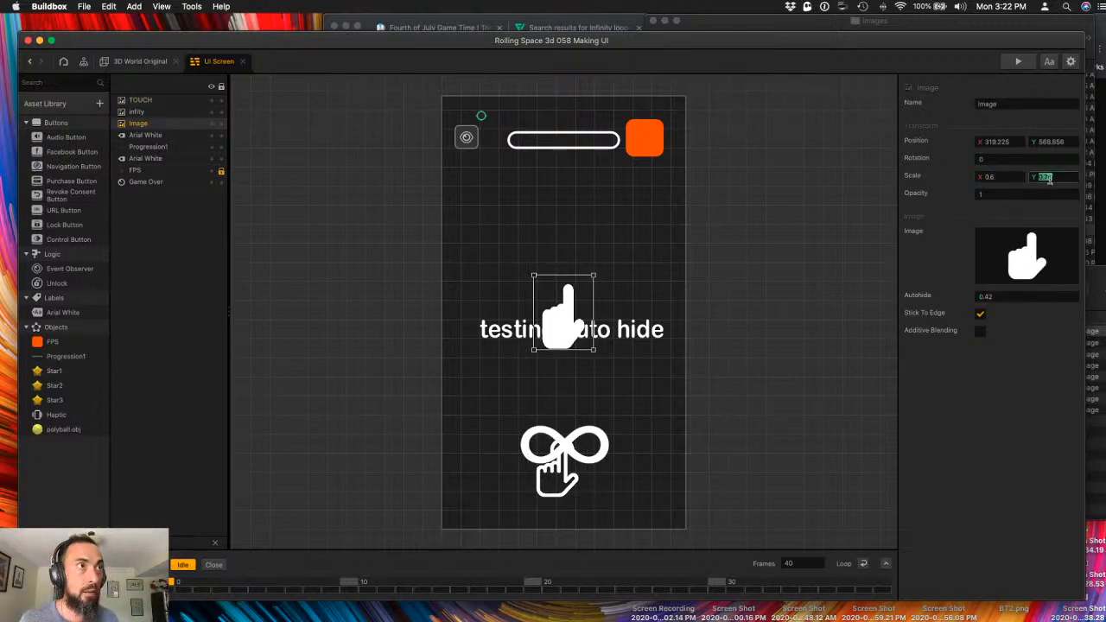
{"action": "type", "text": "0.6"}
{"action": "key", "text": "Return"}
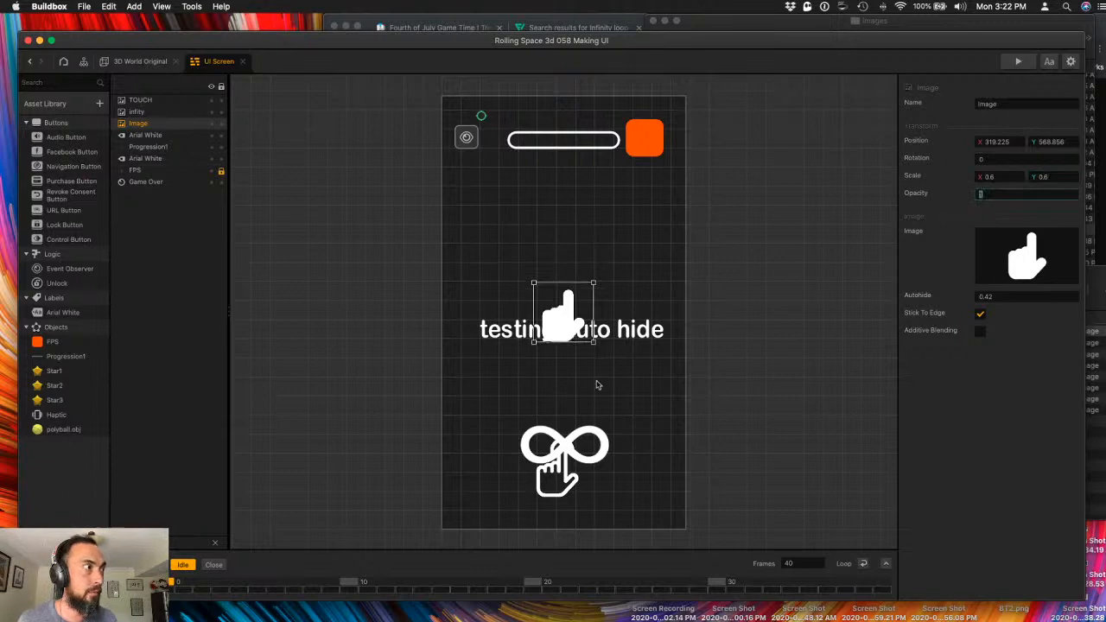
- Delete the TOUCH image and move the solid hand down into its place over the infinity image
{"action": "left_click", "coordinate": [598, 384]}
{"action": "left_click", "coordinate": [567, 482]}
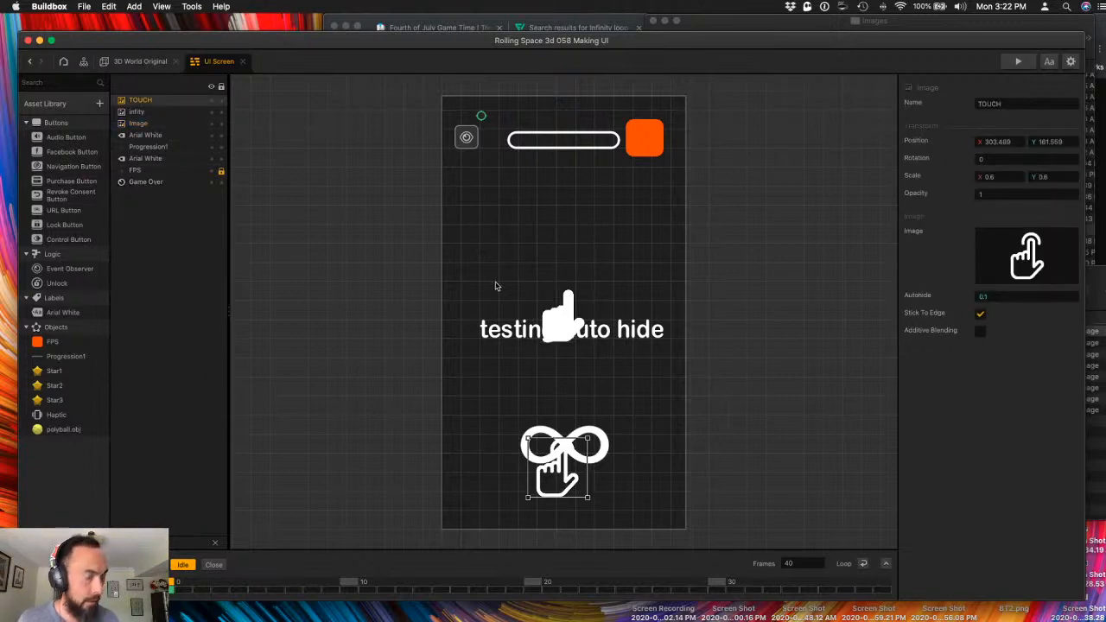
{"action": "key", "text": "Delete"}
{"action": "left_click_drag", "start_coordinate": [574, 339], "coordinate": [544, 472]}
- Delete the infinity image from the UI screen and switch to the UI Buttons folder in Finder
{"action": "left_click", "coordinate": [527, 458]}
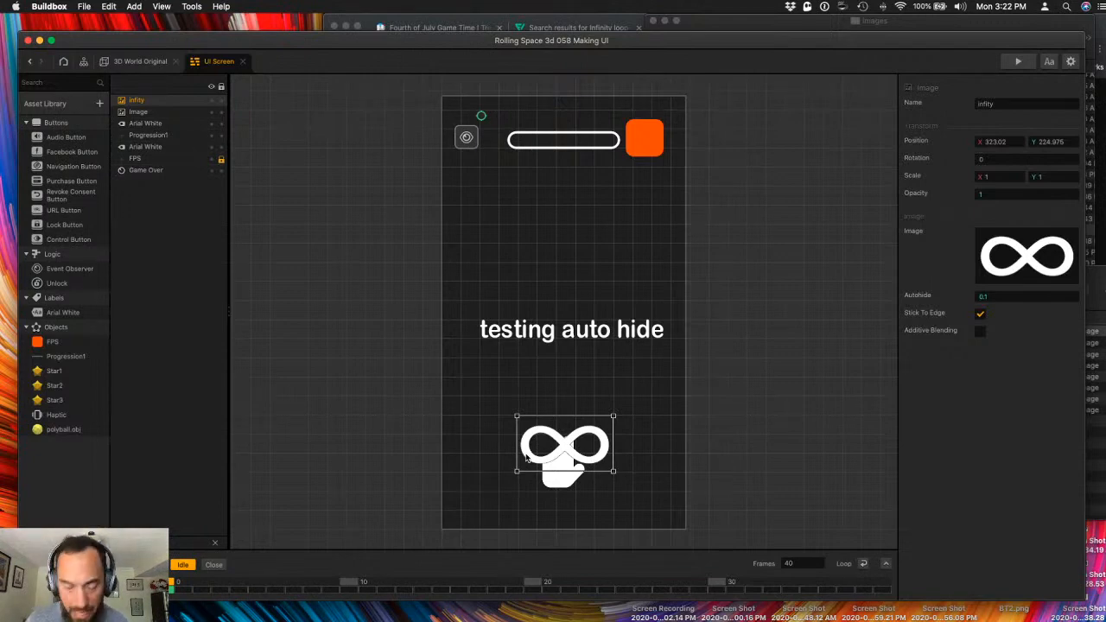
{"action": "key", "text": "BackSpace"}
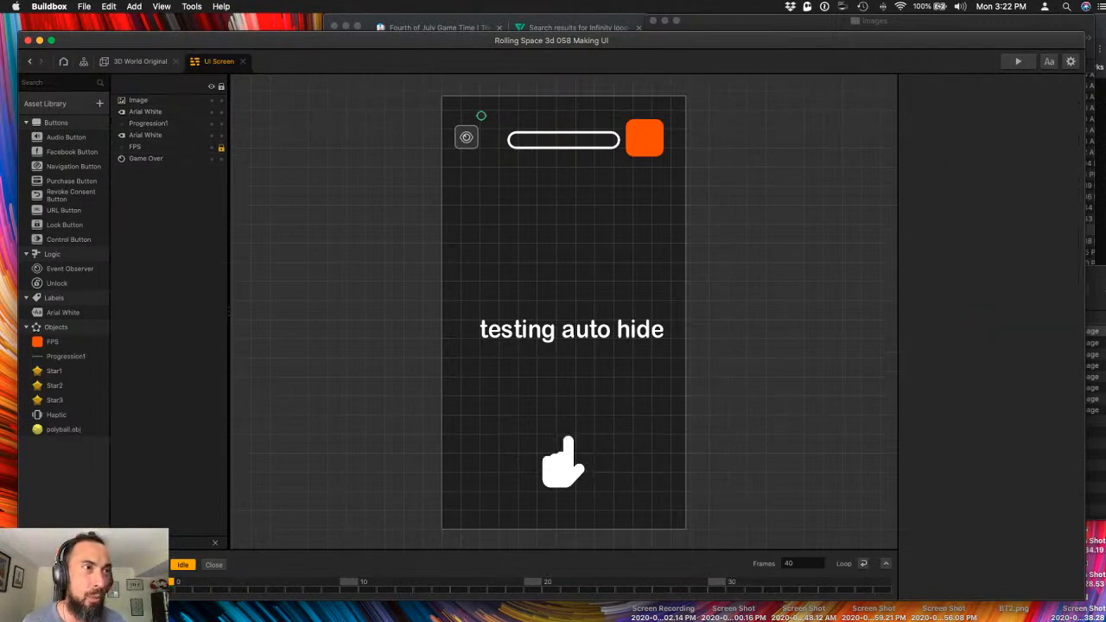
{"action": "left_click", "coordinate": [1103, 440]}
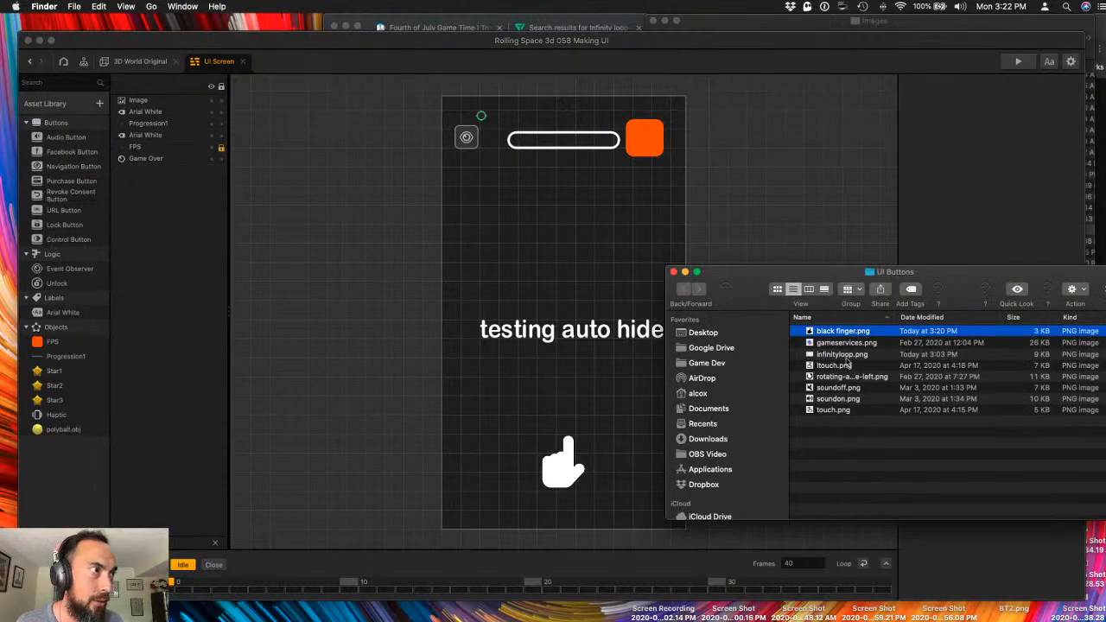
- Preview infinityloop.png in Finder, place it over the hand on Buildbox's UI screen, and select both images
{"action": "left_click", "coordinate": [845, 355]}
{"action": "key", "text": "space"}
{"action": "key", "text": "space"}
{"action": "left_click_drag", "start_coordinate": [845, 357], "coordinate": [584, 458]}
{"action": "left_click", "coordinate": [576, 482]}
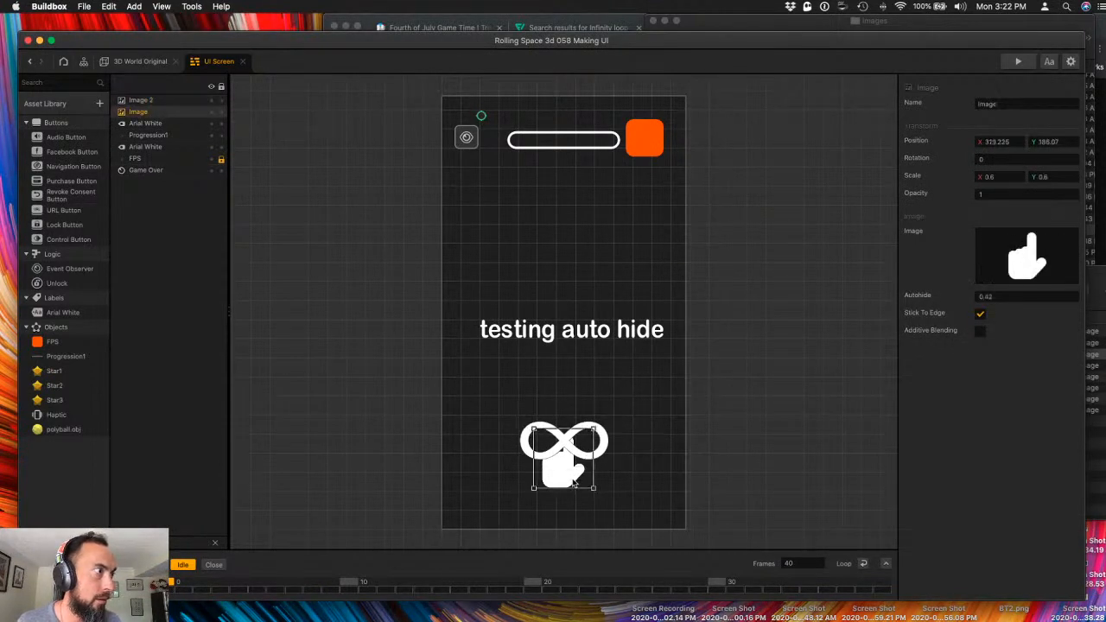
{"action": "left_click", "coordinate": [605, 444], "text": "shift"}
- Set the Autohide of the hand and infinity images to 0.35, test it in the game preview, and close the preview
{"action": "left_click", "coordinate": [990, 298]}
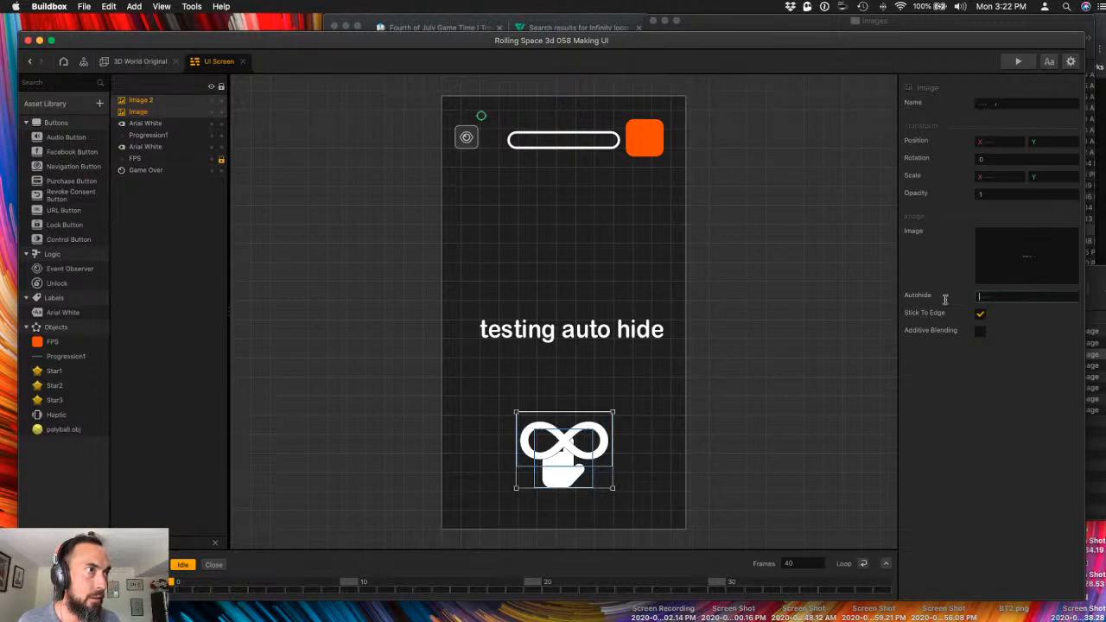
{"action": "type", "text": ".35"}
{"action": "key", "text": "Return"}
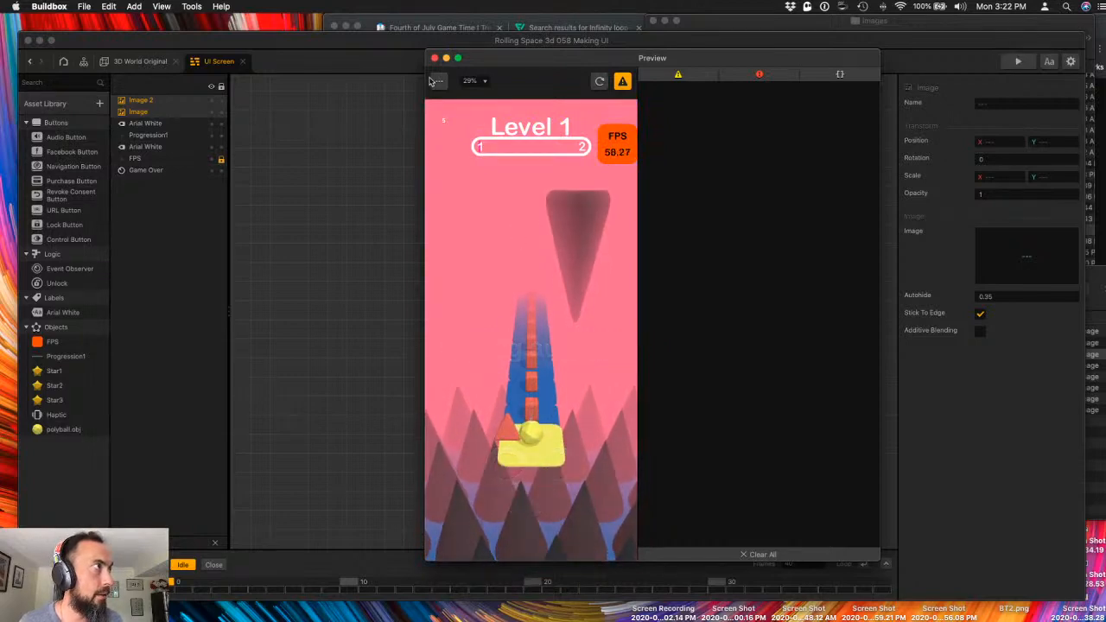
{"action": "left_click", "coordinate": [434, 58]}
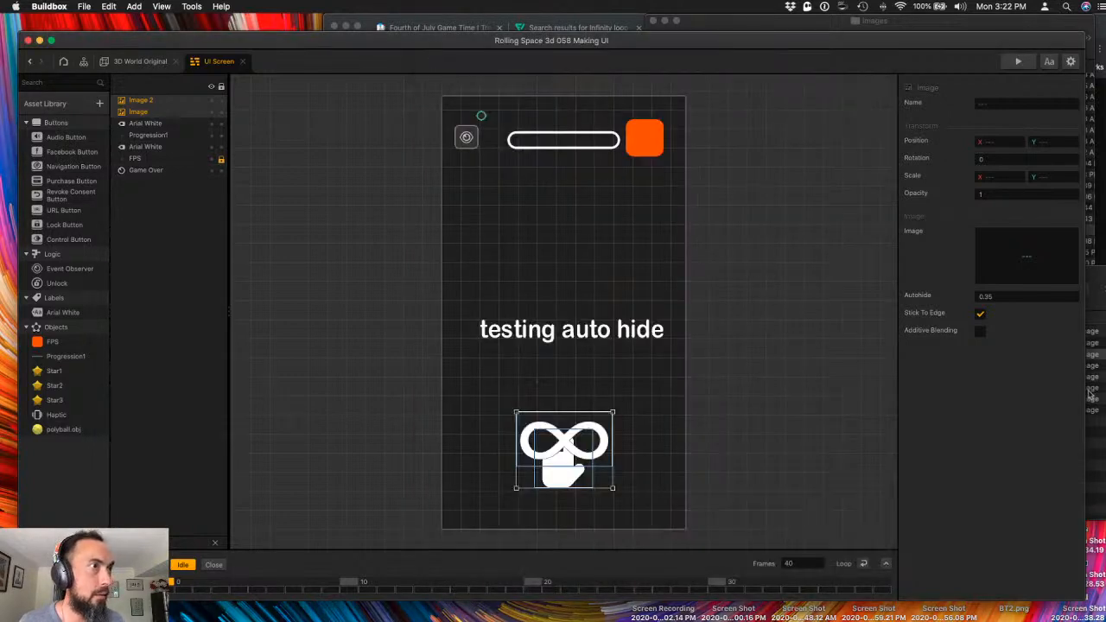
- Set the Autohide of the hand and infinity images to 0.55 and deselect them
{"action": "left_click", "coordinate": [994, 296]}
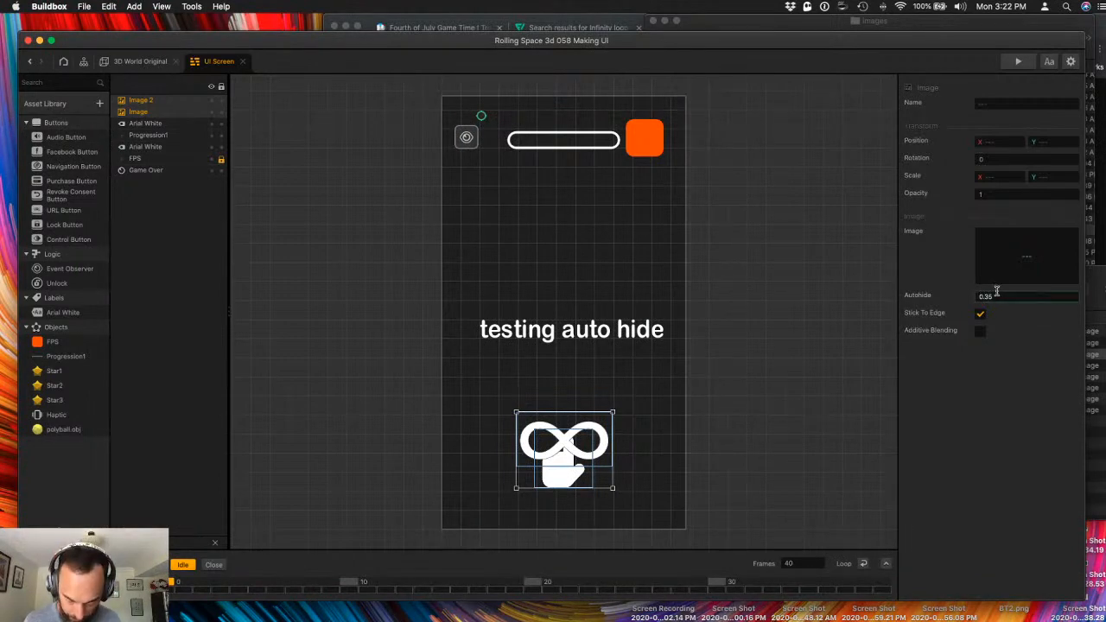
{"action": "key", "text": "Return"}
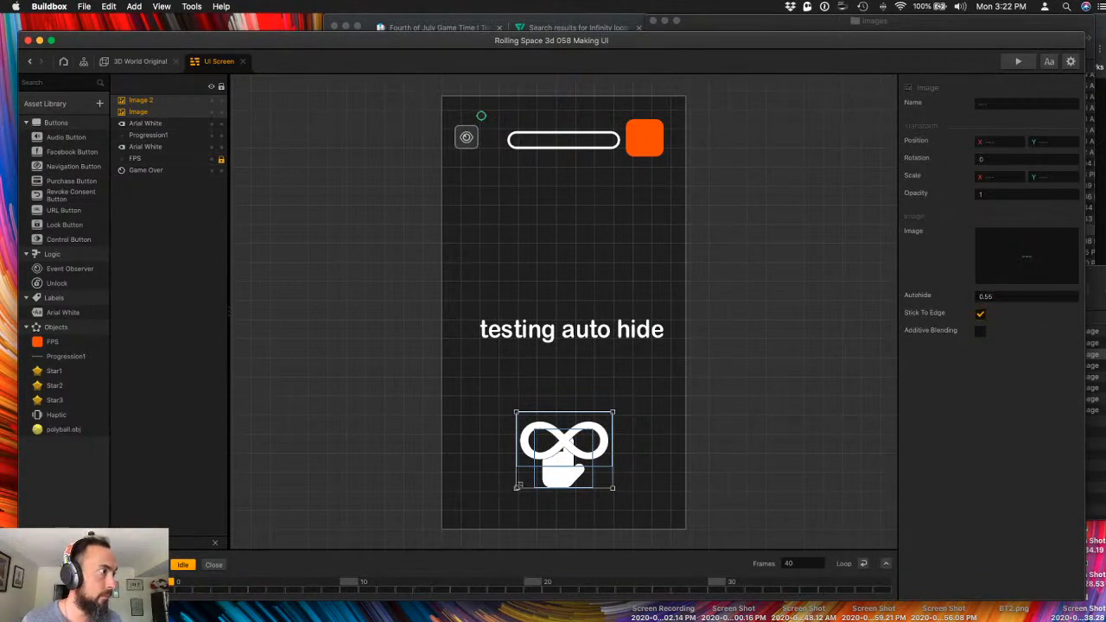
{"action": "left_click", "coordinate": [546, 524]}
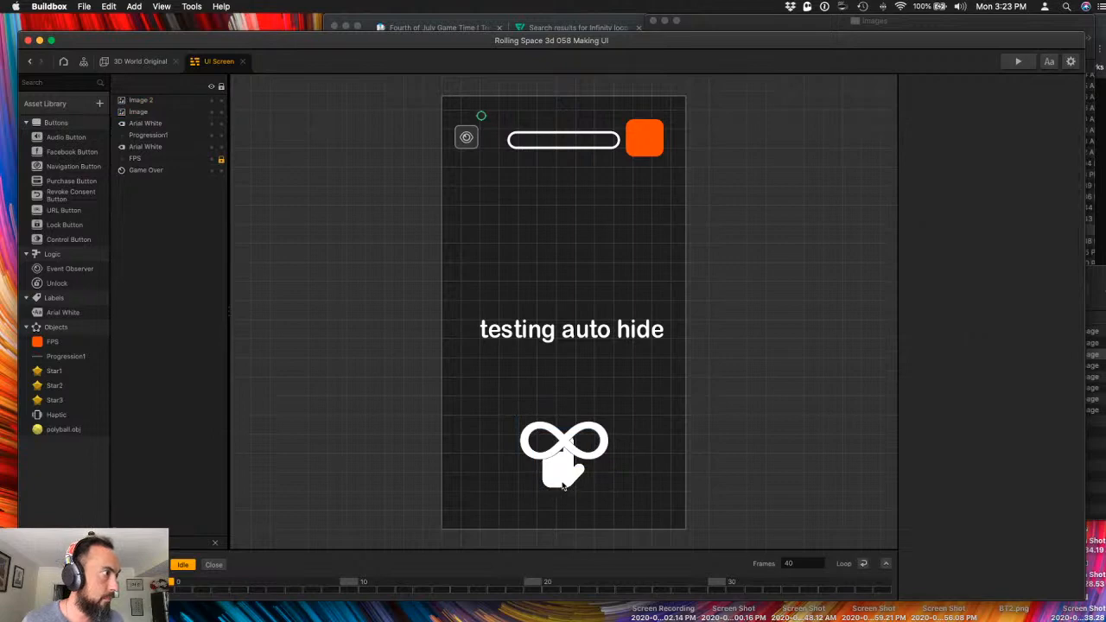
- Switch the timeline away from the Idle animation, return to frame 0, and save the project
{"action": "left_click", "coordinate": [560, 486]}
{"action": "key", "text": "super+c"}
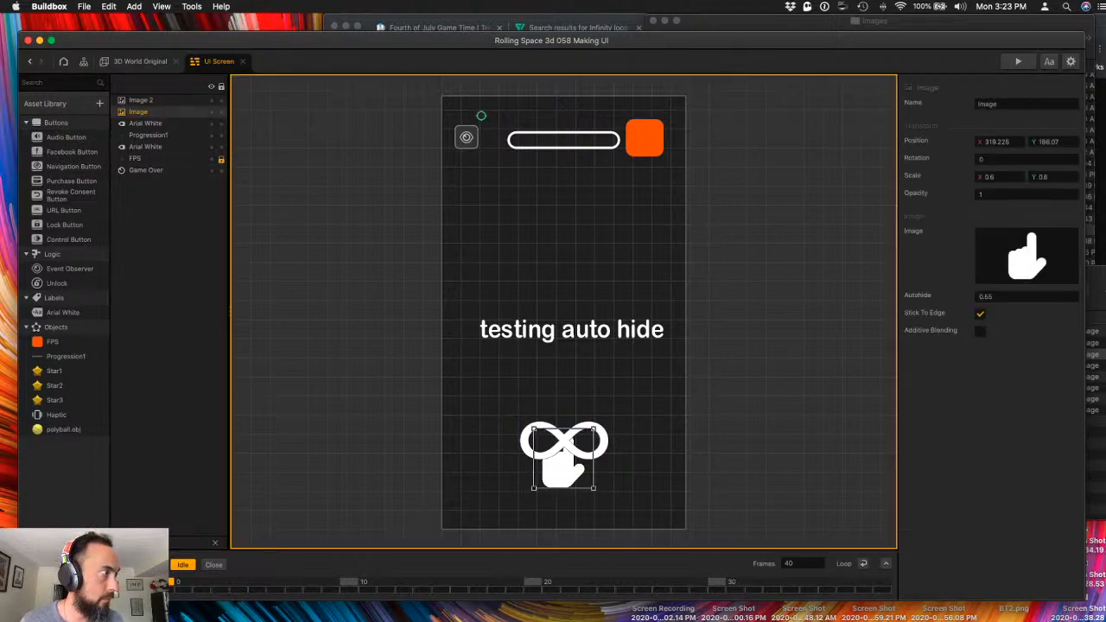
{"action": "left_click_drag", "start_coordinate": [170, 582], "coordinate": [625, 582]}
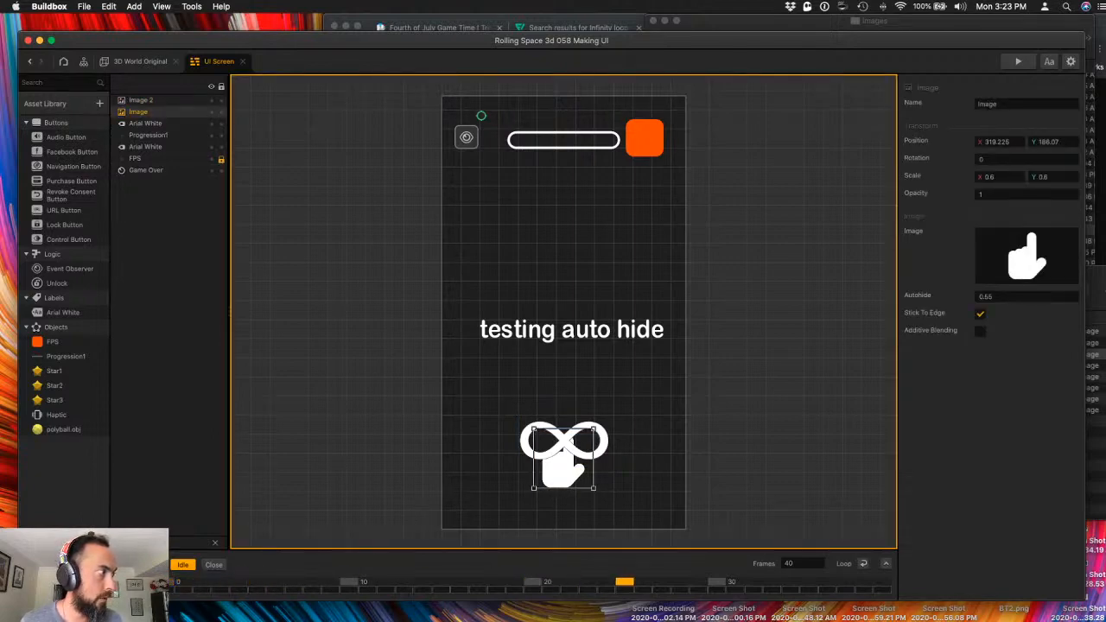
{"action": "left_click", "coordinate": [796, 417]}
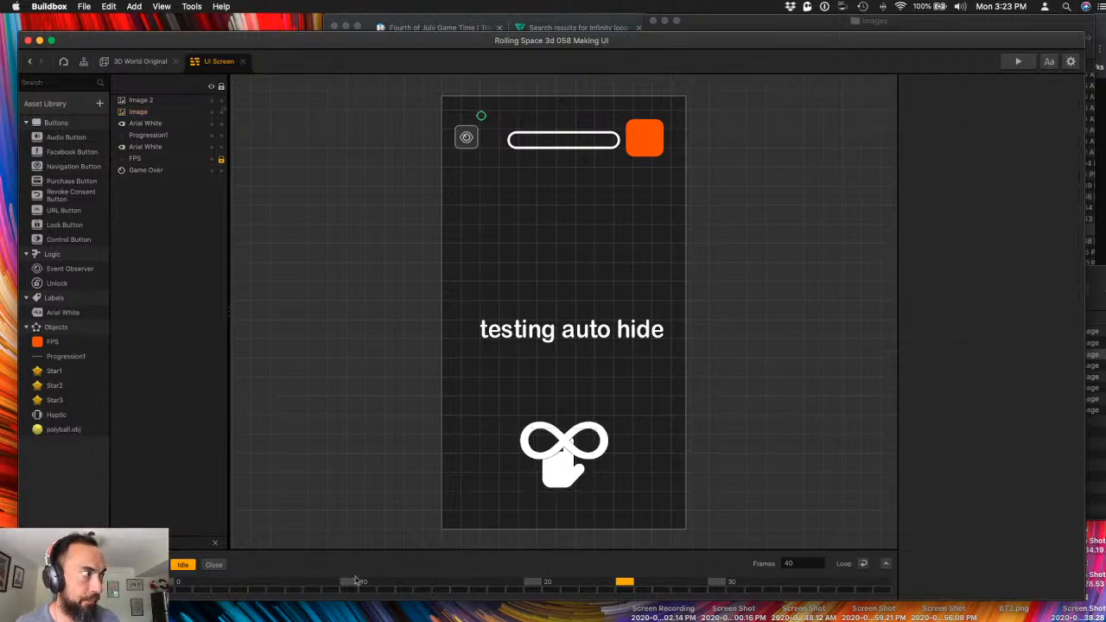
{"action": "left_click", "coordinate": [174, 583]}
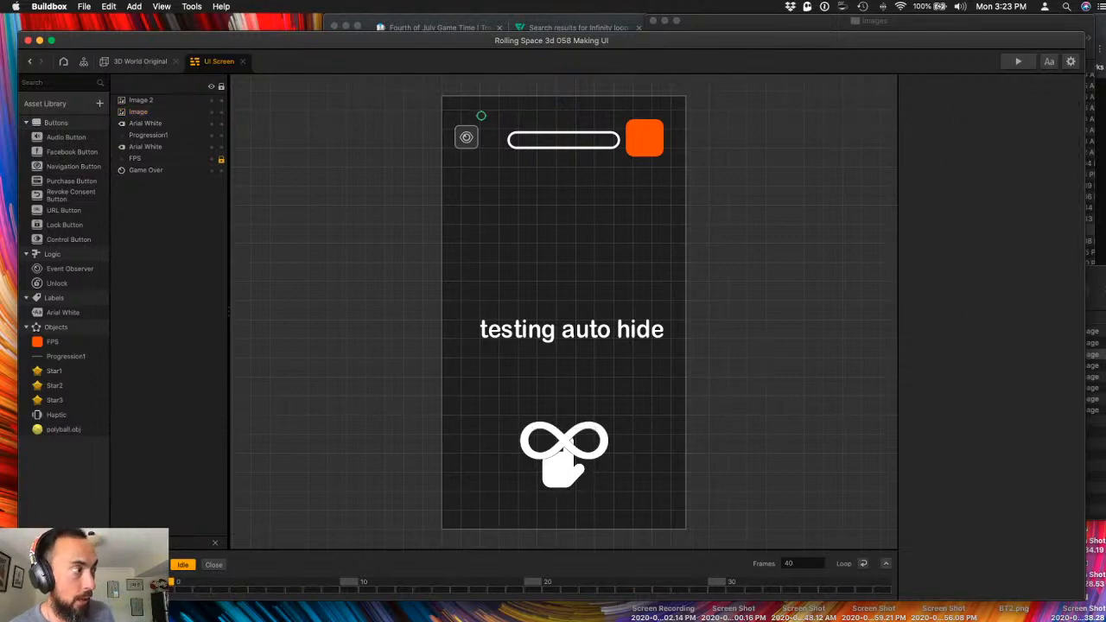
{"action": "left_click", "coordinate": [567, 443]}
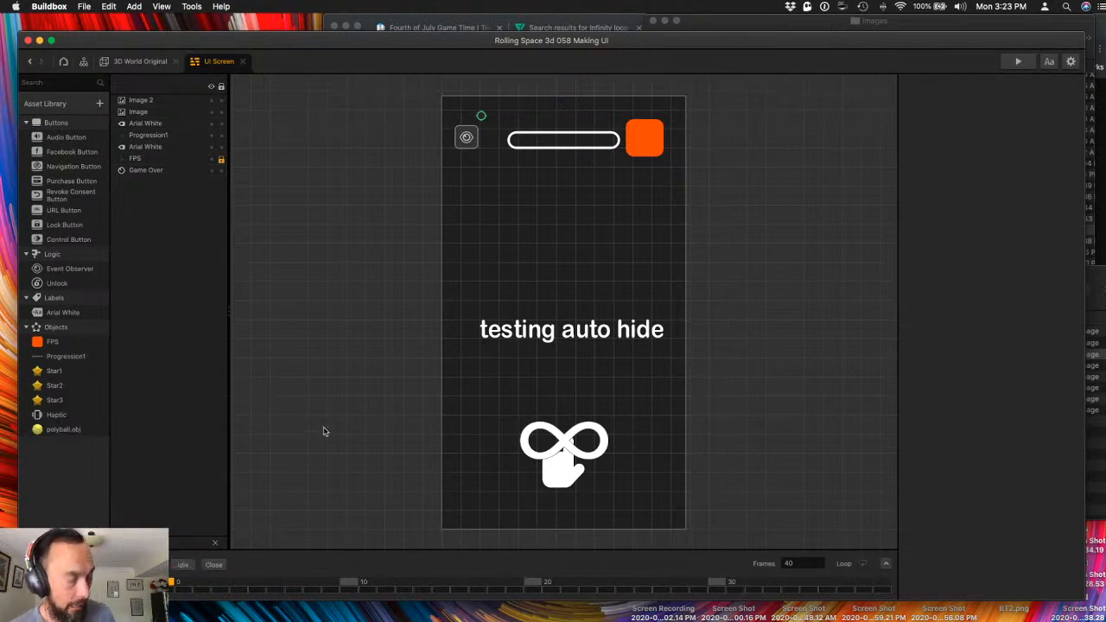
{"action": "key", "text": "super+s"}
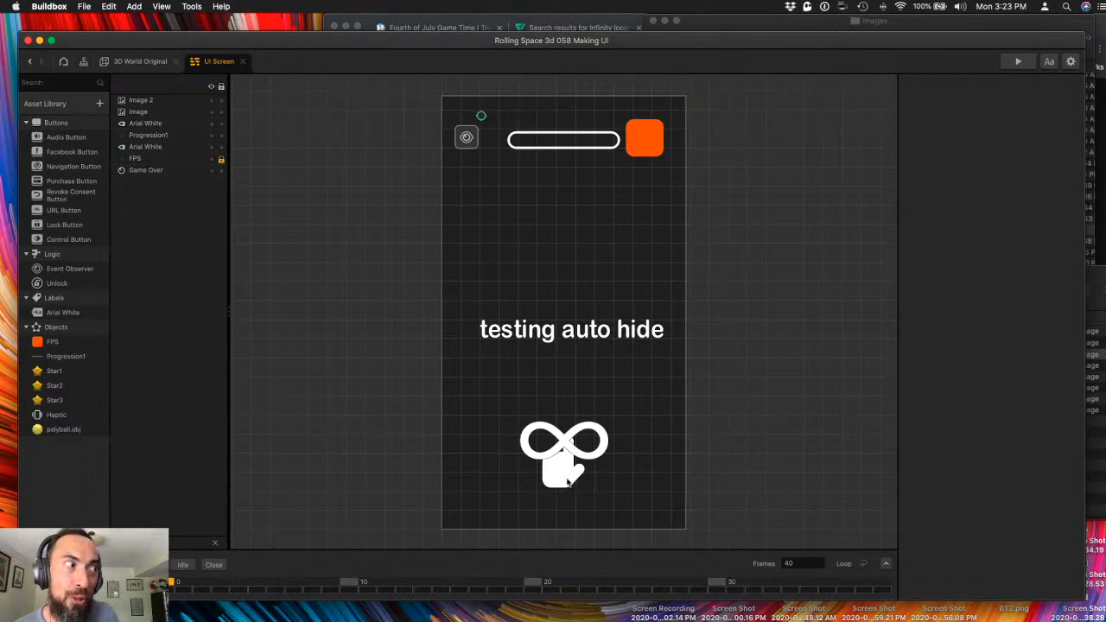
- Test the hand's autohide in the game preview with one restart, close it, and set the hand image's Autohide to 0.65
{"action": "left_click", "coordinate": [564, 480]}
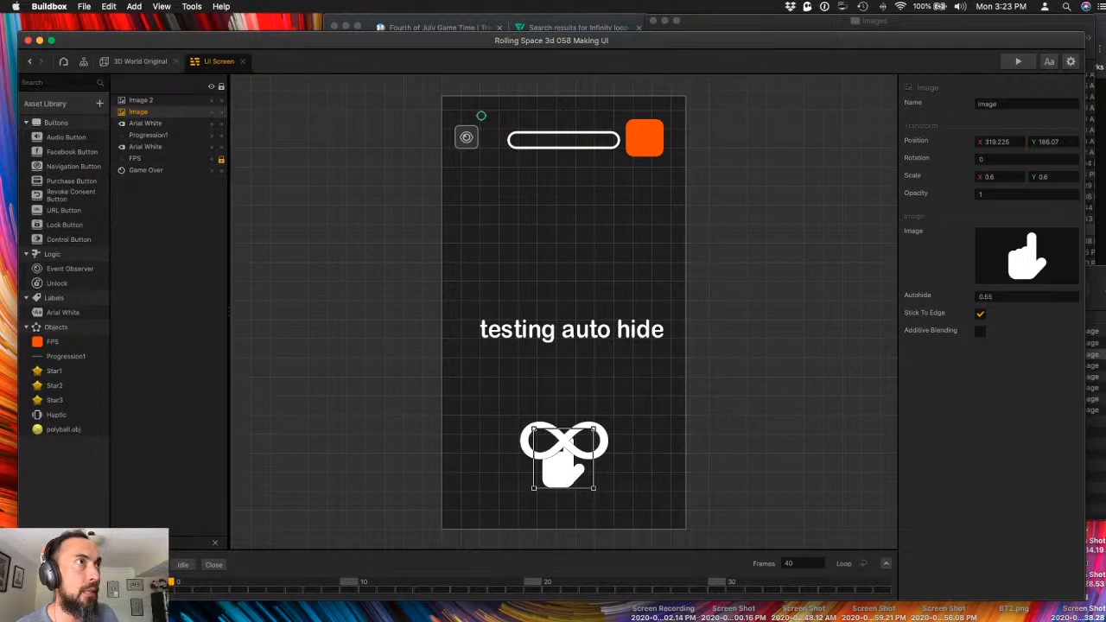
{"action": "left_click", "coordinate": [1018, 62]}
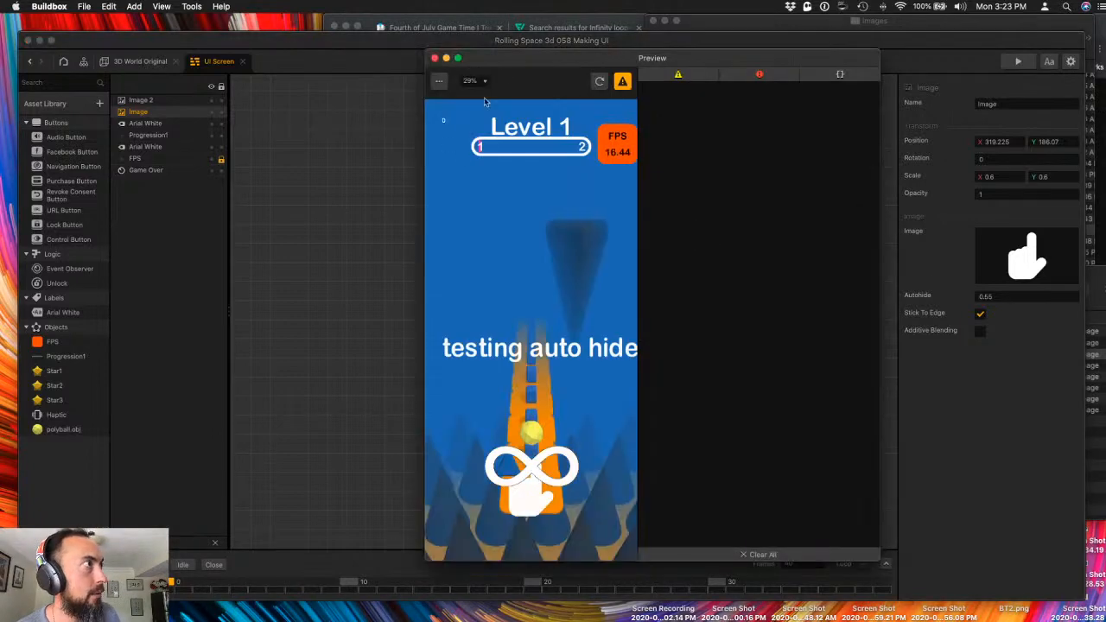
{"action": "left_click_drag", "start_coordinate": [535, 61], "coordinate": [810, 51]}
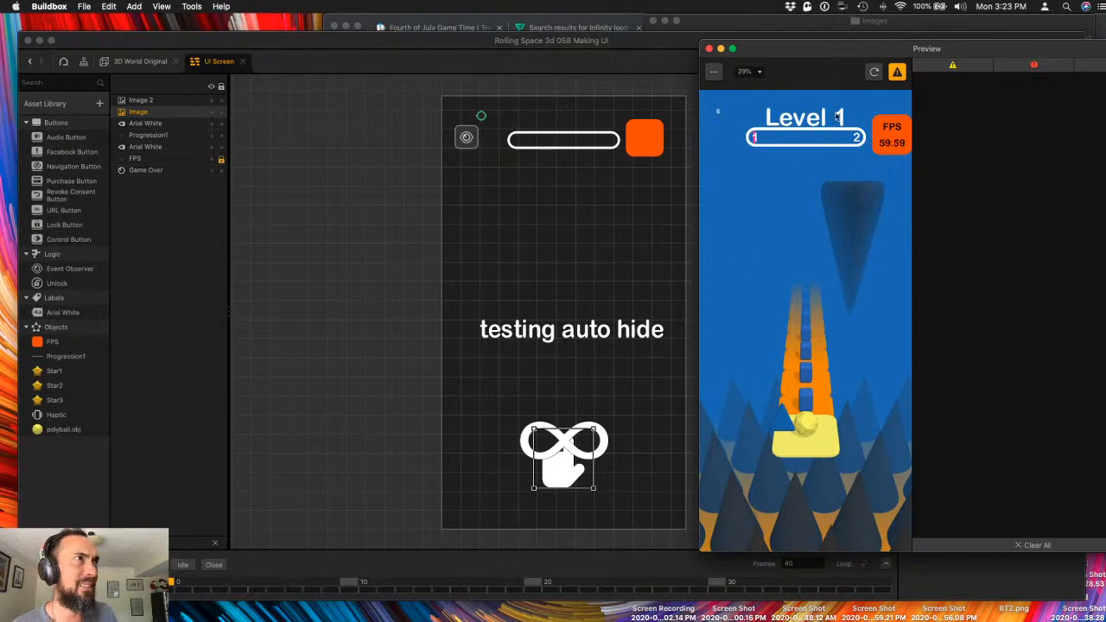
{"action": "left_click", "coordinate": [876, 72]}
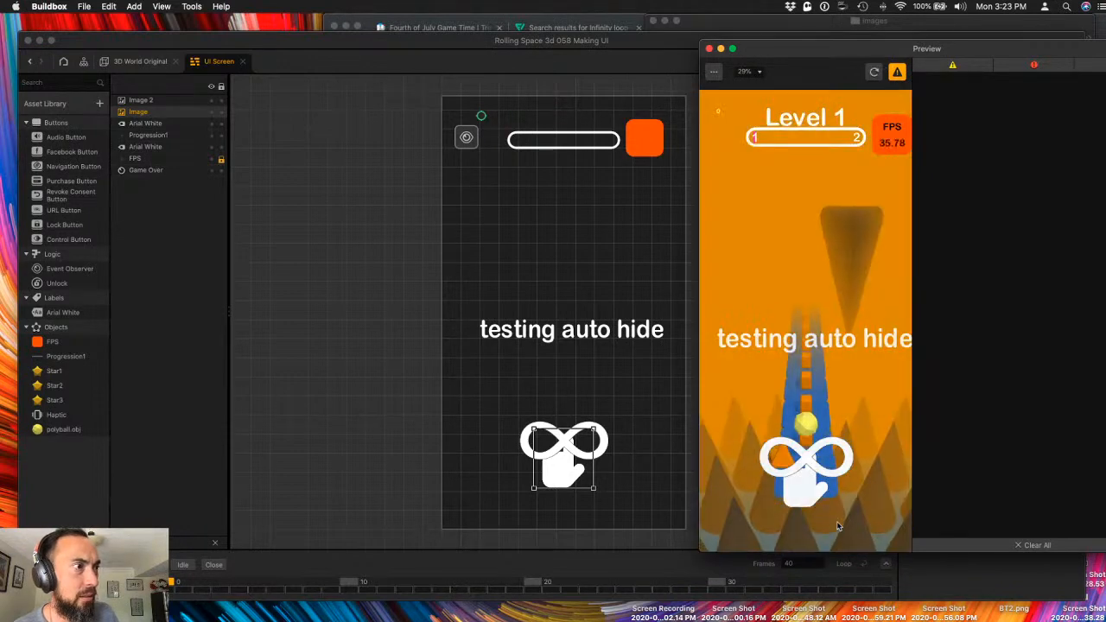
{"action": "left_click", "coordinate": [710, 49]}
{"action": "left_click", "coordinate": [987, 296]}
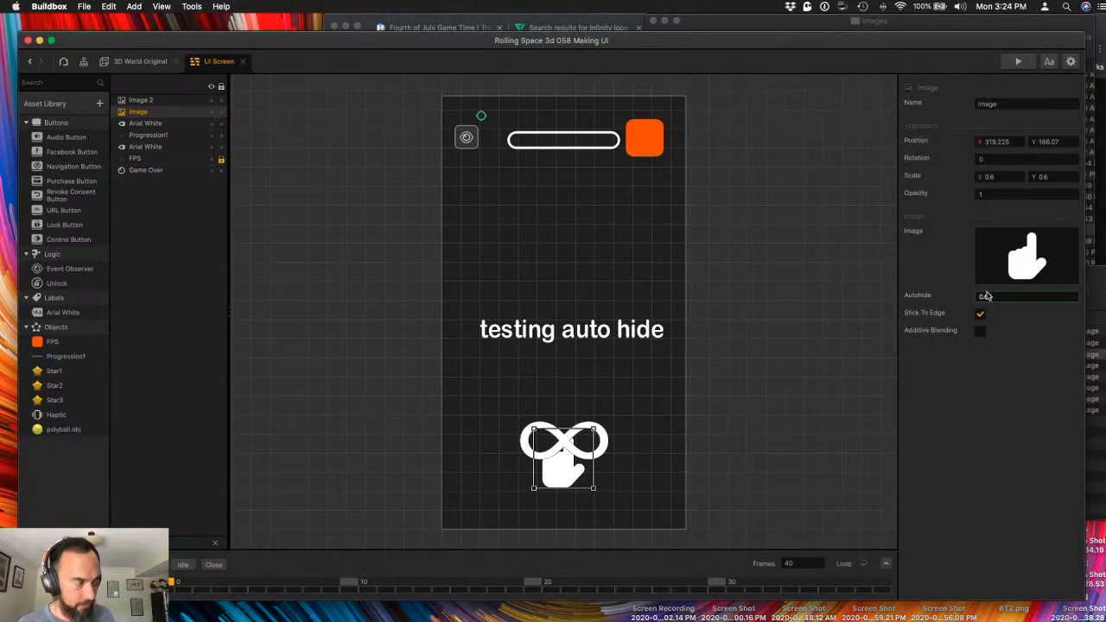
{"action": "left_click", "coordinate": [843, 459]}
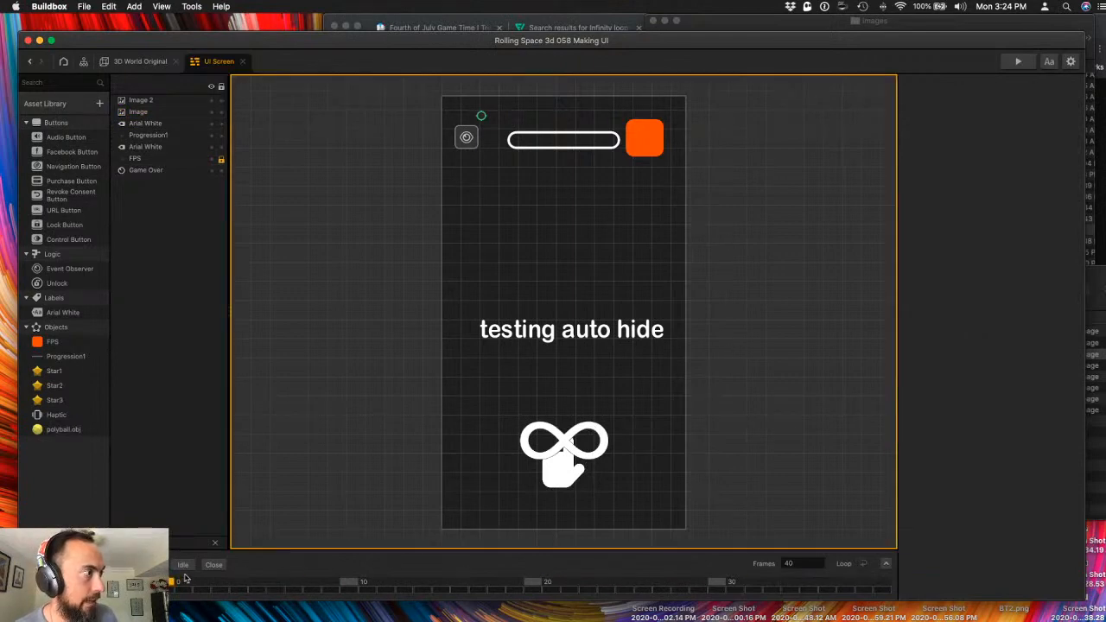
- Animate a fade-in for the infinity and hand images, with Opacity 0 at frame 0 and Opacity 1 at frame 10
{"action": "left_click", "coordinate": [529, 446]}
{"action": "left_click", "coordinate": [557, 484], "text": "shift"}
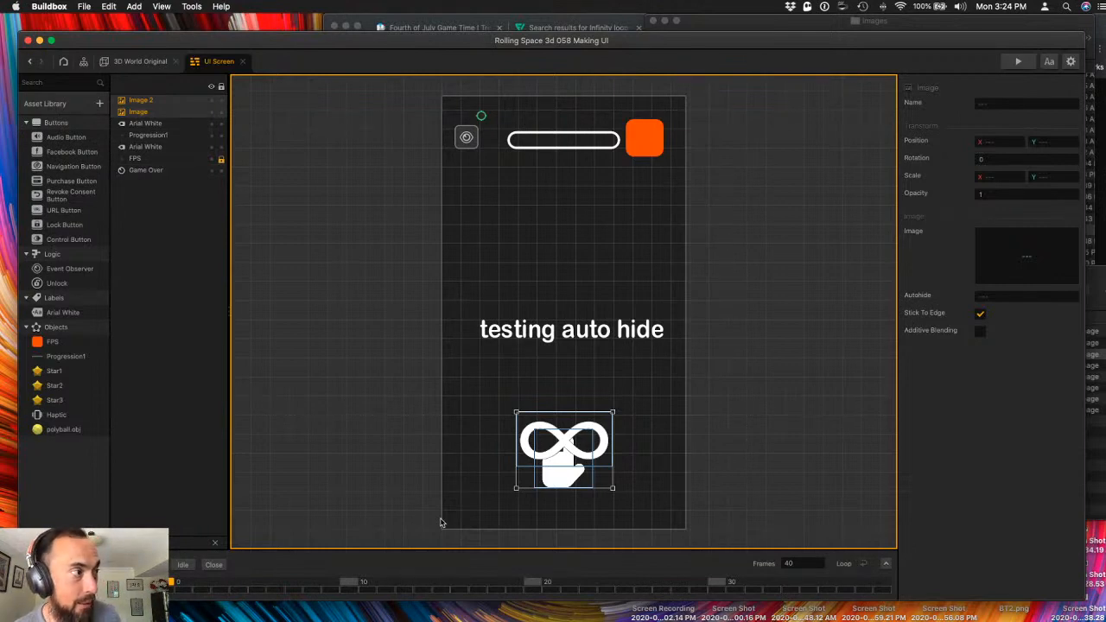
{"action": "left_click", "coordinate": [983, 193]}
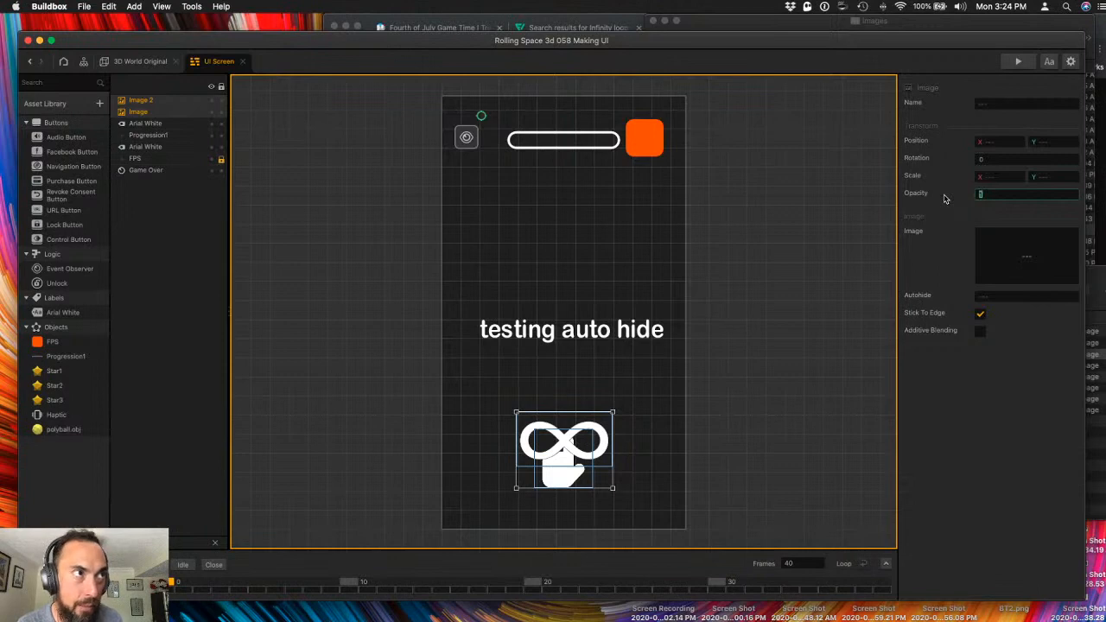
{"action": "type", "text": "0"}
{"action": "key", "text": "Return"}
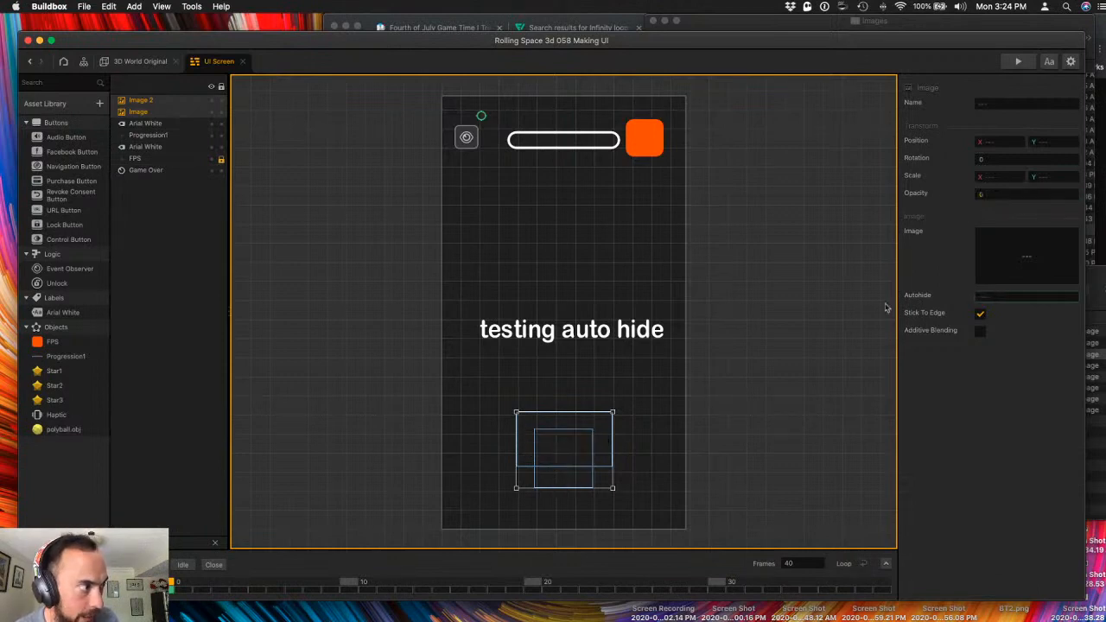
{"action": "left_click", "coordinate": [351, 585]}
{"action": "left_click", "coordinate": [1024, 195]}
{"action": "type", "text": "1"}
{"action": "key", "text": "Return"}
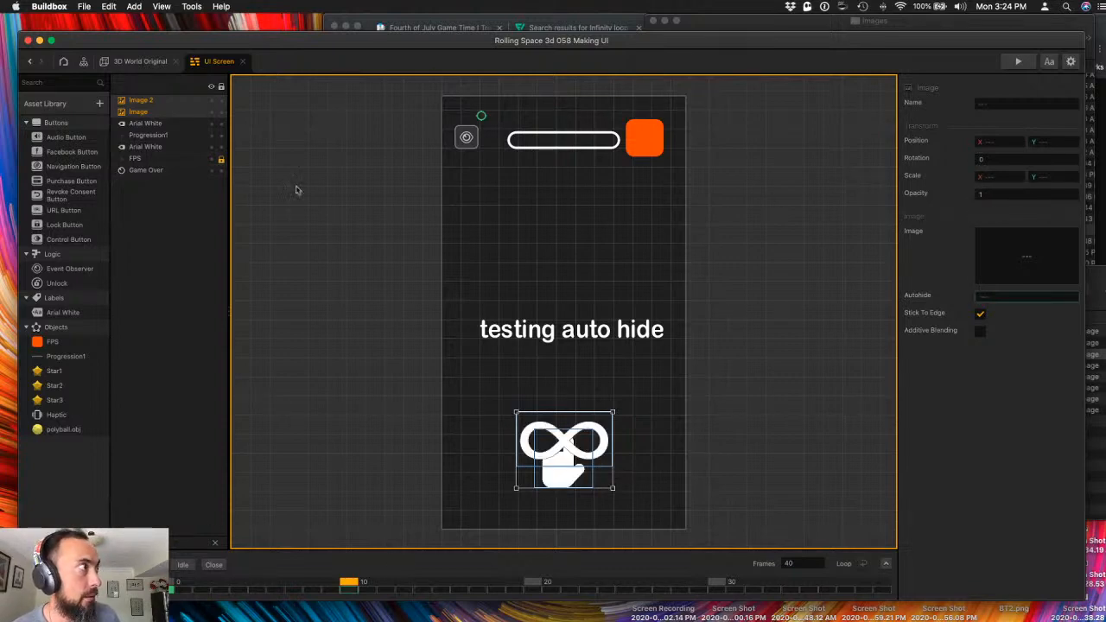
- Show the Idle animation, test the images' fade-in in the game preview with one restart, and close the preview
{"action": "left_click", "coordinate": [981, 296]}
{"action": "left_click", "coordinate": [181, 566]}
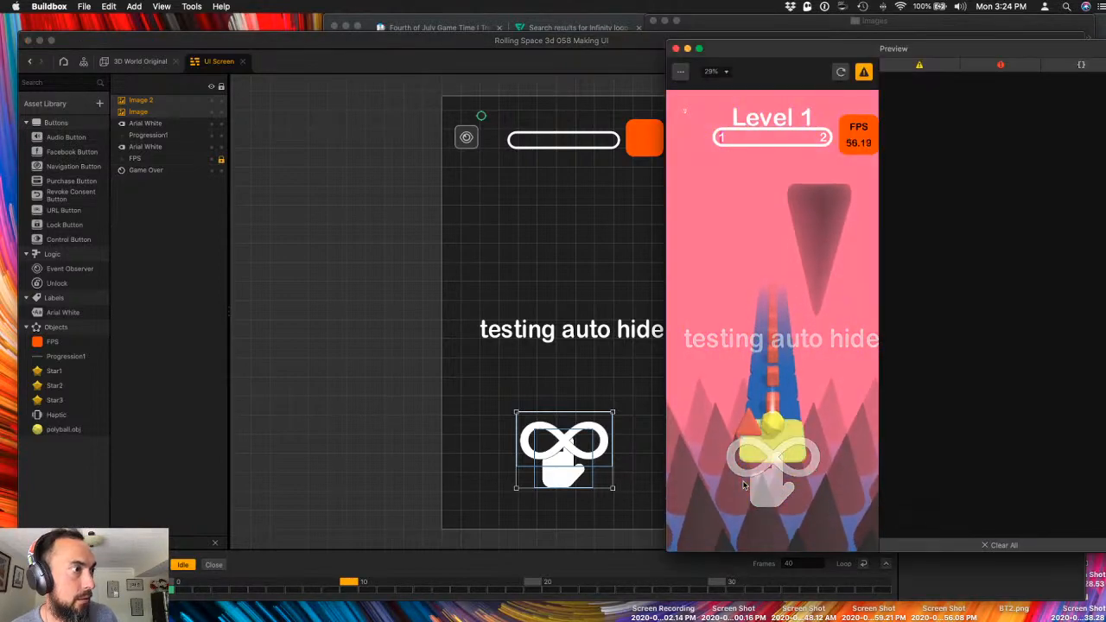
{"action": "left_click", "coordinate": [840, 73]}
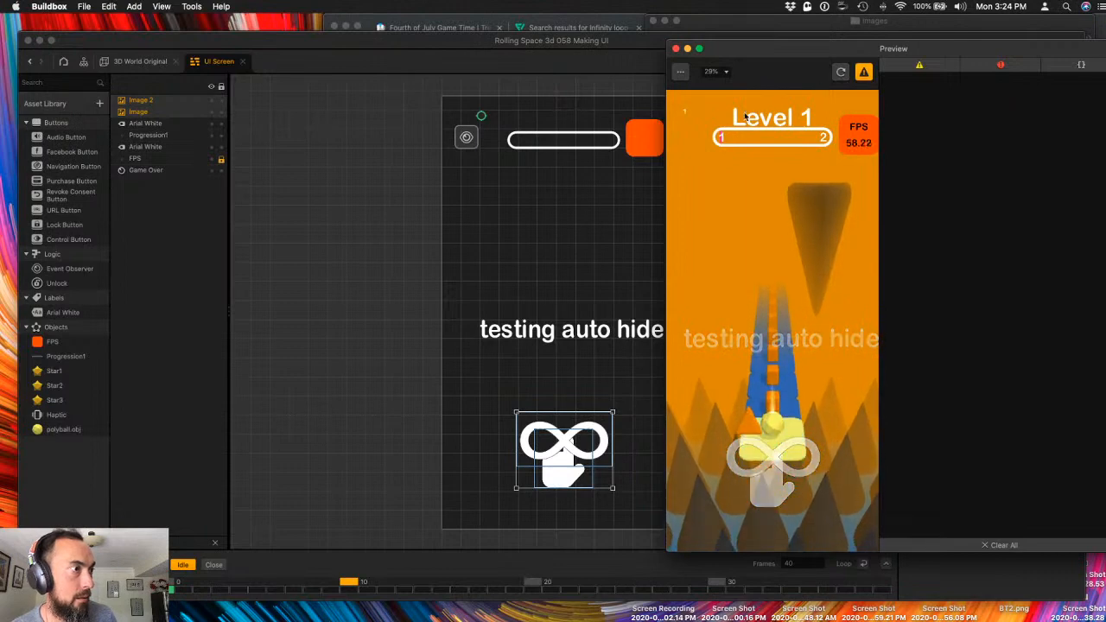
{"action": "left_click", "coordinate": [677, 50]}
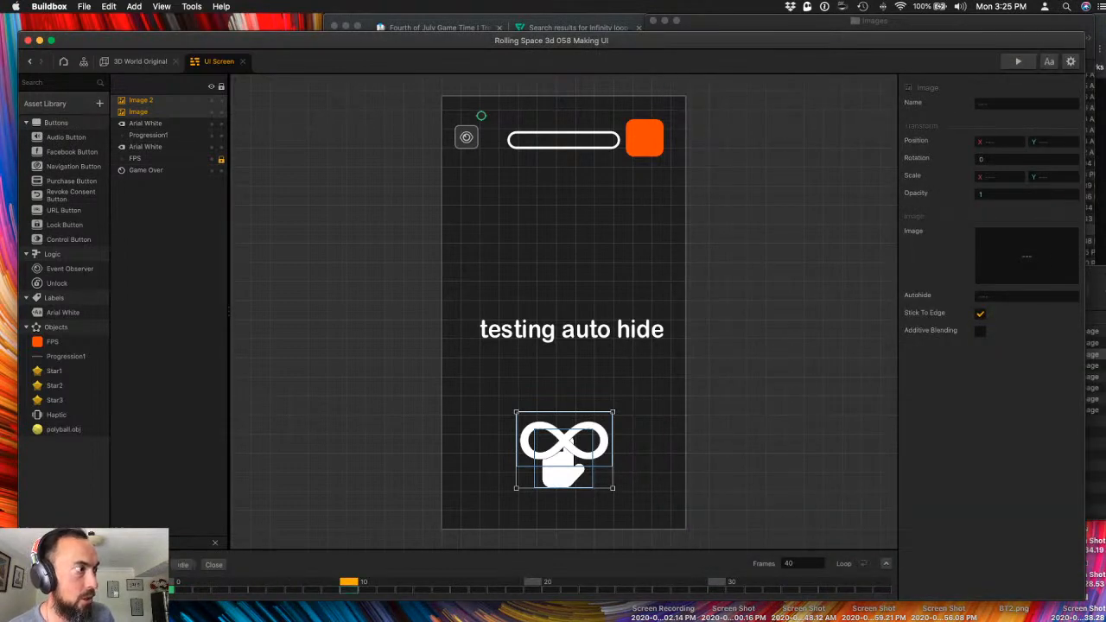
- Try the images' Opacity 0 keyframe at frame 20, test it in the game preview, and close the preview
{"action": "left_click", "coordinate": [172, 585]}
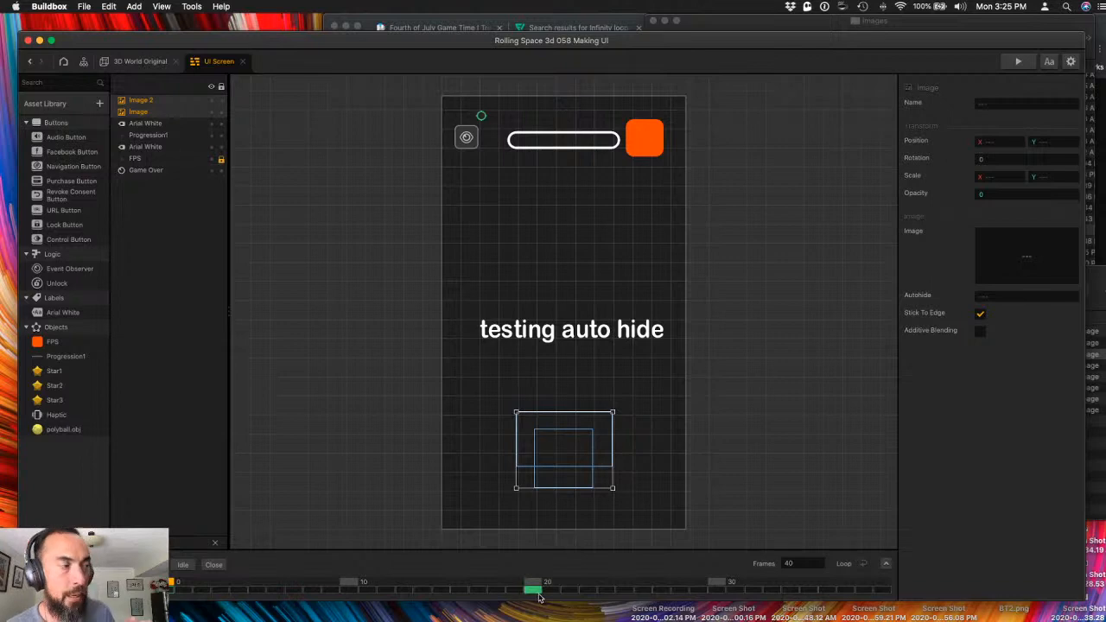
{"action": "left_click", "coordinate": [1022, 66]}
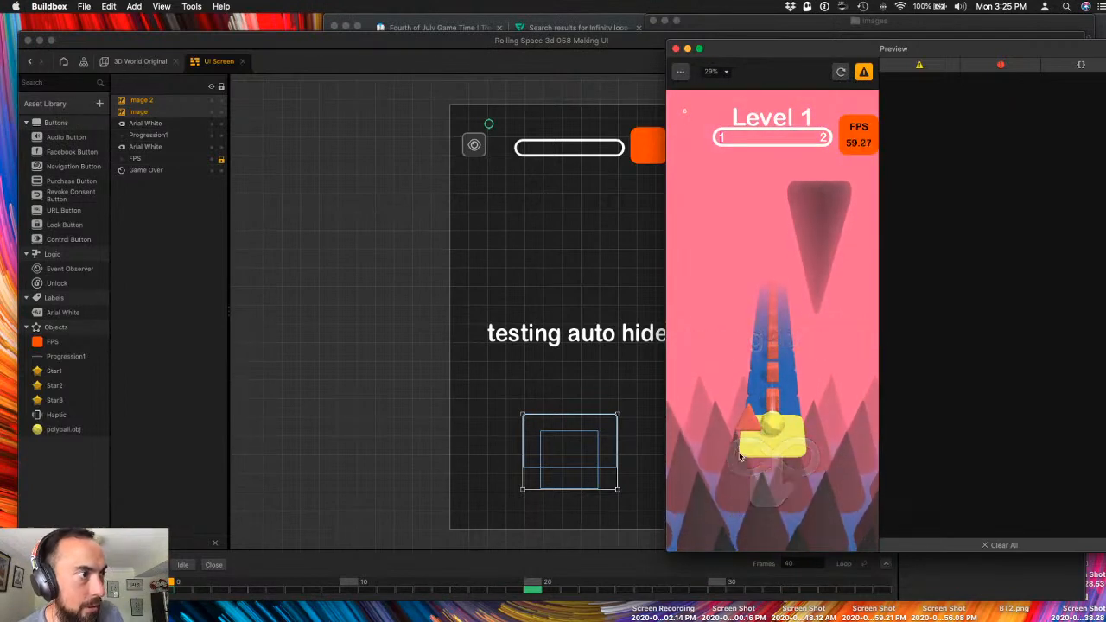
{"action": "left_click", "coordinate": [676, 49]}
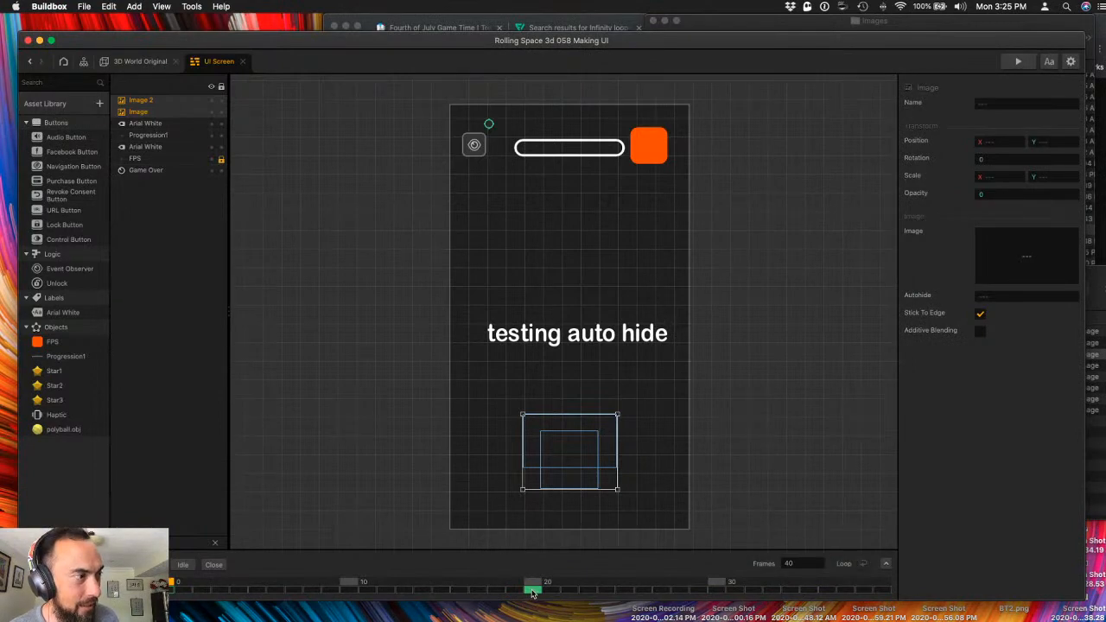
- Move the images' opacity keyframe from frame 20 to frame 0, switch to the Idle animation, and deselect the images
{"action": "left_click_drag", "start_coordinate": [532, 590], "coordinate": [171, 592]}
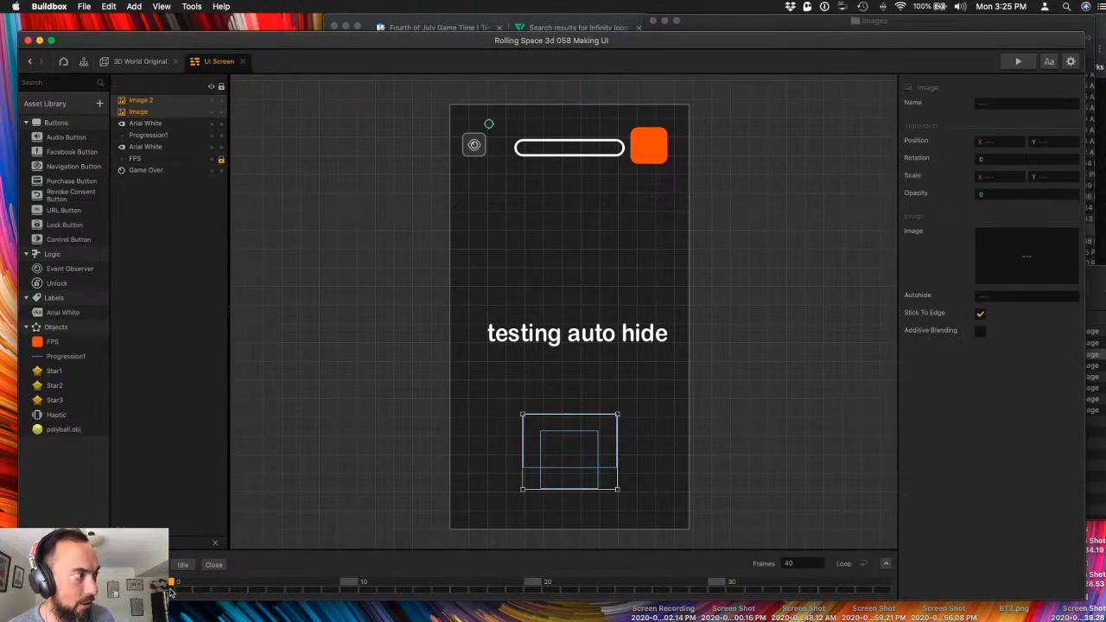
{"action": "left_click", "coordinate": [182, 565]}
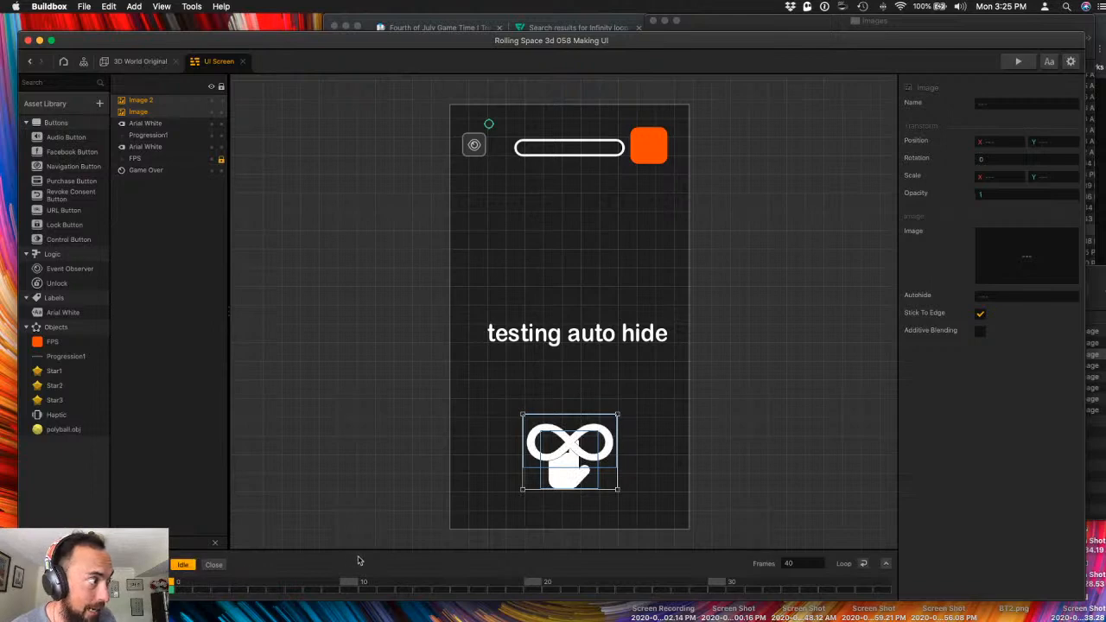
{"action": "left_click", "coordinate": [514, 504]}
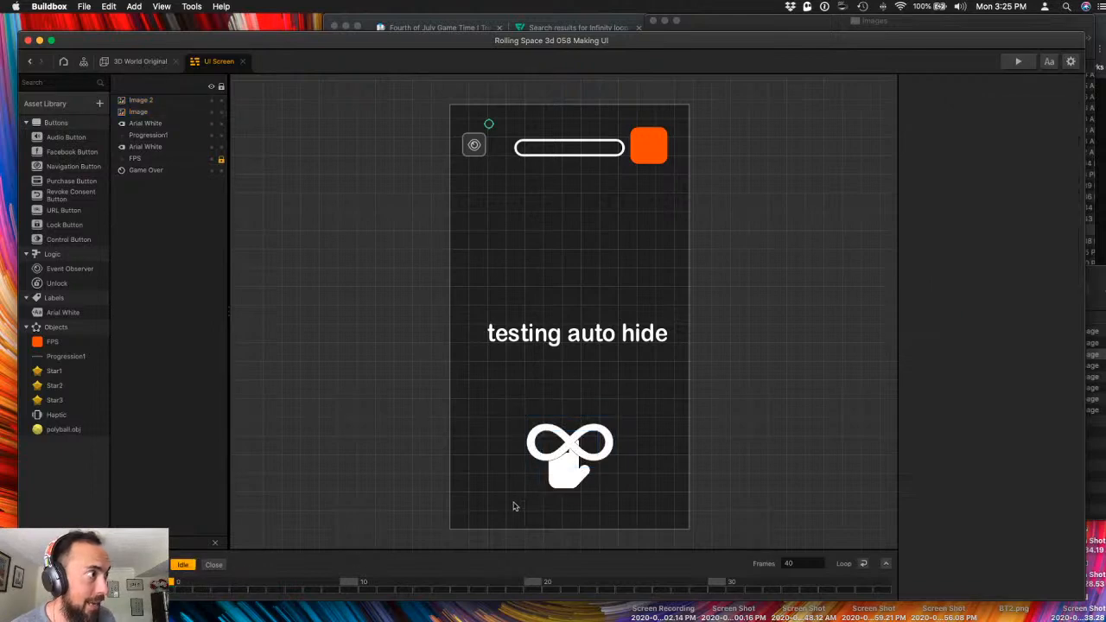
- Shift the hand image slightly left under the infinity image, to about X 309.85, Y 184.51
{"action": "left_click", "coordinate": [562, 483]}
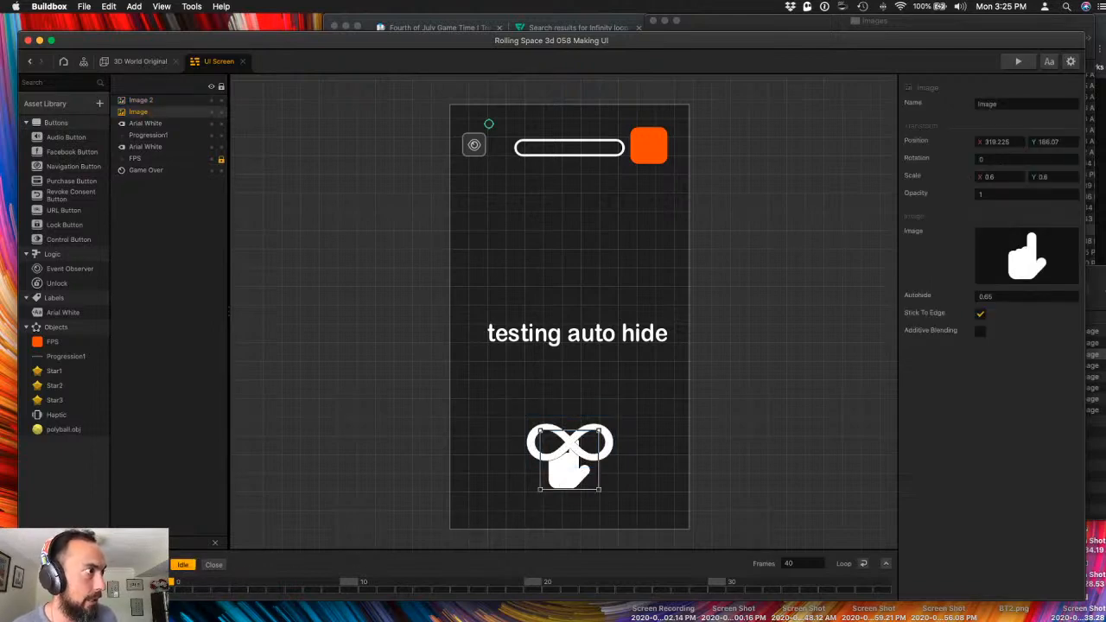
{"action": "left_click_drag", "start_coordinate": [563, 489], "coordinate": [559, 489]}
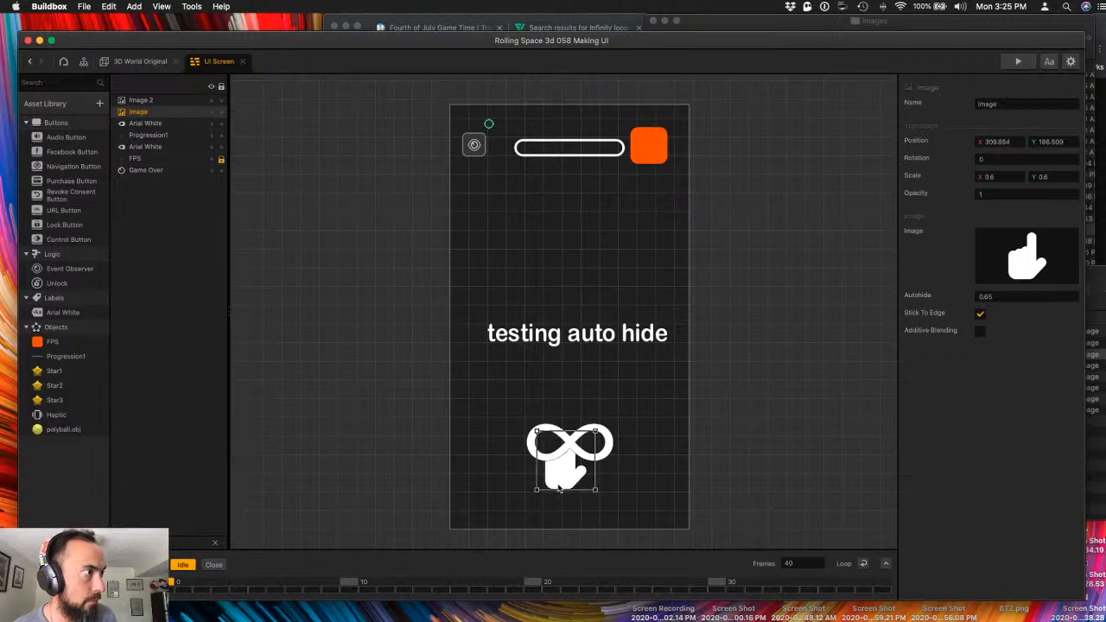
{"action": "left_click", "coordinate": [154, 582]}
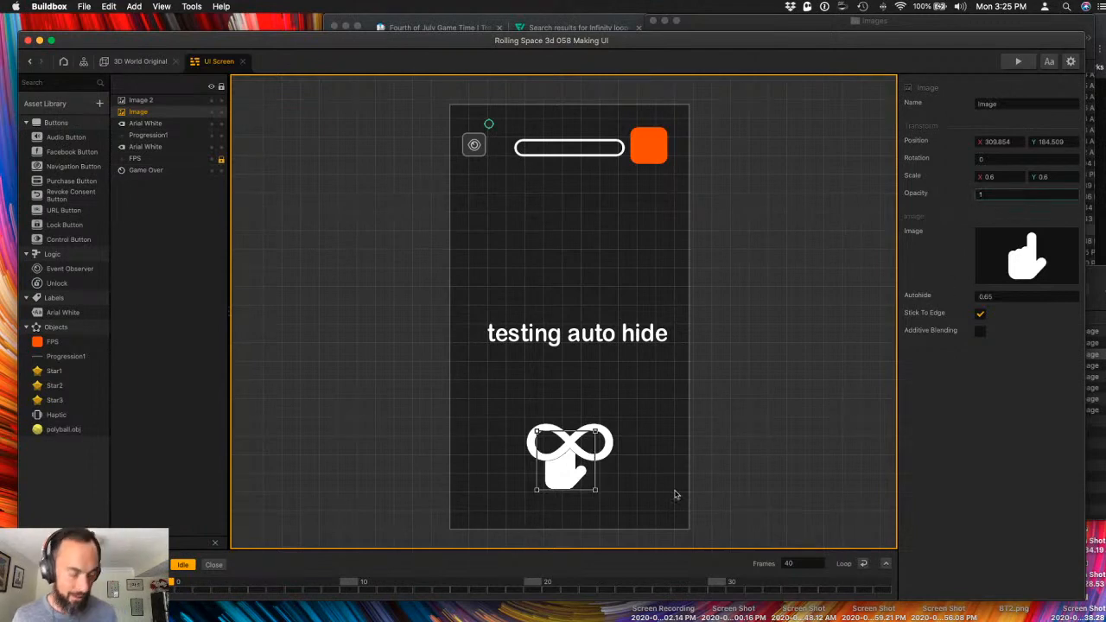
- Keyframe the hand image at frame 5 of the Idle animation, over the infinity's right loop, about X 369.2, Y 218.87
{"action": "key", "text": "Tab"}
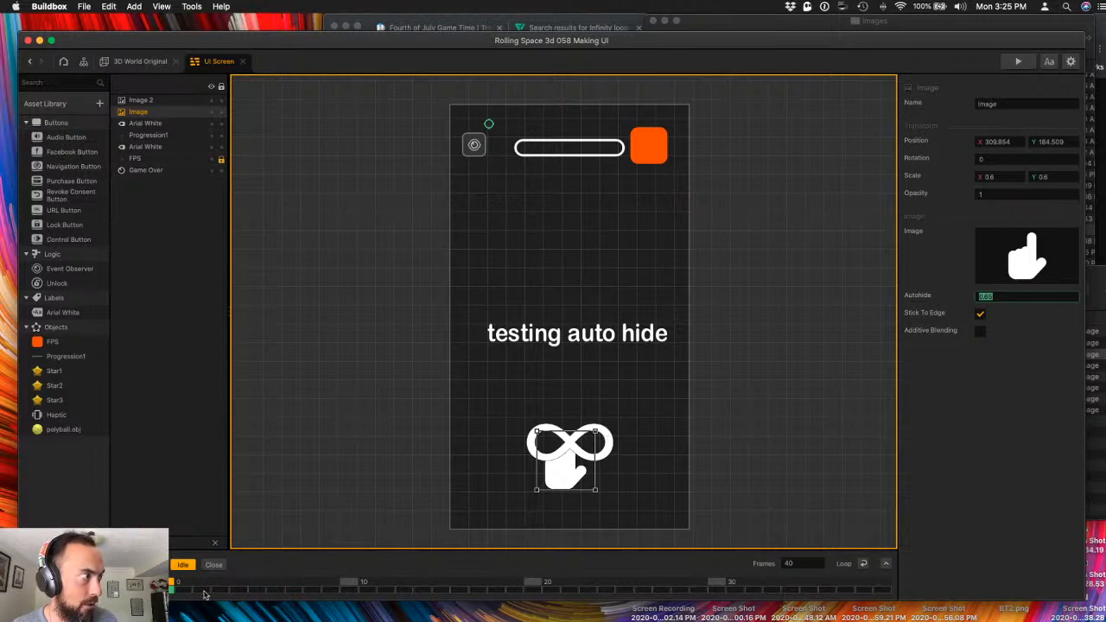
{"action": "left_click", "coordinate": [257, 587]}
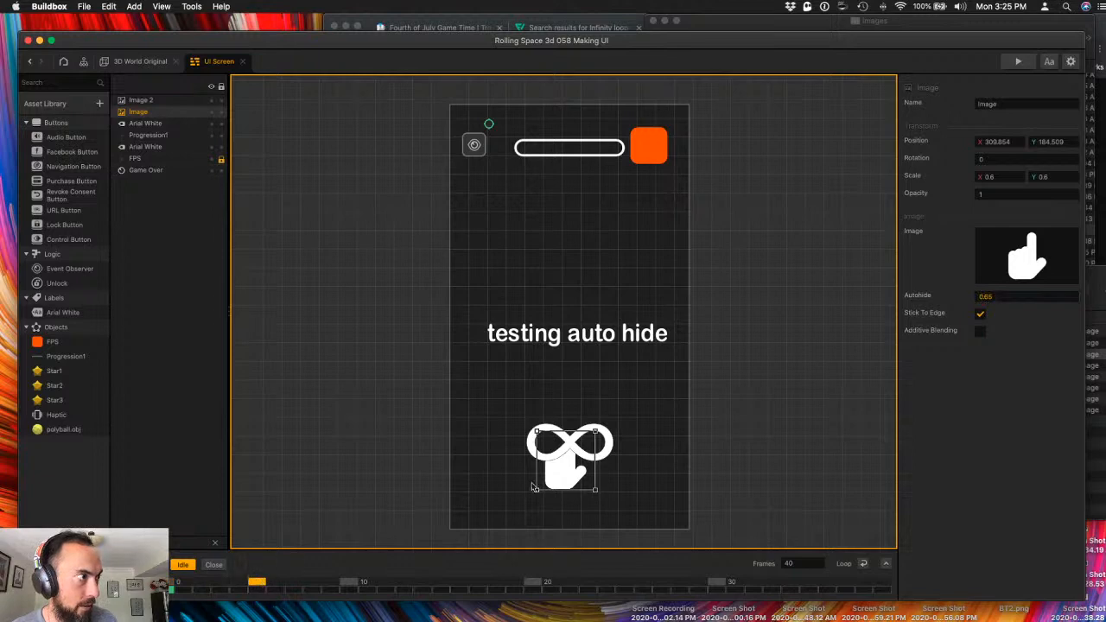
{"action": "left_click_drag", "start_coordinate": [555, 485], "coordinate": [578, 468]}
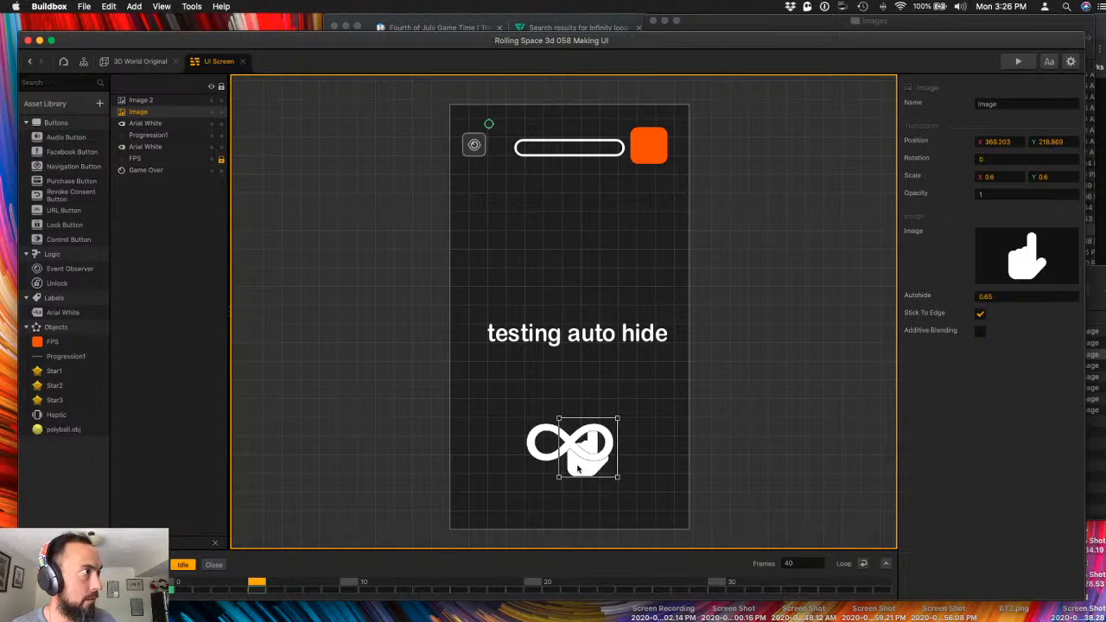
- Move the infinity image below the hand image in the layer order and rename it infinity
{"action": "left_click", "coordinate": [154, 101]}
{"action": "left_click_drag", "start_coordinate": [157, 111], "coordinate": [157, 115]}
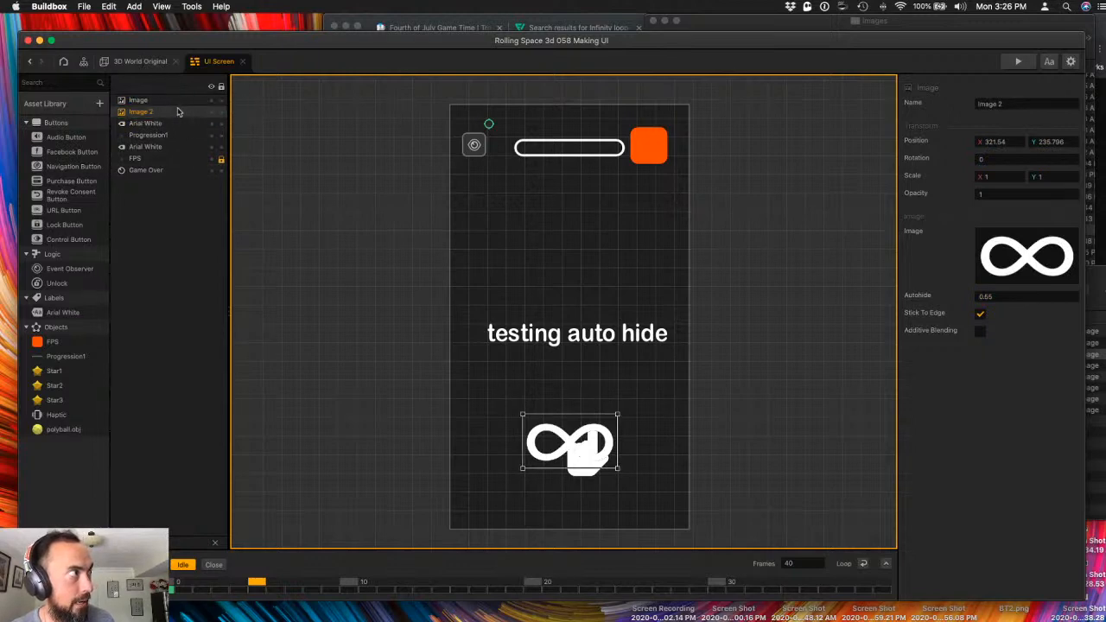
{"action": "double_click", "coordinate": [990, 102]}
{"action": "key", "text": "BackSpace"}
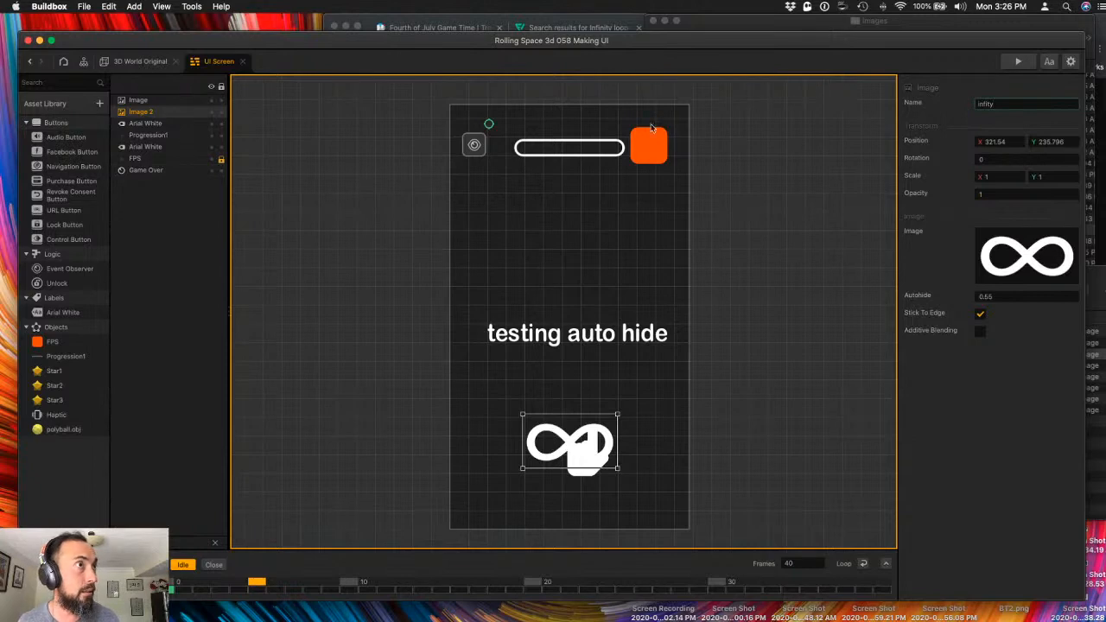
{"action": "type", "text": "infity"}
{"action": "key", "text": "super+a"}
{"action": "type", "text": "in"}
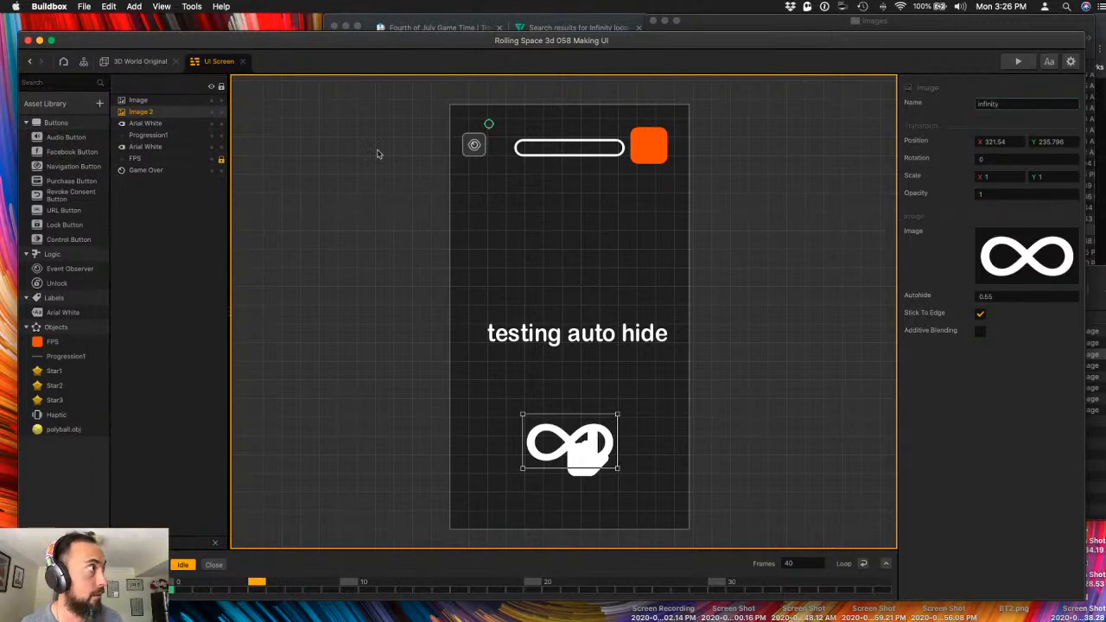
- Rename the hand image as touch
{"action": "left_click", "coordinate": [155, 100]}
{"action": "left_click", "coordinate": [1011, 104]}
{"action": "key", "text": "super+a"}
{"action": "key", "text": "BackSpace"}
{"action": "type", "text": "touch"}
{"action": "key", "text": "Tab"}
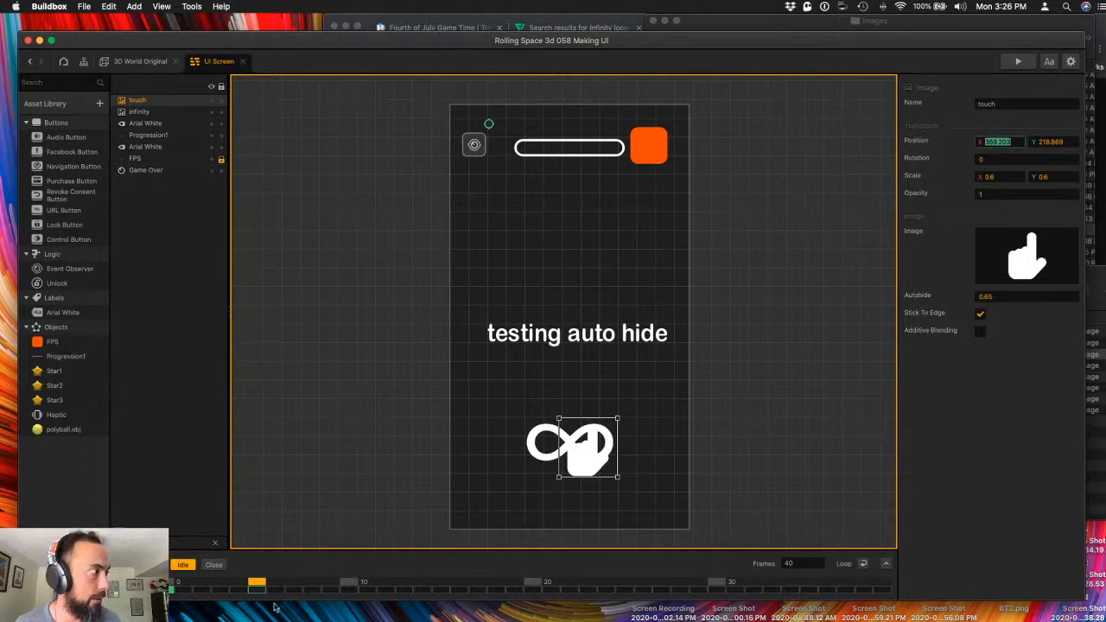
- Keyframe the hand along the infinity's right loop: frame 10 at about X 414.5, Y 186.07 and frame 15 at about X 369.2, Y 140.78
{"action": "left_click", "coordinate": [348, 585]}
{"action": "left_click_drag", "start_coordinate": [601, 449], "coordinate": [607, 478]}
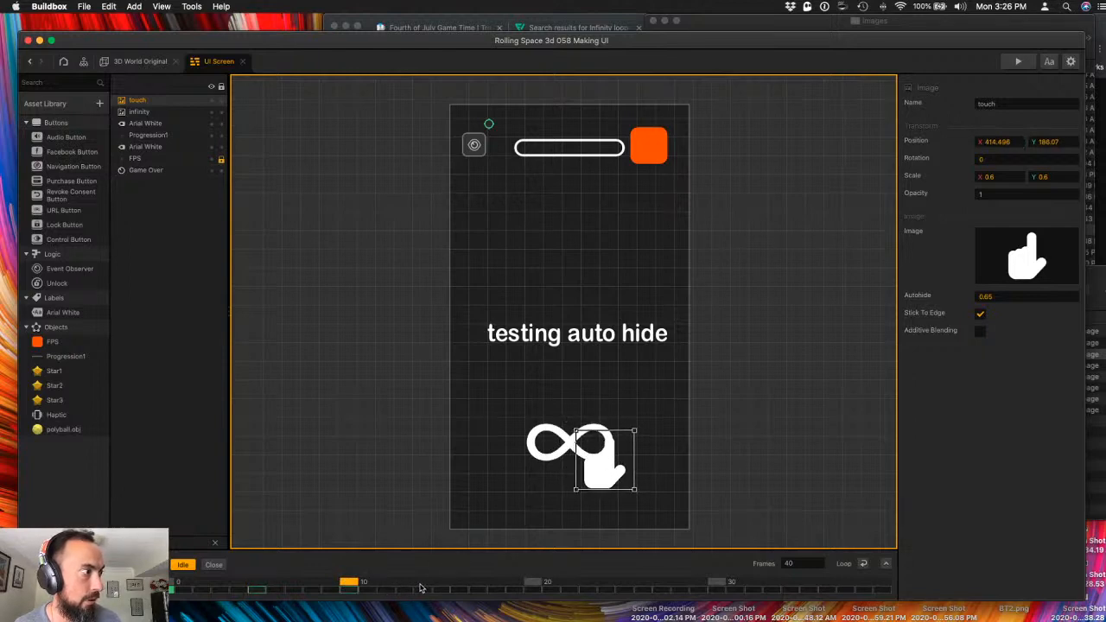
{"action": "left_click", "coordinate": [441, 586]}
{"action": "left_click_drag", "start_coordinate": [592, 476], "coordinate": [574, 493]}
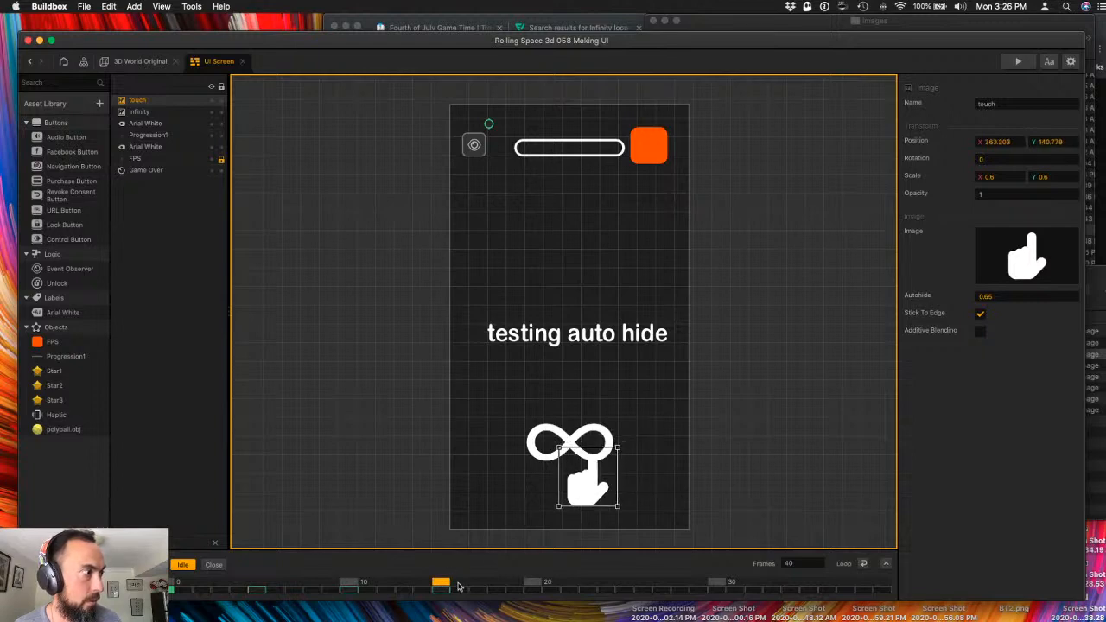
- Keyframe the hand along the infinity's left loop: frame 20 at about X 244.26, Y 223.55 and frame 25 at about X 200.53, Y 184.51
{"action": "left_click", "coordinate": [534, 586]}
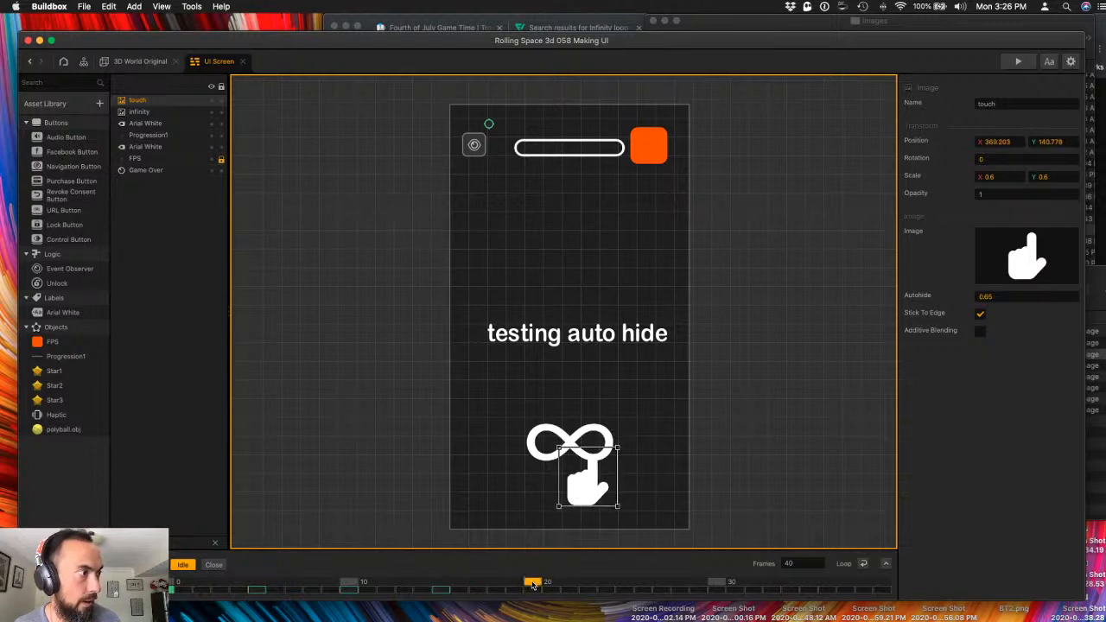
{"action": "left_click_drag", "start_coordinate": [581, 494], "coordinate": [534, 463]}
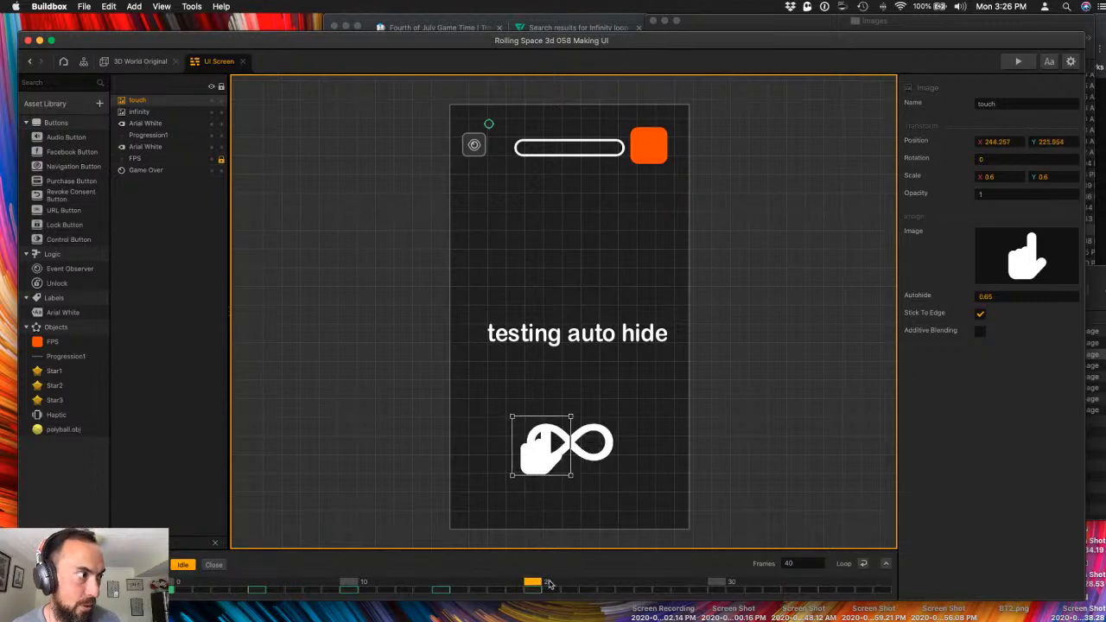
{"action": "left_click", "coordinate": [622, 584]}
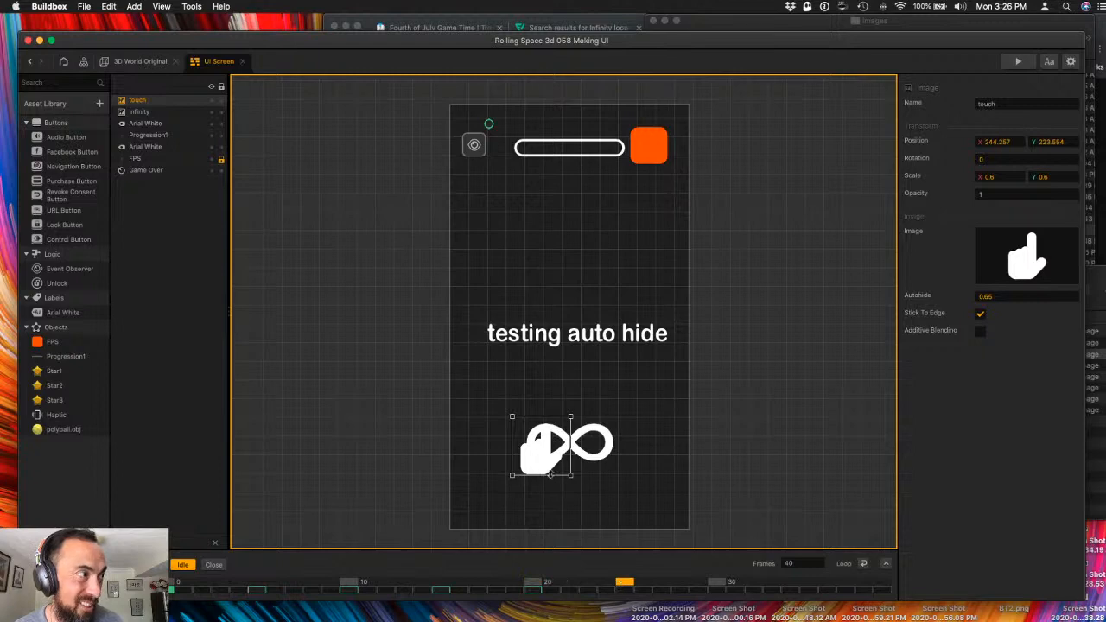
{"action": "left_click_drag", "start_coordinate": [541, 460], "coordinate": [524, 474]}
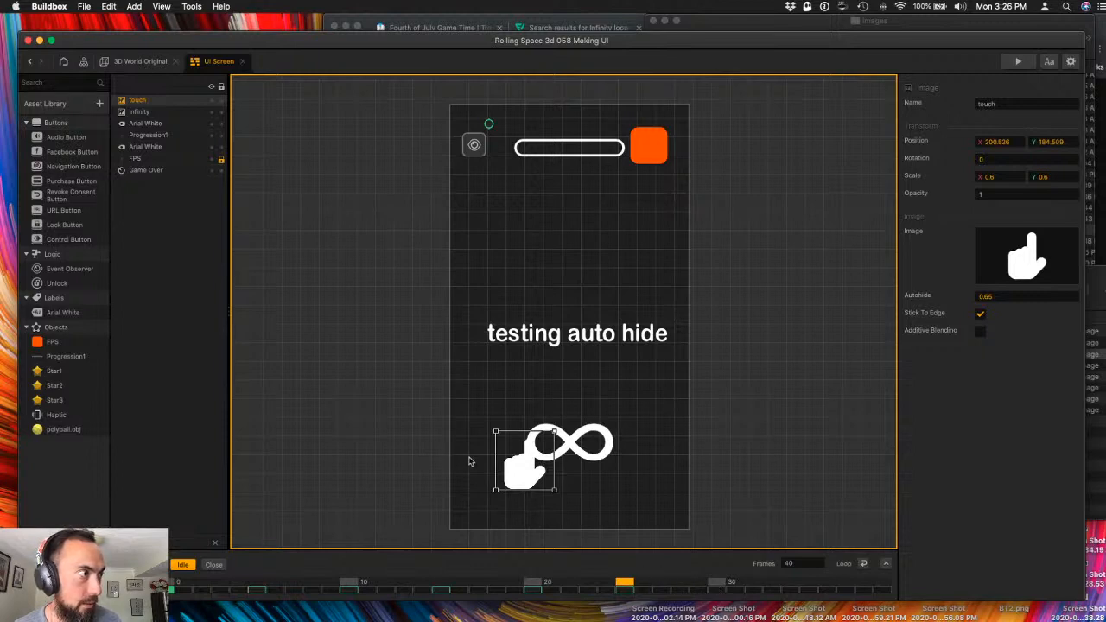
- Keyframe the hand back toward the infinity's centre: frame 30 at about X 248.94, Y 140.78 and frame 35 at about X 306.73, Y 167.33
{"action": "left_click", "coordinate": [715, 586]}
{"action": "left_click_drag", "start_coordinate": [523, 474], "coordinate": [540, 490]}
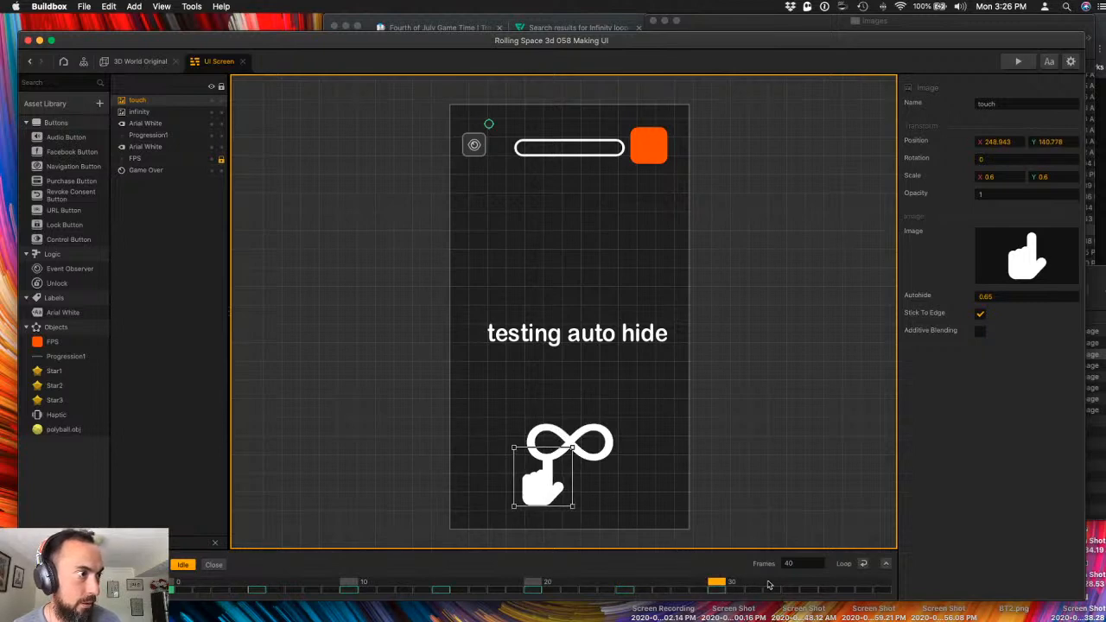
{"action": "left_click", "coordinate": [807, 587]}
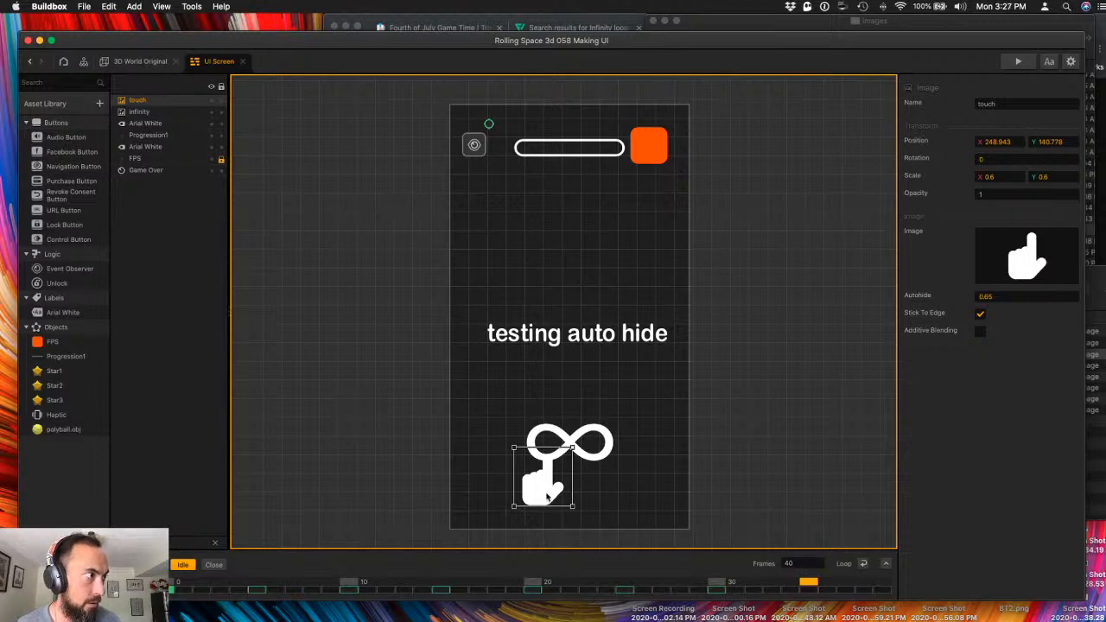
{"action": "left_click_drag", "start_coordinate": [546, 497], "coordinate": [568, 485]}
- Set the Idle animation's length to 36 frames and save the project
{"action": "left_click", "coordinate": [808, 563]}
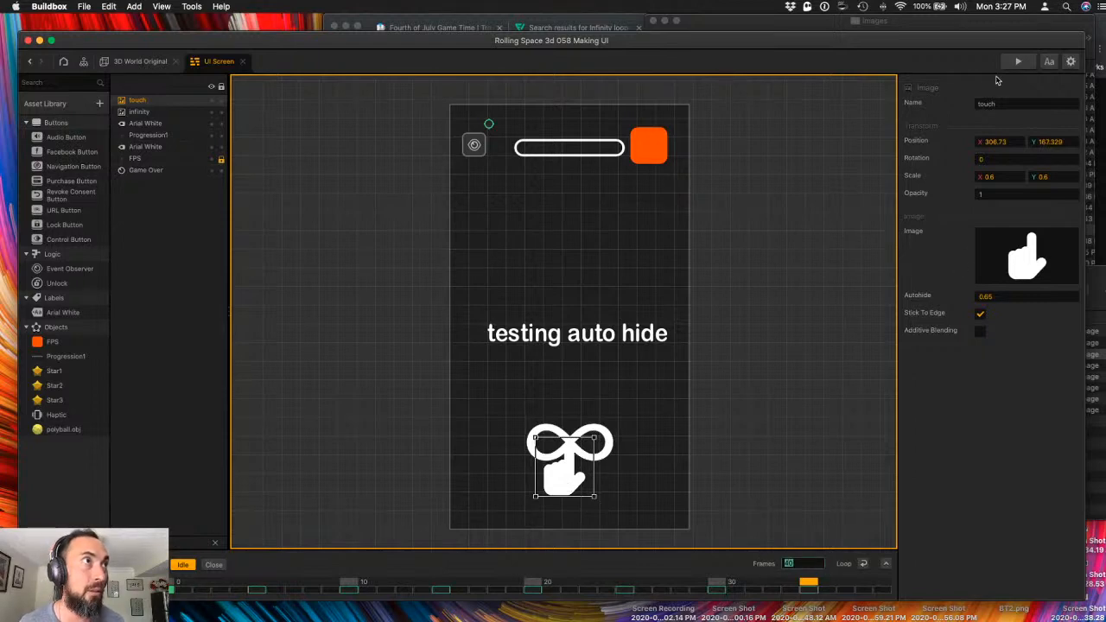
{"action": "type", "text": "36"}
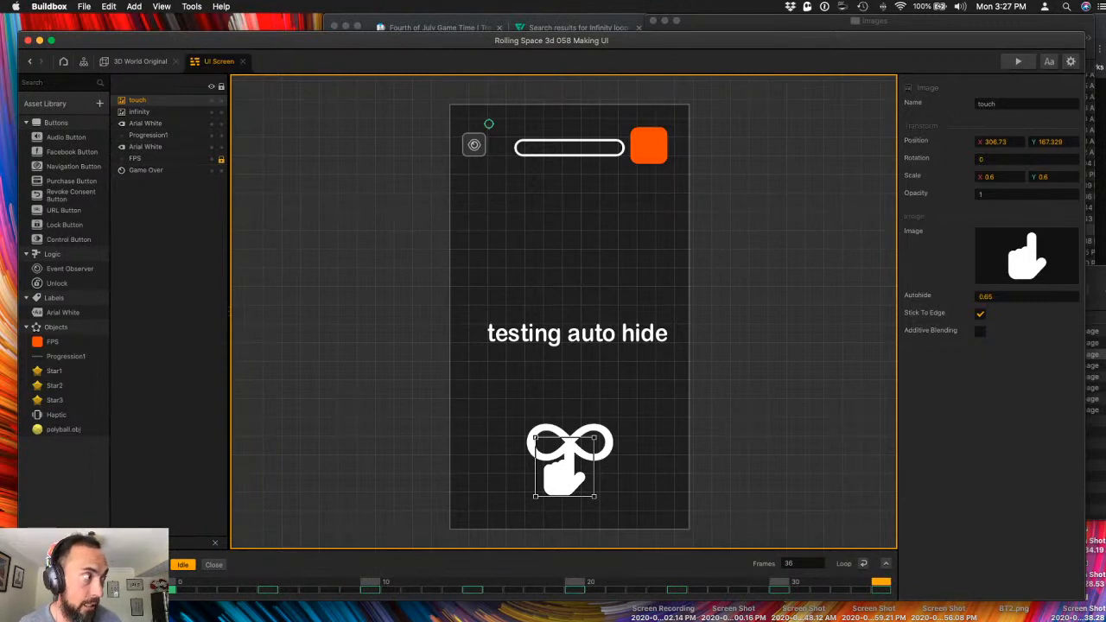
{"action": "key", "text": "super+s"}
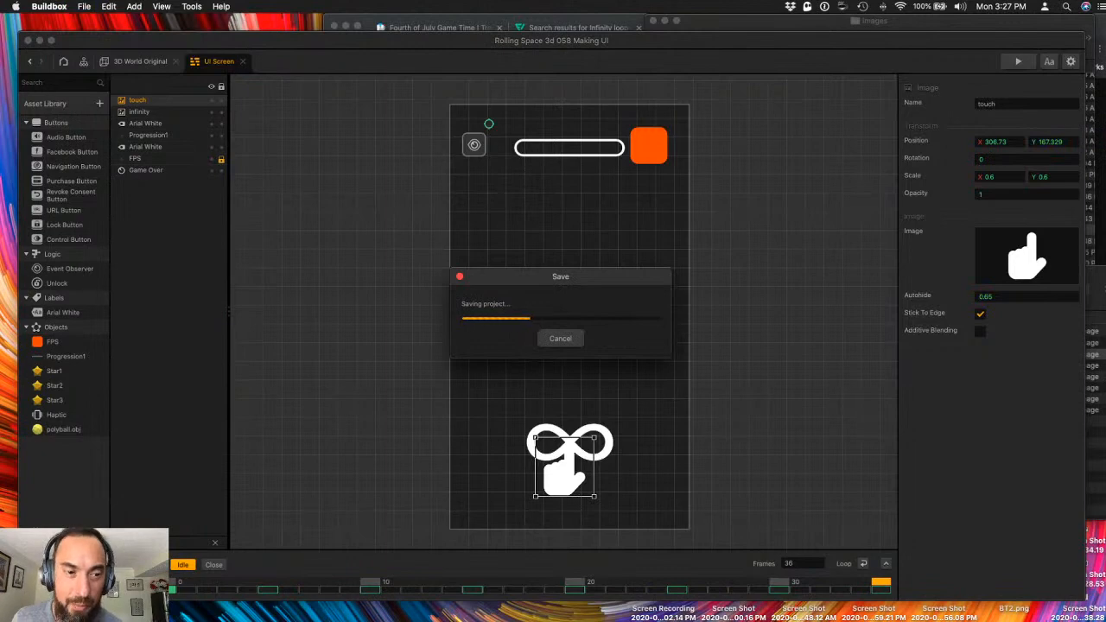
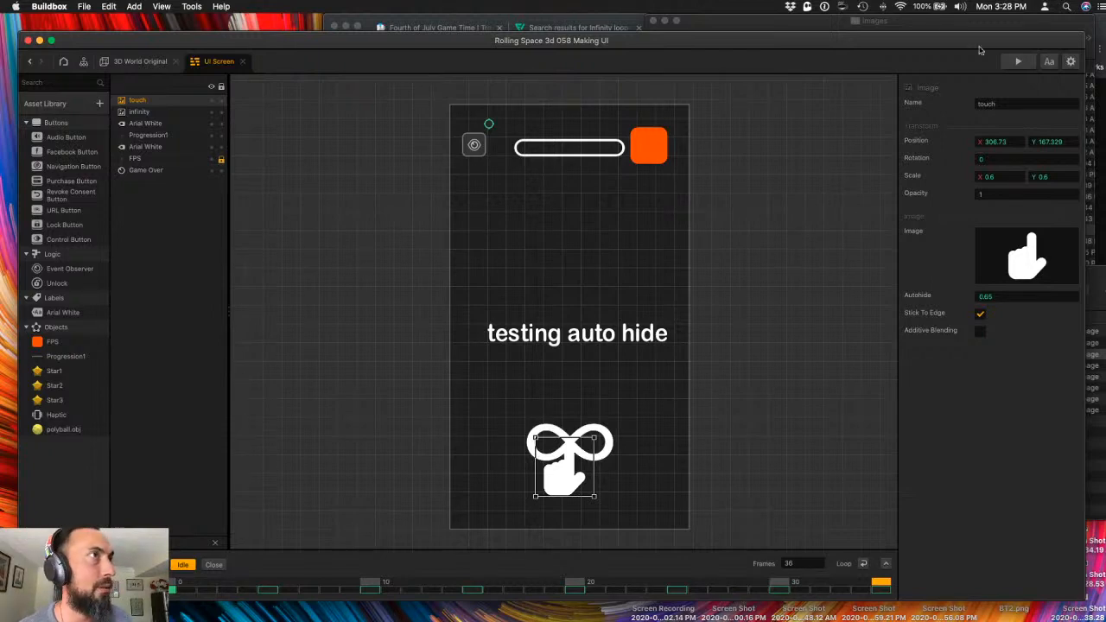
- Test the hand animation in the game preview with one restart and close the preview
{"action": "left_click", "coordinate": [1018, 62]}
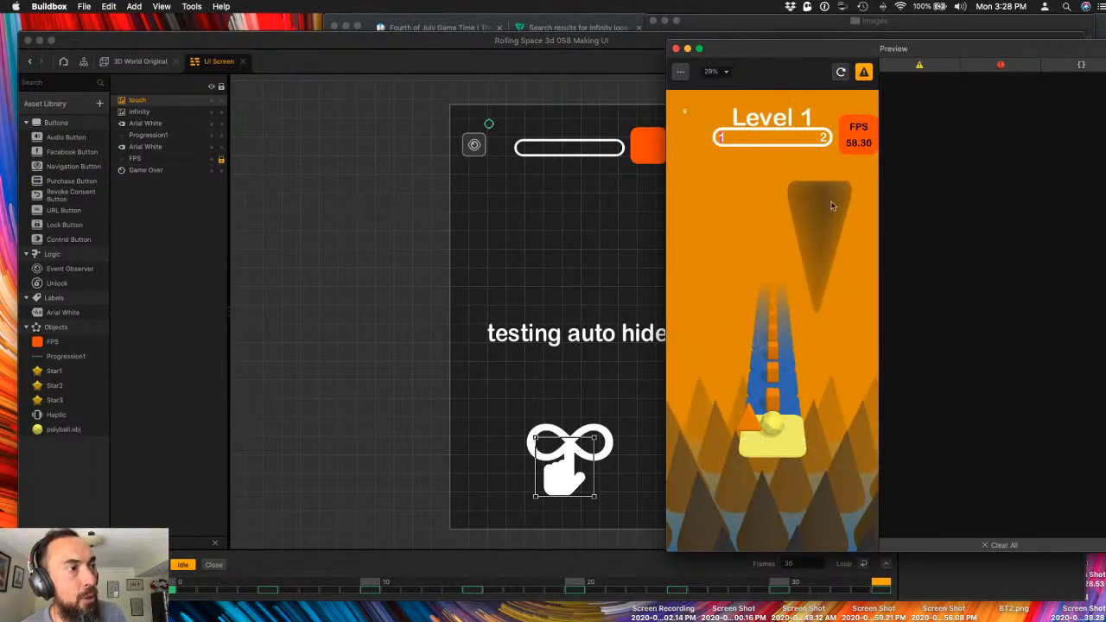
{"action": "left_click", "coordinate": [841, 73]}
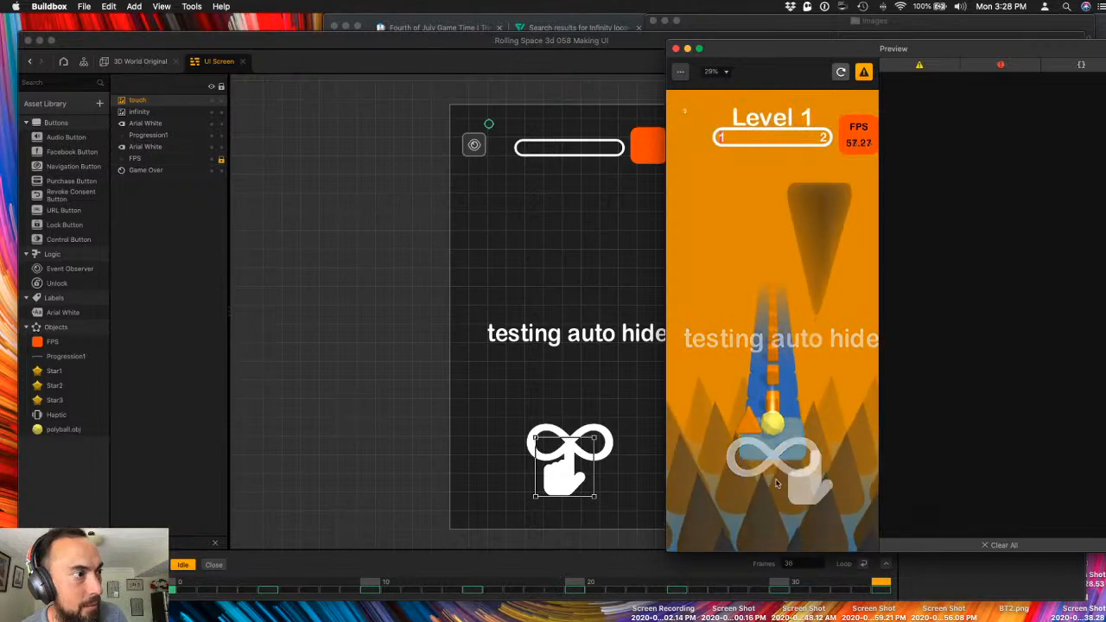
{"action": "left_click", "coordinate": [676, 49]}
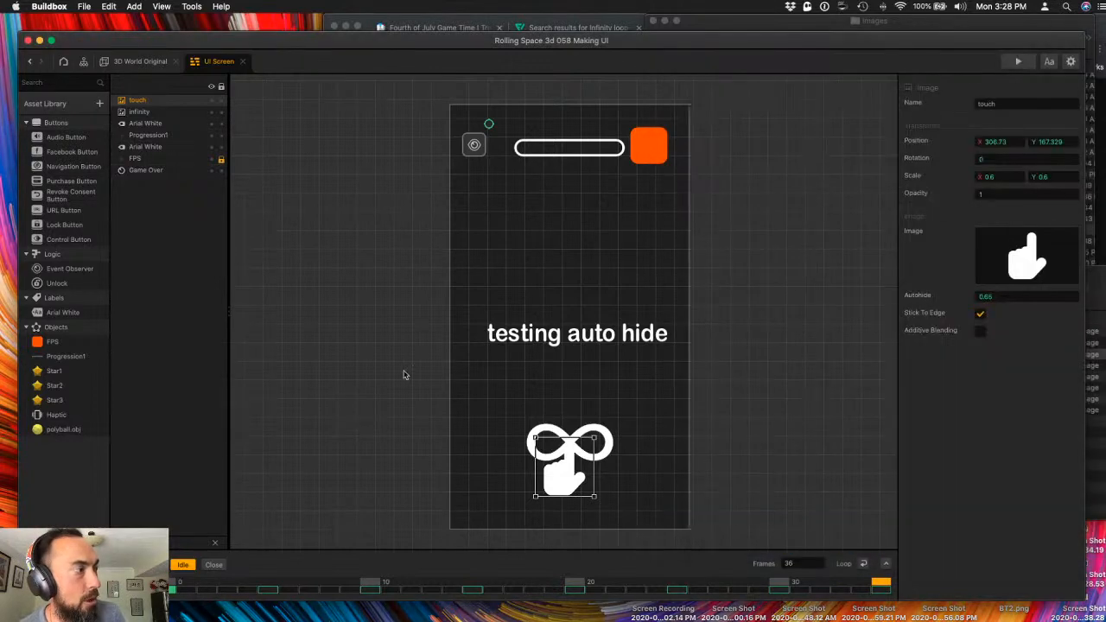
- Shorten the opening animation to 11 frames, ending at the frame 10 keyframe, and test it in the game preview
{"action": "left_click", "coordinate": [154, 565]}
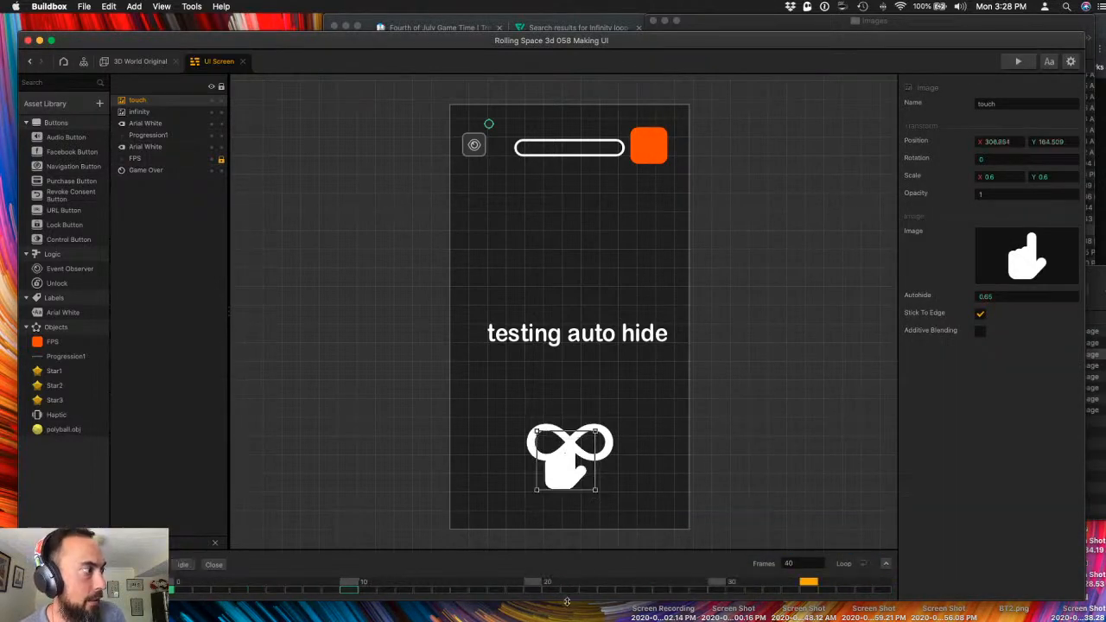
{"action": "left_click", "coordinate": [790, 563]}
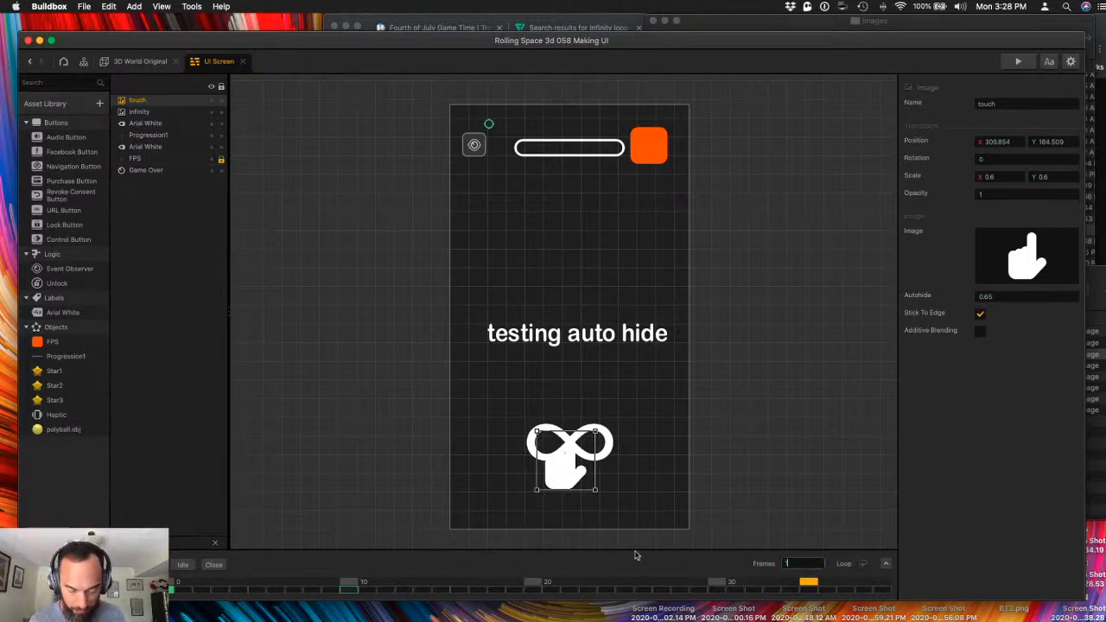
{"action": "type", "text": "10"}
{"action": "key", "text": "Return"}
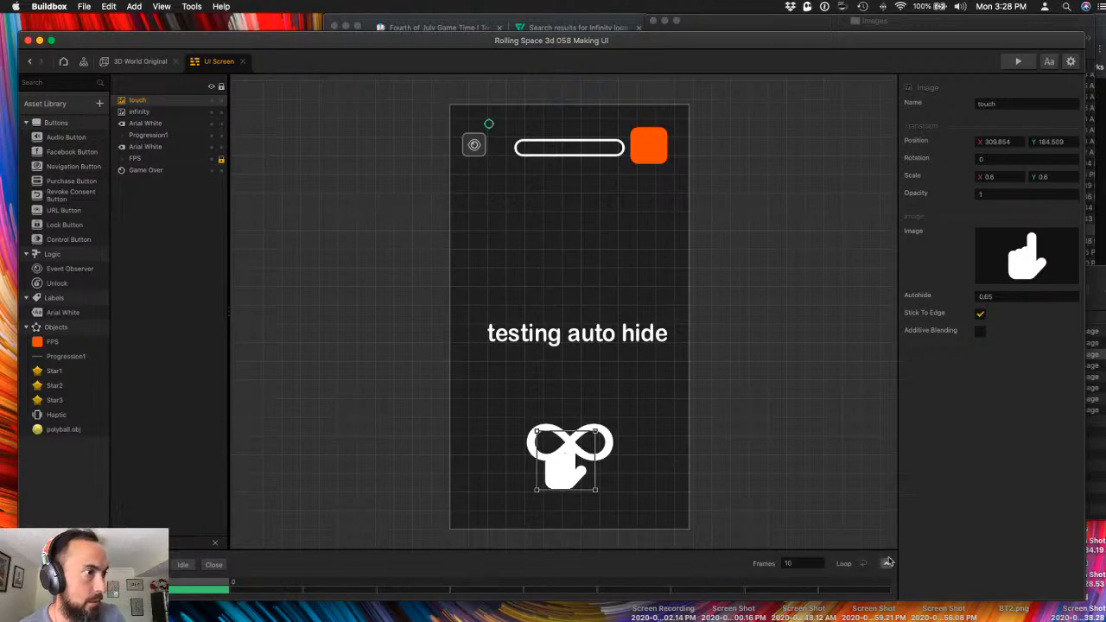
{"action": "left_click", "coordinate": [799, 563]}
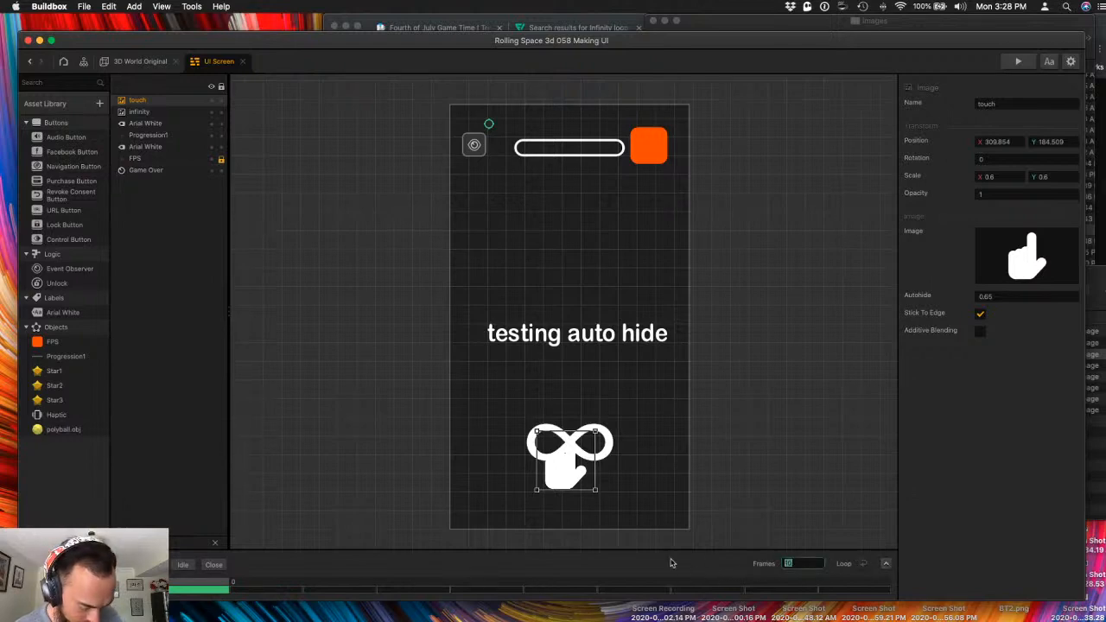
{"action": "key", "text": "Return"}
{"action": "mouse_move", "coordinate": [464, 591]}
{"action": "left_mouse_down"}
{"action": "mouse_move", "coordinate": [443, 593]}
{"action": "mouse_move", "coordinate": [464, 591]}
{"action": "left_mouse_up"}
{"action": "left_click", "coordinate": [788, 564]}
{"action": "type", "text": "11"}
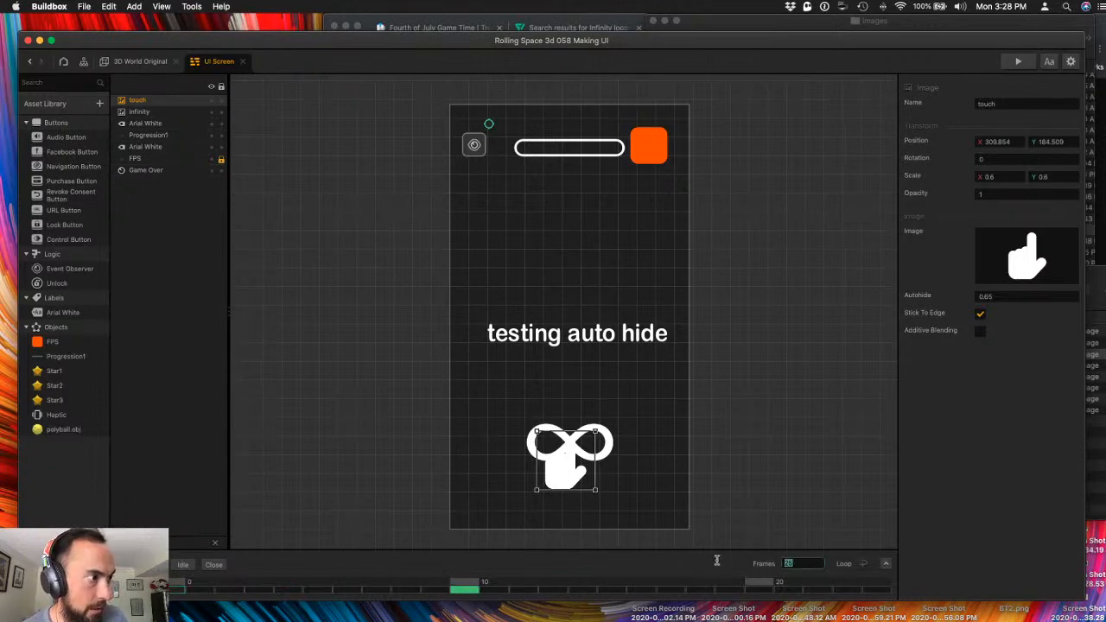
{"action": "key", "text": "Return"}
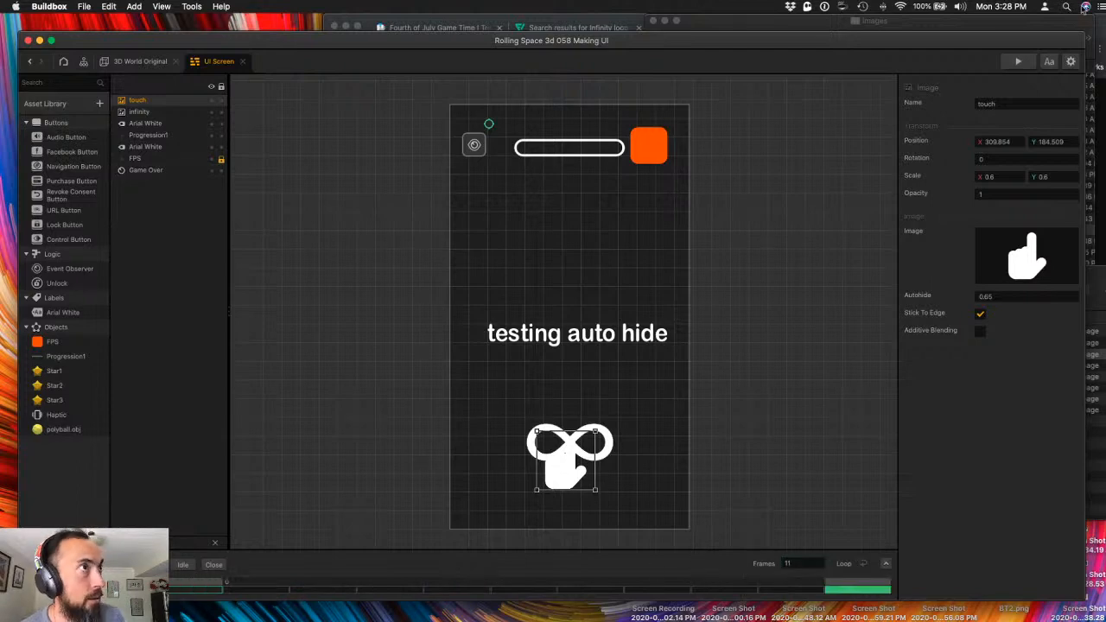
{"action": "left_click", "coordinate": [1018, 64]}
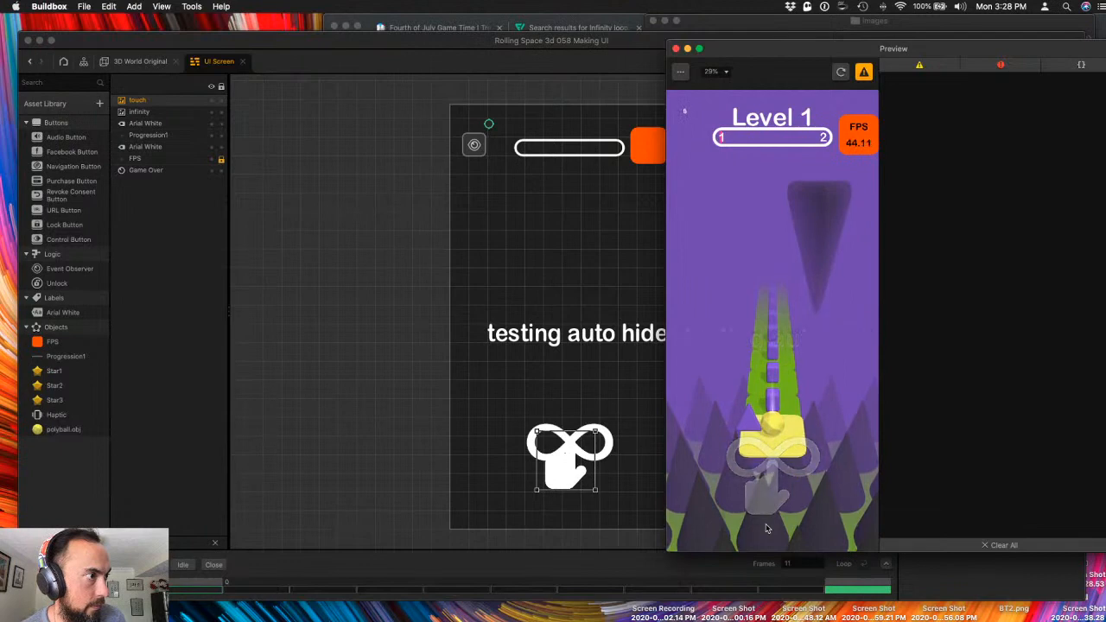
{"action": "left_click", "coordinate": [676, 49]}
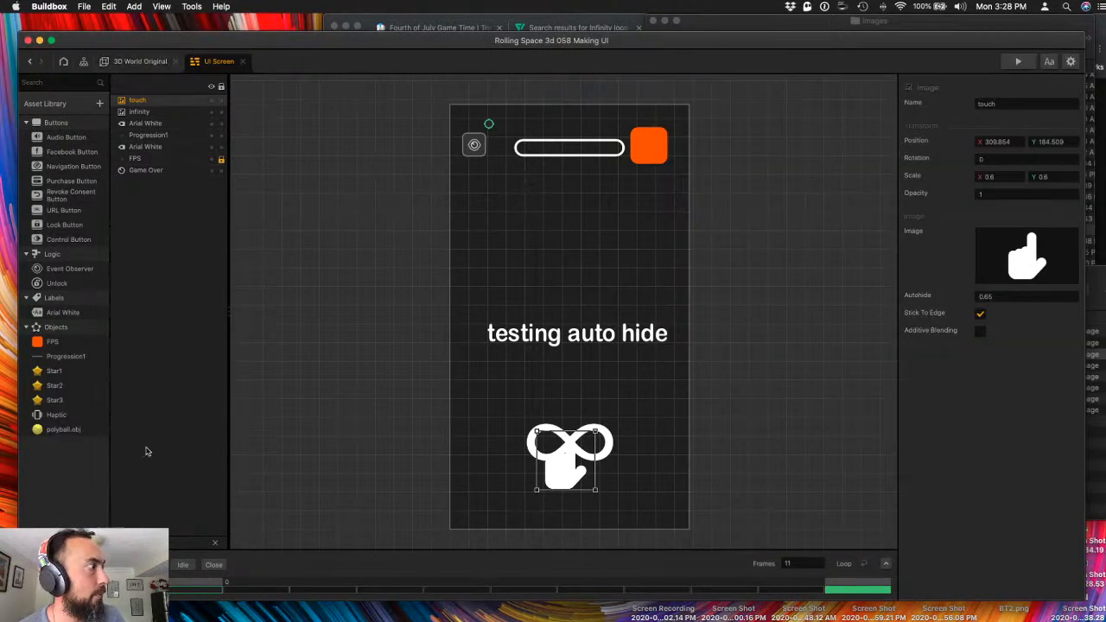
- Turn on looping for the Idle animation and test it in the game preview with one restart
{"action": "left_click", "coordinate": [184, 565]}
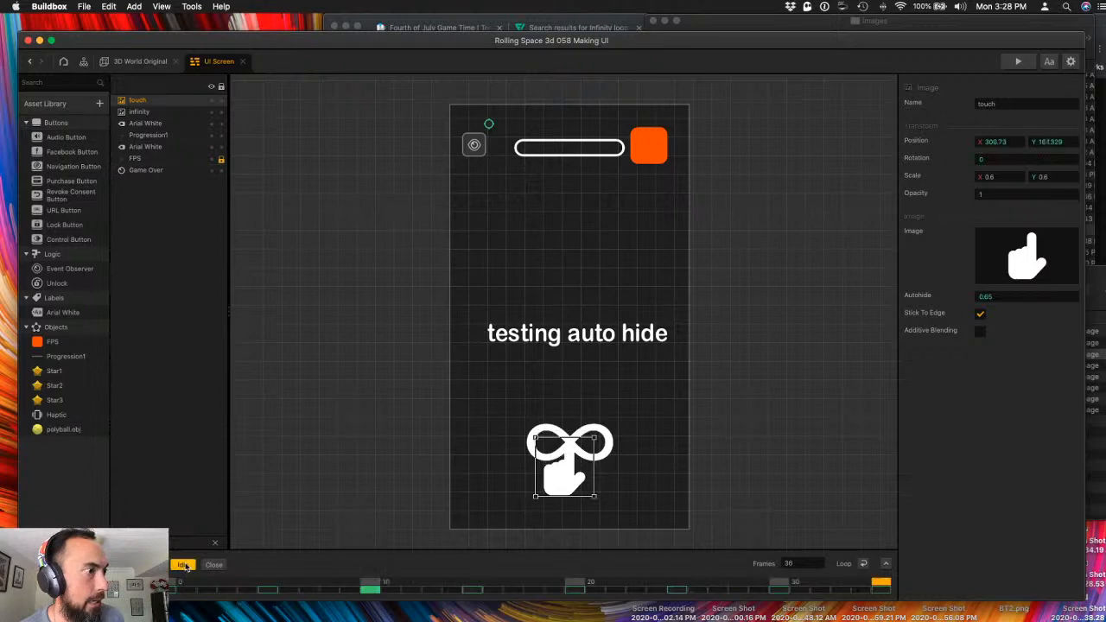
{"action": "left_click", "coordinate": [865, 564]}
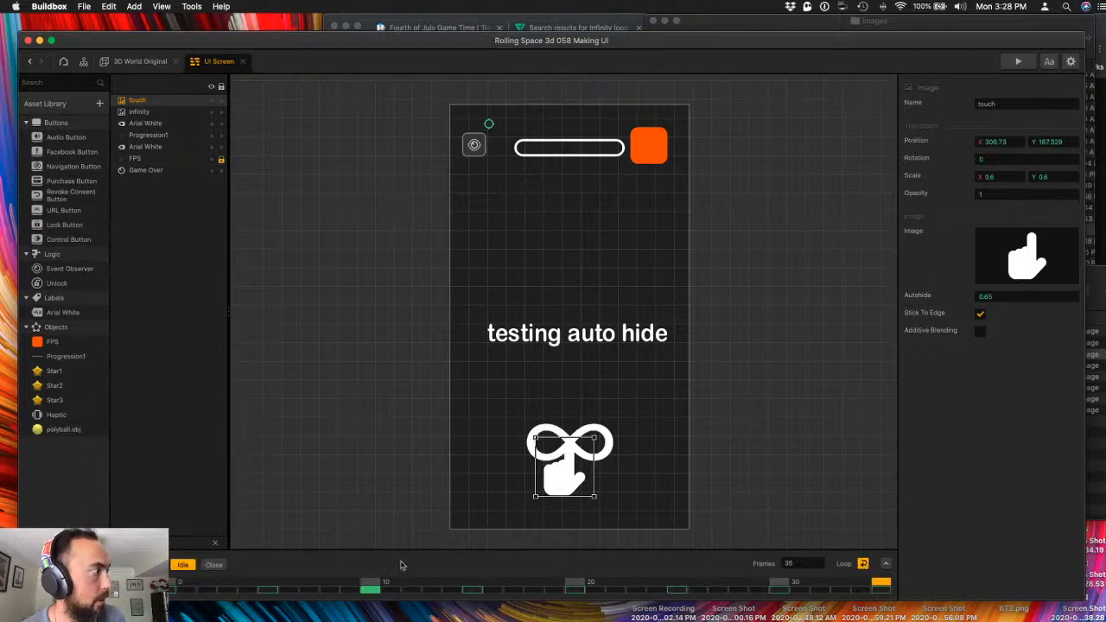
{"action": "mouse_move", "coordinate": [977, 267]}
{"action": "left_click", "coordinate": [1018, 61]}
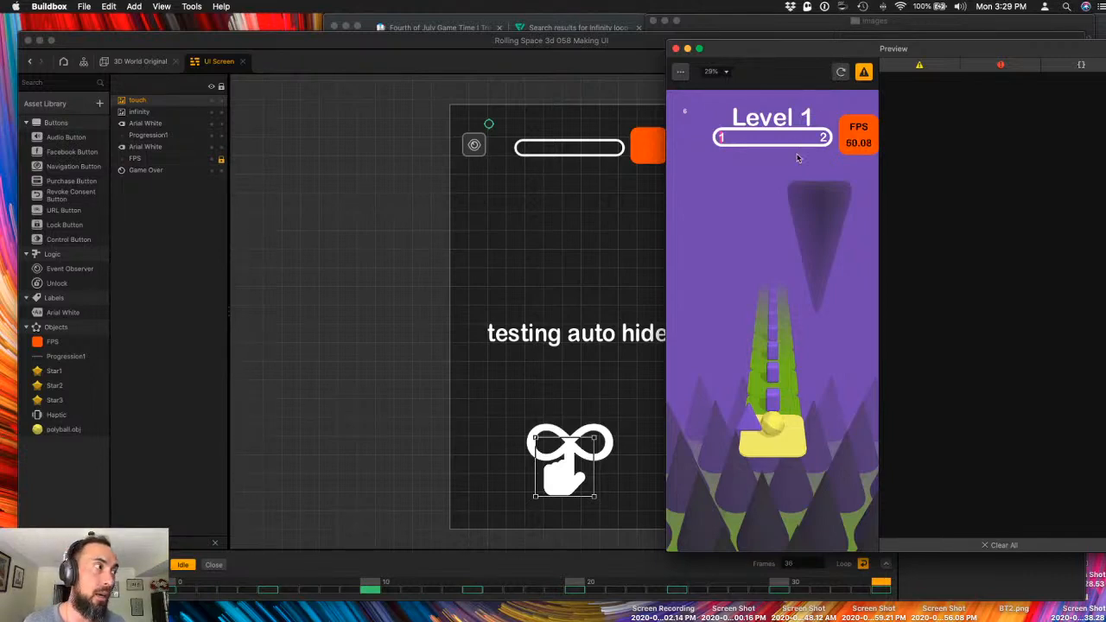
{"action": "left_click_drag", "start_coordinate": [775, 52], "coordinate": [756, 65]}
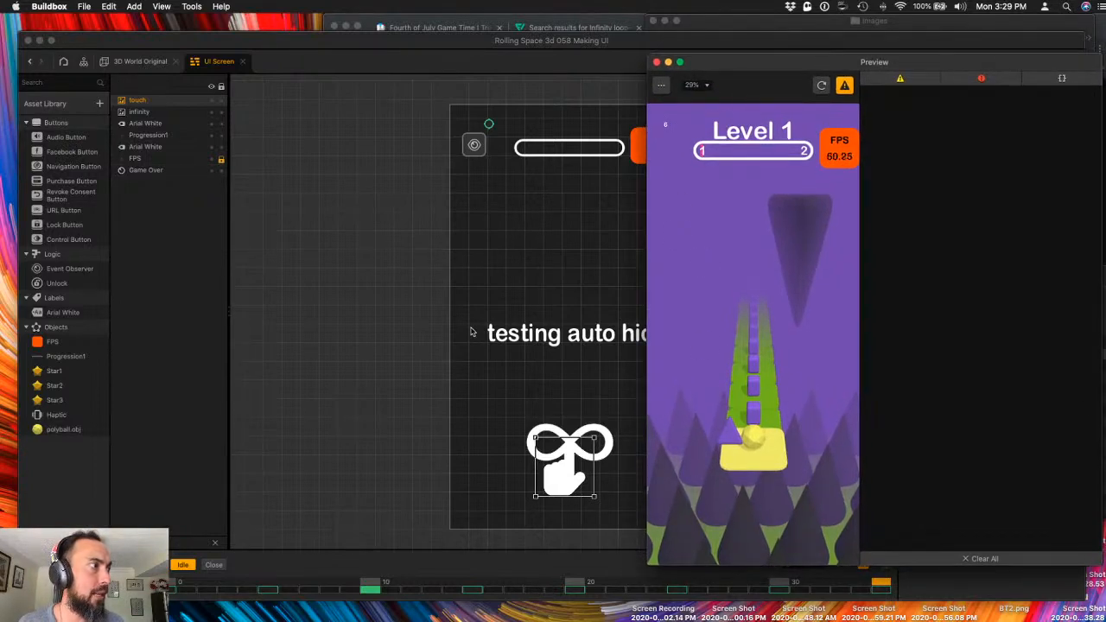
{"action": "left_click", "coordinate": [471, 331]}
{"action": "left_click", "coordinate": [823, 87]}
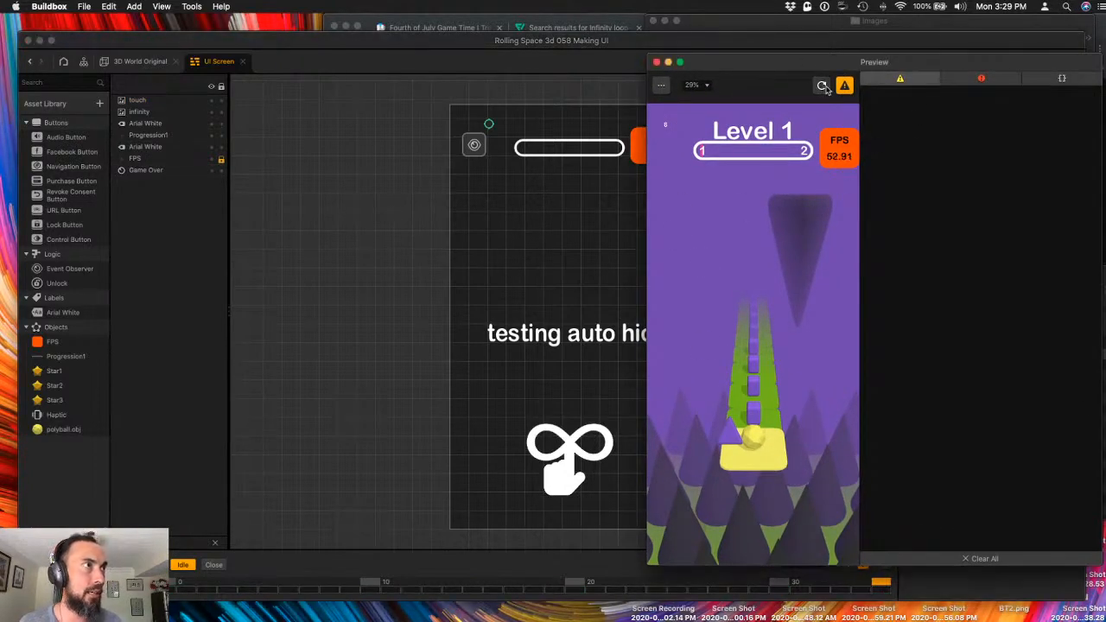
- Restart the game preview, play through Level 1 to test the tutorial, and close the preview
{"action": "left_click", "coordinate": [823, 86]}
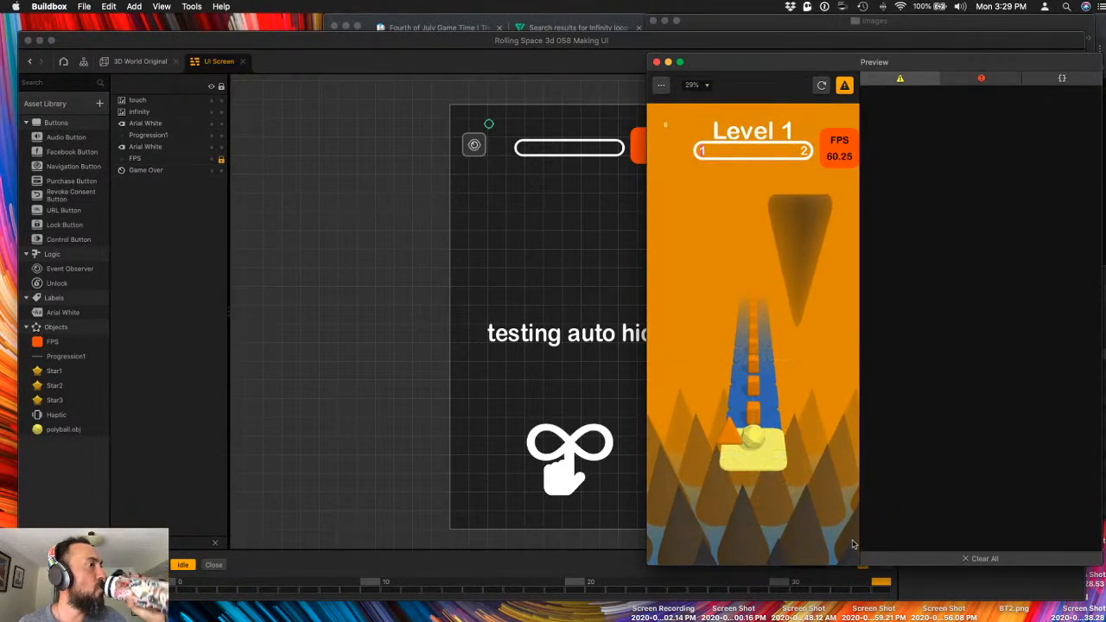
{"action": "mouse_move", "coordinate": [763, 523]}
{"action": "left_mouse_down"}
{"action": "mouse_move", "coordinate": [739, 521]}
{"action": "mouse_move", "coordinate": [797, 462]}
{"action": "mouse_move", "coordinate": [746, 467]}
{"action": "mouse_move", "coordinate": [793, 437]}
{"action": "mouse_move", "coordinate": [772, 442]}
{"action": "mouse_move", "coordinate": [768, 465]}
{"action": "left_mouse_up"}
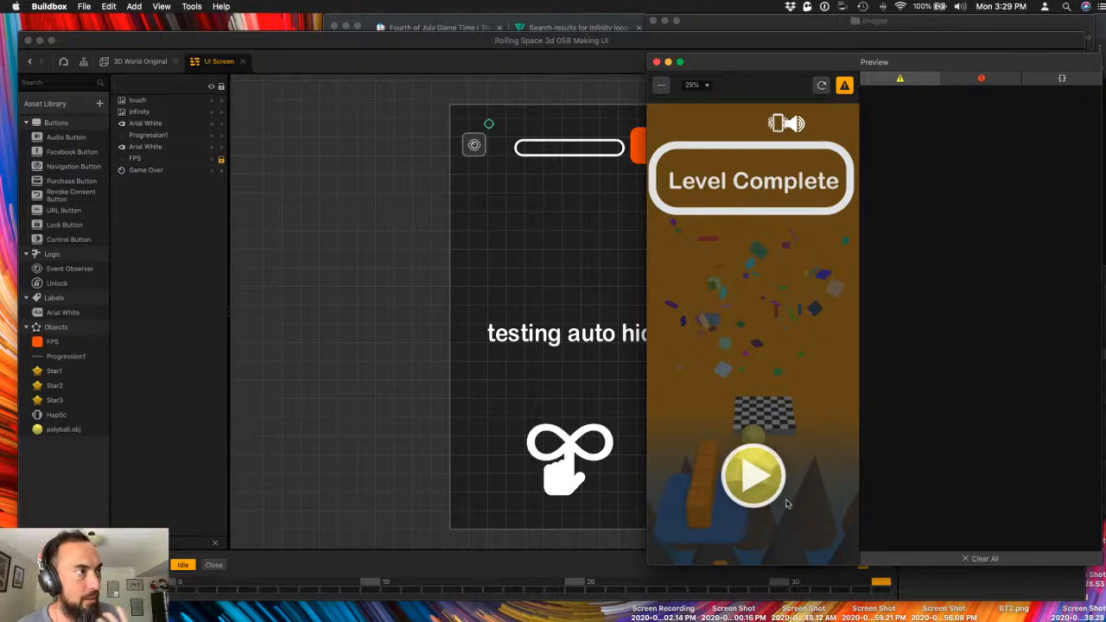
{"action": "left_click", "coordinate": [656, 62]}
- Inspect the images packed into Atlas#1 and Atlas#2 in the project's atlases
{"action": "left_click", "coordinate": [137, 6]}
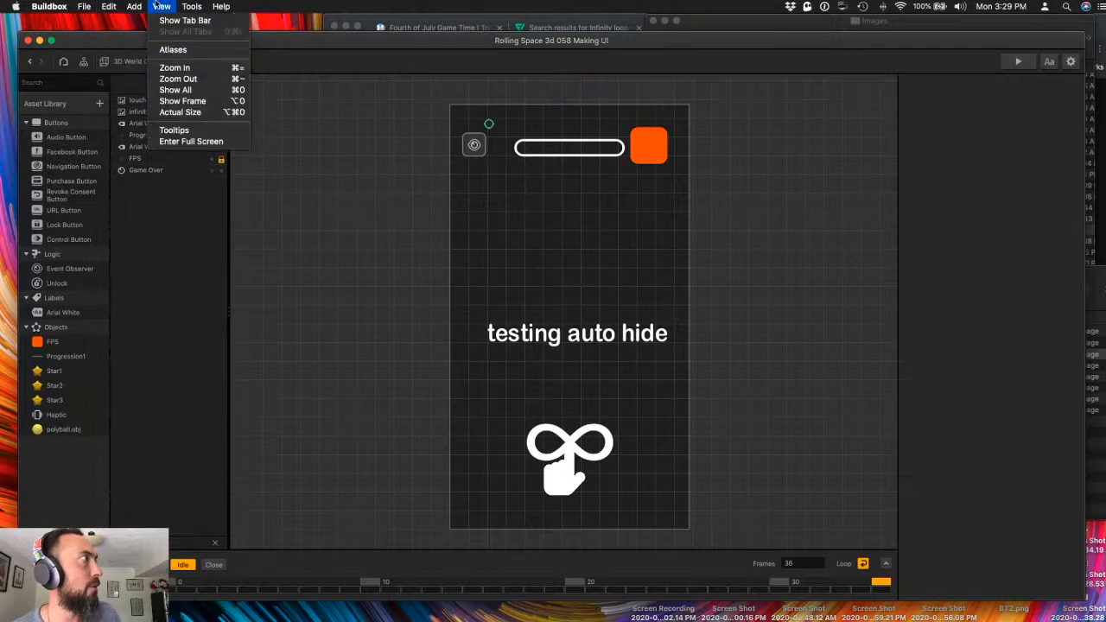
{"action": "left_click", "coordinate": [185, 51]}
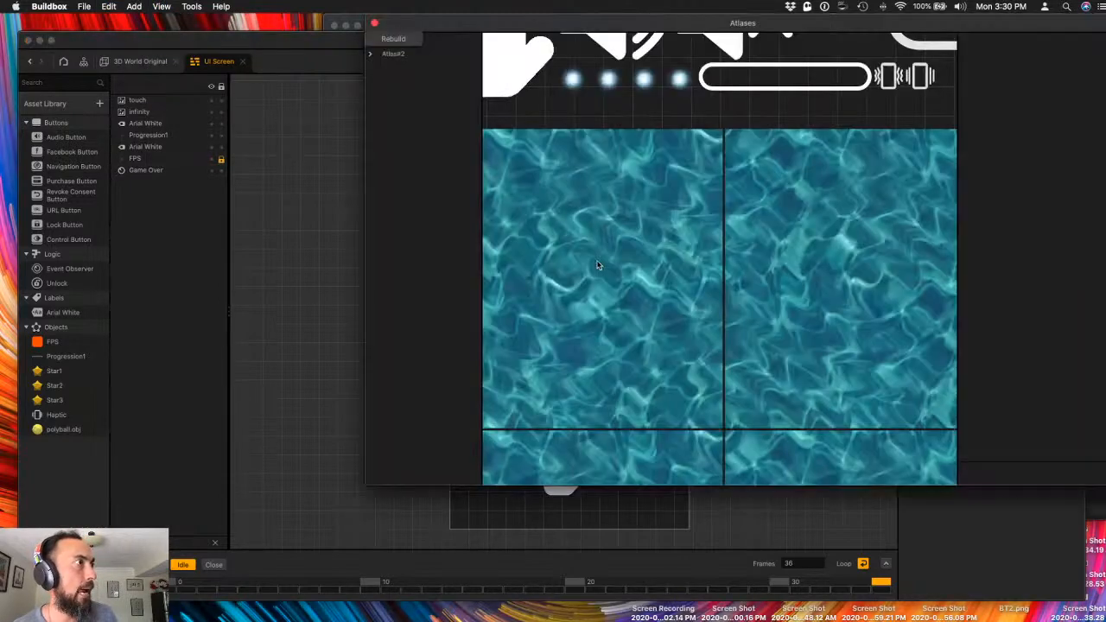
{"action": "scroll", "coordinate": [699, 185], "scroll_direction": "up", "scroll_amount": 10}
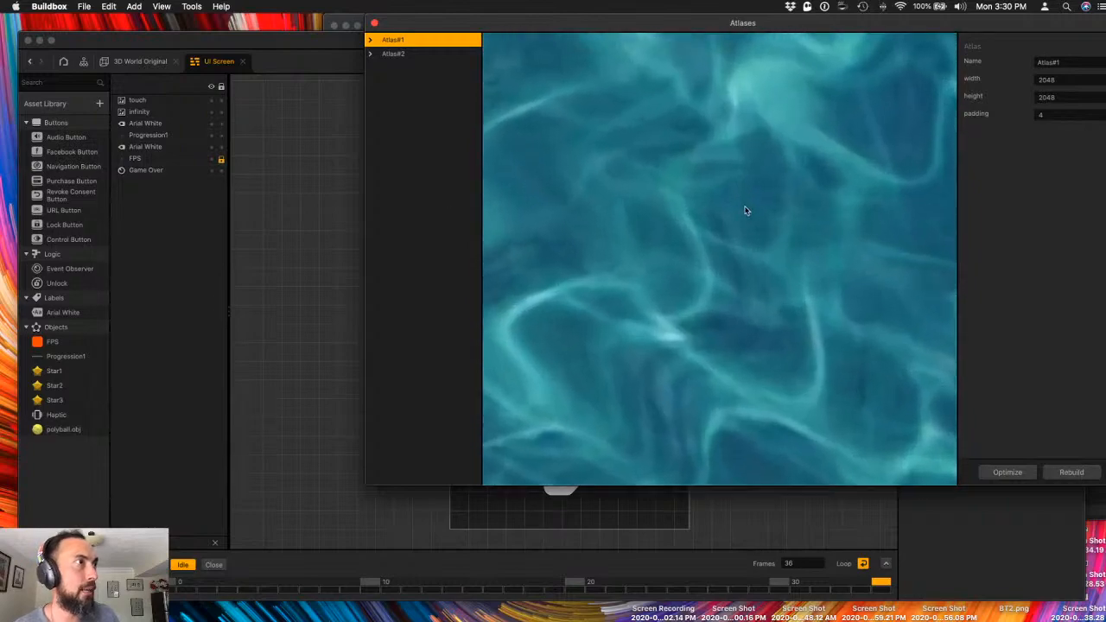
{"action": "scroll", "coordinate": [745, 211], "scroll_direction": "down", "scroll_amount": 5}
{"action": "scroll", "coordinate": [746, 211], "scroll_direction": "up", "scroll_amount": 3}
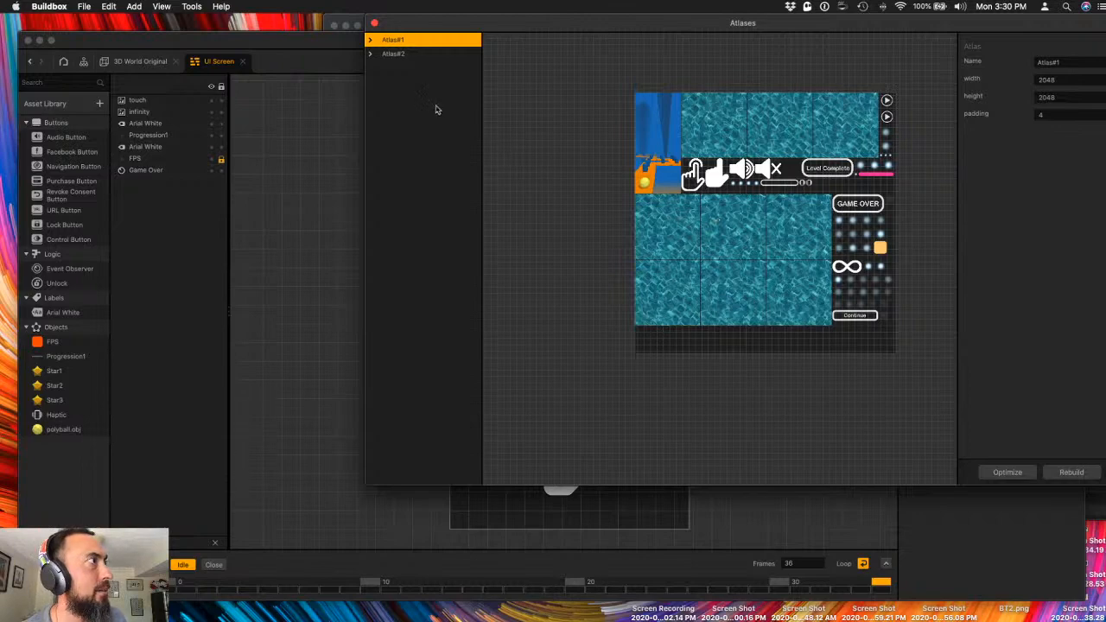
{"action": "left_click", "coordinate": [371, 53]}
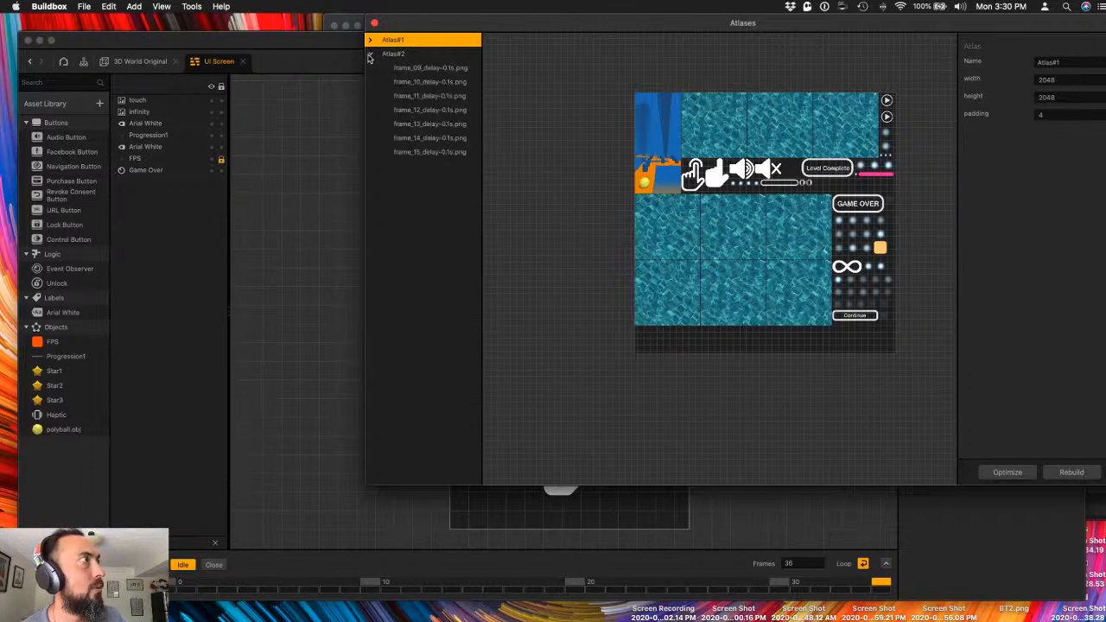
{"action": "left_click", "coordinate": [400, 68]}
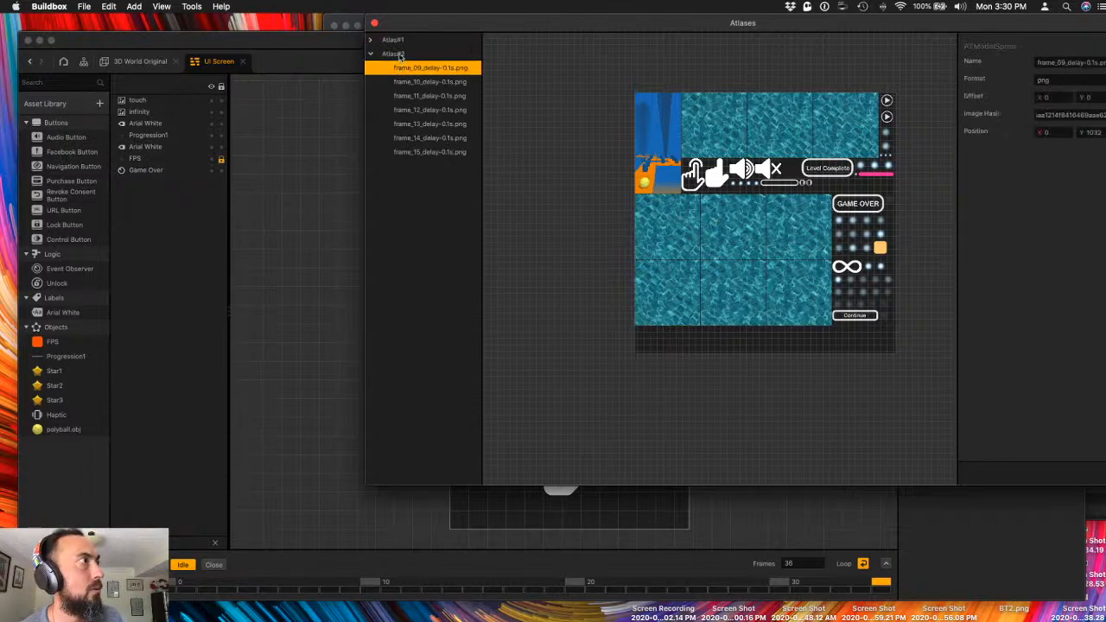
{"action": "left_click", "coordinate": [396, 54]}
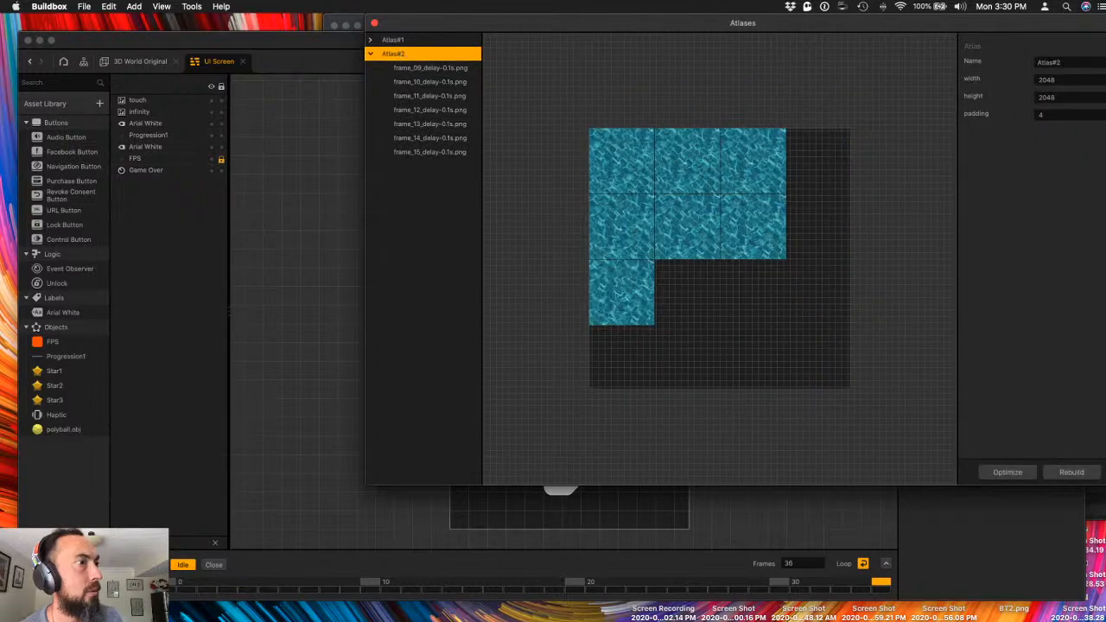
- Rebuild the image atlases and close the atlas window
{"action": "left_click", "coordinate": [1070, 474]}
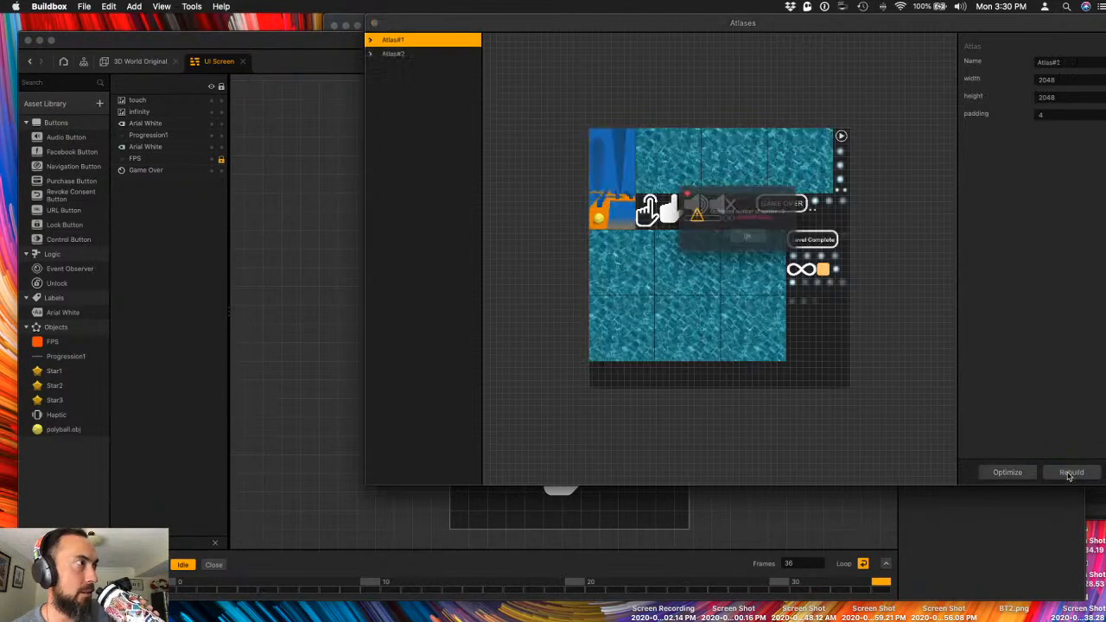
{"action": "left_click", "coordinate": [750, 248]}
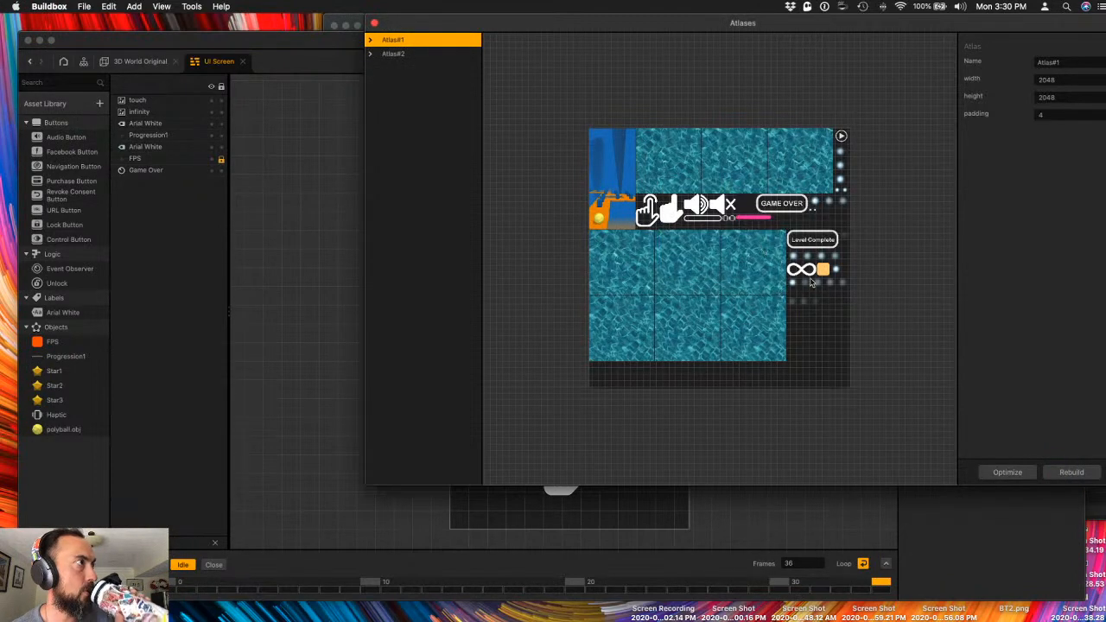
{"action": "left_click", "coordinate": [1085, 473]}
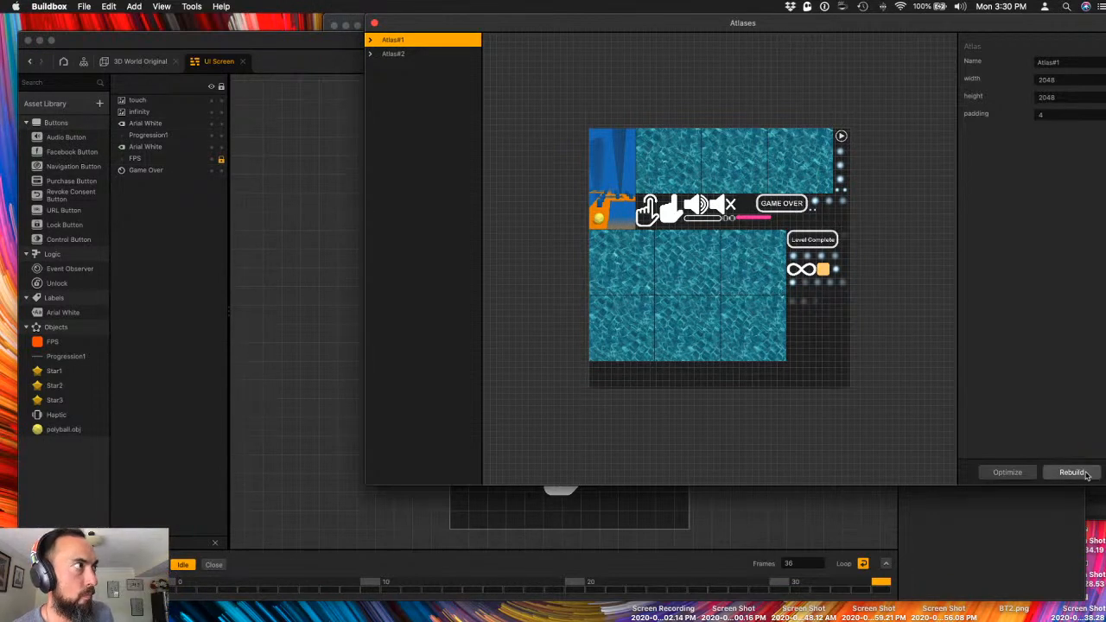
{"action": "left_click", "coordinate": [1081, 476]}
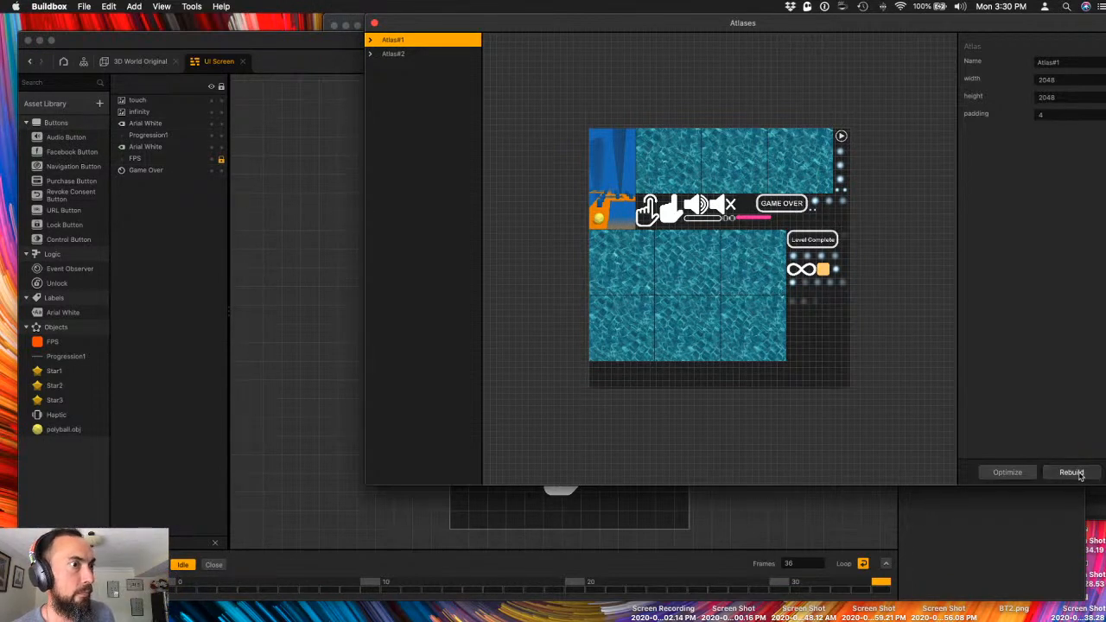
{"action": "left_click", "coordinate": [373, 23]}
- Delete the "testing auto hide" label from the UI screen
{"action": "left_click", "coordinate": [519, 344]}
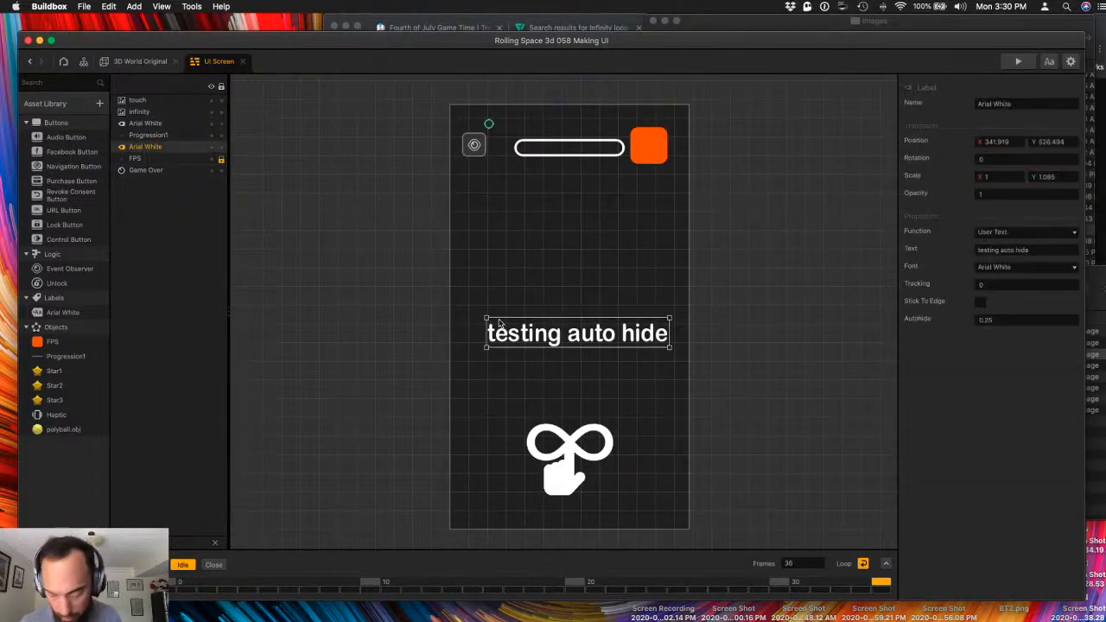
{"action": "key", "text": "Delete"}
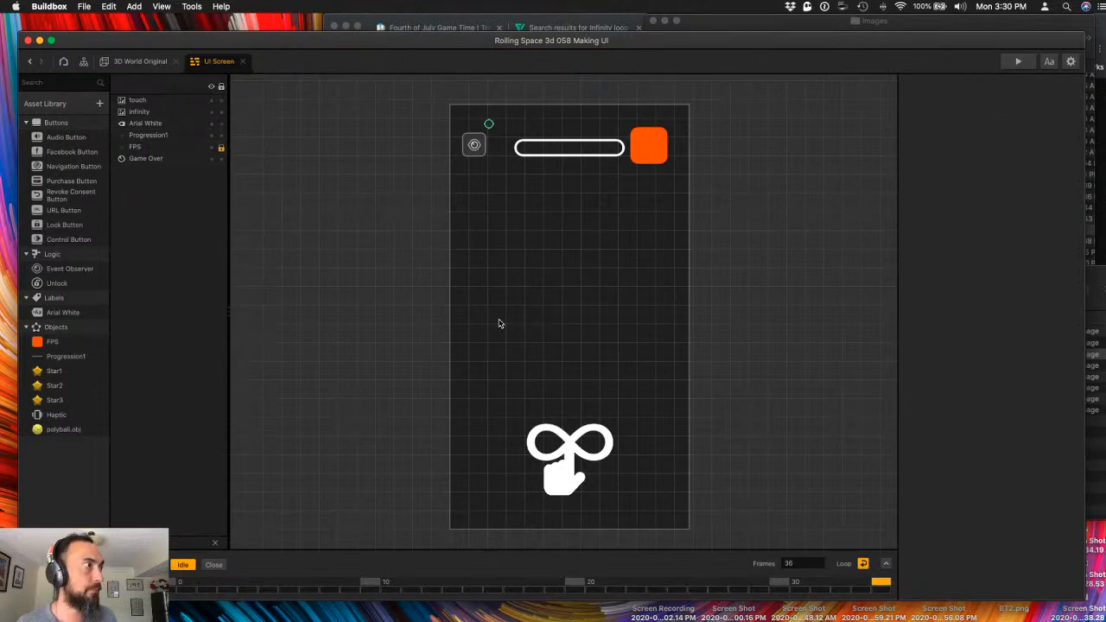
- Look over the Level Complete UI and Game Over UI screens and return to the UI Screen
{"action": "left_click", "coordinate": [84, 61]}
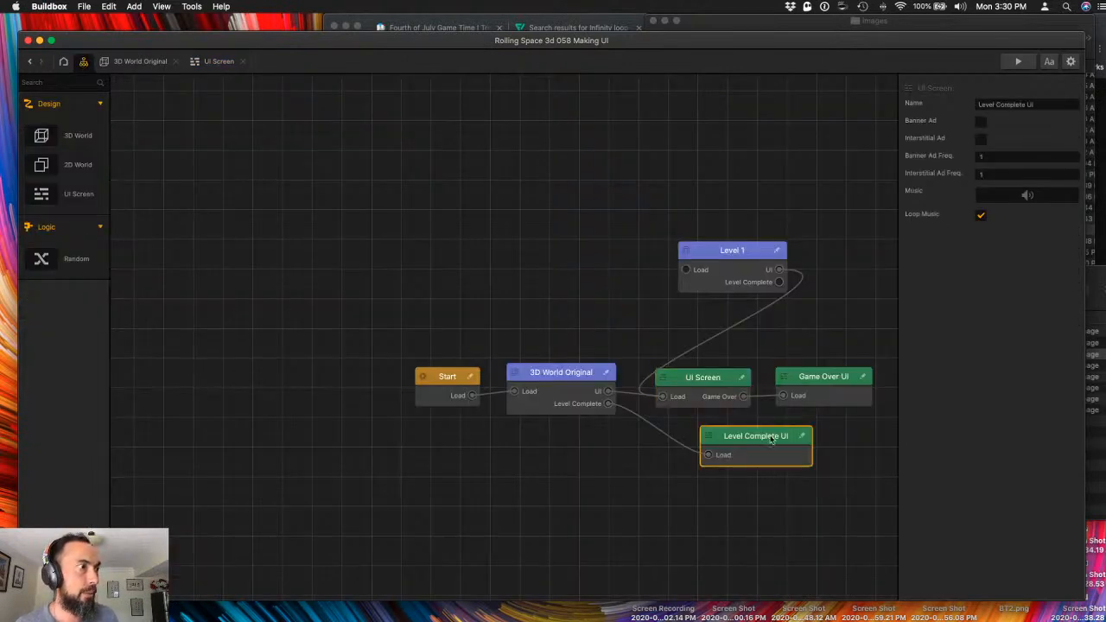
{"action": "double_click", "coordinate": [772, 439]}
{"action": "left_click", "coordinate": [84, 62]}
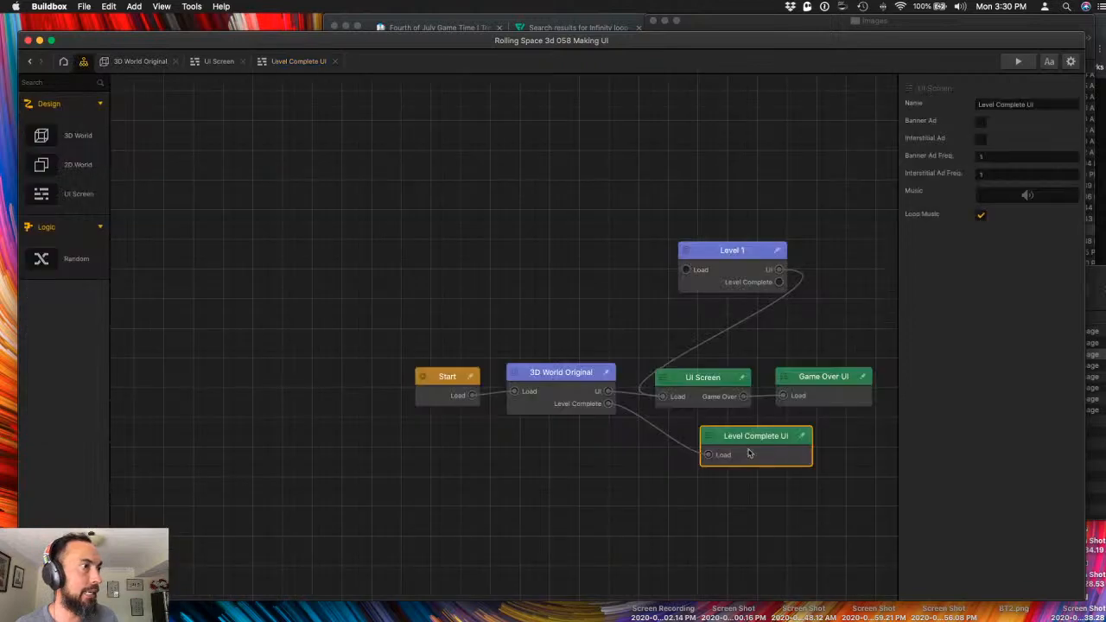
{"action": "double_click", "coordinate": [832, 393]}
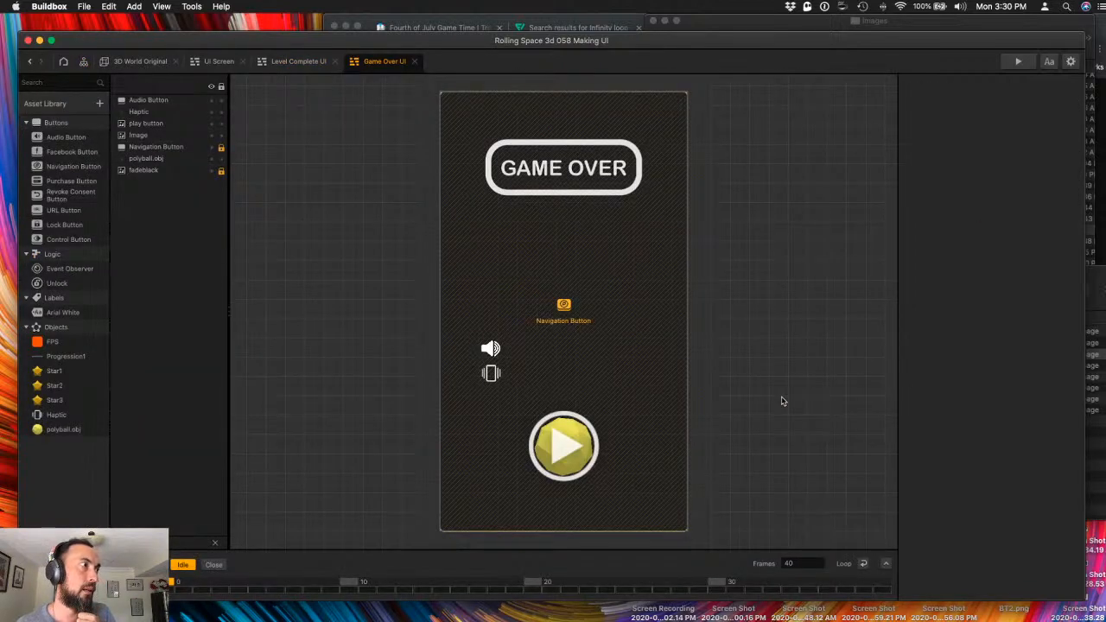
{"action": "left_click", "coordinate": [214, 67]}
- Examine the first Rcube Dynamic obstacle in level section 1 of 3D World Original
{"action": "left_click", "coordinate": [139, 61]}
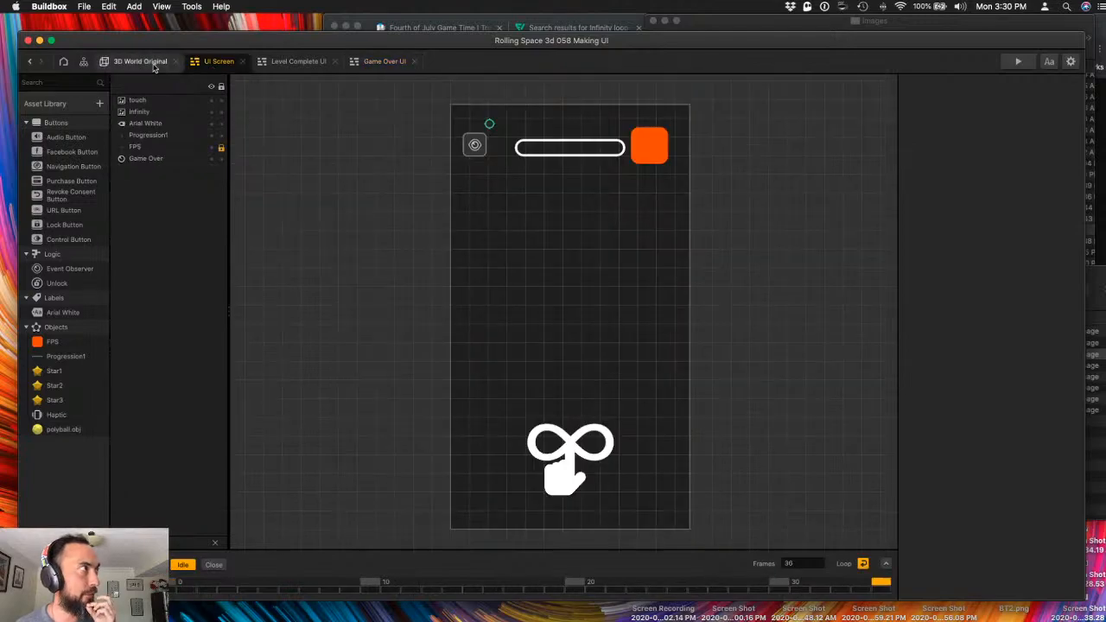
{"action": "left_click", "coordinate": [173, 582]}
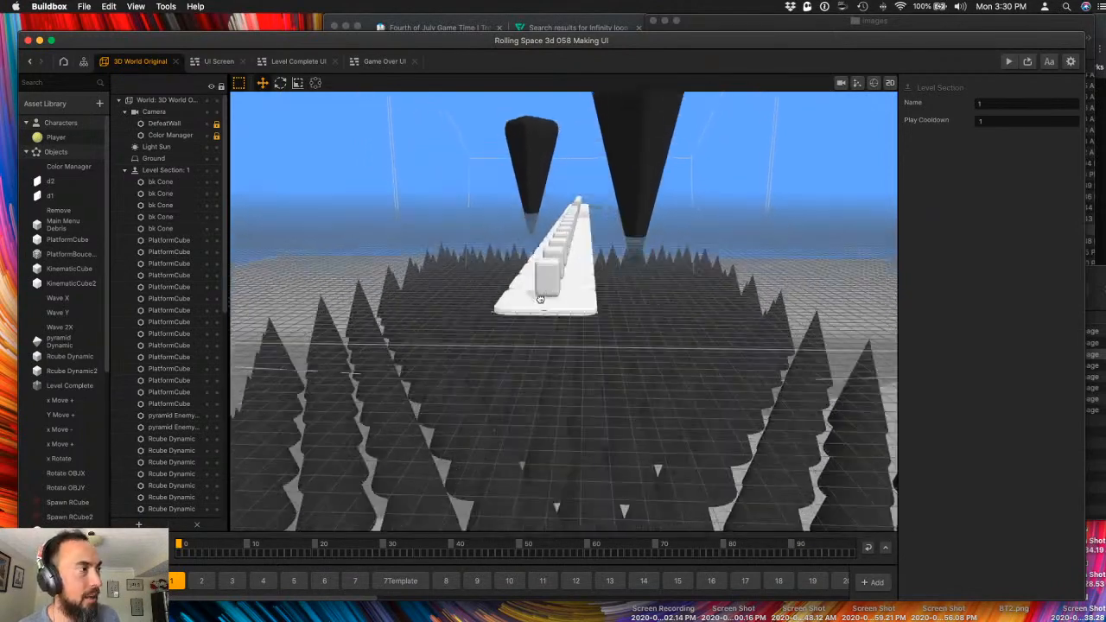
{"action": "left_click", "coordinate": [546, 296]}
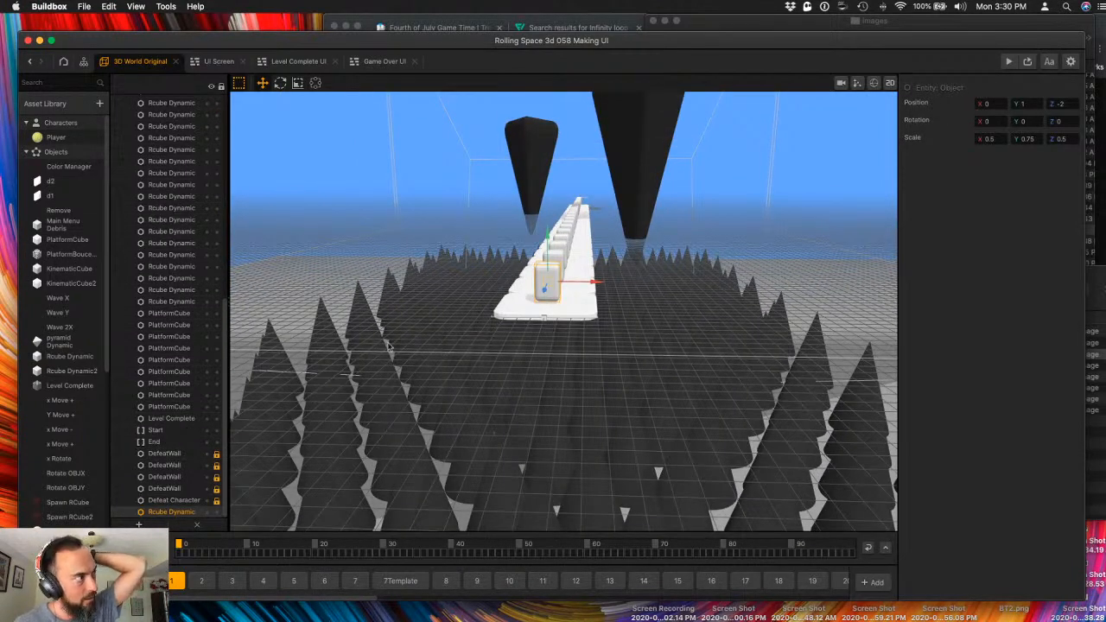
{"action": "scroll", "coordinate": [331, 298], "scroll_direction": "up", "scroll_amount": 2}
{"action": "scroll", "coordinate": [528, 272], "scroll_direction": "up", "scroll_amount": 5}
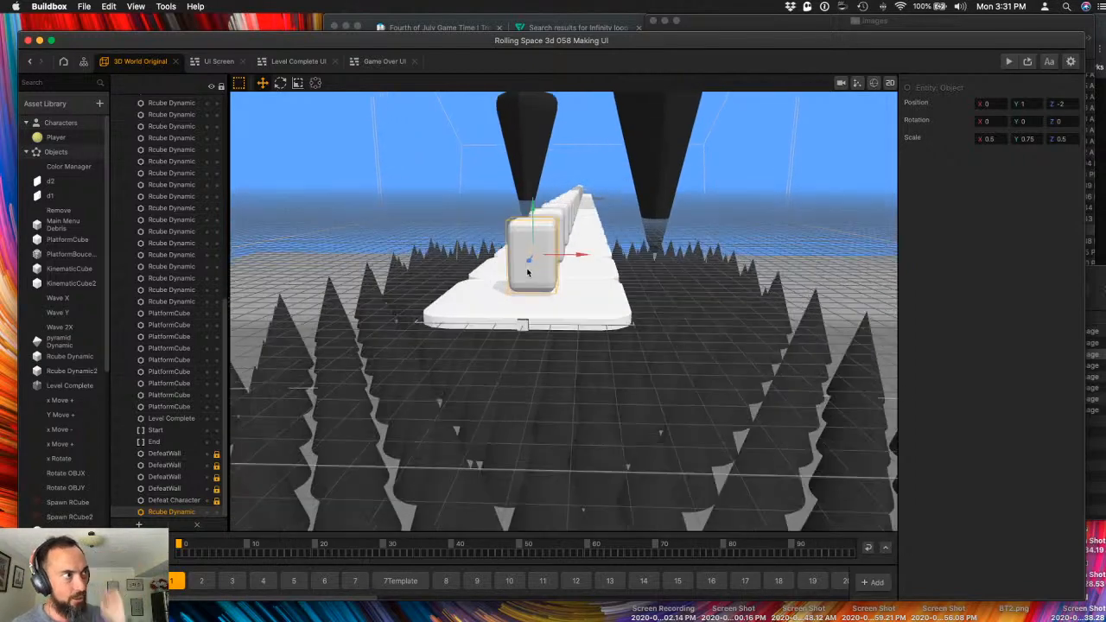
{"action": "scroll", "coordinate": [528, 272], "scroll_direction": "up", "scroll_amount": 2}
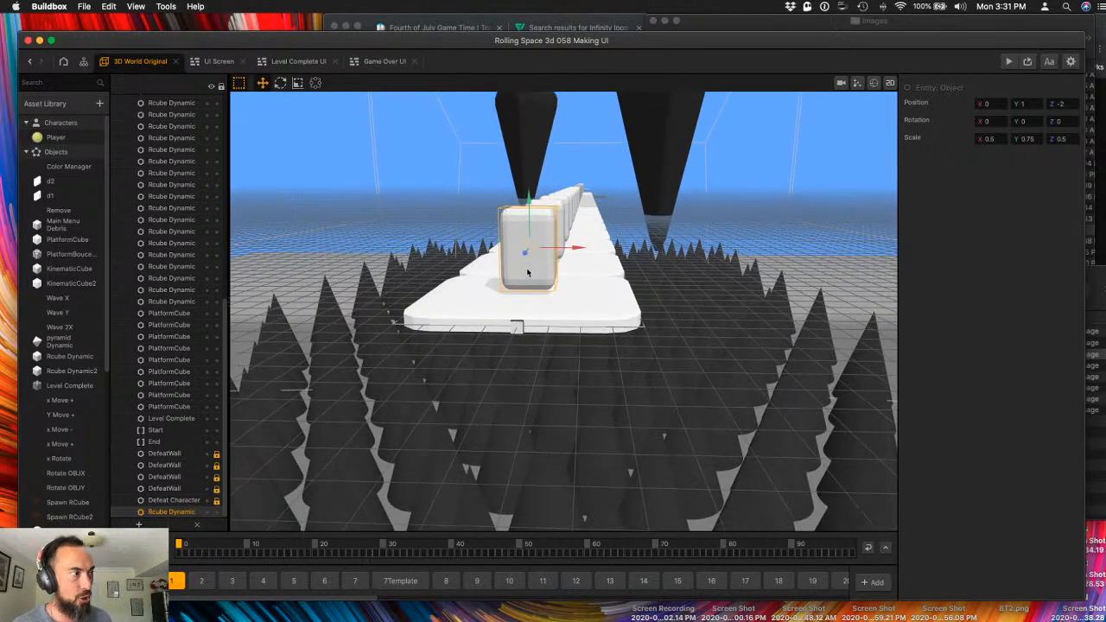
{"action": "scroll", "coordinate": [512, 255], "scroll_direction": "down", "scroll_amount": 5}
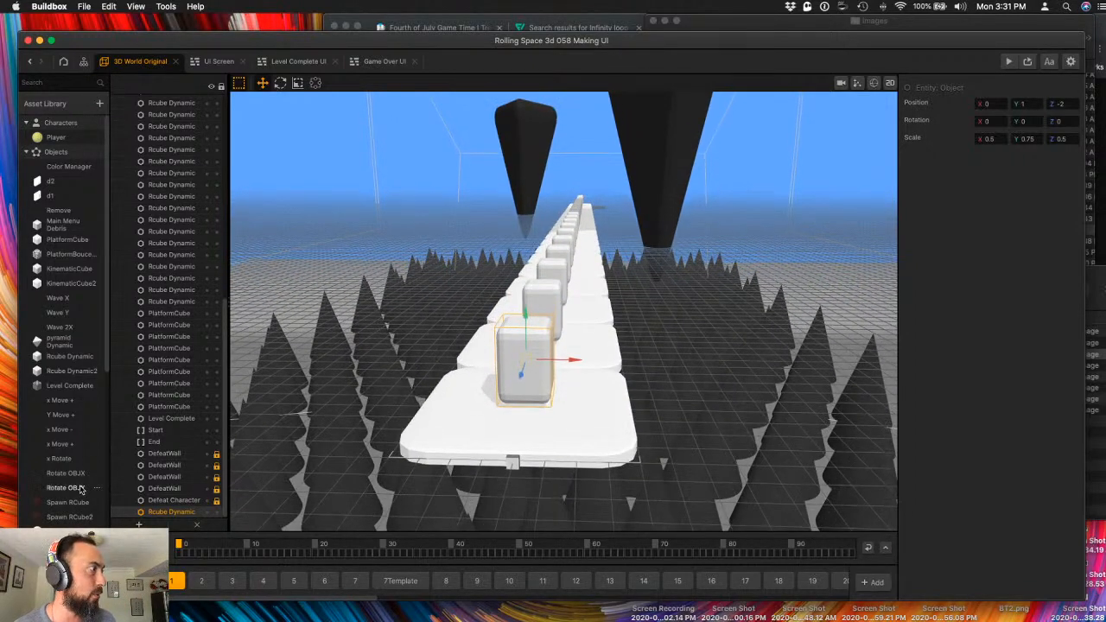
- Inspect the If Collide, Wake Up, Set Physics and Debris Explosion nodes in the Rcube Dynamic asset's node map
{"action": "left_click", "coordinate": [68, 357]}
{"action": "double_click", "coordinate": [68, 360]}
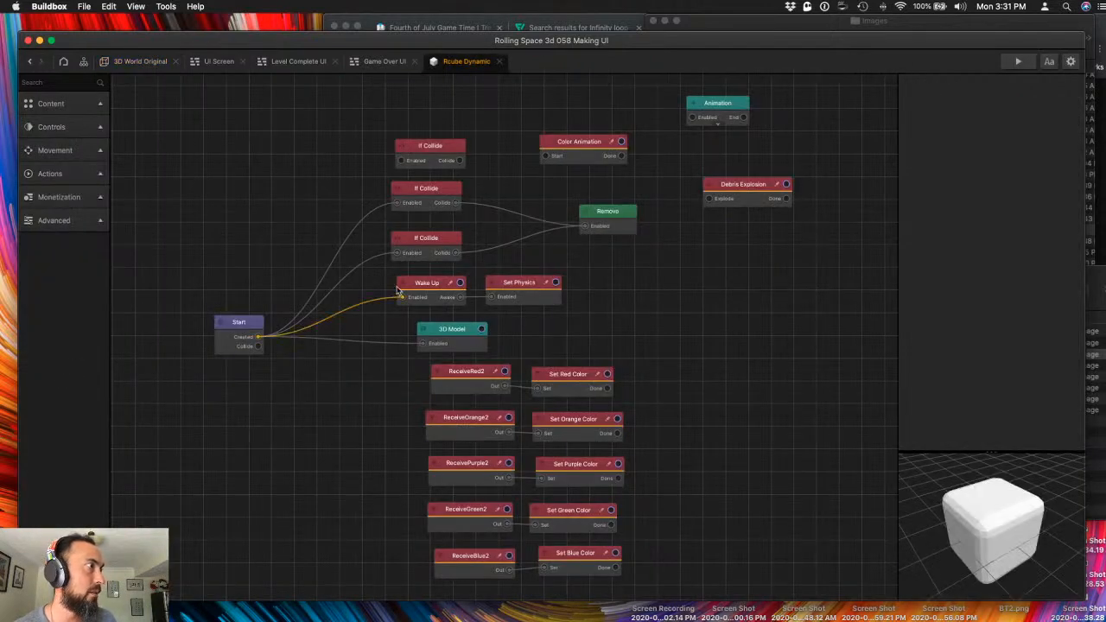
{"action": "left_click", "coordinate": [425, 241]}
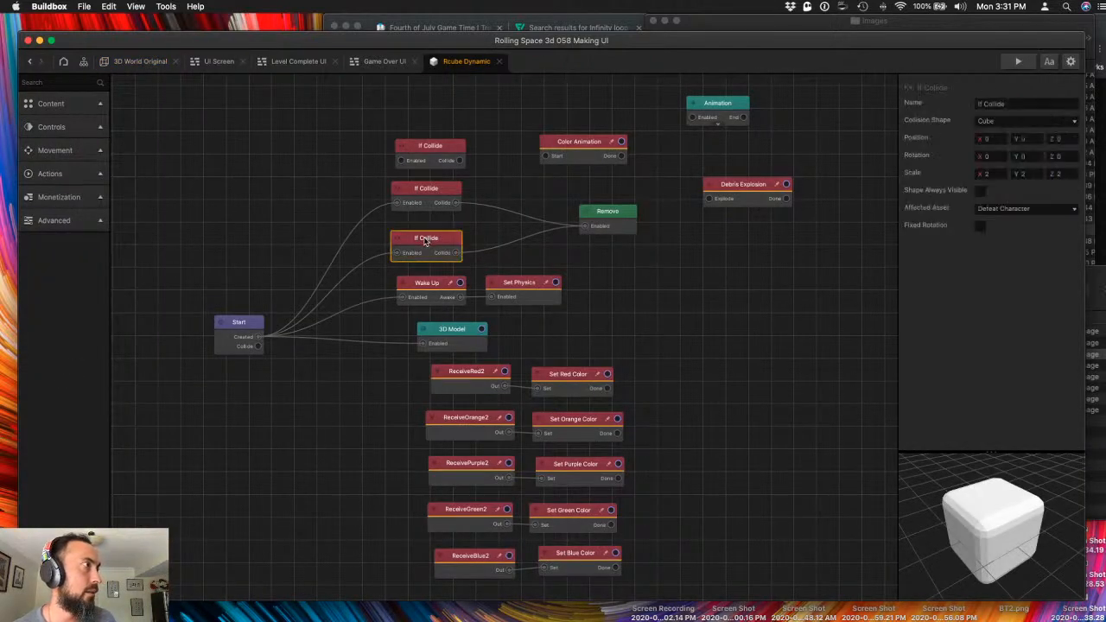
{"action": "left_click", "coordinate": [426, 284]}
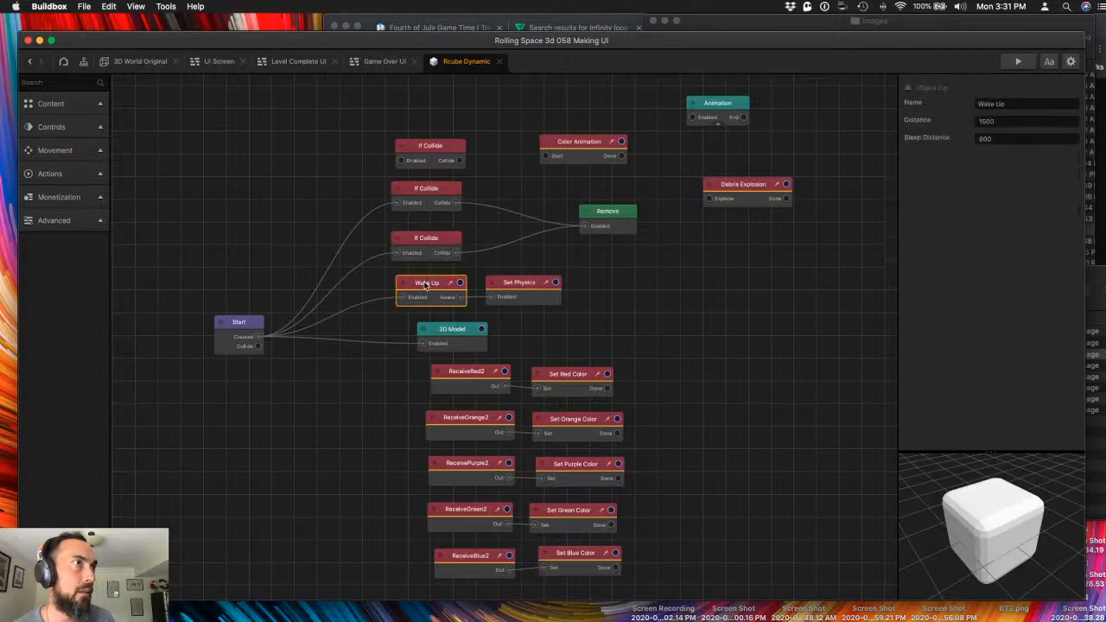
{"action": "left_click", "coordinate": [507, 289]}
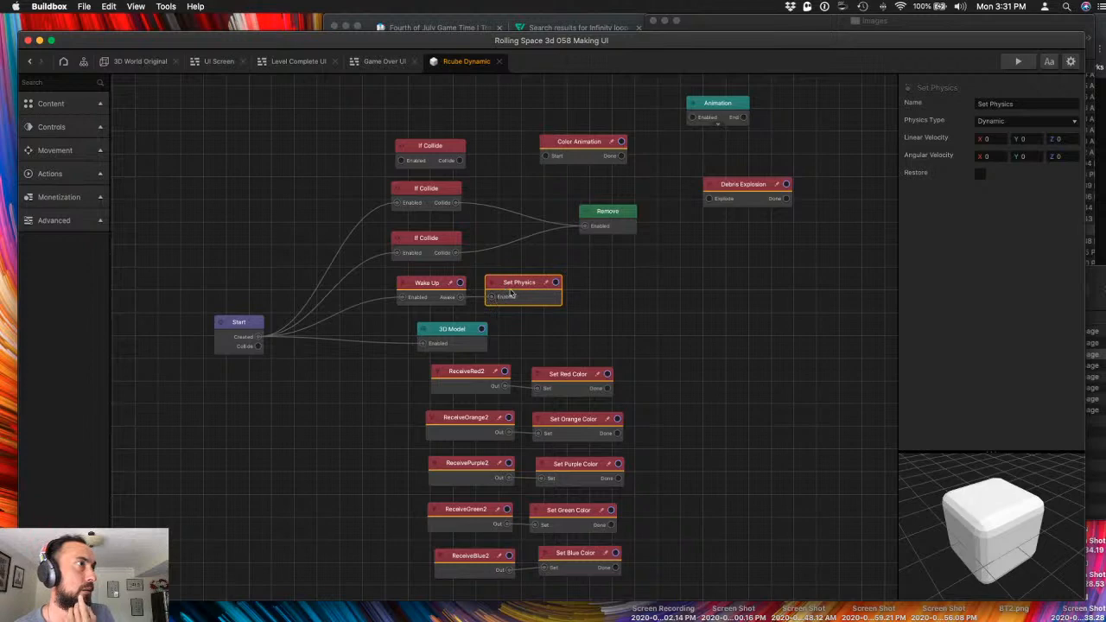
{"action": "left_click", "coordinate": [738, 188]}
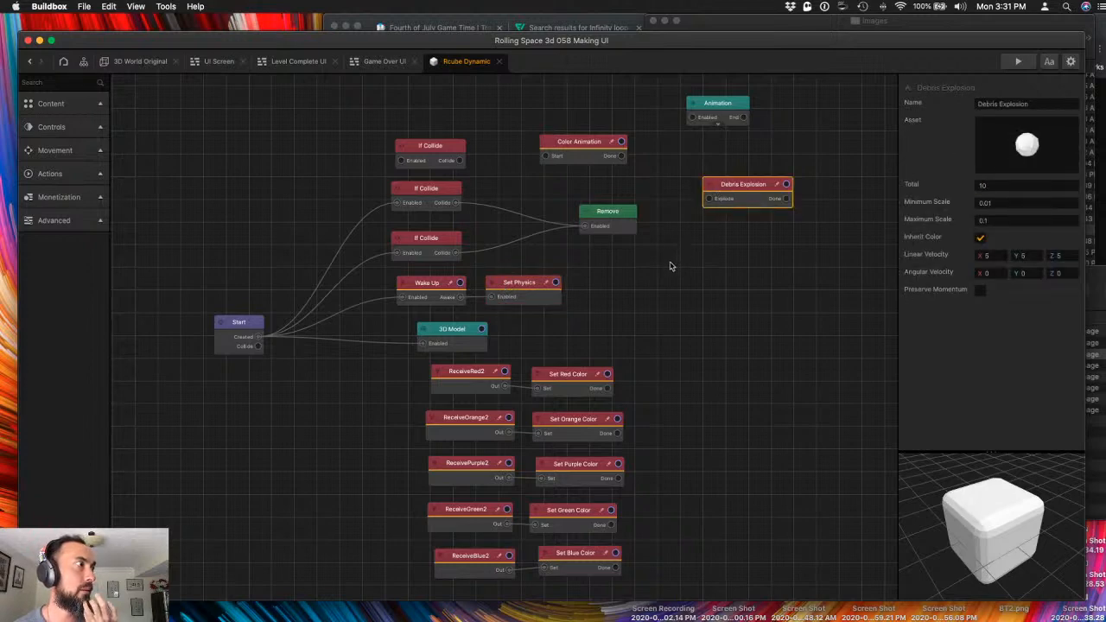
{"action": "left_click", "coordinate": [430, 198]}
{"action": "left_click", "coordinate": [431, 160]}
{"action": "left_click_drag", "start_coordinate": [430, 160], "coordinate": [427, 155]}
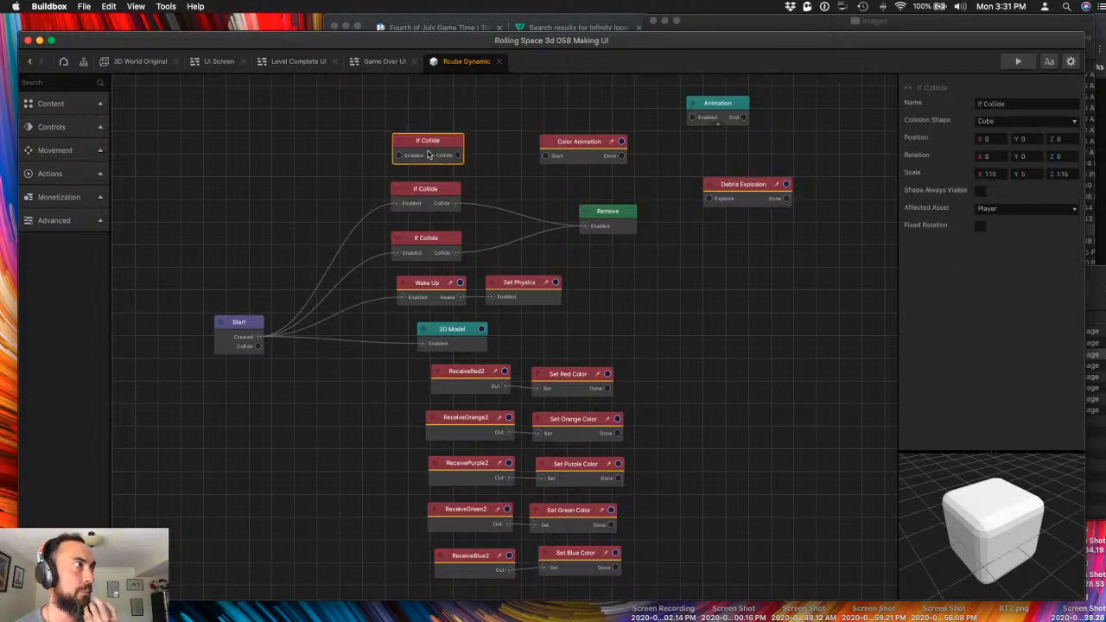
- Check the Rcube Dynamic asset's unconnected Animation node in the Animation Editor and close the editor
{"action": "left_click", "coordinate": [714, 105]}
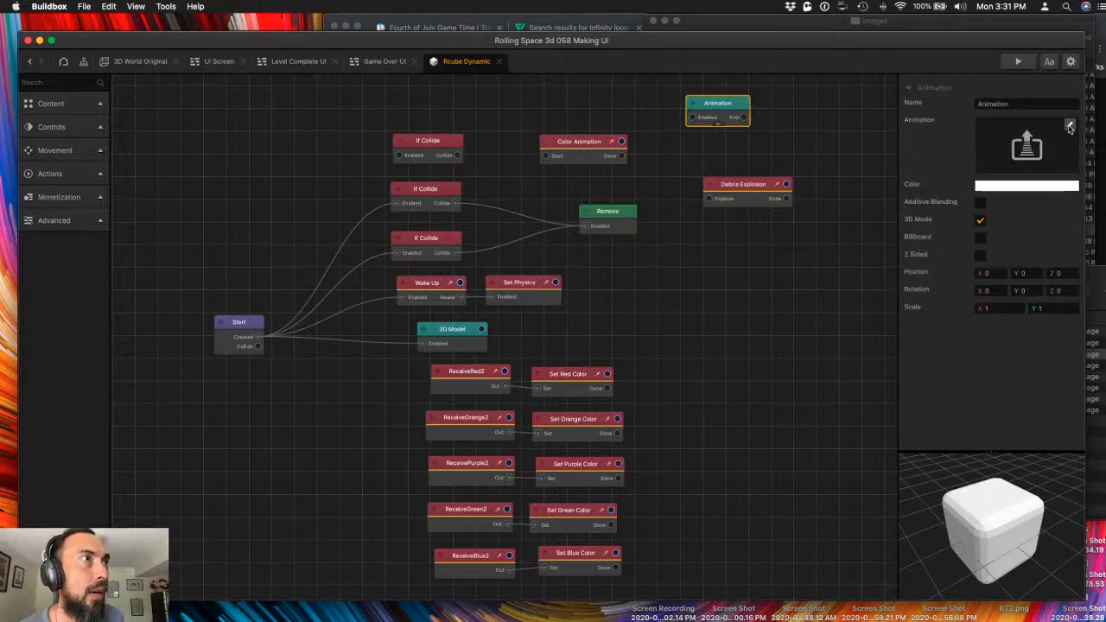
{"action": "left_click", "coordinate": [1070, 126]}
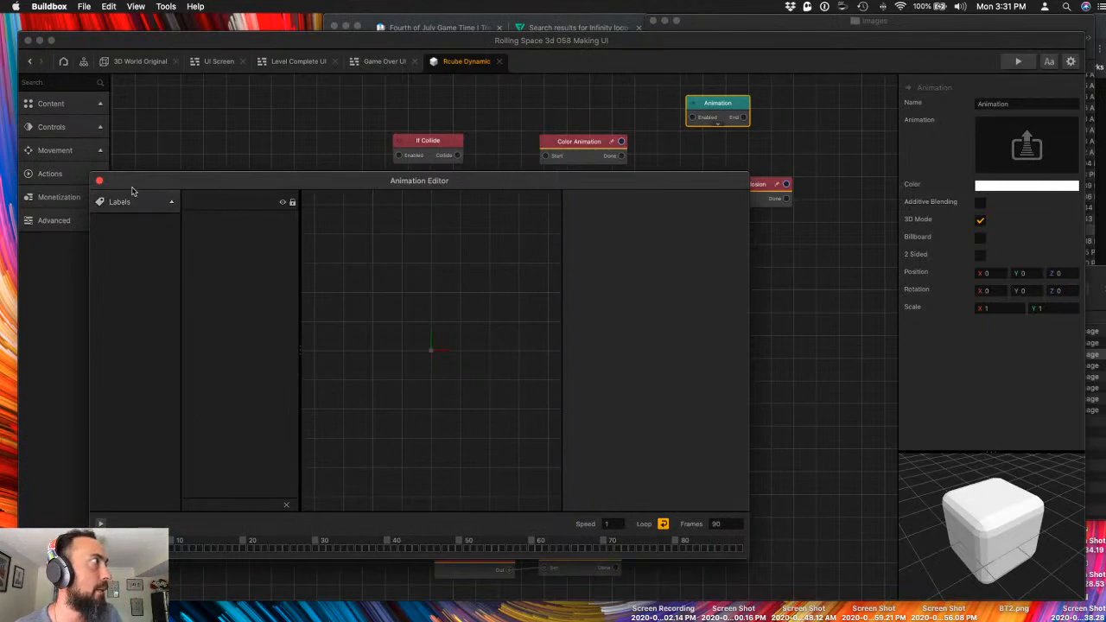
{"action": "left_click", "coordinate": [99, 182]}
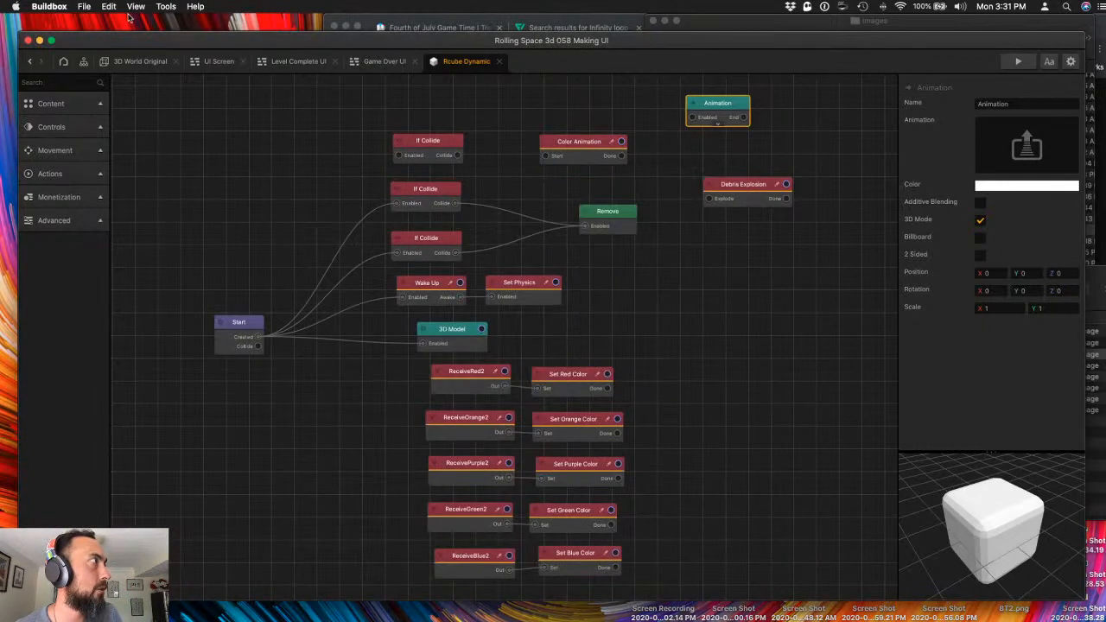
- Open the Player character's node map from 3D World Original and inspect its Animation node
{"action": "left_click", "coordinate": [141, 63]}
{"action": "double_click", "coordinate": [55, 137]}
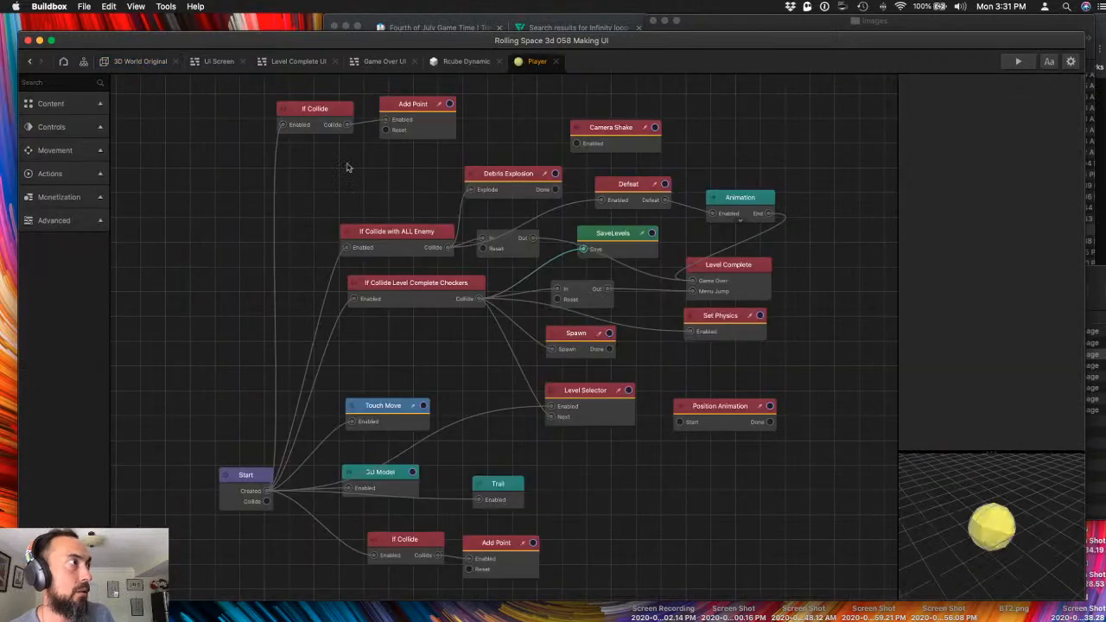
{"action": "left_click", "coordinate": [753, 202]}
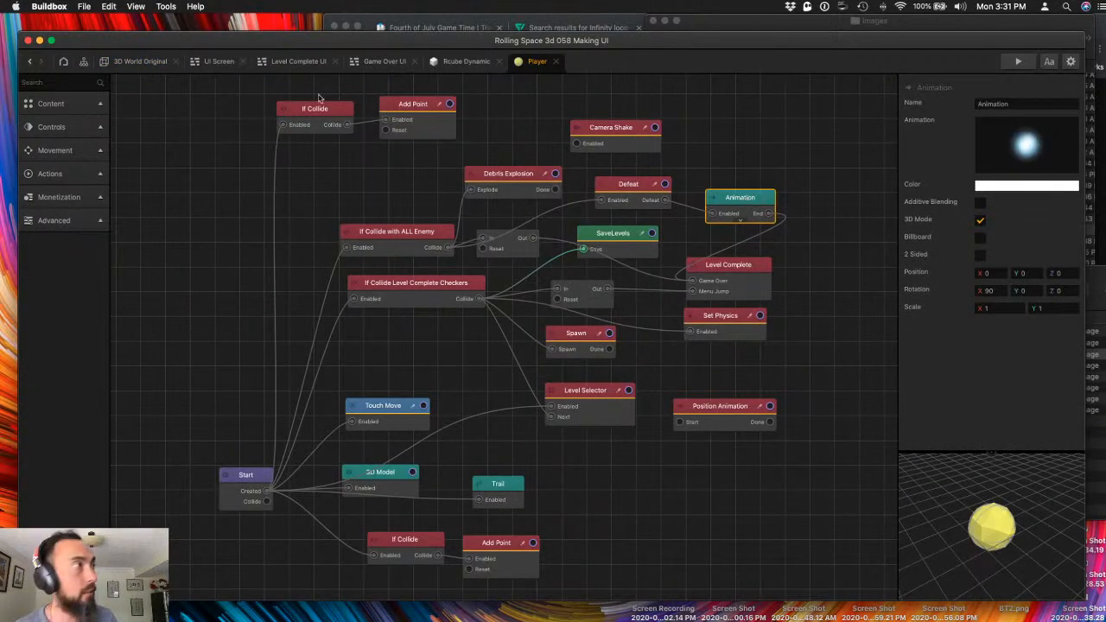
- Paste the Player's Animation node into the Rcube Dynamic node map beside Color Animation and delete the asset's empty Animation node
{"action": "left_click", "coordinate": [467, 62]}
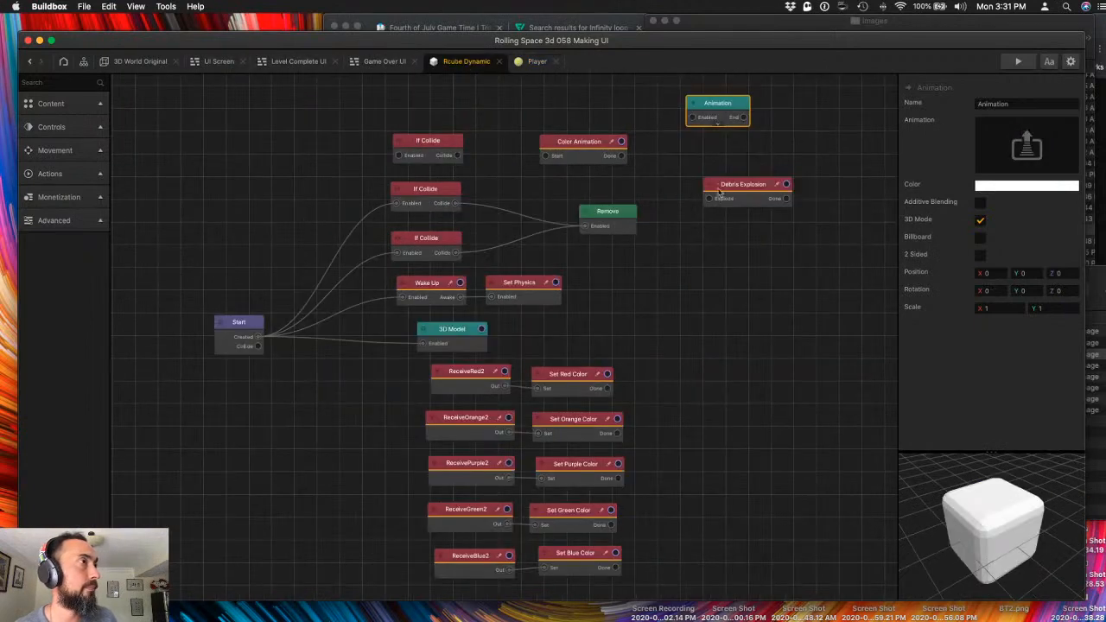
{"action": "key", "text": "super+v"}
{"action": "left_click_drag", "start_coordinate": [508, 333], "coordinate": [699, 100]}
{"action": "left_click", "coordinate": [713, 154]}
{"action": "left_click", "coordinate": [711, 111]}
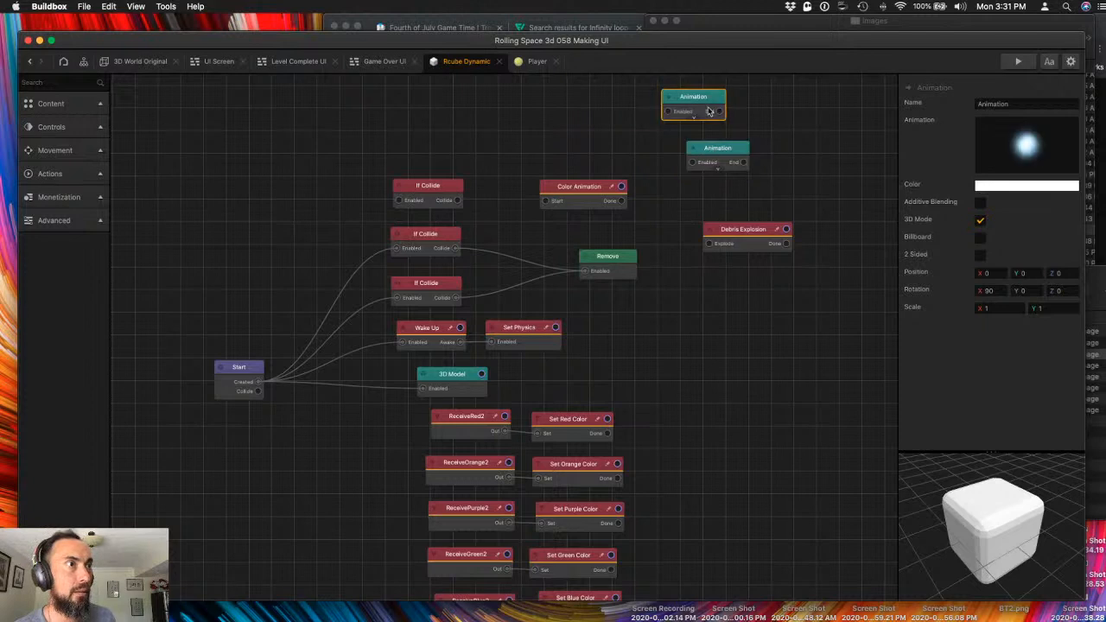
{"action": "left_click", "coordinate": [718, 164]}
{"action": "key", "text": "BackSpace"}
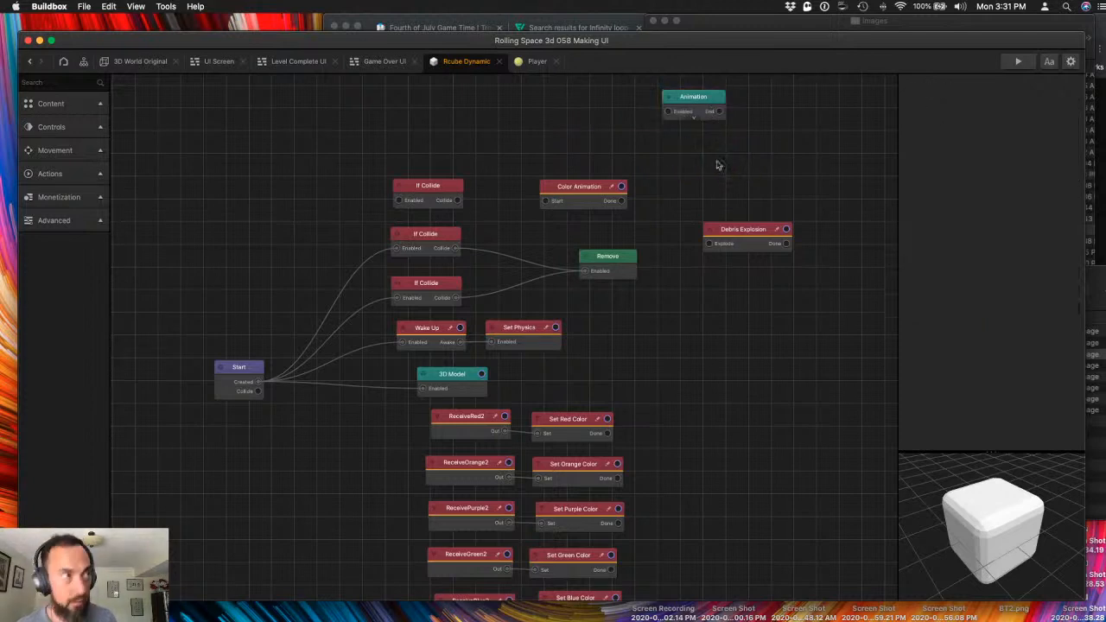
{"action": "left_click_drag", "start_coordinate": [699, 103], "coordinate": [682, 192]}
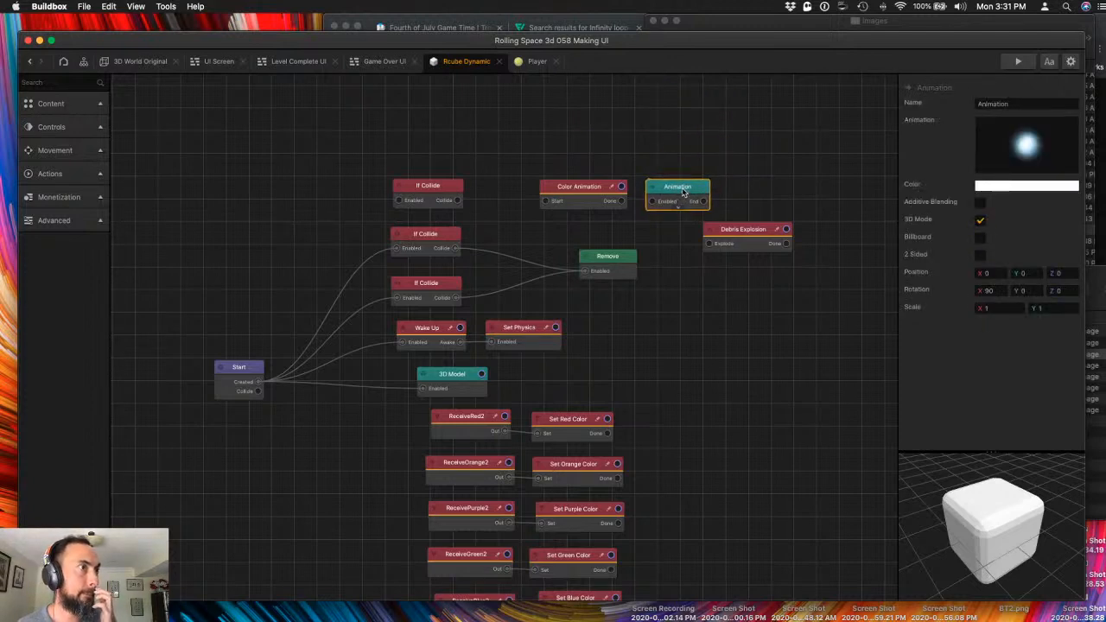
- Move the Color Animation node up and add a Jump node beside the unconnected If Collide node
{"action": "left_click", "coordinate": [596, 189]}
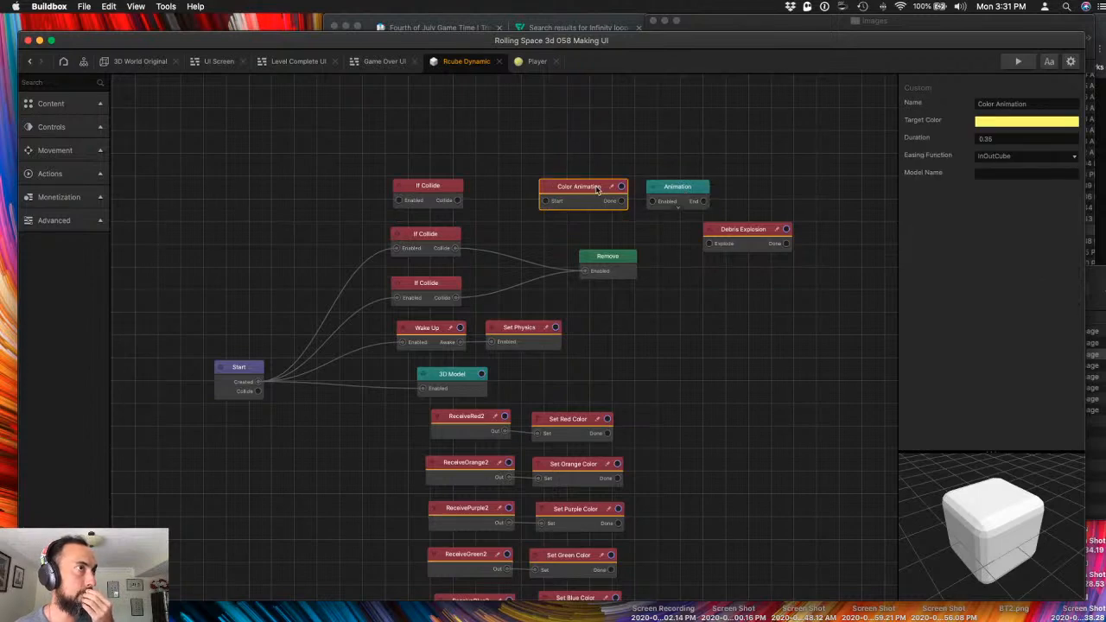
{"action": "left_click_drag", "start_coordinate": [599, 189], "coordinate": [594, 138]}
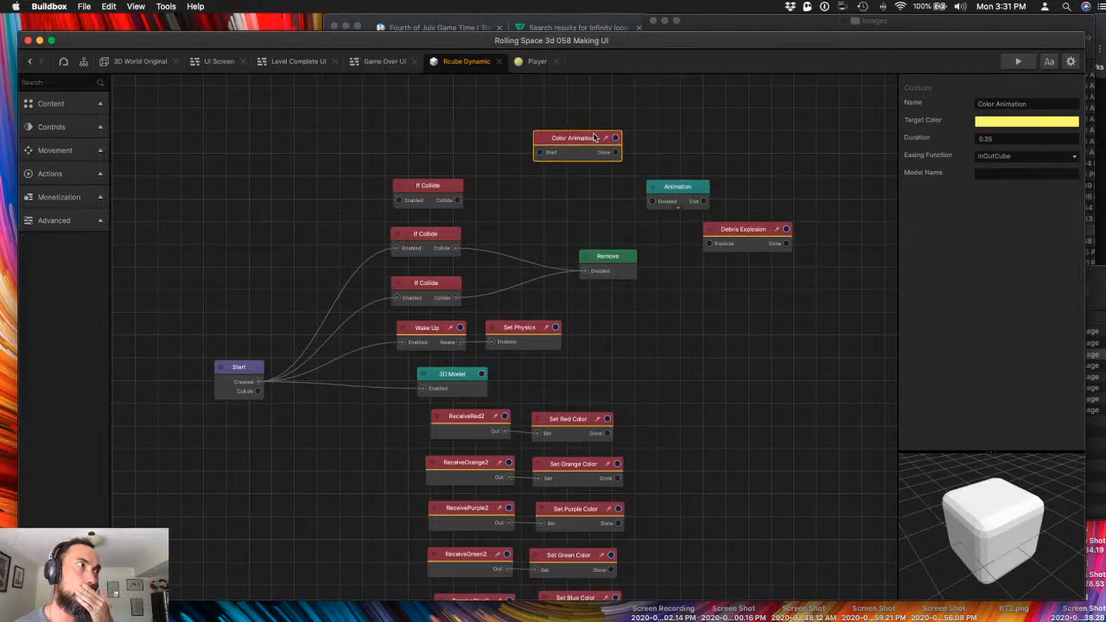
{"action": "left_click", "coordinate": [95, 84]}
{"action": "type", "text": "jump"}
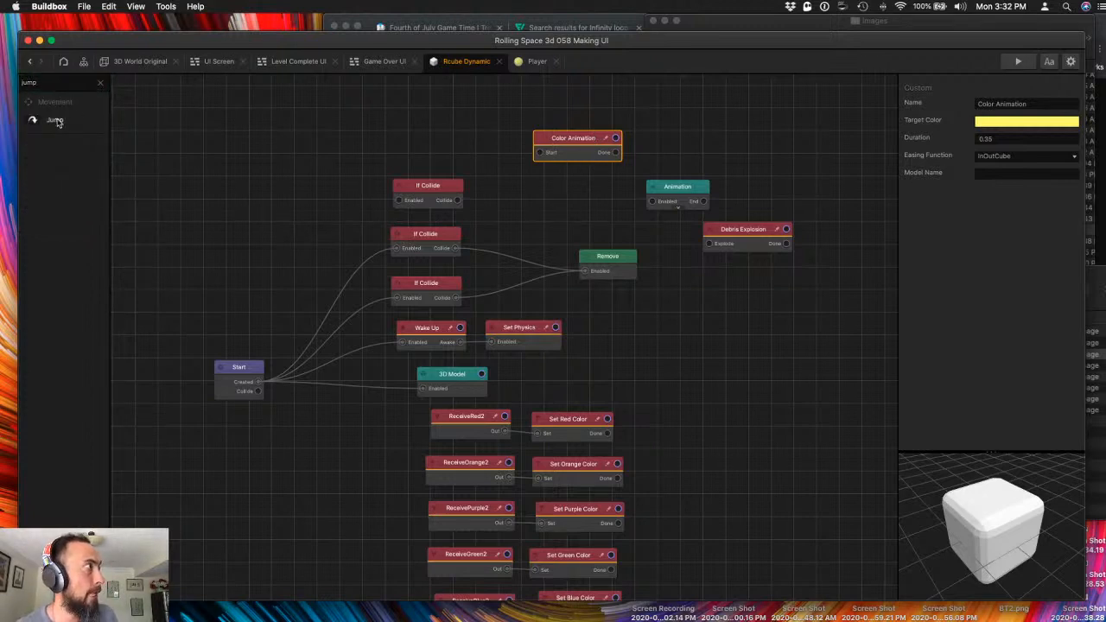
{"action": "left_click_drag", "start_coordinate": [54, 121], "coordinate": [511, 190]}
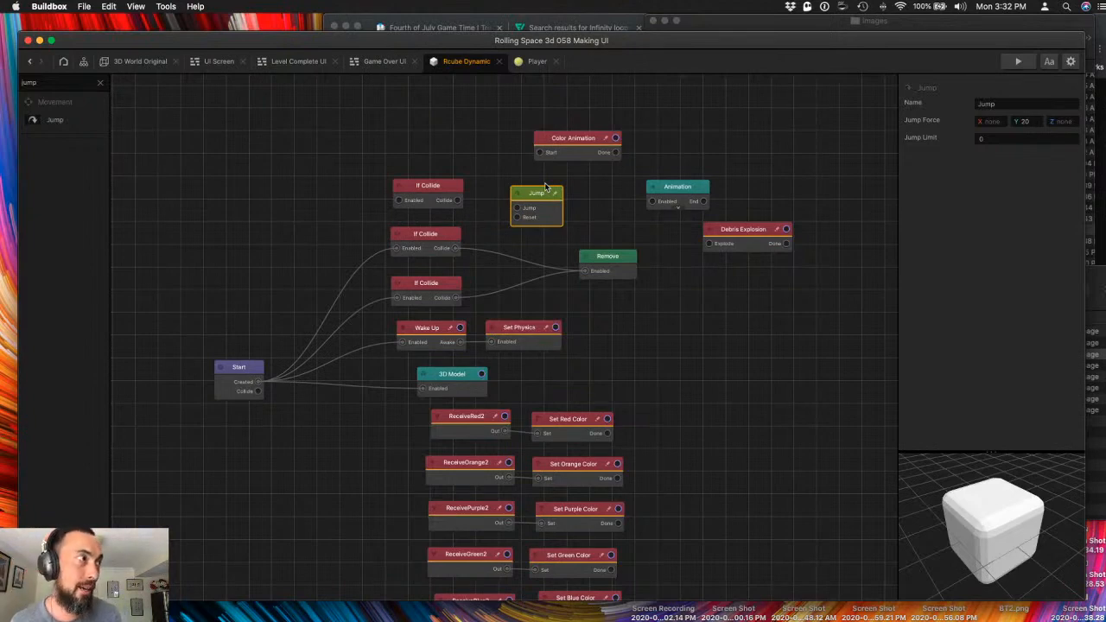
{"action": "left_click_drag", "start_coordinate": [531, 198], "coordinate": [527, 192]}
- Find the Delay node and add one just above the Remove node
{"action": "left_click", "coordinate": [73, 82]}
{"action": "key", "text": "super+a"}
{"action": "key", "text": "BackSpace"}
{"action": "type", "text": "delay"}
{"action": "left_click_drag", "start_coordinate": [54, 119], "coordinate": [616, 234]}
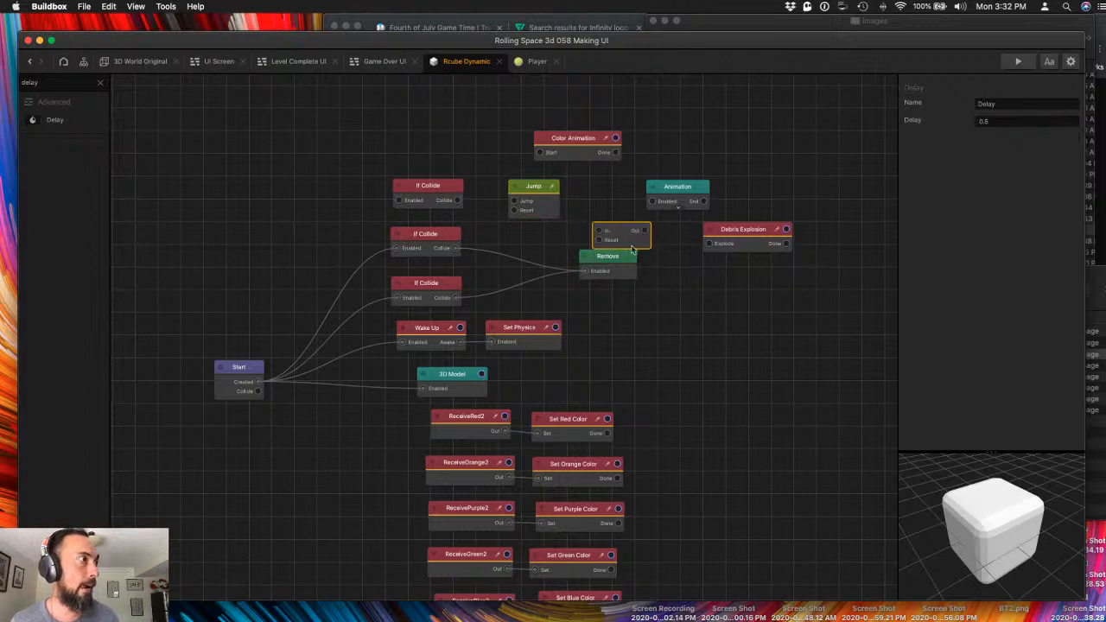
- Find the rotation nodes and add a Rotate node below the Jump node, discarding the mistakenly added Touch Rotate
{"action": "double_click", "coordinate": [29, 82]}
{"action": "key", "text": "BackSpace"}
{"action": "type", "text": "rotation"}
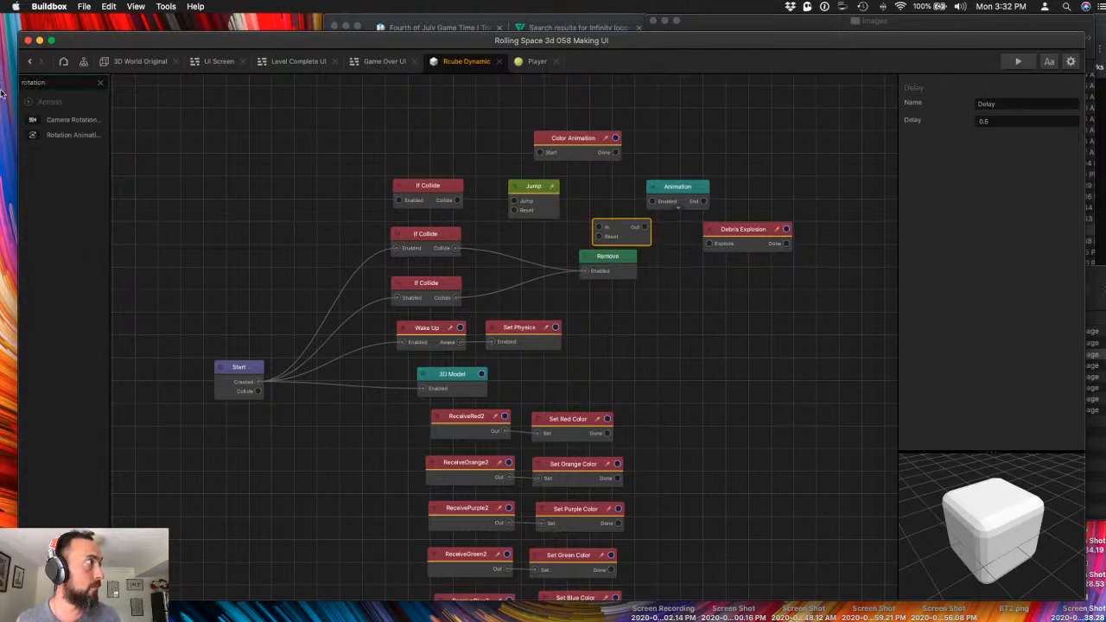
{"action": "key", "text": "super+a"}
{"action": "type", "text": "rp"}
{"action": "key", "text": "BackSpace"}
{"action": "type", "text": "ot"}
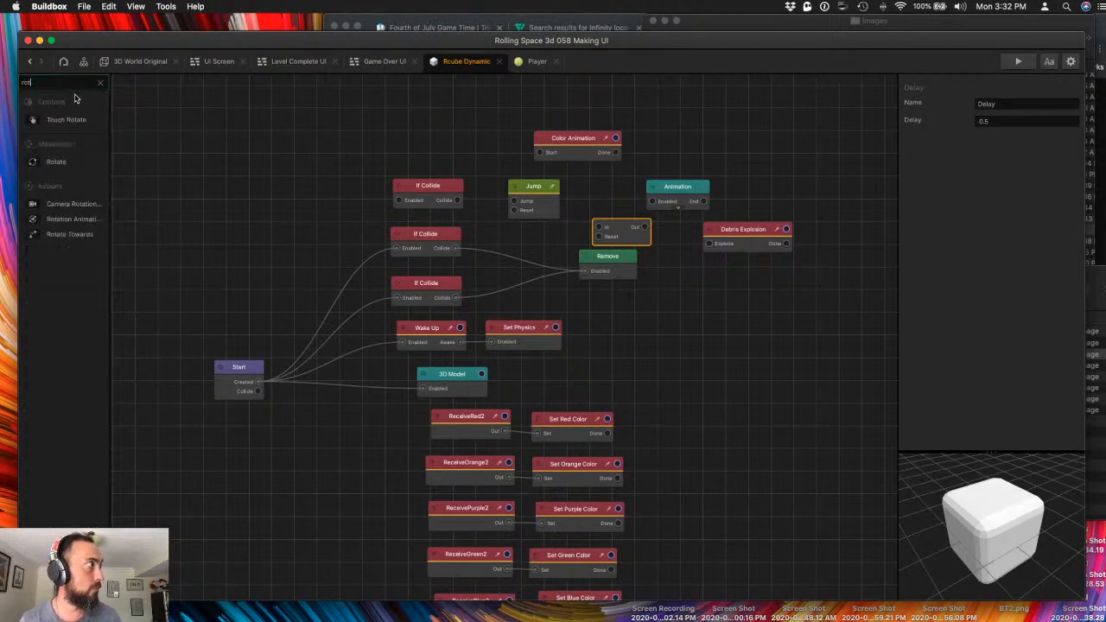
{"action": "left_click_drag", "start_coordinate": [66, 119], "coordinate": [530, 238]}
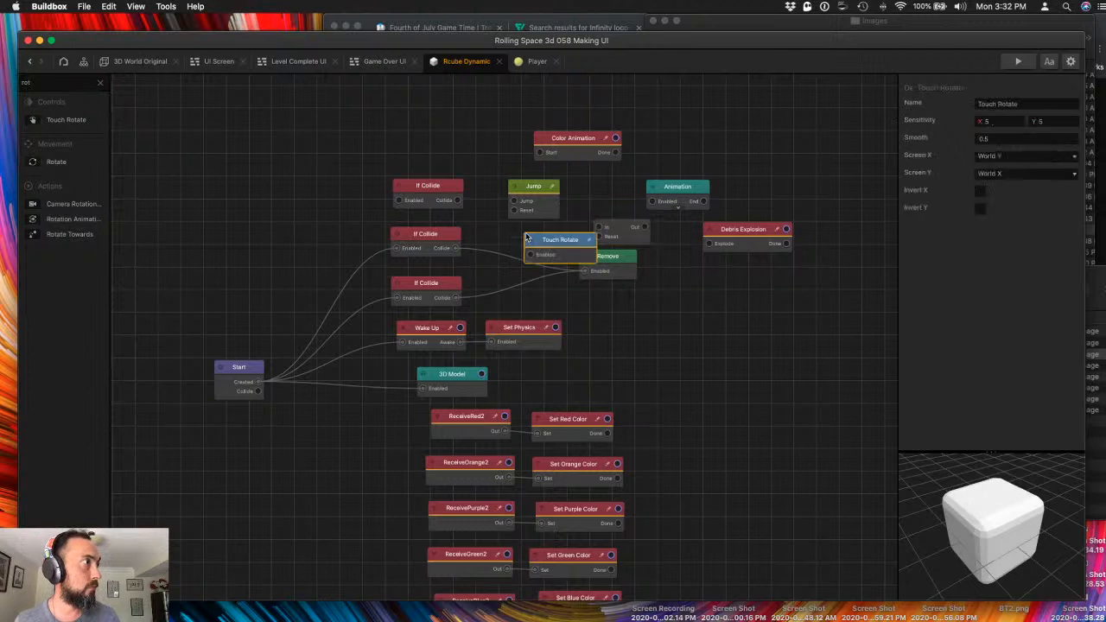
{"action": "key", "text": "BackSpace"}
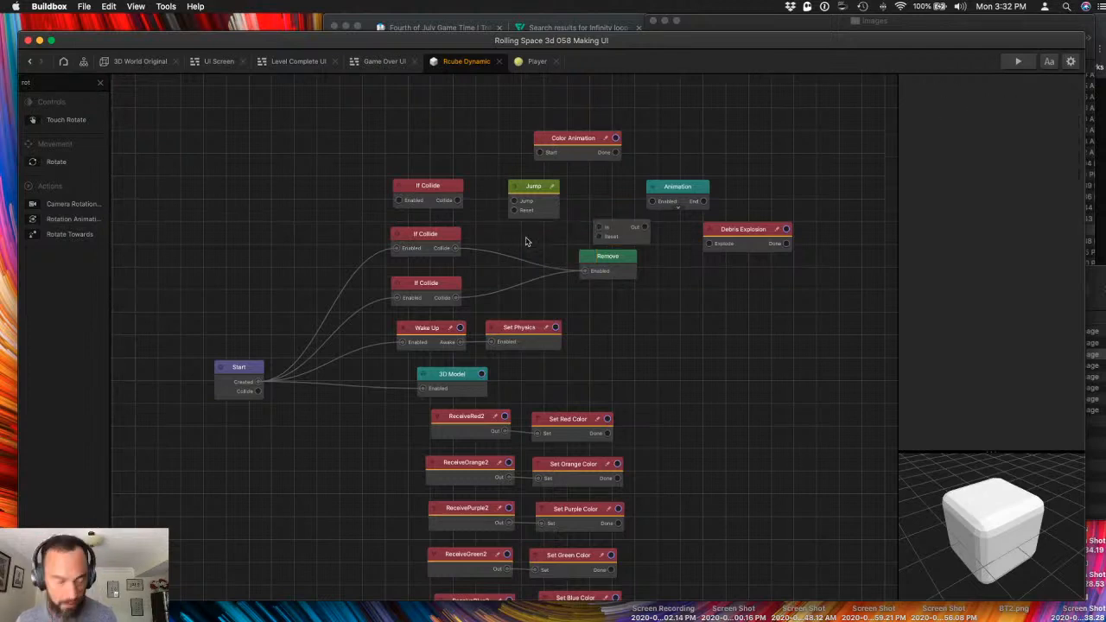
{"action": "left_click", "coordinate": [53, 83]}
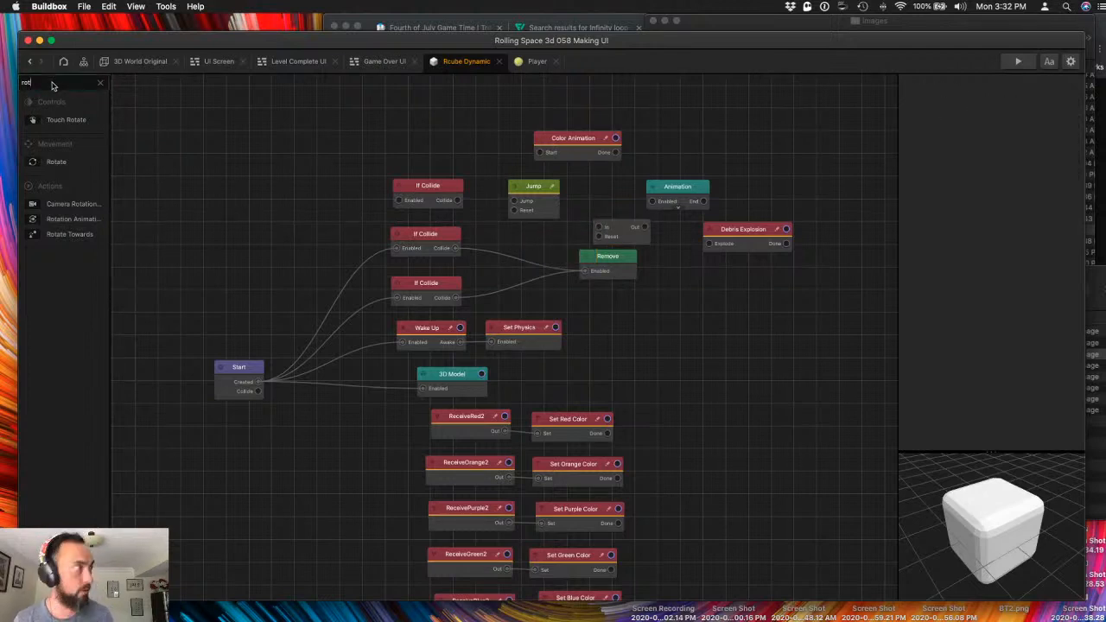
{"action": "left_click_drag", "start_coordinate": [64, 164], "coordinate": [505, 236]}
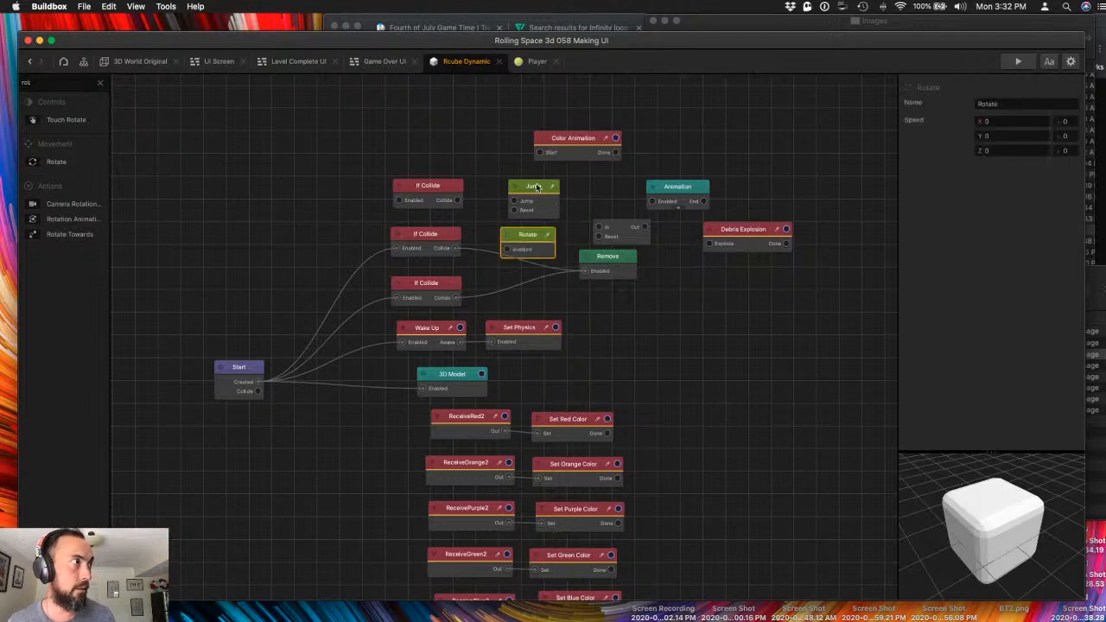
- Spread out the Color Animation, Jump and Rotate nodes and connect the uppermost If Collide node's Collide output to Animation
{"action": "left_click_drag", "start_coordinate": [557, 155], "coordinate": [592, 129]}
{"action": "left_click_drag", "start_coordinate": [527, 188], "coordinate": [527, 167]}
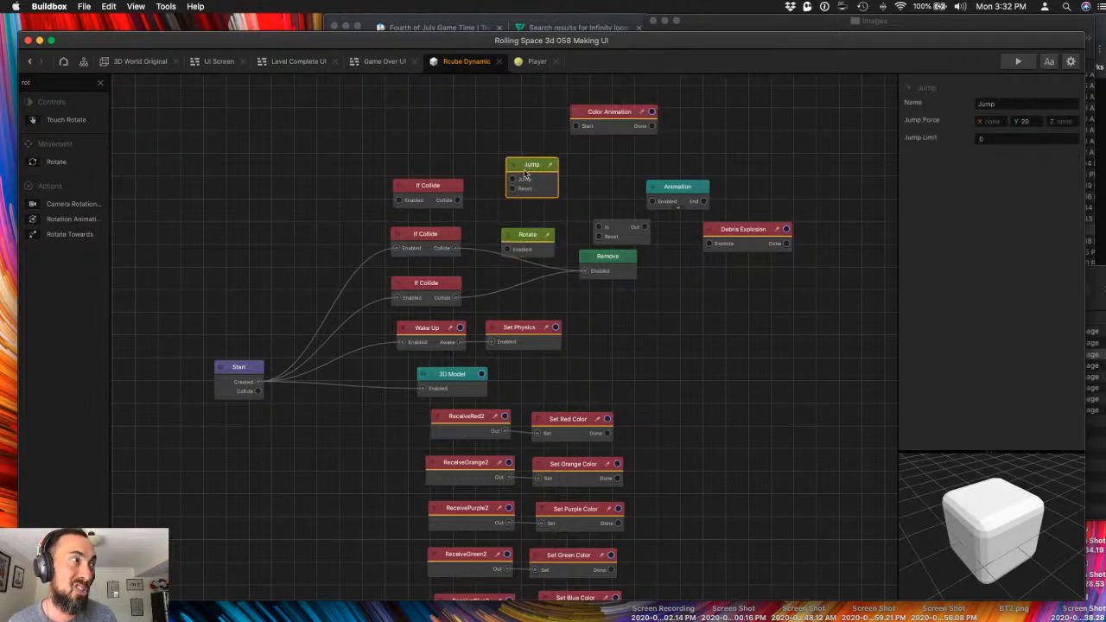
{"action": "left_click_drag", "start_coordinate": [523, 243], "coordinate": [524, 229]}
{"action": "left_click_drag", "start_coordinate": [525, 164], "coordinate": [508, 153]}
{"action": "left_click_drag", "start_coordinate": [658, 191], "coordinate": [458, 204]}
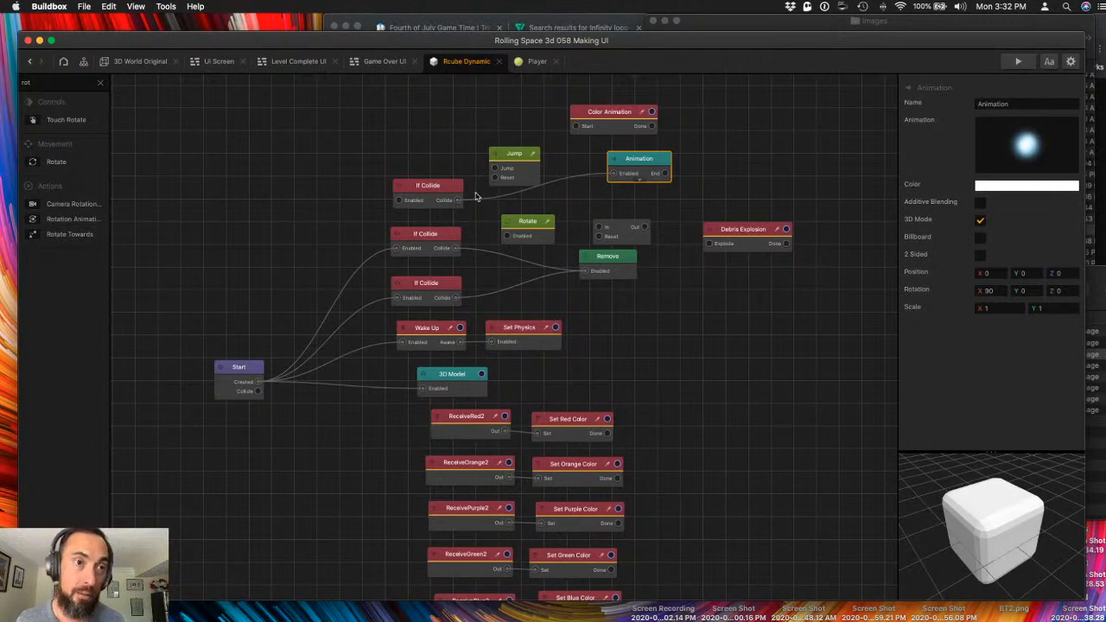
{"action": "left_click_drag", "start_coordinate": [518, 232], "coordinate": [516, 218]}
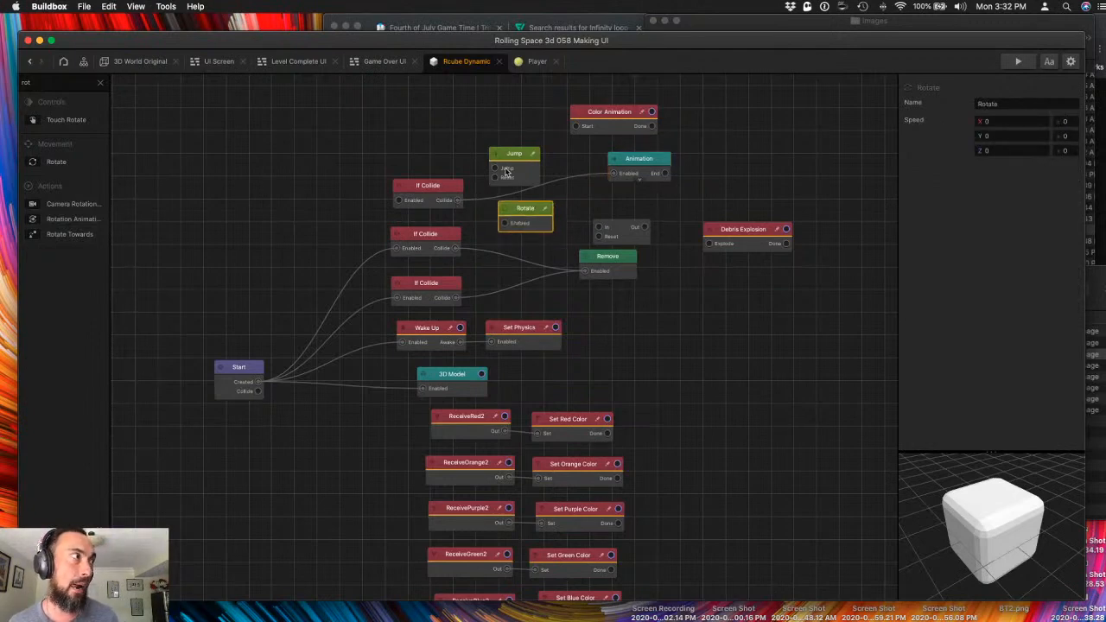
- Connect Start's Created output to the uppermost If Collide node and link that node's Collide output to Jump
{"action": "left_click", "coordinate": [400, 205]}
{"action": "left_click_drag", "start_coordinate": [268, 380], "coordinate": [260, 383]}
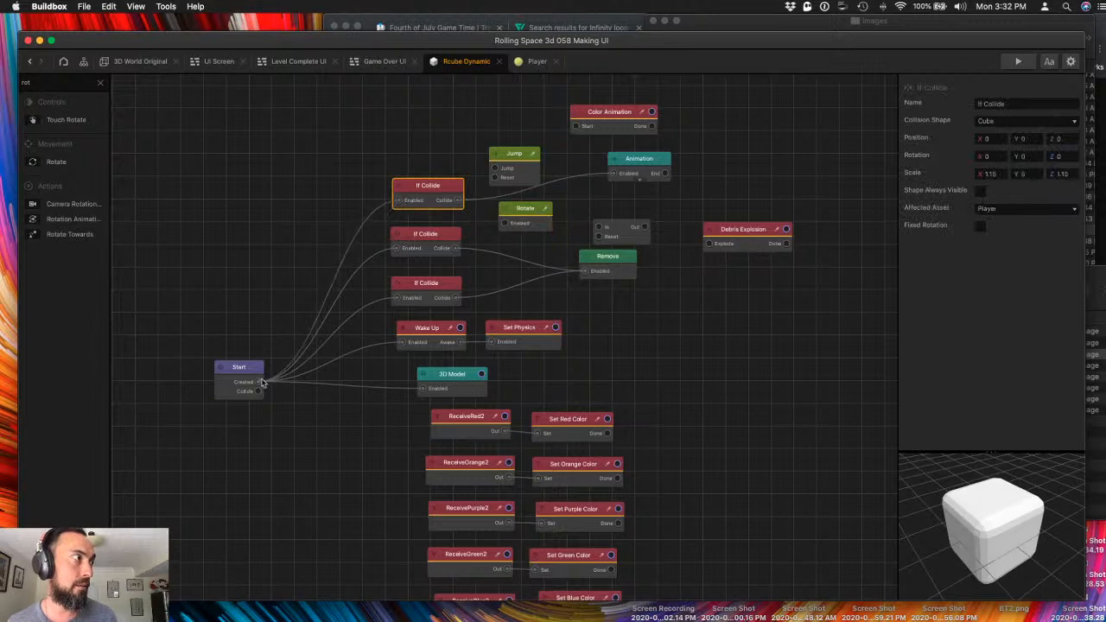
{"action": "left_click_drag", "start_coordinate": [496, 170], "coordinate": [465, 199]}
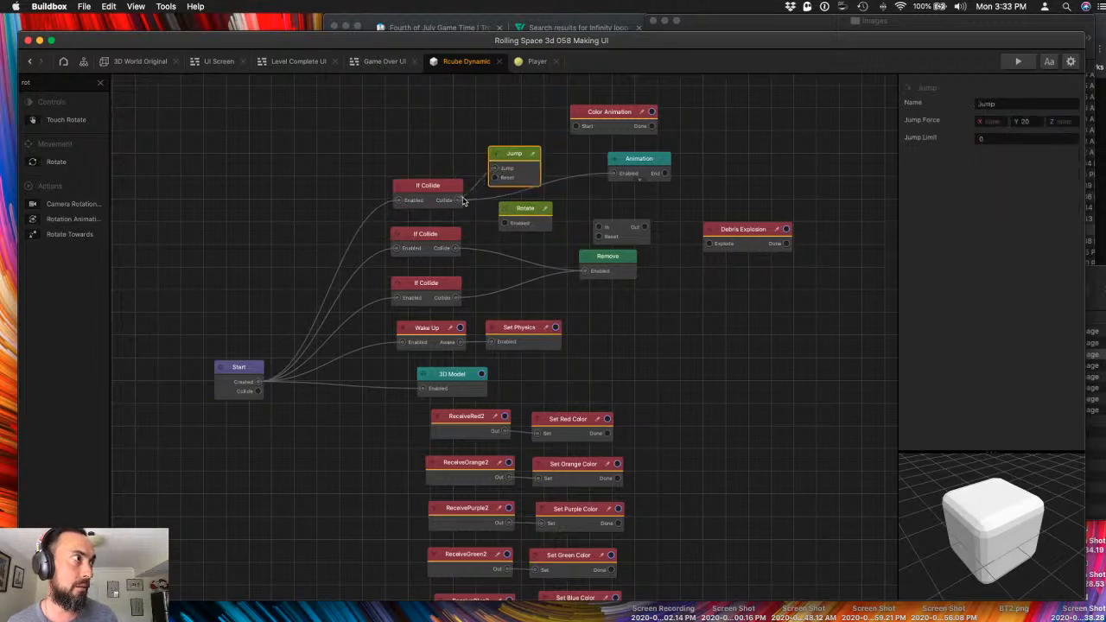
- Route Animation's End output through the Delay node to Remove and set the delay to 5
{"action": "left_click", "coordinate": [644, 173]}
{"action": "left_click_drag", "start_coordinate": [666, 173], "coordinate": [599, 228]}
{"action": "left_click", "coordinate": [619, 237]}
{"action": "type", "text": "5"}
{"action": "key", "text": "Return"}
{"action": "left_click_drag", "start_coordinate": [645, 228], "coordinate": [585, 270]}
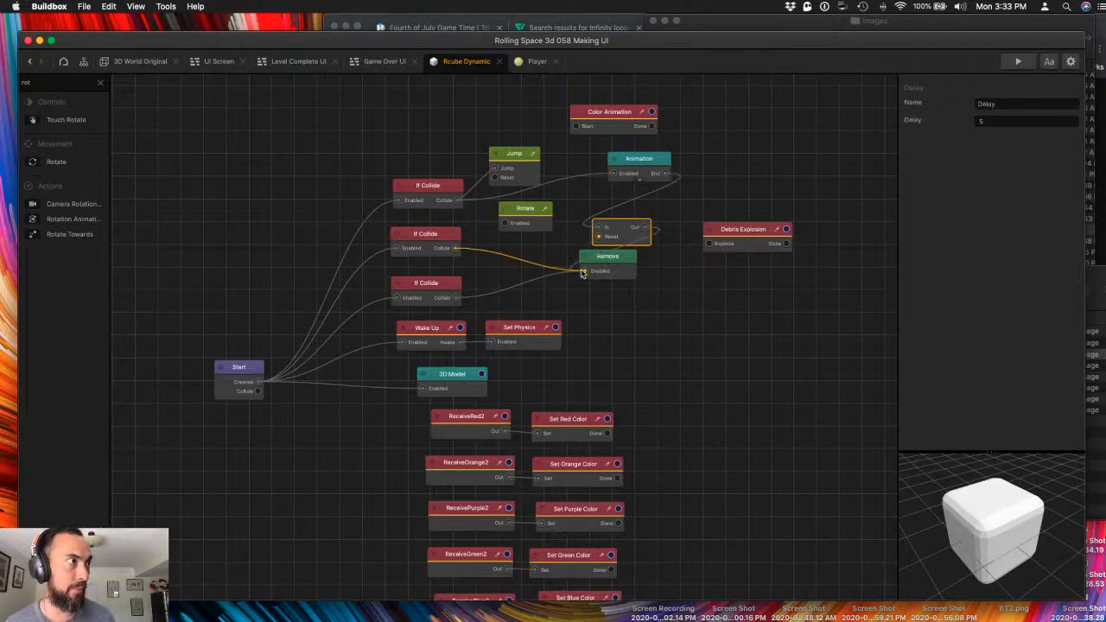
- Preview the game to test the Rcube Dynamic collision behaviour, read the Jump node warnings and close the preview
{"action": "left_click", "coordinate": [1018, 62]}
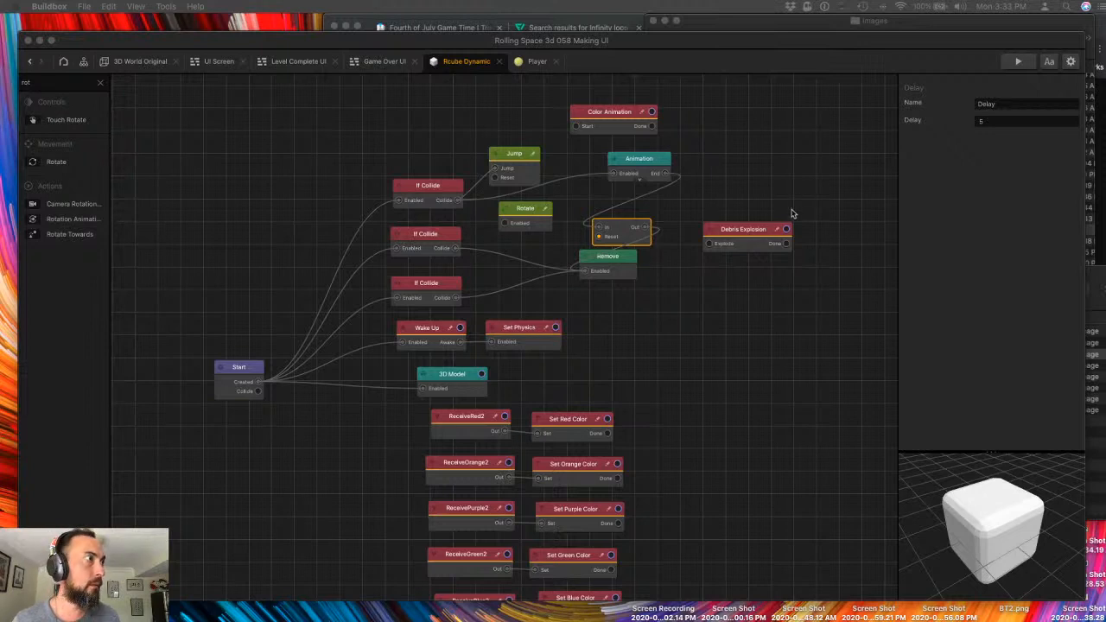
{"action": "left_click", "coordinate": [1018, 62]}
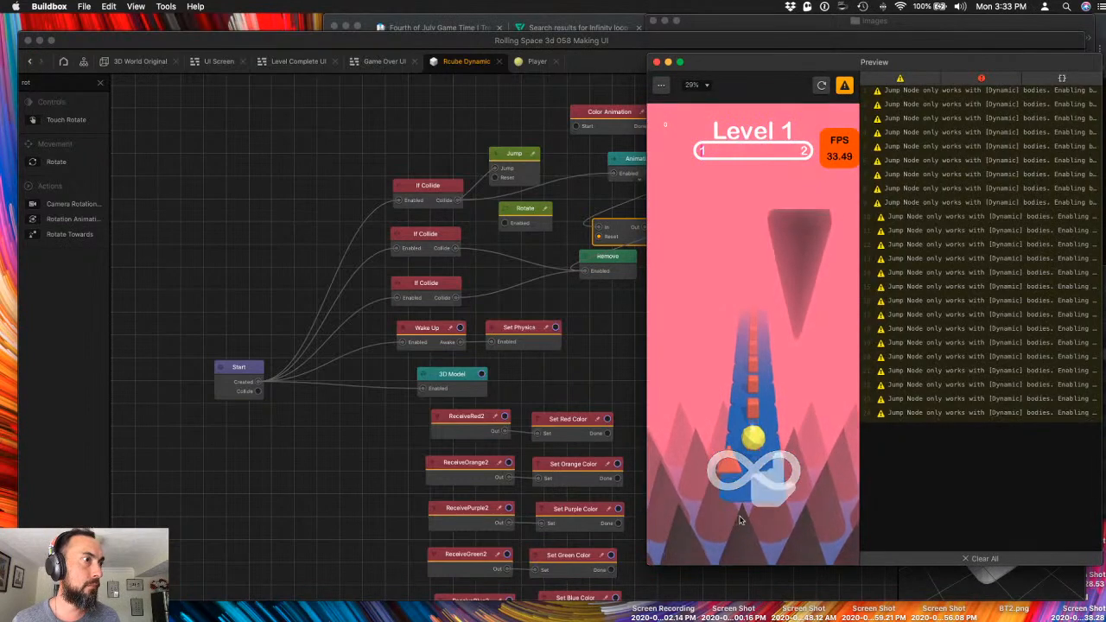
{"action": "left_click", "coordinate": [942, 414]}
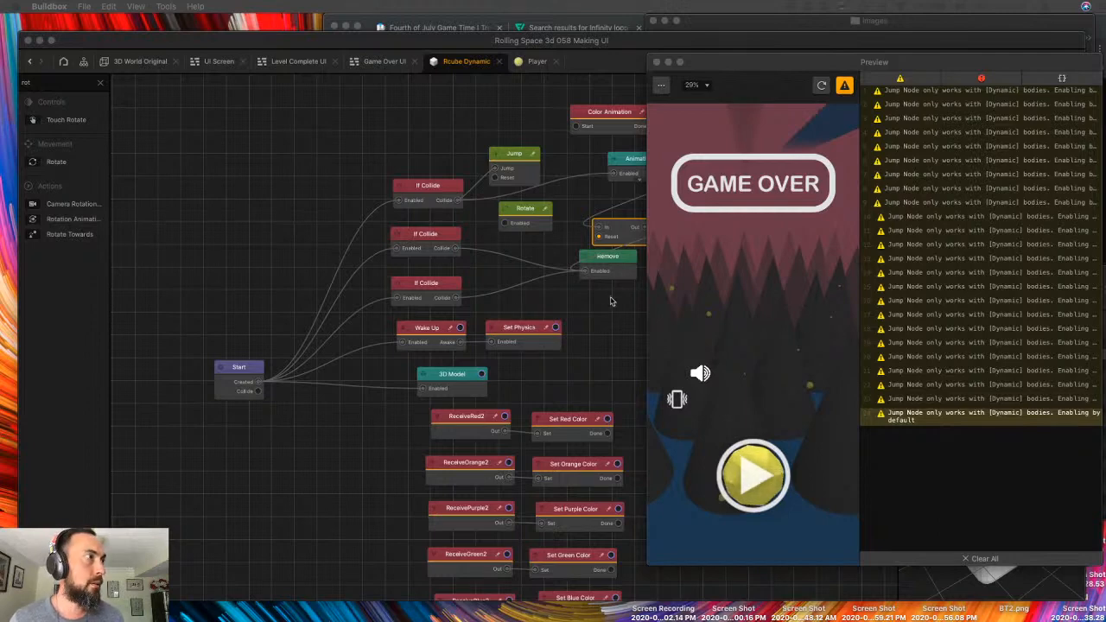
{"action": "left_click", "coordinate": [919, 403]}
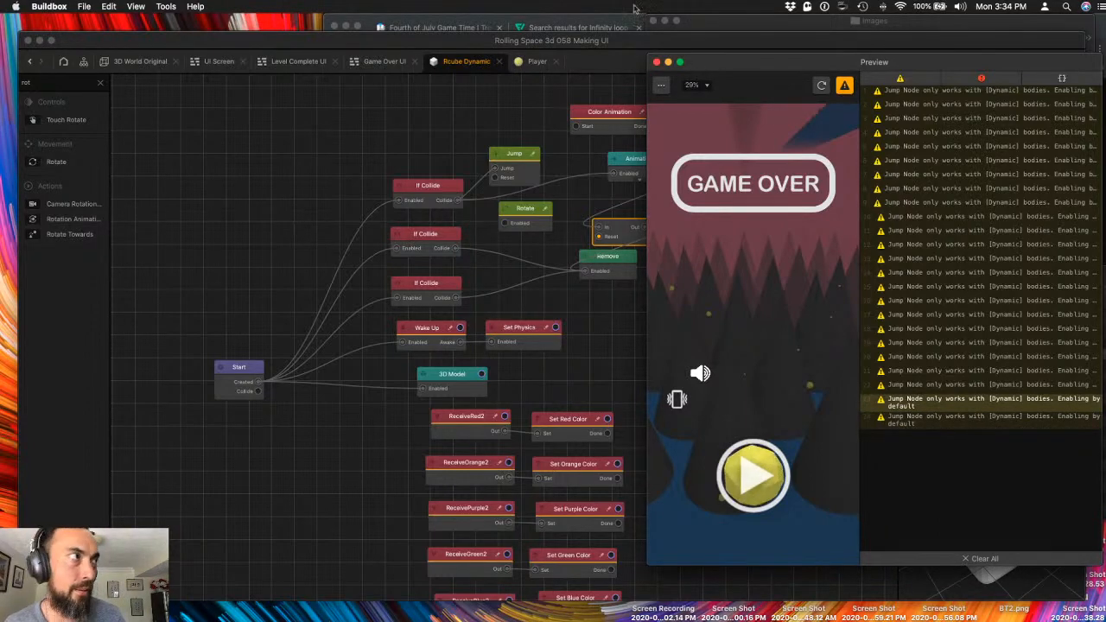
{"action": "left_click", "coordinate": [656, 62]}
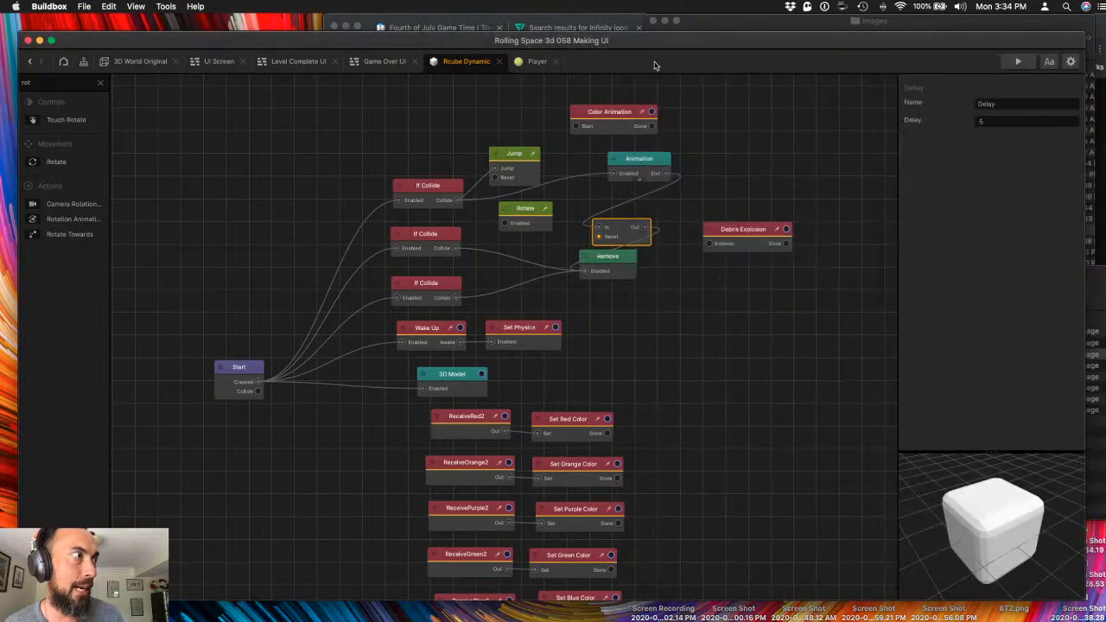
- Check the settings of the Set Physics, Animation and Delay nodes in the Rcube Dynamic node map
{"action": "left_click", "coordinate": [530, 336]}
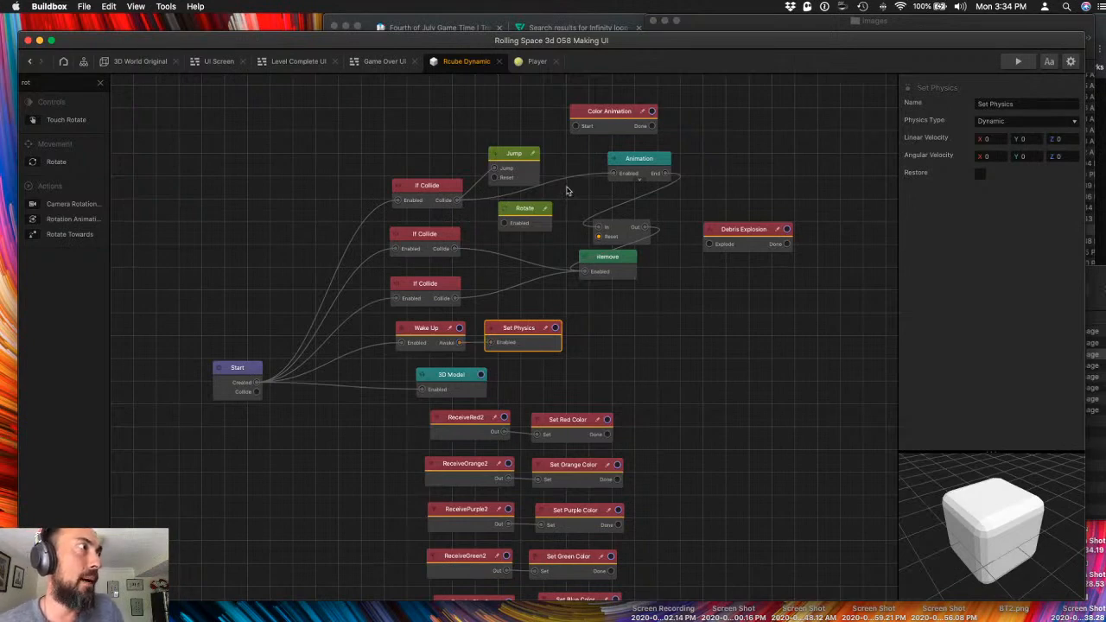
{"action": "left_click", "coordinate": [632, 163]}
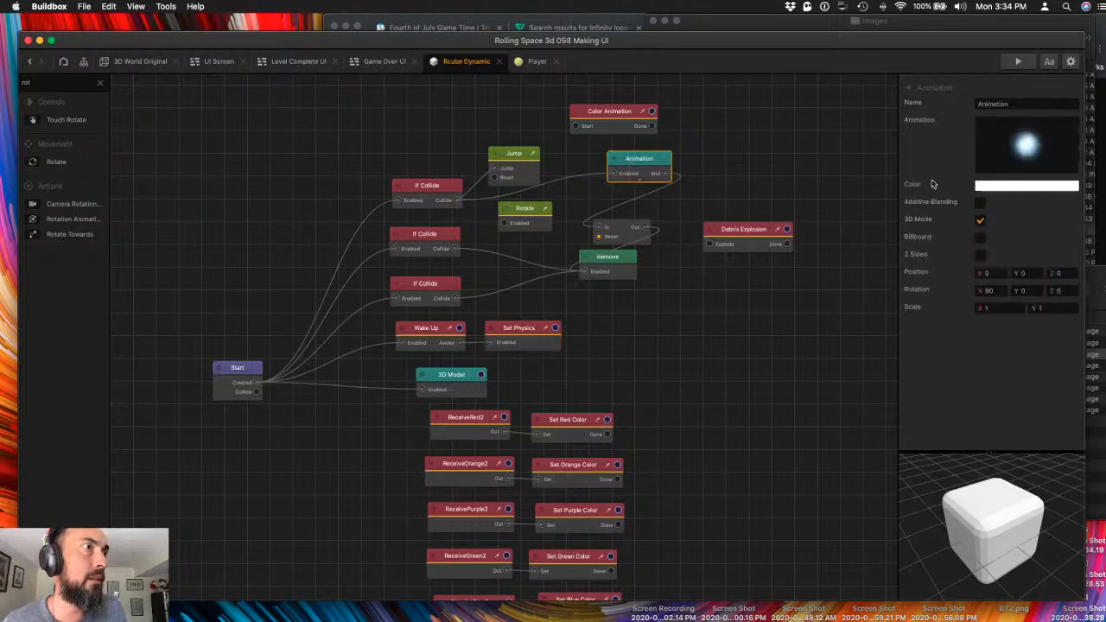
{"action": "left_click", "coordinate": [631, 242]}
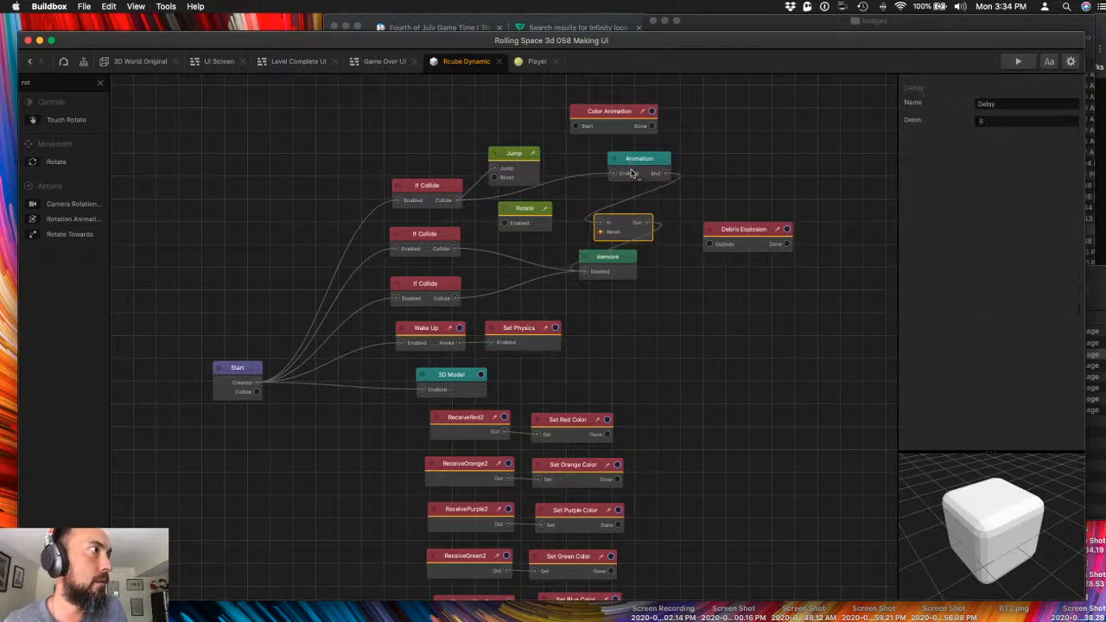
- Copy the Trail node from the d2 object's node map into the Rcube Dynamic node map, beside Animation
{"action": "left_click", "coordinate": [138, 61]}
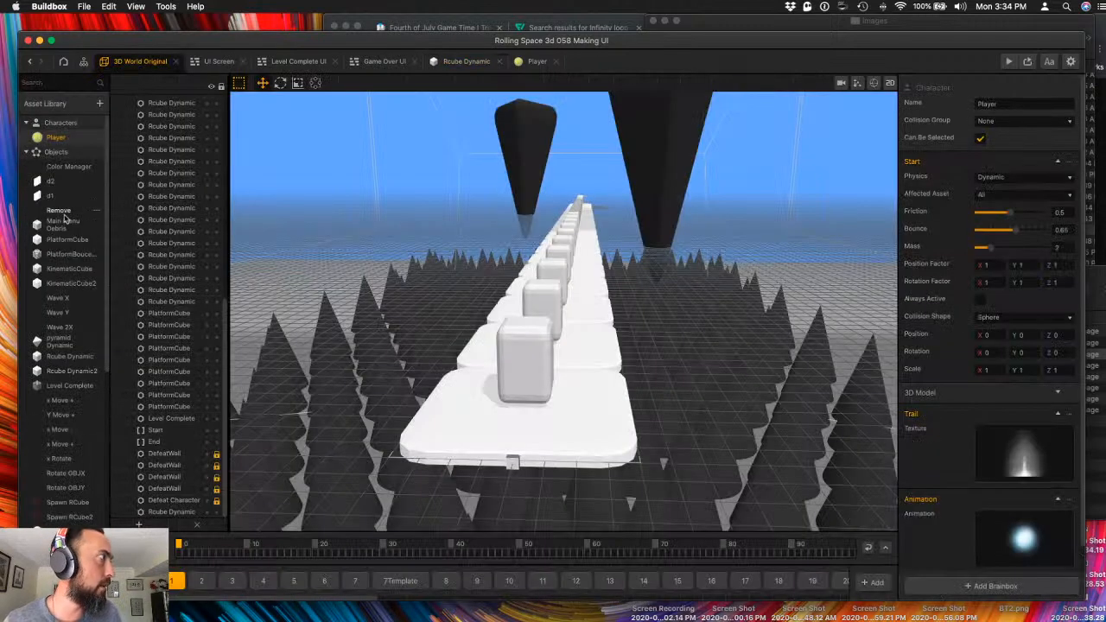
{"action": "double_click", "coordinate": [68, 183]}
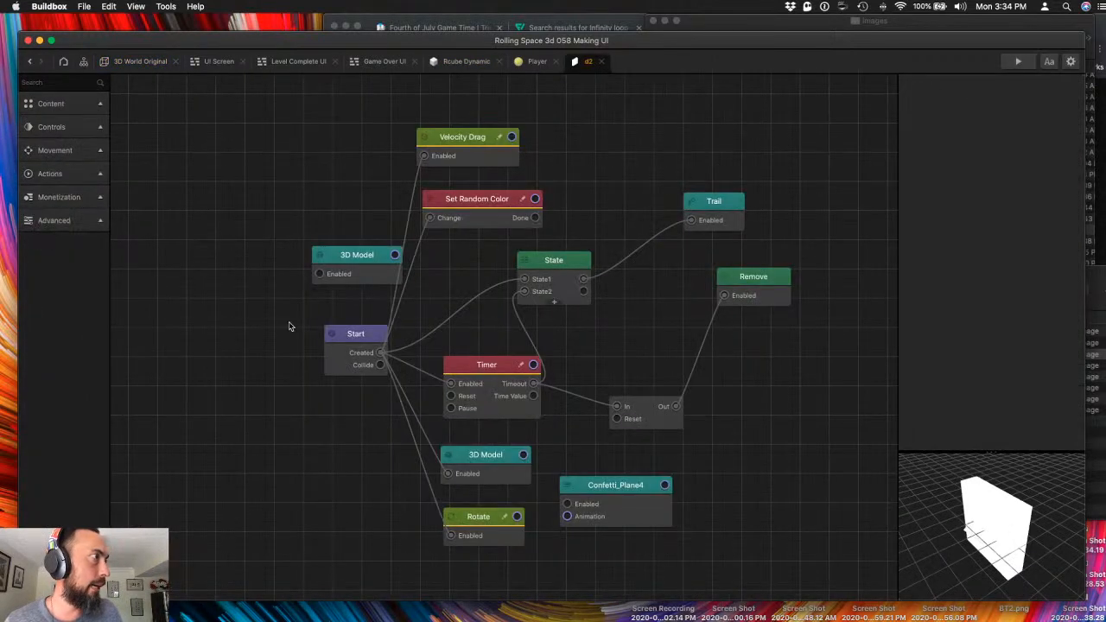
{"action": "left_click", "coordinate": [713, 218]}
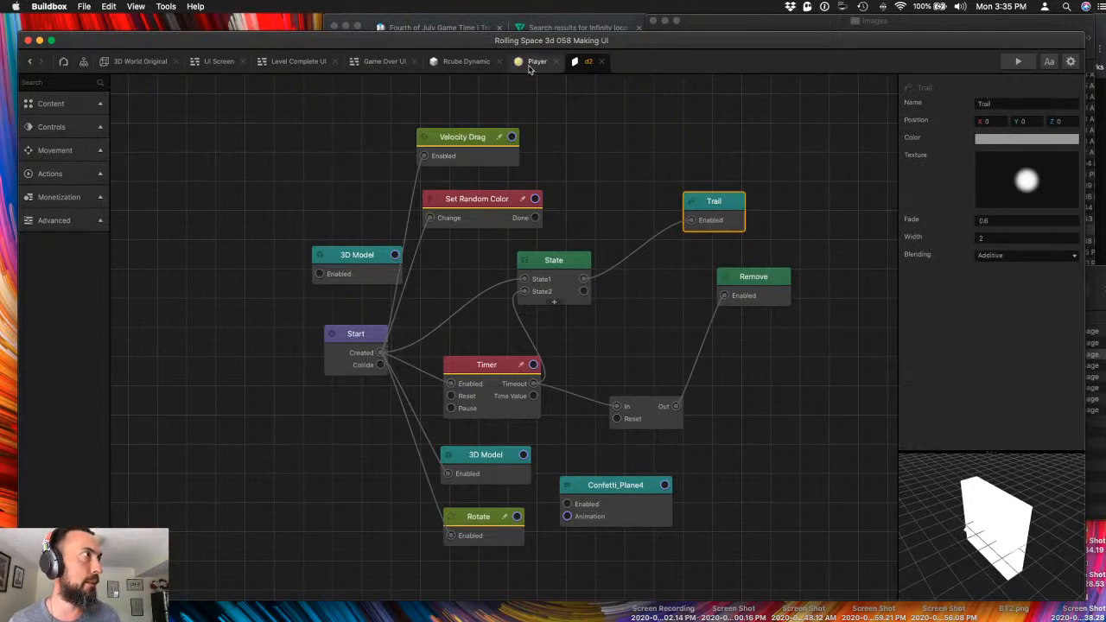
{"action": "left_click", "coordinate": [465, 61]}
{"action": "key", "text": "cmd+v"}
{"action": "left_click_drag", "start_coordinate": [494, 324], "coordinate": [721, 142]}
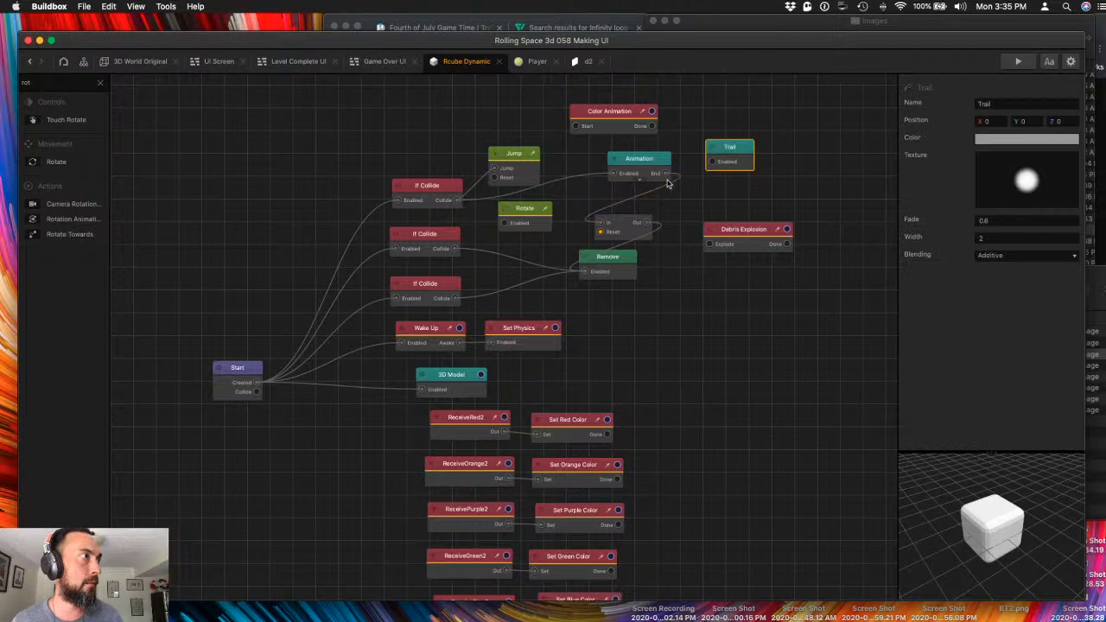
- Unlink Animation's End output from Delay and connect the uppermost If Collide node's Collide output to Trail and Delay
{"action": "left_click_drag", "start_coordinate": [668, 179], "coordinate": [691, 203]}
{"action": "left_click_drag", "start_coordinate": [612, 175], "coordinate": [712, 162]}
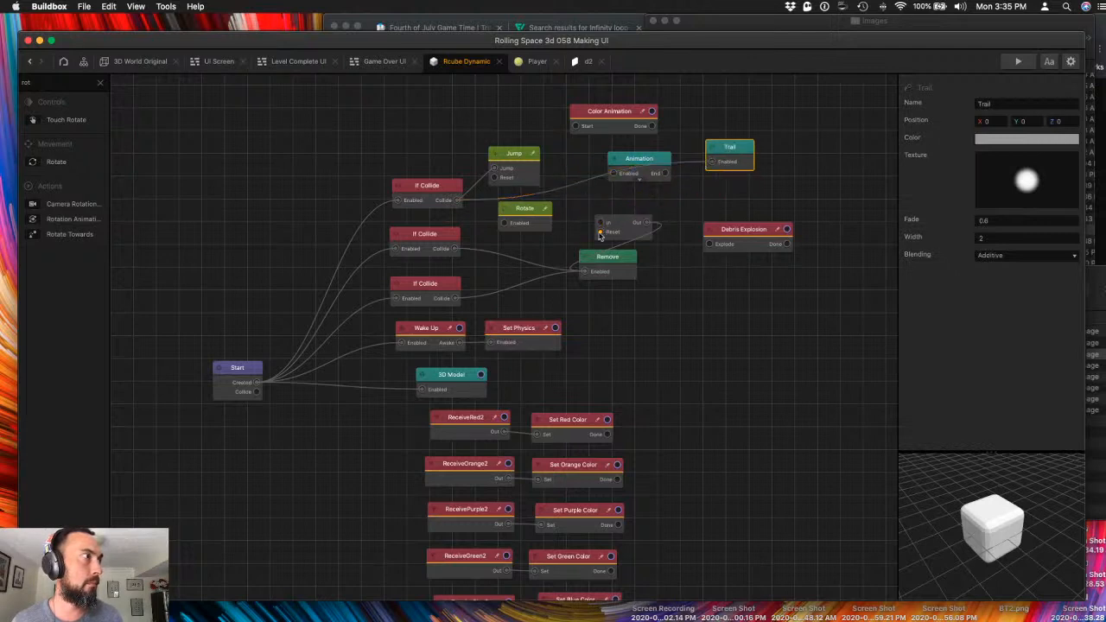
{"action": "left_click", "coordinate": [600, 233]}
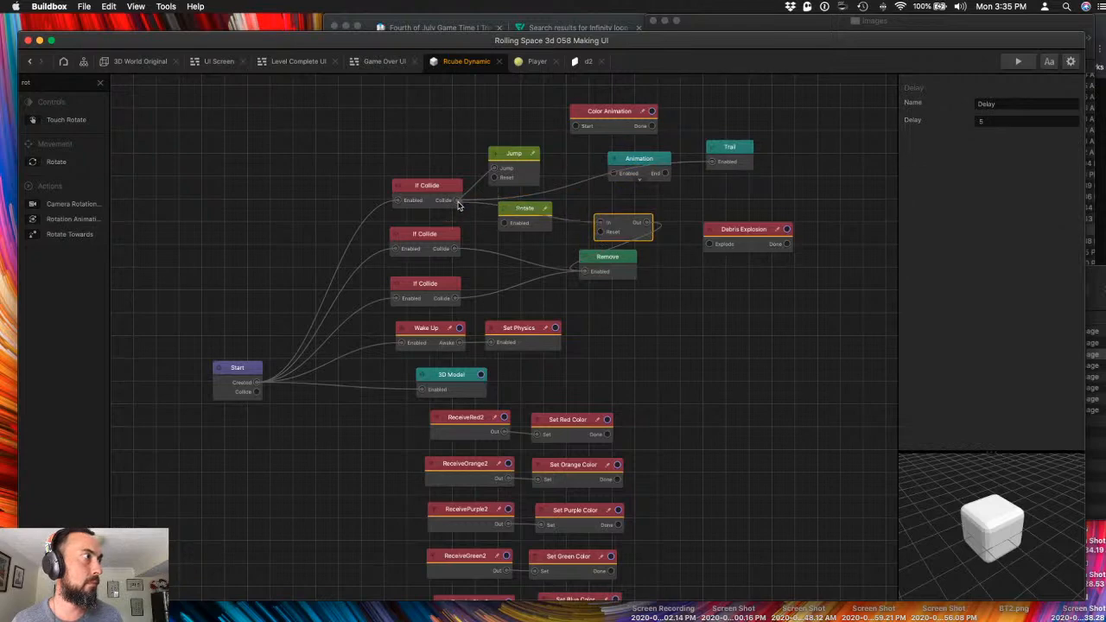
- Preview the game to test the Rcube Dynamic trail and delayed removal, and close the preview
{"action": "left_click", "coordinate": [1018, 61]}
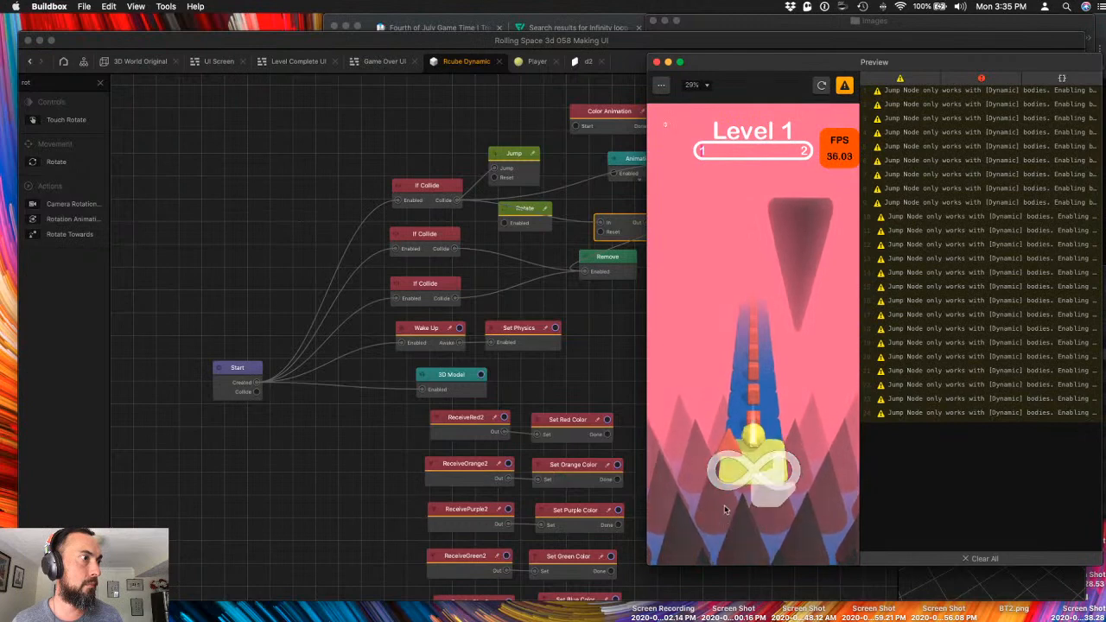
{"action": "left_click", "coordinate": [724, 504]}
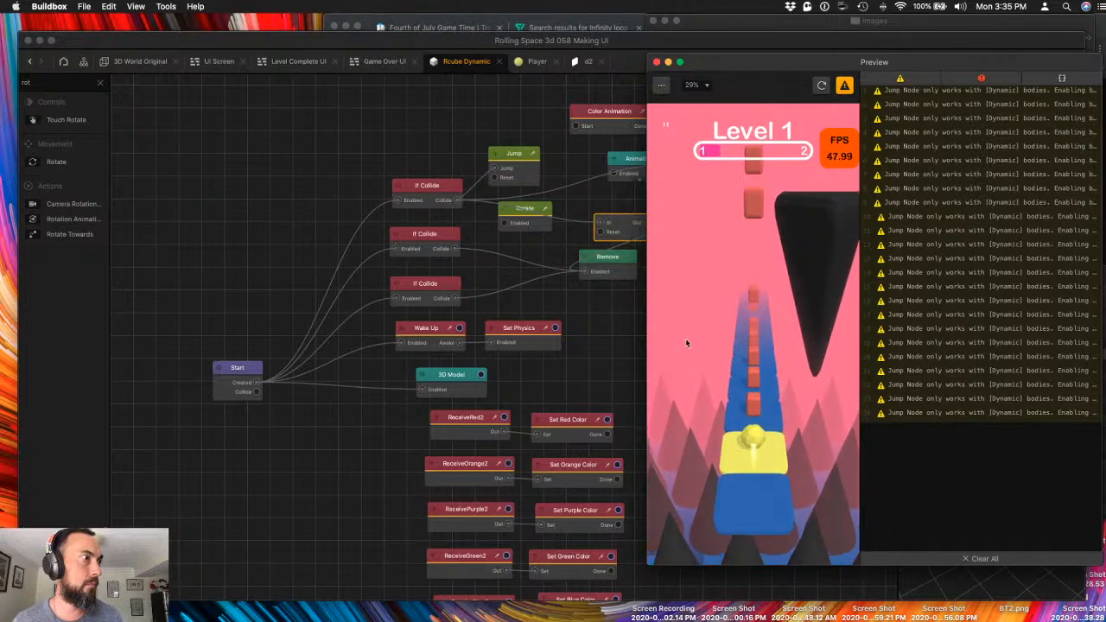
{"action": "left_click", "coordinate": [656, 63]}
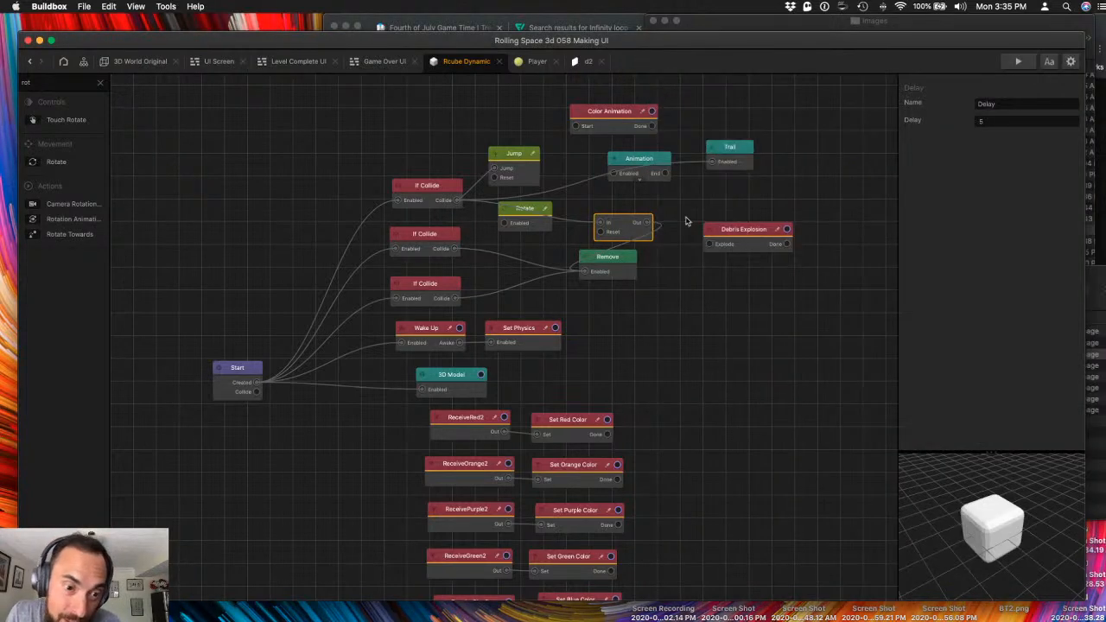
- Set the Rcube Dynamic Trail node's width to 5 and test the collisions in a game preview
{"action": "left_click", "coordinate": [732, 153]}
{"action": "left_click", "coordinate": [988, 237]}
{"action": "type", "text": "5"}
{"action": "key", "text": "Return"}
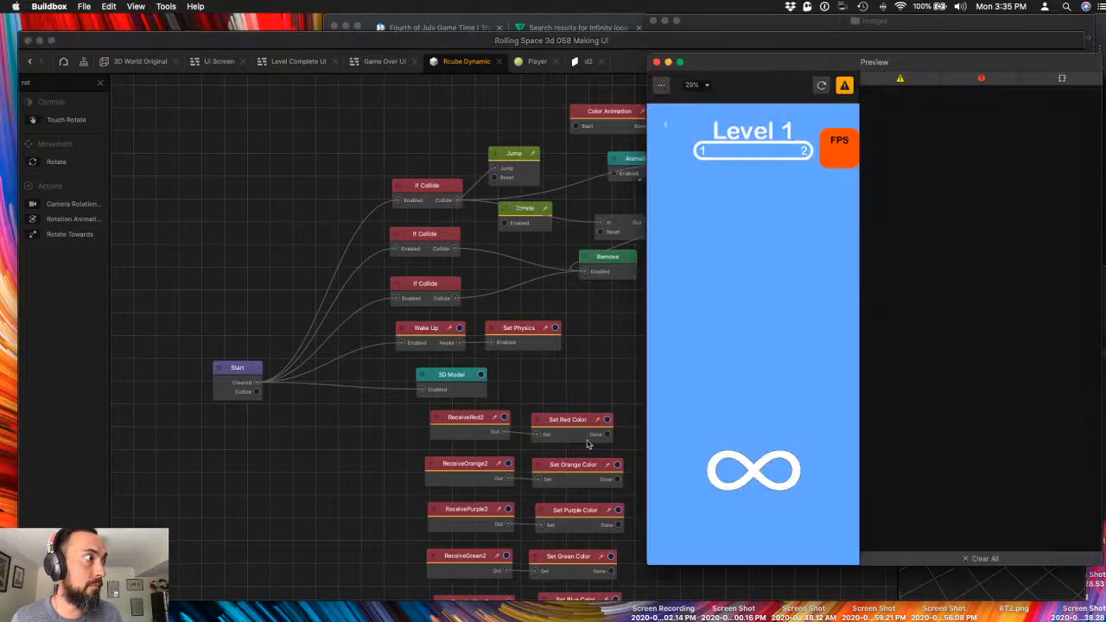
{"action": "mouse_move", "coordinate": [746, 463]}
{"action": "left_mouse_down"}
{"action": "mouse_move", "coordinate": [759, 458]}
{"action": "mouse_move", "coordinate": [736, 455]}
{"action": "mouse_move", "coordinate": [750, 454]}
{"action": "mouse_move", "coordinate": [748, 442]}
{"action": "left_mouse_up"}
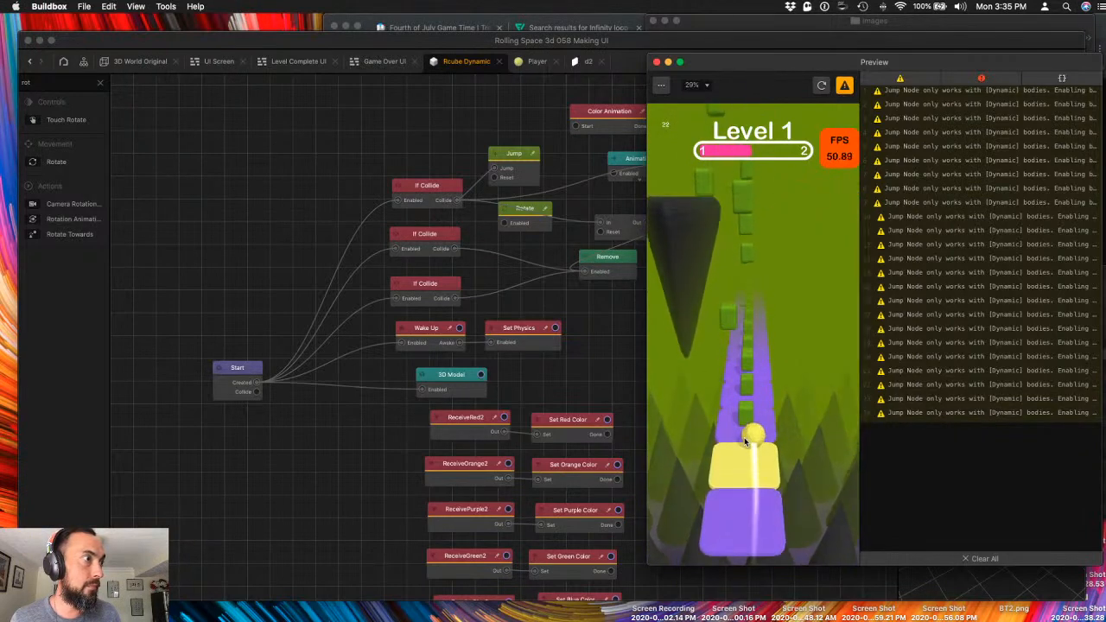
{"action": "left_click", "coordinate": [657, 62]}
- Set the Jump node's Y jump force to 25
{"action": "left_click", "coordinate": [517, 157]}
{"action": "left_click", "coordinate": [1025, 121]}
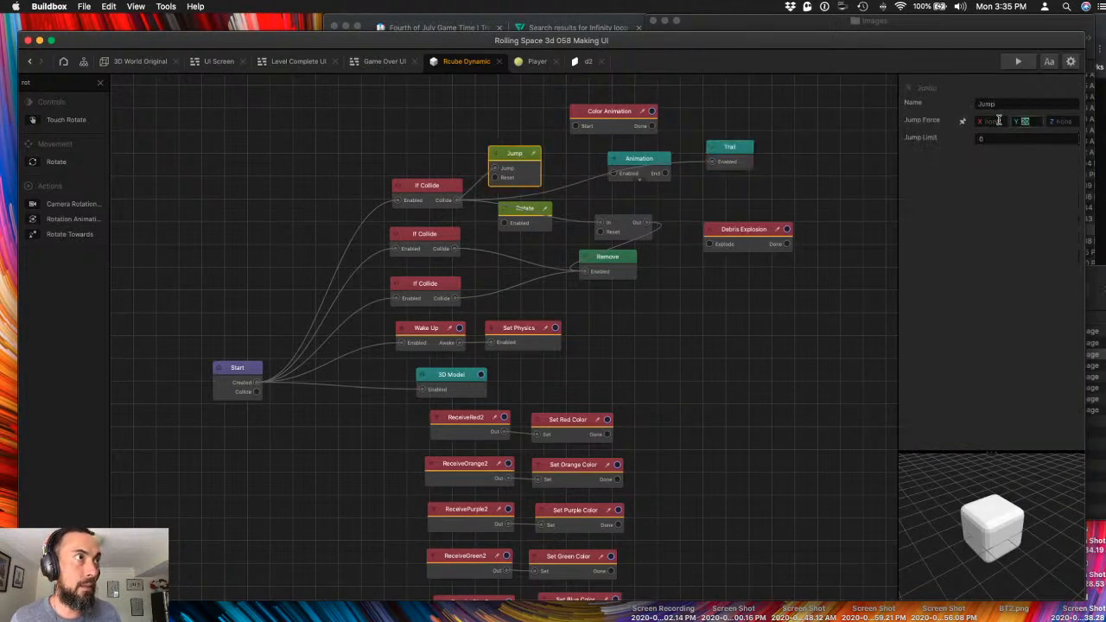
{"action": "type", "text": "25"}
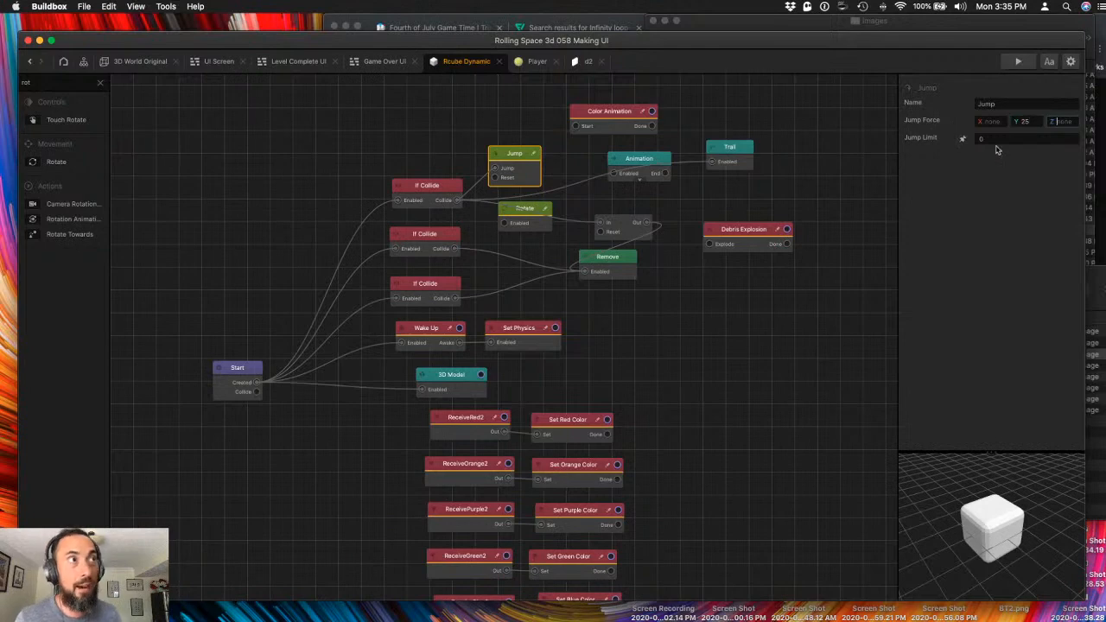
{"action": "left_click", "coordinate": [1027, 121]}
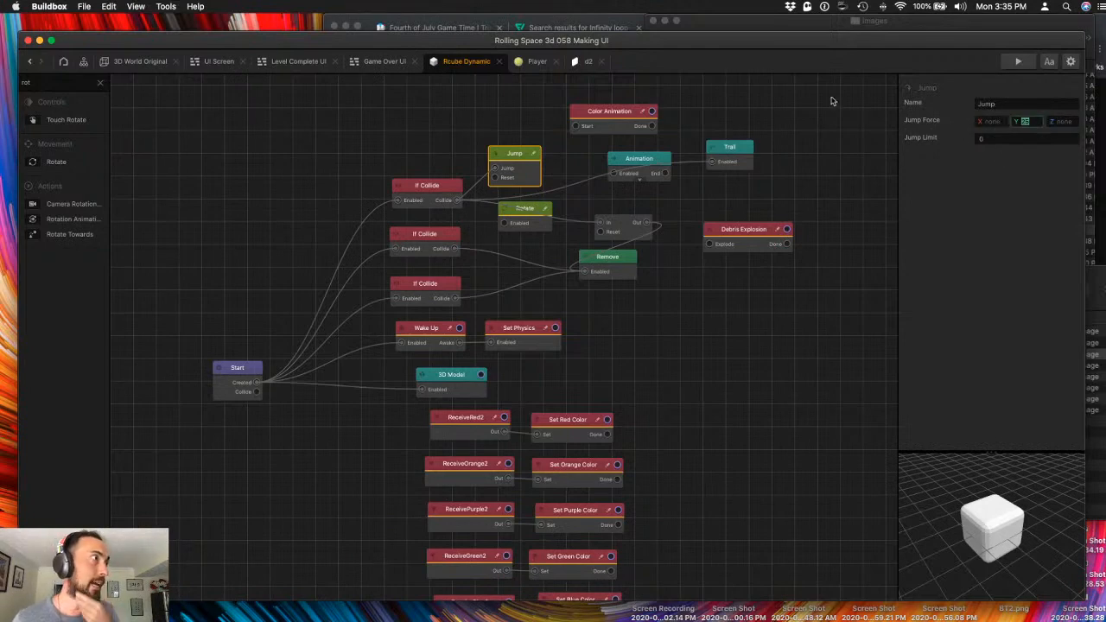
- Connect the uppermost If Collide node's Collide output to Rotate and set the upper X rotation speed to 360
{"action": "left_click", "coordinate": [503, 225]}
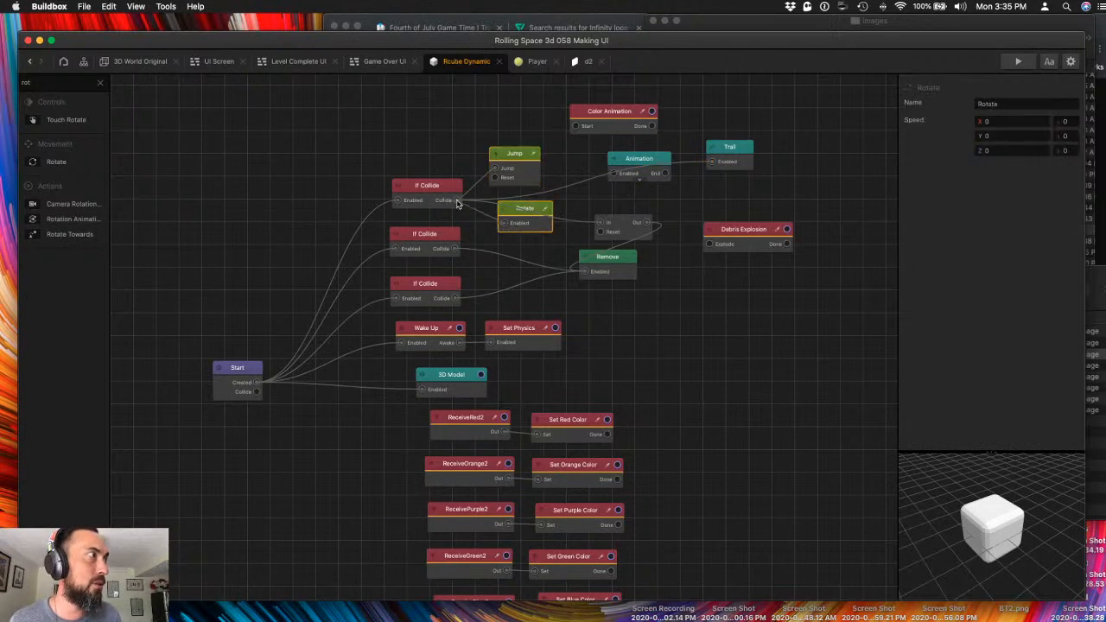
{"action": "left_click", "coordinate": [1072, 121]}
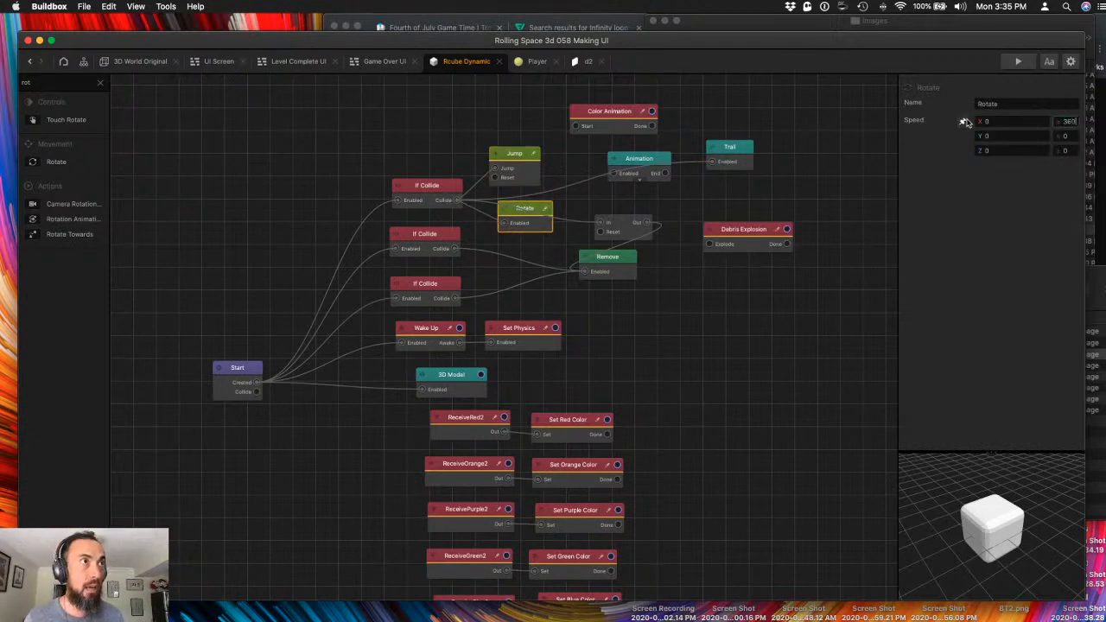
{"action": "key", "text": "Tab"}
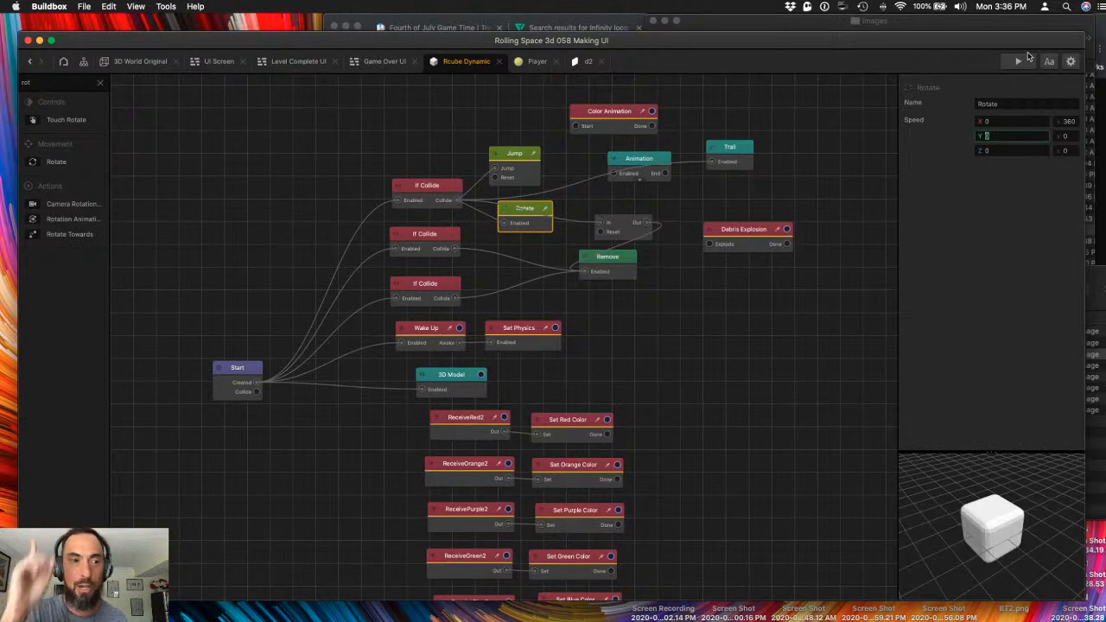
- Move the Trail node clear of Animation, set its fade to 1 and preview the collisions
{"action": "left_click_drag", "start_coordinate": [723, 149], "coordinate": [724, 178]}
{"action": "left_click", "coordinate": [984, 220]}
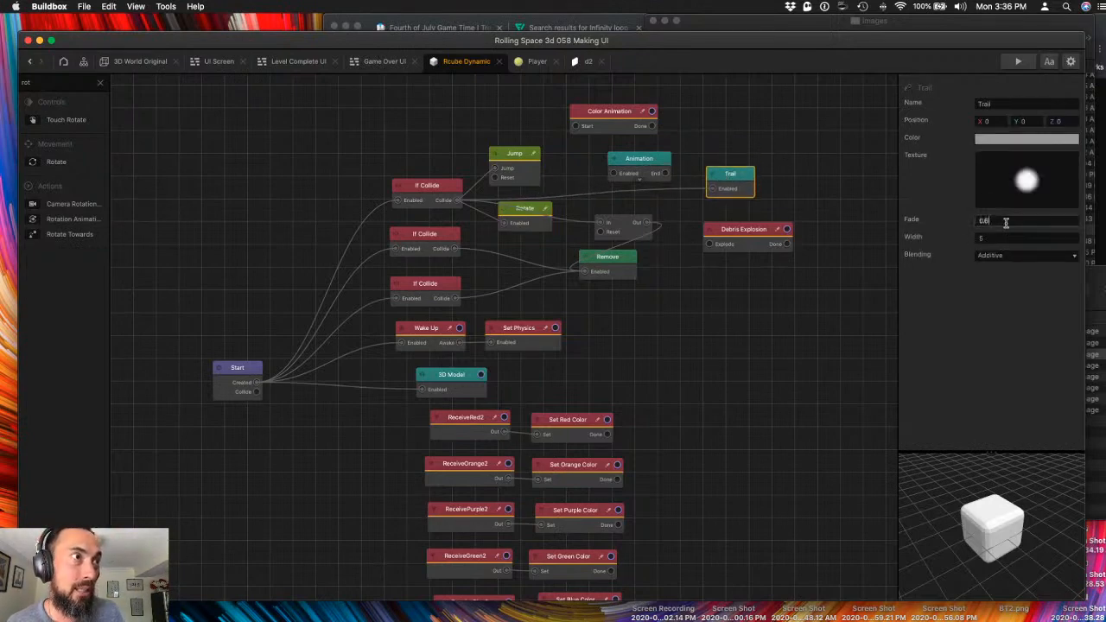
{"action": "type", "text": "1"}
{"action": "key", "text": "Tab"}
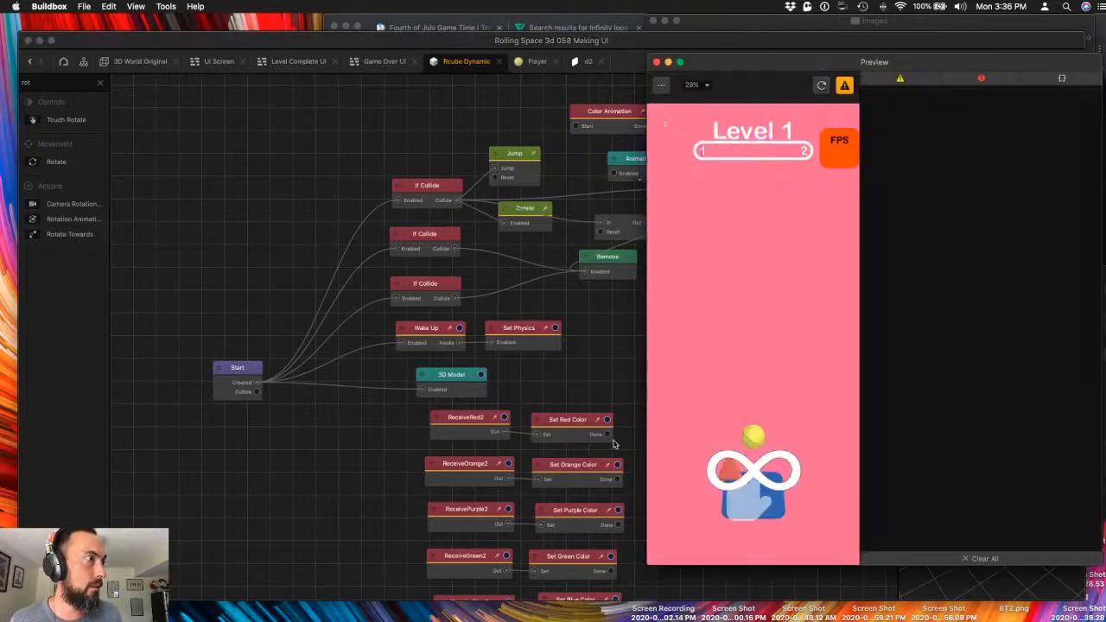
{"action": "left_click", "coordinate": [752, 486]}
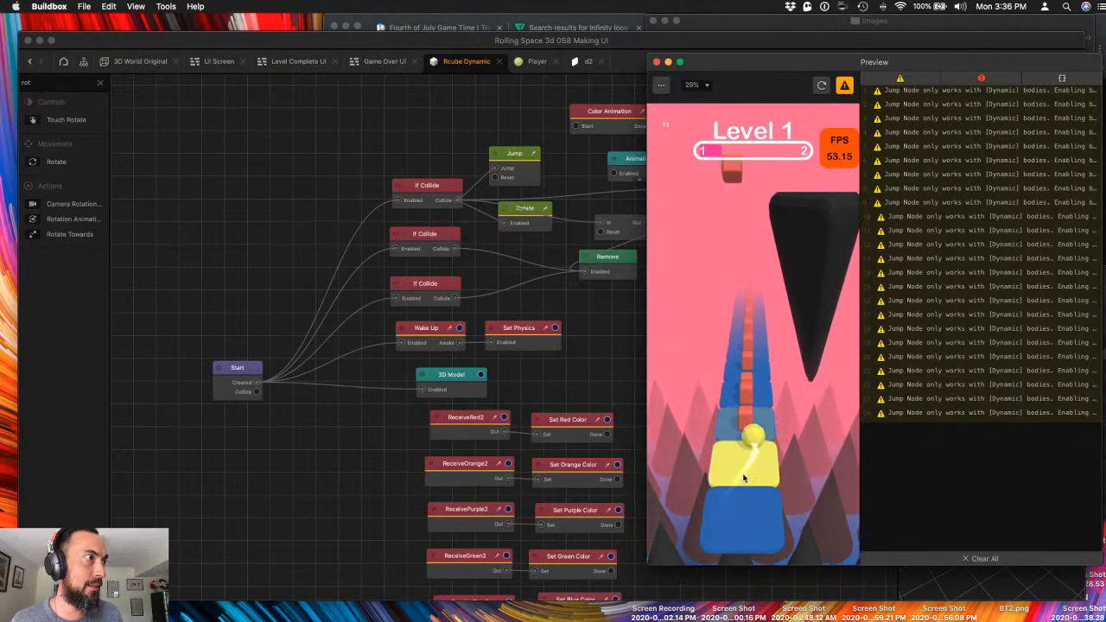
{"action": "left_click", "coordinate": [656, 62]}
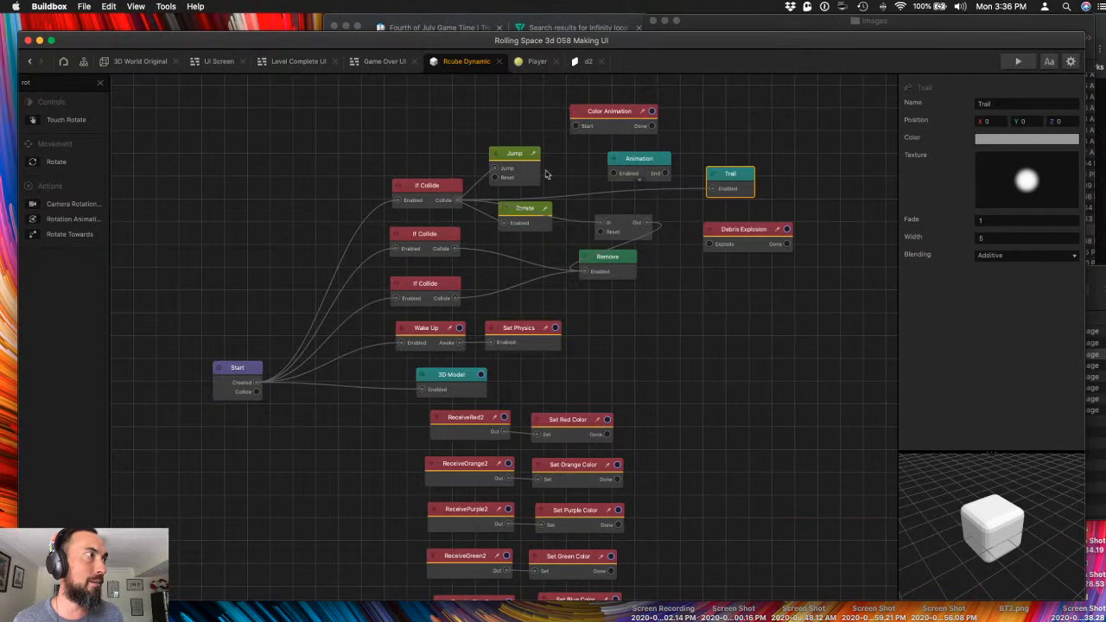
- Set the Rotate node's speed to 0 on X and to a range of 0 to 360 on Y and Z
{"action": "left_click", "coordinate": [536, 223]}
{"action": "double_click", "coordinate": [1068, 121]}
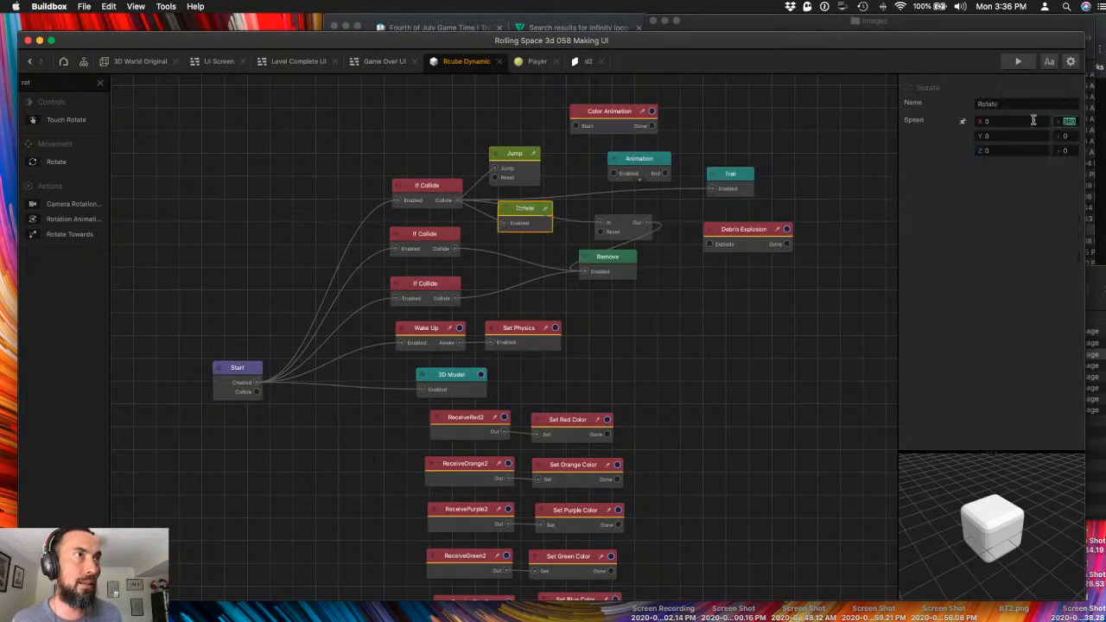
{"action": "type", "text": "0"}
{"action": "key", "text": "Tab"}
{"action": "type", "text": "360"}
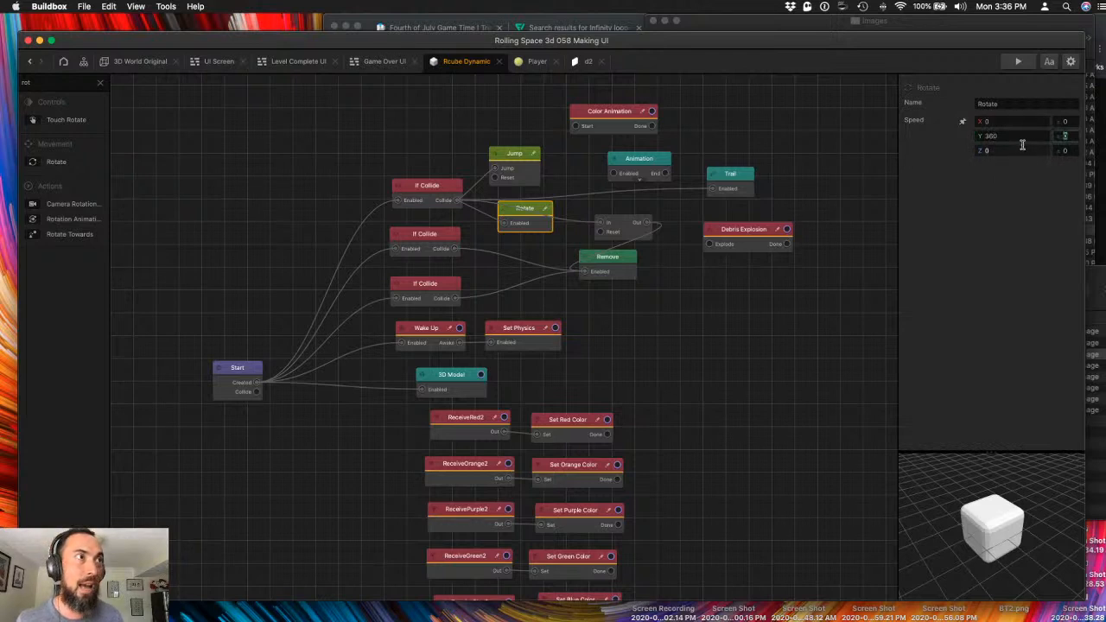
{"action": "left_click_drag", "start_coordinate": [1018, 140], "coordinate": [898, 126]}
{"action": "type", "text": "0"}
{"action": "key", "text": "Tab"}
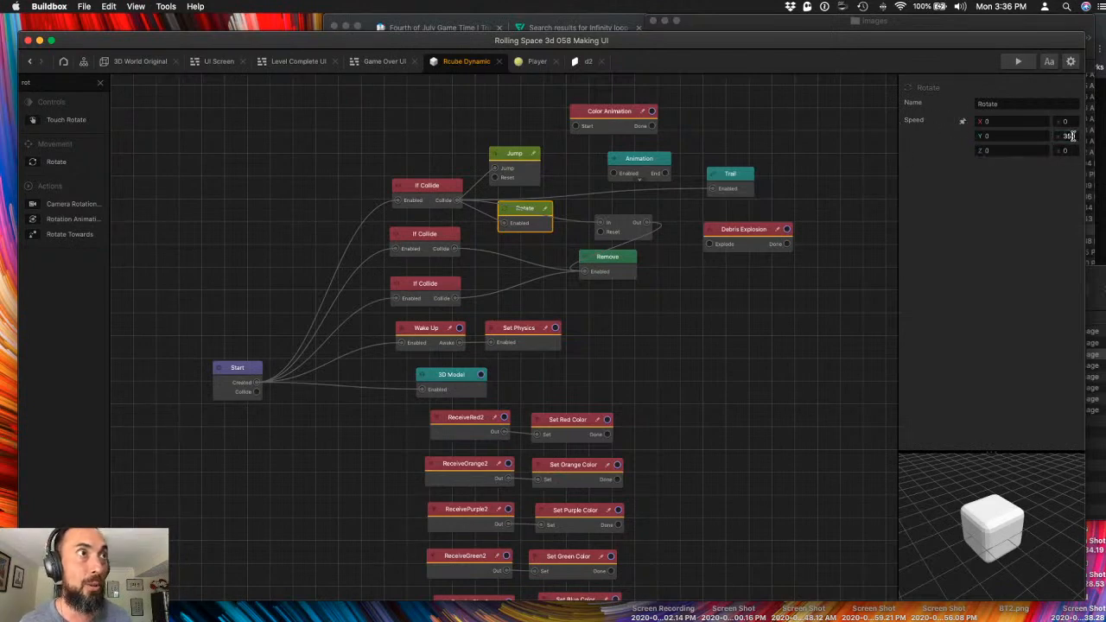
{"action": "key", "text": "Tab"}
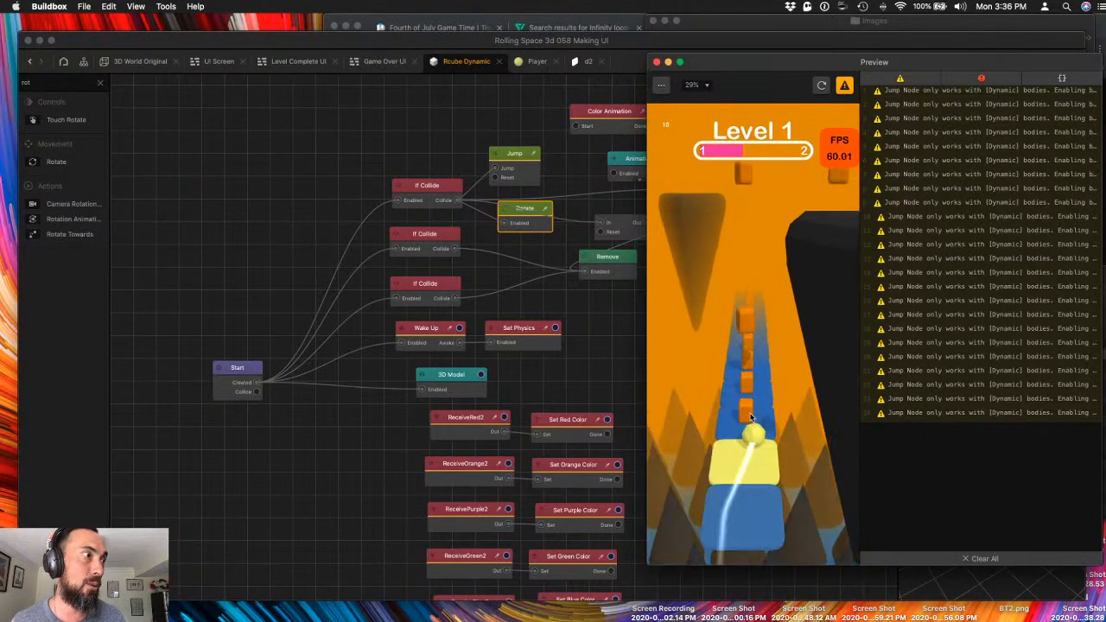
- Preview the game again to test the obstacles' Y and Z rotation on collision, and close the preview
{"action": "left_click", "coordinate": [657, 62]}
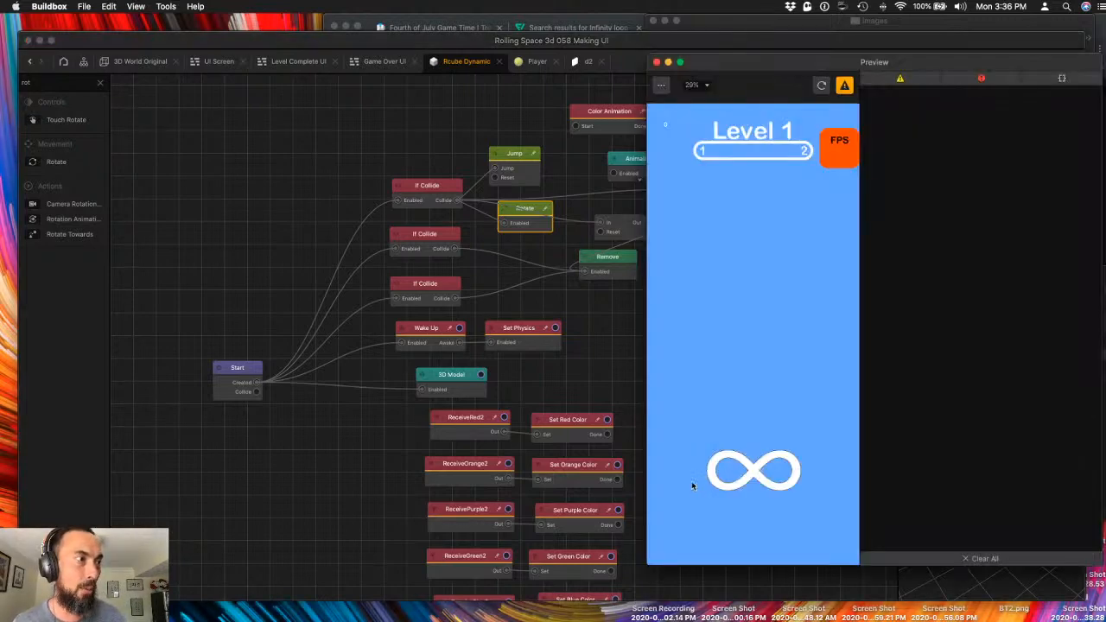
{"action": "left_click", "coordinate": [760, 494]}
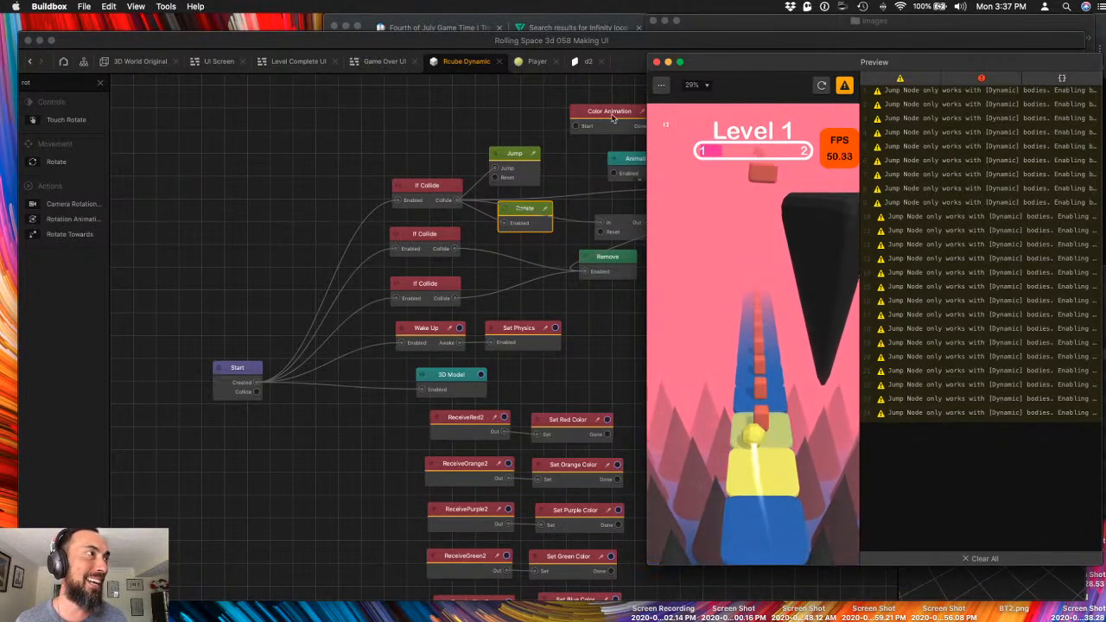
{"action": "left_click", "coordinate": [657, 62]}
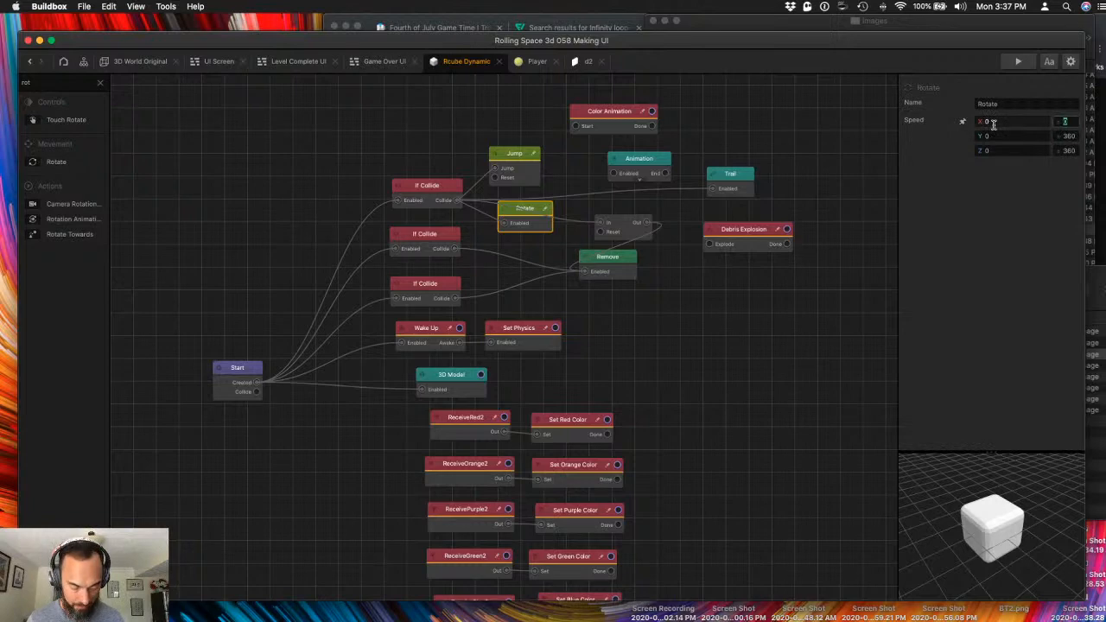
- Edit the Rotate node's upper X speed and test the obstacles' rotation in a game preview
{"action": "key", "text": "Tab"}
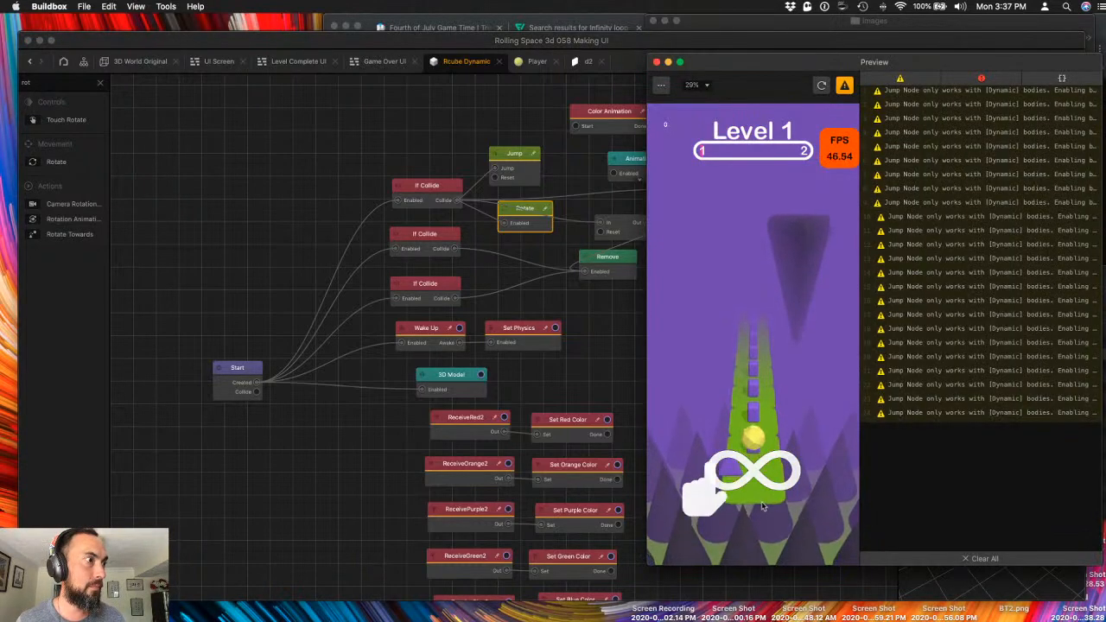
{"action": "left_click", "coordinate": [761, 492]}
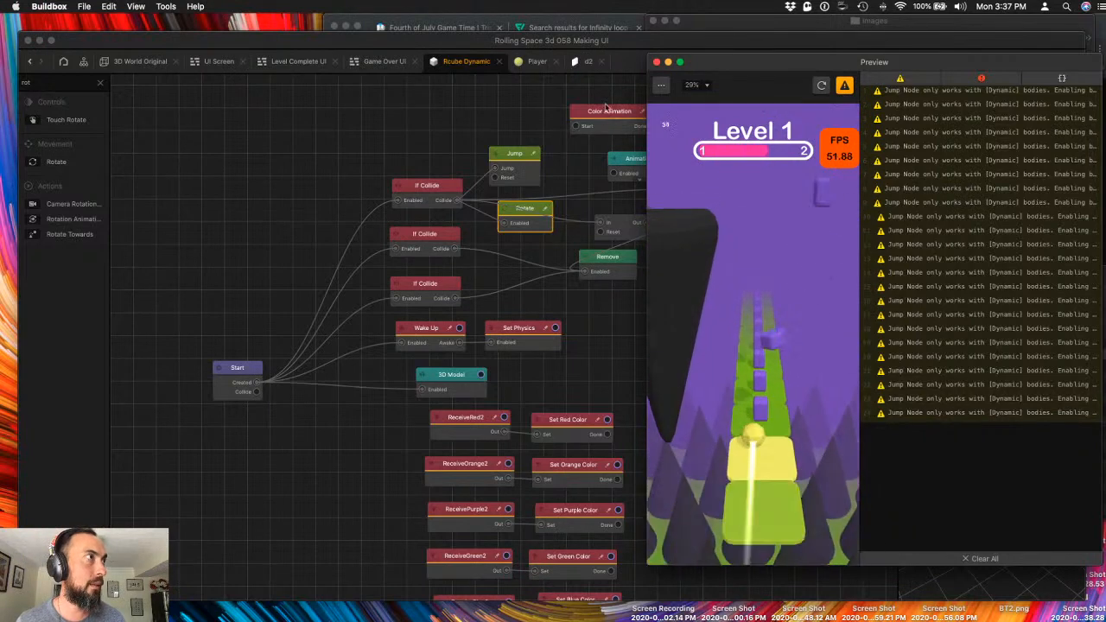
{"action": "left_click", "coordinate": [656, 63]}
- Check the settings of the Delay, Remove and Trail nodes in the Rcube Dynamic node map
{"action": "left_click", "coordinate": [617, 229]}
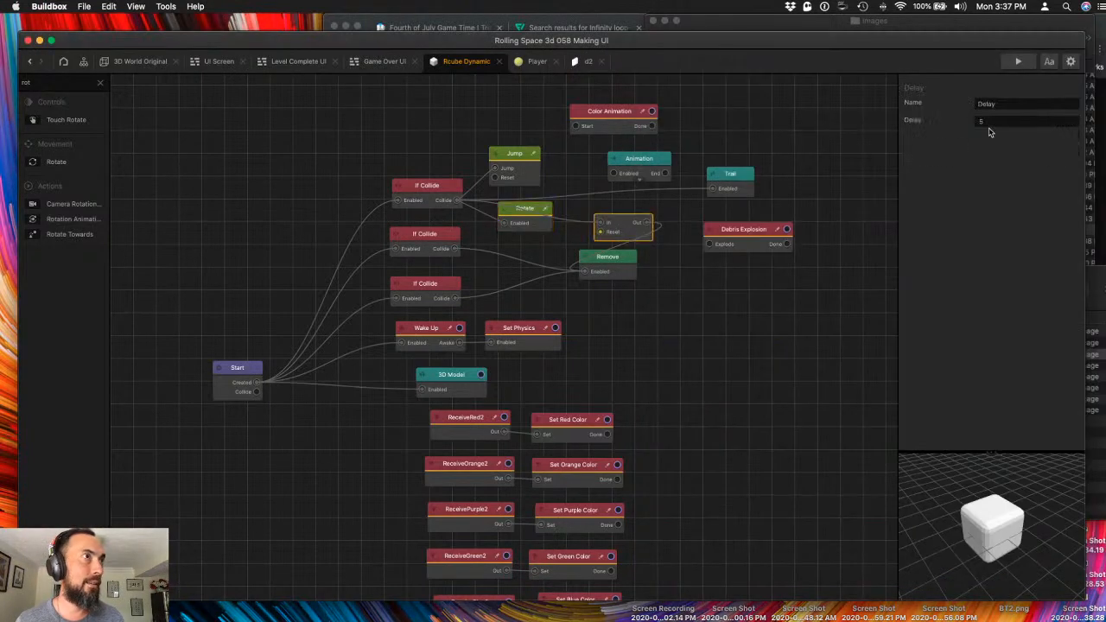
{"action": "left_click", "coordinate": [619, 279]}
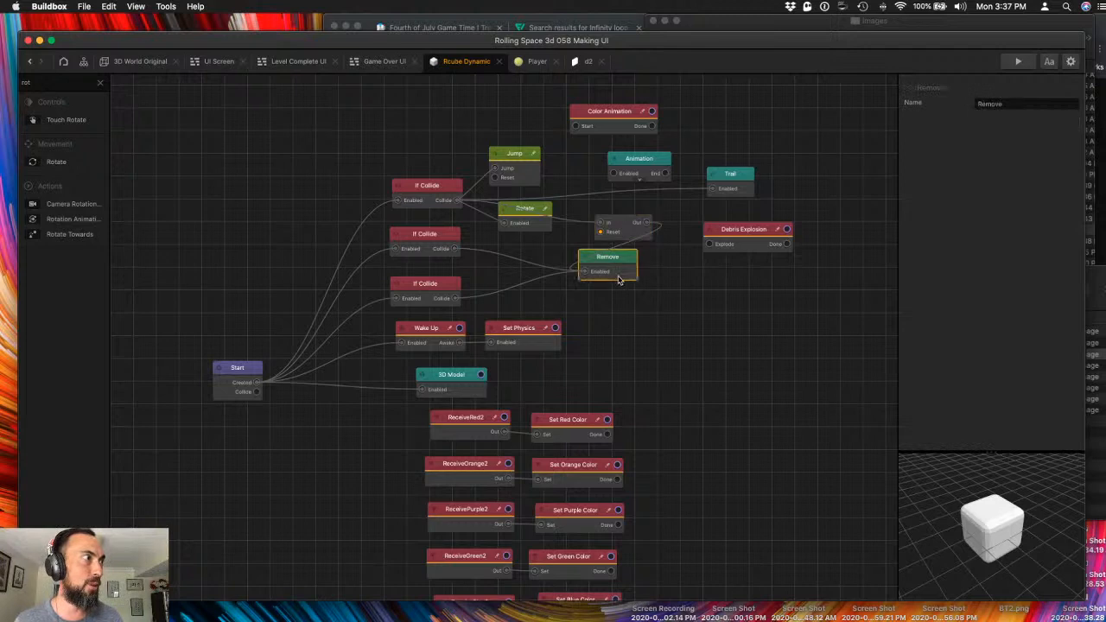
{"action": "left_click", "coordinate": [712, 175]}
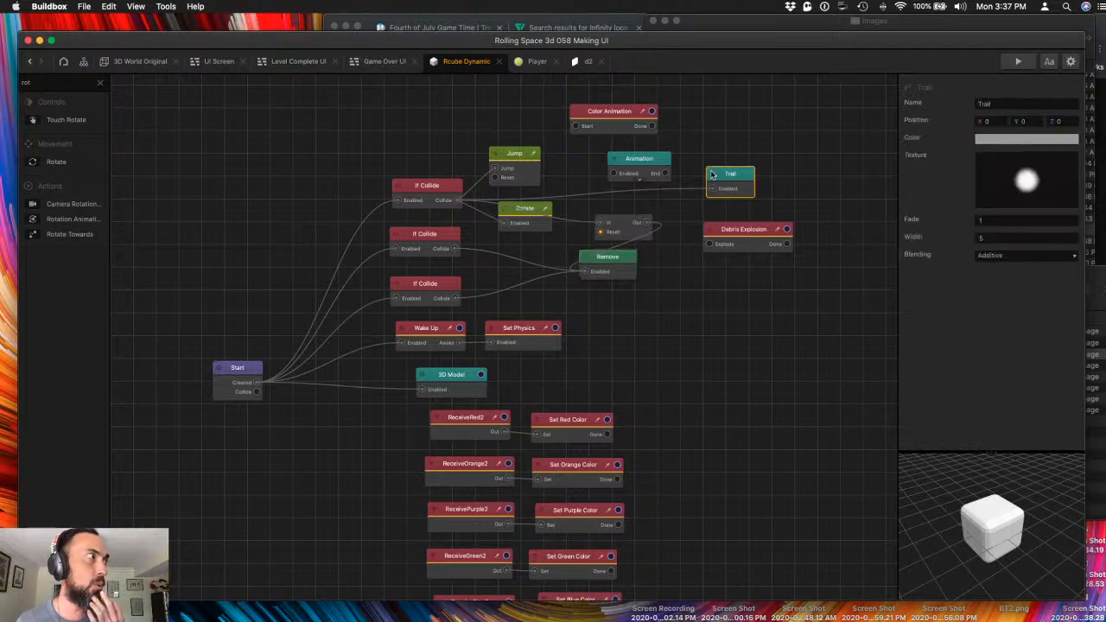
- Relink the Trail node from If Collide to Start's Created output and preview the game
{"action": "left_click_drag", "start_coordinate": [658, 197], "coordinate": [258, 386]}
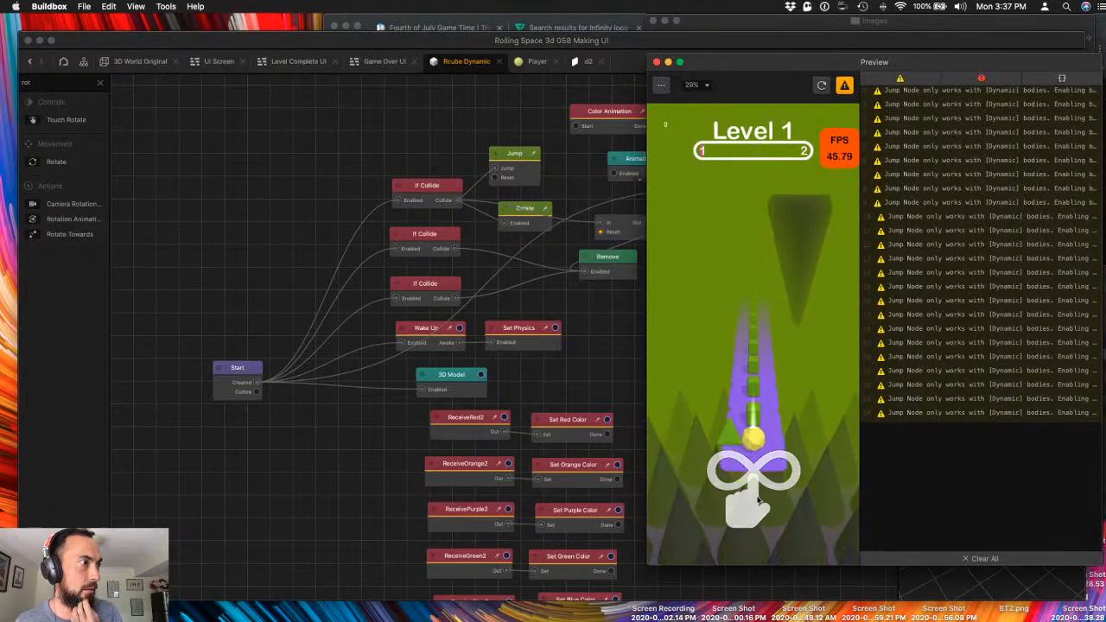
{"action": "left_click_drag", "start_coordinate": [759, 494], "coordinate": [759, 489]}
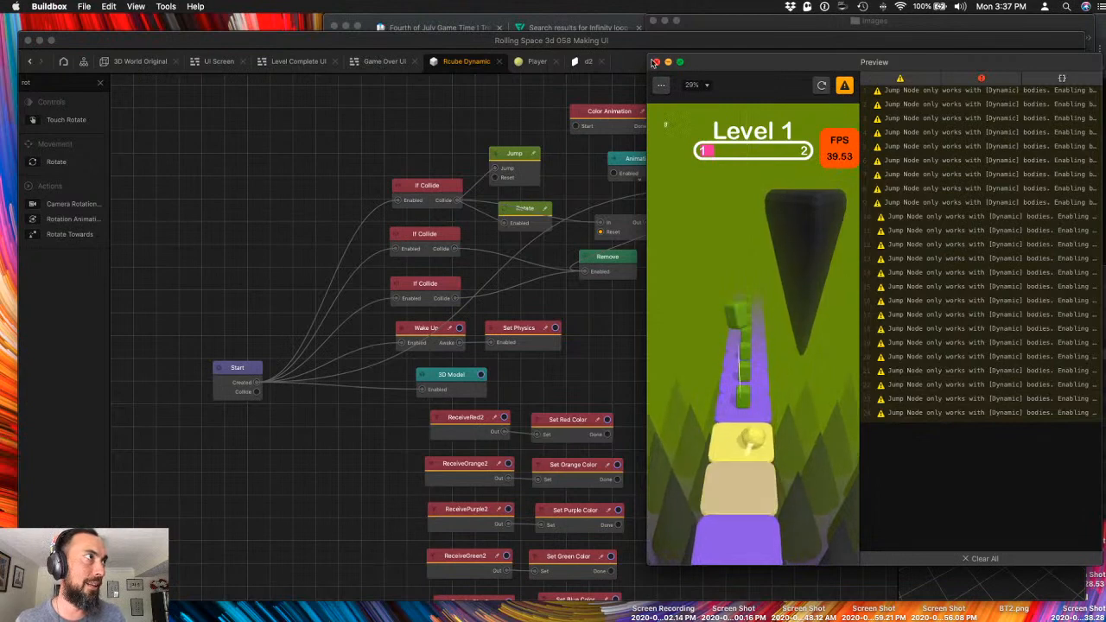
{"action": "left_click", "coordinate": [656, 62]}
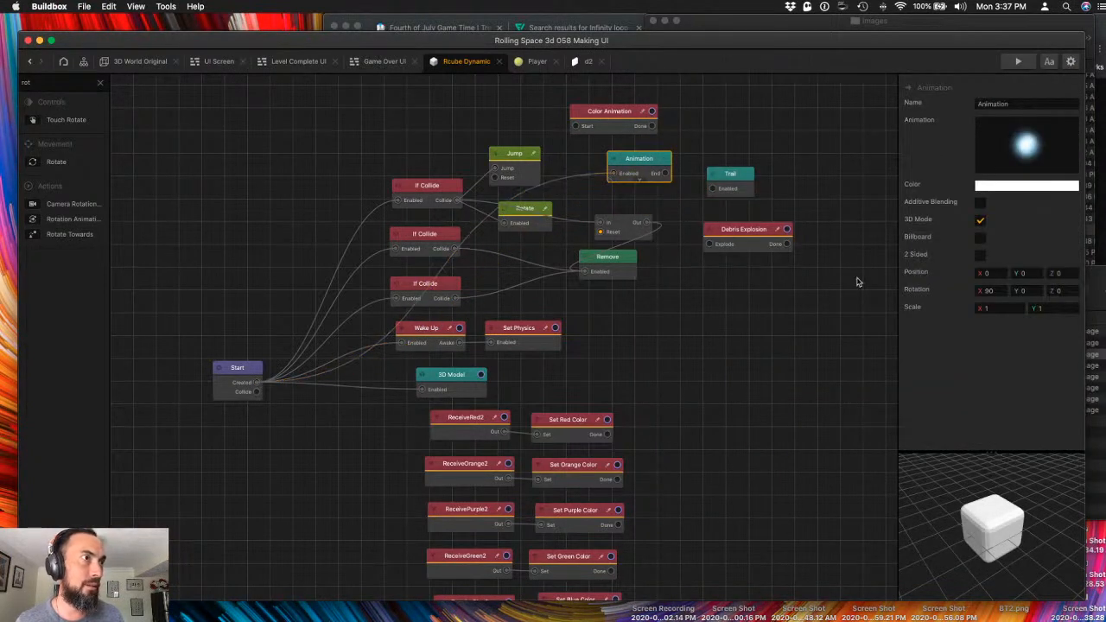
- Preview the game to test the Rcube Dynamic Animation node linked to Start, and close the preview
{"action": "mouse_move", "coordinate": [991, 130]}
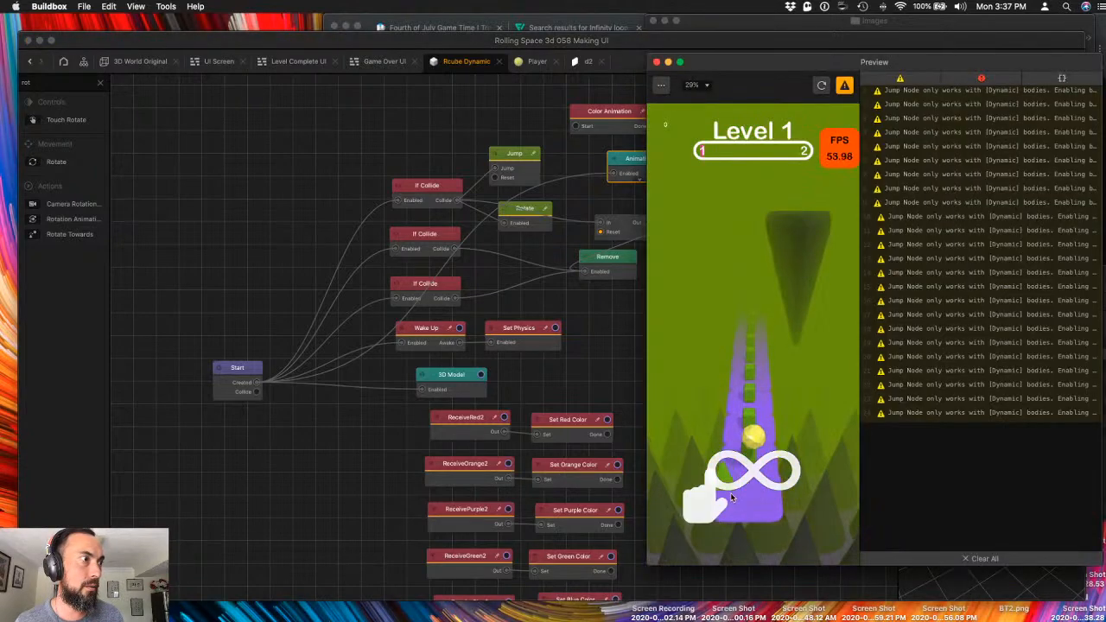
{"action": "left_click", "coordinate": [726, 509]}
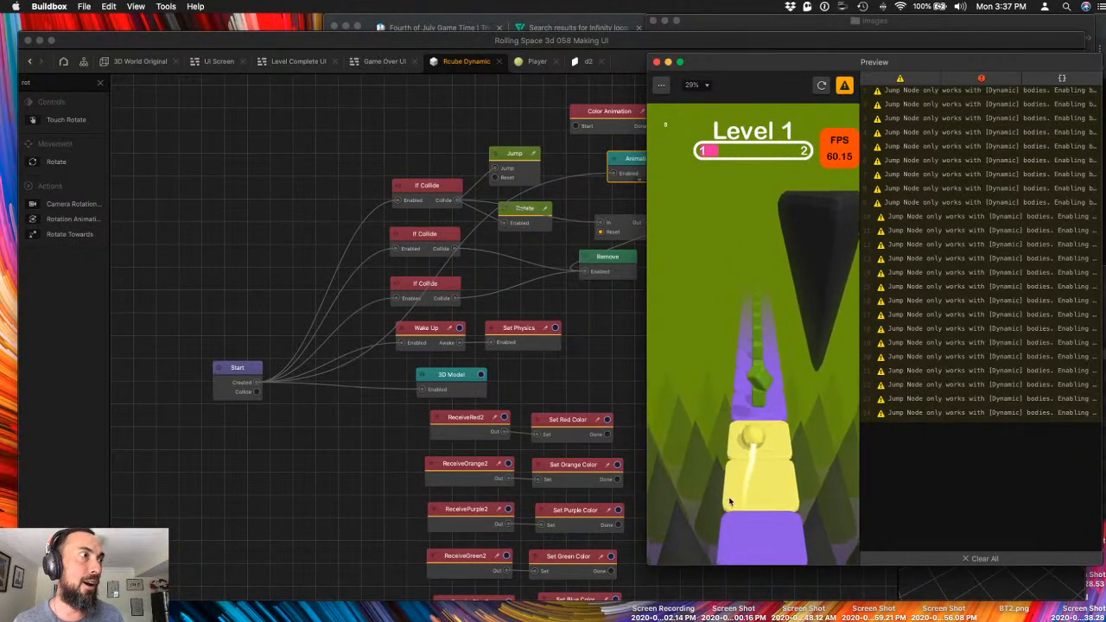
{"action": "left_click", "coordinate": [657, 64]}
- Compare the Animation node in the Player and Rcube Dynamic node maps and check the Player's Trail node settings
{"action": "left_click", "coordinate": [534, 62]}
{"action": "left_click", "coordinate": [483, 62]}
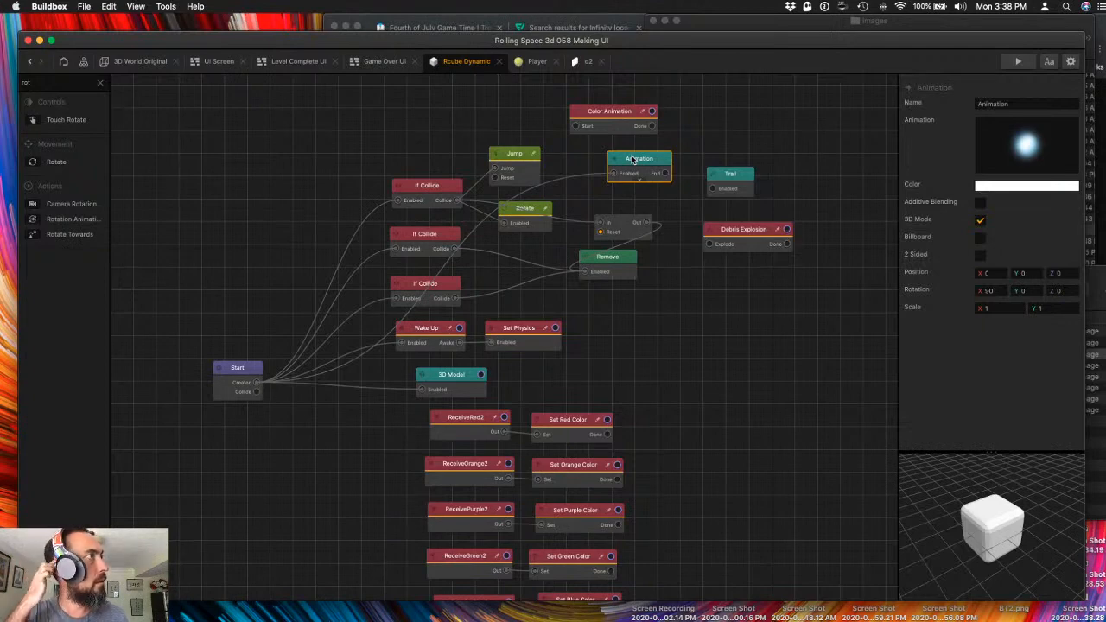
{"action": "left_click", "coordinate": [538, 62]}
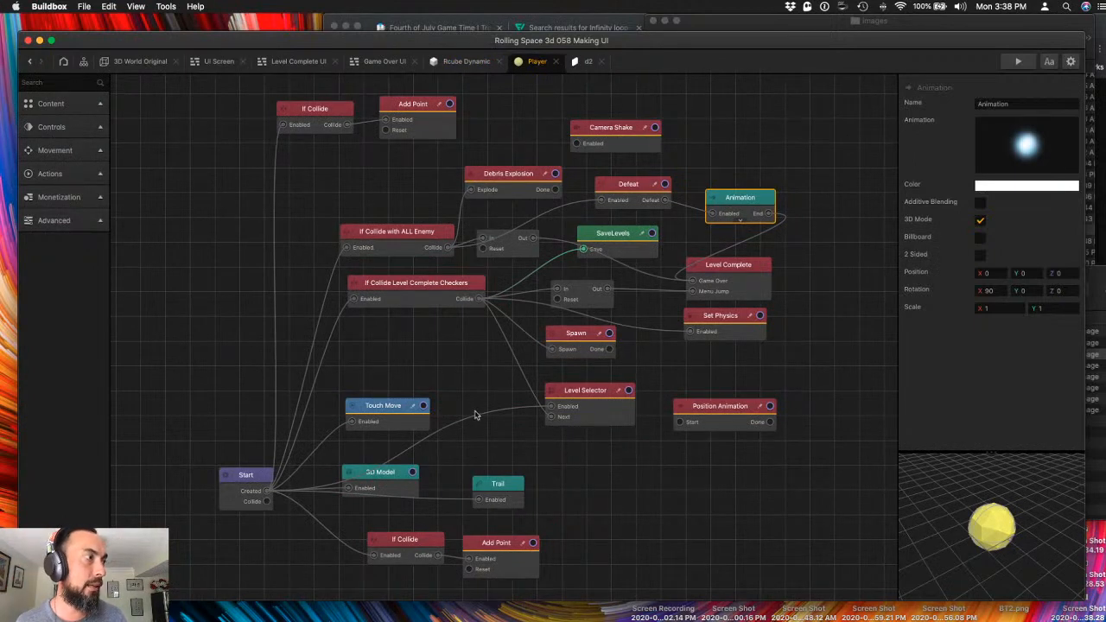
{"action": "left_click", "coordinate": [492, 490]}
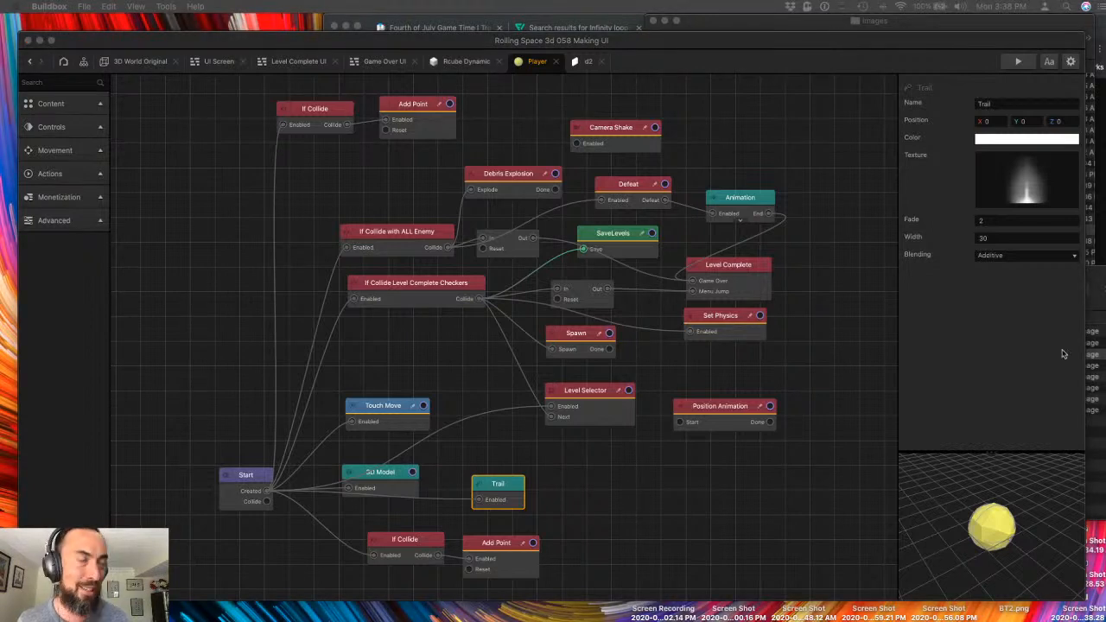
- Paste the copied Trail node into the Rcube Dynamic node map and link it to Start's Created output
{"action": "left_click", "coordinate": [553, 98]}
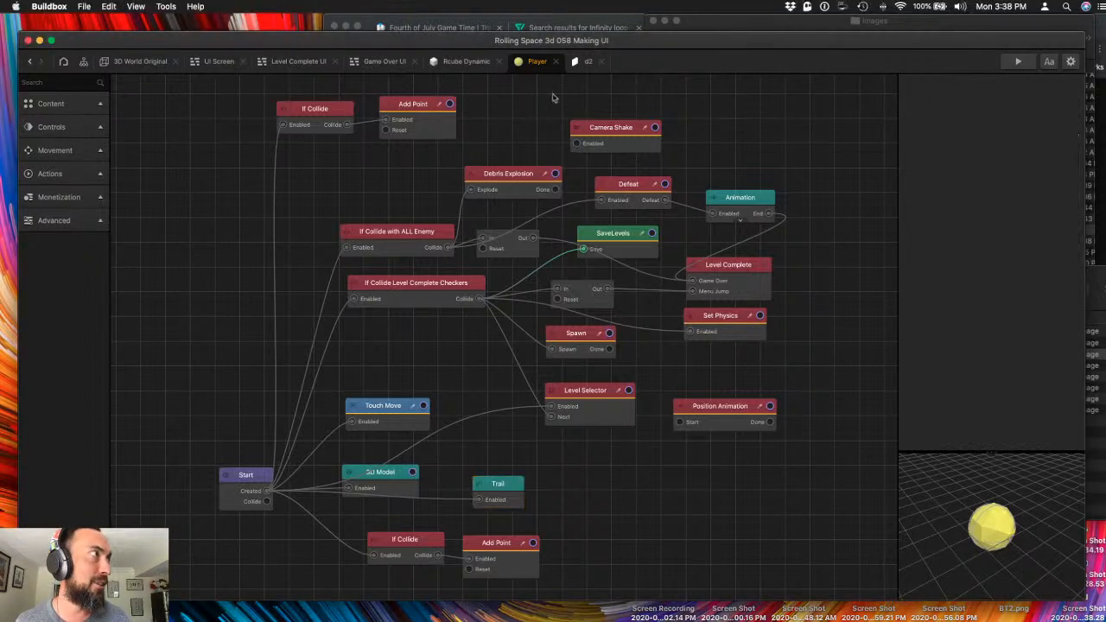
{"action": "left_click", "coordinate": [460, 61]}
{"action": "key", "text": "super+v"}
{"action": "left_click_drag", "start_coordinate": [506, 338], "coordinate": [257, 385]}
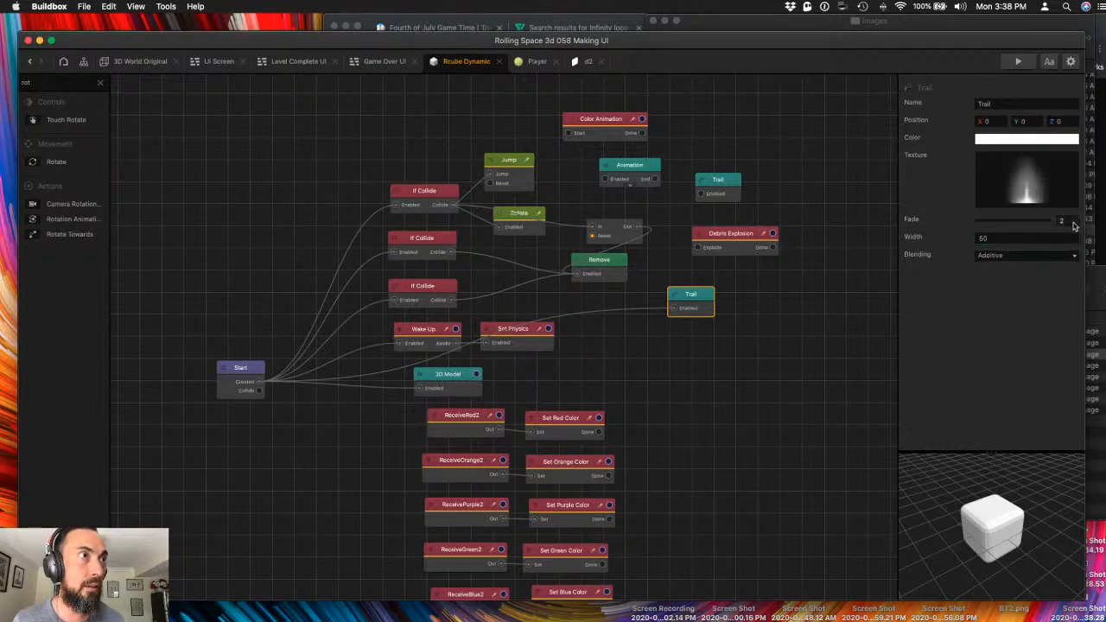
- Set the linked Trail node's Fade to 5 and preview the game
{"action": "type", "text": "5"}
{"action": "key", "text": "Tab"}
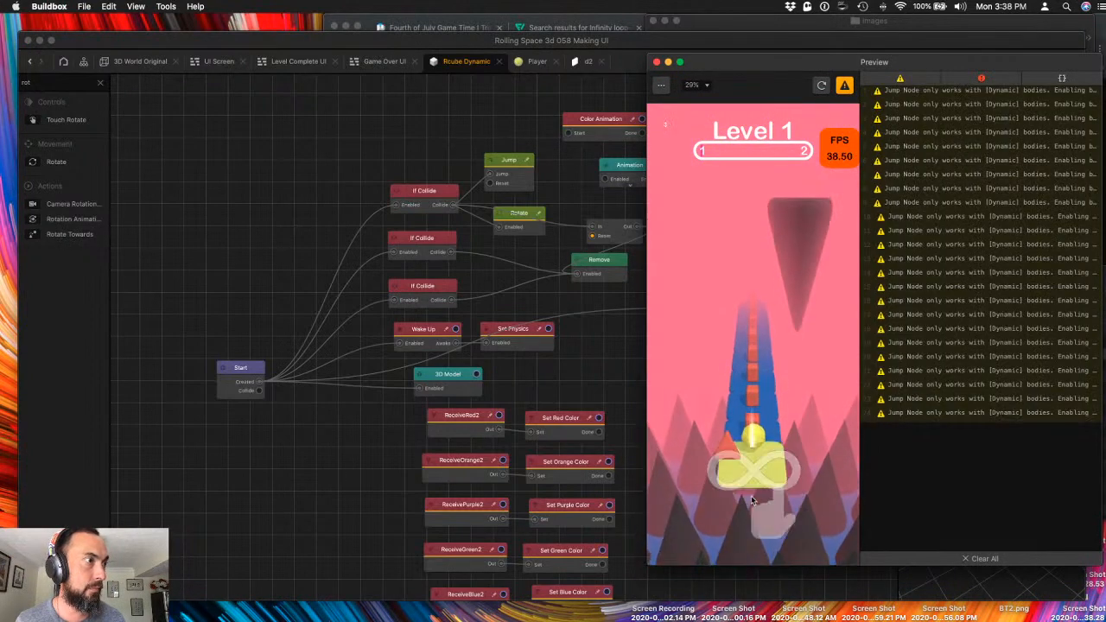
{"action": "left_click", "coordinate": [748, 506]}
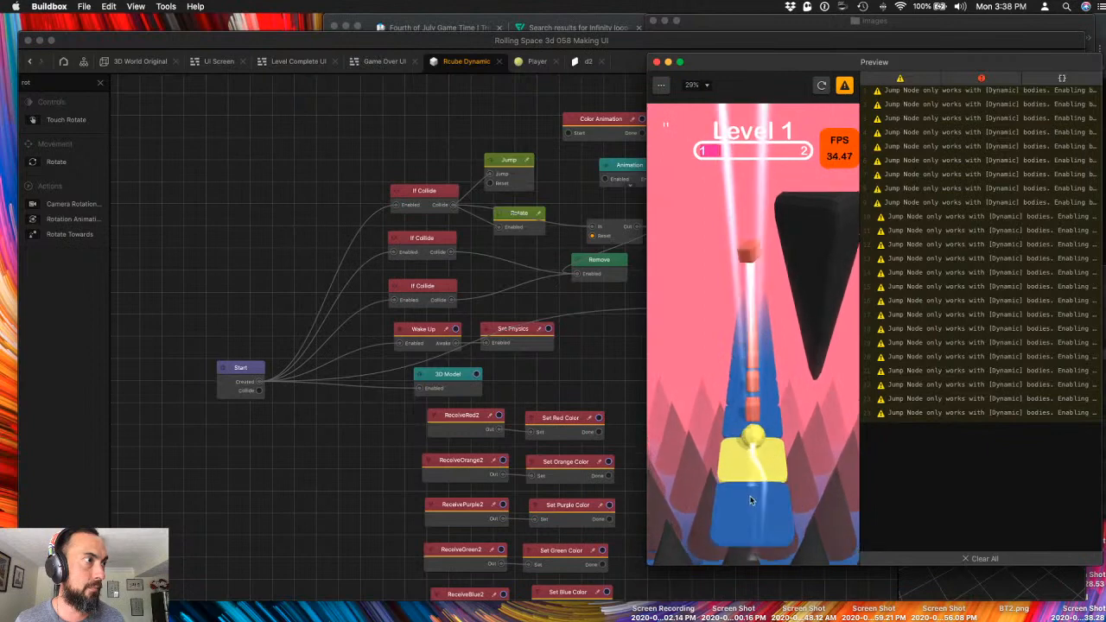
{"action": "left_click", "coordinate": [657, 62]}
- Set the linked Trail node's Width to 15 and Fade to 3, and test it in the game preview
{"action": "left_click_drag", "start_coordinate": [1006, 241], "coordinate": [924, 232]}
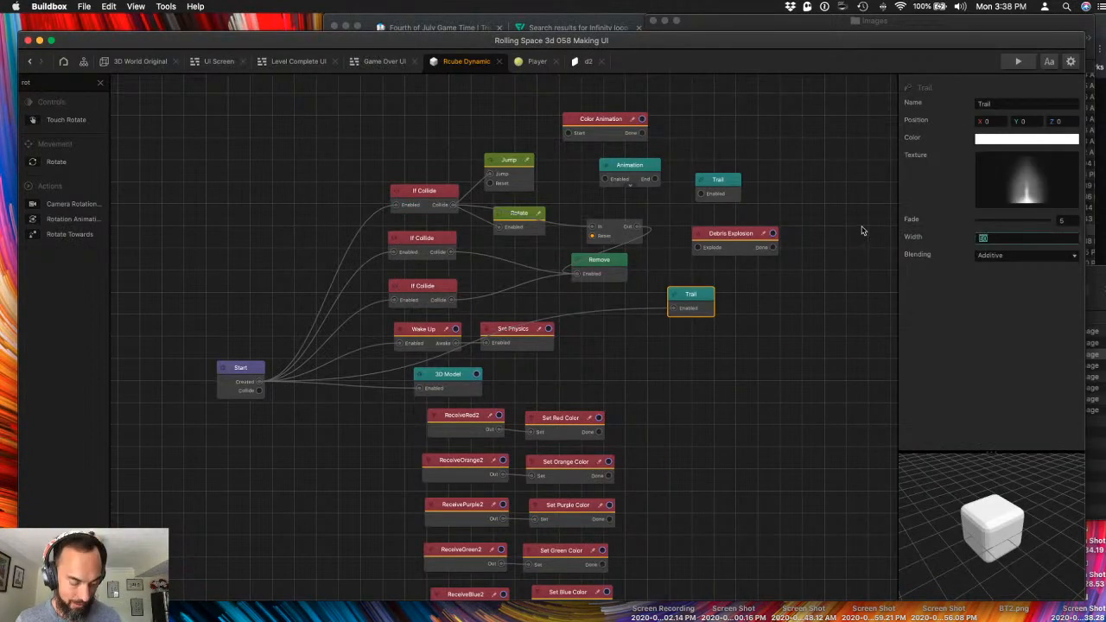
{"action": "key", "text": "Return"}
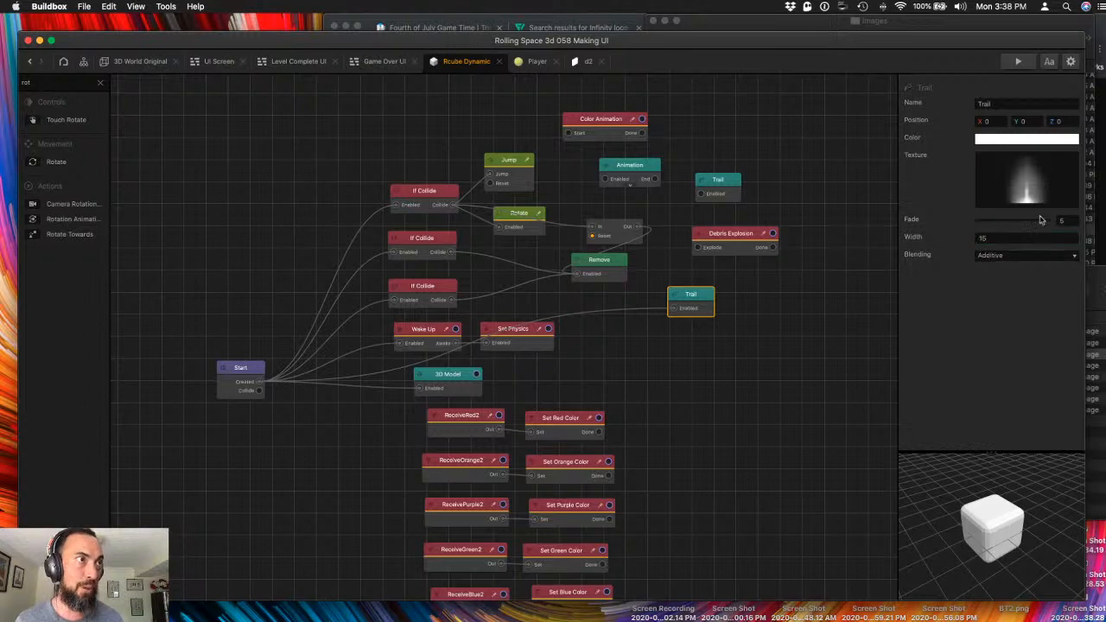
{"action": "key", "text": "Tab"}
{"action": "left_click", "coordinate": [1018, 64]}
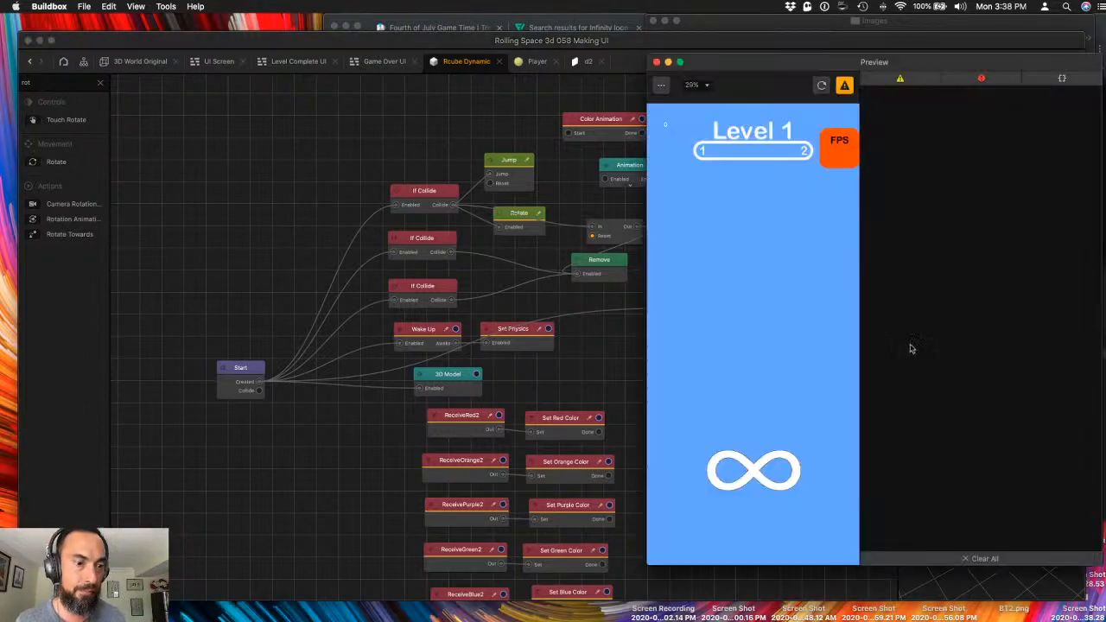
{"action": "left_click", "coordinate": [783, 489]}
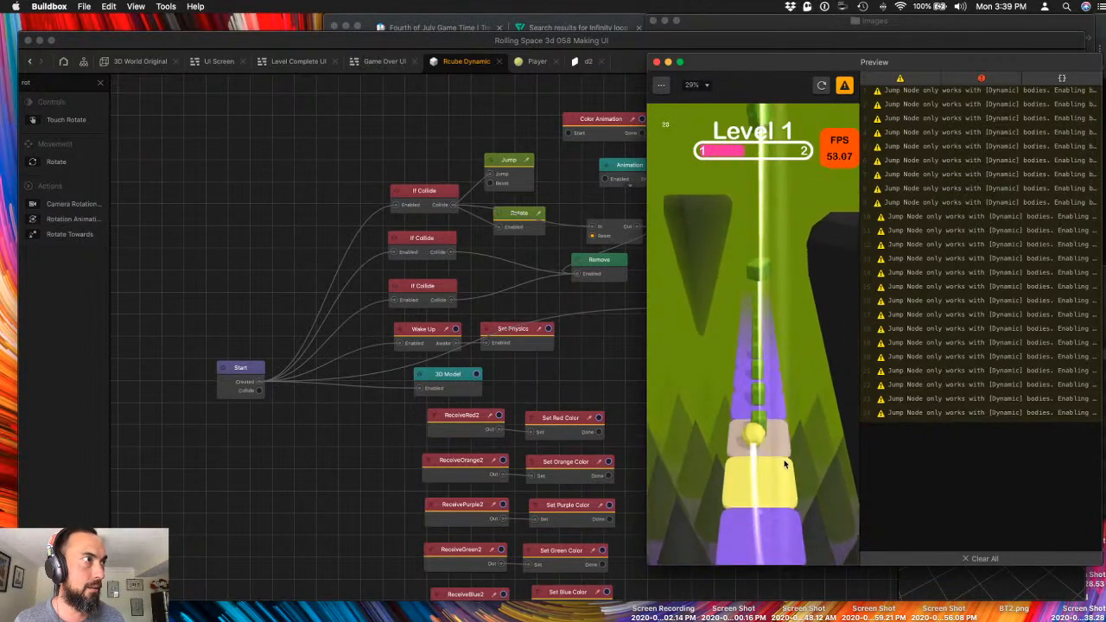
{"action": "left_click", "coordinate": [655, 63]}
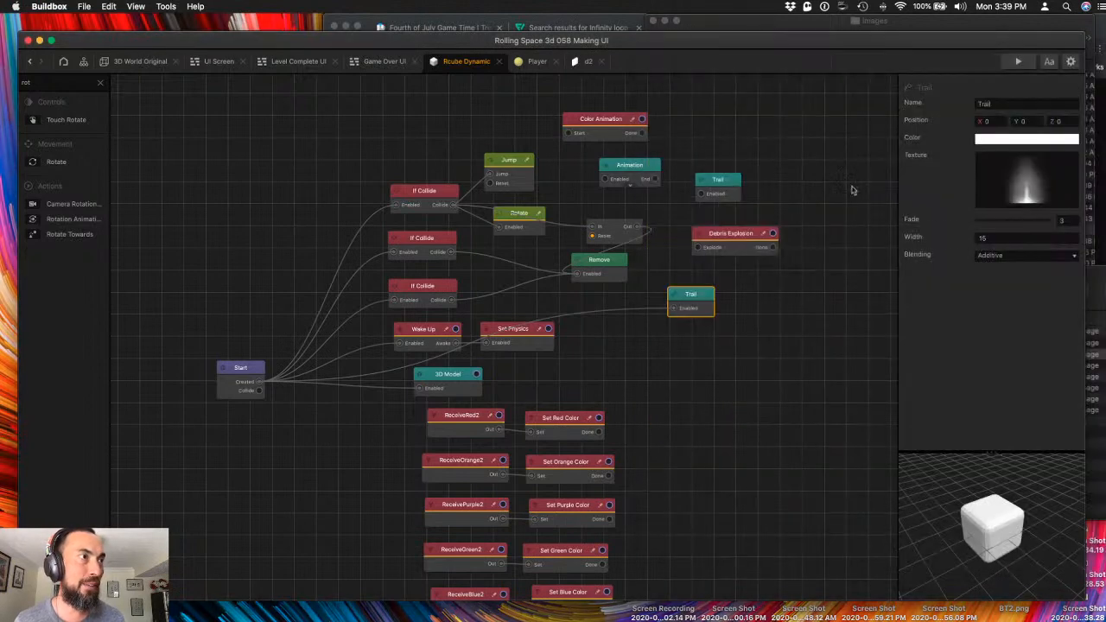
- Shorten the linked Trail node's Fade to 0.25 and play the preview to check the obstacle trails
{"action": "left_click_drag", "start_coordinate": [1045, 221], "coordinate": [963, 221]}
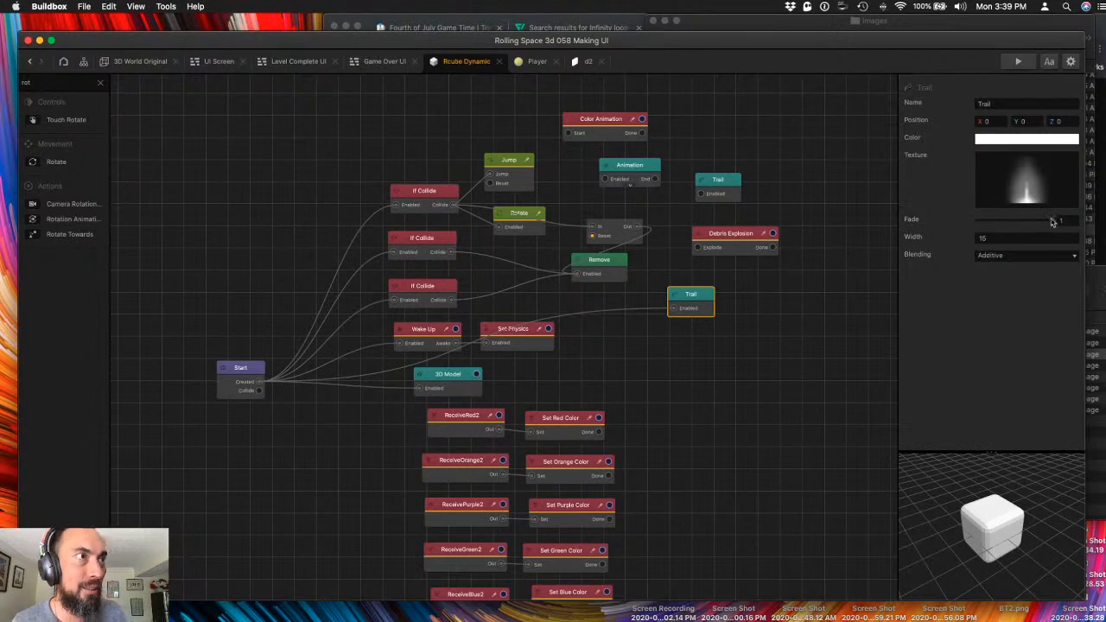
{"action": "key", "text": "Tab"}
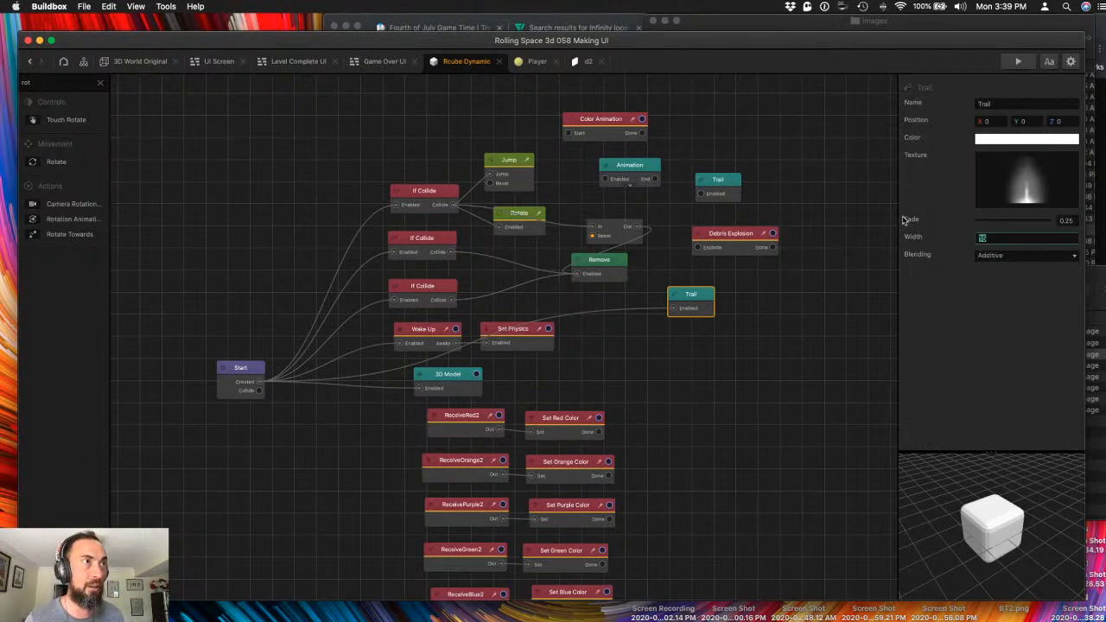
{"action": "left_click", "coordinate": [1018, 61]}
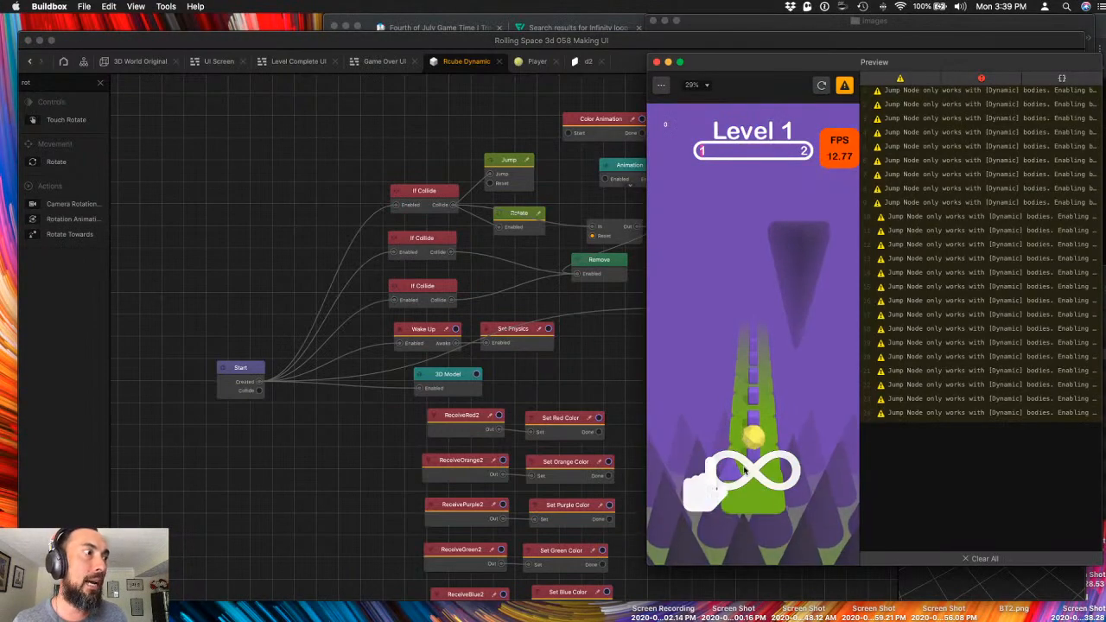
{"action": "left_click", "coordinate": [761, 472]}
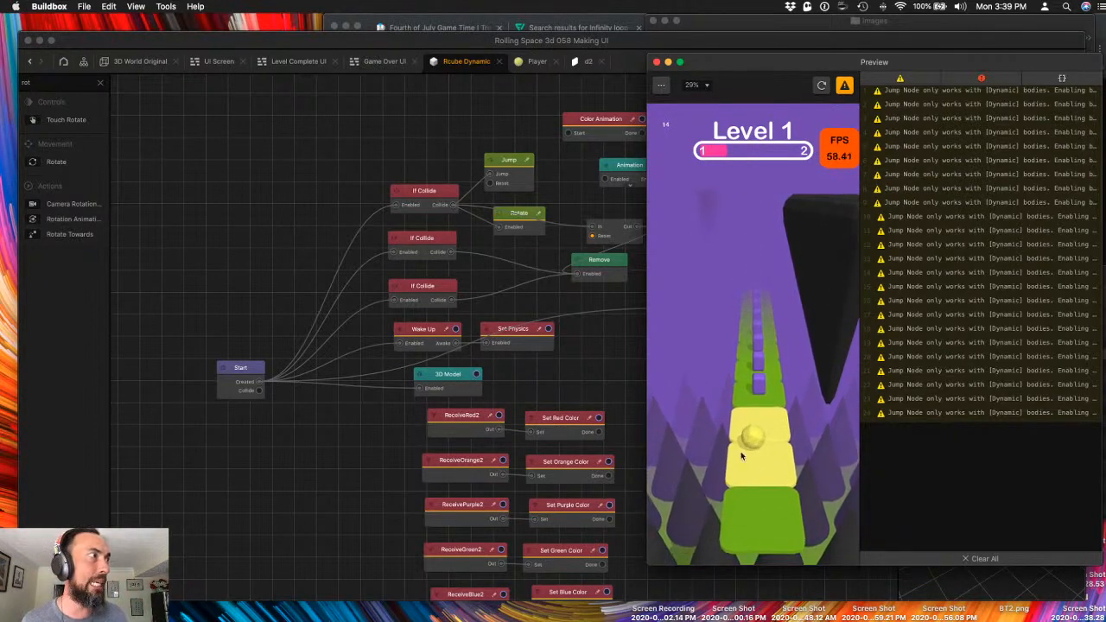
{"action": "left_click", "coordinate": [605, 326]}
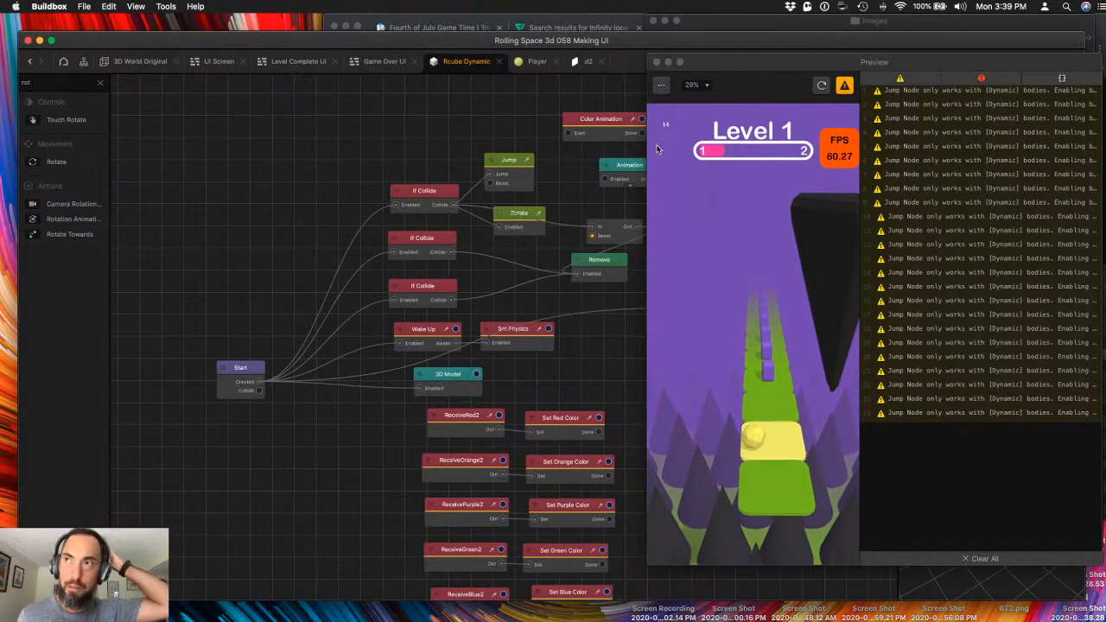
{"action": "left_click", "coordinate": [803, 397]}
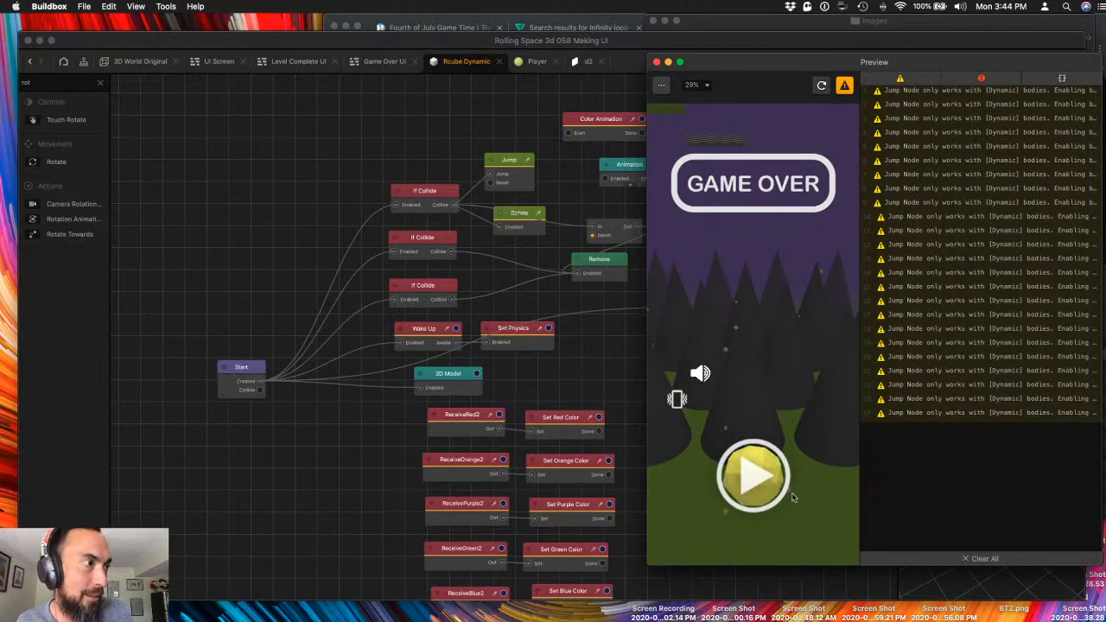
{"action": "left_click", "coordinate": [765, 491]}
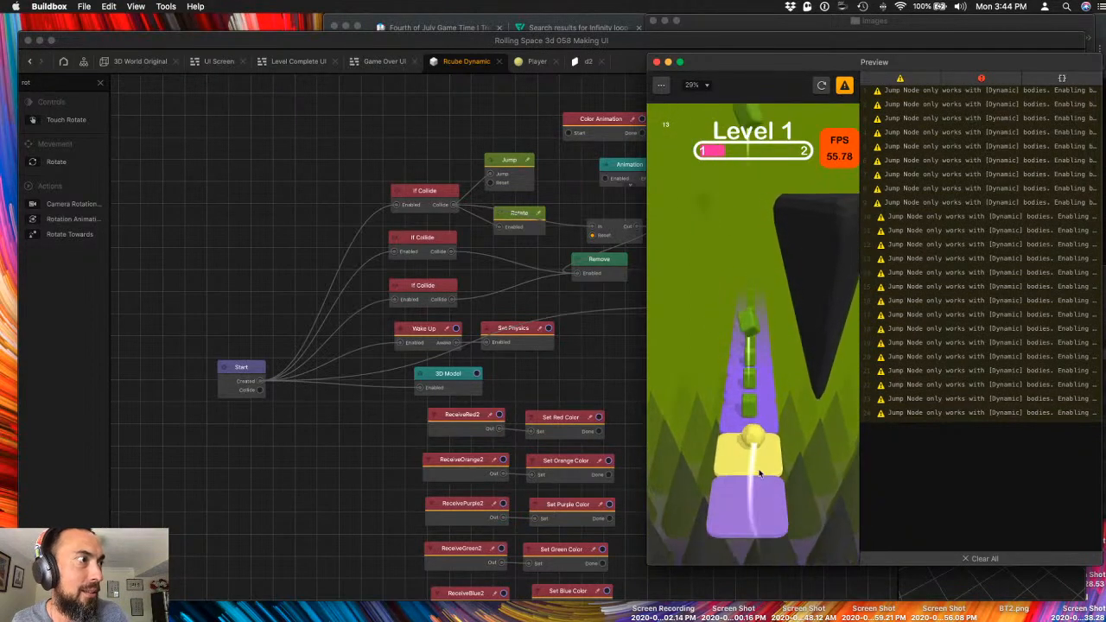
{"action": "left_click", "coordinate": [656, 61]}
- Set the Jump node's Jump Force Y to 15 and preview the obstacle jumps
{"action": "left_click", "coordinate": [528, 175]}
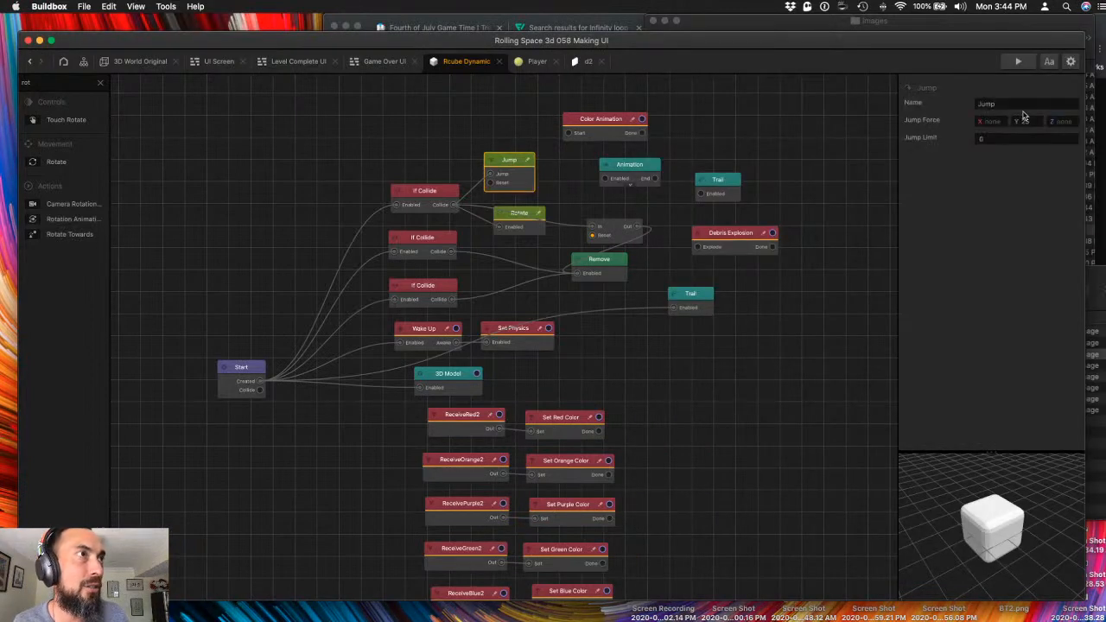
{"action": "left_click_drag", "start_coordinate": [1029, 121], "coordinate": [959, 120]}
{"action": "type", "text": "15"}
{"action": "key", "text": "Tab"}
{"action": "left_click", "coordinate": [1021, 62]}
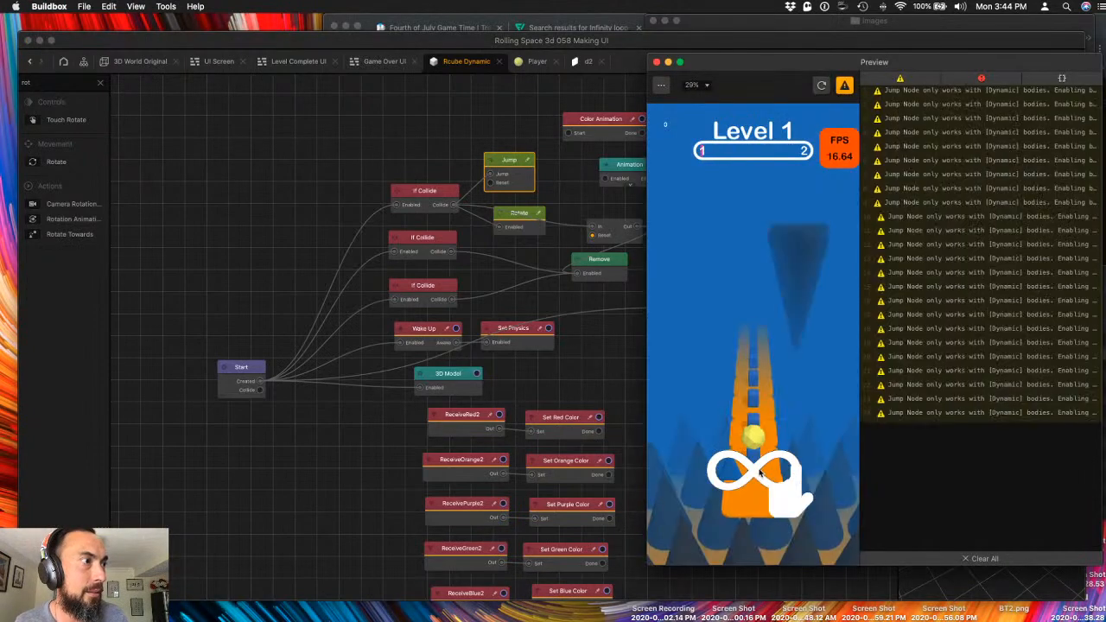
{"action": "left_click_drag", "start_coordinate": [760, 473], "coordinate": [760, 430]}
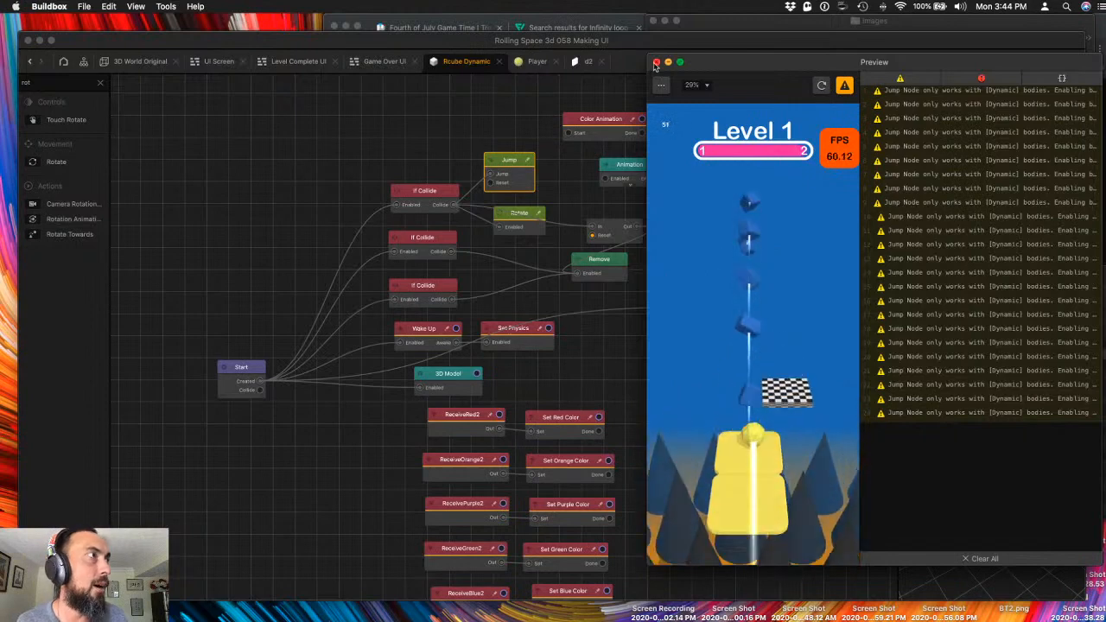
{"action": "left_click", "coordinate": [656, 62]}
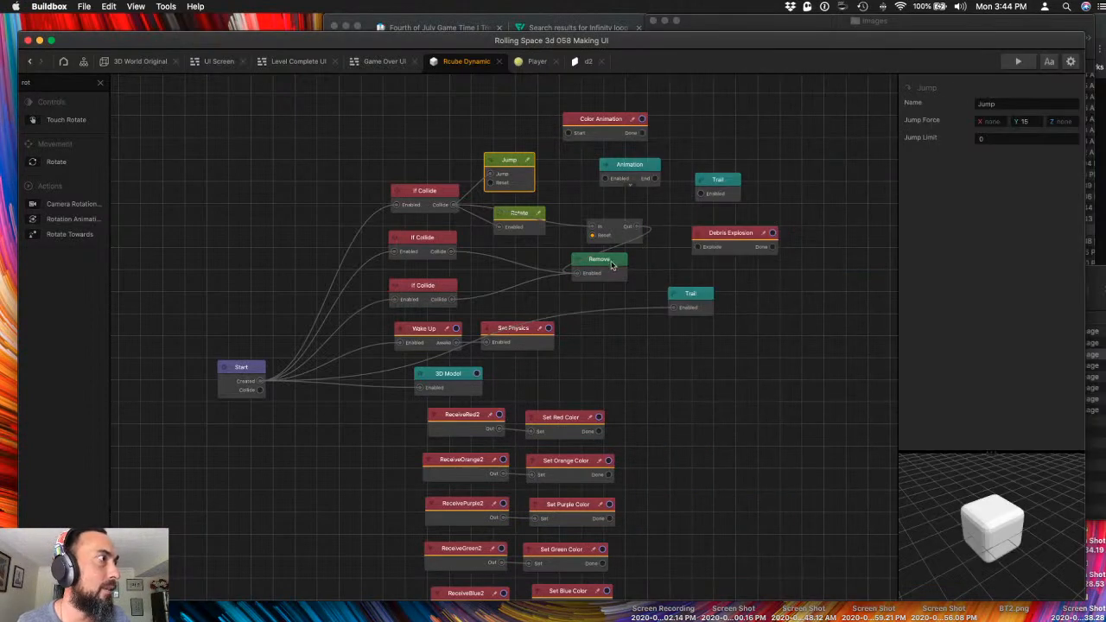
- Move the Remove node down and add a Scale Animation node between Delay and Remove
{"action": "left_click_drag", "start_coordinate": [614, 261], "coordinate": [613, 279]}
{"action": "double_click", "coordinate": [75, 82]}
{"action": "type", "text": "s"}
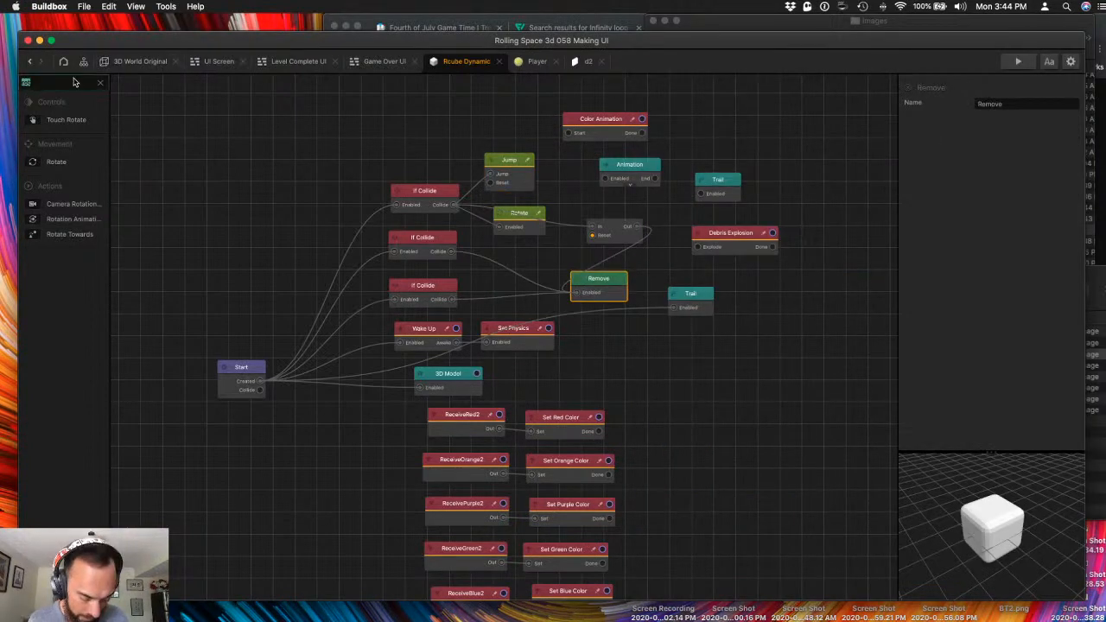
{"action": "type", "text": "cal"}
{"action": "left_click_drag", "start_coordinate": [75, 122], "coordinate": [592, 325]}
{"action": "left_click_drag", "start_coordinate": [631, 274], "coordinate": [585, 273]}
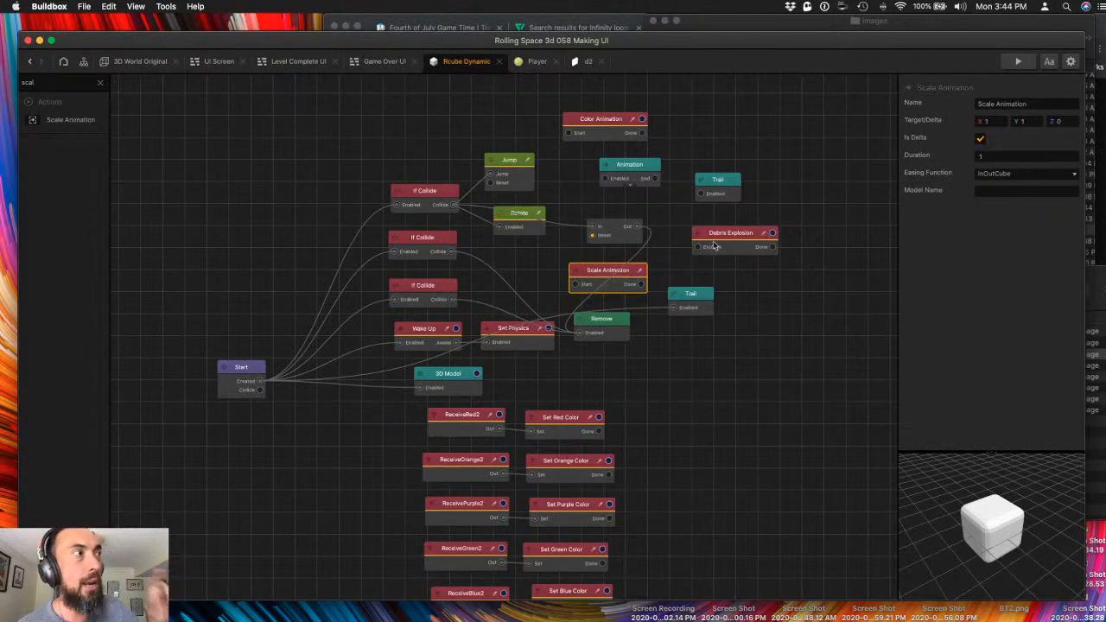
- Set Scale Animation's Duration to 2 and wire it between the top If Collide and Remove in place of Delay
{"action": "left_click", "coordinate": [624, 243]}
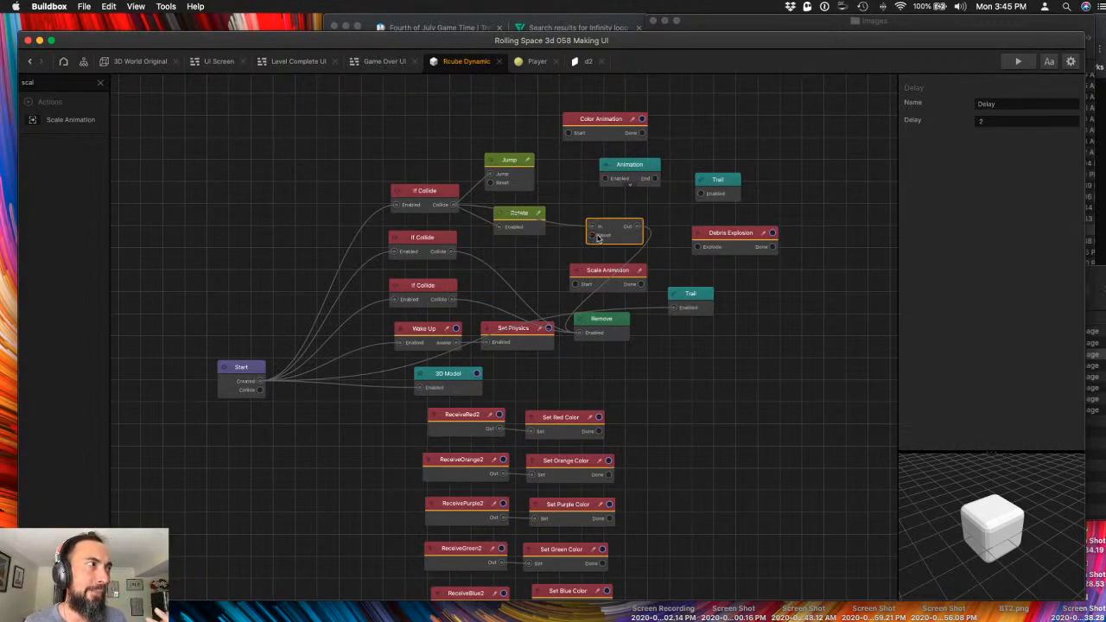
{"action": "left_click", "coordinate": [635, 289]}
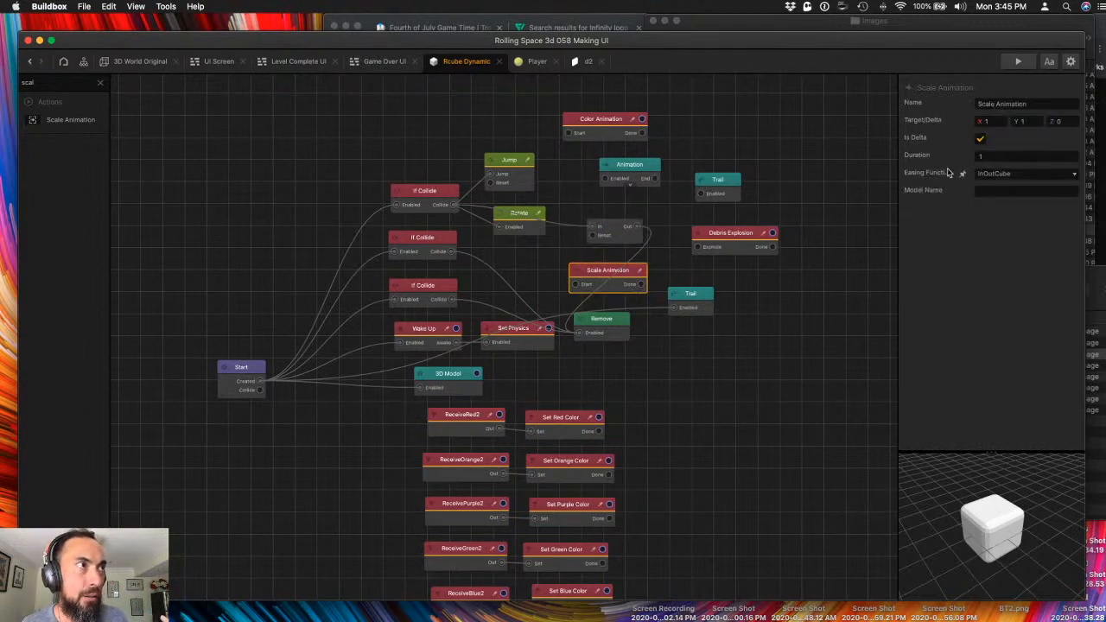
{"action": "left_click", "coordinate": [636, 242]}
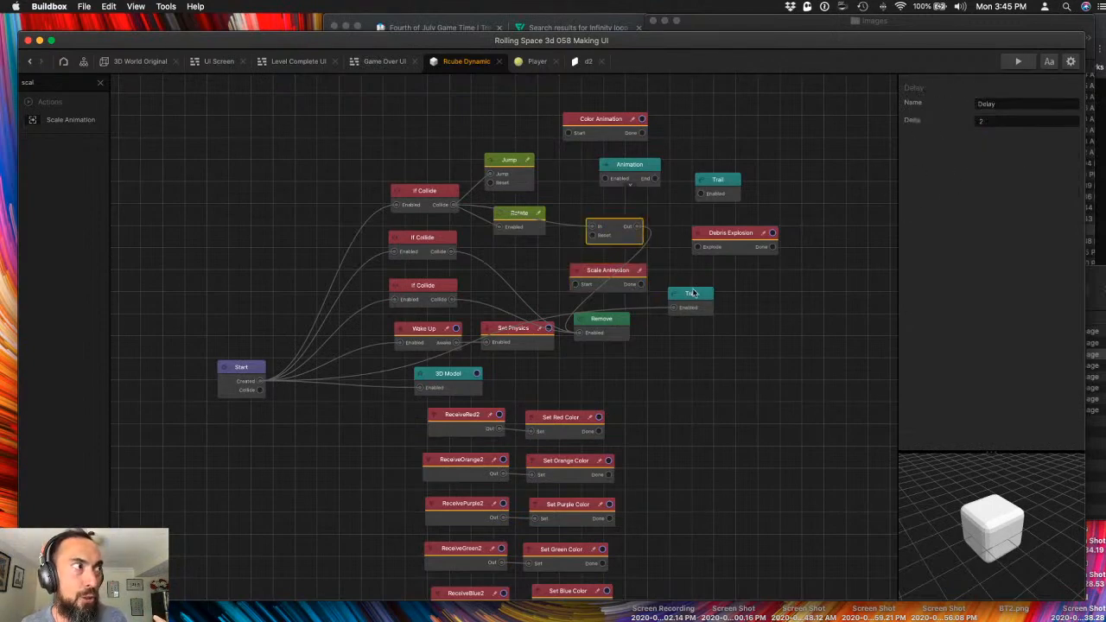
{"action": "left_click", "coordinate": [622, 288]}
{"action": "left_click_drag", "start_coordinate": [988, 157], "coordinate": [889, 154]}
{"action": "type", "text": "2"}
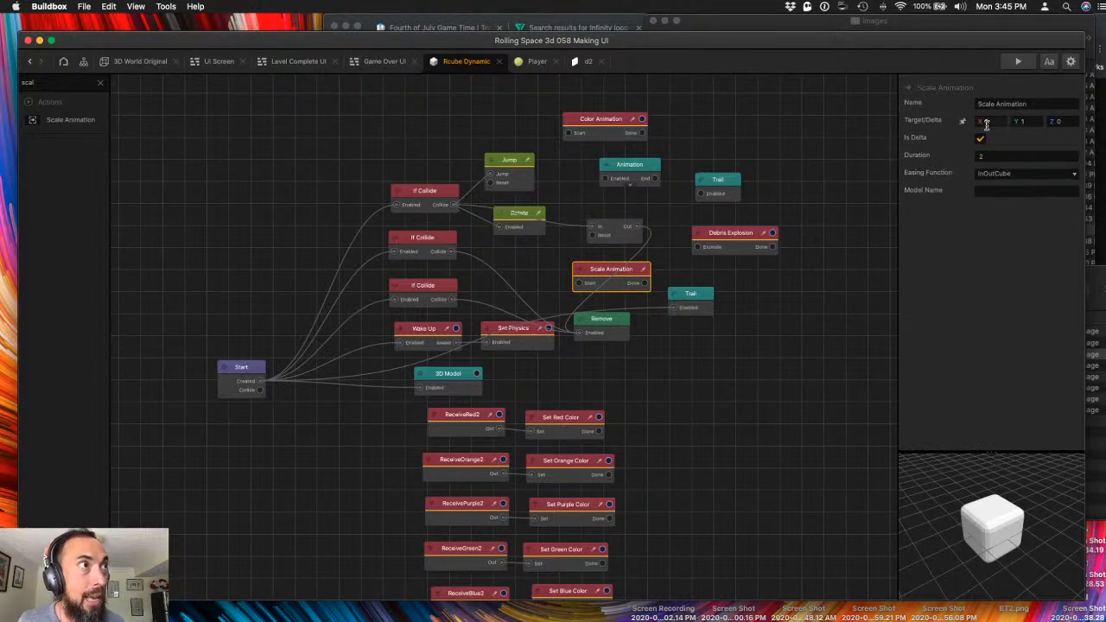
{"action": "left_click_drag", "start_coordinate": [651, 236], "coordinate": [644, 283]}
{"action": "left_click_drag", "start_coordinate": [589, 227], "coordinate": [578, 284]}
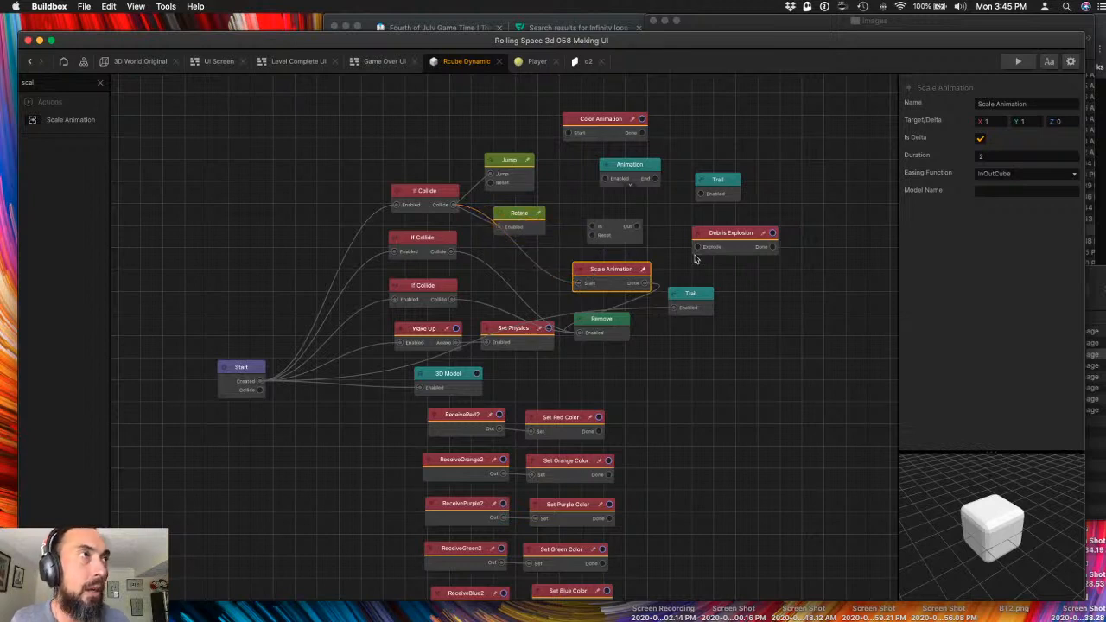
- Set the Scale Animation's Target/Delta X and Y to 0 and preview the game
{"action": "left_click", "coordinate": [990, 124]}
{"action": "type", "text": "0"}
{"action": "key", "text": "Tab"}
{"action": "type", "text": "0"}
{"action": "key", "text": "Tab"}
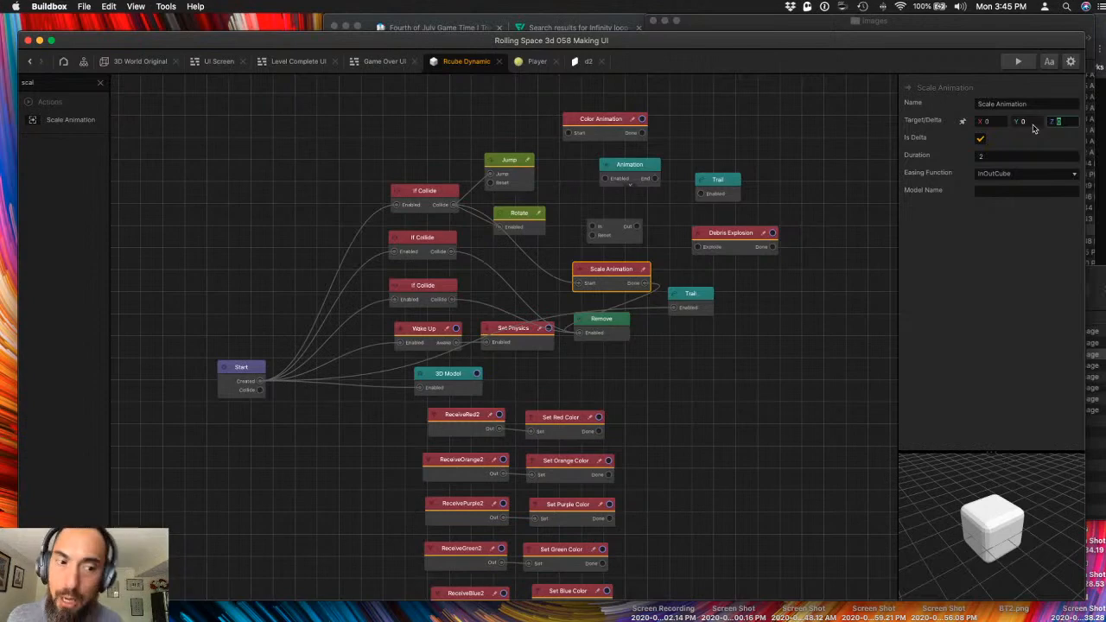
{"action": "left_click", "coordinate": [1017, 64]}
{"action": "left_click", "coordinate": [733, 484]}
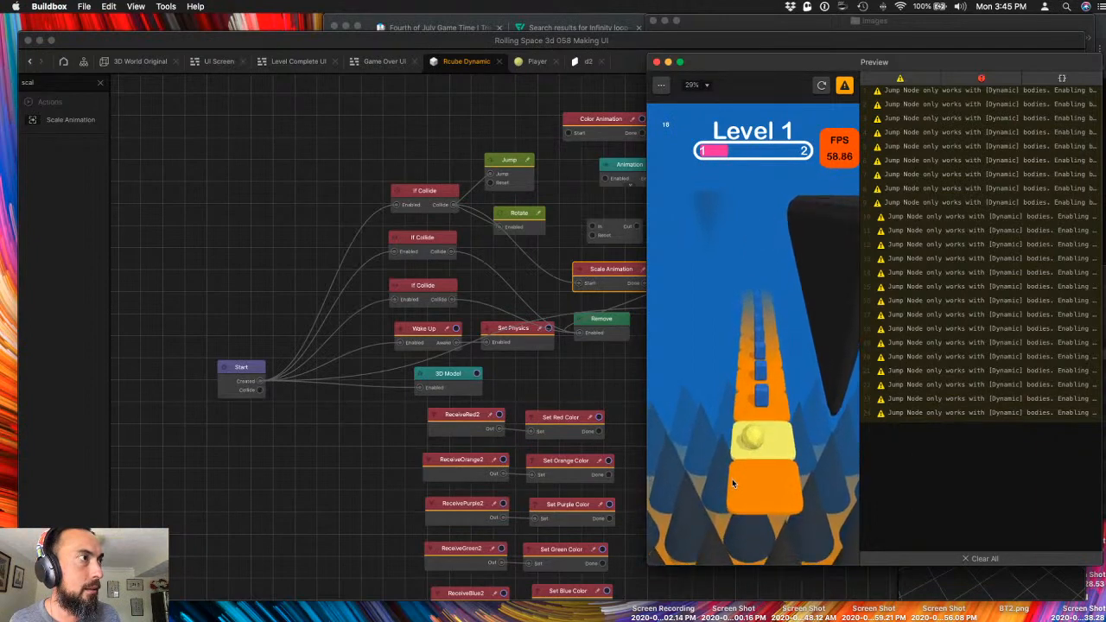
{"action": "left_click", "coordinate": [657, 62]}
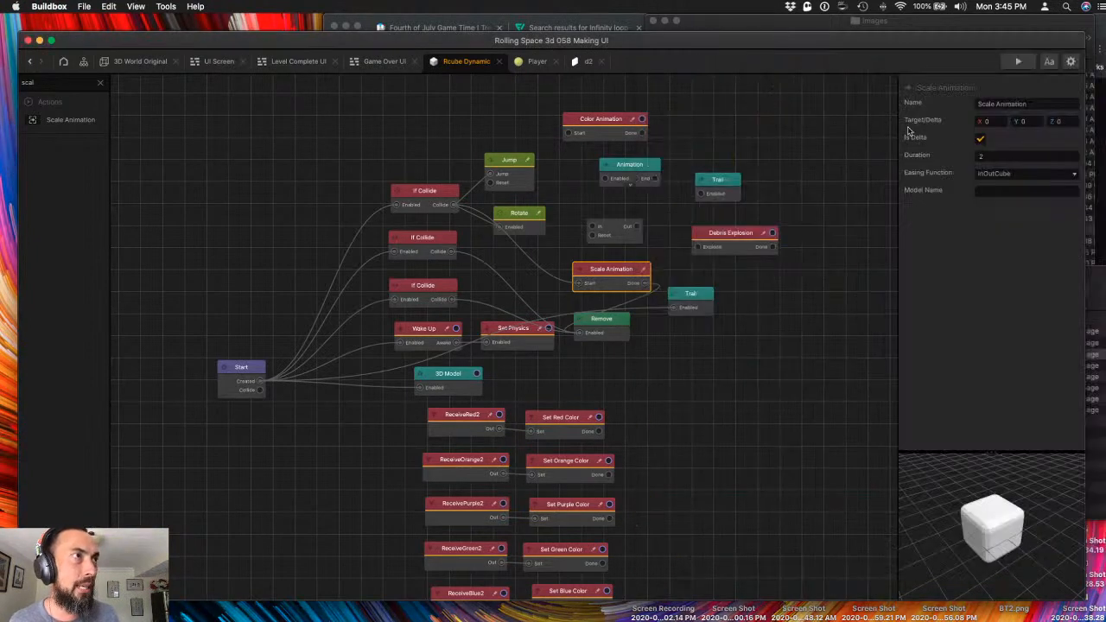
- Set the Scale Animation's Target/Delta to .1 on X, Y and Z and test it in the game preview
{"action": "left_click", "coordinate": [990, 121]}
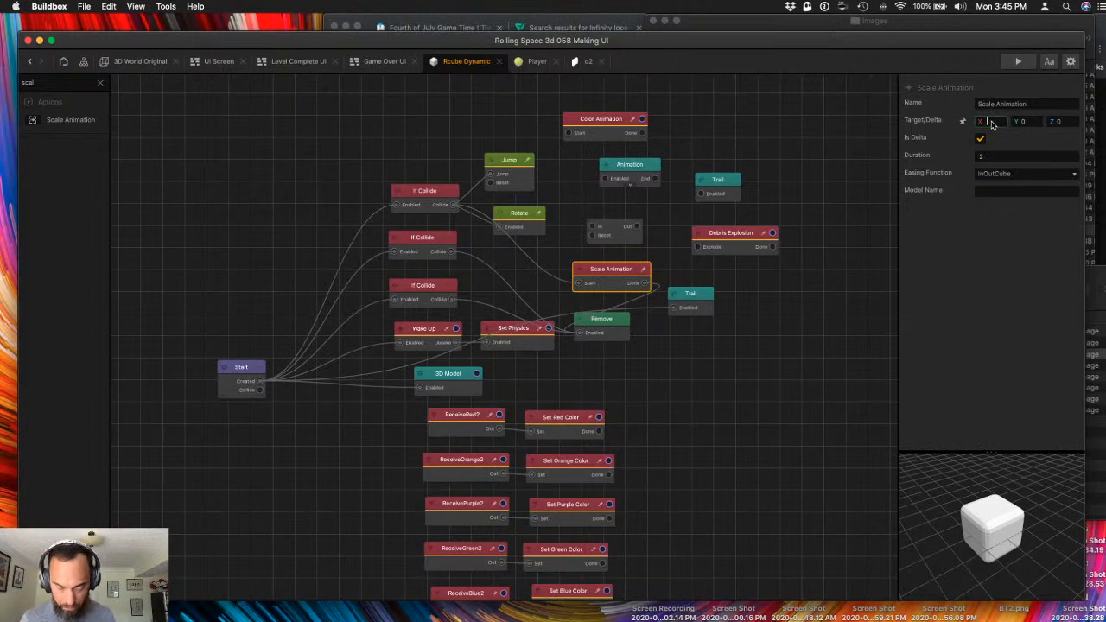
{"action": "type", "text": "1"}
{"action": "key", "text": "Tab"}
{"action": "type", "text": "1"}
{"action": "key", "text": "Tab"}
{"action": "type", "text": "1"}
{"action": "key", "text": "Tab"}
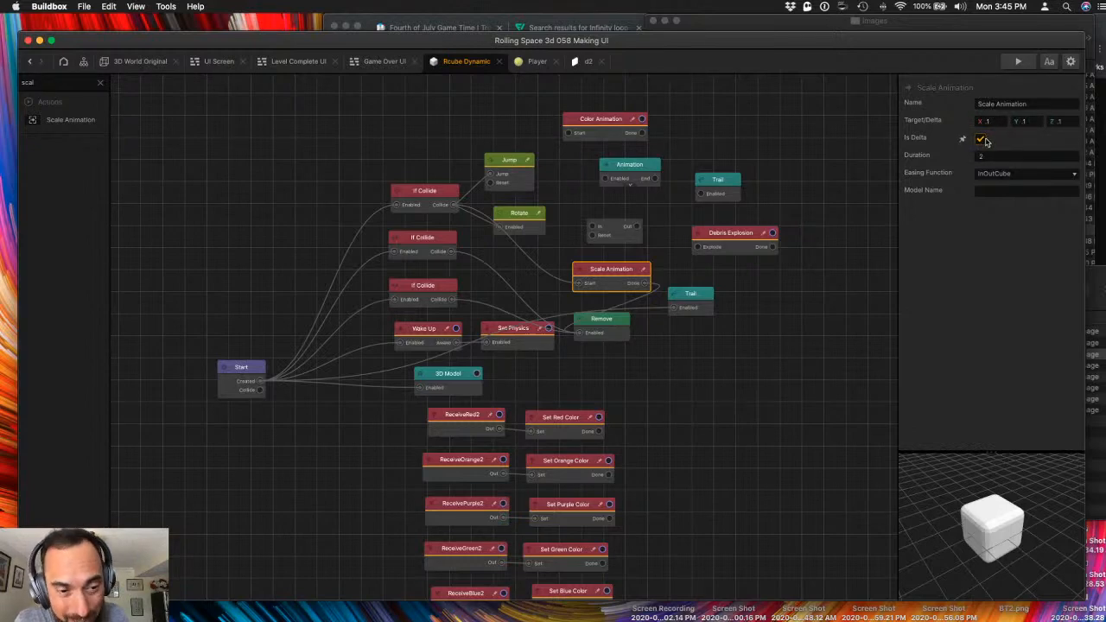
{"action": "left_click", "coordinate": [1019, 63]}
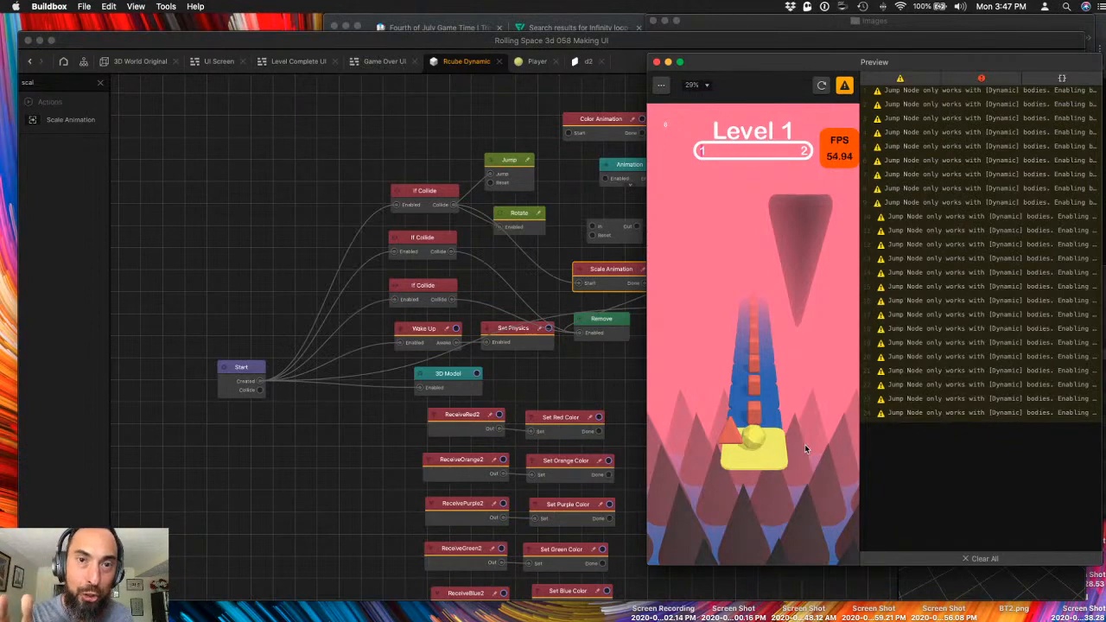
{"action": "mouse_move", "coordinate": [773, 495]}
{"action": "left_mouse_down"}
{"action": "mouse_move", "coordinate": [774, 463]}
{"action": "mouse_move", "coordinate": [770, 489]}
{"action": "mouse_move", "coordinate": [768, 476]}
{"action": "mouse_move", "coordinate": [781, 462]}
{"action": "mouse_move", "coordinate": [718, 363]}
{"action": "mouse_move", "coordinate": [732, 345]}
{"action": "mouse_move", "coordinate": [724, 333]}
{"action": "mouse_move", "coordinate": [740, 336]}
{"action": "mouse_move", "coordinate": [706, 176]}
{"action": "left_mouse_up"}
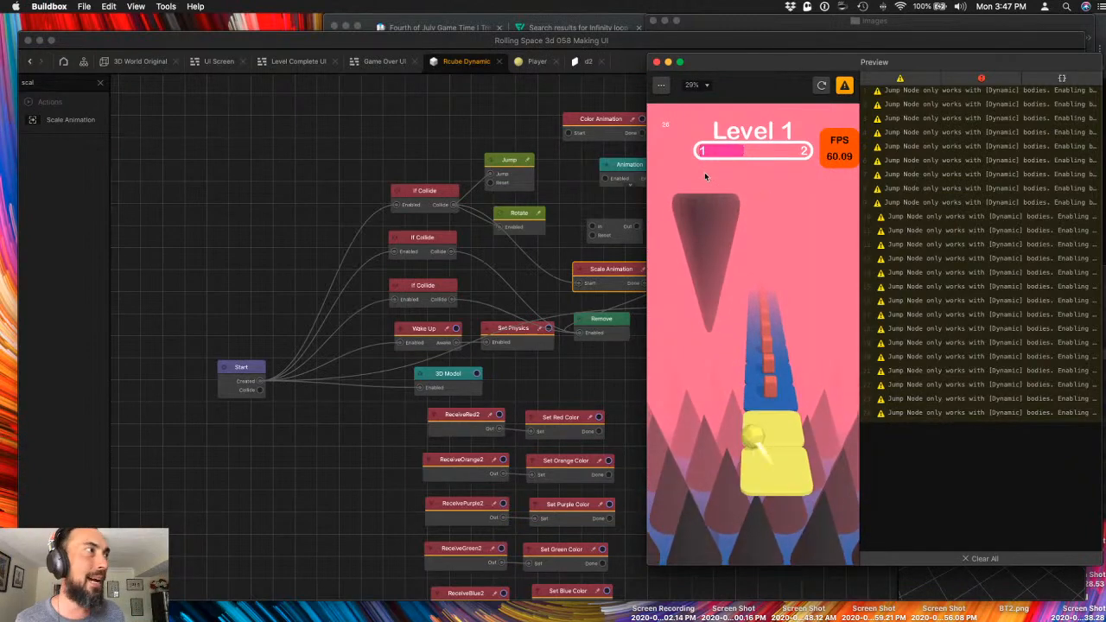
{"action": "left_click", "coordinate": [656, 61]}
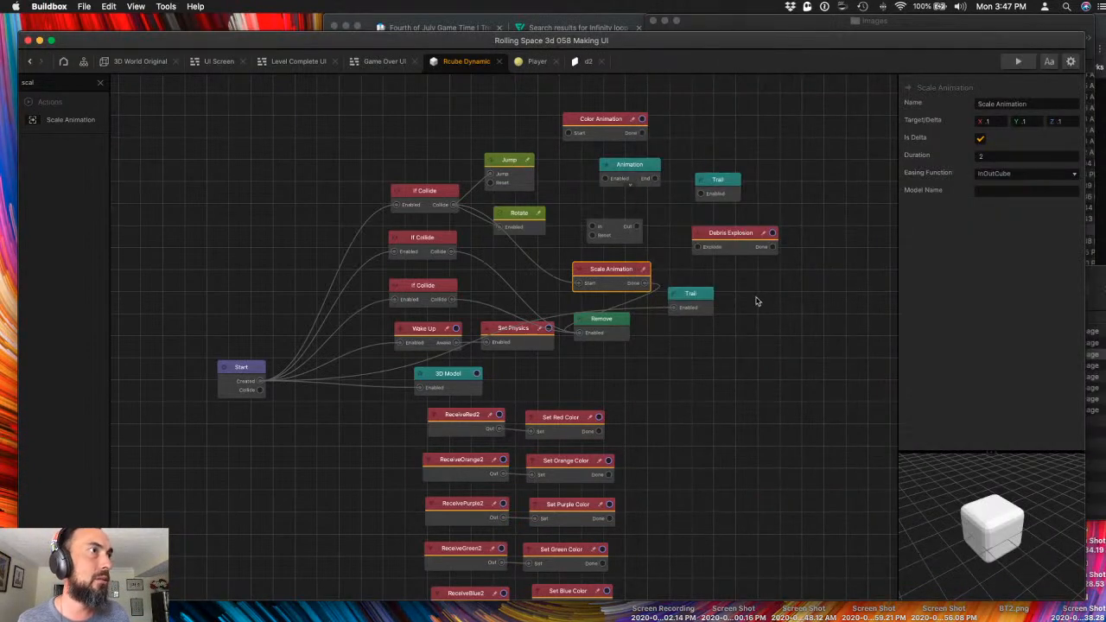
- Disable Is Delta on the Scale Animation node and preview the obstacles' scaling
{"action": "left_click", "coordinate": [980, 139]}
{"action": "left_click", "coordinate": [1018, 62]}
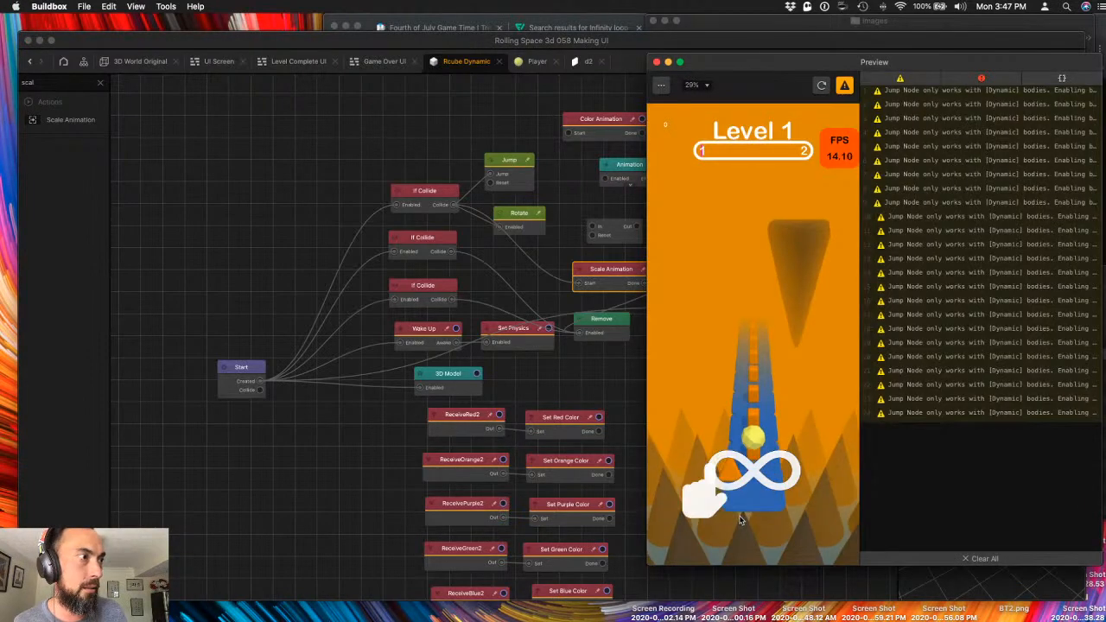
{"action": "left_click", "coordinate": [739, 521]}
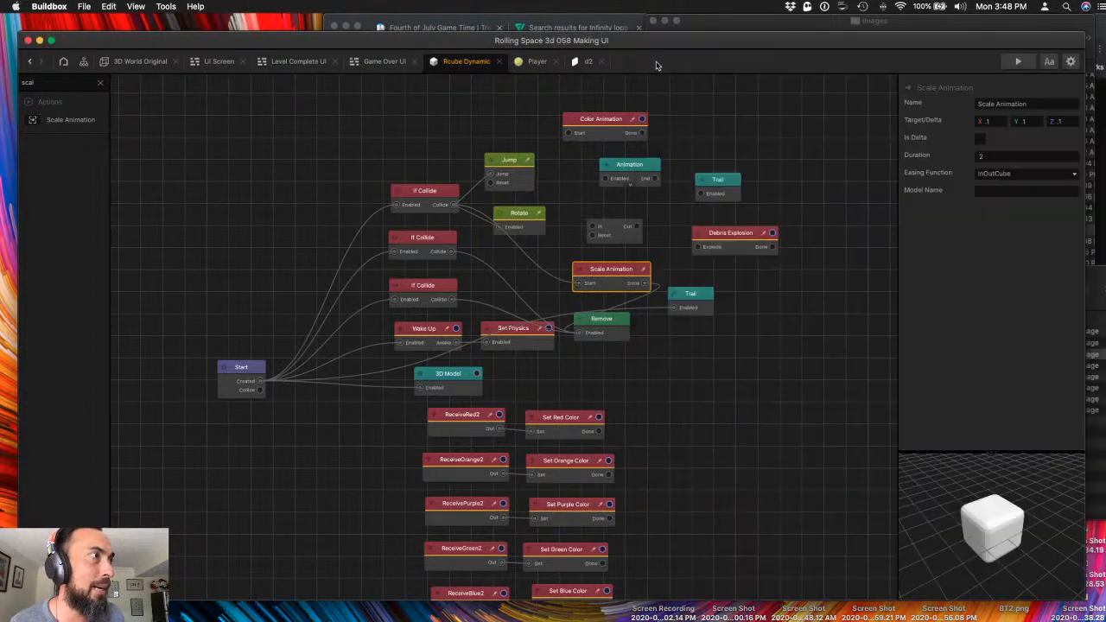
{"action": "left_click", "coordinate": [656, 62]}
- Move the linked Trail node away from Scale Animation and search the node library for "ra"
{"action": "left_click_drag", "start_coordinate": [702, 296], "coordinate": [764, 303]}
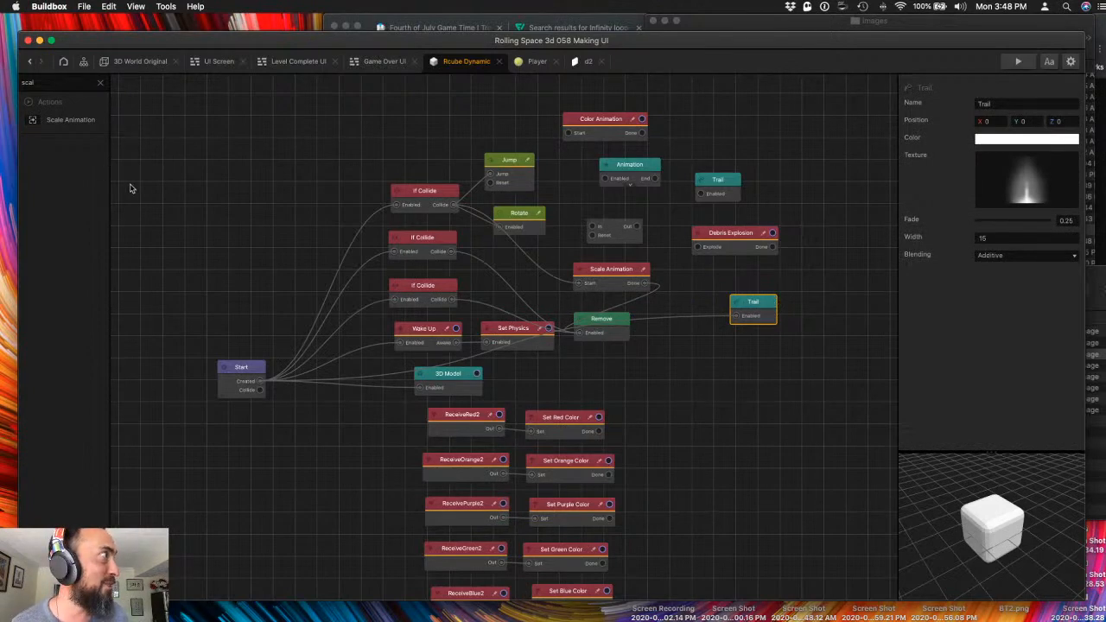
{"action": "left_click_drag", "start_coordinate": [69, 82], "coordinate": [2, 81]}
{"action": "type", "text": "ra"}
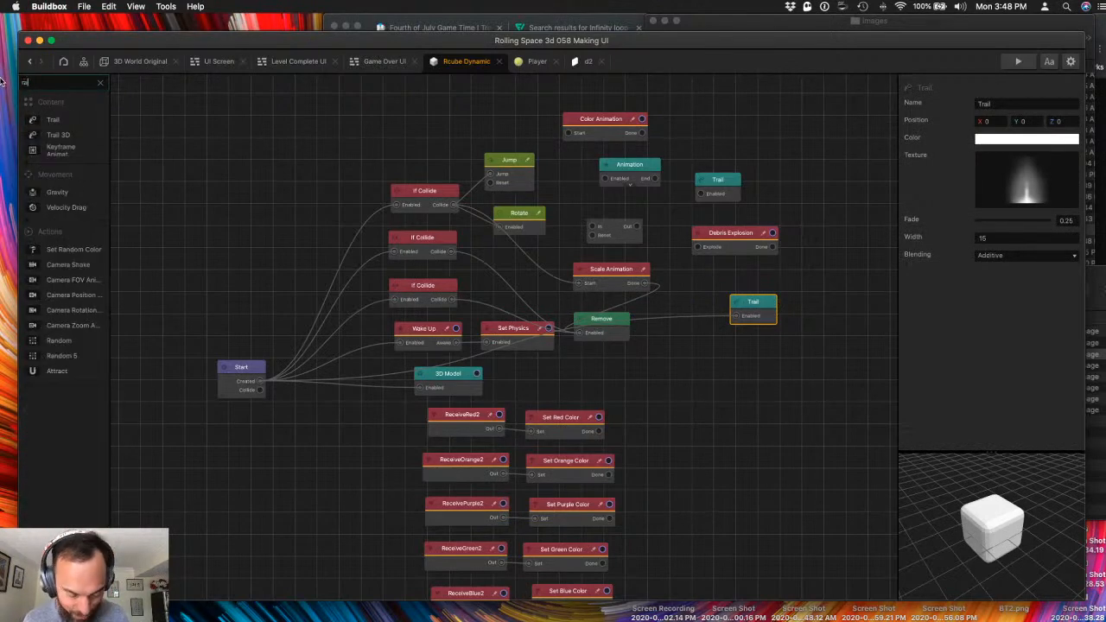
- Search the node library for "random" and add a Random 5 node below the existing Trail nodes in the Rcube Dynamic node map
{"action": "type", "text": "ndom"}
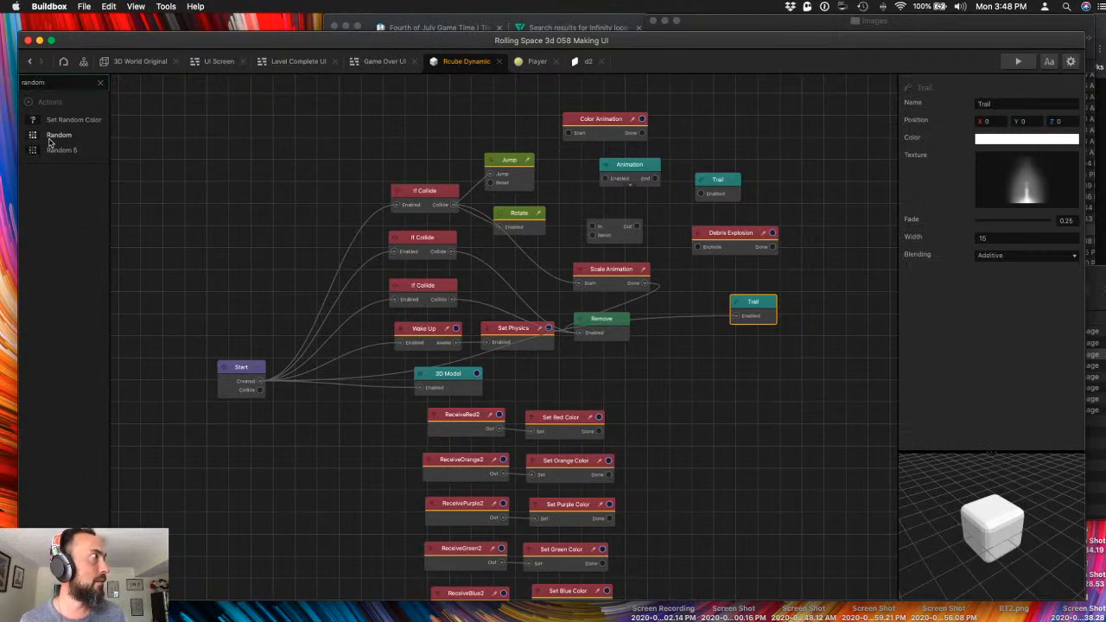
{"action": "left_click_drag", "start_coordinate": [43, 151], "coordinate": [713, 379]}
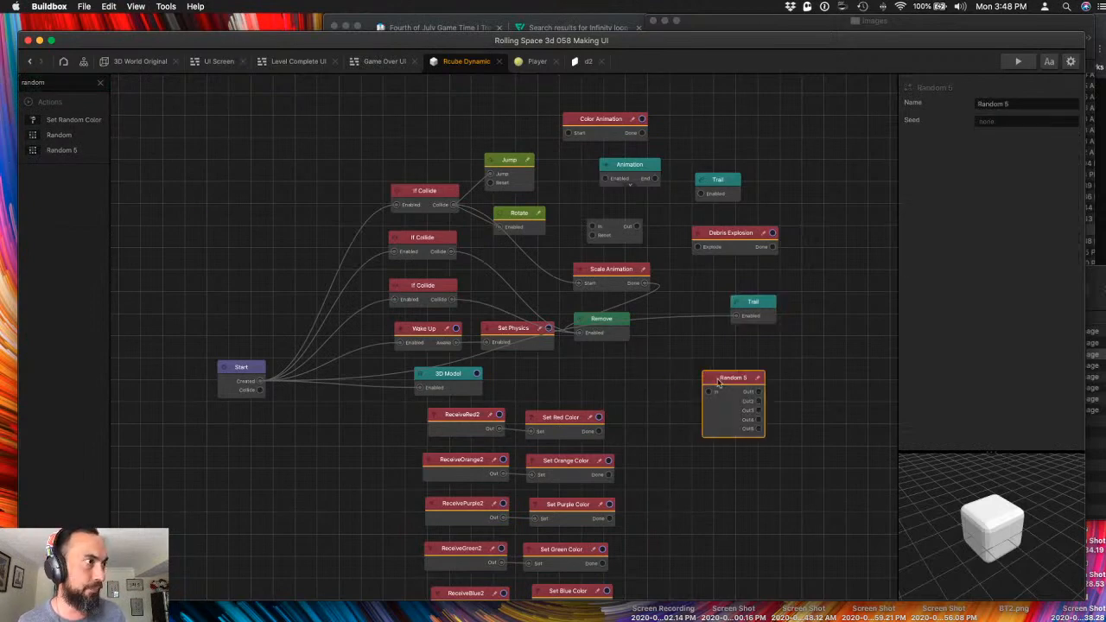
- Switch to Finder's UI Buttons window and look through the recent files in the Desktop folder for a colour palette image
{"action": "key", "text": "ctrl+Up"}
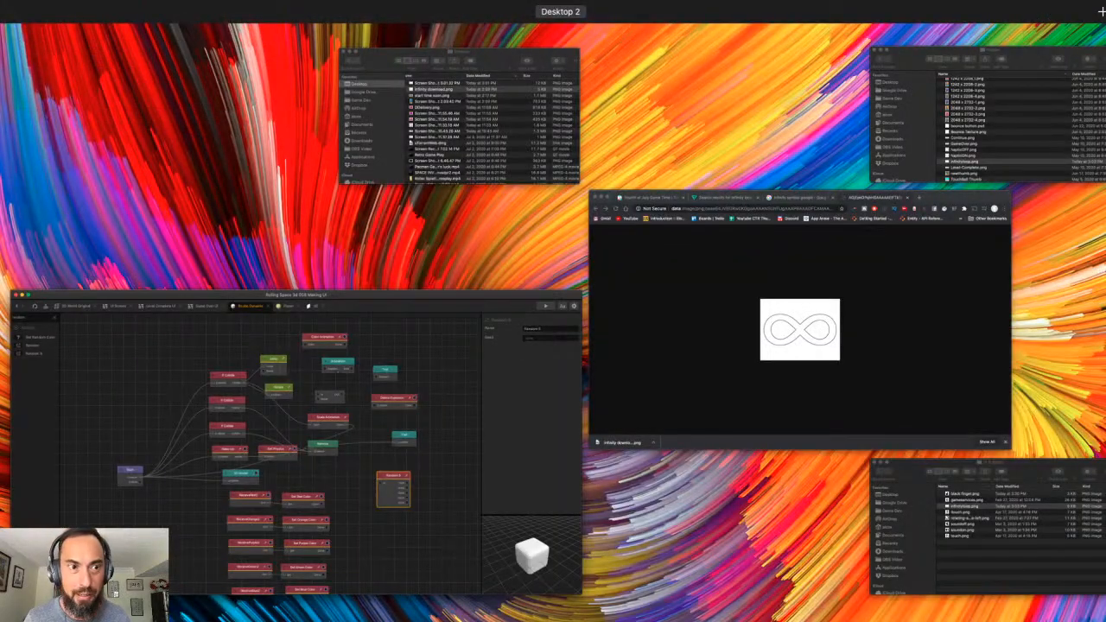
{"action": "left_click", "coordinate": [278, 371]}
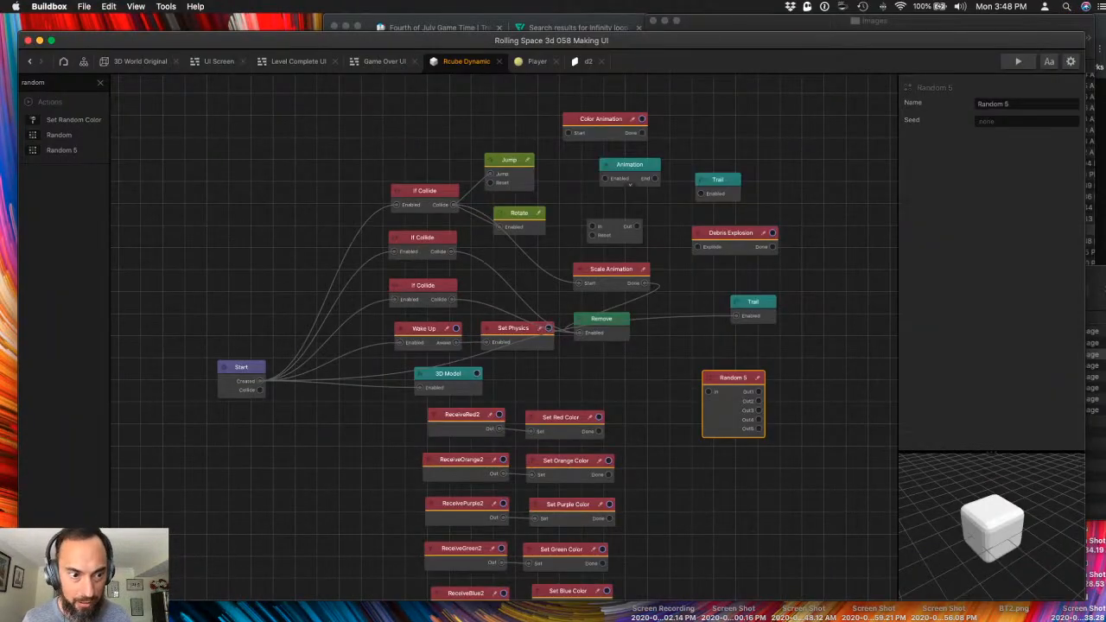
{"action": "key", "text": "ctrl+Up"}
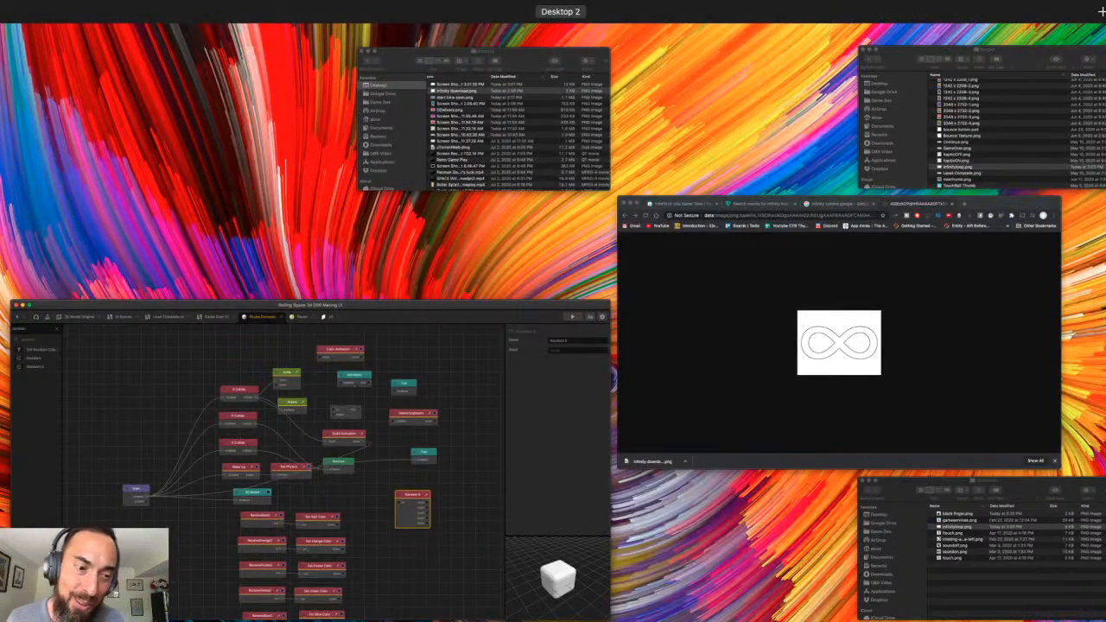
{"action": "left_click", "coordinate": [985, 547]}
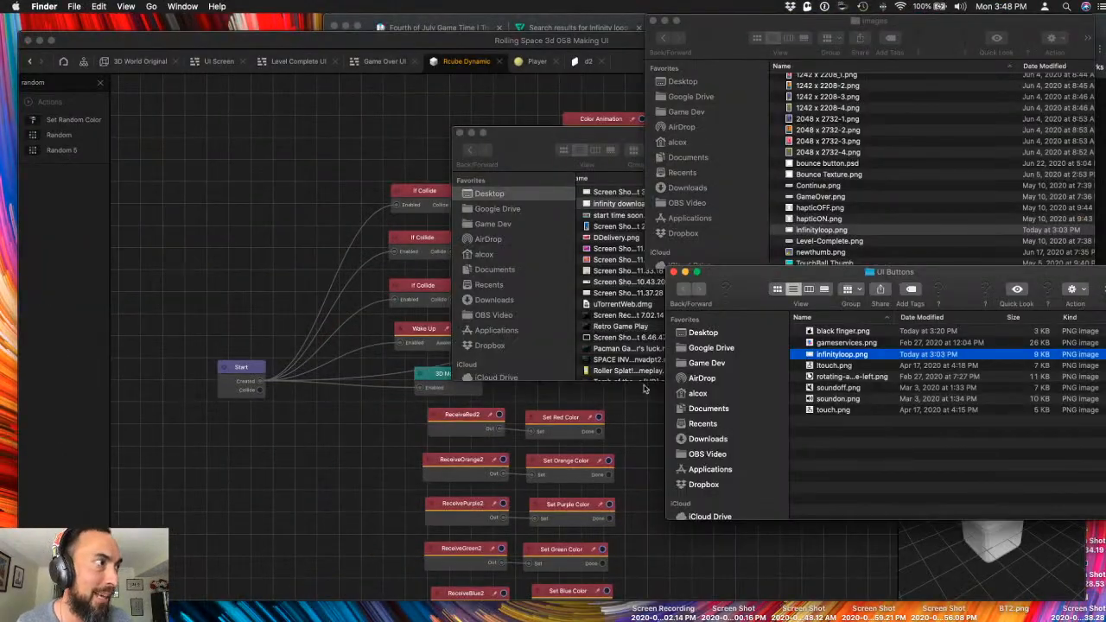
{"action": "left_click", "coordinate": [703, 334]}
{"action": "scroll", "coordinate": [832, 398], "scroll_direction": "down", "scroll_amount": 5}
{"action": "scroll", "coordinate": [845, 420], "scroll_direction": "down", "scroll_amount": 15}
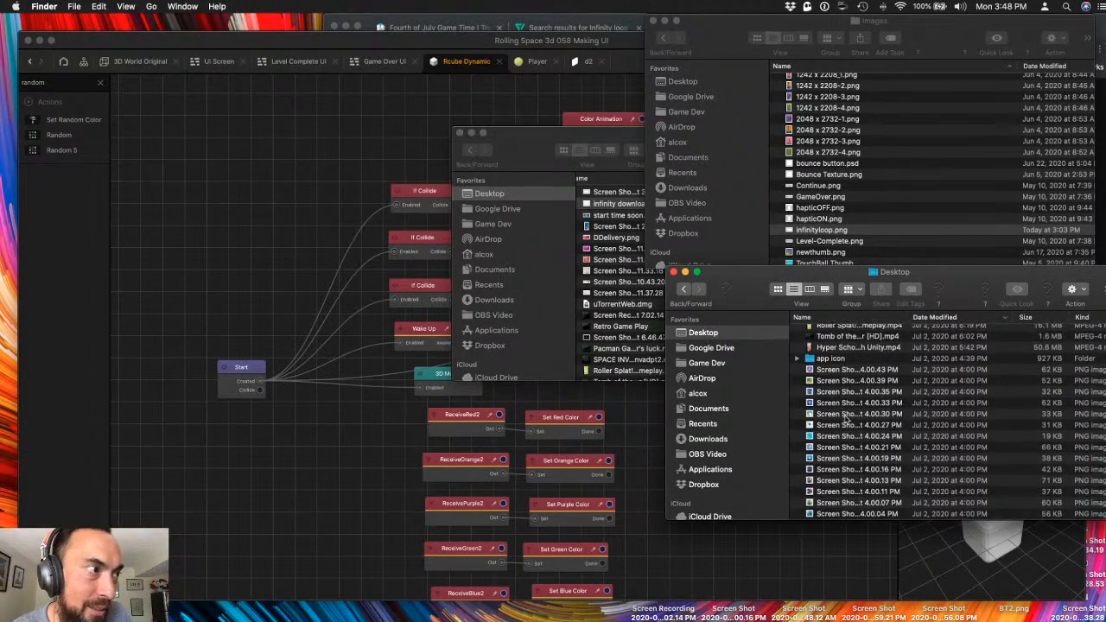
{"action": "scroll", "coordinate": [847, 419], "scroll_direction": "down", "scroll_amount": 3}
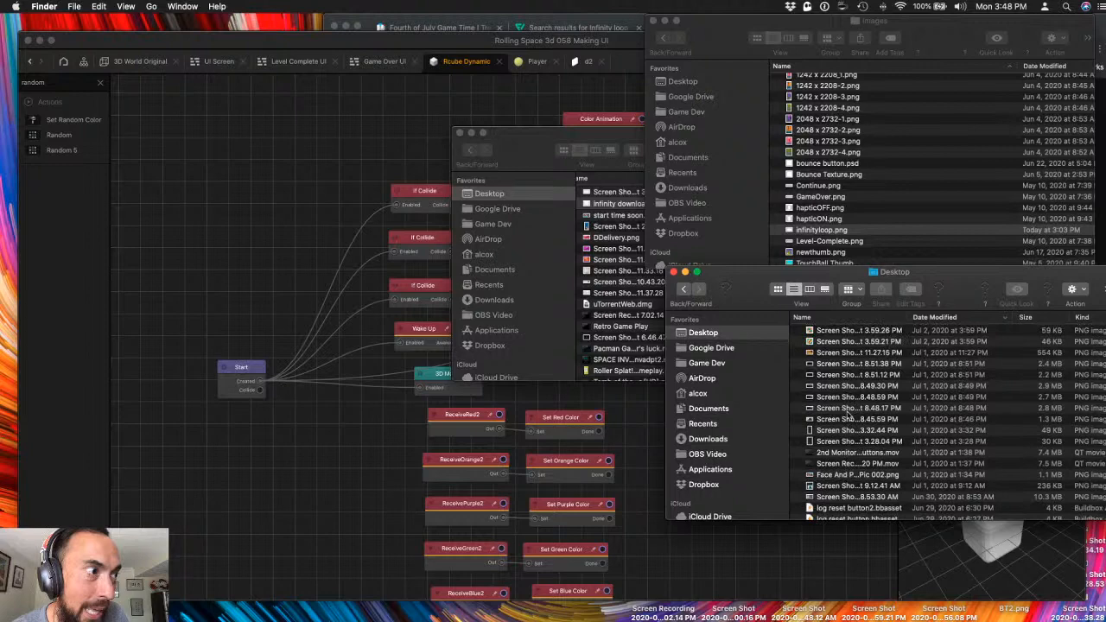
{"action": "scroll", "coordinate": [845, 416], "scroll_direction": "down", "scroll_amount": 3}
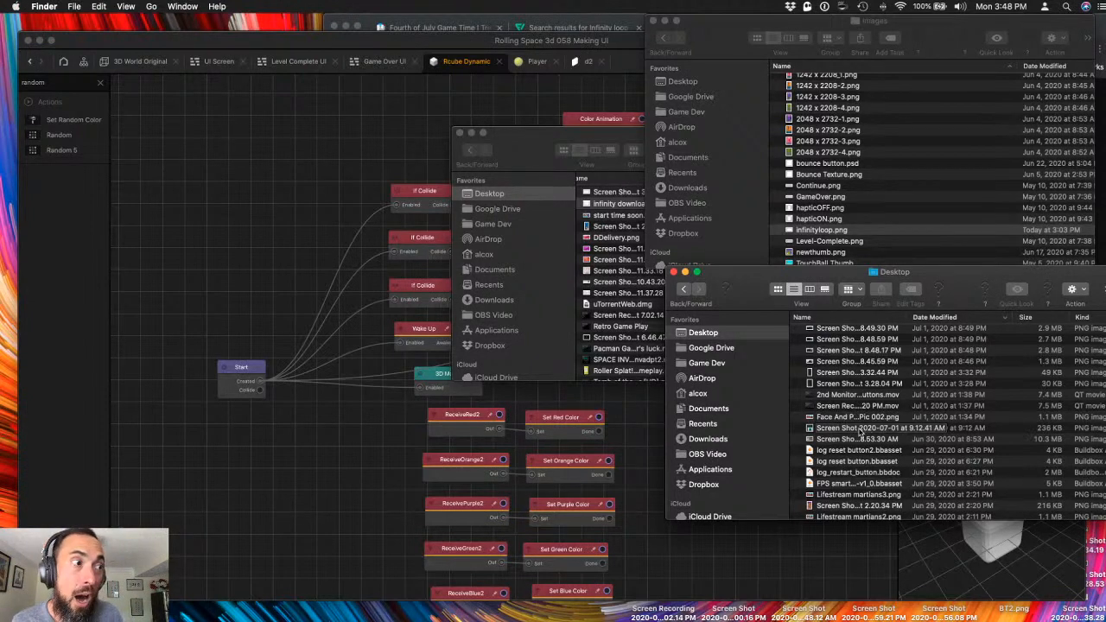
{"action": "scroll", "coordinate": [861, 432], "scroll_direction": "down", "scroll_amount": 4}
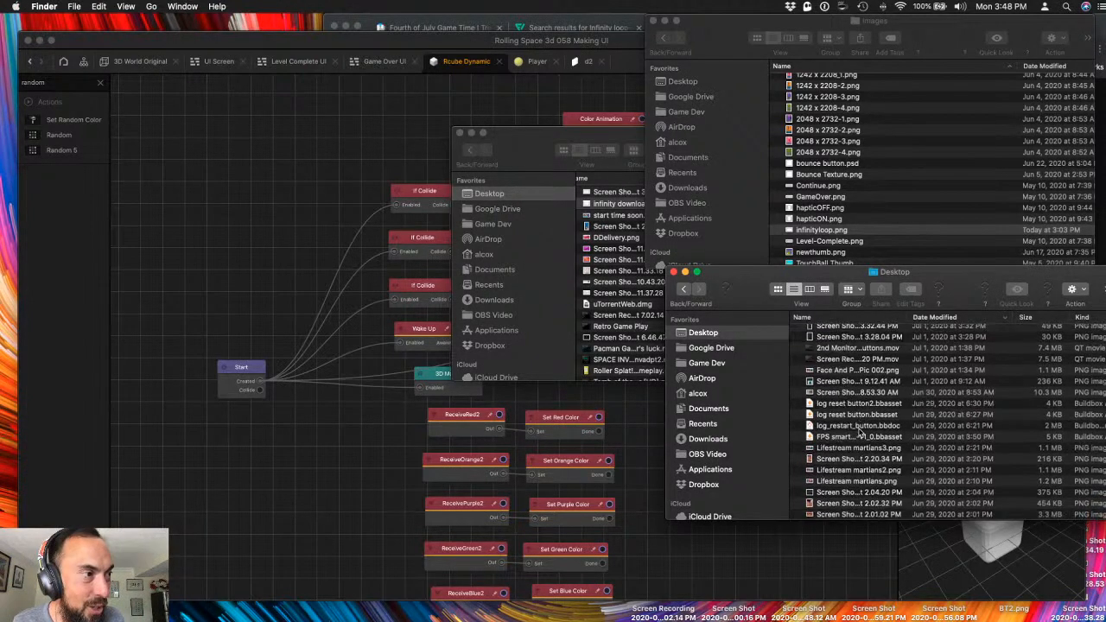
{"action": "scroll", "coordinate": [859, 434], "scroll_direction": "down", "scroll_amount": 8}
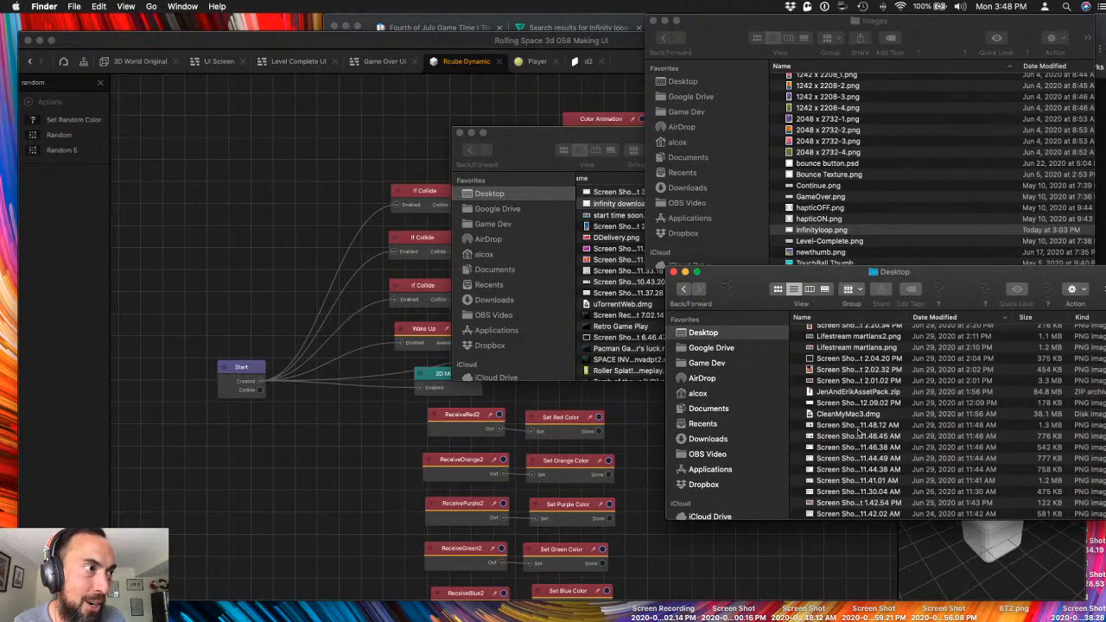
{"action": "scroll", "coordinate": [859, 435], "scroll_direction": "down", "scroll_amount": 8}
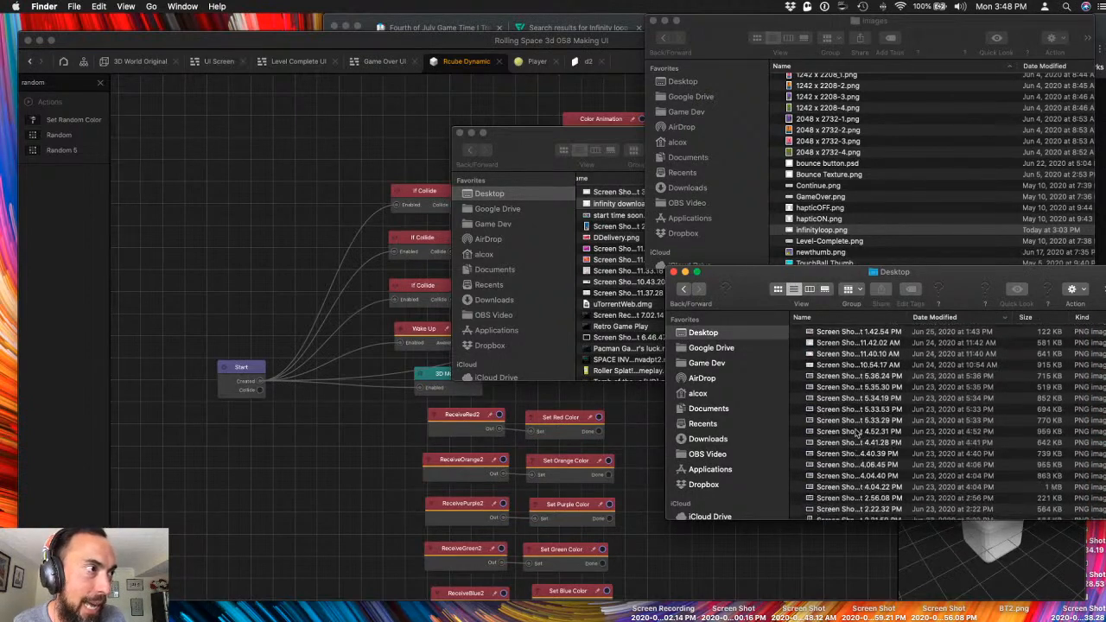
{"action": "scroll", "coordinate": [854, 435], "scroll_direction": "down", "scroll_amount": 5}
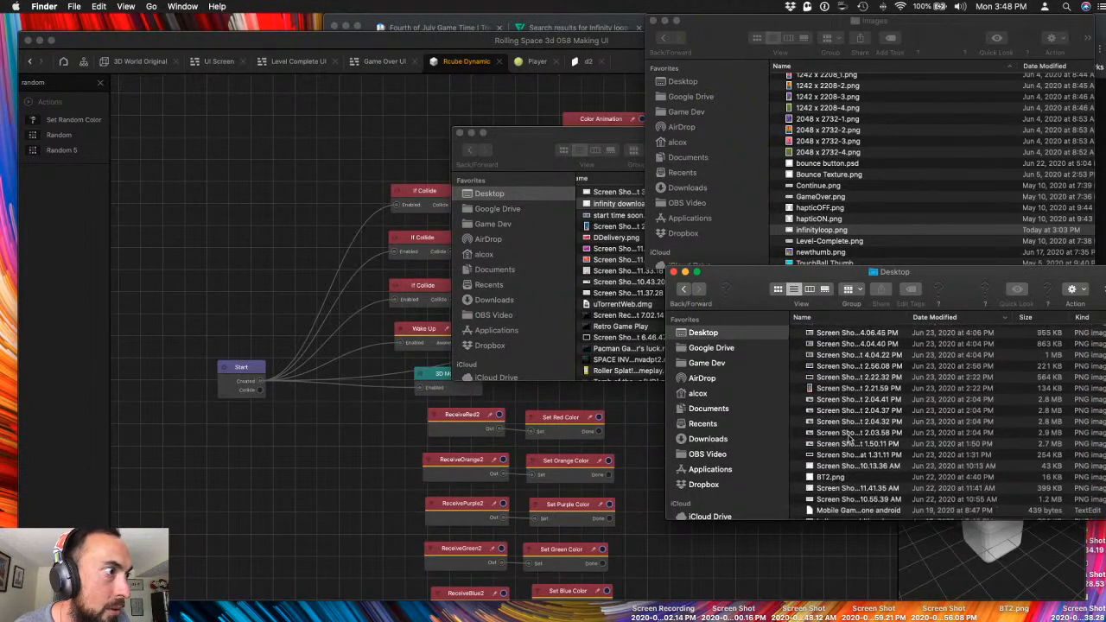
{"action": "scroll", "coordinate": [850, 439], "scroll_direction": "down", "scroll_amount": 8}
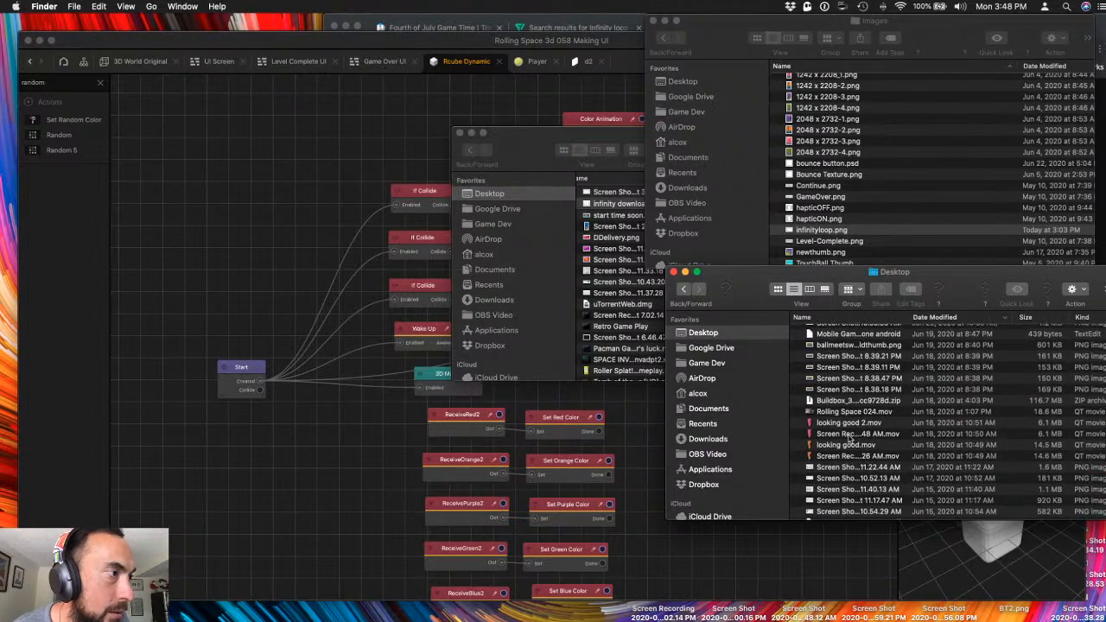
{"action": "scroll", "coordinate": [849, 436], "scroll_direction": "down", "scroll_amount": 7}
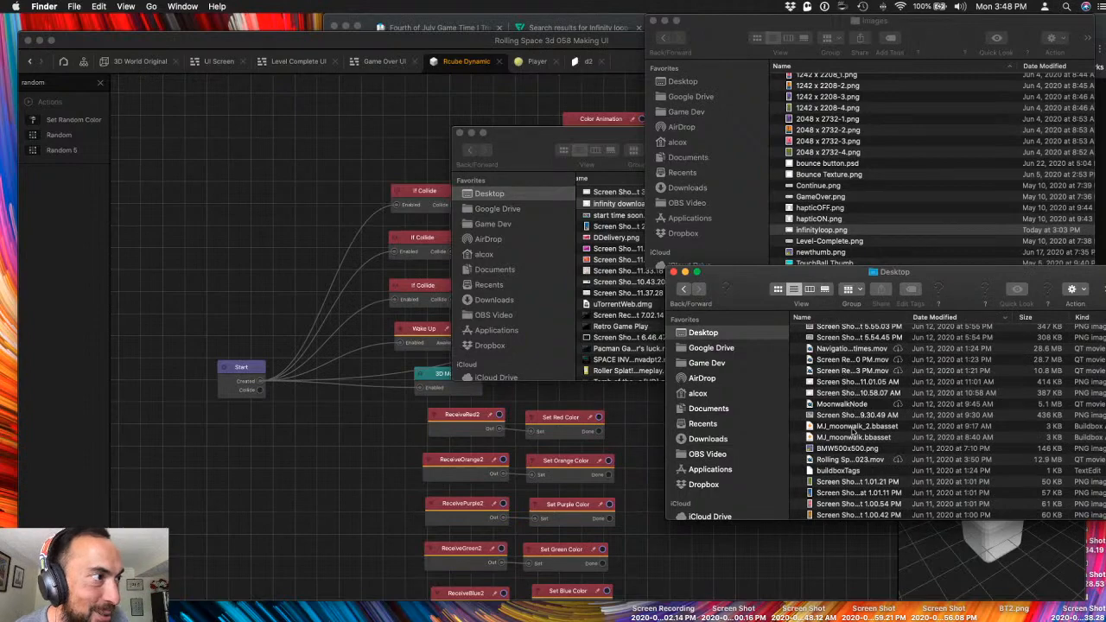
- Enlarge the Desktop folder window and look through its older files for the colour palette image
{"action": "left_click_drag", "start_coordinate": [668, 267], "coordinate": [455, 77]}
{"action": "scroll", "coordinate": [631, 285], "scroll_direction": "down", "scroll_amount": 5}
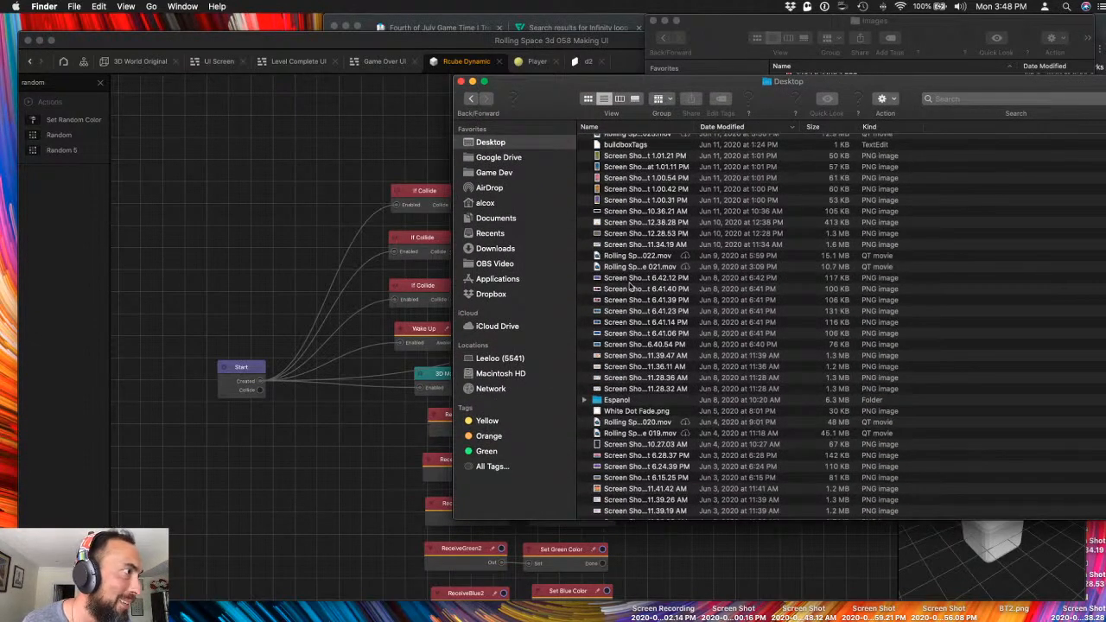
{"action": "scroll", "coordinate": [638, 285], "scroll_direction": "down", "scroll_amount": 8}
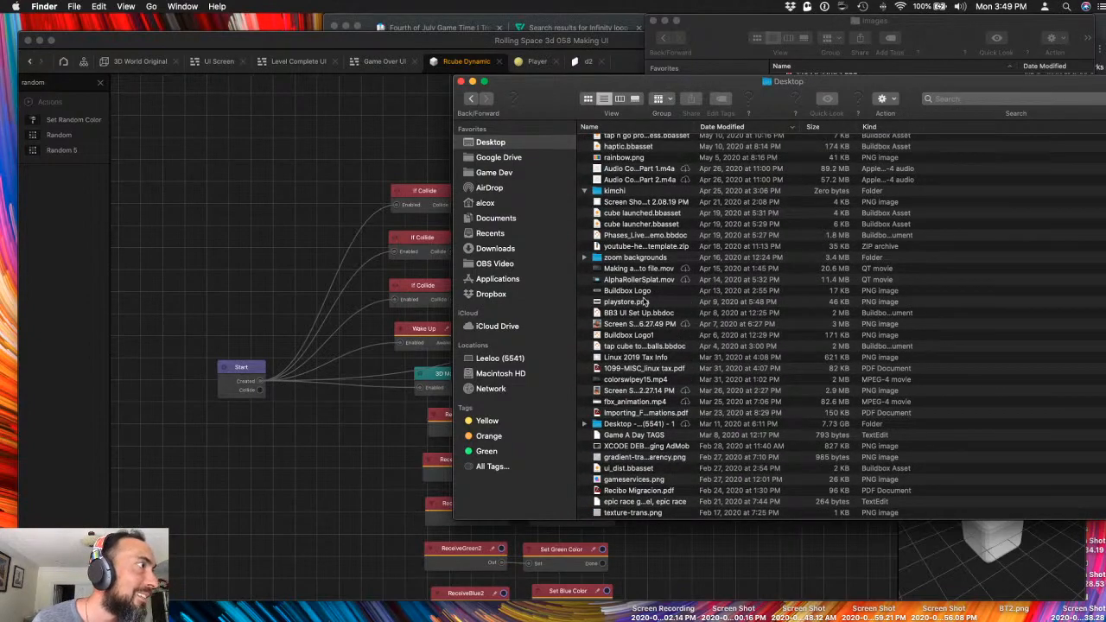
{"action": "scroll", "coordinate": [644, 301], "scroll_direction": "down", "scroll_amount": 5}
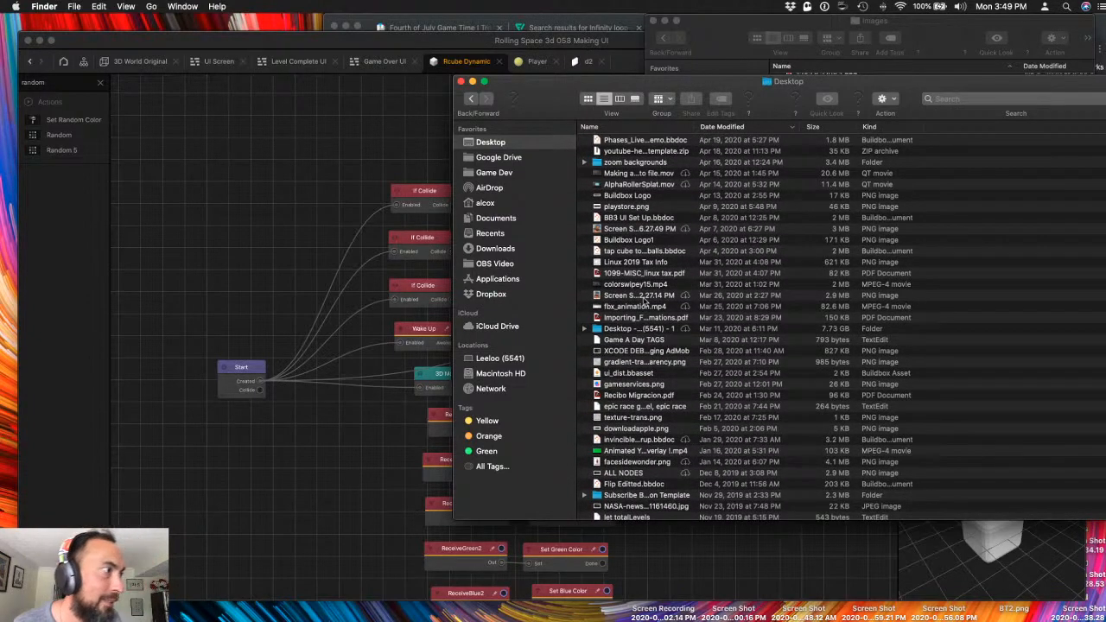
{"action": "scroll", "coordinate": [641, 307], "scroll_direction": "down", "scroll_amount": 3}
{"action": "scroll", "coordinate": [636, 314], "scroll_direction": "up", "scroll_amount": 5}
{"action": "scroll", "coordinate": [636, 316], "scroll_direction": "up", "scroll_amount": 2}
- Preview the April 7 screenshot image in the Desktop folder with Quick Look and close the preview
{"action": "left_click", "coordinate": [635, 296]}
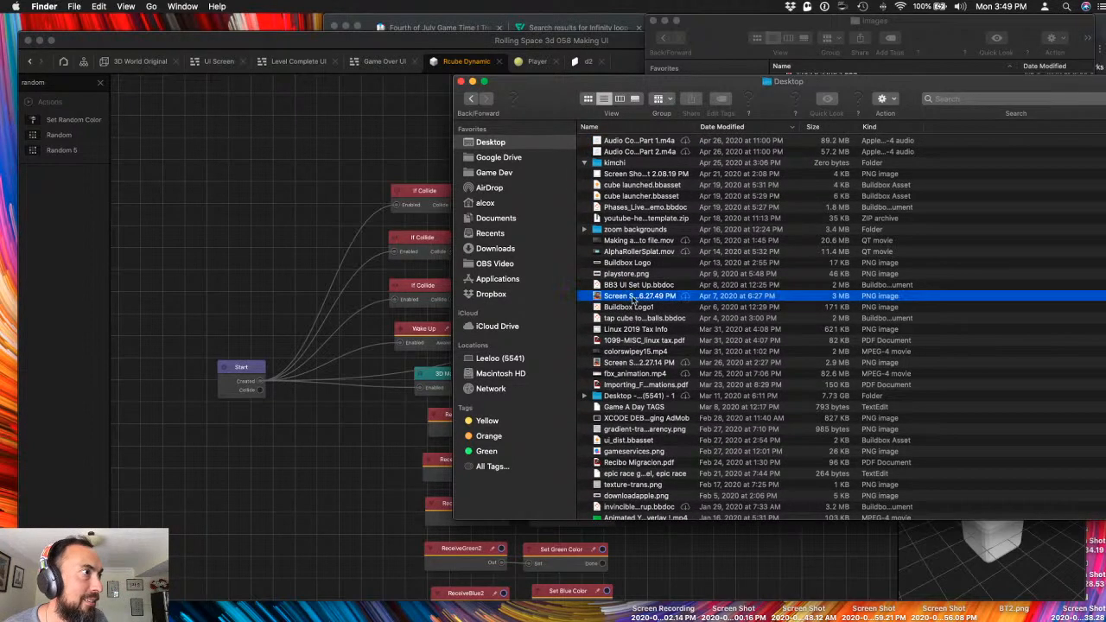
{"action": "key", "text": "space"}
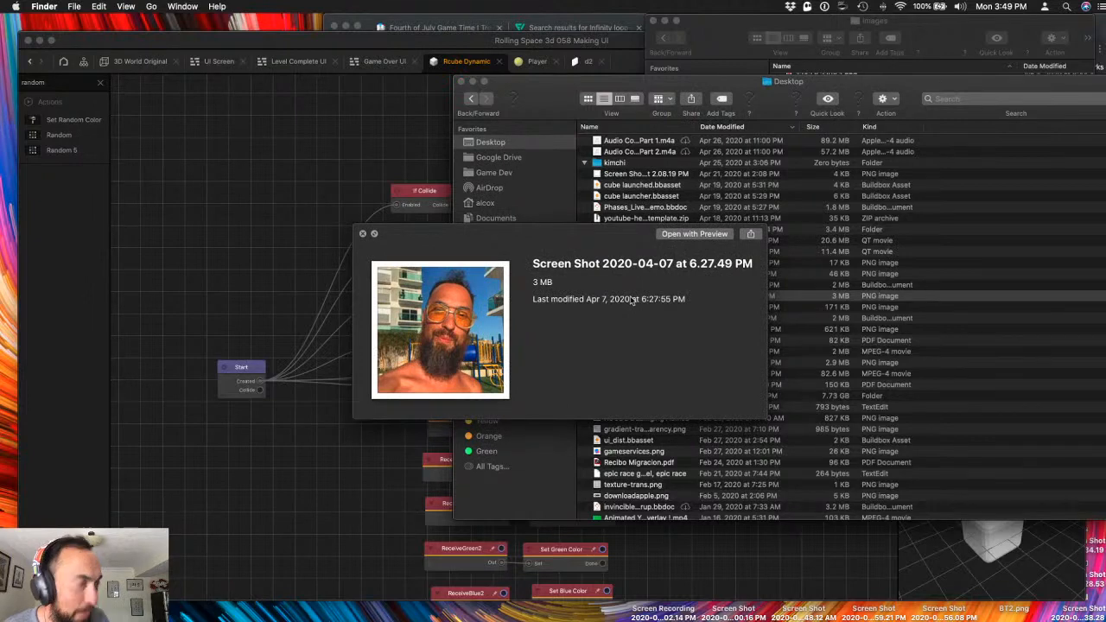
{"action": "key", "text": "space"}
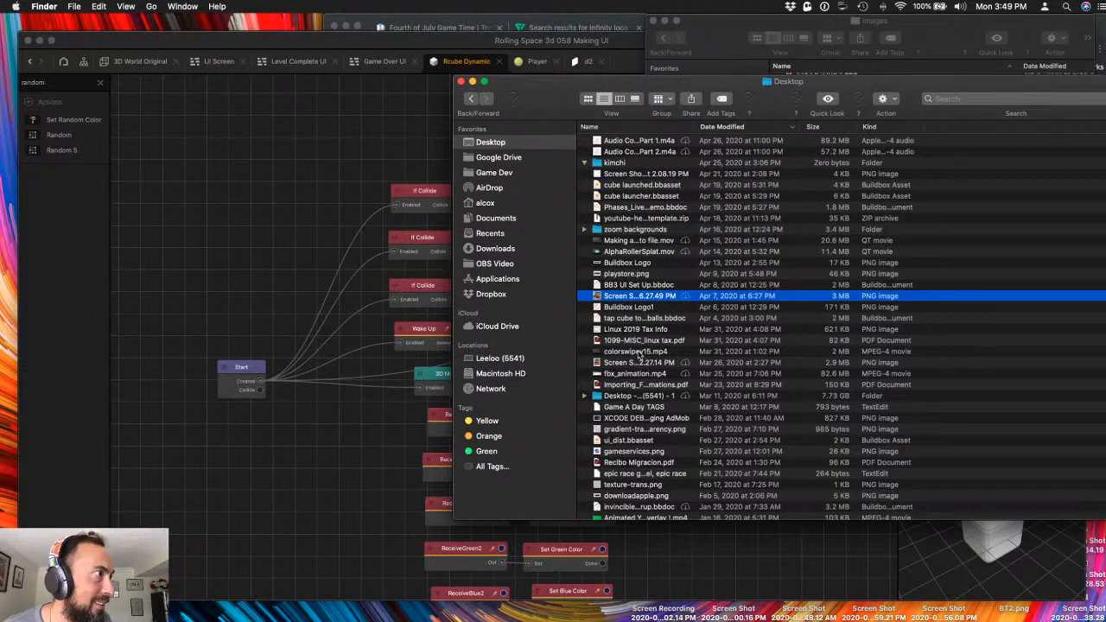
- Open rainbow.png from the Desktop folder in Preview and move its window so the colour stripes extend below the Buildbox window
{"action": "scroll", "coordinate": [640, 355], "scroll_direction": "up", "scroll_amount": 5}
{"action": "left_click", "coordinate": [625, 252]}
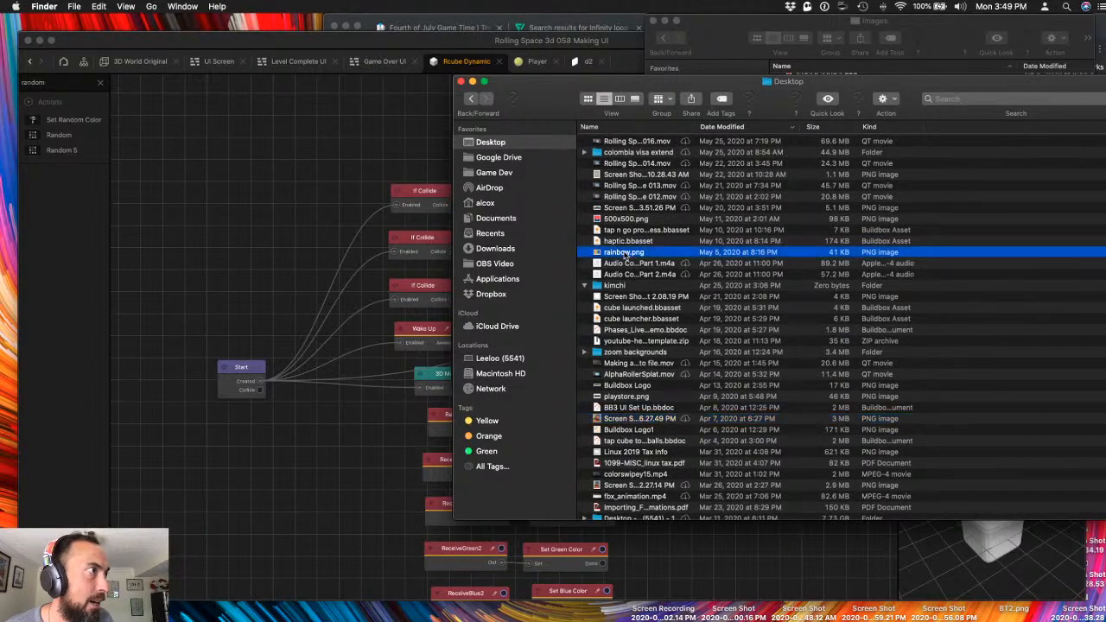
{"action": "double_click", "coordinate": [625, 254]}
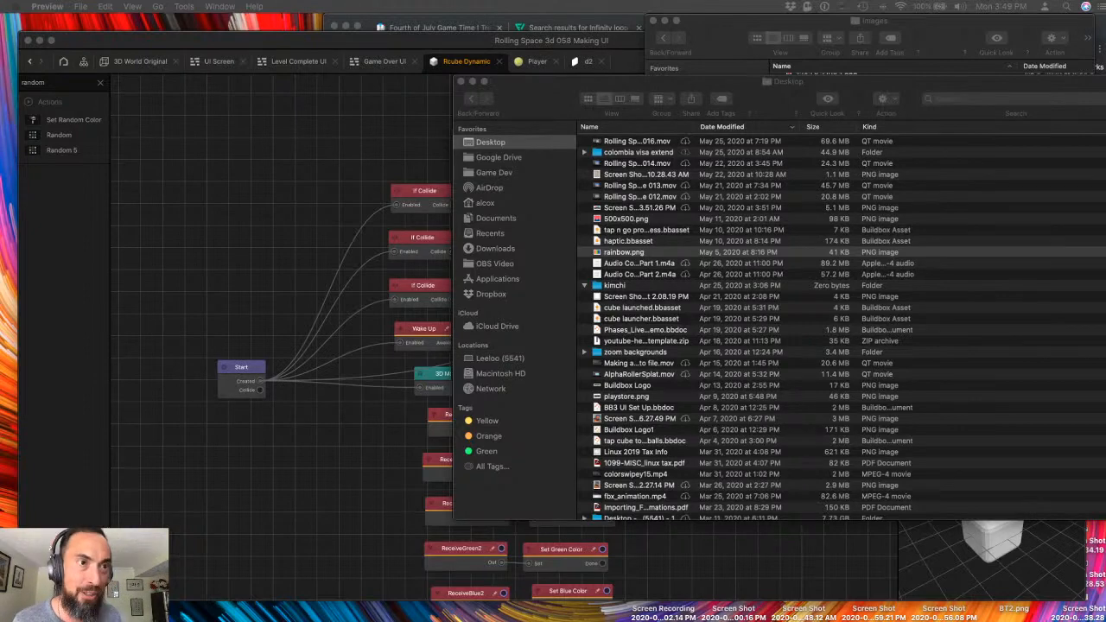
{"action": "left_click_drag", "start_coordinate": [1105, 125], "coordinate": [700, 368]}
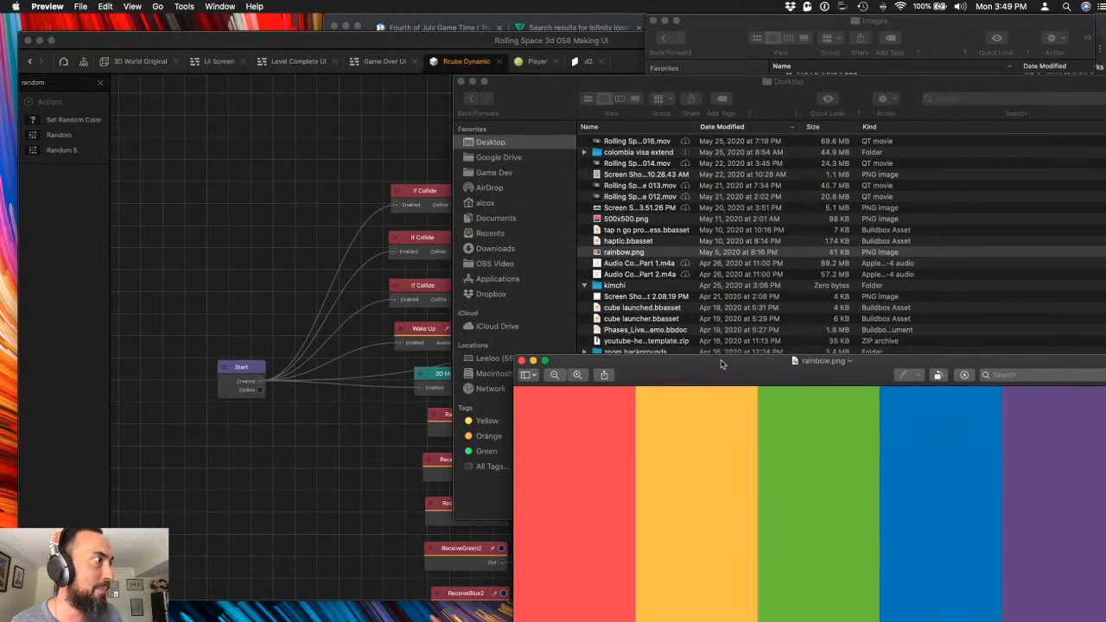
- Switch to Buildbox, reroute Start's Created connection from the Trail node to the Random 5 input, and place that Trail beside Random 5
{"action": "left_click", "coordinate": [281, 454]}
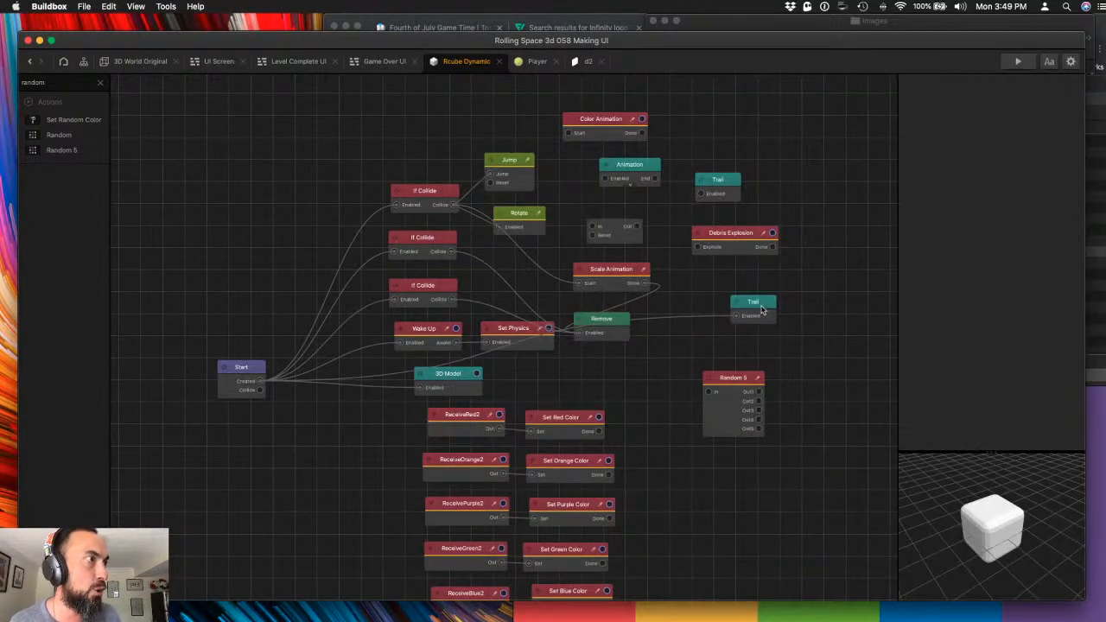
{"action": "left_click", "coordinate": [731, 318]}
{"action": "left_click_drag", "start_coordinate": [731, 318], "coordinate": [702, 344]}
{"action": "left_click_drag", "start_coordinate": [747, 312], "coordinate": [784, 318]}
- Duplicate the Trail node four times and connect each of the five Trail nodes to its own Random 5 output
{"action": "key", "text": "super+d"}
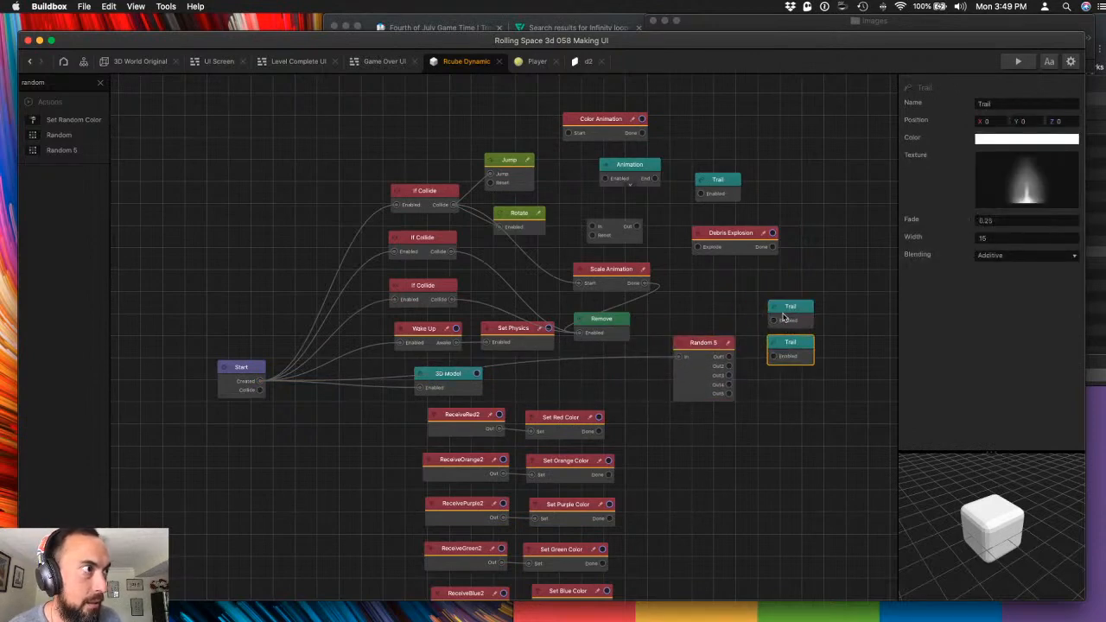
{"action": "key", "text": "super+d"}
{"action": "key", "text": "super+d"}
{"action": "key", "text": "super+d"}
{"action": "left_click_drag", "start_coordinate": [773, 463], "coordinate": [729, 367]}
{"action": "left_click_drag", "start_coordinate": [775, 323], "coordinate": [730, 361]}
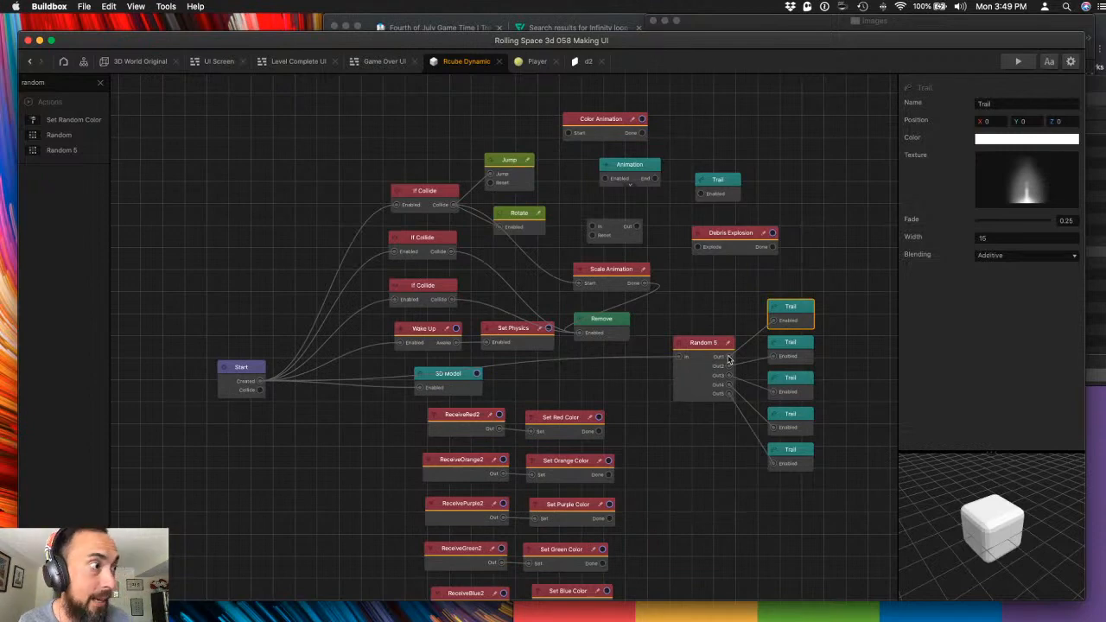
- Set the first Trail node's color to the red sampled from the rainbow.png stripes with the eyedropper
{"action": "left_click", "coordinate": [1001, 139]}
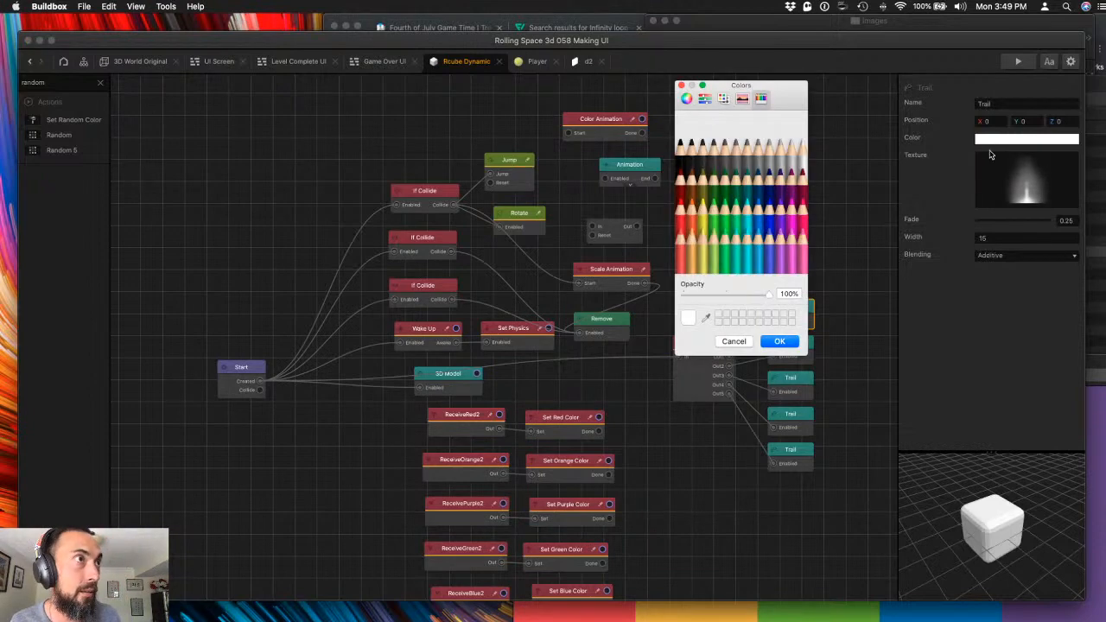
{"action": "left_click", "coordinate": [706, 318]}
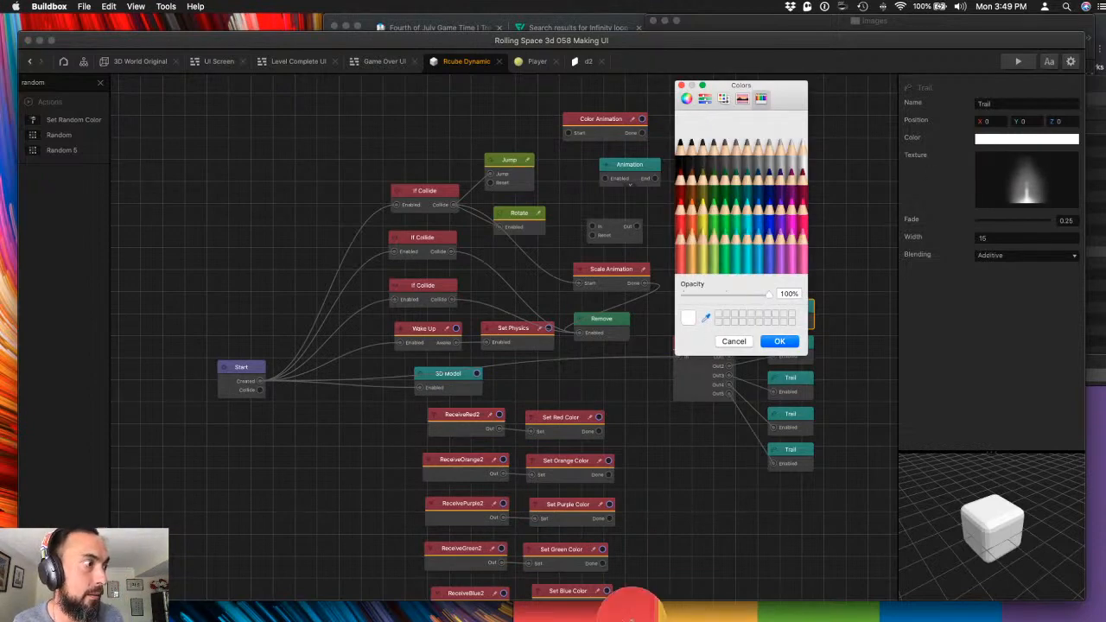
{"action": "left_click", "coordinate": [628, 619]}
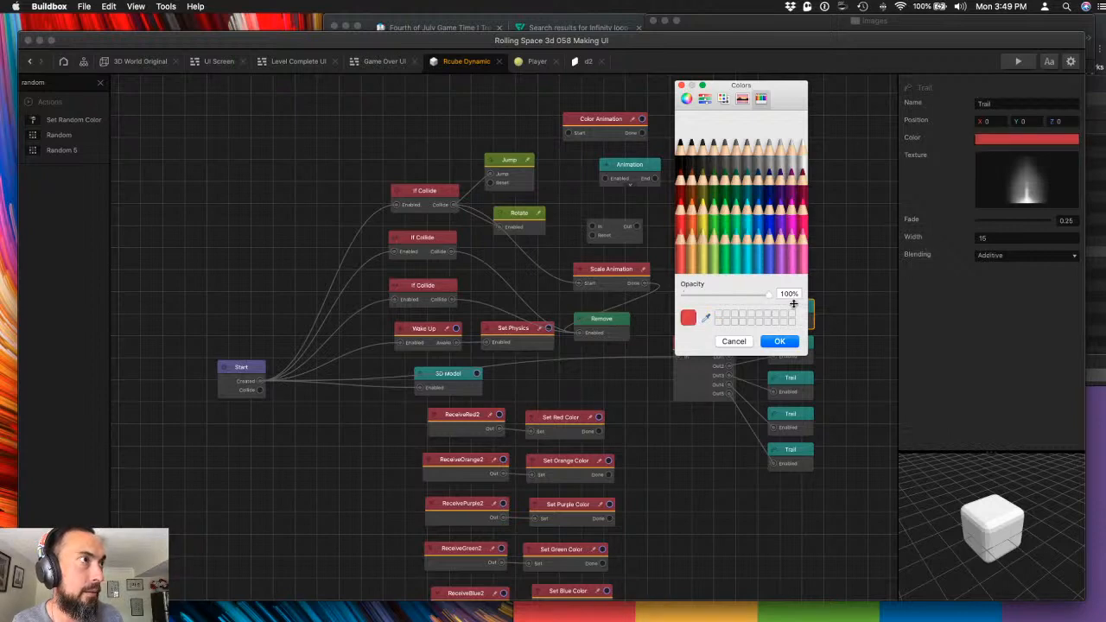
{"action": "left_click_drag", "start_coordinate": [790, 99], "coordinate": [712, 93]}
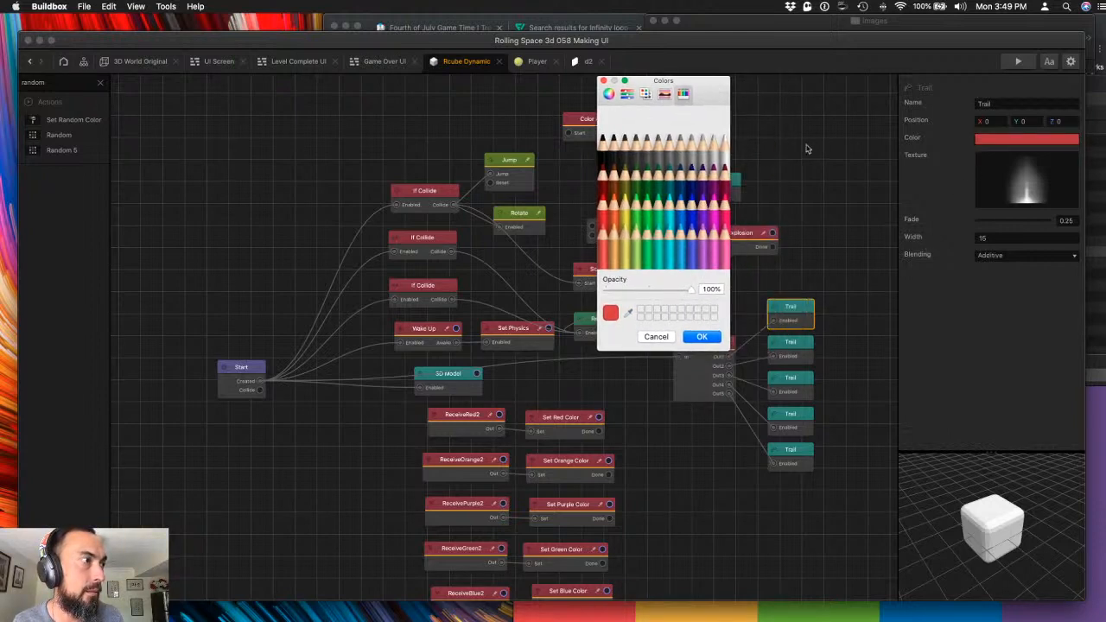
{"action": "left_click", "coordinate": [702, 338]}
- Set the second Trail node's color to the orange-yellow sampled from the rainbow stripes with the eyedropper
{"action": "left_click", "coordinate": [791, 348]}
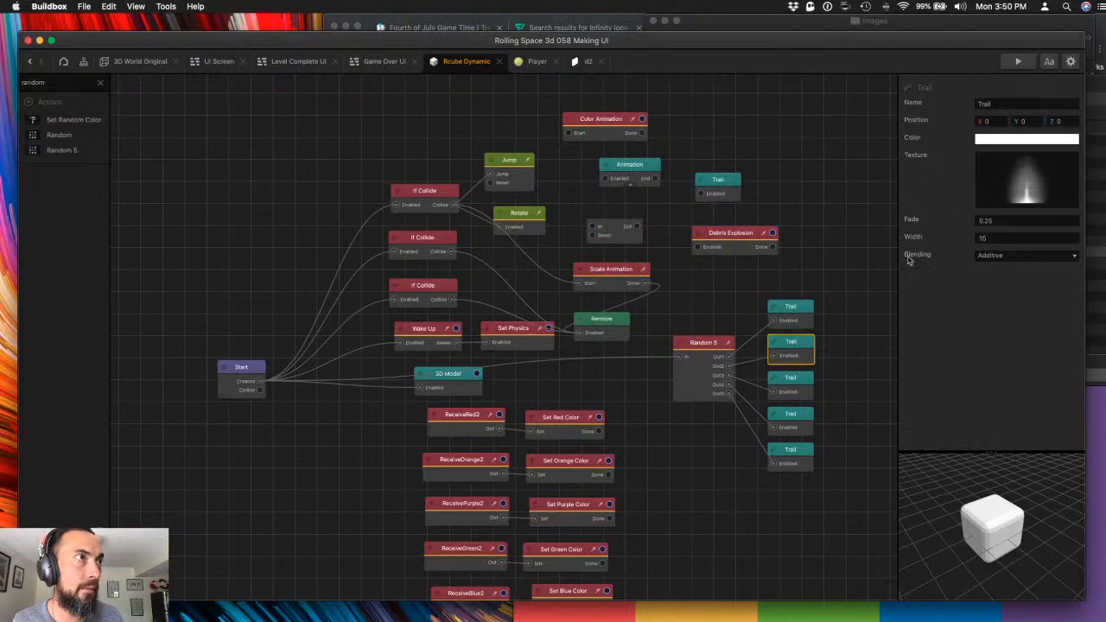
{"action": "left_click", "coordinate": [995, 140]}
{"action": "left_click", "coordinate": [628, 314]}
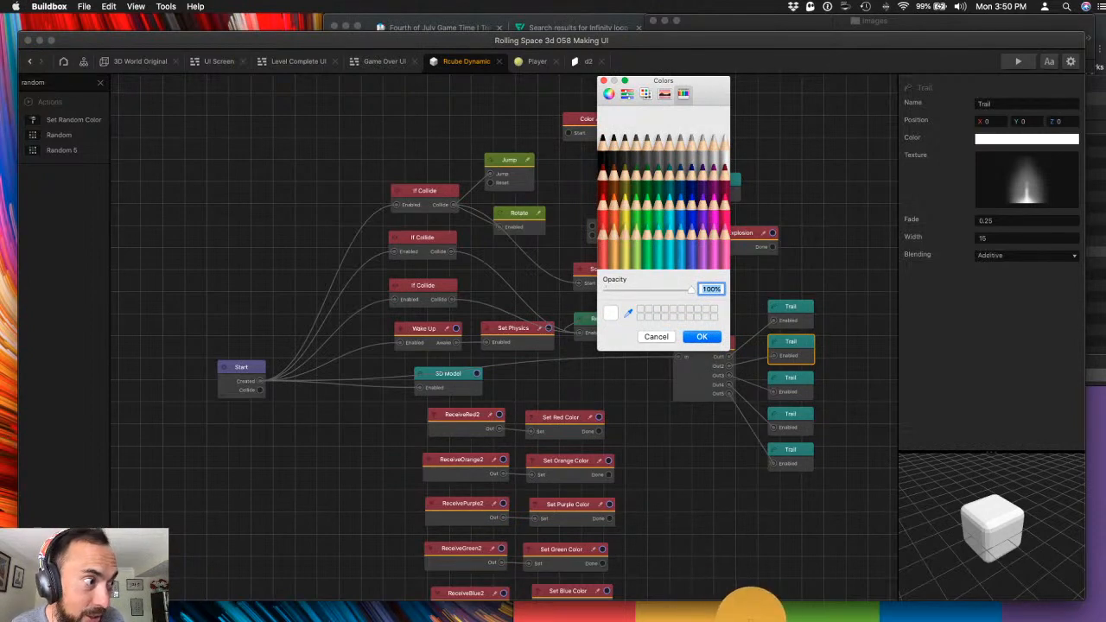
{"action": "left_click", "coordinate": [752, 605]}
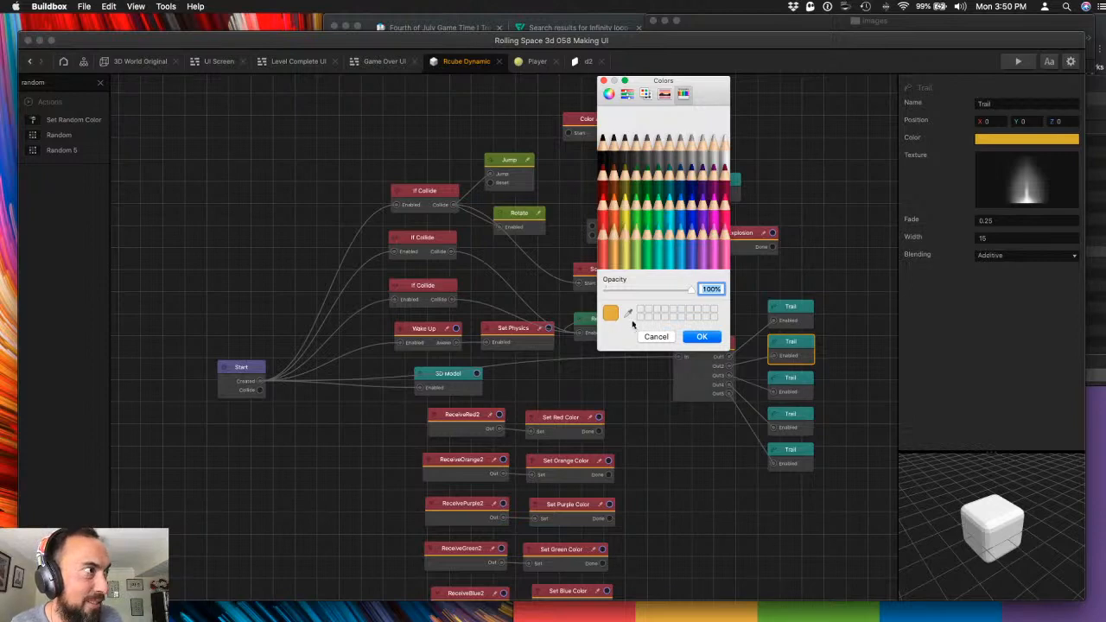
{"action": "left_click", "coordinate": [629, 312]}
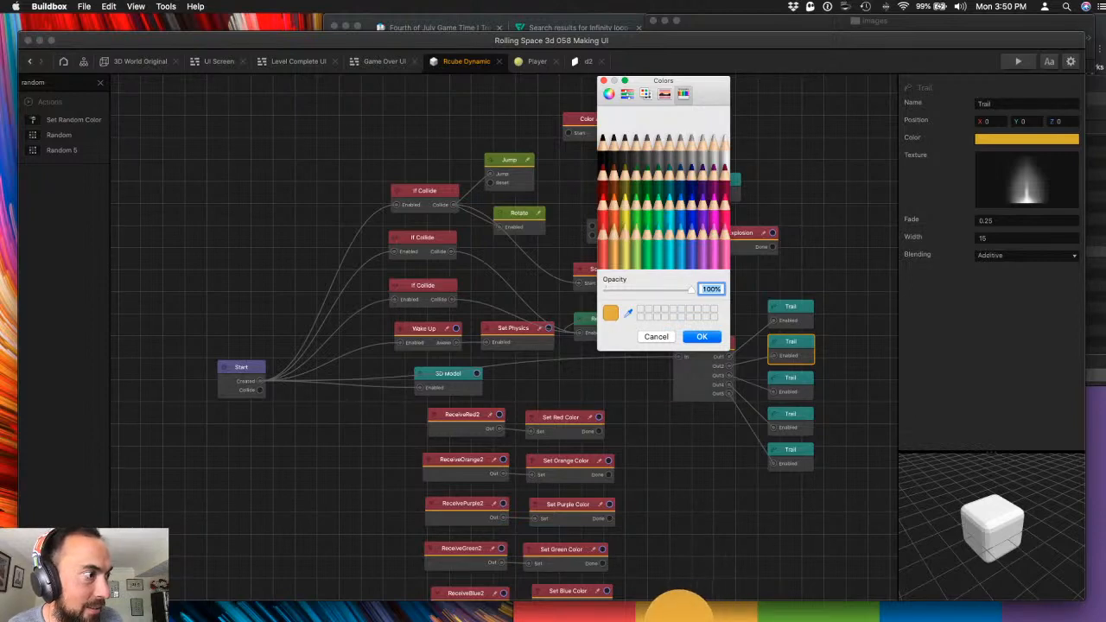
{"action": "left_click", "coordinate": [692, 605]}
{"action": "left_click", "coordinate": [701, 336]}
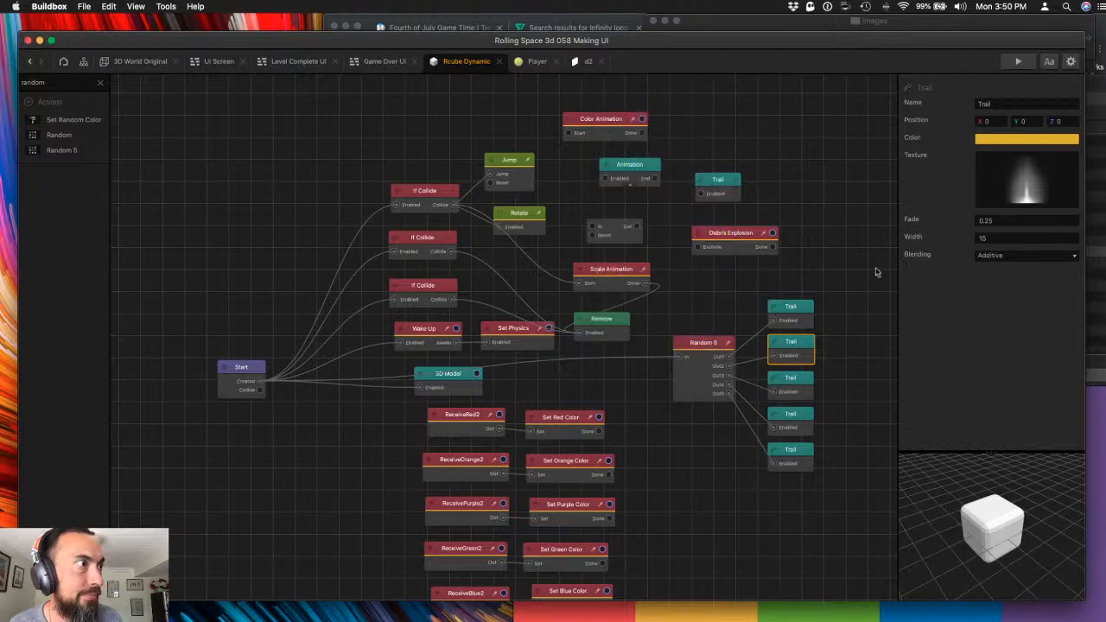
- Set the third Trail node's color to the green sampled from the rainbow stripes with the eyedropper
{"action": "left_click", "coordinate": [791, 380]}
{"action": "left_click", "coordinate": [1040, 140]}
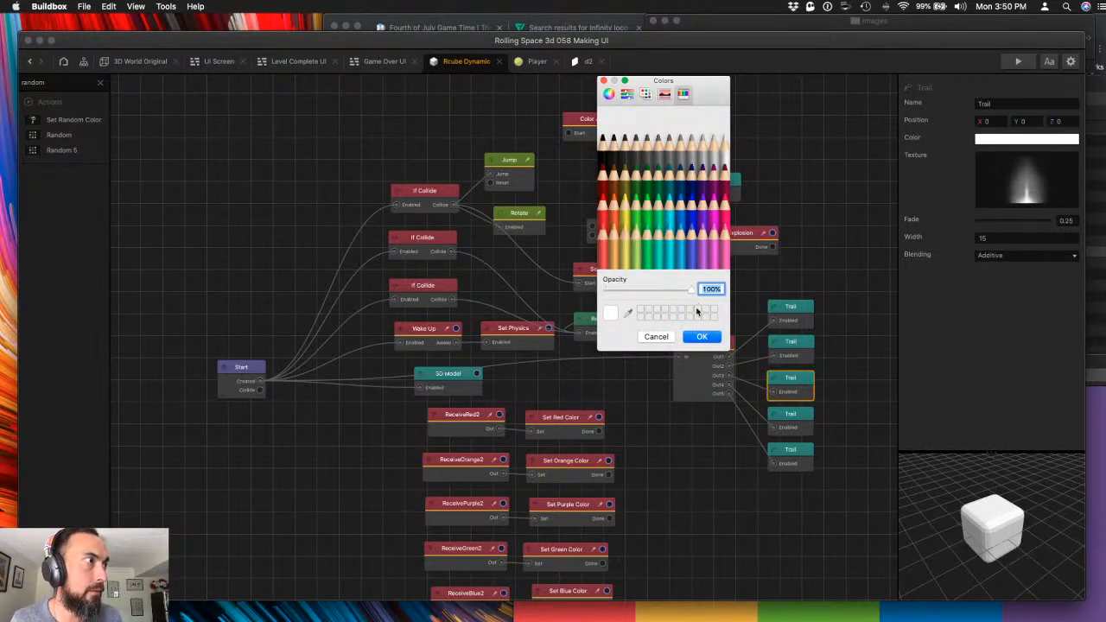
{"action": "left_click", "coordinate": [628, 313]}
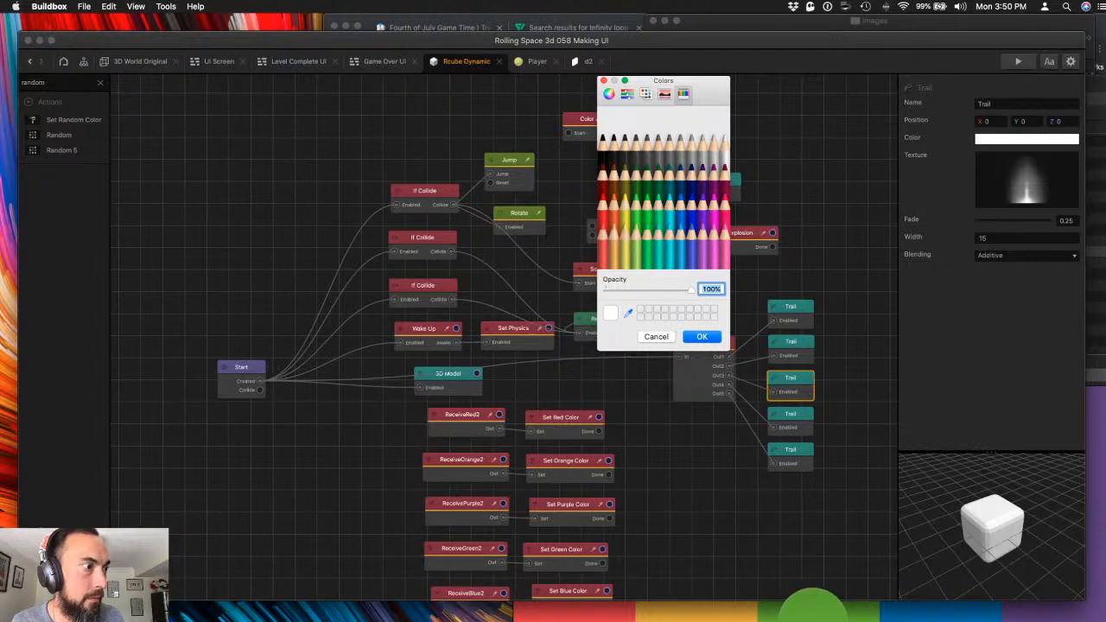
{"action": "left_click", "coordinate": [810, 603]}
{"action": "left_click", "coordinate": [700, 342]}
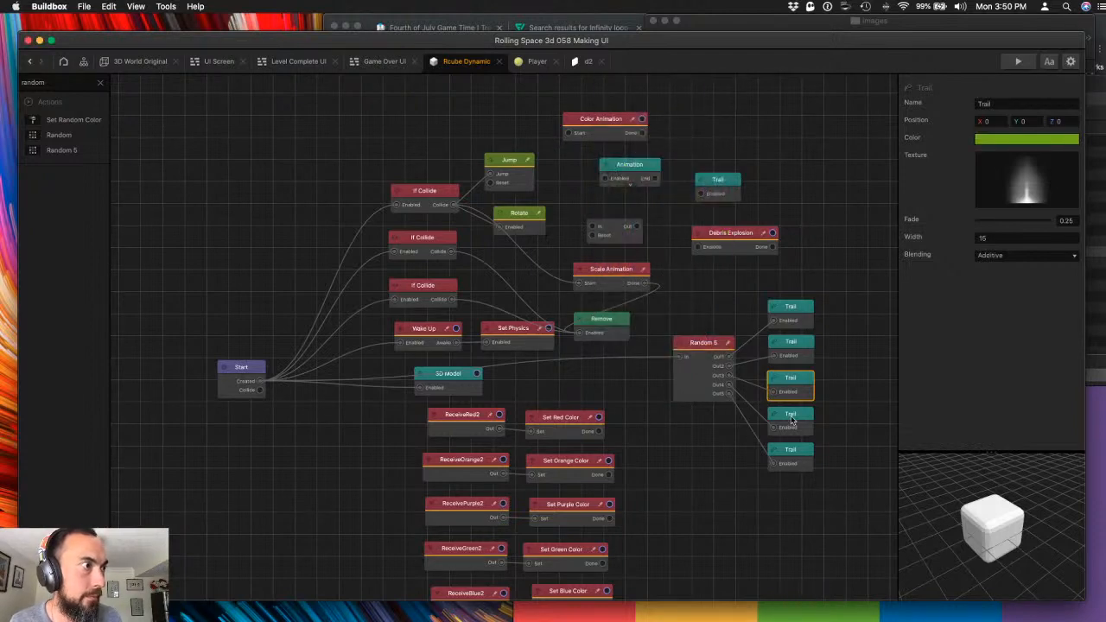
- Set the fourth Trail node's color to the blue sampled from the rainbow stripes with the eyedropper
{"action": "left_click", "coordinate": [791, 416]}
{"action": "left_click", "coordinate": [1016, 139]}
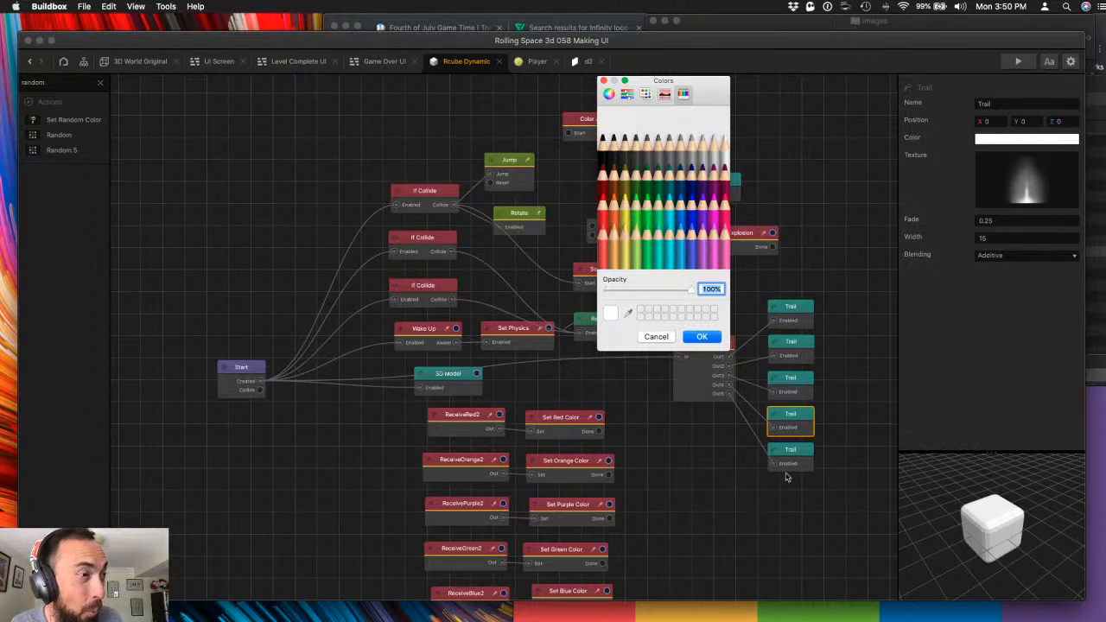
{"action": "left_click", "coordinate": [628, 313]}
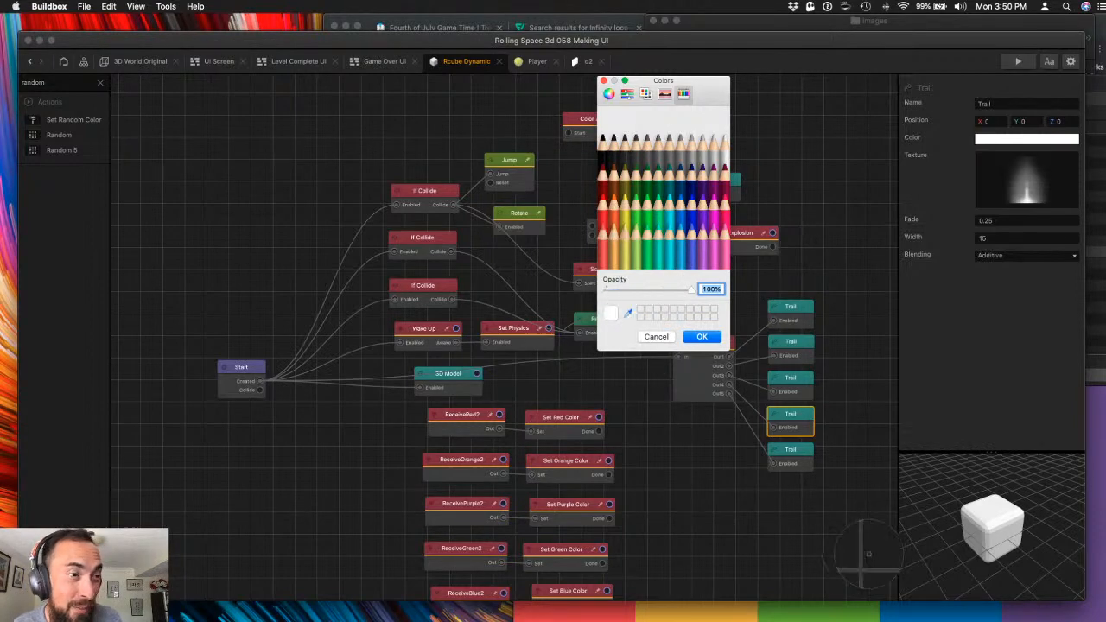
{"action": "left_click", "coordinate": [956, 605]}
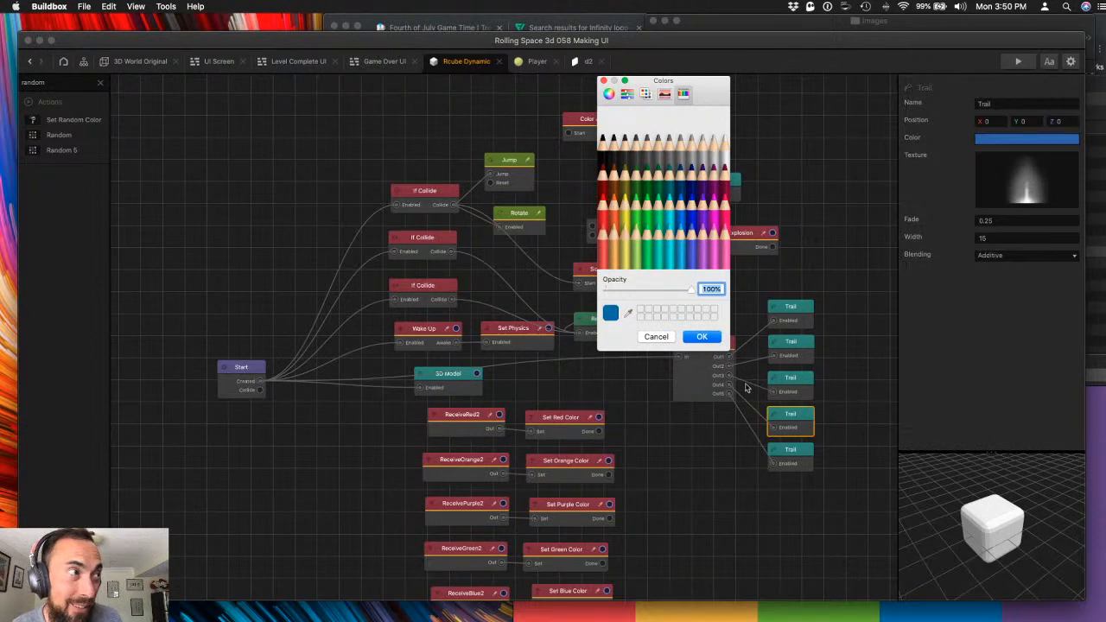
{"action": "left_click", "coordinate": [702, 337]}
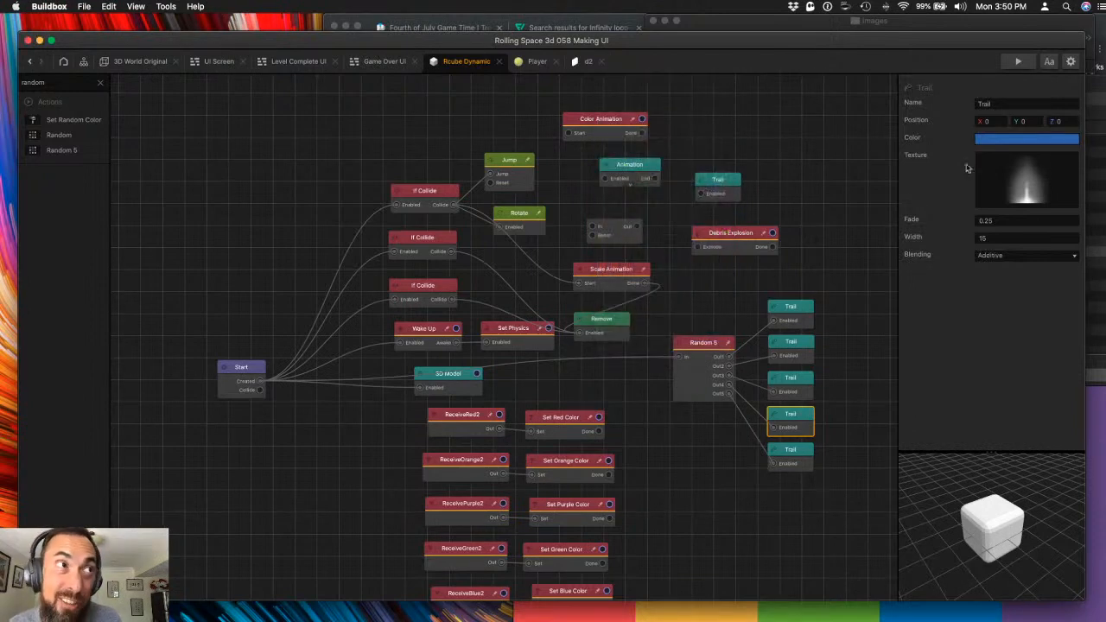
- Set the fifth Trail node's color to the purple sampled from the rainbow stripes with the eyedropper, and deselect the node
{"action": "left_click", "coordinate": [796, 453]}
{"action": "left_click", "coordinate": [1010, 141]}
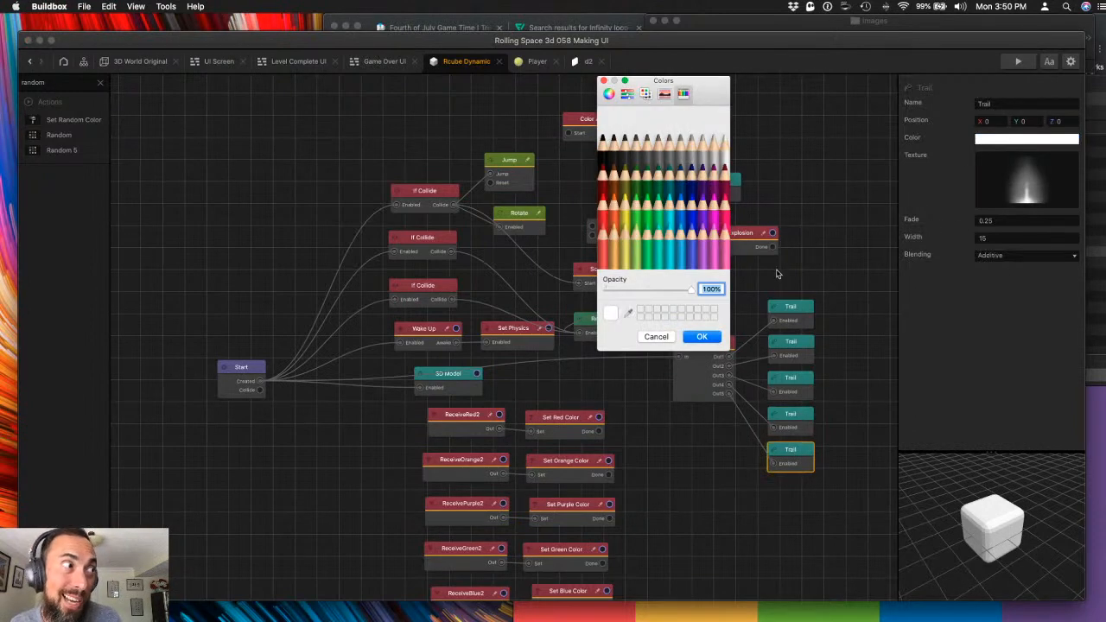
{"action": "left_click", "coordinate": [629, 313]}
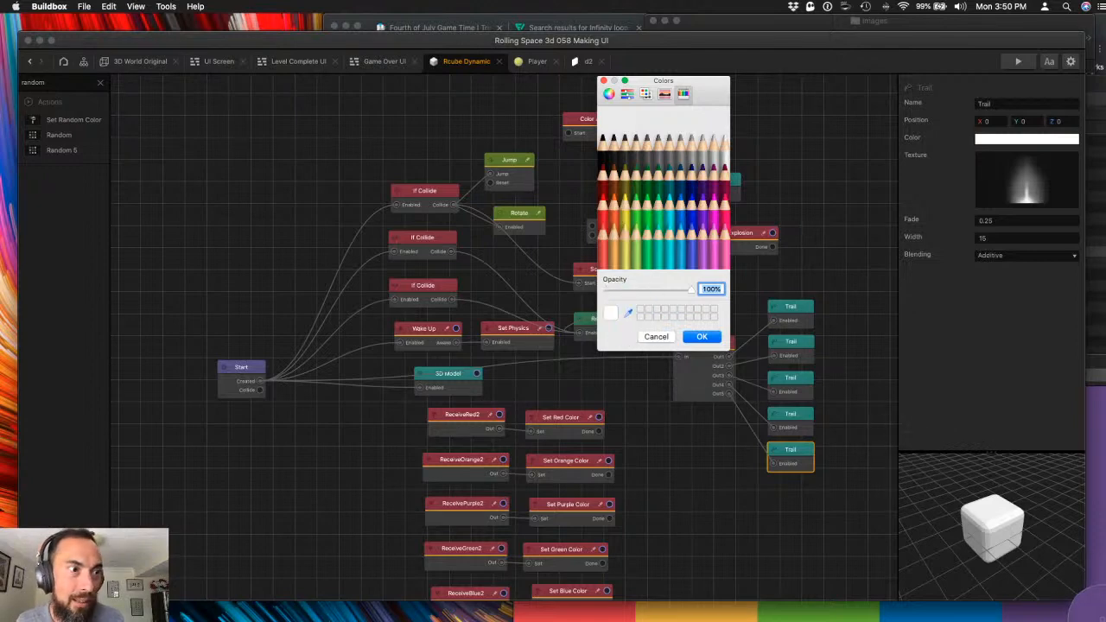
{"action": "left_click", "coordinate": [1085, 610]}
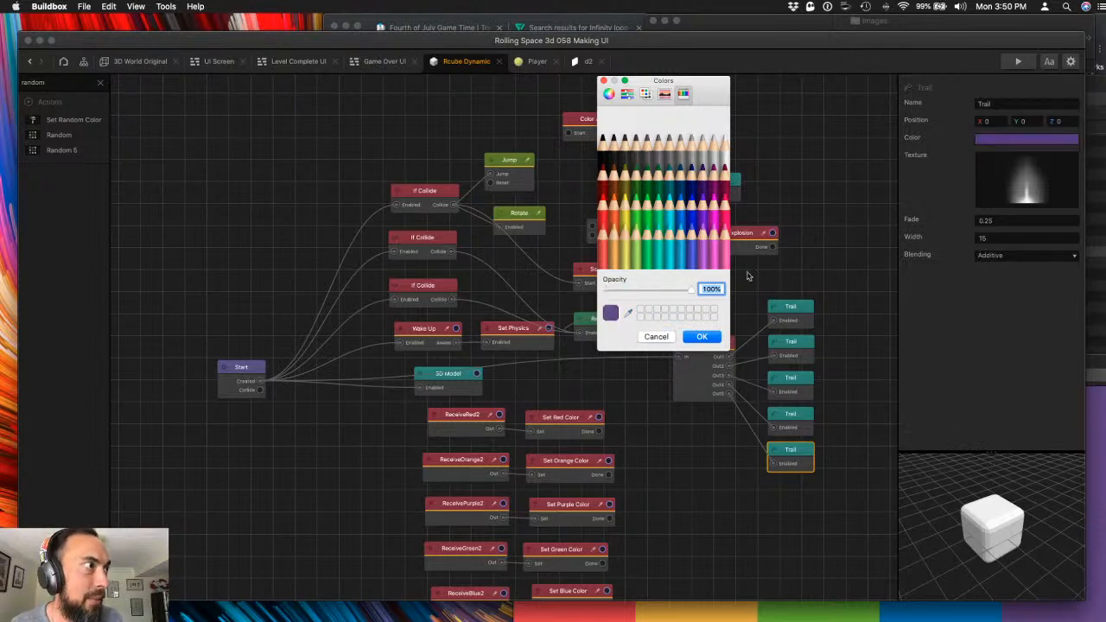
{"action": "left_click", "coordinate": [702, 336]}
{"action": "left_click", "coordinate": [802, 249]}
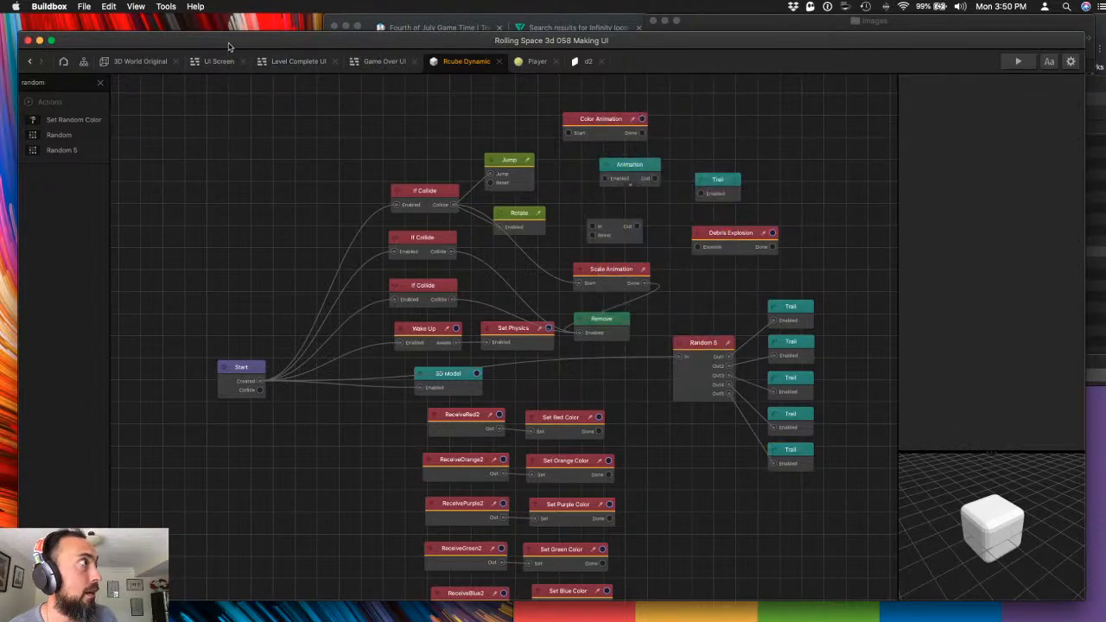
- Save the project as a new document named "Rolling Space 3d 059 flying dominoes" in the same folder
{"action": "left_click", "coordinate": [84, 6]}
{"action": "left_click", "coordinate": [99, 67]}
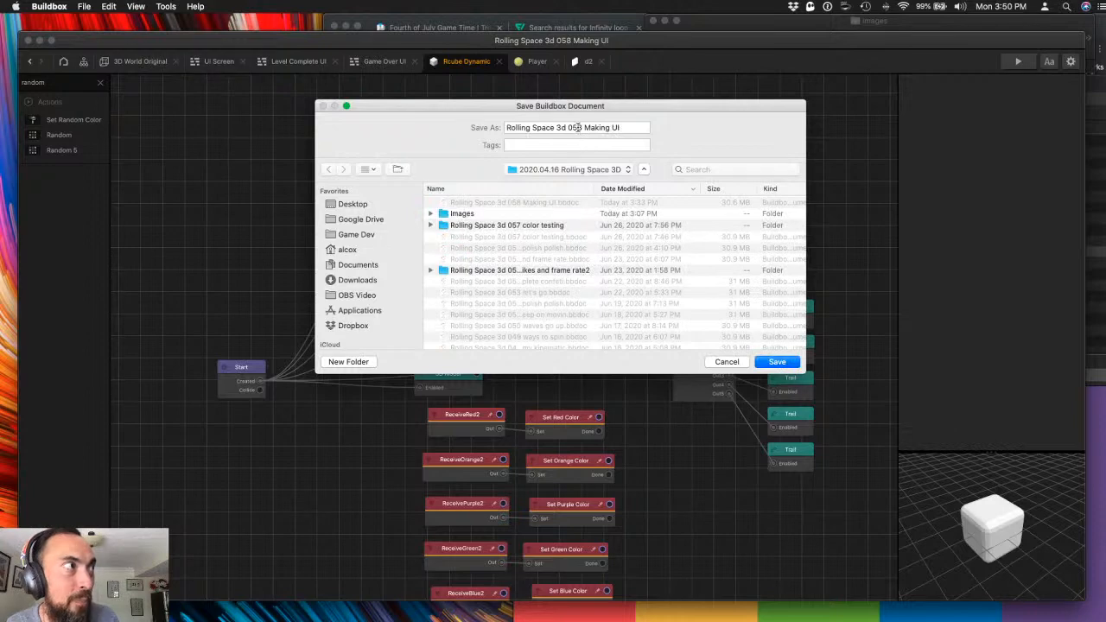
{"action": "left_click_drag", "start_coordinate": [548, 128], "coordinate": [627, 128]}
{"action": "type", "text": "059"}
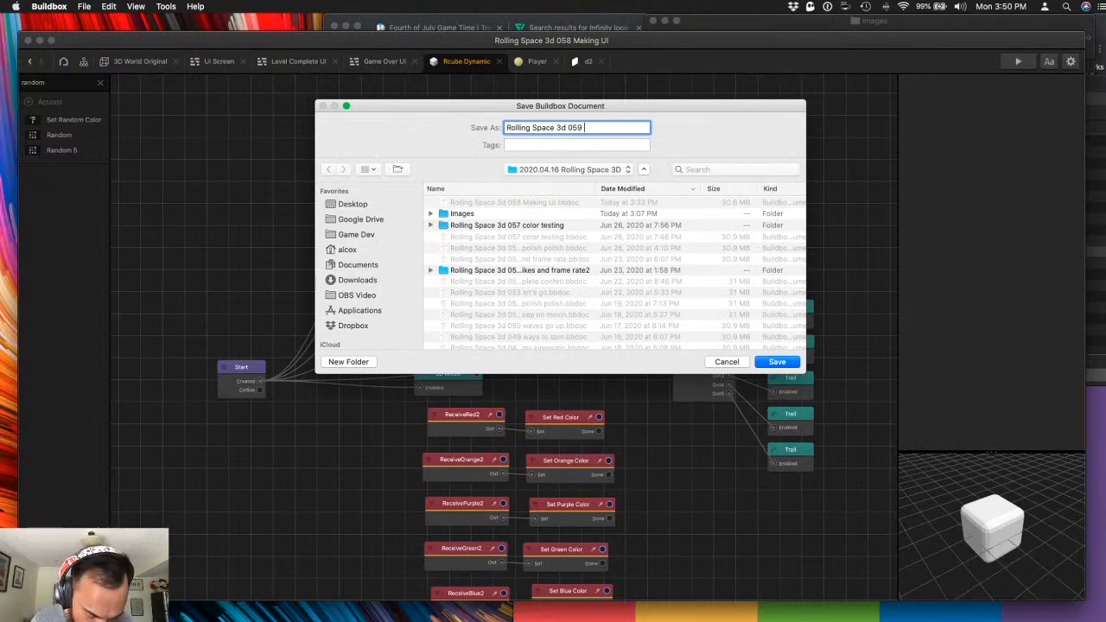
{"action": "type", "text": "flying domi"}
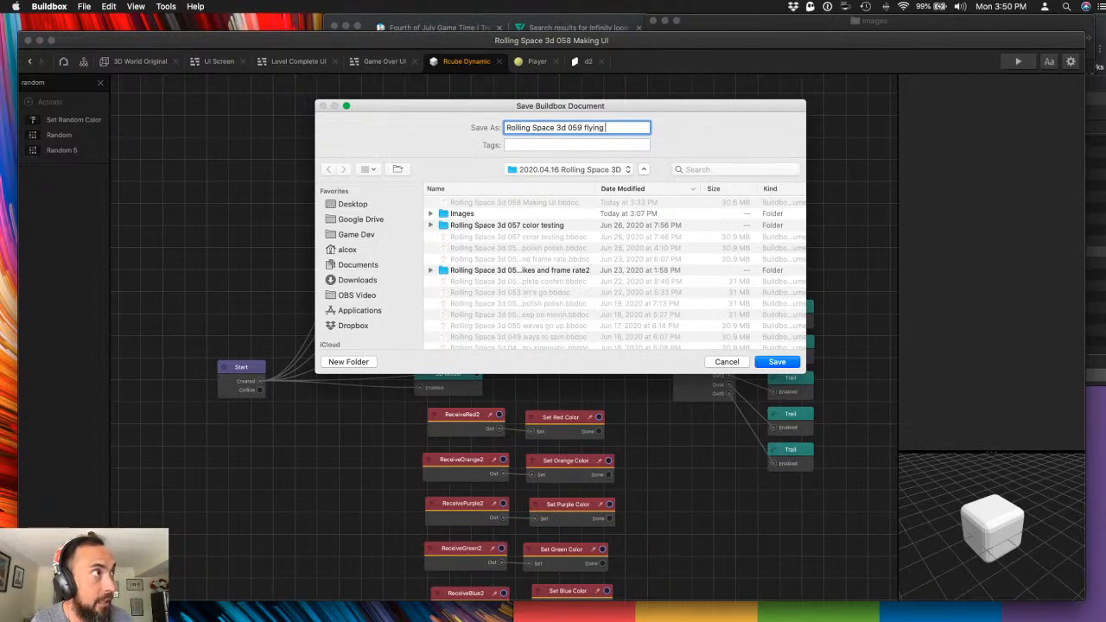
{"action": "type", "text": "noes"}
{"action": "key", "text": "Return"}
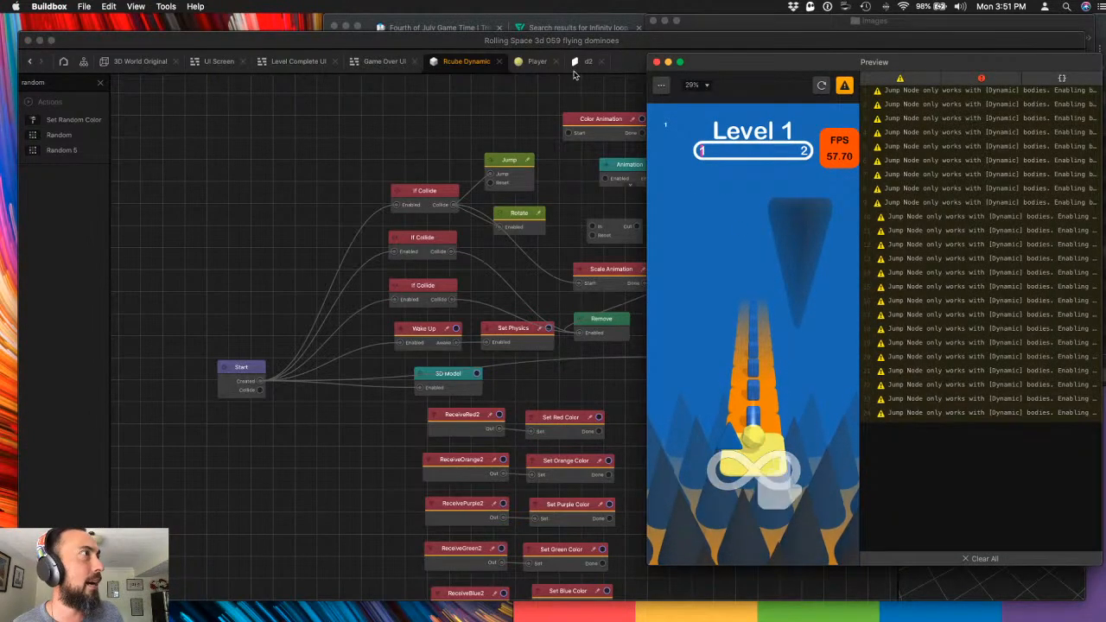
- Play through part of Level 1 in the game preview to check the trails, and close the preview
{"action": "mouse_move", "coordinate": [753, 455]}
{"action": "left_mouse_down"}
{"action": "mouse_move", "coordinate": [725, 440]}
{"action": "mouse_move", "coordinate": [739, 436]}
{"action": "mouse_move", "coordinate": [742, 412]}
{"action": "left_mouse_up"}
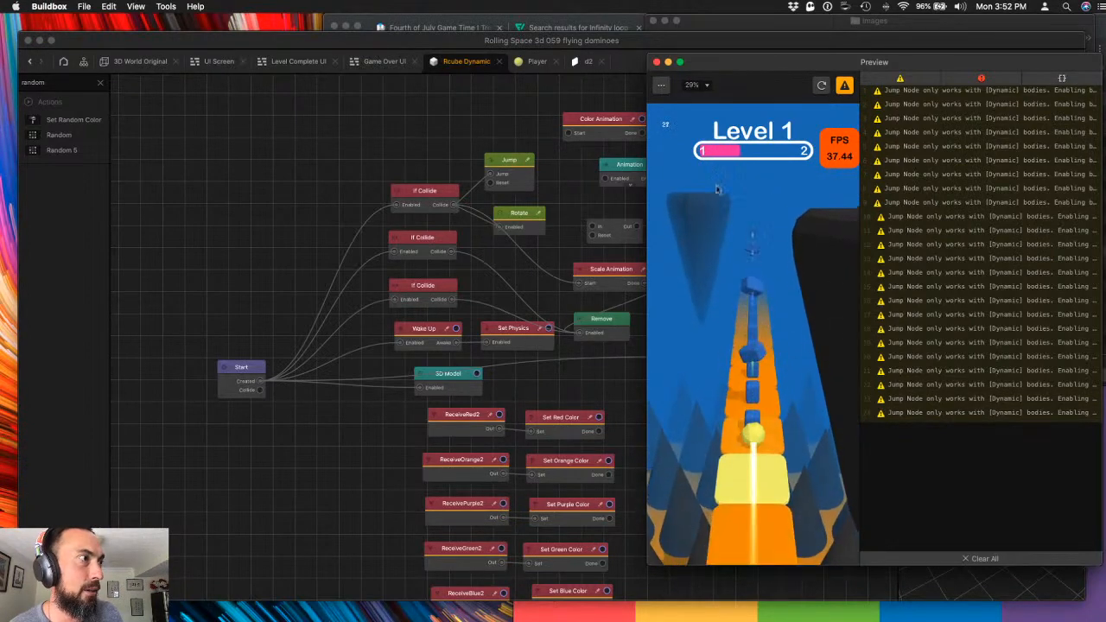
{"action": "left_click", "coordinate": [657, 63]}
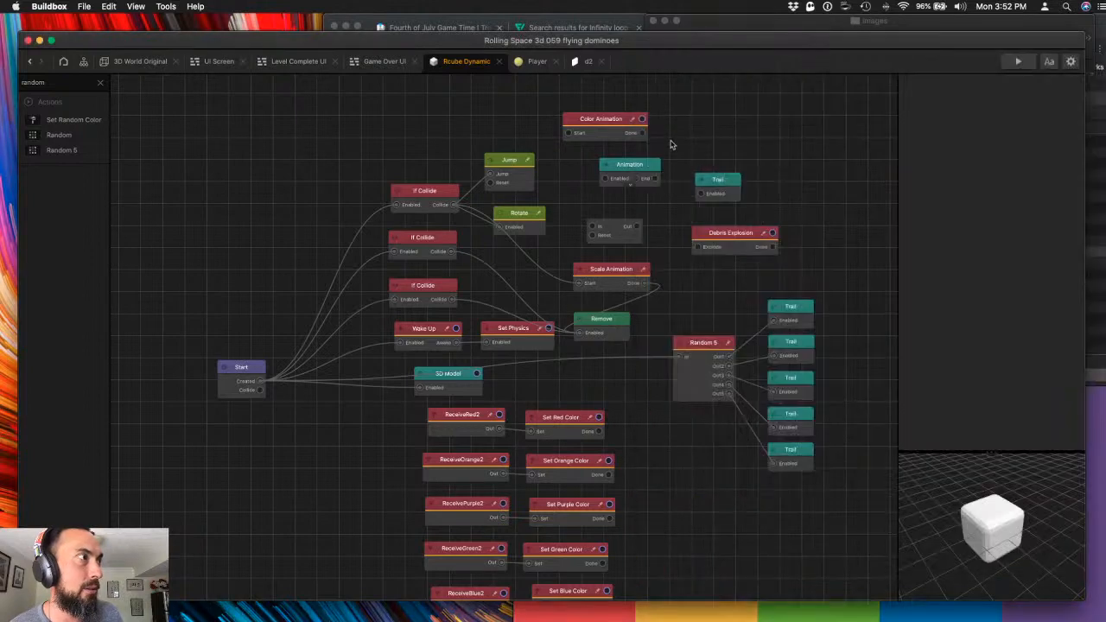
- Set the Fade of the first Trail node on Random 5 to 0.15
{"action": "left_click", "coordinate": [788, 316]}
{"action": "left_click", "coordinate": [998, 237]}
{"action": "left_click_drag", "start_coordinate": [997, 238], "coordinate": [931, 242]}
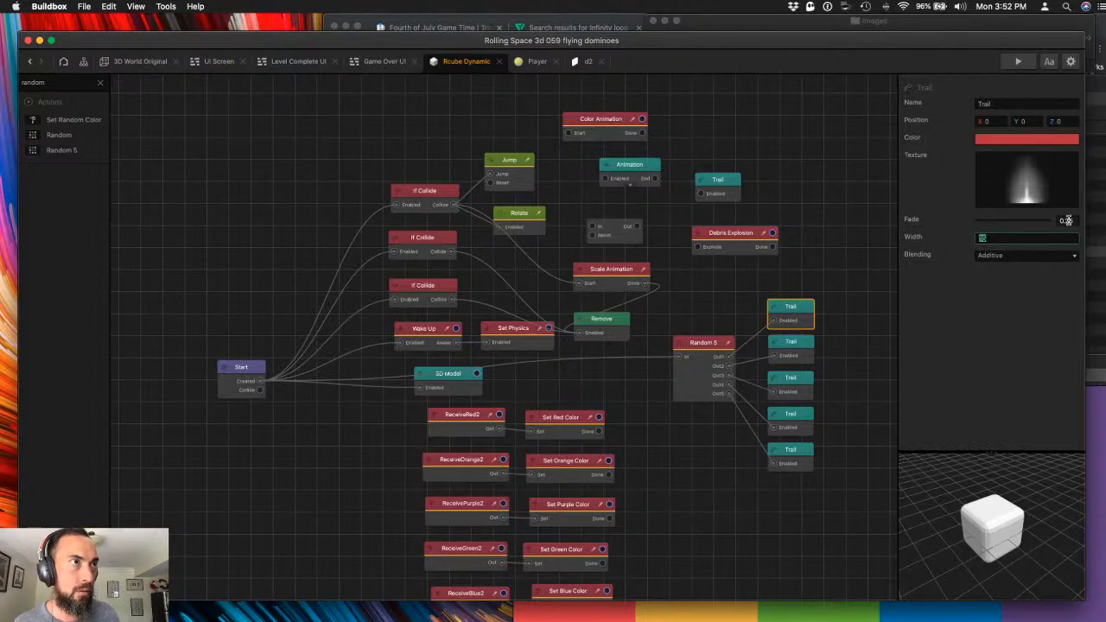
{"action": "left_click", "coordinate": [1068, 220]}
{"action": "key", "text": "BackSpace"}
{"action": "type", "text": "15"}
{"action": "key", "text": "Return"}
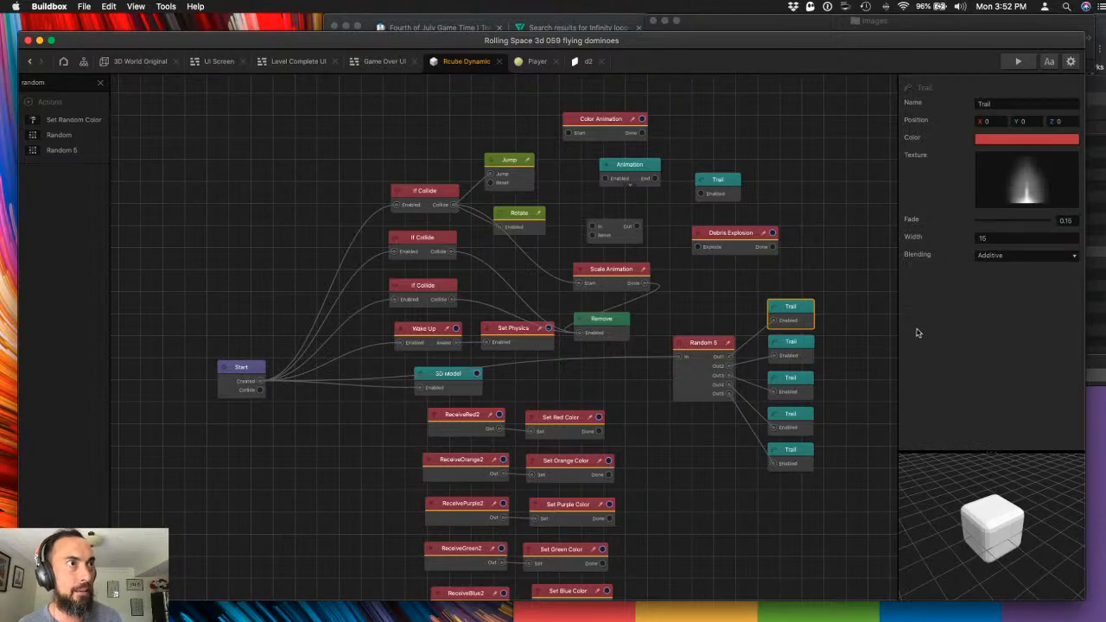
- Compare the color, Fade and Width settings of the five Trail nodes on Random 5 and the unconnected Trail node
{"action": "left_click", "coordinate": [795, 348]}
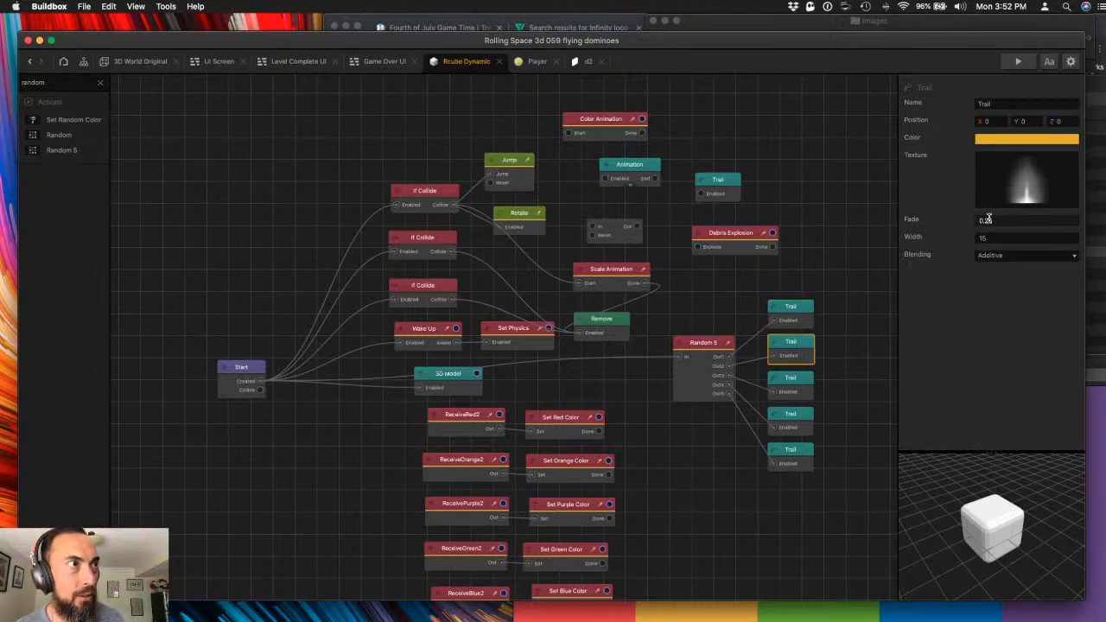
{"action": "left_click", "coordinate": [791, 314]}
{"action": "left_click", "coordinate": [787, 349]}
{"action": "left_click", "coordinate": [791, 382]}
{"action": "left_click", "coordinate": [800, 413]}
{"action": "left_click", "coordinate": [802, 450]}
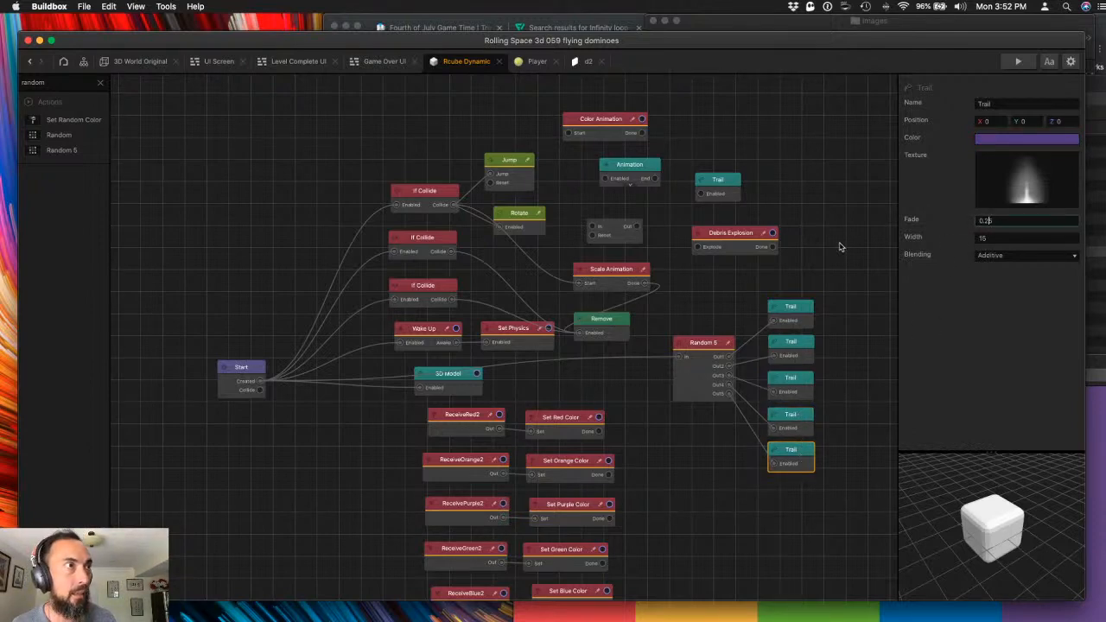
{"action": "left_click", "coordinate": [842, 341]}
{"action": "left_click", "coordinate": [720, 184]}
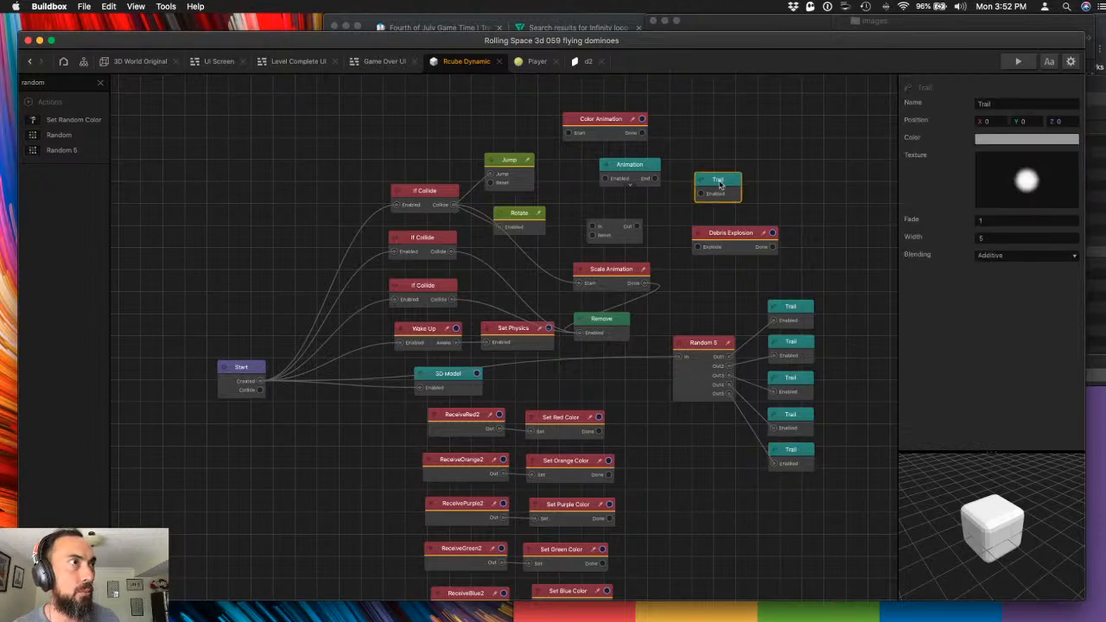
{"action": "left_click", "coordinate": [795, 318]}
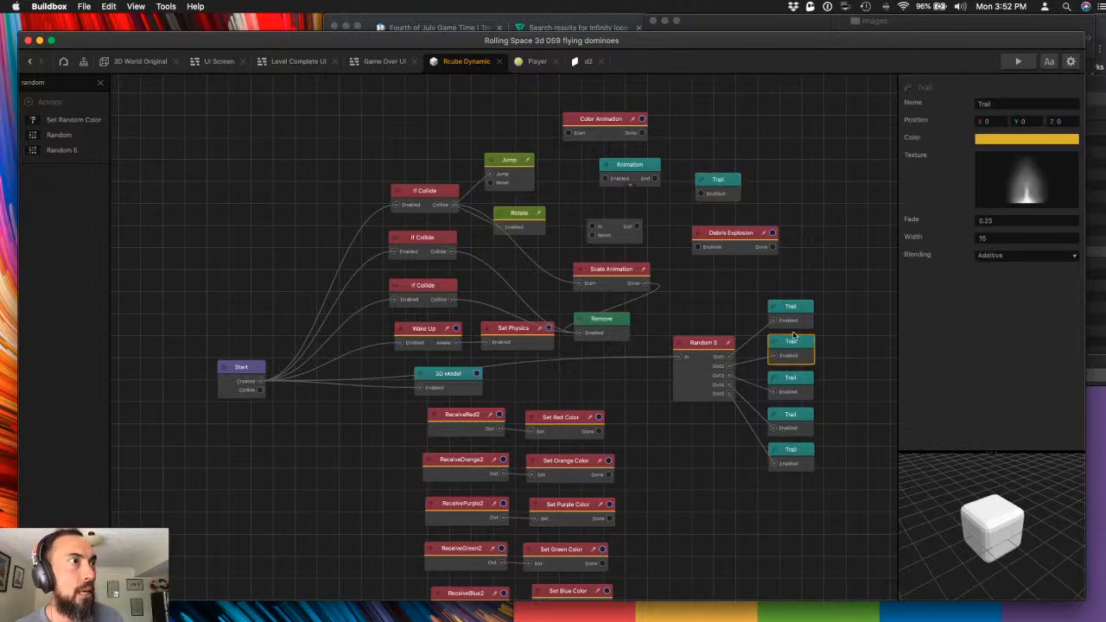
{"action": "left_click", "coordinate": [818, 362]}
{"action": "left_click", "coordinate": [797, 312]}
{"action": "left_click", "coordinate": [802, 344]}
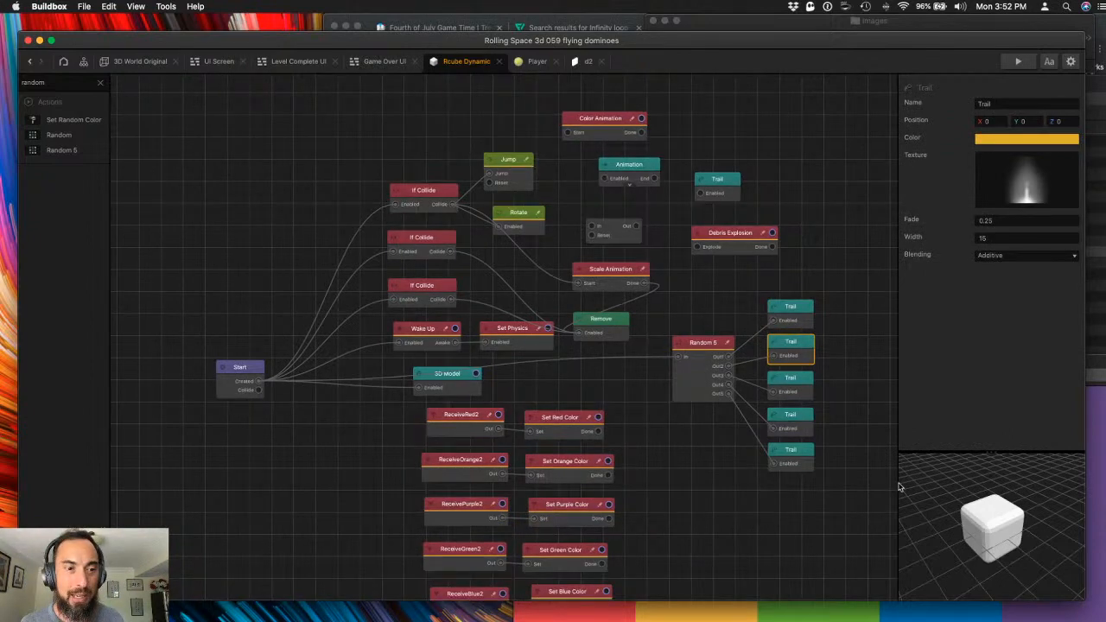
{"action": "scroll", "coordinate": [809, 346], "scroll_direction": "up", "scroll_amount": 2}
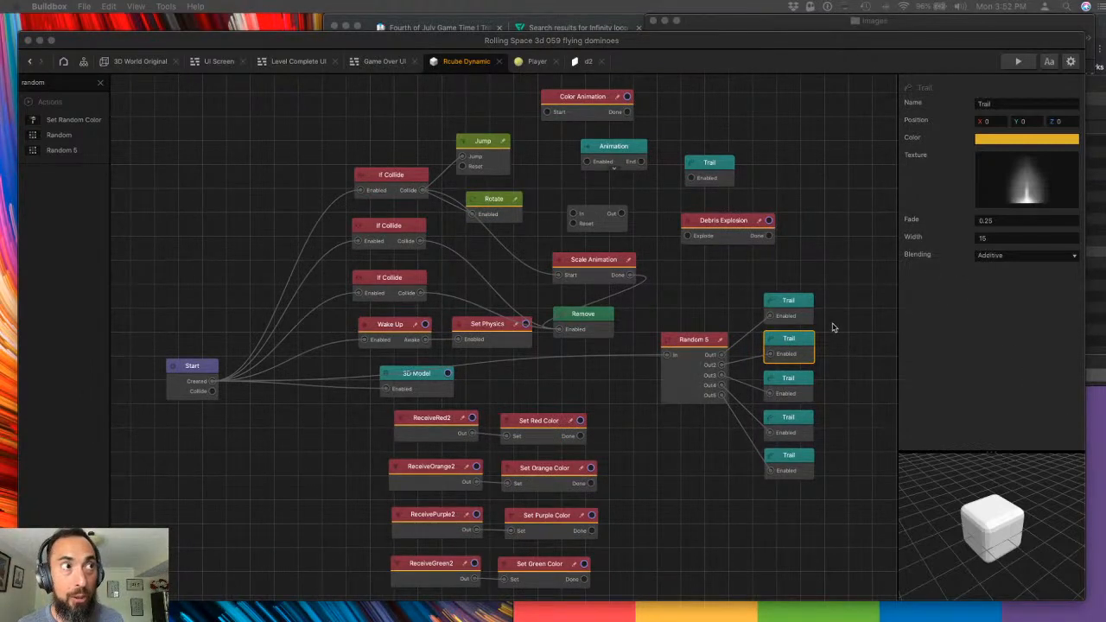
- Clear the "random" search filter so the full node library is listed
{"action": "left_click", "coordinate": [50, 84]}
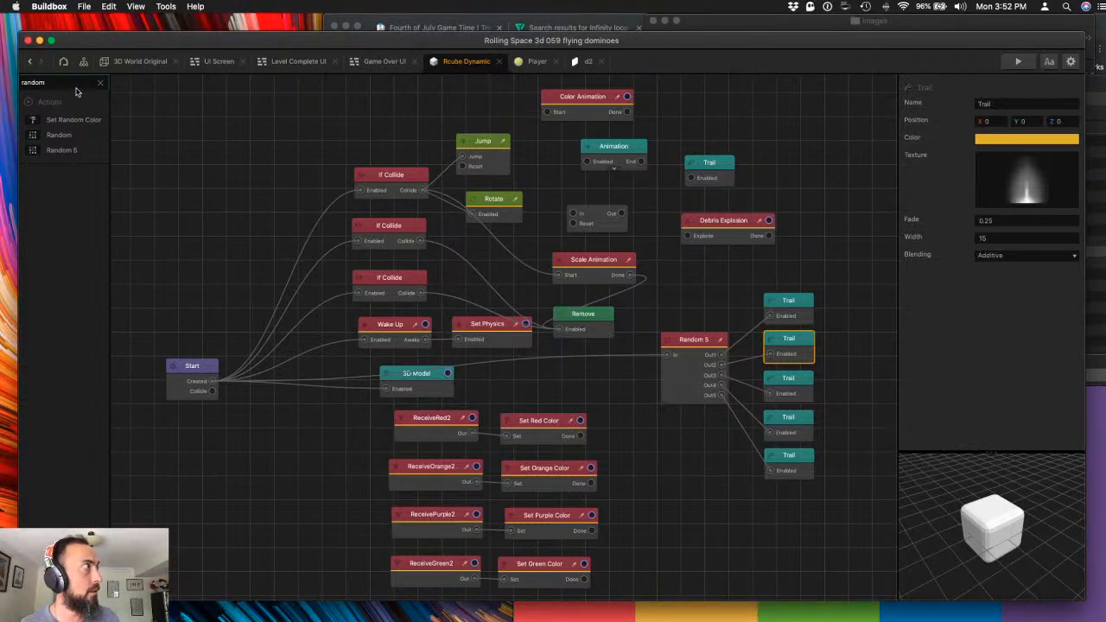
{"action": "left_click", "coordinate": [113, 100]}
{"action": "left_click", "coordinate": [100, 83]}
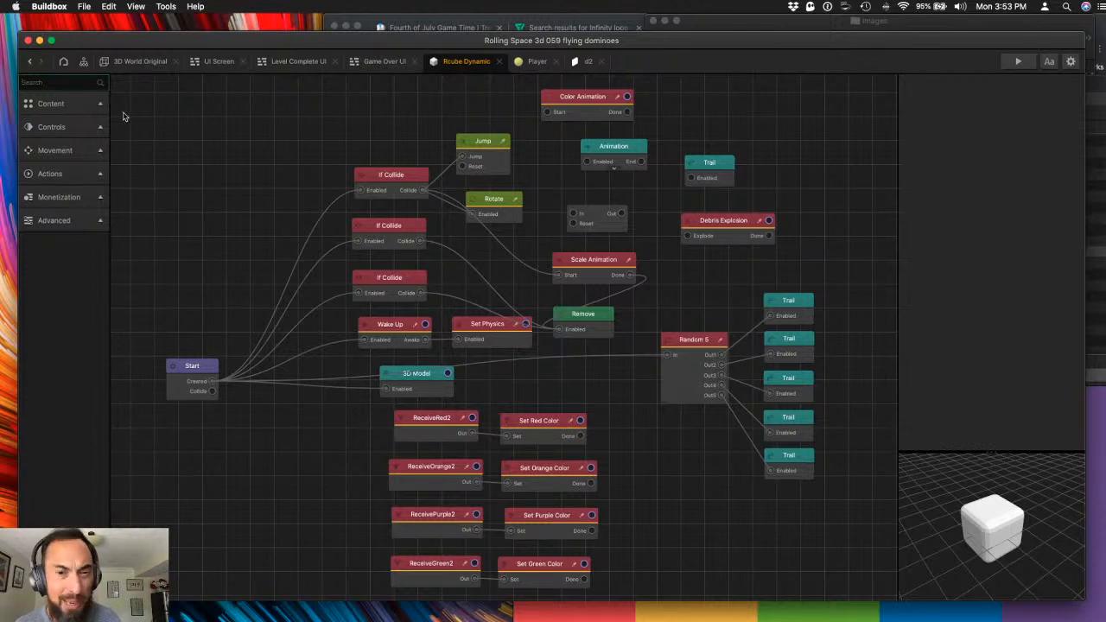
- Set the Fade of the first Trail node on Random 5 to 0.5
{"action": "left_click", "coordinate": [803, 268]}
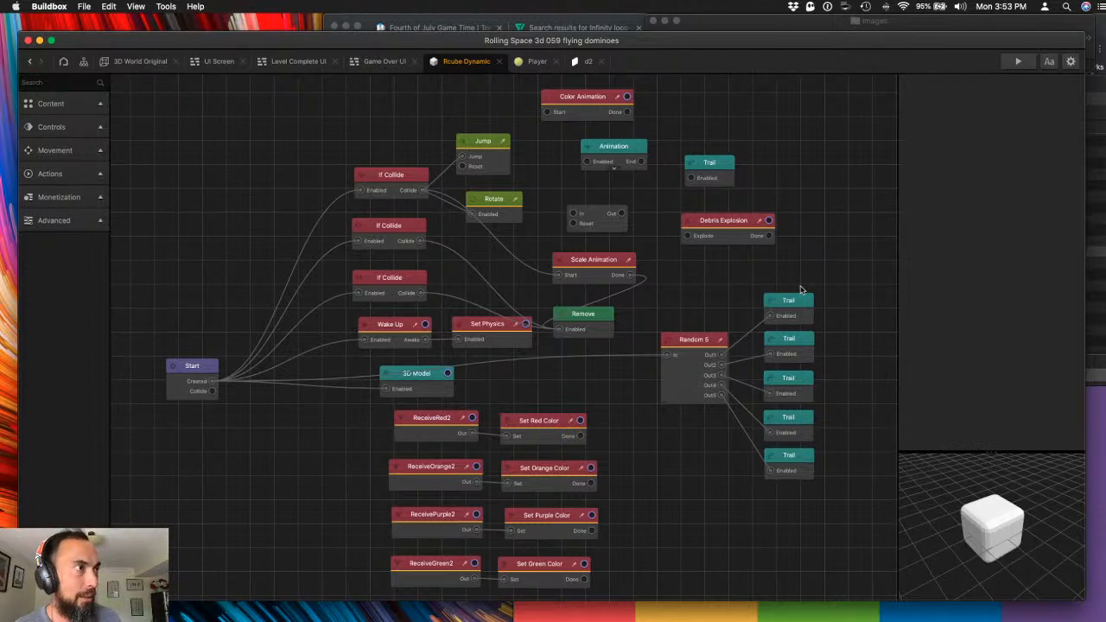
{"action": "left_click", "coordinate": [811, 303]}
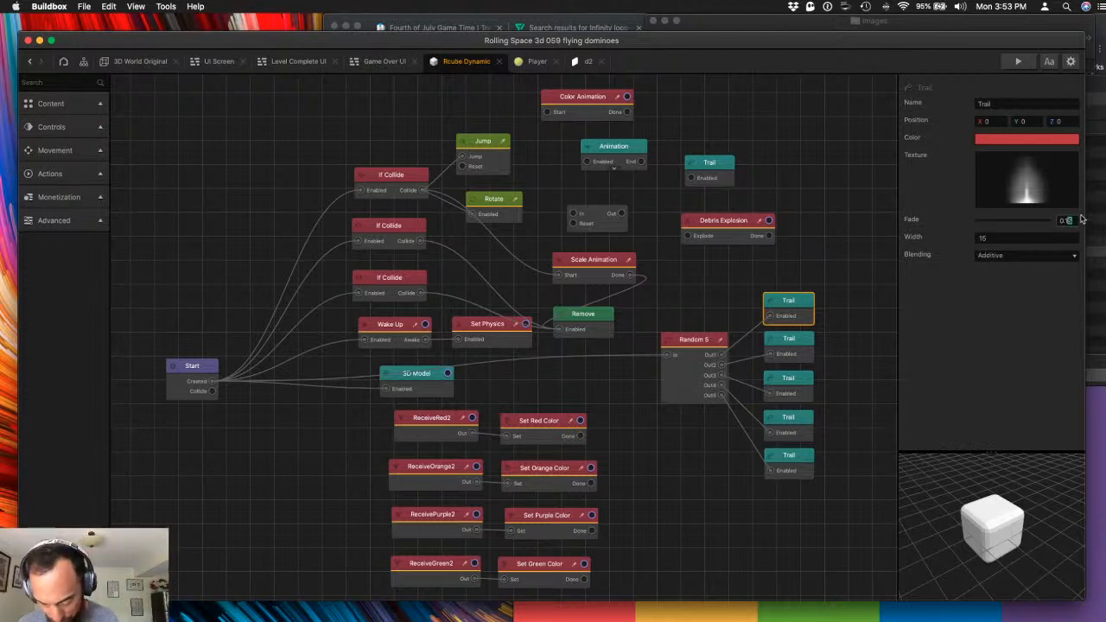
{"action": "key", "text": "BackSpace"}
{"action": "key", "text": "BackSpace"}
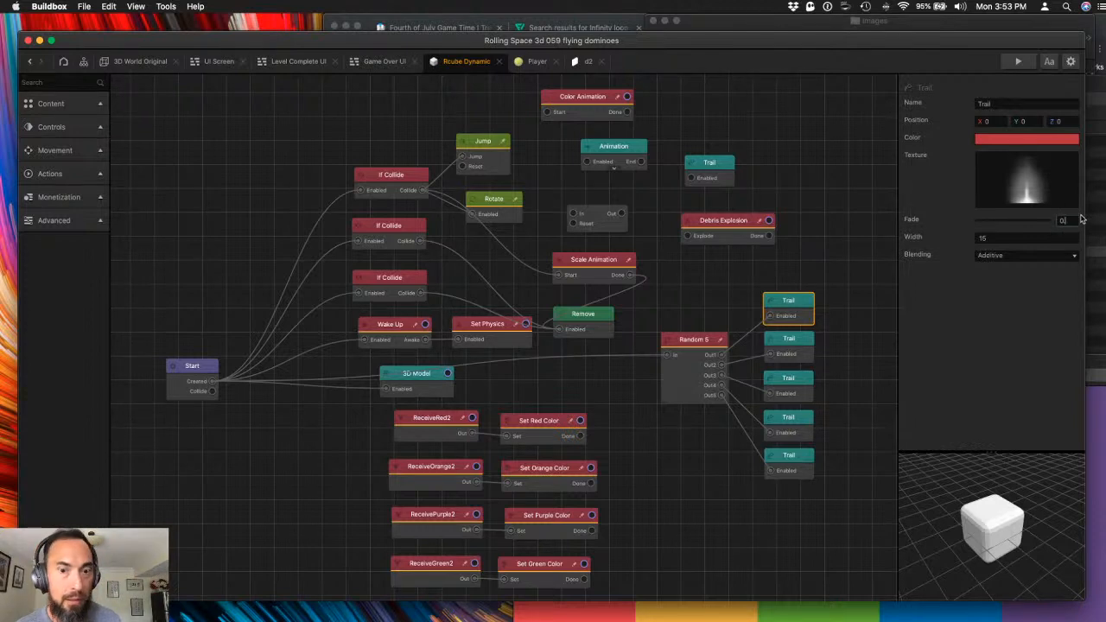
{"action": "key", "text": "Return"}
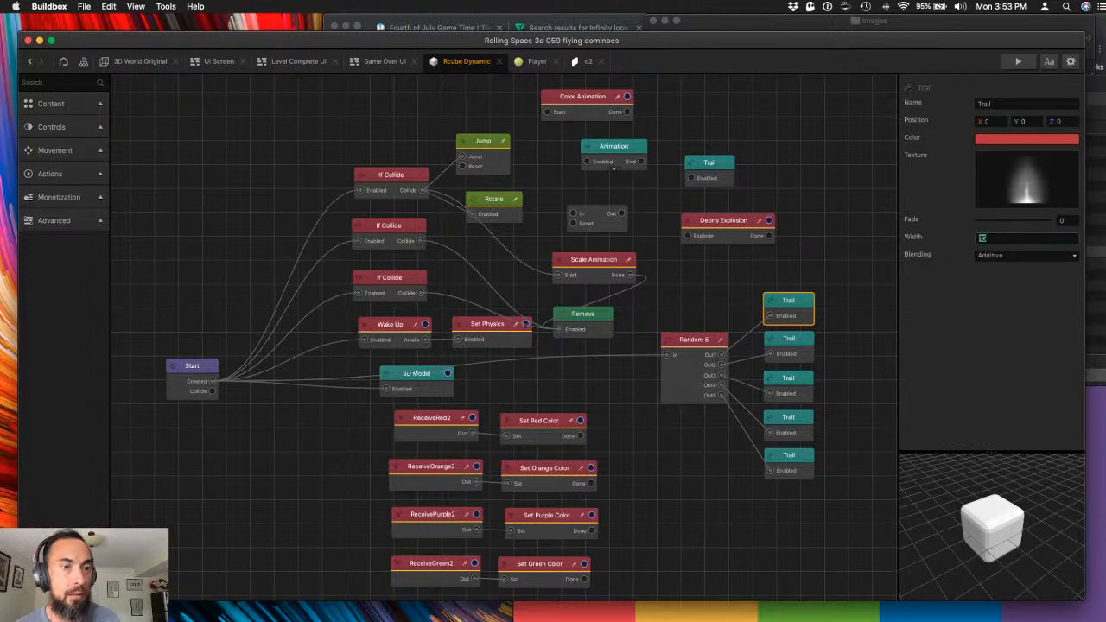
{"action": "left_click", "coordinate": [961, 292]}
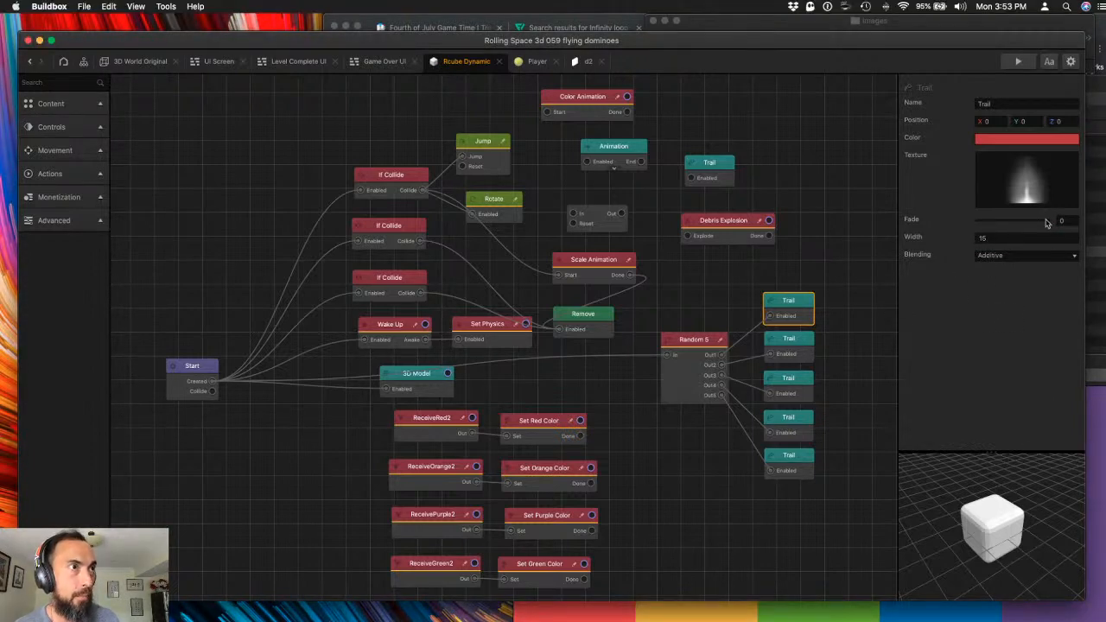
{"action": "left_click_drag", "start_coordinate": [1065, 222], "coordinate": [998, 223]}
{"action": "type", "text": "1"}
{"action": "key", "text": "Tab"}
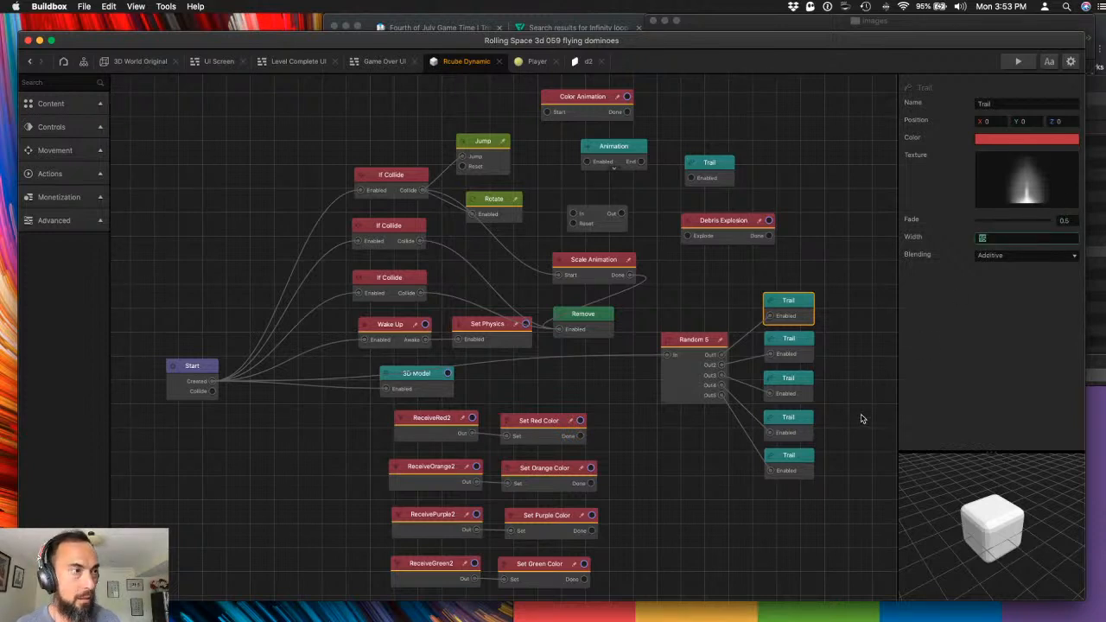
- Set the Fade of the second, yellow Trail node on Random 5 to 0.5
{"action": "left_click", "coordinate": [788, 341]}
{"action": "left_click_drag", "start_coordinate": [1024, 221], "coordinate": [839, 215]}
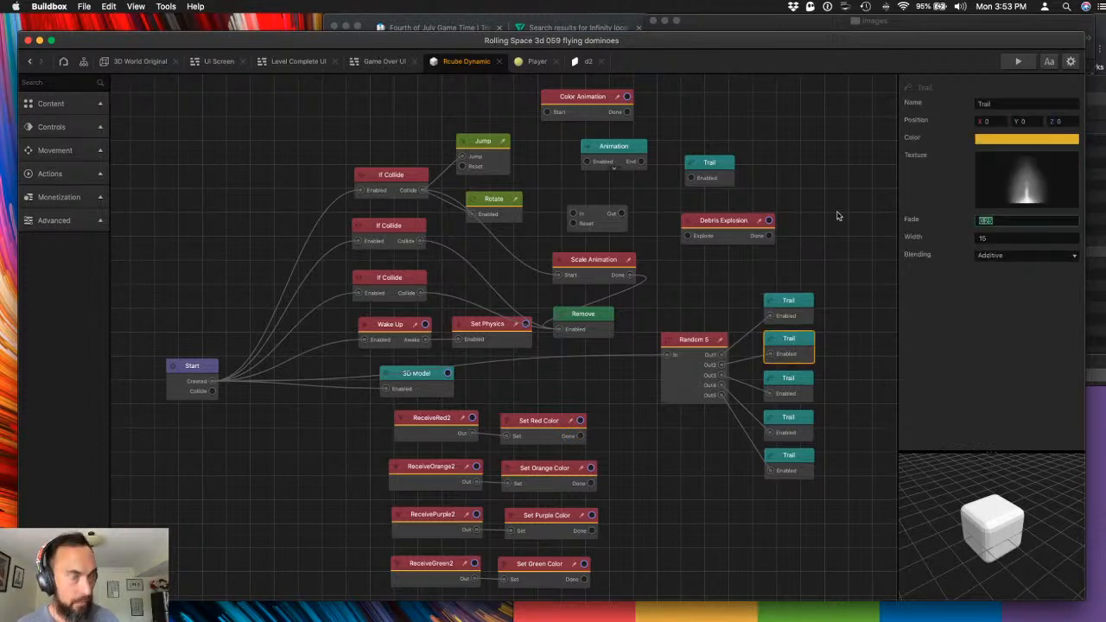
{"action": "type", "text": "0.5"}
{"action": "key", "text": "Tab"}
- Set the Fade of the third Trail node on Random 5 to 0.5
{"action": "scroll", "coordinate": [836, 219], "scroll_direction": "up", "scroll_amount": 1}
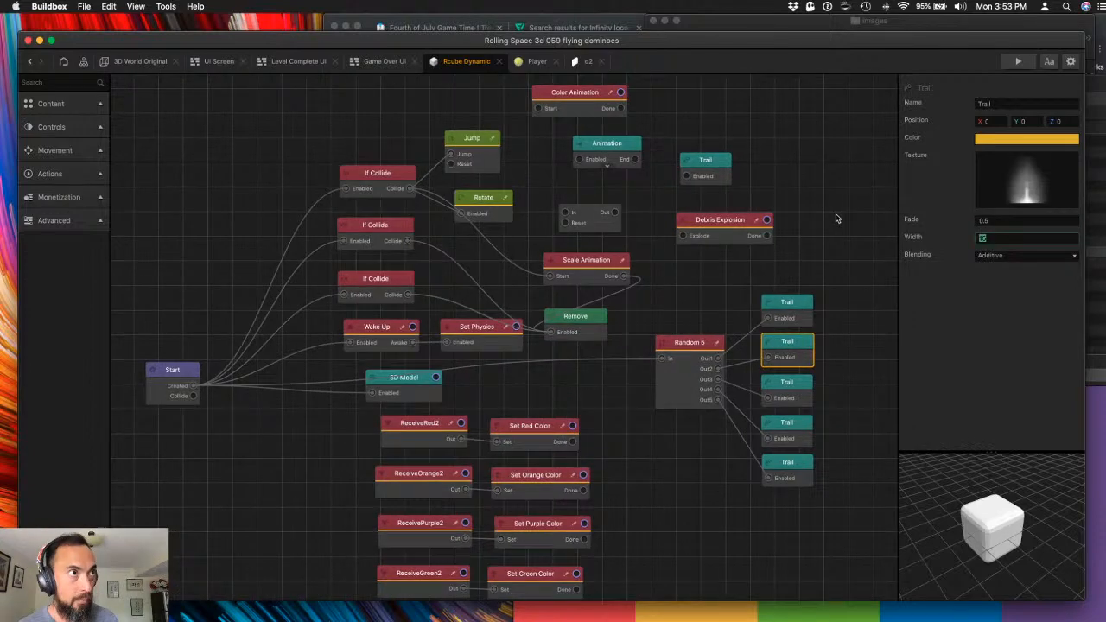
{"action": "scroll", "coordinate": [836, 219], "scroll_direction": "up", "scroll_amount": 1}
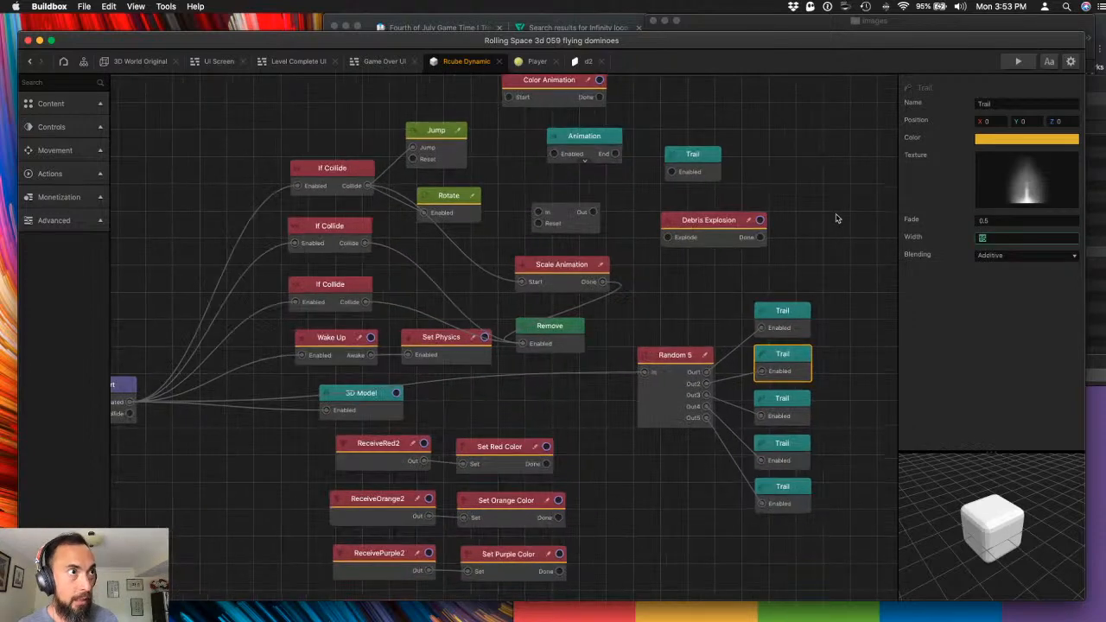
{"action": "scroll", "coordinate": [835, 219], "scroll_direction": "up", "scroll_amount": 1}
{"action": "key", "text": "Tab"}
{"action": "left_click", "coordinate": [790, 422]}
{"action": "double_click", "coordinate": [1074, 219]}
{"action": "type", "text": "0.5"}
- Set the Fade of the fourth and fifth Trail nodes on Random 5 to 0.5, and save the project
{"action": "left_click", "coordinate": [778, 482]}
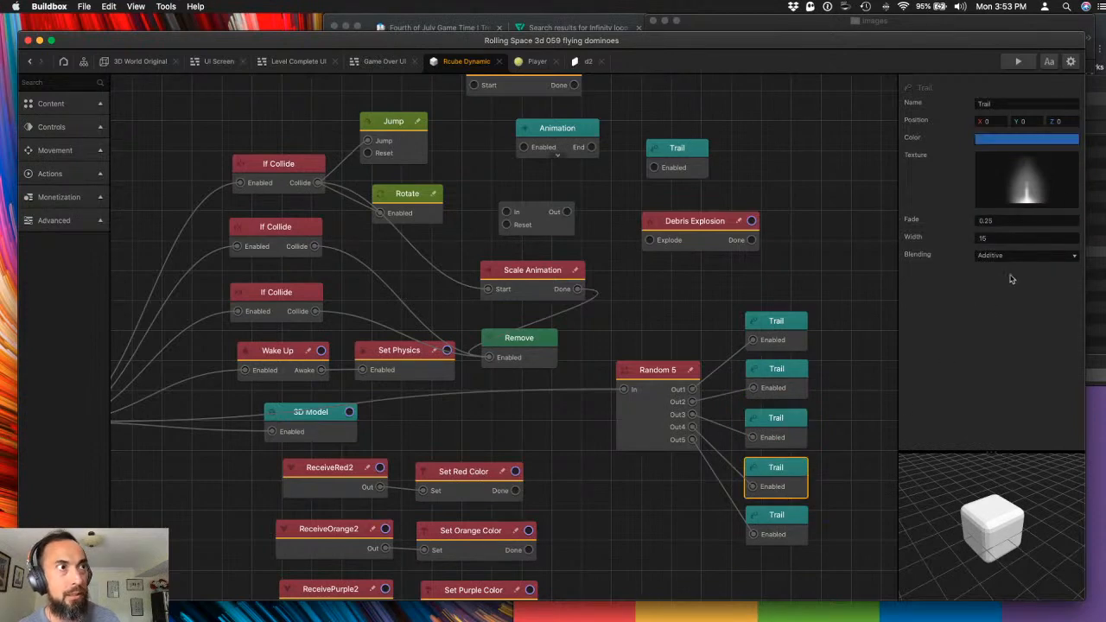
{"action": "left_click", "coordinate": [767, 514]}
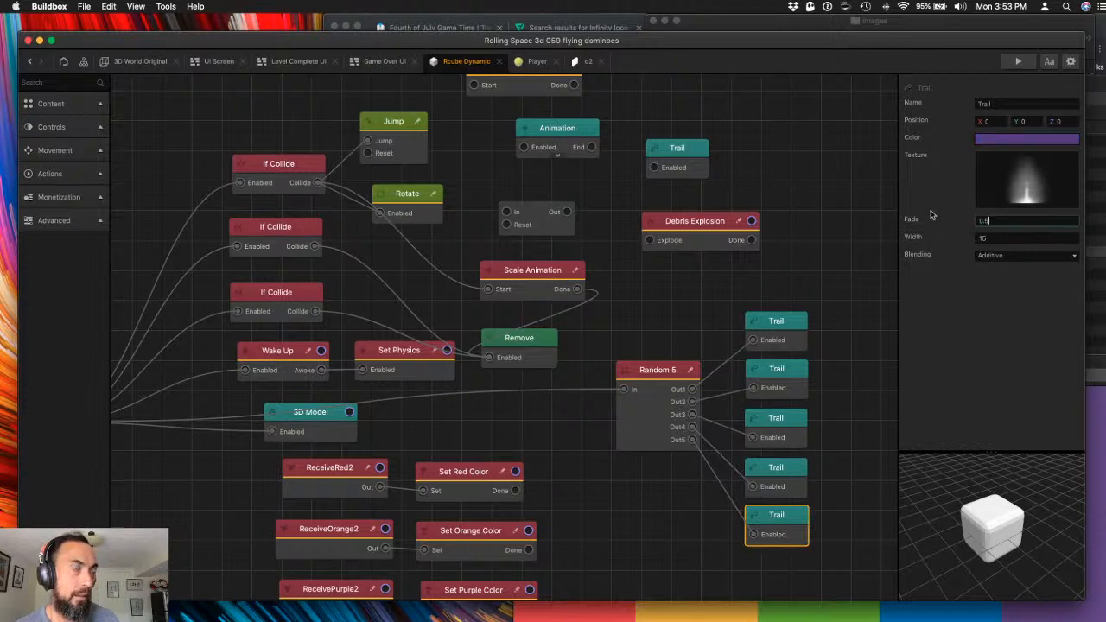
{"action": "key", "text": "super+s"}
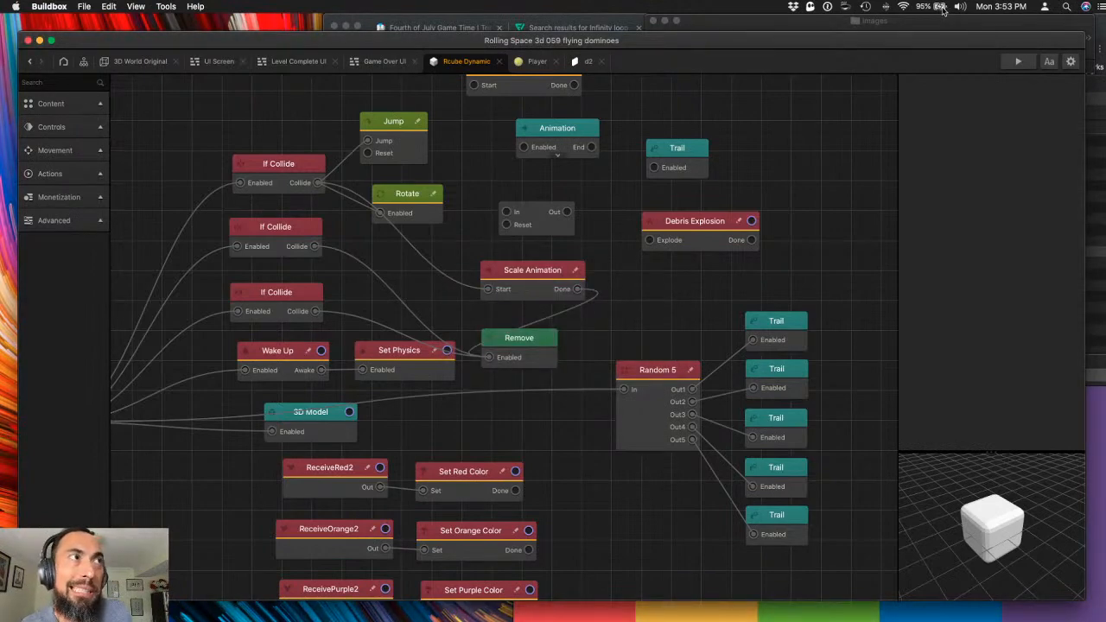
- Play a level to completion in the game preview to check the longer trails, and close the preview
{"action": "left_click", "coordinate": [1020, 62]}
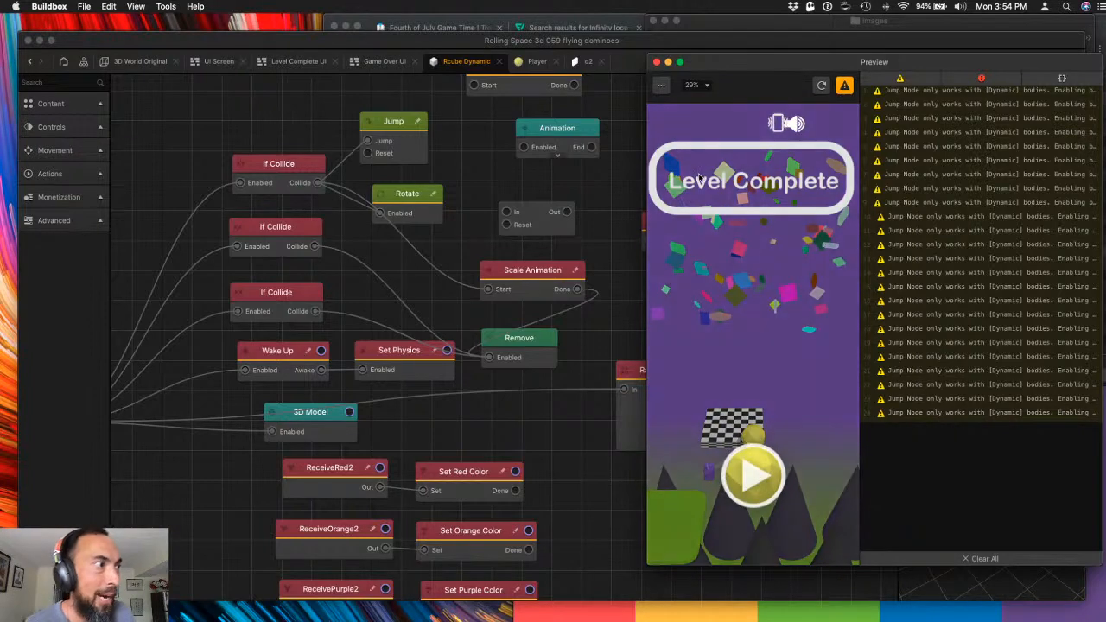
{"action": "left_click", "coordinate": [657, 62]}
{"action": "left_click", "coordinate": [561, 391]}
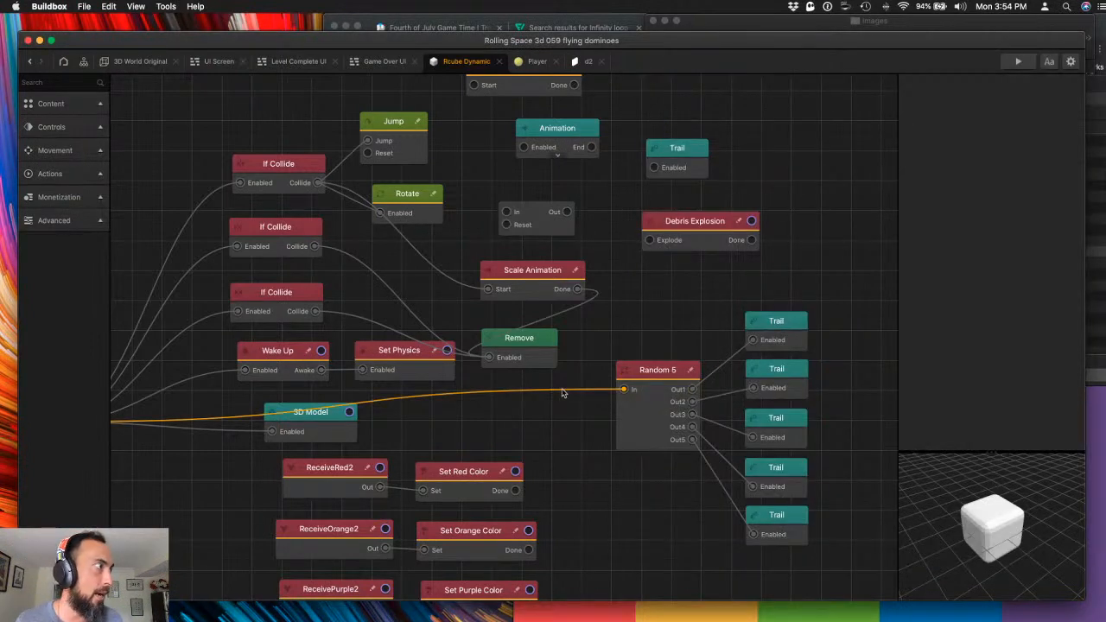
{"action": "scroll", "coordinate": [566, 391], "scroll_direction": "down", "scroll_amount": 3}
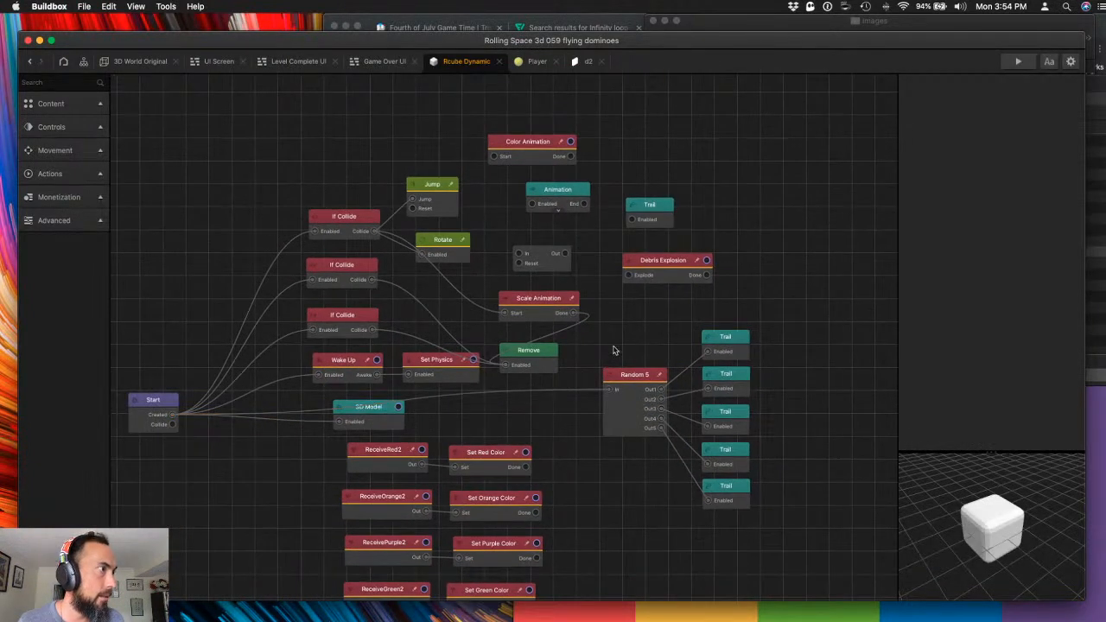
{"action": "left_click", "coordinate": [682, 371]}
{"action": "left_click_drag", "start_coordinate": [666, 384], "coordinate": [174, 416]}
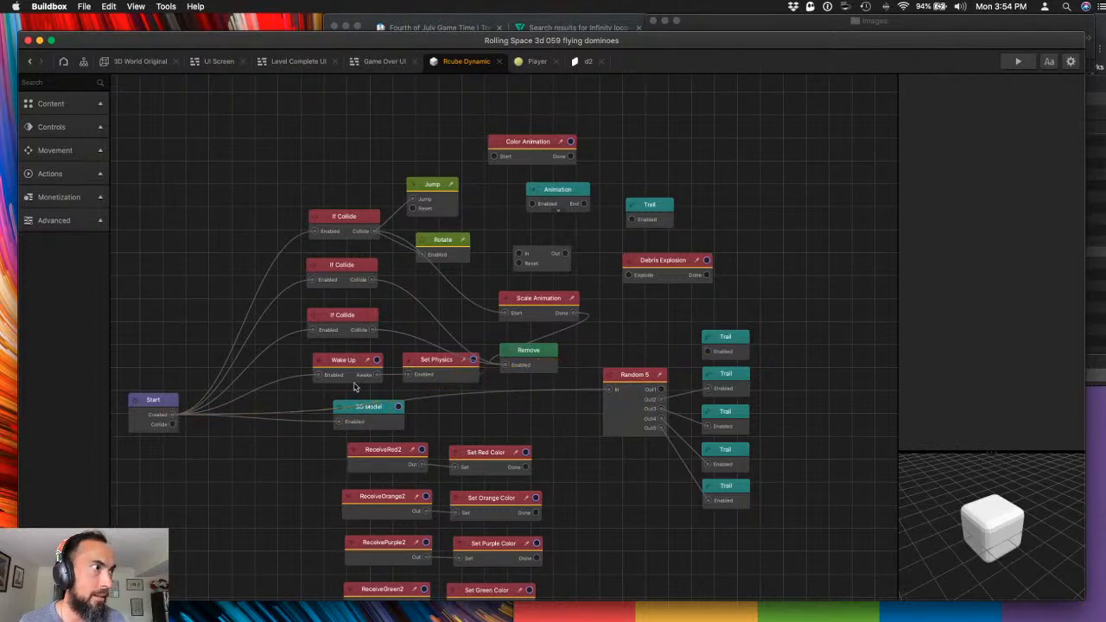
{"action": "left_click", "coordinate": [724, 345]}
{"action": "left_click_drag", "start_coordinate": [707, 351], "coordinate": [661, 392]}
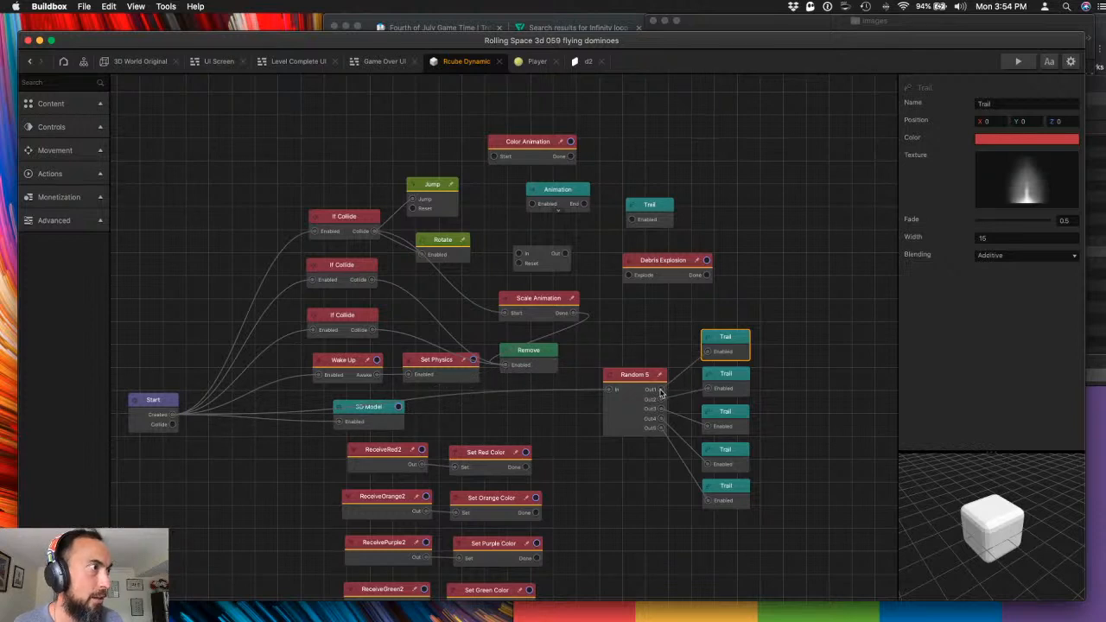
- Change the color of the first Trail node on Random 5 to a paler, less saturated red using the color wheel
{"action": "left_click", "coordinate": [1025, 140]}
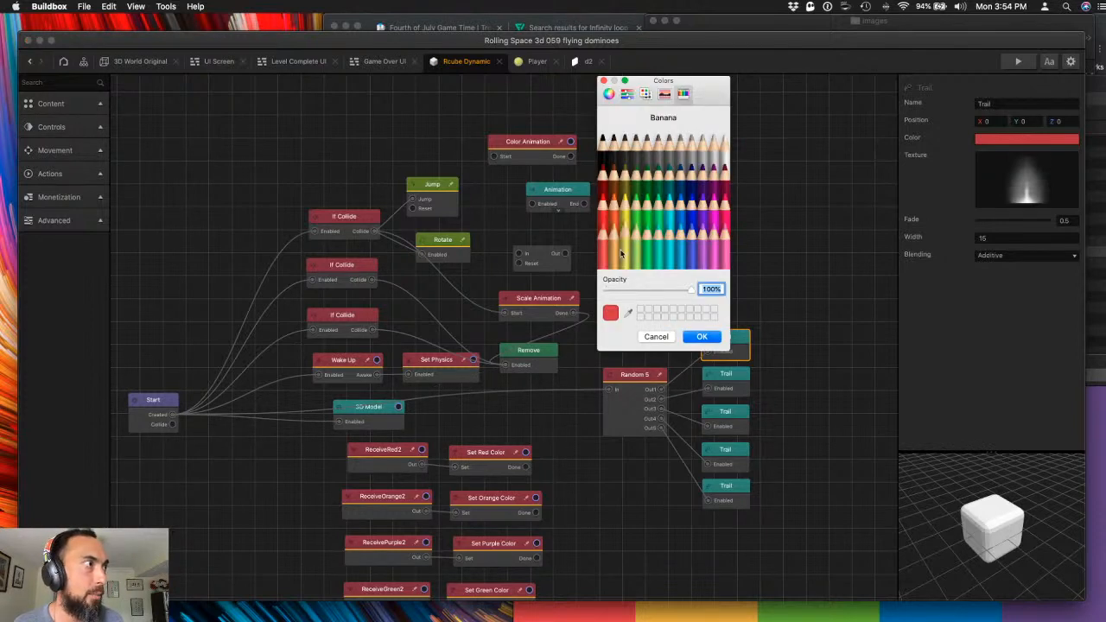
{"action": "left_click", "coordinate": [609, 93]}
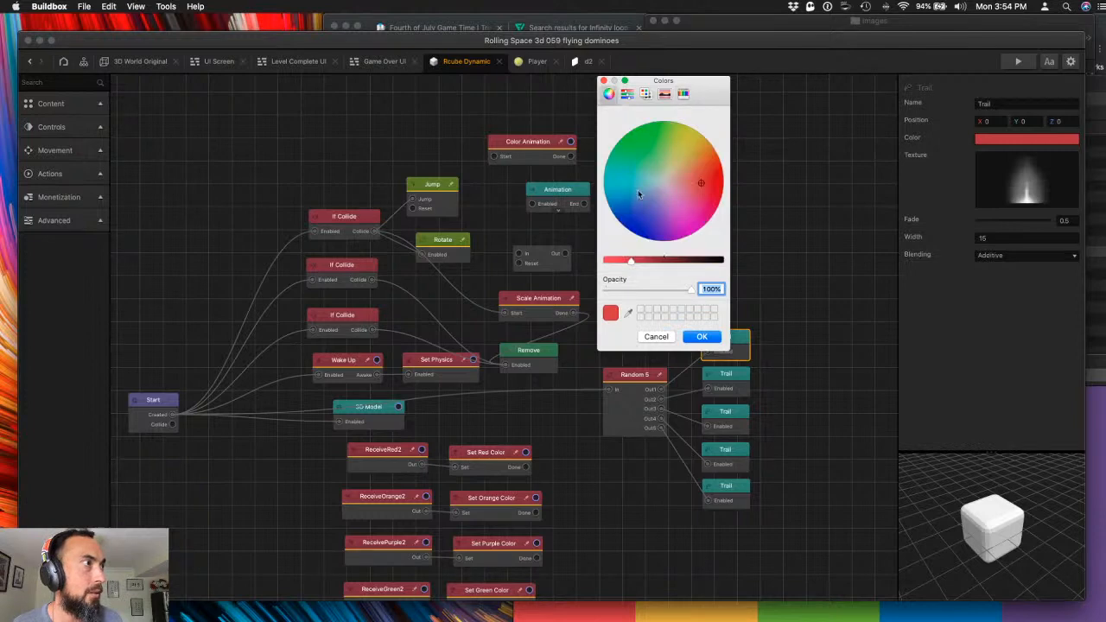
{"action": "left_click_drag", "start_coordinate": [699, 183], "coordinate": [693, 183]}
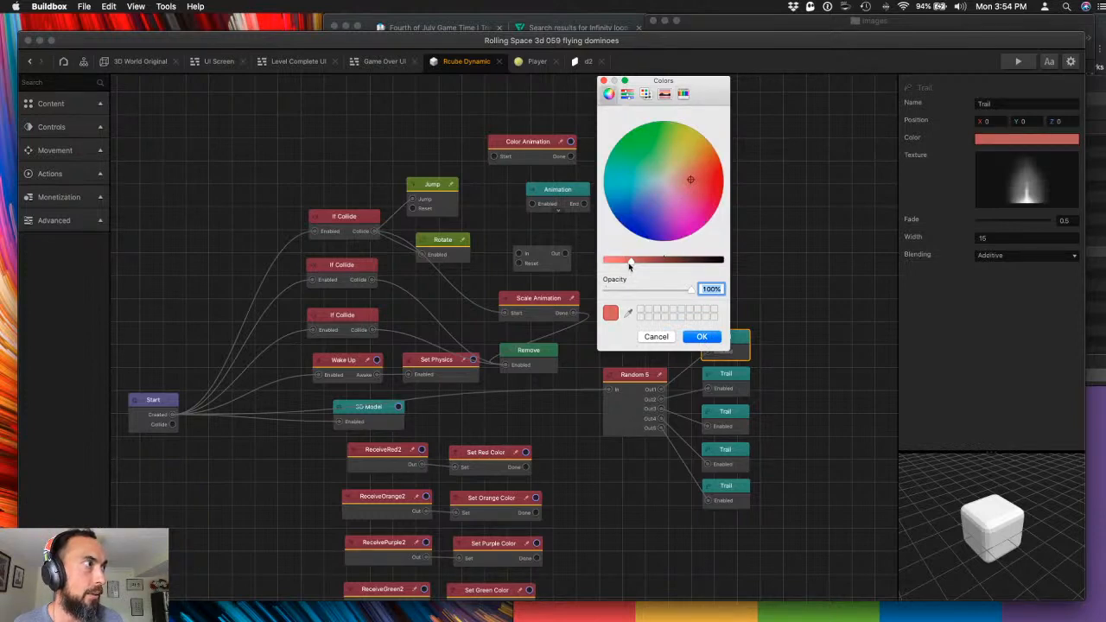
{"action": "left_click", "coordinate": [704, 336]}
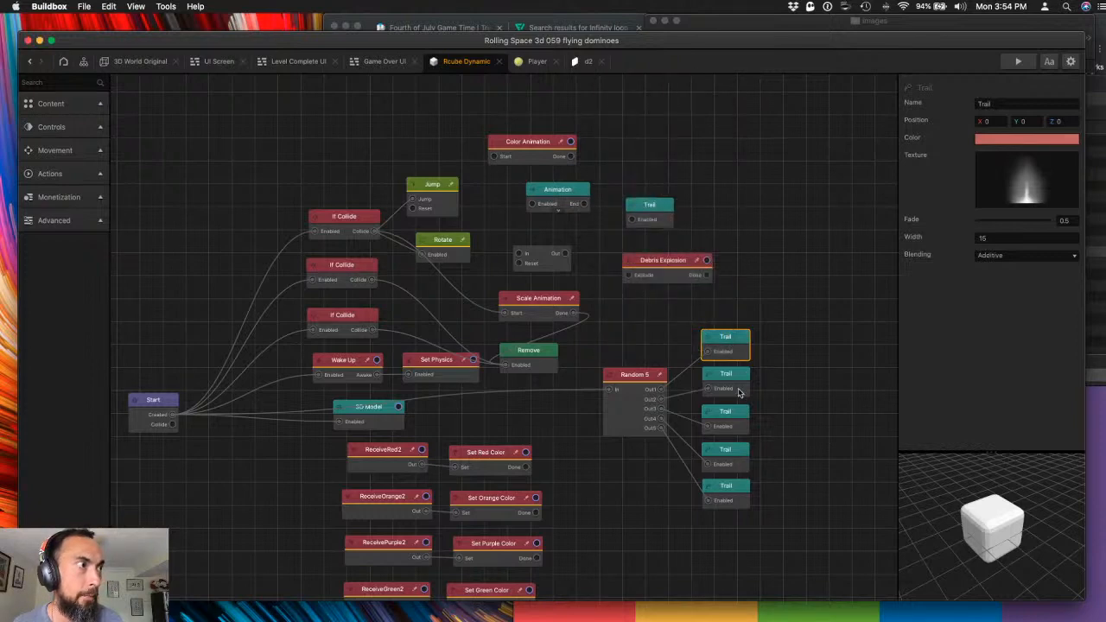
- Brighten the yellow color of the second Trail node on Random 5 slightly
{"action": "left_click", "coordinate": [739, 389]}
{"action": "left_click", "coordinate": [1075, 141]}
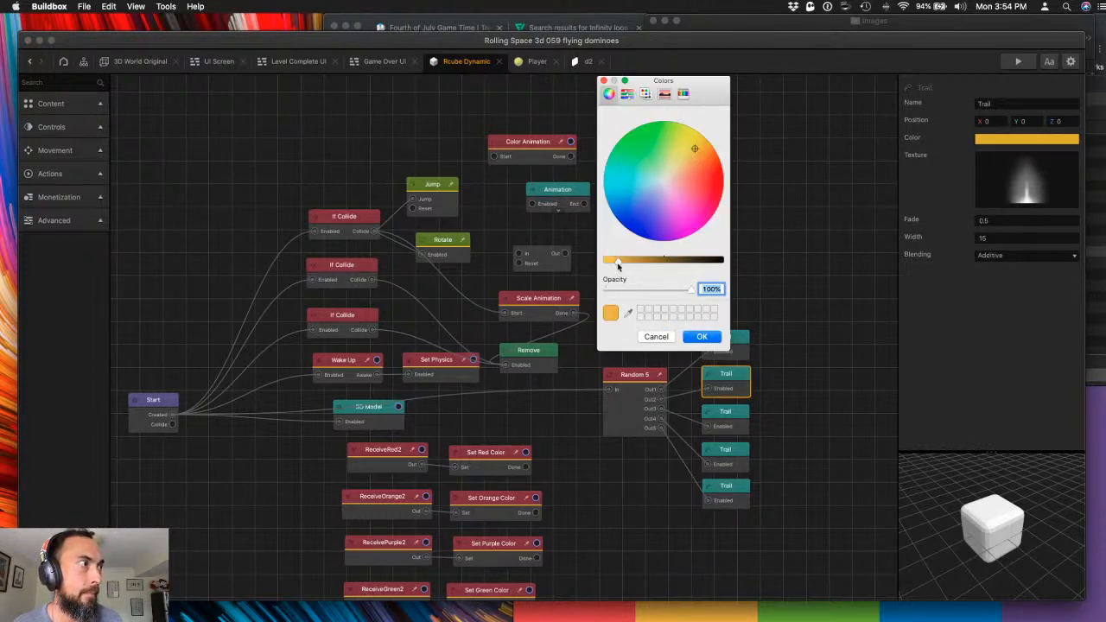
{"action": "left_click_drag", "start_coordinate": [617, 267], "coordinate": [613, 261]}
{"action": "left_click", "coordinate": [702, 337]}
- Brighten the green color of the third Trail node on Random 5
{"action": "left_click", "coordinate": [722, 413]}
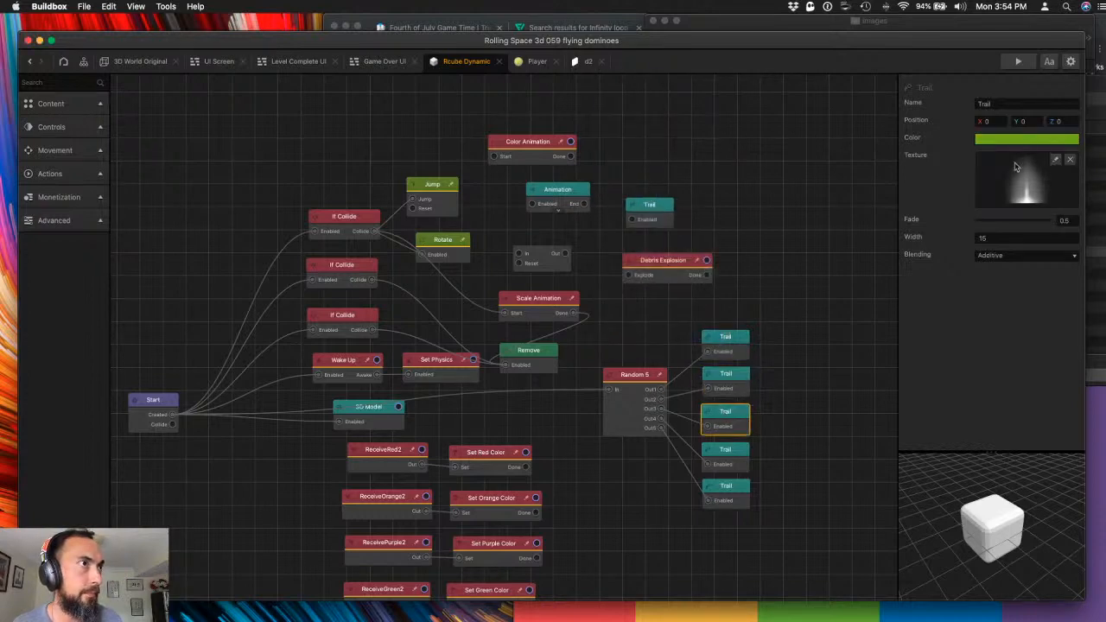
{"action": "left_click", "coordinate": [1020, 139]}
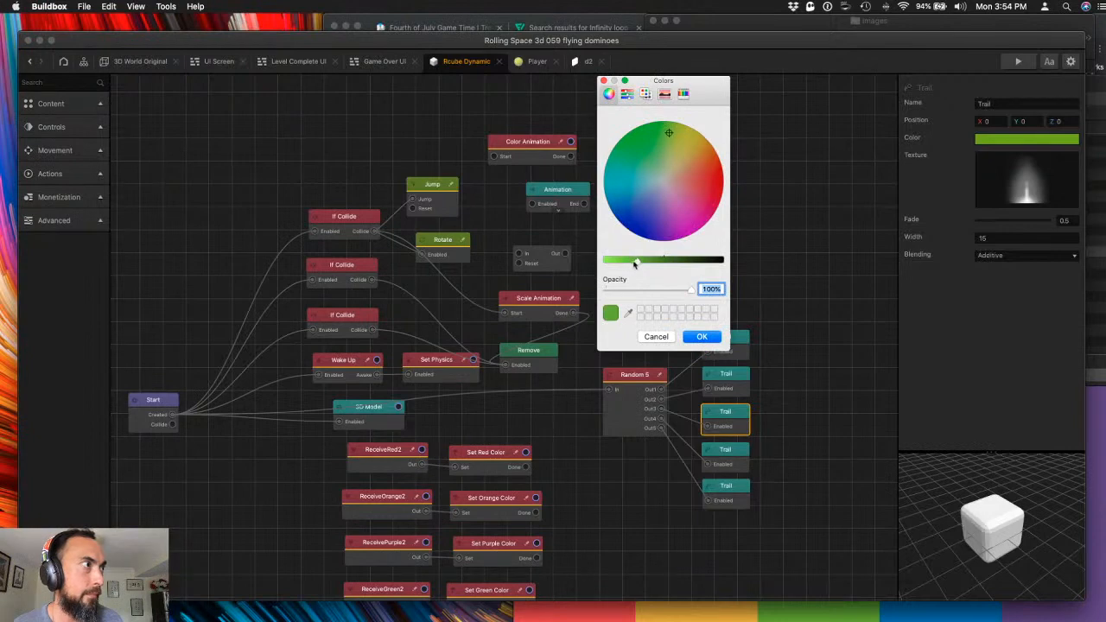
{"action": "left_click_drag", "start_coordinate": [637, 264], "coordinate": [623, 267]}
{"action": "left_click", "coordinate": [698, 337]}
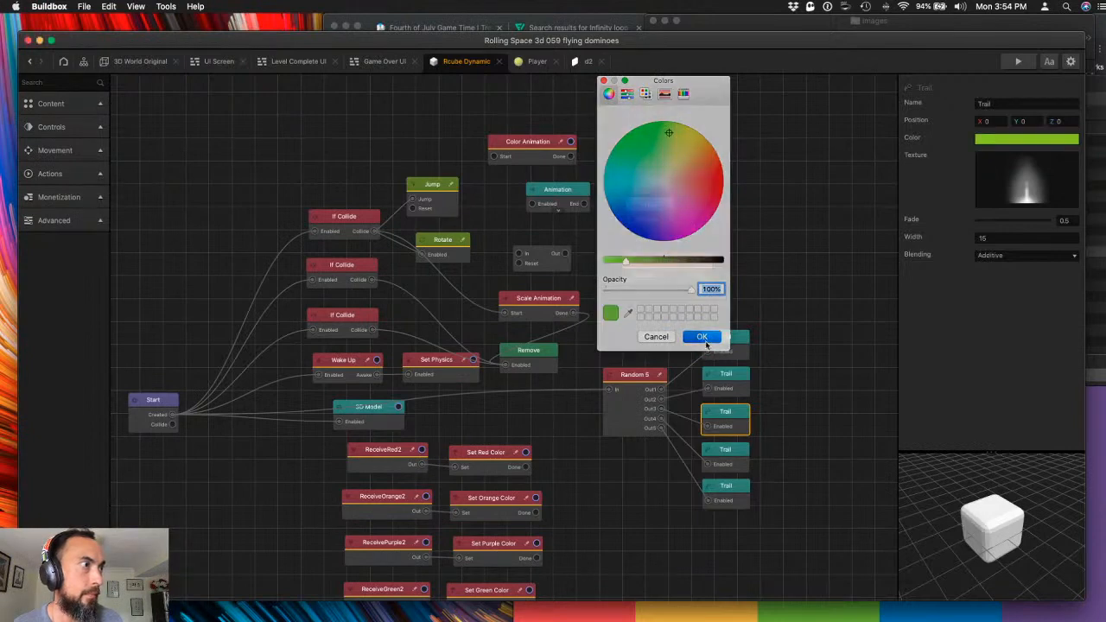
- Brighten the blue color of the fourth Trail node on Random 5
{"action": "left_click", "coordinate": [724, 451]}
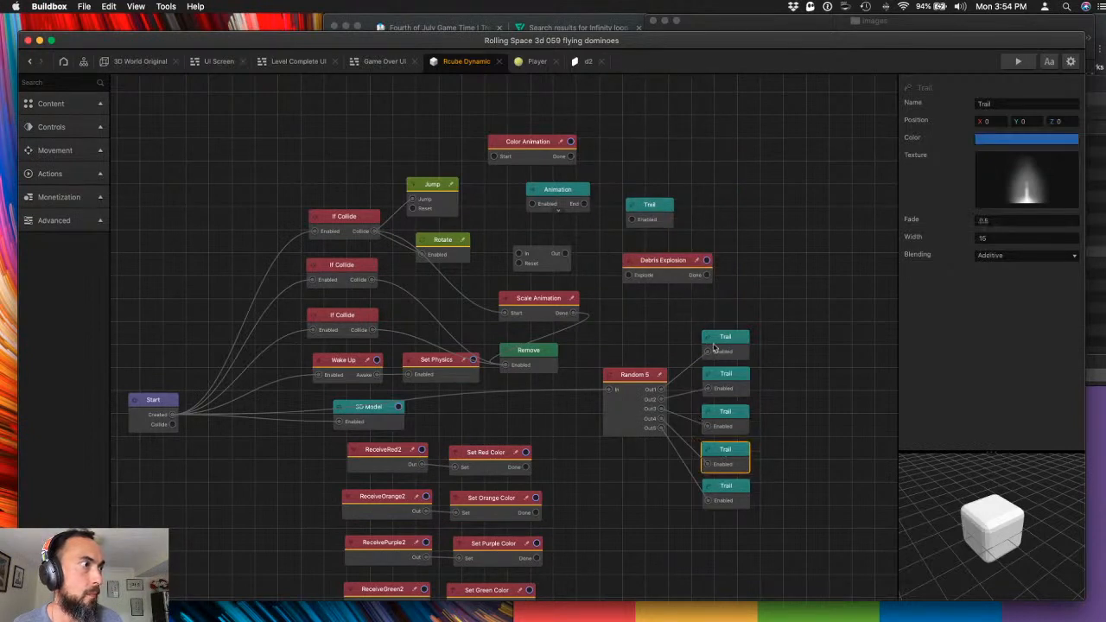
{"action": "left_click", "coordinate": [995, 142]}
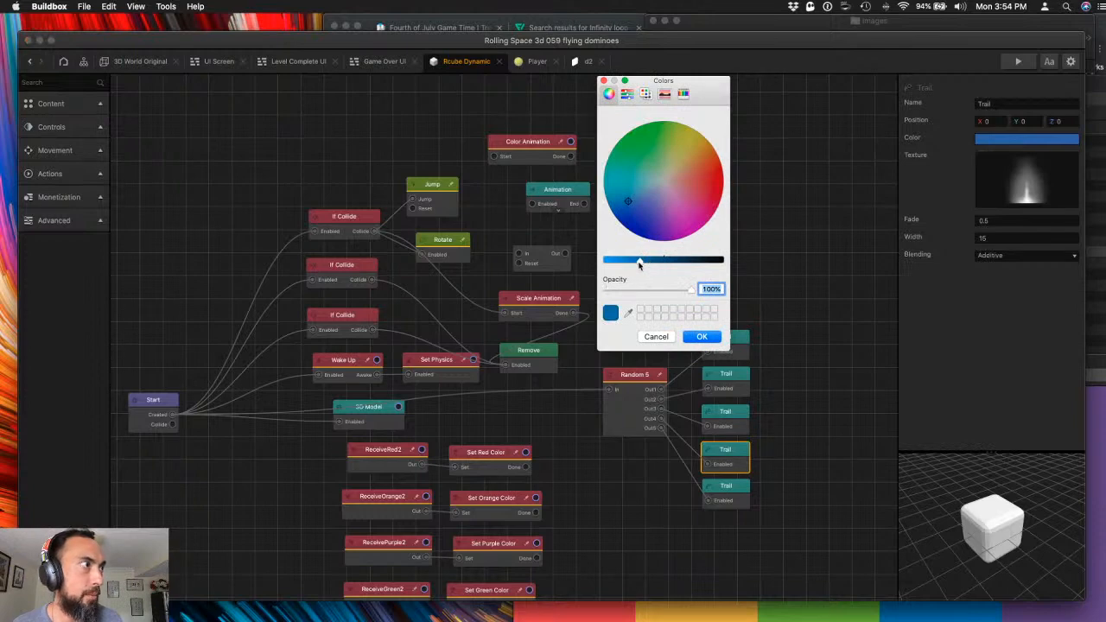
{"action": "left_click_drag", "start_coordinate": [639, 262], "coordinate": [620, 262]}
{"action": "left_click", "coordinate": [714, 337]}
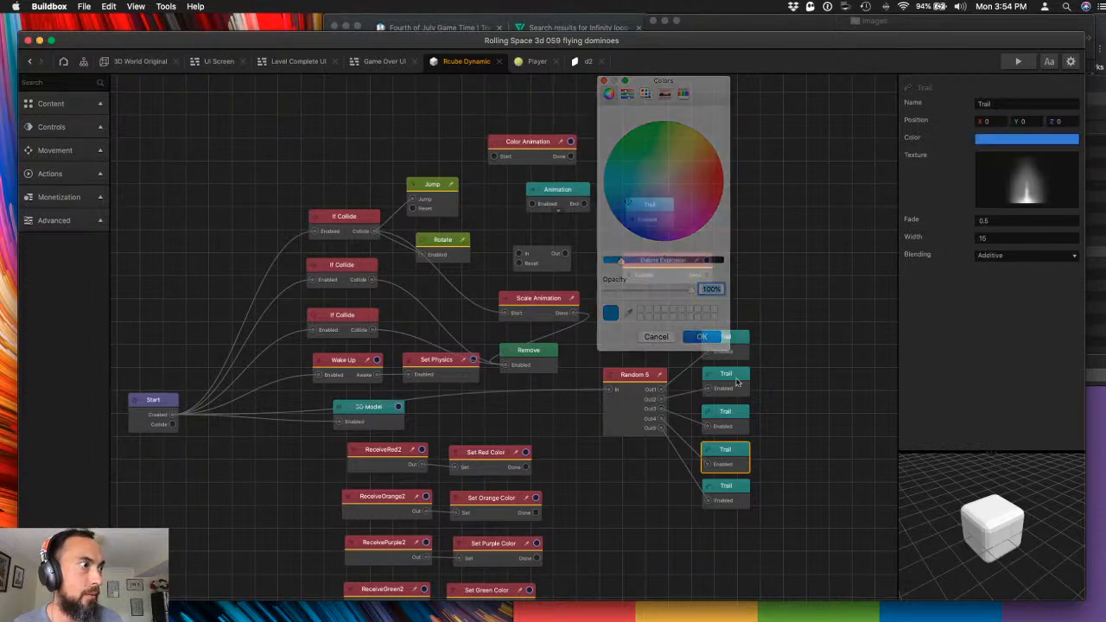
- Brighten the purple color of the fifth Trail node on Random 5
{"action": "left_click", "coordinate": [724, 499]}
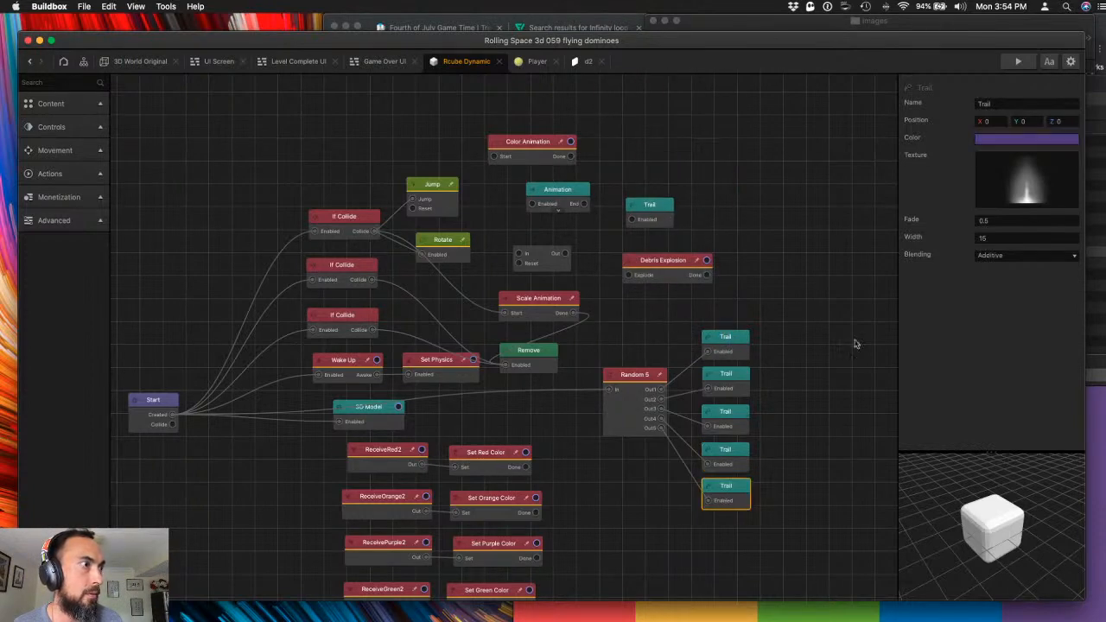
{"action": "left_click", "coordinate": [996, 140]}
{"action": "left_click_drag", "start_coordinate": [660, 269], "coordinate": [617, 265]}
{"action": "left_click", "coordinate": [702, 337]}
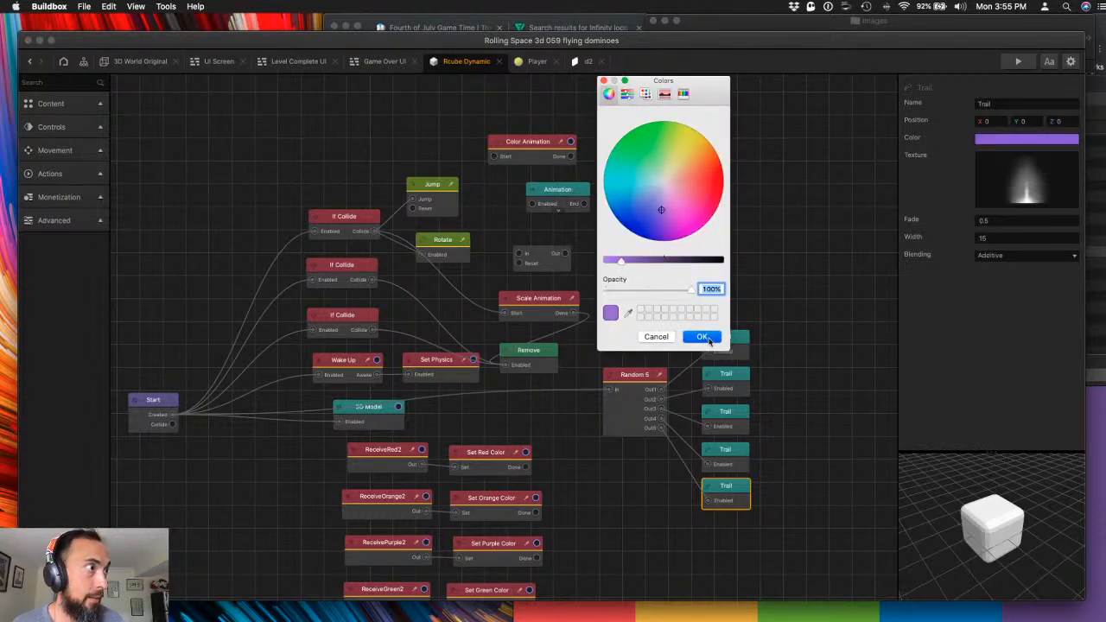
- Set the Width of the fifth, purple Trail node on Random 5 to 25
{"action": "mouse_move", "coordinate": [993, 200]}
{"action": "double_click", "coordinate": [1003, 238]}
{"action": "type", "text": "25"}
{"action": "key", "text": "Return"}
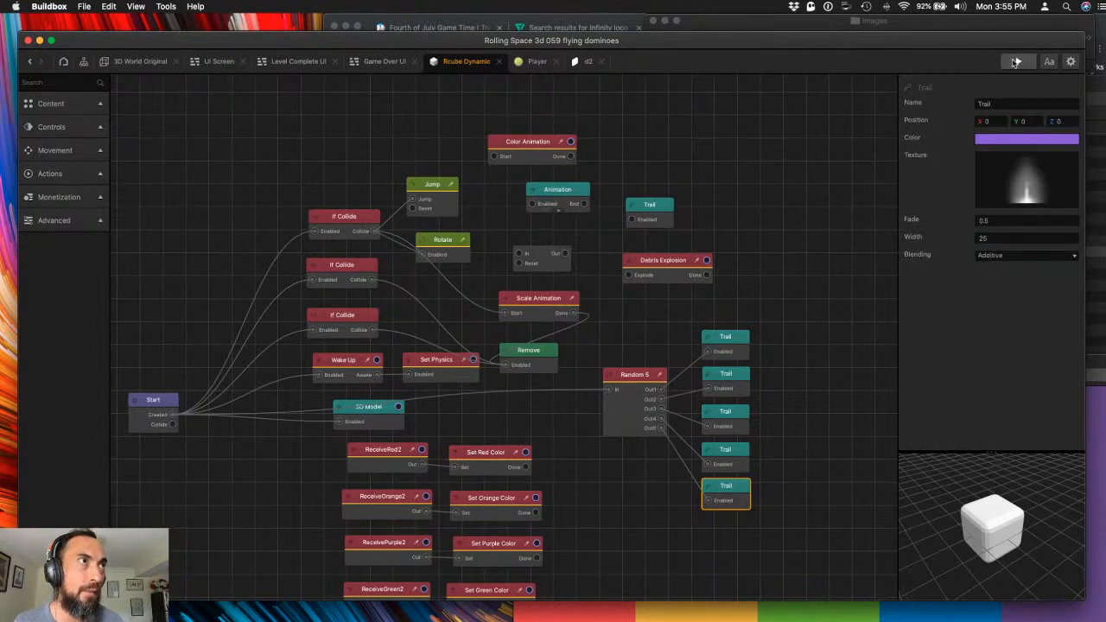
- Play through Level 1 in the game preview to check the brighter trails, and close the preview
{"action": "key", "text": "super+p"}
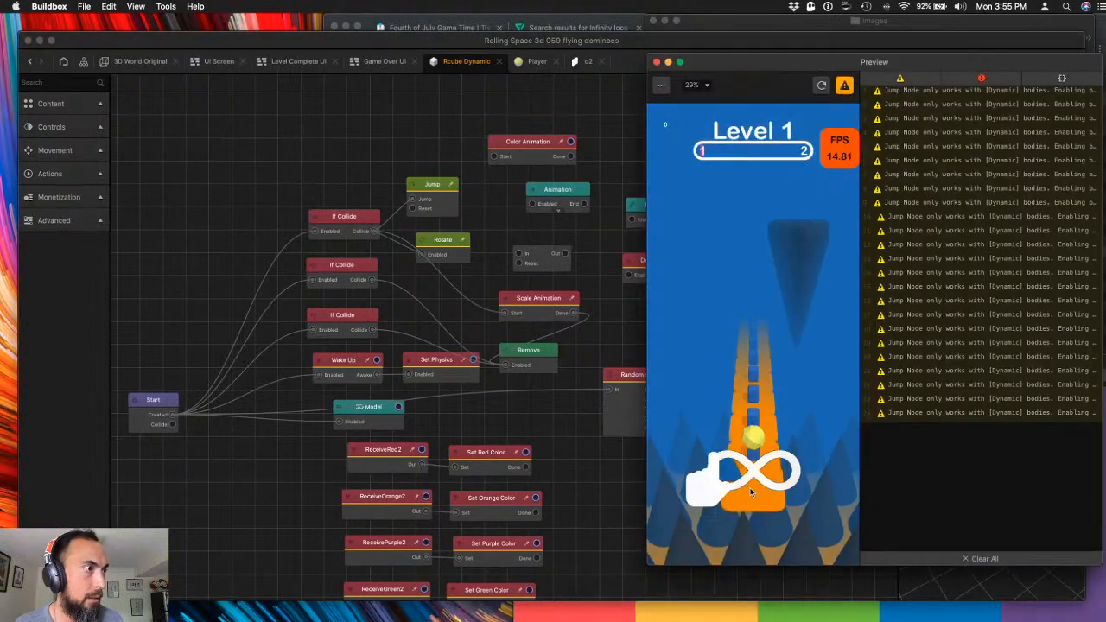
{"action": "left_click", "coordinate": [752, 469]}
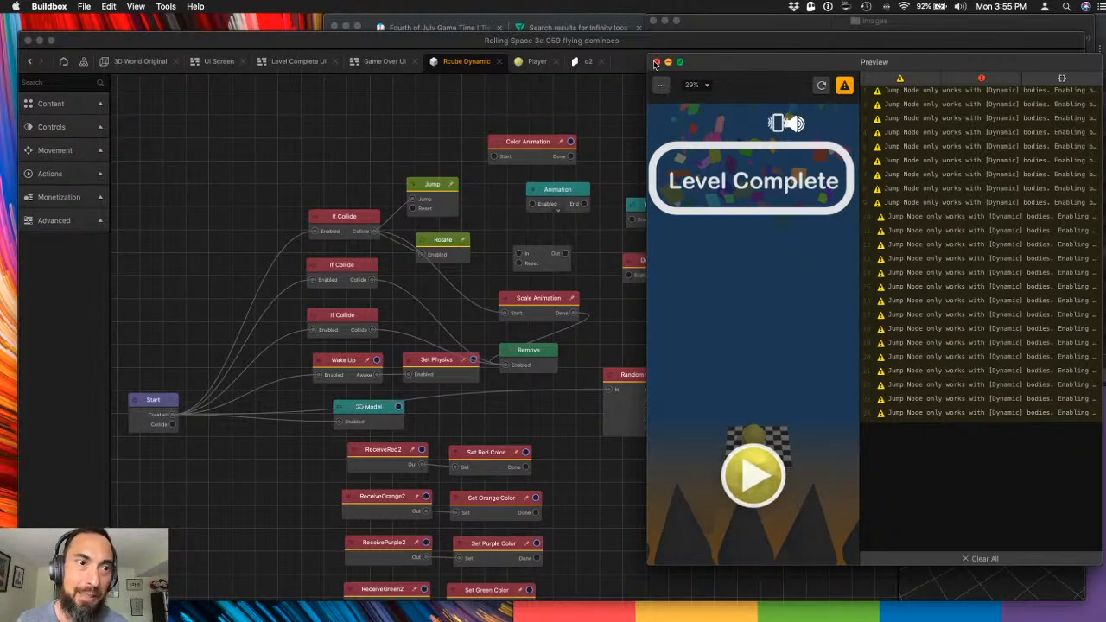
{"action": "left_click", "coordinate": [656, 63]}
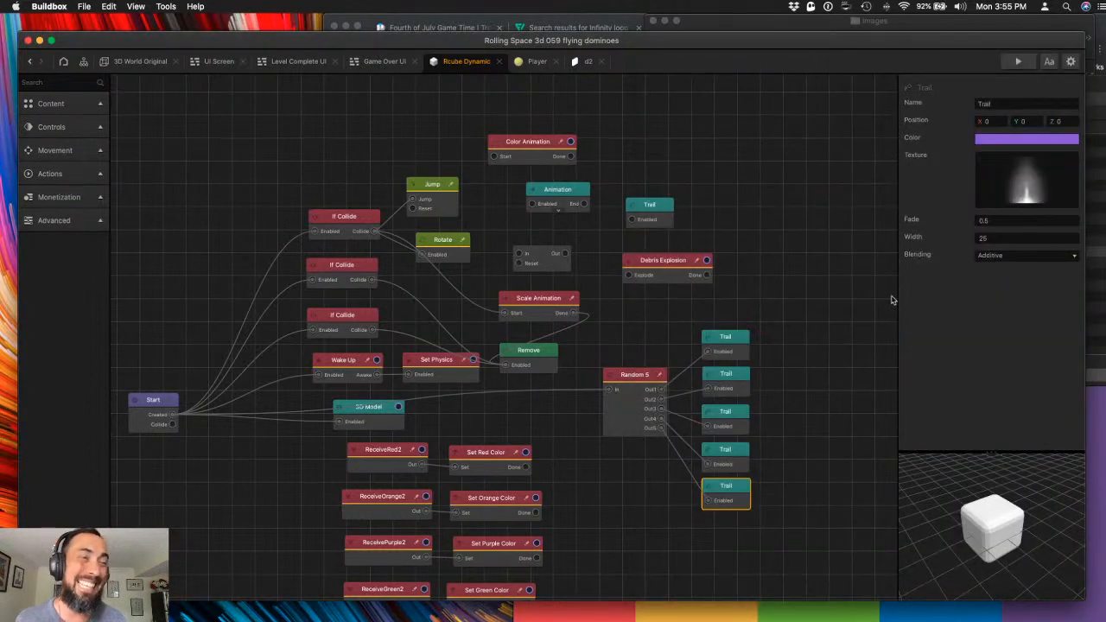
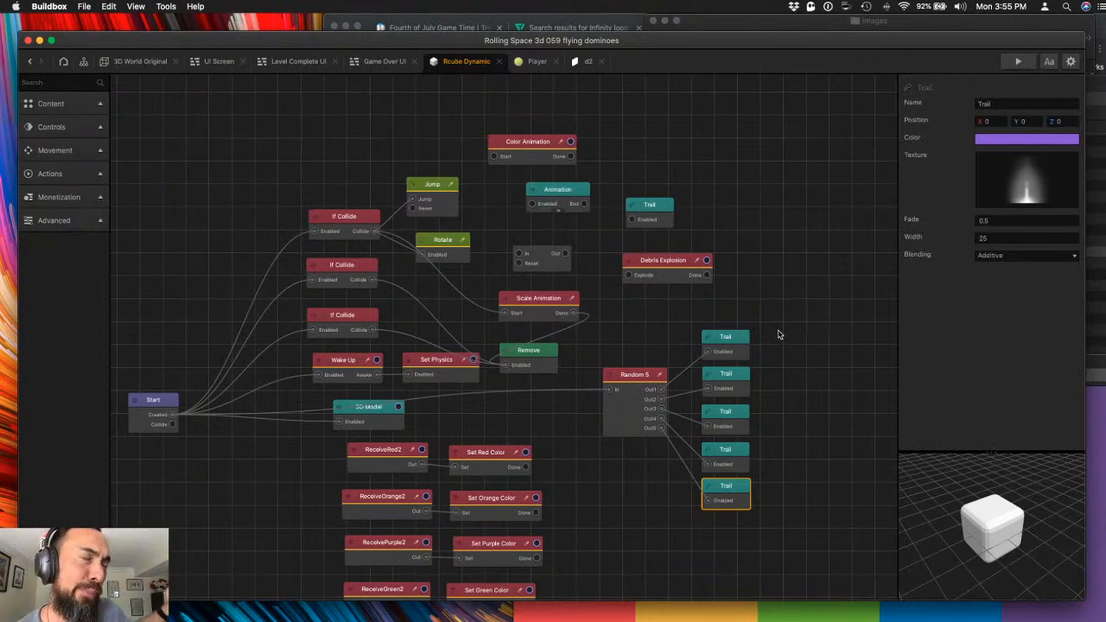
- Reroute the Start node's Created connection from Random 5 directly to the fifth, purple Trail node's Enabled input
{"action": "left_click", "coordinate": [777, 334]}
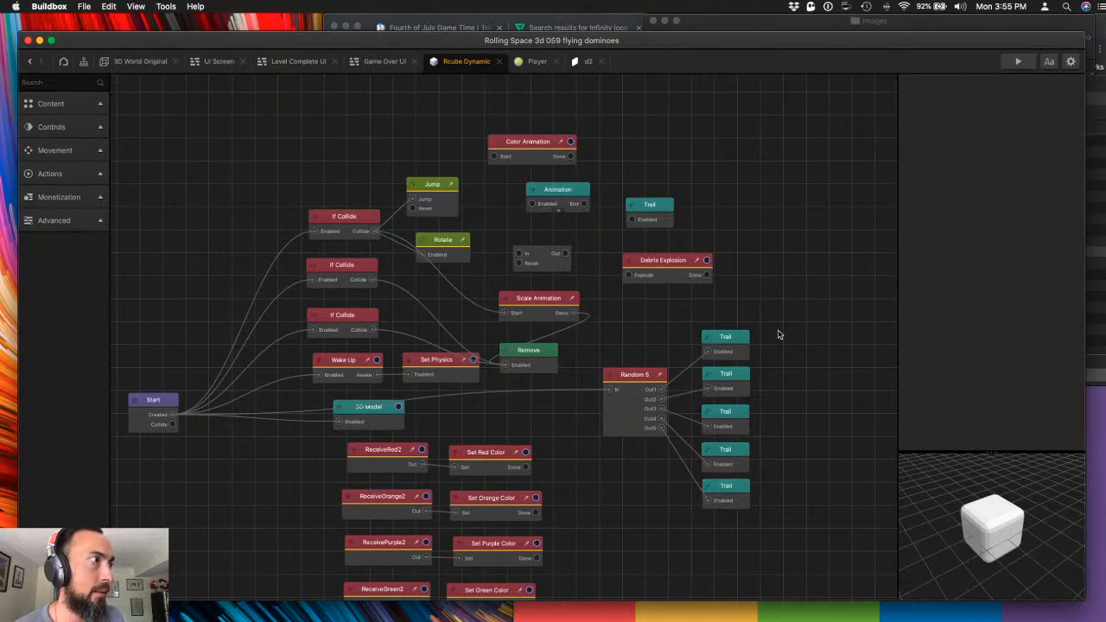
{"action": "left_click", "coordinate": [739, 344]}
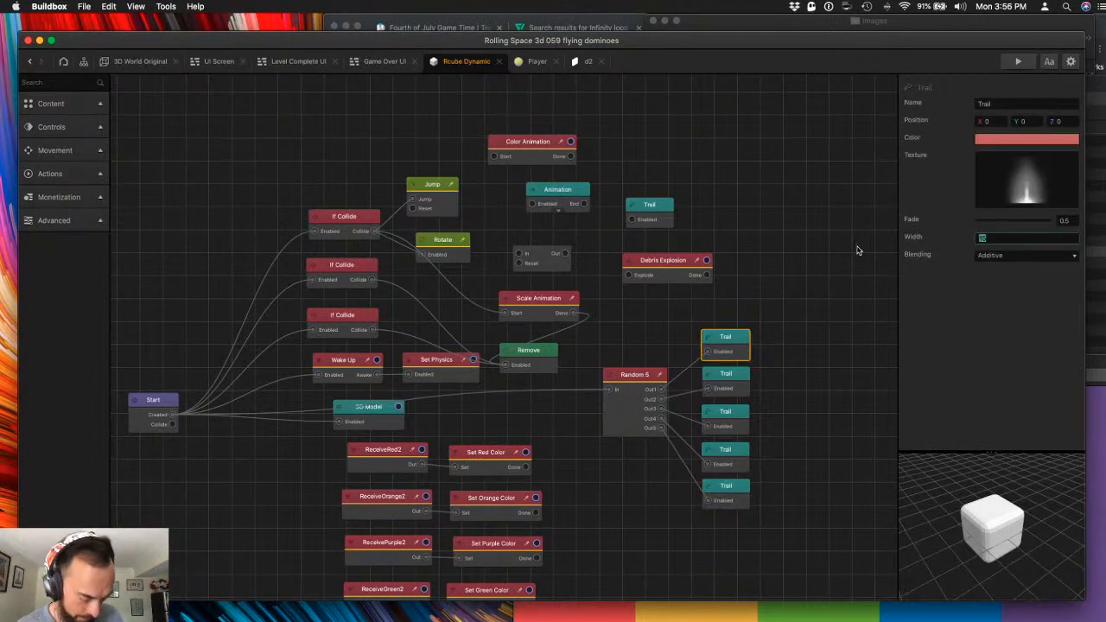
{"action": "left_click", "coordinate": [735, 382]}
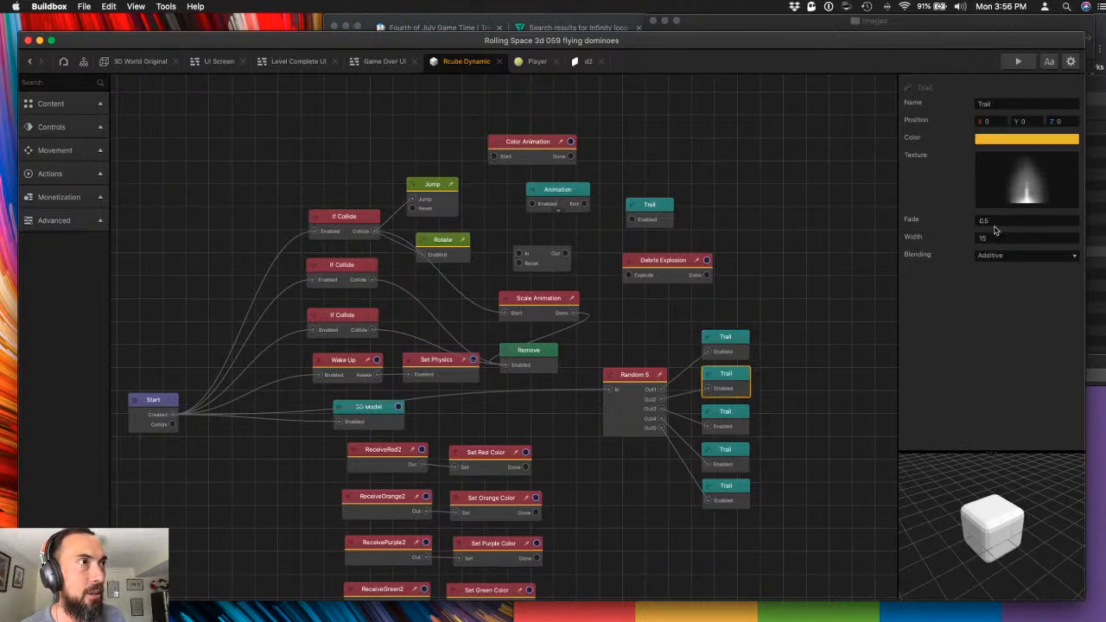
{"action": "left_click_drag", "start_coordinate": [615, 391], "coordinate": [708, 499]}
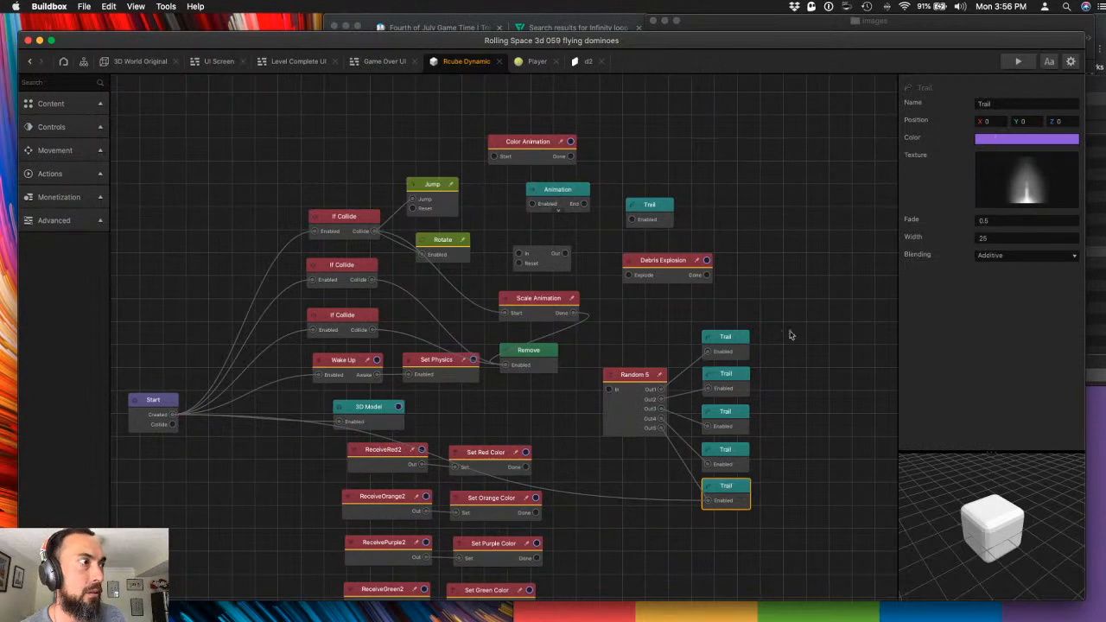
- Change the fifth Trail node's color from the purple hue to a light orange
{"action": "left_click", "coordinate": [1019, 140]}
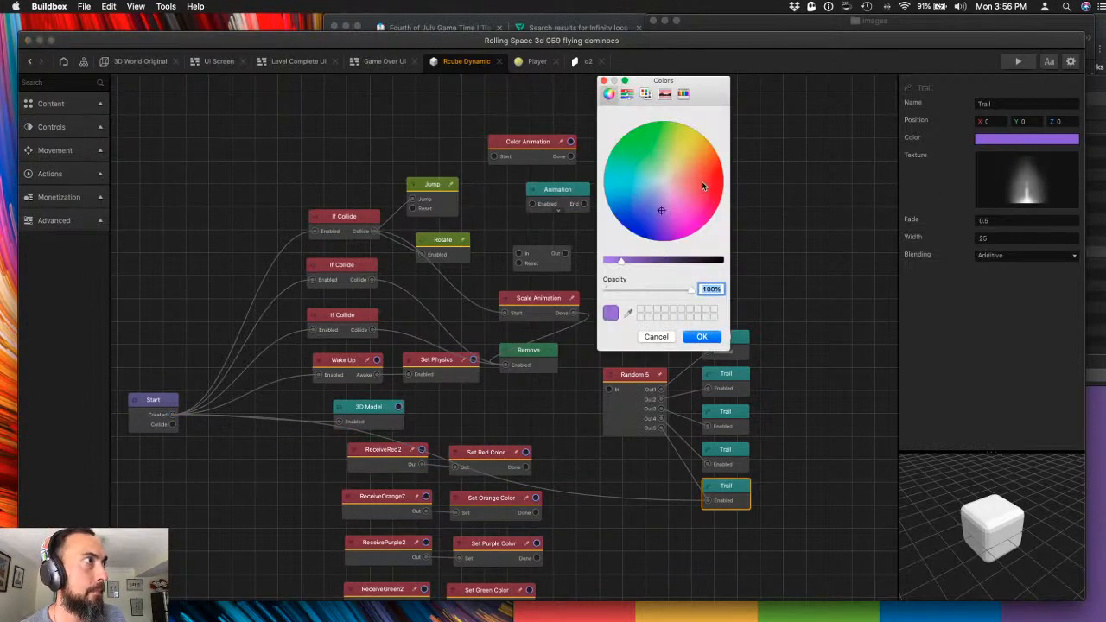
{"action": "left_click_drag", "start_coordinate": [705, 188], "coordinate": [699, 158]}
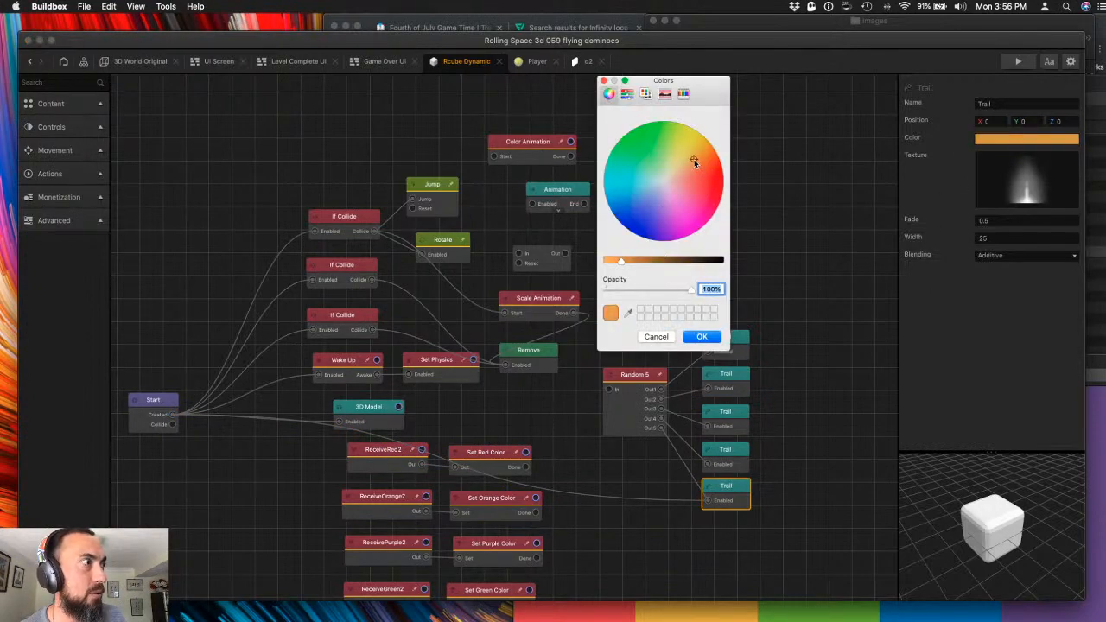
{"action": "left_click", "coordinate": [703, 336]}
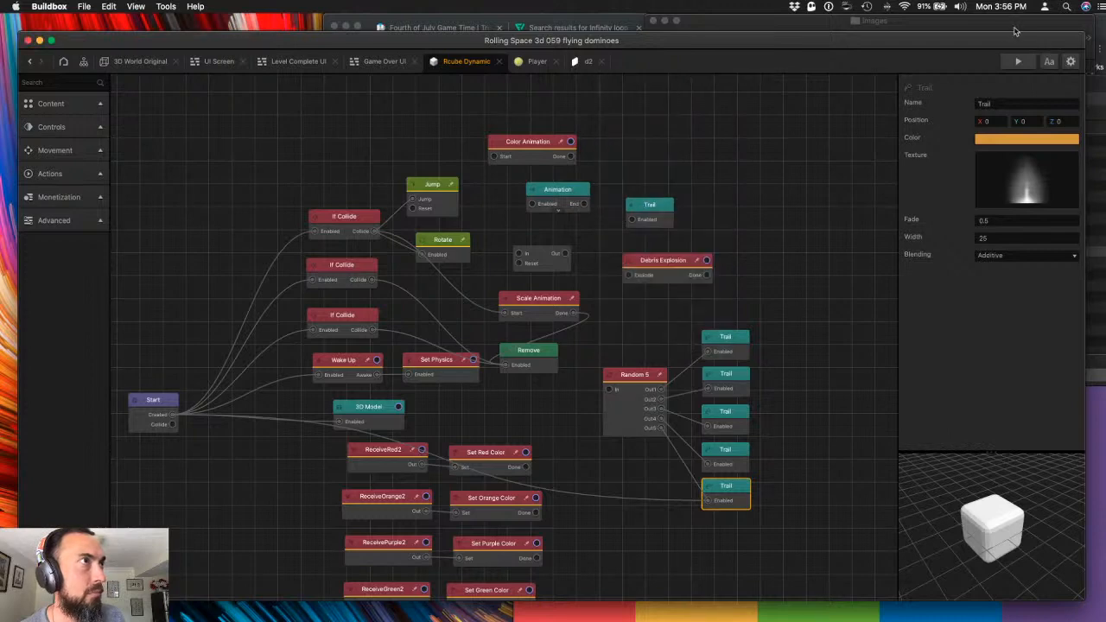
- Run the game preview of Level 1 to check the directly connected orange trail, and close the preview
{"action": "left_click", "coordinate": [1018, 63]}
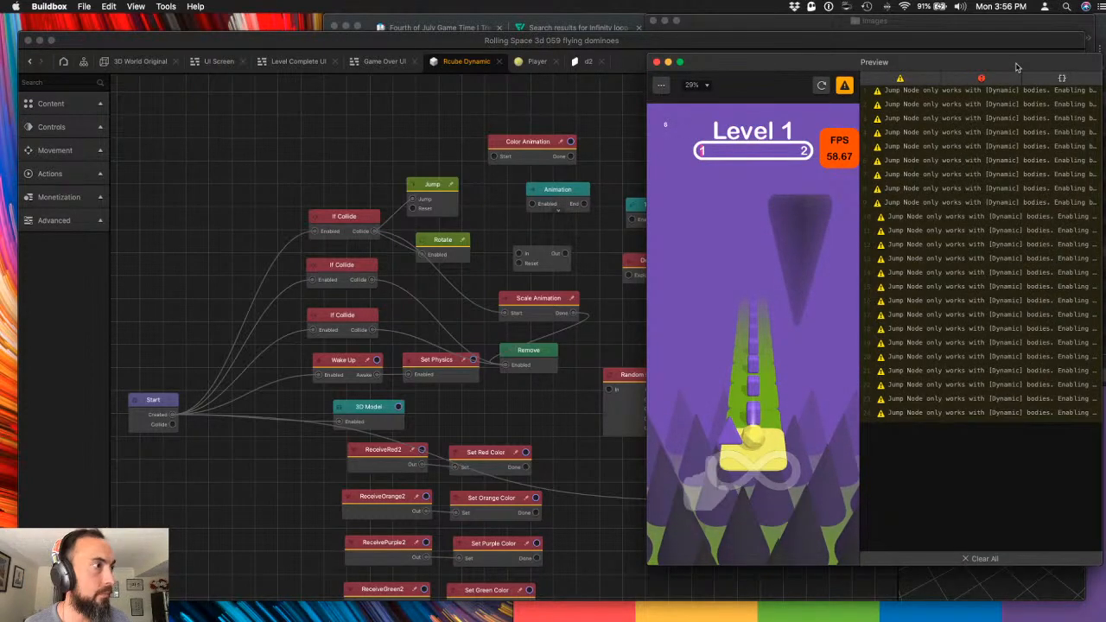
{"action": "left_click", "coordinate": [789, 470]}
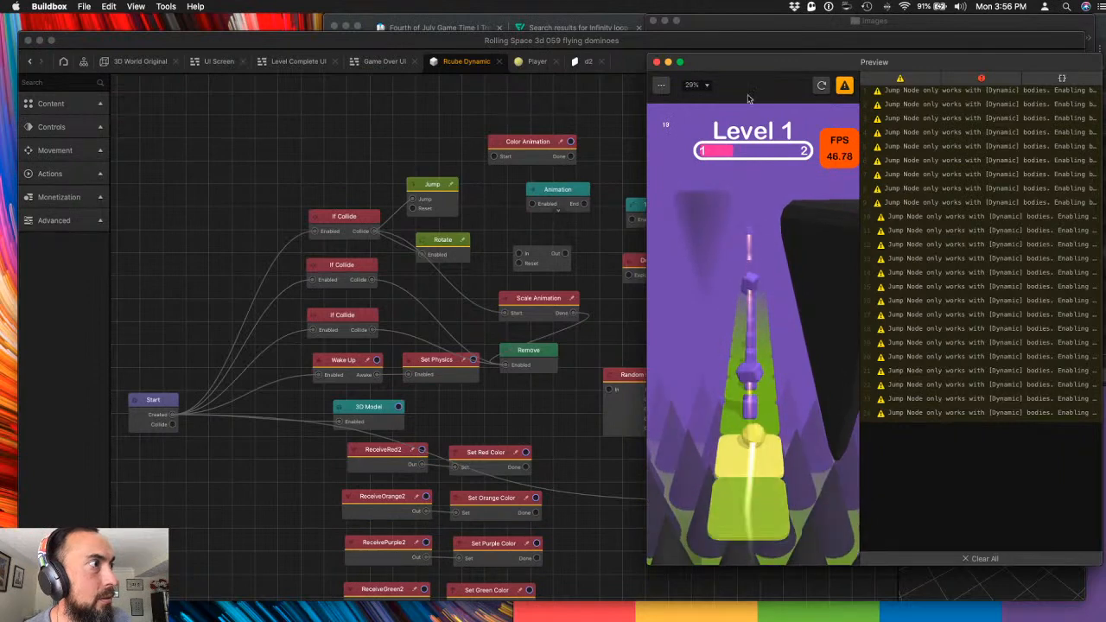
{"action": "left_click", "coordinate": [656, 62]}
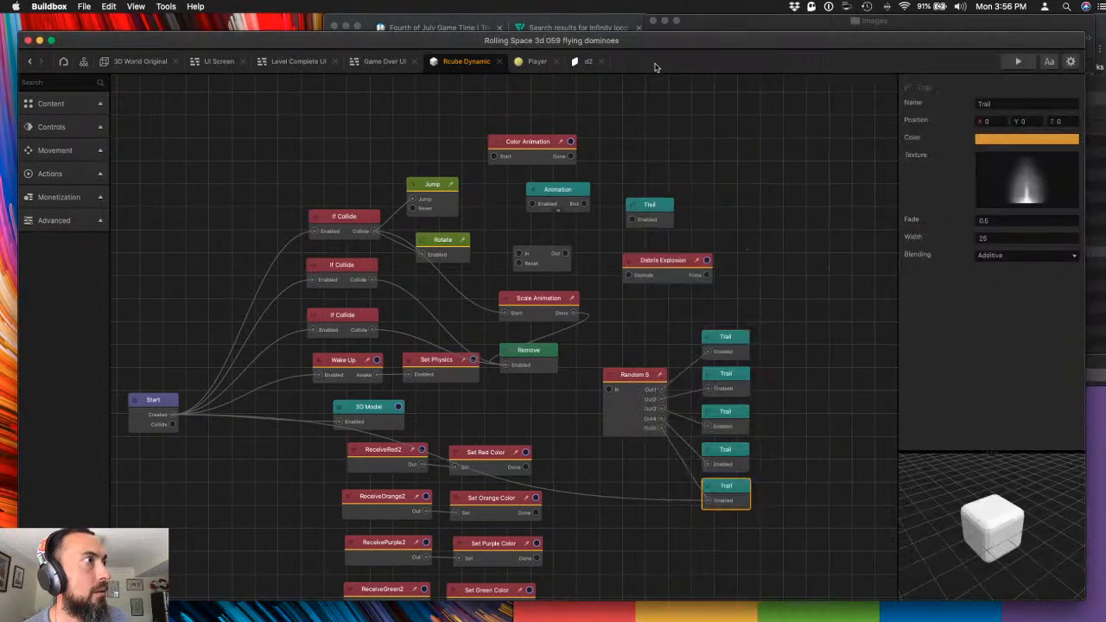
- Raise the brightness of the fifth Trail node's orange color to the maximum
{"action": "left_click", "coordinate": [1010, 140]}
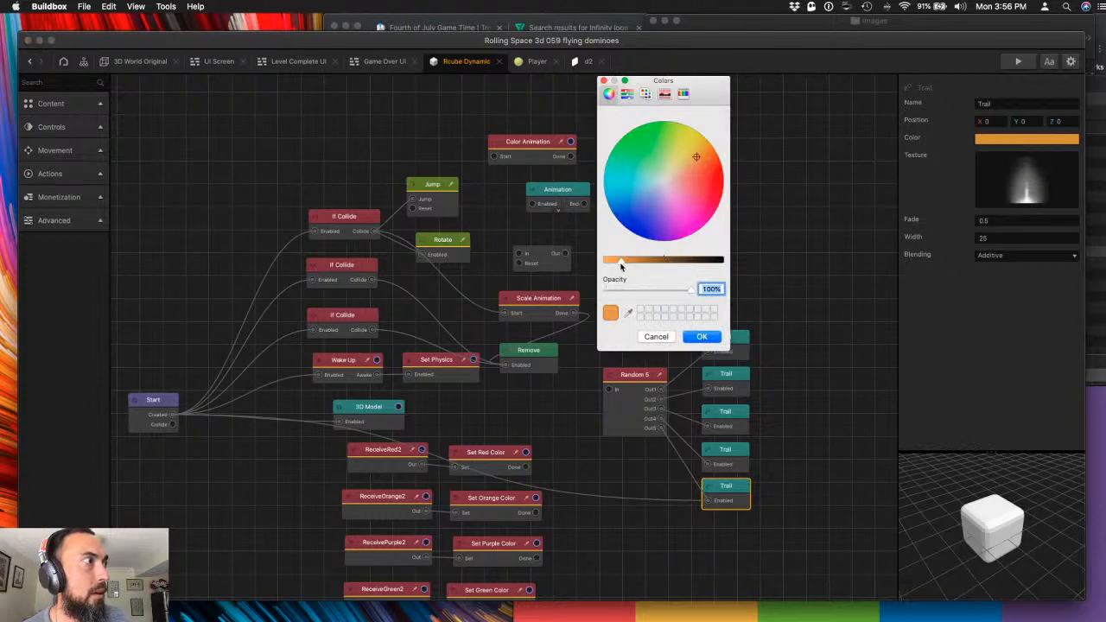
{"action": "left_click_drag", "start_coordinate": [621, 262], "coordinate": [605, 261]}
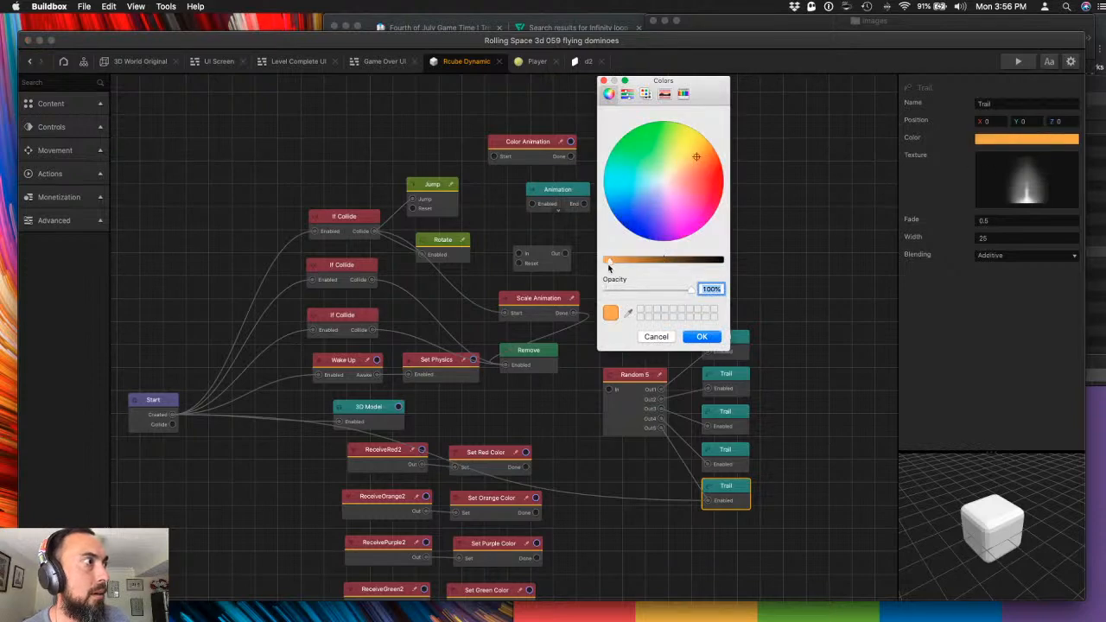
{"action": "left_click", "coordinate": [704, 337]}
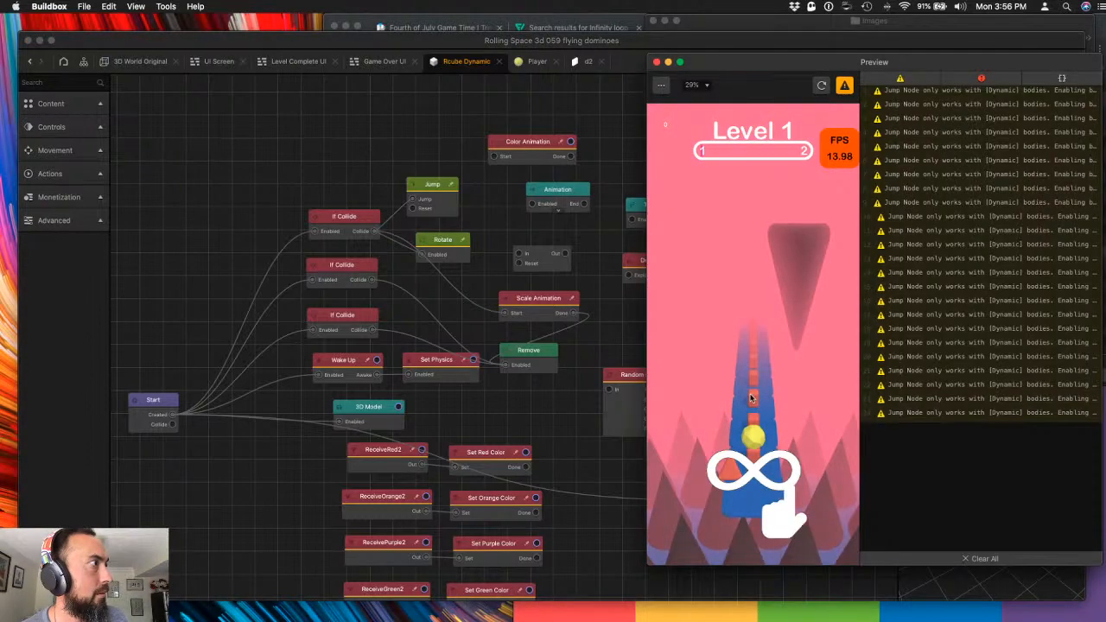
- Play through Level 1 in the game preview to check the brightened orange trail, and close the preview
{"action": "left_click", "coordinate": [737, 440]}
{"action": "mouse_move", "coordinate": [737, 442]}
{"action": "left_mouse_down"}
{"action": "mouse_move", "coordinate": [741, 365]}
{"action": "mouse_move", "coordinate": [748, 377]}
{"action": "left_mouse_up"}
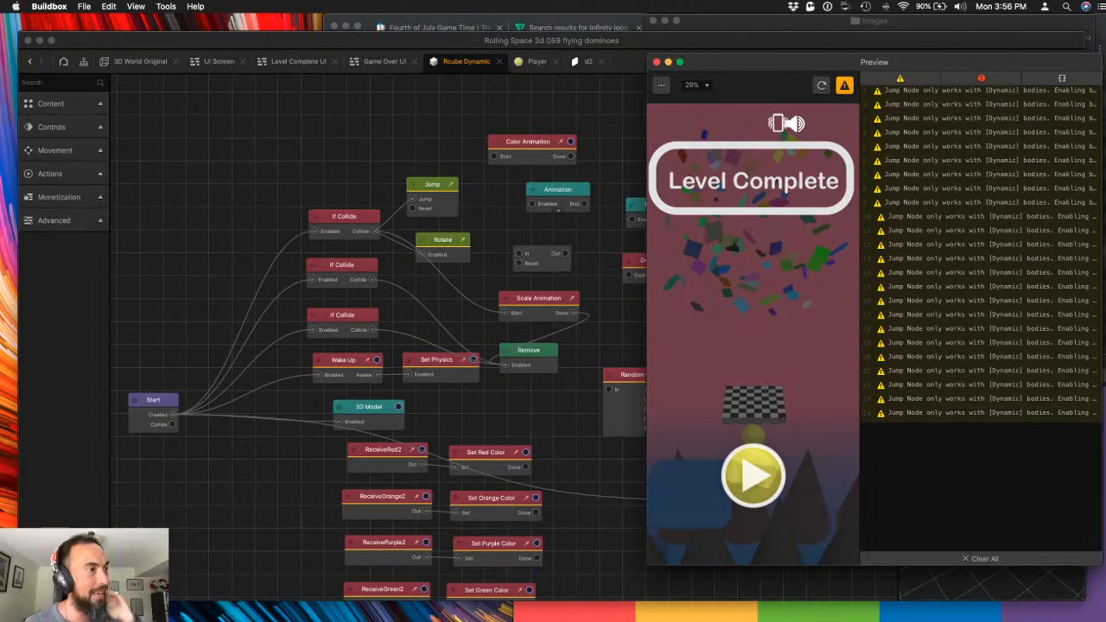
{"action": "key", "text": "ctrl+Up"}
{"action": "left_click", "coordinate": [380, 346]}
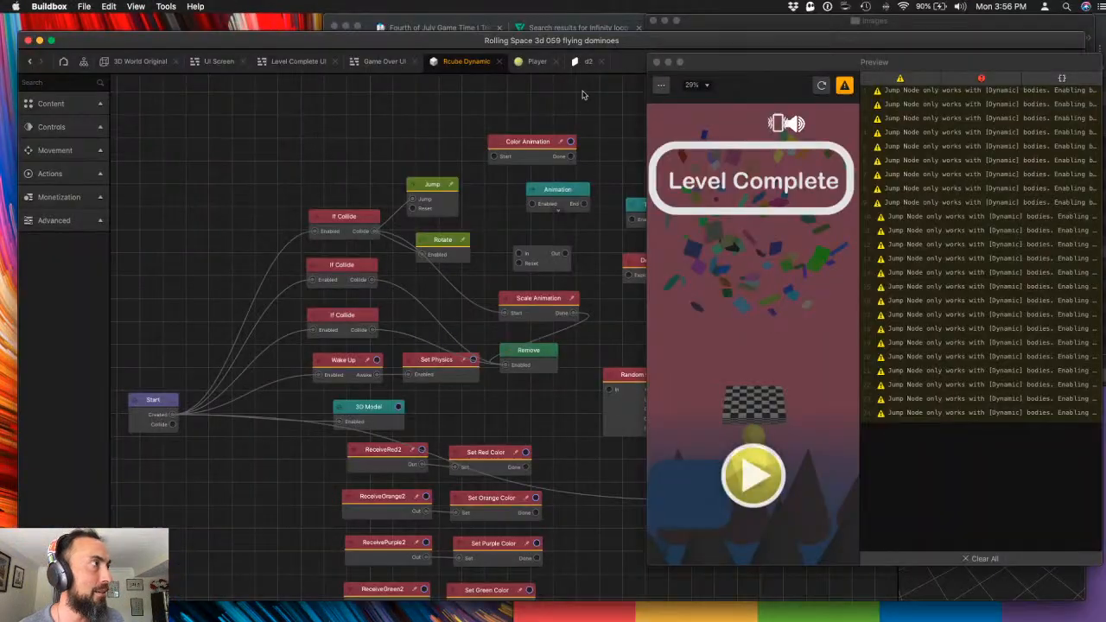
{"action": "left_click", "coordinate": [657, 62]}
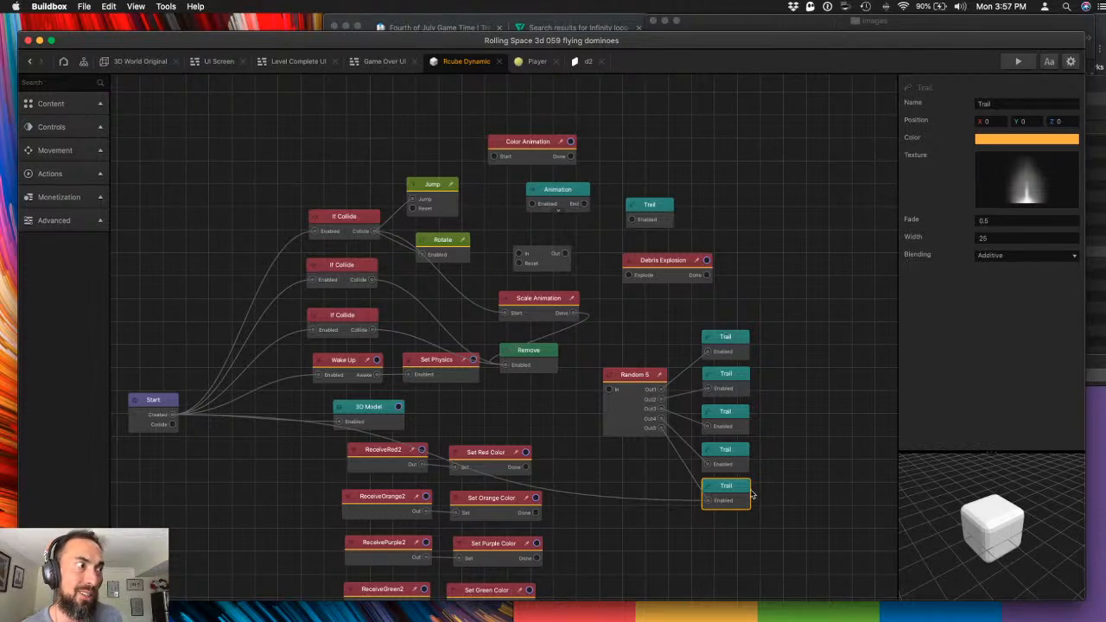
- Change the fifth Trail node's color to light blue
{"action": "left_click", "coordinate": [1014, 141]}
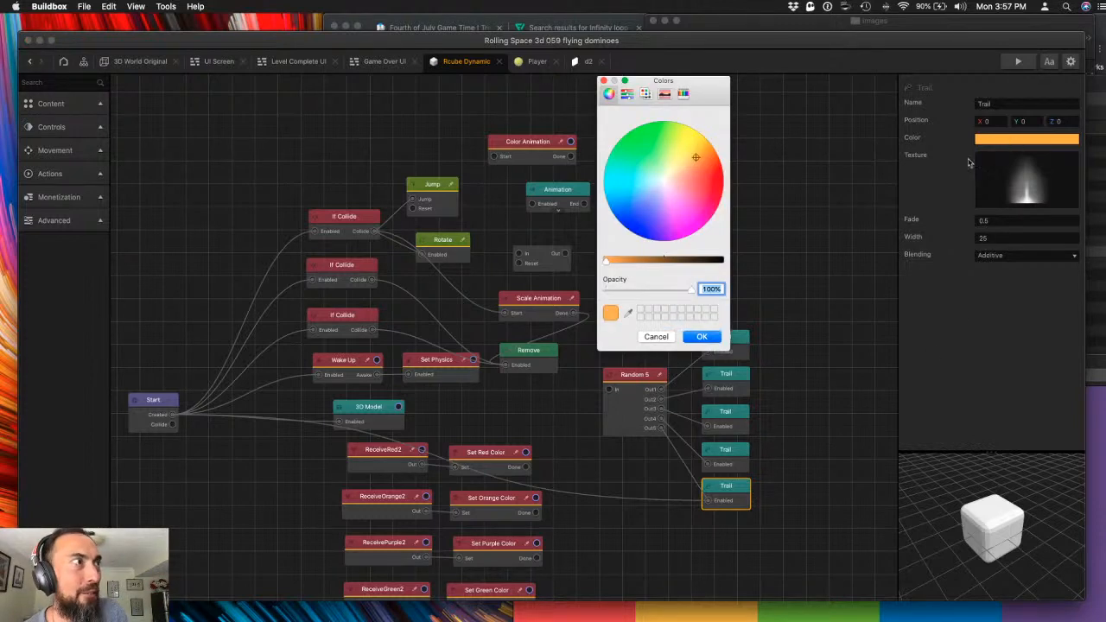
{"action": "left_click_drag", "start_coordinate": [706, 205], "coordinate": [640, 193]}
{"action": "left_click", "coordinate": [714, 336]}
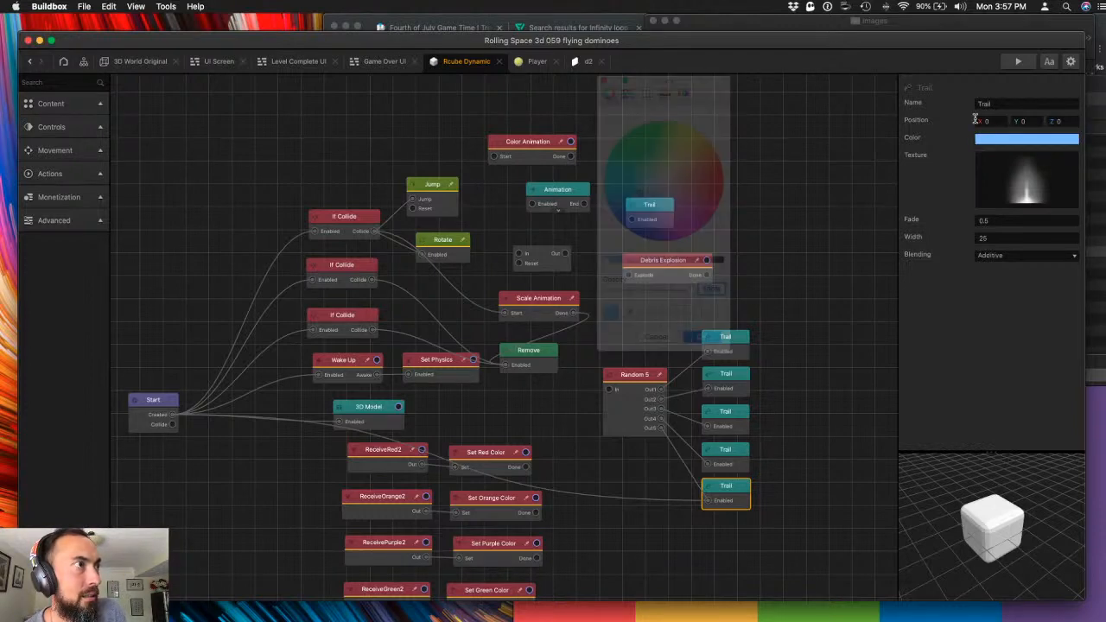
- Play part of Level 1 in the game preview to check the light blue trail, and close the preview
{"action": "left_click", "coordinate": [1018, 61]}
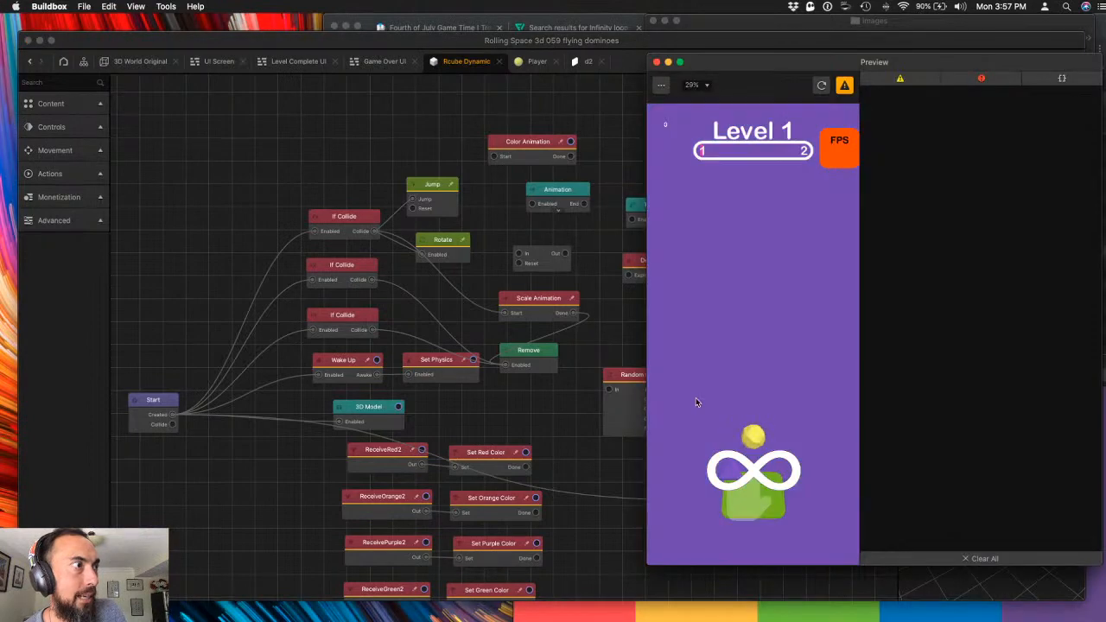
{"action": "mouse_move", "coordinate": [743, 452]}
{"action": "left_mouse_down"}
{"action": "mouse_move", "coordinate": [731, 451]}
{"action": "mouse_move", "coordinate": [738, 437]}
{"action": "left_mouse_up"}
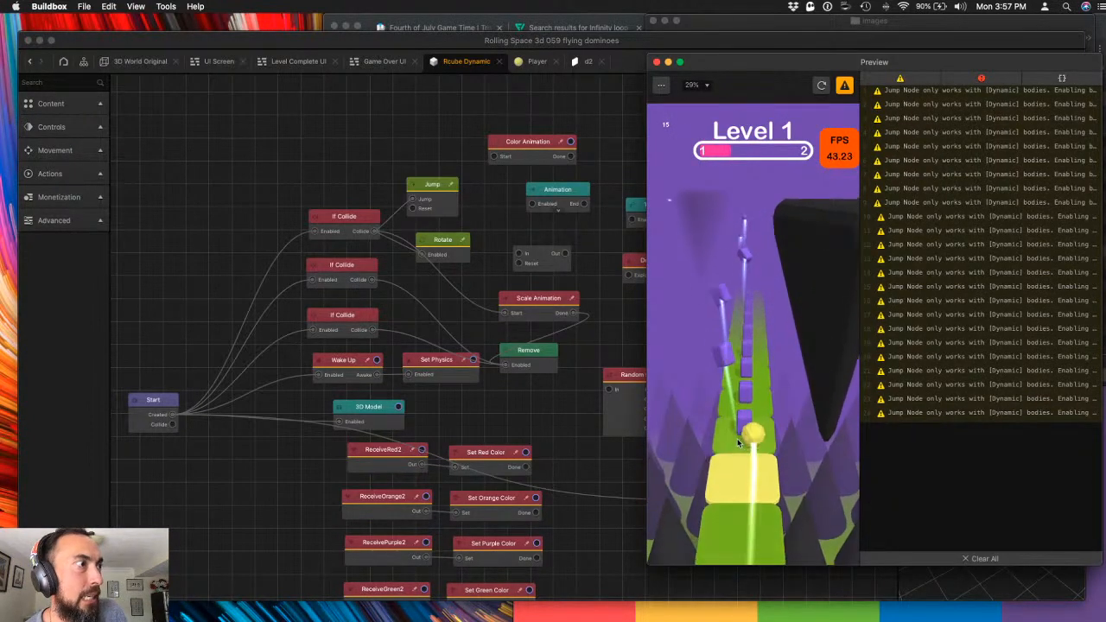
{"action": "left_click", "coordinate": [657, 63]}
- Change the fifth Trail node's color to a saturated, full-brightness orange
{"action": "left_click", "coordinate": [1009, 140]}
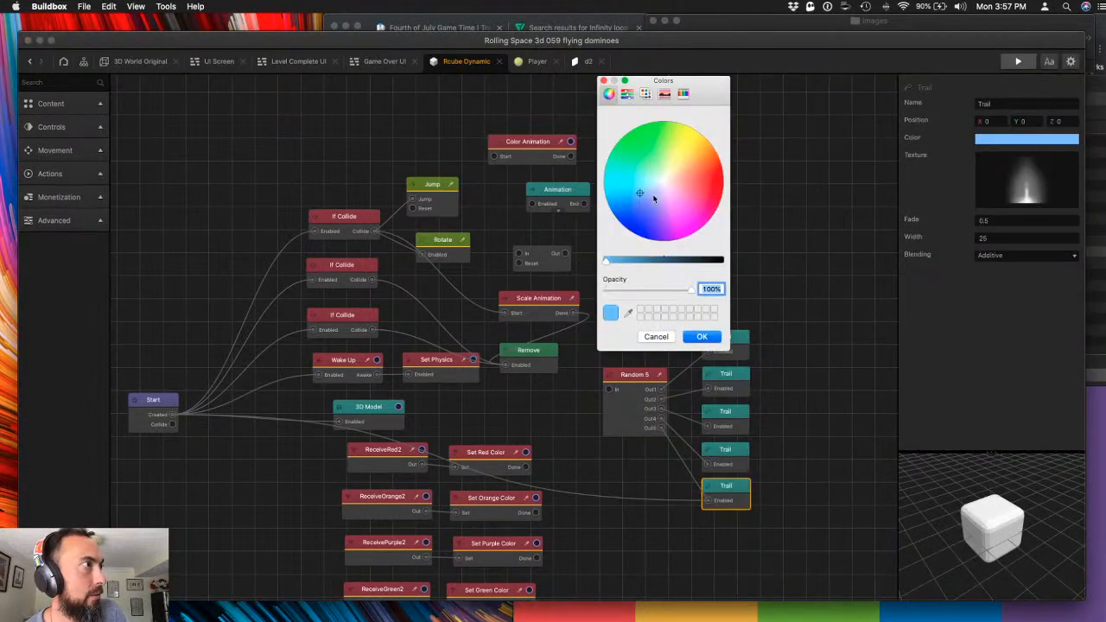
{"action": "left_click", "coordinate": [710, 147]}
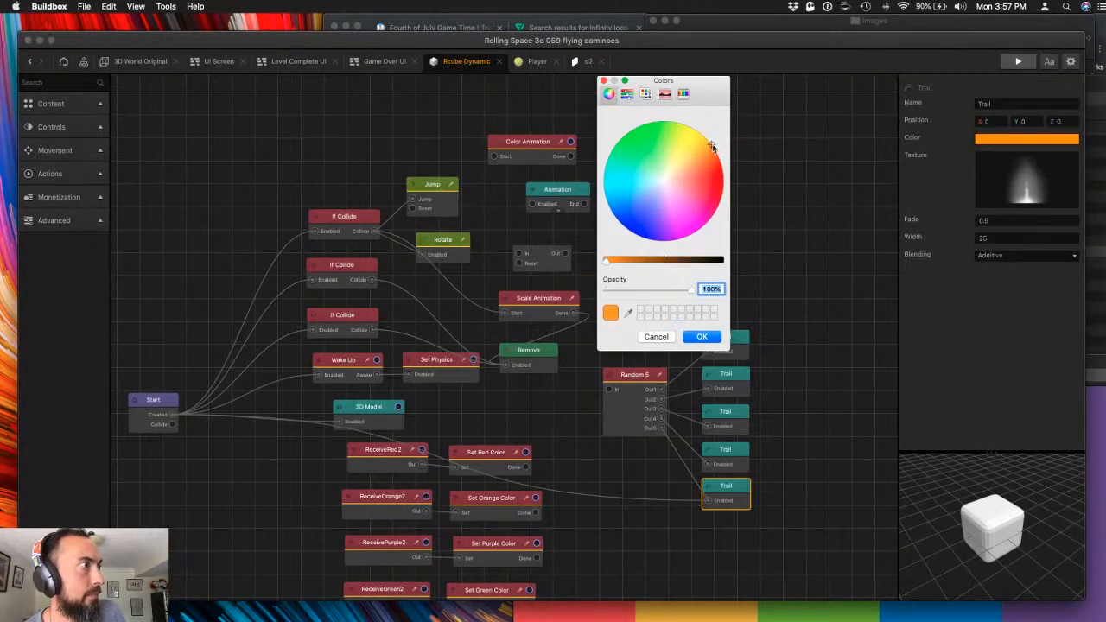
{"action": "left_click", "coordinate": [701, 336]}
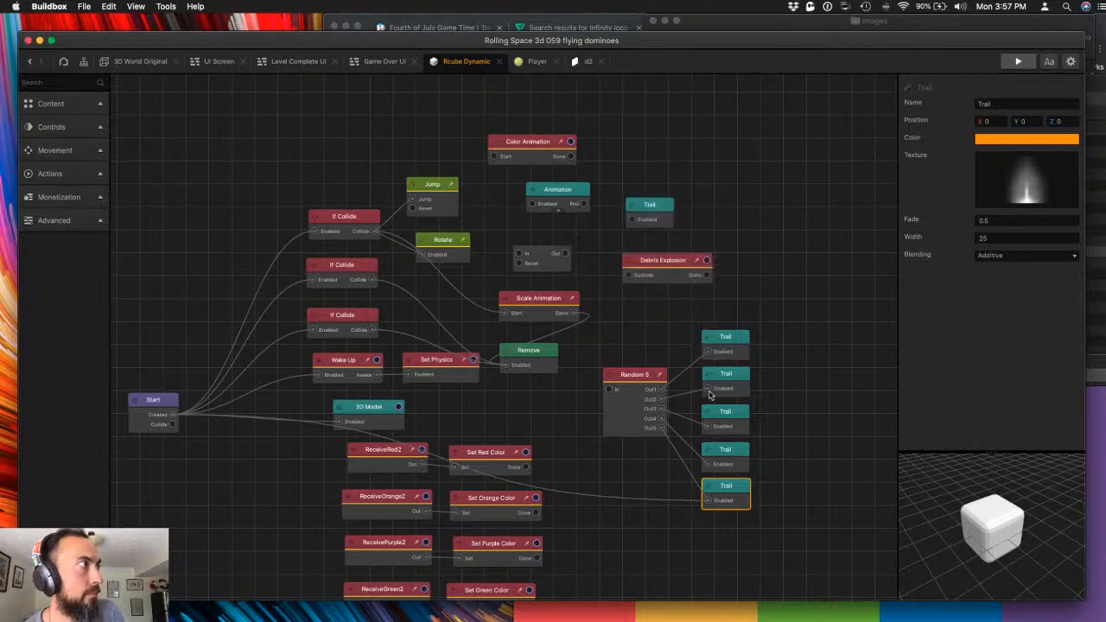
- Open the 3D World Original scene, and switch to the Desktop folder in Finder
{"action": "left_click", "coordinate": [138, 61]}
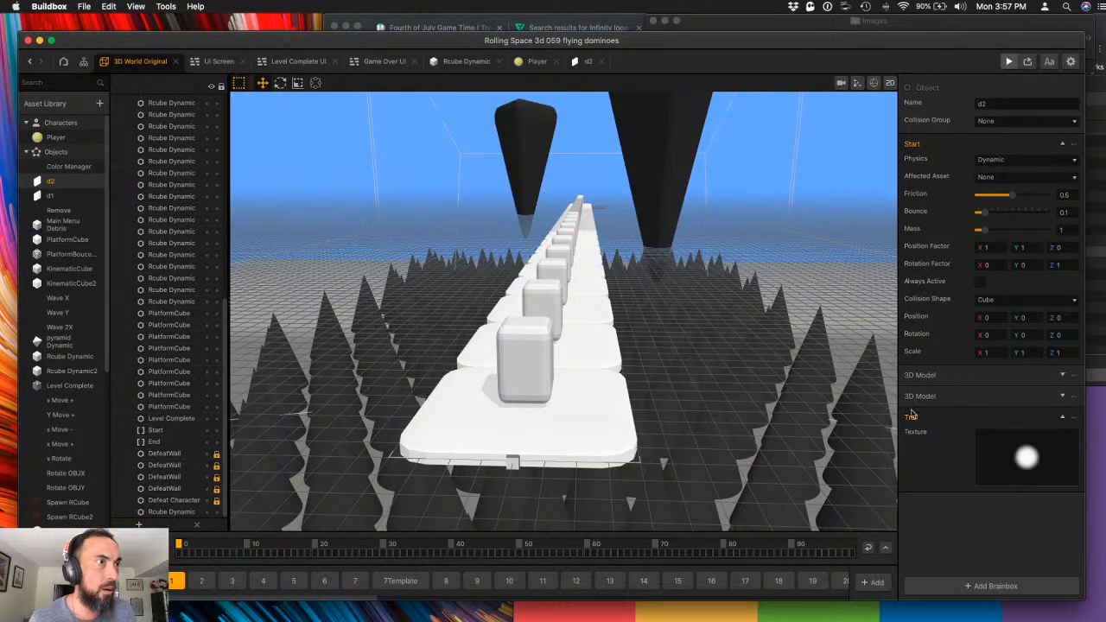
{"action": "left_click", "coordinate": [1099, 308]}
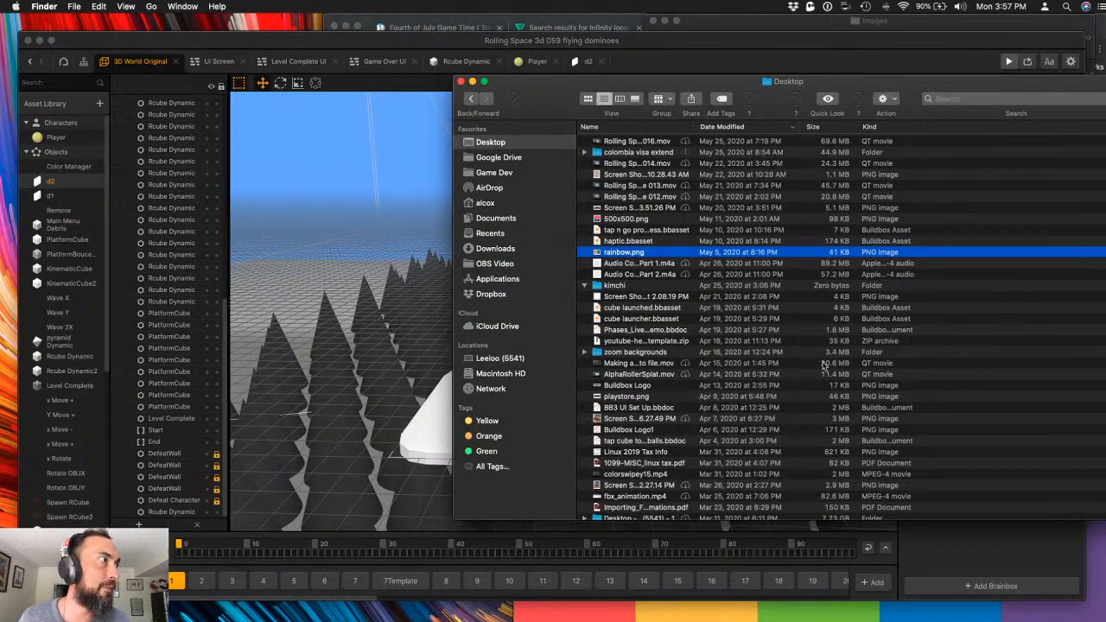
{"action": "left_click", "coordinate": [1062, 612]}
{"action": "mouse_move", "coordinate": [1, 1]}
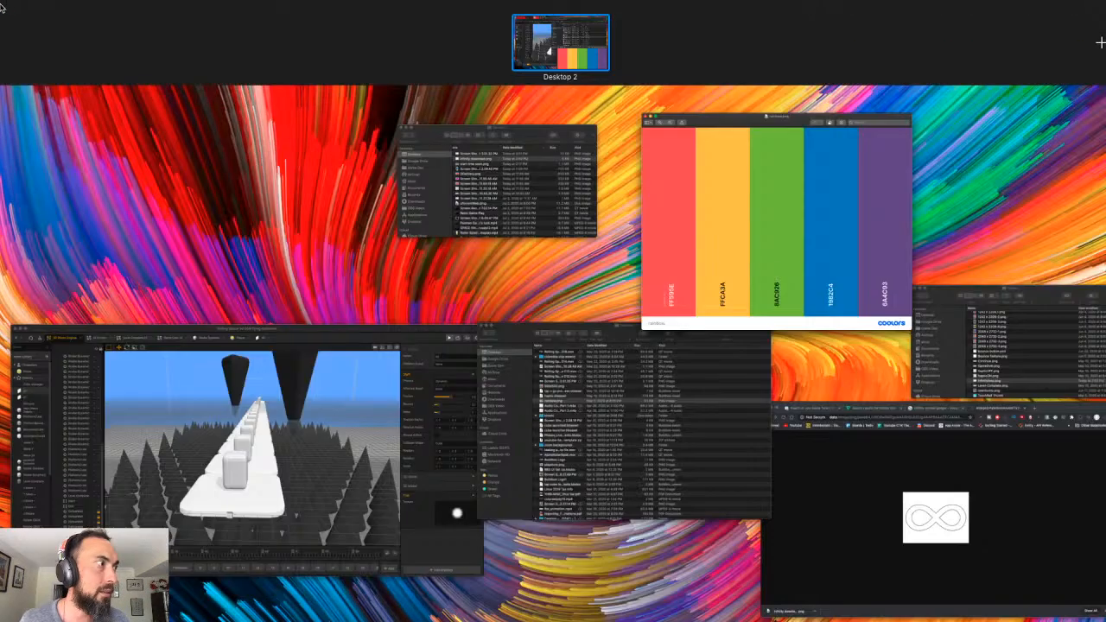
{"action": "left_click", "coordinate": [862, 500]}
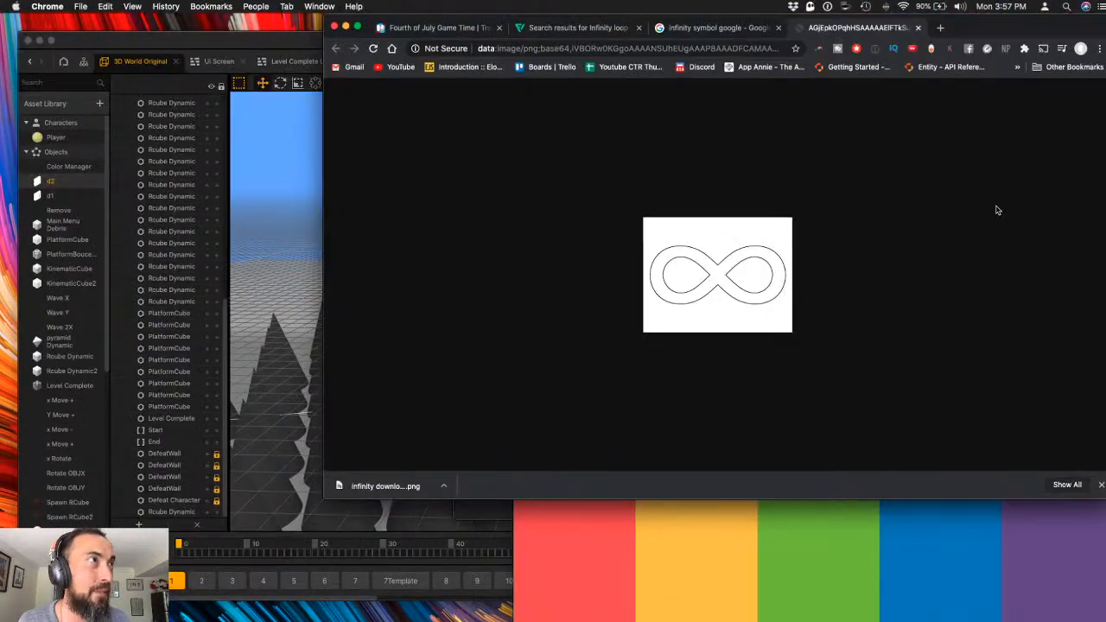
{"action": "left_click", "coordinate": [940, 28]}
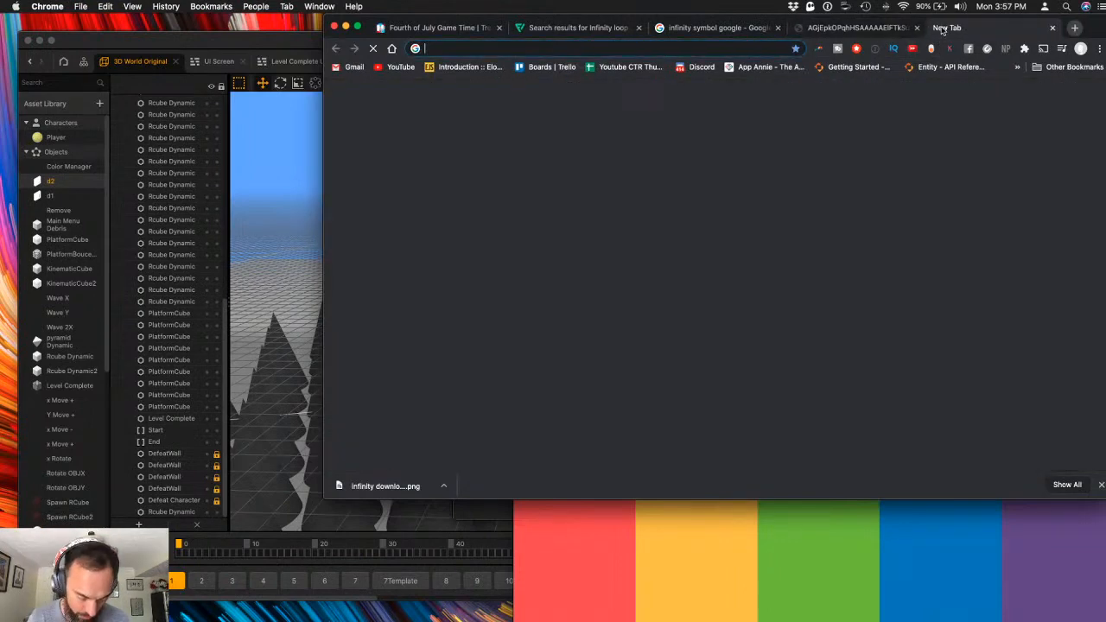
{"action": "type", "text": "flat ico"}
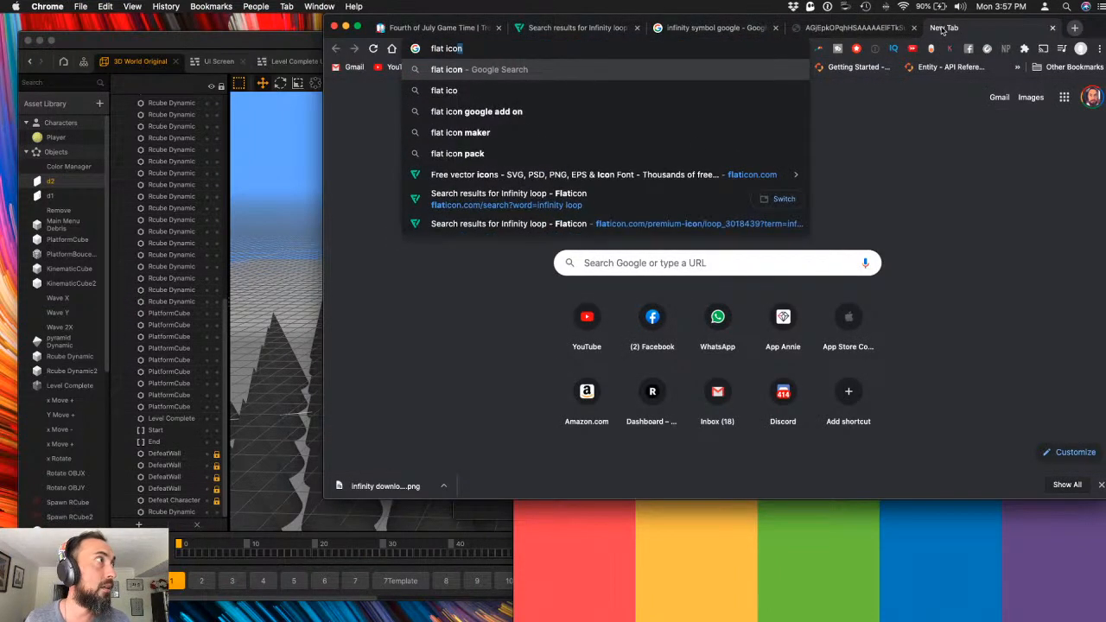
{"action": "key", "text": "BackSpace"}
{"action": "key", "text": "BackSpace"}
{"action": "key", "text": "BackSpace"}
{"action": "key", "text": "BackSpace"}
{"action": "key", "text": "BackSpace"}
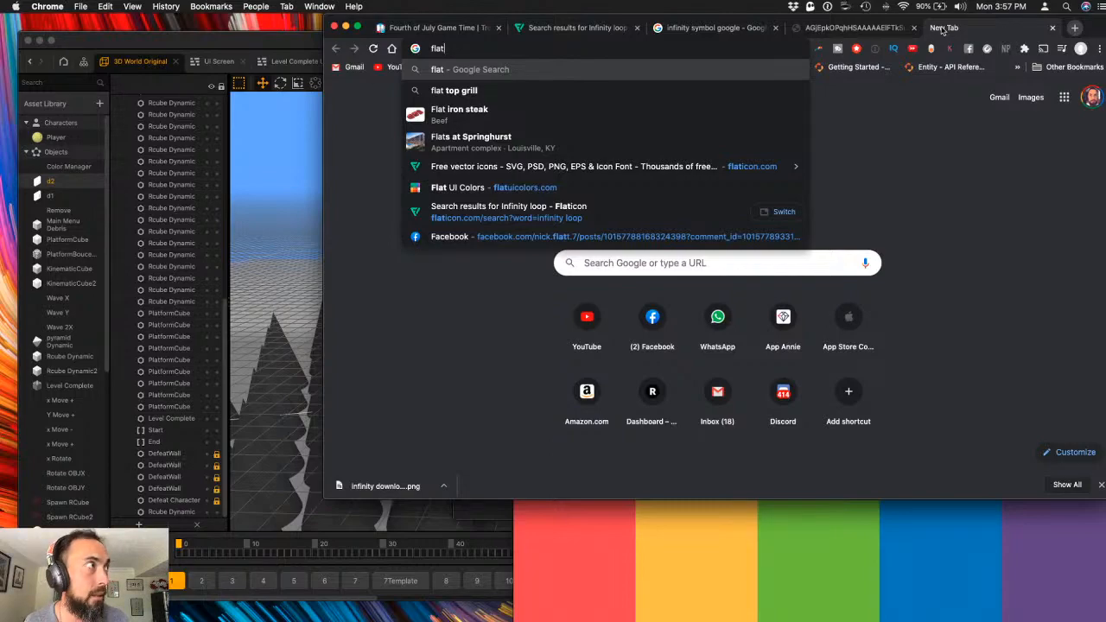
- Switch to the Desktop folder in Finder and look through its files, from the oldest towards the newer ones
{"action": "mouse_move", "coordinate": [0, 0]}
{"action": "left_click", "coordinate": [1024, 380]}
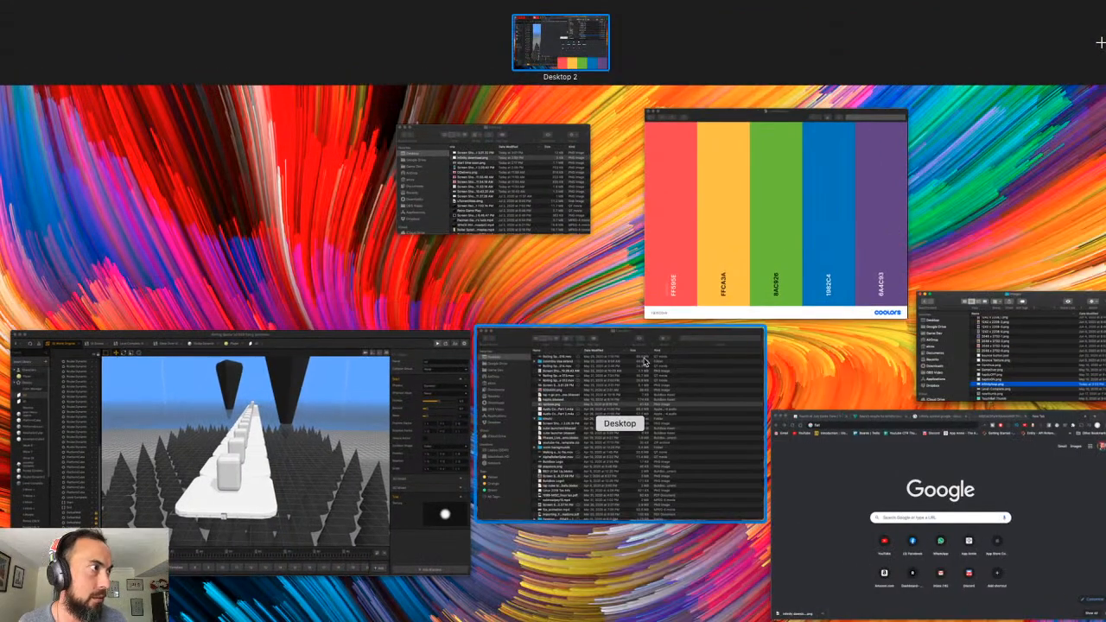
{"action": "left_click", "coordinate": [661, 363]}
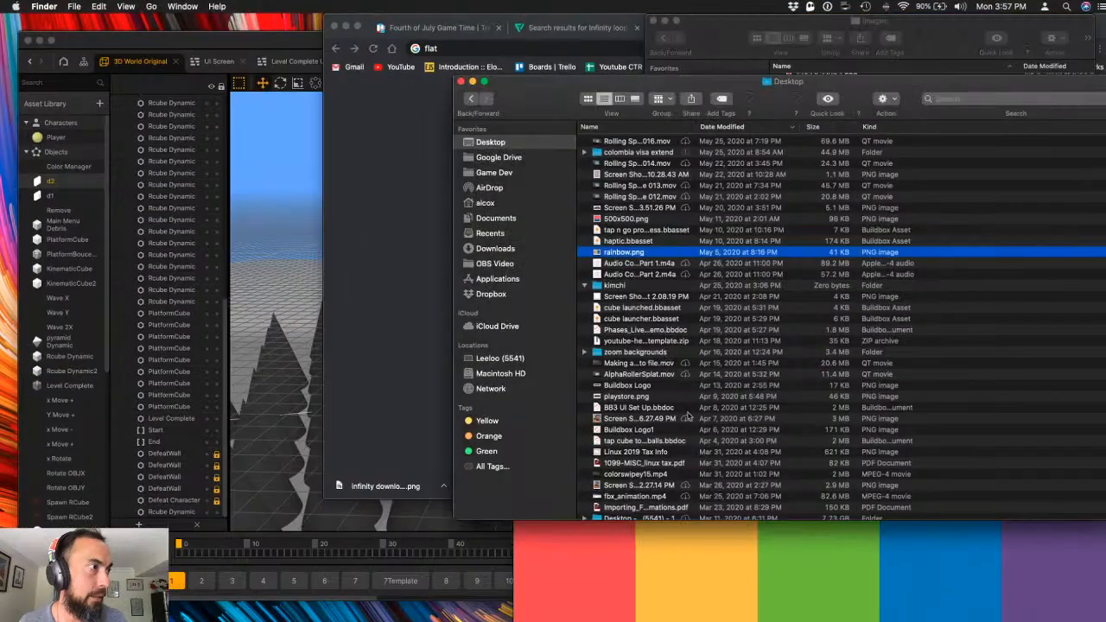
{"action": "scroll", "coordinate": [619, 374], "scroll_direction": "up", "scroll_amount": 5}
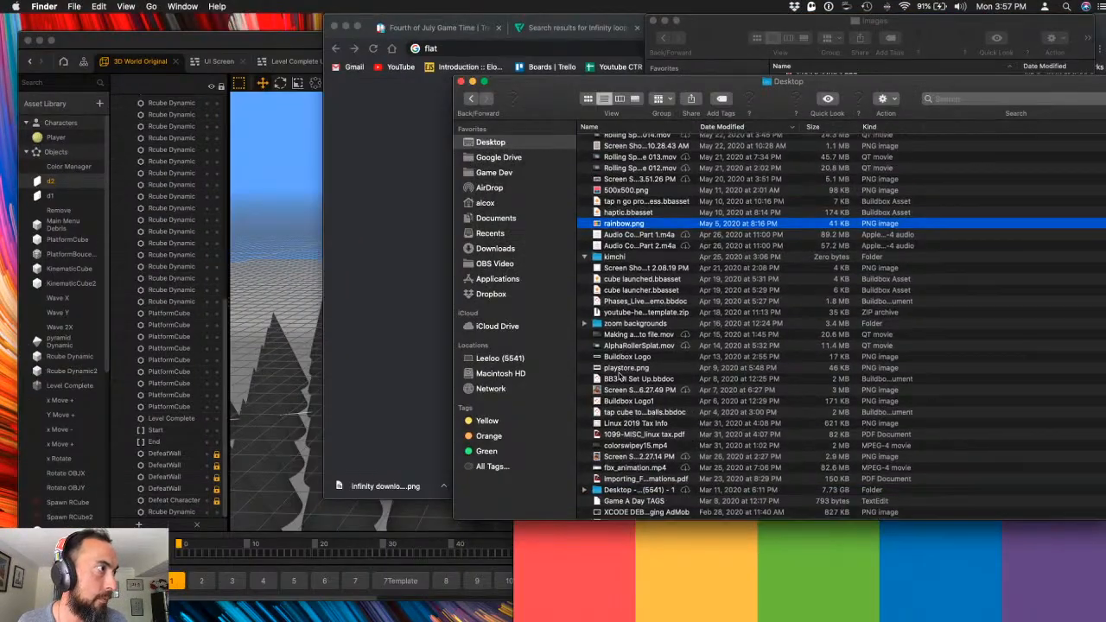
{"action": "scroll", "coordinate": [619, 374], "scroll_direction": "up", "scroll_amount": 8}
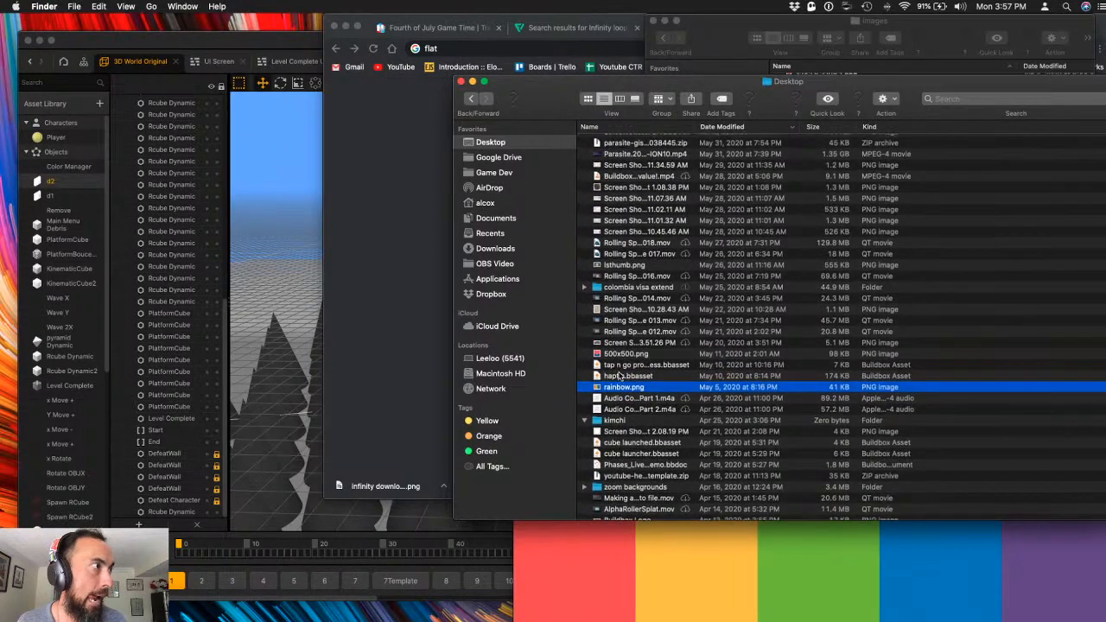
{"action": "scroll", "coordinate": [618, 374], "scroll_direction": "up", "scroll_amount": 2}
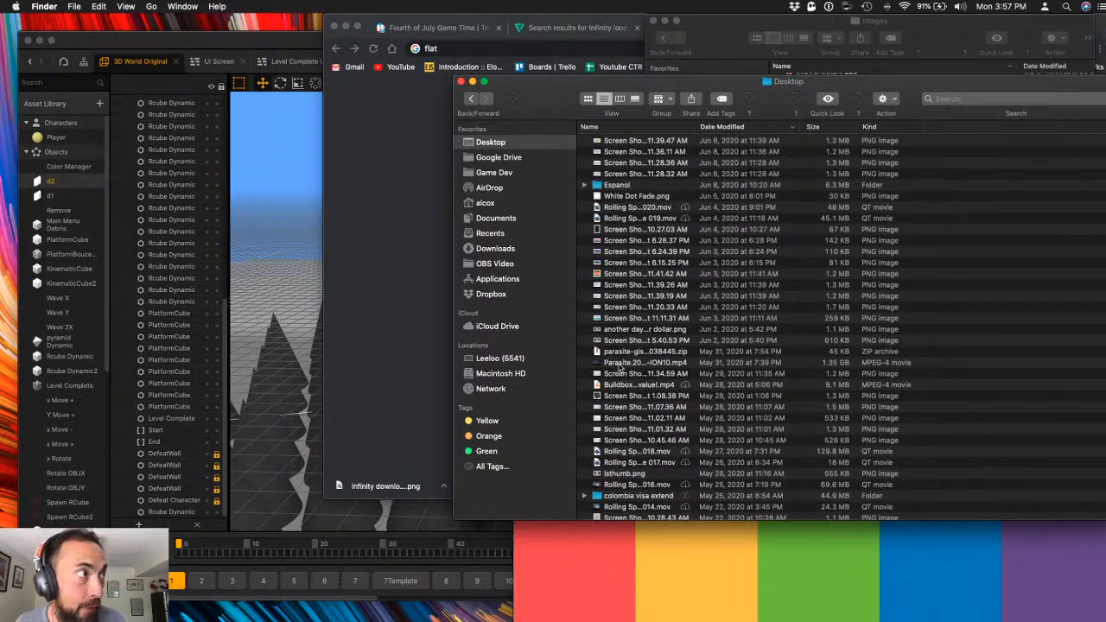
{"action": "scroll", "coordinate": [633, 310], "scroll_direction": "up", "scroll_amount": 4}
{"action": "scroll", "coordinate": [633, 312], "scroll_direction": "up", "scroll_amount": 3}
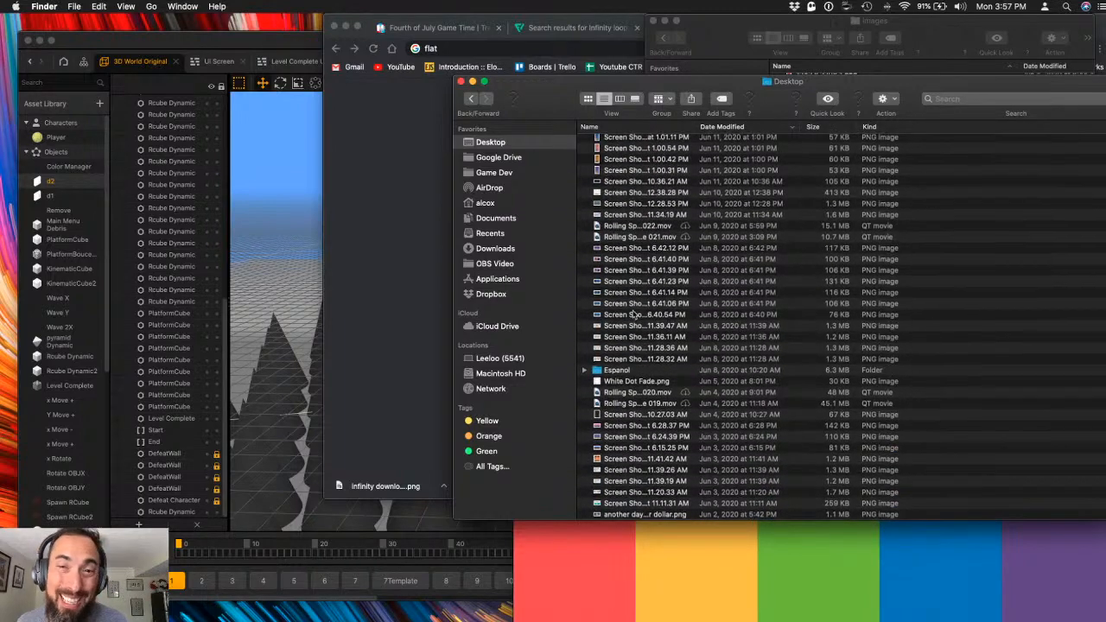
{"action": "scroll", "coordinate": [634, 315], "scroll_direction": "up", "scroll_amount": 4}
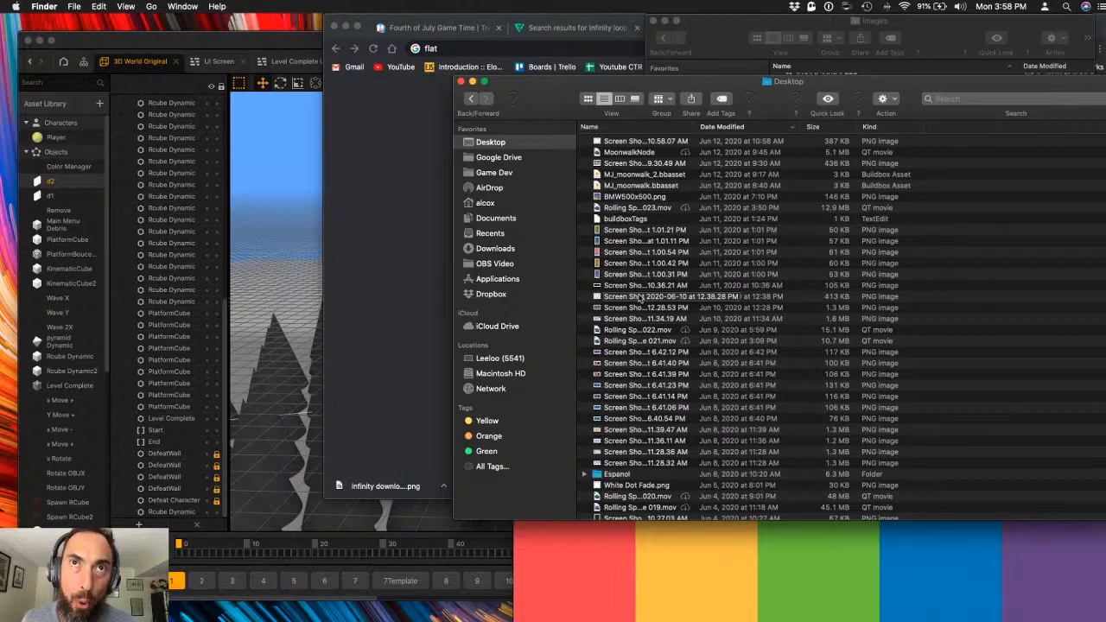
- Examine the settings of the Player character's upper If Collide and Add Point nodes, and return to the 3D World Original scene
{"action": "left_click", "coordinate": [283, 257]}
{"action": "double_click", "coordinate": [63, 143]}
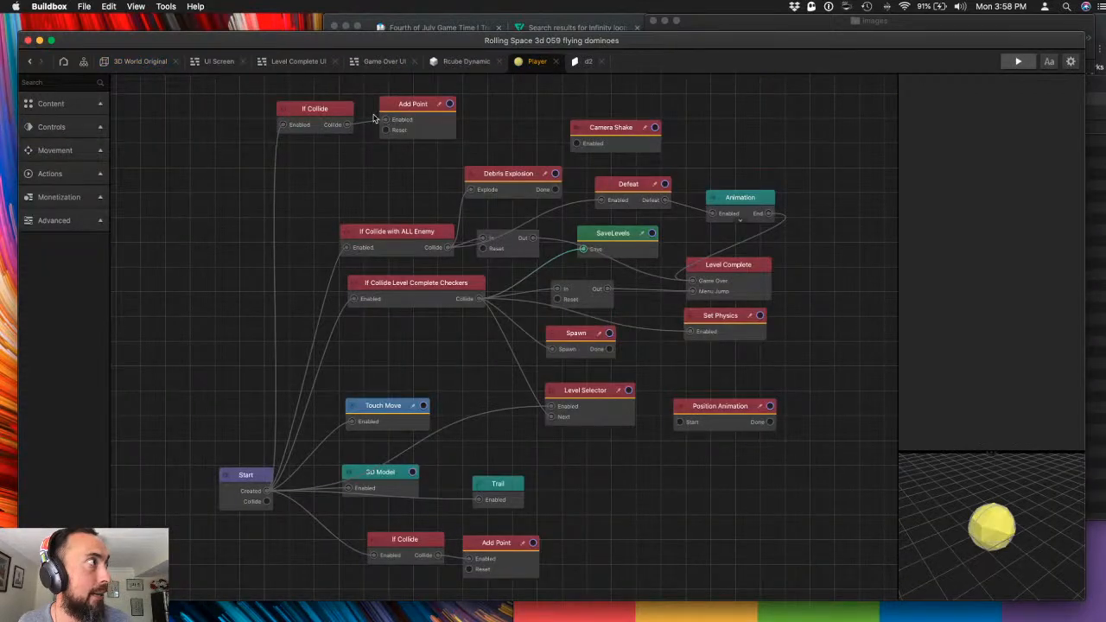
{"action": "left_click", "coordinate": [422, 114]}
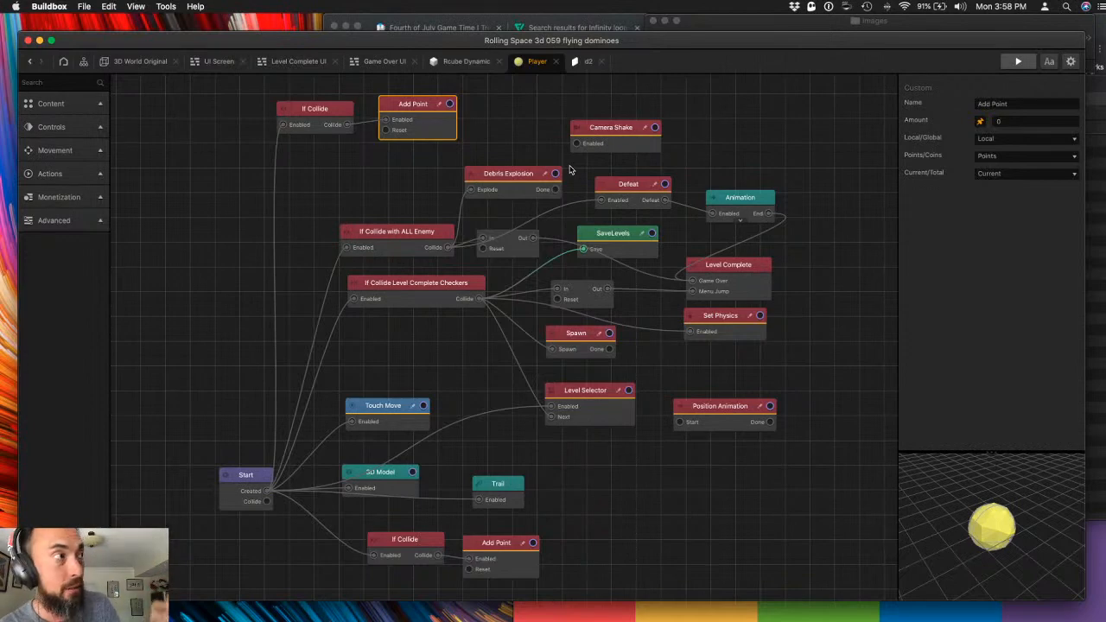
{"action": "left_click", "coordinate": [315, 127]}
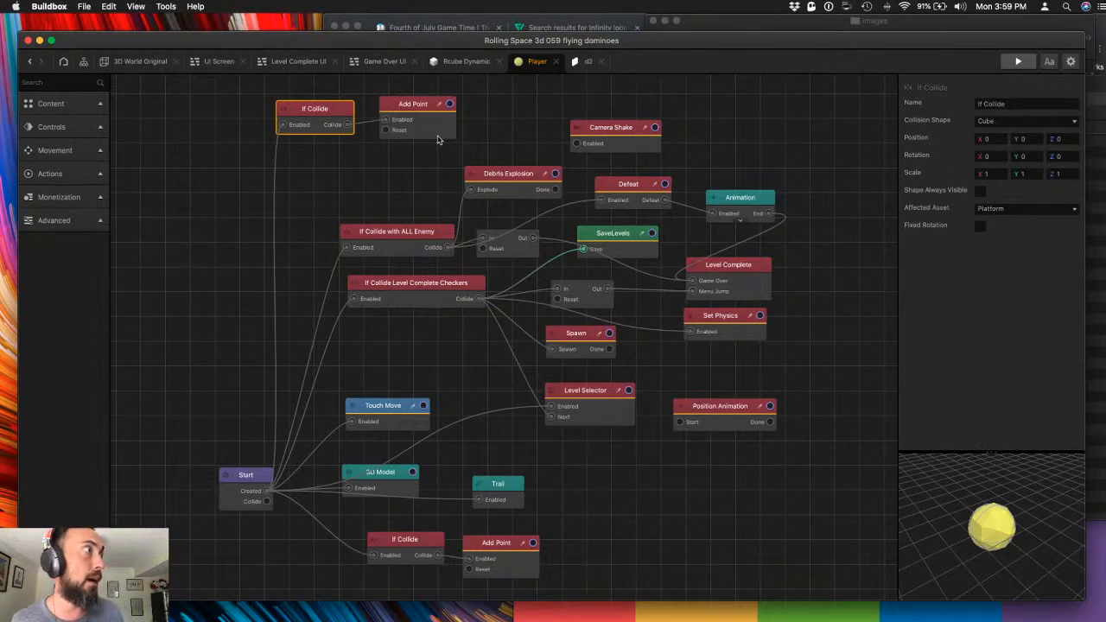
{"action": "left_click", "coordinate": [439, 140]}
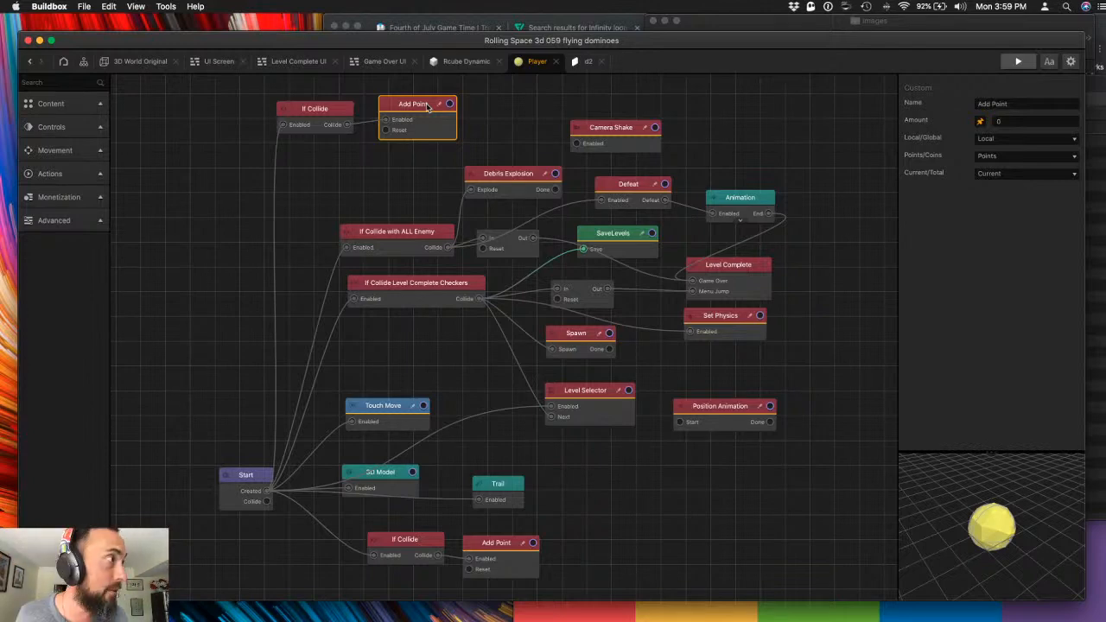
{"action": "left_click", "coordinate": [139, 61]}
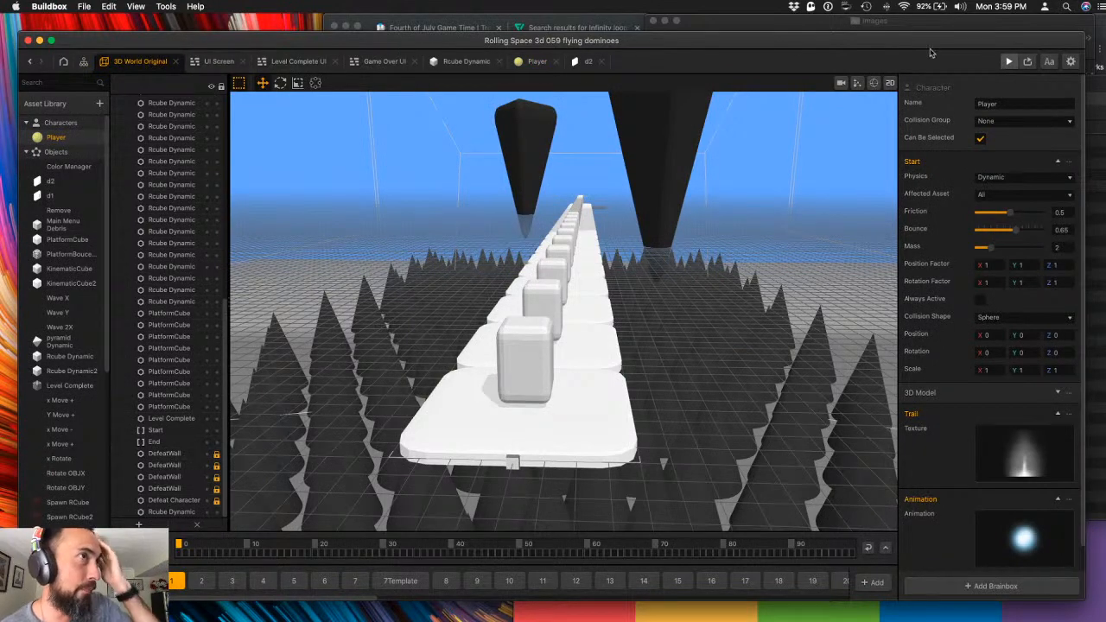
- Switch to Finder and look through the gameplay recordings in the Downloads folder
{"action": "left_click", "coordinate": [1099, 367]}
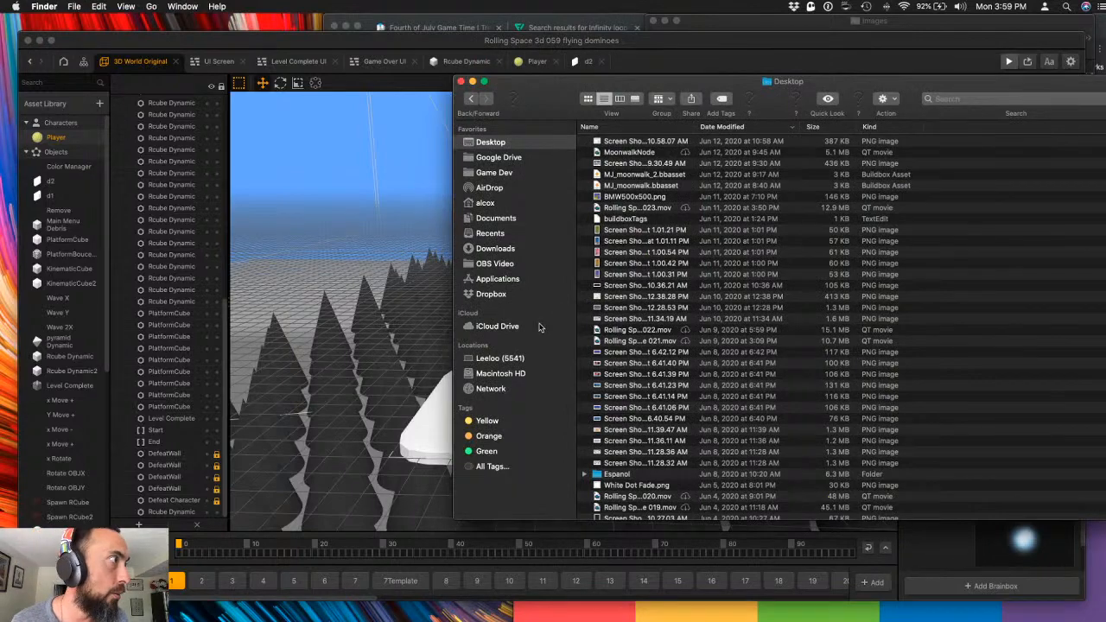
{"action": "left_click", "coordinate": [510, 259]}
{"action": "left_click", "coordinate": [507, 249]}
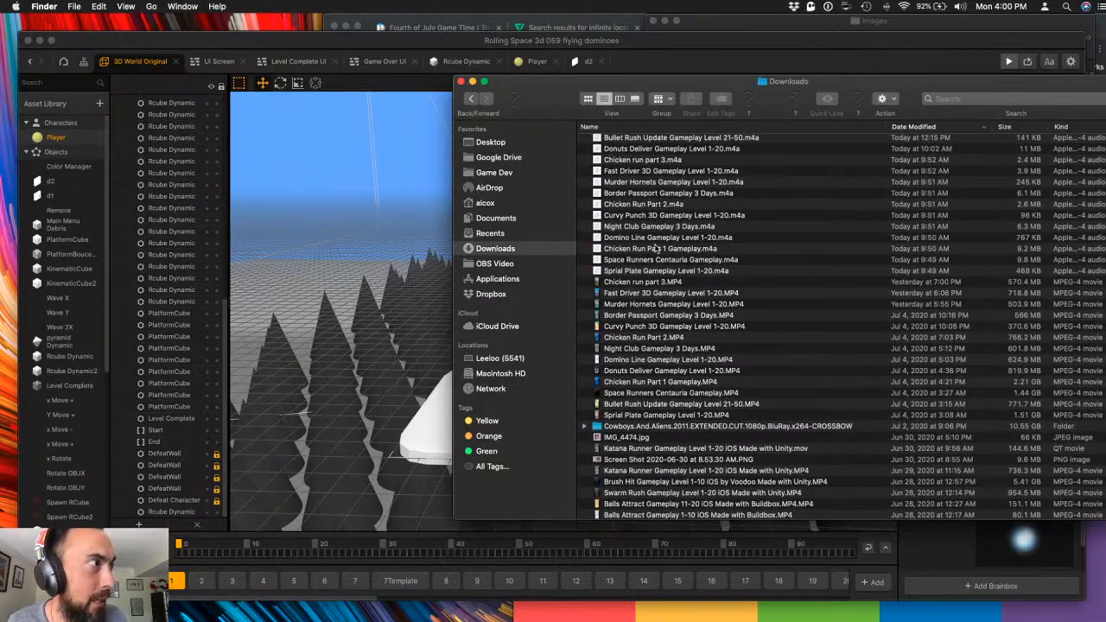
{"action": "scroll", "coordinate": [656, 250], "scroll_direction": "down", "scroll_amount": 10}
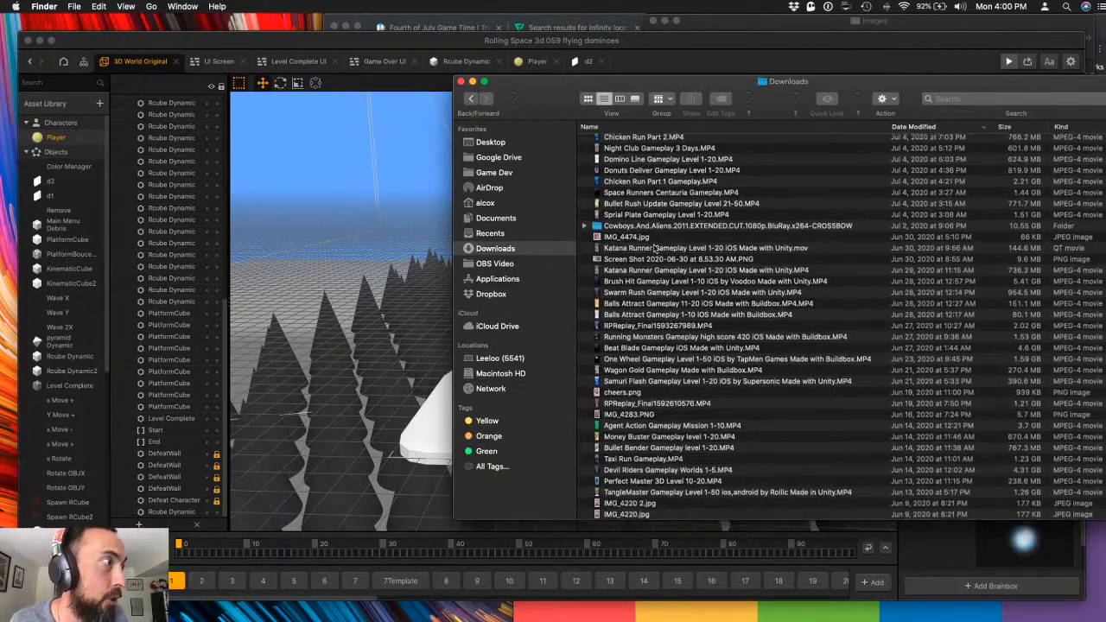
{"action": "scroll", "coordinate": [665, 261], "scroll_direction": "down", "scroll_amount": 5}
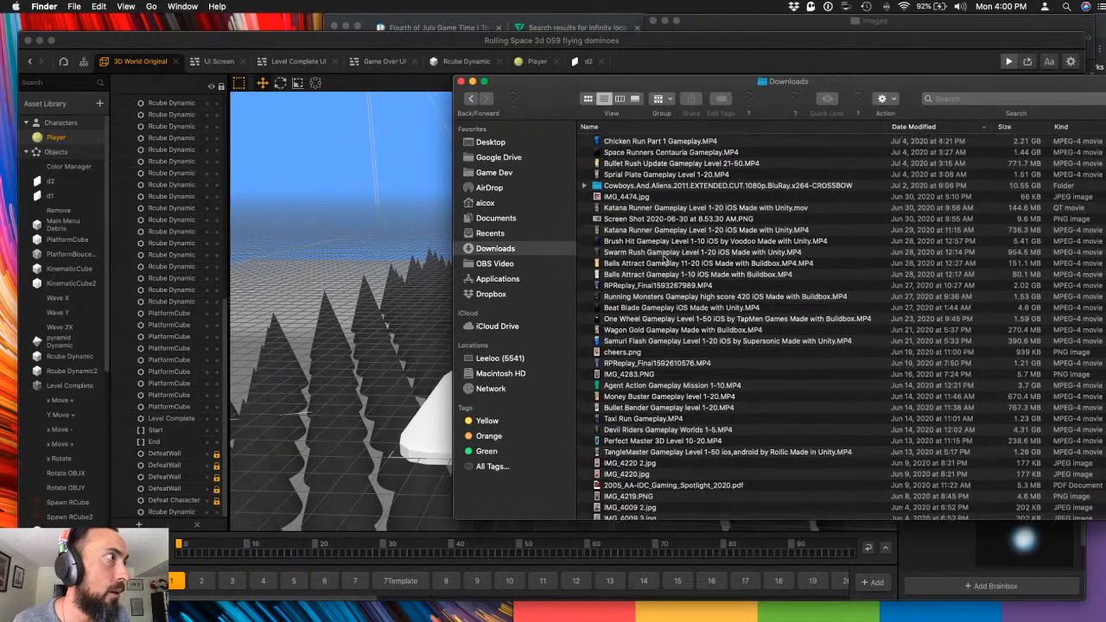
{"action": "scroll", "coordinate": [664, 261], "scroll_direction": "down", "scroll_amount": 3}
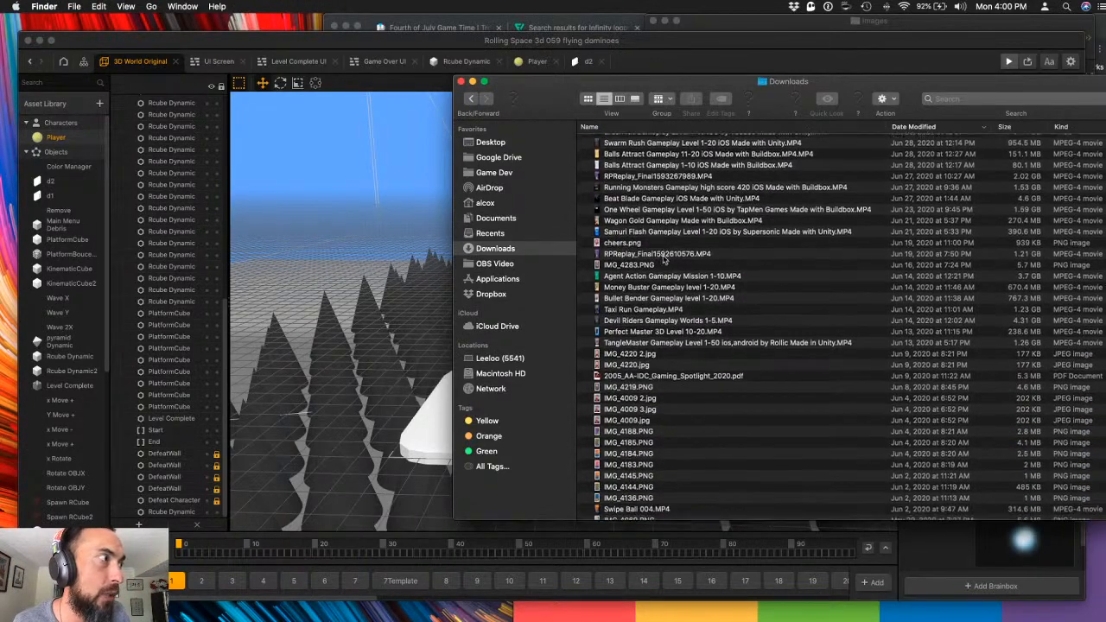
{"action": "scroll", "coordinate": [643, 275], "scroll_direction": "up", "scroll_amount": 7}
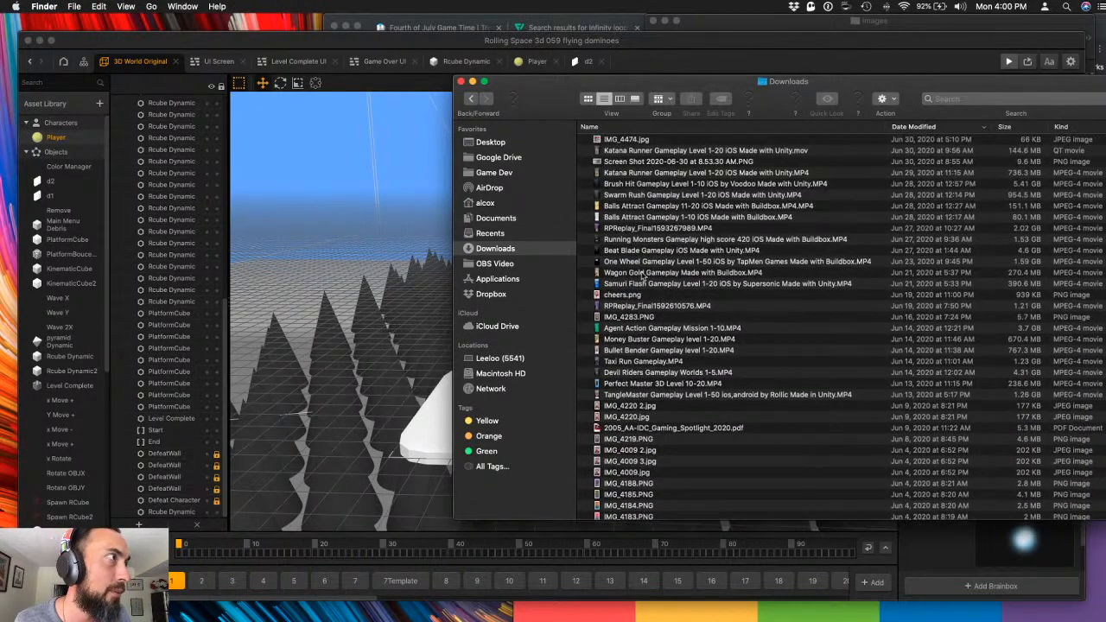
- Preview the Swarm Rush Gameplay Level 1-20 video, skip ahead to the levels past the halfway point, and close the preview
{"action": "left_click", "coordinate": [644, 264]}
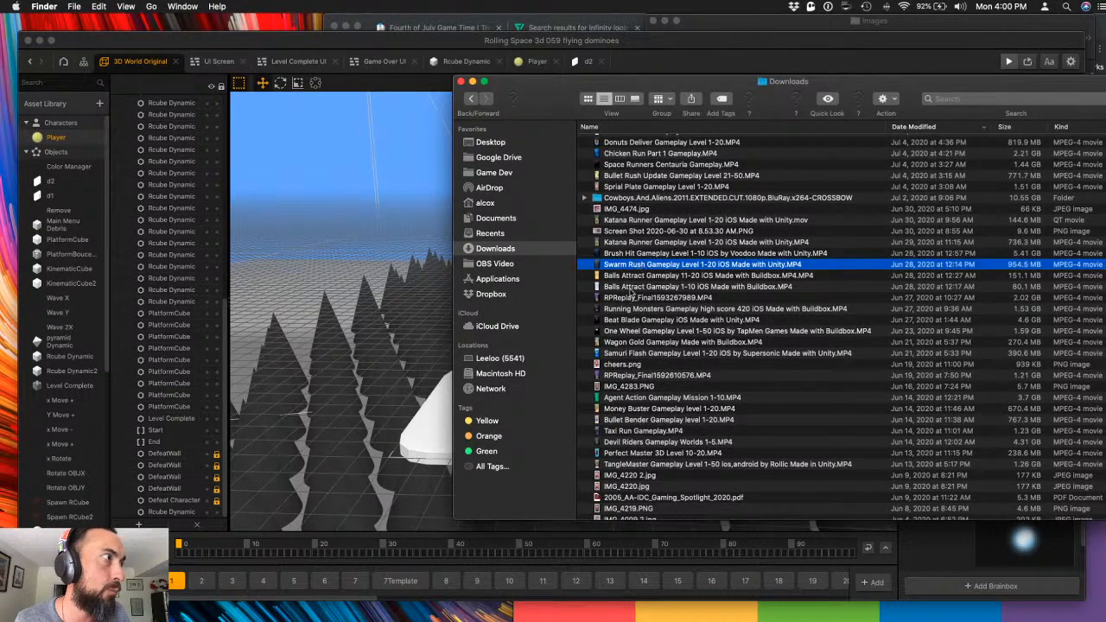
{"action": "key", "text": "space"}
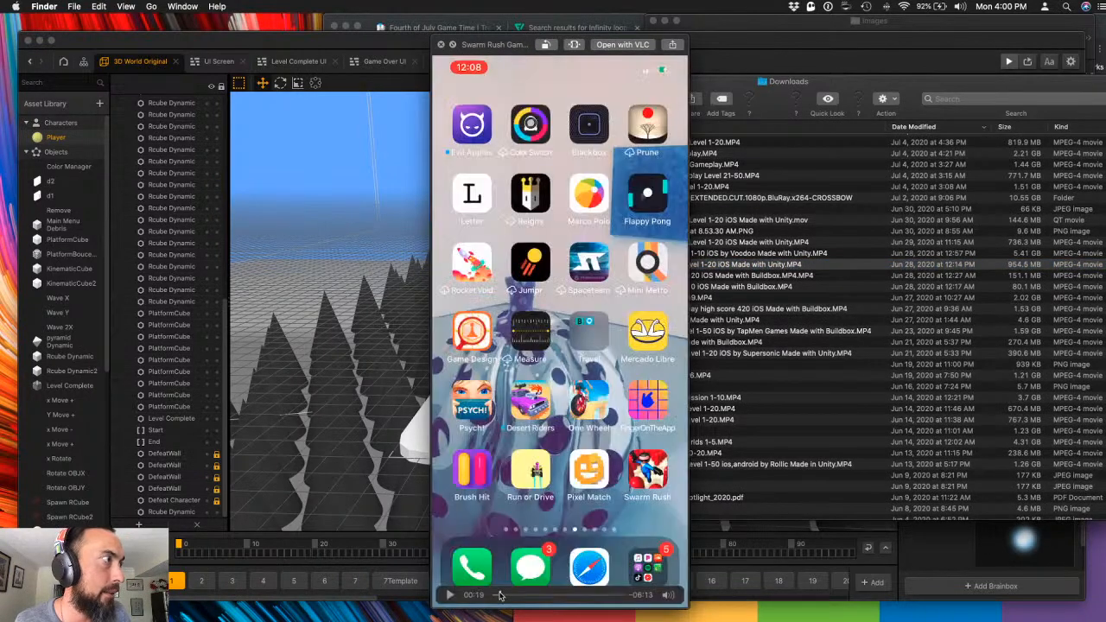
{"action": "left_click", "coordinate": [498, 595]}
{"action": "left_click_drag", "start_coordinate": [497, 594], "coordinate": [577, 596]}
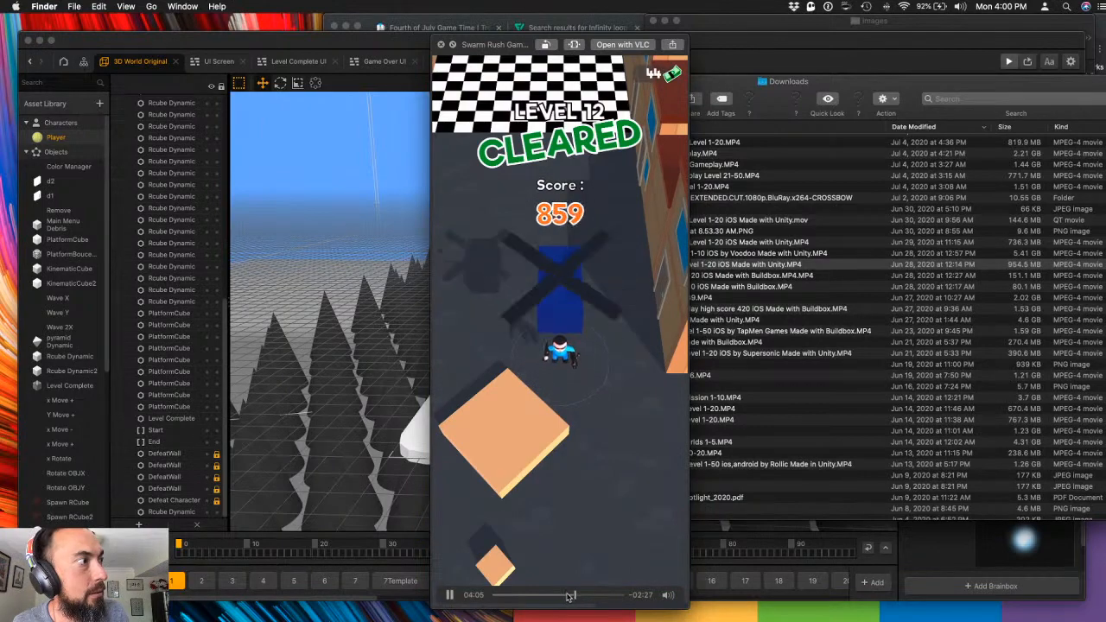
{"action": "left_click", "coordinate": [560, 595]}
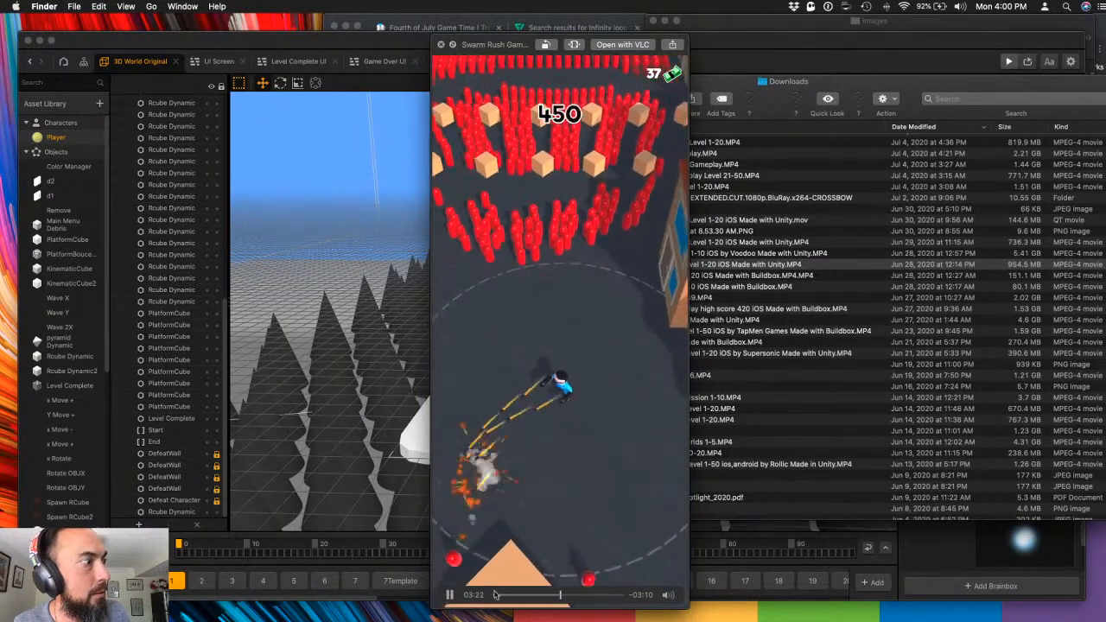
{"action": "left_click", "coordinate": [449, 595]}
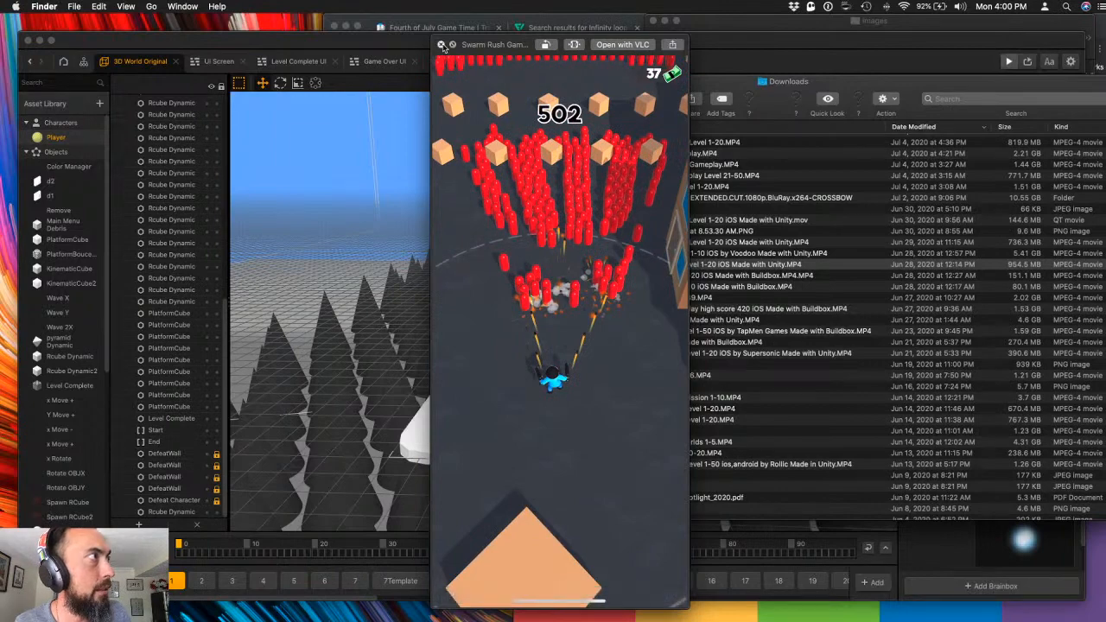
{"action": "left_click", "coordinate": [442, 45]}
- Preview the Bullet Rush Update Gameplay Level 21-50 video with the sound muted, and skip ahead in it
{"action": "scroll", "coordinate": [655, 257], "scroll_direction": "up", "scroll_amount": 5}
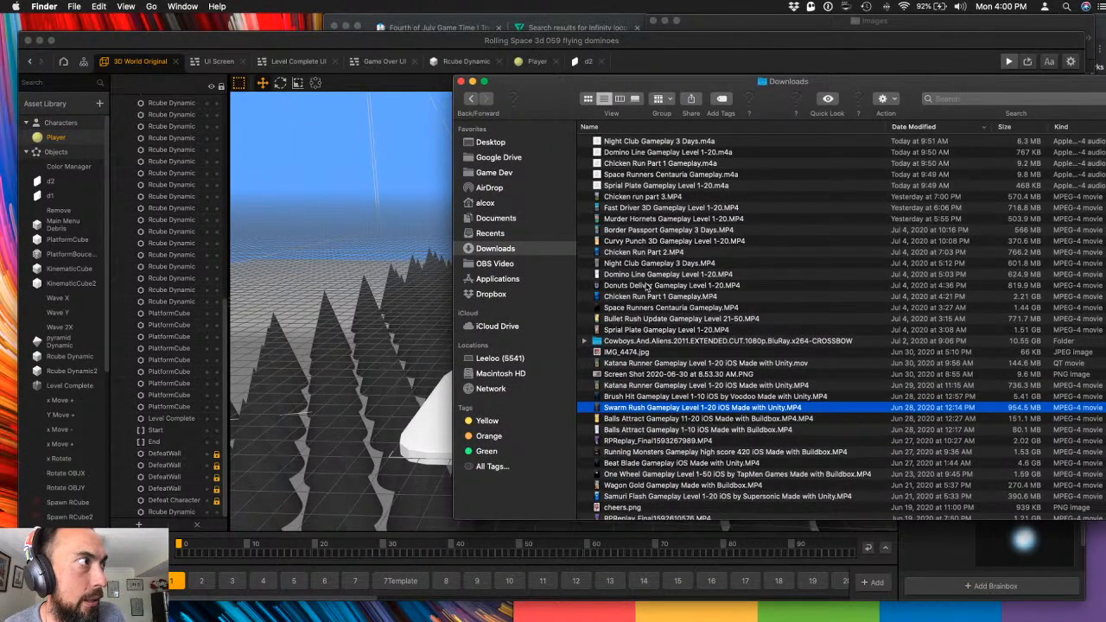
{"action": "left_click", "coordinate": [644, 308]}
{"action": "left_click", "coordinate": [633, 320]}
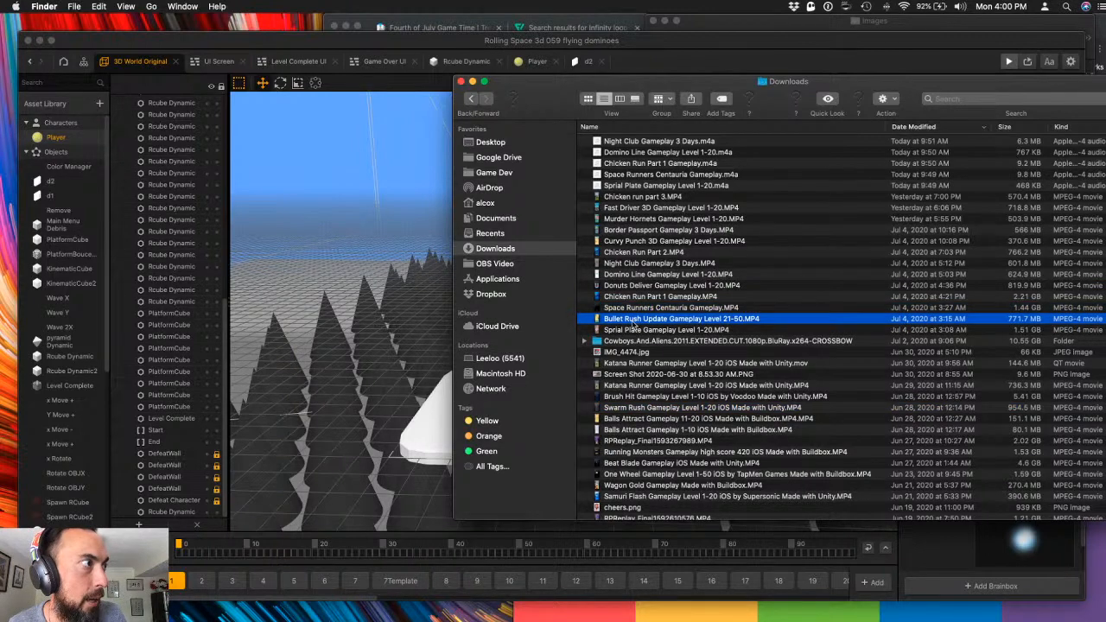
{"action": "key", "text": "space"}
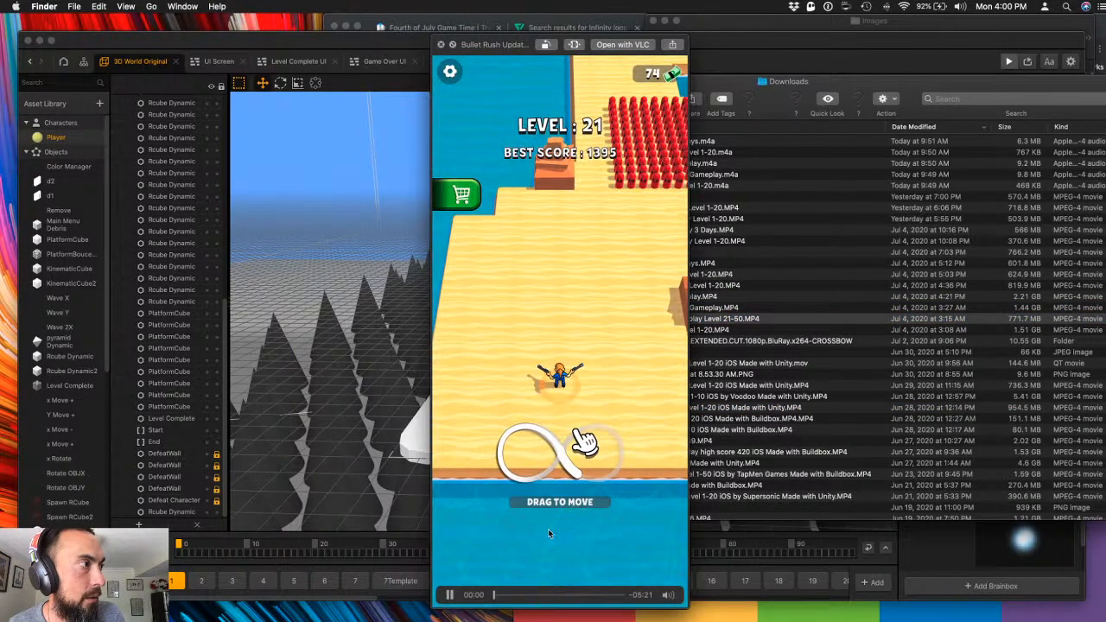
{"action": "mouse_move", "coordinate": [670, 596]}
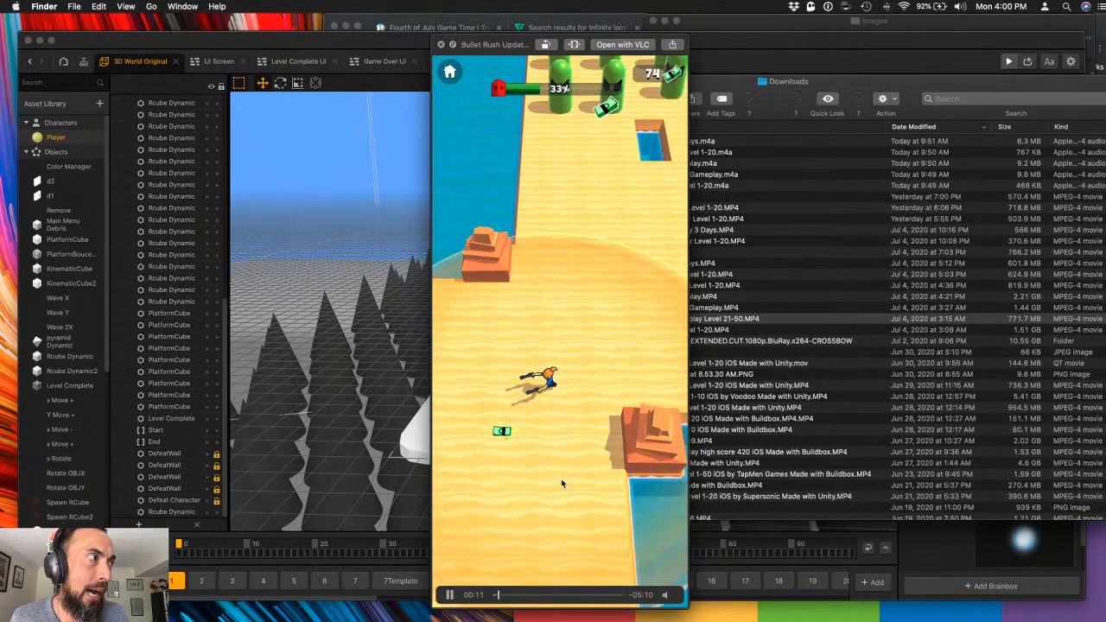
{"action": "left_click_drag", "start_coordinate": [504, 596], "coordinate": [531, 599]}
- Preview the Space Runners Centauria Gameplay video at about 02:23, and close the preview
{"action": "left_click", "coordinate": [726, 318]}
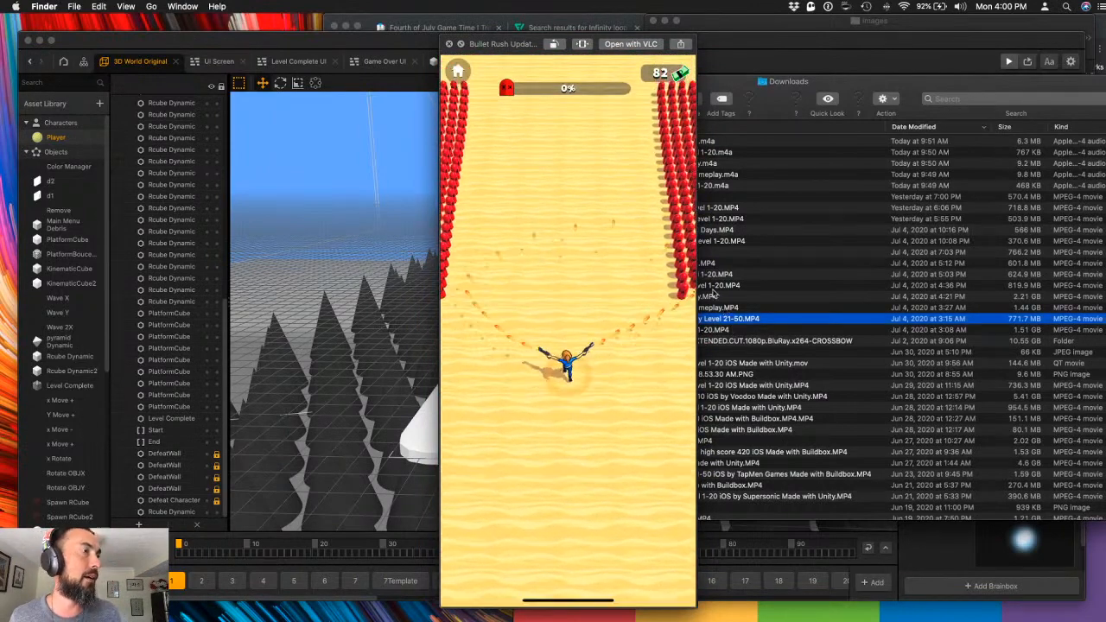
{"action": "key", "text": "Up"}
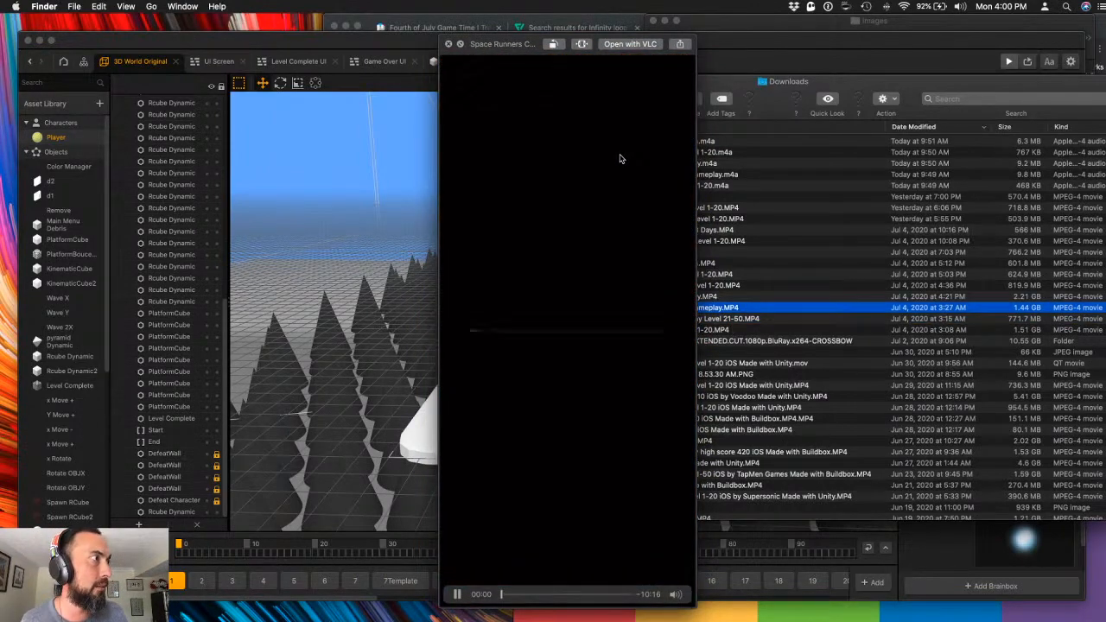
{"action": "left_click", "coordinate": [533, 597]}
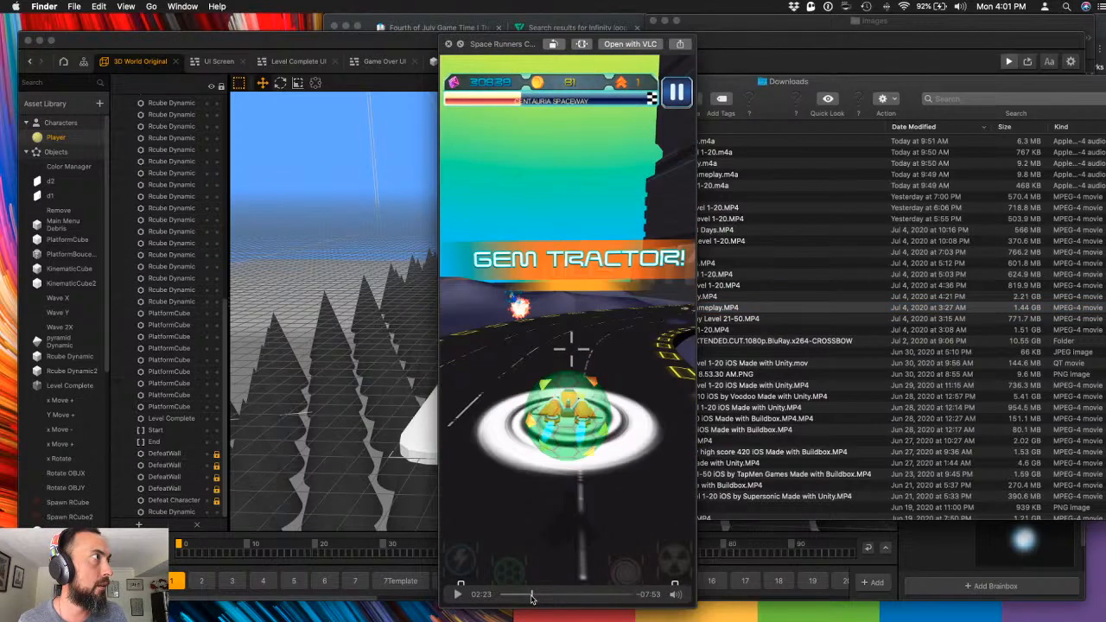
{"action": "key", "text": "space"}
- Preview the Chicken Run Part 1 Gameplay video, skip ahead past 01:22, and close the preview
{"action": "left_click", "coordinate": [677, 298]}
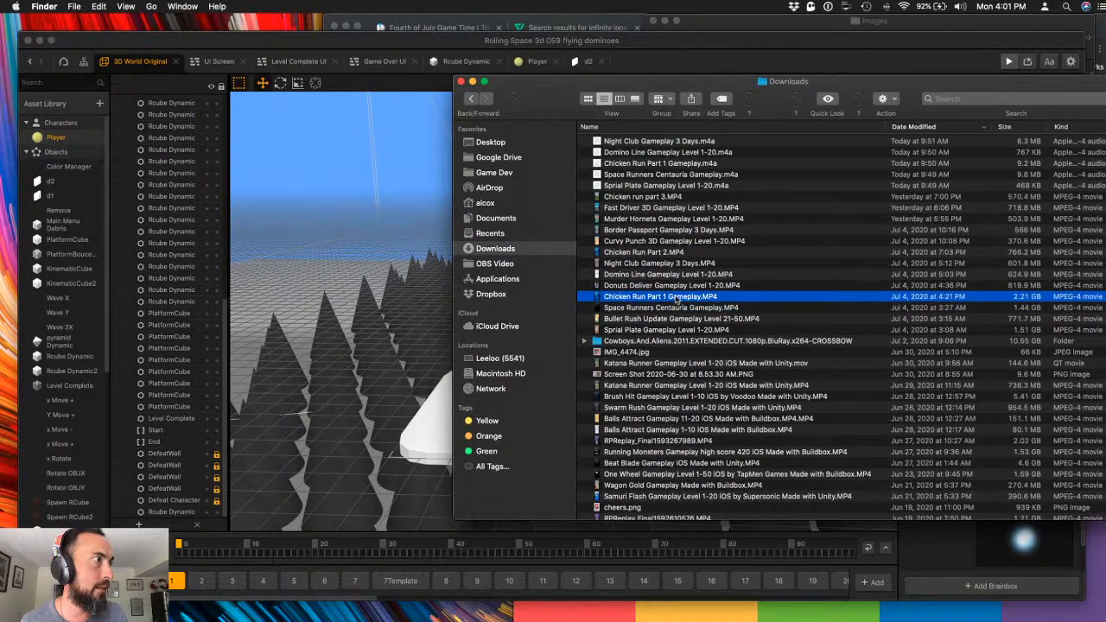
{"action": "key", "text": "space"}
{"action": "left_click", "coordinate": [512, 596]}
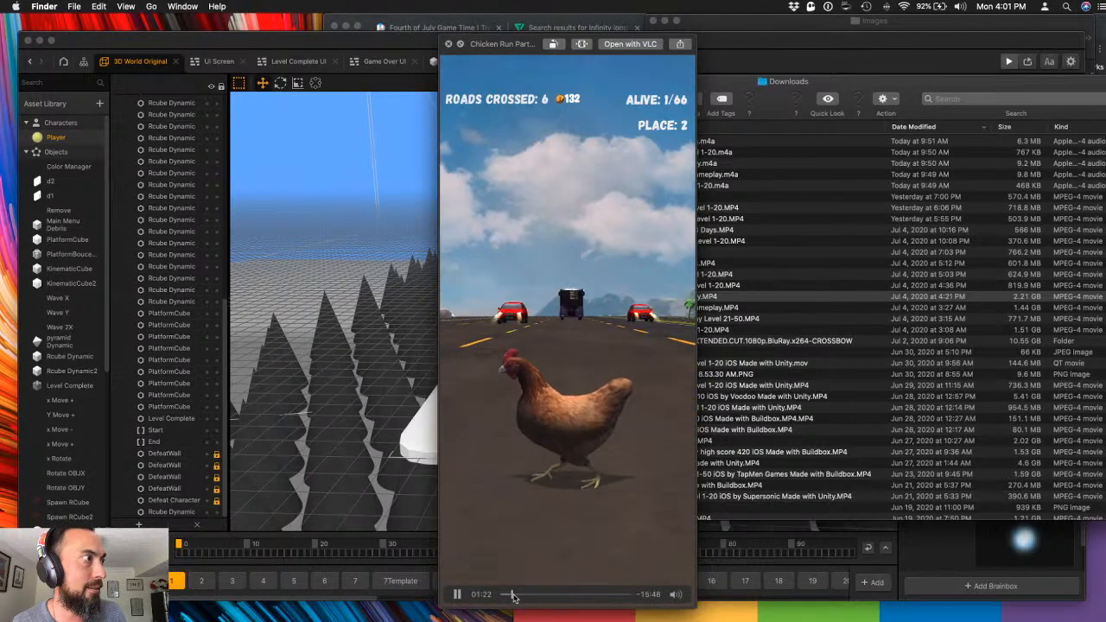
{"action": "left_click_drag", "start_coordinate": [512, 596], "coordinate": [521, 597]}
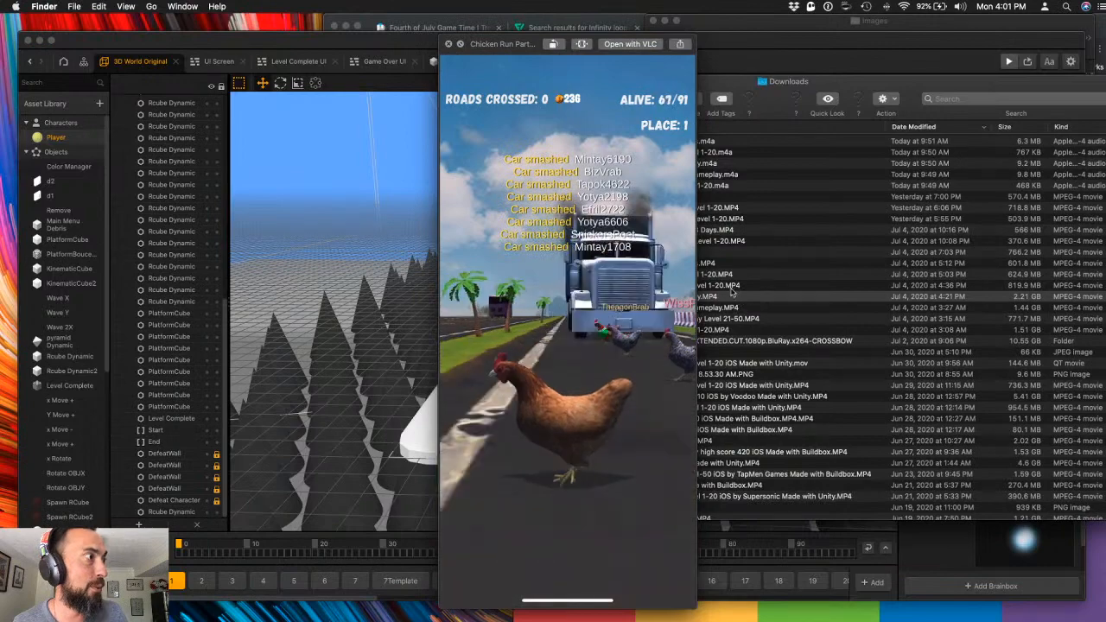
{"action": "left_click", "coordinate": [448, 45]}
- Preview the Donuts Deliver Gameplay Level 1-20 video, jump to about 03:28 and a little further back, and close the preview
{"action": "left_click", "coordinate": [691, 286]}
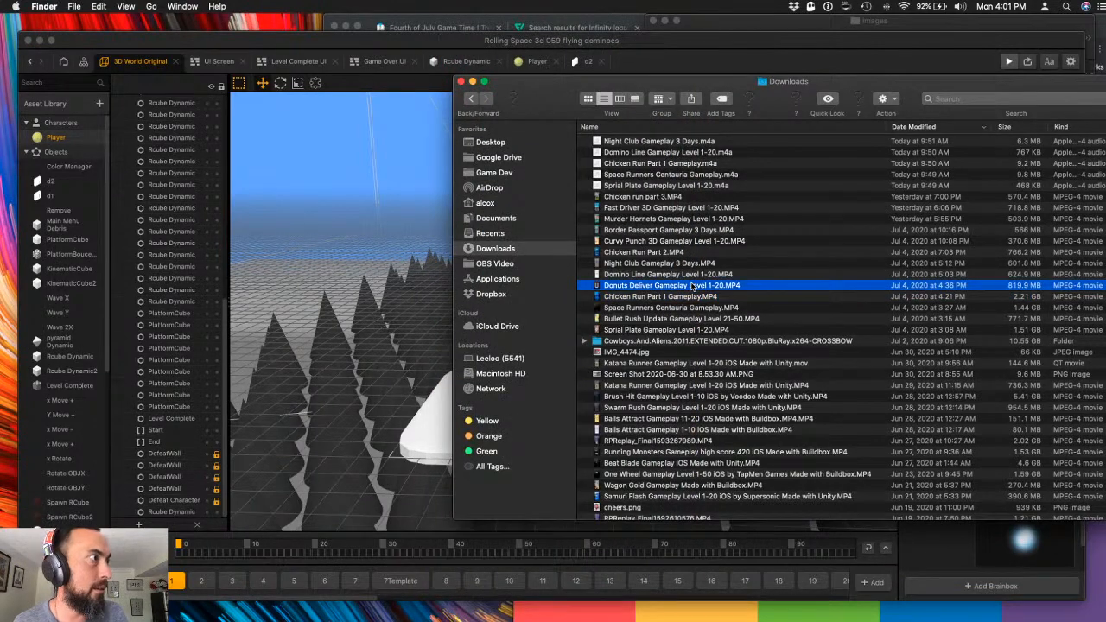
{"action": "key", "text": "space"}
{"action": "left_click", "coordinate": [541, 595]}
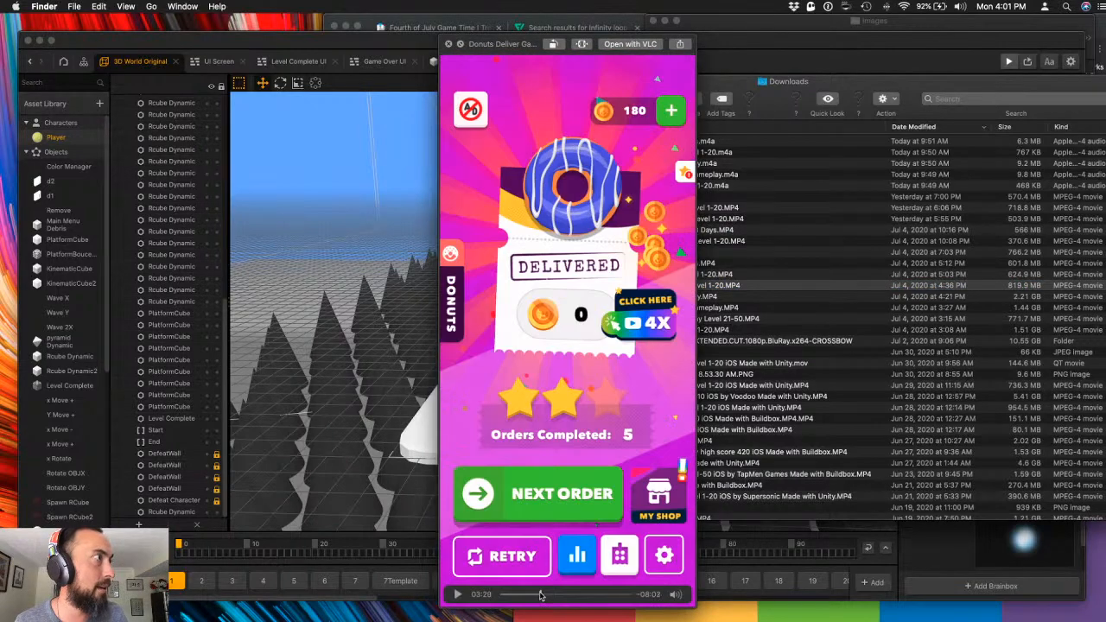
{"action": "left_click_drag", "start_coordinate": [541, 595], "coordinate": [529, 596]}
{"action": "key", "text": "space"}
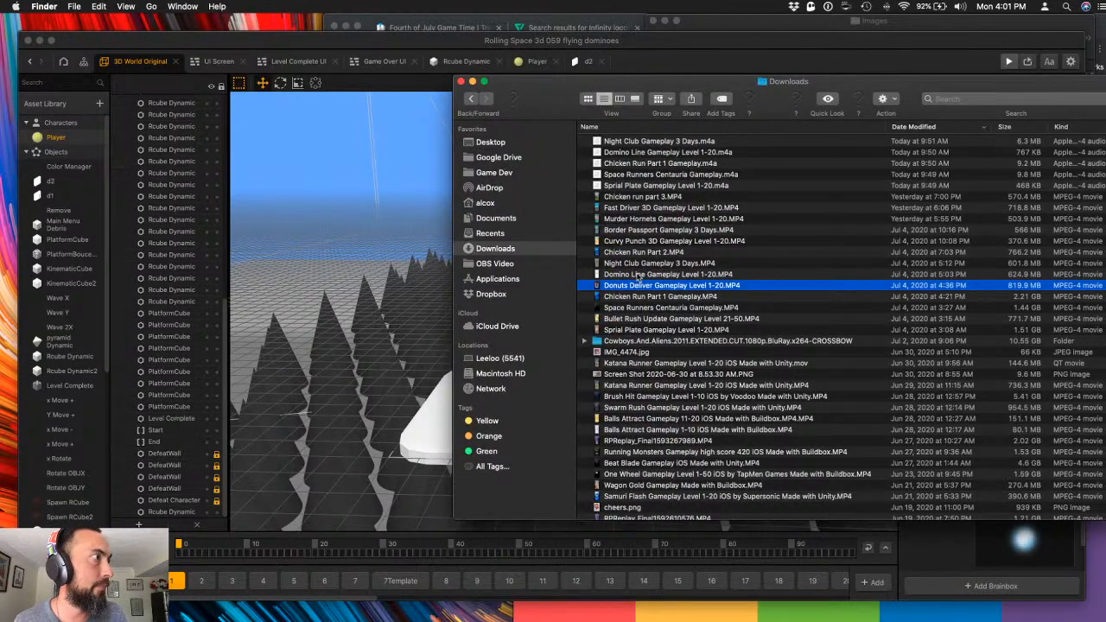
- Preview the Domino Line Gameplay Level 1-20 video, skip ahead to about 02:13, and close the preview
{"action": "left_click", "coordinate": [638, 274]}
{"action": "key", "text": "space"}
{"action": "left_click_drag", "start_coordinate": [513, 596], "coordinate": [528, 596]}
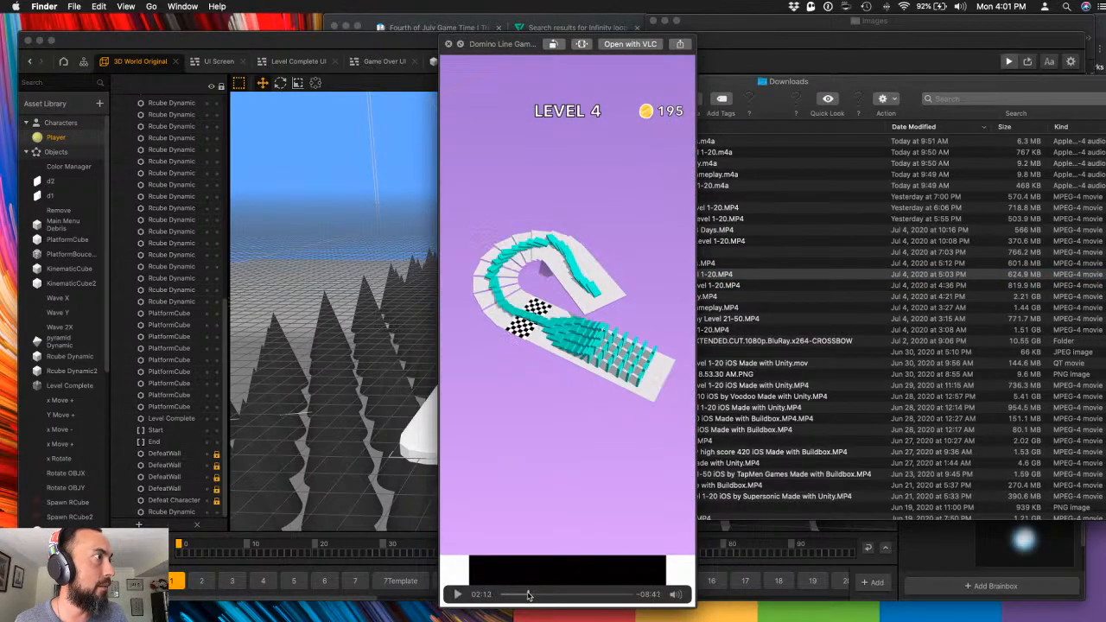
{"action": "key", "text": "space"}
- Preview the Curvy Punch 3D Gameplay Level 1-20 video, skip through it, and close the preview
{"action": "left_click", "coordinate": [654, 265]}
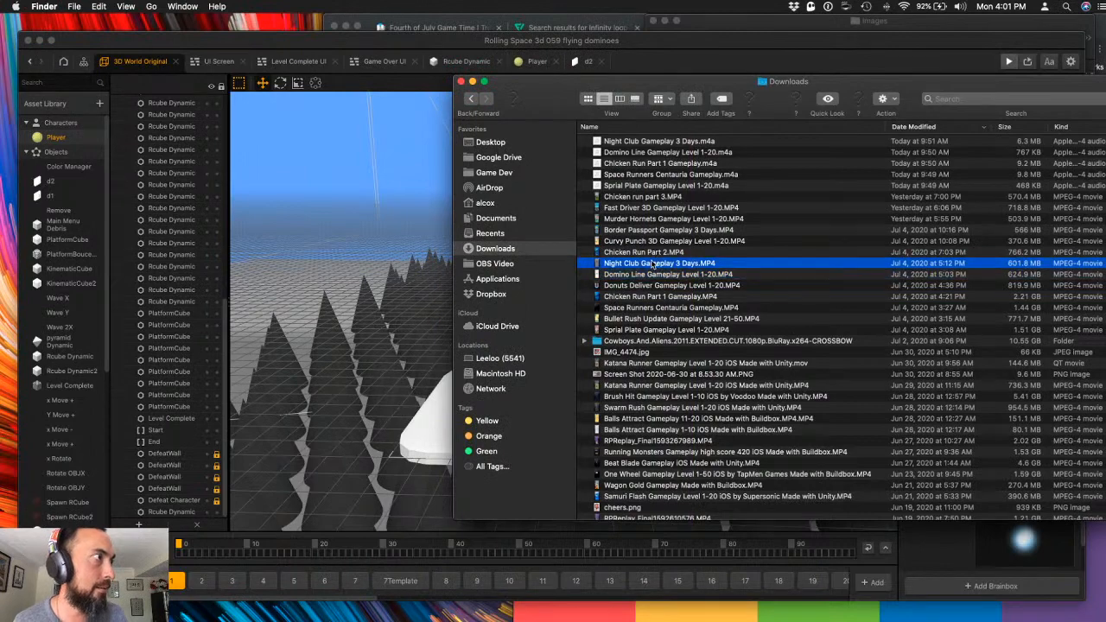
{"action": "left_click", "coordinate": [649, 252]}
{"action": "left_click", "coordinate": [651, 242]}
{"action": "key", "text": "space"}
{"action": "mouse_move", "coordinate": [565, 594]}
{"action": "left_mouse_down"}
{"action": "mouse_move", "coordinate": [516, 596]}
{"action": "mouse_move", "coordinate": [548, 596]}
{"action": "left_mouse_up"}
{"action": "key", "text": "space"}
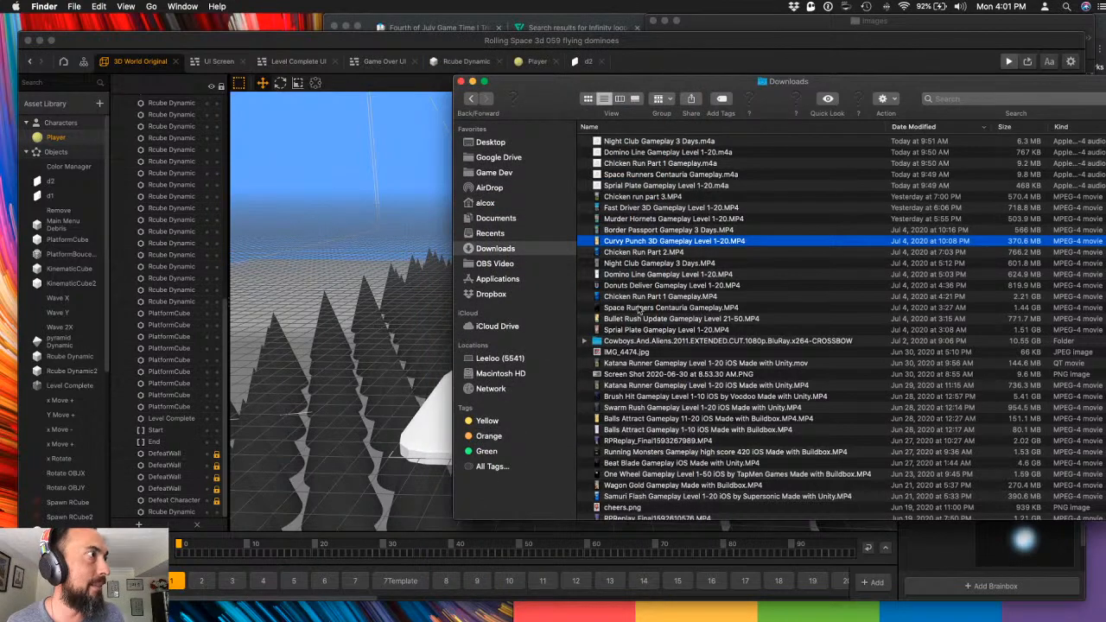
- Preview the Murder Hornets Gameplay Level 1-20 video, skip ahead in it, and close the preview
{"action": "left_click", "coordinate": [641, 229]}
{"action": "left_click", "coordinate": [642, 219]}
{"action": "key", "text": "space"}
{"action": "key", "text": "space"}
{"action": "key", "text": "space"}
{"action": "left_click_drag", "start_coordinate": [572, 595], "coordinate": [625, 590]}
{"action": "key", "text": "space"}
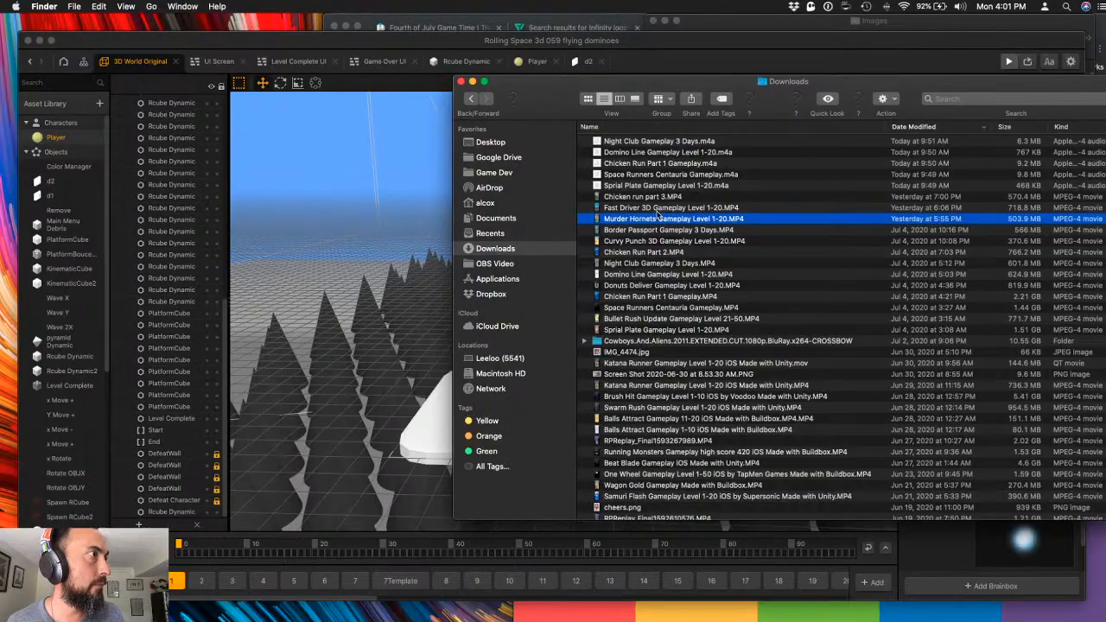
- Switch to Chrome and search Flaticon's icons for "haptic"
{"action": "key", "text": "ctrl+Up"}
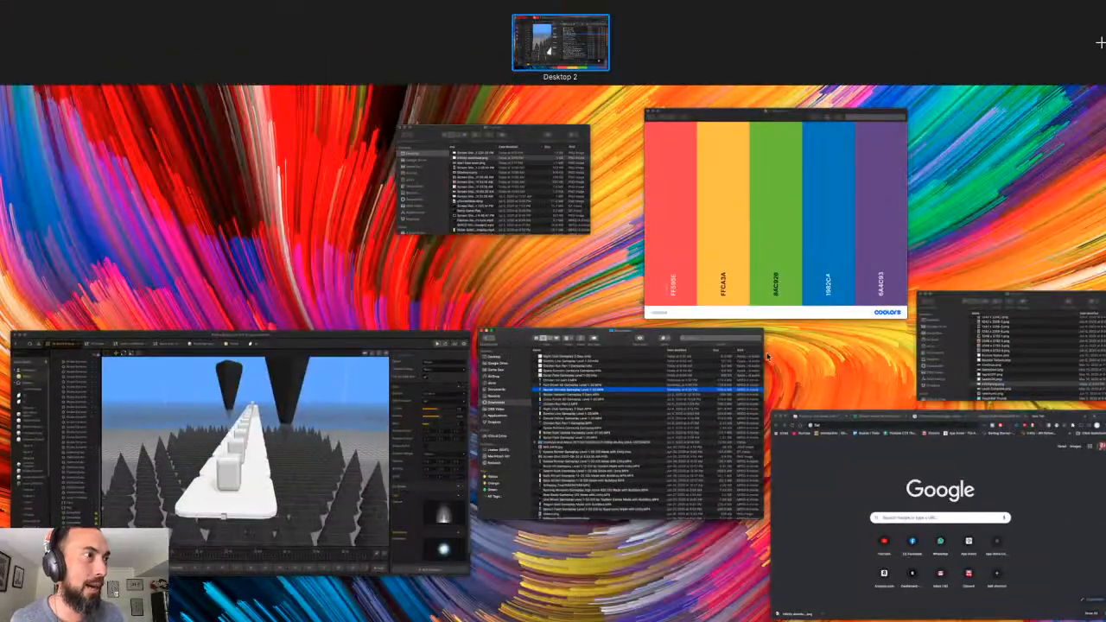
{"action": "left_click", "coordinate": [873, 490]}
{"action": "type", "text": "flat"}
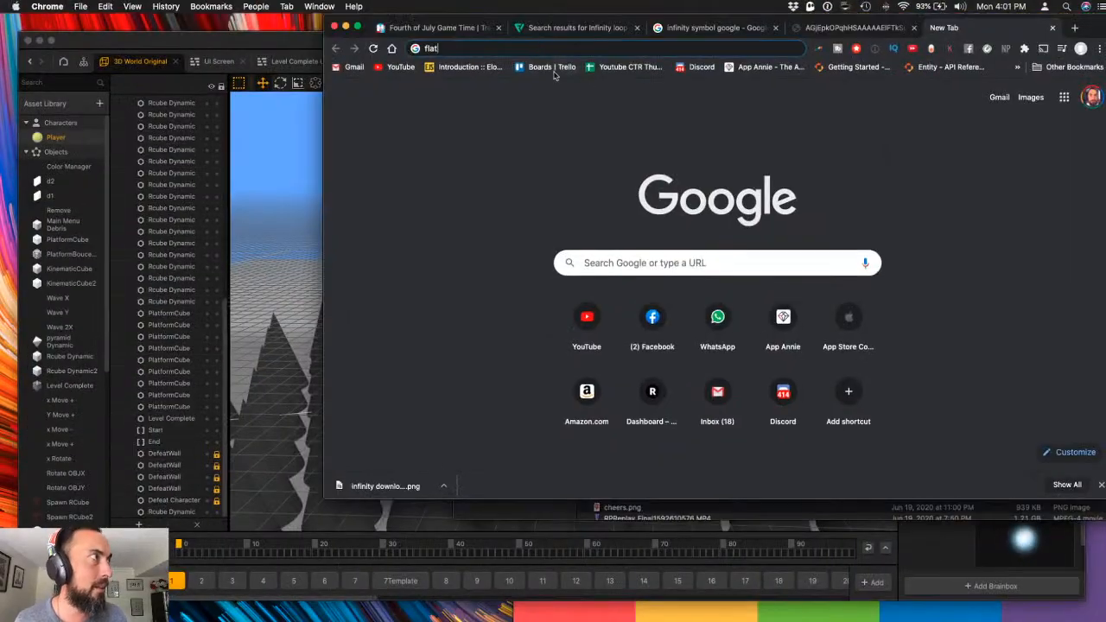
{"action": "left_click", "coordinate": [537, 26]}
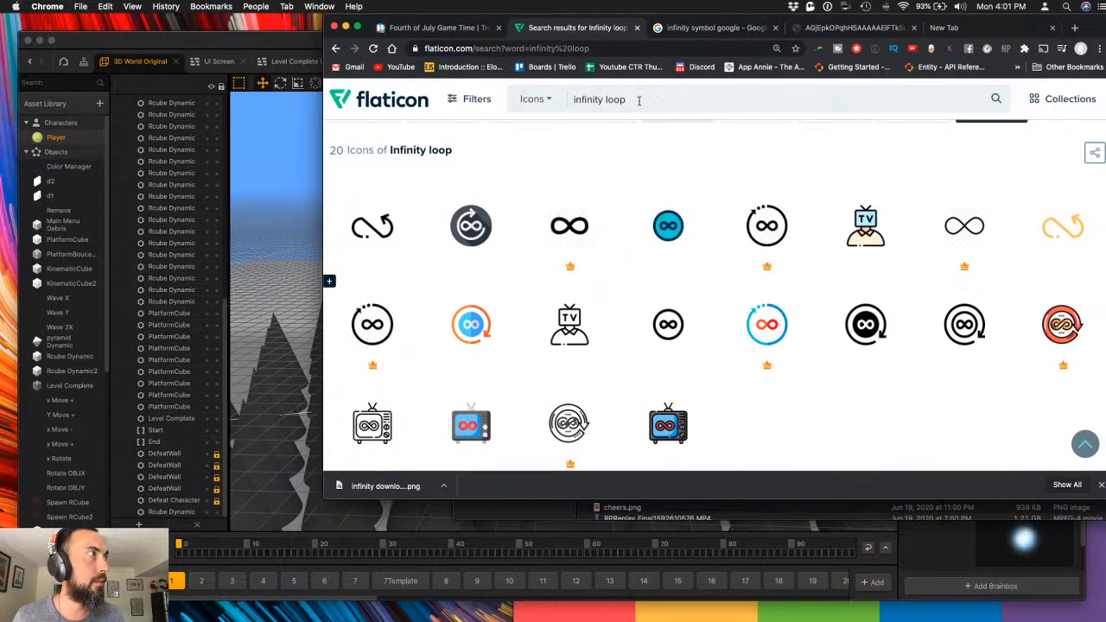
{"action": "type", "text": "hap"}
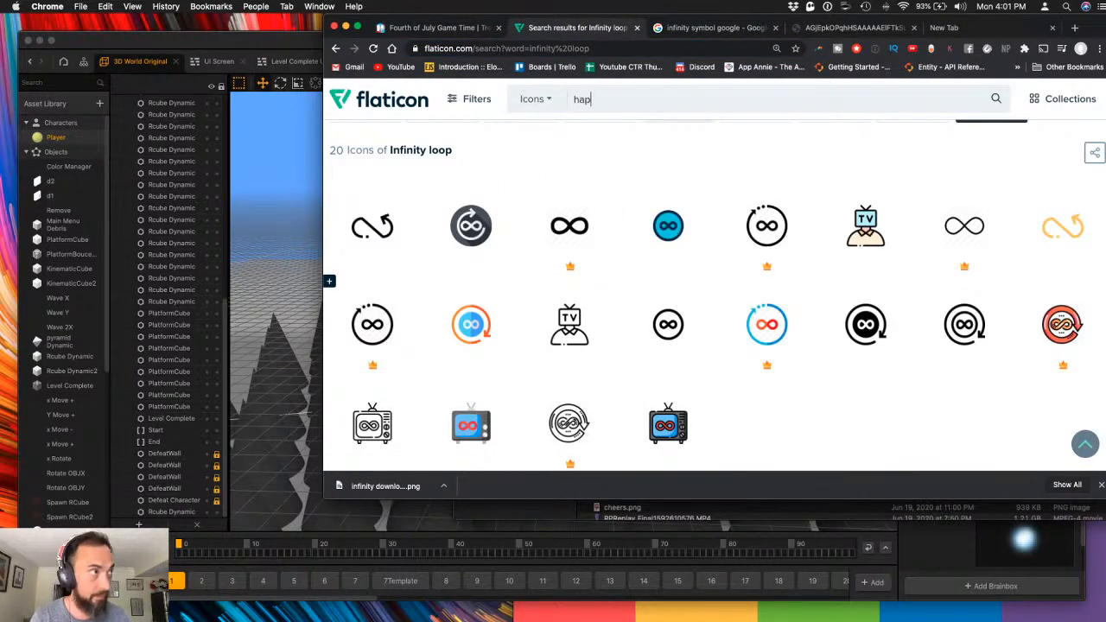
{"action": "type", "text": "tic"}
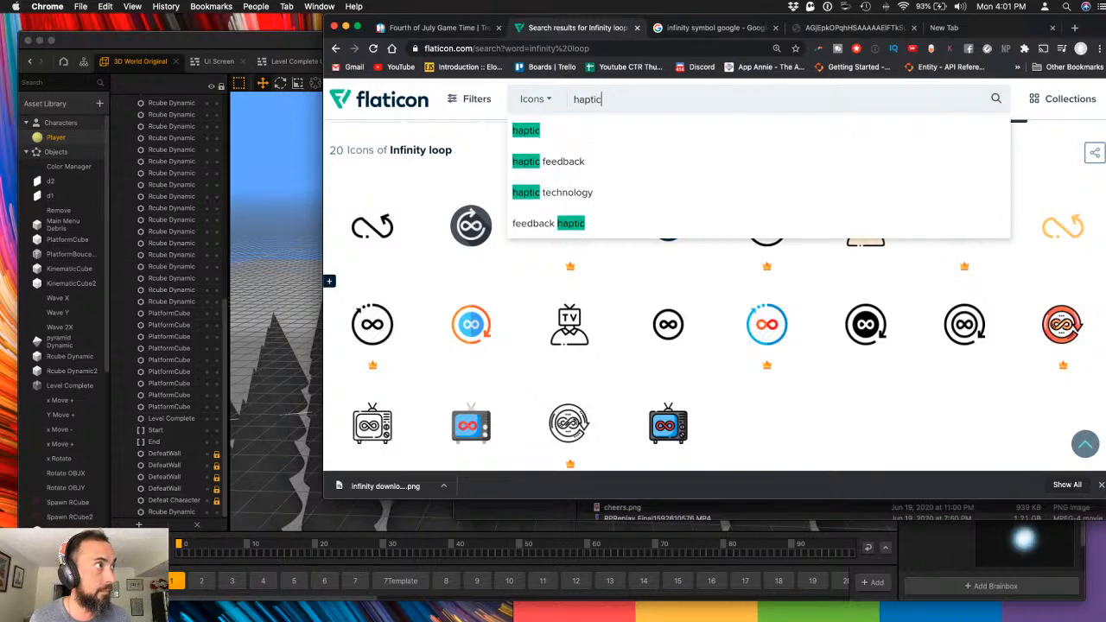
{"action": "key", "text": "Return"}
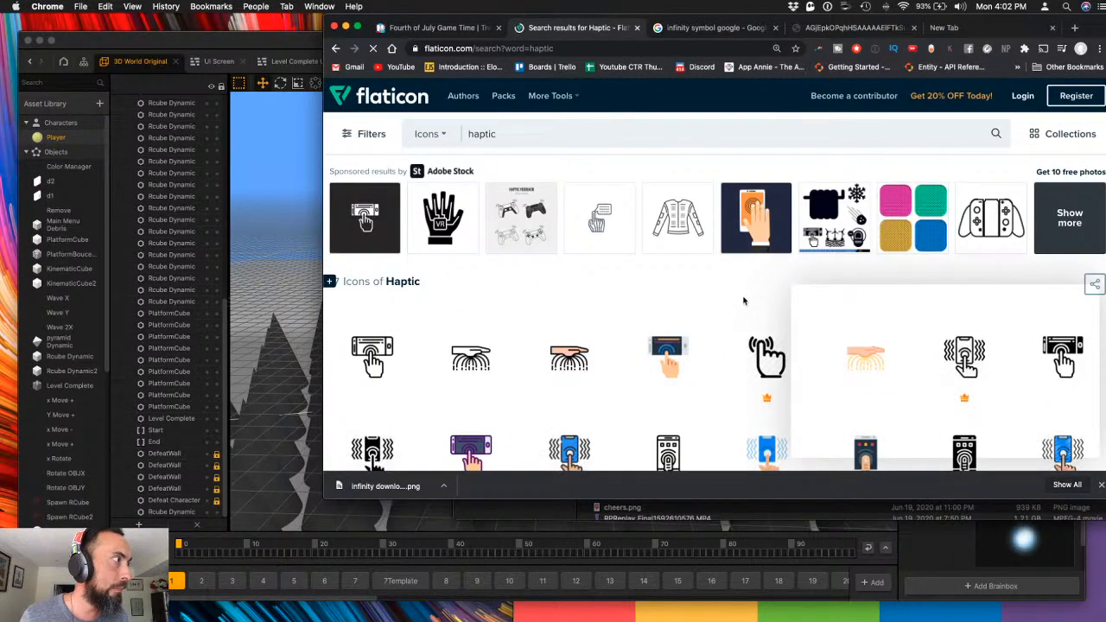
- Dismiss the Adobe Stock ad and look through the haptic icons on Flaticon
{"action": "scroll", "coordinate": [747, 299], "scroll_direction": "down", "scroll_amount": 2}
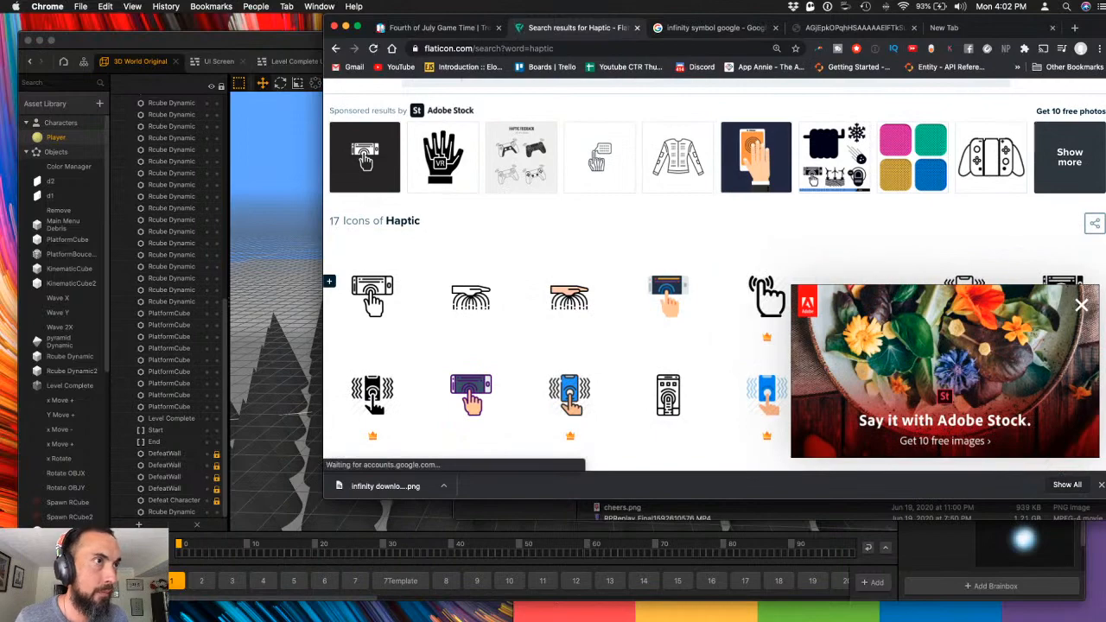
{"action": "left_click", "coordinate": [1081, 306]}
{"action": "scroll", "coordinate": [978, 311], "scroll_direction": "down", "scroll_amount": 2}
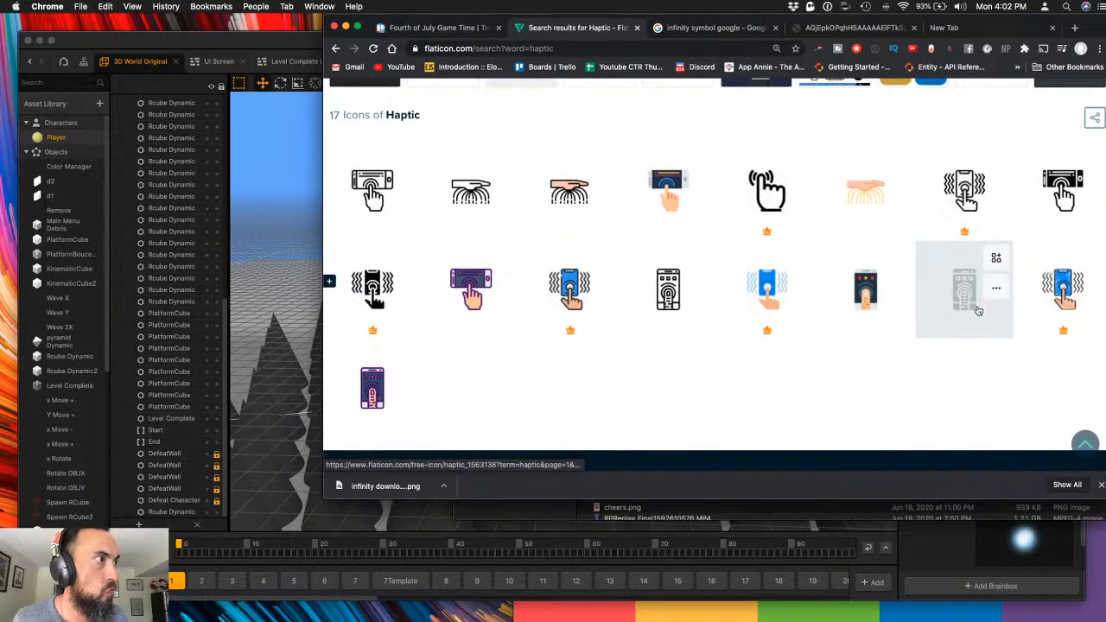
{"action": "scroll", "coordinate": [903, 310], "scroll_direction": "down", "scroll_amount": 3}
{"action": "scroll", "coordinate": [904, 309], "scroll_direction": "down", "scroll_amount": 2}
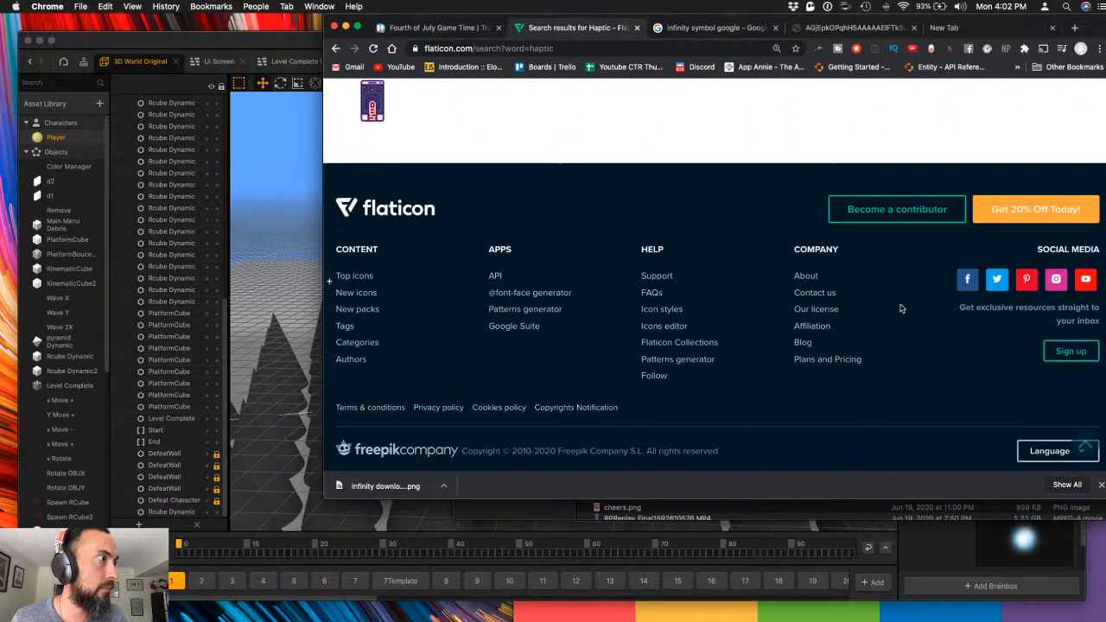
{"action": "scroll", "coordinate": [864, 259], "scroll_direction": "up", "scroll_amount": 8}
- Search Google for "haptic feedback" in place of the infinity image page, and refine the image search to "haptic feedback icon"
{"action": "left_click", "coordinate": [827, 29]}
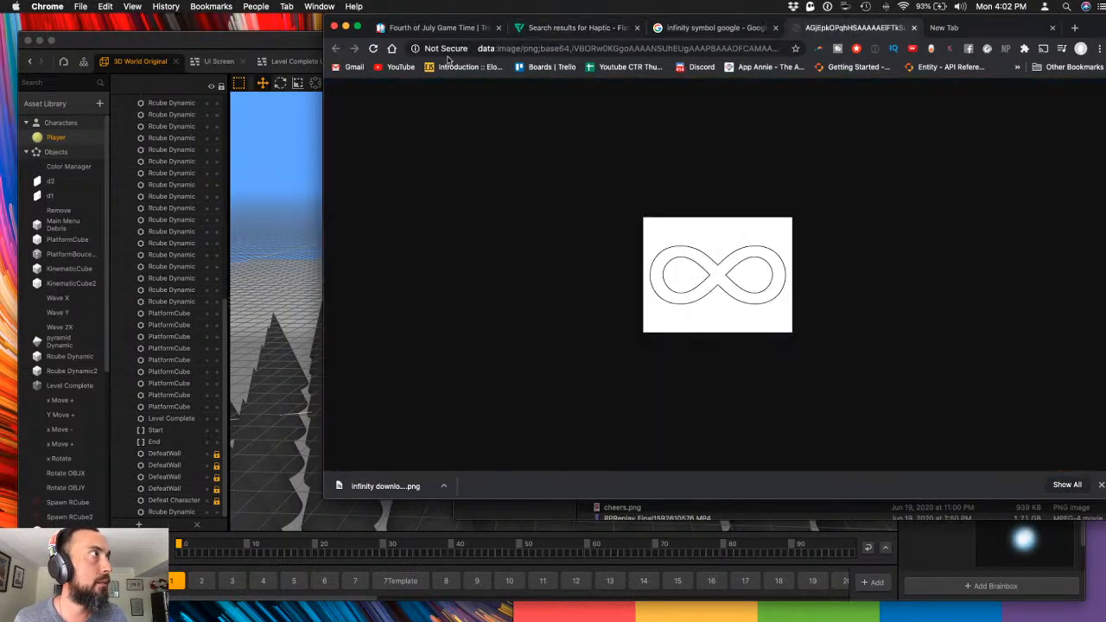
{"action": "left_click", "coordinate": [607, 49]}
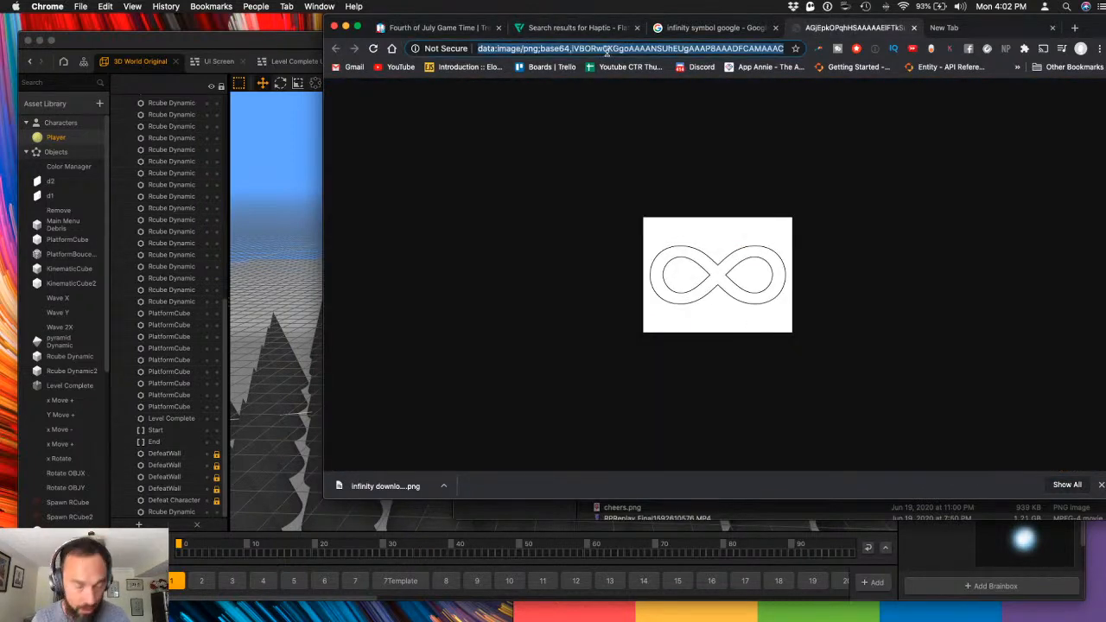
{"action": "type", "text": "haptic feedback"}
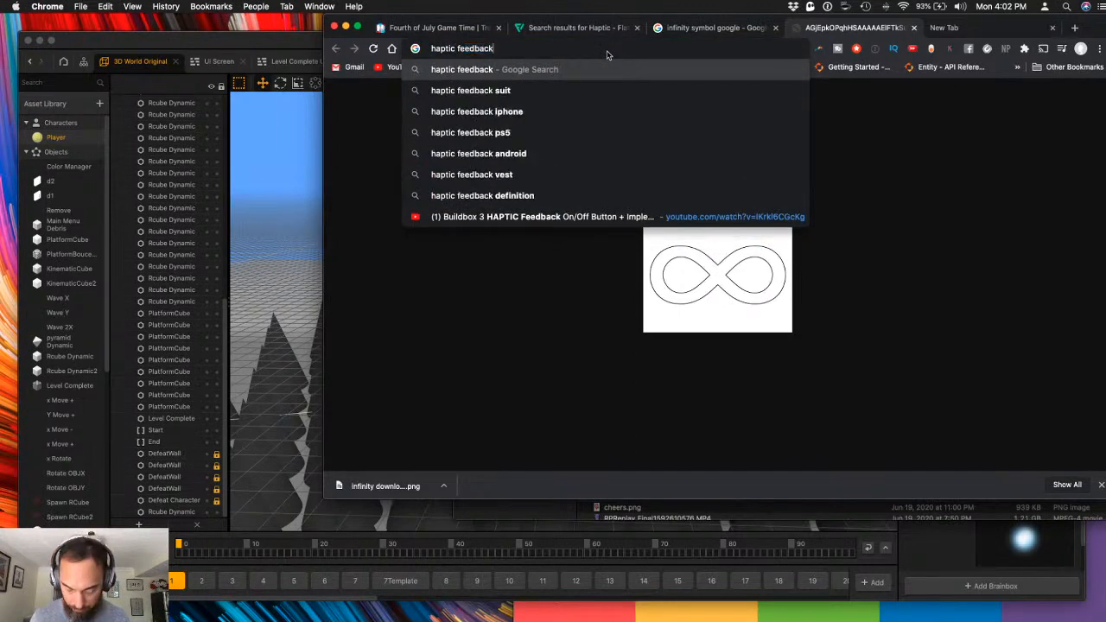
{"action": "key", "text": "Return"}
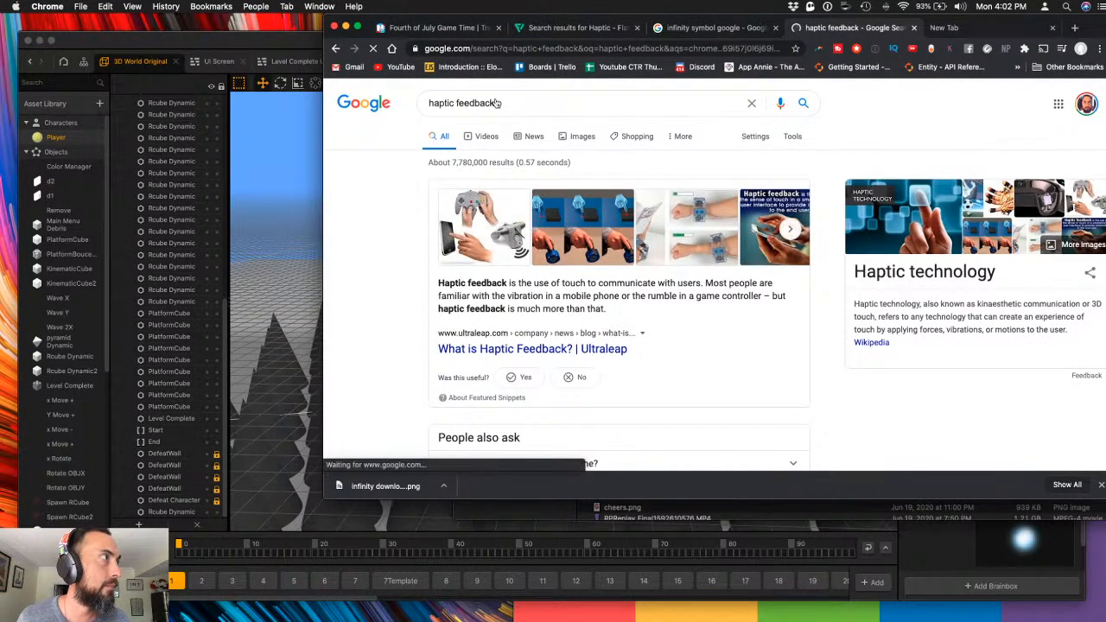
{"action": "left_click", "coordinate": [580, 138]}
{"action": "left_click", "coordinate": [521, 104]}
{"action": "type", "text": "icon"}
{"action": "key", "text": "Return"}
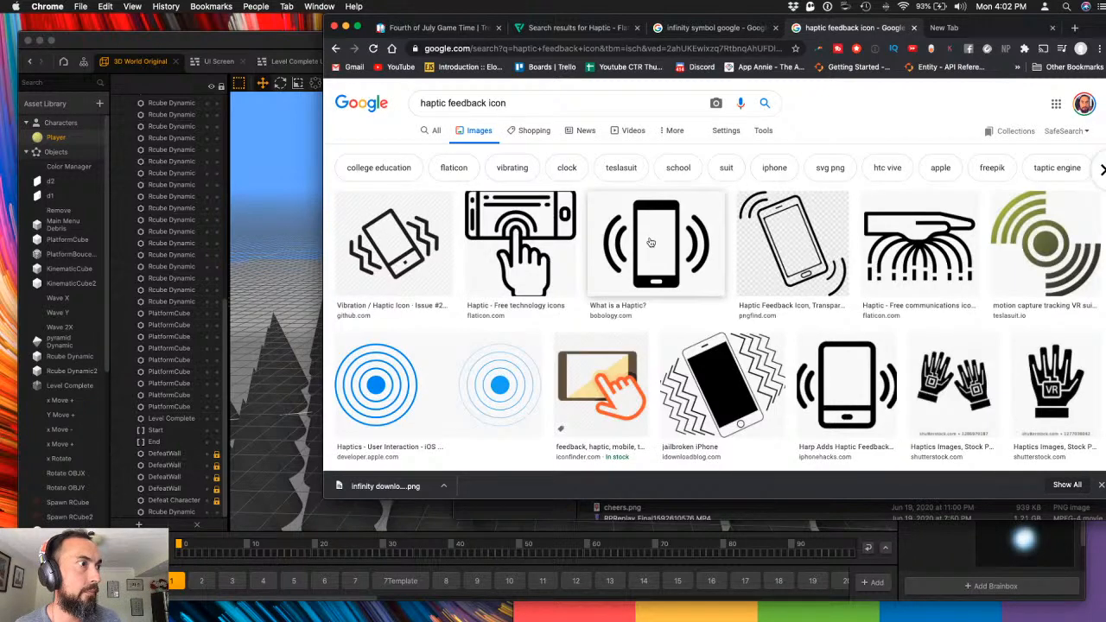
- Look through the haptic feedback icon image results for a suitable vibration symbol
{"action": "scroll", "coordinate": [651, 243], "scroll_direction": "down", "scroll_amount": 1}
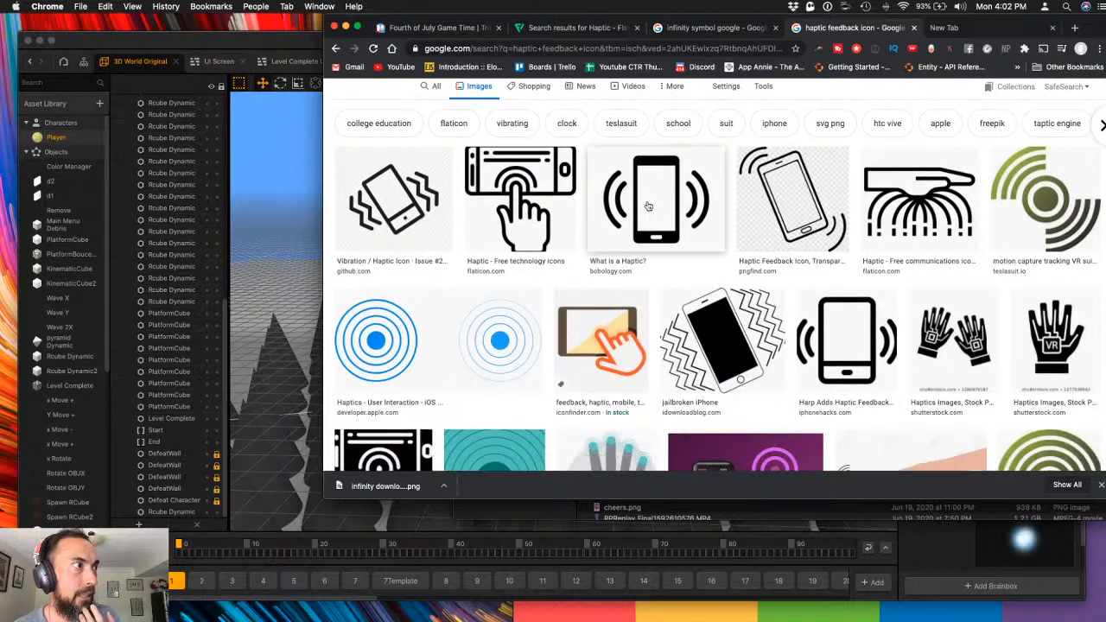
{"action": "scroll", "coordinate": [647, 209], "scroll_direction": "down", "scroll_amount": 2}
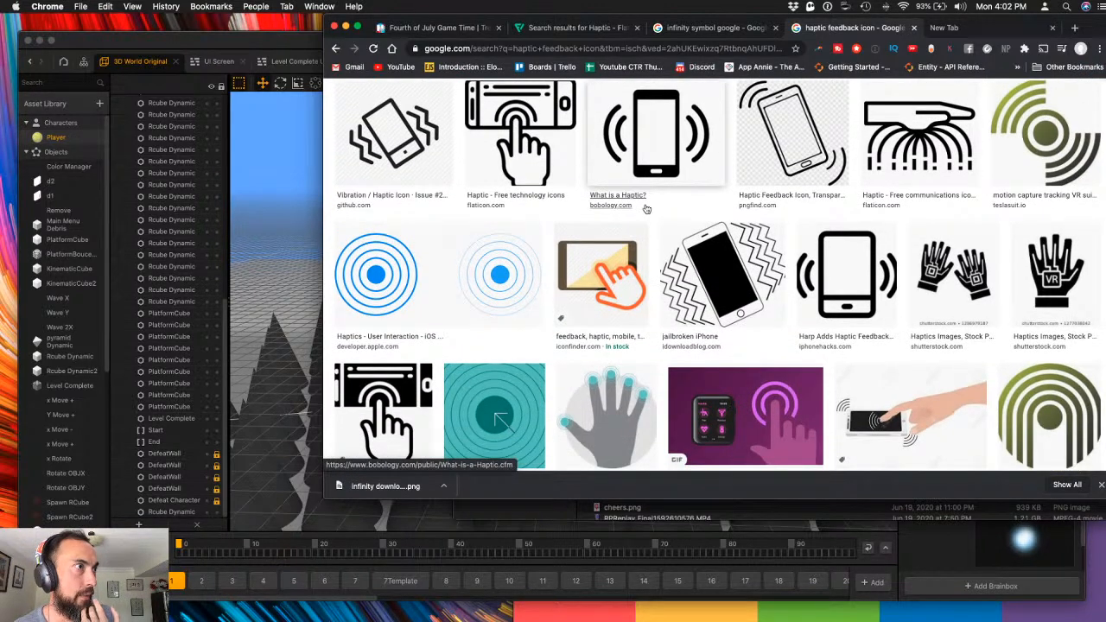
{"action": "scroll", "coordinate": [646, 209], "scroll_direction": "up", "scroll_amount": 1}
{"action": "scroll", "coordinate": [647, 209], "scroll_direction": "down", "scroll_amount": 1}
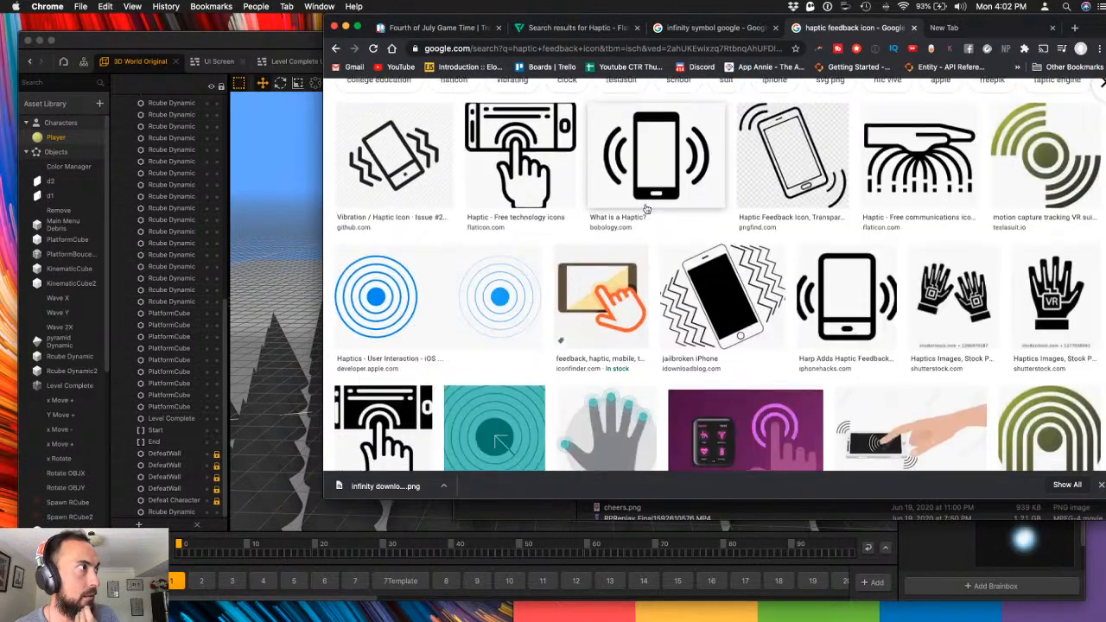
{"action": "scroll", "coordinate": [646, 209], "scroll_direction": "down", "scroll_amount": 10}
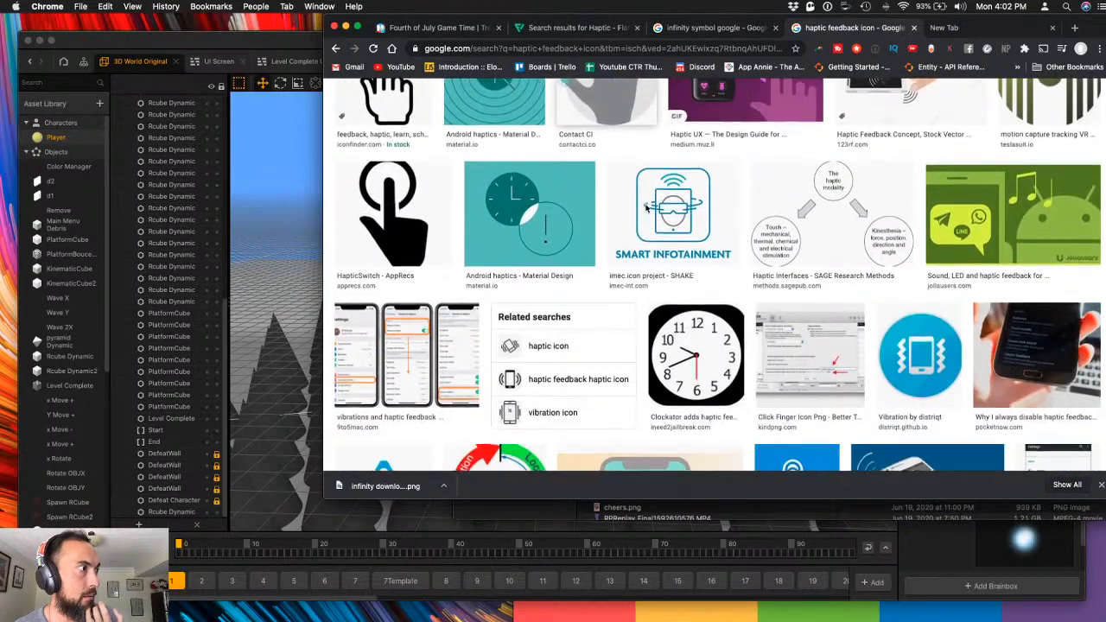
{"action": "scroll", "coordinate": [646, 209], "scroll_direction": "down", "scroll_amount": 5}
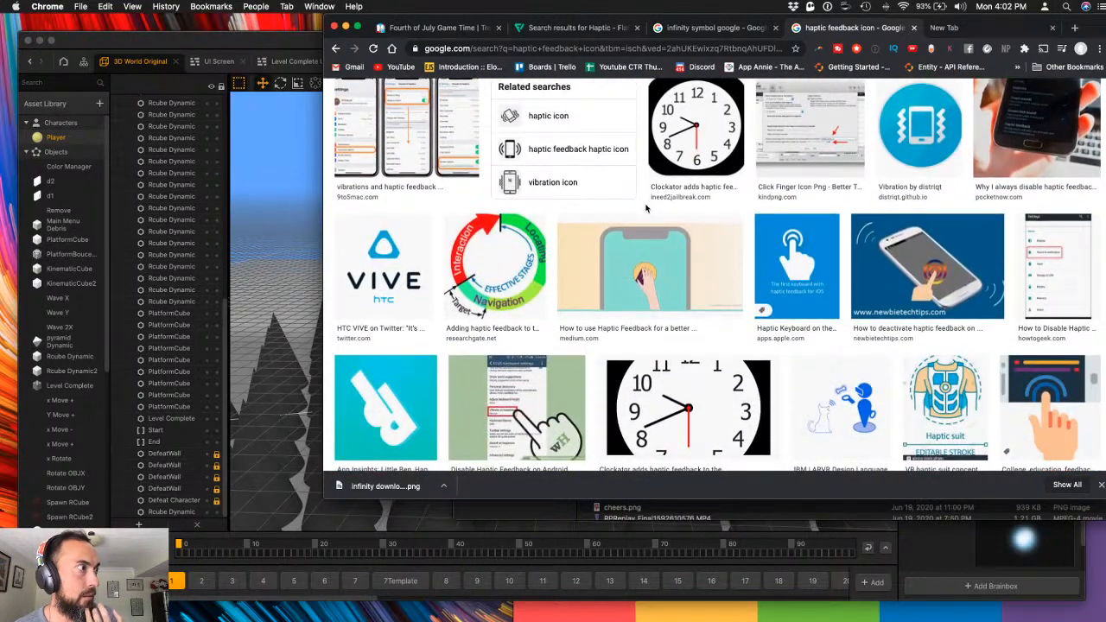
{"action": "scroll", "coordinate": [646, 209], "scroll_direction": "down", "scroll_amount": 6}
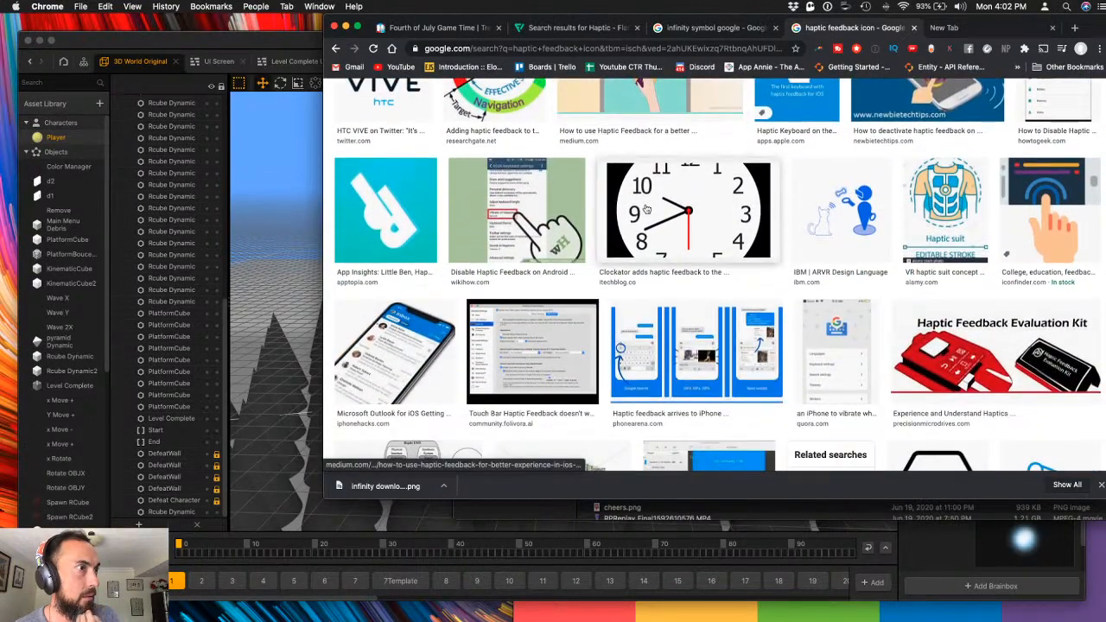
{"action": "scroll", "coordinate": [647, 209], "scroll_direction": "down", "scroll_amount": 8}
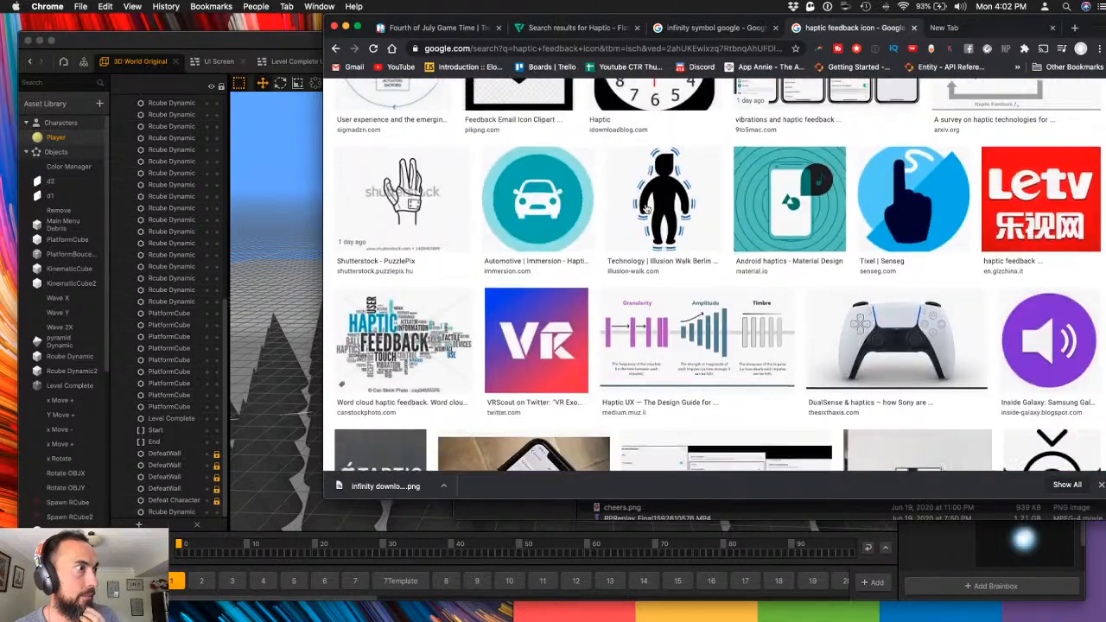
{"action": "scroll", "coordinate": [646, 209], "scroll_direction": "down", "scroll_amount": 4}
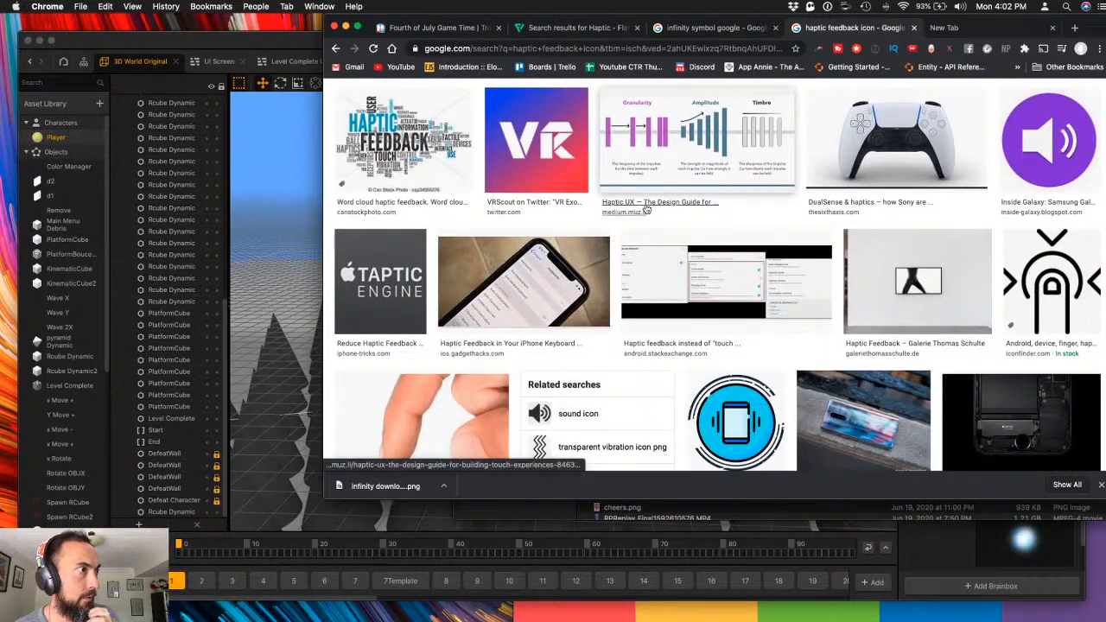
{"action": "scroll", "coordinate": [647, 209], "scroll_direction": "down", "scroll_amount": 10}
{"action": "scroll", "coordinate": [647, 213], "scroll_direction": "down", "scroll_amount": 2}
- Switch back to Buildbox and open the Game Over UI screen from the project's node map to inspect its audio and haptic buttons
{"action": "left_click", "coordinate": [238, 221]}
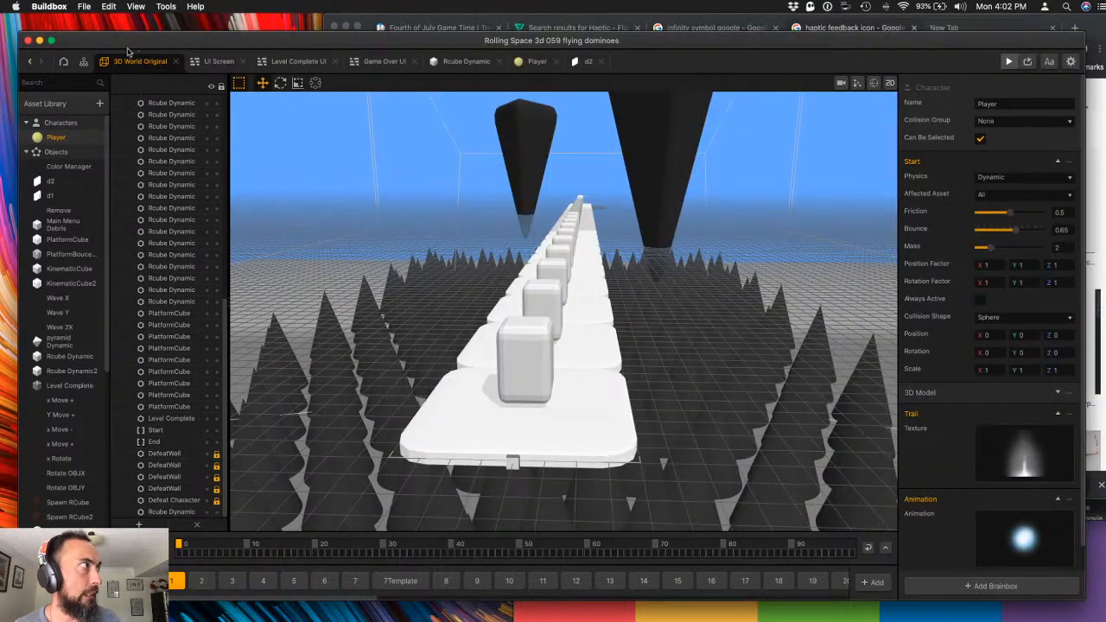
{"action": "left_click", "coordinate": [83, 63]}
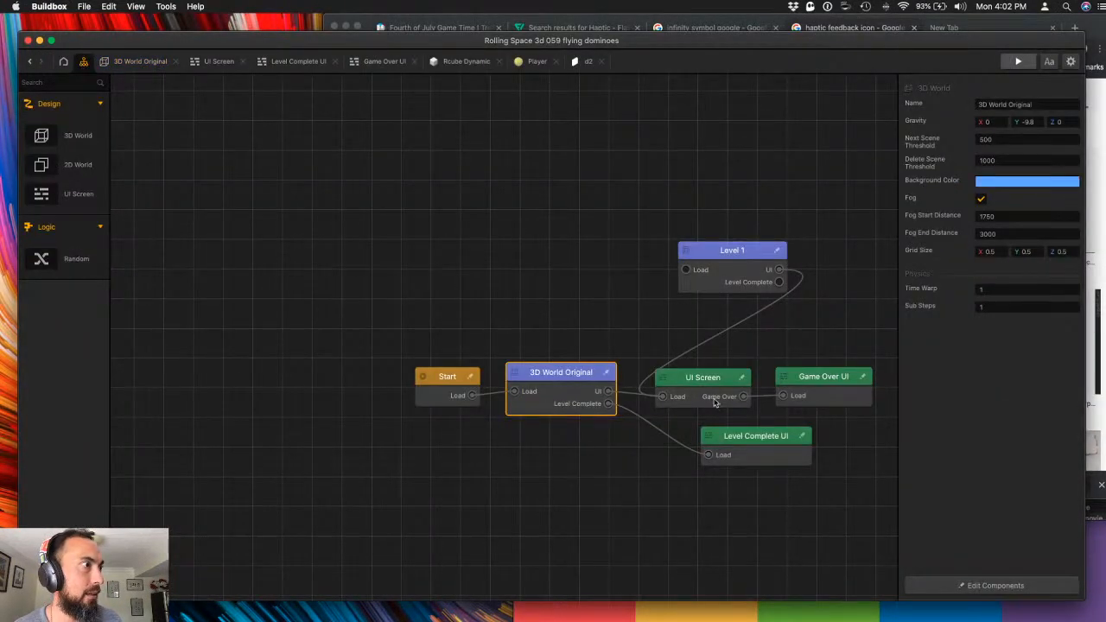
{"action": "double_click", "coordinate": [795, 385]}
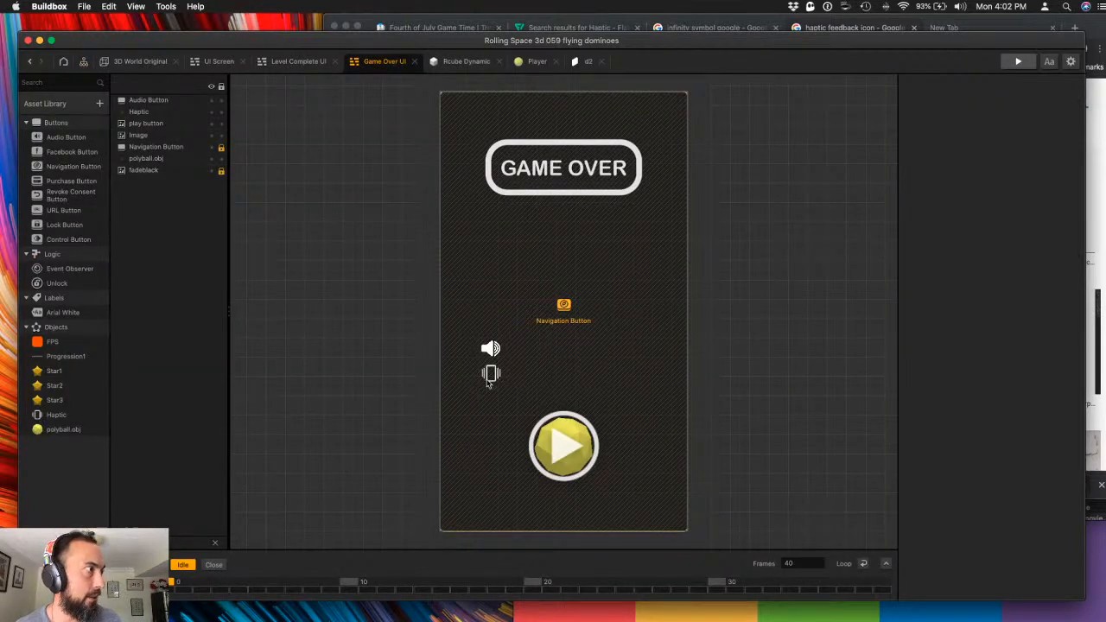
{"action": "scroll", "coordinate": [490, 383], "scroll_direction": "up", "scroll_amount": 5}
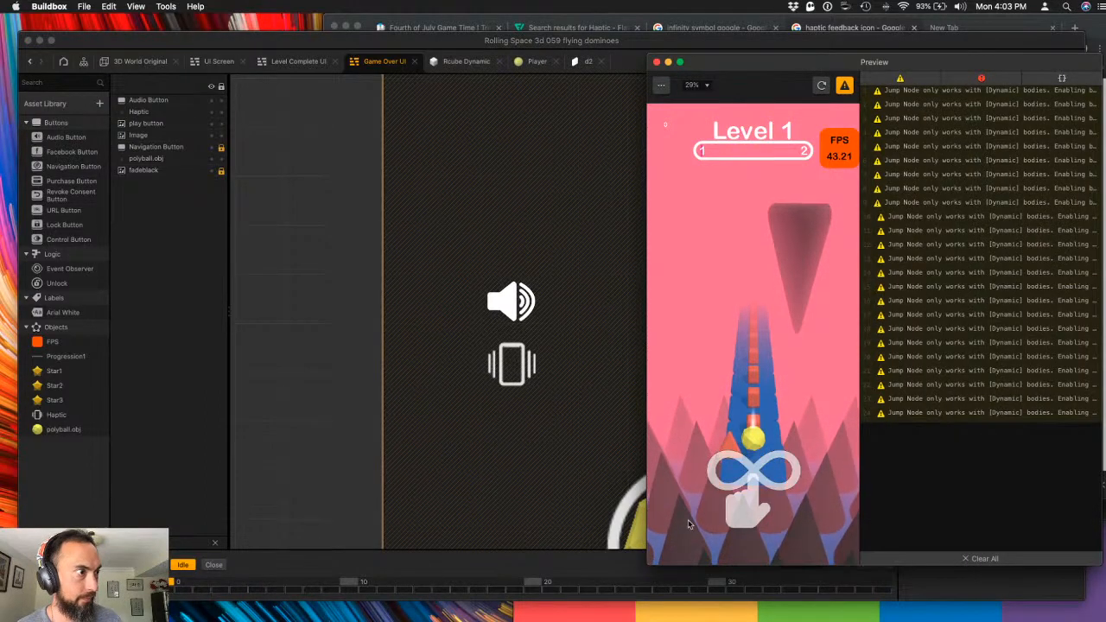
- Play the game in the preview through to the Game Over screen, and replay it from there
{"action": "left_click_drag", "start_coordinate": [769, 495], "coordinate": [743, 479]}
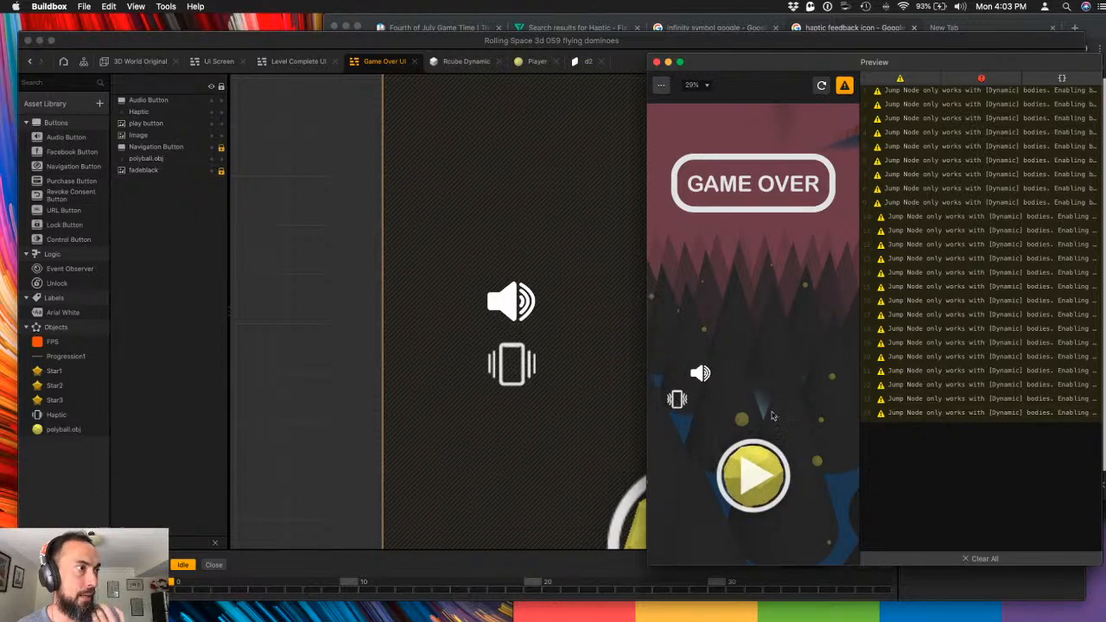
{"action": "left_click", "coordinate": [753, 475]}
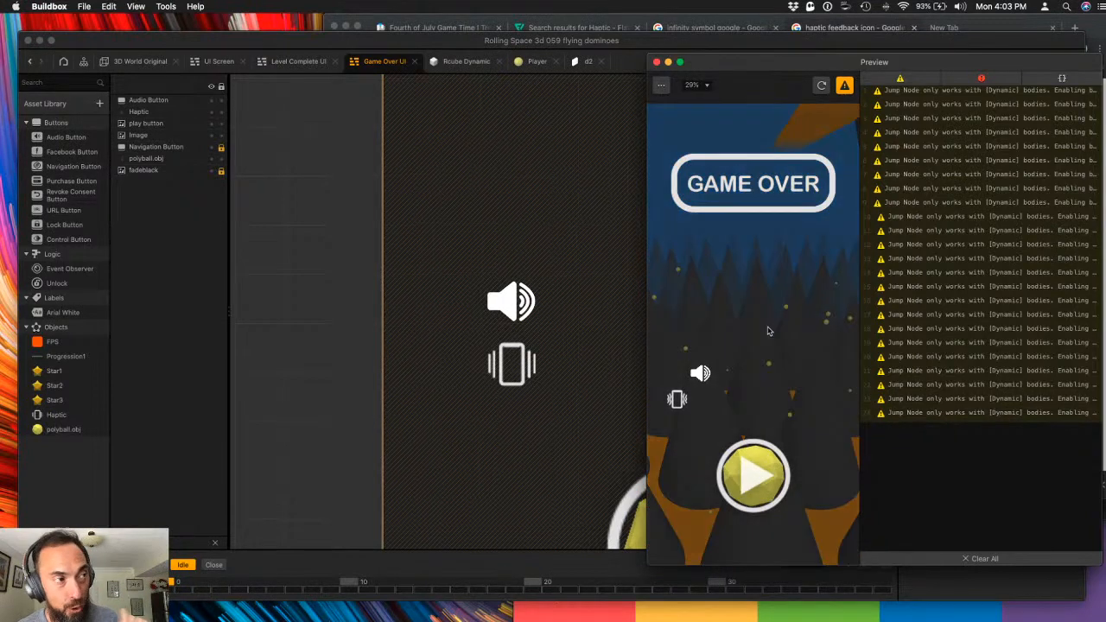
- Try the haptic button on the previewed Game Over screen, replay the level, try it again and close the preview
{"action": "left_click", "coordinate": [676, 399]}
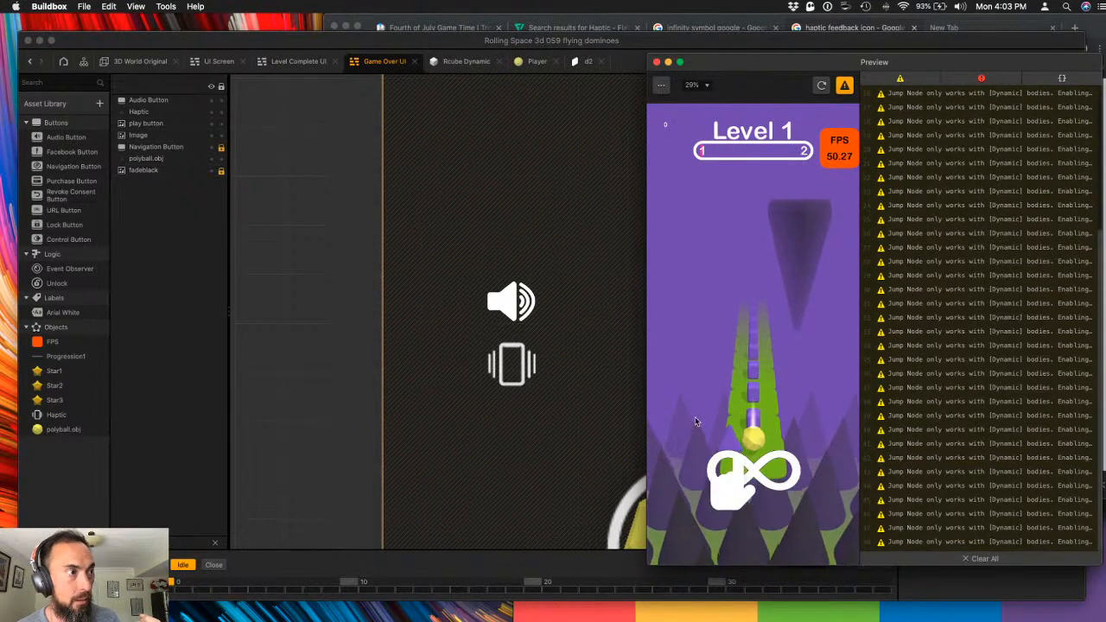
{"action": "left_click_drag", "start_coordinate": [733, 476], "coordinate": [757, 464]}
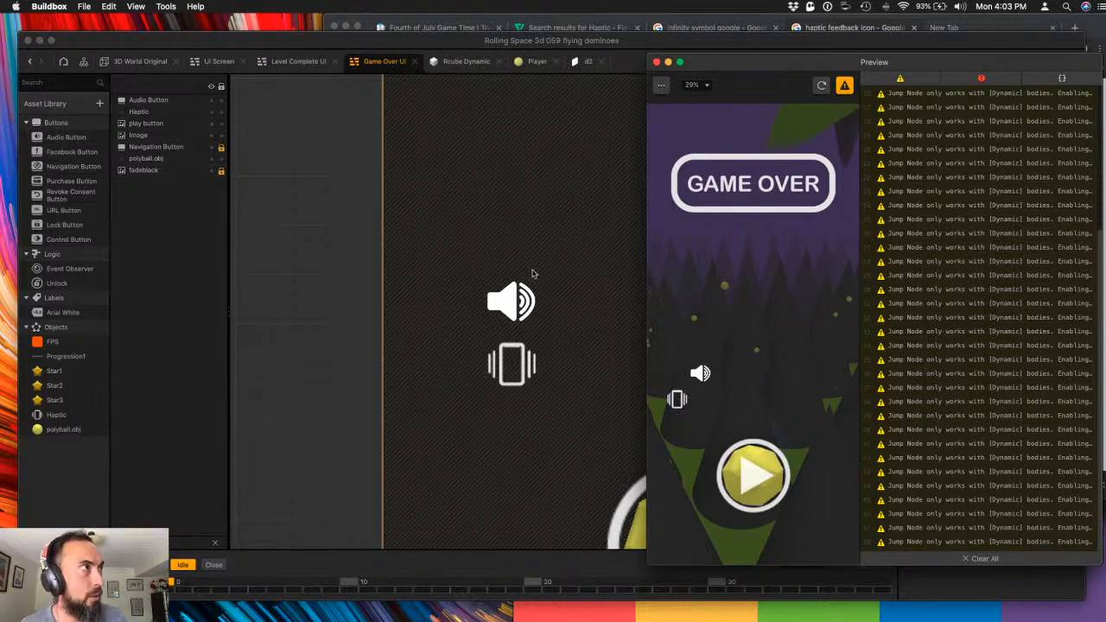
{"action": "left_click", "coordinate": [688, 407]}
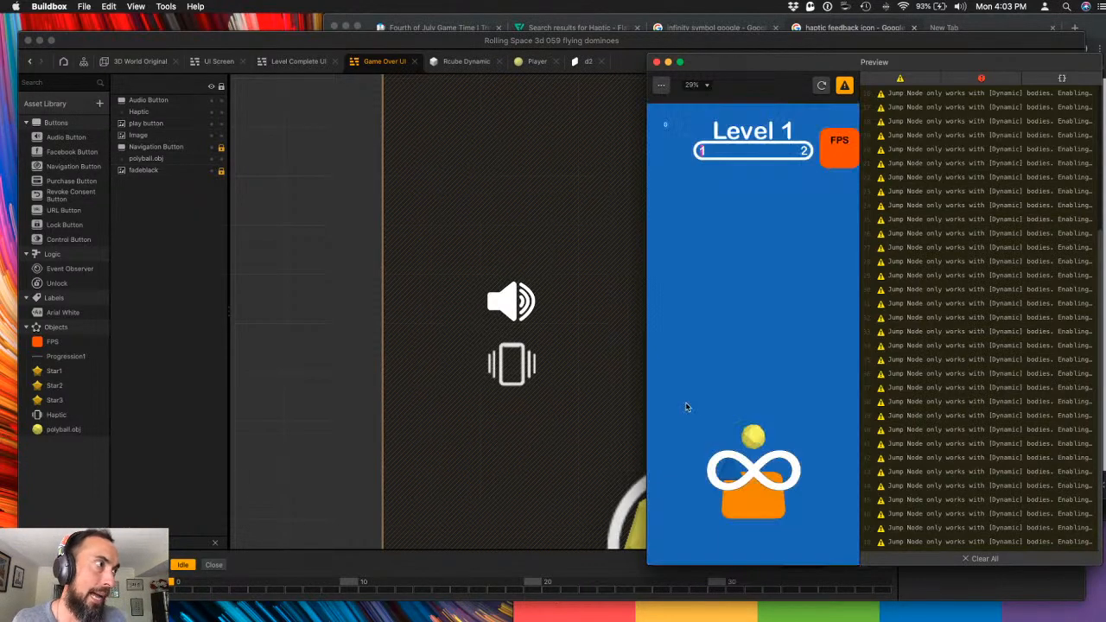
{"action": "left_click", "coordinate": [656, 62]}
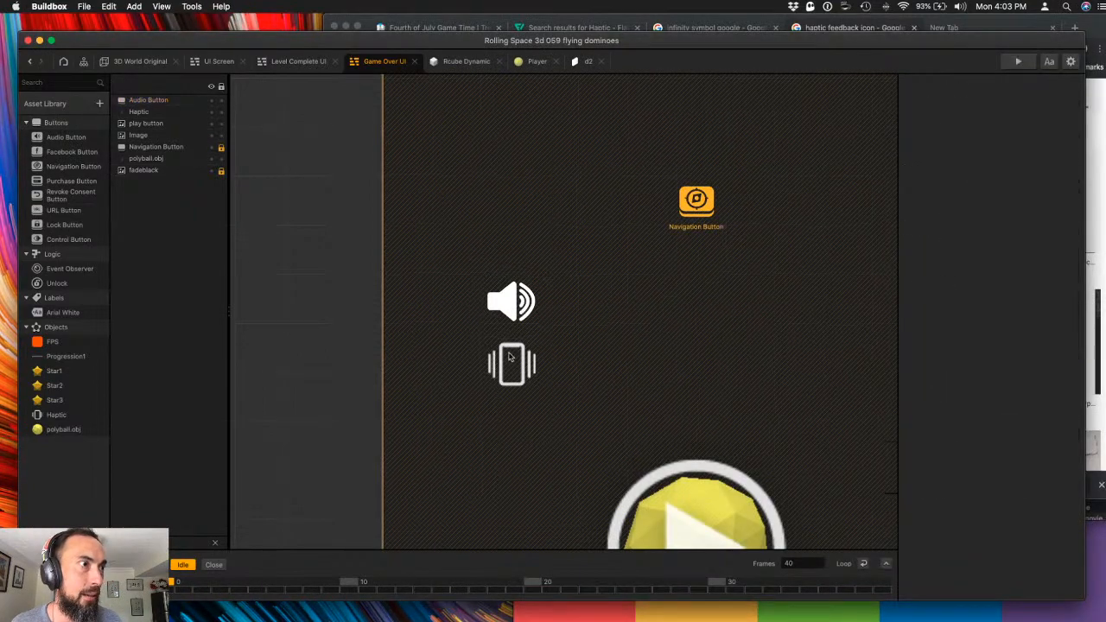
- Inspect the settings of the Game Over screen's elements, including Image, fadeblack and the Haptic entity
{"action": "left_click", "coordinate": [167, 159]}
{"action": "left_click", "coordinate": [168, 136]}
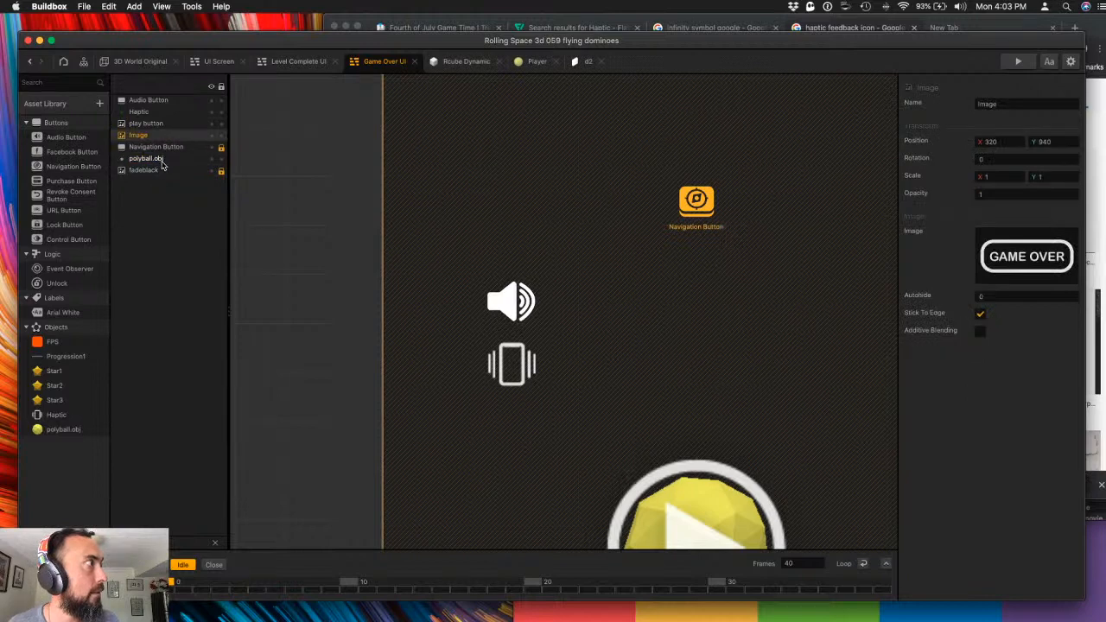
{"action": "left_click", "coordinate": [163, 170]}
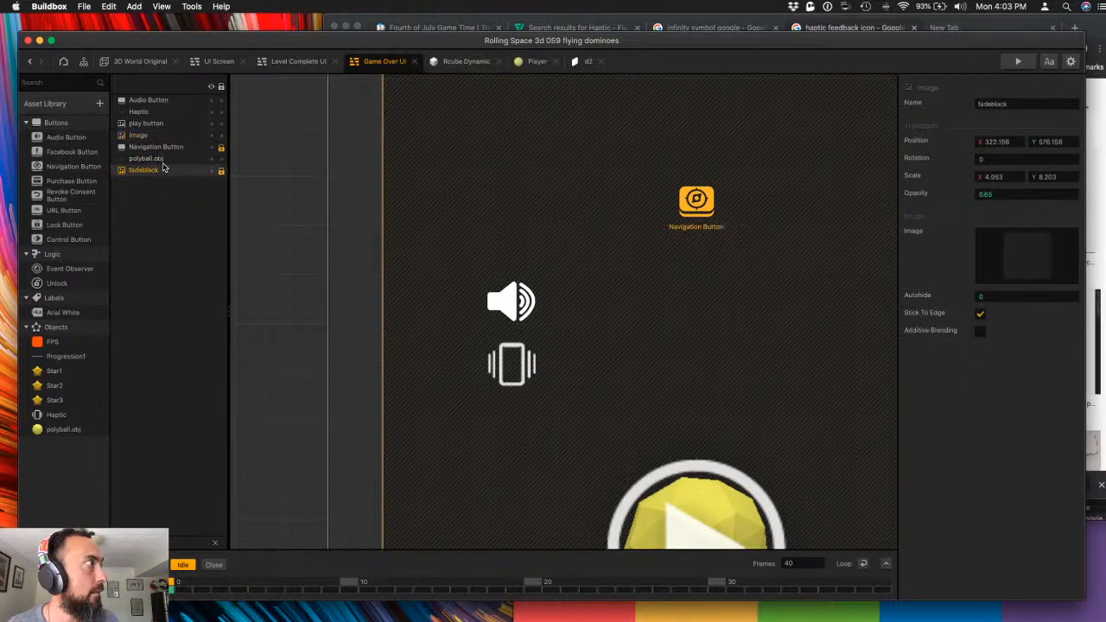
{"action": "left_click", "coordinate": [162, 147]}
{"action": "left_click", "coordinate": [162, 135]}
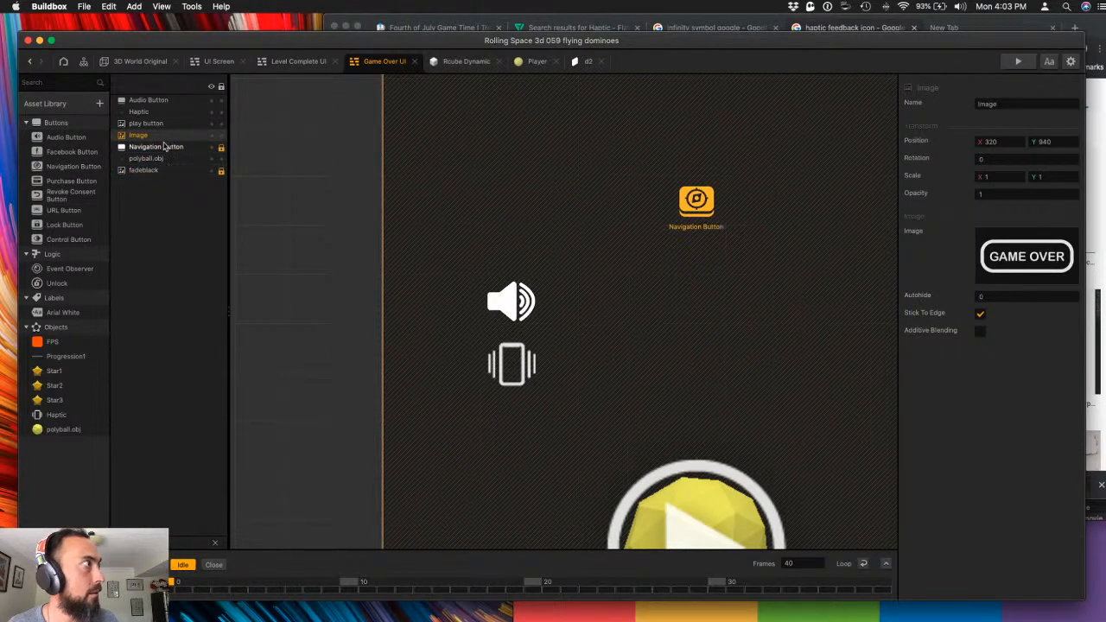
{"action": "left_click", "coordinate": [163, 113]}
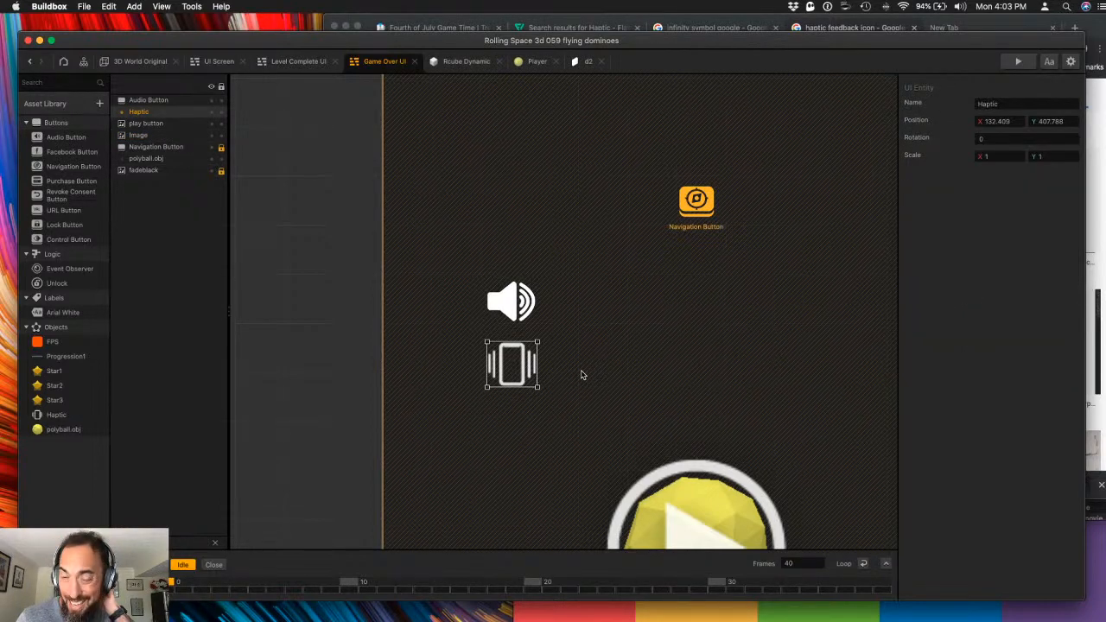
- Run the game preview, enlarge its window, and set the simulated device to 1792x828 - iPhone 11,Xr
{"action": "left_click", "coordinate": [1014, 63]}
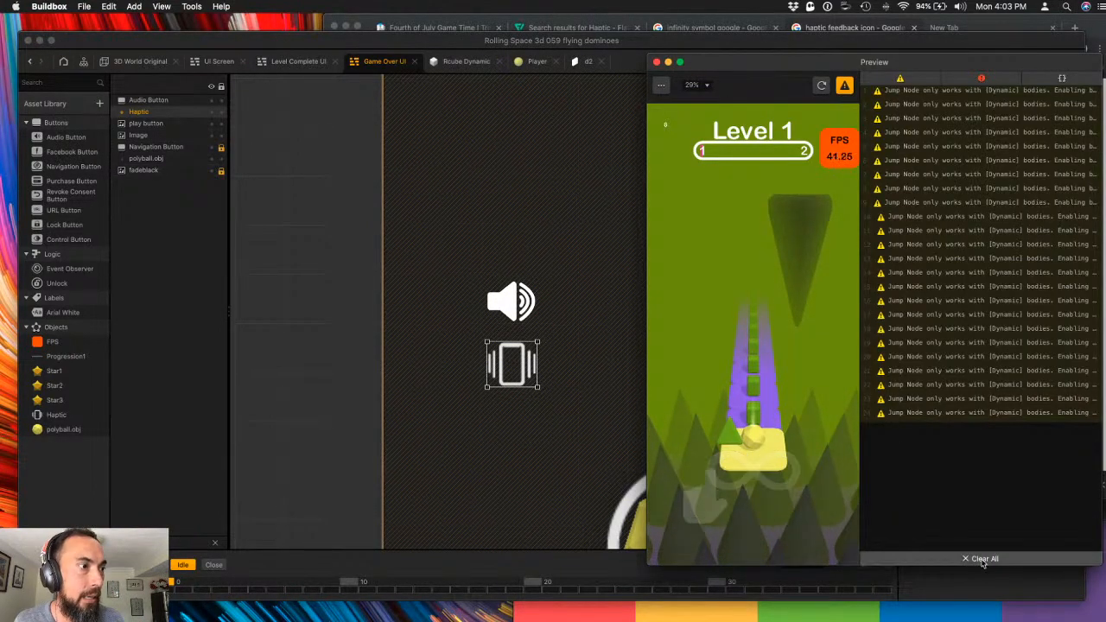
{"action": "mouse_move", "coordinate": [1101, 562]}
{"action": "left_mouse_down"}
{"action": "mouse_move", "coordinate": [918, 411]}
{"action": "mouse_move", "coordinate": [1104, 570]}
{"action": "left_mouse_up"}
{"action": "left_click", "coordinate": [698, 84]}
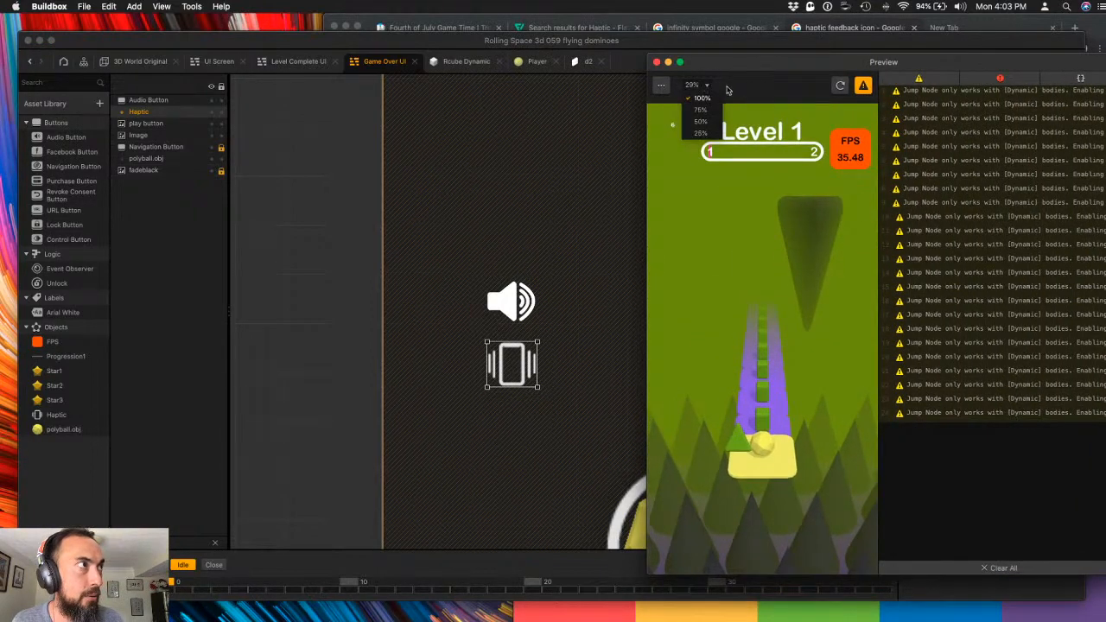
{"action": "left_click", "coordinate": [649, 56]}
{"action": "left_click", "coordinate": [699, 555]}
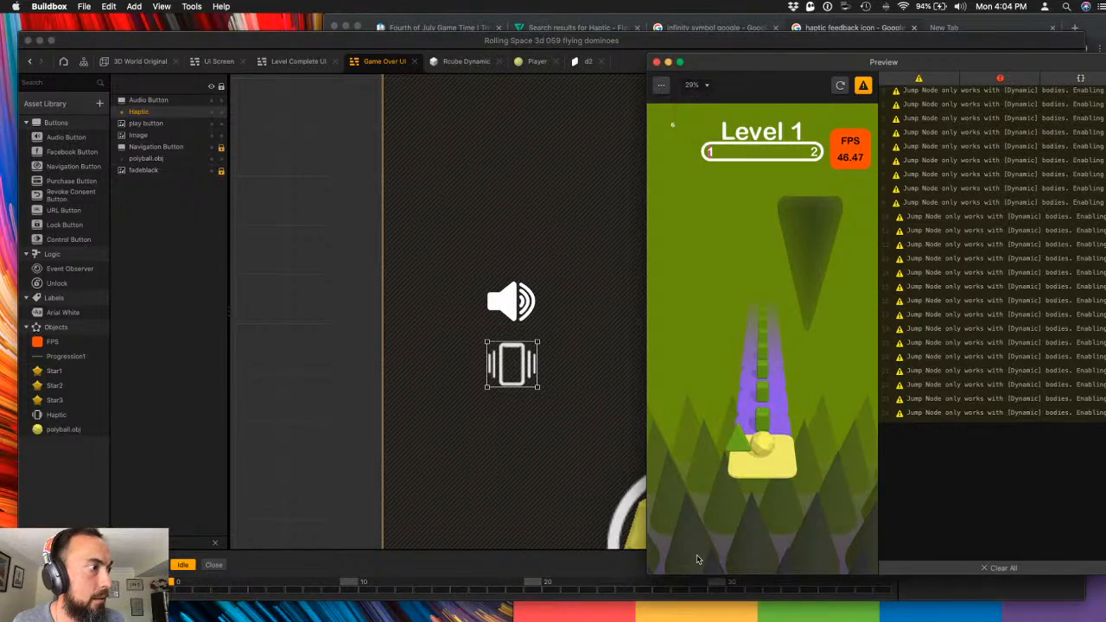
{"action": "left_click_drag", "start_coordinate": [647, 575], "coordinate": [515, 568]}
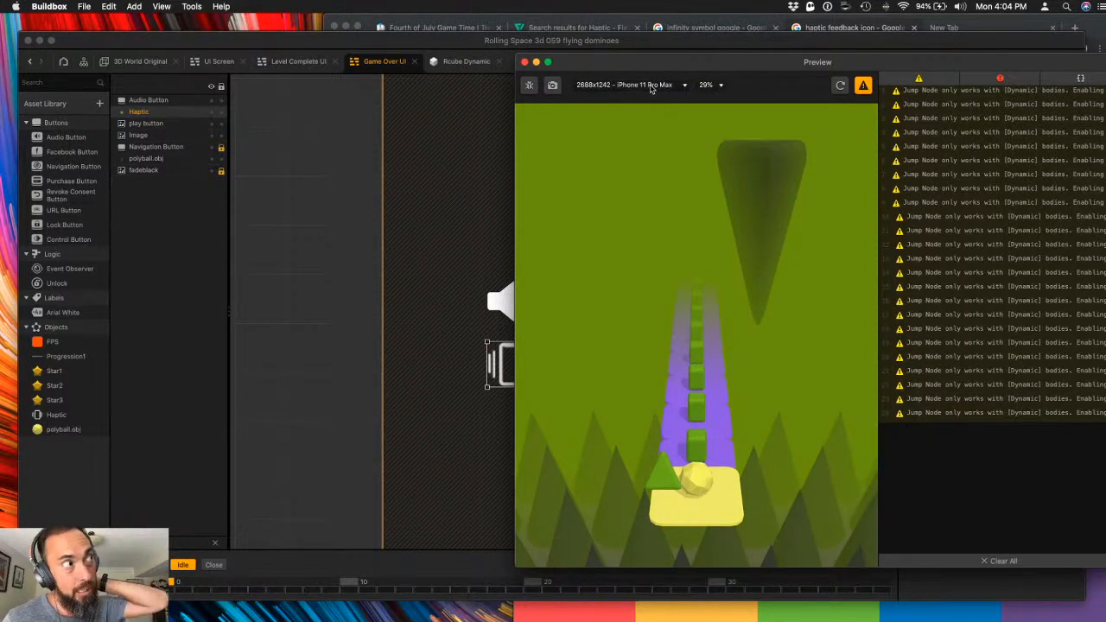
{"action": "left_click", "coordinate": [651, 87]}
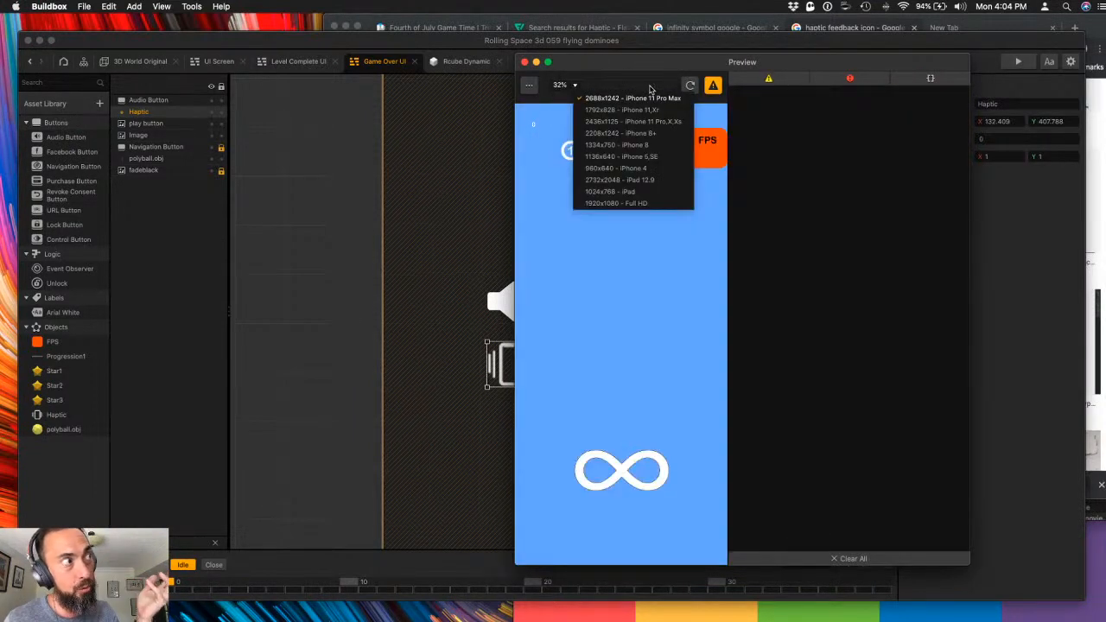
{"action": "left_click", "coordinate": [643, 111]}
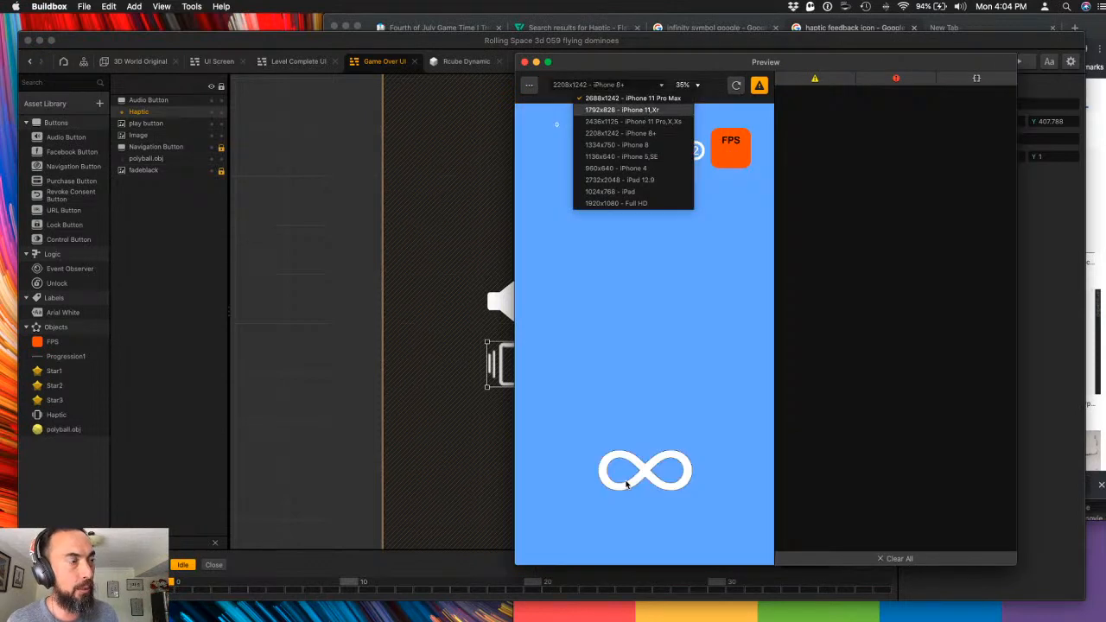
- Play the previewed level through to the Game Over screen, check the preview scale options, and relaunch the preview
{"action": "mouse_move", "coordinate": [626, 472]}
{"action": "left_mouse_down"}
{"action": "mouse_move", "coordinate": [595, 462]}
{"action": "mouse_move", "coordinate": [633, 444]}
{"action": "left_mouse_up"}
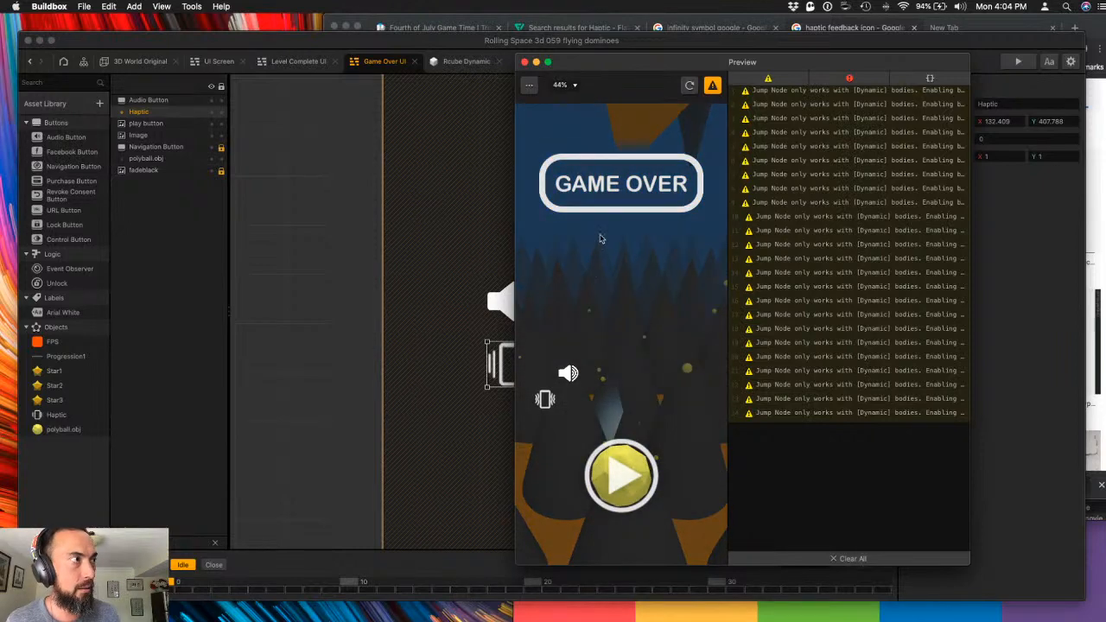
{"action": "left_click", "coordinate": [572, 85]}
{"action": "left_click", "coordinate": [654, 357]}
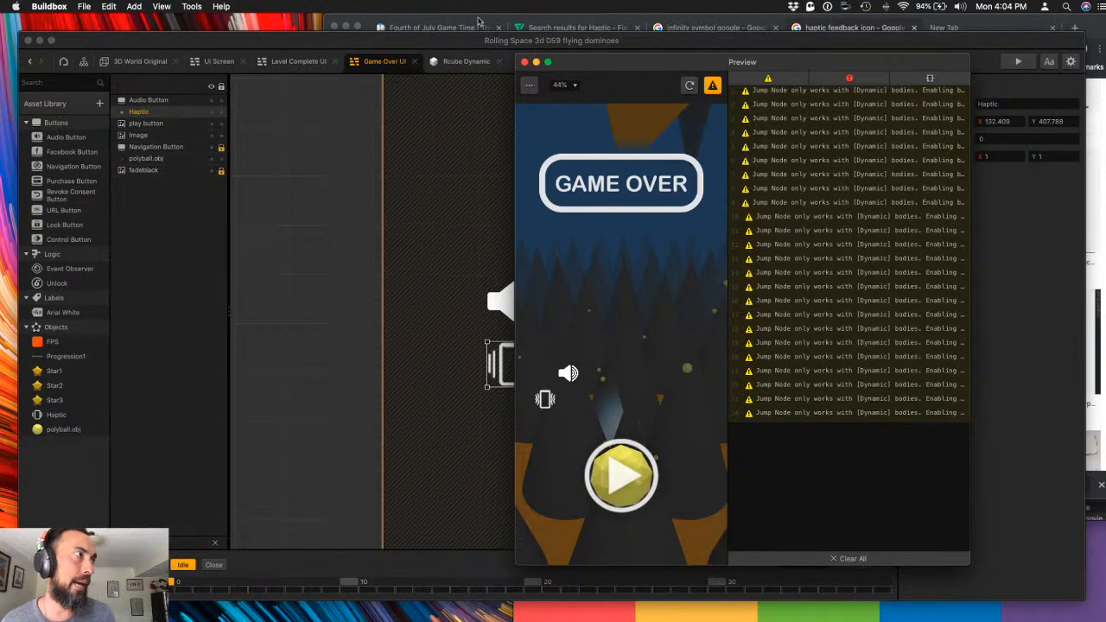
{"action": "left_click", "coordinate": [523, 62]}
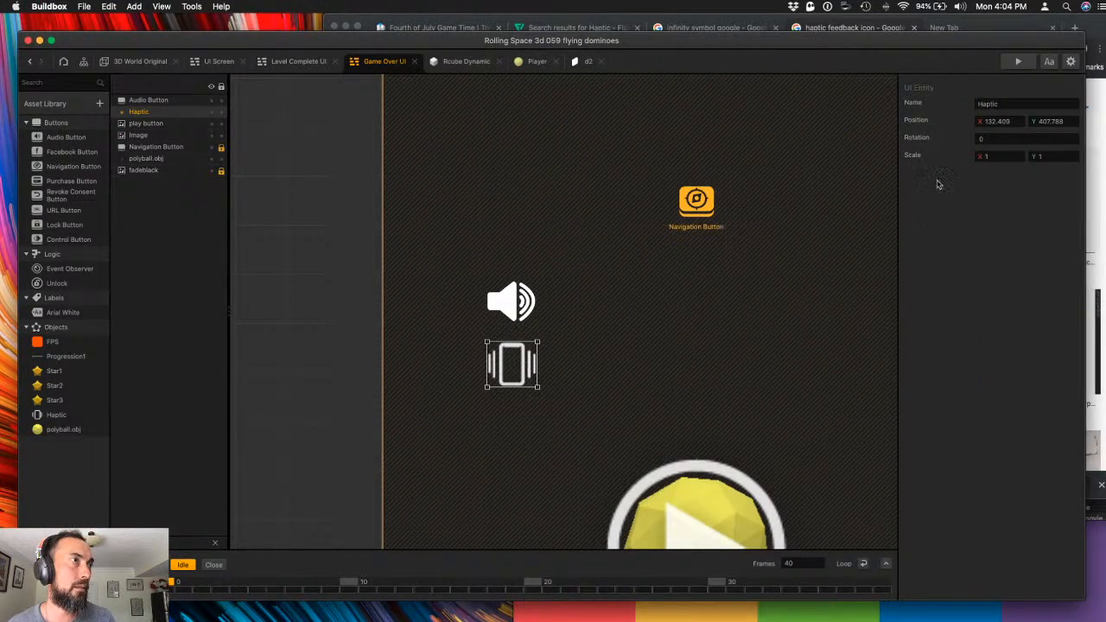
{"action": "left_click", "coordinate": [1017, 65]}
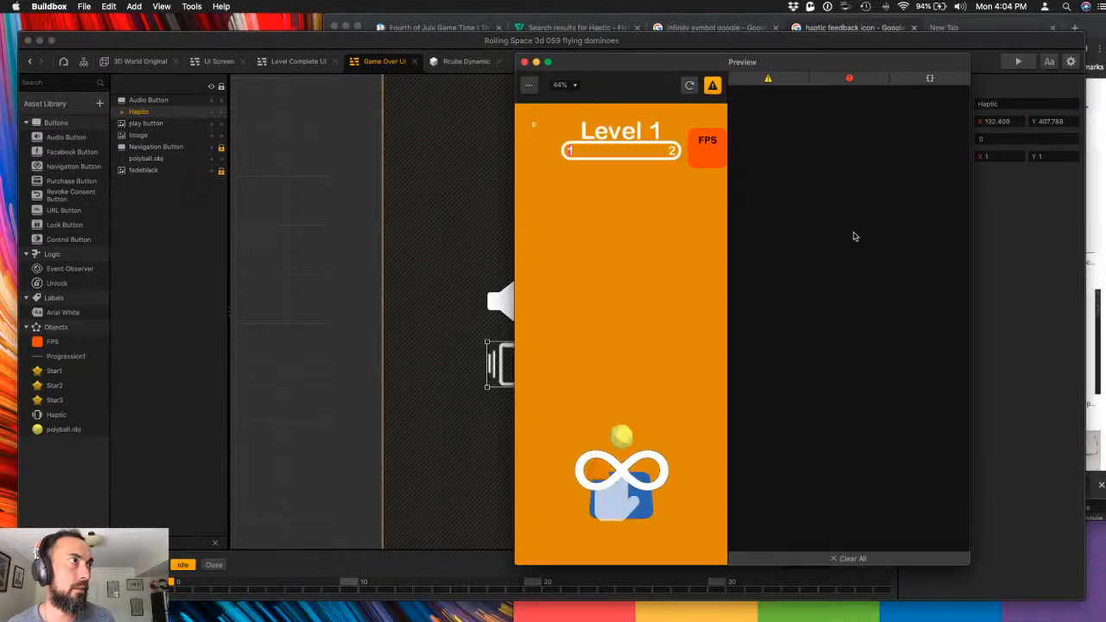
{"action": "left_click", "coordinate": [444, 207]}
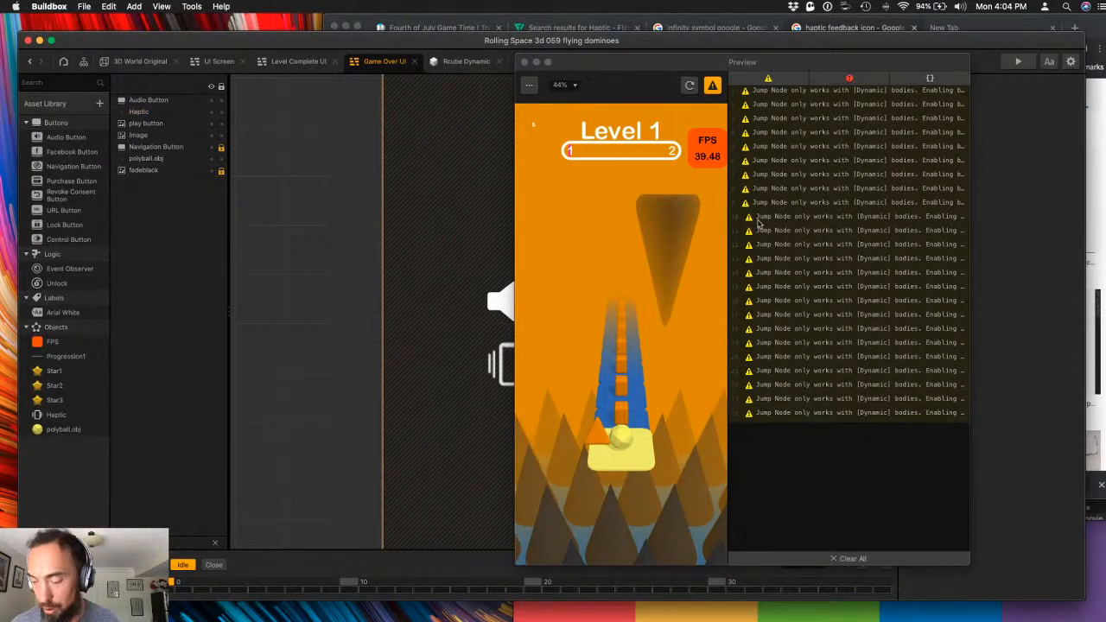
- Find Taxi Run Gameplay.MP4 in Finder's Downloads folder, skim the recording to about 07:13, and return to Buildbox
{"action": "key", "text": "ctrl+Up"}
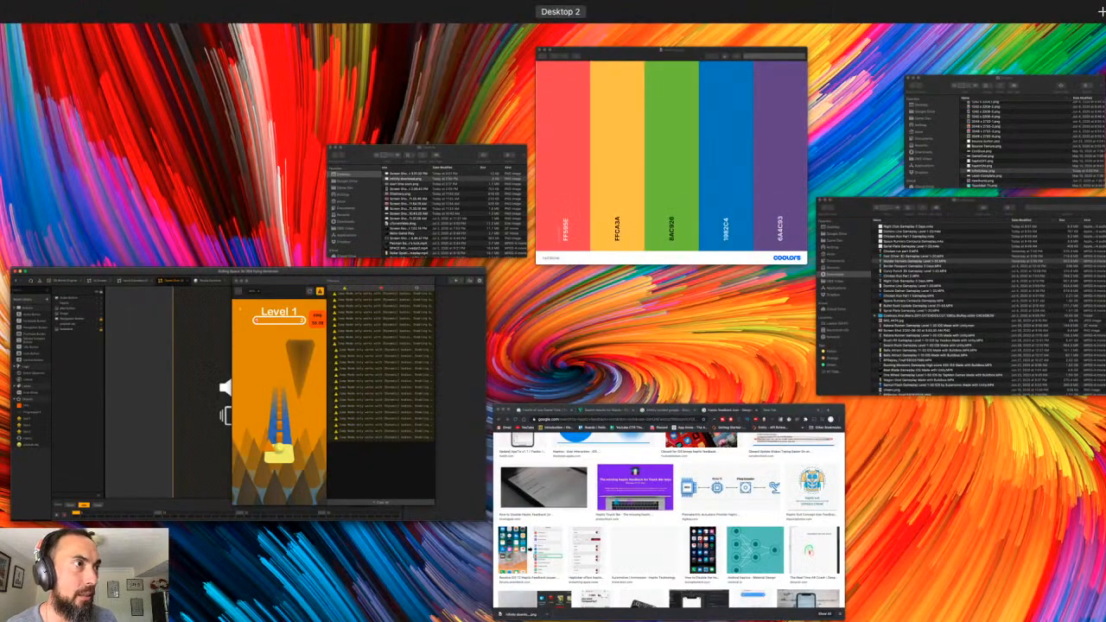
{"action": "left_click", "coordinate": [899, 307]}
{"action": "left_click", "coordinate": [655, 420]}
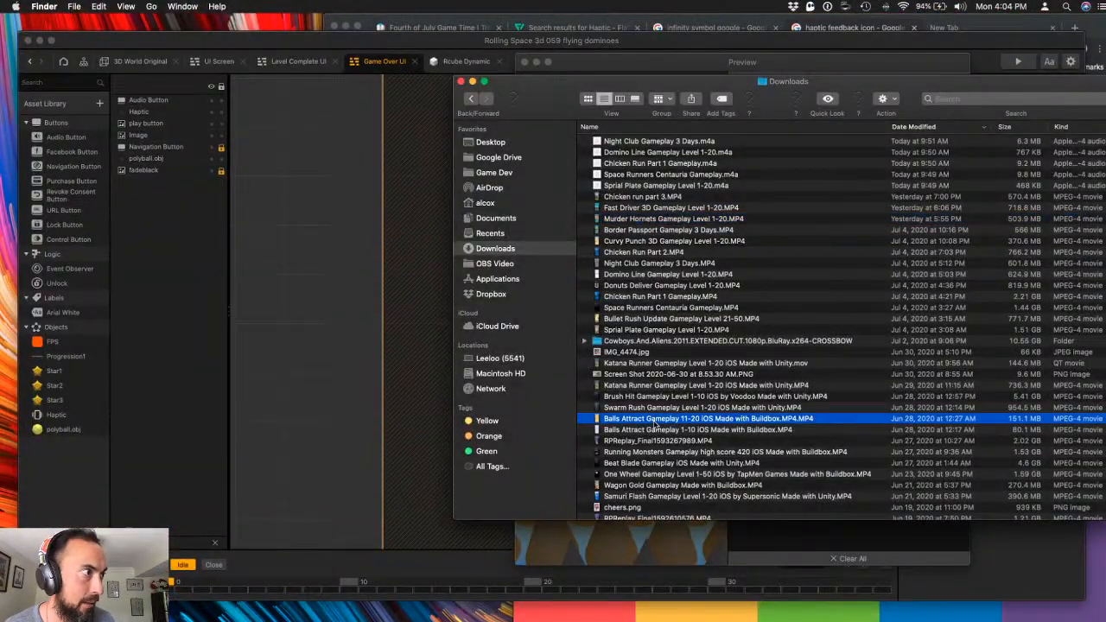
{"action": "scroll", "coordinate": [655, 428], "scroll_direction": "down", "scroll_amount": 5}
{"action": "scroll", "coordinate": [652, 433], "scroll_direction": "down", "scroll_amount": 2}
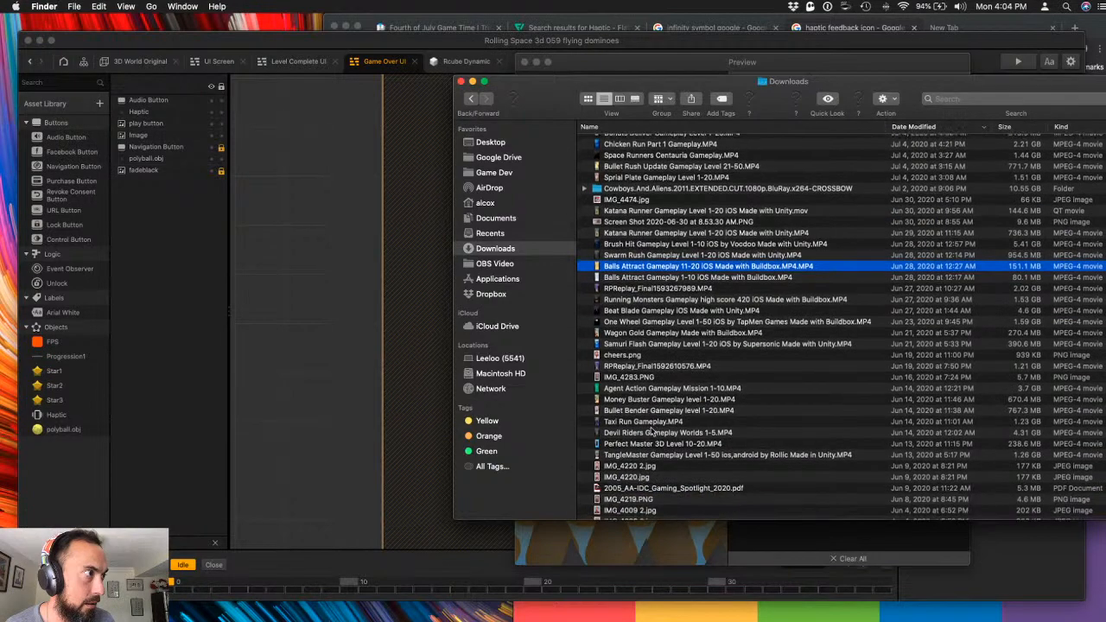
{"action": "left_click", "coordinate": [644, 417]}
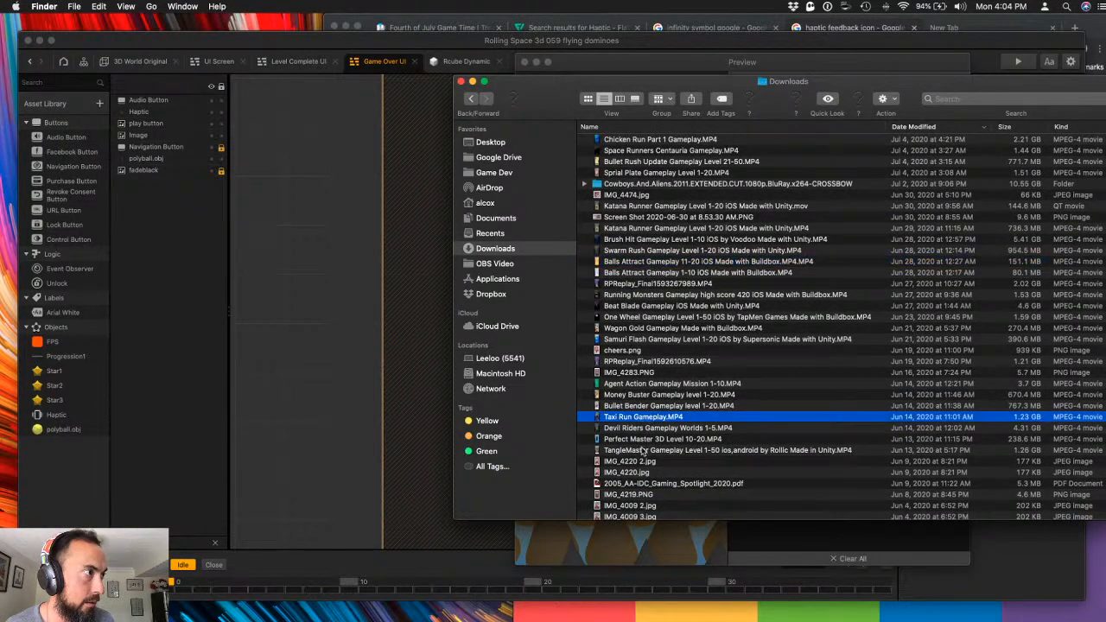
{"action": "key", "text": "space"}
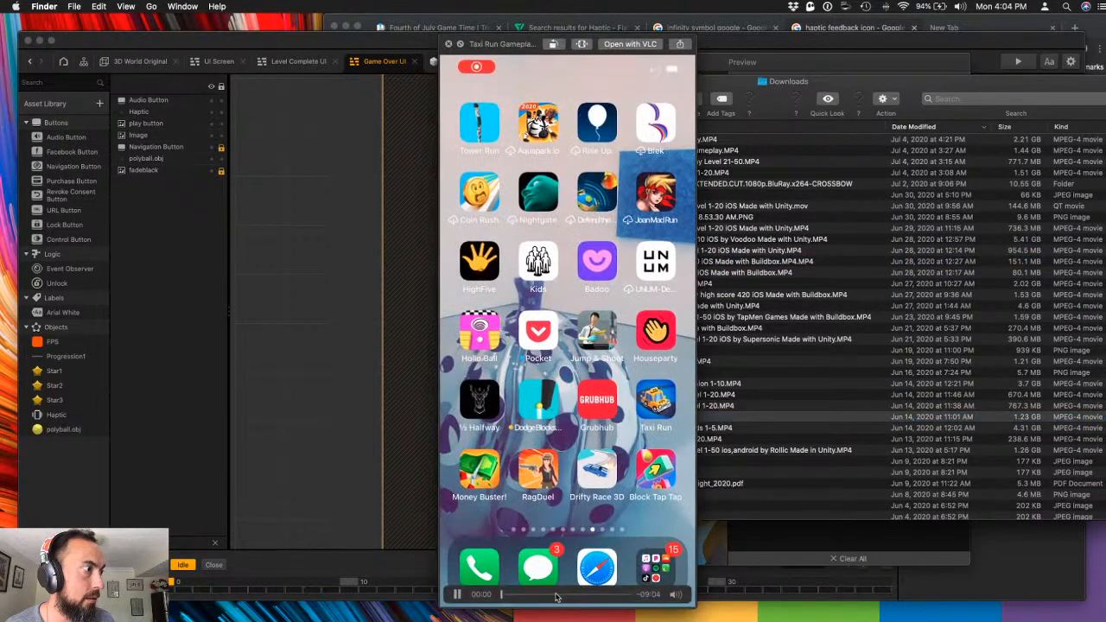
{"action": "left_click", "coordinate": [557, 595]}
{"action": "left_click_drag", "start_coordinate": [556, 596], "coordinate": [605, 597]}
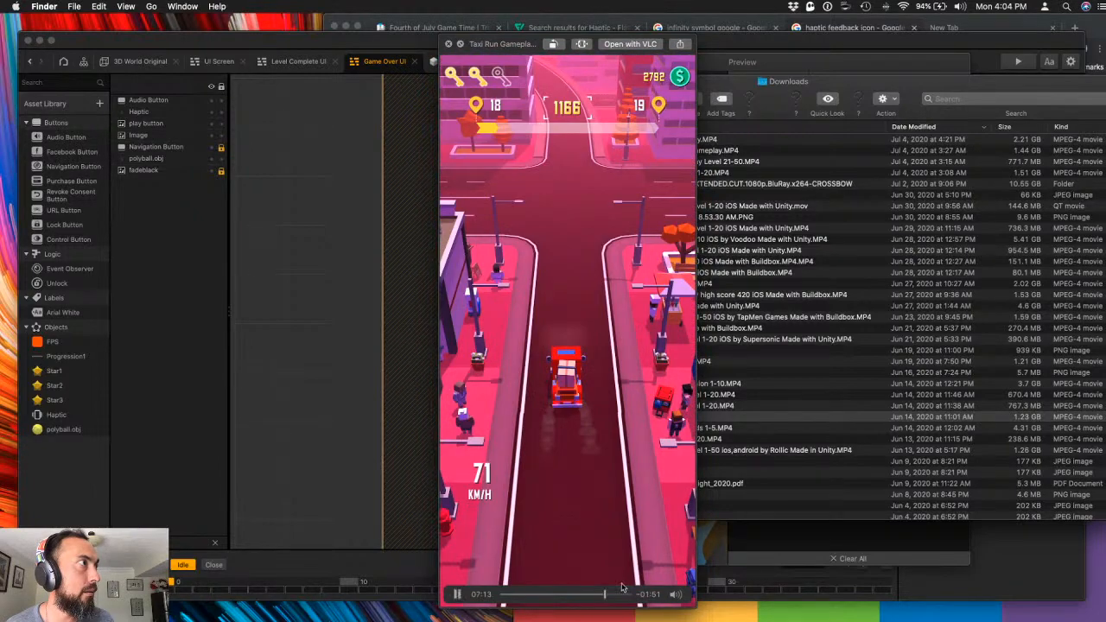
{"action": "key", "text": "space"}
{"action": "left_click", "coordinate": [405, 262]}
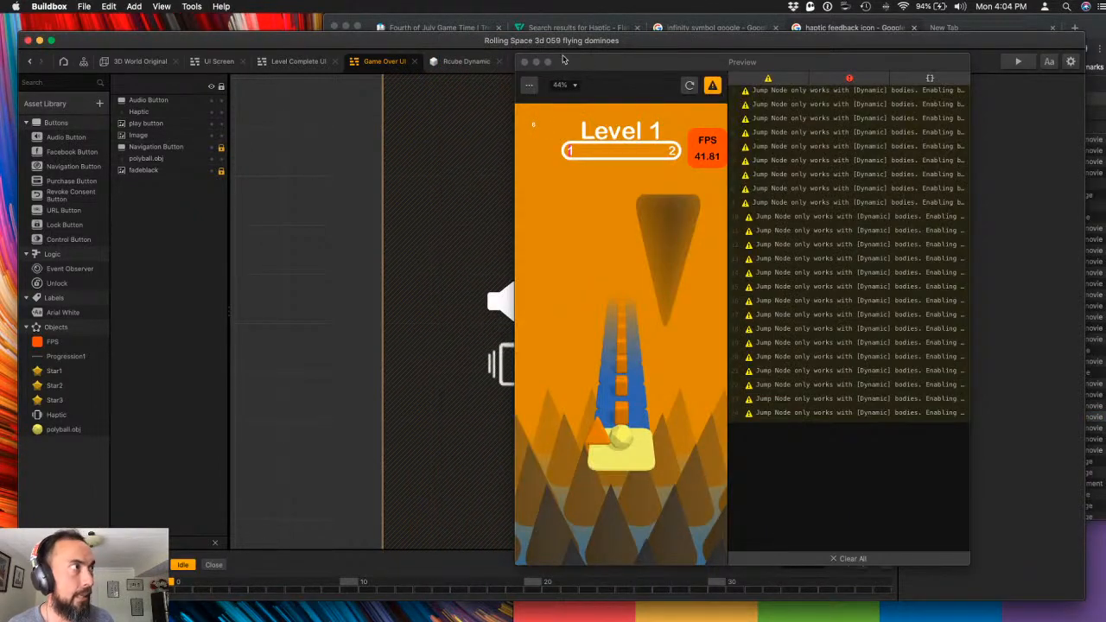
- Close the preview and move the Haptic and Audio buttons side by side above the GAME OVER image, near the screen's upper-right corner
{"action": "left_click", "coordinate": [522, 63]}
{"action": "left_click_drag", "start_coordinate": [569, 177], "coordinate": [461, 274]}
{"action": "scroll", "coordinate": [546, 246], "scroll_direction": "down", "scroll_amount": 3}
{"action": "scroll", "coordinate": [481, 266], "scroll_direction": "down", "scroll_amount": 3}
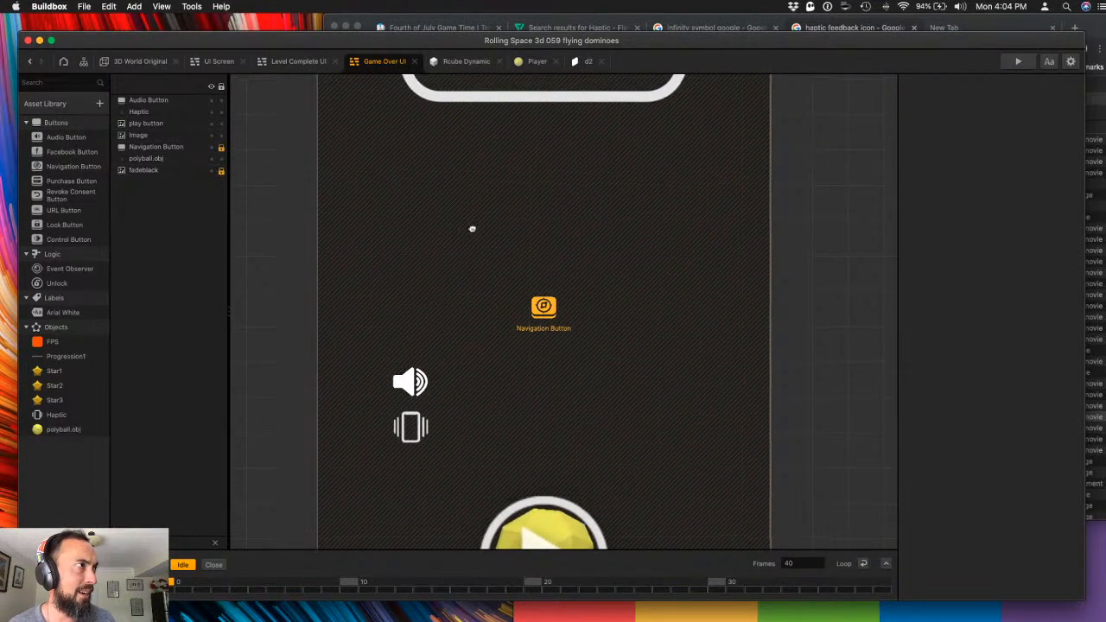
{"action": "left_click_drag", "start_coordinate": [473, 226], "coordinate": [464, 276]}
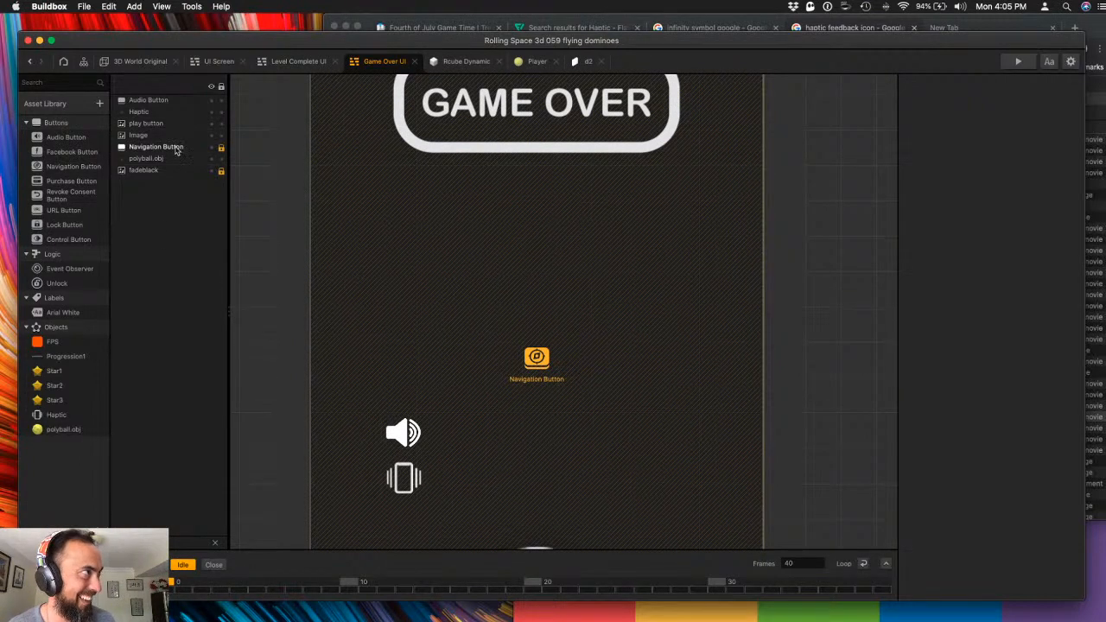
{"action": "scroll", "coordinate": [400, 188], "scroll_direction": "down", "scroll_amount": 4}
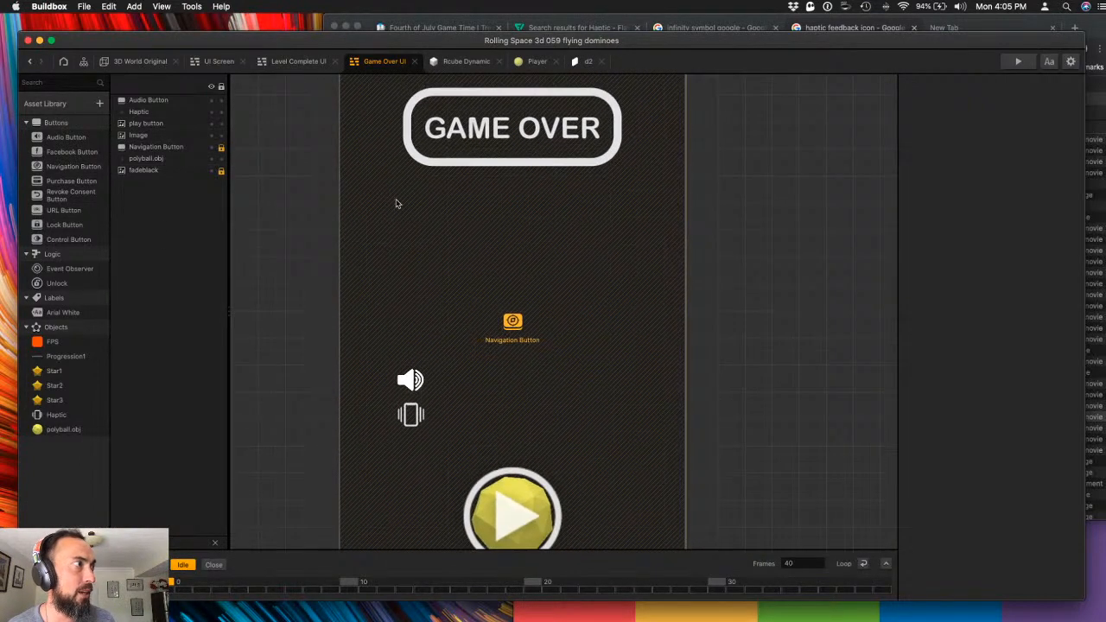
{"action": "left_click_drag", "start_coordinate": [379, 264], "coordinate": [378, 265]}
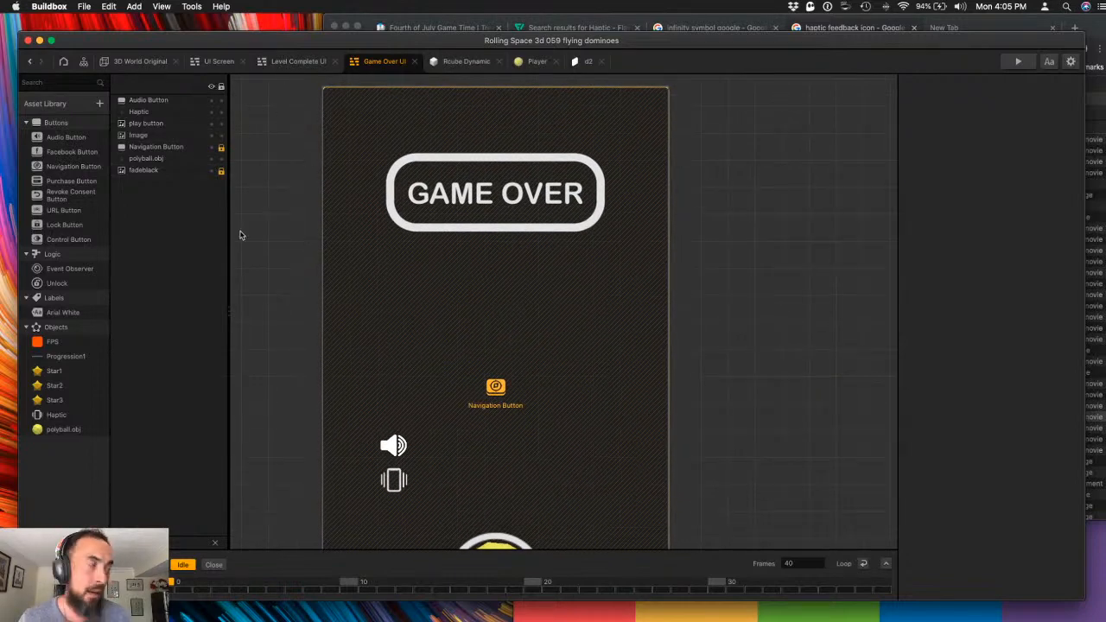
{"action": "left_click", "coordinate": [143, 112]}
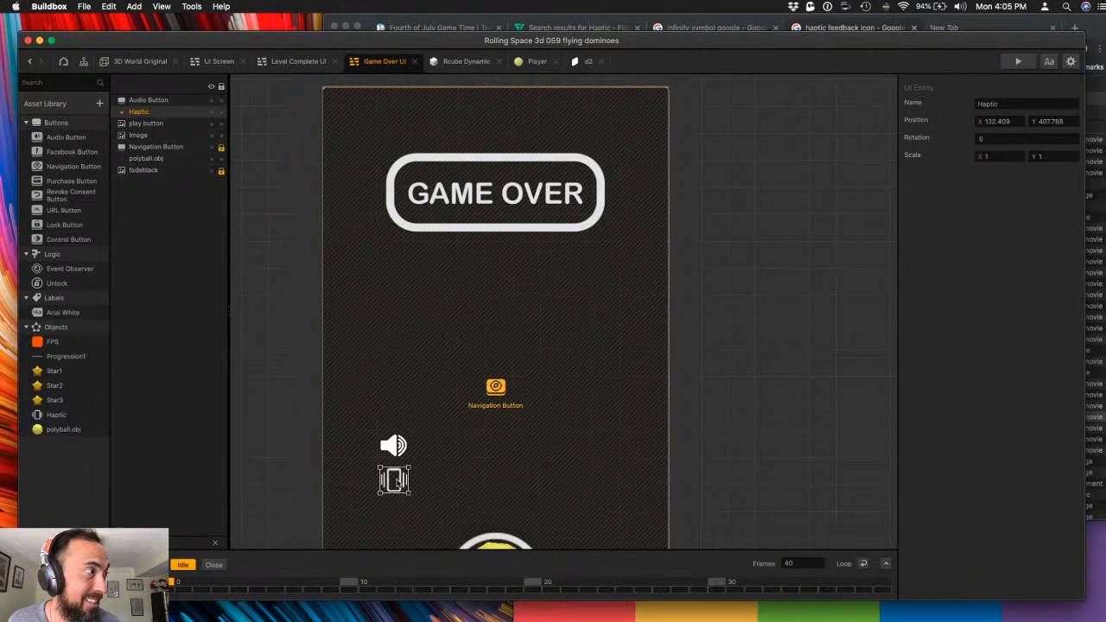
{"action": "left_click_drag", "start_coordinate": [394, 481], "coordinate": [565, 128]}
{"action": "left_click_drag", "start_coordinate": [393, 445], "coordinate": [611, 127]}
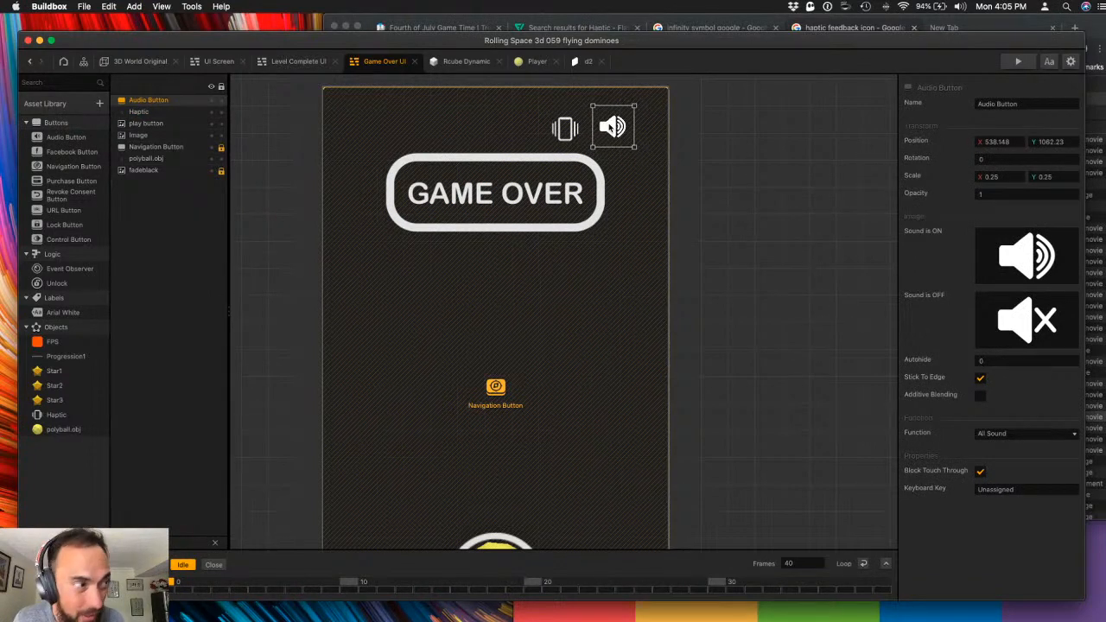
{"action": "left_click", "coordinate": [569, 134]}
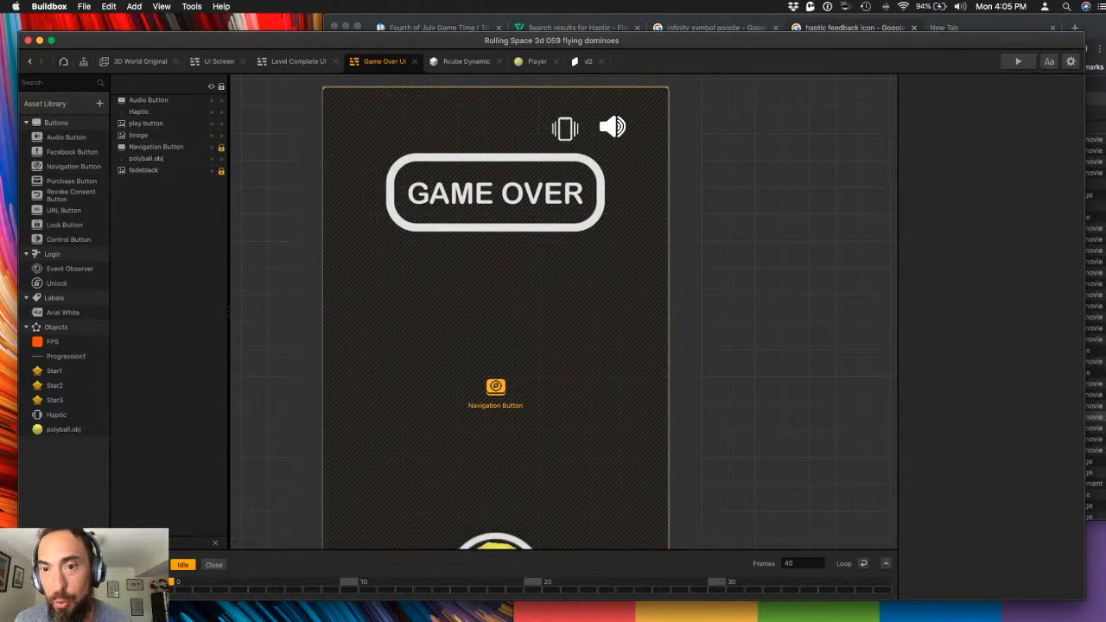
{"action": "scroll", "coordinate": [795, 156], "scroll_direction": "up", "scroll_amount": 2}
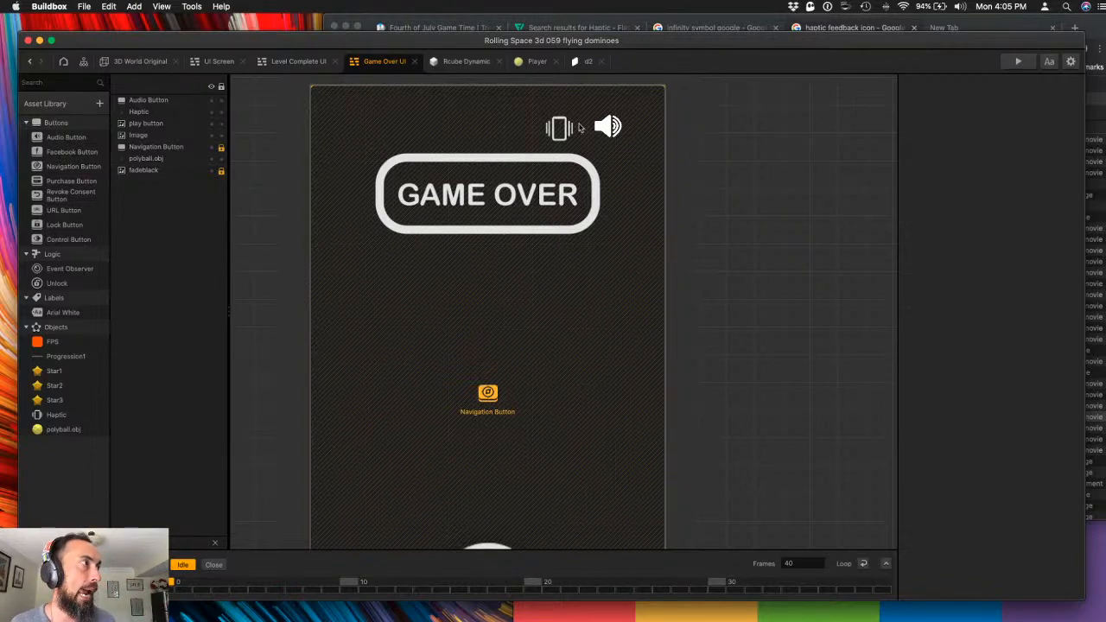
- Look over the 3D World Original scene and the project's node map, and reopen the Game Over UI screen
{"action": "left_click", "coordinate": [154, 66]}
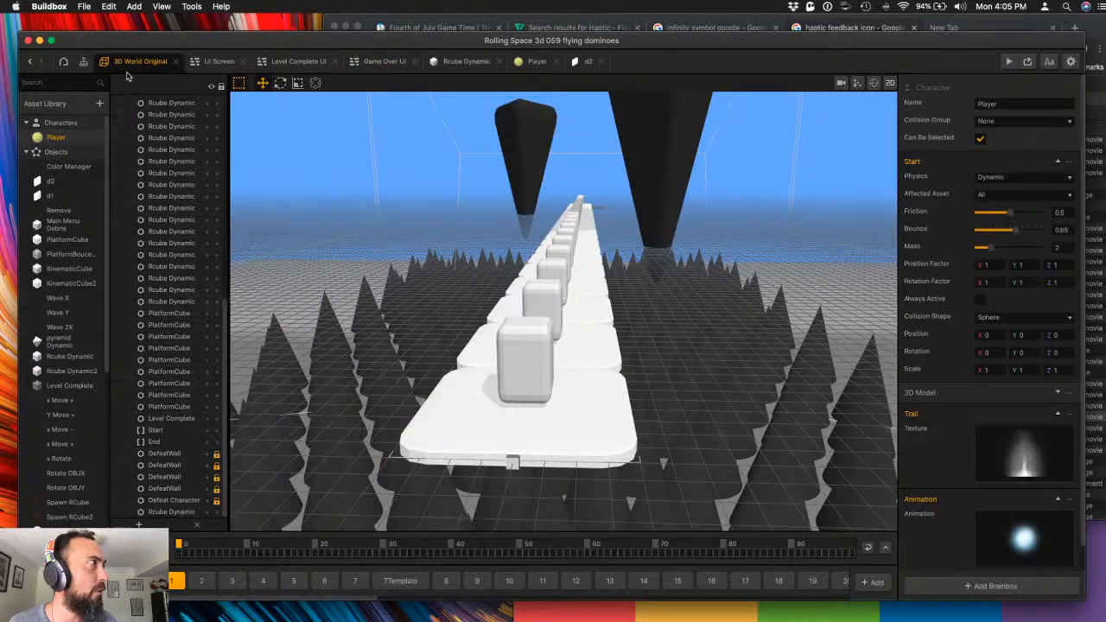
{"action": "left_click", "coordinate": [84, 62]}
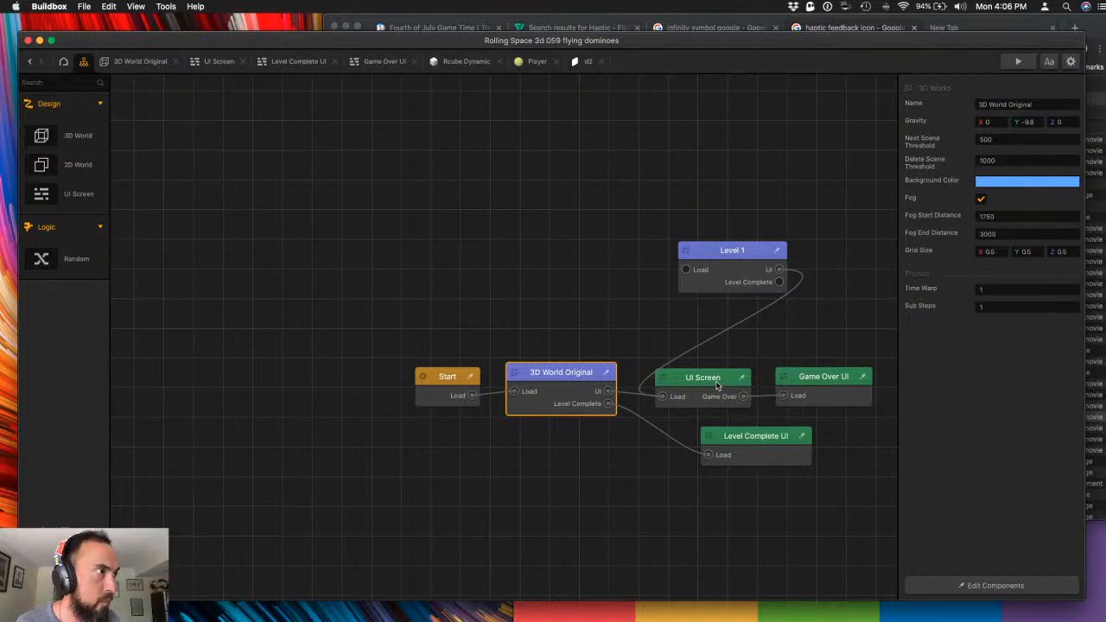
{"action": "double_click", "coordinate": [800, 389]}
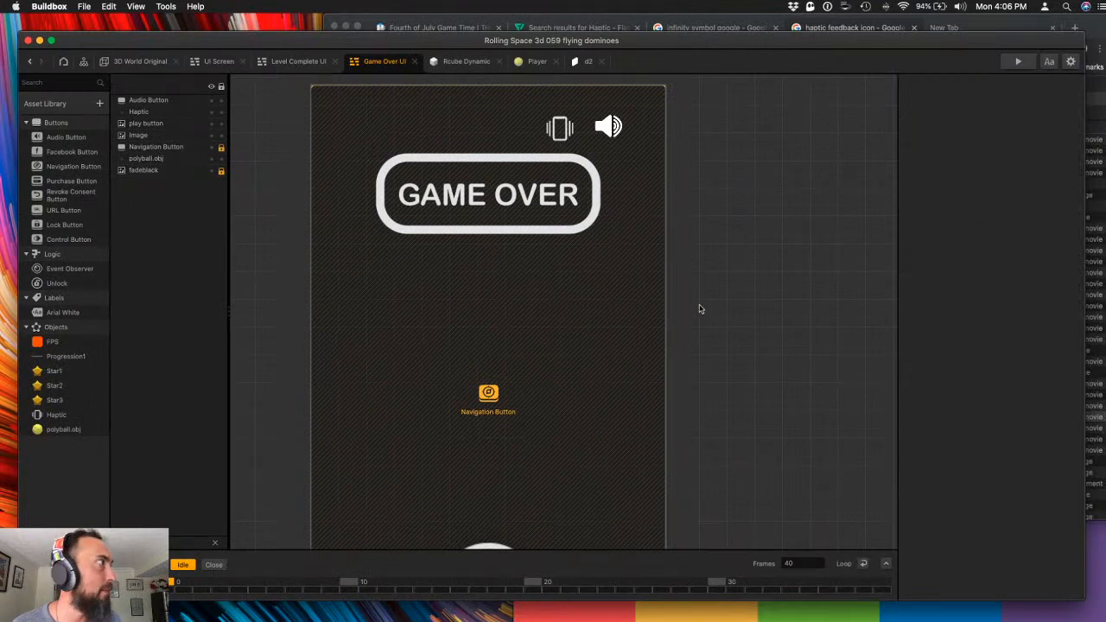
{"action": "left_click_drag", "start_coordinate": [39, 314], "coordinate": [619, 314]}
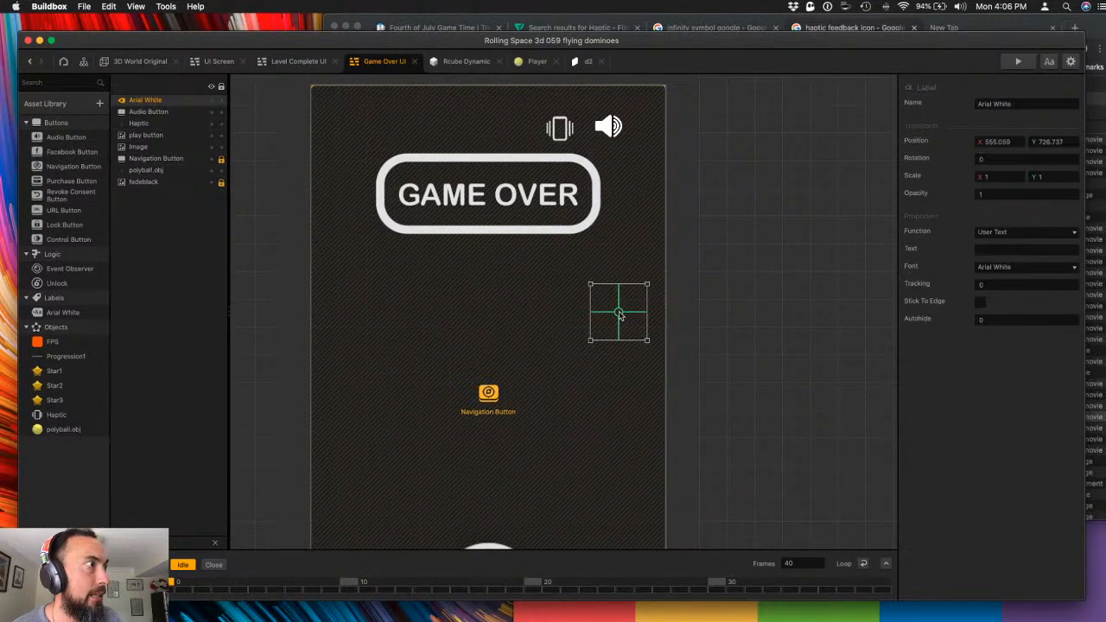
{"action": "left_click", "coordinate": [1002, 267]}
{"action": "left_click", "coordinate": [1004, 277]}
{"action": "left_click", "coordinate": [1016, 232]}
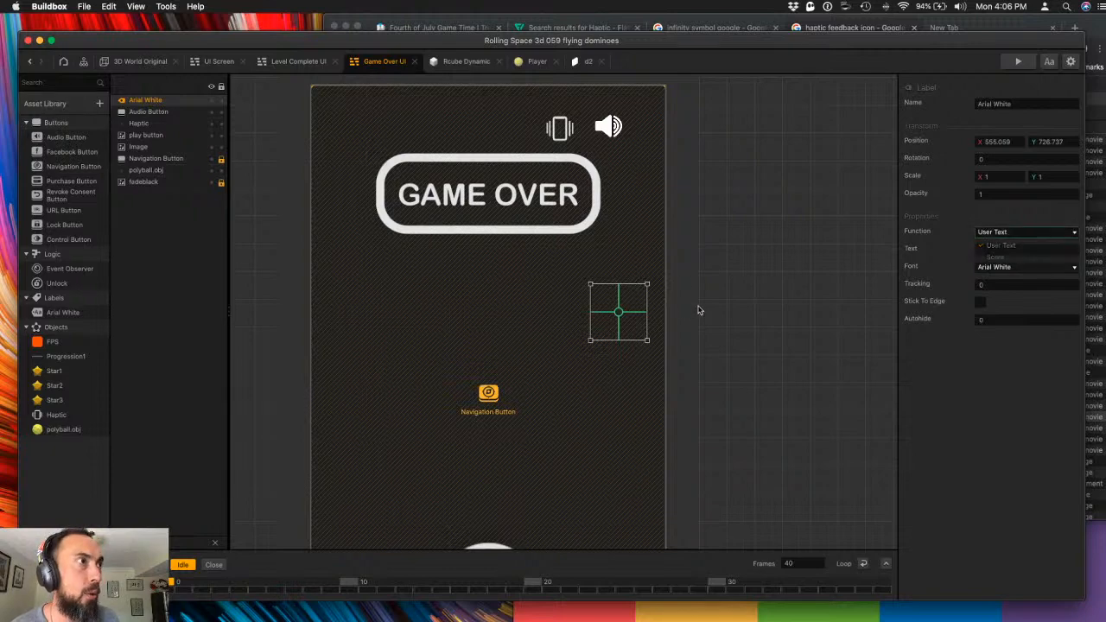
{"action": "key", "text": "BackSpace"}
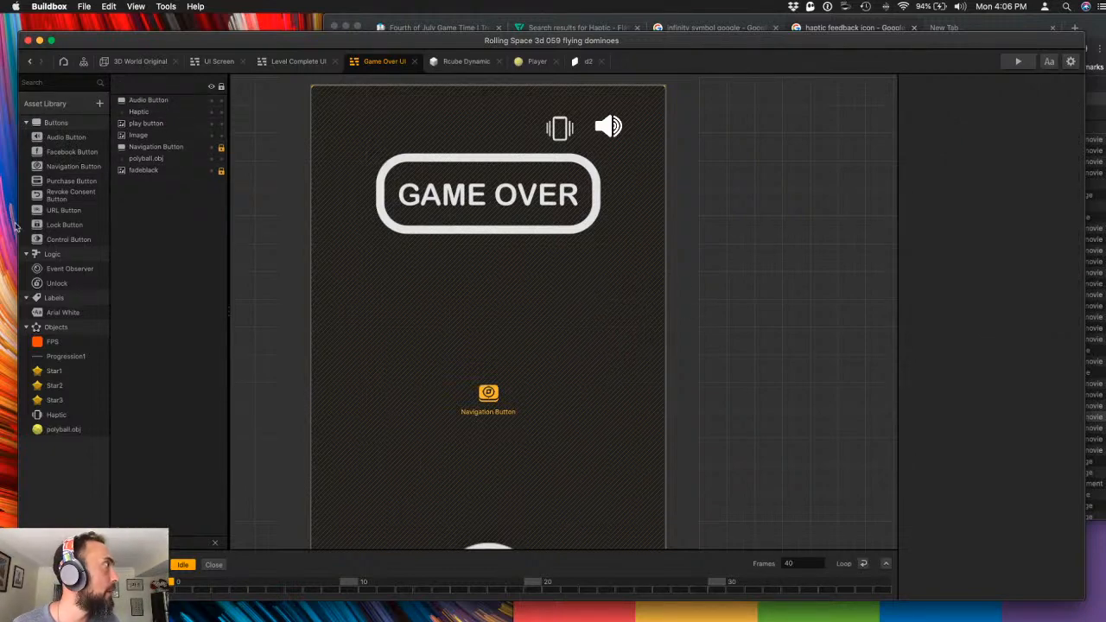
- Add a navigation button below the GAME OVER image near the screen's right edge, named Restore Purchases with the Restore Purchase function
{"action": "left_click_drag", "start_coordinate": [73, 166], "coordinate": [627, 325]}
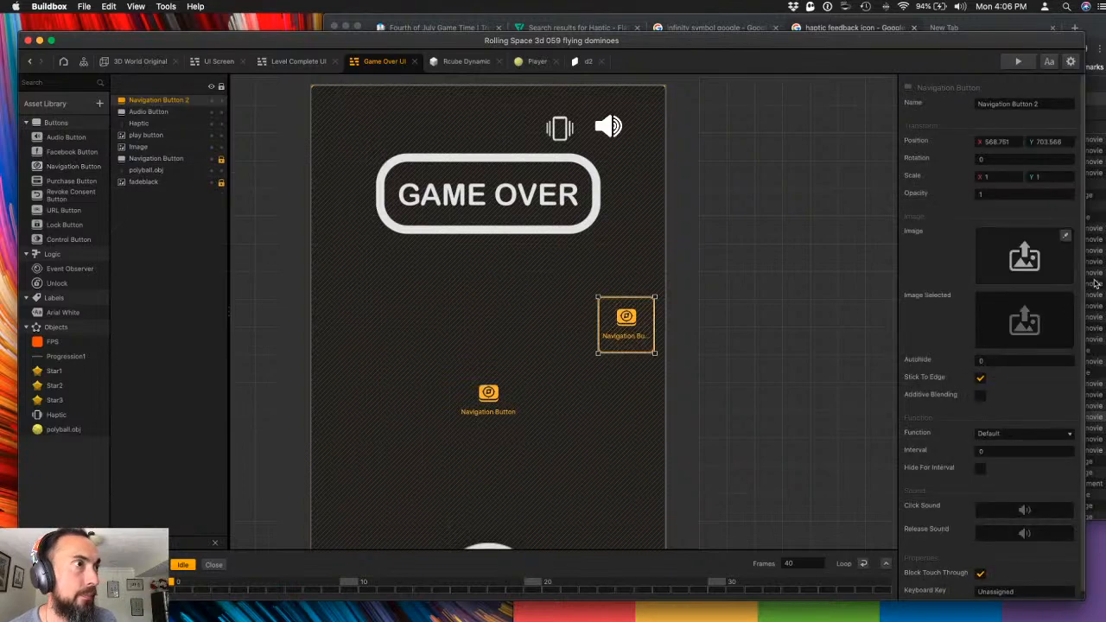
{"action": "left_click", "coordinate": [1027, 433]}
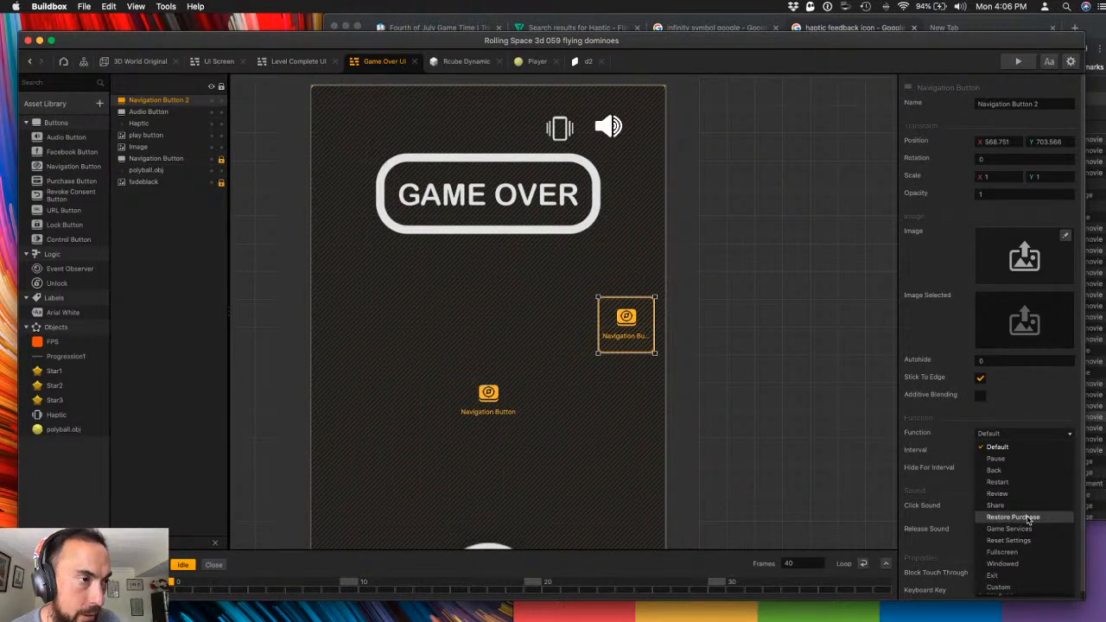
{"action": "left_click", "coordinate": [1027, 516]}
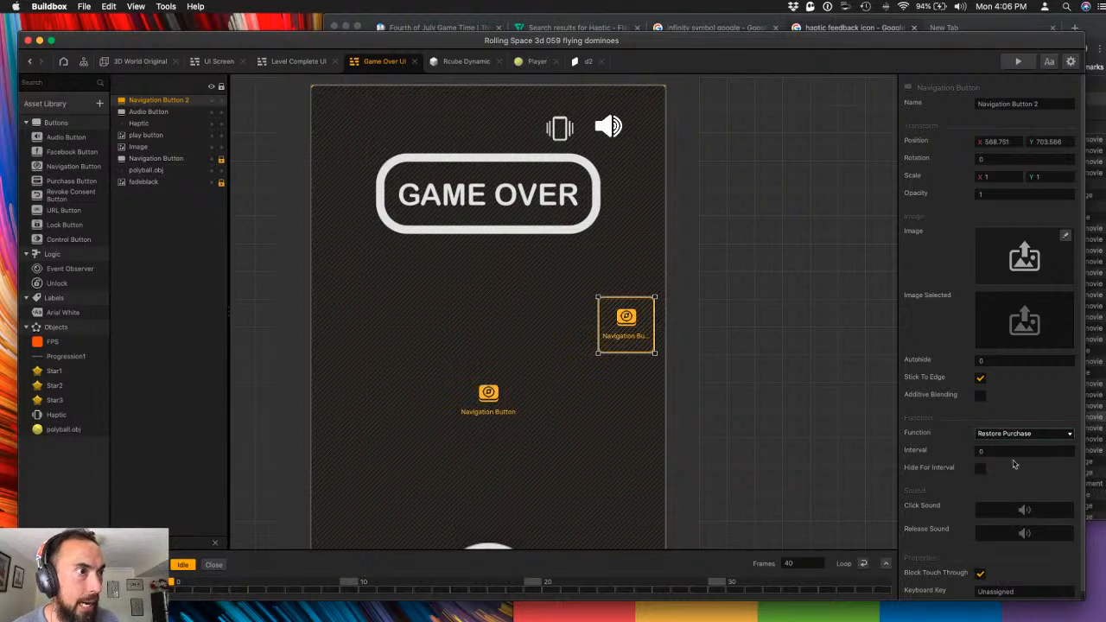
{"action": "left_click", "coordinate": [1054, 102]}
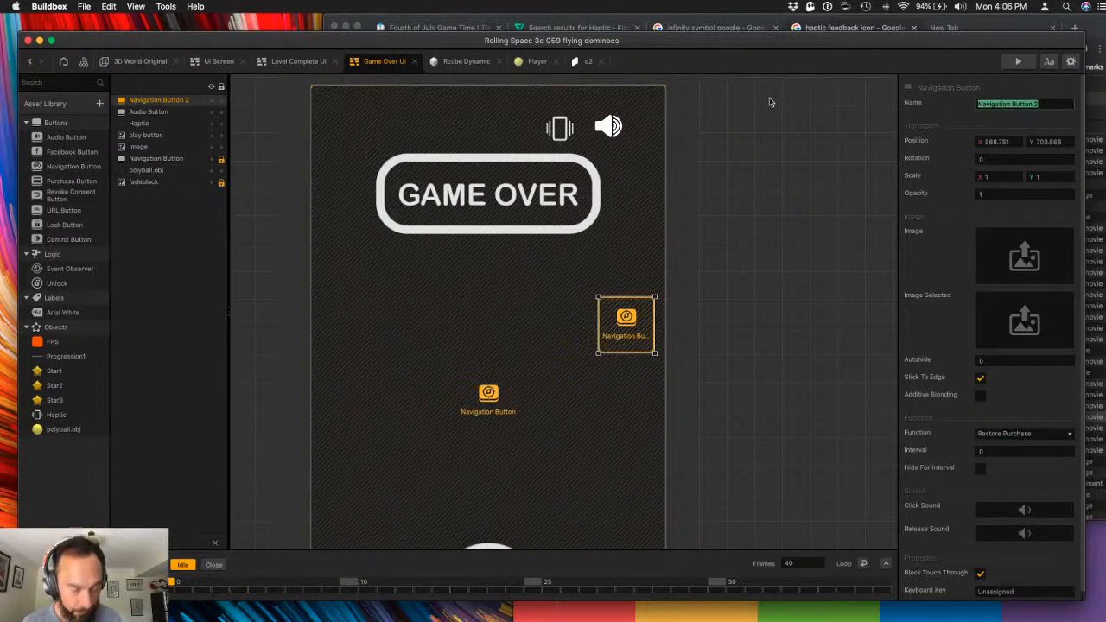
{"action": "type", "text": "Restore Purchases"}
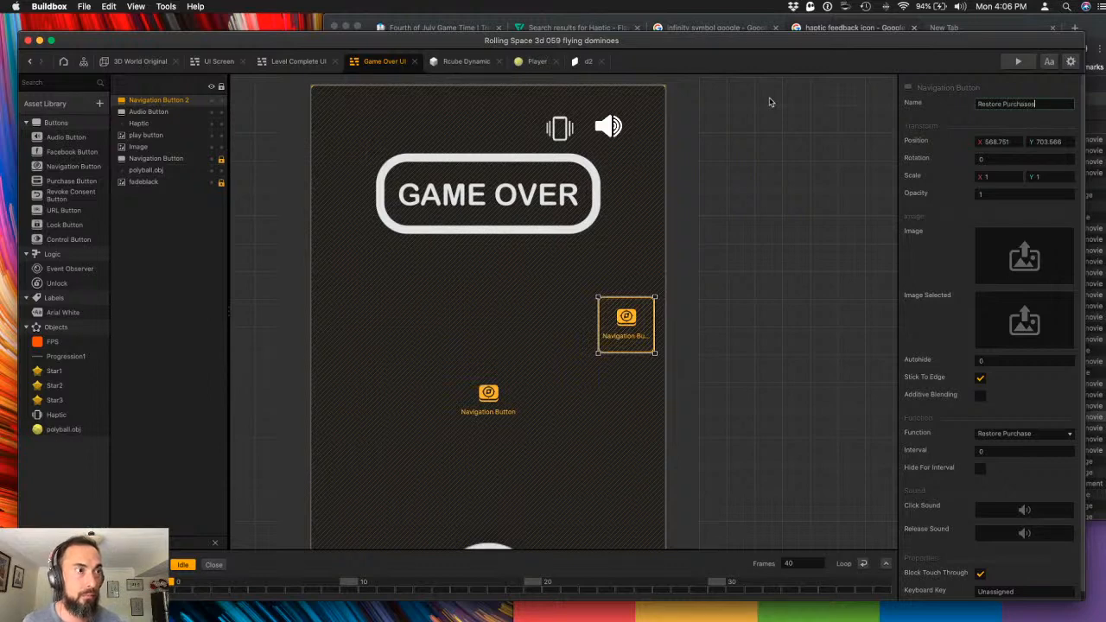
{"action": "key", "text": "Tab"}
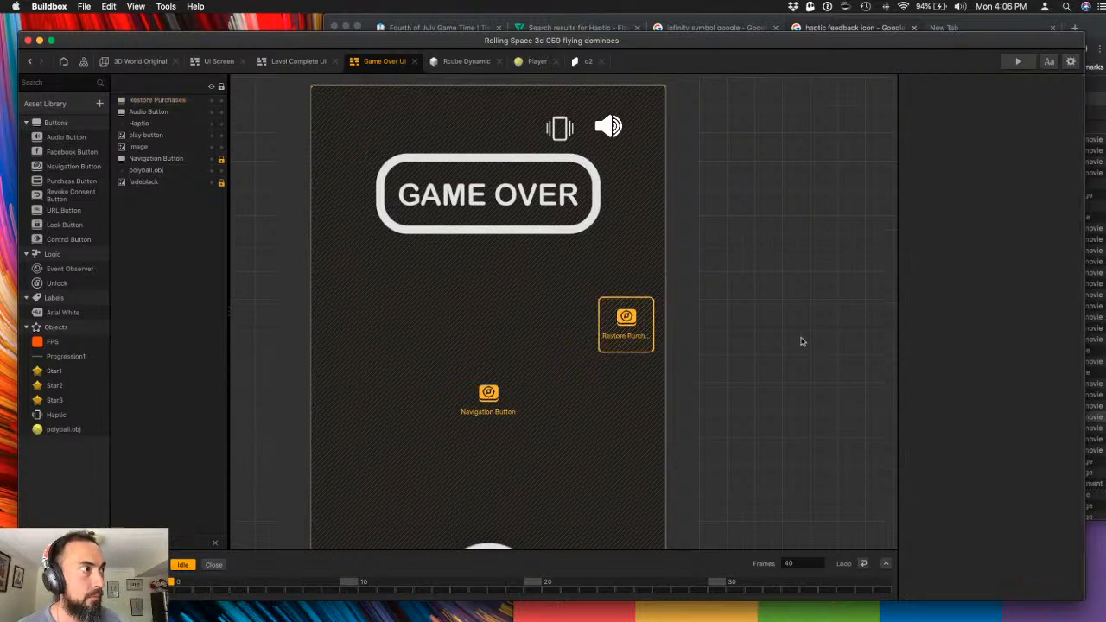
{"action": "left_click", "coordinate": [1020, 433]}
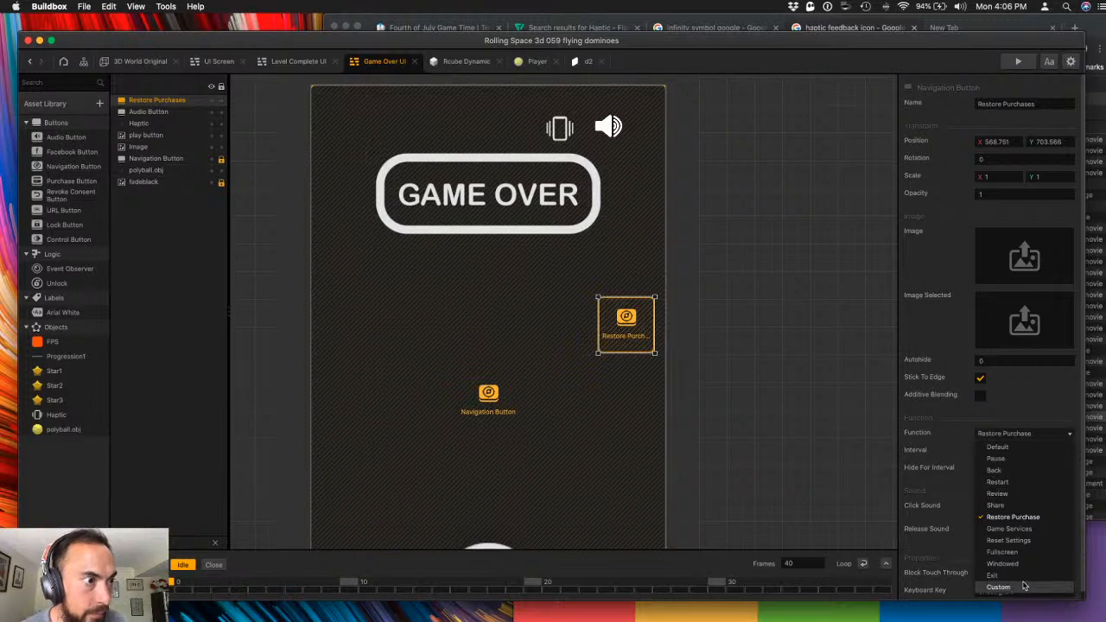
{"action": "left_click", "coordinate": [660, 439]}
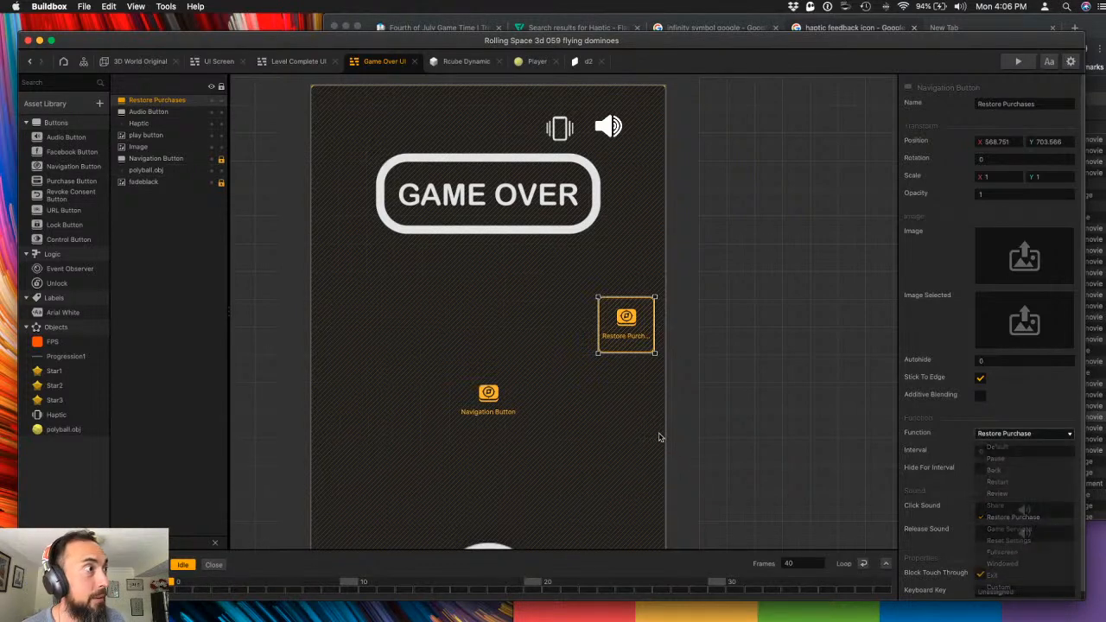
- Add another navigation button below Restore Purchases and give it the image gameservices.png from Google Drive's Game Dev UI Buttons folder
{"action": "left_click", "coordinate": [48, 83]}
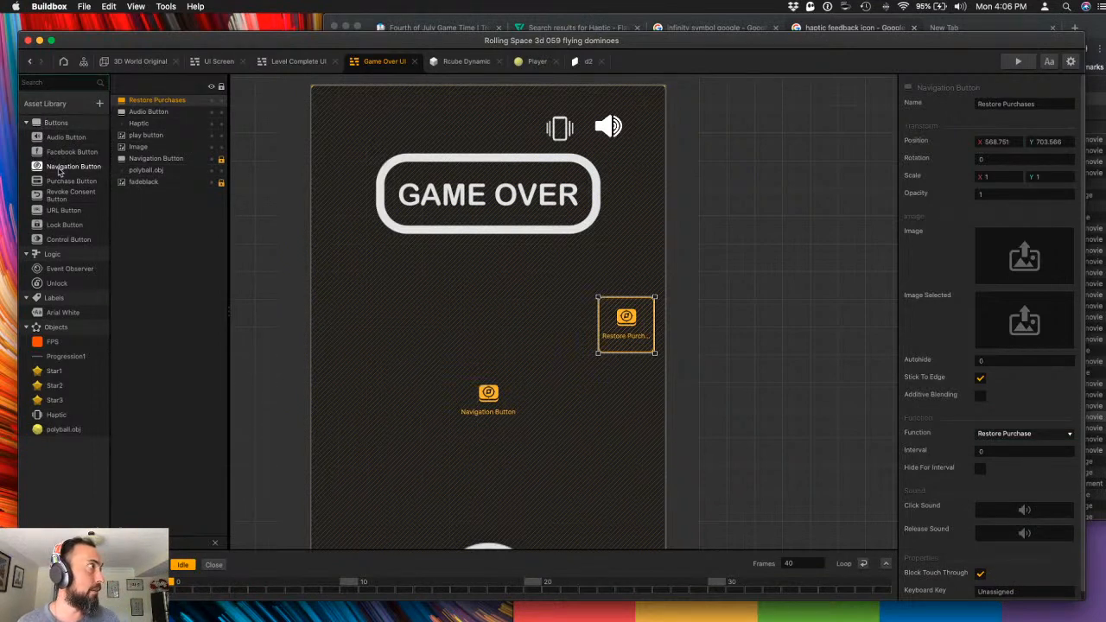
{"action": "left_click_drag", "start_coordinate": [59, 171], "coordinate": [608, 400]}
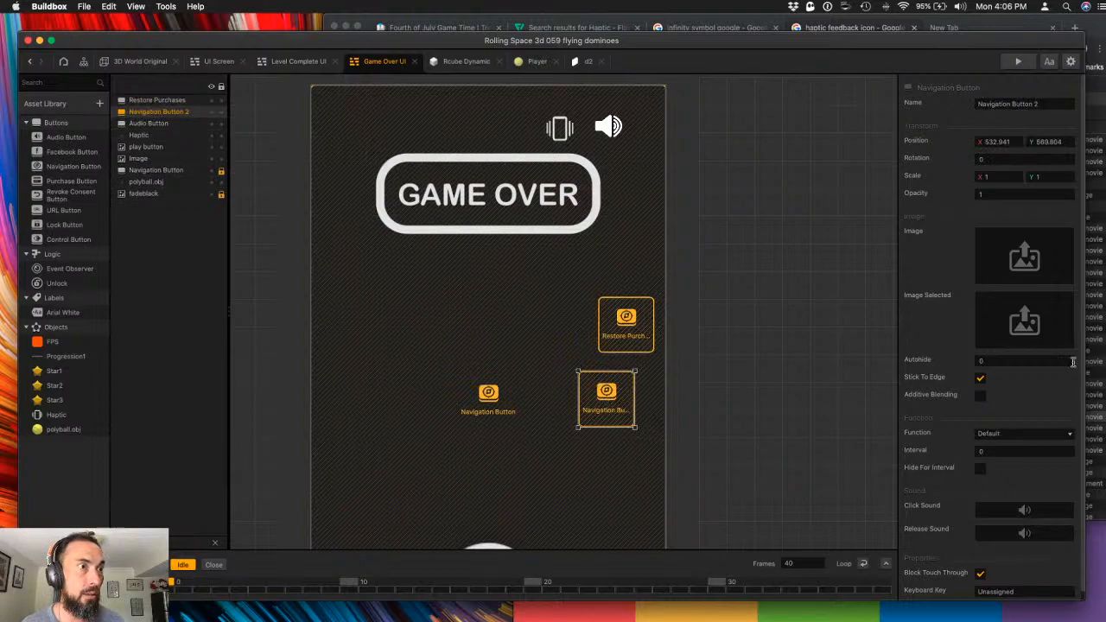
{"action": "left_click", "coordinate": [1089, 384]}
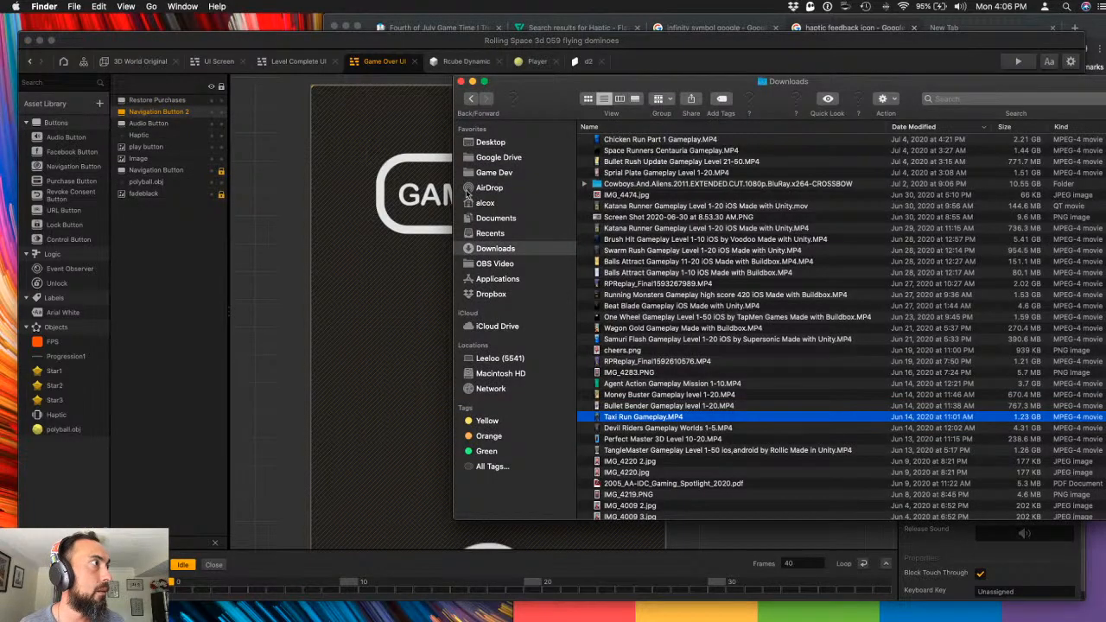
{"action": "left_click", "coordinate": [499, 158]}
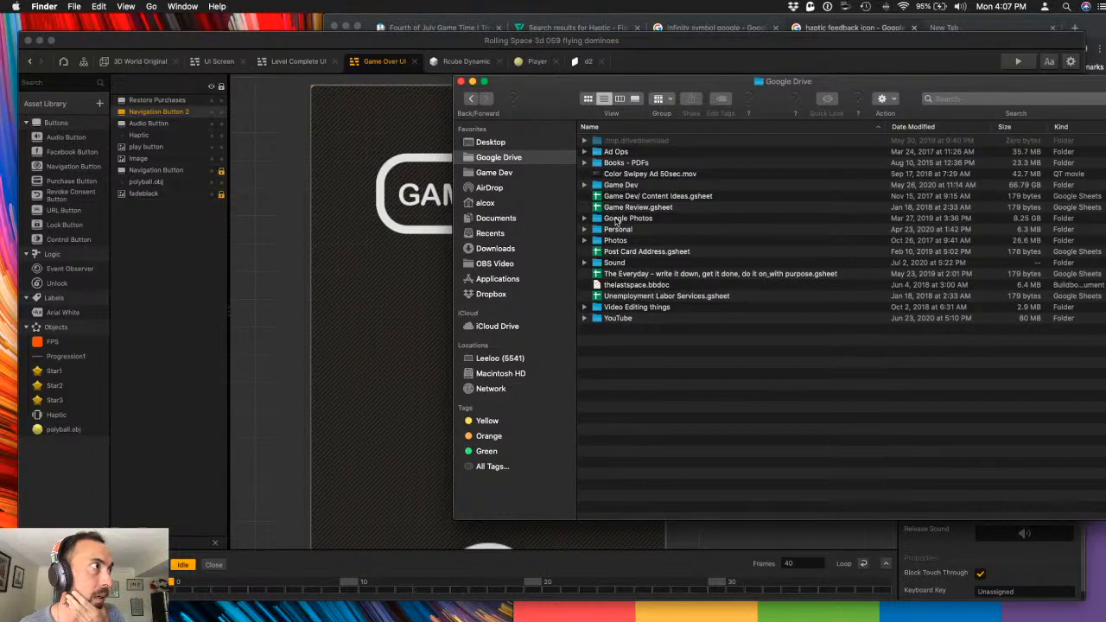
{"action": "double_click", "coordinate": [616, 185]}
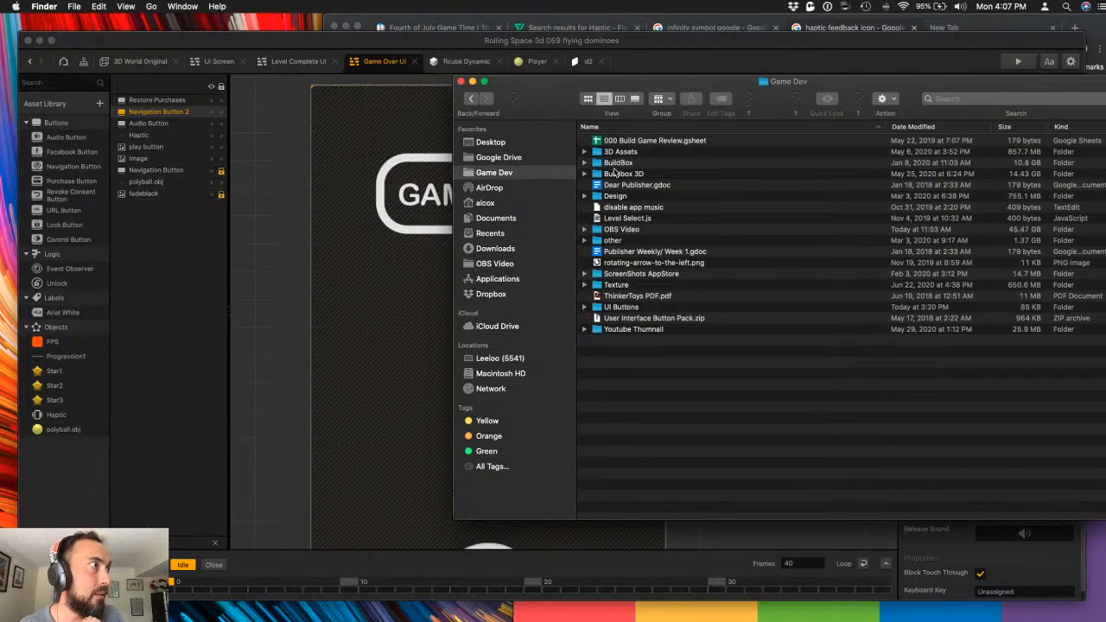
{"action": "double_click", "coordinate": [631, 308]}
{"action": "left_click_drag", "start_coordinate": [619, 87], "coordinate": [587, 435]}
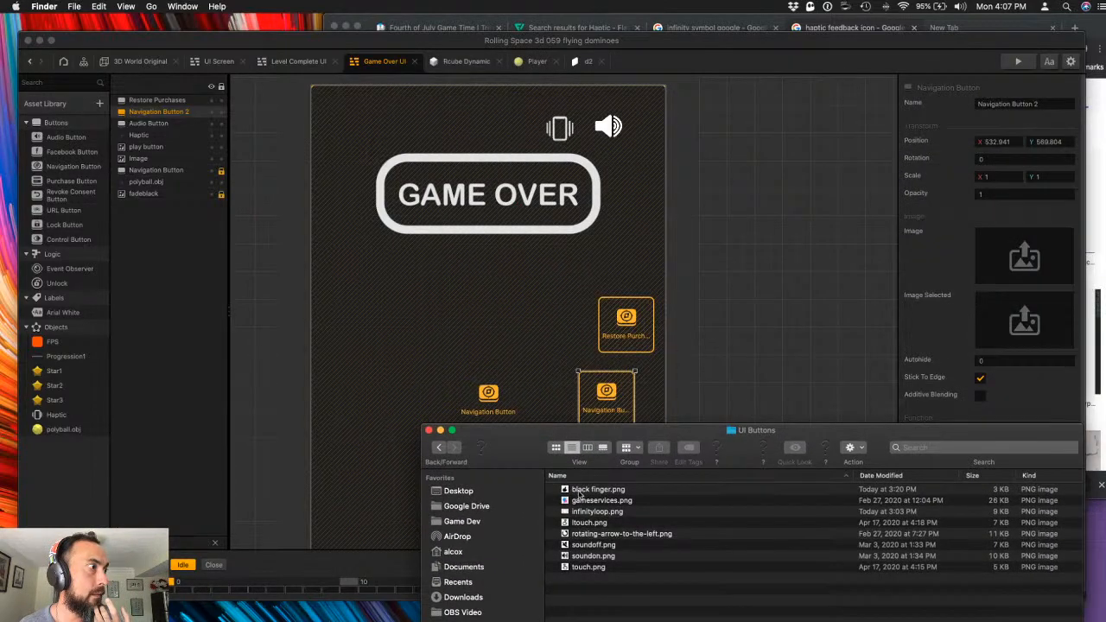
{"action": "left_click_drag", "start_coordinate": [579, 505], "coordinate": [1011, 275]}
- Try a scale of .3 in X and Y on the game services button
{"action": "left_click", "coordinate": [994, 178]}
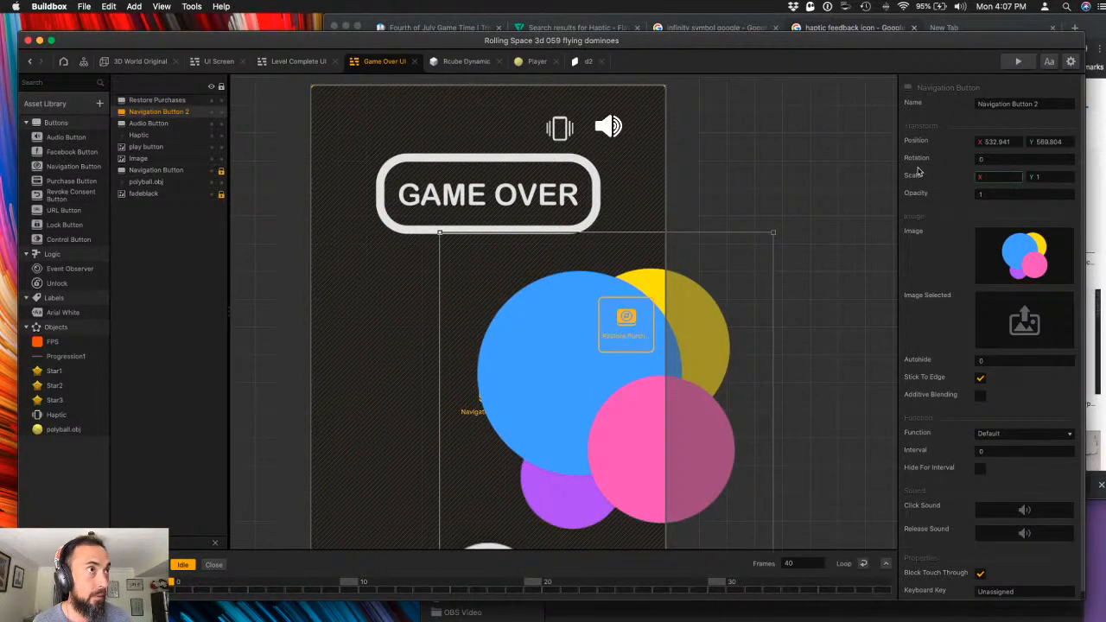
{"action": "key", "text": "Tab"}
{"action": "type", "text": ".3"}
{"action": "key", "text": "Tab"}
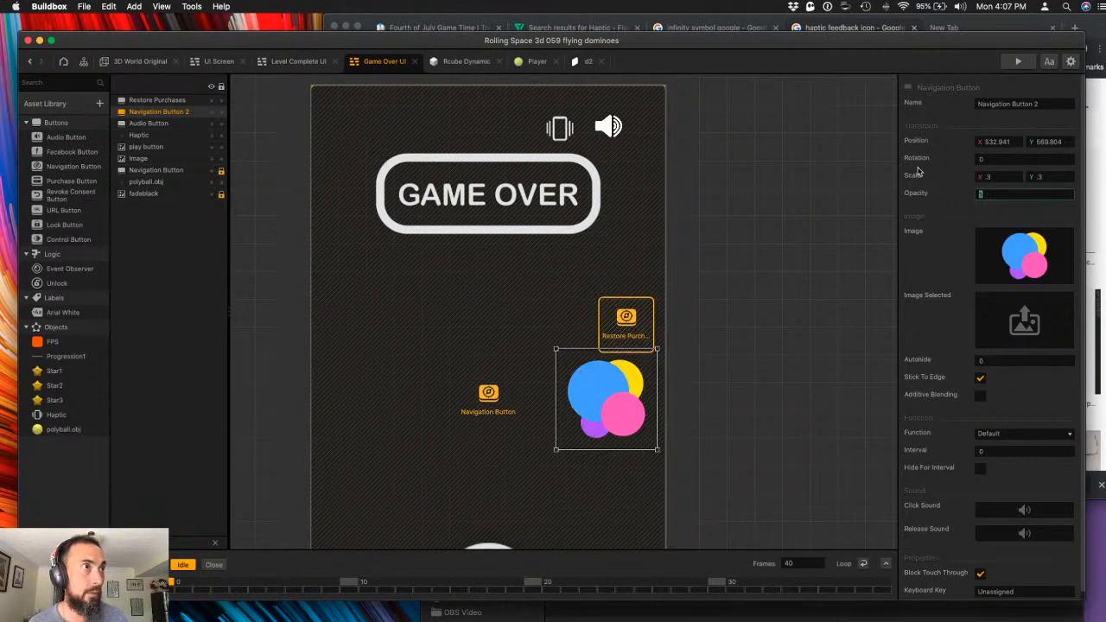
- Set the game services button's X and Y scale to .2
{"action": "left_click", "coordinate": [988, 177]}
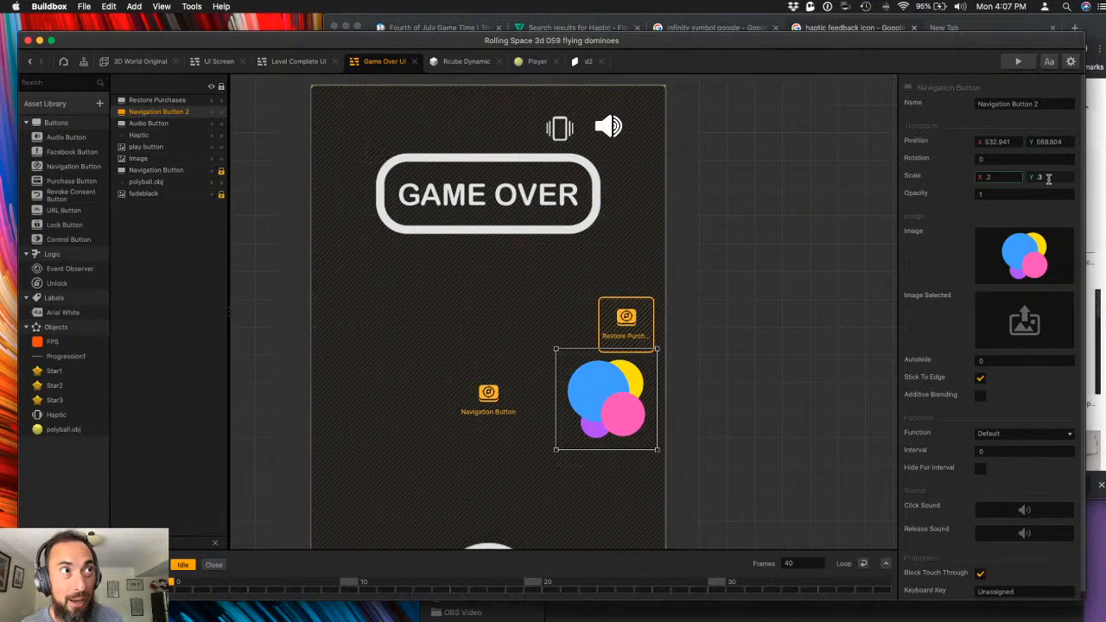
{"action": "left_click", "coordinate": [1039, 177]}
{"action": "type", "text": "2"}
{"action": "key", "text": "Tab"}
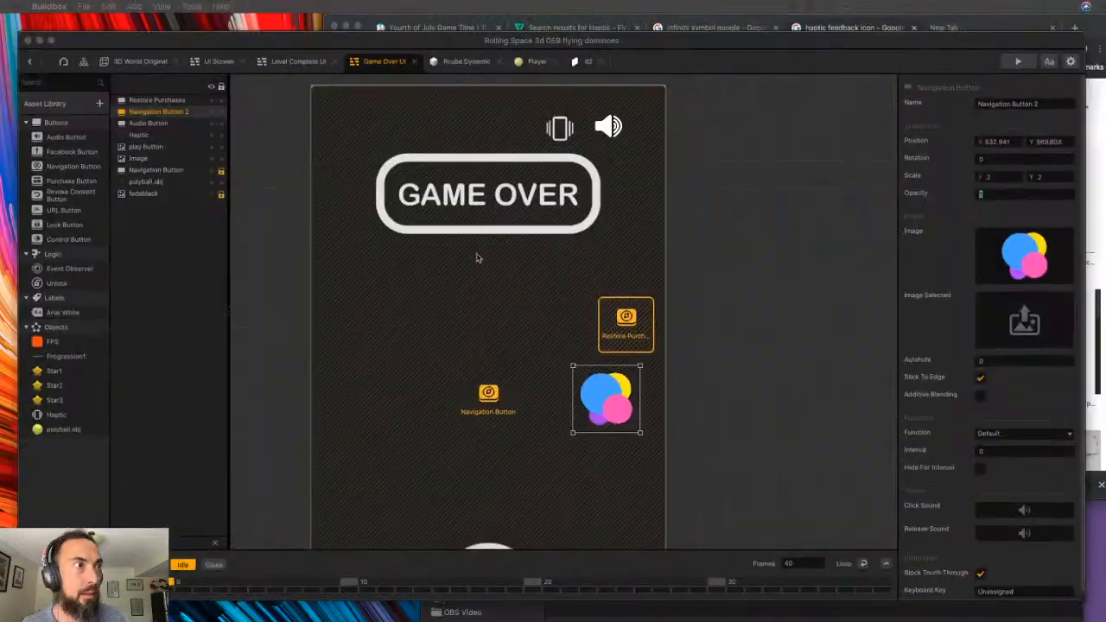
- Switch to Finder and find Donuts Deliver Gameplay Level 1-20.MP4 in the Downloads folder
{"action": "mouse_move", "coordinate": [1, 1]}
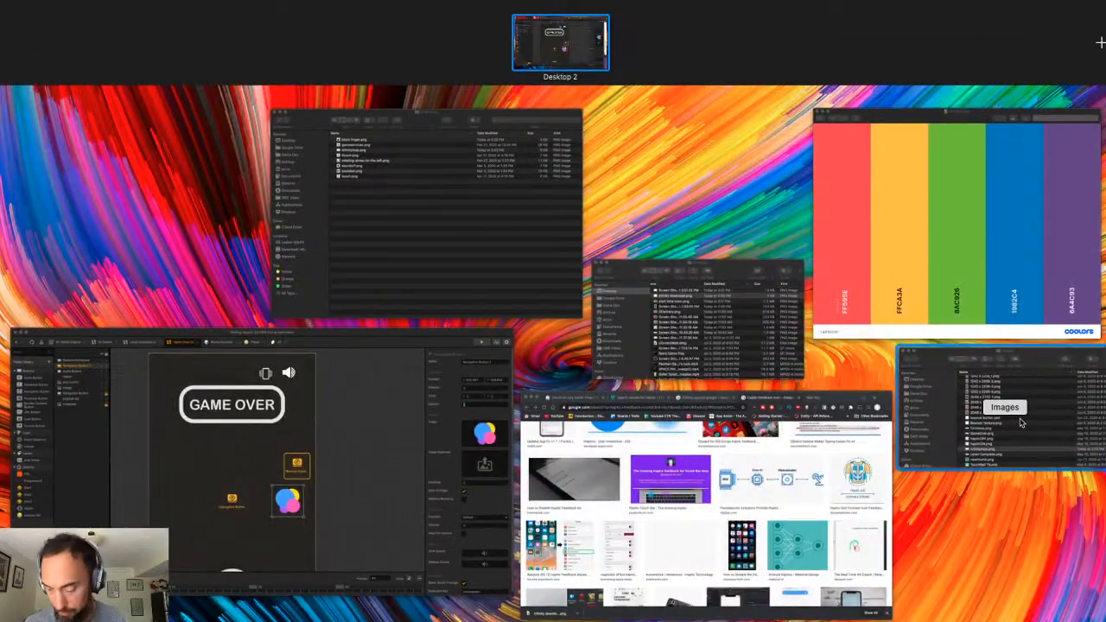
{"action": "left_click", "coordinate": [1018, 422]}
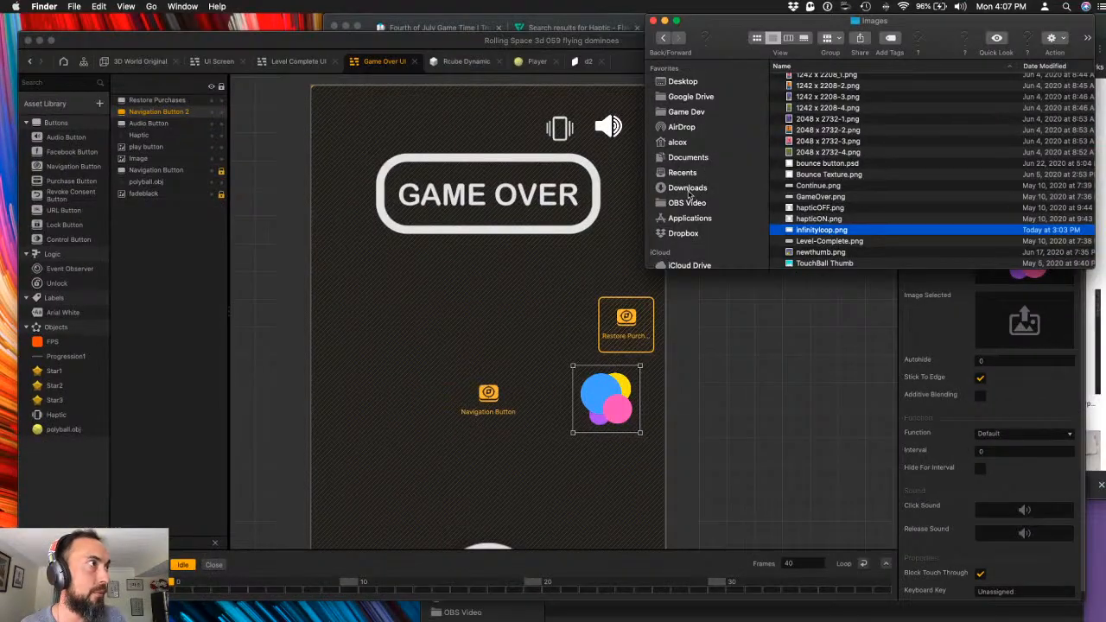
{"action": "left_click", "coordinate": [688, 188]}
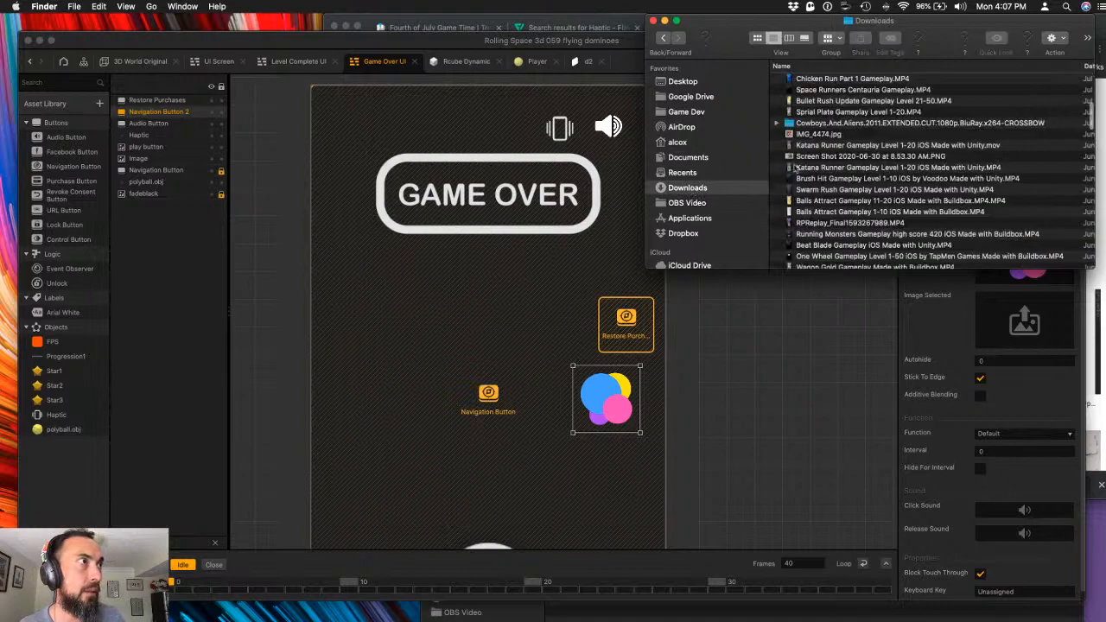
{"action": "left_click", "coordinate": [815, 223]}
{"action": "scroll", "coordinate": [831, 192], "scroll_direction": "up", "scroll_amount": 5}
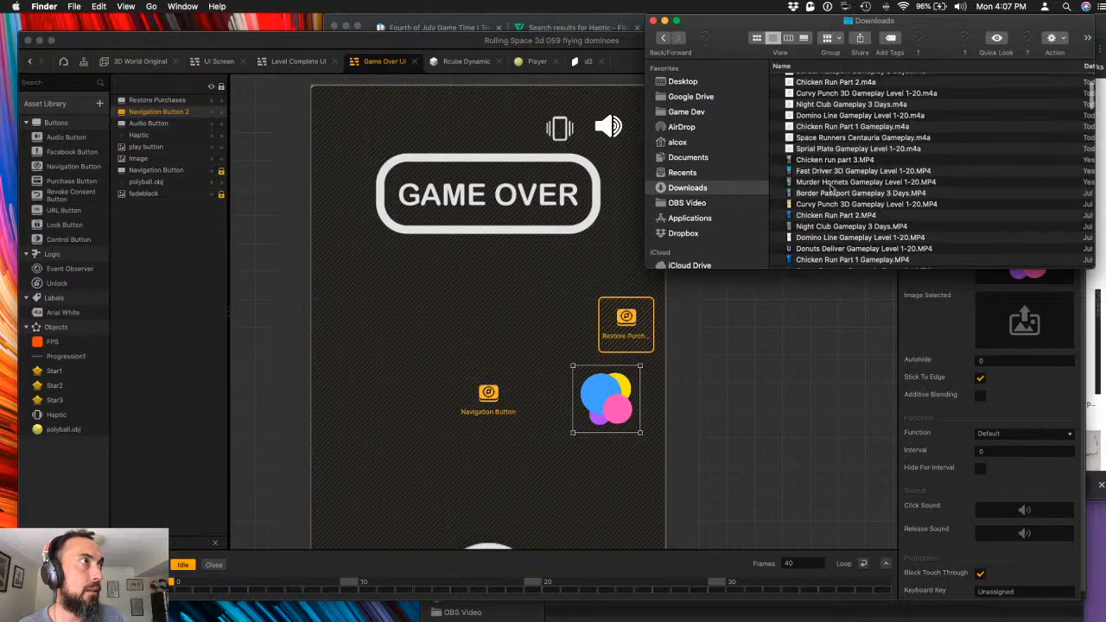
{"action": "scroll", "coordinate": [826, 234], "scroll_direction": "down", "scroll_amount": 1}
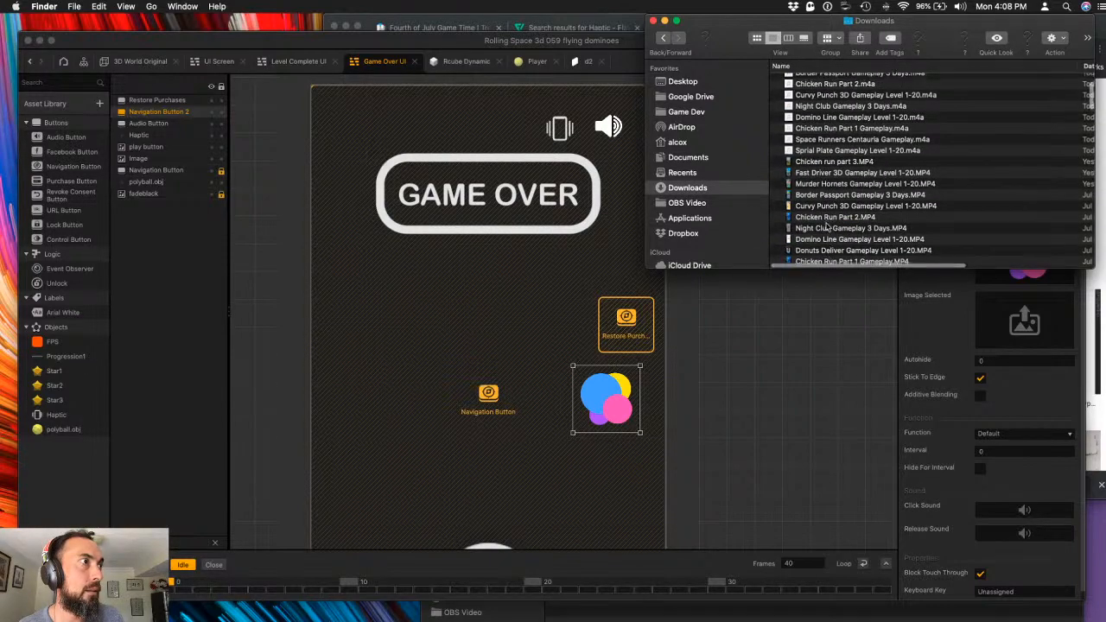
{"action": "scroll", "coordinate": [834, 185], "scroll_direction": "down", "scroll_amount": 4}
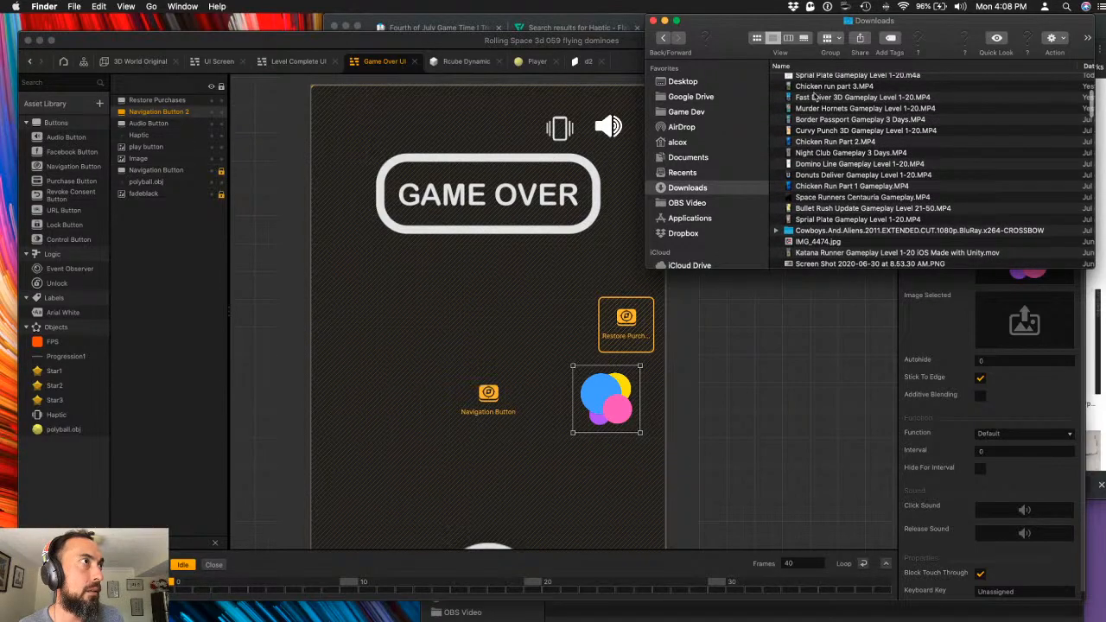
{"action": "left_click", "coordinate": [809, 175]}
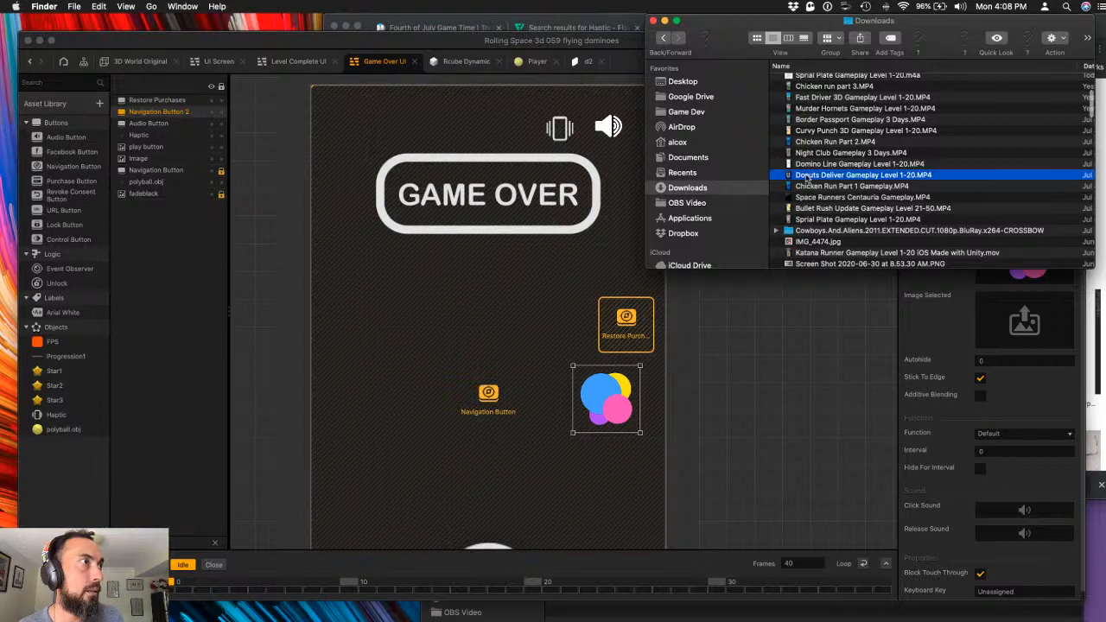
- Preview the Donuts Deliver recording from about 05:46 to see its interface and ads, and close the preview
{"action": "key", "text": "space"}
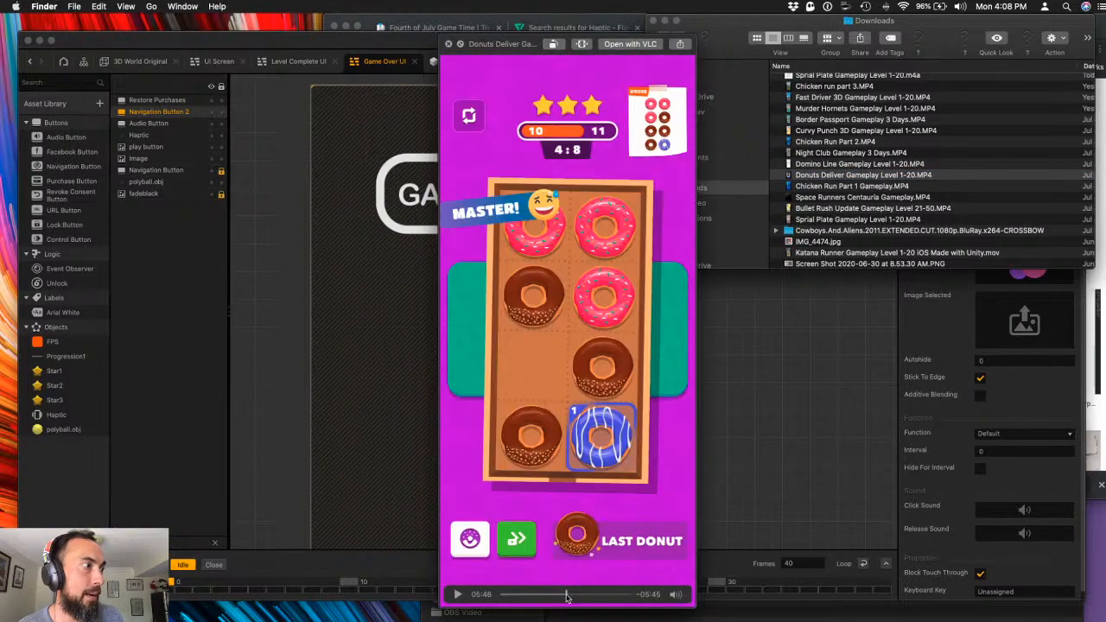
{"action": "left_click", "coordinate": [566, 595]}
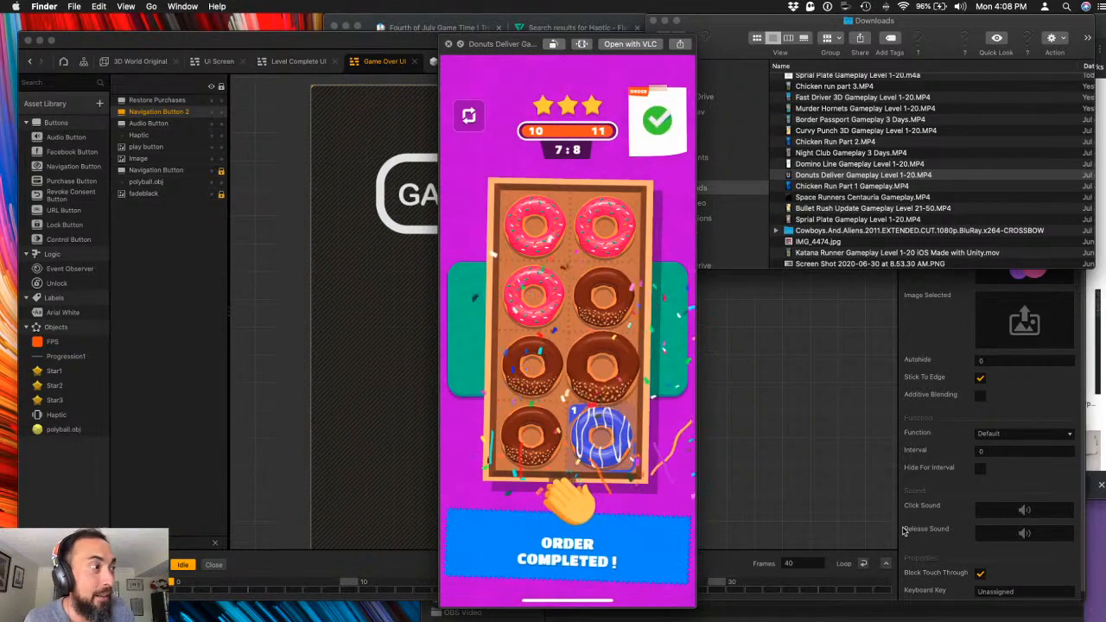
{"action": "left_click_drag", "start_coordinate": [511, 47], "coordinate": [510, 32]}
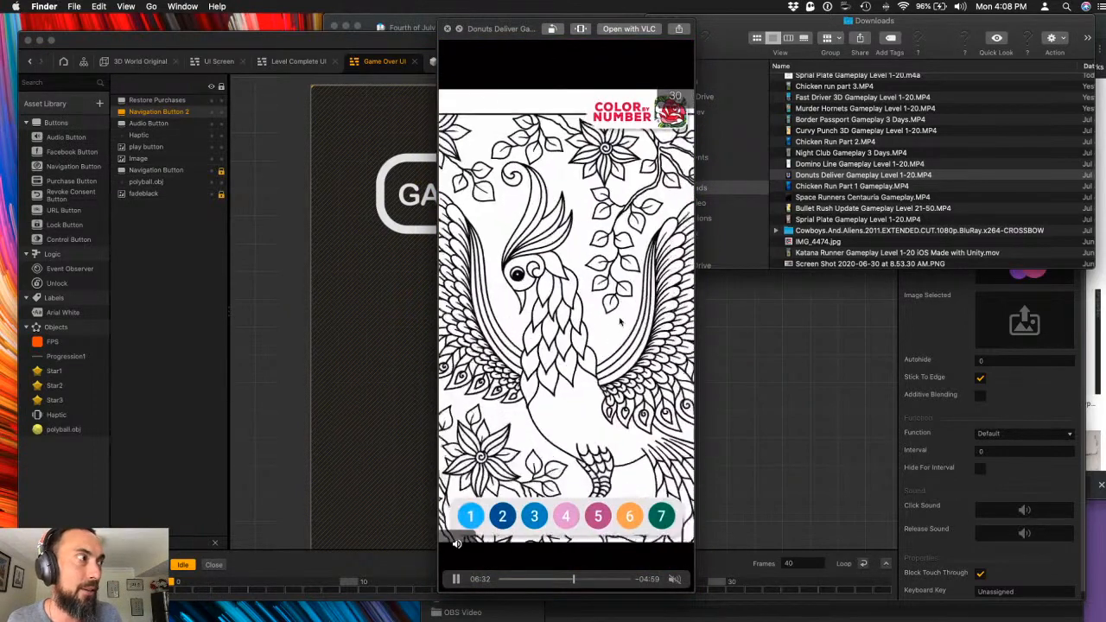
{"action": "left_click", "coordinate": [448, 31]}
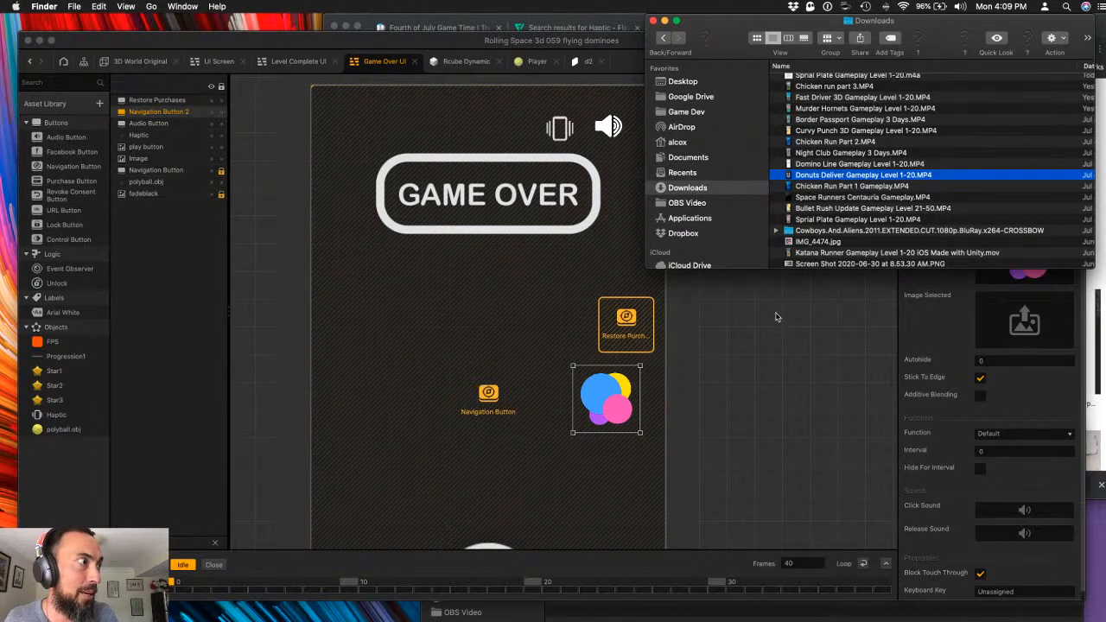
- Switch to Buildbox, set the game services button's function to Game Services and move it to the Game Over screen's upper-left corner
{"action": "left_click", "coordinate": [773, 363]}
{"action": "left_click", "coordinate": [615, 393]}
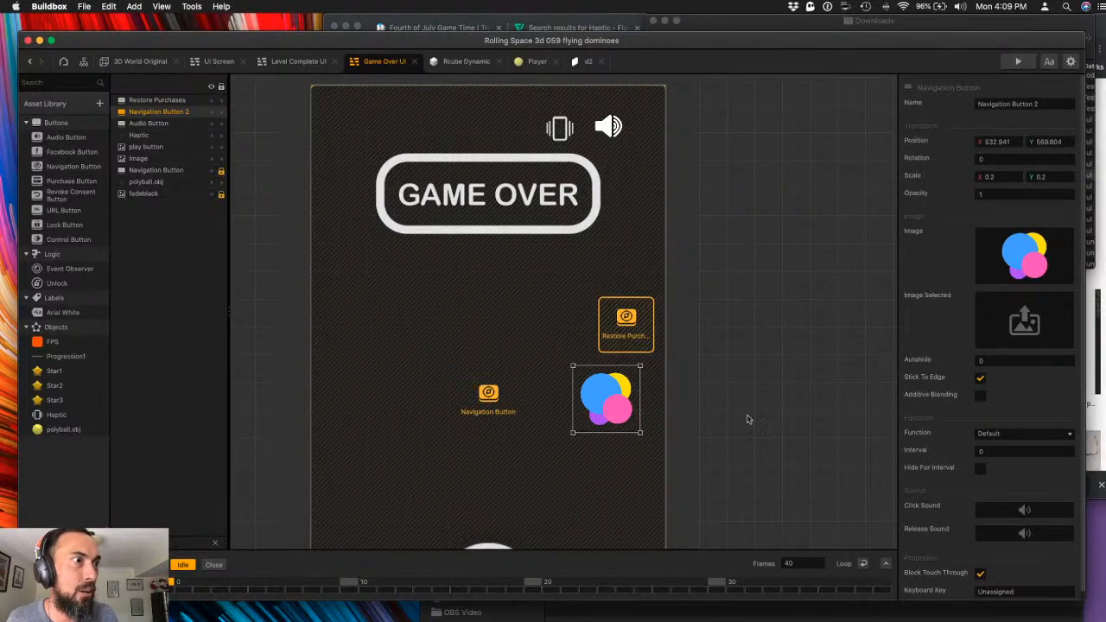
{"action": "left_click", "coordinate": [1024, 433]}
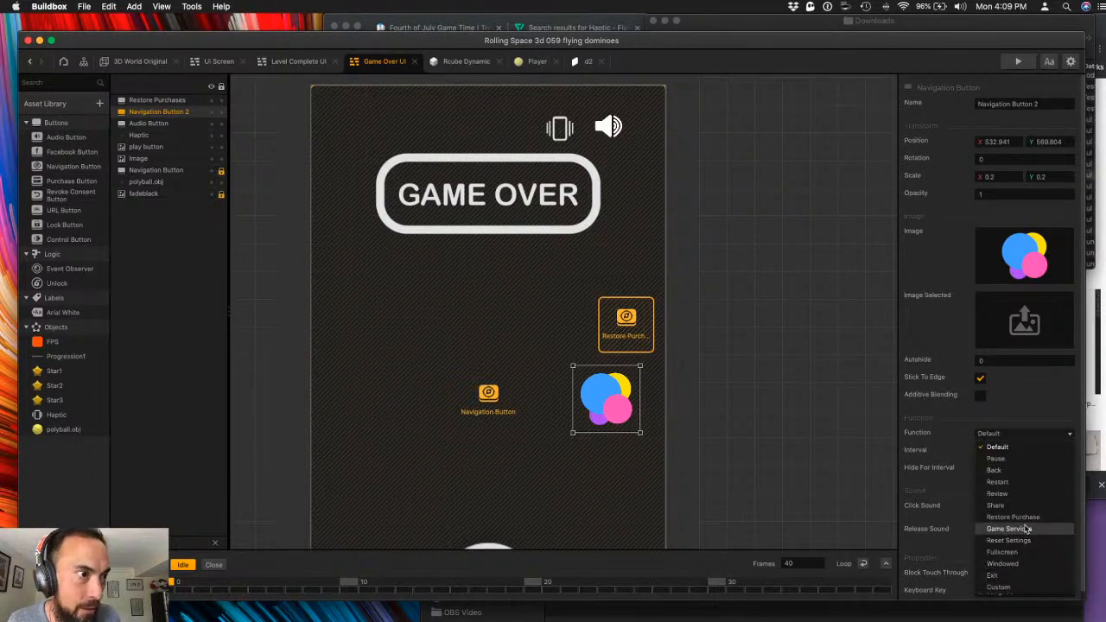
{"action": "left_click", "coordinate": [1027, 528]}
{"action": "left_click", "coordinate": [653, 403]}
{"action": "left_click_drag", "start_coordinate": [612, 406], "coordinate": [351, 127]}
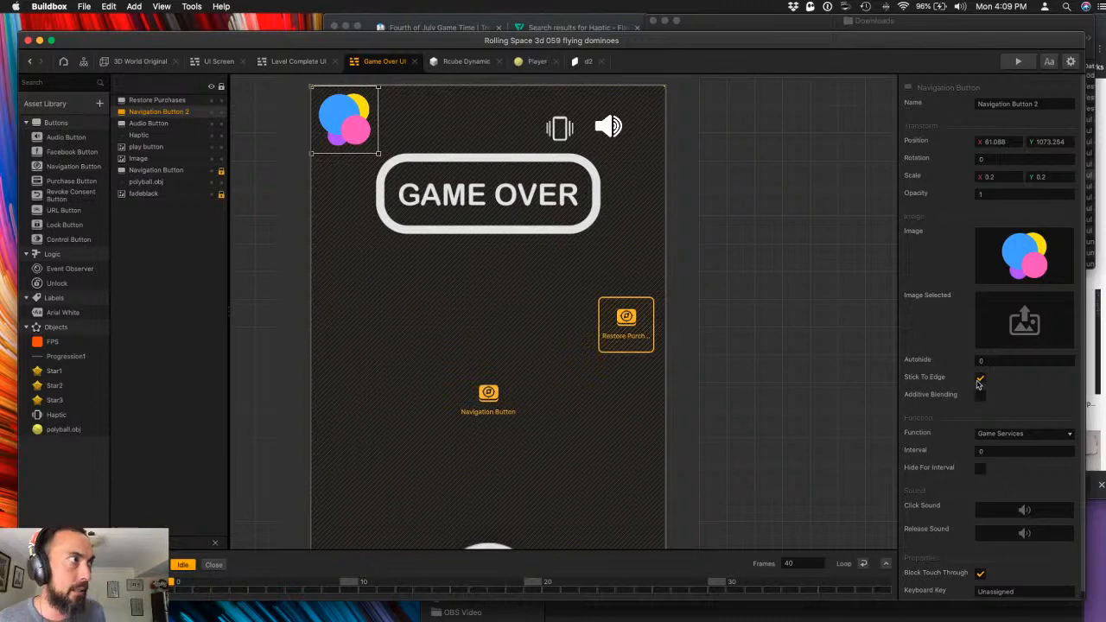
{"action": "left_click", "coordinate": [573, 134]}
- Select the Restore Purchases button and look through the UI Buttons folder in Finder for a restore icon, including rotating-arrow-to-the-left.png
{"action": "left_click", "coordinate": [628, 321]}
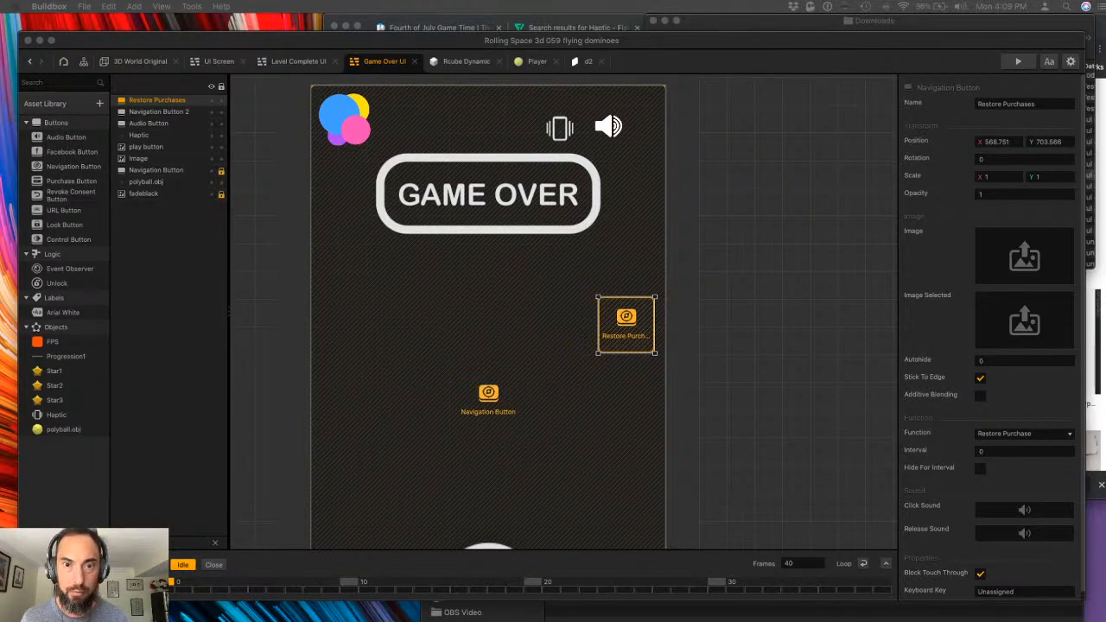
{"action": "key", "text": "ctrl+Up"}
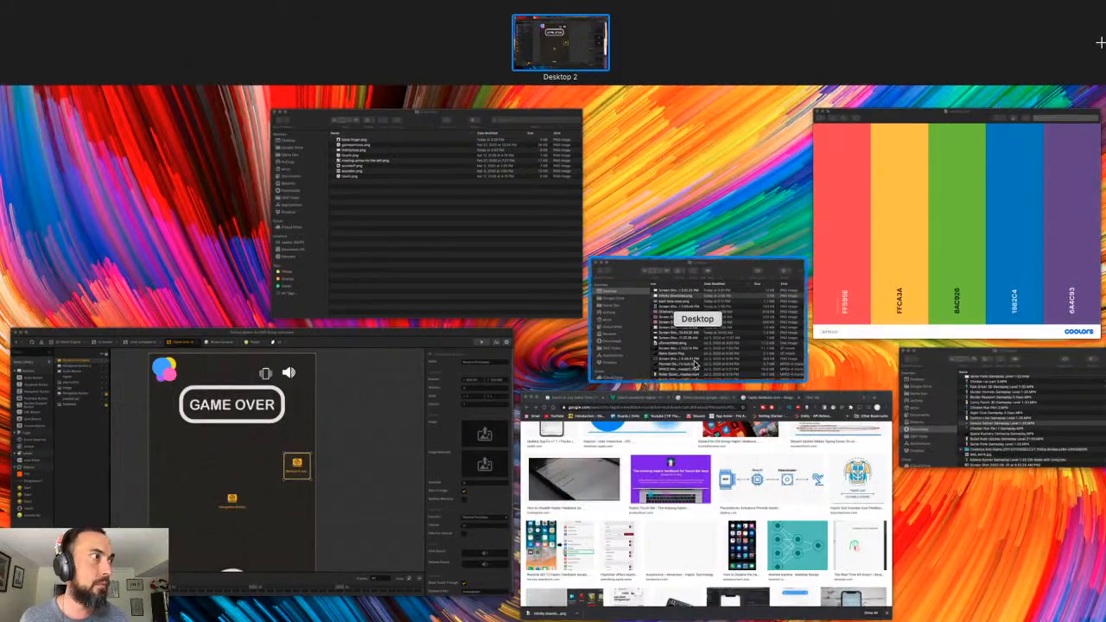
{"action": "left_click", "coordinate": [457, 217]}
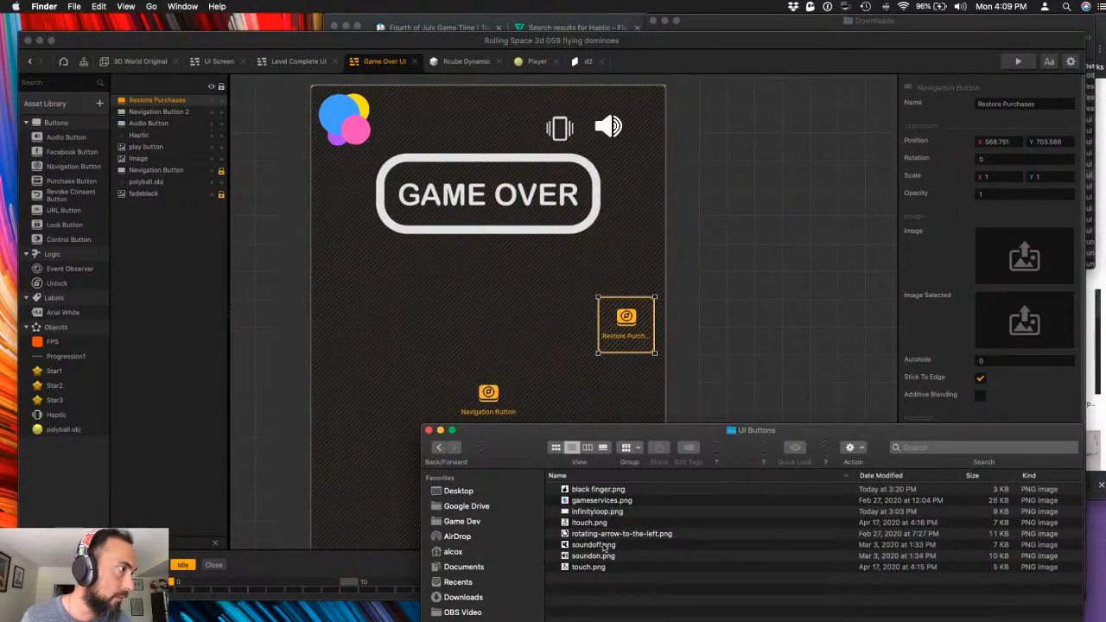
{"action": "left_click", "coordinate": [588, 568]}
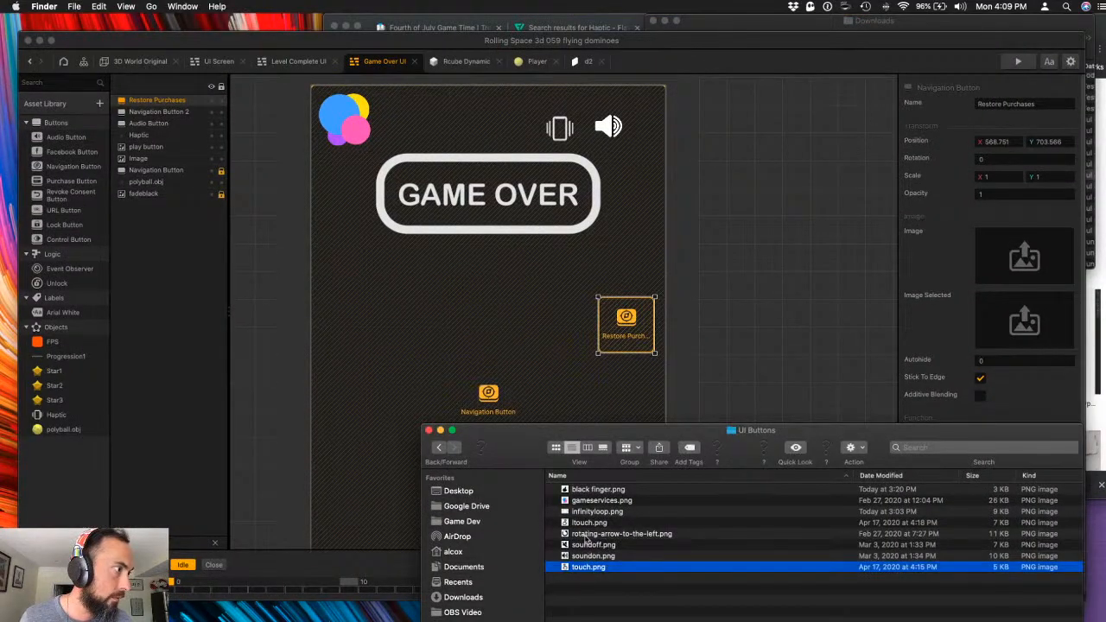
{"action": "left_click", "coordinate": [585, 535]}
{"action": "key", "text": "space"}
{"action": "key", "text": "space"}
{"action": "left_click", "coordinate": [587, 513]}
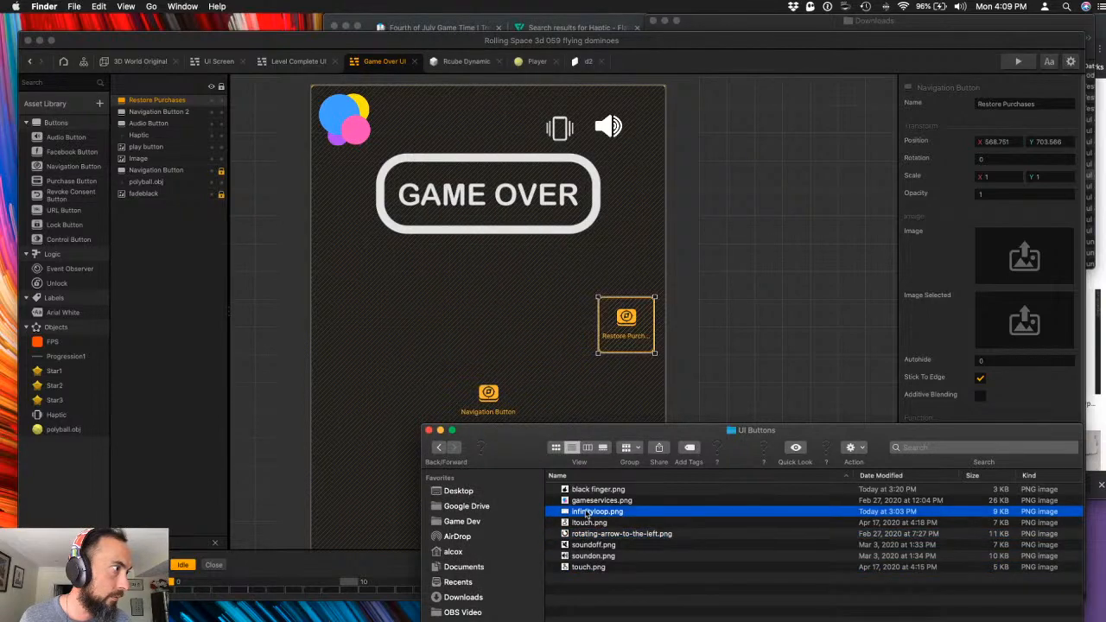
{"action": "key", "text": "Return"}
- Search the computer for "restore" and assign restore6.png as the Restore Purchases button's image
{"action": "key", "text": "super+space"}
{"action": "type", "text": "restore"}
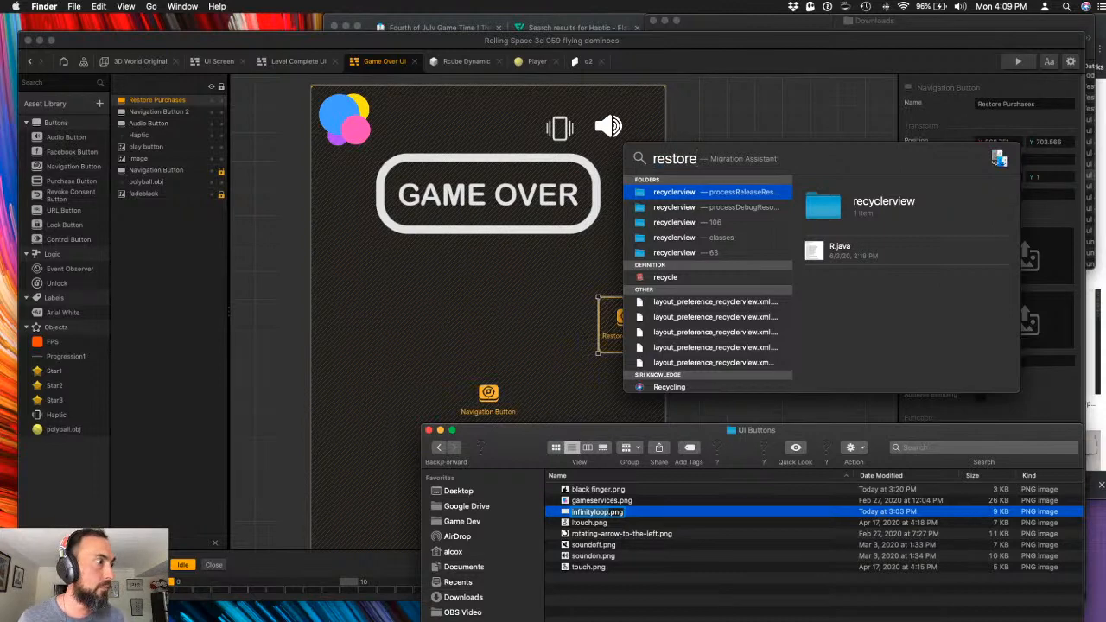
{"action": "scroll", "coordinate": [700, 289], "scroll_direction": "down", "scroll_amount": 2}
{"action": "scroll", "coordinate": [700, 290], "scroll_direction": "down", "scroll_amount": 10}
{"action": "scroll", "coordinate": [699, 288], "scroll_direction": "down", "scroll_amount": 1}
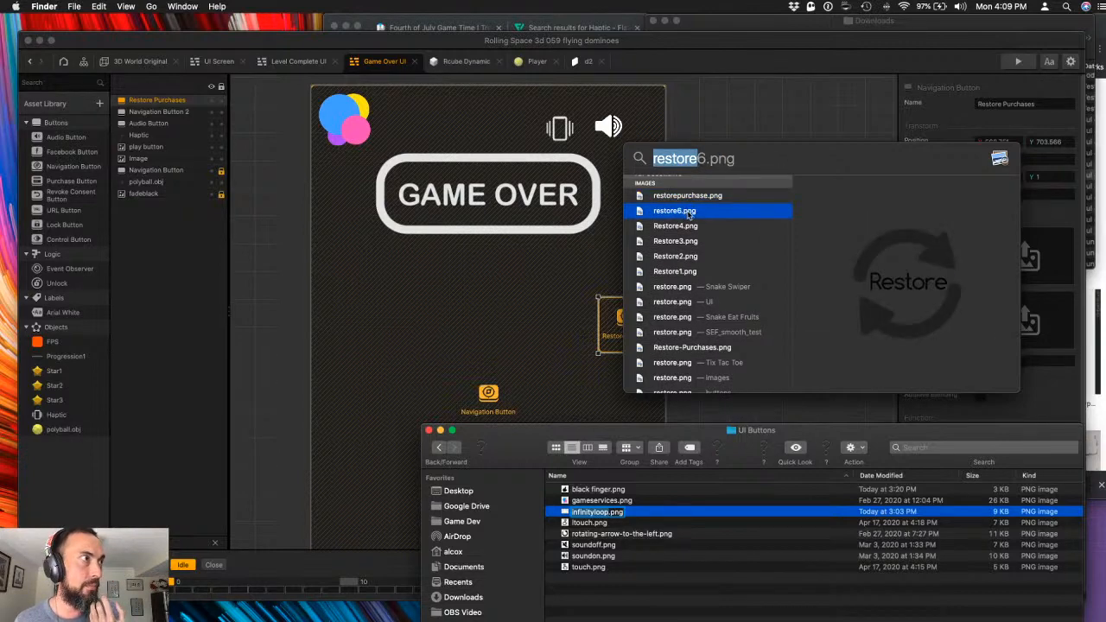
{"action": "key", "text": "Down"}
{"action": "key", "text": "Down"}
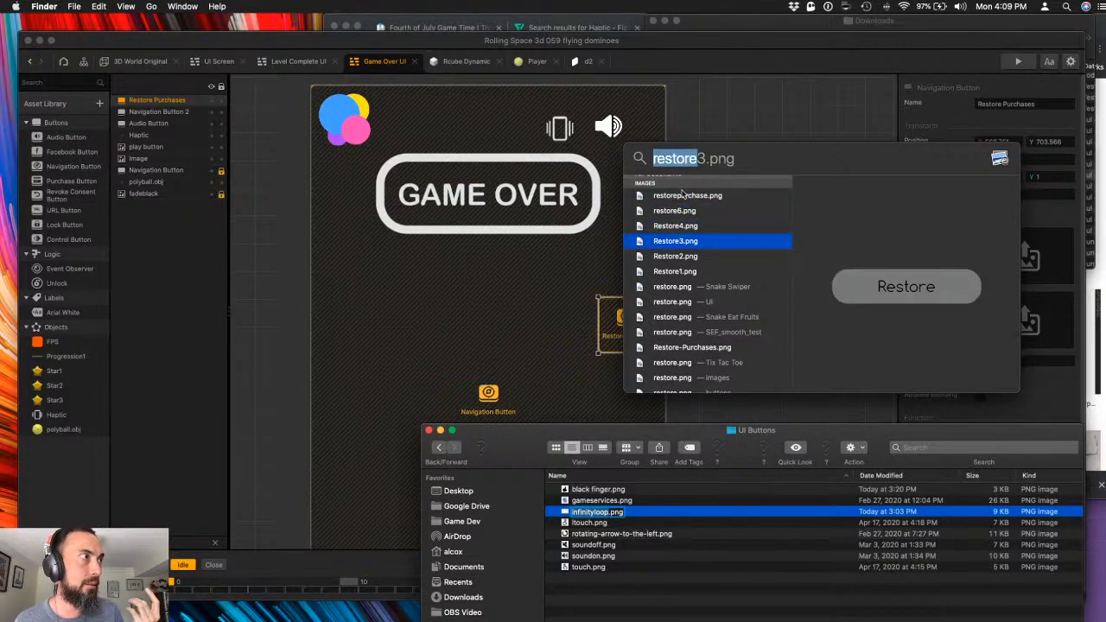
{"action": "mouse_move", "coordinate": [679, 216]}
{"action": "left_mouse_down"}
{"action": "mouse_move", "coordinate": [406, 205]}
{"action": "mouse_move", "coordinate": [960, 297]}
{"action": "mouse_move", "coordinate": [1026, 279]}
{"action": "mouse_move", "coordinate": [1029, 263]}
{"action": "left_mouse_up"}
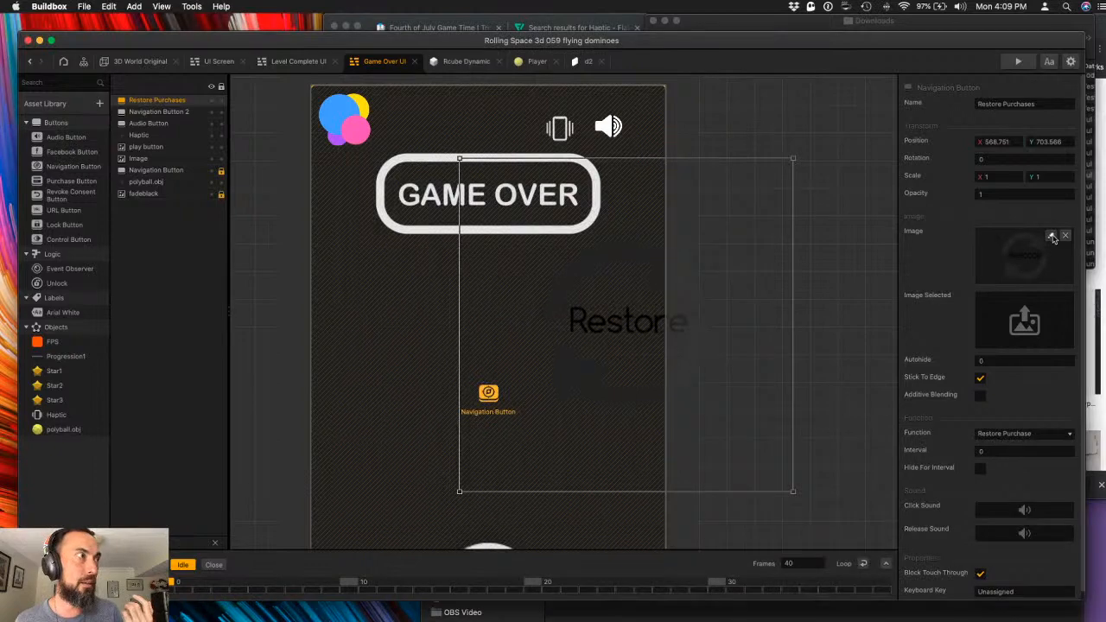
- Set the restore6 sprite's brightness to 1 and save it
{"action": "left_click", "coordinate": [1050, 237]}
{"action": "left_click_drag", "start_coordinate": [521, 183], "coordinate": [464, 177]}
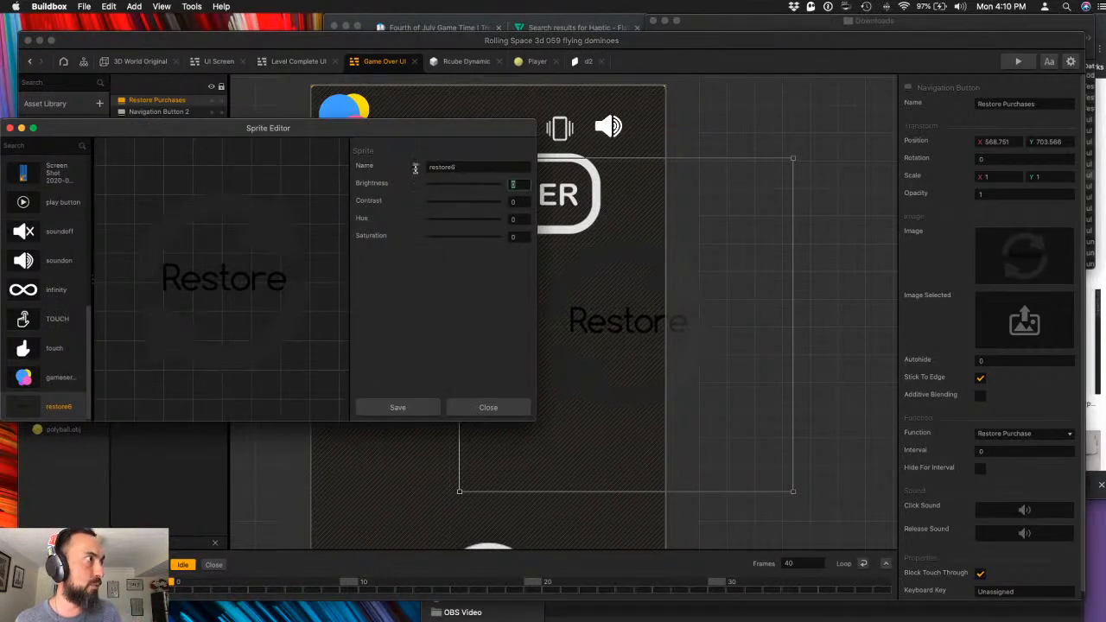
{"action": "type", "text": "1"}
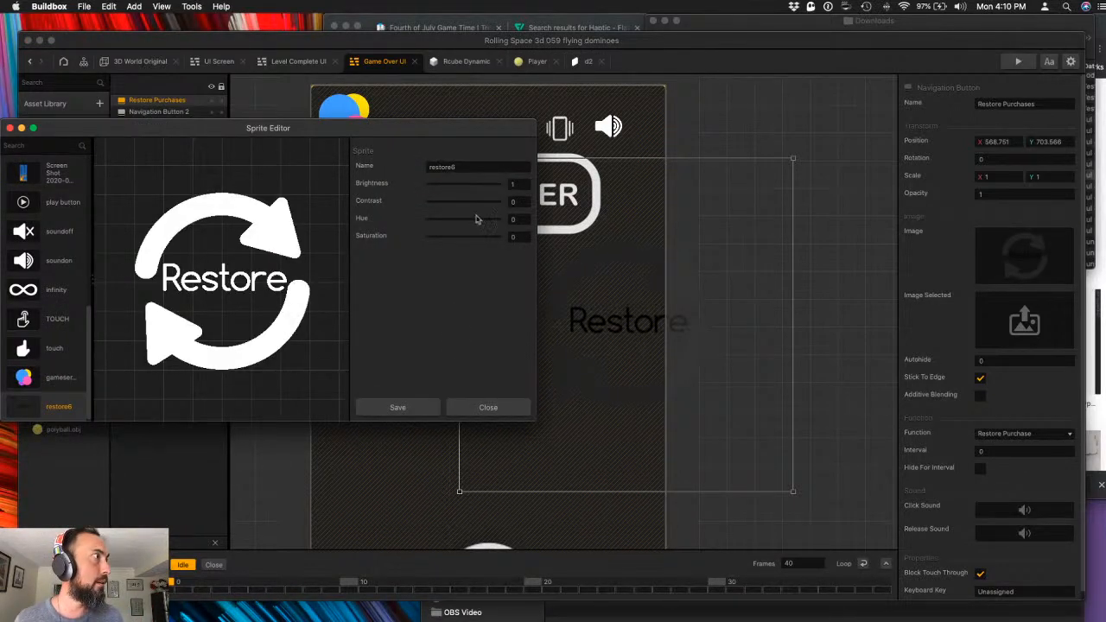
{"action": "left_click", "coordinate": [415, 409]}
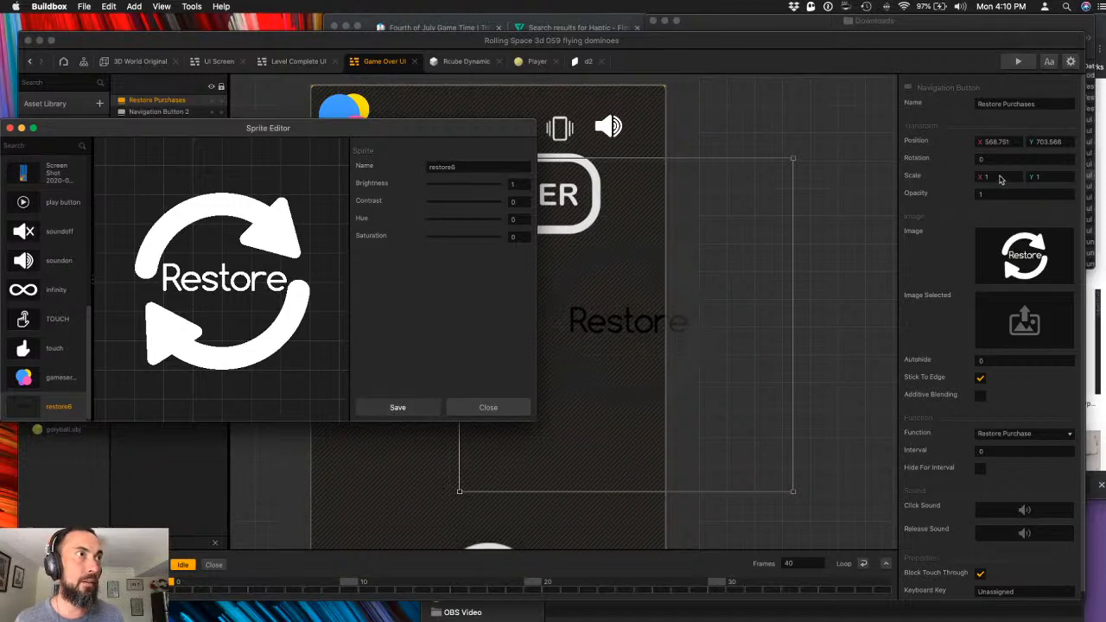
{"action": "left_click", "coordinate": [391, 408]}
- Try a scale of .25 in X and Y on the Restore Purchases button
{"action": "key", "text": "BackSpace"}
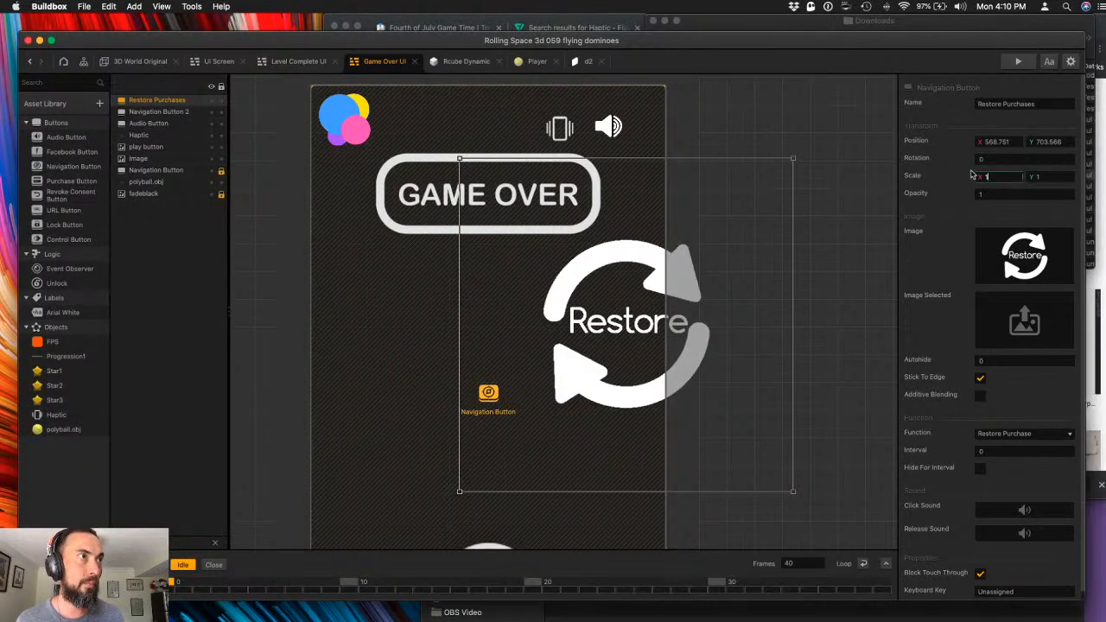
{"action": "type", "text": ".25"}
{"action": "key", "text": "Tab"}
{"action": "type", "text": ".25"}
{"action": "key", "text": "Tab"}
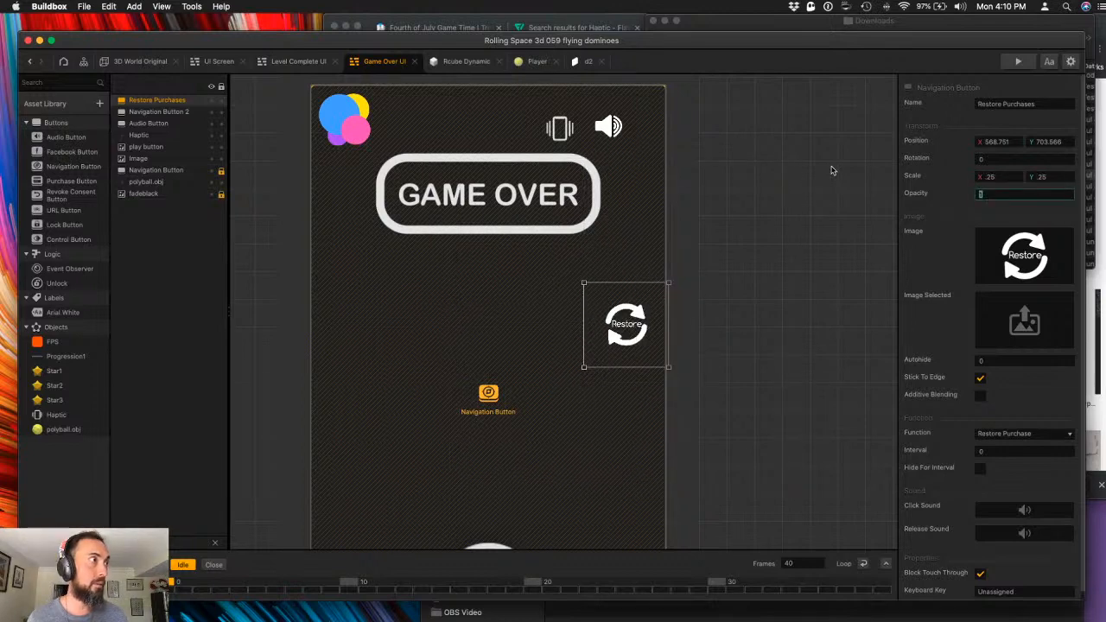
- Move the Restore Purchases button up beside the game services button and set its X and Y scale to .2
{"action": "left_click_drag", "start_coordinate": [615, 350], "coordinate": [412, 143]}
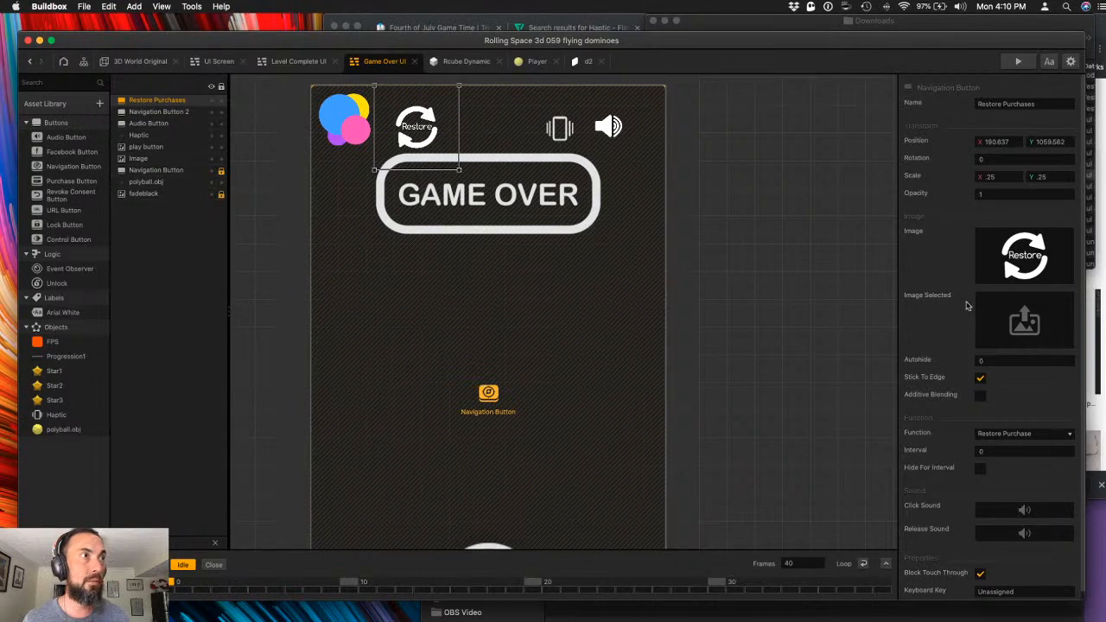
{"action": "left_click", "coordinate": [1005, 175]}
{"action": "key", "text": "BackSpace"}
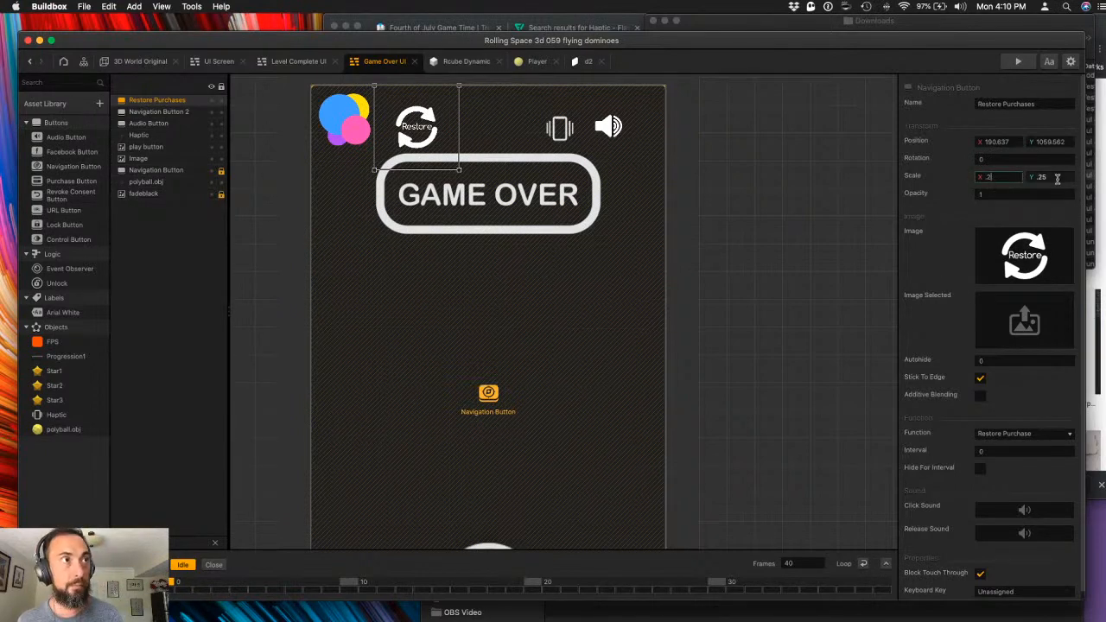
{"action": "left_click", "coordinate": [1060, 178]}
{"action": "key", "text": "BackSpace"}
{"action": "key", "text": "Tab"}
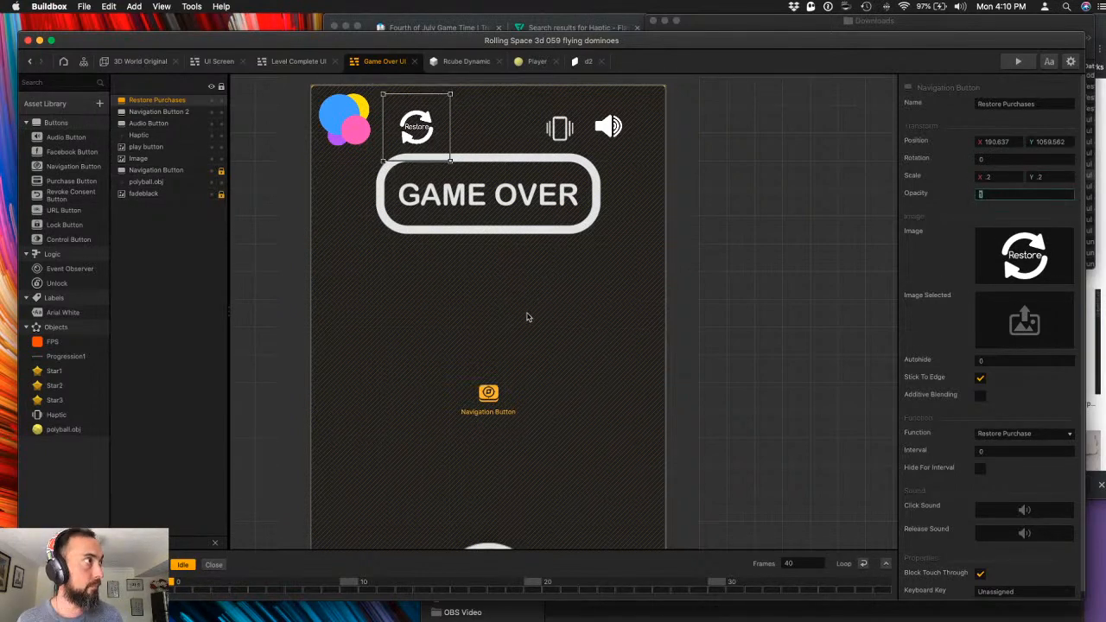
- Align the Restore Purchases button with the game services button at about X 175.9, Y 1073.3, and save the project
{"action": "left_click", "coordinate": [529, 311]}
{"action": "left_click_drag", "start_coordinate": [428, 146], "coordinate": [418, 132]}
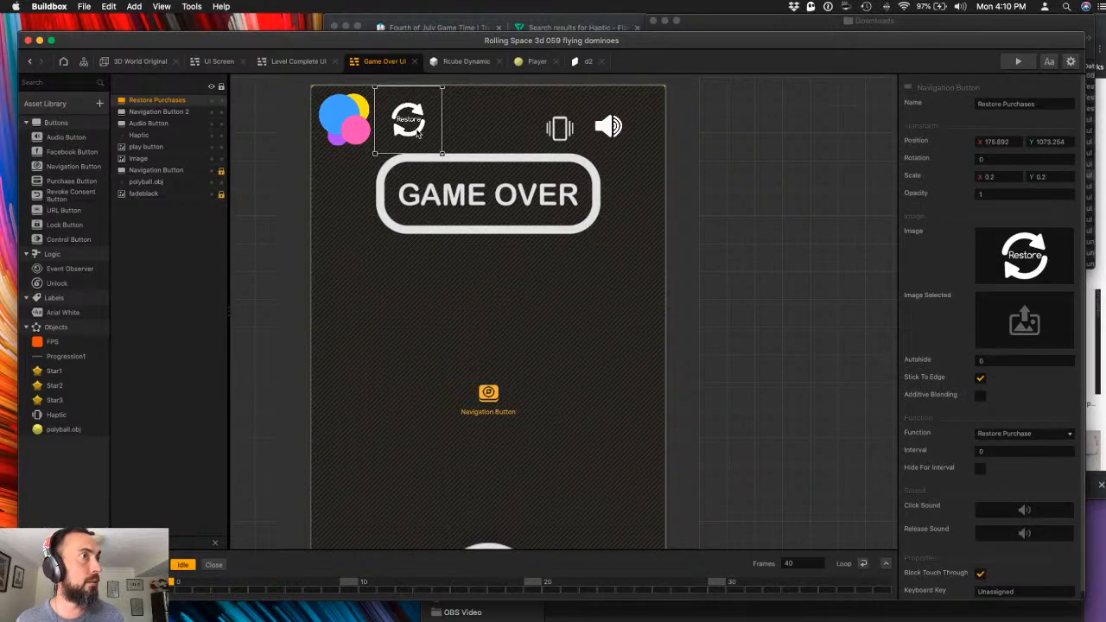
{"action": "left_click", "coordinate": [772, 196]}
{"action": "key", "text": "super+s"}
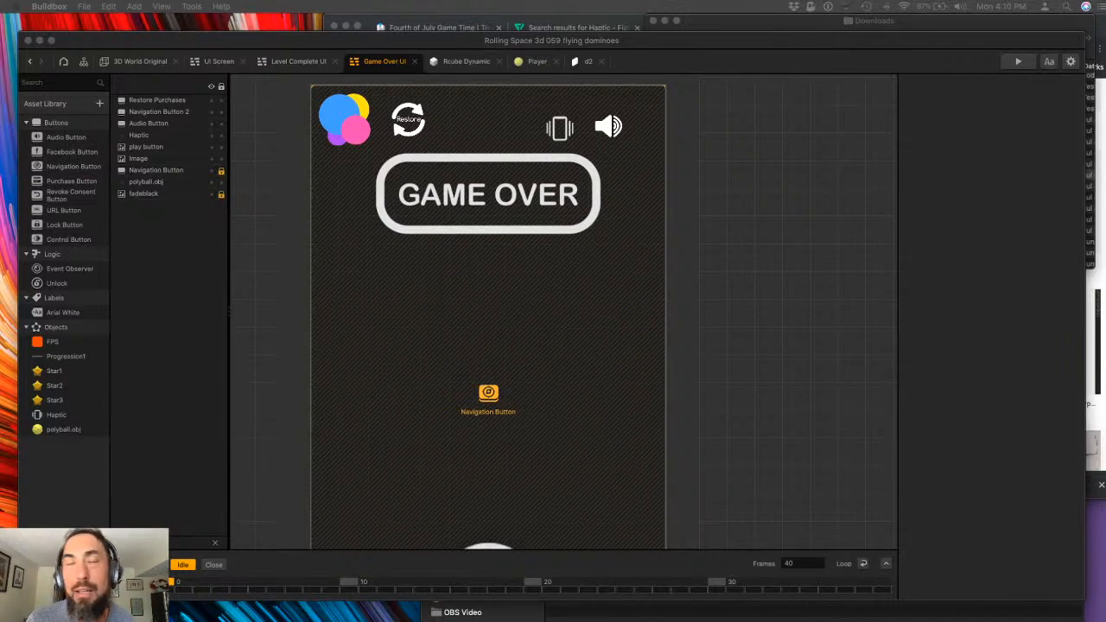
- Preview Donuts Deliver Gameplay Level 1-20.MP4 in Finder from about 05:57 and 06:15 to examine its shop and level selection screens
{"action": "key", "text": "ctrl+Up"}
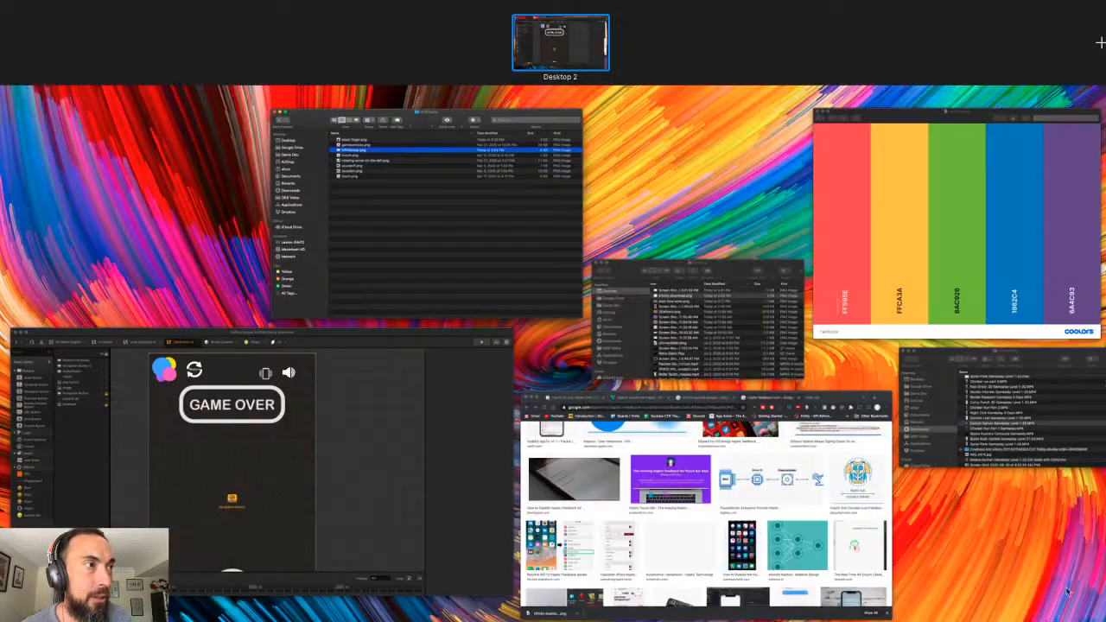
{"action": "left_click", "coordinate": [1058, 434]}
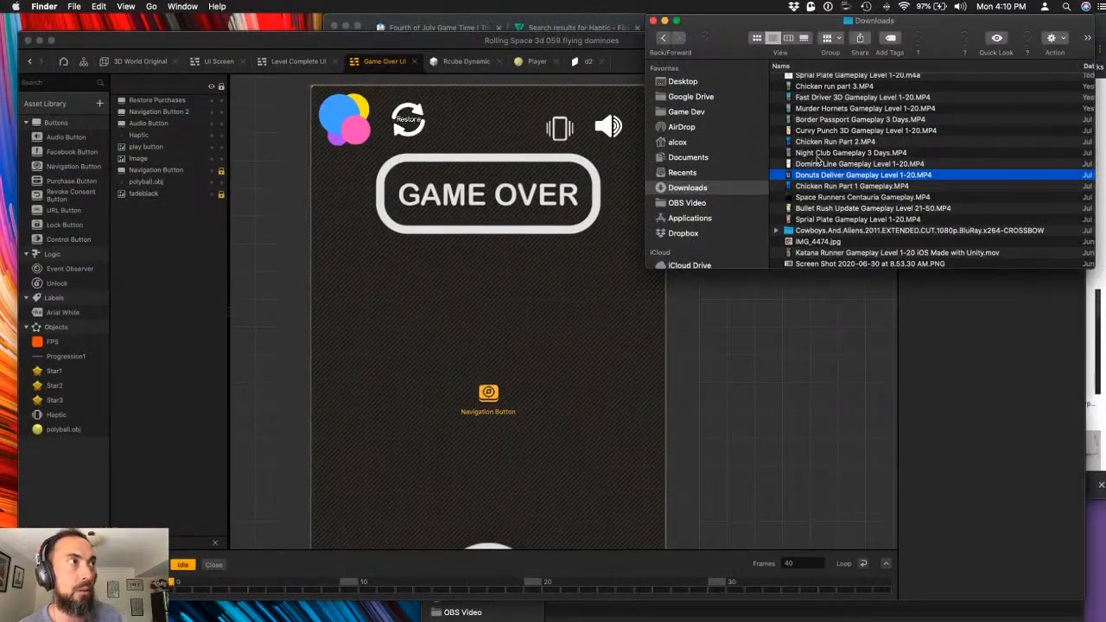
{"action": "key", "text": "space"}
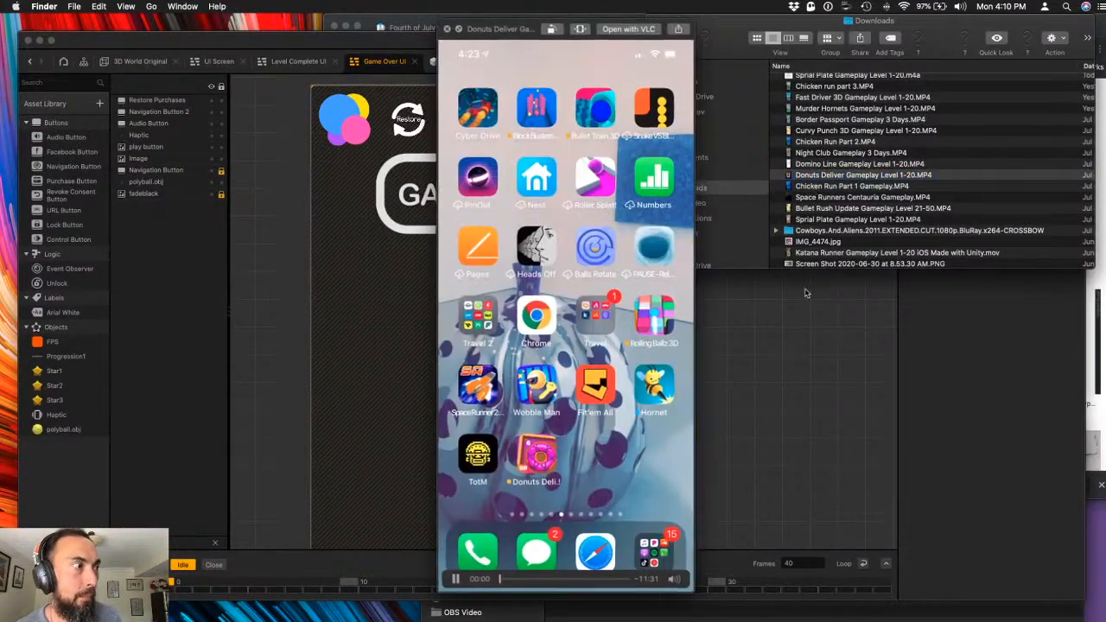
{"action": "left_click", "coordinate": [524, 582]}
{"action": "left_click_drag", "start_coordinate": [524, 582], "coordinate": [567, 585]}
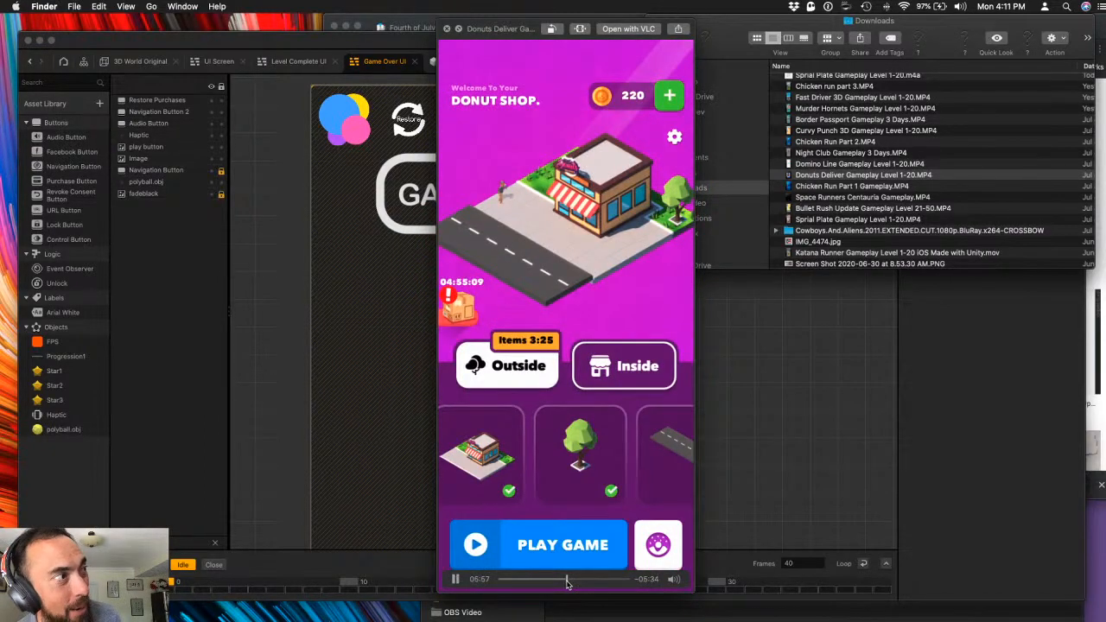
{"action": "mouse_move", "coordinate": [674, 579]}
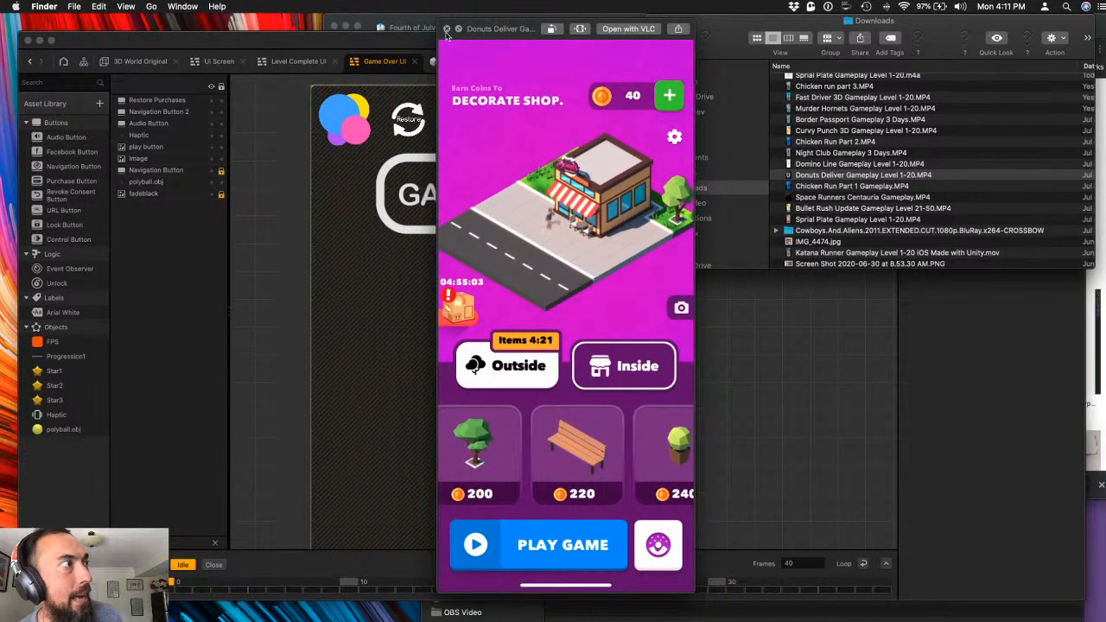
{"action": "left_click_drag", "start_coordinate": [567, 580], "coordinate": [572, 581]}
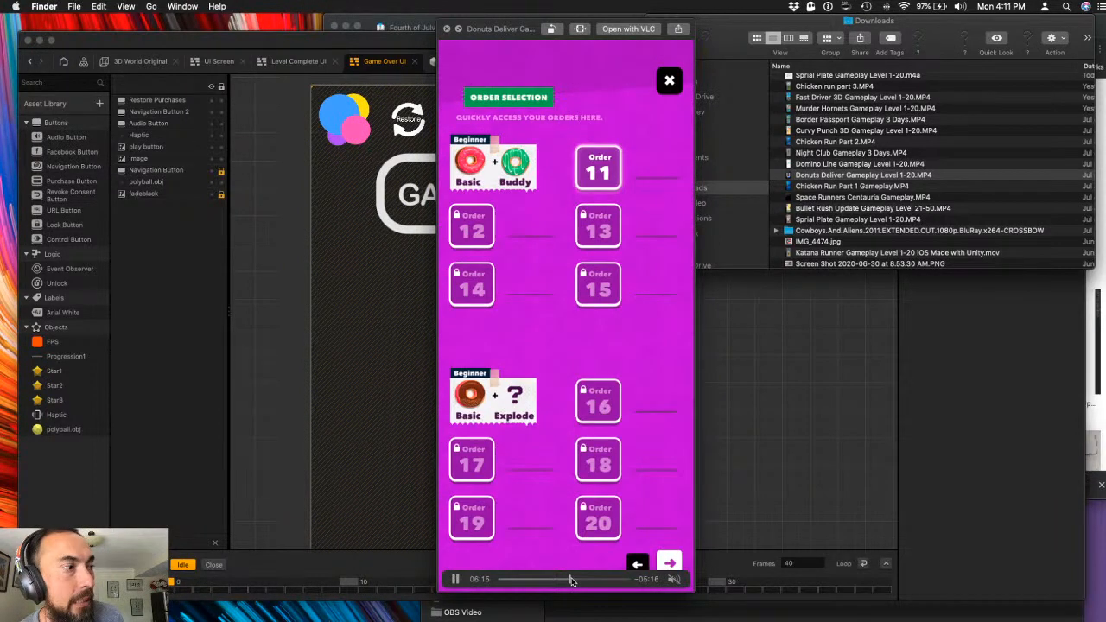
{"action": "left_click", "coordinate": [473, 551]}
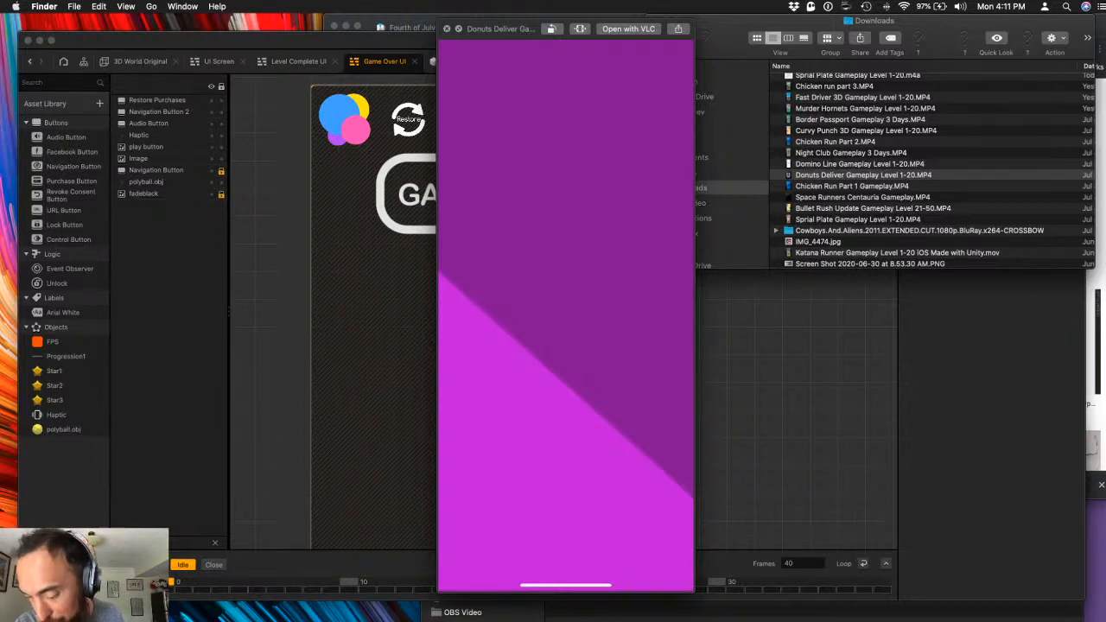
- Search the computer for "sound", open the chosen result, and close the Donuts Deliver preview
{"action": "key", "text": "super+space"}
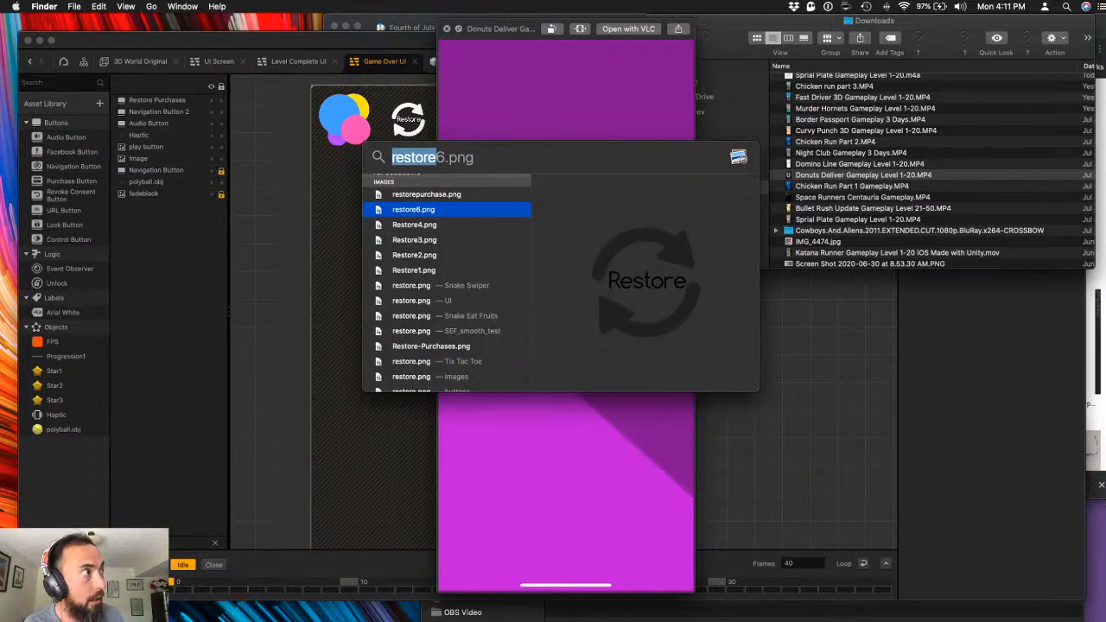
{"action": "type", "text": "sound"}
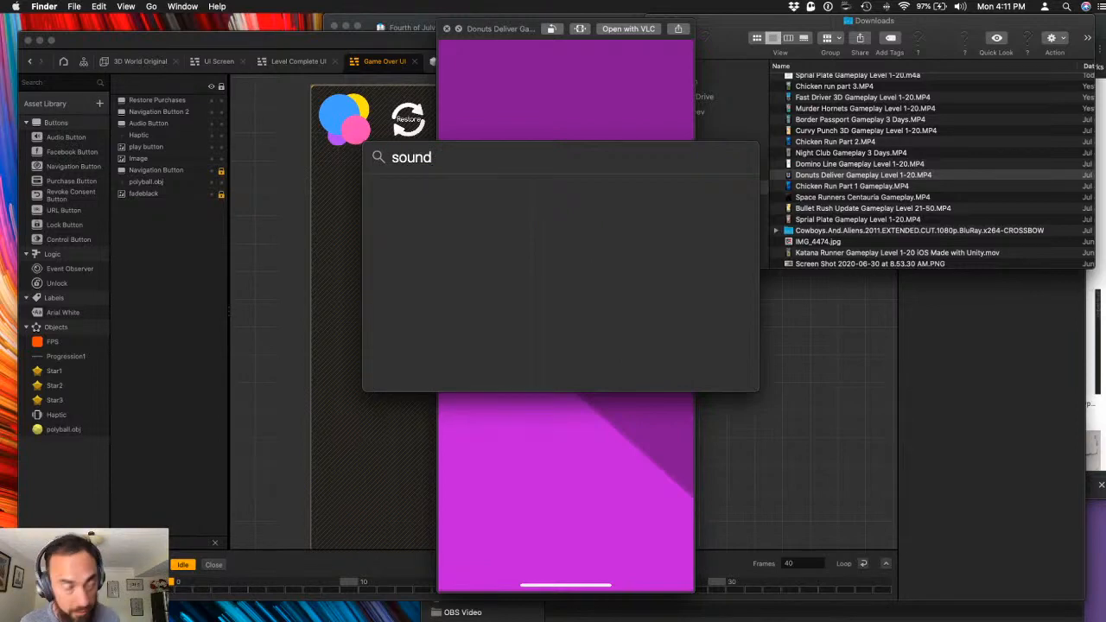
{"action": "key", "text": "Return"}
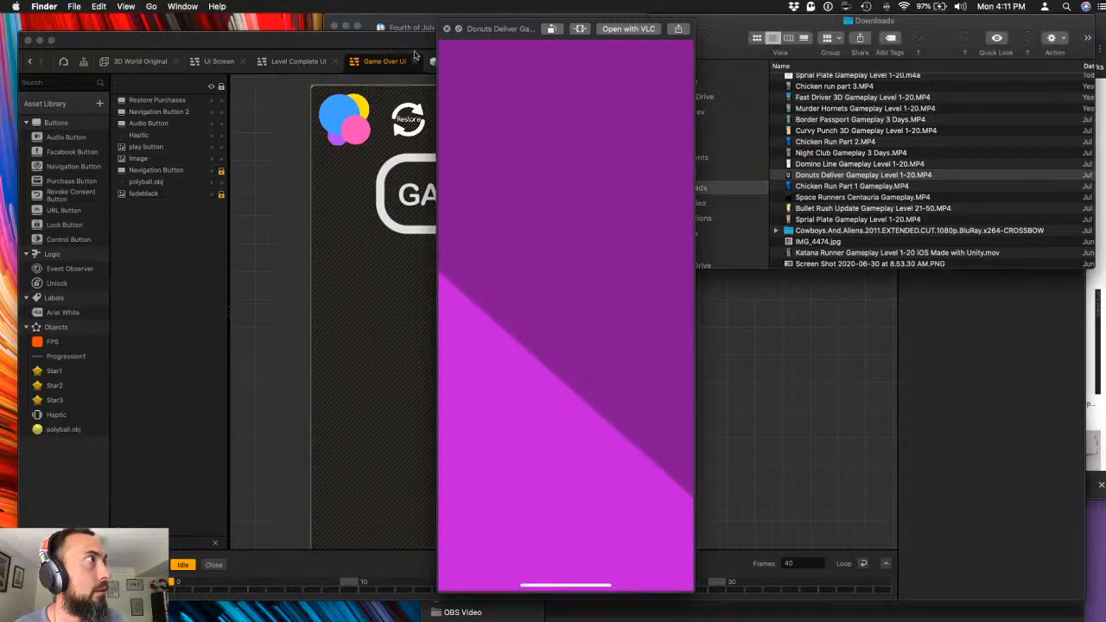
{"action": "left_click", "coordinate": [447, 28]}
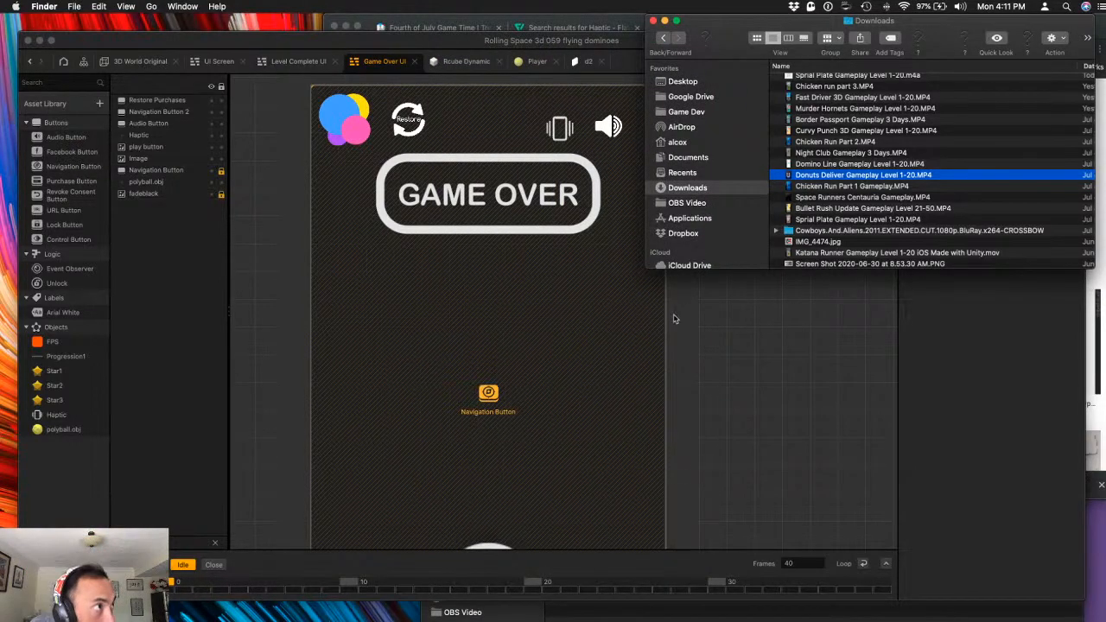
- Switch back to Buildbox and run the game preview to check the buttons on the Game Over screen
{"action": "left_click", "coordinate": [809, 330]}
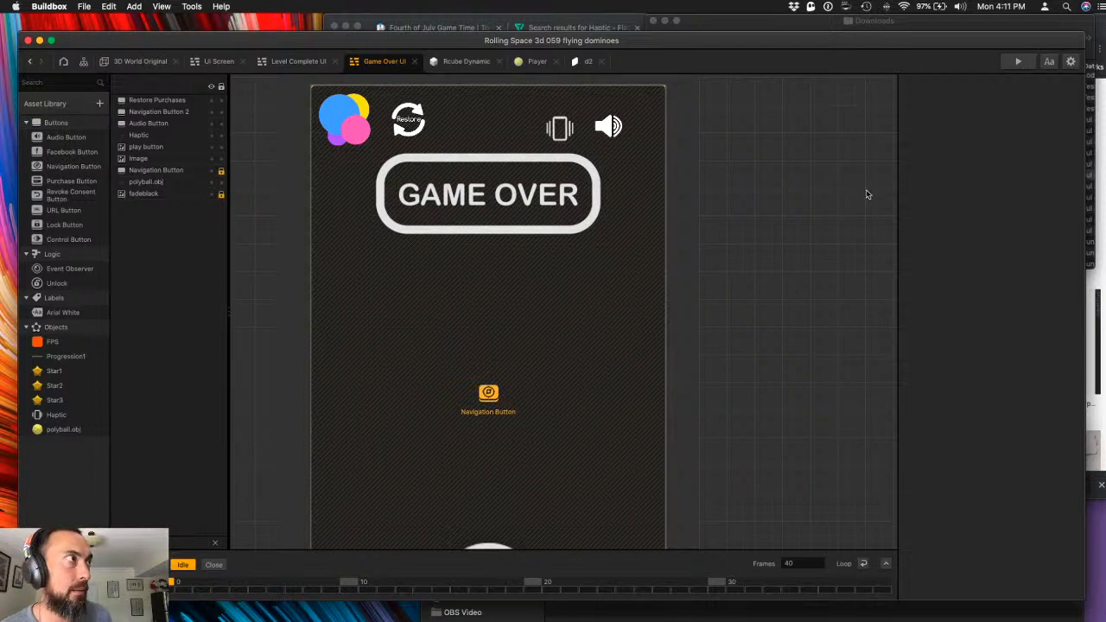
{"action": "left_click", "coordinate": [1018, 61]}
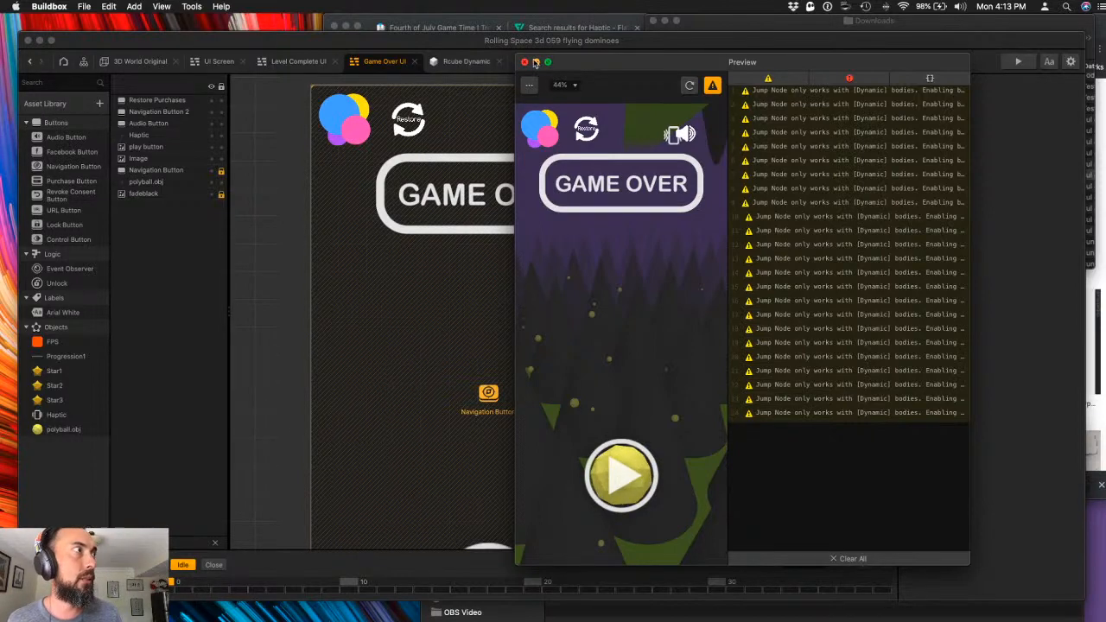
- Return to the game preview and close it
{"action": "mouse_move", "coordinate": [1105, 621]}
{"action": "left_click", "coordinate": [991, 394]}
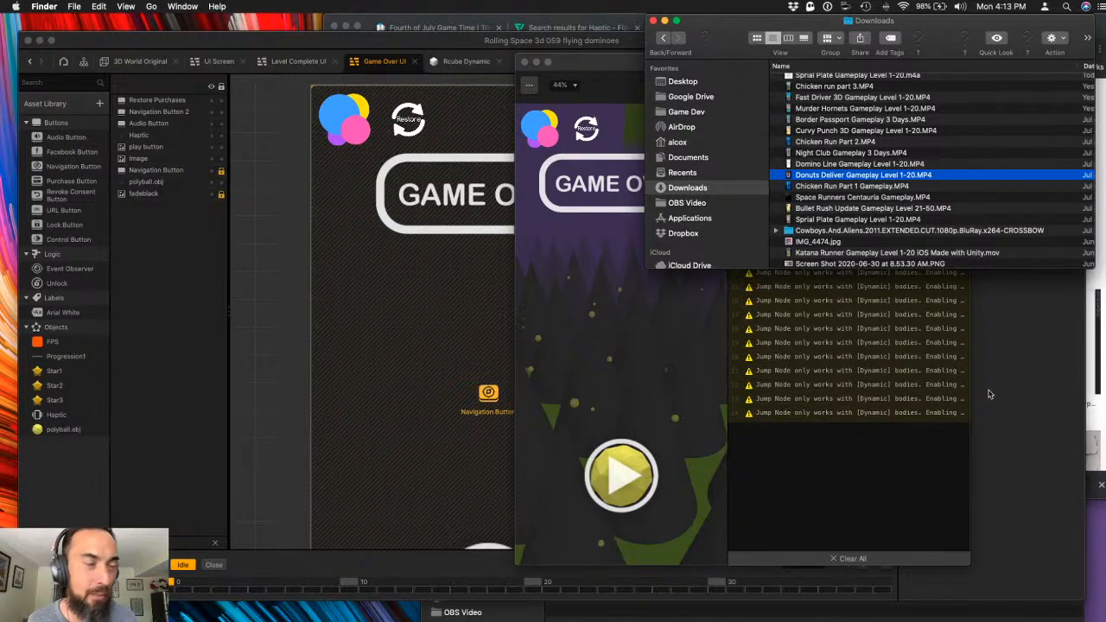
{"action": "left_click", "coordinate": [698, 426]}
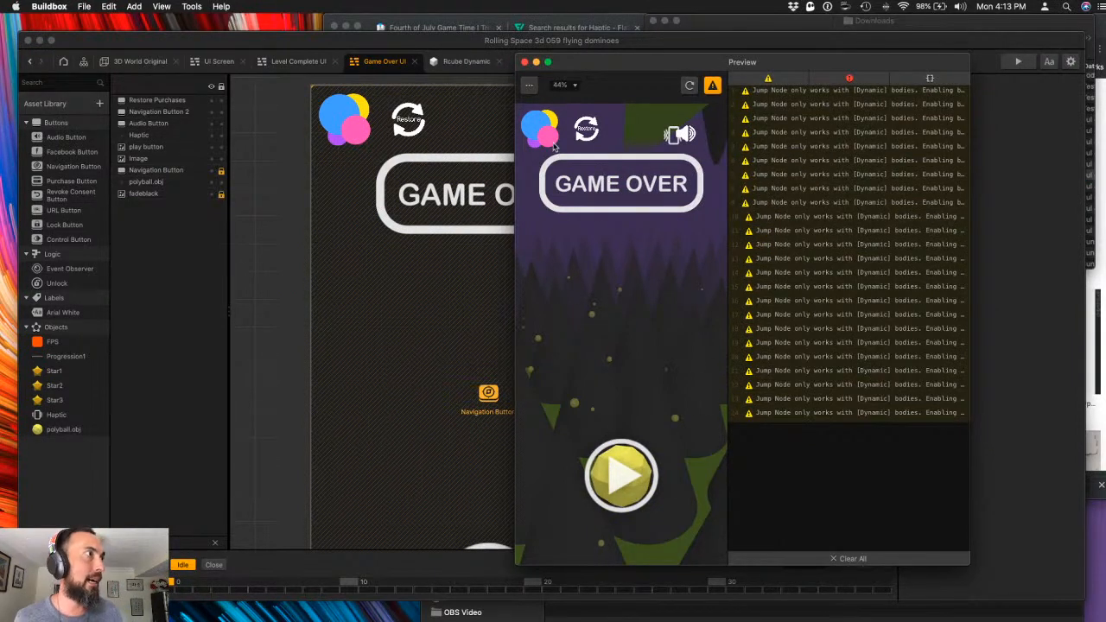
{"action": "left_click", "coordinate": [524, 63]}
- Examine the layouts of level sections 1 to 5 in the 3D World Original scene
{"action": "left_click", "coordinate": [136, 64]}
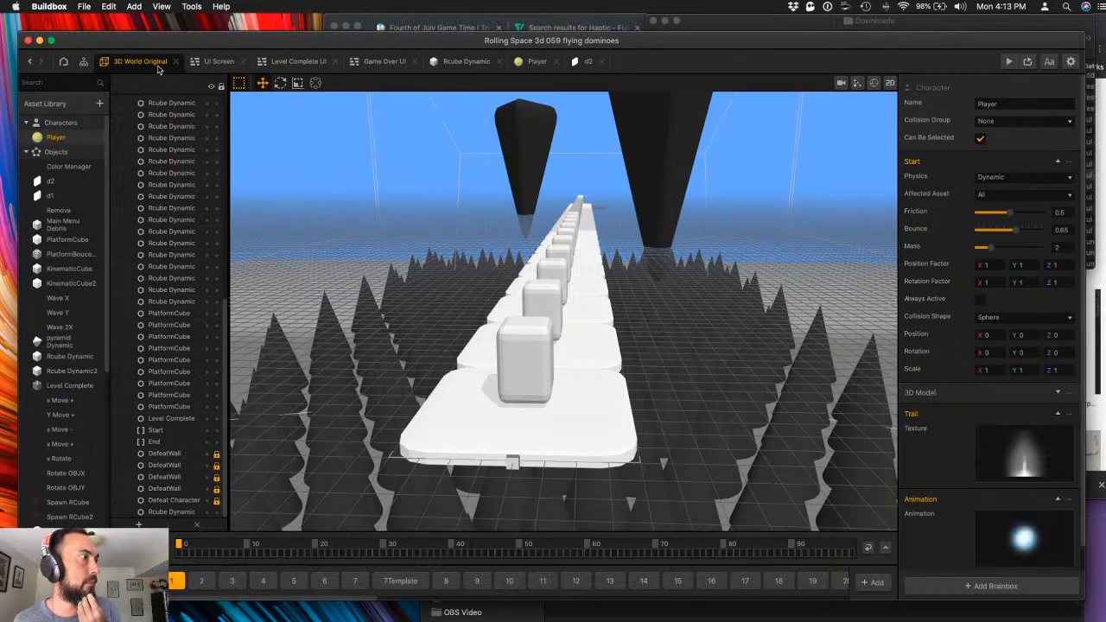
{"action": "scroll", "coordinate": [603, 251], "scroll_direction": "down", "scroll_amount": 3}
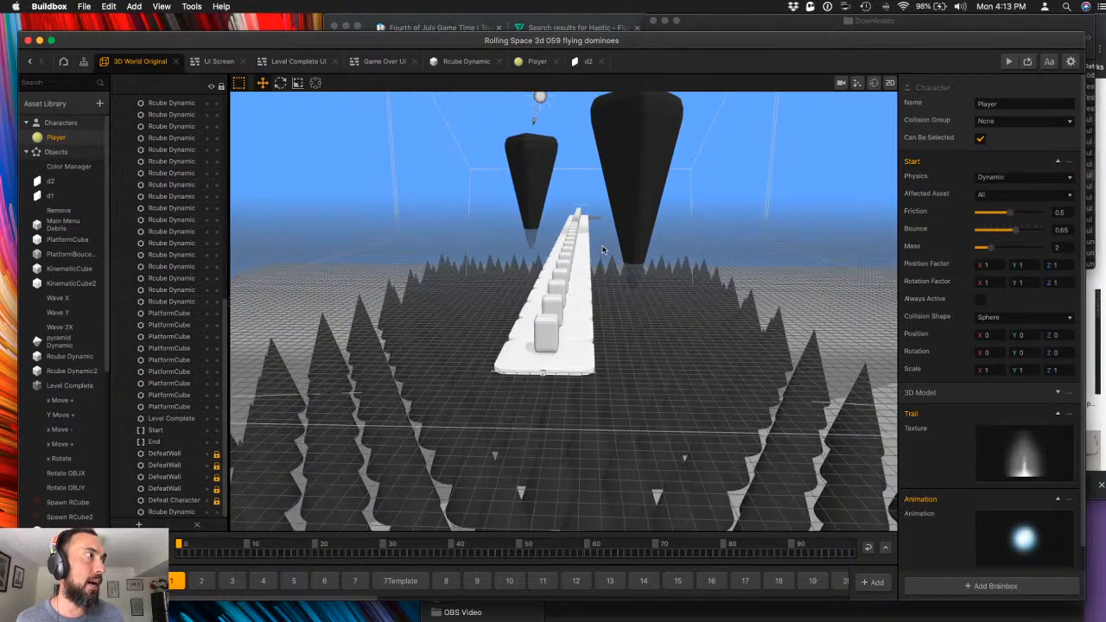
{"action": "scroll", "coordinate": [596, 199], "scroll_direction": "up", "scroll_amount": 3}
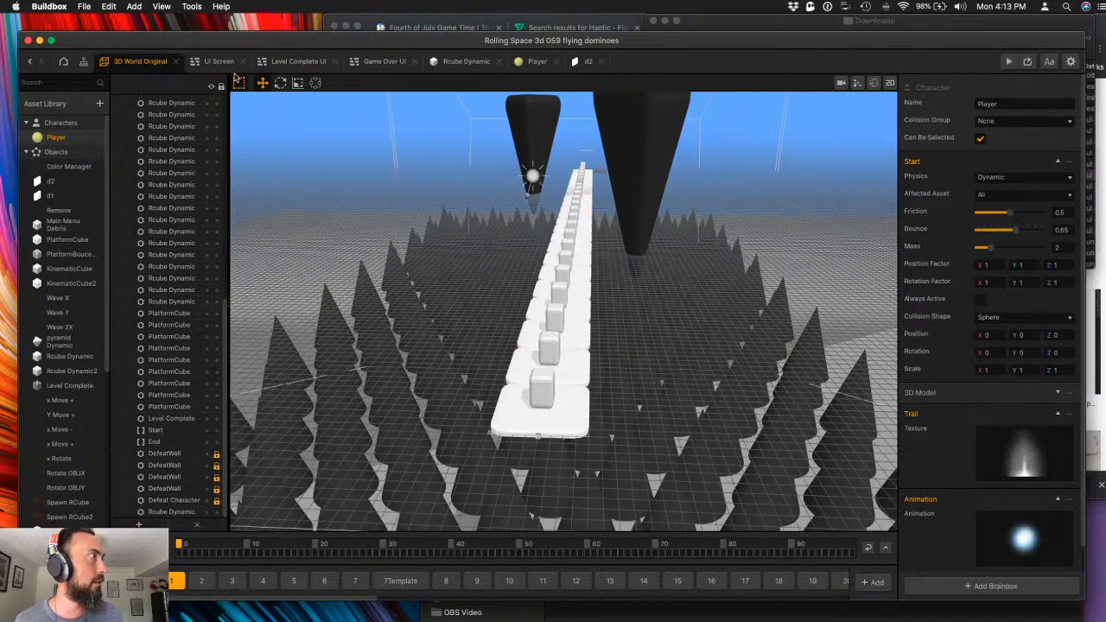
{"action": "left_click", "coordinate": [202, 581]}
{"action": "left_click", "coordinate": [233, 582]}
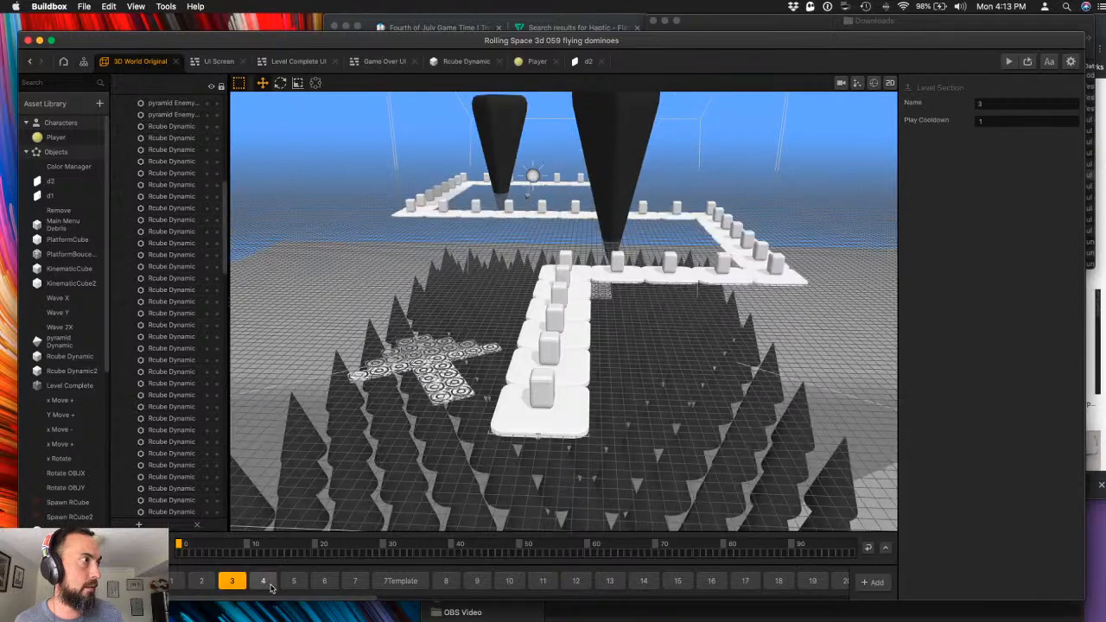
{"action": "left_click", "coordinate": [265, 583]}
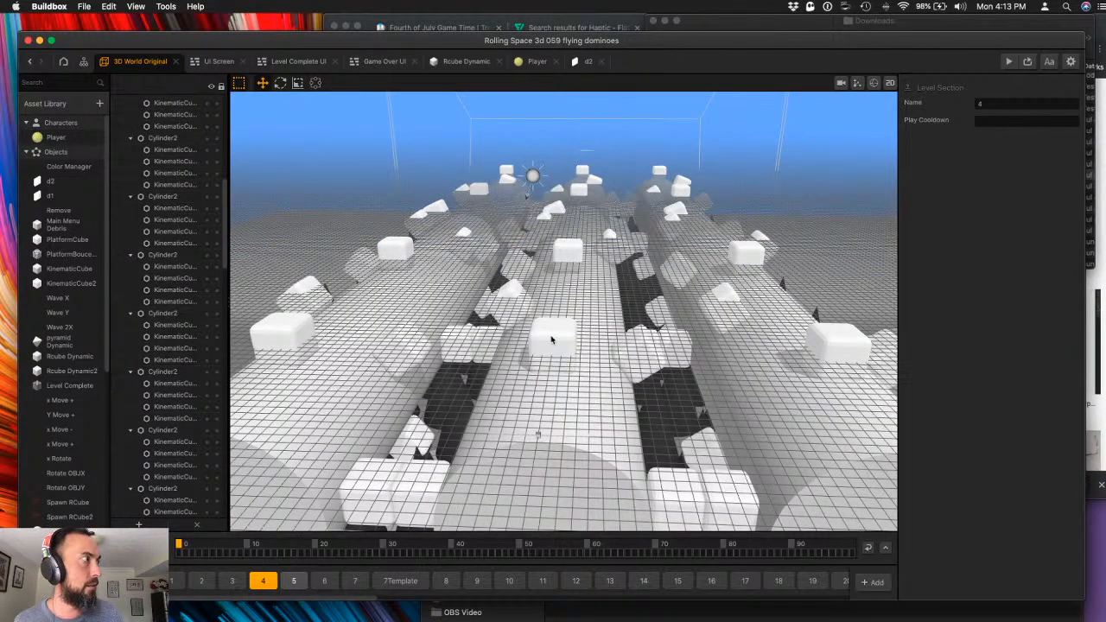
{"action": "left_click", "coordinate": [294, 581]}
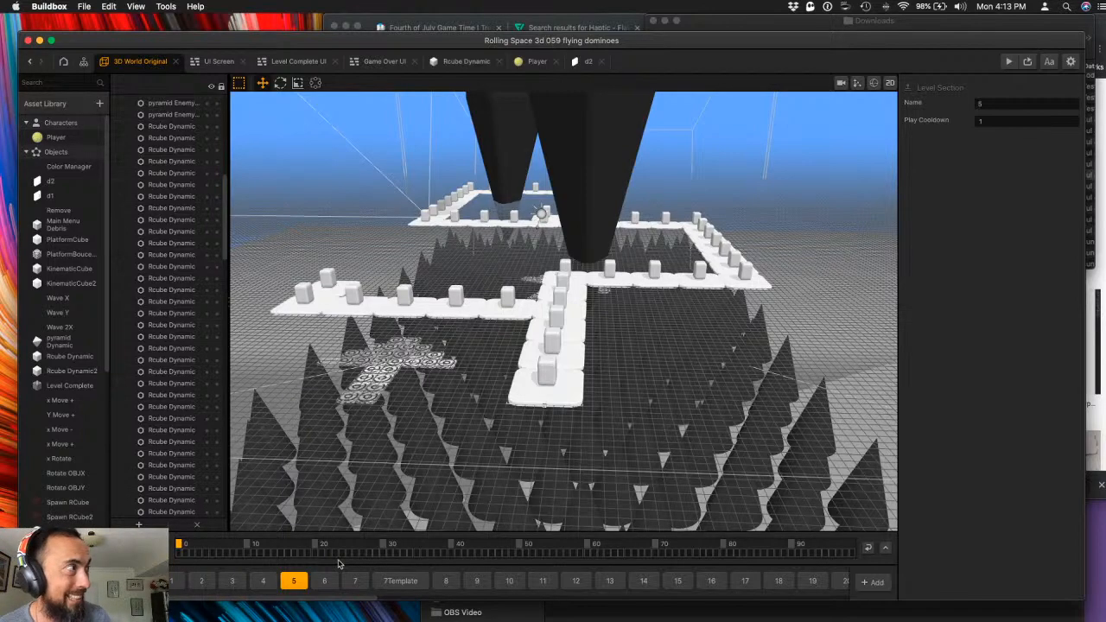
{"action": "scroll", "coordinate": [405, 297], "scroll_direction": "down", "scroll_amount": 5}
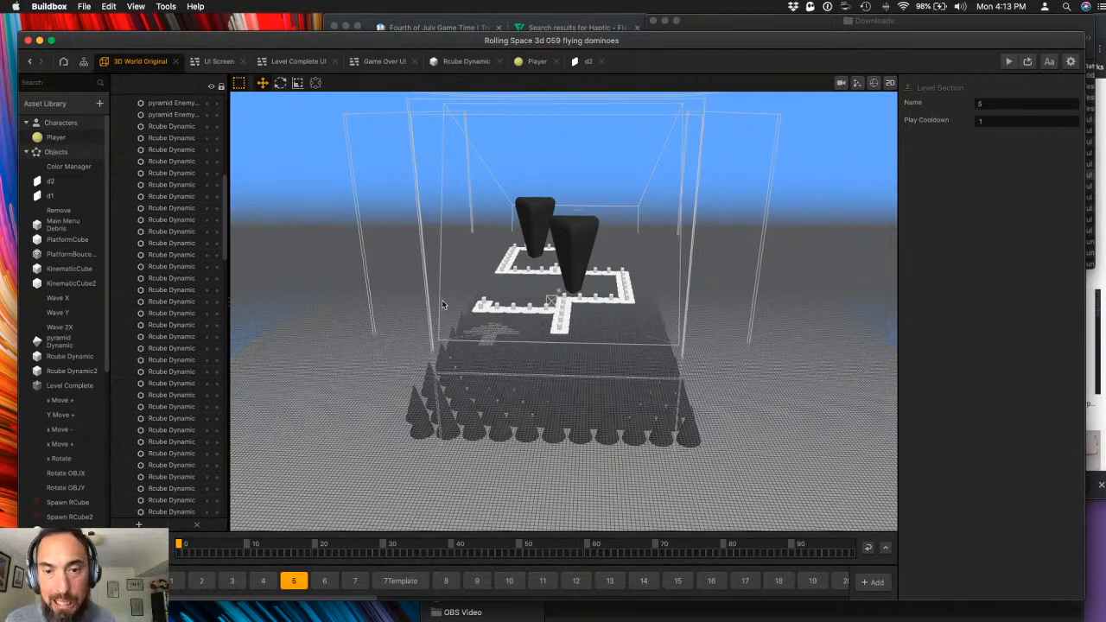
{"action": "scroll", "coordinate": [519, 381], "scroll_direction": "up", "scroll_amount": 5}
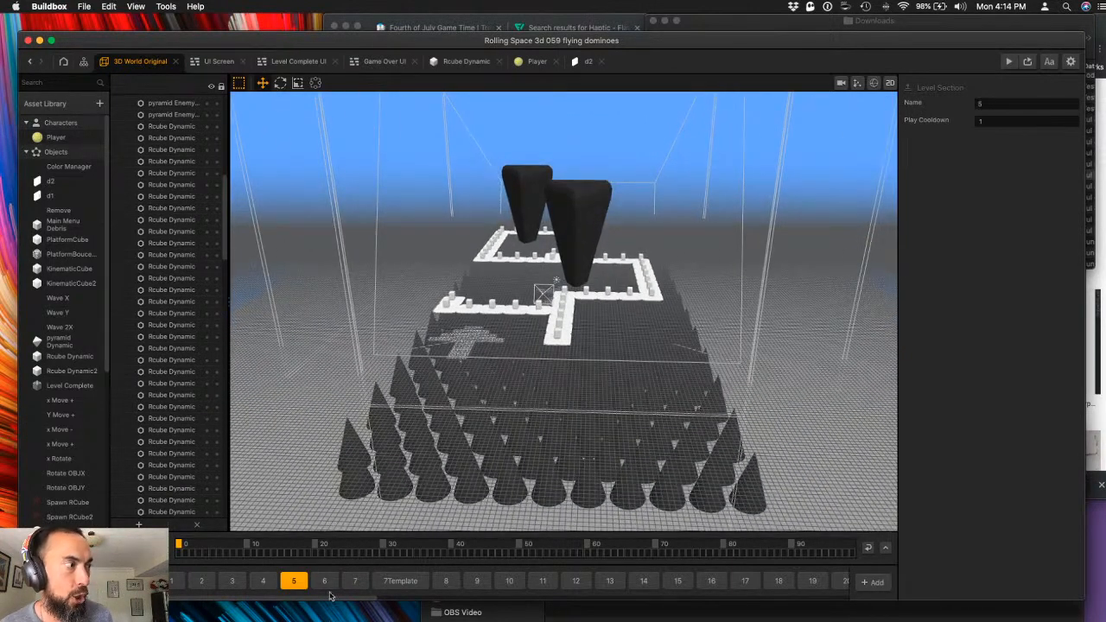
- Examine the layouts of level sections 6 to 12, including 7Template, and return to the Start section
{"action": "left_click", "coordinate": [327, 583]}
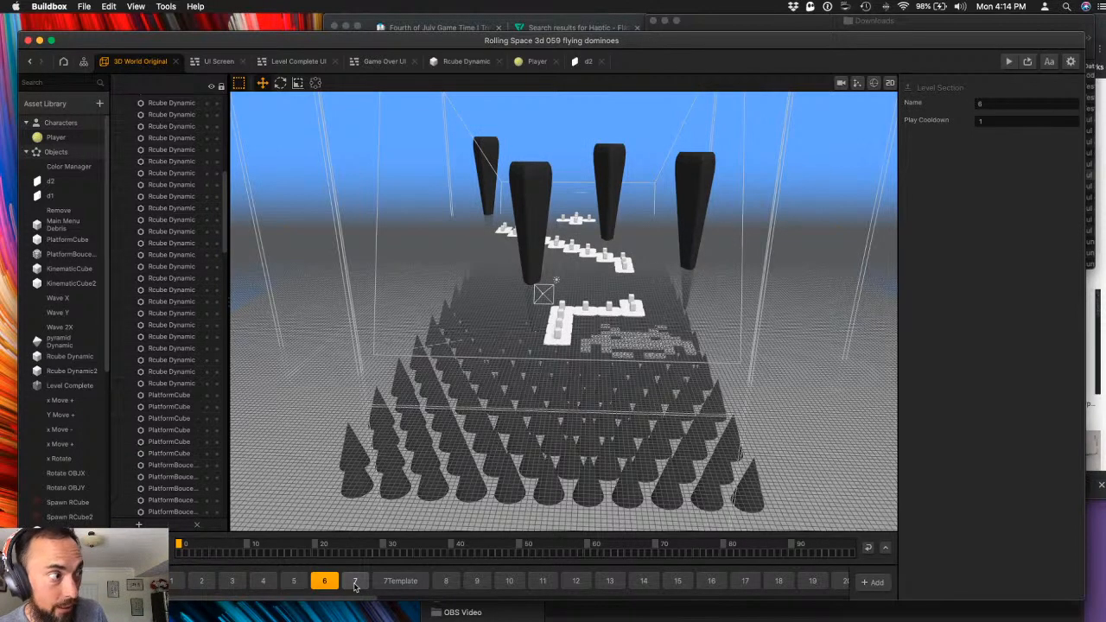
{"action": "left_click", "coordinate": [354, 582]}
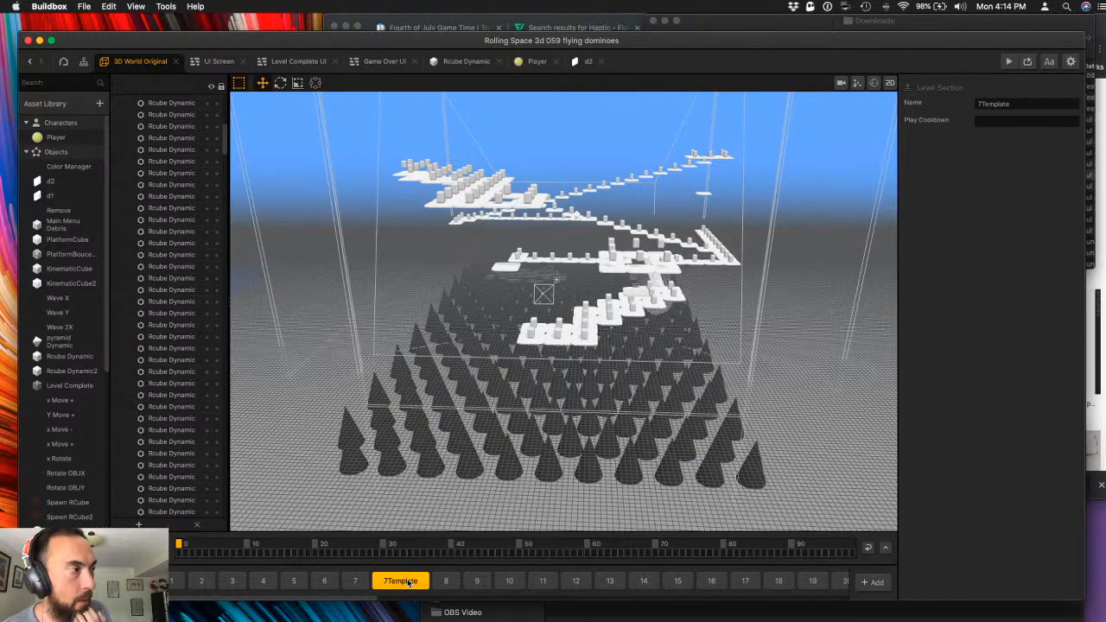
{"action": "left_click", "coordinate": [467, 582]}
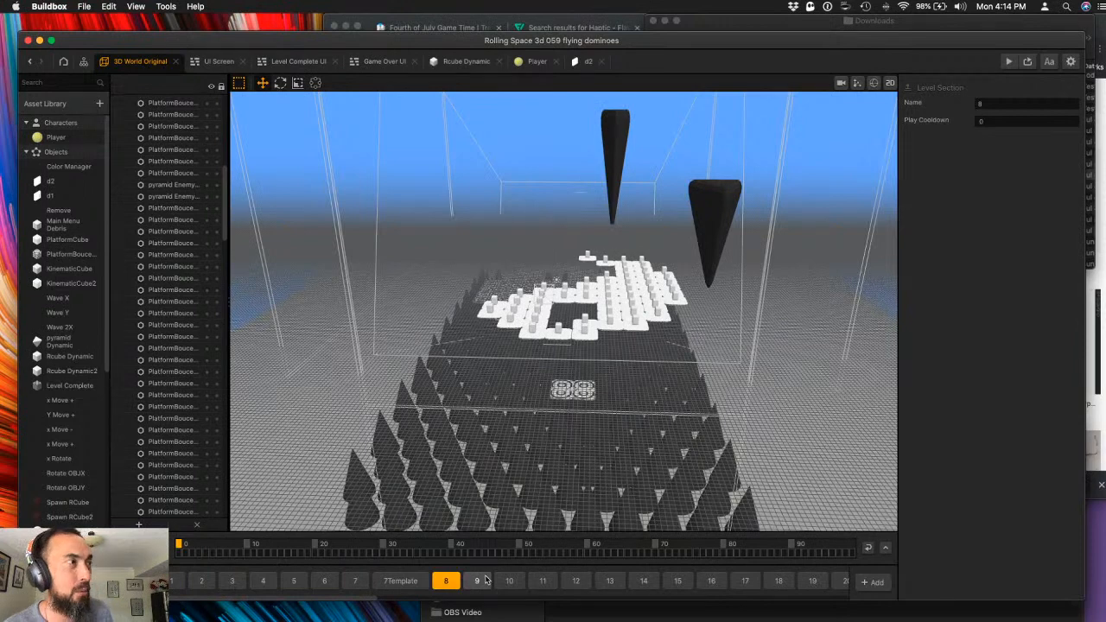
{"action": "left_click", "coordinate": [486, 581]}
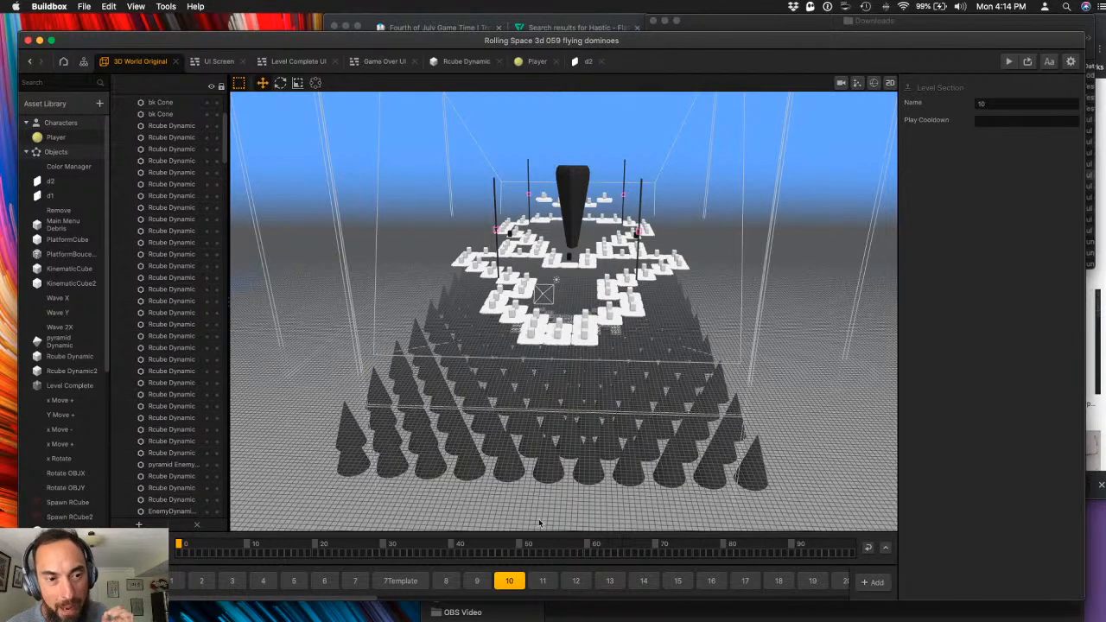
{"action": "left_click", "coordinate": [539, 581]}
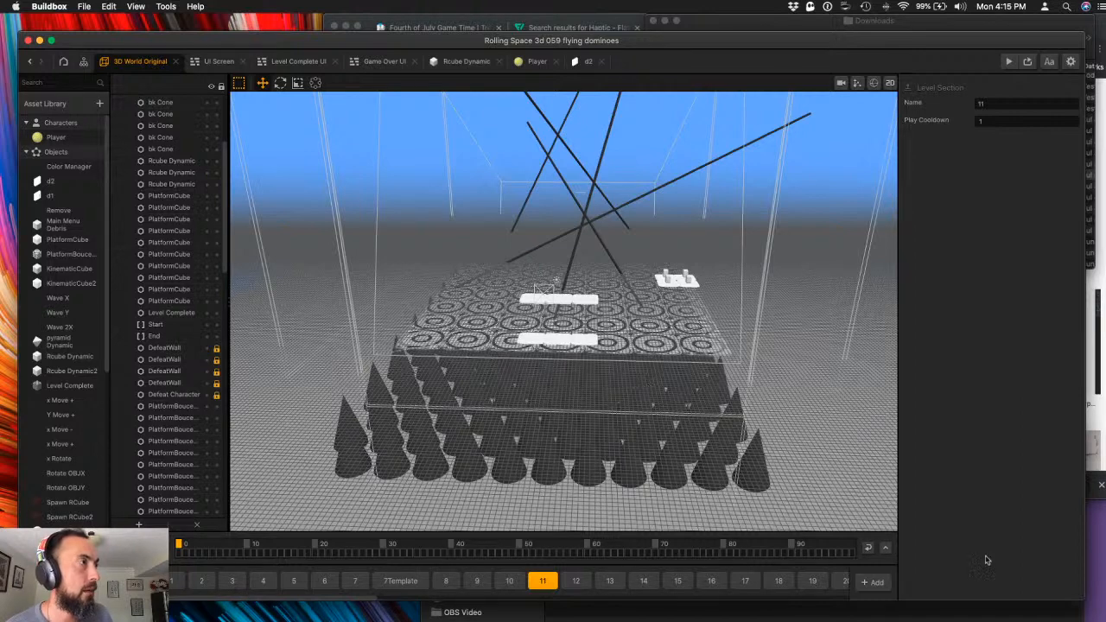
{"action": "left_click", "coordinate": [469, 381]}
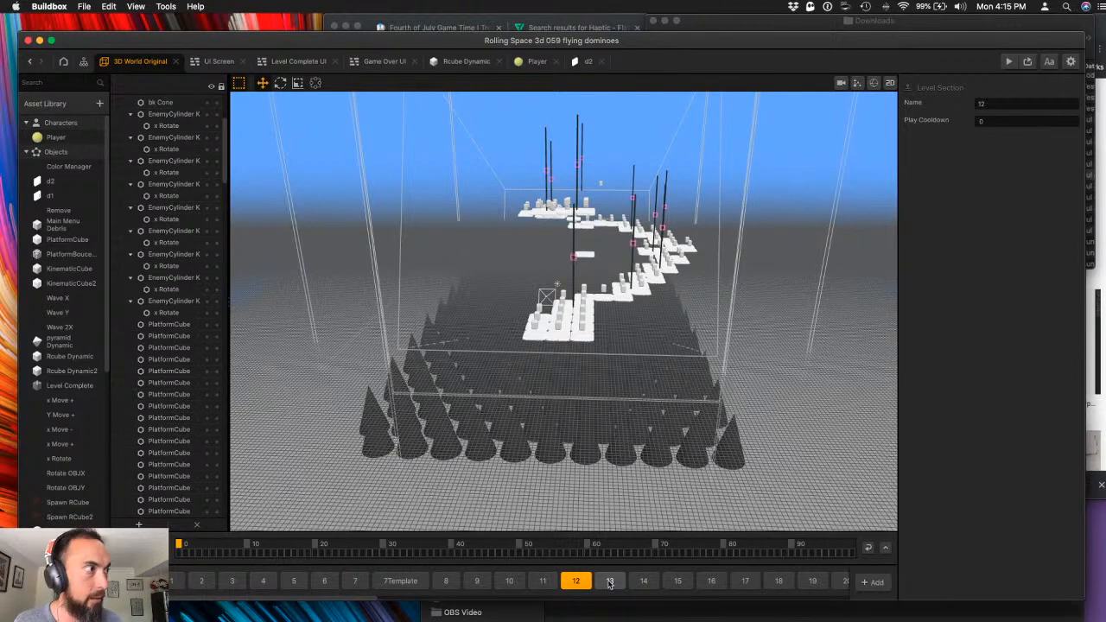
{"action": "scroll", "coordinate": [602, 418], "scroll_direction": "down", "scroll_amount": 2}
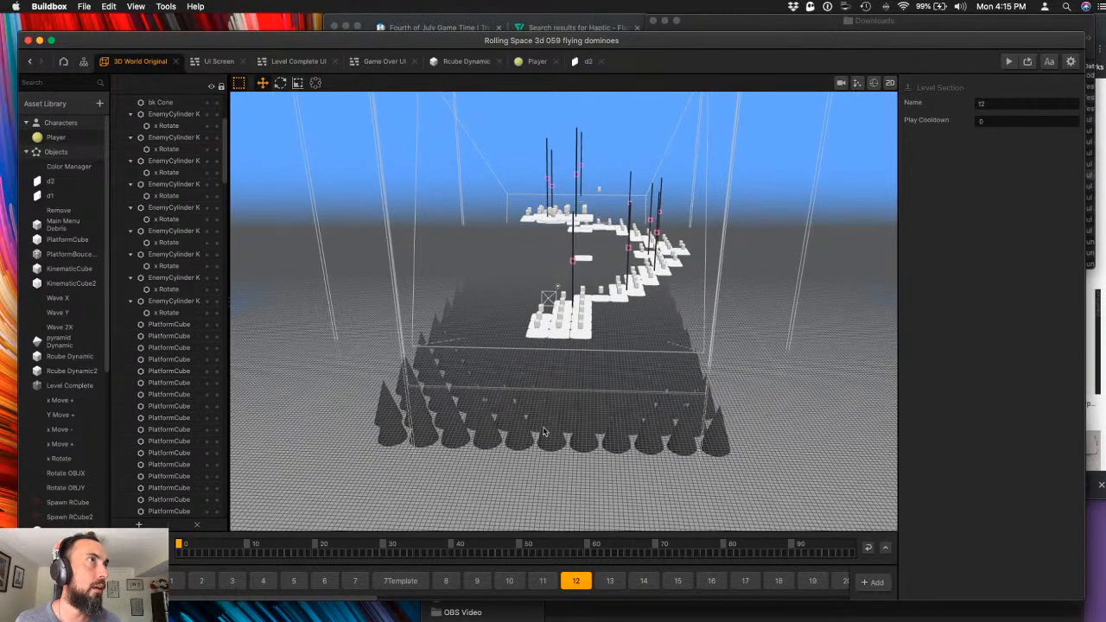
{"action": "scroll", "coordinate": [529, 456], "scroll_direction": "up", "scroll_amount": 3}
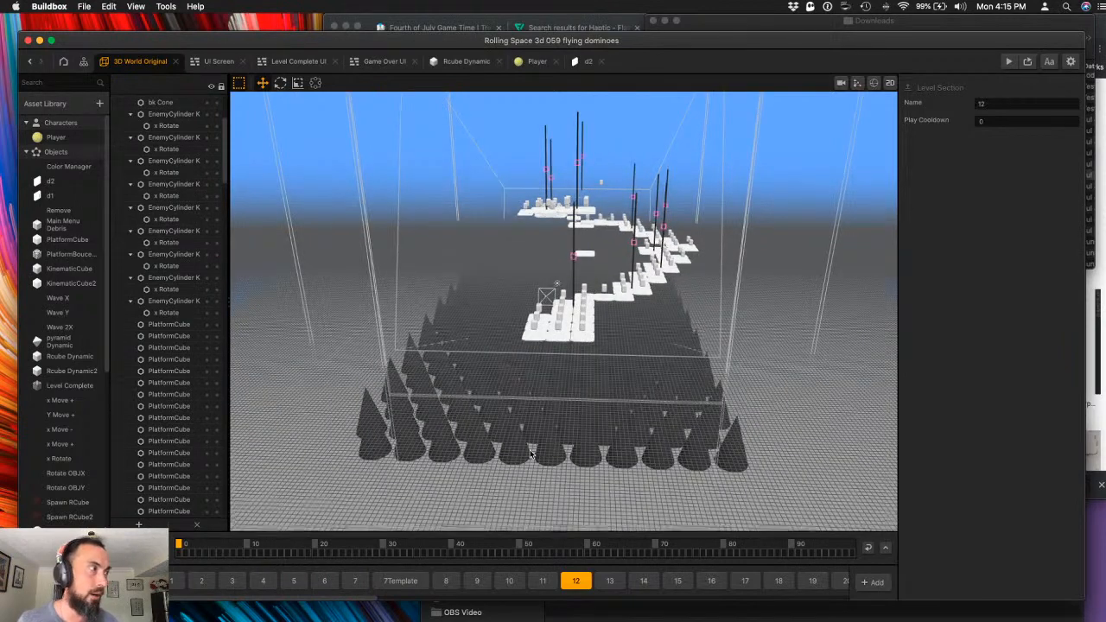
{"action": "left_click", "coordinate": [173, 581]}
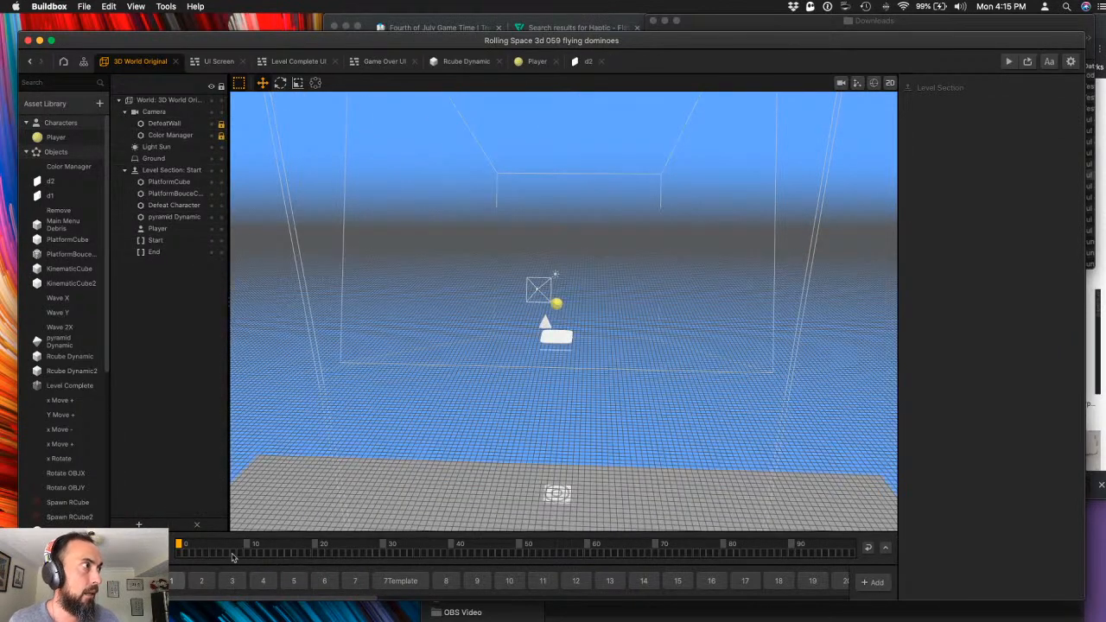
- Inspect the Level Complete UI screen and the settings of its Haptic asset
{"action": "left_click", "coordinate": [293, 62]}
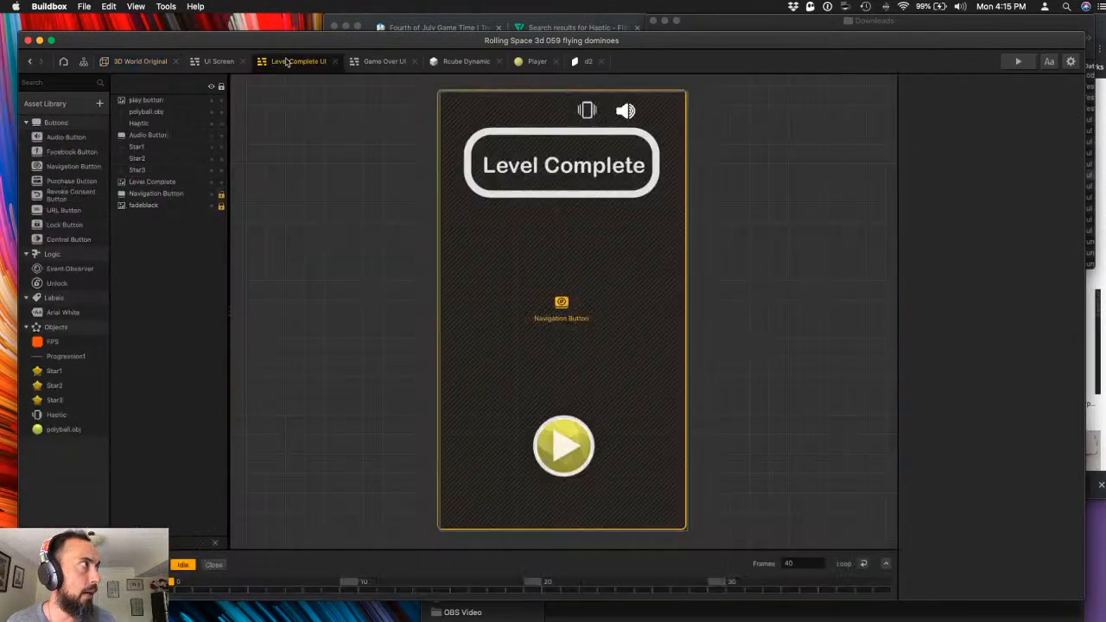
{"action": "left_click", "coordinate": [544, 199]}
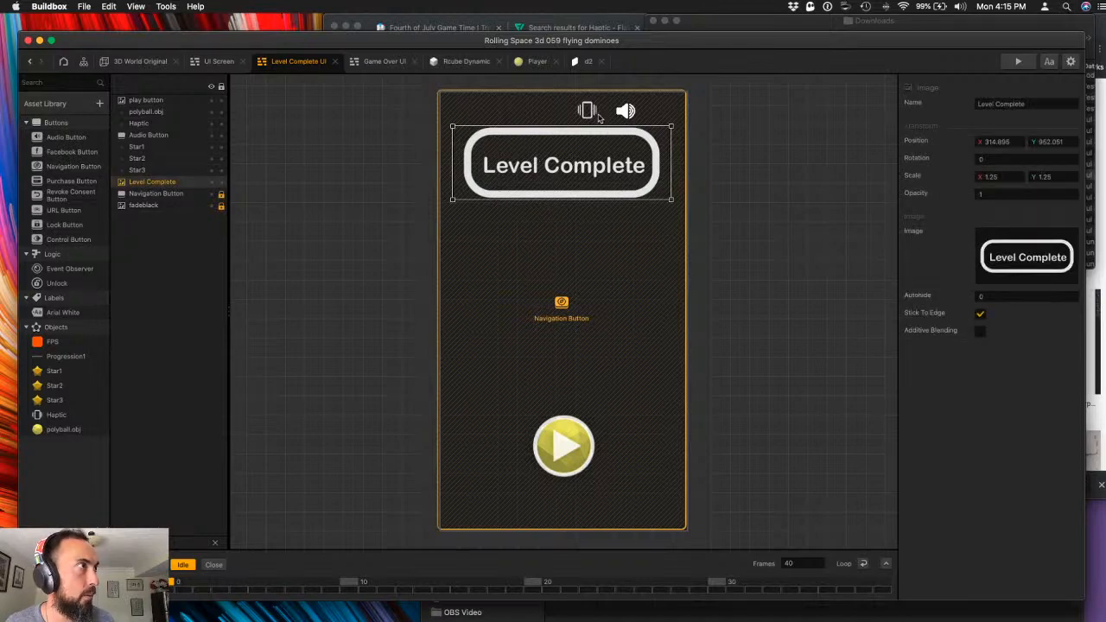
{"action": "left_click", "coordinate": [596, 115]}
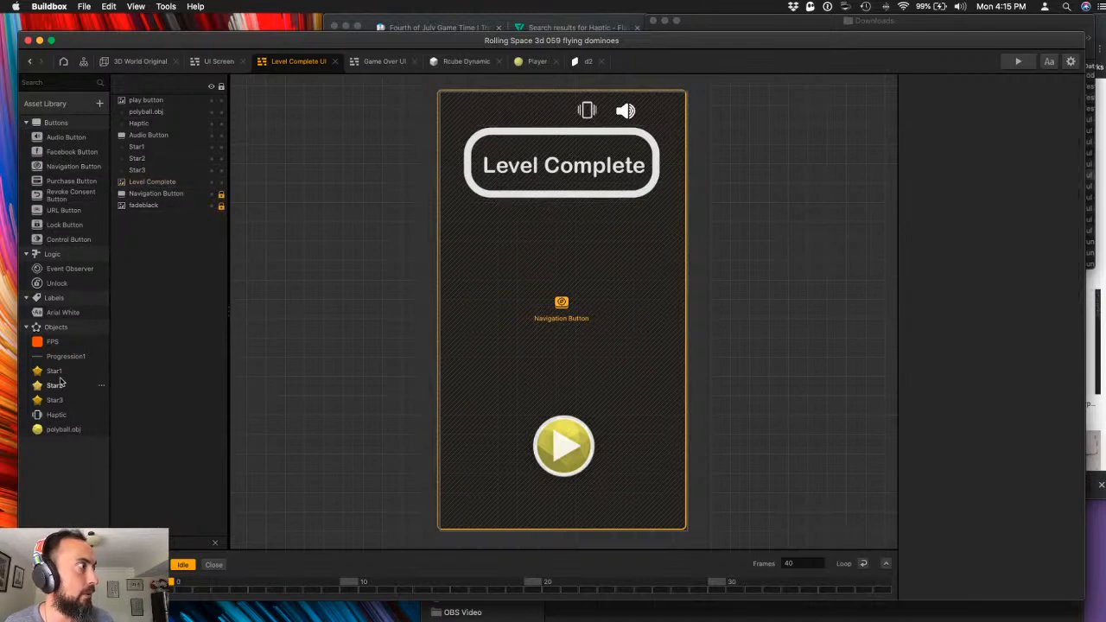
{"action": "left_click", "coordinate": [55, 416]}
{"action": "right_click", "coordinate": [57, 418]}
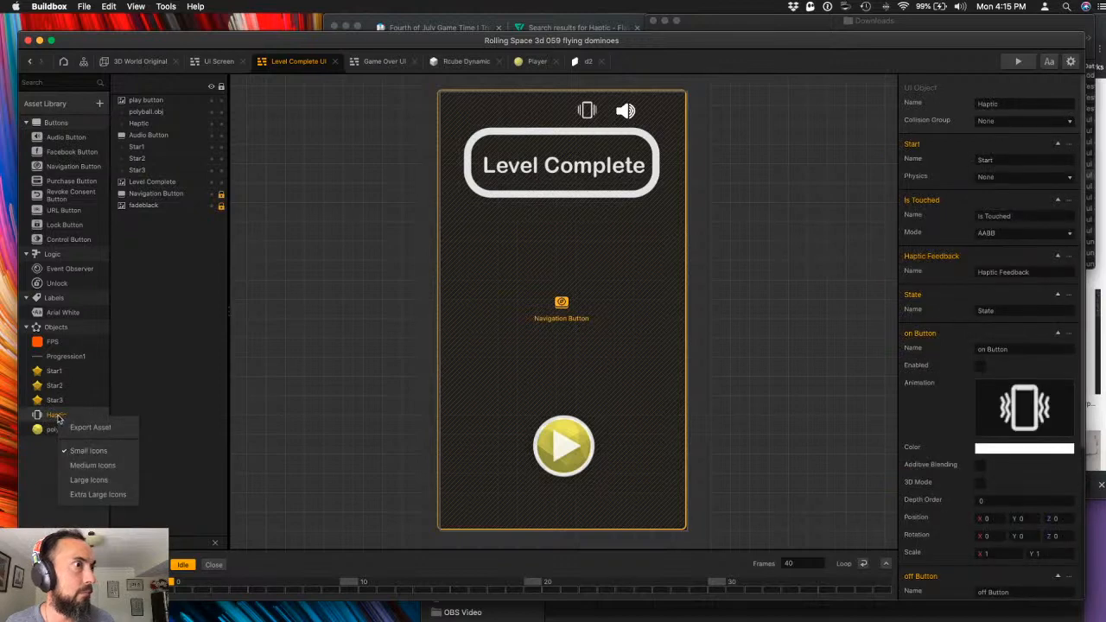
{"action": "left_click", "coordinate": [290, 382]}
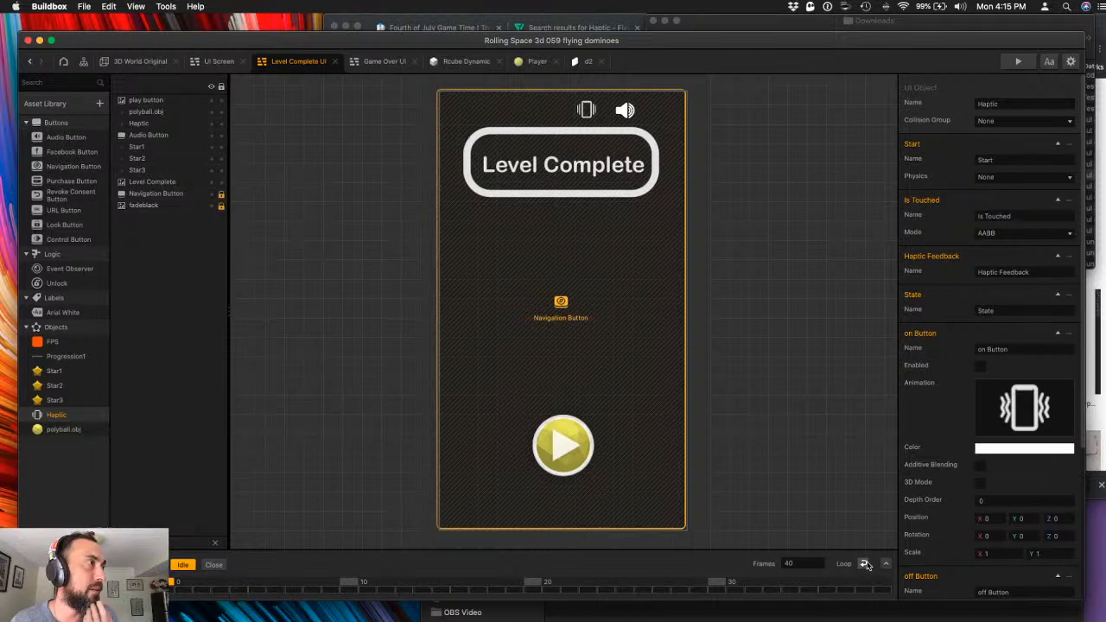
- Review the game's node map, the 3D world, the Rcube Dynamic nodes, and the Game Over and Level Complete screens
{"action": "left_click", "coordinate": [84, 62]}
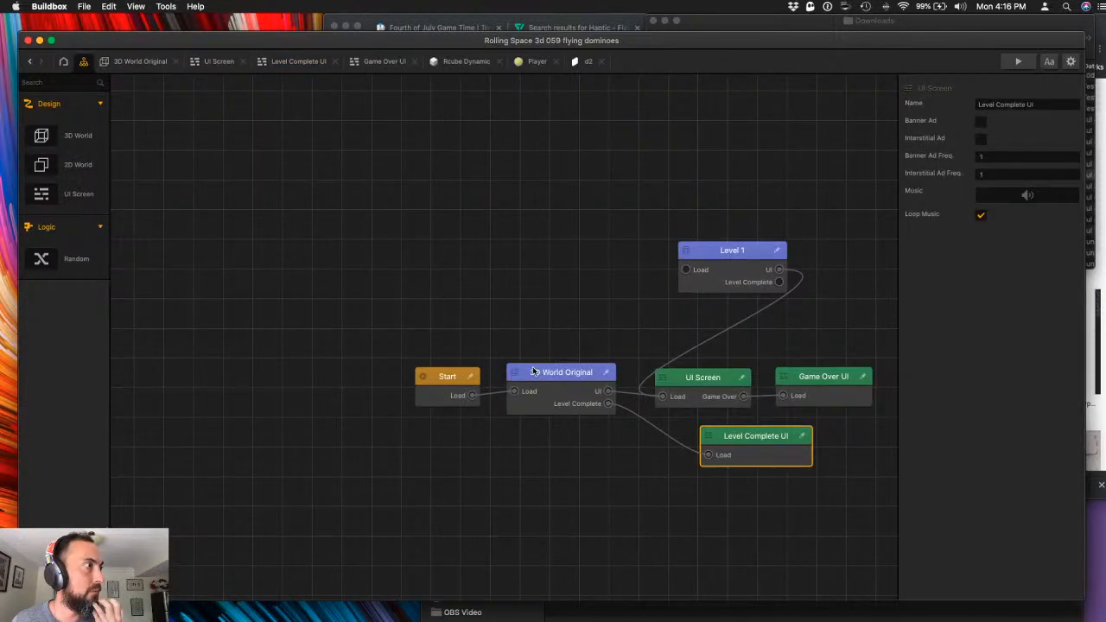
{"action": "double_click", "coordinate": [589, 381]}
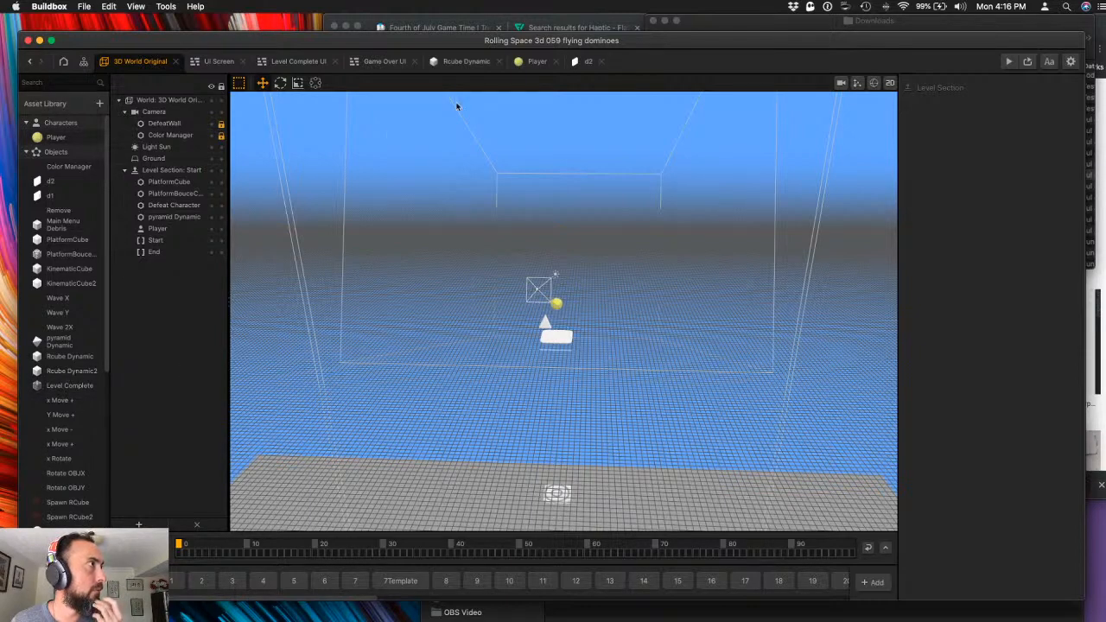
{"action": "left_click", "coordinate": [451, 62]}
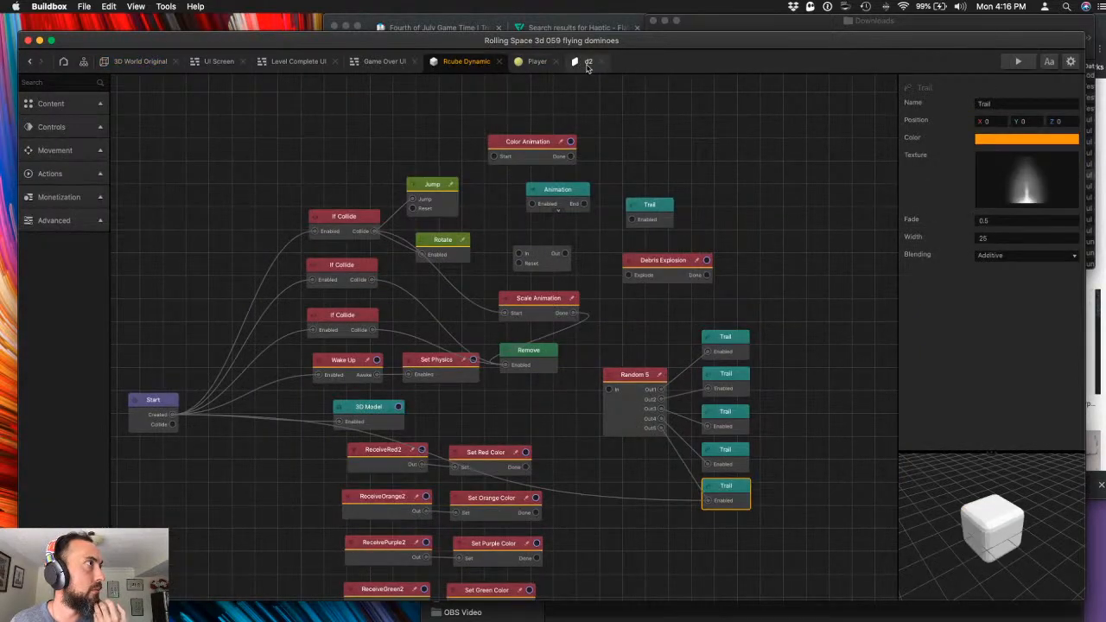
{"action": "left_click", "coordinate": [381, 64]}
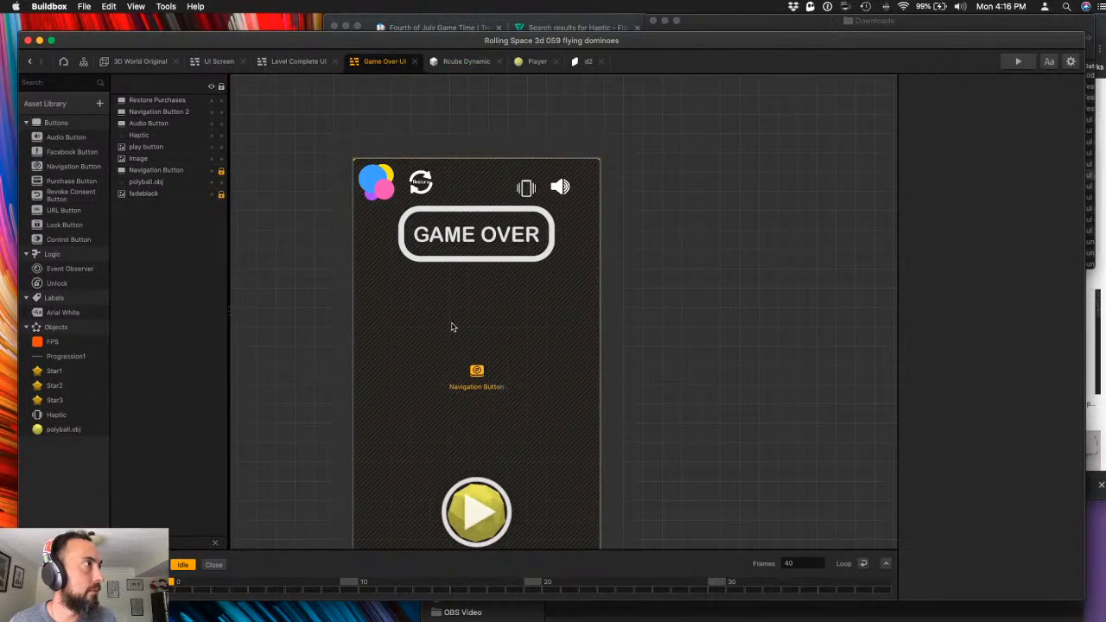
{"action": "left_click", "coordinate": [304, 64]}
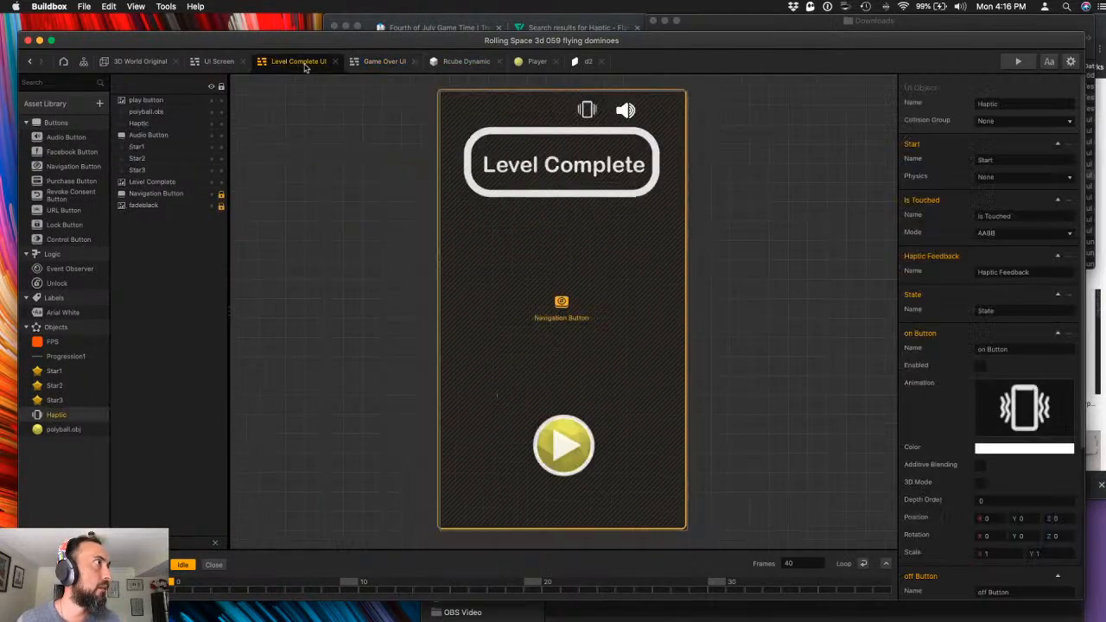
- Rename Navigation Button 2 on the Game Over UI screen as Game Services
{"action": "left_click", "coordinate": [388, 64]}
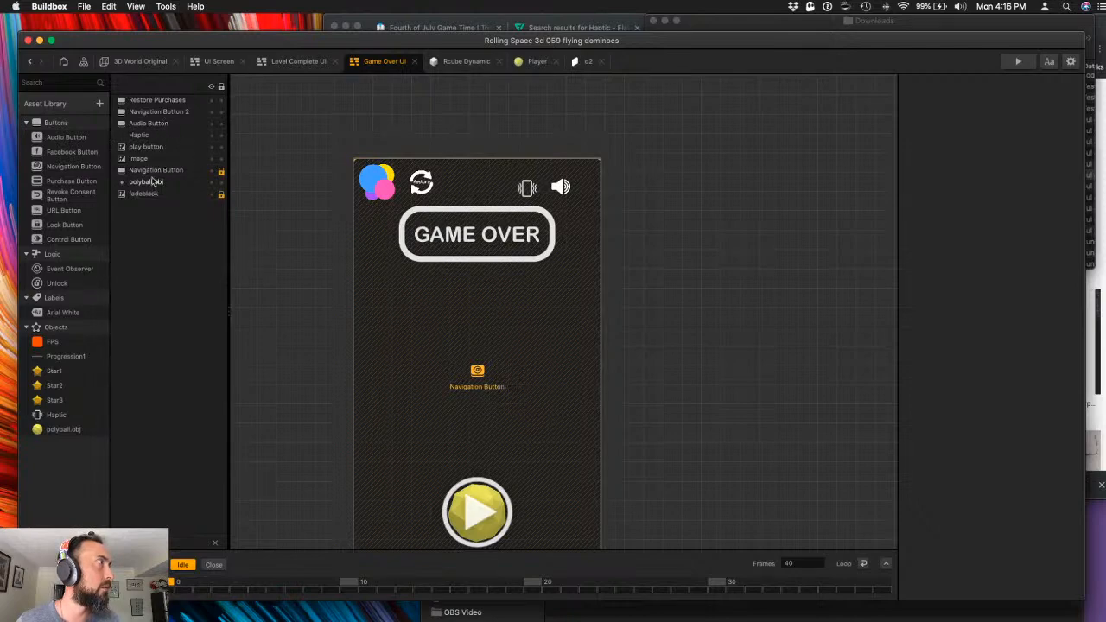
{"action": "left_click", "coordinate": [160, 101]}
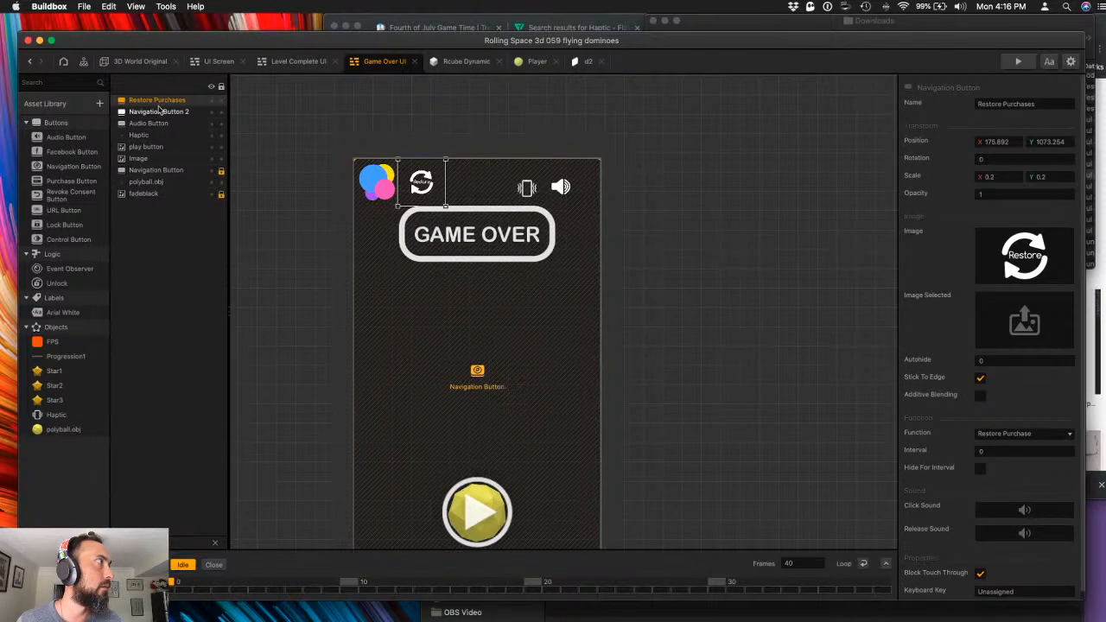
{"action": "left_click", "coordinate": [158, 112]}
{"action": "left_click", "coordinate": [1025, 106]}
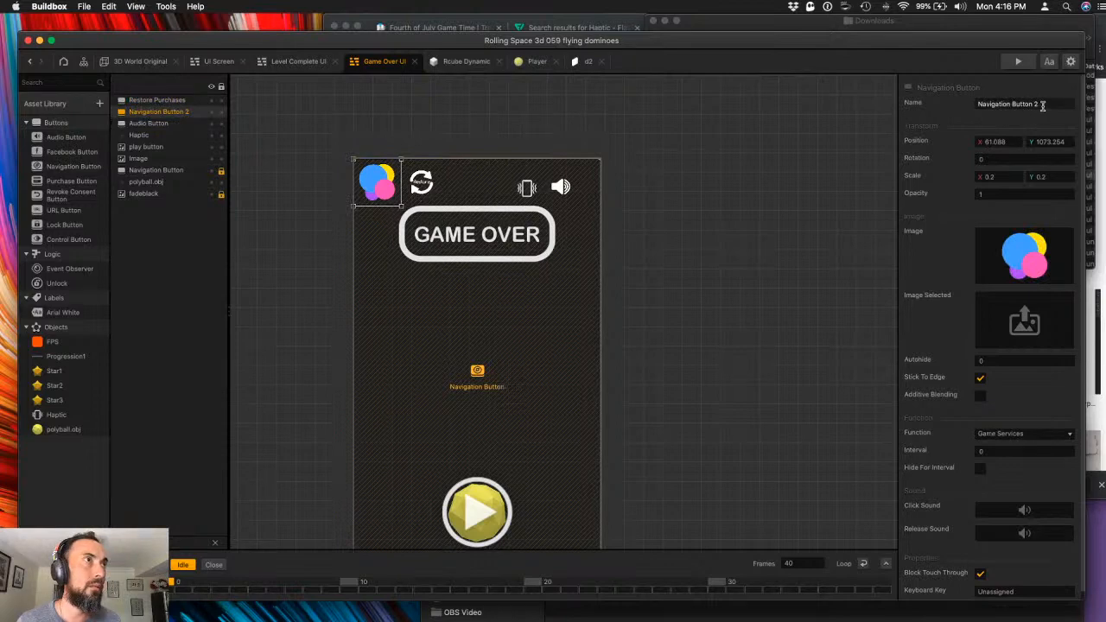
{"action": "type", "text": "Game Services"}
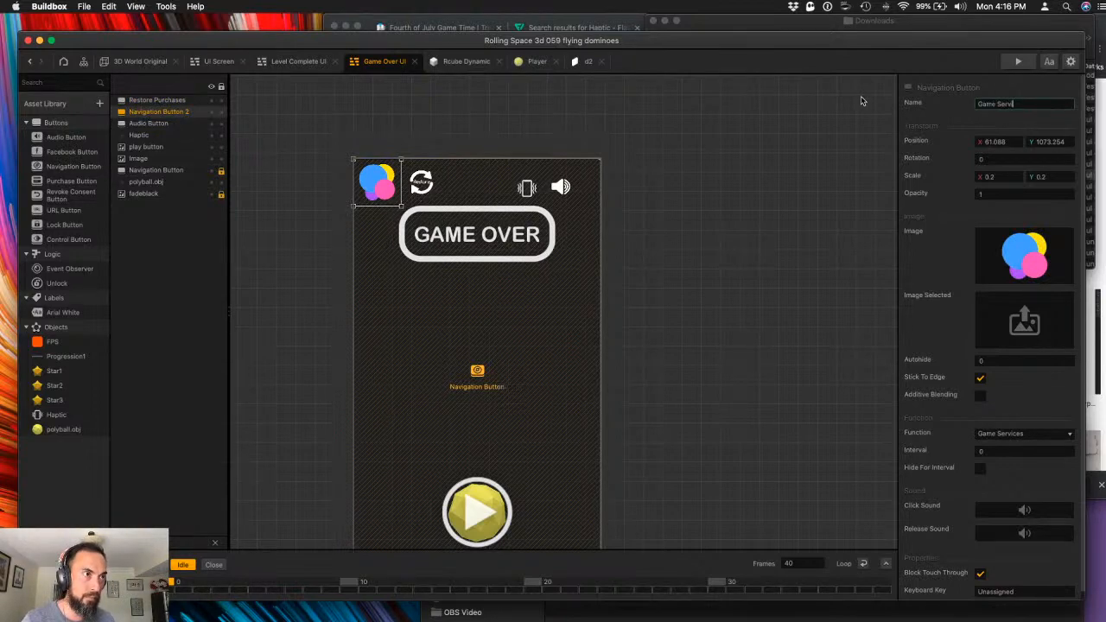
- Copy the Restore Purchases and Game Services buttons from the Game Over UI screen into the Level Complete UI screen
{"action": "left_click", "coordinate": [159, 102]}
{"action": "left_click", "coordinate": [160, 113], "text": "shift"}
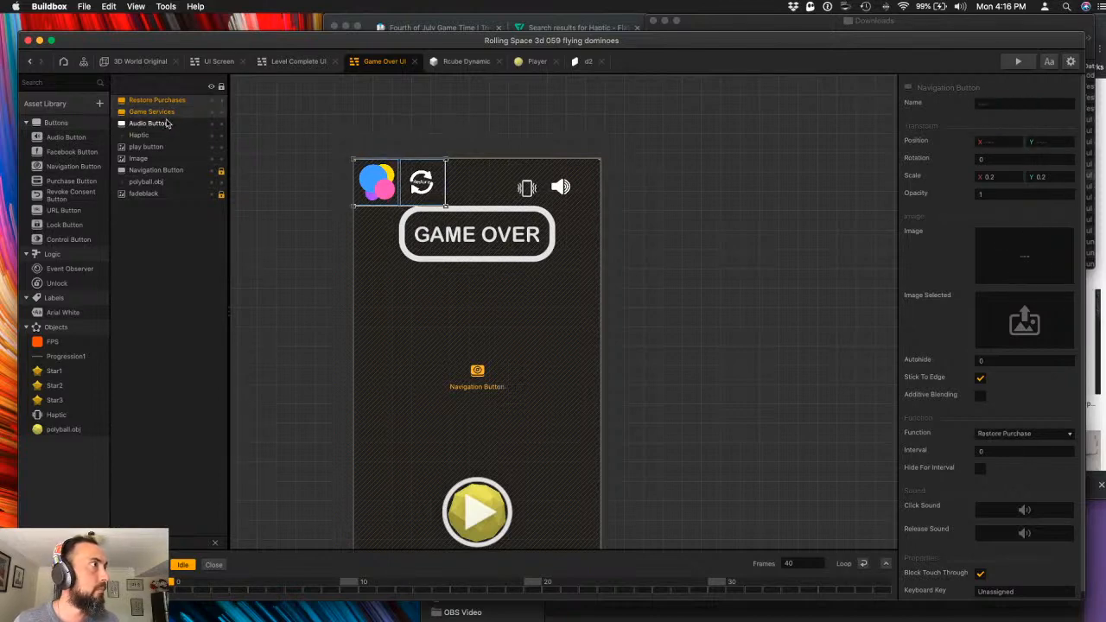
{"action": "left_click", "coordinate": [307, 61]}
{"action": "key", "text": "super+v"}
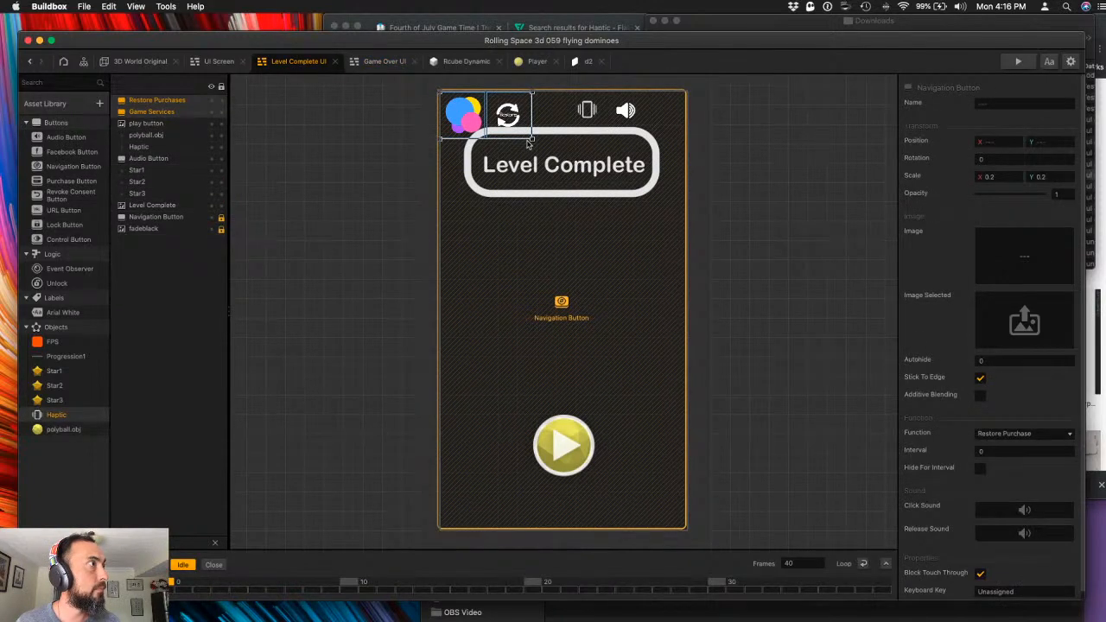
- Check the Haptic object on the Level Complete UI screen, and play Level 1 twice through to the Level Complete screen in a game preview
{"action": "left_click", "coordinate": [566, 132]}
{"action": "left_click", "coordinate": [587, 112]}
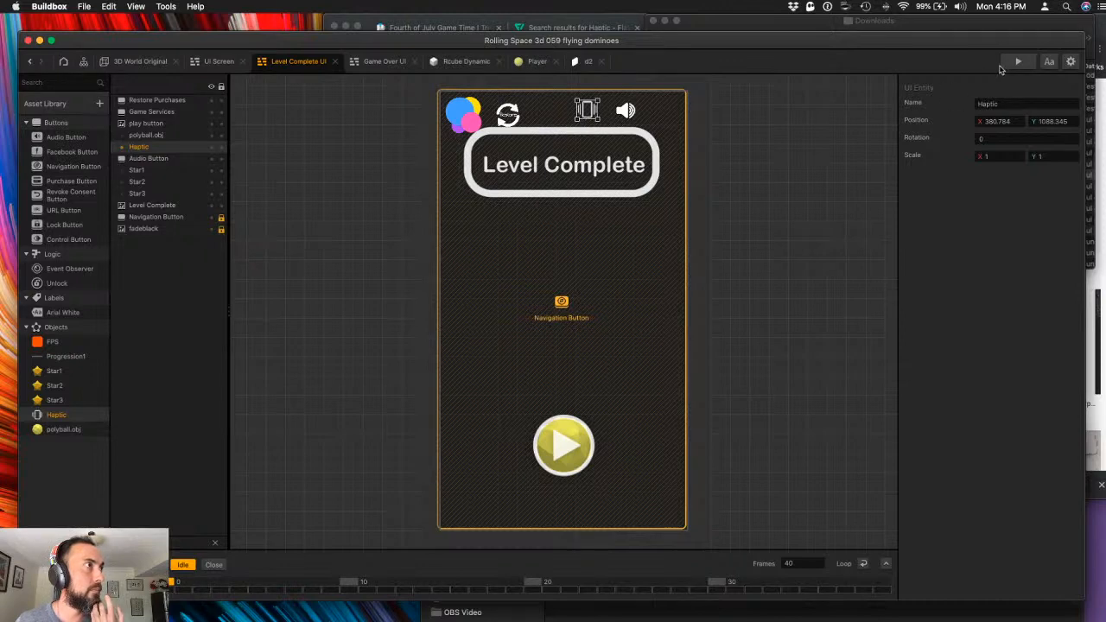
{"action": "scroll", "coordinate": [638, 328], "scroll_direction": "down", "scroll_amount": 5}
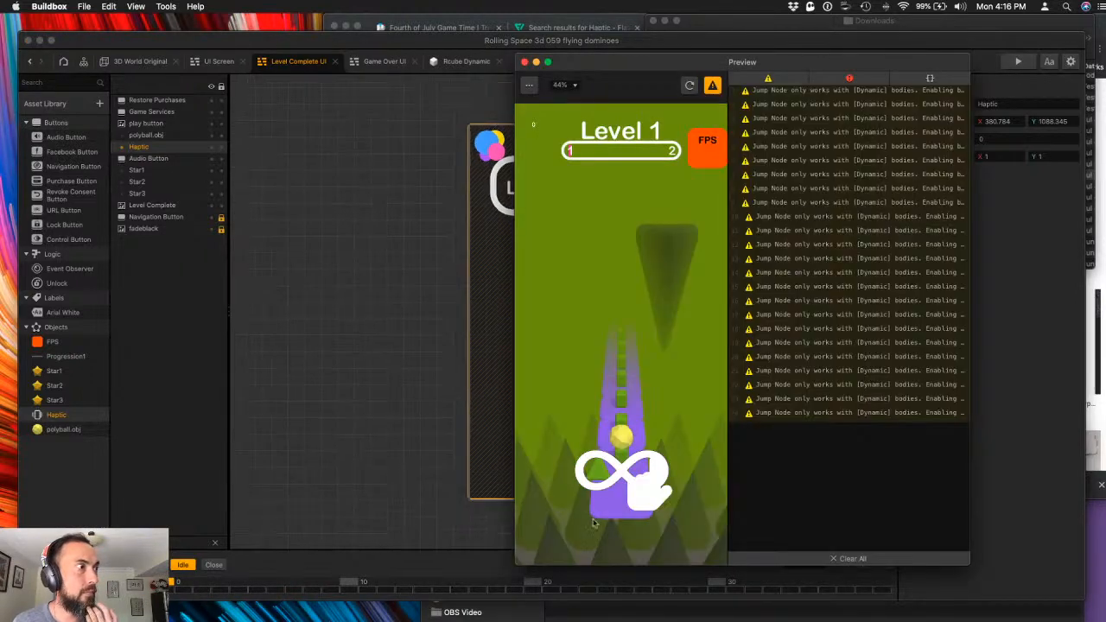
{"action": "left_click", "coordinate": [616, 440]}
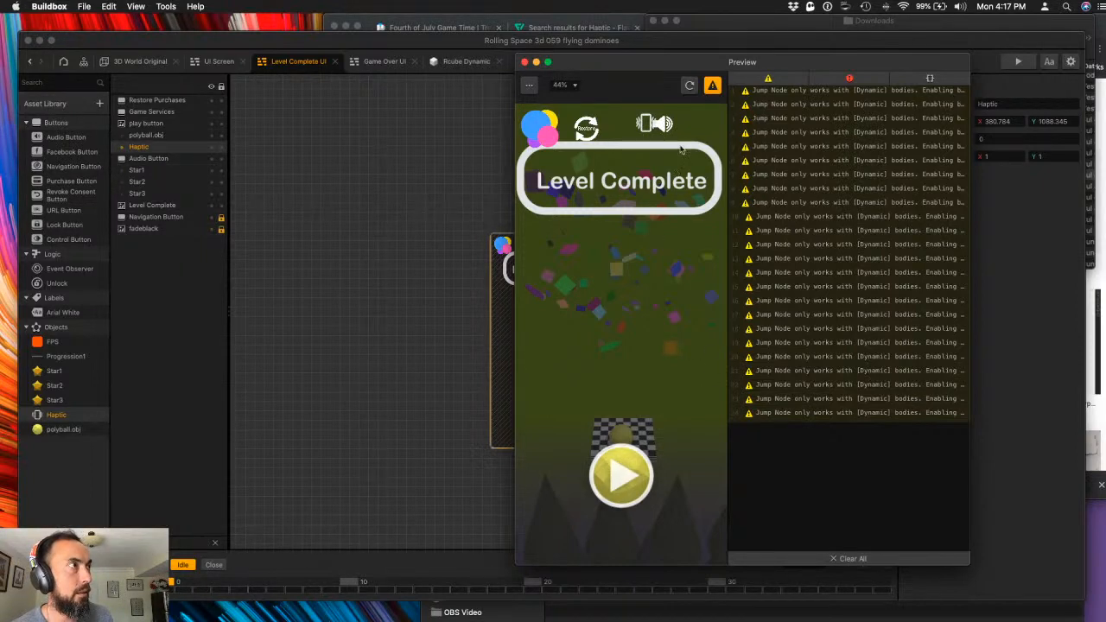
{"action": "left_click", "coordinate": [690, 85]}
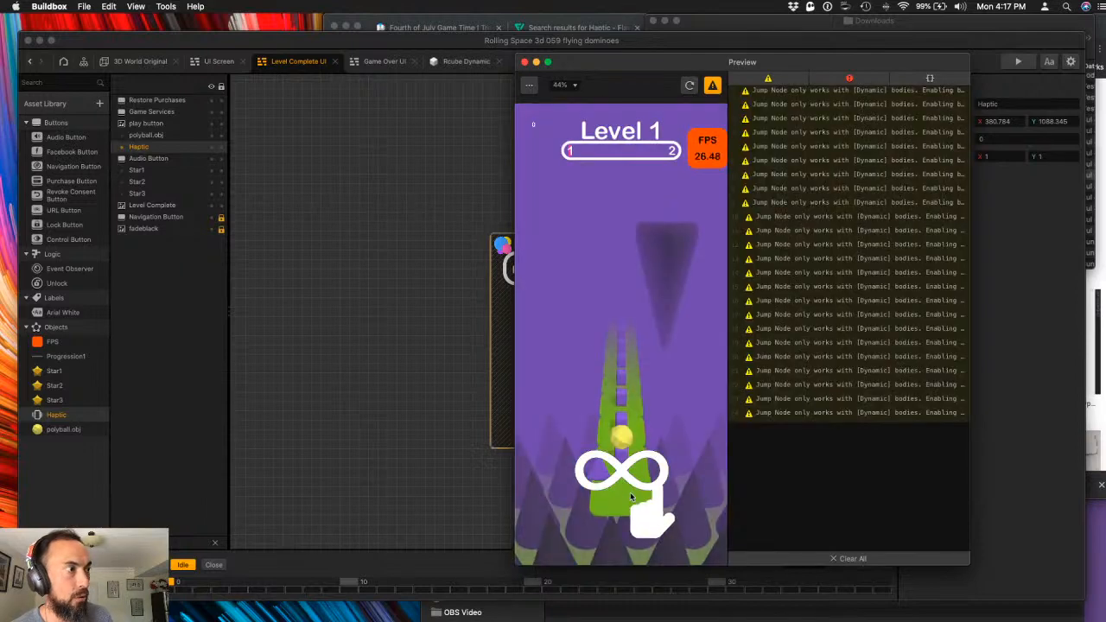
{"action": "left_click_drag", "start_coordinate": [630, 496], "coordinate": [628, 413]}
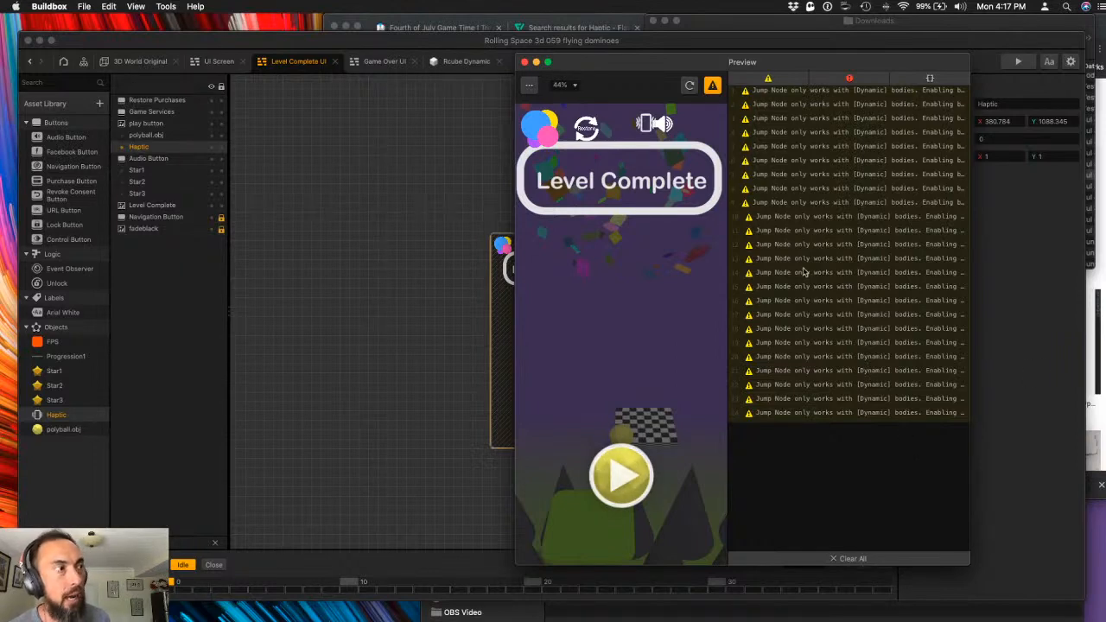
{"action": "left_click", "coordinate": [525, 62]}
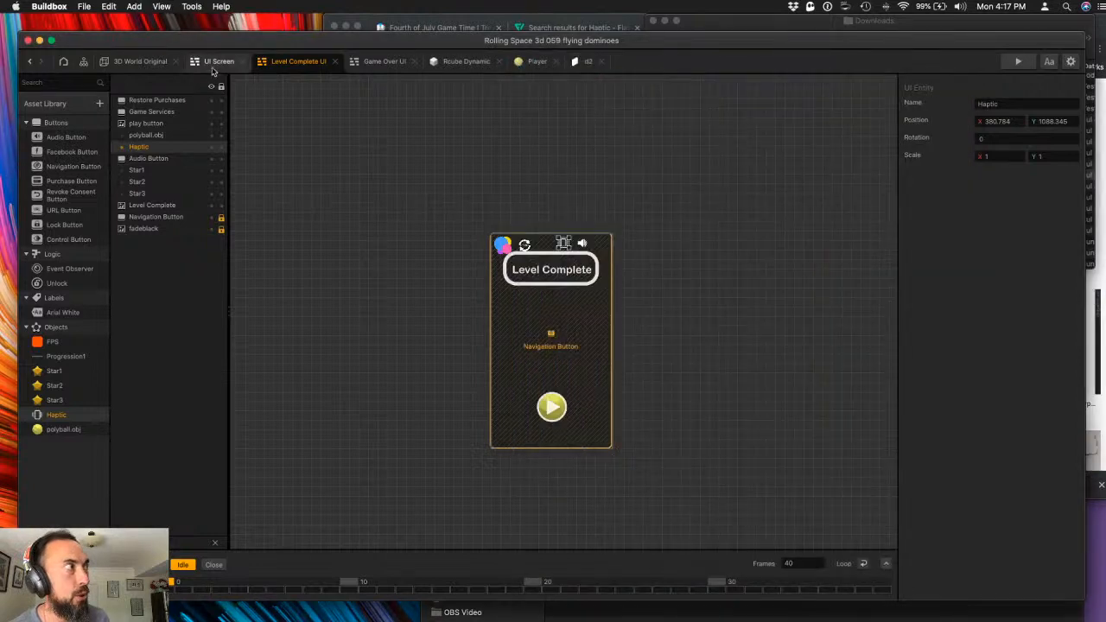
- Review level section 3 of the 3D World Original and the 3D Model node settings of the Rcube Dynamic2 asset
{"action": "left_click", "coordinate": [139, 62]}
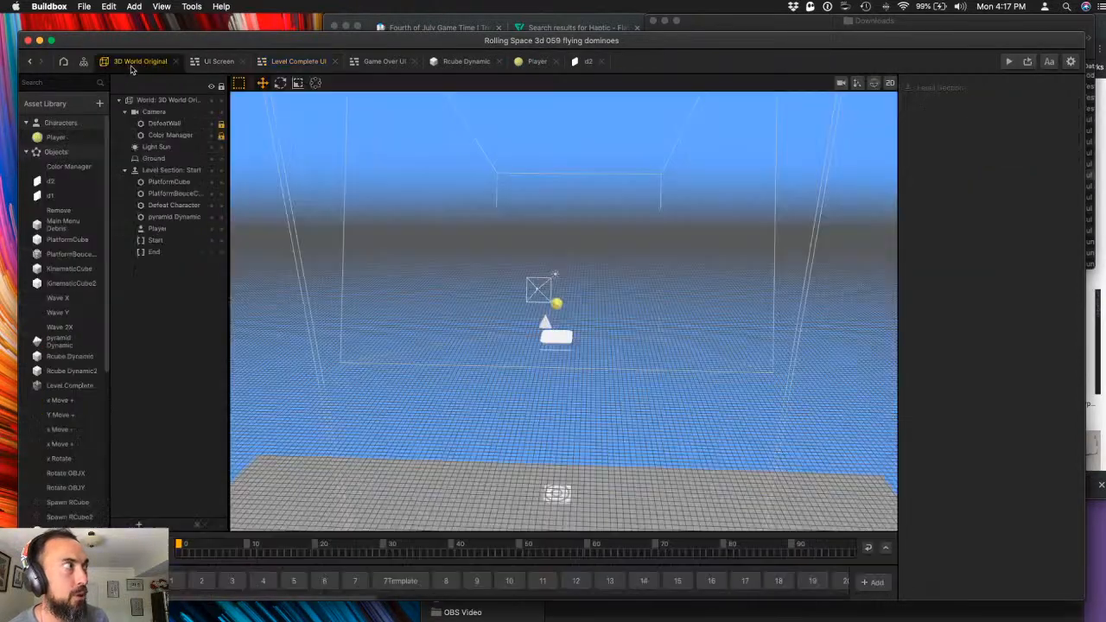
{"action": "left_click", "coordinate": [238, 581]}
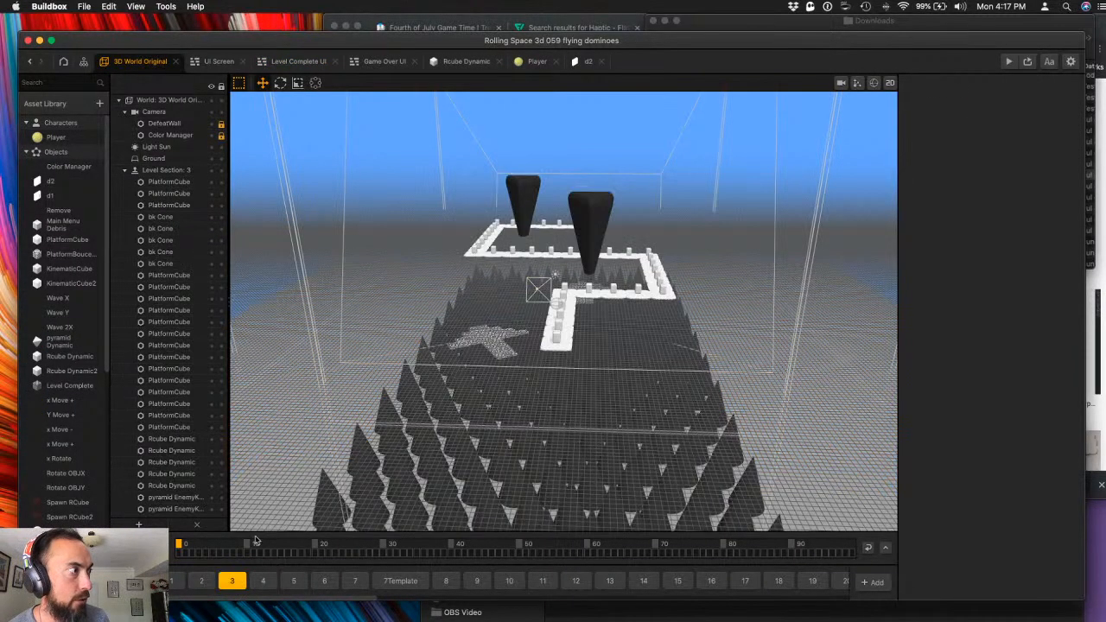
{"action": "left_click", "coordinate": [567, 346]}
{"action": "double_click", "coordinate": [67, 370]}
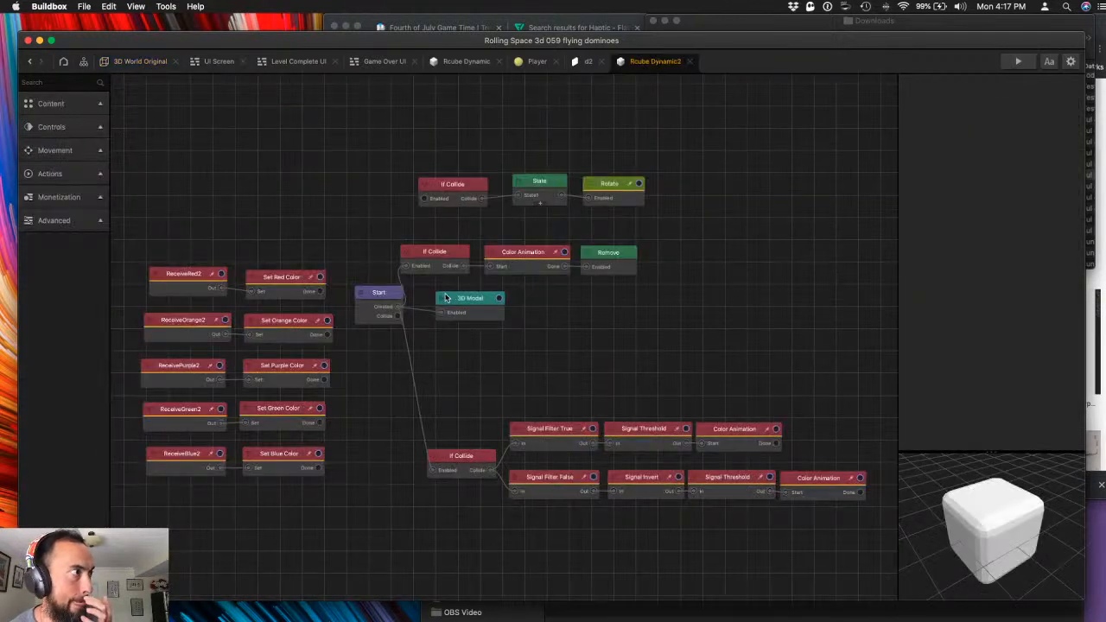
{"action": "left_click", "coordinate": [442, 298]}
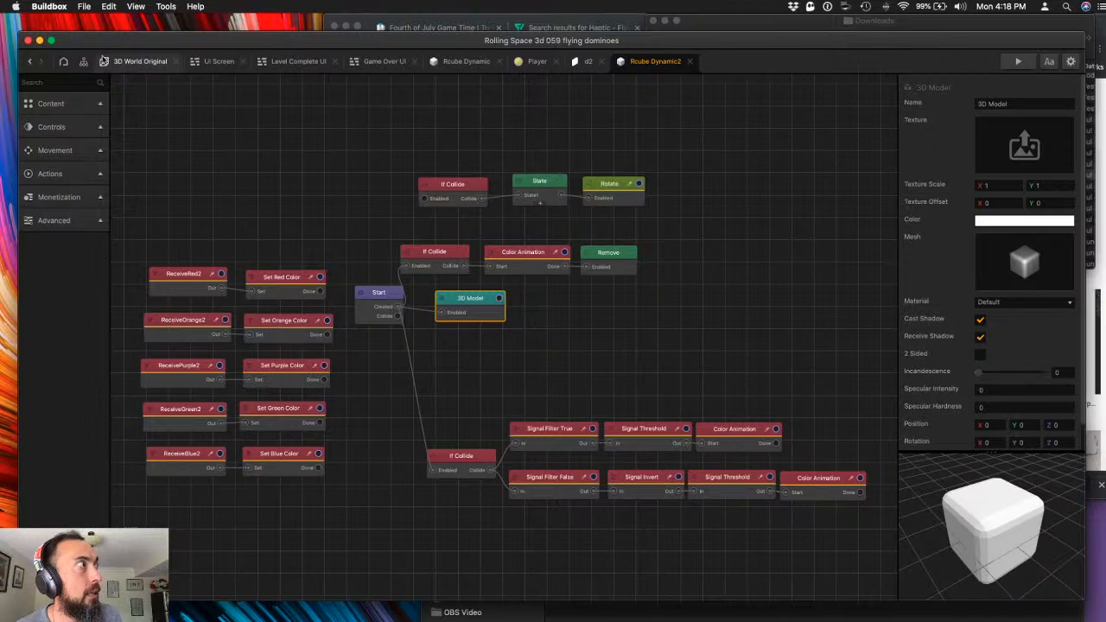
- Examine the cube-lined platform path of level section 1 in the 3D World Original
{"action": "left_click", "coordinate": [129, 61]}
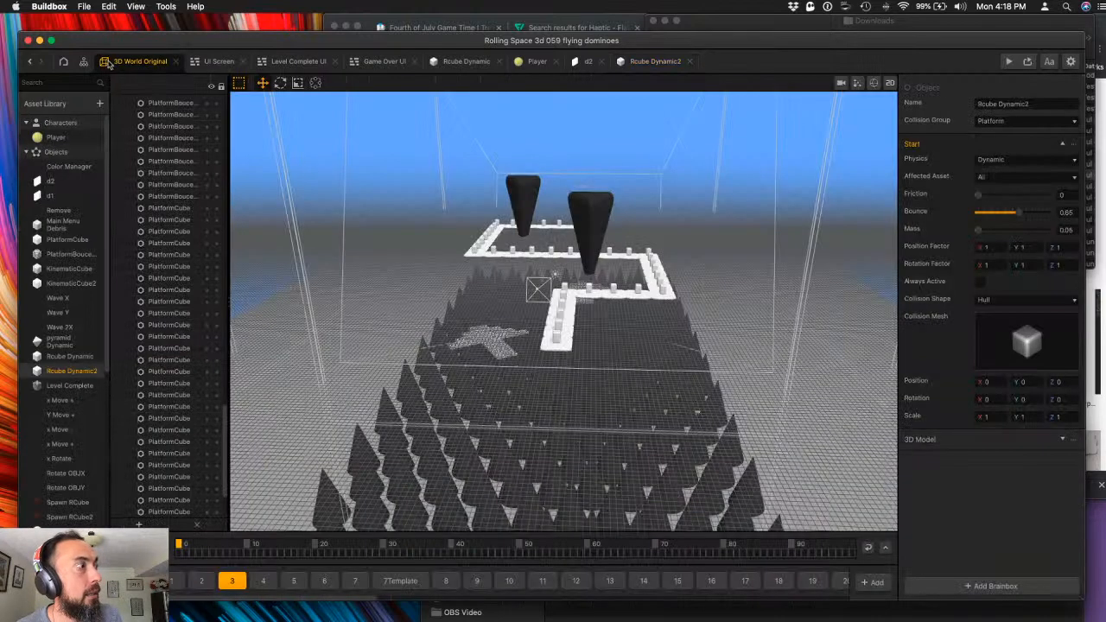
{"action": "left_click", "coordinate": [177, 584]}
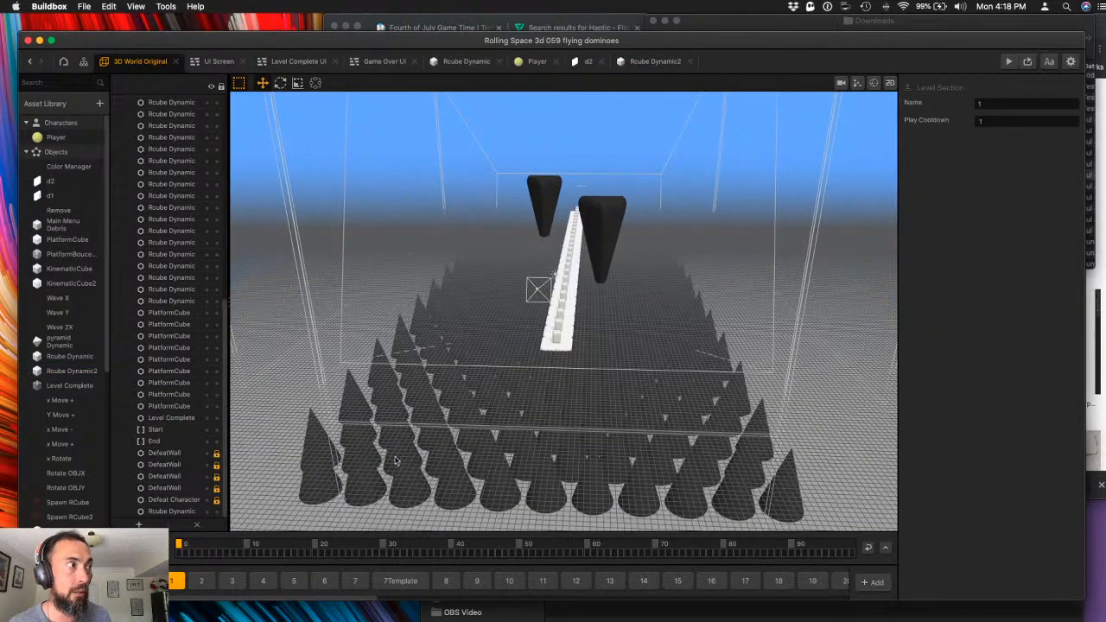
{"action": "middle_click_drag", "start_coordinate": [551, 244], "coordinate": [520, 309]}
{"action": "scroll", "coordinate": [520, 309], "scroll_direction": "up", "scroll_amount": 3}
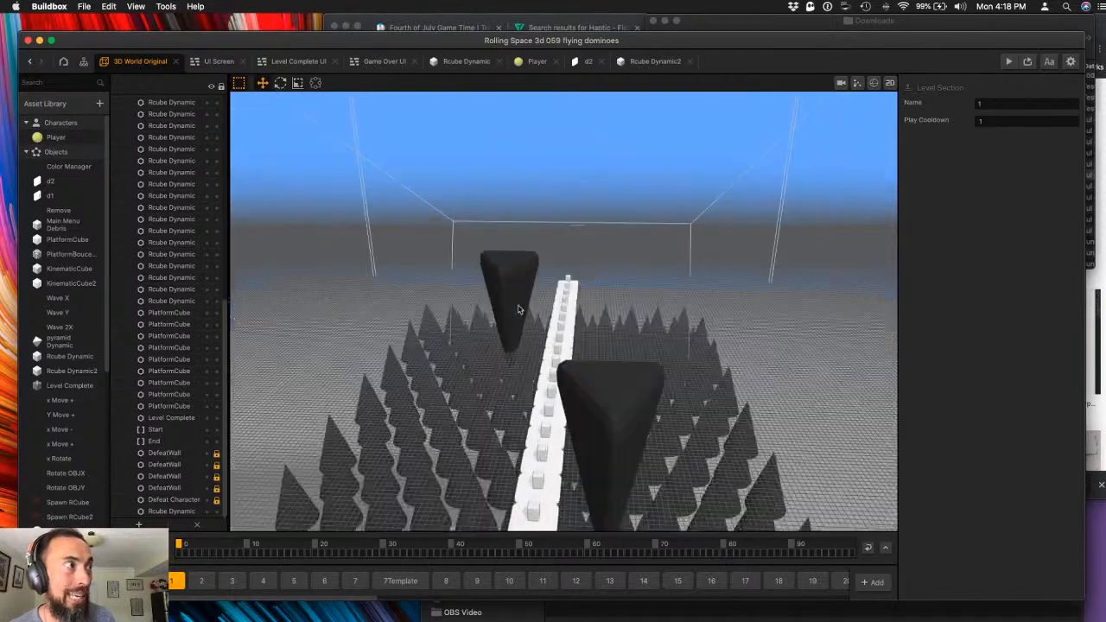
- Duplicate the 3D World Original node several times in the project's scene map
{"action": "left_click", "coordinate": [577, 277]}
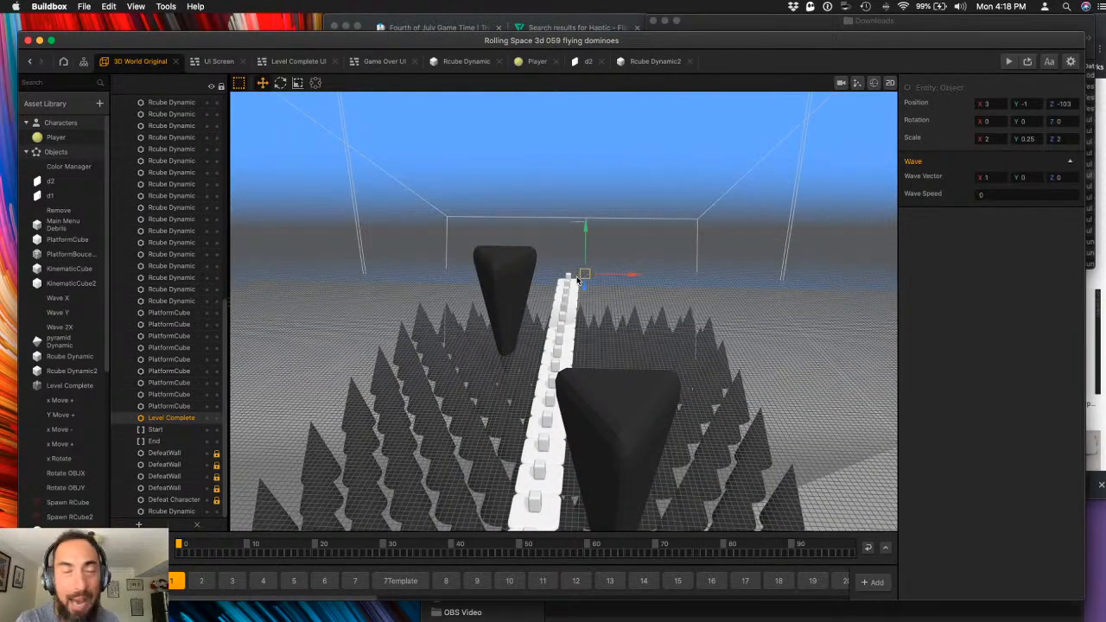
{"action": "scroll", "coordinate": [523, 335], "scroll_direction": "down", "scroll_amount": 2}
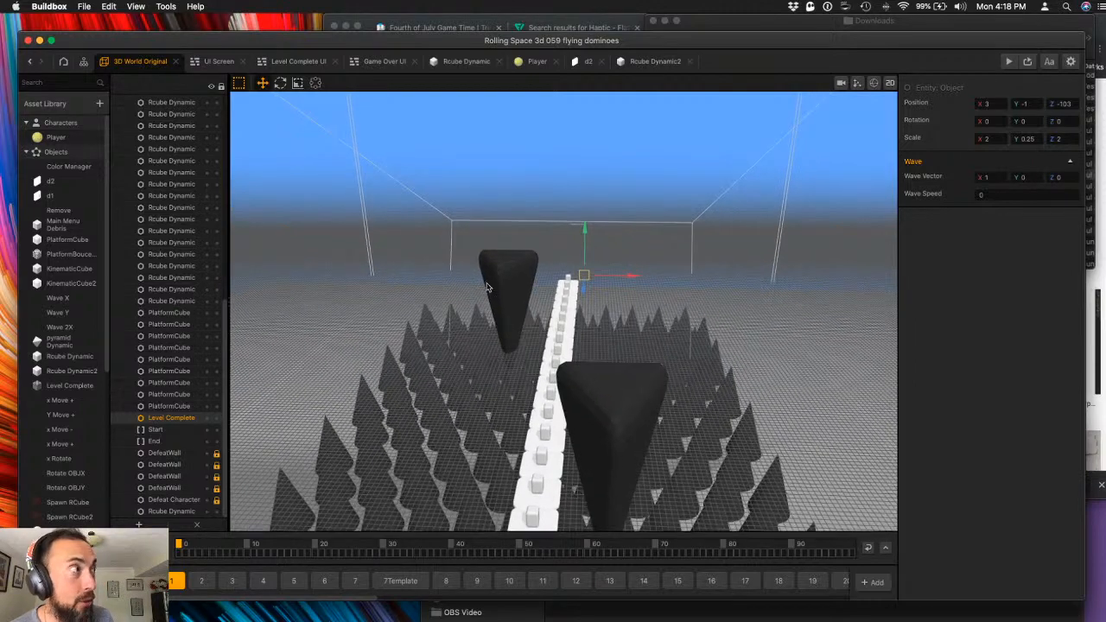
{"action": "left_click", "coordinate": [83, 63]}
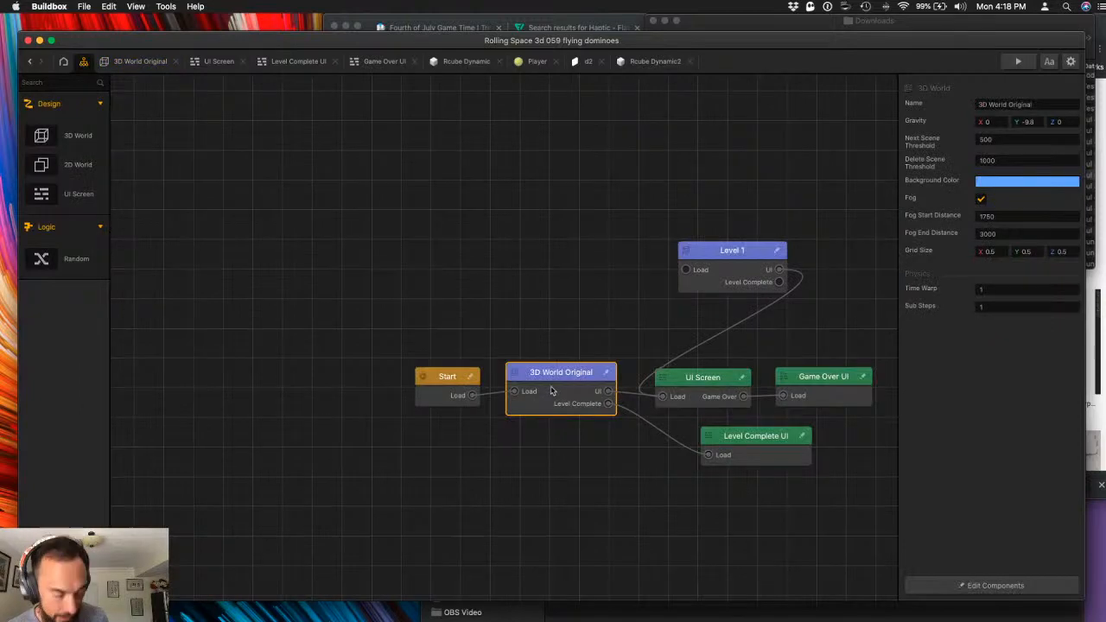
{"action": "key", "text": "super+d"}
{"action": "key", "text": "super+d"}
{"action": "key", "text": "super+d"}
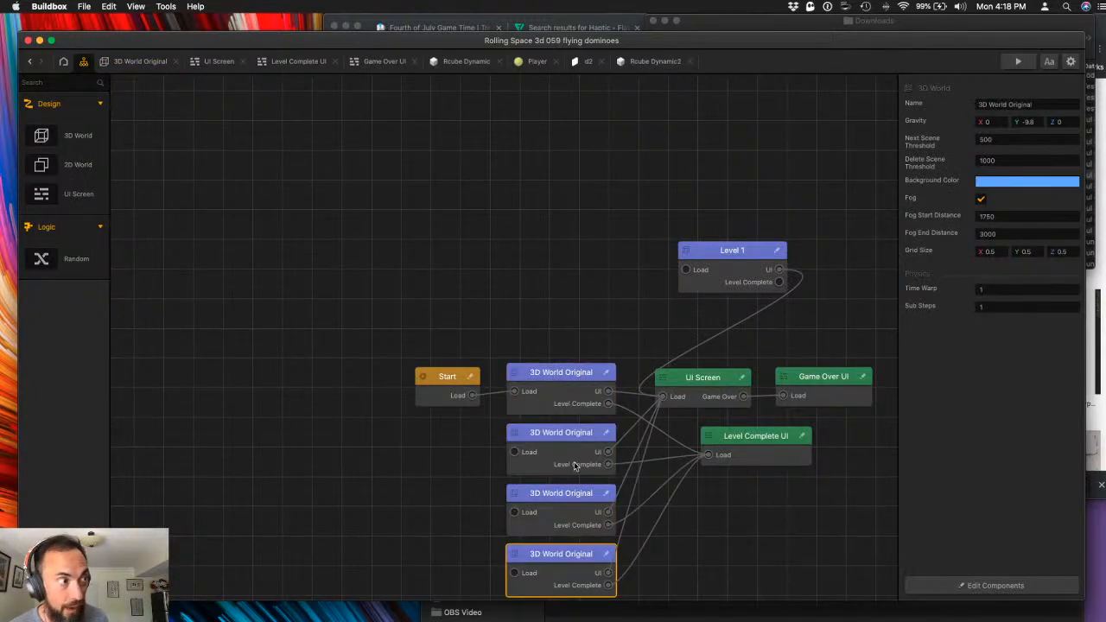
{"action": "scroll", "coordinate": [578, 561], "scroll_direction": "down", "scroll_amount": 3}
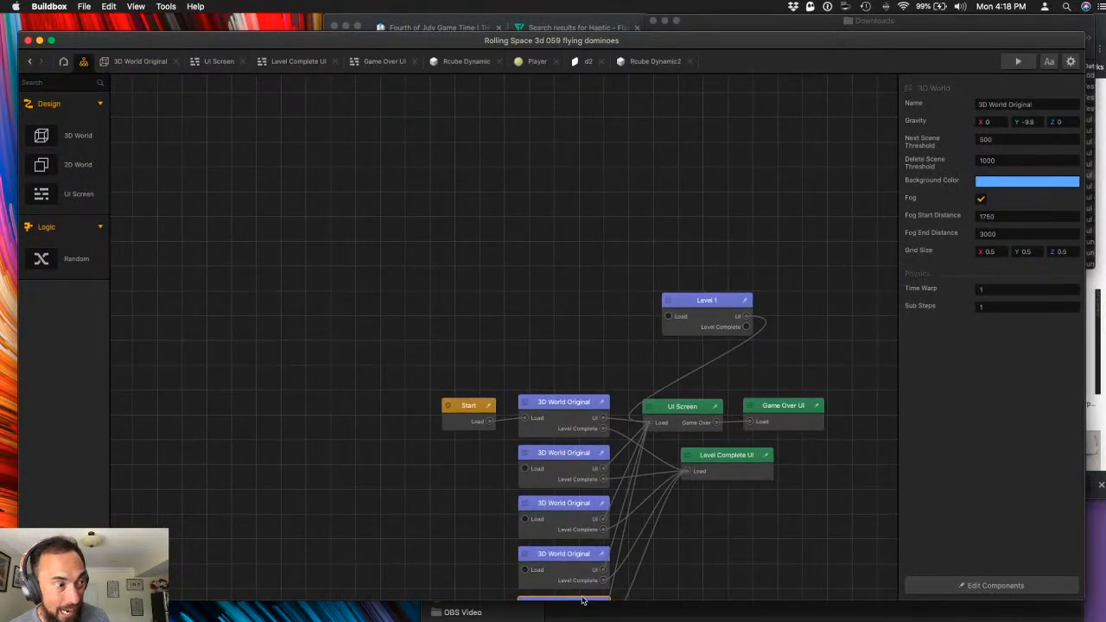
- Delete all the duplicated 3D World Original nodes, keeping the one linked to Start
{"action": "key", "text": "BackSpace"}
{"action": "left_click", "coordinate": [595, 561]}
{"action": "key", "text": "BackSpace"}
{"action": "left_click", "coordinate": [567, 520]}
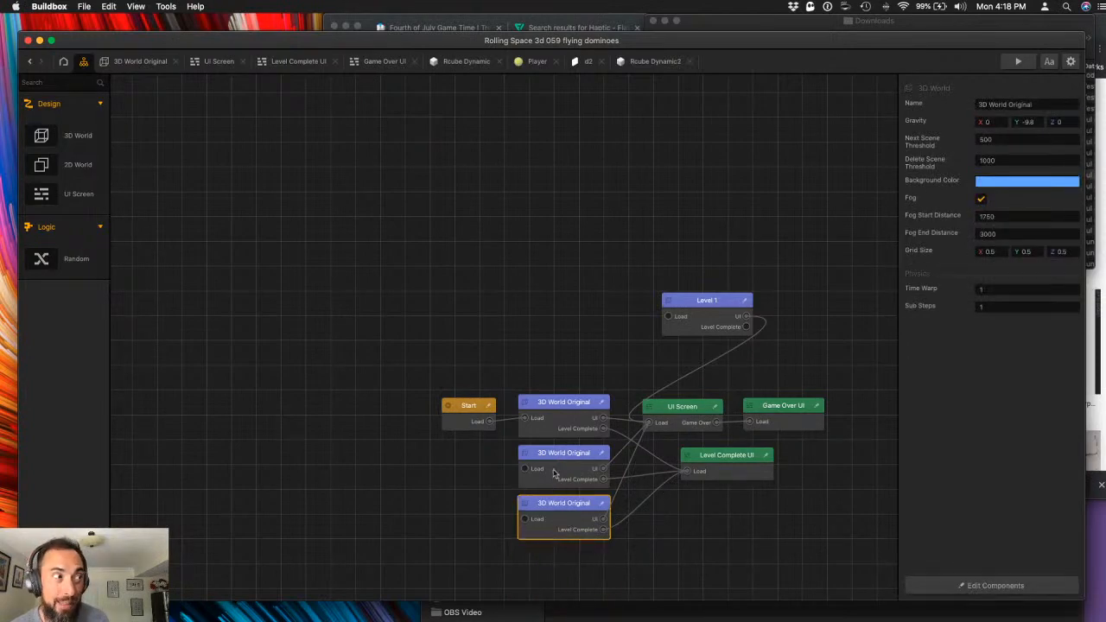
{"action": "key", "text": "BackSpace"}
{"action": "left_click", "coordinate": [555, 475]}
{"action": "key", "text": "BackSpace"}
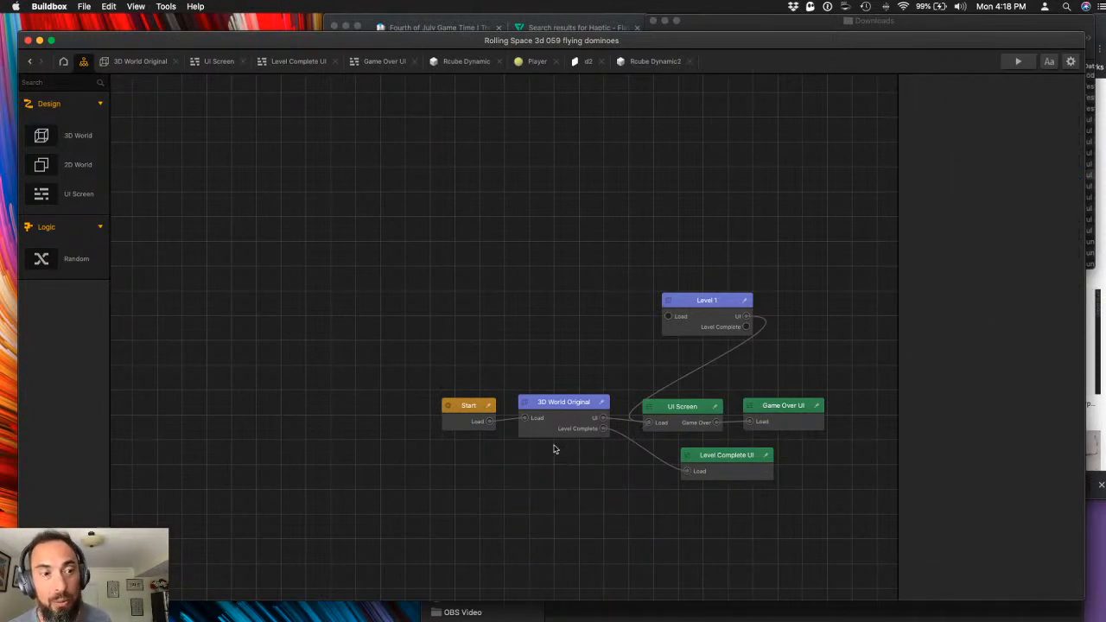
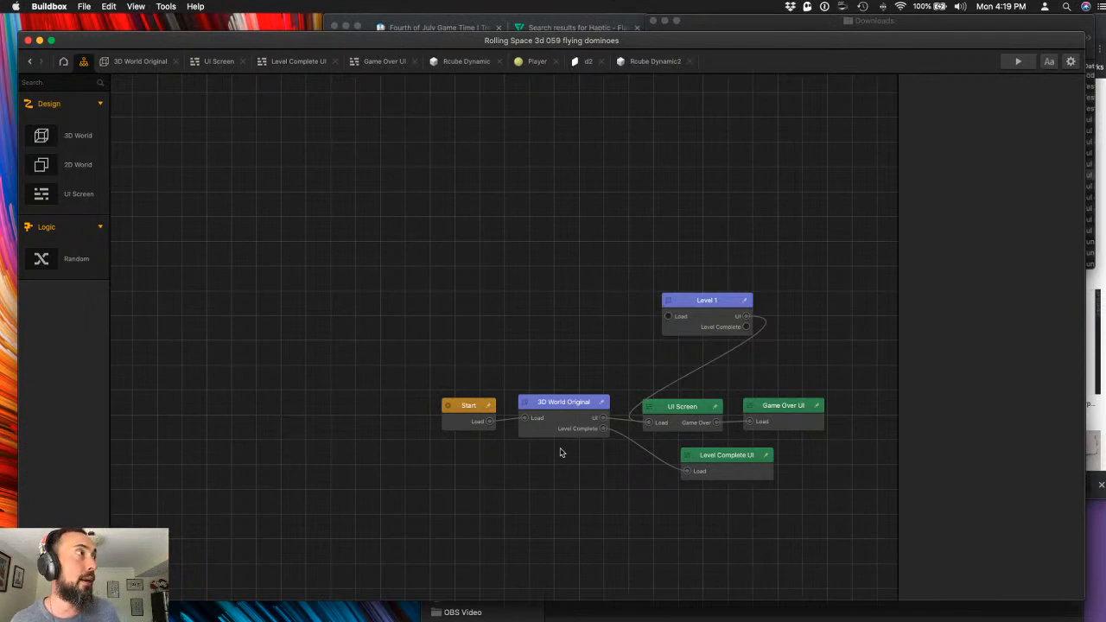
- Turn off Receive Shadow for the 3D Model node of the Rcube Dynamic object
{"action": "left_click", "coordinate": [124, 63]}
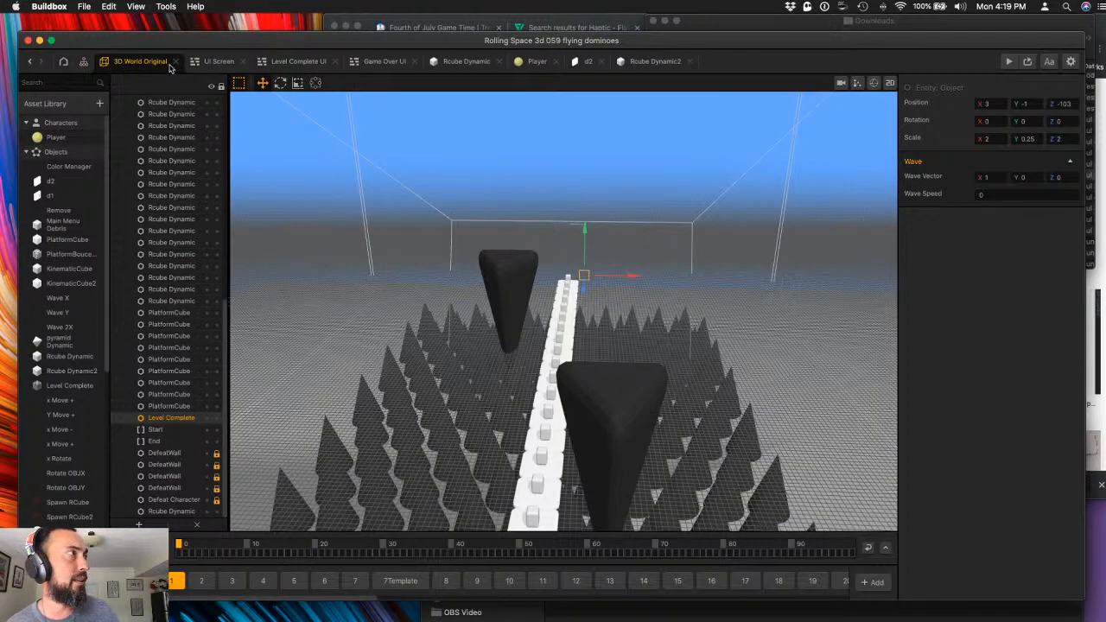
{"action": "left_click", "coordinate": [208, 63]}
{"action": "left_click", "coordinate": [85, 64]}
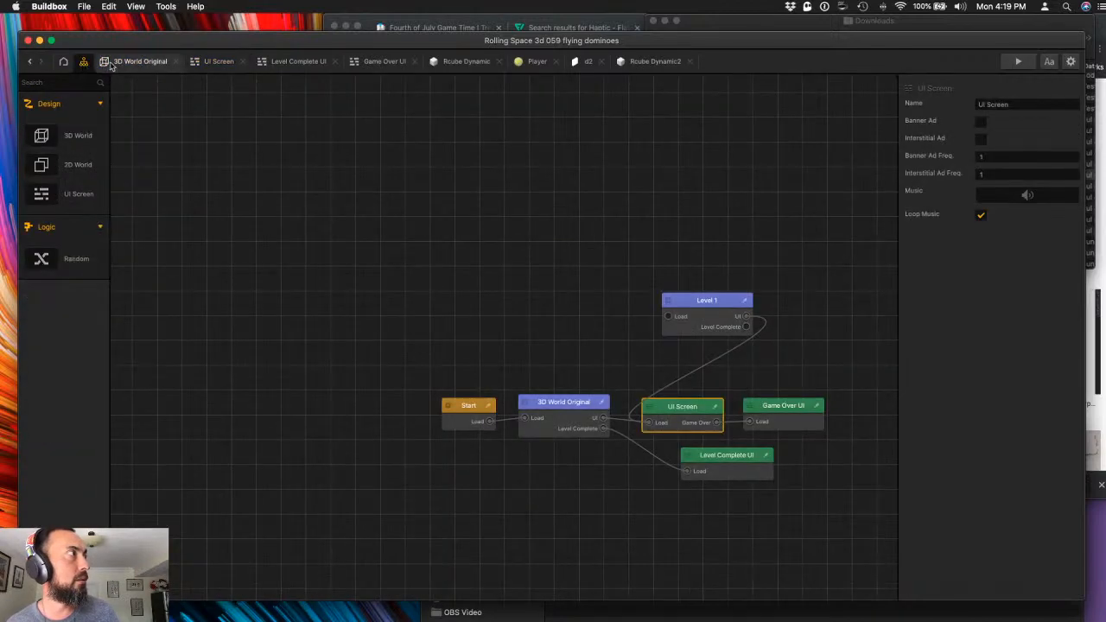
{"action": "left_click", "coordinate": [121, 63]}
{"action": "left_click", "coordinate": [450, 62]}
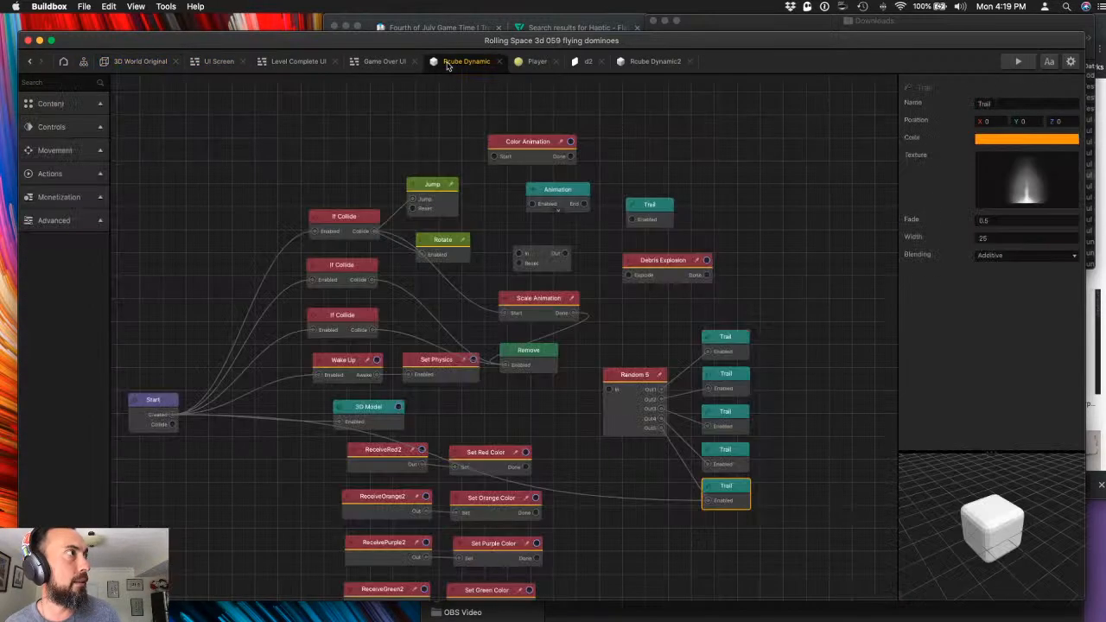
{"action": "left_click", "coordinate": [371, 410]}
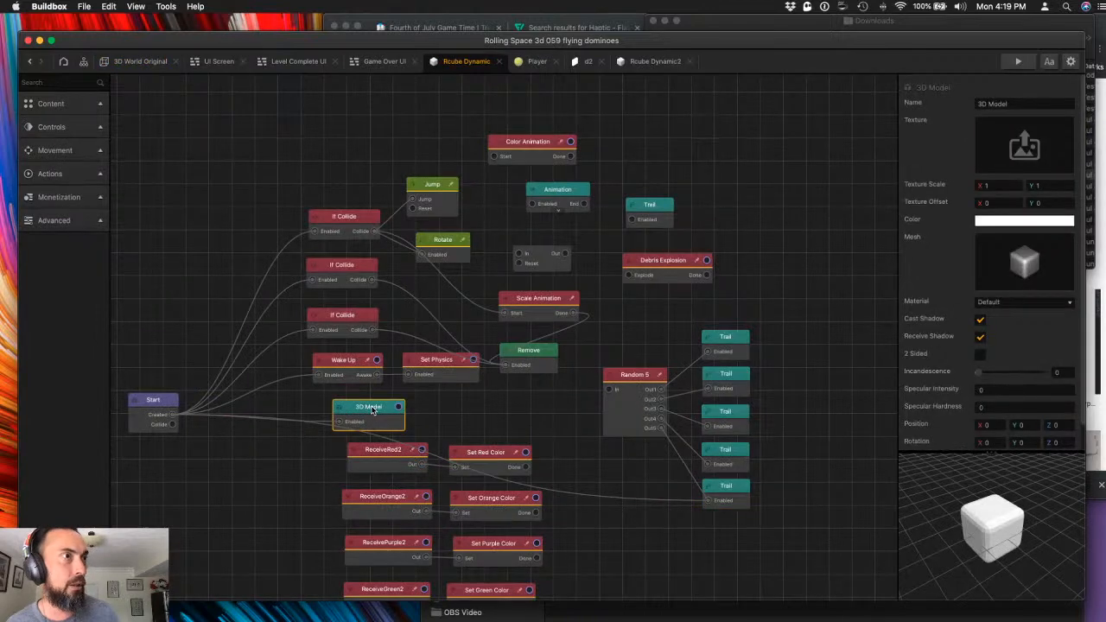
{"action": "left_click", "coordinate": [980, 339]}
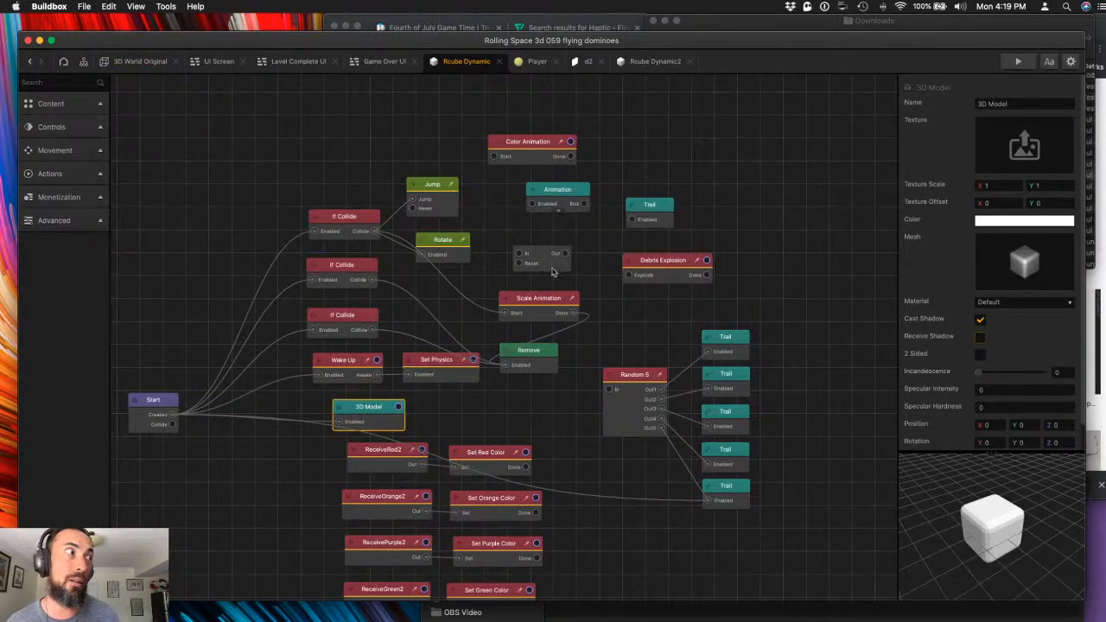
- Examine the Jump and Rotate node settings of Rcube Dynamic, run the game preview, and close it
{"action": "left_click", "coordinate": [433, 187]}
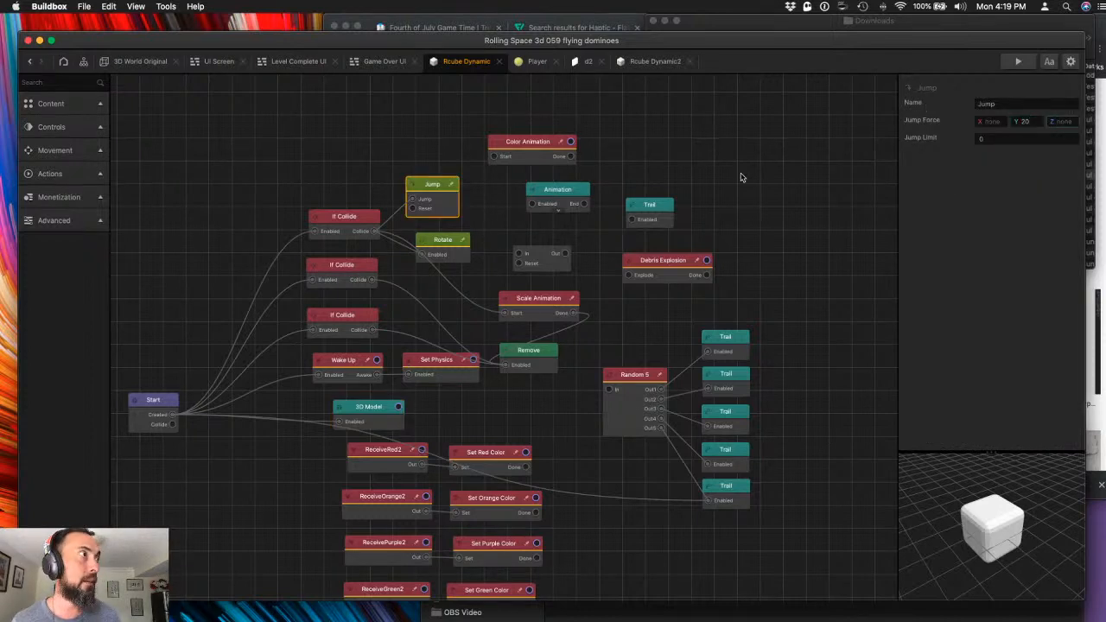
{"action": "left_click", "coordinate": [442, 241]}
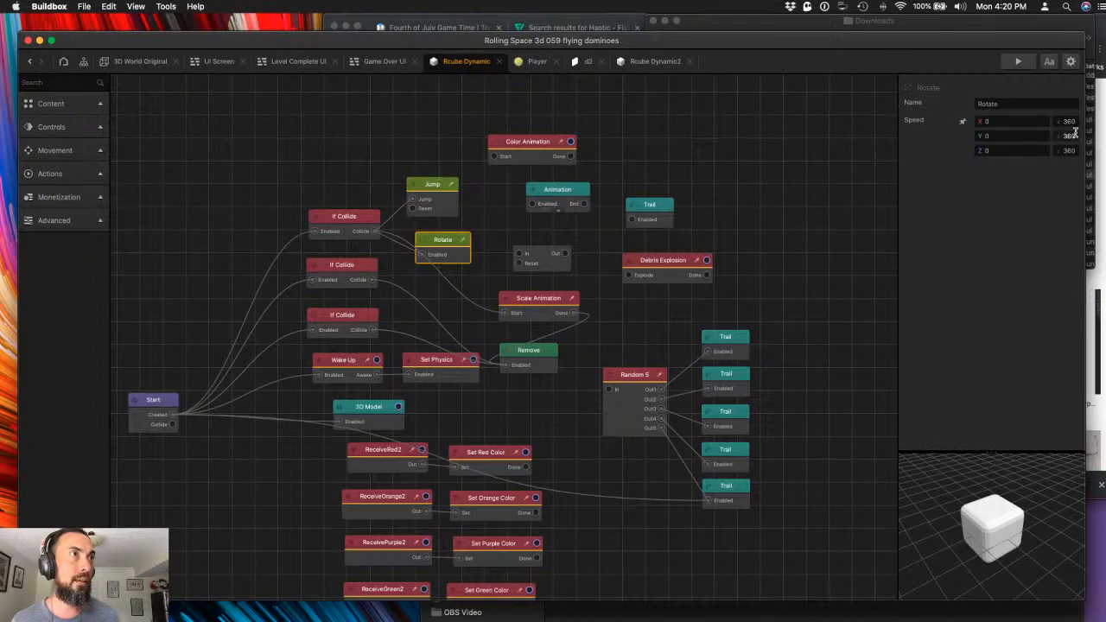
{"action": "left_click", "coordinate": [1019, 63]}
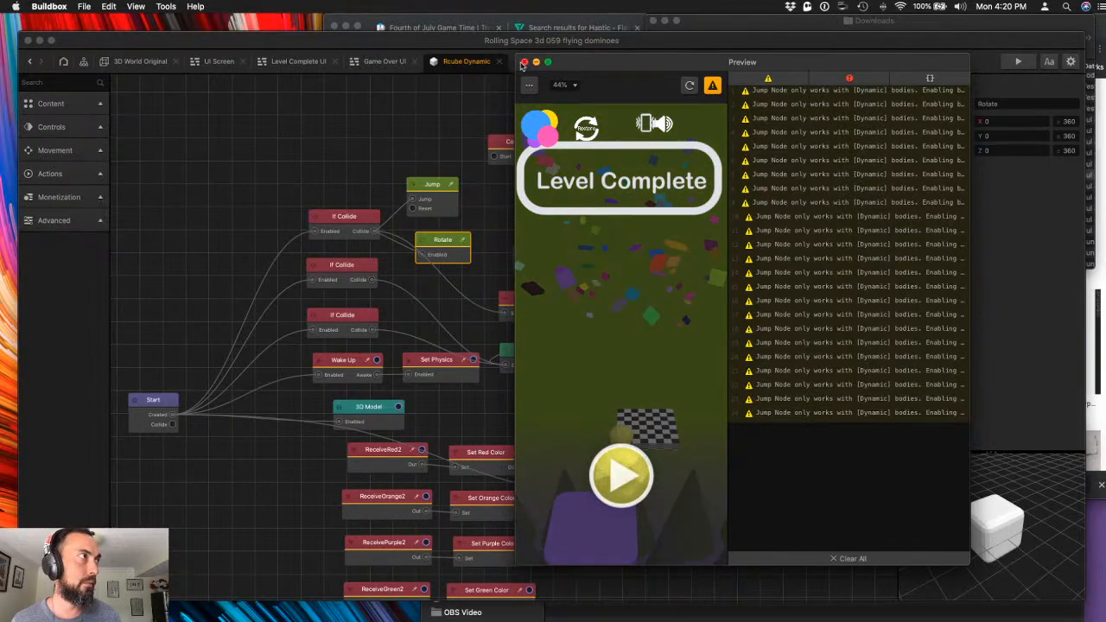
{"action": "left_click", "coordinate": [524, 61]}
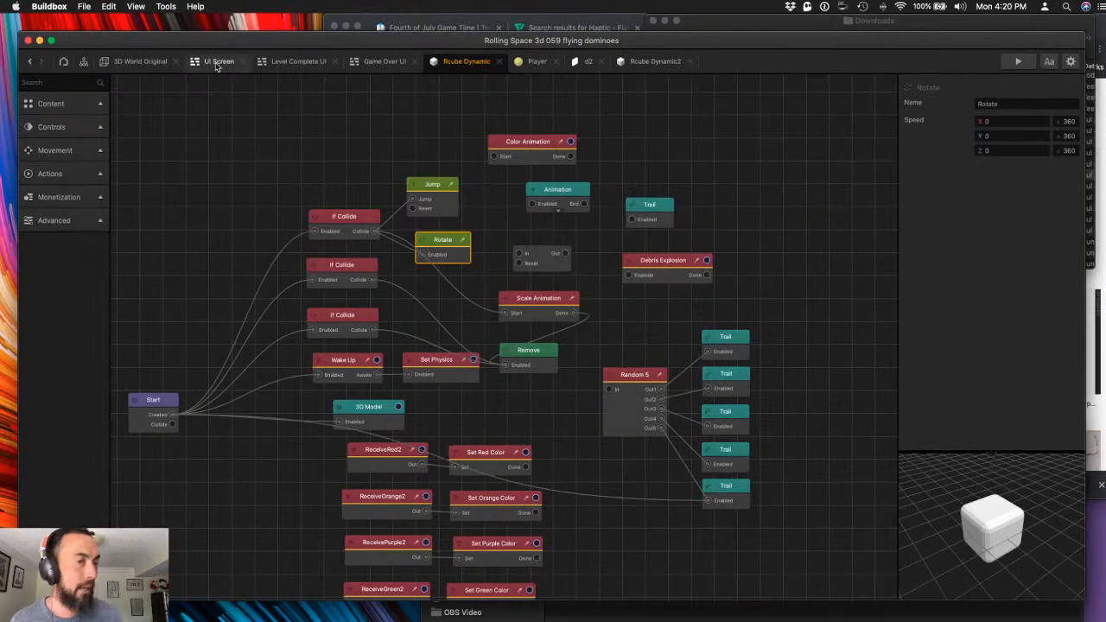
- Switch to Finder's Downloads folder and preview Agent Action Gameplay Mission 1-10.MP4, scrubbing to the mission complete screen
{"action": "key", "text": "ctrl+Up"}
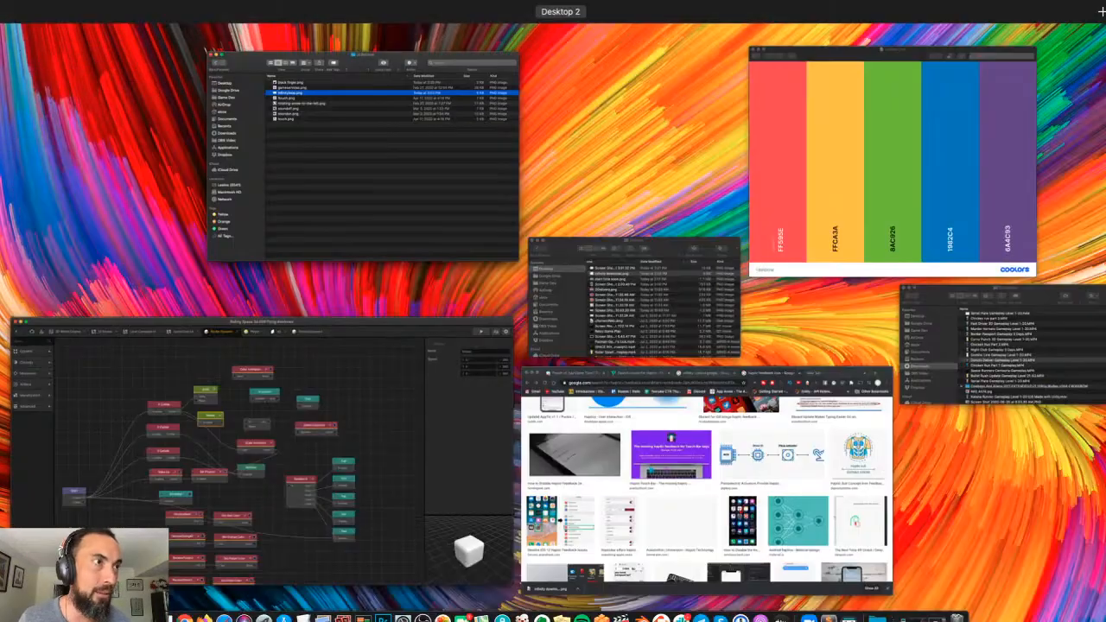
{"action": "left_click", "coordinate": [1003, 344]}
{"action": "scroll", "coordinate": [832, 201], "scroll_direction": "down", "scroll_amount": 5}
{"action": "scroll", "coordinate": [832, 201], "scroll_direction": "down", "scroll_amount": 5}
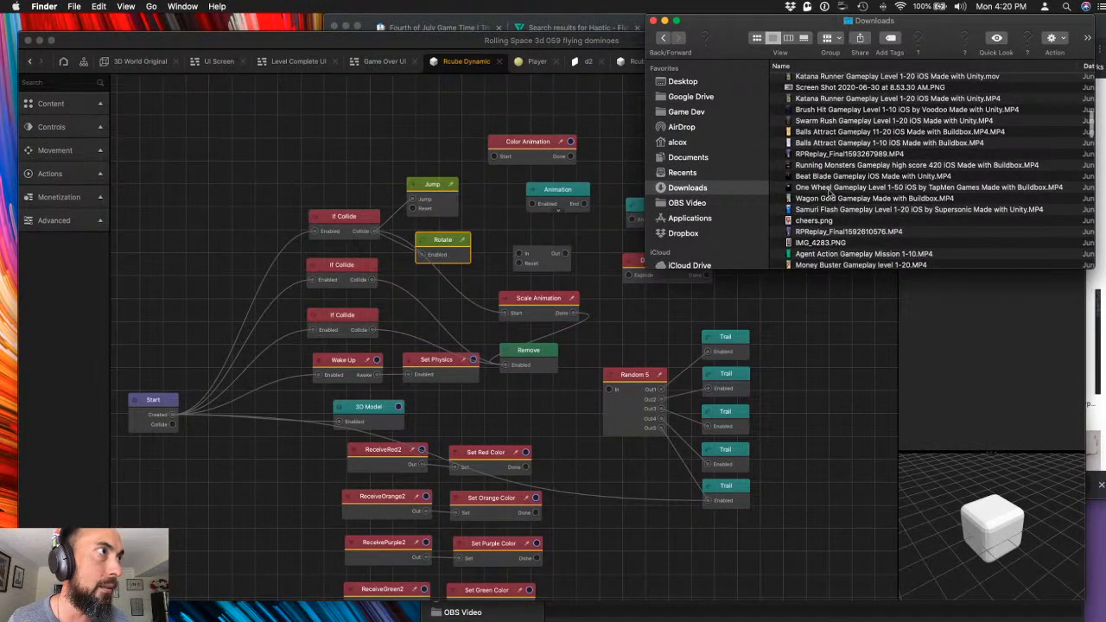
{"action": "scroll", "coordinate": [832, 192], "scroll_direction": "down", "scroll_amount": 5}
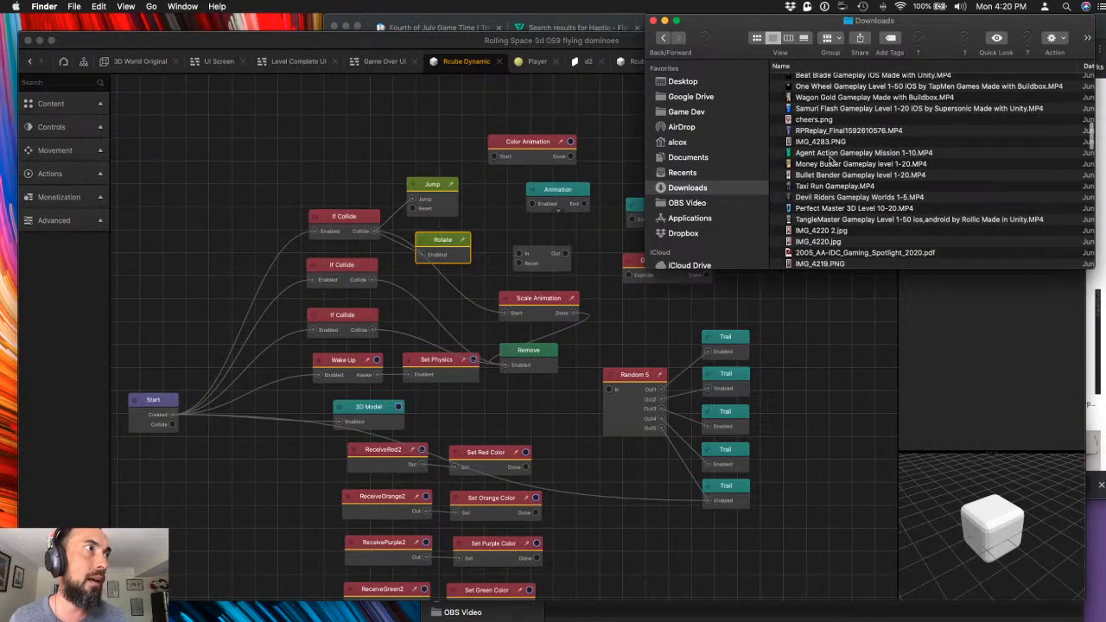
{"action": "left_click", "coordinate": [832, 154]}
{"action": "key", "text": "space"}
{"action": "left_click", "coordinate": [522, 580]}
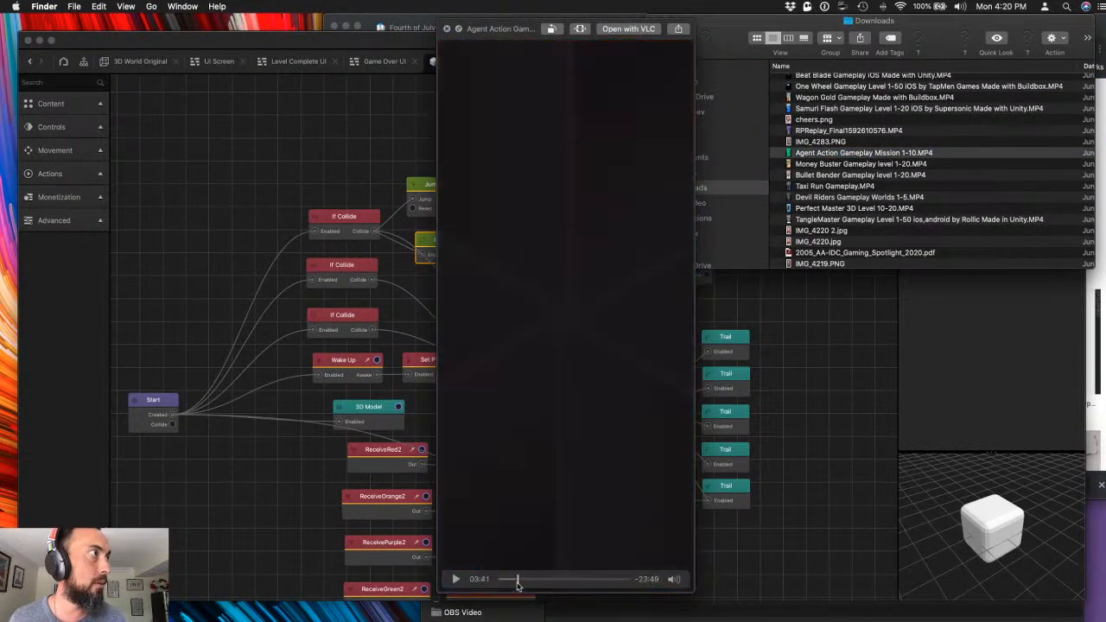
{"action": "left_click_drag", "start_coordinate": [522, 586], "coordinate": [527, 585]}
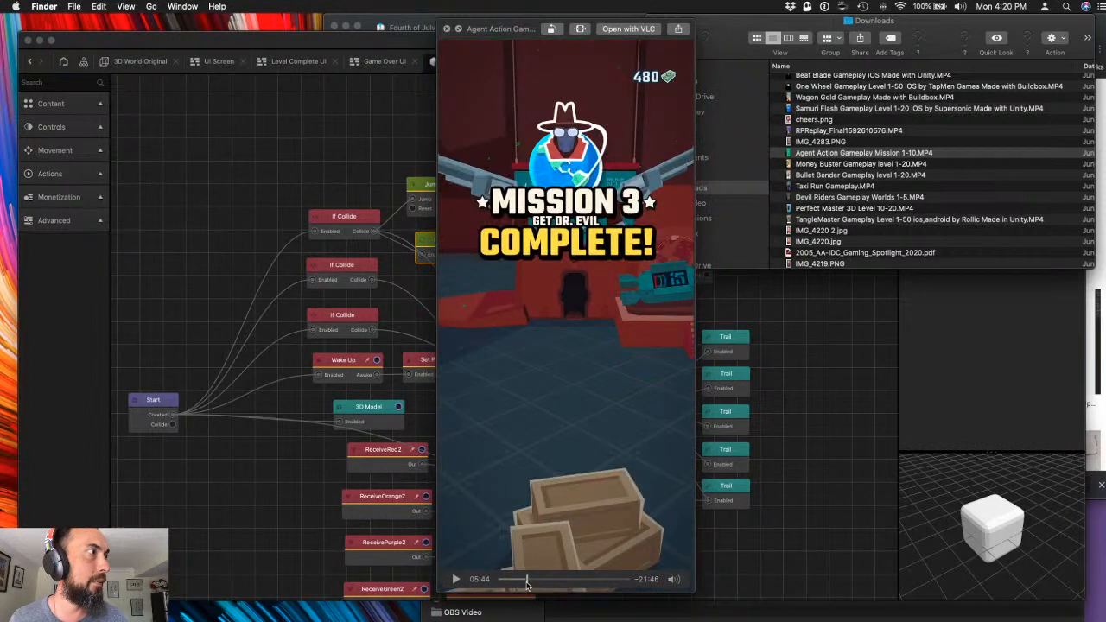
- Preview Money Buster Gameplay level 1-20.MP4, scrub to the end of Level 14, and close the preview
{"action": "left_click", "coordinate": [834, 164]}
{"action": "left_click_drag", "start_coordinate": [578, 581], "coordinate": [586, 582]}
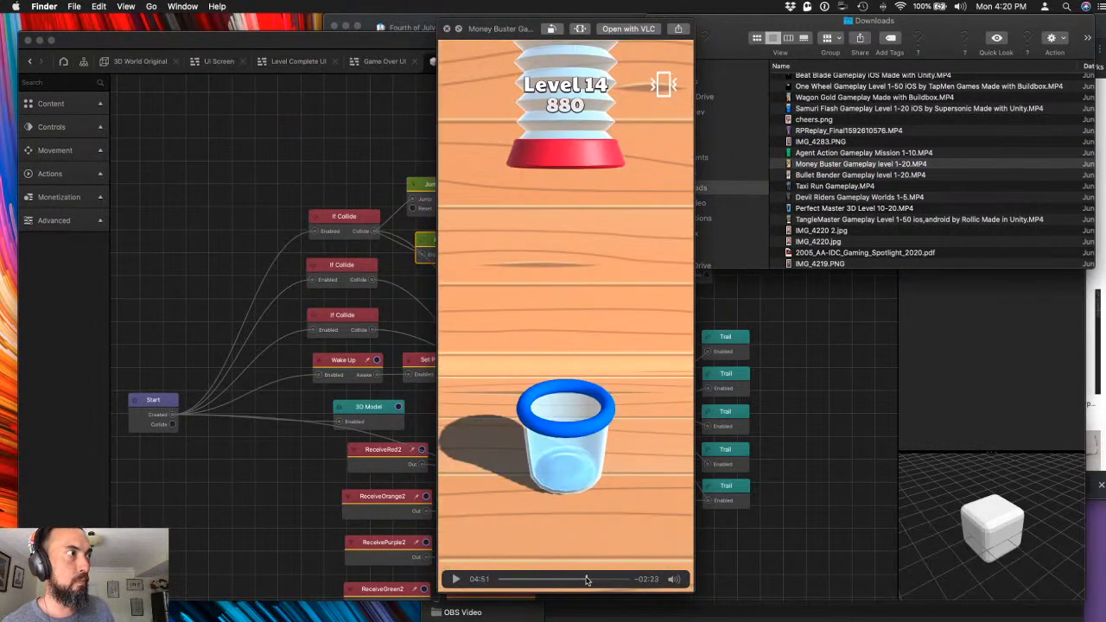
{"action": "left_click_drag", "start_coordinate": [586, 582], "coordinate": [585, 582]}
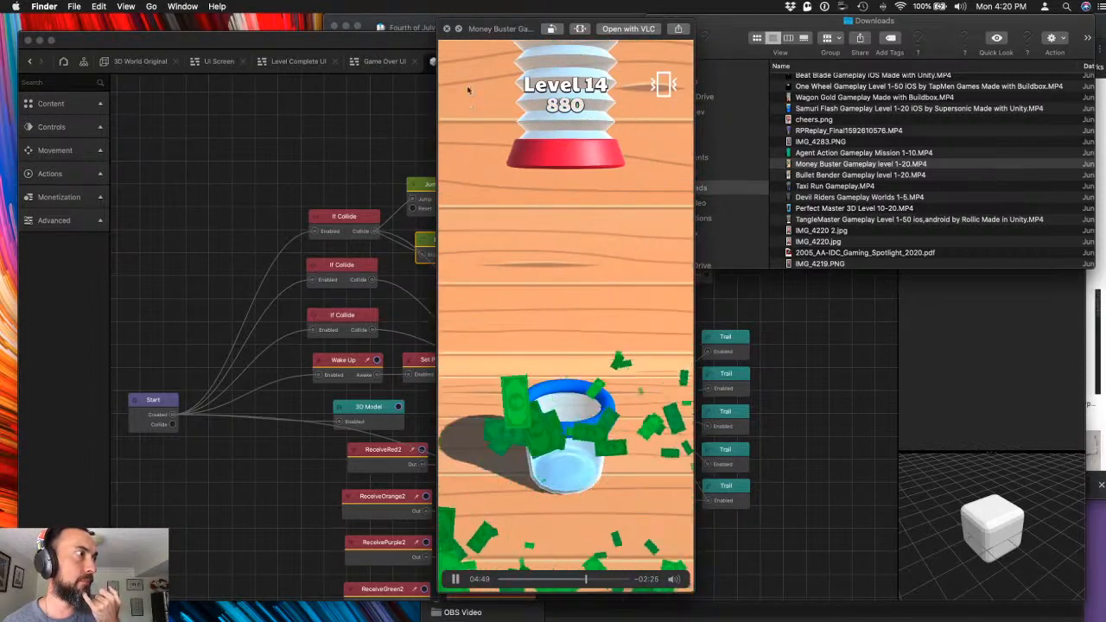
{"action": "left_click", "coordinate": [447, 29]}
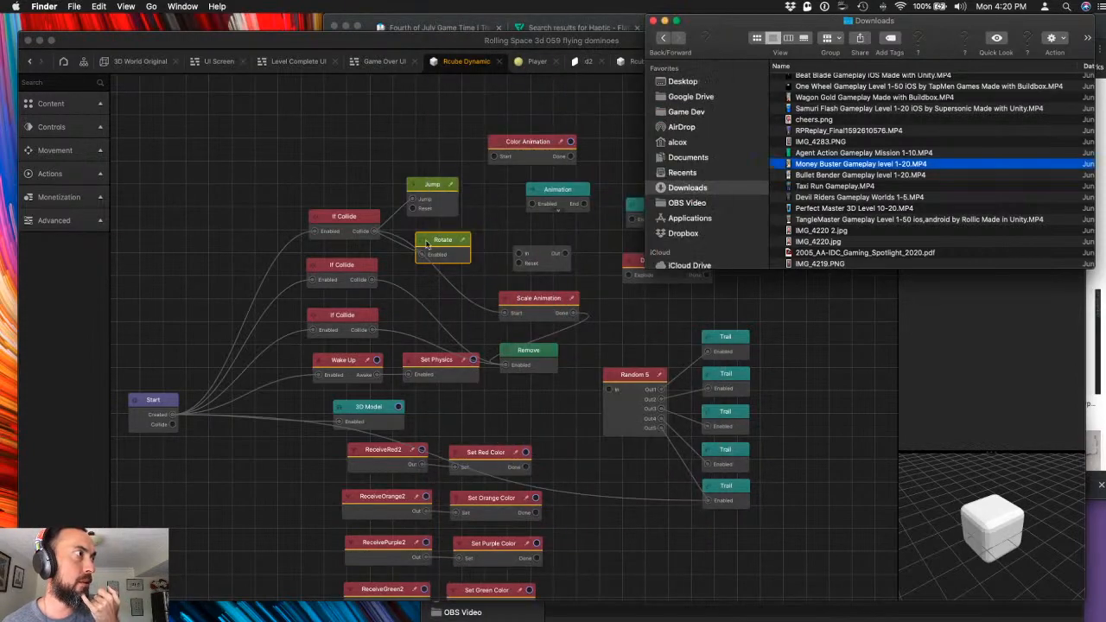
- Switch back to Buildbox and move the Level Complete image lower on the Level Complete UI, to about X 315, Y 884
{"action": "left_click", "coordinate": [459, 122]}
{"action": "left_click", "coordinate": [288, 65]}
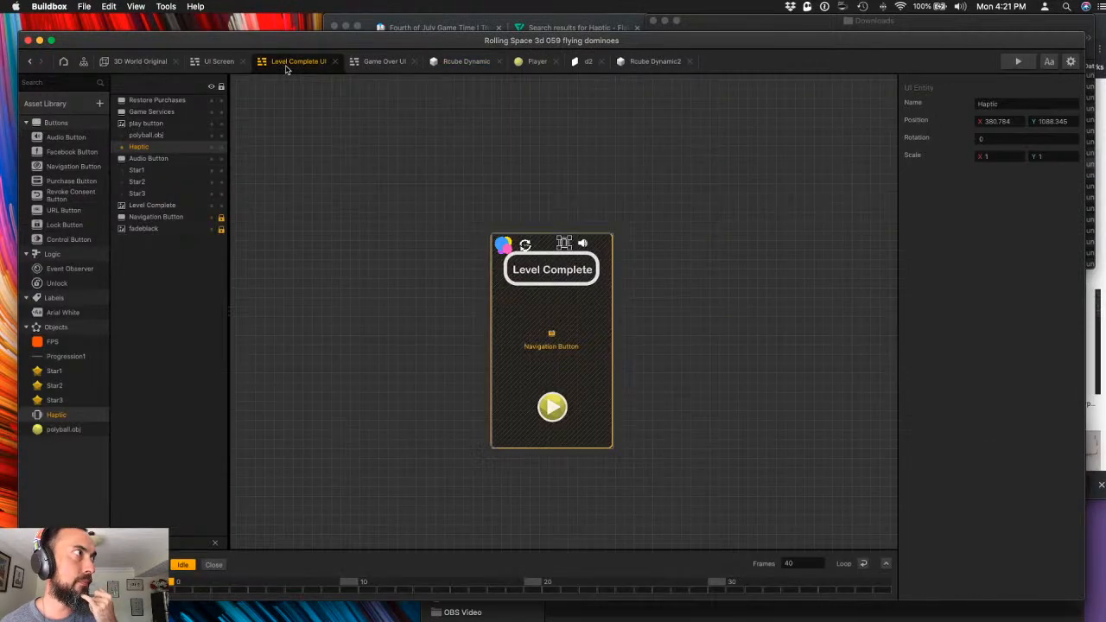
{"action": "left_click", "coordinate": [219, 64]}
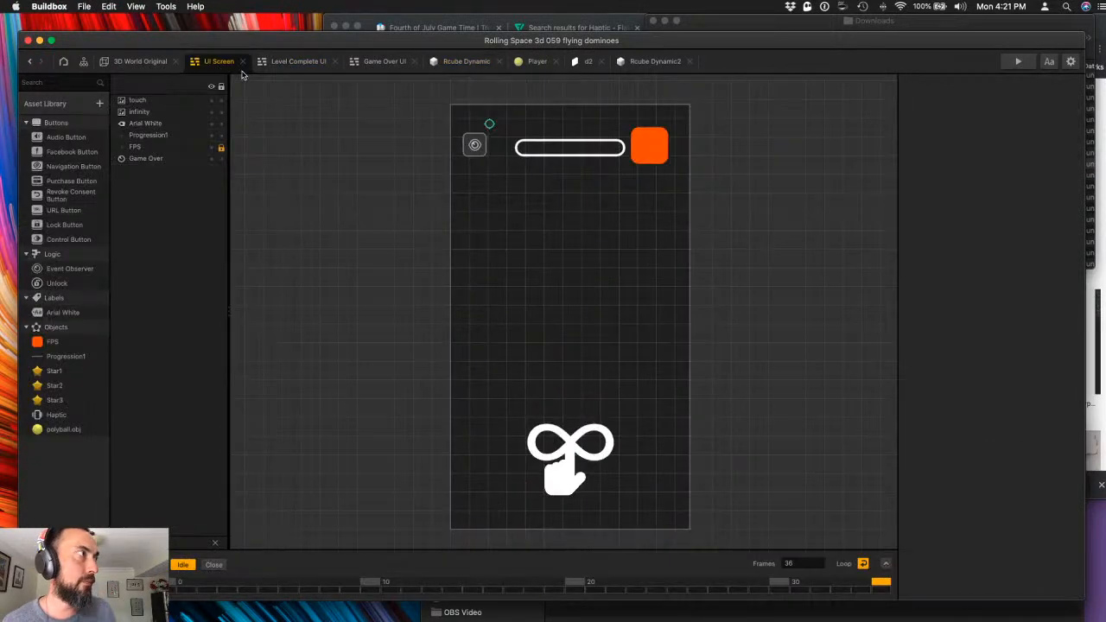
{"action": "left_click", "coordinate": [298, 62]}
{"action": "left_click_drag", "start_coordinate": [541, 286], "coordinate": [547, 300]}
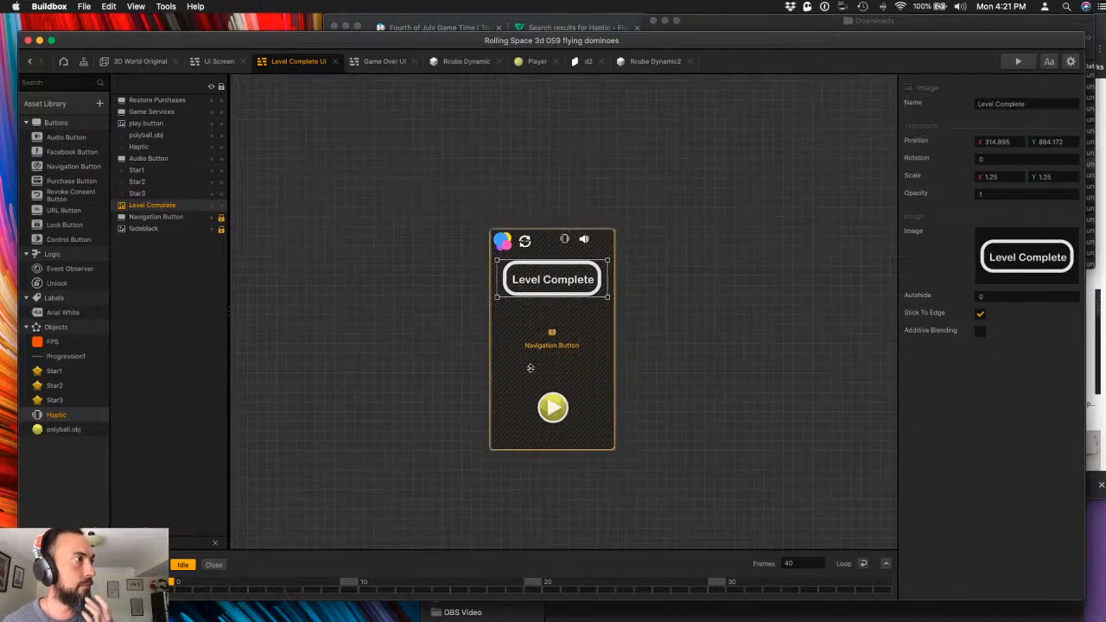
{"action": "scroll", "coordinate": [532, 372], "scroll_direction": "up", "scroll_amount": 4}
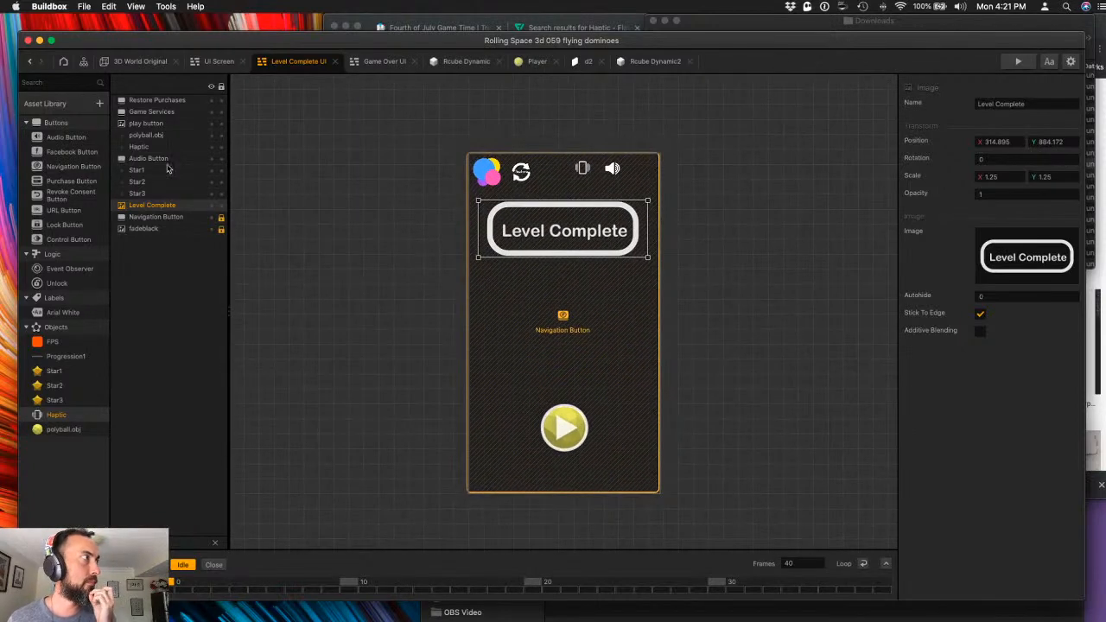
- Move the Arial White score label on the UI Screen between the Game Over observer and the progress bar, about X 132, Y 1026
{"action": "left_click", "coordinate": [134, 61]}
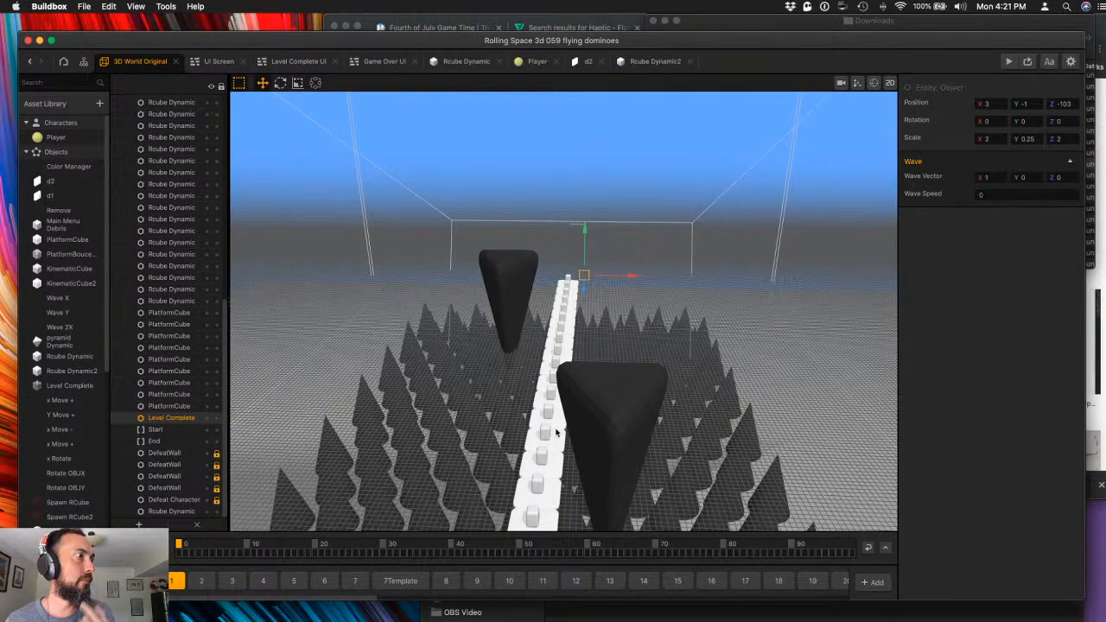
{"action": "left_click", "coordinate": [534, 61]}
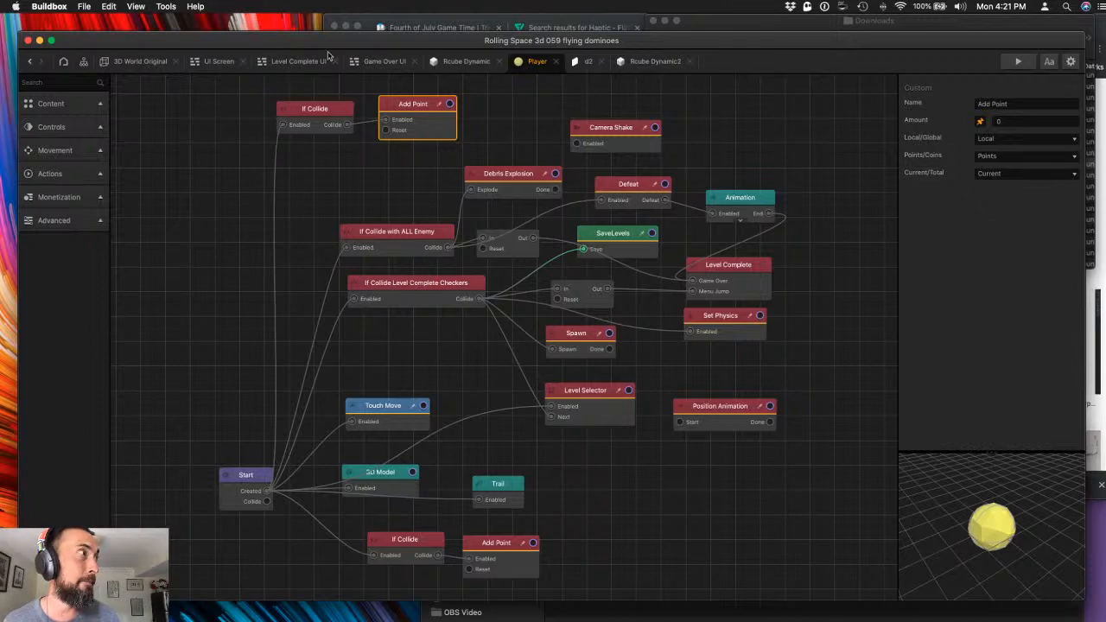
{"action": "left_click", "coordinate": [131, 64]}
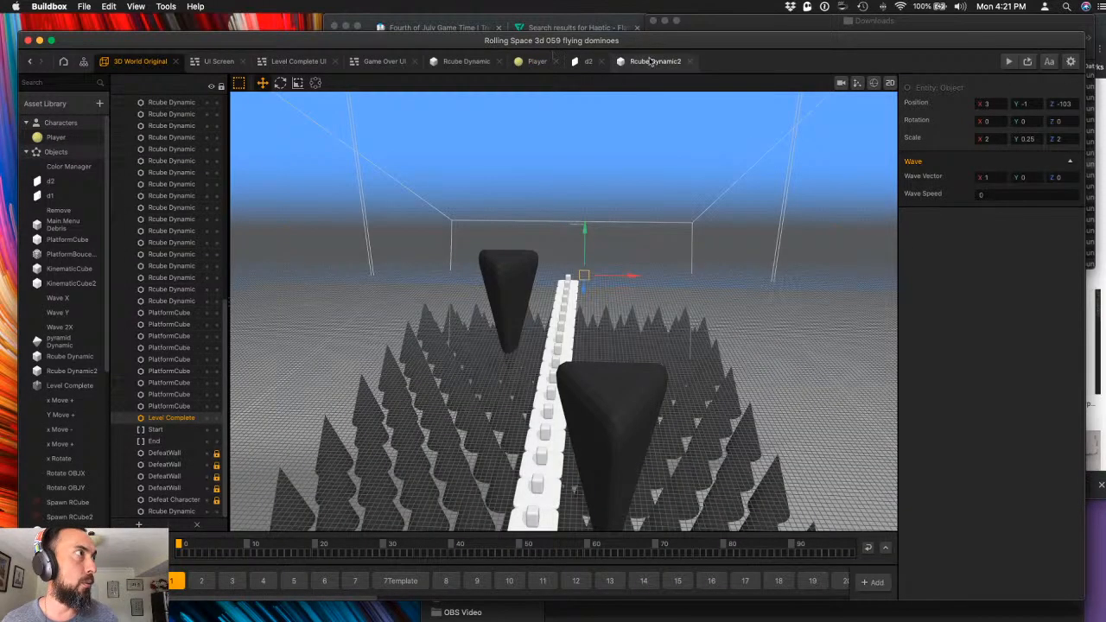
{"action": "left_click", "coordinate": [218, 62]}
{"action": "left_click", "coordinate": [488, 121]}
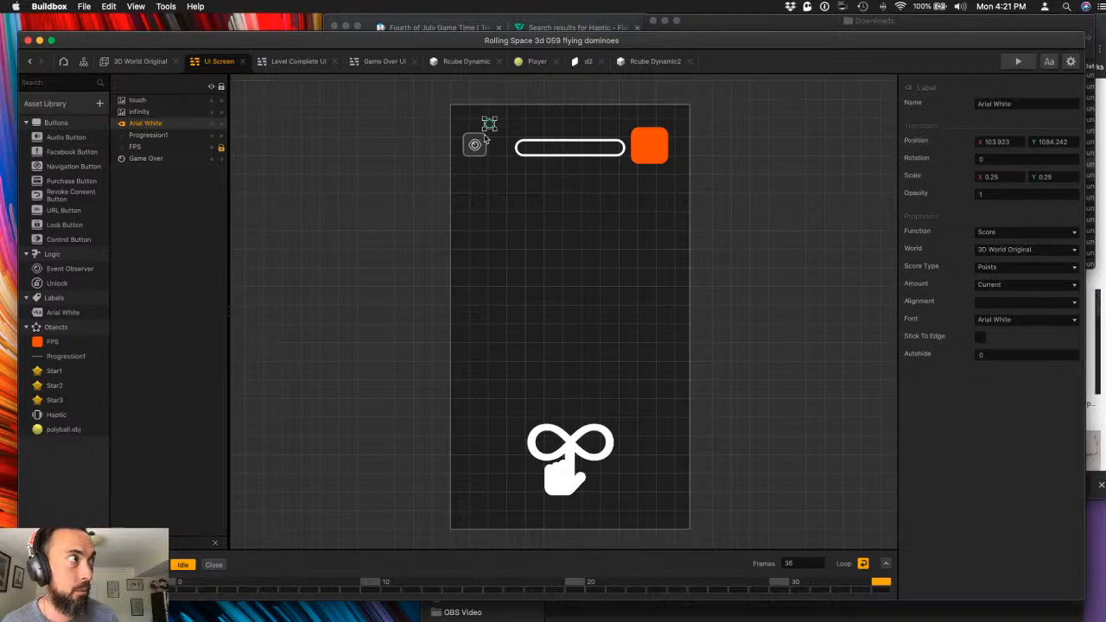
{"action": "left_click_drag", "start_coordinate": [489, 125], "coordinate": [499, 146]}
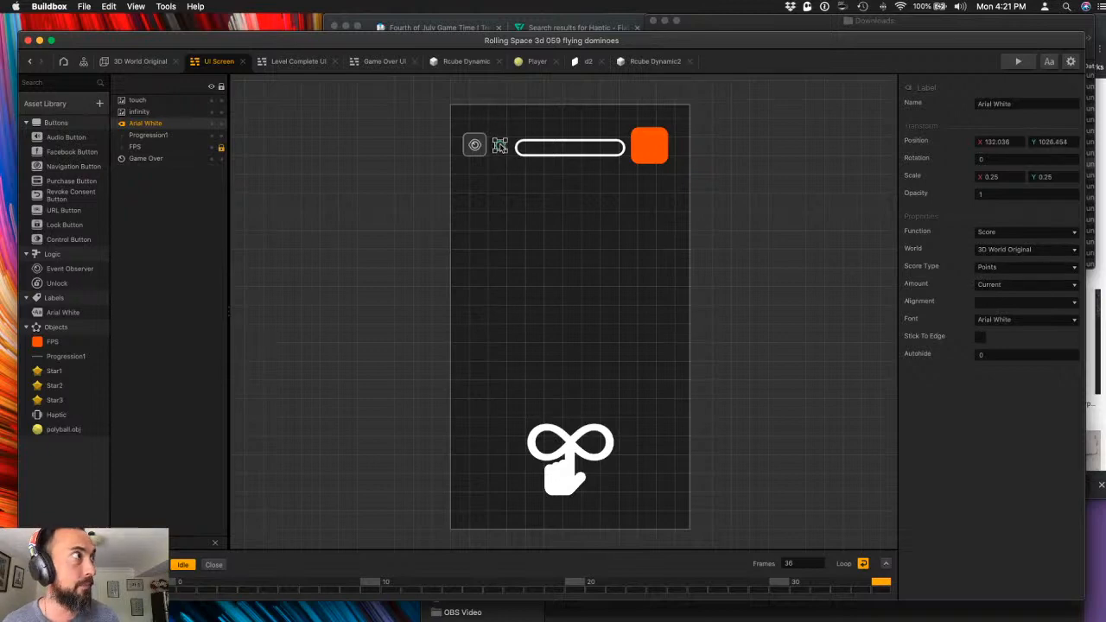
- Open the Rcube Dynamic node map, play-test the game in the preview and close it
{"action": "left_click", "coordinate": [466, 64]}
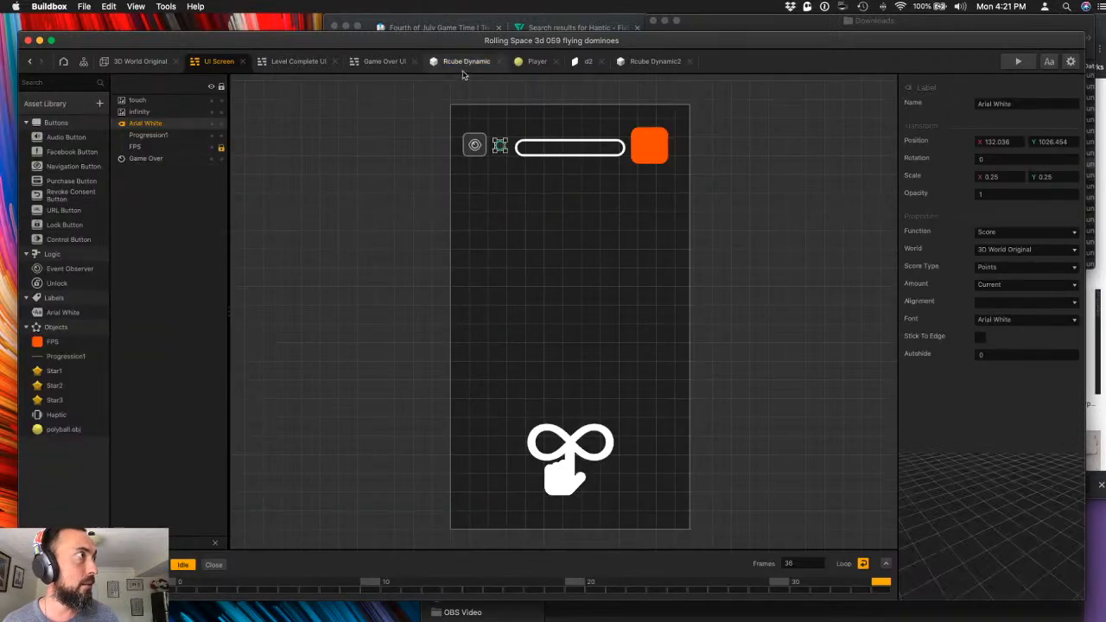
{"action": "left_click", "coordinate": [463, 70]}
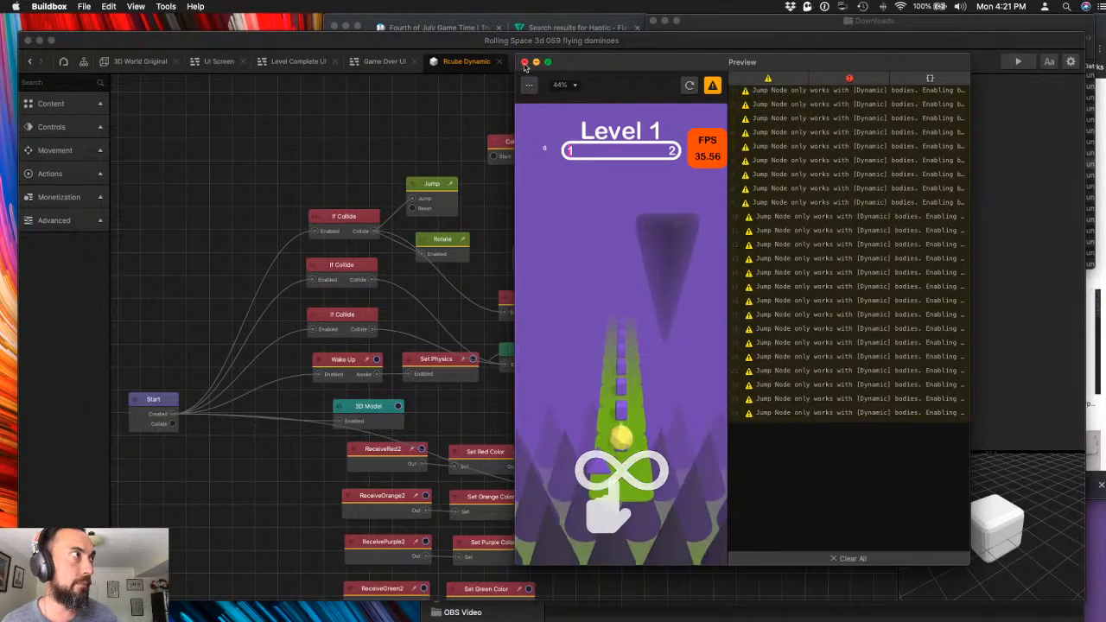
{"action": "left_click", "coordinate": [259, 174]}
- Select section 16 in 3D World Original, play-test it in the preview and close the preview
{"action": "left_click", "coordinate": [85, 64]}
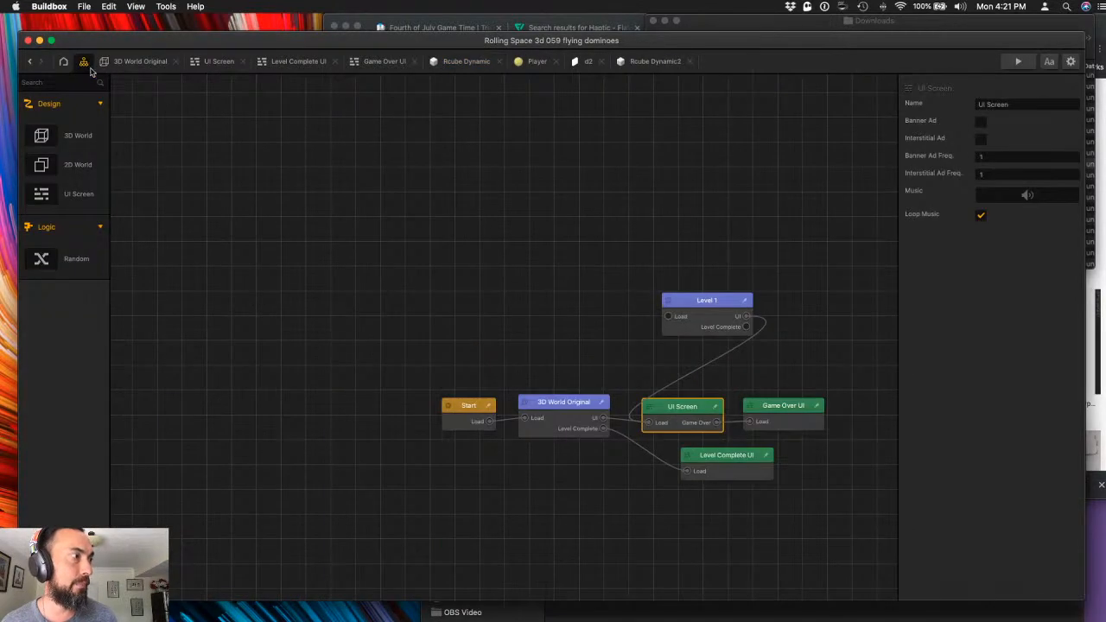
{"action": "left_click", "coordinate": [121, 63]}
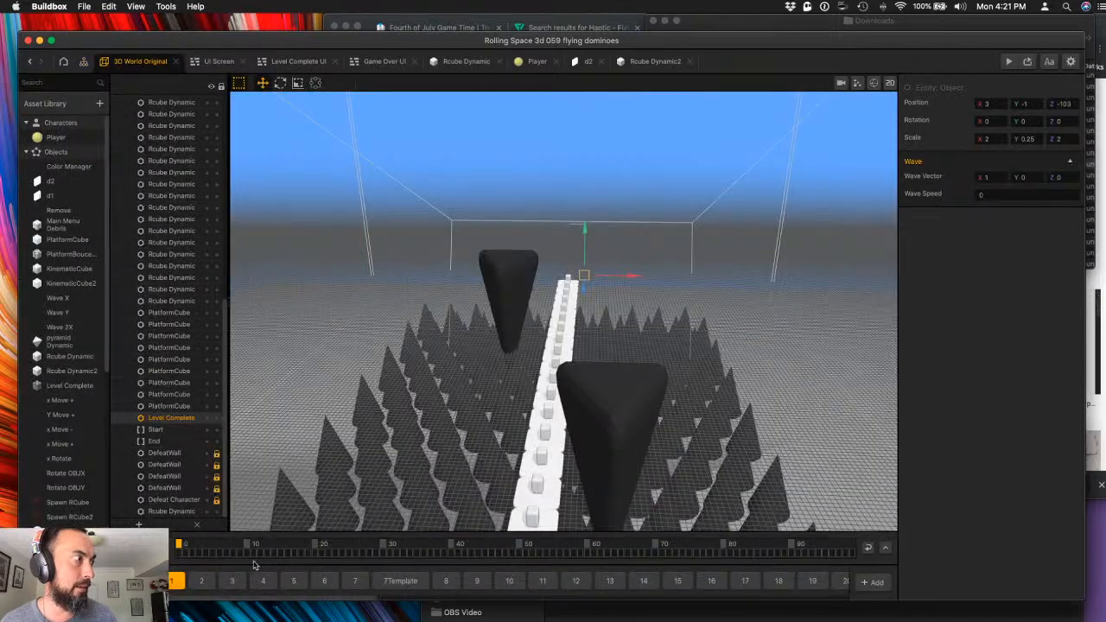
{"action": "left_click", "coordinate": [711, 581]}
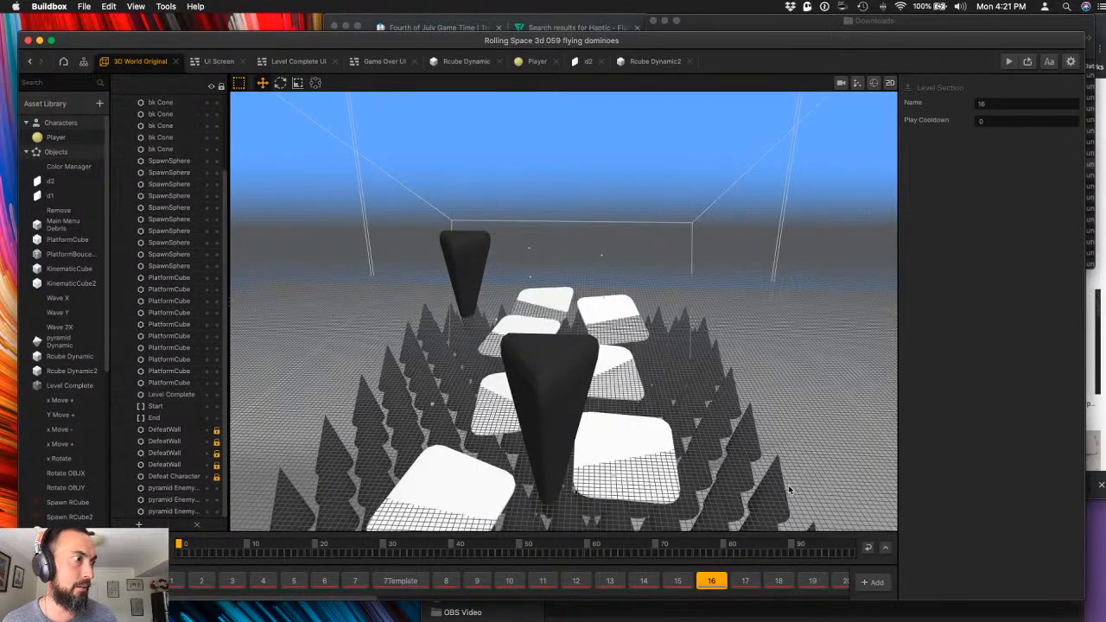
{"action": "left_click", "coordinate": [1011, 61]}
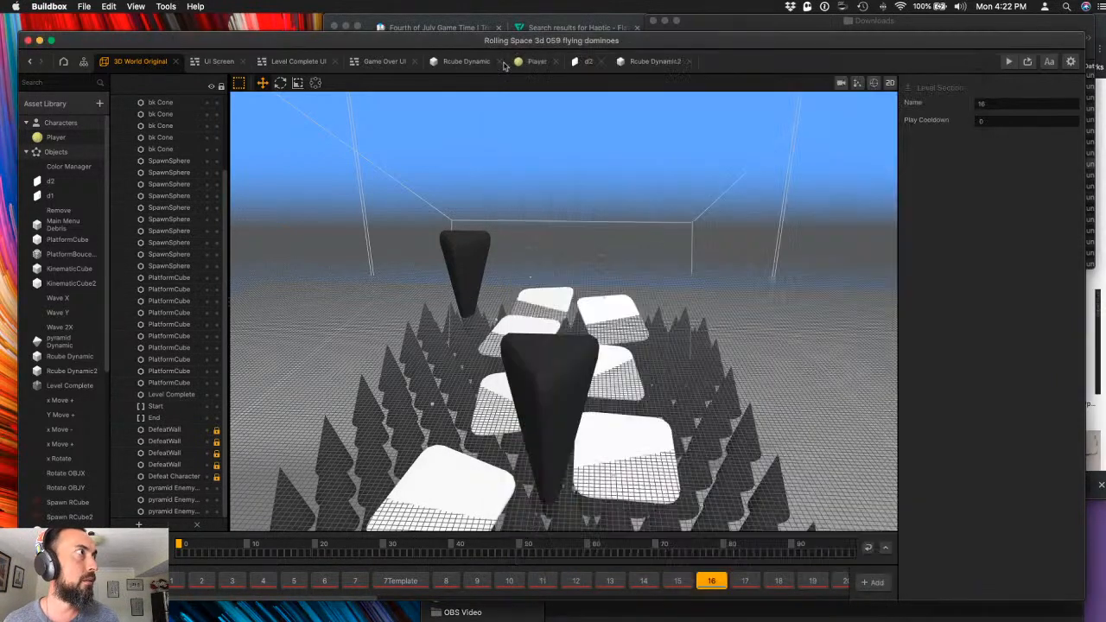
{"action": "left_click", "coordinate": [524, 61]}
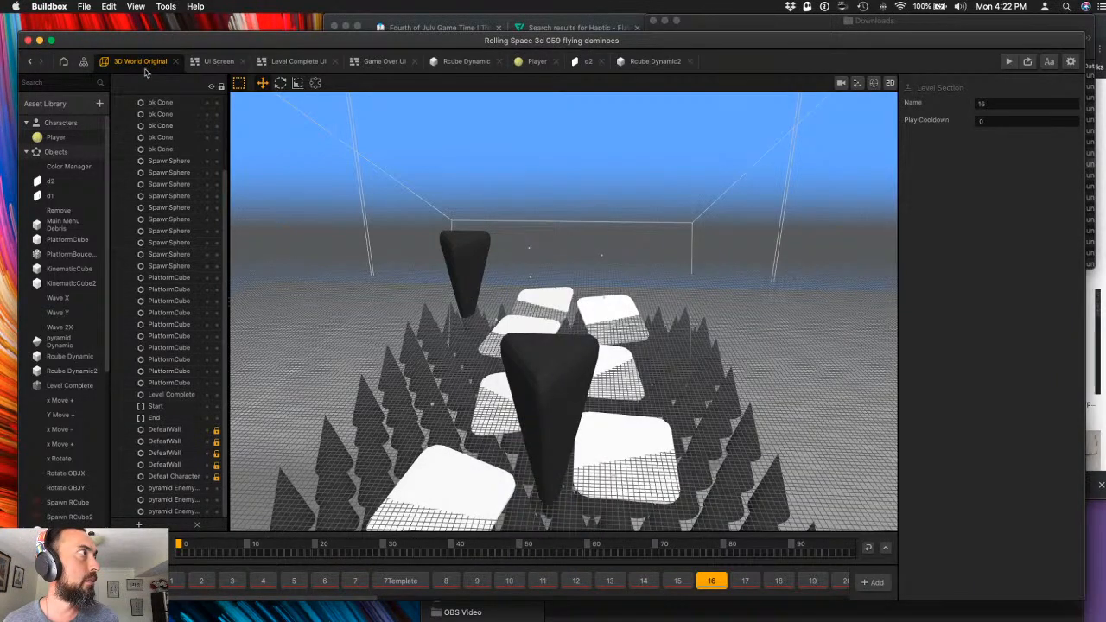
- Reopen the Player's node map and examine the upper and lower If Collide nodes and their Add Point nodes
{"action": "left_click", "coordinate": [556, 62]}
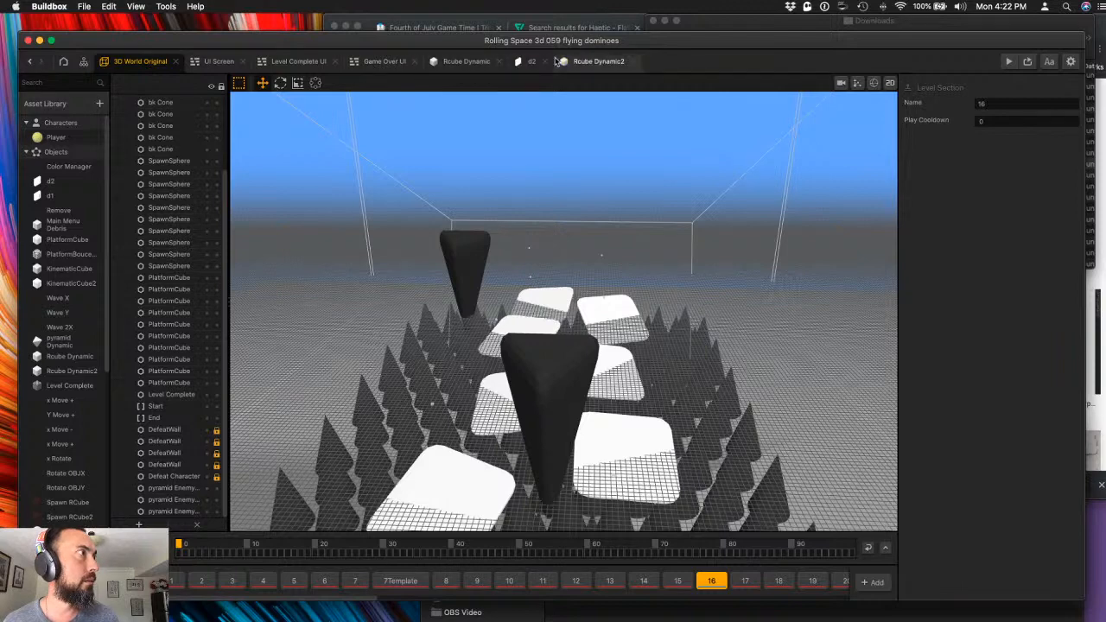
{"action": "double_click", "coordinate": [56, 138]}
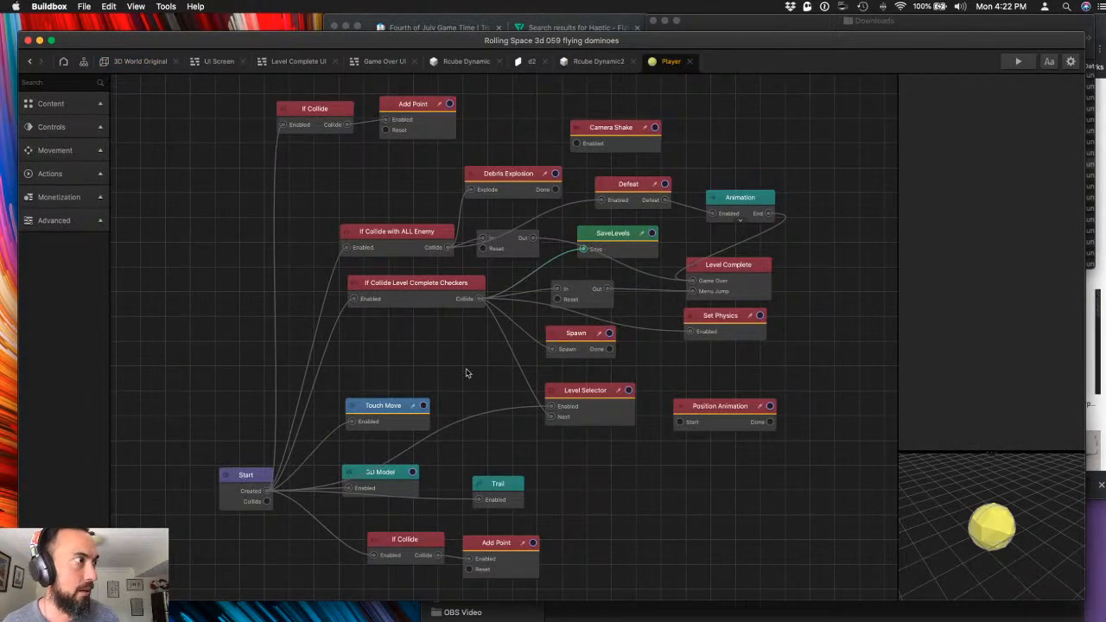
{"action": "left_click_drag", "start_coordinate": [468, 351], "coordinate": [441, 376]}
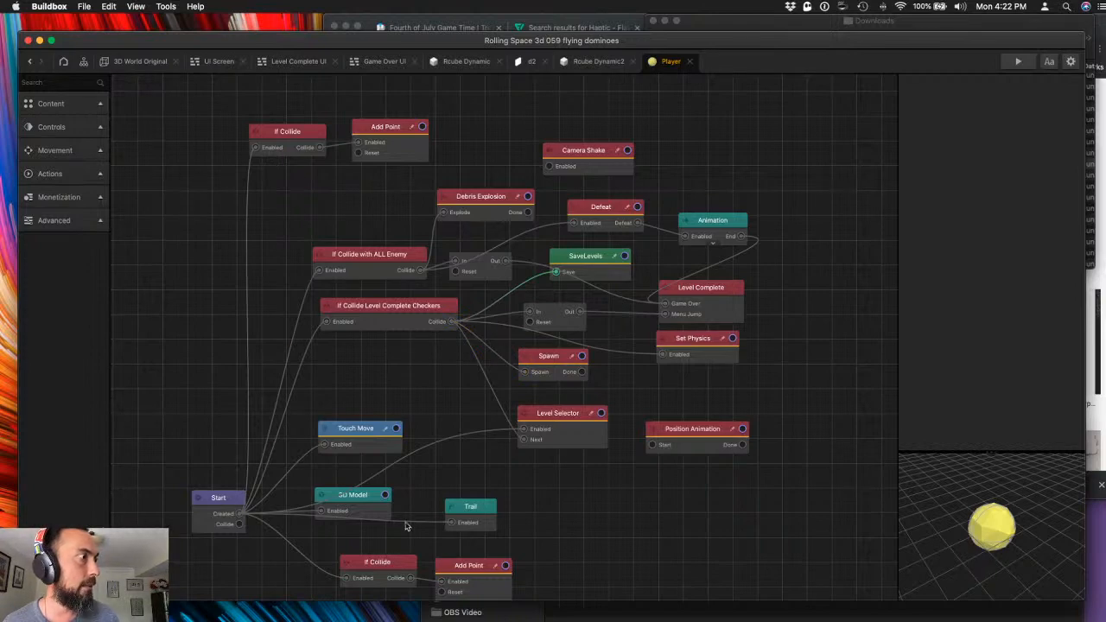
{"action": "left_click_drag", "start_coordinate": [554, 527], "coordinate": [535, 466]}
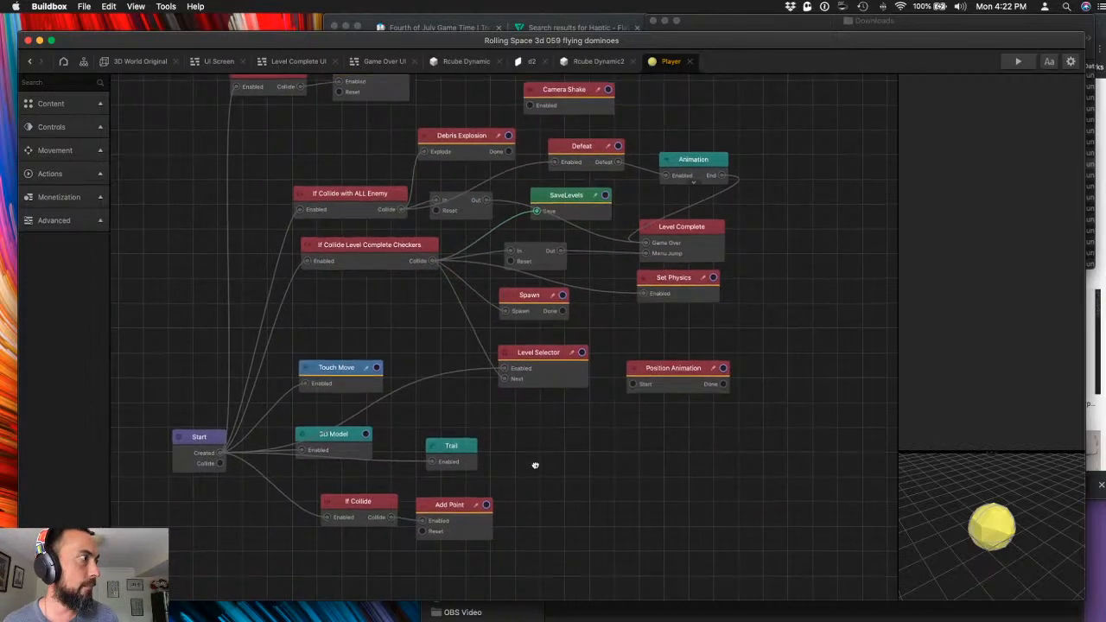
{"action": "left_click", "coordinate": [364, 504]}
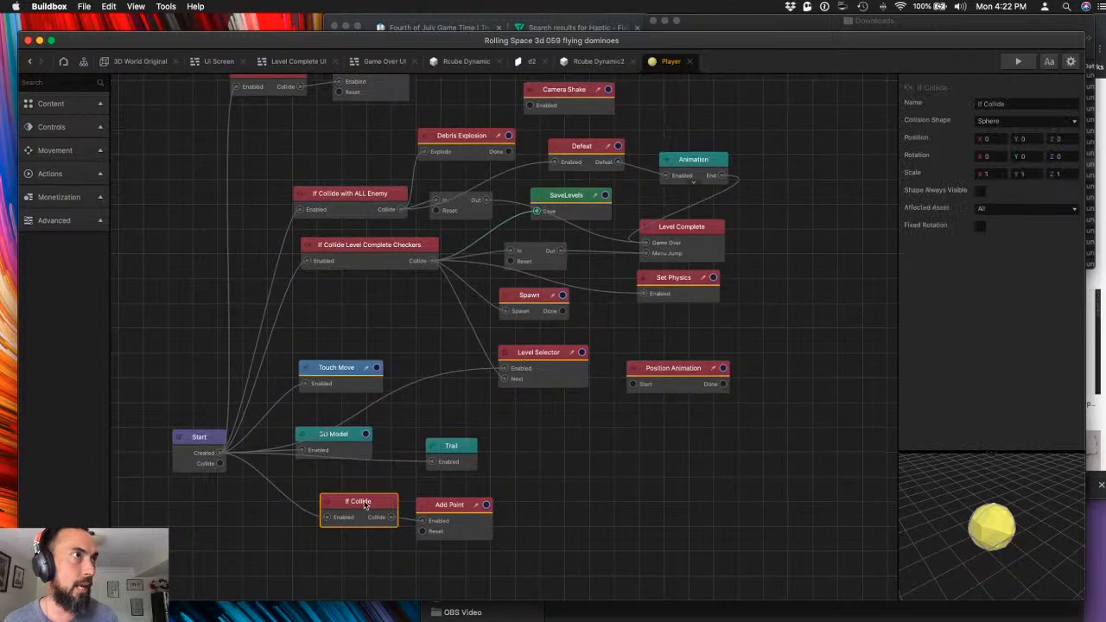
{"action": "left_click", "coordinate": [448, 515]}
{"action": "left_click", "coordinate": [535, 449]}
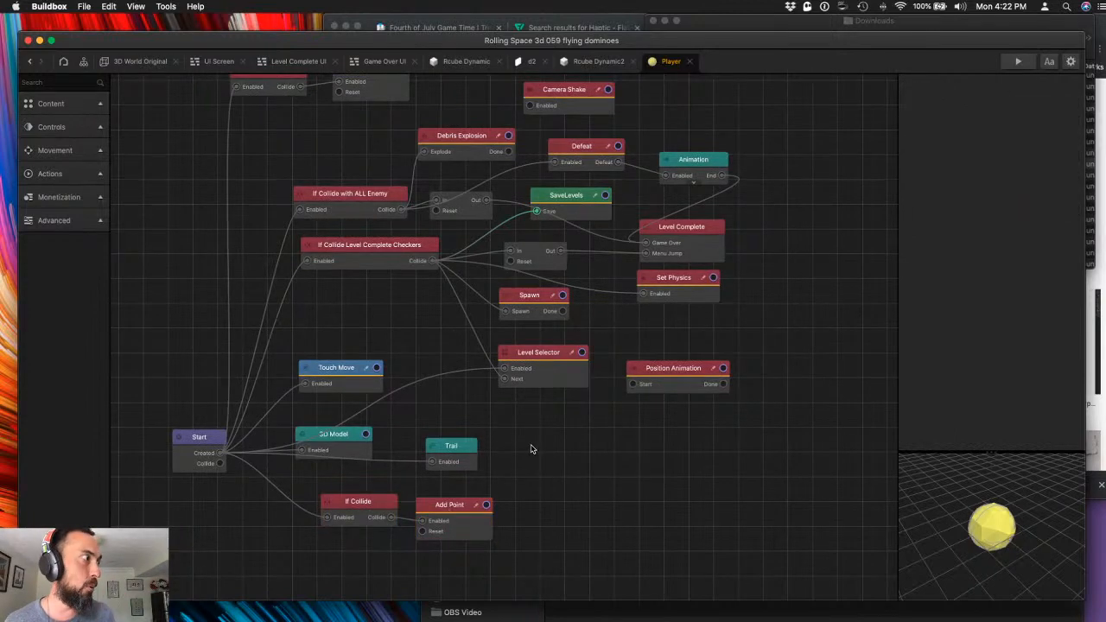
{"action": "scroll", "coordinate": [607, 530], "scroll_direction": "up", "scroll_amount": 3}
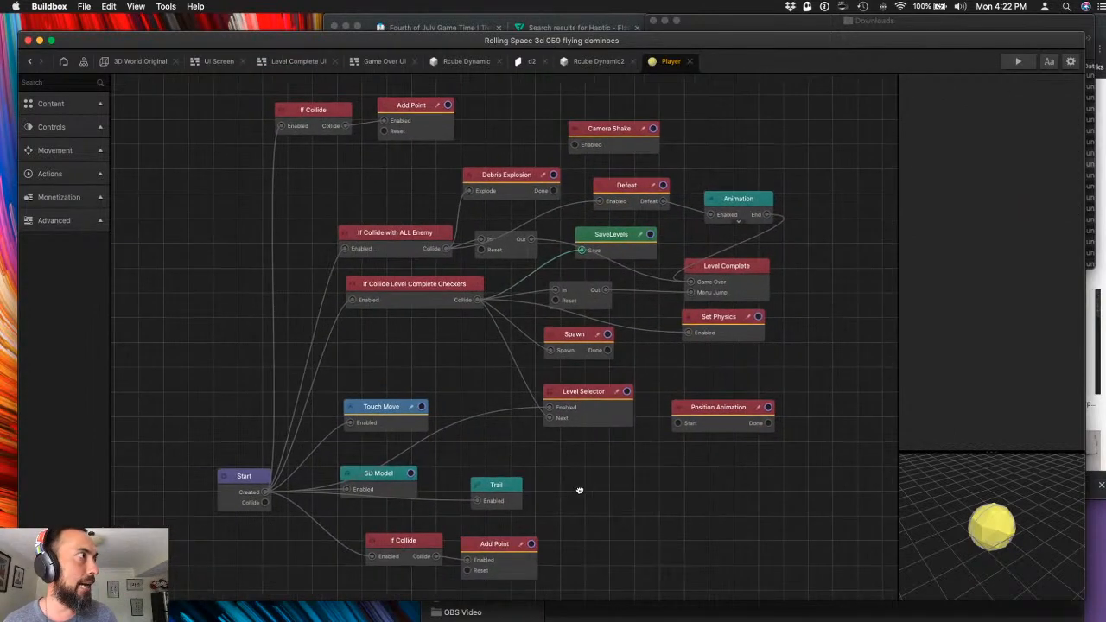
{"action": "left_click", "coordinate": [307, 106]}
{"action": "left_click", "coordinate": [433, 101]}
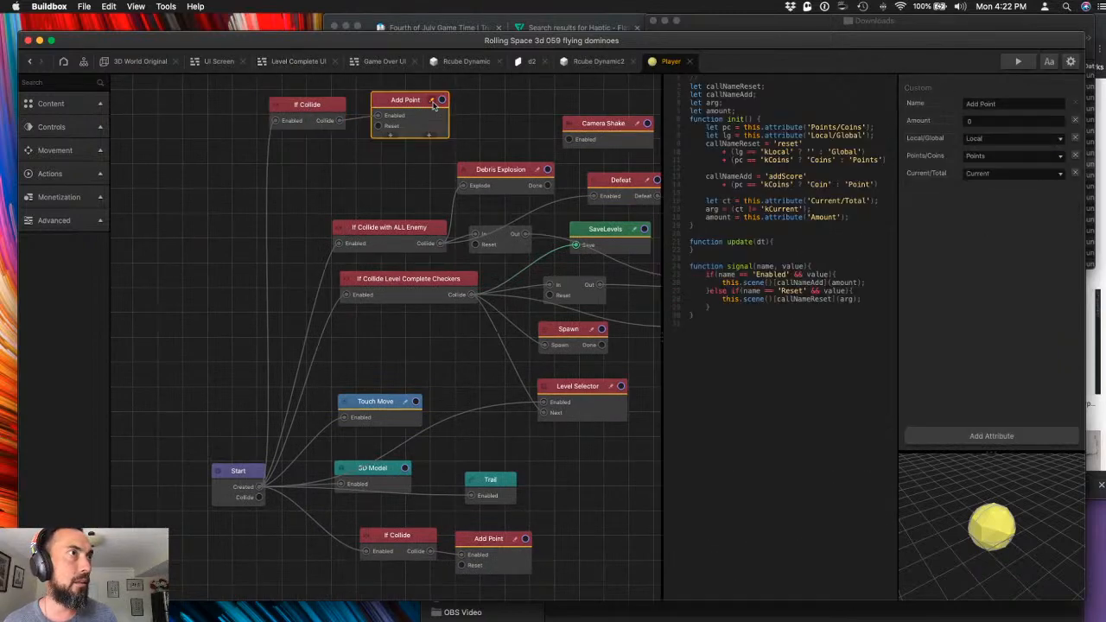
{"action": "left_click", "coordinate": [304, 115]}
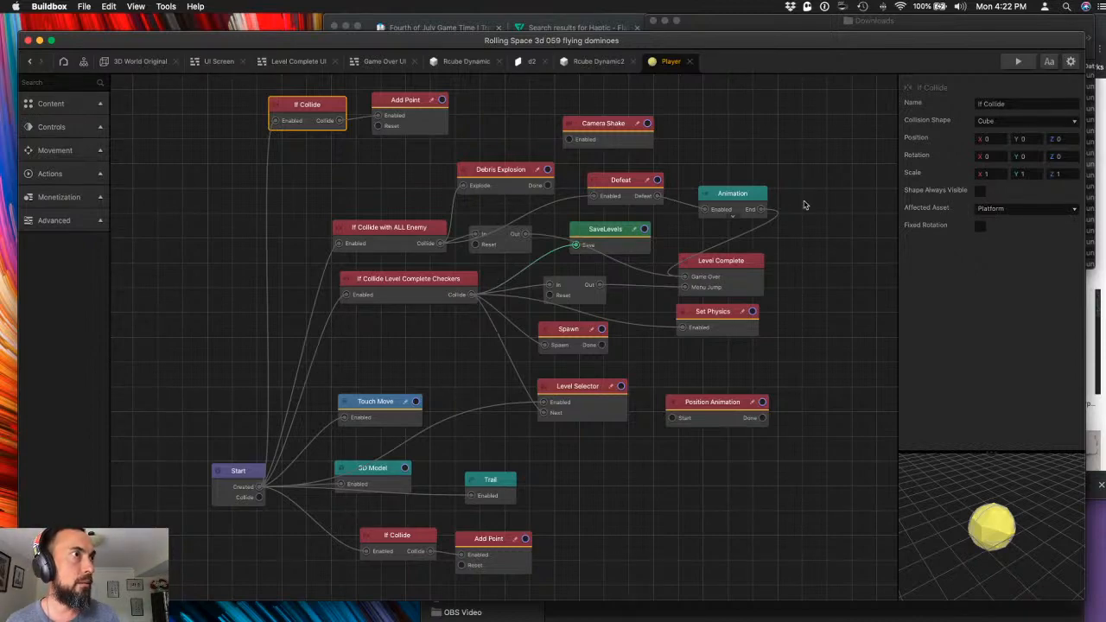
- Disconnect the lower If Collide node from the Player's Start node and play-test the game in the preview
{"action": "left_click", "coordinate": [397, 540]}
{"action": "left_click", "coordinate": [977, 208]}
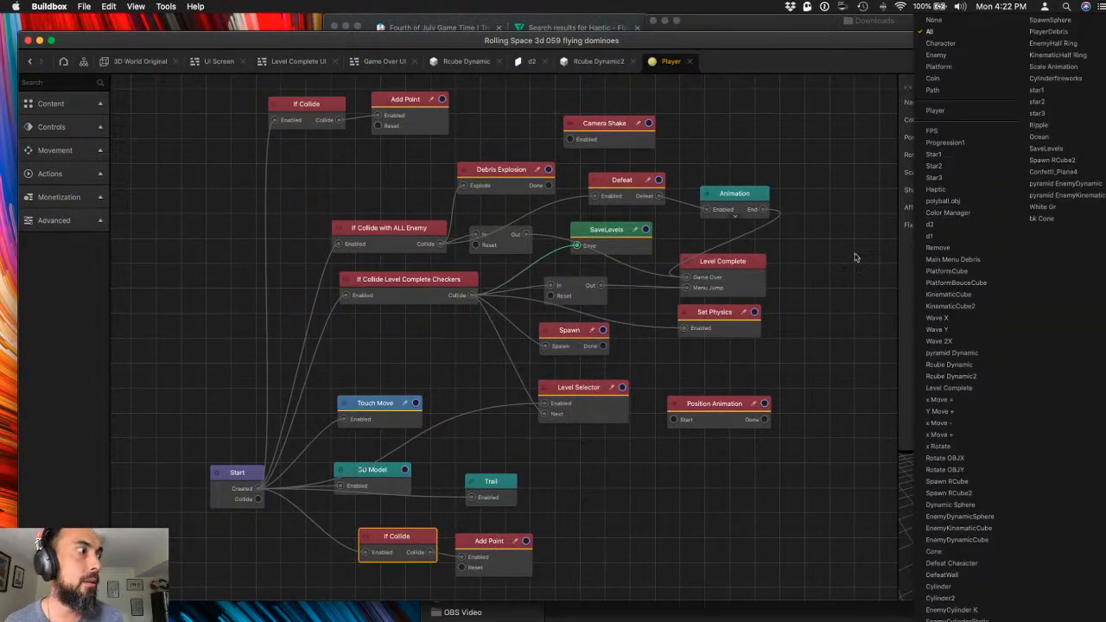
{"action": "left_click", "coordinate": [528, 544]}
{"action": "left_click", "coordinate": [491, 547]}
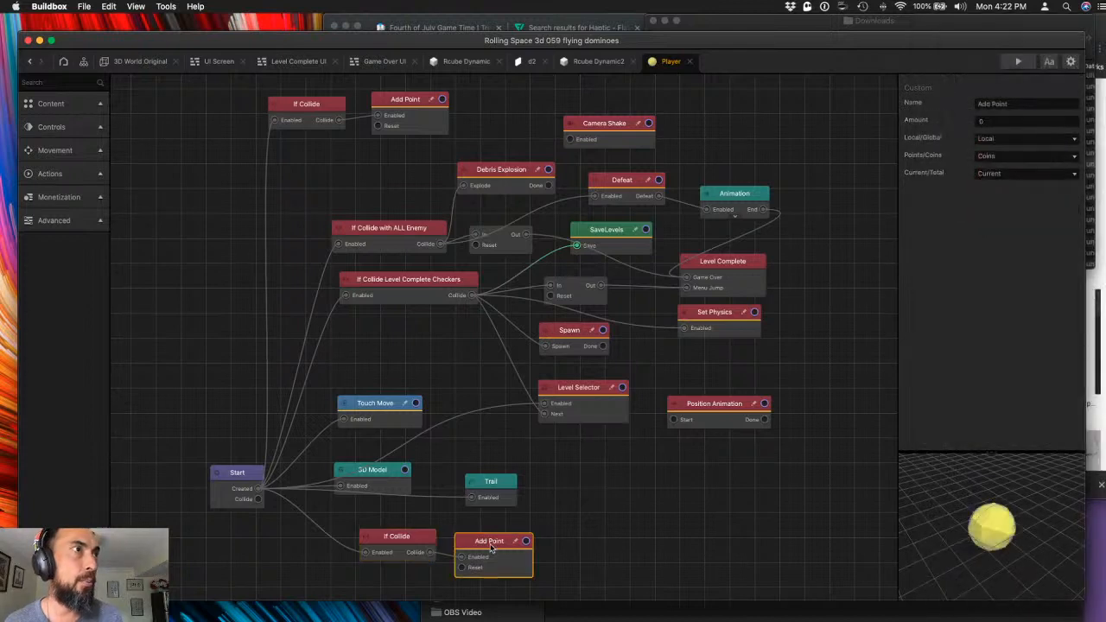
{"action": "left_click", "coordinate": [411, 539]}
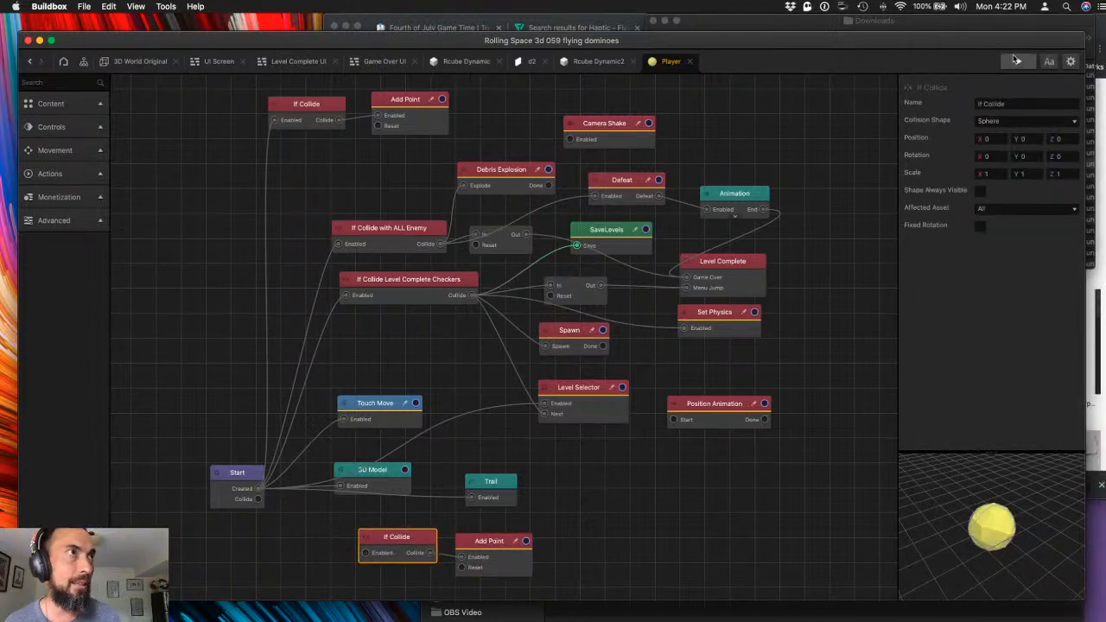
{"action": "left_click", "coordinate": [1018, 61]}
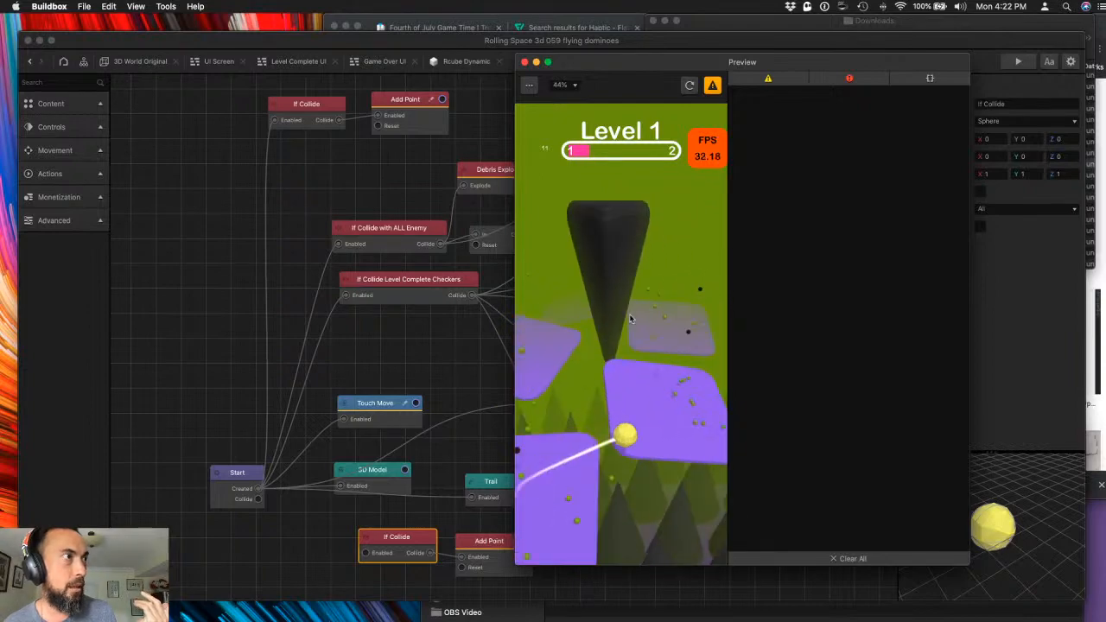
{"action": "left_click", "coordinate": [524, 63]}
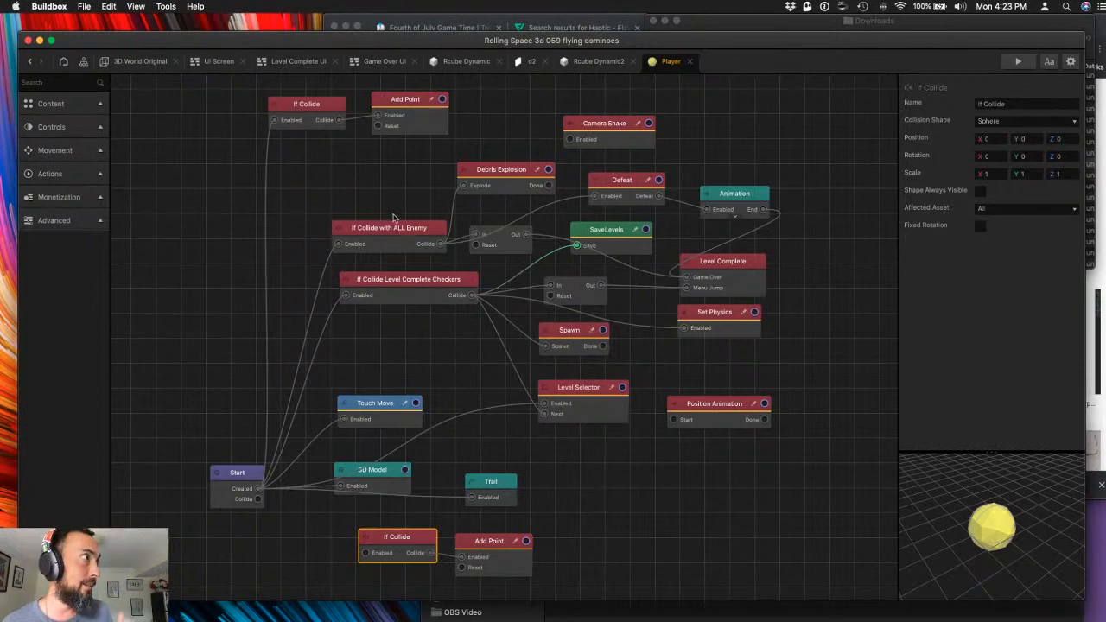
- Check the UI Screen and Level Complete UI, and compare the settings of the Player's two Add Point nodes
{"action": "left_click", "coordinate": [214, 61]}
{"action": "left_click", "coordinate": [307, 62]}
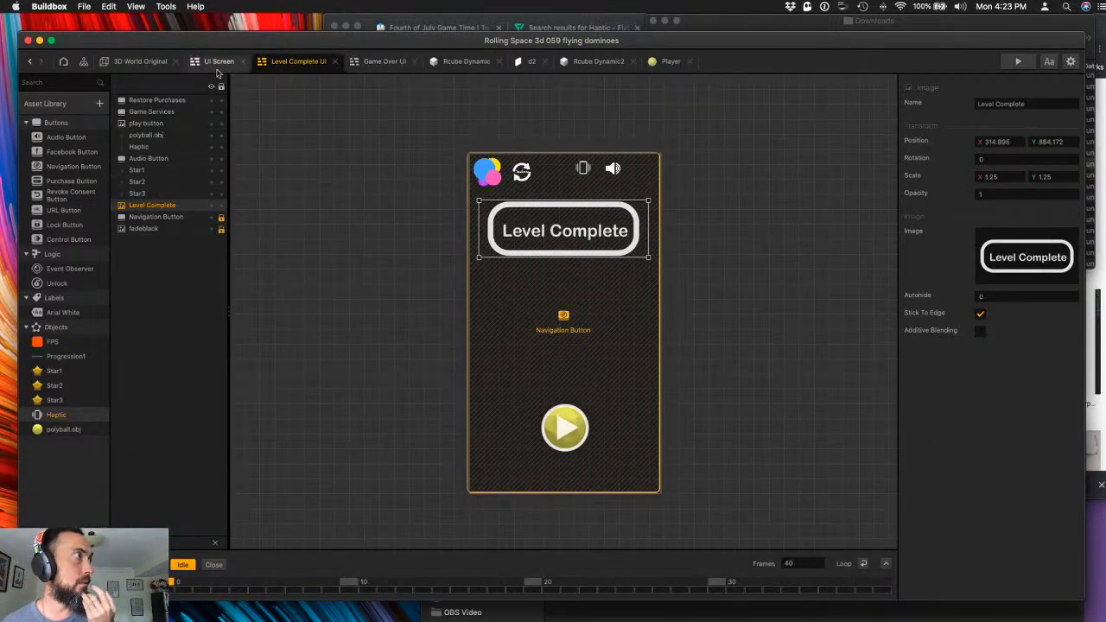
{"action": "left_click", "coordinate": [146, 67]}
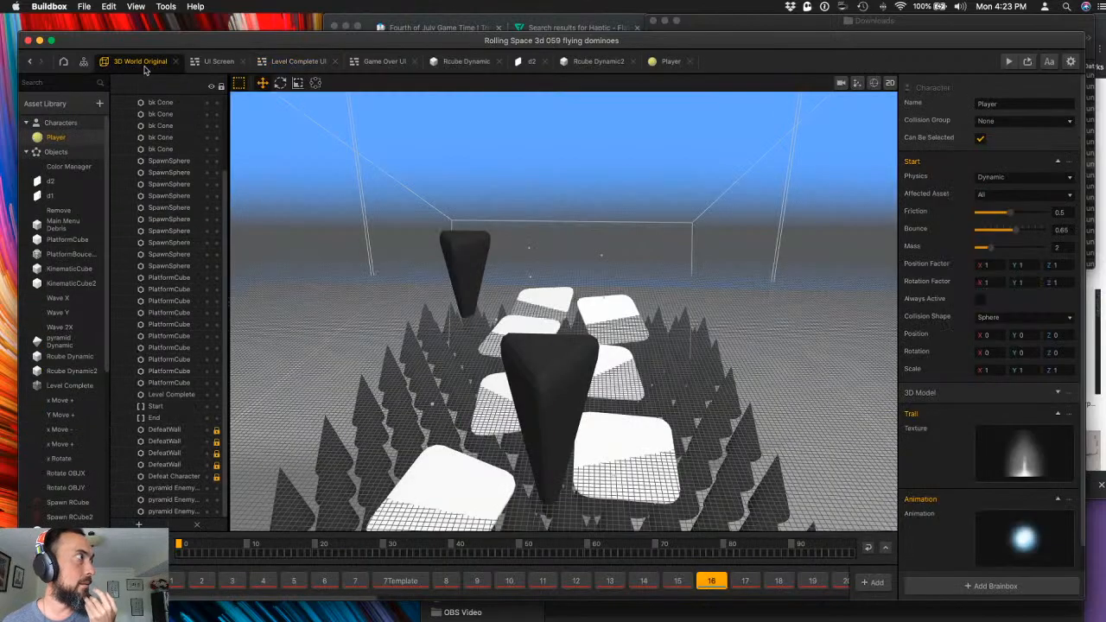
{"action": "double_click", "coordinate": [65, 138]}
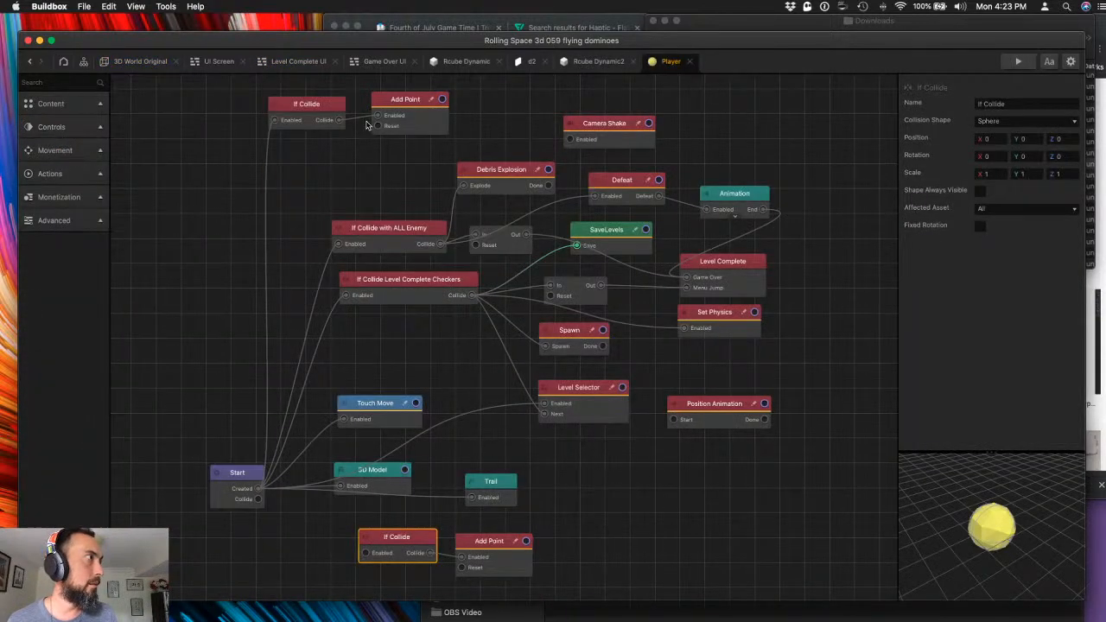
{"action": "left_click", "coordinate": [408, 107]}
{"action": "left_click", "coordinate": [489, 546]}
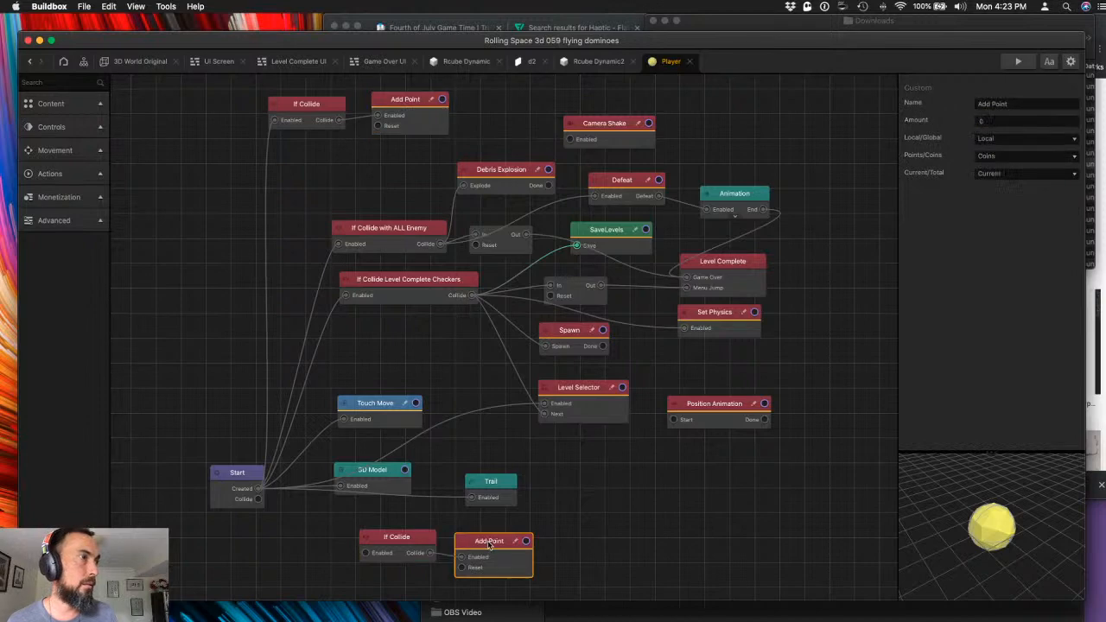
{"action": "left_click", "coordinate": [424, 545]}
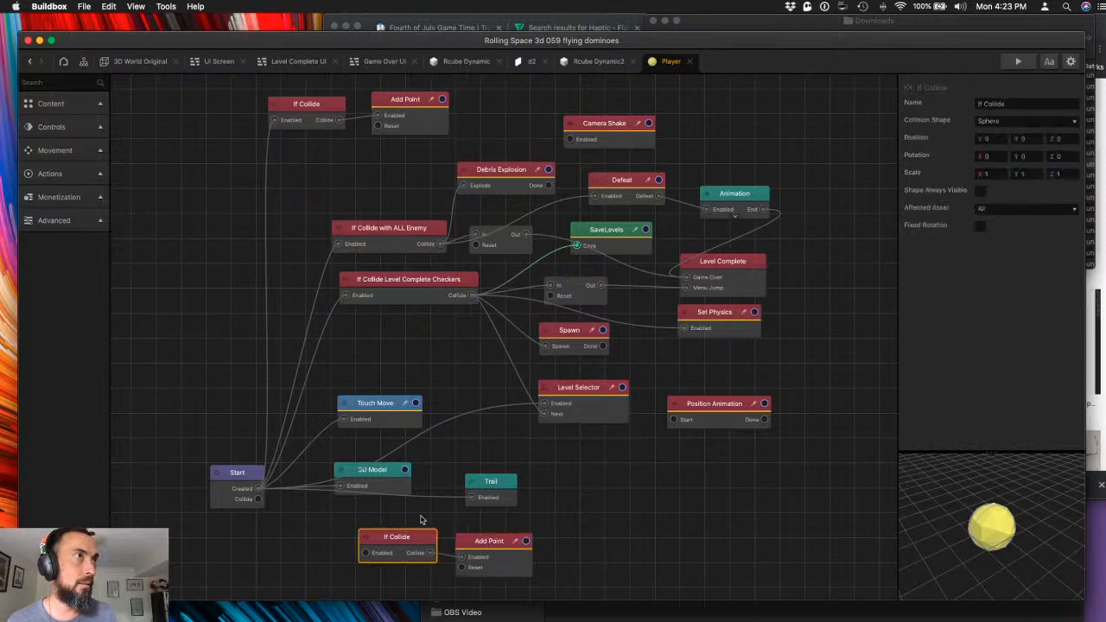
{"action": "left_click", "coordinate": [405, 108]}
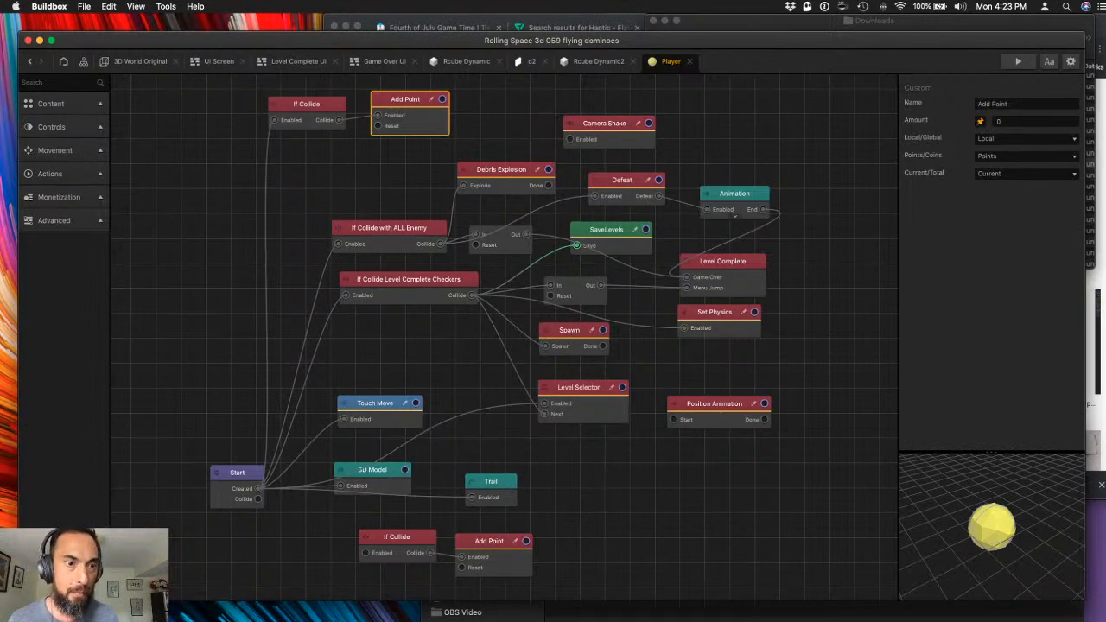
- Look over the Color Manager object's node map and return to the Player's node map
{"action": "left_click", "coordinate": [116, 62]}
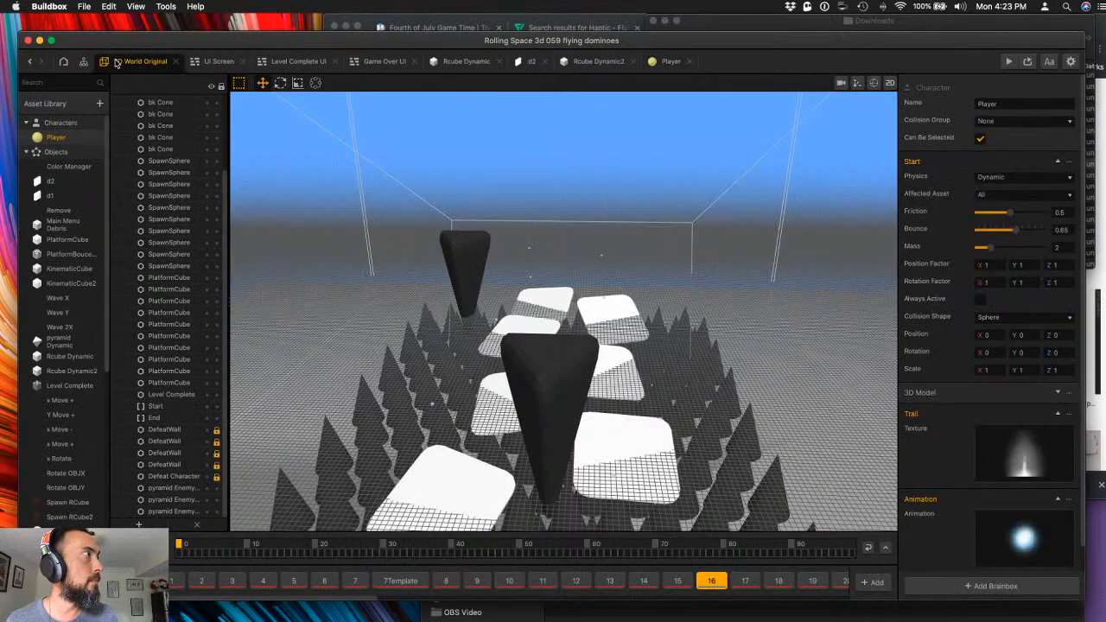
{"action": "double_click", "coordinate": [62, 166]}
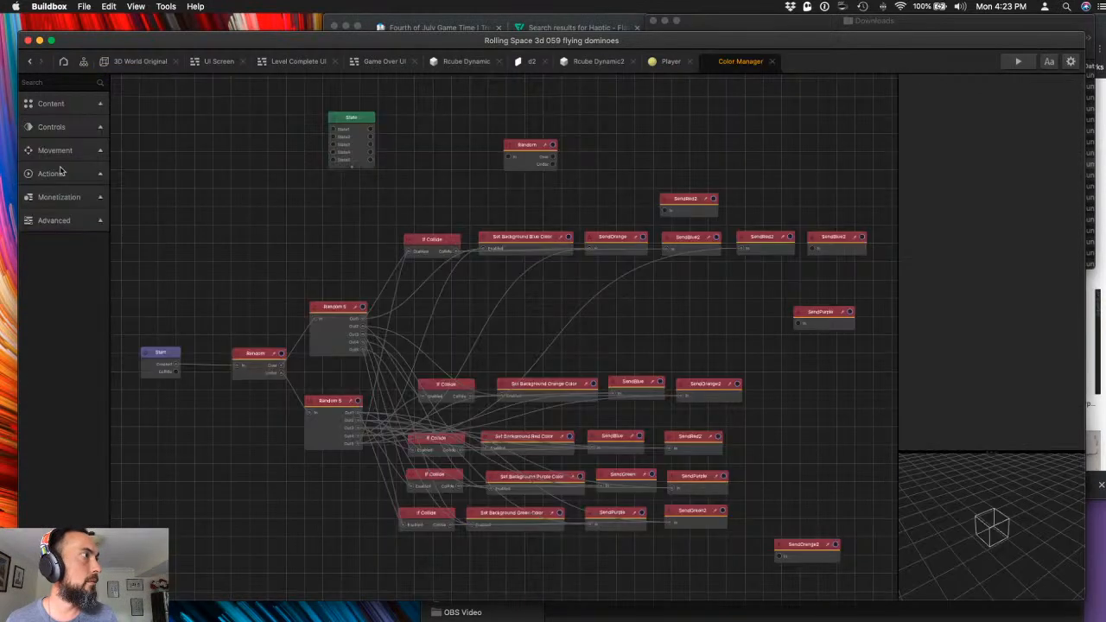
{"action": "left_click", "coordinate": [138, 61]}
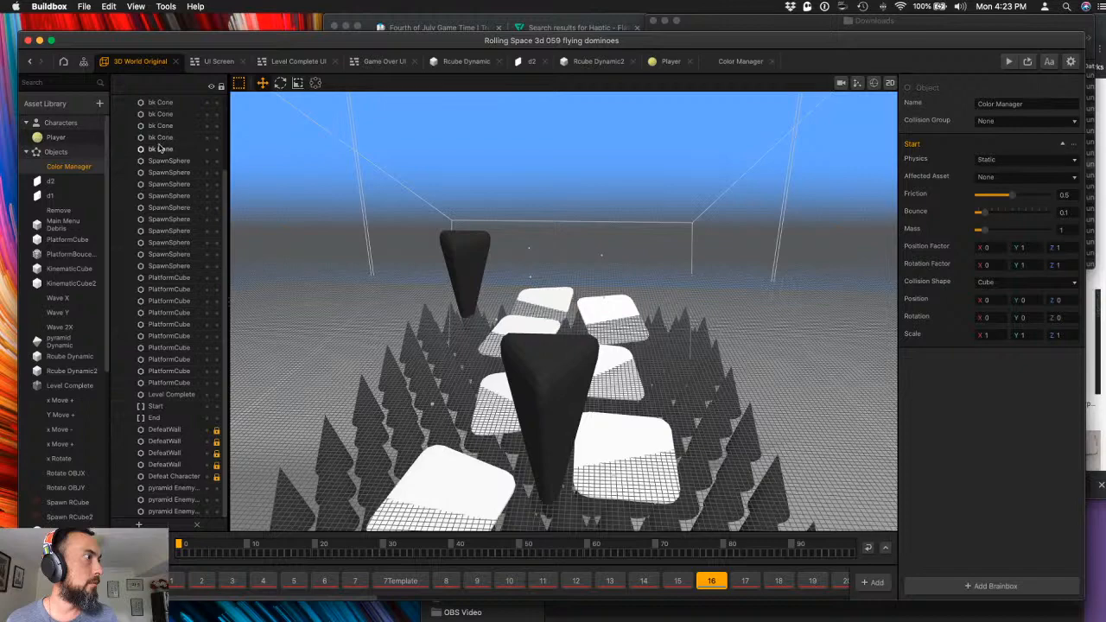
{"action": "double_click", "coordinate": [68, 138]}
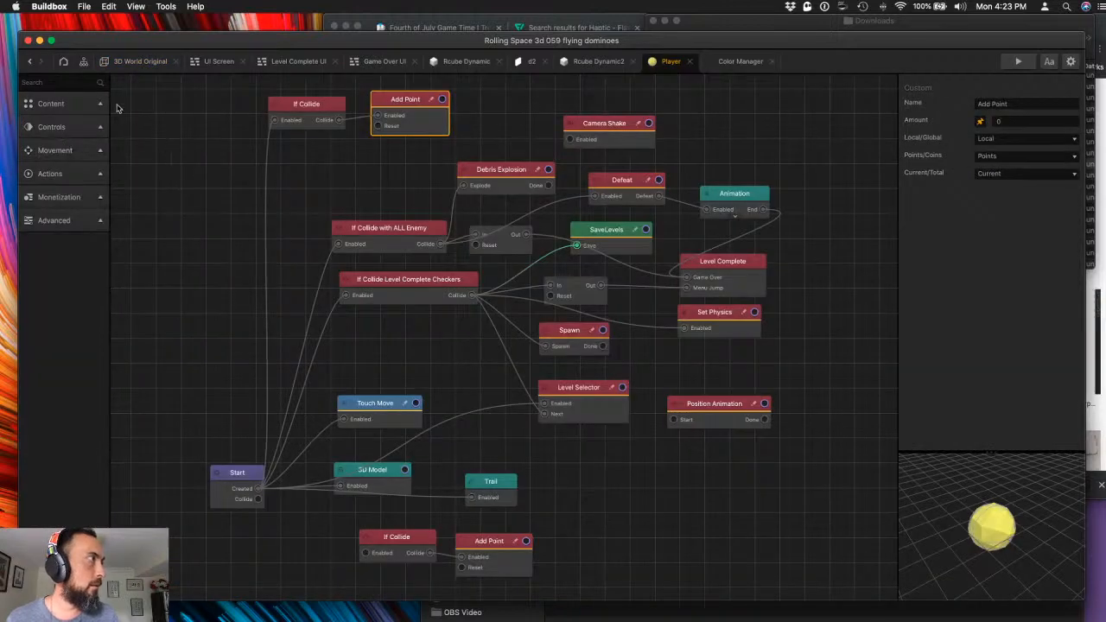
- Inspect the nearest PlatformCube in section 16 of 3D World Original and reopen the Player's node map
{"action": "left_click", "coordinate": [126, 64]}
{"action": "left_click", "coordinate": [442, 501]}
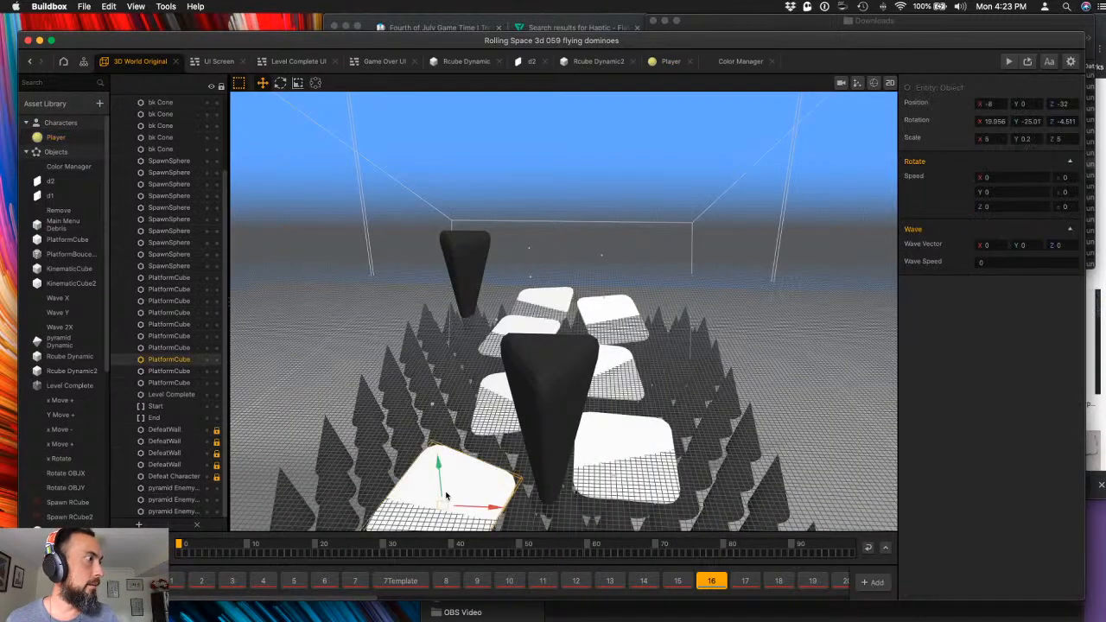
{"action": "left_click", "coordinate": [59, 141]}
{"action": "double_click", "coordinate": [59, 140]}
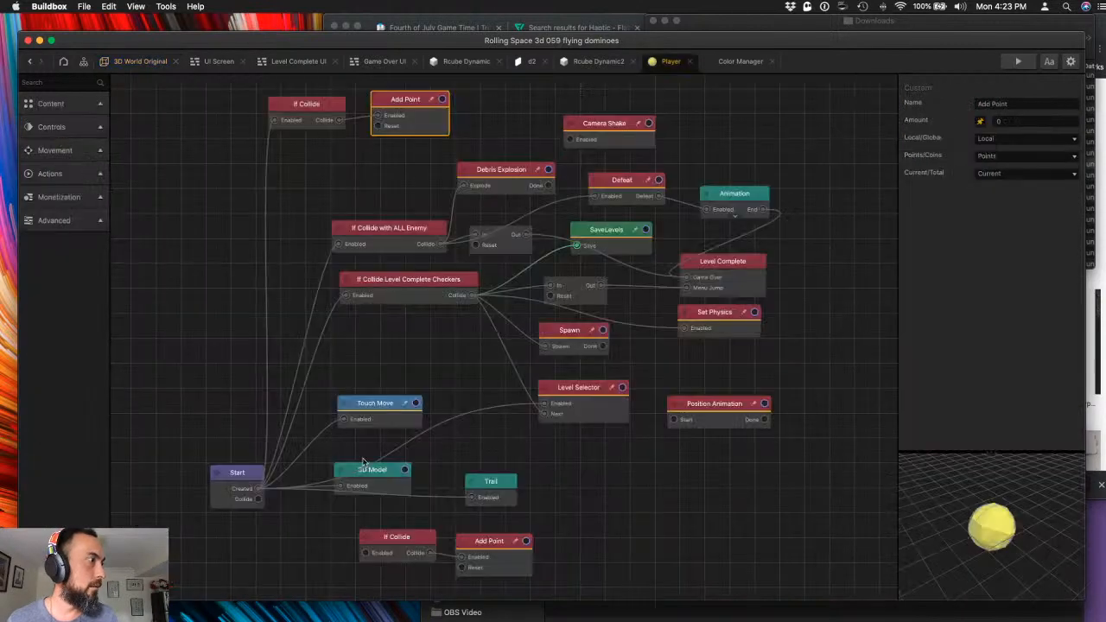
- Inspect the settings of the Level Selector and Set Physics nodes in the Player's node map
{"action": "left_click", "coordinate": [581, 394]}
{"action": "left_click", "coordinate": [696, 394]}
{"action": "left_click", "coordinate": [701, 330]}
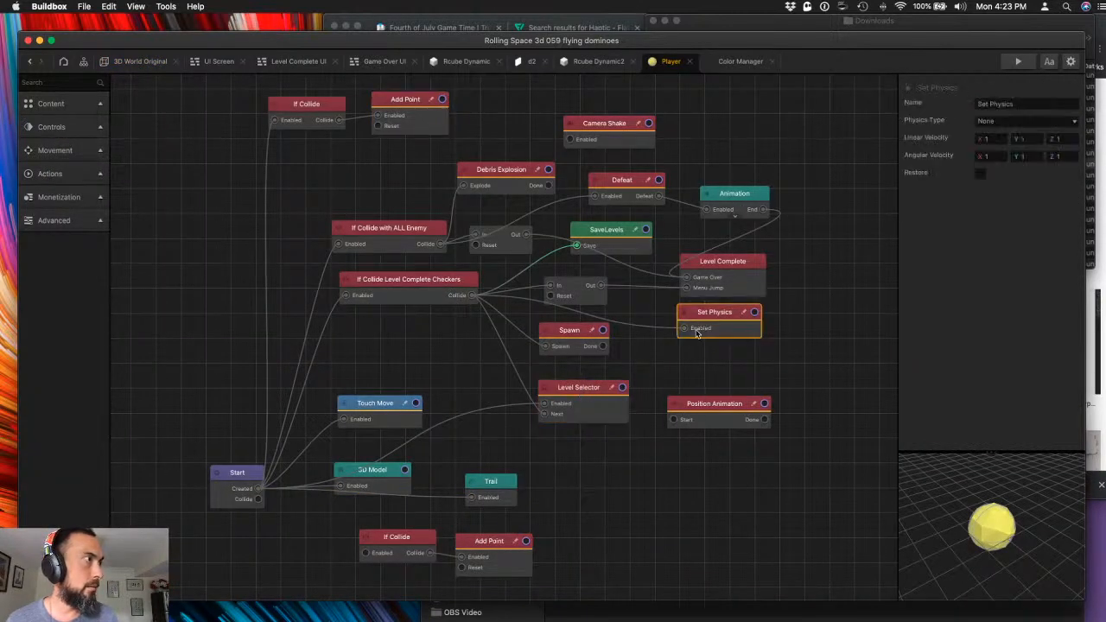
{"action": "left_click", "coordinate": [387, 373]}
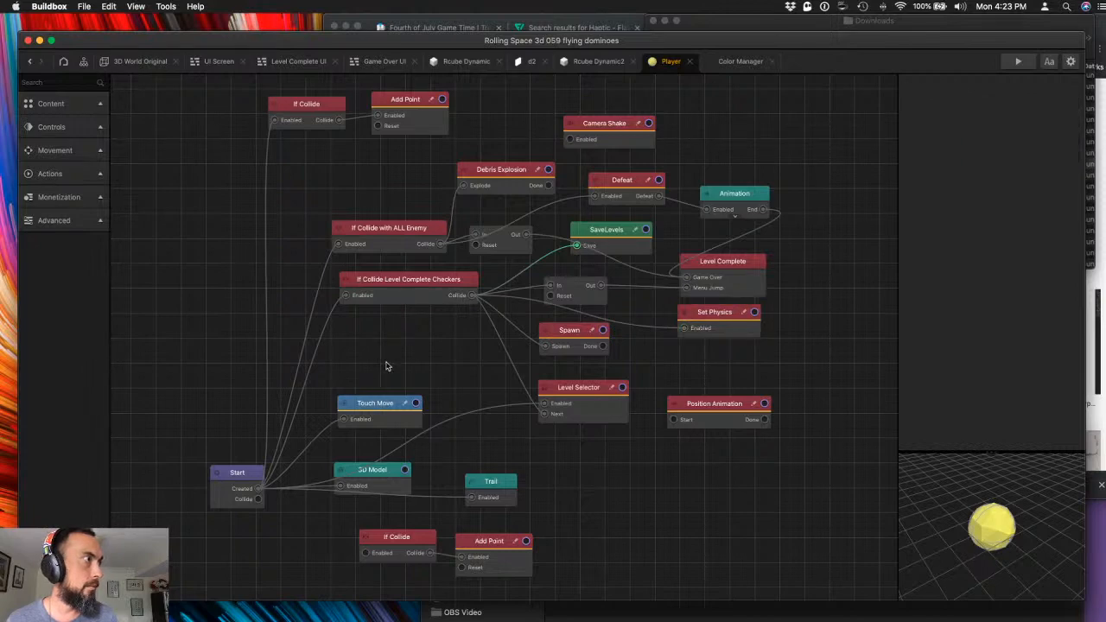
- Compare the settings of the Level Complete Checkers, ALL Enemy and unconnected lower If Collide nodes in the Player's node map
{"action": "left_click", "coordinate": [412, 299]}
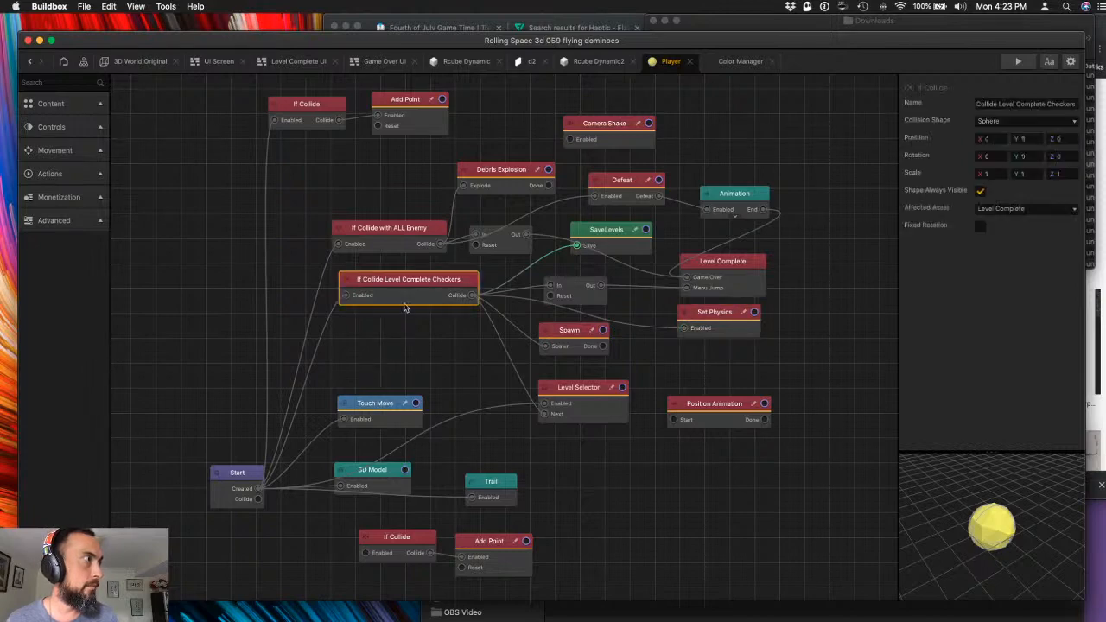
{"action": "left_click", "coordinate": [377, 234]}
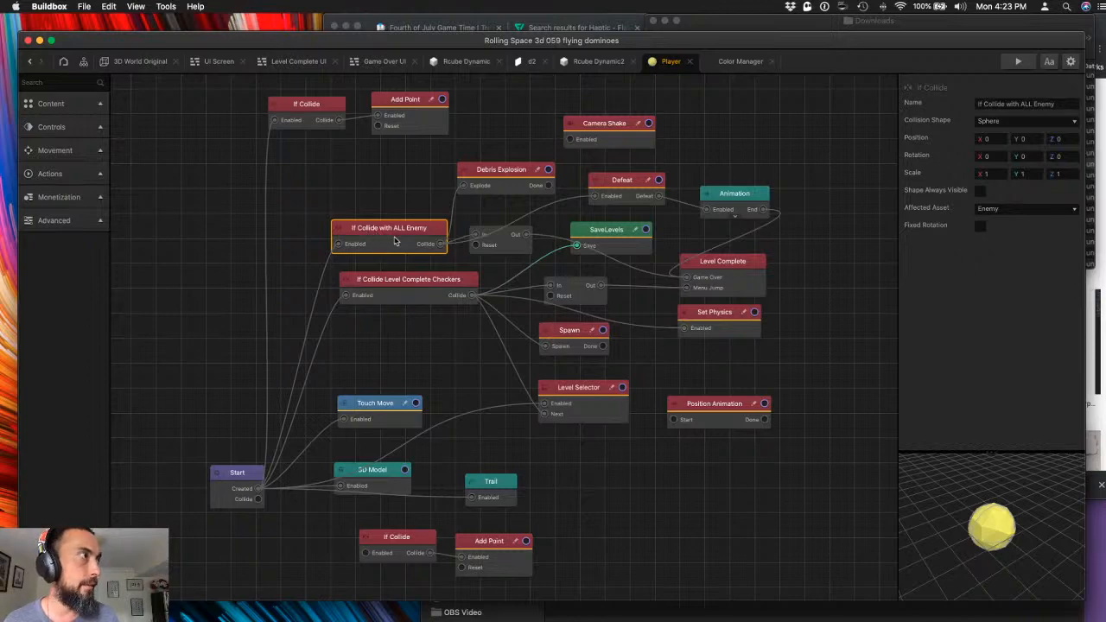
{"action": "left_click", "coordinate": [380, 198]}
{"action": "scroll", "coordinate": [381, 194], "scroll_direction": "up", "scroll_amount": 2}
{"action": "scroll", "coordinate": [380, 194], "scroll_direction": "right", "scroll_amount": 2}
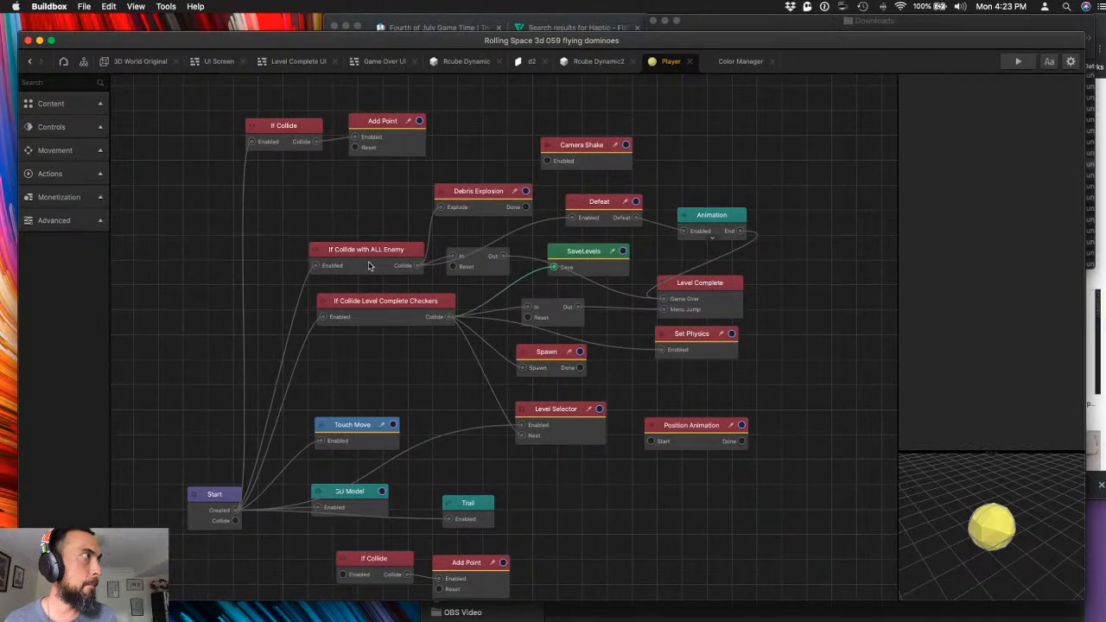
{"action": "left_click", "coordinate": [376, 560]}
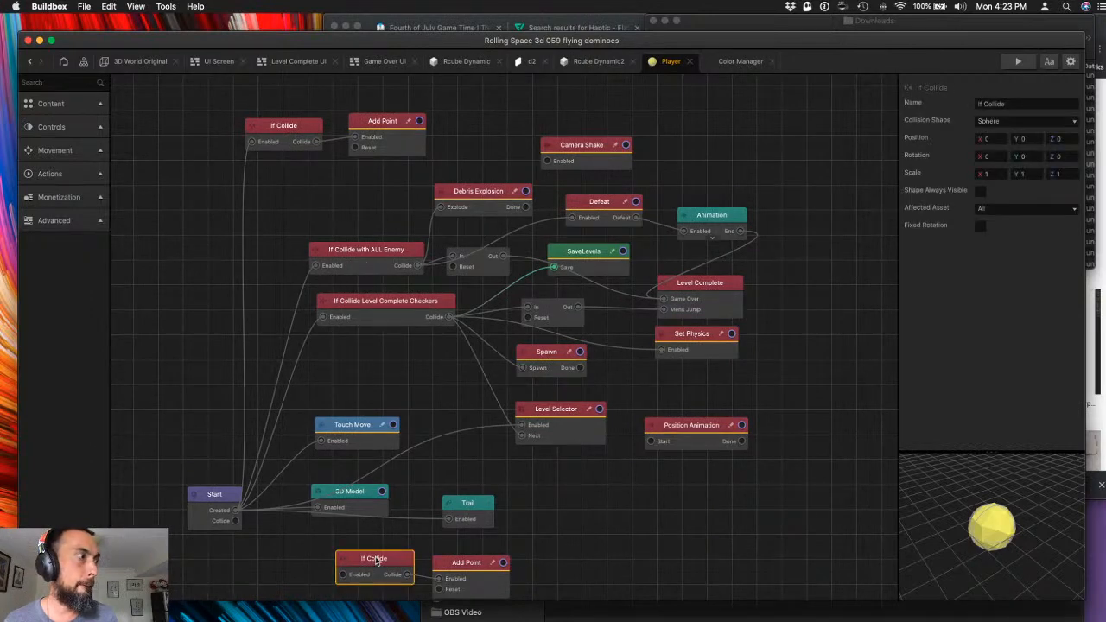
- Look over the platforms and cones of level section 16 in 3D World Original
{"action": "left_click", "coordinate": [130, 61]}
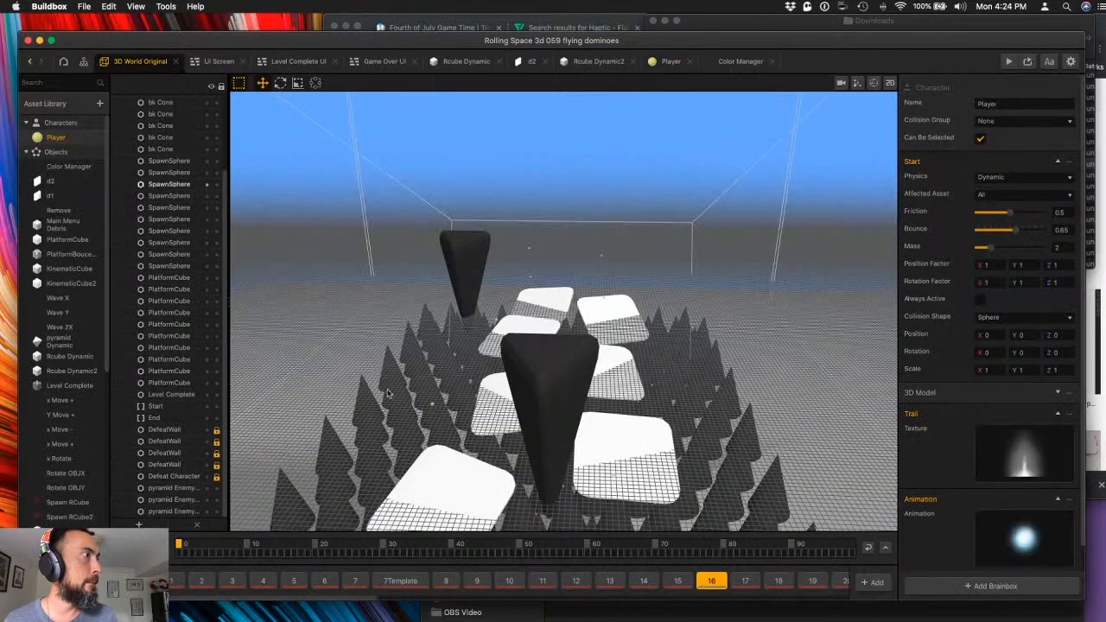
{"action": "left_click", "coordinate": [177, 582]}
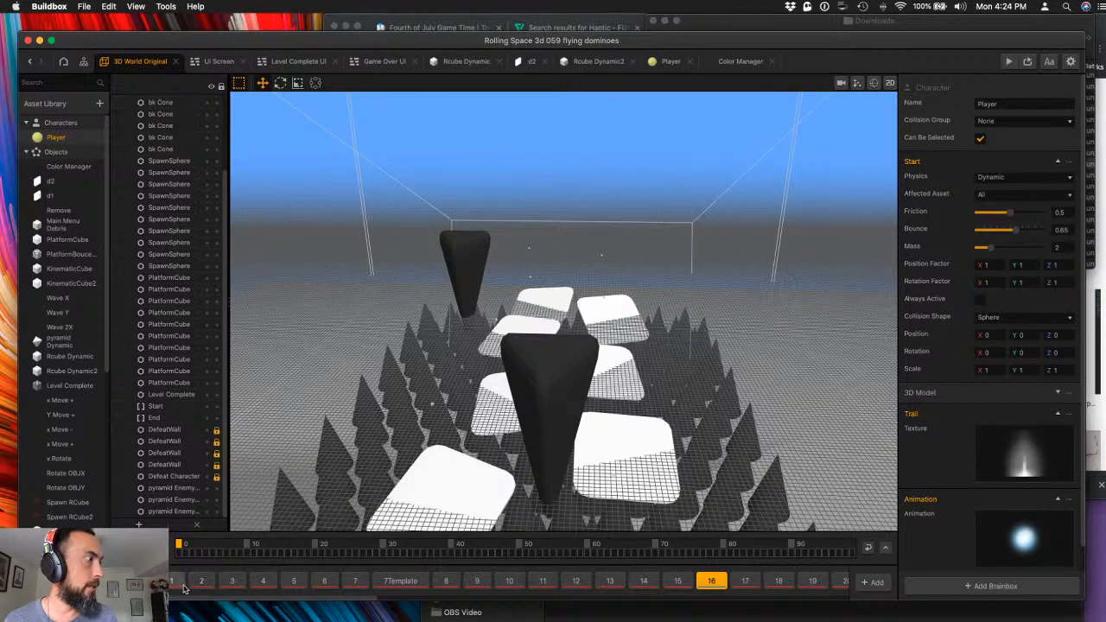
{"action": "left_click", "coordinate": [711, 581]}
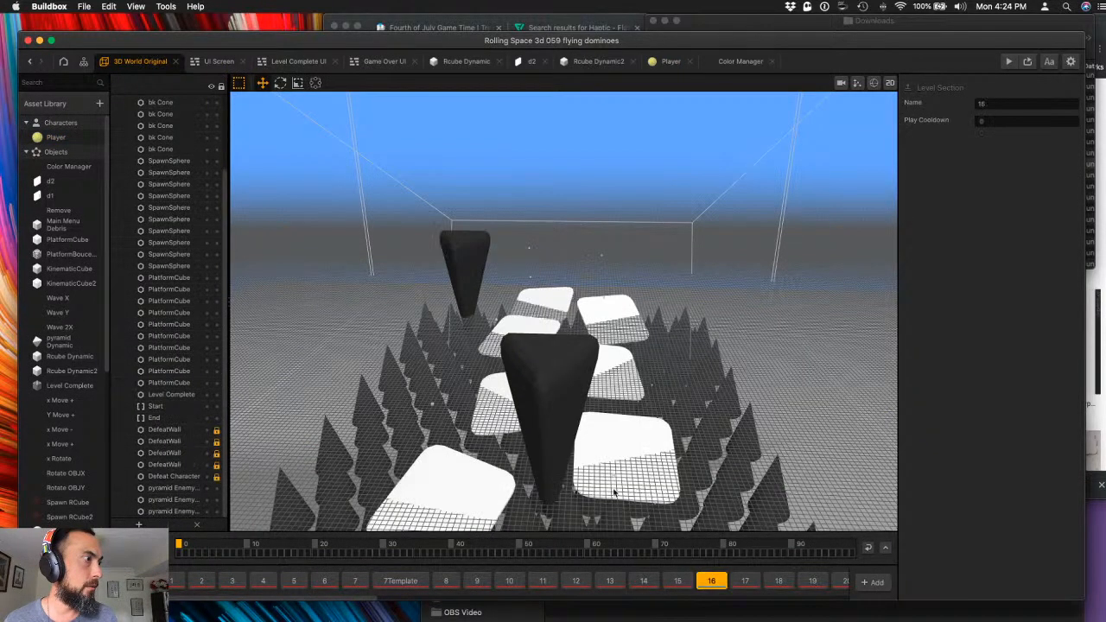
{"action": "middle_click_drag", "start_coordinate": [610, 492], "coordinate": [596, 377]}
{"action": "middle_click_drag", "start_coordinate": [562, 485], "coordinate": [556, 211]}
{"action": "scroll", "coordinate": [562, 286], "scroll_direction": "down", "scroll_amount": 10}
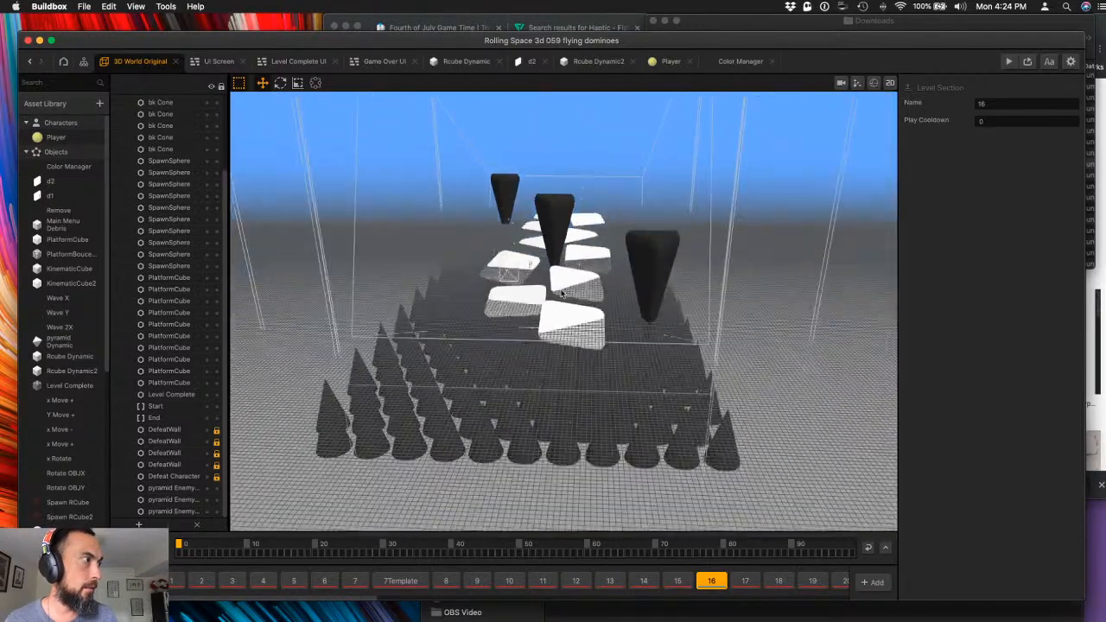
- Switch 3D World Original to its Start section and open the node map of the PlatformCube asset
{"action": "left_click", "coordinate": [149, 581]}
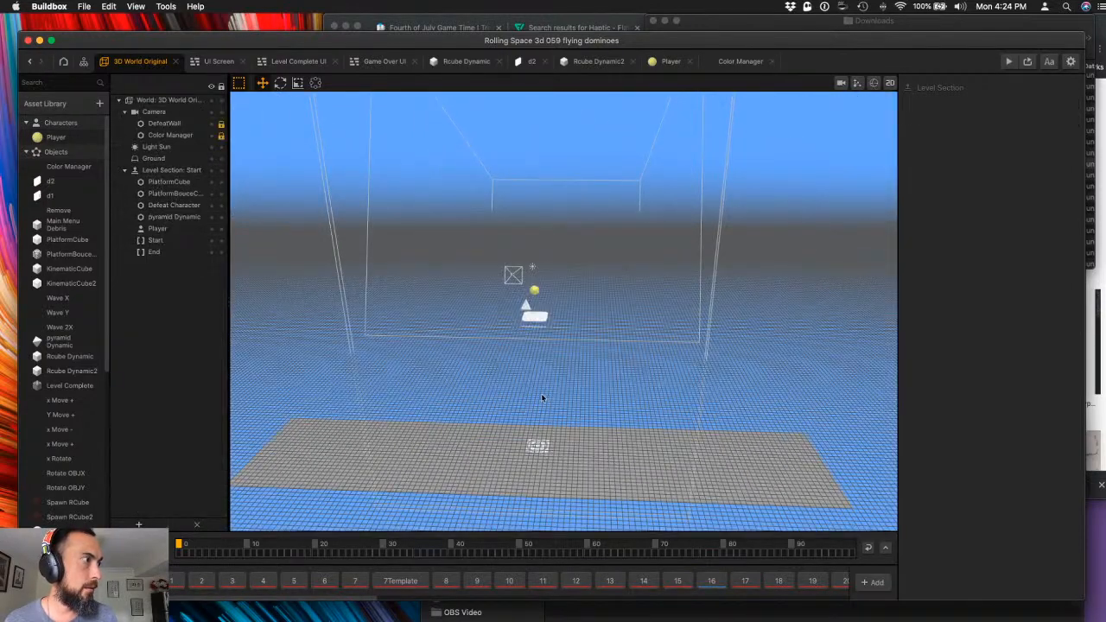
{"action": "scroll", "coordinate": [544, 401], "scroll_direction": "up", "scroll_amount": 5}
{"action": "left_click", "coordinate": [511, 324]}
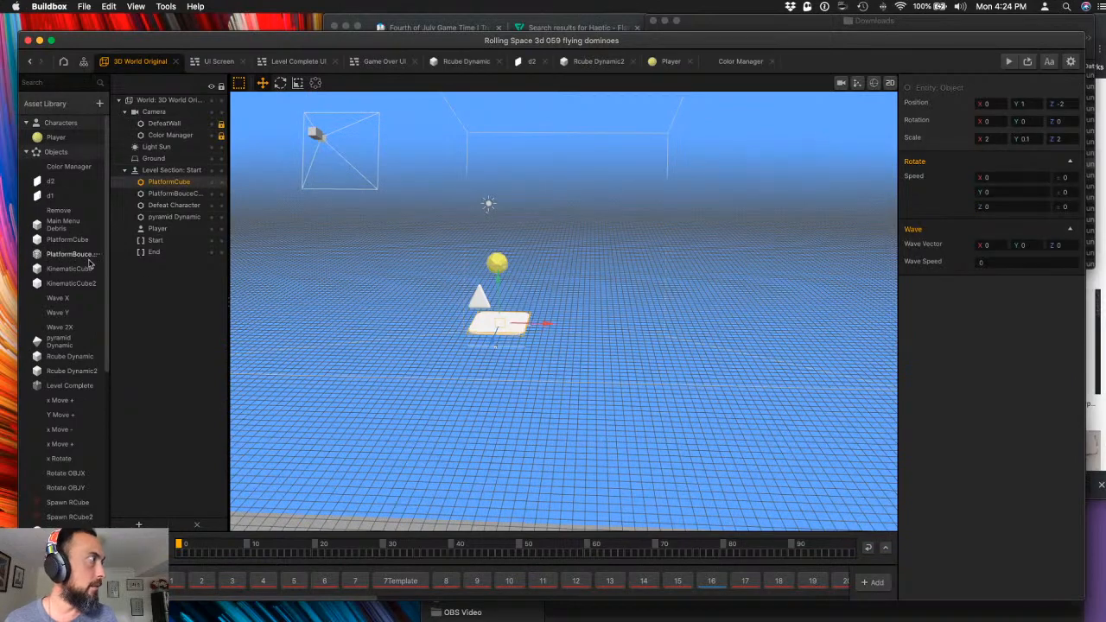
{"action": "double_click", "coordinate": [51, 239]}
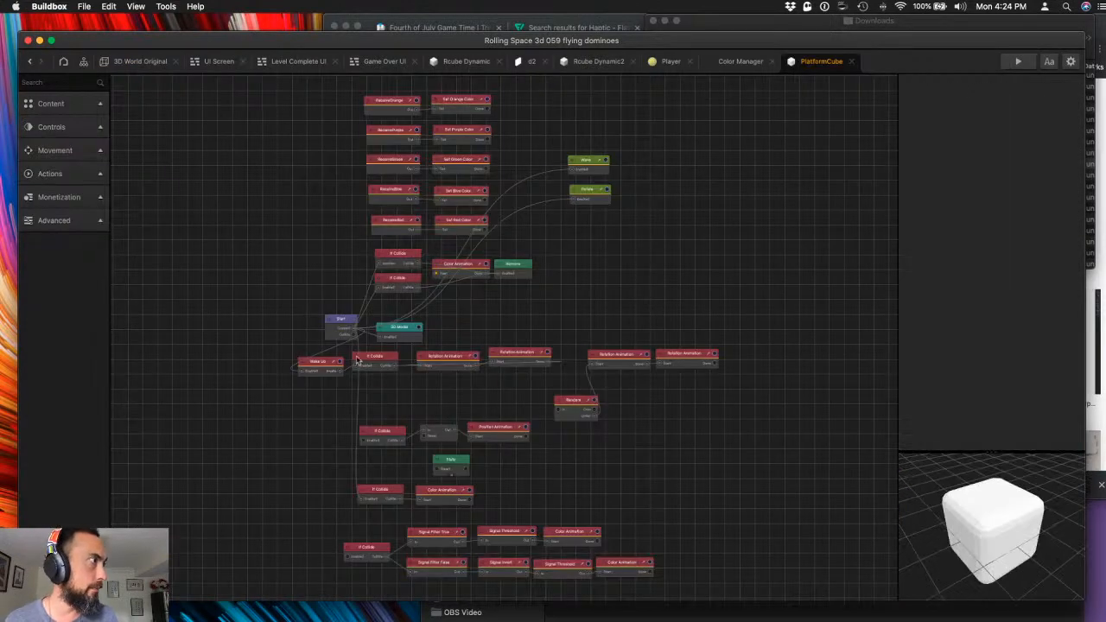
- Try a Y scale of 6 on the If Collide node feeding the lower Color Animation, return it to 5, and preview the game
{"action": "left_click", "coordinate": [378, 493]}
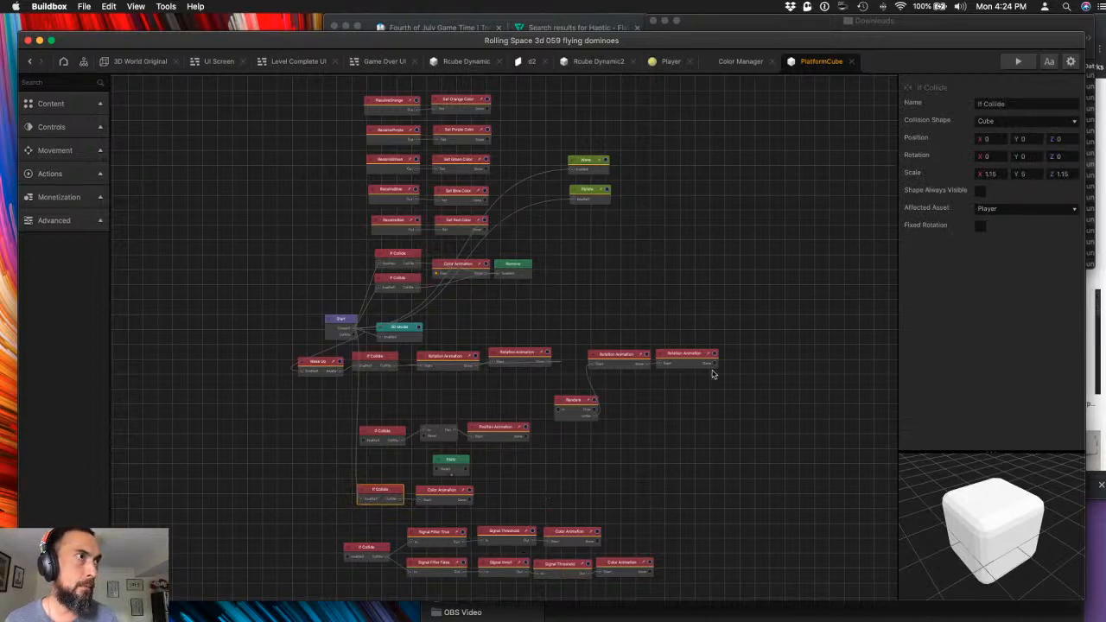
{"action": "left_click", "coordinate": [991, 174]}
{"action": "left_click_drag", "start_coordinate": [1036, 174], "coordinate": [983, 174]}
{"action": "key", "text": "Tab"}
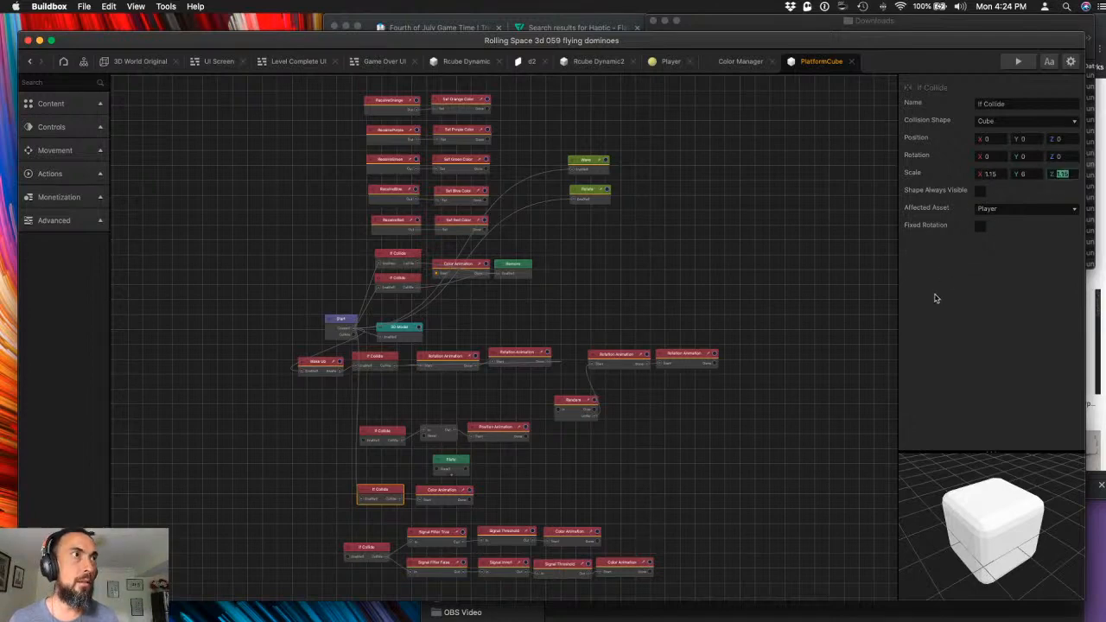
{"action": "left_click_drag", "start_coordinate": [1036, 175], "coordinate": [958, 168]}
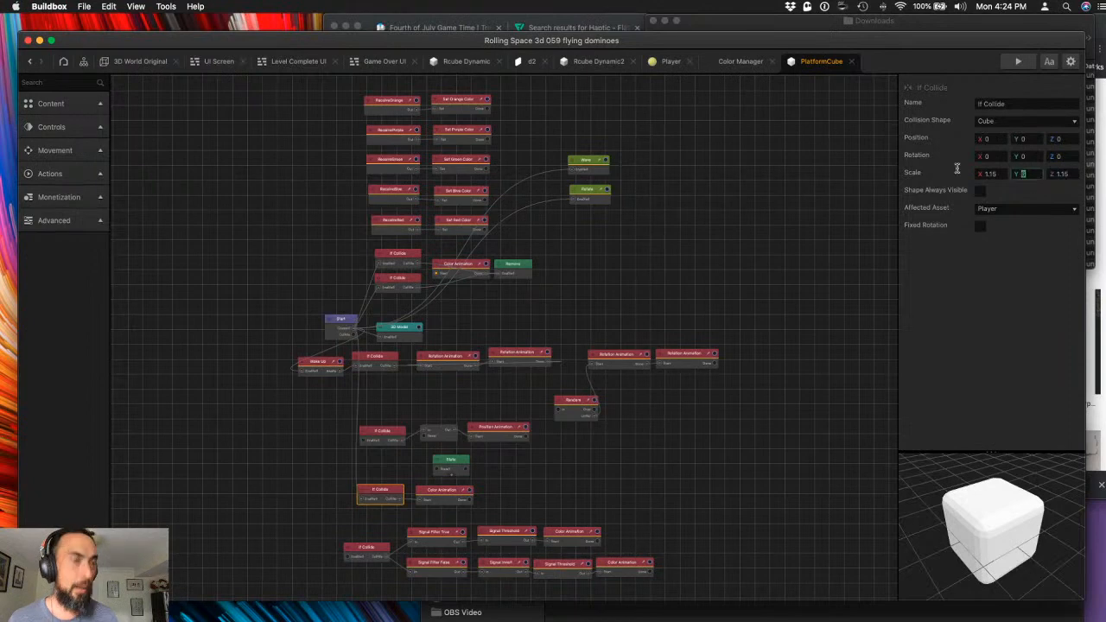
{"action": "left_click", "coordinate": [1018, 62]}
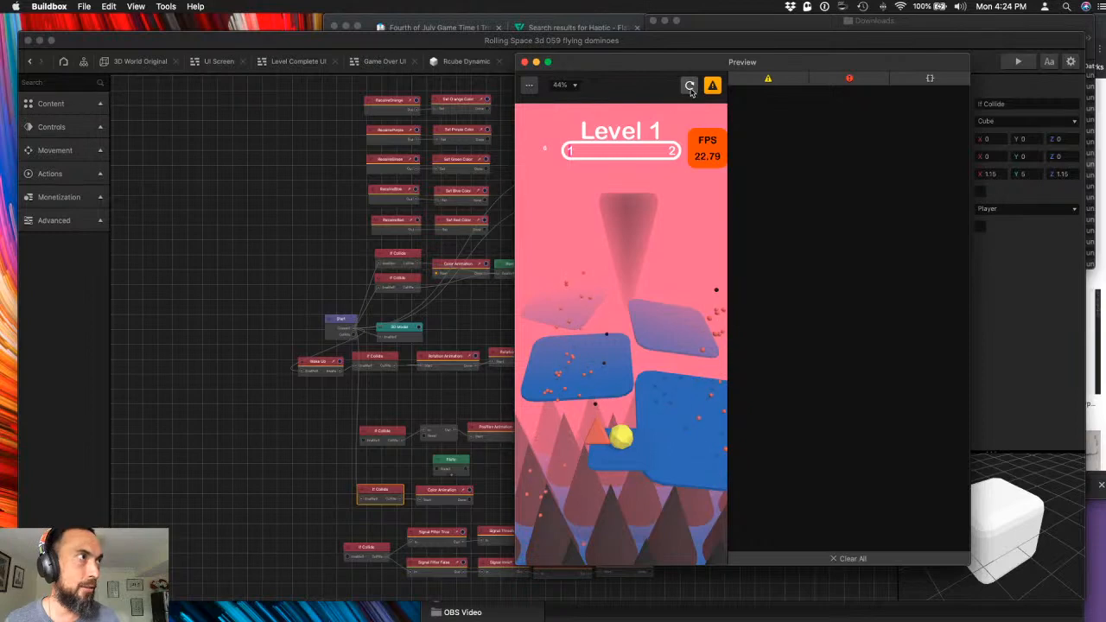
{"action": "left_click", "coordinate": [524, 63]}
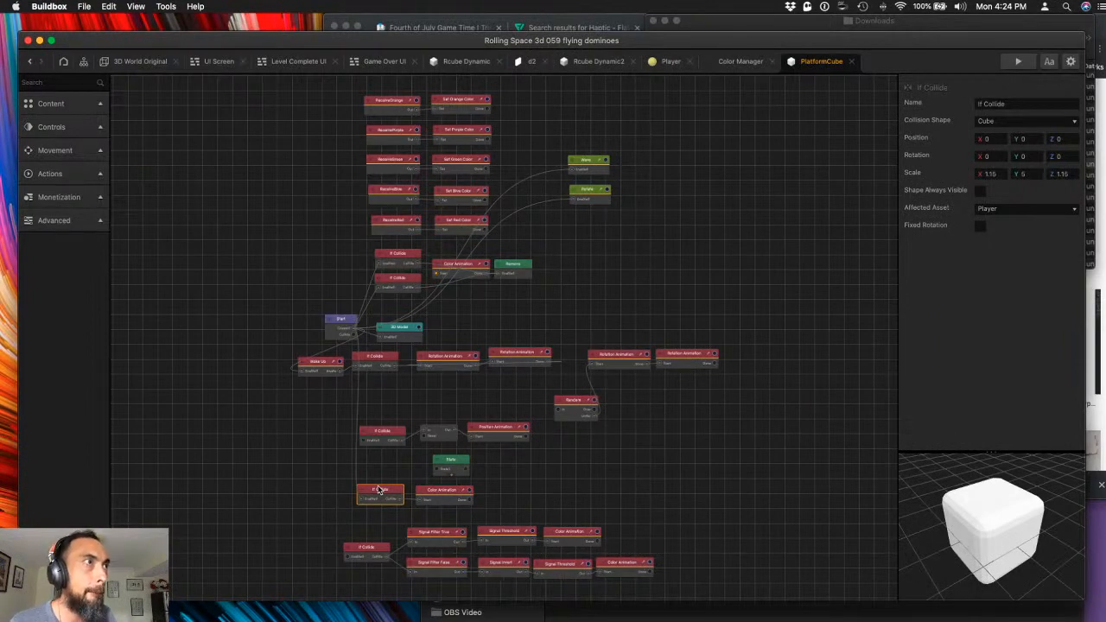
- Set the duration of the yellow Color Animation node wired to that If Collide to 0.5
{"action": "left_click", "coordinate": [441, 493]}
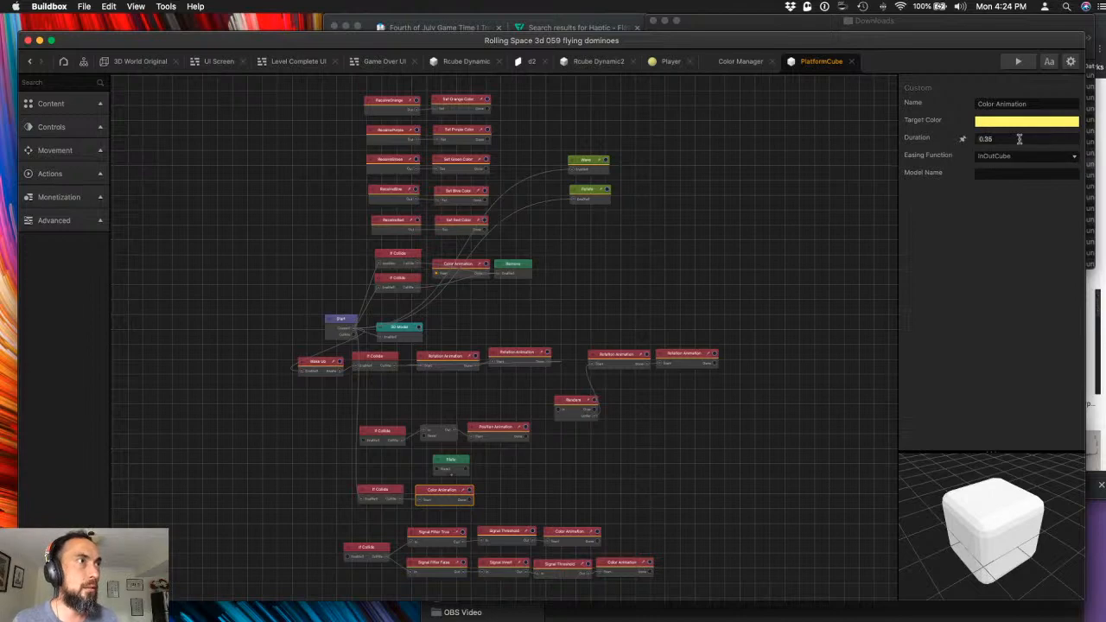
{"action": "left_click_drag", "start_coordinate": [1017, 139], "coordinate": [897, 140]}
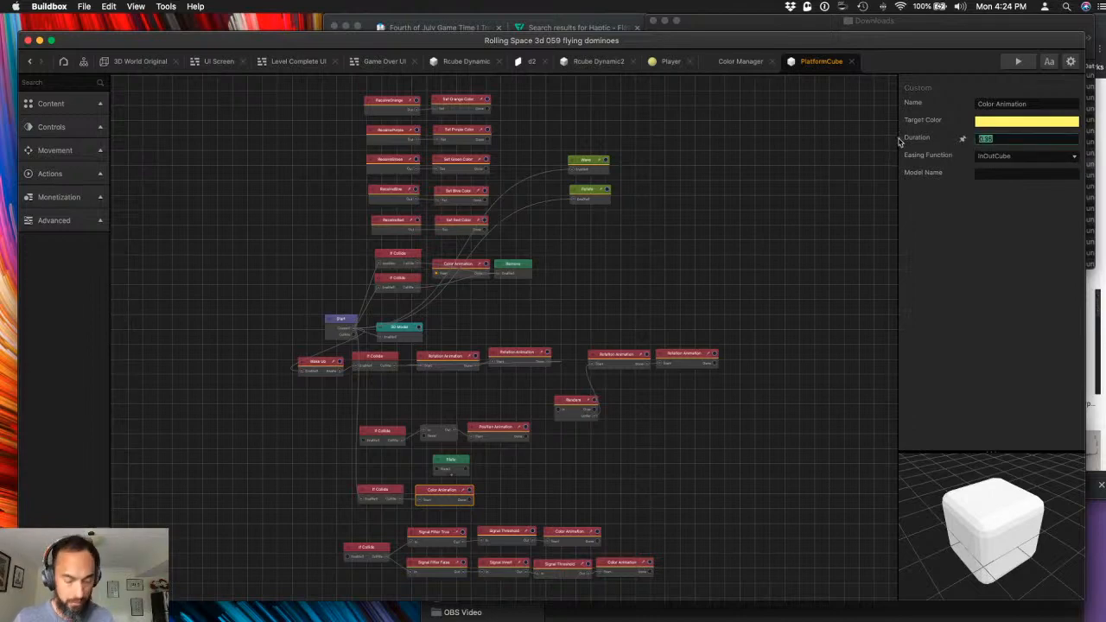
{"action": "key", "text": "BackSpace"}
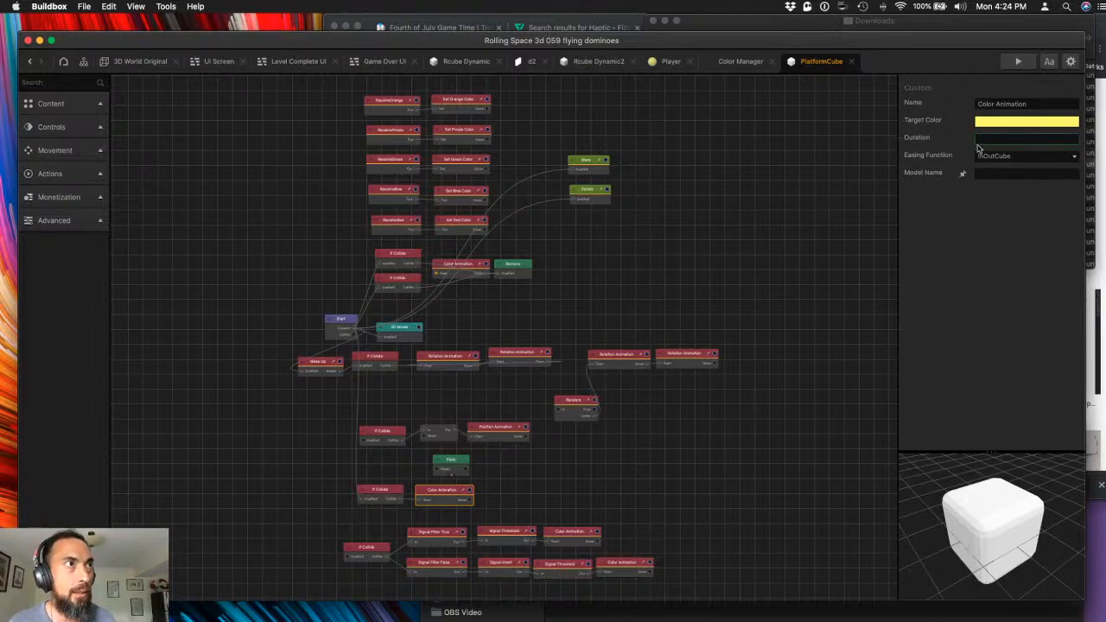
{"action": "left_click", "coordinate": [1028, 62]}
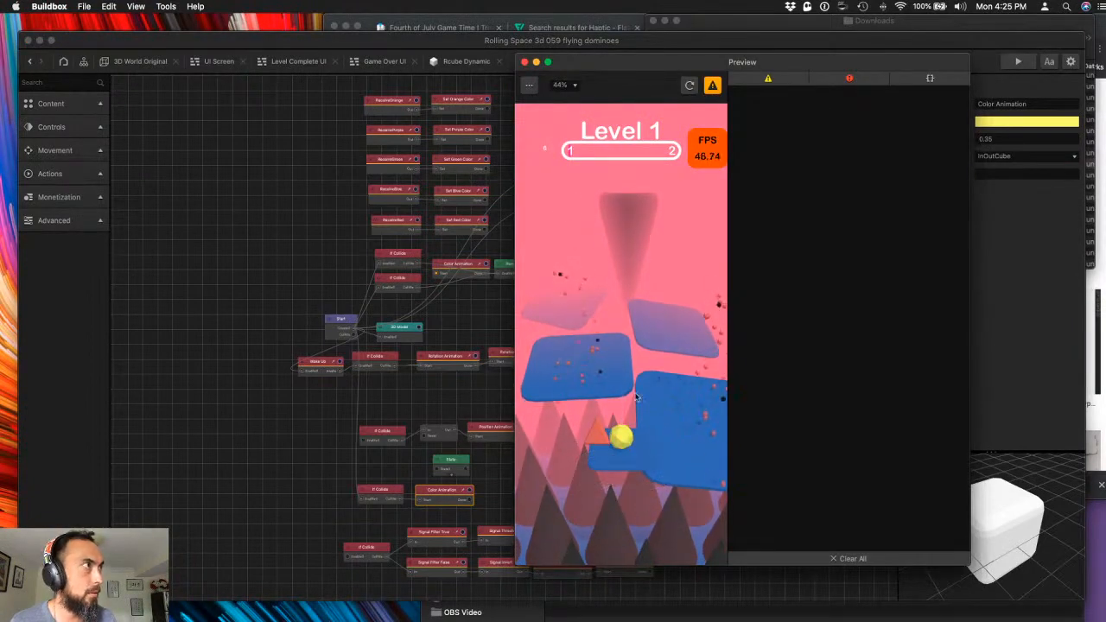
{"action": "left_click_drag", "start_coordinate": [619, 65], "coordinate": [592, 110]}
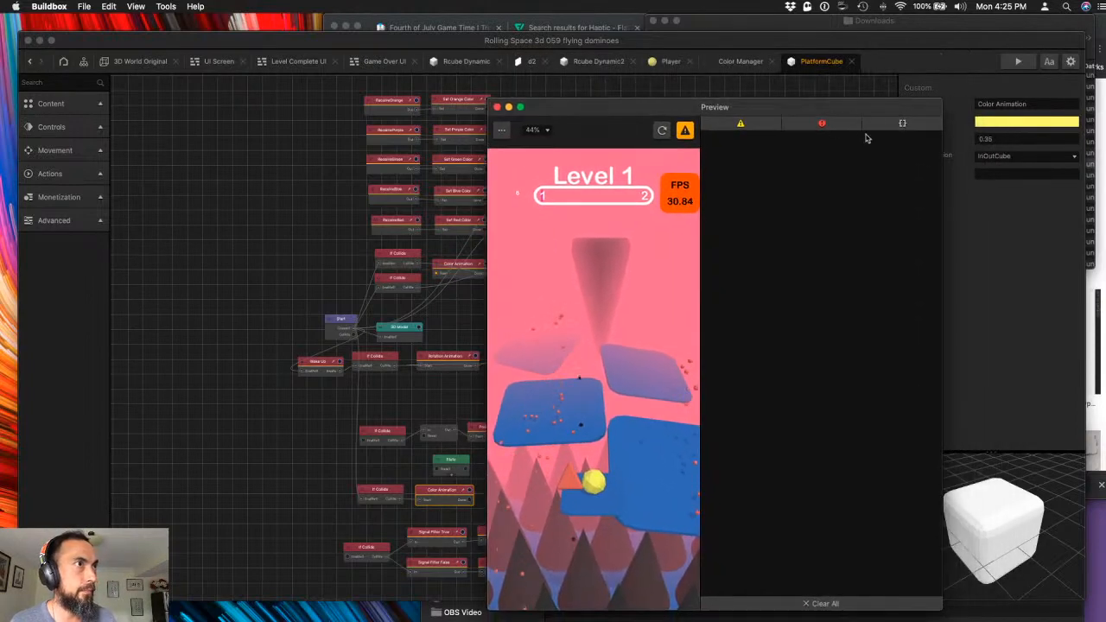
{"action": "left_click", "coordinate": [498, 107]}
{"action": "type", "text": "5"}
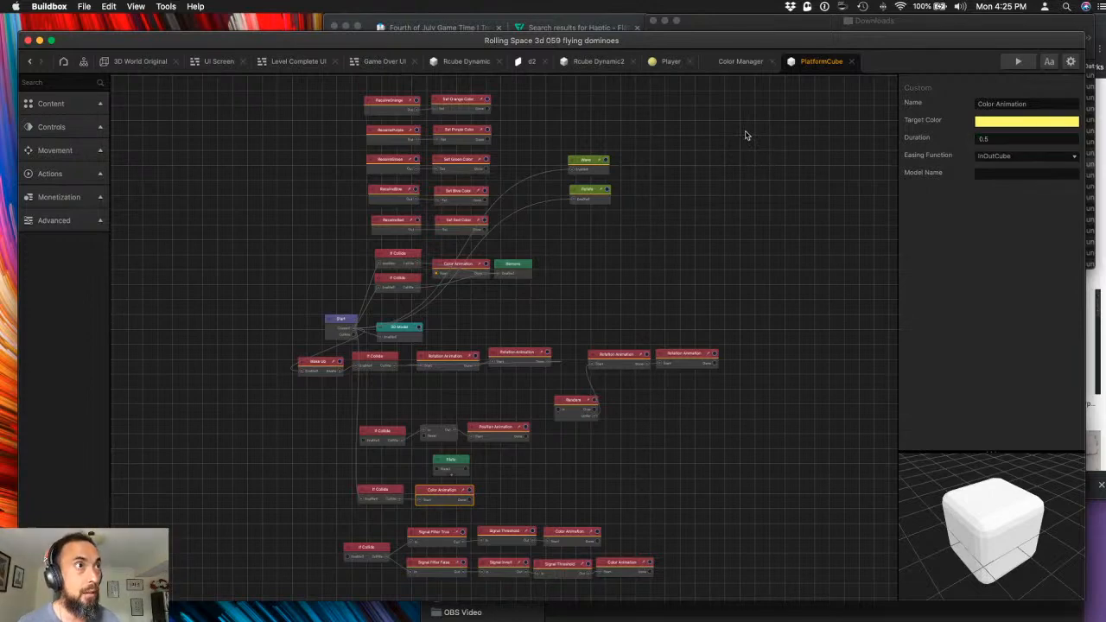
- Playtest Level 1 in the preview to check the platforms' collision behaviour, and close the preview
{"action": "left_click", "coordinate": [1018, 62]}
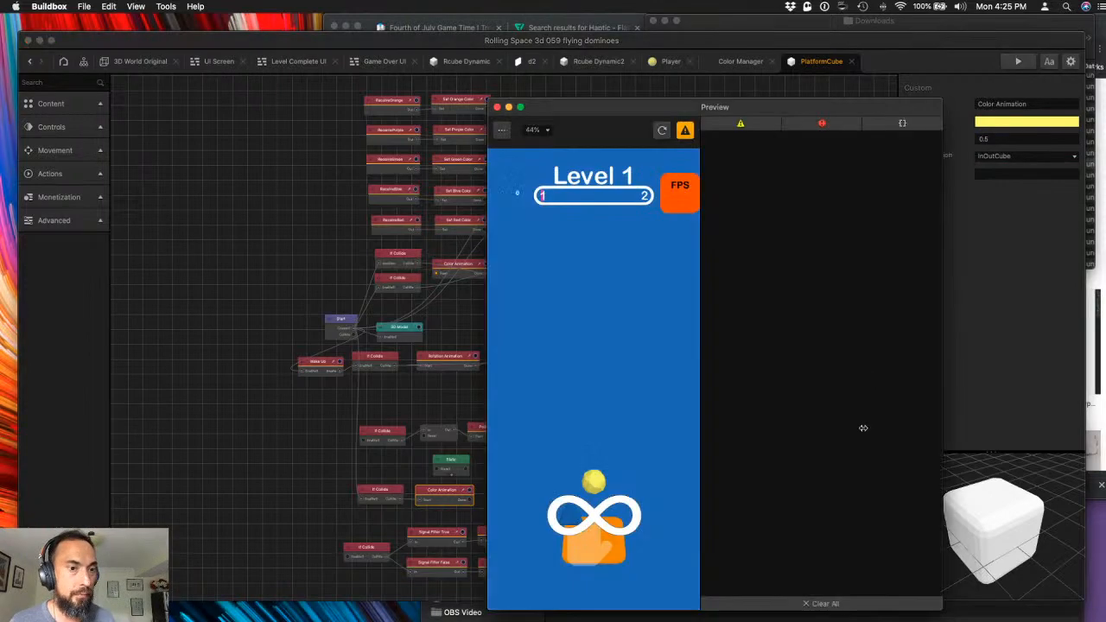
{"action": "left_click", "coordinate": [650, 522]}
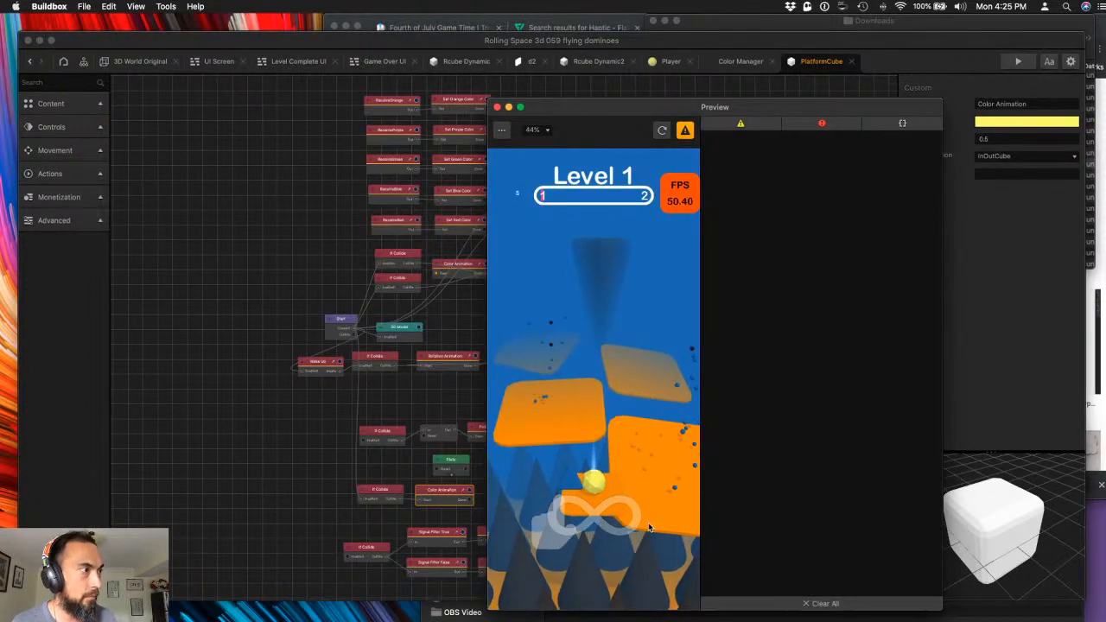
{"action": "mouse_move", "coordinate": [637, 509]}
{"action": "left_mouse_down"}
{"action": "mouse_move", "coordinate": [606, 505]}
{"action": "mouse_move", "coordinate": [642, 491]}
{"action": "mouse_move", "coordinate": [624, 485]}
{"action": "left_mouse_up"}
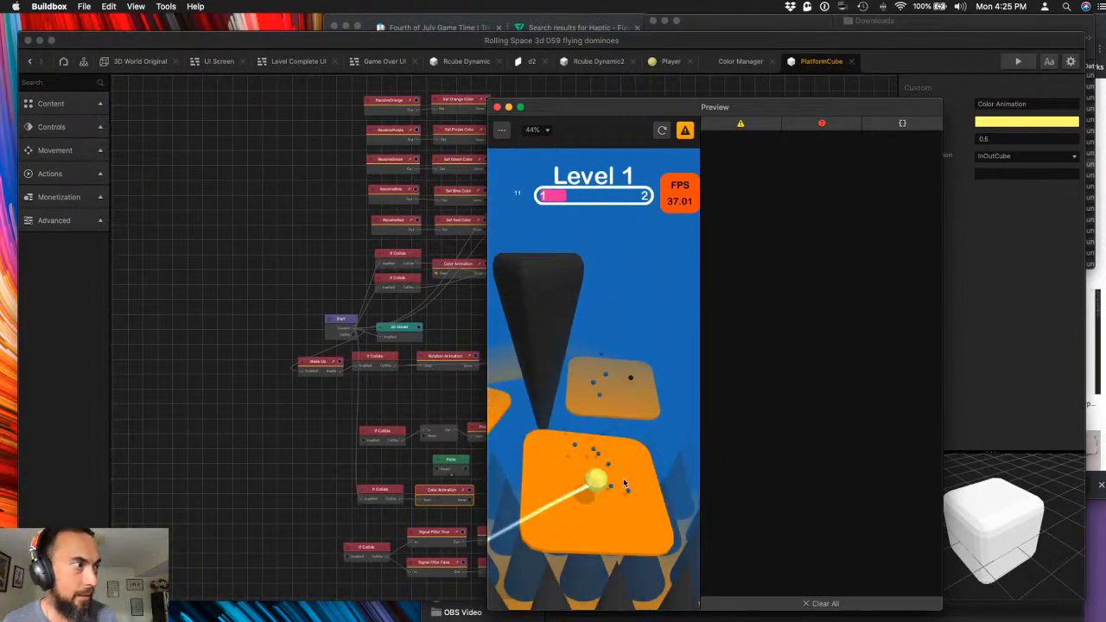
{"action": "key", "text": "Escape"}
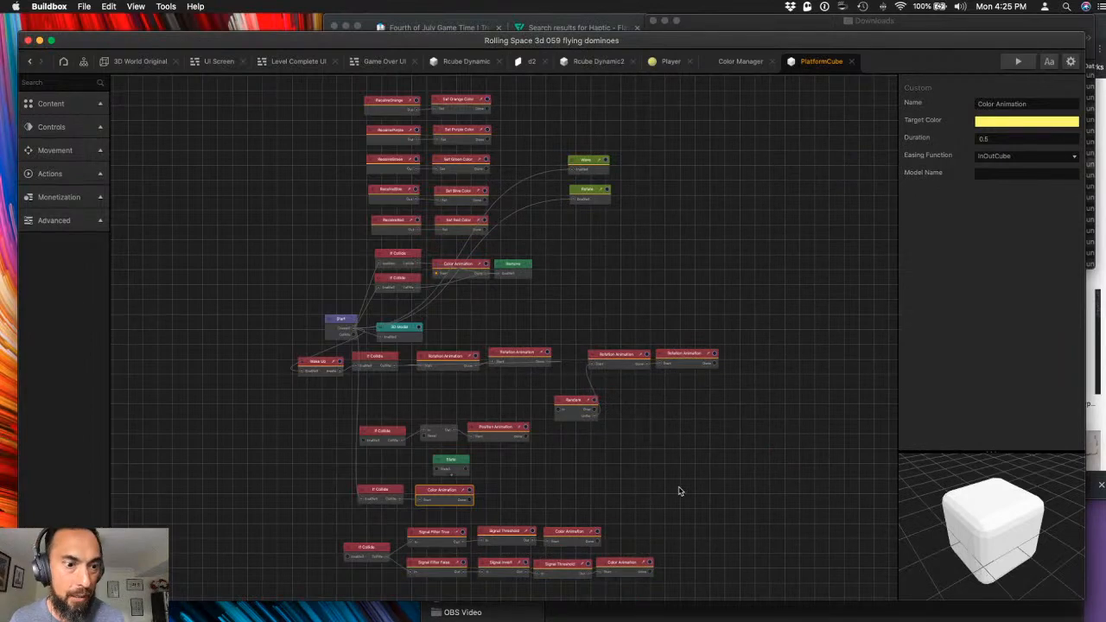
- Close the PlatformCube node map and move the GAME OVER image slightly down in the Game Over UI, to Y 920.349
{"action": "double_click", "coordinate": [465, 494]}
{"action": "left_click", "coordinate": [852, 62]}
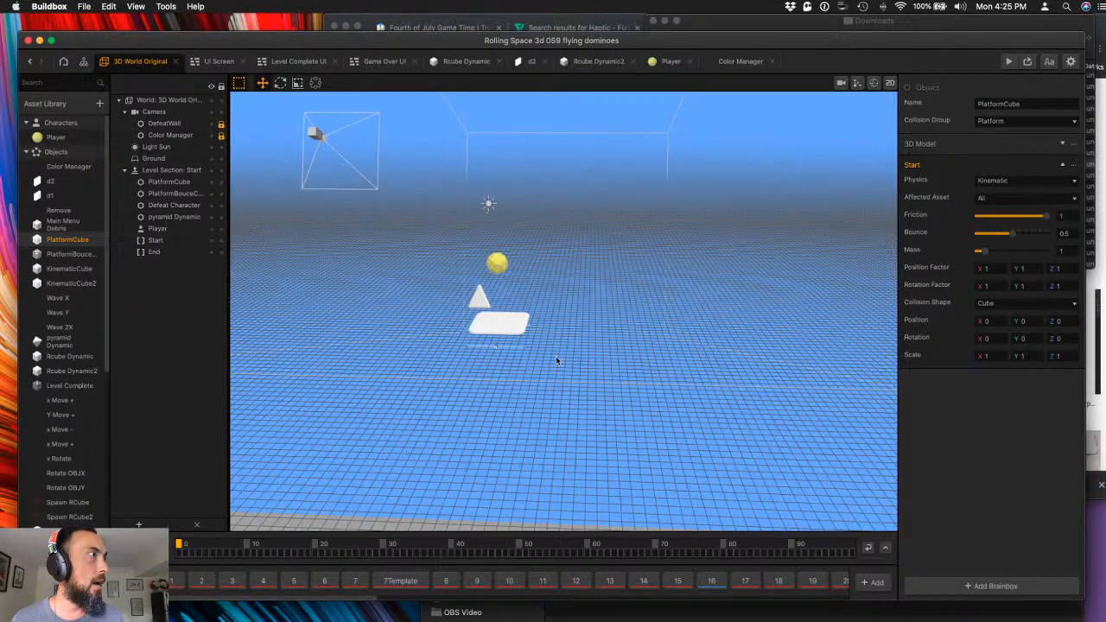
{"action": "left_click", "coordinate": [377, 61]}
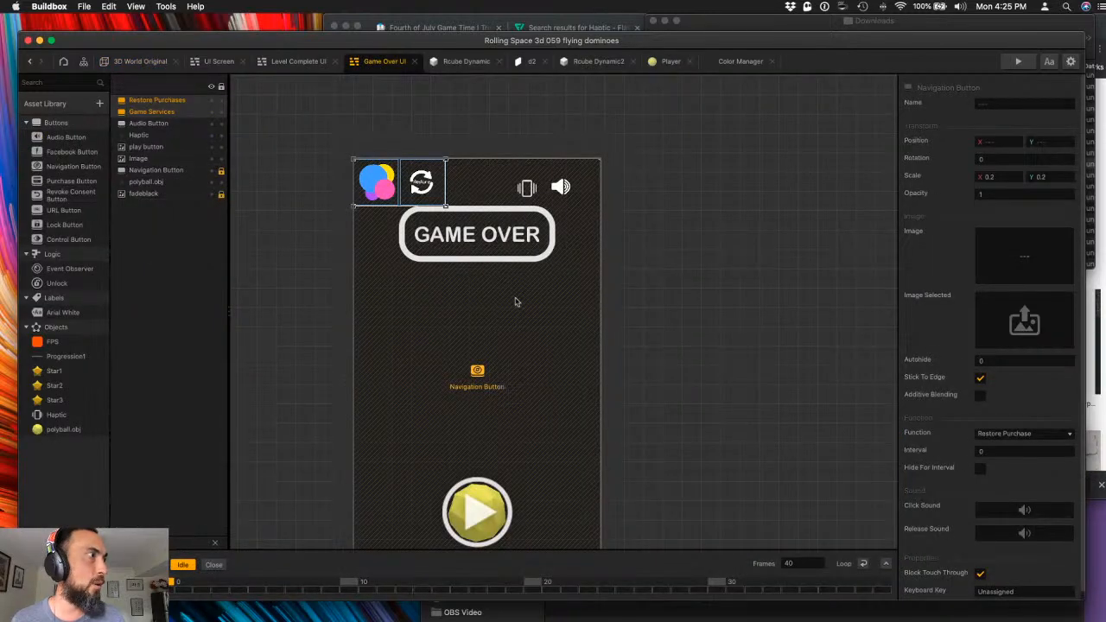
{"action": "left_click_drag", "start_coordinate": [516, 263], "coordinate": [516, 271]}
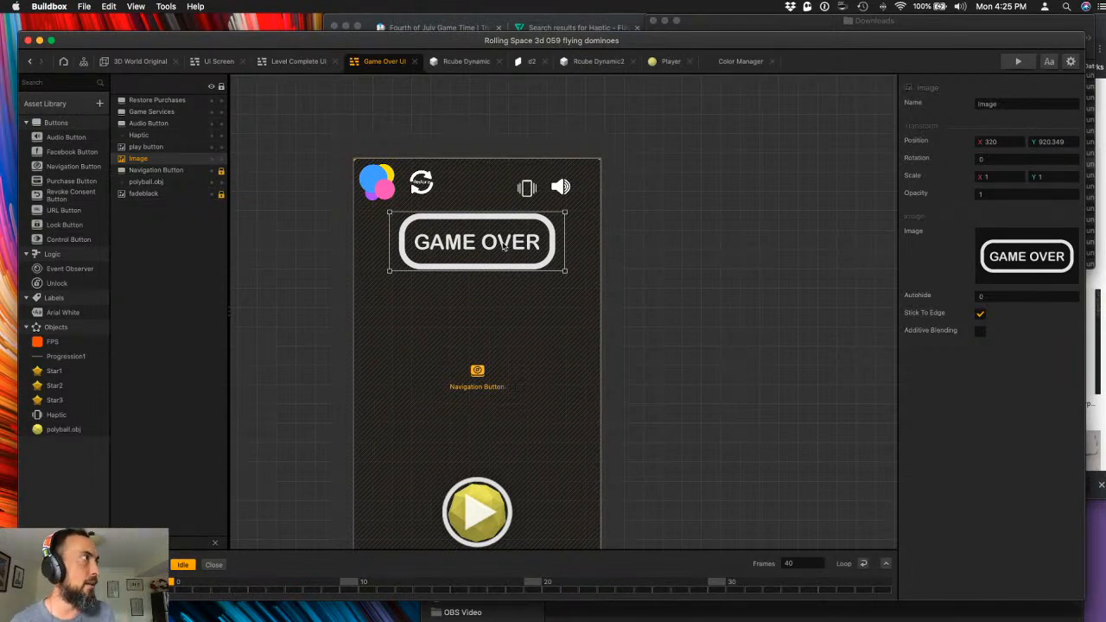
- Check how the worlds and UI screens are linked in the scene map and open the UI Screen
{"action": "left_click", "coordinate": [128, 62]}
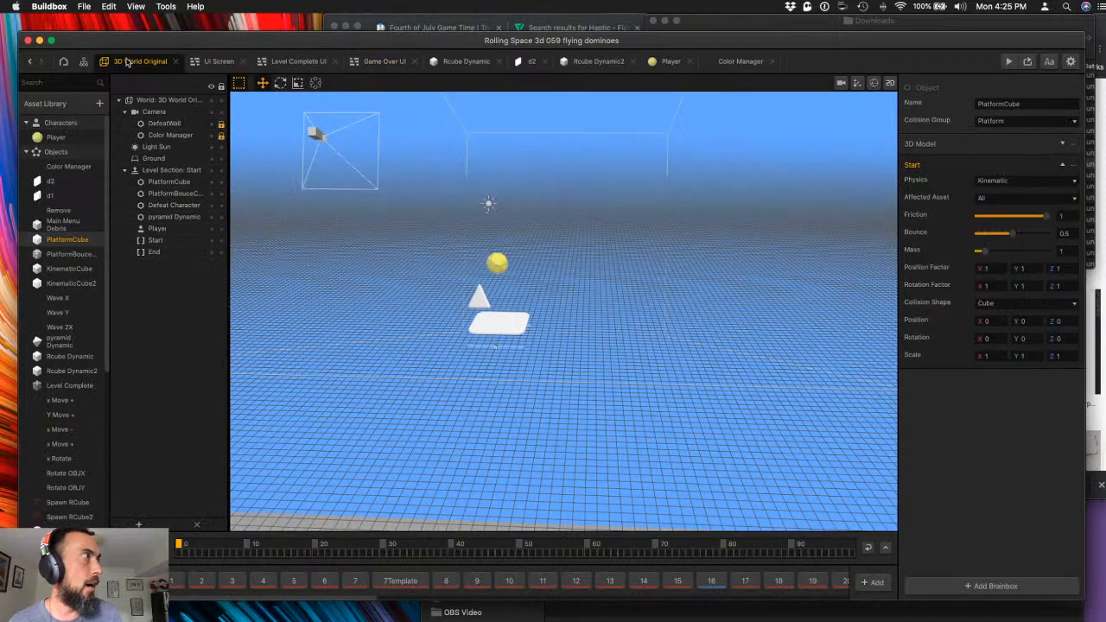
{"action": "left_click", "coordinate": [83, 62]}
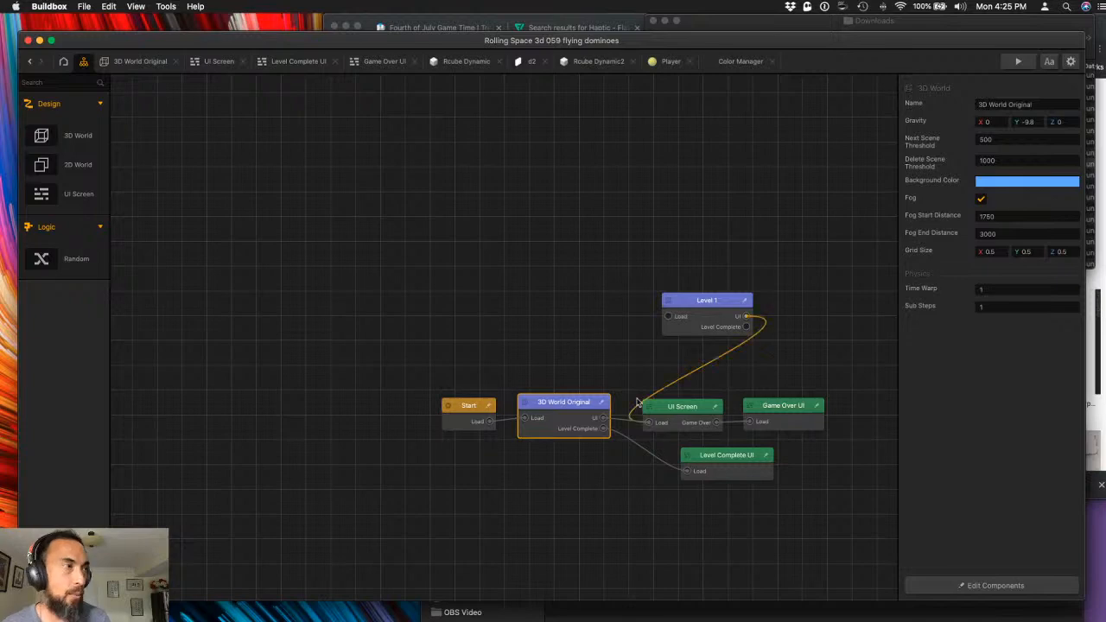
{"action": "double_click", "coordinate": [684, 415]}
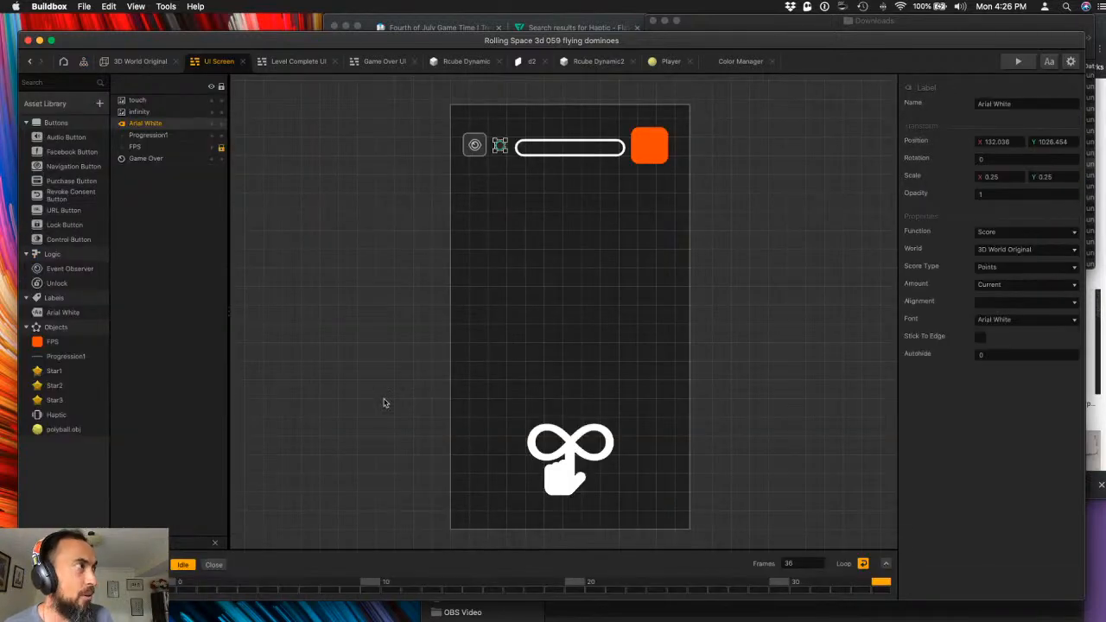
- Return to 3D World Original, select the Start section's platform, and reopen the PlatformCube asset's node map
{"action": "left_click", "coordinate": [154, 61]}
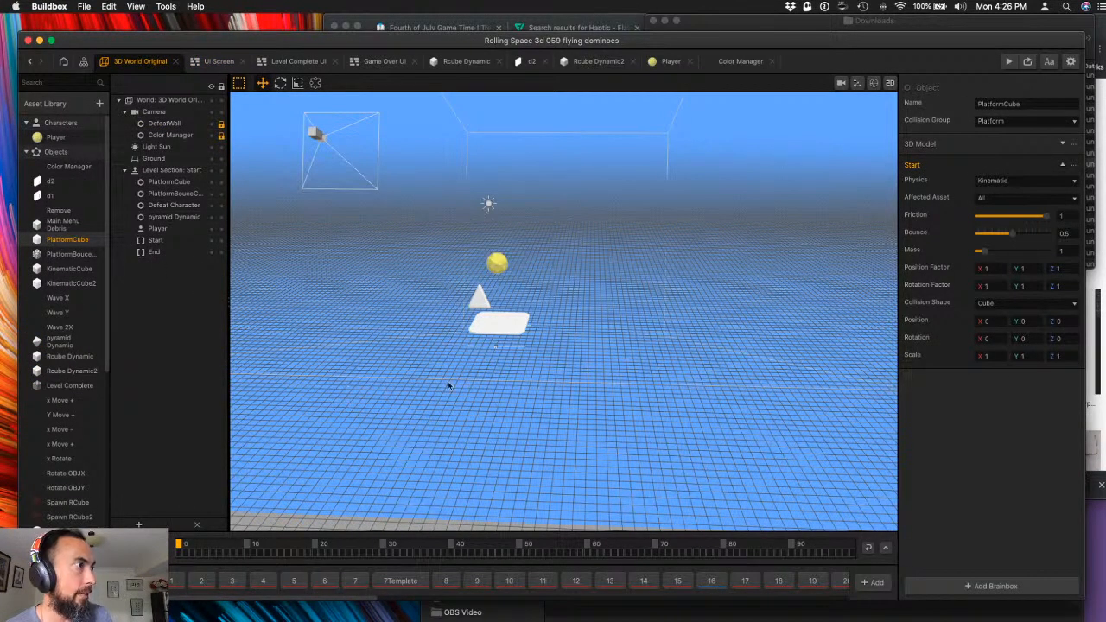
{"action": "left_click", "coordinate": [499, 325]}
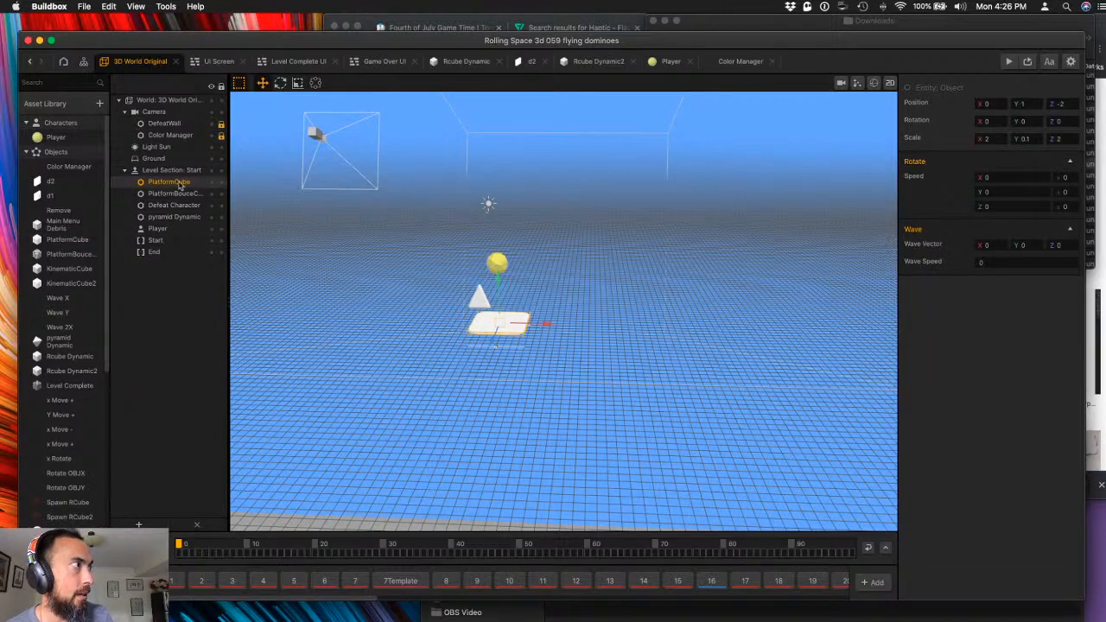
{"action": "left_click", "coordinate": [60, 242]}
{"action": "double_click", "coordinate": [61, 241]}
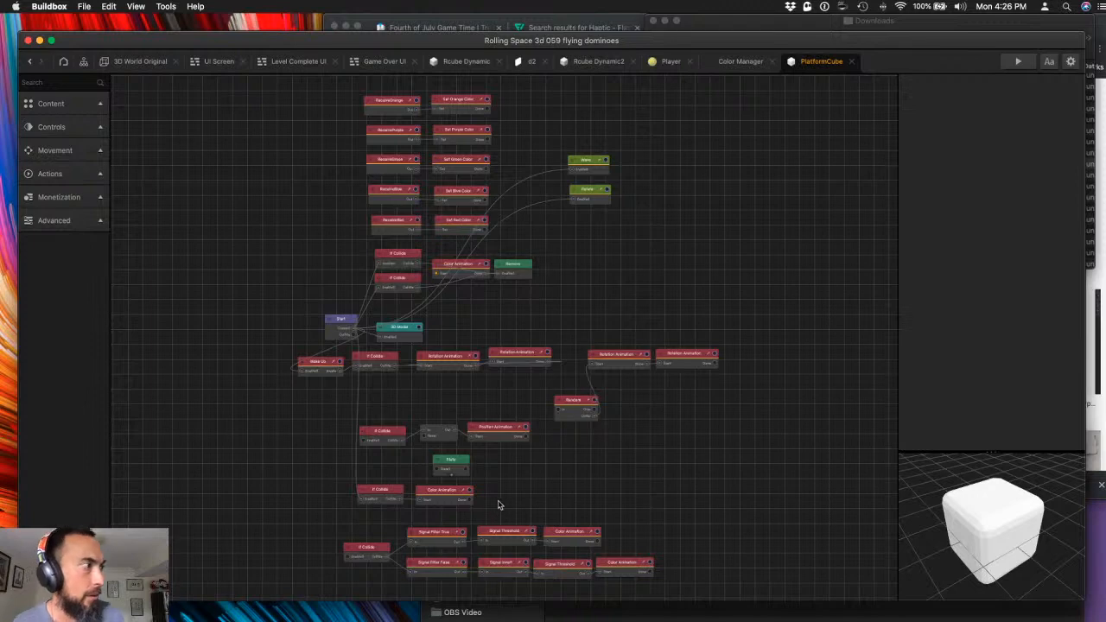
- Check the settings of the lower Color Animation and If Collide nodes, and briefly playtest Level 1 in the preview
{"action": "left_click", "coordinate": [441, 493]}
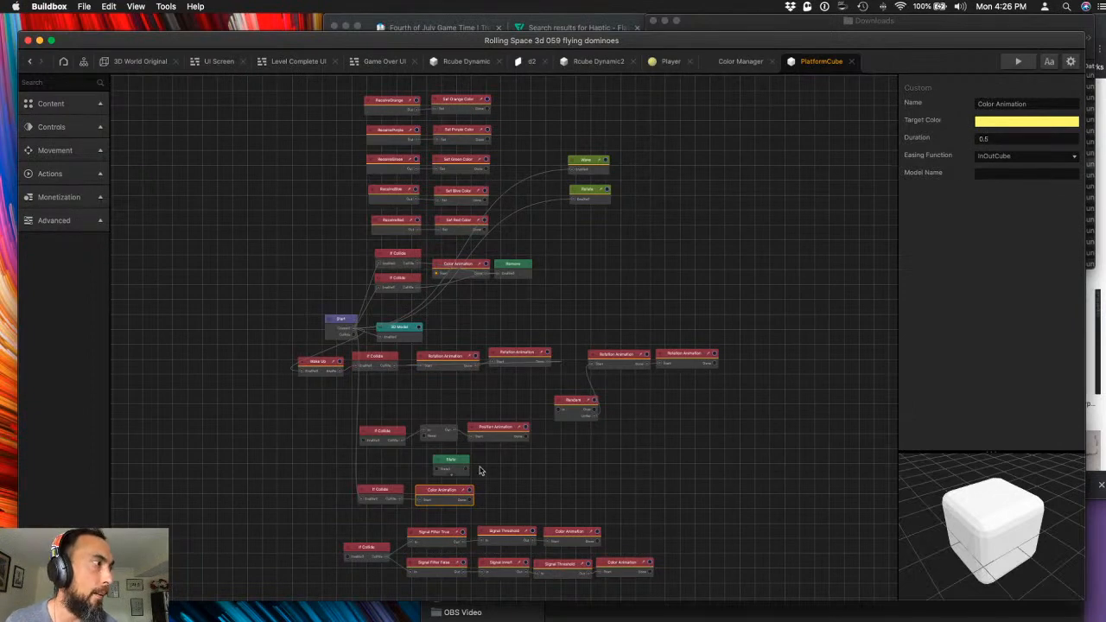
{"action": "left_click", "coordinate": [385, 495]}
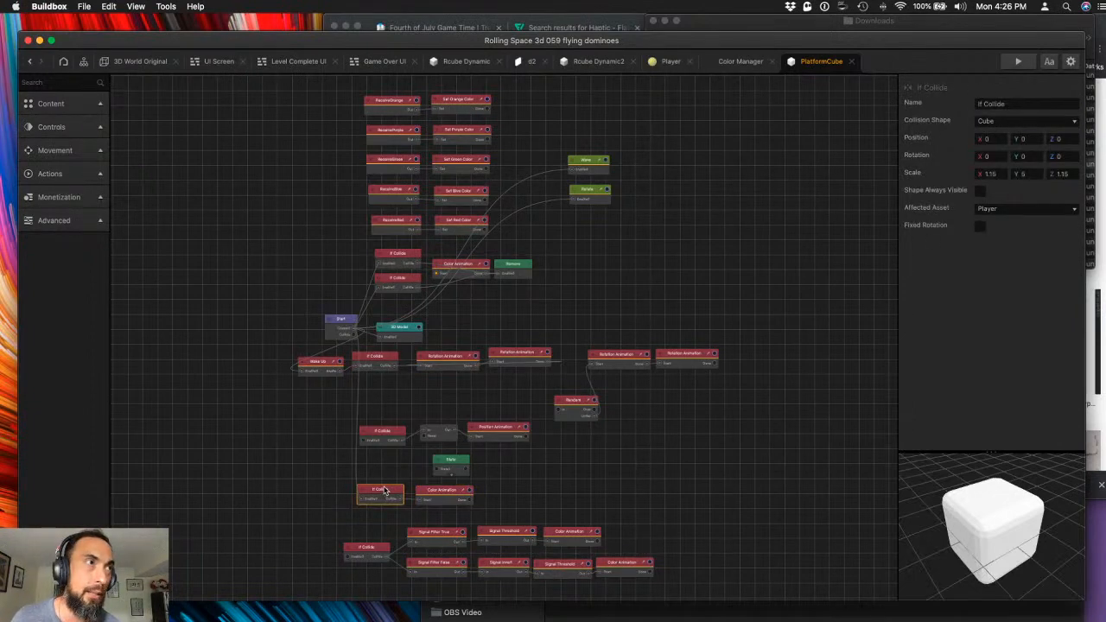
{"action": "left_click", "coordinate": [1018, 61]}
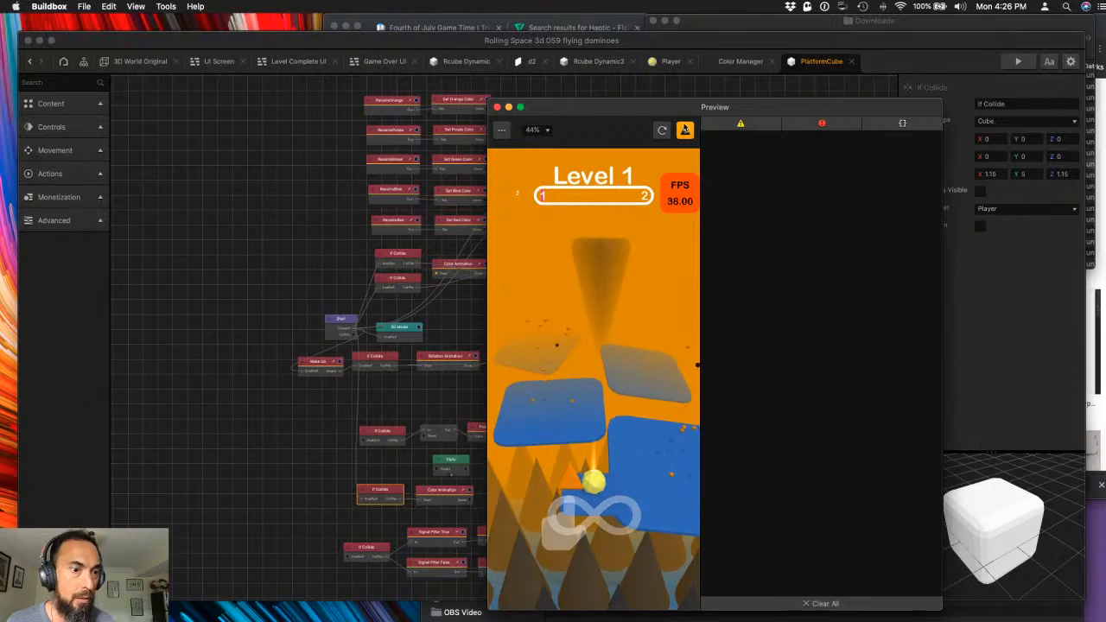
{"action": "left_click", "coordinate": [497, 107]}
- Find the Timer node, place one beside the lower Color Animation node, and save the project
{"action": "left_click", "coordinate": [70, 82]}
{"action": "type", "text": "TIM"}
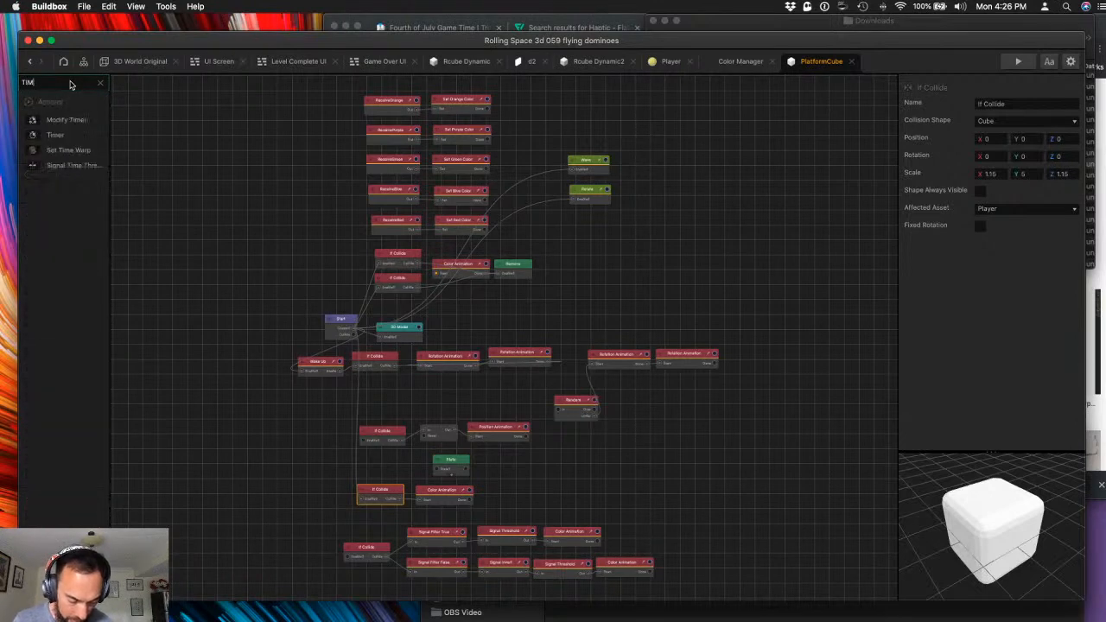
{"action": "type", "text": "er"}
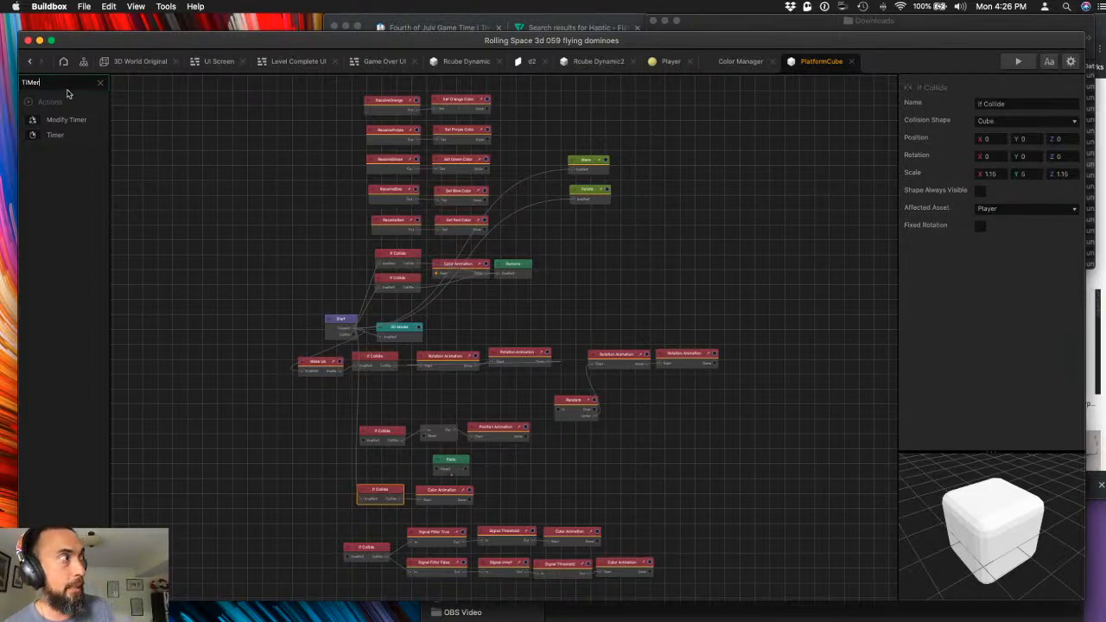
{"action": "left_click_drag", "start_coordinate": [195, 264], "coordinate": [506, 491]}
{"action": "left_click", "coordinate": [456, 494]}
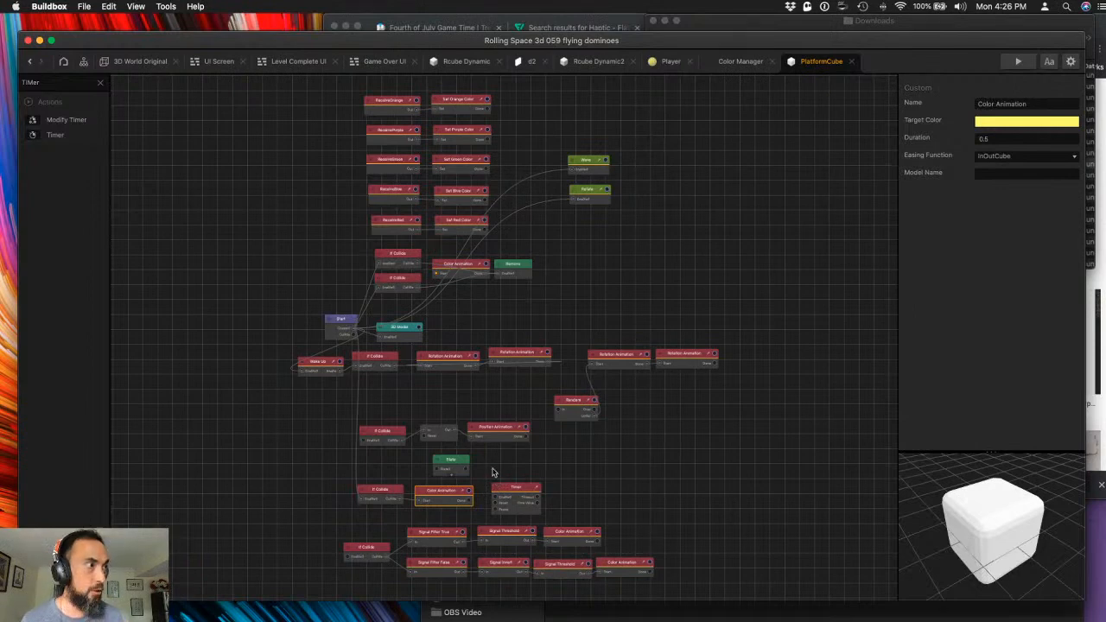
{"action": "left_click", "coordinate": [597, 475]}
{"action": "key", "text": "super+s"}
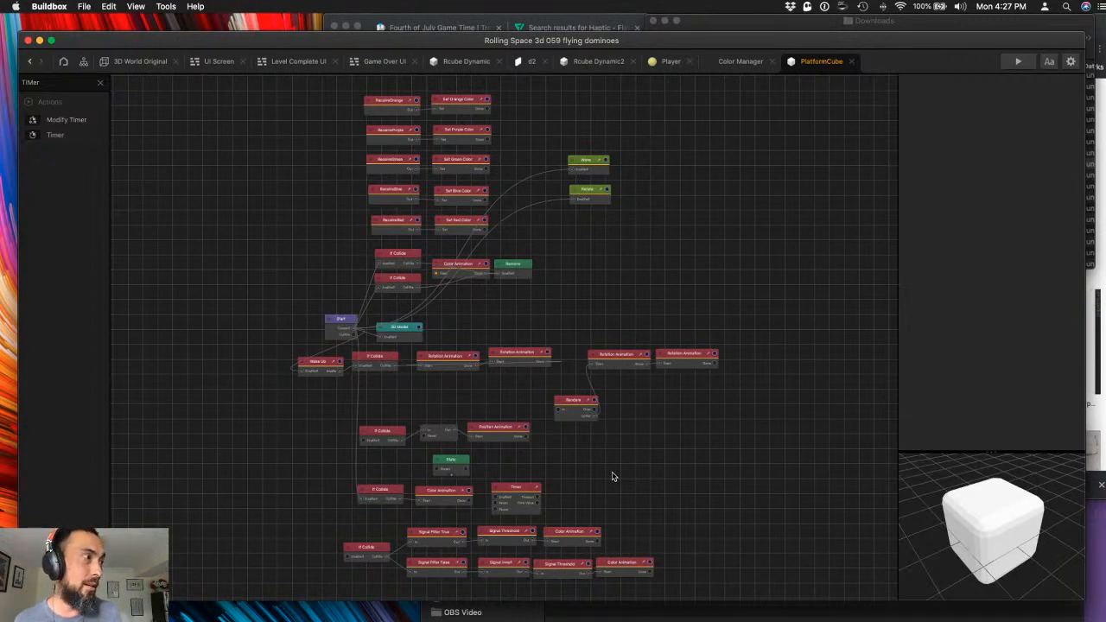
{"action": "key", "text": "super+s"}
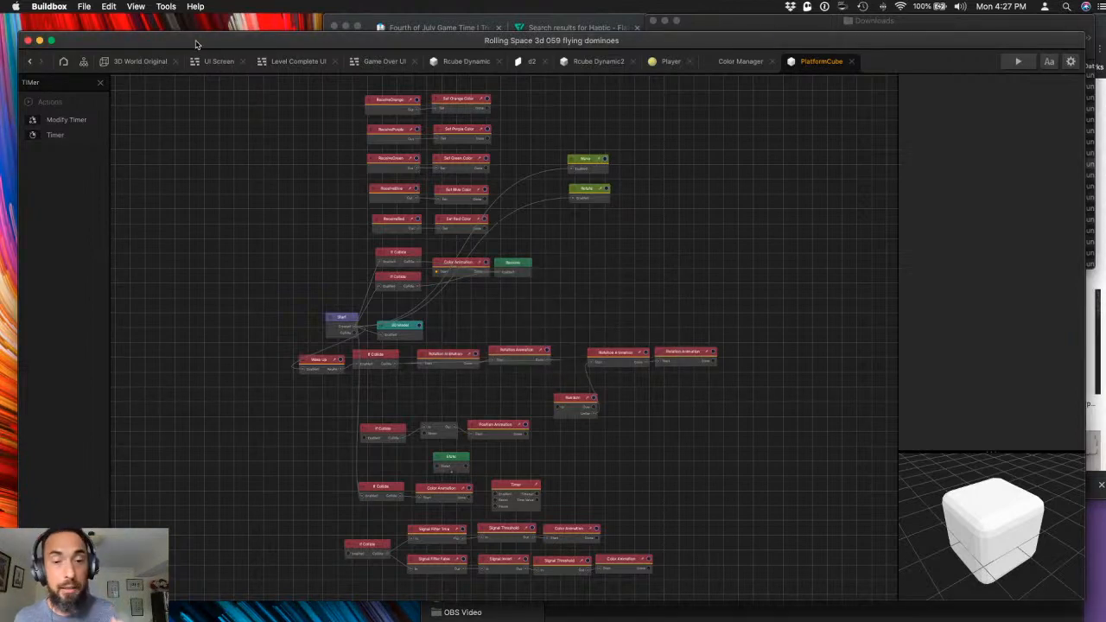
{"action": "left_click", "coordinate": [84, 6]}
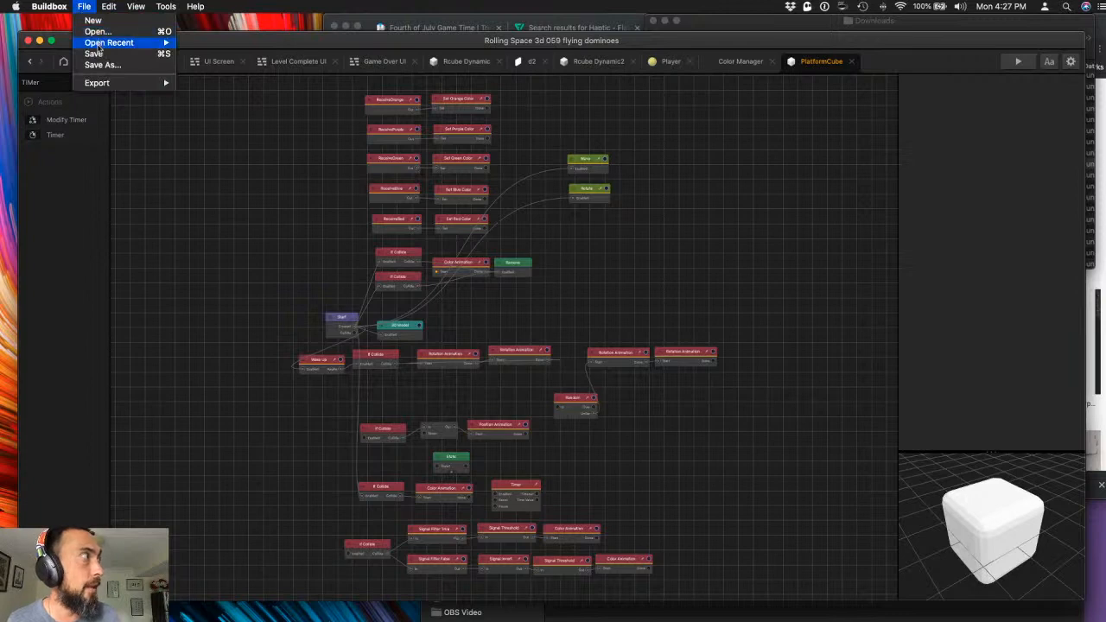
{"action": "mouse_move", "coordinate": [99, 45]}
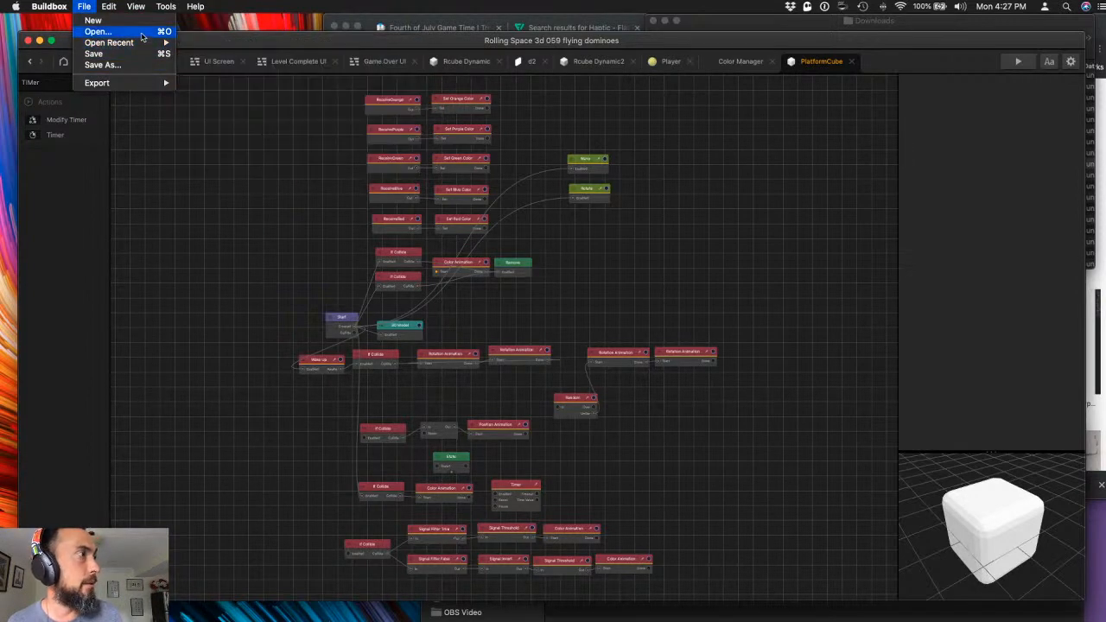
{"action": "left_click", "coordinate": [324, 147]}
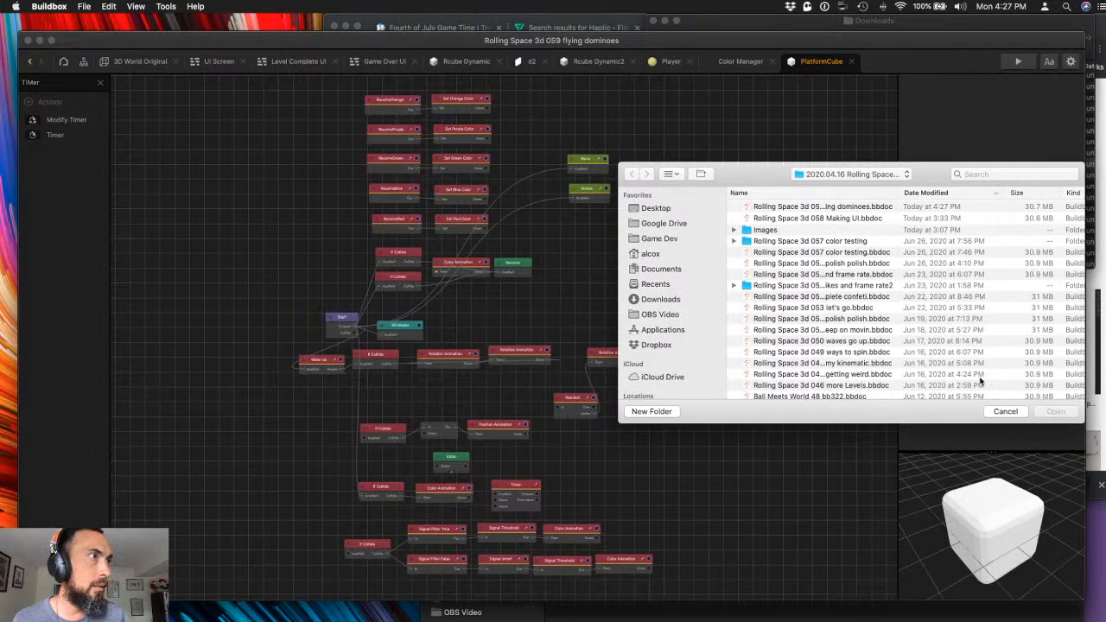
{"action": "left_click", "coordinate": [1006, 413]}
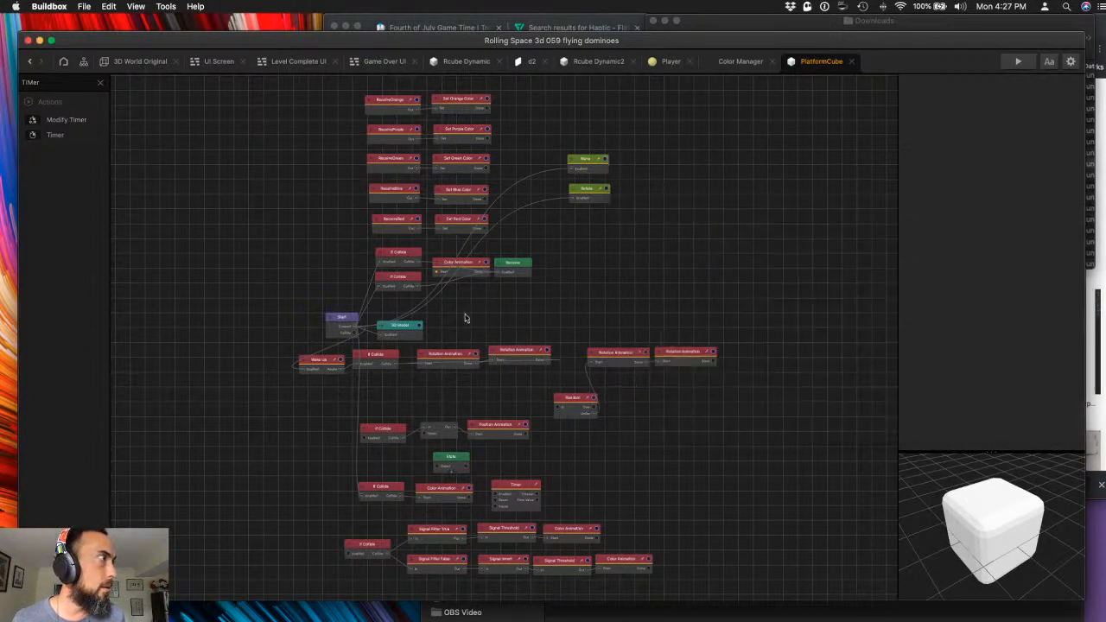
- Trace the connections of the Color Animation before Remove, and examine the If Collide nodes feeding it and the existing Delay node
{"action": "left_click_drag", "start_coordinate": [471, 264], "coordinate": [566, 246]}
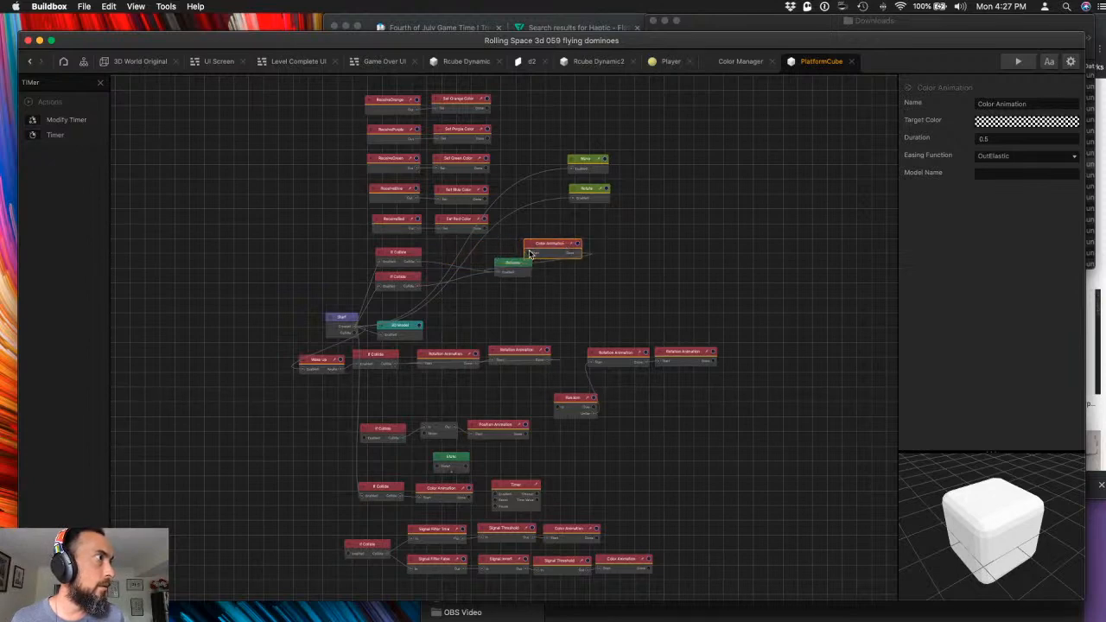
{"action": "left_click_drag", "start_coordinate": [544, 246], "coordinate": [427, 289]}
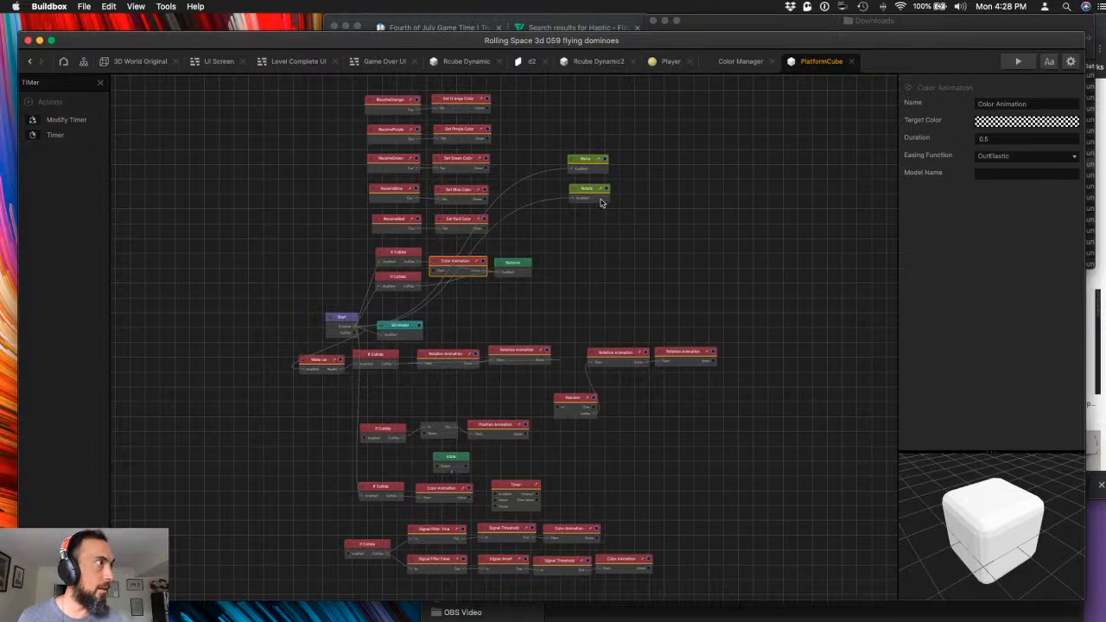
{"action": "left_click", "coordinate": [390, 260]}
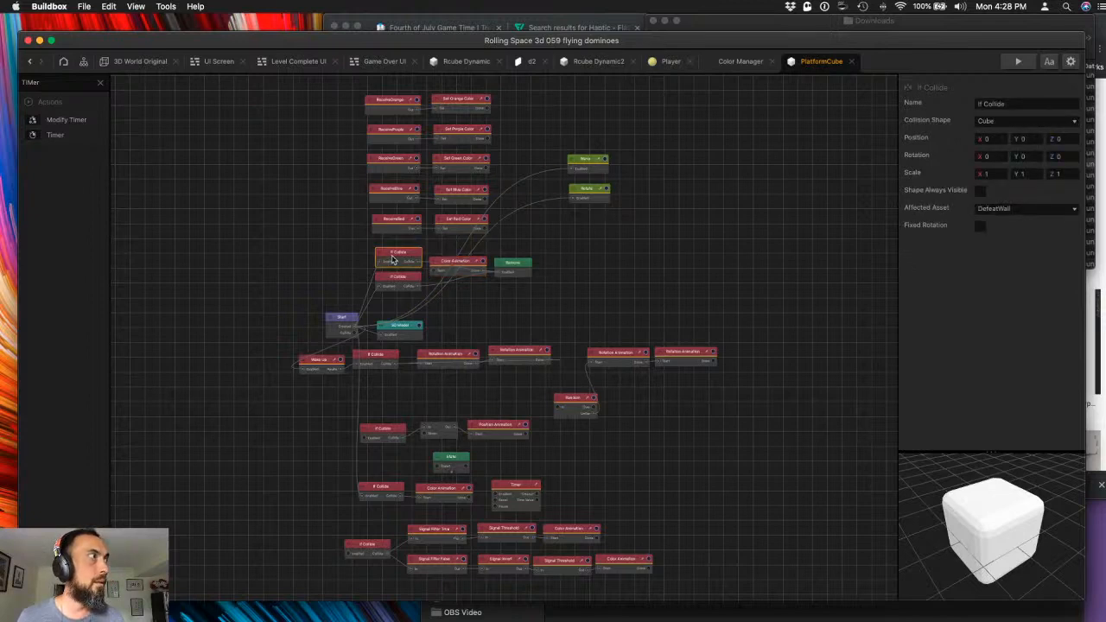
{"action": "left_click", "coordinate": [401, 278]}
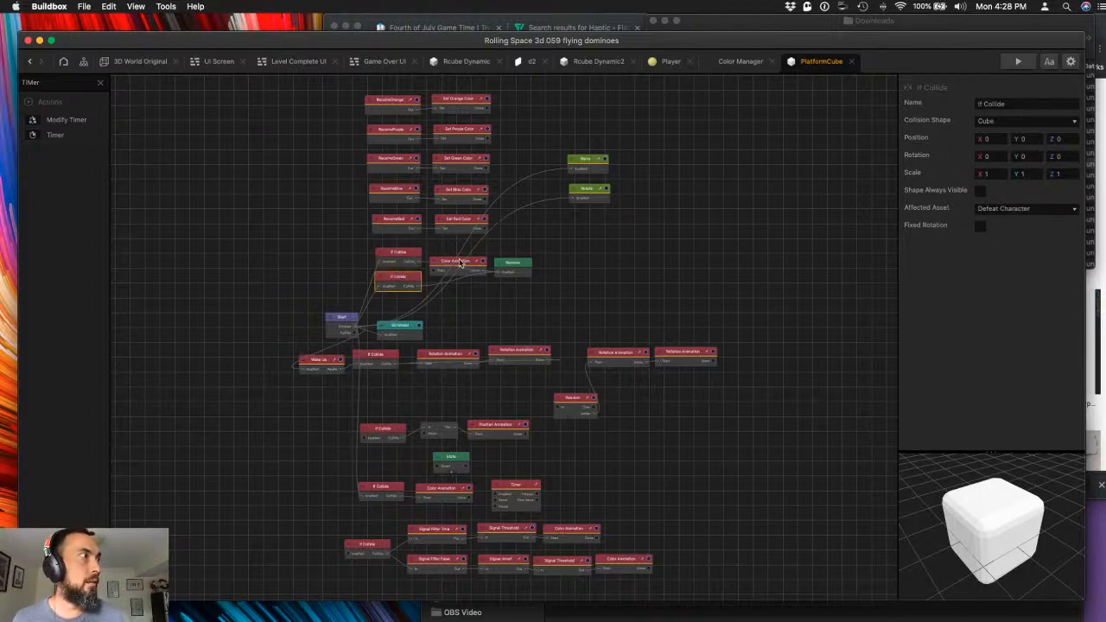
{"action": "left_click", "coordinate": [445, 433]}
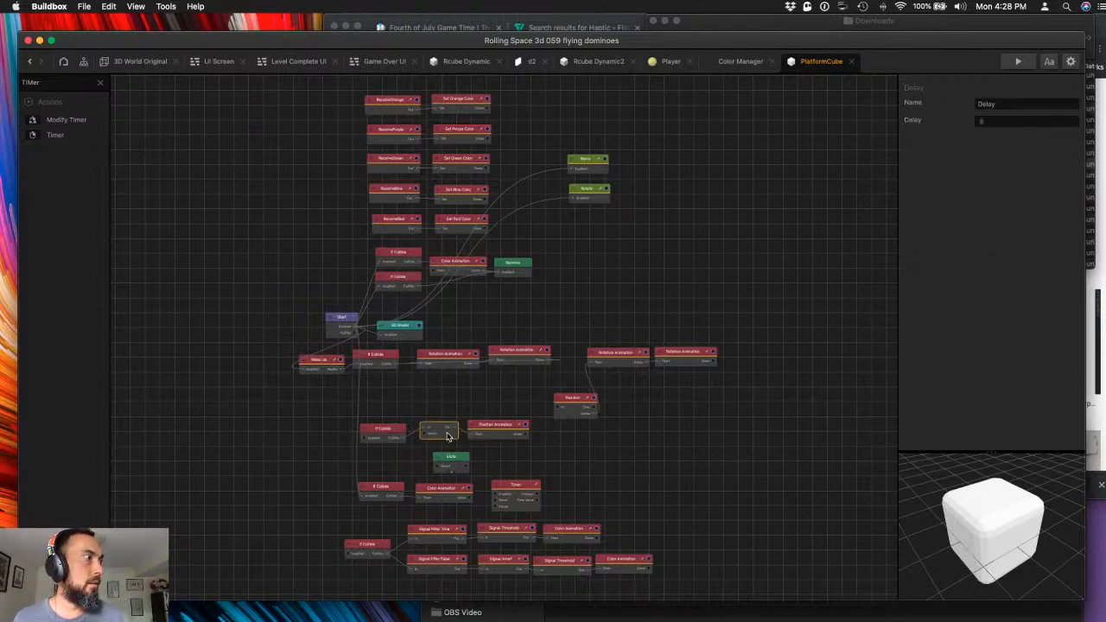
- Find the Delay node and add one to the node map just below the Remove node
{"action": "double_click", "coordinate": [83, 83]}
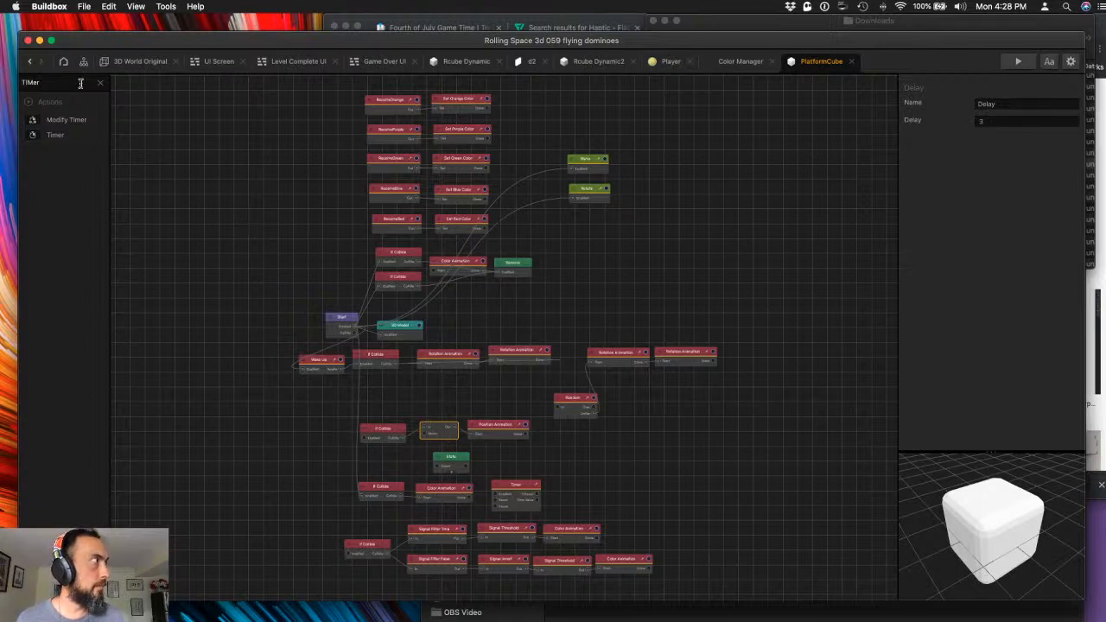
{"action": "type", "text": "delay"}
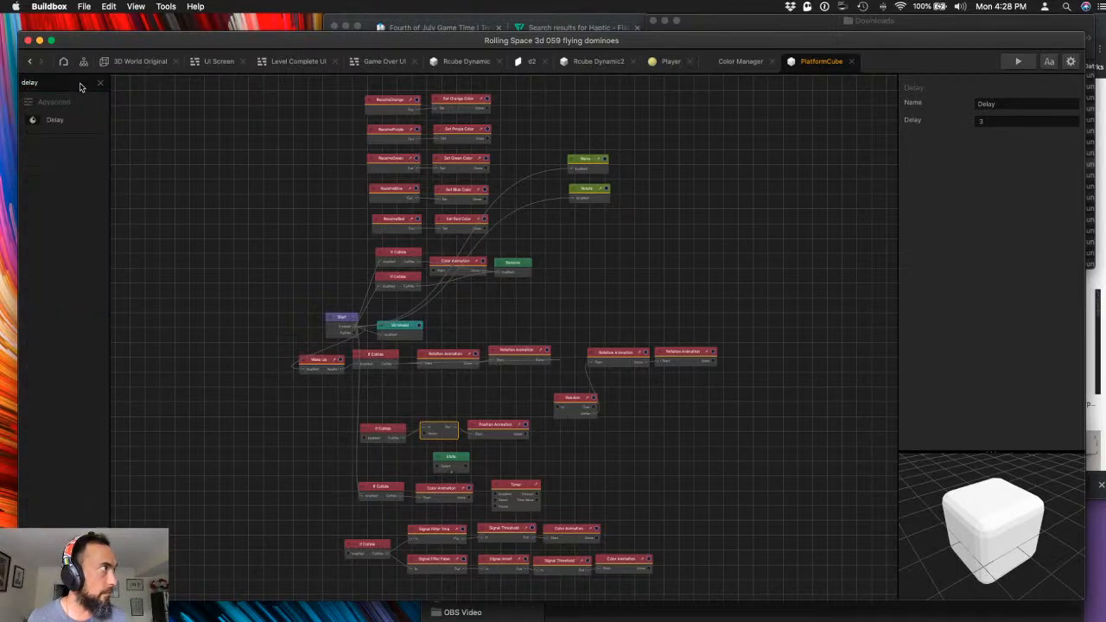
{"action": "left_click_drag", "start_coordinate": [75, 121], "coordinate": [495, 304]}
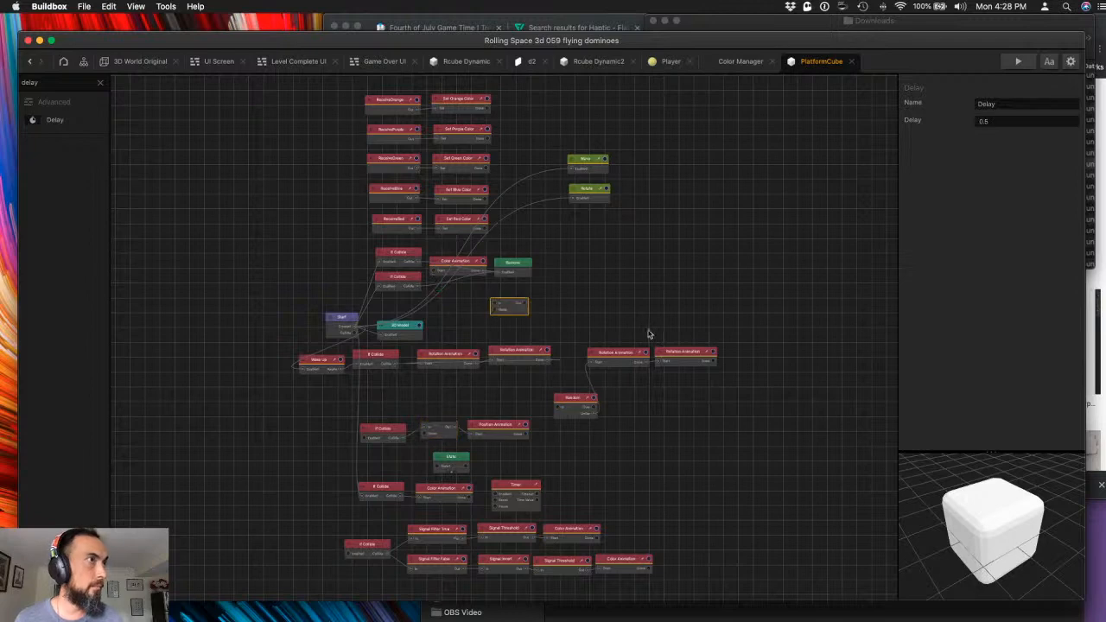
- Replace the Color Animation before Remove with the new Delay node, wire it between the If Collide nodes and Remove, and save
{"action": "left_click", "coordinate": [481, 262]}
{"action": "key", "text": "Delete"}
{"action": "left_click_drag", "start_coordinate": [513, 313], "coordinate": [461, 278]}
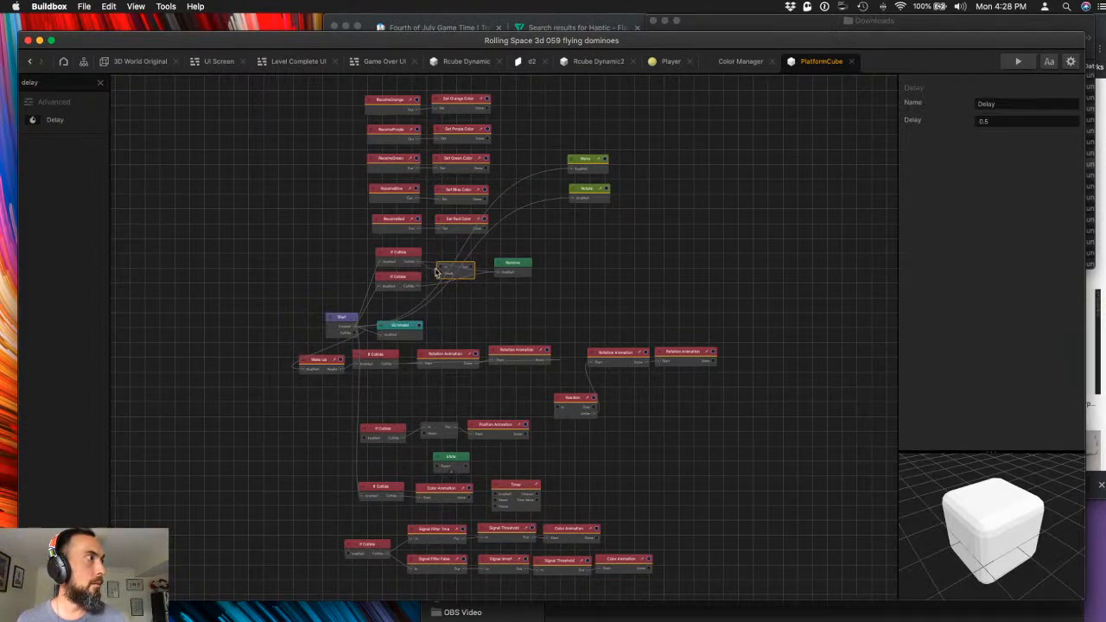
{"action": "left_click_drag", "start_coordinate": [418, 285], "coordinate": [506, 276]}
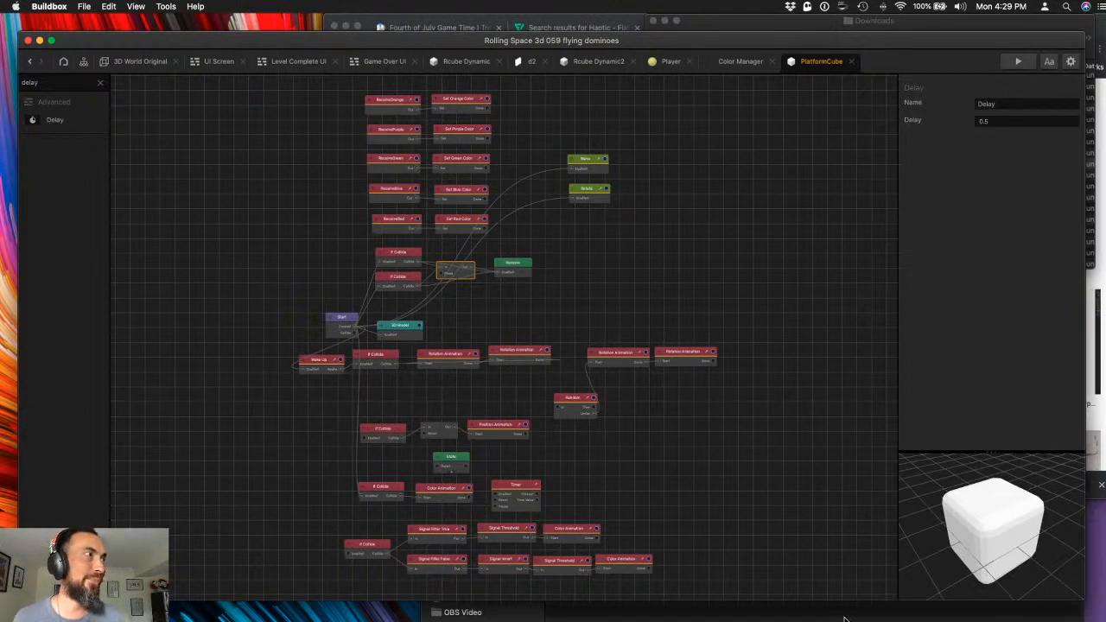
{"action": "key", "text": "super+s"}
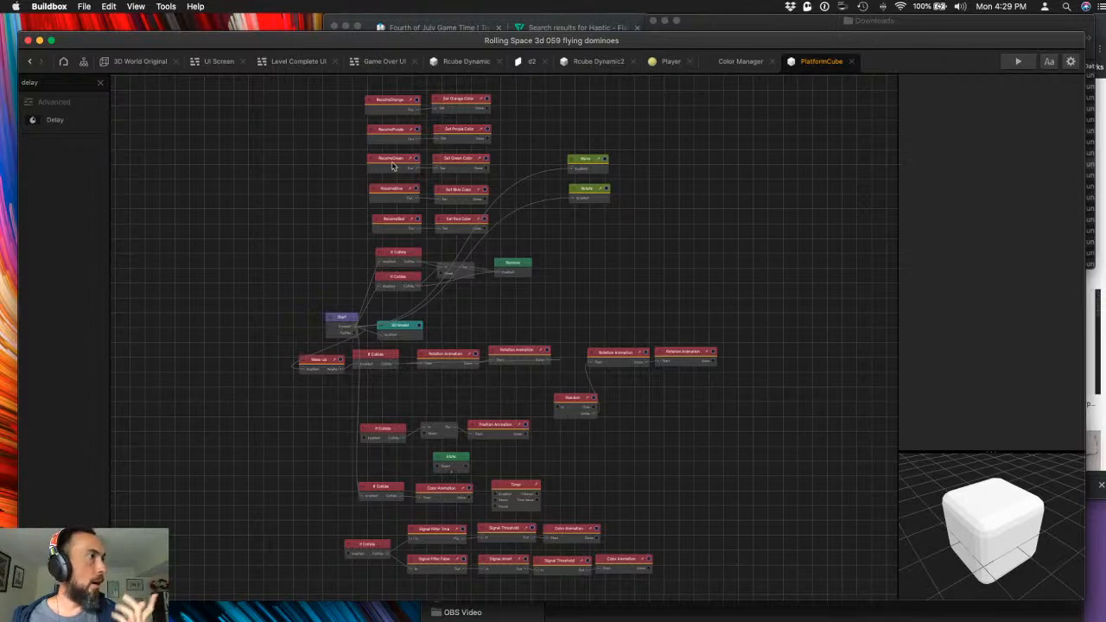
{"action": "key", "text": "super+s"}
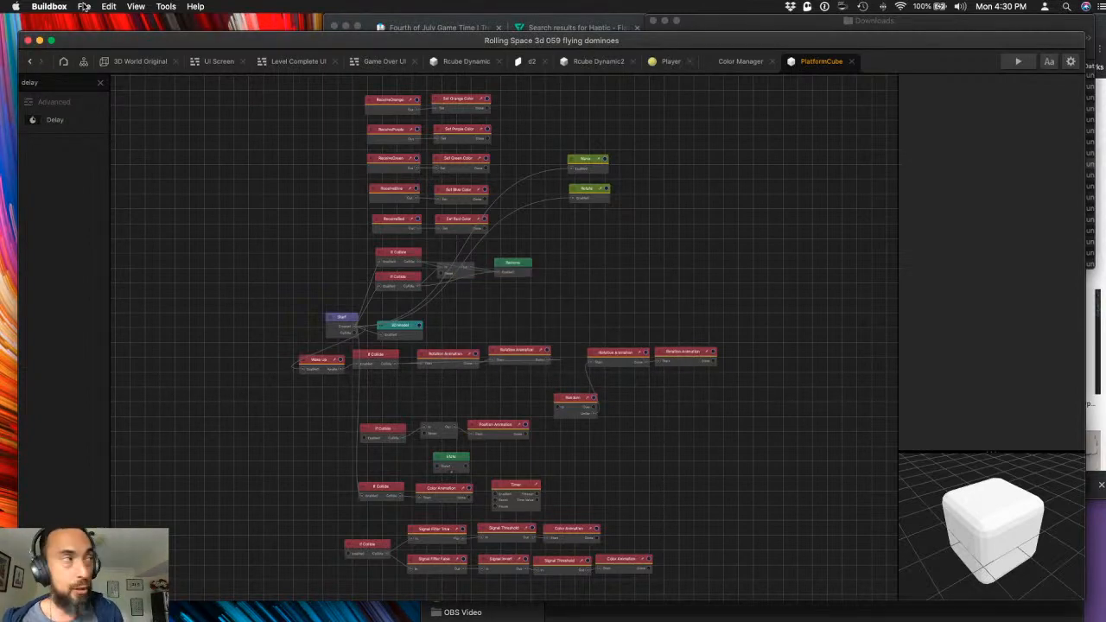
- Open the earlier project version Rolling Space 3d 055 spikes and frame rate, and playtest Level 1 in the preview
{"action": "left_click", "coordinate": [84, 7]}
{"action": "mouse_move", "coordinate": [139, 46]}
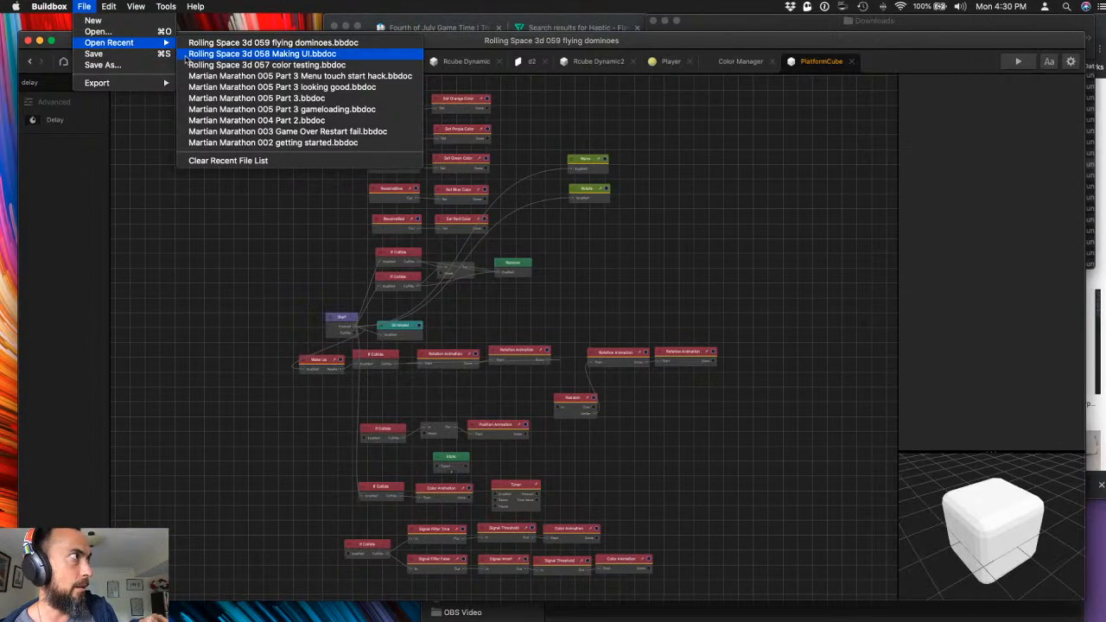
{"action": "key", "text": "Escape"}
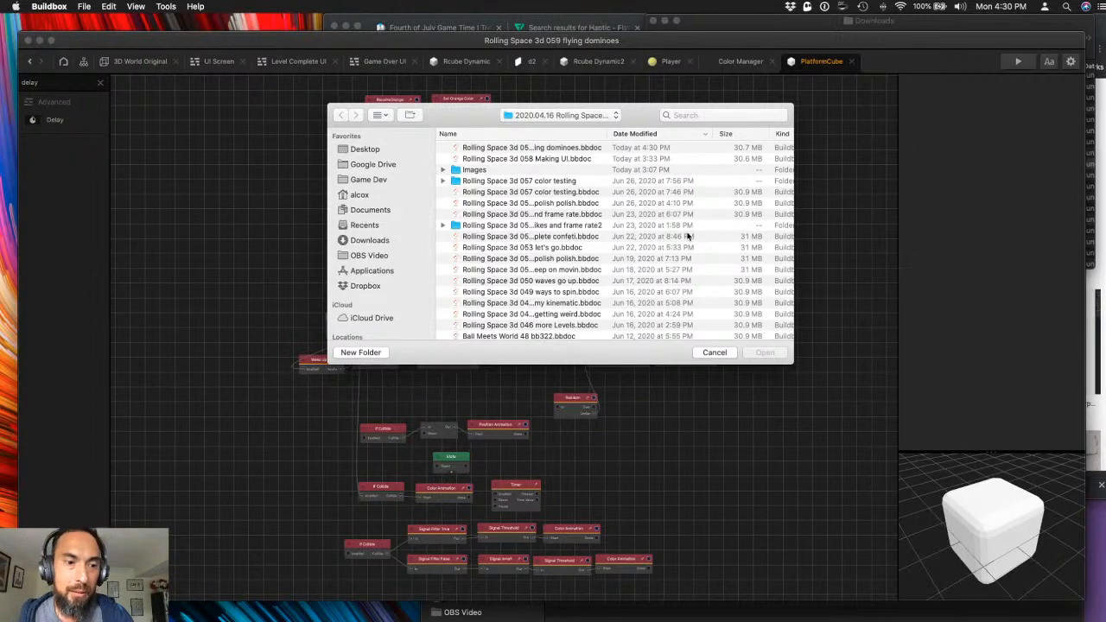
{"action": "left_click", "coordinate": [510, 149]}
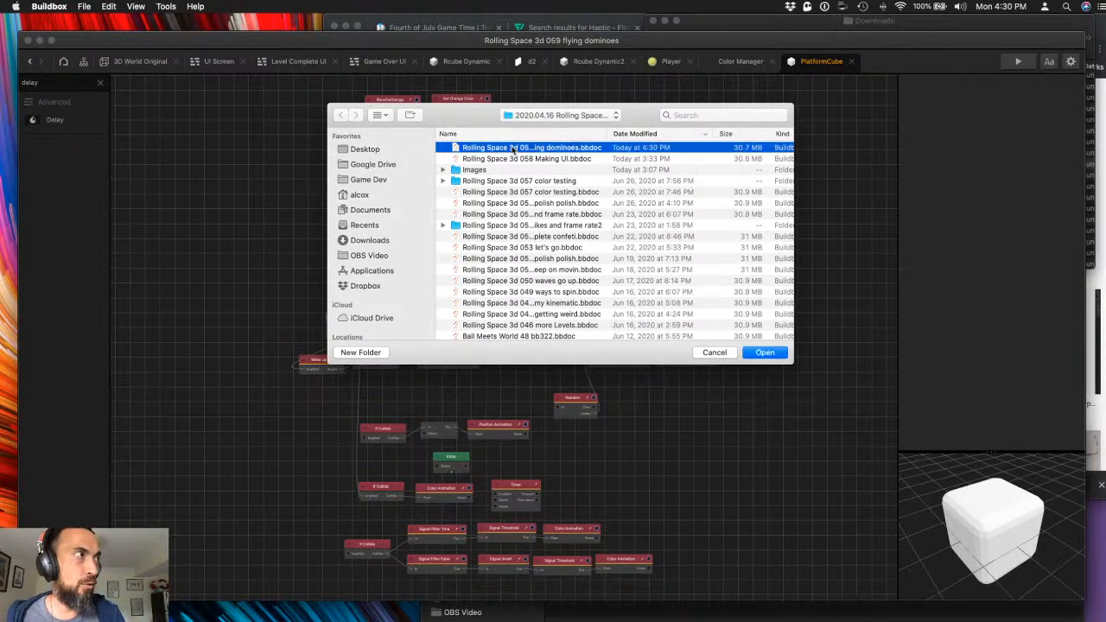
{"action": "left_click", "coordinate": [492, 215]}
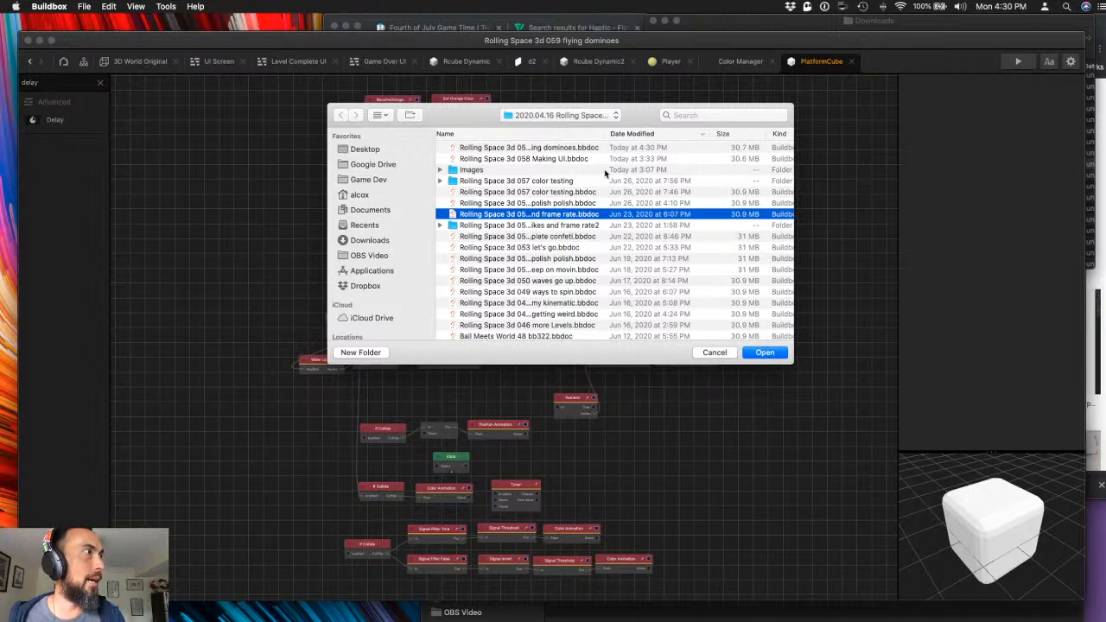
{"action": "mouse_move", "coordinate": [605, 134]}
{"action": "left_mouse_down"}
{"action": "mouse_move", "coordinate": [636, 134]}
{"action": "mouse_move", "coordinate": [588, 134]}
{"action": "mouse_move", "coordinate": [621, 134]}
{"action": "left_mouse_up"}
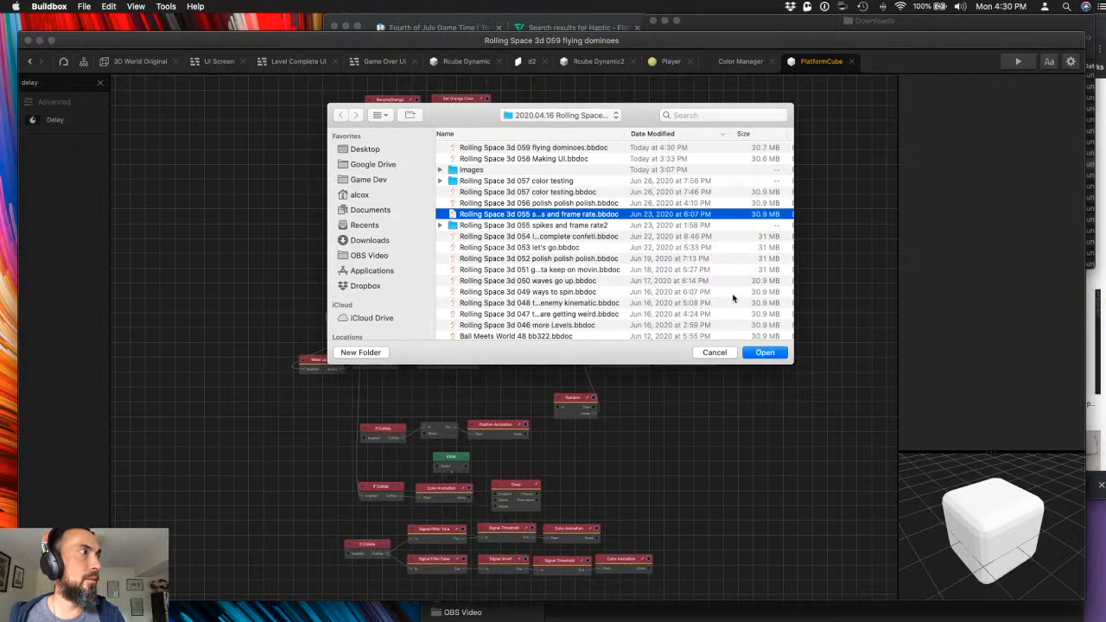
{"action": "left_click", "coordinate": [759, 355]}
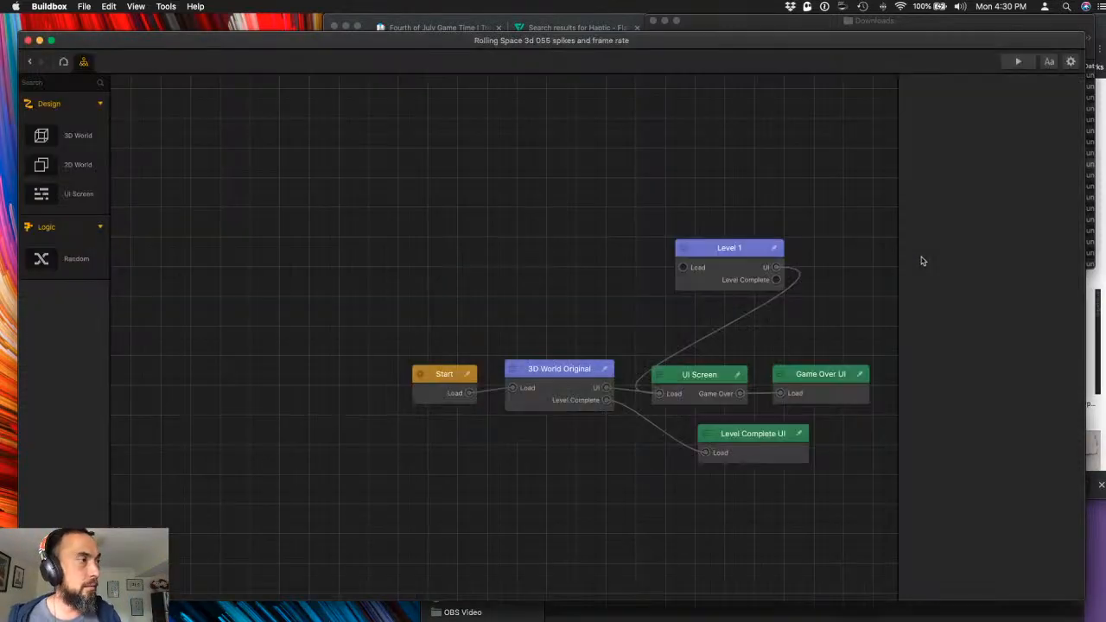
{"action": "key", "text": "super+p"}
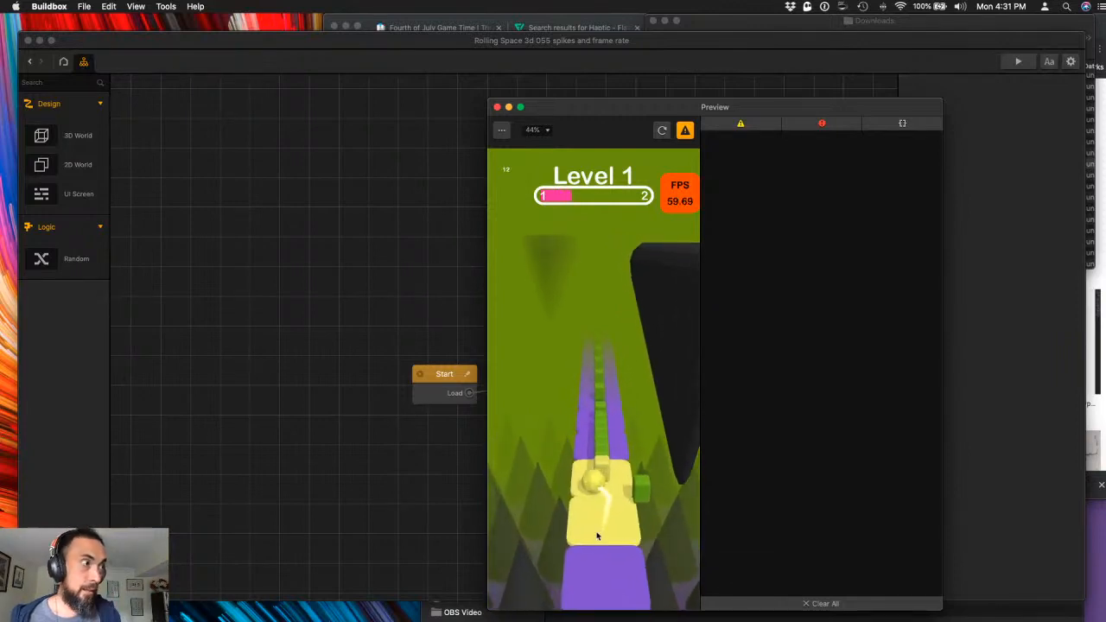
{"action": "left_click", "coordinate": [497, 106]}
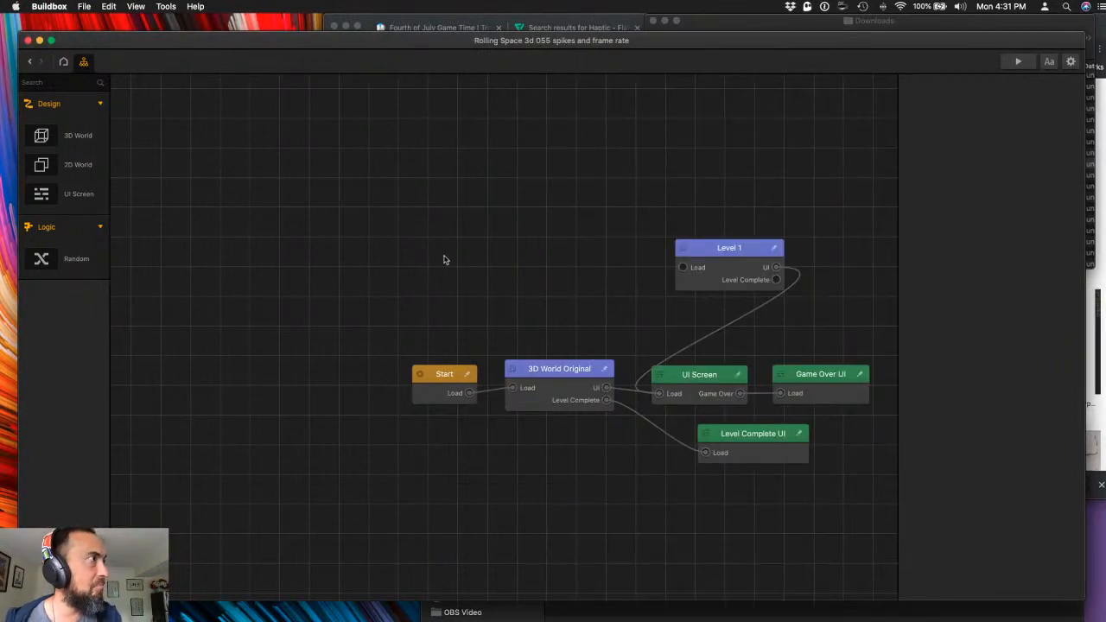
- Open 3D World Original and view the lower part of the Player's node map
{"action": "double_click", "coordinate": [548, 372]}
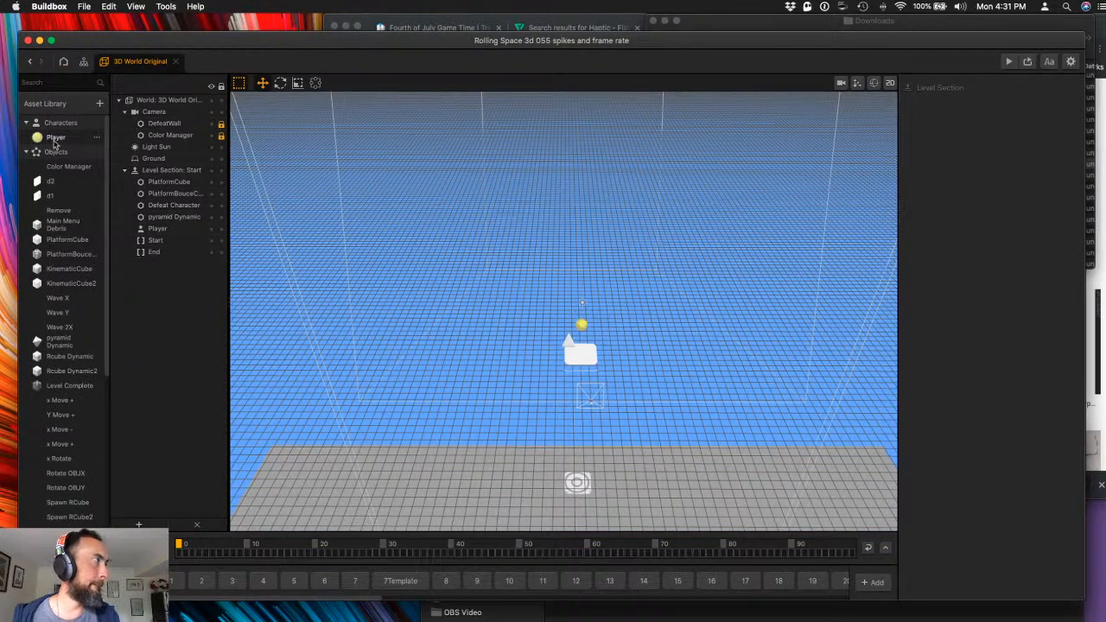
{"action": "double_click", "coordinate": [178, 230]}
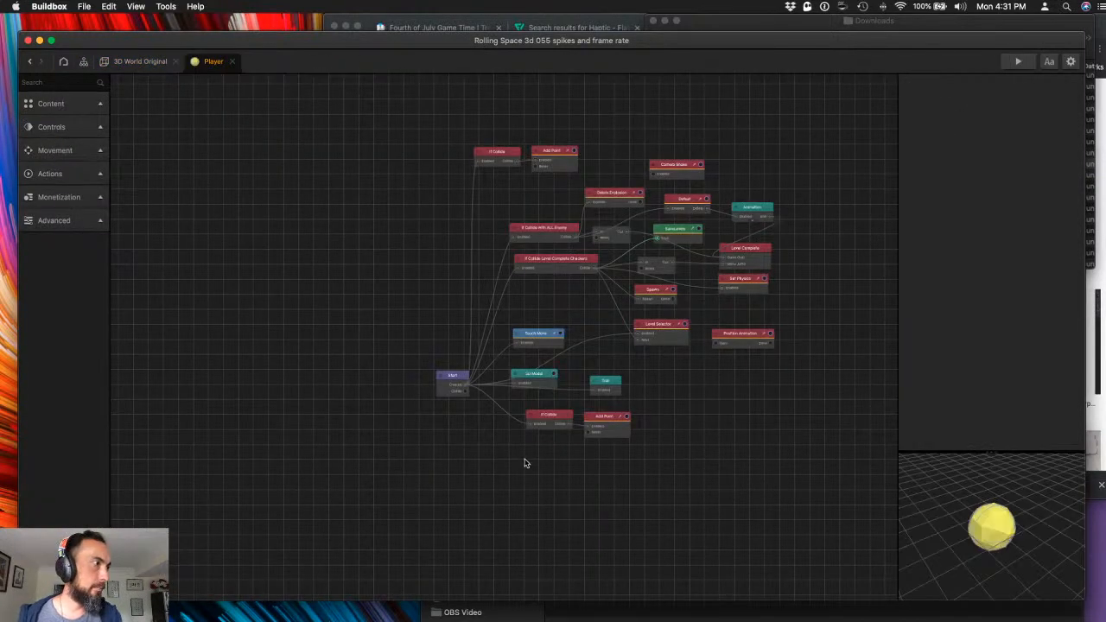
{"action": "scroll", "coordinate": [501, 477], "scroll_direction": "up", "scroll_amount": 3}
{"action": "scroll", "coordinate": [501, 478], "scroll_direction": "down", "scroll_amount": 1}
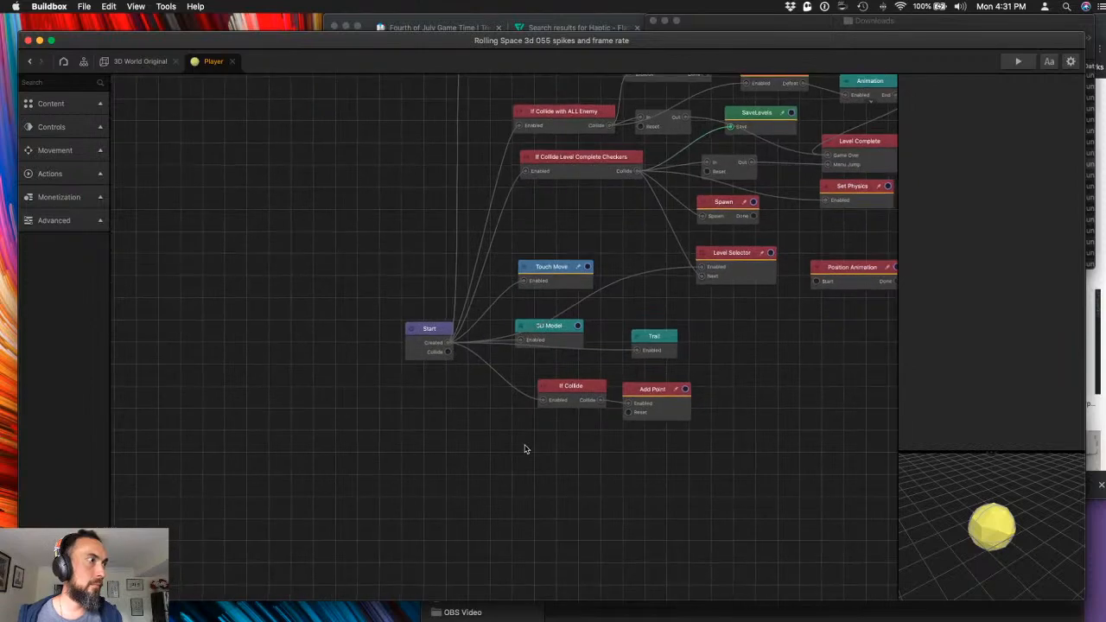
- Return to 3D World Original and open the node map of the Rcube Dynamic object
{"action": "left_click_drag", "start_coordinate": [525, 449], "coordinate": [451, 483]}
{"action": "left_click", "coordinate": [140, 61]}
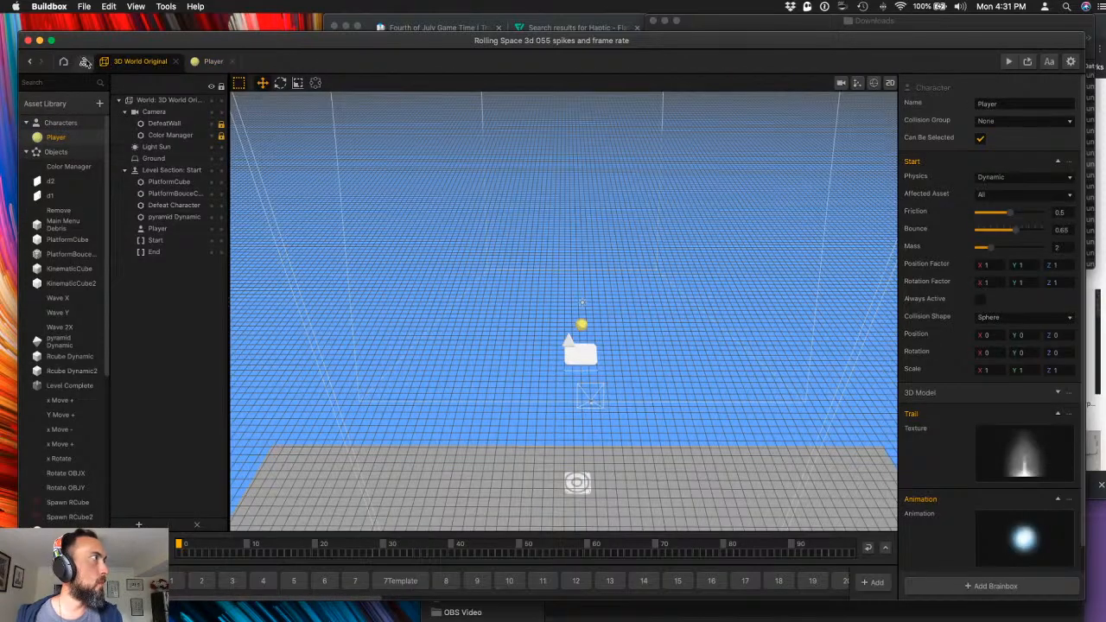
{"action": "left_click", "coordinate": [85, 62]}
{"action": "double_click", "coordinate": [555, 382]}
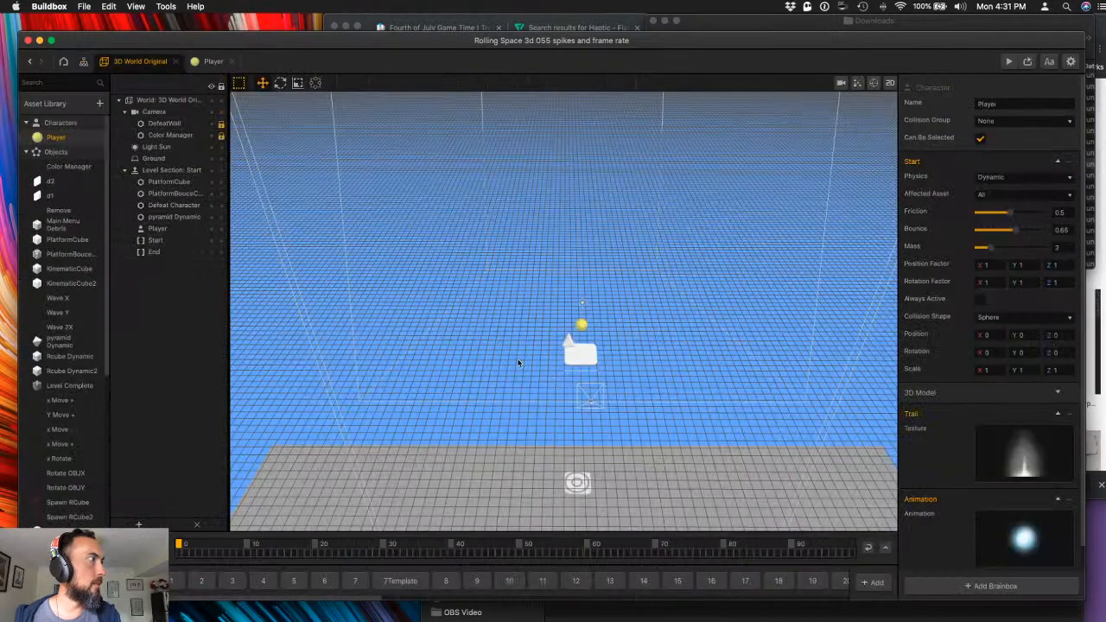
{"action": "double_click", "coordinate": [66, 359]}
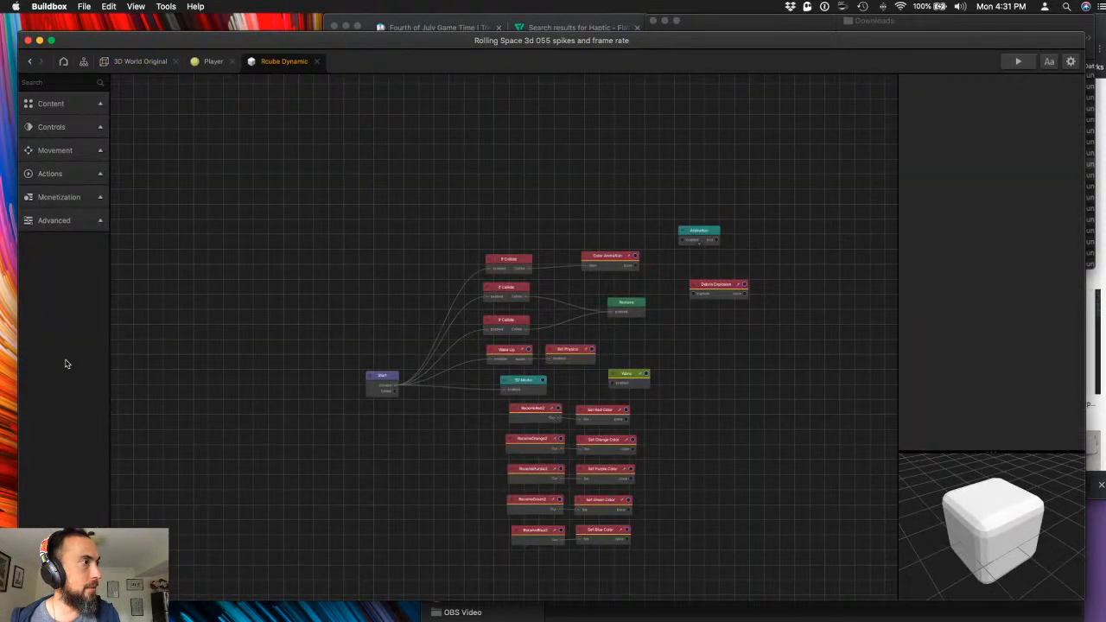
- Open PlatformCube's node map from 3D World Original and view the settings of the Color Animation wired to the lower If Collide
{"action": "left_click", "coordinate": [125, 62]}
{"action": "left_click", "coordinate": [58, 249]}
{"action": "scroll", "coordinate": [59, 248], "scroll_direction": "down", "scroll_amount": 1}
{"action": "double_click", "coordinate": [62, 237]}
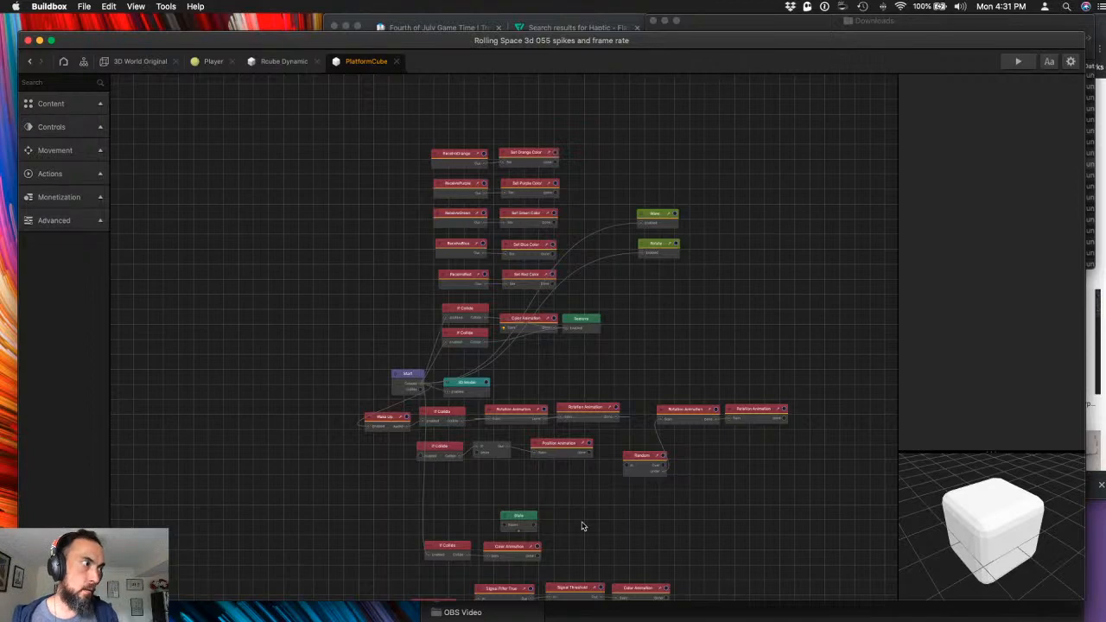
{"action": "left_click_drag", "start_coordinate": [585, 524], "coordinate": [544, 405]}
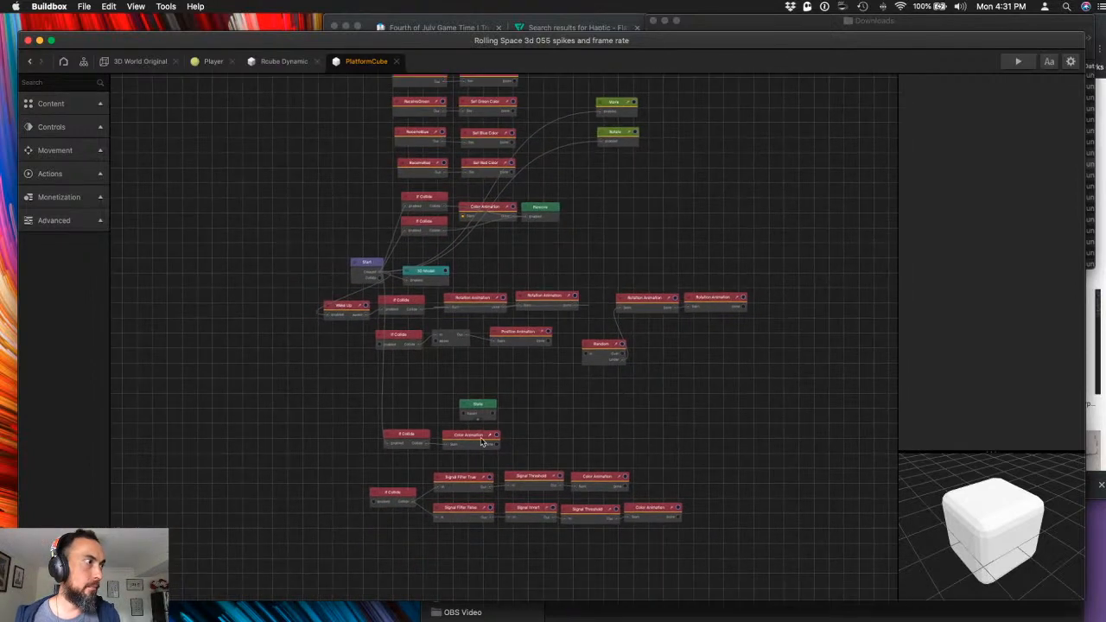
{"action": "left_click", "coordinate": [469, 439]}
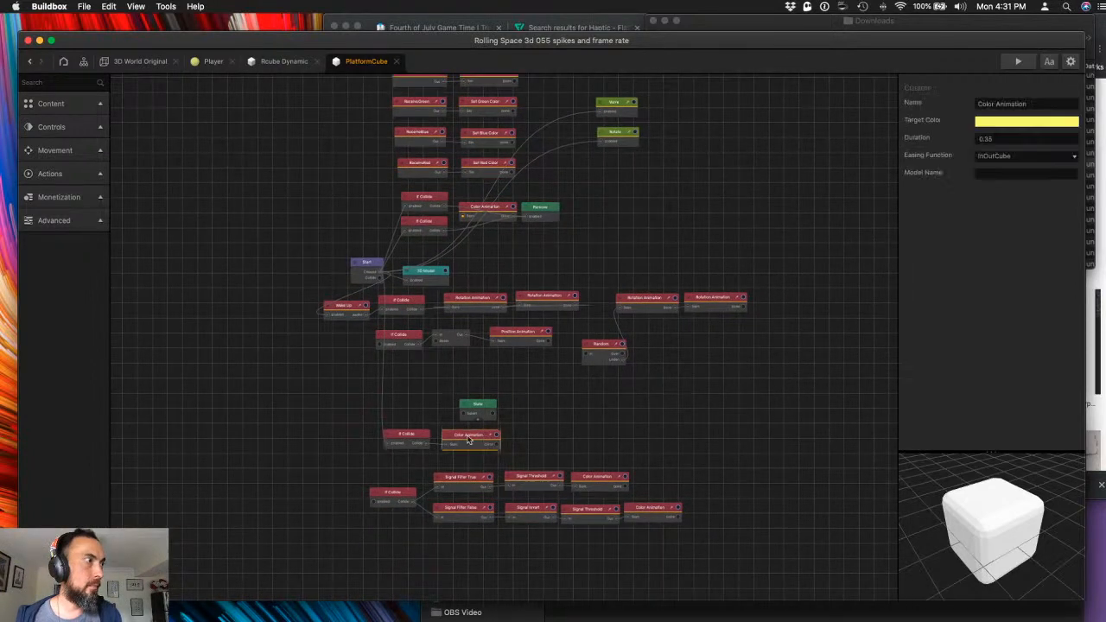
{"action": "left_click", "coordinate": [584, 434]}
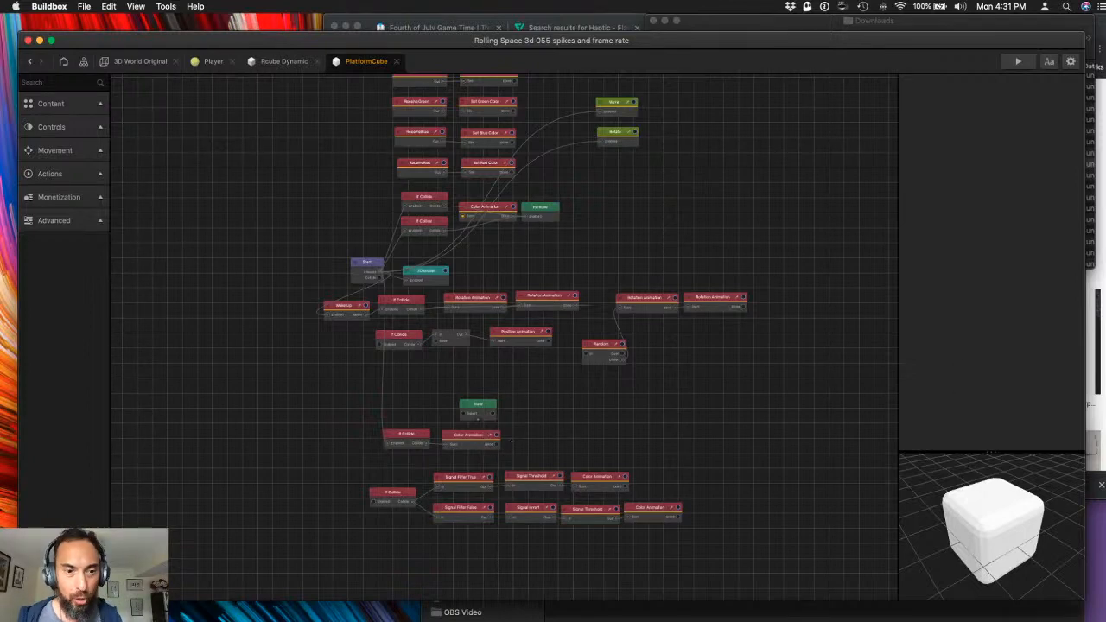
- Switch to Sublime Text
{"action": "key", "text": "ctrl+Up"}
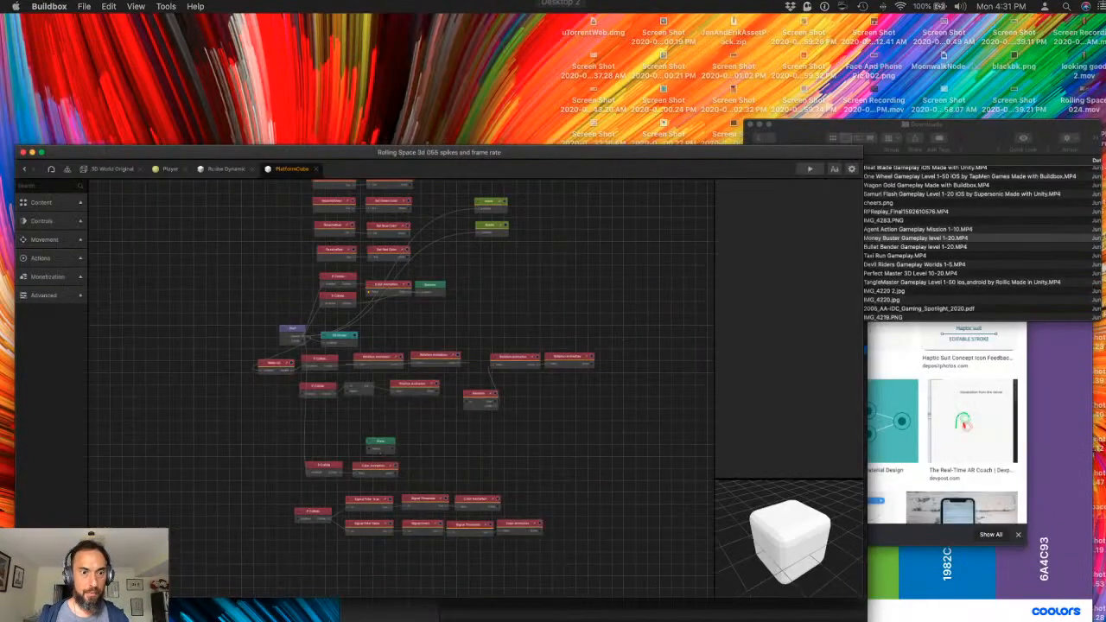
{"action": "key", "text": "ctrl+Up"}
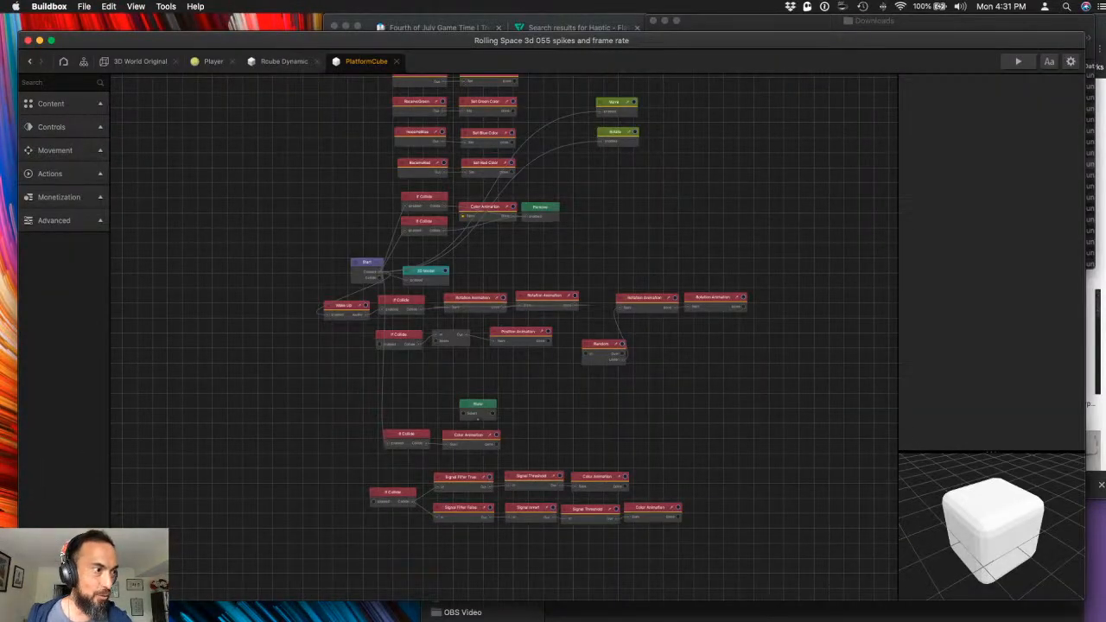
{"action": "left_click", "coordinate": [370, 608]}
{"action": "mouse_move", "coordinate": [543, 617]}
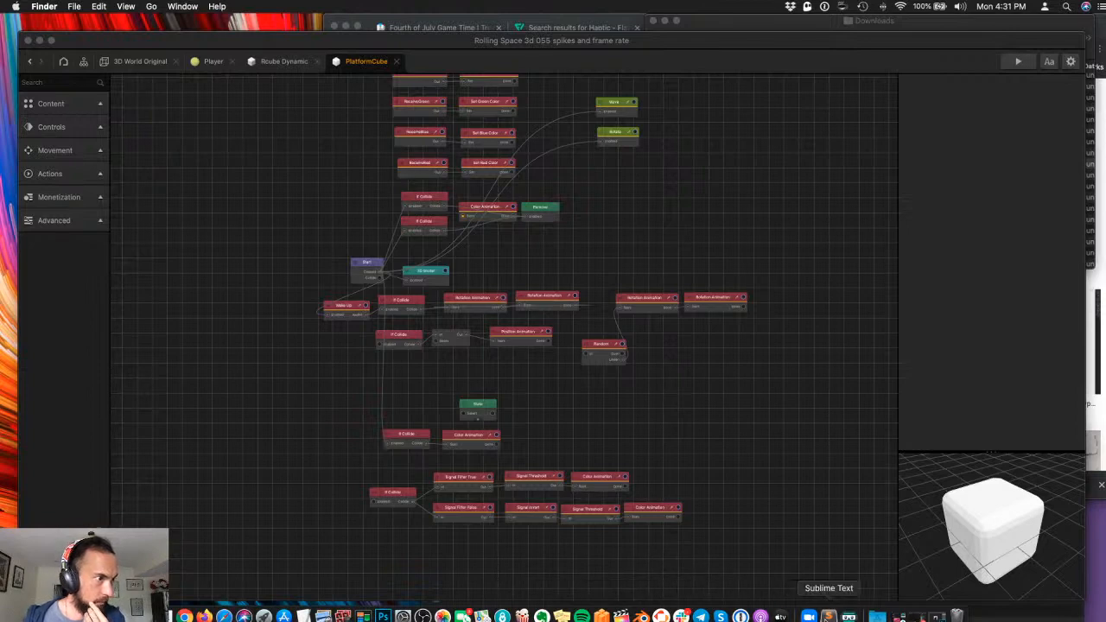
{"action": "left_click", "coordinate": [828, 614]}
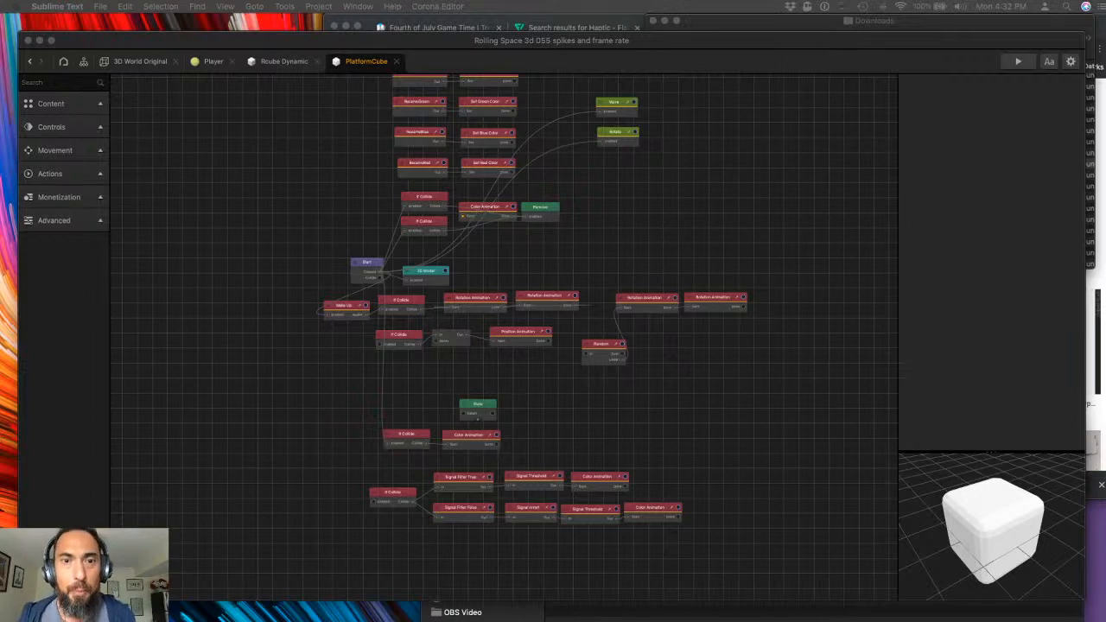
- Open the script of PlatformCube's lower Color Animation node and copy all of its code
{"action": "left_click", "coordinate": [491, 439]}
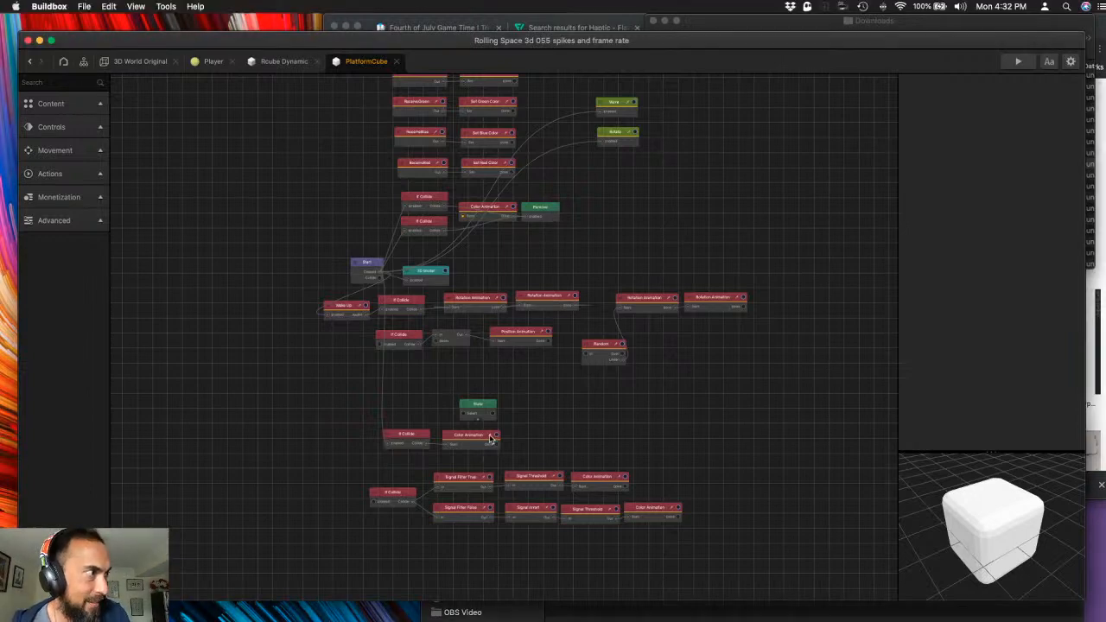
{"action": "double_click", "coordinate": [491, 439]}
{"action": "key", "text": "super+a"}
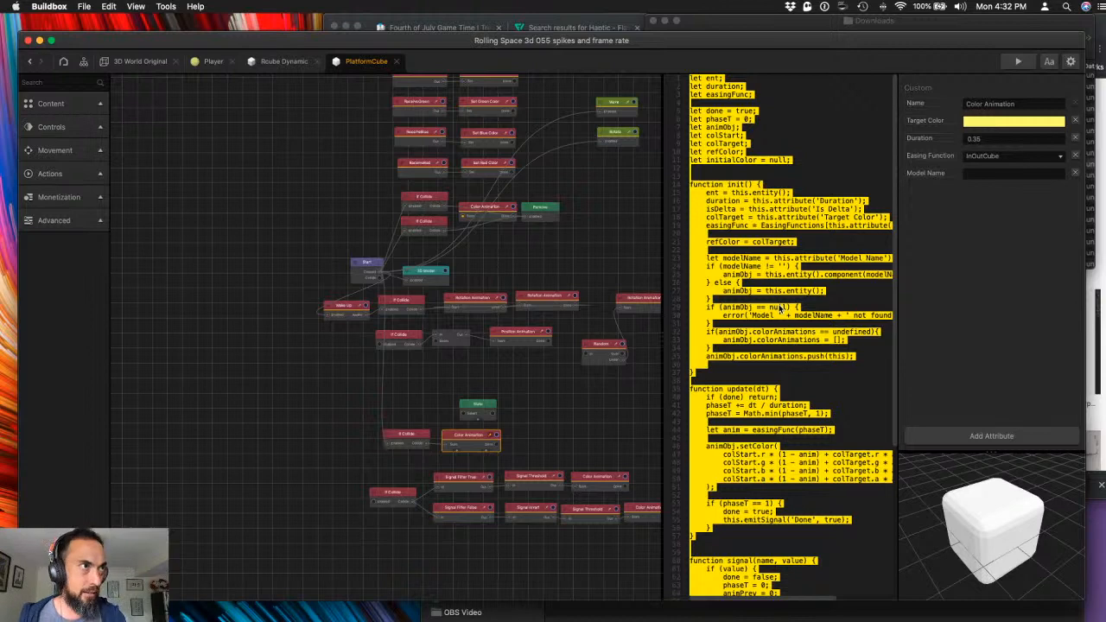
{"action": "key", "text": "super+Tab"}
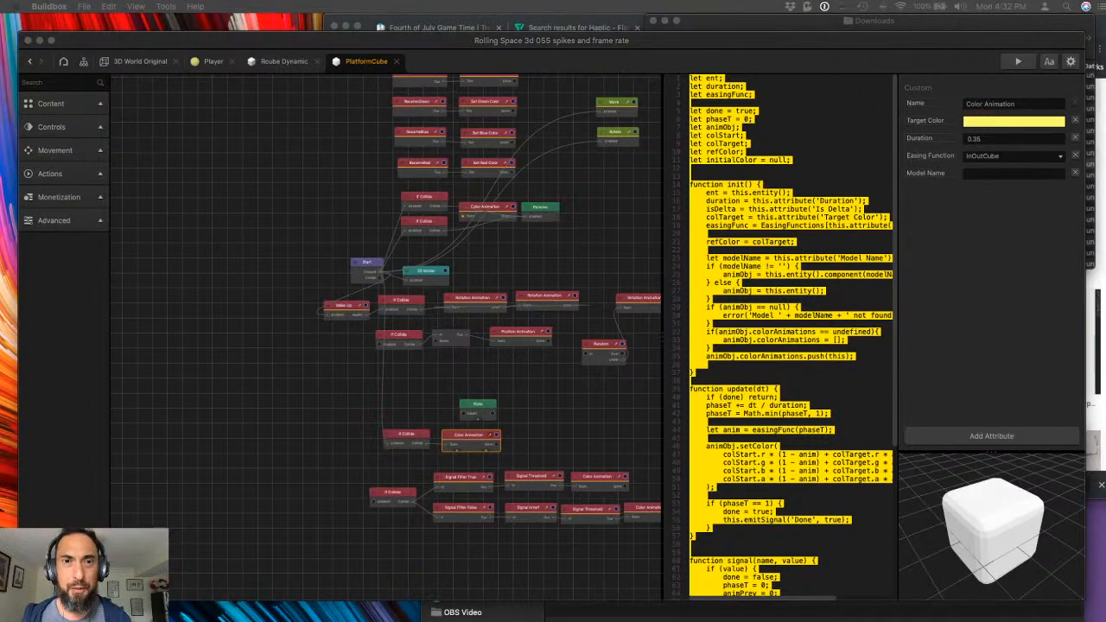
{"action": "left_click", "coordinate": [617, 215]}
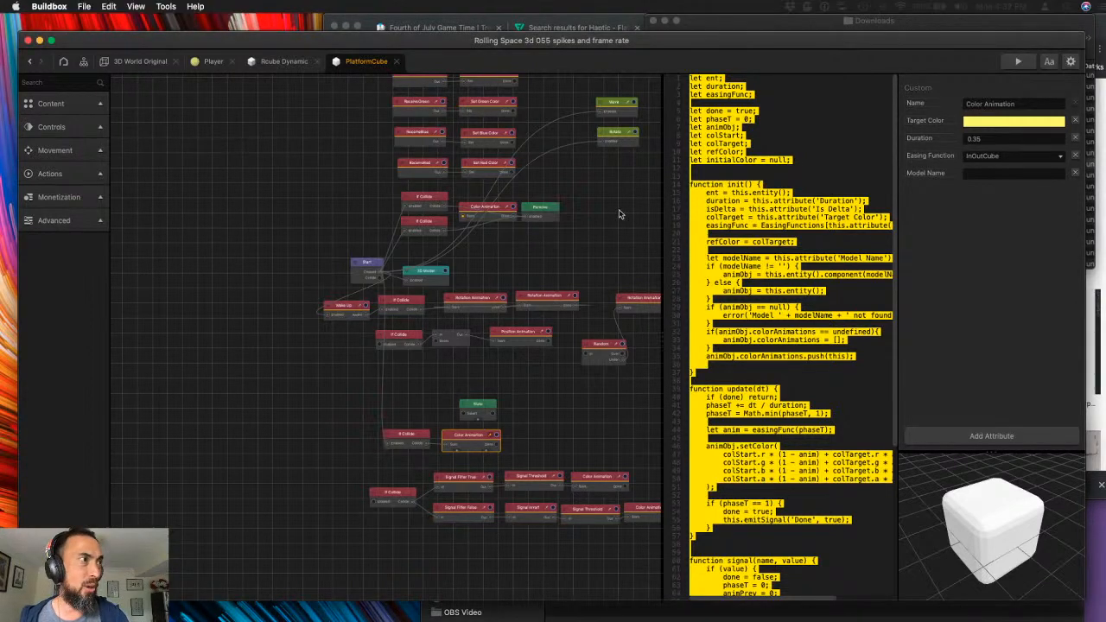
- Open the project Rolling Space 3d 059 flying dominoes, discarding the changes in the current project
{"action": "left_click", "coordinate": [77, 7]}
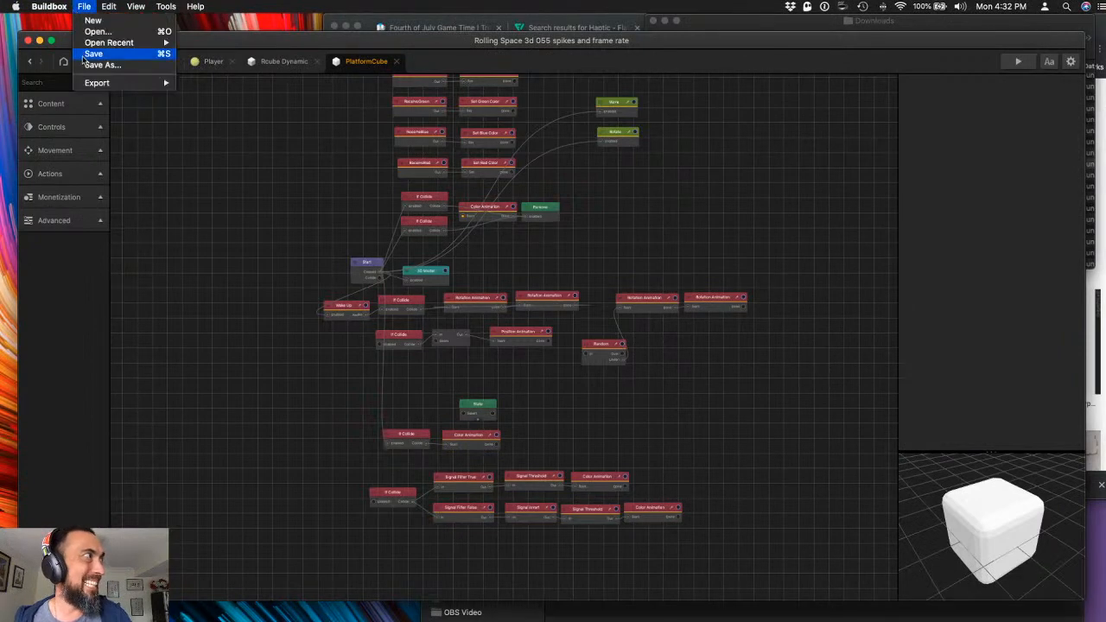
{"action": "mouse_move", "coordinate": [98, 83]}
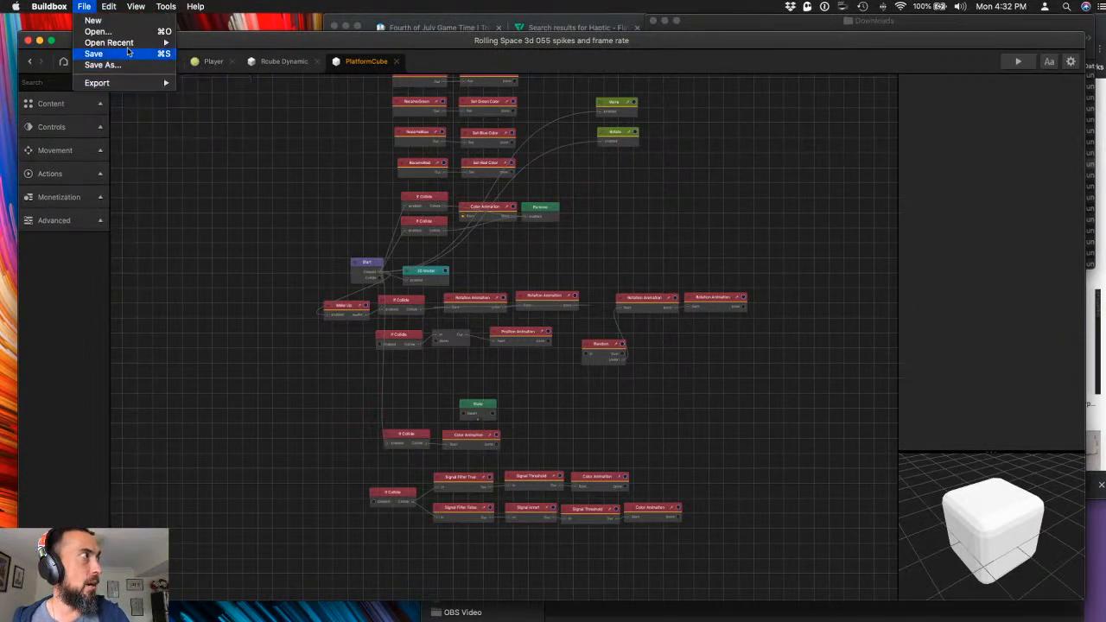
{"action": "mouse_move", "coordinate": [129, 43]}
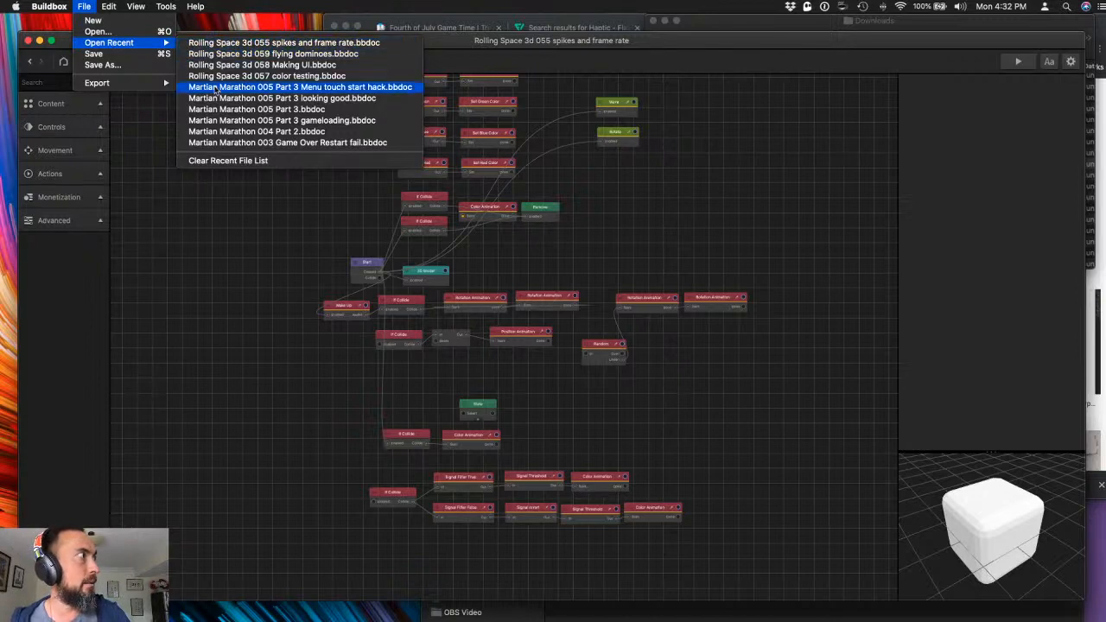
{"action": "left_click", "coordinate": [131, 33]}
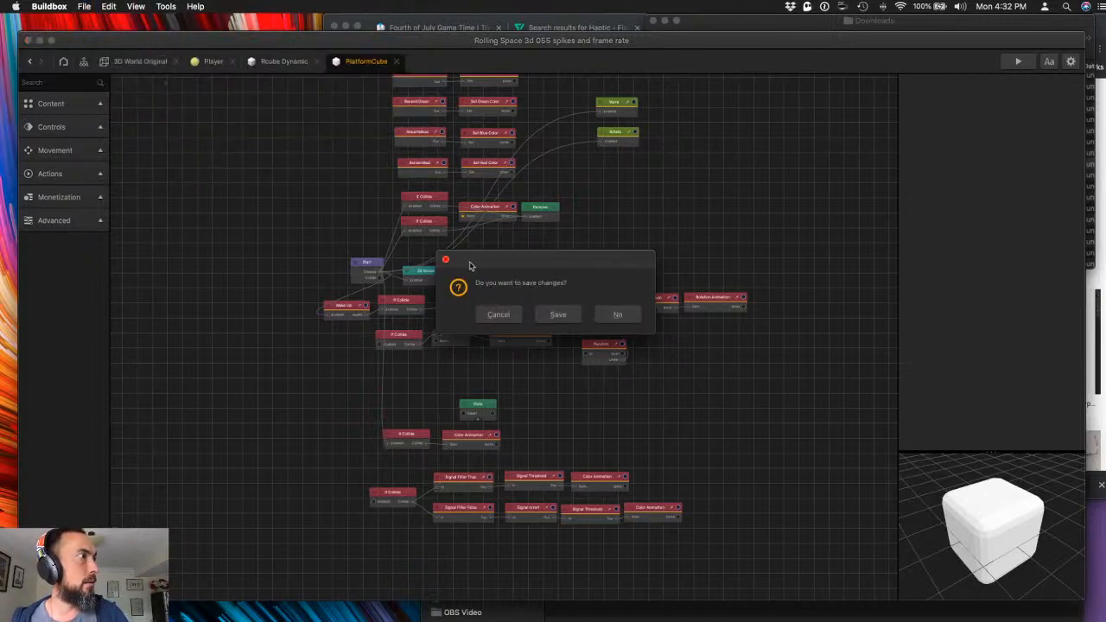
{"action": "left_click", "coordinate": [633, 322]}
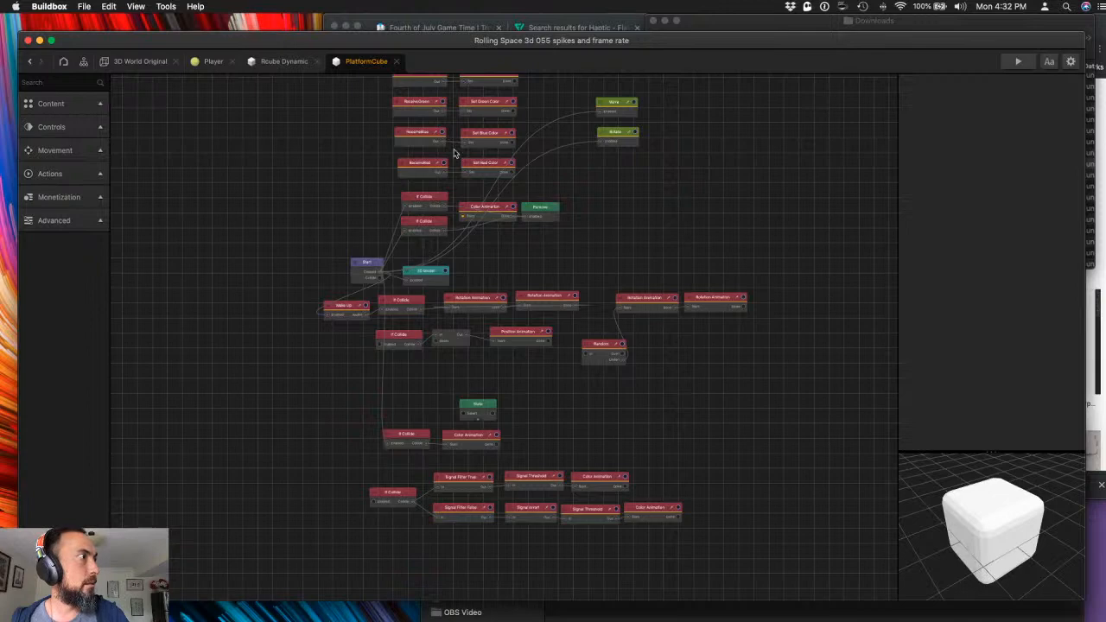
{"action": "double_click", "coordinate": [497, 149]}
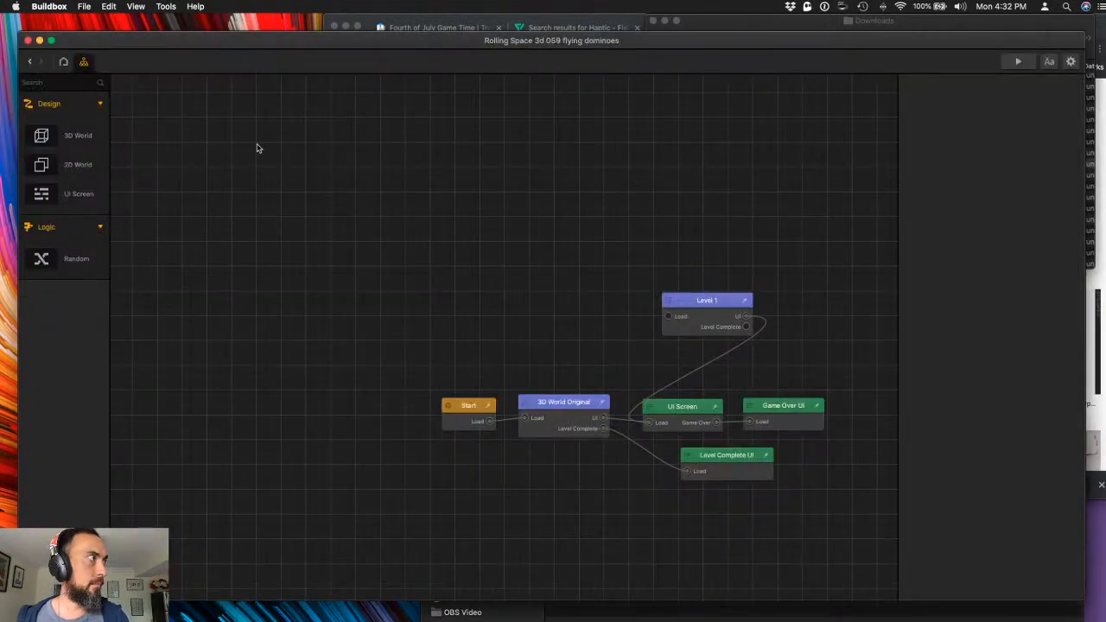
- Open PlatformCube from 3D World Original and show the script of its lower Color Animation node
{"action": "left_click", "coordinate": [576, 411]}
{"action": "double_click", "coordinate": [575, 411]}
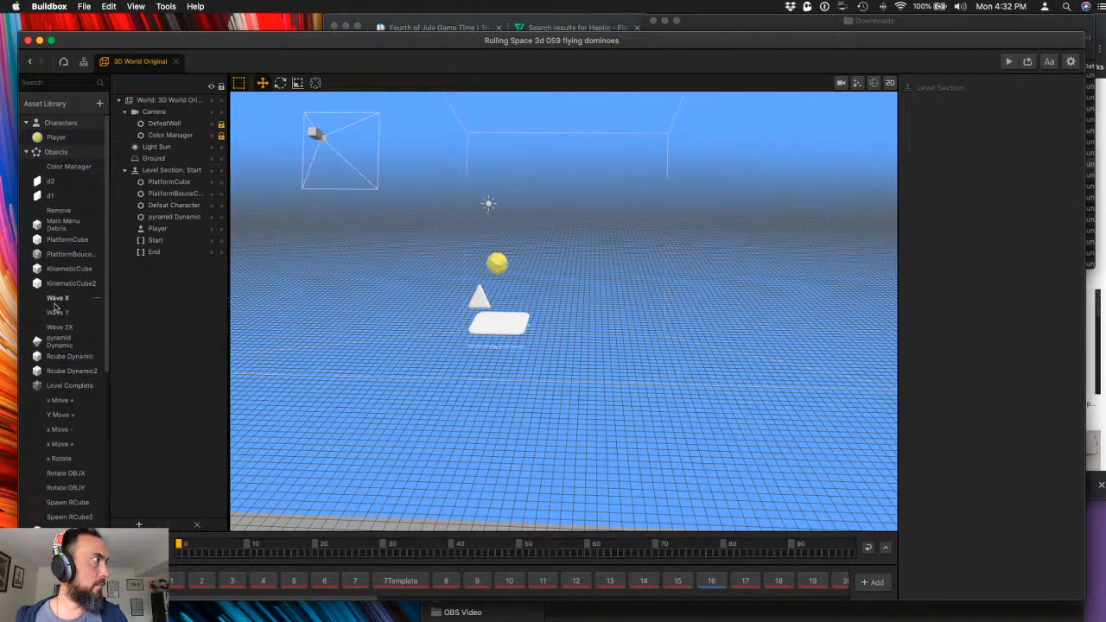
{"action": "double_click", "coordinate": [59, 245]}
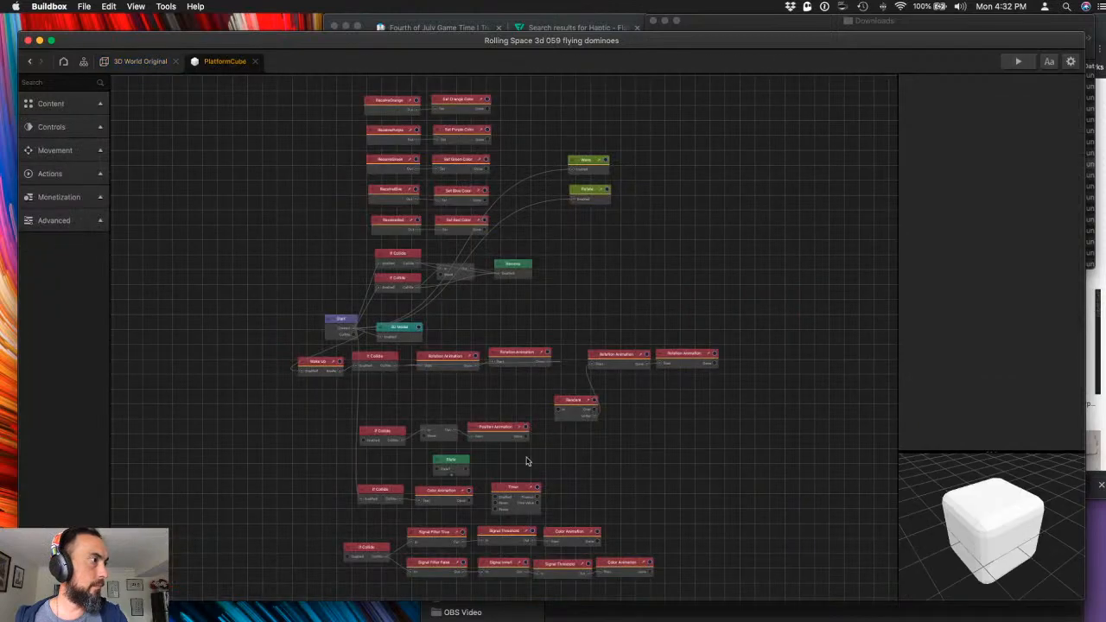
{"action": "double_click", "coordinate": [443, 493]}
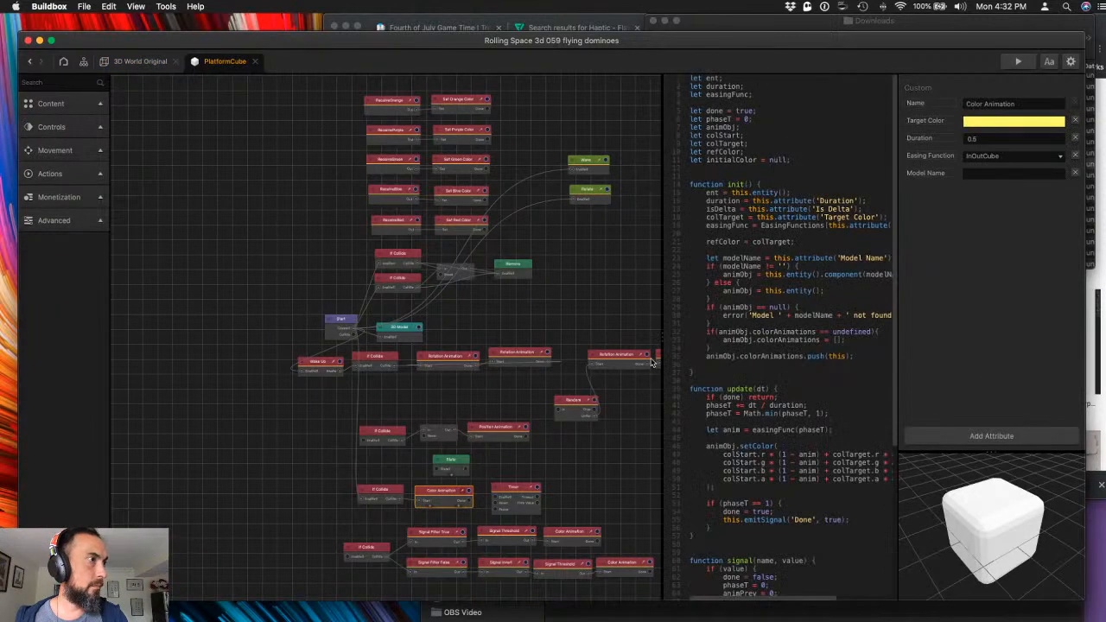
- Widen the code view and replace the Color Animation node's entire script with the code copied from the earlier version
{"action": "left_click_drag", "start_coordinate": [660, 373], "coordinate": [530, 372]}
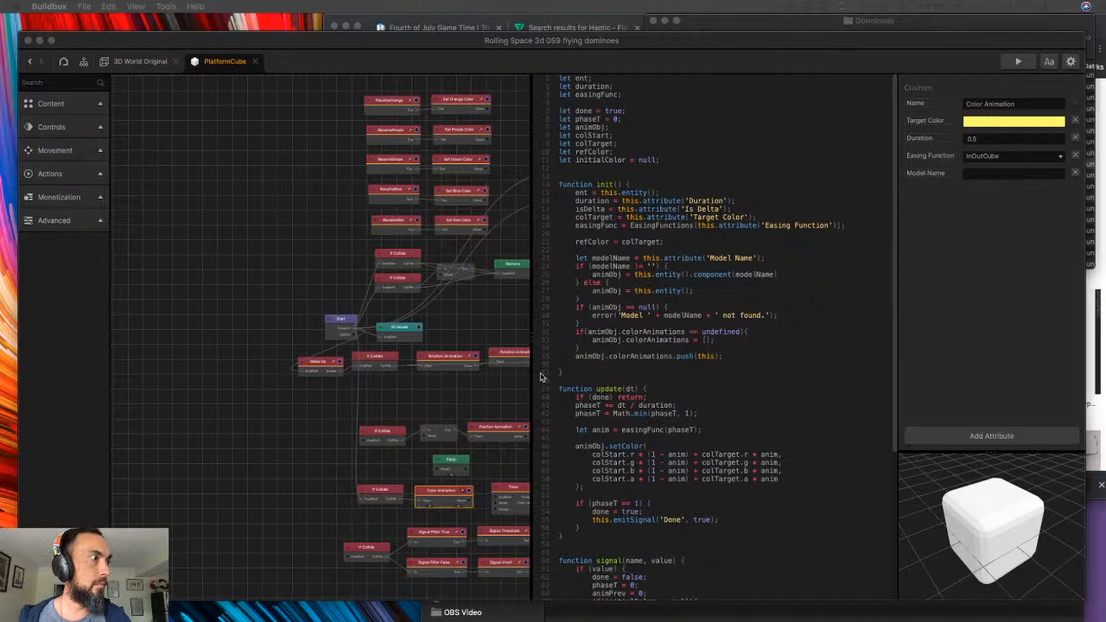
{"action": "left_click", "coordinate": [671, 405]}
{"action": "key", "text": "super+a"}
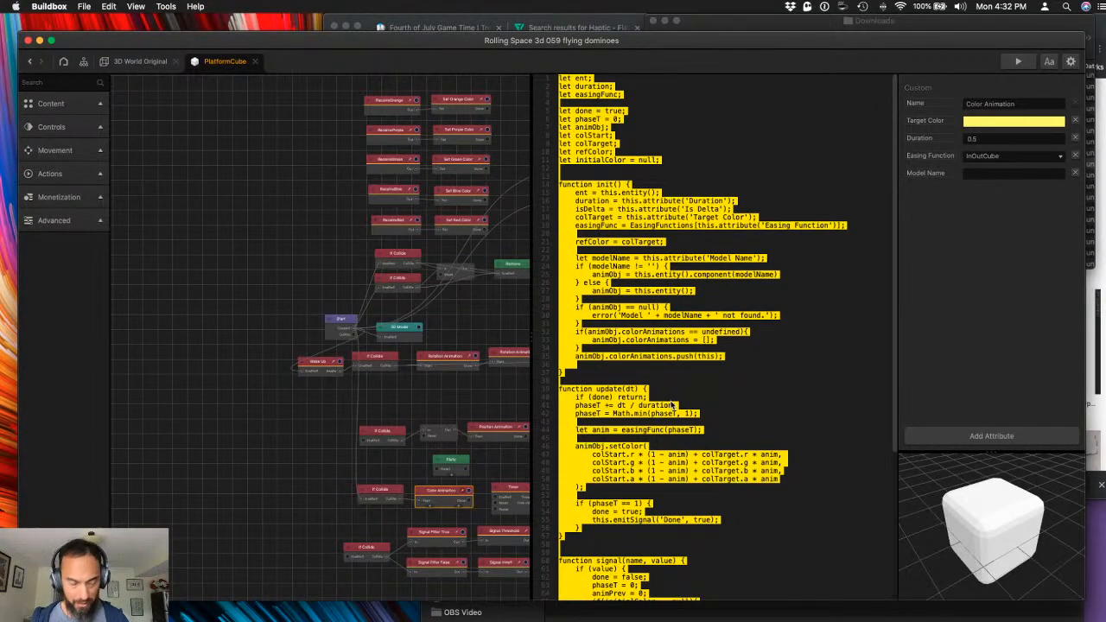
{"action": "key", "text": "super+v"}
{"action": "scroll", "coordinate": [670, 404], "scroll_direction": "up", "scroll_amount": 5}
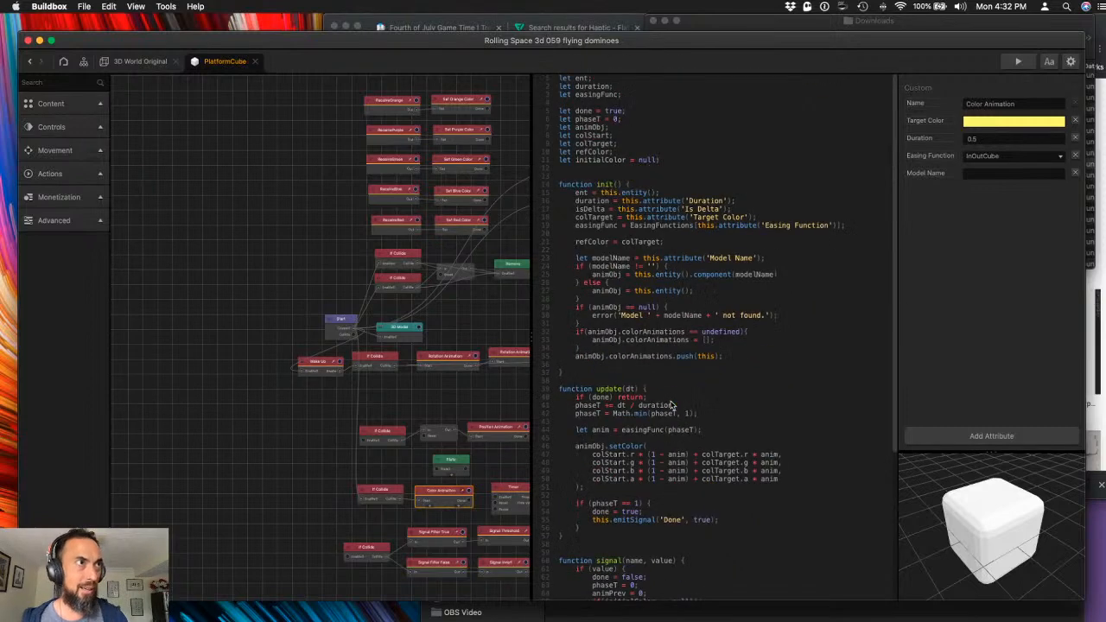
- Playtest Level 1 in the preview with its console output shown, and close the preview
{"action": "left_click", "coordinate": [1015, 62]}
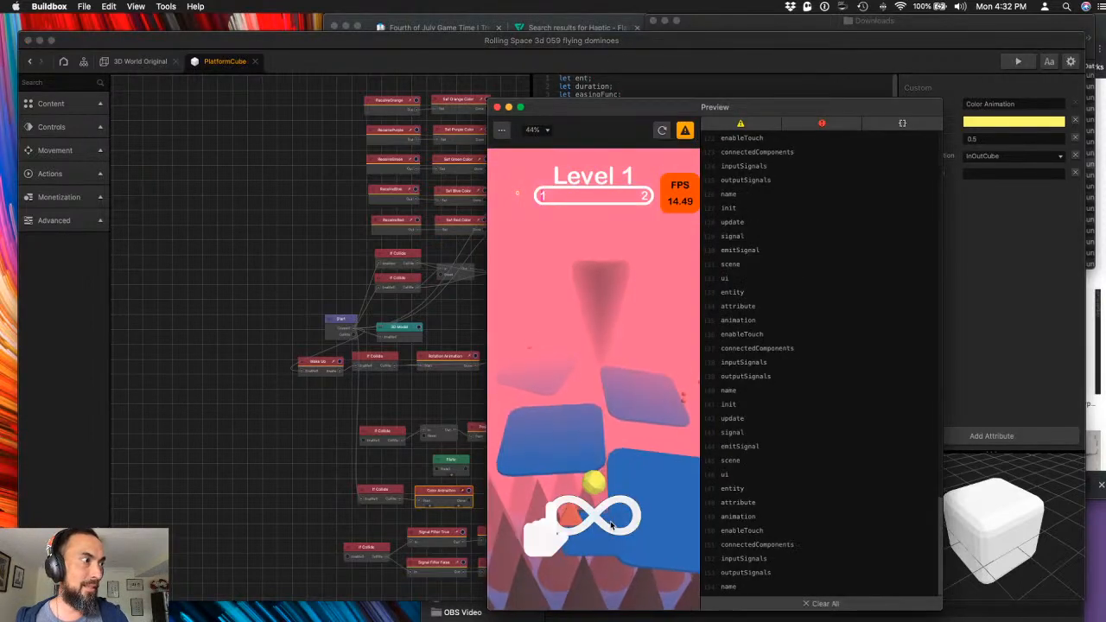
{"action": "left_click", "coordinate": [598, 512]}
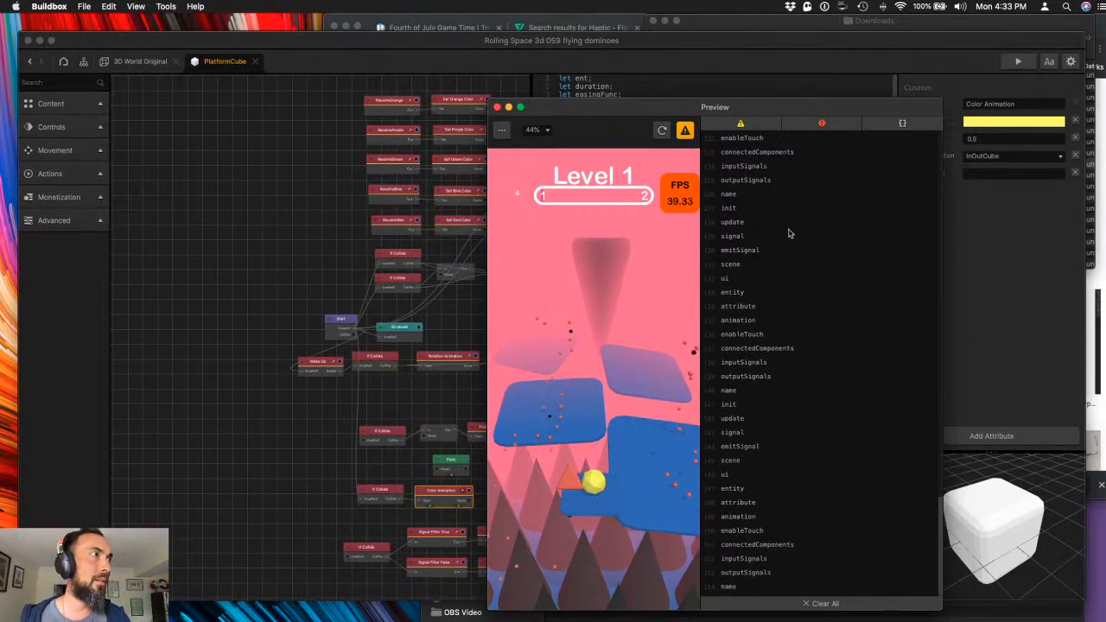
{"action": "left_click", "coordinate": [498, 110]}
- Comment out the log(wm) call in the init function of PlatformCube's Timer node script, and check the console in a preview run
{"action": "left_click", "coordinate": [495, 403]}
{"action": "left_click_drag", "start_coordinate": [496, 400], "coordinate": [451, 363]}
{"action": "left_click", "coordinate": [487, 456]}
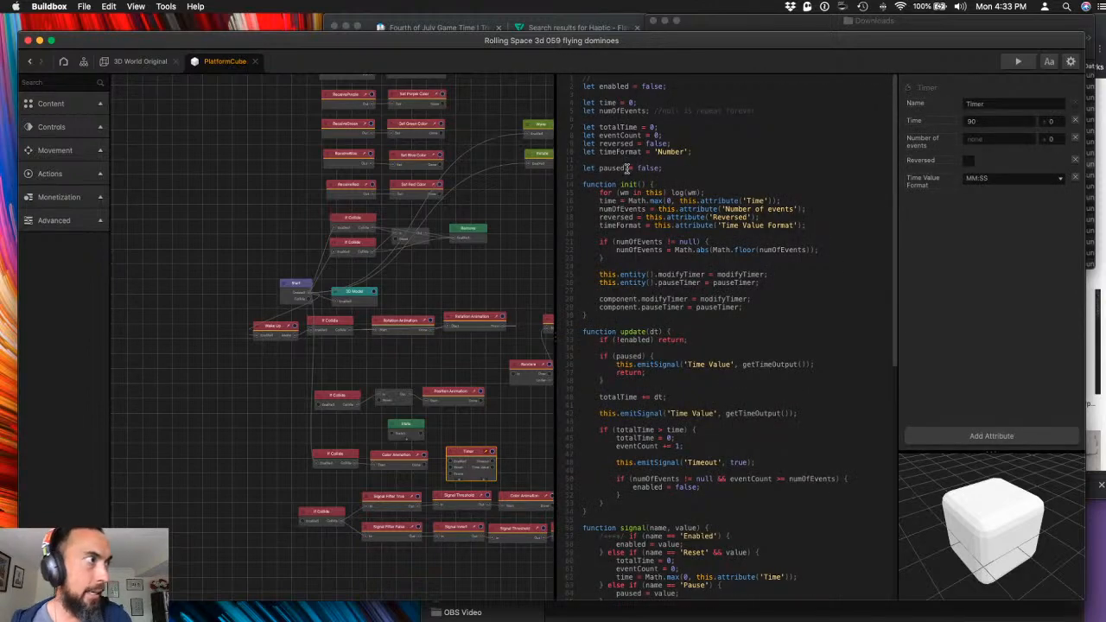
{"action": "scroll", "coordinate": [614, 178], "scroll_direction": "down", "scroll_amount": 1}
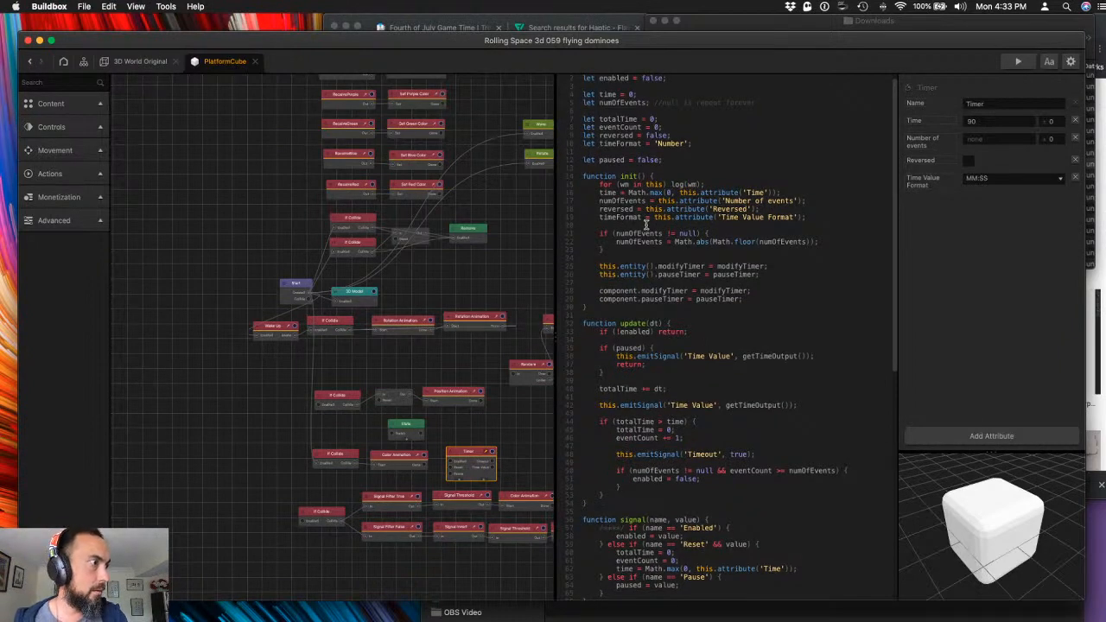
{"action": "scroll", "coordinate": [643, 222], "scroll_direction": "down", "scroll_amount": 1}
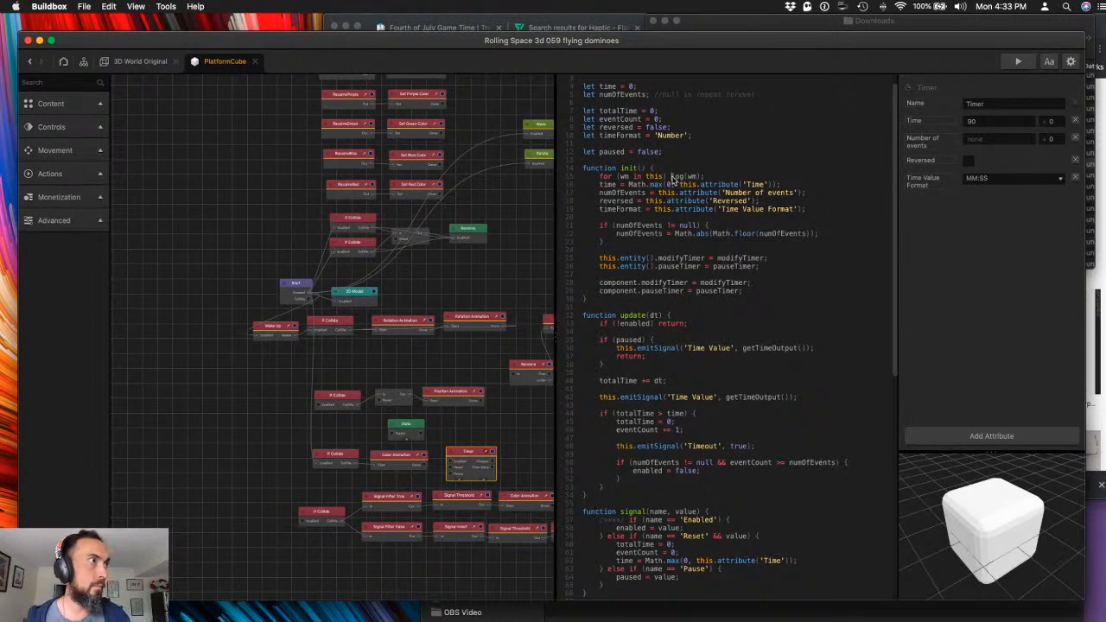
{"action": "type", "text": "//"}
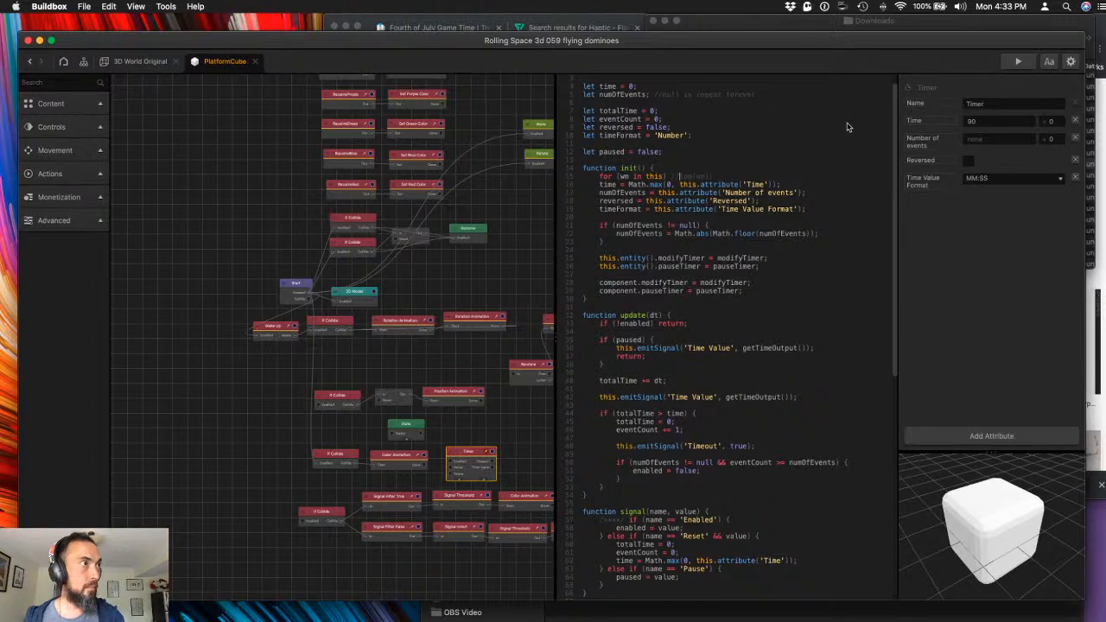
{"action": "left_click", "coordinate": [1018, 61]}
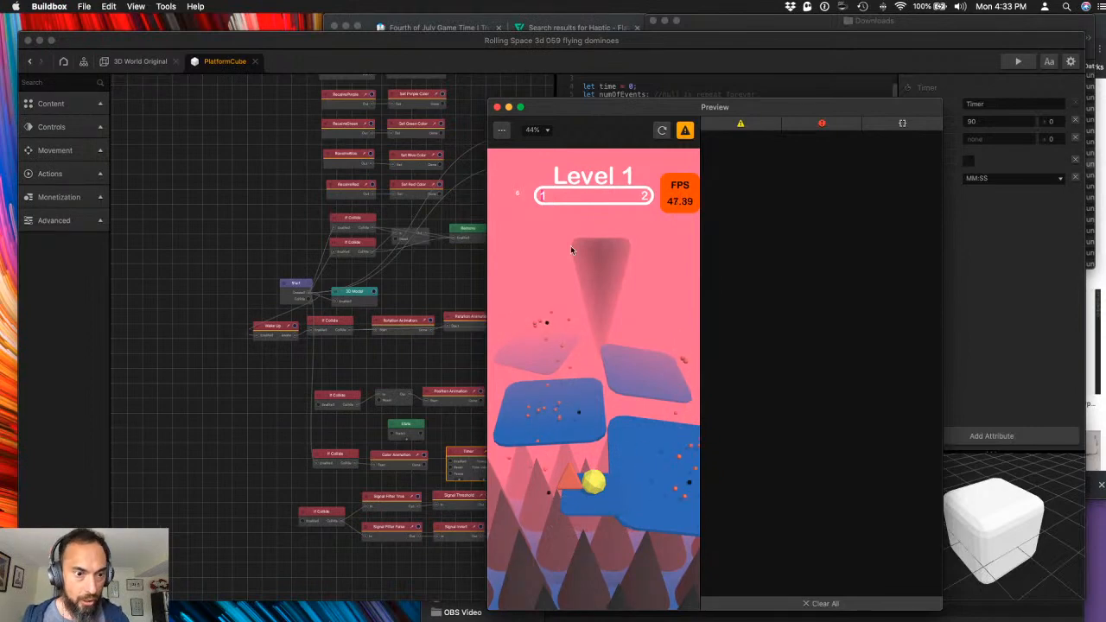
{"action": "left_click", "coordinate": [497, 106]}
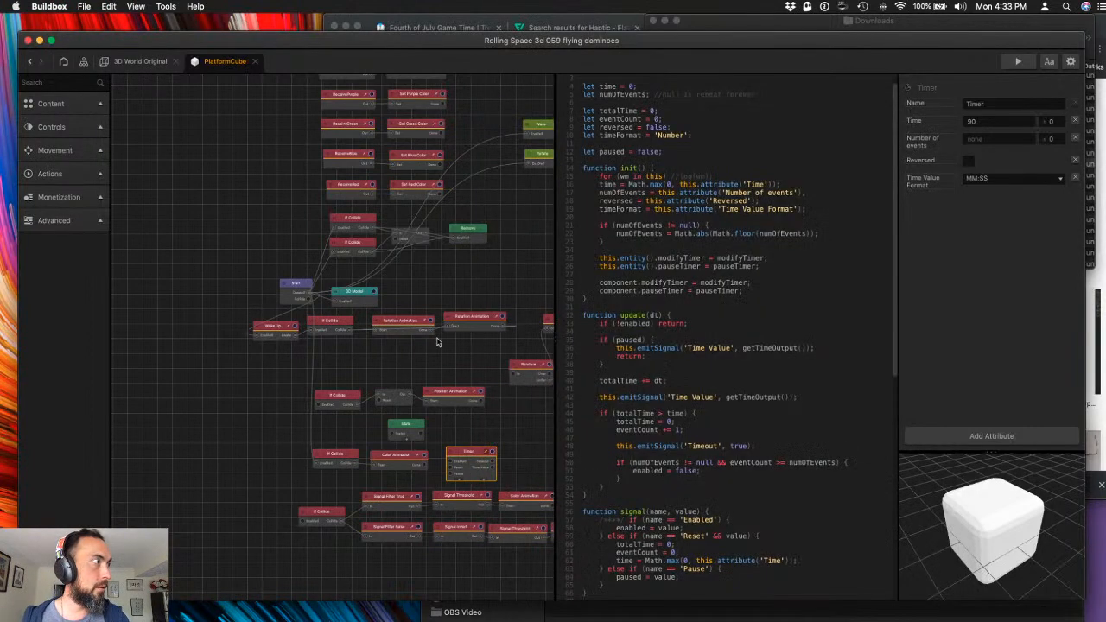
- Set the Y scale of the collision shape to 5 in the If Collide node before Color Animation, and preview with collision shapes displayed
{"action": "left_click", "coordinate": [435, 294]}
{"action": "left_click", "coordinate": [357, 295]}
{"action": "left_click_drag", "start_coordinate": [359, 296], "coordinate": [363, 294]}
{"action": "left_click", "coordinate": [344, 458]}
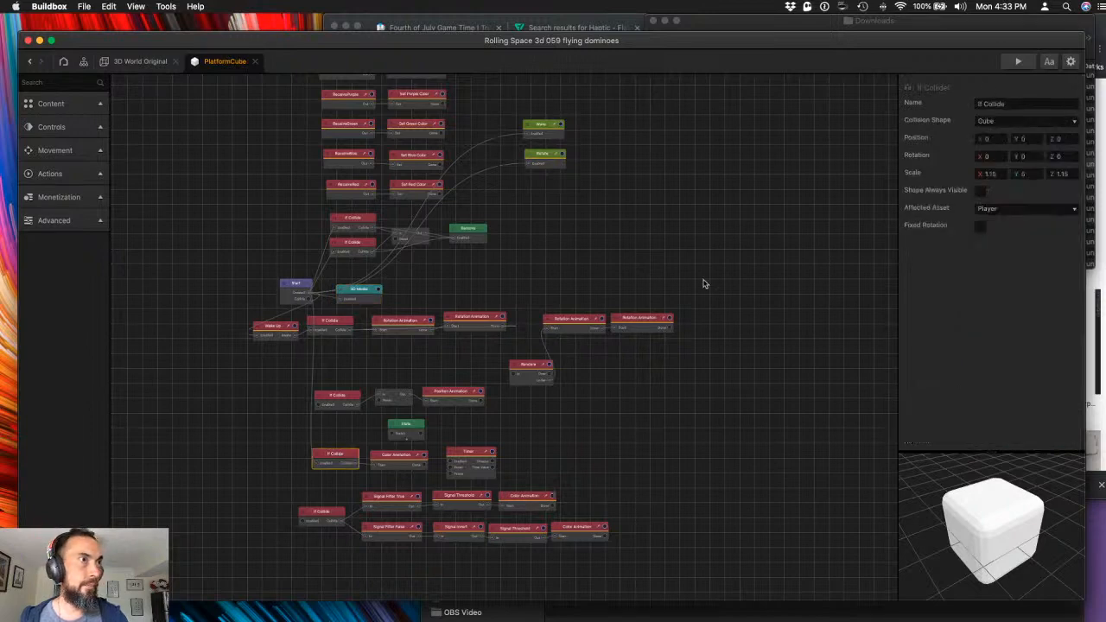
{"action": "left_click", "coordinate": [1040, 173]}
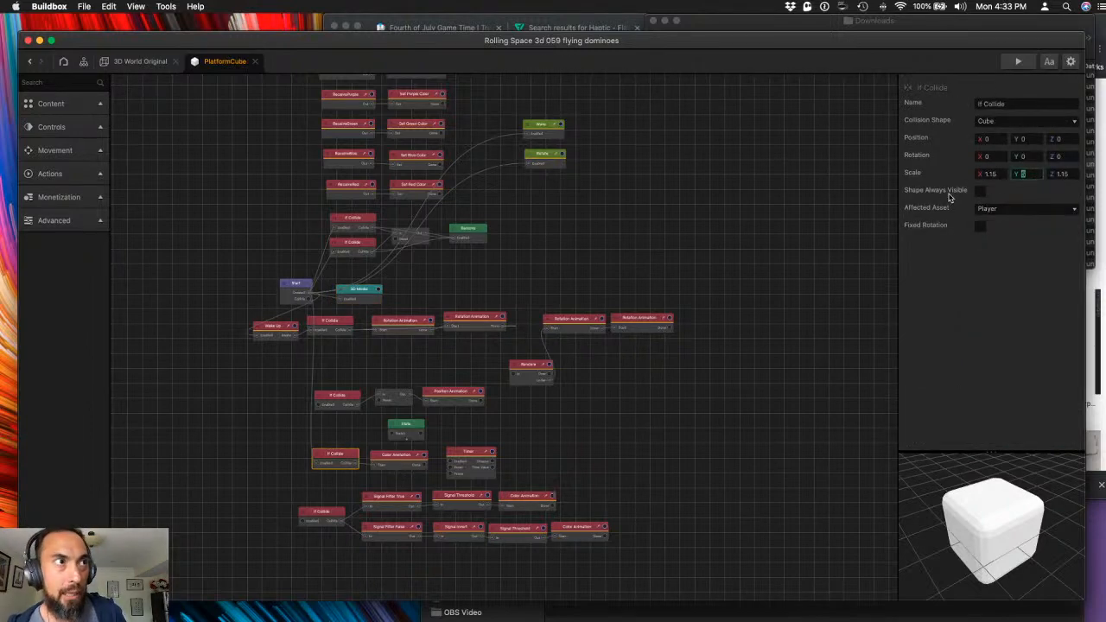
{"action": "left_click", "coordinate": [1016, 62]}
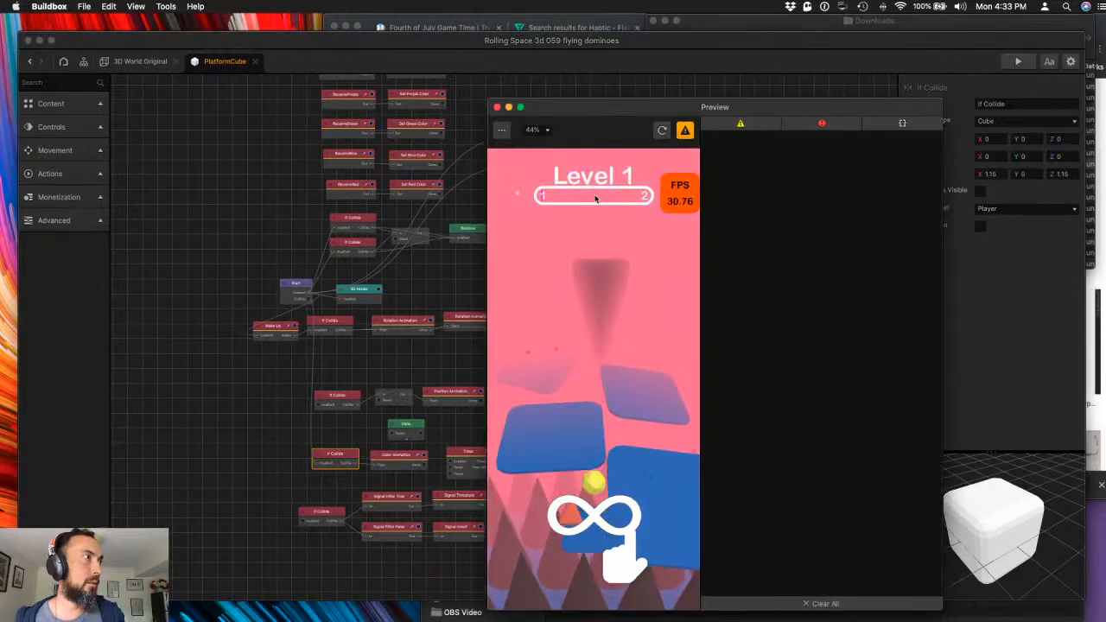
{"action": "left_click", "coordinate": [661, 130]}
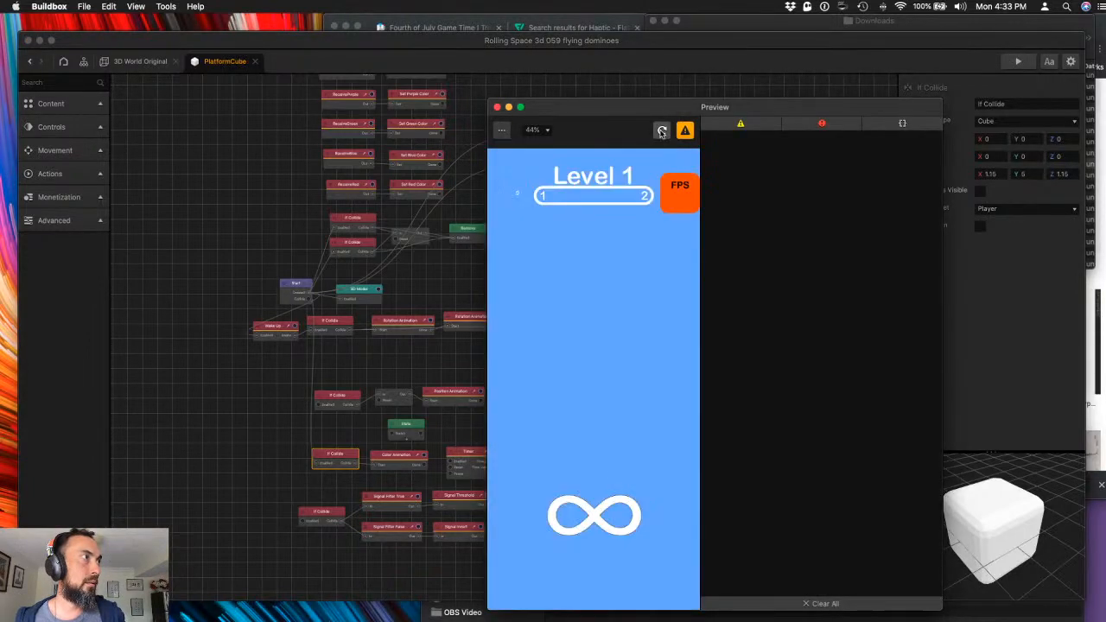
{"action": "left_click", "coordinate": [502, 130]}
{"action": "left_click", "coordinate": [650, 309]}
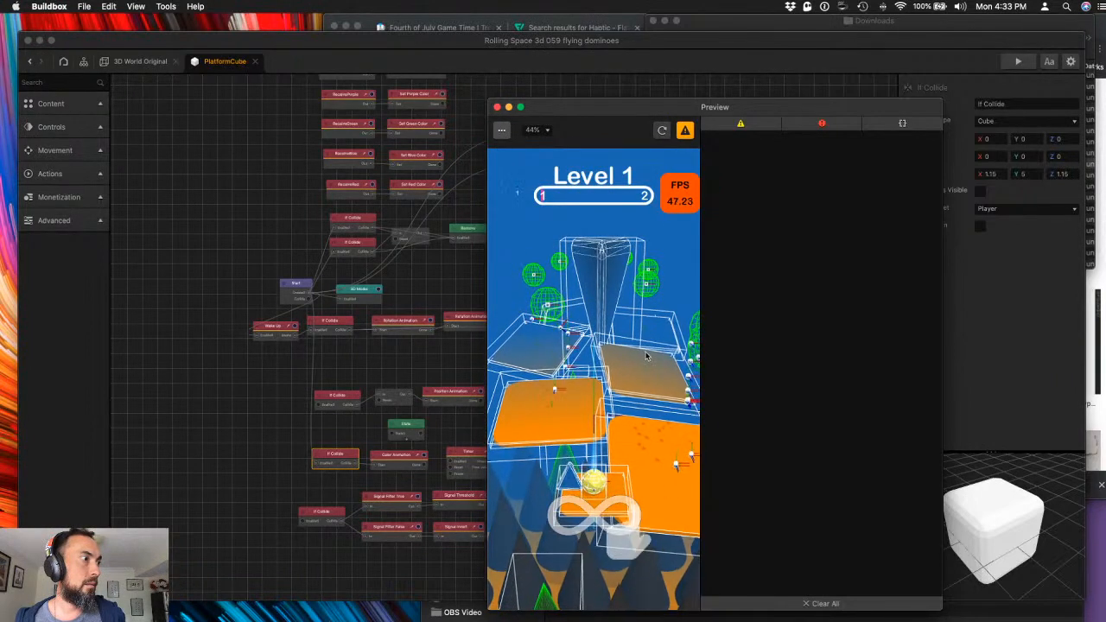
- Set the If Collide node's Y scale to 10 and playtest Level 1 in a restarted preview
{"action": "left_click", "coordinate": [986, 173]}
{"action": "type", "text": "10"}
{"action": "key", "text": "Tab"}
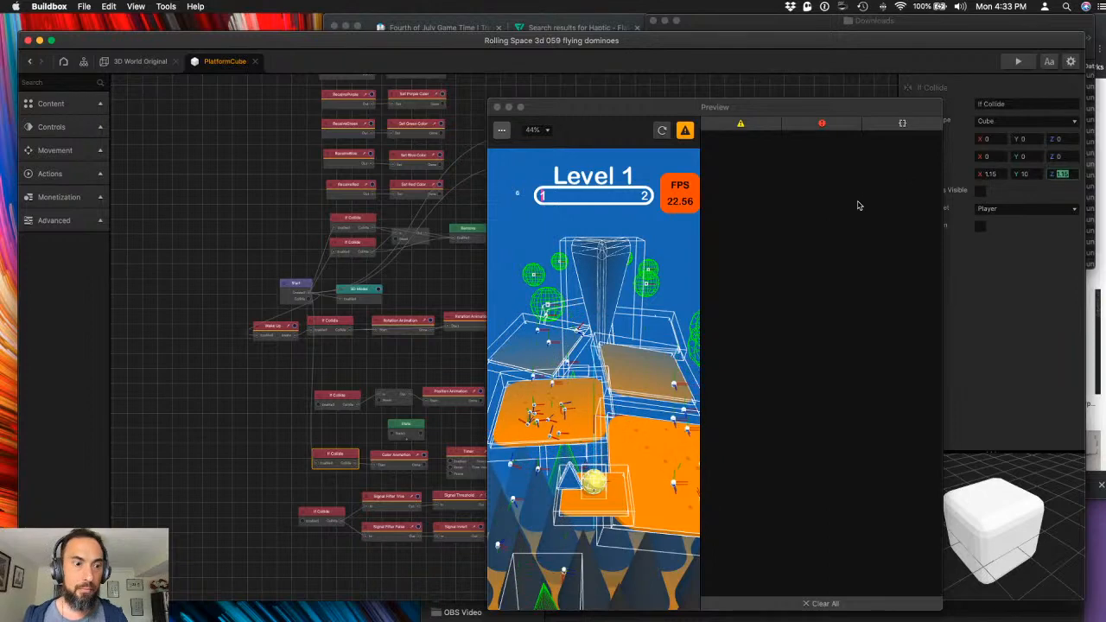
{"action": "left_click", "coordinate": [663, 132]}
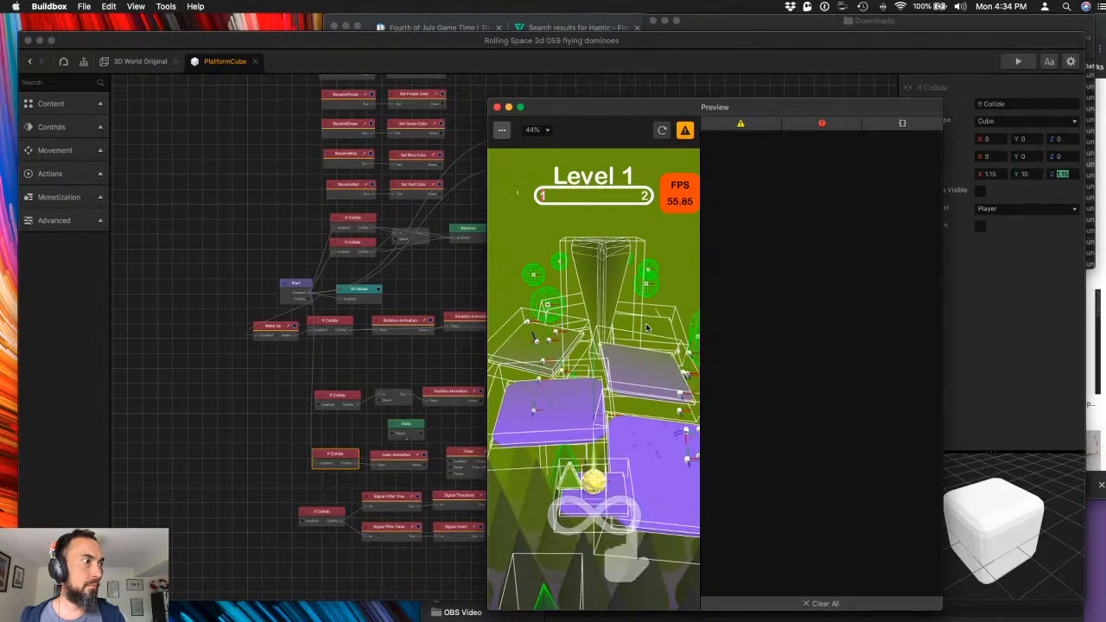
{"action": "left_click_drag", "start_coordinate": [607, 468], "coordinate": [603, 472]}
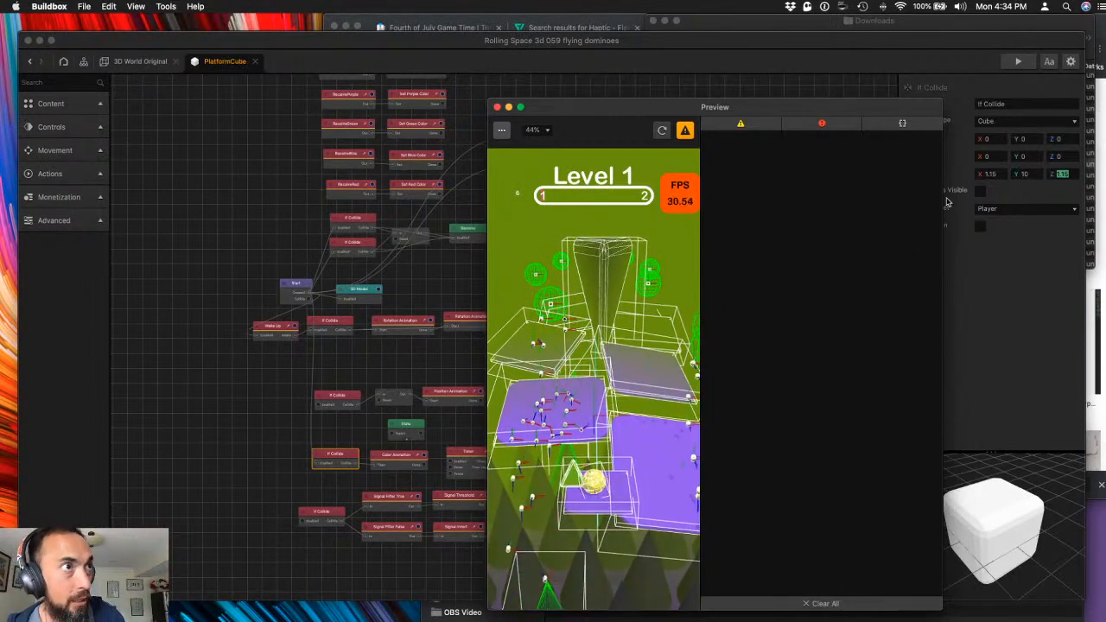
- Set the If Collide node's Y scale to 5 and close the preview
{"action": "left_click_drag", "start_coordinate": [1033, 176], "coordinate": [960, 172]}
{"action": "type", "text": "5"}
{"action": "key", "text": "Tab"}
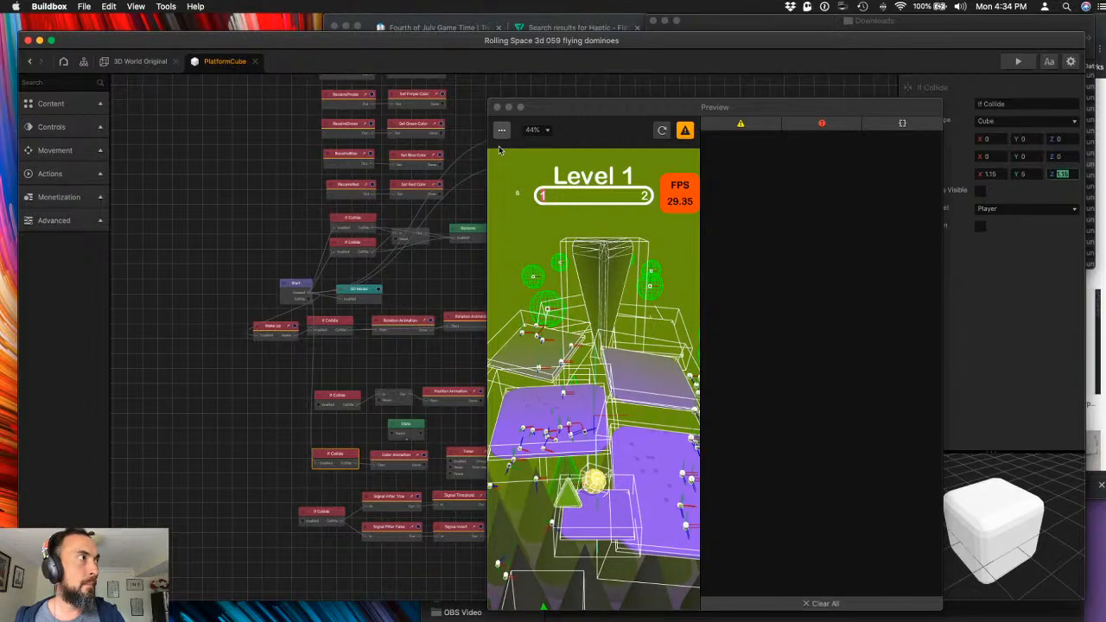
{"action": "left_click", "coordinate": [497, 107]}
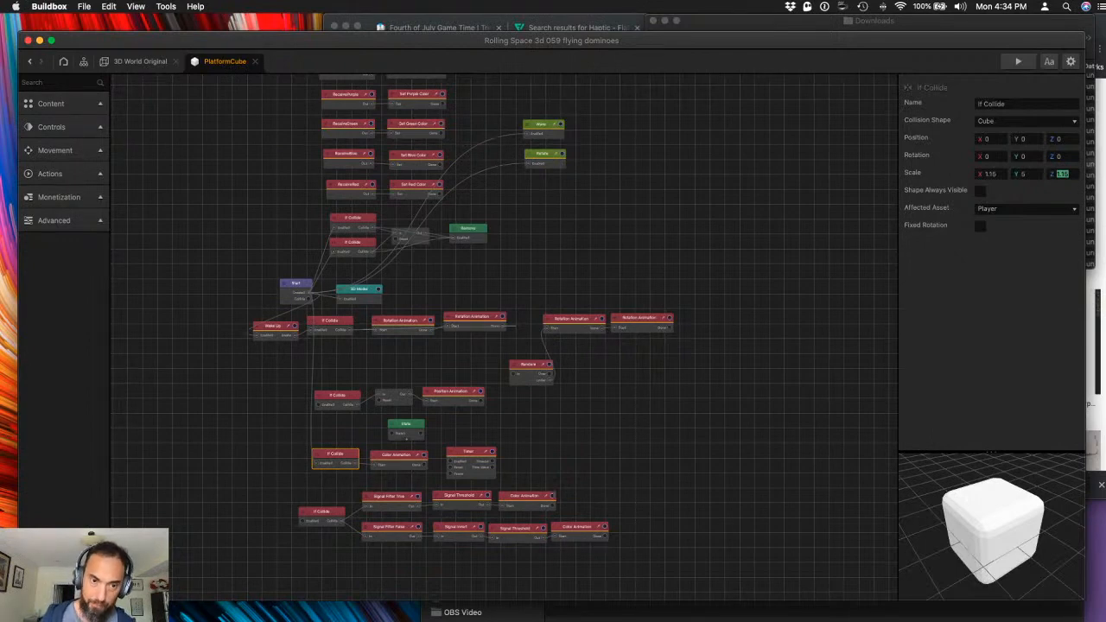
{"action": "key", "text": "super+Tab"}
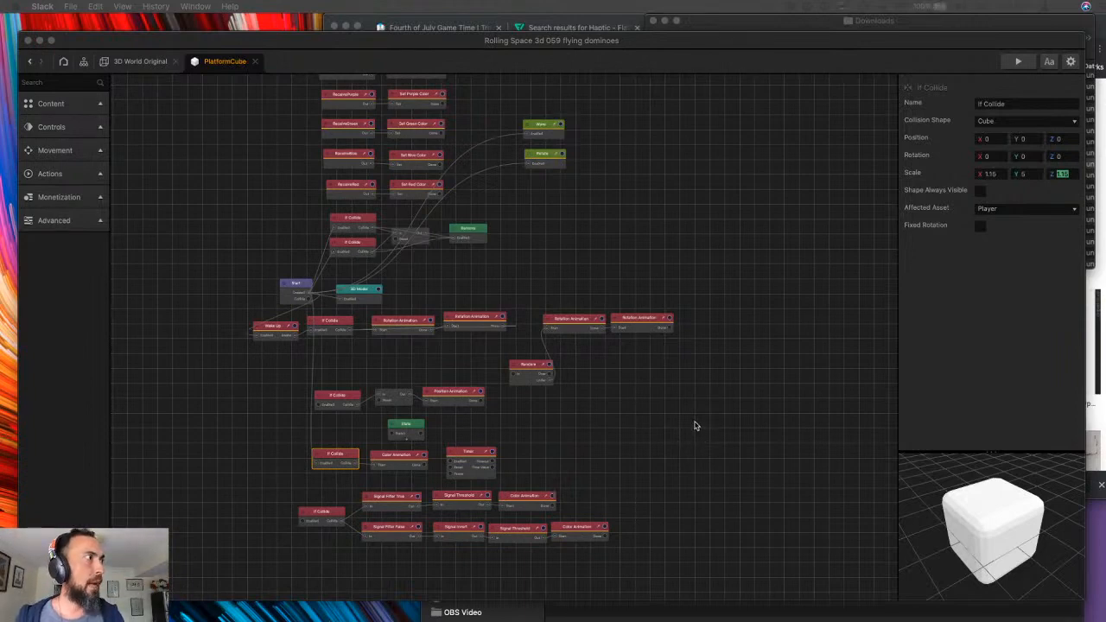
- Disconnect the Wave and Rotate nodes from PlatformCube's Start node and check the frame rate in a preview run
{"action": "left_click", "coordinate": [612, 391]}
{"action": "left_click_drag", "start_coordinate": [653, 412], "coordinate": [676, 426]}
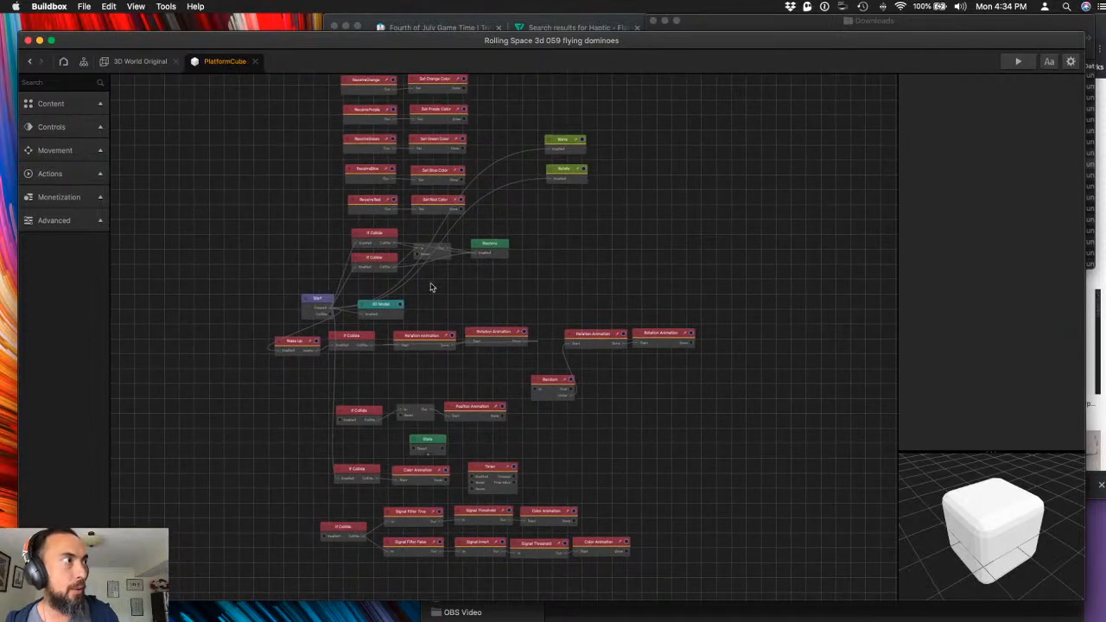
{"action": "left_click", "coordinate": [514, 183]}
{"action": "left_click", "coordinate": [500, 161]}
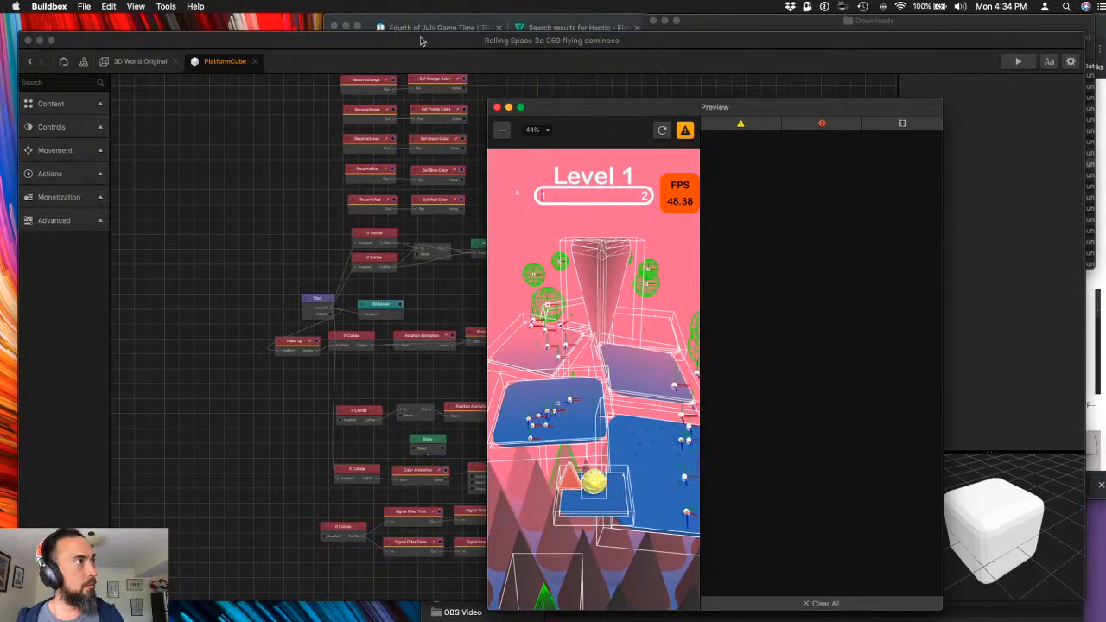
{"action": "left_click", "coordinate": [496, 107]}
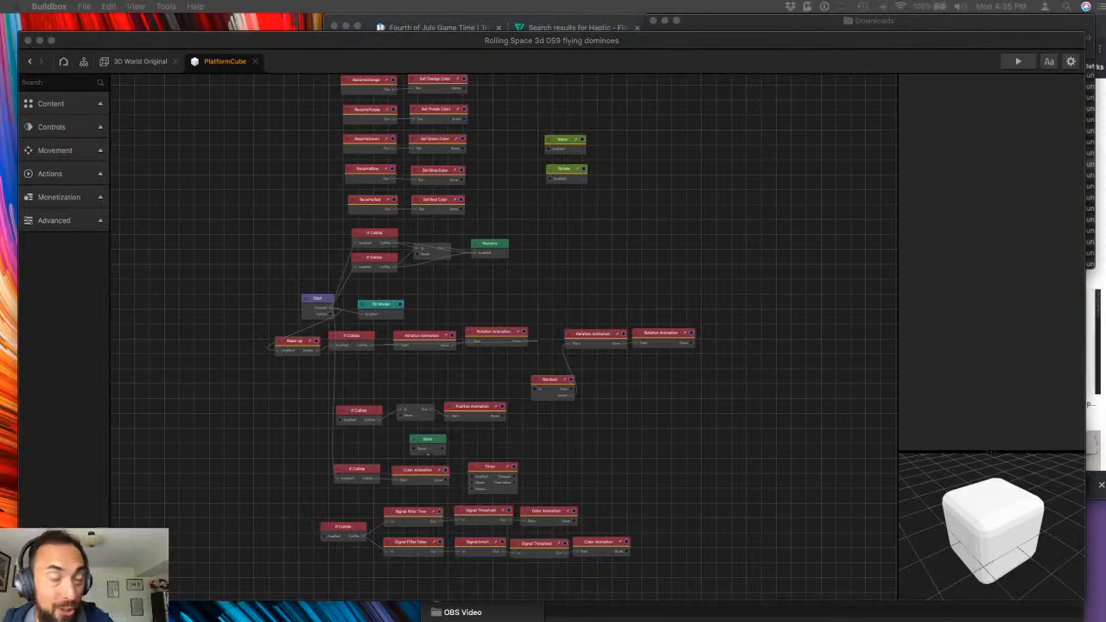
- Reconnect the Rotate and Wave nodes to the Start node and inspect the attributes of both nodes
{"action": "left_click", "coordinate": [575, 242]}
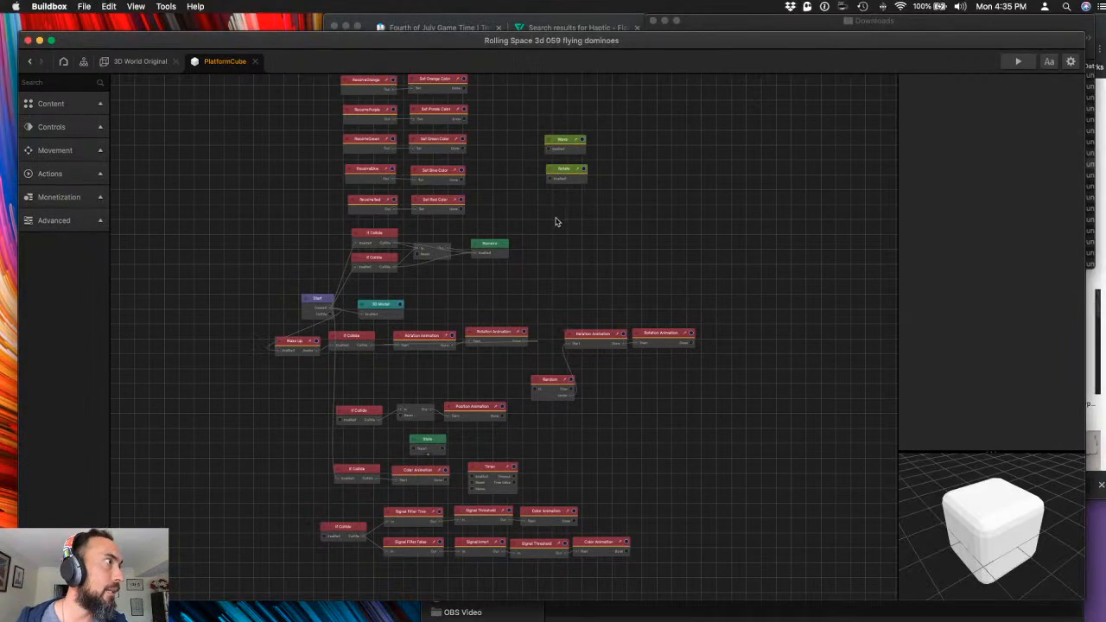
{"action": "left_click_drag", "start_coordinate": [552, 181], "coordinate": [332, 312]}
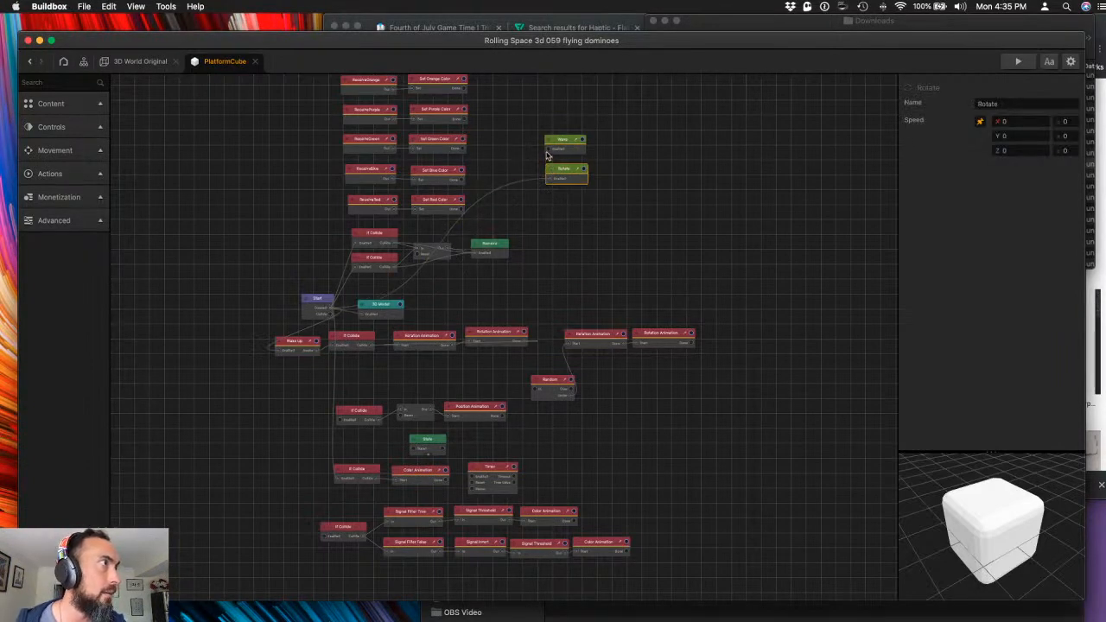
{"action": "left_click_drag", "start_coordinate": [548, 148], "coordinate": [332, 312]}
{"action": "left_click", "coordinate": [634, 216]}
{"action": "left_click_drag", "start_coordinate": [568, 233], "coordinate": [585, 250]}
{"action": "left_click", "coordinate": [579, 188]}
{"action": "left_click", "coordinate": [577, 163]}
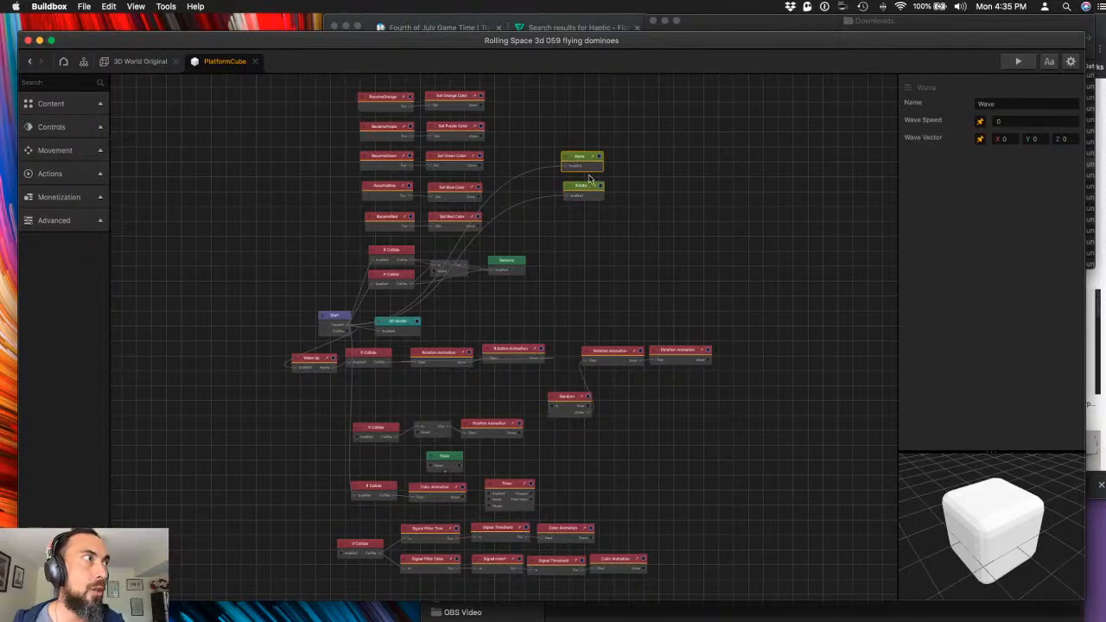
{"action": "left_click", "coordinate": [138, 61]}
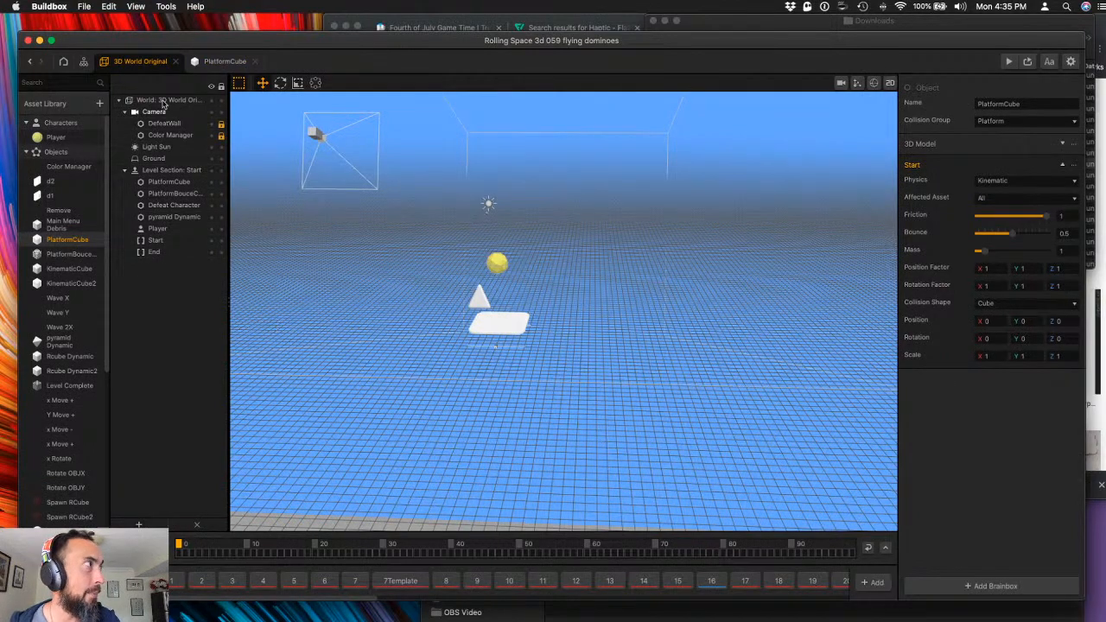
{"action": "left_click", "coordinate": [83, 6]}
{"action": "mouse_move", "coordinate": [87, 45]}
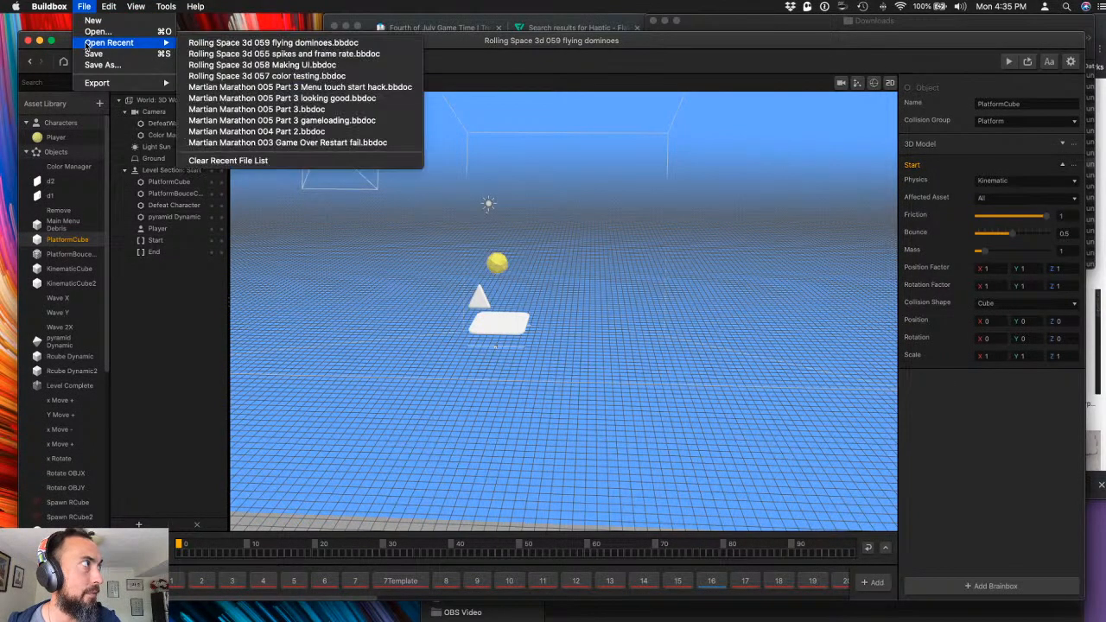
{"action": "left_click", "coordinate": [249, 43]}
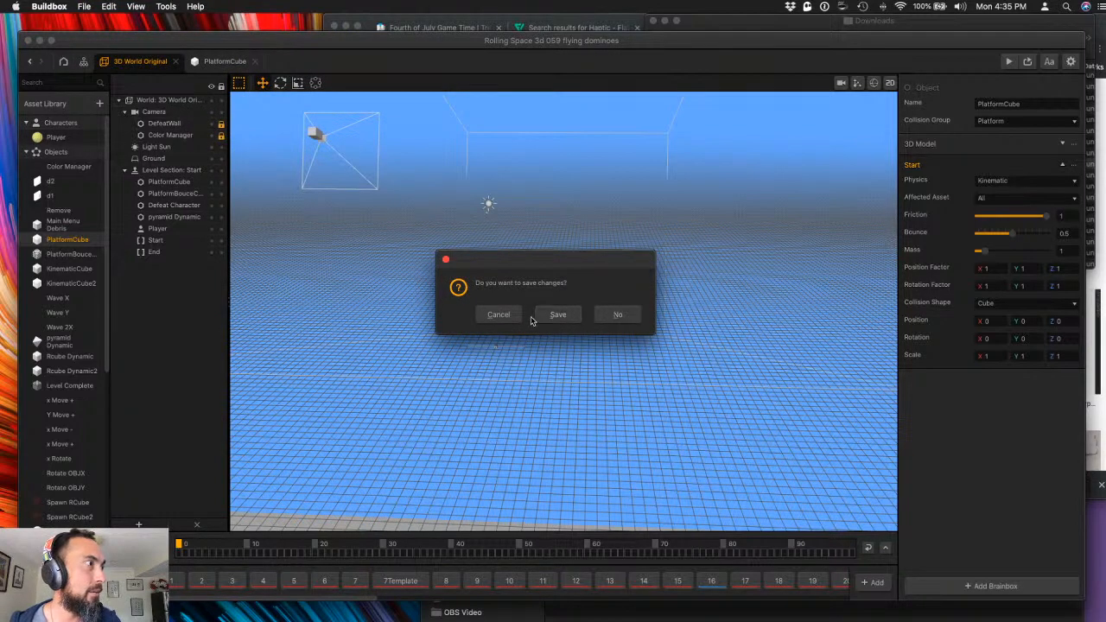
{"action": "left_click", "coordinate": [481, 315]}
- Open the recent project Rolling Space 3d 058 Making UI without saving the current changes, and playtest Level 1 in the preview
{"action": "left_click", "coordinate": [49, 6]}
{"action": "mouse_move", "coordinate": [84, 6]}
{"action": "mouse_move", "coordinate": [109, 42]}
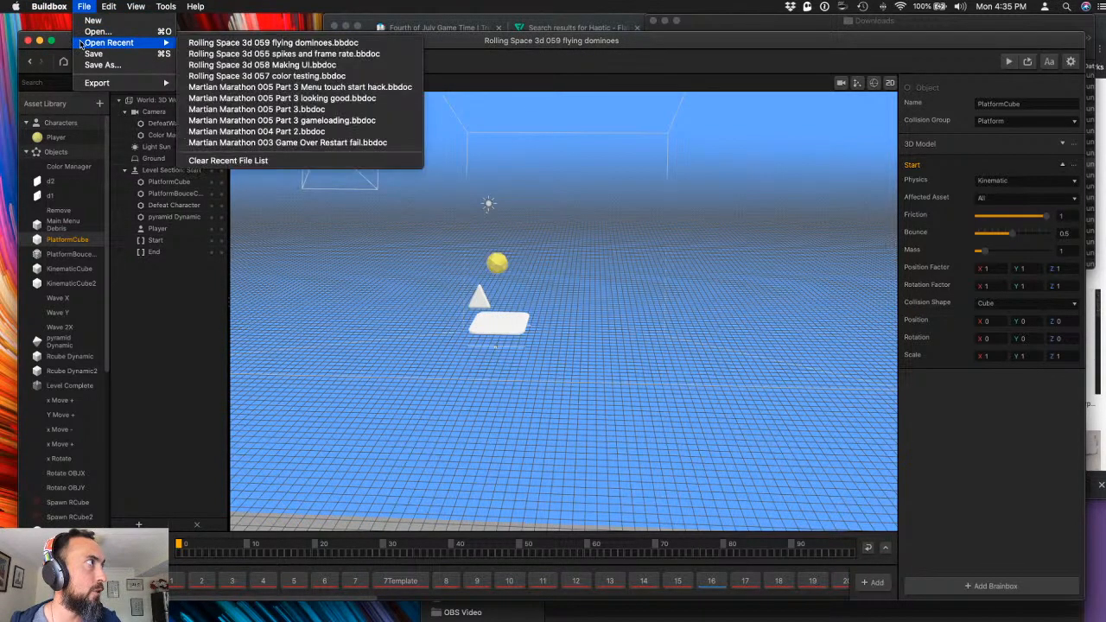
{"action": "left_click", "coordinate": [247, 65]}
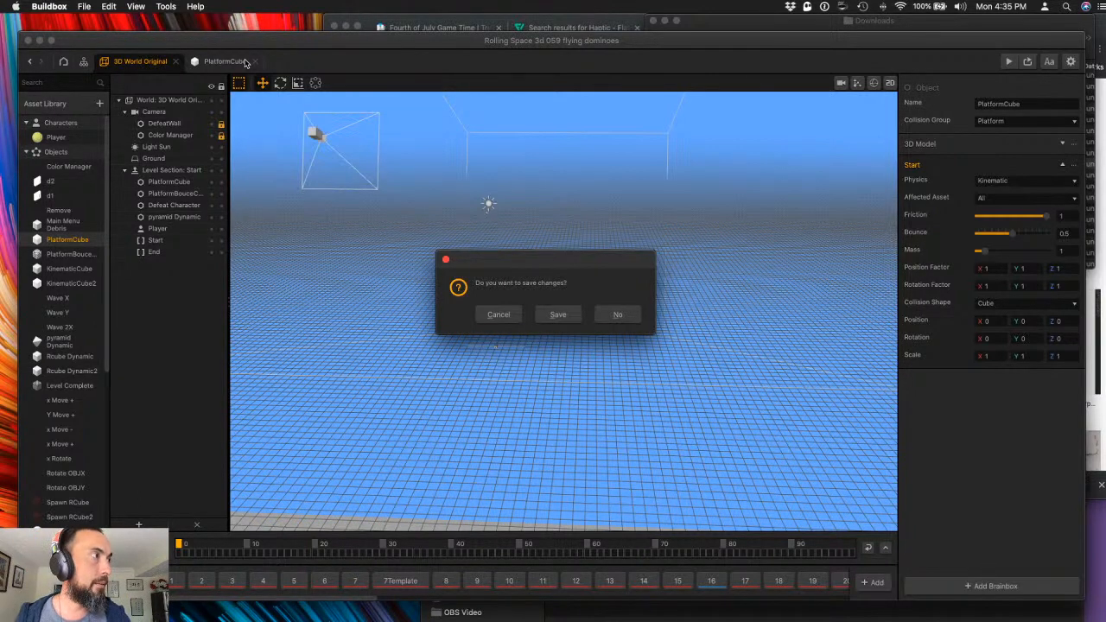
{"action": "left_click", "coordinate": [632, 316]}
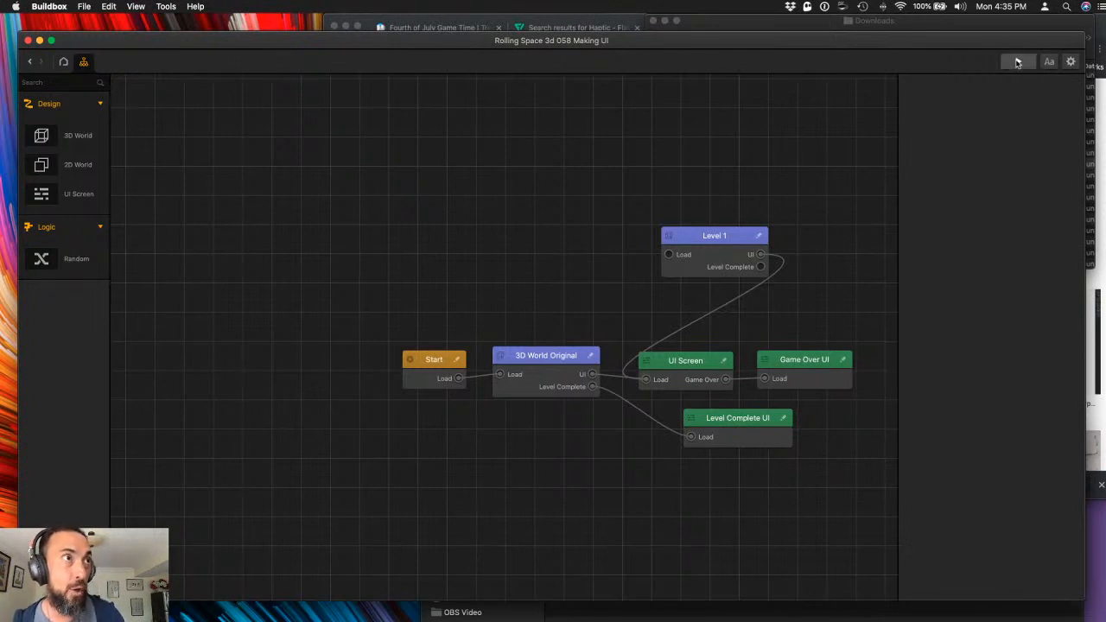
{"action": "left_click", "coordinate": [1017, 62]}
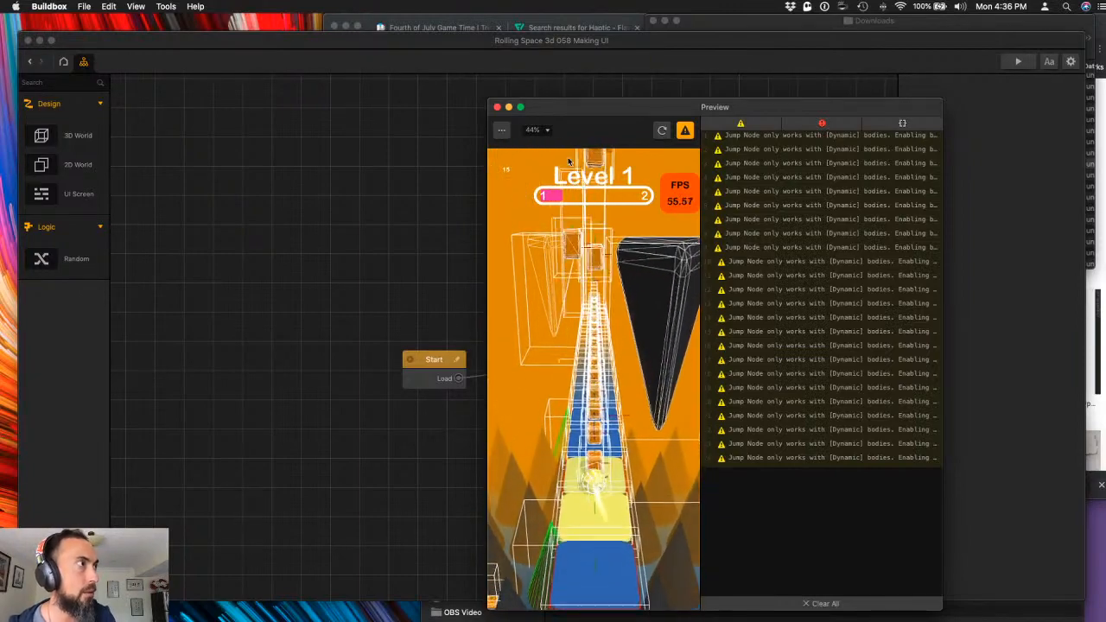
{"action": "left_click", "coordinate": [497, 106]}
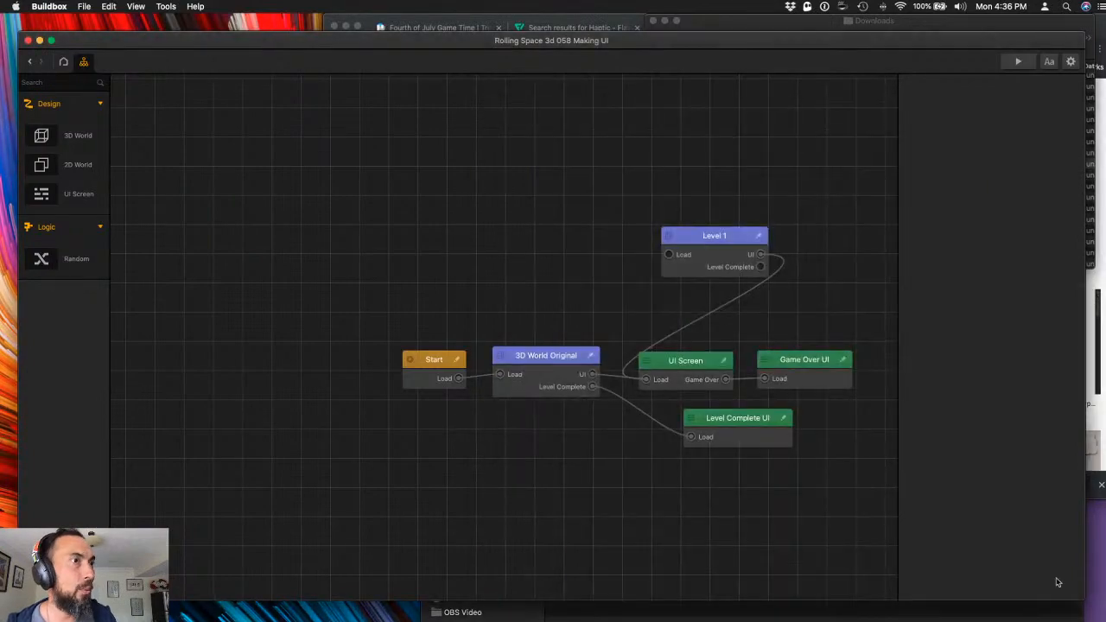
- Look up the saved project versions and their modification dates in the Rolling Space 3D folder in Finder, and close the window
{"action": "mouse_move", "coordinate": [1082, 616]}
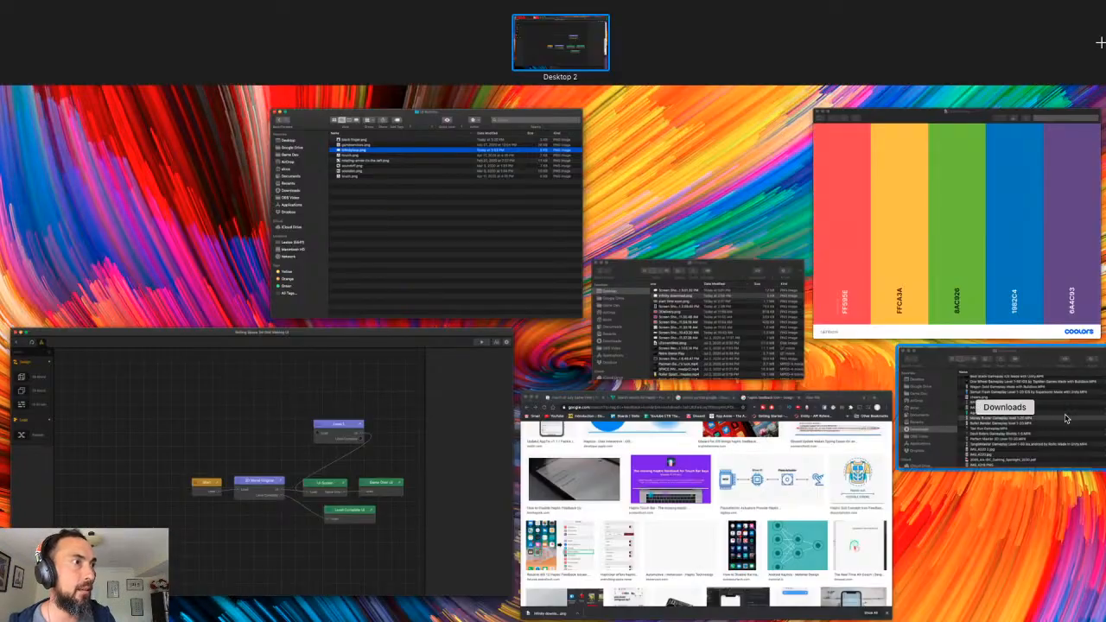
{"action": "left_click", "coordinate": [1001, 417]}
{"action": "left_click", "coordinate": [692, 97]}
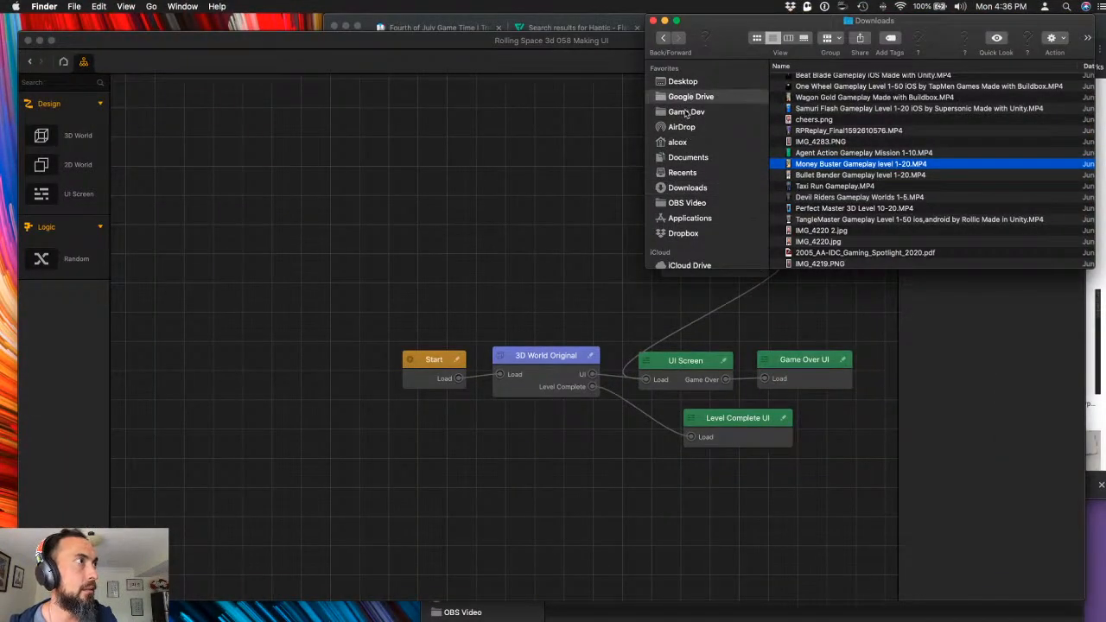
{"action": "left_click", "coordinate": [687, 112]}
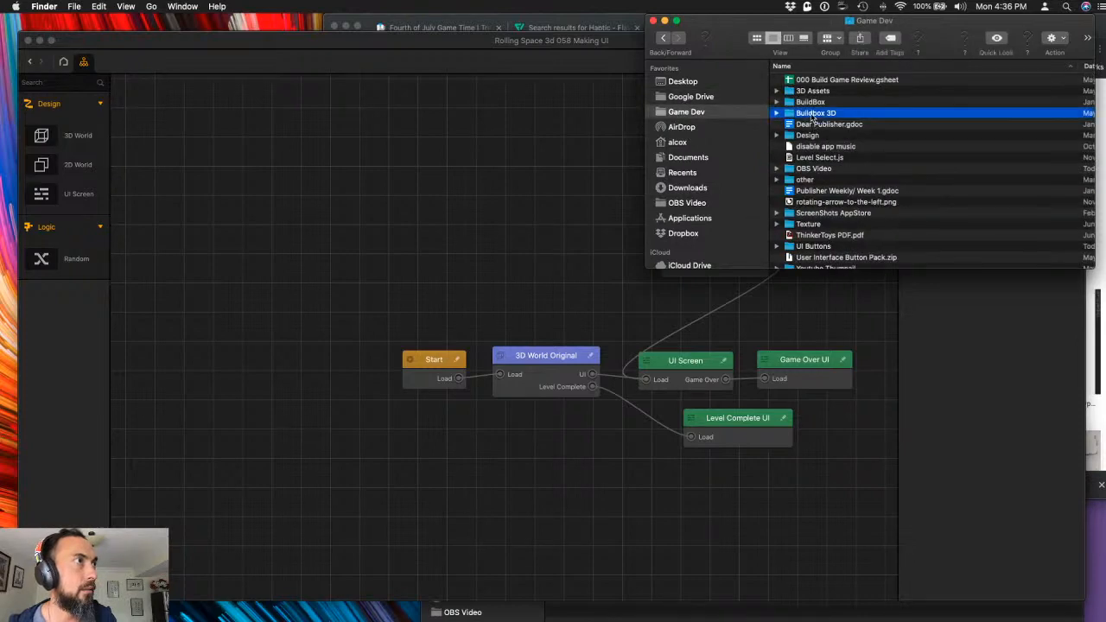
{"action": "double_click", "coordinate": [813, 113]}
{"action": "double_click", "coordinate": [815, 81]}
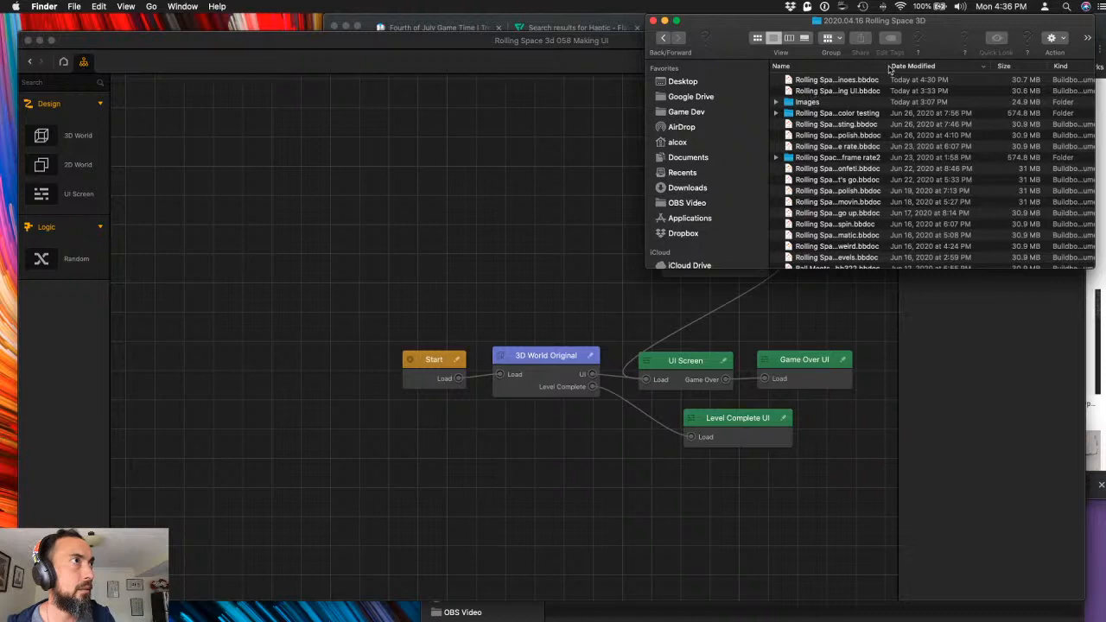
{"action": "left_click_drag", "start_coordinate": [888, 69], "coordinate": [990, 67]}
{"action": "left_click", "coordinate": [996, 68]}
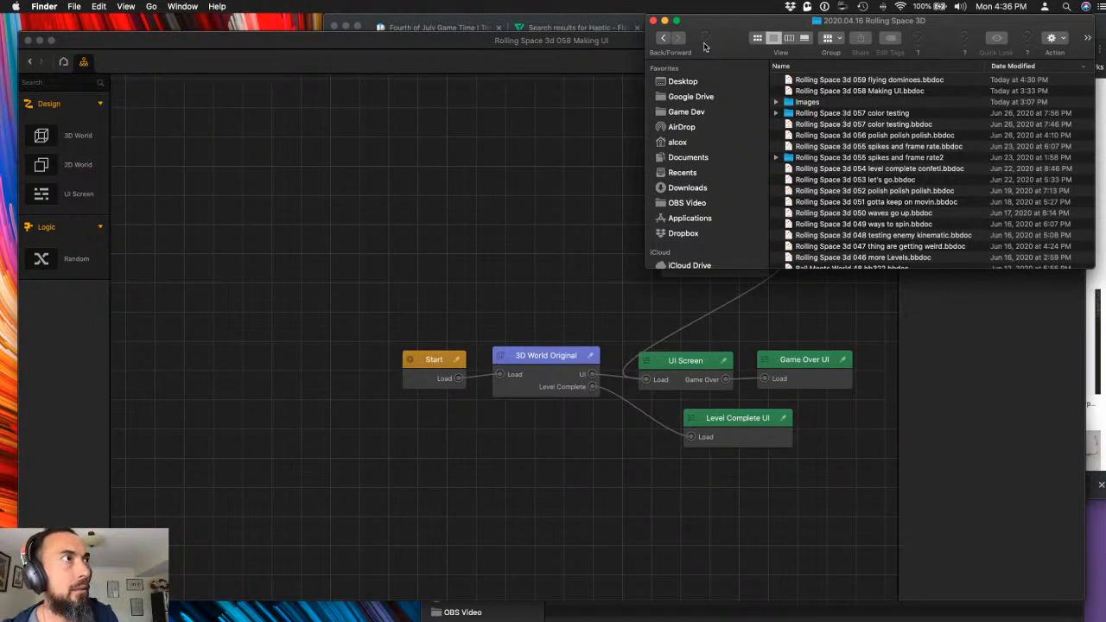
{"action": "left_click", "coordinate": [835, 92]}
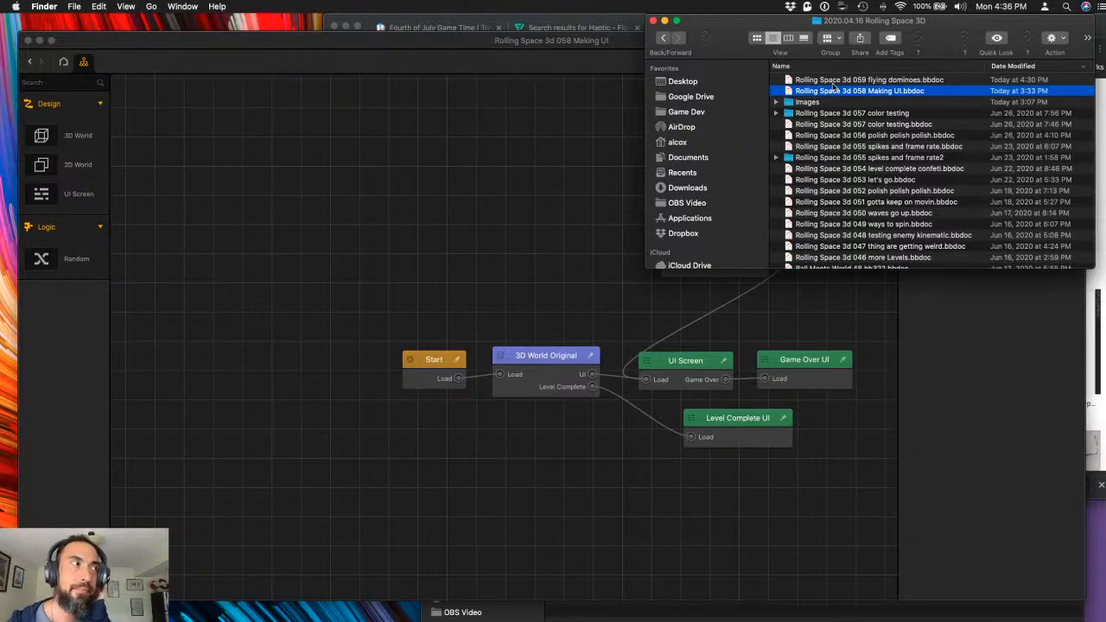
{"action": "left_click", "coordinate": [654, 20]}
- Open the UI Screen and playtest Level 1 in the preview
{"action": "left_click", "coordinate": [688, 356]}
{"action": "double_click", "coordinate": [687, 358]}
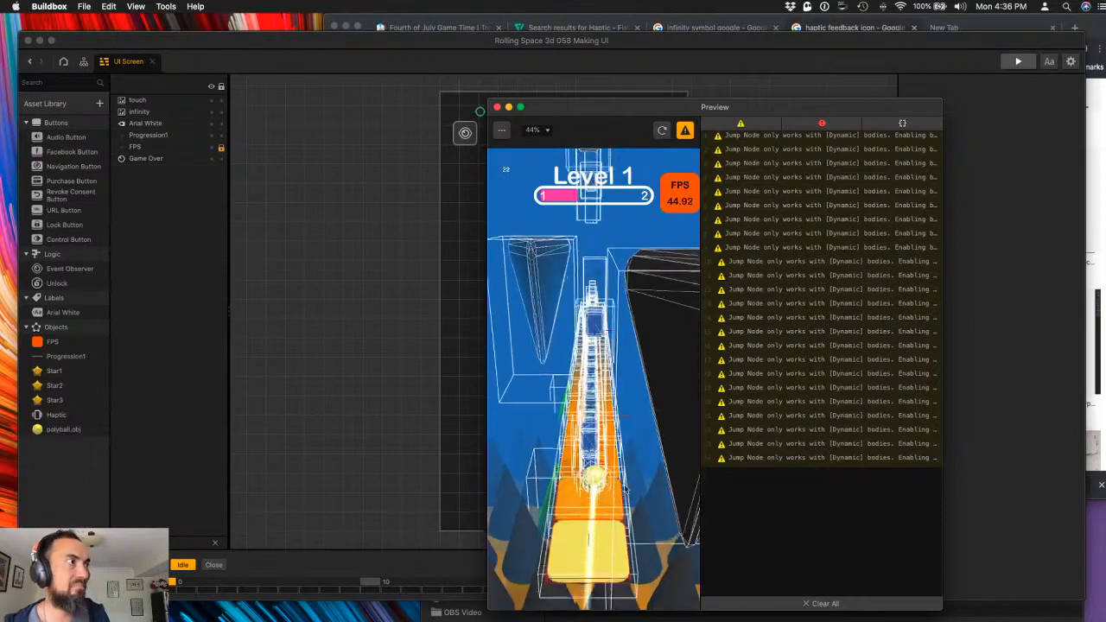
{"action": "left_click", "coordinate": [497, 107]}
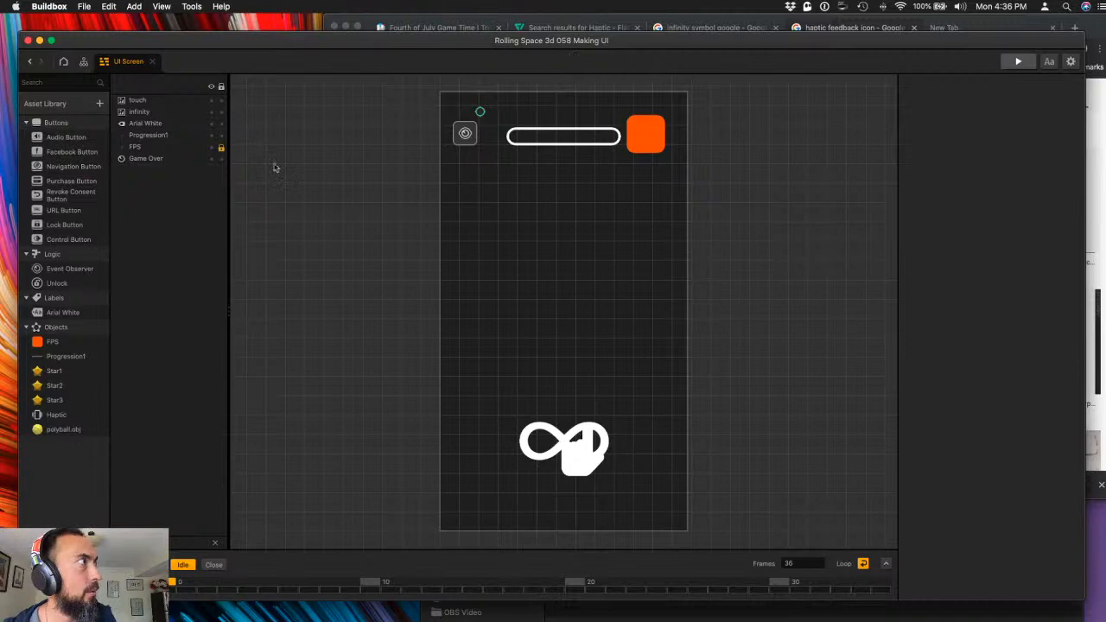
- Open the Game Over UI screen from the project's node map
{"action": "left_click", "coordinate": [82, 62]}
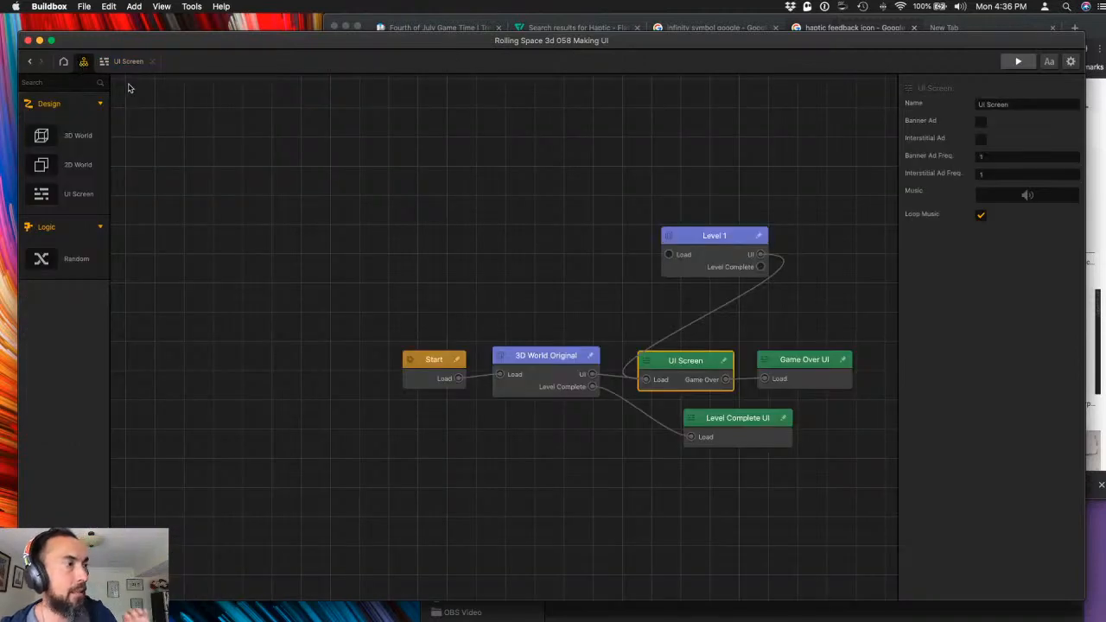
{"action": "double_click", "coordinate": [795, 363]}
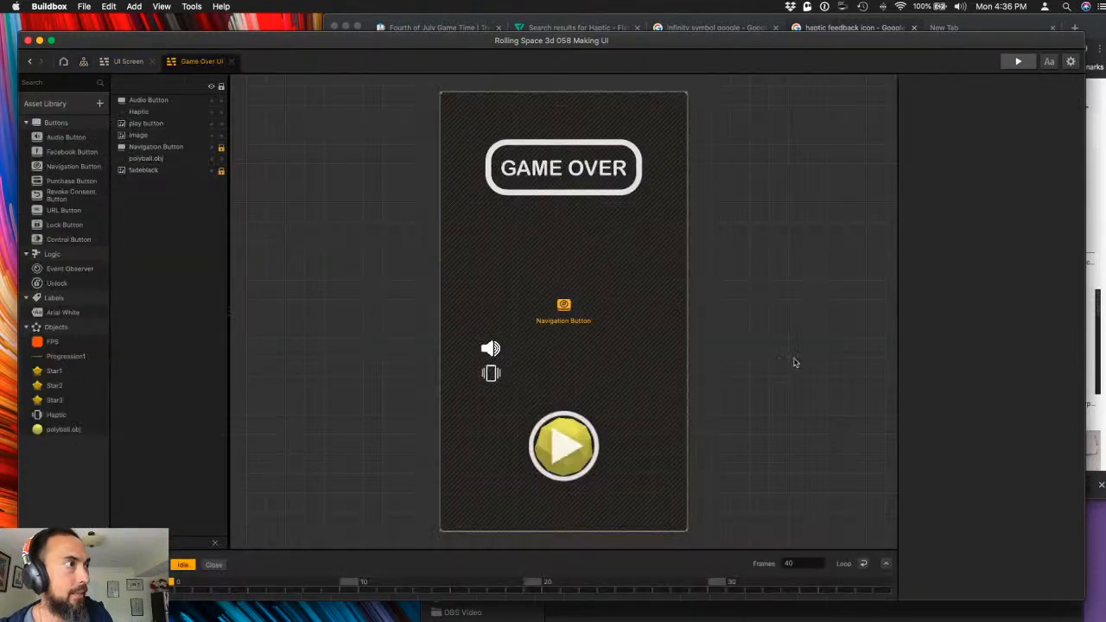
- Save the project under the new name Rolling Space 3d 059 take 2 menu UI updates
{"action": "left_click", "coordinate": [135, 62]}
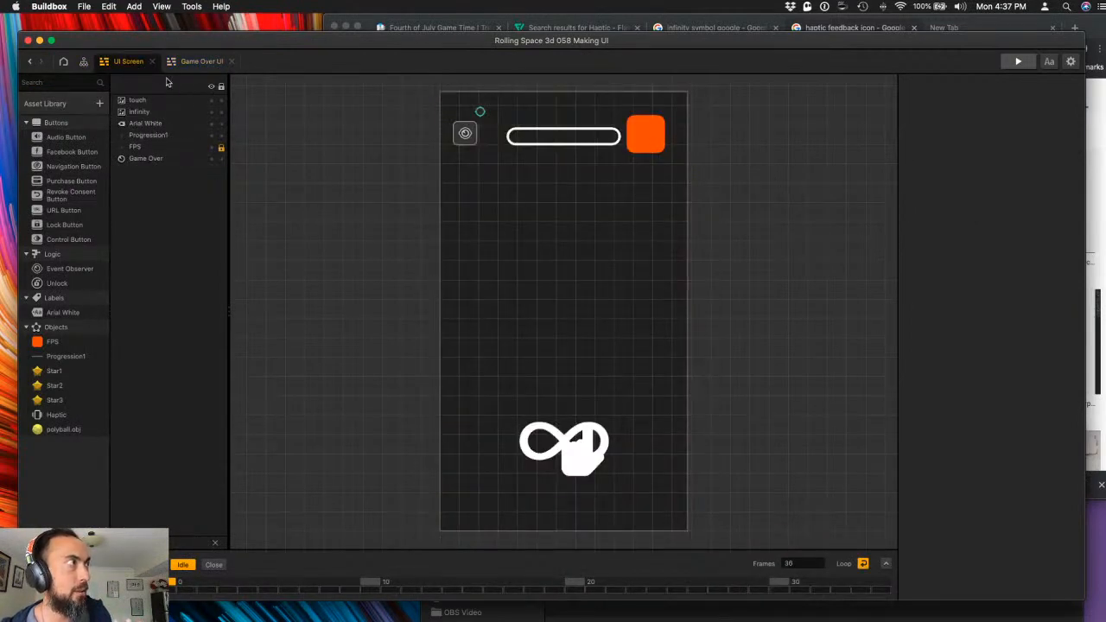
{"action": "left_click", "coordinate": [202, 62]}
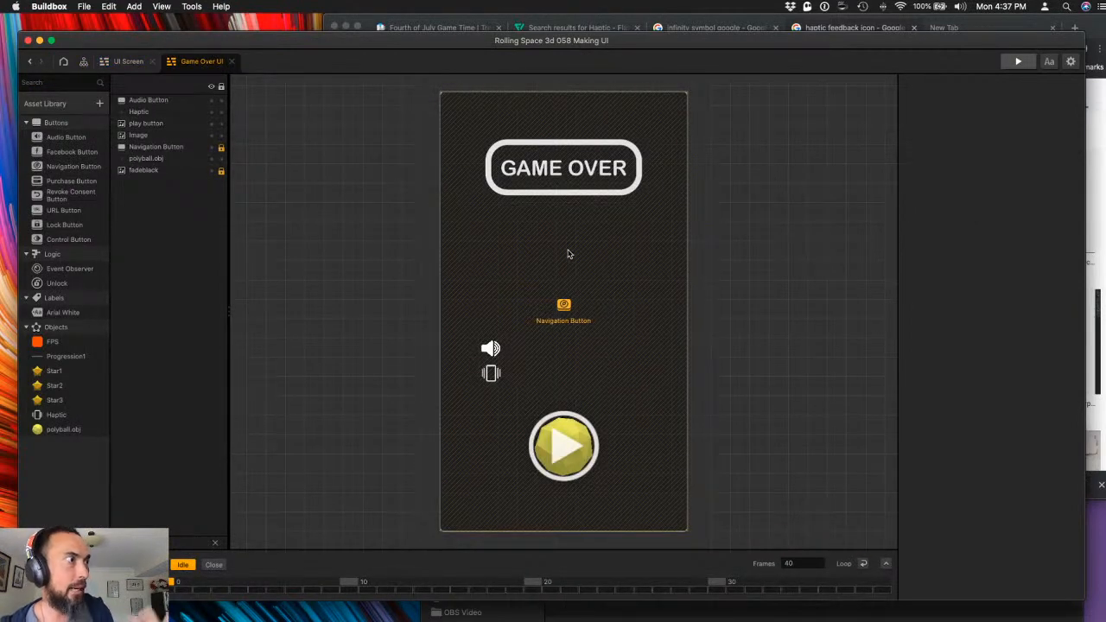
{"action": "left_click", "coordinate": [84, 6]}
{"action": "left_click", "coordinate": [110, 69]}
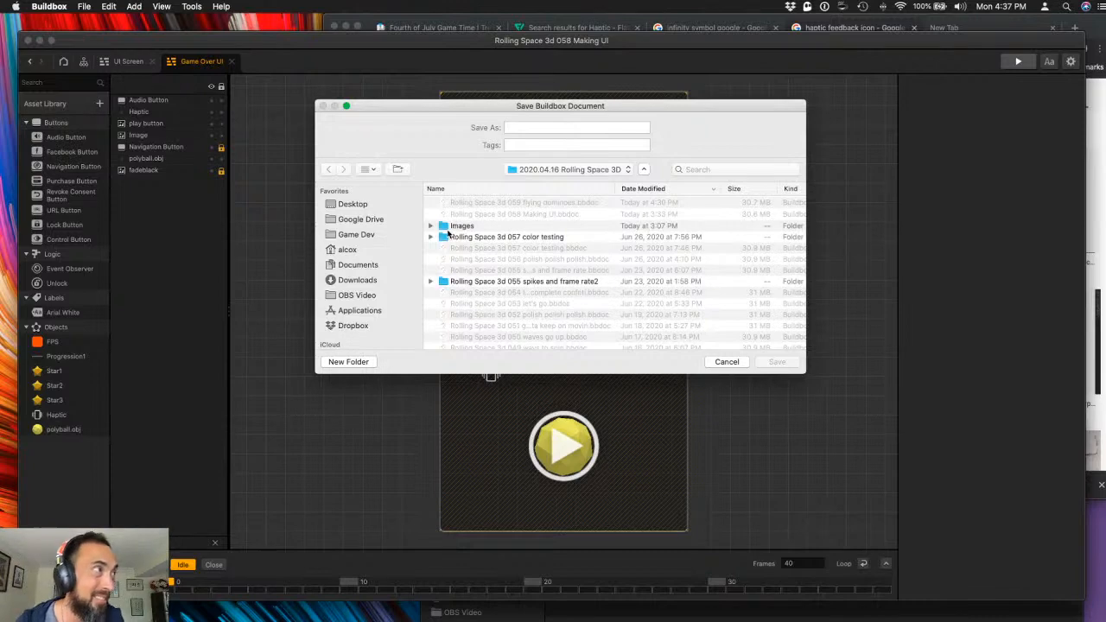
{"action": "left_click", "coordinate": [497, 204]}
{"action": "left_click", "coordinate": [577, 127]}
{"action": "left_click_drag", "start_coordinate": [577, 127], "coordinate": [844, 150]}
{"action": "type", "text": "9"}
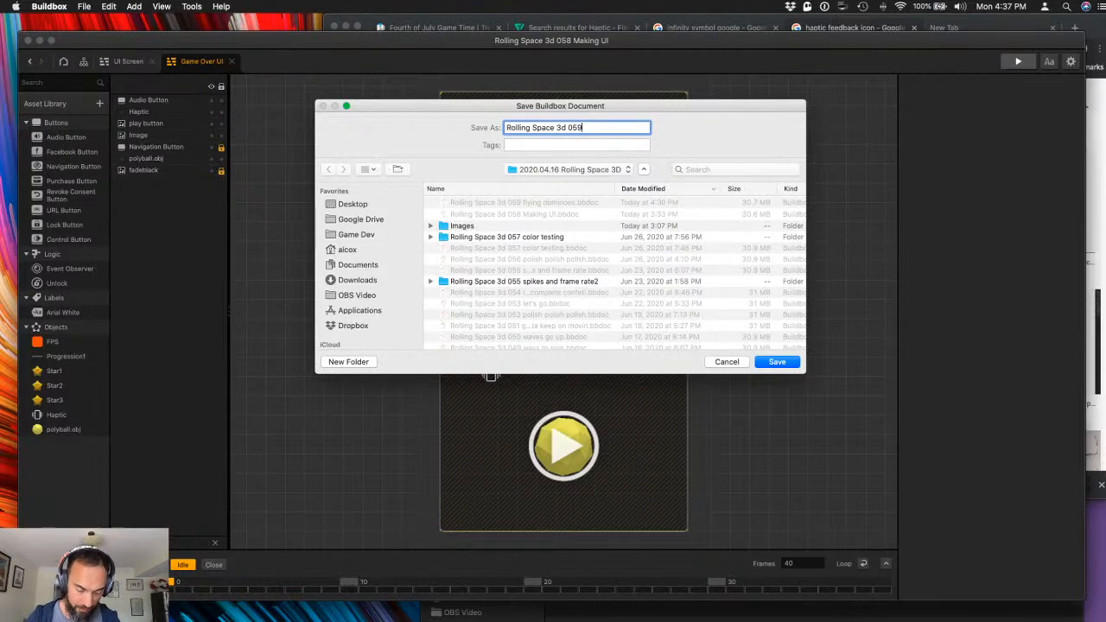
{"action": "type", "text": " take 2 menu UI updates"}
{"action": "key", "text": "Return"}
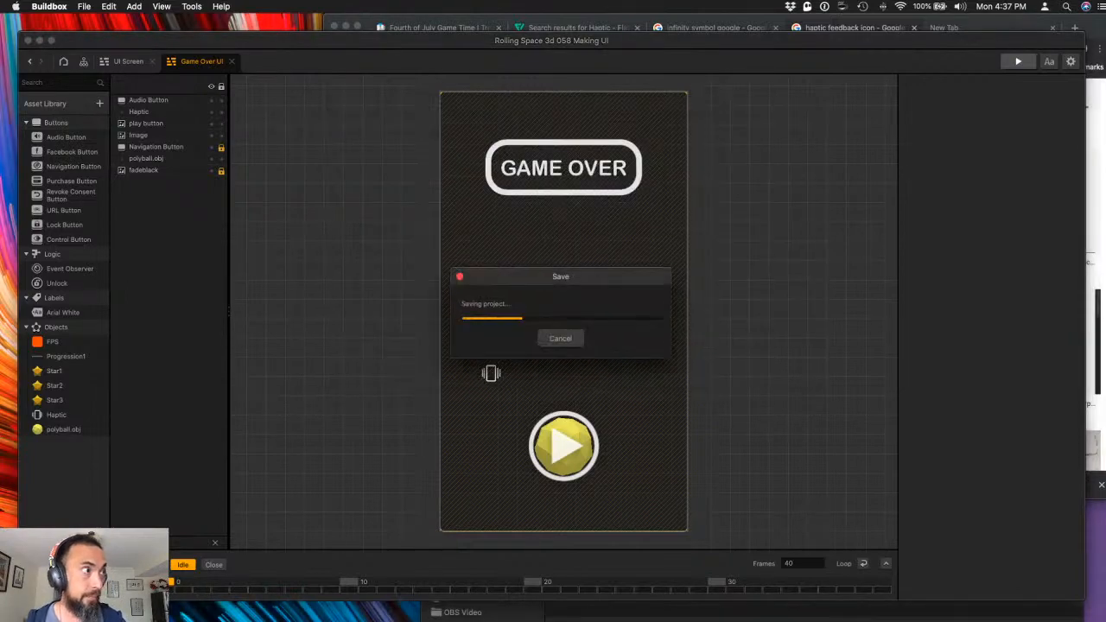
- Add gameservices.png from the UI Buttons folder in Finder to the Game Over UI screen and name the image Game Services
{"action": "mouse_move", "coordinate": [1105, 621]}
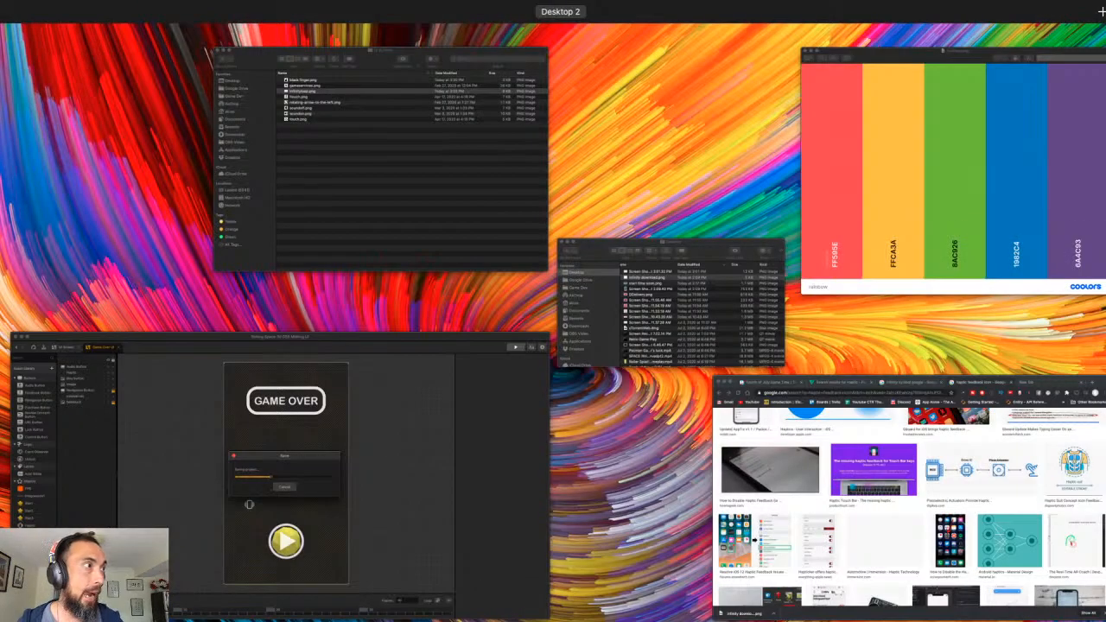
{"action": "left_click", "coordinate": [359, 161]}
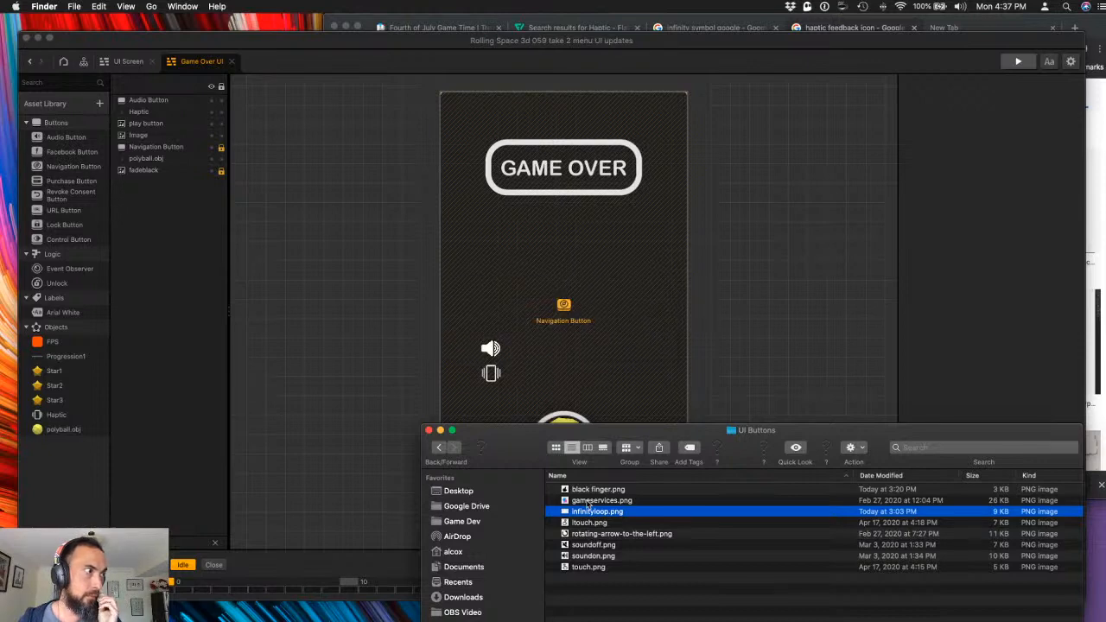
{"action": "left_click", "coordinate": [588, 502]}
{"action": "left_click_drag", "start_coordinate": [588, 501], "coordinate": [728, 281]}
{"action": "left_click_drag", "start_coordinate": [1056, 104], "coordinate": [805, 91]}
{"action": "type", "text": "Game Ser"}
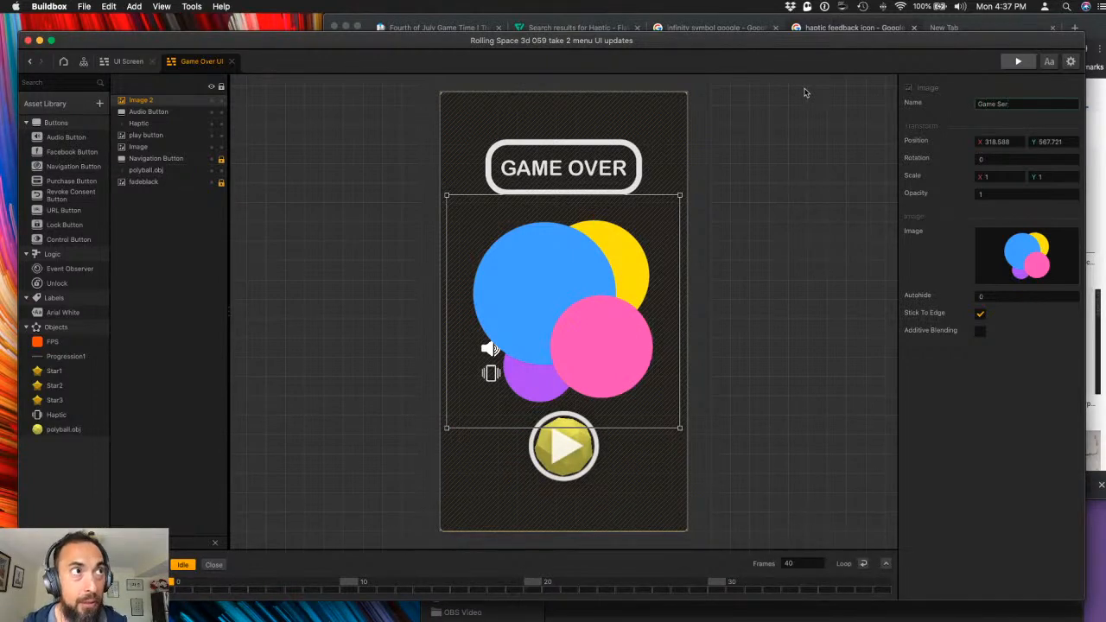
{"action": "type", "text": "vices"}
- Scale the Game Services image to 0.2 in X and Y and place it in the upper-left corner of the phone screen layout
{"action": "key", "text": "Tab"}
{"action": "key", "text": "Tab"}
{"action": "key", "text": "Tab"}
{"action": "key", "text": "Tab"}
{"action": "type", "text": ".2"}
{"action": "key", "text": "Tab"}
{"action": "type", "text": ".2"}
{"action": "key", "text": "Tab"}
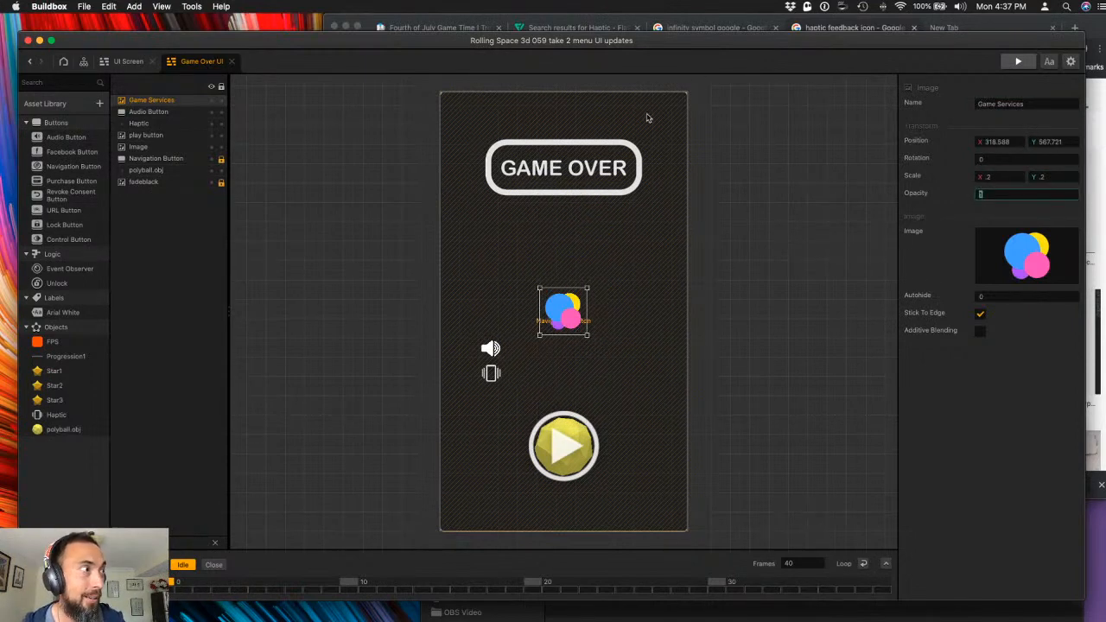
{"action": "left_click_drag", "start_coordinate": [549, 314], "coordinate": [450, 118]}
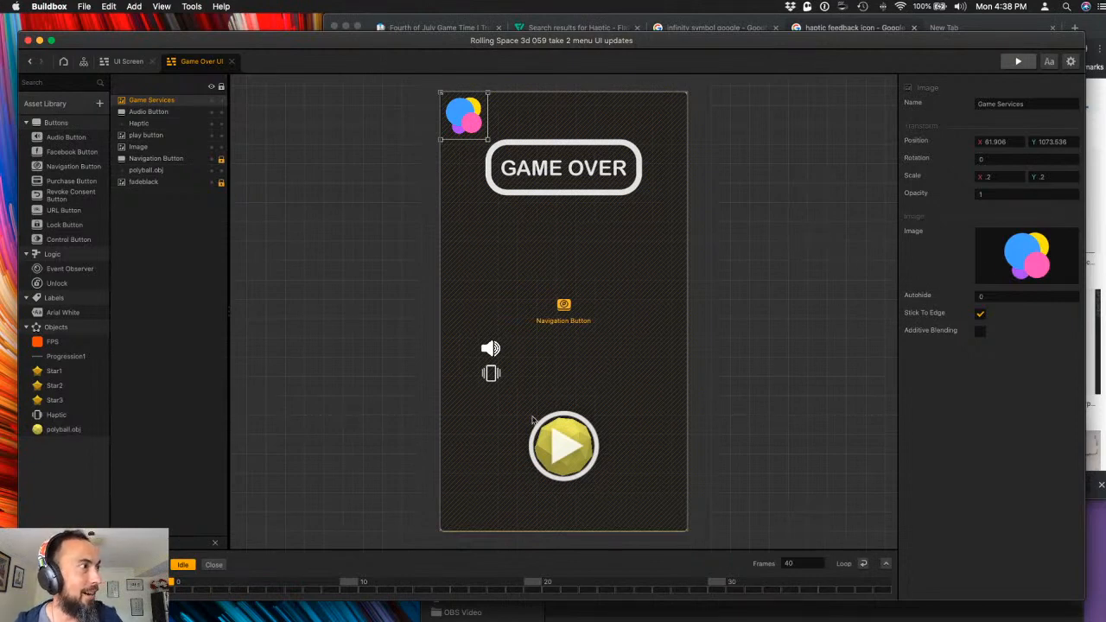
- Move the Audio Button to the upper-right corner of the Game Over layout and save the project
{"action": "left_click_drag", "start_coordinate": [490, 348], "coordinate": [673, 108]}
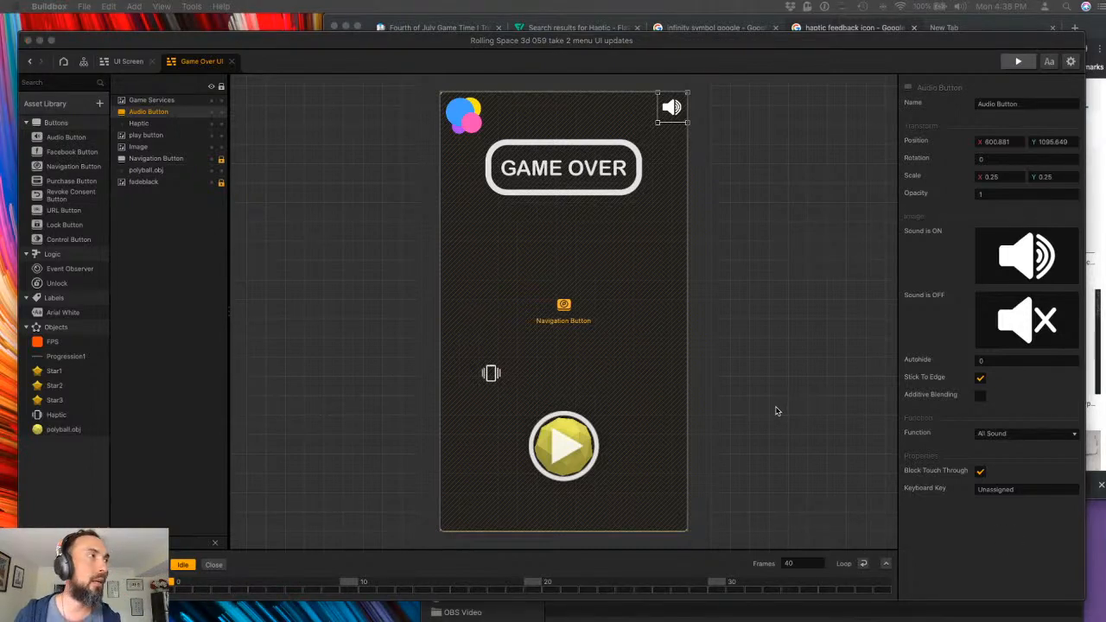
{"action": "left_click", "coordinate": [766, 368]}
{"action": "key", "text": "super+s"}
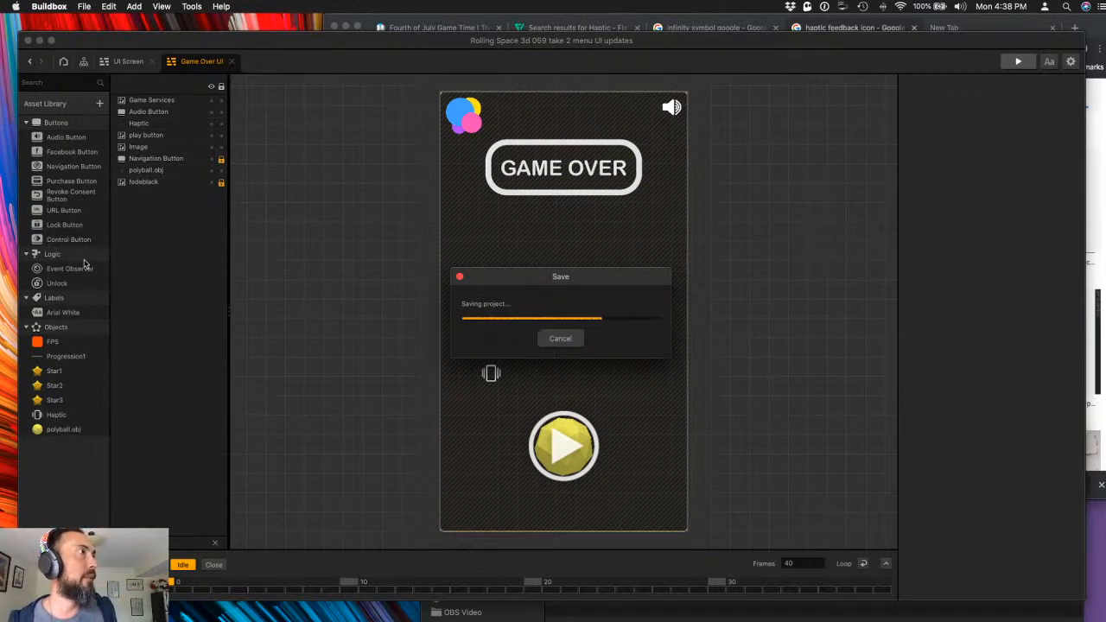
- Save the project again and open the recent project Rolling Space 3d 059 flying dominoes
{"action": "left_click", "coordinate": [130, 62]}
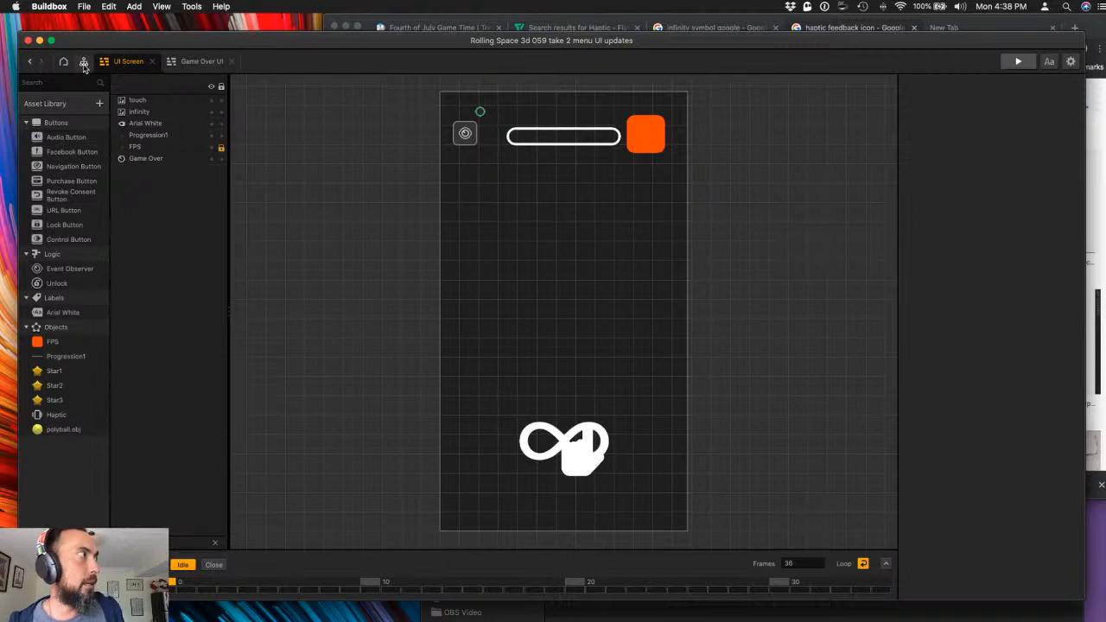
{"action": "left_click", "coordinate": [88, 6]}
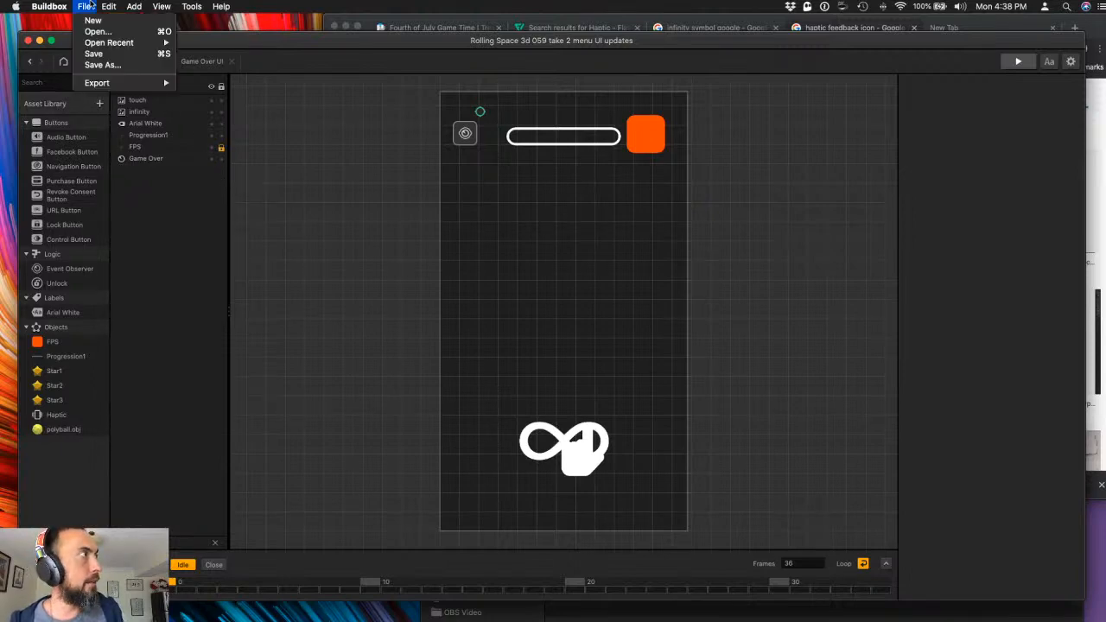
{"action": "left_click", "coordinate": [300, 186]}
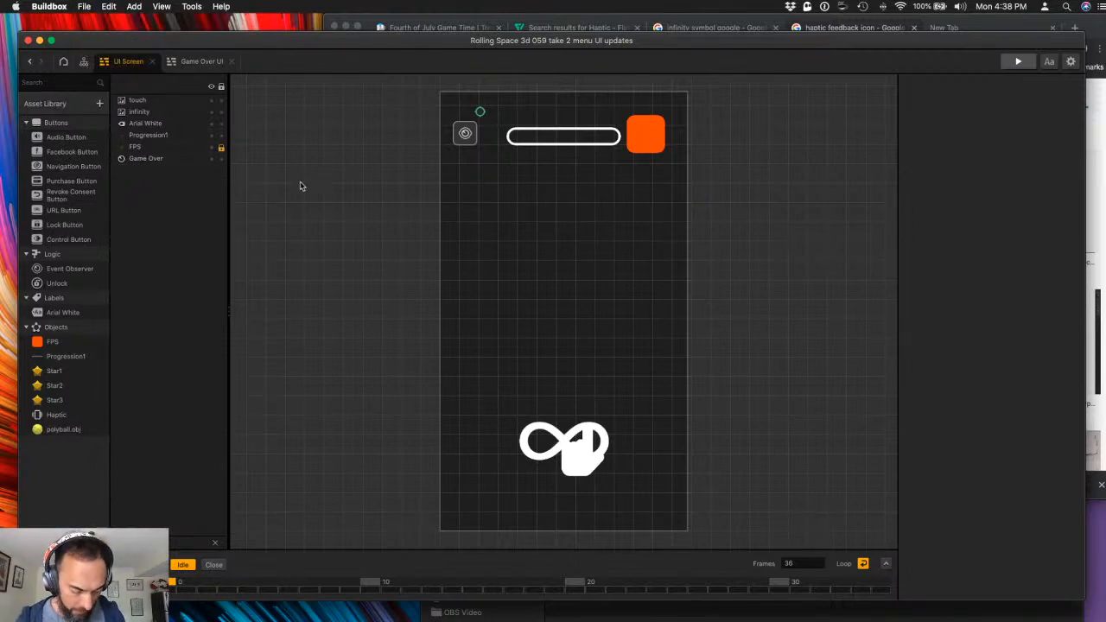
{"action": "key", "text": "super+s"}
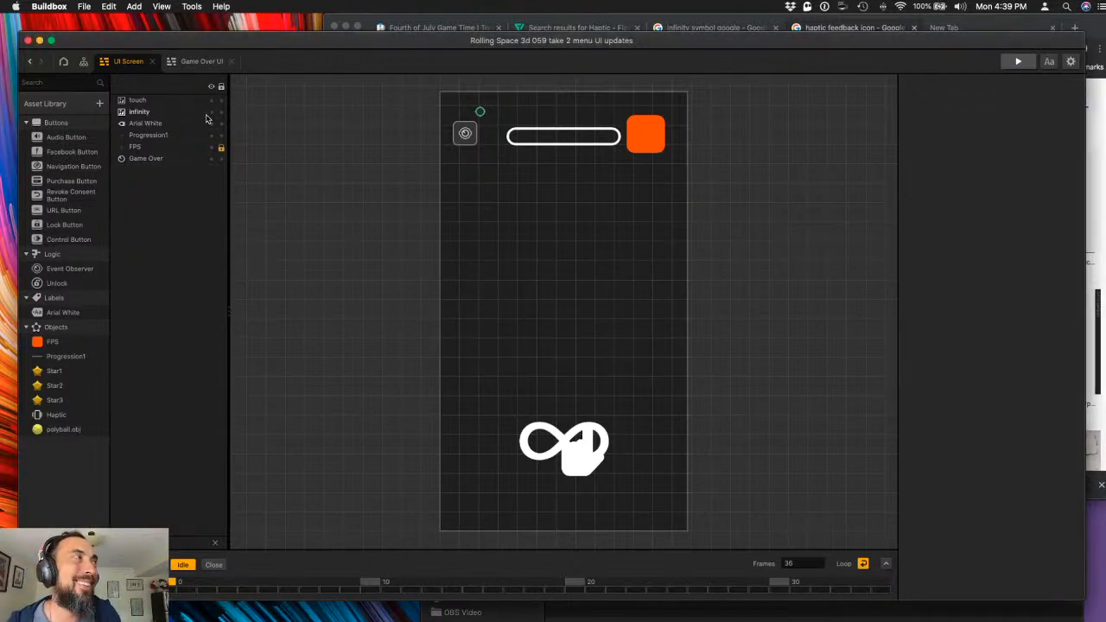
{"action": "left_click", "coordinate": [85, 6]}
{"action": "mouse_move", "coordinate": [129, 42]}
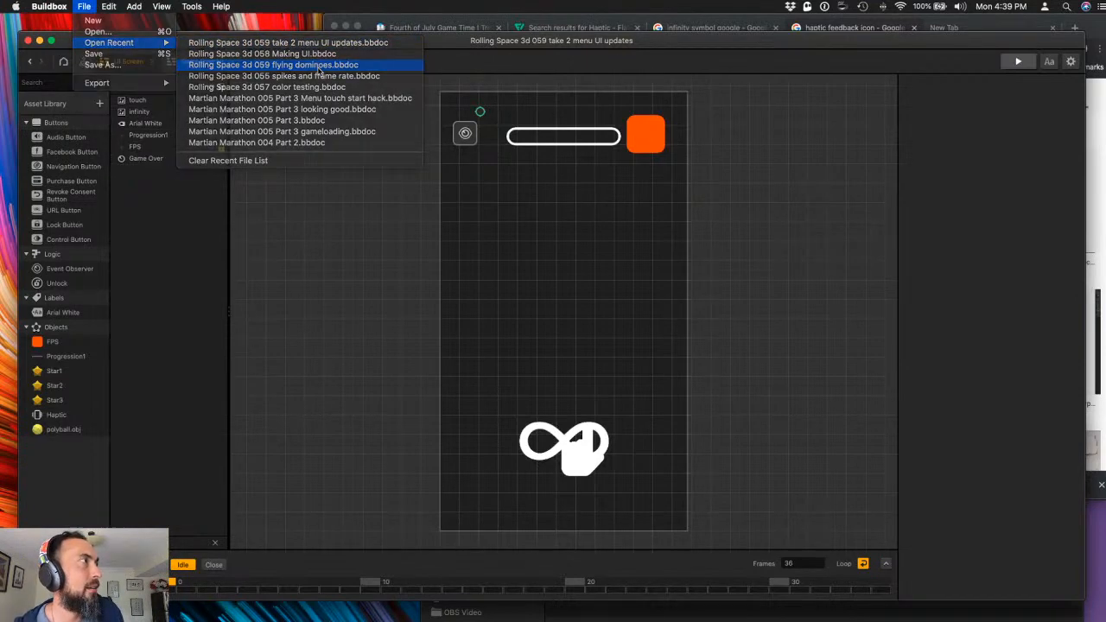
{"action": "left_click", "coordinate": [368, 175]}
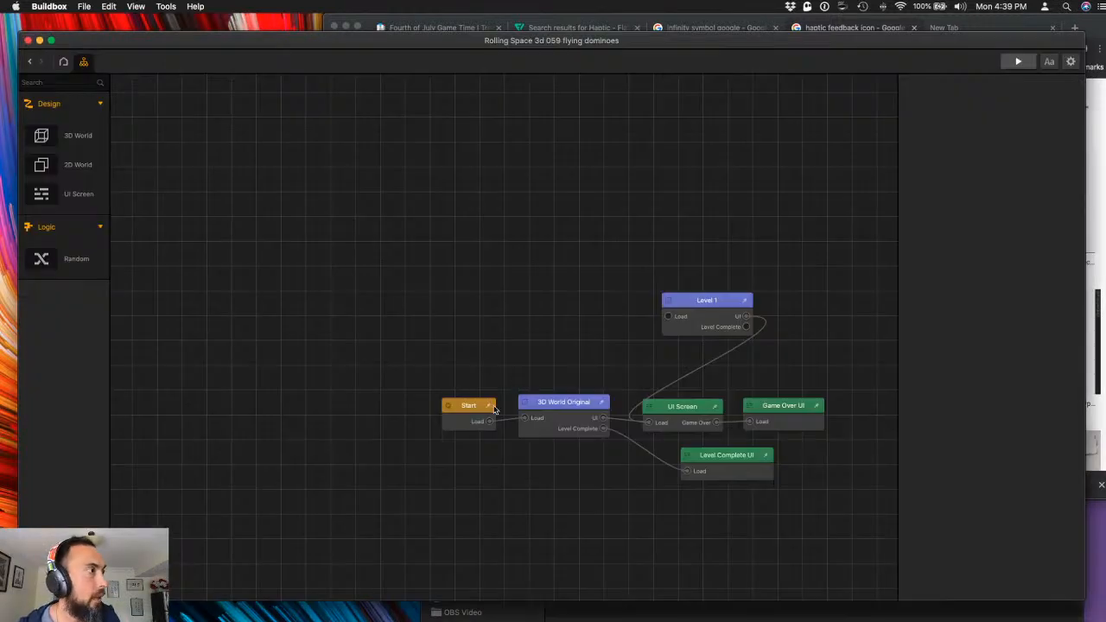
- Open the Player's node map from the 3D World Original and inspect its Touch Move settings
{"action": "left_click", "coordinate": [547, 419]}
{"action": "double_click", "coordinate": [548, 419]}
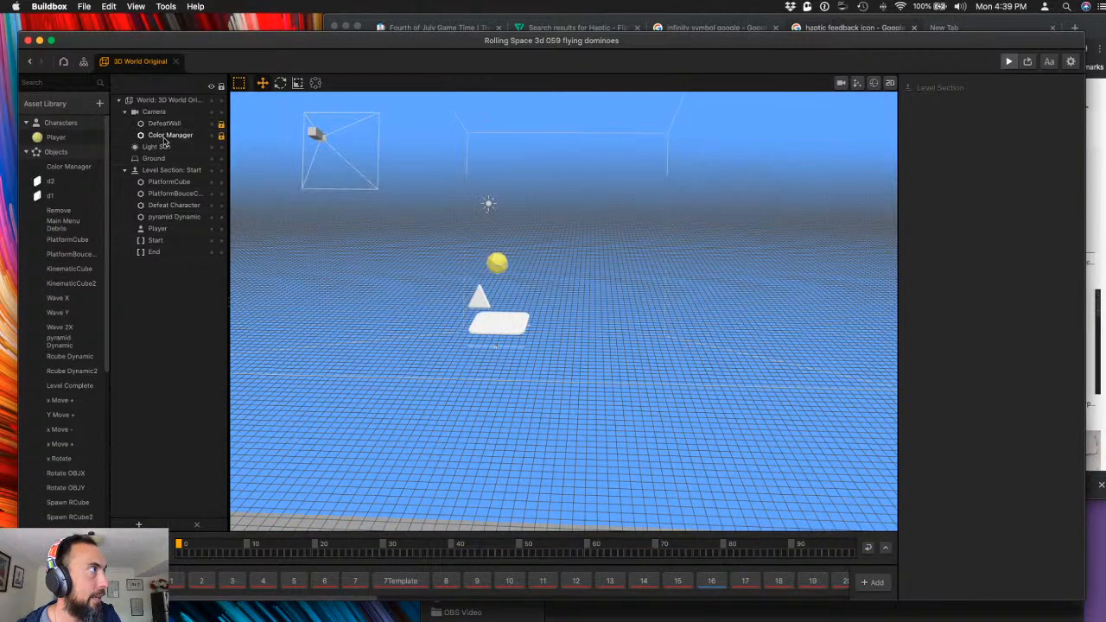
{"action": "double_click", "coordinate": [77, 137]}
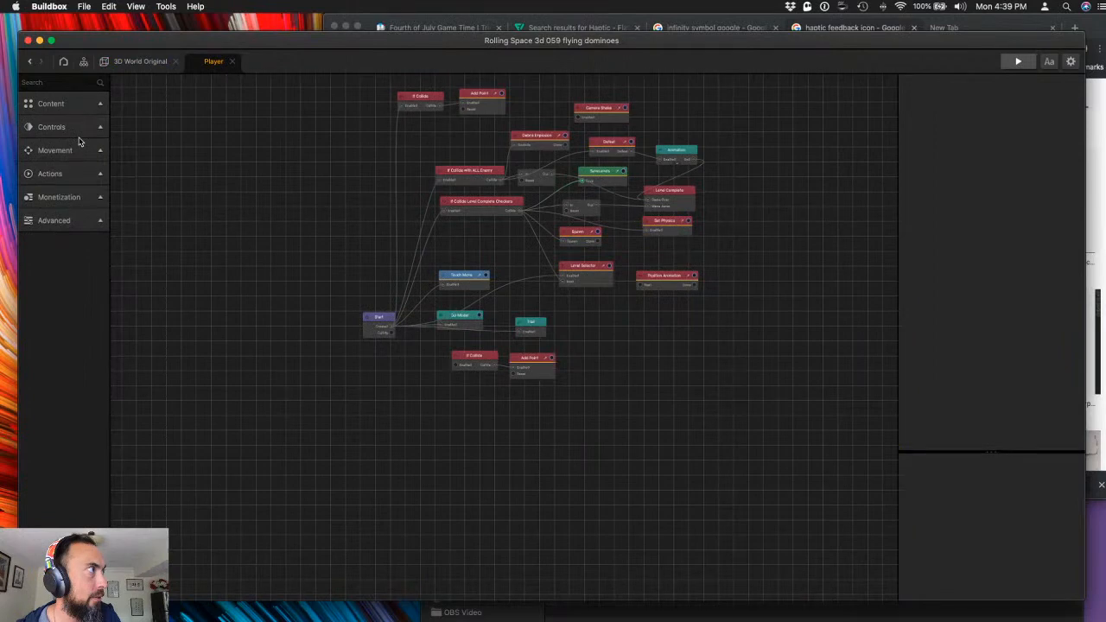
{"action": "left_click_drag", "start_coordinate": [466, 250], "coordinate": [435, 326]}
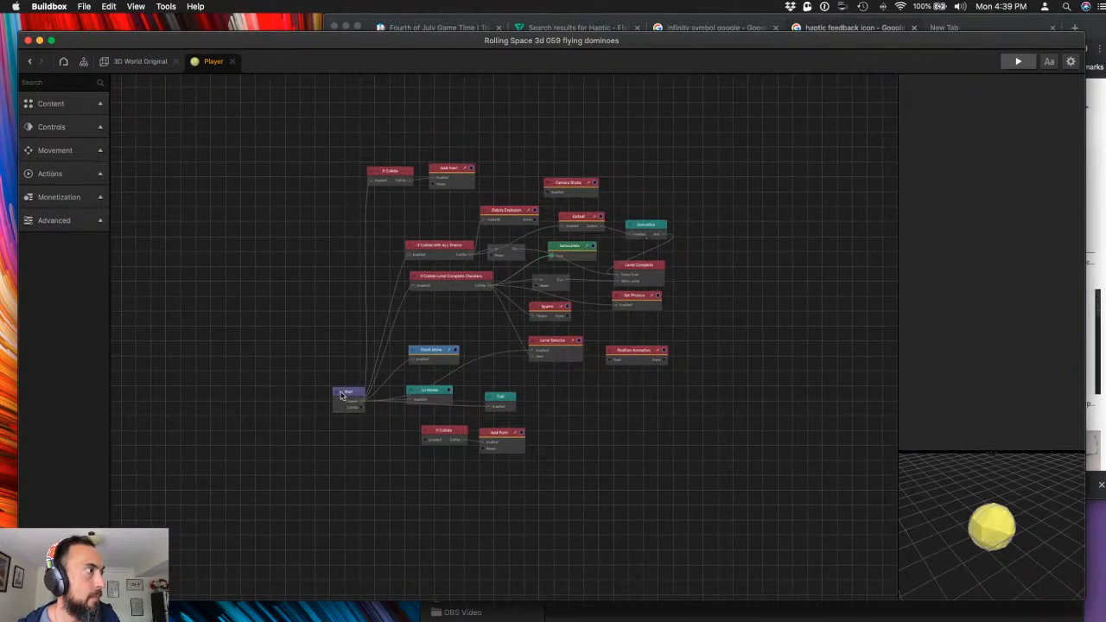
{"action": "left_click", "coordinate": [344, 395]}
{"action": "left_click", "coordinate": [415, 356]}
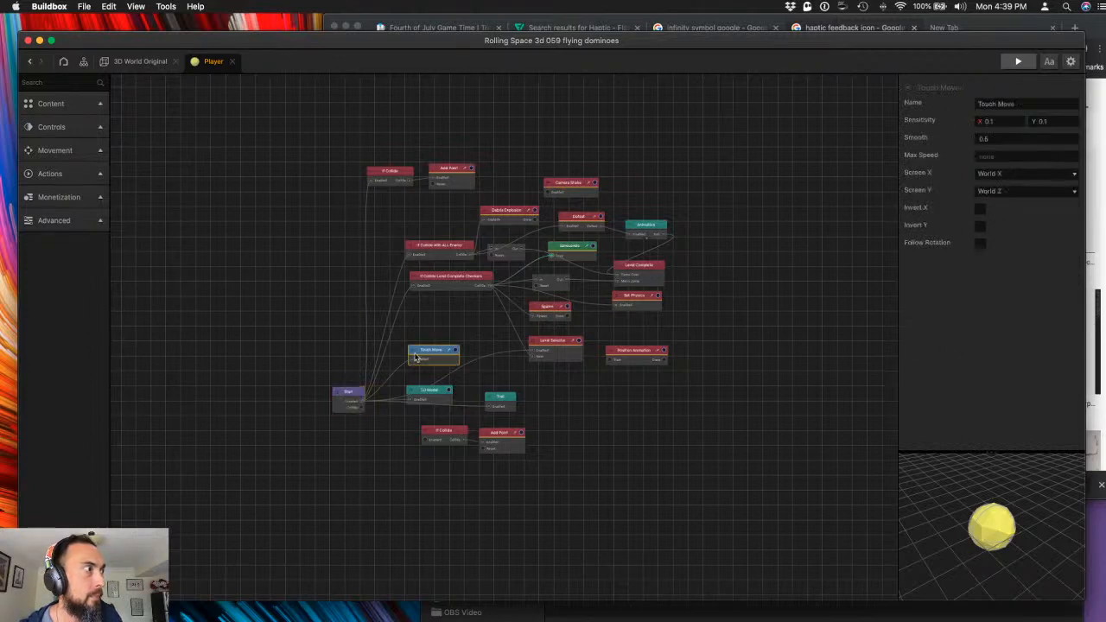
- Try a scale of 2 on X, Y and Z for the Player's Platform If Collide node, and playtest Level 1 in the preview
{"action": "left_click", "coordinate": [389, 172]}
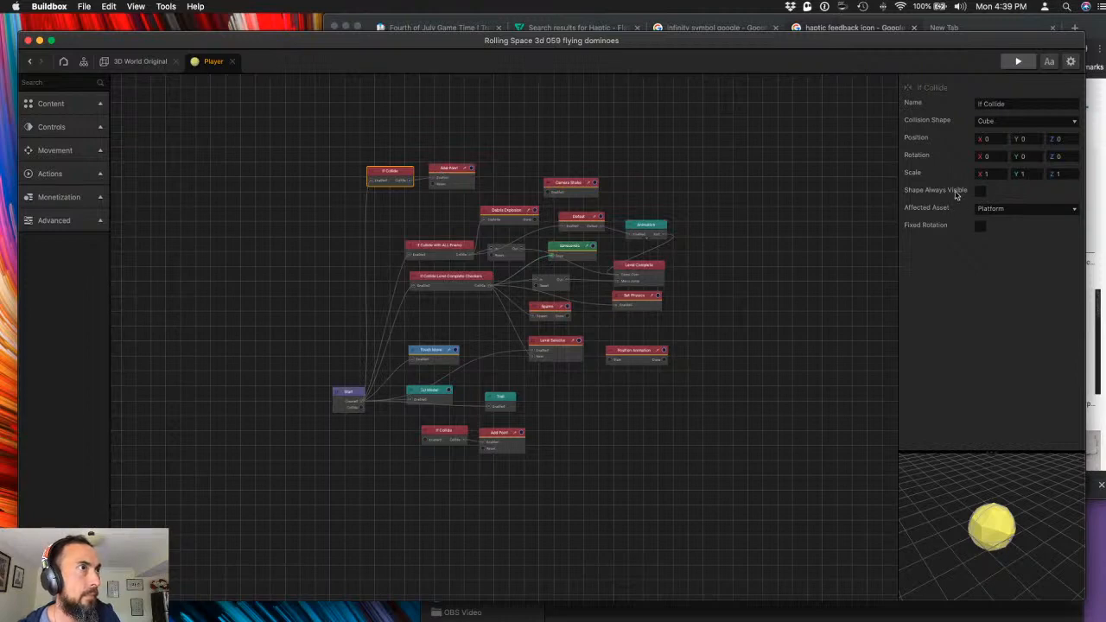
{"action": "left_click", "coordinate": [990, 174]}
{"action": "type", "text": "2"}
{"action": "key", "text": "Tab"}
{"action": "type", "text": "2"}
{"action": "key", "text": "Tab"}
{"action": "type", "text": "2"}
{"action": "key", "text": "Tab"}
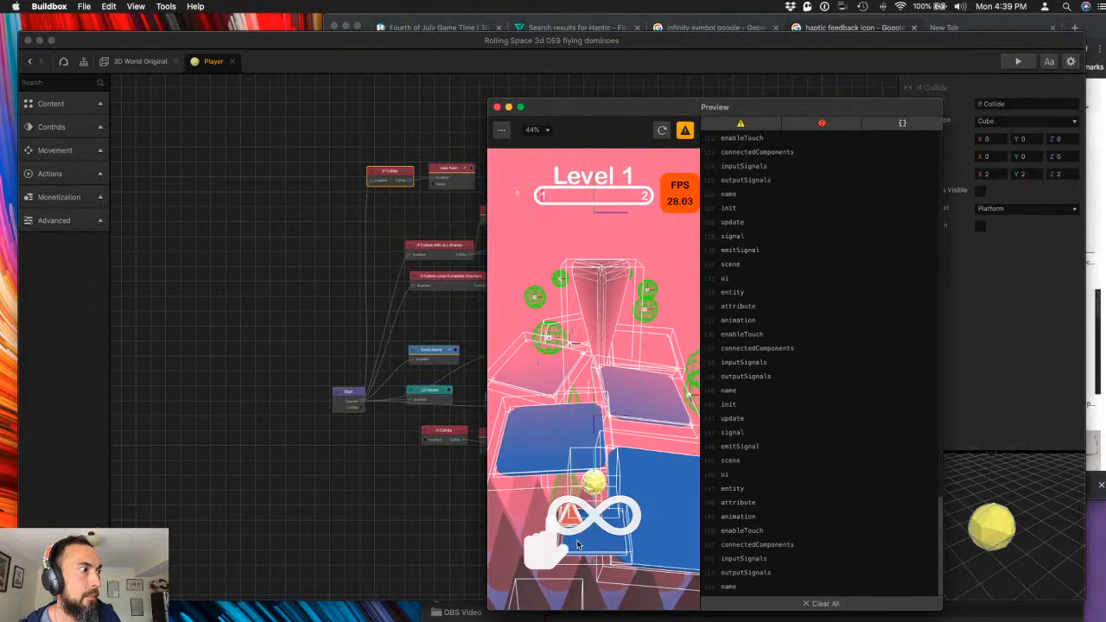
{"action": "left_click", "coordinate": [579, 544]}
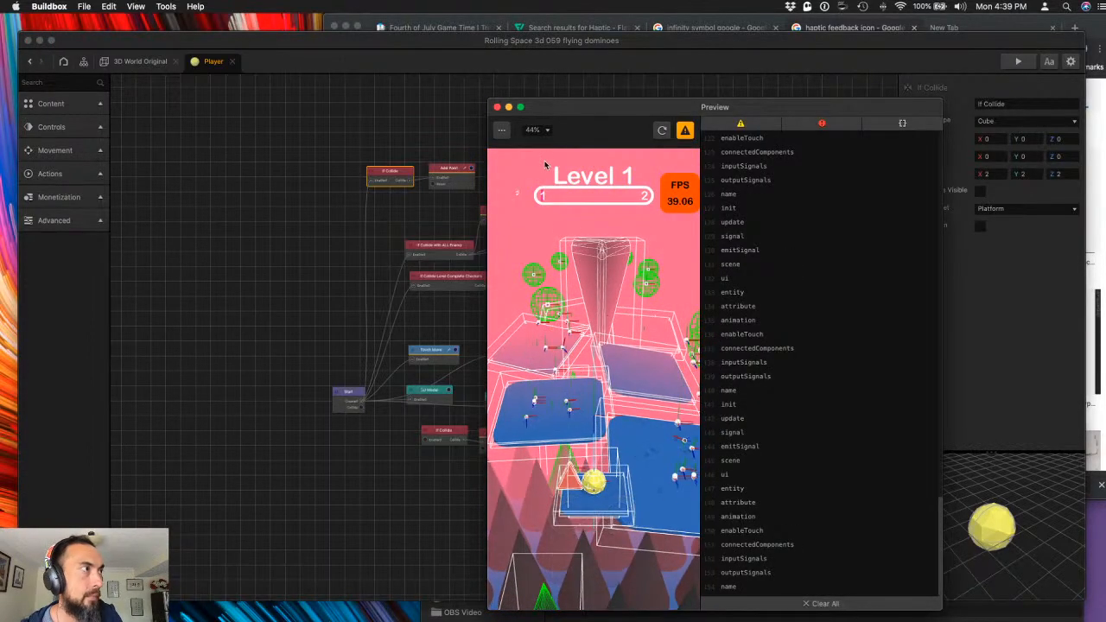
{"action": "left_click", "coordinate": [498, 108]}
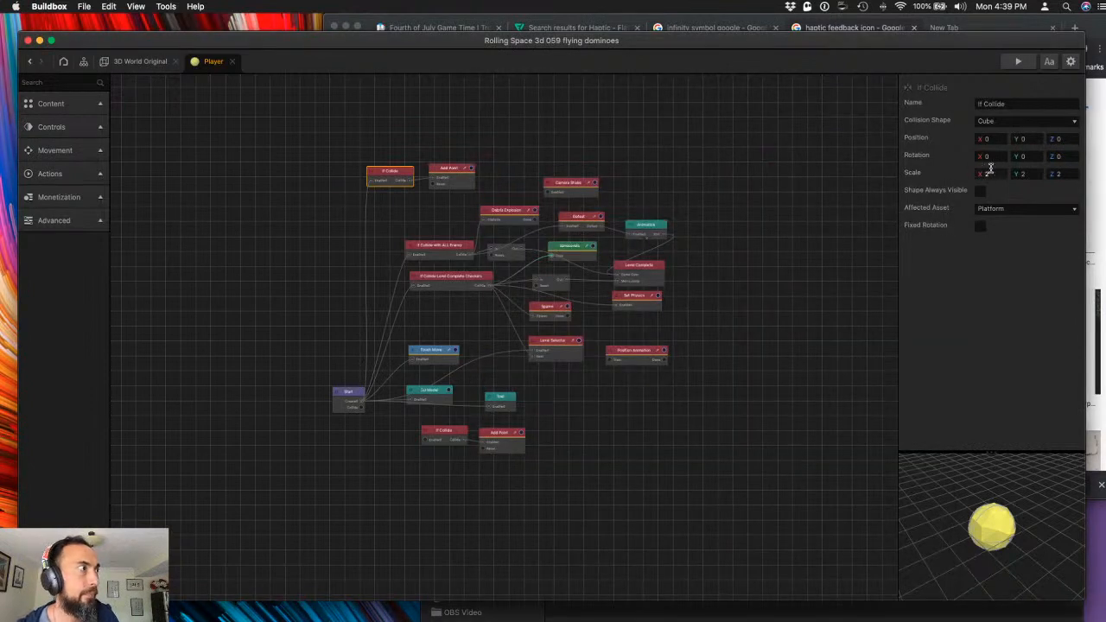
- Set the scale of the Player's Platform If Collide node back to 1 on all axes
{"action": "key", "text": "Tab"}
{"action": "type", "text": "1"}
{"action": "key", "text": "Tab"}
{"action": "type", "text": "1"}
{"action": "key", "text": "Return"}
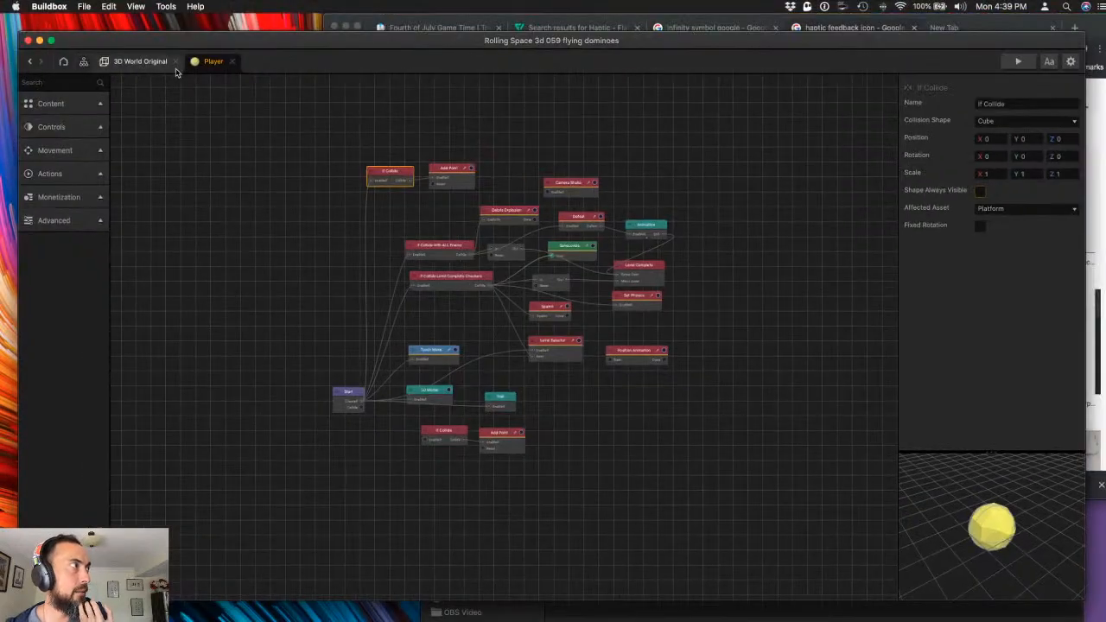
- Open the Rcube Dynamic object's node map, move its Jump and Rotate nodes apart, and inspect the If Collide node feeding them
{"action": "left_click", "coordinate": [144, 67]}
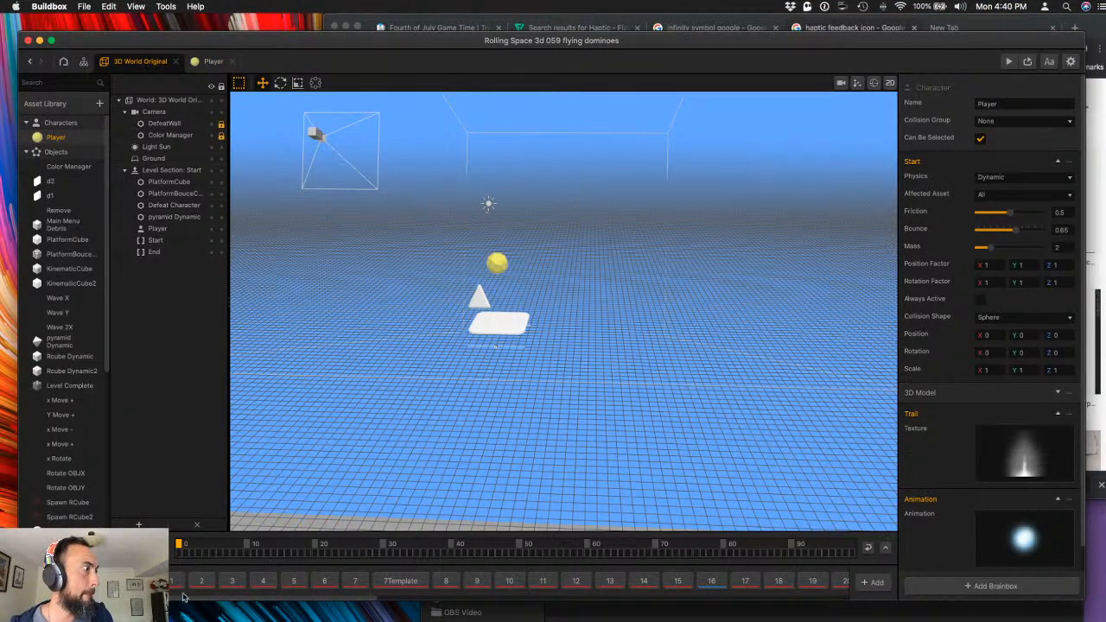
{"action": "double_click", "coordinate": [53, 357]}
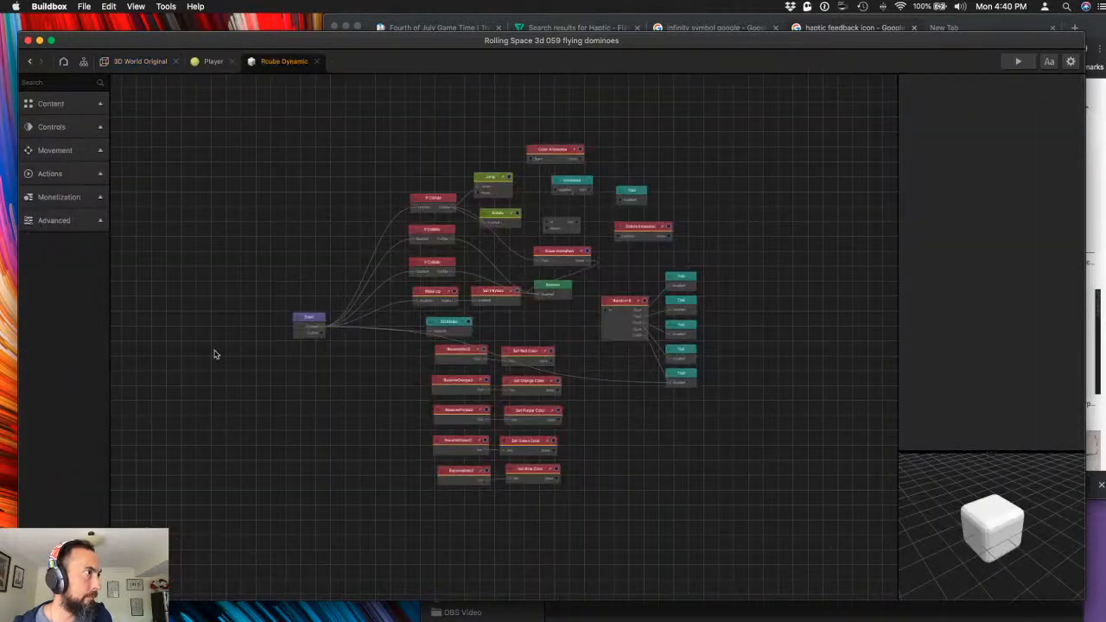
{"action": "left_click_drag", "start_coordinate": [494, 214], "coordinate": [497, 170]}
{"action": "left_click", "coordinate": [508, 203]}
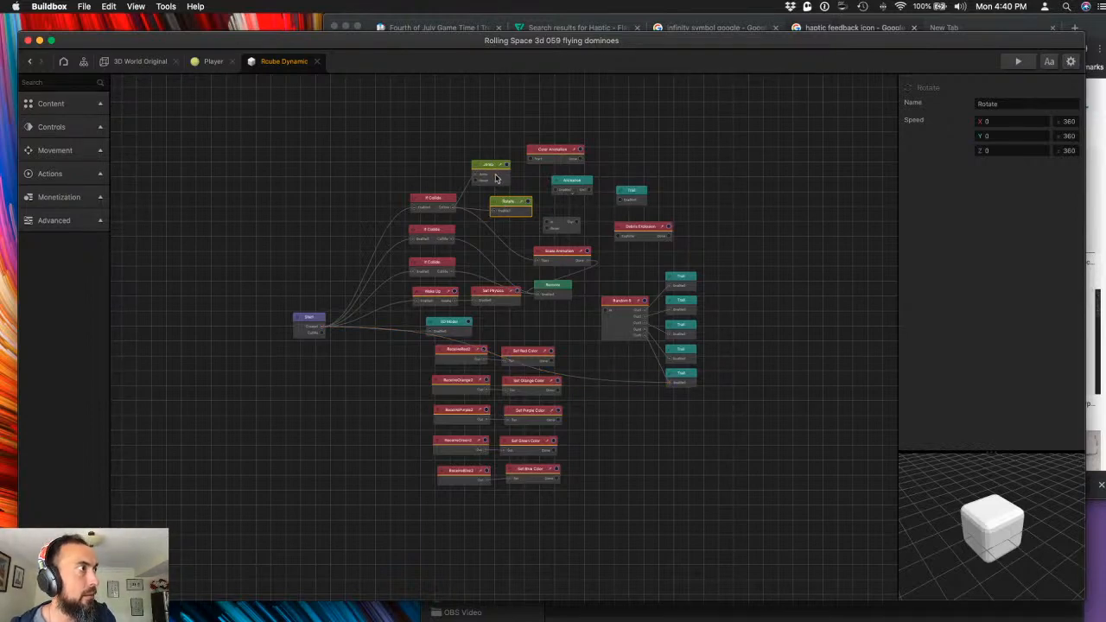
{"action": "left_click", "coordinate": [433, 201]}
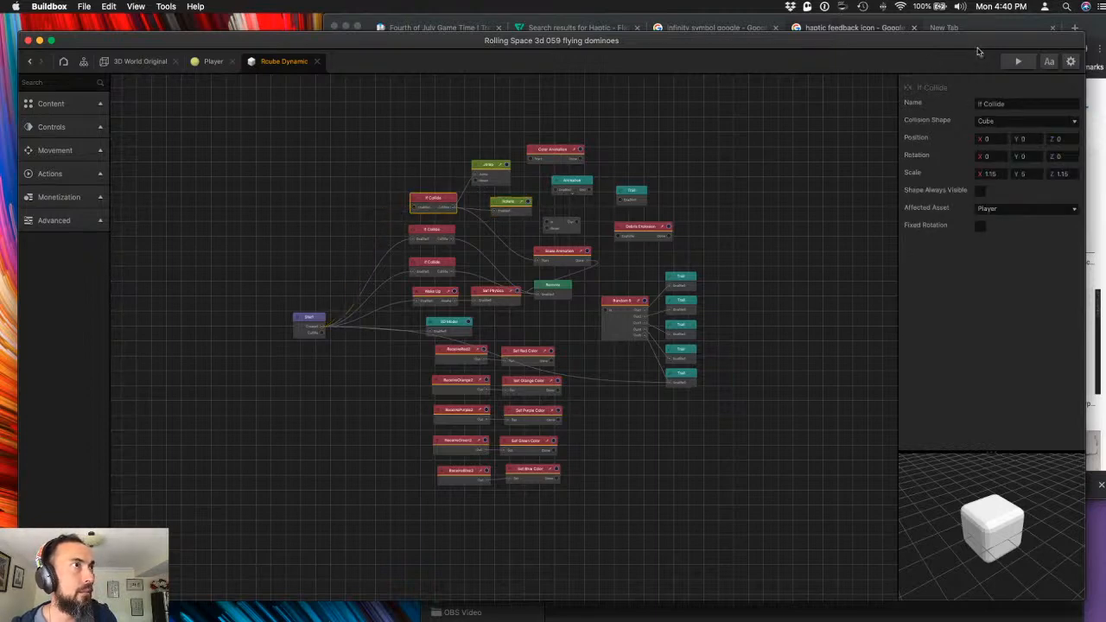
- Playtest Level 1 in the preview to check the frame rate and the dynamic cubes' collision, and close the preview
{"action": "left_click", "coordinate": [1018, 62]}
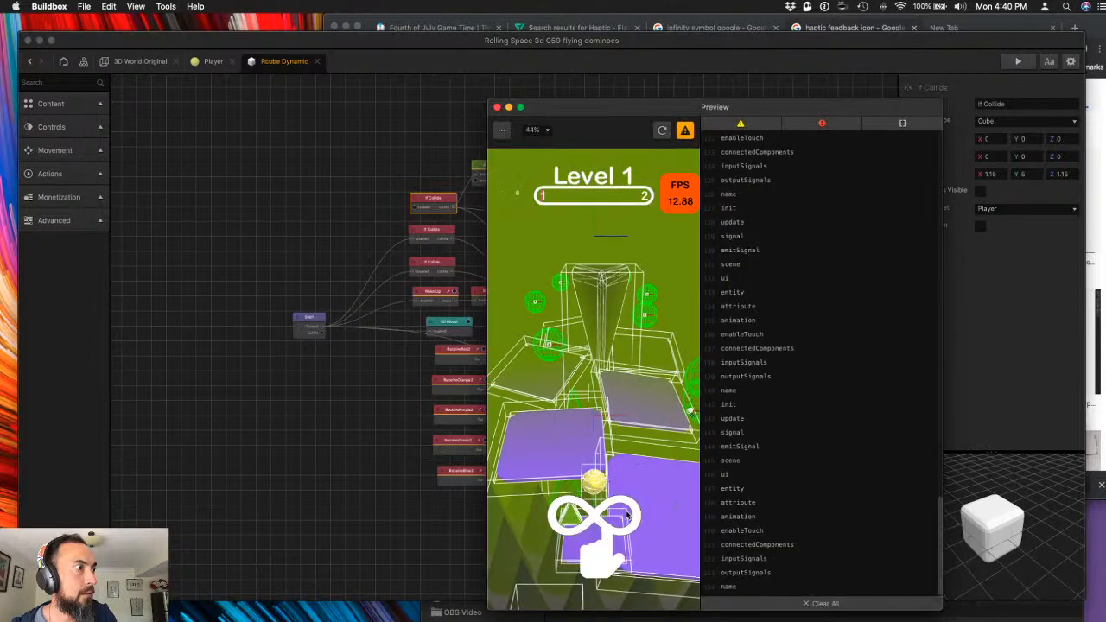
{"action": "left_click", "coordinate": [621, 514]}
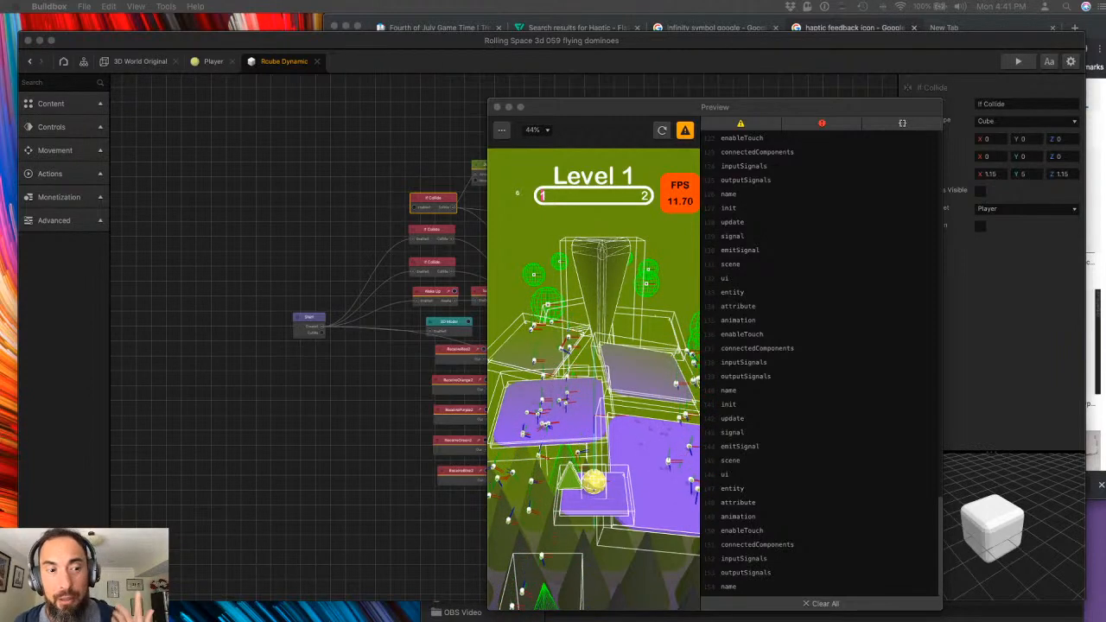
{"action": "left_click_drag", "start_coordinate": [535, 128], "coordinate": [548, 98]}
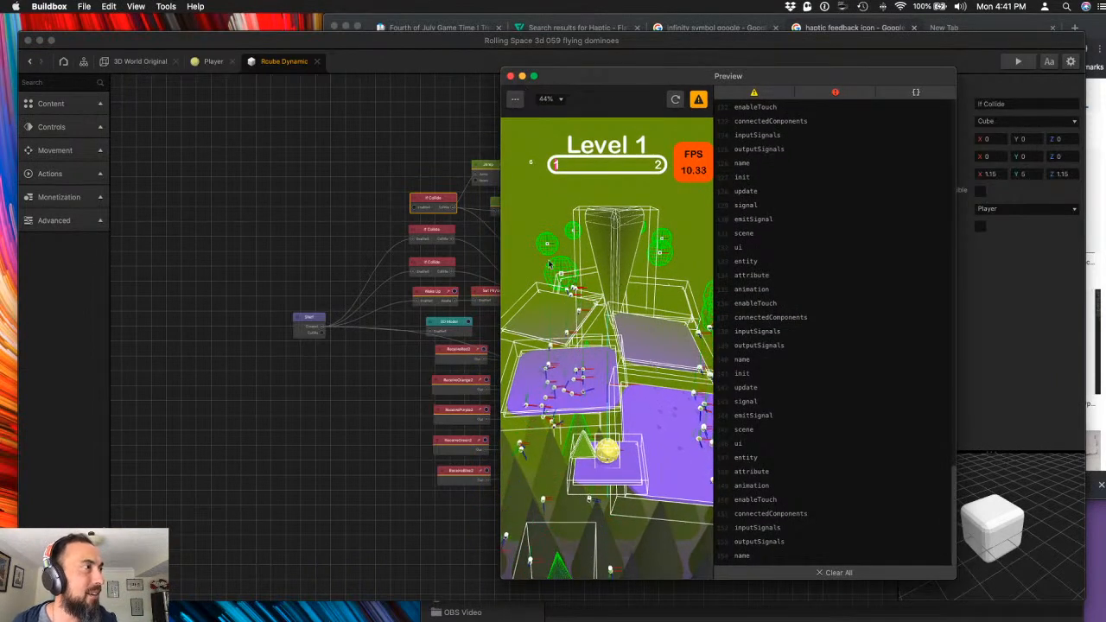
{"action": "left_click", "coordinate": [511, 77]}
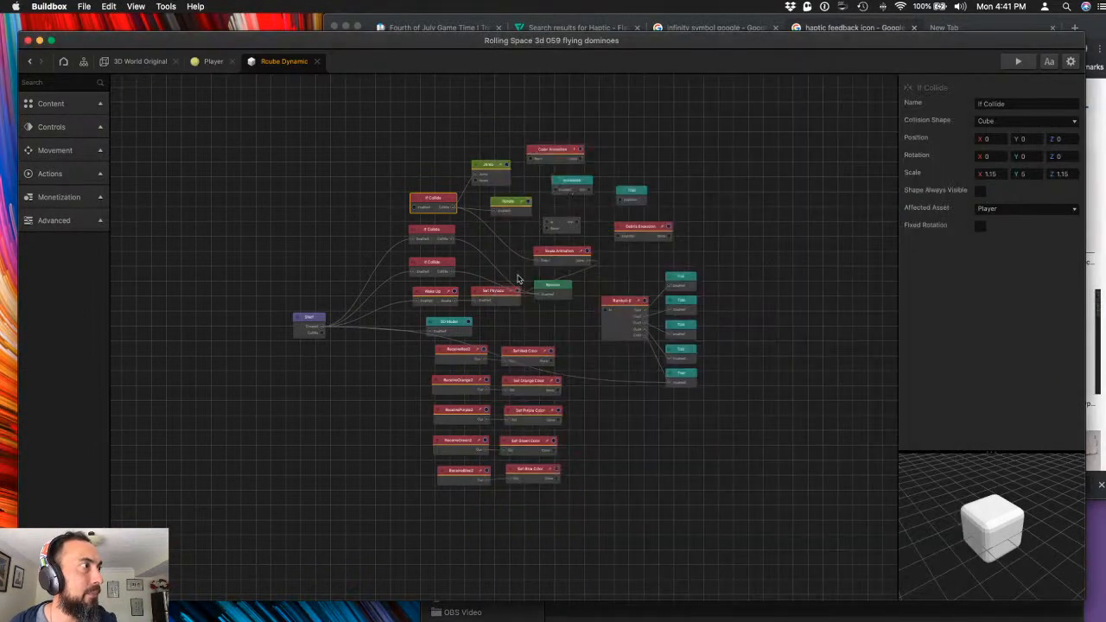
- Look over the UI Screen and Game Over UI layouts of the flying dominoes version
{"action": "left_click", "coordinate": [209, 63]}
{"action": "left_click", "coordinate": [149, 64]}
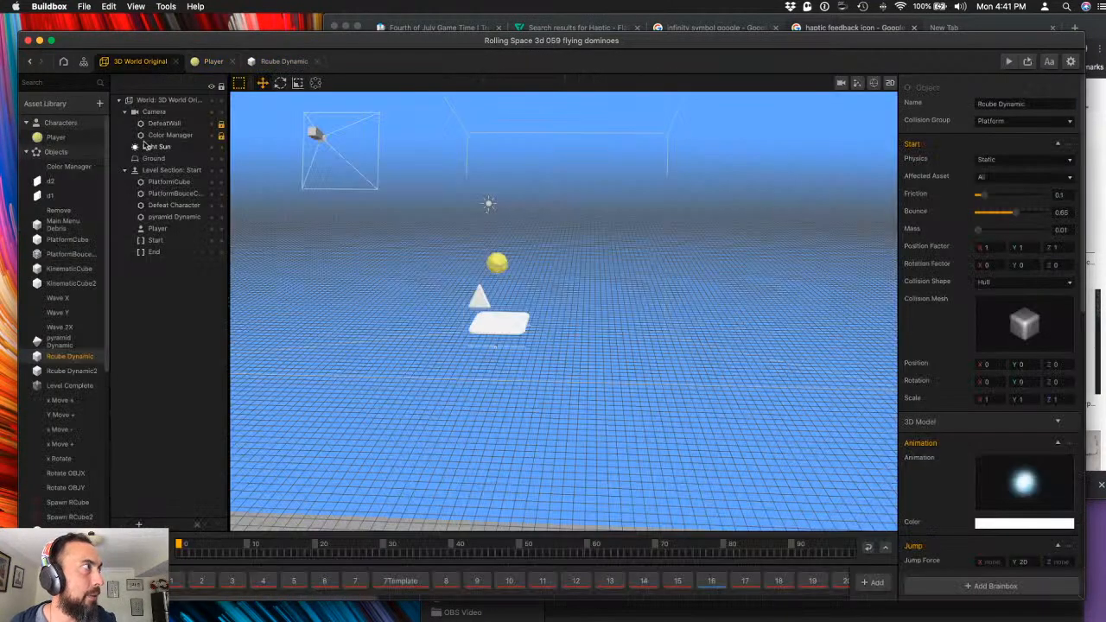
{"action": "left_click", "coordinate": [83, 62]}
{"action": "left_click", "coordinate": [678, 413]}
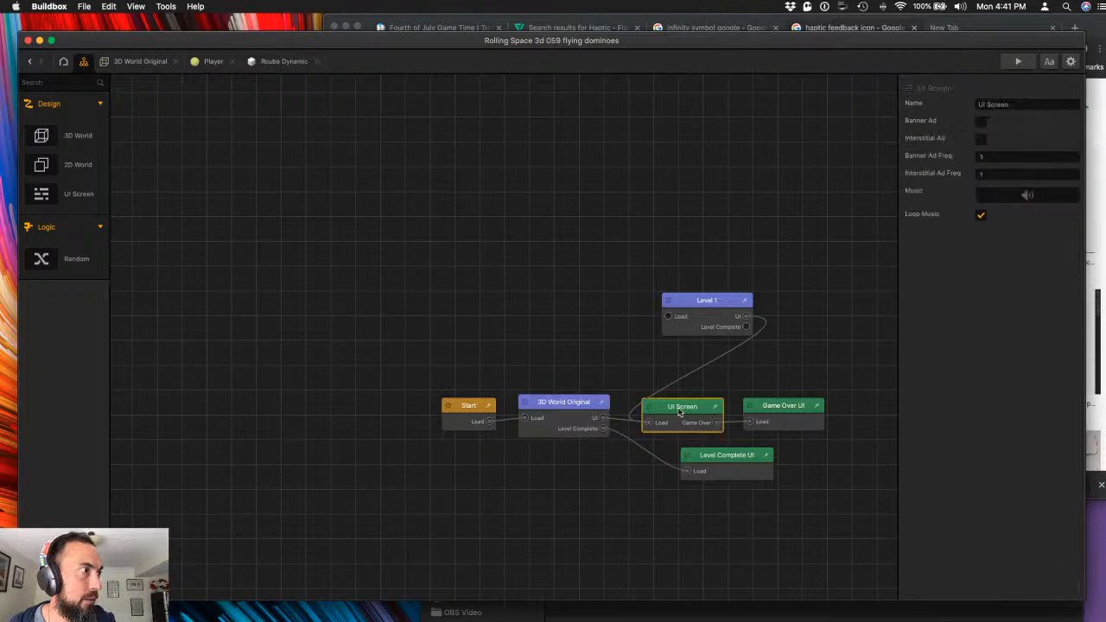
{"action": "double_click", "coordinate": [679, 414]}
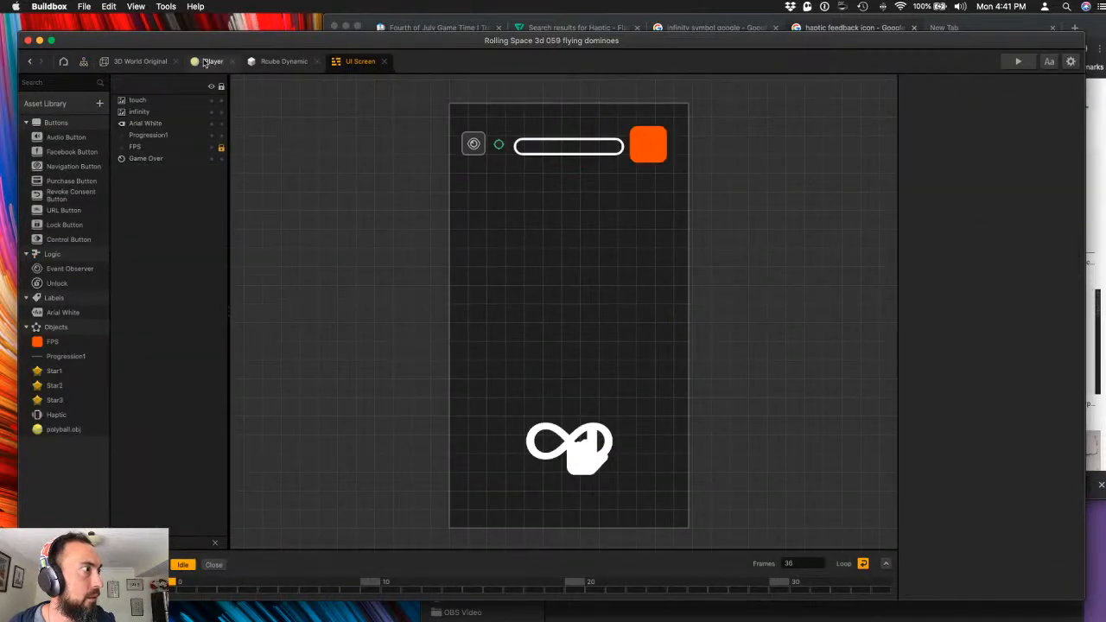
{"action": "left_click", "coordinate": [211, 61]}
{"action": "left_click", "coordinate": [127, 62]}
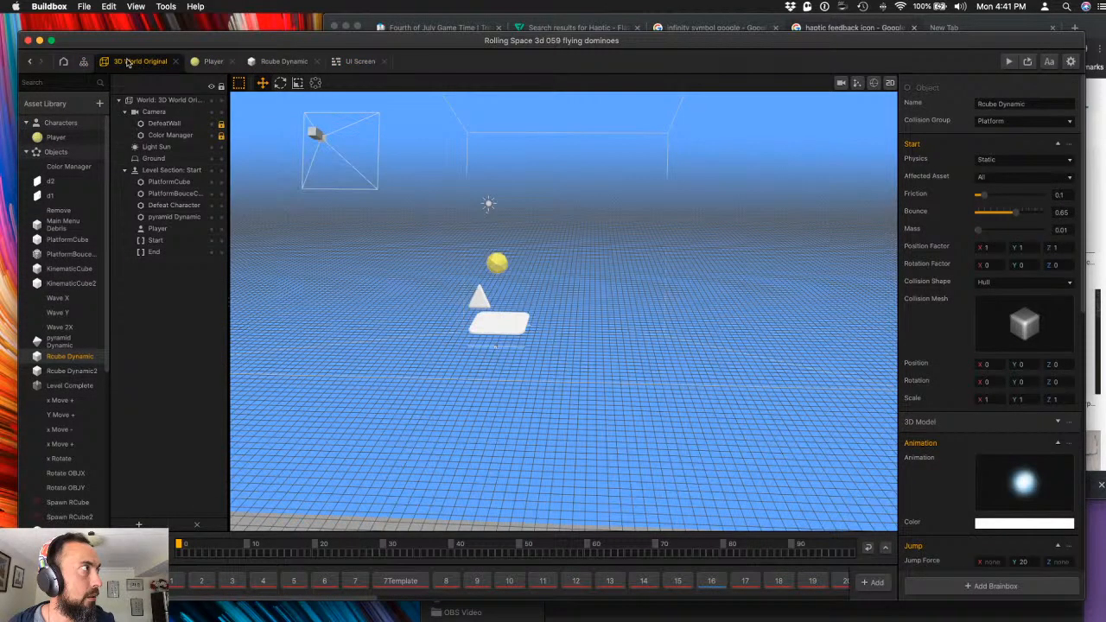
{"action": "left_click", "coordinate": [83, 62]}
{"action": "double_click", "coordinate": [771, 406]}
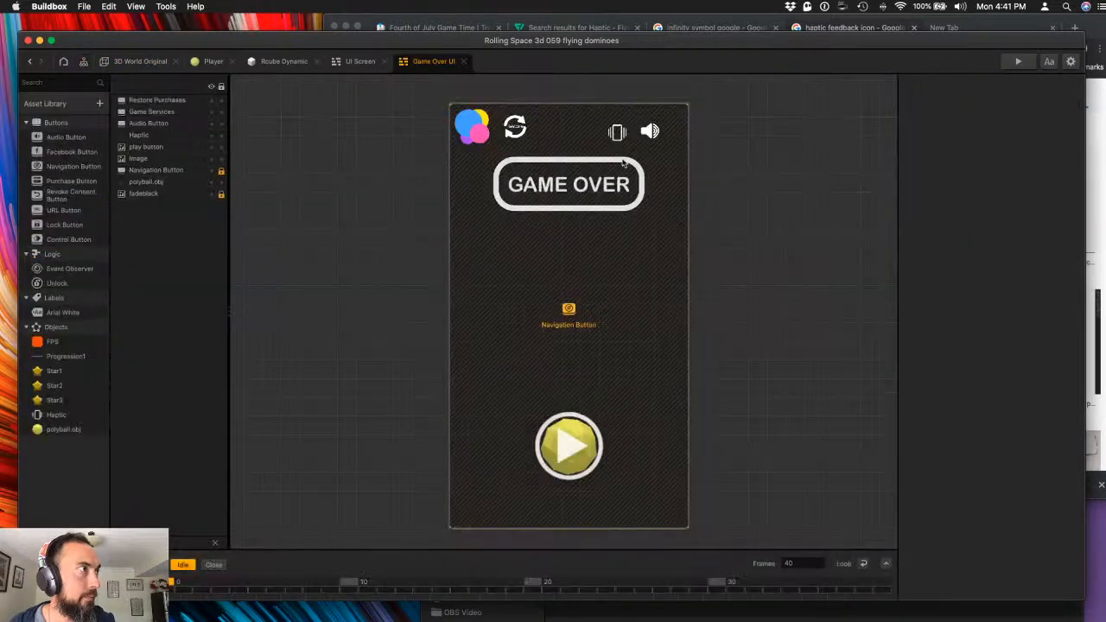
- Open the recent project Rolling Space 3d 059 take 2 menu UI updates, discarding the changes in the current one
{"action": "left_click", "coordinate": [84, 7]}
{"action": "mouse_move", "coordinate": [117, 42]}
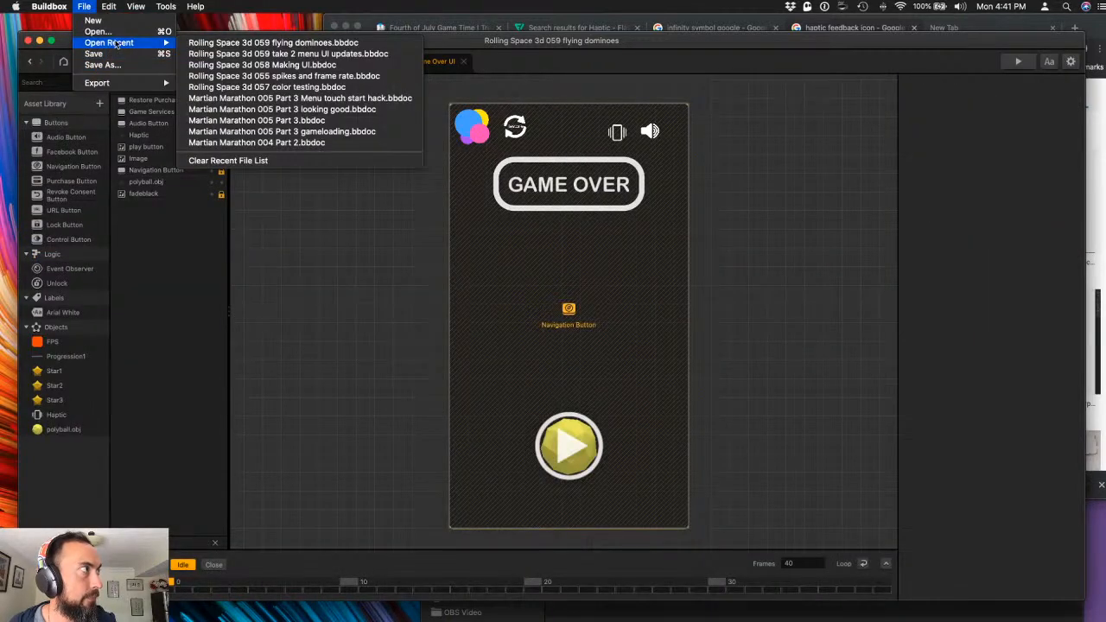
{"action": "left_click", "coordinate": [247, 55]}
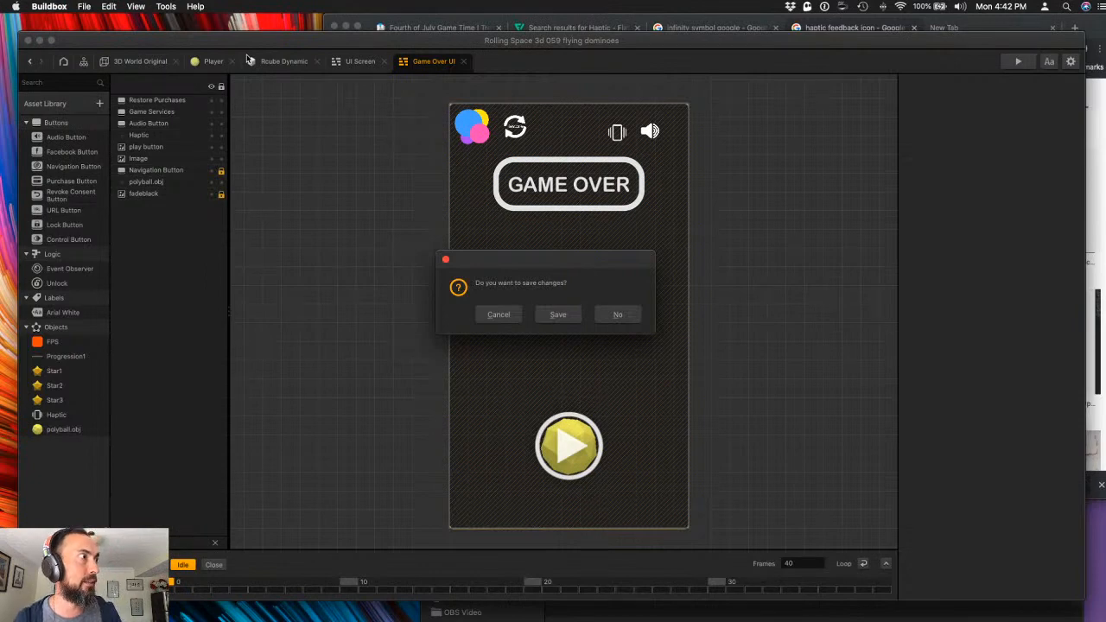
{"action": "left_click", "coordinate": [617, 315]}
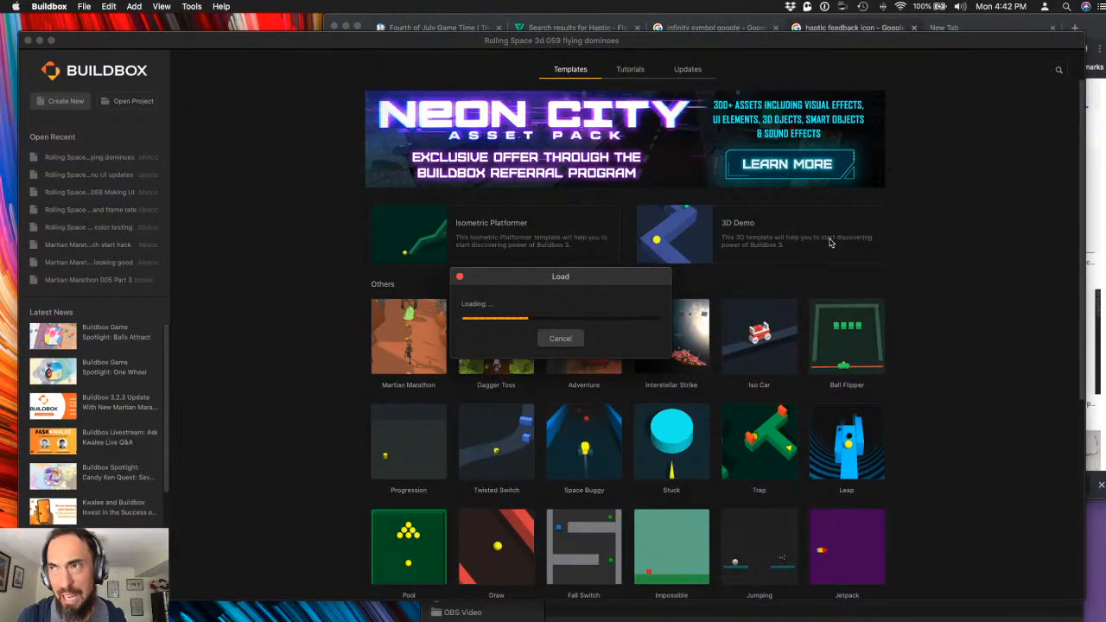
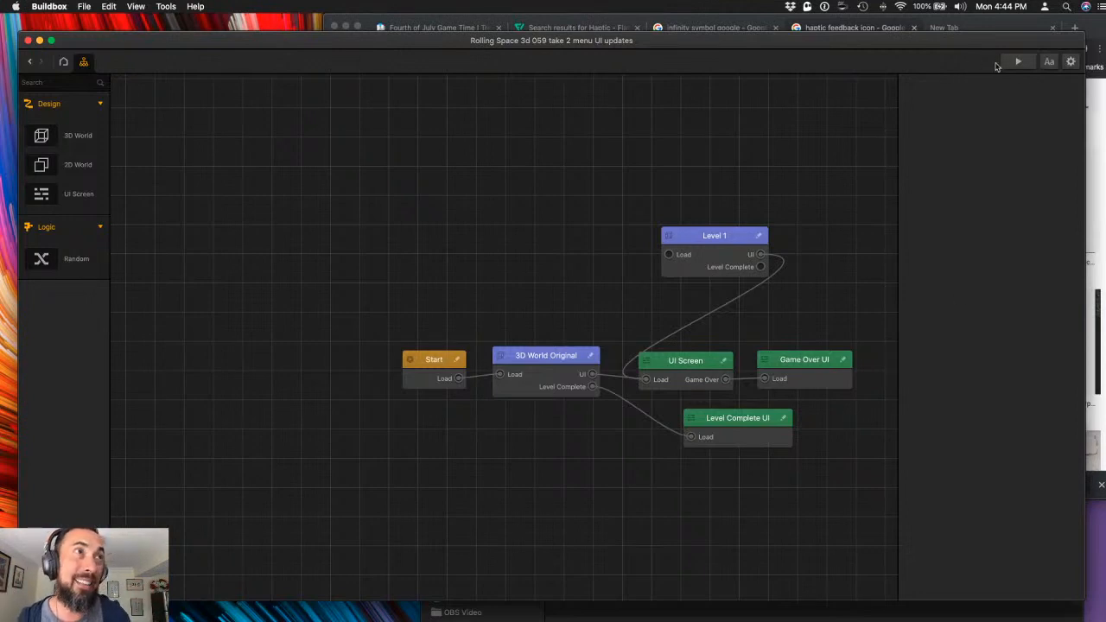
{"action": "left_click_drag", "start_coordinate": [1044, 44], "coordinate": [1045, 46]}
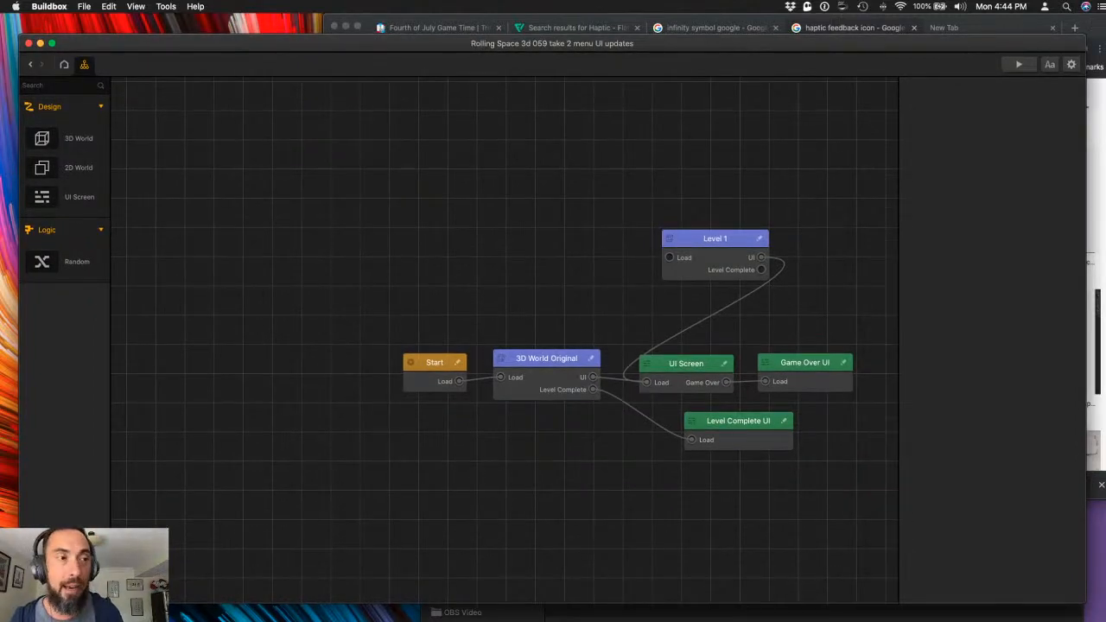
{"action": "left_click", "coordinate": [1104, 563]}
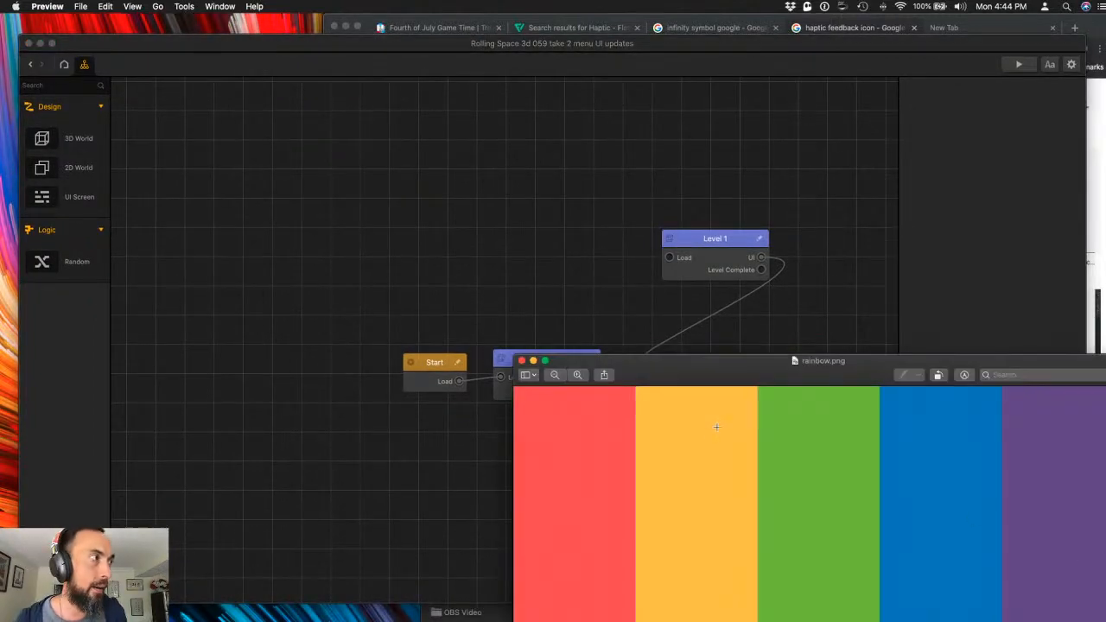
{"action": "left_click", "coordinate": [461, 281]}
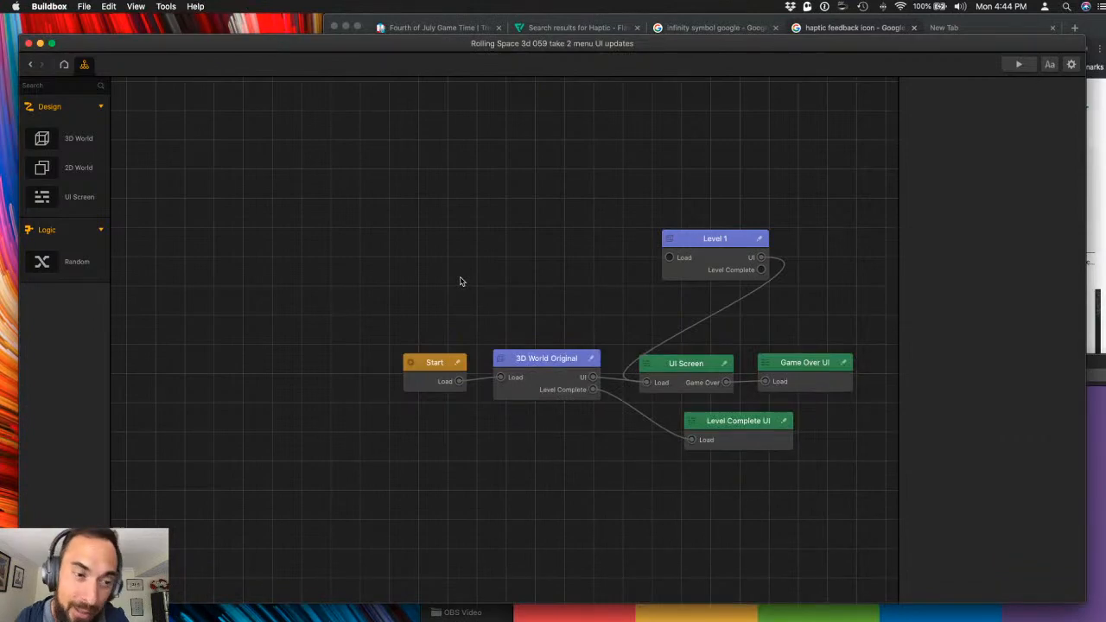
- Open the 3D World Original scene, playtest Level 1 in the preview to check the frame rate, and close the preview
{"action": "double_click", "coordinate": [536, 367]}
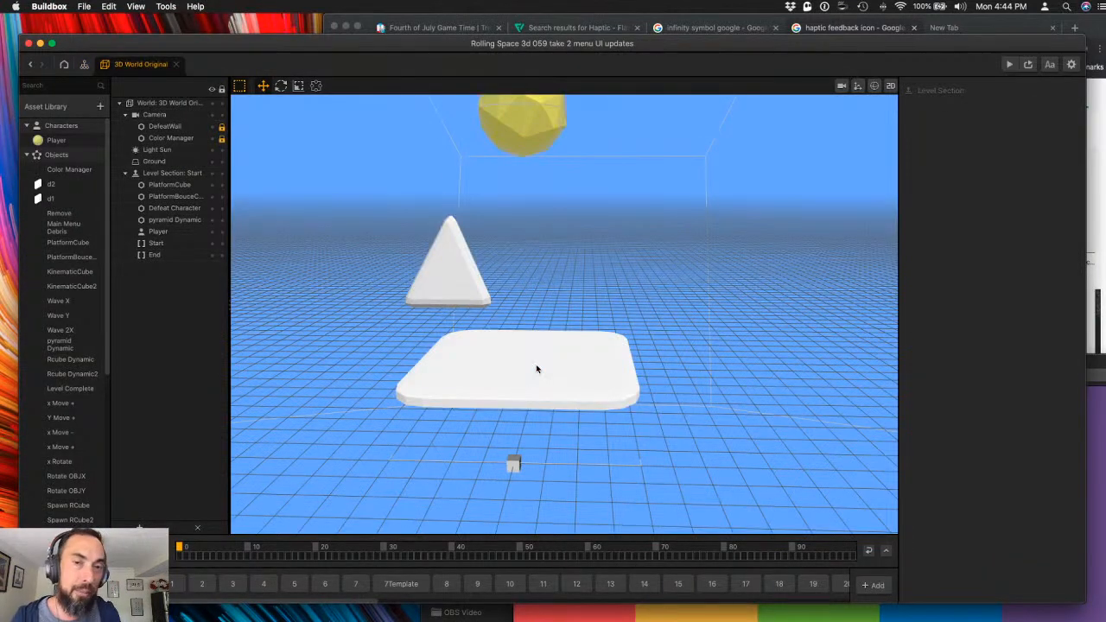
{"action": "scroll", "coordinate": [553, 305], "scroll_direction": "down", "scroll_amount": 5}
{"action": "right_click_drag", "start_coordinate": [553, 305], "coordinate": [554, 288]}
{"action": "left_click", "coordinate": [1011, 65]}
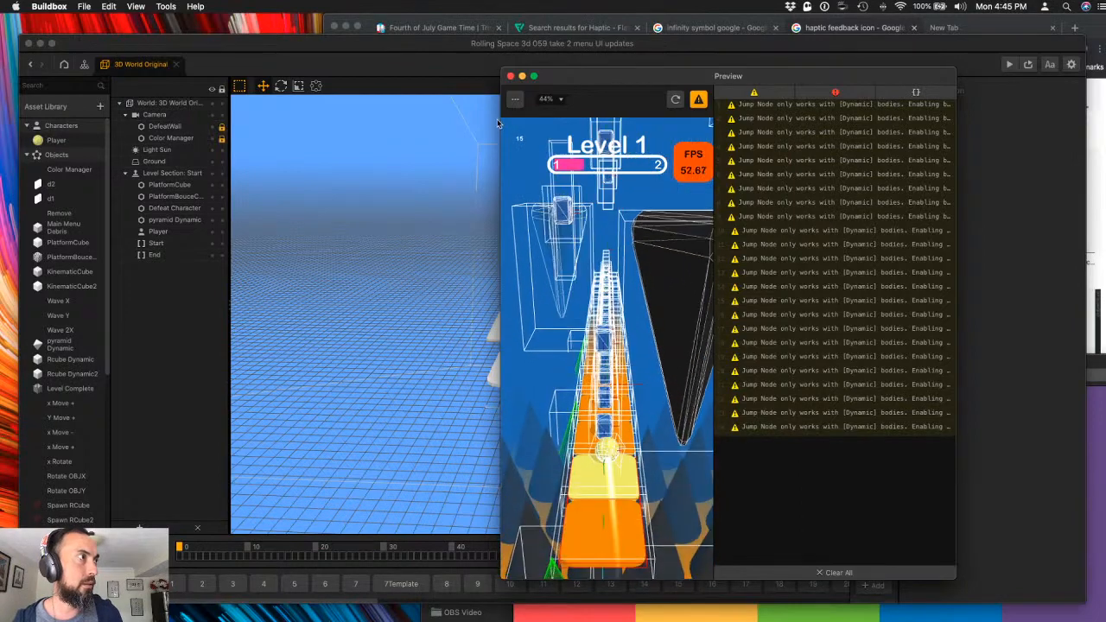
{"action": "left_click", "coordinate": [511, 77]}
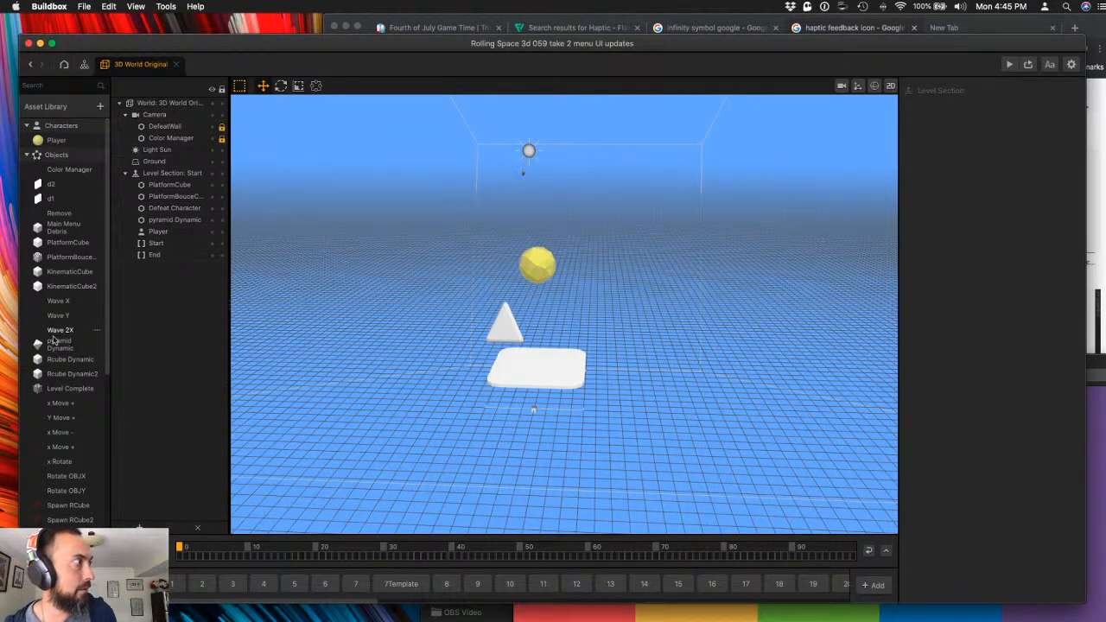
- Open the Rcube Dynamic object's node map and inspect its Set Physics node and the upper two If Collide nodes
{"action": "double_click", "coordinate": [63, 365]}
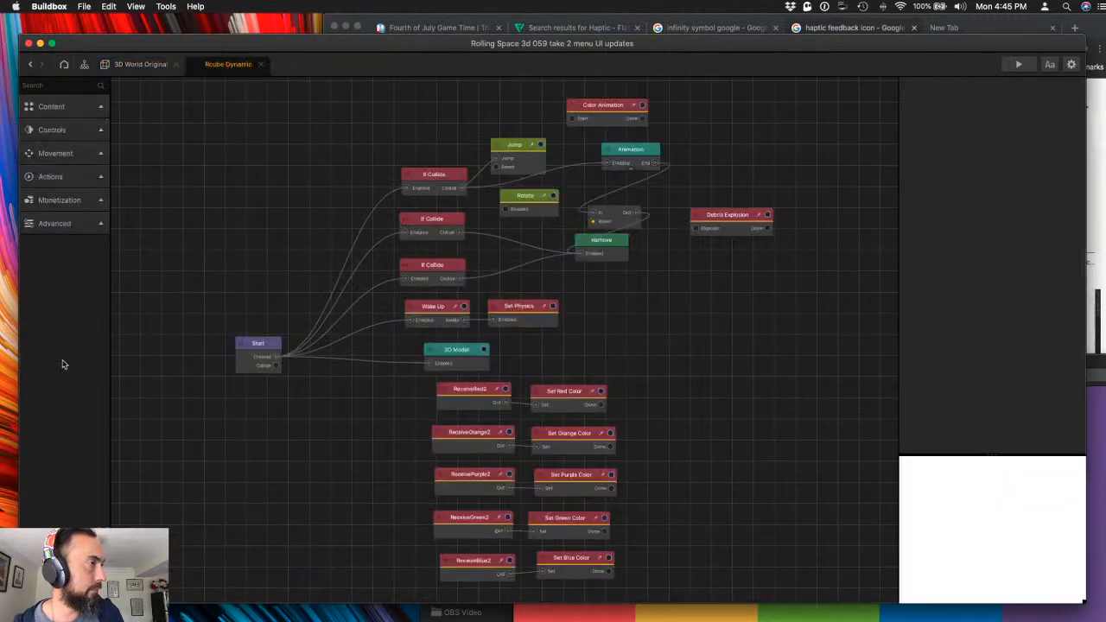
{"action": "left_click", "coordinate": [543, 323]}
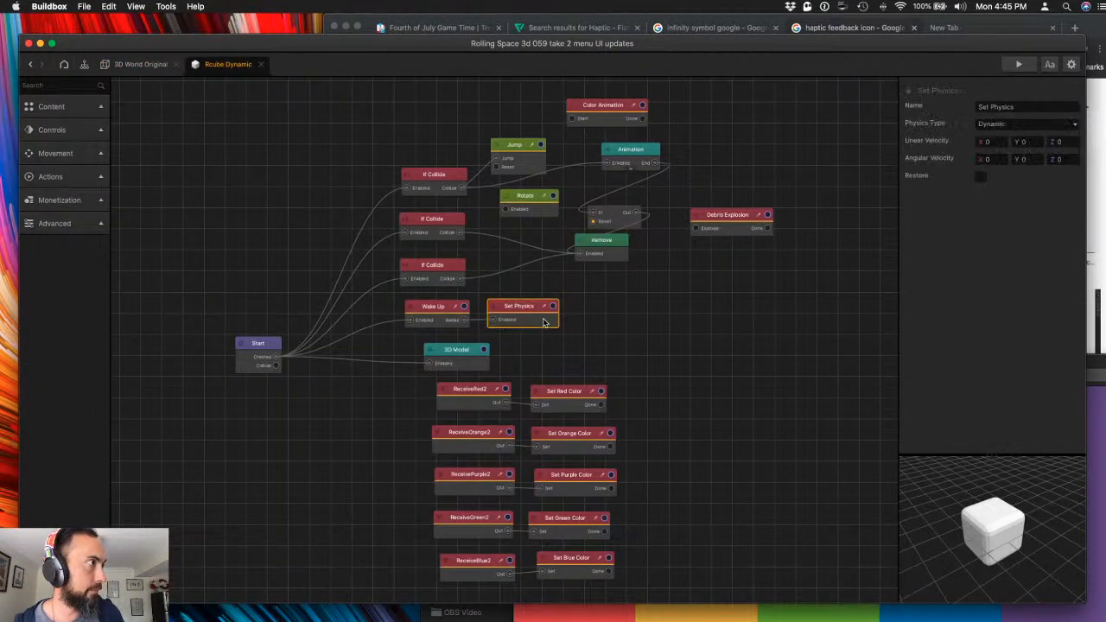
{"action": "left_click", "coordinate": [598, 338]}
{"action": "left_click_drag", "start_coordinate": [649, 348], "coordinate": [585, 355]}
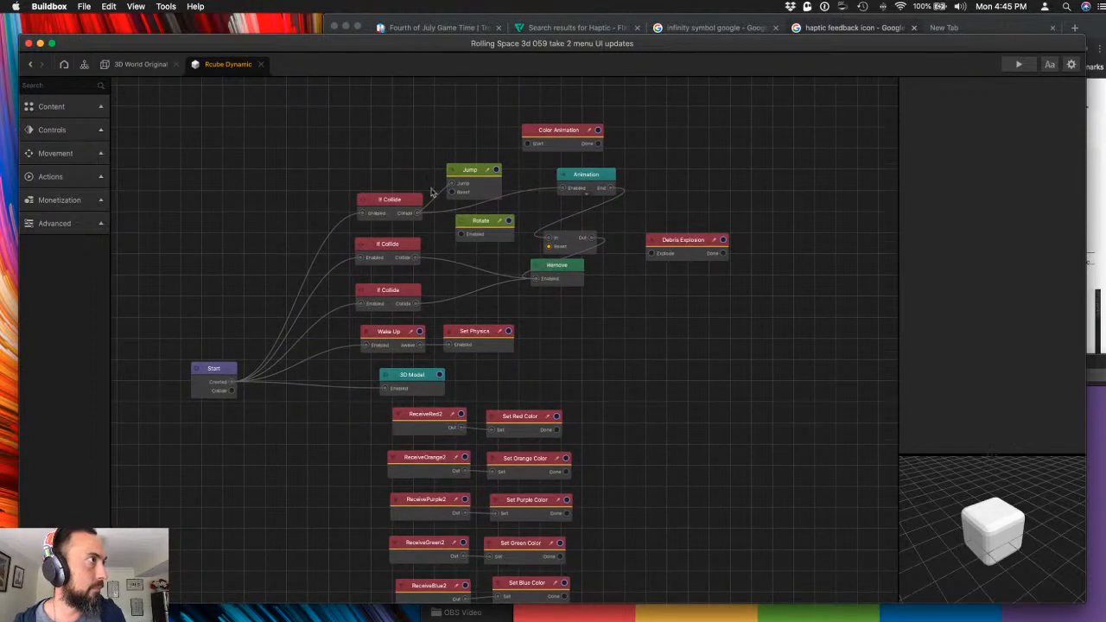
{"action": "left_click", "coordinate": [366, 204]}
{"action": "left_click", "coordinate": [387, 247]}
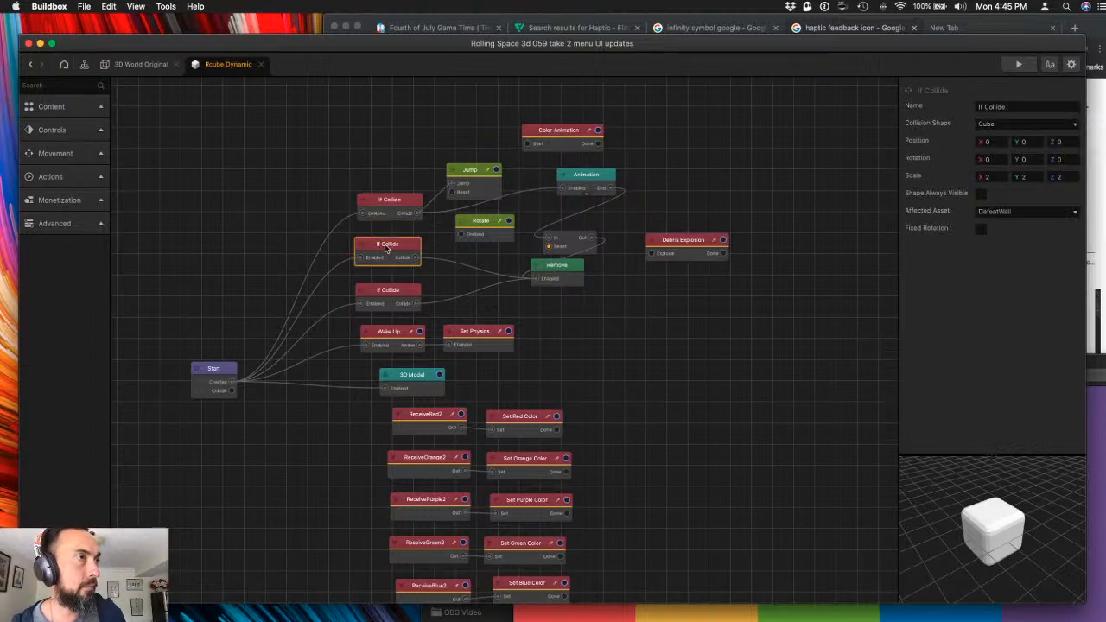
- Try a Y scale of 3 for Rcube Dynamic's If Collide node affecting the Player, and playtest Level 1 in the preview
{"action": "left_click", "coordinate": [383, 219]}
{"action": "left_click", "coordinate": [1022, 176]}
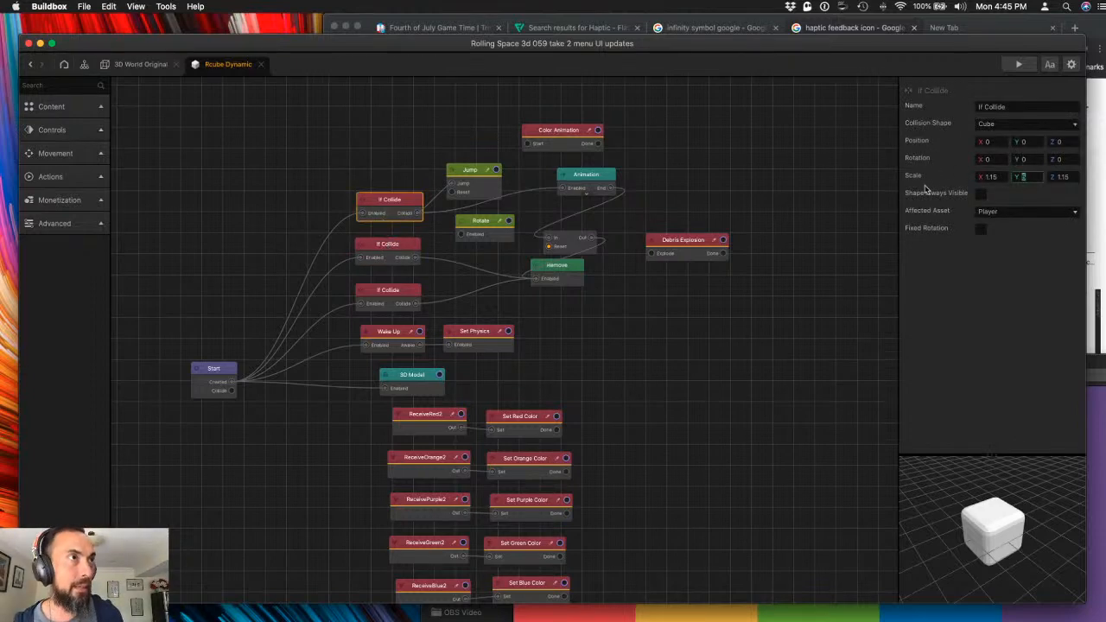
{"action": "type", "text": "3"}
{"action": "key", "text": "Tab"}
{"action": "key", "text": "super+p"}
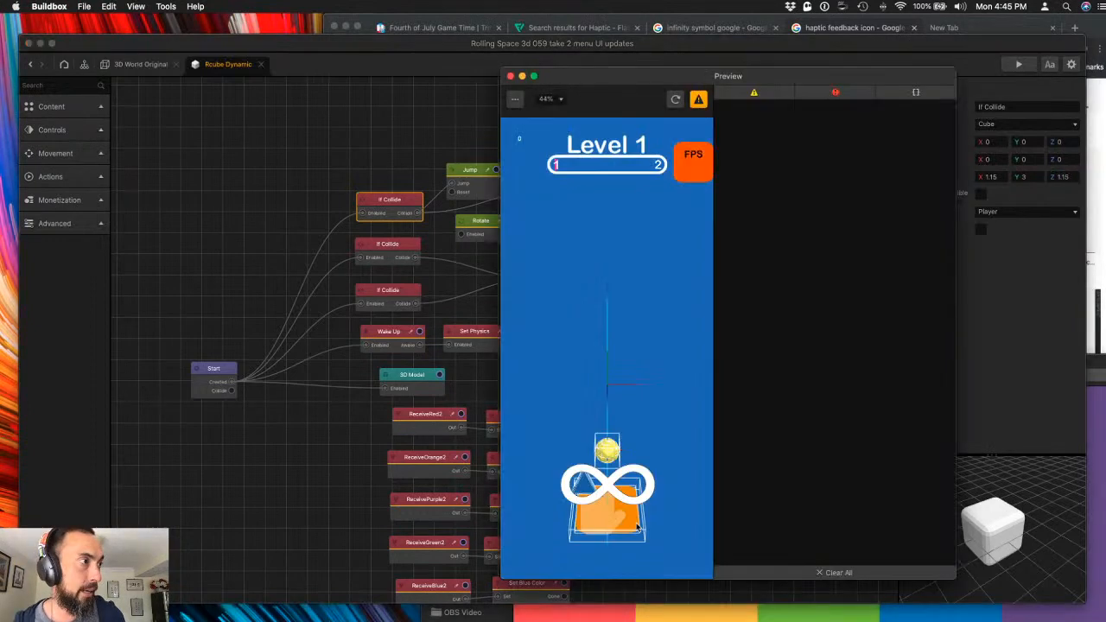
{"action": "left_click", "coordinate": [624, 515]}
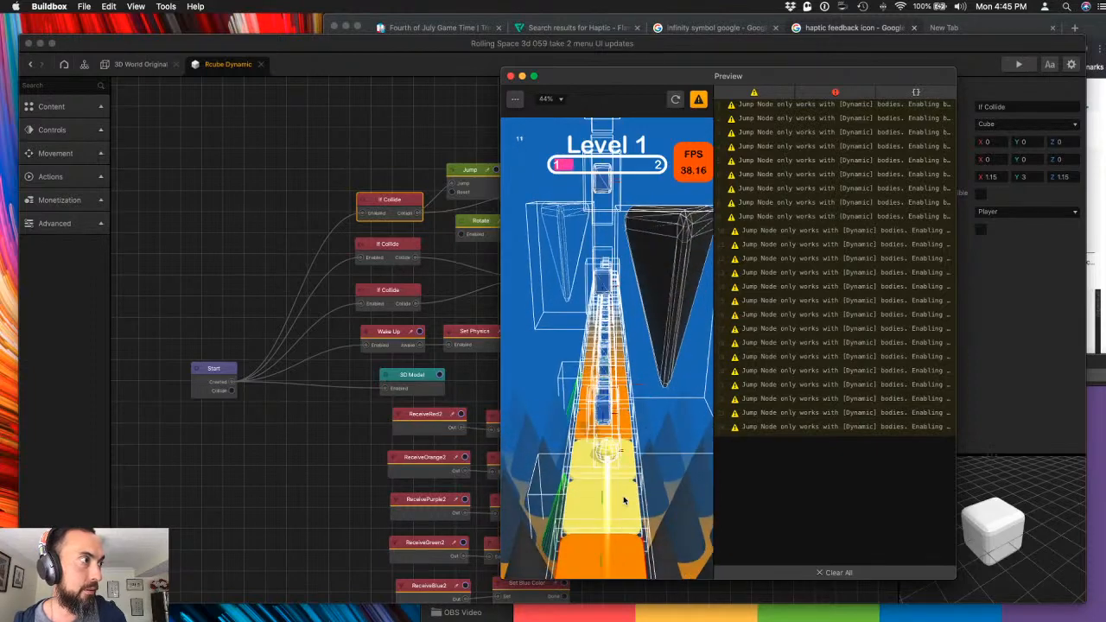
{"action": "left_click", "coordinate": [511, 76]}
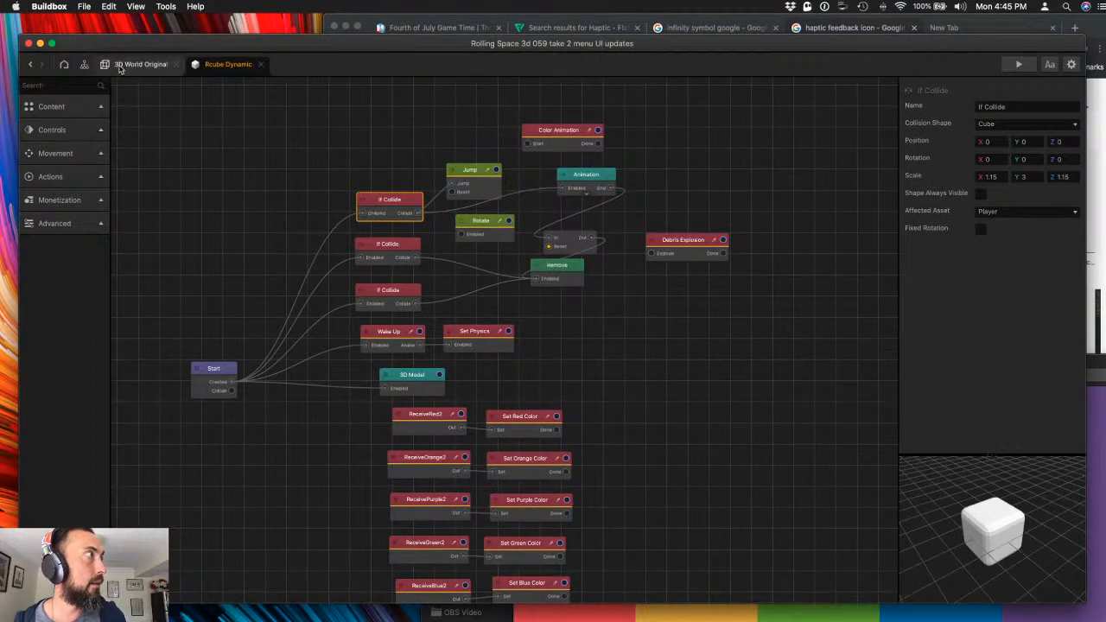
- Set the Y scale of Rcube Dynamic's If Collide node affecting the Player to 1.15
{"action": "left_click", "coordinate": [258, 161]}
{"action": "left_click", "coordinate": [403, 210]}
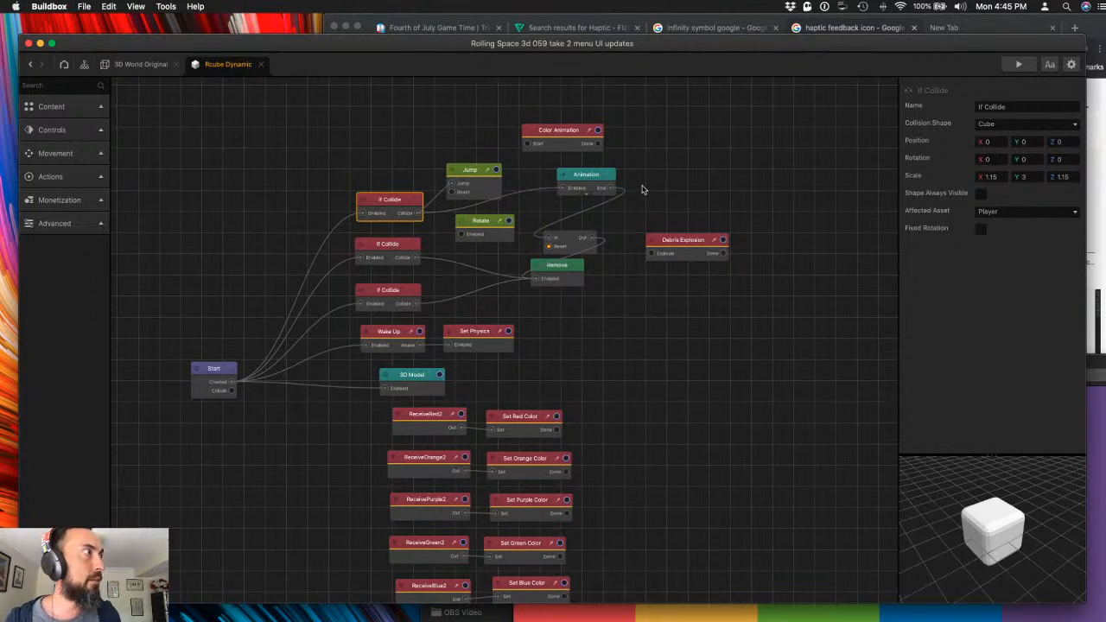
{"action": "left_click", "coordinate": [1022, 177]}
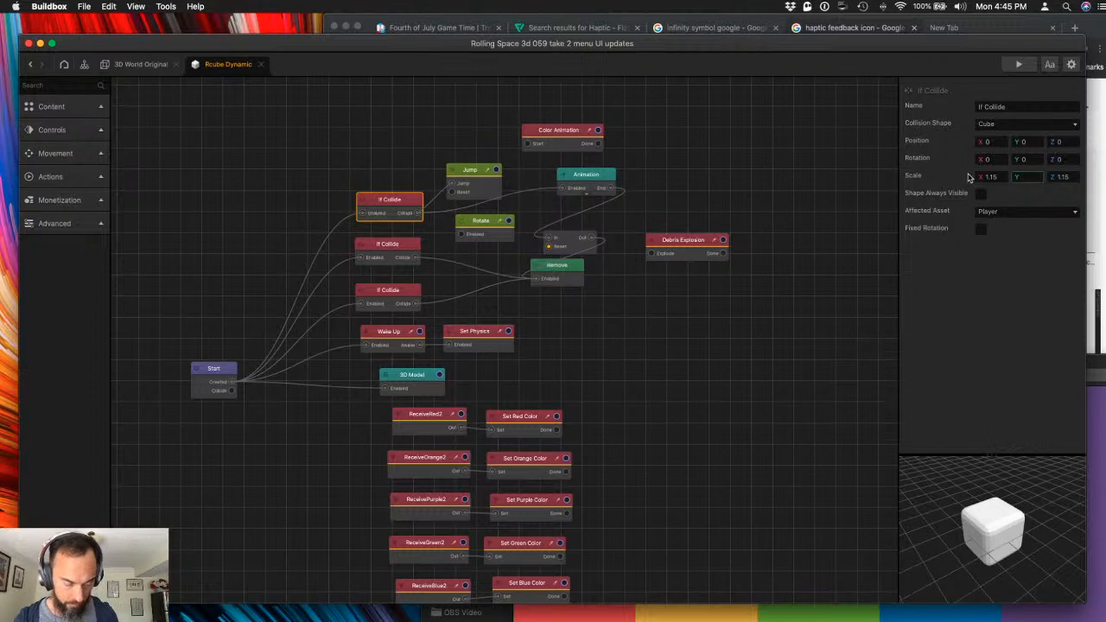
{"action": "type", "text": "1.15"}
{"action": "key", "text": "Tab"}
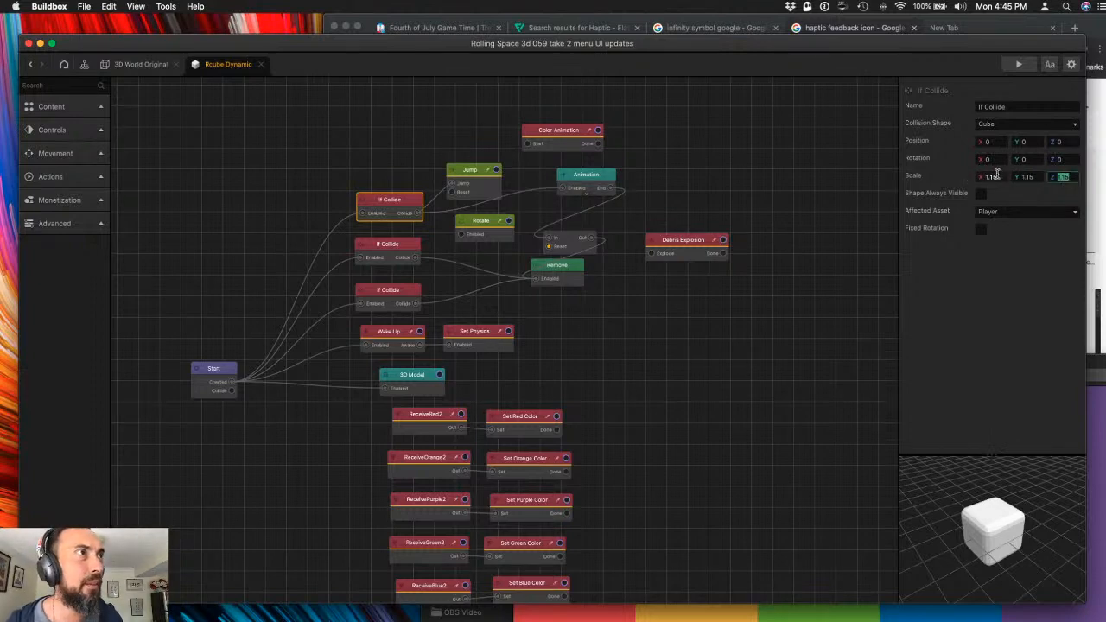
- Inspect Rcube Dynamic's Color Animation node, and open the Game Over UI with its Game Services image selected
{"action": "left_click", "coordinate": [556, 134]}
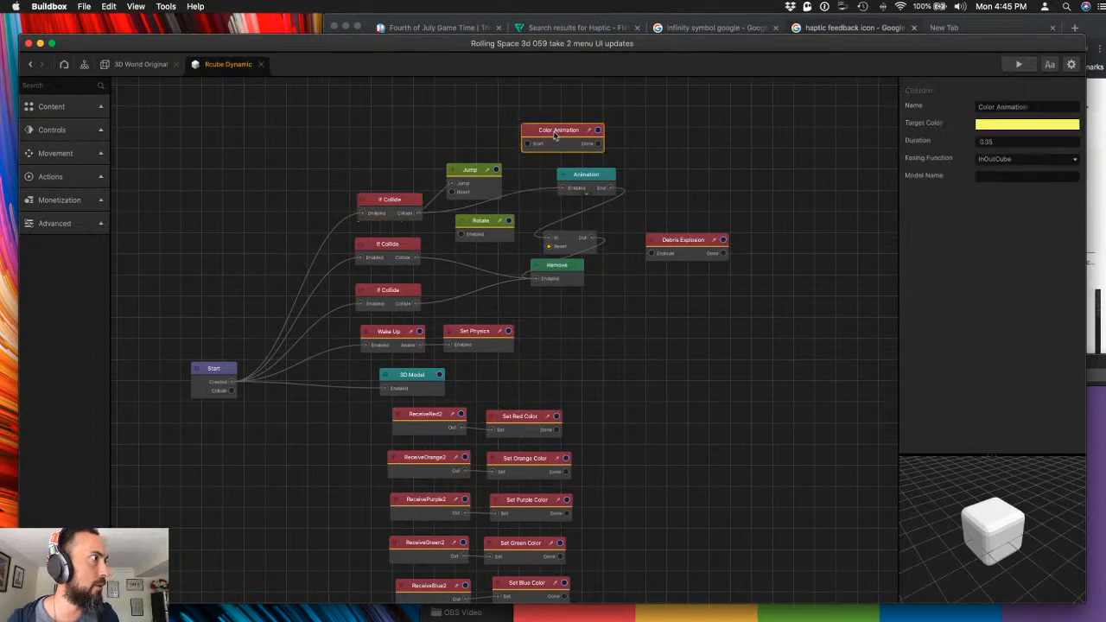
{"action": "left_click_drag", "start_coordinate": [625, 366], "coordinate": [615, 319]}
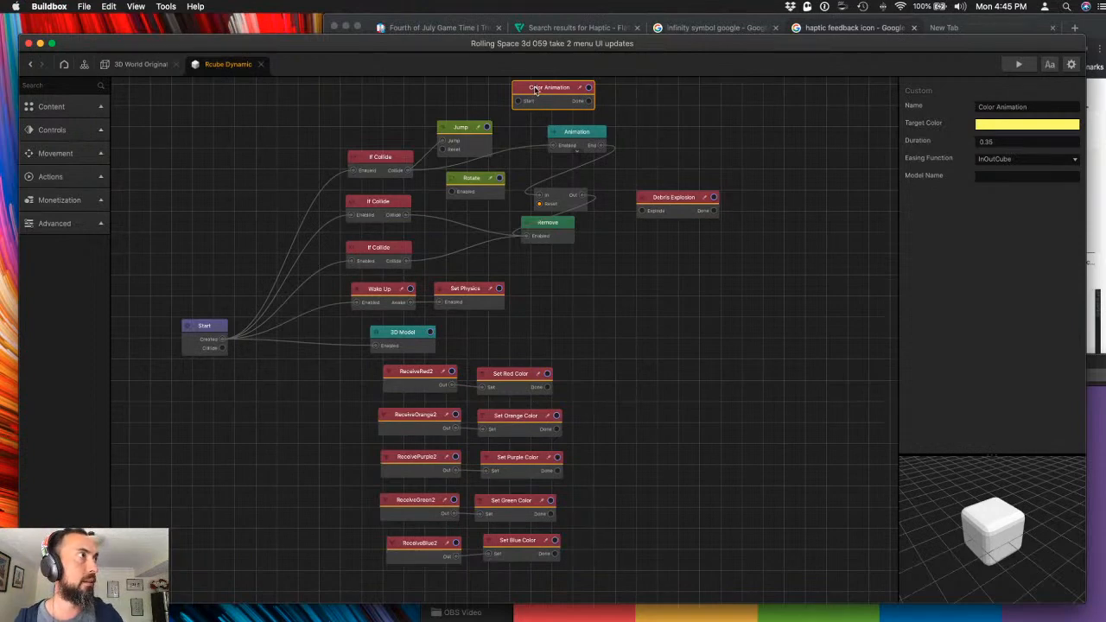
{"action": "left_click", "coordinate": [139, 65]}
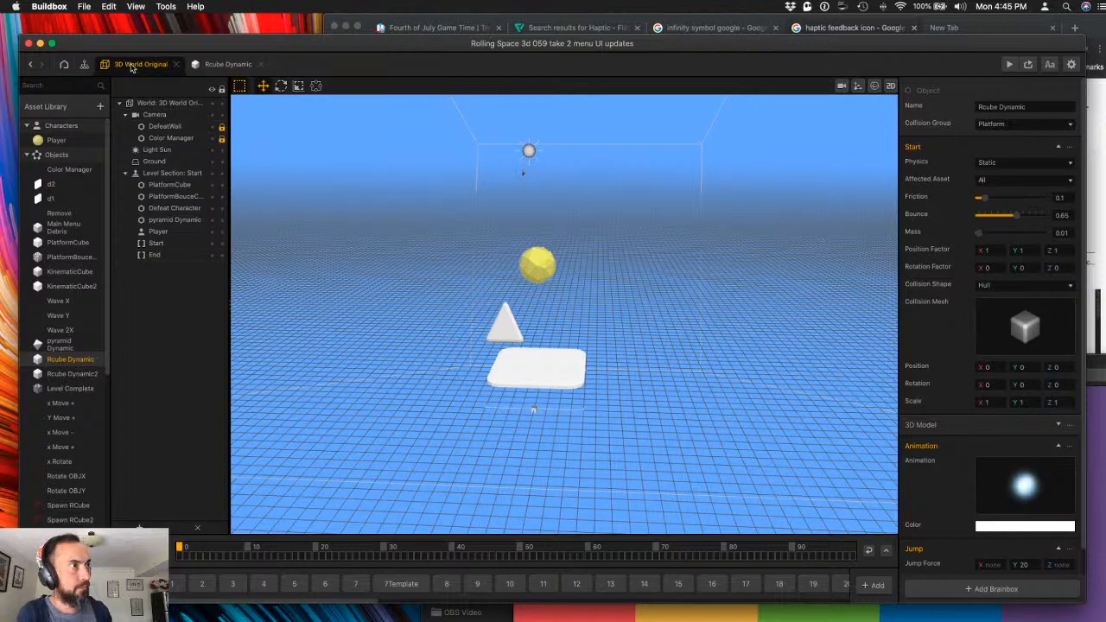
{"action": "left_click", "coordinate": [85, 65]}
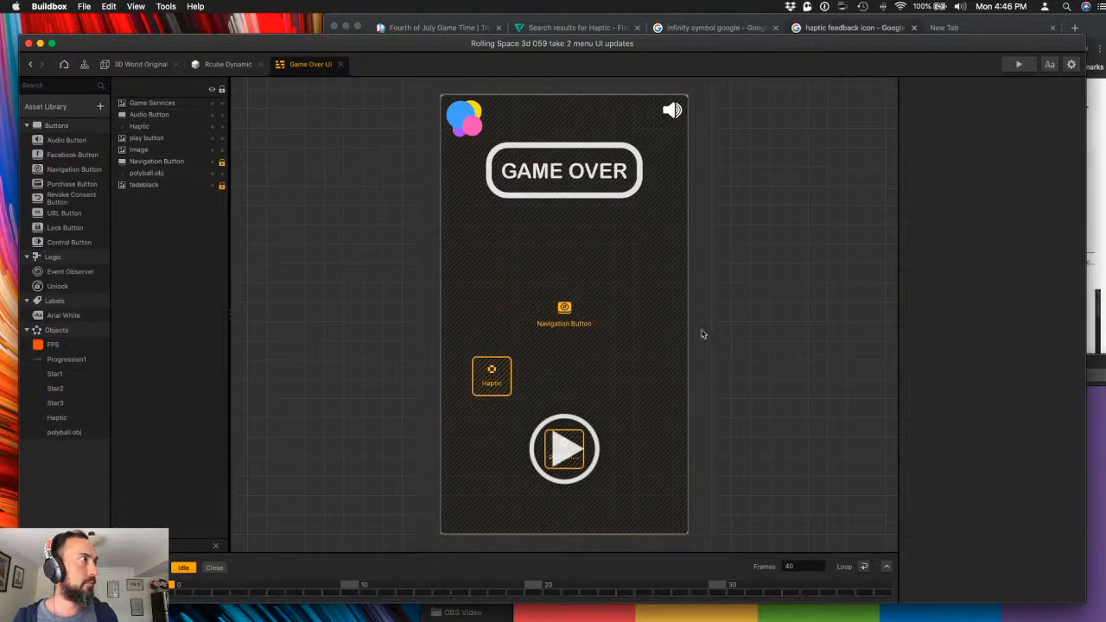
{"action": "left_click", "coordinate": [470, 128]}
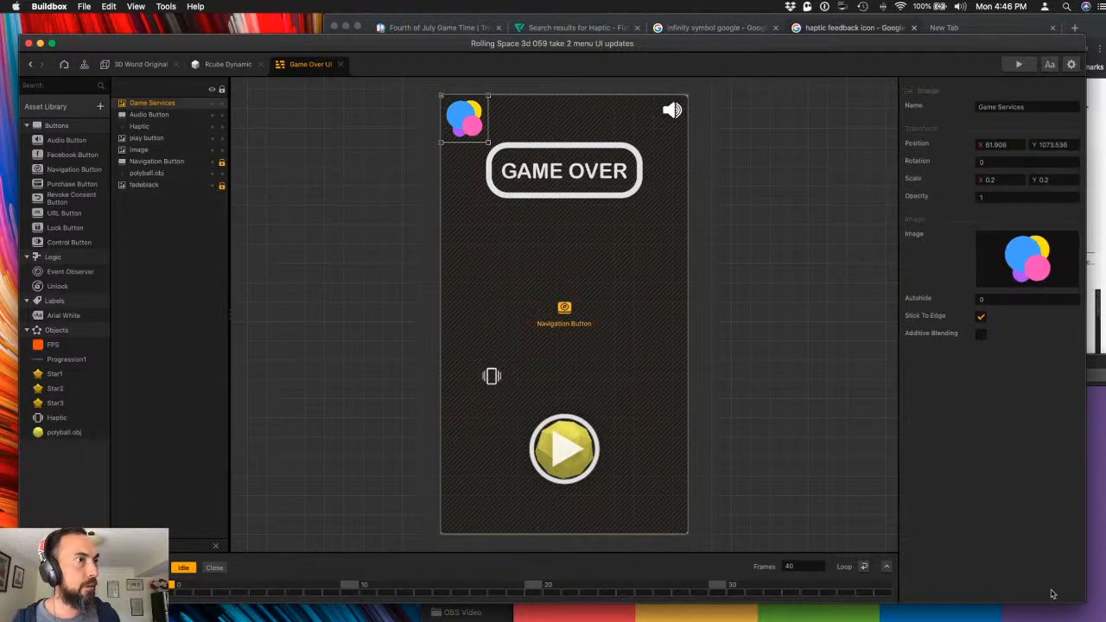
- Search the computer for "restore" and preview the restorepurchase.png image
{"action": "mouse_move", "coordinate": [3, 5]}
{"action": "key", "text": "cmd+space"}
{"action": "type", "text": "restore"}
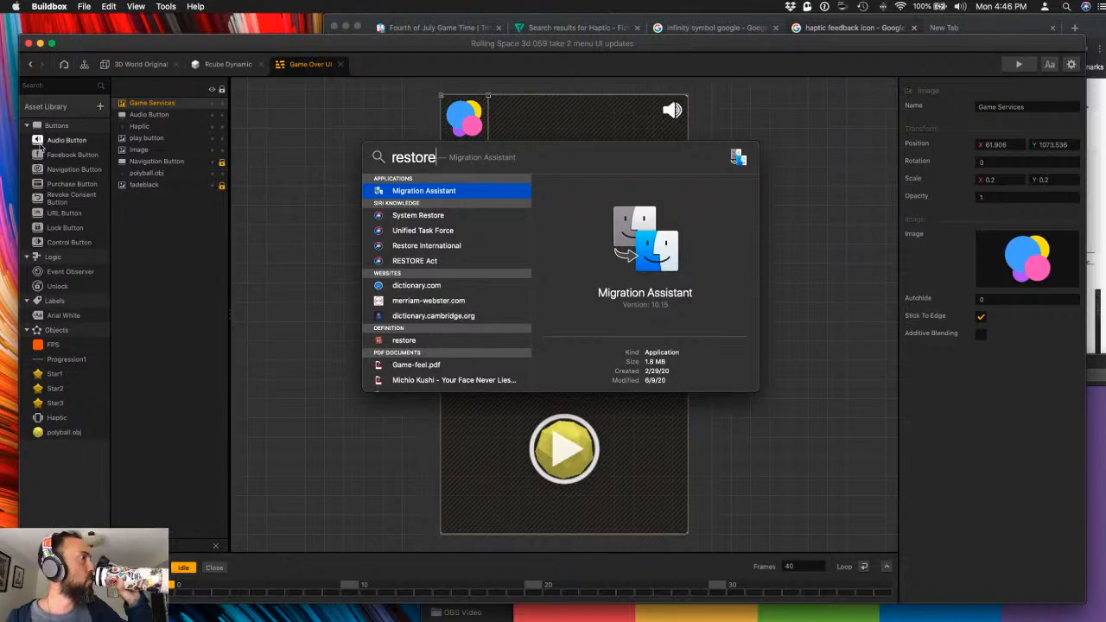
{"action": "scroll", "coordinate": [439, 251], "scroll_direction": "down", "scroll_amount": 1}
{"action": "scroll", "coordinate": [438, 250], "scroll_direction": "down", "scroll_amount": 10}
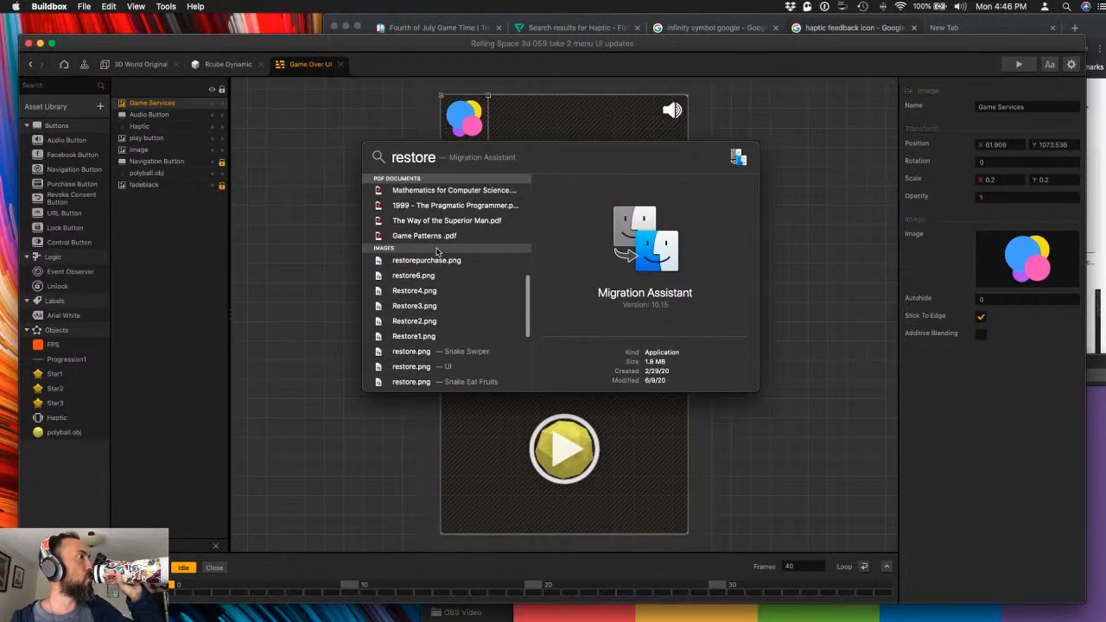
{"action": "left_click", "coordinate": [439, 250]}
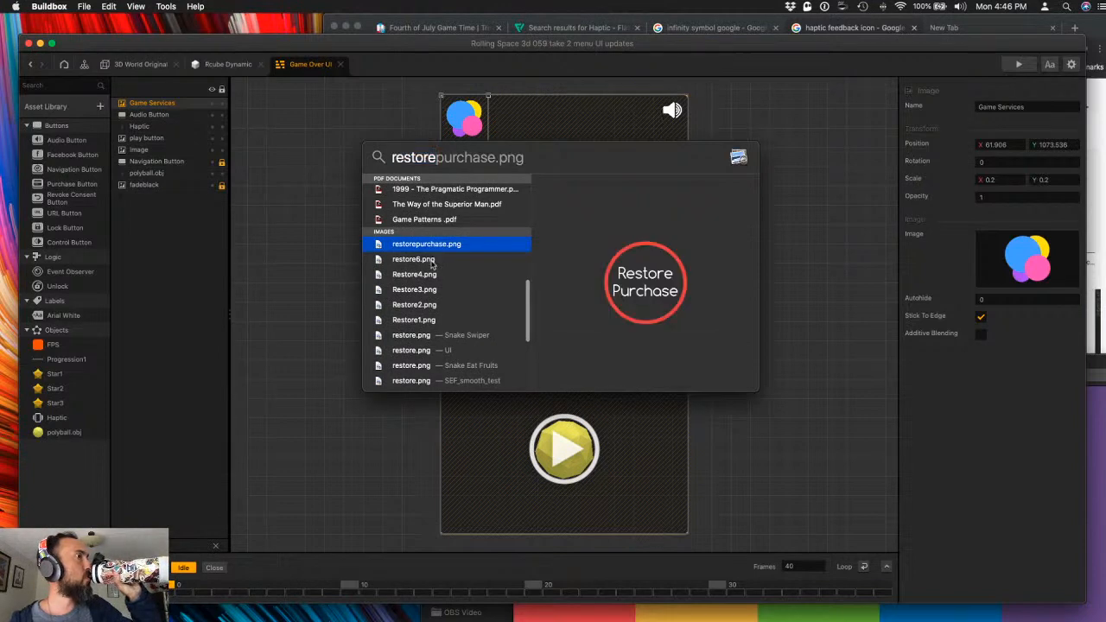
- Preview the other restore images, including Restore3.png and the restore.png variants, and select restore6.png
{"action": "key", "text": "Down"}
{"action": "key", "text": "Down"}
{"action": "left_click", "coordinate": [441, 291]}
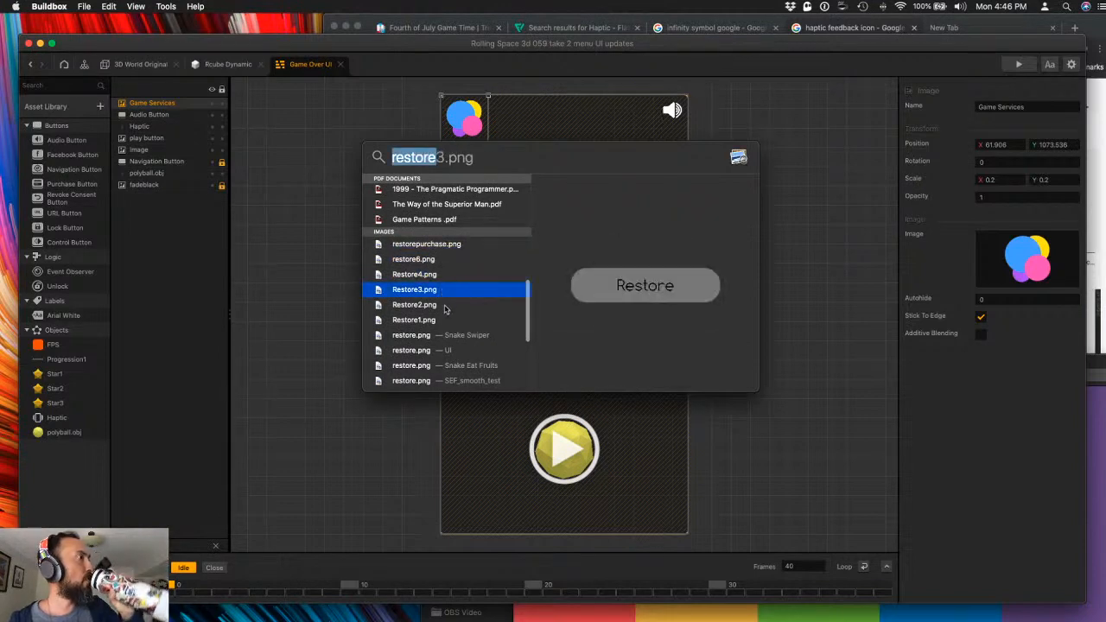
{"action": "left_click", "coordinate": [444, 308]}
{"action": "left_click", "coordinate": [445, 324]}
{"action": "left_click", "coordinate": [445, 338]}
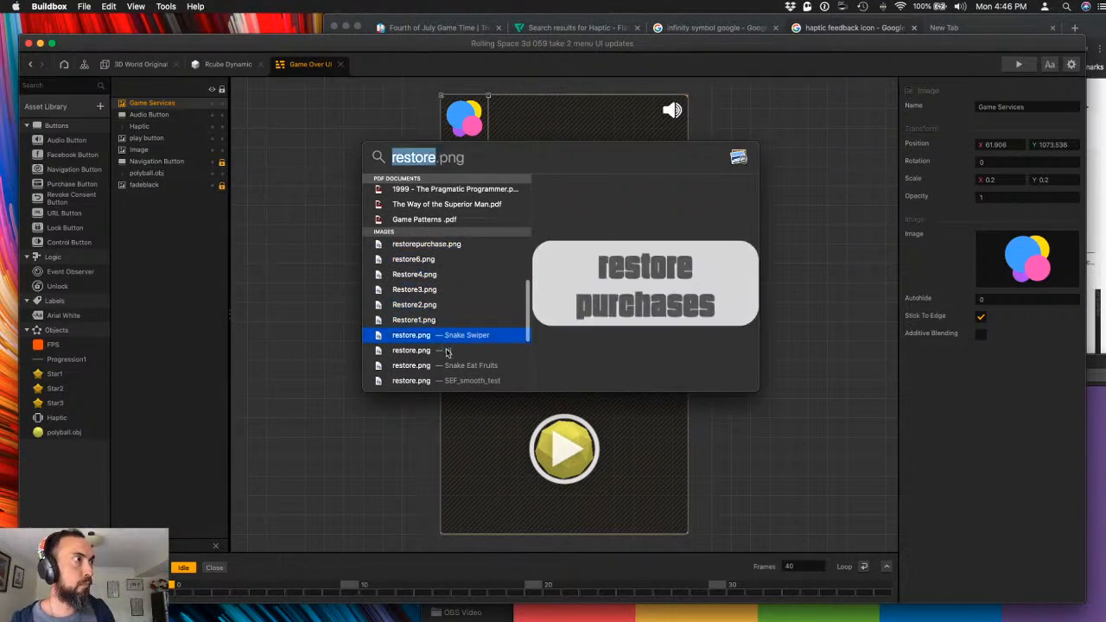
{"action": "left_click", "coordinate": [445, 350]}
{"action": "left_click", "coordinate": [443, 366]}
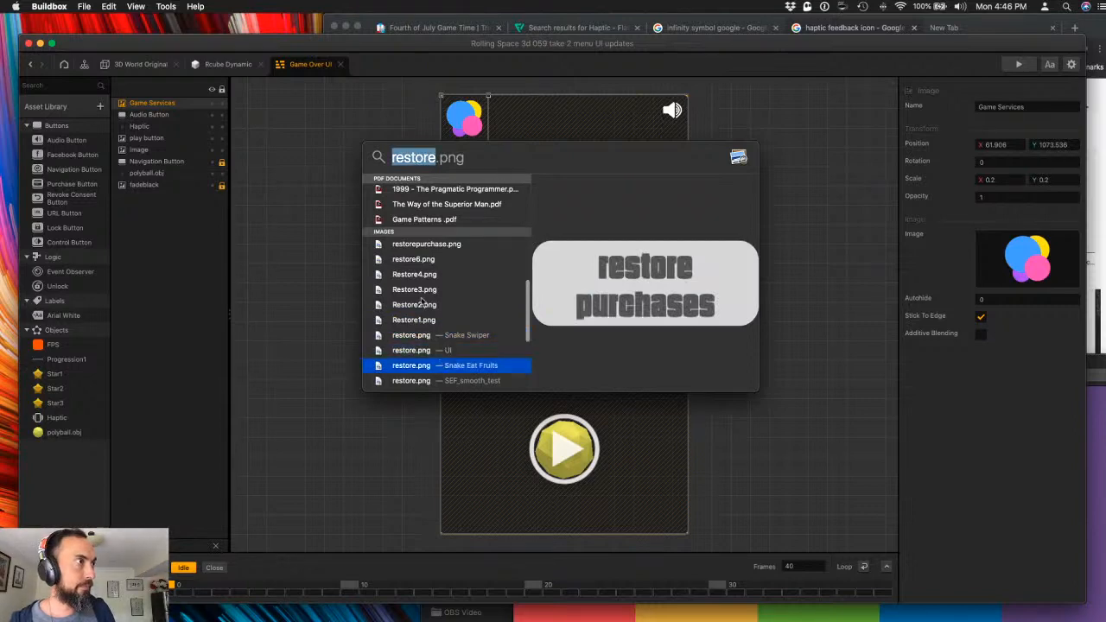
{"action": "left_click", "coordinate": [425, 263]}
{"action": "left_click", "coordinate": [423, 276]}
{"action": "left_click", "coordinate": [425, 263]}
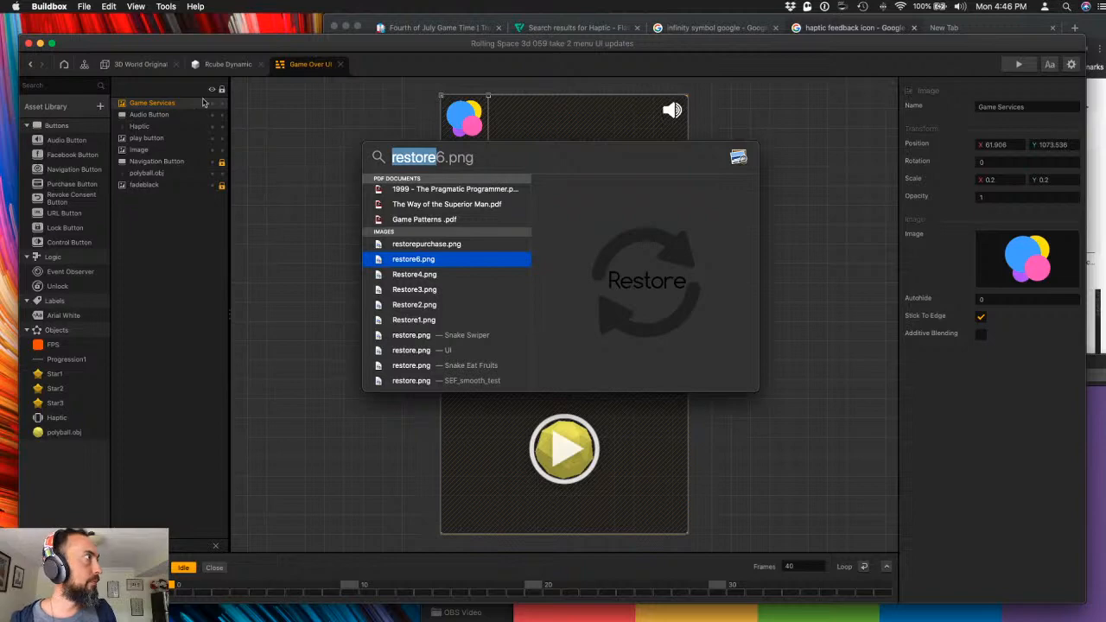
- Place a second Navigation Button below the GAME OVER title in the Game Over UI
{"action": "left_click_drag", "start_coordinate": [381, 149], "coordinate": [162, 325]}
{"action": "left_click_drag", "start_coordinate": [73, 169], "coordinate": [576, 245]}
{"action": "key", "text": "ctrl+Up"}
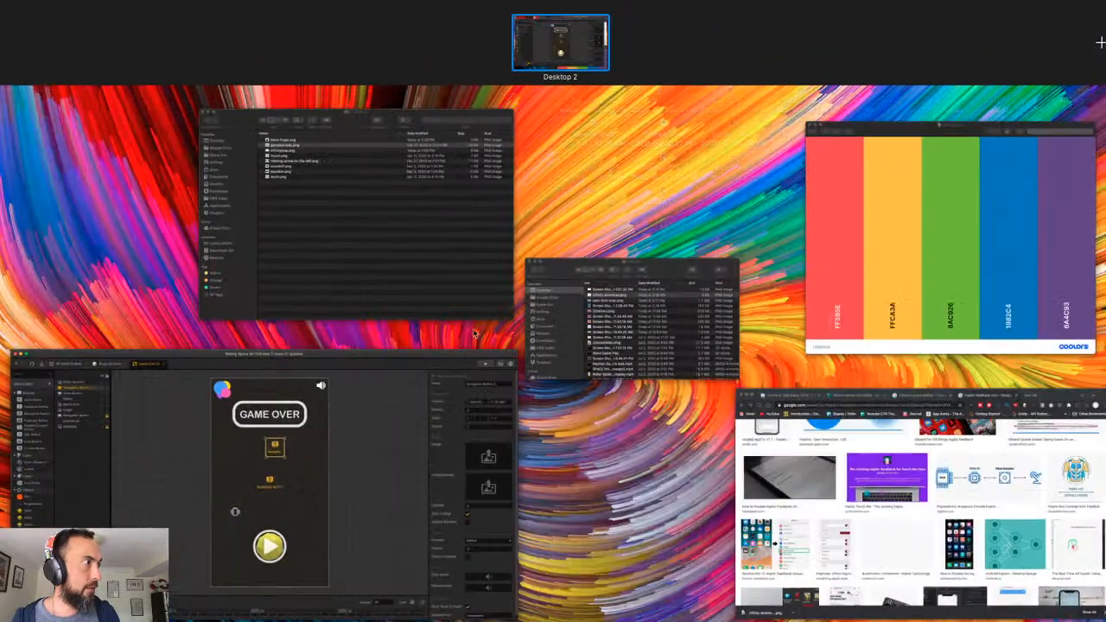
{"action": "left_click", "coordinate": [387, 262]}
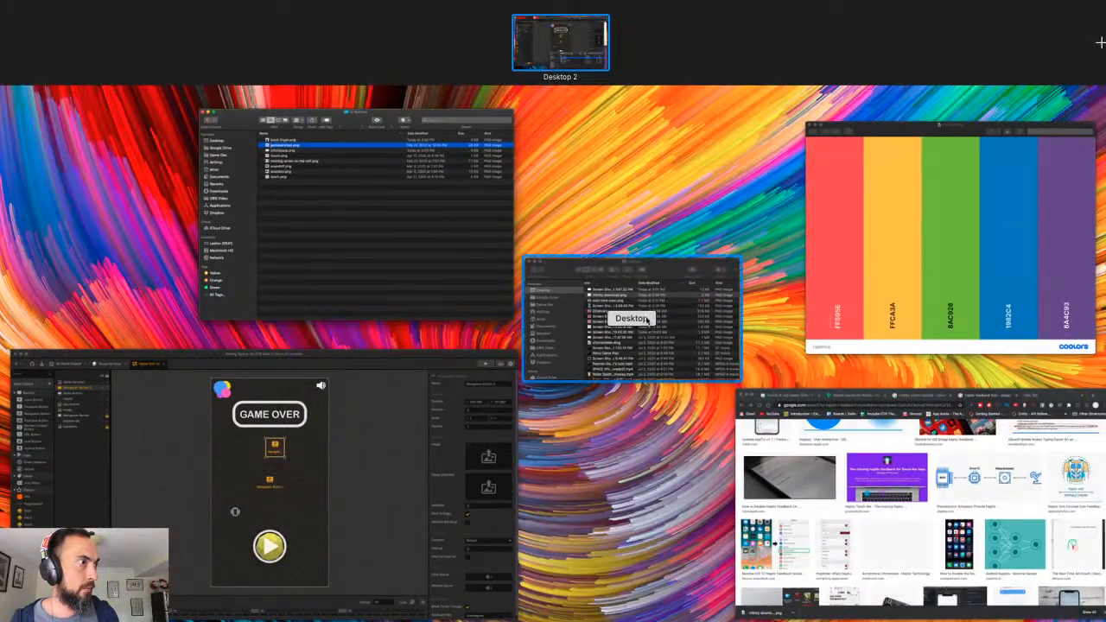
{"action": "left_click", "coordinate": [411, 407]}
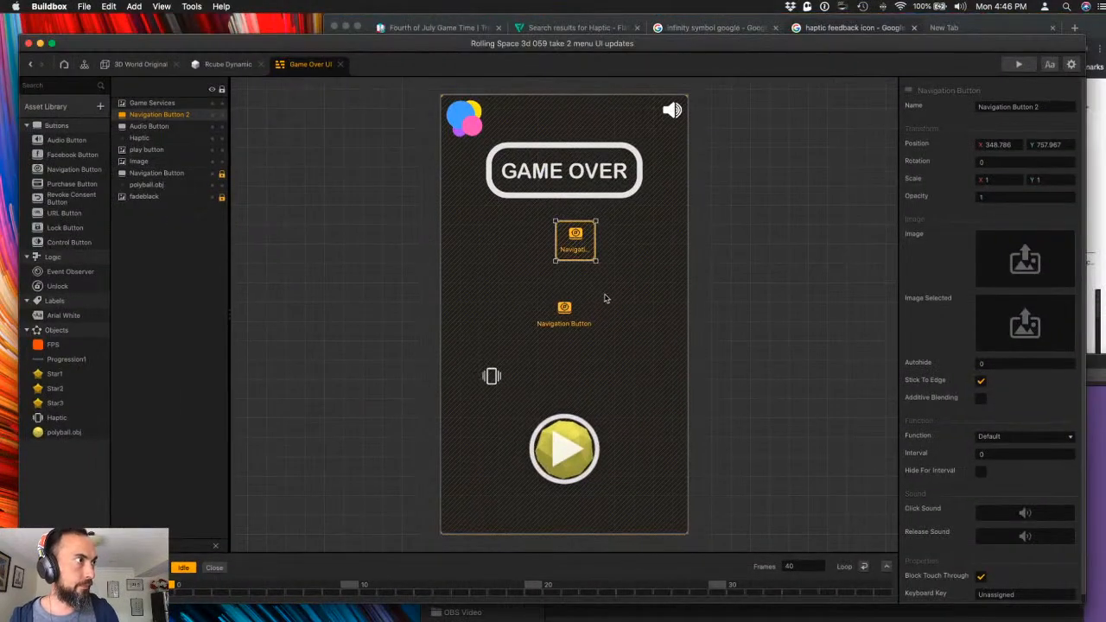
- Assign restore6.png as the image of Navigation Button 2, and save the sprite with a brightness of 1
{"action": "key", "text": "super+space"}
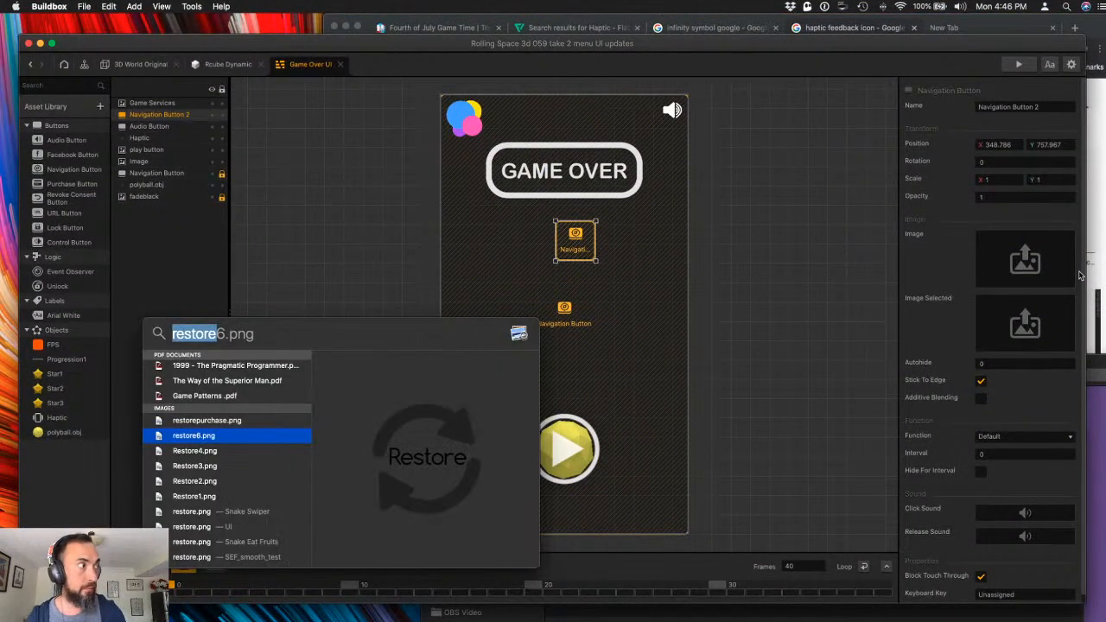
{"action": "left_click_drag", "start_coordinate": [237, 435], "coordinate": [1037, 271]}
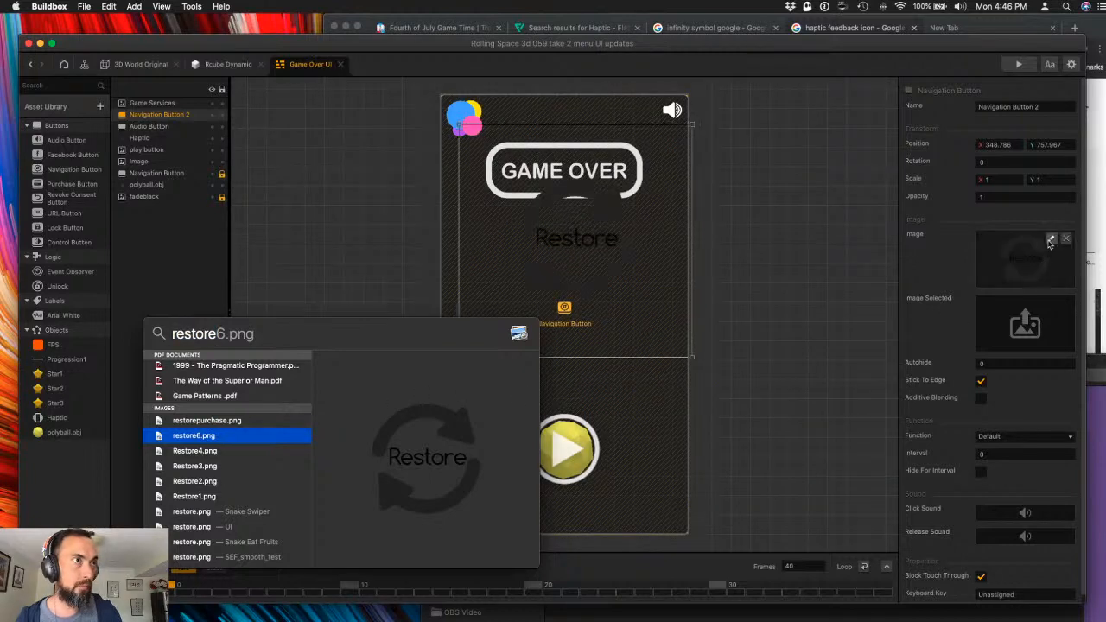
{"action": "left_click_drag", "start_coordinate": [515, 184], "coordinate": [416, 184]}
{"action": "type", "text": "1"}
{"action": "key", "text": "Return"}
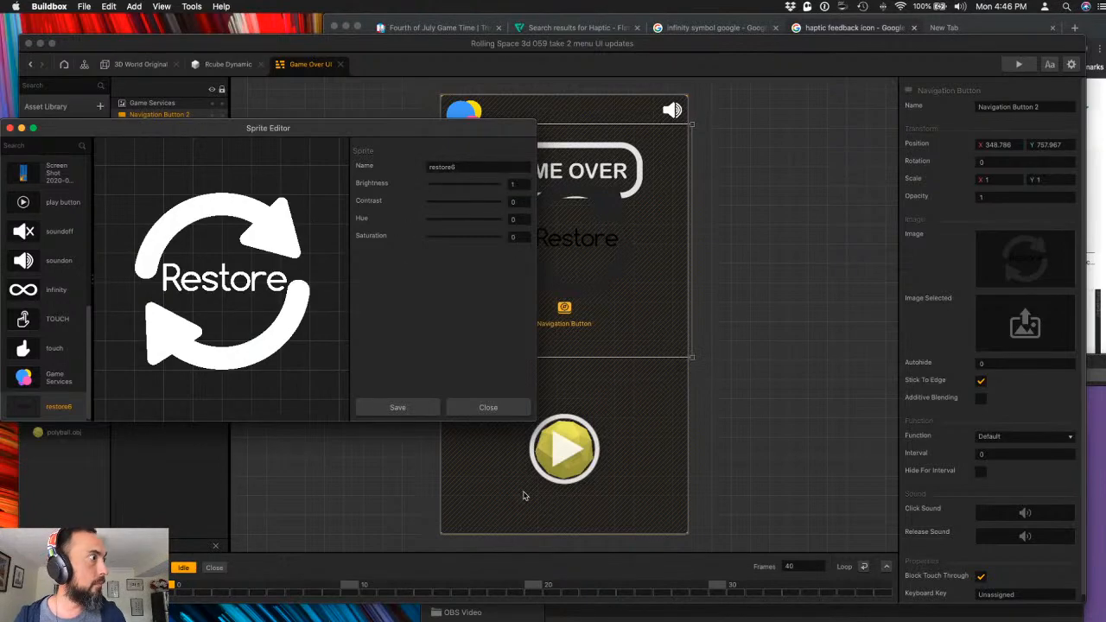
{"action": "left_click", "coordinate": [418, 407]}
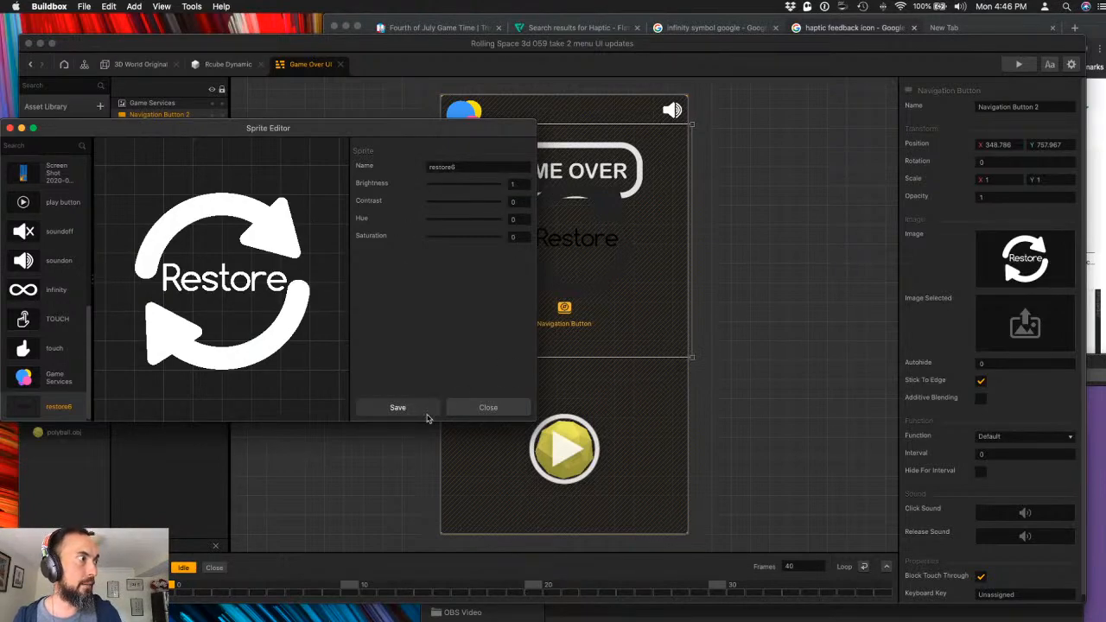
{"action": "left_click", "coordinate": [460, 409]}
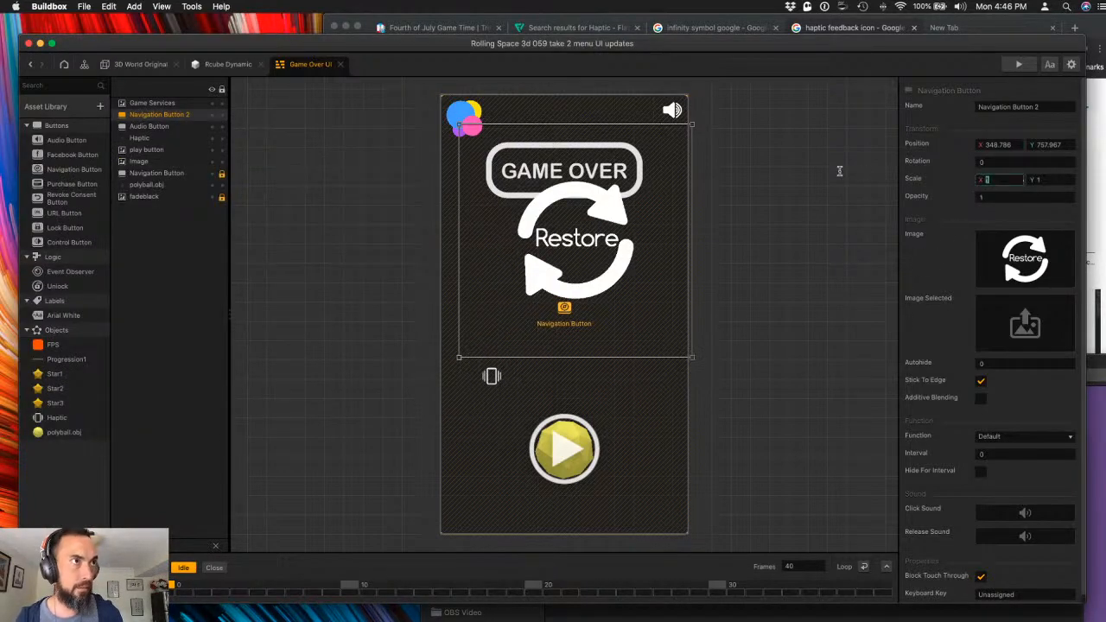
- Scale Navigation Button 2 to 0.25 on both X and Y
{"action": "key", "text": "Tab"}
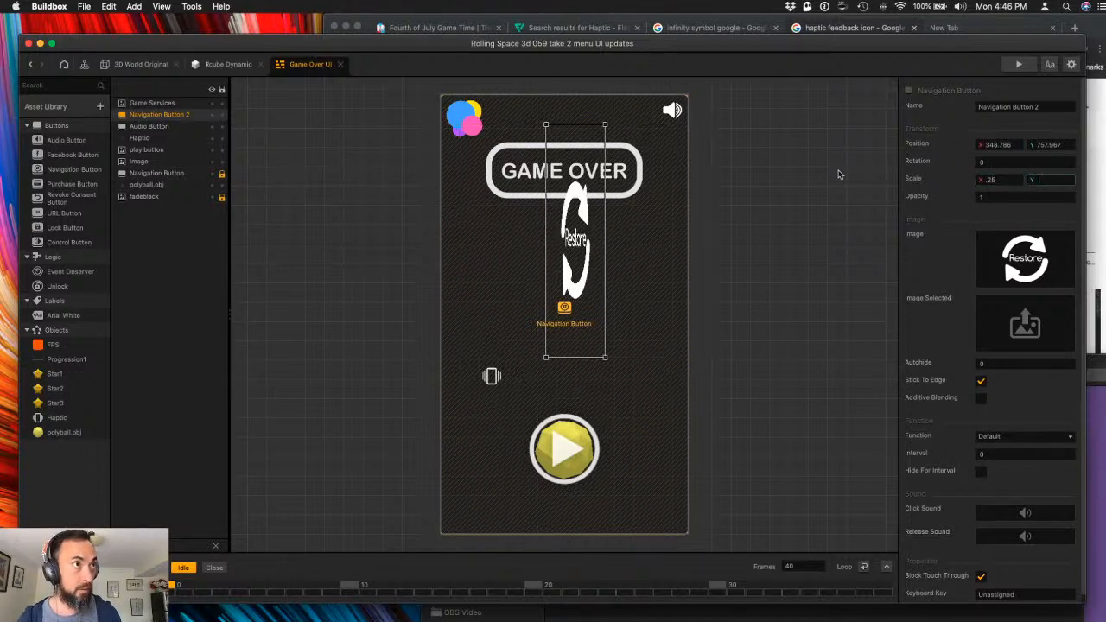
{"action": "key", "text": "Tab"}
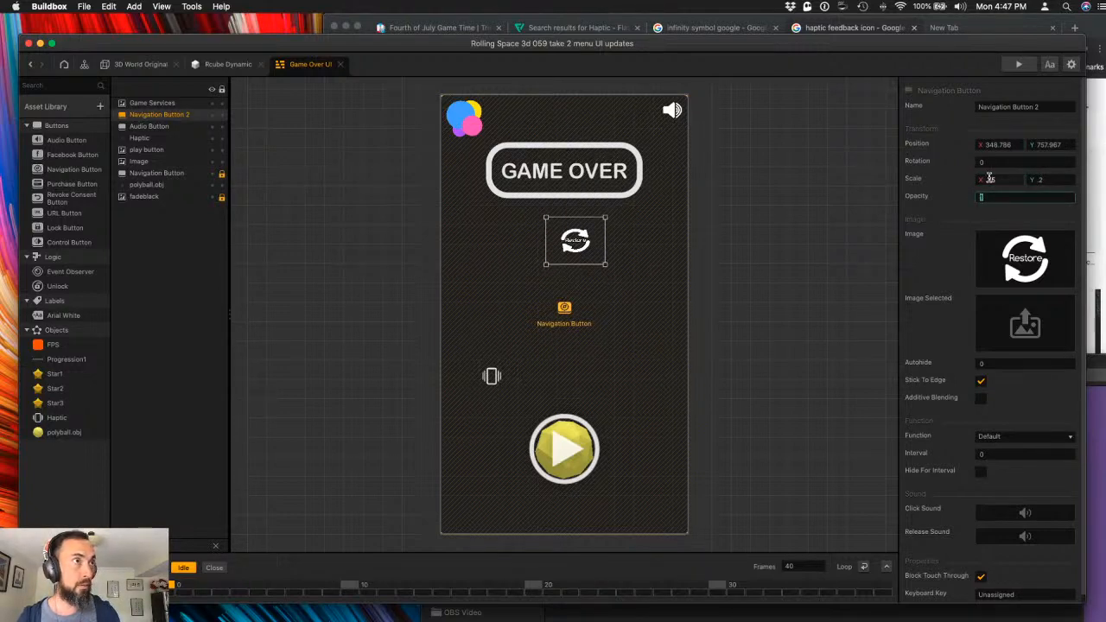
{"action": "left_click", "coordinate": [665, 259]}
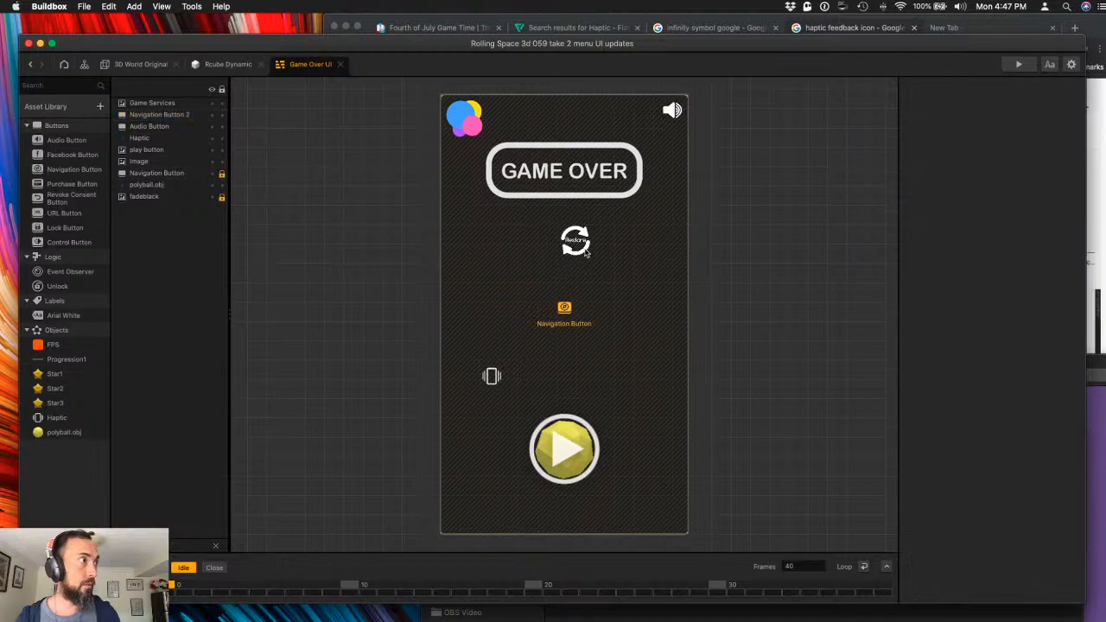
- Rename Navigation Button 2 as Restore and move it beside the Game Services image, at about X 171, Y 1069
{"action": "left_click", "coordinate": [162, 114]}
{"action": "left_click", "coordinate": [1037, 106]}
{"action": "left_click_drag", "start_coordinate": [1039, 107], "coordinate": [858, 97]}
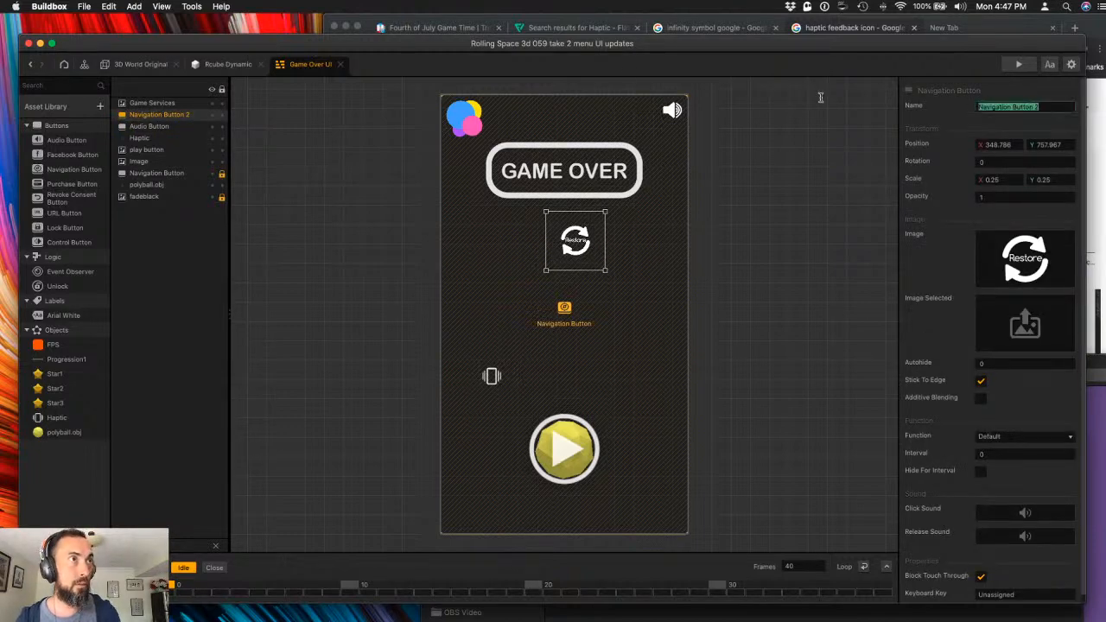
{"action": "type", "text": "Resto"}
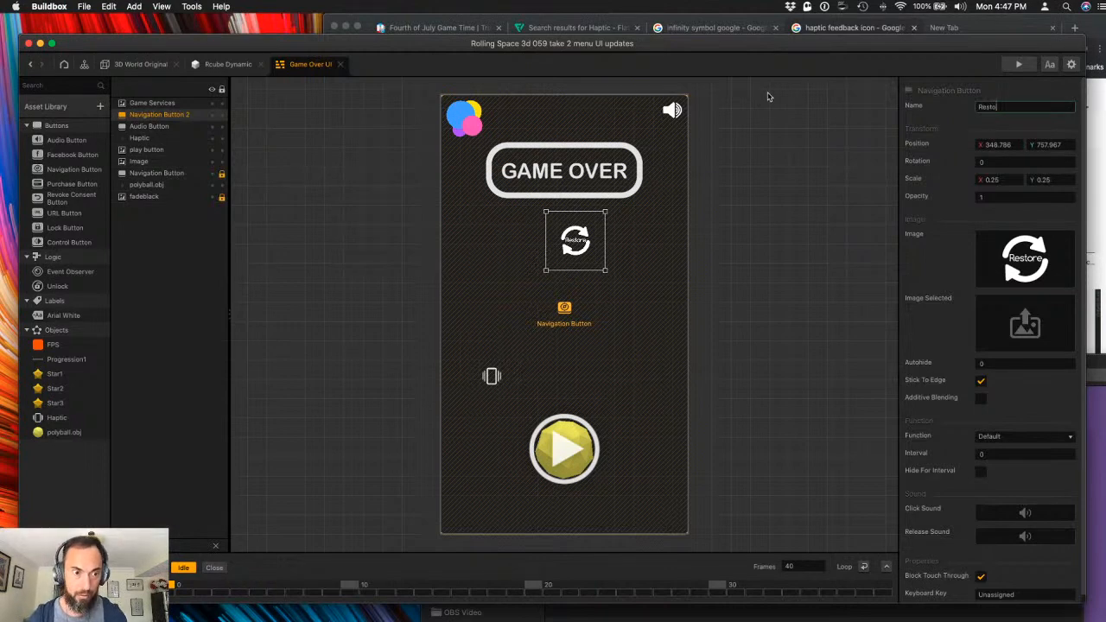
{"action": "type", "text": "re"}
{"action": "key", "text": "Tab"}
{"action": "left_click_drag", "start_coordinate": [581, 246], "coordinate": [512, 136]}
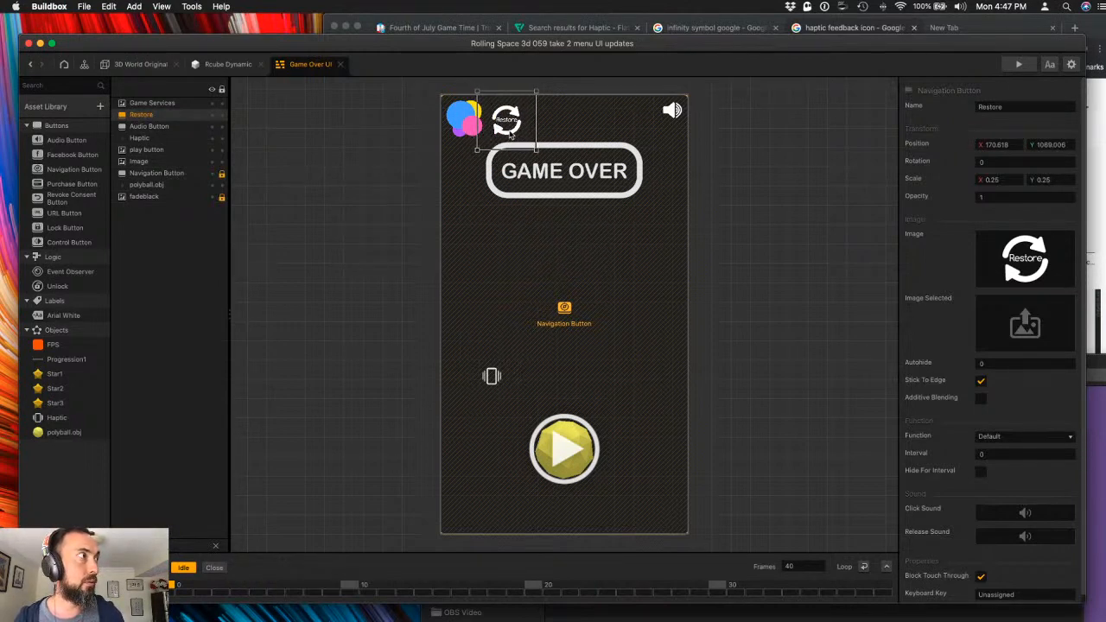
{"action": "left_click", "coordinate": [420, 134]}
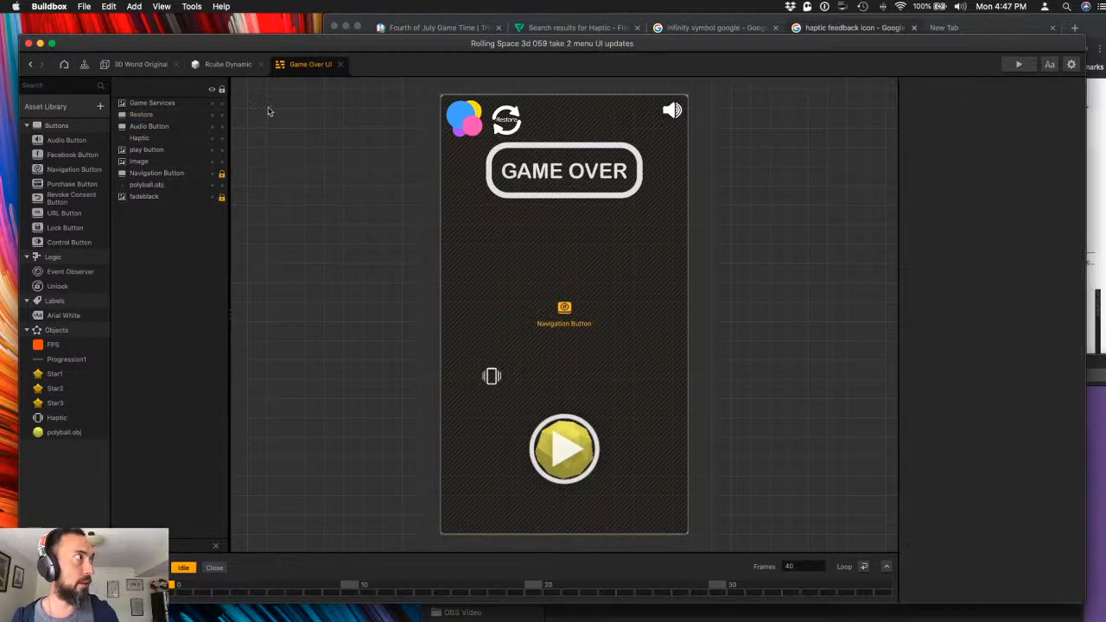
- Save the project and playtest Level 1 in the preview with the new Restore button added
{"action": "left_click", "coordinate": [67, 6]}
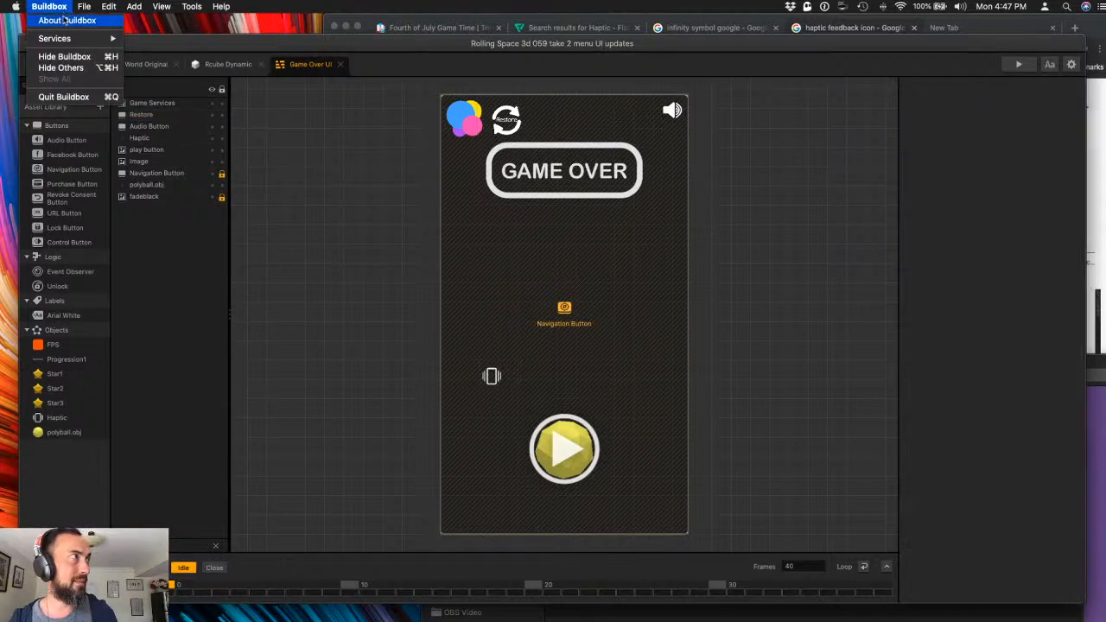
{"action": "left_click", "coordinate": [304, 198]}
{"action": "key", "text": "super+s"}
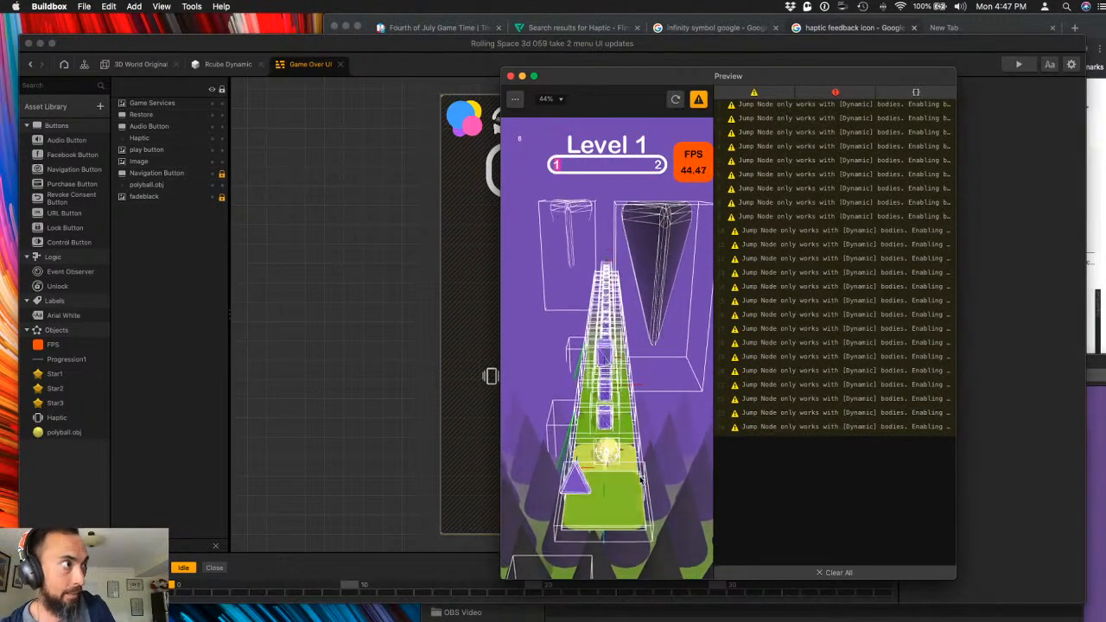
{"action": "left_click", "coordinate": [510, 76]}
- Look over Rcube Dynamic's node map and the 3D World Original scene, and open the UI Screen
{"action": "left_click", "coordinate": [223, 64]}
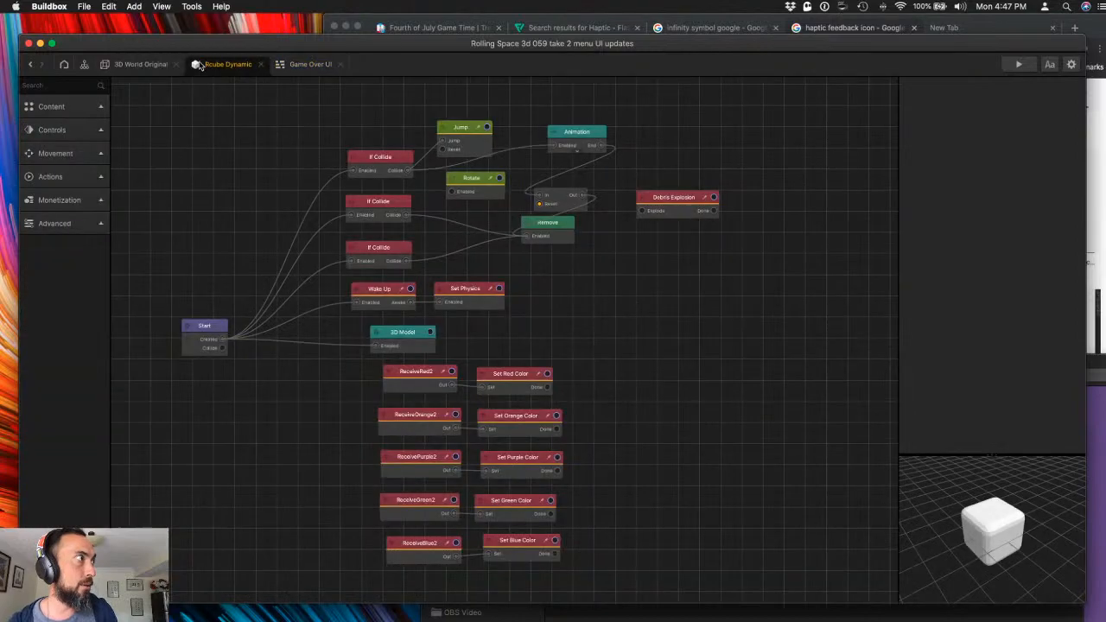
{"action": "left_click", "coordinate": [143, 64]}
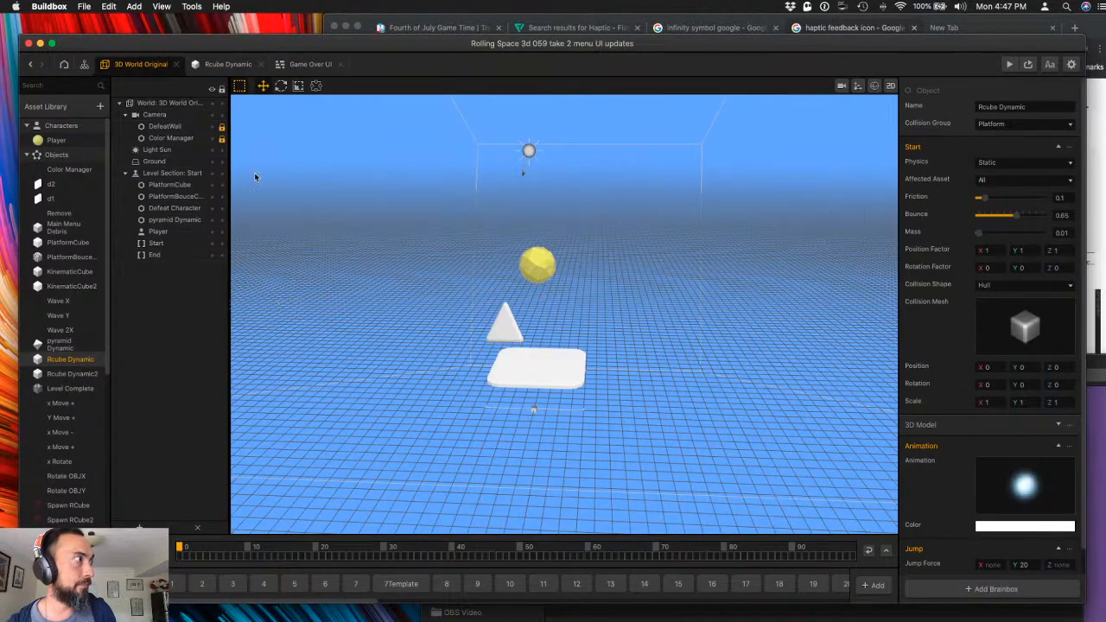
{"action": "left_click", "coordinate": [84, 65]}
{"action": "left_click", "coordinate": [663, 365]}
{"action": "double_click", "coordinate": [663, 365]}
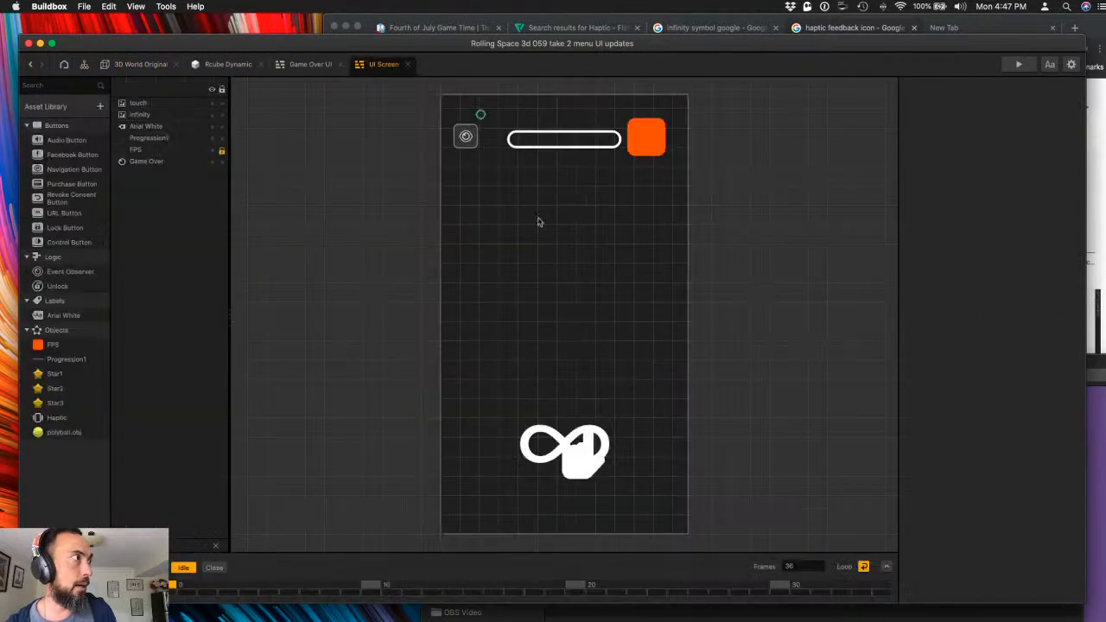
- Connect the Game Over UI's Restore output to the Load input of 3D World Original
{"action": "left_click", "coordinate": [130, 65]}
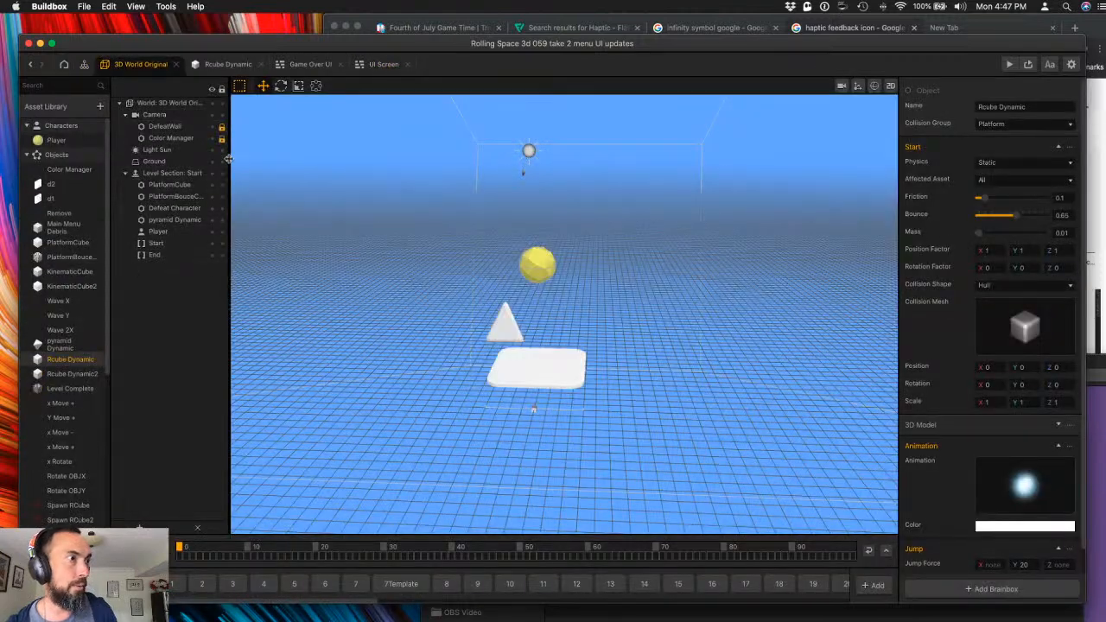
{"action": "left_click", "coordinate": [84, 65]}
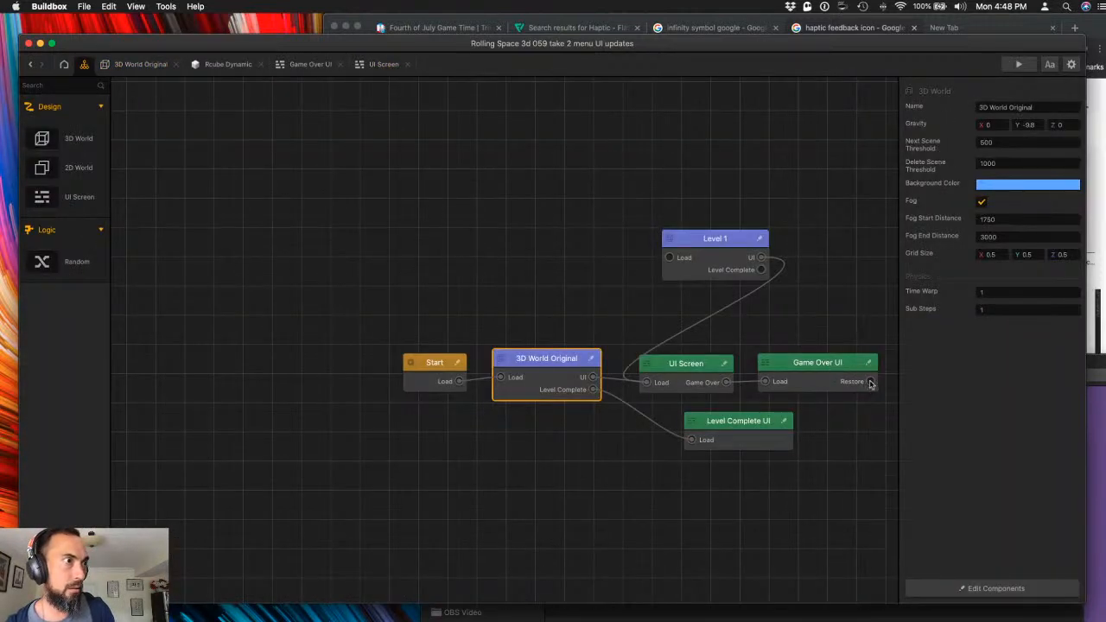
{"action": "left_click_drag", "start_coordinate": [870, 384], "coordinate": [501, 381]}
- Inspect the UI Screen's Arial White score label settings and go back to the 3D World Original scene
{"action": "double_click", "coordinate": [681, 369]}
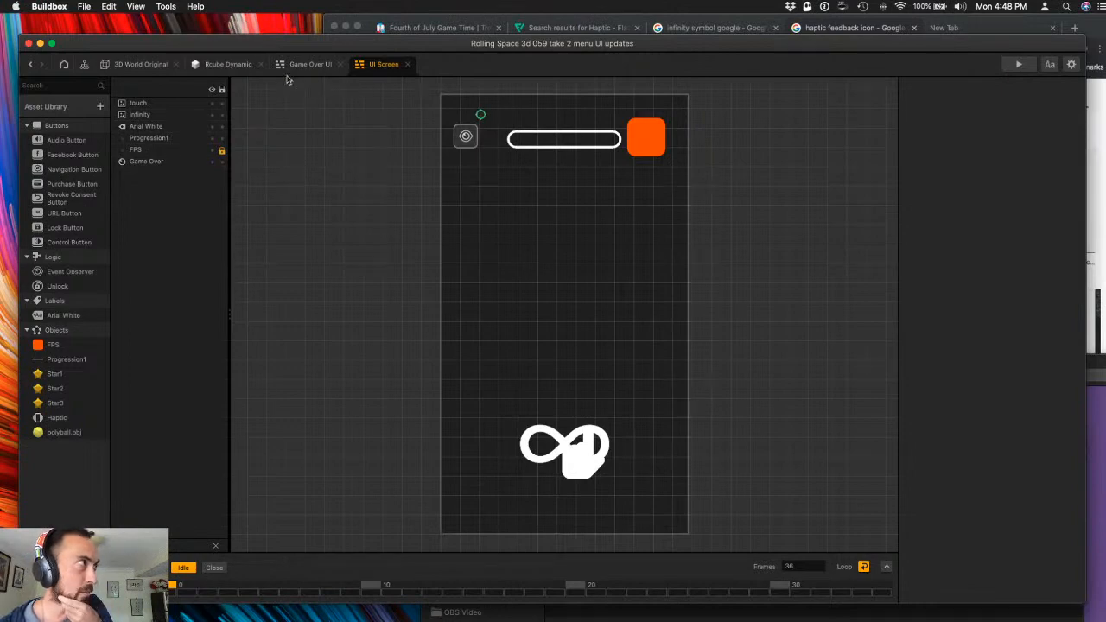
{"action": "left_click", "coordinate": [481, 114]}
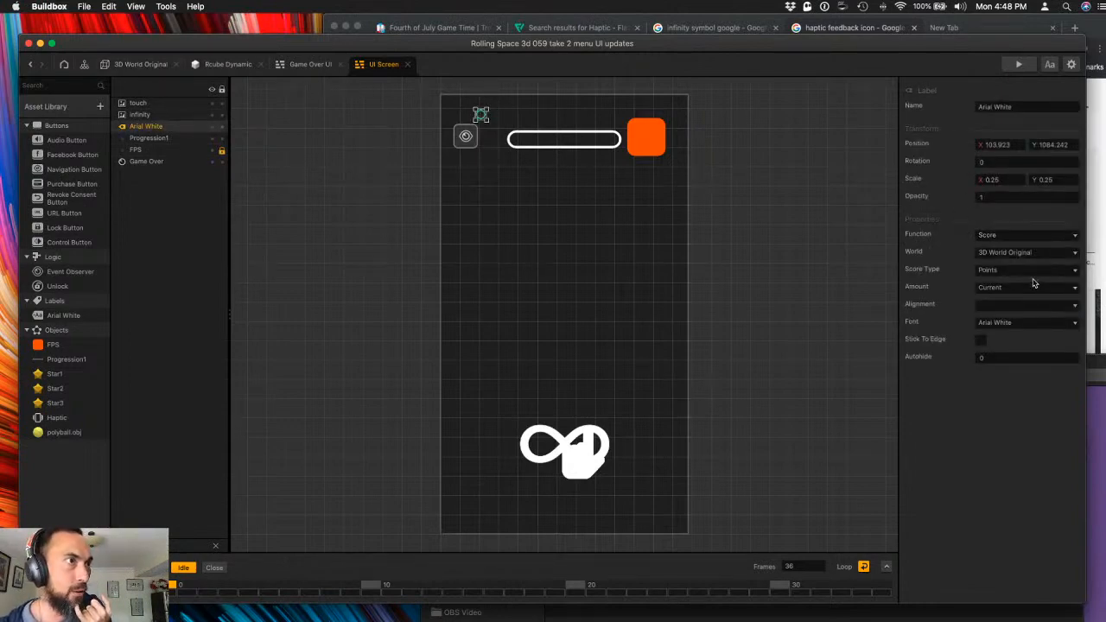
{"action": "left_click", "coordinate": [128, 65]}
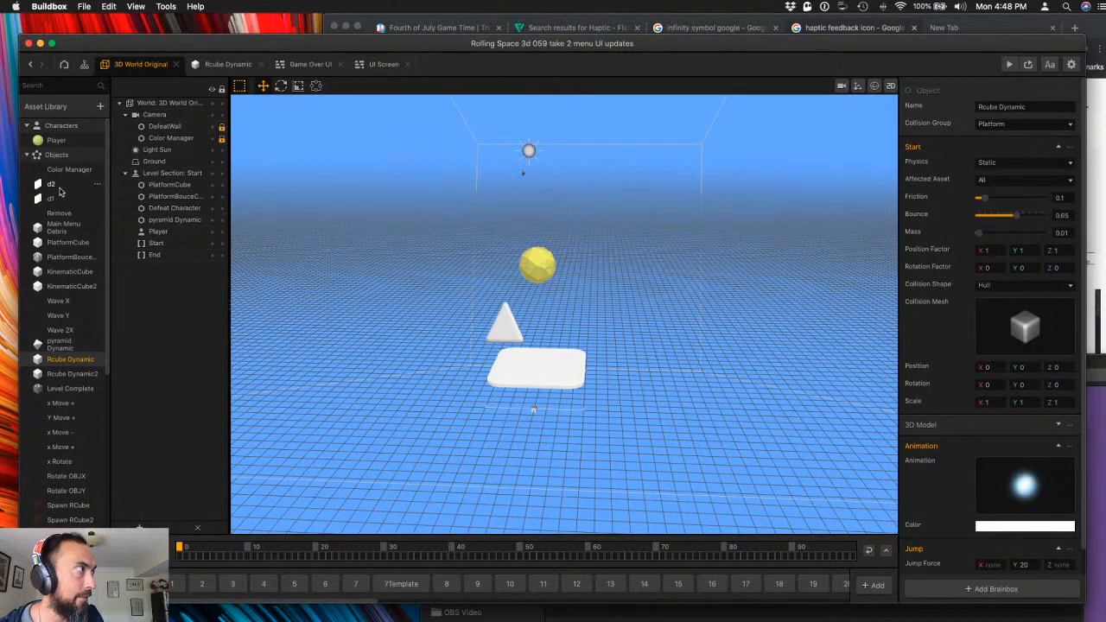
- Playtest Level 1 from 3D World Original, and close the preview
{"action": "left_click", "coordinate": [1009, 64]}
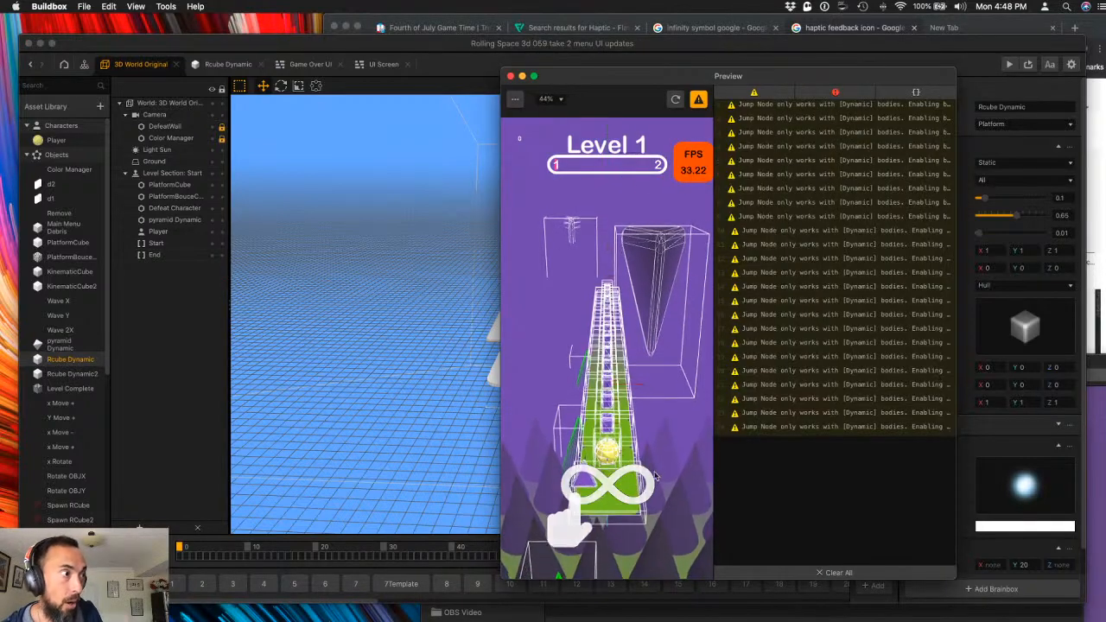
{"action": "left_click", "coordinate": [615, 464]}
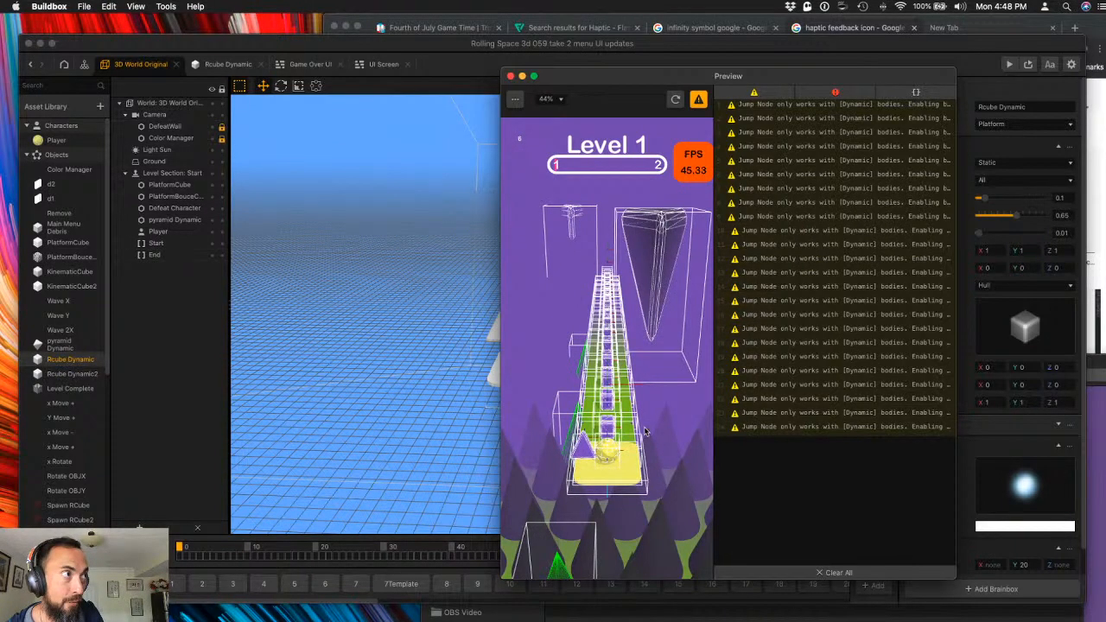
{"action": "left_click", "coordinate": [511, 76]}
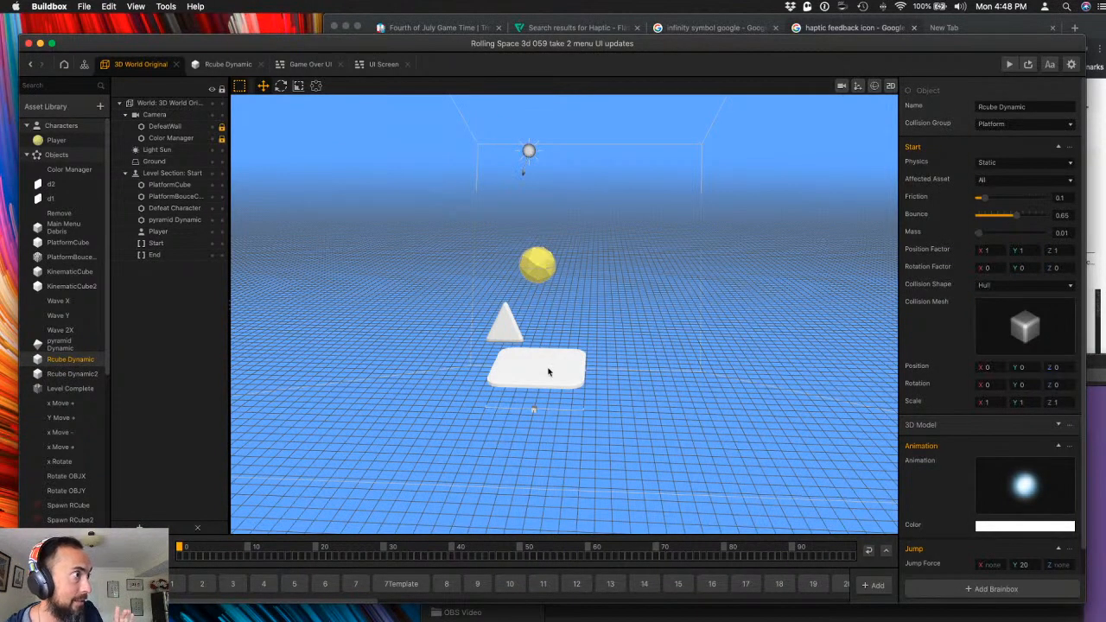
- Look over PlatformCube's node map from 3D World Original, and open the Player character's node map
{"action": "left_click", "coordinate": [537, 379]}
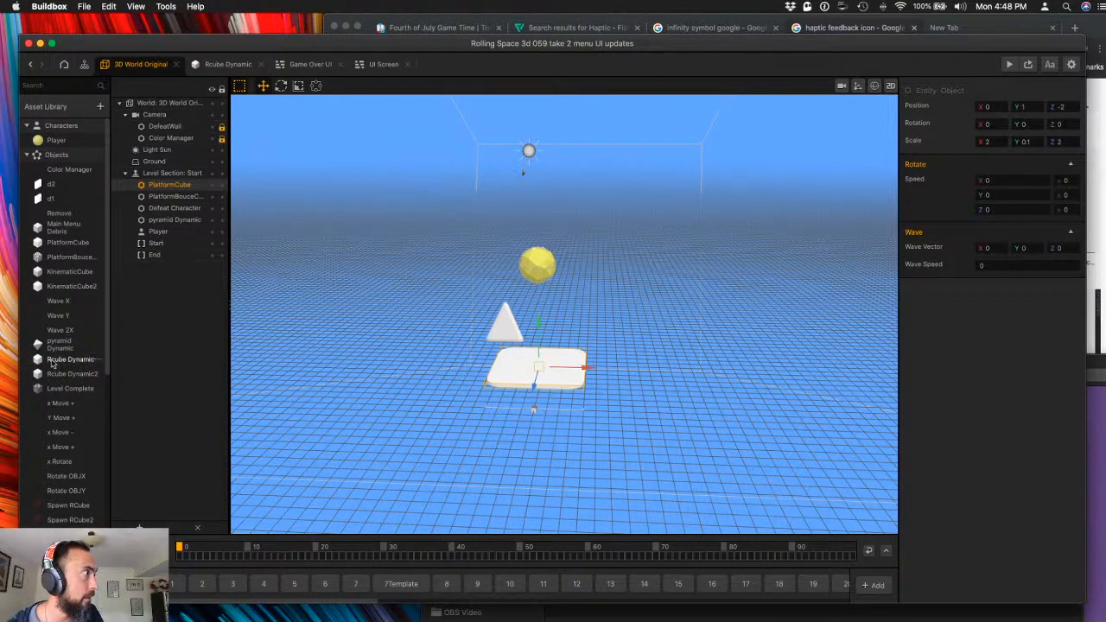
{"action": "double_click", "coordinate": [62, 245]}
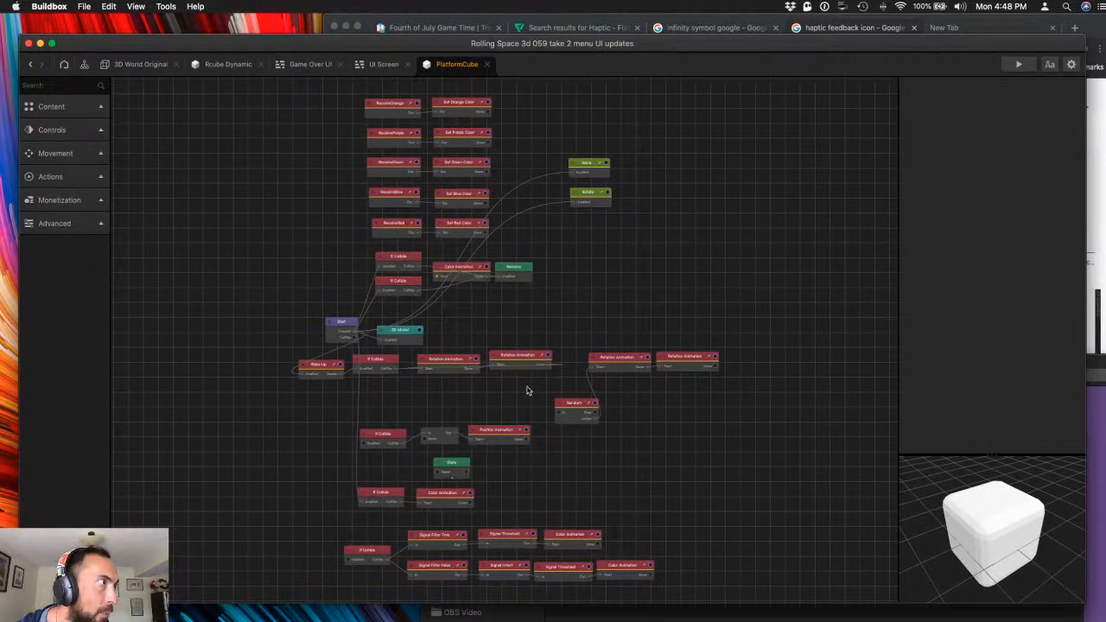
{"action": "left_click_drag", "start_coordinate": [530, 336], "coordinate": [526, 388]}
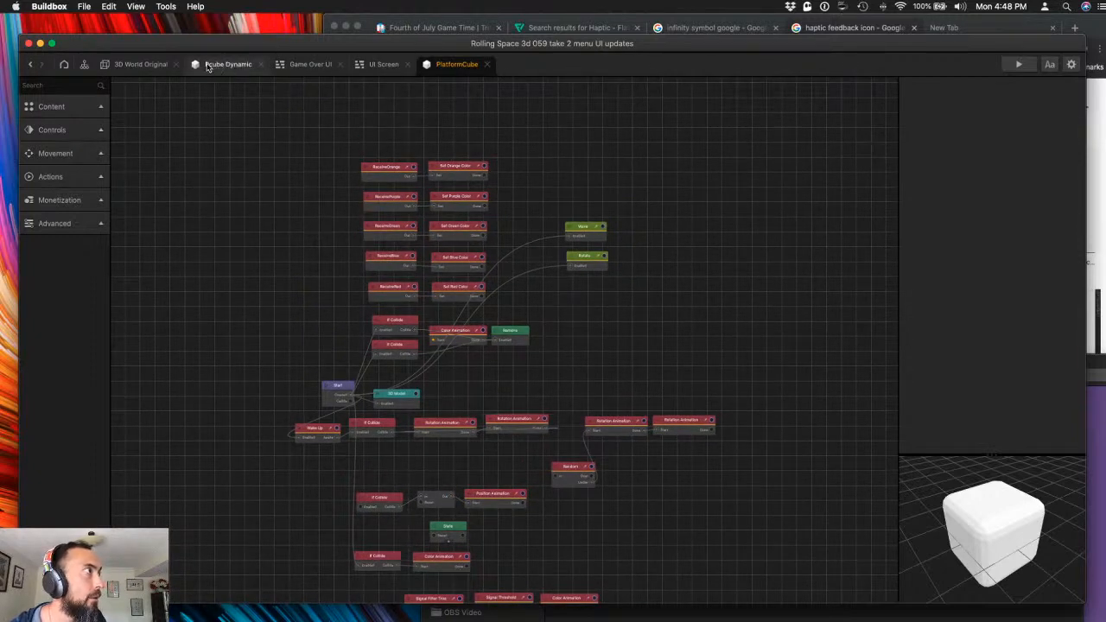
{"action": "left_click", "coordinate": [143, 64]}
{"action": "double_click", "coordinate": [54, 142]}
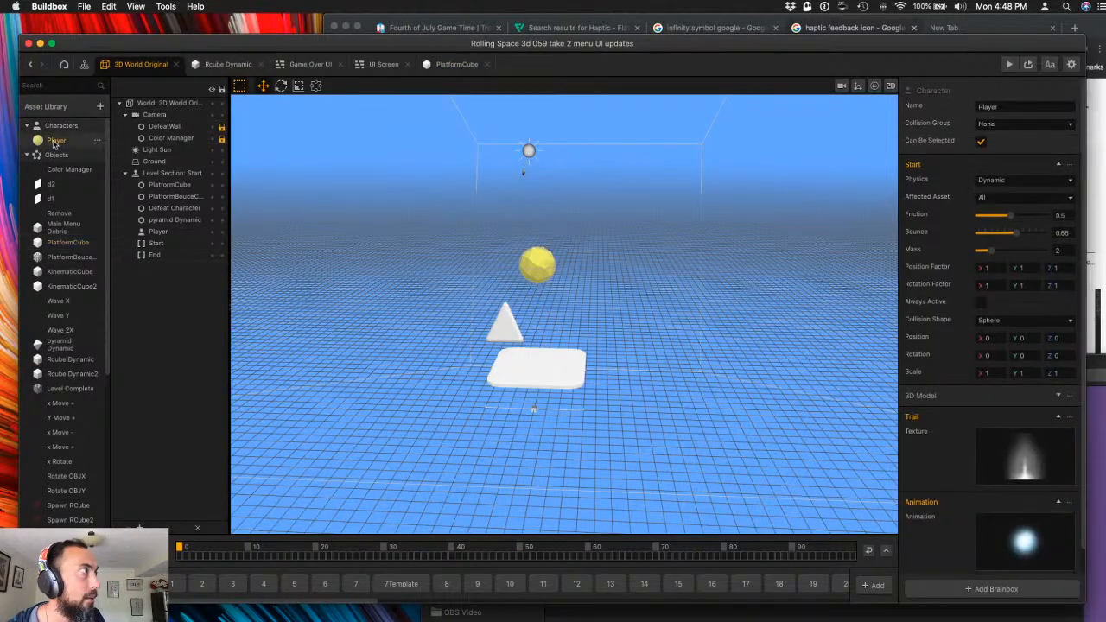
- Disconnect both If Collide nodes from their Add Point nodes in the Player node map
{"action": "left_click", "coordinate": [408, 108]}
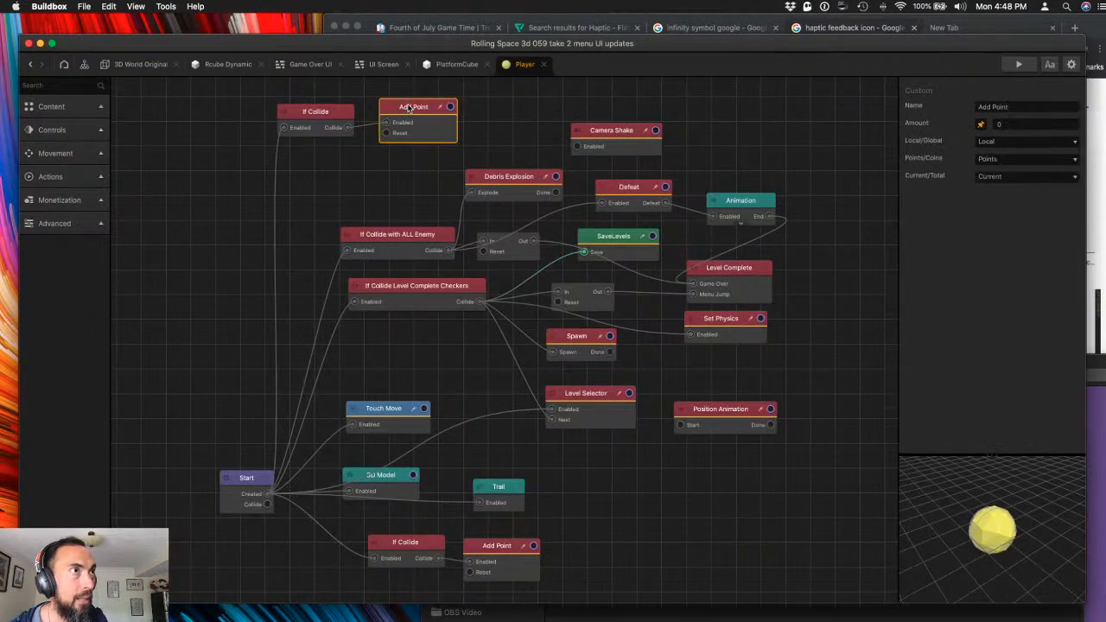
{"action": "left_click_drag", "start_coordinate": [385, 121], "coordinate": [366, 109]}
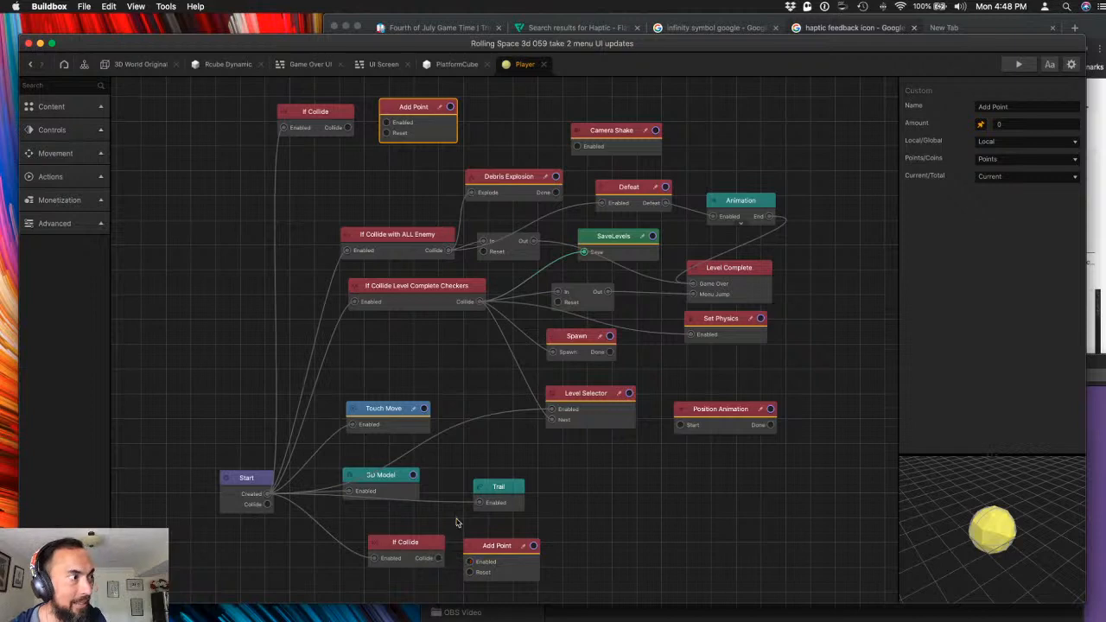
{"action": "left_click", "coordinate": [485, 550]}
{"action": "left_click", "coordinate": [428, 558]}
{"action": "left_click", "coordinate": [479, 563]}
{"action": "left_click", "coordinate": [304, 126]}
{"action": "left_click", "coordinate": [408, 124]}
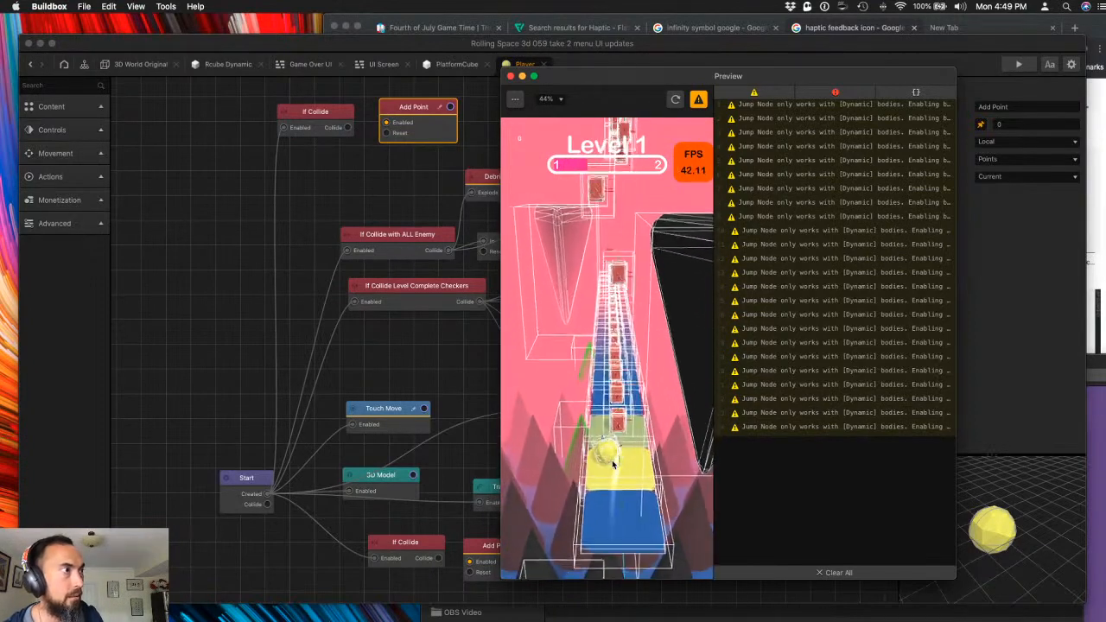
- Turn off Debug Mode in the Level 1 preview, restart the game, and close the preview
{"action": "left_click", "coordinate": [514, 100]}
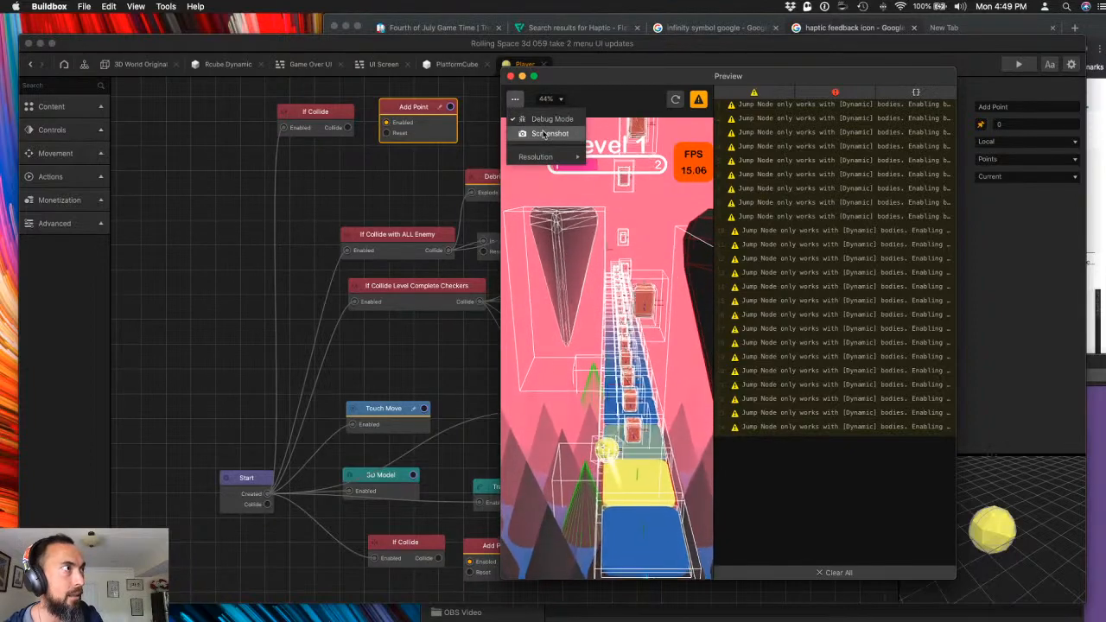
{"action": "left_click", "coordinate": [542, 134]}
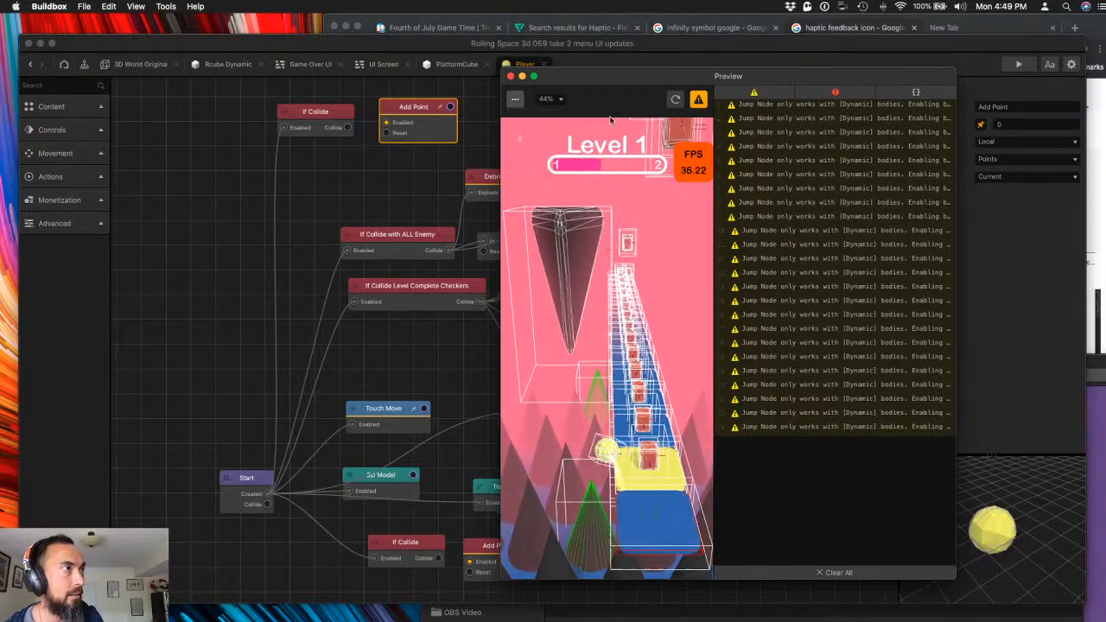
{"action": "left_click", "coordinate": [675, 101]}
{"action": "left_click", "coordinate": [510, 76]}
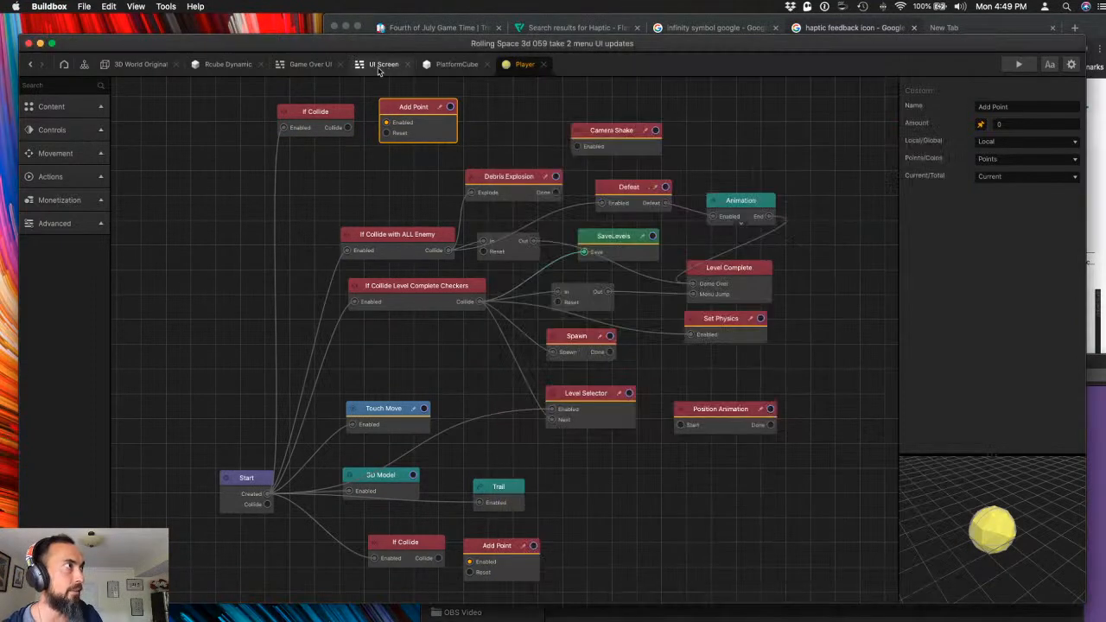
- Reconnect the lower If Collide node's Collide output to its Add Point node's Enabled input, and playtest Level 1
{"action": "left_click", "coordinate": [398, 181]}
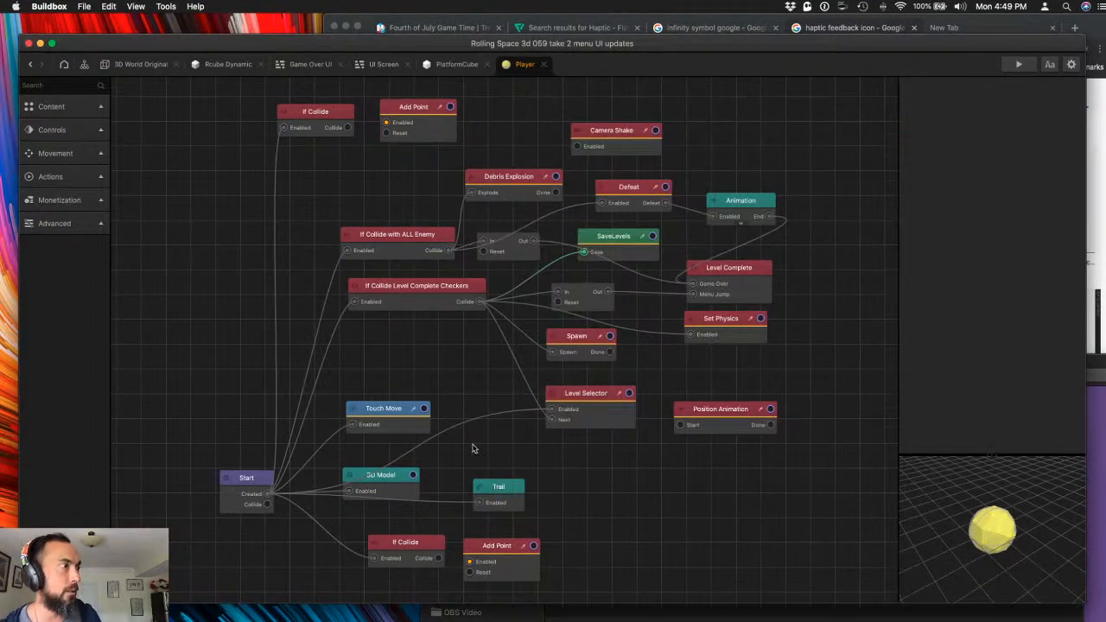
{"action": "left_click", "coordinate": [417, 566]}
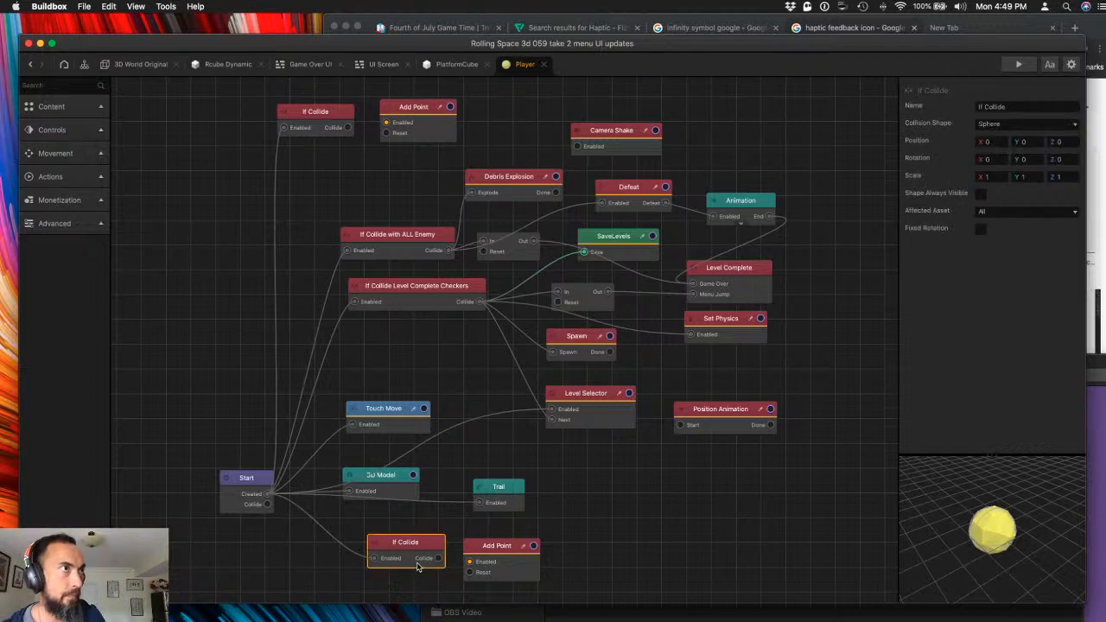
{"action": "left_click", "coordinate": [406, 136]}
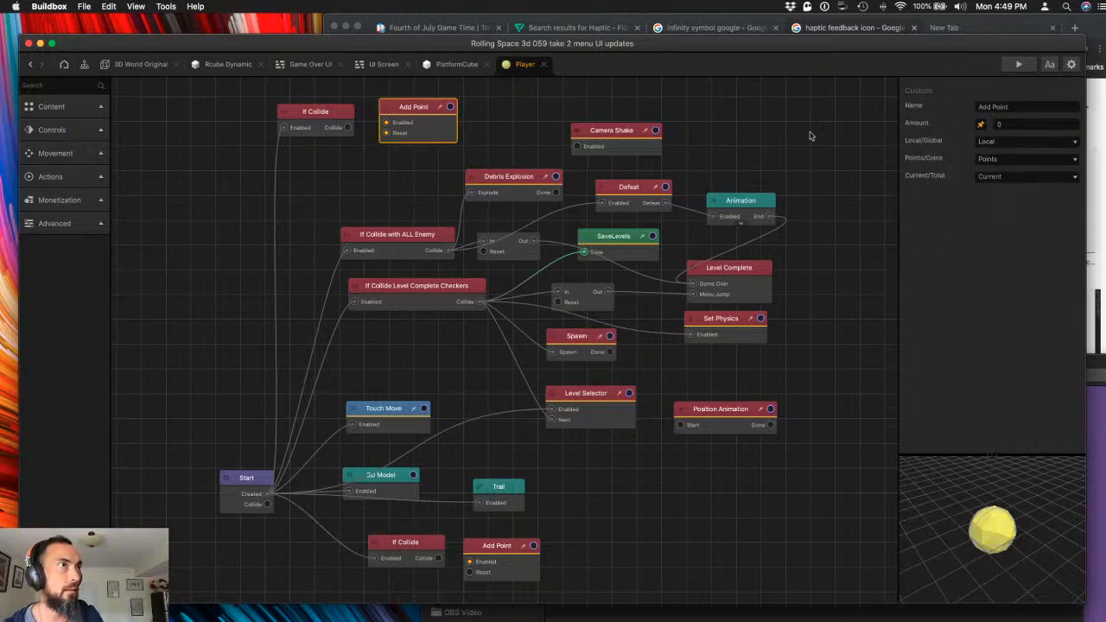
{"action": "left_click", "coordinate": [471, 574]}
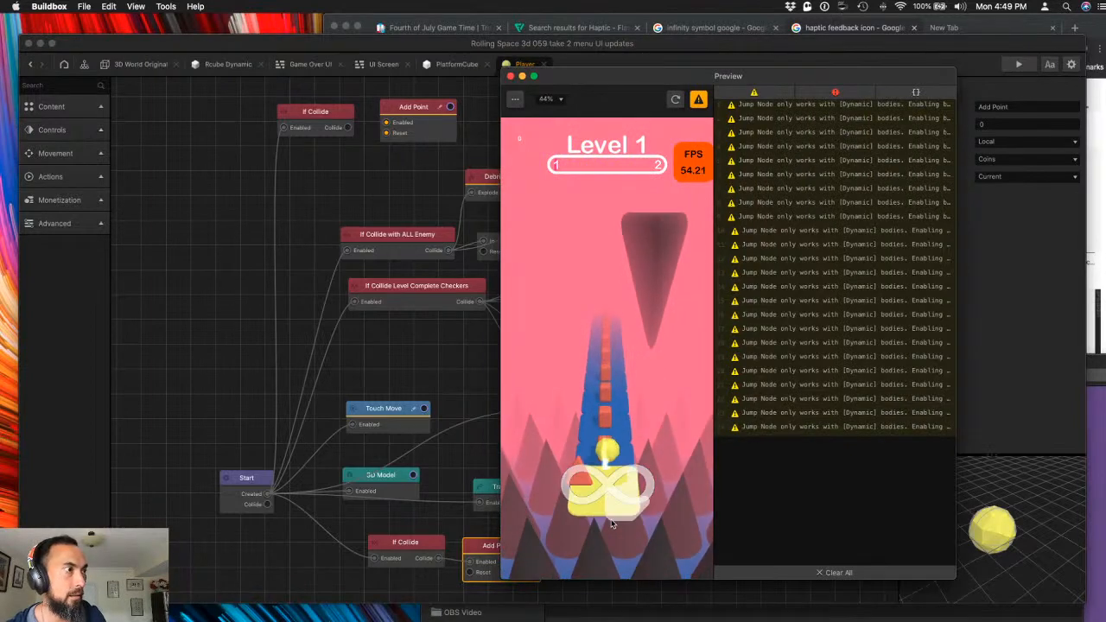
{"action": "left_click", "coordinate": [612, 523]}
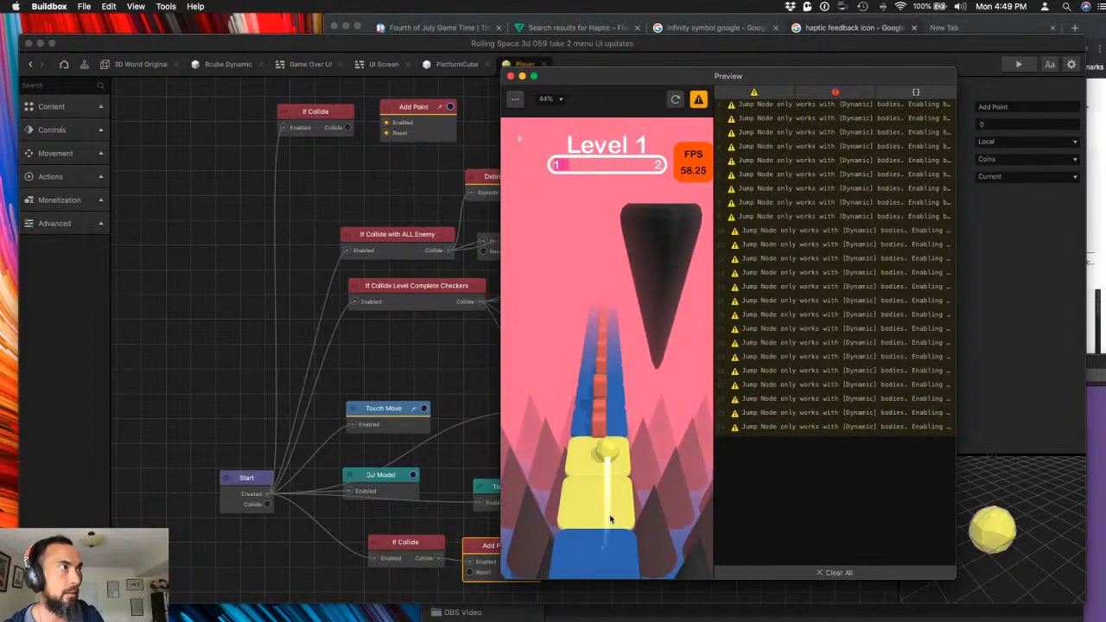
{"action": "left_click", "coordinate": [510, 76]}
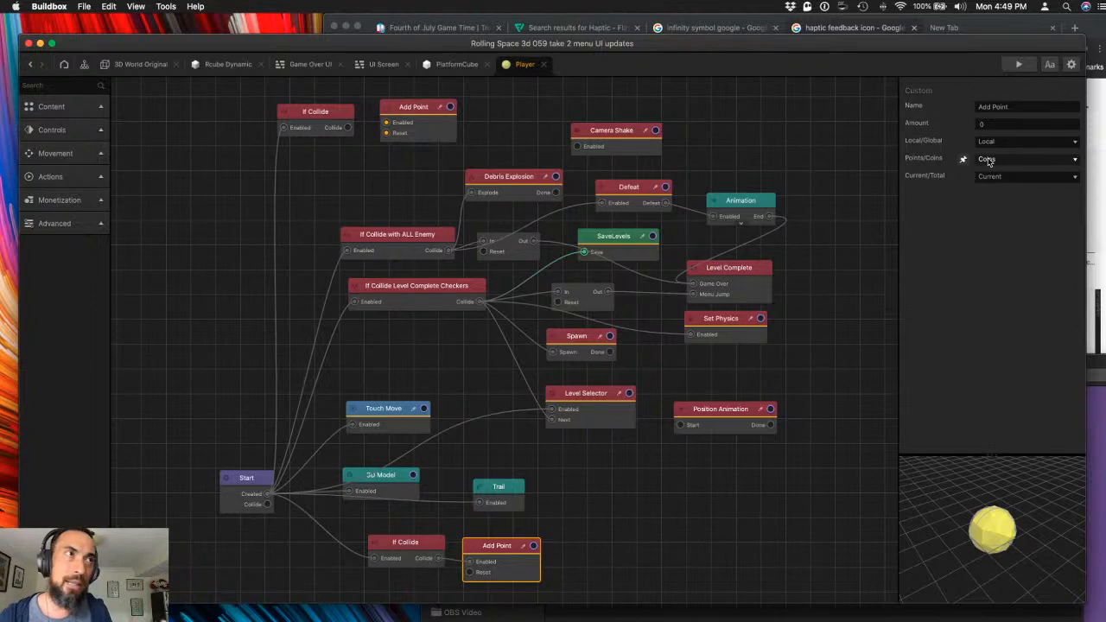
- Set the upper Add Point node's Points/Coins option to Coins
{"action": "left_click", "coordinate": [431, 124]}
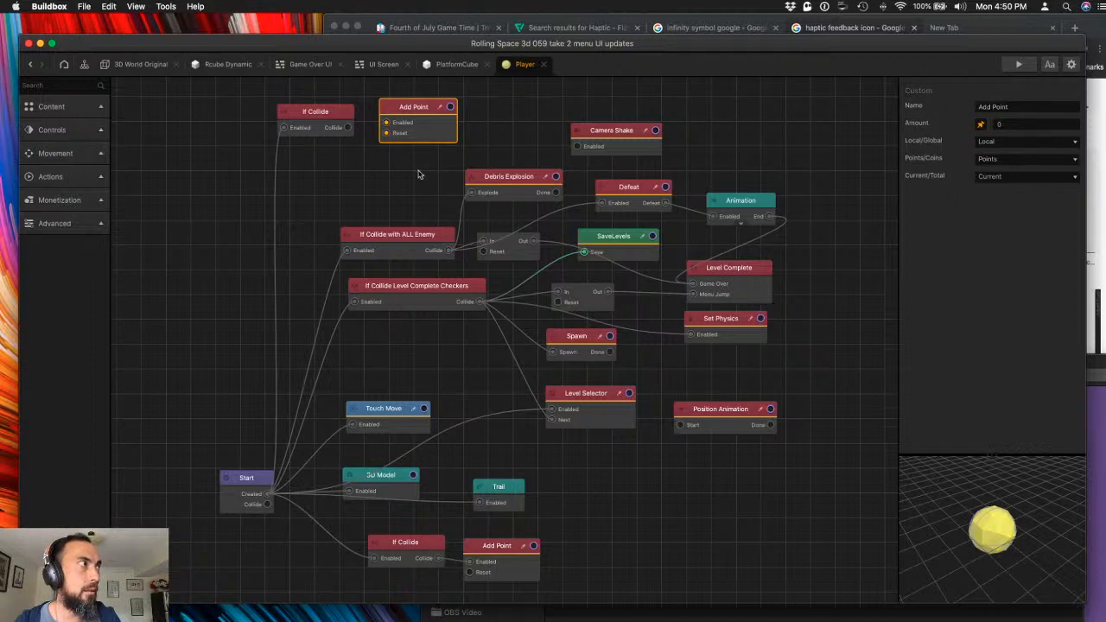
{"action": "left_click", "coordinate": [345, 116]}
{"action": "left_click", "coordinate": [408, 113]}
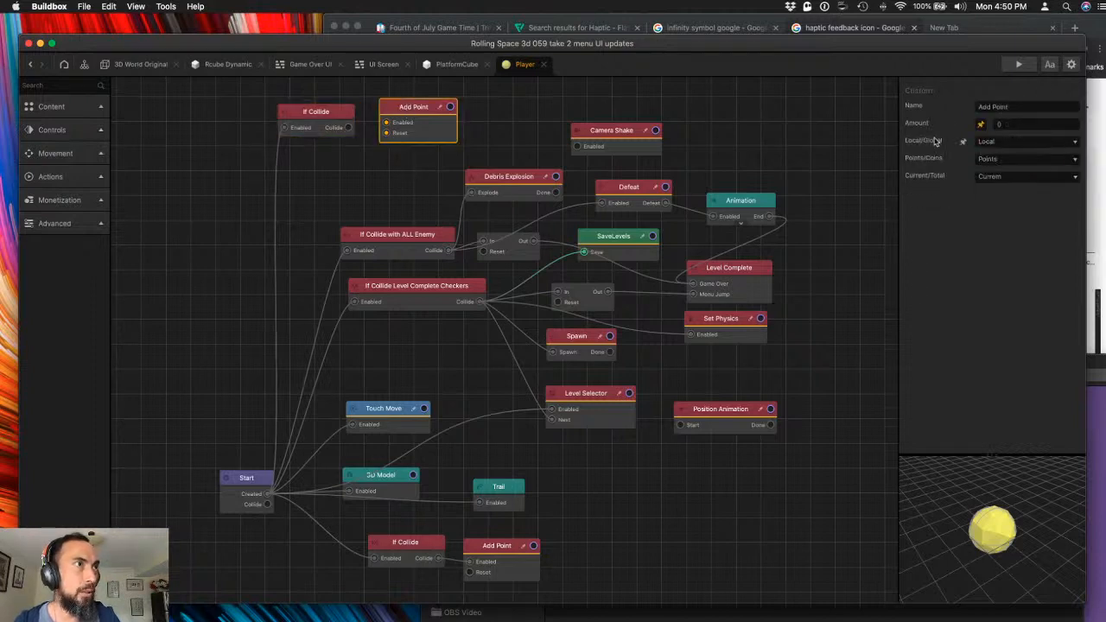
{"action": "left_click", "coordinate": [986, 160]}
{"action": "left_click", "coordinate": [990, 179]}
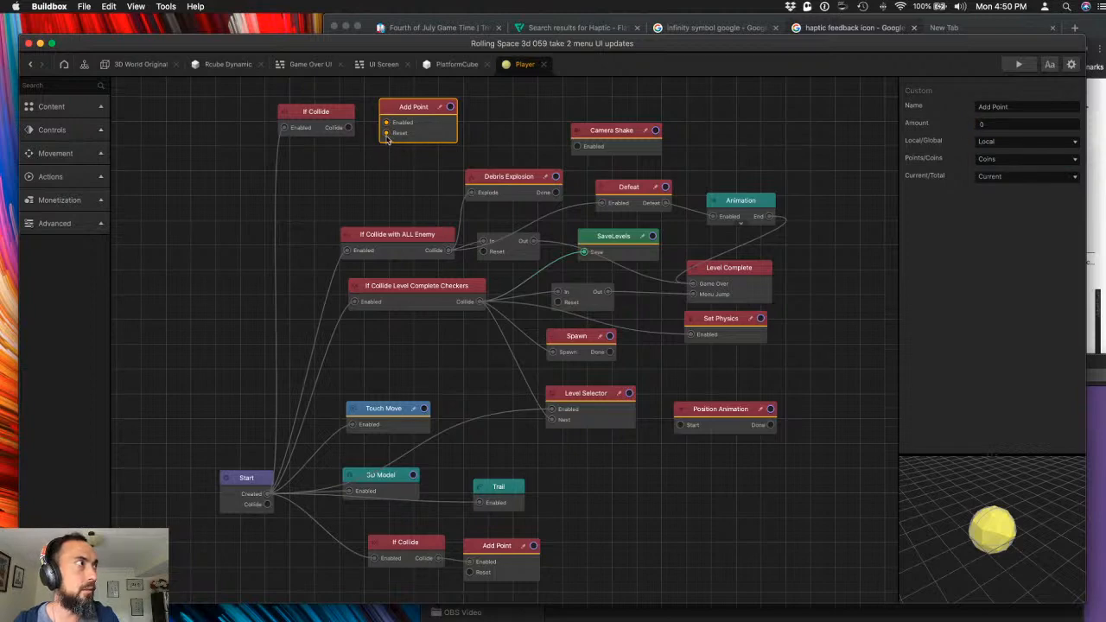
- Set the upper If Collide node's affected asset to Rcube Dynamic and connect its Collide output to Add Point's Enabled input
{"action": "left_click", "coordinate": [331, 120]}
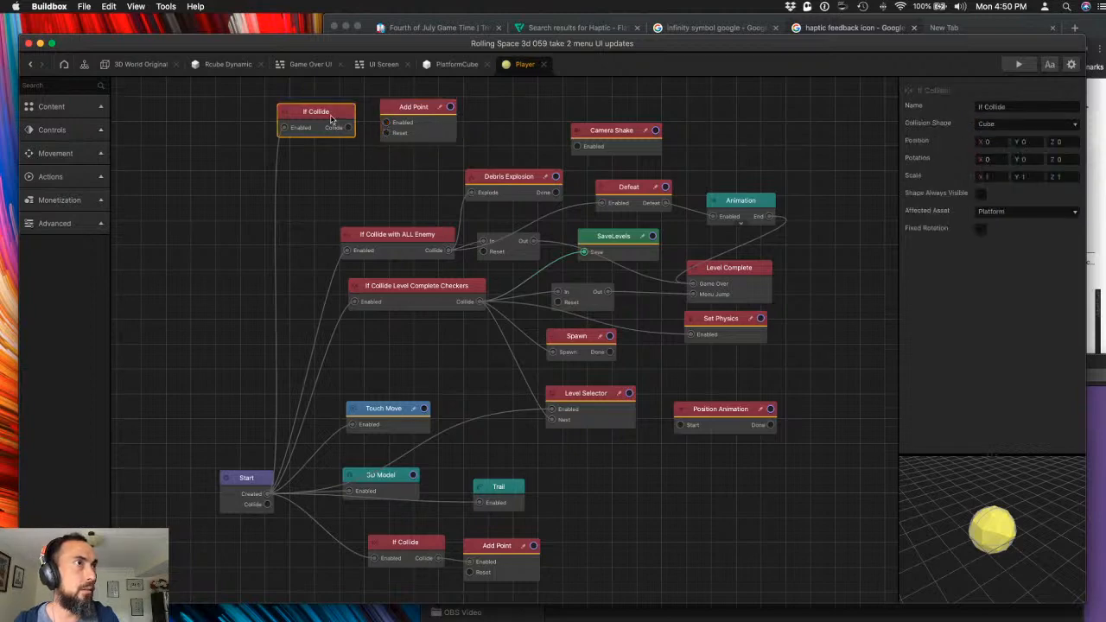
{"action": "left_click", "coordinate": [1032, 217]}
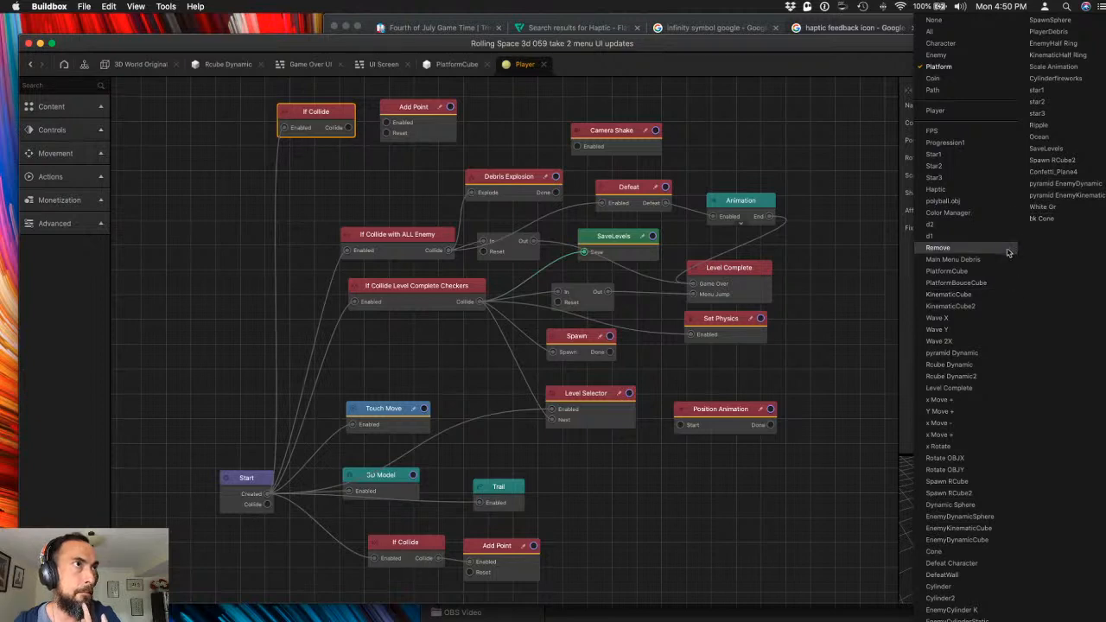
{"action": "left_click", "coordinate": [966, 366]}
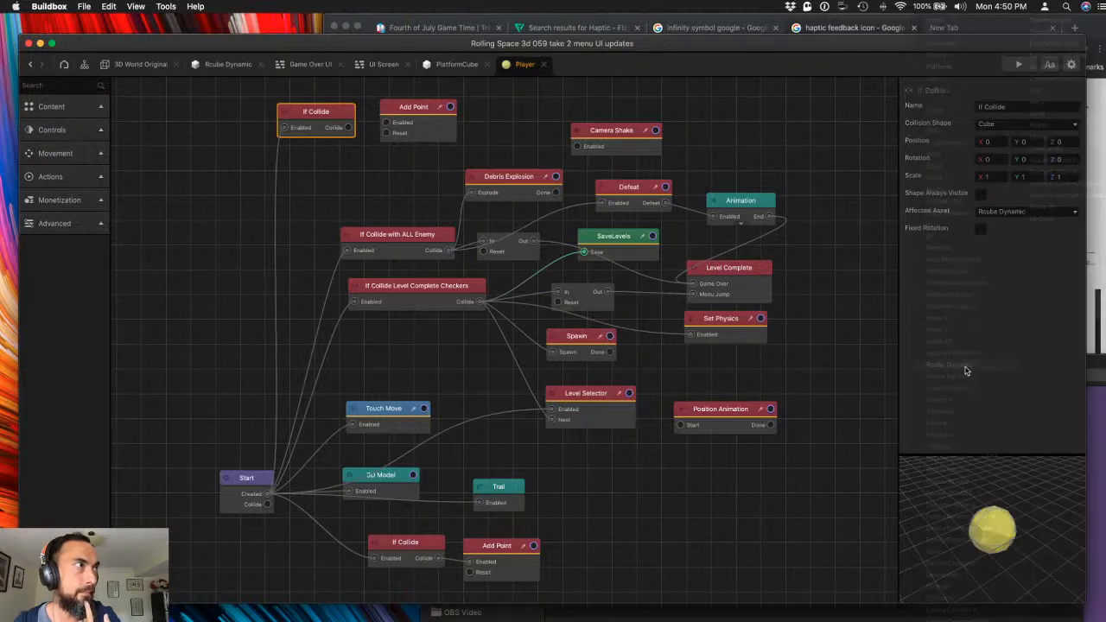
{"action": "left_click", "coordinate": [387, 123]}
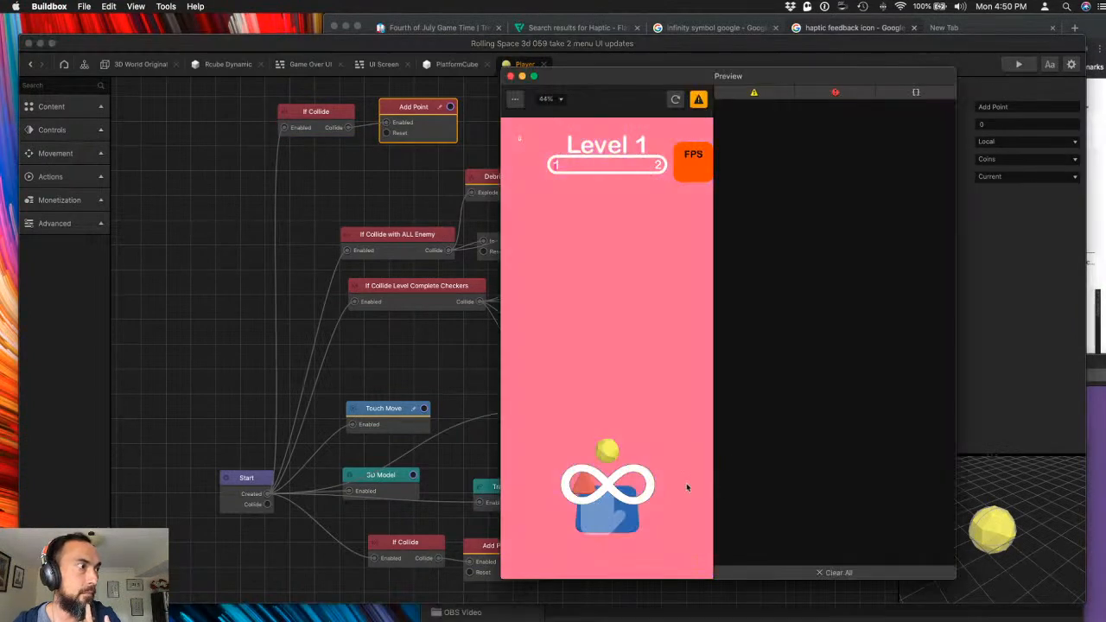
- Playtest Level 1 in the preview, and open the upper Add Point node's Amount for editing
{"action": "left_click", "coordinate": [608, 509]}
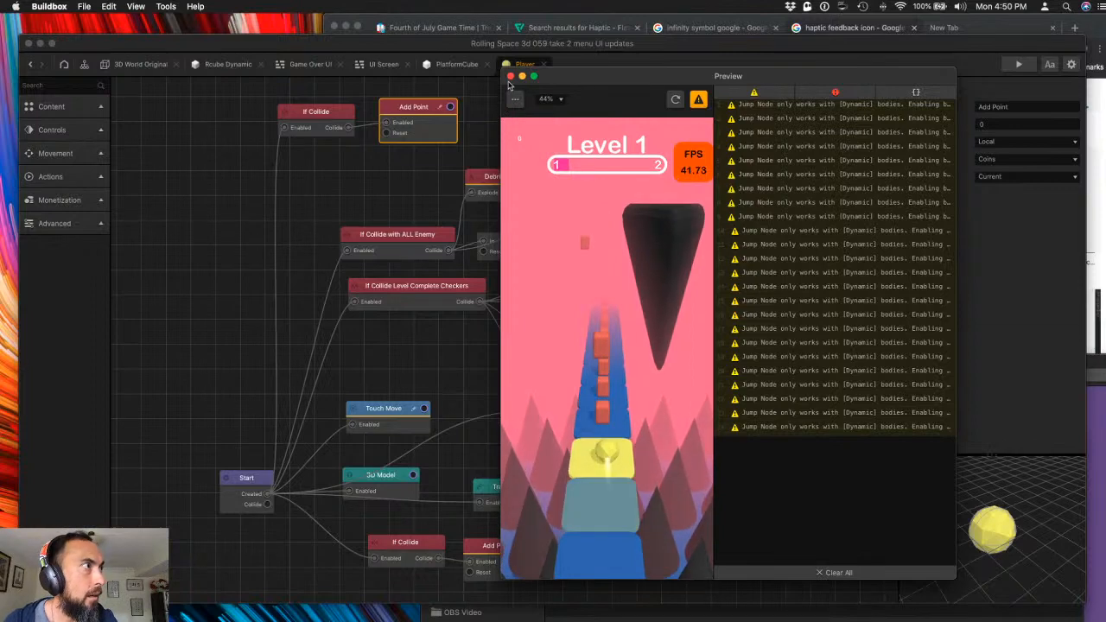
{"action": "left_click", "coordinate": [1035, 128]}
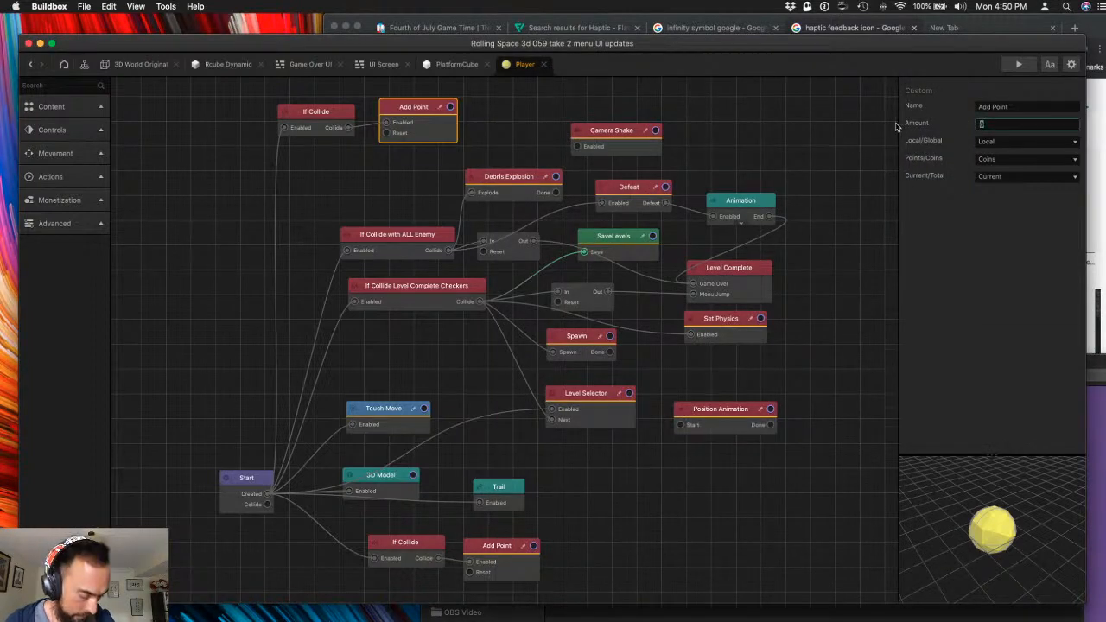
{"action": "left_click", "coordinate": [738, 141]}
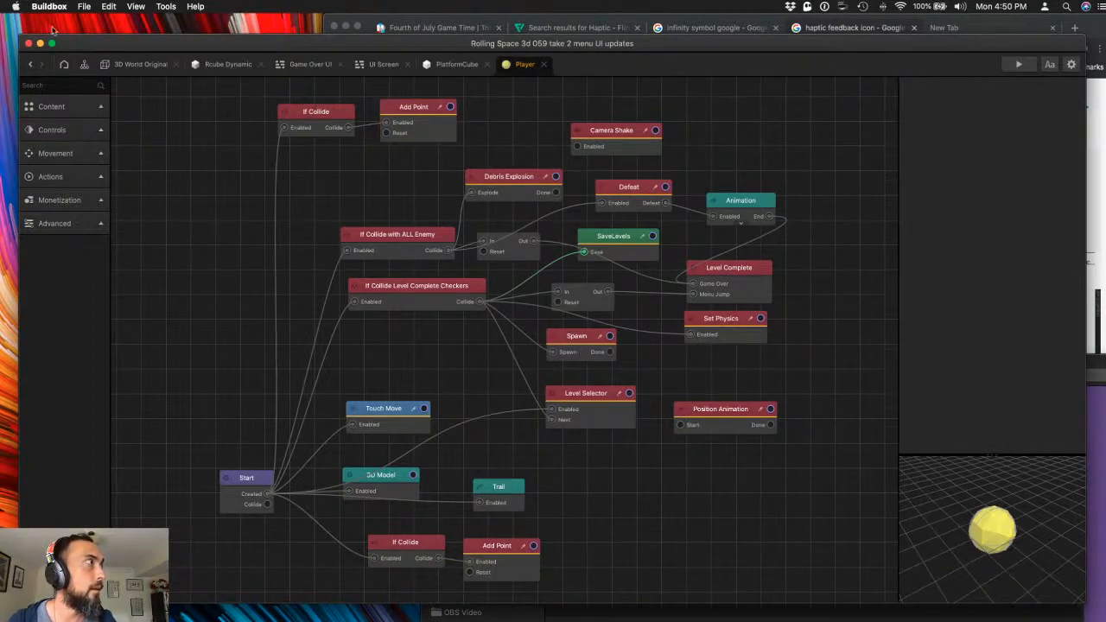
- Copy the Trail node from Player's node map into Rcube Dynamic's node map, placing it below Debris Explosion
{"action": "left_click", "coordinate": [229, 67]}
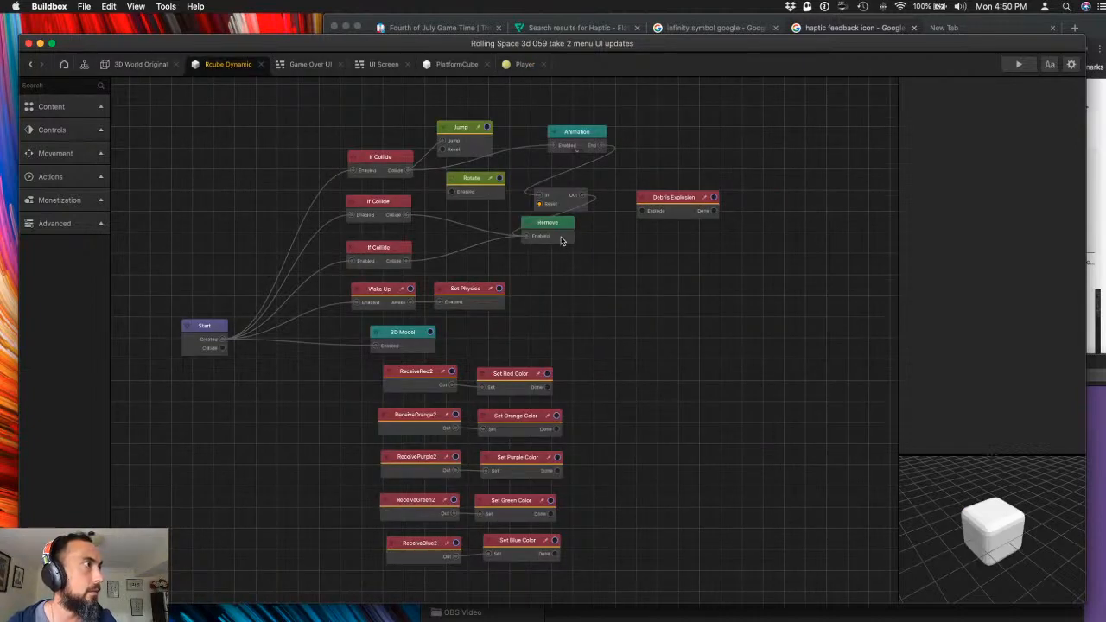
{"action": "left_click", "coordinate": [121, 66]}
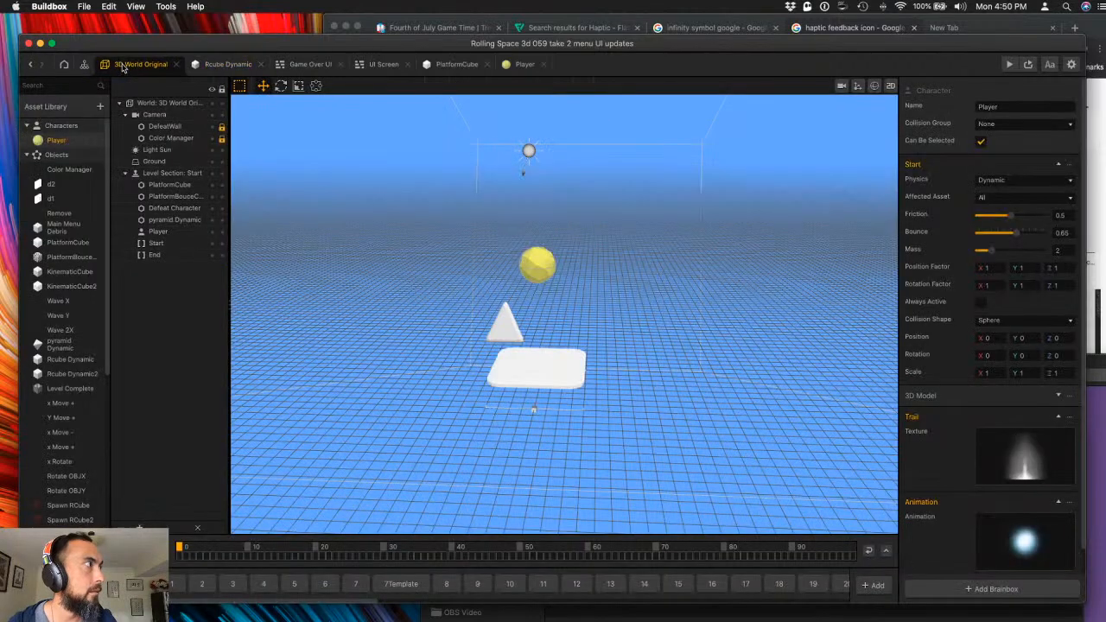
{"action": "left_click", "coordinate": [515, 65]}
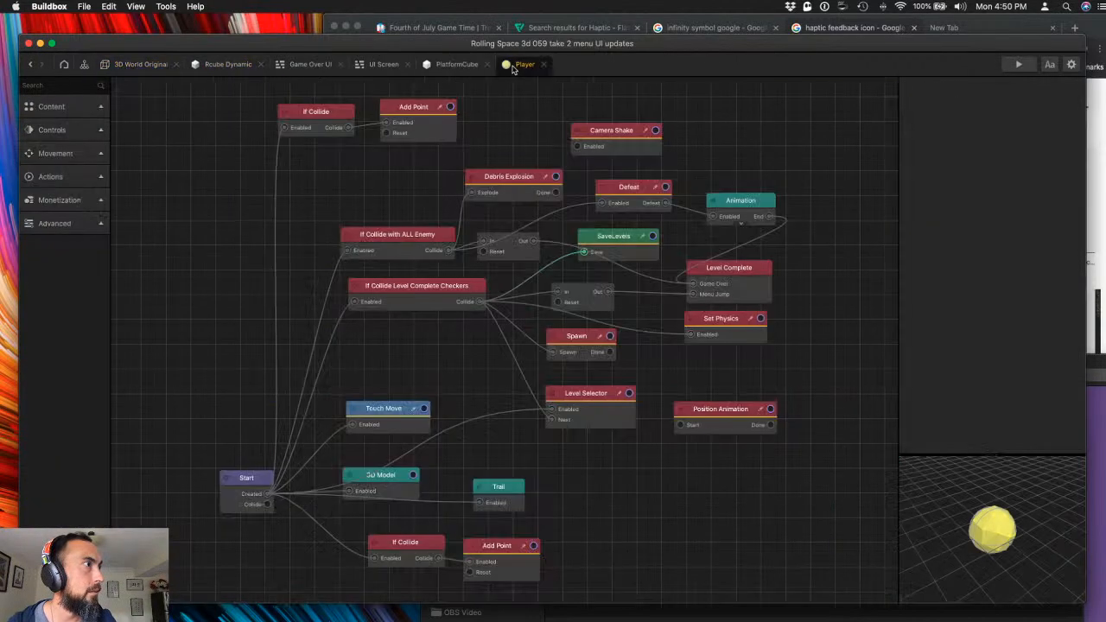
{"action": "left_click", "coordinate": [512, 486]}
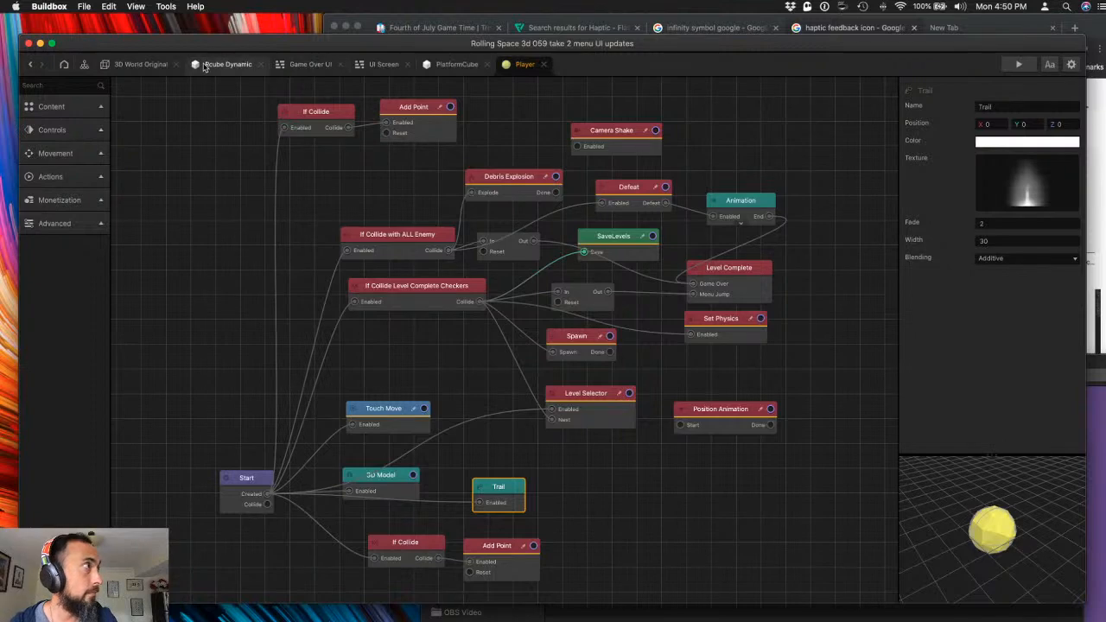
{"action": "left_click", "coordinate": [460, 69]}
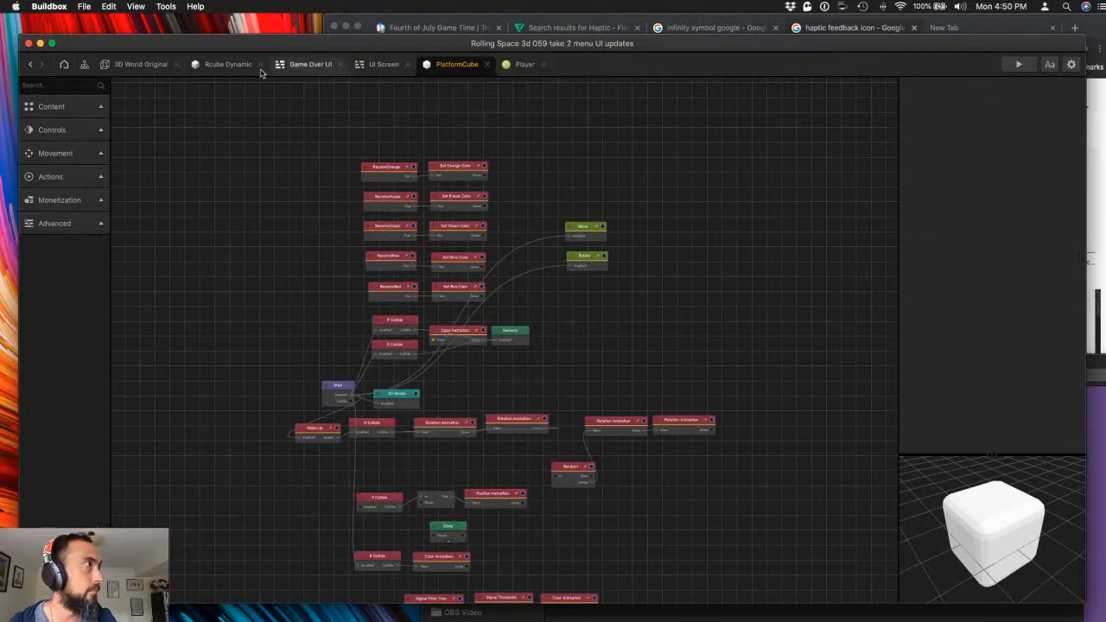
{"action": "left_click", "coordinate": [234, 67]}
{"action": "key", "text": "super+v"}
{"action": "left_click_drag", "start_coordinate": [519, 336], "coordinate": [633, 267]}
- Set the copied Trail node's fade to 1 and its width to 15
{"action": "left_click", "coordinate": [924, 239]}
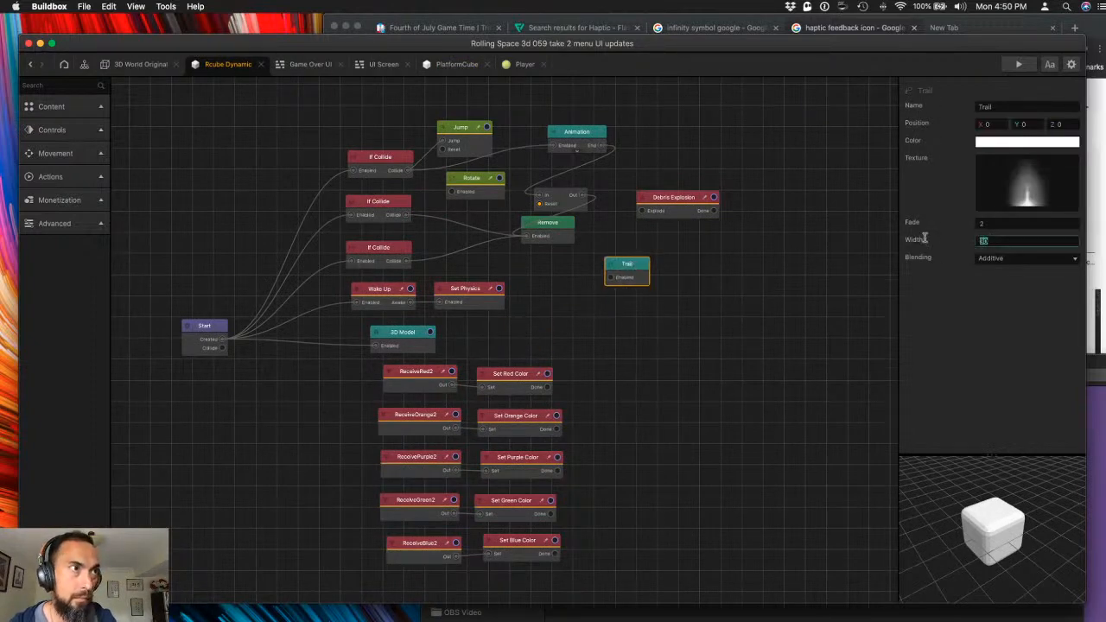
{"action": "left_click", "coordinate": [950, 226]}
{"action": "key", "text": "Tab"}
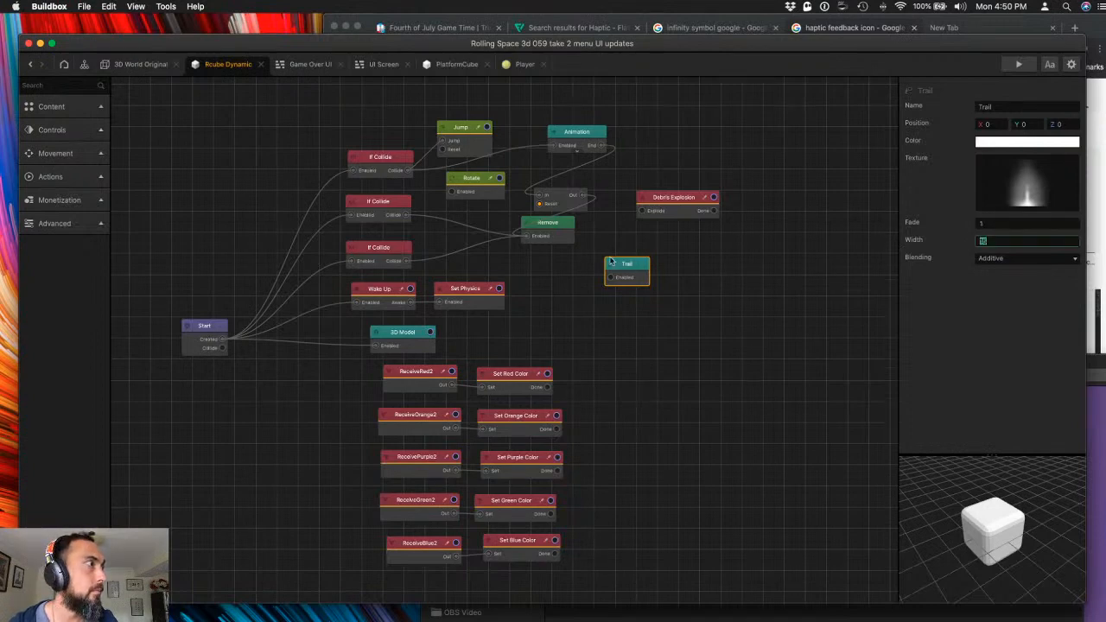
- Connect the Start node's Created output to the Trail node's Enabled input, and playtest Level 1 with the cube trails
{"action": "left_click_drag", "start_coordinate": [628, 266], "coordinate": [626, 258]}
{"action": "left_click", "coordinate": [376, 162]}
{"action": "left_click", "coordinate": [611, 273]}
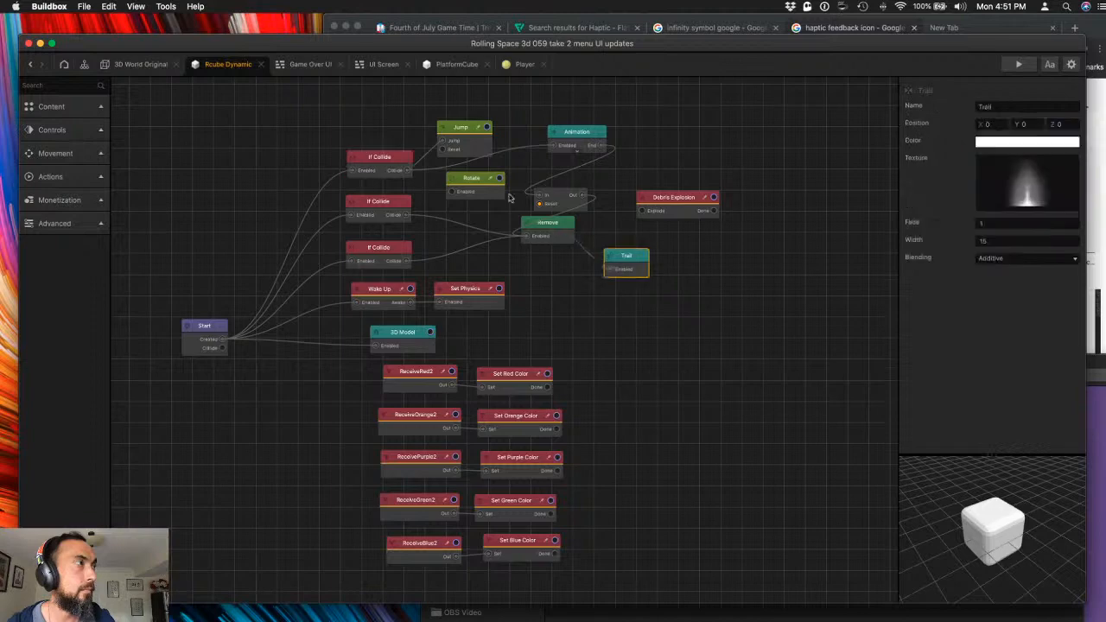
{"action": "left_click_drag", "start_coordinate": [608, 269], "coordinate": [222, 339]}
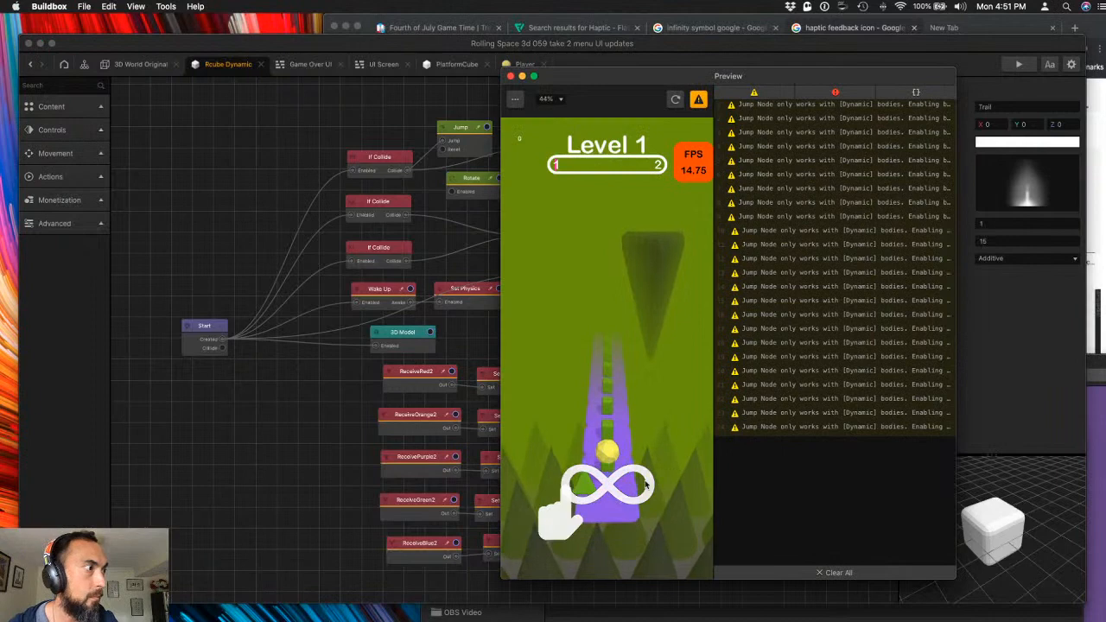
{"action": "left_click", "coordinate": [615, 459]}
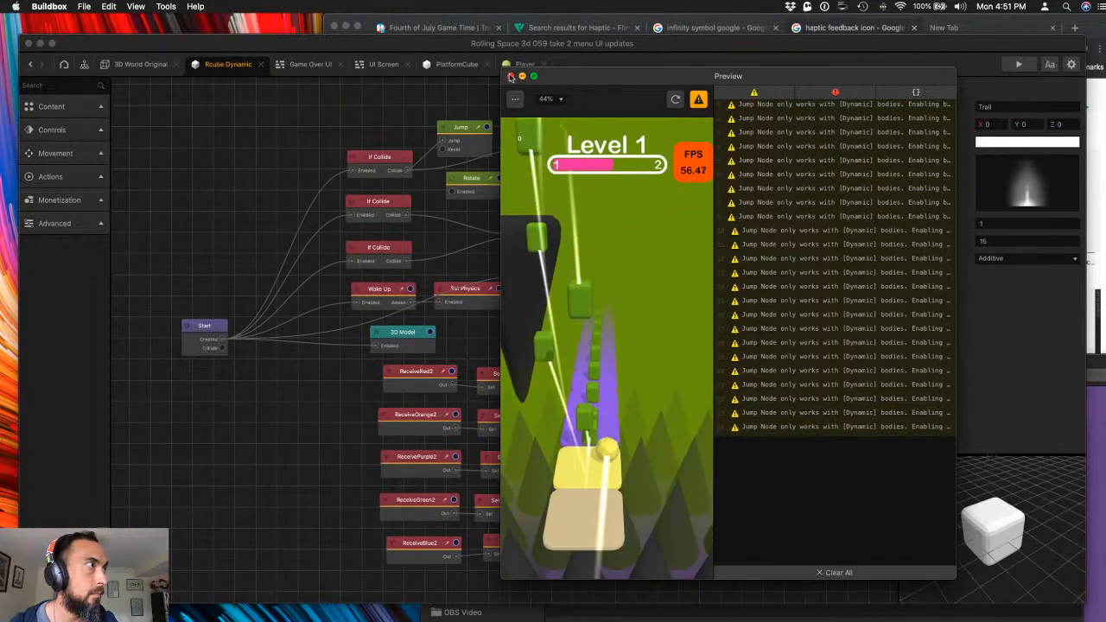
{"action": "left_click", "coordinate": [511, 77]}
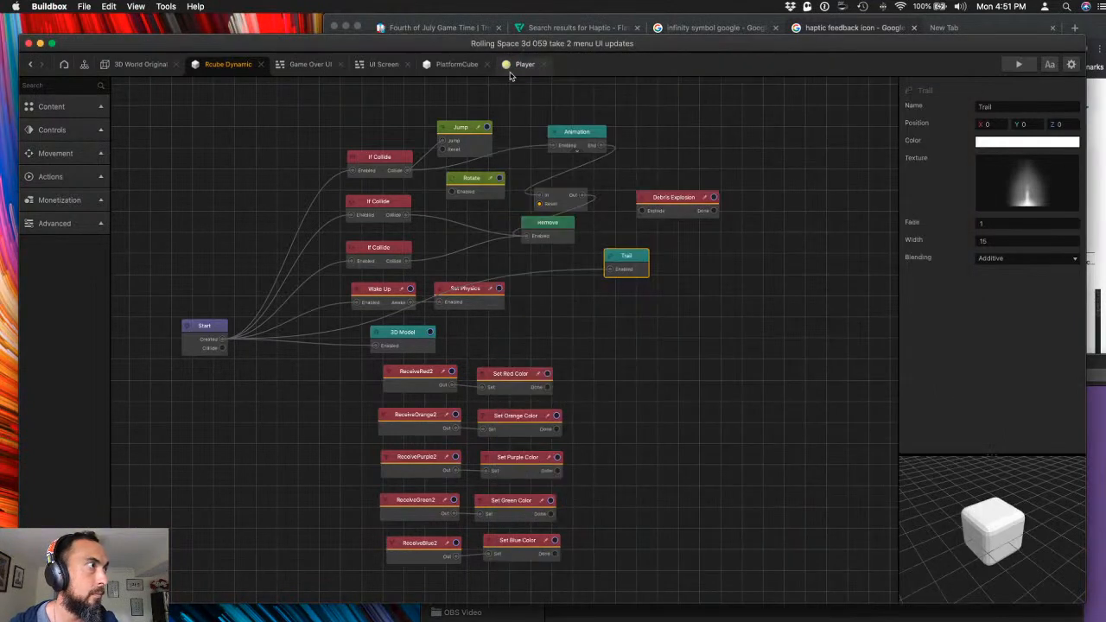
- Find the Scale Animation action by searching for "scale" and place its node just below the Animation node
{"action": "left_click", "coordinate": [560, 204]}
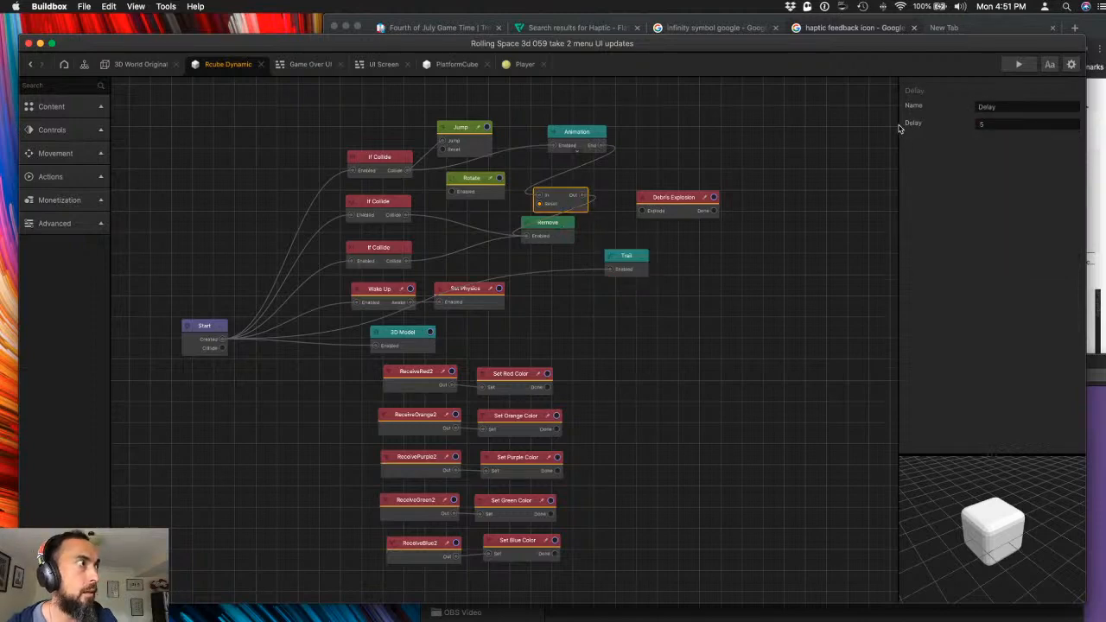
{"action": "left_click", "coordinate": [993, 123]}
{"action": "left_click", "coordinate": [84, 86]}
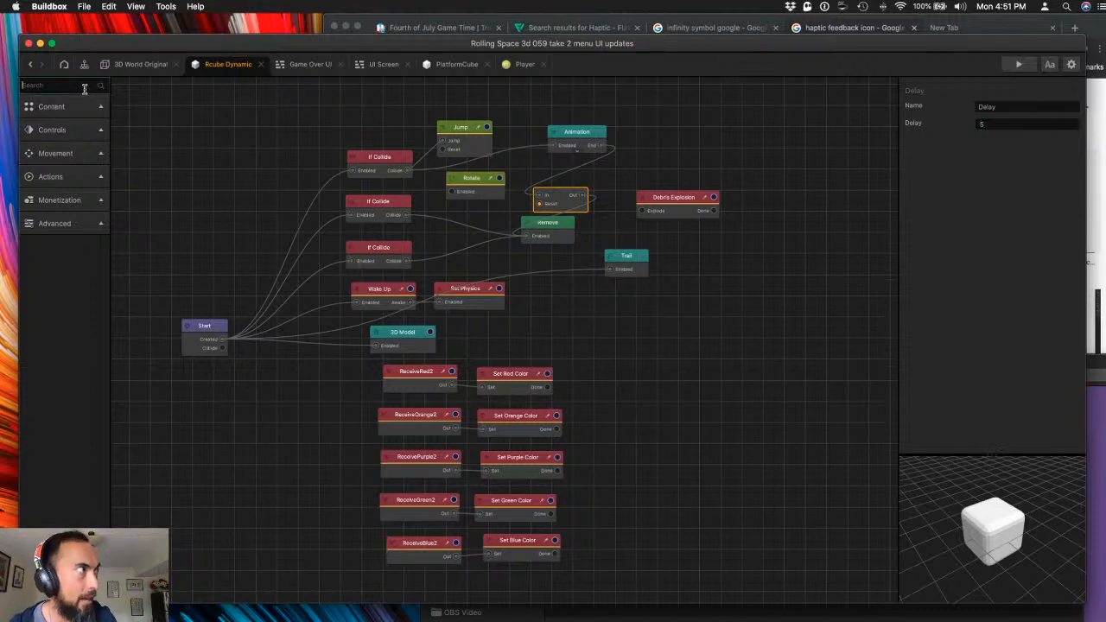
{"action": "type", "text": "scale"}
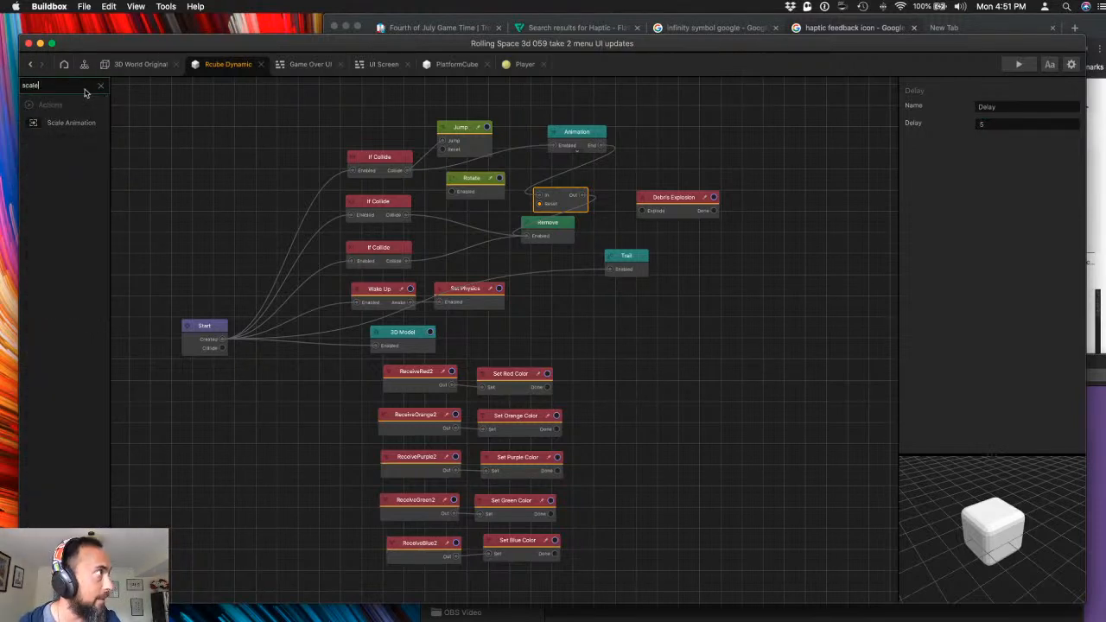
{"action": "left_click_drag", "start_coordinate": [79, 126], "coordinate": [425, 271]}
{"action": "left_click_drag", "start_coordinate": [574, 321], "coordinate": [575, 322]}
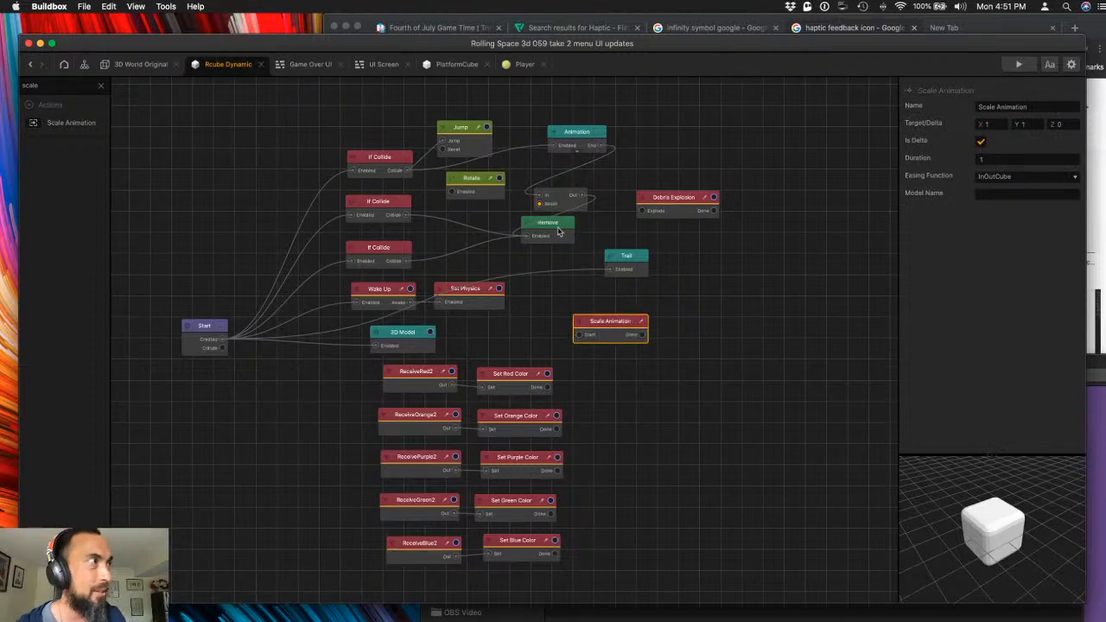
{"action": "left_click_drag", "start_coordinate": [611, 318], "coordinate": [631, 156]}
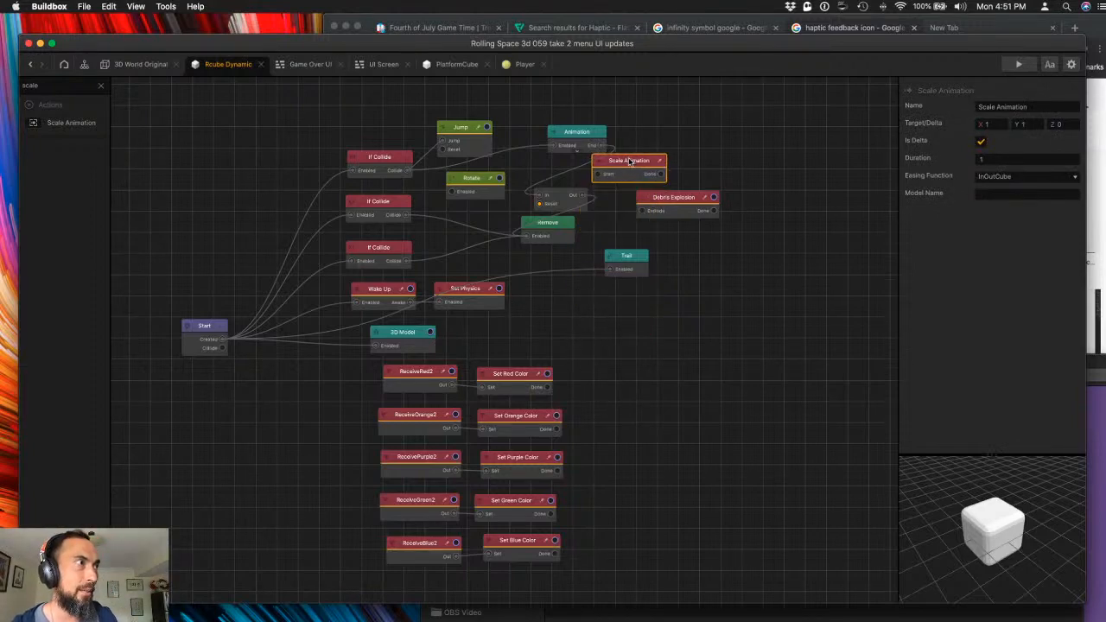
- Shift the Debris Explosion node aside and wire Scale Animation between the Animation node's End and Remove, bypassing the Delay node
{"action": "left_click", "coordinate": [681, 202]}
{"action": "left_click_drag", "start_coordinate": [681, 202], "coordinate": [699, 205]}
{"action": "left_click_drag", "start_coordinate": [616, 165], "coordinate": [658, 184]}
{"action": "left_click", "coordinate": [540, 205]}
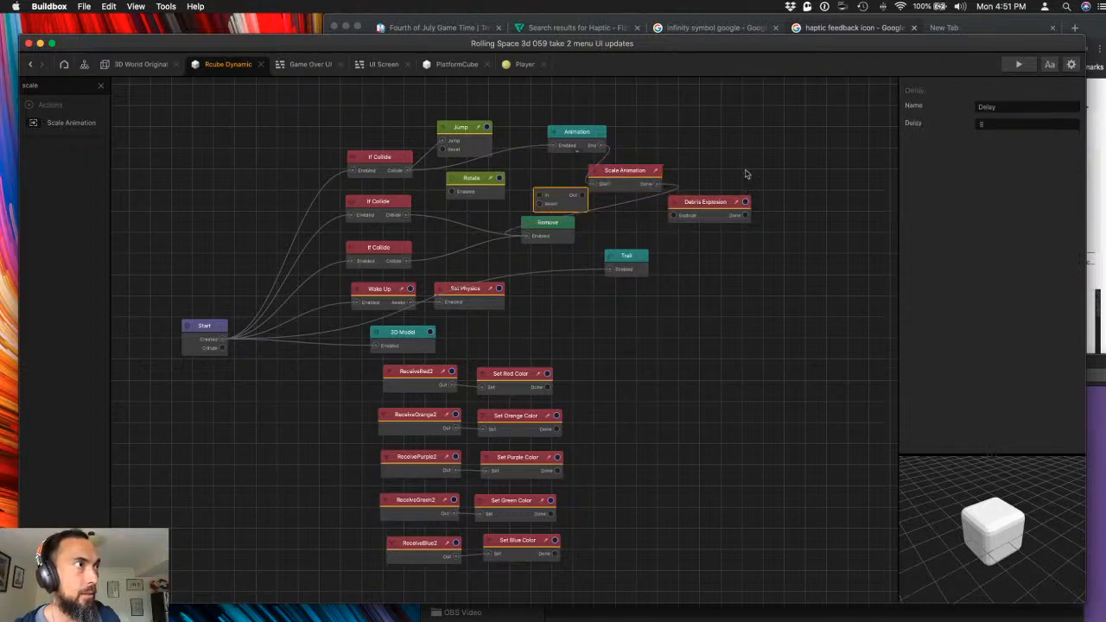
- Set the Scale Animation to target 0, 0, 0, Is Delta off and duration 2, and play-test the level
{"action": "left_click", "coordinate": [645, 175]}
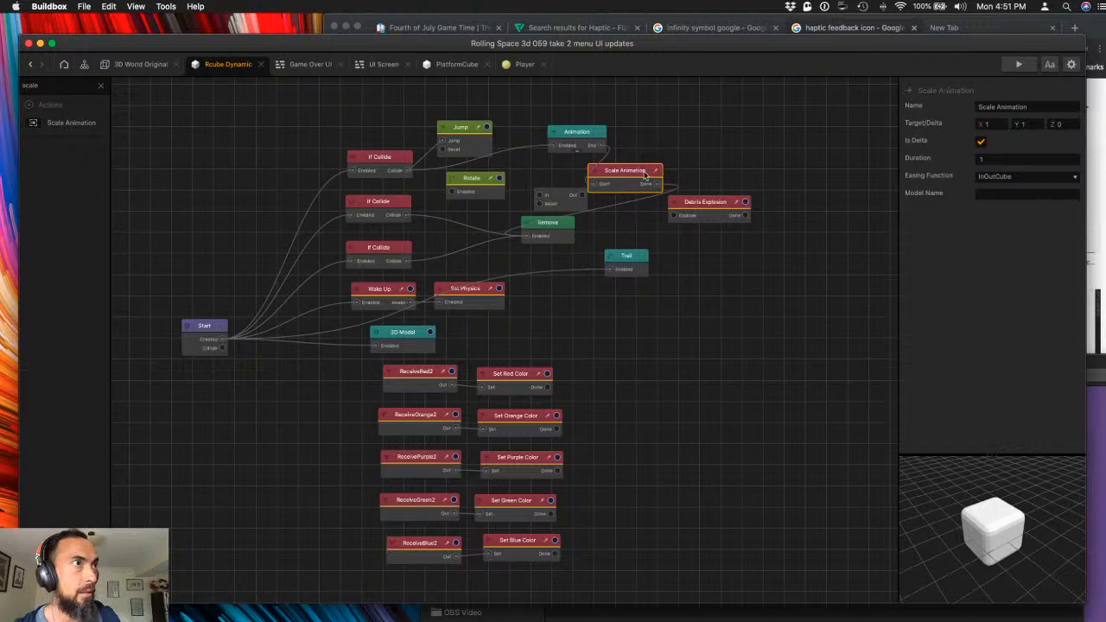
{"action": "left_click", "coordinate": [993, 158]}
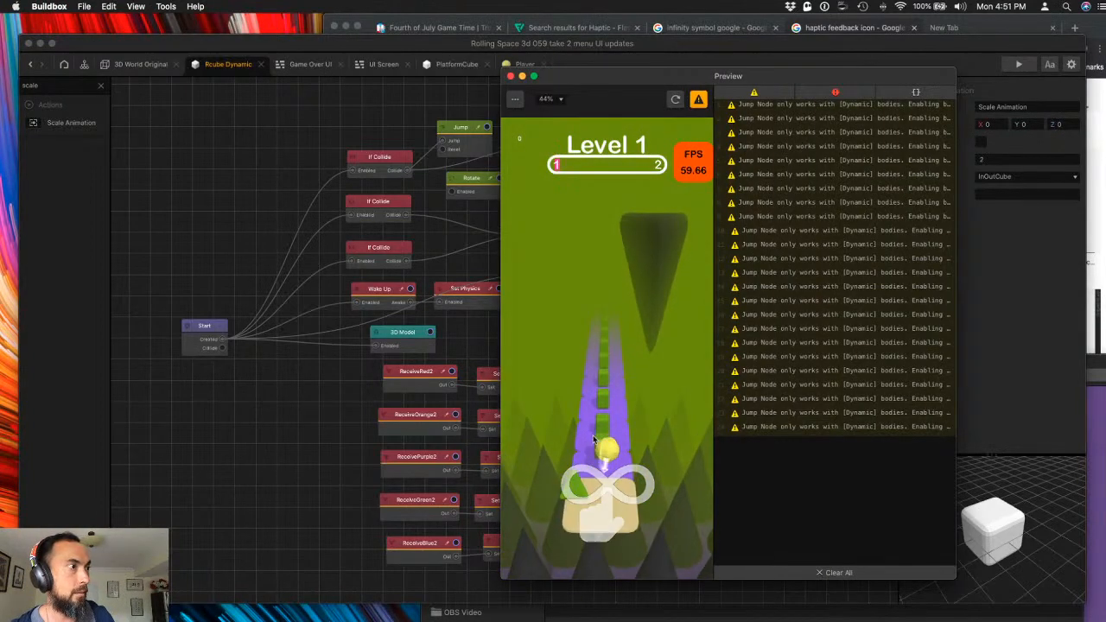
{"action": "left_click", "coordinate": [593, 439]}
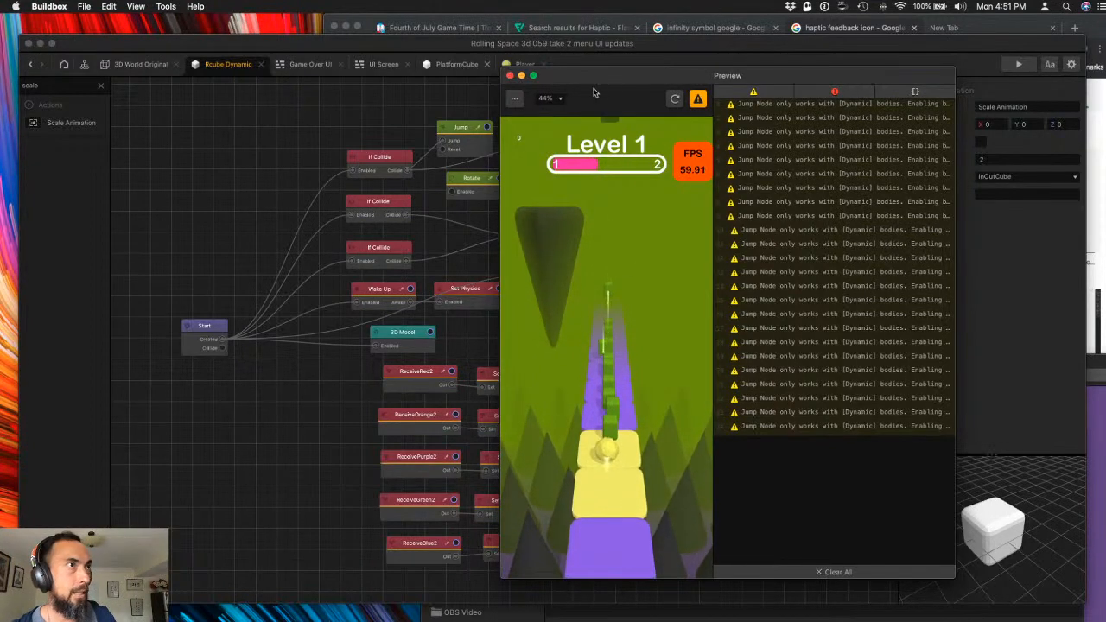
{"action": "left_click", "coordinate": [510, 76]}
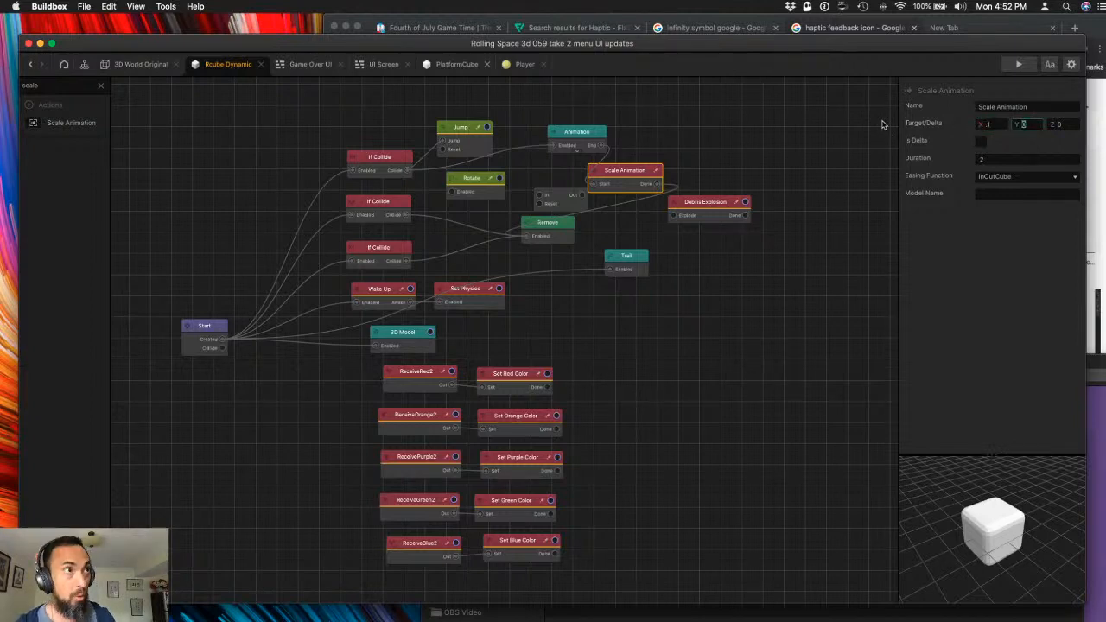
- Set the Scale Animation's X, Y and Z target values to .1 and play-test the level again
{"action": "left_click", "coordinate": [1017, 67]}
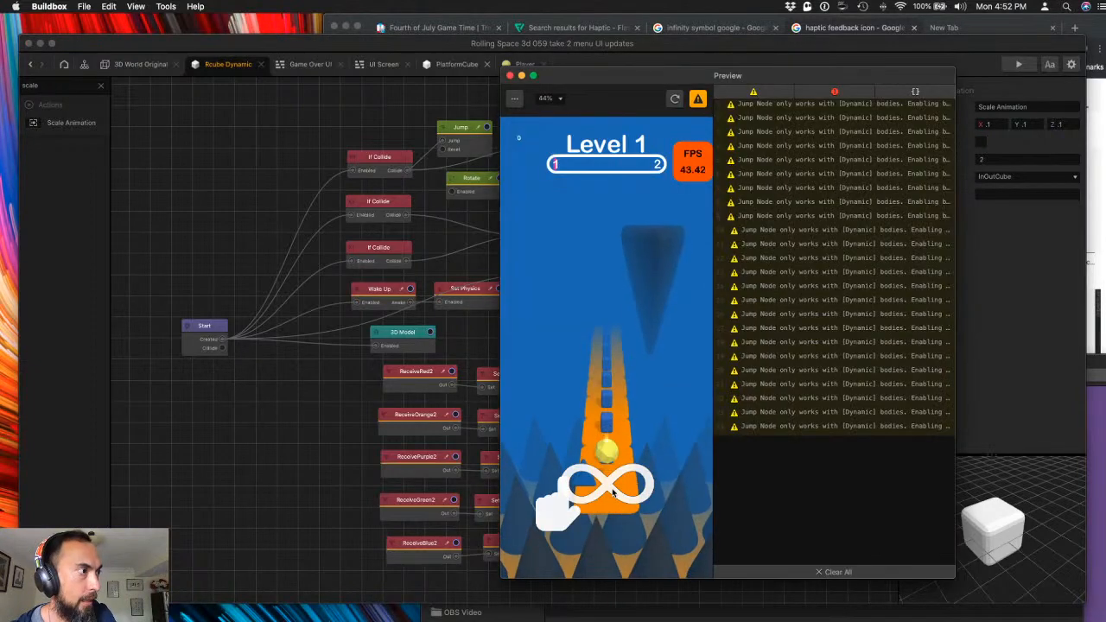
{"action": "left_click", "coordinate": [613, 481]}
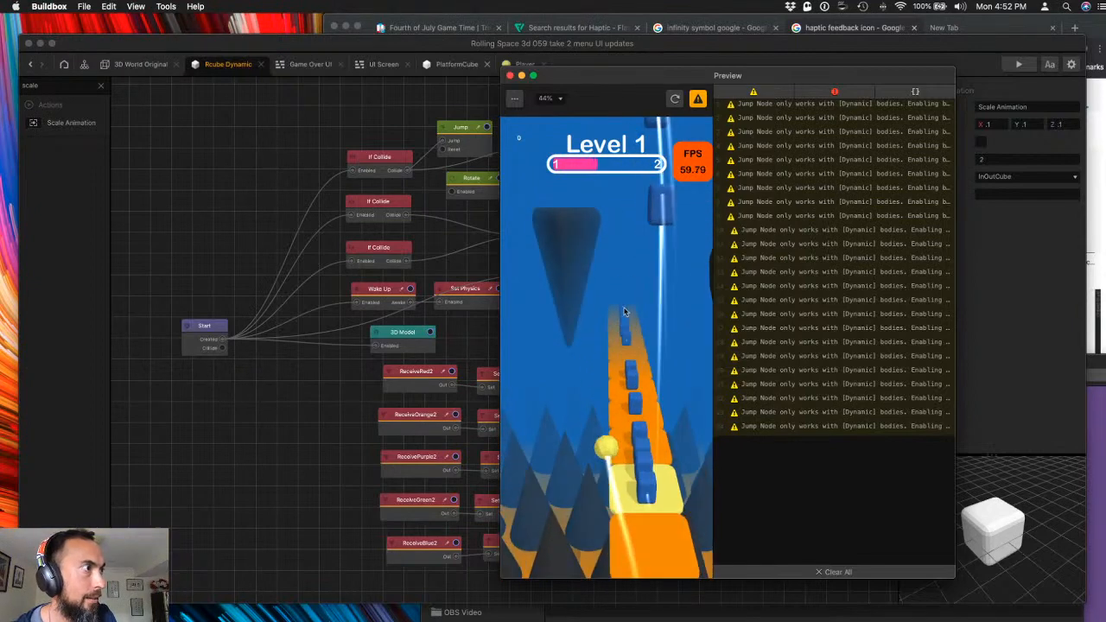
{"action": "left_click", "coordinate": [510, 75]}
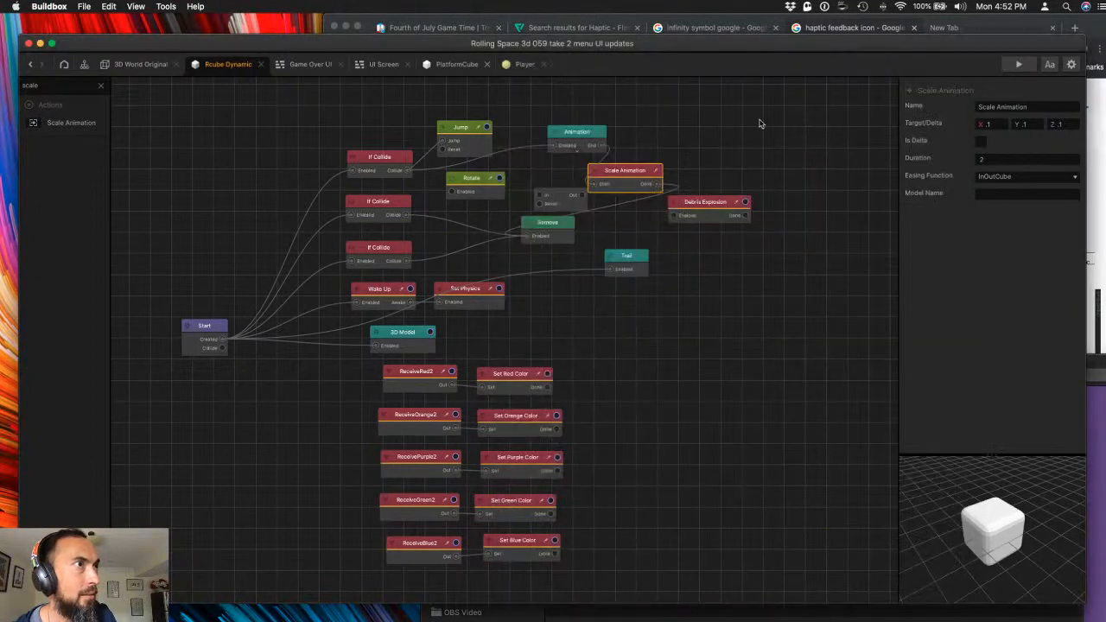
- Connect the top If Collide node's Collide output directly to the Scale Animation's Start and delete the Animation node
{"action": "left_click_drag", "start_coordinate": [641, 175], "coordinate": [708, 139]}
{"action": "left_click", "coordinate": [590, 128]}
{"action": "left_click_drag", "start_coordinate": [590, 128], "coordinate": [594, 130]}
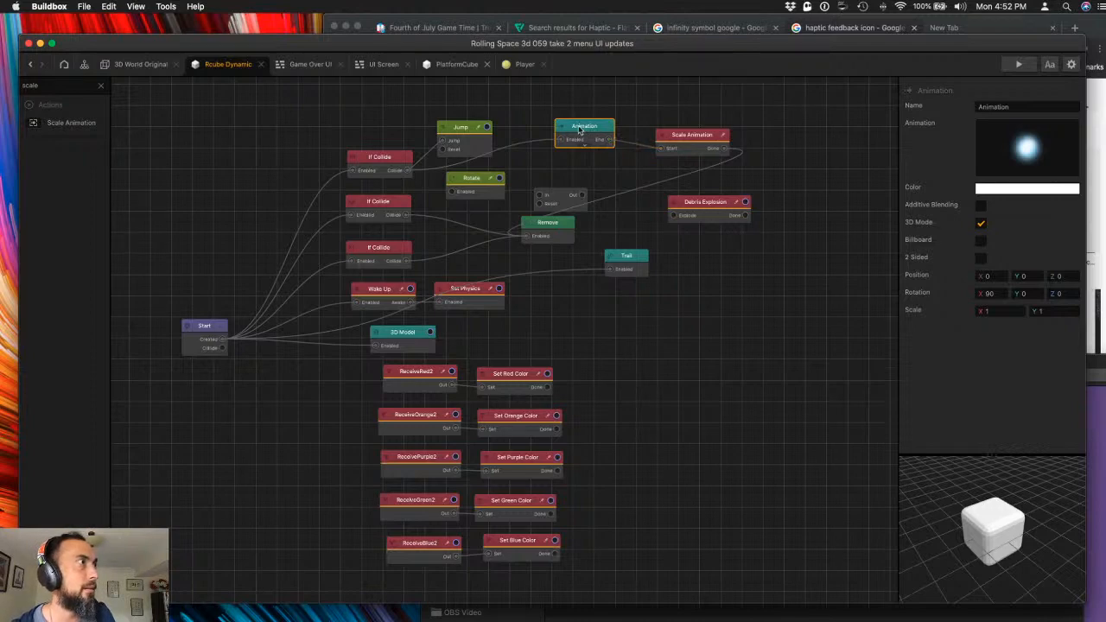
{"action": "left_click_drag", "start_coordinate": [545, 148], "coordinate": [662, 151]}
{"action": "left_click_drag", "start_coordinate": [585, 135], "coordinate": [573, 126]}
{"action": "key", "text": "Delete"}
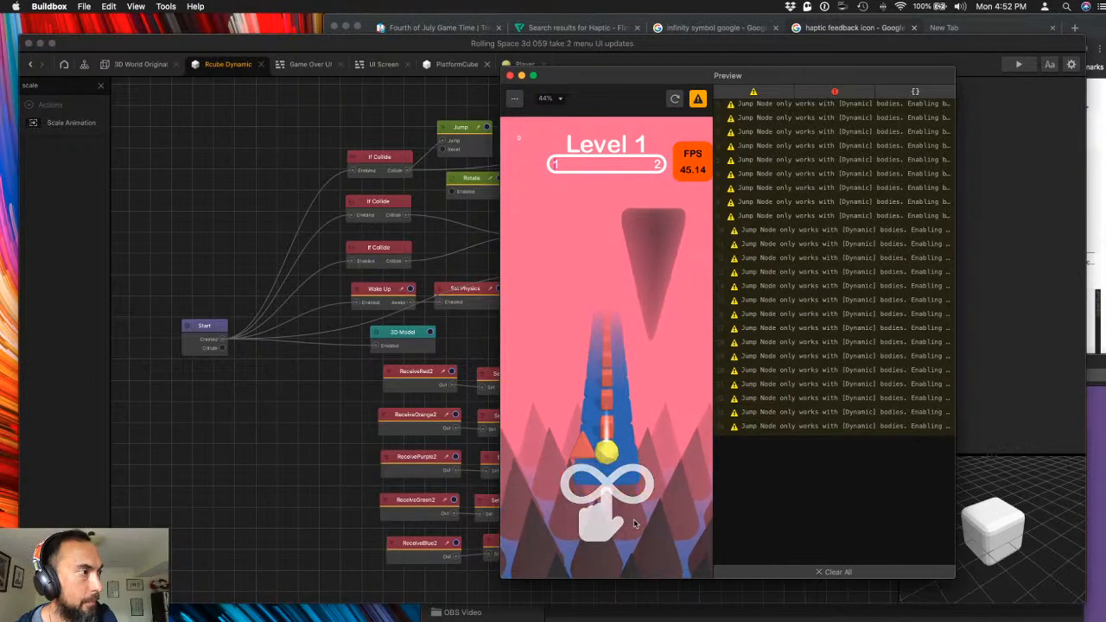
- Play-test the level through to completion, run it once more briefly, and close the preview
{"action": "left_click", "coordinate": [634, 519]}
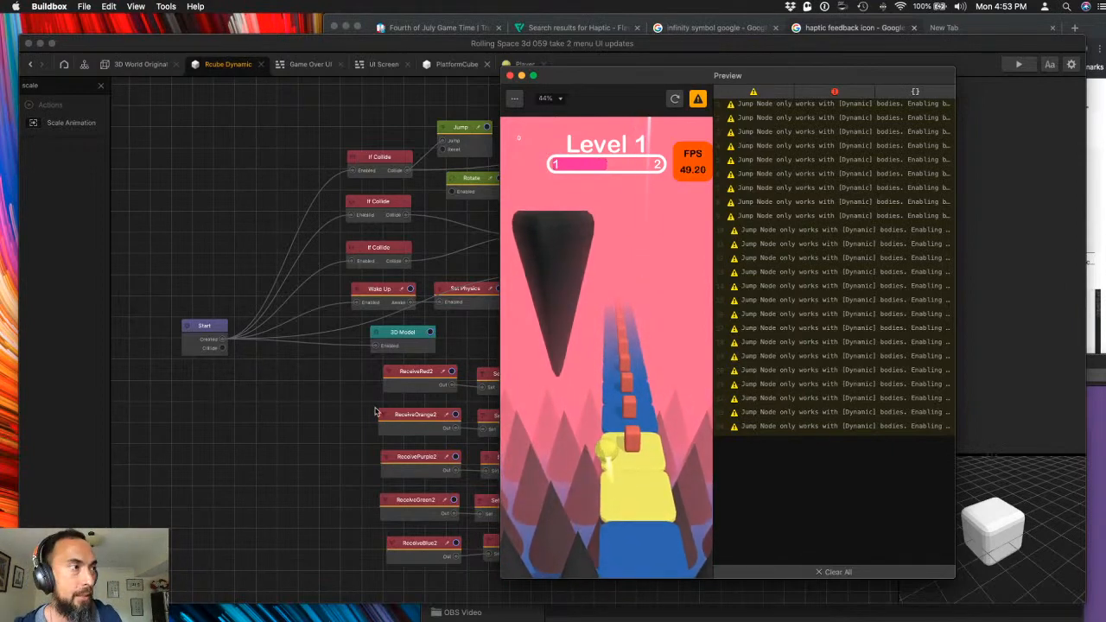
{"action": "left_click_drag", "start_coordinate": [561, 470], "coordinate": [579, 461]}
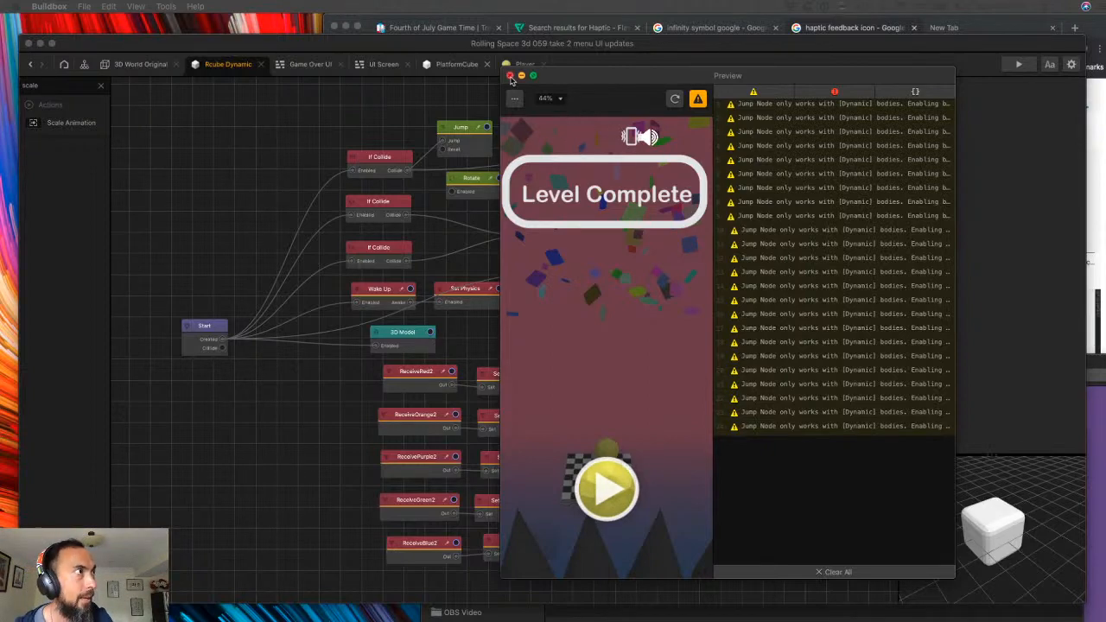
{"action": "left_click_drag", "start_coordinate": [572, 79], "coordinate": [707, 357]}
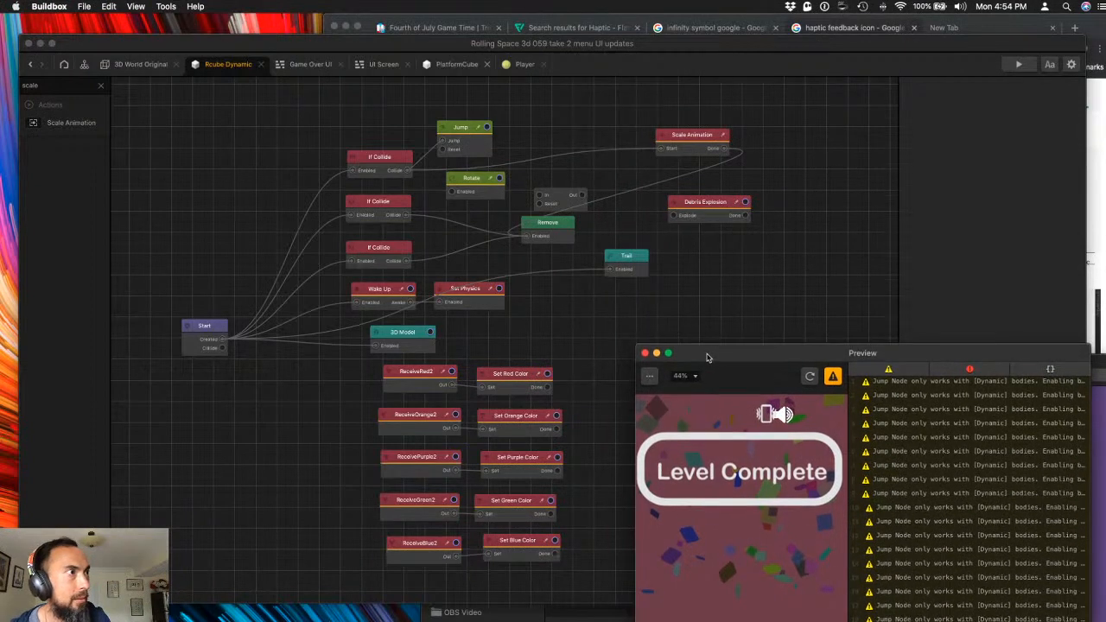
{"action": "left_click", "coordinate": [644, 353]}
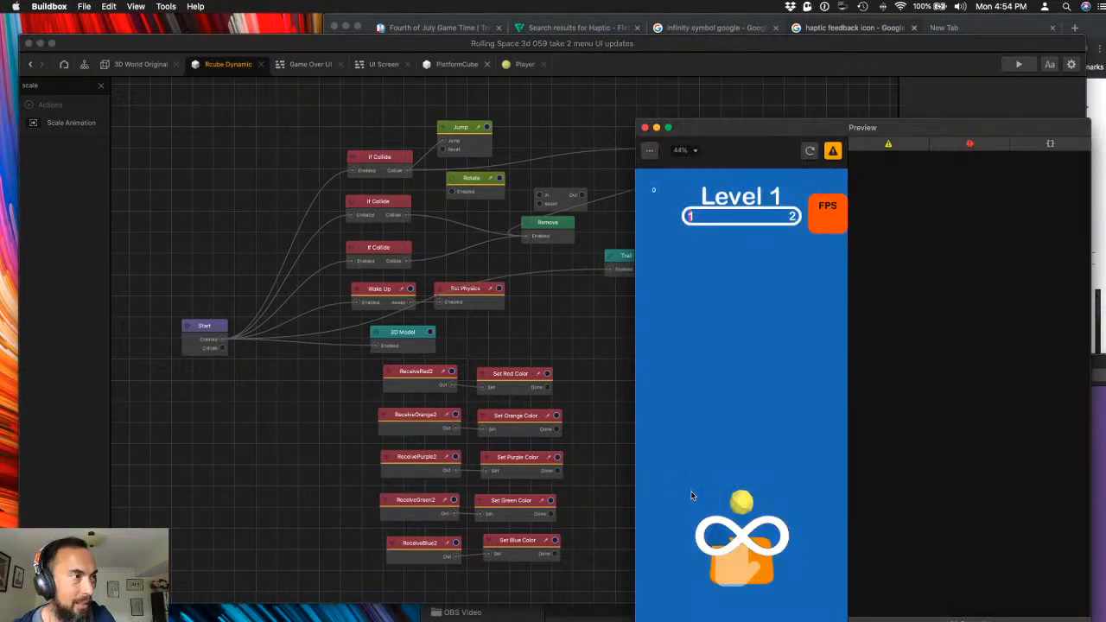
{"action": "left_click", "coordinate": [739, 525]}
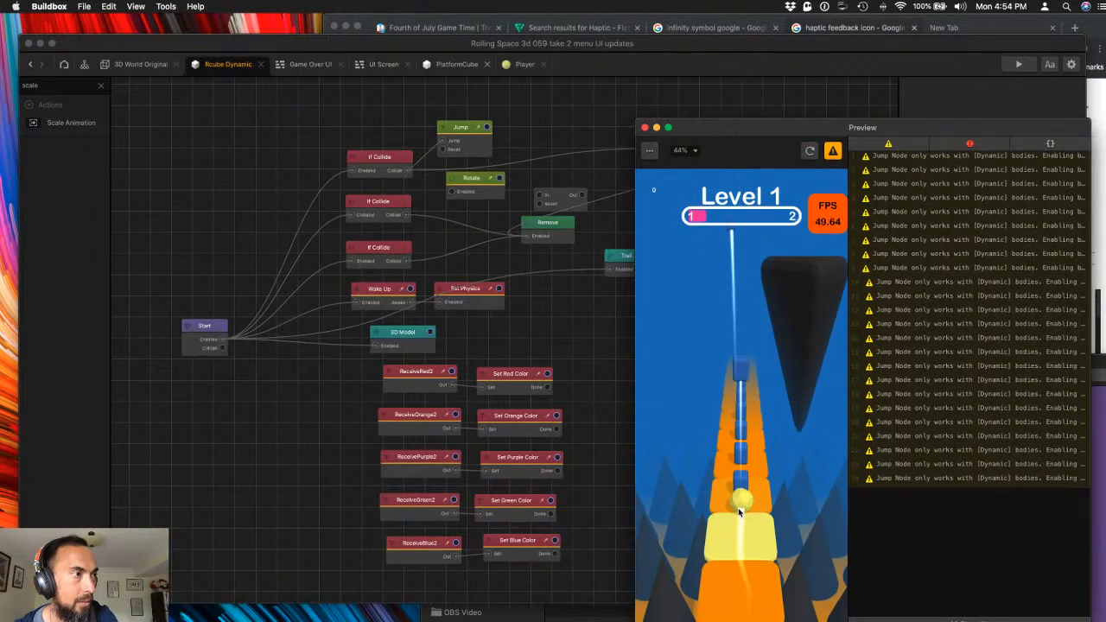
{"action": "left_click", "coordinate": [645, 127]}
- Connect the top If Collide node's Collide output to the Rotate node and set its second X and Z speed values to 360
{"action": "left_click", "coordinate": [471, 187]}
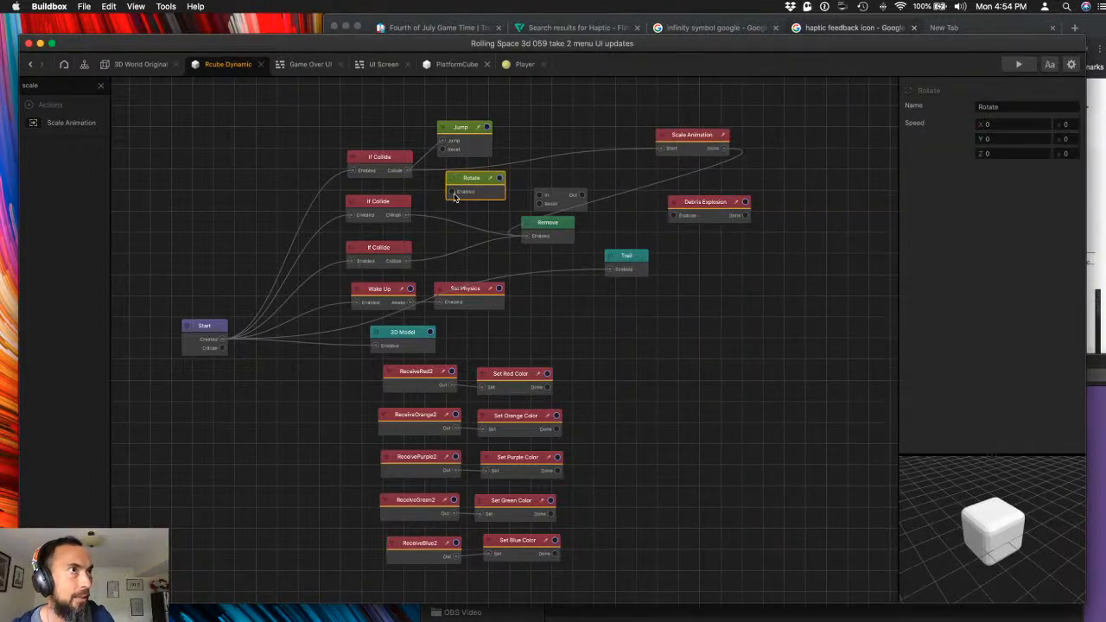
{"action": "left_click", "coordinate": [1071, 123]}
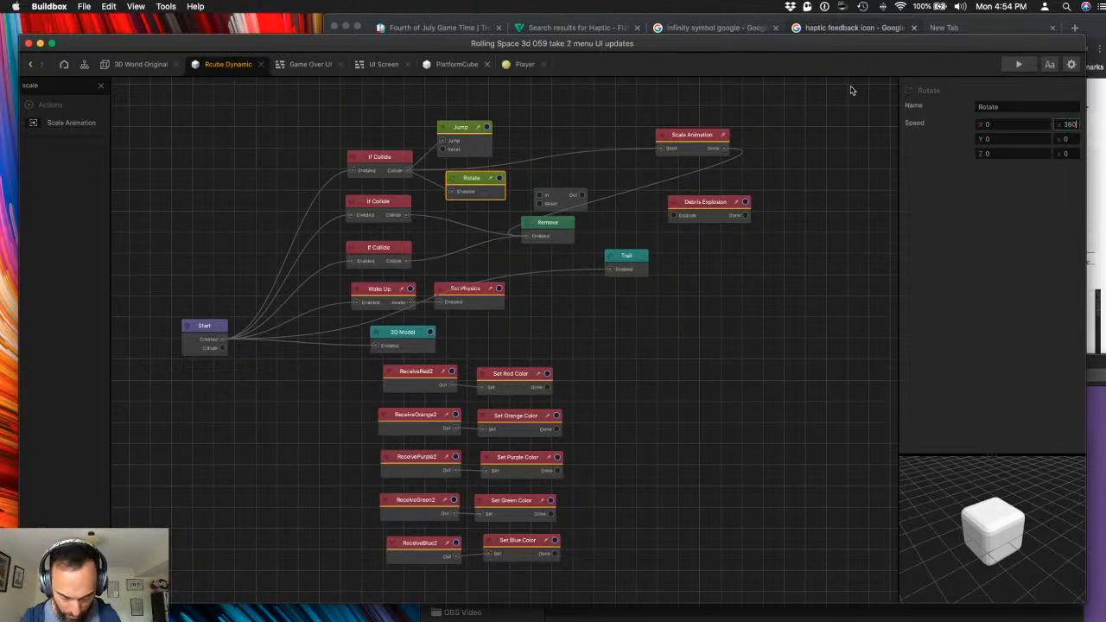
{"action": "key", "text": "Tab"}
{"action": "key", "text": "Tab"}
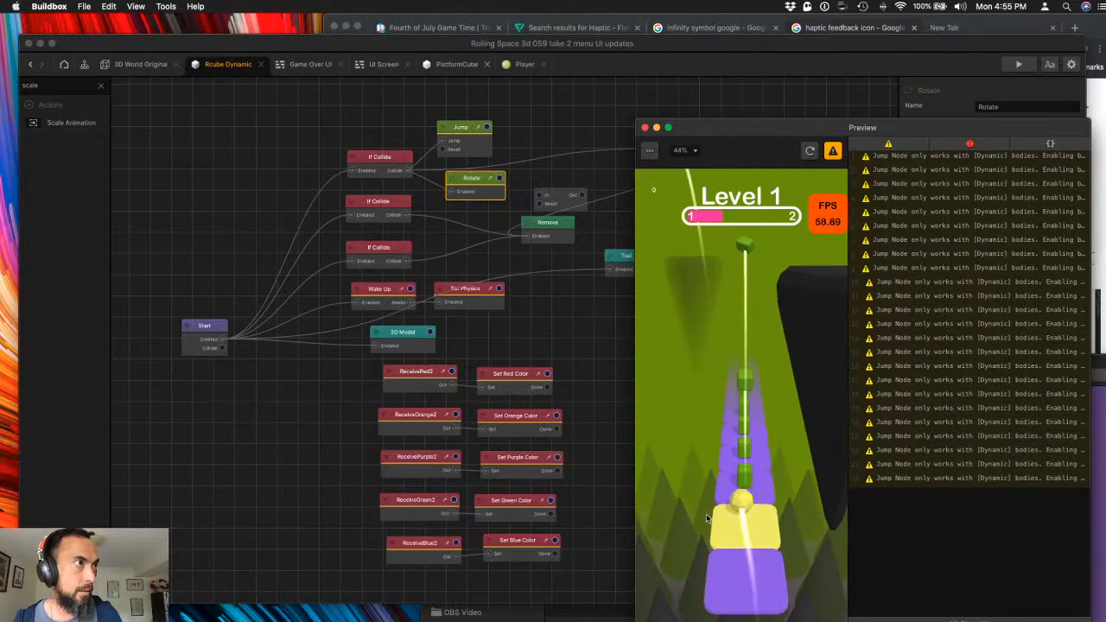
- Play-test the level to watch how the cubes rotate as they jump
{"action": "key", "text": "ctrl+Up"}
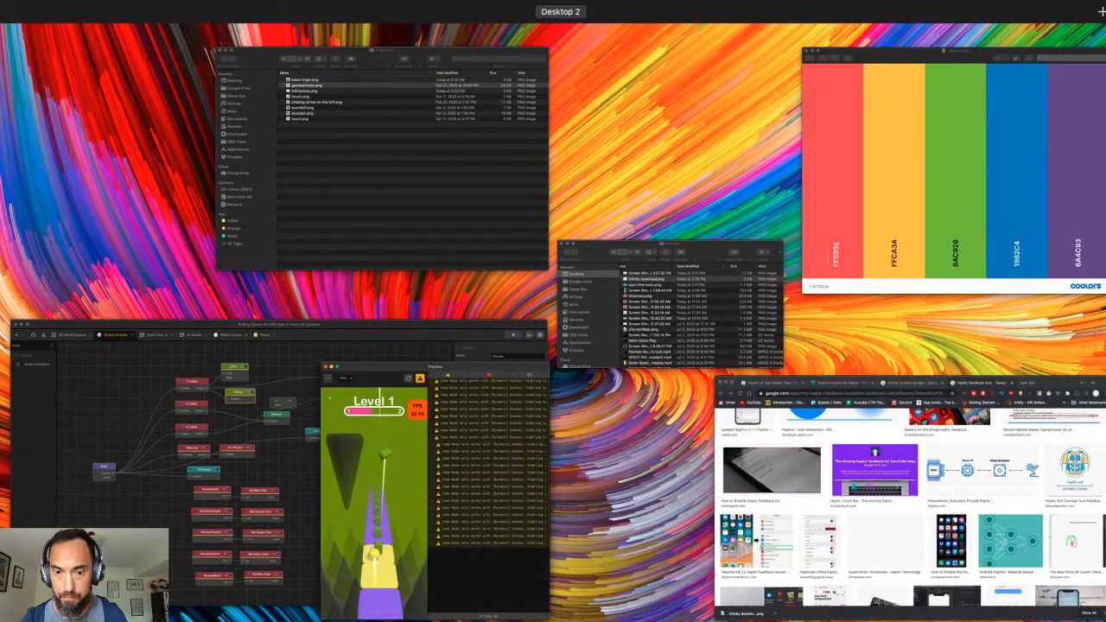
{"action": "key", "text": "ctrl+Up"}
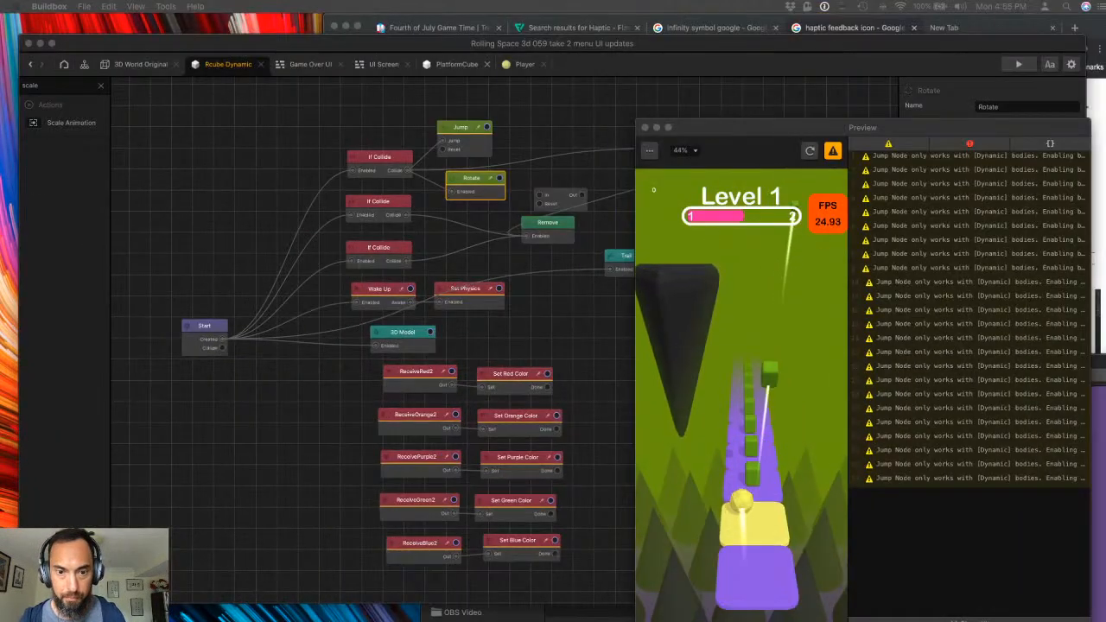
{"action": "left_click", "coordinate": [696, 324]}
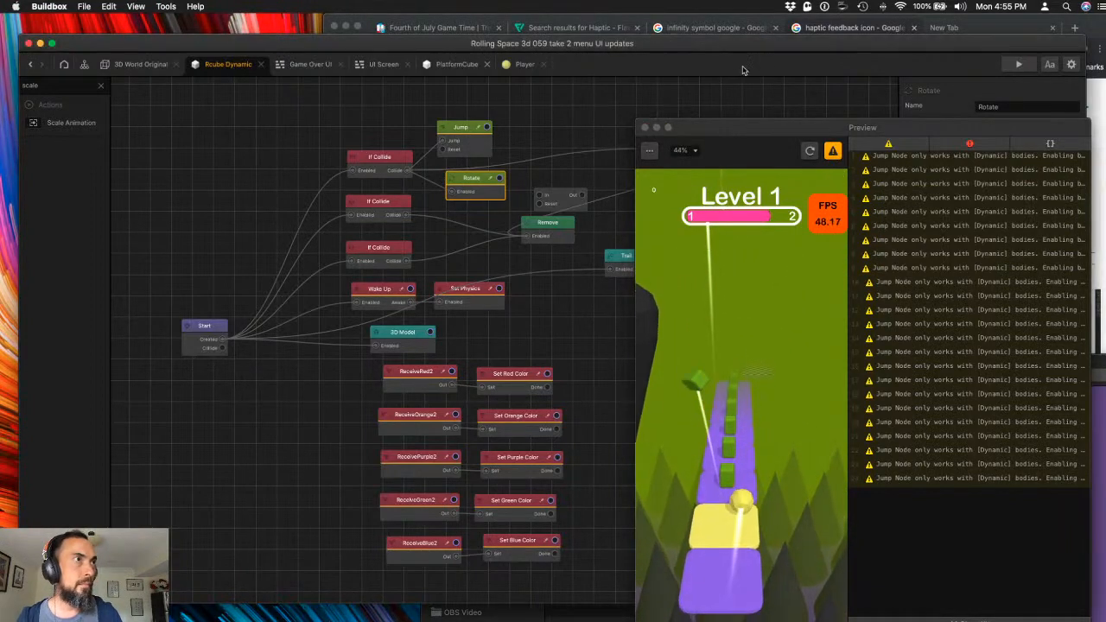
- Set the Rotate node's second X speed value to 0 and first Y value to 360, and replay the level
{"action": "left_click_drag", "start_coordinate": [746, 131], "coordinate": [545, 83]}
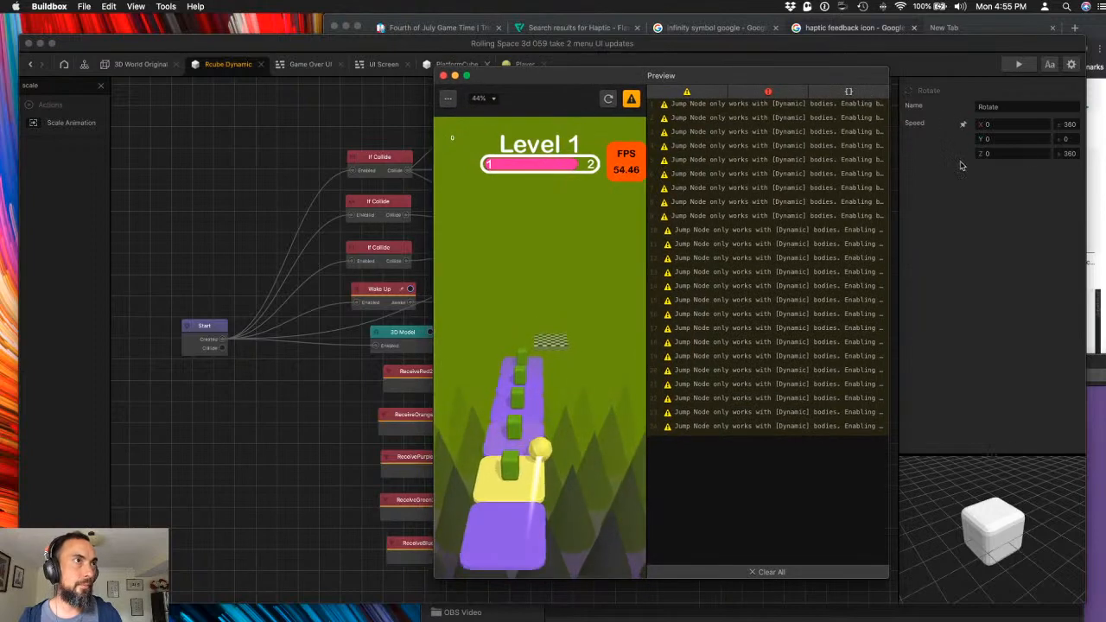
{"action": "left_click", "coordinate": [1032, 122]}
{"action": "type", "text": "0"}
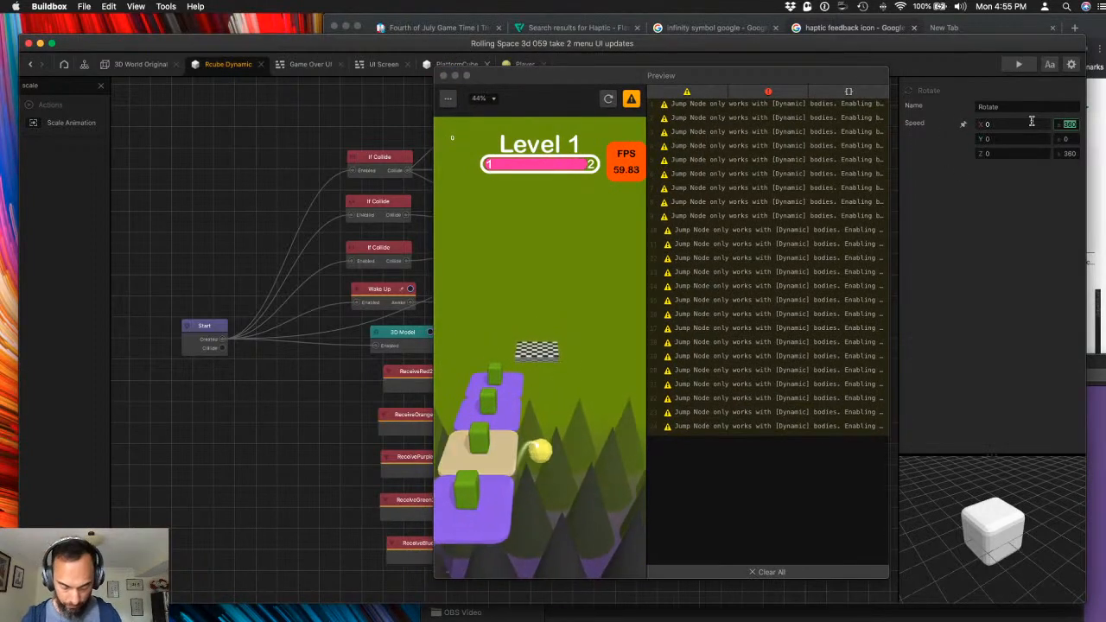
{"action": "key", "text": "Tab"}
{"action": "type", "text": "360"}
{"action": "key", "text": "Tab"}
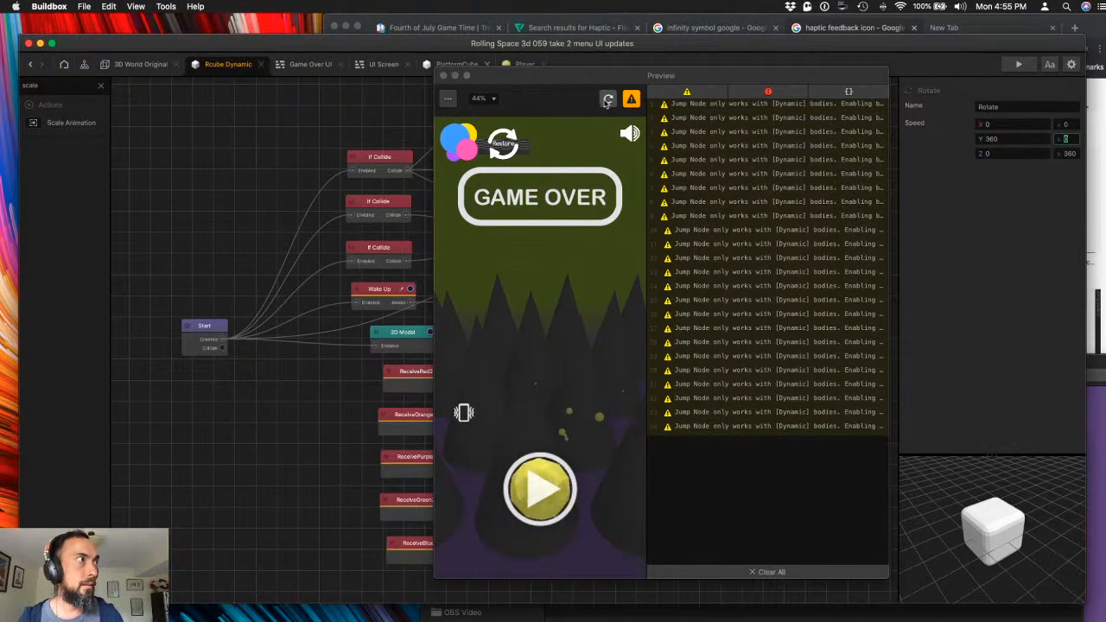
{"action": "left_click", "coordinate": [609, 99]}
{"action": "left_click", "coordinate": [560, 487]}
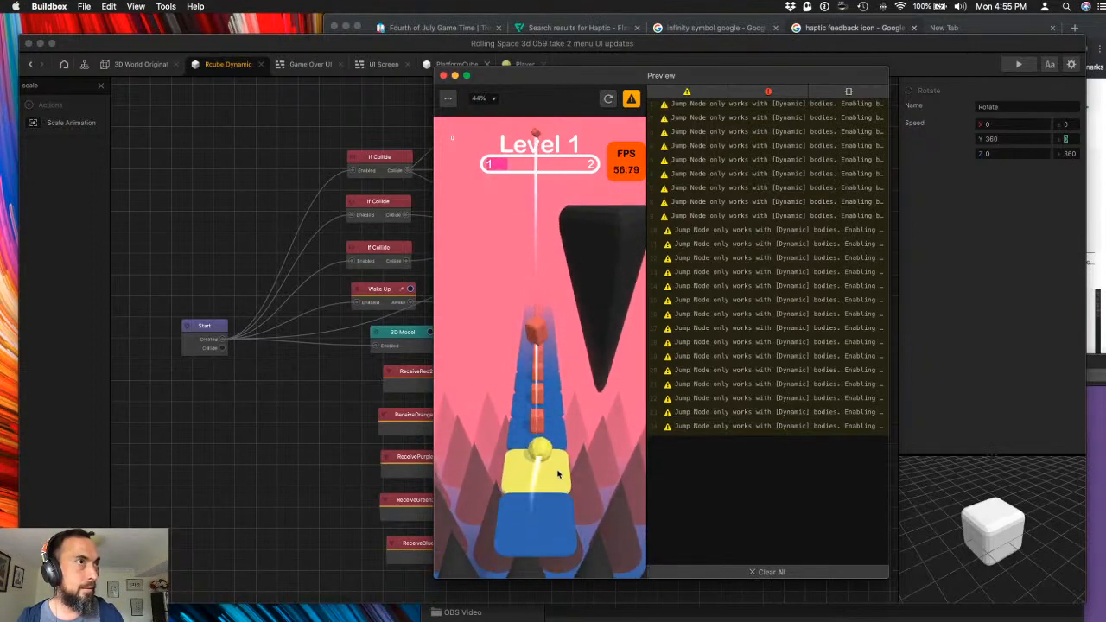
- Set the Rotate node's first Y speed value to 0 and second to 360, replay the level, and close the preview
{"action": "left_click", "coordinate": [991, 138]}
{"action": "type", "text": "0"}
{"action": "key", "text": "Tab"}
{"action": "type", "text": "360"}
{"action": "key", "text": "Tab"}
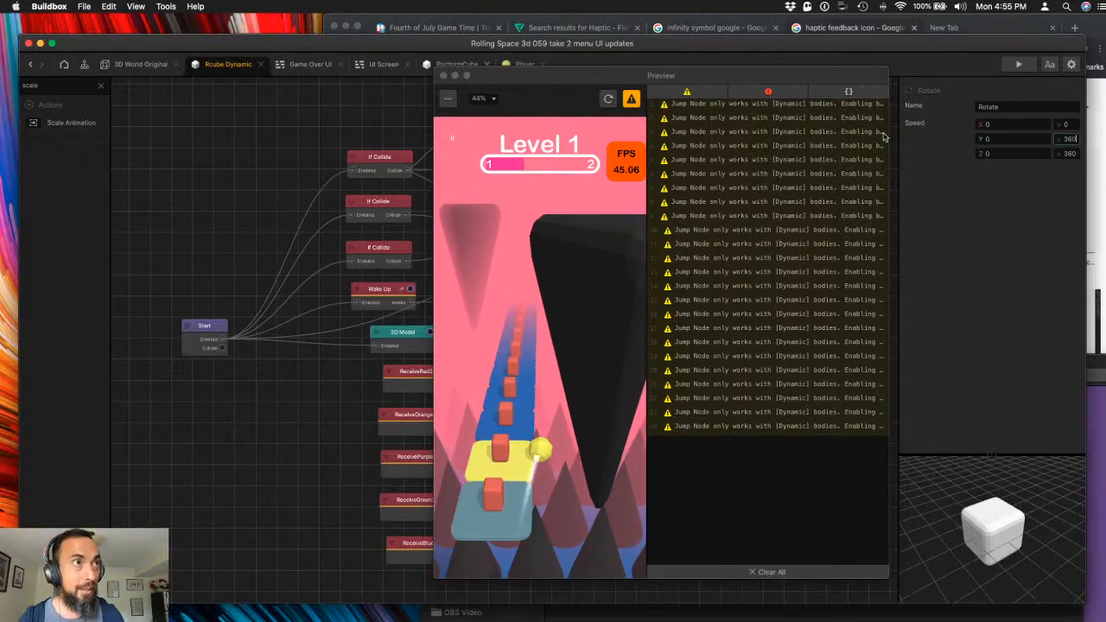
{"action": "left_click", "coordinate": [607, 99]}
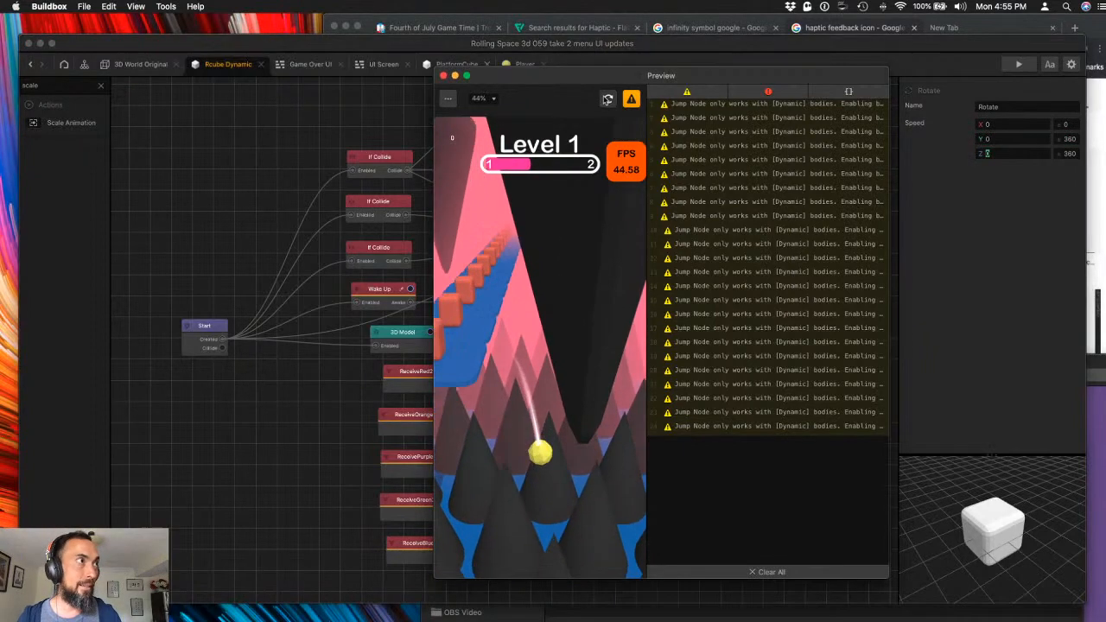
{"action": "left_click", "coordinate": [546, 440]}
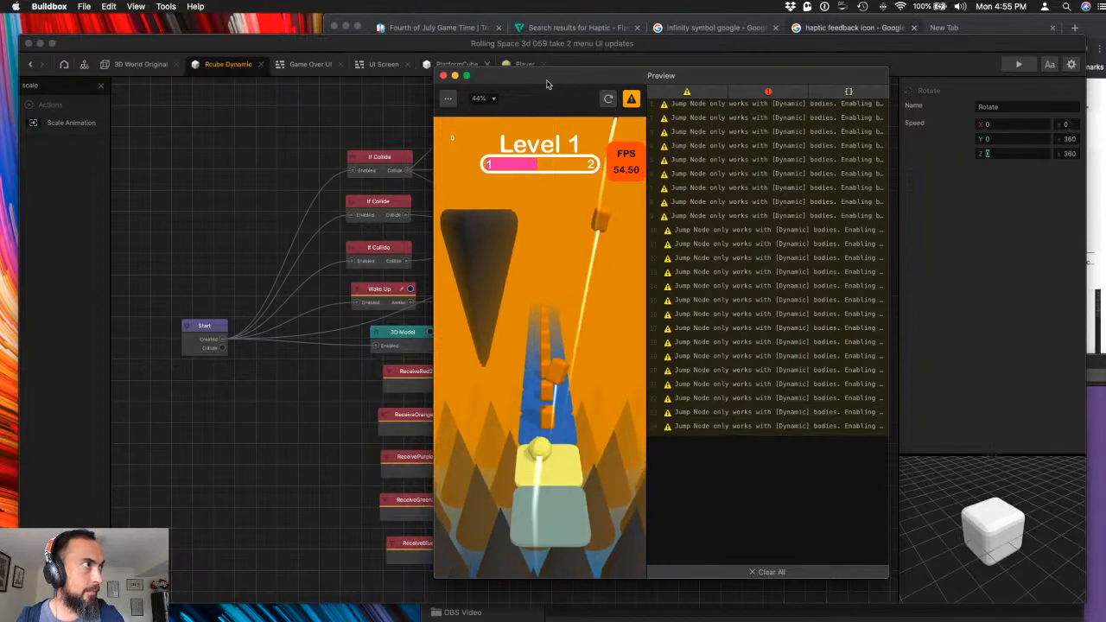
{"action": "left_click", "coordinate": [443, 75]}
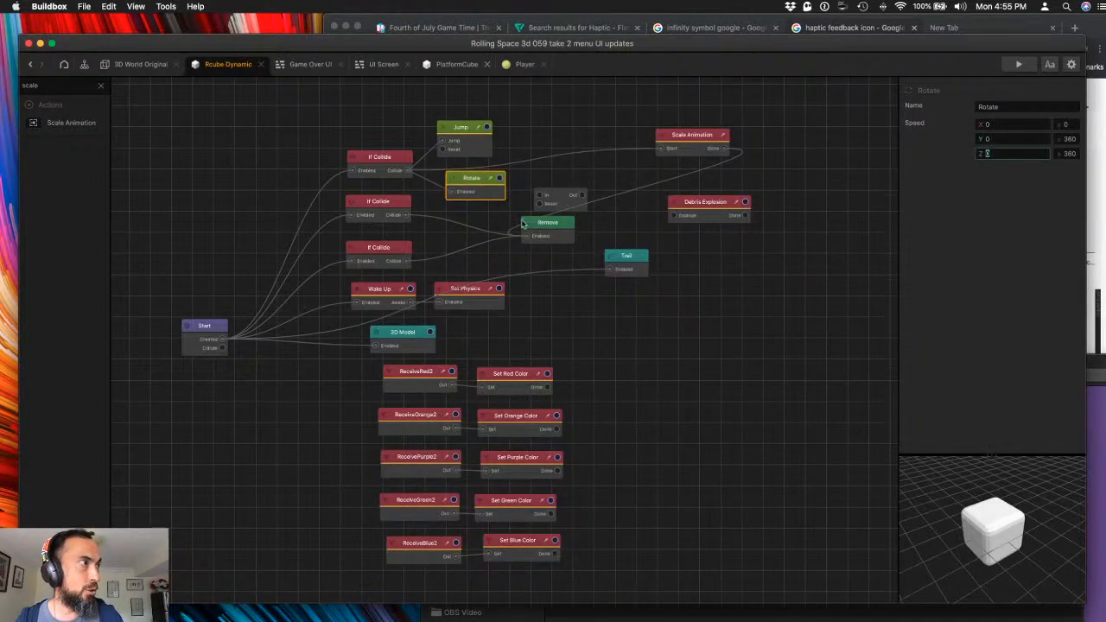
- Set the width of the Rcube Dynamic's Trail node to 5
{"action": "left_click", "coordinate": [627, 267]}
{"action": "left_click", "coordinate": [986, 237]}
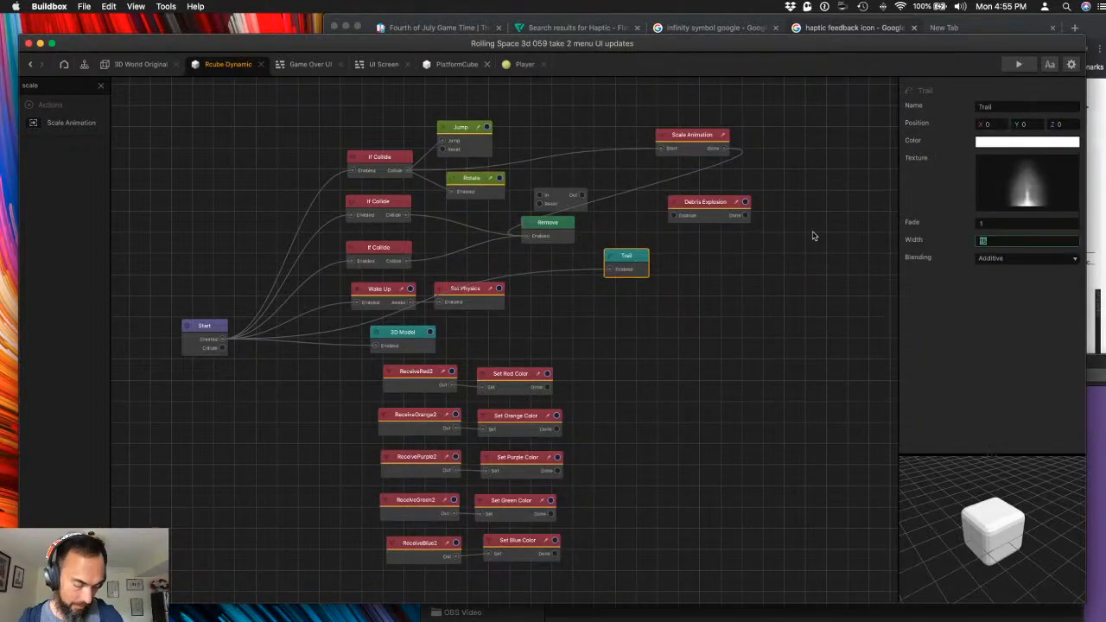
{"action": "key", "text": "Return"}
{"action": "left_click", "coordinate": [994, 222]}
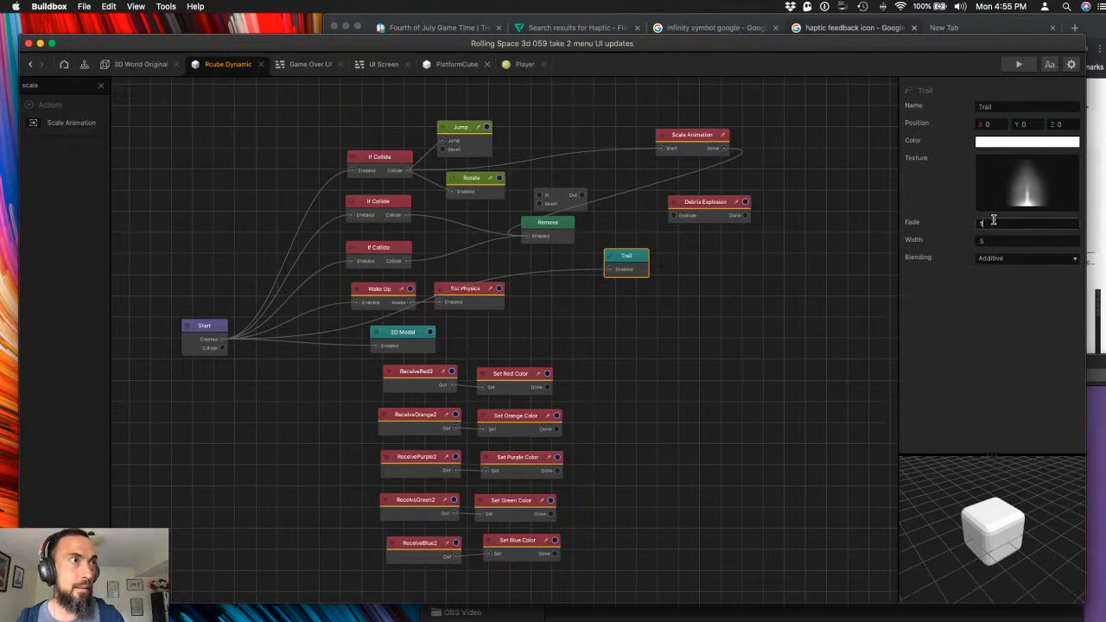
{"action": "left_click", "coordinate": [804, 152]}
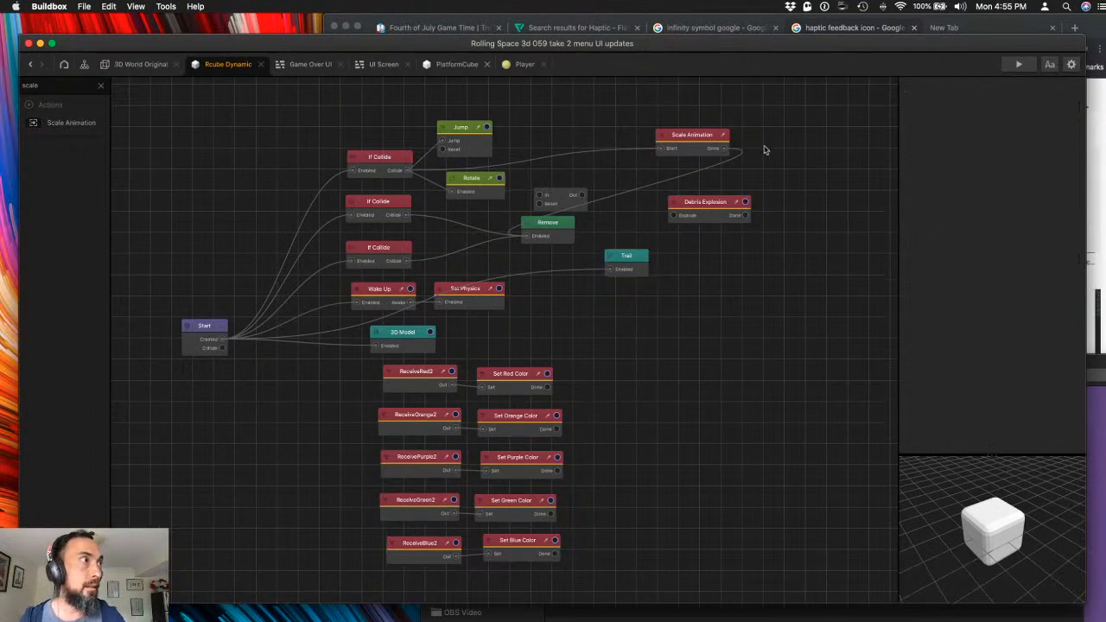
- Set the Scale Animation node's target X, Y and Z values to 0
{"action": "left_click", "coordinate": [692, 143]}
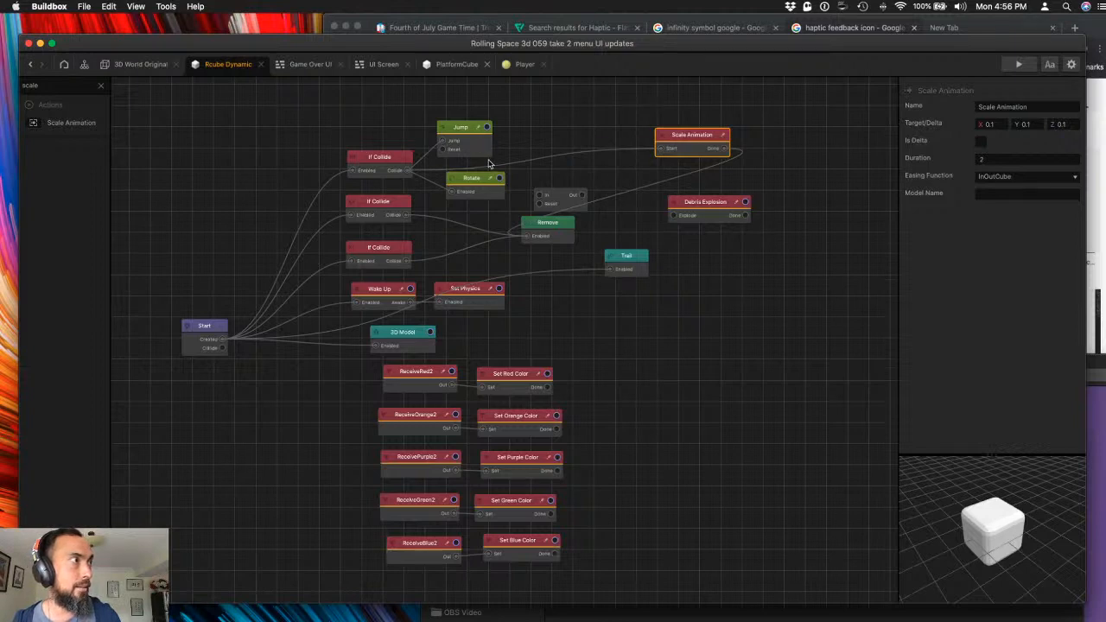
{"action": "left_click", "coordinate": [987, 124]}
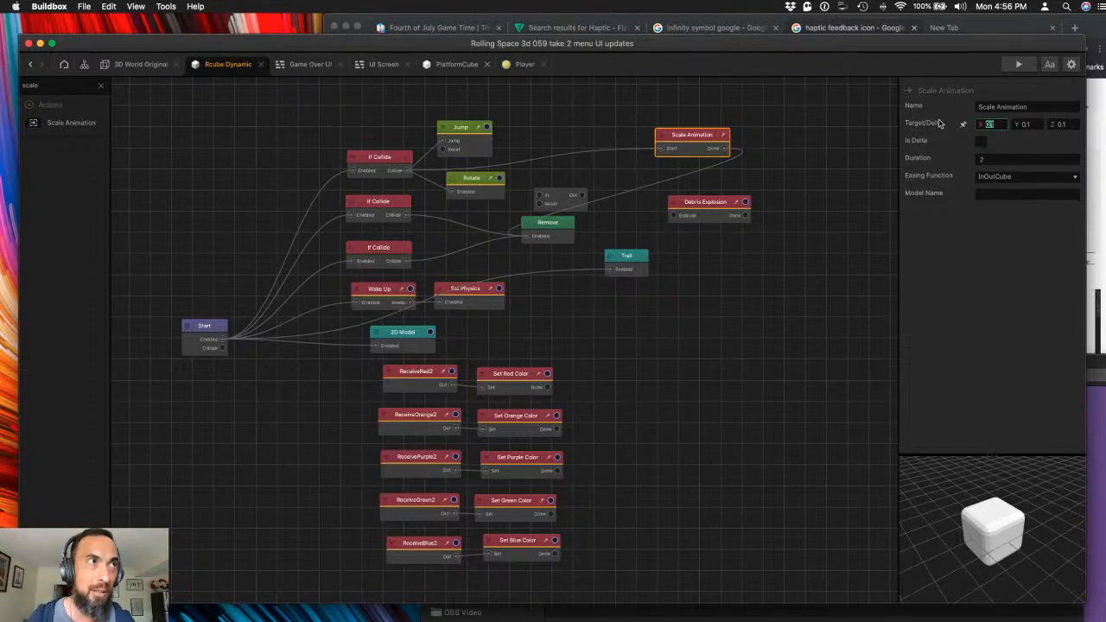
{"action": "key", "text": "Tab"}
{"action": "type", "text": "0"}
{"action": "key", "text": "Tab"}
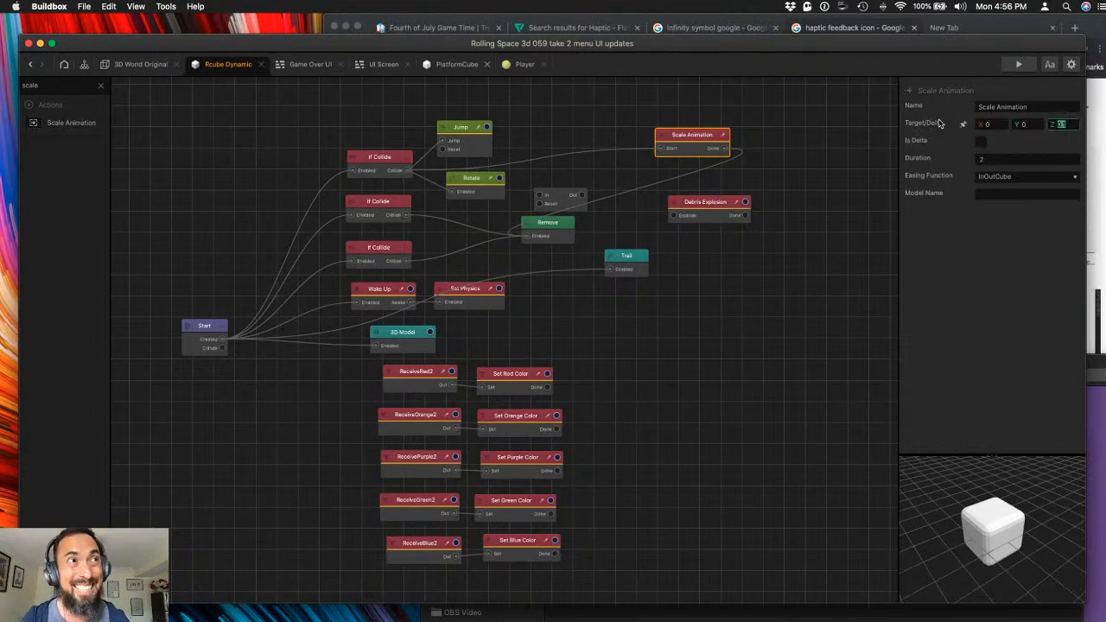
{"action": "key", "text": "Tab"}
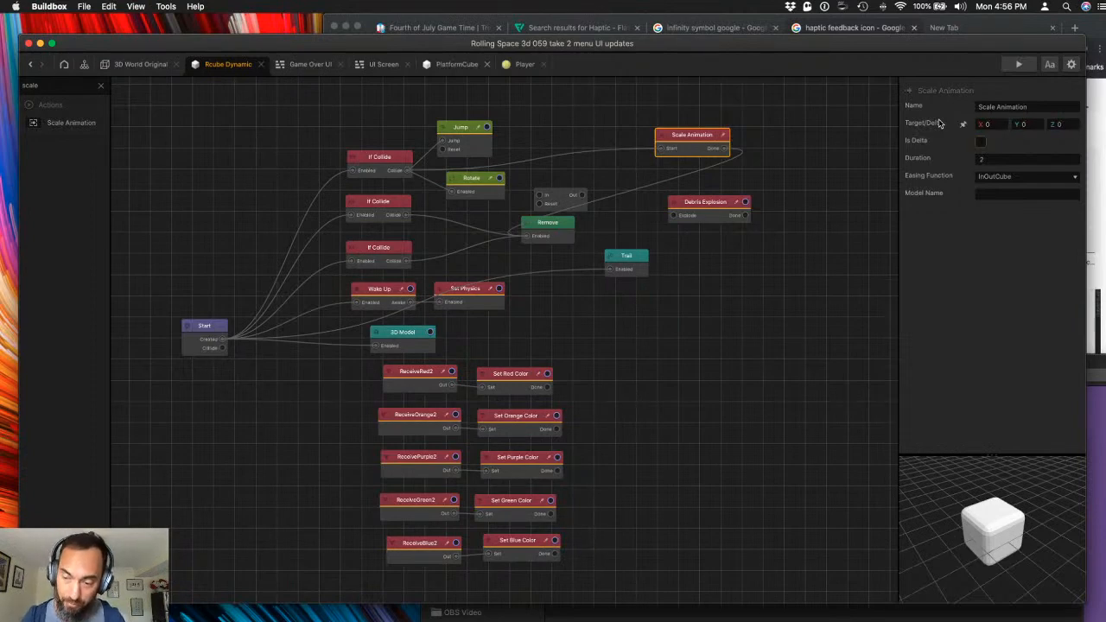
- Play-test the level to check how the hit cubes shrink and how their trails look, and close the preview
{"action": "left_click", "coordinate": [1019, 65]}
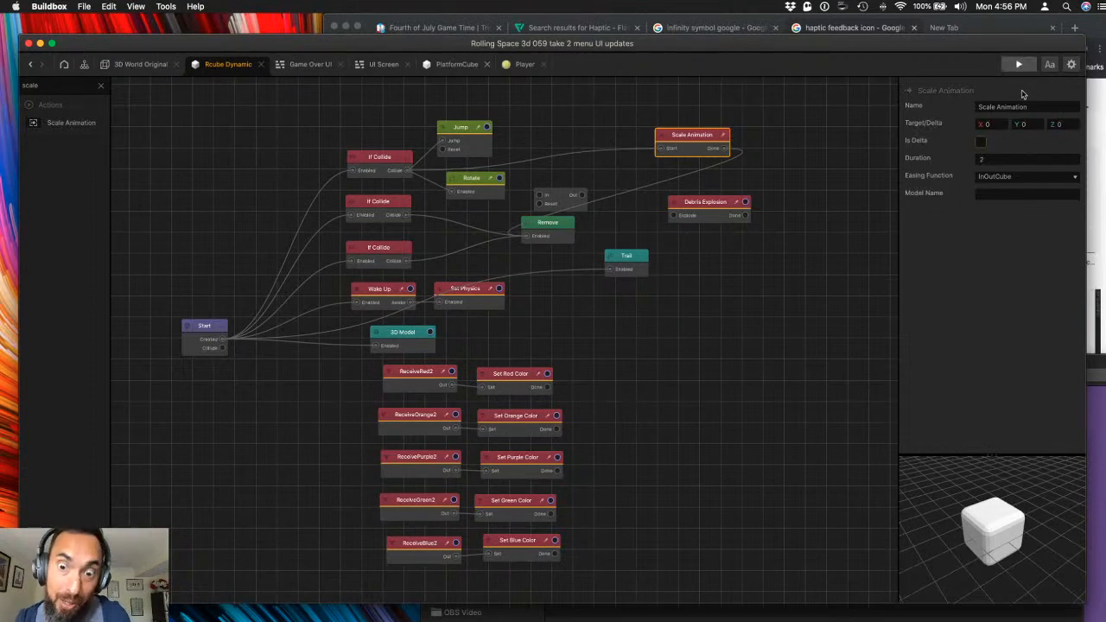
{"action": "left_click", "coordinate": [545, 448]}
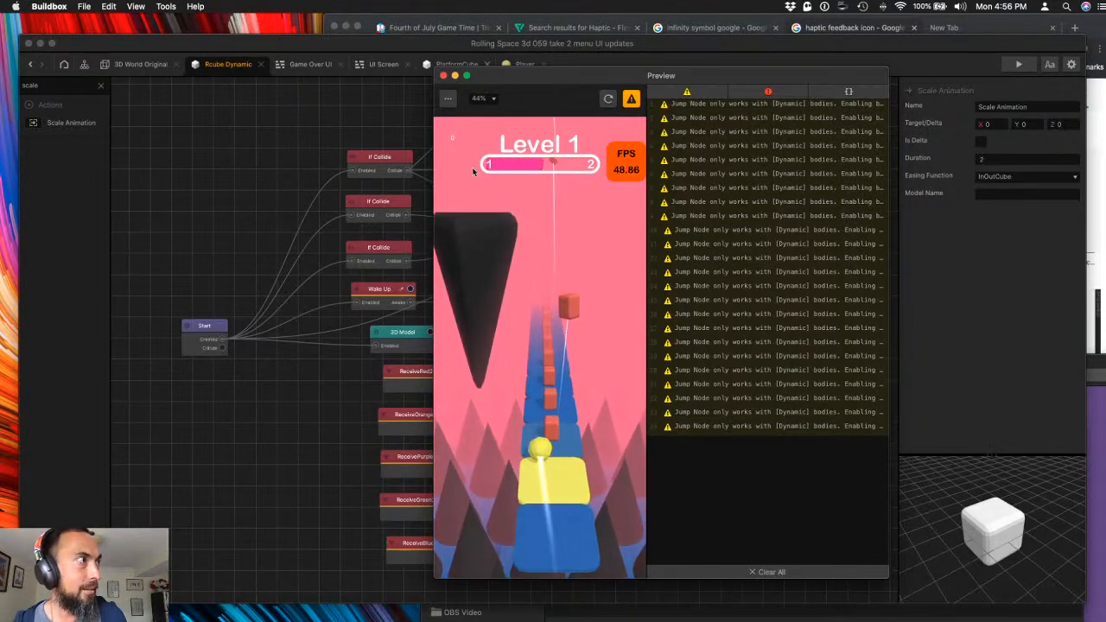
{"action": "left_click", "coordinate": [443, 76]}
- Set the Trail node's fade to 0.5
{"action": "left_click", "coordinate": [628, 269]}
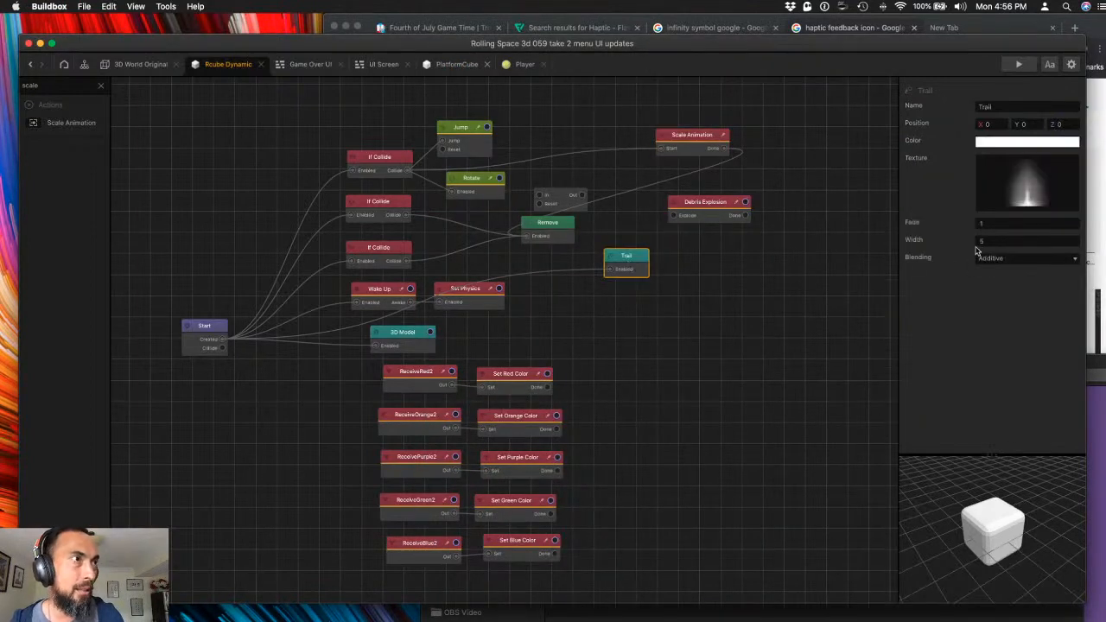
{"action": "left_click", "coordinate": [995, 224]}
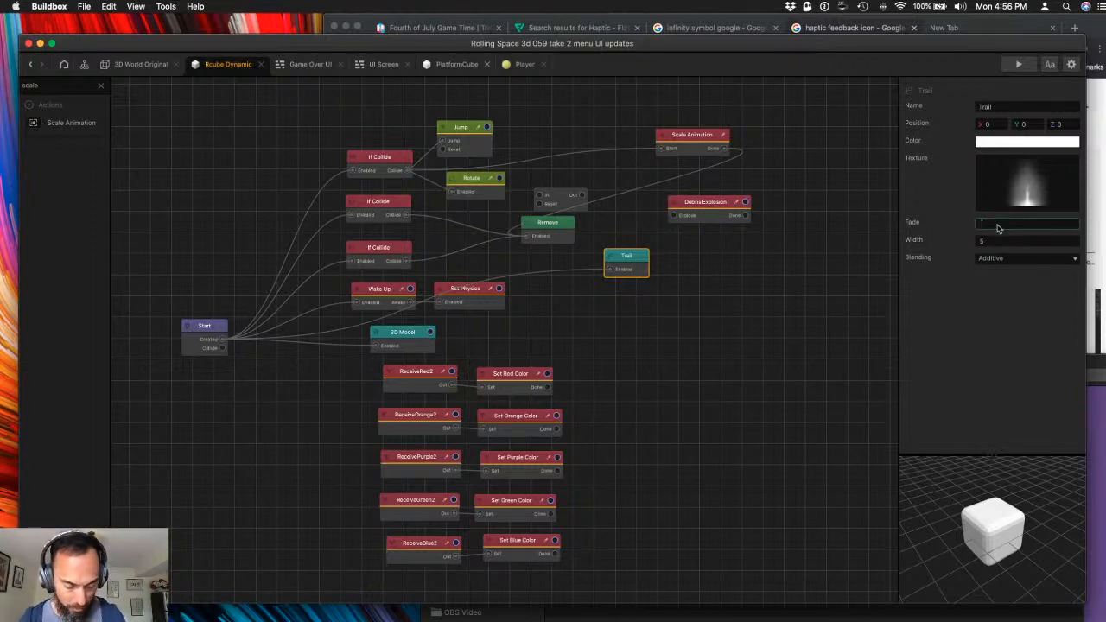
{"action": "type", "text": "0.5"}
{"action": "key", "text": "Tab"}
- Set the Scale Animation node's duration to 1.5
{"action": "left_click", "coordinate": [746, 203]}
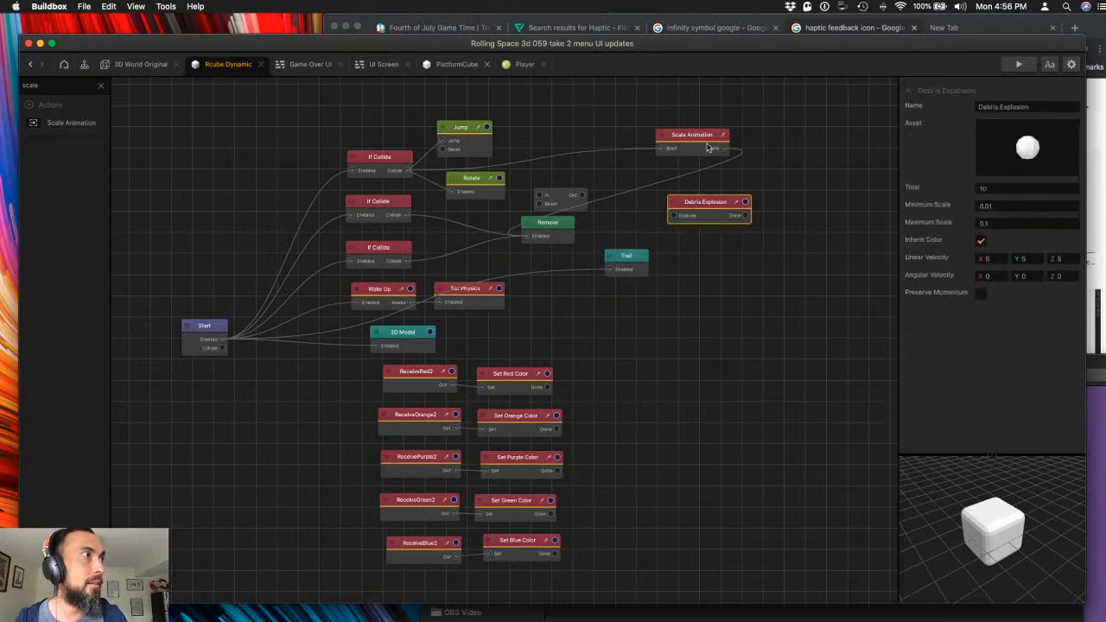
{"action": "left_click", "coordinate": [712, 147]}
{"action": "left_click", "coordinate": [1021, 158]}
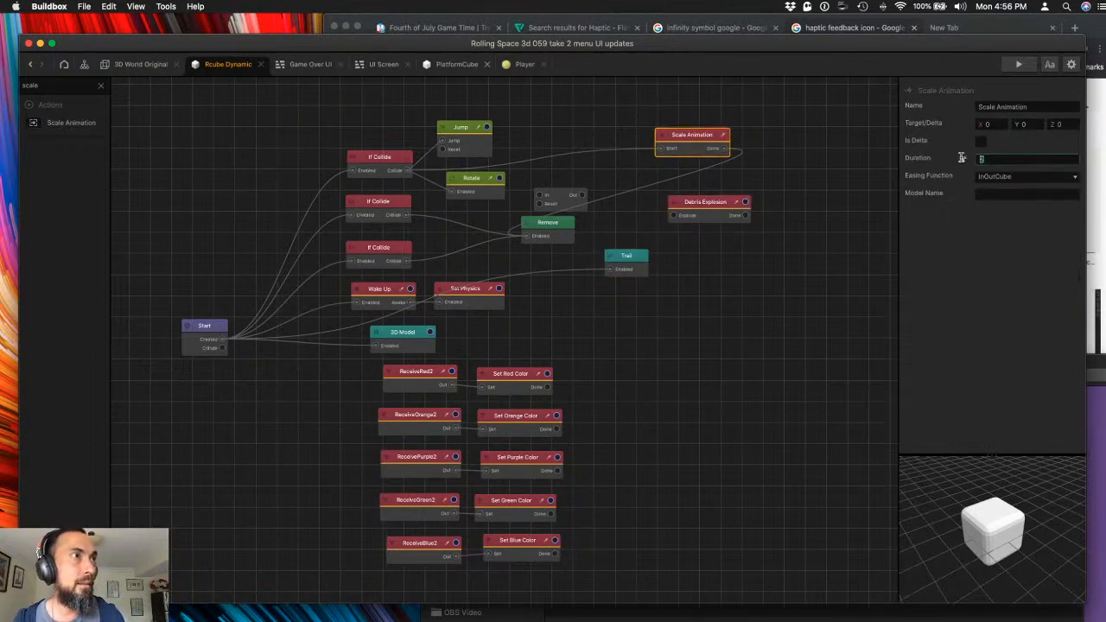
{"action": "type", "text": "1.5"}
{"action": "key", "text": "Return"}
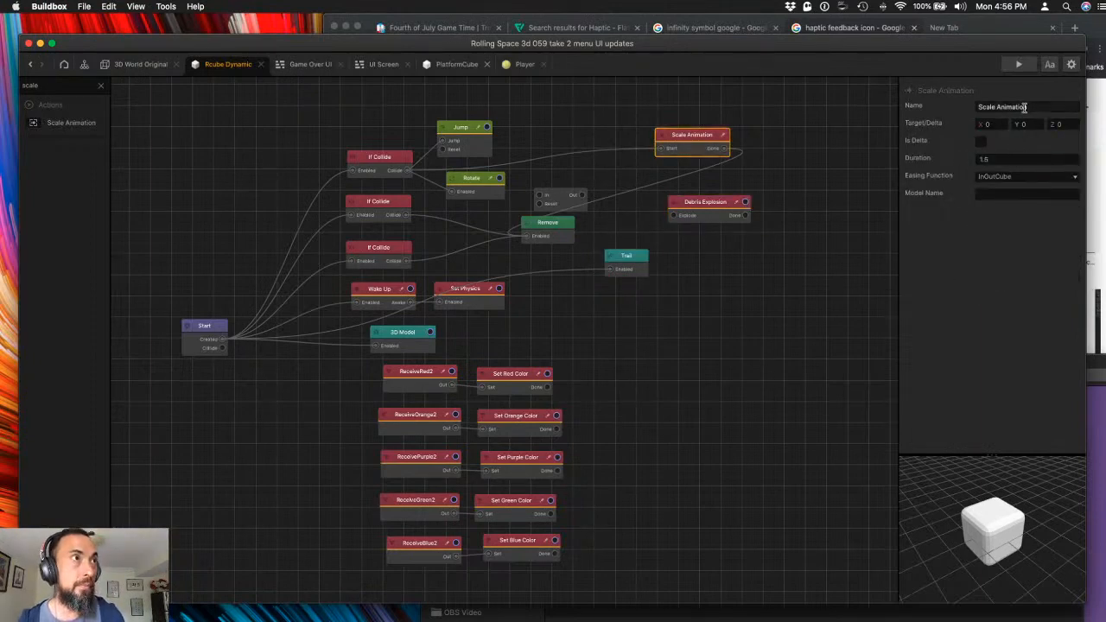
- Replay the level to check the shrink timing and the trail fade, and close the preview
{"action": "left_click", "coordinate": [1019, 64]}
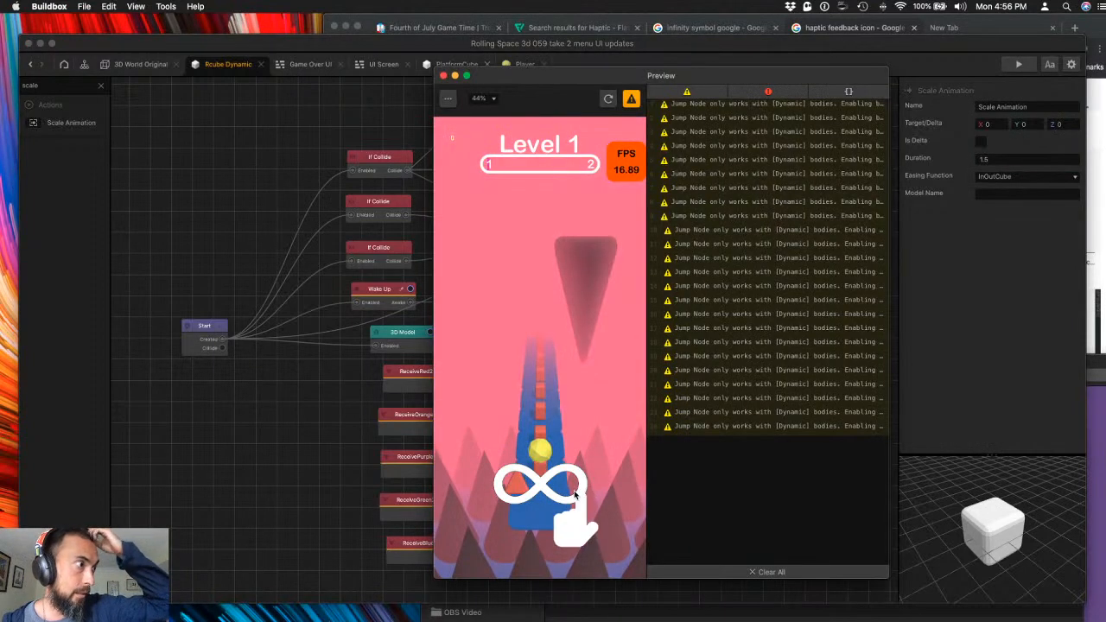
{"action": "left_click", "coordinate": [570, 457]}
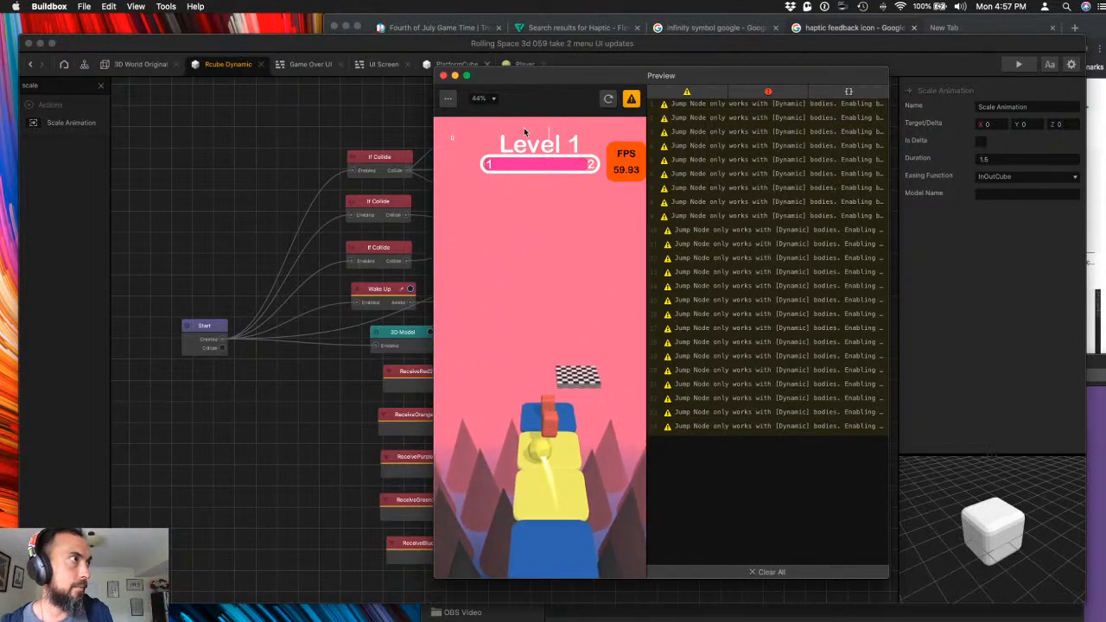
{"action": "left_click", "coordinate": [442, 76]}
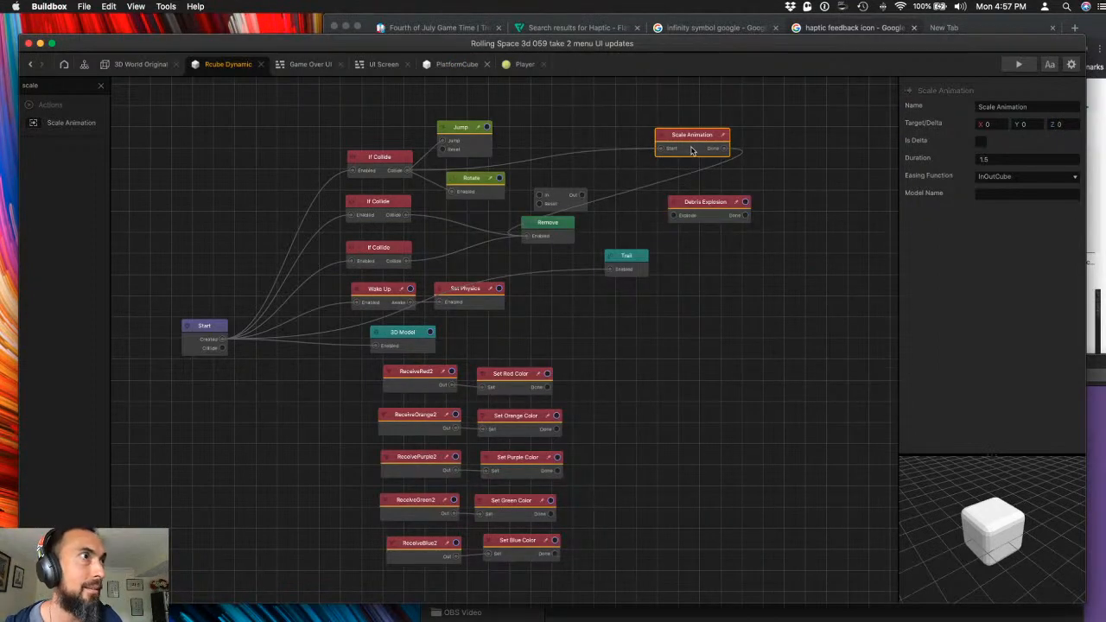
- Set the Trail node's width to 10 and its fade to 0.25
{"action": "left_click", "coordinate": [628, 258]}
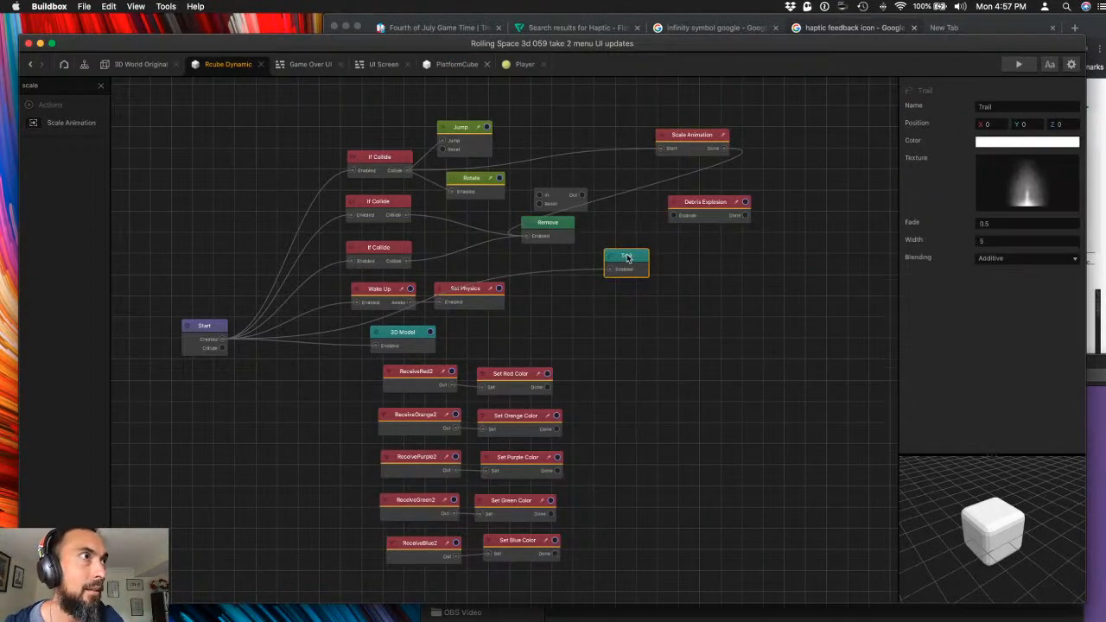
{"action": "left_click", "coordinate": [1002, 242]}
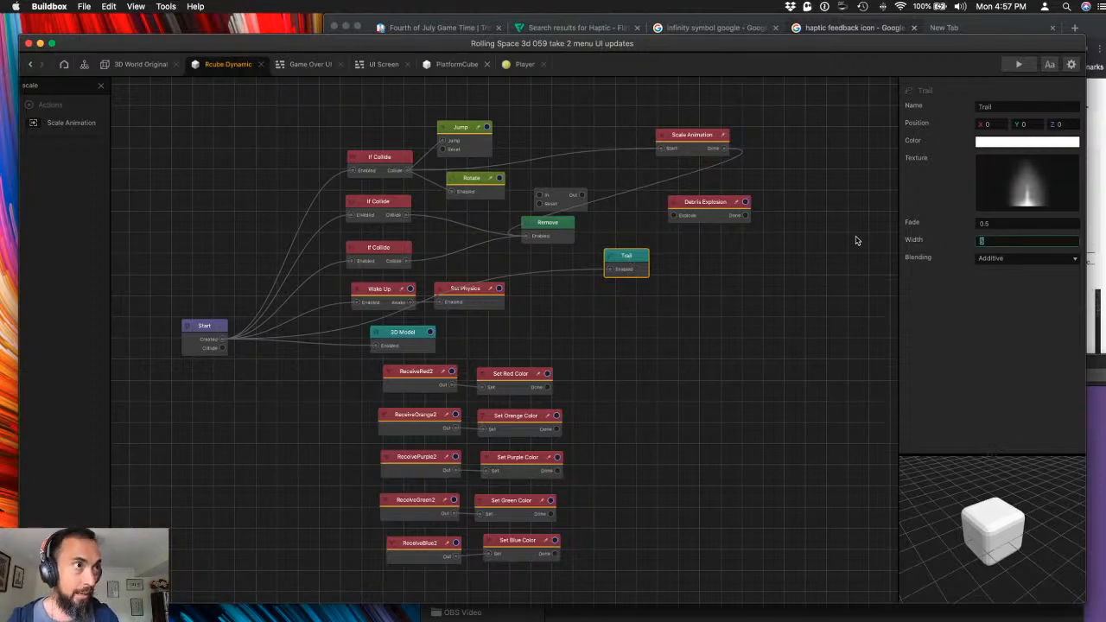
{"action": "type", "text": "10"}
{"action": "key", "text": "Return"}
{"action": "left_click", "coordinate": [987, 225]}
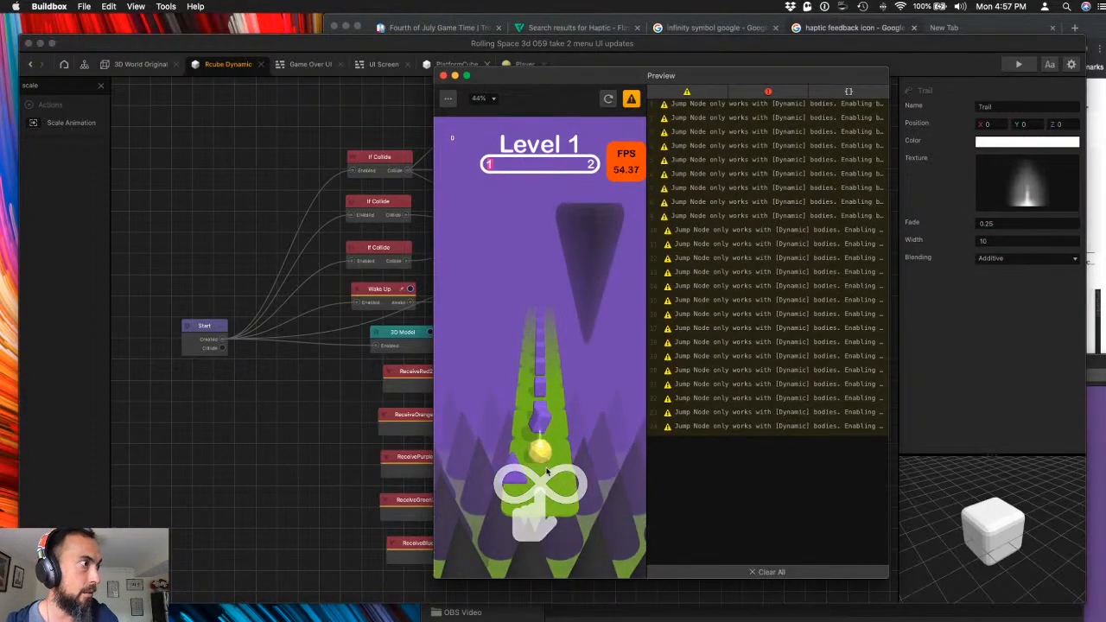
- Play-test the level with the adjusted trail, close the preview and save the project
{"action": "left_click", "coordinate": [546, 469]}
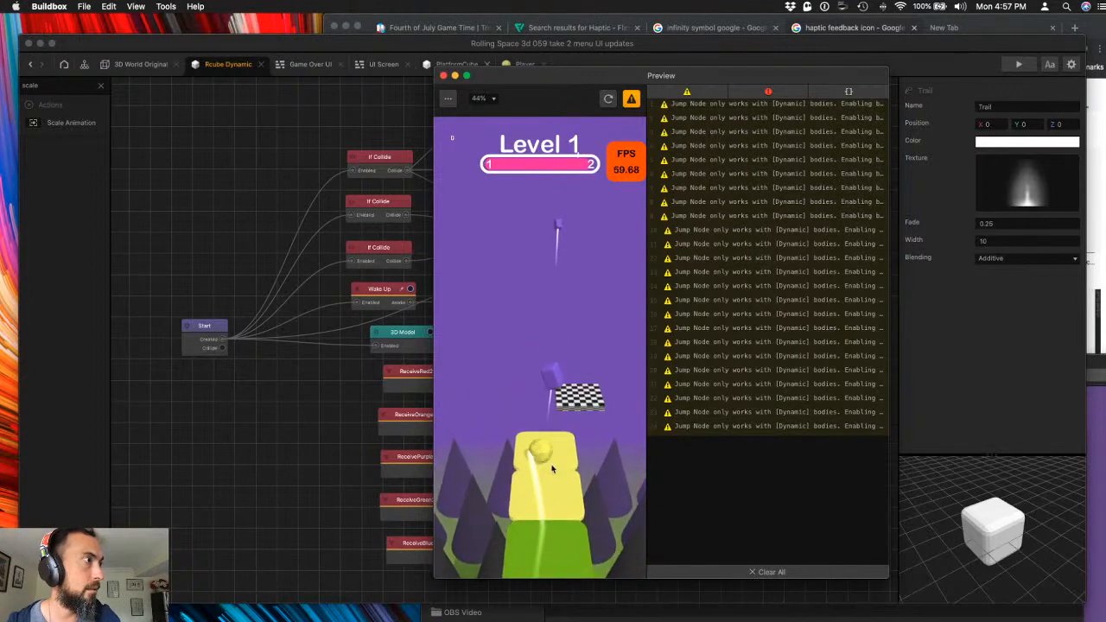
{"action": "left_click", "coordinate": [444, 75]}
{"action": "left_click", "coordinate": [696, 398]}
{"action": "key", "text": "super+s"}
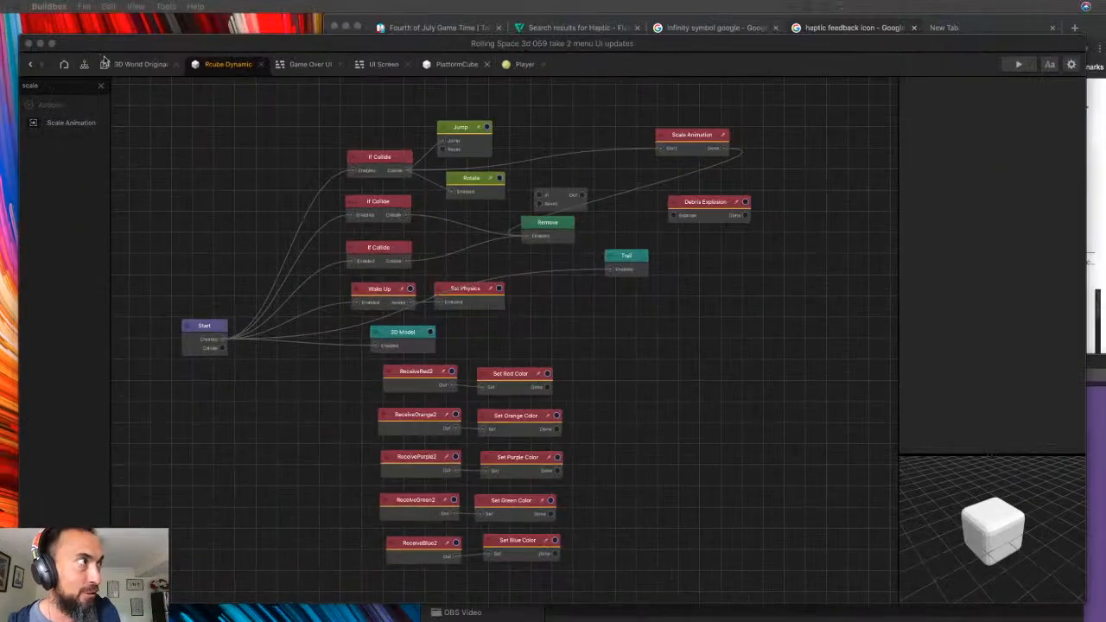
- Open the 3D World Original scene and look through level sections 15, 19 and 16, returning to section 15
{"action": "left_click", "coordinate": [140, 64]}
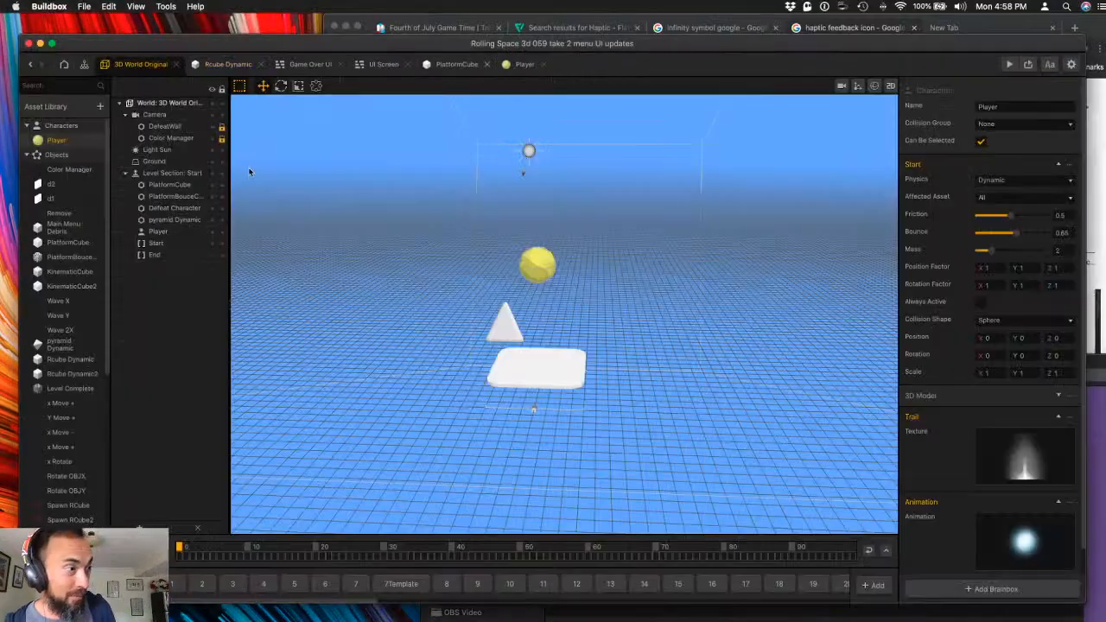
{"action": "left_click", "coordinate": [688, 585]}
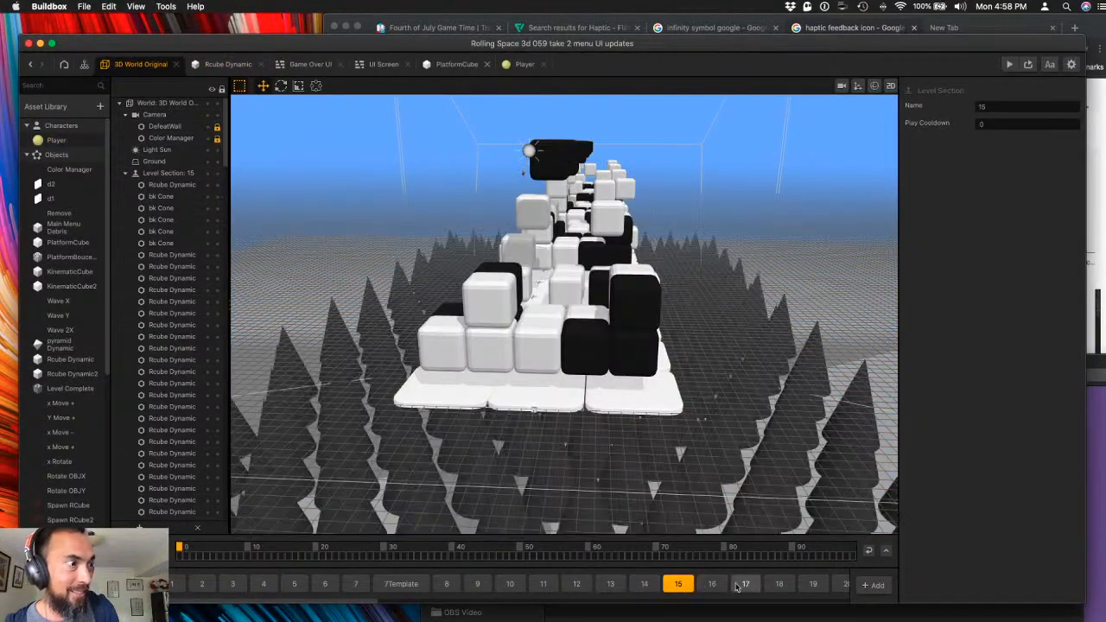
{"action": "left_click", "coordinate": [813, 585]}
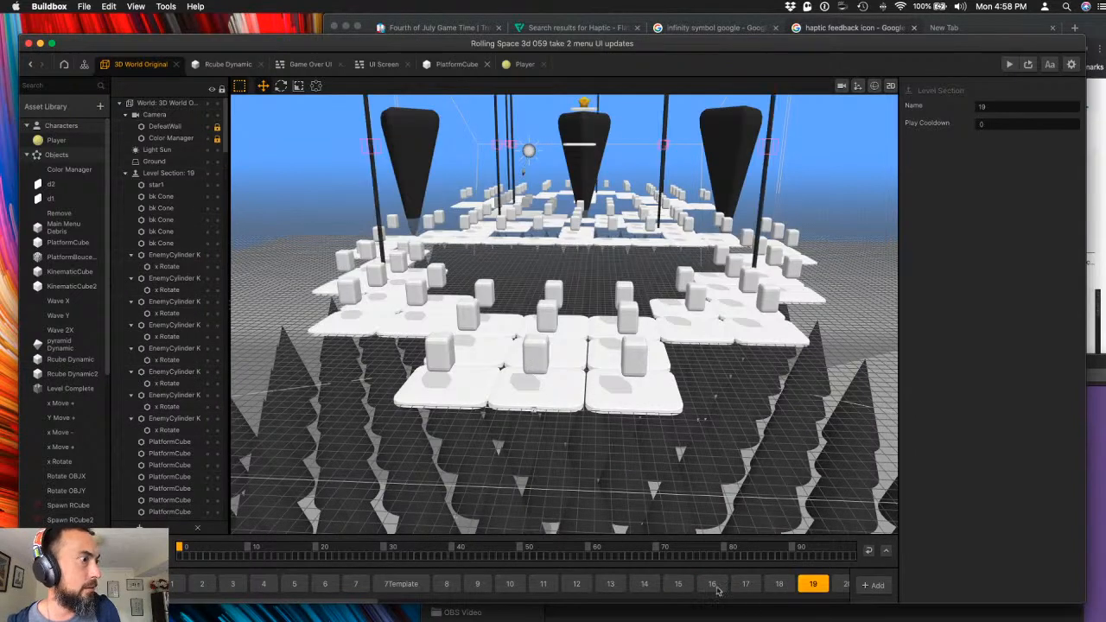
{"action": "left_click", "coordinate": [704, 587]}
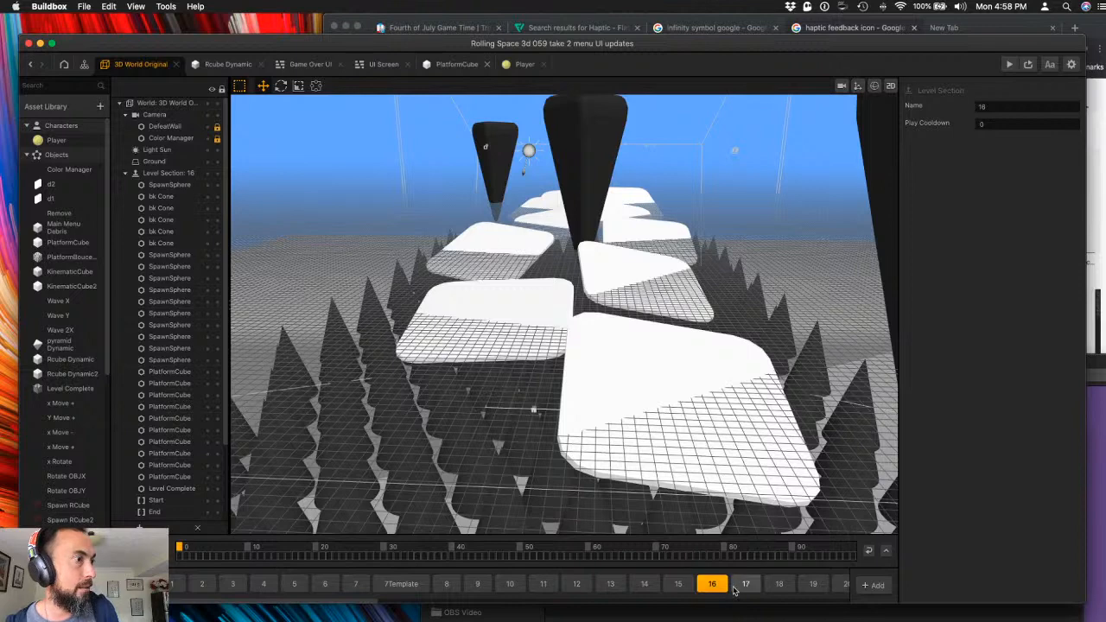
{"action": "left_click", "coordinate": [680, 586]}
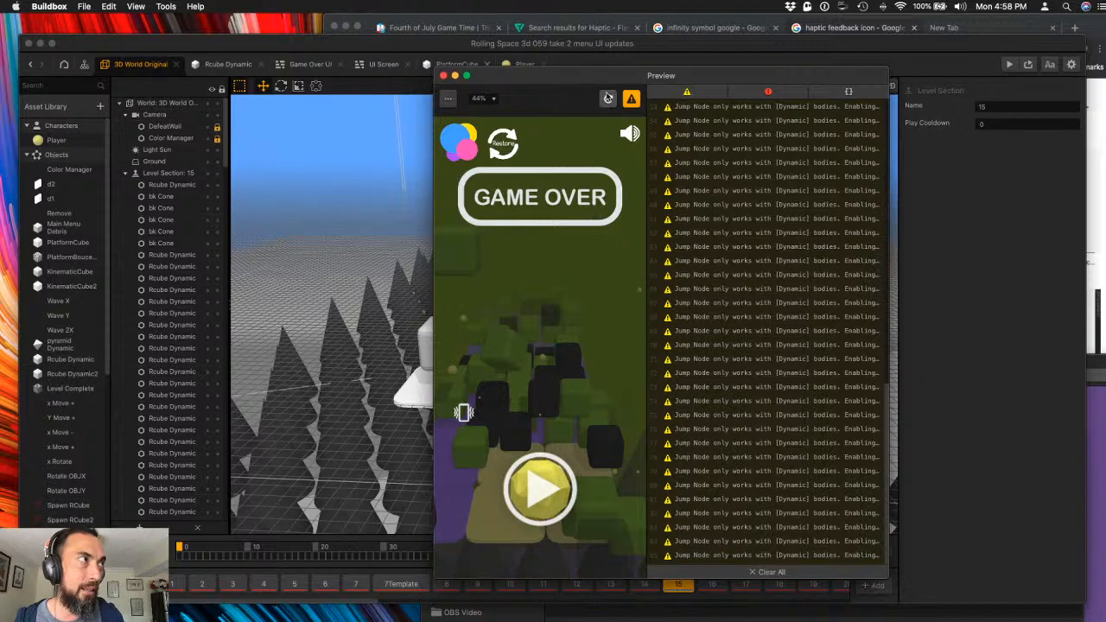
- Restart the preview of level section 15, play-test its stacked cubes and close the preview
{"action": "left_click", "coordinate": [608, 98]}
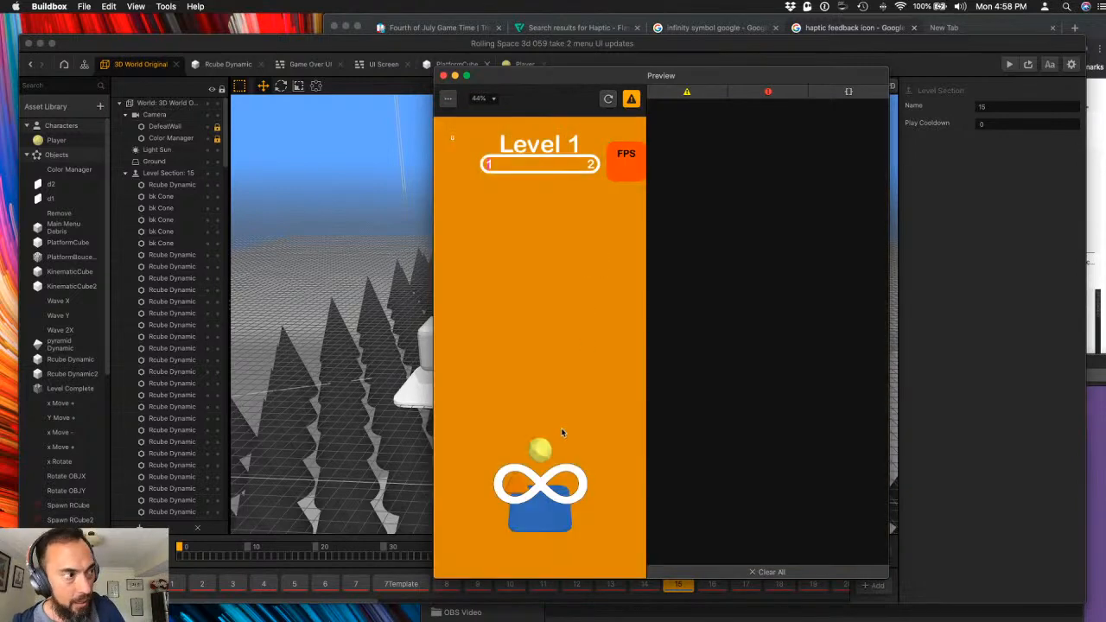
{"action": "left_click", "coordinate": [562, 433]}
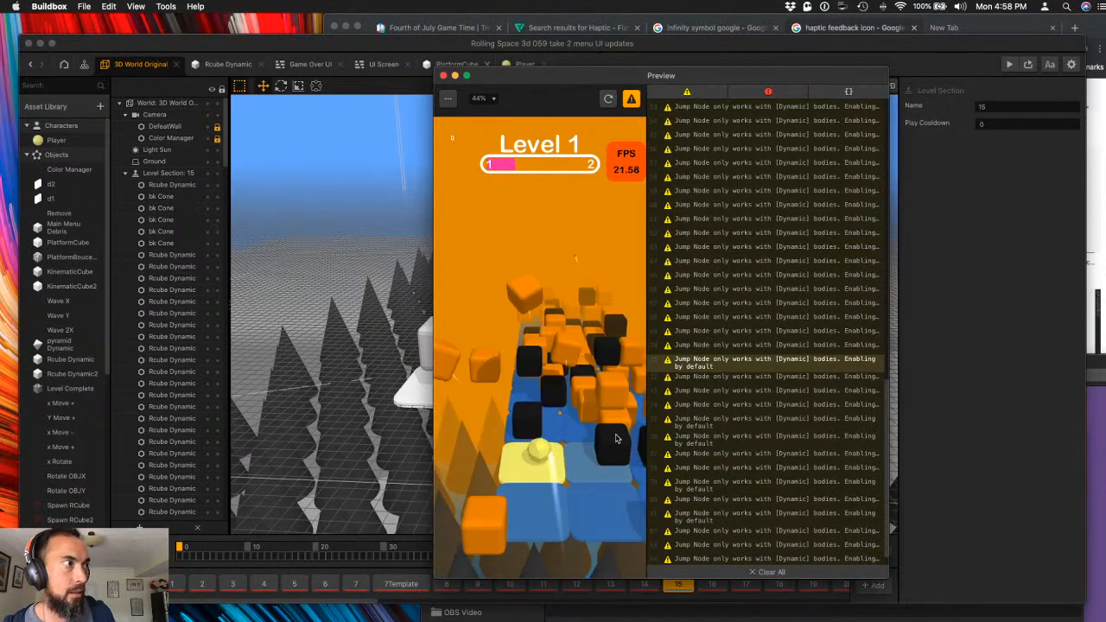
{"action": "left_click", "coordinate": [444, 75]}
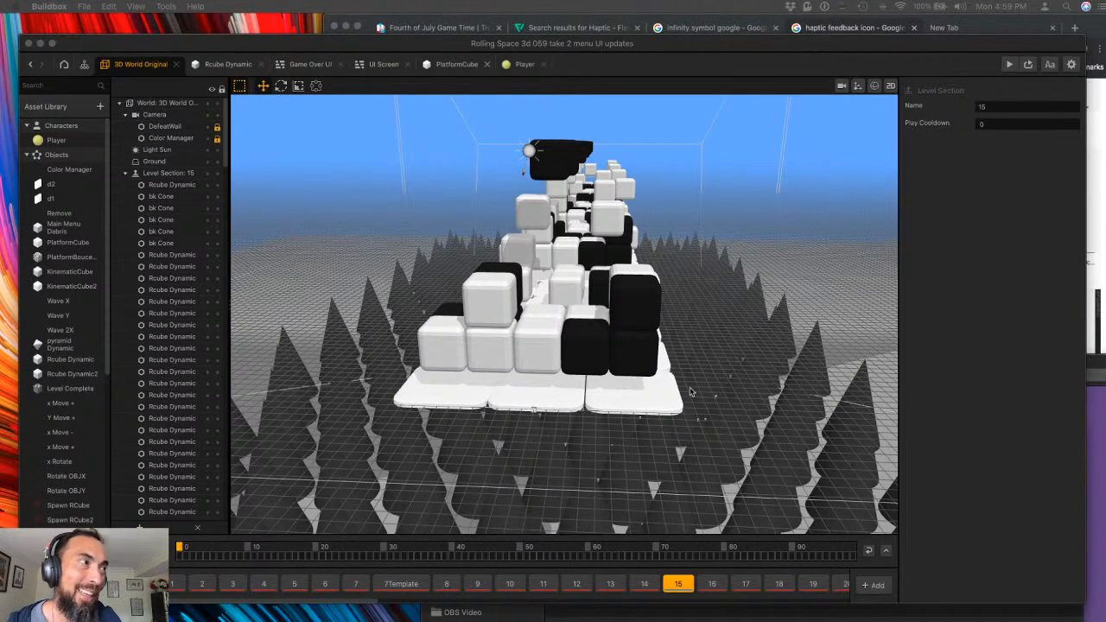
- Examine level section 15's cube layout and open level section 16
{"action": "scroll", "coordinate": [692, 391], "scroll_direction": "down", "scroll_amount": 3}
{"action": "right_click_drag", "start_coordinate": [697, 358], "coordinate": [696, 347]}
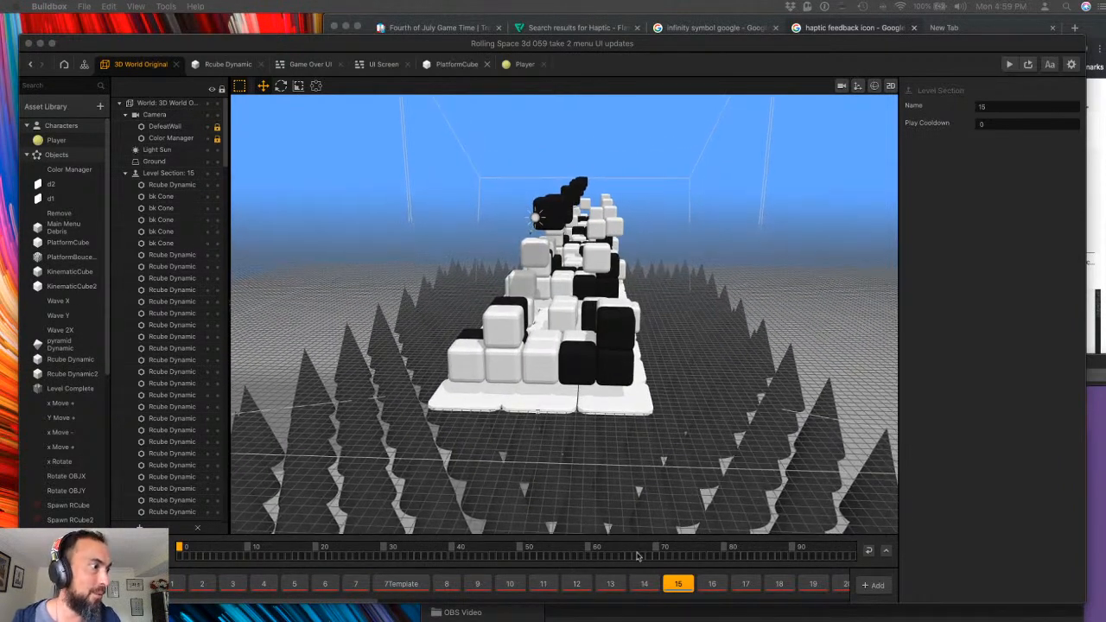
{"action": "left_click", "coordinate": [712, 585]}
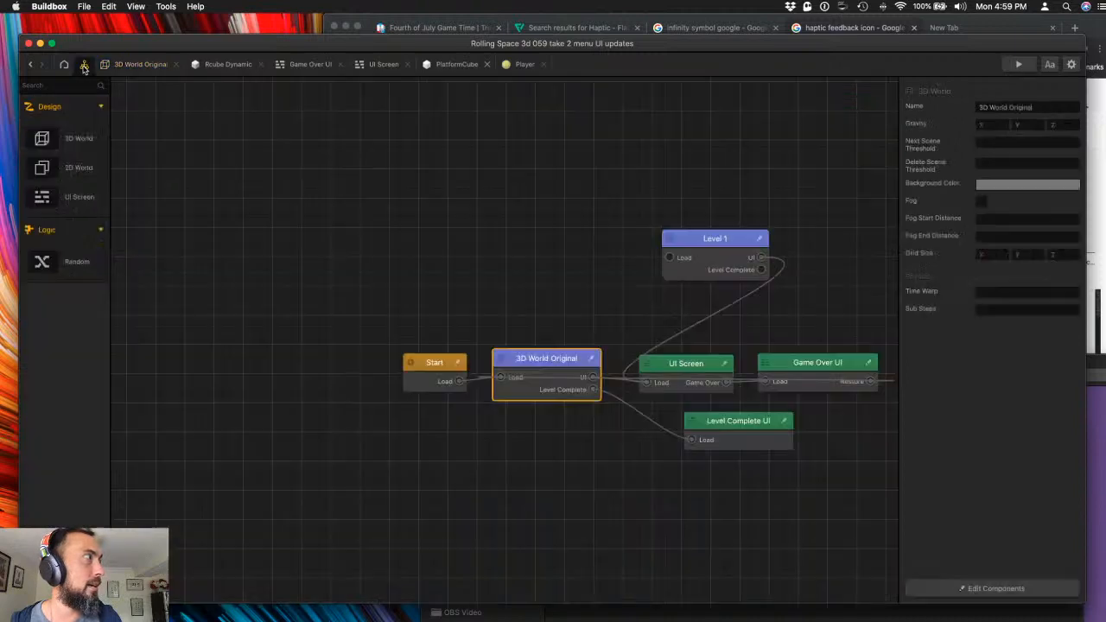
- Open the game's scene map, disconnect Level 1's UI output from the UI Screen node, and select UI Screen
{"action": "left_click", "coordinate": [84, 64]}
{"action": "left_click_drag", "start_coordinate": [549, 194], "coordinate": [450, 220]}
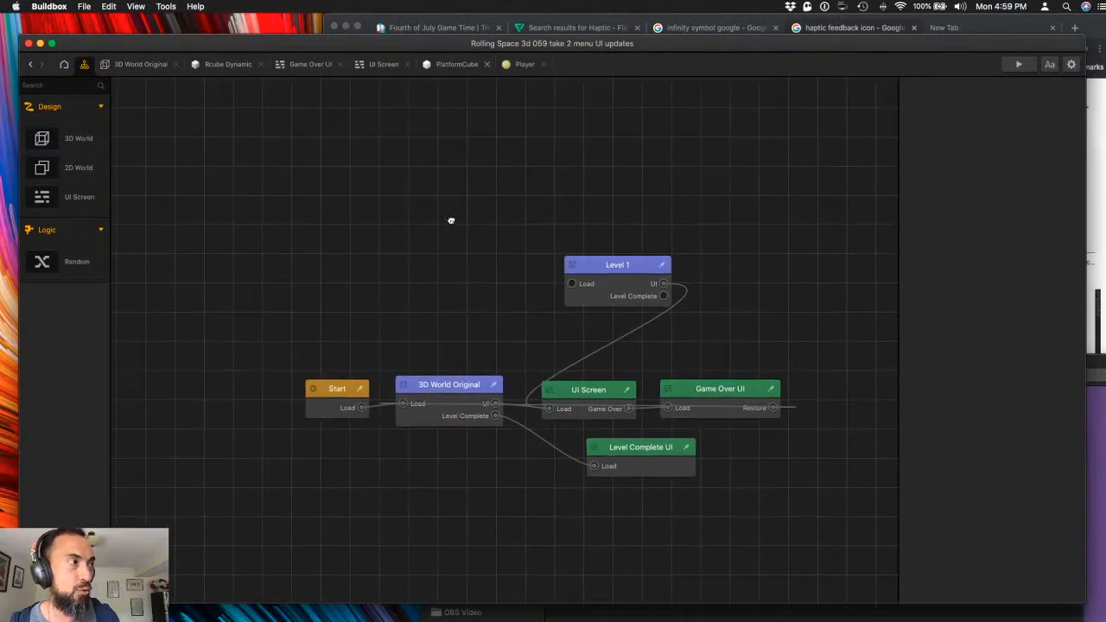
{"action": "left_click", "coordinate": [602, 354]}
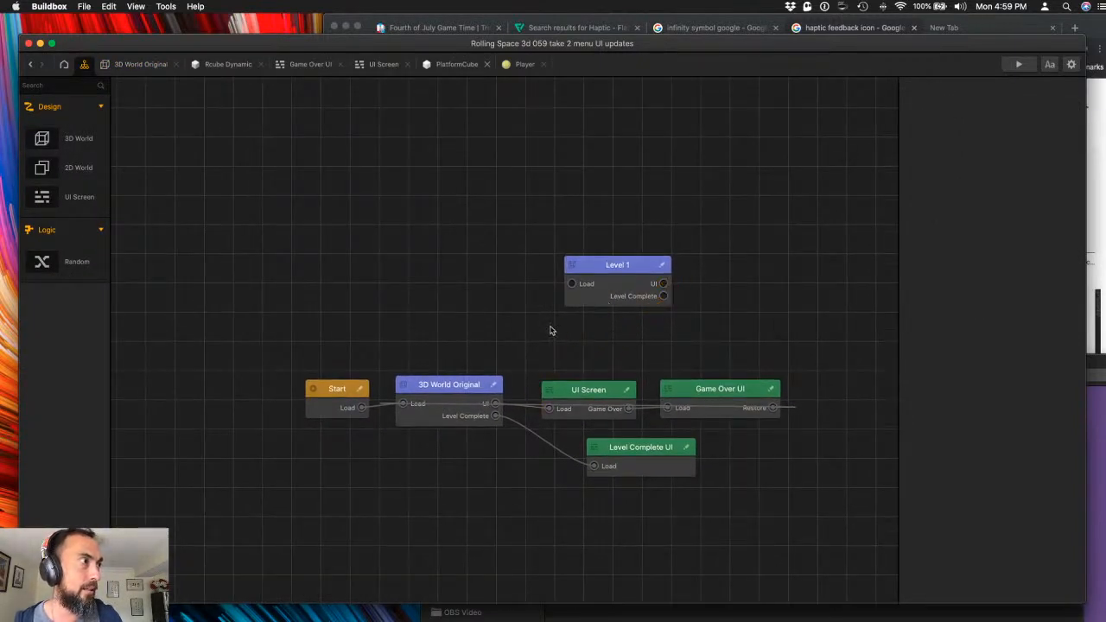
{"action": "left_click", "coordinate": [588, 394]}
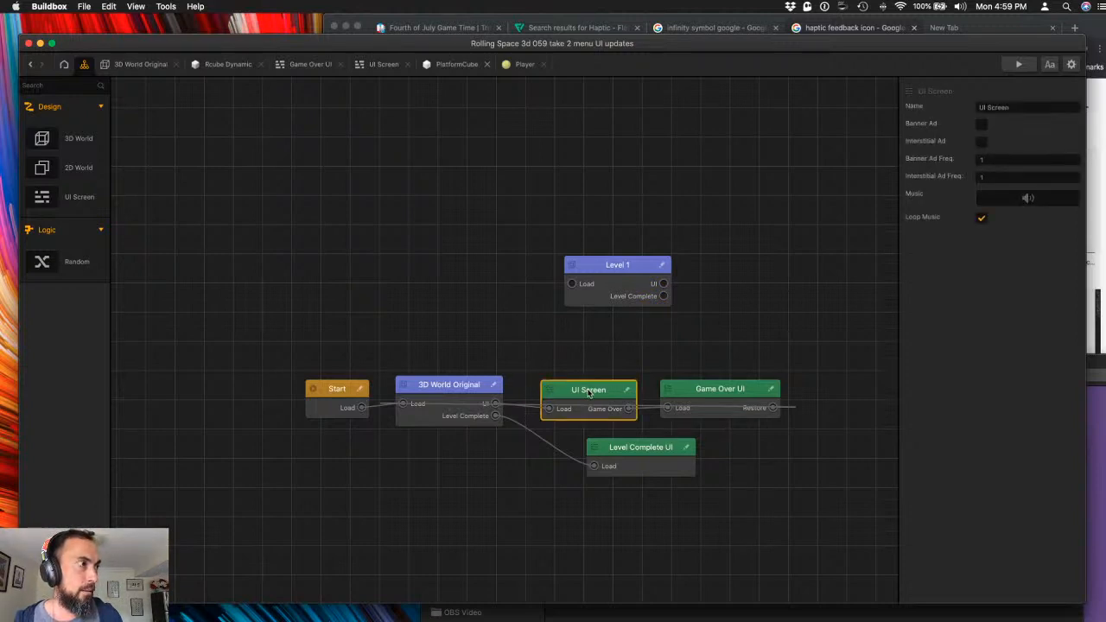
- Look at the UI Screen, open Rcube Dynamic's node map and place an Add Point node above its topmost If Collide node
{"action": "double_click", "coordinate": [588, 393]}
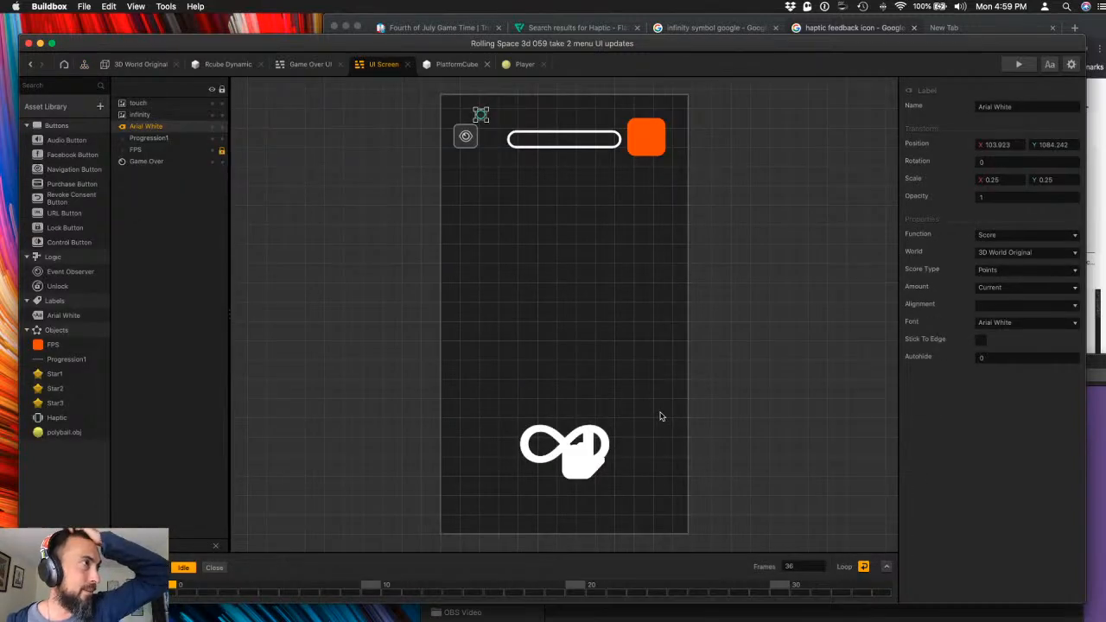
{"action": "left_click", "coordinate": [139, 64]}
{"action": "left_click", "coordinate": [226, 64]}
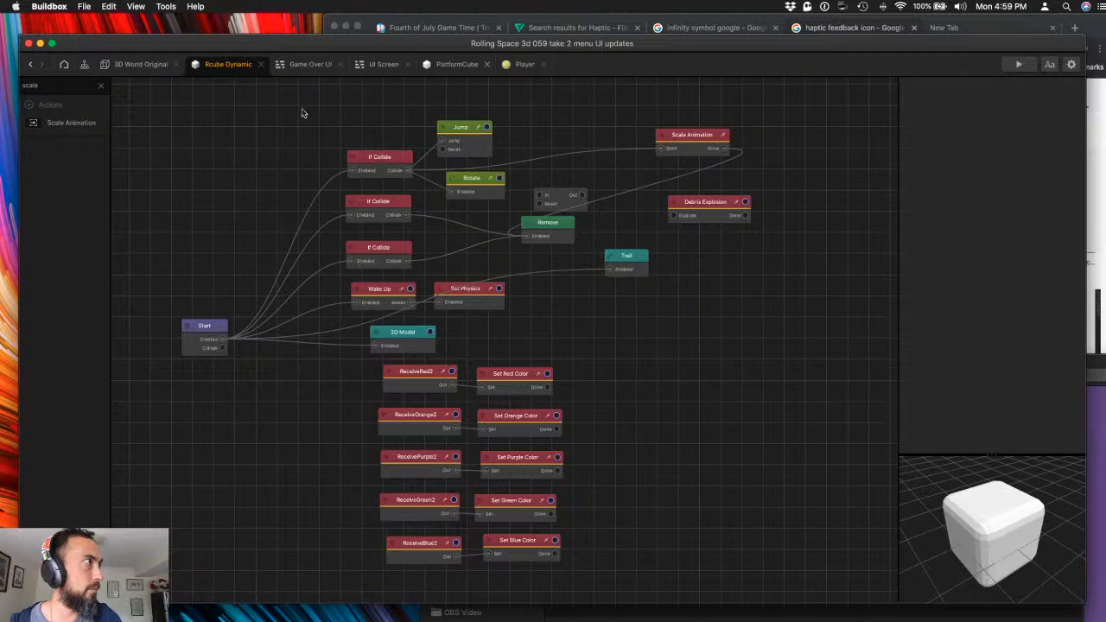
{"action": "left_click", "coordinate": [382, 158]}
{"action": "left_click", "coordinate": [76, 87]}
{"action": "type", "text": "addpoin"}
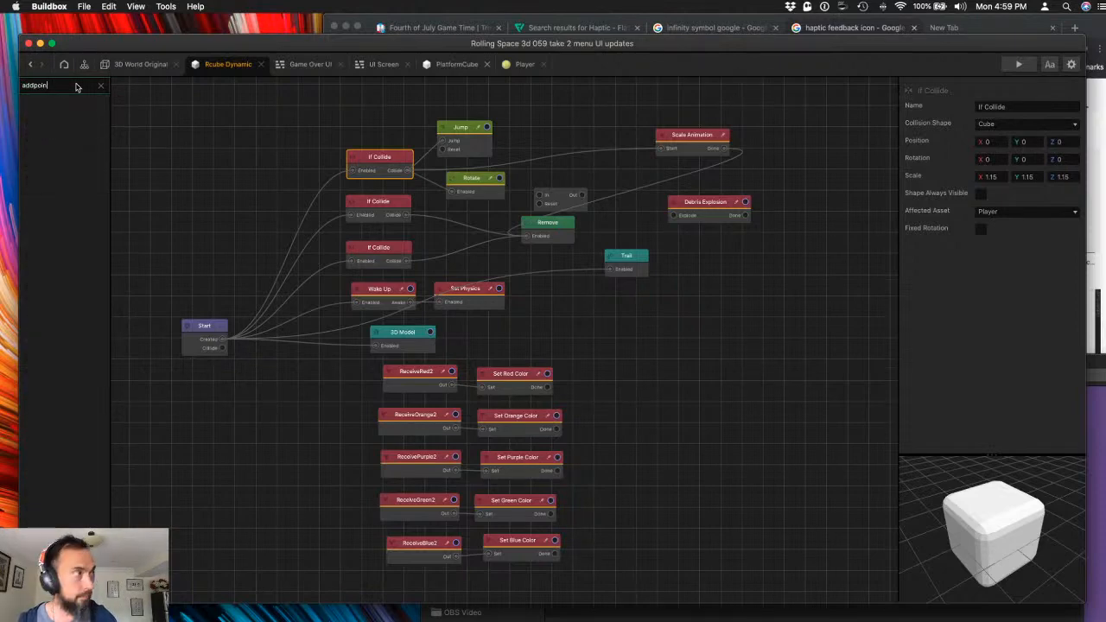
{"action": "key", "text": "BackSpace"}
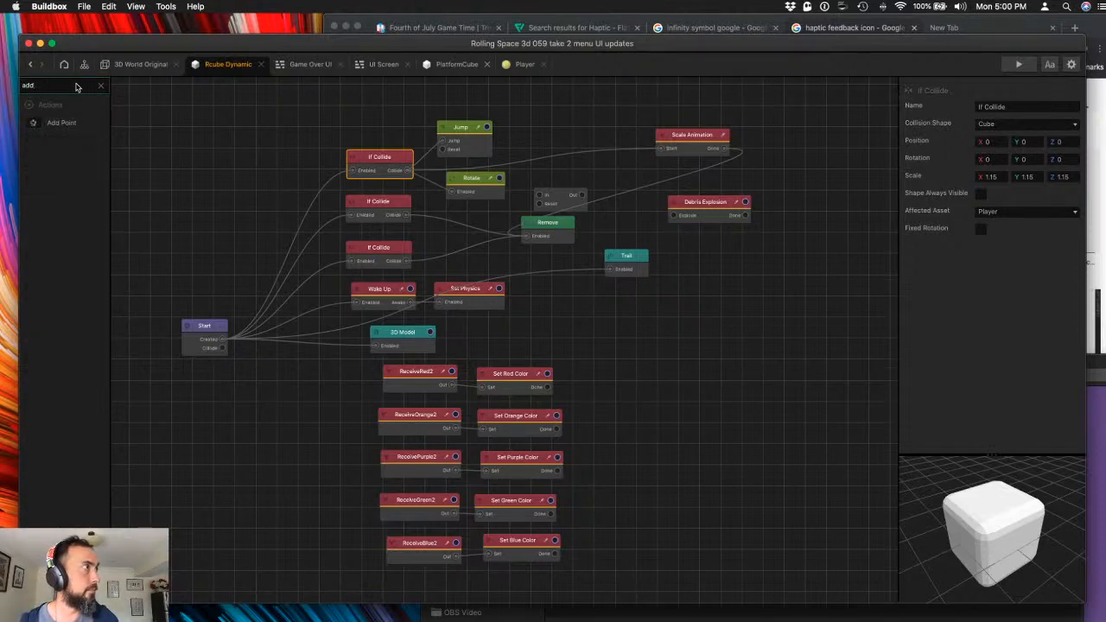
{"action": "left_click_drag", "start_coordinate": [66, 122], "coordinate": [323, 103]}
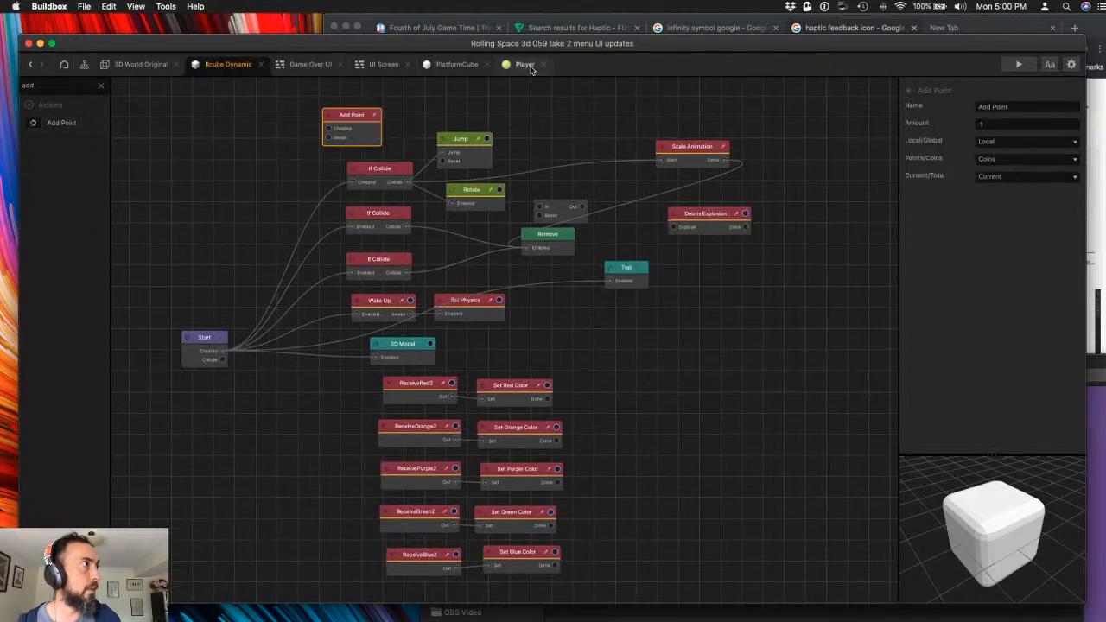
- Examine the settings of the Player's topmost If Collide node and its connected Add Point node
{"action": "left_click", "coordinate": [525, 64]}
{"action": "left_click", "coordinate": [414, 115]}
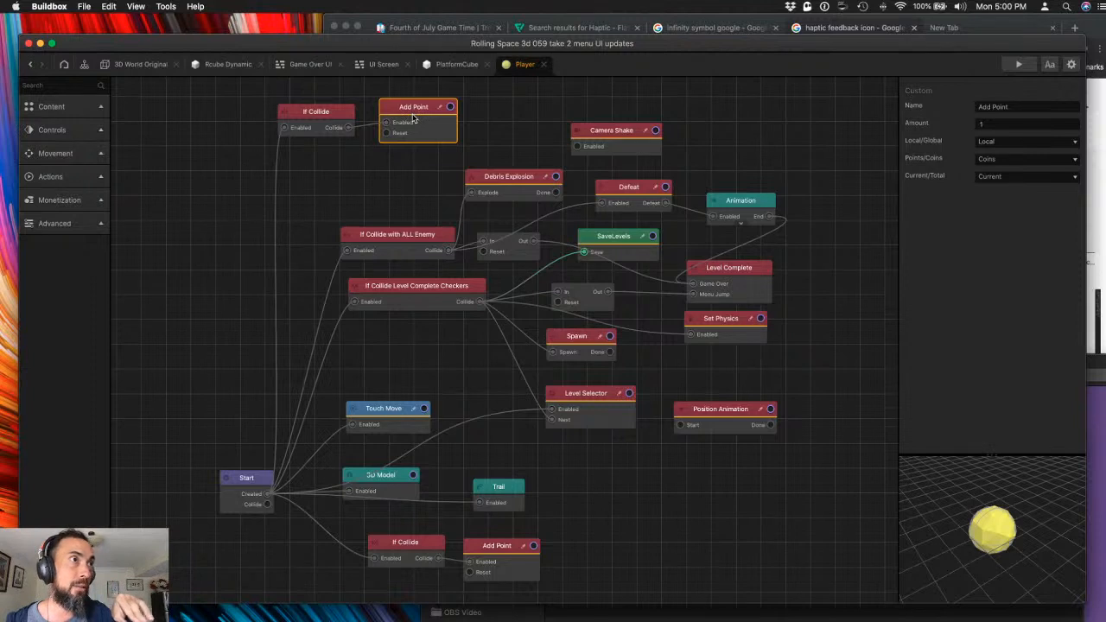
{"action": "left_click", "coordinate": [308, 115]}
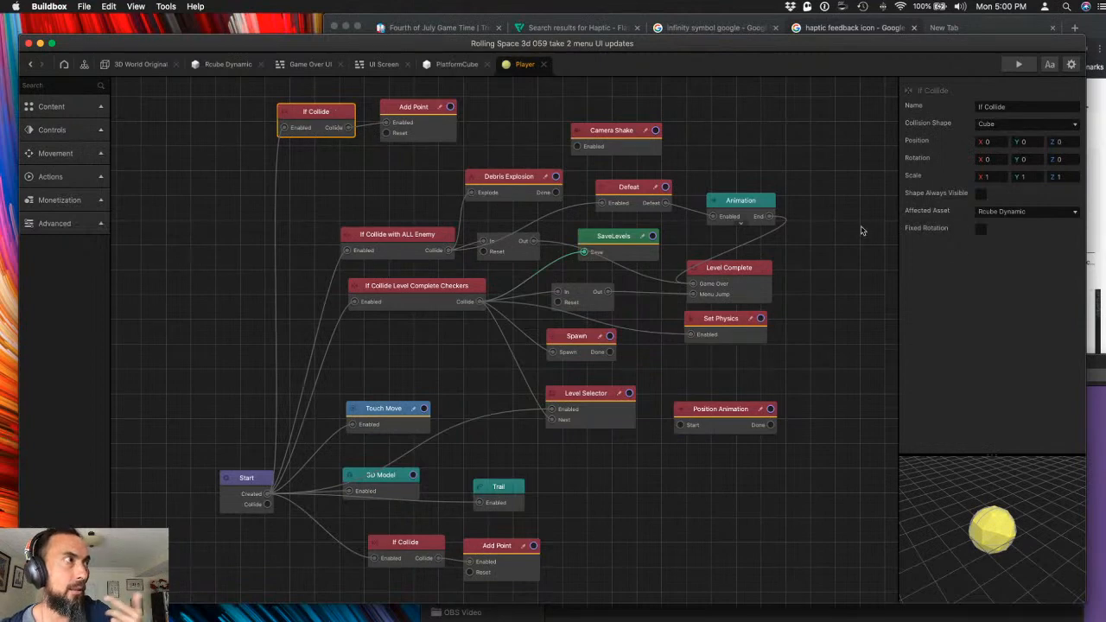
{"action": "left_click", "coordinate": [423, 131]}
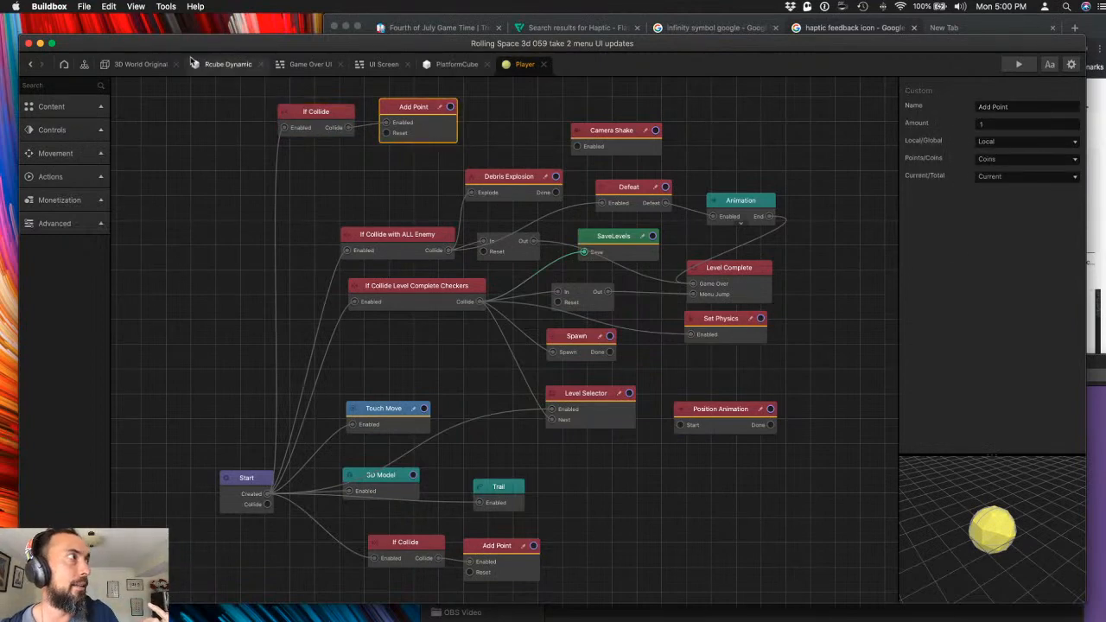
- Configure the UI Screen's Arial White score label with World All, Score Type Coins and Amount Total
{"action": "left_click", "coordinate": [384, 65]}
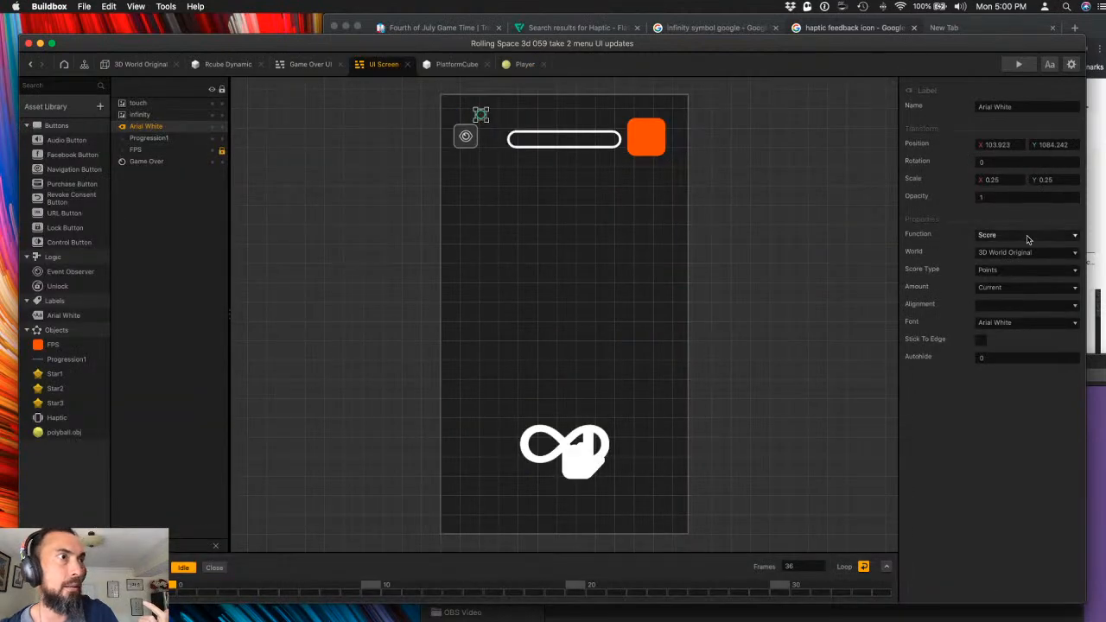
{"action": "left_click", "coordinate": [1030, 270]}
{"action": "left_click", "coordinate": [1032, 292]}
{"action": "left_click", "coordinate": [1027, 254]}
{"action": "left_click", "coordinate": [1028, 253]}
{"action": "left_click", "coordinate": [1028, 253]}
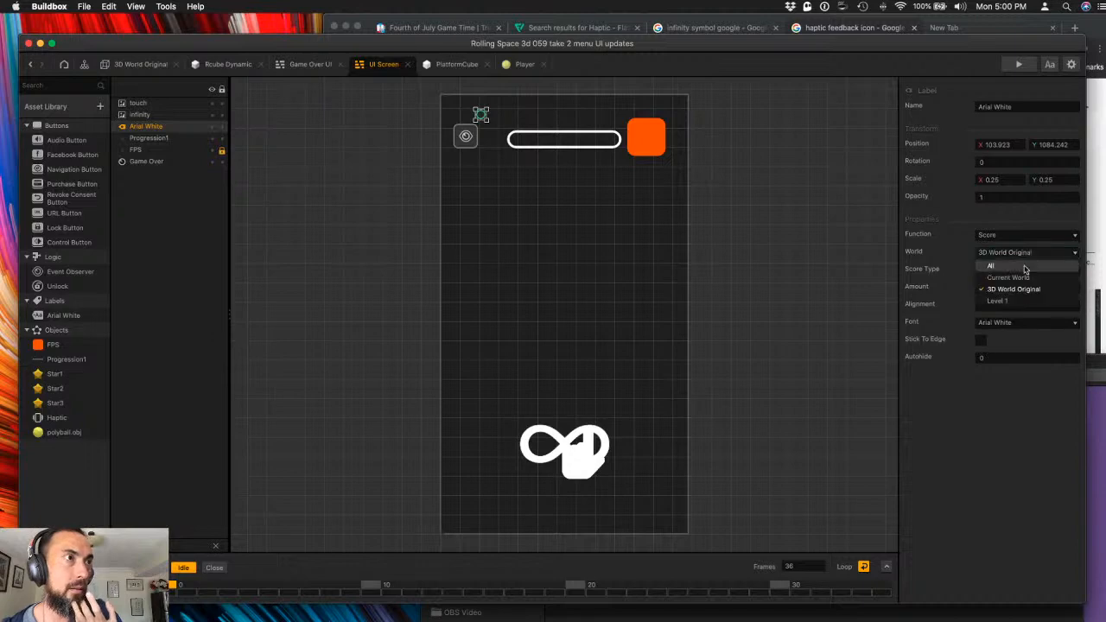
{"action": "left_click", "coordinate": [1027, 268]}
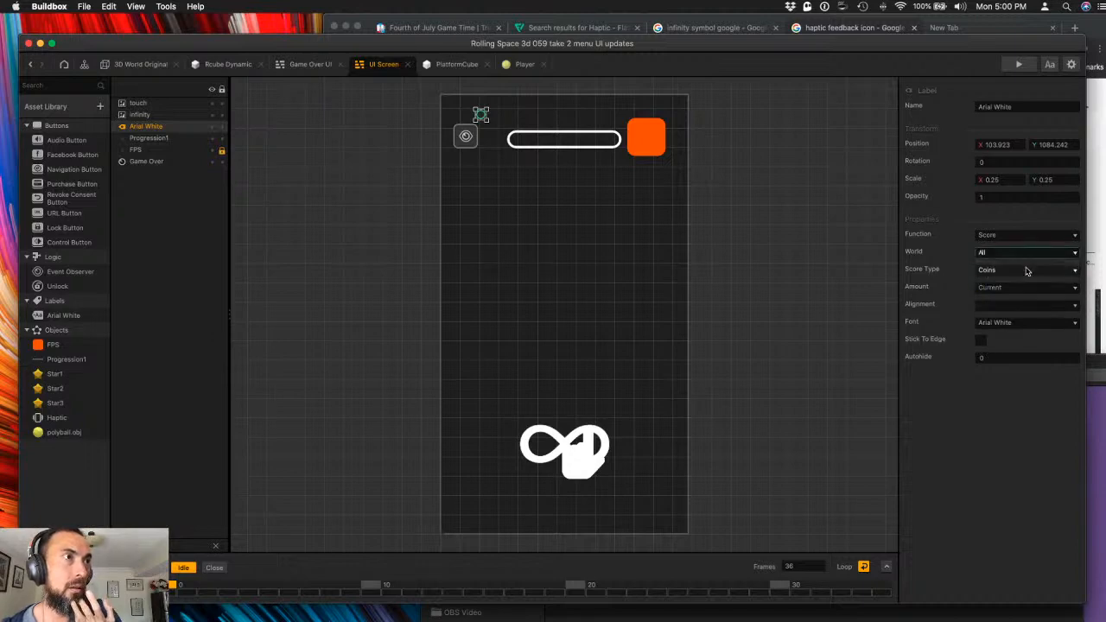
{"action": "left_click", "coordinate": [1027, 290]}
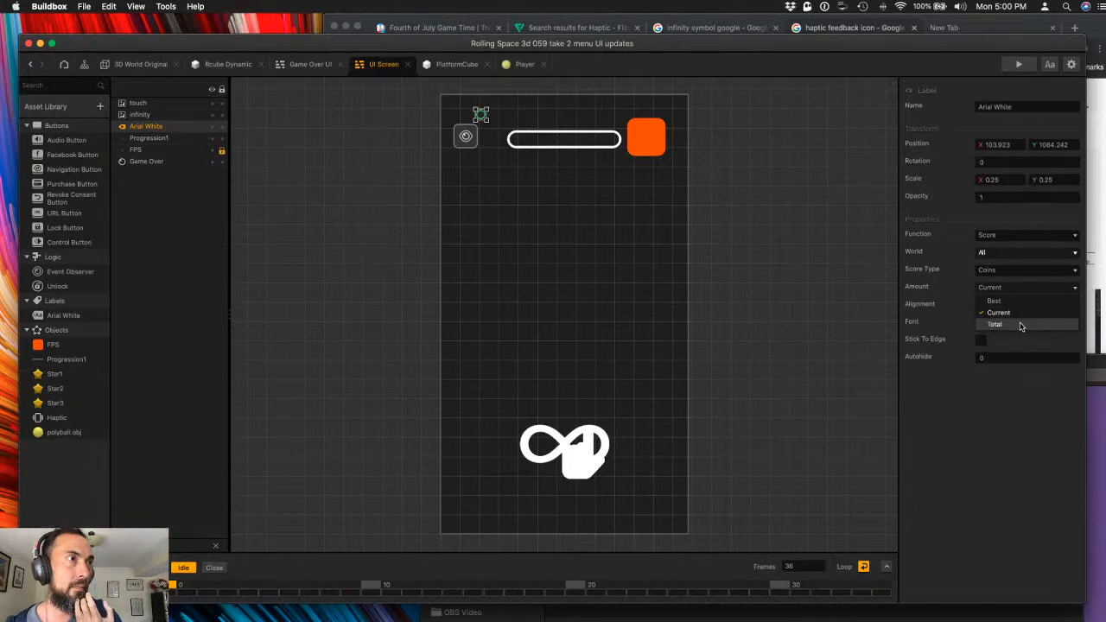
{"action": "left_click", "coordinate": [1021, 325]}
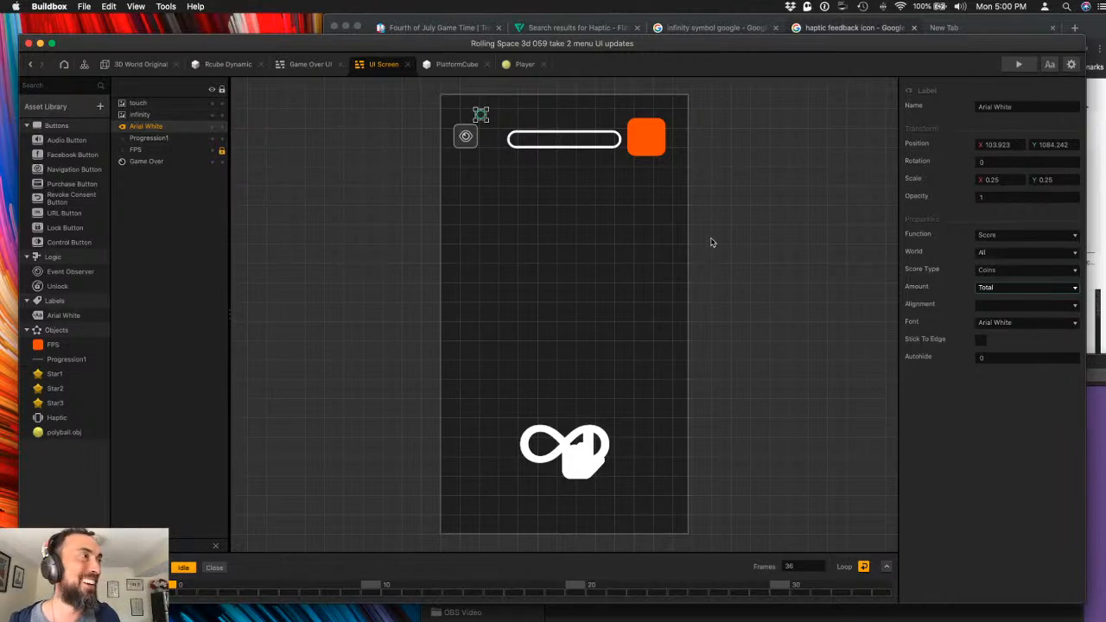
{"action": "left_click", "coordinate": [751, 217]}
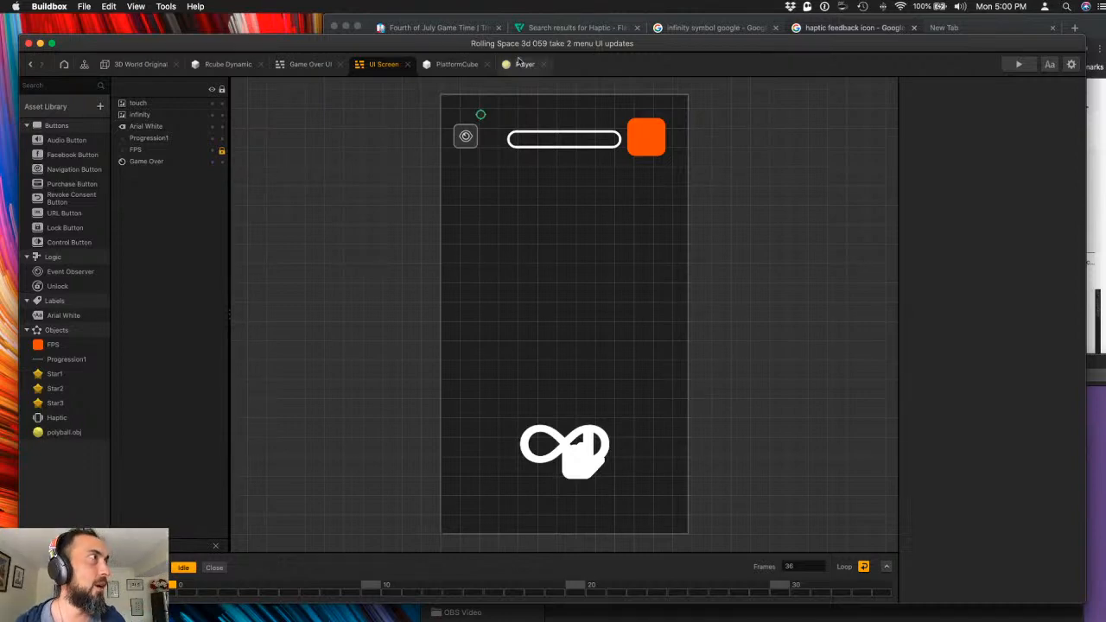
- Look through the PlatformCube and Game Over UI, return to Rcube Dynamic, play-test the score label in the preview and close it
{"action": "left_click", "coordinate": [448, 66]}
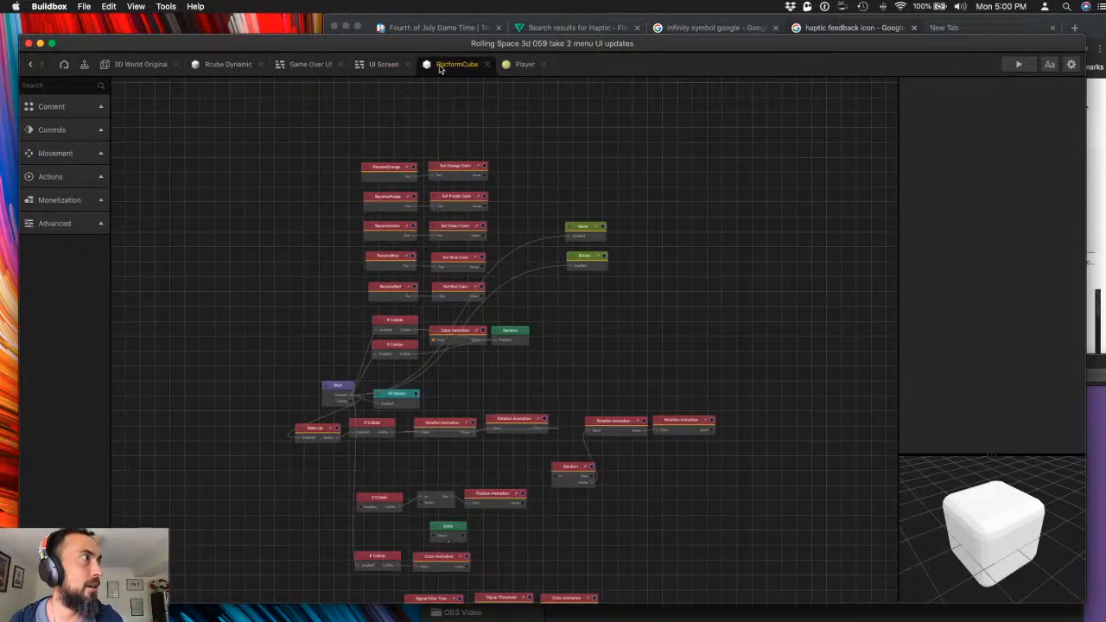
{"action": "left_click", "coordinate": [309, 65]}
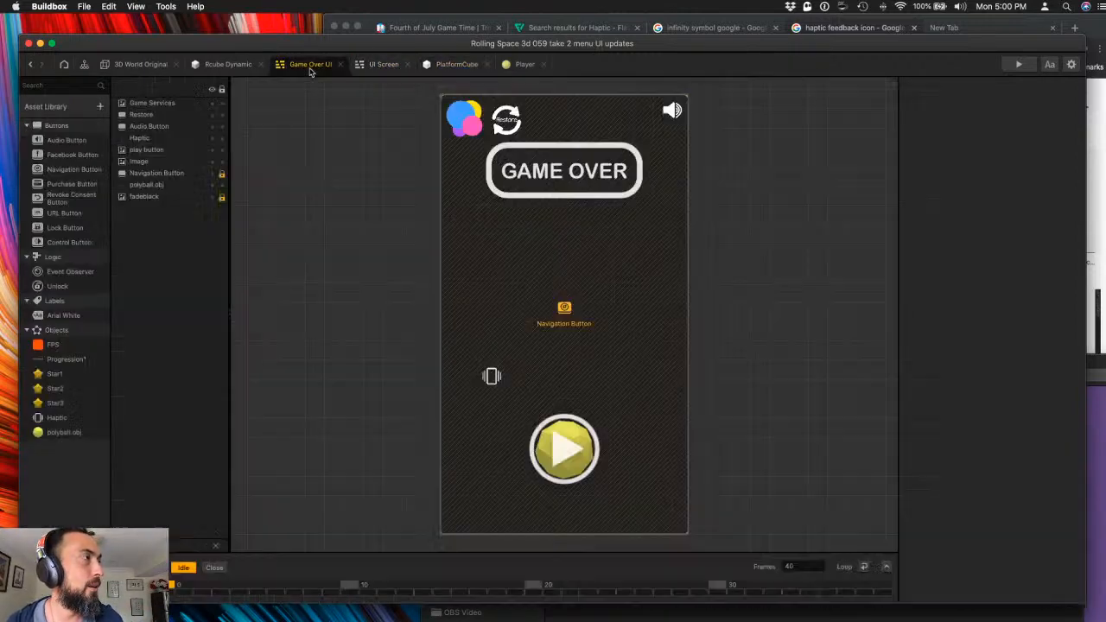
{"action": "left_click", "coordinate": [224, 65]}
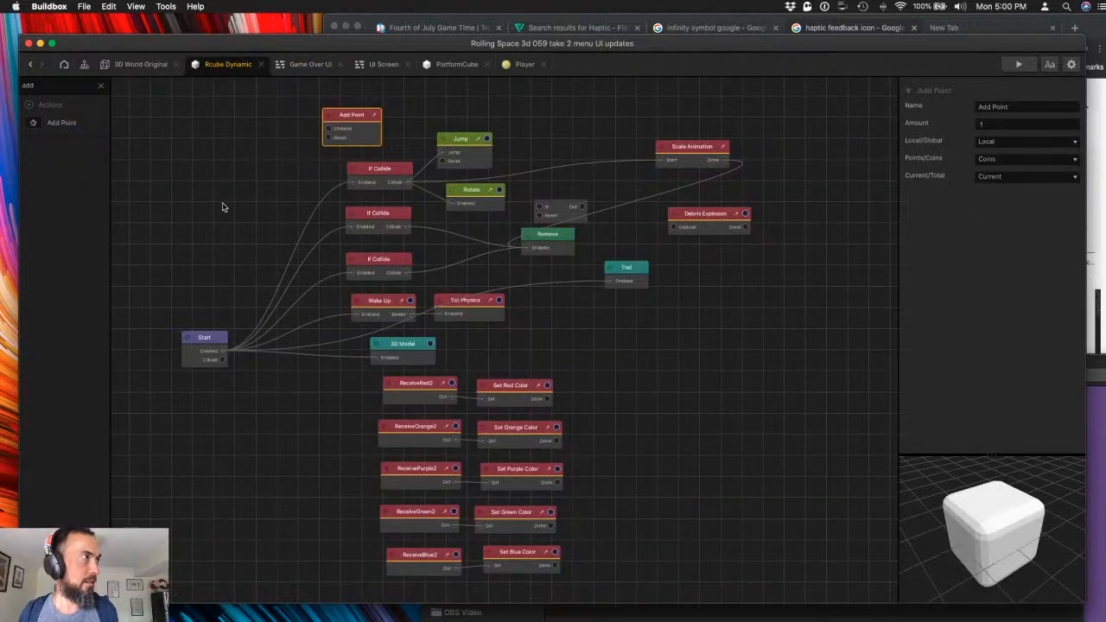
{"action": "left_click", "coordinate": [227, 174]}
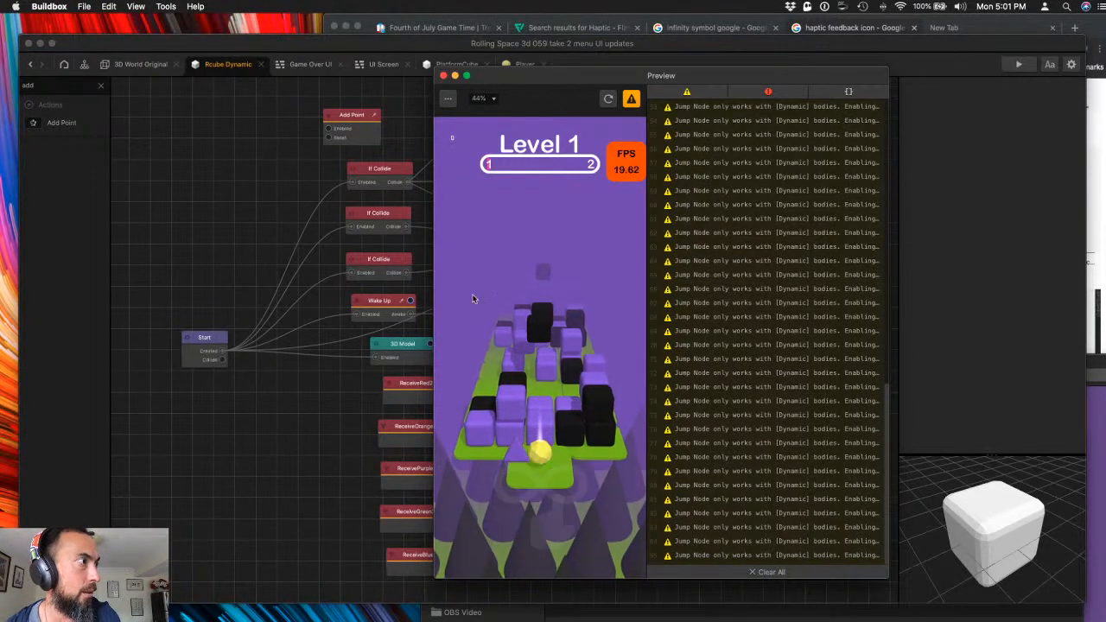
{"action": "mouse_move", "coordinate": [502, 364]}
{"action": "left_mouse_down"}
{"action": "mouse_move", "coordinate": [541, 355]}
{"action": "mouse_move", "coordinate": [502, 365]}
{"action": "left_mouse_up"}
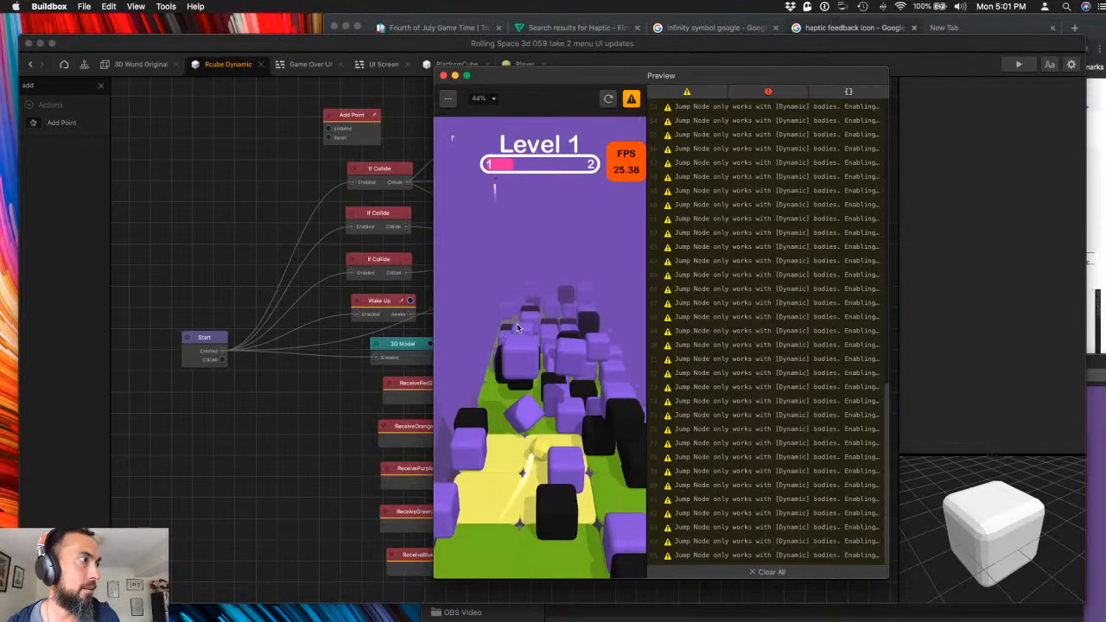
{"action": "left_click", "coordinate": [449, 100]}
- Open level section 50 in the 3D World Original scene, play-test its platforms and close the preview
{"action": "left_click", "coordinate": [138, 64]}
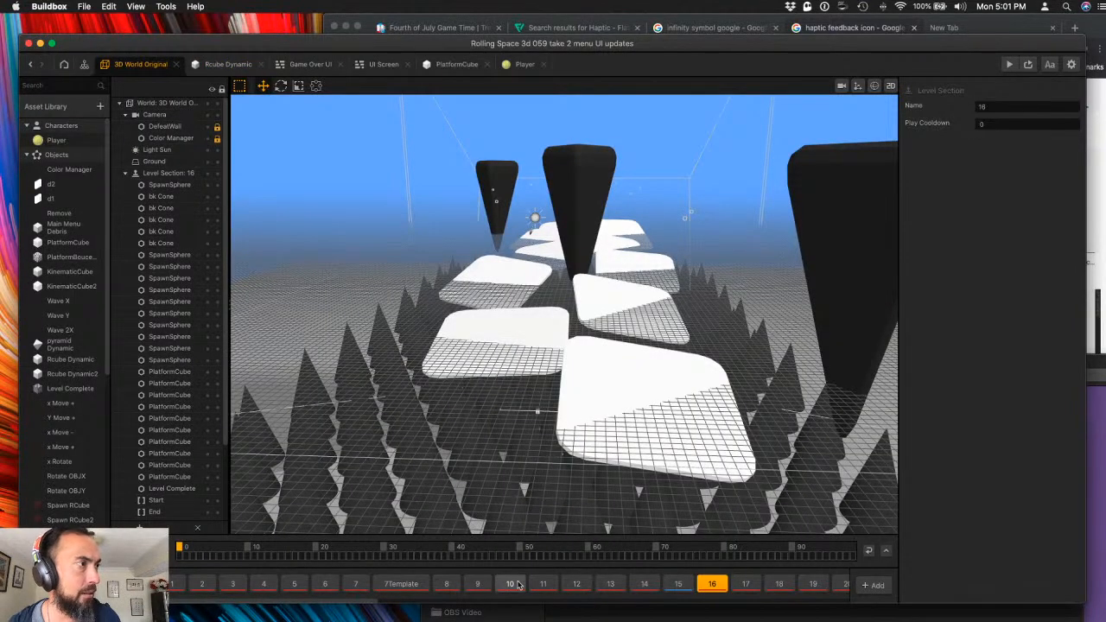
{"action": "scroll", "coordinate": [766, 589], "scroll_direction": "right", "scroll_amount": 15}
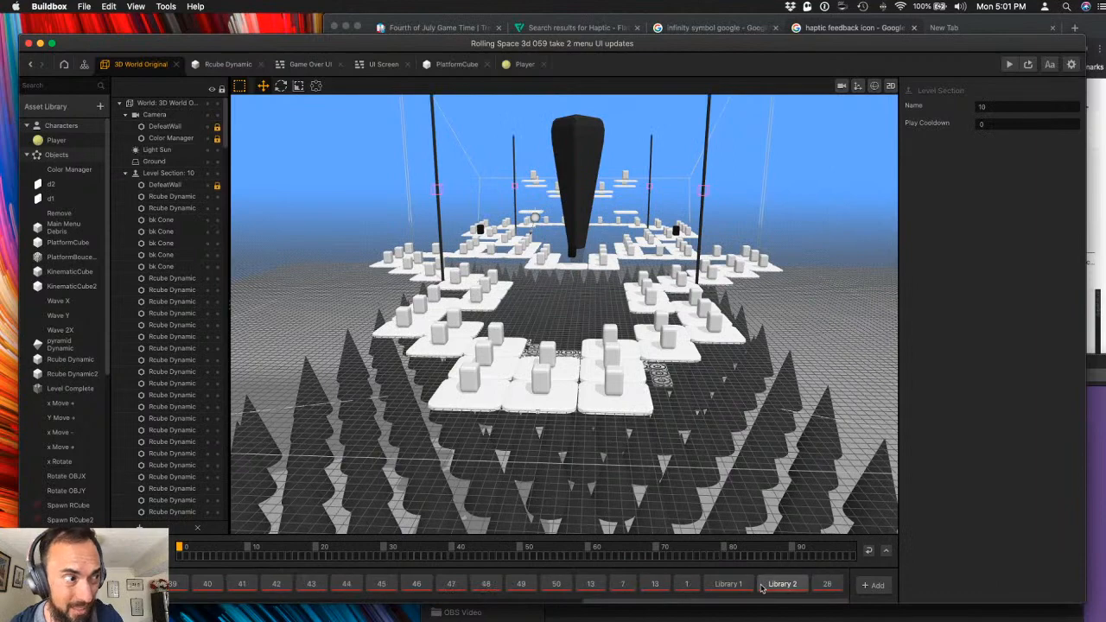
{"action": "left_click", "coordinate": [568, 586]}
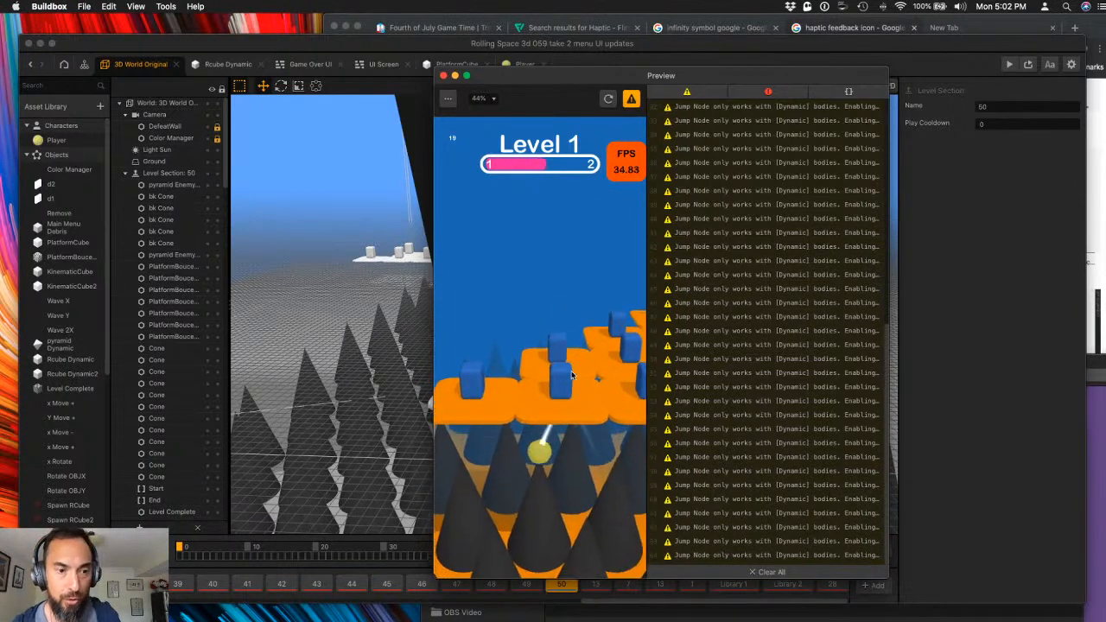
{"action": "left_click", "coordinate": [443, 75]}
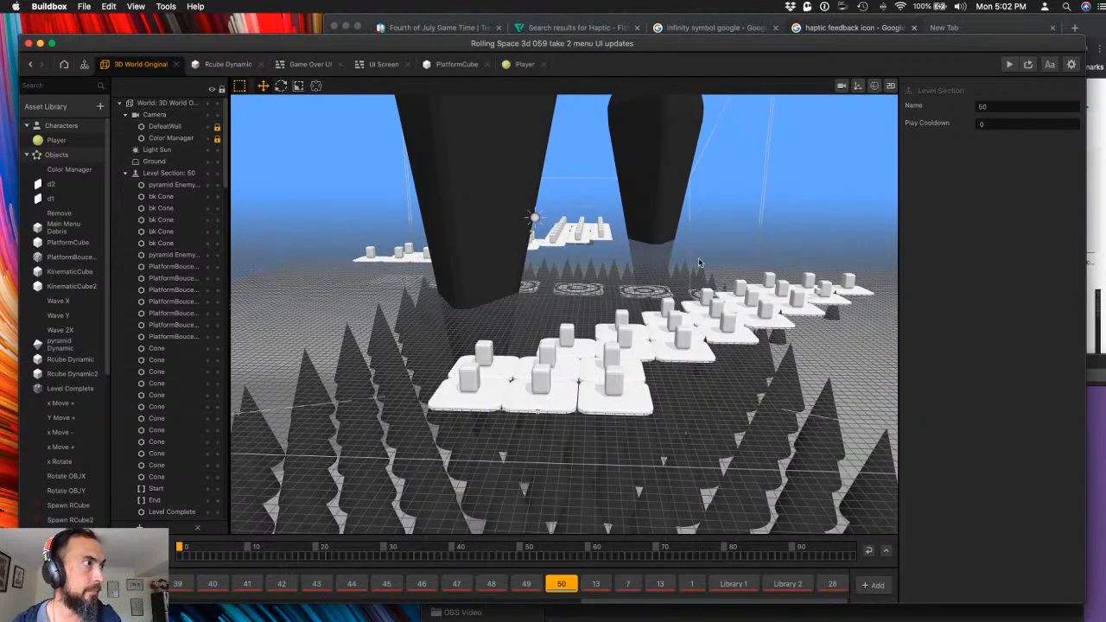
- Try raising section 50's ringed bounce platform nearest the stepped cube platforms to about Y -1.43, and undo the move
{"action": "right_click_drag", "start_coordinate": [697, 261], "coordinate": [651, 413]}
{"action": "left_click", "coordinate": [651, 413]}
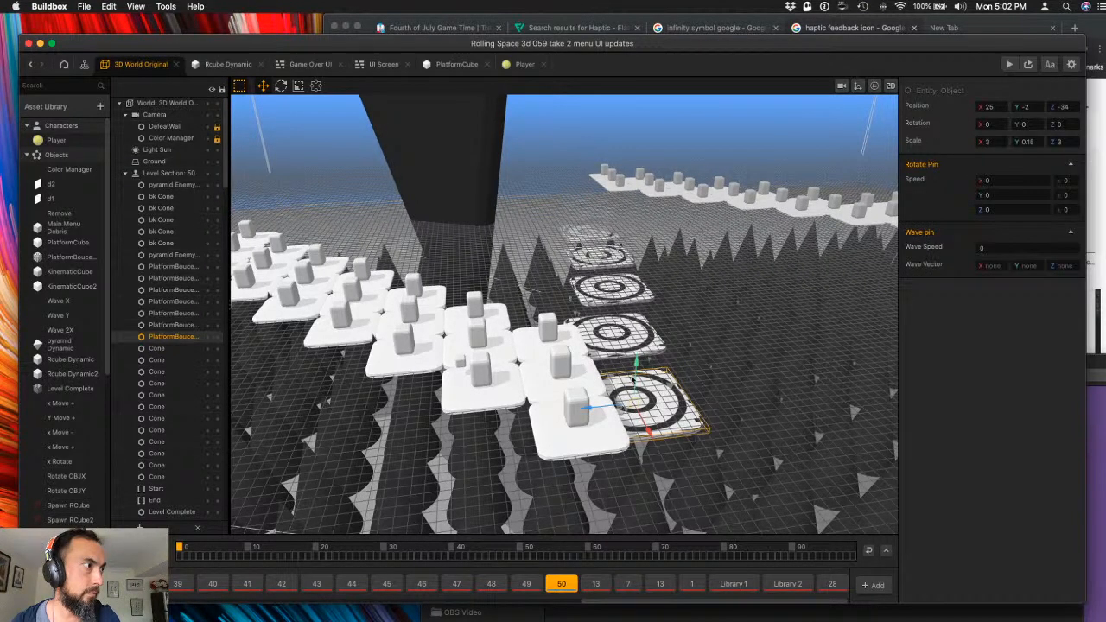
{"action": "left_click_drag", "start_coordinate": [637, 384], "coordinate": [638, 369]}
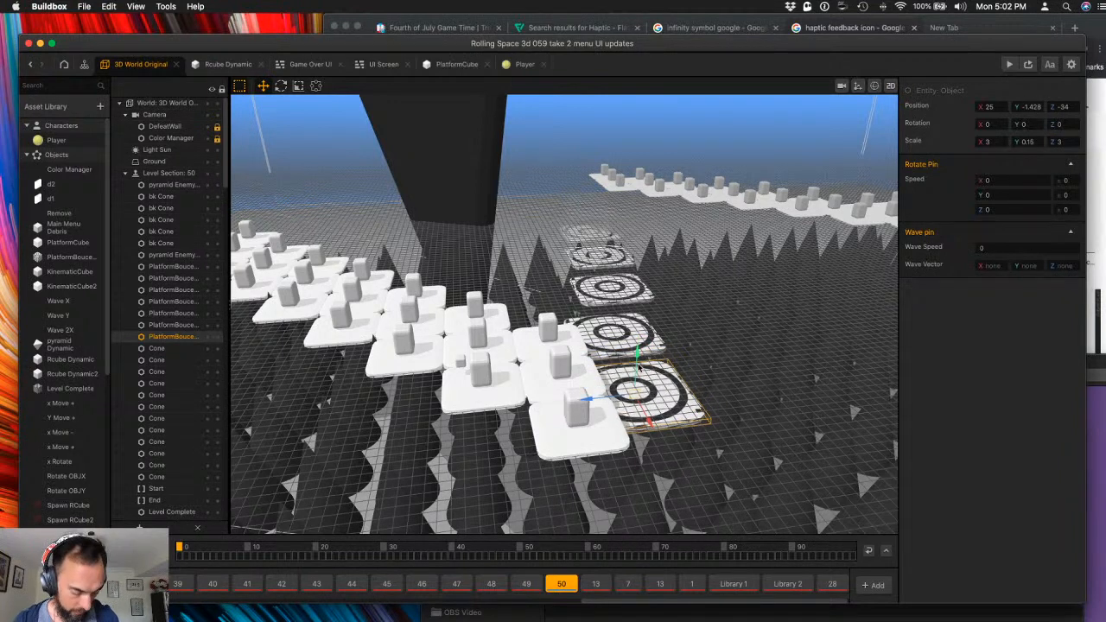
{"action": "key", "text": "super+z"}
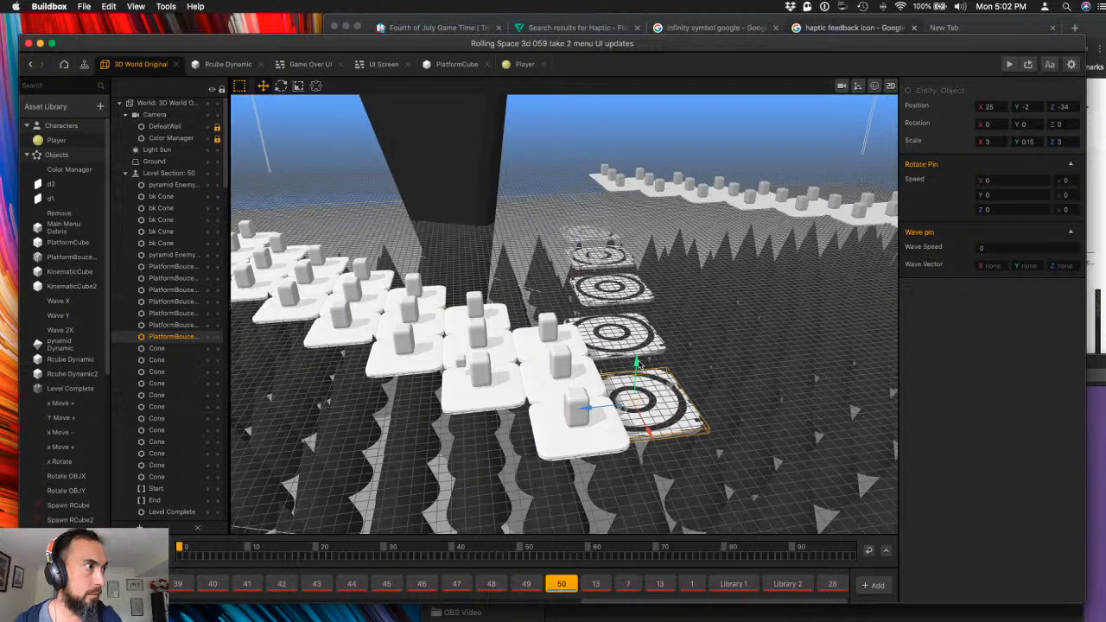
- Lower the neighbouring ringed bounce platform at X 17 in section 50 to Y -4.013
{"action": "left_click", "coordinate": [637, 349]}
{"action": "left_click_drag", "start_coordinate": [614, 292], "coordinate": [616, 319]}
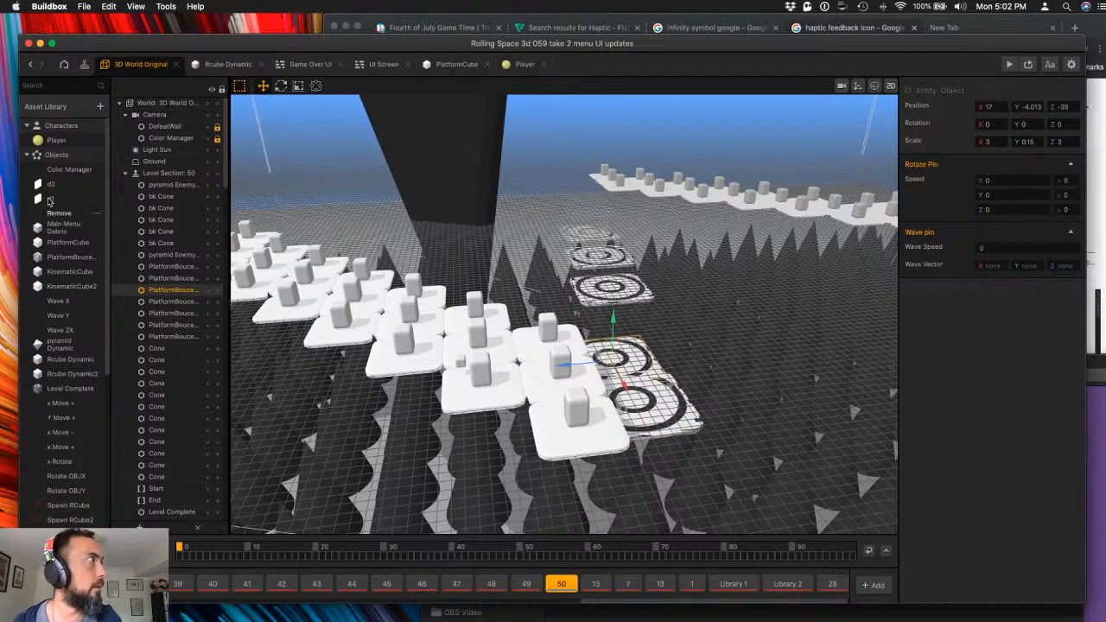
- Set Bounce to 0.7 on the Player's Start node, play-test the ball over the bounce platforms and close the preview
{"action": "double_click", "coordinate": [54, 140]}
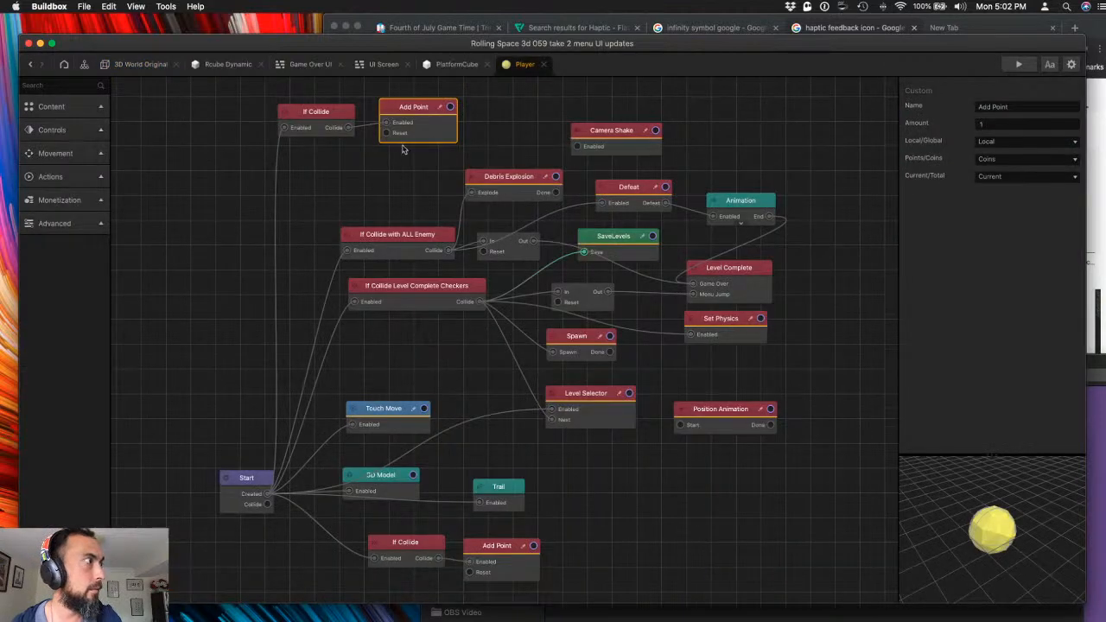
{"action": "left_click", "coordinate": [259, 484]}
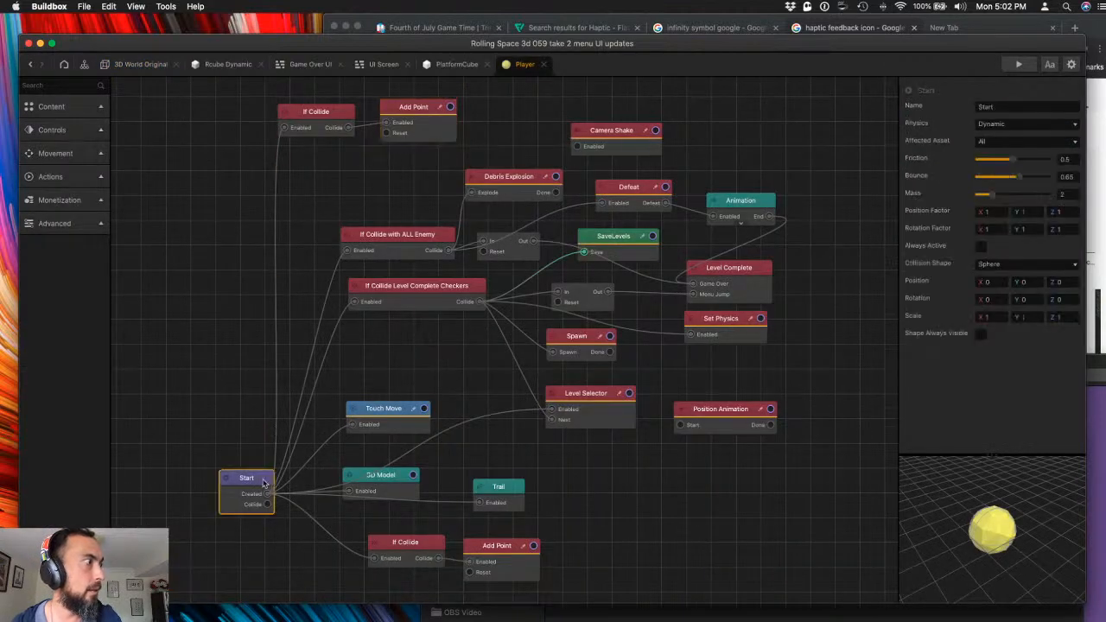
{"action": "left_click", "coordinate": [382, 487]}
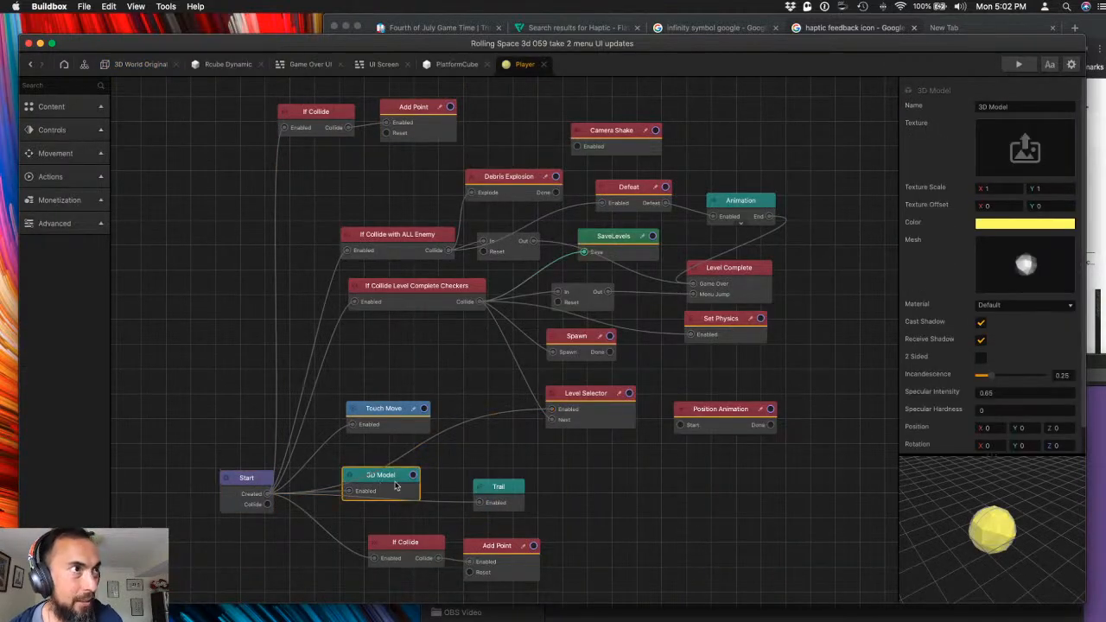
{"action": "left_click", "coordinate": [239, 483]}
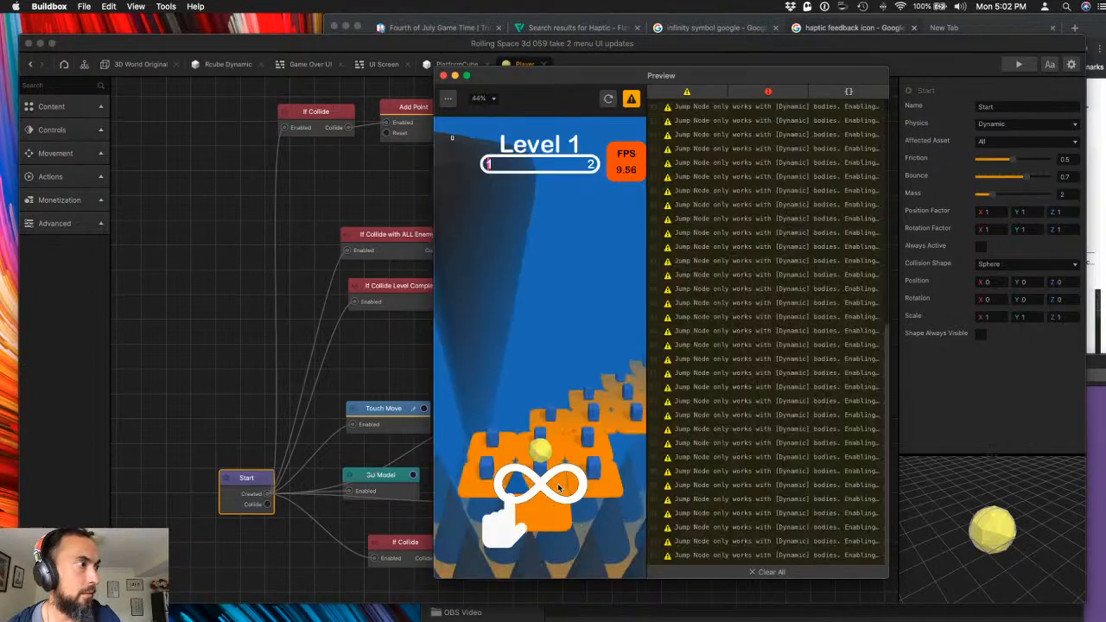
{"action": "mouse_move", "coordinate": [567, 473]}
{"action": "left_mouse_down"}
{"action": "mouse_move", "coordinate": [569, 458]}
{"action": "mouse_move", "coordinate": [586, 459]}
{"action": "mouse_move", "coordinate": [574, 452]}
{"action": "mouse_move", "coordinate": [533, 486]}
{"action": "mouse_move", "coordinate": [591, 491]}
{"action": "mouse_move", "coordinate": [587, 471]}
{"action": "mouse_move", "coordinate": [602, 499]}
{"action": "mouse_move", "coordinate": [591, 479]}
{"action": "left_mouse_up"}
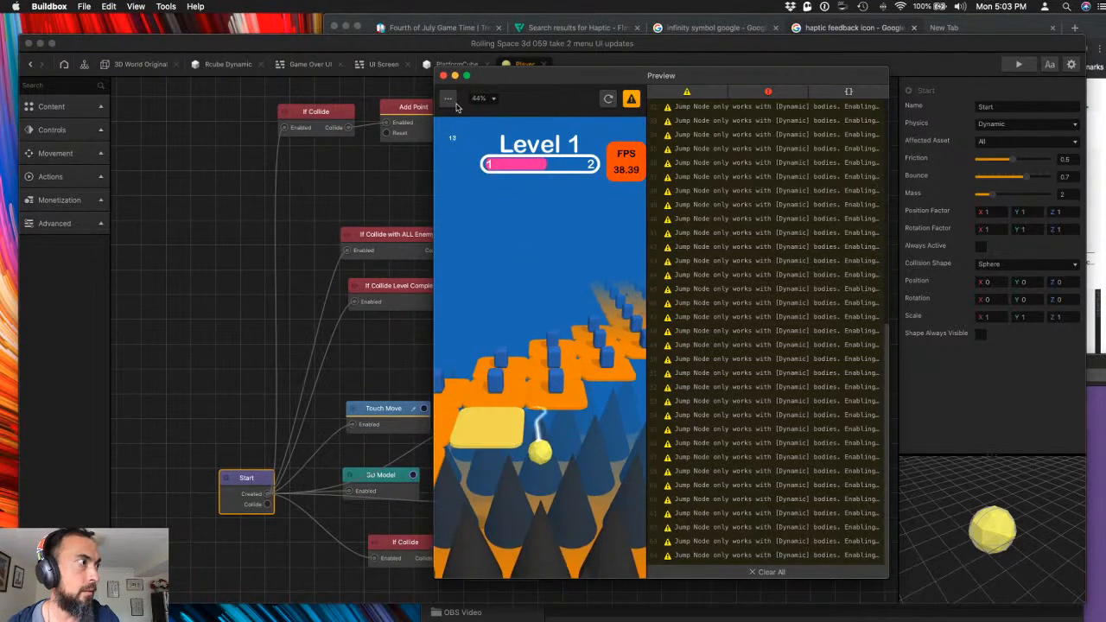
{"action": "left_click", "coordinate": [444, 75]}
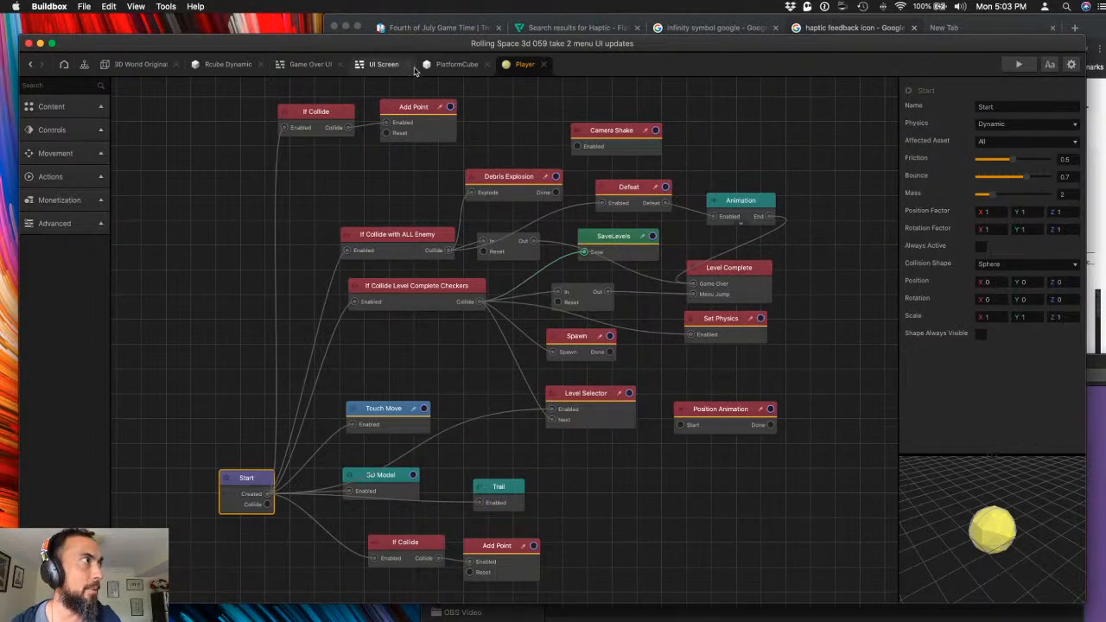
- Inspect the coin score label's properties in the UI Screen, then browse the haptic feedback icon image results in Chrome and return to Buildbox
{"action": "left_click", "coordinate": [382, 64]}
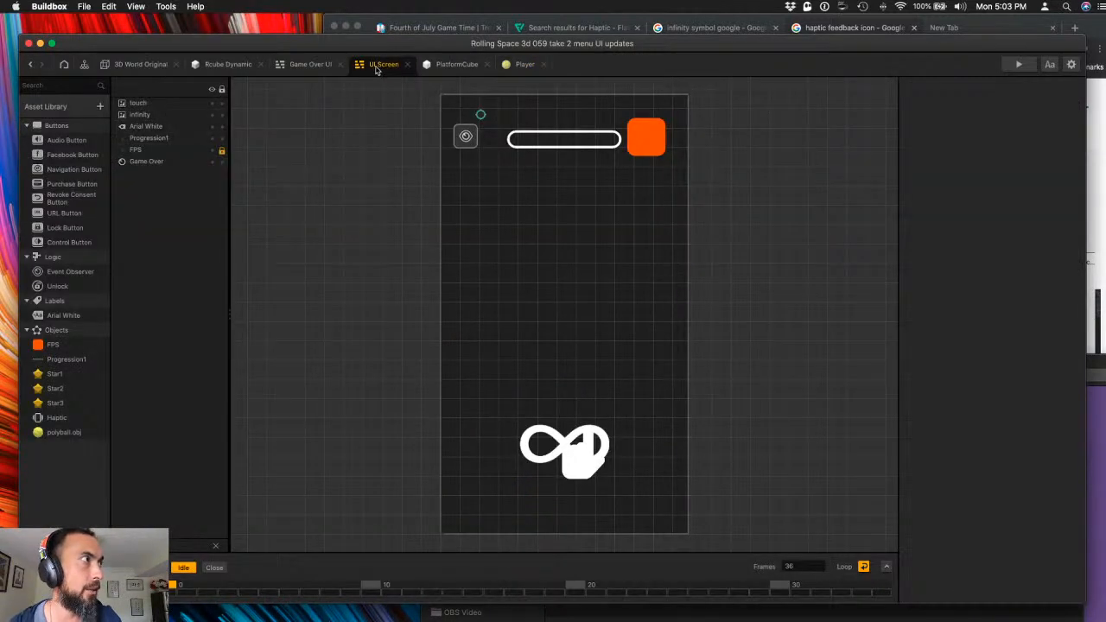
{"action": "left_click", "coordinate": [482, 116]}
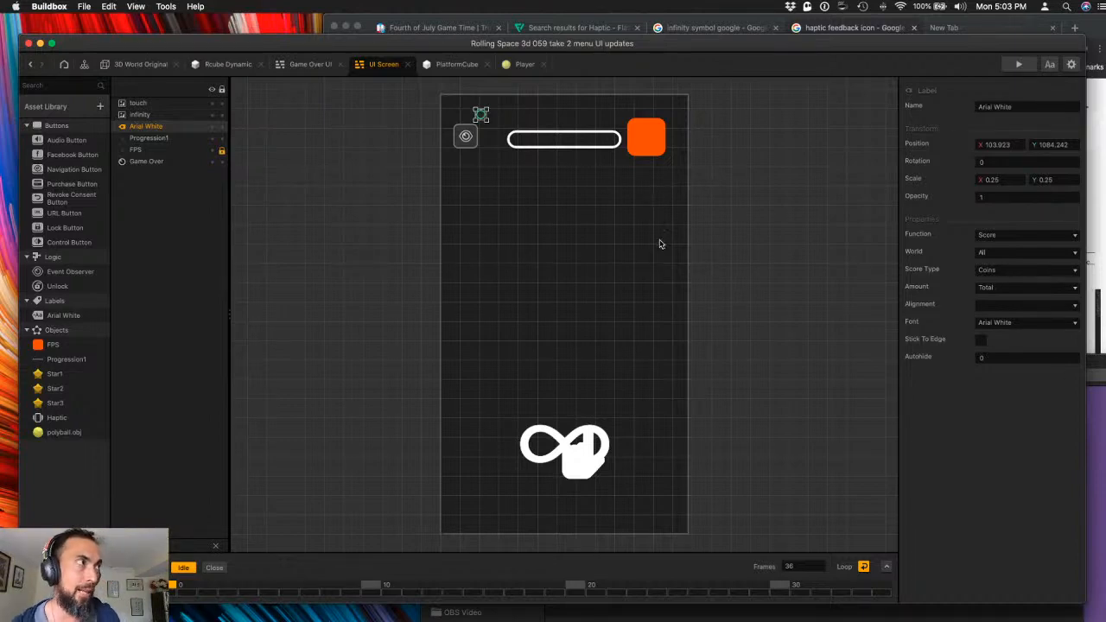
{"action": "left_click", "coordinate": [1102, 475]}
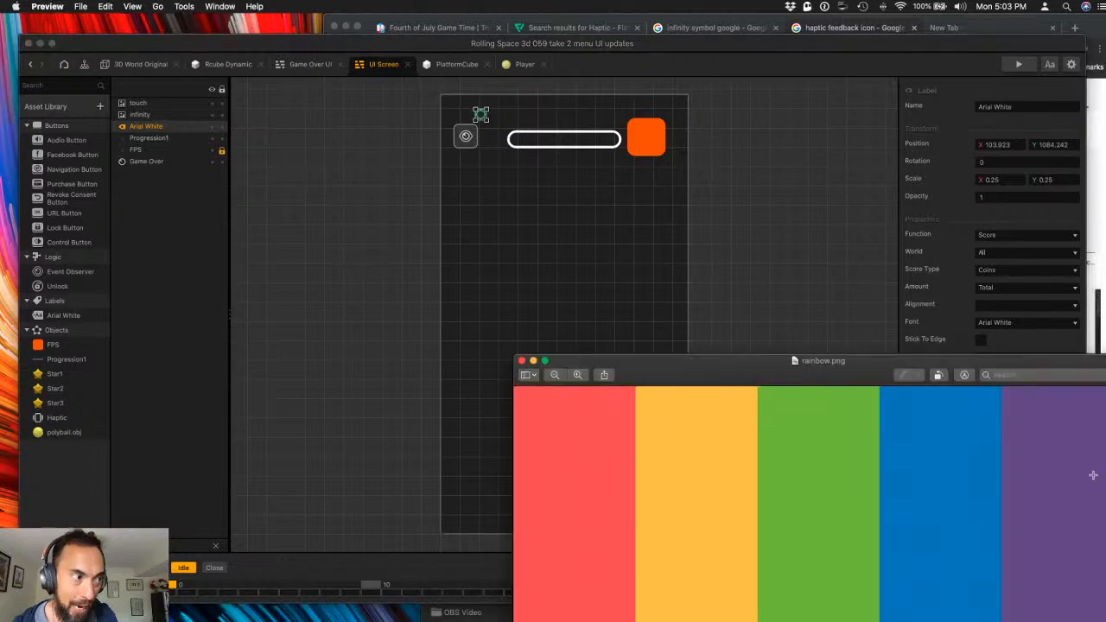
{"action": "left_click", "coordinate": [722, 329]}
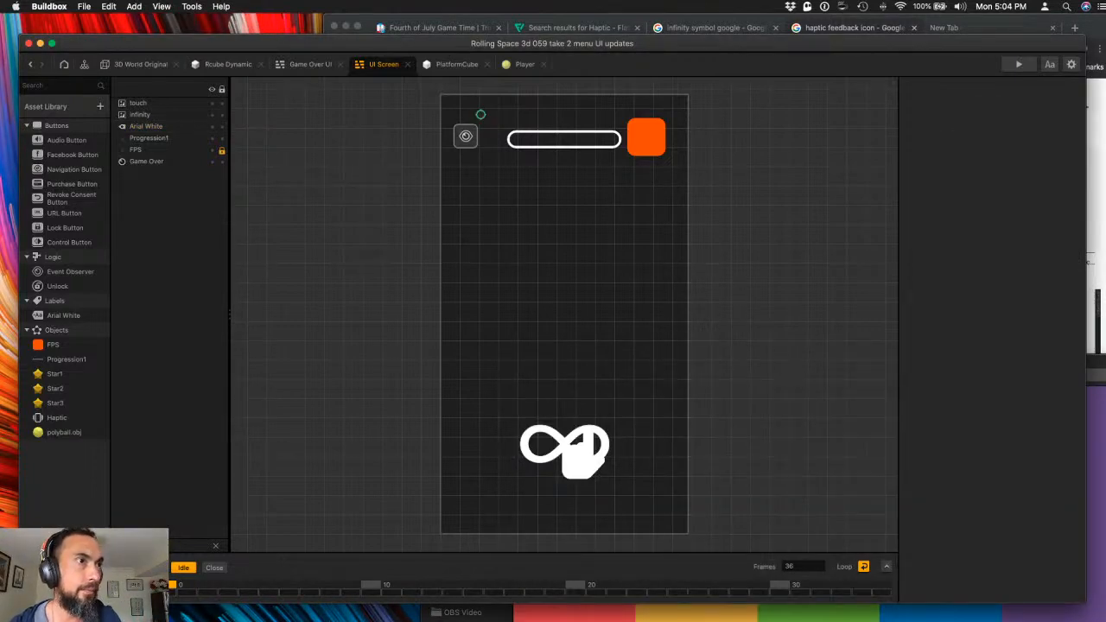
{"action": "left_click", "coordinate": [1096, 270]}
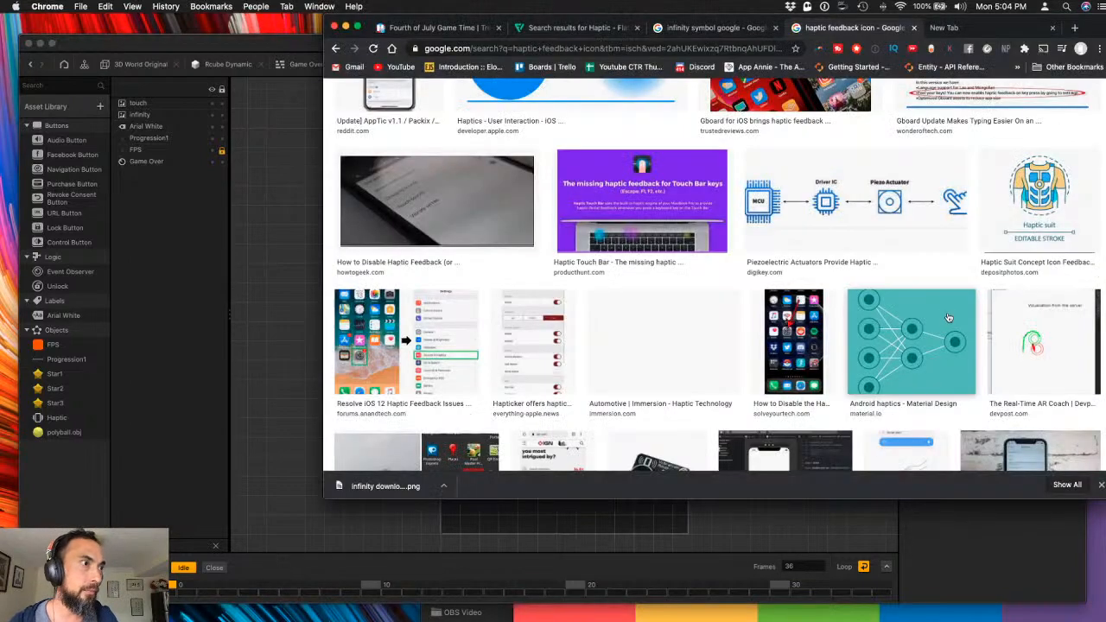
{"action": "scroll", "coordinate": [833, 294], "scroll_direction": "down", "scroll_amount": 4}
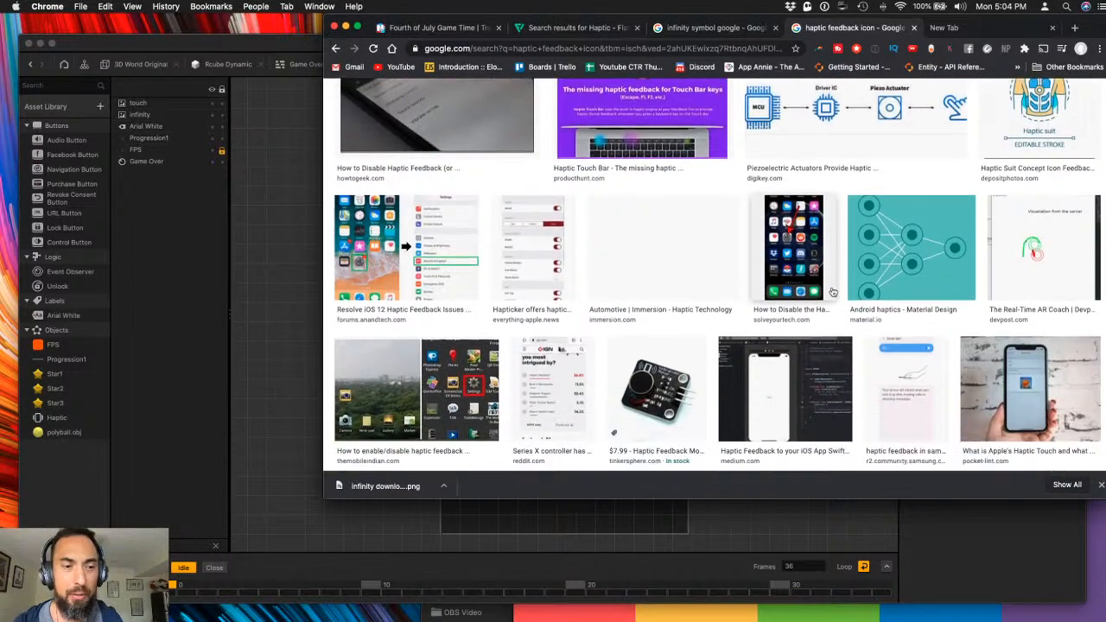
{"action": "scroll", "coordinate": [833, 292], "scroll_direction": "up", "scroll_amount": 4}
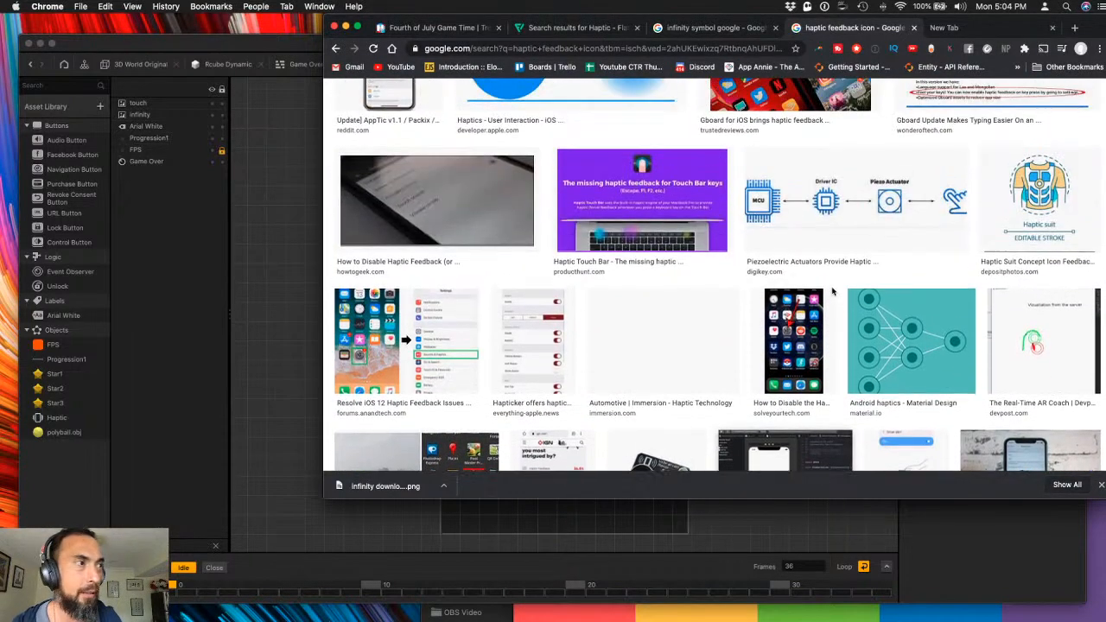
{"action": "left_click", "coordinate": [270, 245]}
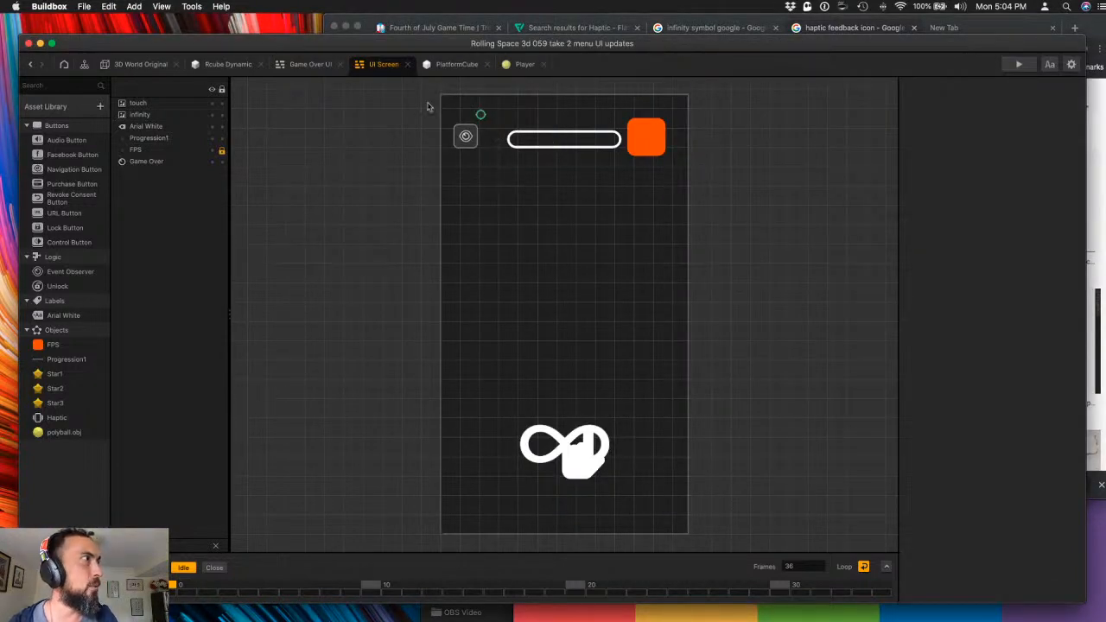
- Copy the Game Services image and Restore button from Game Over UI and paste them into UI Screen
{"action": "left_click", "coordinate": [322, 69]}
{"action": "left_click", "coordinate": [468, 128]}
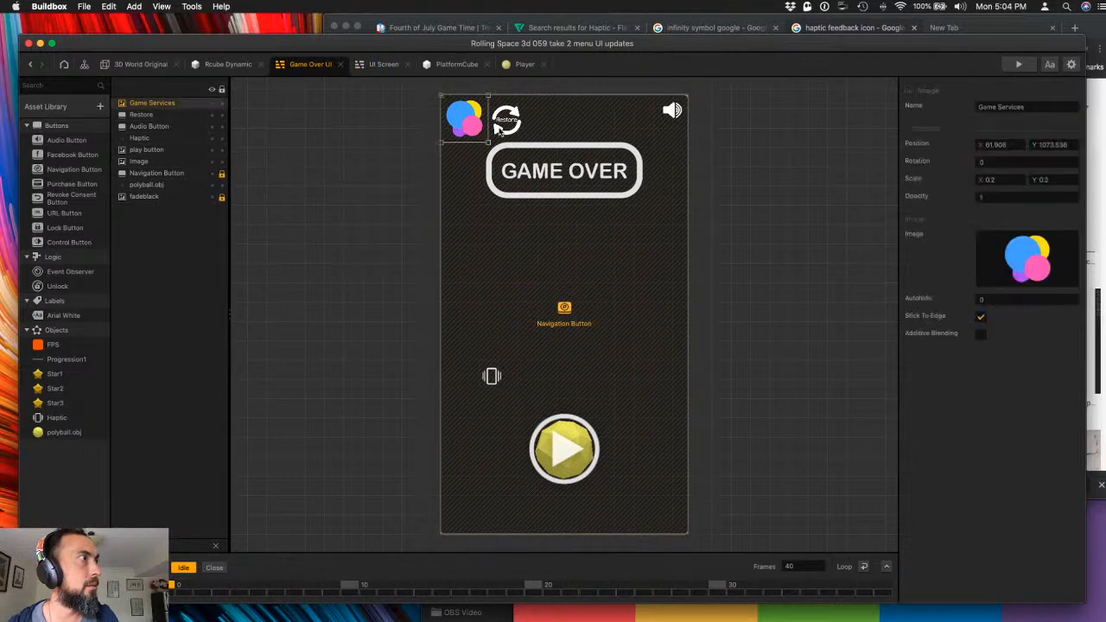
{"action": "left_click", "coordinate": [138, 115], "text": "shift"}
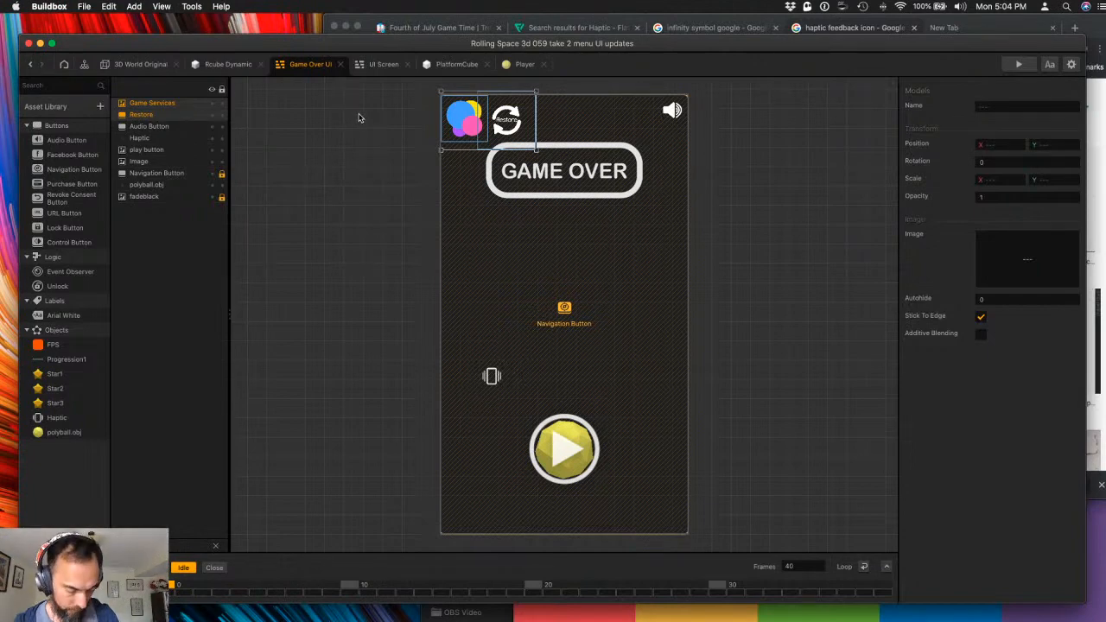
{"action": "left_click", "coordinate": [369, 65]}
{"action": "key", "text": "super+v"}
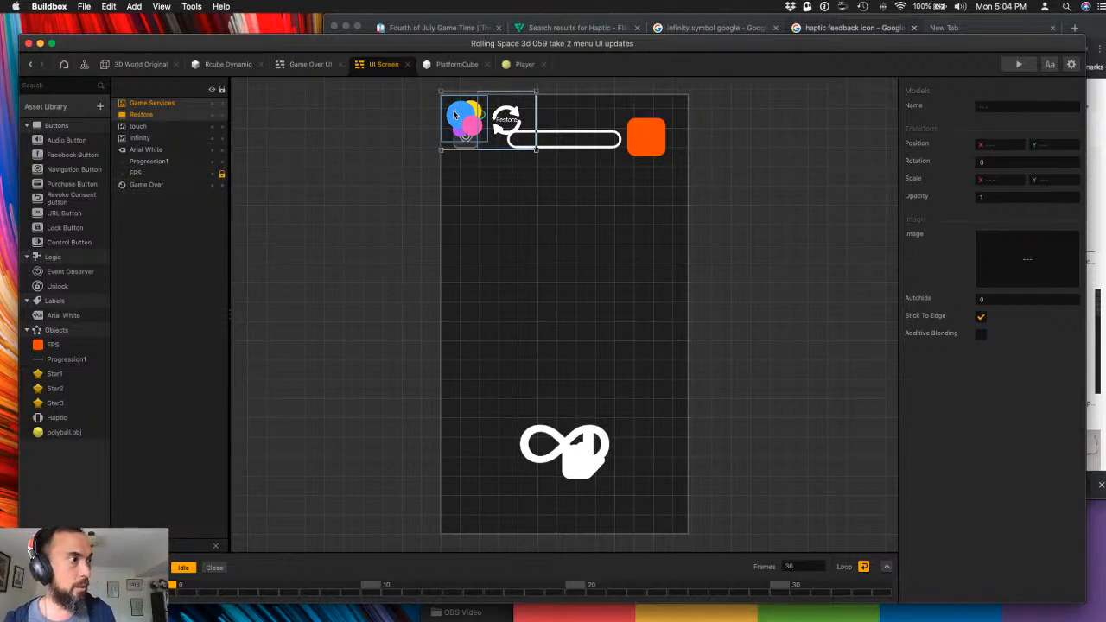
- Move the pasted Game Services and Restore icons above the progress bar, with Game Services at about X 264, Y 1084
{"action": "left_click_drag", "start_coordinate": [454, 114], "coordinate": [541, 123]}
{"action": "left_click_drag", "start_coordinate": [521, 249], "coordinate": [540, 115]}
{"action": "left_click", "coordinate": [585, 234]}
- Set the Game Services image's scale to 0.15 in both X and Y on the UI Screen
{"action": "left_click", "coordinate": [551, 119]}
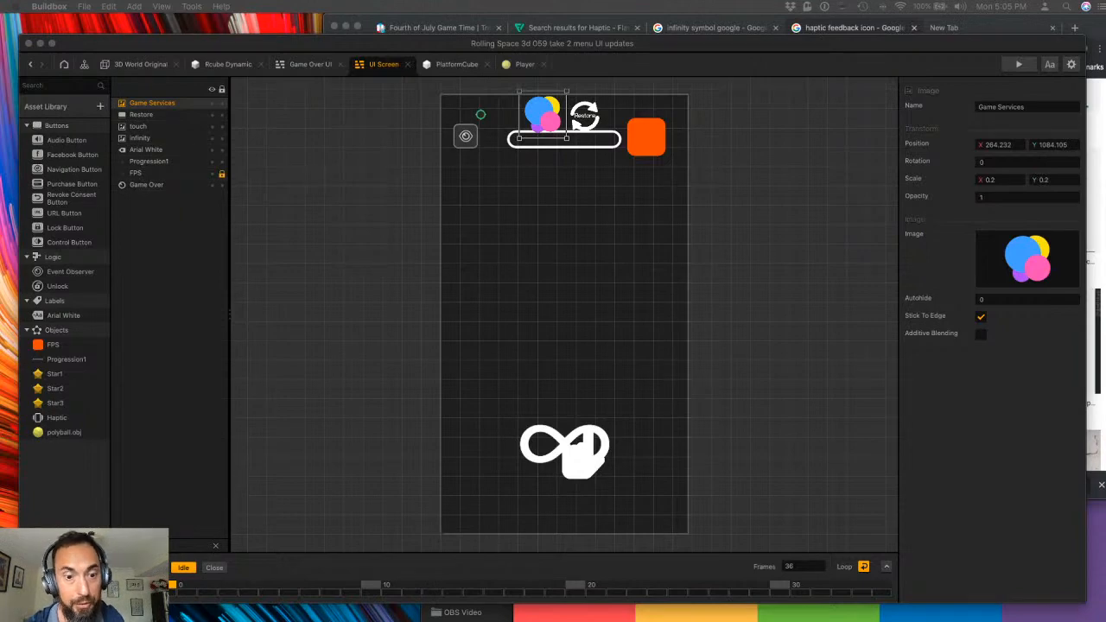
{"action": "left_click", "coordinate": [648, 283]}
{"action": "left_click", "coordinate": [992, 179]}
{"action": "type", "text": "0.15"}
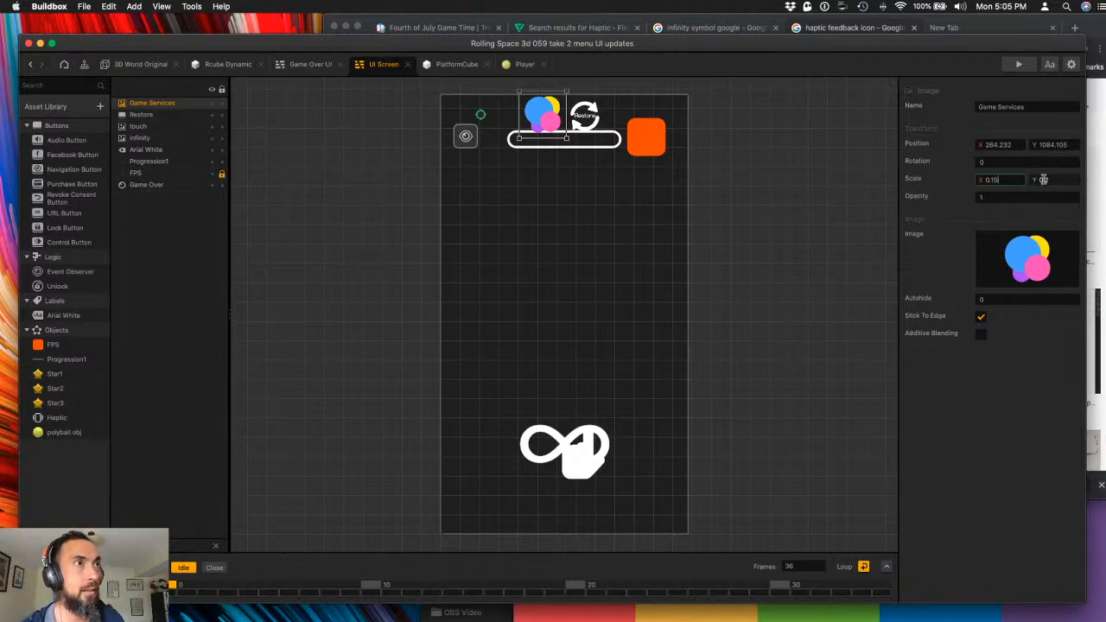
{"action": "left_click", "coordinate": [1045, 180]}
{"action": "type", "text": "0.15"}
{"action": "key", "text": "Tab"}
{"action": "left_click", "coordinate": [697, 205]}
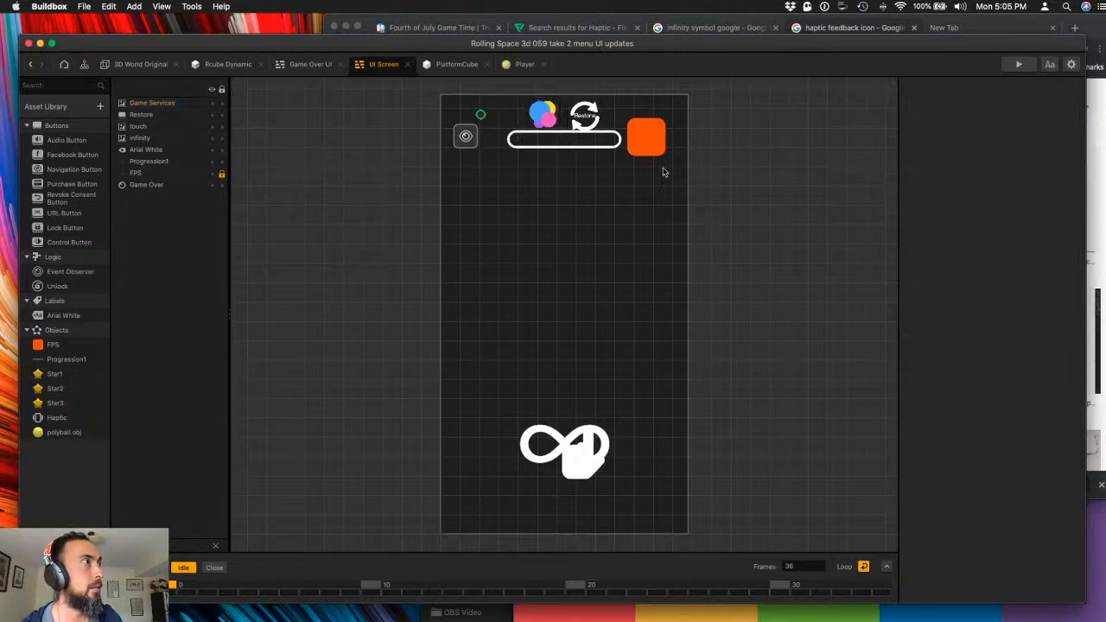
- Set the Restore button's scale to 0.2 in both X and Y on the UI Screen
{"action": "left_click", "coordinate": [585, 120]}
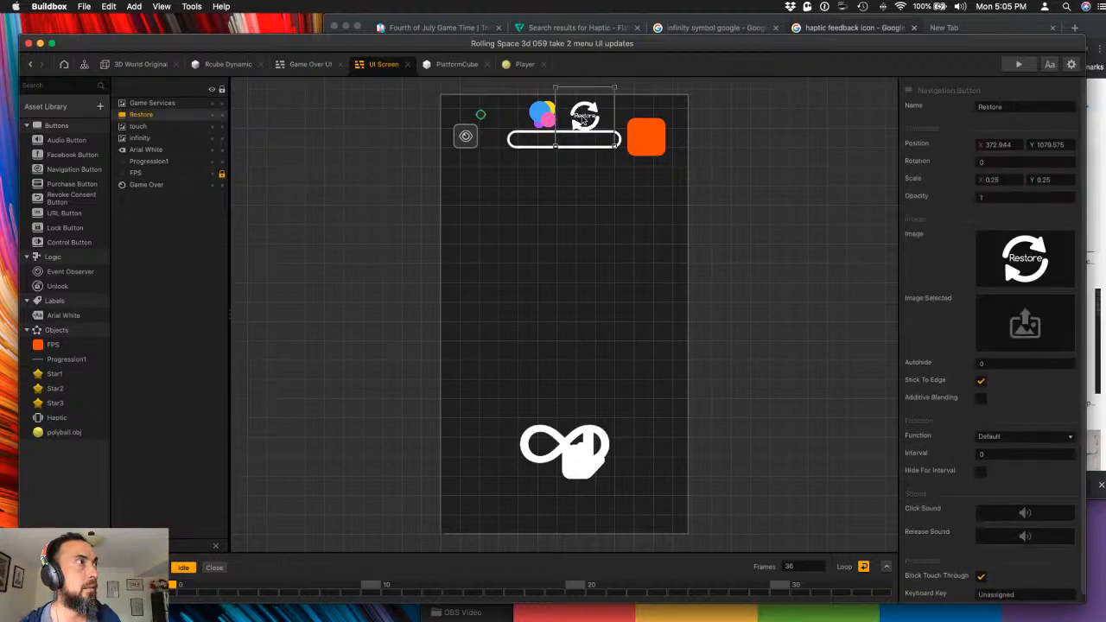
{"action": "left_click", "coordinate": [994, 180]}
{"action": "type", "text": "0.2"}
{"action": "key", "text": "Tab"}
{"action": "type", "text": "0.2"}
{"action": "key", "text": "Tab"}
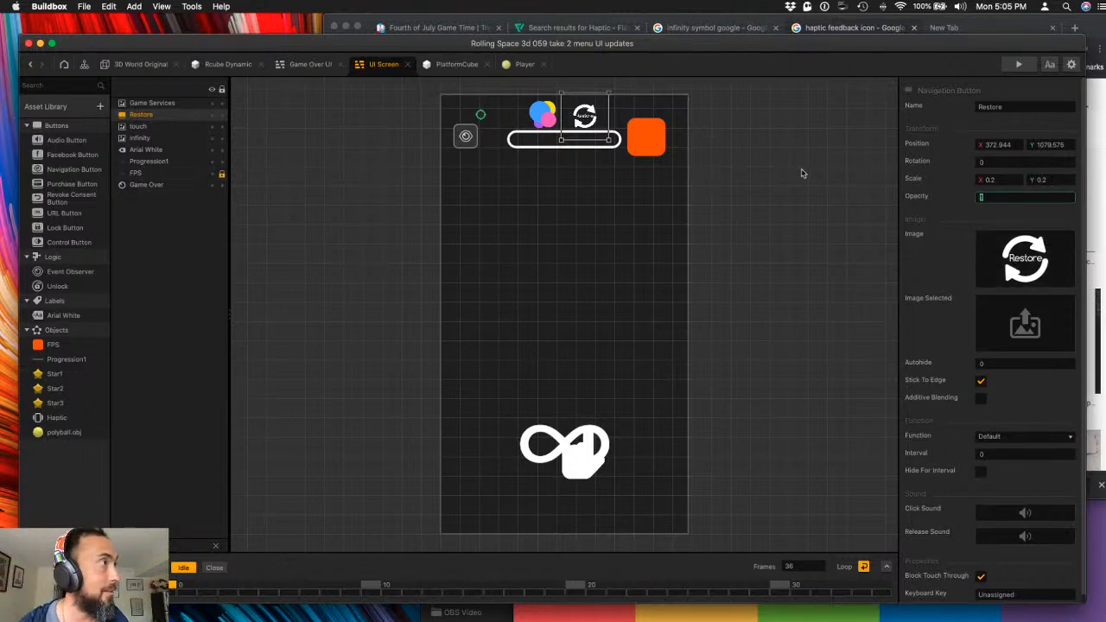
{"action": "left_click", "coordinate": [700, 185]}
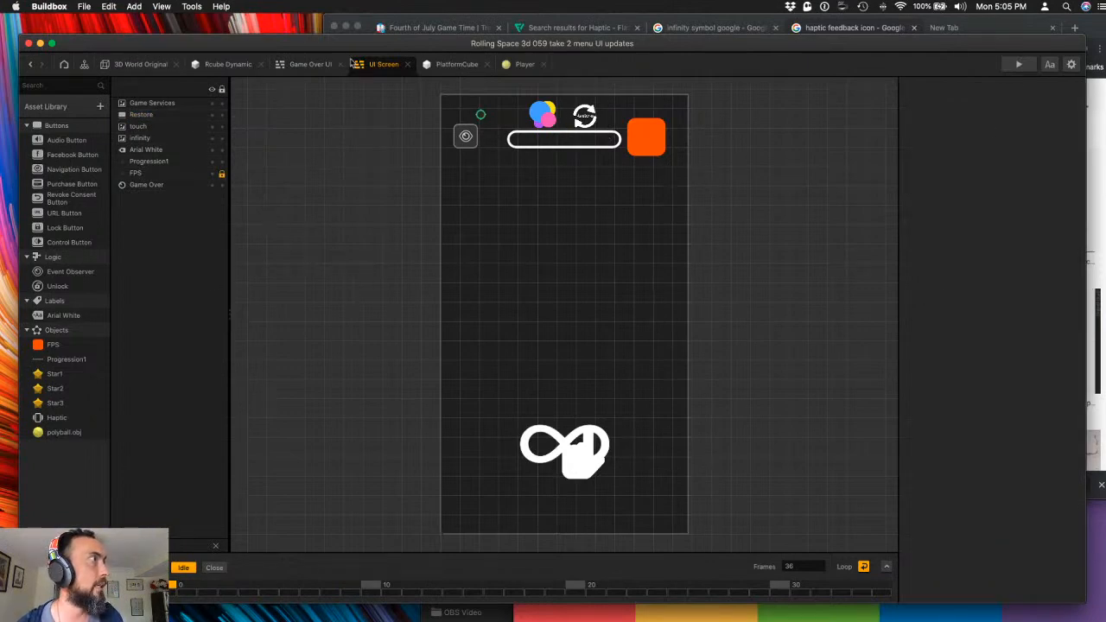
- Open Level Complete UI from the scene mind map and group the Game Over UI and UI Screen editors beside it
{"action": "left_click", "coordinate": [312, 65]}
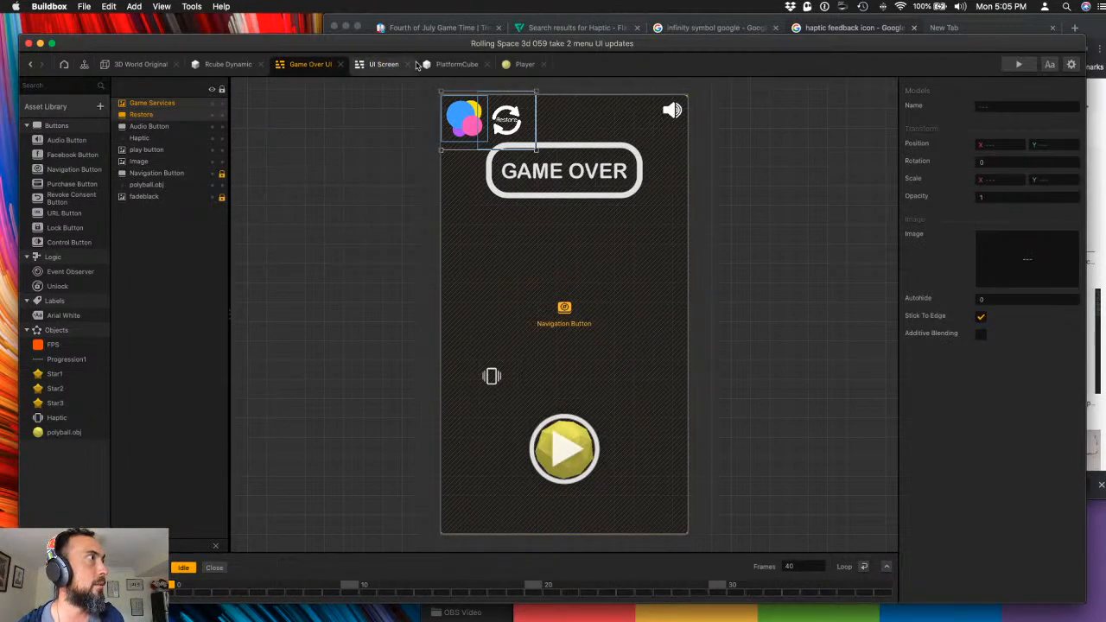
{"action": "left_click", "coordinate": [134, 65]}
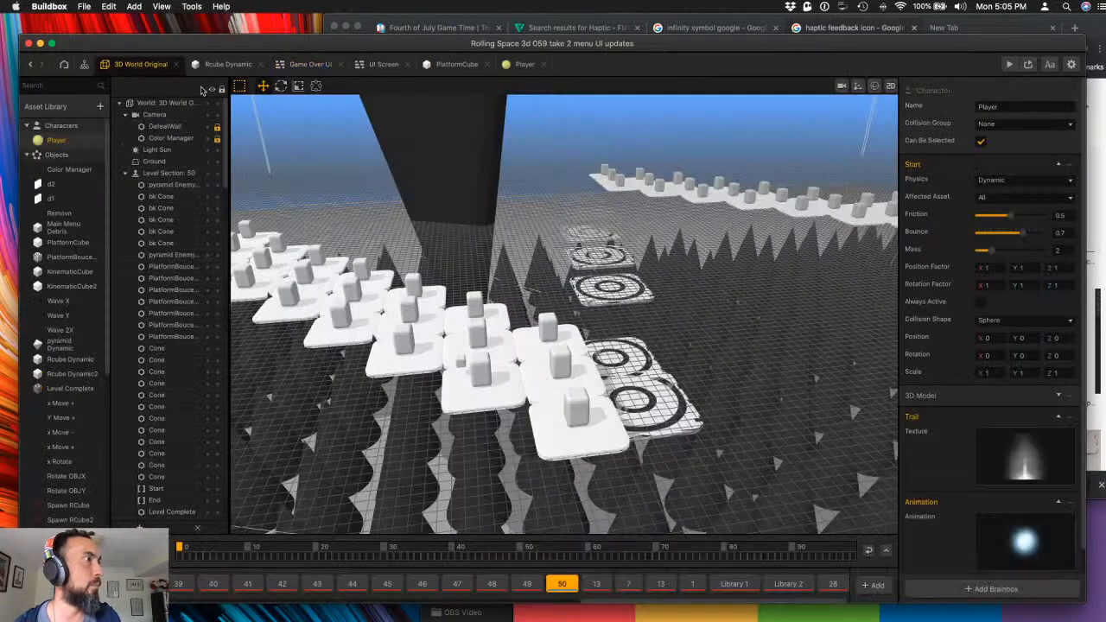
{"action": "left_click", "coordinate": [84, 64]}
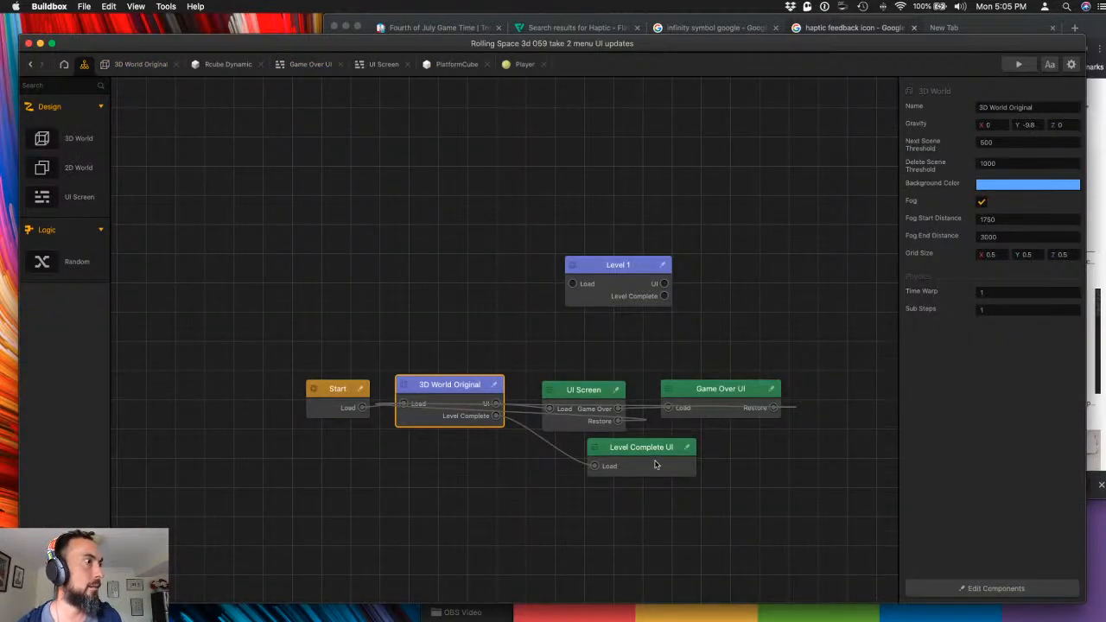
{"action": "double_click", "coordinate": [653, 455]}
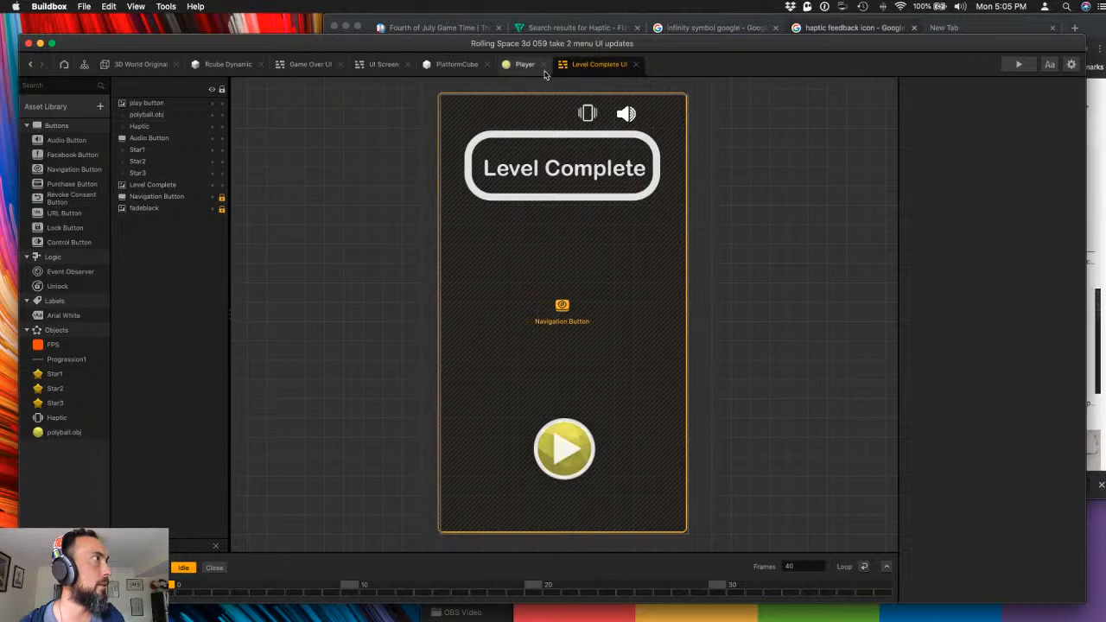
{"action": "left_click_drag", "start_coordinate": [381, 63], "coordinate": [546, 69]}
{"action": "left_click_drag", "start_coordinate": [306, 64], "coordinate": [467, 69]}
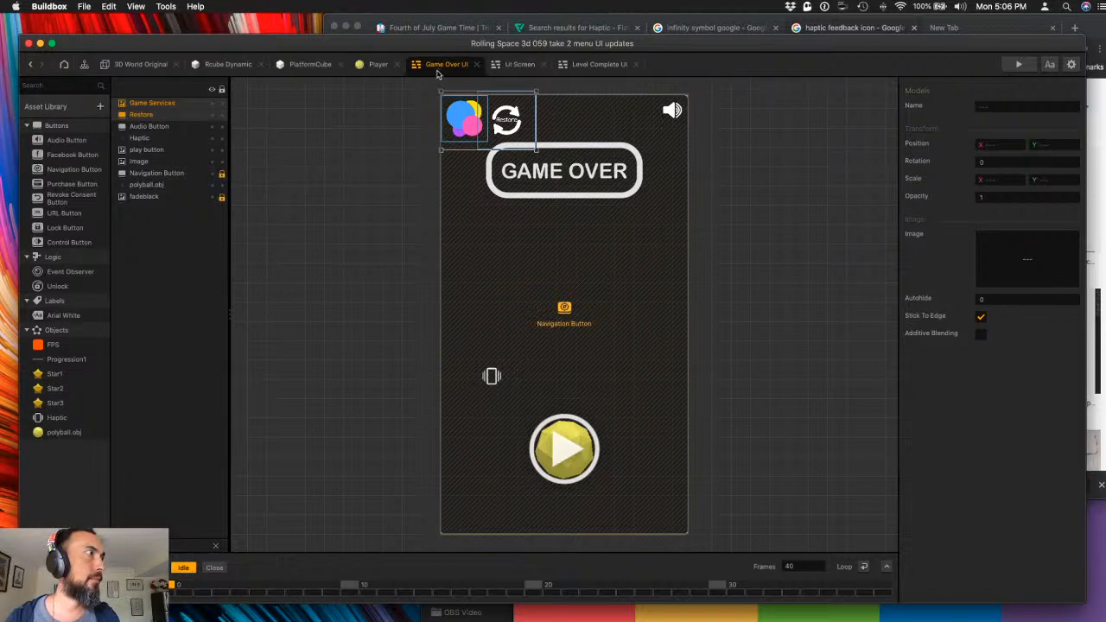
{"action": "left_click", "coordinate": [385, 318]}
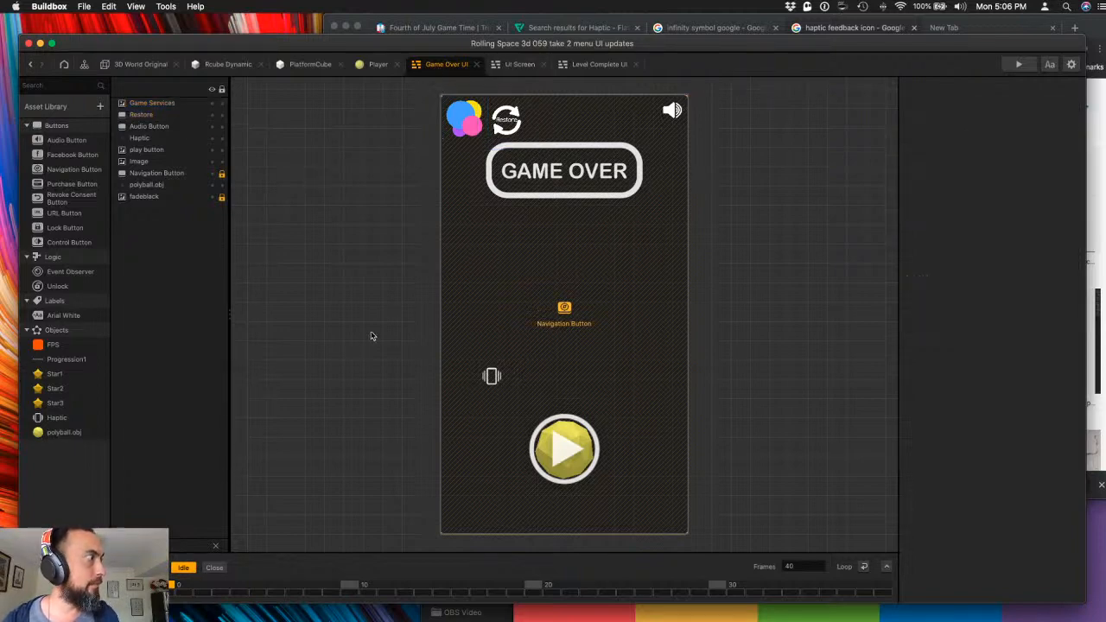
- Export the Rcube Dynamic asset from the 3D World Original library to the Desktop as "rcube dynamics"
{"action": "left_click", "coordinate": [60, 432]}
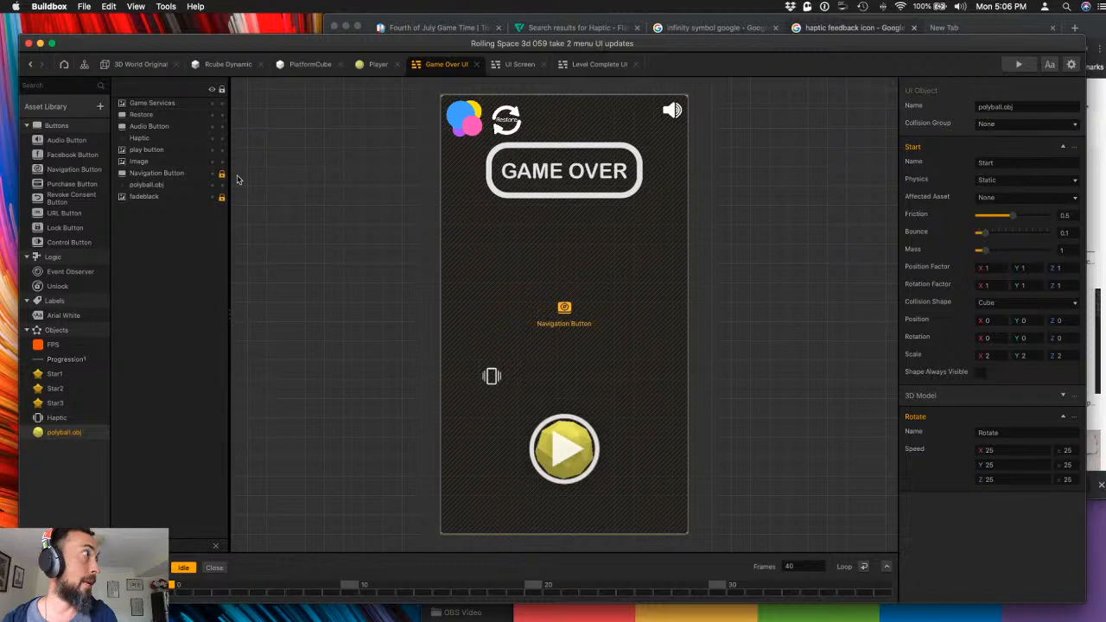
{"action": "left_click", "coordinate": [227, 65]}
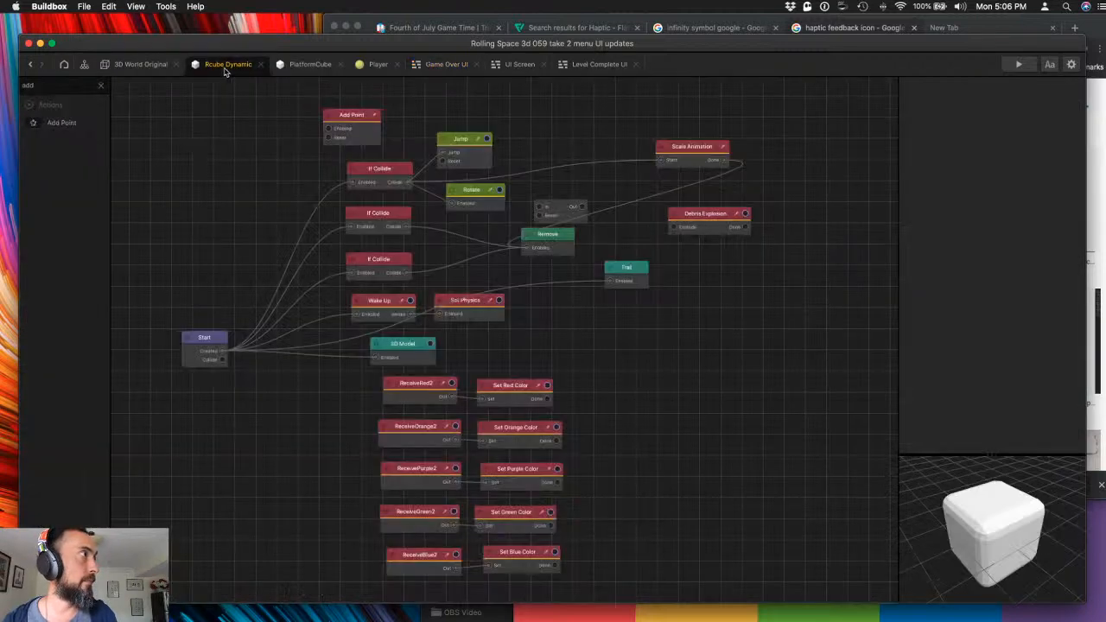
{"action": "left_click", "coordinate": [126, 65]}
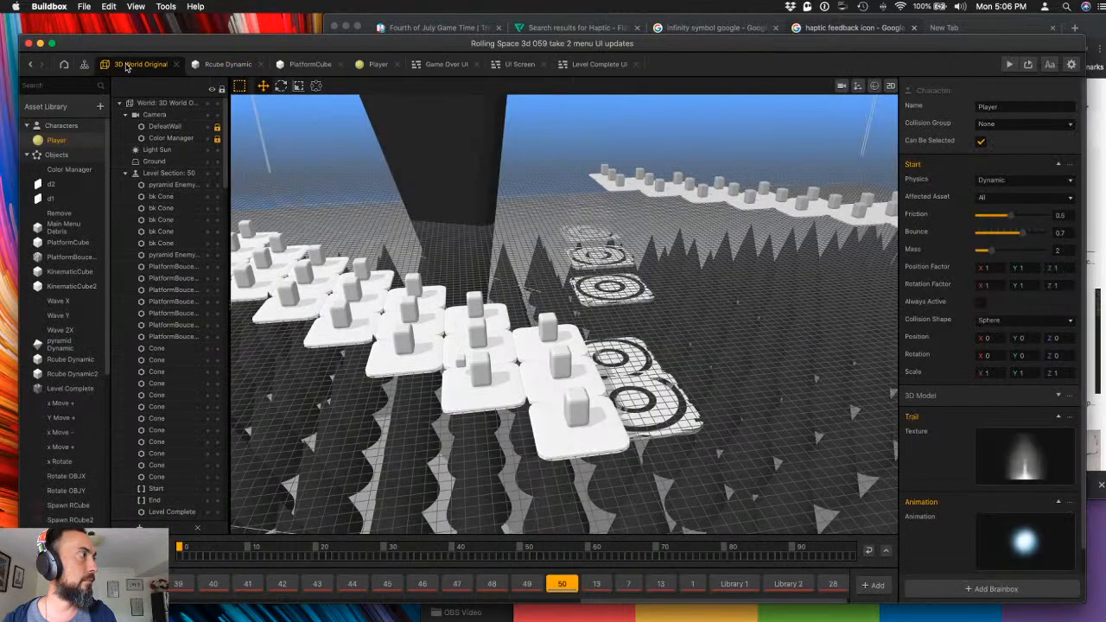
{"action": "left_click", "coordinate": [73, 361]}
{"action": "right_click", "coordinate": [73, 361]}
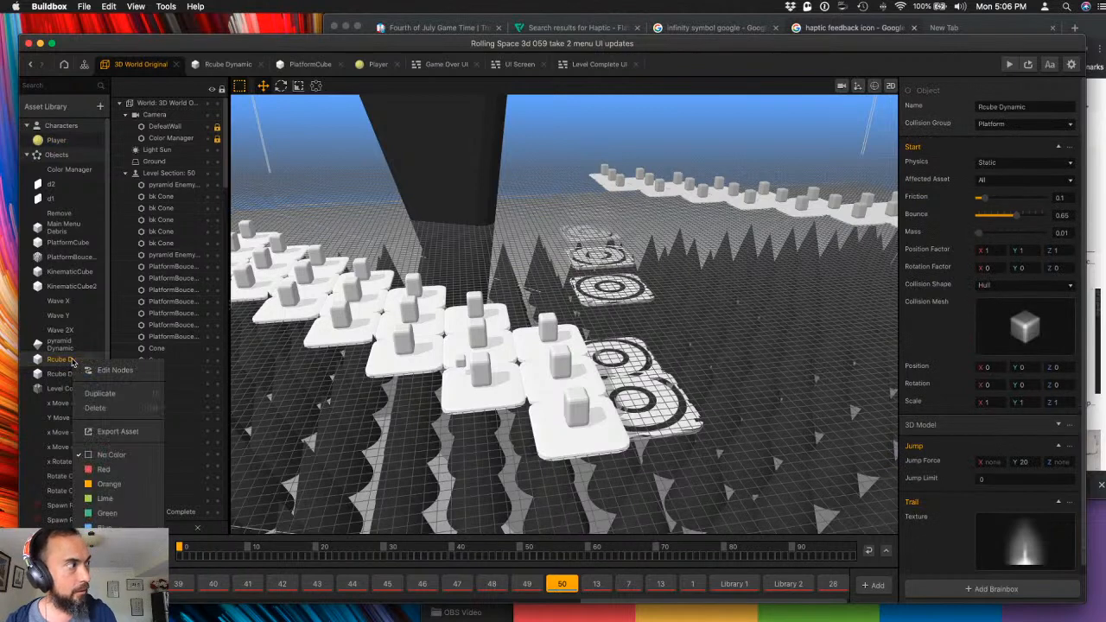
{"action": "left_click", "coordinate": [123, 432]}
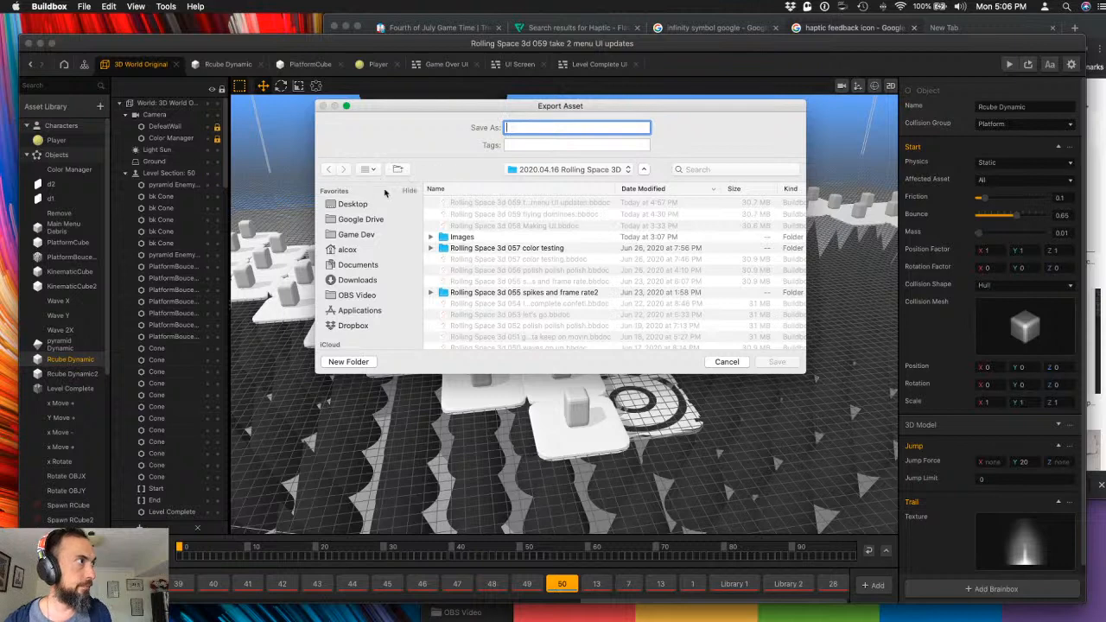
{"action": "left_click", "coordinate": [352, 204]}
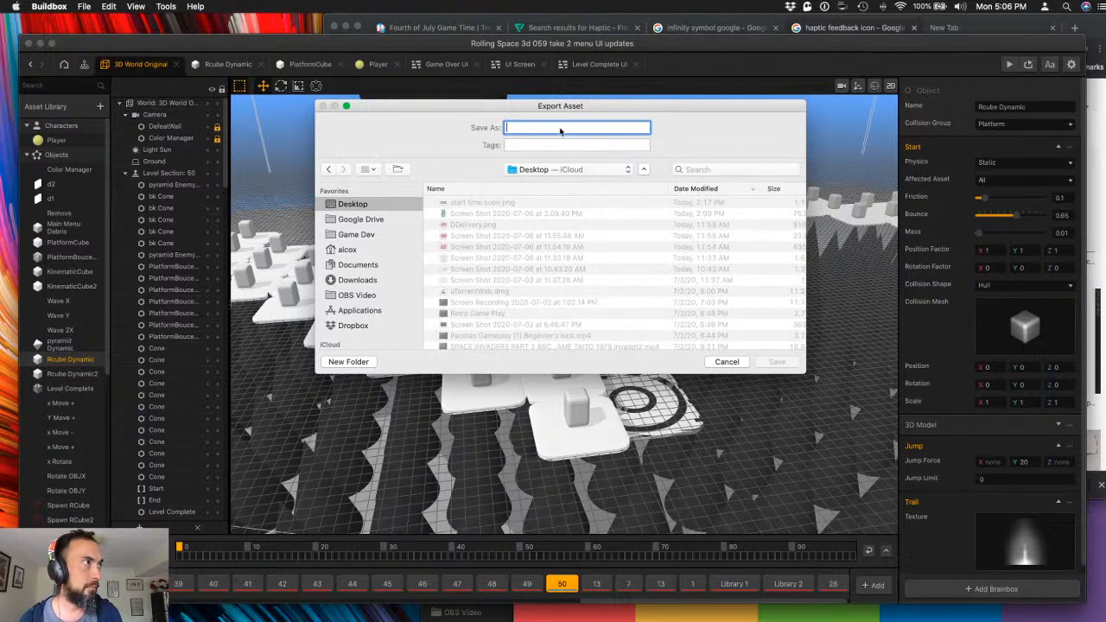
{"action": "type", "text": "rcube"}
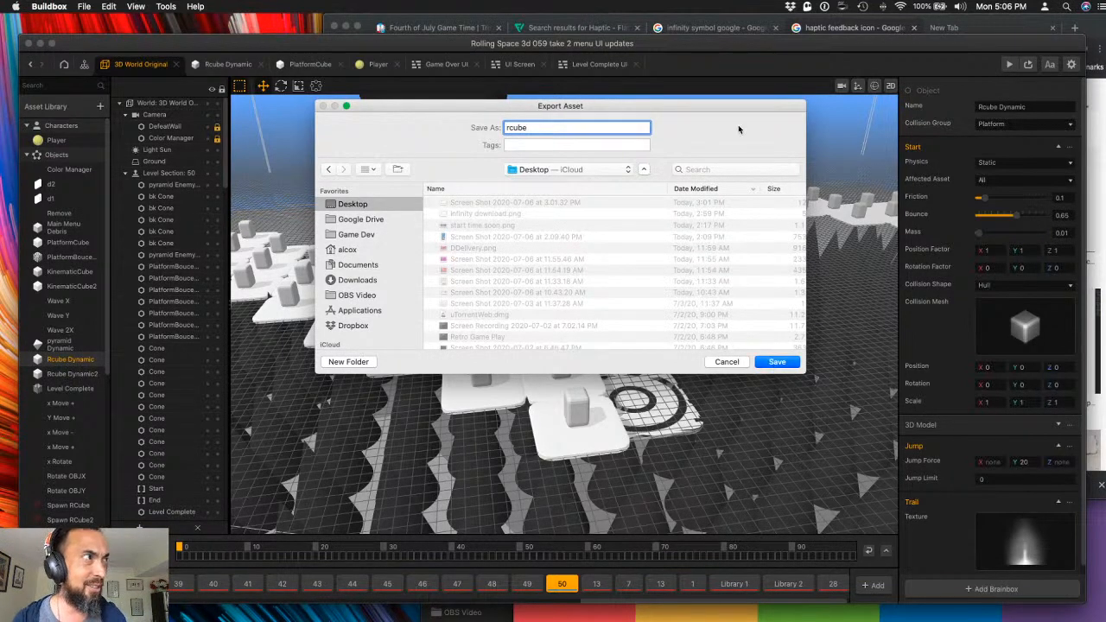
{"action": "type", "text": "dy"}
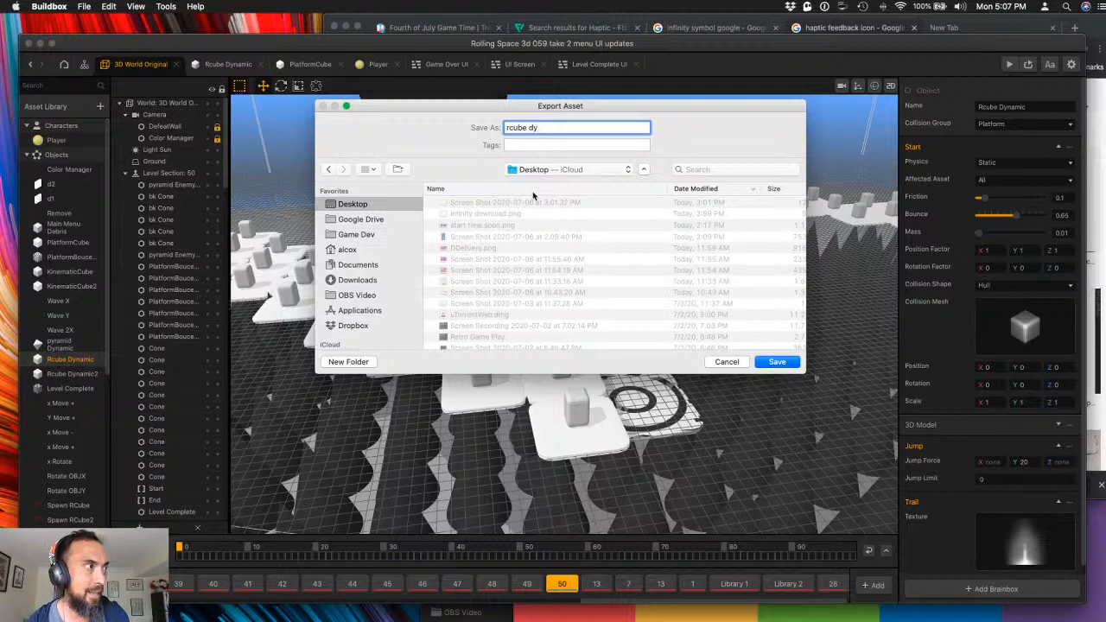
{"action": "type", "text": "na"}
{"action": "key", "text": "Return"}
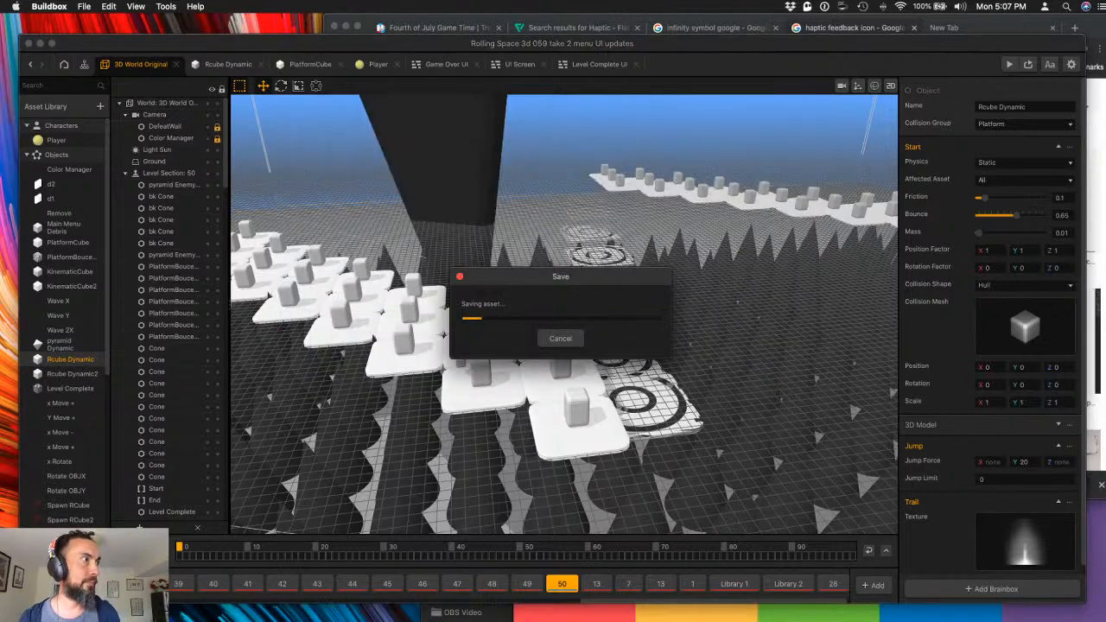
- Import rcube dynamics.bbasset from the Desktop into UI Screen at about X 159, Y 612, and open the imported object's node map
{"action": "left_click", "coordinate": [522, 67]}
{"action": "mouse_move", "coordinate": [2, 4]}
{"action": "left_click", "coordinate": [631, 316]}
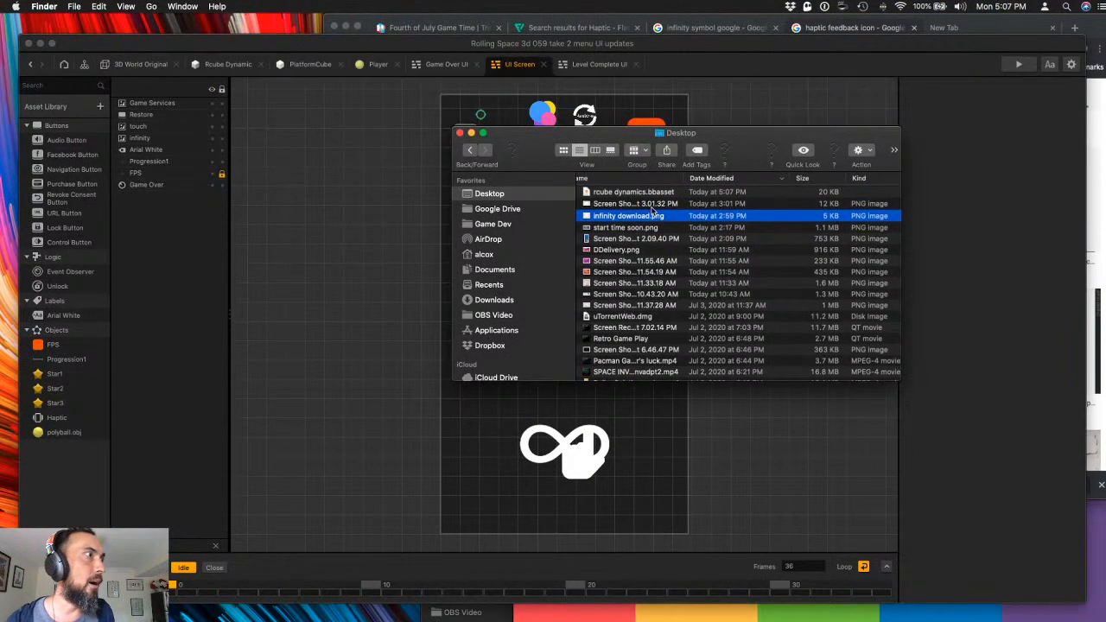
{"action": "left_click", "coordinate": [641, 193]}
{"action": "left_click_drag", "start_coordinate": [588, 136], "coordinate": [856, 186]}
{"action": "left_click_drag", "start_coordinate": [875, 244], "coordinate": [501, 298]}
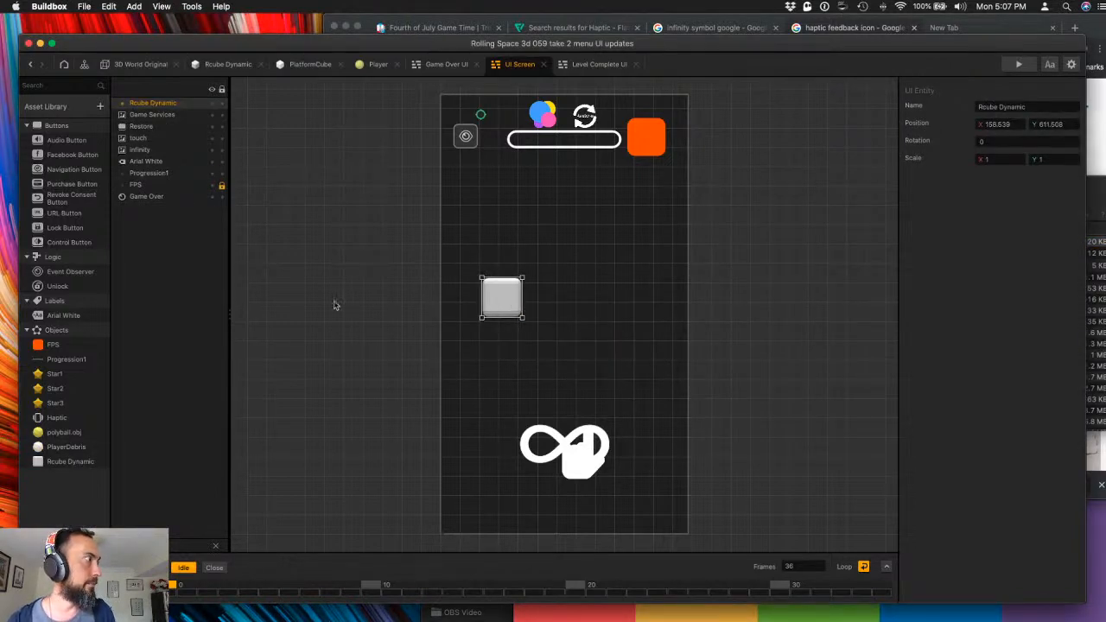
{"action": "double_click", "coordinate": [53, 463]}
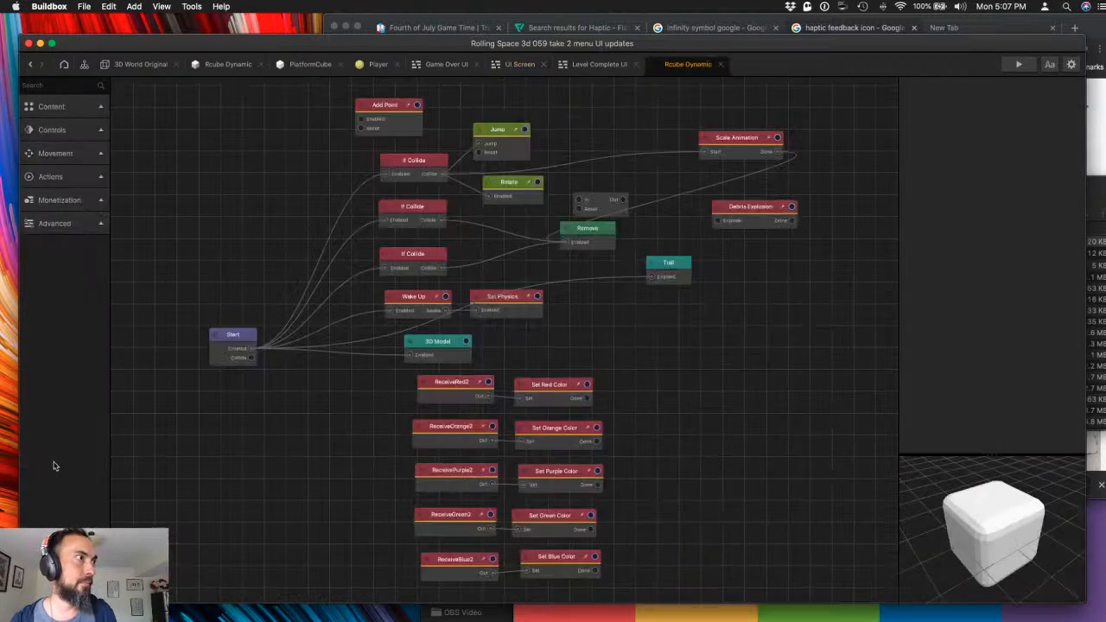
- Delete the Wake Up and Set Physics nodes from the imported Rcube Dynamic object's node map
{"action": "scroll", "coordinate": [328, 381], "scroll_direction": "down", "scroll_amount": 3}
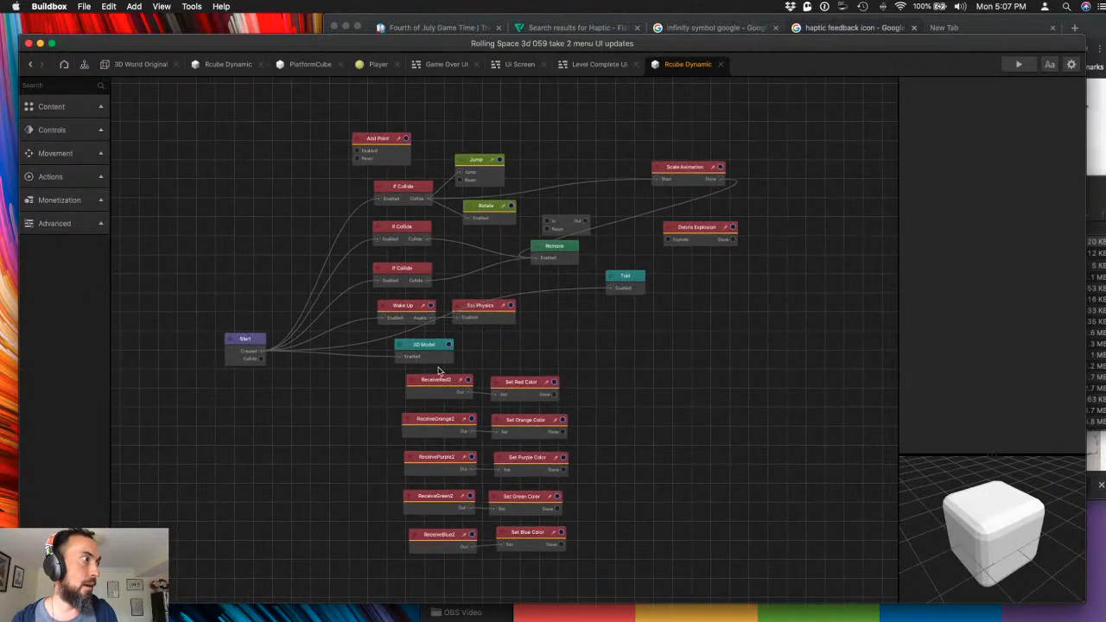
{"action": "left_click", "coordinate": [440, 380]}
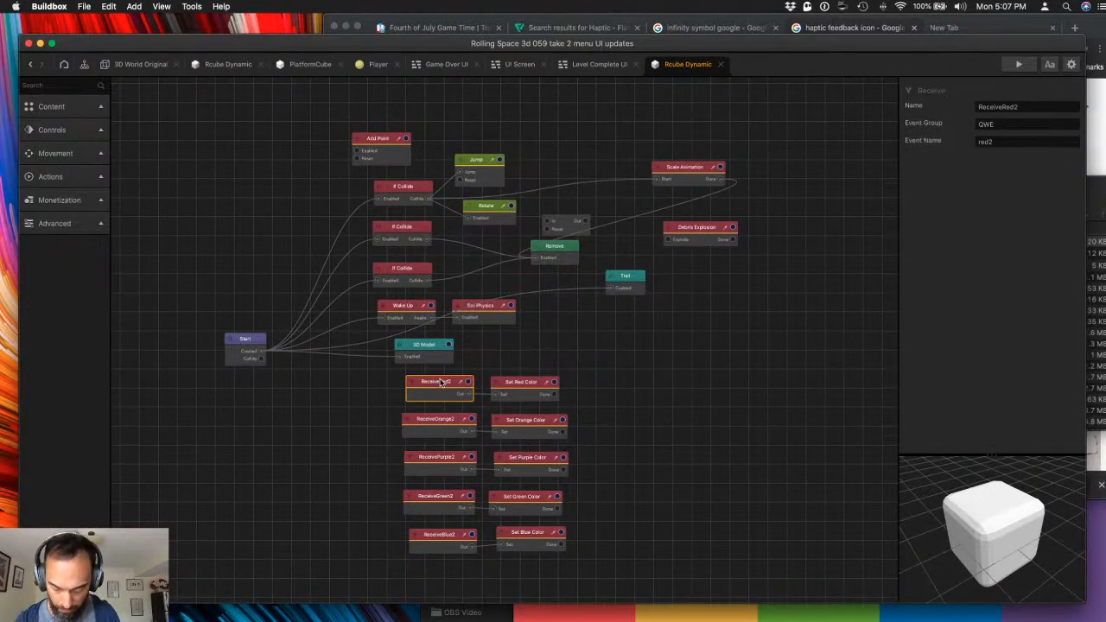
{"action": "left_click", "coordinate": [433, 350]}
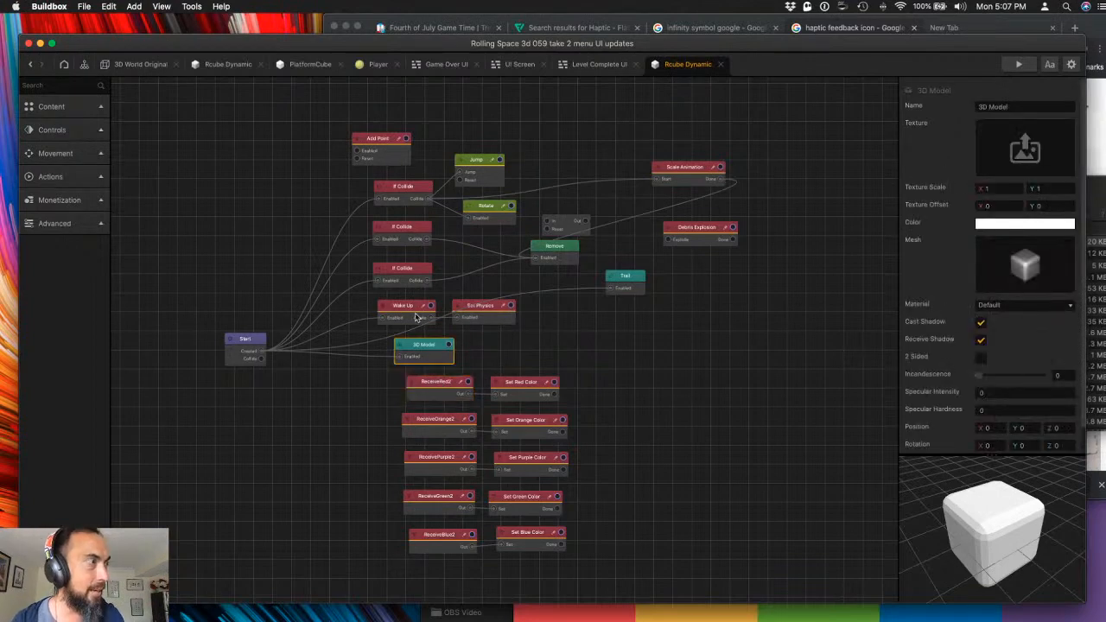
{"action": "left_click", "coordinate": [415, 314]}
{"action": "key", "text": "Delete"}
{"action": "left_click", "coordinate": [494, 319]}
{"action": "key", "text": "Delete"}
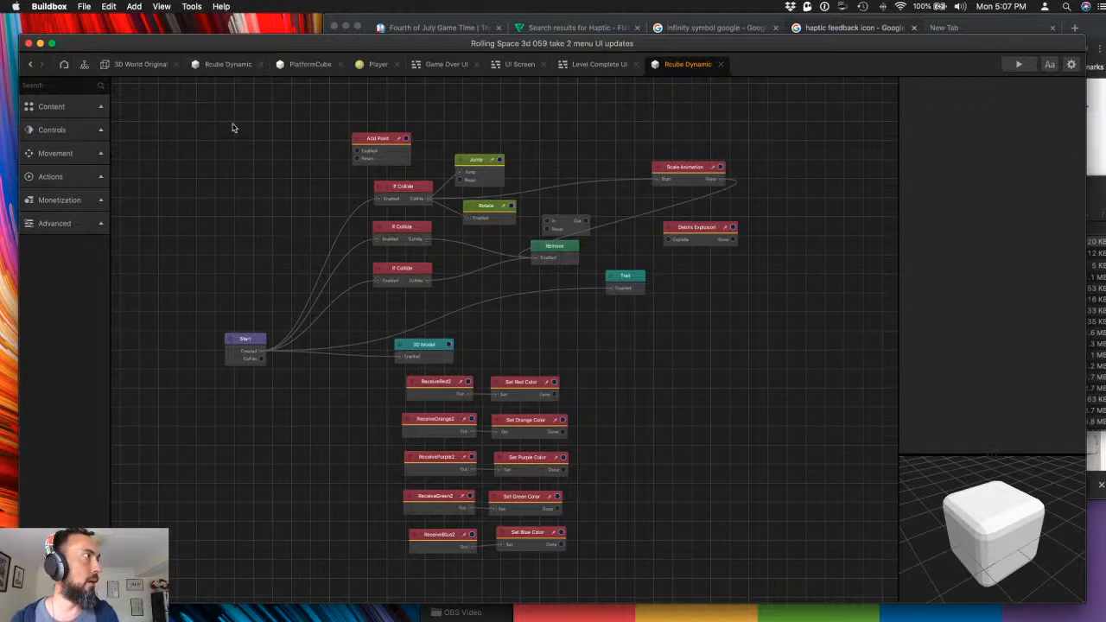
- Rename the imported Rcube Dynamic asset as "Coins Cube" in the UI Screen
{"action": "left_click", "coordinate": [519, 65]}
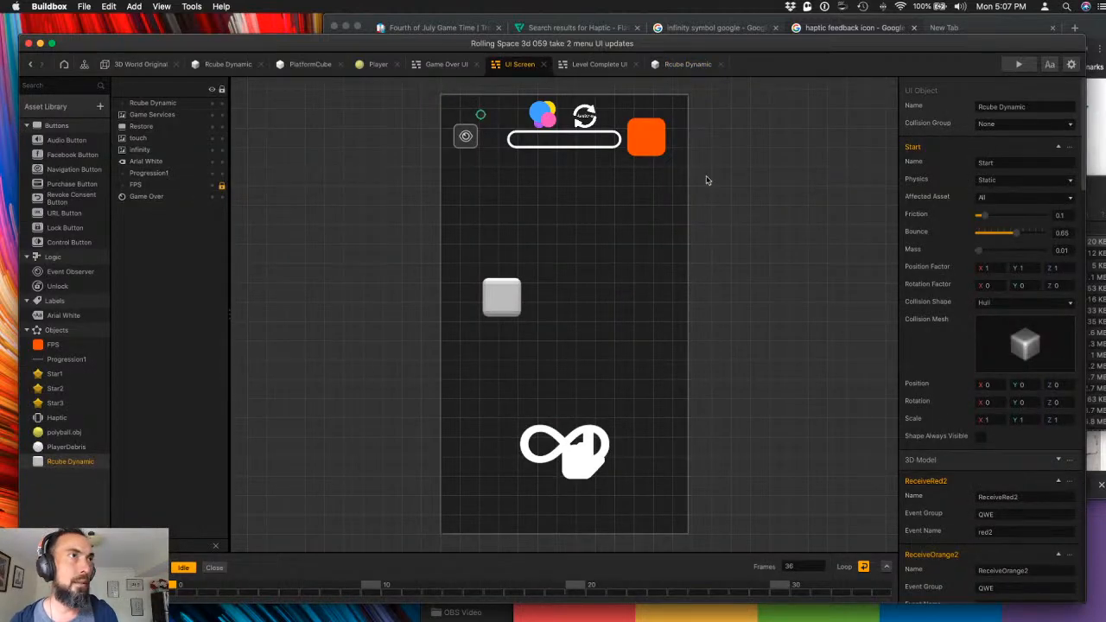
{"action": "double_click", "coordinate": [1028, 107]}
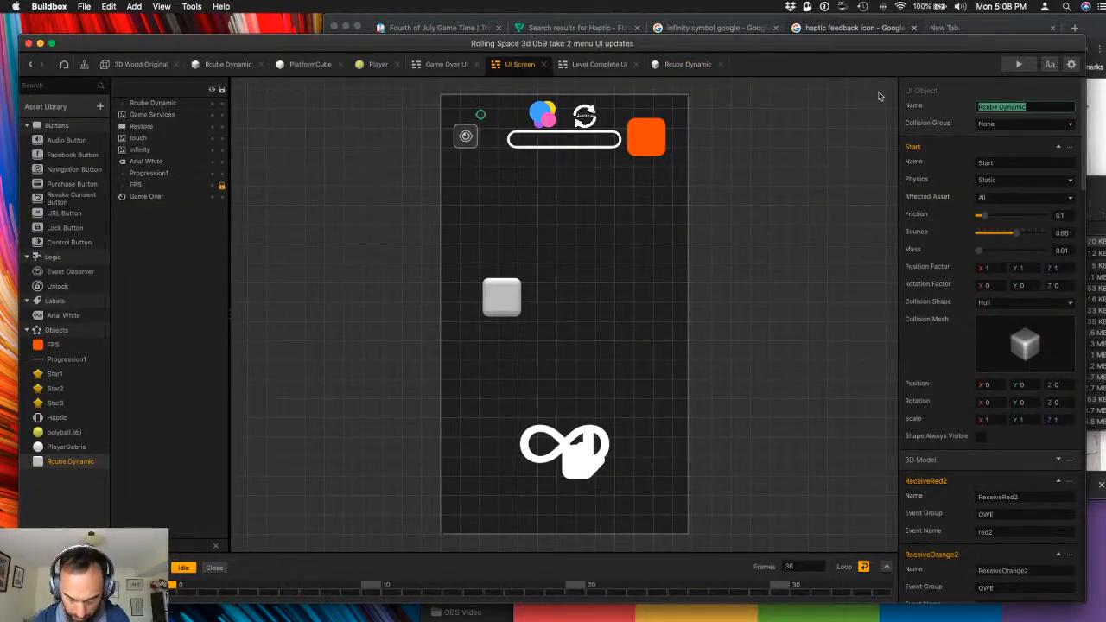
{"action": "type", "text": "Coins C"}
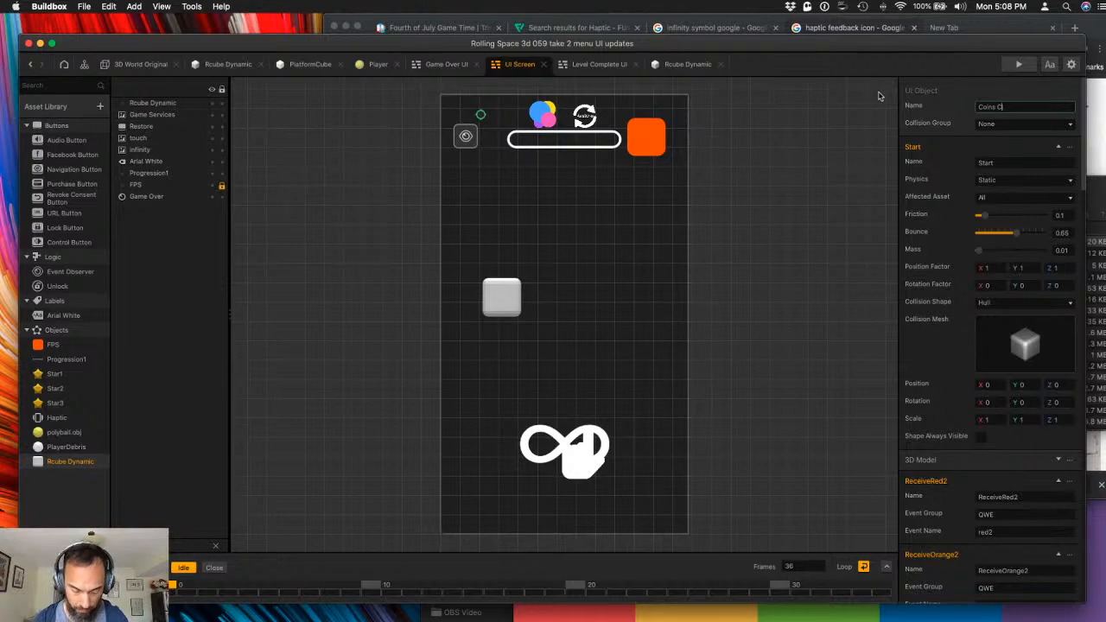
{"action": "key", "text": "Return"}
{"action": "left_click", "coordinate": [725, 123]}
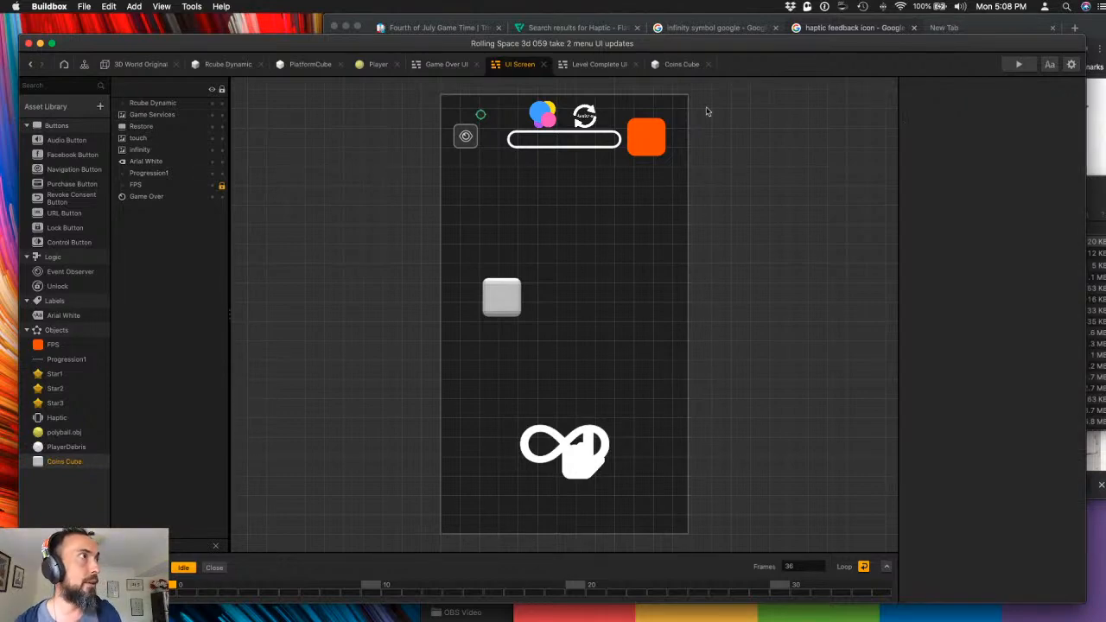
- Delete all three If Collide nodes and the Add Point node from the Coins Cube node map
{"action": "left_click", "coordinate": [682, 68]}
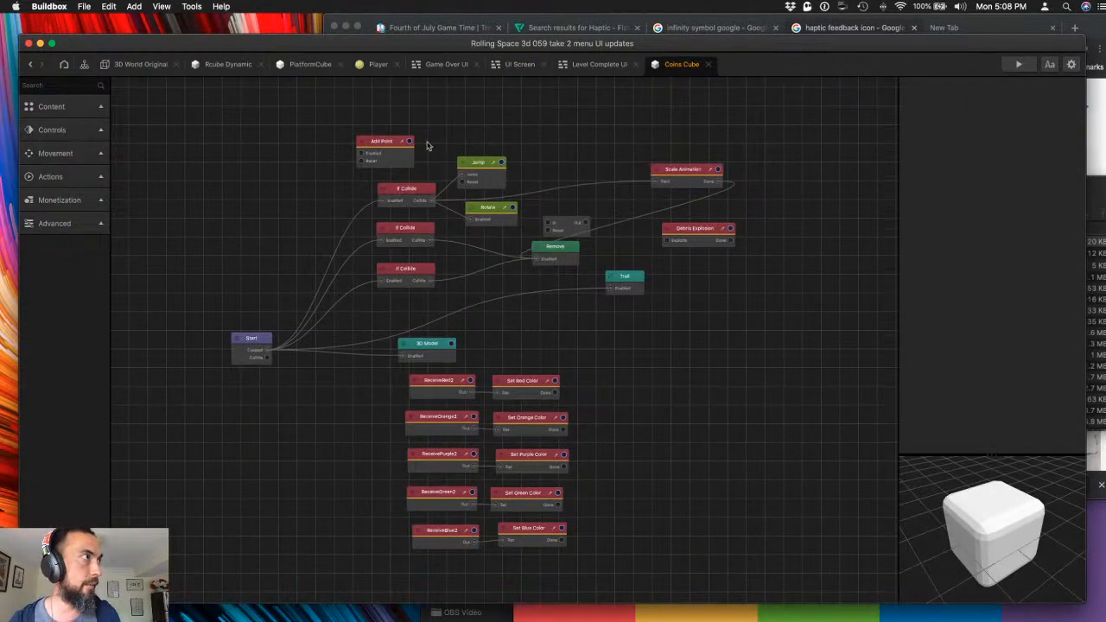
{"action": "left_click", "coordinate": [221, 66]}
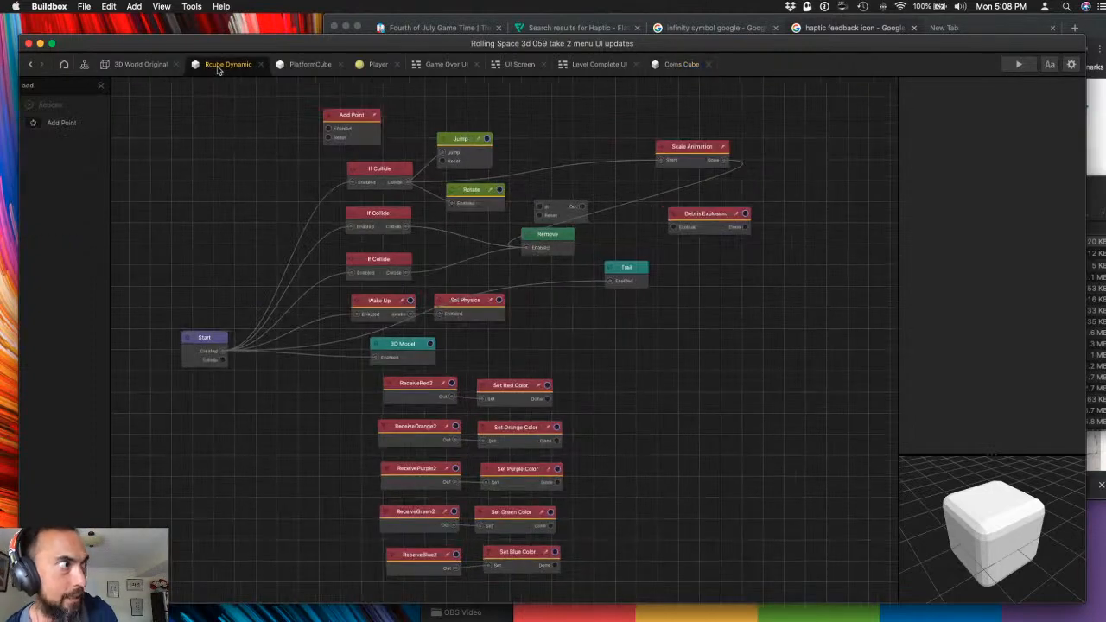
{"action": "left_click", "coordinate": [682, 64]}
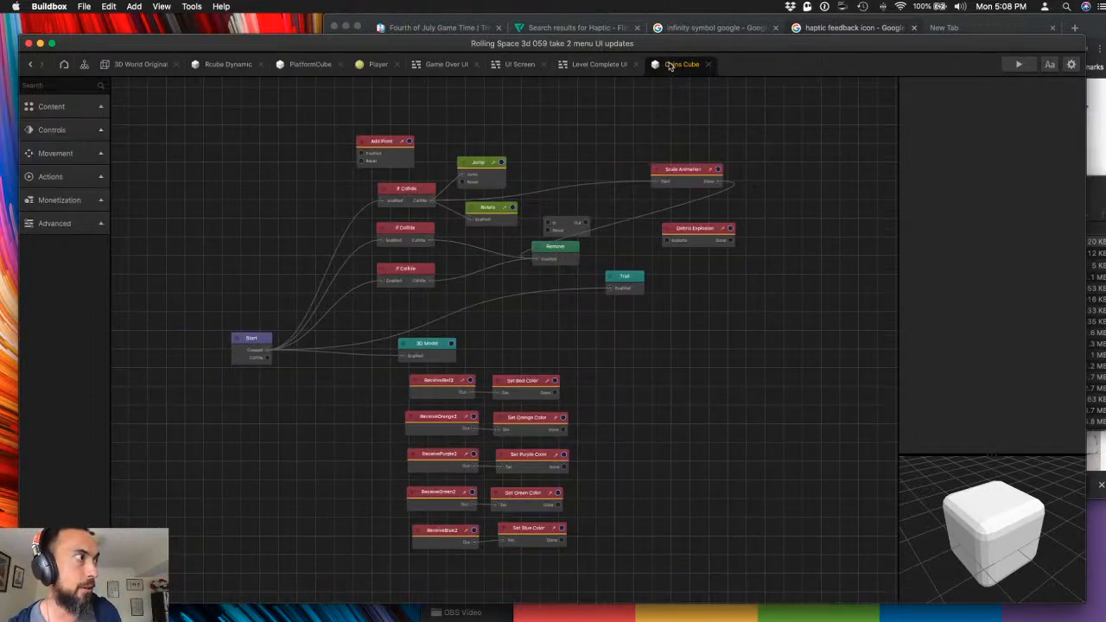
{"action": "left_click", "coordinate": [419, 277]}
{"action": "key", "text": "Delete"}
{"action": "left_click", "coordinate": [415, 238]}
{"action": "key", "text": "Delete"}
{"action": "left_click", "coordinate": [408, 199]}
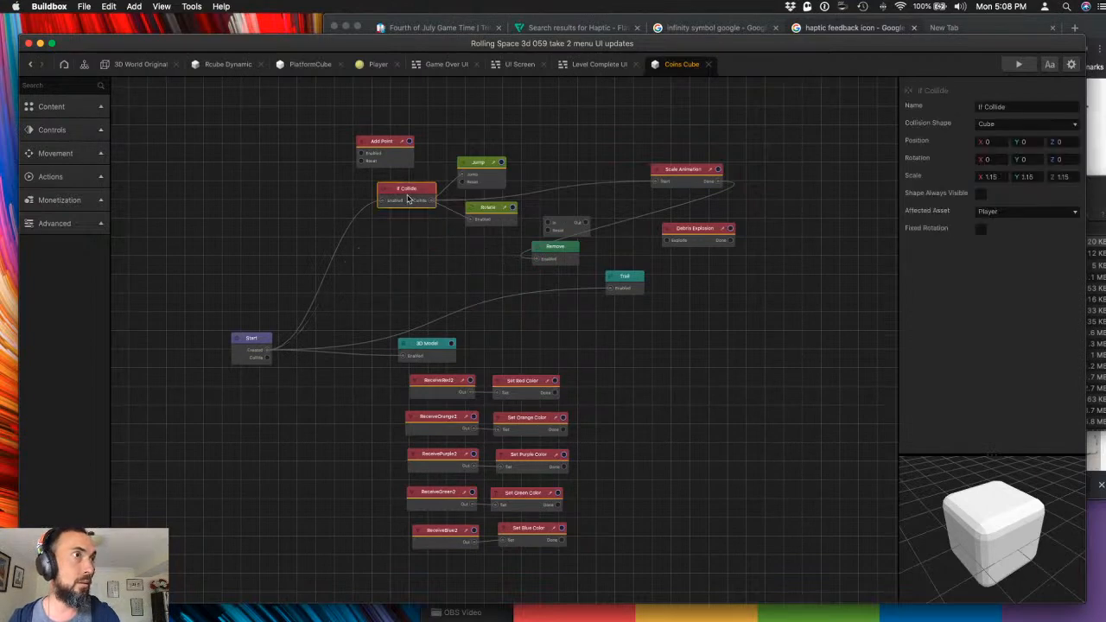
{"action": "key", "text": "Delete"}
{"action": "left_click", "coordinate": [396, 153]}
{"action": "key", "text": "Delete"}
- Delete the remaining gameplay nodes from Coins Cube: Jump, Rotate, the unnamed In/Out node, Remove, Trail, Debris Explosion and Scale Animation
{"action": "left_click", "coordinate": [461, 163]}
{"action": "key", "text": "Delete"}
{"action": "left_click", "coordinate": [484, 220]}
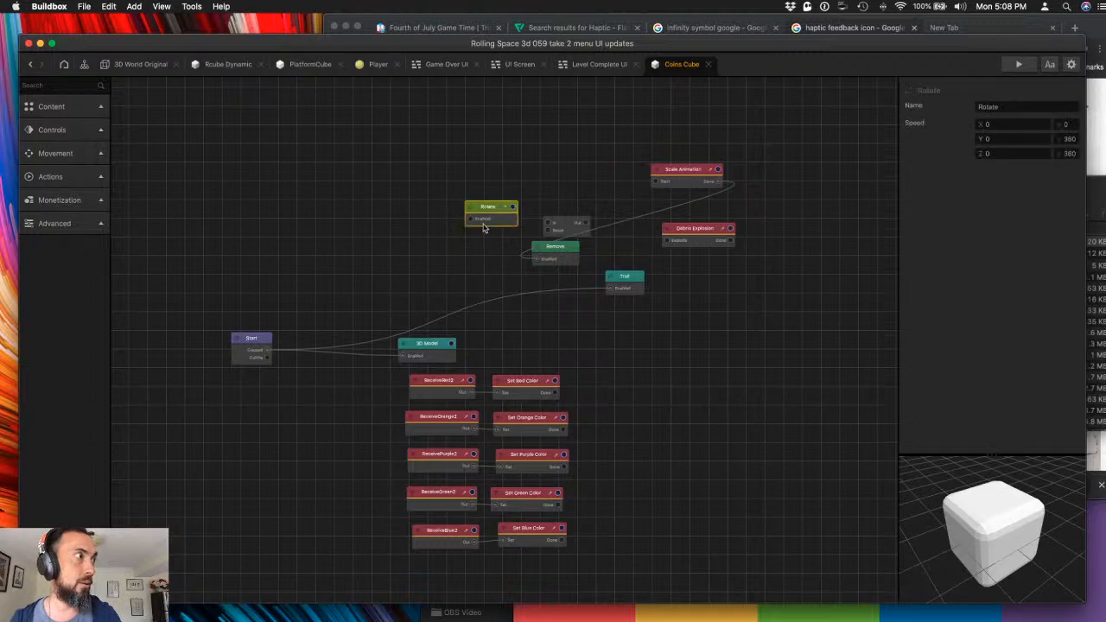
{"action": "key", "text": "Delete"}
{"action": "left_click", "coordinate": [558, 250]}
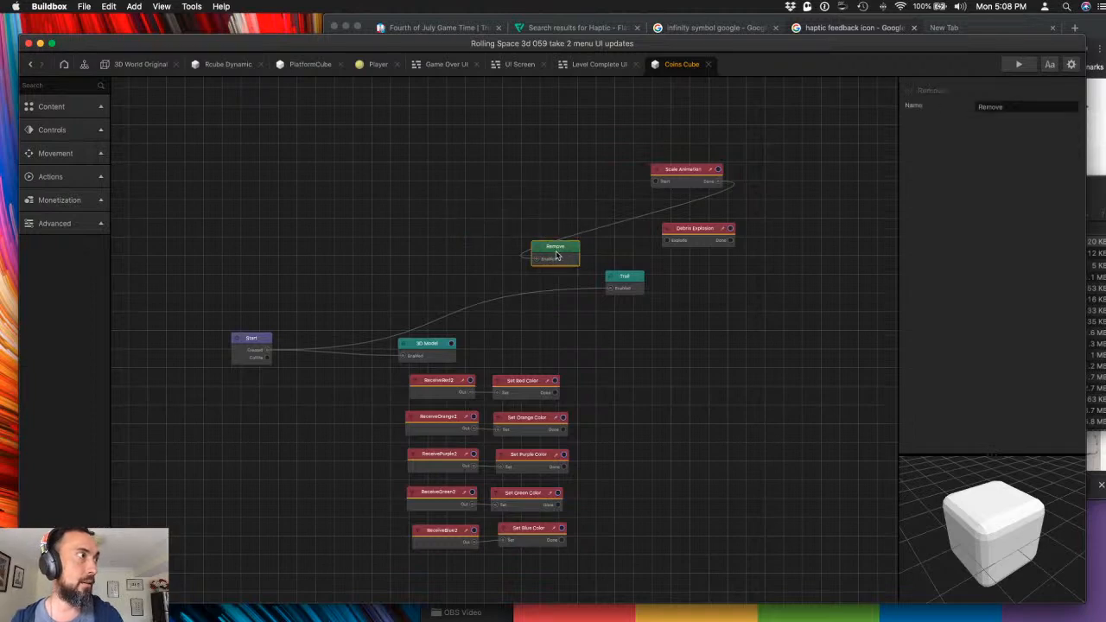
{"action": "key", "text": "Delete"}
{"action": "left_click", "coordinate": [633, 277]}
{"action": "key", "text": "Delete"}
{"action": "left_click", "coordinate": [696, 228]}
{"action": "key", "text": "Delete"}
{"action": "left_click", "coordinate": [682, 170]}
{"action": "key", "text": "Delete"}
- Copy the Rotate node from Rcube Dynamic into Coins Cube and connect it to the Start node's Created output
{"action": "left_click", "coordinate": [94, 85]}
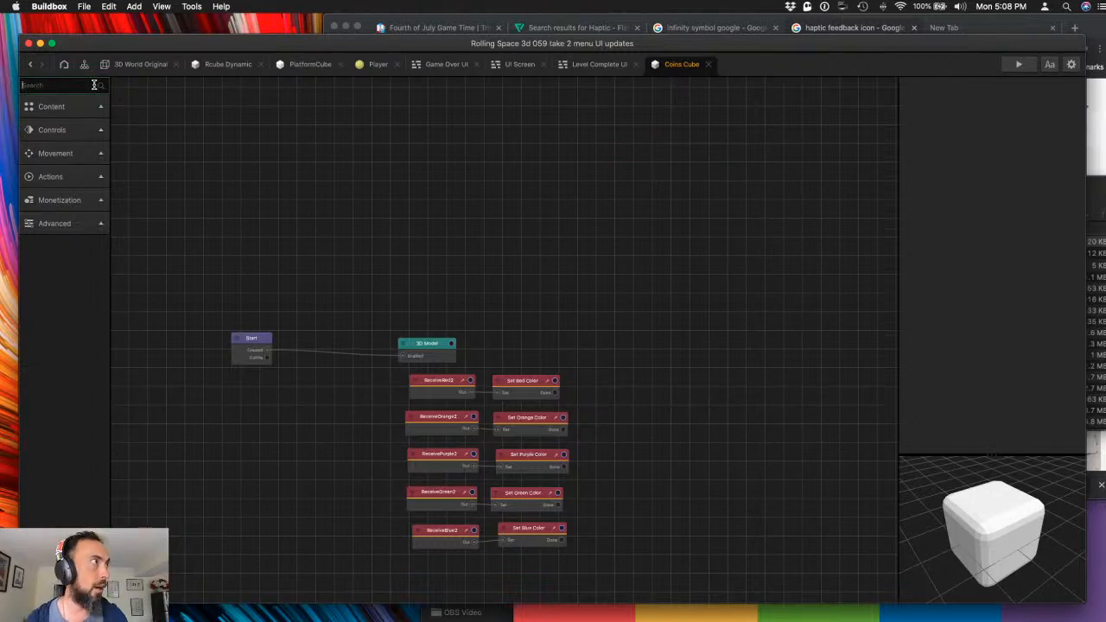
{"action": "left_click", "coordinate": [226, 66]}
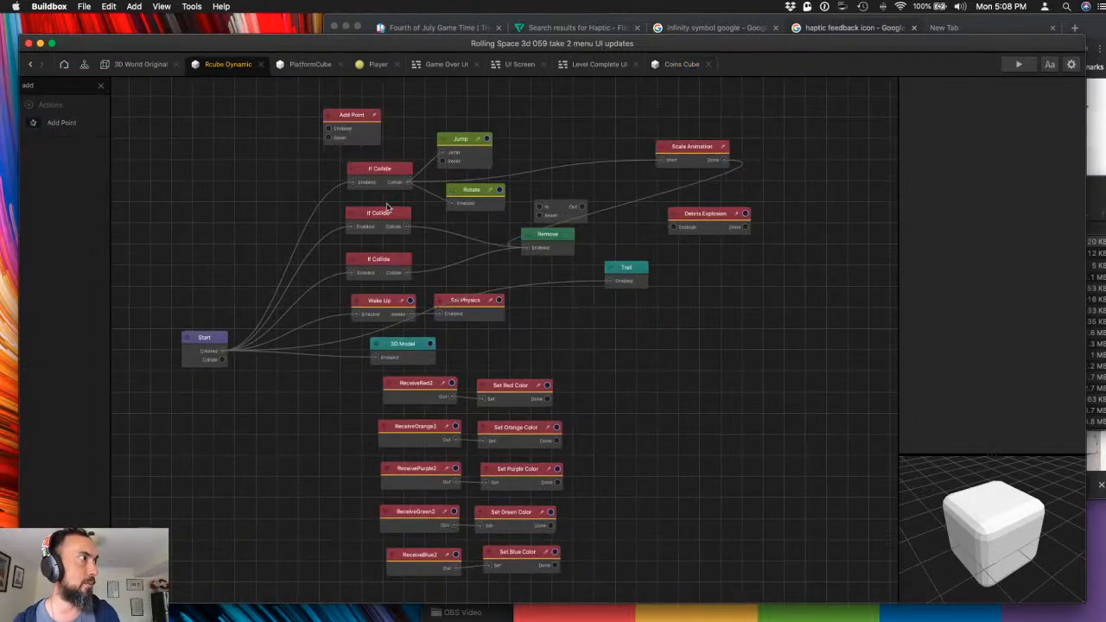
{"action": "left_click", "coordinate": [463, 197]}
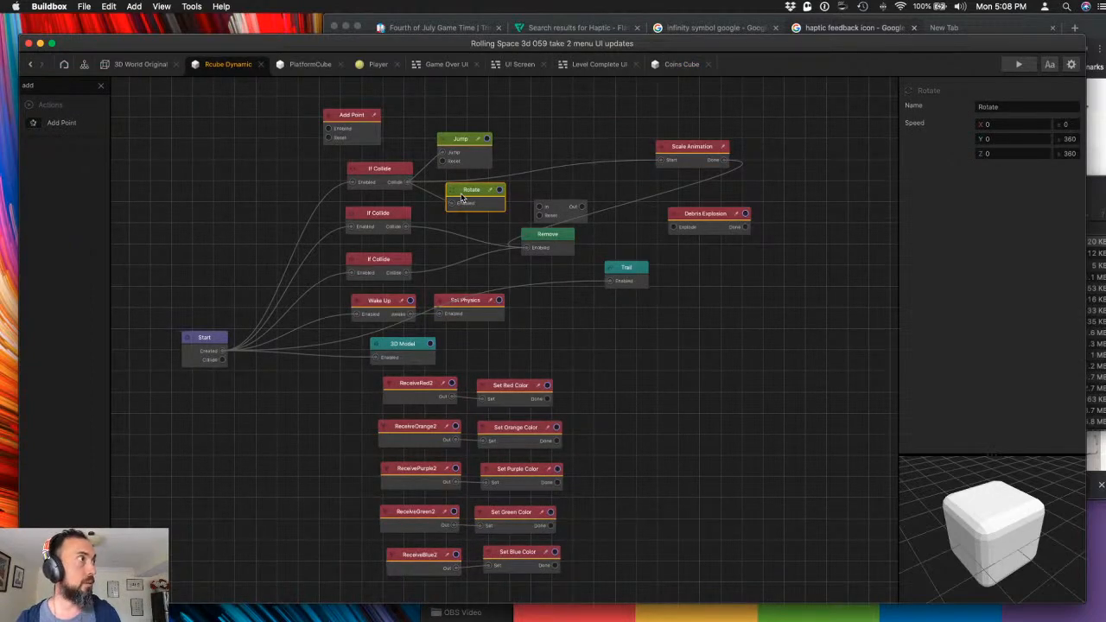
{"action": "left_click", "coordinate": [682, 64]}
{"action": "key", "text": "super+v"}
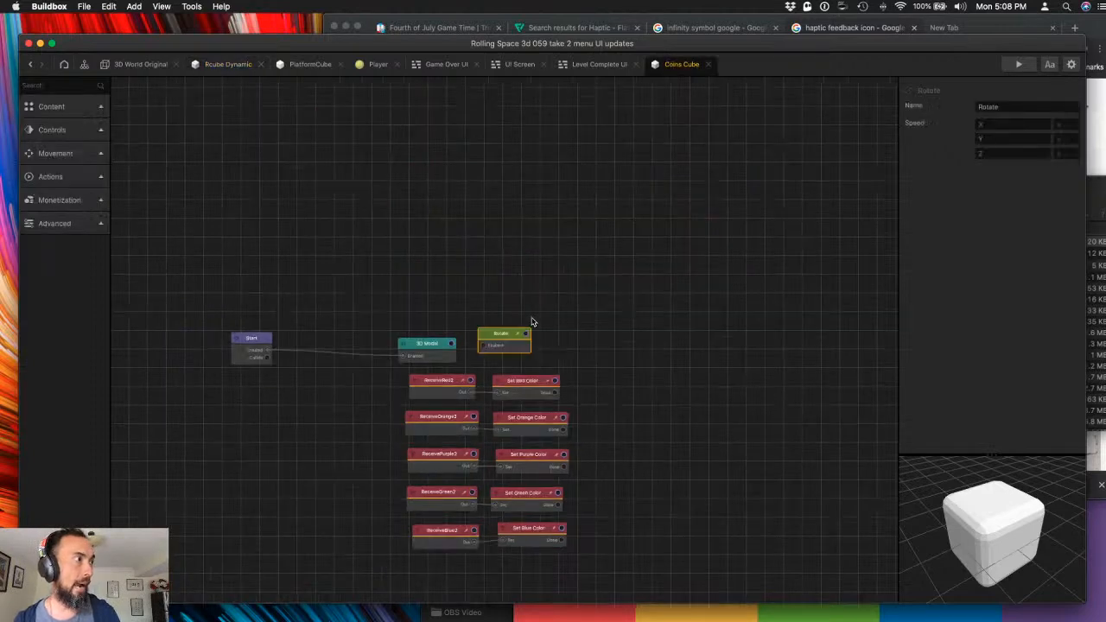
{"action": "left_click_drag", "start_coordinate": [479, 346], "coordinate": [268, 350]}
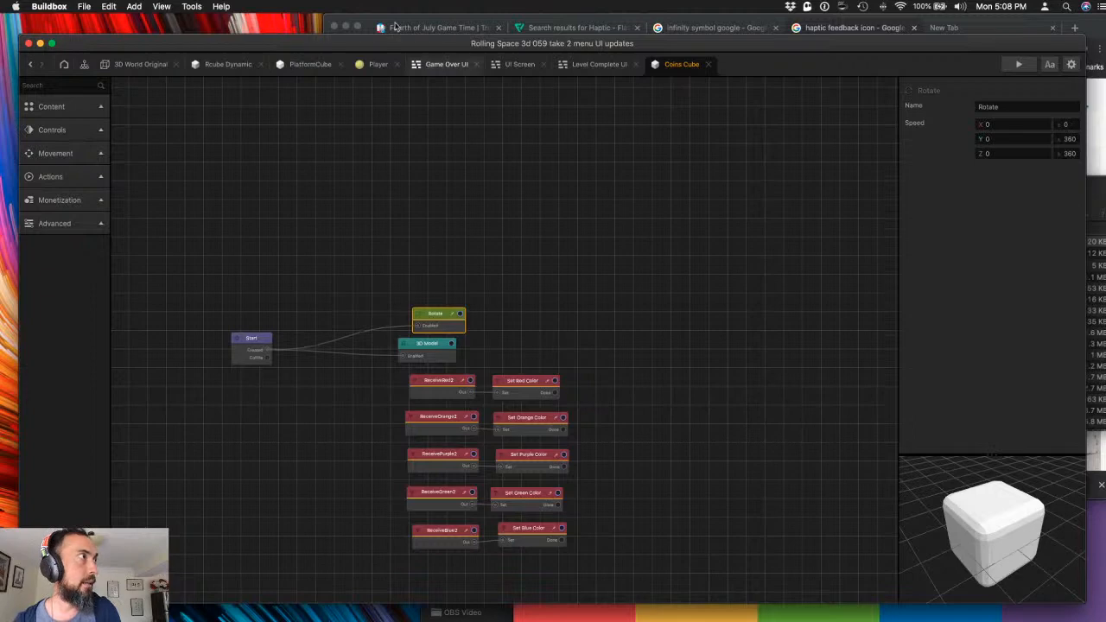
- Set the Rotate node's X speed to 360 in Rcube Dynamic and return to 3D World Original
{"action": "left_click", "coordinate": [220, 66]}
{"action": "left_click", "coordinate": [1066, 126]}
{"action": "key", "text": "Tab"}
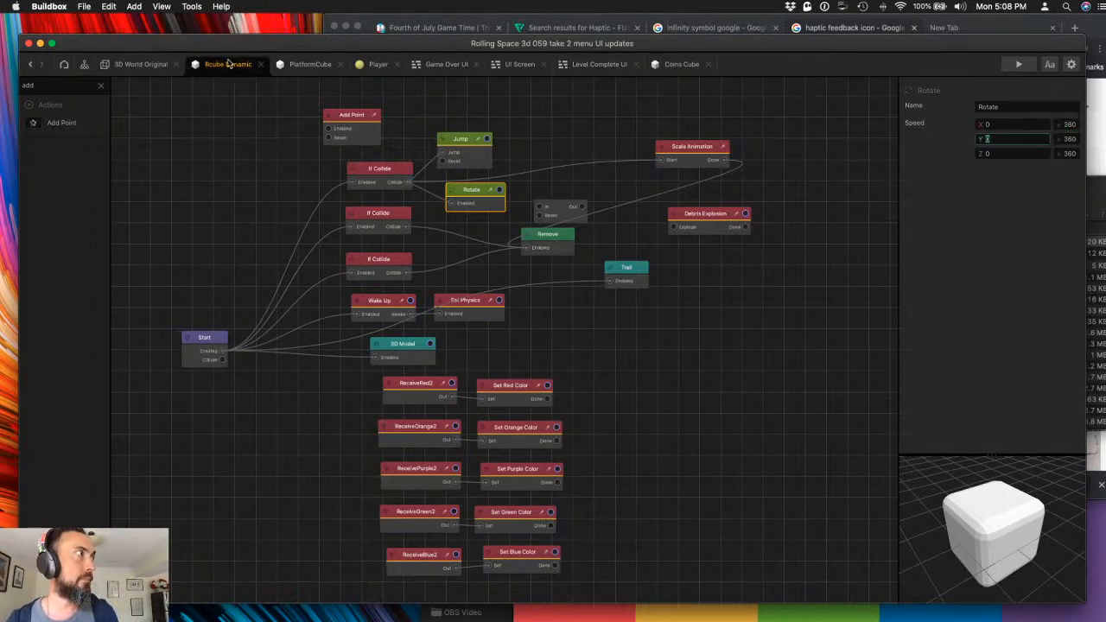
{"action": "left_click", "coordinate": [136, 64]}
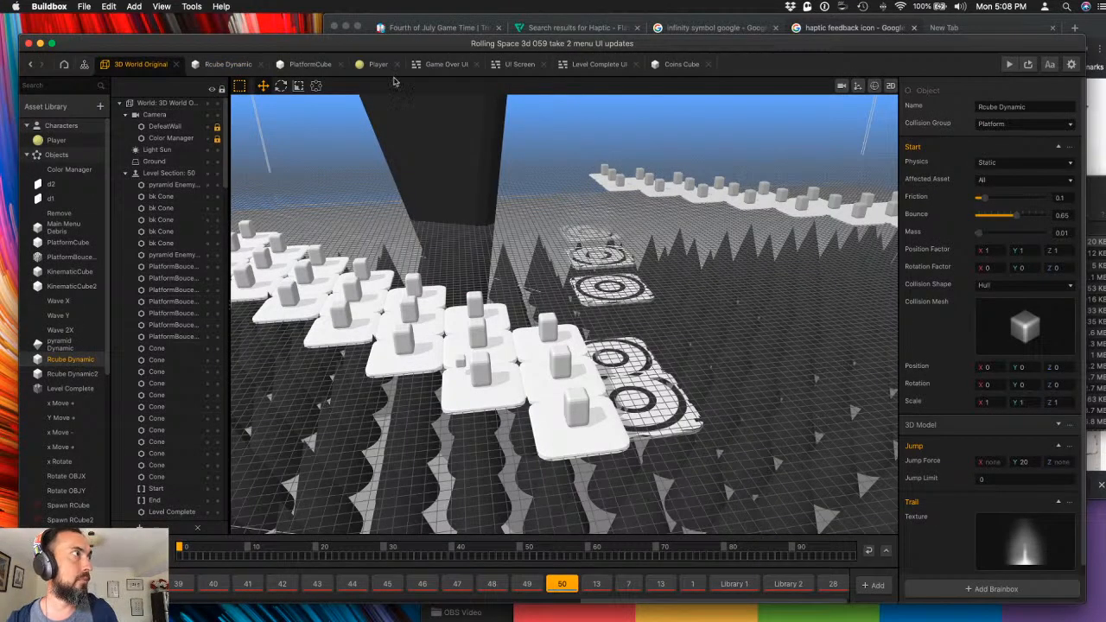
- Move the Start node closer to the 3D Model node in Coins Cube and place the Rotate node higher above it
{"action": "left_click", "coordinate": [679, 67]}
{"action": "left_click", "coordinate": [431, 349]}
{"action": "left_click_drag", "start_coordinate": [234, 341], "coordinate": [312, 340]}
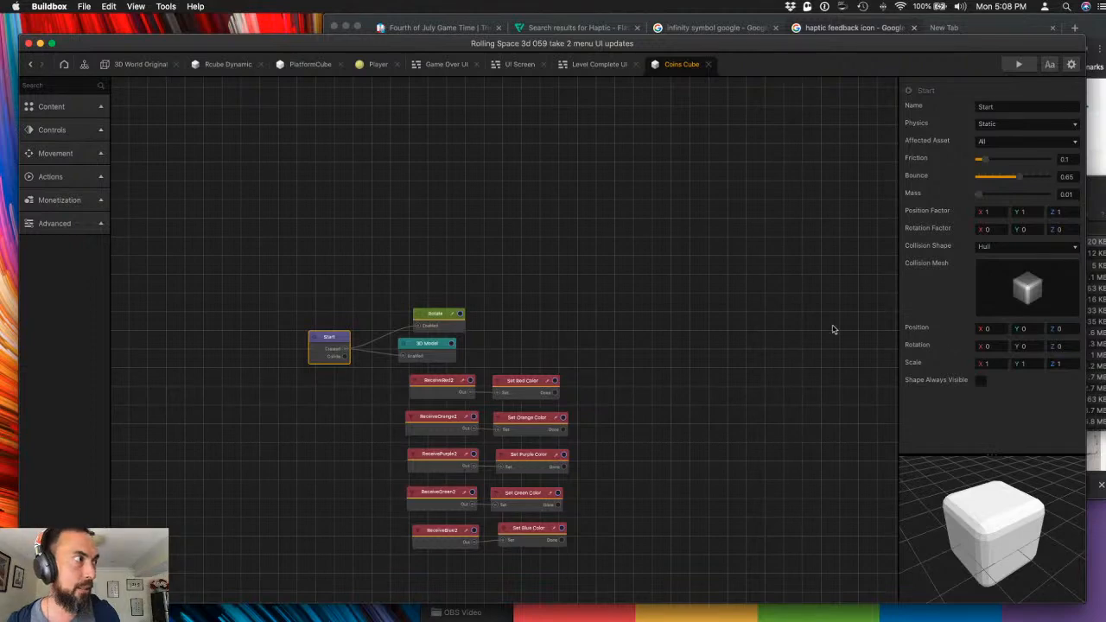
{"action": "left_click", "coordinate": [425, 352]}
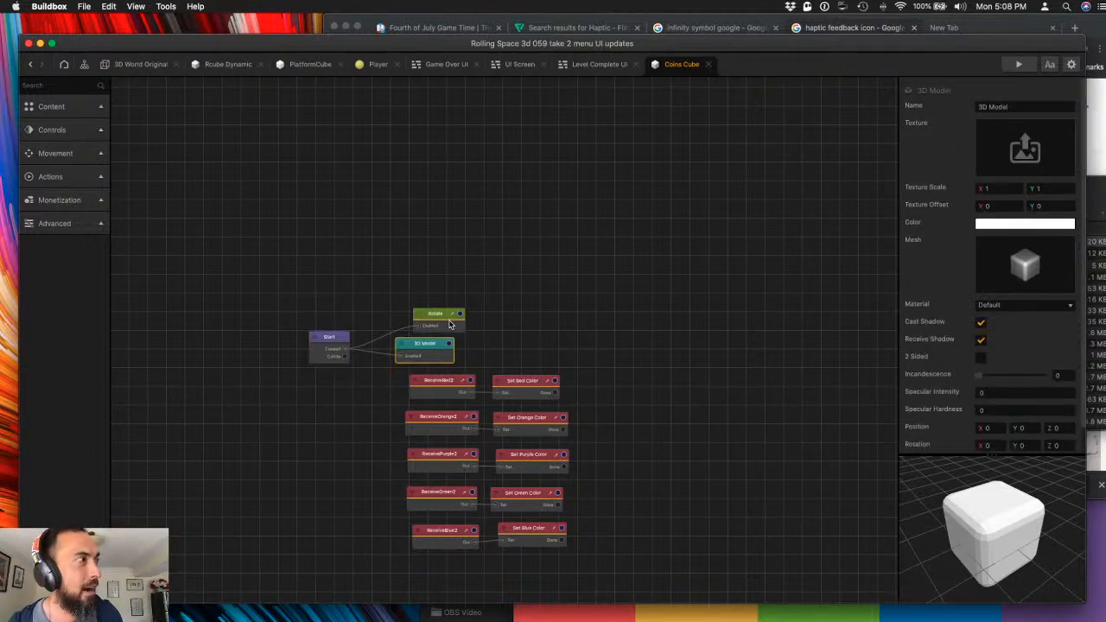
{"action": "left_click", "coordinate": [449, 324]}
{"action": "left_click_drag", "start_coordinate": [429, 315], "coordinate": [389, 257]}
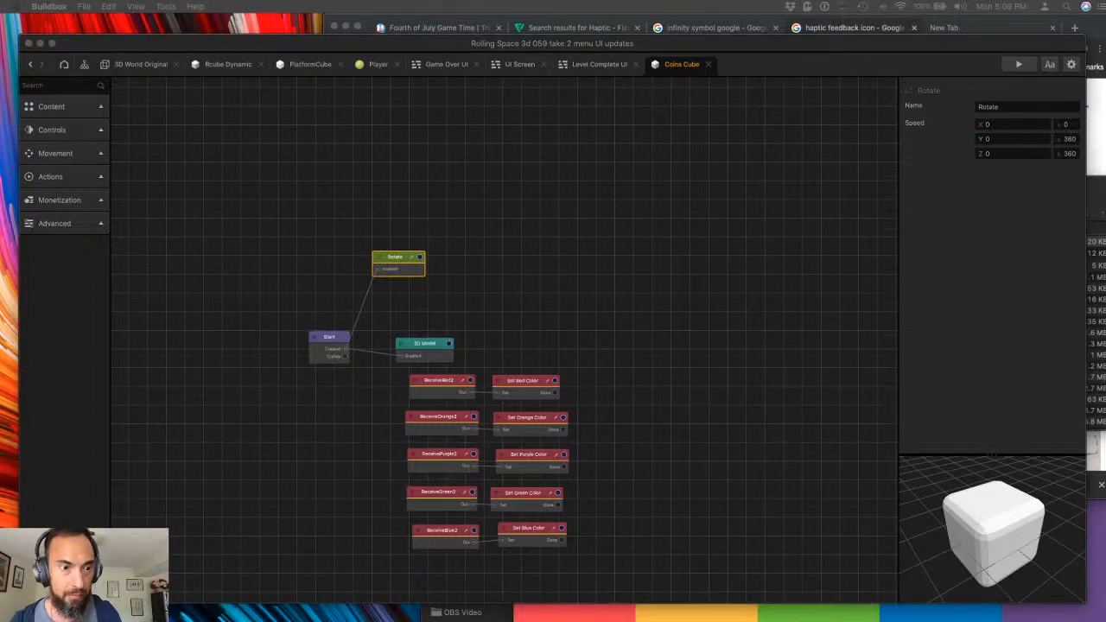
- Set the X scale of the placed cube to 0.5 on the UI Screen
{"action": "left_click", "coordinate": [522, 65]}
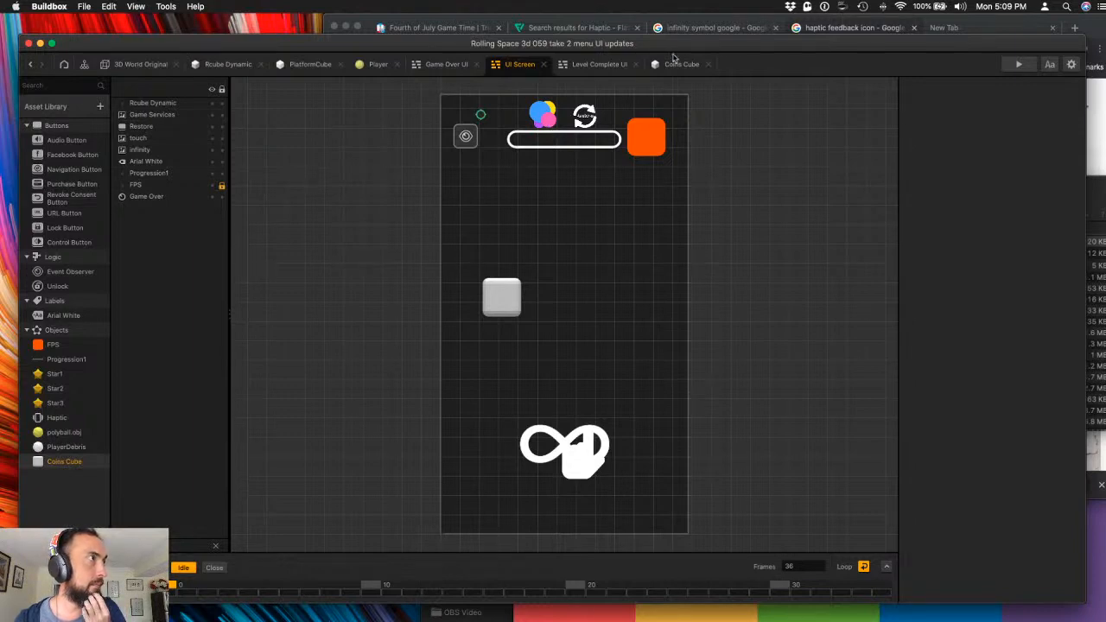
{"action": "left_click", "coordinate": [504, 299]}
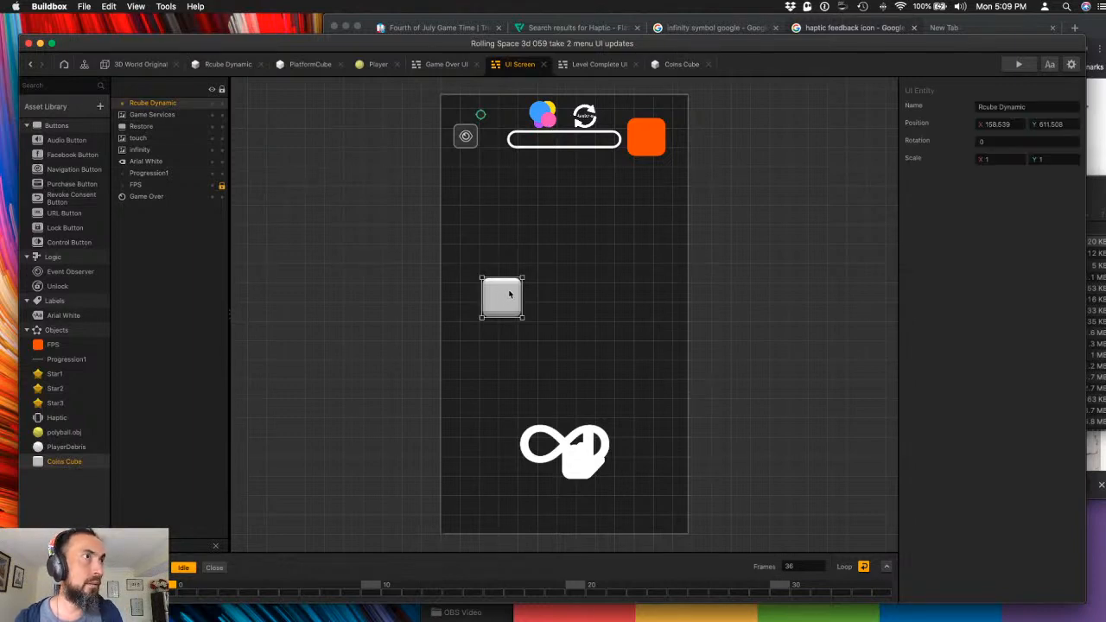
{"action": "scroll", "coordinate": [544, 264], "scroll_direction": "down", "scroll_amount": 1}
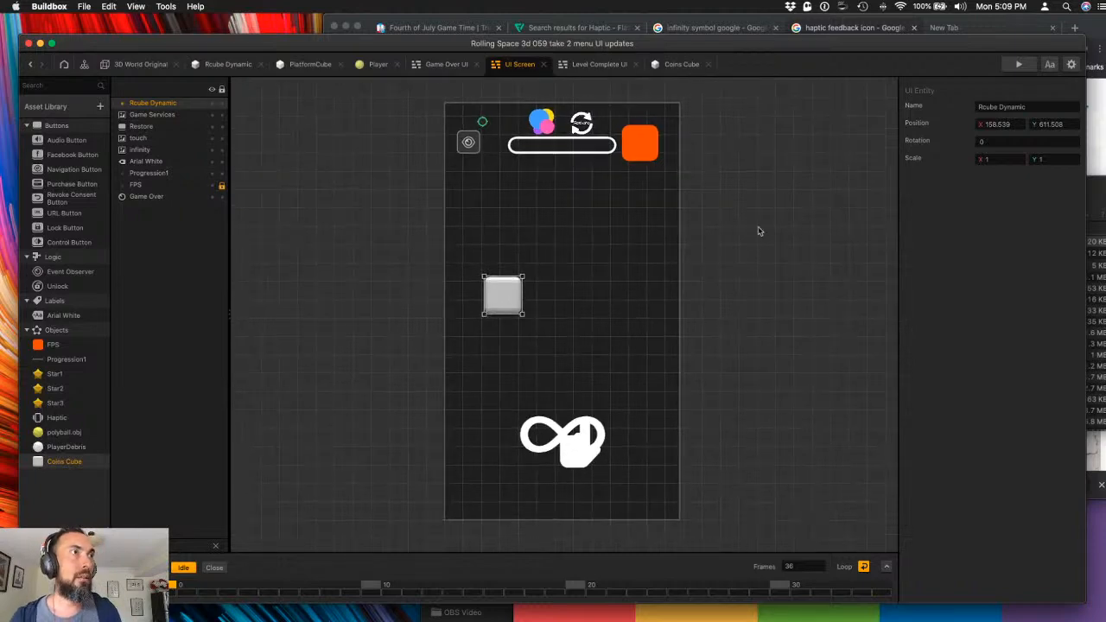
{"action": "left_click", "coordinate": [1011, 160]}
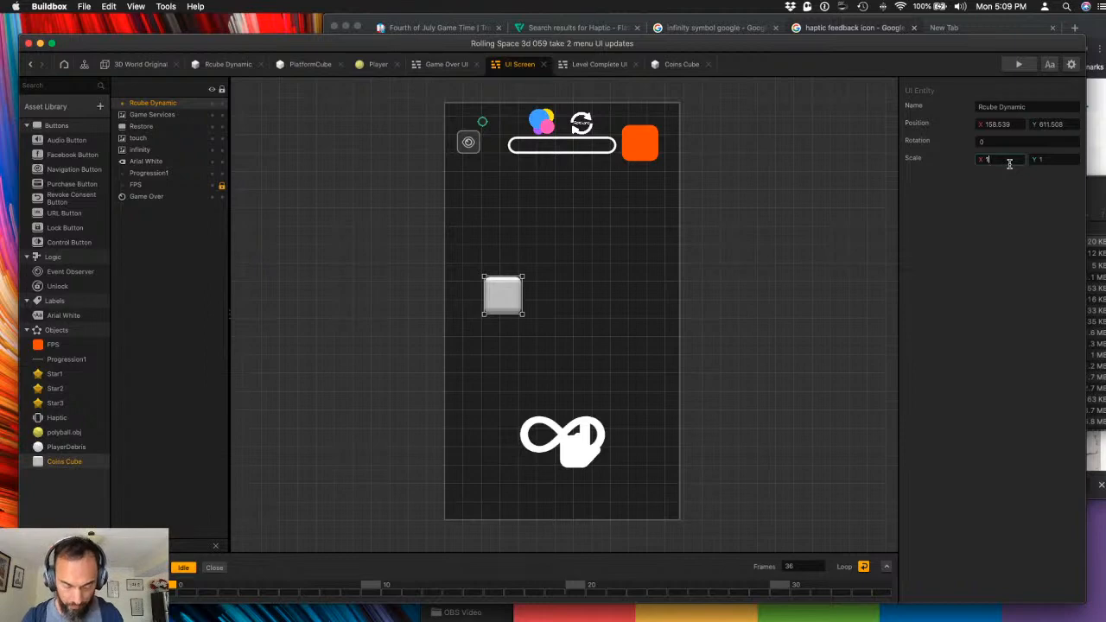
{"action": "key", "text": "BackSpace"}
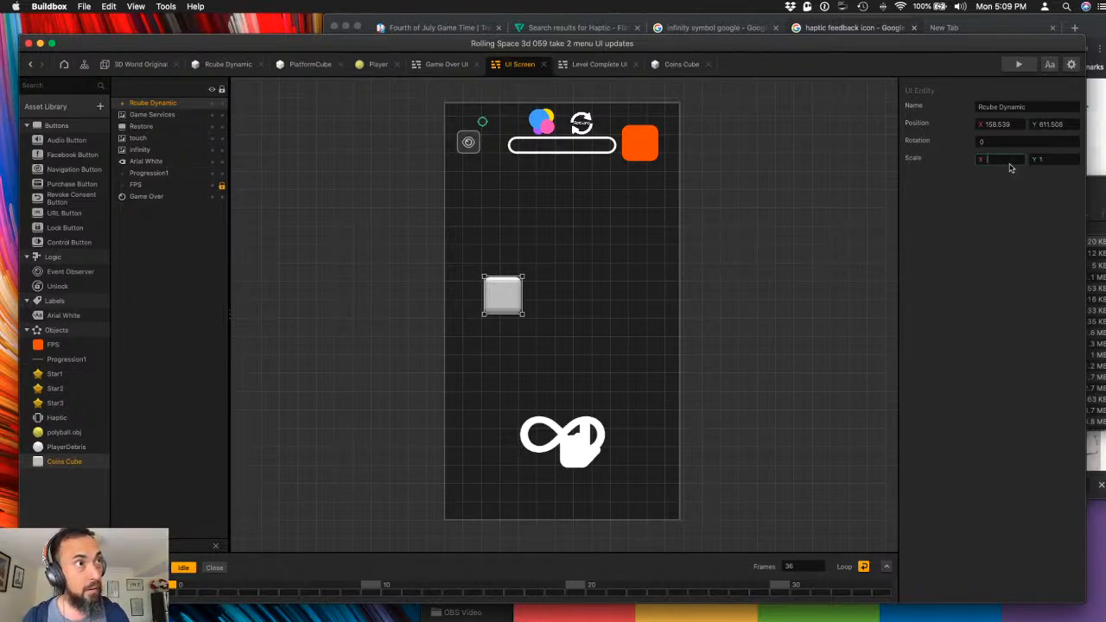
{"action": "type", "text": ".5"}
{"action": "key", "text": "Return"}
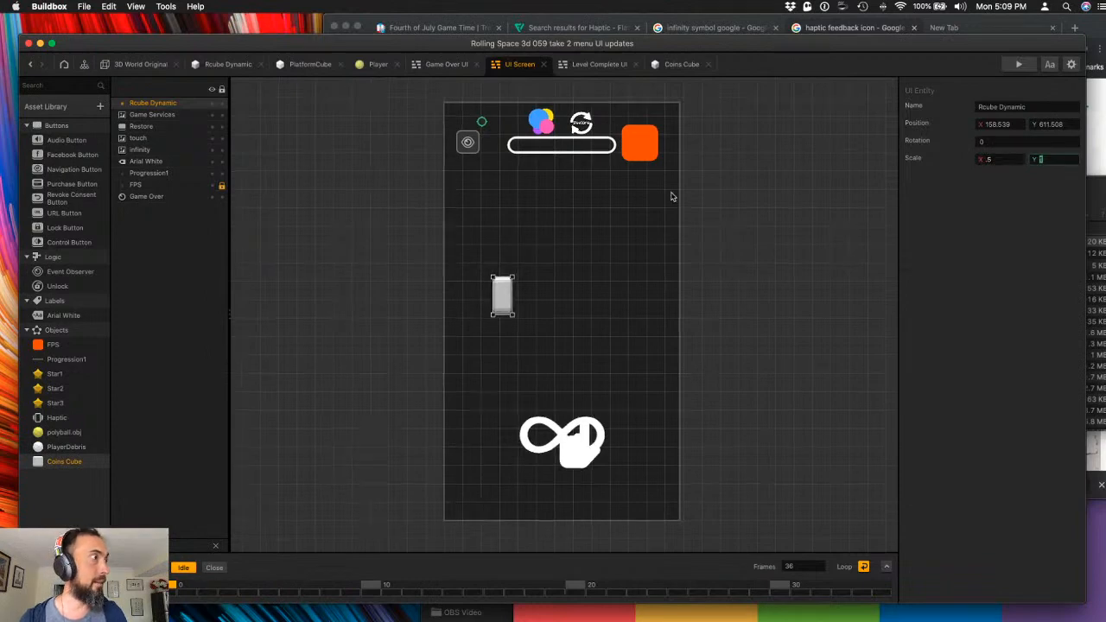
- Move the cube beside the progress bar at about X 94, Y 1009, and shift the event observer outside the canvas
{"action": "scroll", "coordinate": [674, 197], "scroll_direction": "up", "scroll_amount": 1}
{"action": "left_click", "coordinate": [521, 300]}
{"action": "left_click_drag", "start_coordinate": [496, 307], "coordinate": [470, 151]}
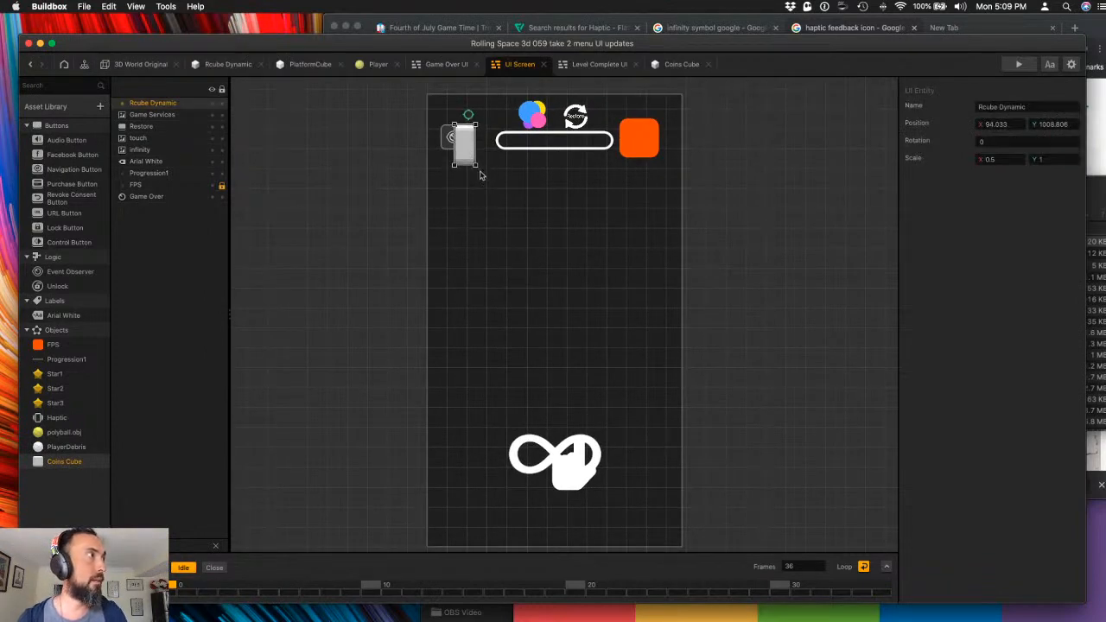
{"action": "left_click_drag", "start_coordinate": [451, 140], "coordinate": [410, 167]}
- Move the Arial White coins label onto the cube at about X 92, Y 1009, and order the cube beneath it
{"action": "left_click_drag", "start_coordinate": [467, 118], "coordinate": [465, 143]}
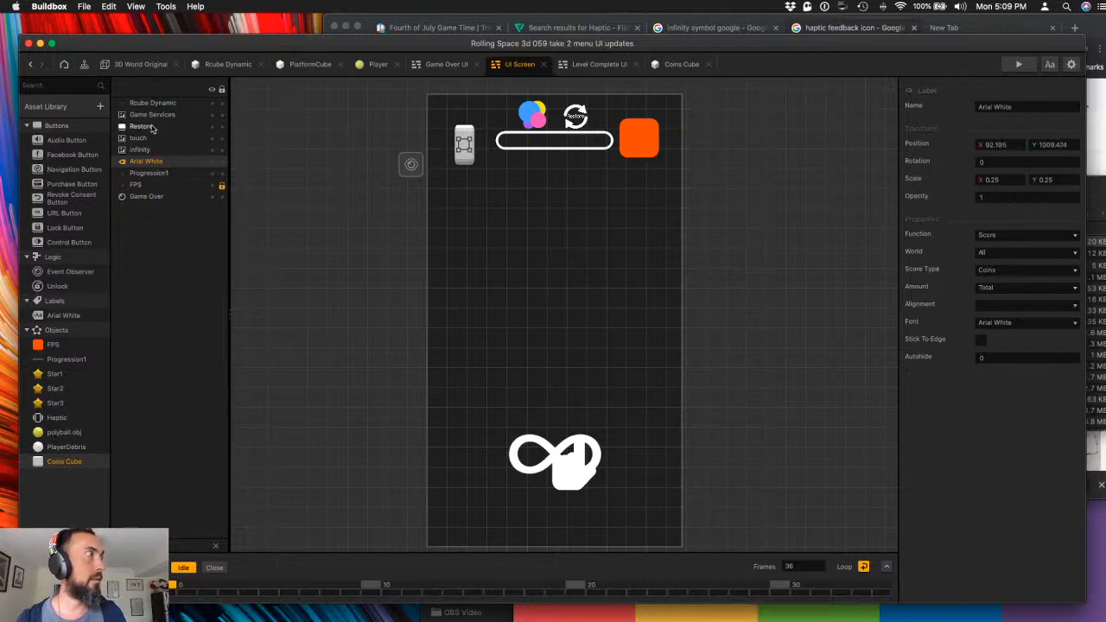
{"action": "mouse_move", "coordinate": [152, 161]}
{"action": "left_mouse_down"}
{"action": "mouse_move", "coordinate": [154, 104]}
{"action": "mouse_move", "coordinate": [152, 166]}
{"action": "left_mouse_up"}
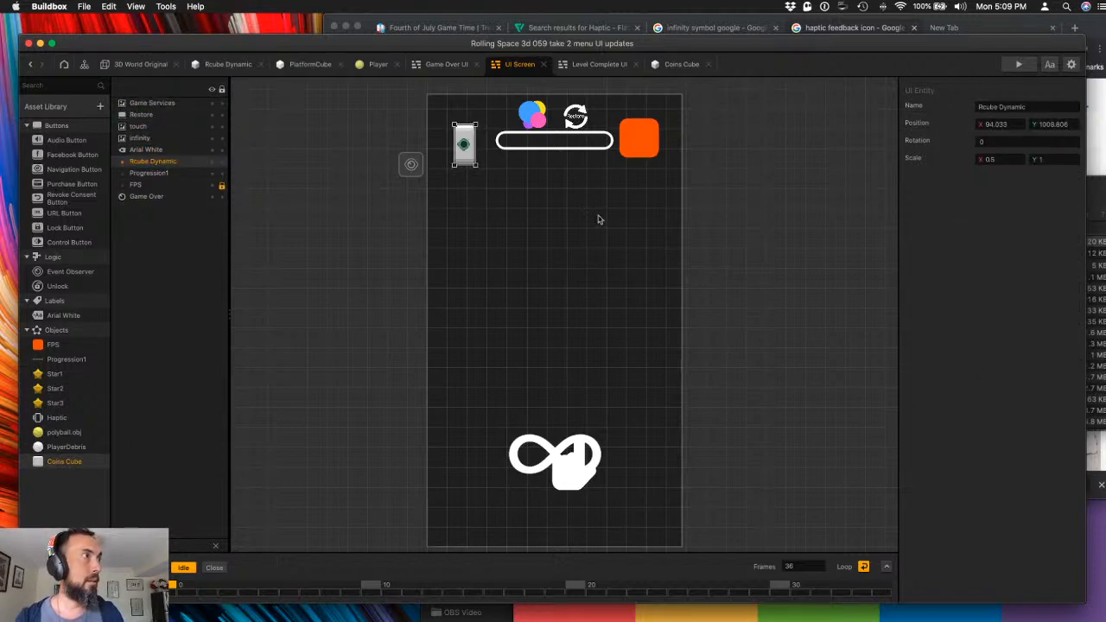
- Save the project and cut the Game Services and Restore icons from the UI Screen
{"action": "key", "text": "super+s"}
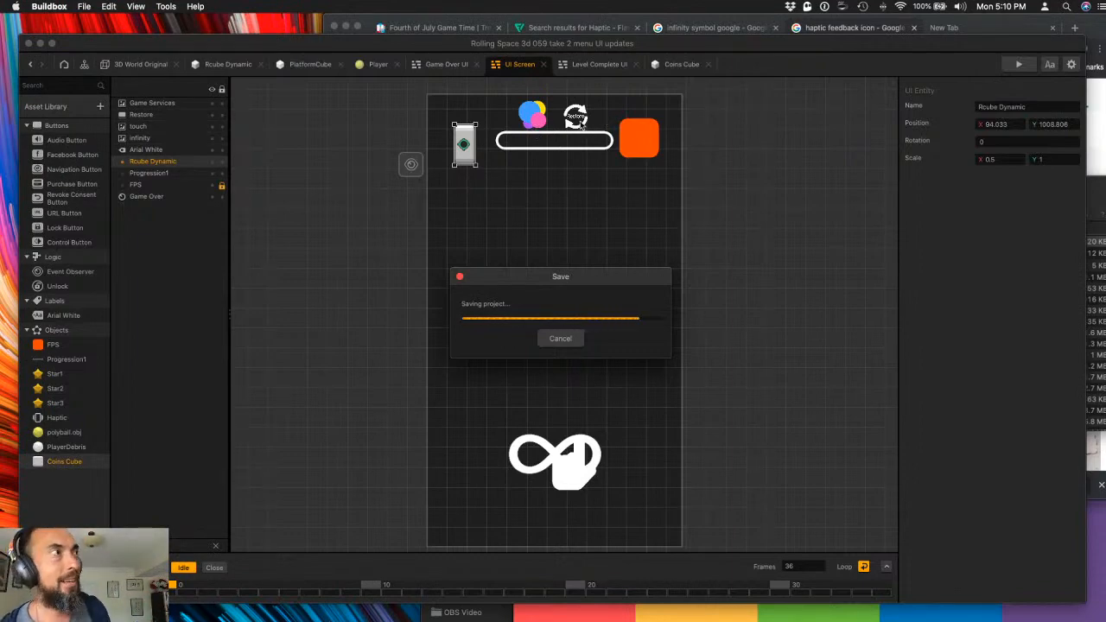
{"action": "left_click", "coordinate": [581, 118]}
{"action": "left_click", "coordinate": [529, 114], "text": "shift"}
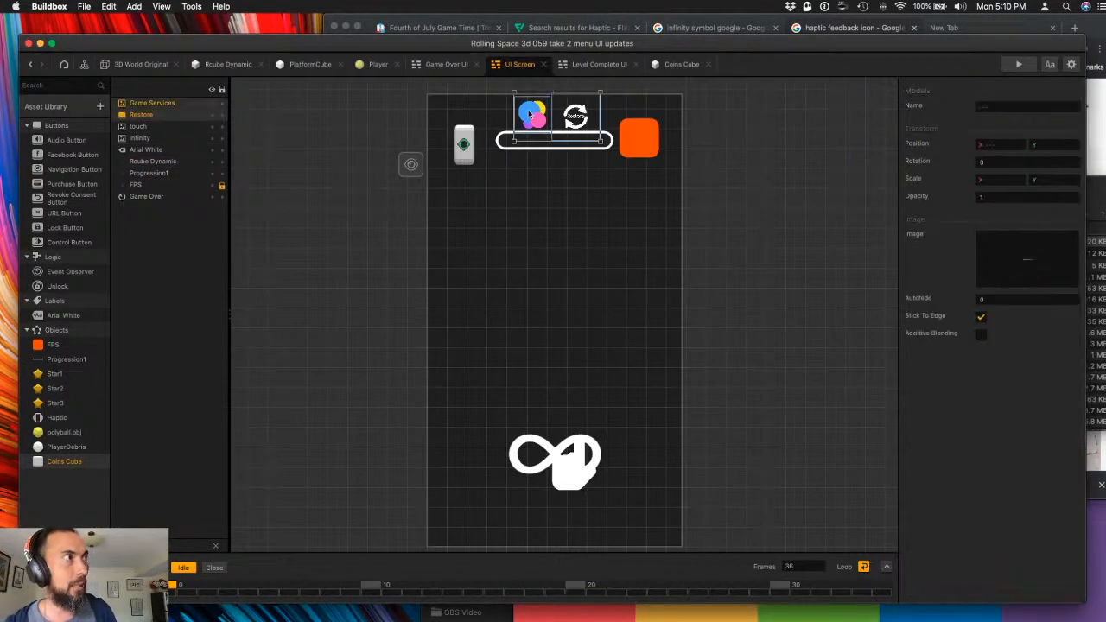
{"action": "key", "text": "BackSpace"}
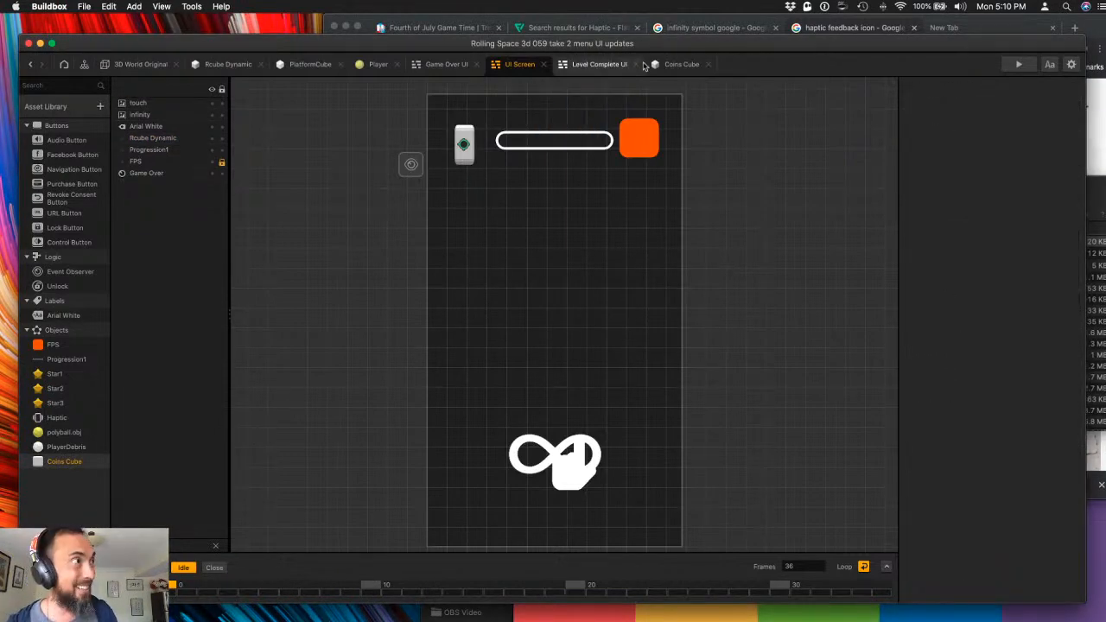
- Paste the Game Services and Restore icons into Level Complete UI, place them left of the Haptic icon, and preview the game
{"action": "left_click", "coordinate": [605, 64]}
{"action": "key", "text": "super+z"}
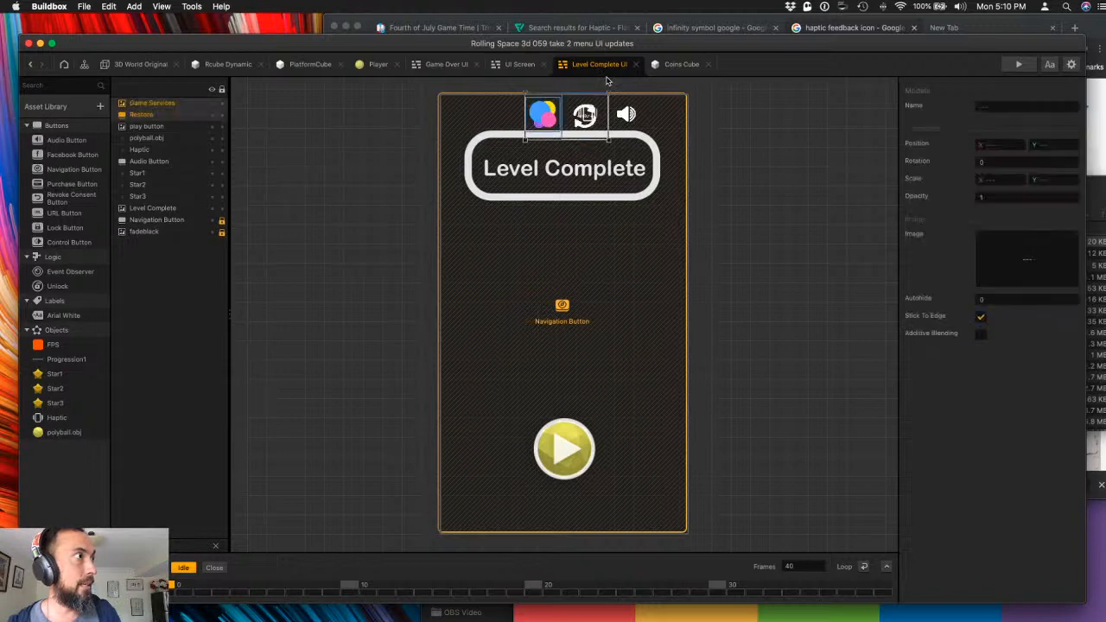
{"action": "left_click_drag", "start_coordinate": [577, 121], "coordinate": [553, 123]}
{"action": "left_click", "coordinate": [737, 125]}
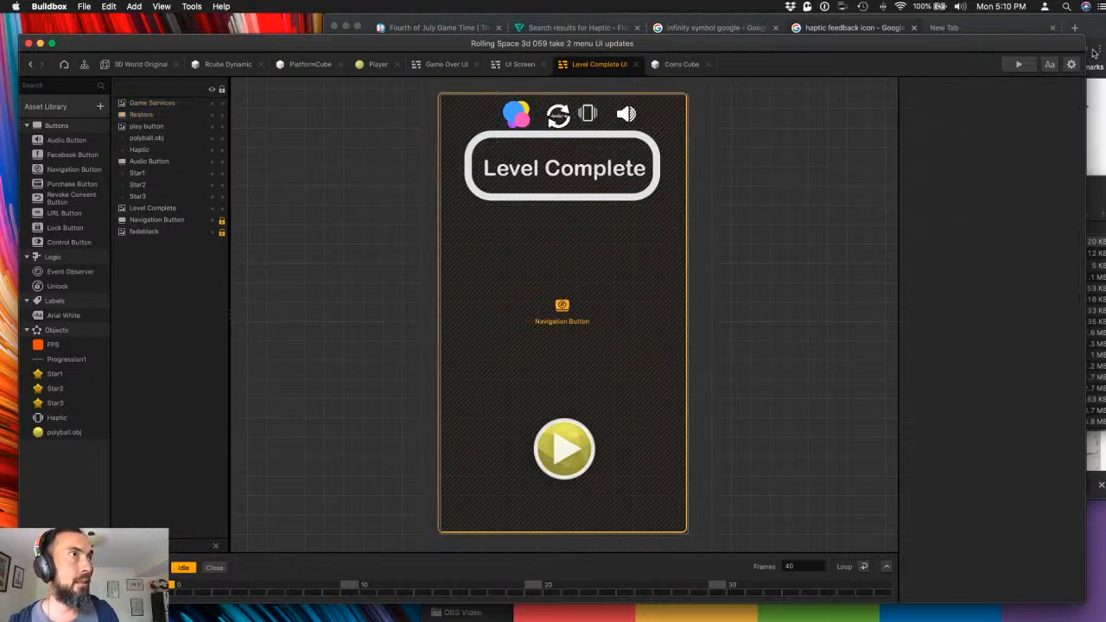
{"action": "left_click", "coordinate": [1019, 64]}
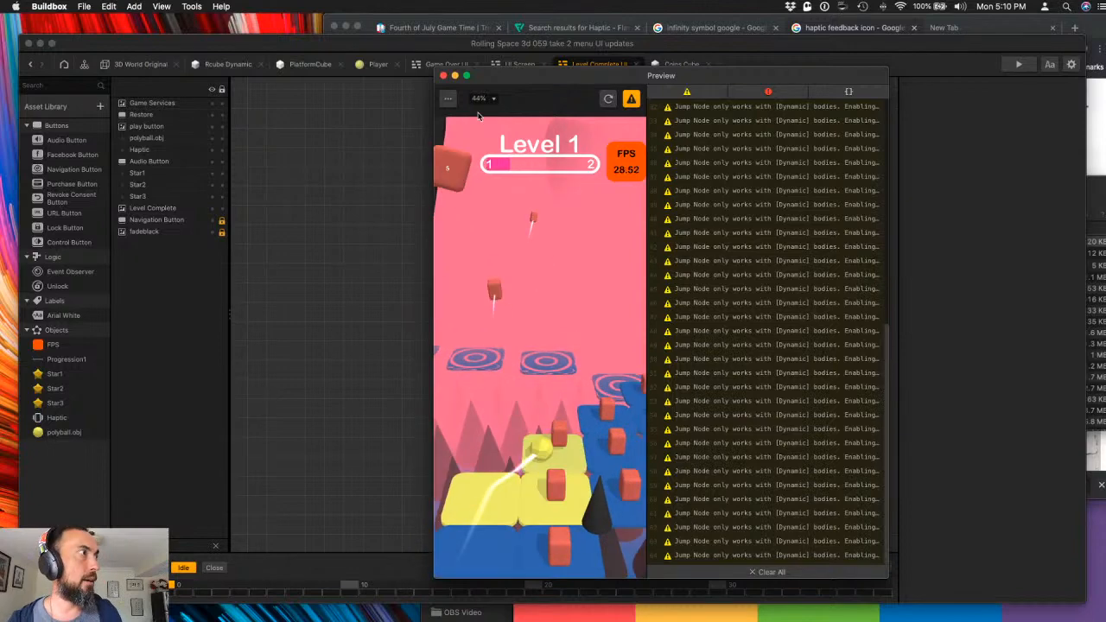
{"action": "left_click", "coordinate": [443, 75]}
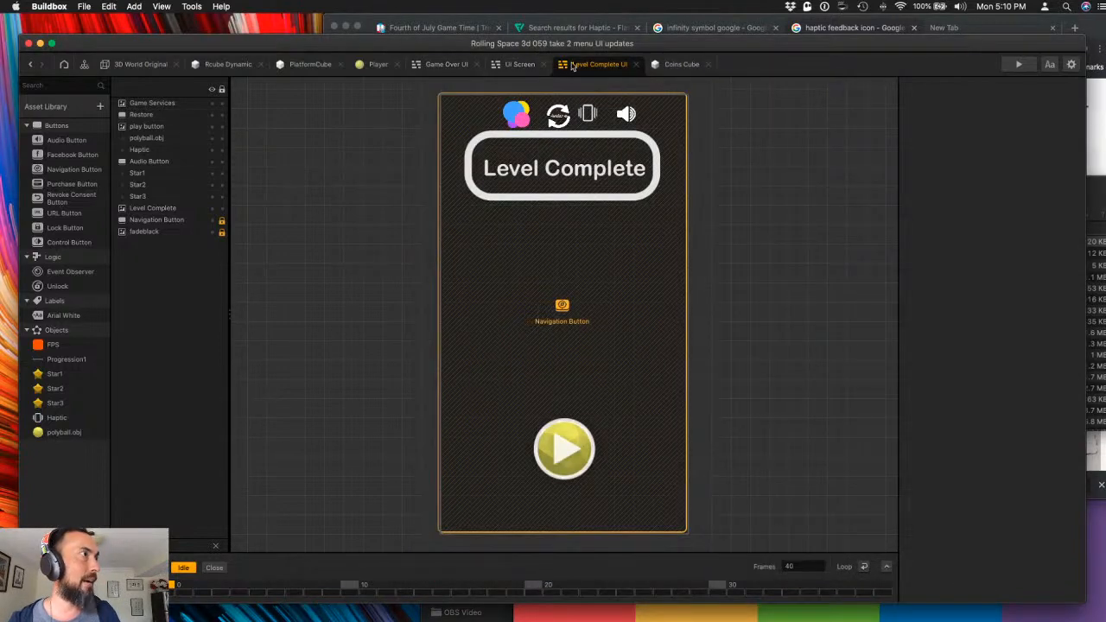
- Set the X scale of the coin cube on the UI Screen to 1
{"action": "left_click", "coordinate": [280, 66]}
{"action": "left_click", "coordinate": [338, 387]}
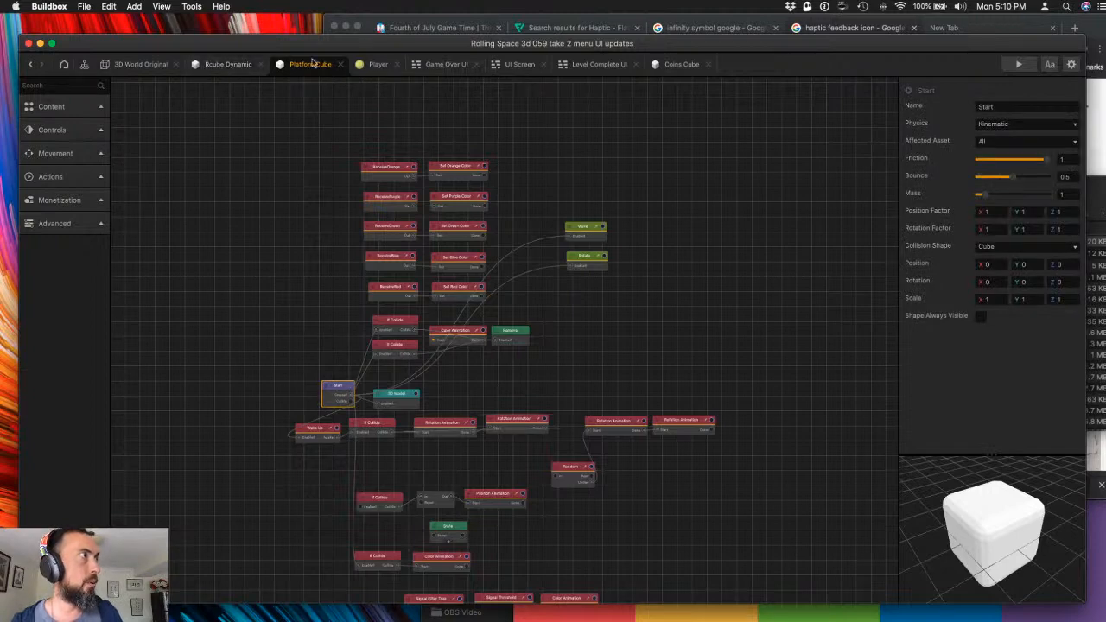
{"action": "left_click", "coordinate": [516, 64]}
{"action": "left_click", "coordinate": [463, 132]}
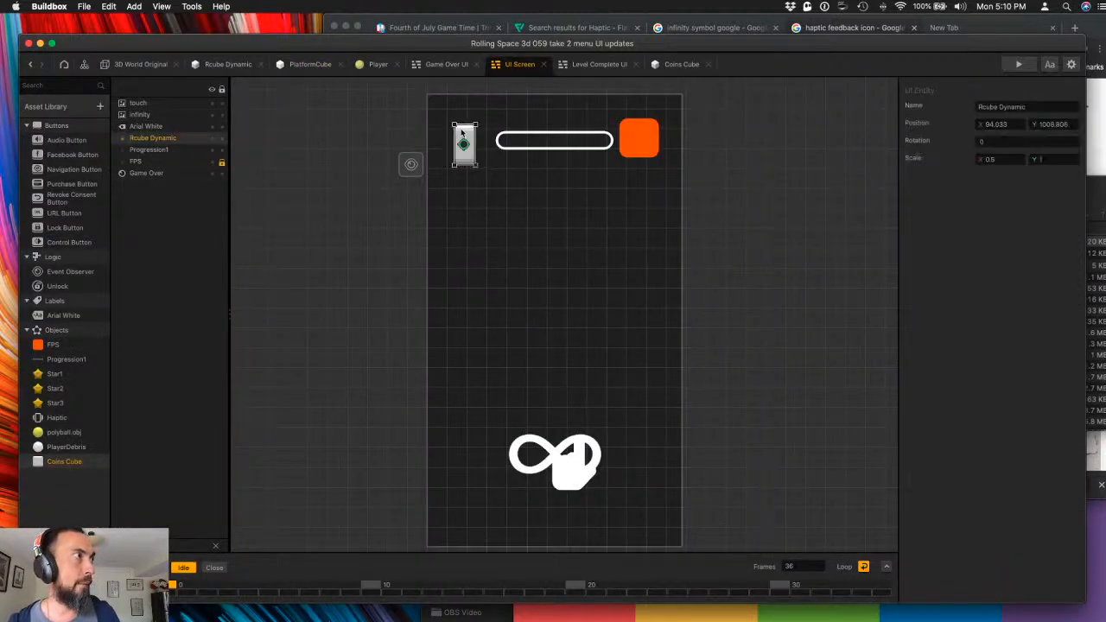
{"action": "left_click_drag", "start_coordinate": [1001, 157], "coordinate": [888, 160]}
{"action": "type", "text": "1"}
{"action": "key", "text": "Tab"}
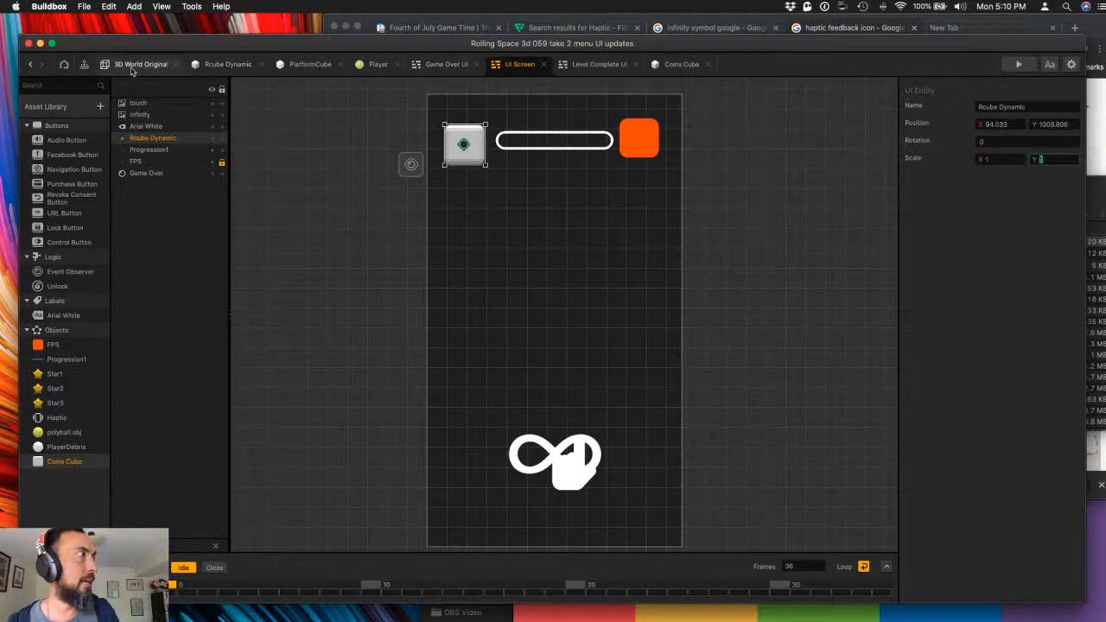
- Check the scale of a placed Rcube Dynamic in 3D World Original
{"action": "left_click", "coordinate": [84, 64]}
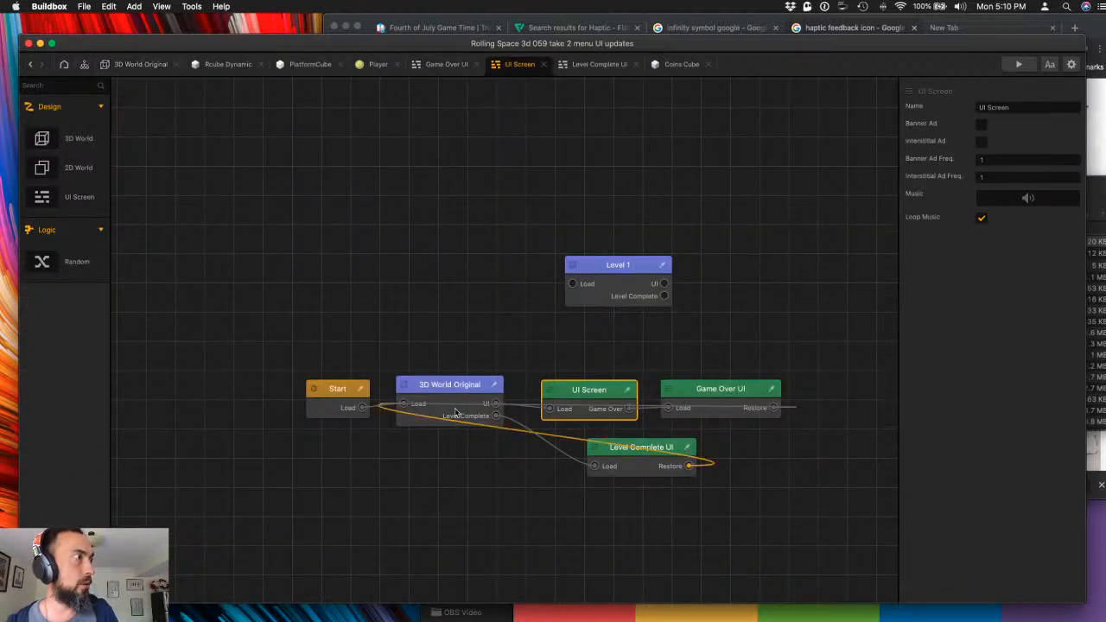
{"action": "left_click", "coordinate": [140, 63]}
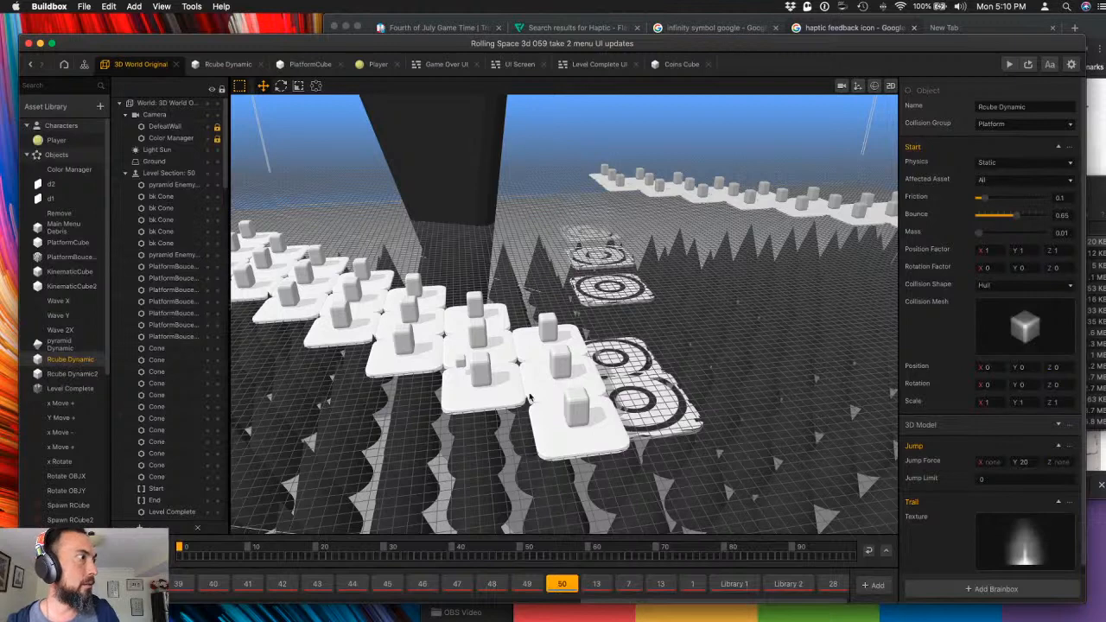
{"action": "left_click", "coordinate": [485, 376]}
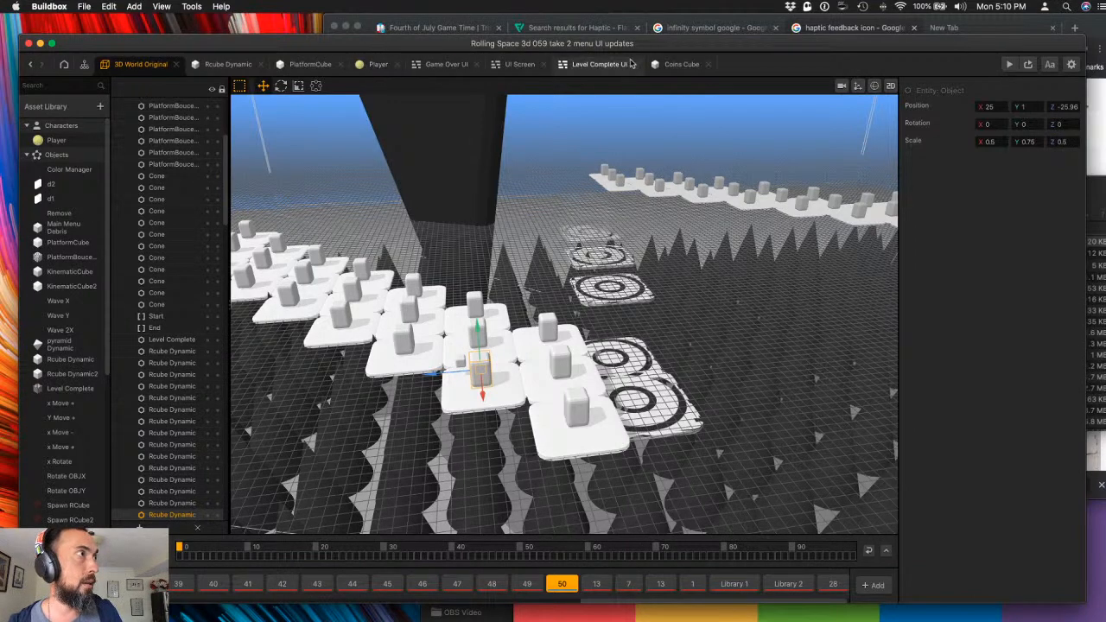
- Set the Coins Cube's Start node scale to X 0.5, Y 0.75, Z 0.5
{"action": "left_click", "coordinate": [672, 65]}
{"action": "left_click", "coordinate": [333, 348]}
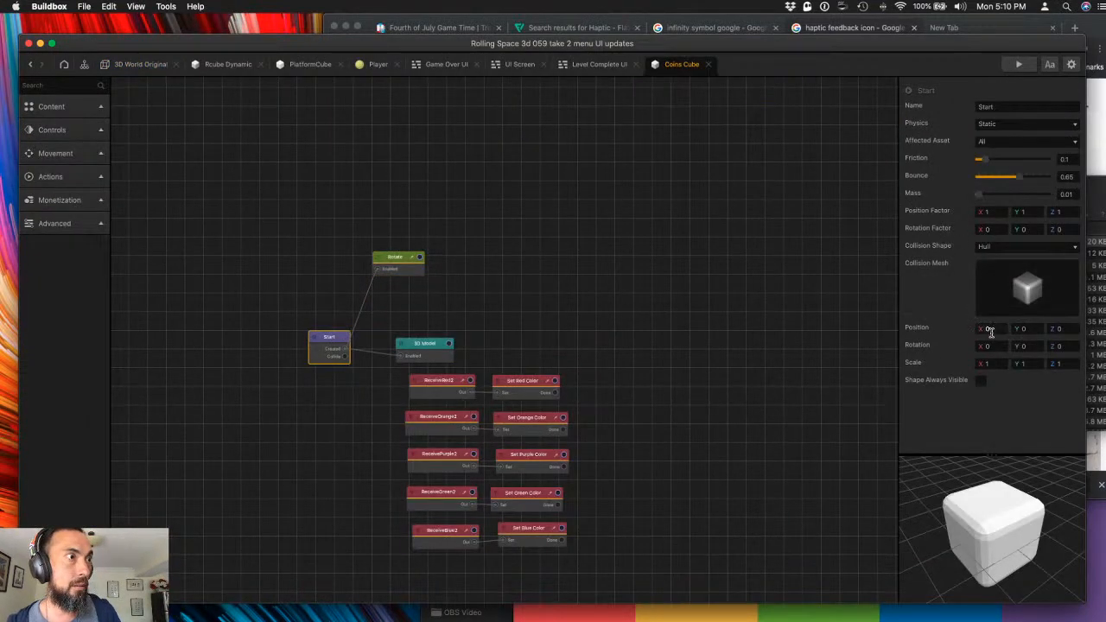
{"action": "left_click", "coordinate": [994, 363]}
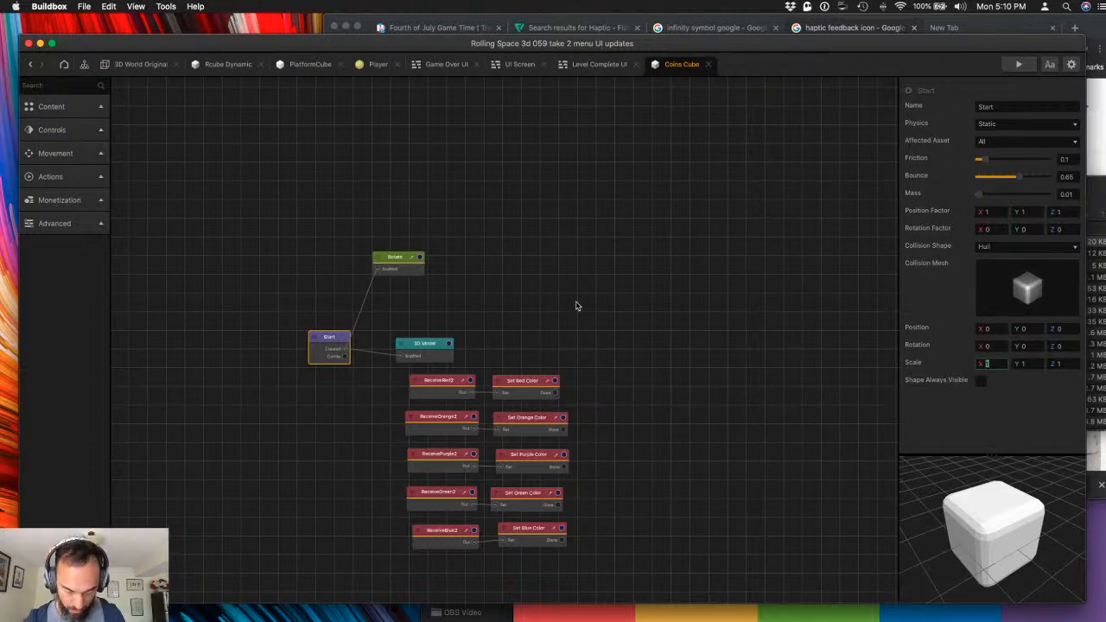
{"action": "key", "text": "Tab"}
{"action": "type", "text": ".75"}
{"action": "key", "text": "Tab"}
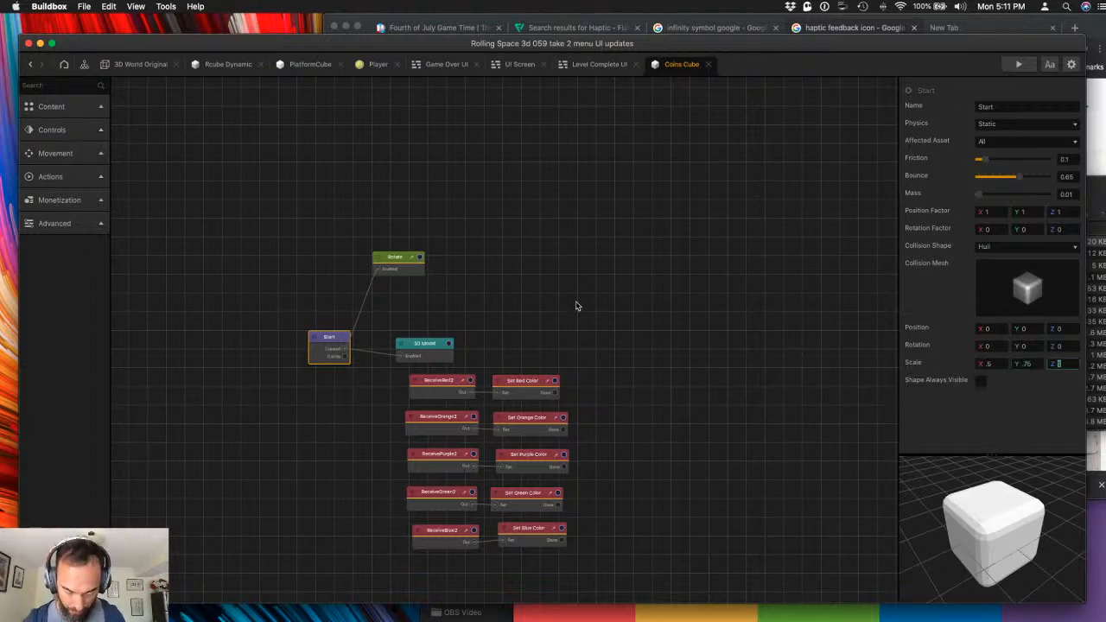
{"action": "type", "text": ".5"}
{"action": "key", "text": "Tab"}
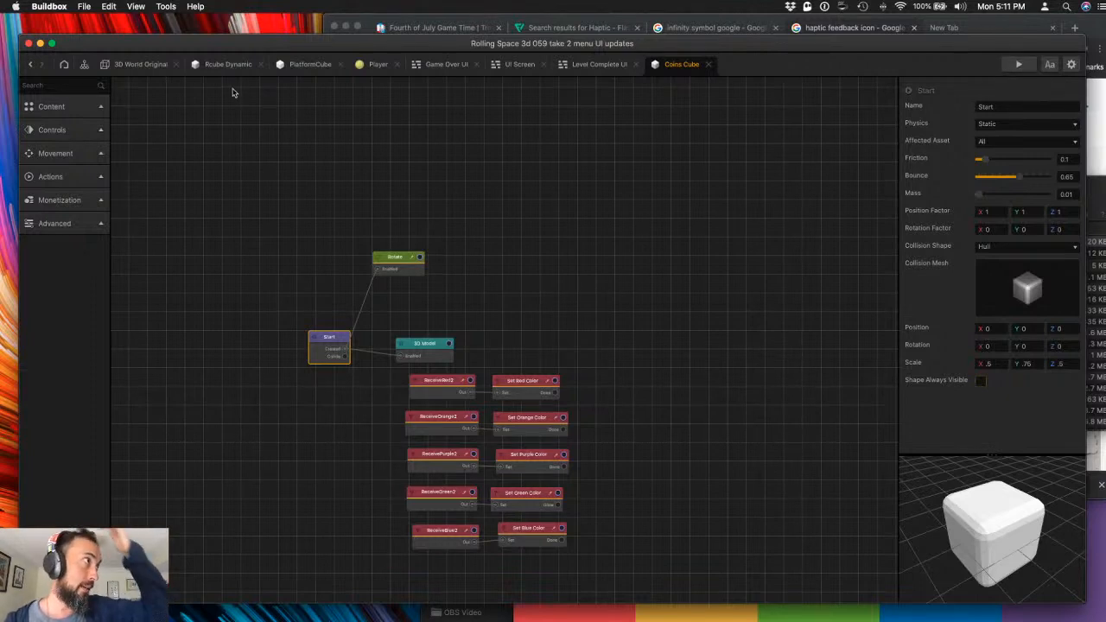
- Try an X rotation factor of 45 on the Coins Cube's Start node and preview the game
{"action": "left_click", "coordinate": [1000, 229]}
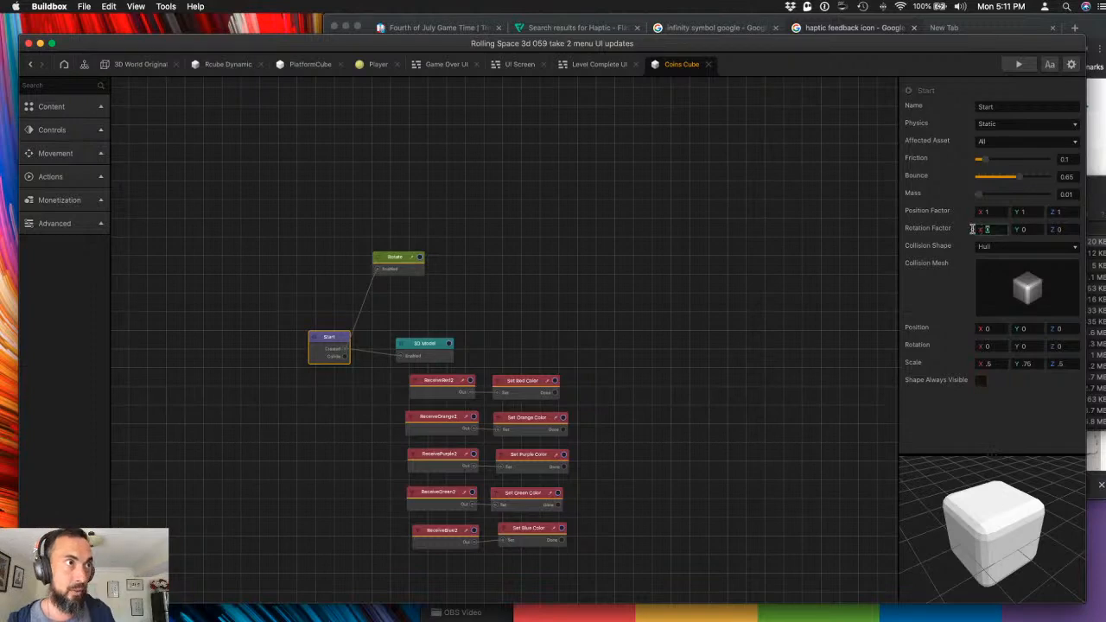
{"action": "type", "text": "45"}
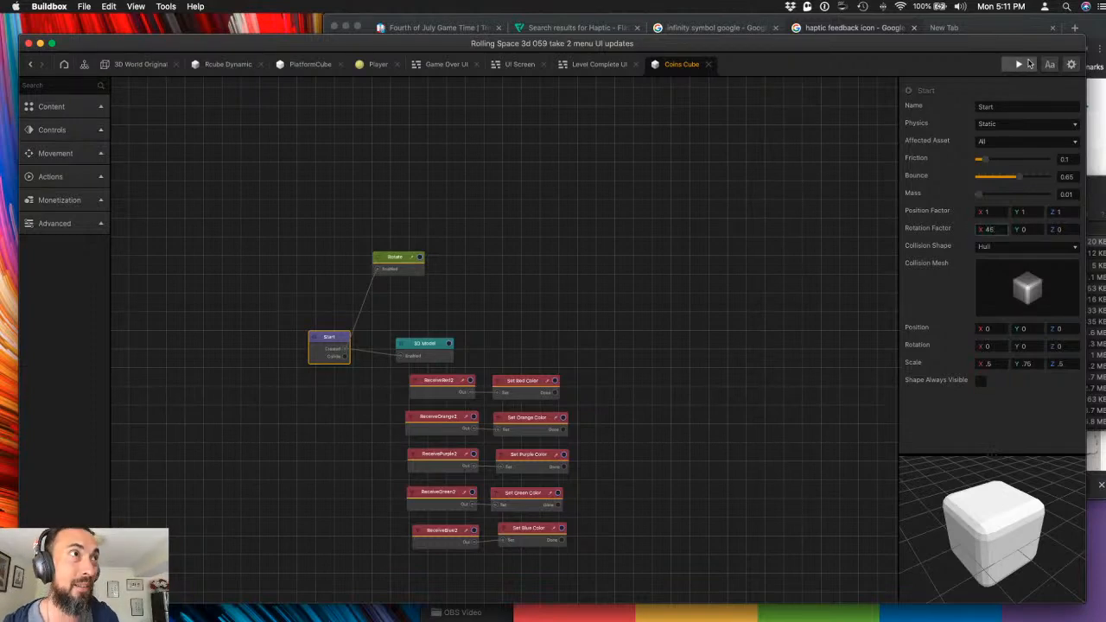
{"action": "left_click", "coordinate": [1021, 66]}
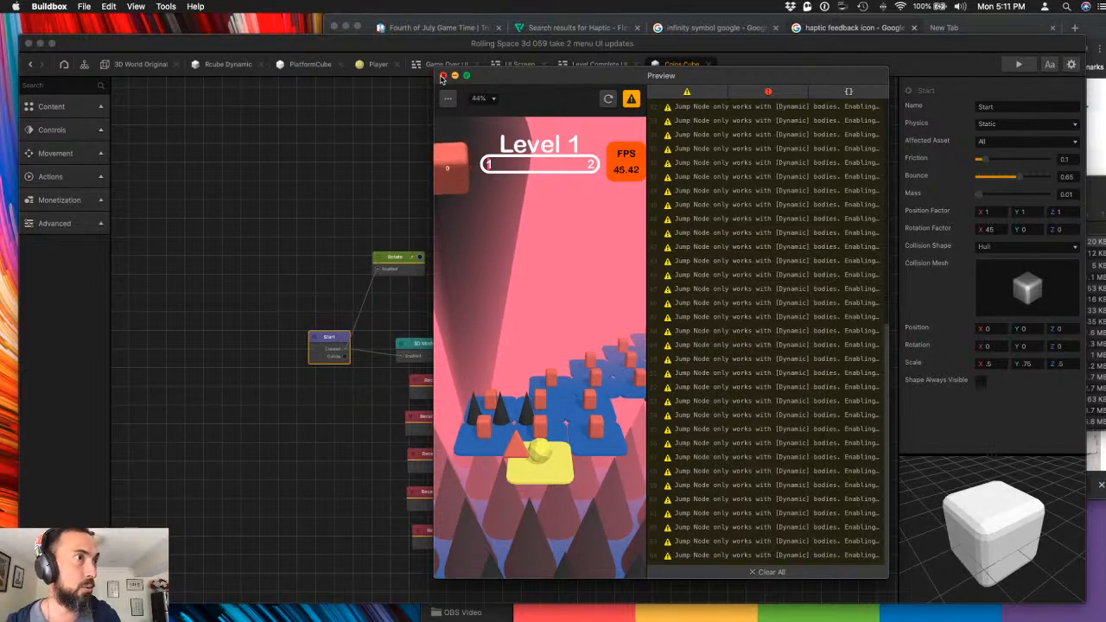
- Set the Start node's X rotation factor to 0 and reload the game preview
{"action": "left_click", "coordinate": [985, 229]}
{"action": "type", "text": "0"}
{"action": "key", "text": "Tab"}
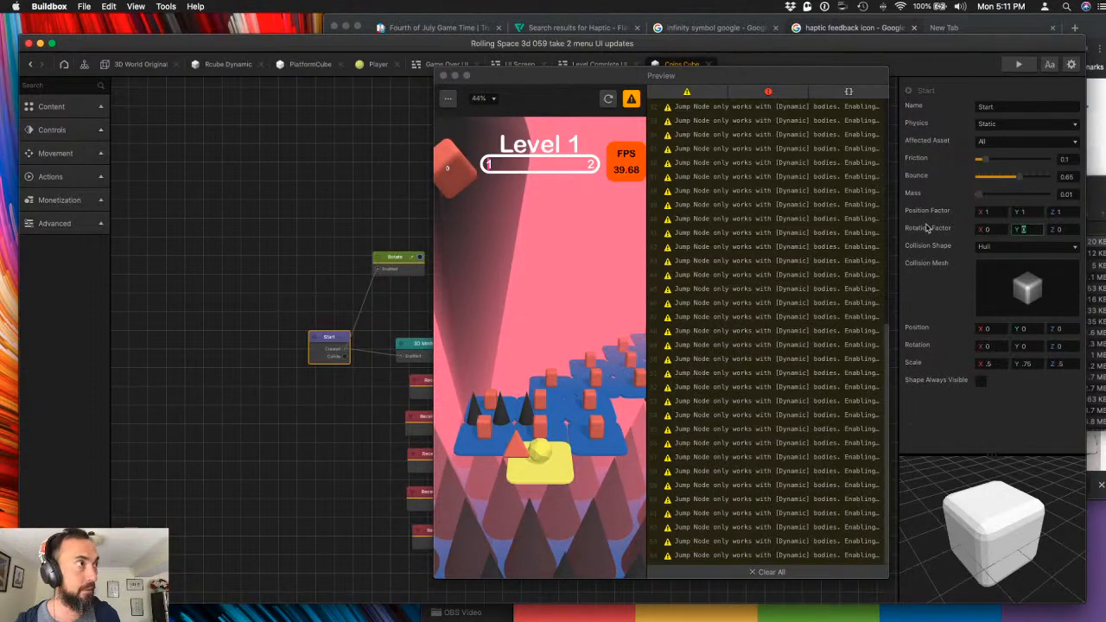
{"action": "left_click", "coordinate": [608, 100]}
{"action": "left_click", "coordinate": [609, 100]}
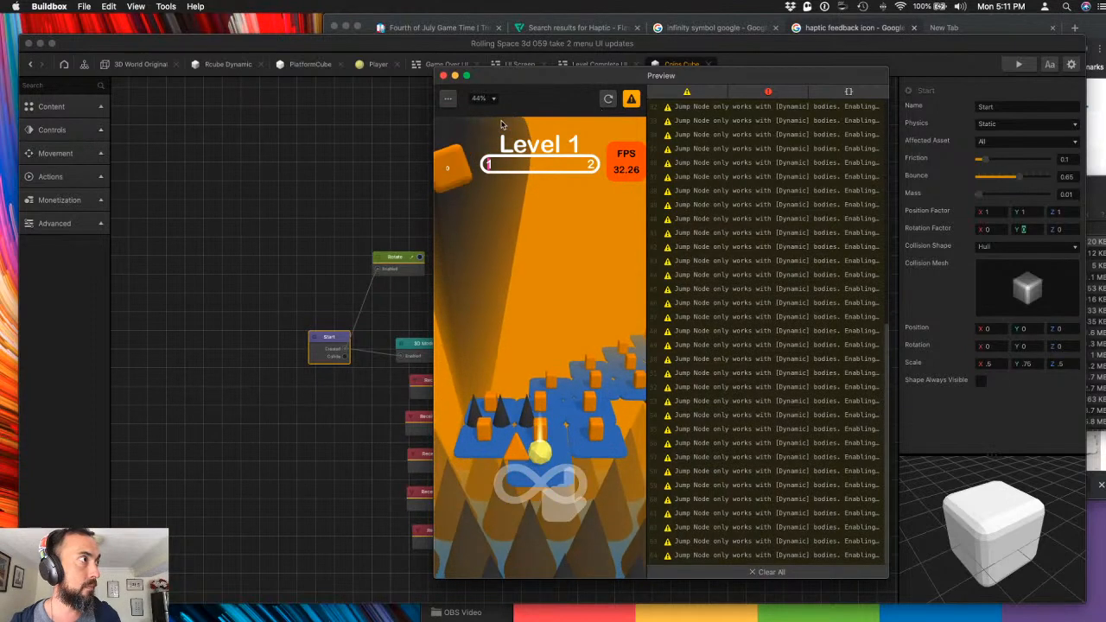
{"action": "left_click", "coordinate": [443, 77]}
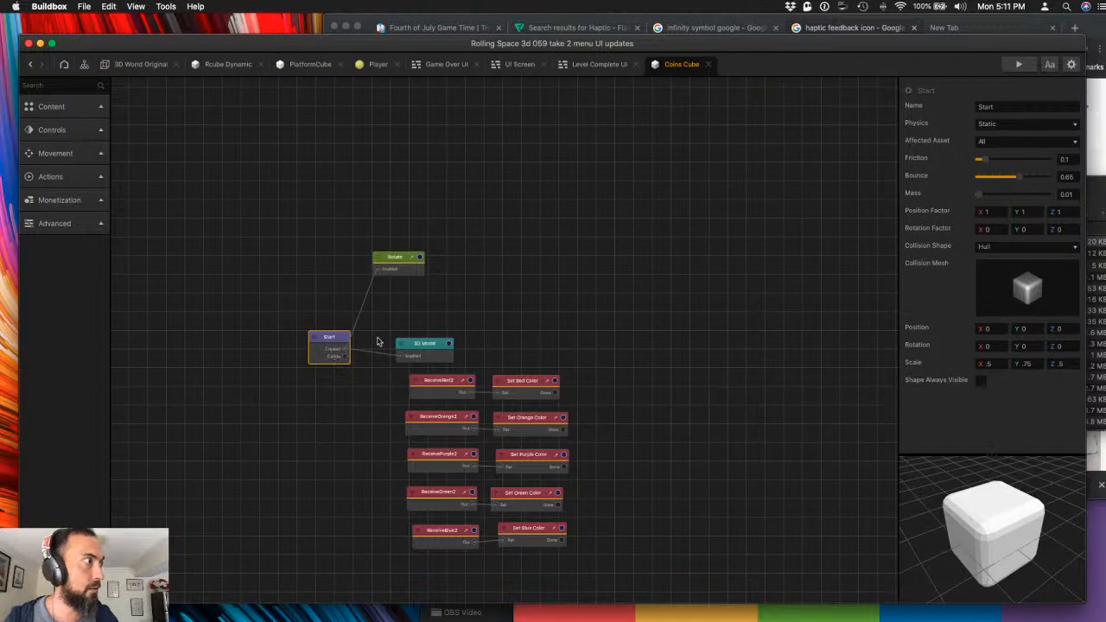
- Set the Coins Cube's 3D Model node scale to X 0.5, Y 0.75, Z 0.5 and preview the game
{"action": "left_click", "coordinate": [426, 349]}
{"action": "scroll", "coordinate": [1006, 369], "scroll_direction": "down", "scroll_amount": 2}
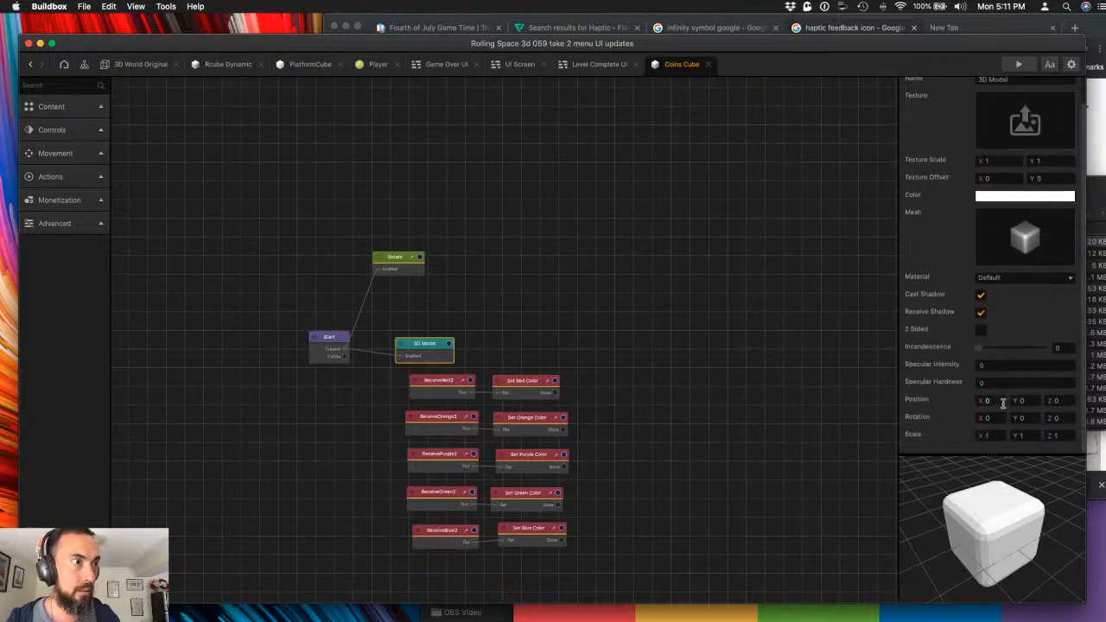
{"action": "left_click", "coordinate": [998, 436]}
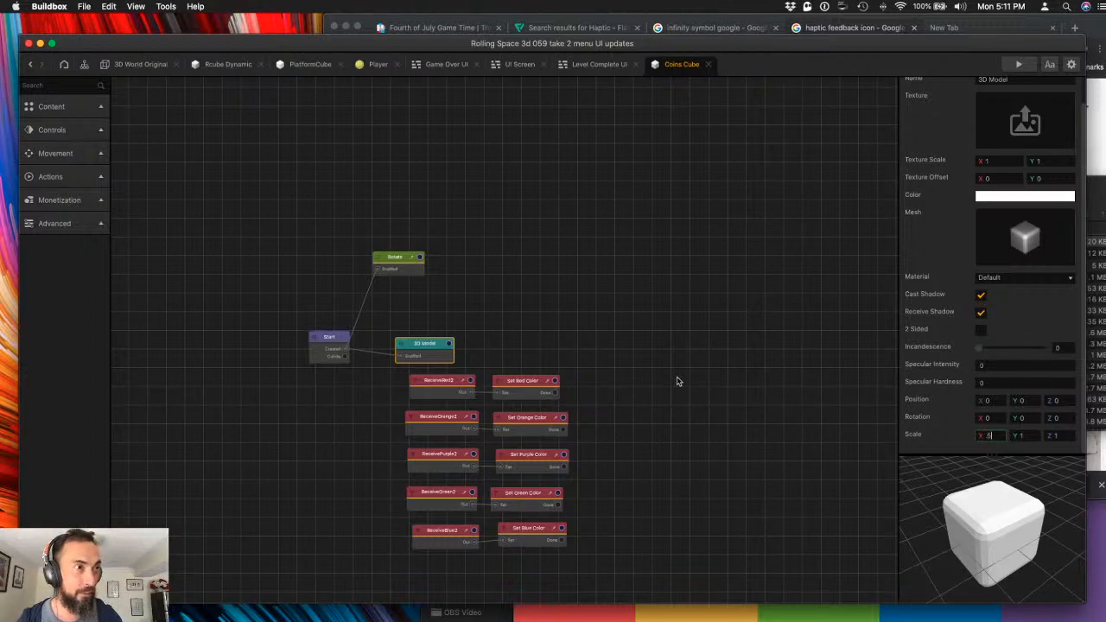
{"action": "type", "text": ".5"}
{"action": "key", "text": "Tab"}
{"action": "type", "text": ".75"}
{"action": "key", "text": "Tab"}
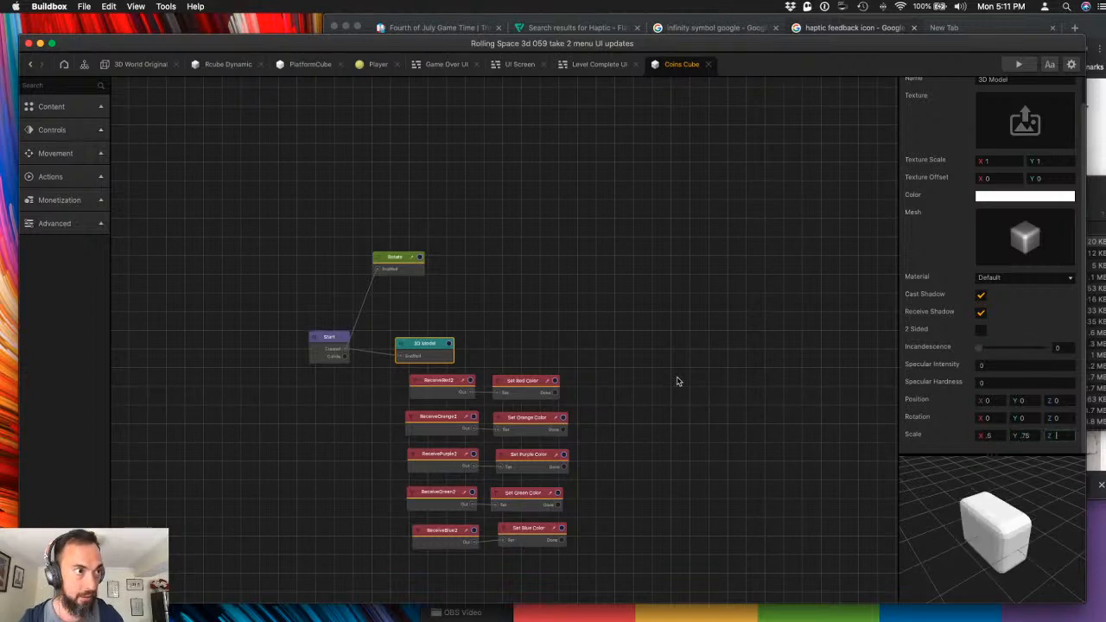
{"action": "type", "text": ".5"}
{"action": "key", "text": "Return"}
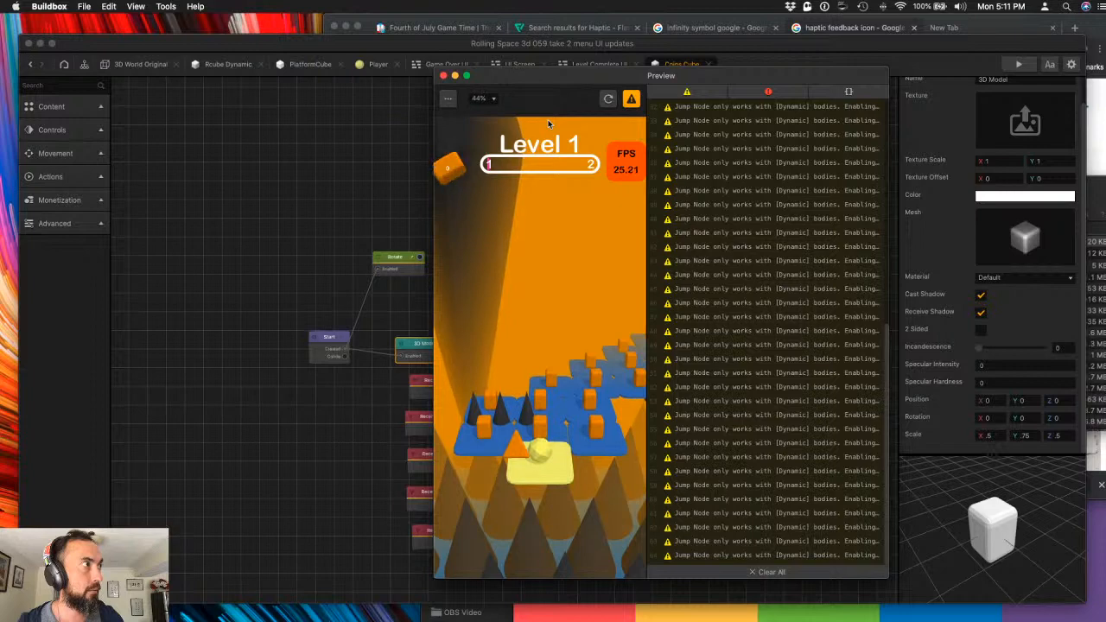
{"action": "left_click", "coordinate": [443, 75]}
- Move the cube and its coins label on the UI Screen closer to the progress bar, around X 127, Y 1017, and preview the game
{"action": "left_click", "coordinate": [518, 65]}
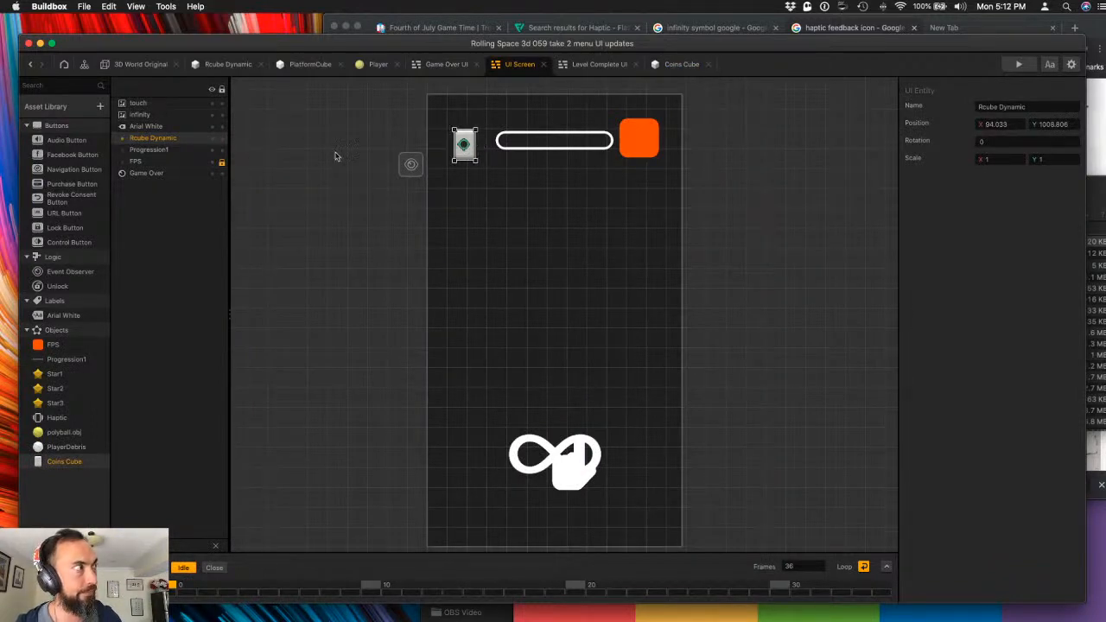
{"action": "mouse_move", "coordinate": [471, 159]}
{"action": "left_mouse_down"}
{"action": "mouse_move", "coordinate": [486, 156]}
{"action": "mouse_move", "coordinate": [477, 144]}
{"action": "left_mouse_up"}
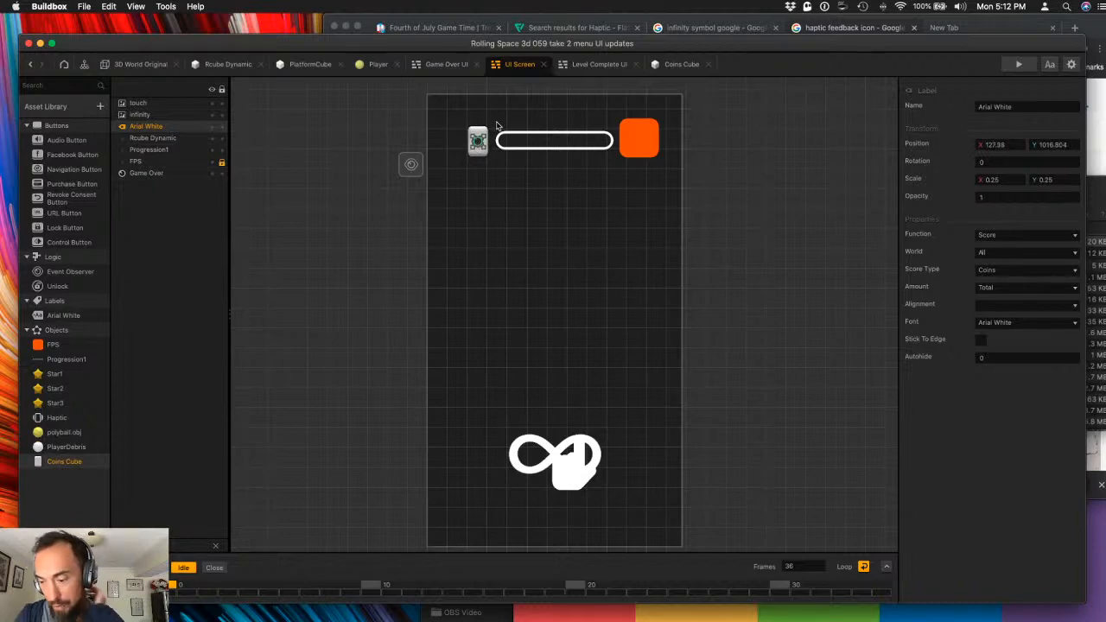
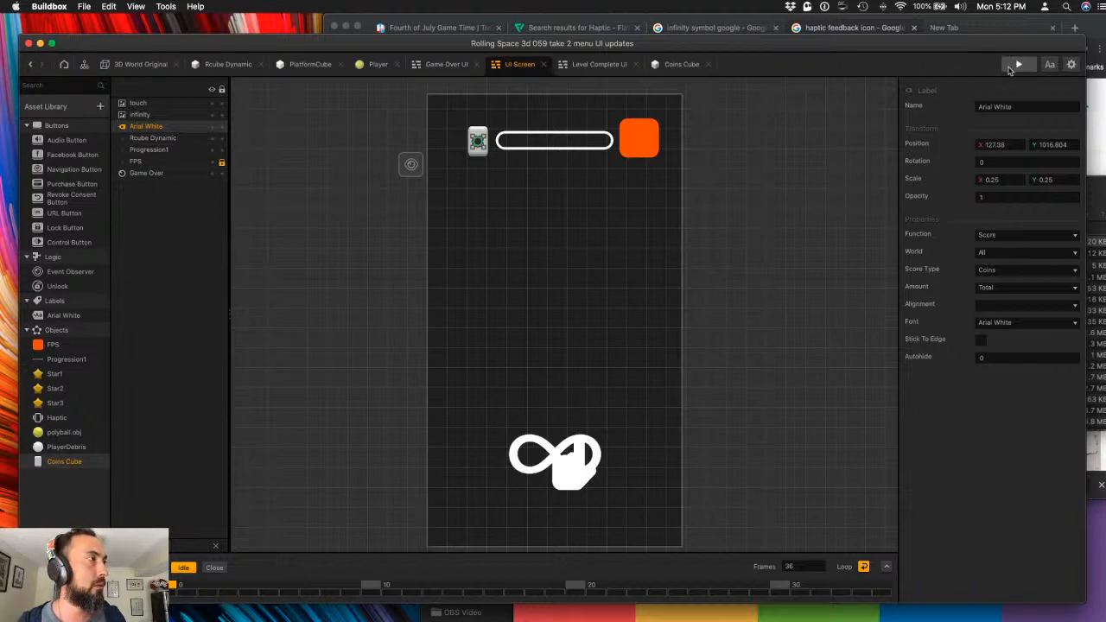
{"action": "left_click", "coordinate": [1019, 64]}
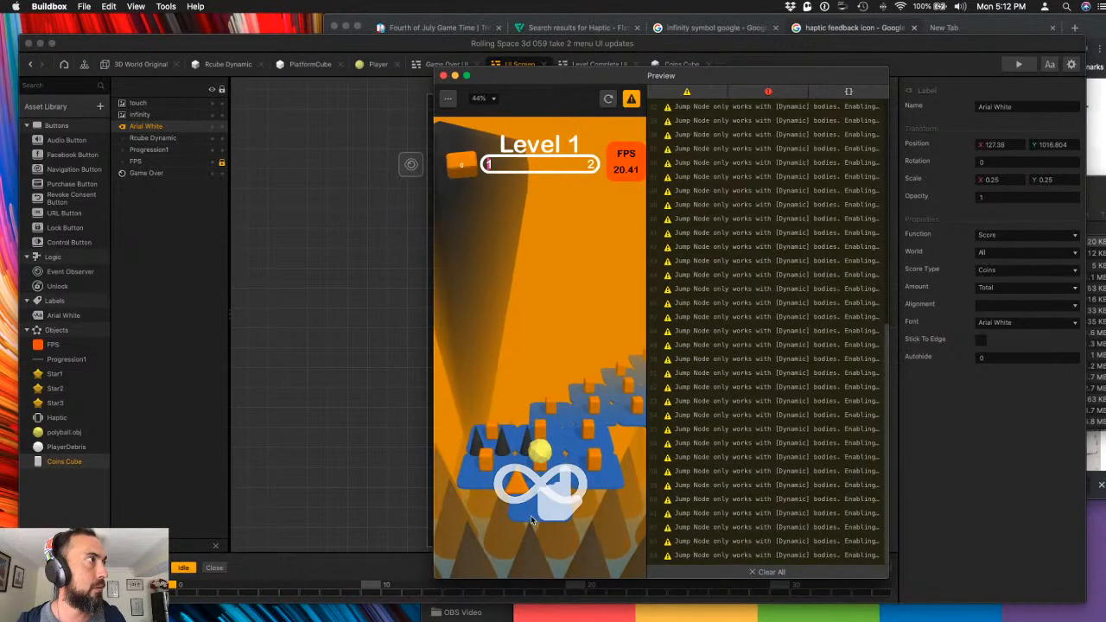
{"action": "left_click", "coordinate": [443, 75]}
- Set the X and Z speed limits of the Coins Cube's Rotate node to 0, keeping Y at 360, and preview the game
{"action": "left_click", "coordinate": [218, 66]}
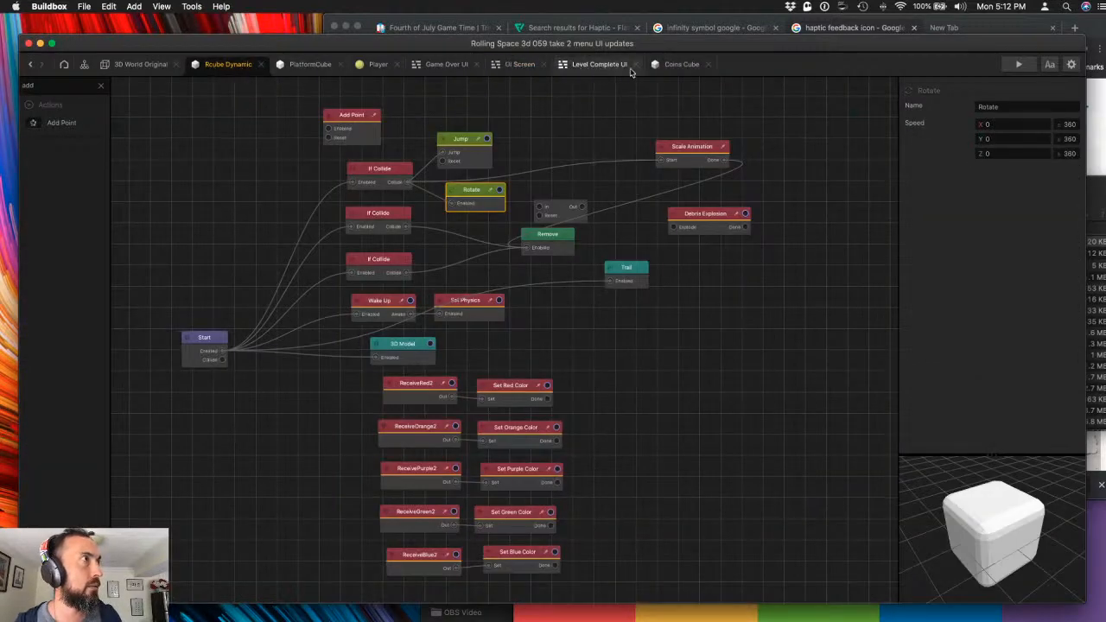
{"action": "left_click", "coordinate": [679, 65]}
{"action": "left_click", "coordinate": [399, 269]}
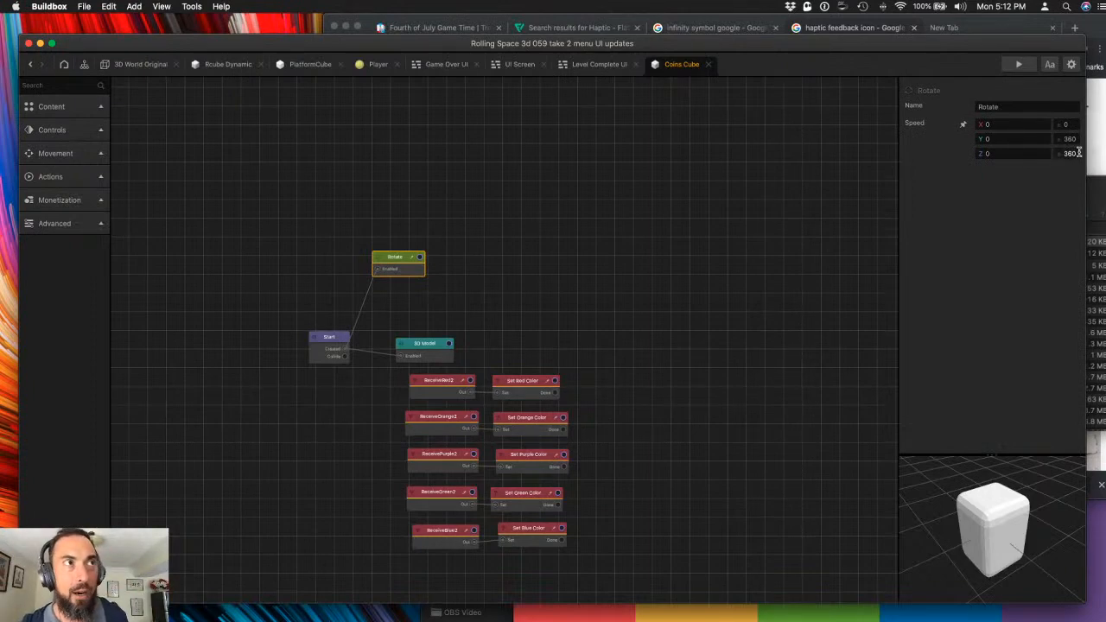
{"action": "left_click_drag", "start_coordinate": [1075, 153], "coordinate": [981, 159]}
{"action": "type", "text": "0"}
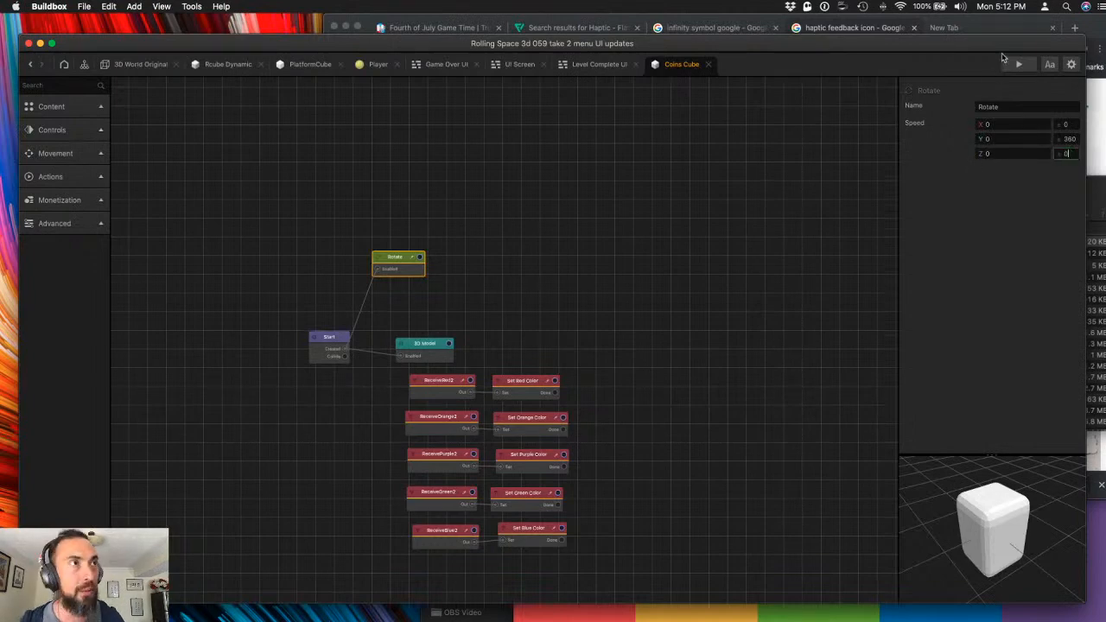
{"action": "left_click", "coordinate": [1019, 65]}
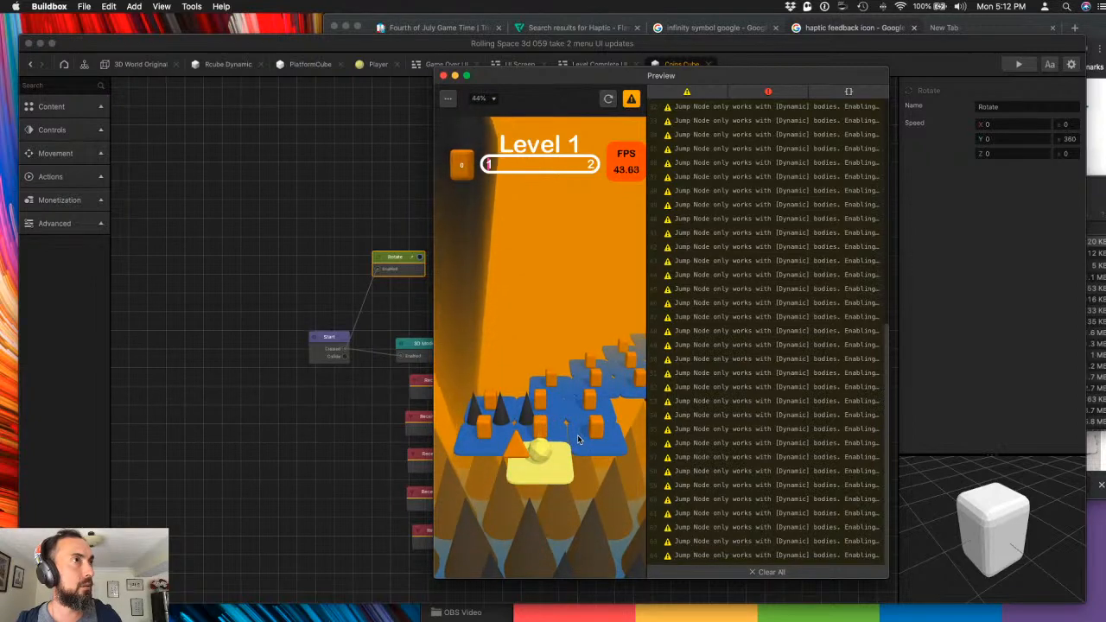
- Set the Rotate node's X and Z speed limits to 90 and reload the preview
{"action": "left_click", "coordinate": [1070, 124]}
{"action": "type", "text": "90"}
{"action": "key", "text": "Tab"}
{"action": "left_click", "coordinate": [608, 99]}
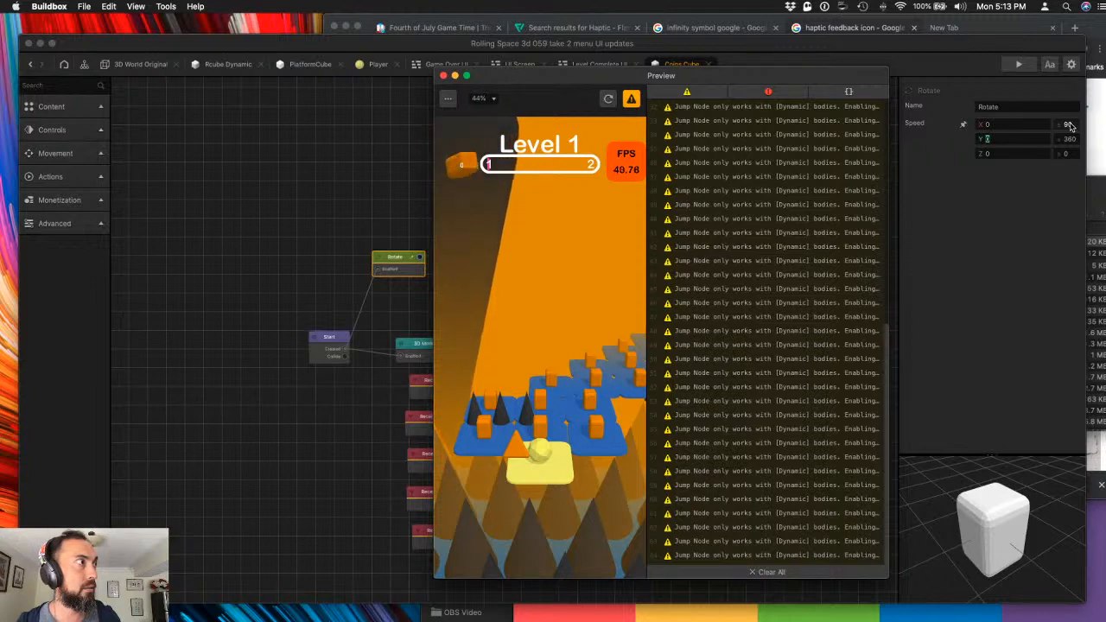
{"action": "left_click", "coordinate": [1069, 153]}
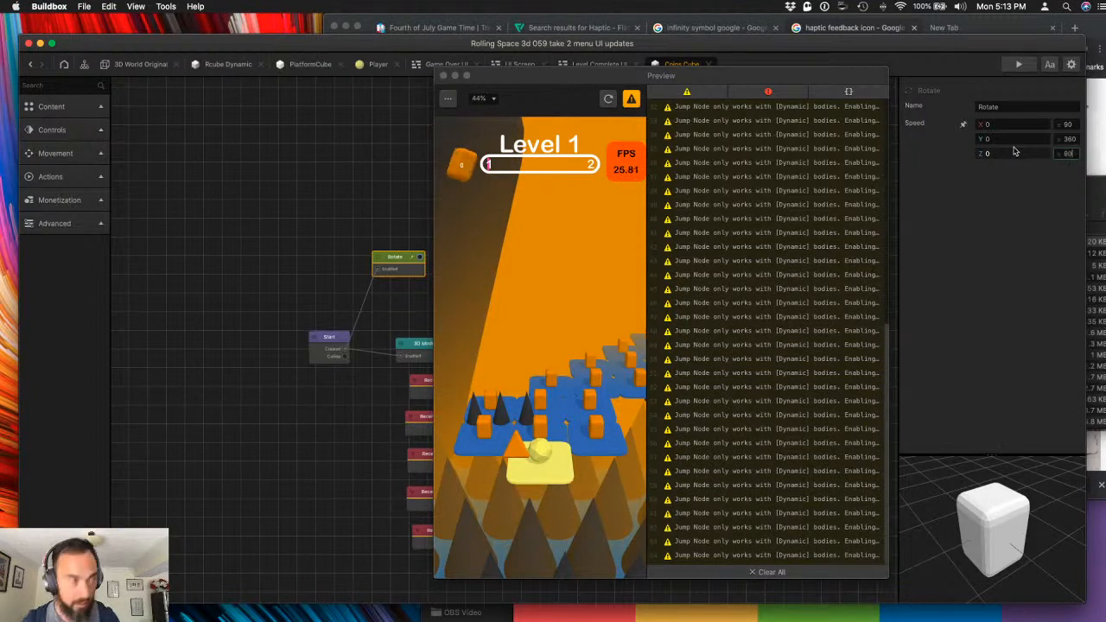
{"action": "left_click", "coordinate": [609, 99]}
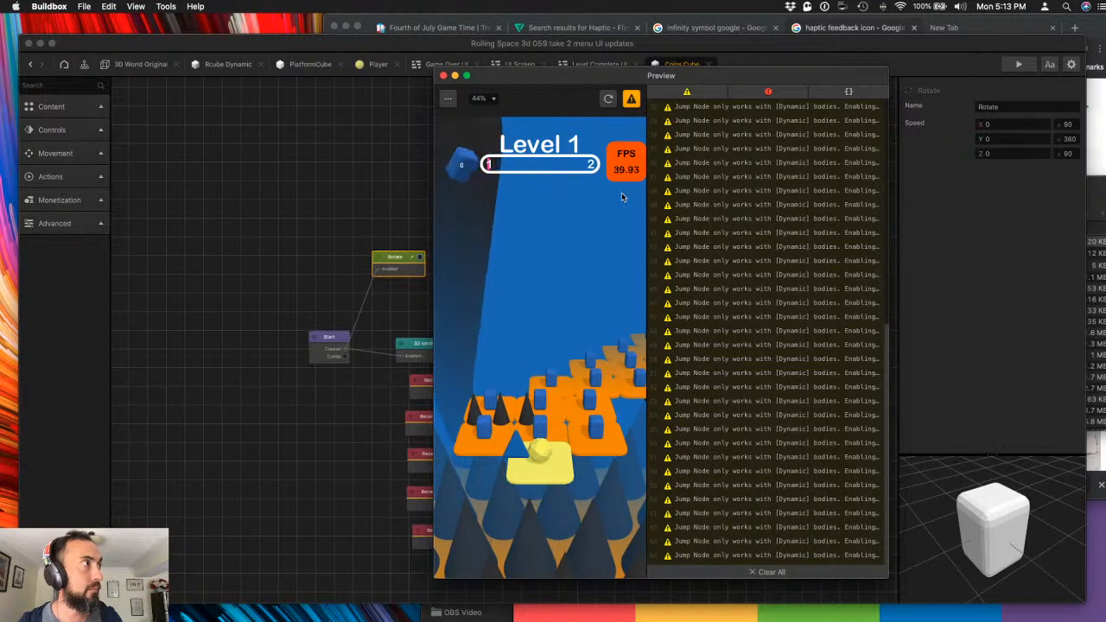
- Set the X, Y and Z speed limits of the Rotate node to 45 and reload the preview
{"action": "left_click", "coordinate": [1070, 154]}
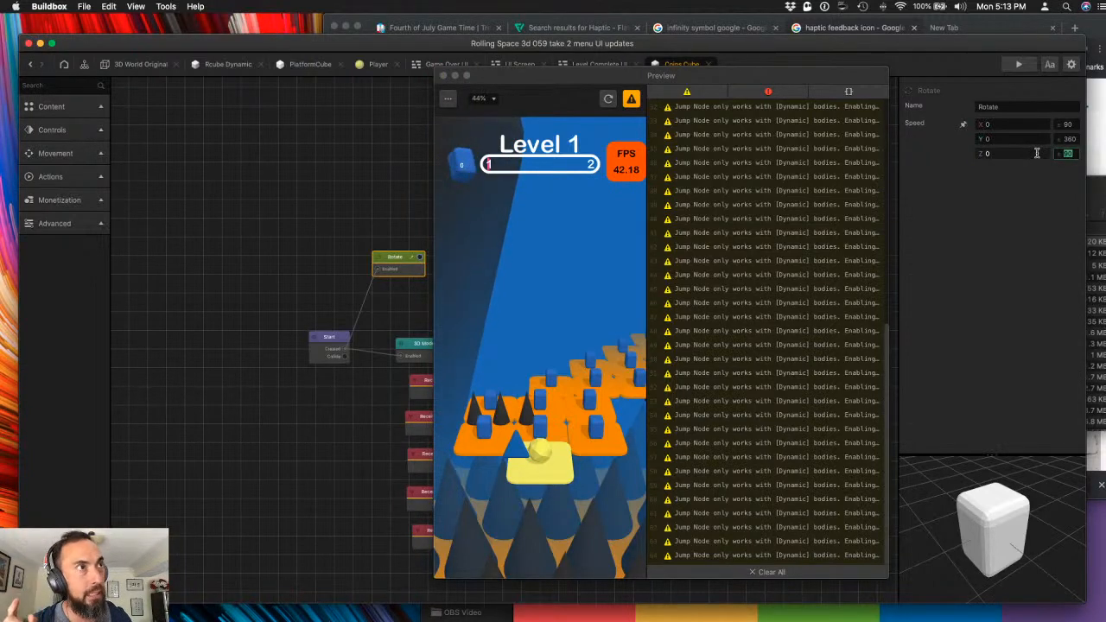
{"action": "type", "text": "45"}
{"action": "left_click", "coordinate": [1070, 140]}
{"action": "type", "text": "45"}
{"action": "left_click", "coordinate": [1068, 124]}
{"action": "type", "text": "45"}
{"action": "left_click", "coordinate": [1011, 64]}
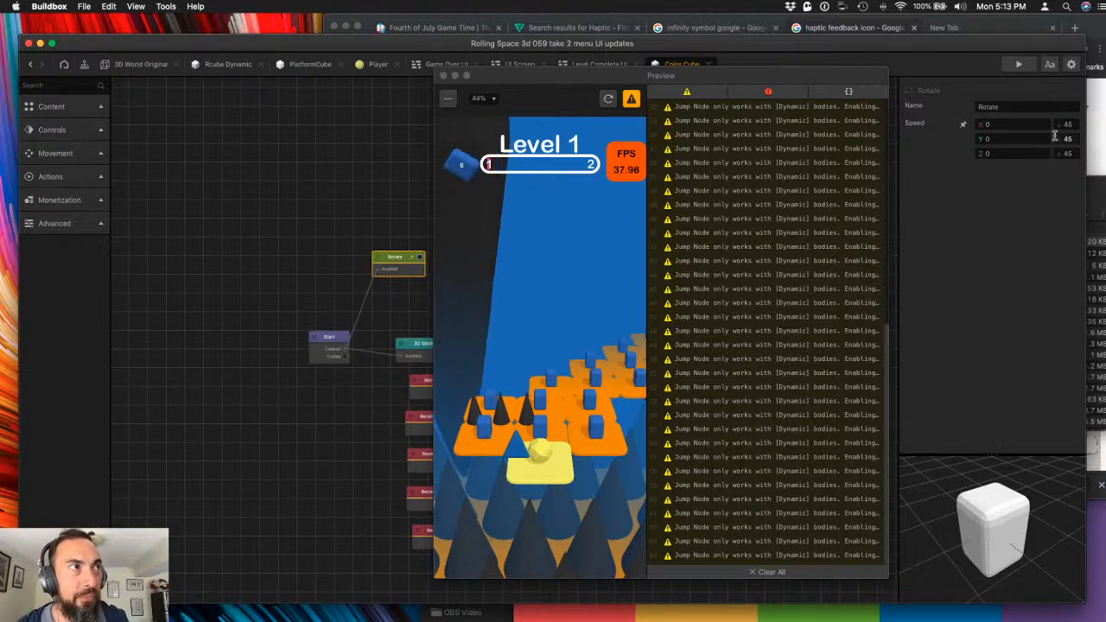
{"action": "left_click", "coordinate": [608, 98]}
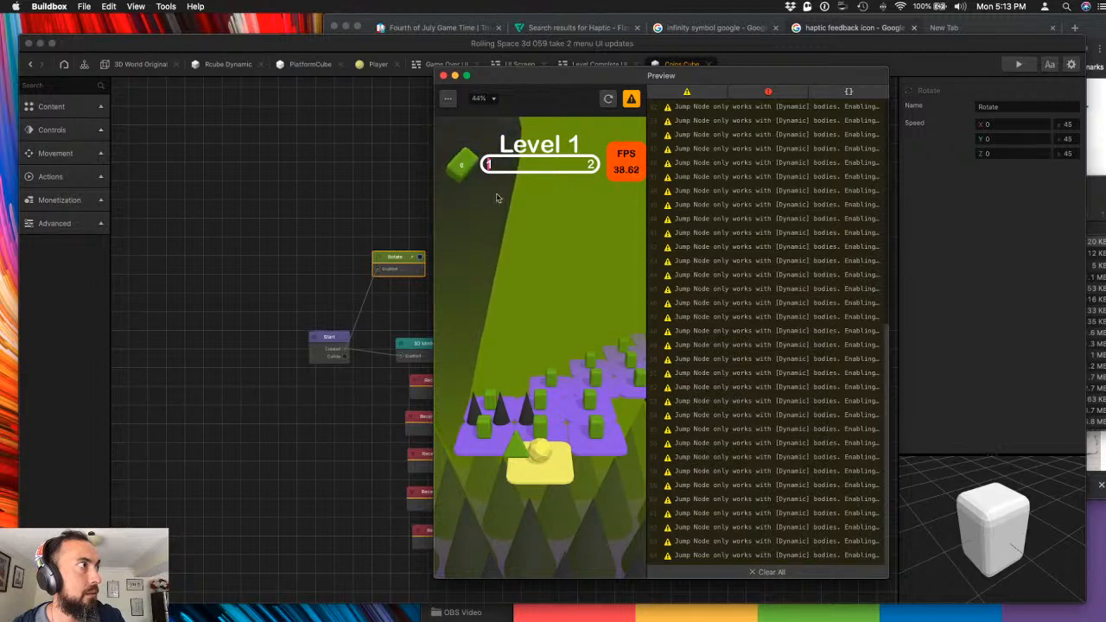
- Set the Rotate node's X and Z speed limits to 0 and close the preview
{"action": "left_click", "coordinate": [1059, 153]}
{"action": "type", "text": "0"}
{"action": "left_click", "coordinate": [1071, 123]}
{"action": "type", "text": "0"}
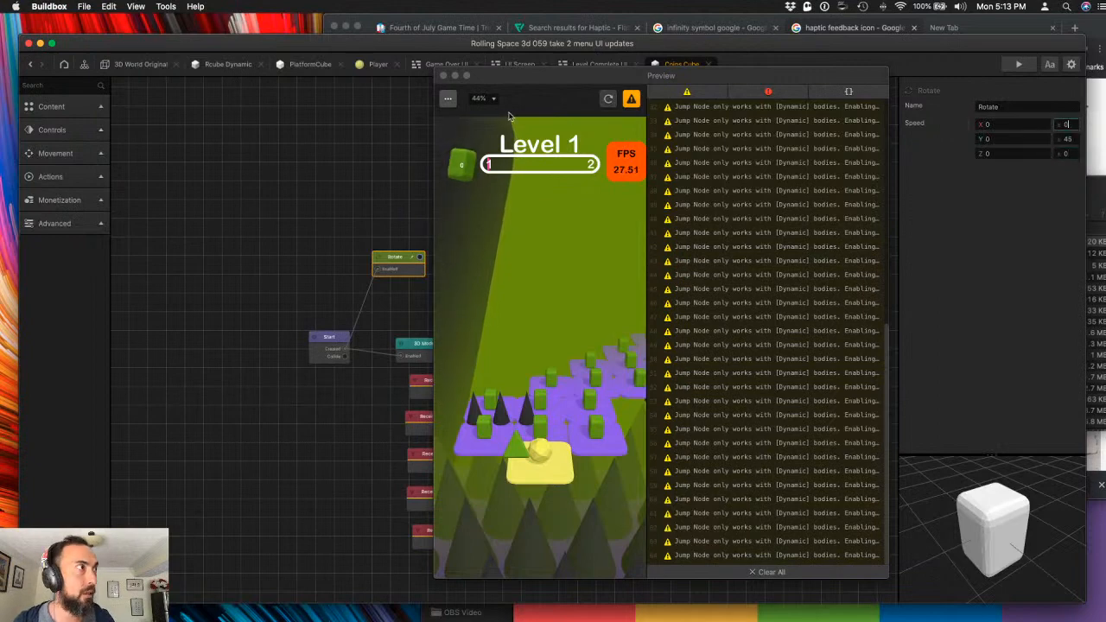
{"action": "left_click", "coordinate": [444, 76]}
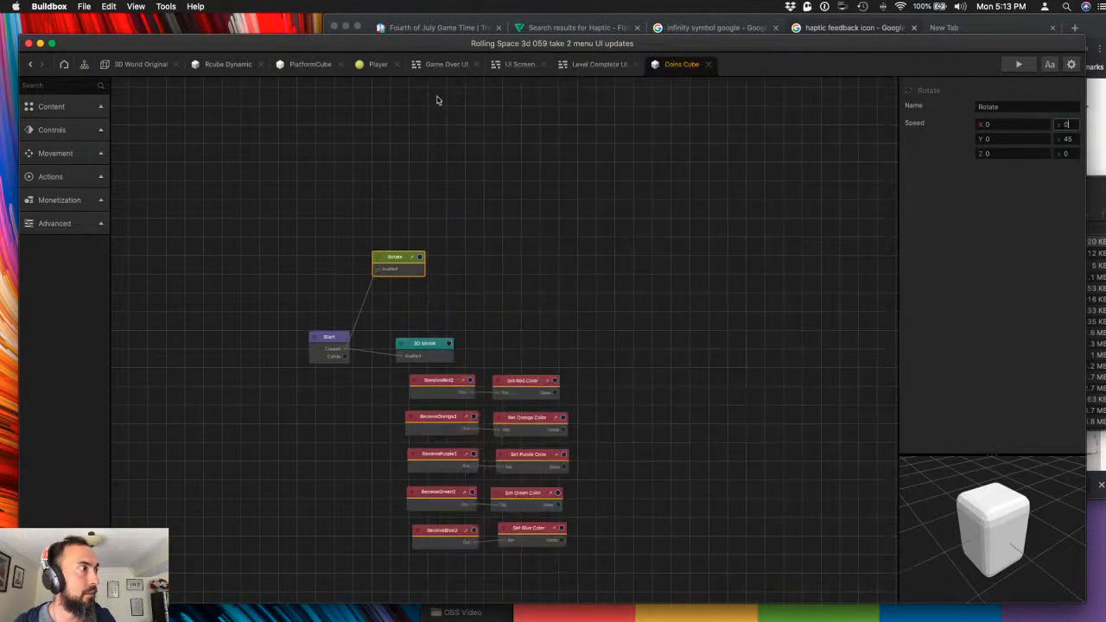
- Brighten the green slightly in the Coins Cube's Set Green Color node
{"action": "double_click", "coordinate": [500, 497]}
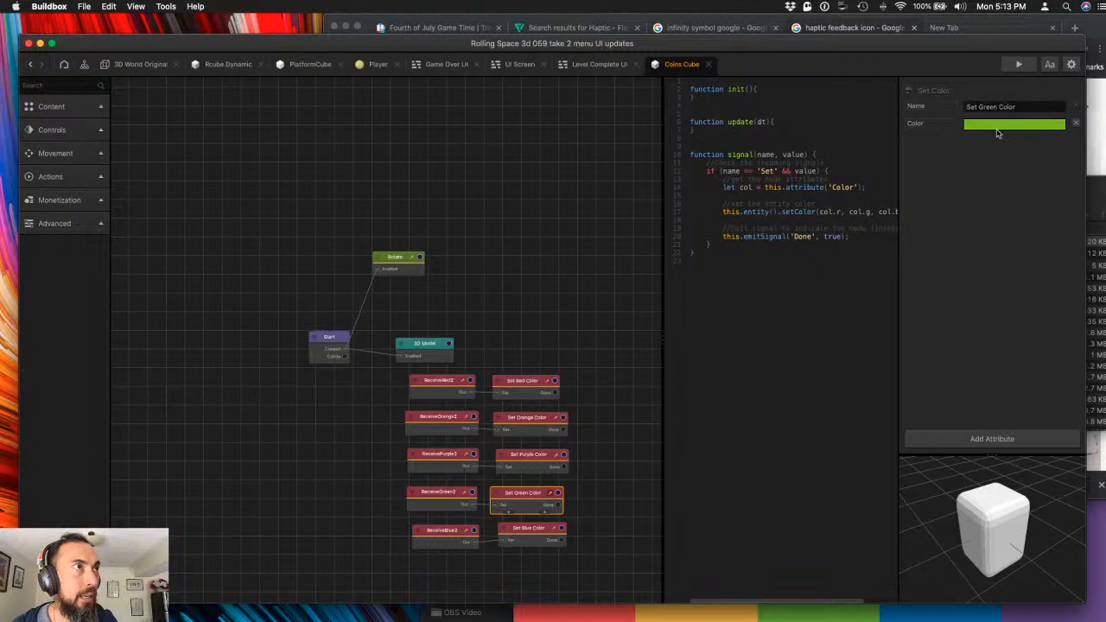
{"action": "left_click", "coordinate": [998, 128]}
{"action": "left_click_drag", "start_coordinate": [629, 266], "coordinate": [624, 265]}
{"action": "left_click", "coordinate": [702, 338]}
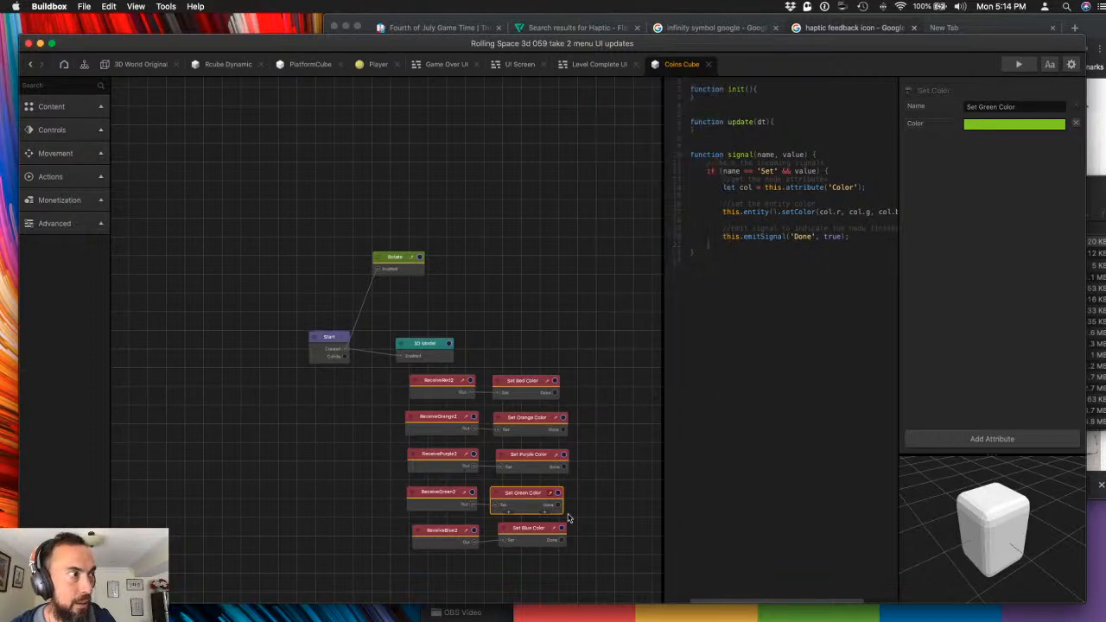
- Raise the brightness of the Set Blue Color node's blue to nearly full, checking the cube in the preview before and after the change
{"action": "left_click", "coordinate": [519, 531]}
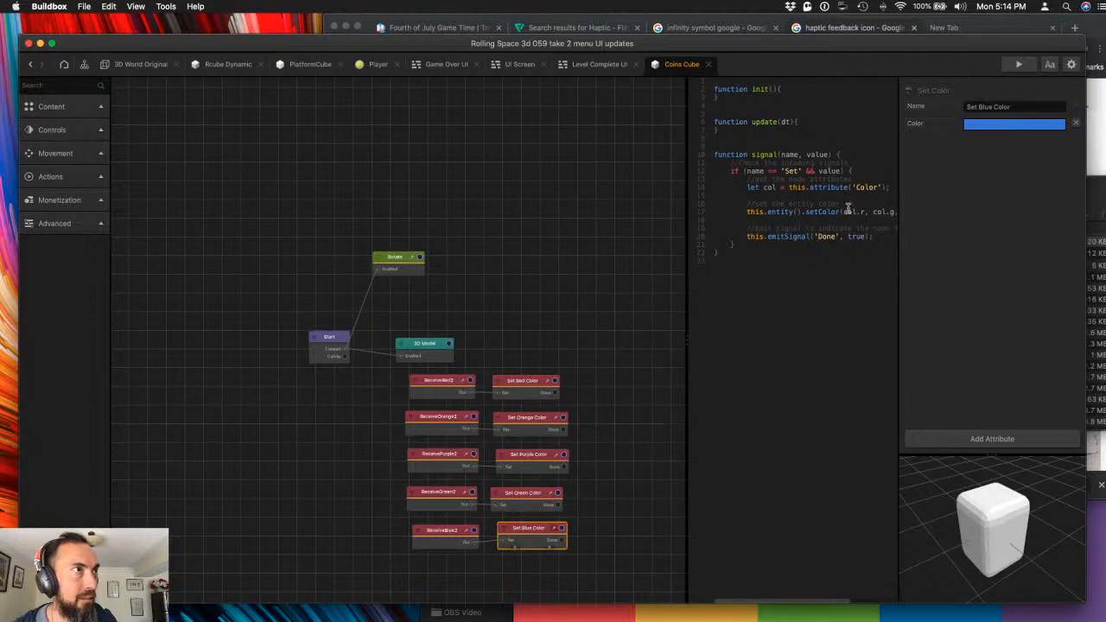
{"action": "left_click", "coordinate": [1018, 64]}
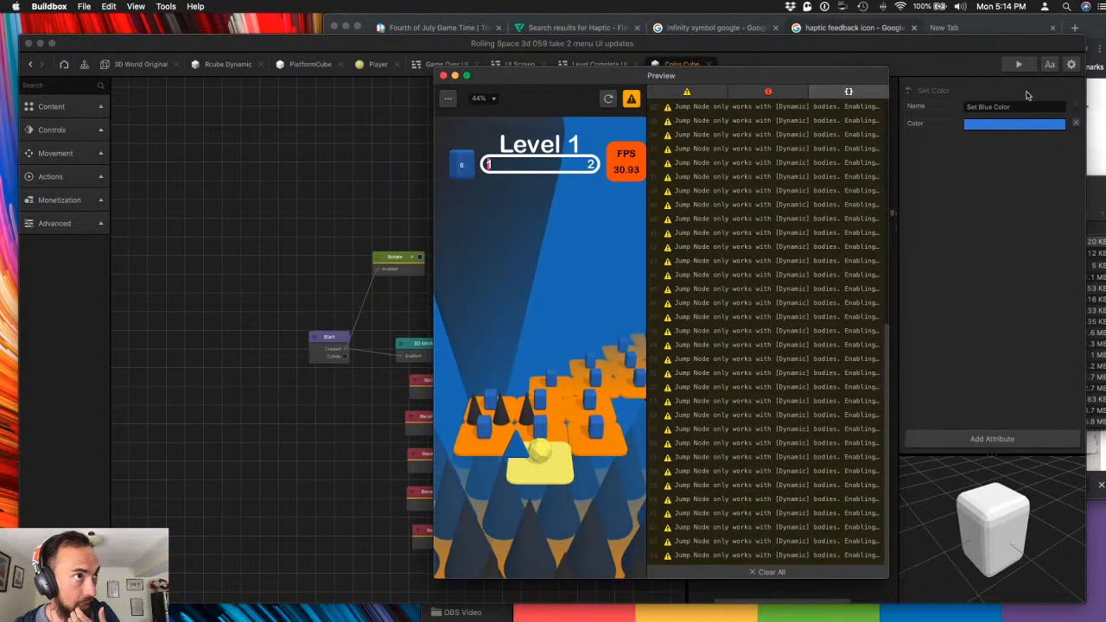
{"action": "left_click", "coordinate": [1006, 126]}
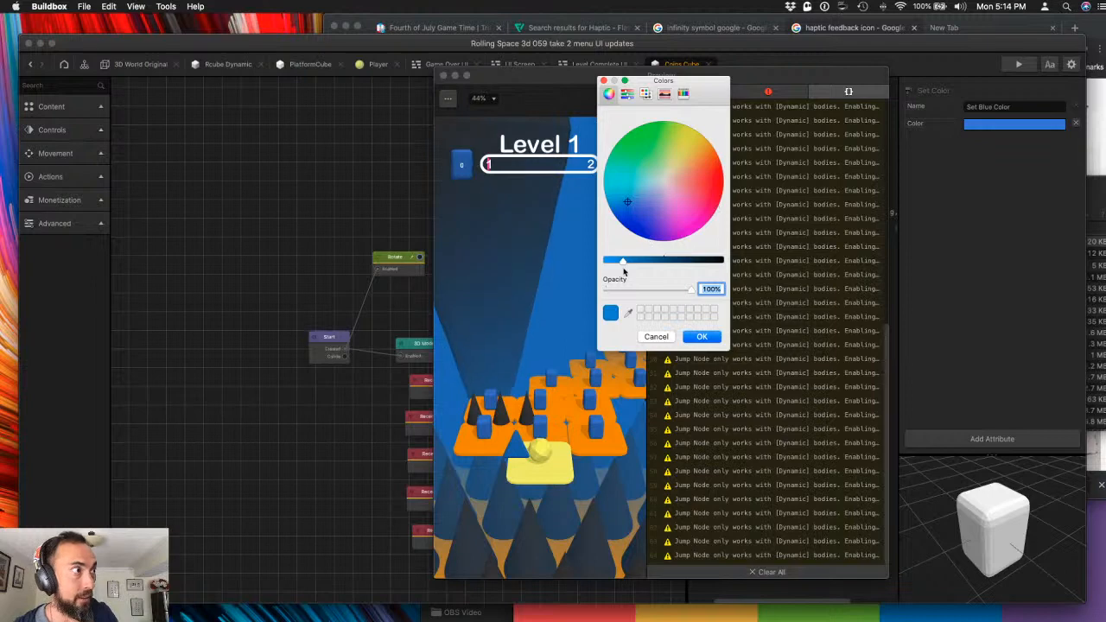
{"action": "left_click_drag", "start_coordinate": [621, 265], "coordinate": [609, 262]}
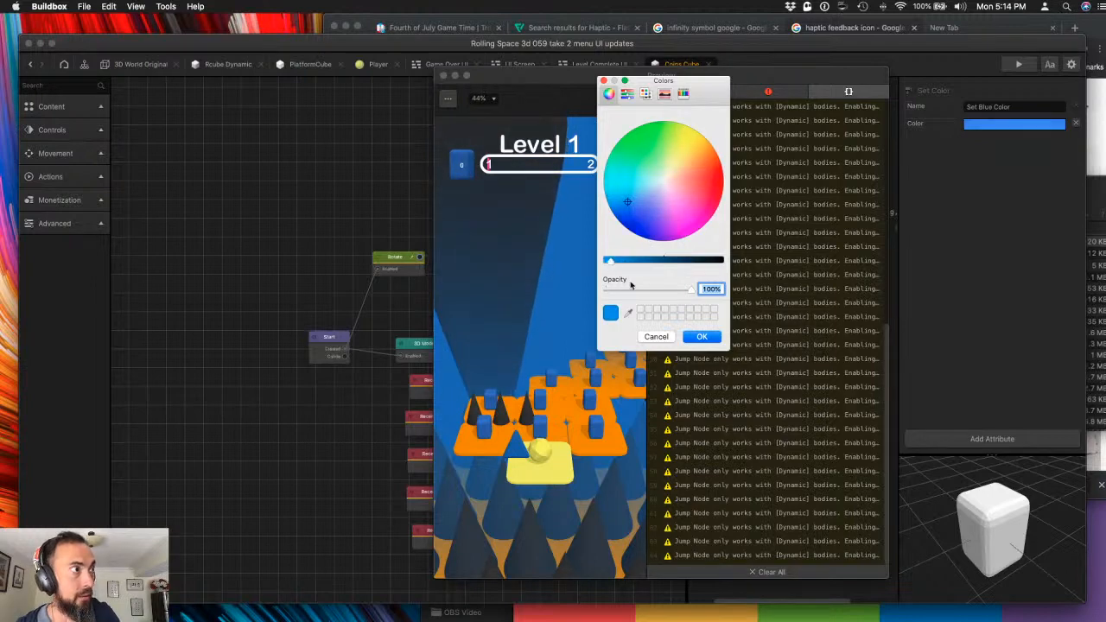
{"action": "left_click", "coordinate": [702, 337]}
{"action": "left_click", "coordinate": [609, 101]}
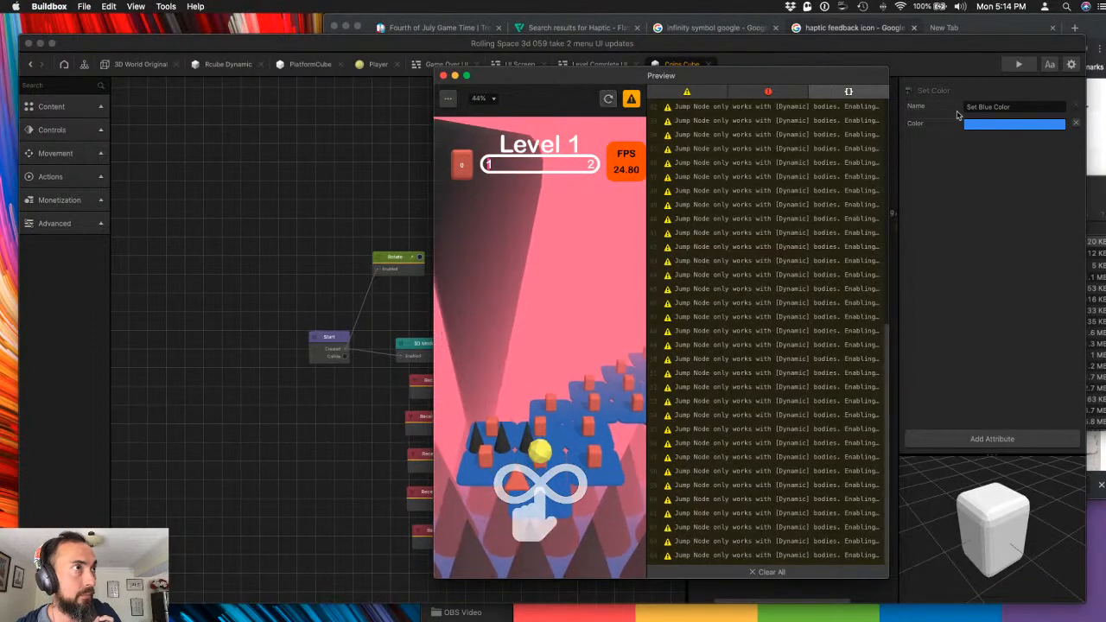
- Move the preview aside, check the green, purple, orange and red Set Color nodes including red's brightness, and reload the preview
{"action": "left_click_drag", "start_coordinate": [494, 78], "coordinate": [724, 169]}
{"action": "left_click", "coordinate": [523, 499]}
{"action": "left_click", "coordinate": [531, 463]}
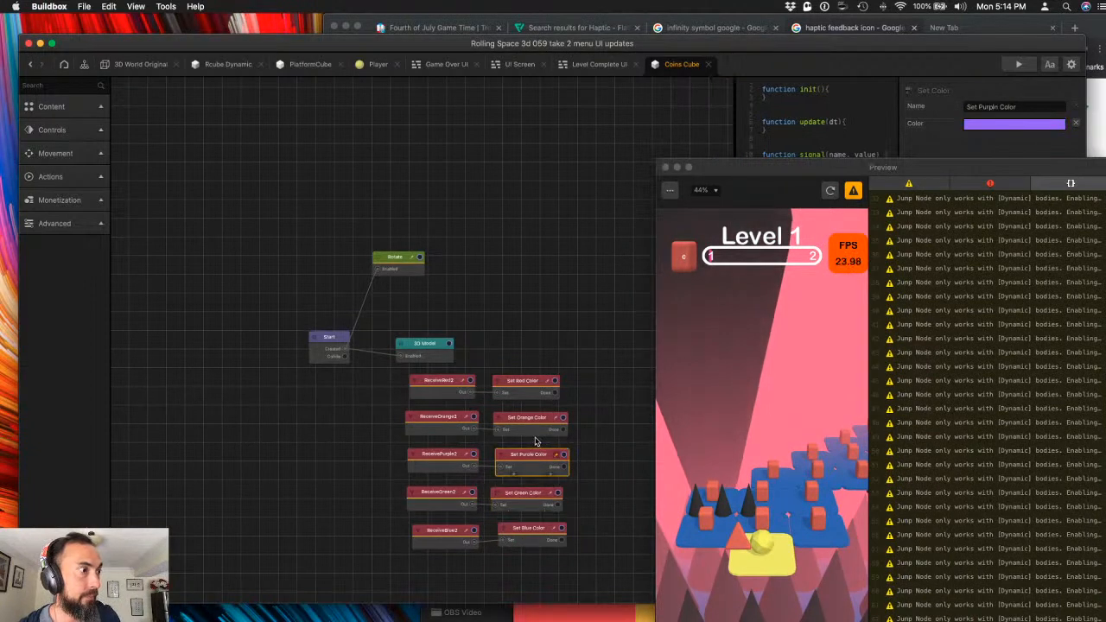
{"action": "left_click", "coordinate": [533, 423]}
{"action": "left_click", "coordinate": [526, 387]}
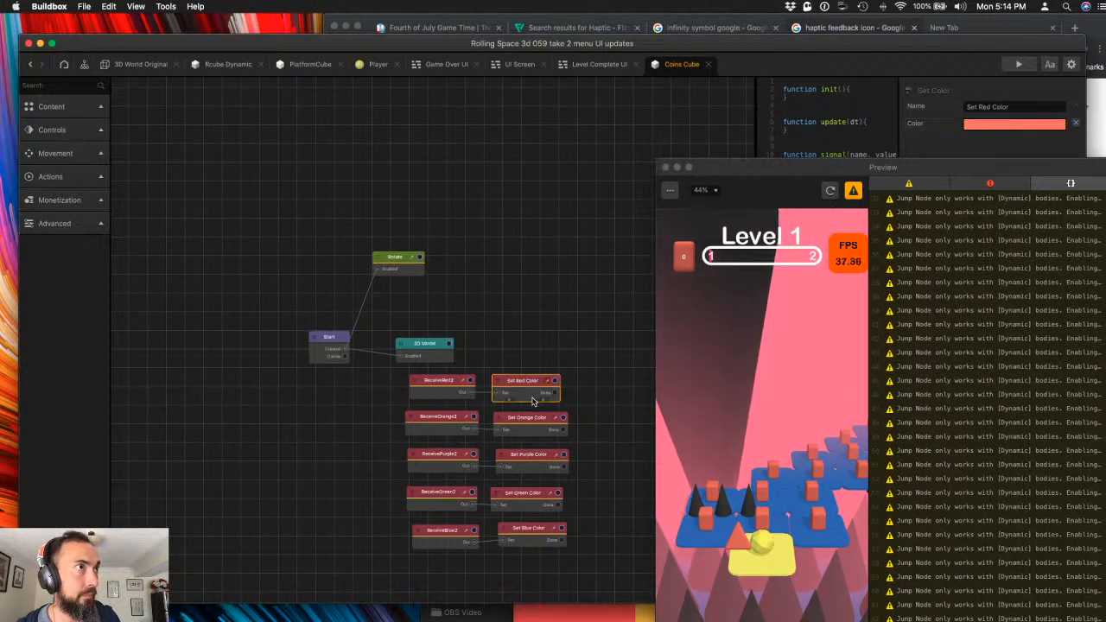
{"action": "left_click", "coordinate": [992, 126]}
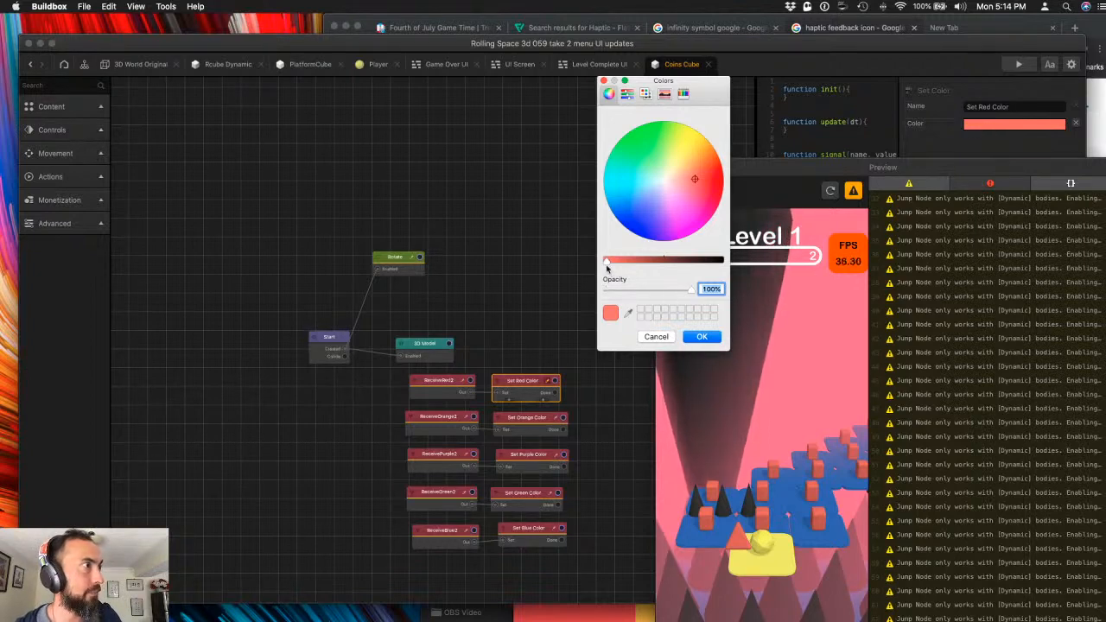
{"action": "left_click", "coordinate": [706, 336]}
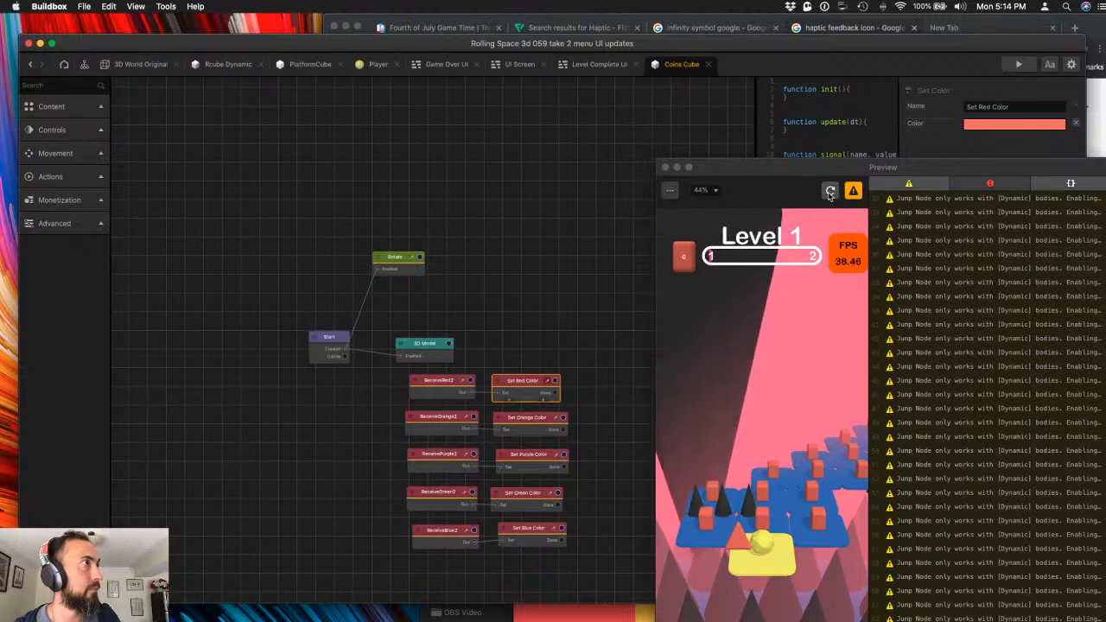
{"action": "left_click", "coordinate": [852, 194]}
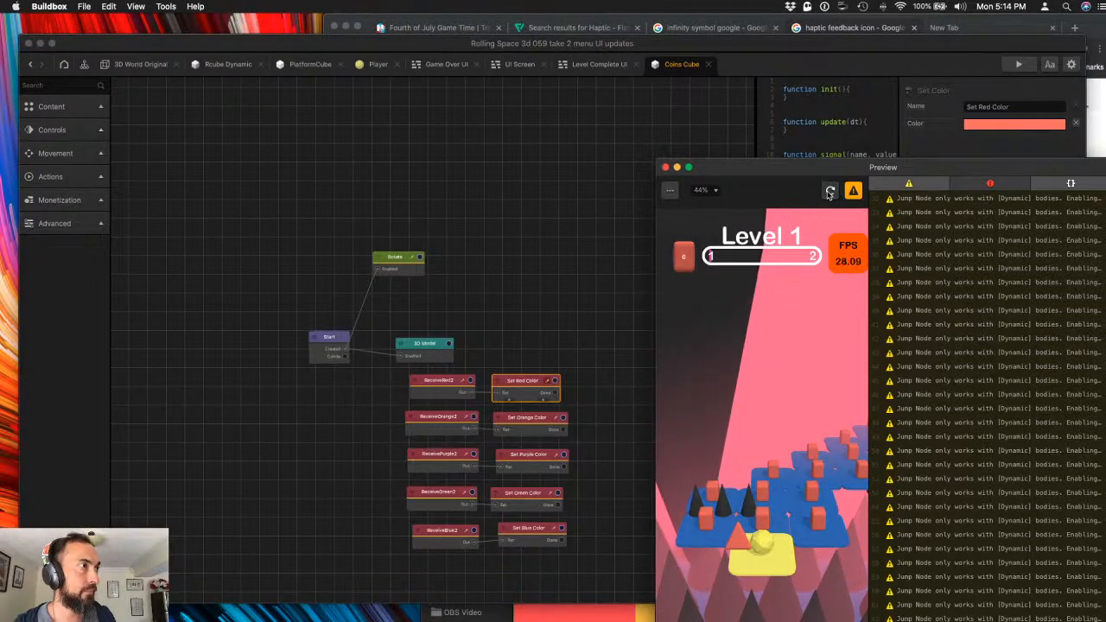
{"action": "left_click", "coordinate": [831, 192]}
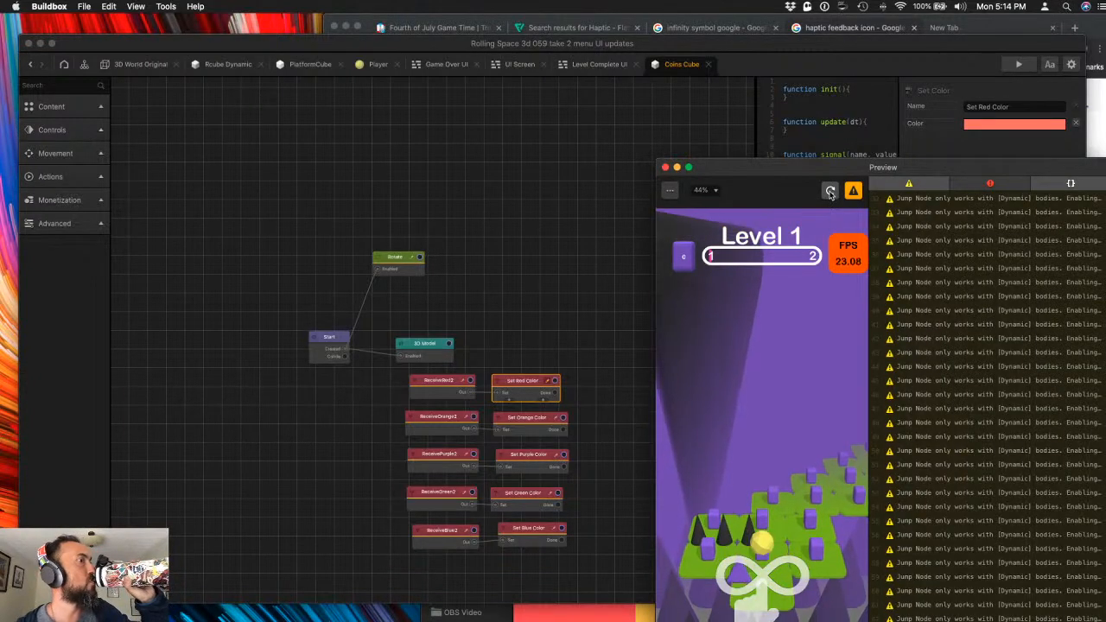
- Raise the Set Purple Color node's color to full brightness
{"action": "left_click", "coordinate": [528, 456]}
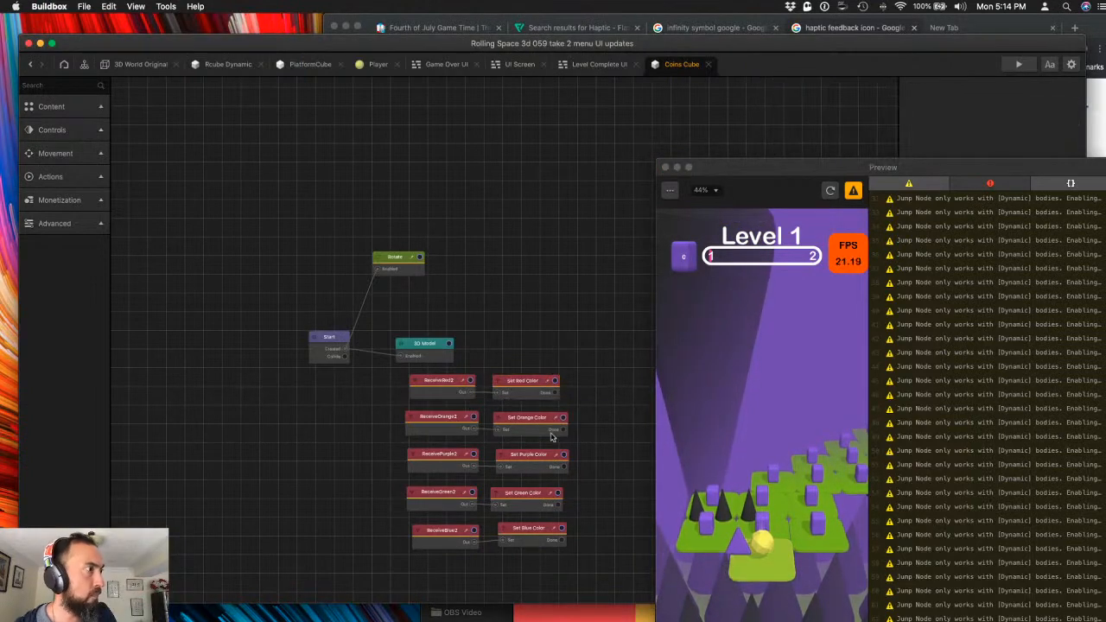
{"action": "left_click", "coordinate": [528, 455]}
{"action": "left_click", "coordinate": [1013, 128]}
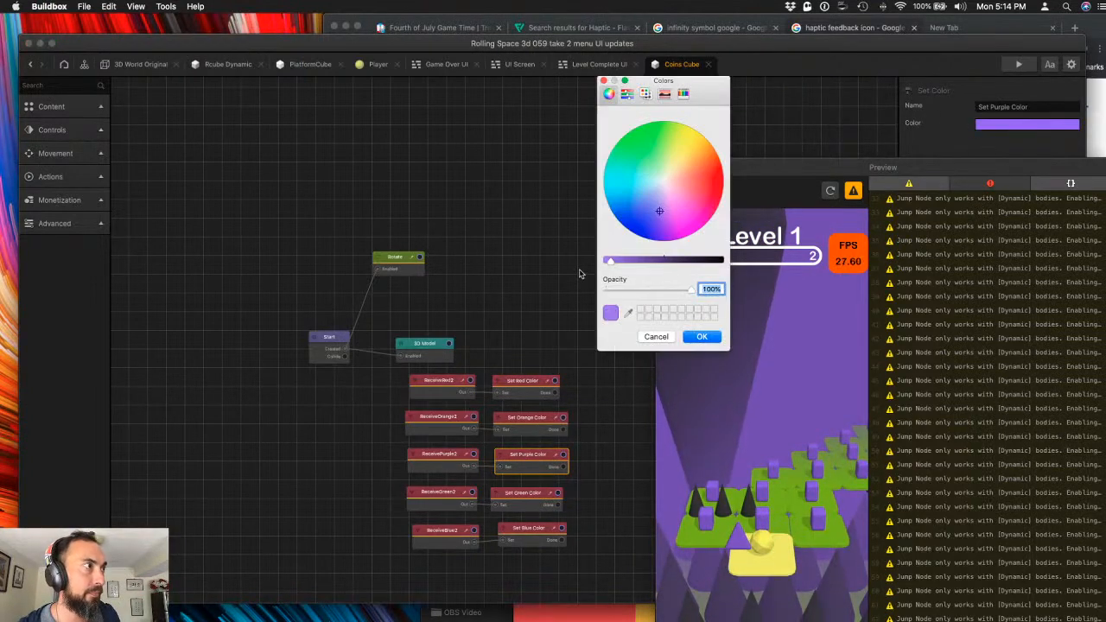
{"action": "left_click_drag", "start_coordinate": [609, 264], "coordinate": [601, 265]}
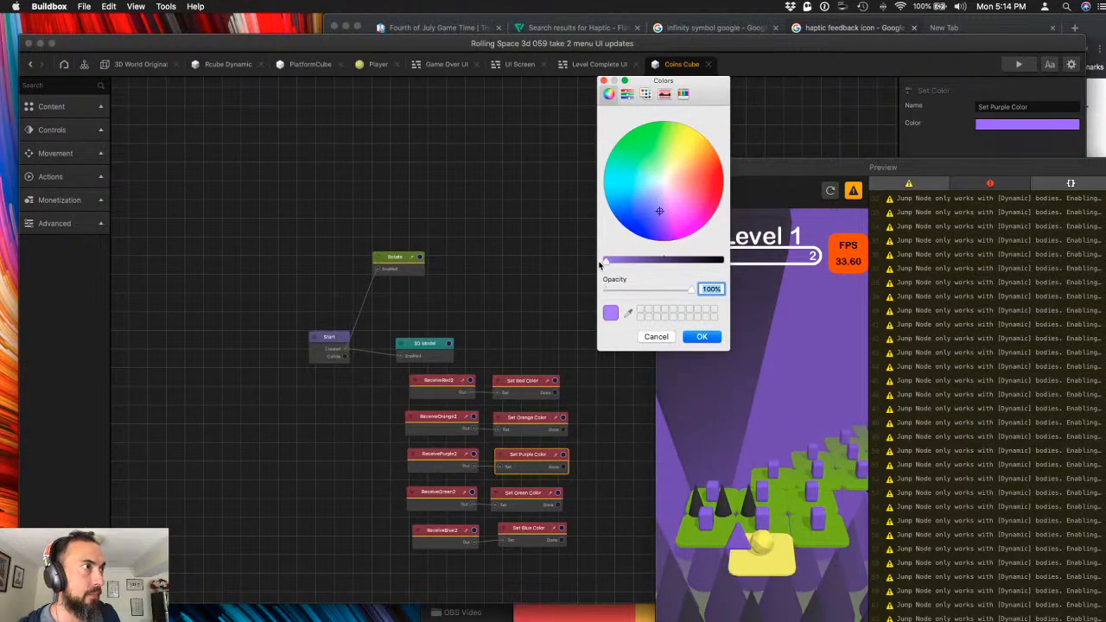
{"action": "left_click", "coordinate": [700, 337]}
- Brighten the Set Green Color node's green further and reload the preview to compare cube colors
{"action": "left_click", "coordinate": [522, 494]}
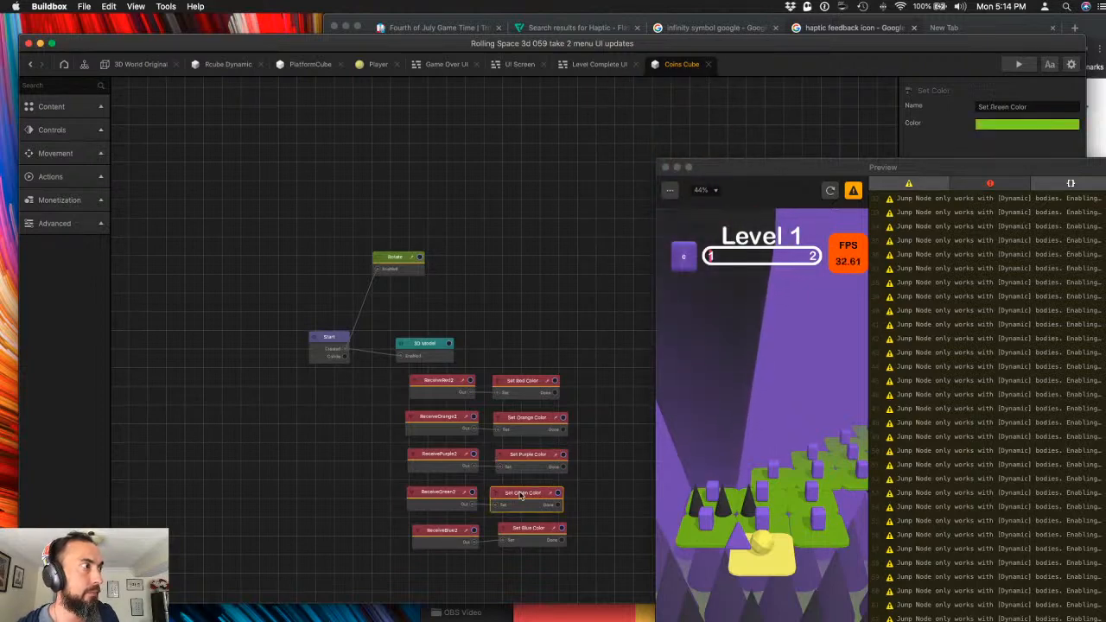
{"action": "left_click", "coordinate": [996, 128]}
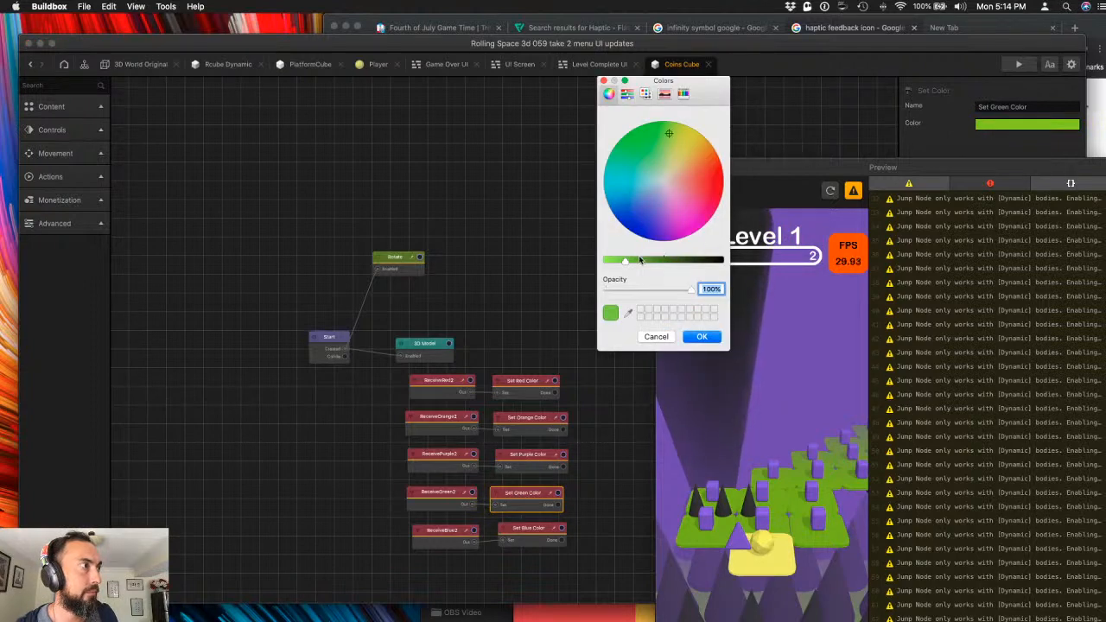
{"action": "left_click_drag", "start_coordinate": [626, 266], "coordinate": [616, 264]}
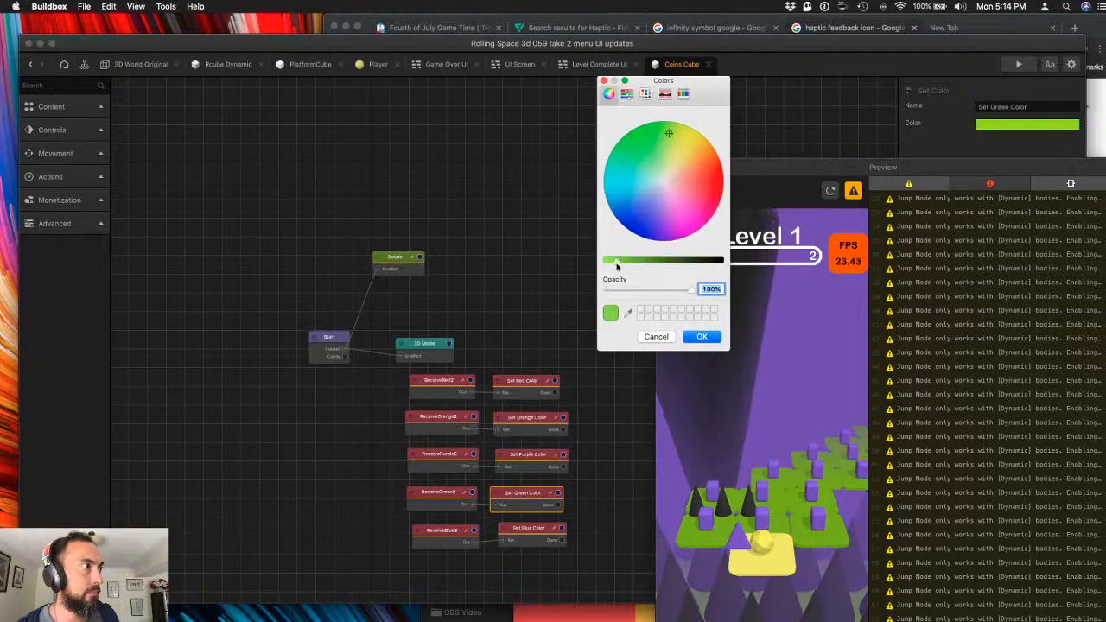
{"action": "left_click", "coordinate": [706, 341]}
{"action": "left_click", "coordinate": [832, 191]}
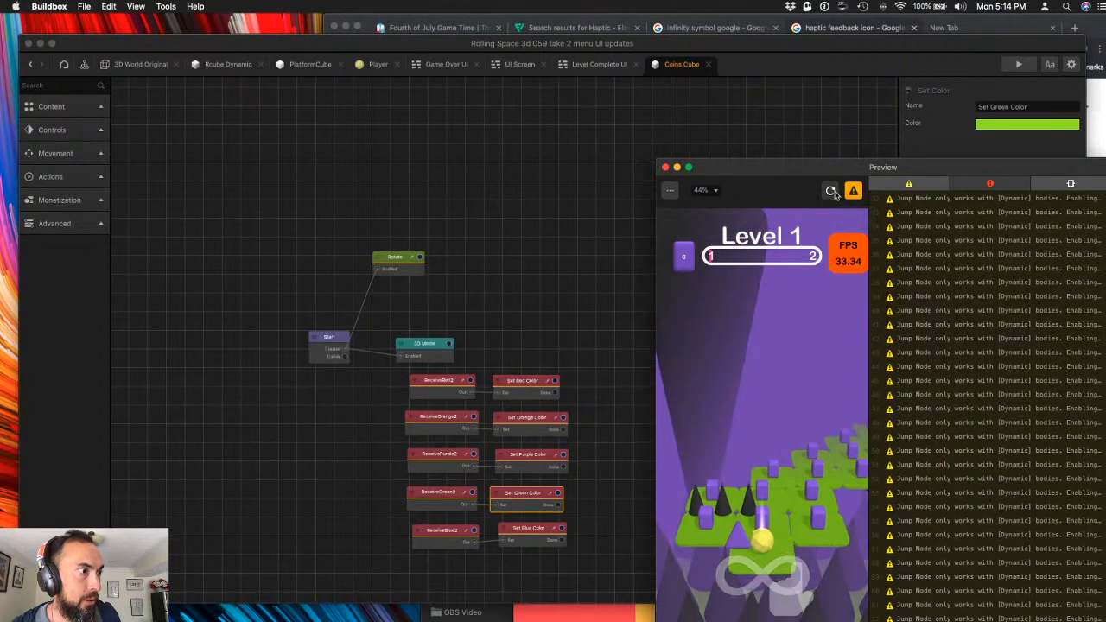
{"action": "left_click", "coordinate": [831, 191]}
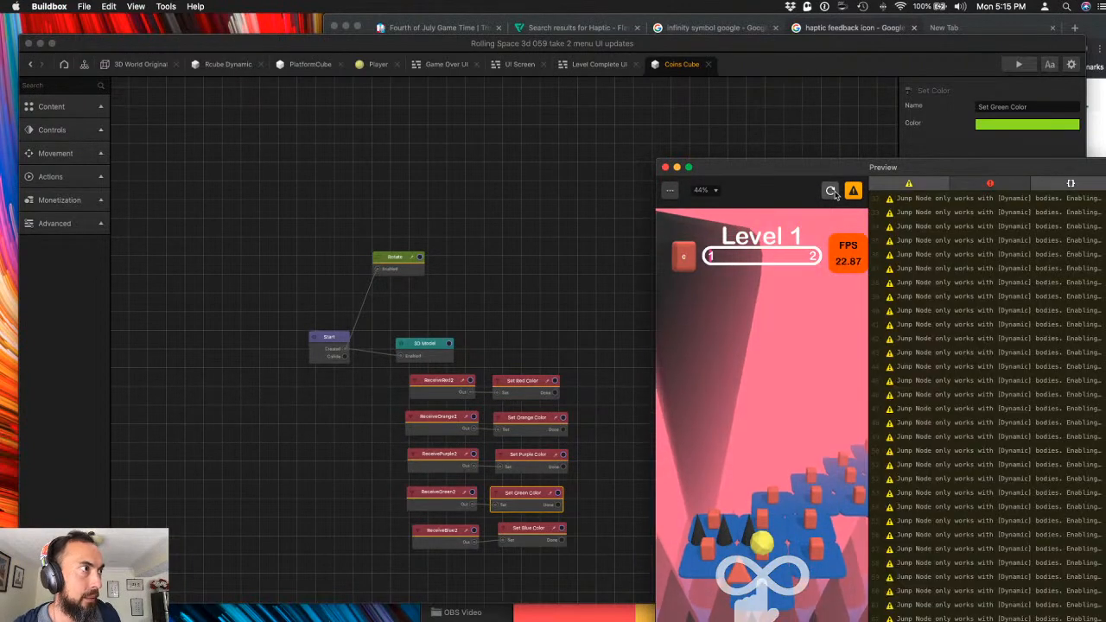
- Change the Set Red Color node's color to a vivid purple as a test and reload the preview
{"action": "left_click", "coordinate": [558, 455]}
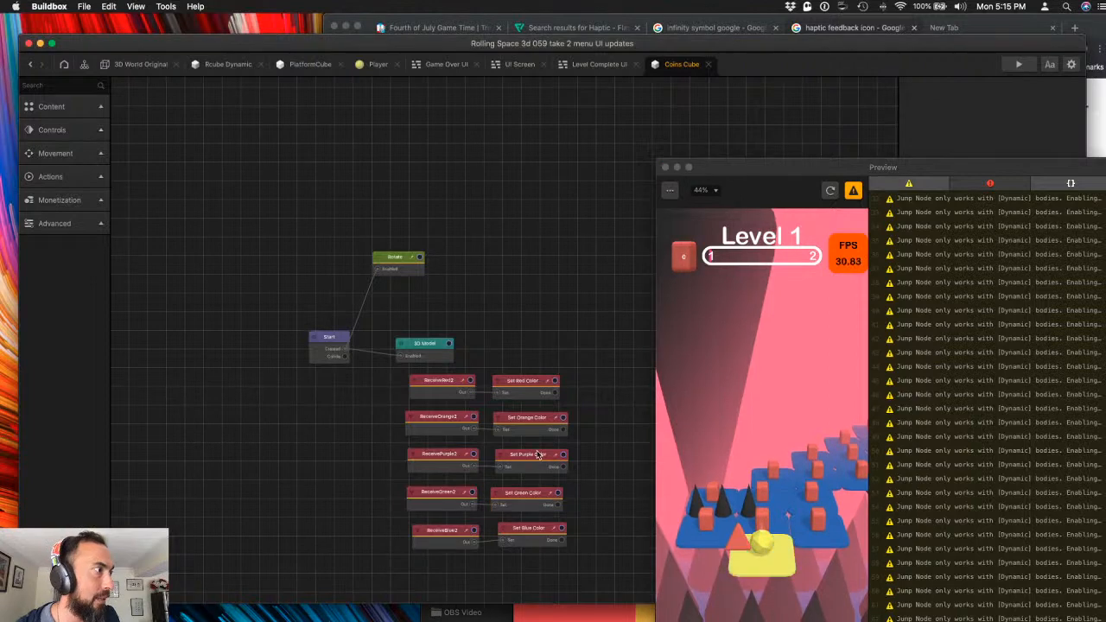
{"action": "left_click", "coordinate": [530, 397]}
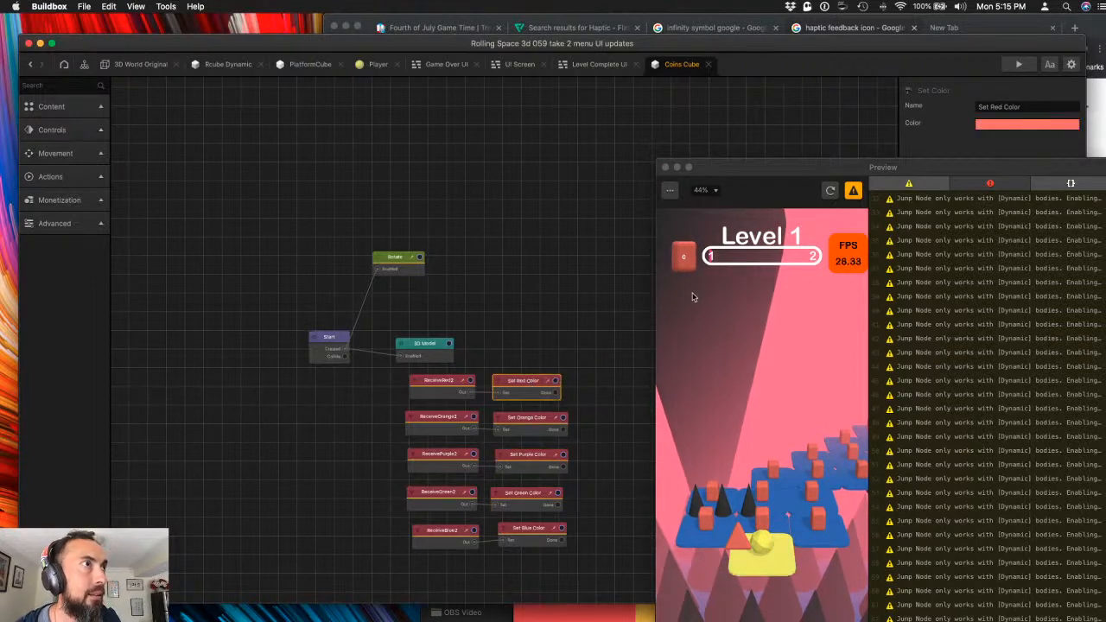
{"action": "left_click", "coordinate": [990, 127]}
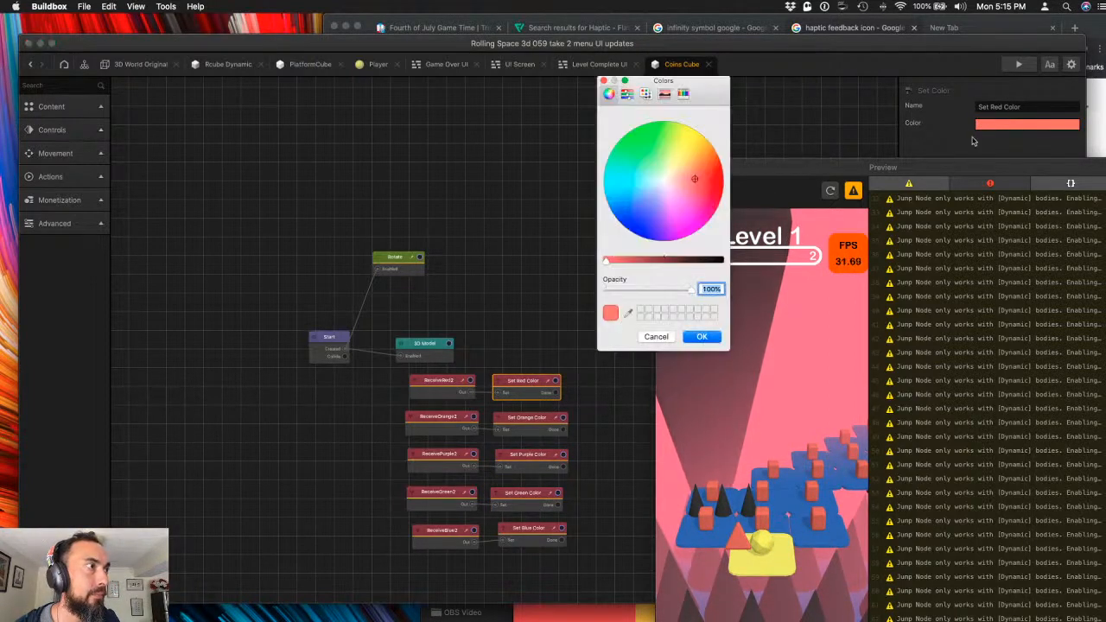
{"action": "left_click", "coordinate": [656, 218]}
{"action": "left_click", "coordinate": [692, 336]}
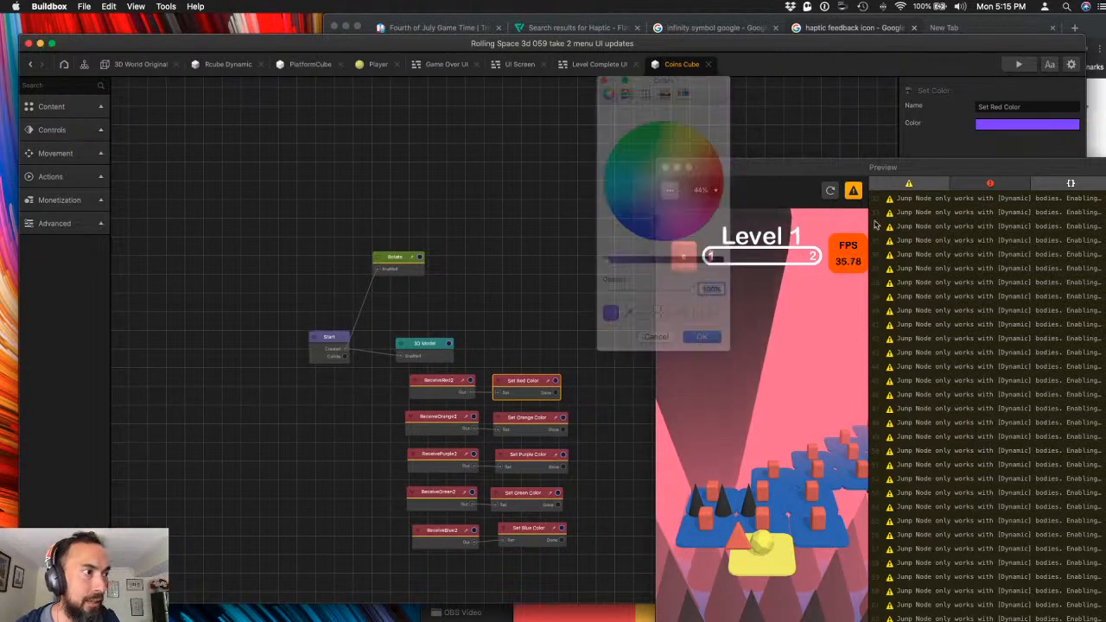
{"action": "left_click", "coordinate": [828, 195]}
{"action": "left_click", "coordinate": [828, 195]}
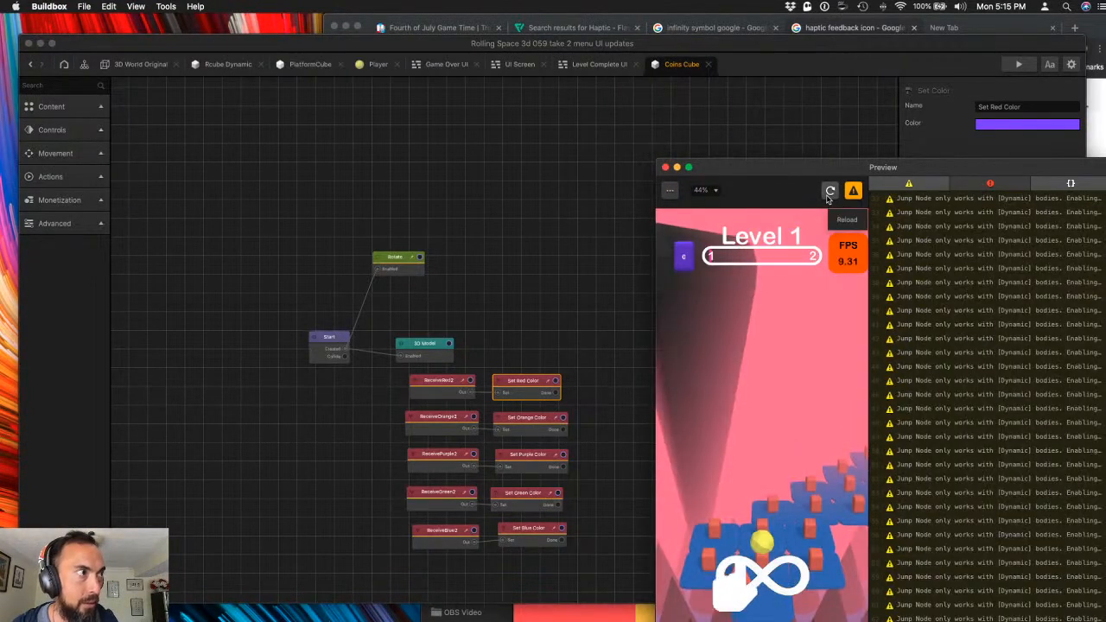
- Try a pale salmon pink for the Set Red Color node and reload the preview to compare
{"action": "left_click", "coordinate": [992, 124]}
{"action": "left_click", "coordinate": [993, 123]}
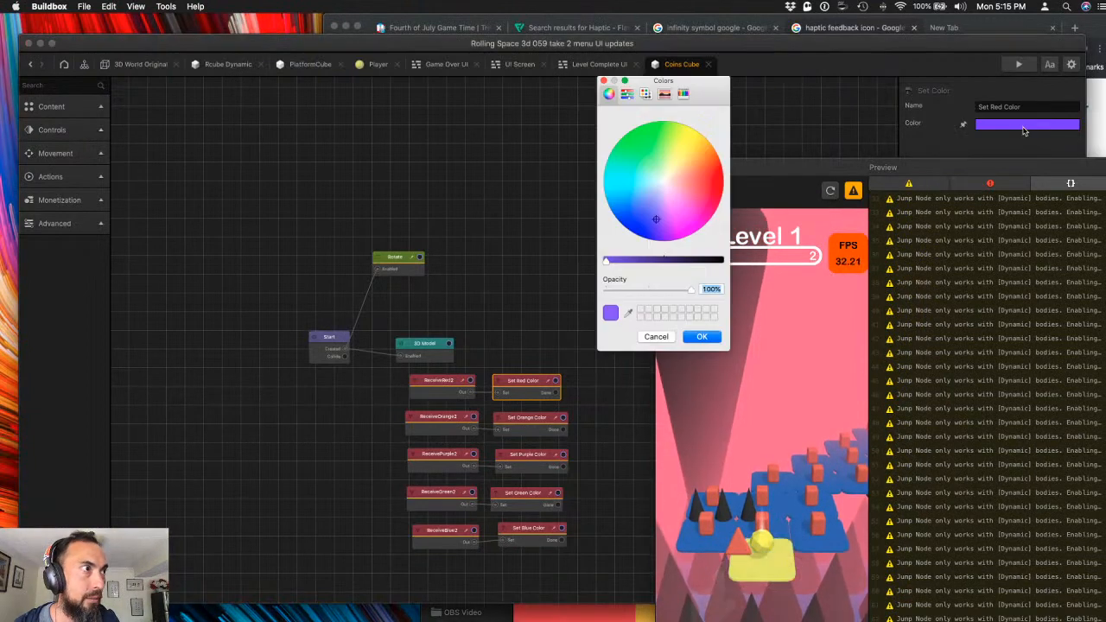
{"action": "left_click", "coordinate": [682, 179]}
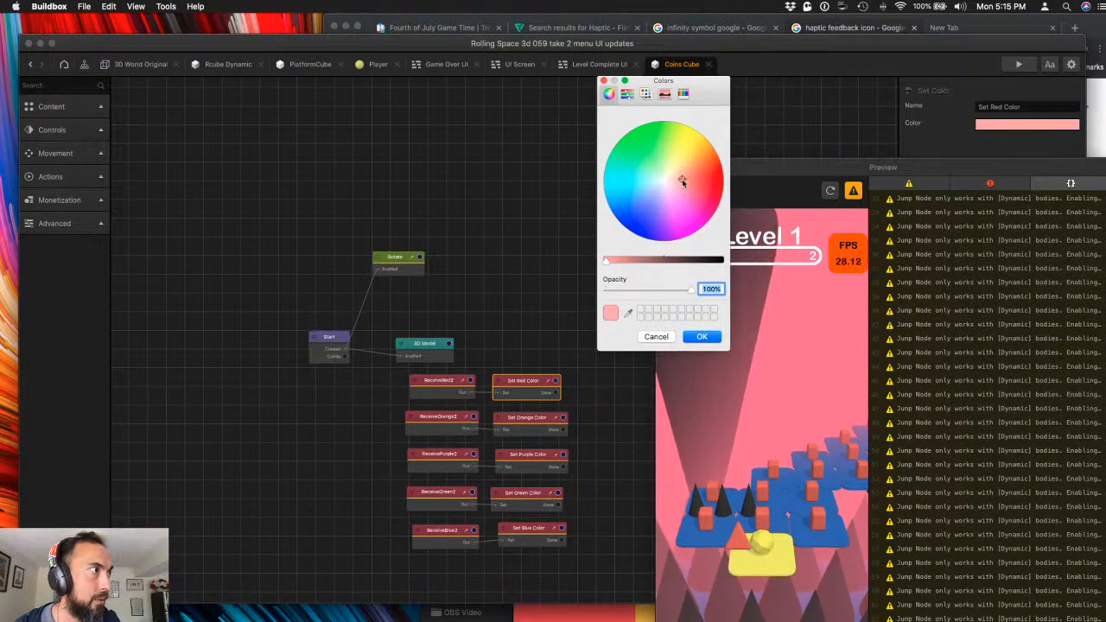
{"action": "left_click", "coordinate": [696, 335]}
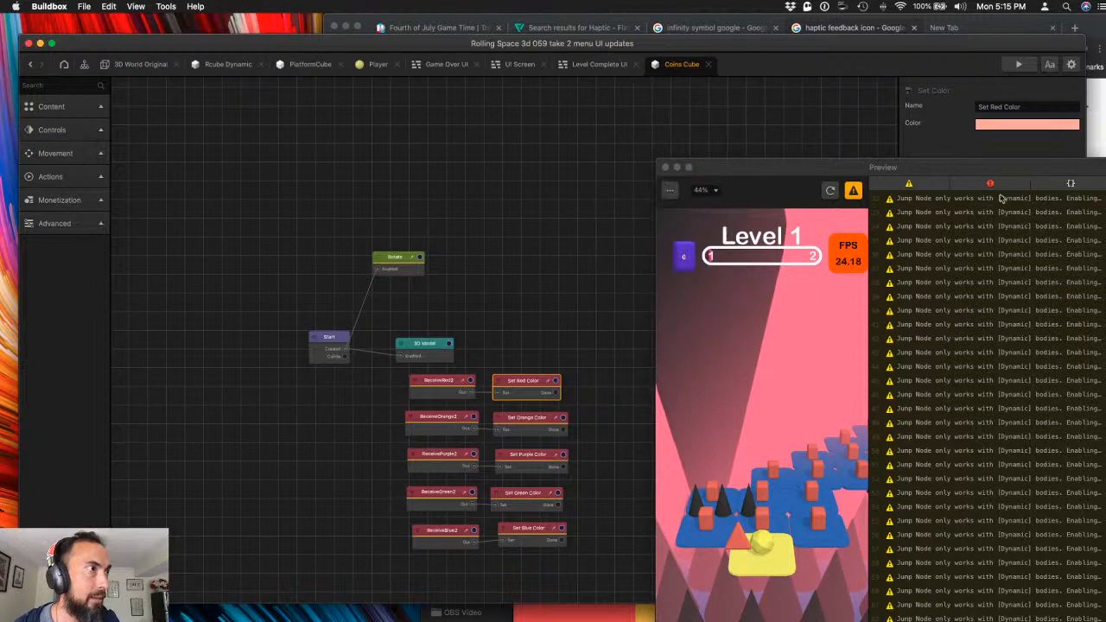
{"action": "left_click", "coordinate": [828, 192]}
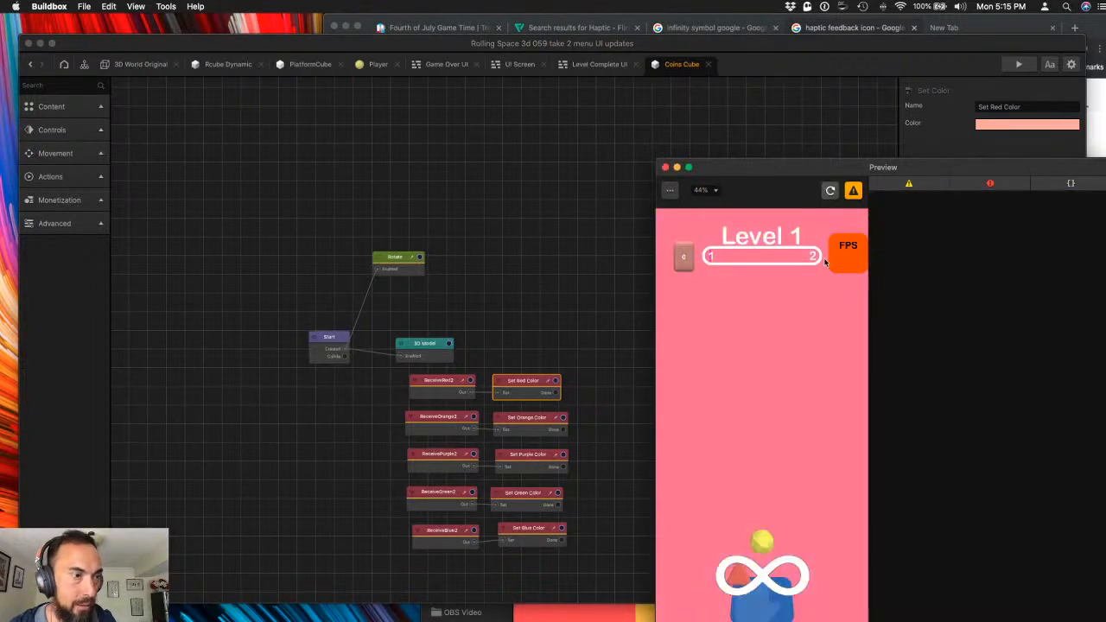
- Sample an on-screen red for the Set Red Color node, raise it to full brightness and reload the preview
{"action": "left_click", "coordinate": [1000, 128]}
{"action": "left_click", "coordinate": [1000, 128]}
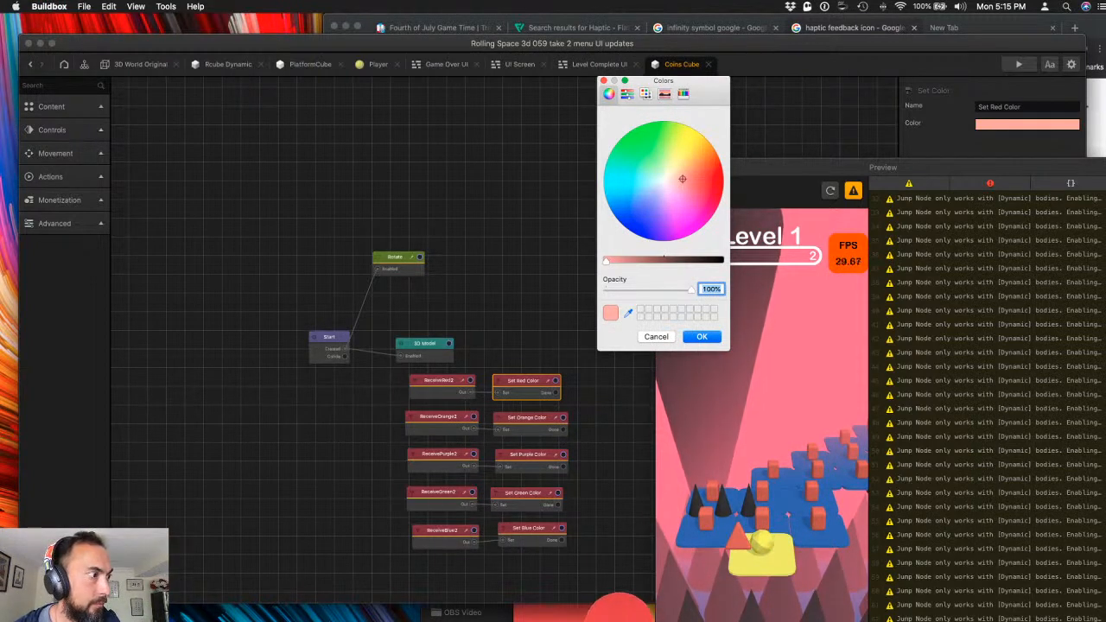
{"action": "left_click", "coordinate": [617, 620]}
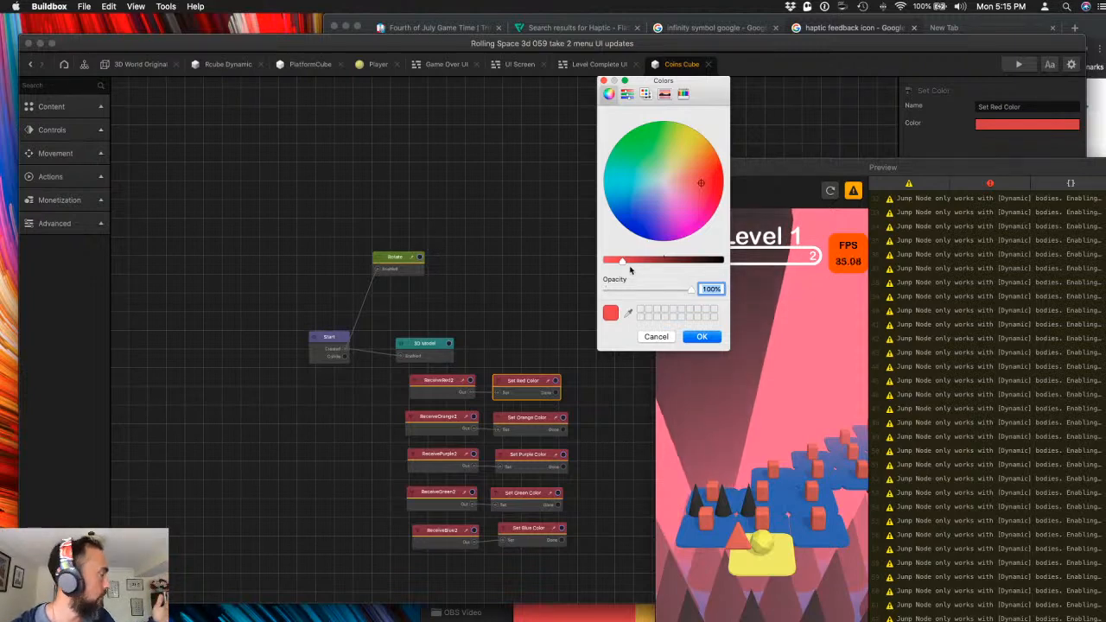
{"action": "left_click_drag", "start_coordinate": [617, 264], "coordinate": [608, 265]}
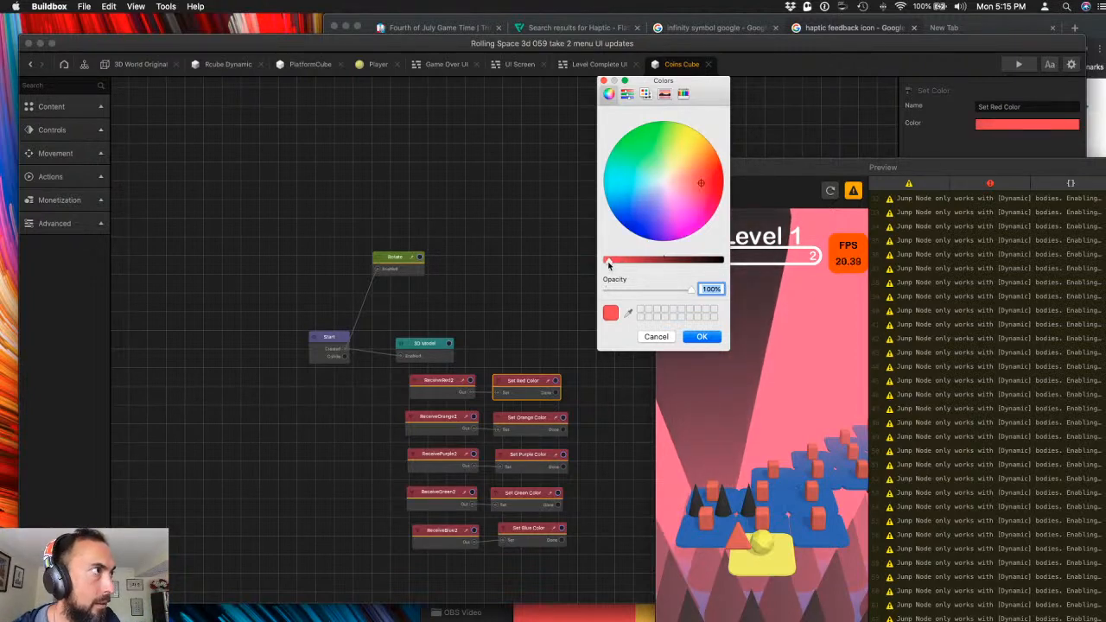
{"action": "left_click", "coordinate": [691, 336]}
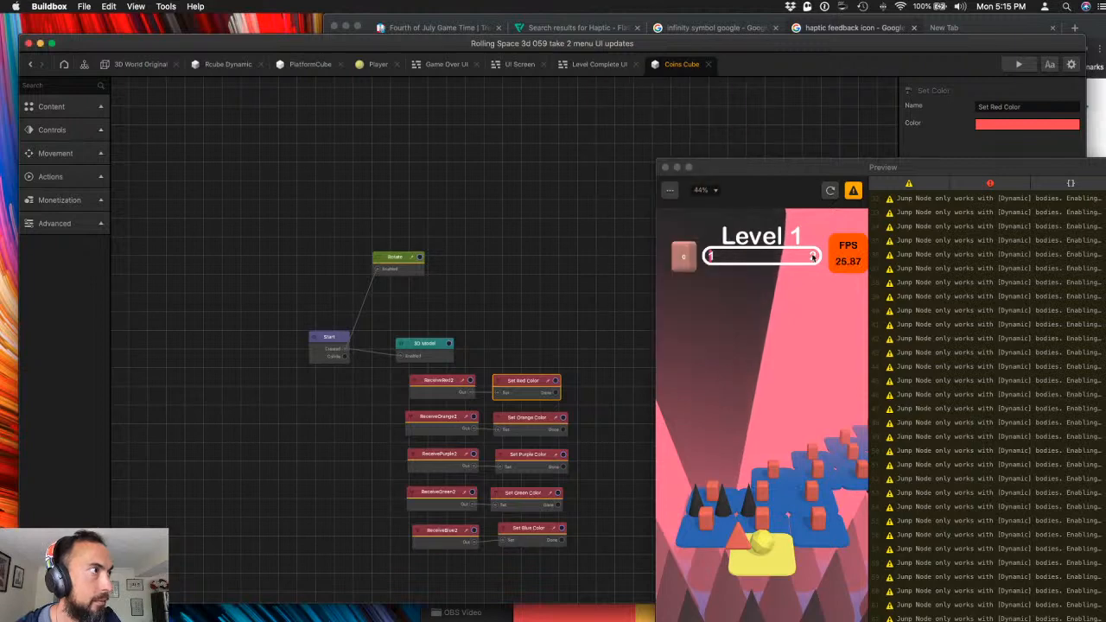
{"action": "left_click", "coordinate": [827, 191]}
{"action": "left_click", "coordinate": [830, 191]}
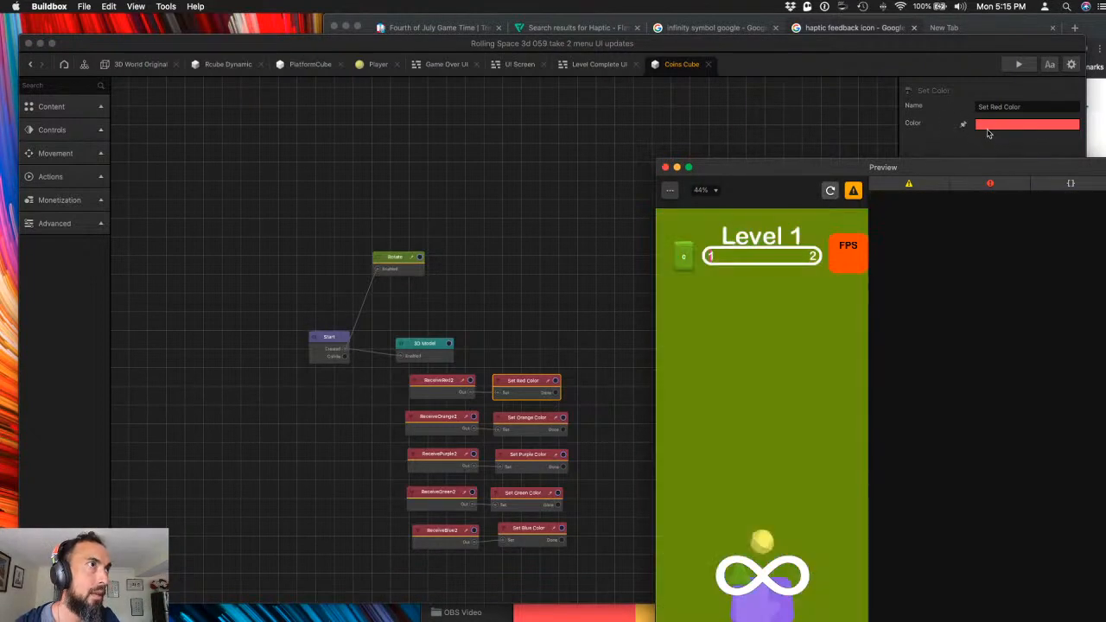
- Desaturate the Set Red Color node's red slightly to a light coral and reload the preview until the red theme shows
{"action": "left_click", "coordinate": [990, 128]}
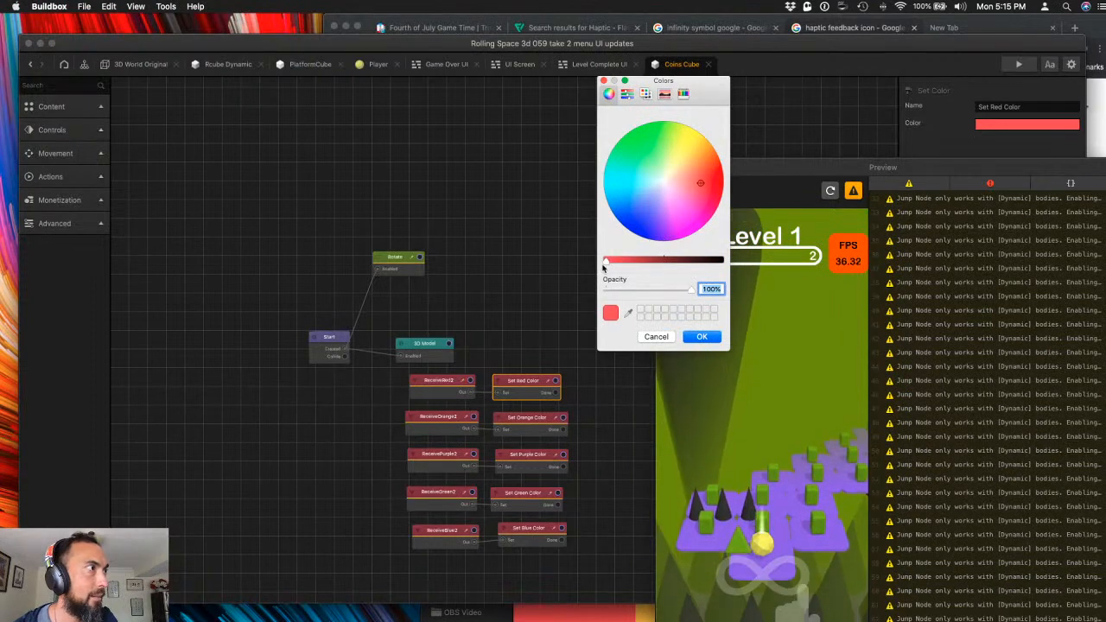
{"action": "left_click_drag", "start_coordinate": [699, 180], "coordinate": [694, 182]}
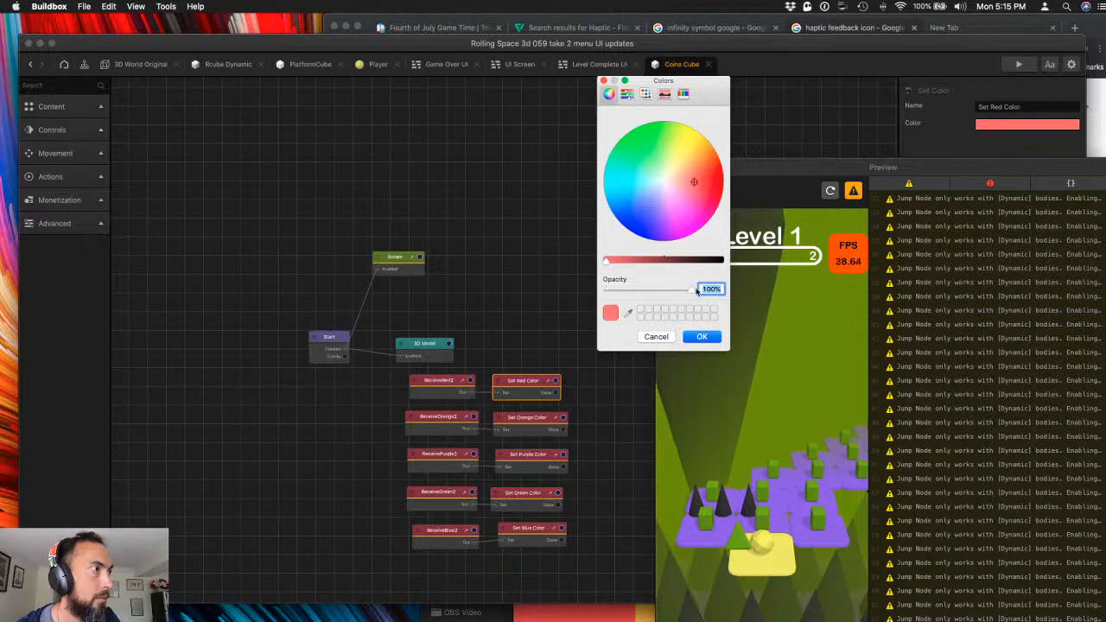
{"action": "left_click", "coordinate": [702, 336]}
{"action": "left_click", "coordinate": [829, 196]}
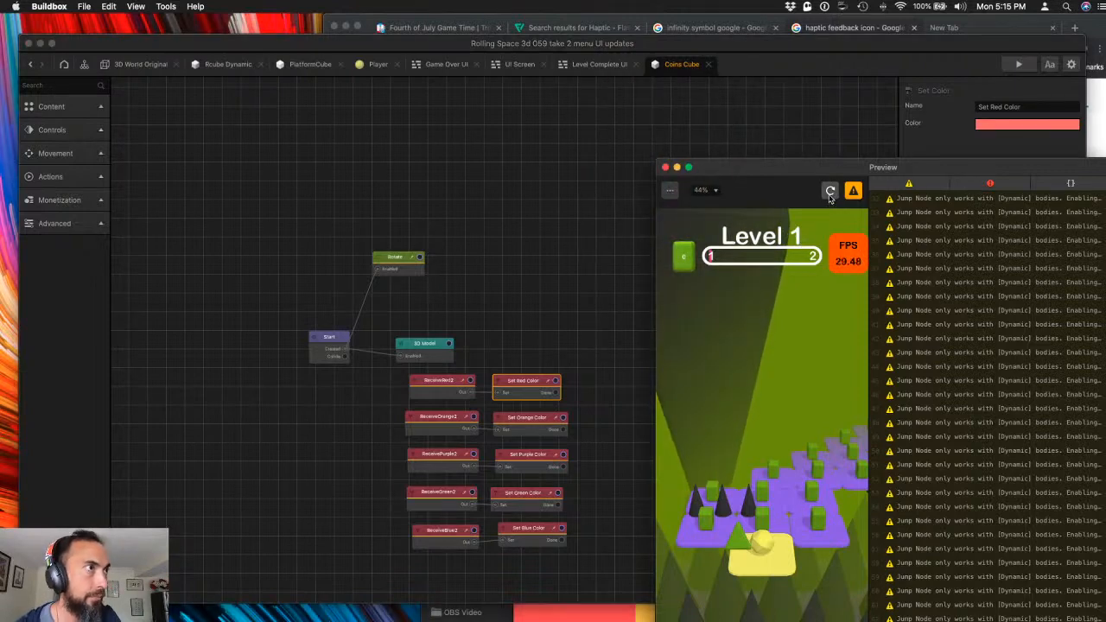
{"action": "left_click", "coordinate": [830, 195]}
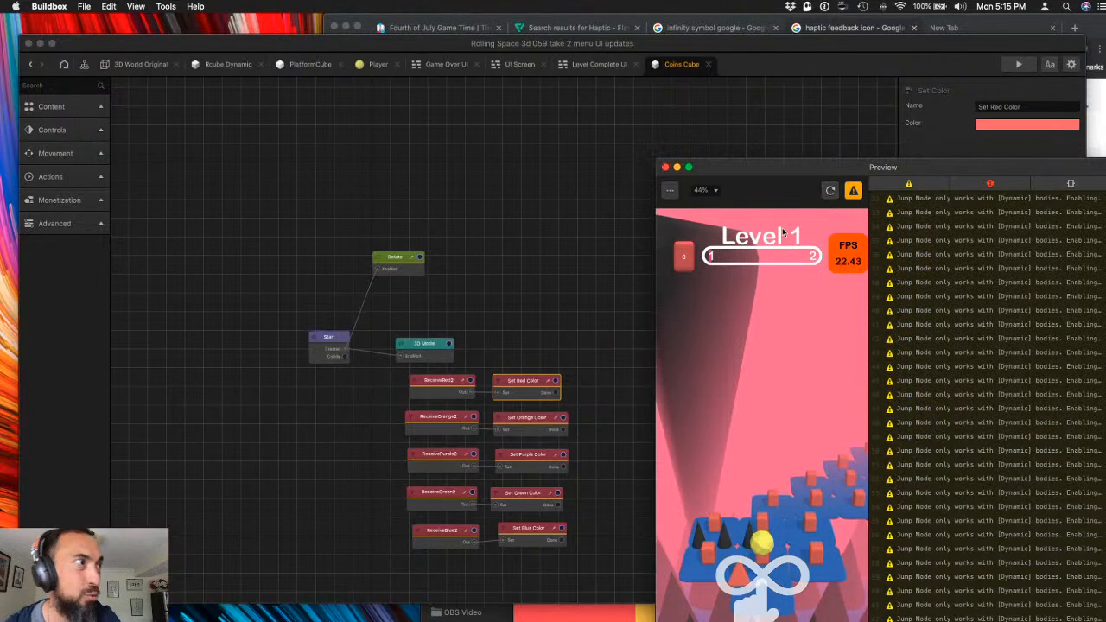
- Lighten the Set Red Color node a little further to a soft salmon pink and reload the preview to check the cube
{"action": "left_click", "coordinate": [1027, 124]}
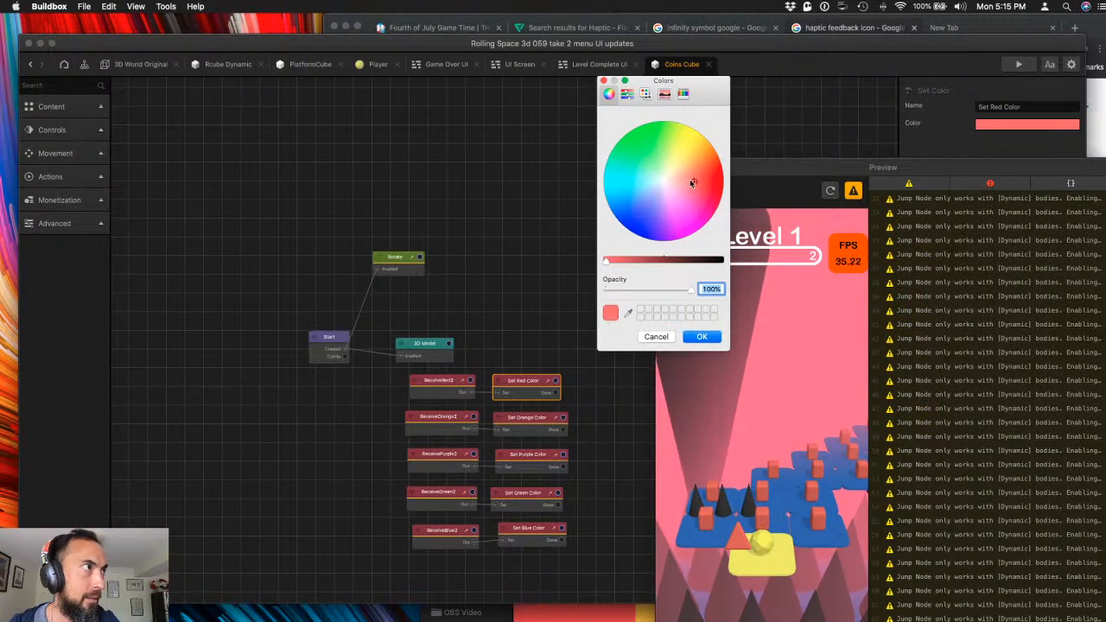
{"action": "left_click_drag", "start_coordinate": [692, 184], "coordinate": [687, 183]}
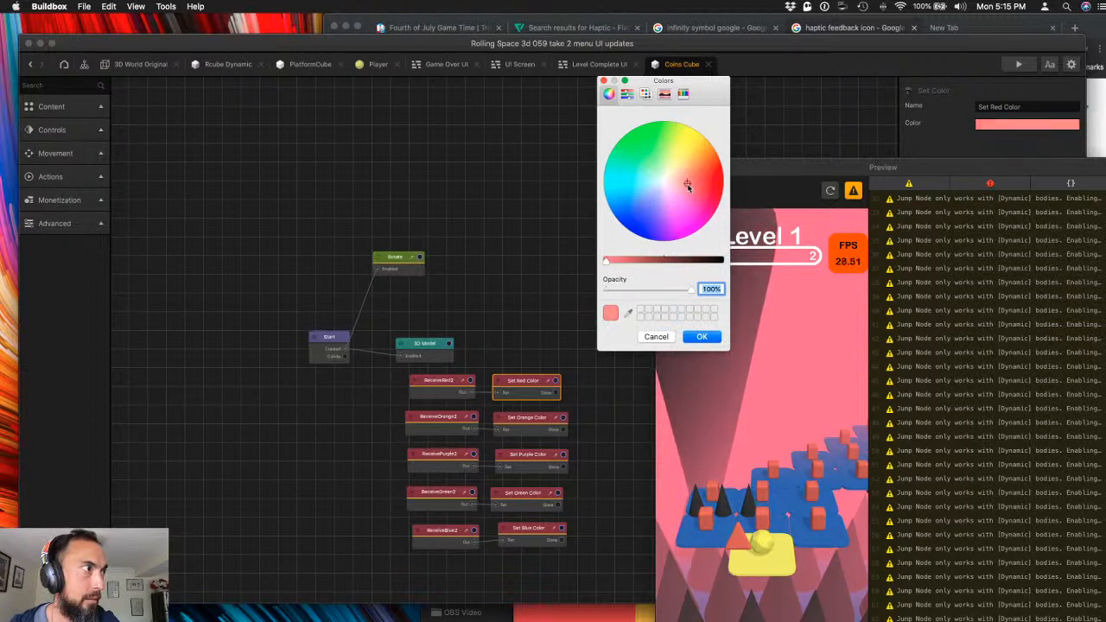
{"action": "left_click", "coordinate": [702, 337]}
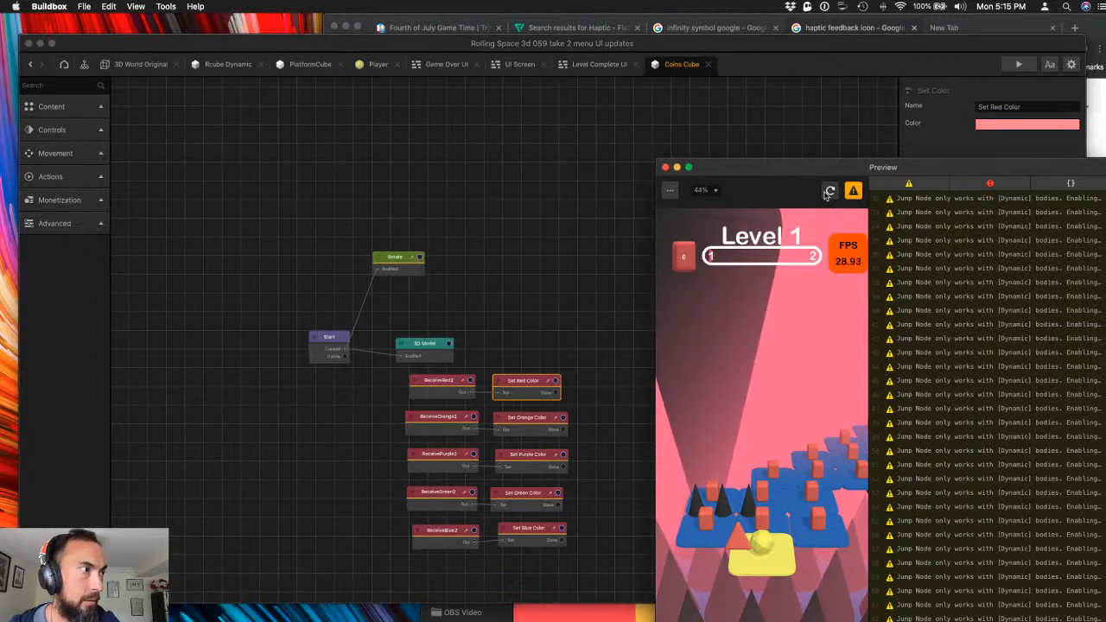
{"action": "left_click", "coordinate": [828, 192]}
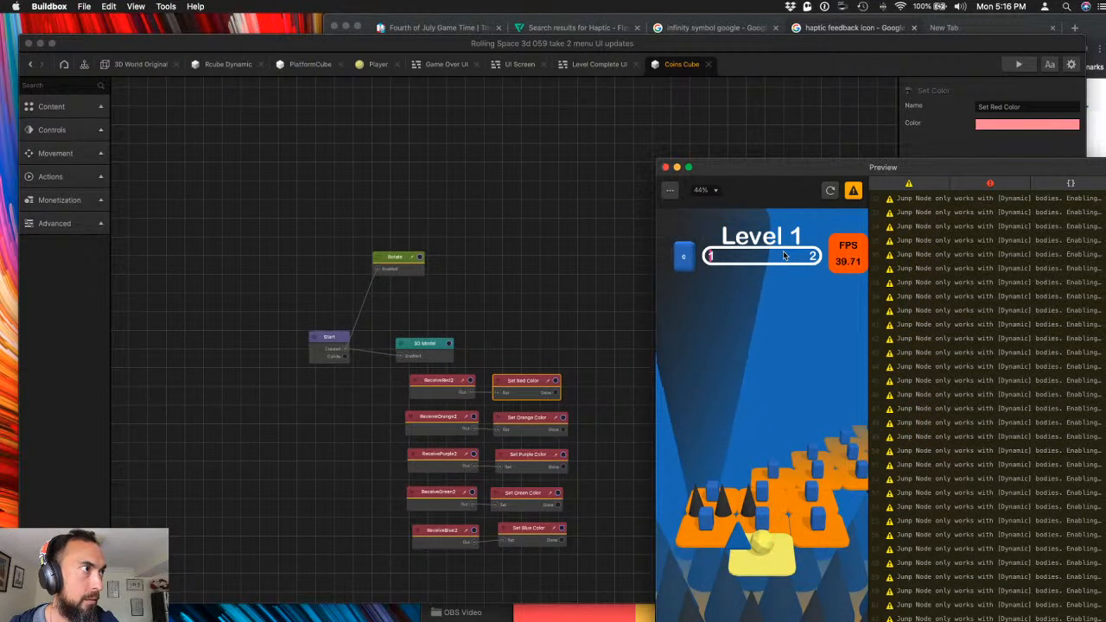
{"action": "left_click", "coordinate": [828, 191]}
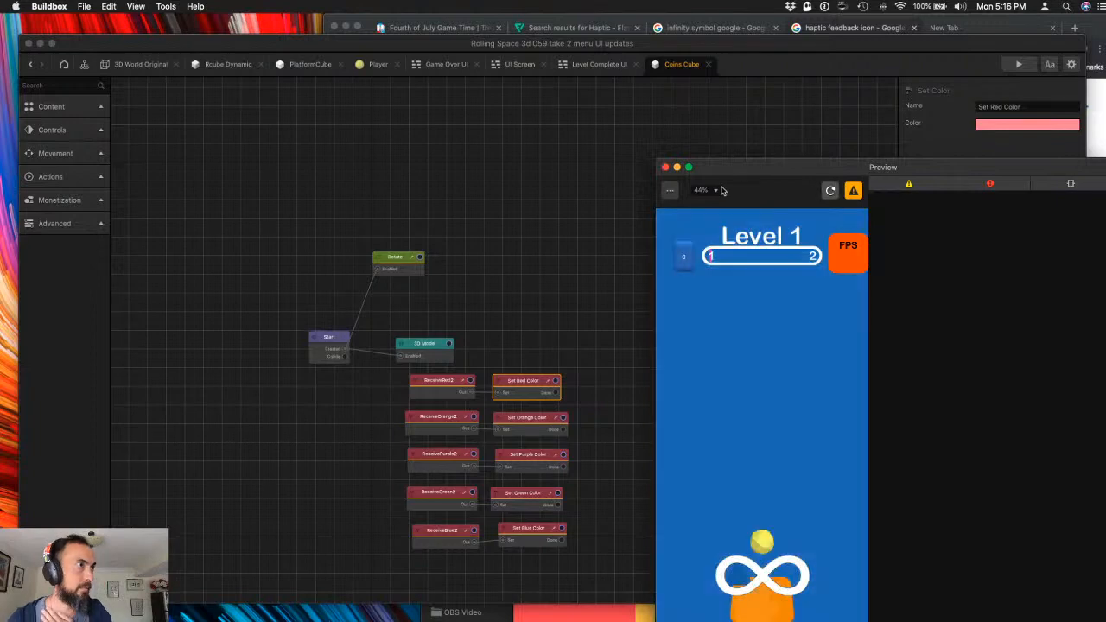
- Close the preview, tilt the Rcube Dynamic entity on the UI Screen by about 21 degrees and preview the game
{"action": "left_click", "coordinate": [664, 167]}
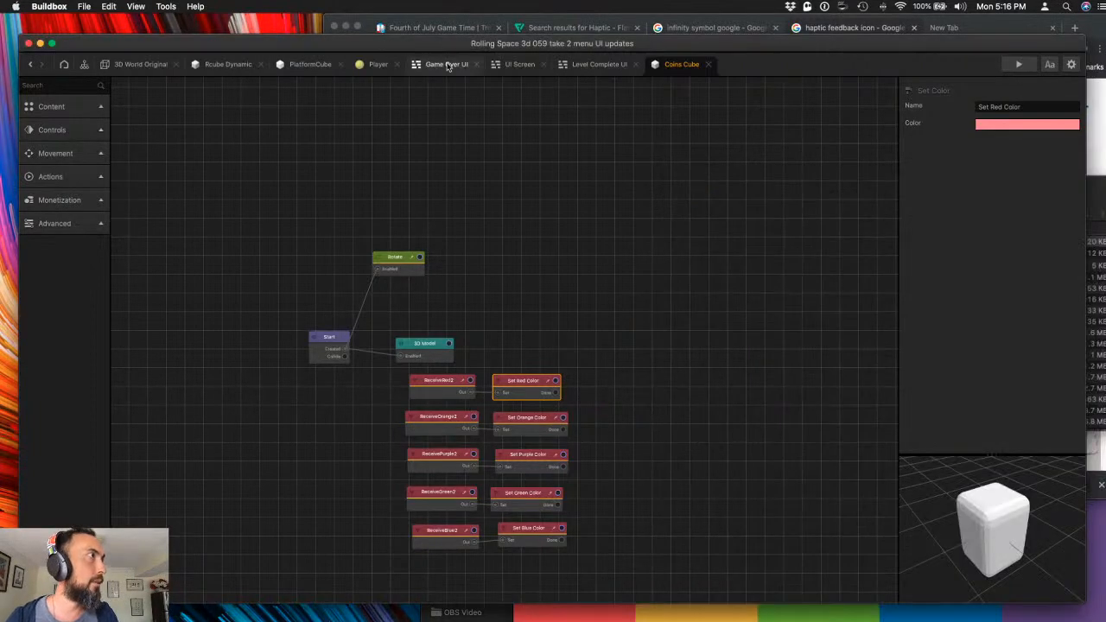
{"action": "left_click", "coordinate": [514, 64]}
{"action": "left_click", "coordinate": [485, 131]}
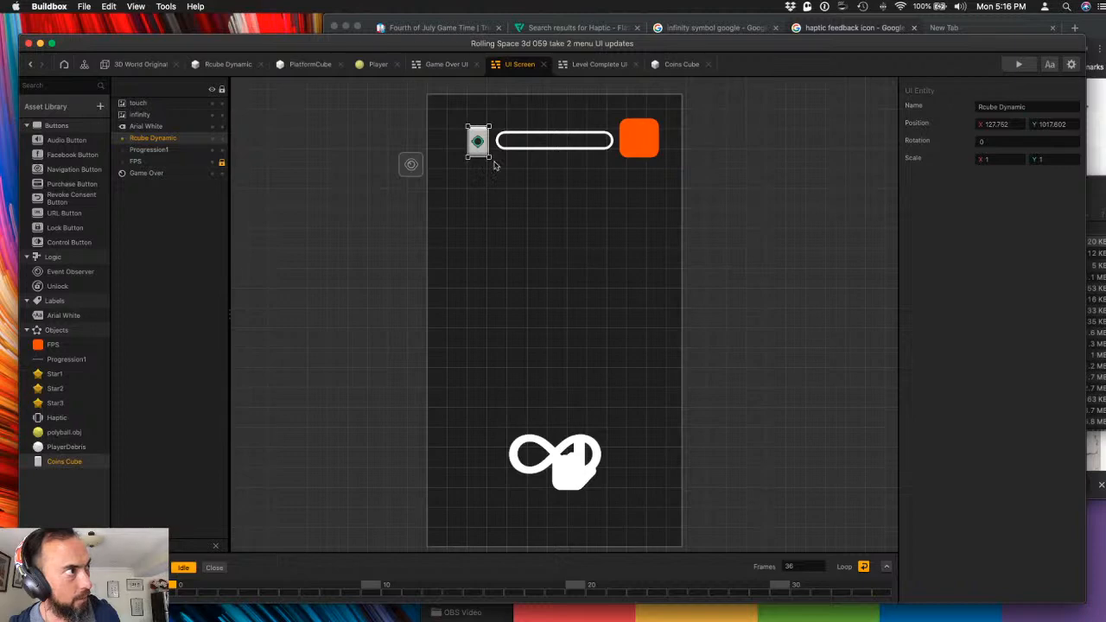
{"action": "left_click", "coordinate": [499, 169]}
{"action": "left_click", "coordinate": [488, 157]}
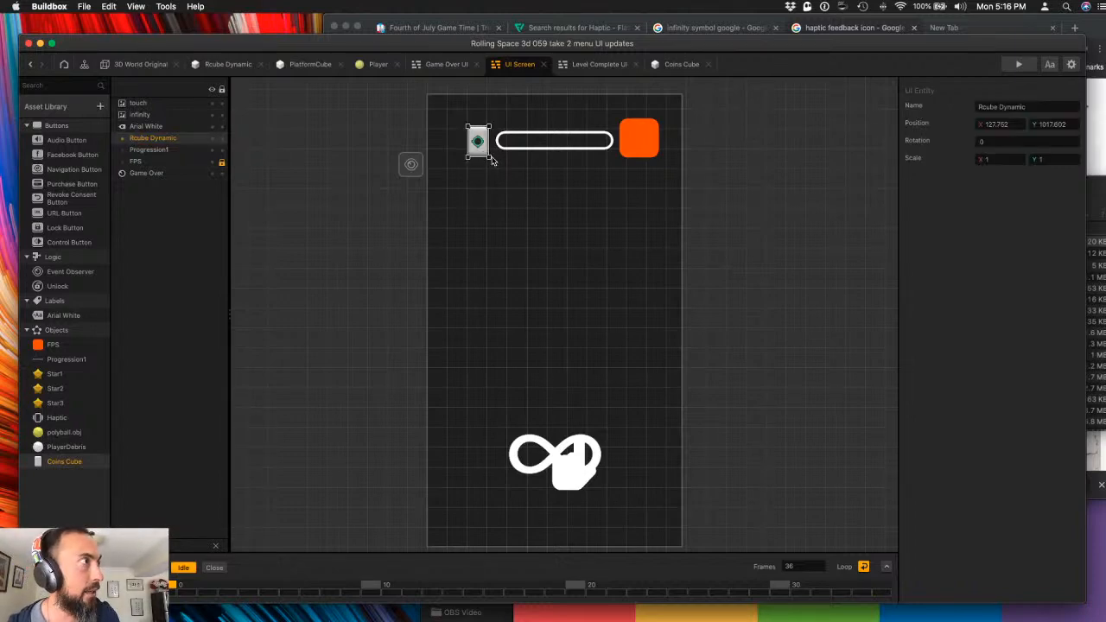
{"action": "left_click_drag", "start_coordinate": [488, 157], "coordinate": [479, 158]}
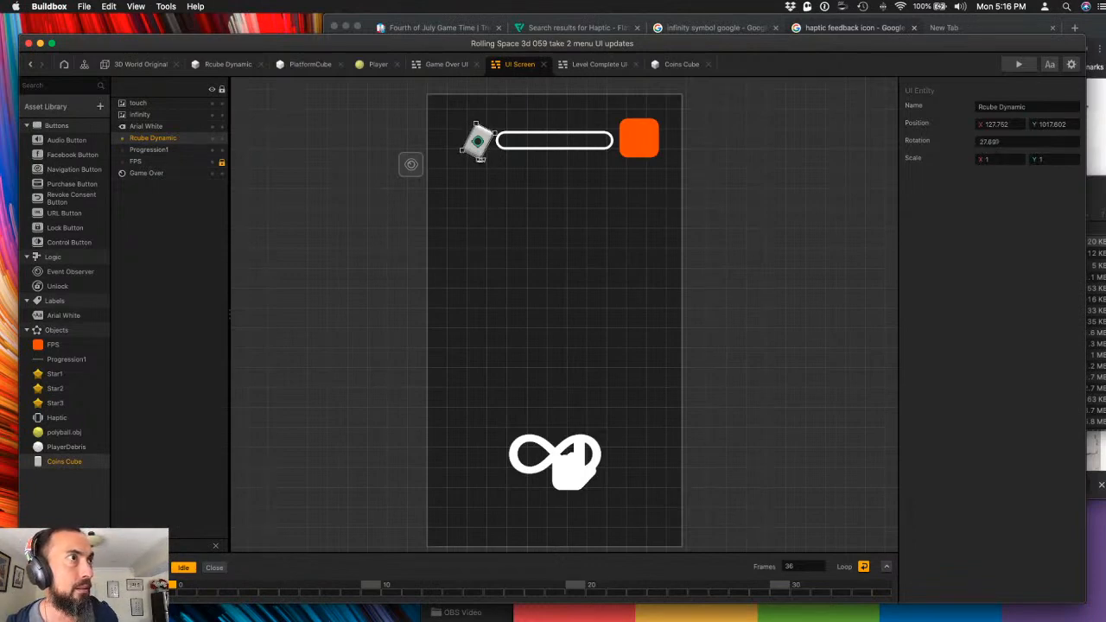
{"action": "left_click_drag", "start_coordinate": [481, 158], "coordinate": [484, 157]}
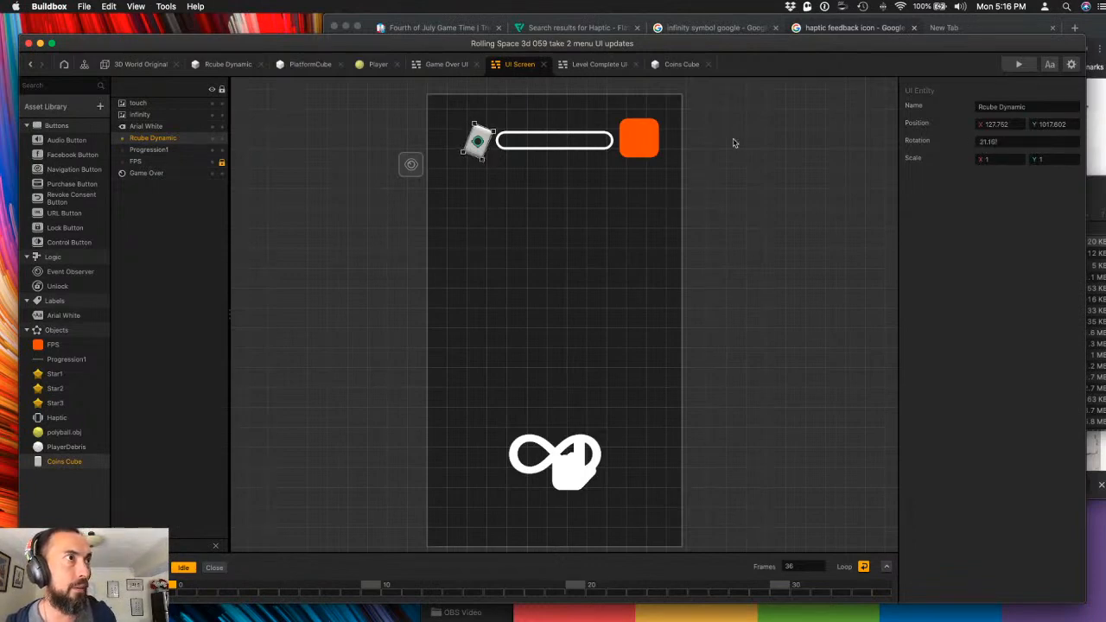
{"action": "left_click", "coordinate": [1017, 141]}
{"action": "key", "text": "Tab"}
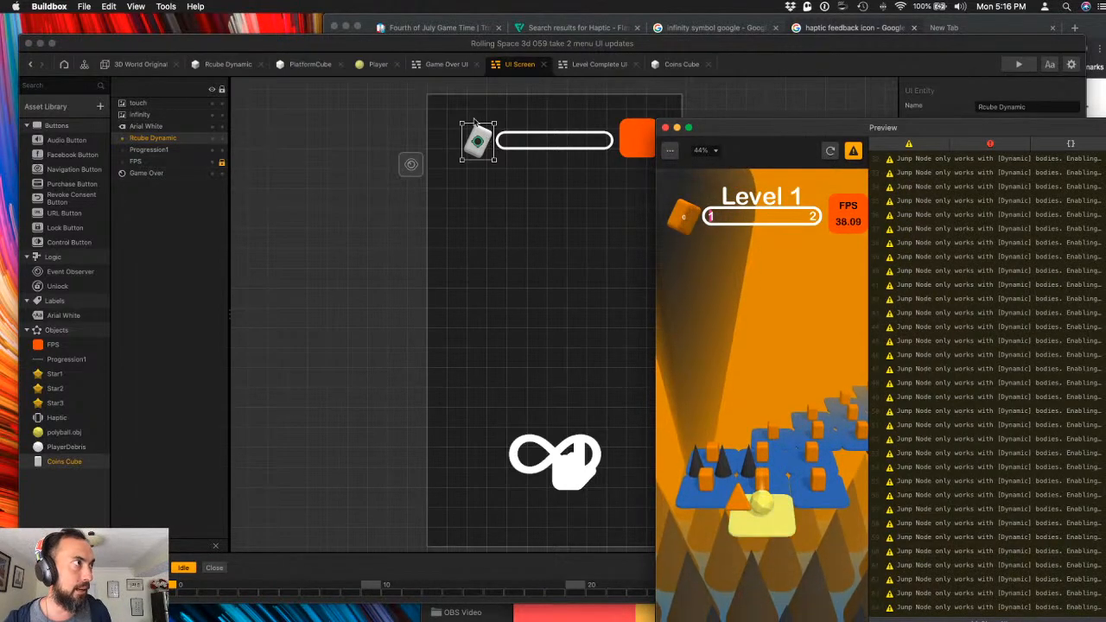
- Move the Arial White label and Rcube Dynamic up together, bringing the label to about Y 1052, and reload the preview
{"action": "left_click", "coordinate": [446, 119]}
{"action": "left_click", "coordinate": [446, 119]}
{"action": "left_click", "coordinate": [154, 125]}
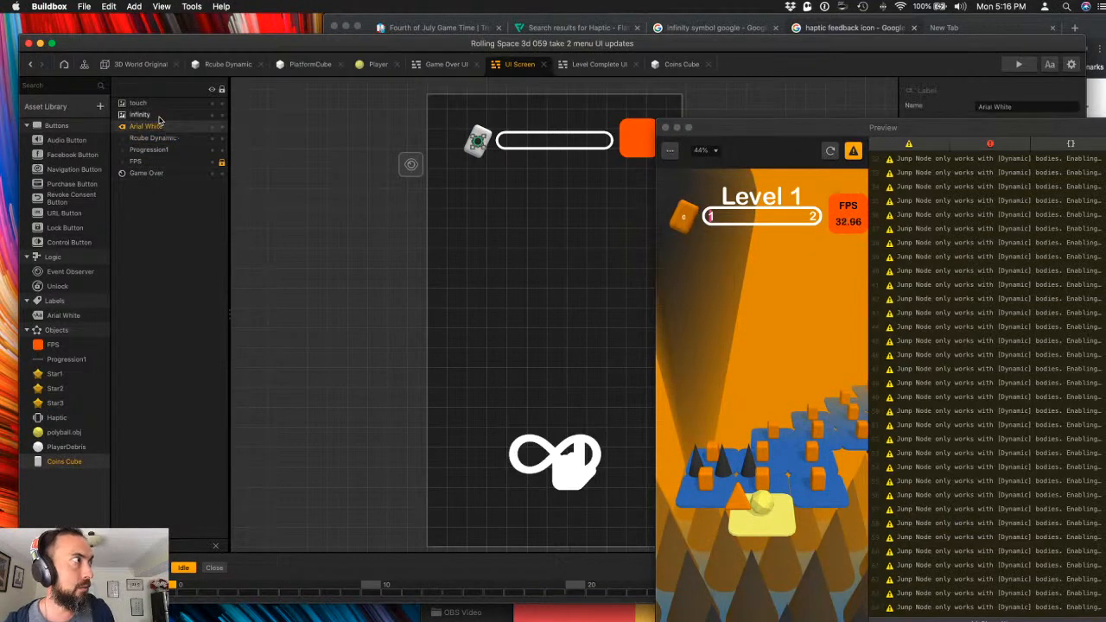
{"action": "left_click", "coordinate": [477, 147]}
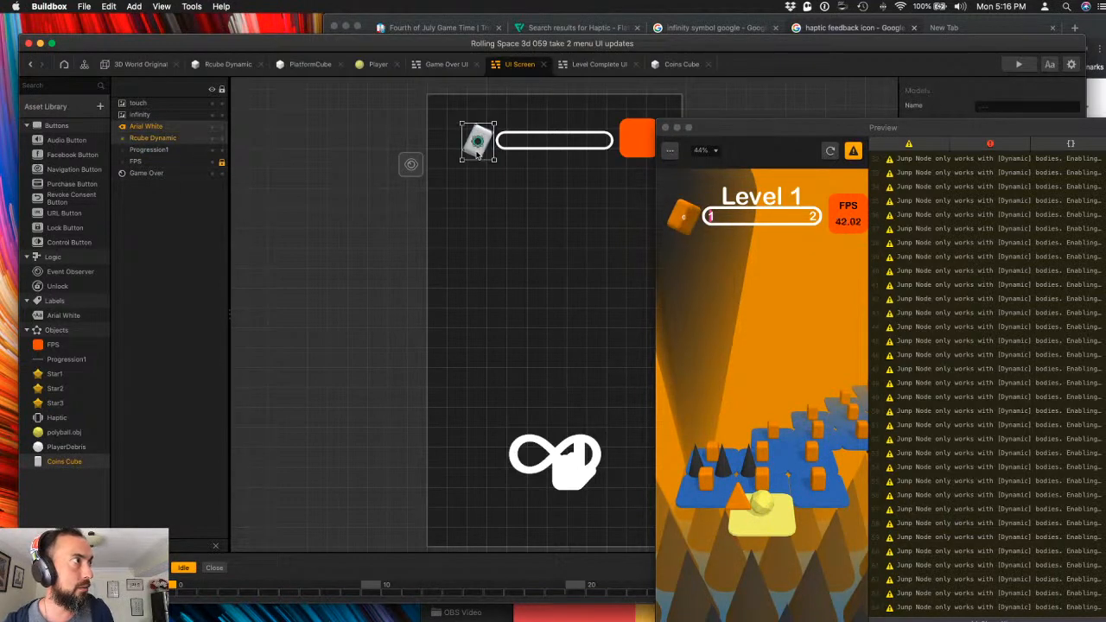
{"action": "left_click_drag", "start_coordinate": [480, 156], "coordinate": [480, 140]}
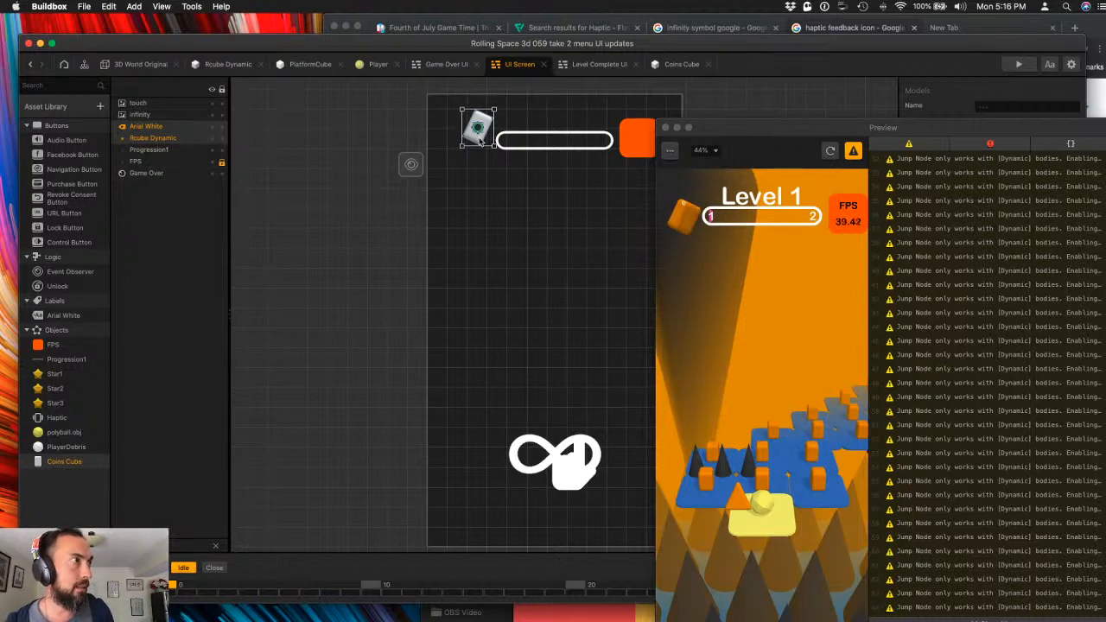
{"action": "left_click", "coordinate": [830, 152]}
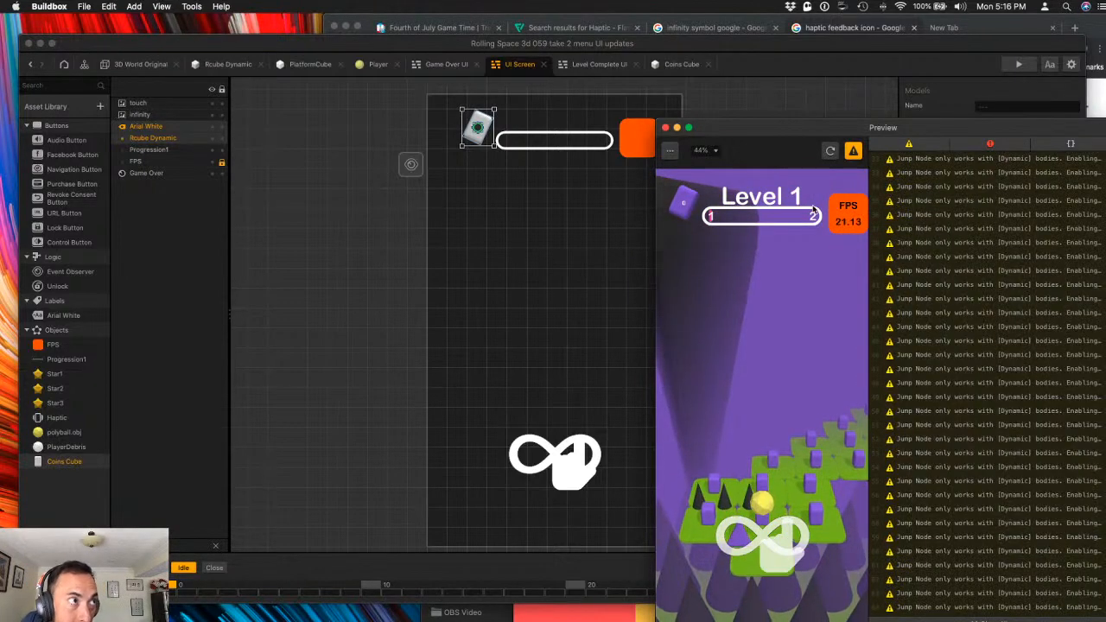
{"action": "left_click", "coordinate": [784, 273]}
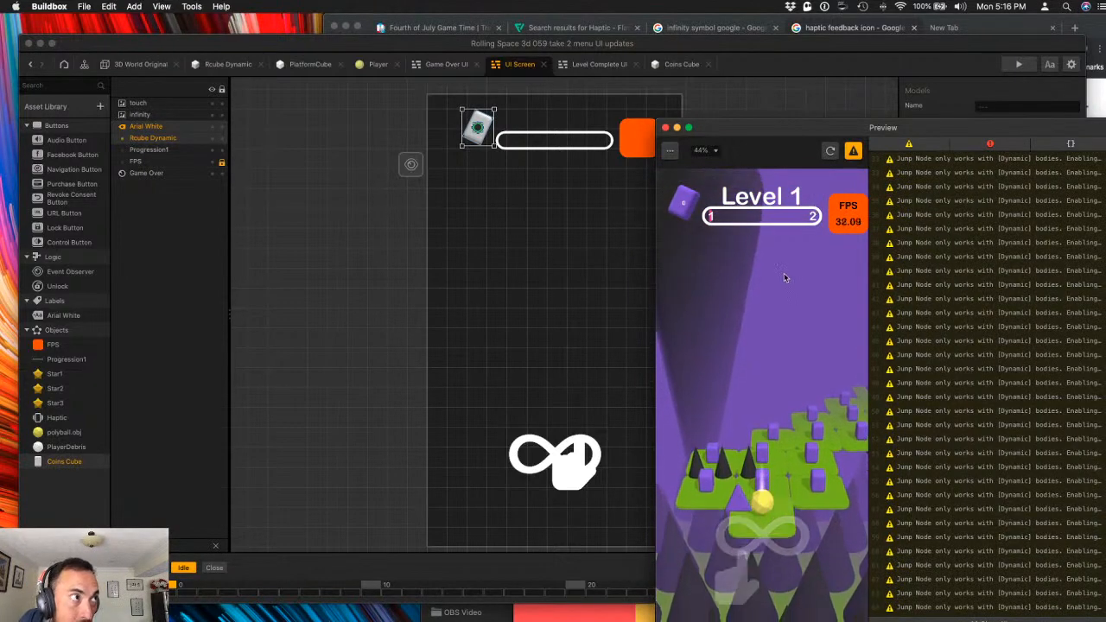
- Set the Arial White score label's X and Y scale to .5 and check its size in the preview
{"action": "left_click", "coordinate": [486, 165]}
{"action": "left_click", "coordinate": [478, 126]}
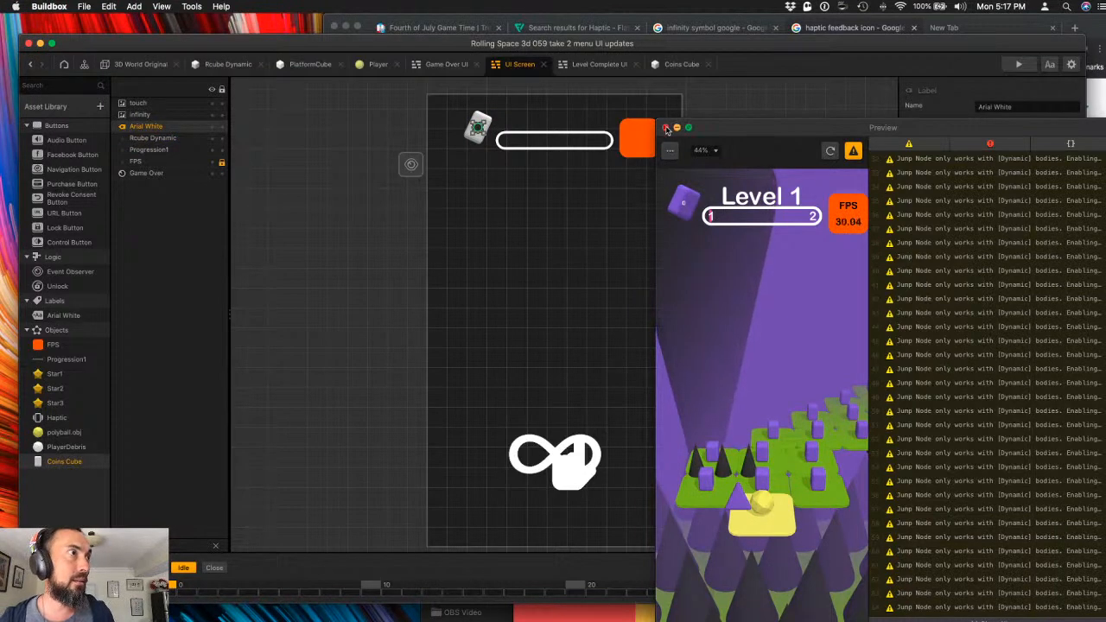
{"action": "left_click", "coordinate": [665, 127]}
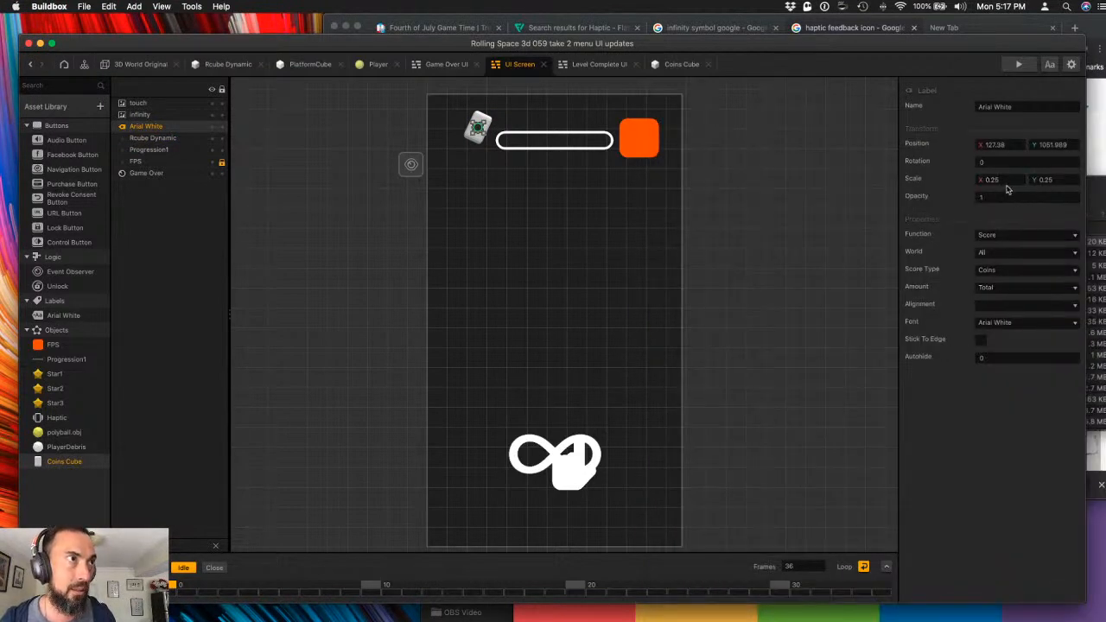
{"action": "type", "text": ".5"}
{"action": "key", "text": "Tab"}
{"action": "type", "text": ".5"}
{"action": "key", "text": "Tab"}
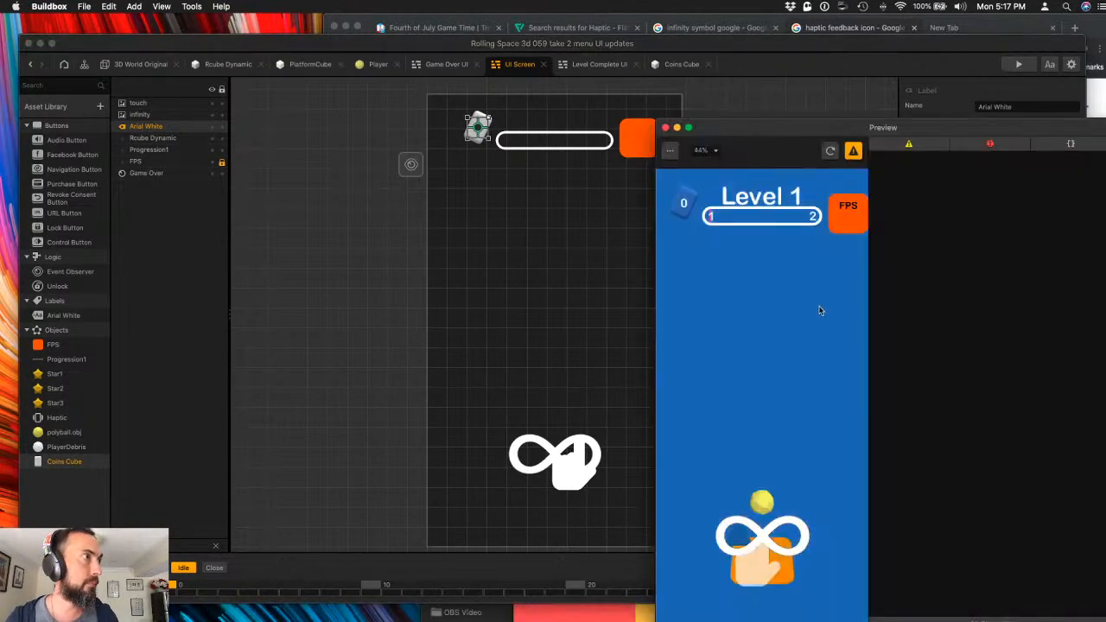
{"action": "left_click", "coordinate": [666, 128]}
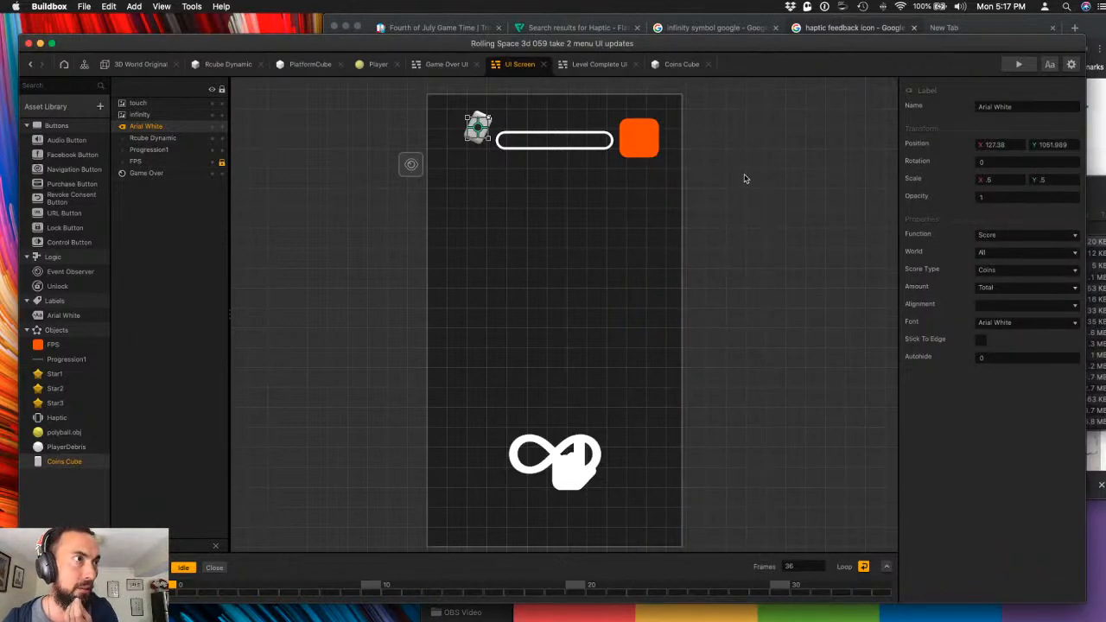
- Set the Arial White label's alignment to Center and run the preview
{"action": "left_click", "coordinate": [1048, 307]}
{"action": "left_click", "coordinate": [1033, 328]}
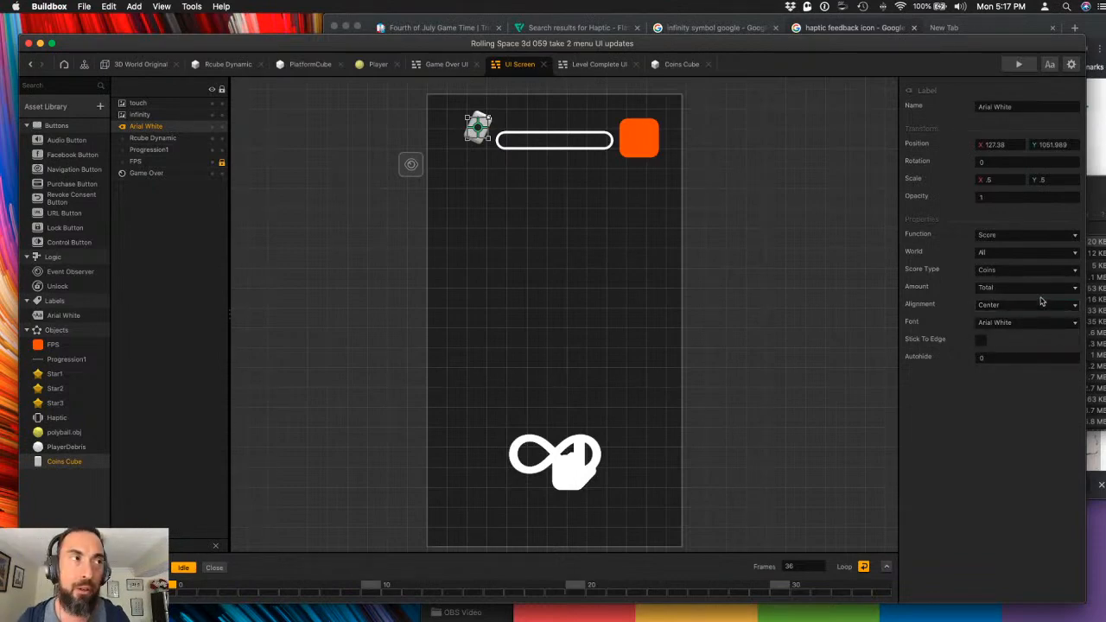
{"action": "left_click", "coordinate": [1017, 66]}
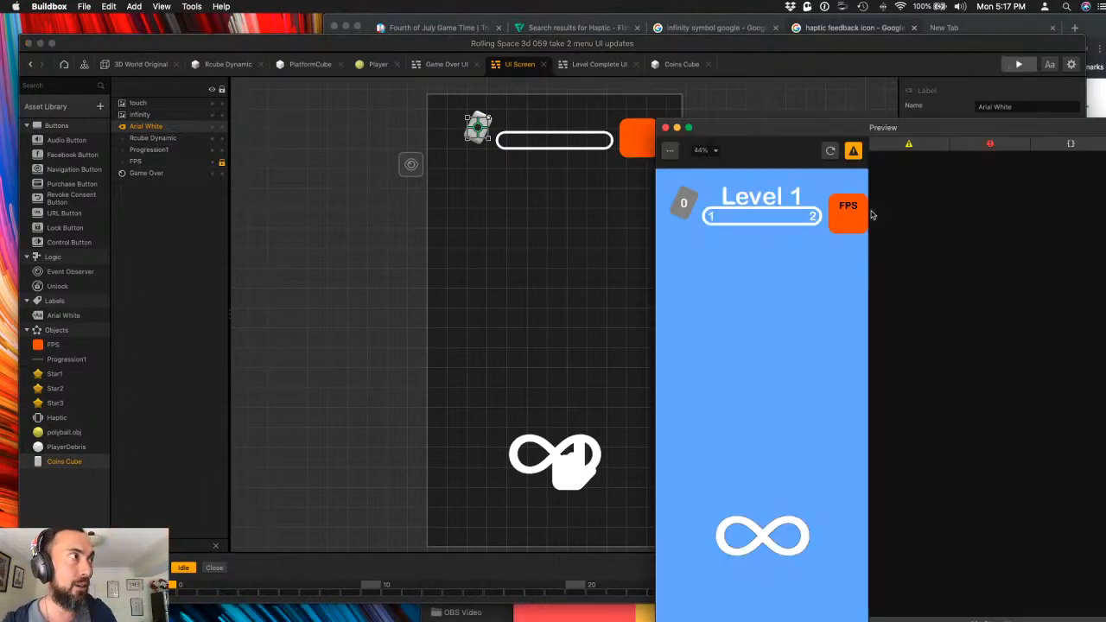
- Close the preview, look over the Running Monsters gameplay page in Chrome and put its window away
{"action": "left_click", "coordinate": [665, 127]}
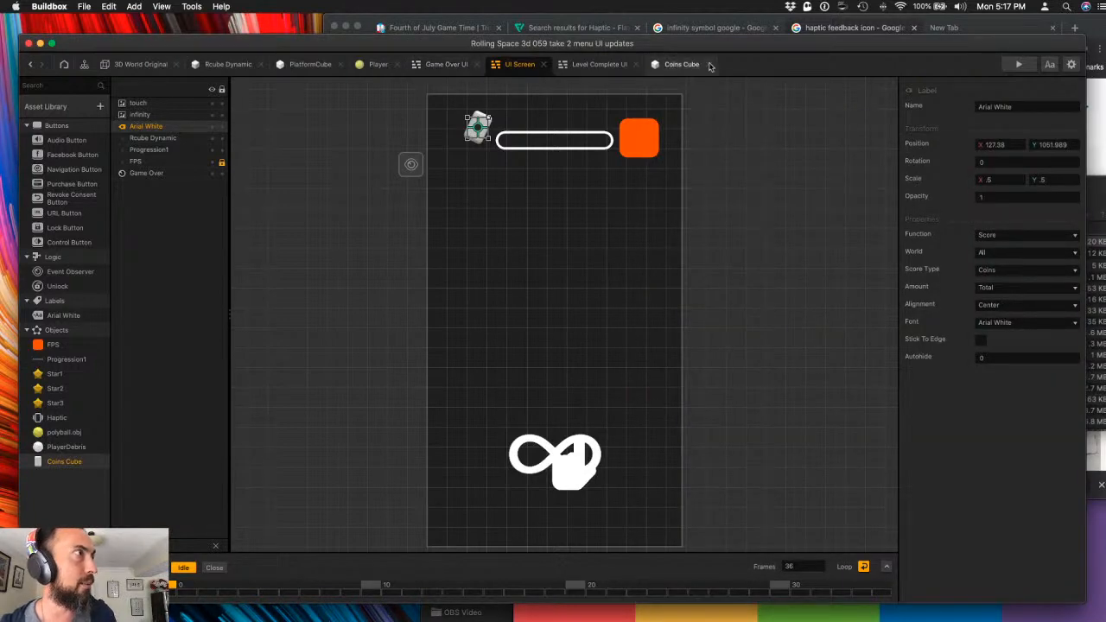
{"action": "mouse_move", "coordinate": [1104, 3]}
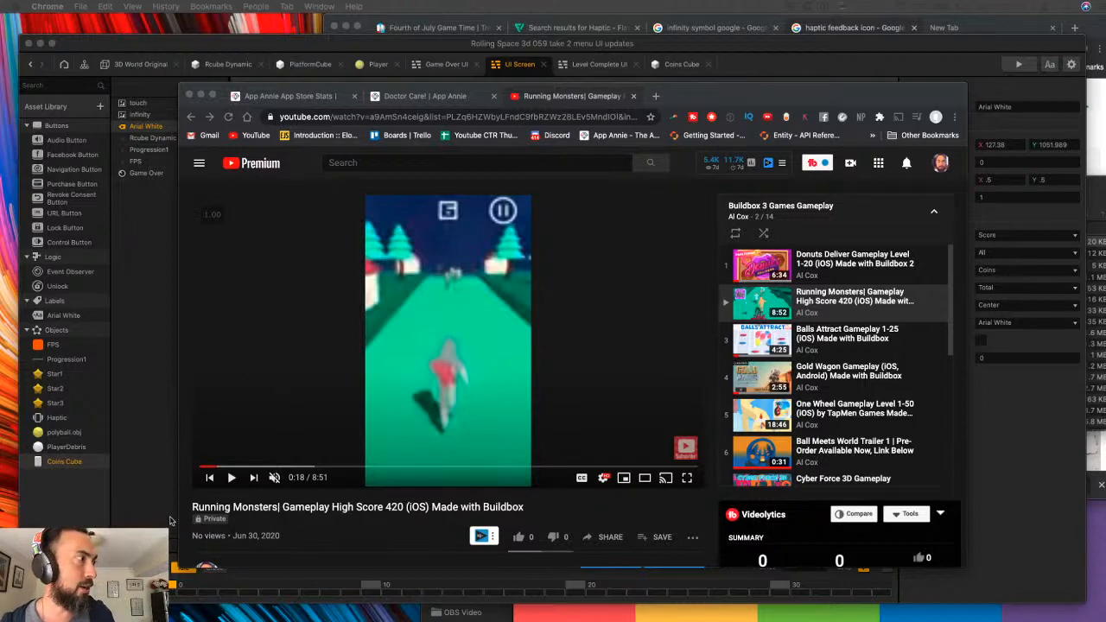
{"action": "scroll", "coordinate": [386, 504], "scroll_direction": "down", "scroll_amount": 1}
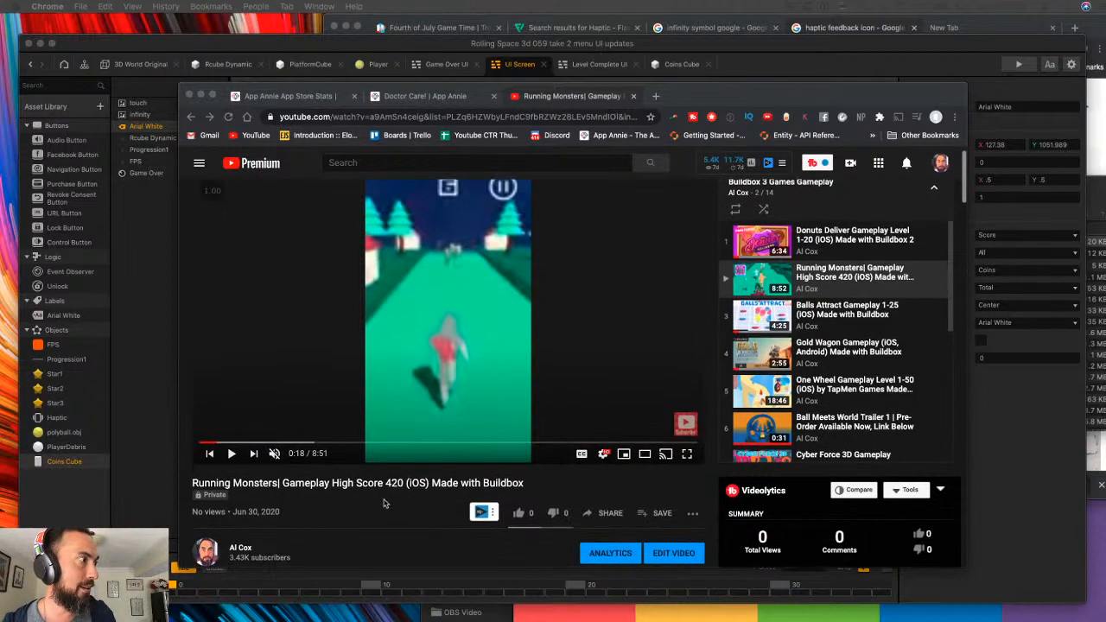
{"action": "left_click", "coordinate": [200, 95]}
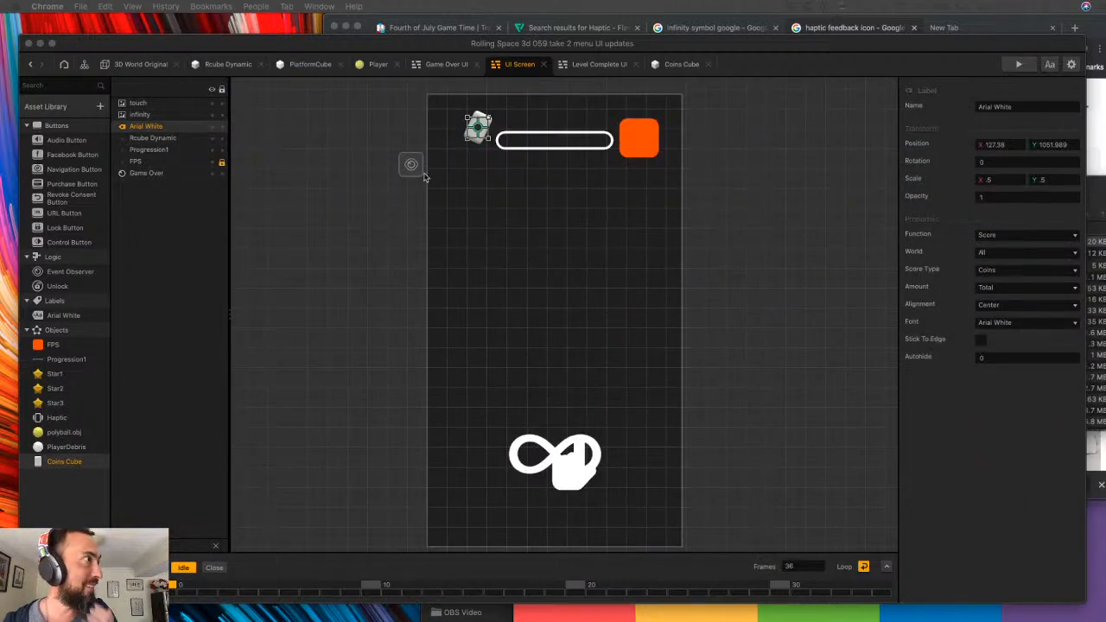
- Change the Coins Cube's Set Blue Color node to a slightly lighter blue and start the game in the preview
{"action": "left_click", "coordinate": [664, 64]}
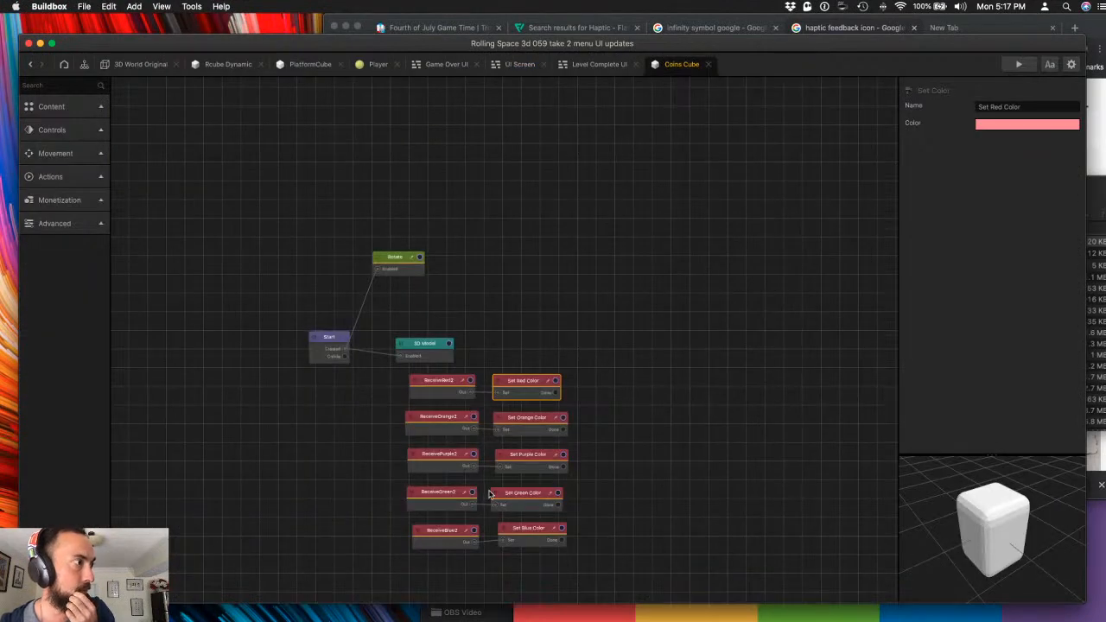
{"action": "left_click", "coordinate": [519, 532]}
{"action": "left_click", "coordinate": [1024, 126]}
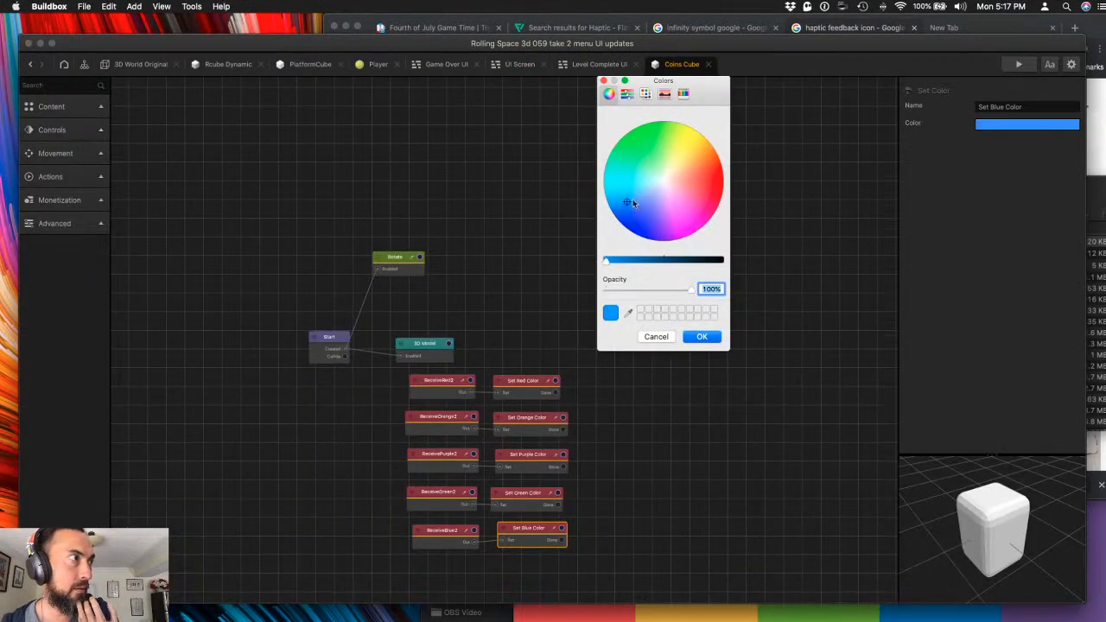
{"action": "left_click", "coordinate": [702, 336]}
{"action": "left_click", "coordinate": [1020, 66]}
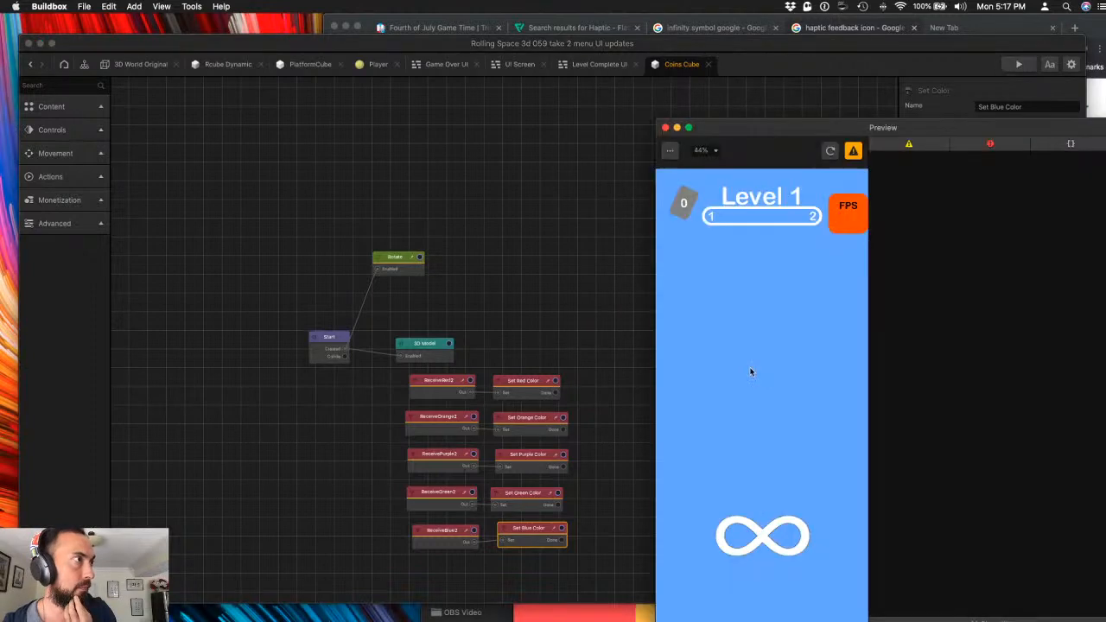
{"action": "left_click", "coordinate": [766, 558]}
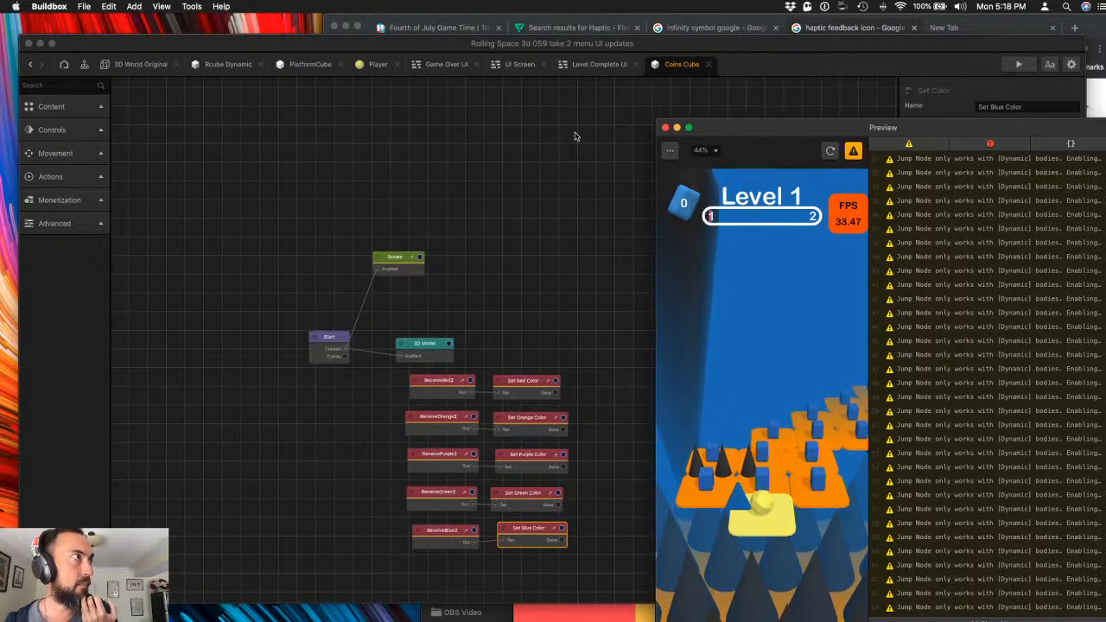
- Try a second Y speed value of 1000 in the Coins Cube's Rotate node and reload the preview
{"action": "left_click_drag", "start_coordinate": [765, 128], "coordinate": [709, 208]}
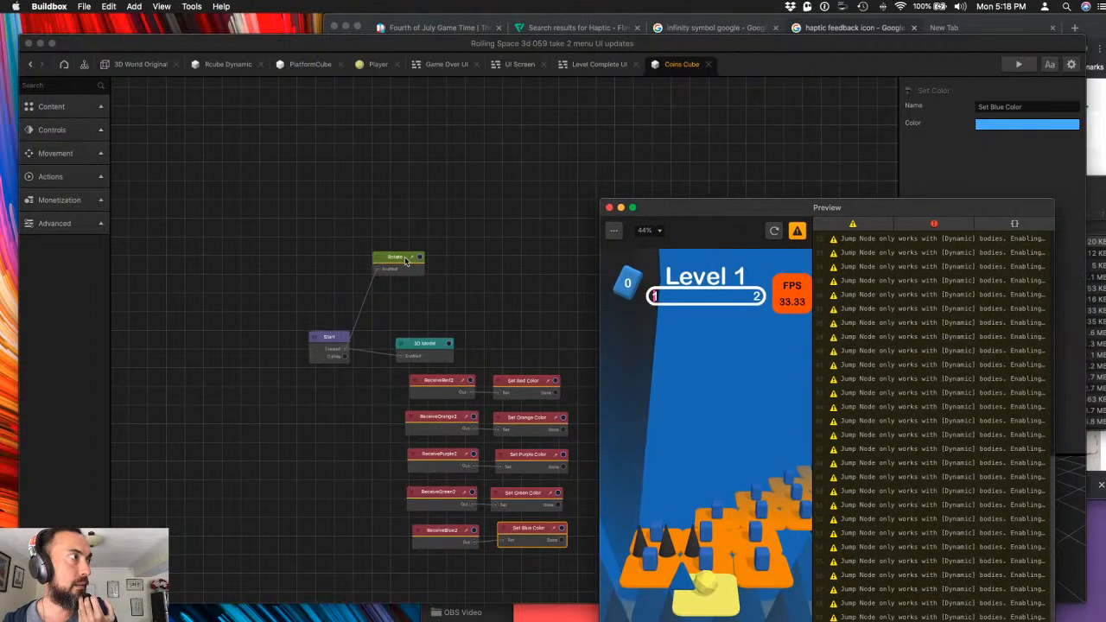
{"action": "left_click", "coordinate": [404, 261]}
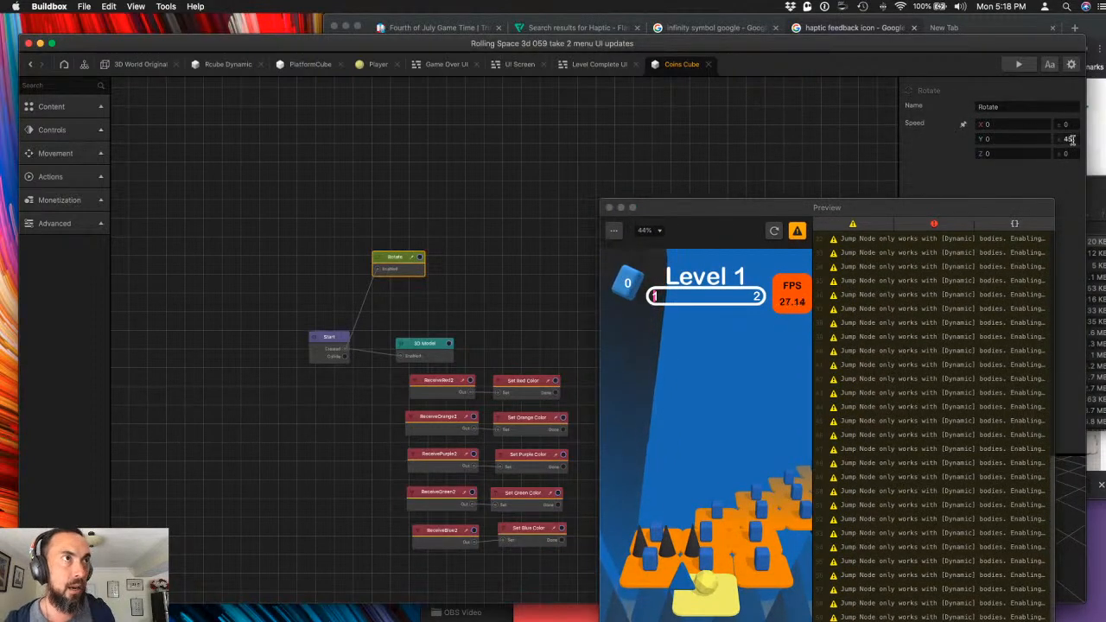
{"action": "type", "text": "1000"}
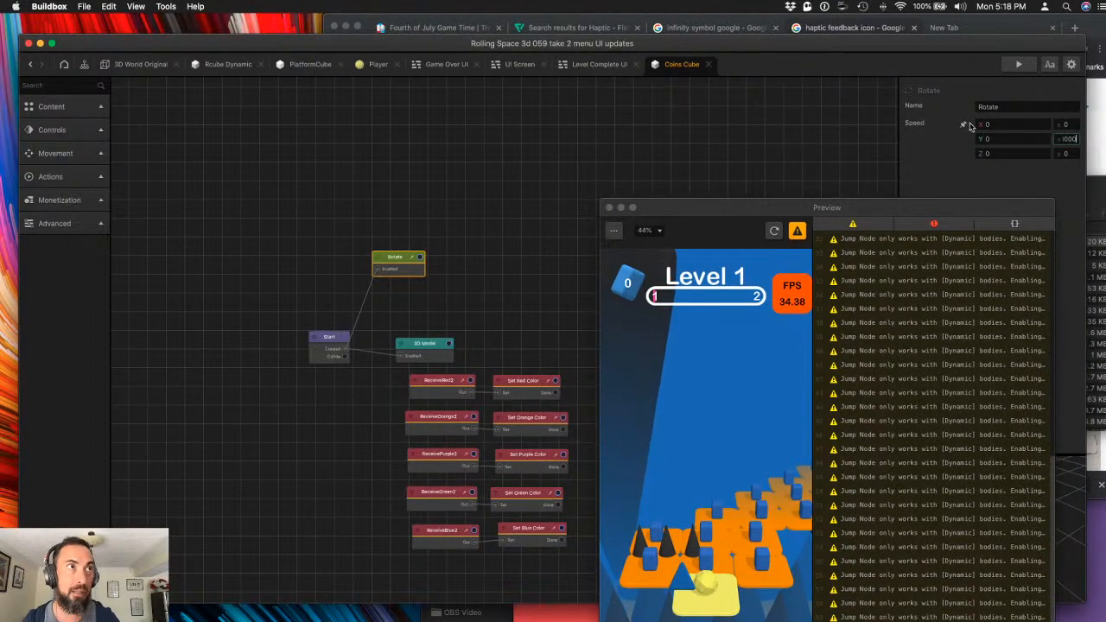
{"action": "left_click", "coordinate": [774, 231]}
{"action": "left_click", "coordinate": [774, 231]}
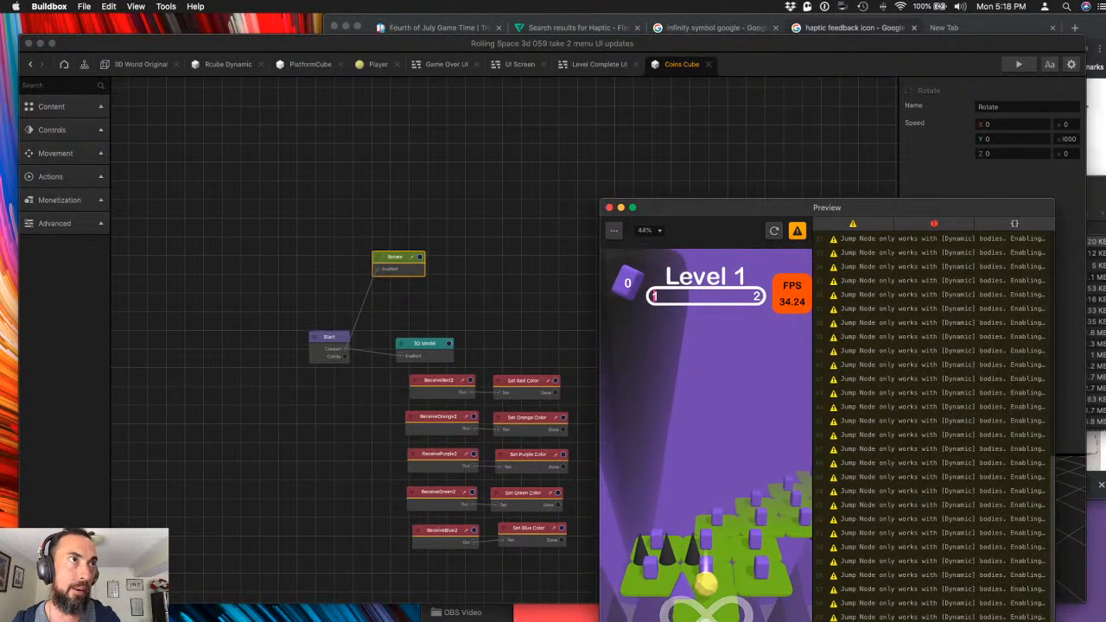
- Try a second Y speed value of 90 in the Coins Cube's Rotate node and reload the preview
{"action": "double_click", "coordinate": [1070, 139]}
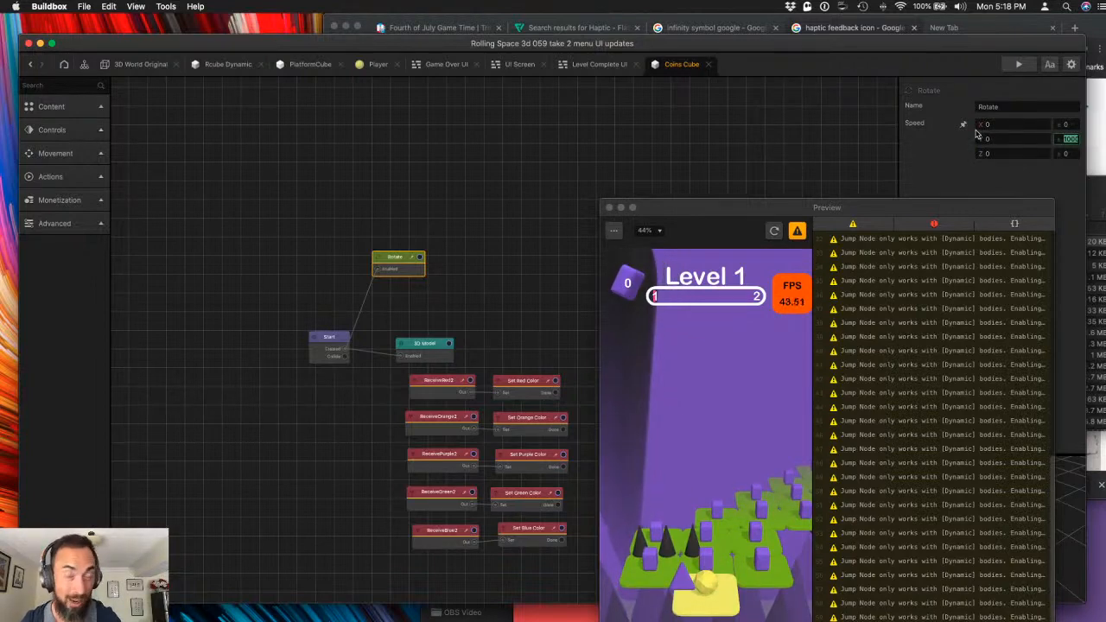
{"action": "type", "text": "90"}
{"action": "key", "text": "Tab"}
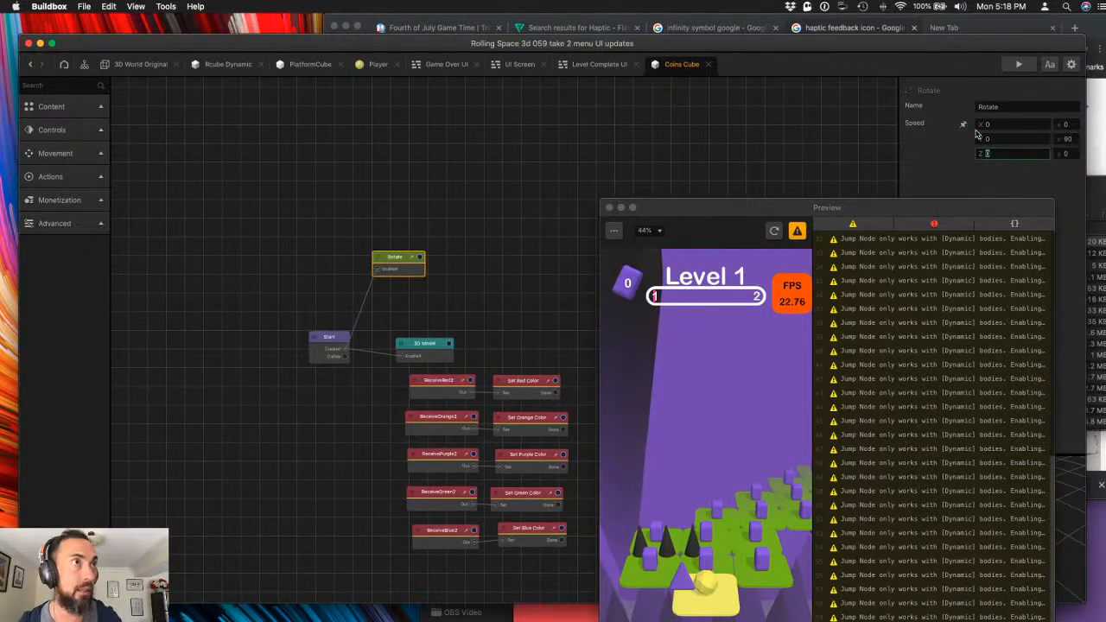
{"action": "left_click_drag", "start_coordinate": [851, 207], "coordinate": [862, 141]}
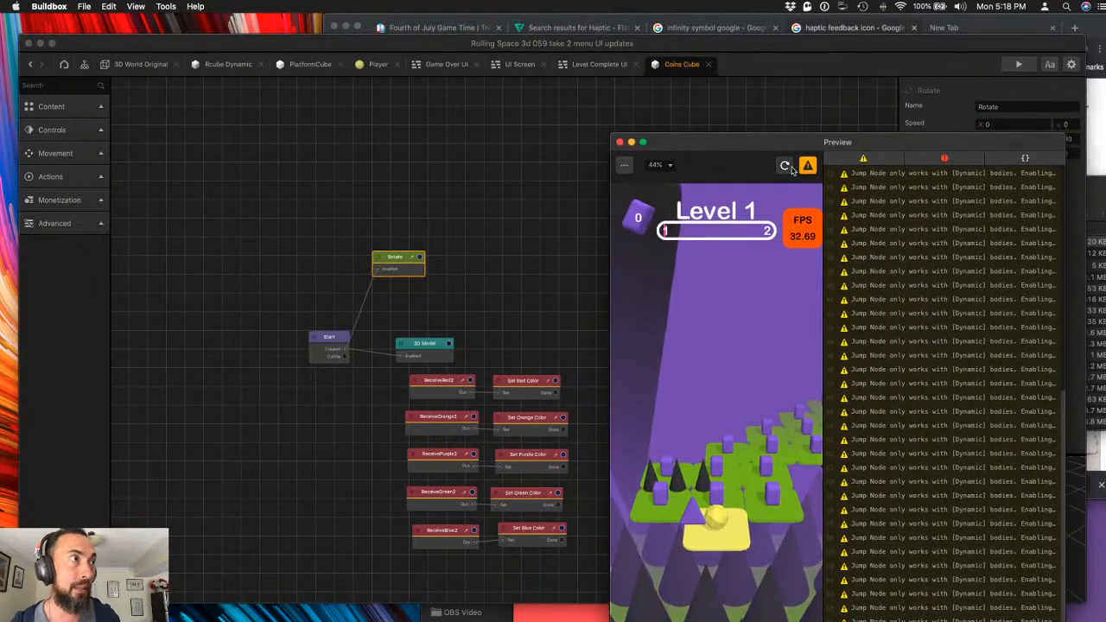
{"action": "left_click", "coordinate": [787, 166]}
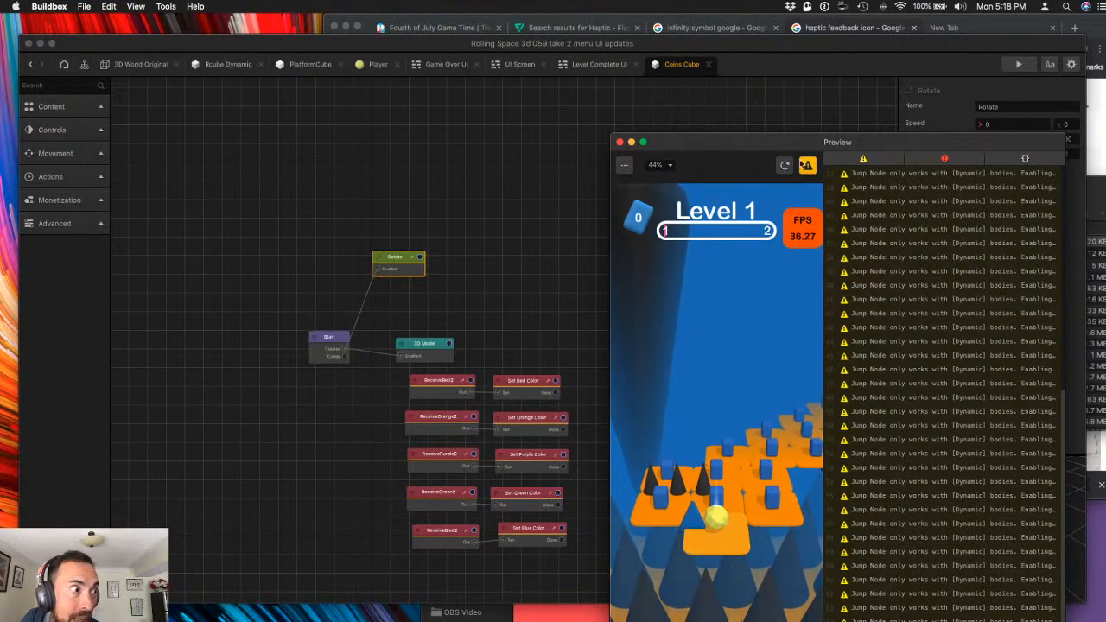
{"action": "left_click_drag", "start_coordinate": [785, 132], "coordinate": [681, 115]}
{"action": "left_click", "coordinate": [689, 134]}
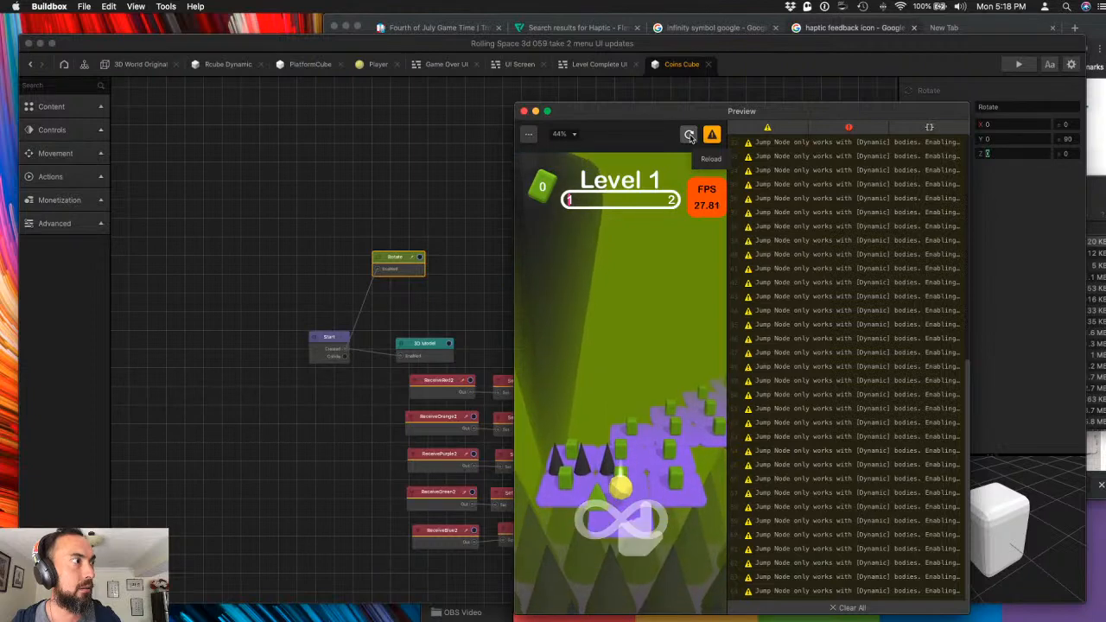
- Set the second Y speed value of the Coins Cube's Rotate node to 200, check it in a reloaded preview and close the preview
{"action": "left_click", "coordinate": [1070, 138]}
{"action": "type", "text": "200"}
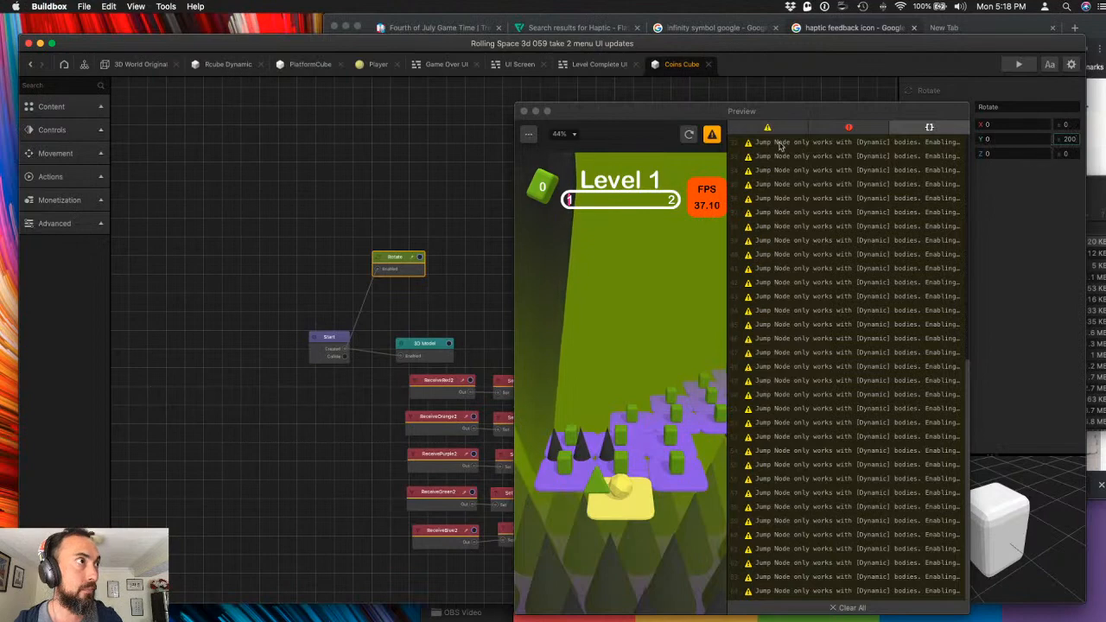
{"action": "left_click", "coordinate": [691, 135]}
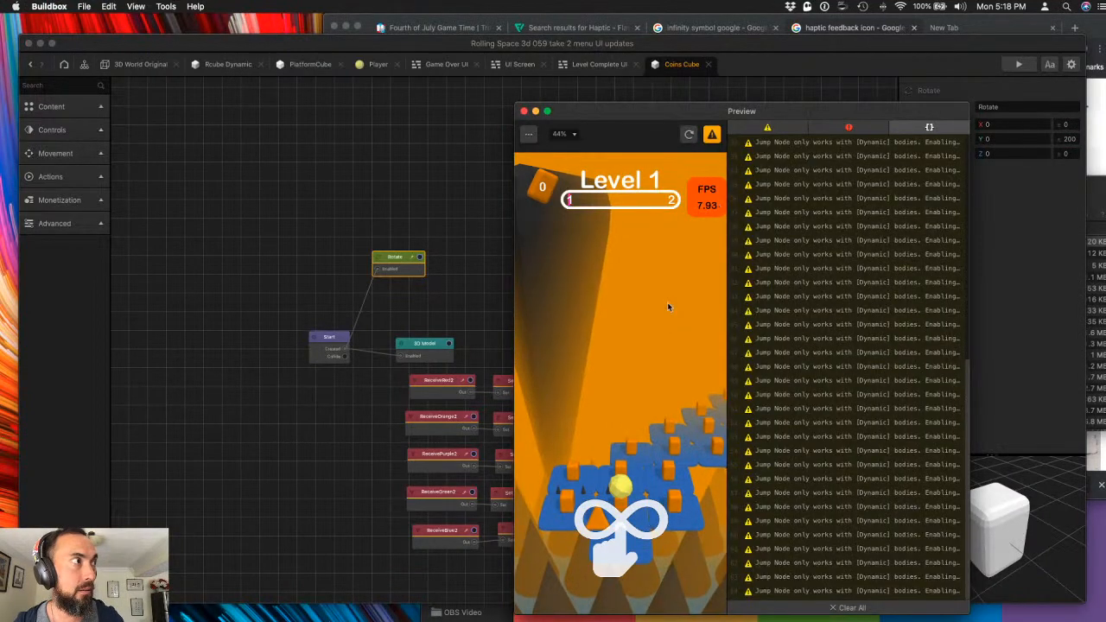
{"action": "left_click", "coordinate": [523, 111]}
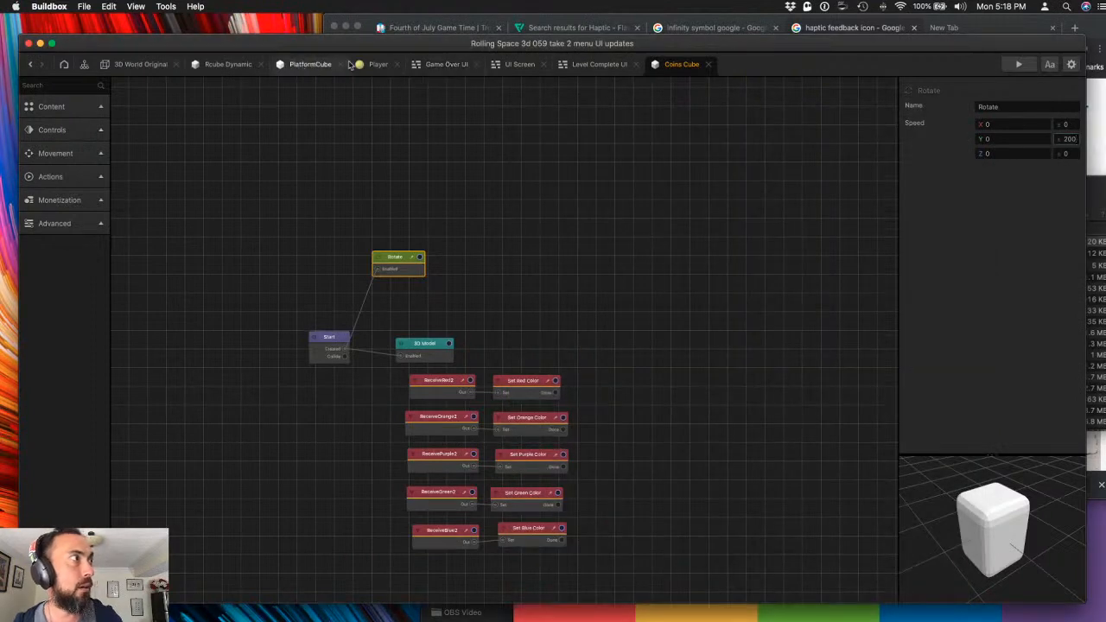
- Compare the Rotate nodes of Rcube Dynamic and Coins Cube, and set Rcube Dynamic's second X, Y and Z speed values to 150
{"action": "left_click", "coordinate": [217, 67]}
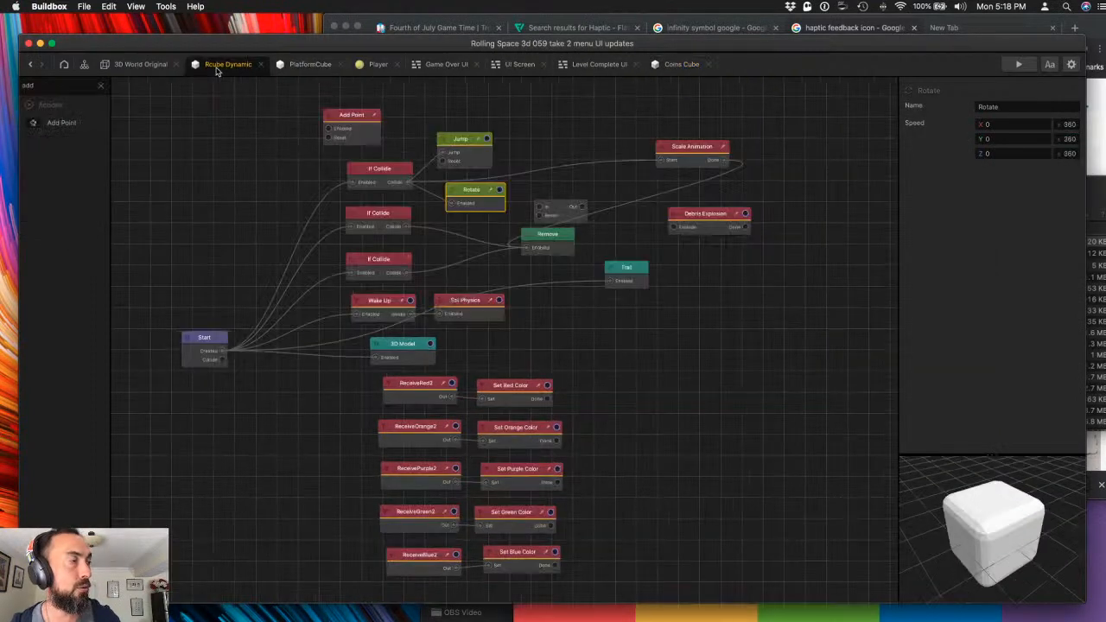
{"action": "key", "text": "ctrl+Tab"}
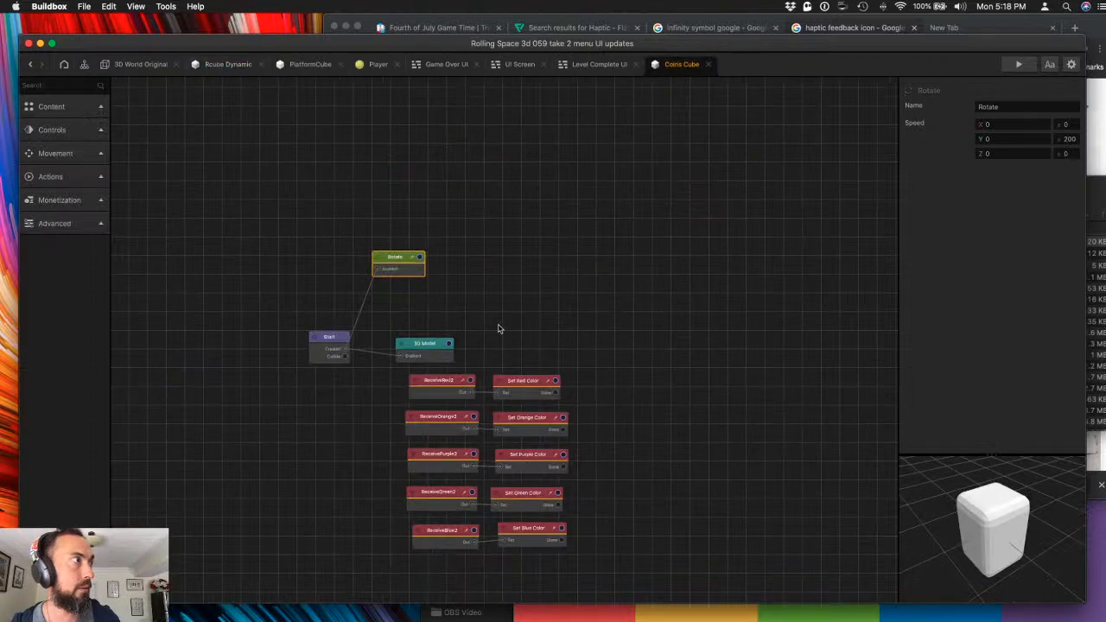
{"action": "left_click", "coordinate": [474, 275]}
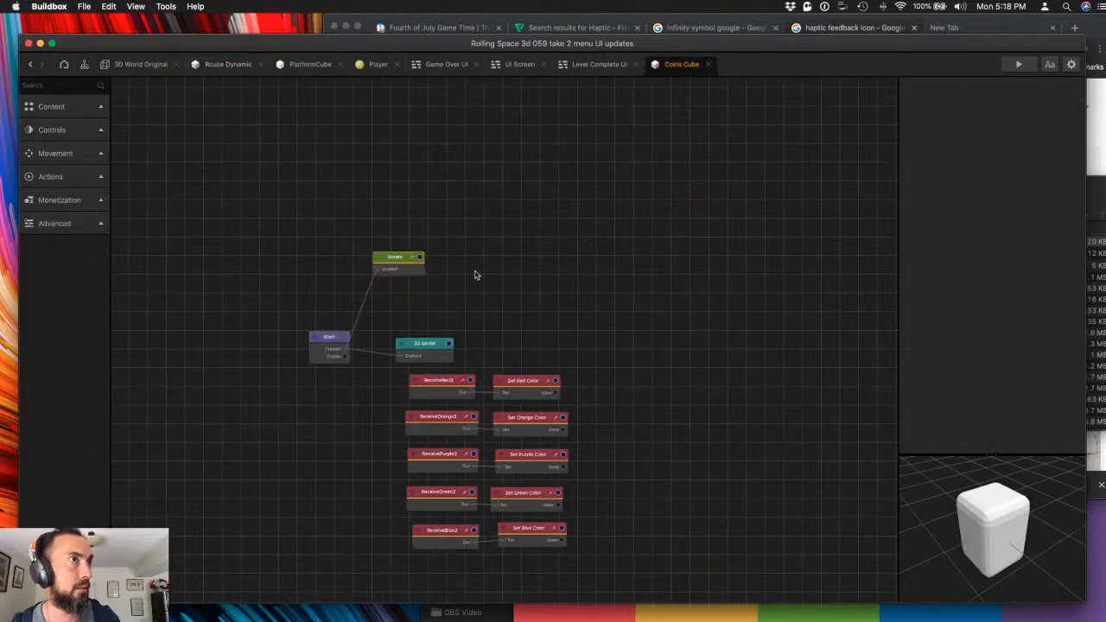
{"action": "left_click", "coordinate": [396, 258]}
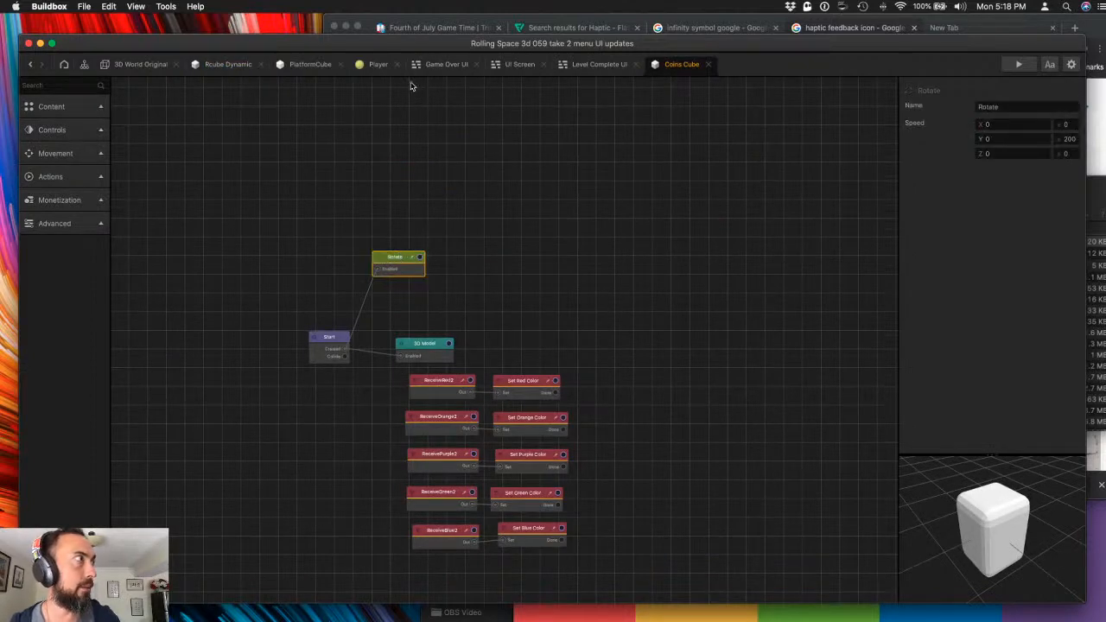
{"action": "left_click", "coordinate": [215, 64]}
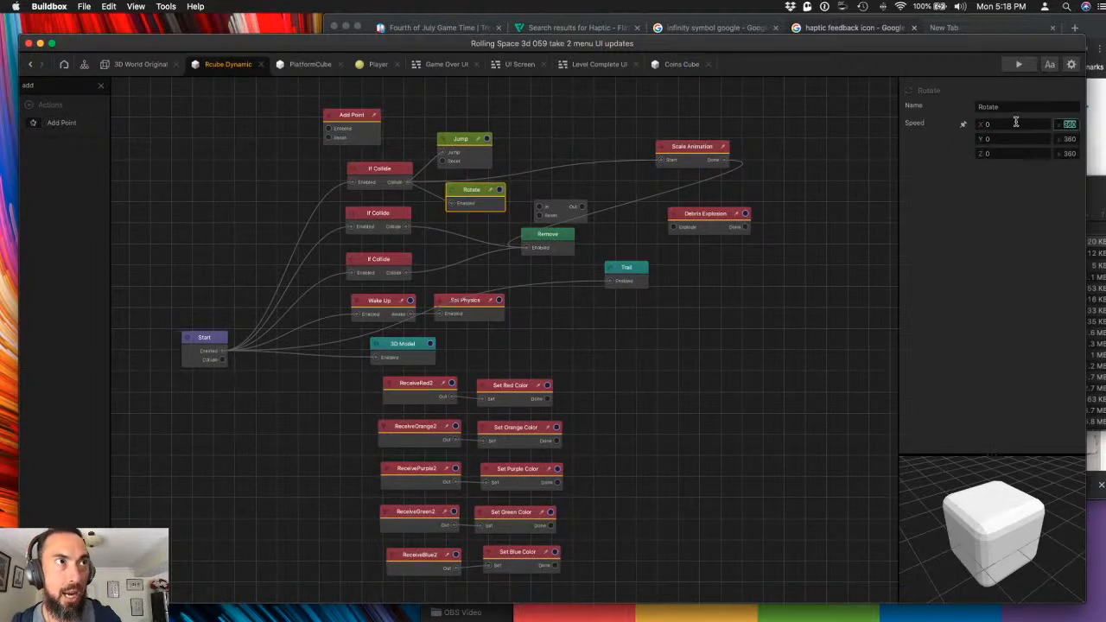
{"action": "key", "text": "Tab"}
{"action": "type", "text": "150"}
{"action": "key", "text": "Tab"}
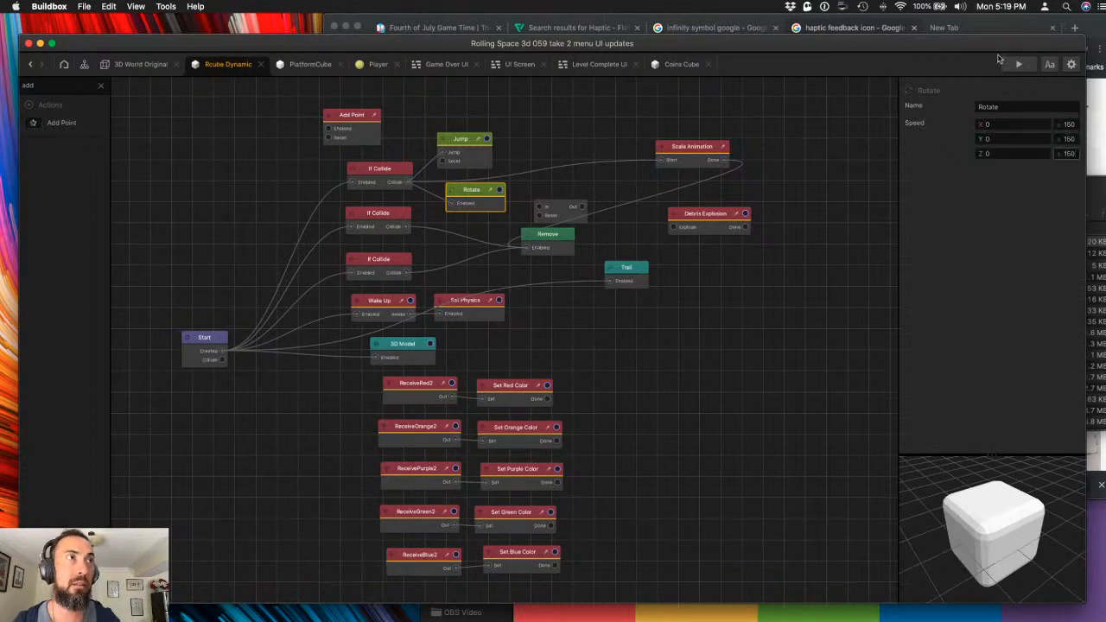
- Play the game in the preview to check the collected cubes' rotation, and close the preview
{"action": "left_click", "coordinate": [1016, 64]}
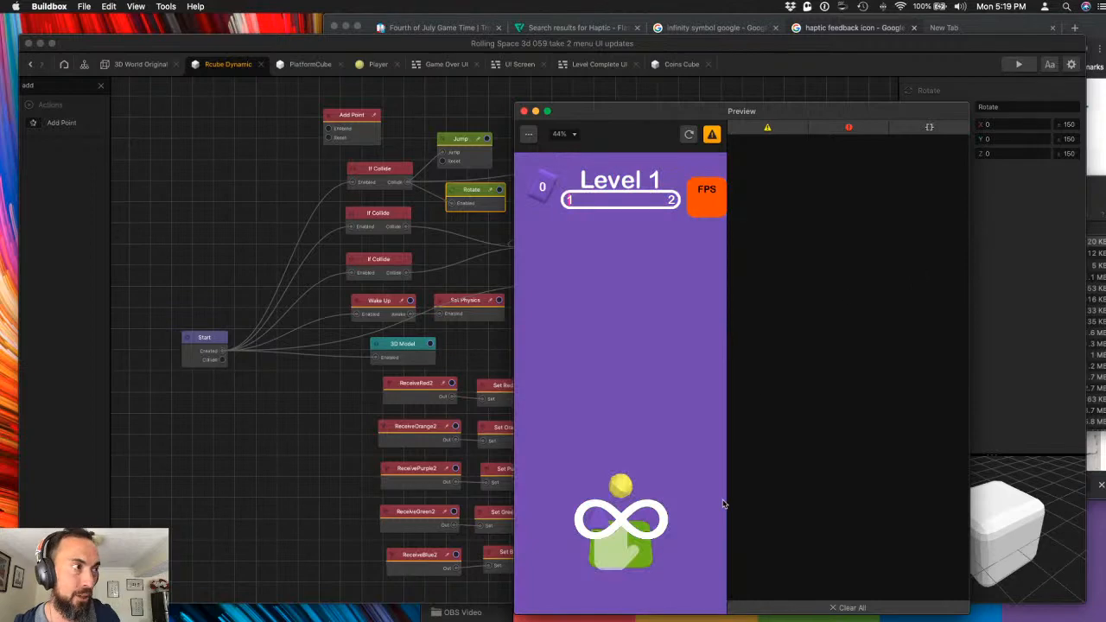
{"action": "left_click_drag", "start_coordinate": [683, 101], "coordinate": [690, 75]}
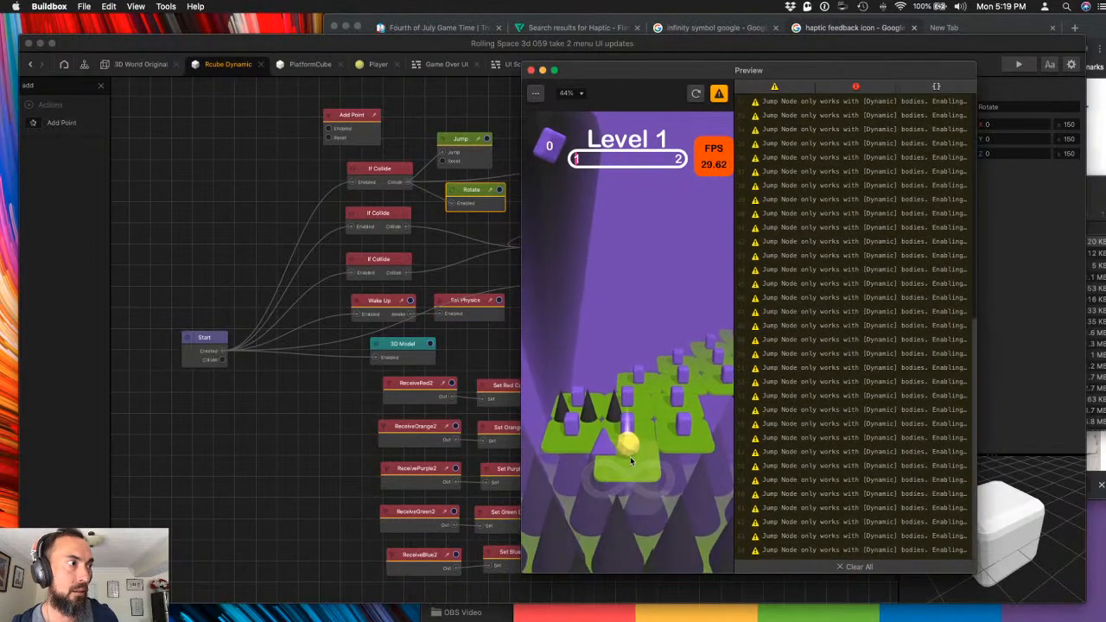
{"action": "mouse_move", "coordinate": [633, 467]}
{"action": "left_mouse_down"}
{"action": "mouse_move", "coordinate": [643, 460]}
{"action": "mouse_move", "coordinate": [645, 470]}
{"action": "mouse_move", "coordinate": [626, 453]}
{"action": "mouse_move", "coordinate": [635, 478]}
{"action": "mouse_move", "coordinate": [624, 457]}
{"action": "mouse_move", "coordinate": [637, 465]}
{"action": "left_mouse_up"}
{"action": "left_click", "coordinate": [530, 70]}
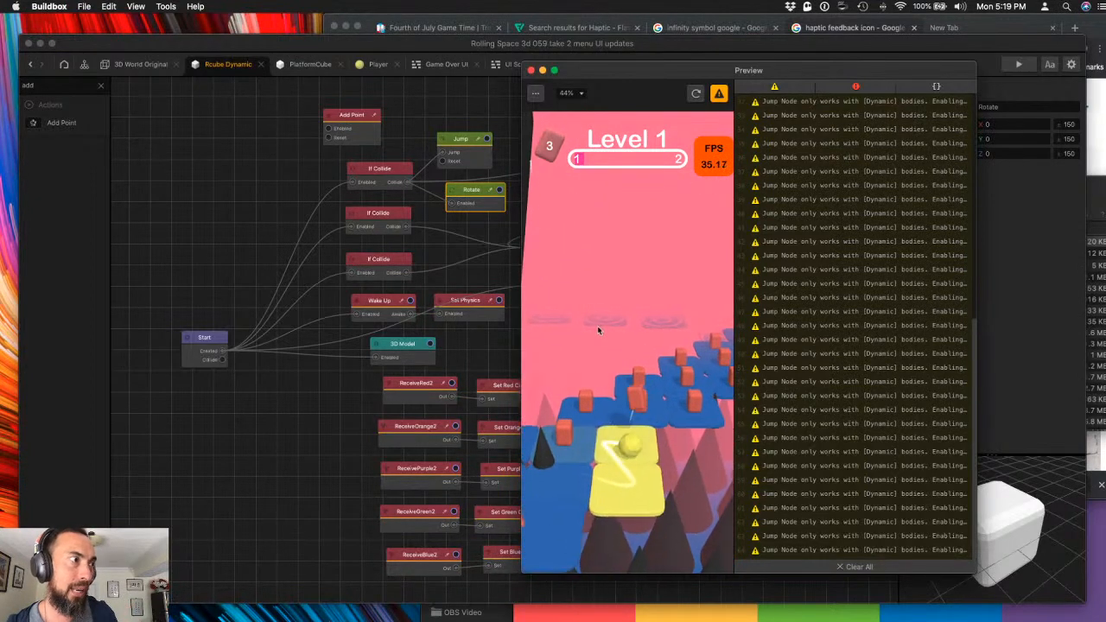
{"action": "left_click", "coordinate": [531, 70]}
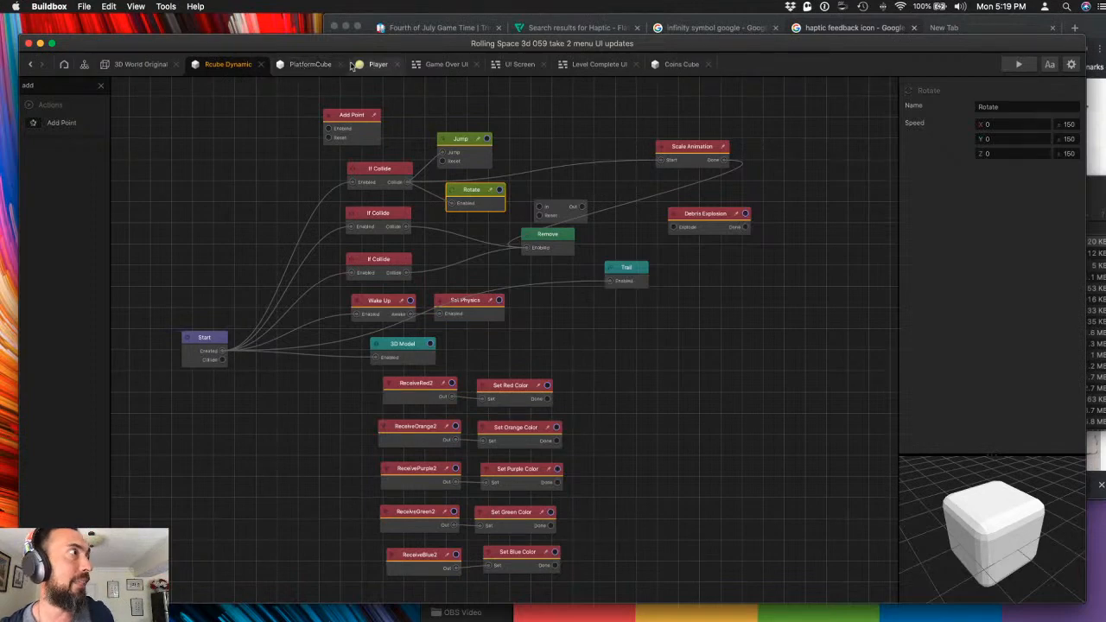
- Insert a Delay node of 0.25 between the upper If Collide and Add Point nodes in the Player's node map
{"action": "left_click", "coordinate": [377, 66]}
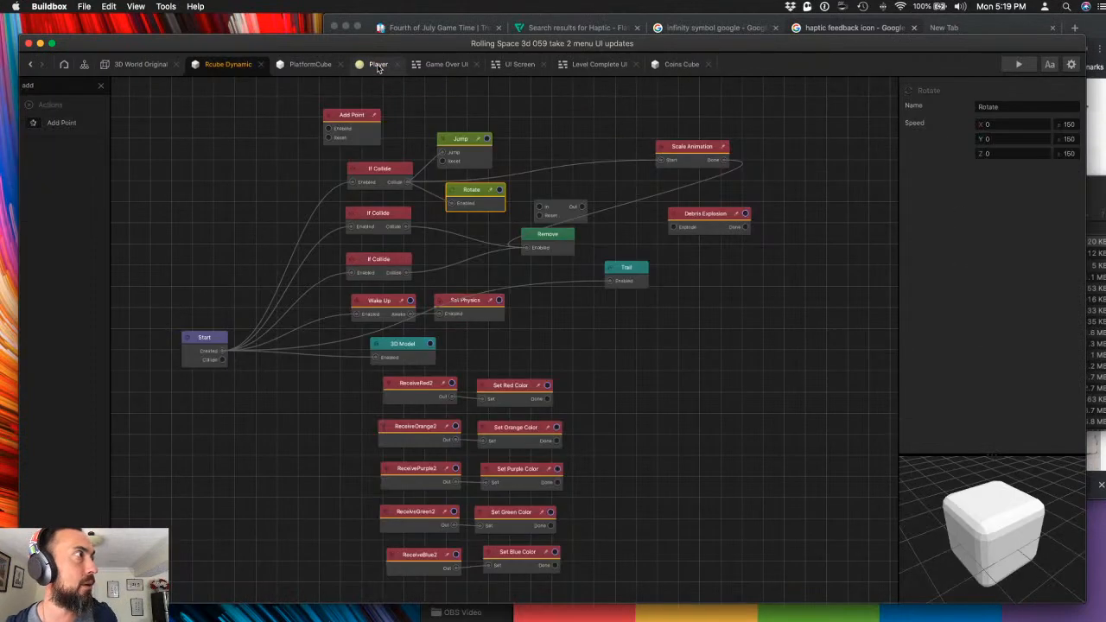
{"action": "left_click", "coordinate": [377, 67]}
{"action": "left_click", "coordinate": [73, 88]}
{"action": "type", "text": "delay"}
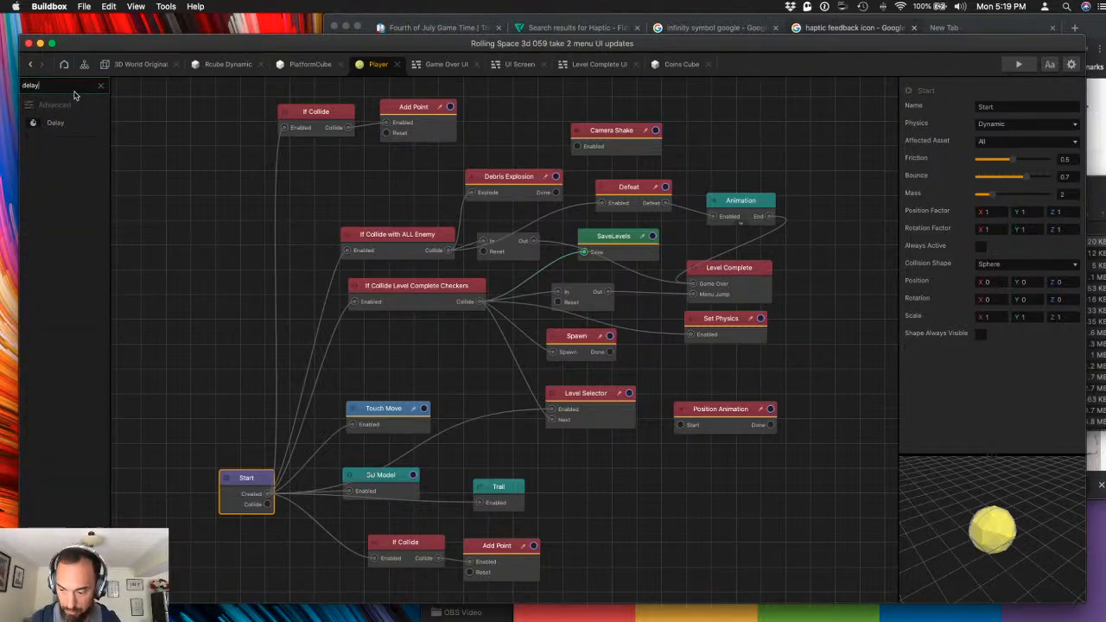
{"action": "left_click", "coordinate": [407, 123]}
{"action": "mouse_move", "coordinate": [378, 177]}
{"action": "left_mouse_down"}
{"action": "mouse_move", "coordinate": [385, 189]}
{"action": "mouse_move", "coordinate": [378, 173]}
{"action": "left_mouse_up"}
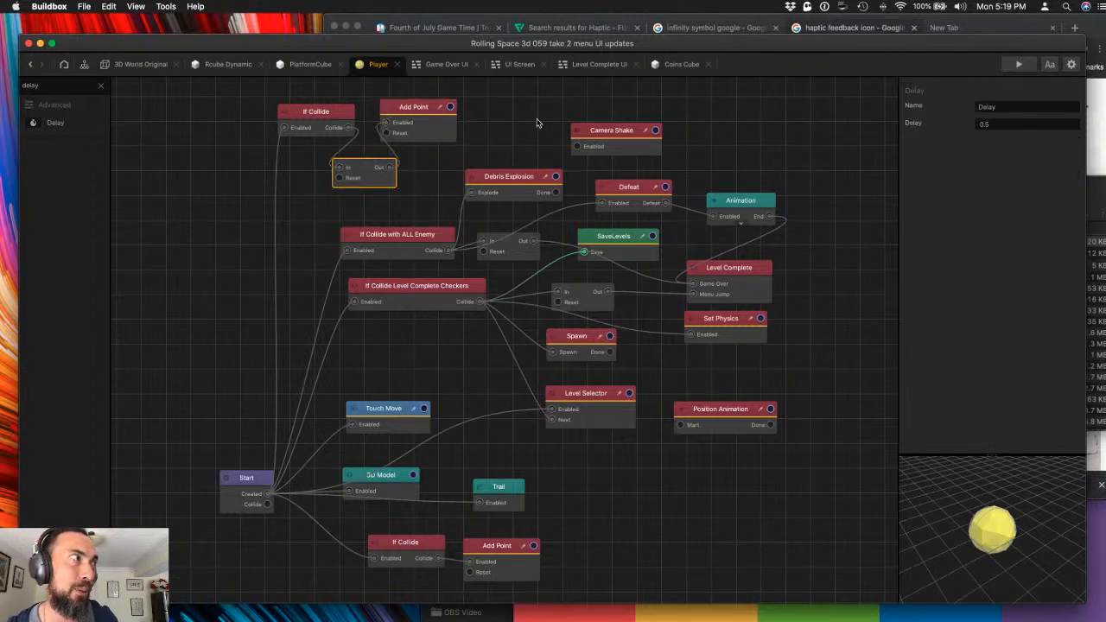
{"action": "left_click", "coordinate": [985, 124]}
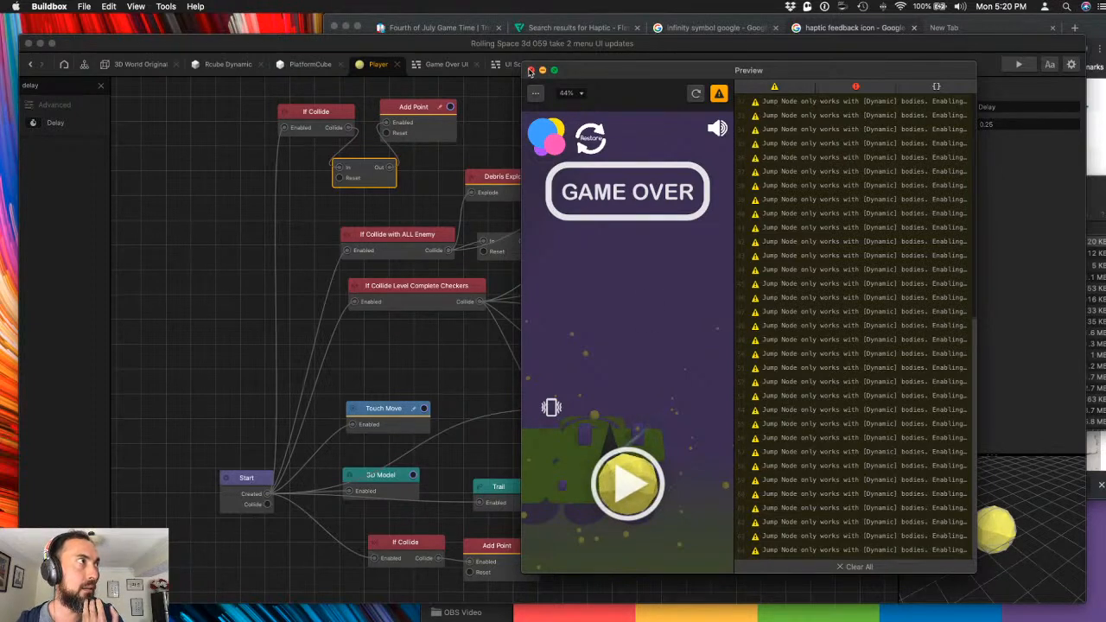
- Close the preview and copy the Arial White coin label and Rcube Dynamic from the UI Screen
{"action": "left_click", "coordinate": [530, 71]}
{"action": "left_click", "coordinate": [562, 65]}
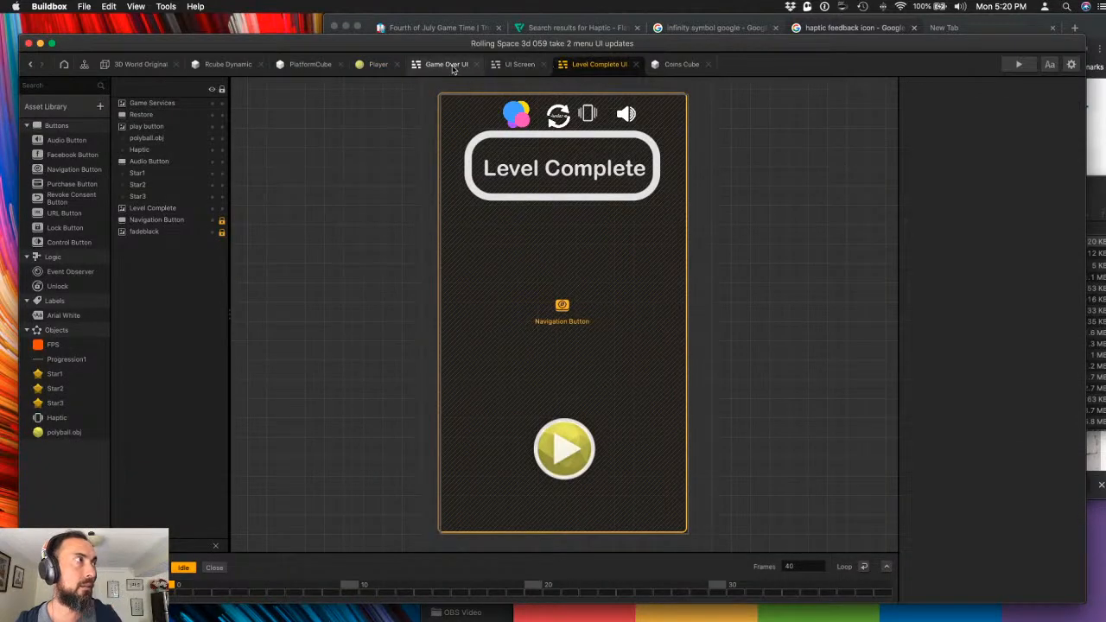
{"action": "left_click", "coordinate": [516, 65]}
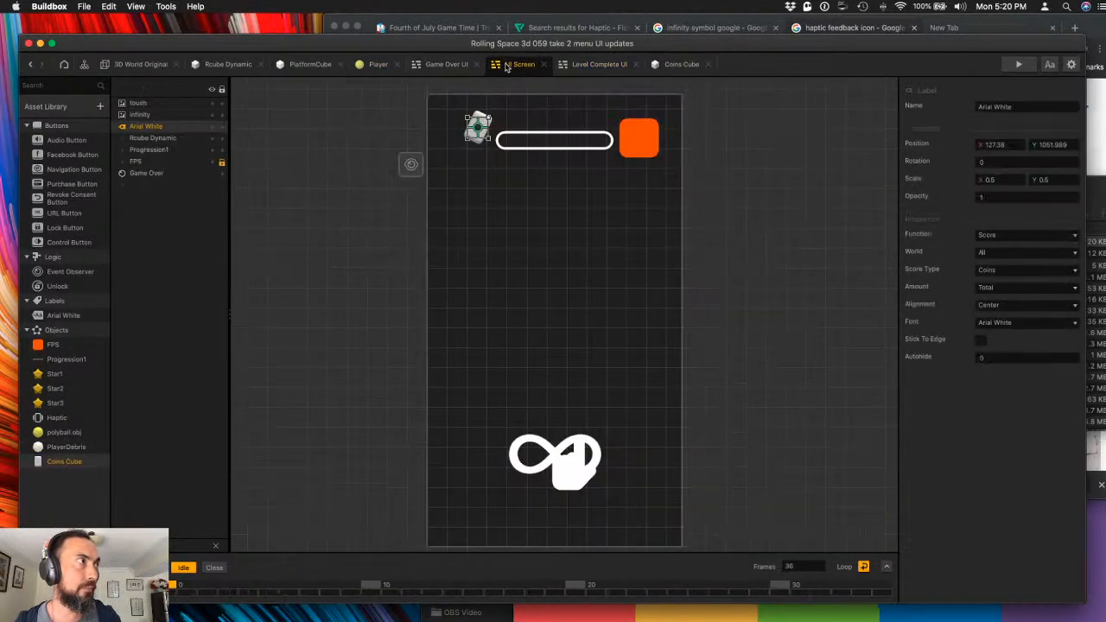
{"action": "left_click", "coordinate": [476, 144]}
{"action": "left_click", "coordinate": [452, 114]}
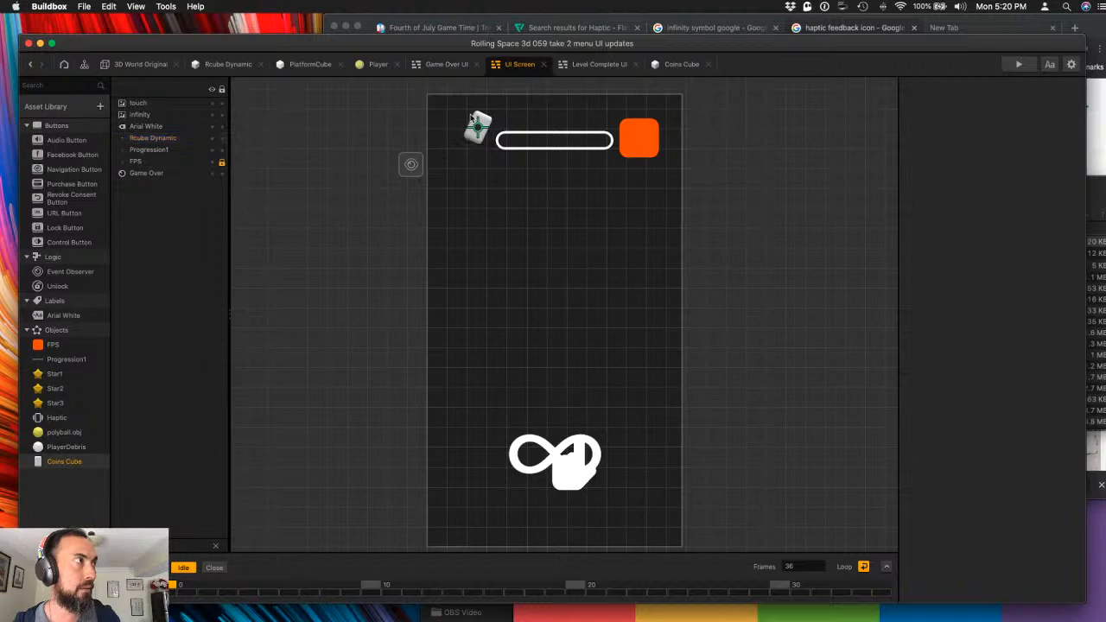
{"action": "left_click", "coordinate": [154, 106]}
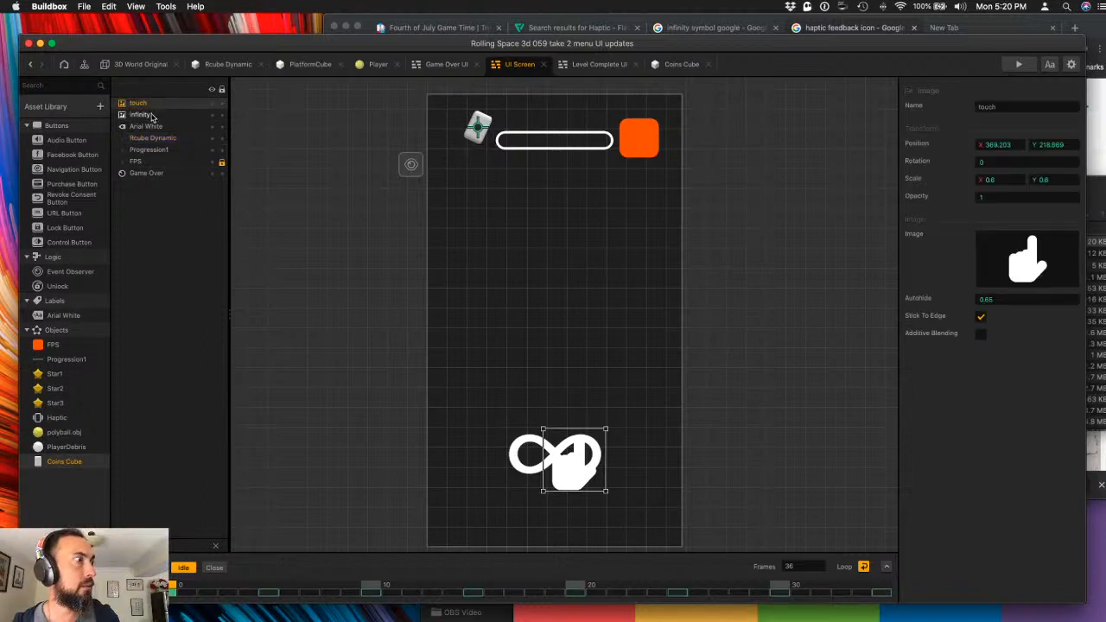
{"action": "left_click", "coordinate": [152, 116]}
{"action": "left_click", "coordinate": [155, 127]}
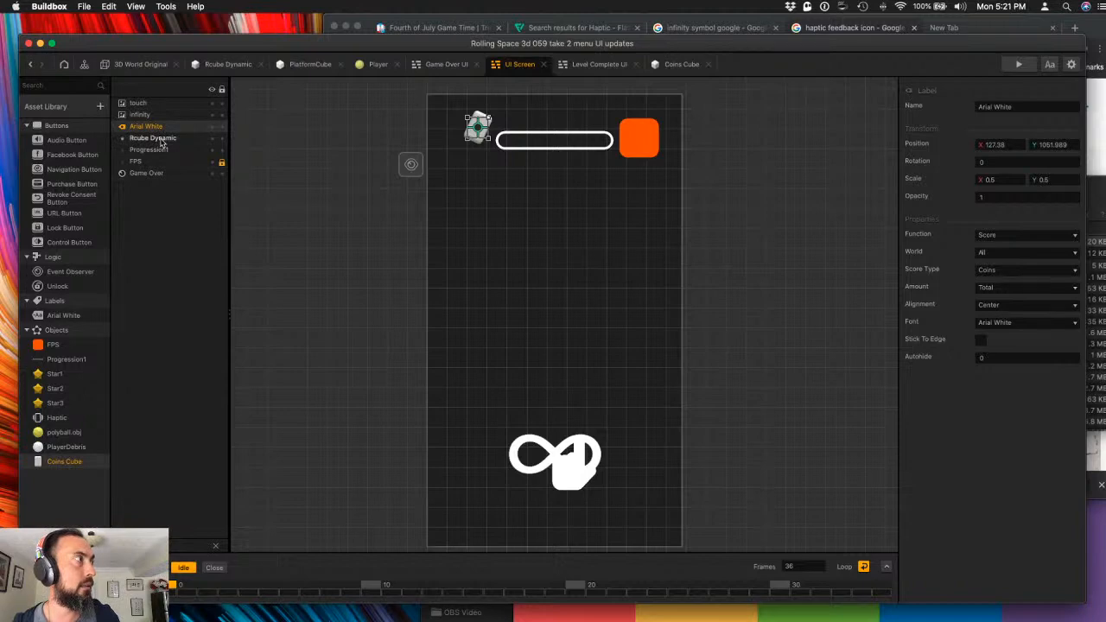
{"action": "left_click", "coordinate": [155, 139]}
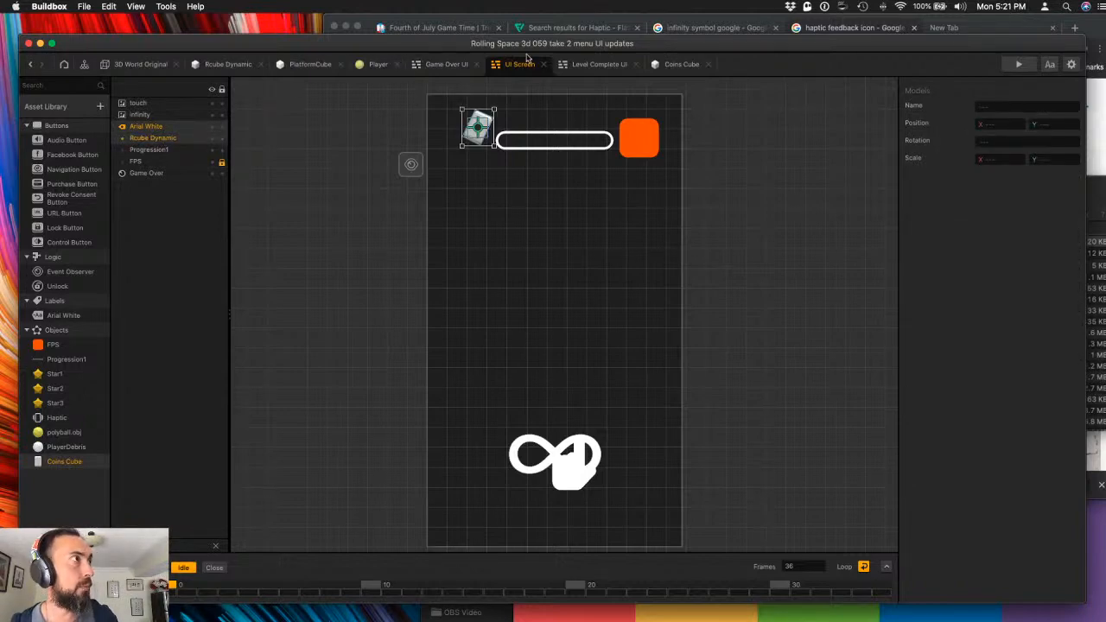
- Paste the coin label and cube into the Game Over UI and place them just above the Navigation Button
{"action": "left_click", "coordinate": [455, 69]}
{"action": "key", "text": "super+v"}
{"action": "left_click_drag", "start_coordinate": [491, 130], "coordinate": [559, 277]}
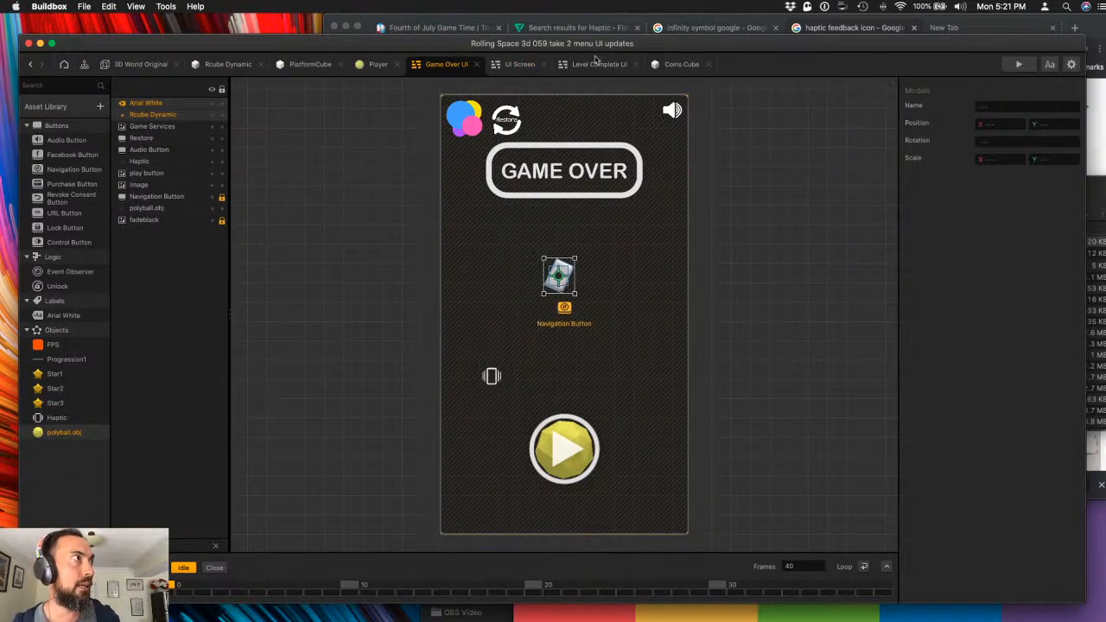
- Paste the coin label and cube above the Level Complete UI's Navigation Button, and set the label's World to Current World
{"action": "left_click", "coordinate": [596, 64]}
{"action": "key", "text": "super+v"}
{"action": "left_click_drag", "start_coordinate": [485, 149], "coordinate": [558, 271]}
{"action": "left_click", "coordinate": [697, 274]}
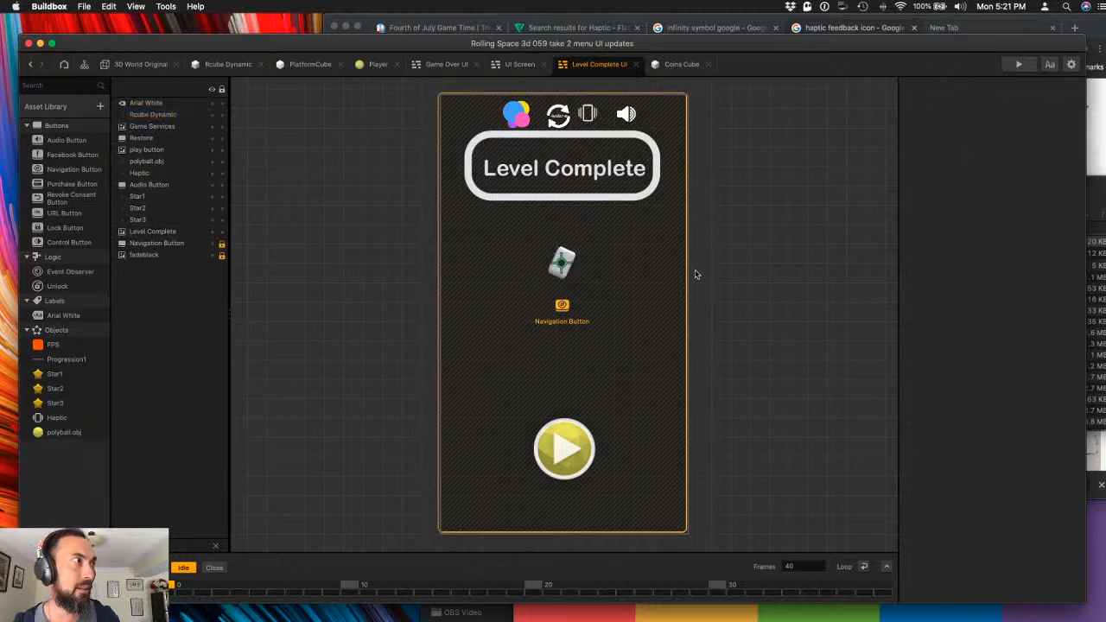
{"action": "left_click", "coordinate": [568, 263]}
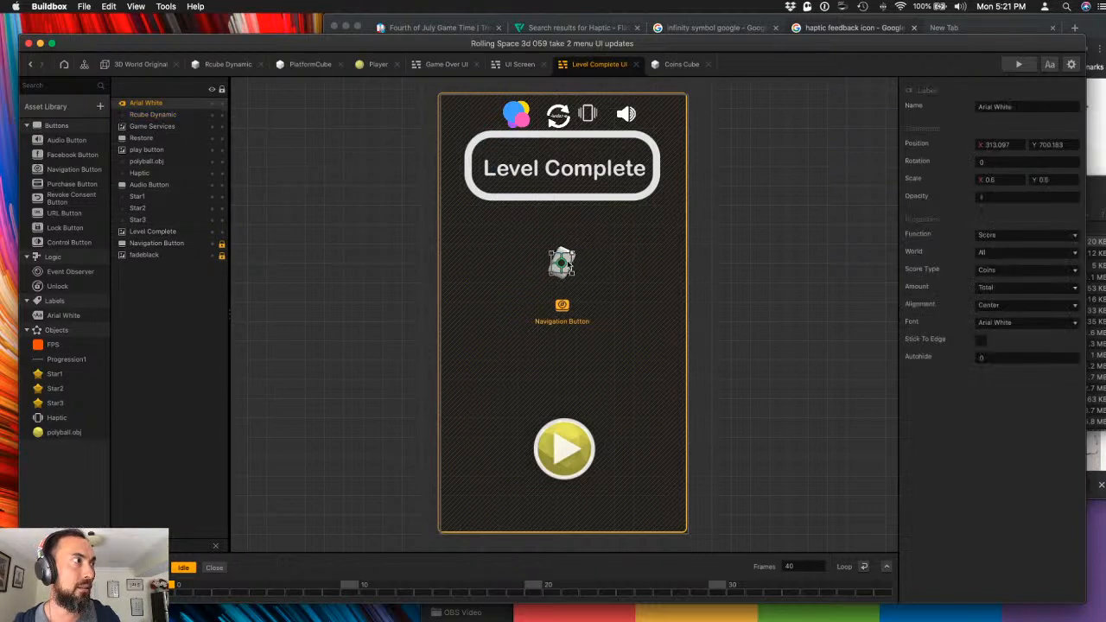
{"action": "left_click", "coordinate": [1028, 254]}
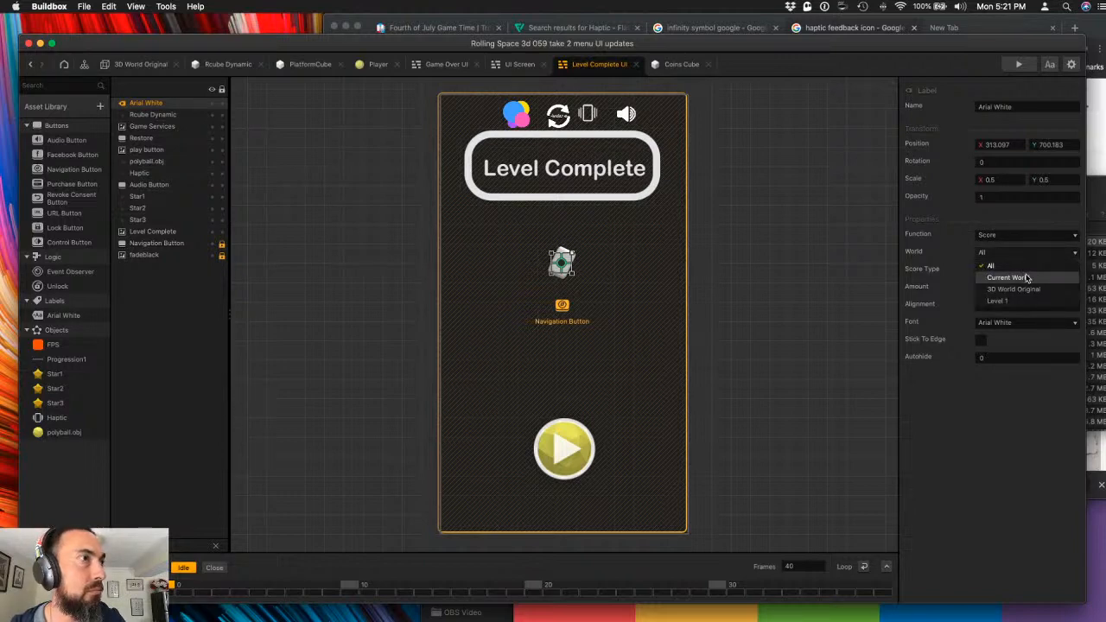
{"action": "left_click", "coordinate": [1027, 277]}
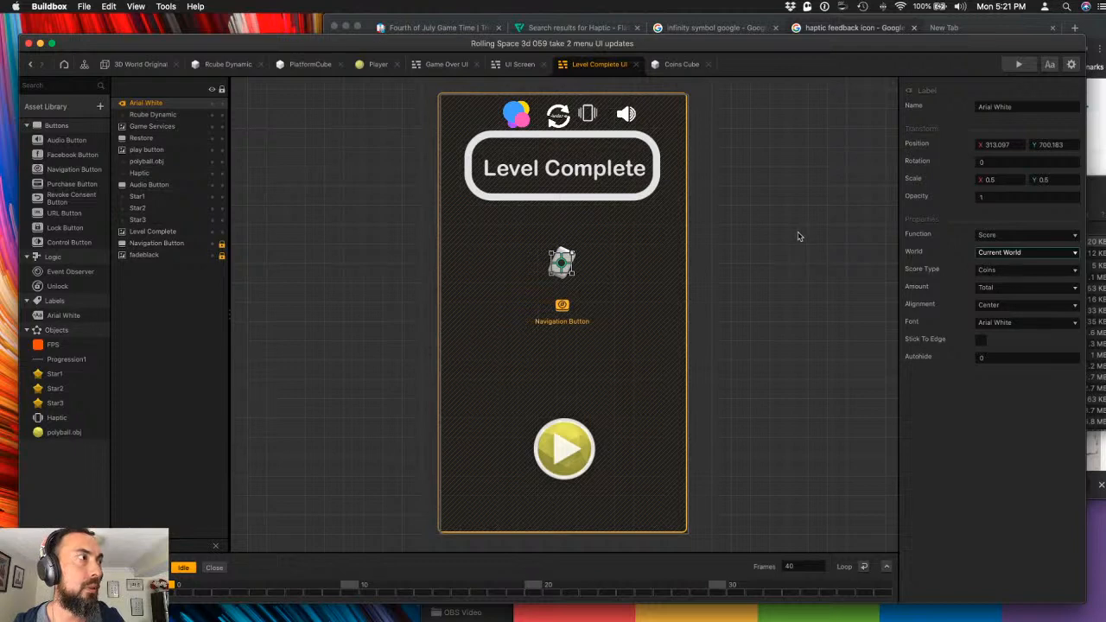
- Copy the UI Screen's coin label and Rcube Dynamic again and place this second pair in the Level Complete UI's upper-left corner
{"action": "left_click", "coordinate": [516, 65]}
{"action": "left_click", "coordinate": [476, 126]}
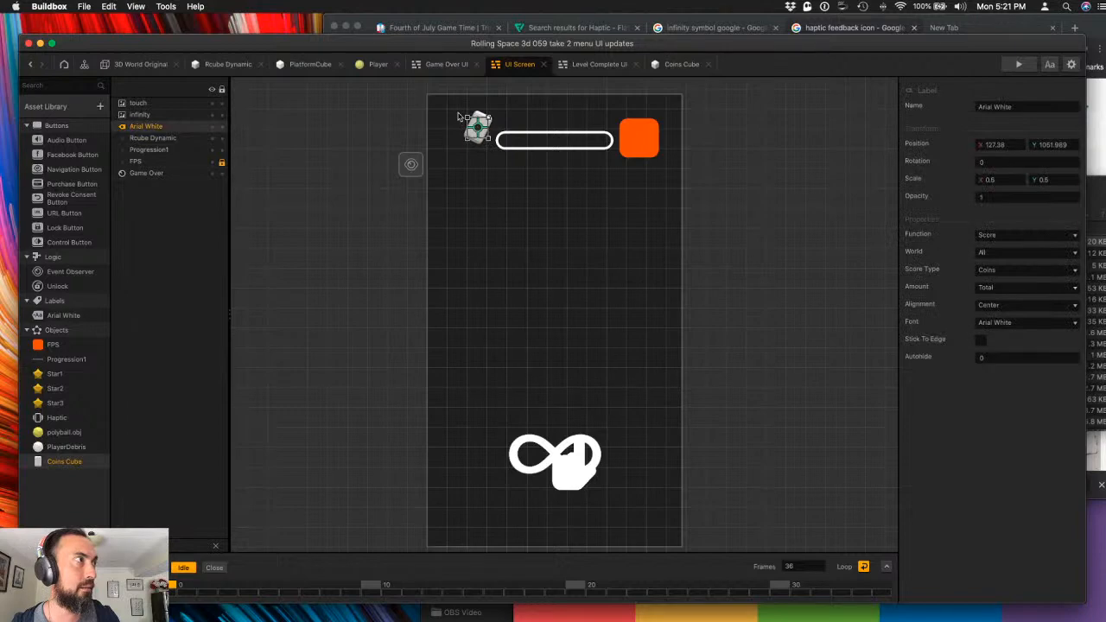
{"action": "left_click", "coordinate": [156, 138]}
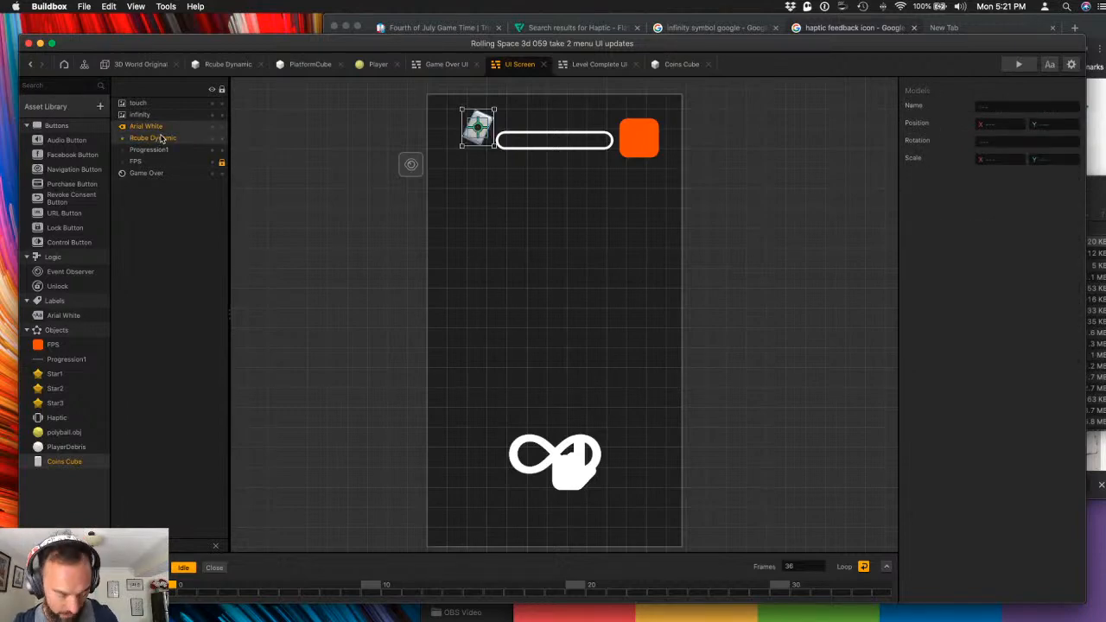
{"action": "left_click", "coordinate": [448, 65]}
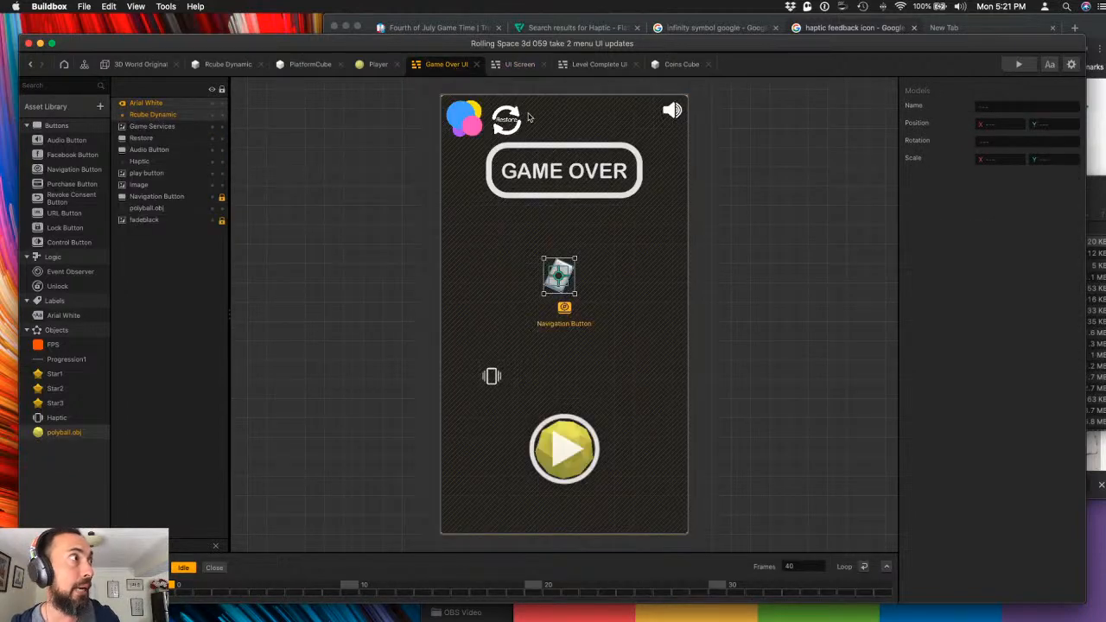
{"action": "left_click", "coordinate": [566, 67]}
{"action": "key", "text": "super+v"}
{"action": "left_click_drag", "start_coordinate": [491, 132], "coordinate": [463, 122]}
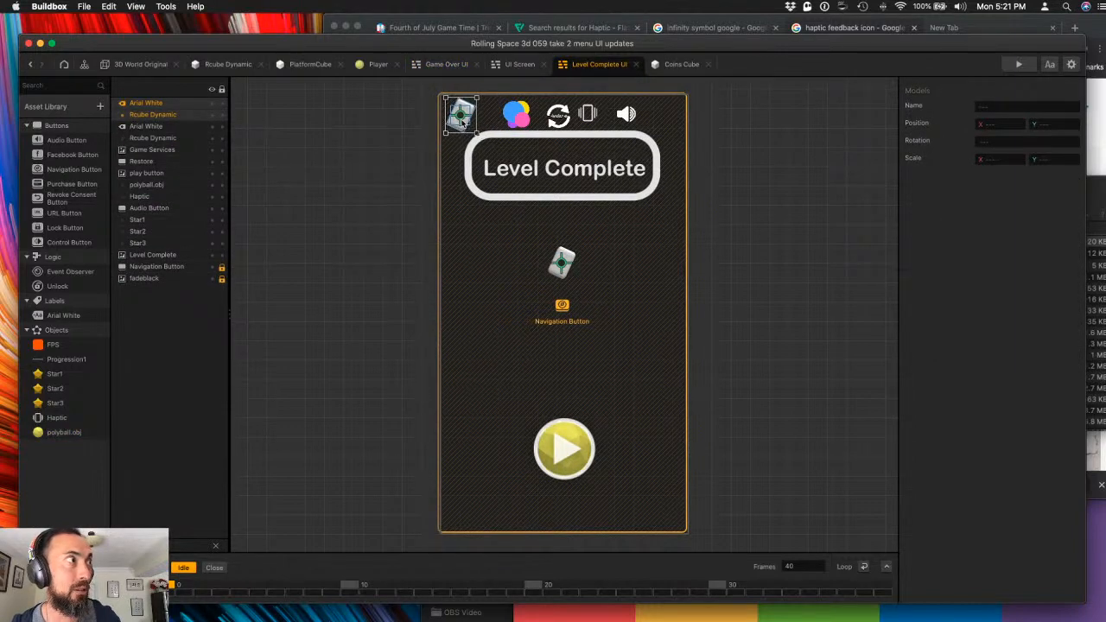
{"action": "left_click", "coordinate": [362, 141]}
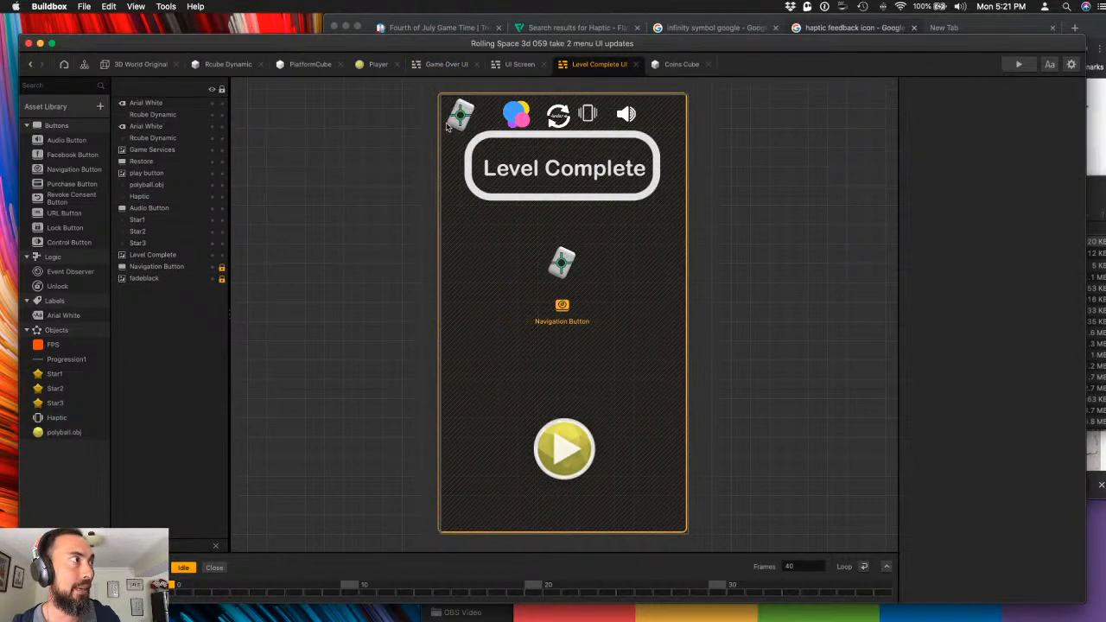
{"action": "left_click", "coordinate": [453, 126]}
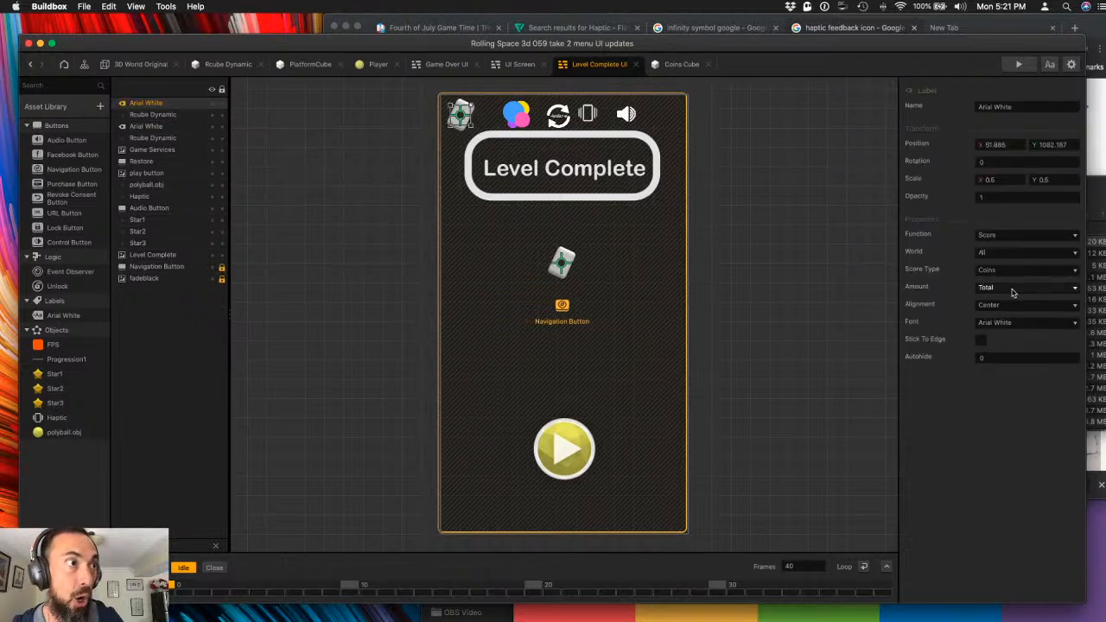
- Set the Amount of the UI Screen's Arial White coin label to Current
{"action": "left_click", "coordinate": [517, 64]}
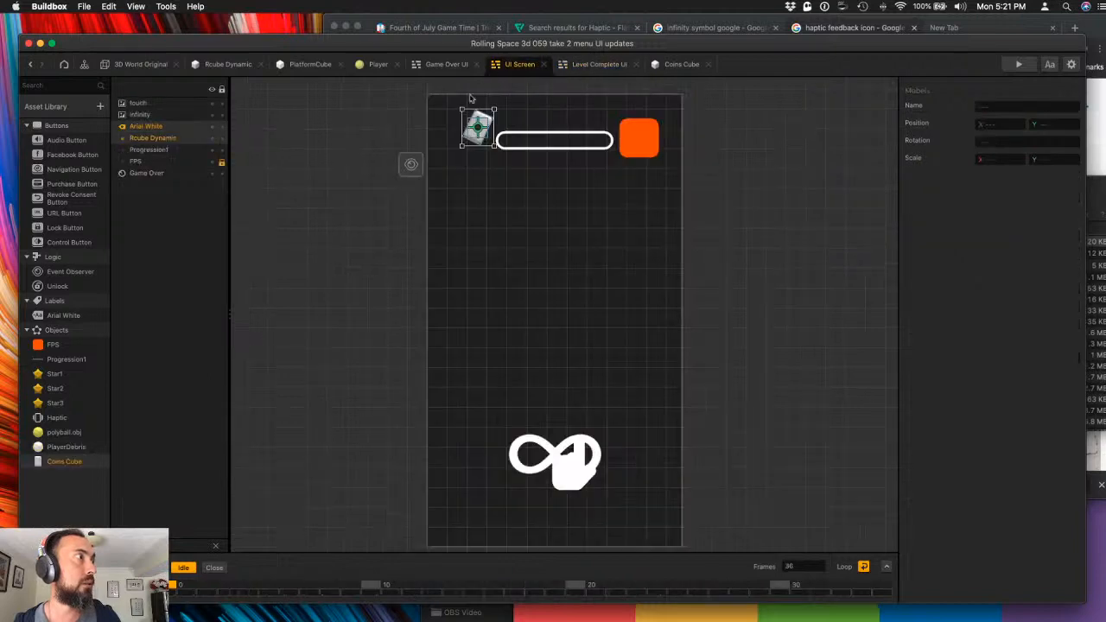
{"action": "left_click", "coordinate": [478, 129]}
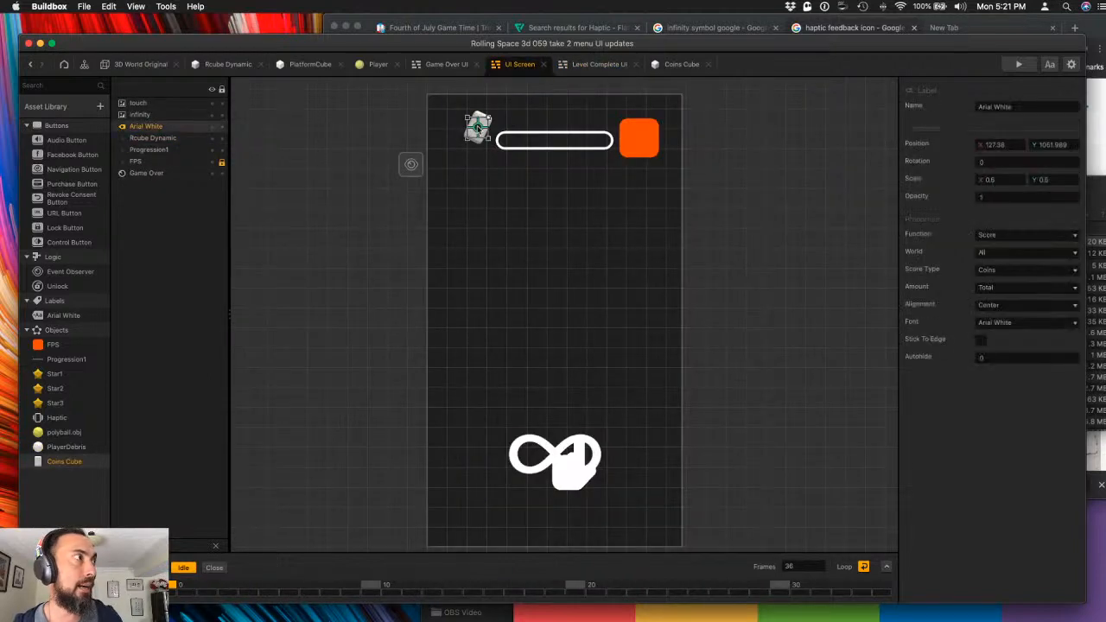
{"action": "left_click", "coordinate": [1027, 287]}
{"action": "left_click", "coordinate": [1011, 314]}
- Set the Amount of the central Arial White coin label in the Level Complete UI to Current
{"action": "left_click", "coordinate": [598, 64]}
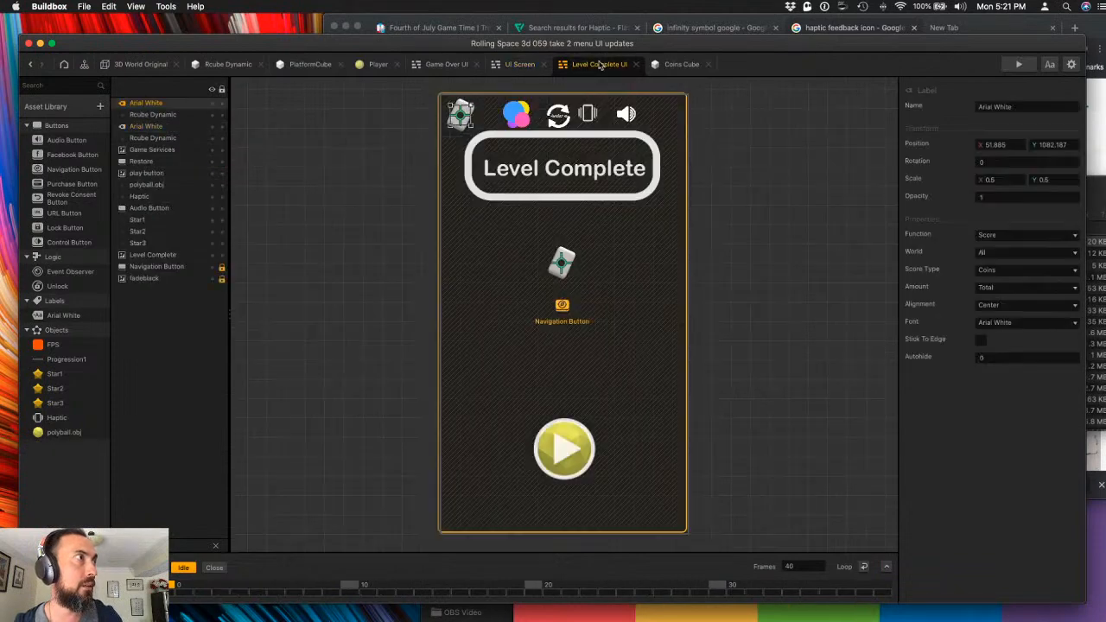
{"action": "left_click", "coordinate": [362, 118]}
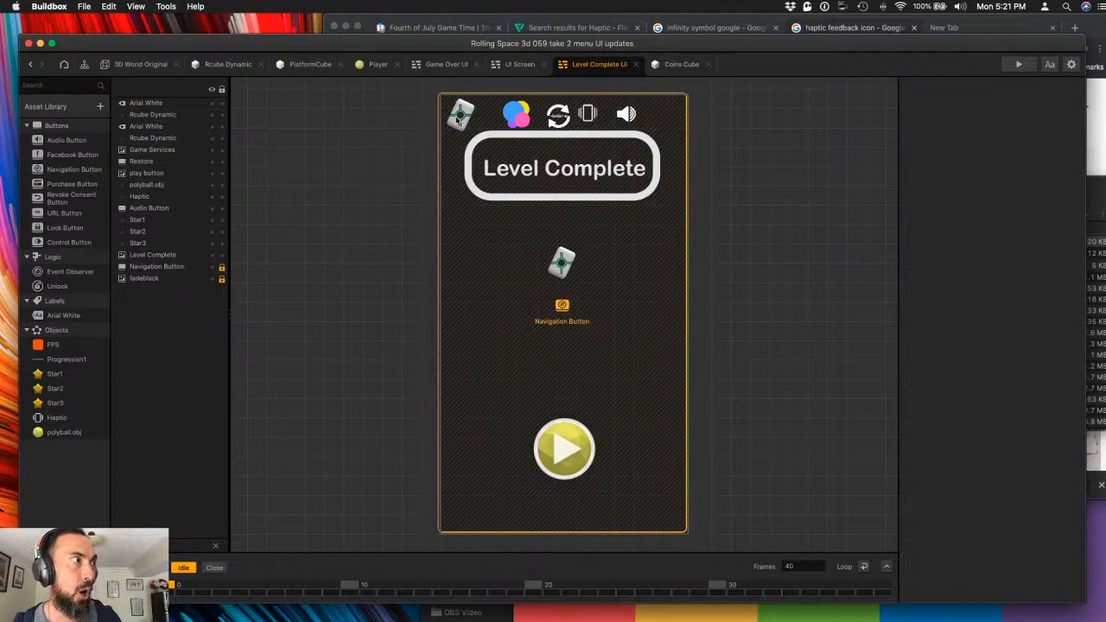
{"action": "left_click", "coordinate": [562, 262]}
{"action": "left_click", "coordinate": [1011, 287]}
{"action": "left_click", "coordinate": [998, 312]}
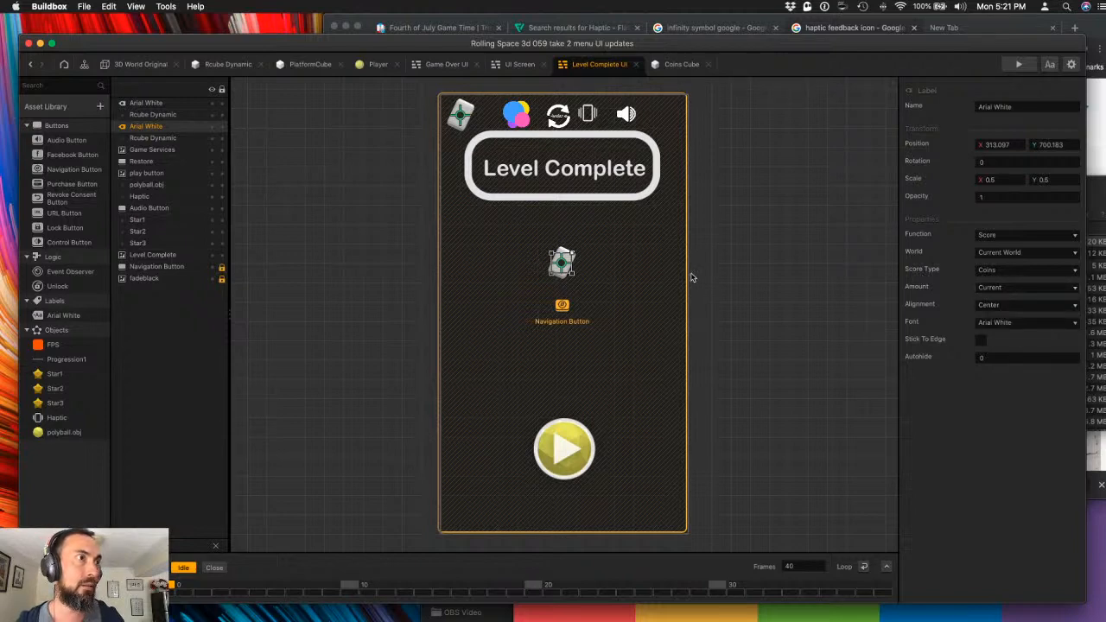
{"action": "left_click", "coordinate": [691, 277]}
- Scale the central Rcube Dynamic in the Level Complete UI to 2 in X and Y
{"action": "left_click", "coordinate": [570, 265]}
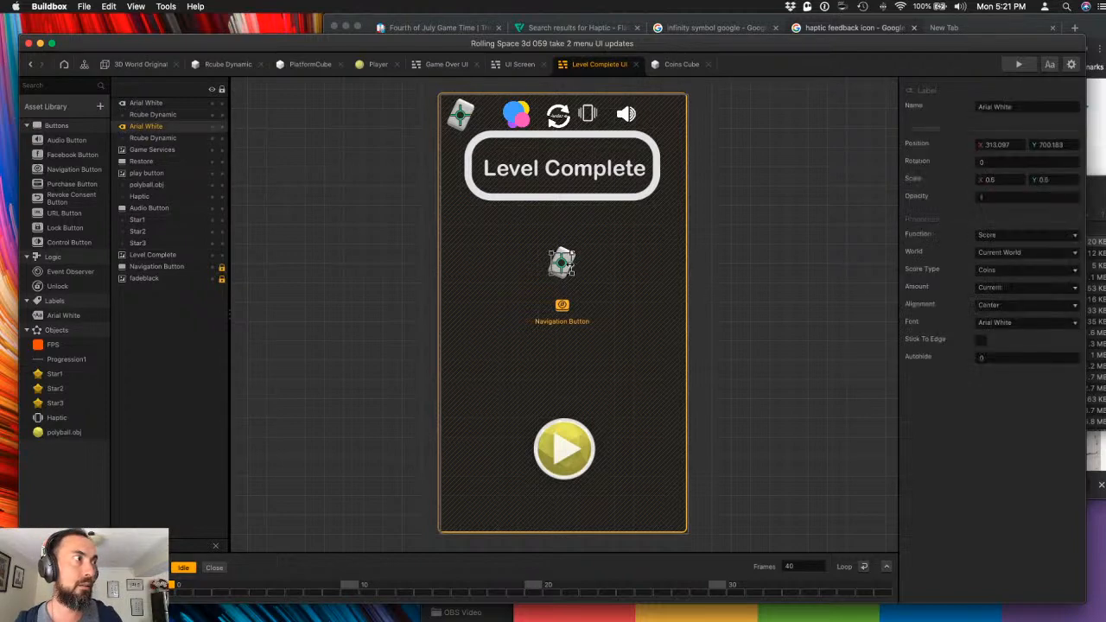
{"action": "left_click", "coordinate": [575, 261]}
{"action": "left_click", "coordinate": [989, 162]}
{"action": "type", "text": "2"}
{"action": "key", "text": "Tab"}
{"action": "type", "text": "2"}
{"action": "key", "text": "Return"}
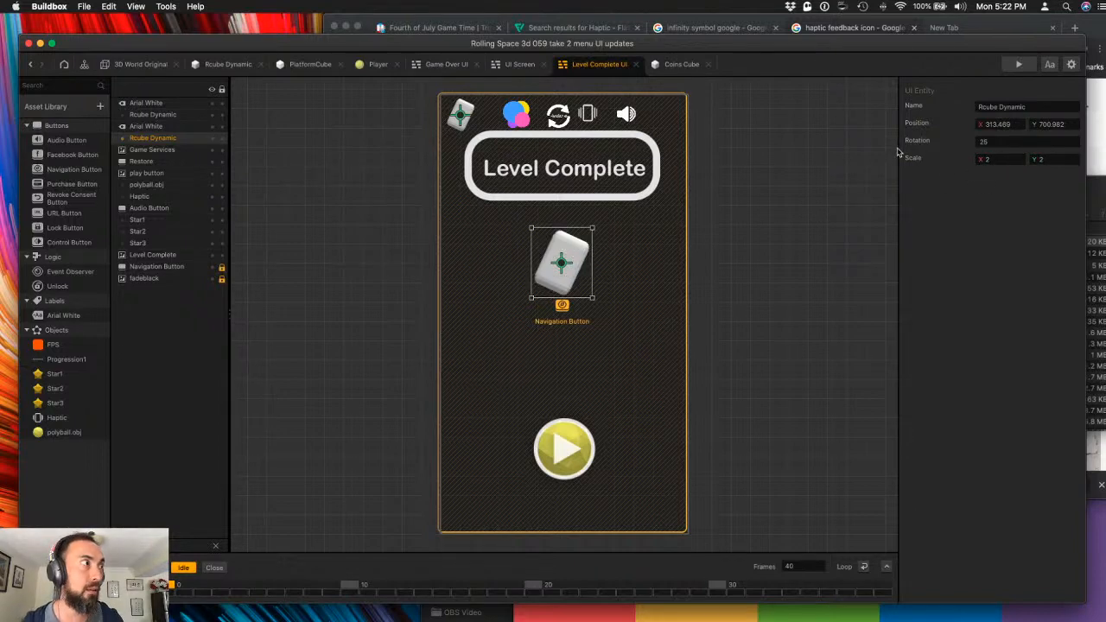
- Set the X position of both the central Rcube Dynamic and its Arial White label to 320
{"action": "scroll", "coordinate": [873, 190], "scroll_direction": "up", "scroll_amount": 1}
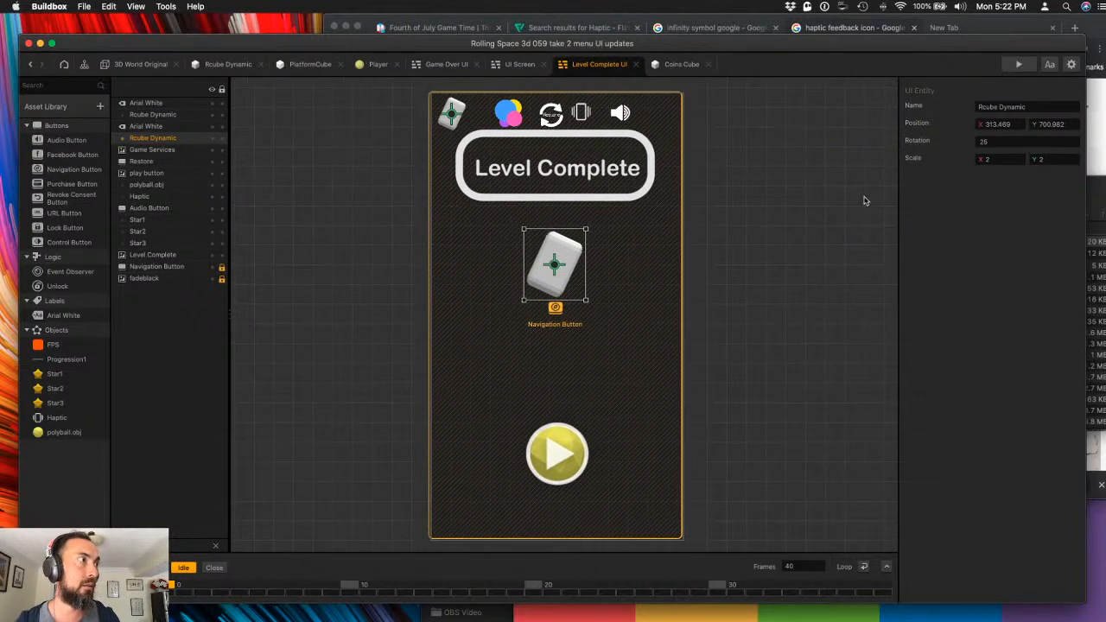
{"action": "left_click", "coordinate": [990, 124]}
{"action": "left_click", "coordinate": [877, 256]}
{"action": "left_click", "coordinate": [554, 264]}
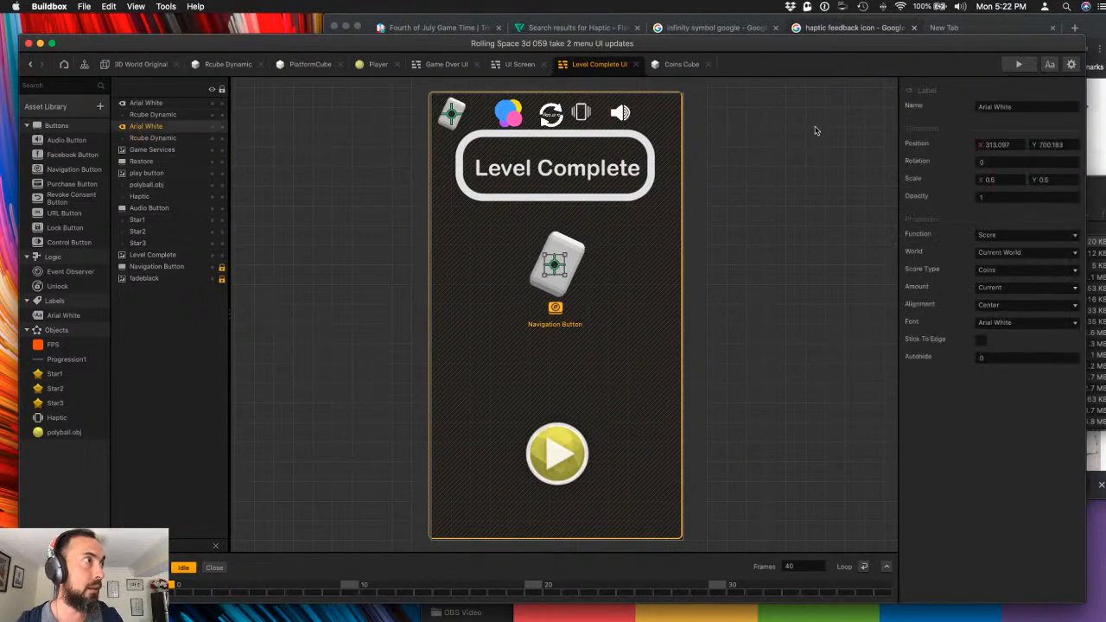
{"action": "left_click", "coordinate": [990, 145]}
{"action": "type", "text": "320"}
{"action": "key", "text": "Tab"}
{"action": "left_click", "coordinate": [766, 306]}
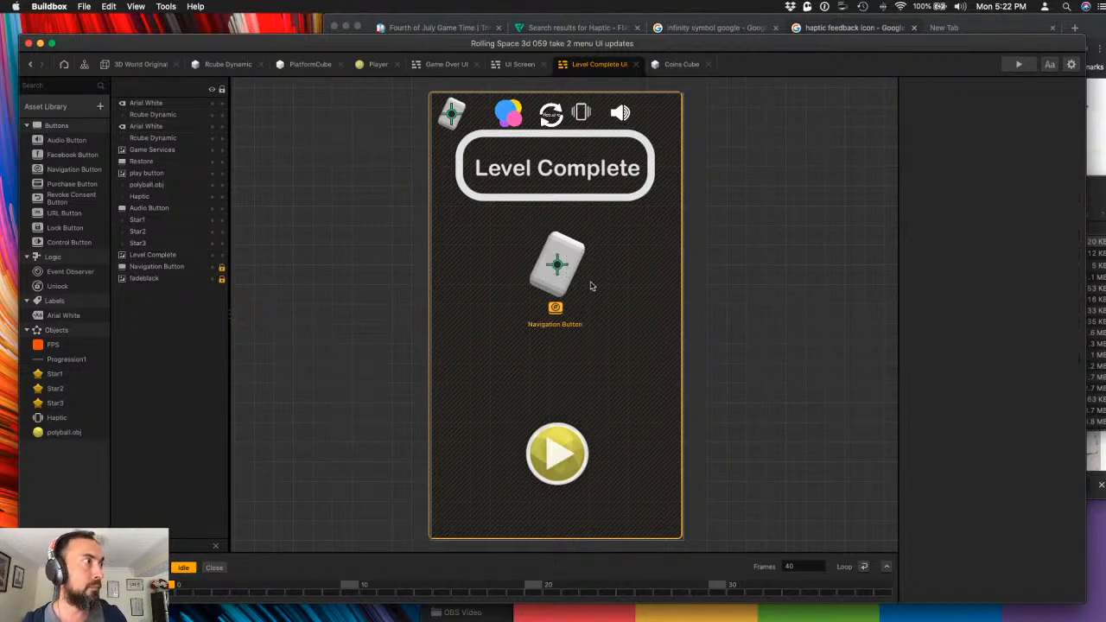
- Replace the Game Over UI's small coin label and cube with copies of the Level Complete UI's enlarged central pair
{"action": "left_click", "coordinate": [567, 277]}
{"action": "left_click", "coordinate": [457, 245]}
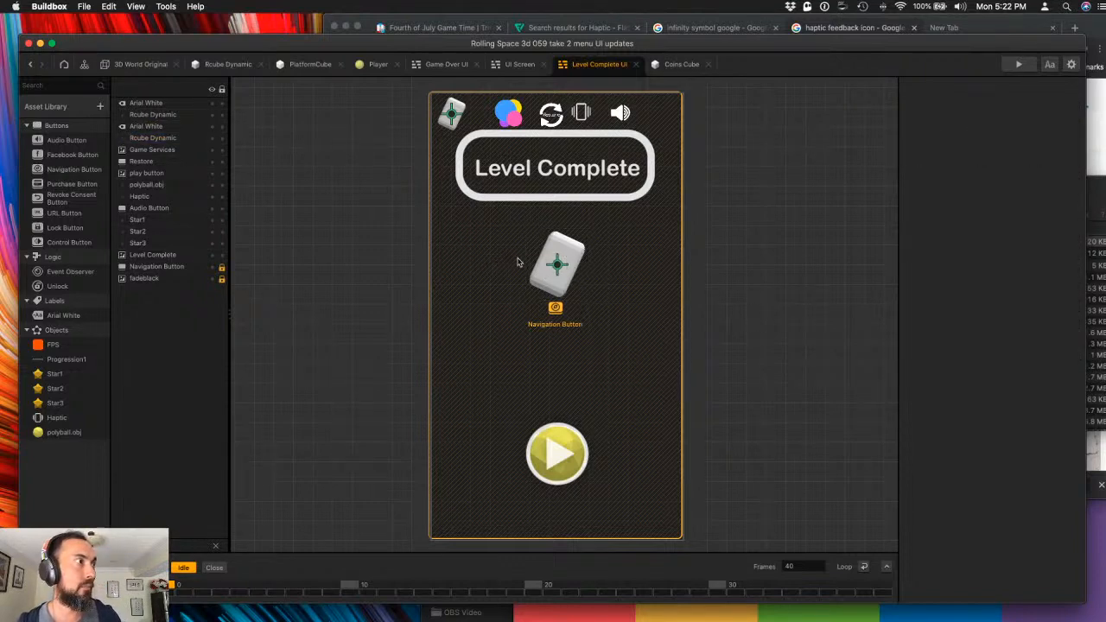
{"action": "left_click", "coordinate": [562, 267]}
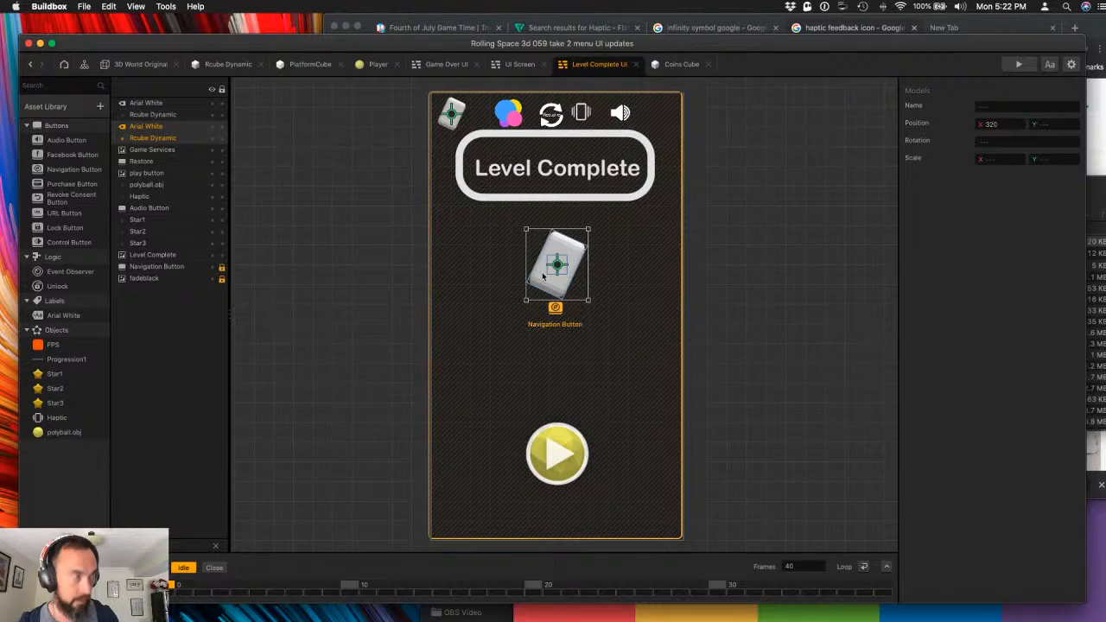
{"action": "left_click", "coordinate": [441, 66]}
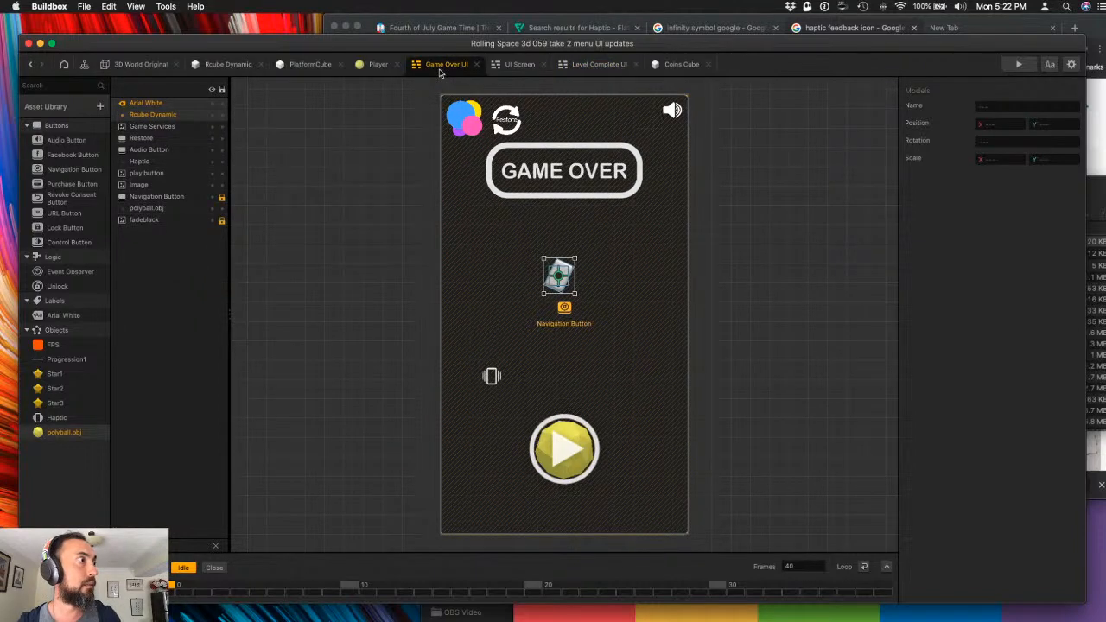
{"action": "left_click", "coordinate": [524, 251]}
{"action": "key", "text": "BackSpace"}
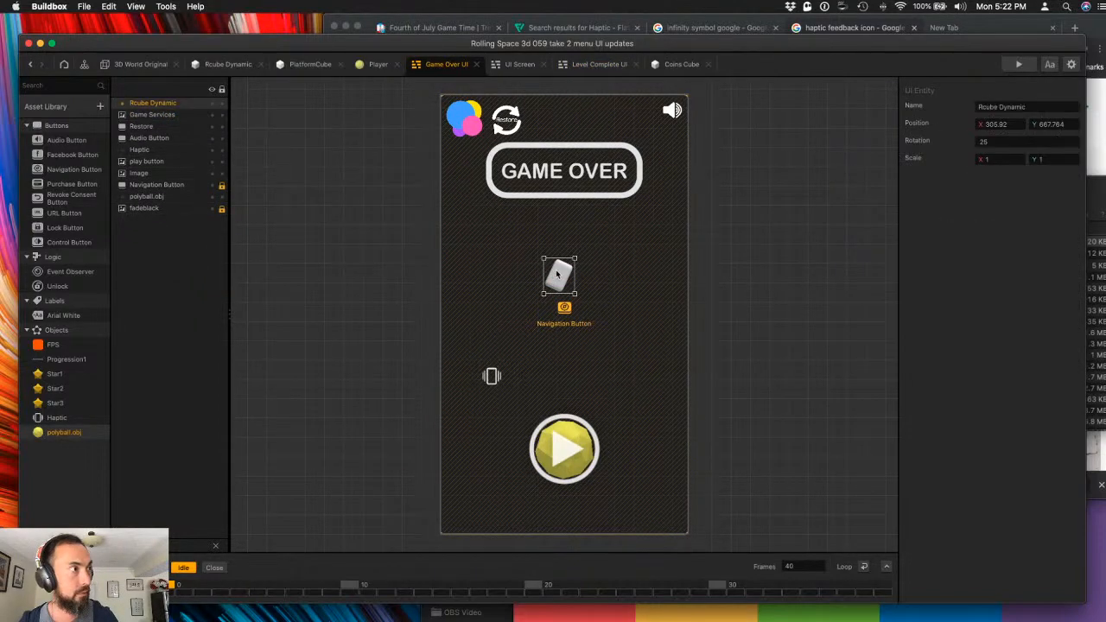
{"action": "key", "text": "super+z"}
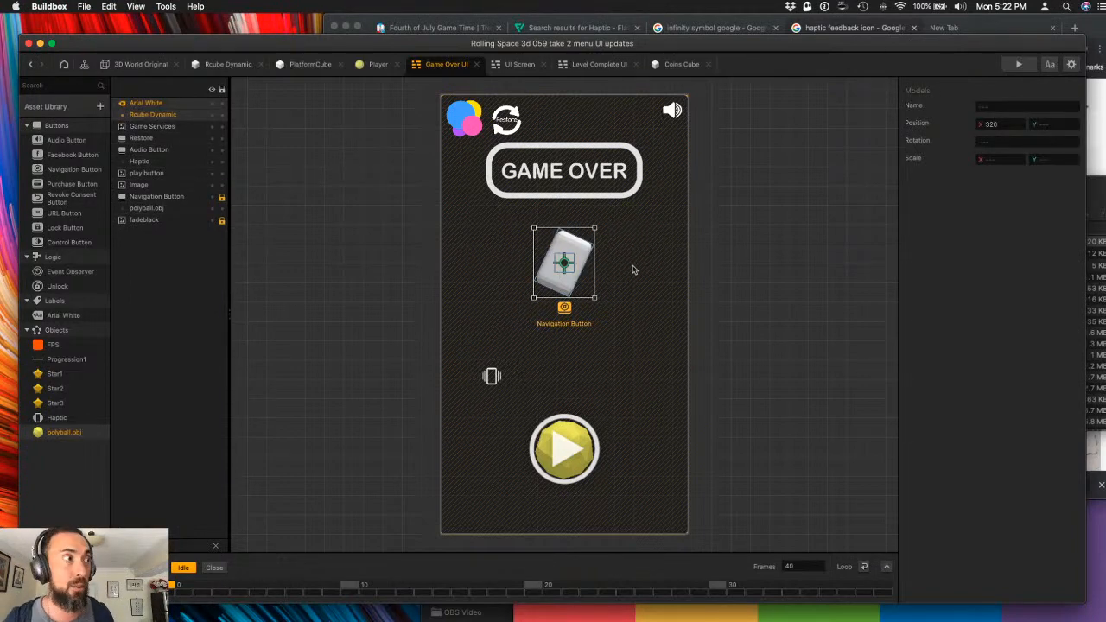
- Move the Game Services and Restore icons together so they sit centred above the GAME OVER banner
{"action": "left_click", "coordinate": [465, 128]}
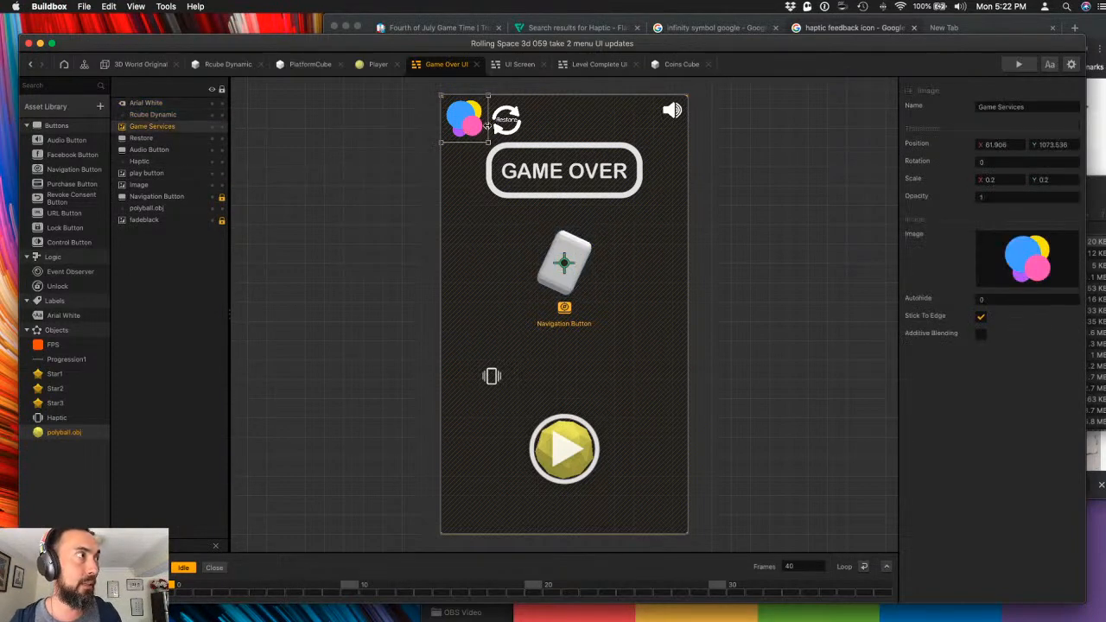
{"action": "left_click", "coordinate": [471, 119]}
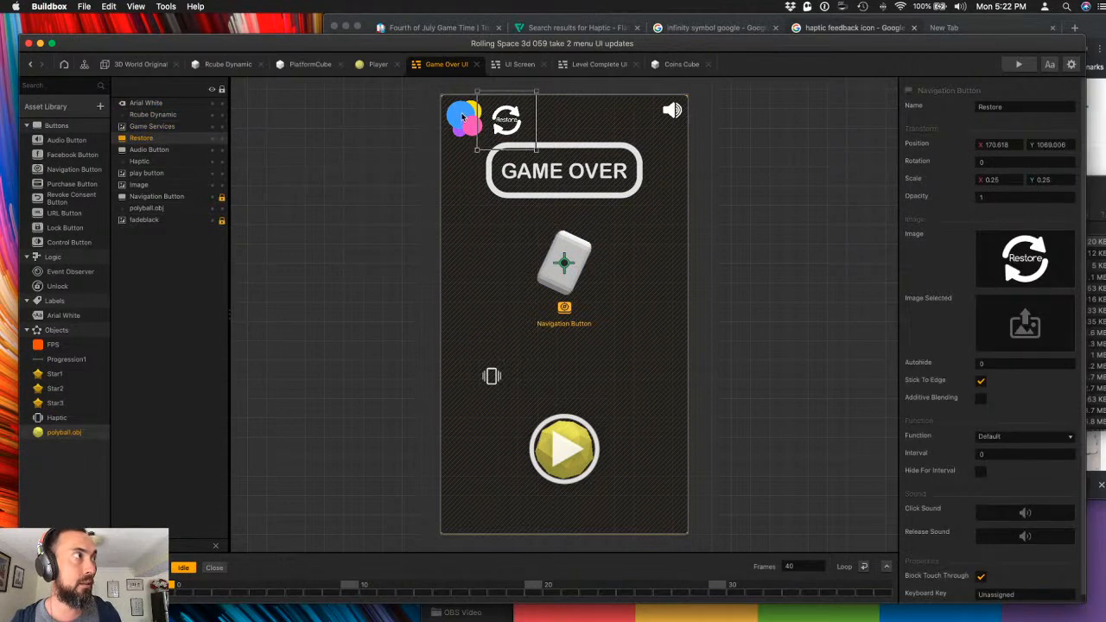
{"action": "left_click", "coordinate": [462, 117], "text": "shift"}
{"action": "left_click_drag", "start_coordinate": [462, 117], "coordinate": [547, 127]}
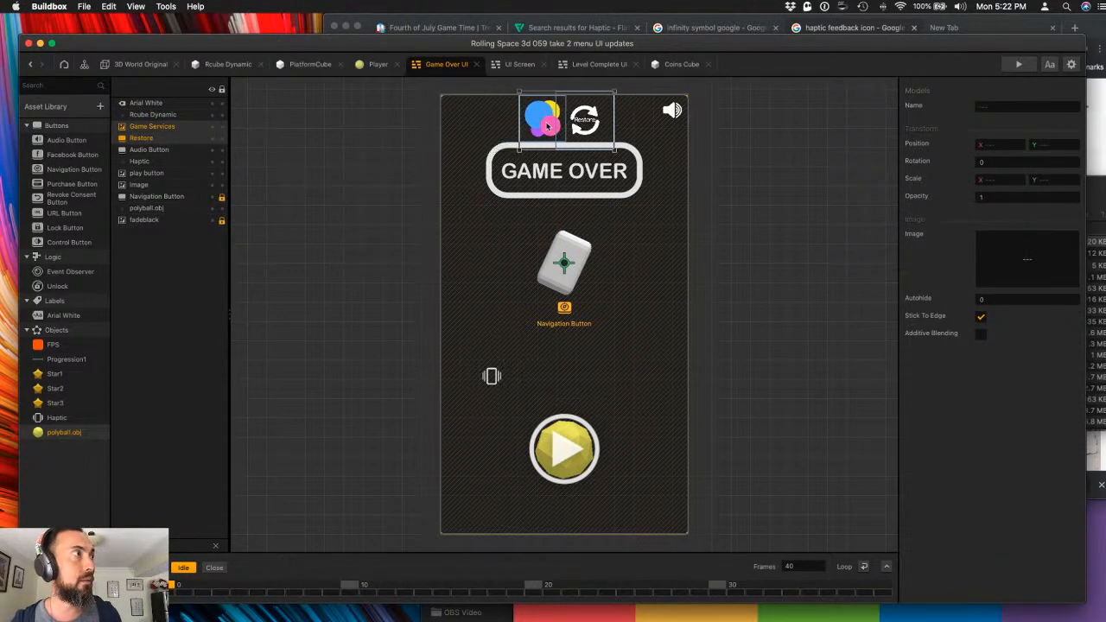
- Copy the corner Arial White label and Rcube Dynamic from the Level Complete UI to the Game Over UI
{"action": "left_click", "coordinate": [595, 65]}
{"action": "left_click", "coordinate": [450, 116]}
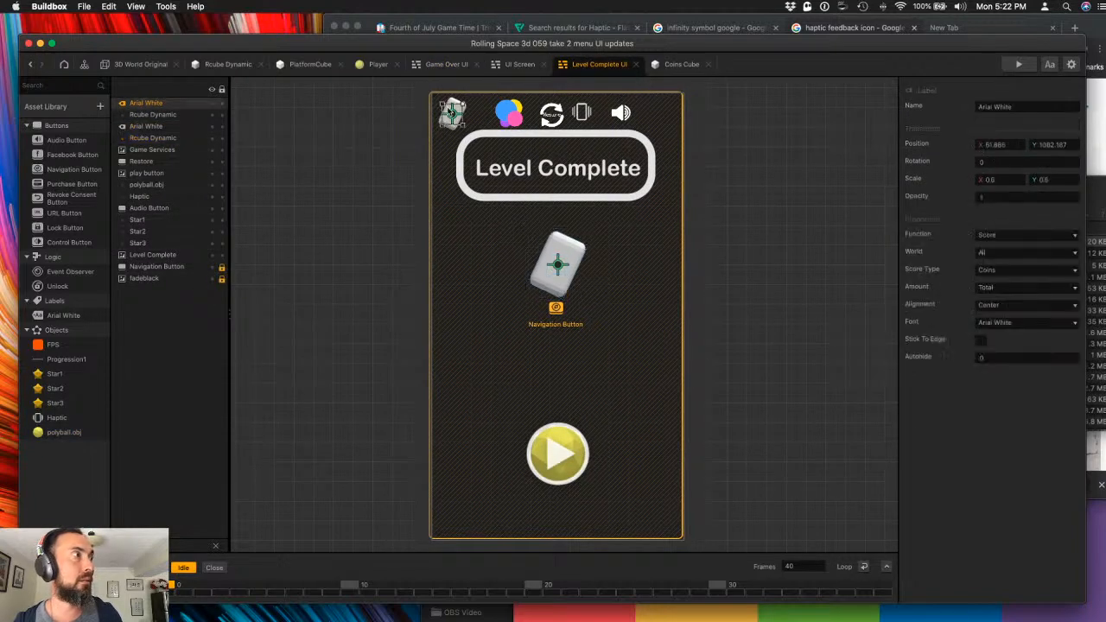
{"action": "left_click", "coordinate": [456, 132]}
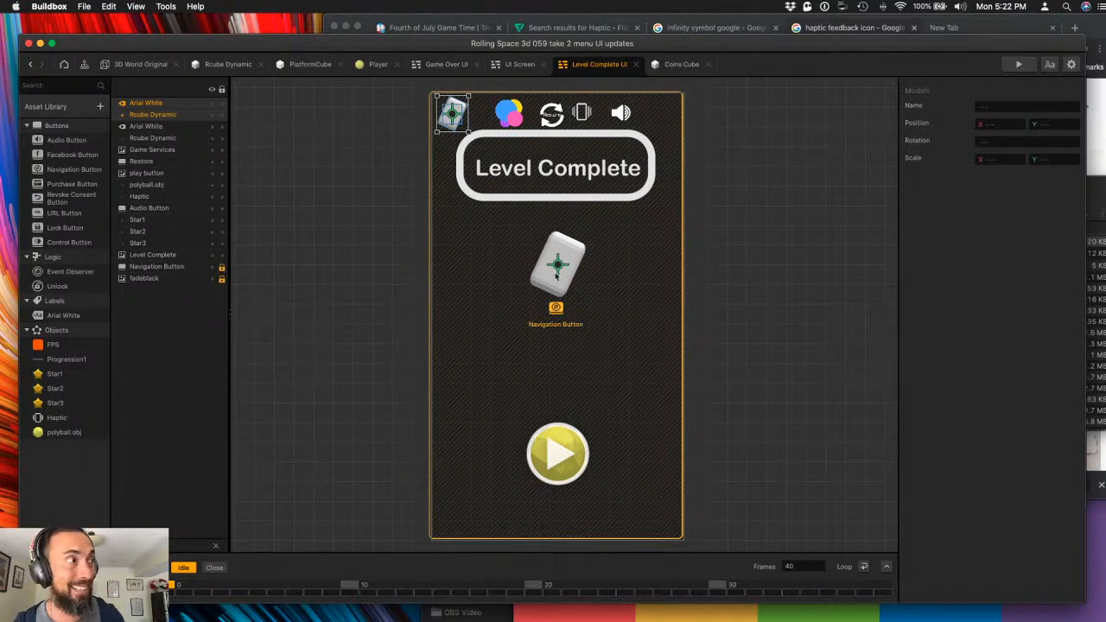
{"action": "left_click", "coordinate": [520, 64]}
{"action": "left_click", "coordinate": [446, 64]}
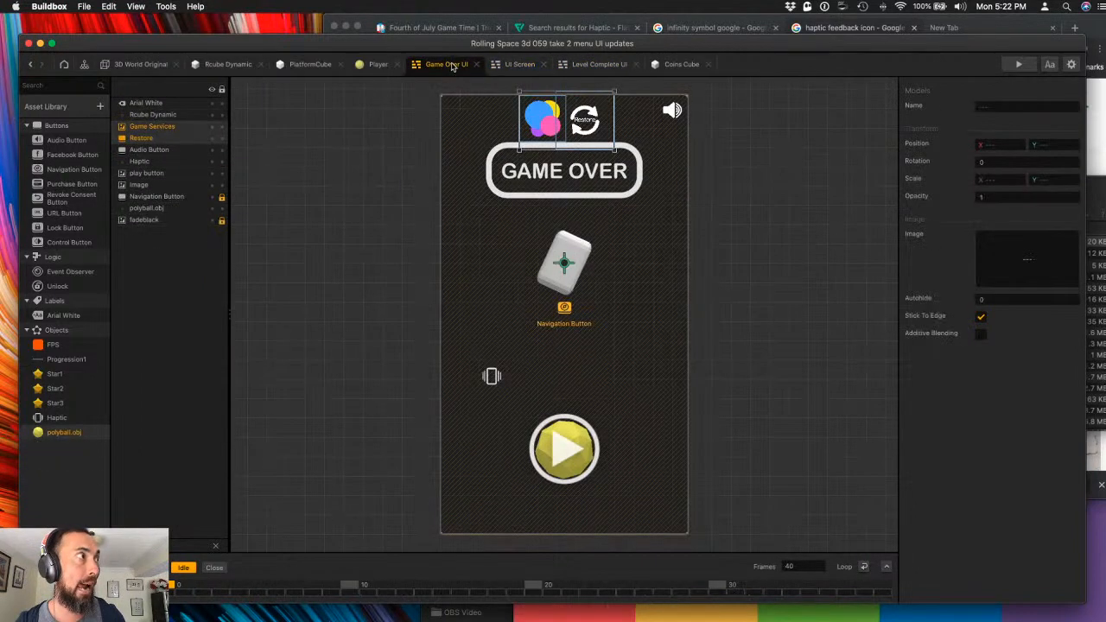
{"action": "left_click", "coordinate": [584, 66]}
{"action": "left_click", "coordinate": [518, 65]}
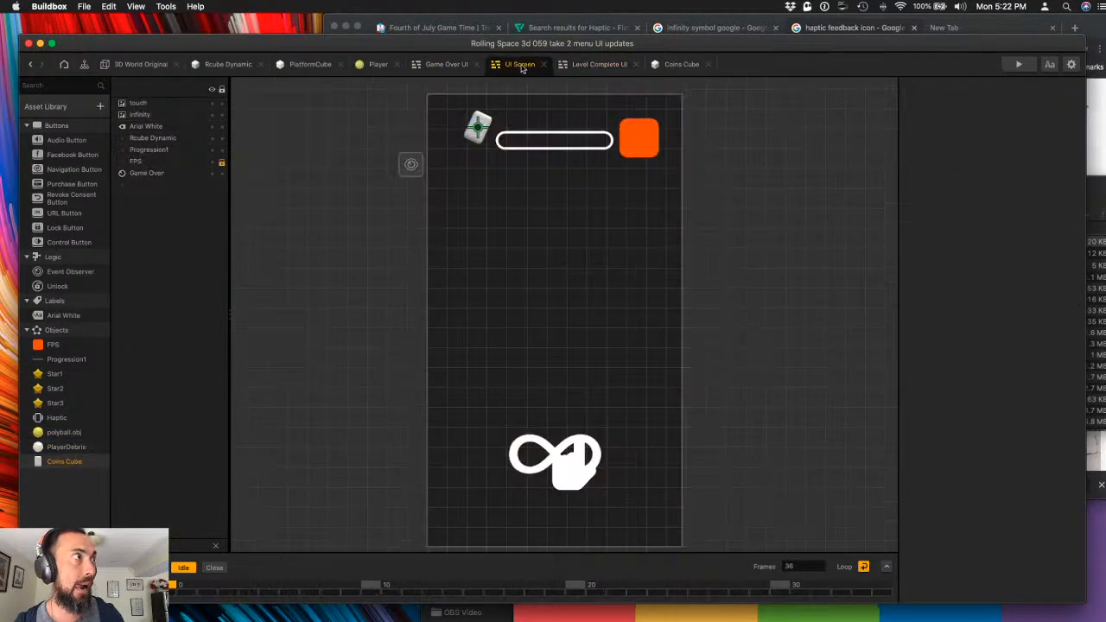
{"action": "left_click", "coordinate": [663, 65]}
{"action": "left_click", "coordinate": [444, 66]}
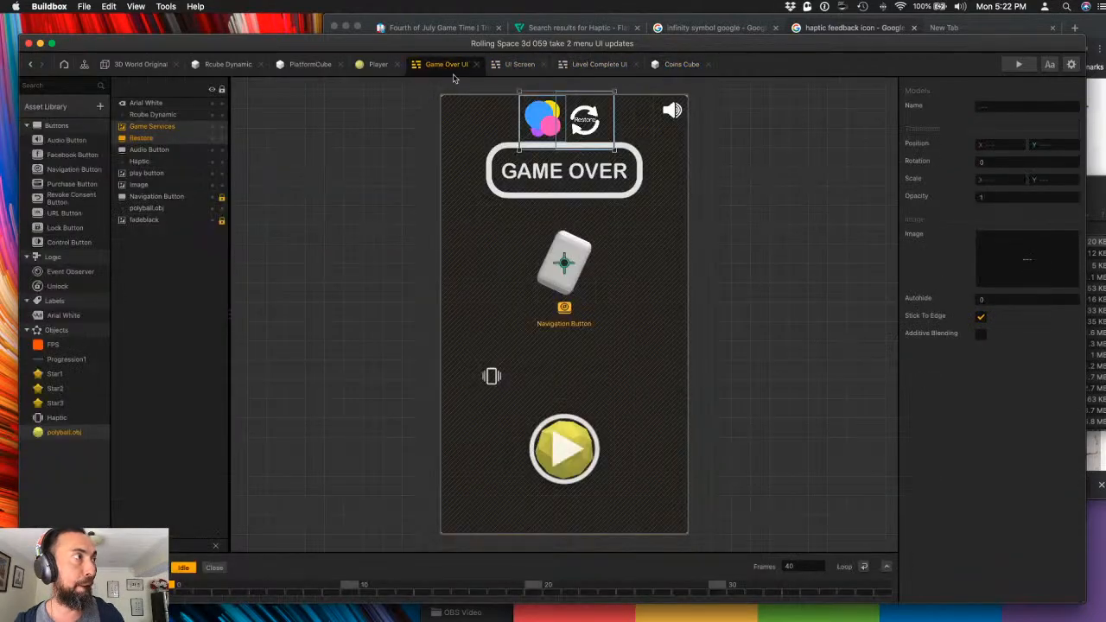
- Paste the small cube with its coin label into the upper corner of the Game Over screen, and save the project
{"action": "left_click", "coordinate": [718, 303]}
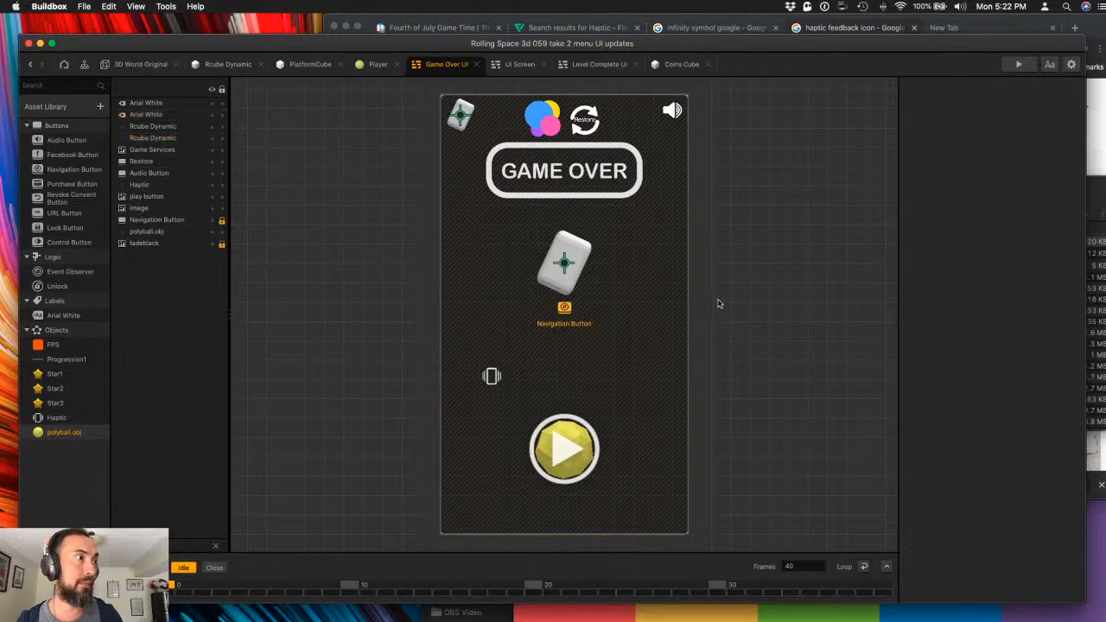
{"action": "key", "text": "super+s"}
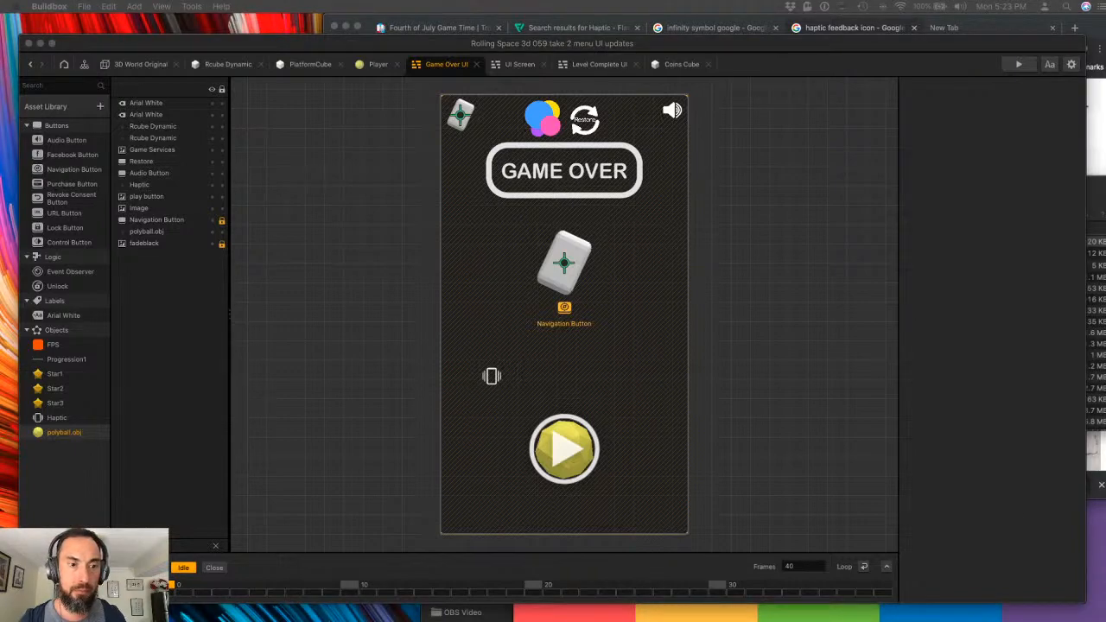
{"action": "left_click", "coordinate": [733, 235]}
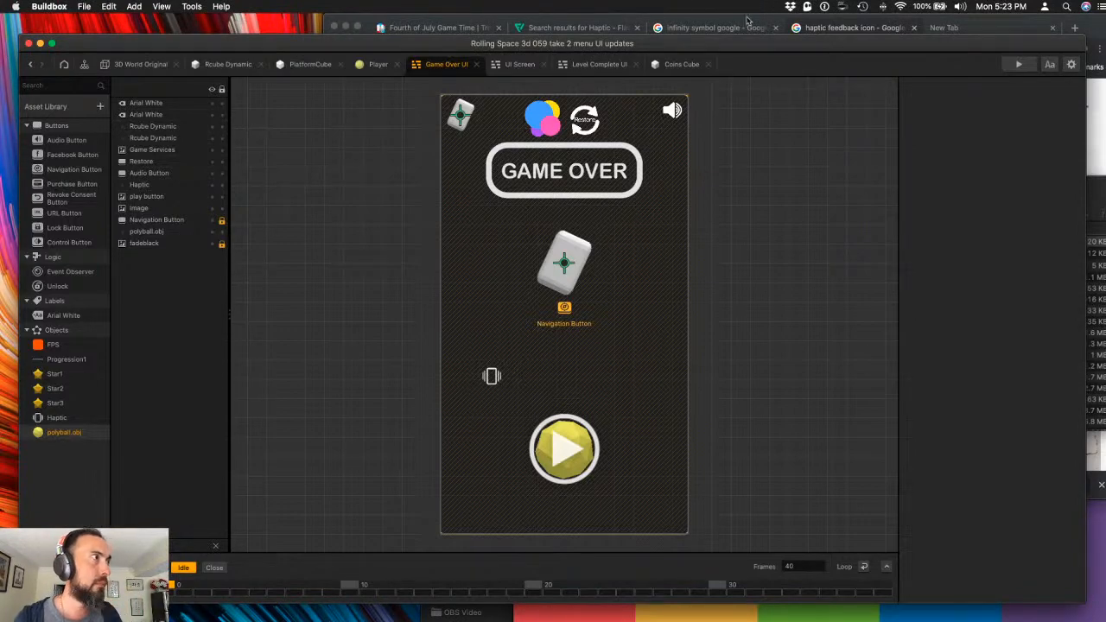
- Play the preview through to Game Over, and shift the Game Over screen's corner cube and label inward from the edge
{"action": "left_click", "coordinate": [1009, 65]}
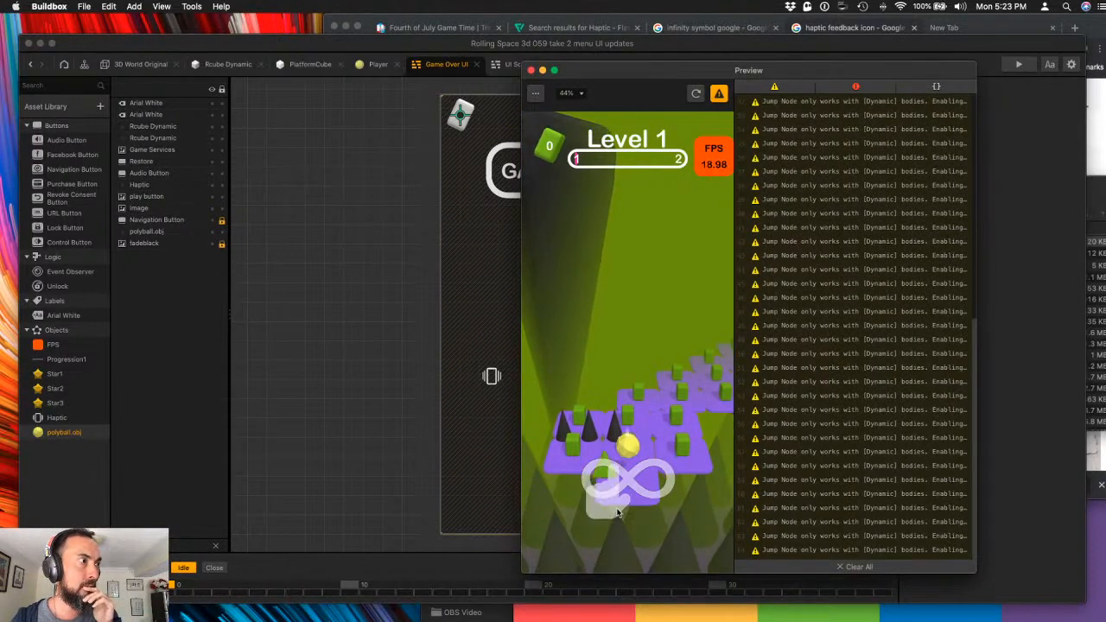
{"action": "mouse_move", "coordinate": [618, 505]}
{"action": "left_mouse_down"}
{"action": "mouse_move", "coordinate": [619, 520]}
{"action": "mouse_move", "coordinate": [642, 518]}
{"action": "mouse_move", "coordinate": [610, 506]}
{"action": "mouse_move", "coordinate": [636, 497]}
{"action": "mouse_move", "coordinate": [609, 467]}
{"action": "left_mouse_up"}
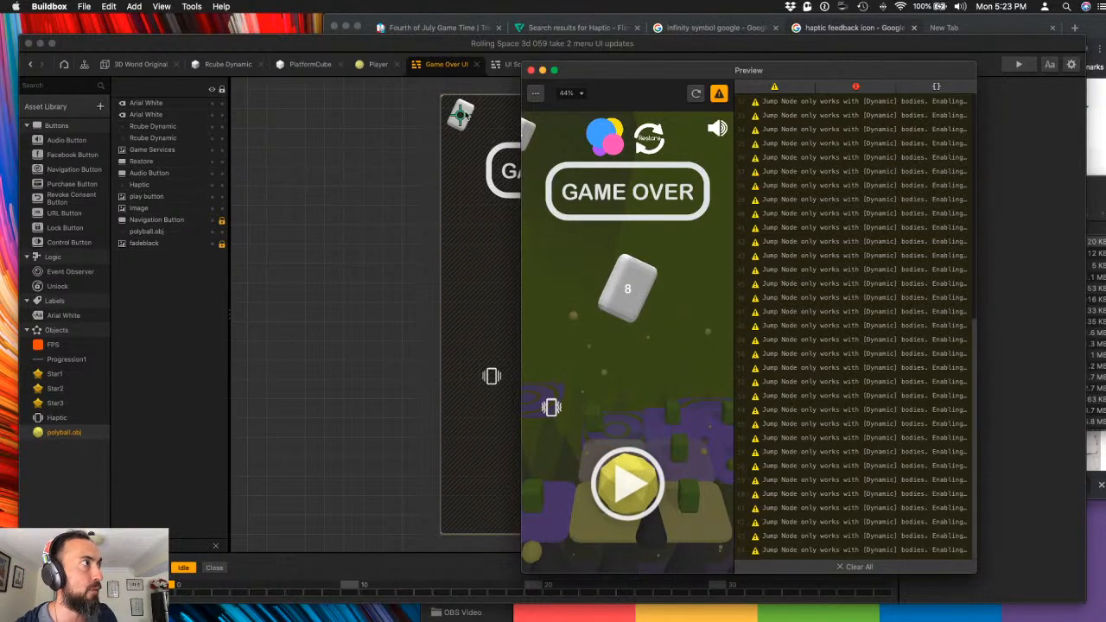
{"action": "left_click", "coordinate": [461, 114]}
{"action": "left_click", "coordinate": [463, 119]}
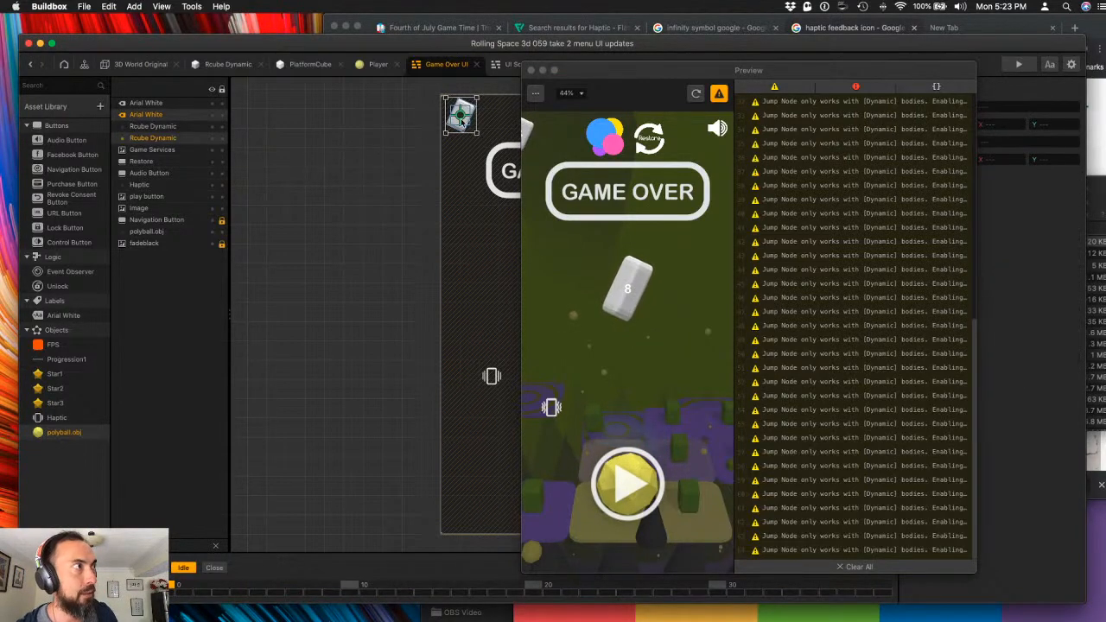
{"action": "left_click_drag", "start_coordinate": [463, 121], "coordinate": [491, 126]}
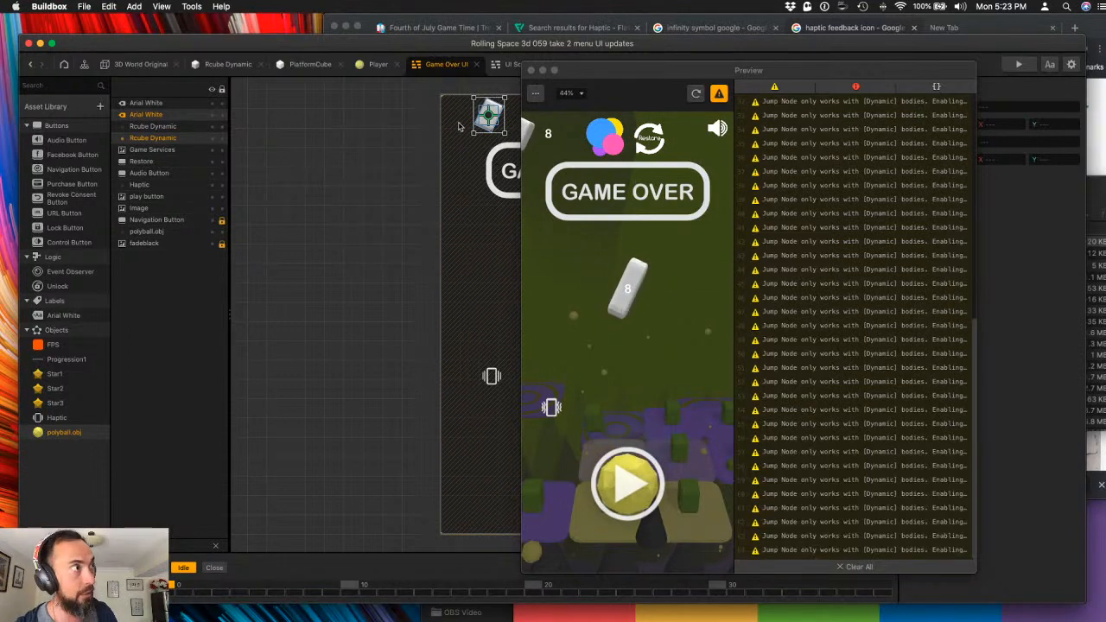
- Restart the preview and play to Game Over to check the corner cube counter's placement, closing the preview when done
{"action": "left_click", "coordinate": [695, 93]}
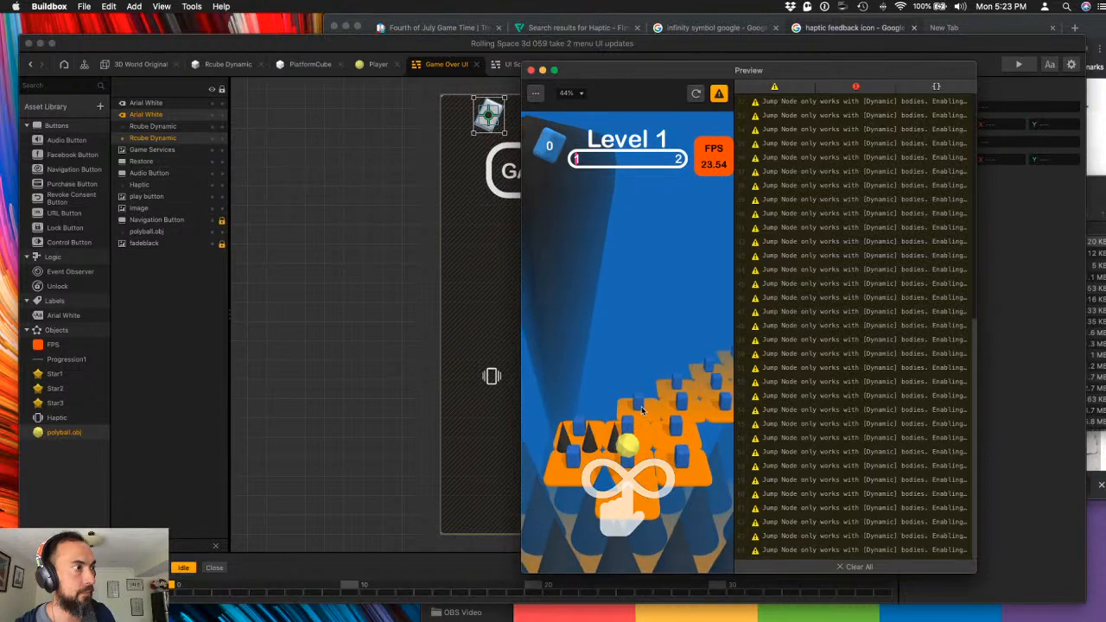
{"action": "mouse_move", "coordinate": [641, 403]}
{"action": "left_mouse_down"}
{"action": "mouse_move", "coordinate": [635, 394]}
{"action": "mouse_move", "coordinate": [692, 374]}
{"action": "mouse_move", "coordinate": [641, 437]}
{"action": "left_mouse_up"}
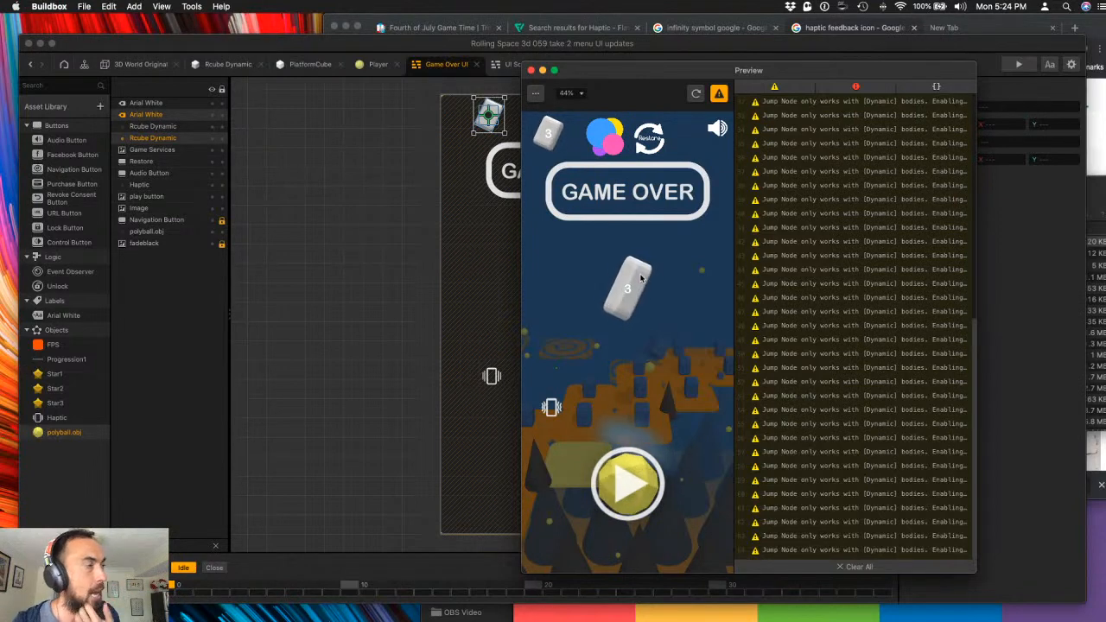
{"action": "left_click", "coordinate": [530, 70]}
- Set the central Rcube Dynamic's scale to 1 on X and Y in the Level Complete UI
{"action": "left_click", "coordinate": [596, 66]}
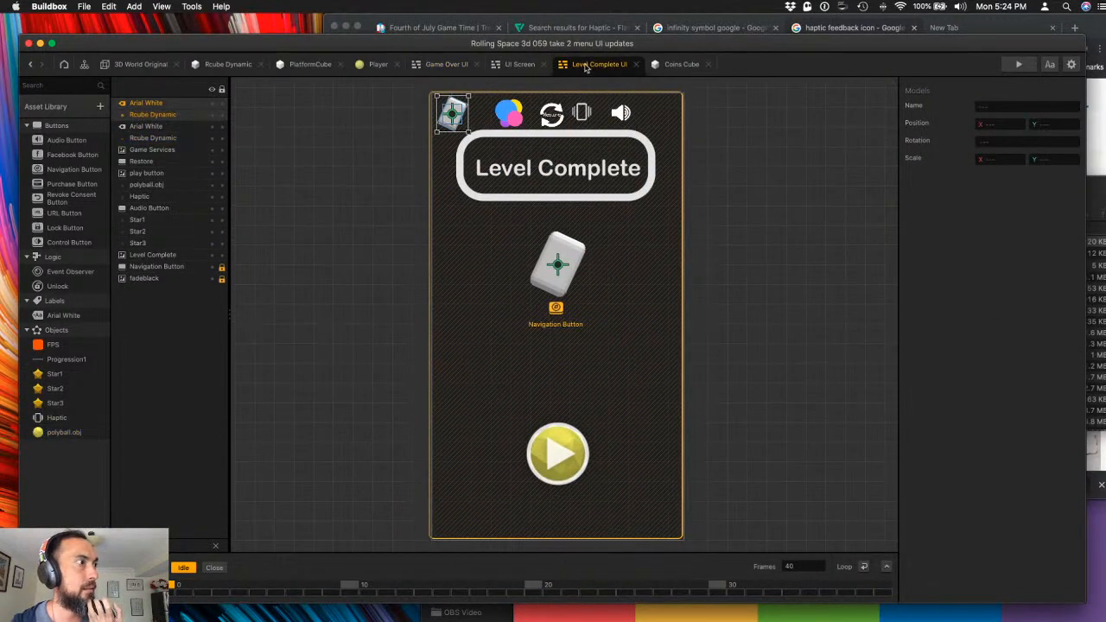
{"action": "left_click", "coordinate": [516, 65]}
{"action": "left_click", "coordinate": [577, 67]}
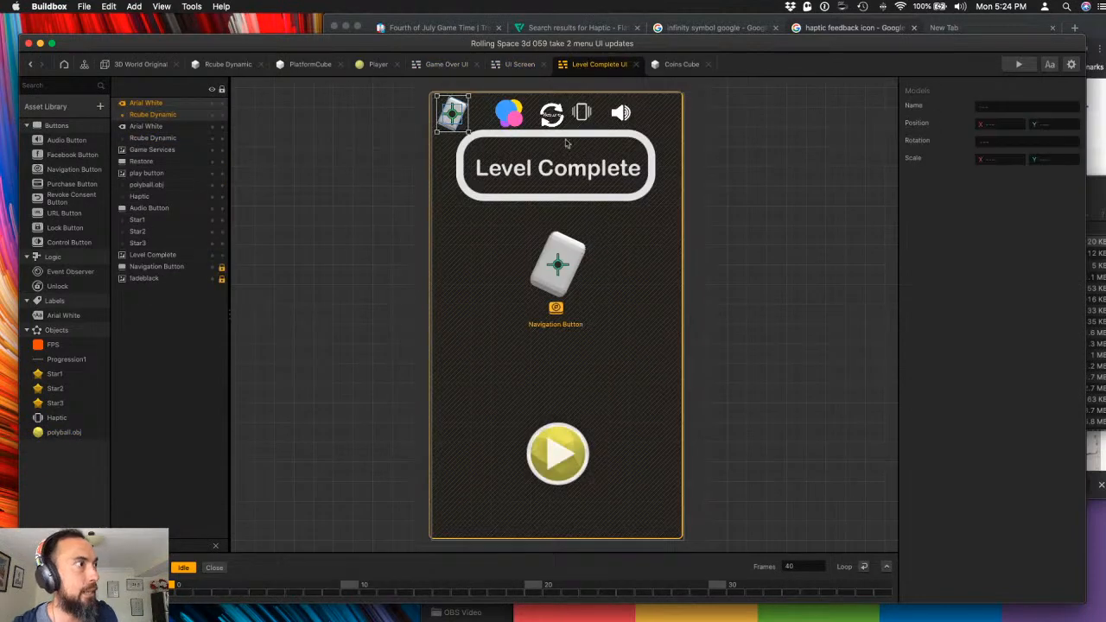
{"action": "left_click", "coordinate": [567, 242]}
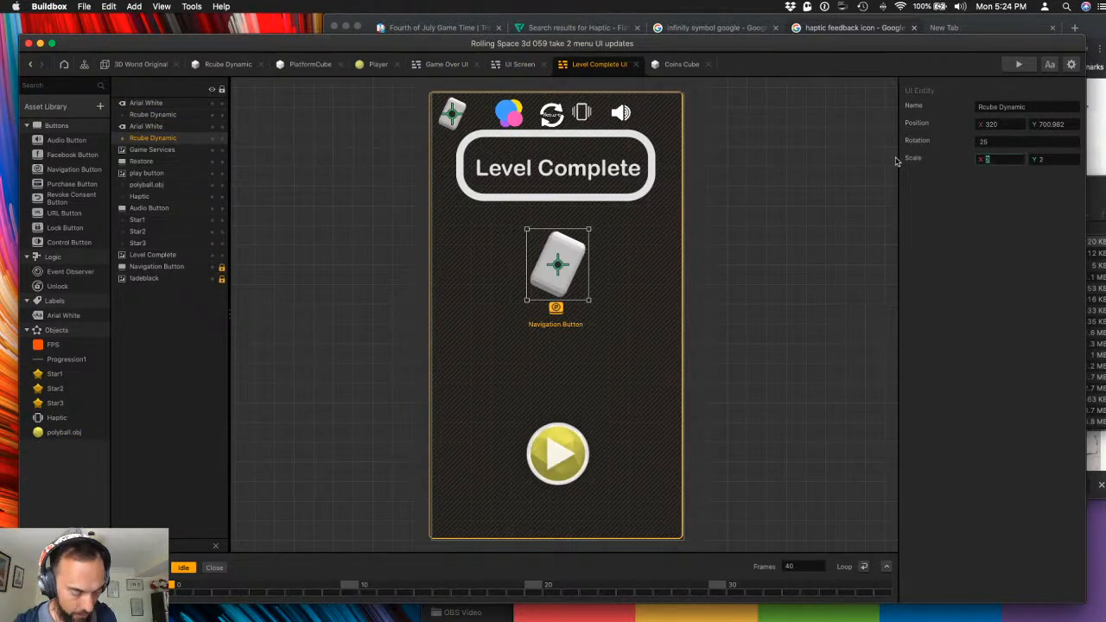
{"action": "left_click", "coordinate": [1048, 160]}
{"action": "type", "text": "1"}
{"action": "left_click", "coordinate": [956, 183]}
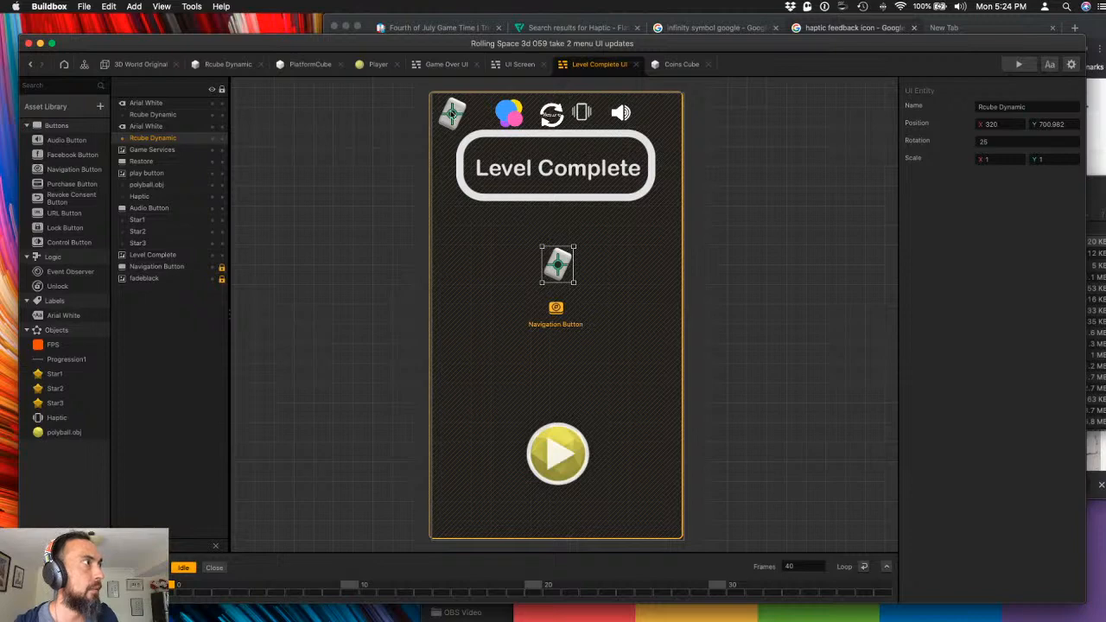
- Replace the Level Complete screen's corner cube and label with the Game Over screen's pair, and nudge the Game Services icon to about X 218.5
{"action": "left_click", "coordinate": [460, 67]}
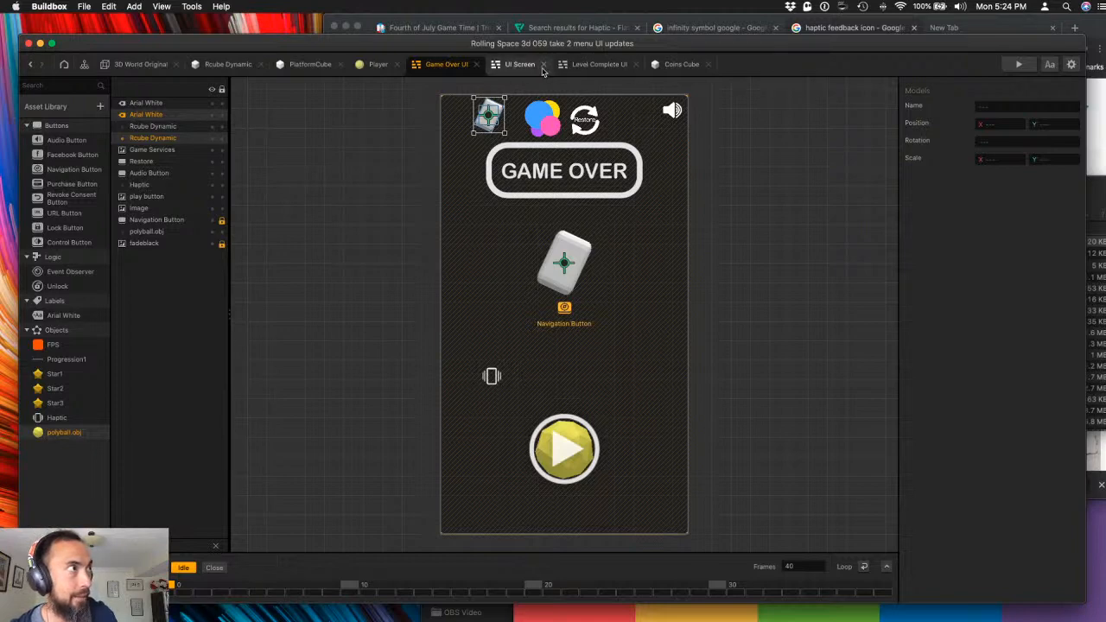
{"action": "left_click", "coordinate": [580, 67]}
{"action": "left_click", "coordinate": [458, 106]}
{"action": "key", "text": "Delete"}
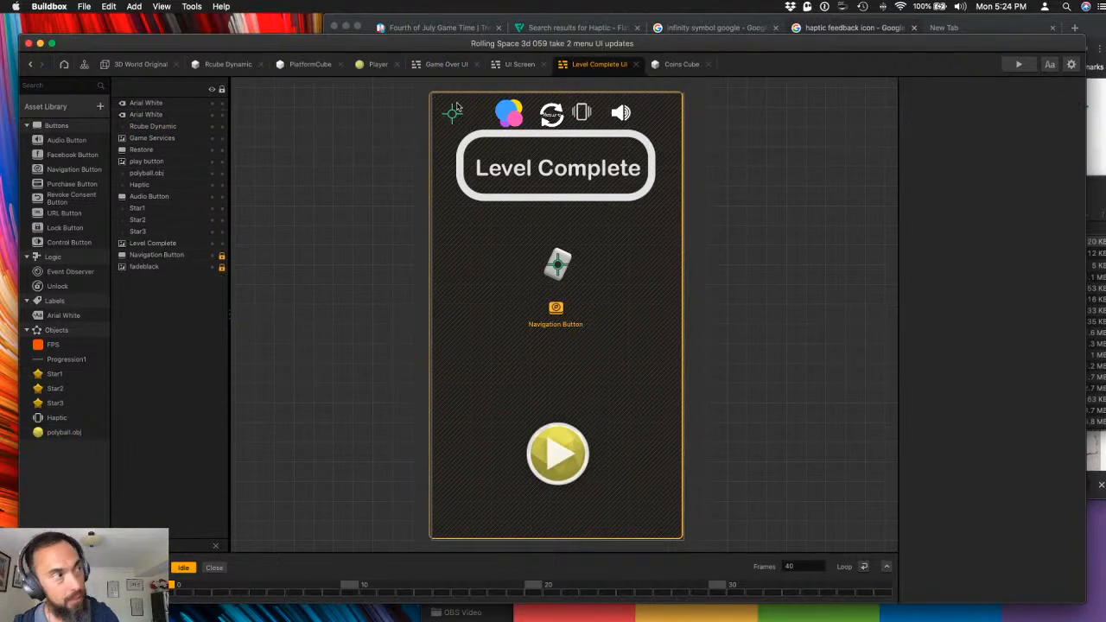
{"action": "left_click", "coordinate": [456, 111]}
{"action": "key", "text": "Delete"}
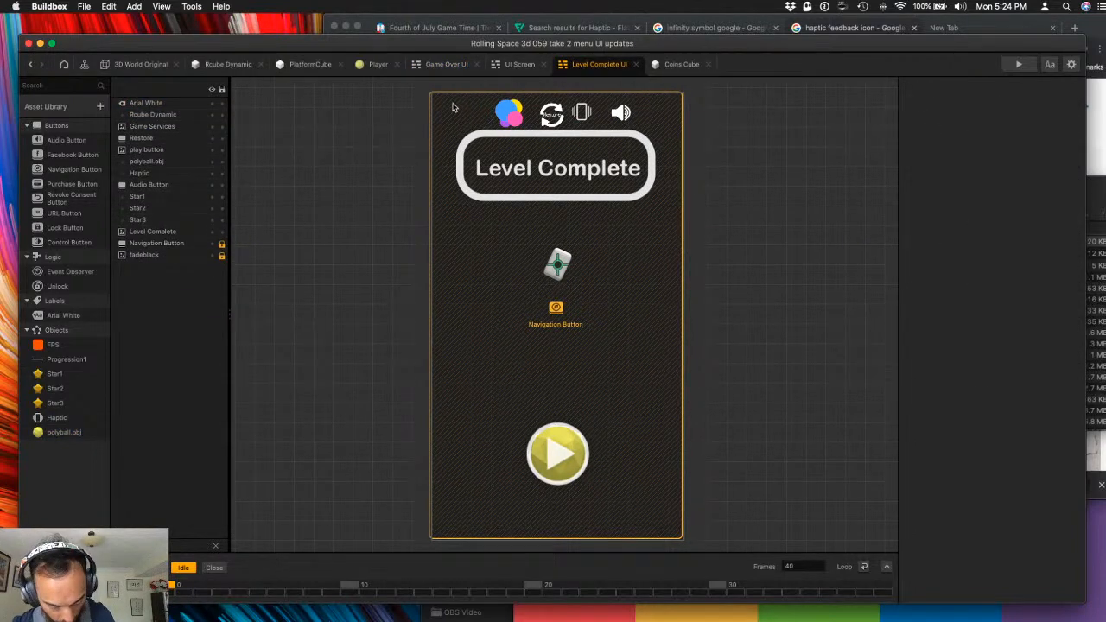
{"action": "key", "text": "super+v"}
{"action": "left_click_drag", "start_coordinate": [517, 116], "coordinate": [528, 115]}
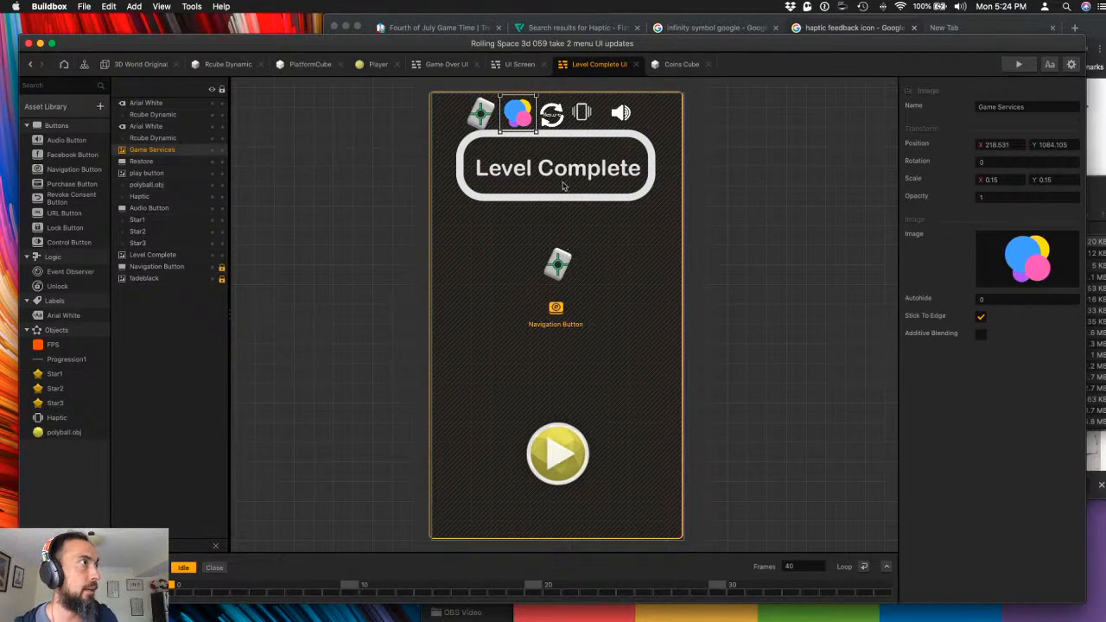
- Set the central Rcube Dynamic's scale to 1 on X and Y in the Game Over UI
{"action": "left_click", "coordinate": [439, 65]}
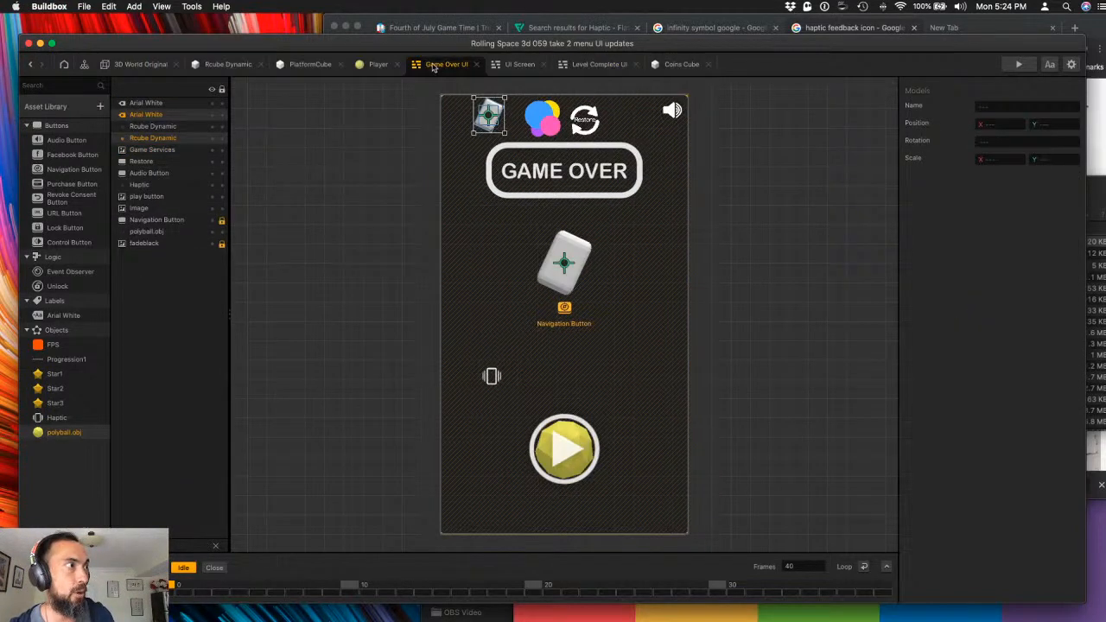
{"action": "left_click", "coordinate": [581, 245]}
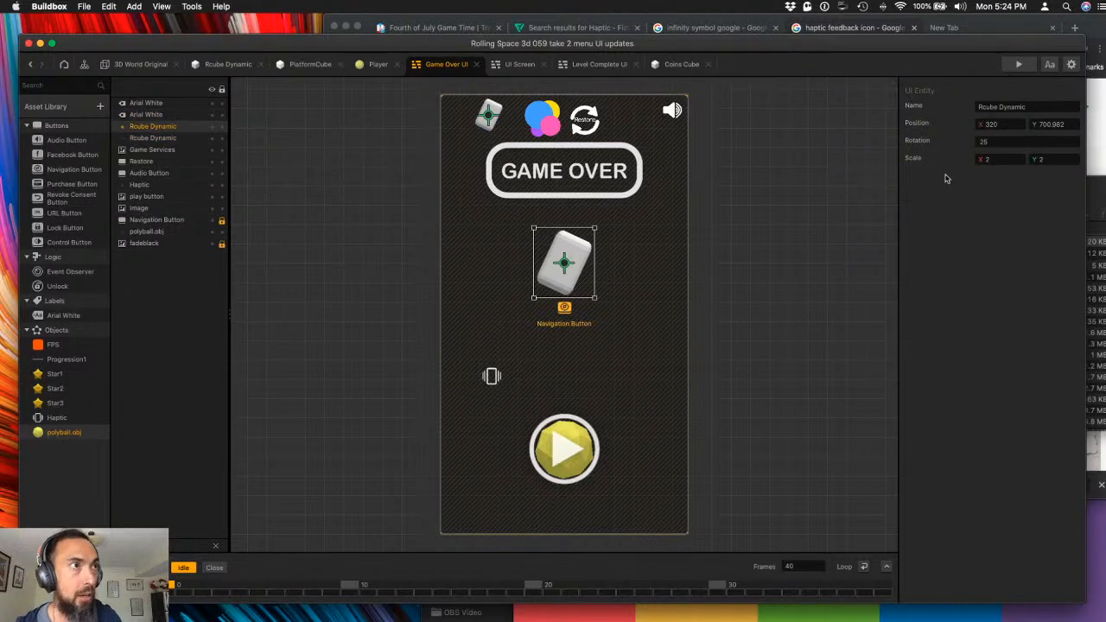
{"action": "type", "text": "1"}
{"action": "key", "text": "Tab"}
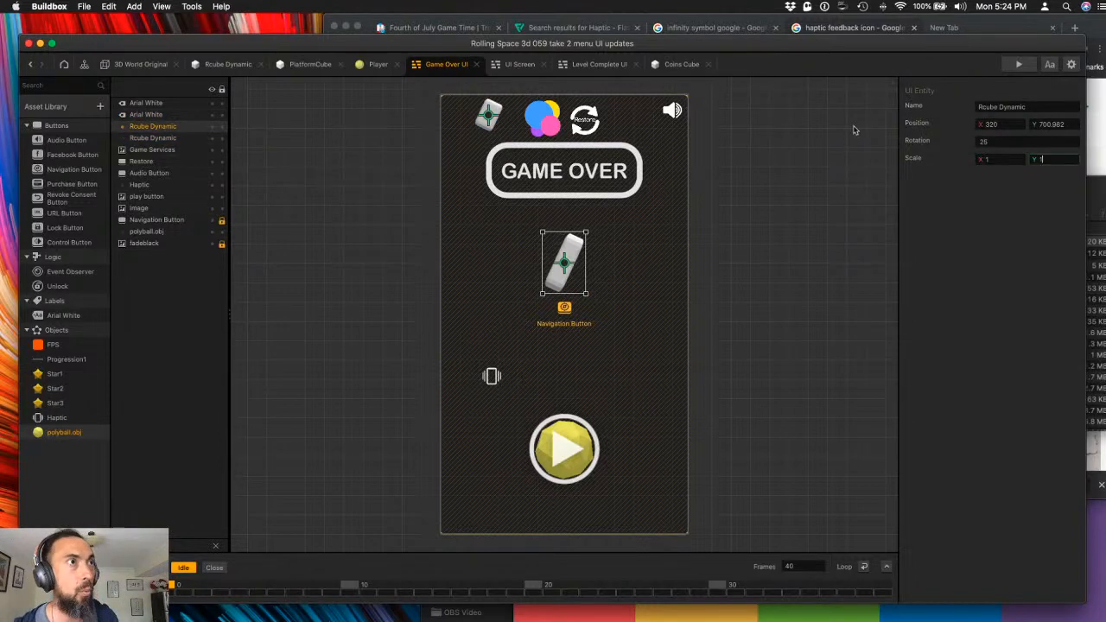
{"action": "type", "text": "1"}
{"action": "key", "text": "Return"}
- Play-test the level in the preview with several attempts to check the Game Over counters and the bounce platforms, closing the preview when done
{"action": "left_click", "coordinate": [1018, 64]}
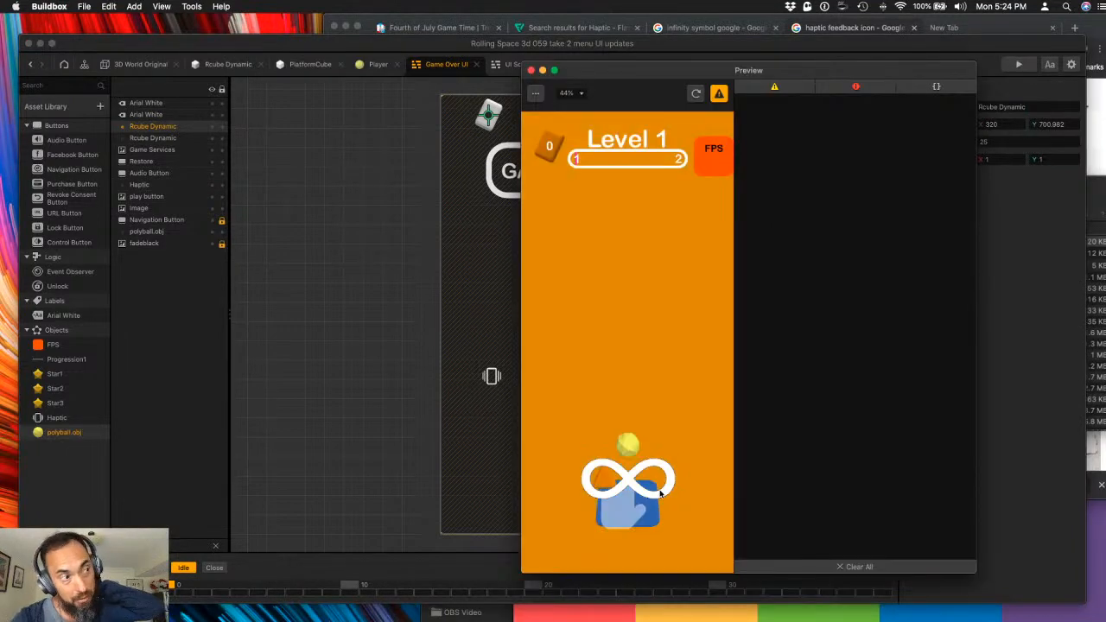
{"action": "mouse_move", "coordinate": [662, 493]}
{"action": "left_mouse_down"}
{"action": "mouse_move", "coordinate": [684, 402]}
{"action": "mouse_move", "coordinate": [540, 362]}
{"action": "mouse_move", "coordinate": [598, 386]}
{"action": "mouse_move", "coordinate": [645, 376]}
{"action": "mouse_move", "coordinate": [690, 404]}
{"action": "left_mouse_up"}
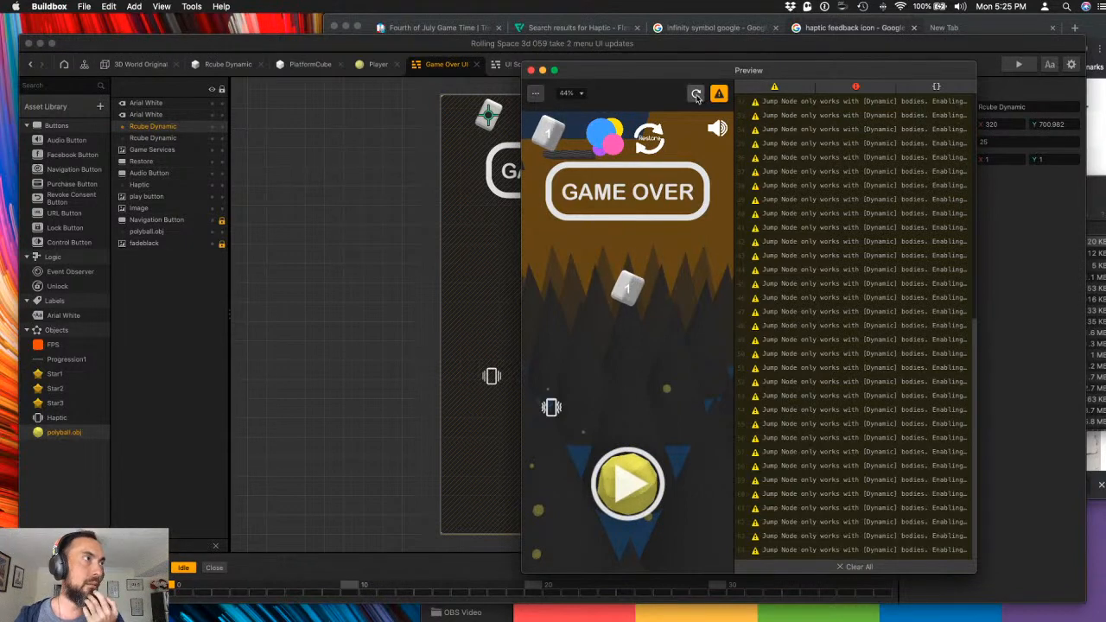
{"action": "left_click", "coordinate": [650, 501]}
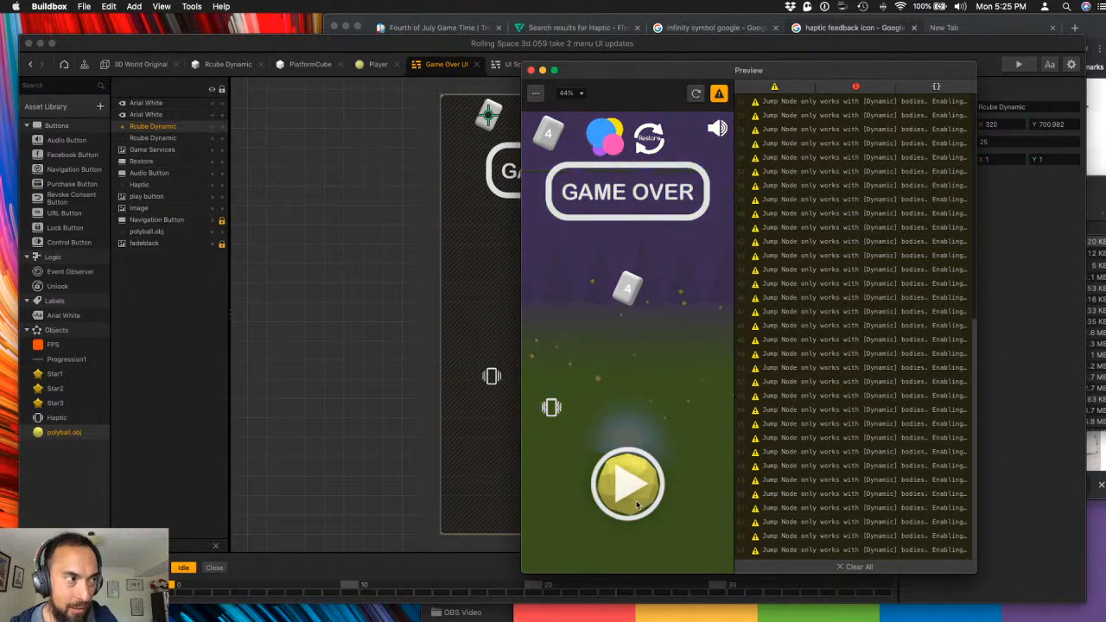
{"action": "left_click", "coordinate": [639, 492]}
{"action": "mouse_move", "coordinate": [641, 492]}
{"action": "left_mouse_down"}
{"action": "mouse_move", "coordinate": [692, 441]}
{"action": "mouse_move", "coordinate": [702, 378]}
{"action": "mouse_move", "coordinate": [650, 456]}
{"action": "mouse_move", "coordinate": [599, 467]}
{"action": "mouse_move", "coordinate": [632, 501]}
{"action": "mouse_move", "coordinate": [633, 452]}
{"action": "left_mouse_up"}
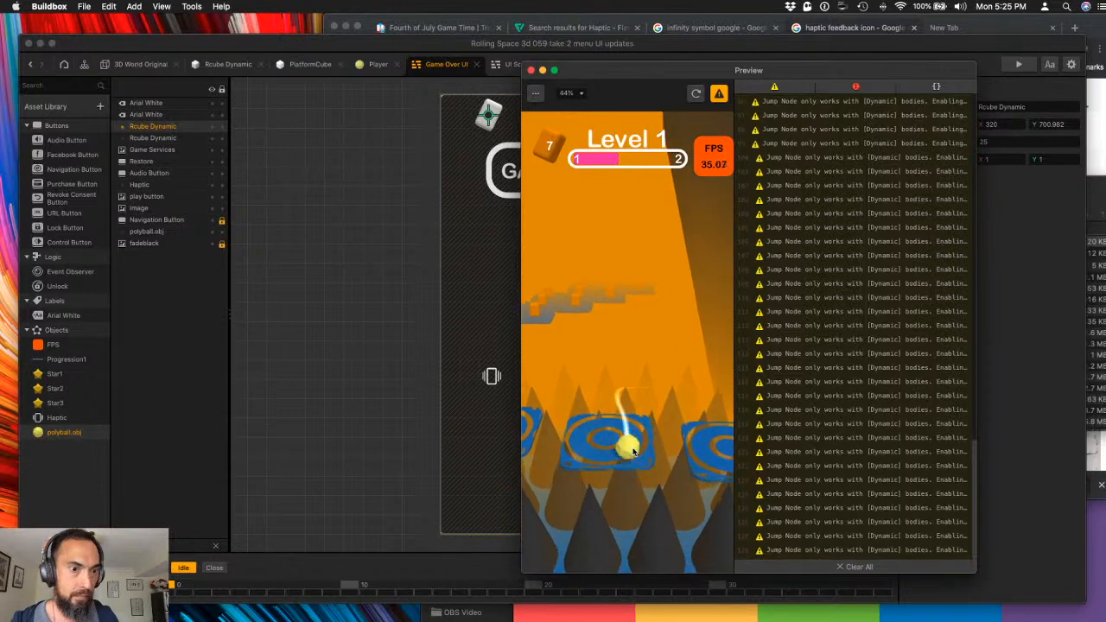
{"action": "left_click", "coordinate": [531, 70]}
- Lower two bounce platforms in scene 50 of the 3D World, bringing the farther one down to about Y -5.3
{"action": "key", "text": "ctrl+Up"}
{"action": "key", "text": "ctrl+Up"}
{"action": "left_click", "coordinate": [129, 64]}
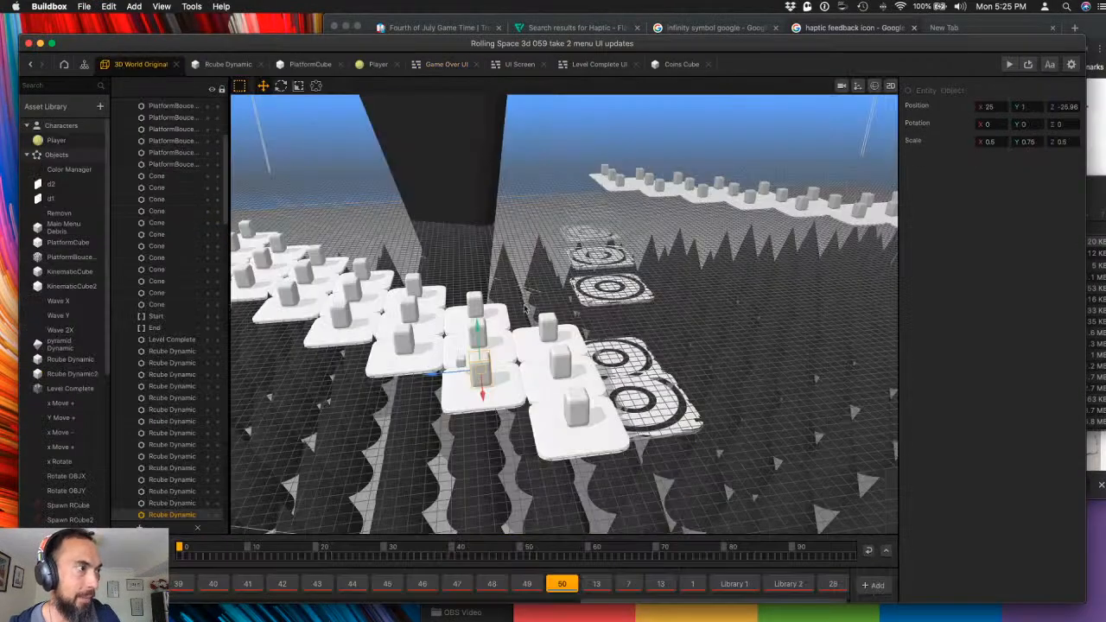
{"action": "right_click_drag", "start_coordinate": [703, 358], "coordinate": [507, 310]}
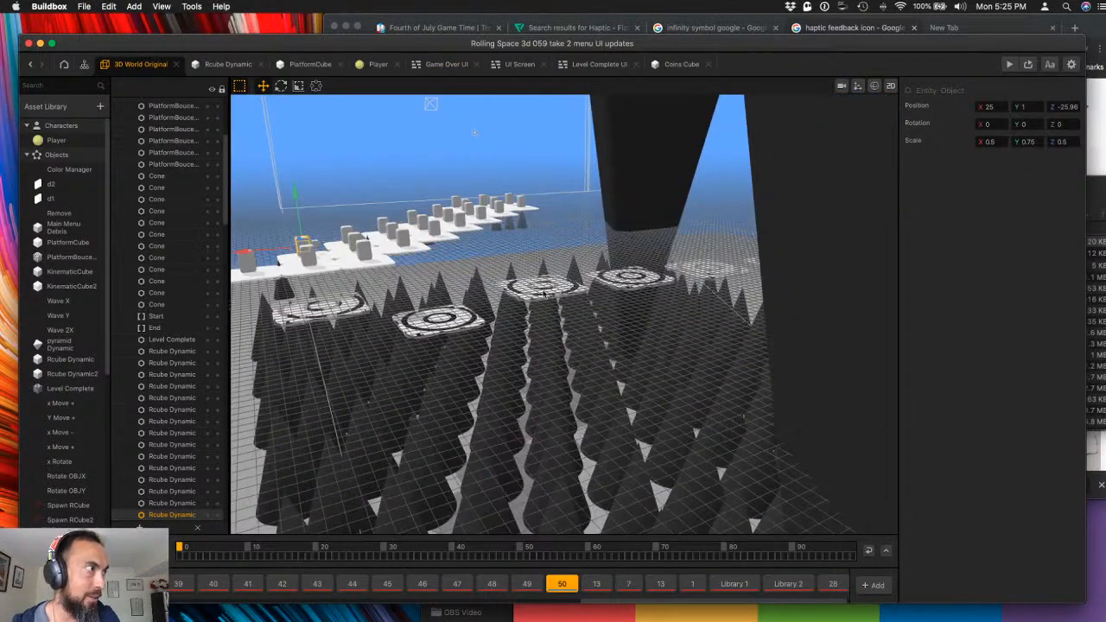
{"action": "left_click", "coordinate": [660, 270]}
{"action": "left_click_drag", "start_coordinate": [632, 231], "coordinate": [638, 295]}
{"action": "right_click_drag", "start_coordinate": [682, 357], "coordinate": [709, 303]}
{"action": "left_click", "coordinate": [765, 258]}
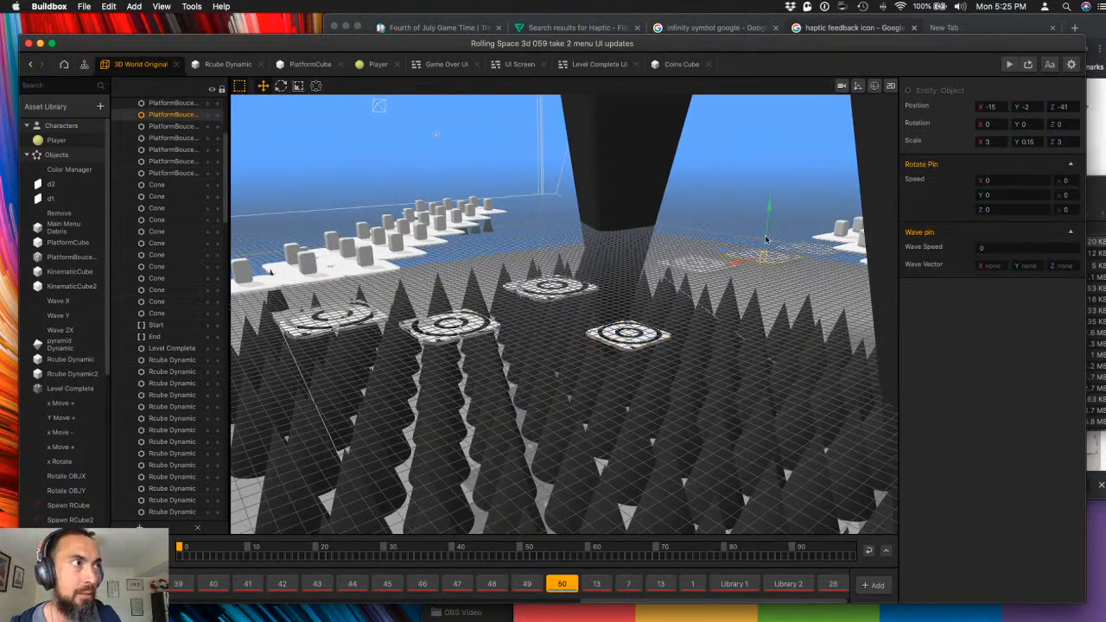
{"action": "left_click_drag", "start_coordinate": [765, 210], "coordinate": [765, 249]}
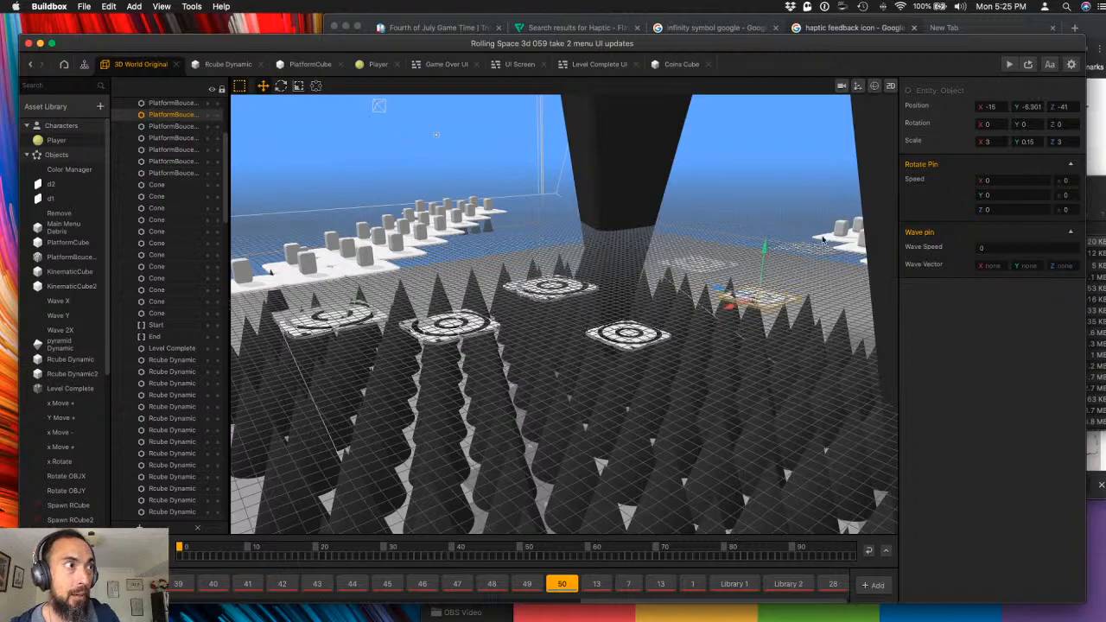
{"action": "right_click_drag", "start_coordinate": [794, 253], "coordinate": [720, 241]}
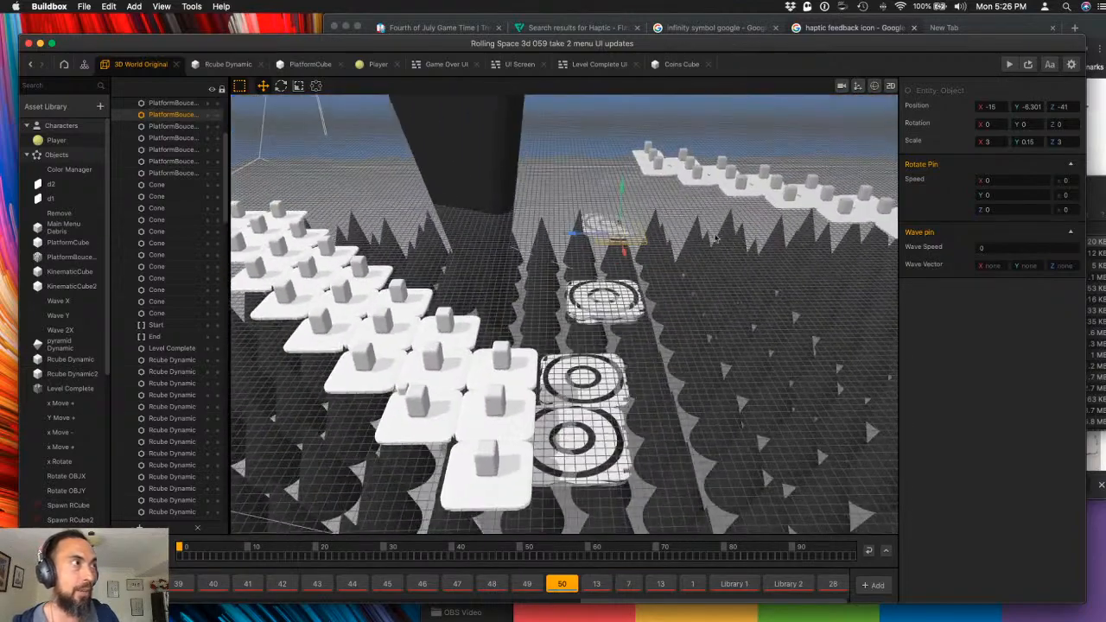
{"action": "right_click_drag", "start_coordinate": [626, 251], "coordinate": [714, 235]}
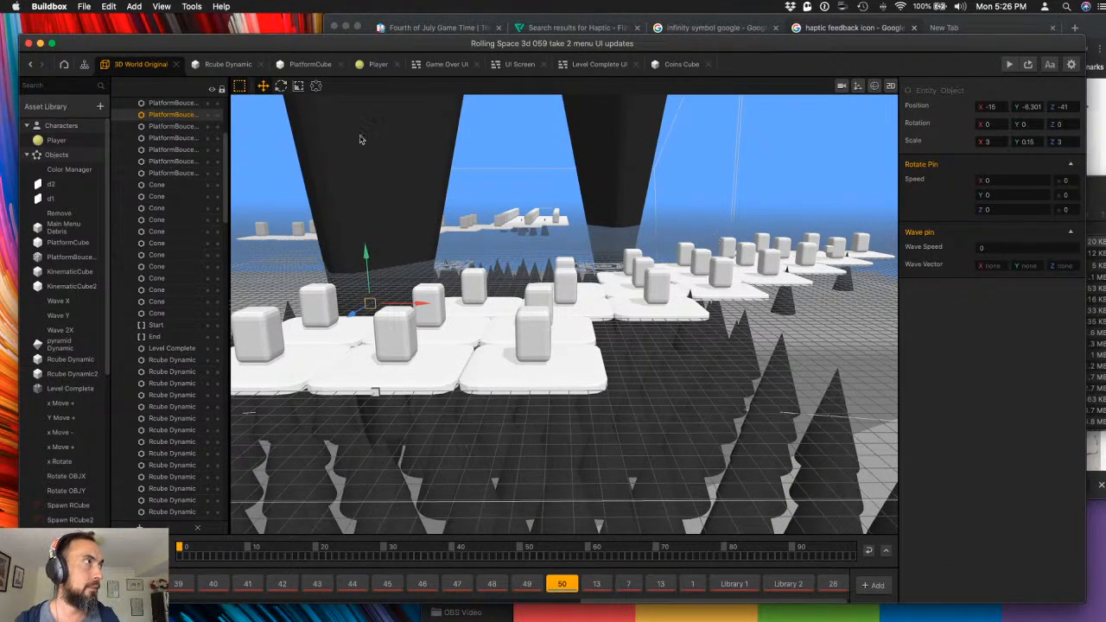
- Review the Player's node map and the settings of the Level Complete screen's title image, central score label and cube
{"action": "left_click", "coordinate": [374, 64]}
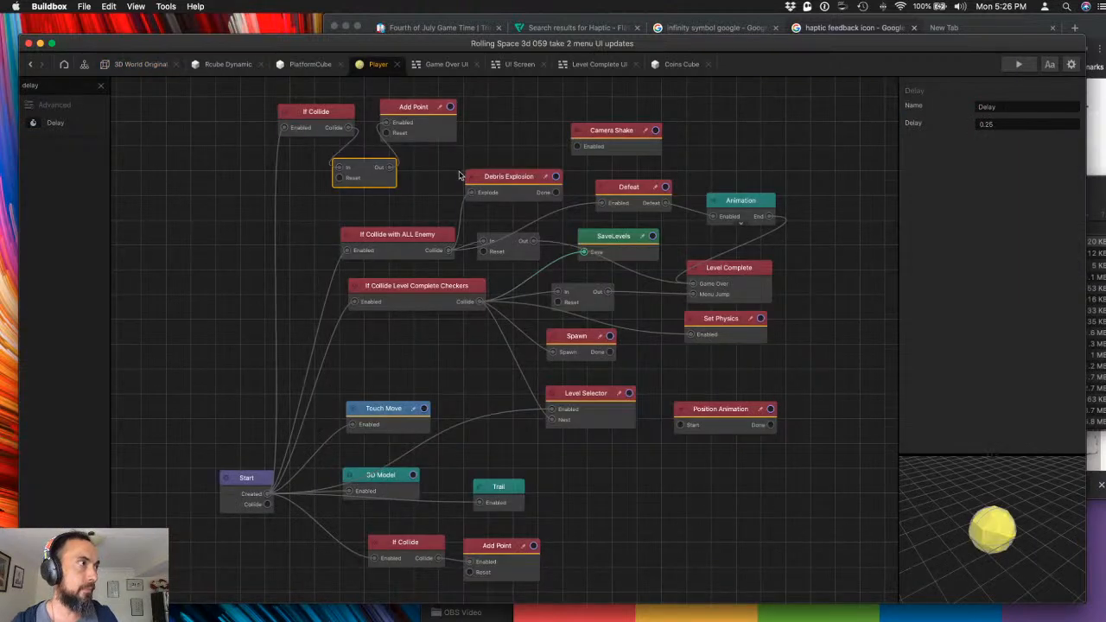
{"action": "left_click", "coordinate": [586, 68]}
{"action": "left_click", "coordinate": [545, 137]}
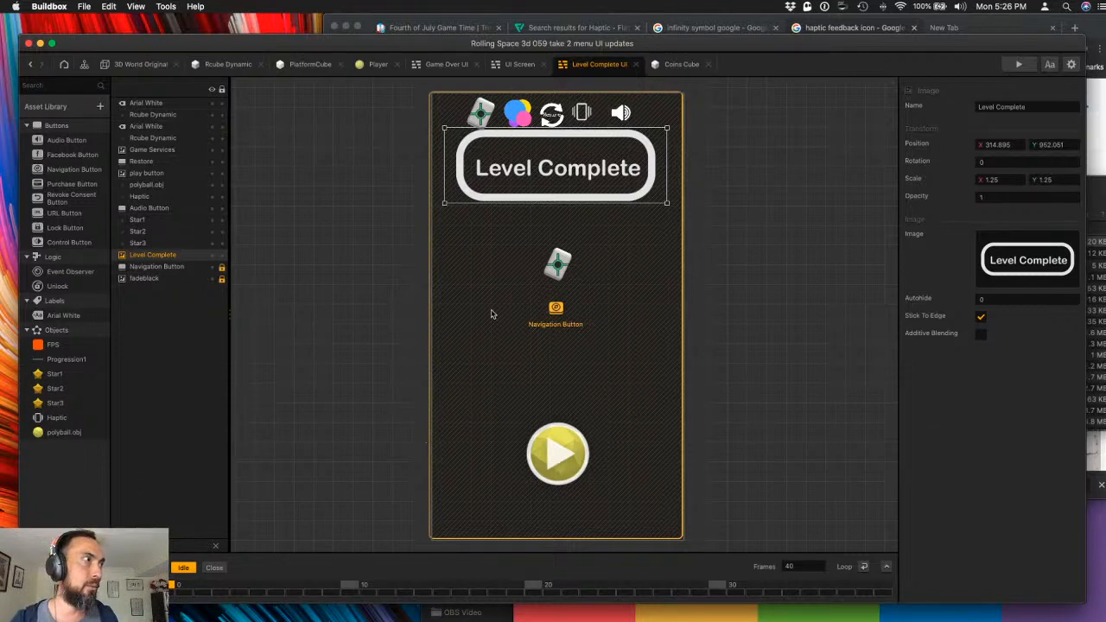
{"action": "left_click", "coordinate": [560, 266]}
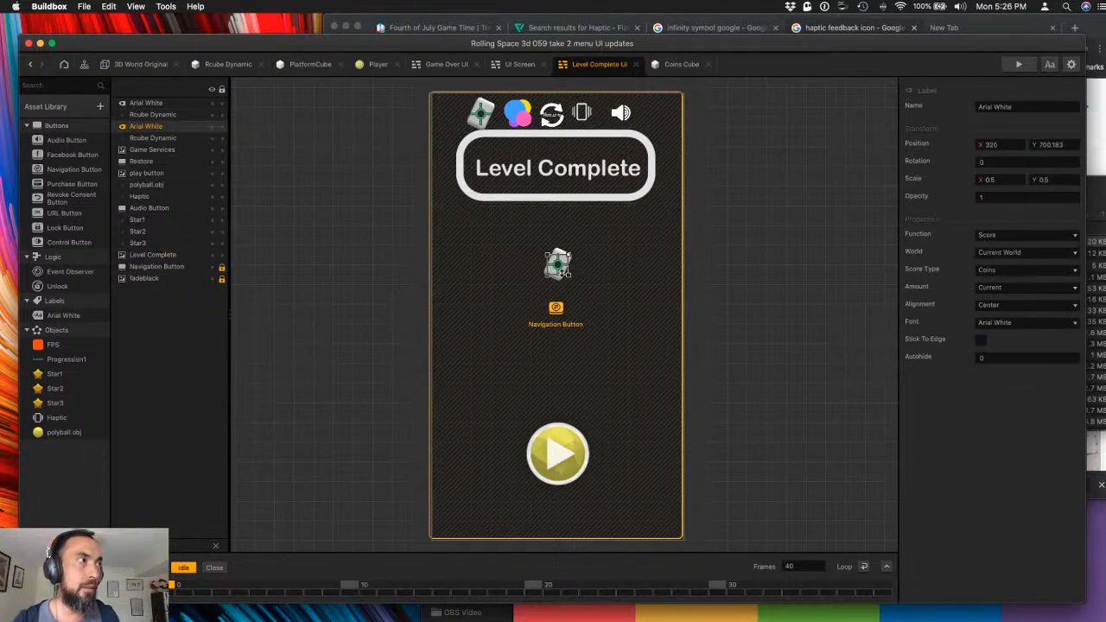
{"action": "left_click", "coordinate": [558, 279]}
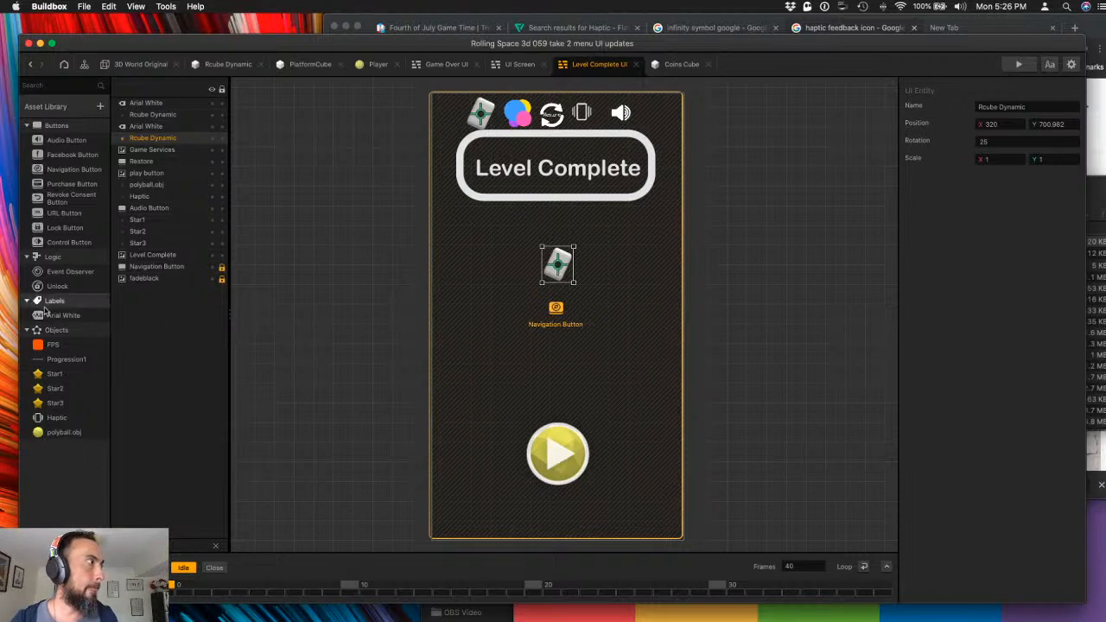
{"action": "left_click", "coordinate": [716, 296]}
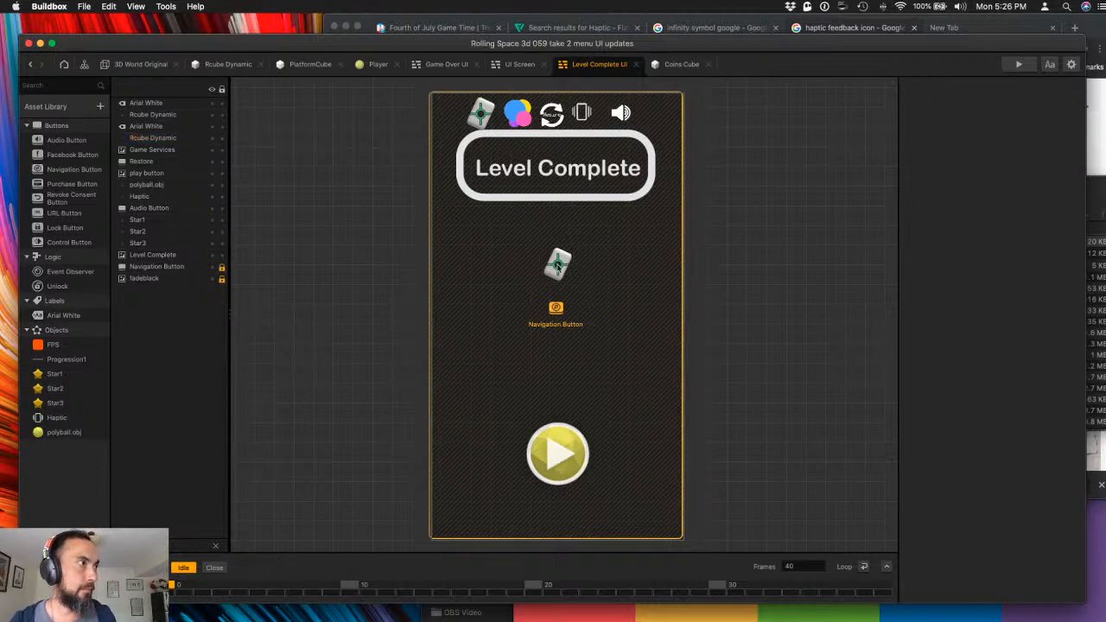
- Duplicate the central score label and place the copy beside the cube at about X 401
{"action": "left_click", "coordinate": [557, 266]}
{"action": "key", "text": "super+d"}
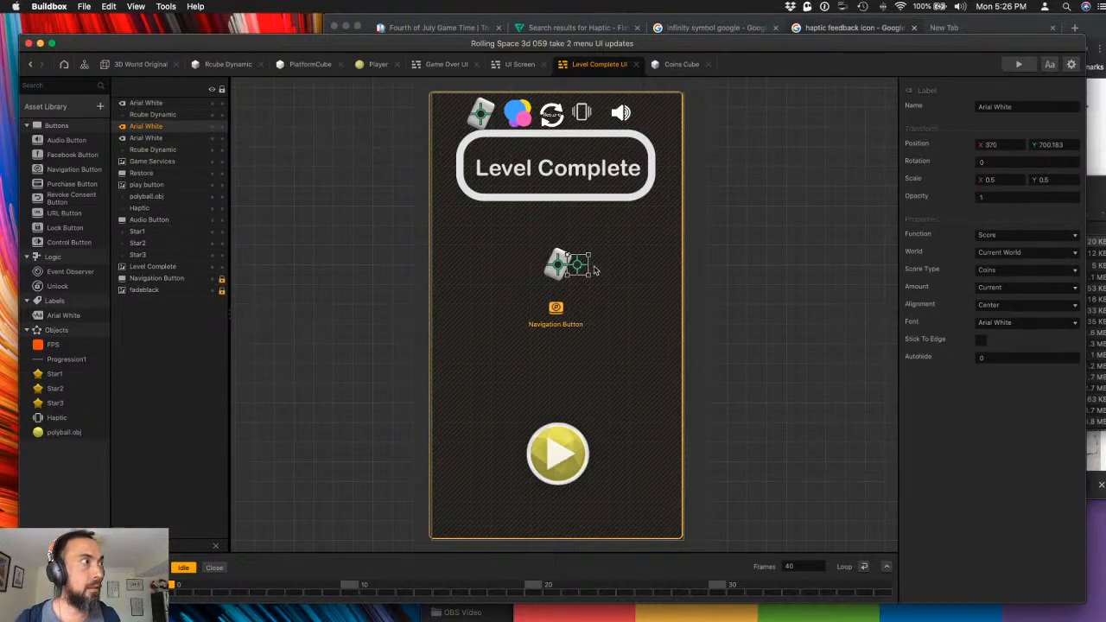
{"action": "left_click_drag", "start_coordinate": [584, 270], "coordinate": [595, 271]}
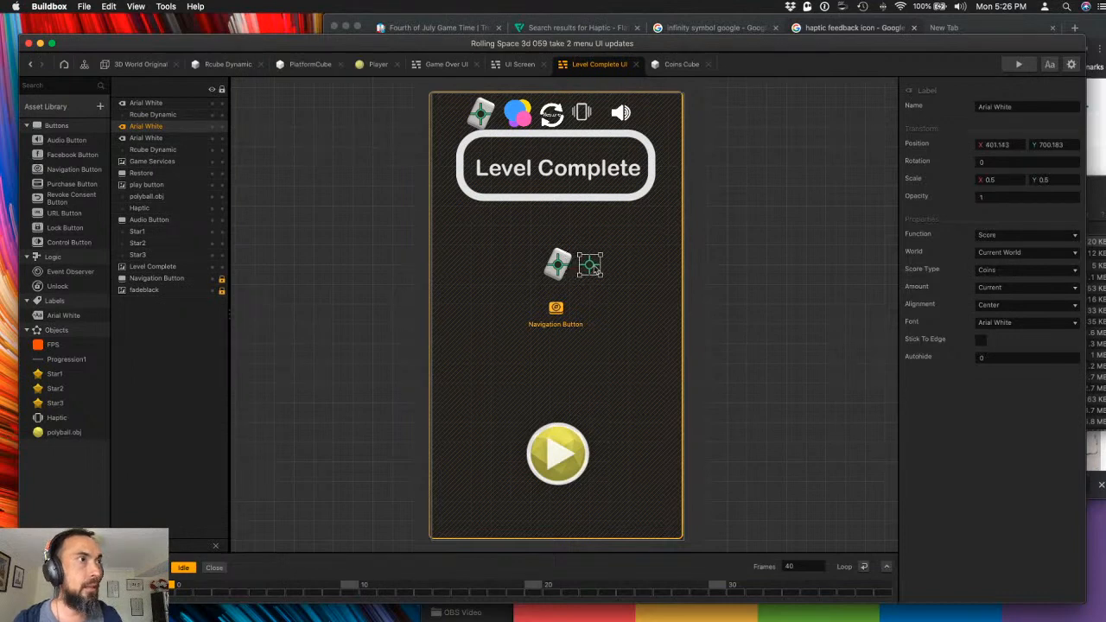
- Change the duplicated label's function to User Text and set its text to "Collected"
{"action": "left_click", "coordinate": [1043, 250]}
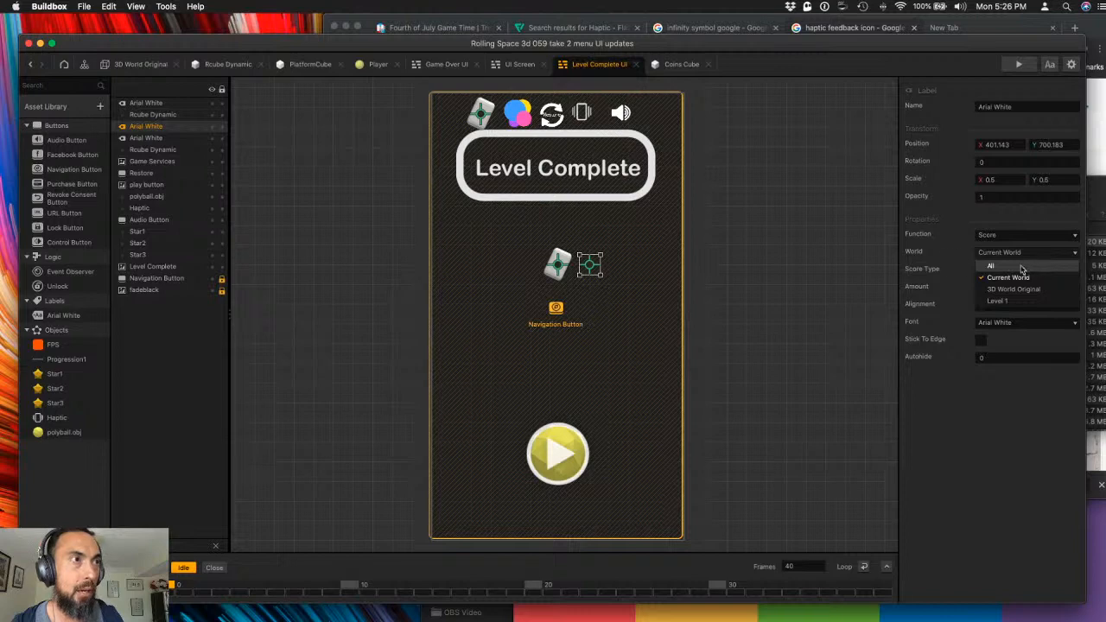
{"action": "left_click", "coordinate": [916, 269]}
{"action": "left_click", "coordinate": [994, 270]}
{"action": "left_click", "coordinate": [995, 269]}
{"action": "left_click", "coordinate": [1001, 236]}
{"action": "left_click", "coordinate": [994, 258]}
{"action": "left_click", "coordinate": [1014, 251]}
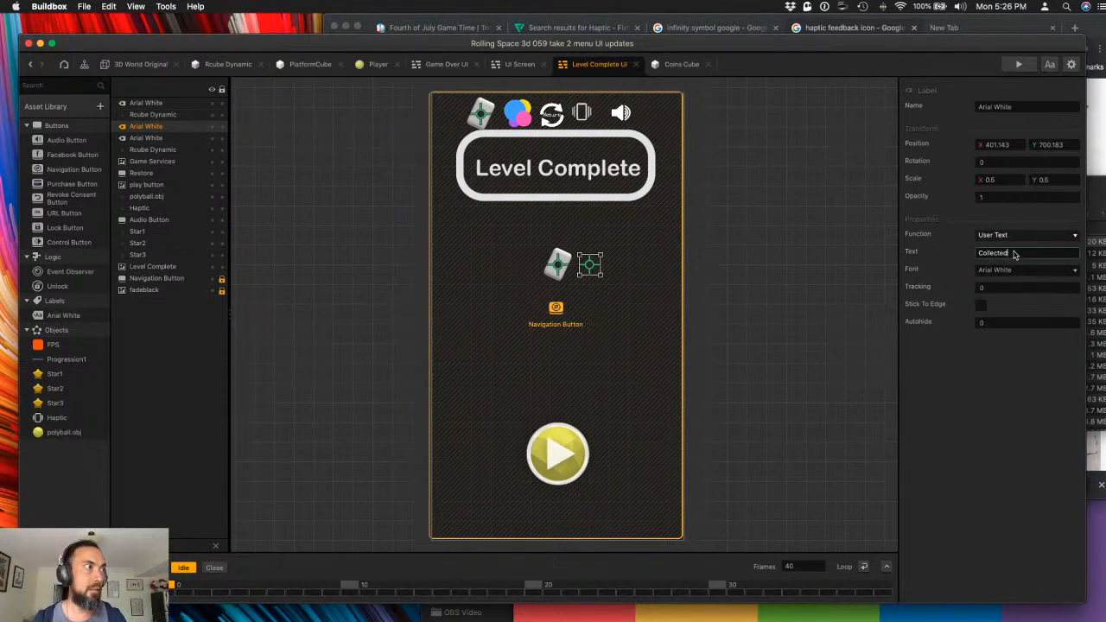
{"action": "type", "text": "Collected"}
{"action": "key", "text": "Return"}
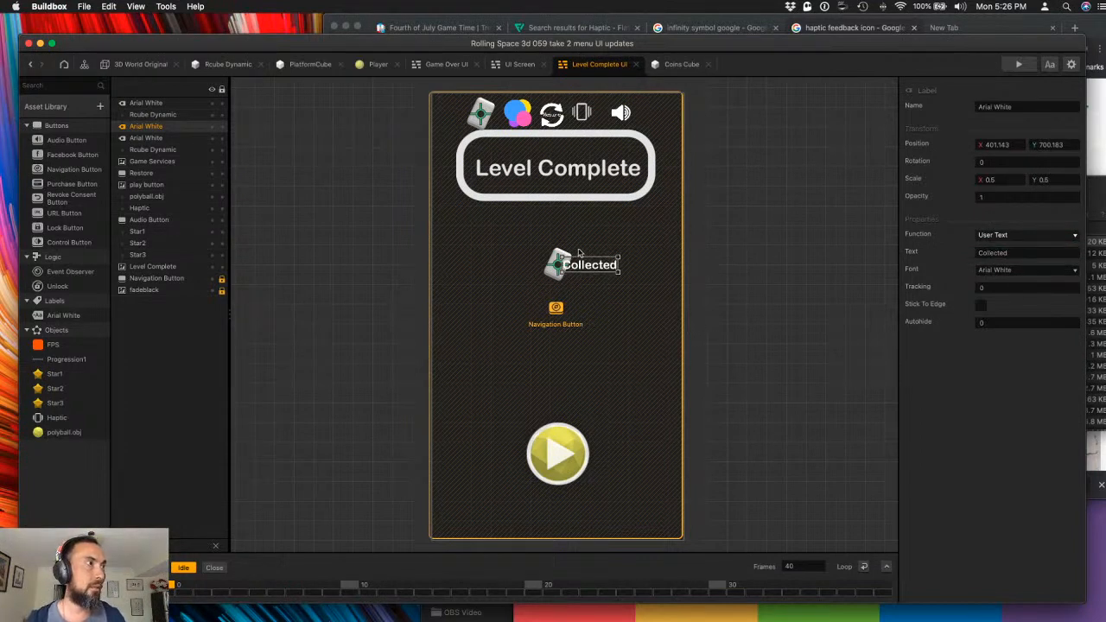
- Space the Collected label away from the cube and shift the row so the label sits at about X 401
{"action": "left_click_drag", "start_coordinate": [600, 272], "coordinate": [619, 270]}
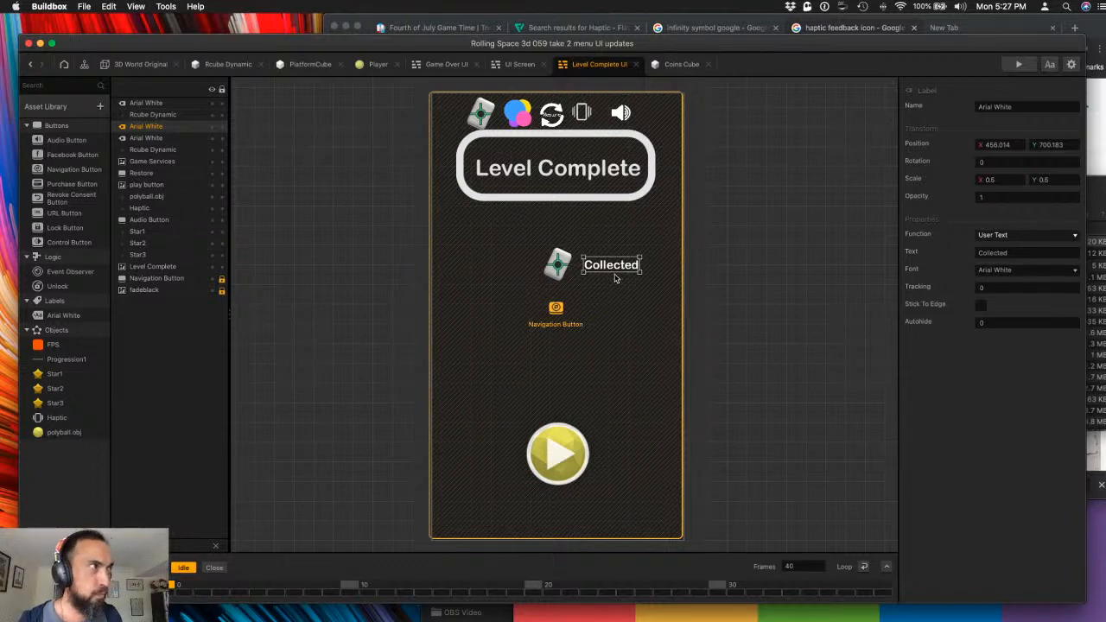
{"action": "left_click", "coordinate": [559, 275], "text": "shift"}
- Duplicate the Collected label above the original at about Y 780 and set the copy's text to "Total"
{"action": "left_click_drag", "start_coordinate": [604, 271], "coordinate": [602, 236]}
{"action": "left_click", "coordinate": [718, 267]}
{"action": "double_click", "coordinate": [1021, 252]}
{"action": "type", "text": "To"}
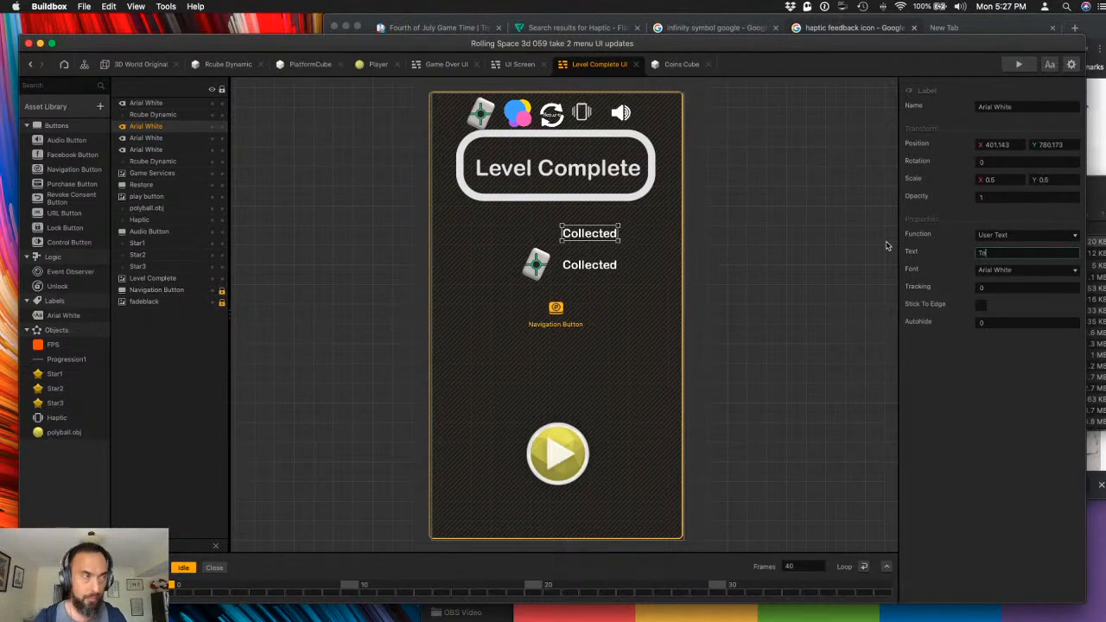
{"action": "type", "text": "tal"}
{"action": "key", "text": "Return"}
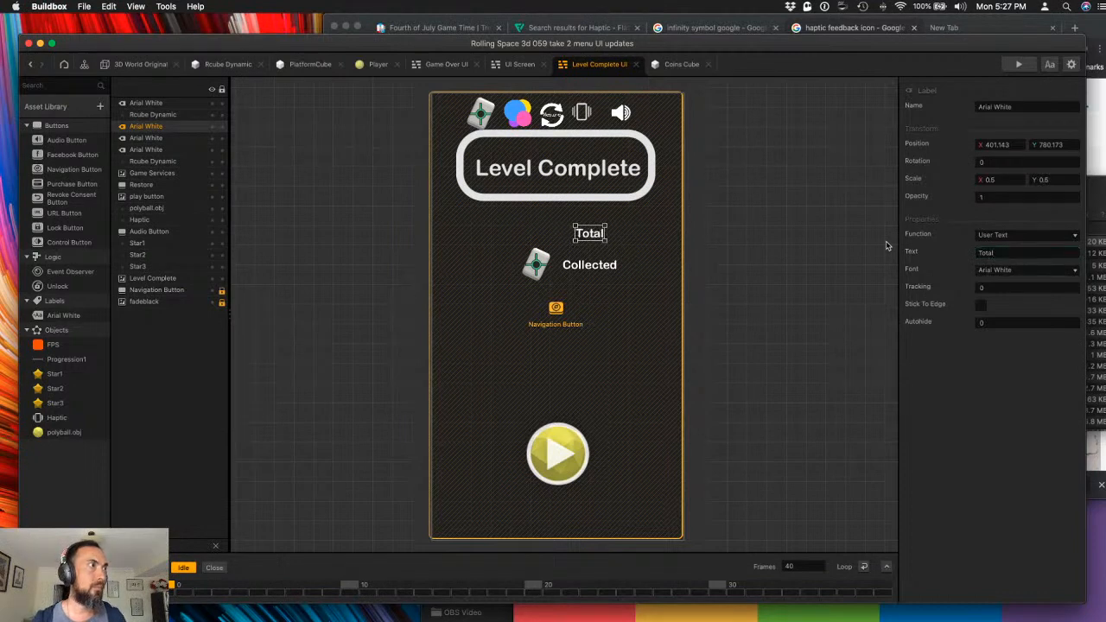
- Move the all-worlds coin counter and its cube beside the Total label, and lower the Collected row to about Y 673
{"action": "left_click", "coordinate": [481, 117]}
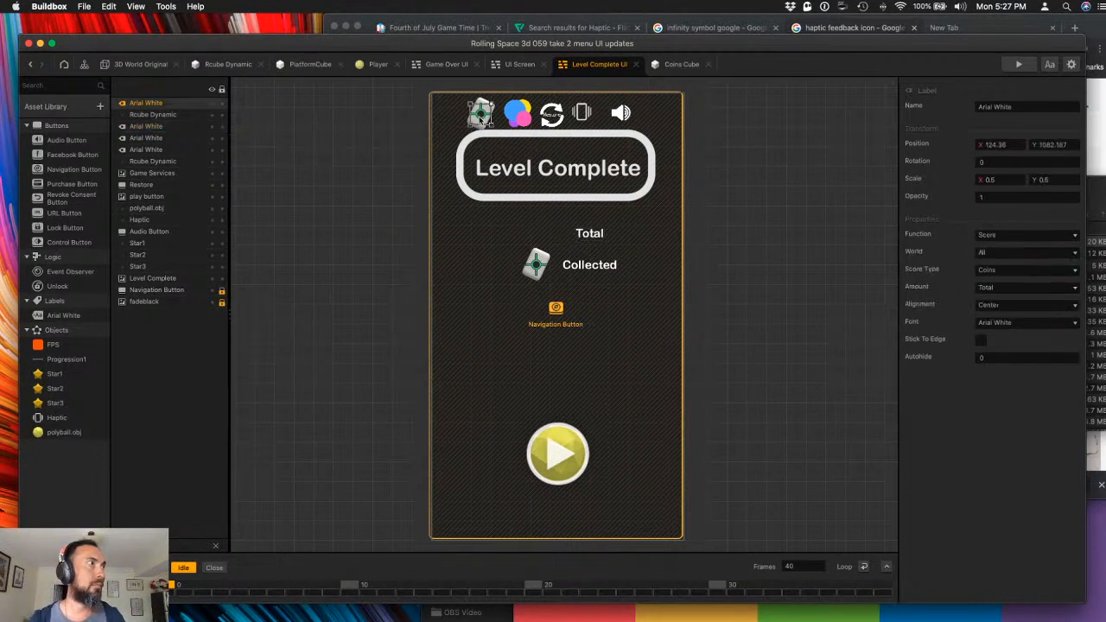
{"action": "left_click_drag", "start_coordinate": [481, 121], "coordinate": [539, 238]}
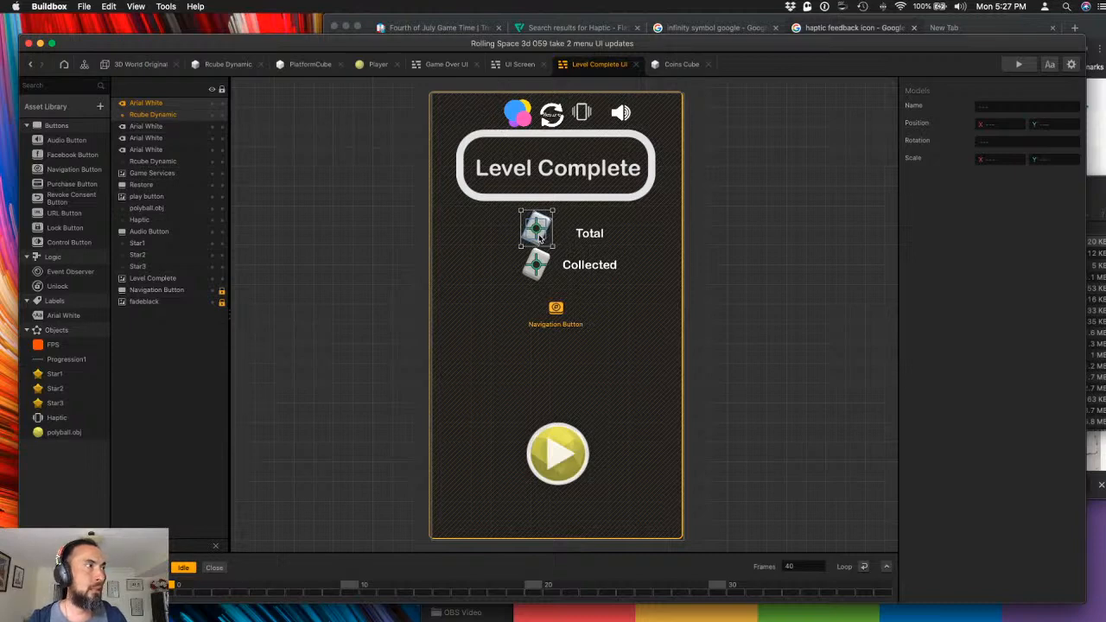
{"action": "left_click", "coordinate": [536, 266]}
{"action": "left_click", "coordinate": [537, 275], "text": "shift"}
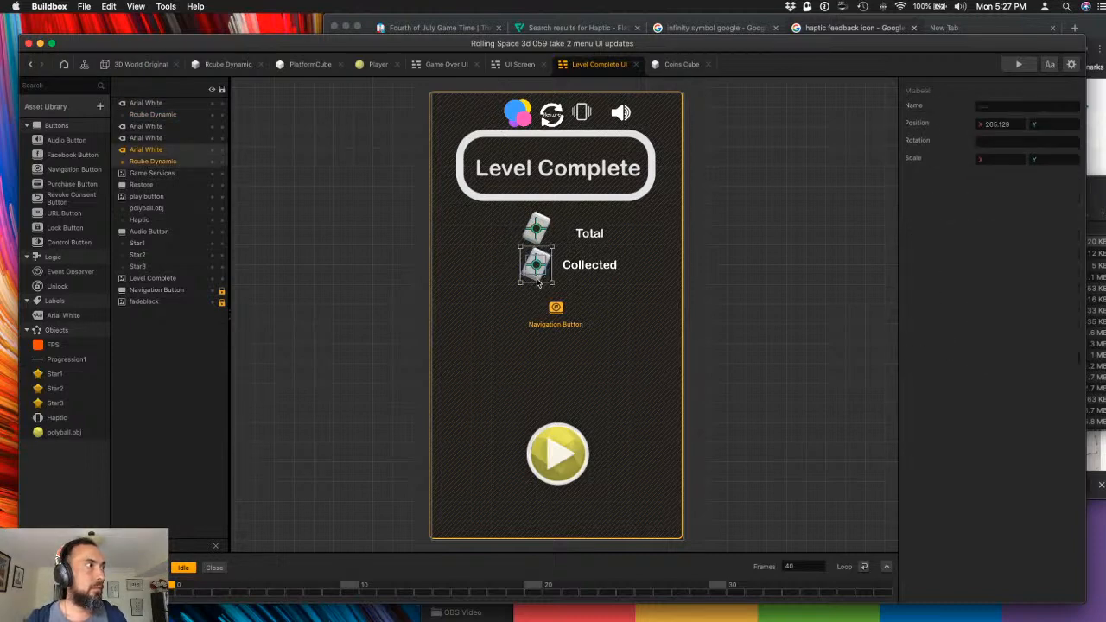
{"action": "left_click", "coordinate": [588, 270], "text": "shift"}
{"action": "left_click_drag", "start_coordinate": [588, 270], "coordinate": [589, 280]}
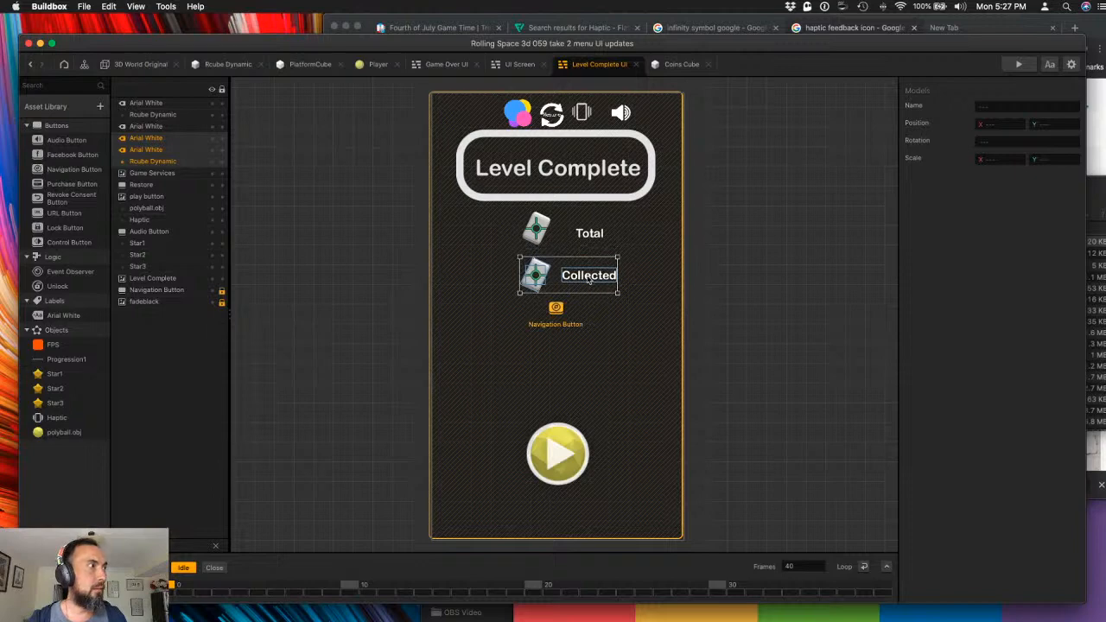
{"action": "left_click", "coordinate": [682, 271]}
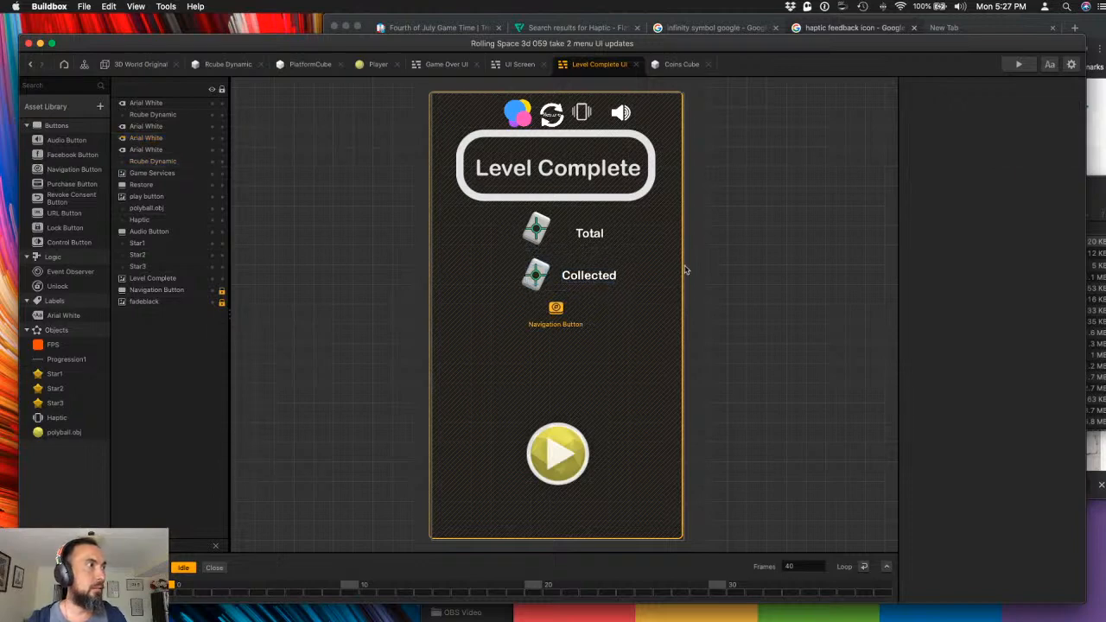
- Place the Collected label before its cube, and move that row to about Y 620 with the label near X 291
{"action": "left_click_drag", "start_coordinate": [615, 276], "coordinate": [517, 276]}
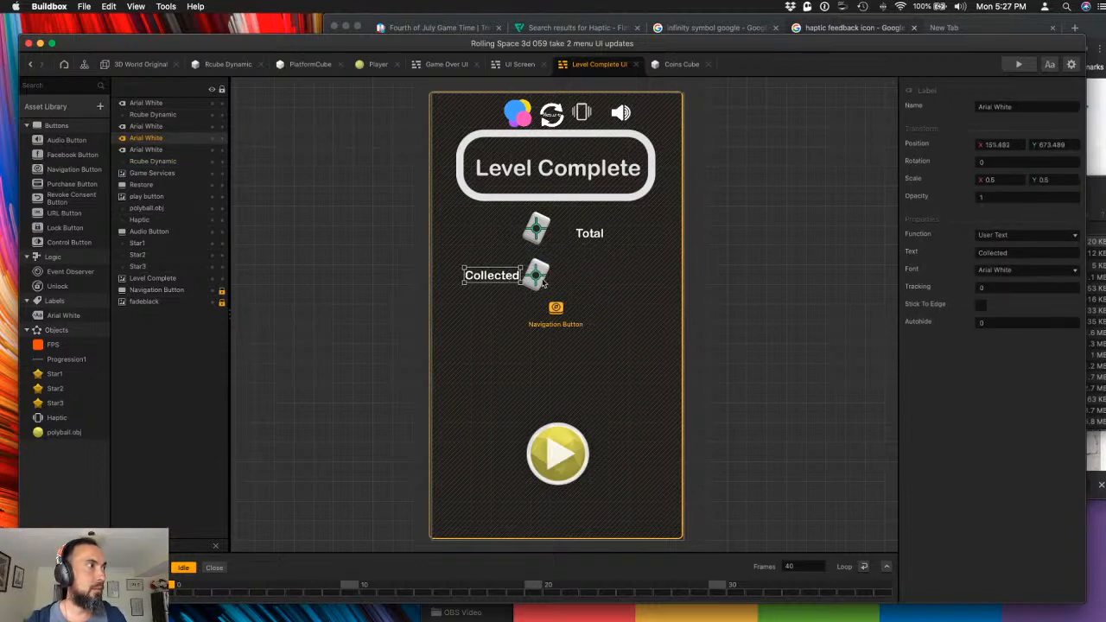
{"action": "left_click", "coordinate": [537, 284], "text": "shift"}
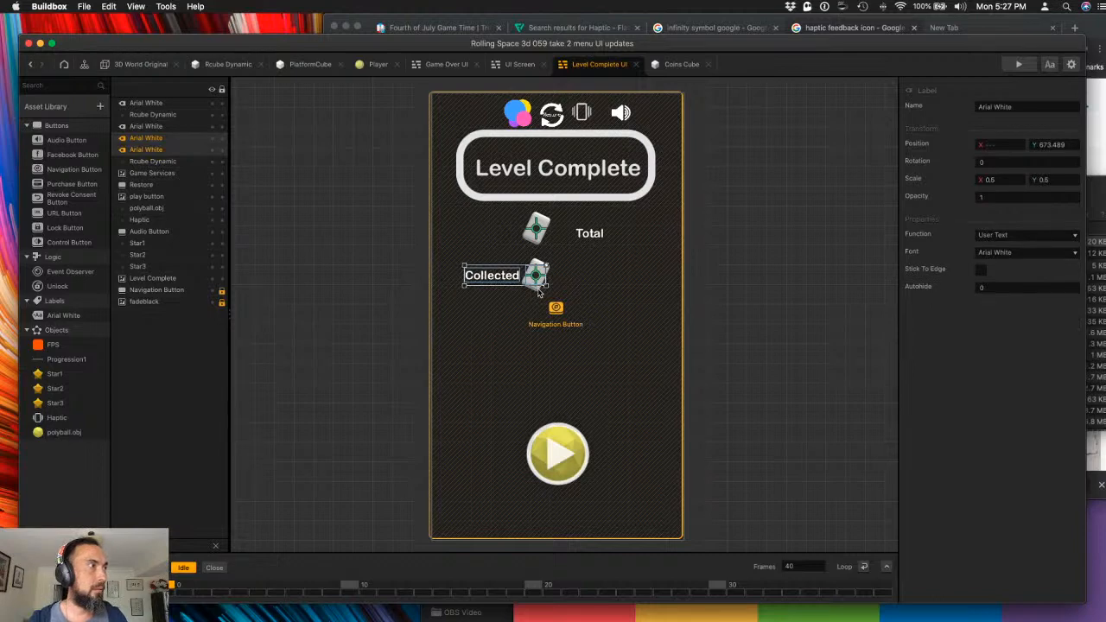
{"action": "left_click", "coordinate": [537, 289], "text": "shift"}
{"action": "left_click_drag", "start_coordinate": [538, 289], "coordinate": [594, 303]}
- Rearrange the Total row with the label at about X 278, Y 762 and its counter and cube following it
{"action": "left_click", "coordinate": [545, 231]}
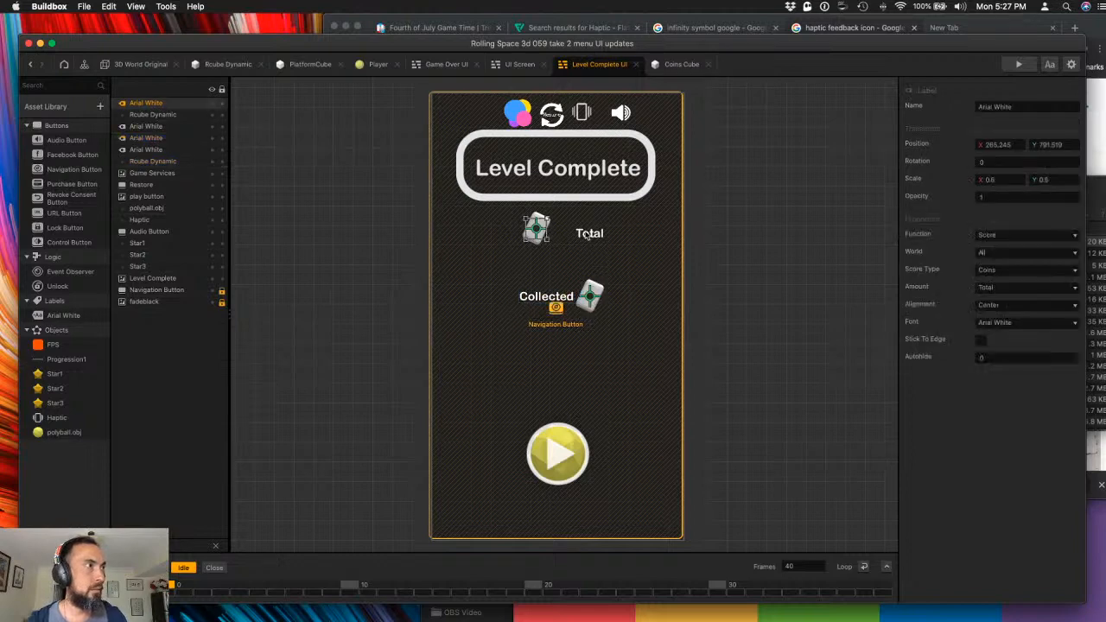
{"action": "left_click", "coordinate": [539, 247], "text": "shift"}
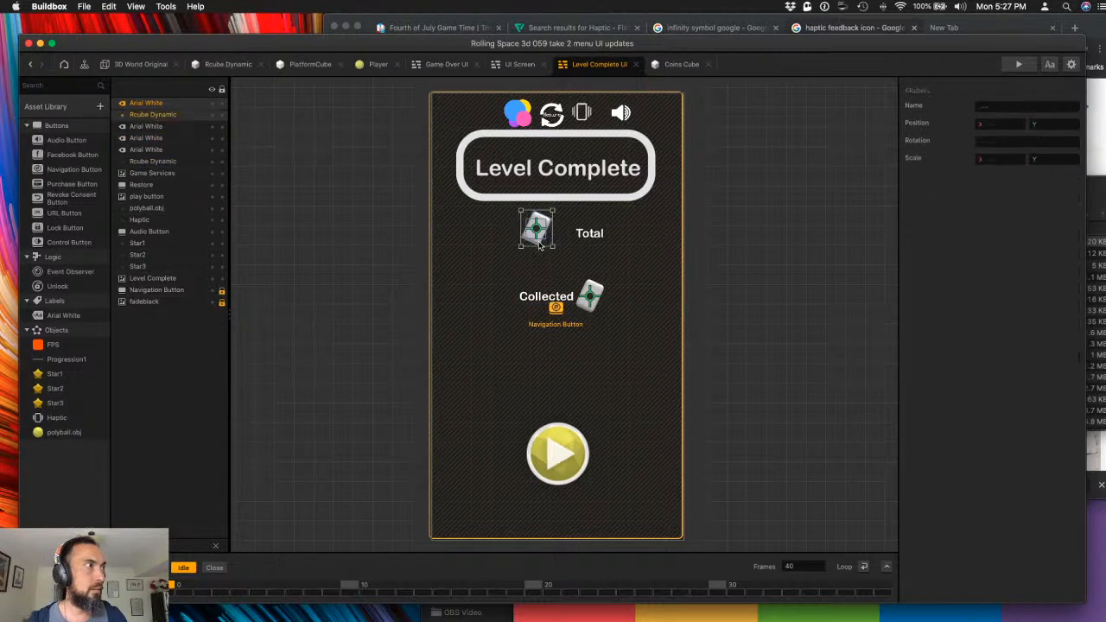
{"action": "mouse_move", "coordinate": [539, 237]}
{"action": "left_mouse_down"}
{"action": "mouse_move", "coordinate": [619, 259]}
{"action": "mouse_move", "coordinate": [622, 242]}
{"action": "mouse_move", "coordinate": [561, 231]}
{"action": "mouse_move", "coordinate": [531, 240]}
{"action": "left_mouse_up"}
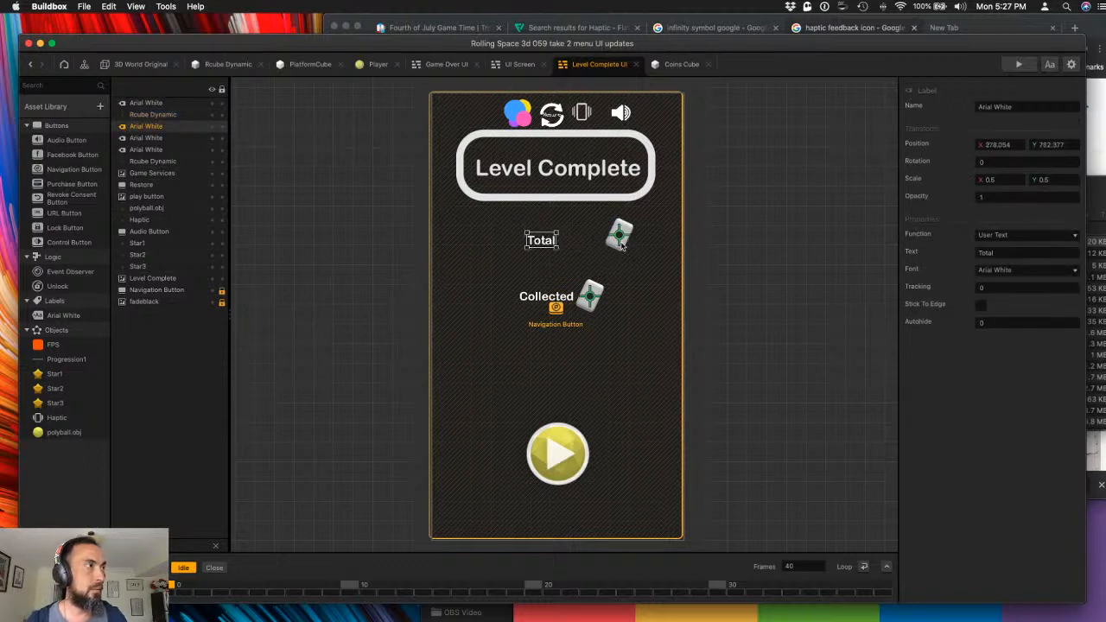
{"action": "left_click", "coordinate": [619, 240]}
{"action": "left_click_drag", "start_coordinate": [621, 251], "coordinate": [591, 246]}
- Add a colon to both text labels so they read "Total:" and "Collected:"
{"action": "left_click", "coordinate": [553, 246]}
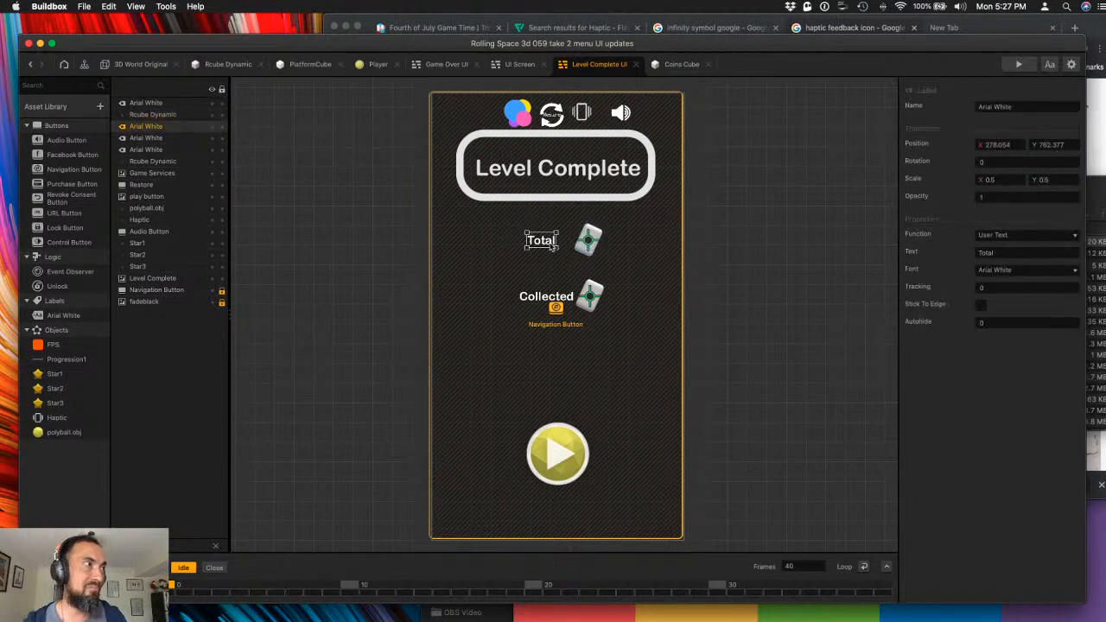
{"action": "left_click", "coordinate": [986, 252]}
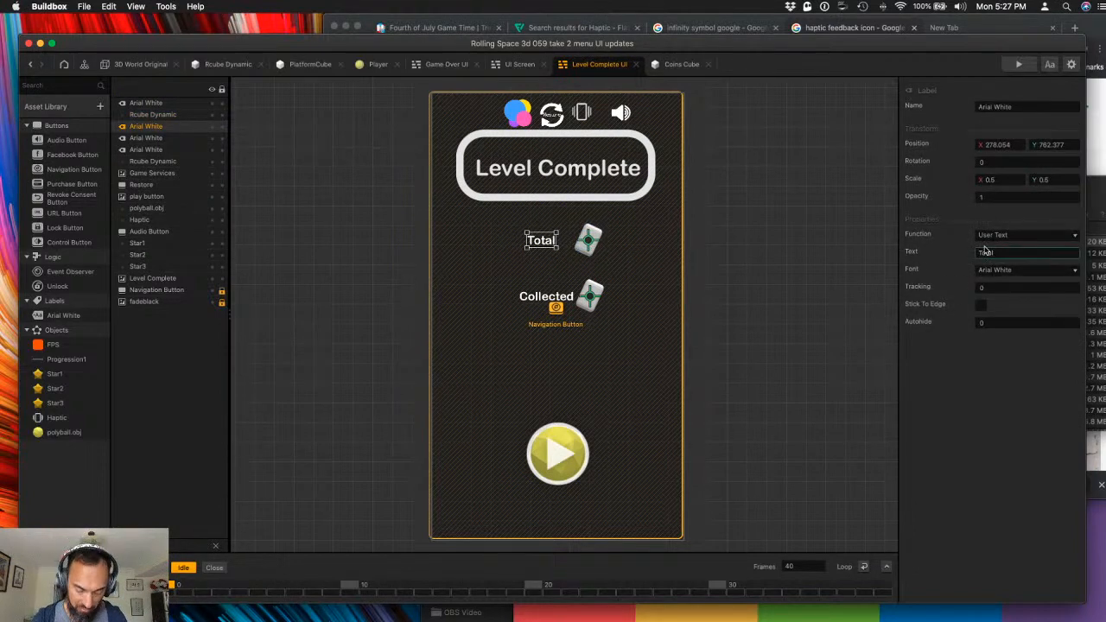
{"action": "type", "text": ":"}
{"action": "key", "text": "Return"}
{"action": "left_click", "coordinate": [624, 292]}
{"action": "left_click", "coordinate": [551, 298]}
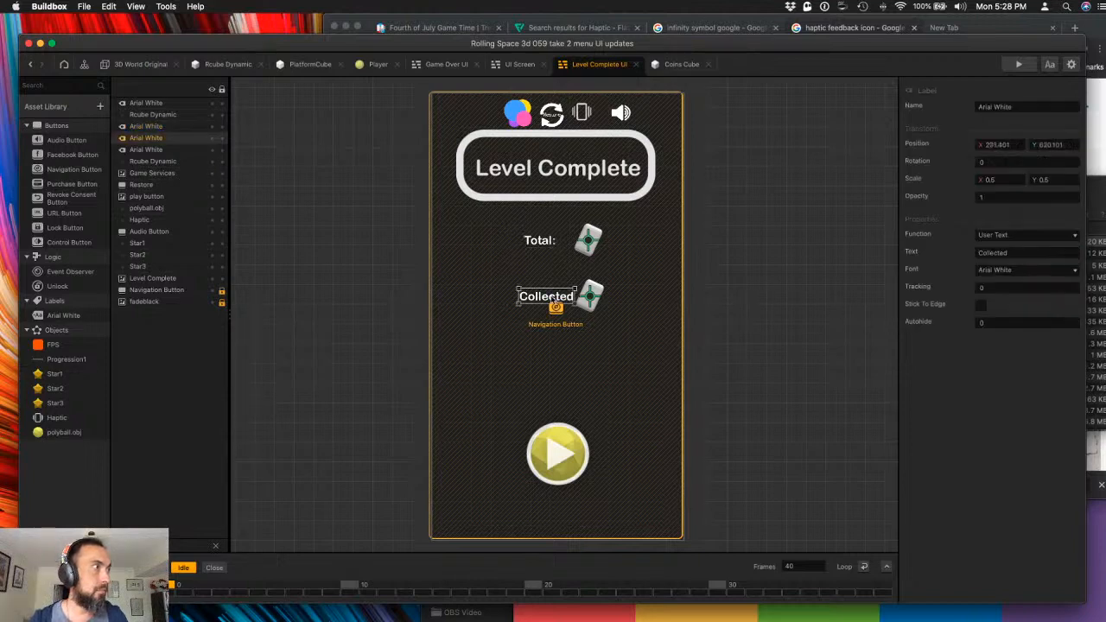
{"action": "left_click", "coordinate": [1025, 252]}
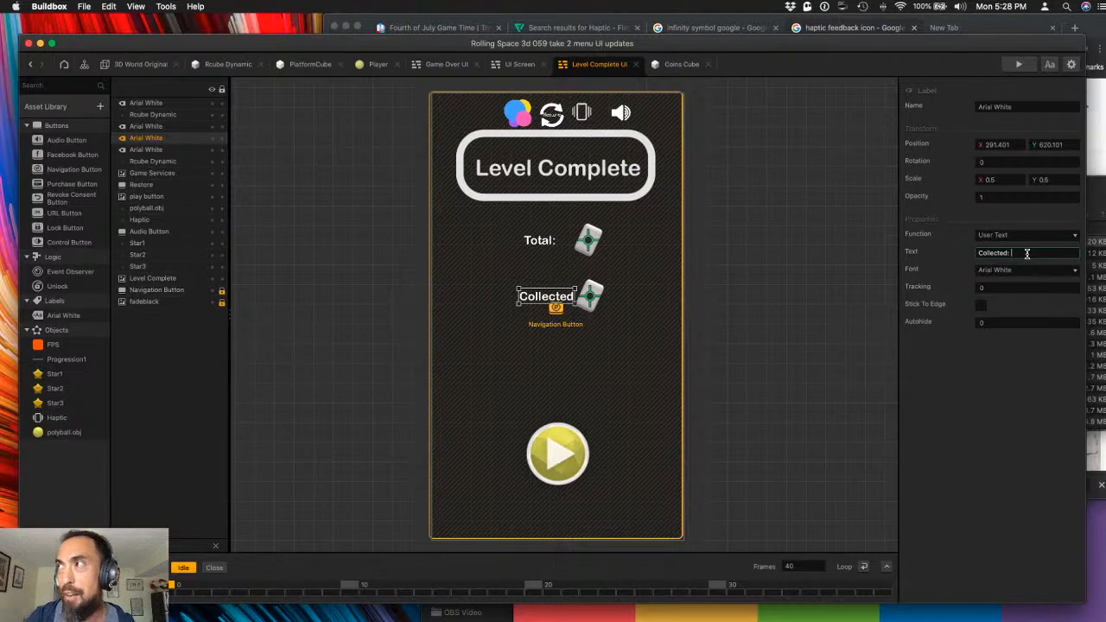
{"action": "key", "text": "Return"}
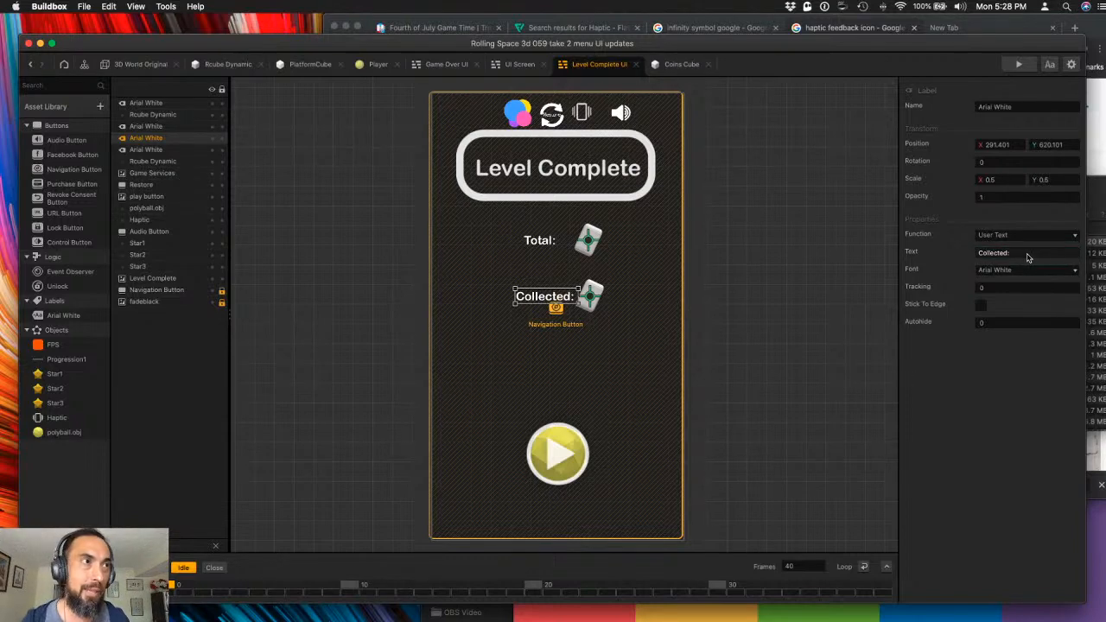
- Shift the Collected label, its score label and cube slightly left together, bringing the score label to about X 388
{"action": "left_click", "coordinate": [591, 296]}
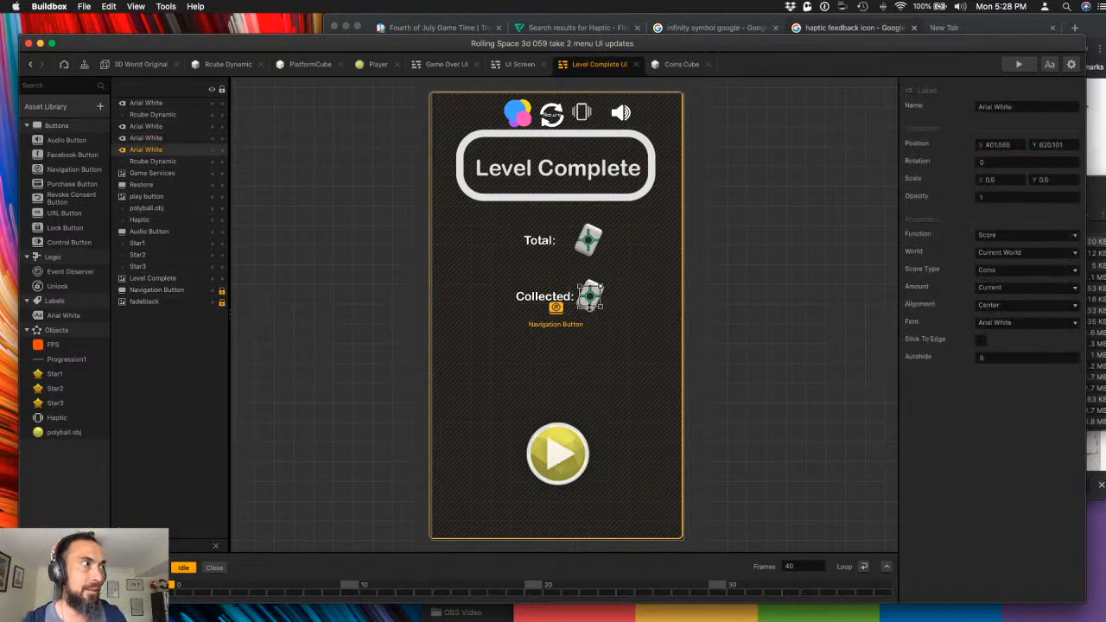
{"action": "left_click", "coordinate": [590, 312]}
{"action": "left_click", "coordinate": [561, 301], "text": "shift"}
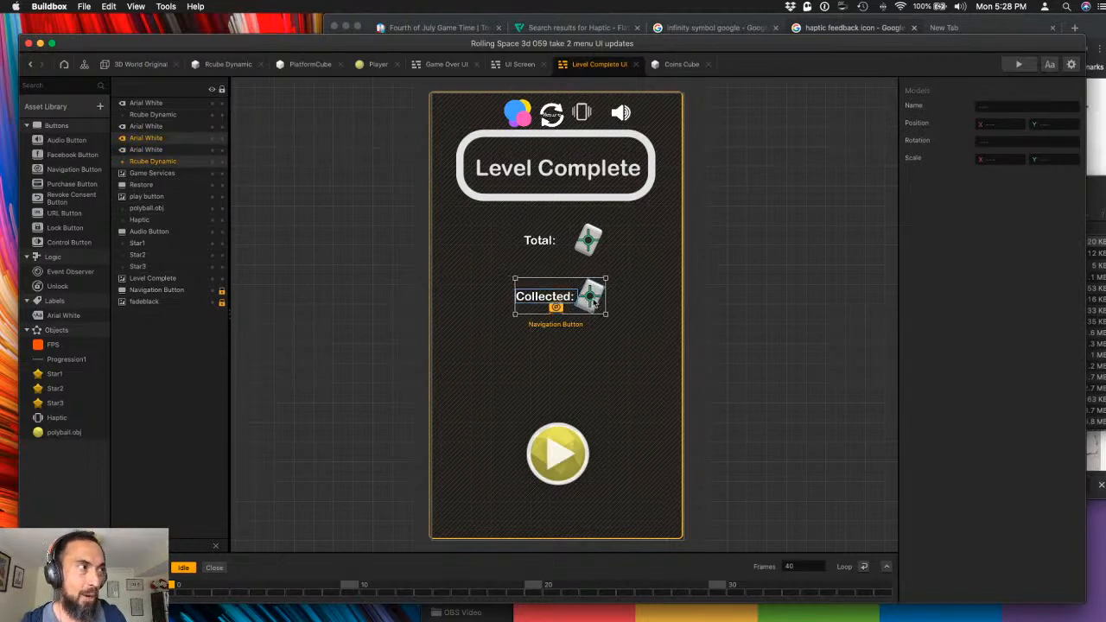
{"action": "left_click", "coordinate": [591, 298]}
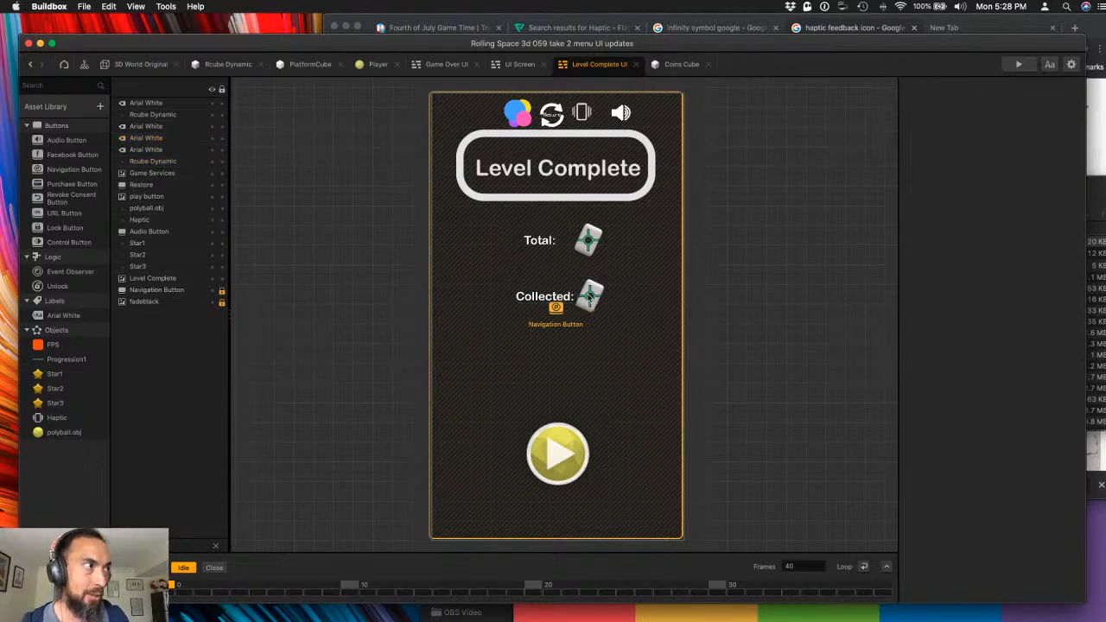
{"action": "left_click", "coordinate": [593, 313], "text": "shift"}
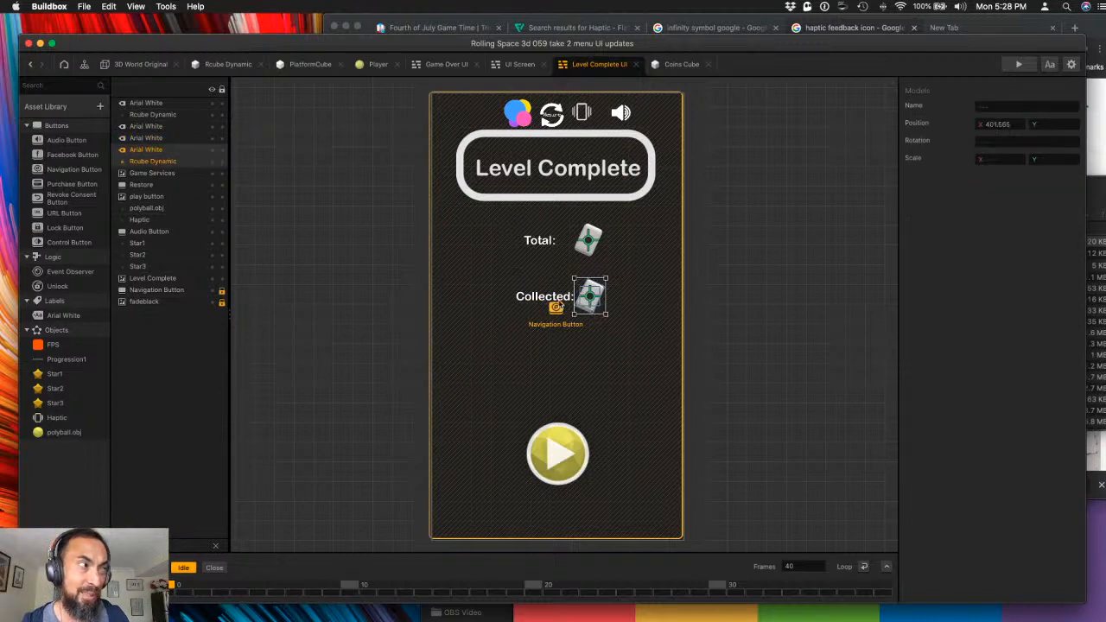
{"action": "left_click", "coordinate": [564, 304], "text": "shift"}
{"action": "left_click_drag", "start_coordinate": [591, 297], "coordinate": [585, 297]}
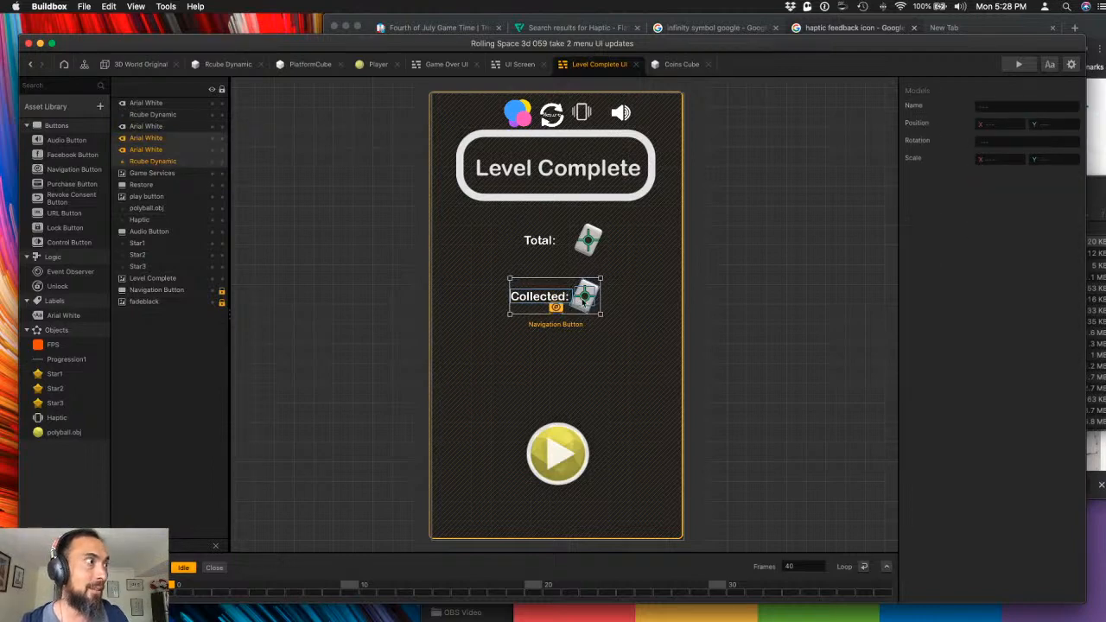
{"action": "left_click", "coordinate": [662, 269]}
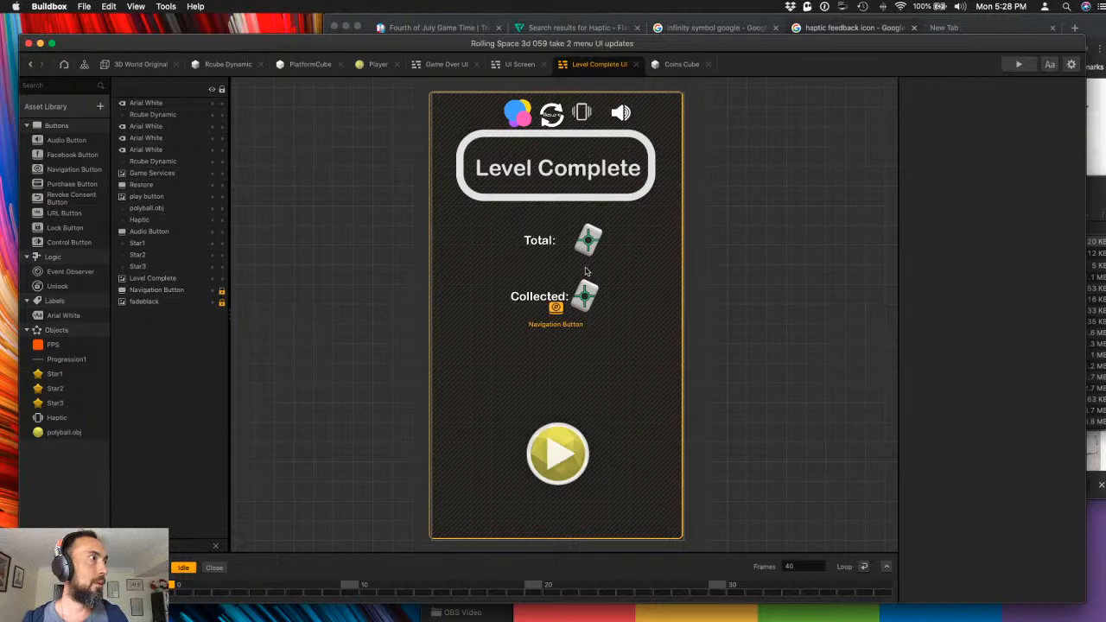
{"action": "left_click", "coordinate": [548, 242]}
{"action": "left_click", "coordinate": [535, 297], "text": "shift"}
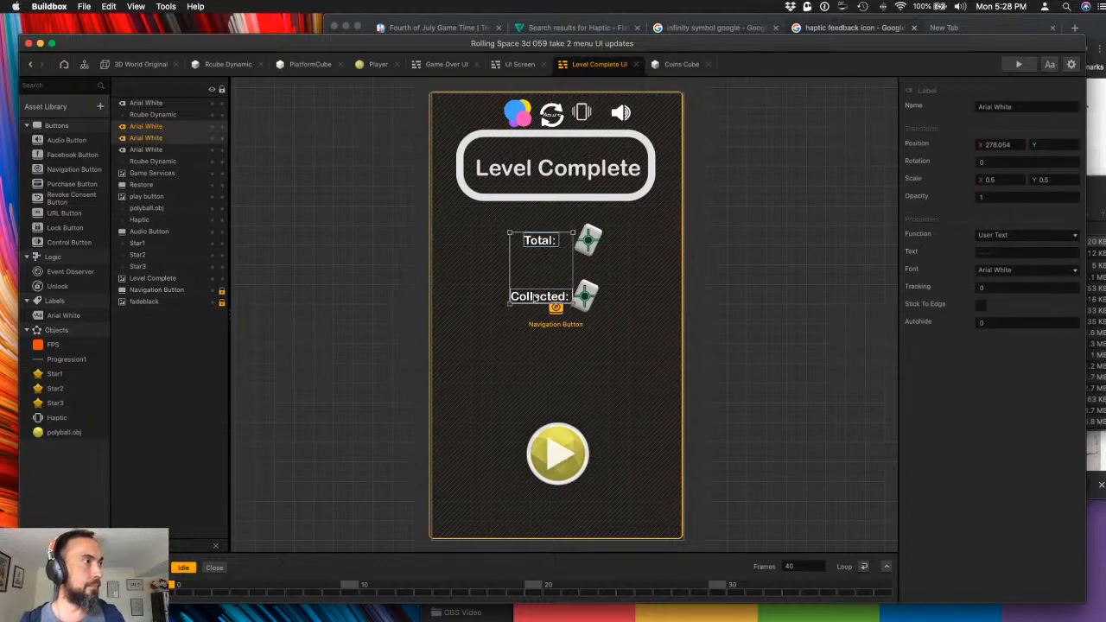
{"action": "left_click", "coordinate": [587, 312], "text": "shift"}
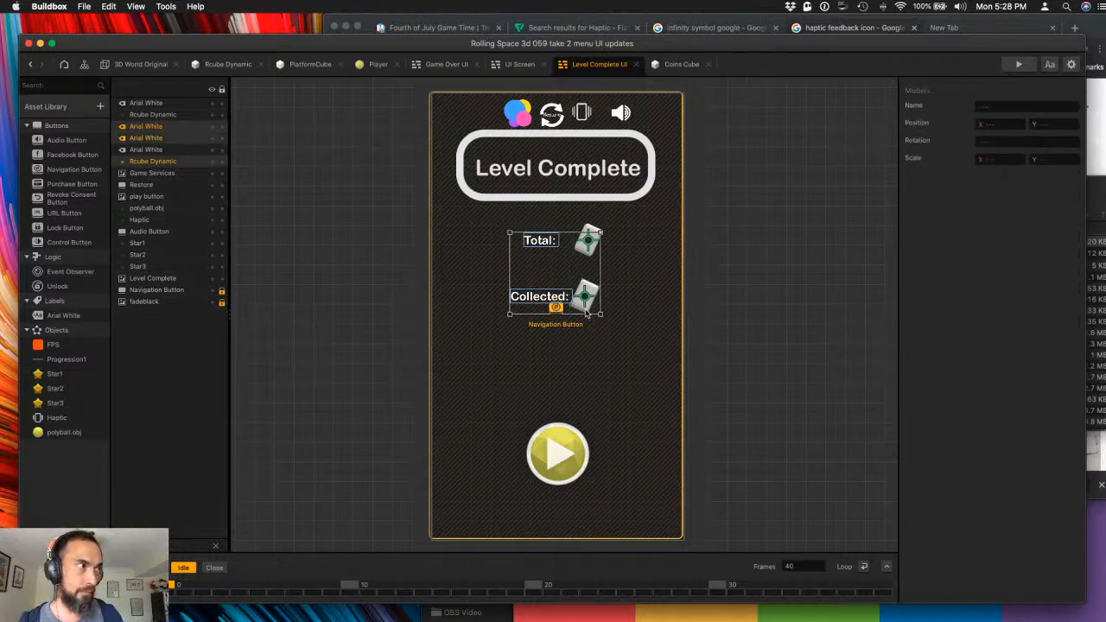
{"action": "left_click", "coordinate": [589, 240], "text": "shift"}
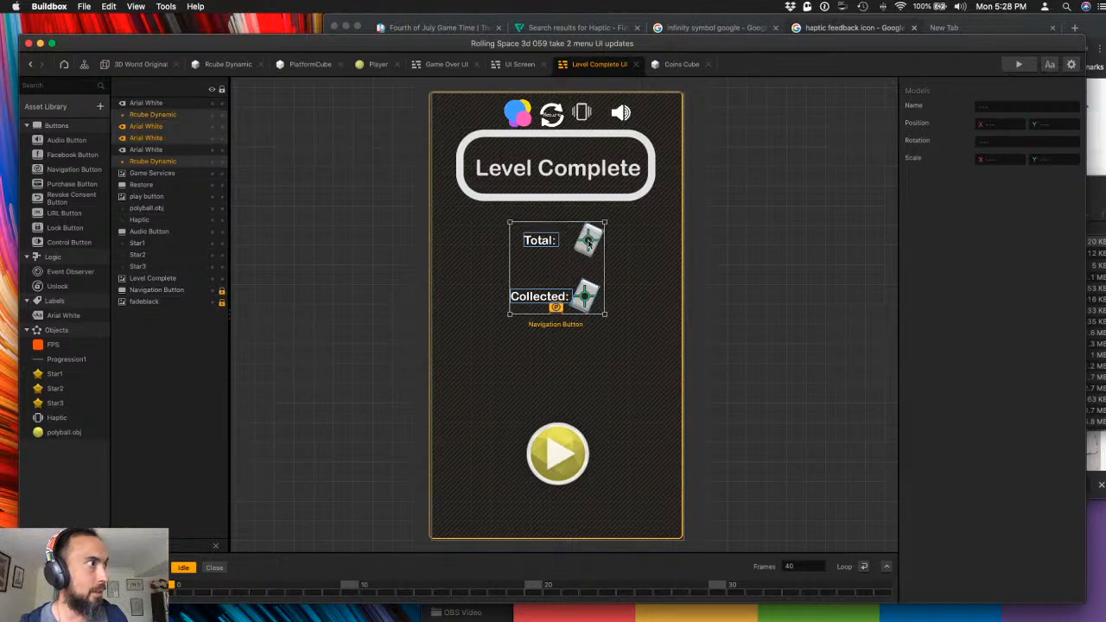
- Copy the Total and Collected text labels, the Collected score counter and both coin cubes from the Level Complete screen
{"action": "left_click", "coordinate": [147, 150]}
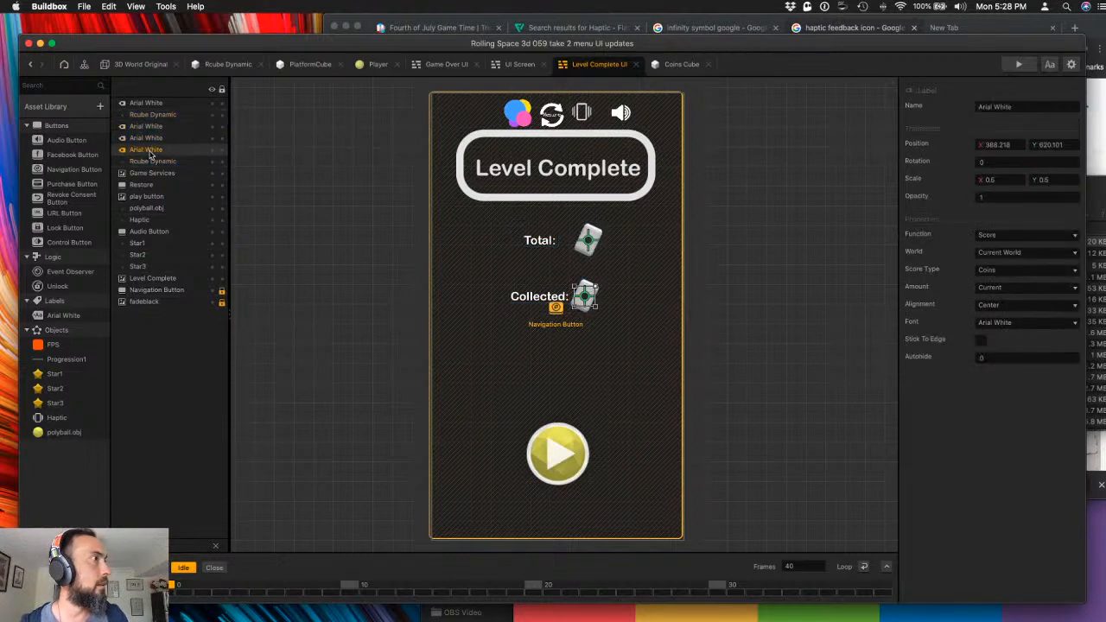
{"action": "left_click", "coordinate": [149, 138], "text": "shift"}
{"action": "left_click", "coordinate": [152, 128], "text": "shift"}
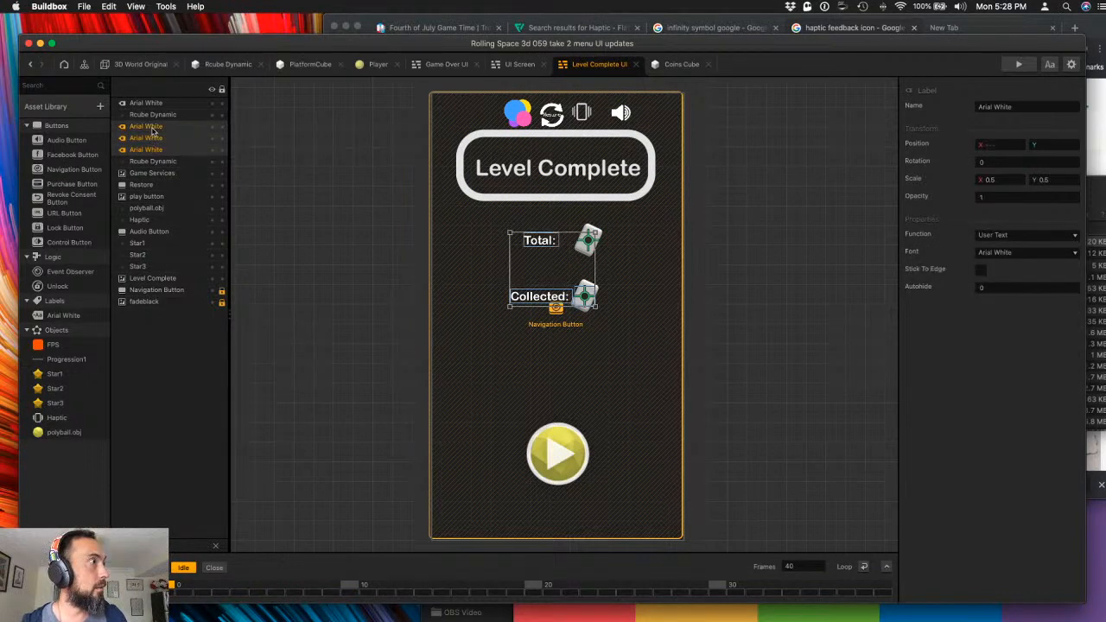
{"action": "left_click", "coordinate": [153, 115], "text": "shift"}
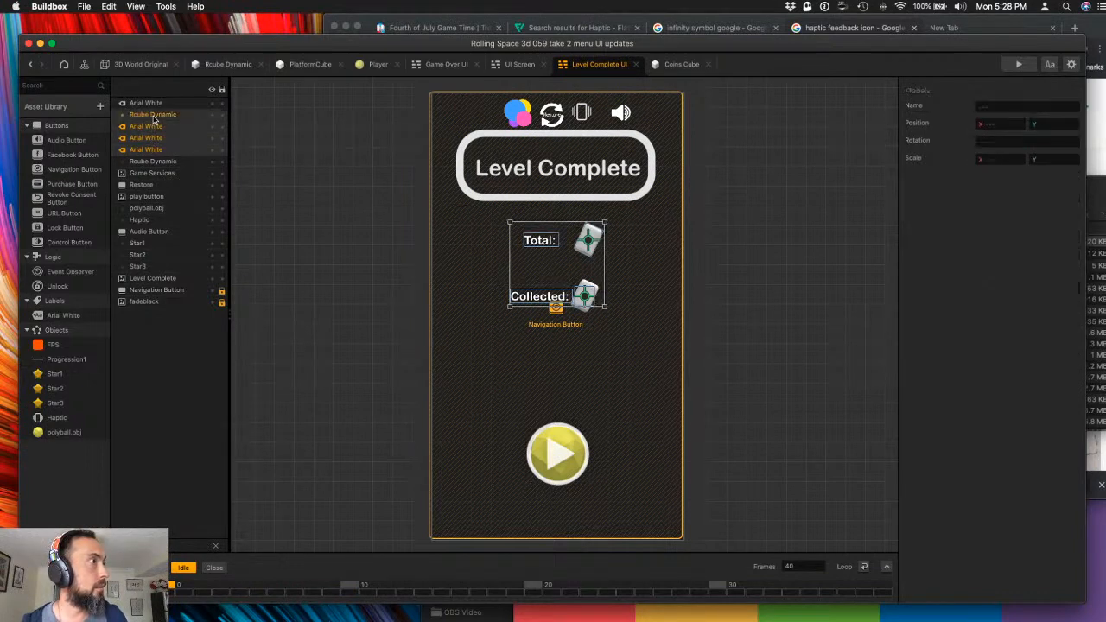
{"action": "left_click", "coordinate": [151, 161], "text": "shift"}
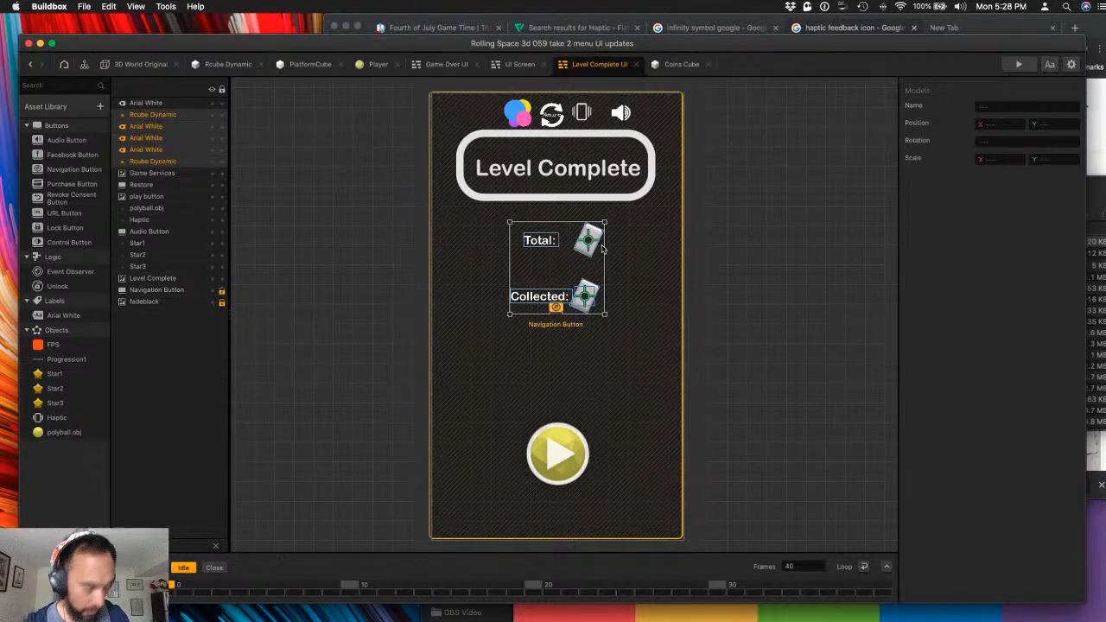
- Replace the two old coin cubes and their score labels on the Game Over screen with the copied Total and Collected rows
{"action": "left_click", "coordinate": [429, 69]}
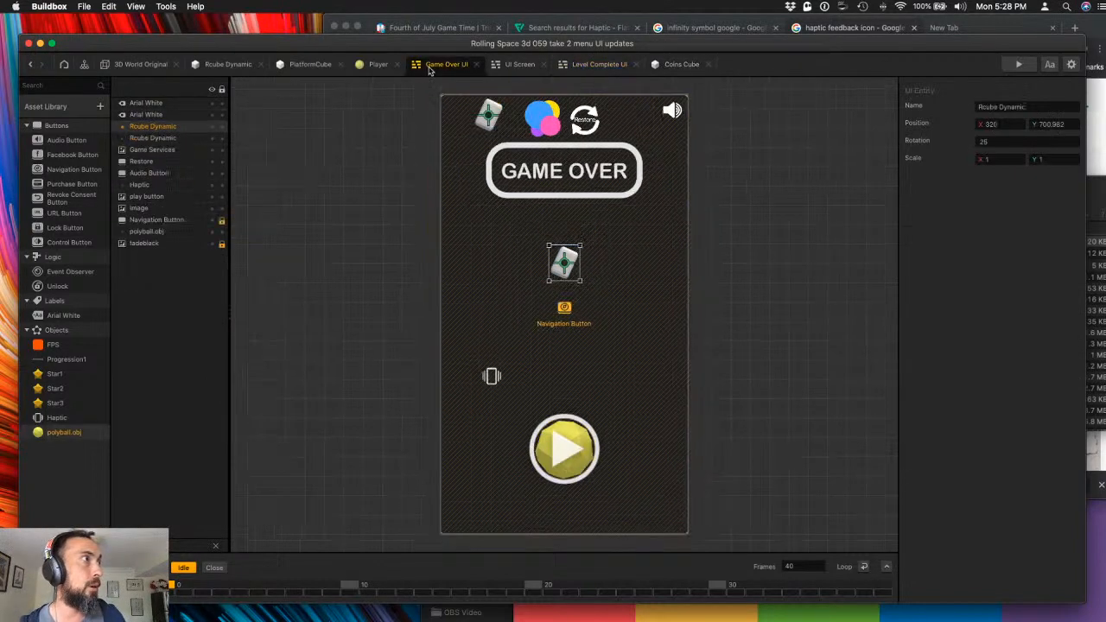
{"action": "key", "text": "Delete"}
{"action": "left_click", "coordinate": [569, 267]}
{"action": "key", "text": "Delete"}
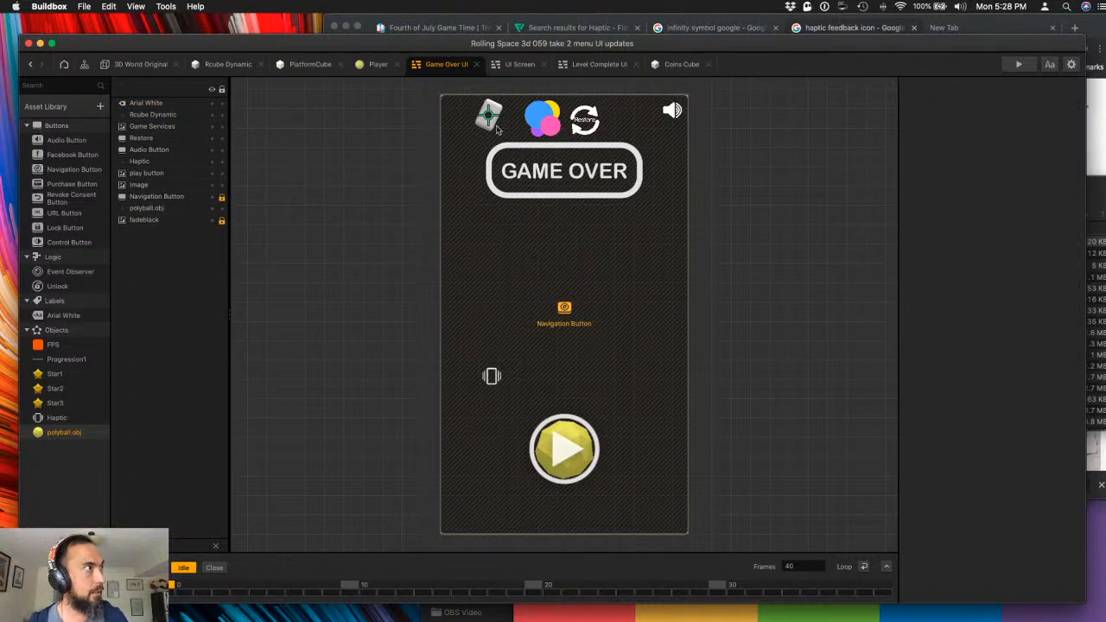
{"action": "left_click", "coordinate": [495, 119]}
{"action": "key", "text": "Delete"}
{"action": "left_click", "coordinate": [491, 117]}
{"action": "key", "text": "Delete"}
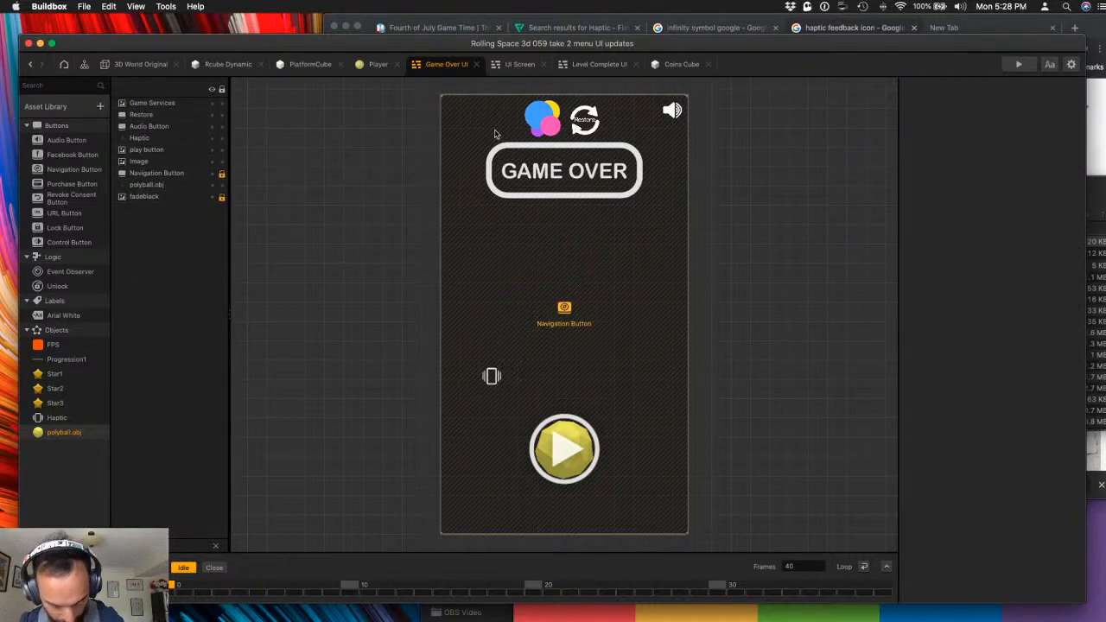
{"action": "key", "text": "super+v"}
{"action": "left_click", "coordinate": [772, 254]}
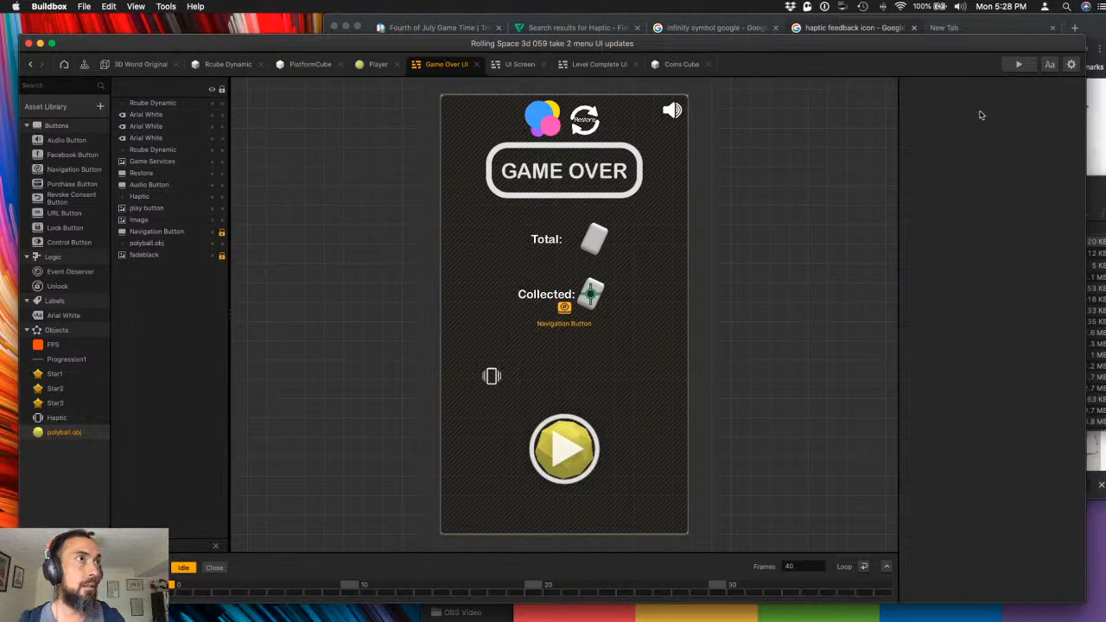
{"action": "left_click", "coordinate": [590, 295]}
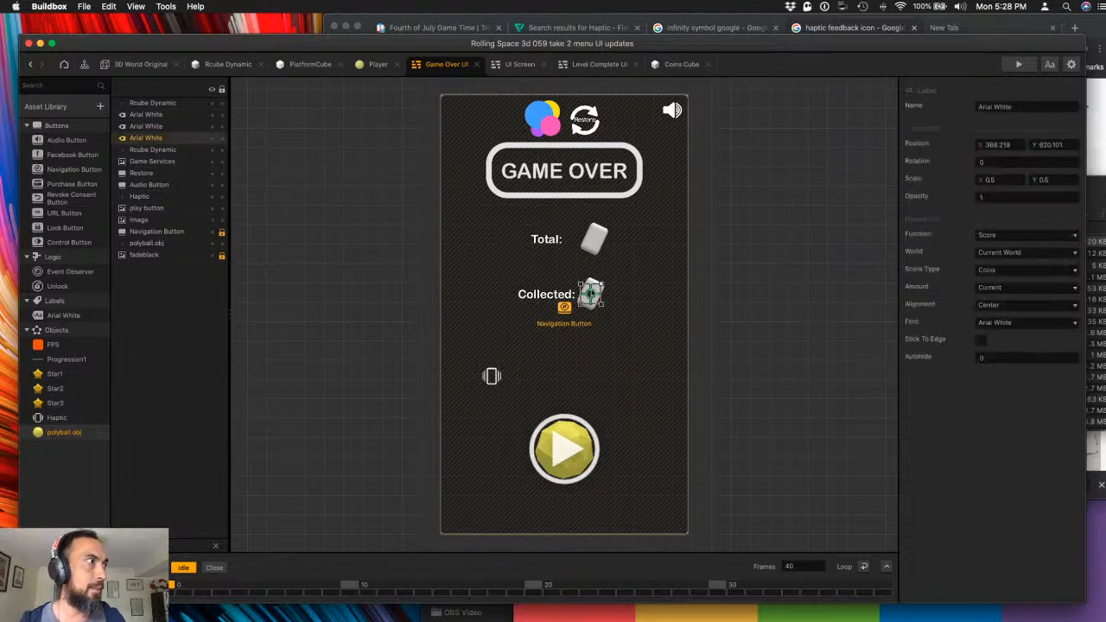
{"action": "left_click_drag", "start_coordinate": [590, 295], "coordinate": [594, 241], "text": "alt"}
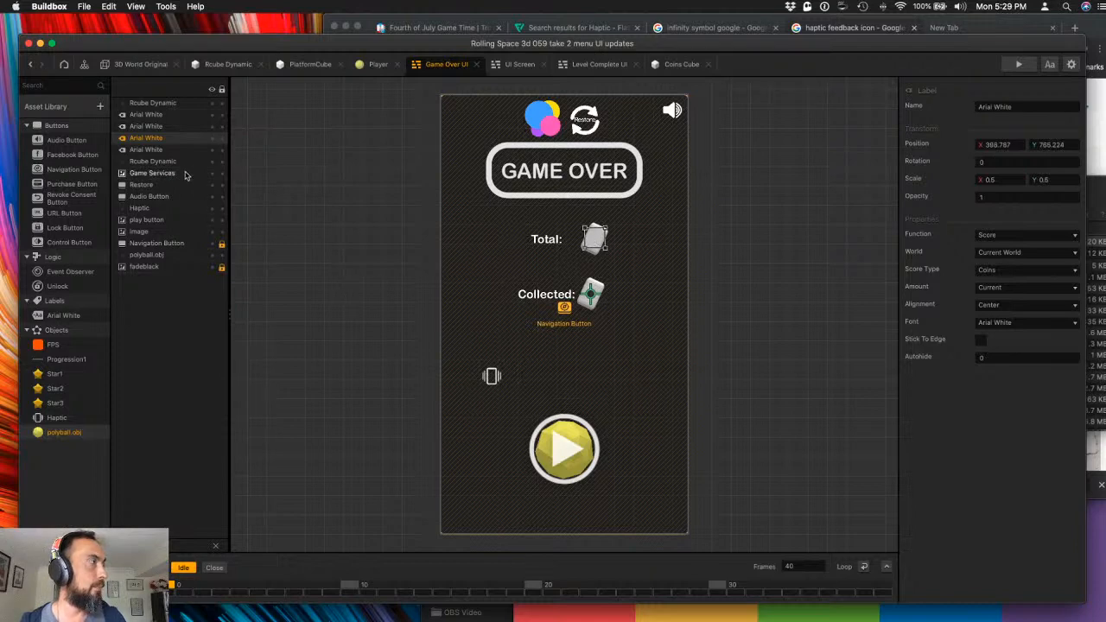
{"action": "key", "text": "super+z"}
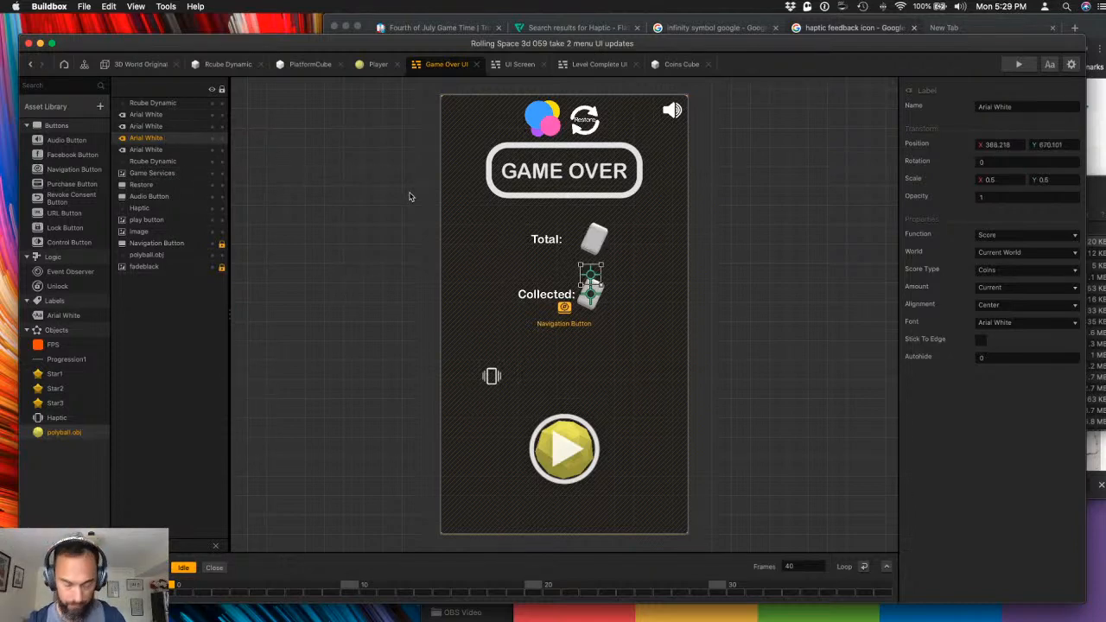
{"action": "key", "text": "super+z"}
- Copy the Total row's score counter from the Level Complete screen onto the Total cube of the Game Over screen
{"action": "left_click", "coordinate": [192, 139]}
{"action": "left_click", "coordinate": [185, 133], "text": "shift"}
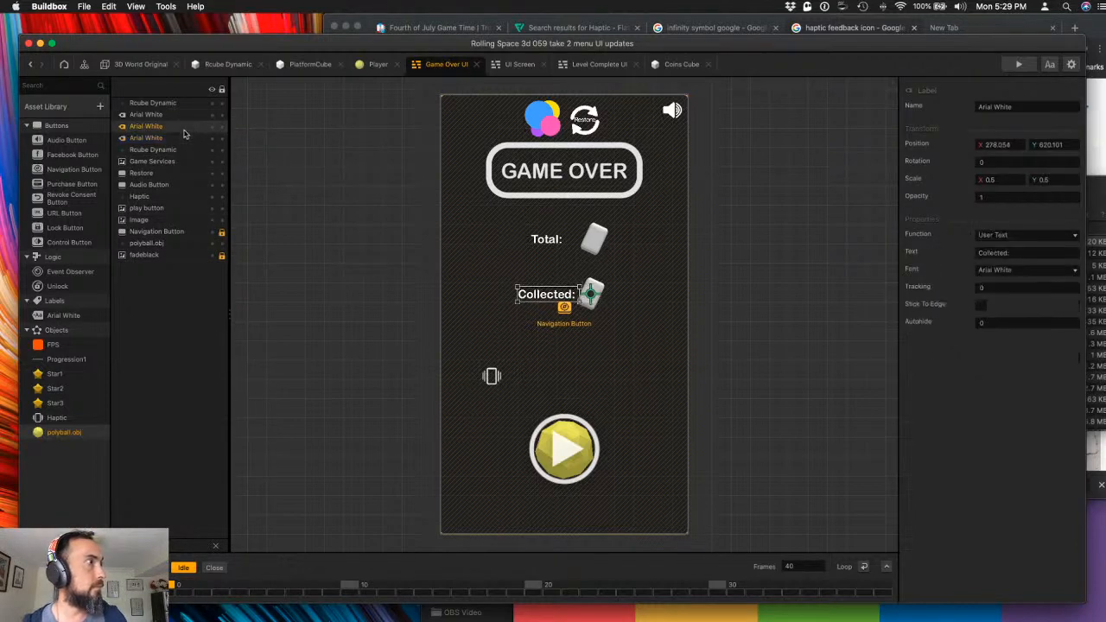
{"action": "left_click", "coordinate": [185, 115]}
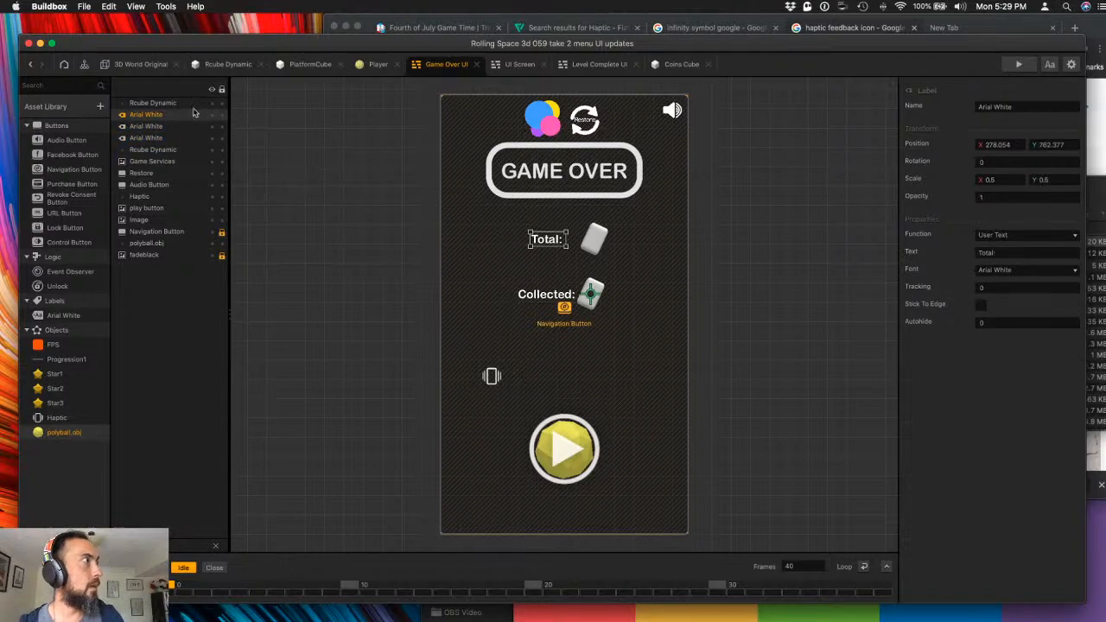
{"action": "left_click", "coordinate": [377, 64]}
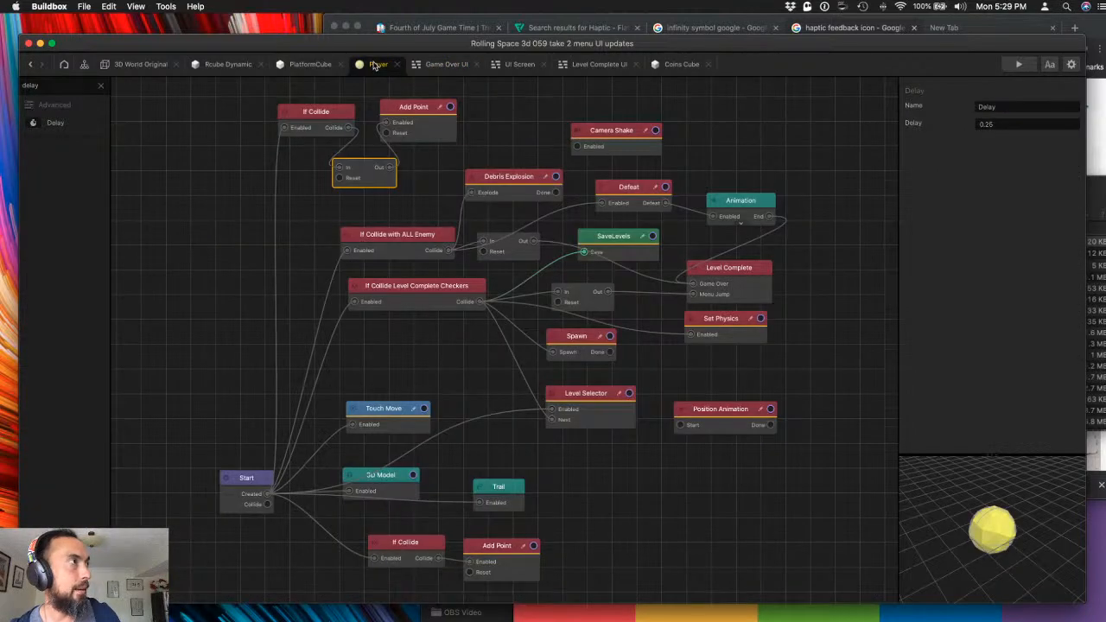
{"action": "left_click", "coordinate": [439, 66]}
{"action": "left_click", "coordinate": [515, 65]}
{"action": "left_click", "coordinate": [572, 66]}
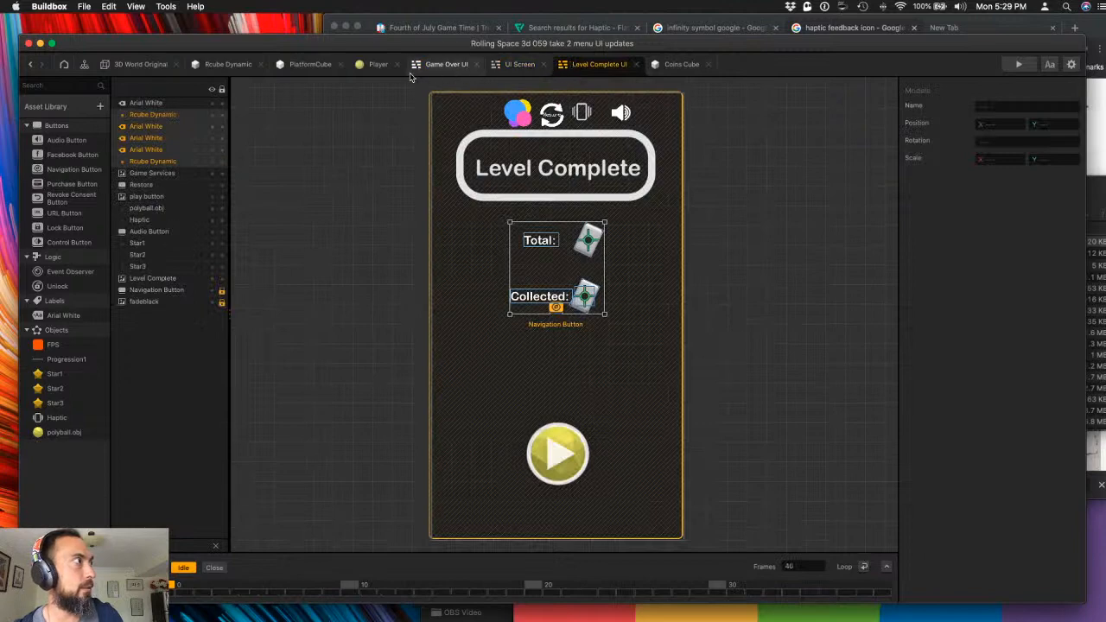
{"action": "left_click", "coordinate": [156, 104]}
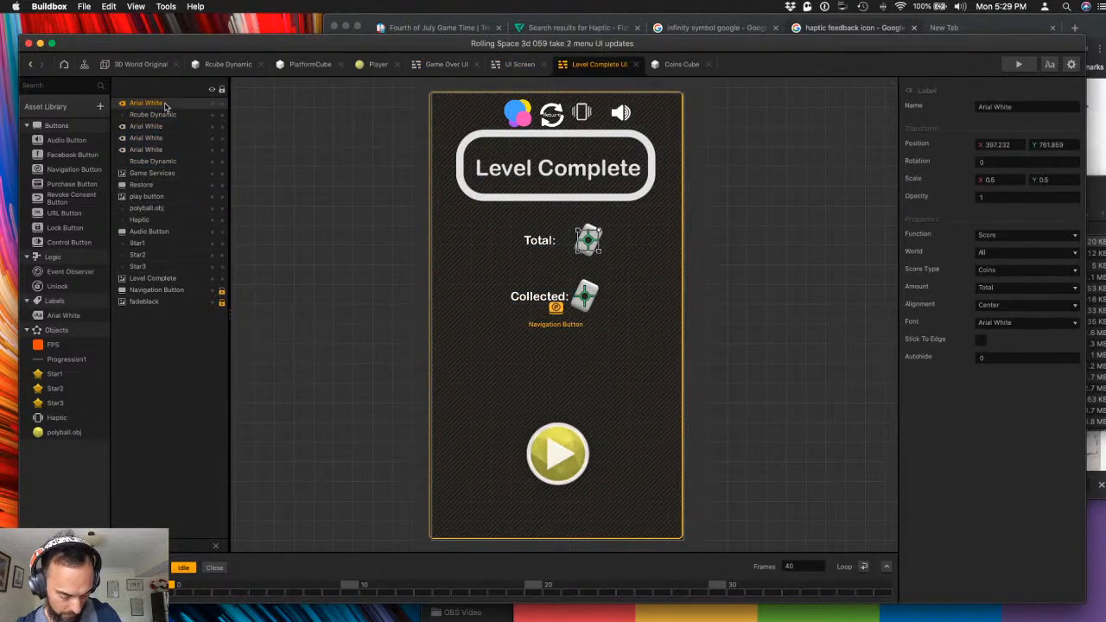
{"action": "left_click", "coordinate": [429, 65]}
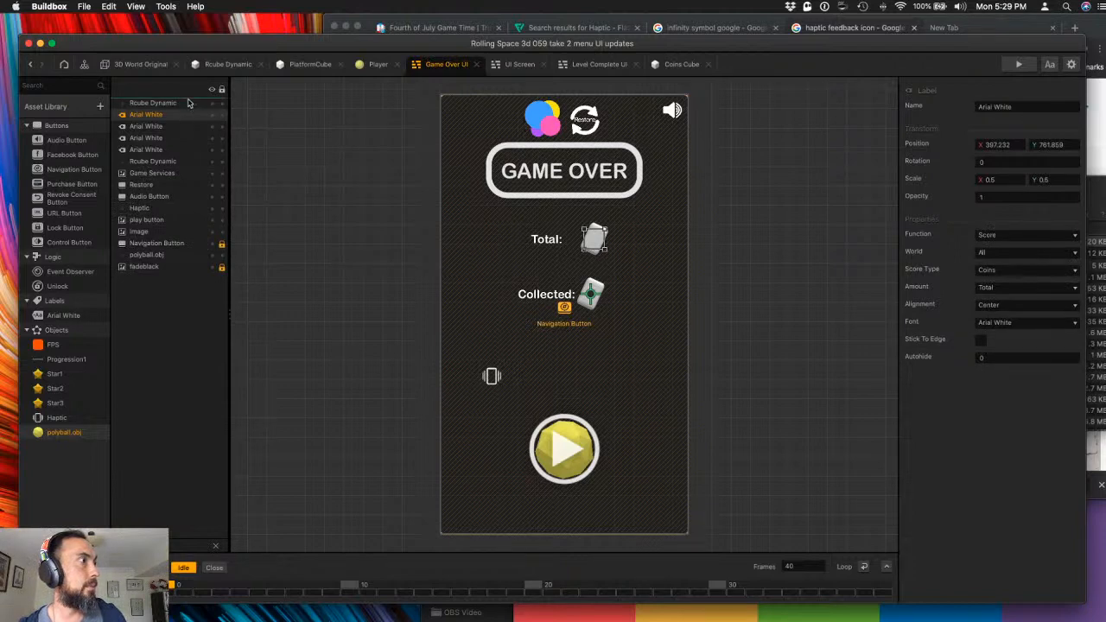
- Place the Total row's cube behind its score counter in the Game Over layer order and save the project
{"action": "left_click_drag", "start_coordinate": [152, 104], "coordinate": [150, 121]}
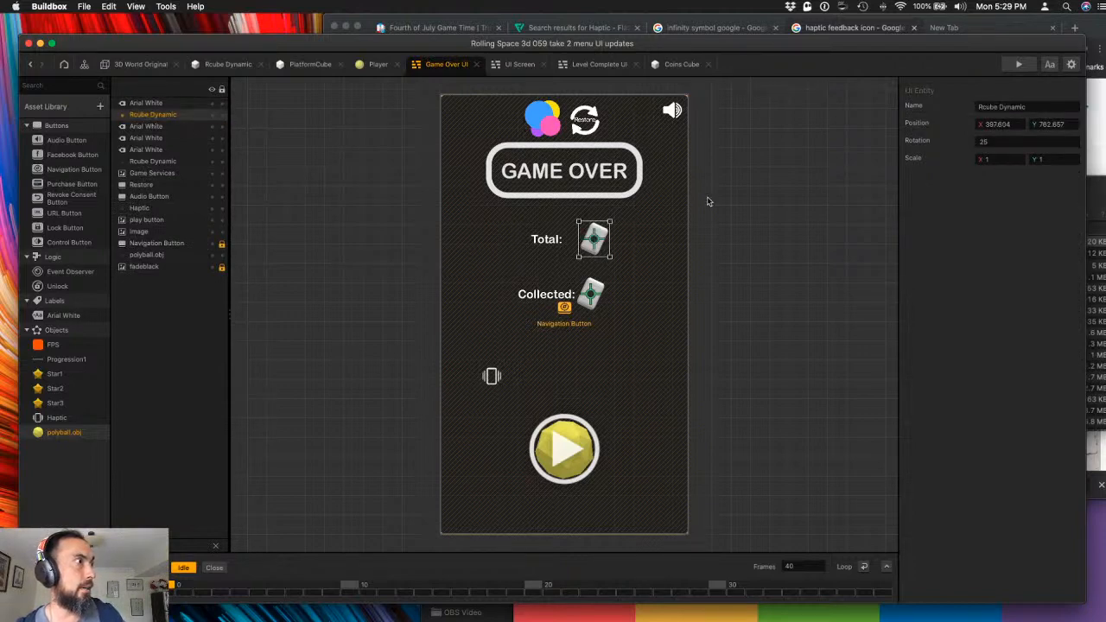
{"action": "left_click", "coordinate": [785, 210]}
{"action": "key", "text": "super+s"}
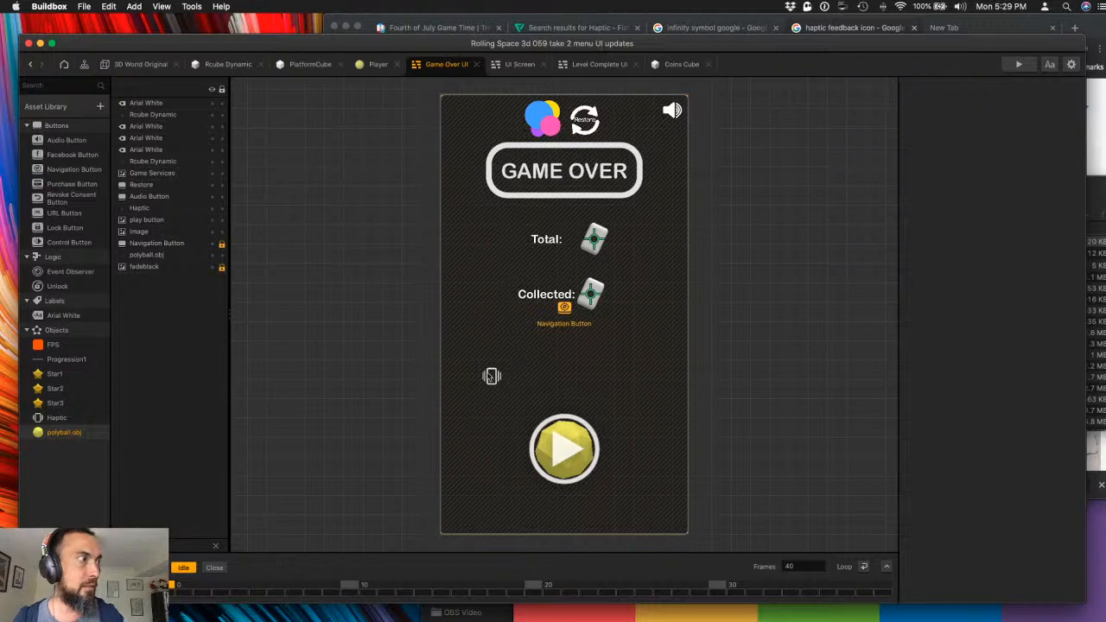
- Move the Haptic icon on the Game Over screen up beside the game services icon, at about X 132, Y 1072
{"action": "left_click", "coordinate": [160, 221]}
{"action": "left_click", "coordinate": [170, 233]}
{"action": "left_click", "coordinate": [173, 210]}
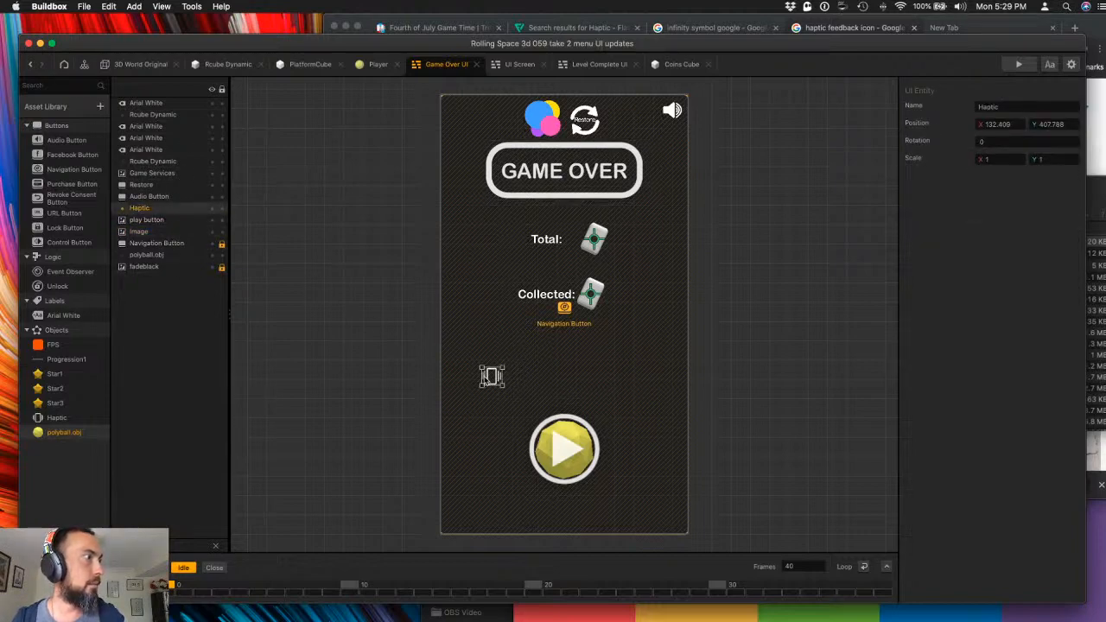
{"action": "left_click_drag", "start_coordinate": [494, 382], "coordinate": [492, 123]}
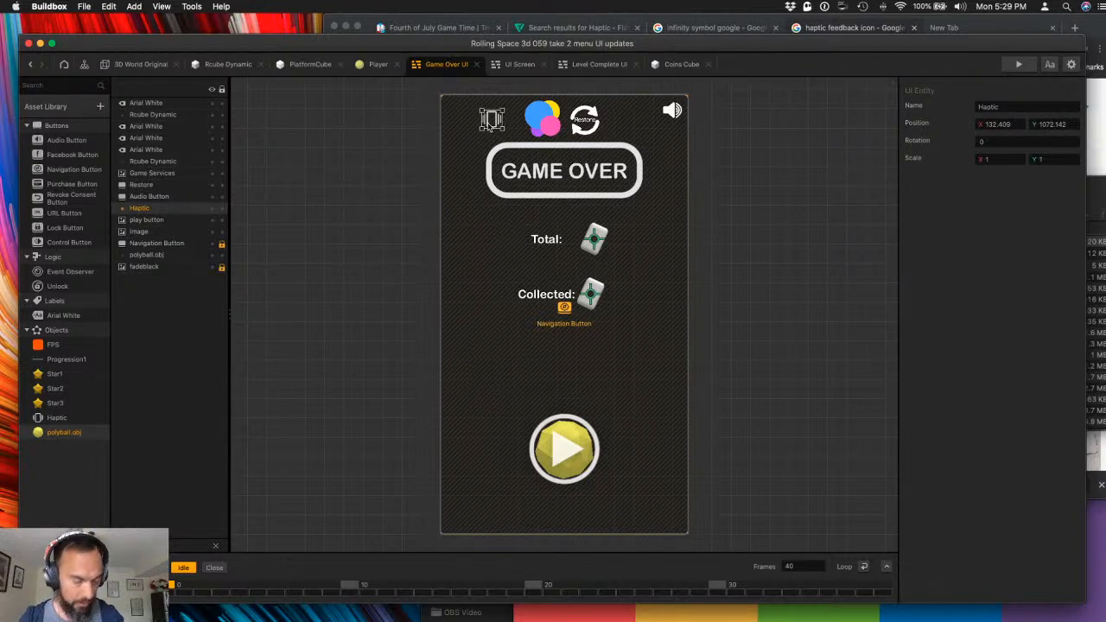
- Copy the Haptic icon to the Level Complete screen at about X 132, Y 1084, and delete the old one beside the audio icon
{"action": "left_click", "coordinate": [601, 65]}
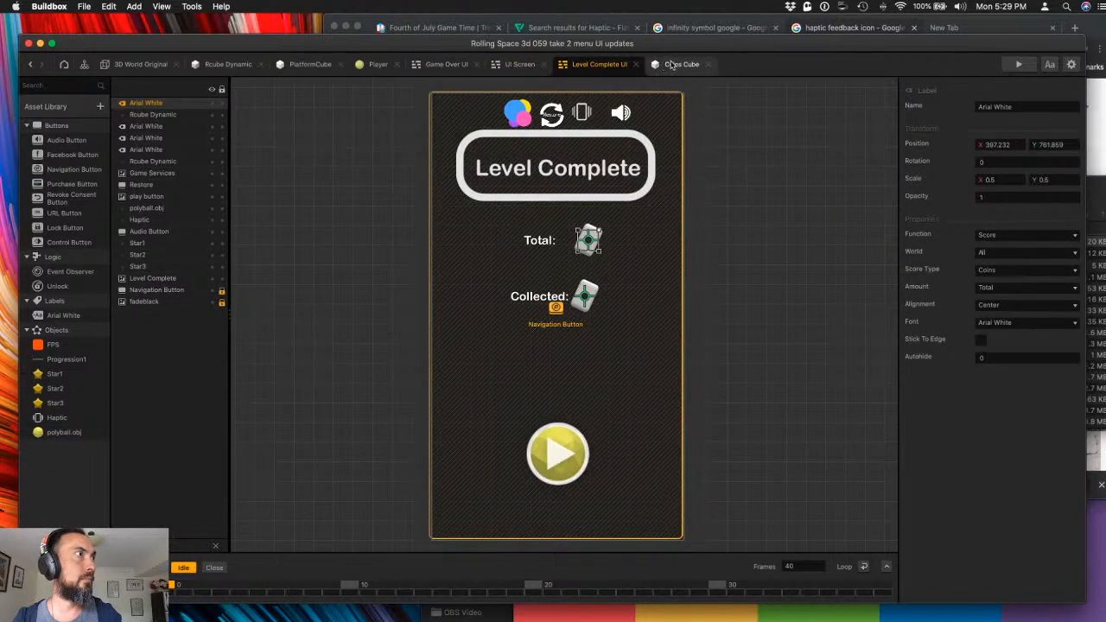
{"action": "left_click_drag", "start_coordinate": [486, 123], "coordinate": [484, 119]}
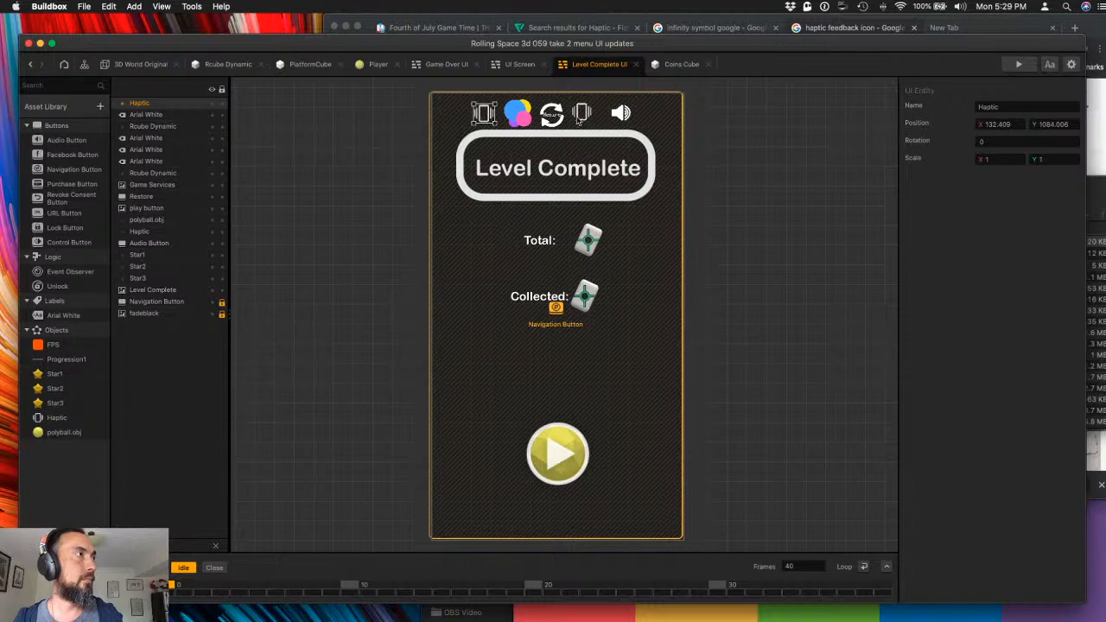
{"action": "left_click", "coordinate": [577, 121]}
{"action": "left_click", "coordinate": [582, 118]}
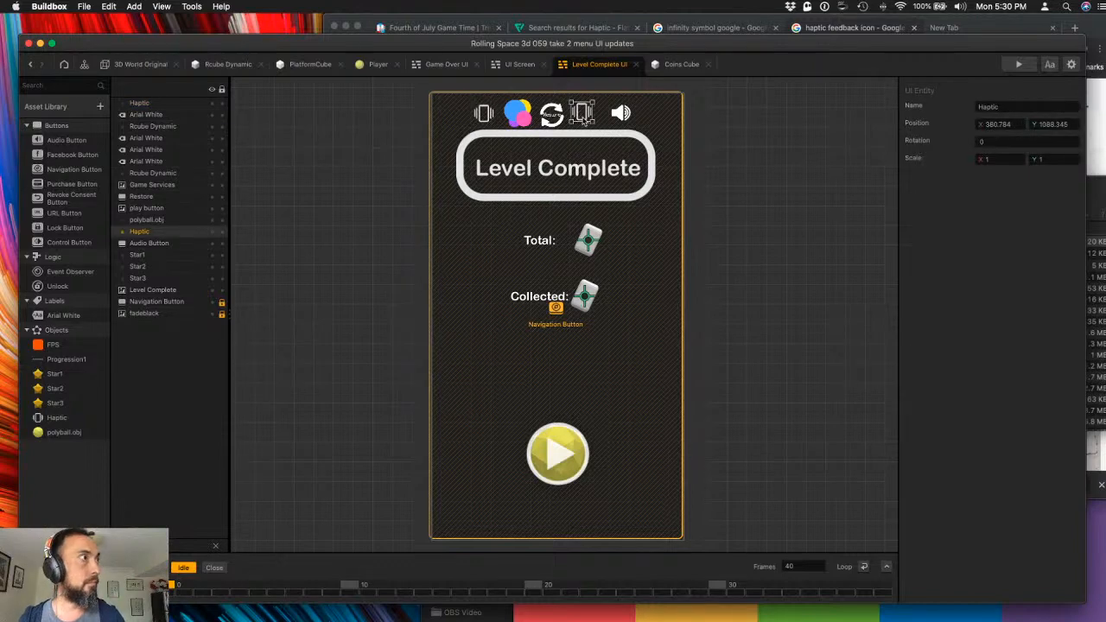
{"action": "key", "text": "Delete"}
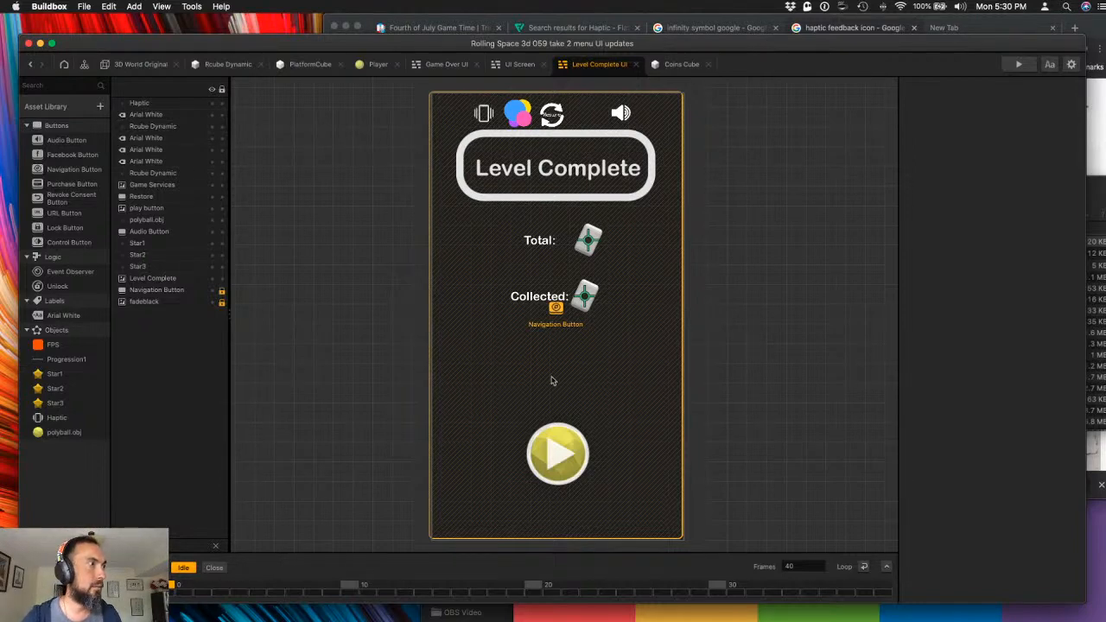
- Preview the game, play Level 1 until the Game Over screen to check its coin rows, and close the preview
{"action": "left_click", "coordinate": [1019, 64]}
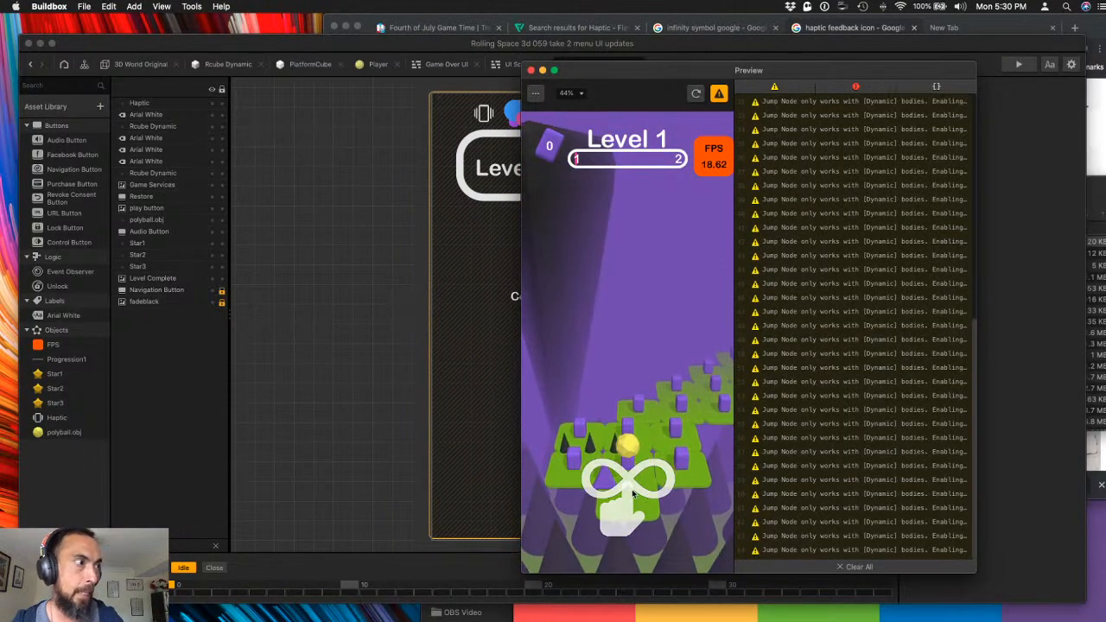
{"action": "left_click", "coordinate": [637, 482]}
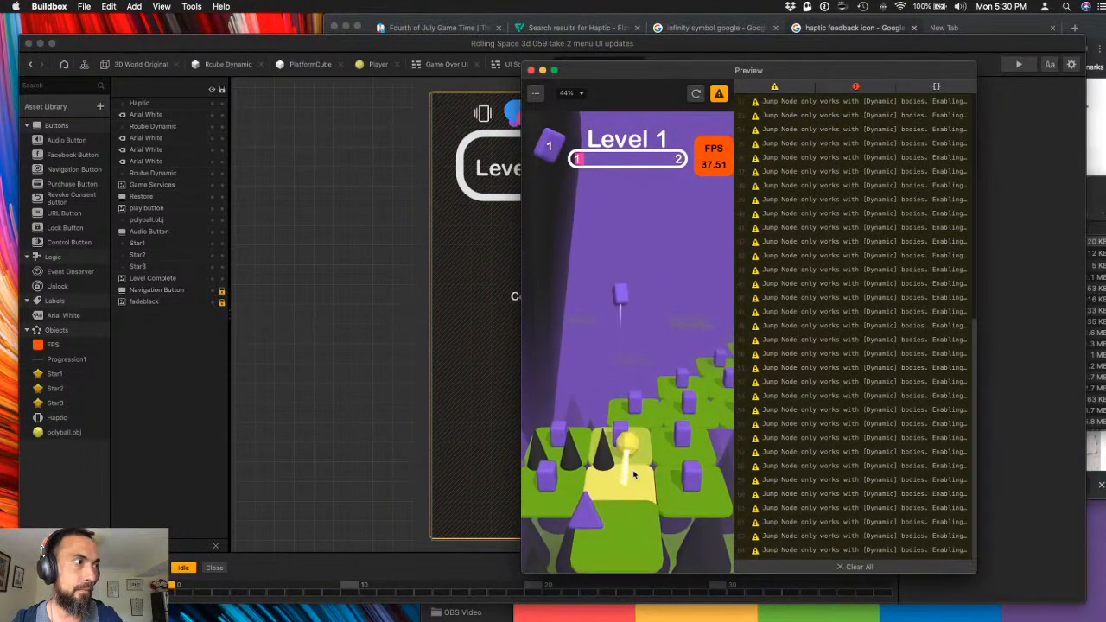
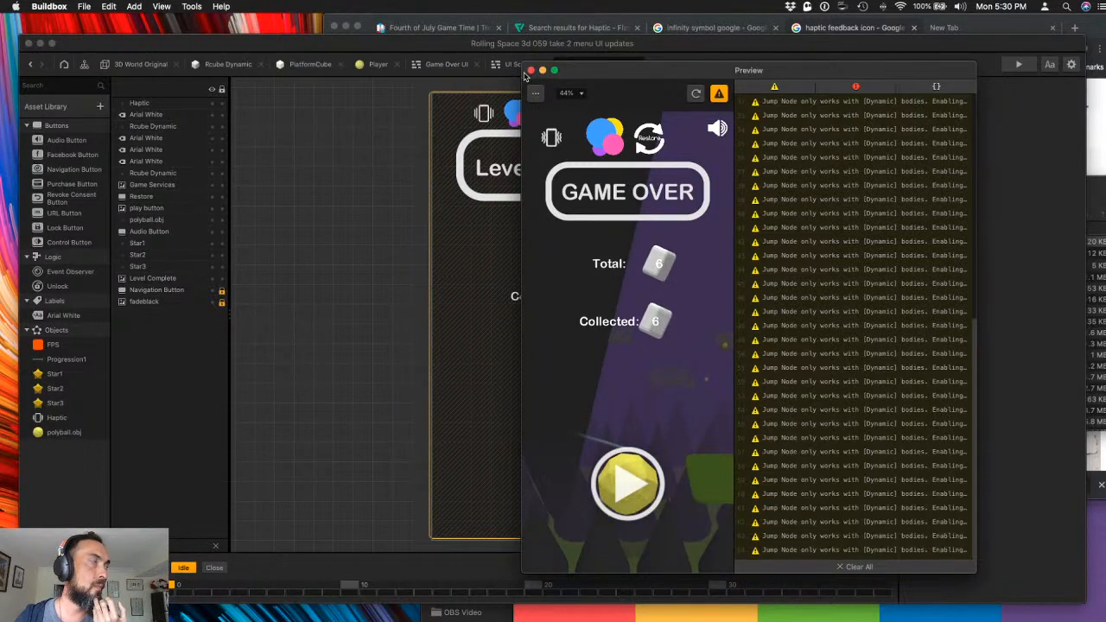
{"action": "left_click", "coordinate": [530, 71]}
- In the Coins Cube asset, duplicate the Set Red Color node and connect the copy to the Start node's Created output
{"action": "left_click", "coordinate": [670, 64]}
{"action": "left_click", "coordinate": [643, 64]}
{"action": "left_click", "coordinate": [673, 65]}
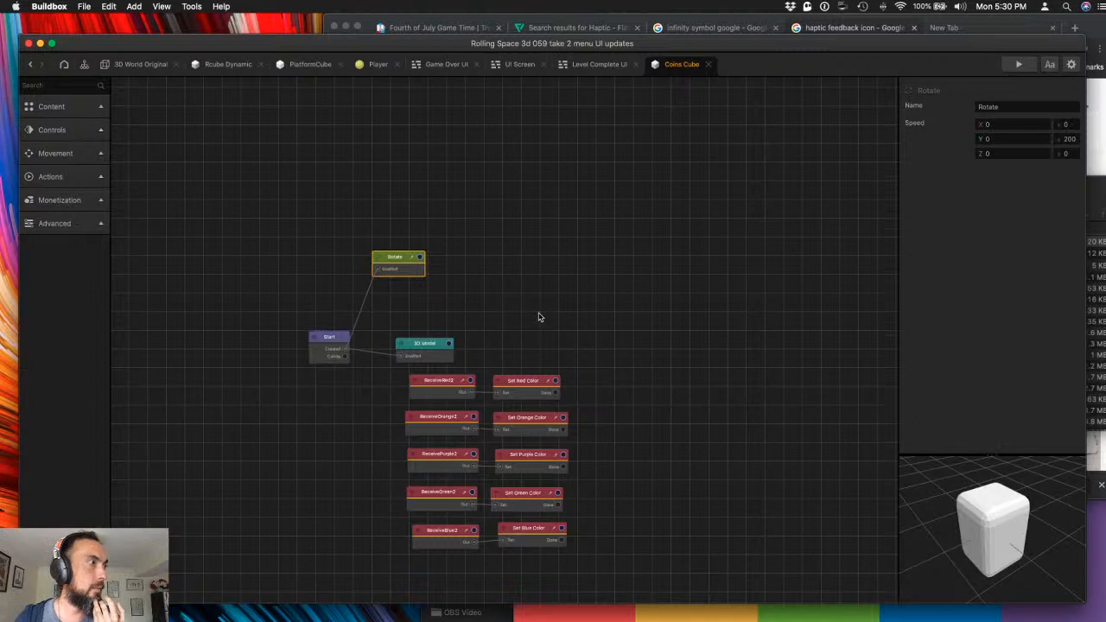
{"action": "left_click", "coordinate": [532, 379]}
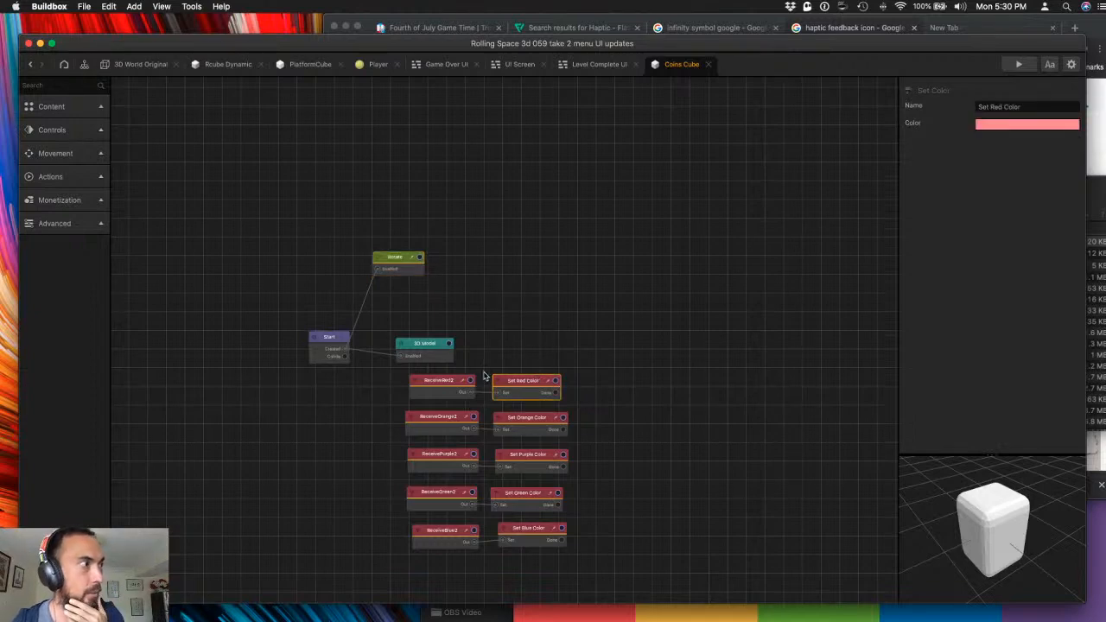
{"action": "left_click", "coordinate": [446, 385]}
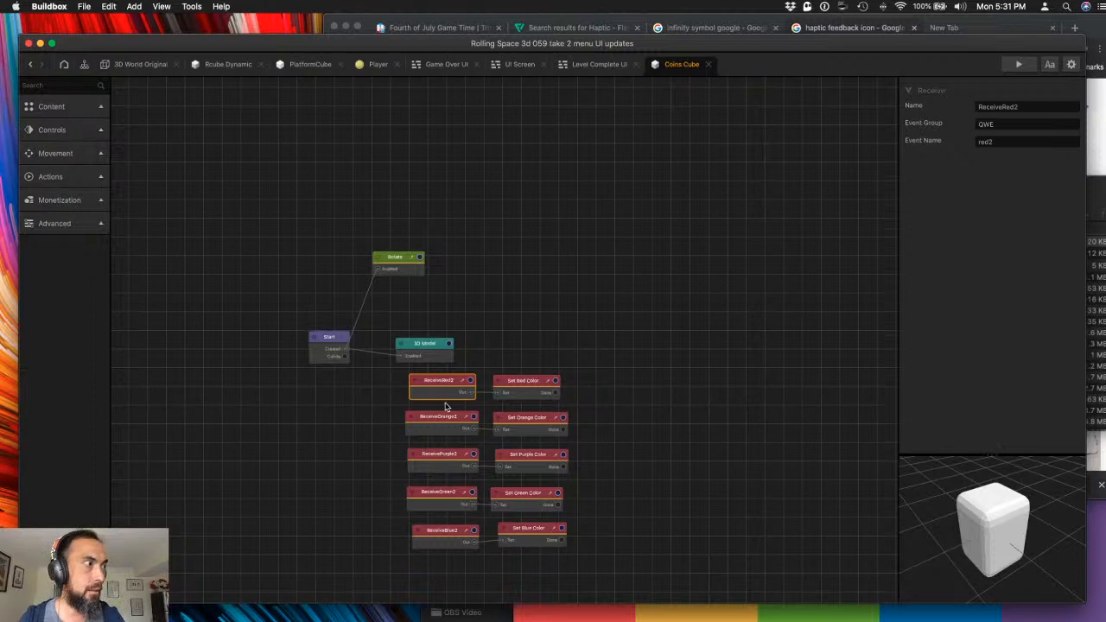
{"action": "left_click", "coordinate": [533, 381]}
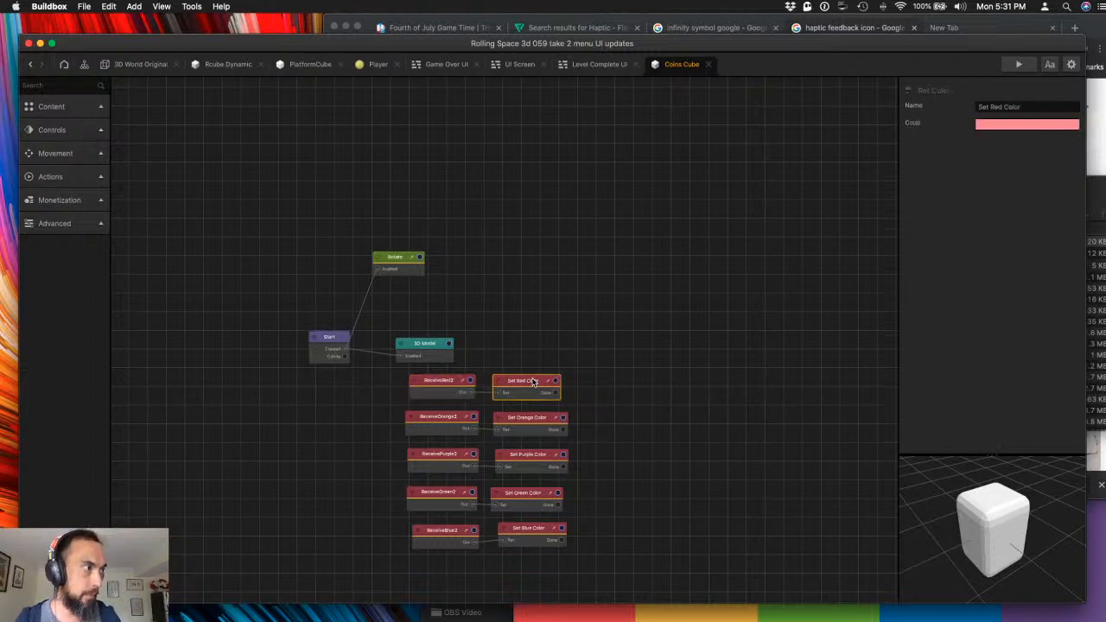
{"action": "key", "text": "super+d"}
{"action": "left_click_drag", "start_coordinate": [471, 391], "coordinate": [498, 389]}
{"action": "left_click_drag", "start_coordinate": [522, 350], "coordinate": [348, 348]}
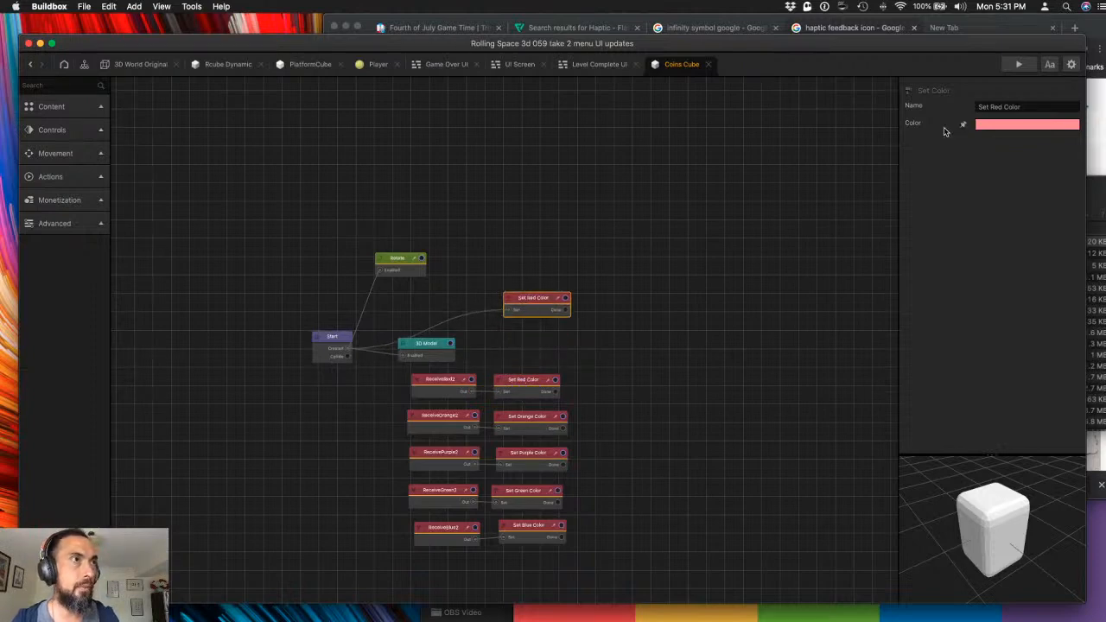
- Set the duplicated Set Red Color node's color to a light yellow
{"action": "left_click", "coordinate": [1006, 131]}
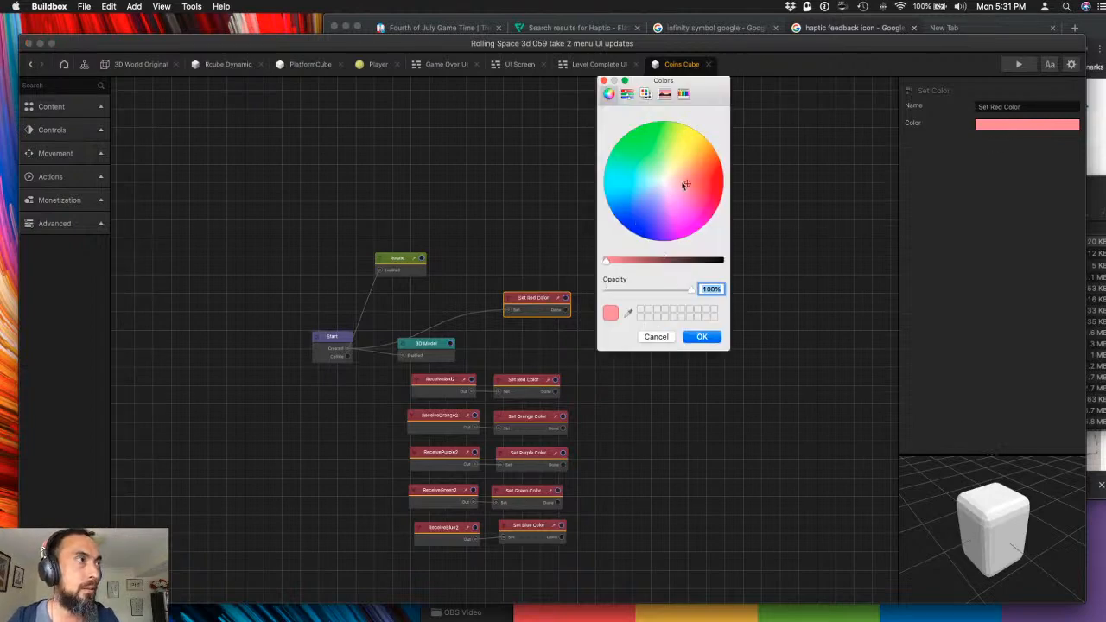
{"action": "left_click", "coordinate": [673, 154]}
{"action": "left_click_drag", "start_coordinate": [678, 151], "coordinate": [676, 164]}
{"action": "left_click", "coordinate": [701, 336]}
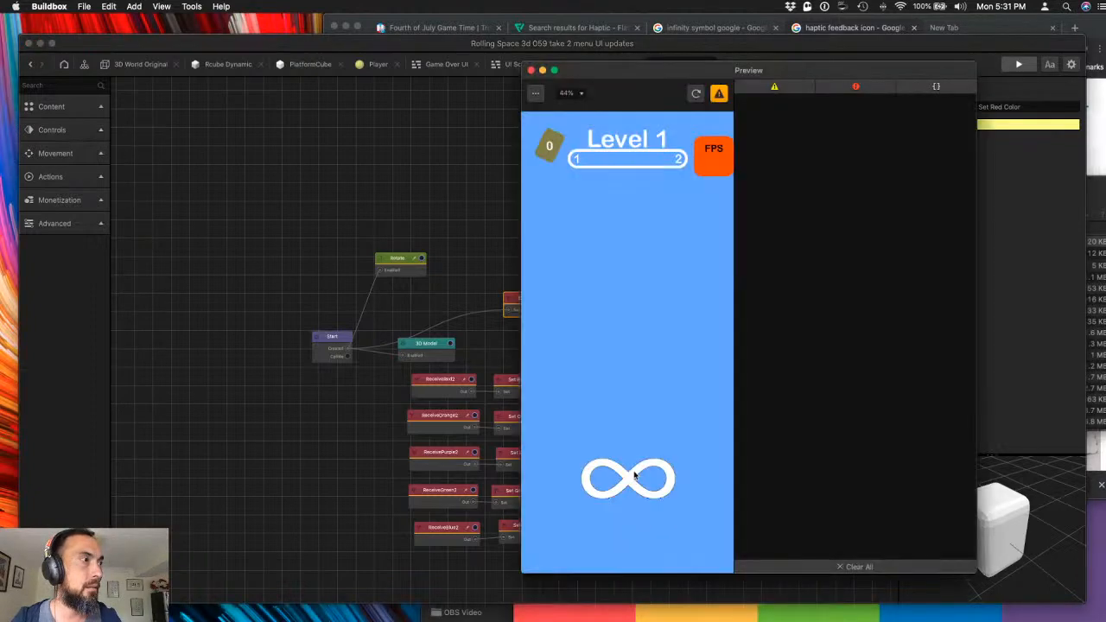
- Preview the game from section 48 of the 3D World Original scene until the Game Over screen, and close the preview
{"action": "left_click", "coordinate": [531, 70]}
{"action": "left_click", "coordinate": [140, 64]}
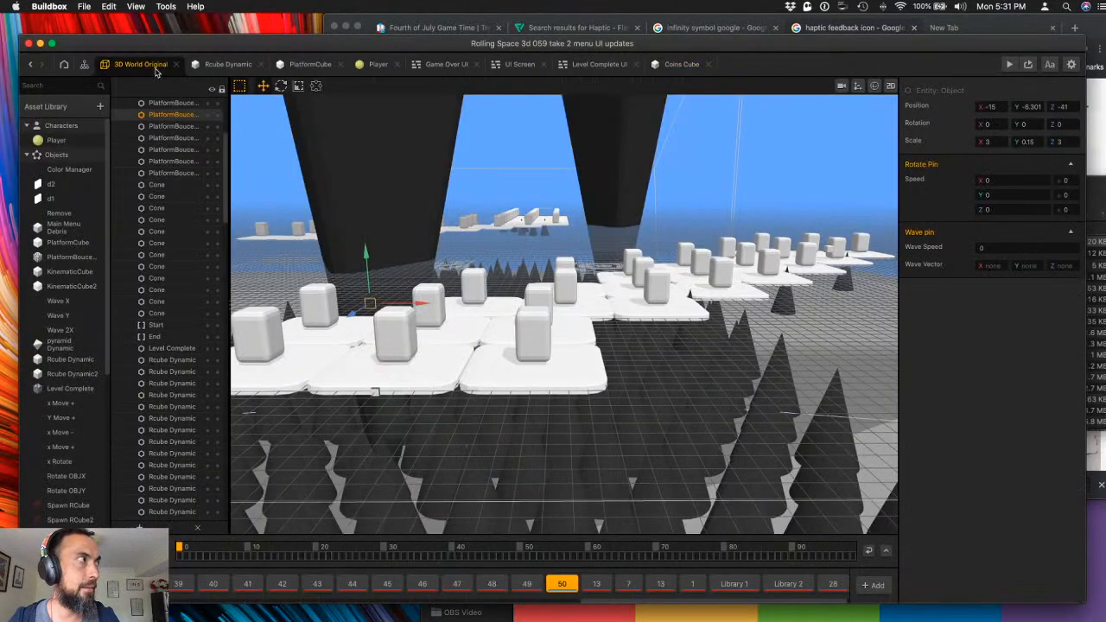
{"action": "left_click", "coordinate": [491, 585]}
{"action": "left_click", "coordinate": [1009, 64]}
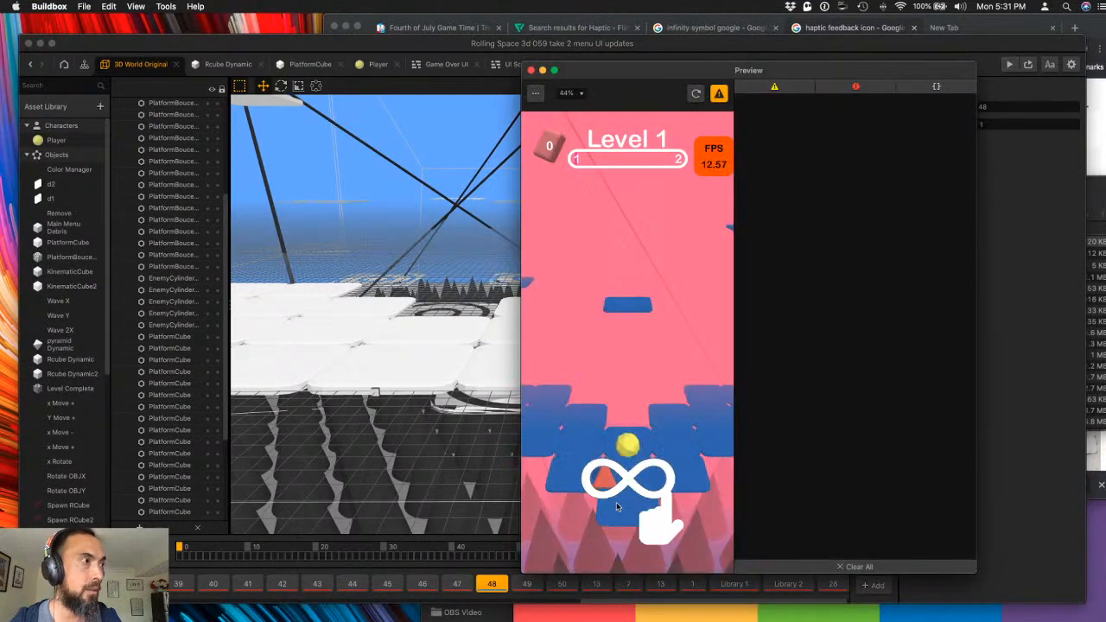
{"action": "left_click", "coordinate": [614, 491]}
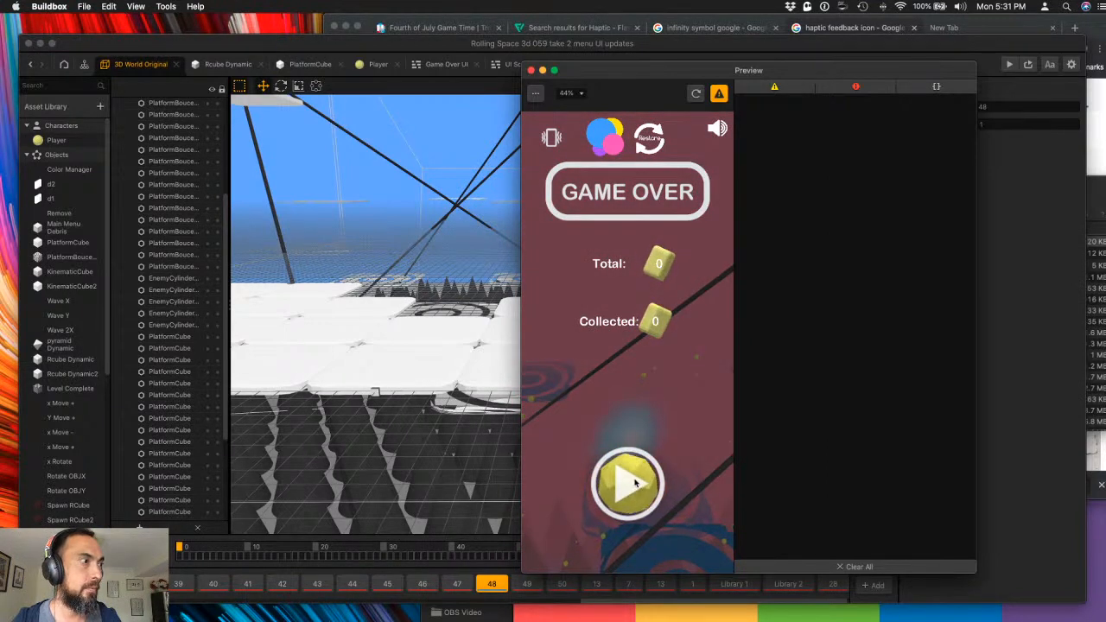
{"action": "left_click", "coordinate": [530, 70]}
- In the Coins Cube asset, find the Signal Filter node and add it beside the color nodes
{"action": "left_click", "coordinate": [683, 64]}
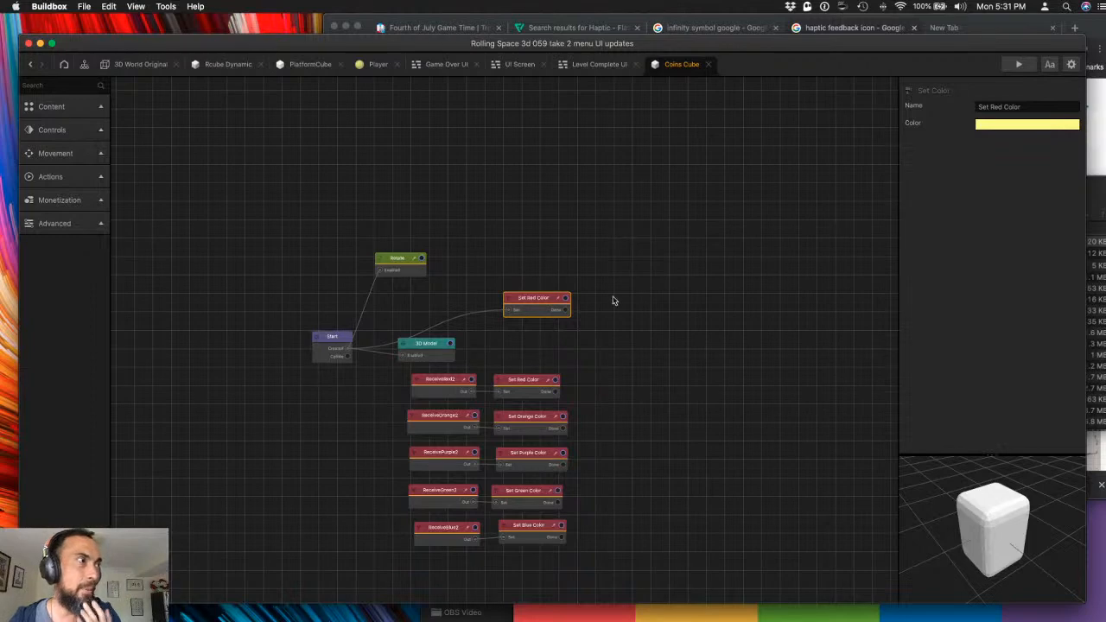
{"action": "left_click", "coordinate": [447, 389]}
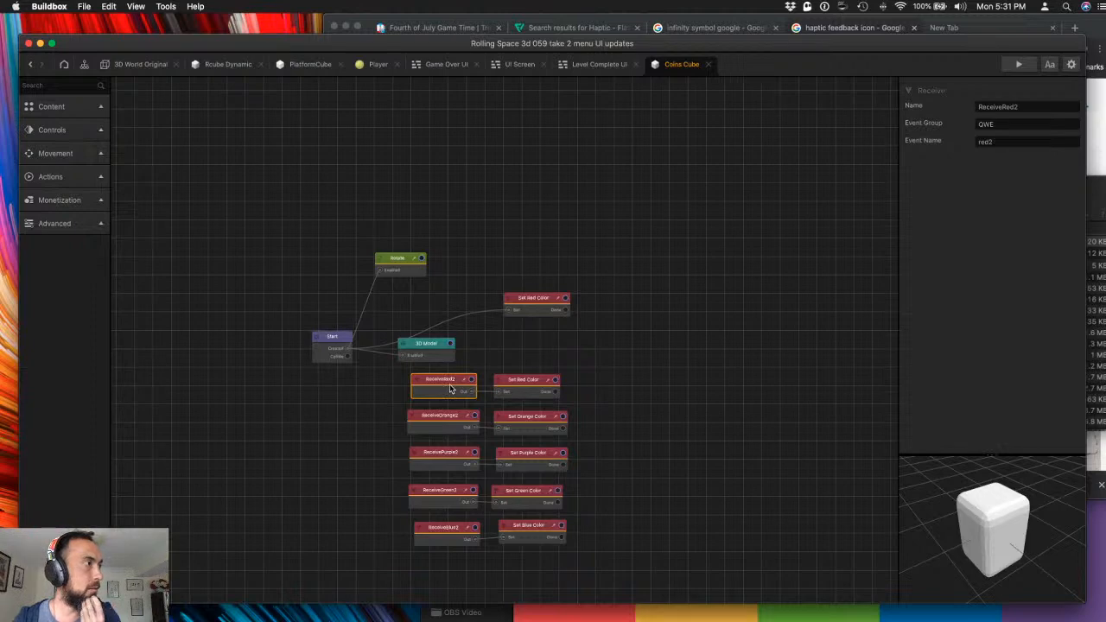
{"action": "left_click", "coordinate": [95, 83]}
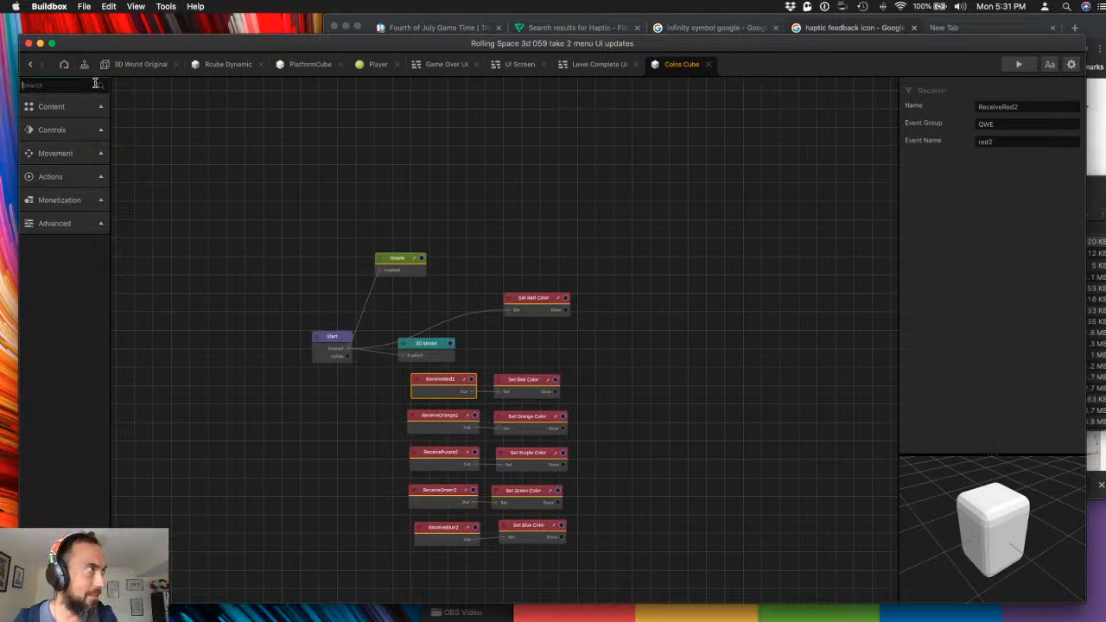
{"action": "type", "text": "state"}
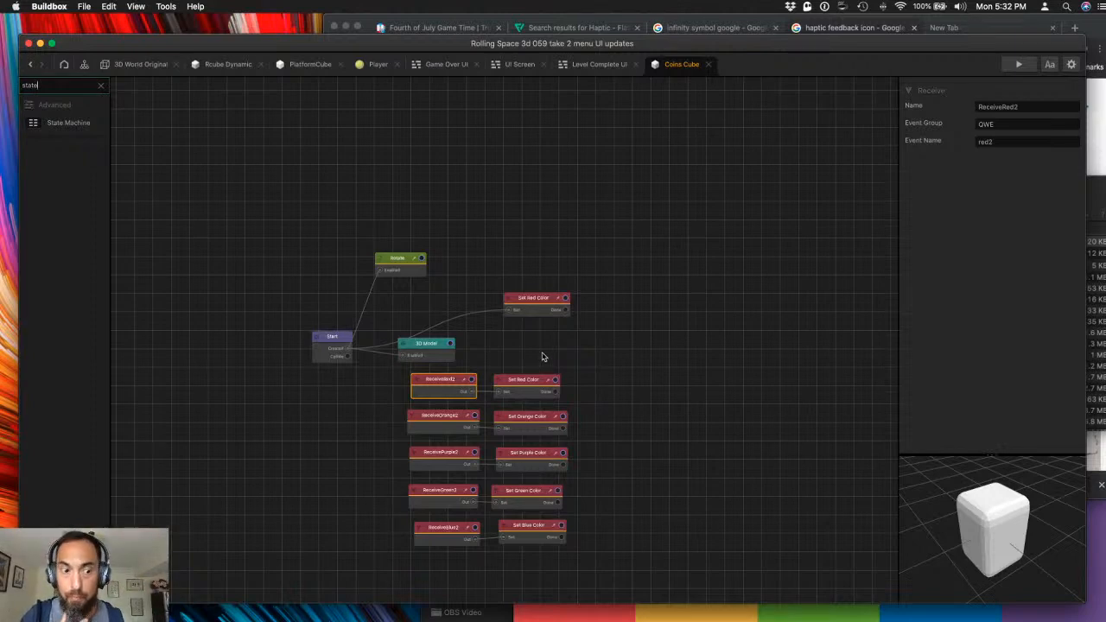
{"action": "key", "text": "BackSpace"}
{"action": "key", "text": "BackSpace"}
{"action": "key", "text": "BackSpace"}
{"action": "key", "text": "BackSpace"}
{"action": "key", "text": "BackSpace"}
{"action": "type", "text": "sig"}
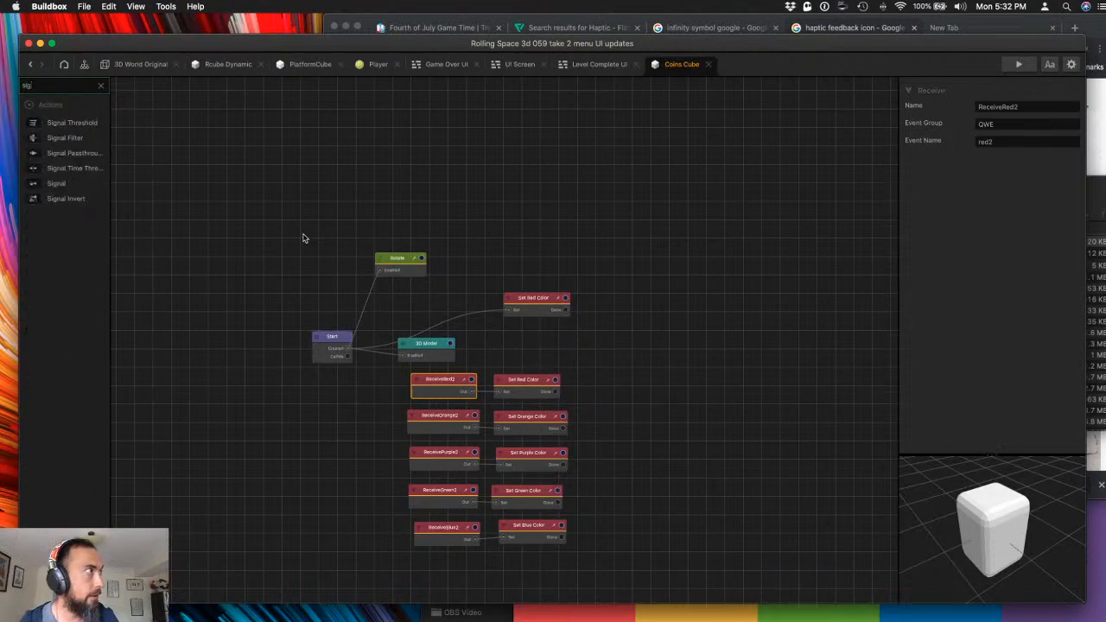
{"action": "left_click_drag", "start_coordinate": [65, 137], "coordinate": [611, 368]}
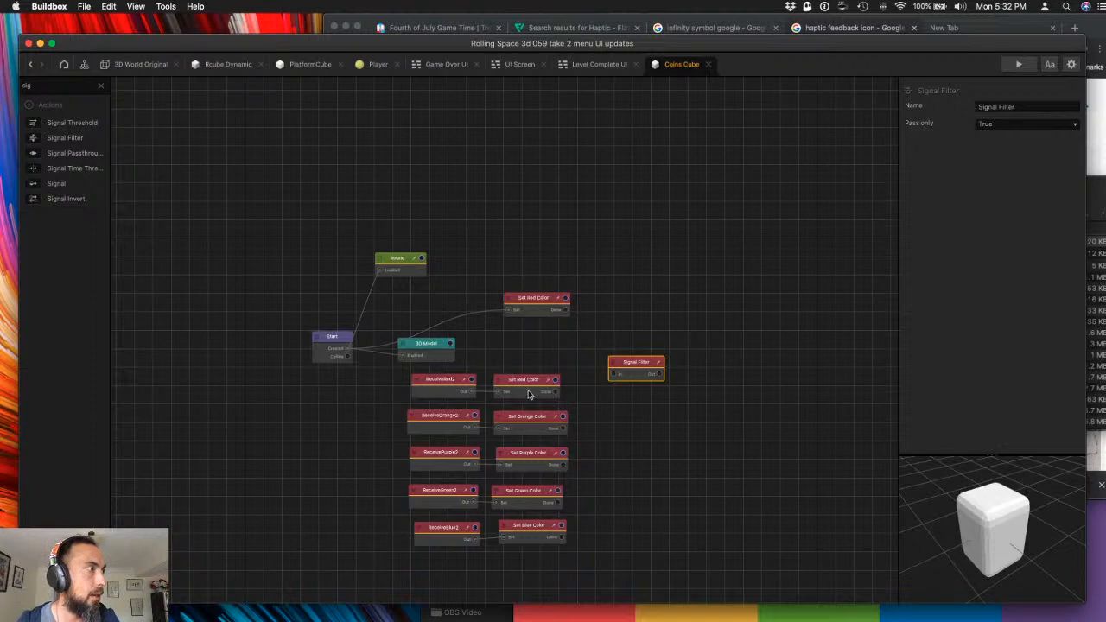
- Move the Set Blue Color node away from its receiver and set the Signal Filter to pass only False
{"action": "left_click_drag", "start_coordinate": [524, 455], "coordinate": [528, 491]}
{"action": "left_click_drag", "start_coordinate": [518, 530], "coordinate": [599, 536]}
{"action": "left_click", "coordinate": [643, 363]}
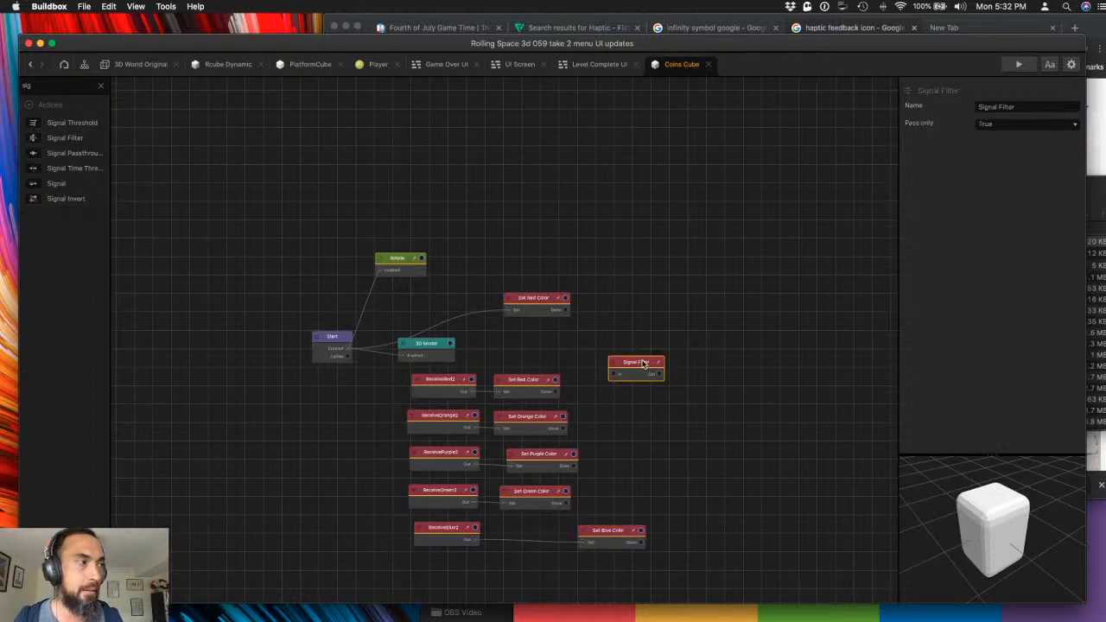
{"action": "left_click", "coordinate": [1038, 124]}
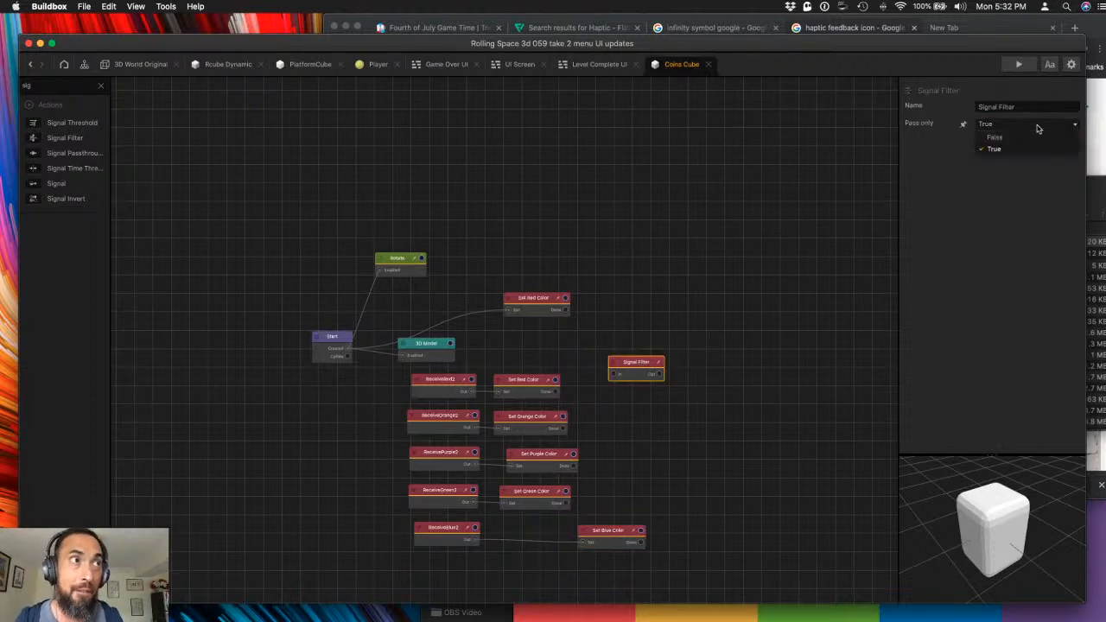
{"action": "left_click", "coordinate": [996, 137]}
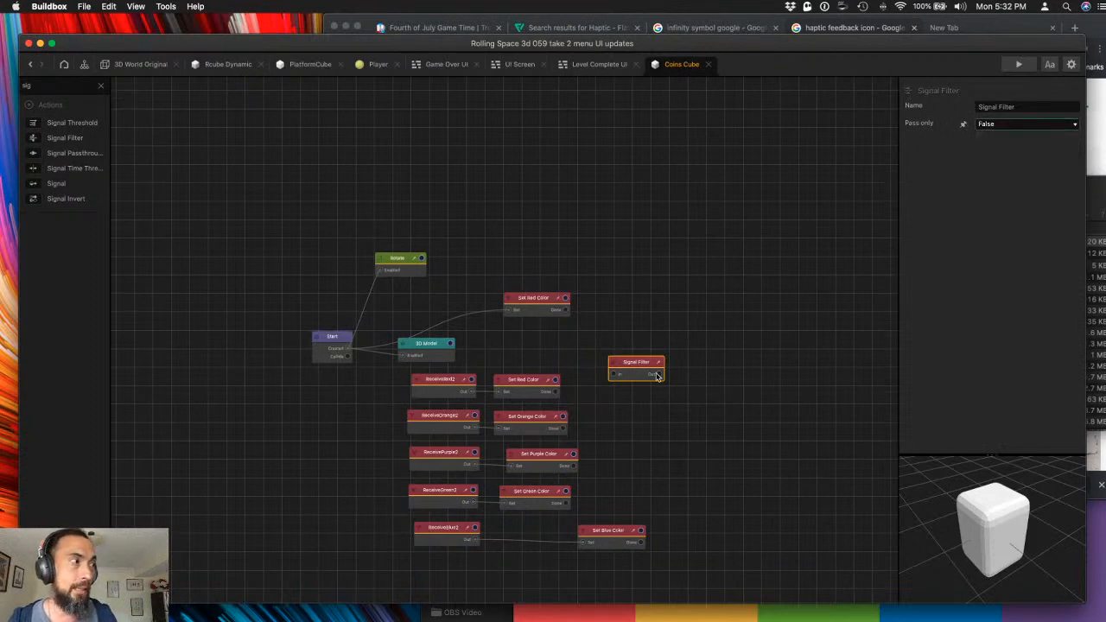
- Wire the Signal Filter between ReceiveBlue2 and Set Blue Color, and move the Set Green Color and Set Purple Color nodes away from their receivers
{"action": "left_click_drag", "start_coordinate": [537, 541], "coordinate": [535, 547]}
{"action": "left_click_drag", "start_coordinate": [636, 363], "coordinate": [579, 530]}
{"action": "left_click_drag", "start_coordinate": [533, 491], "coordinate": [605, 490]}
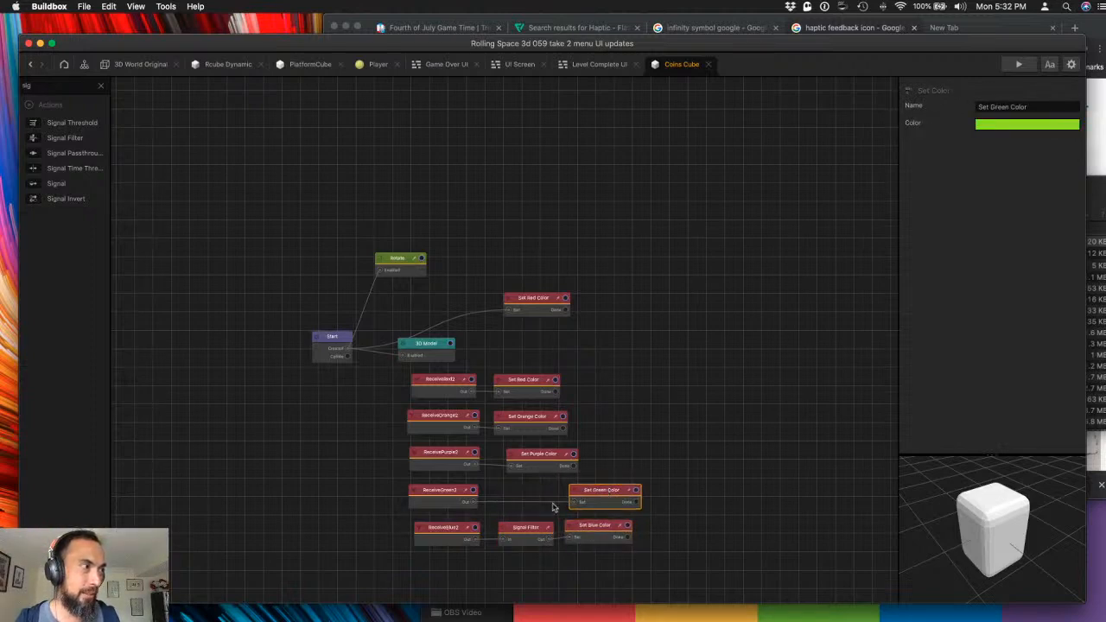
{"action": "left_click_drag", "start_coordinate": [530, 463], "coordinate": [586, 459]}
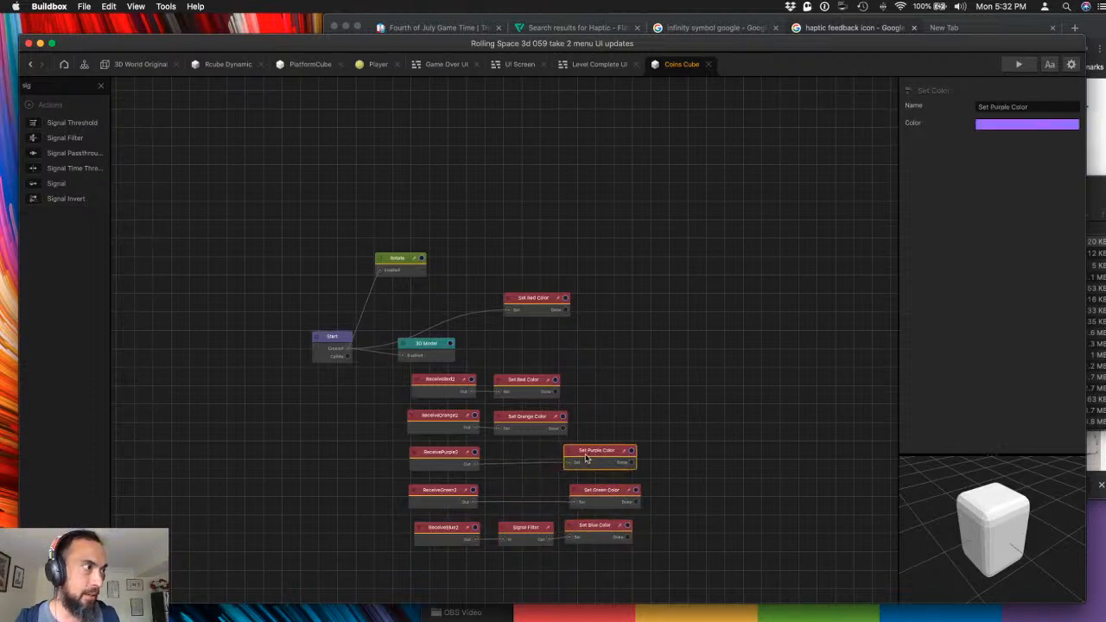
{"action": "left_click", "coordinate": [434, 532]}
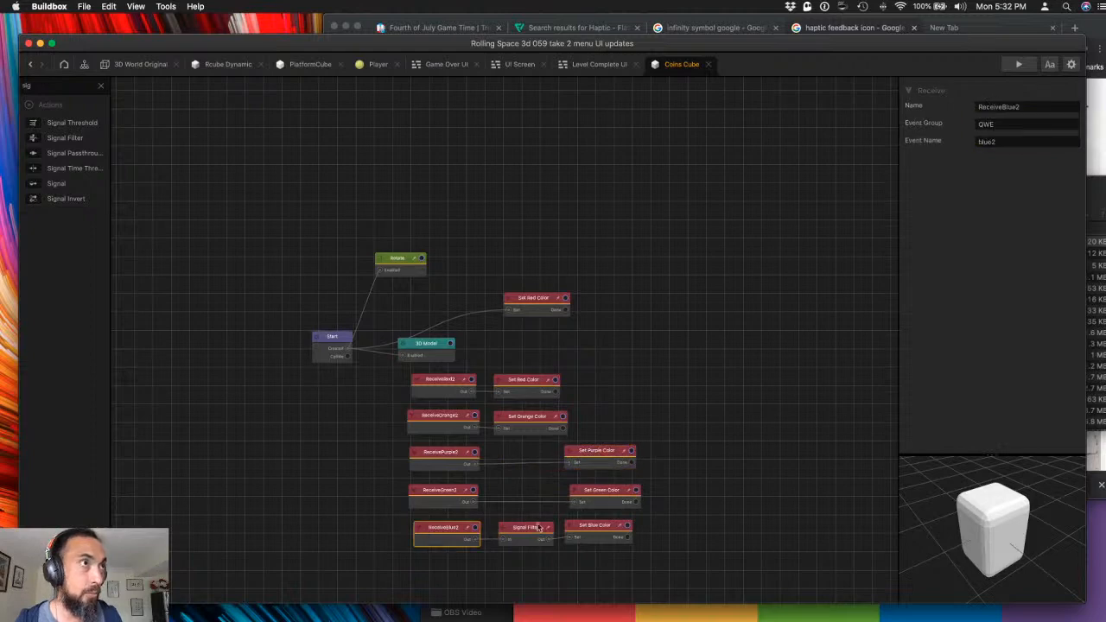
- Preview the game, play Level 1 until the Game Over screen to check the coin cube colors, and close the preview
{"action": "left_click", "coordinate": [1019, 64]}
{"action": "left_click", "coordinate": [672, 481]}
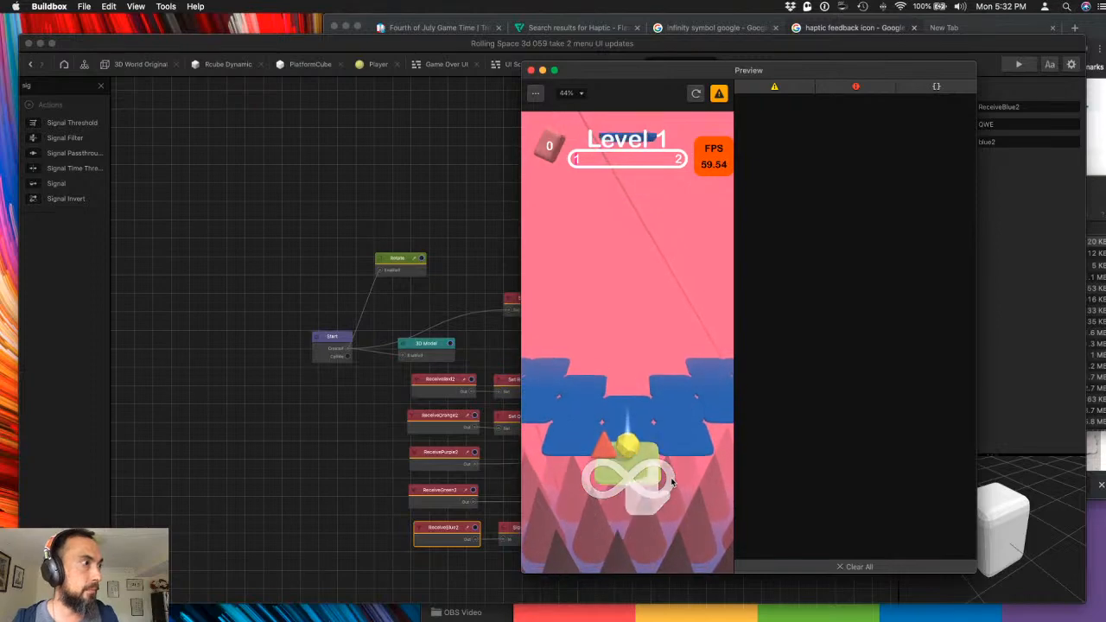
{"action": "mouse_move", "coordinate": [667, 481]}
{"action": "left_mouse_down"}
{"action": "mouse_move", "coordinate": [642, 515]}
{"action": "mouse_move", "coordinate": [679, 454]}
{"action": "mouse_move", "coordinate": [680, 432]}
{"action": "mouse_move", "coordinate": [516, 554]}
{"action": "left_mouse_up"}
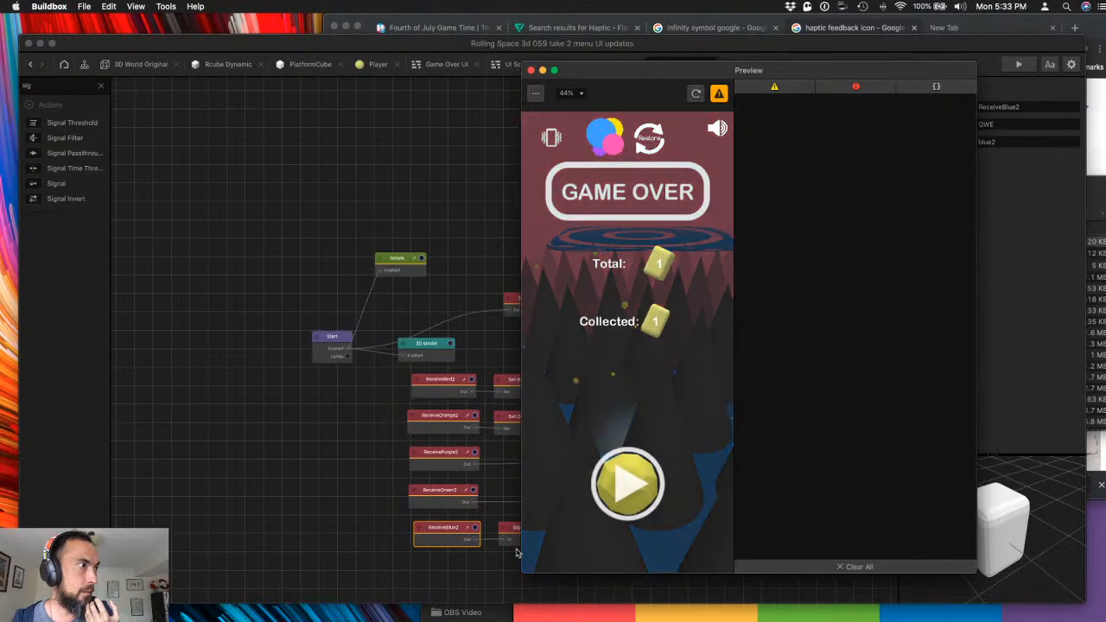
{"action": "left_click", "coordinate": [531, 70]}
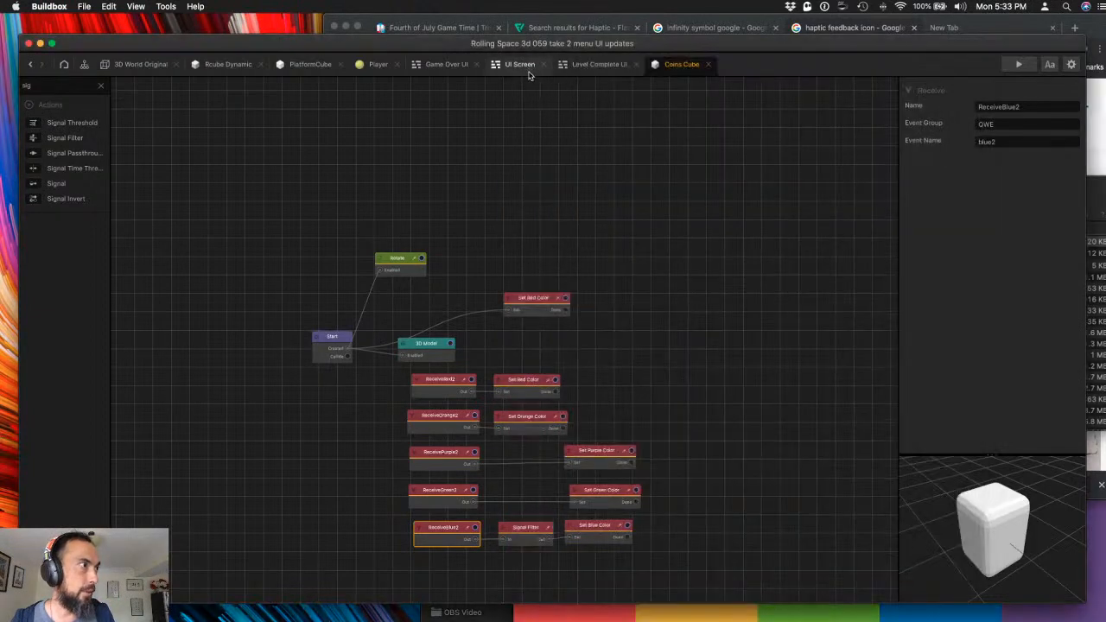
- Delete the duplicated Set Red Color node connected to Start, and check the Signal Filter and ReceiveBlue2 settings
{"action": "left_click", "coordinate": [547, 298]}
{"action": "key", "text": "Delete"}
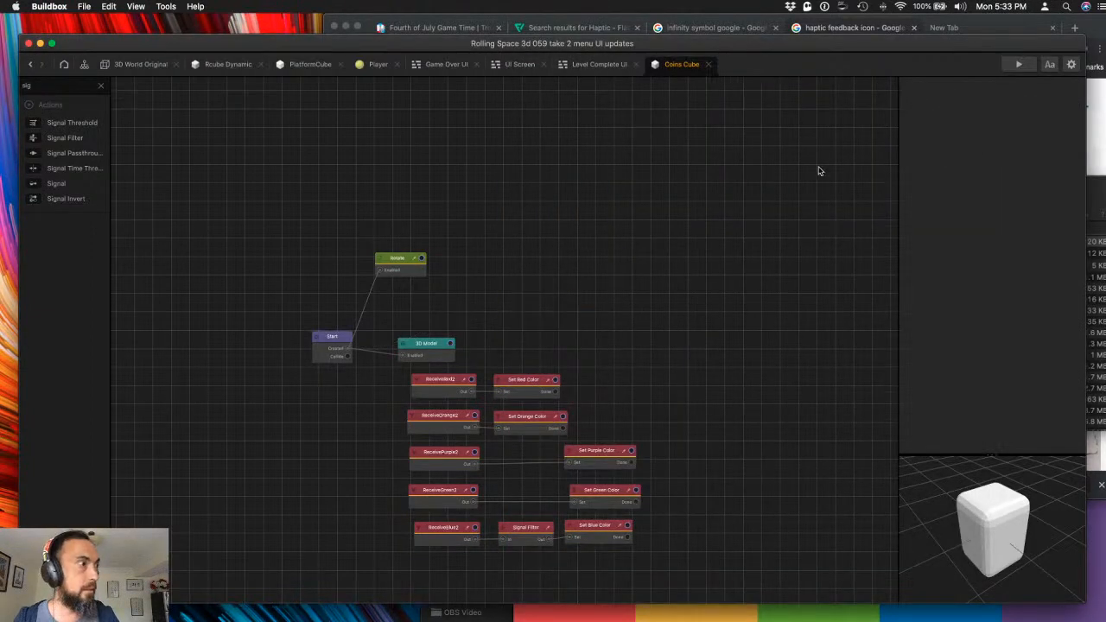
{"action": "left_click", "coordinate": [521, 533]}
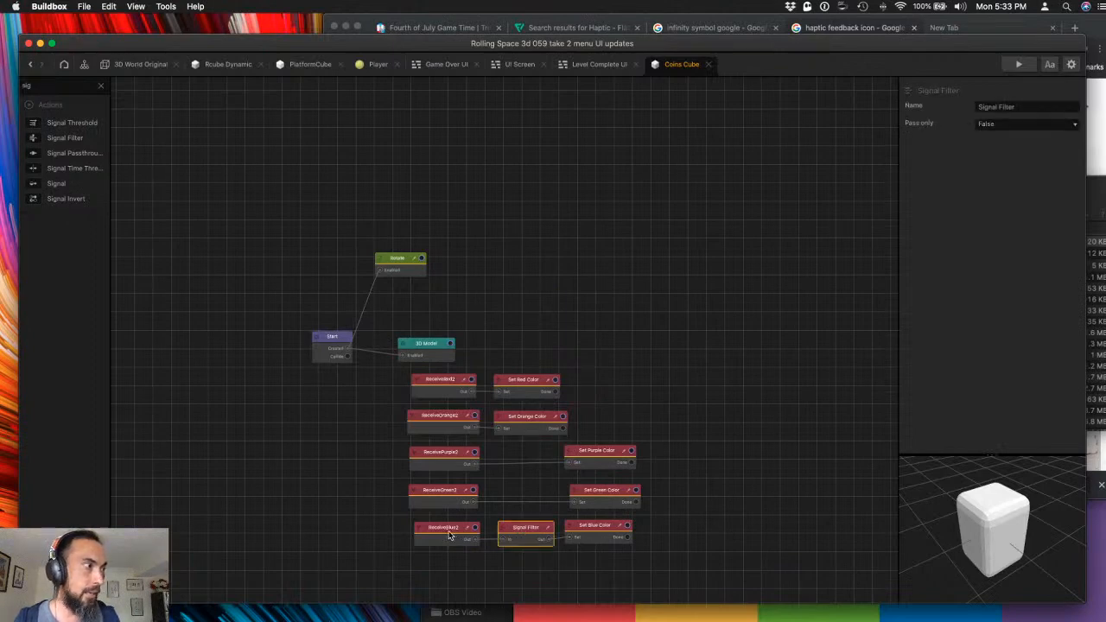
{"action": "left_click", "coordinate": [449, 536]}
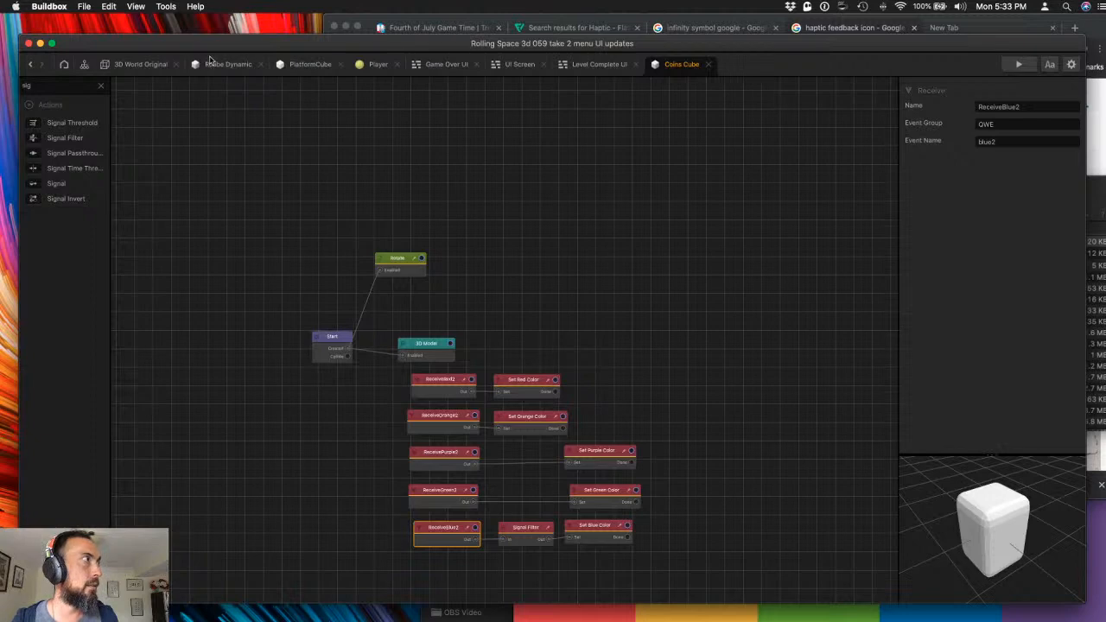
- Preview the game from section 47 of the 3D World Original scene, reload it repeatedly to compare color themes, and close the preview
{"action": "left_click", "coordinate": [149, 65]}
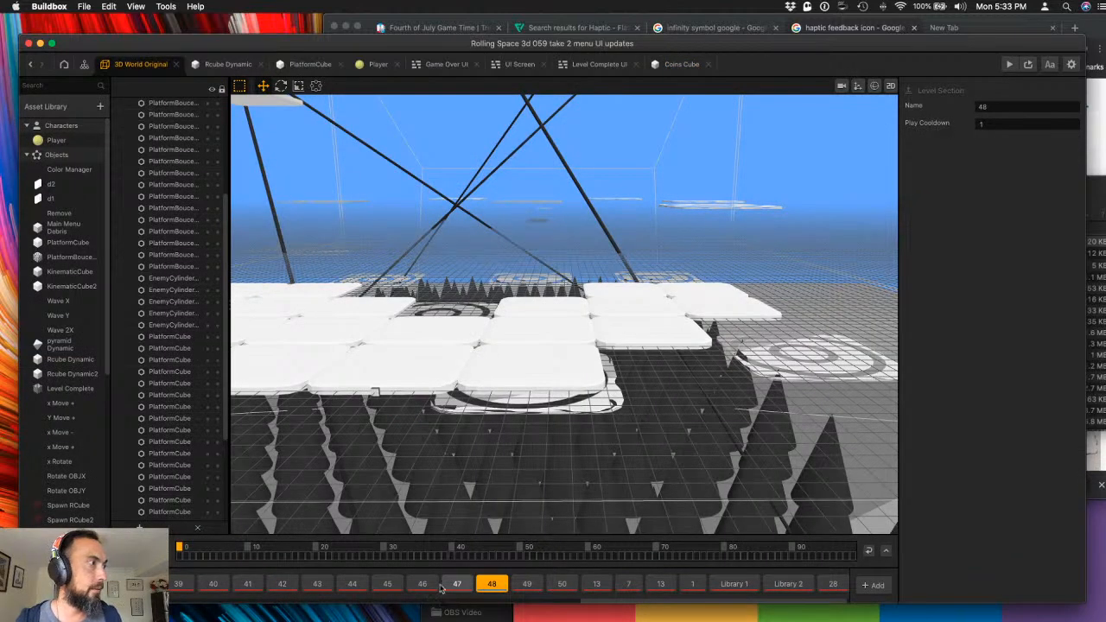
{"action": "left_click", "coordinate": [458, 585]}
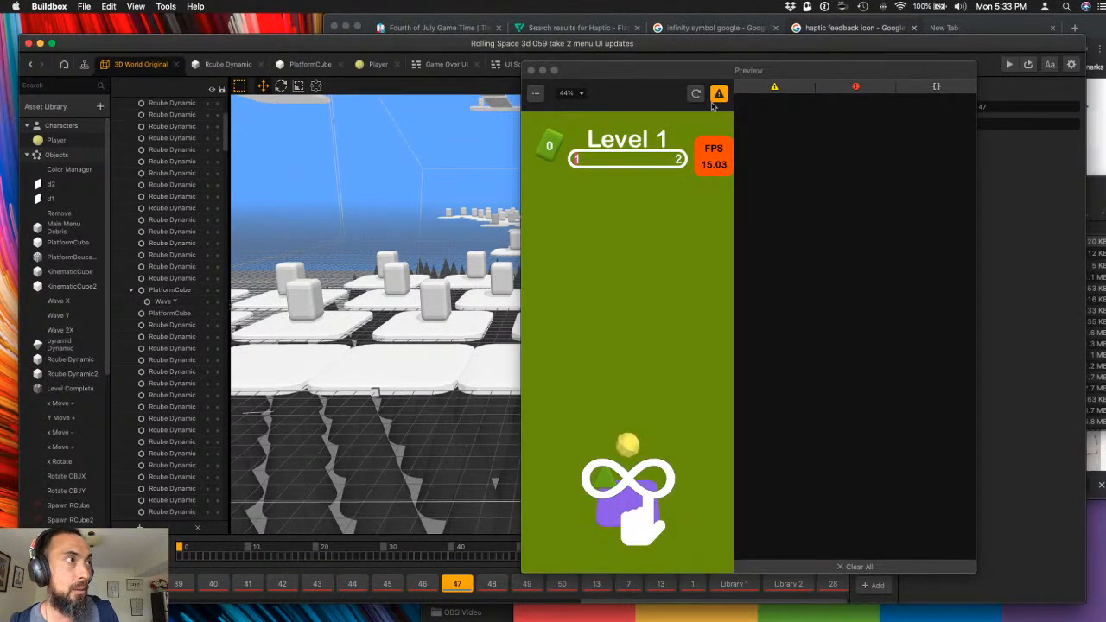
{"action": "left_click", "coordinate": [697, 95]}
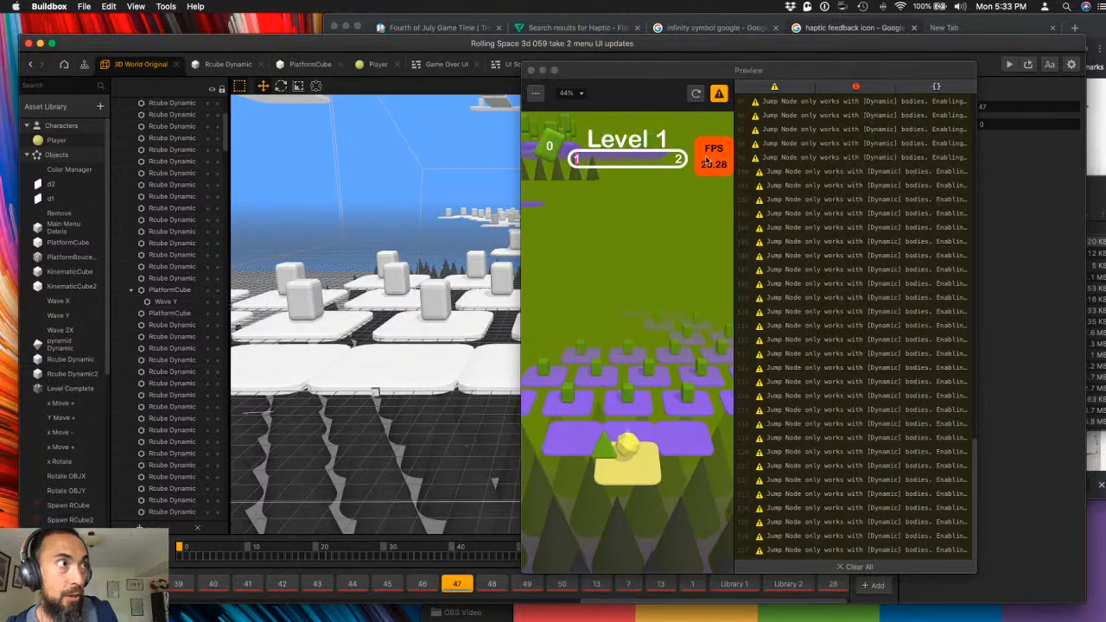
{"action": "left_click", "coordinate": [696, 95]}
{"action": "left_click", "coordinate": [696, 95]}
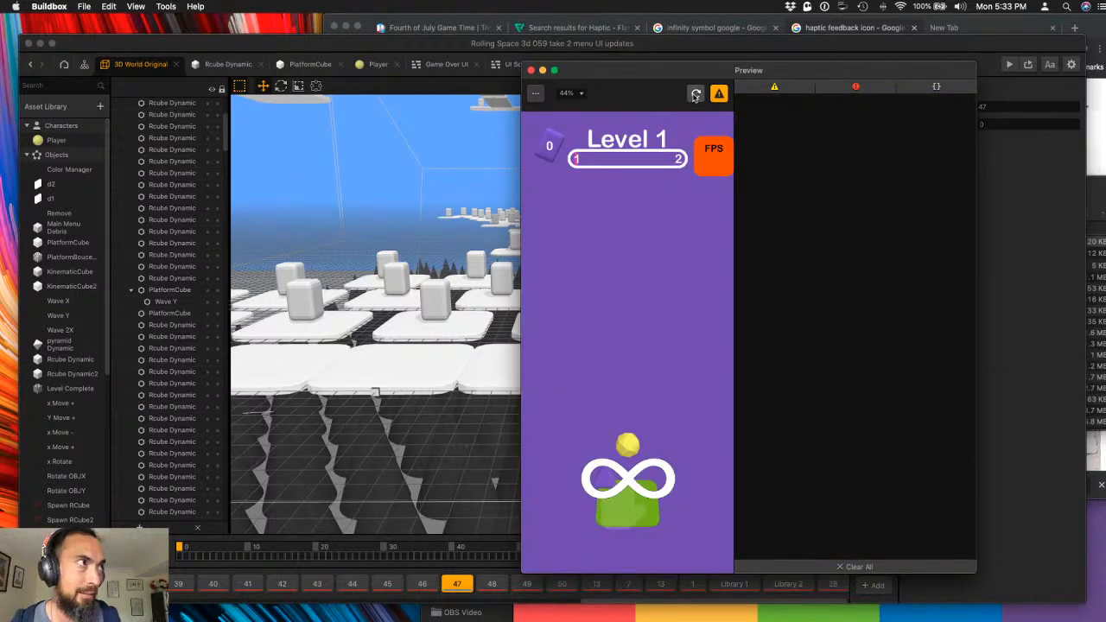
{"action": "left_click", "coordinate": [696, 95]}
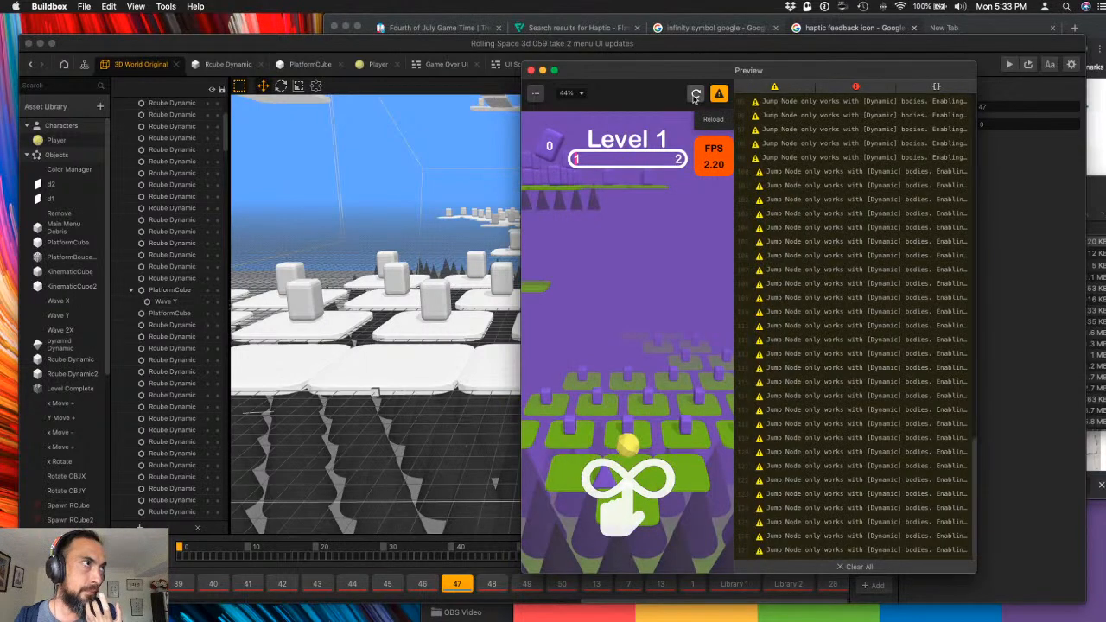
{"action": "left_click", "coordinate": [695, 96]}
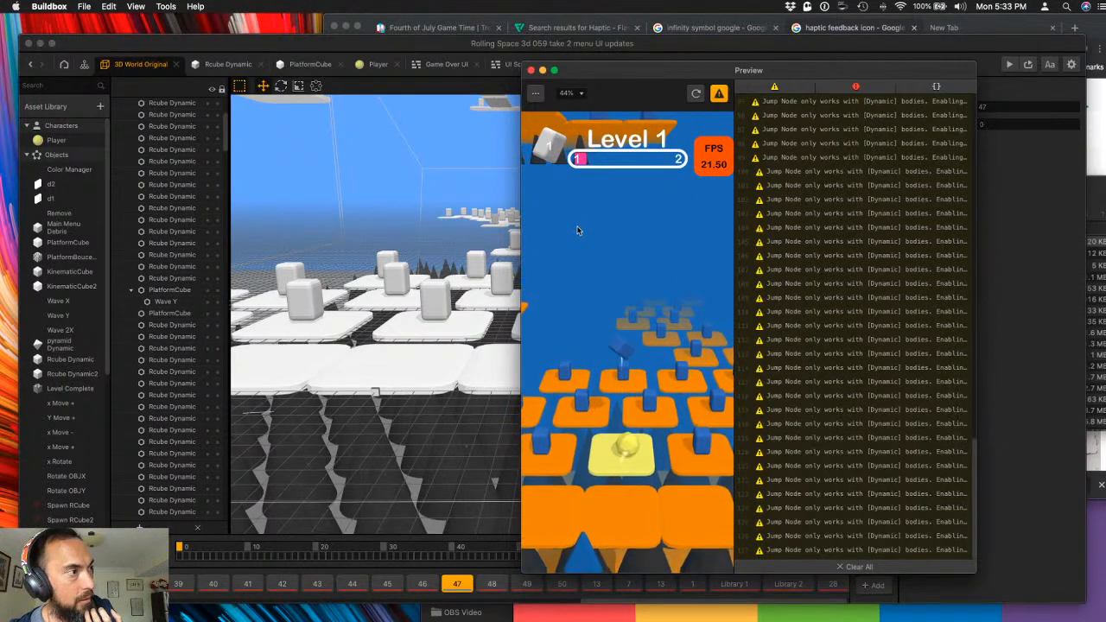
{"action": "left_click", "coordinate": [531, 71]}
- In the Coins Cube asset, disconnect the ReceivePurple2, ReceiveGreen2 and ReceiveBlue2 nodes from the nodes they feed
{"action": "left_click", "coordinate": [596, 64]}
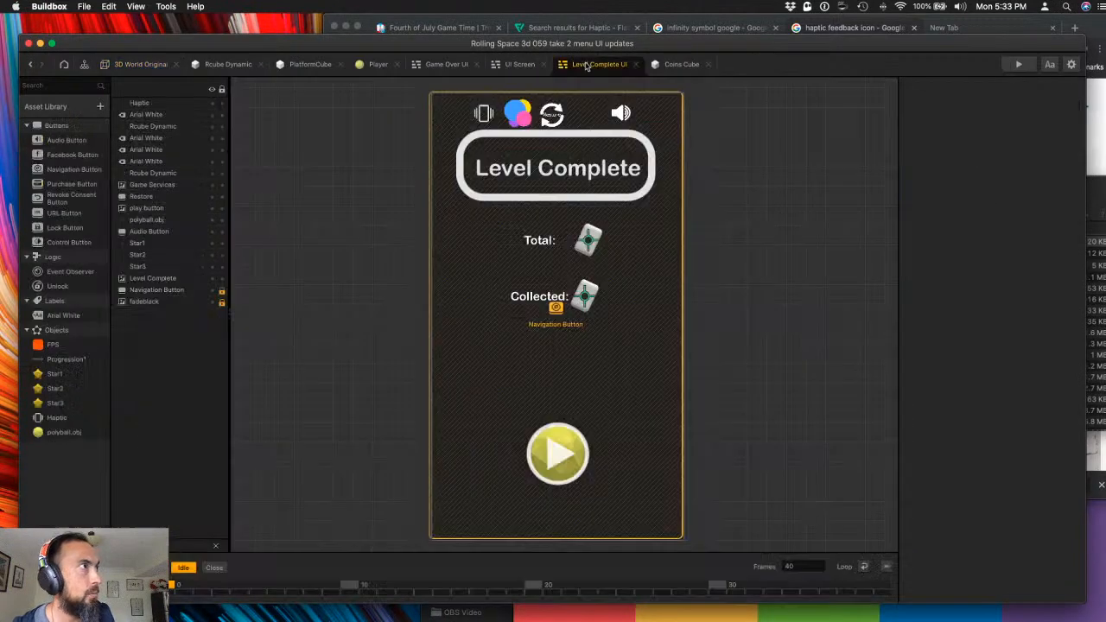
{"action": "left_click", "coordinate": [678, 64]}
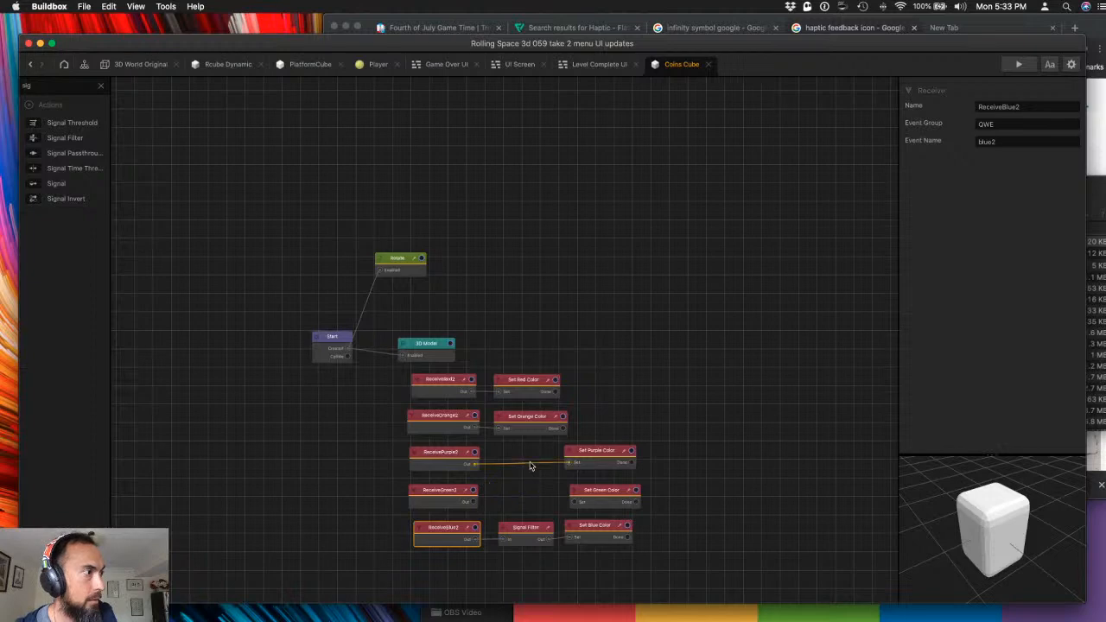
{"action": "left_click", "coordinate": [489, 547]}
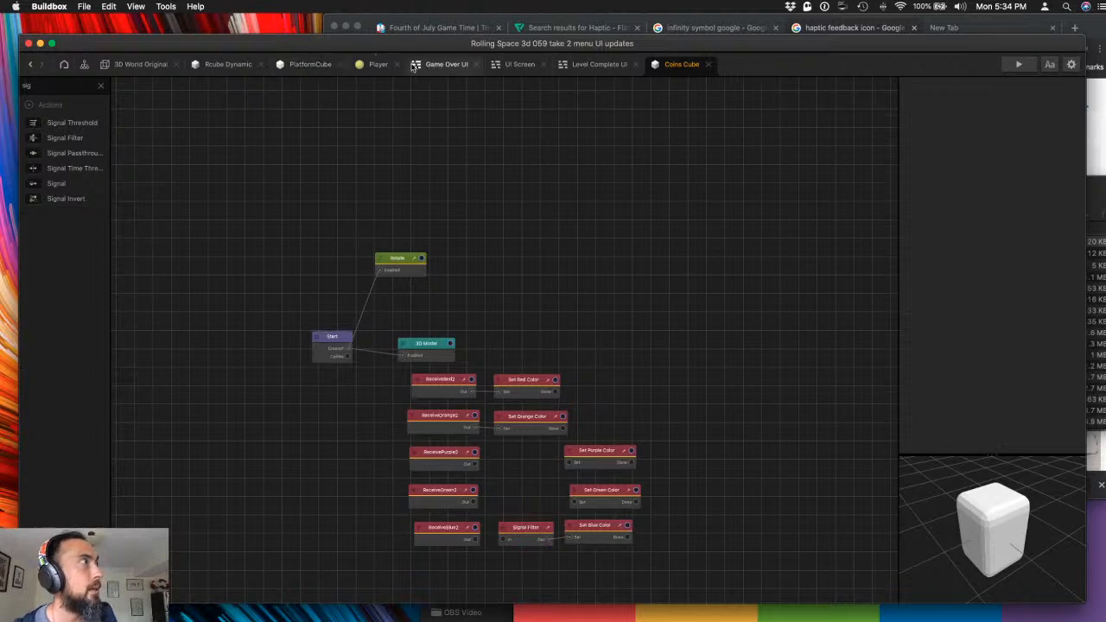
- In the Rcube Dynamic asset, move Wake Up beside the first If Collide node and reconnect its Awake output from Set Physics to that node
{"action": "left_click", "coordinate": [226, 65]}
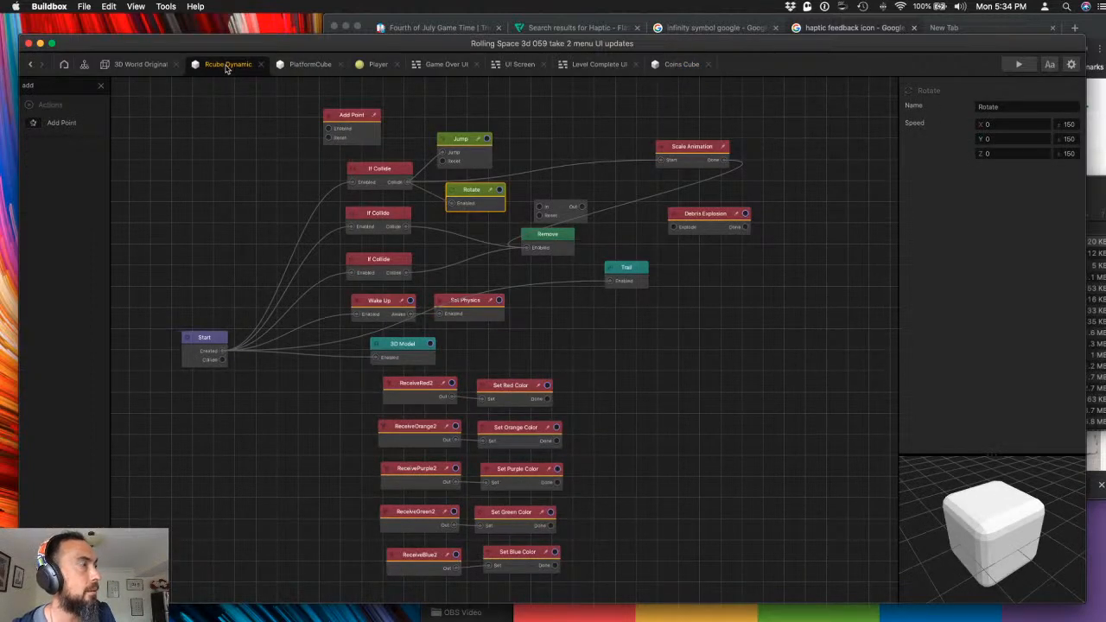
{"action": "left_click", "coordinate": [375, 174]}
{"action": "left_click", "coordinate": [433, 111]}
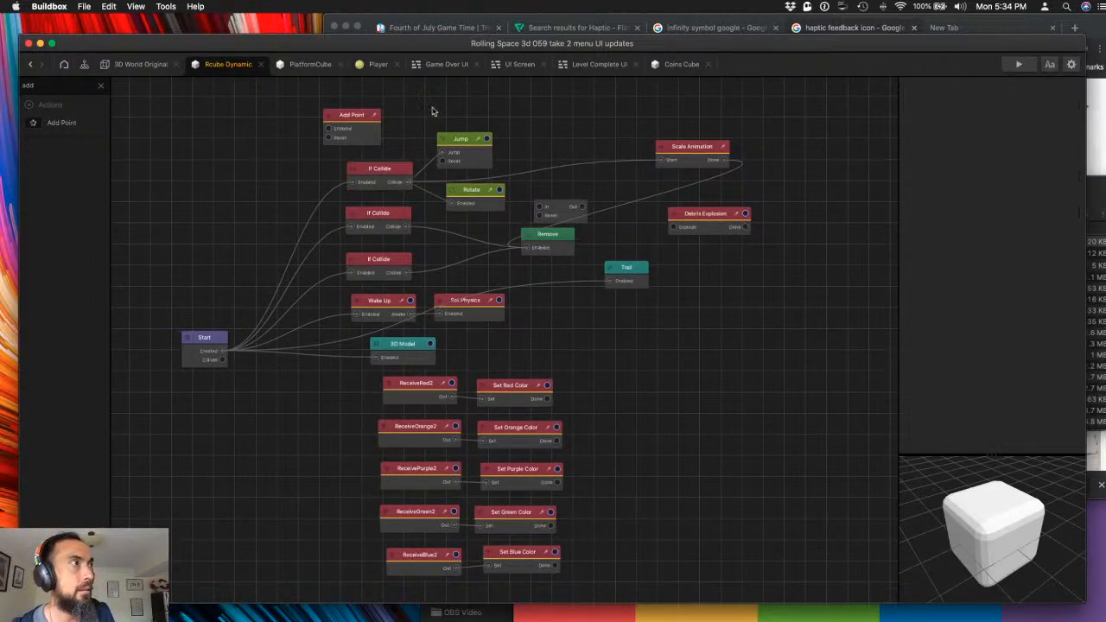
{"action": "left_click_drag", "start_coordinate": [432, 111], "coordinate": [508, 149]}
{"action": "left_click", "coordinate": [460, 211]}
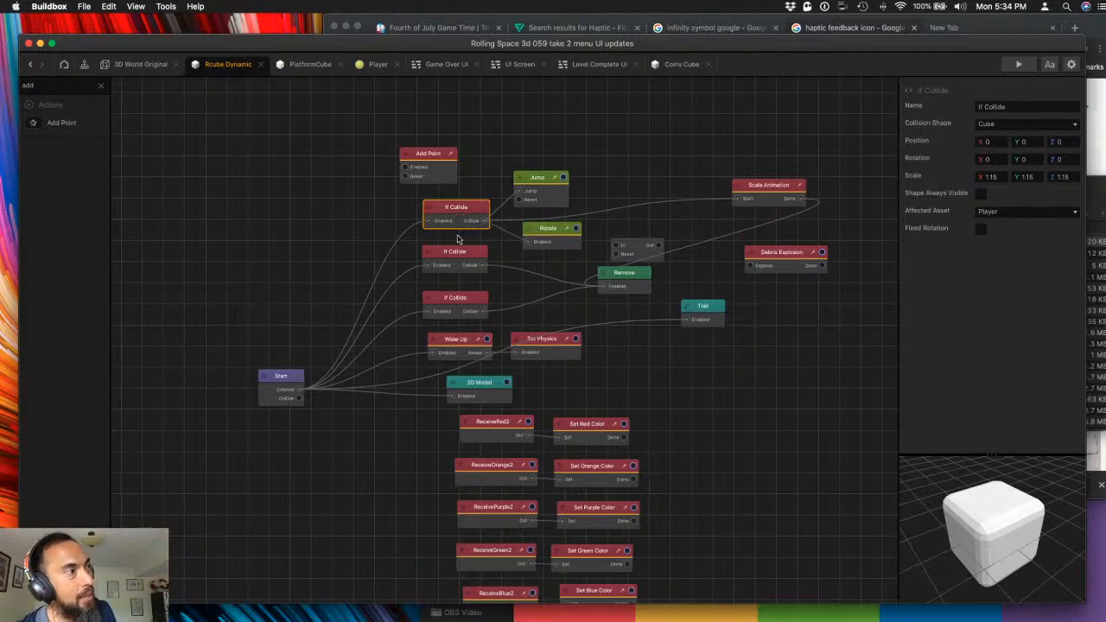
{"action": "left_click_drag", "start_coordinate": [455, 337], "coordinate": [415, 309]}
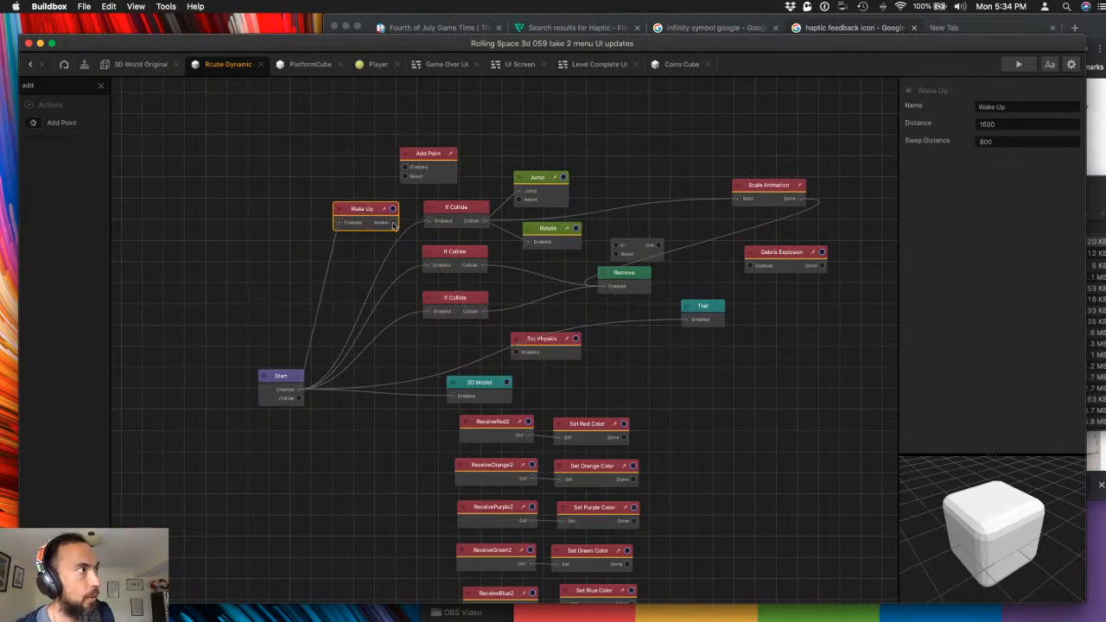
{"action": "left_click", "coordinate": [559, 356]}
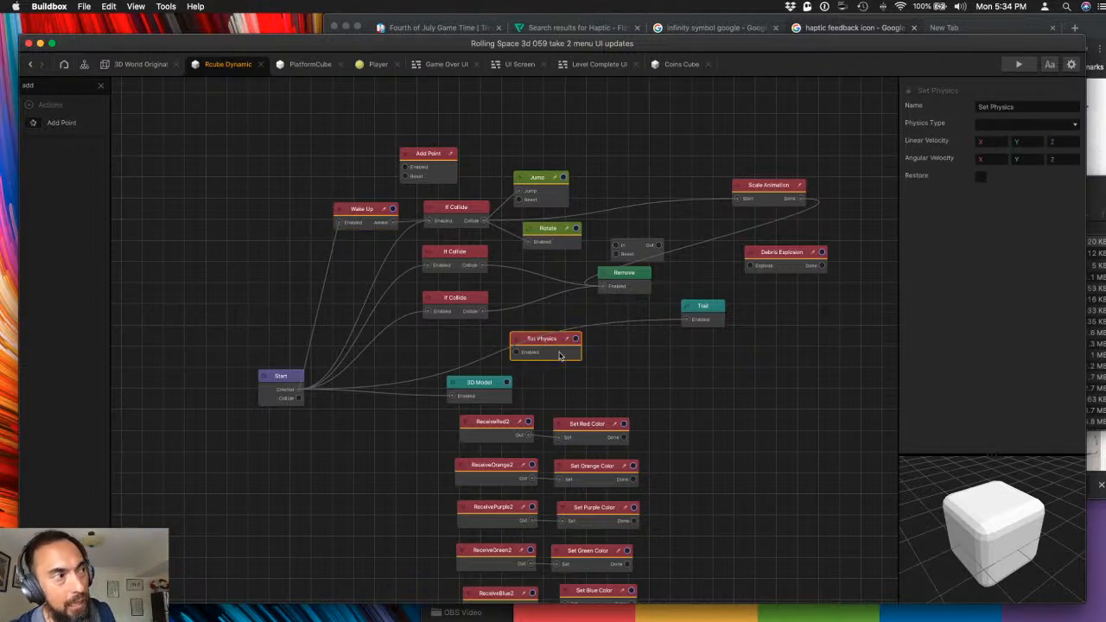
- Check the settings of the Start, Set Physics, Jump and Rotate nodes in the Rcube Dynamic asset
{"action": "left_click", "coordinate": [277, 377]}
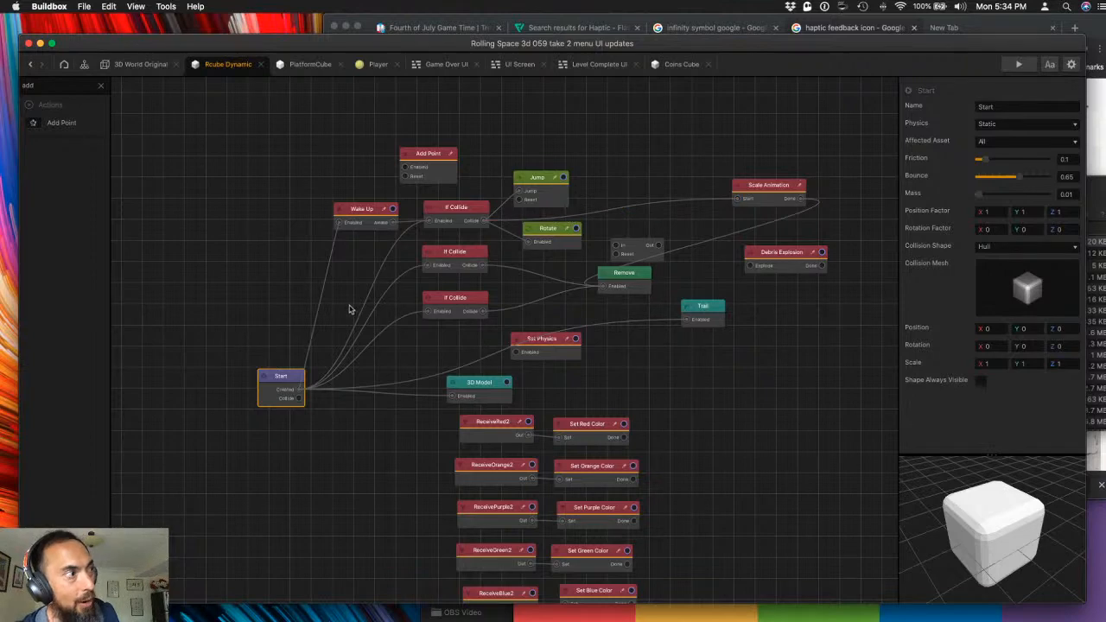
{"action": "left_click", "coordinate": [544, 348]}
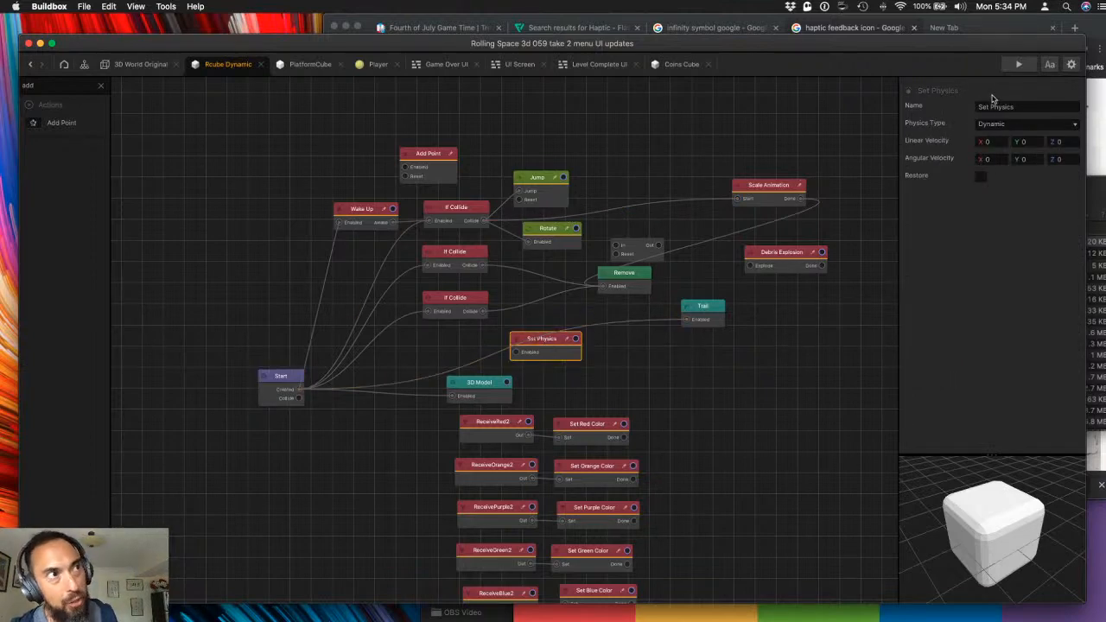
{"action": "left_click", "coordinate": [539, 198]}
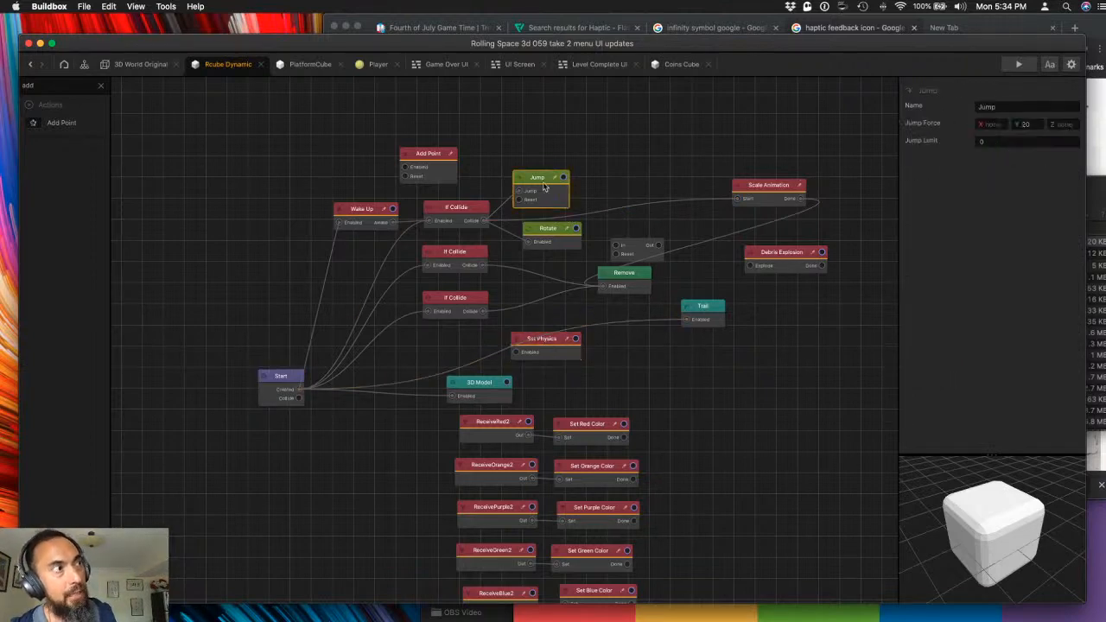
{"action": "left_click", "coordinate": [557, 232]}
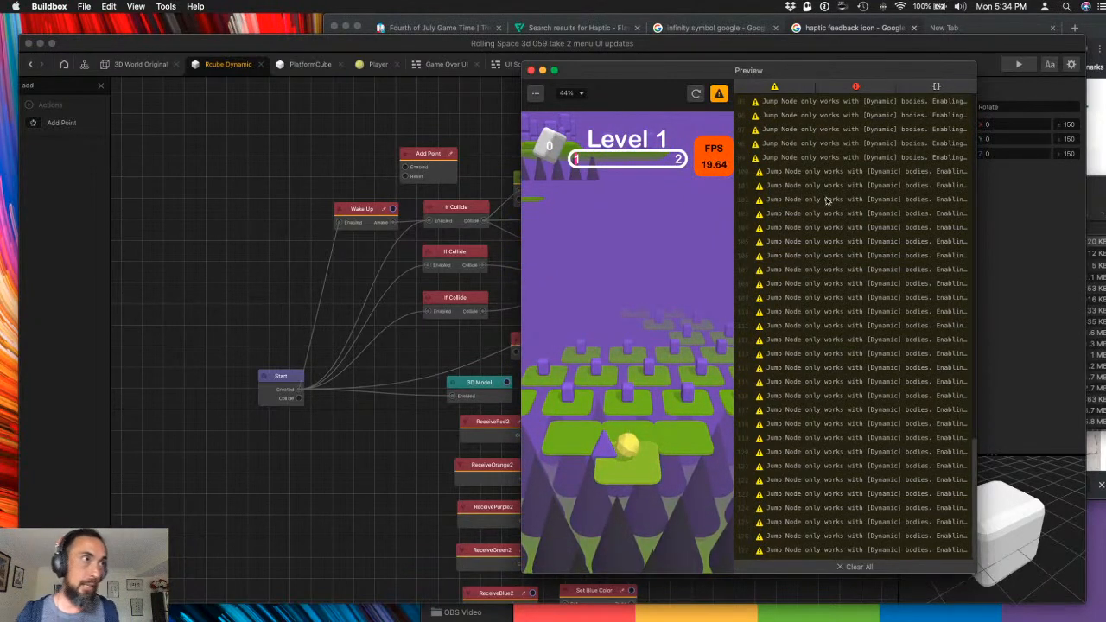
- Preview the game, look through its warnings list, play Level 1 to test the cubes, and close the preview
{"action": "scroll", "coordinate": [824, 227], "scroll_direction": "up", "scroll_amount": 5}
{"action": "scroll", "coordinate": [825, 276], "scroll_direction": "down", "scroll_amount": 3}
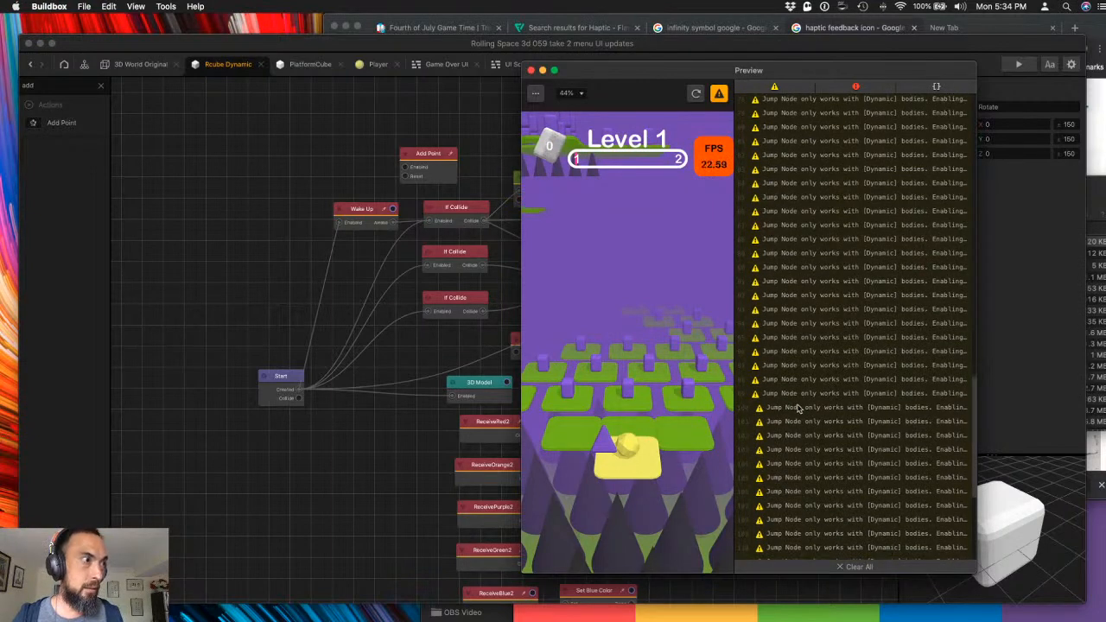
{"action": "scroll", "coordinate": [800, 365], "scroll_direction": "up", "scroll_amount": 4}
{"action": "scroll", "coordinate": [799, 364], "scroll_direction": "up", "scroll_amount": 5}
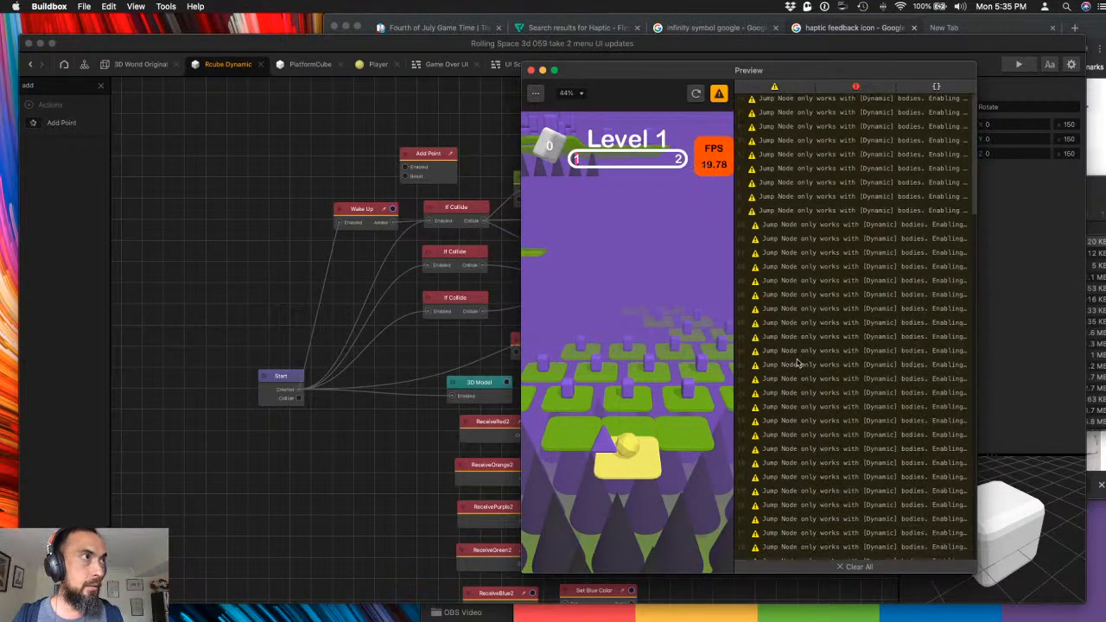
{"action": "left_click_drag", "start_coordinate": [637, 446], "coordinate": [640, 396]}
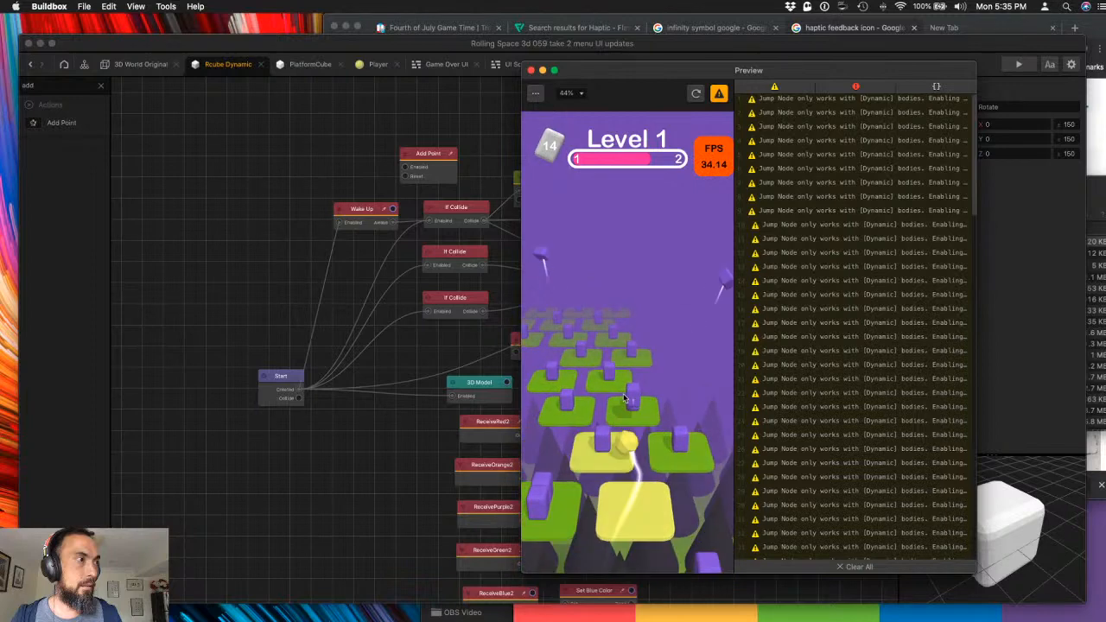
{"action": "left_click", "coordinate": [530, 71]}
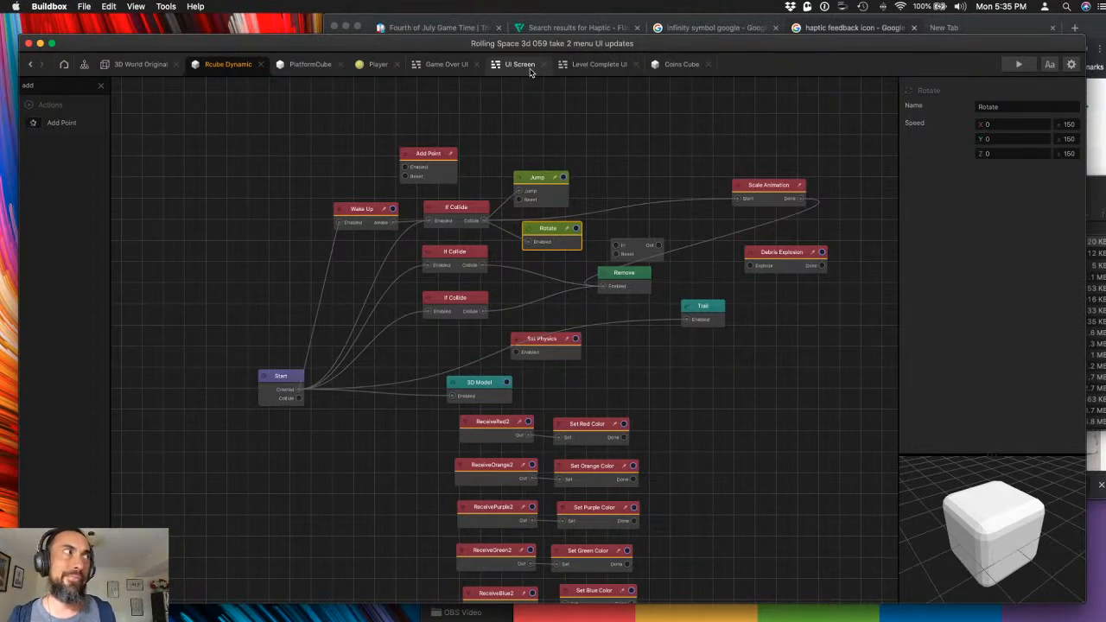
- Open the Game Over UI and switch its timeline from Idle to the animation listed before it
{"action": "left_click", "coordinate": [454, 74]}
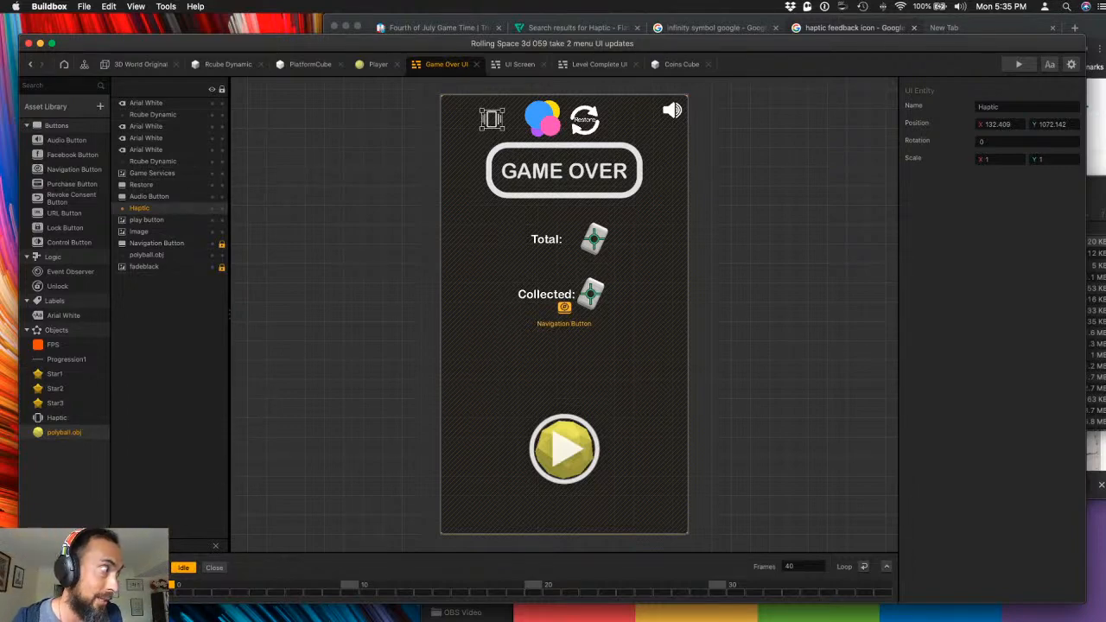
{"action": "left_click", "coordinate": [154, 568]}
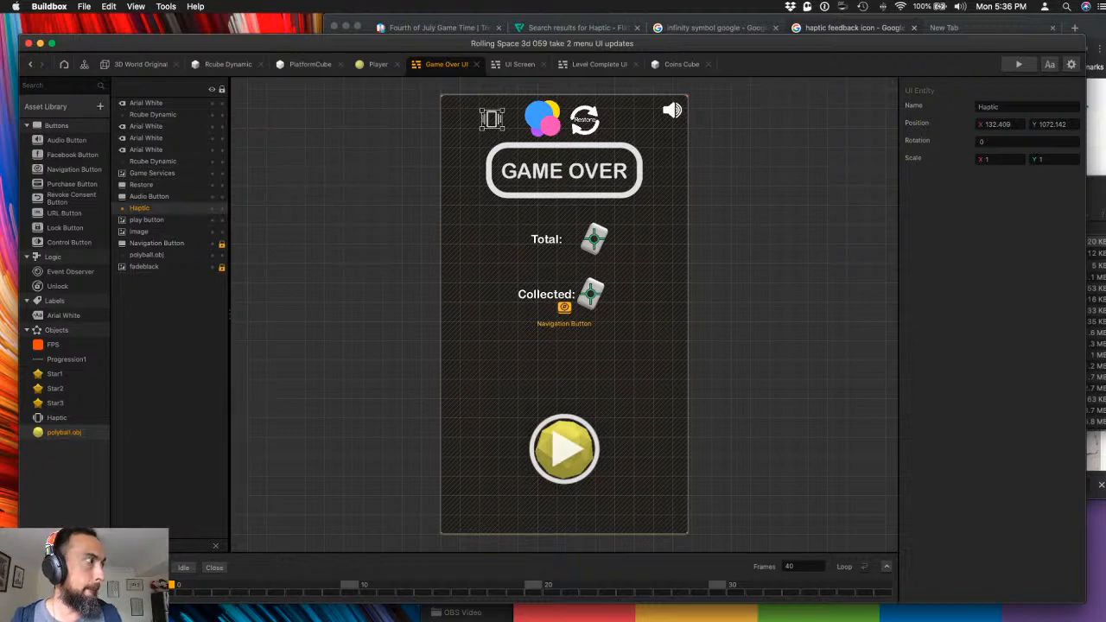
{"action": "left_click", "coordinate": [346, 398]}
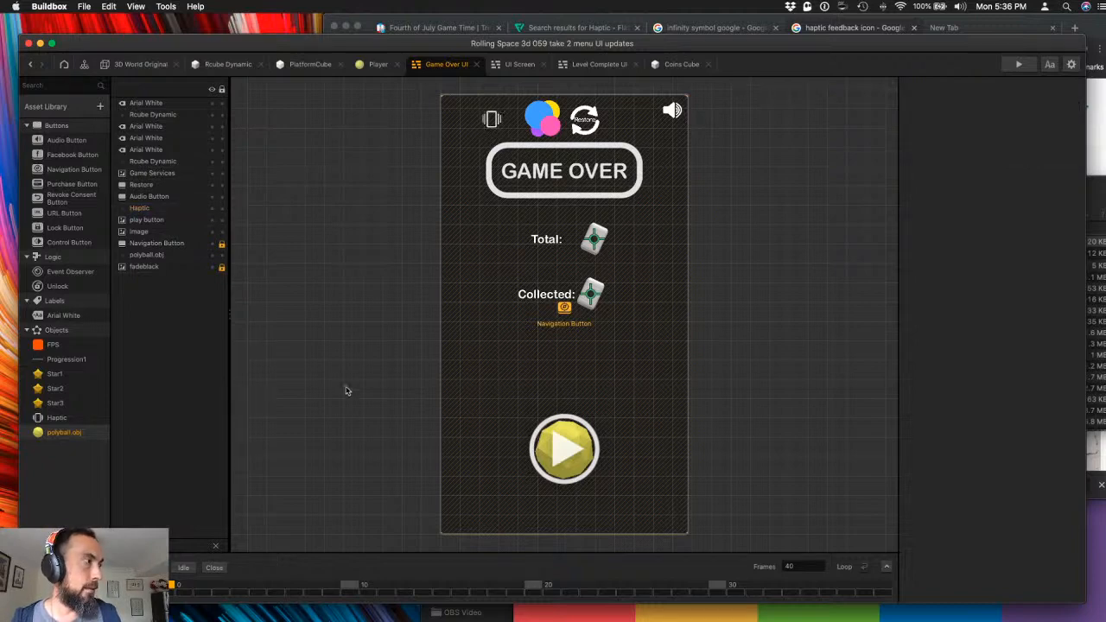
{"action": "scroll", "coordinate": [334, 333], "scroll_direction": "up", "scroll_amount": 2}
{"action": "left_click_drag", "start_coordinate": [312, 347], "coordinate": [313, 344]}
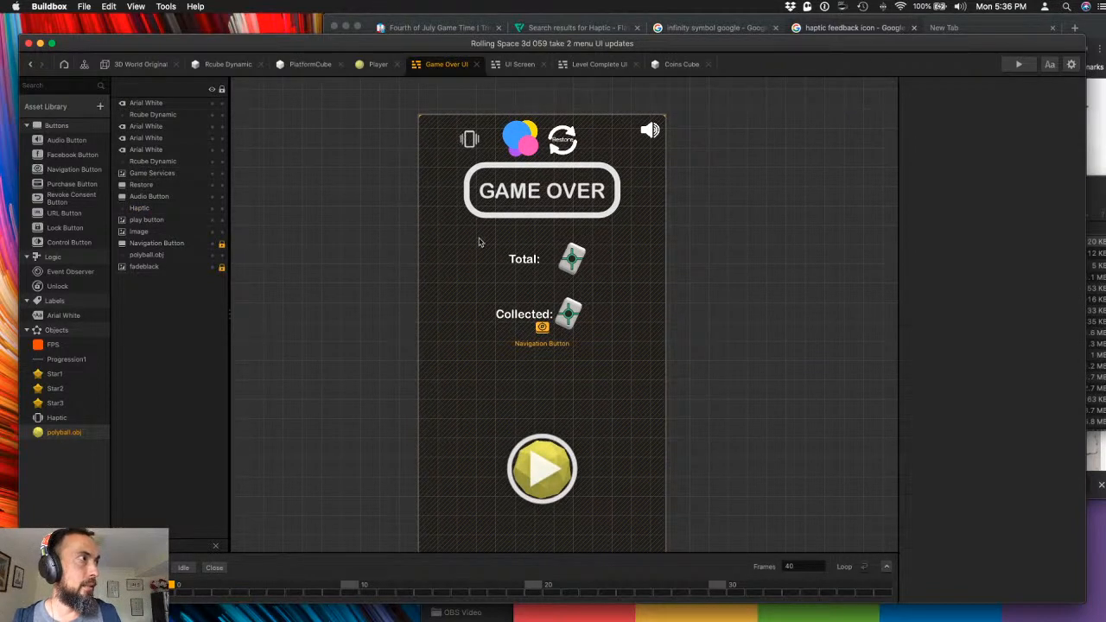
{"action": "left_click", "coordinate": [516, 261]}
{"action": "left_click", "coordinate": [573, 251], "text": "shift"}
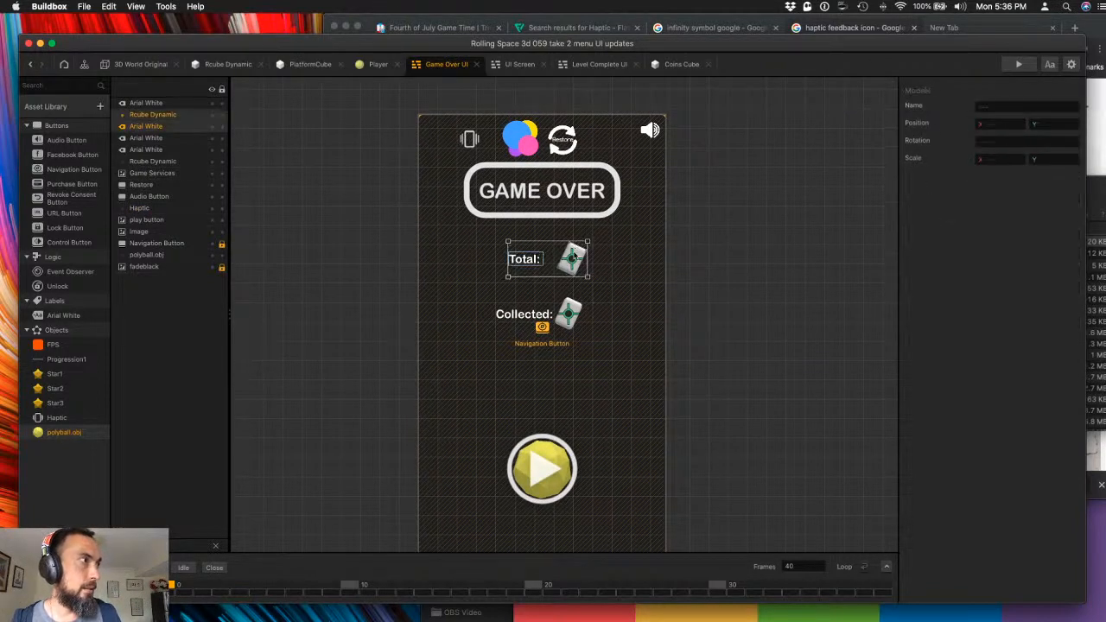
{"action": "left_click", "coordinate": [143, 105], "text": "shift"}
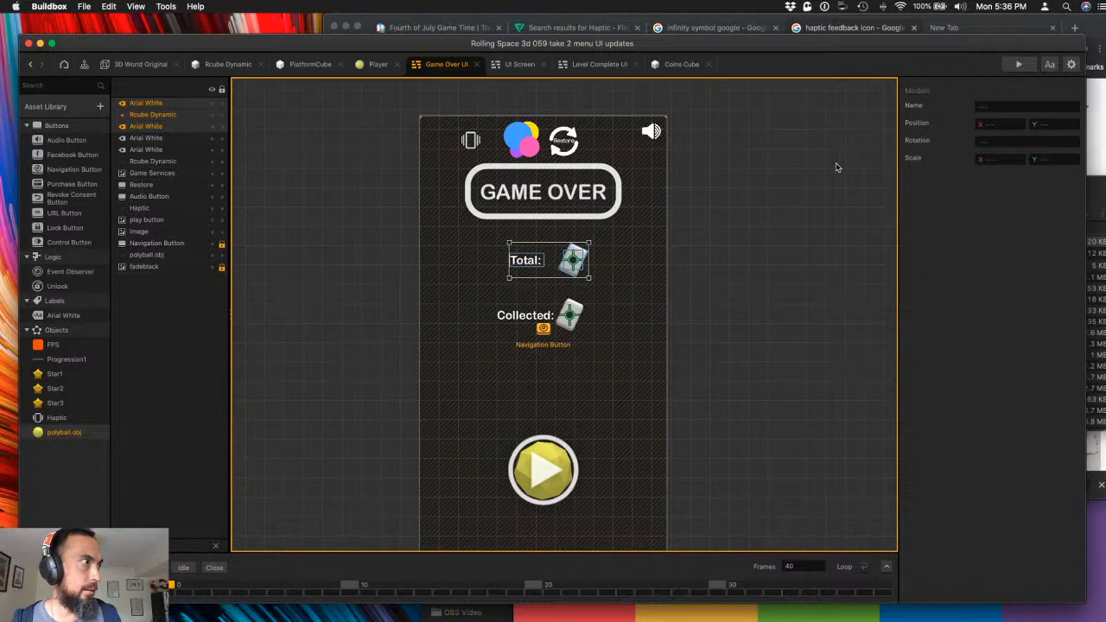
{"action": "left_click", "coordinate": [1005, 108]}
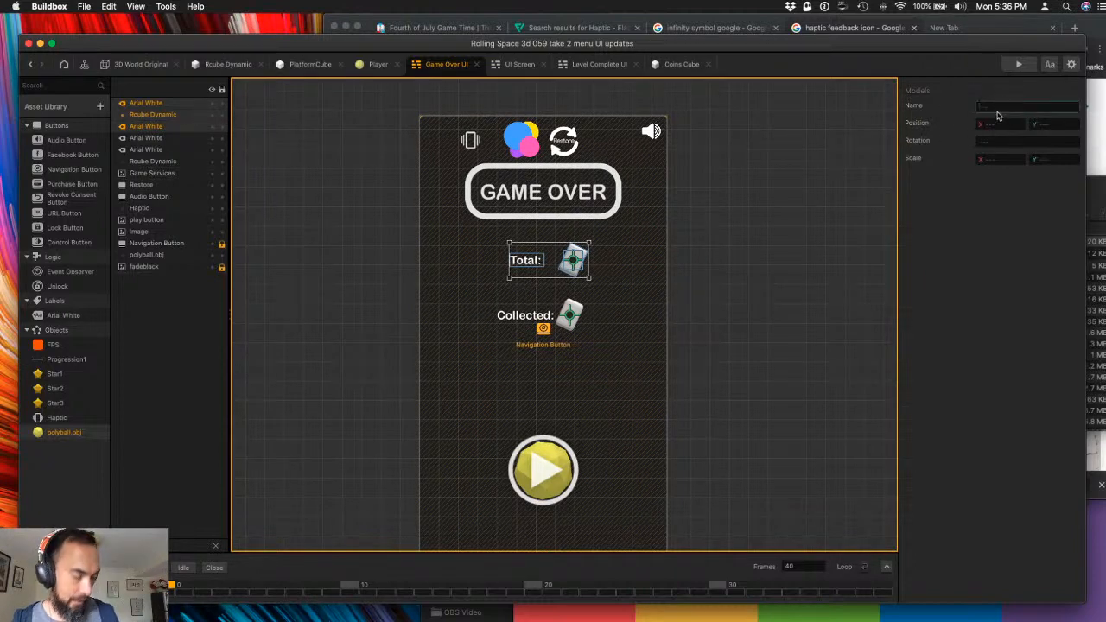
{"action": "key", "text": "Tab"}
{"action": "key", "text": "Tab"}
{"action": "key", "text": "Tab"}
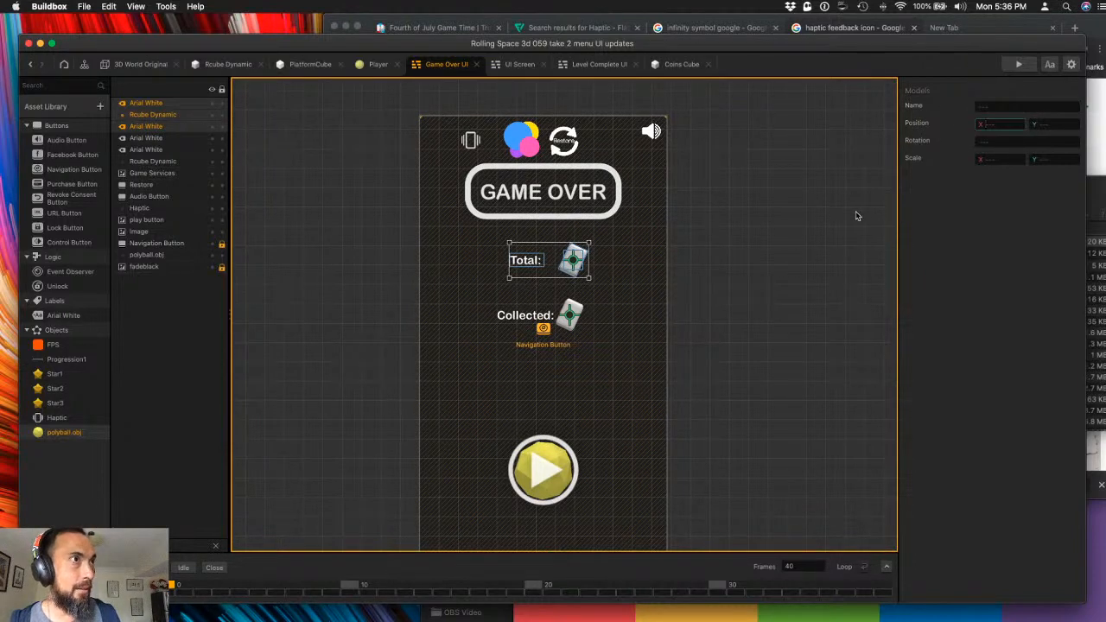
{"action": "left_click", "coordinate": [679, 330]}
- Select the Total label, its cube and coin score, keyframe them at frame 20, and move them off the canvas's left side for frame 0
{"action": "left_click", "coordinate": [577, 268]}
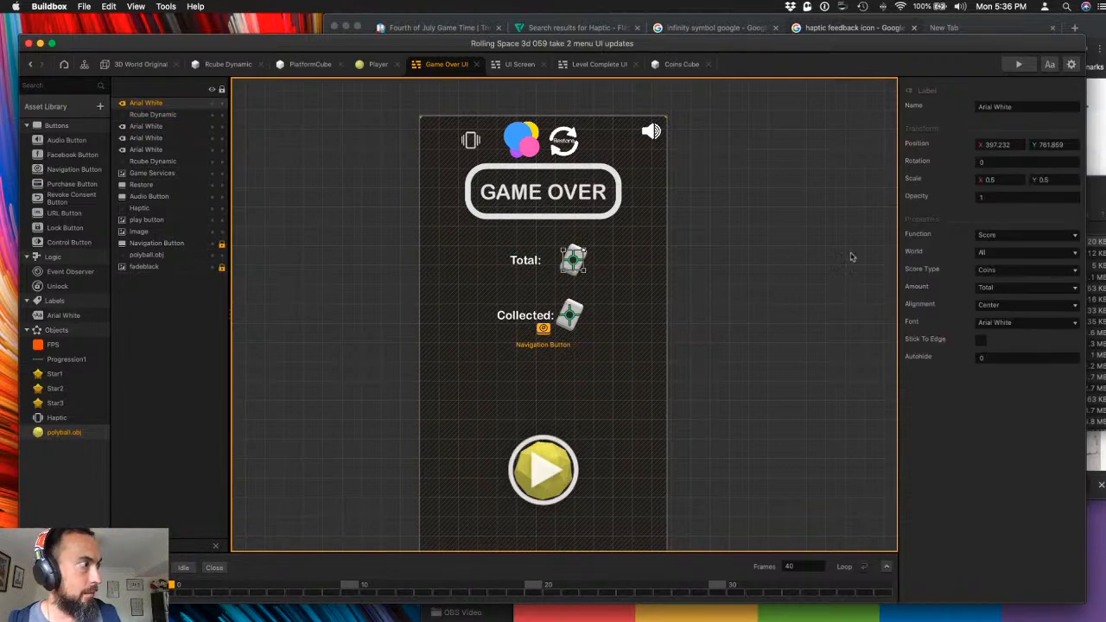
{"action": "left_click", "coordinate": [573, 270]}
{"action": "left_click", "coordinate": [536, 268]}
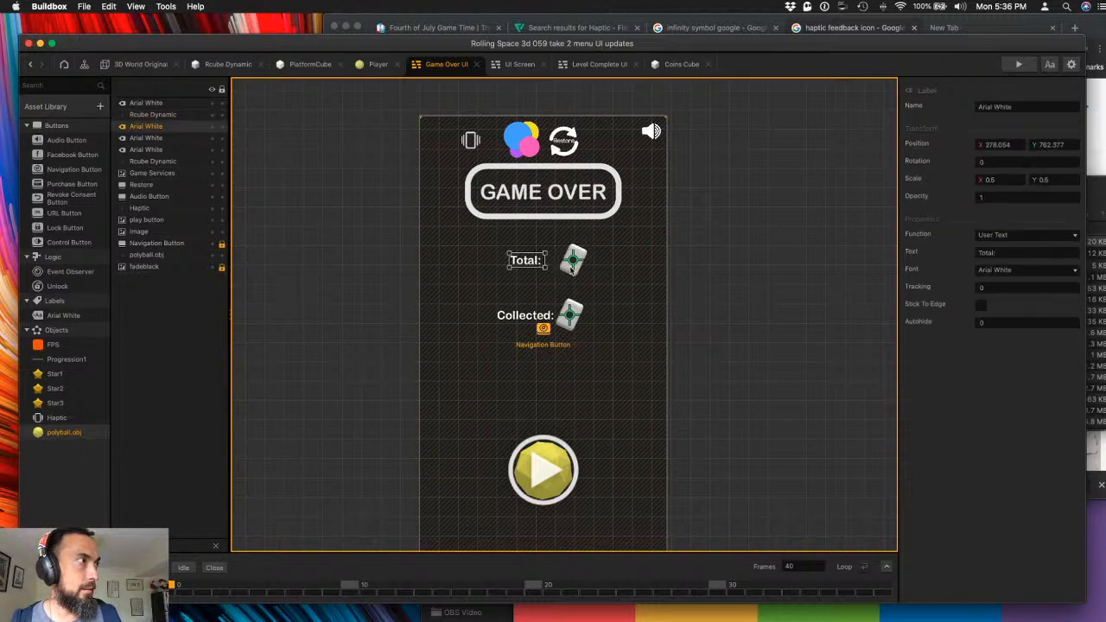
{"action": "left_click", "coordinate": [572, 264]}
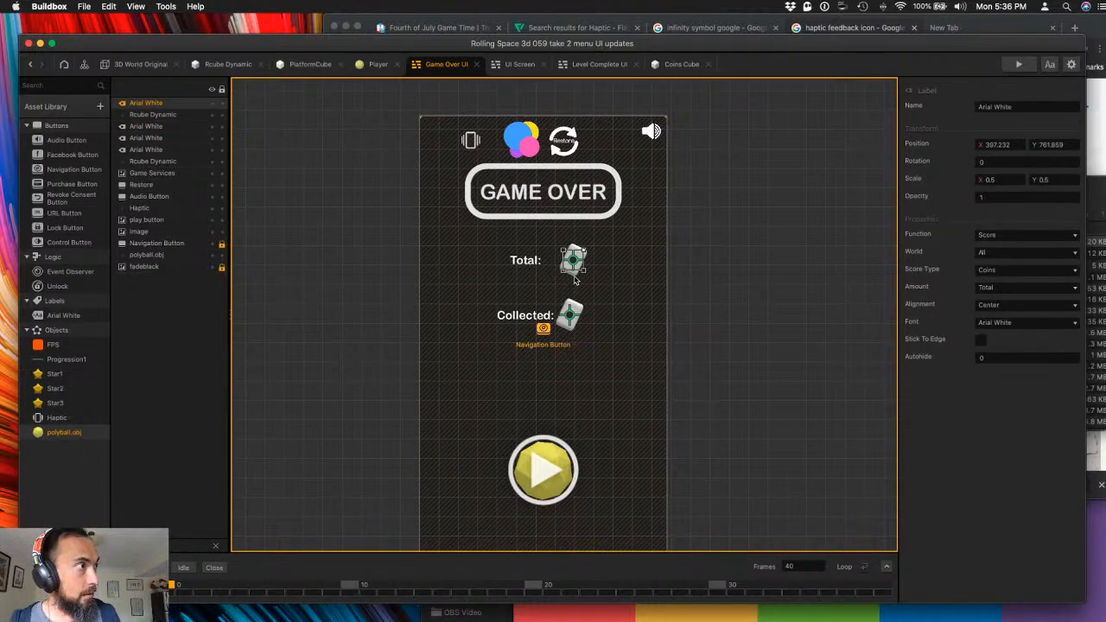
{"action": "left_click", "coordinate": [572, 273], "text": "shift"}
{"action": "left_click", "coordinate": [522, 265], "text": "shift"}
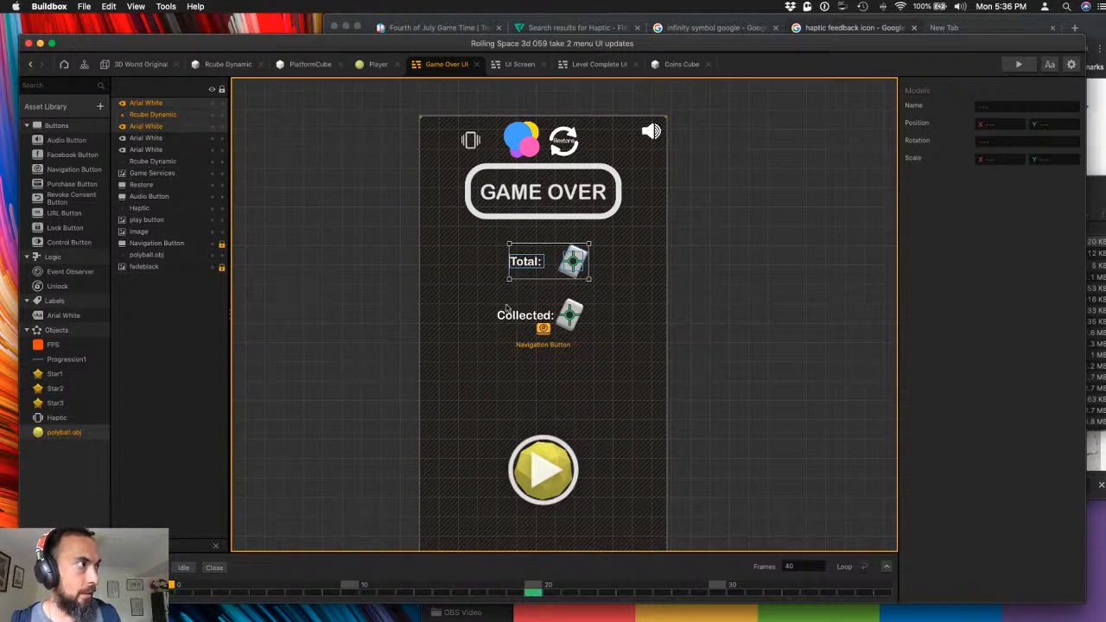
{"action": "left_click_drag", "start_coordinate": [524, 275], "coordinate": [342, 275]}
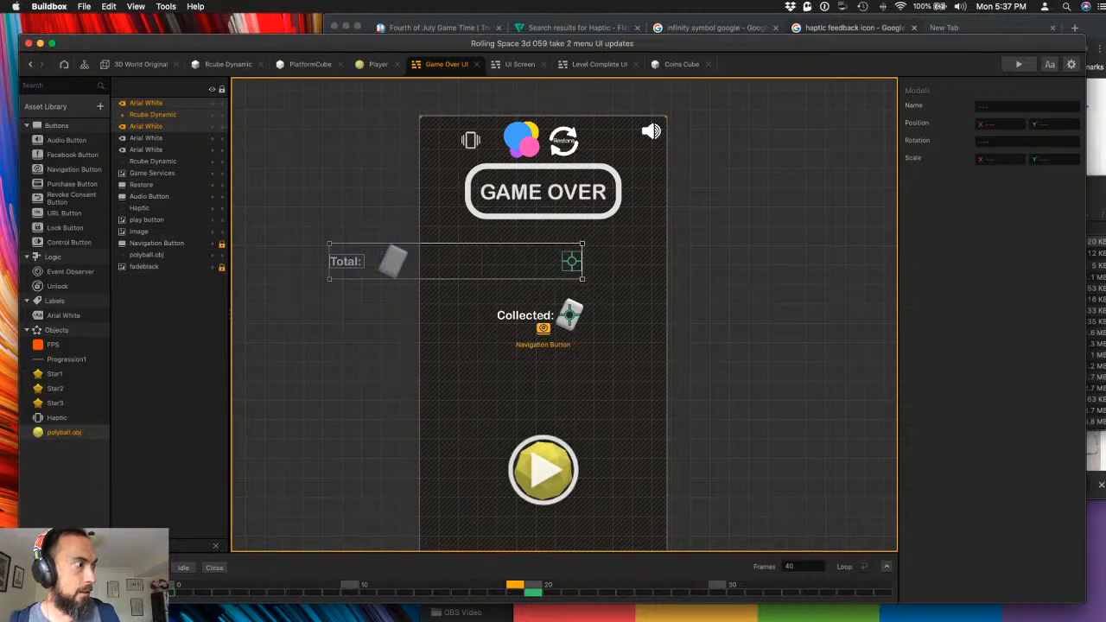
{"action": "left_click", "coordinate": [172, 587]}
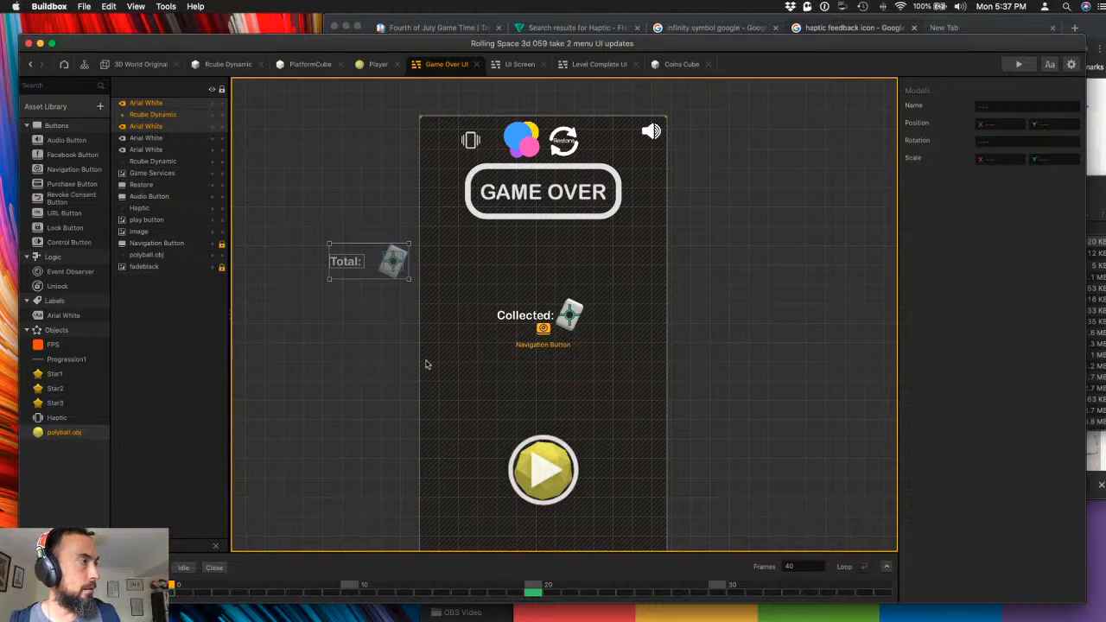
- At frame 20, move the Total cube to about X 395 and the Total label to about X 283, beside the coin score
{"action": "left_click", "coordinate": [393, 357]}
{"action": "left_click", "coordinate": [397, 265]}
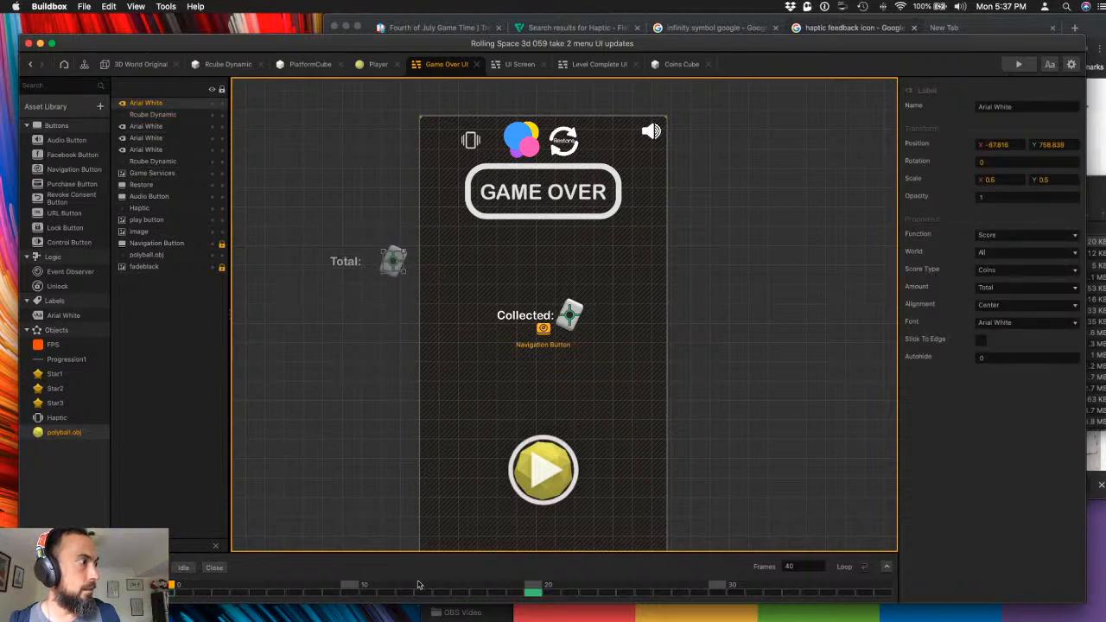
{"action": "left_click", "coordinate": [534, 587]}
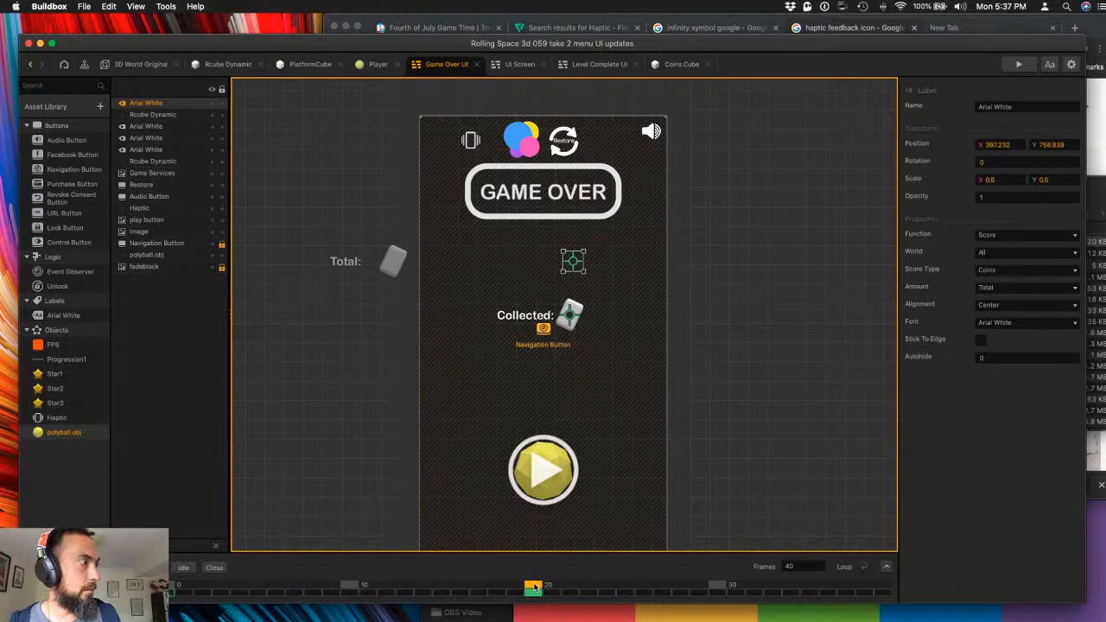
{"action": "left_click", "coordinate": [385, 265]}
{"action": "left_click_drag", "start_coordinate": [390, 273], "coordinate": [568, 279]}
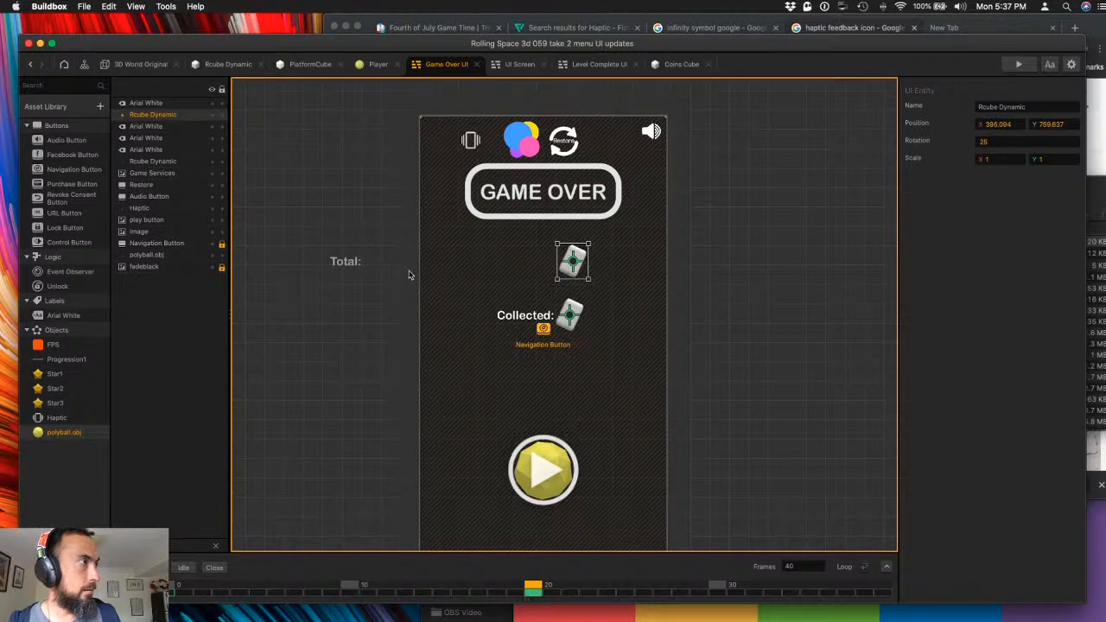
{"action": "left_click", "coordinate": [347, 267]}
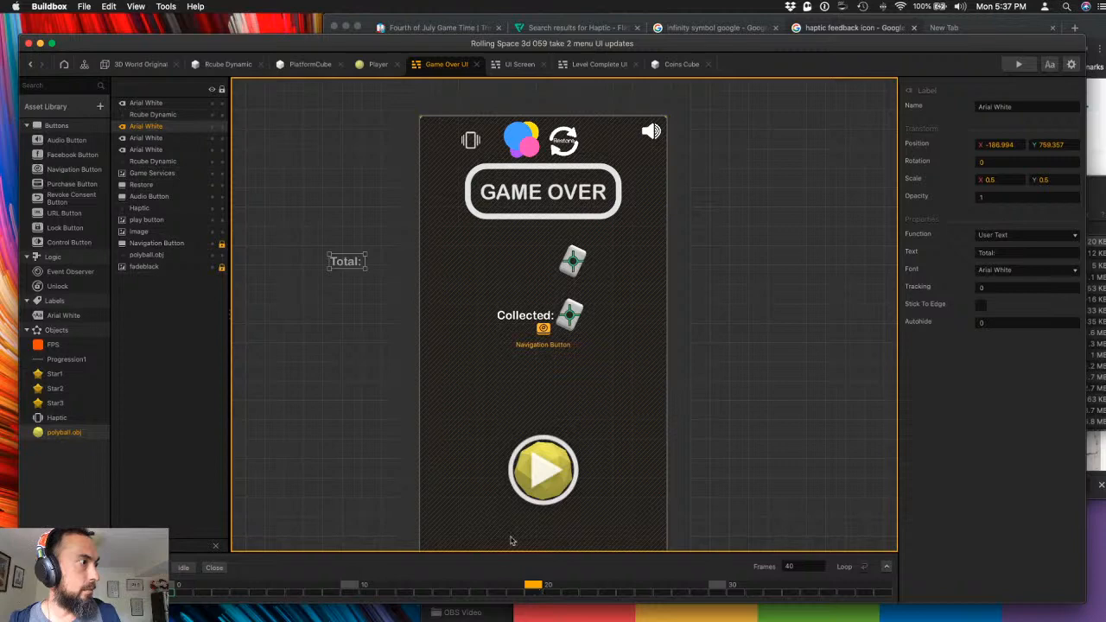
{"action": "left_click_drag", "start_coordinate": [339, 264], "coordinate": [521, 273]}
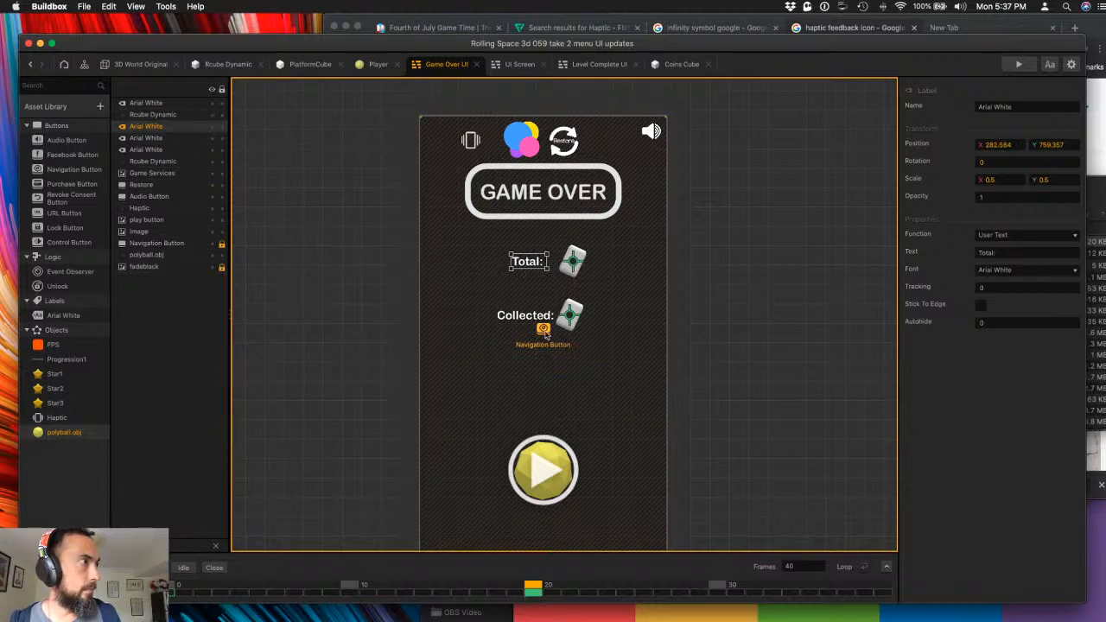
- Move the Collected label, its coin score and cube together off the canvas's right side, placing the label at about X 772
{"action": "left_click", "coordinate": [516, 320]}
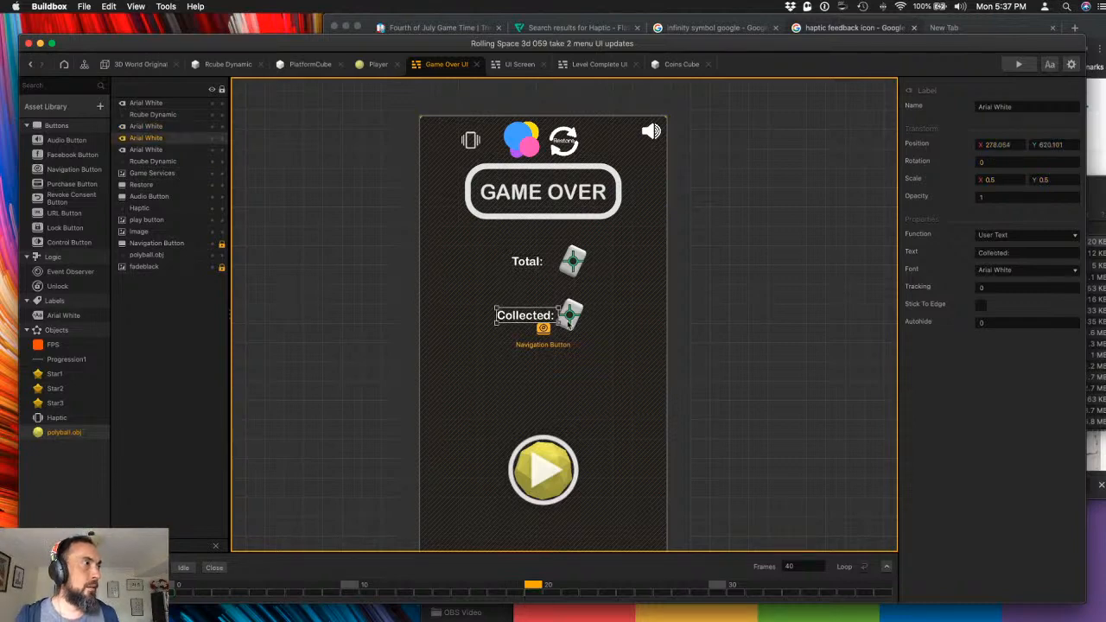
{"action": "left_click", "coordinate": [571, 316], "text": "shift"}
{"action": "left_click", "coordinate": [569, 332], "text": "shift"}
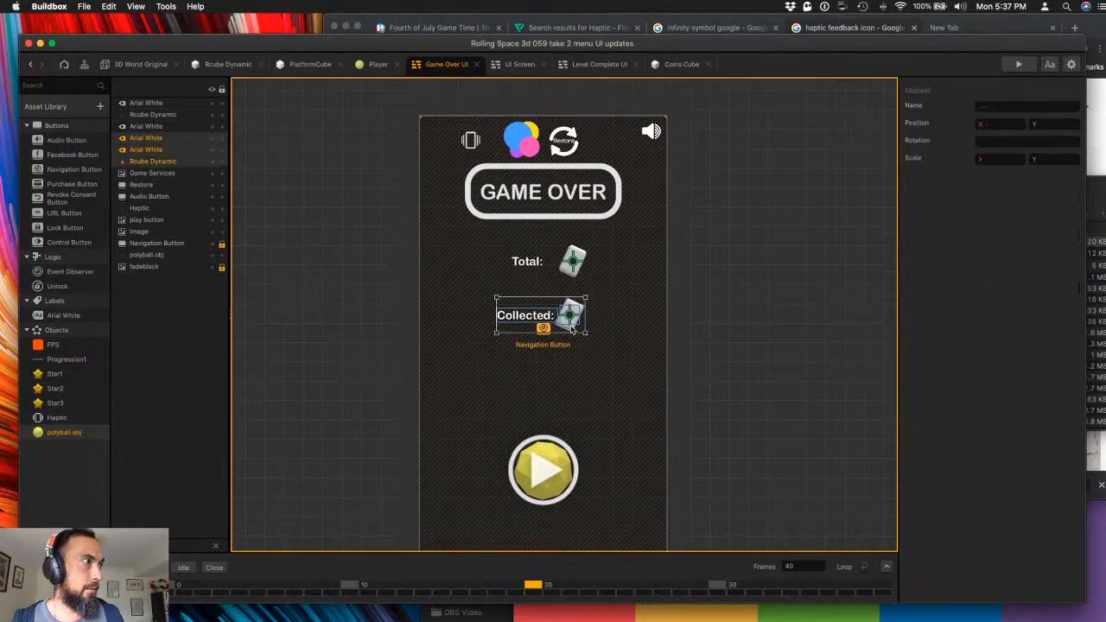
{"action": "left_click_drag", "start_coordinate": [572, 326], "coordinate": [764, 329]}
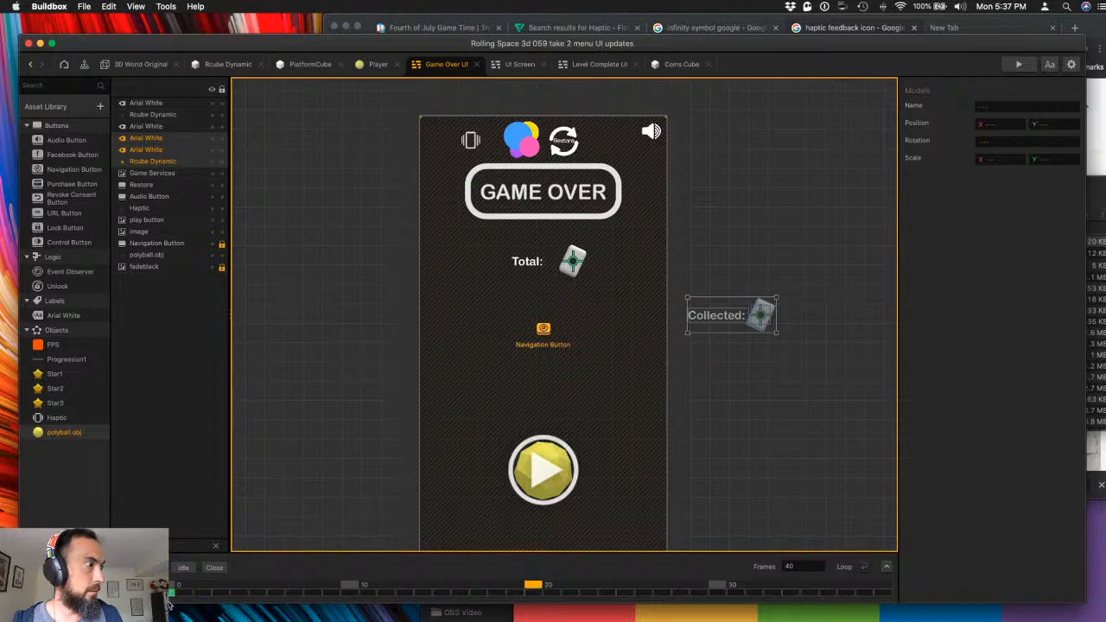
- At frame 20, move the Collected label, its cube and coin score together onto the canvas below Total, with the cube at about X 396
{"action": "left_click", "coordinate": [716, 316]}
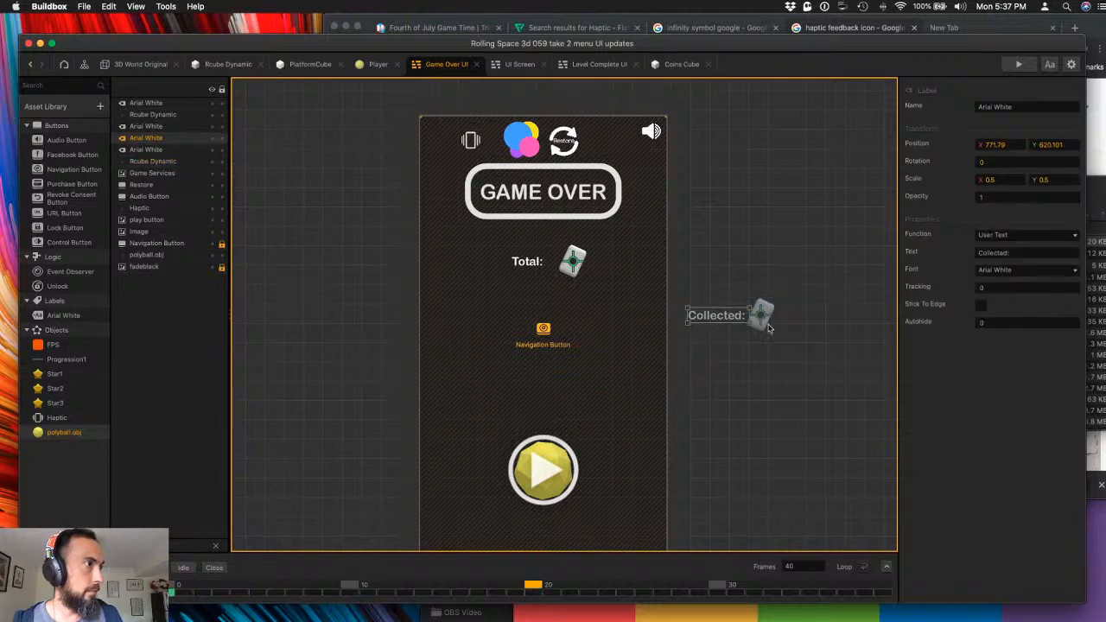
{"action": "left_click", "coordinate": [761, 327]}
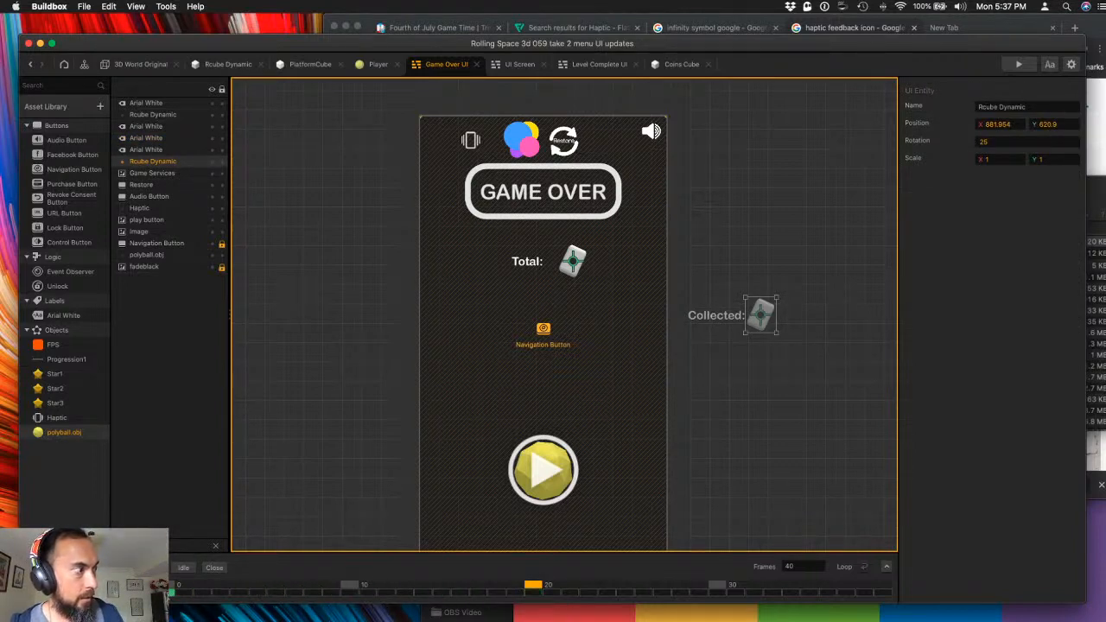
{"action": "left_click", "coordinate": [803, 345]}
{"action": "left_click", "coordinate": [762, 309]}
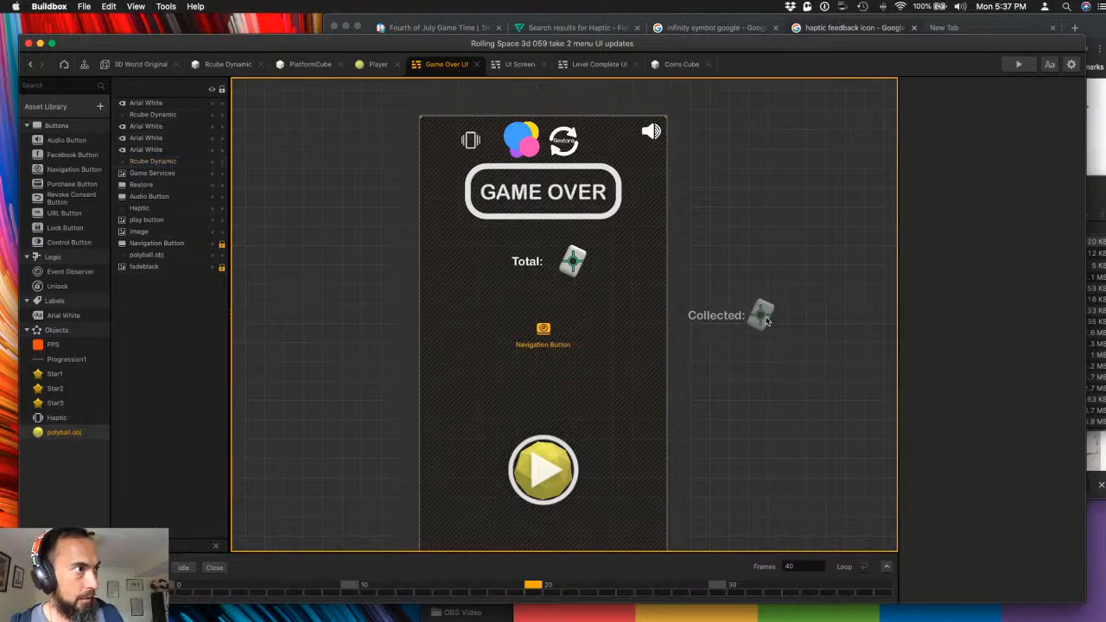
{"action": "left_click", "coordinate": [764, 318]}
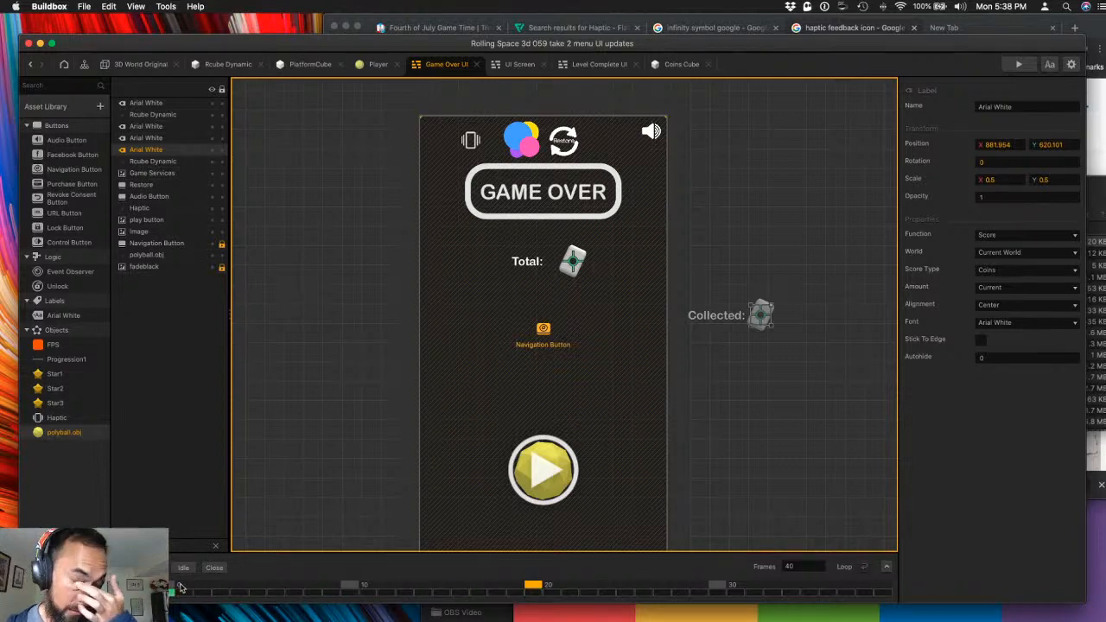
{"action": "left_click", "coordinate": [707, 317]}
{"action": "left_click", "coordinate": [761, 327], "text": "shift"}
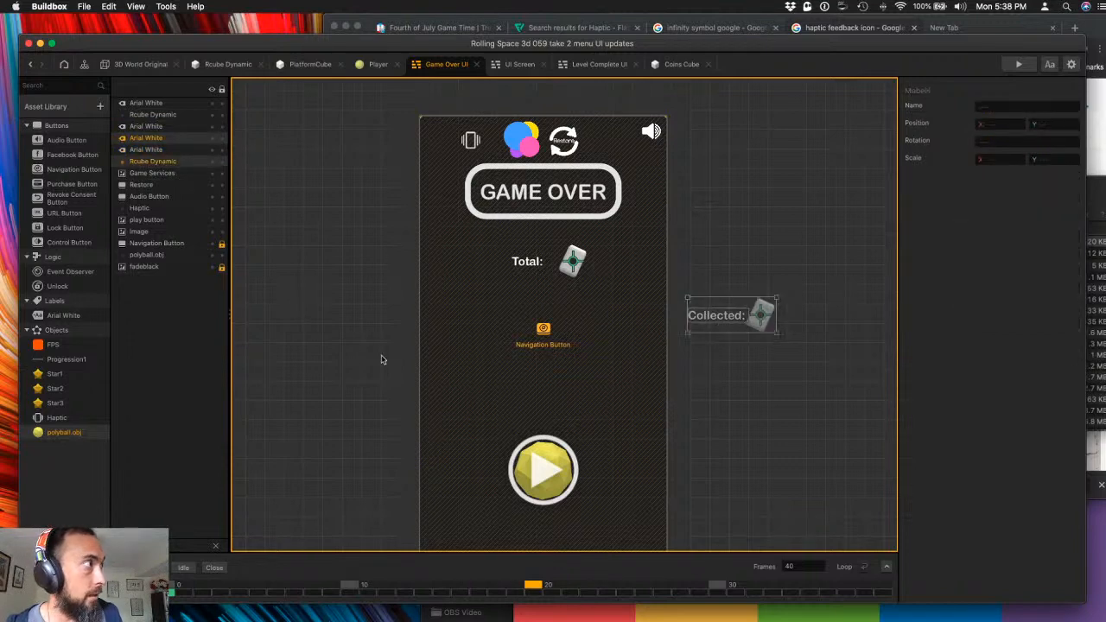
{"action": "left_click", "coordinate": [835, 287]}
{"action": "left_click", "coordinate": [764, 318]}
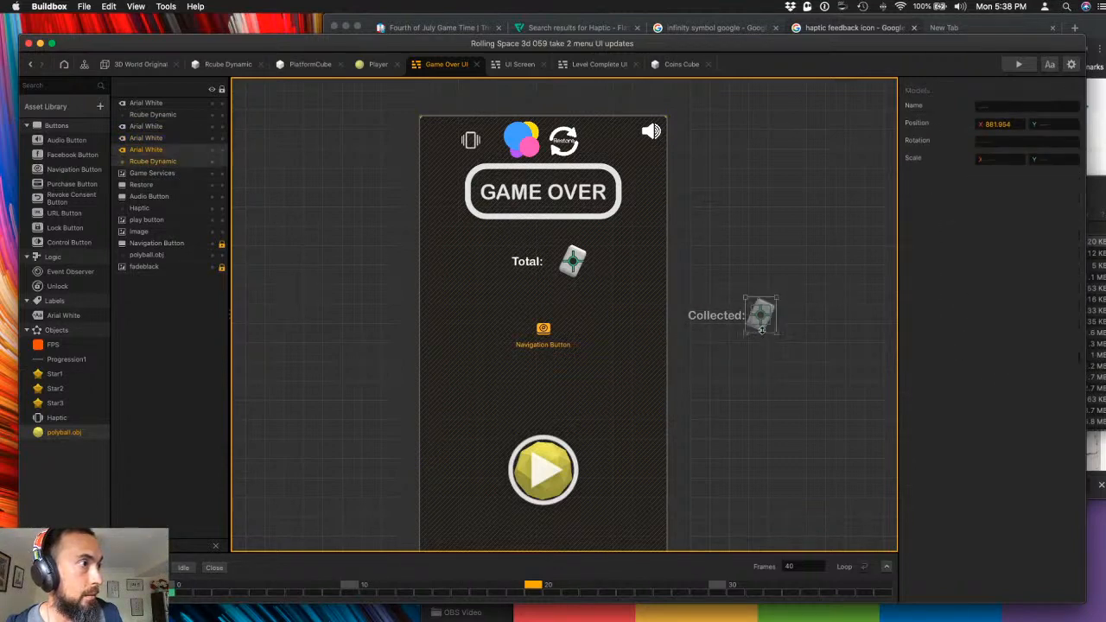
{"action": "left_click", "coordinate": [728, 322], "text": "shift"}
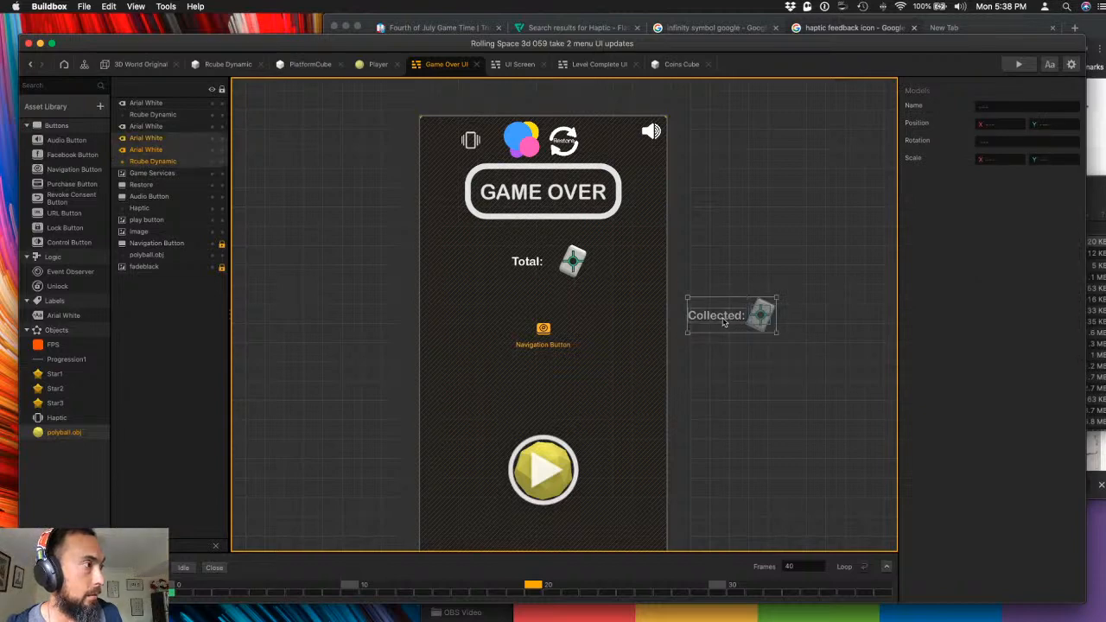
{"action": "left_click_drag", "start_coordinate": [725, 321], "coordinate": [536, 325]}
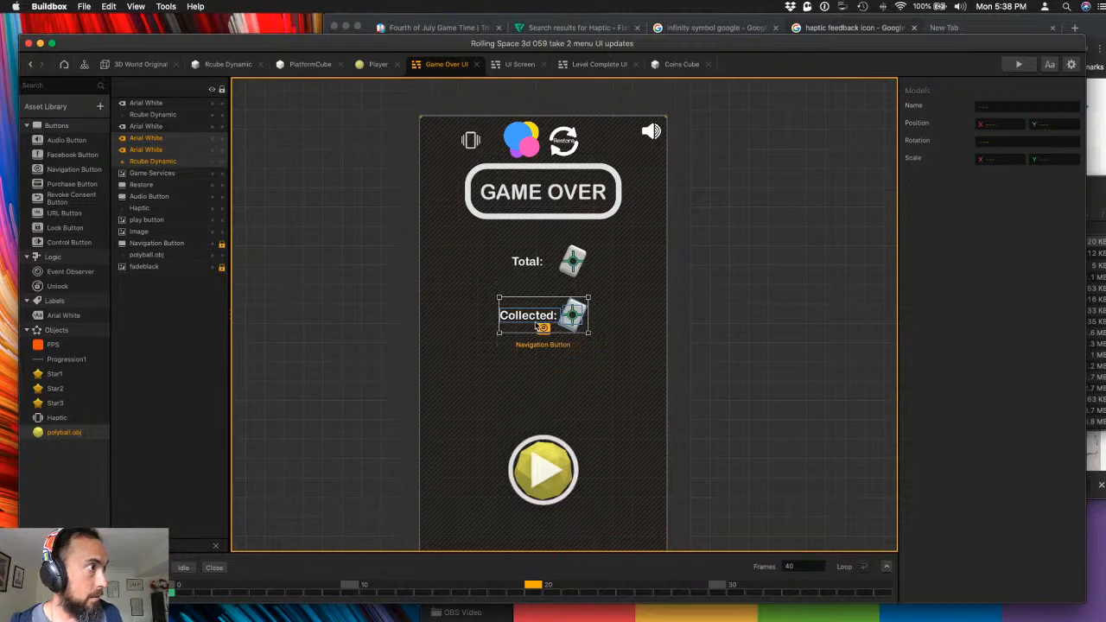
{"action": "left_click", "coordinate": [854, 396]}
{"action": "left_click", "coordinate": [577, 330]}
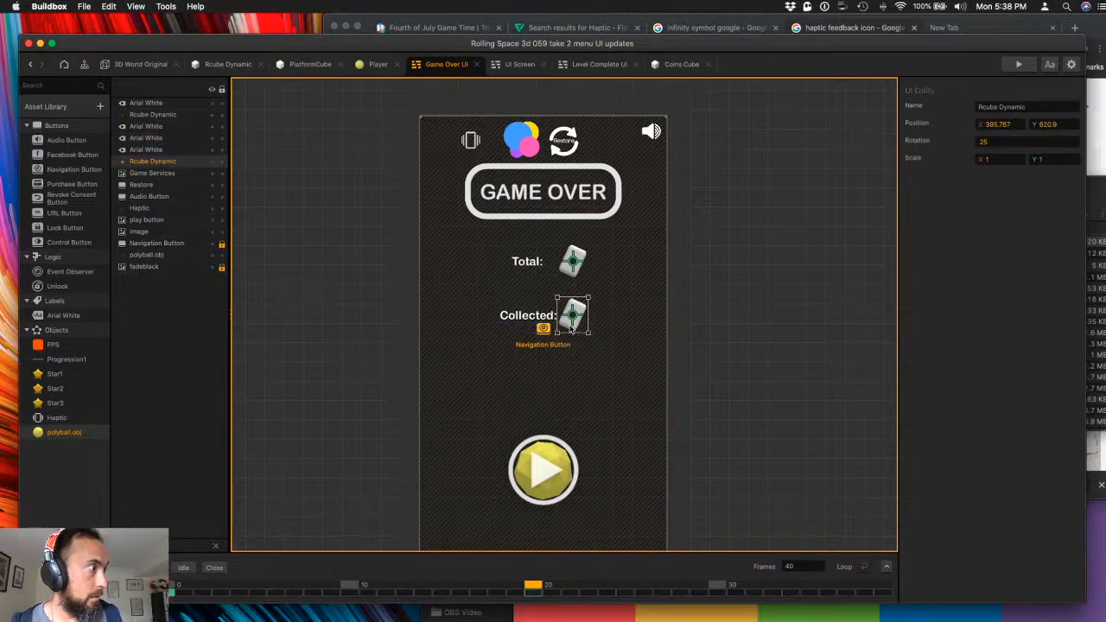
{"action": "left_click", "coordinate": [532, 322]}
{"action": "left_click", "coordinate": [571, 313]}
{"action": "left_click", "coordinate": [646, 287]}
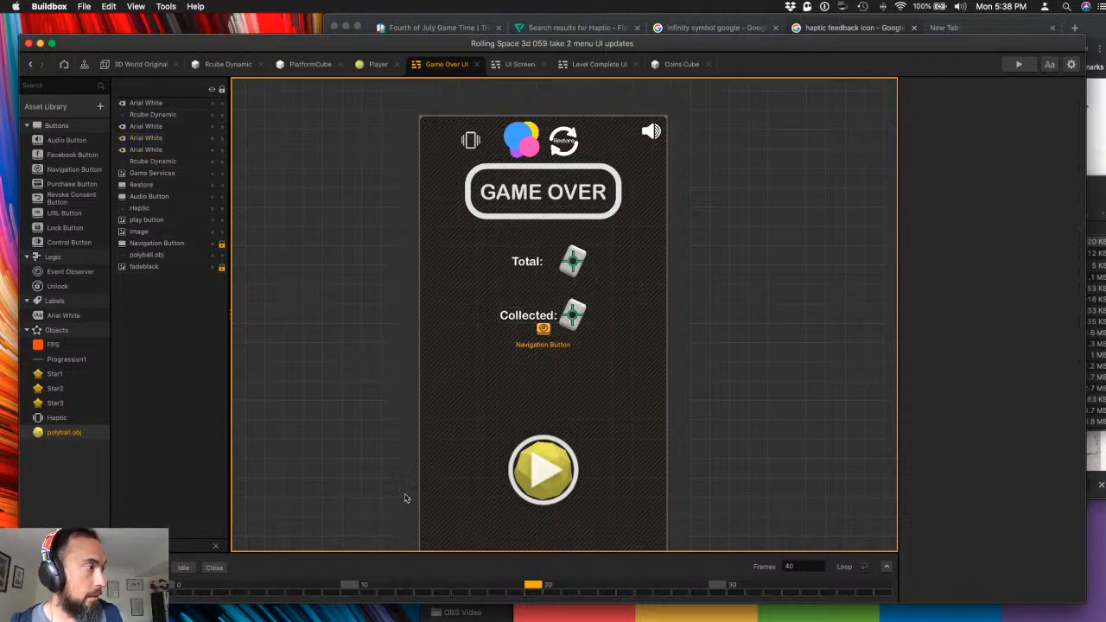
- In the Idle animation, move the Collected label back to about X 256 and align its cube at about X 396
{"action": "left_click", "coordinate": [184, 567]}
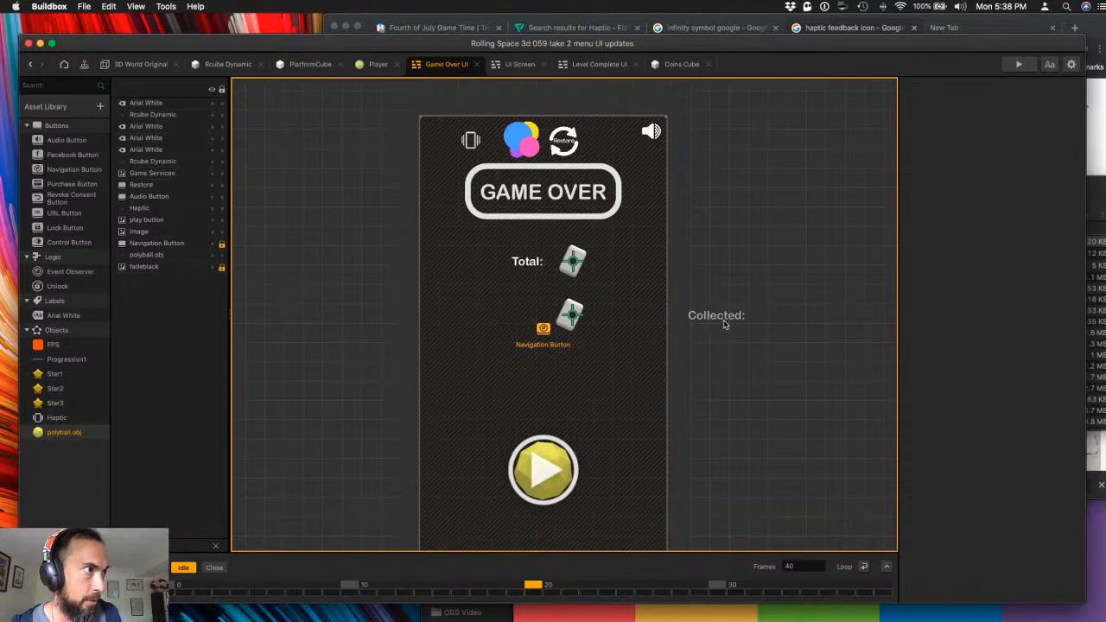
{"action": "left_click_drag", "start_coordinate": [725, 320], "coordinate": [524, 322]}
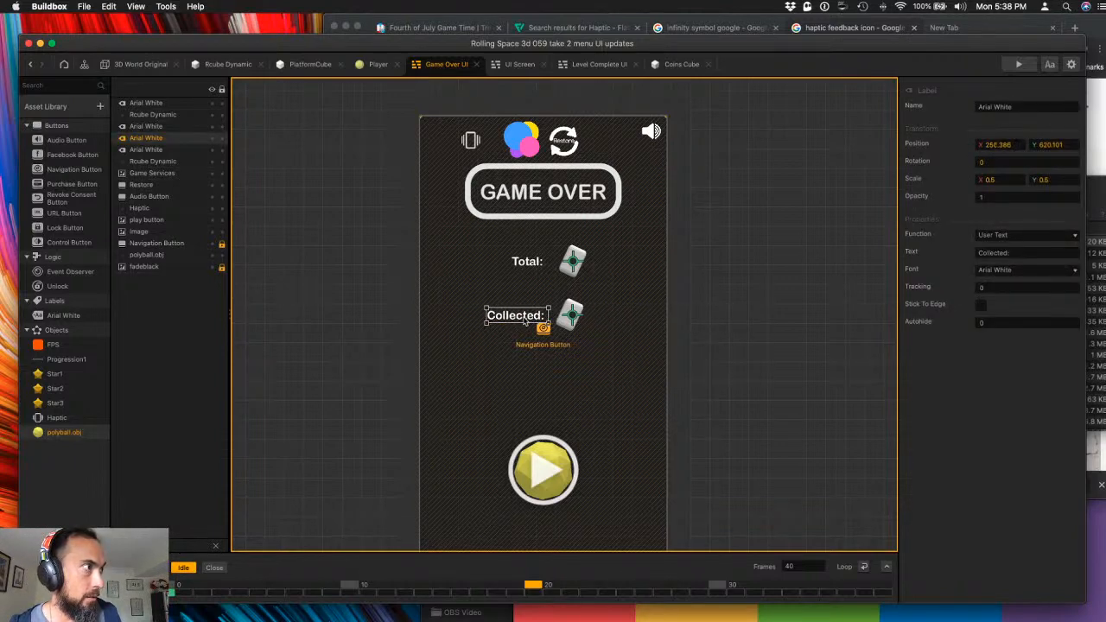
{"action": "left_click", "coordinate": [567, 319]}
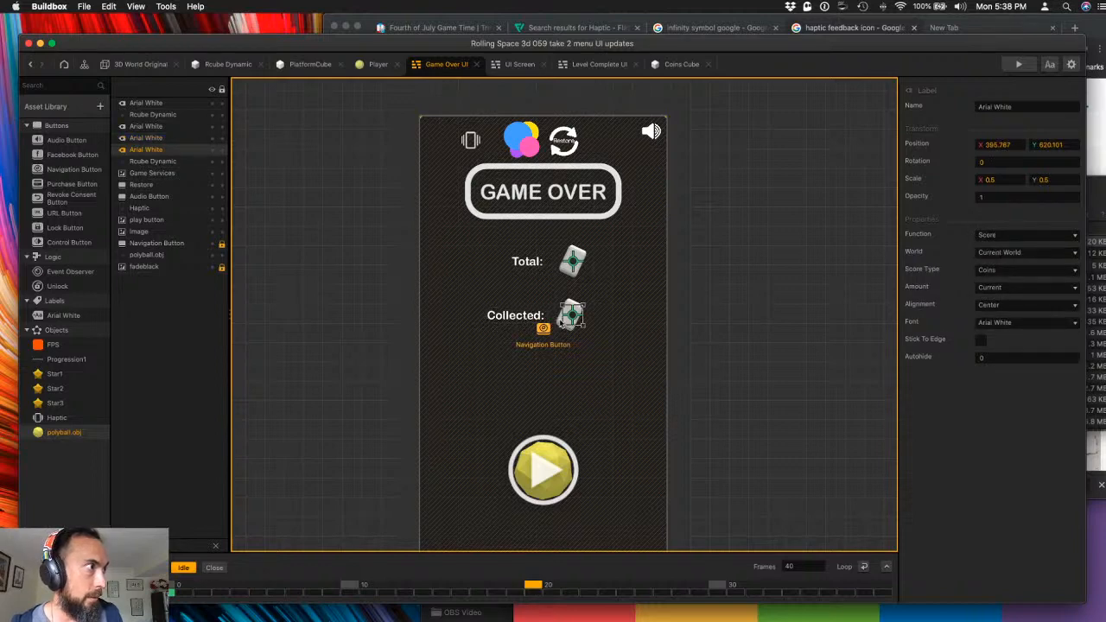
{"action": "left_click", "coordinate": [564, 321]}
{"action": "left_click_drag", "start_coordinate": [565, 322], "coordinate": [564, 322]}
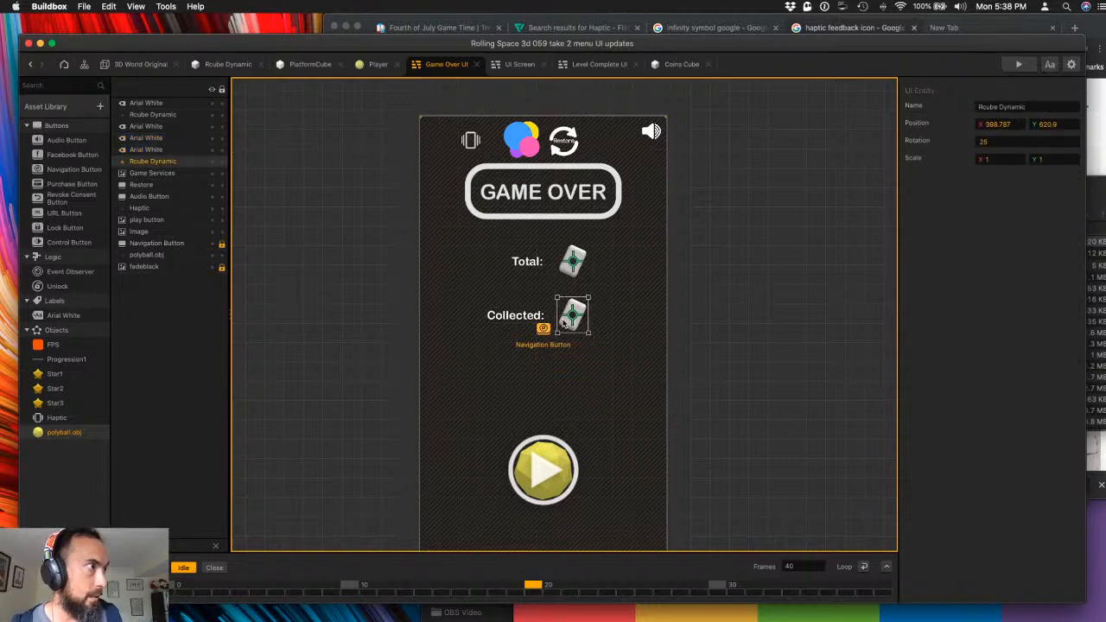
{"action": "left_click", "coordinate": [174, 586]}
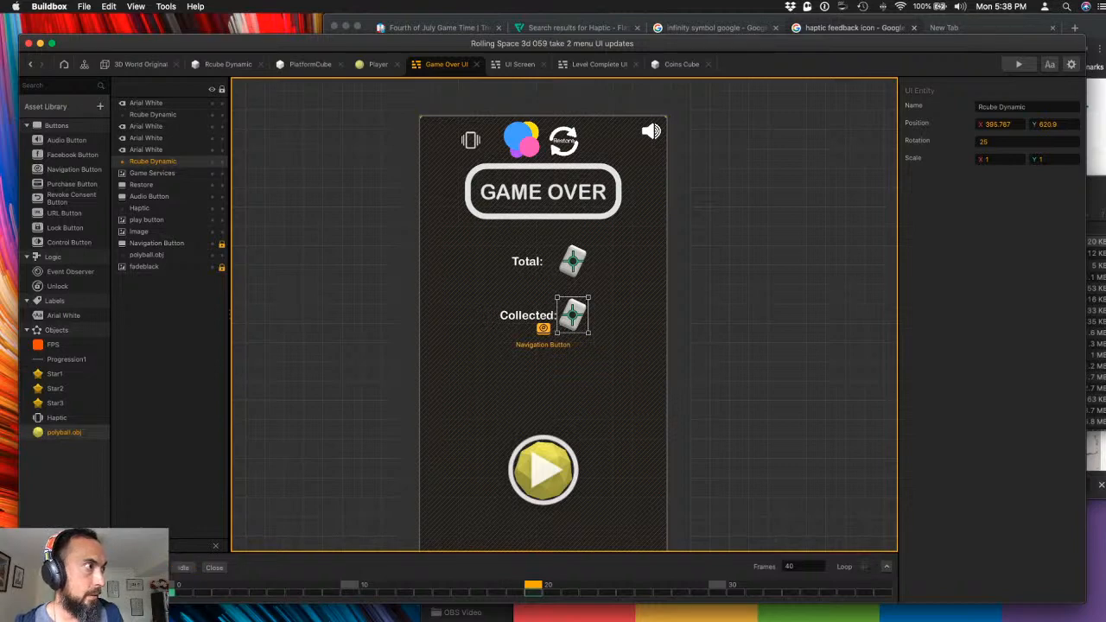
- Match the Collected label's position between Idle and frame 20 of the entry animation, placing it at about X 261
{"action": "left_click", "coordinate": [183, 568]}
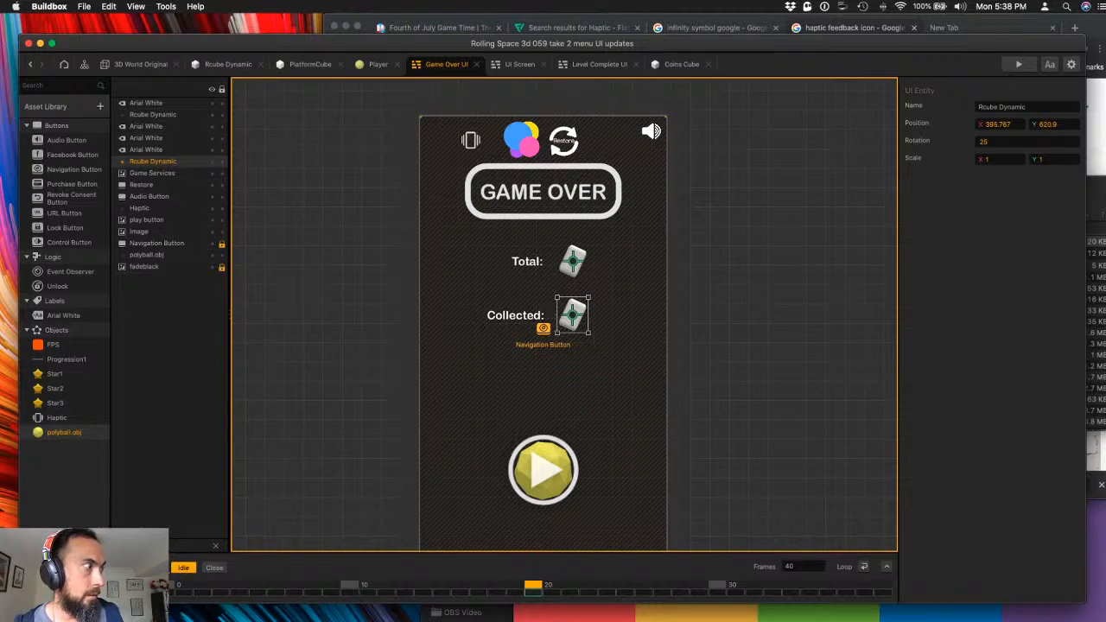
{"action": "left_click", "coordinate": [174, 585]}
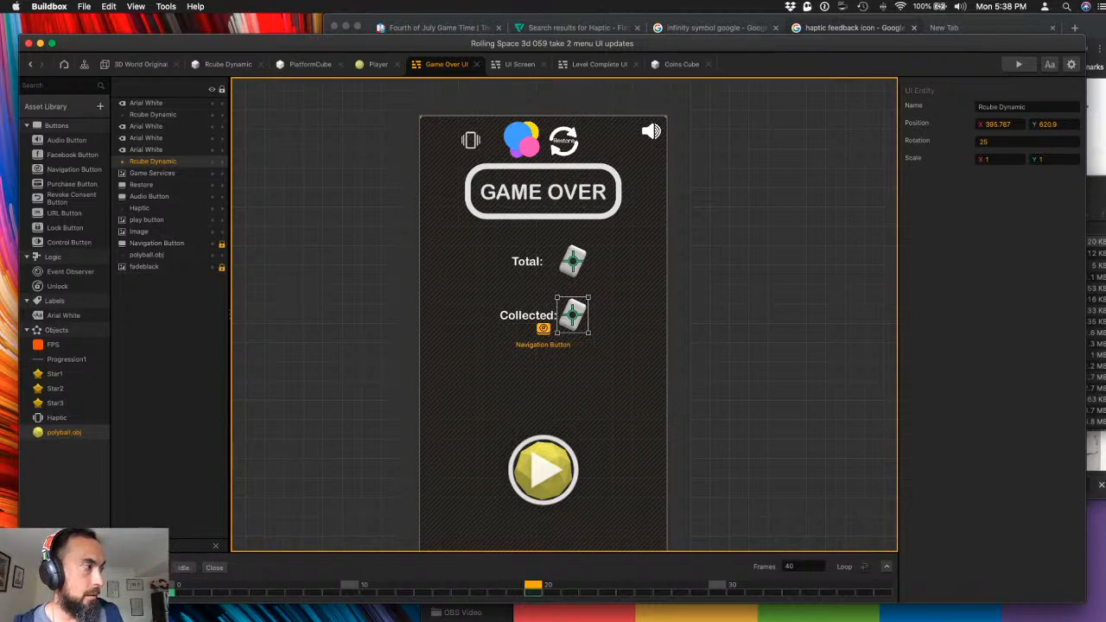
{"action": "left_click", "coordinate": [530, 318]}
{"action": "left_click_drag", "start_coordinate": [530, 318], "coordinate": [520, 318]}
{"action": "left_click", "coordinate": [185, 568]}
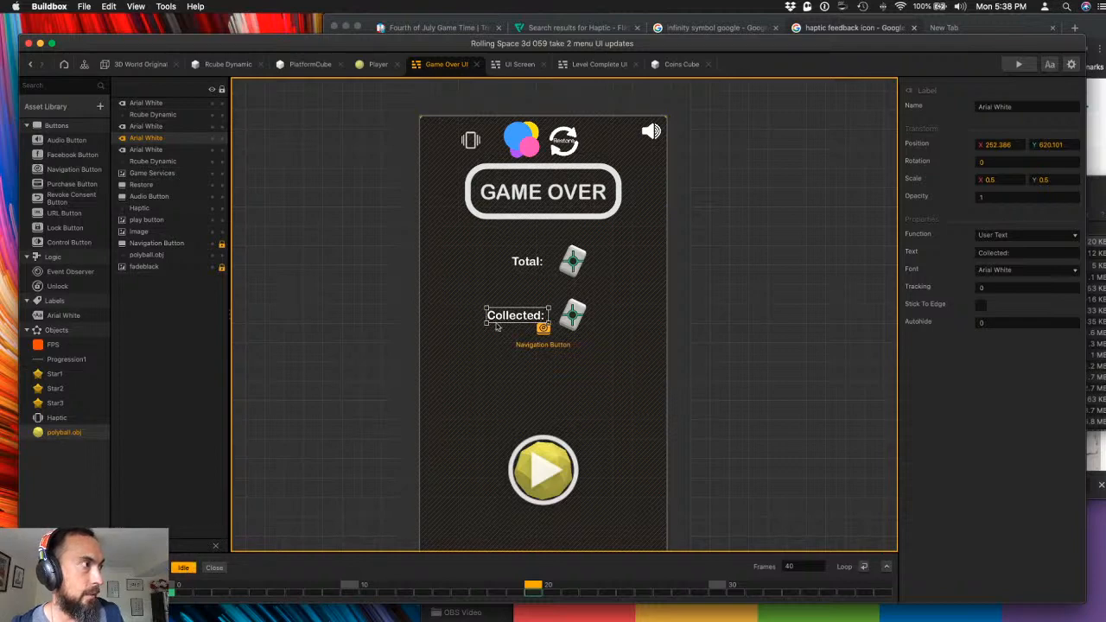
{"action": "left_click_drag", "start_coordinate": [524, 317], "coordinate": [526, 318]}
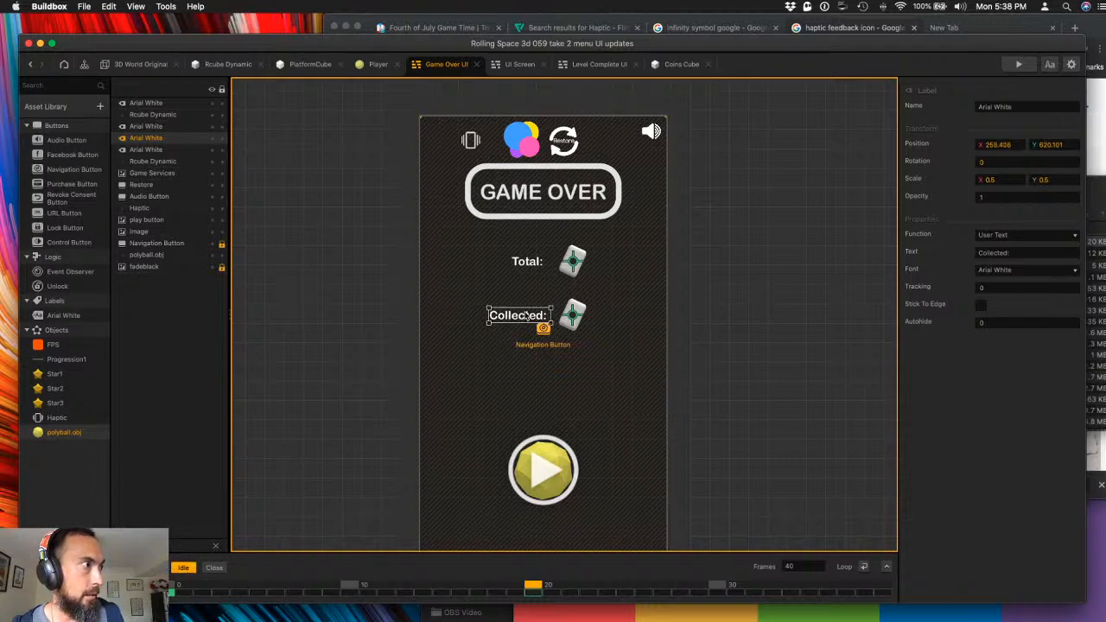
{"action": "left_click", "coordinate": [185, 569]}
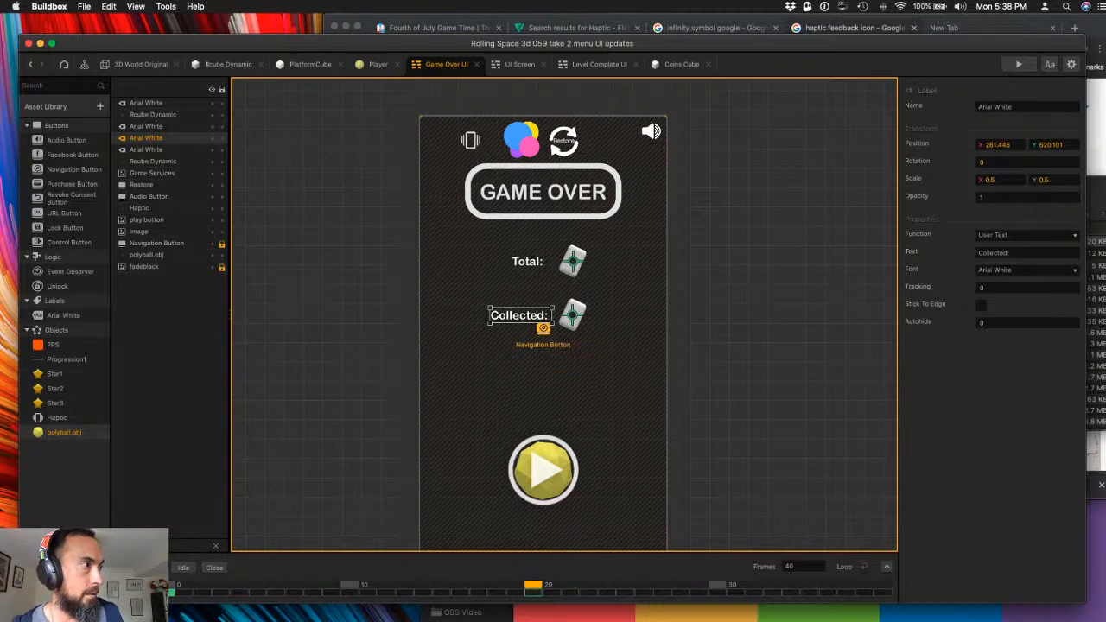
- Select the GAME OVER image and, at frame 0, move it above the canvas to about Y 1242
{"action": "left_click", "coordinate": [509, 177]}
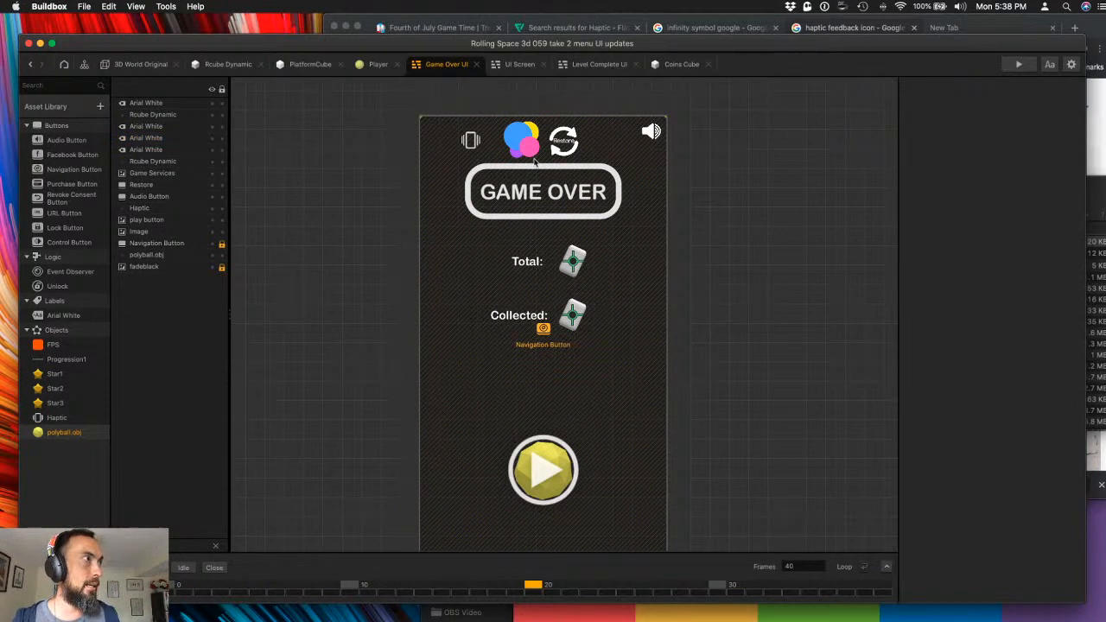
{"action": "left_click", "coordinate": [485, 168]}
{"action": "middle_click_drag", "start_coordinate": [724, 163], "coordinate": [716, 317]}
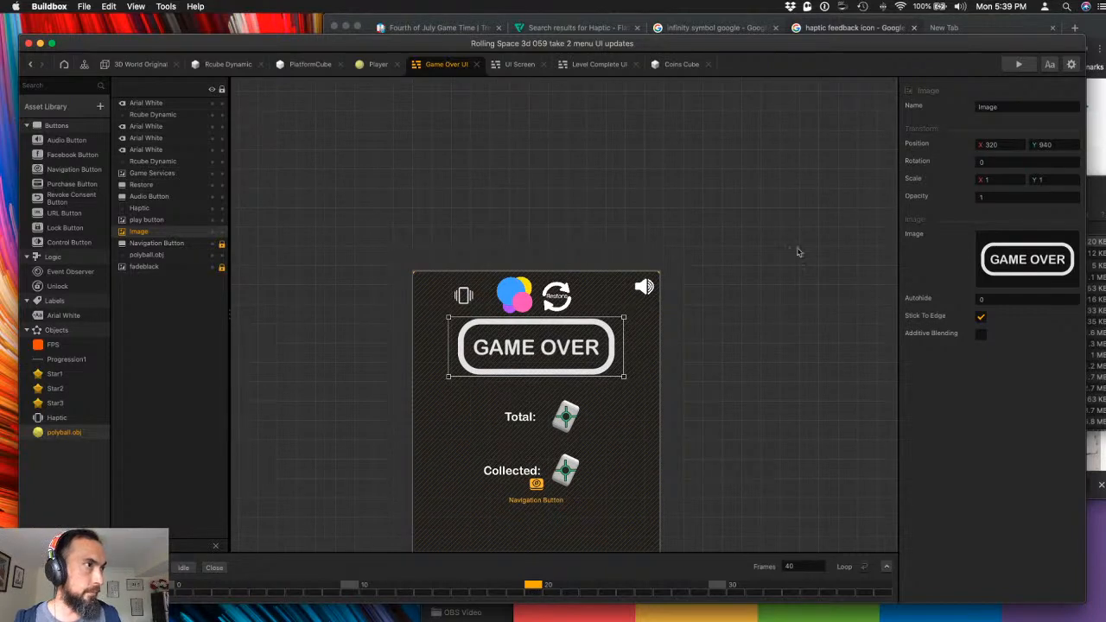
{"action": "left_click", "coordinate": [1009, 161]}
{"action": "key", "text": "Tab"}
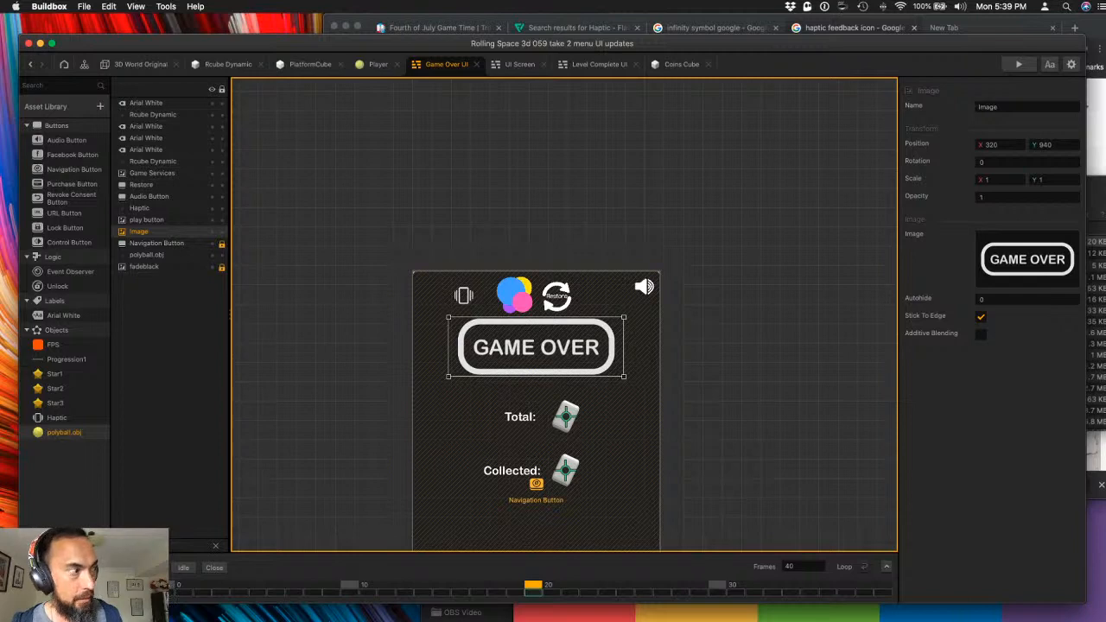
{"action": "left_click", "coordinate": [168, 585]}
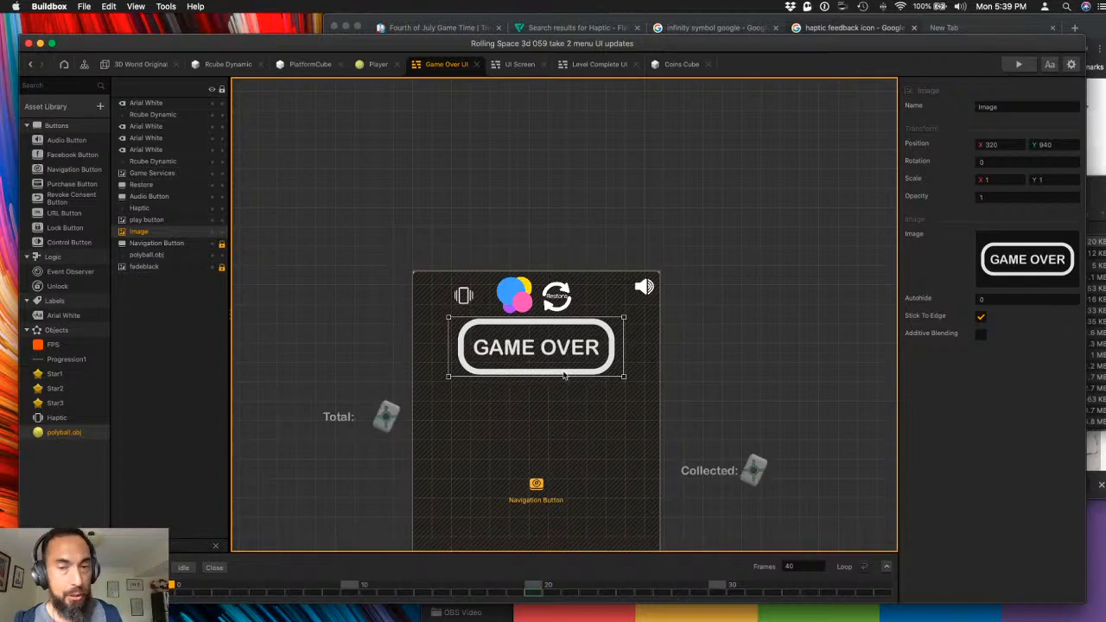
{"action": "left_click_drag", "start_coordinate": [564, 376], "coordinate": [569, 258]}
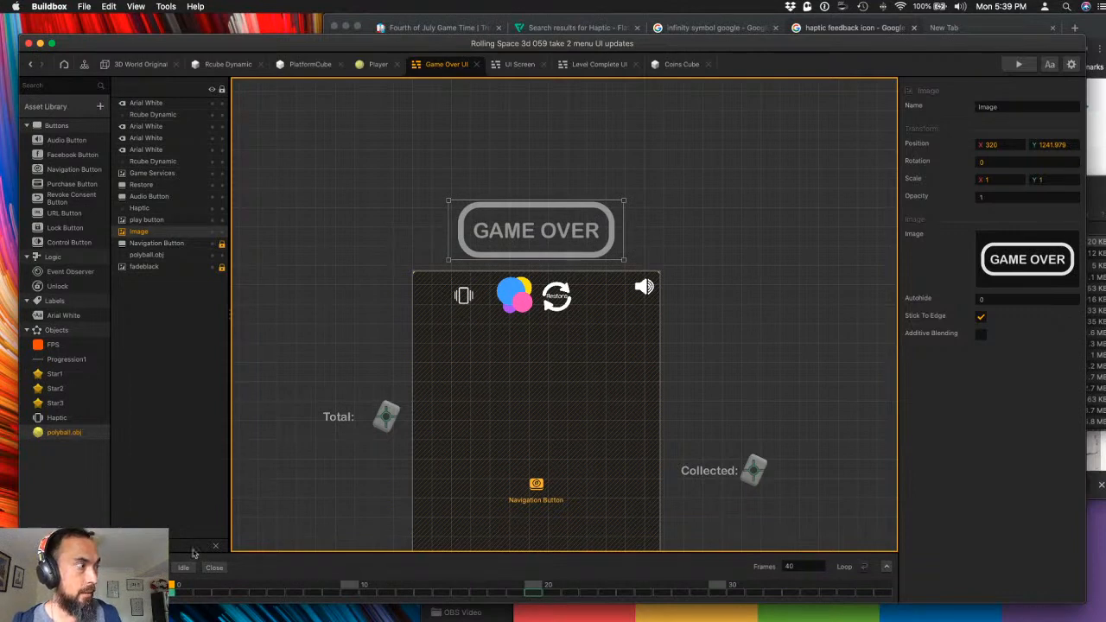
- At frame 20, move the GAME OVER image down into the canvas at about Y 916, and return to frame 0
{"action": "left_click_drag", "start_coordinate": [171, 585], "coordinate": [736, 585]}
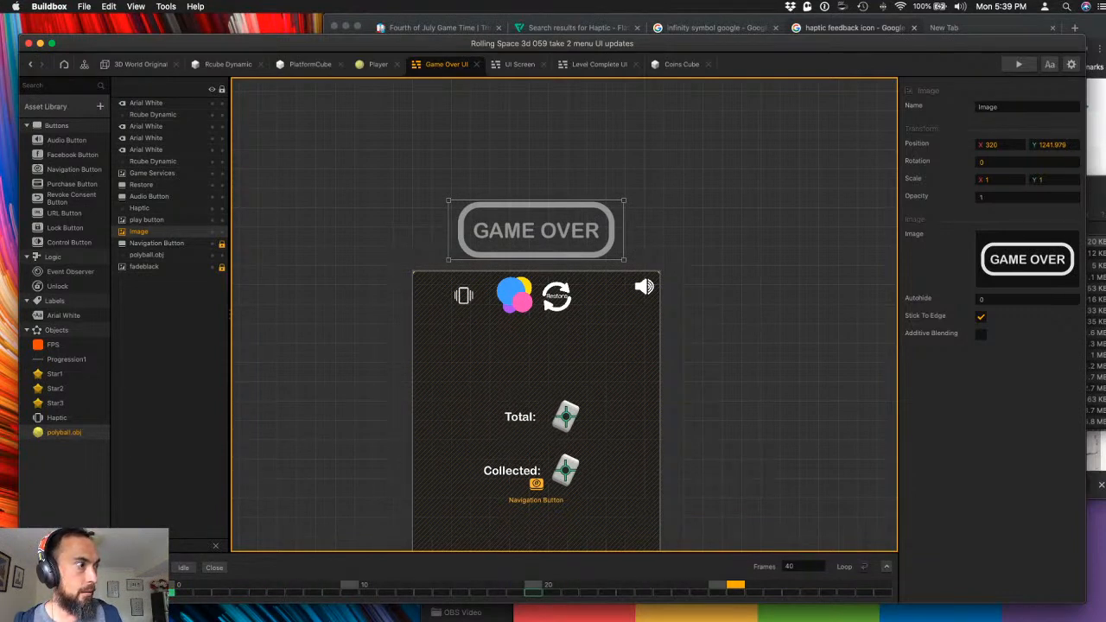
{"action": "left_click", "coordinate": [533, 586]}
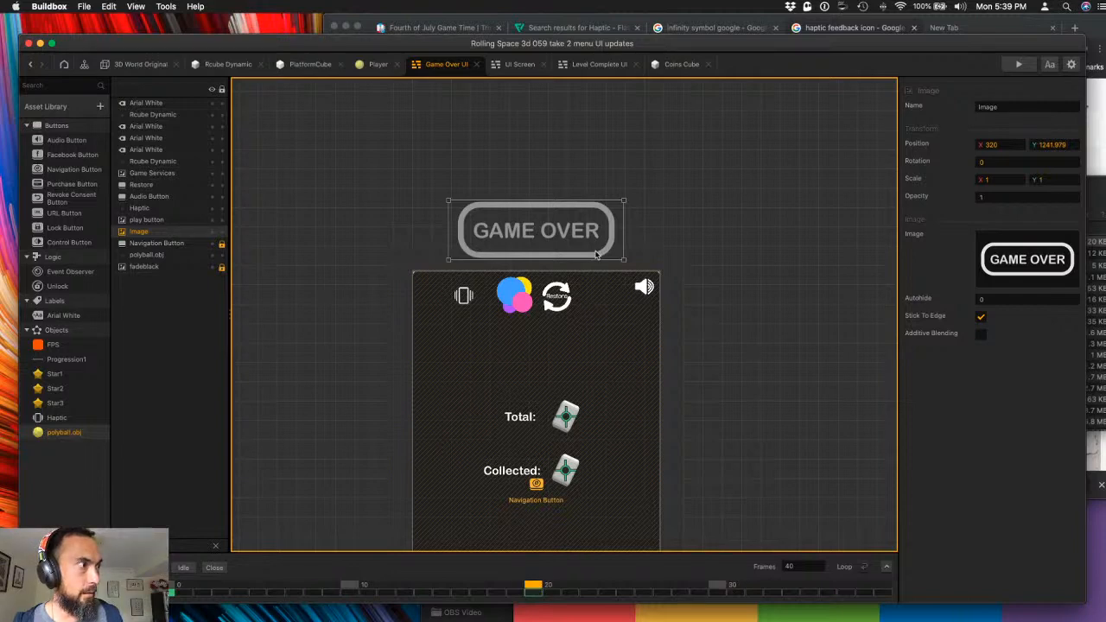
{"action": "left_click_drag", "start_coordinate": [595, 255], "coordinate": [589, 382]}
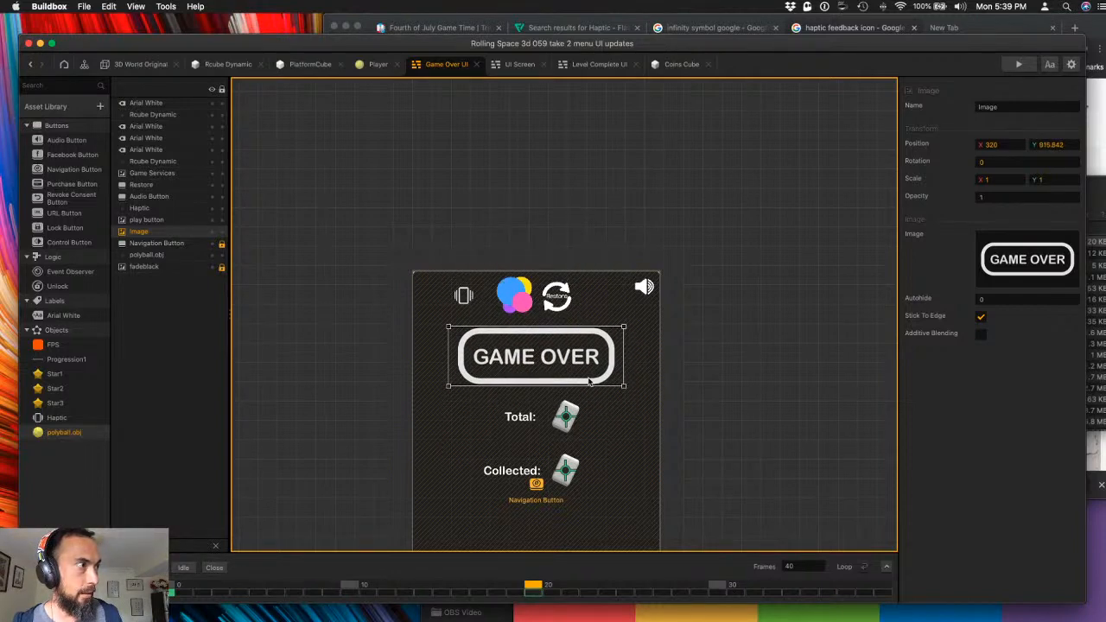
{"action": "left_click", "coordinate": [173, 586]}
{"action": "key", "text": "space"}
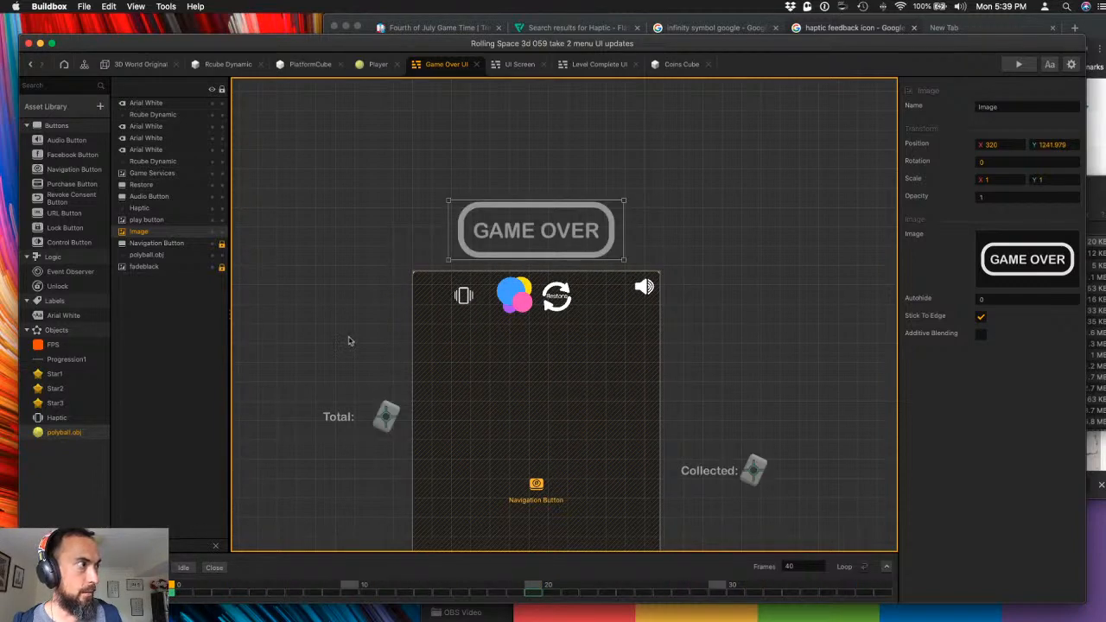
- At frame 0, select the Haptic, Game Services, Restore and Audio buttons and move them together above the GAME OVER image, off the canvas
{"action": "left_click", "coordinate": [467, 298]}
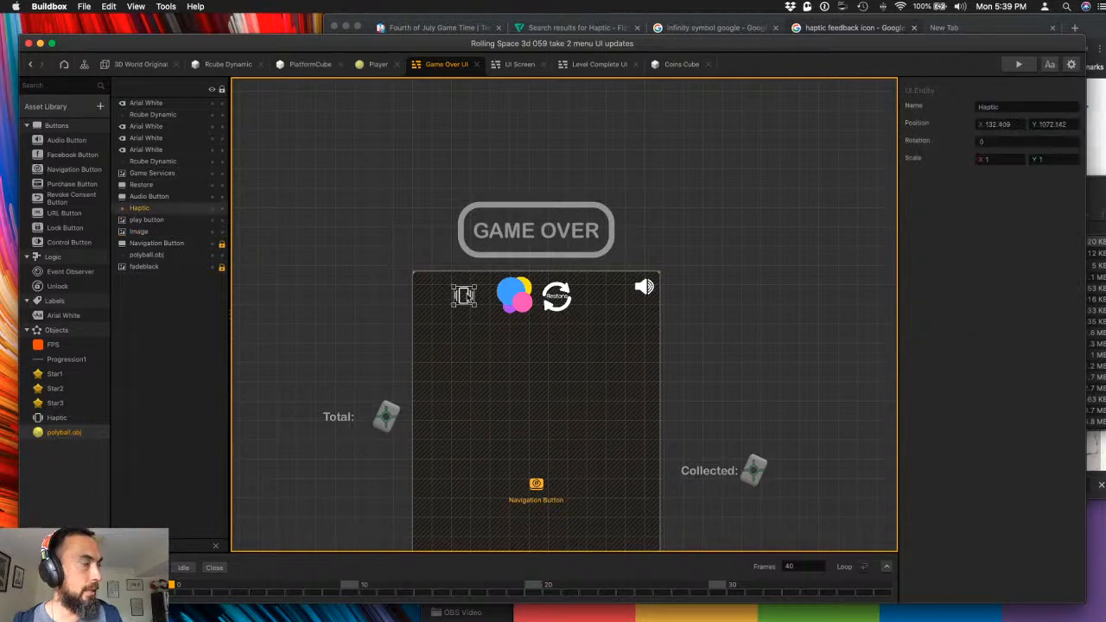
{"action": "left_click", "coordinate": [512, 293], "text": "shift"}
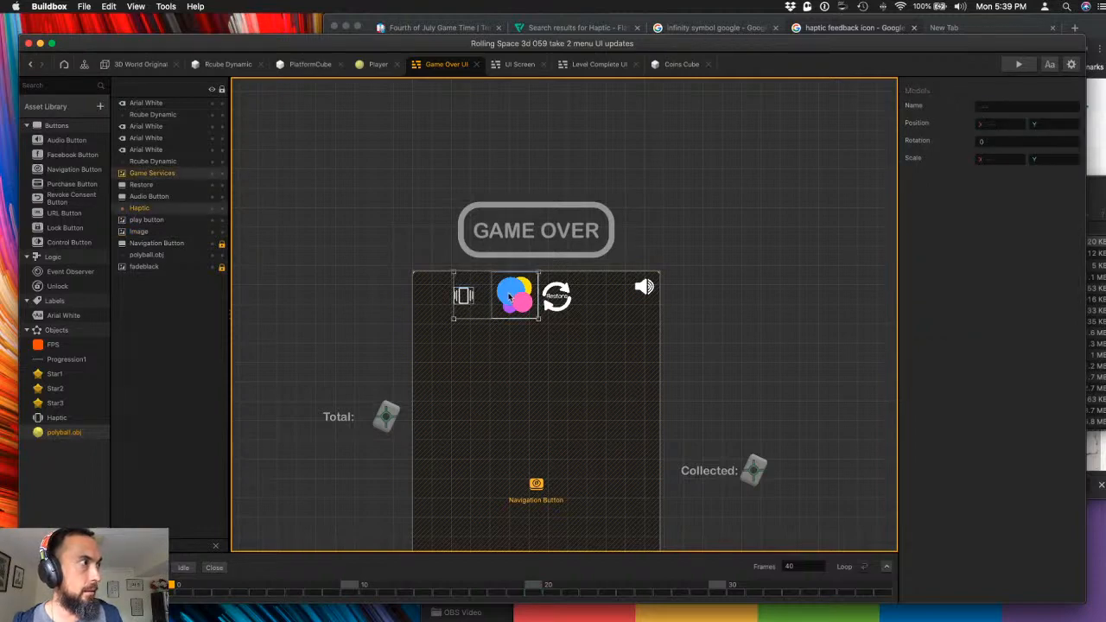
{"action": "left_click", "coordinate": [561, 294], "text": "shift"}
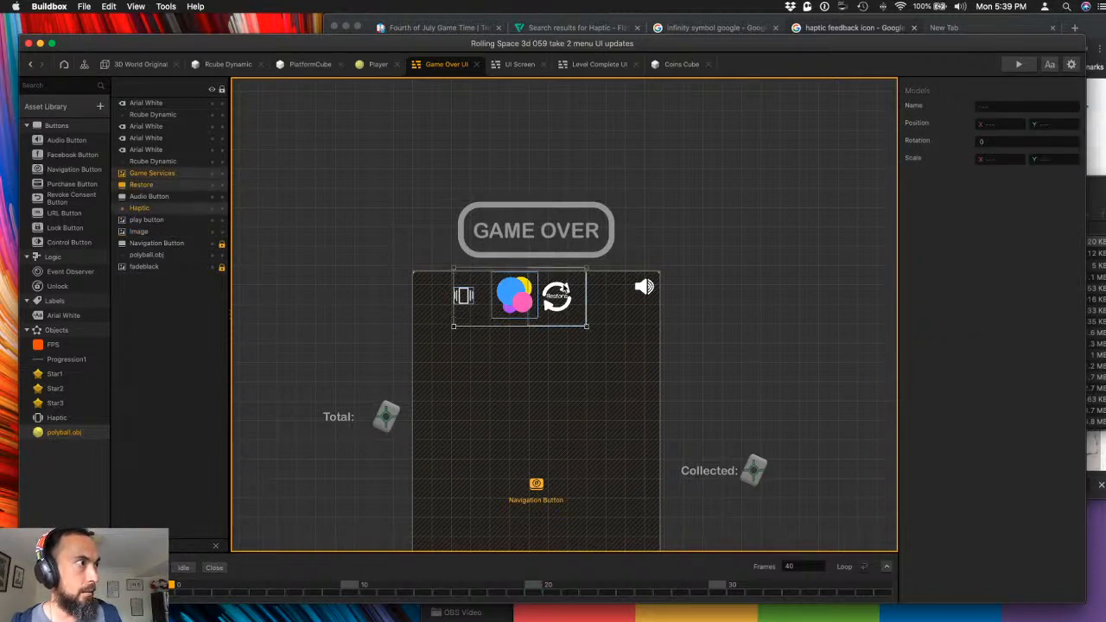
{"action": "left_click", "coordinate": [644, 286], "text": "shift"}
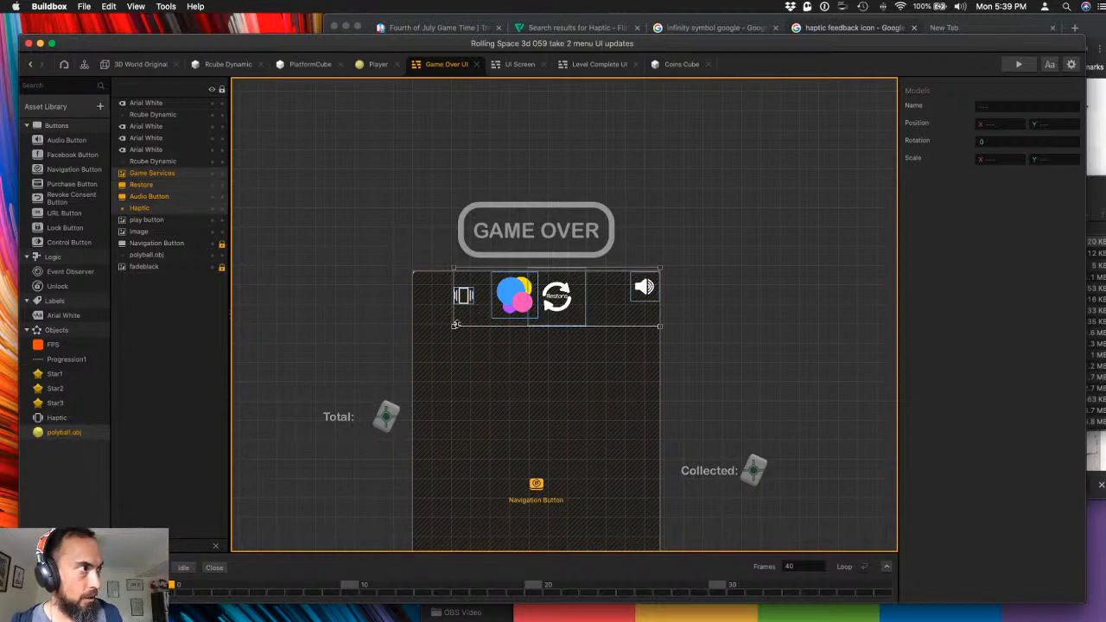
{"action": "left_click_drag", "start_coordinate": [510, 297], "coordinate": [520, 172]}
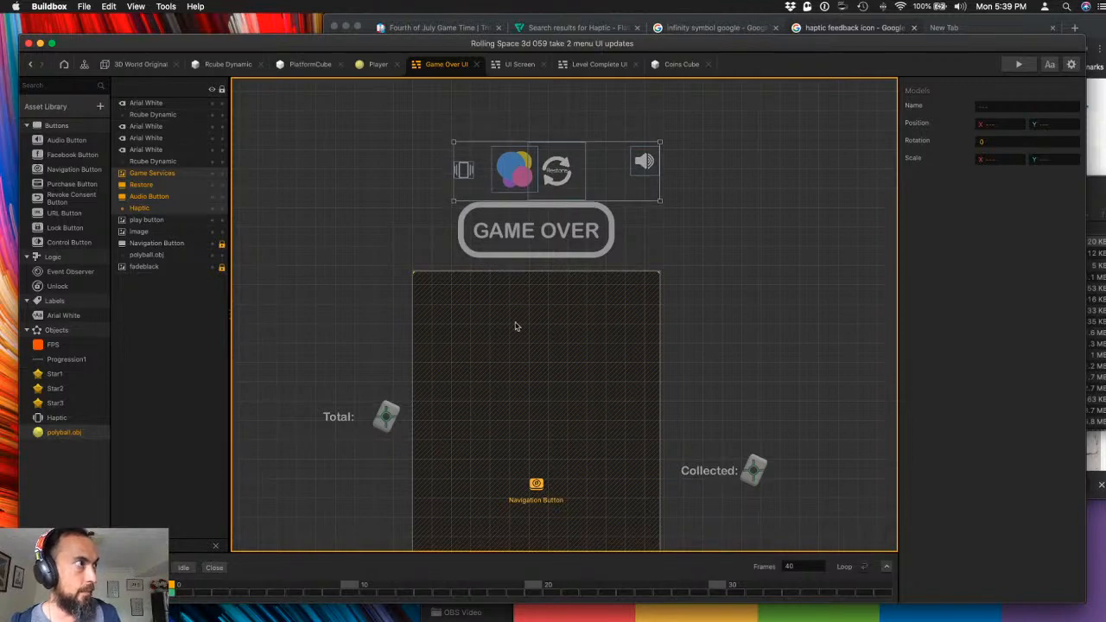
{"action": "left_click", "coordinate": [730, 199]}
{"action": "left_click", "coordinate": [644, 162]}
{"action": "left_click", "coordinate": [557, 175]}
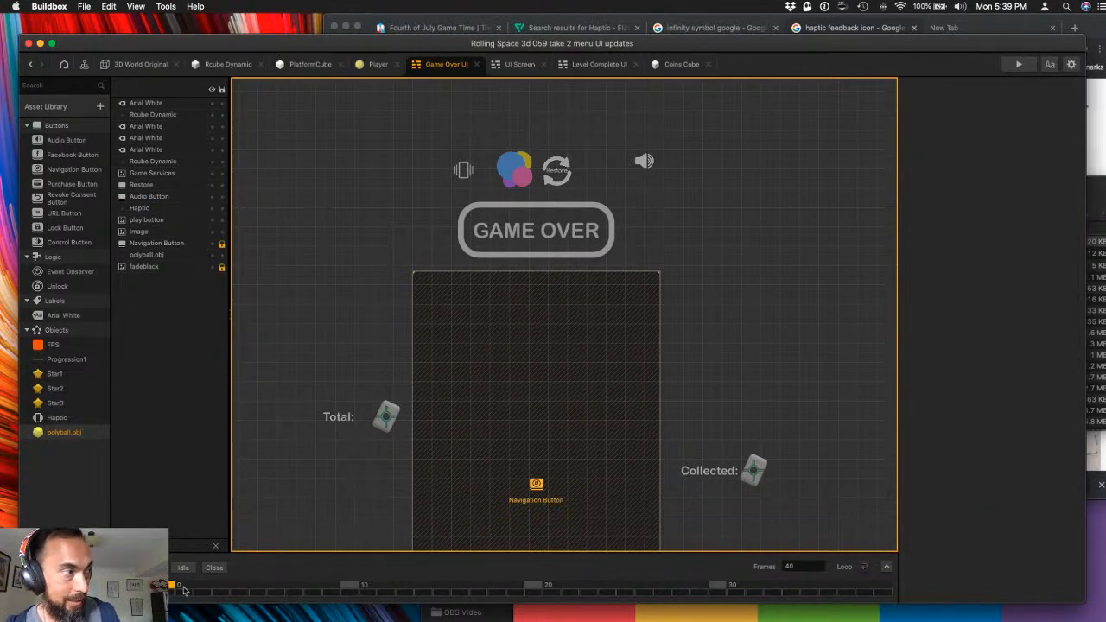
- At frame 20, move the Haptic, Game Services, Restore and Audio buttons together down into the canvas above GAME OVER, with Game Services at about Y 1069
{"action": "left_click", "coordinate": [566, 176]}
{"action": "left_click", "coordinate": [510, 176]}
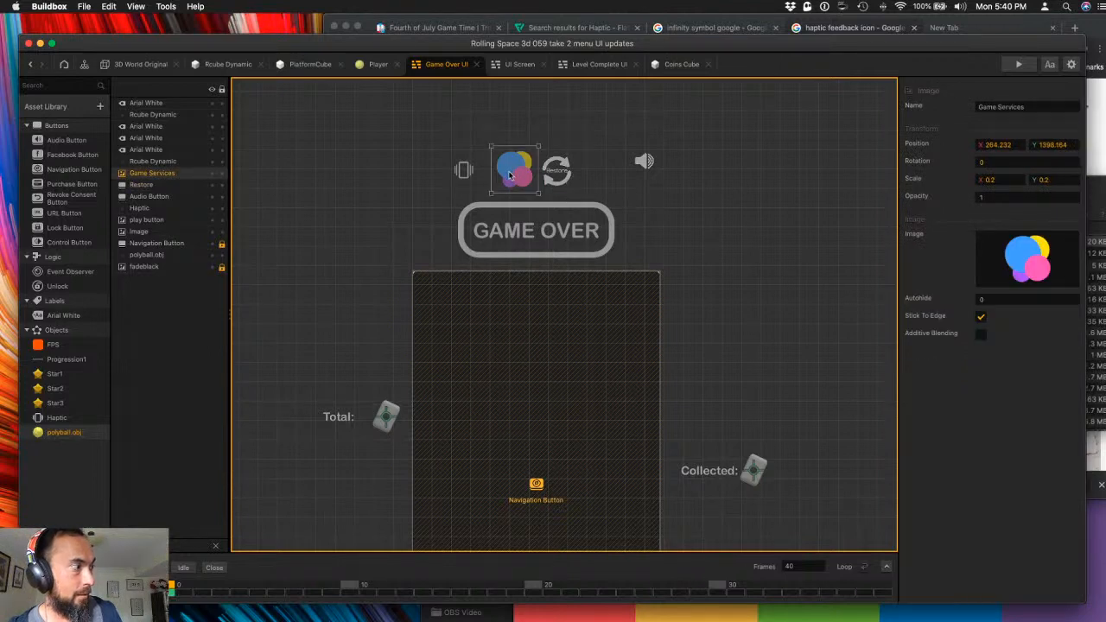
{"action": "left_click", "coordinate": [459, 171]}
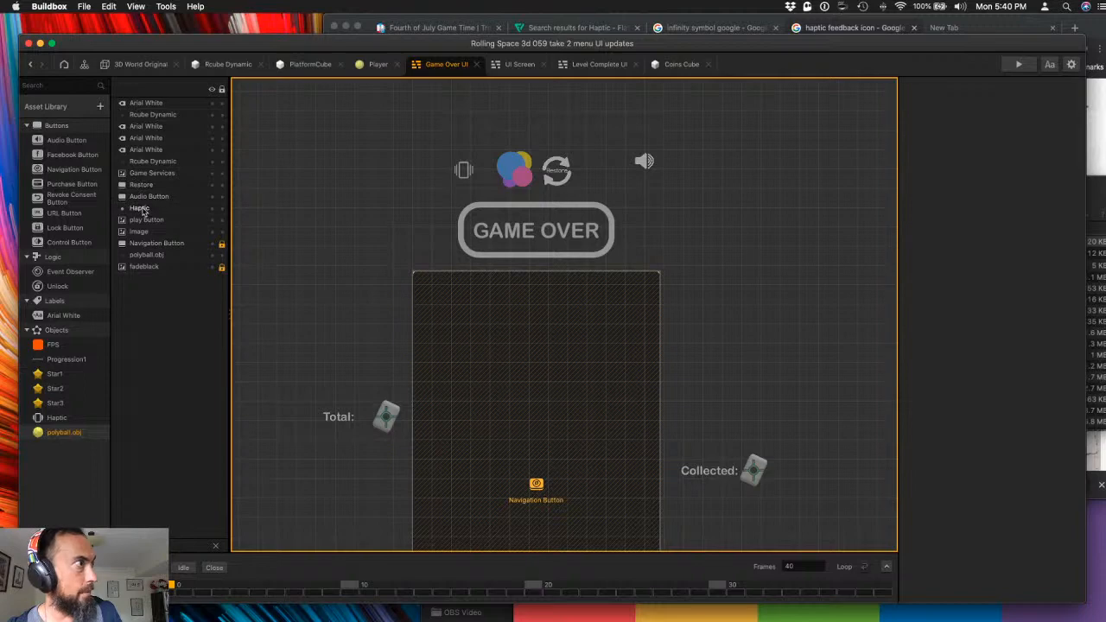
{"action": "left_click", "coordinate": [139, 208]}
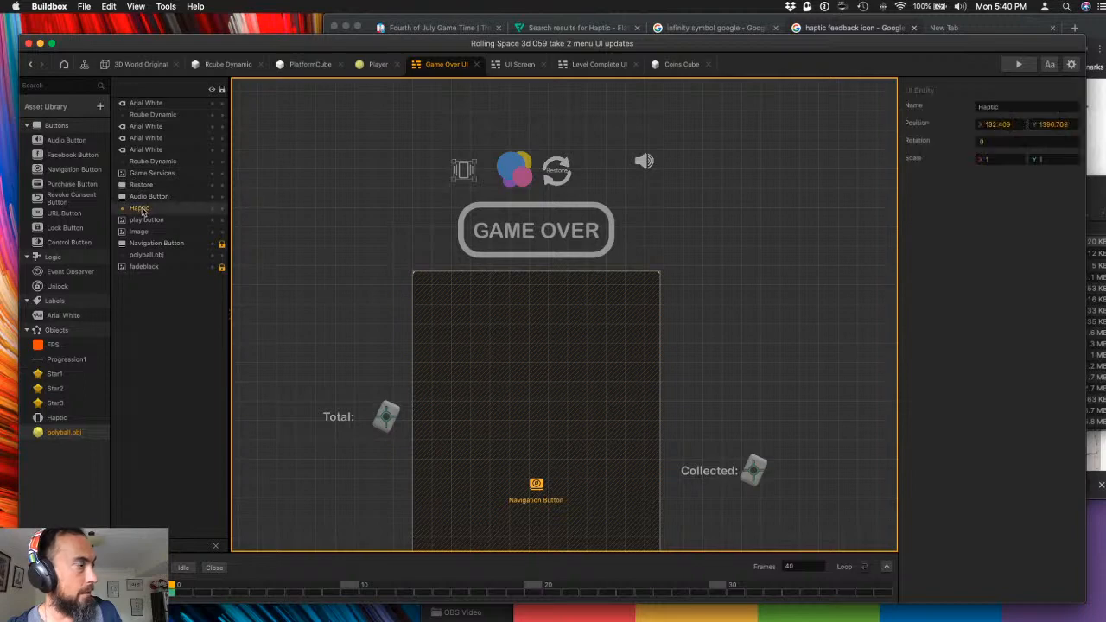
{"action": "left_click", "coordinate": [520, 180], "text": "shift"}
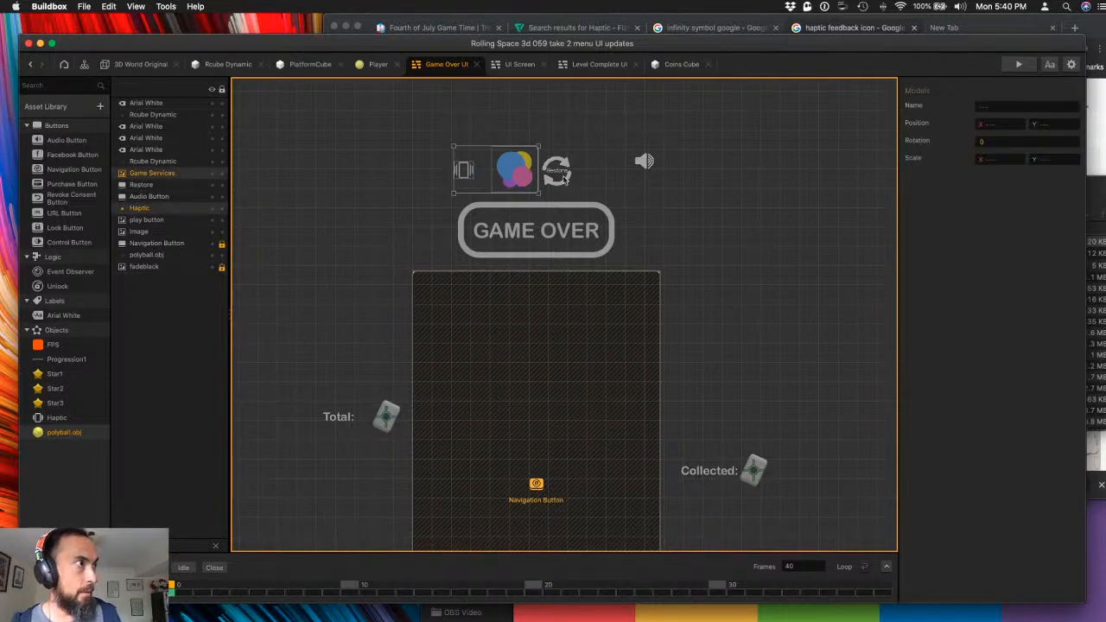
{"action": "left_click", "coordinate": [560, 169], "text": "shift"}
{"action": "left_click", "coordinate": [646, 162], "text": "shift"}
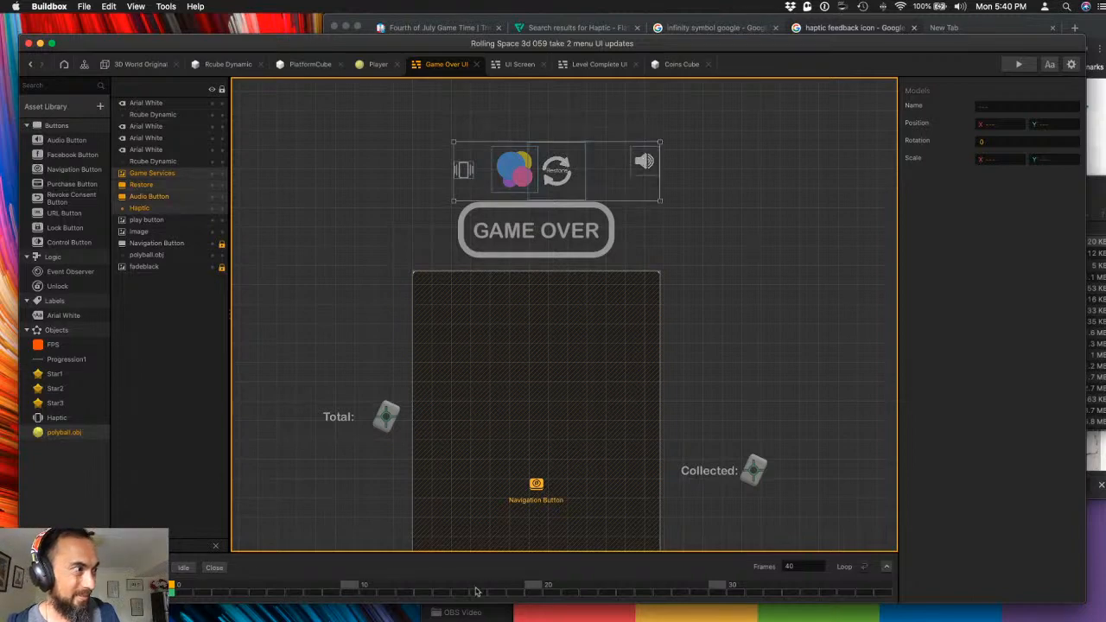
{"action": "left_click", "coordinate": [535, 587]}
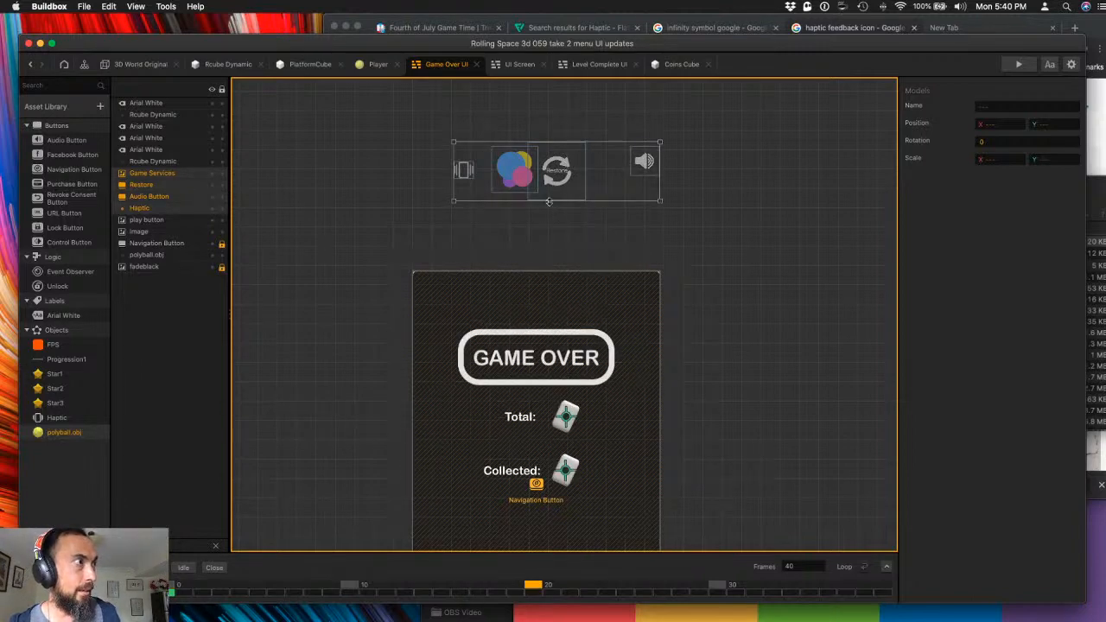
{"action": "left_click_drag", "start_coordinate": [517, 180], "coordinate": [511, 305]}
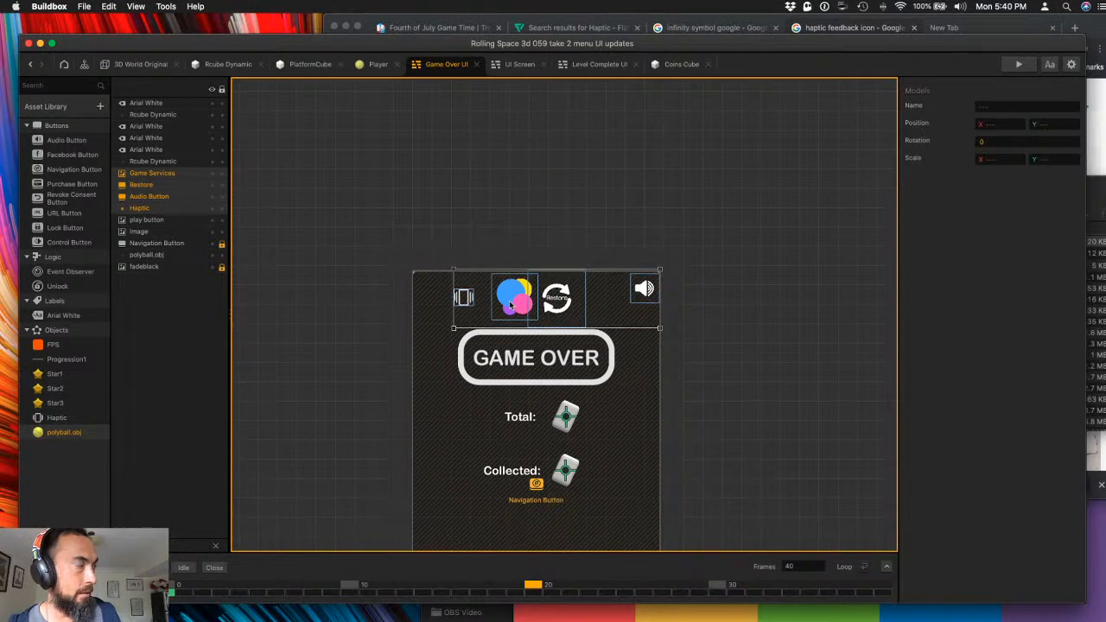
- Check the Audio, Restore, Game Services and Haptic buttons one by one for their keyframes at frame 20
{"action": "left_click", "coordinate": [551, 197]}
{"action": "left_click", "coordinate": [644, 289]}
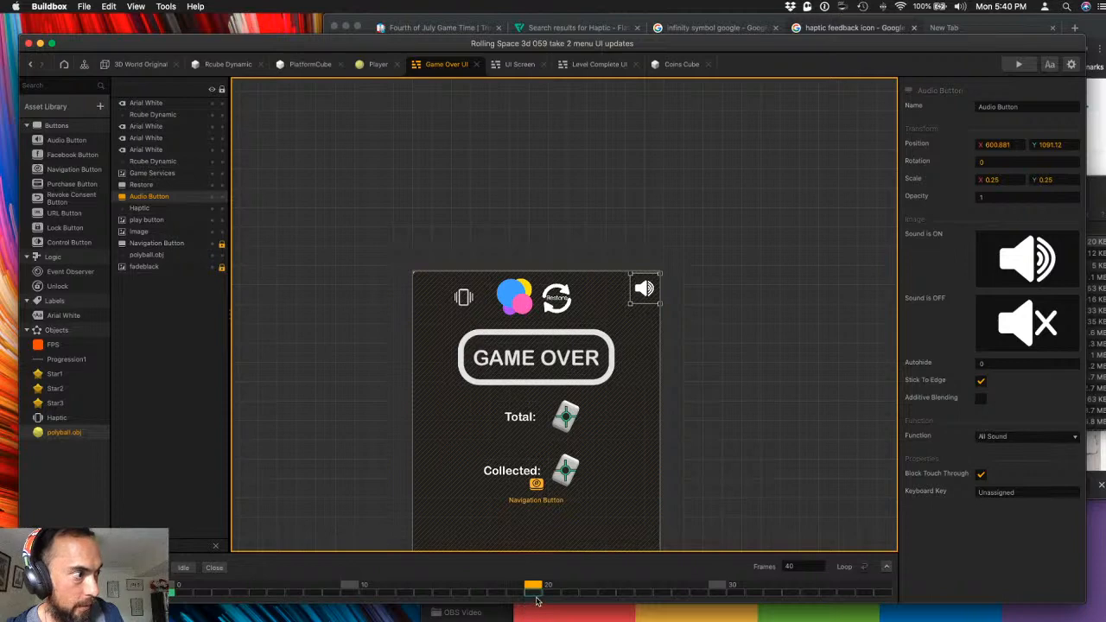
{"action": "left_click", "coordinate": [557, 304]}
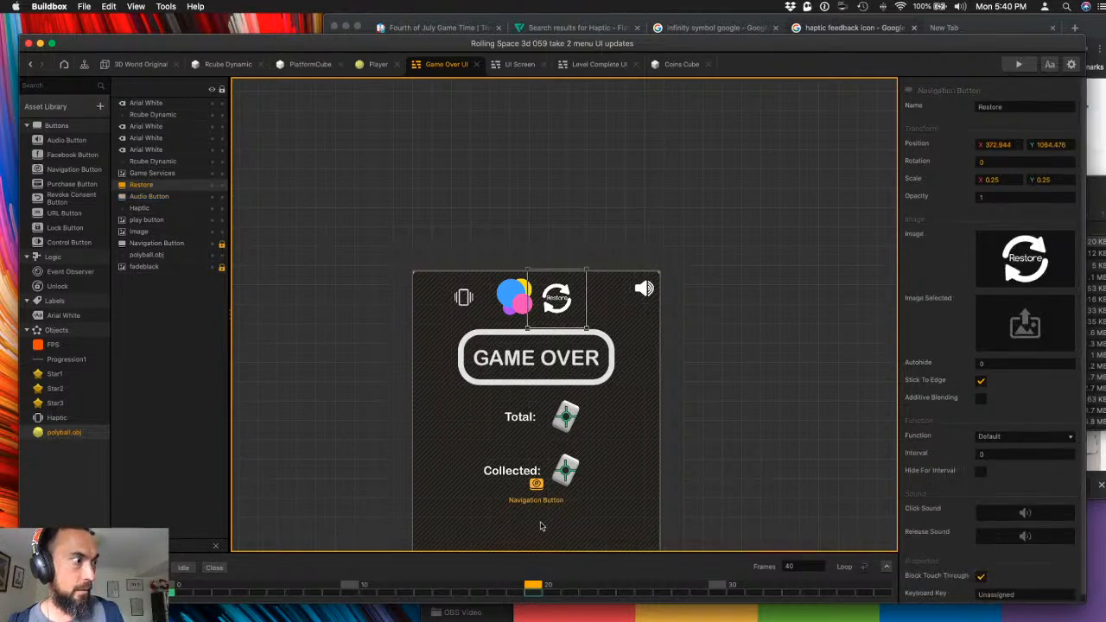
{"action": "left_click", "coordinate": [510, 305]}
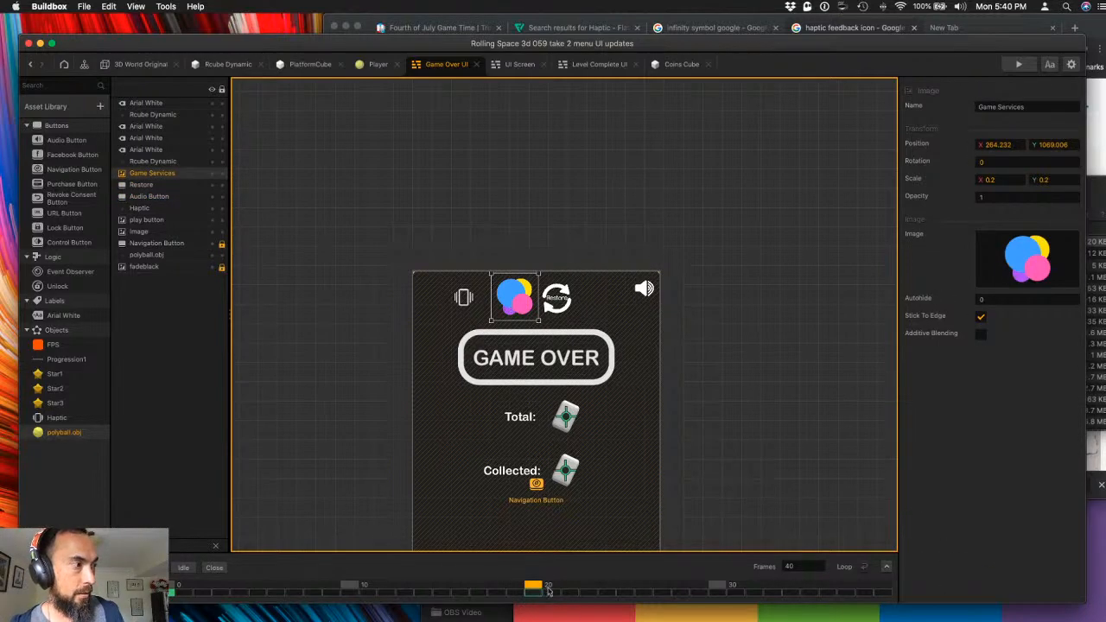
{"action": "left_click", "coordinate": [465, 297]}
{"action": "left_click", "coordinate": [456, 303]}
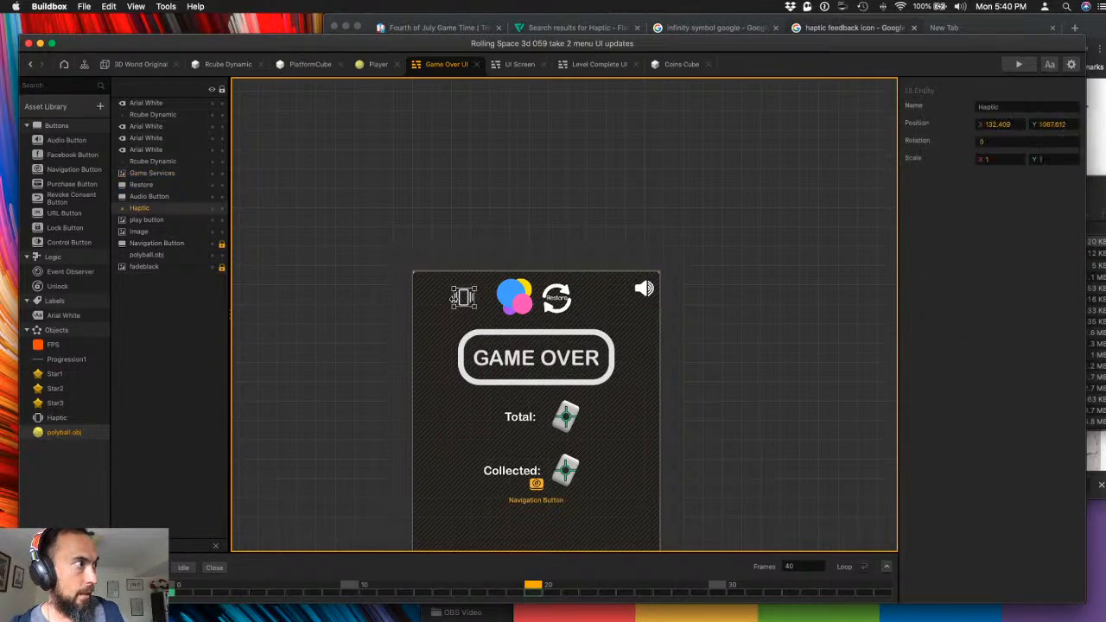
{"action": "left_click", "coordinate": [775, 319]}
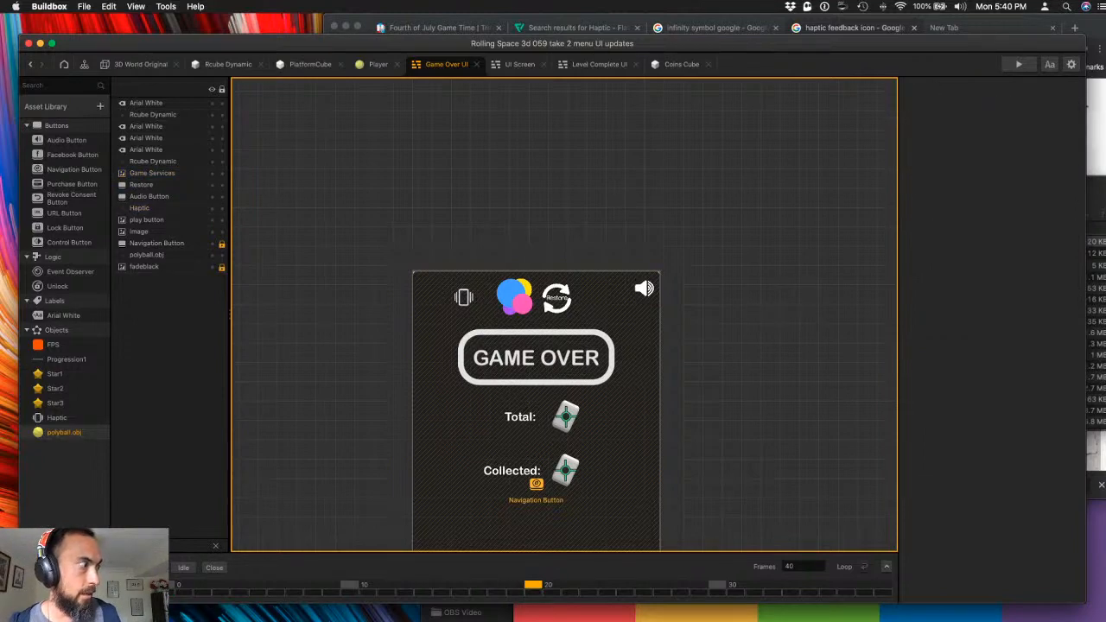
- At frame 0, move the play button image and polyball.obj together below the canvas to about Y -141
{"action": "left_click", "coordinate": [171, 585]}
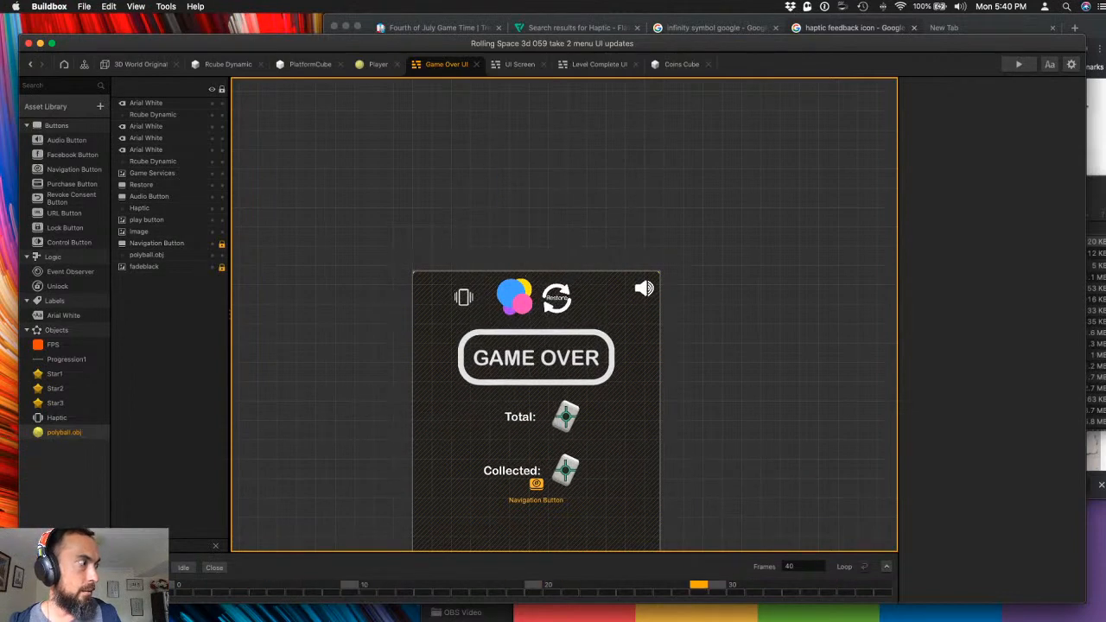
{"action": "left_click_drag", "start_coordinate": [644, 514], "coordinate": [645, 317]}
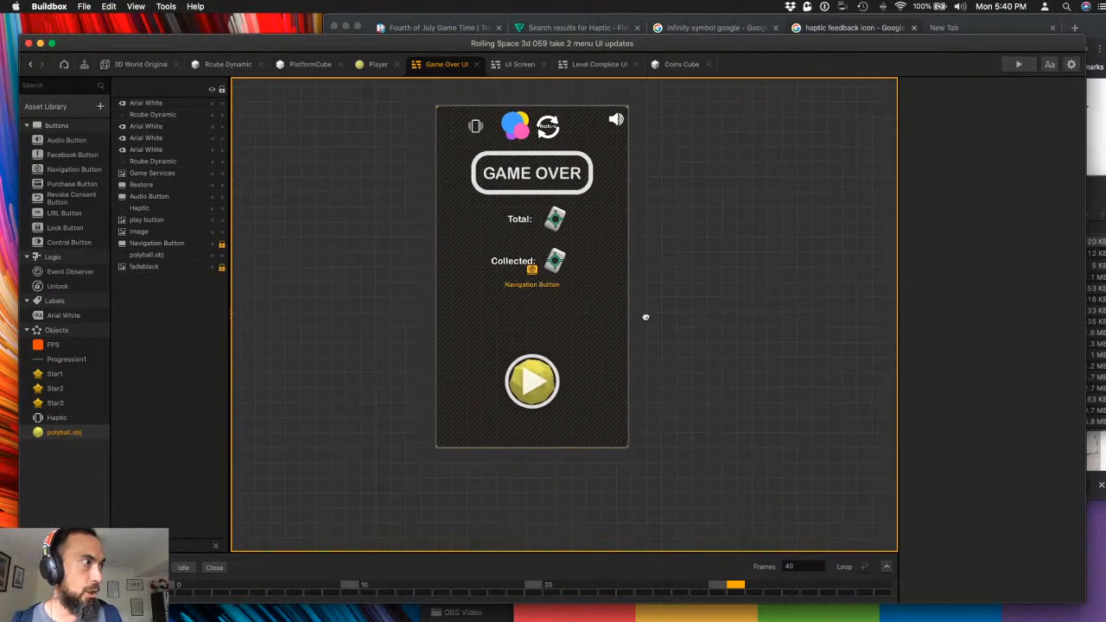
{"action": "left_click", "coordinate": [526, 409]}
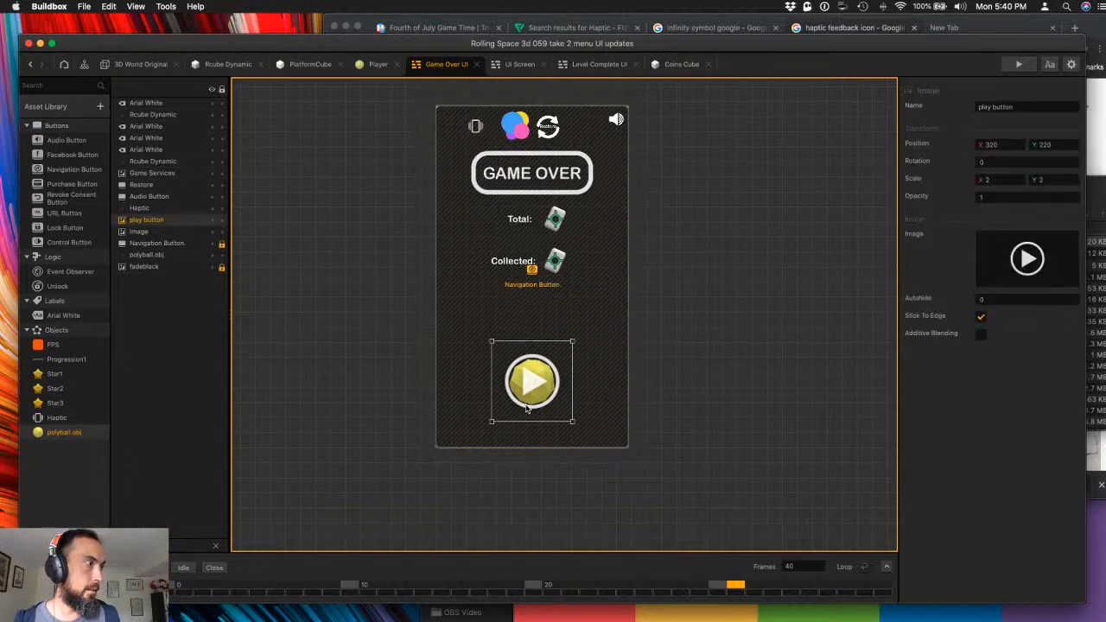
{"action": "left_click", "coordinate": [172, 587]}
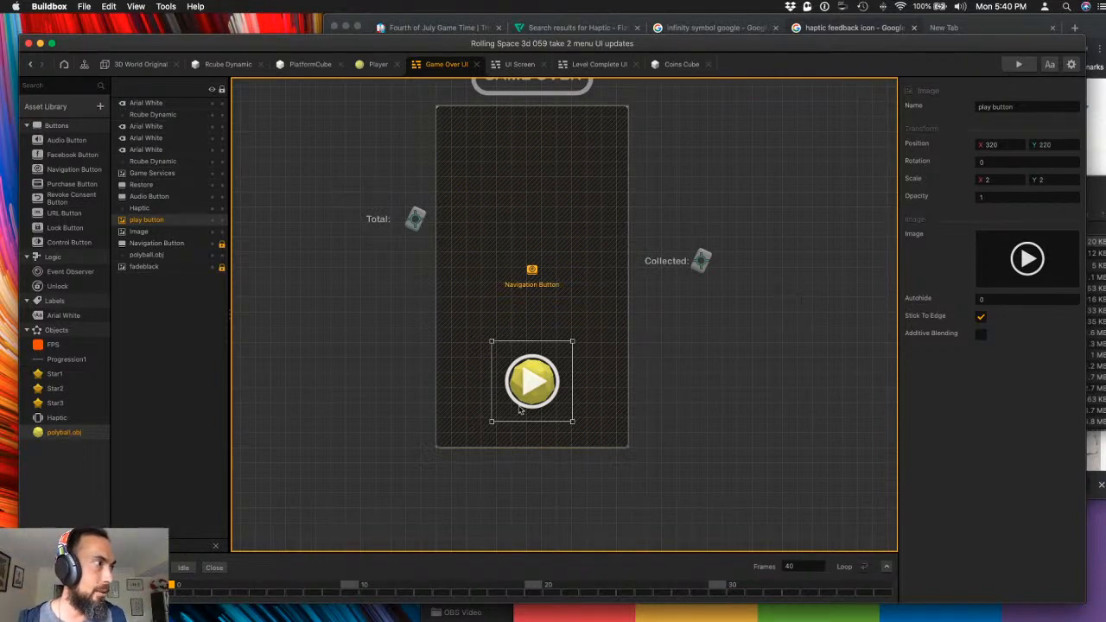
{"action": "left_click", "coordinate": [177, 233]}
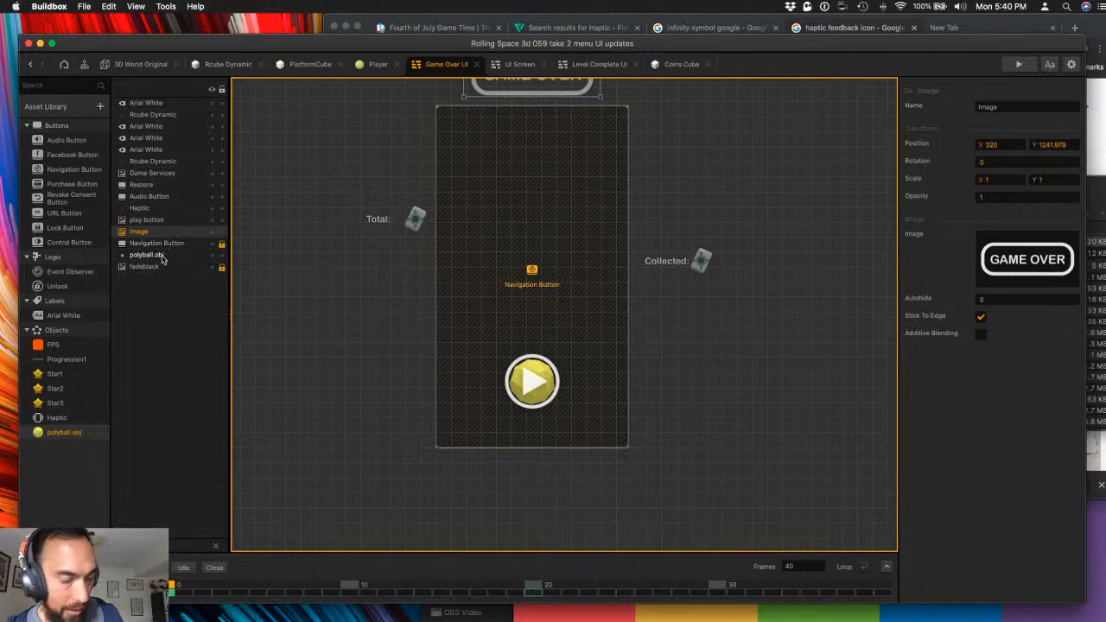
{"action": "left_click", "coordinate": [160, 259]}
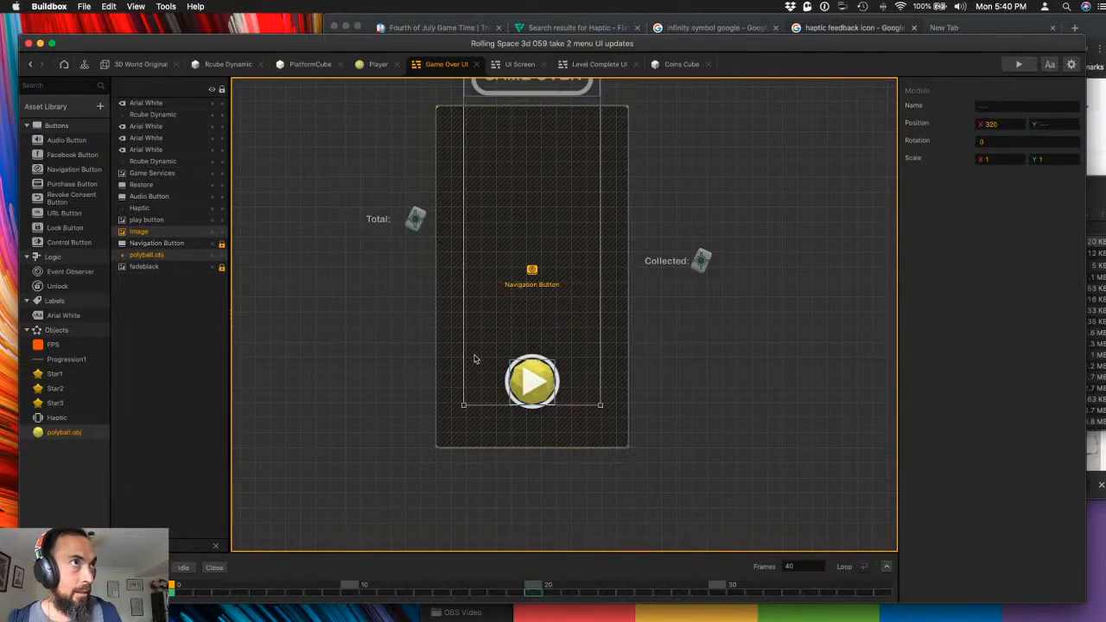
{"action": "left_click", "coordinate": [534, 394]}
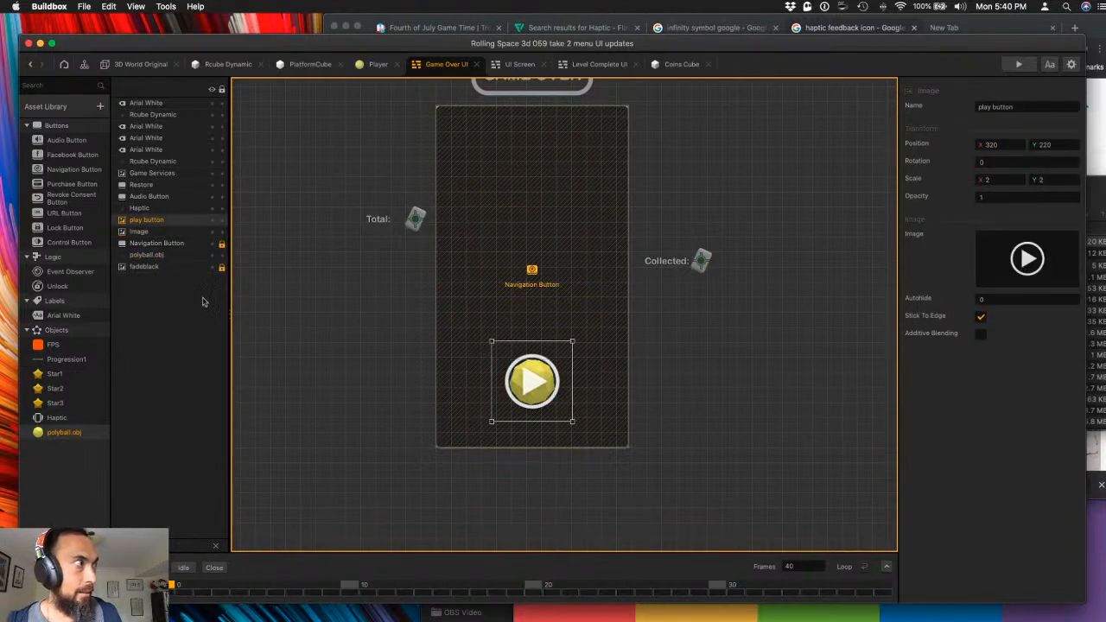
{"action": "left_click", "coordinate": [164, 256], "text": "shift"}
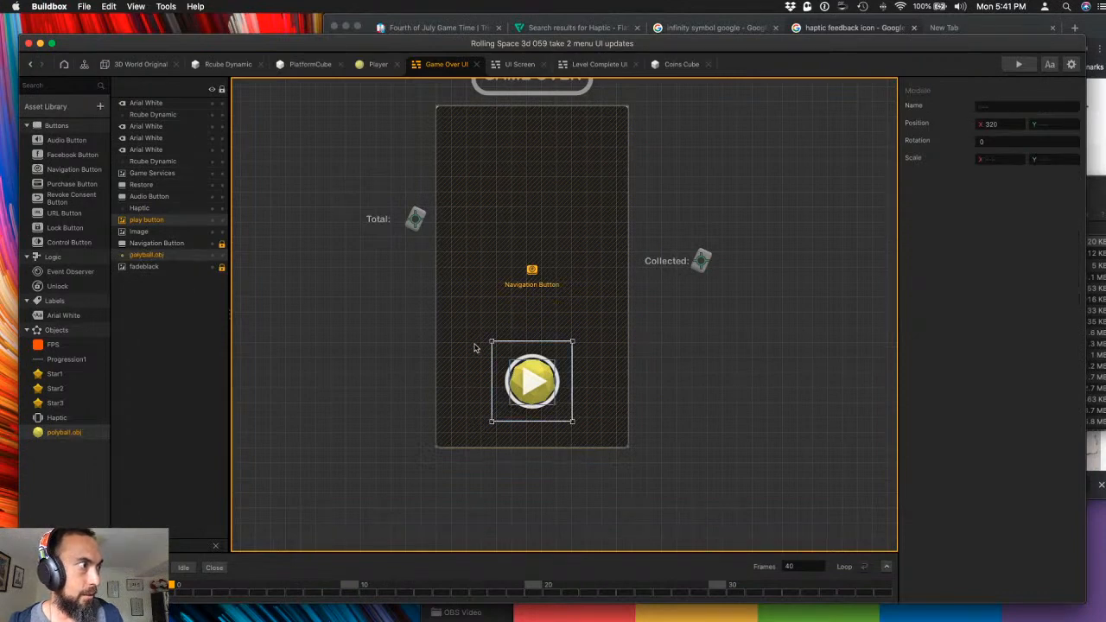
{"action": "left_click_drag", "start_coordinate": [524, 387], "coordinate": [519, 493]}
{"action": "left_click", "coordinate": [558, 489]}
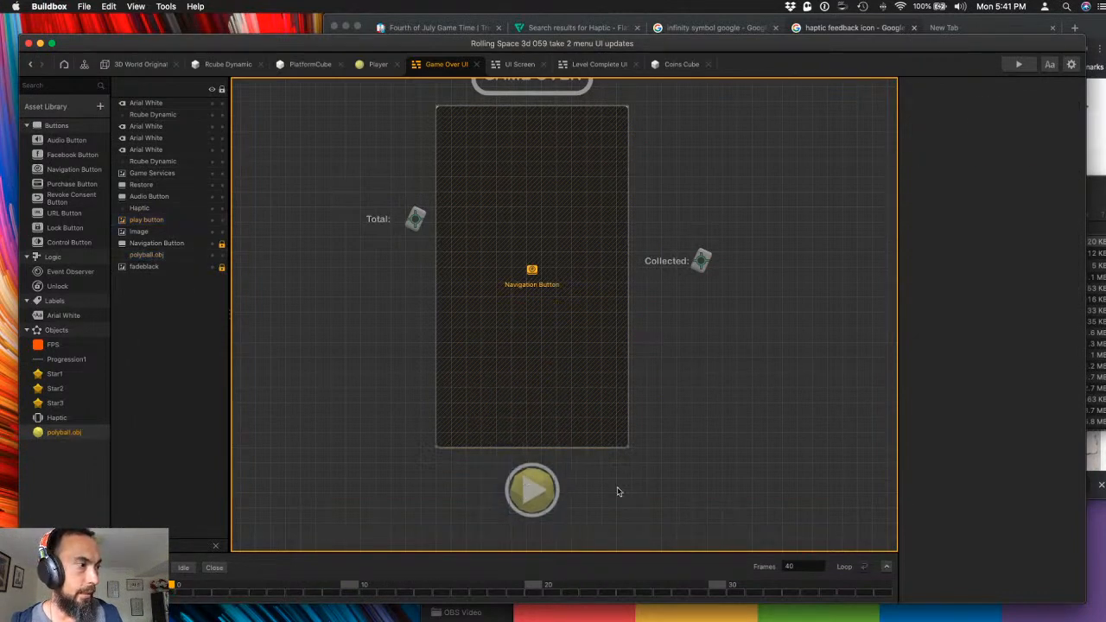
- Reorder the layers so that polyball.obj sits directly below the play button, and select the play button
{"action": "left_click", "coordinate": [179, 207]}
{"action": "left_click", "coordinate": [172, 221]}
{"action": "left_click", "coordinate": [167, 232]}
{"action": "left_click", "coordinate": [170, 221]}
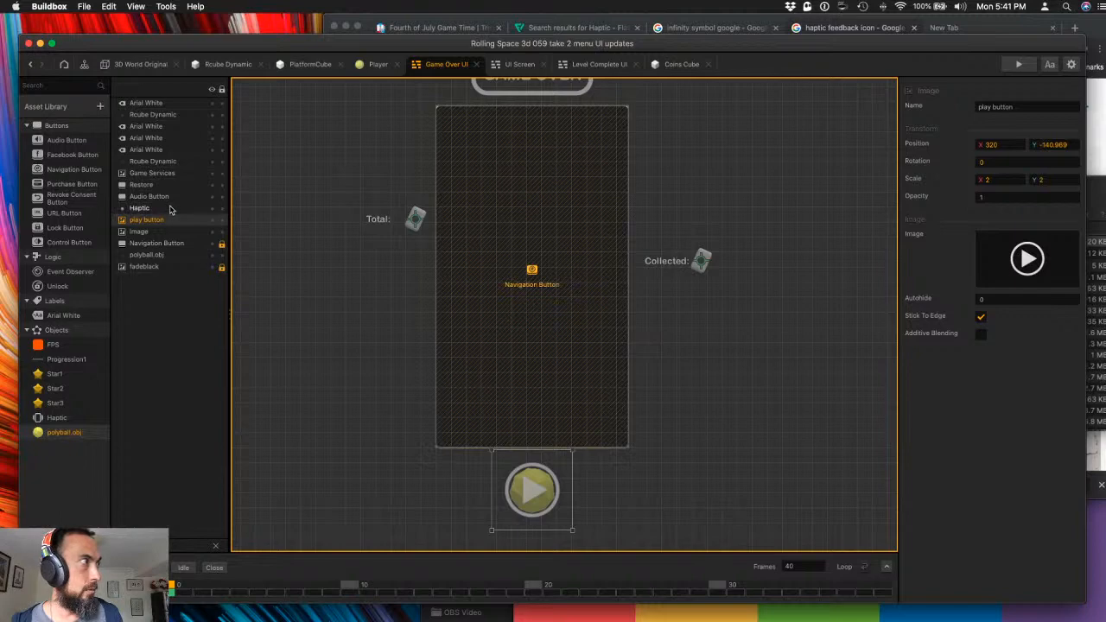
{"action": "left_click_drag", "start_coordinate": [160, 254], "coordinate": [175, 230]}
{"action": "left_click", "coordinate": [174, 220]}
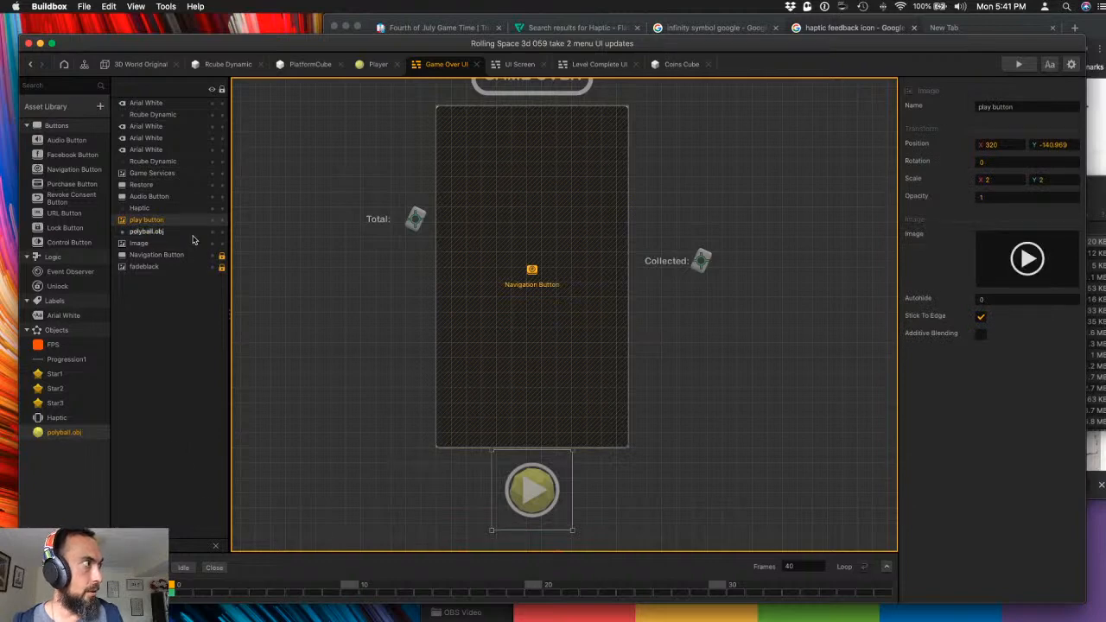
- At frame 20 of the entry animation, set polyball.obj's Y position to 220
{"action": "left_click", "coordinate": [531, 586]}
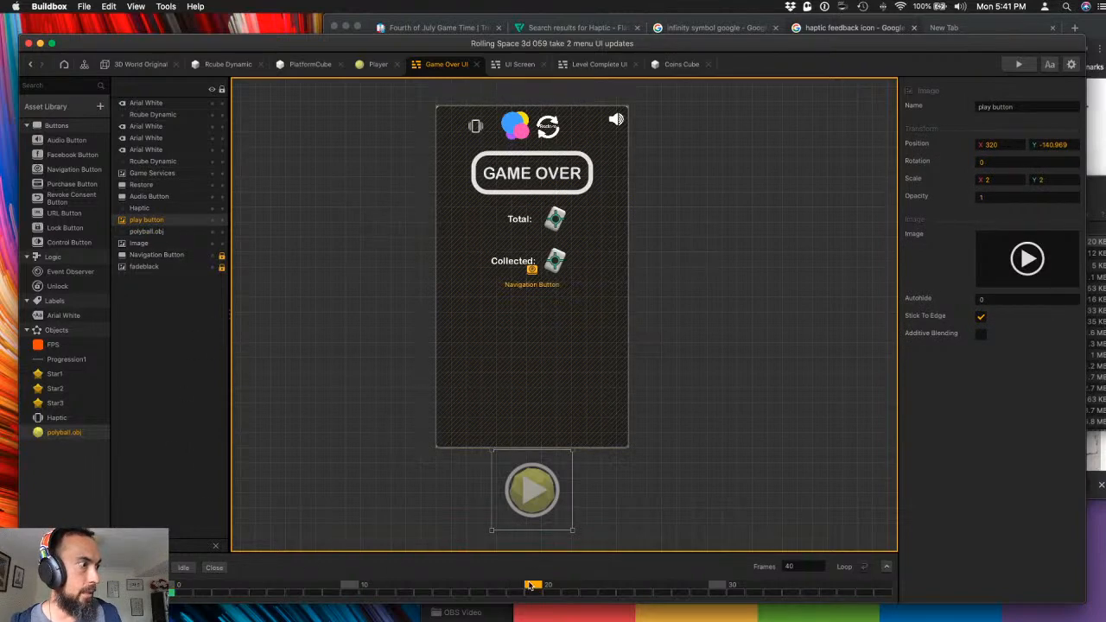
{"action": "left_click", "coordinate": [172, 587]}
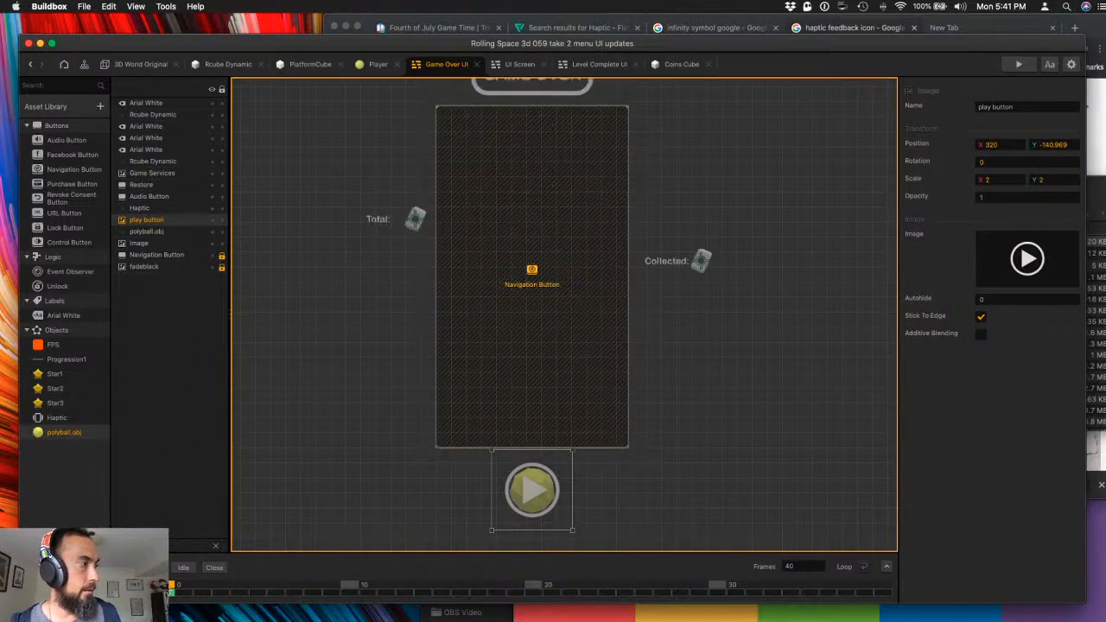
{"action": "left_click", "coordinate": [530, 588]}
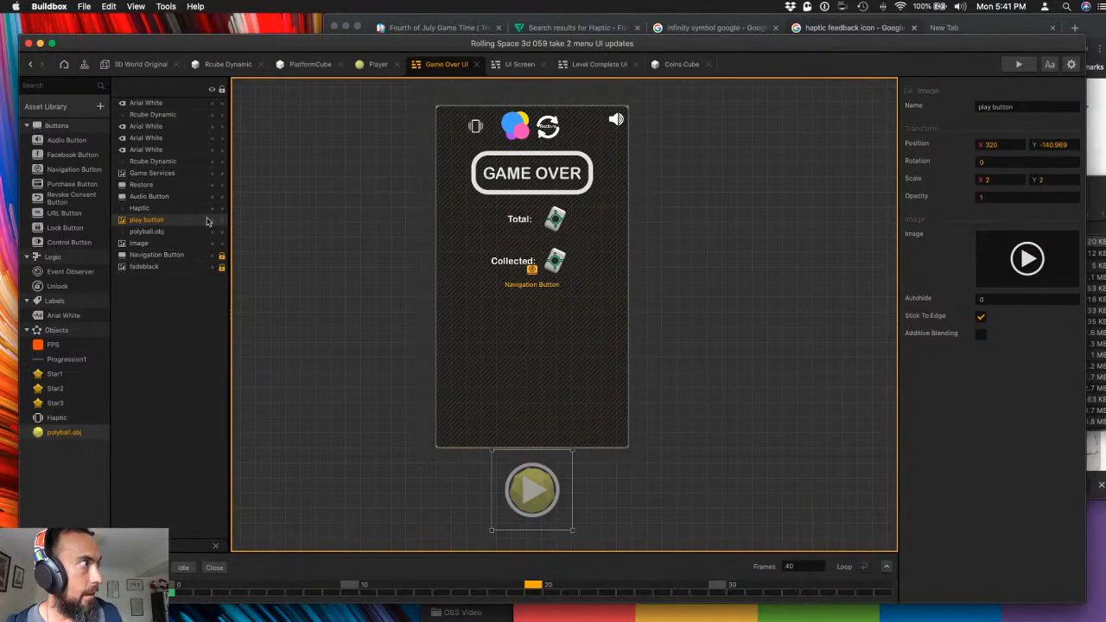
{"action": "left_click", "coordinate": [152, 231]}
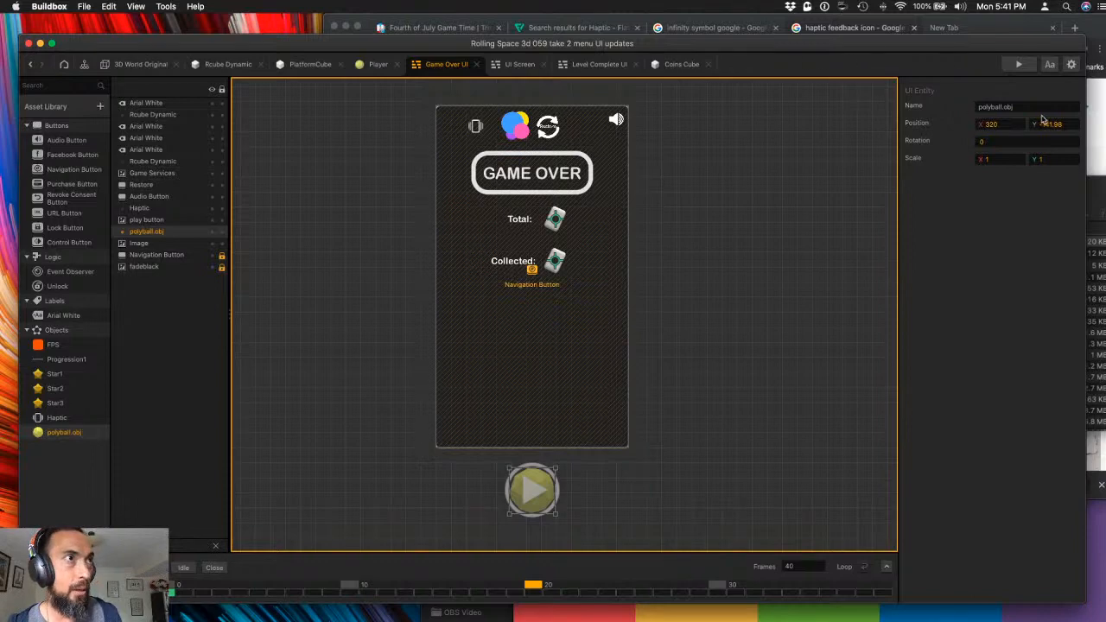
{"action": "left_click", "coordinate": [1010, 123]}
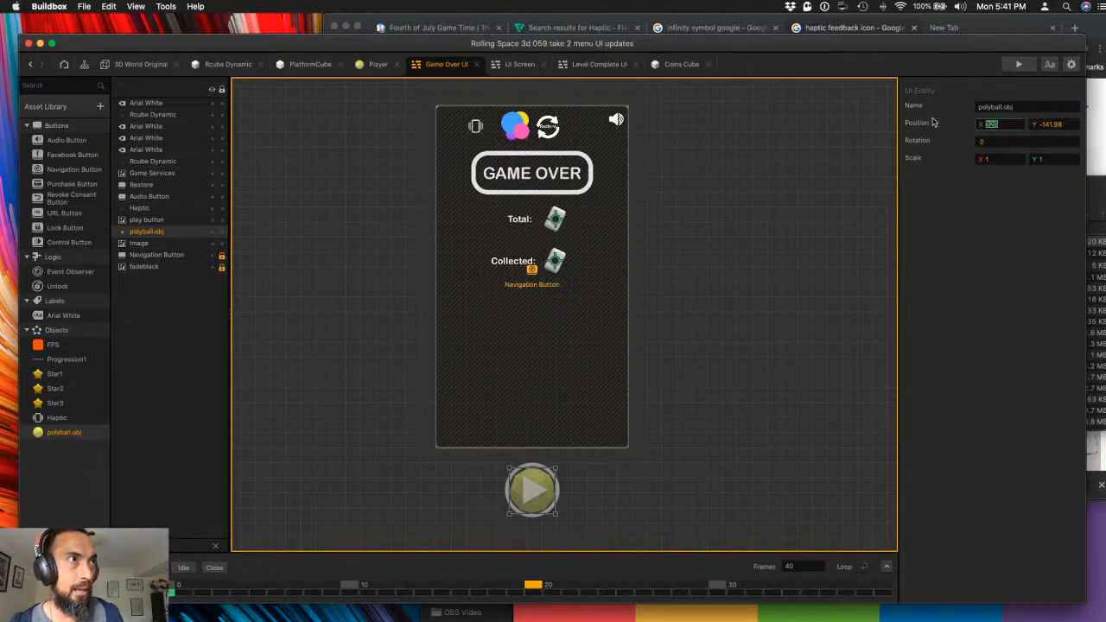
{"action": "left_click", "coordinate": [1055, 124]}
{"action": "type", "text": "220"}
{"action": "key", "text": "Tab"}
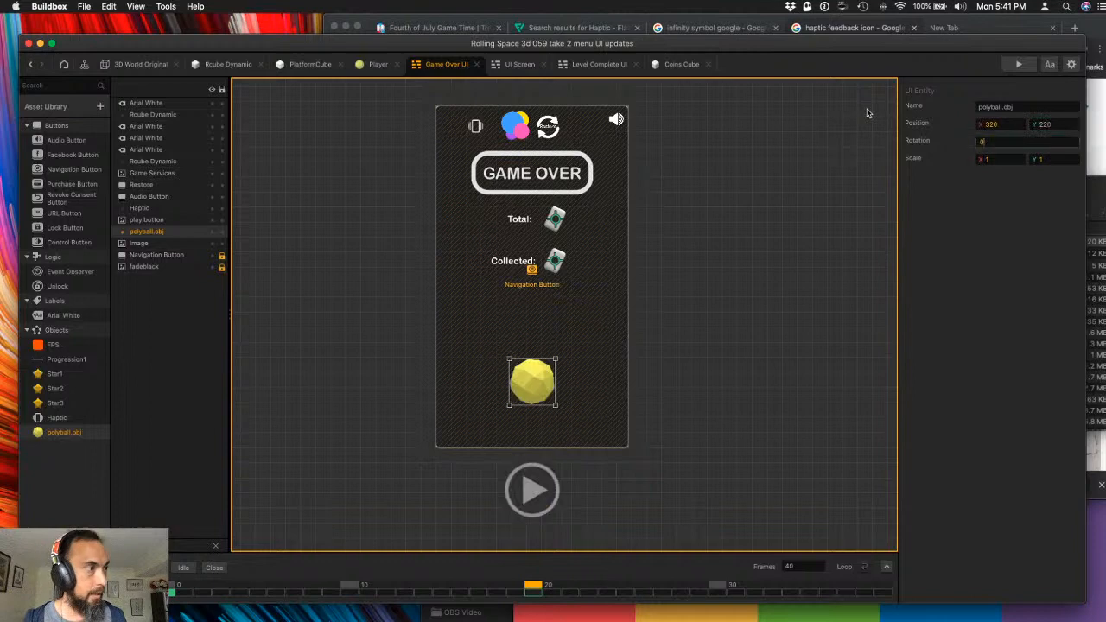
- Set the play button image's Y position to 220 at frame 20, matching the ball behind it
{"action": "left_click", "coordinate": [533, 469]}
{"action": "left_click", "coordinate": [1053, 145]}
{"action": "type", "text": "2"}
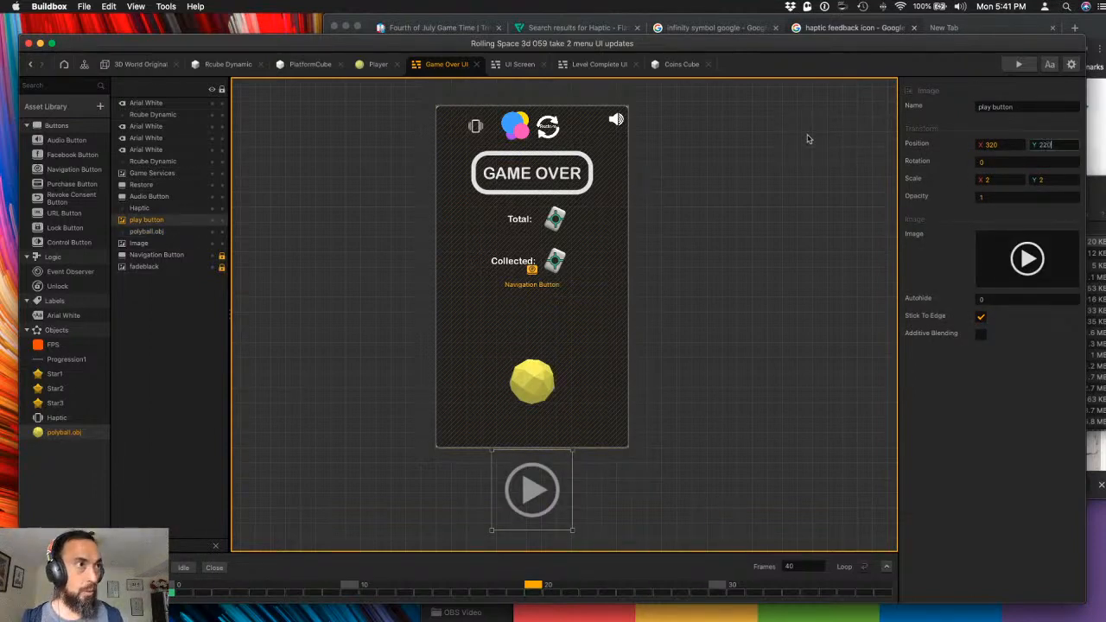
{"action": "type", "text": "20"}
{"action": "key", "text": "Return"}
{"action": "left_click", "coordinate": [698, 251]}
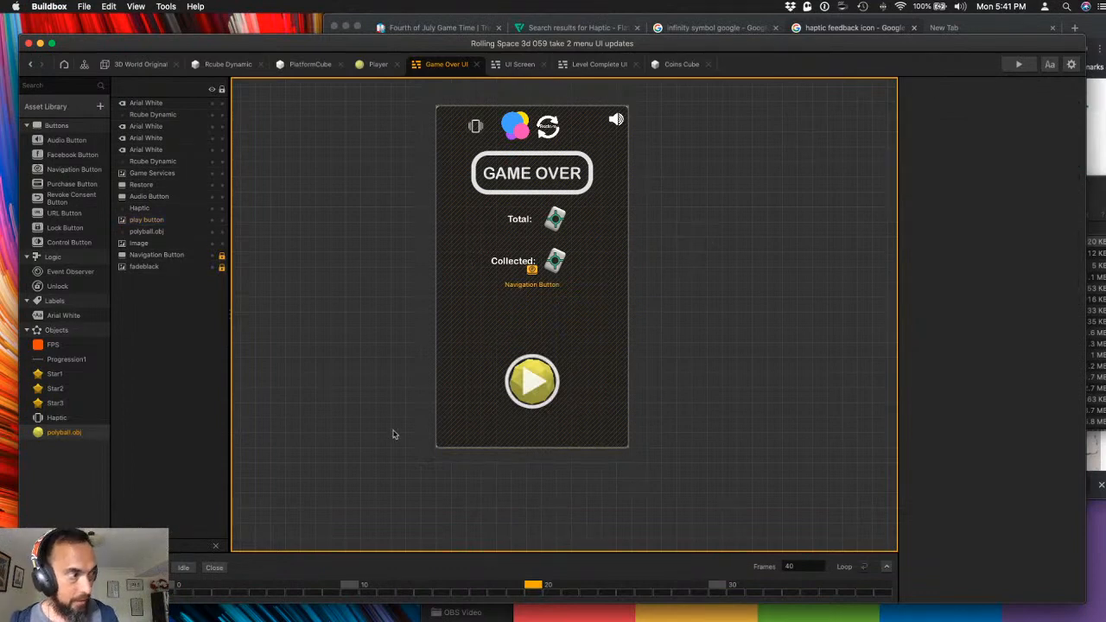
- Save the project and switch the Game Over UI to its Idle animation
{"action": "key", "text": "super+s"}
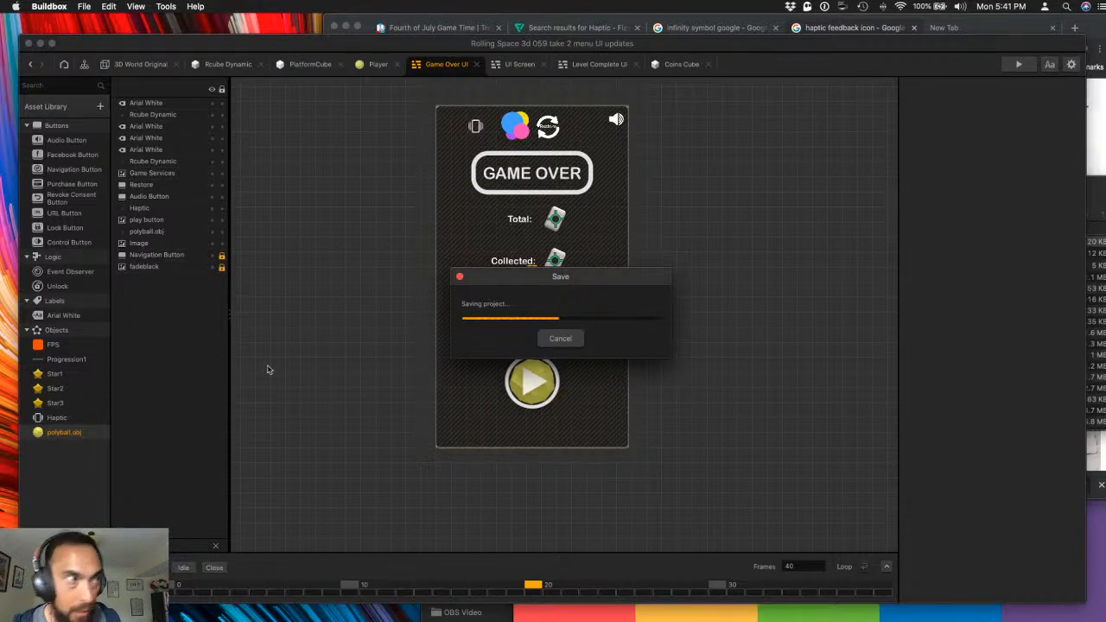
{"action": "left_click", "coordinate": [560, 338]}
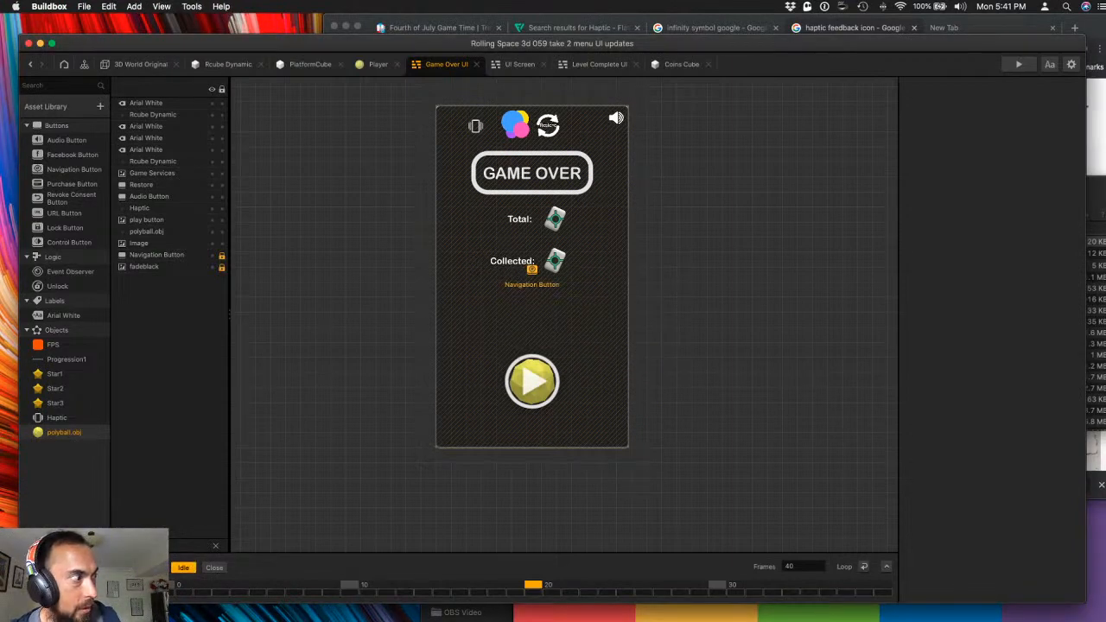
{"action": "left_click", "coordinate": [183, 567]}
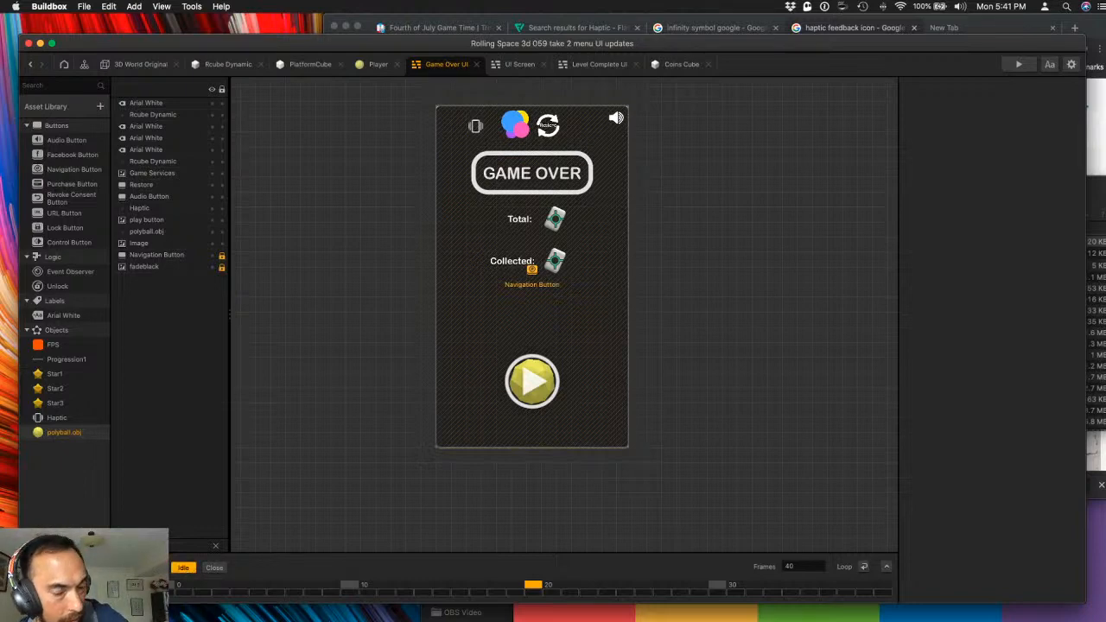
{"action": "left_click", "coordinate": [186, 568]}
{"action": "left_click", "coordinate": [185, 567]}
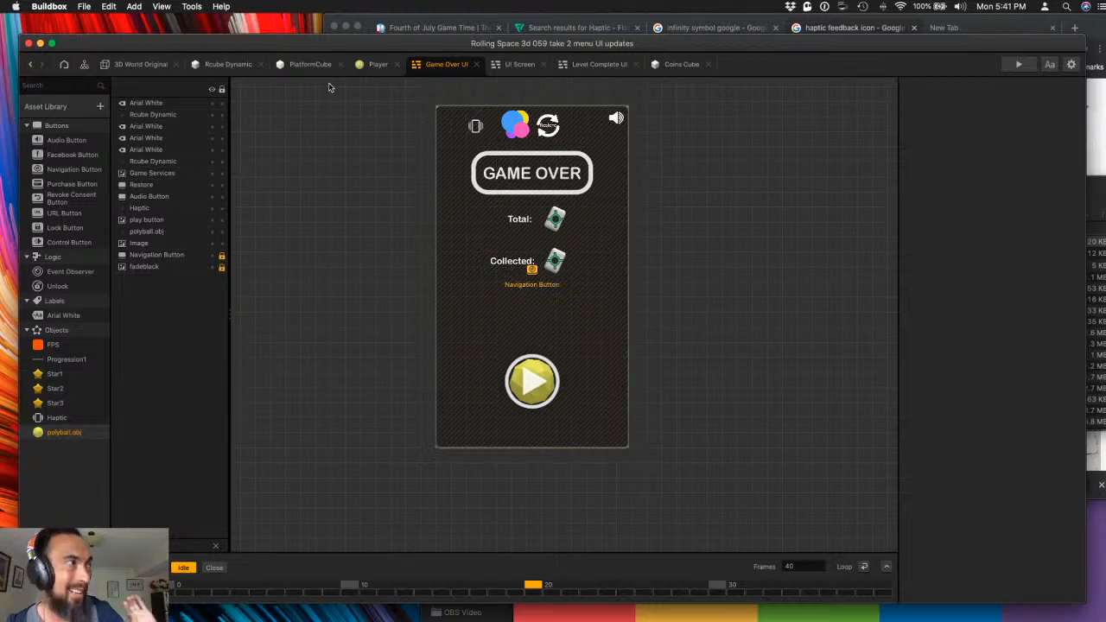
- Save the project as a new version named "Rolling Space 3d 060 menu level complete"
{"action": "scroll", "coordinate": [328, 86], "scroll_direction": "up", "scroll_amount": 1}
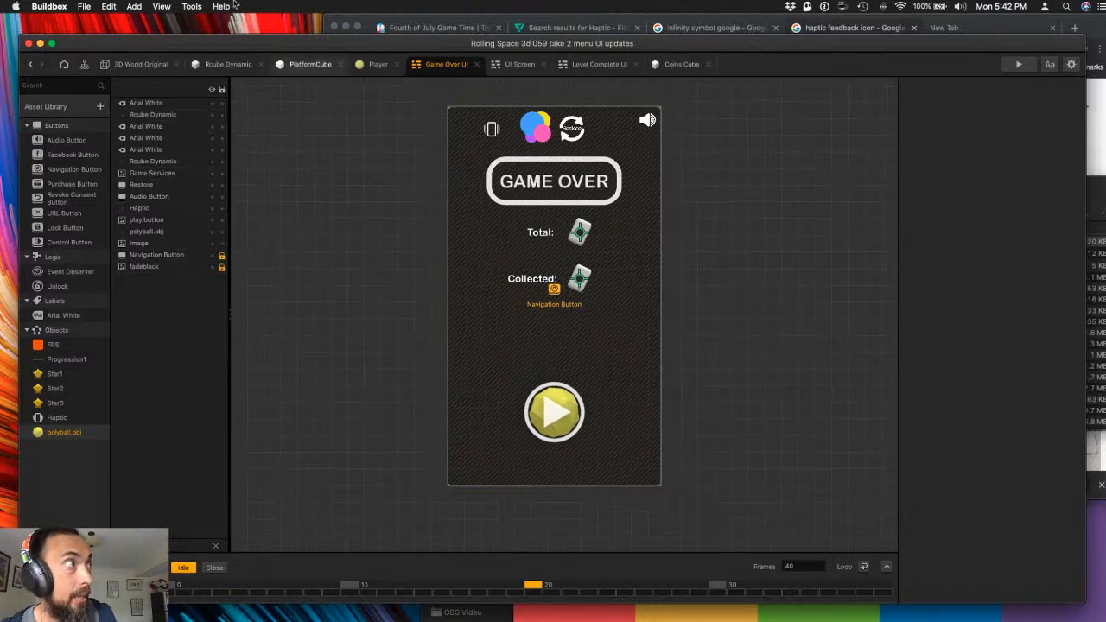
{"action": "left_click", "coordinate": [162, 7]}
{"action": "mouse_move", "coordinate": [85, 7]}
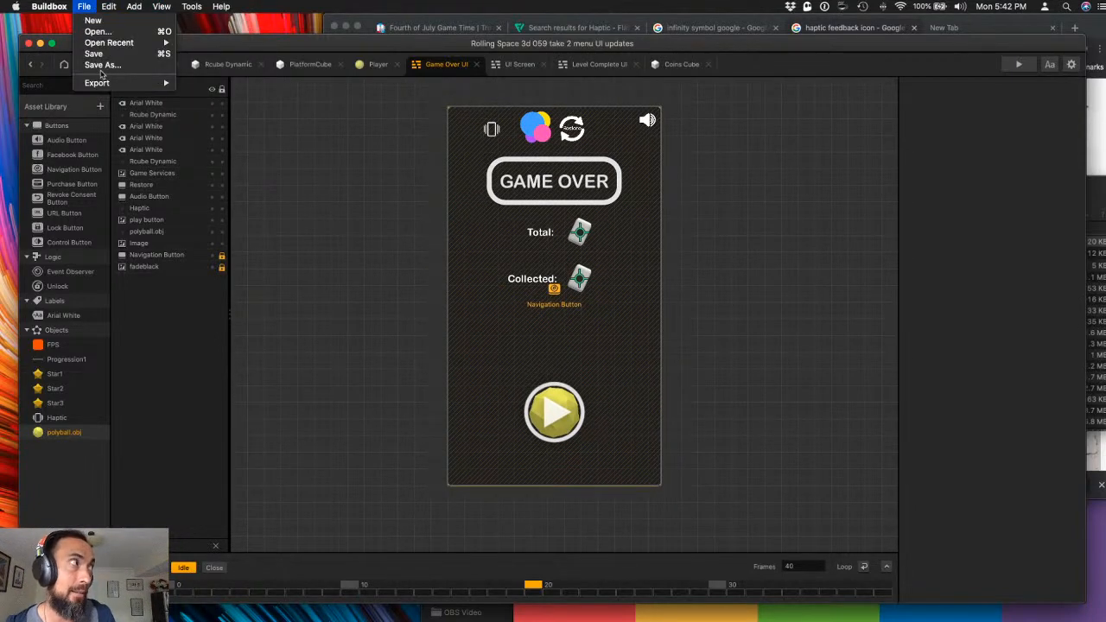
{"action": "left_click", "coordinate": [102, 66]}
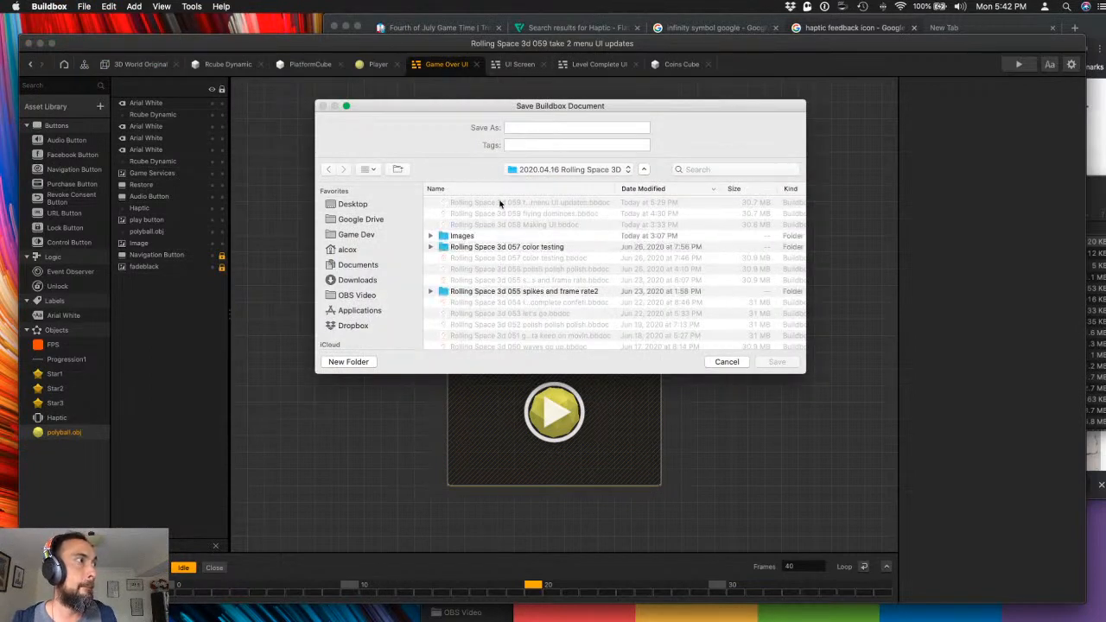
{"action": "left_click_drag", "start_coordinate": [568, 127], "coordinate": [792, 140]}
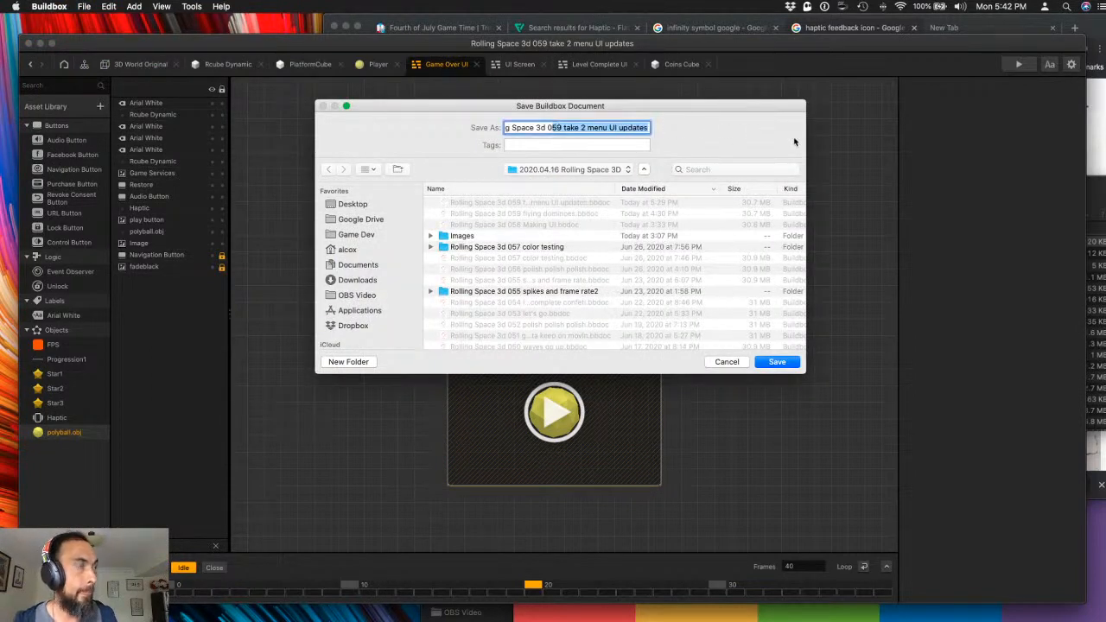
{"action": "type", "text": "060 me"}
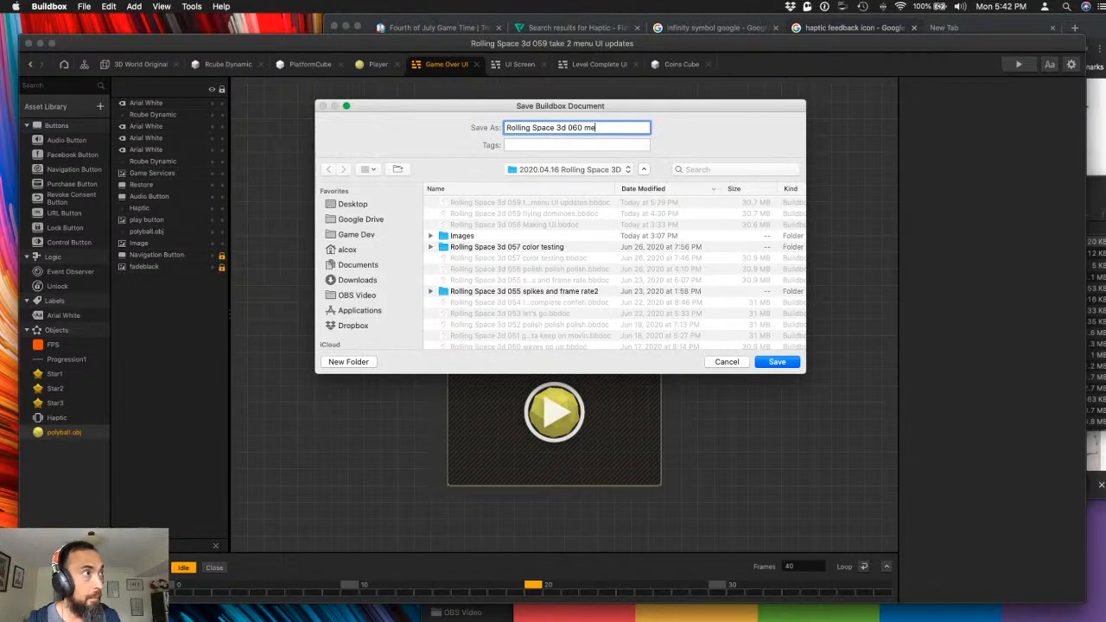
{"action": "type", "text": "nu level complete"}
{"action": "key", "text": "Return"}
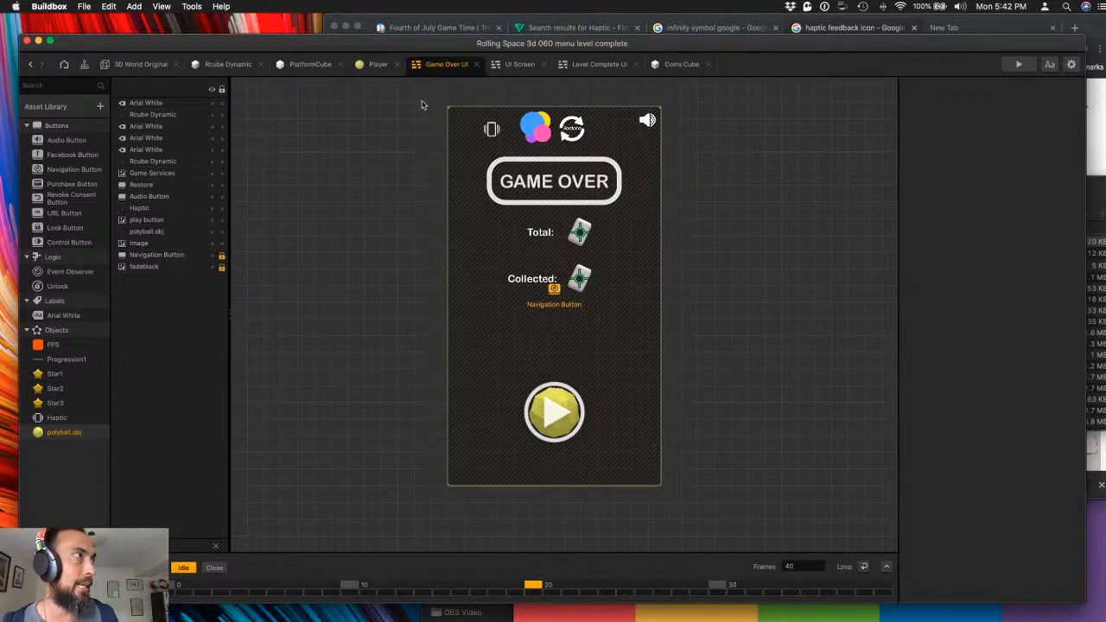
- Delete the Haptic icon and the Total coin display, including its label, score and cube, from the Level Complete UI
{"action": "left_click", "coordinate": [596, 64]}
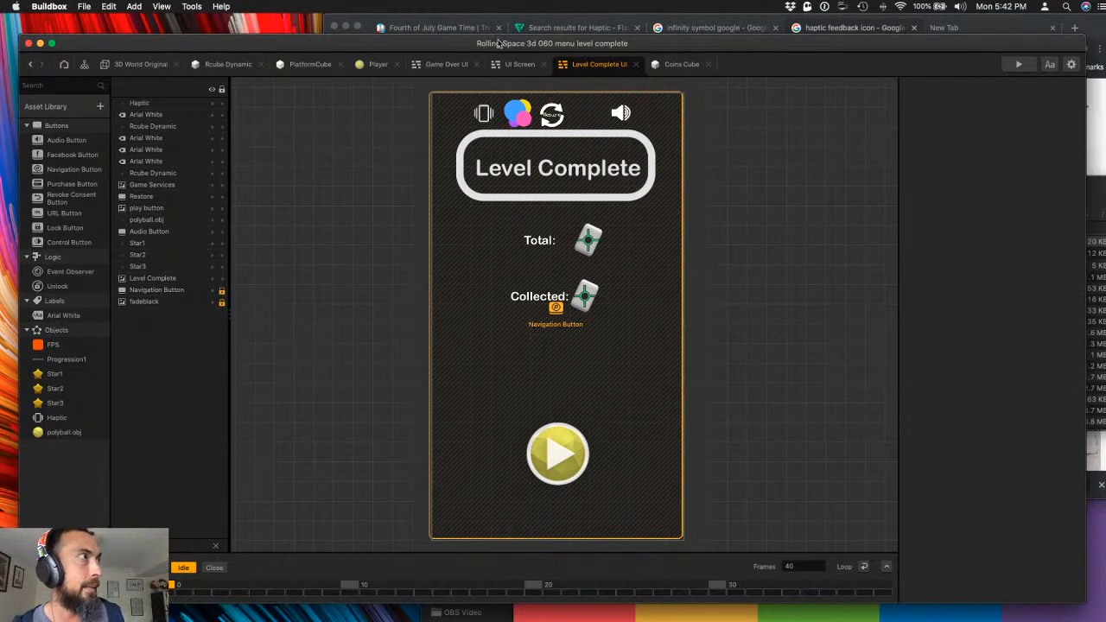
{"action": "left_click", "coordinate": [513, 65]}
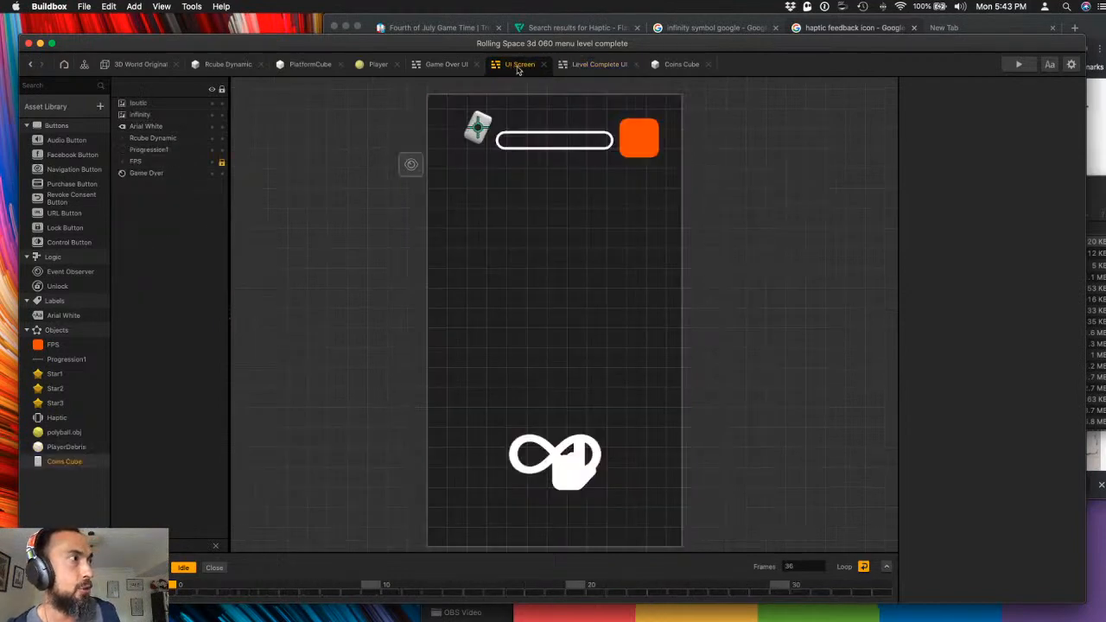
{"action": "left_click", "coordinate": [428, 66]}
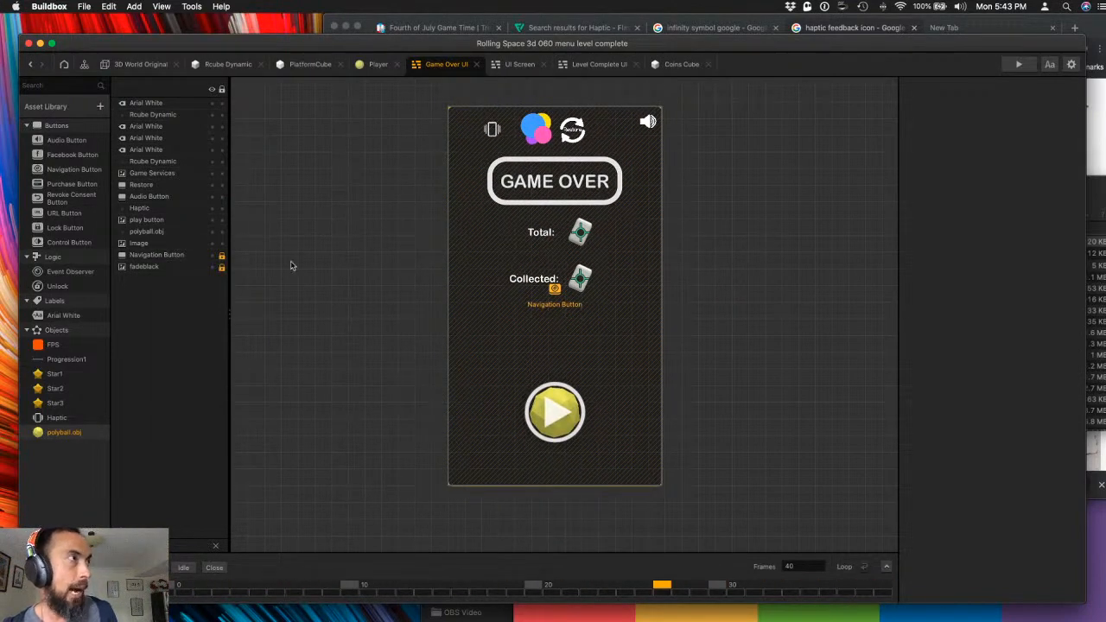
{"action": "left_click", "coordinate": [577, 64]}
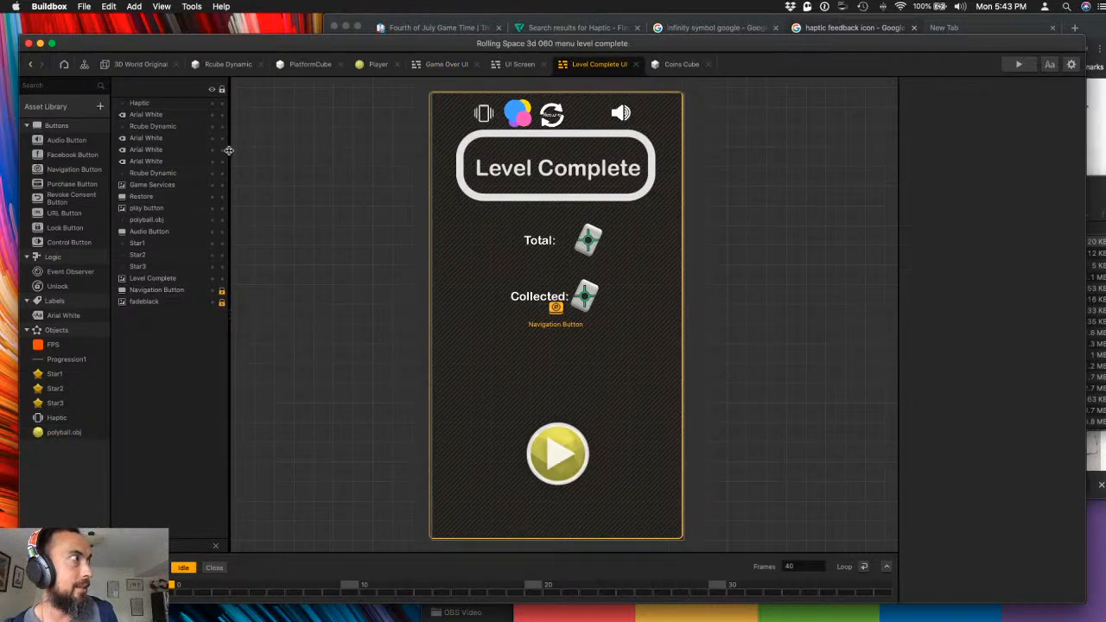
{"action": "left_click", "coordinate": [169, 104]}
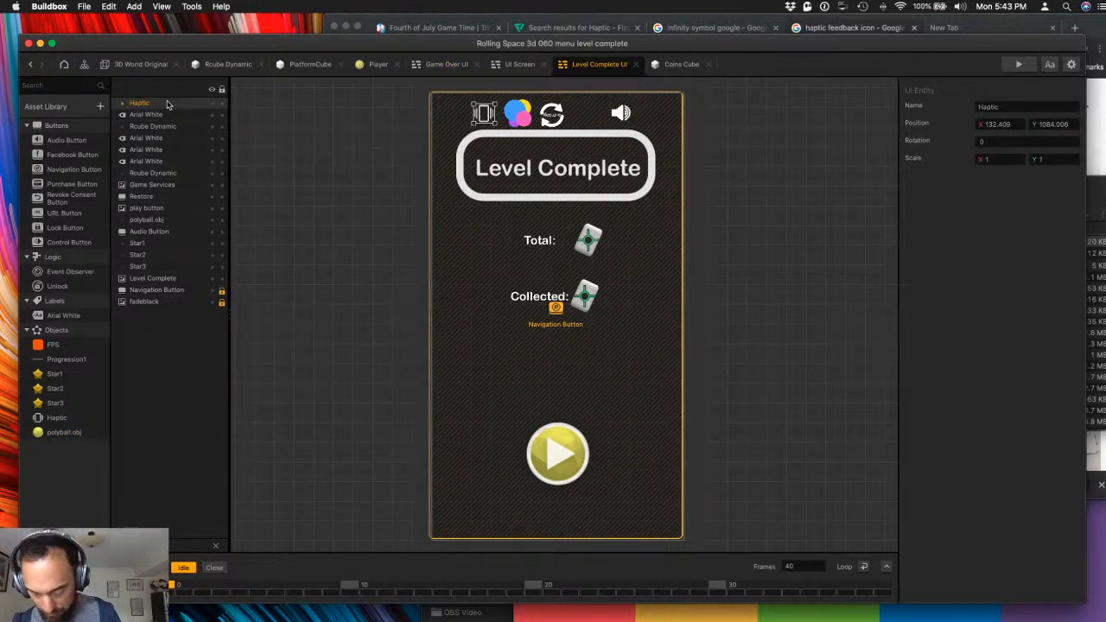
{"action": "key", "text": "Delete"}
{"action": "left_click", "coordinate": [165, 104]}
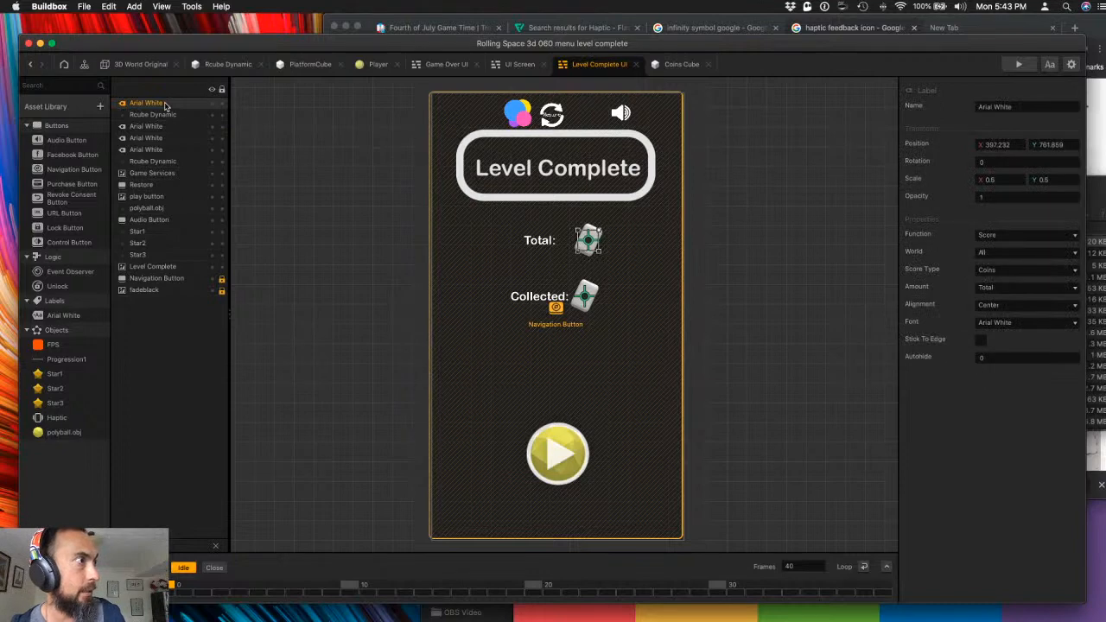
{"action": "key", "text": "Delete"}
{"action": "left_click", "coordinate": [165, 105]}
{"action": "key", "text": "Delete"}
{"action": "left_click", "coordinate": [165, 104]}
{"action": "key", "text": "Delete"}
- Delete the Collected coin display, including its label, score and cube, from the Level Complete UI
{"action": "left_click", "coordinate": [165, 105]}
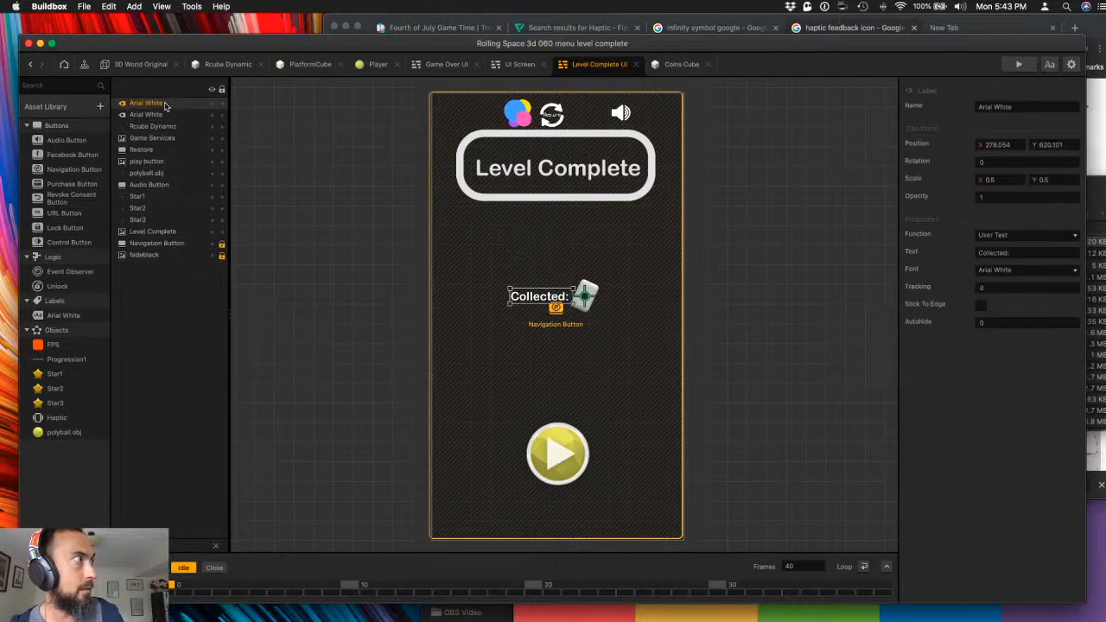
{"action": "key", "text": "Delete"}
{"action": "left_click", "coordinate": [165, 105]}
{"action": "key", "text": "Delete"}
{"action": "left_click", "coordinate": [165, 105]}
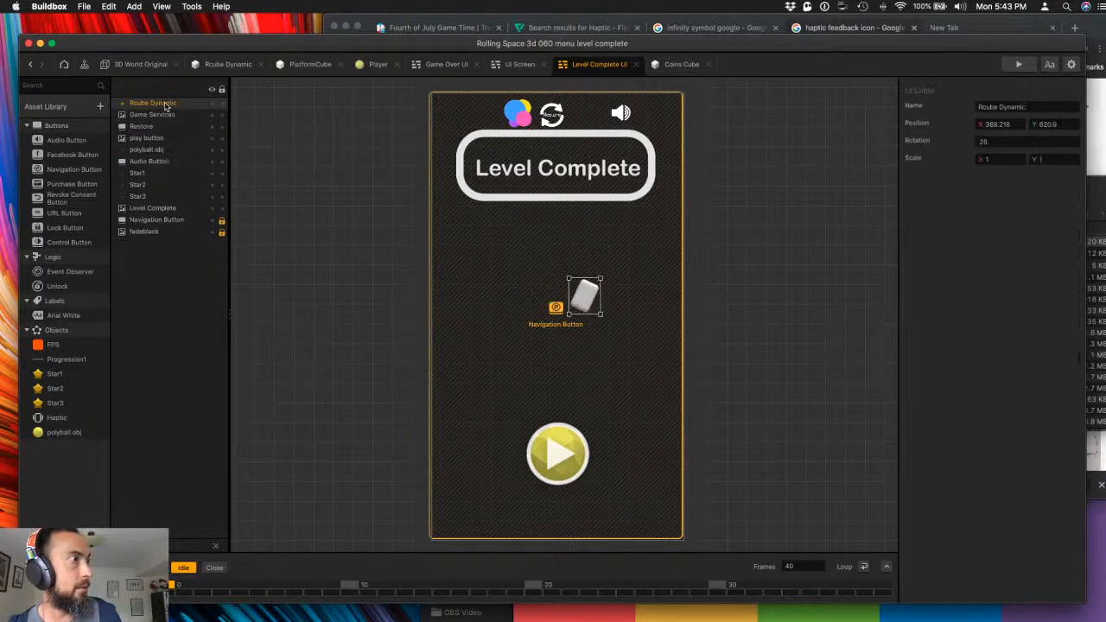
{"action": "key", "text": "Delete"}
- Delete the Game Services, Restore, play button, polyball.obj and Audio Button elements from the Level Complete UI
{"action": "left_click", "coordinate": [165, 104]}
{"action": "key", "text": "Delete"}
{"action": "left_click", "coordinate": [165, 105]}
{"action": "key", "text": "Delete"}
{"action": "left_click", "coordinate": [166, 104]}
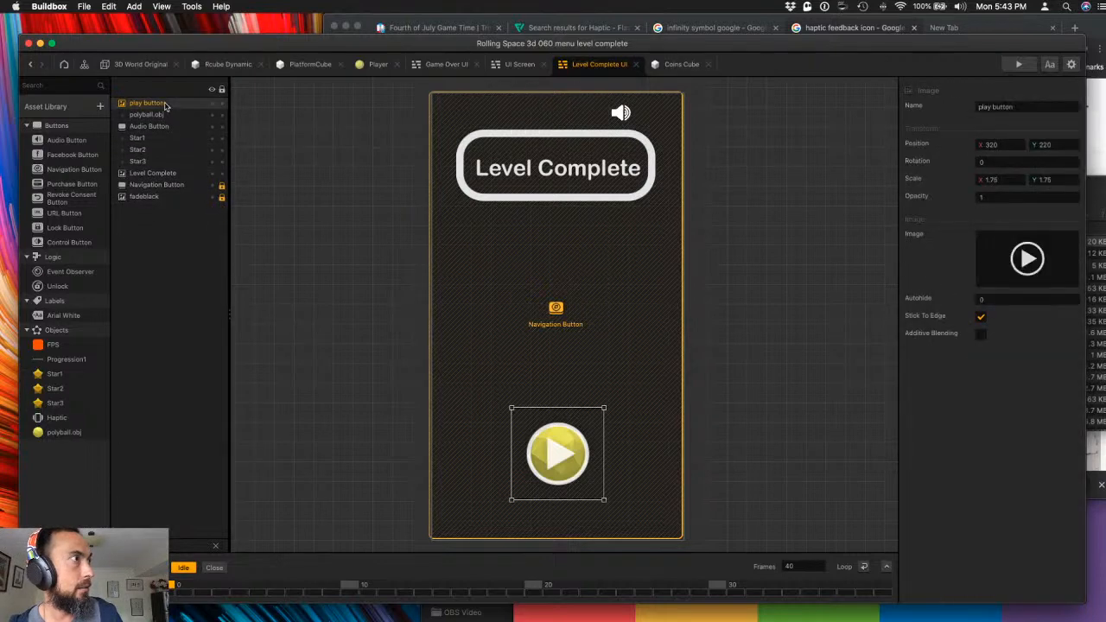
{"action": "key", "text": "Delete"}
{"action": "left_click", "coordinate": [165, 105]}
{"action": "key", "text": "Delete"}
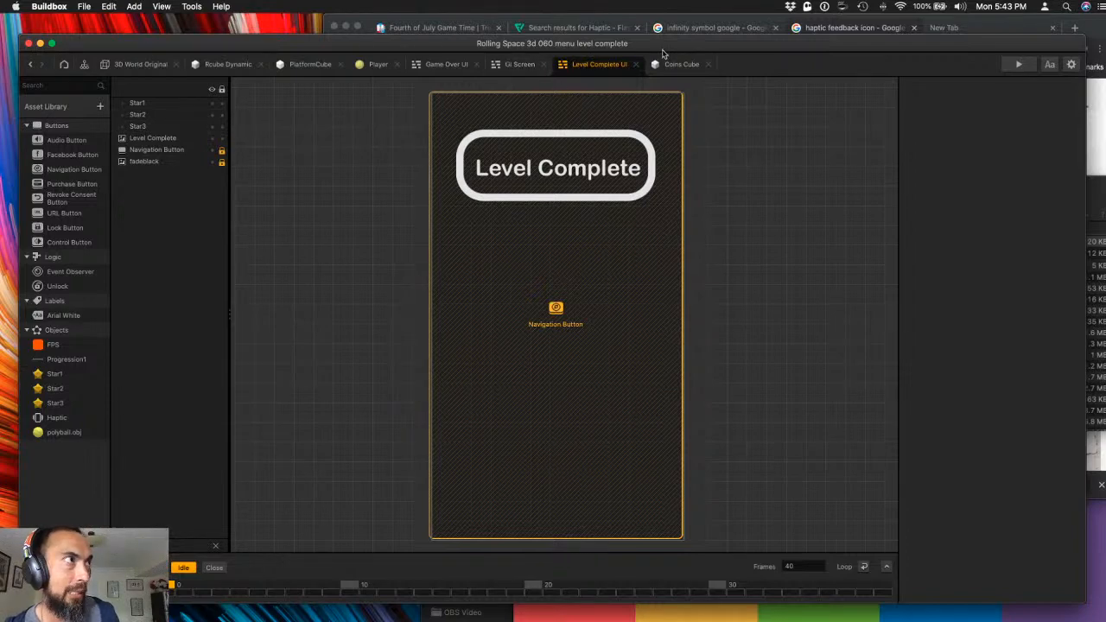
- Copy all Game Over UI elements except the title image, Navigation Button and fadeblack, and paste them into the Level Complete UI
{"action": "left_click", "coordinate": [518, 65]}
{"action": "left_click", "coordinate": [439, 64]}
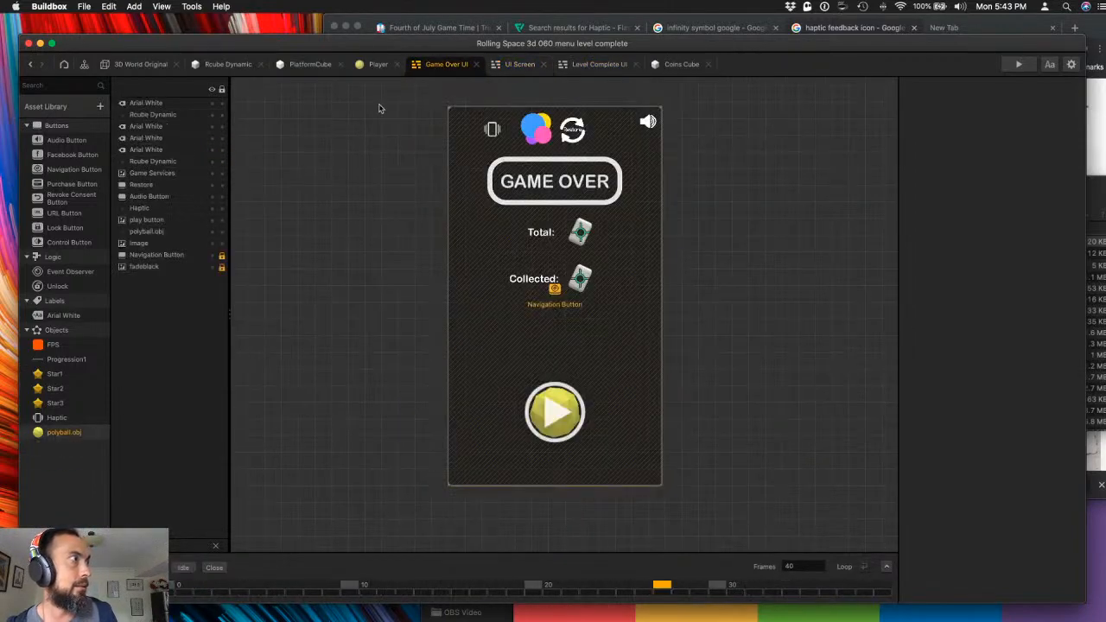
{"action": "left_click", "coordinate": [160, 244]}
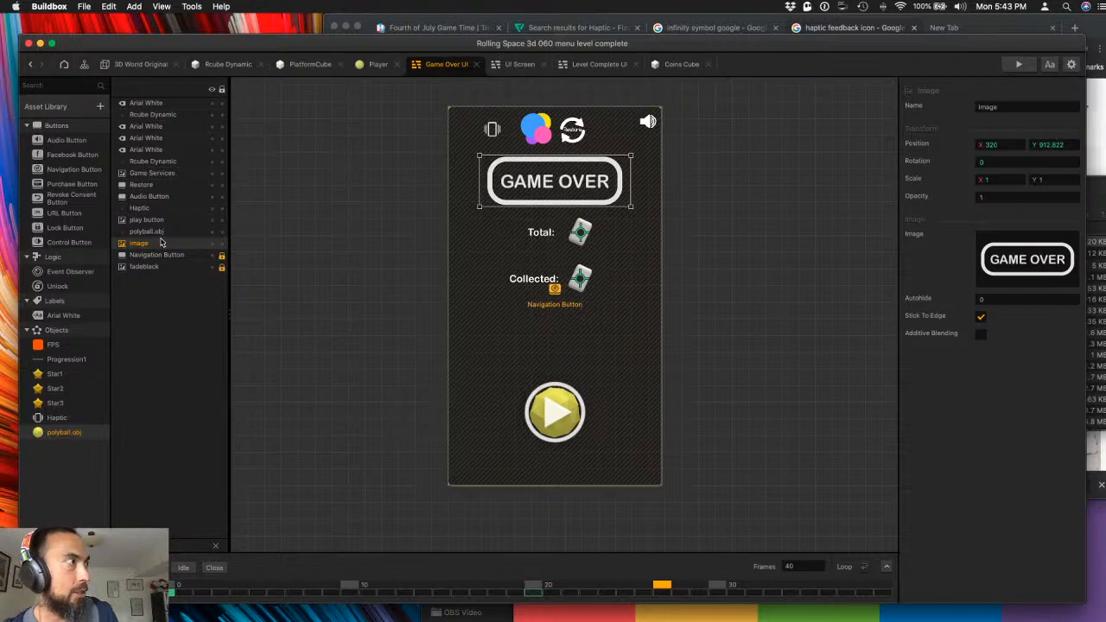
{"action": "left_click", "coordinate": [163, 232]}
{"action": "left_click", "coordinate": [167, 221], "text": "shift"}
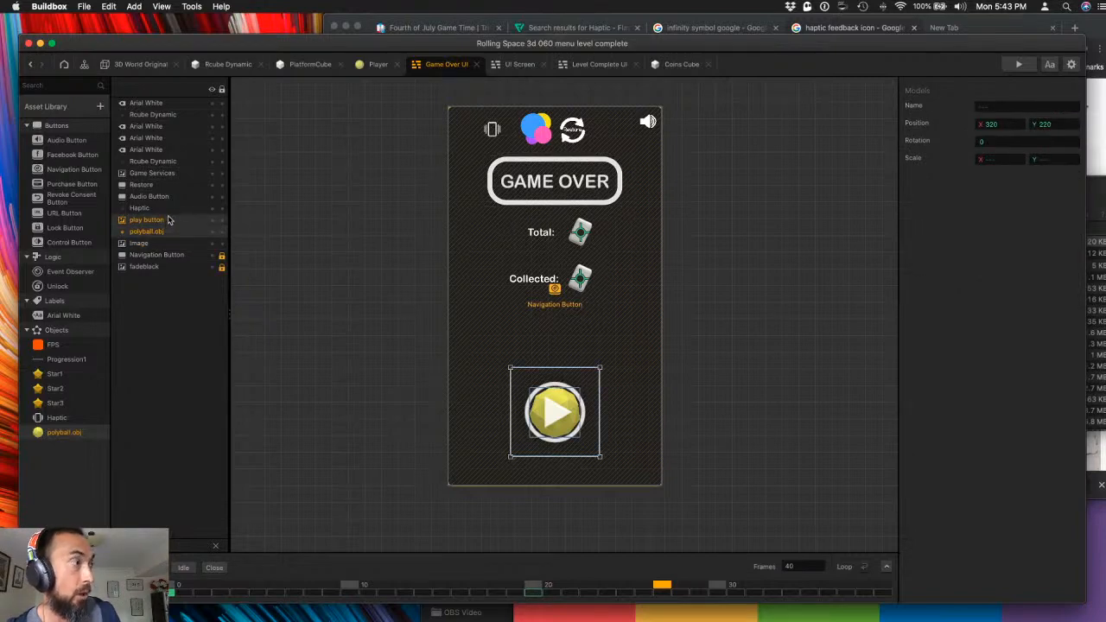
{"action": "left_click", "coordinate": [165, 209], "text": "shift"}
{"action": "left_click", "coordinate": [164, 197], "text": "shift"}
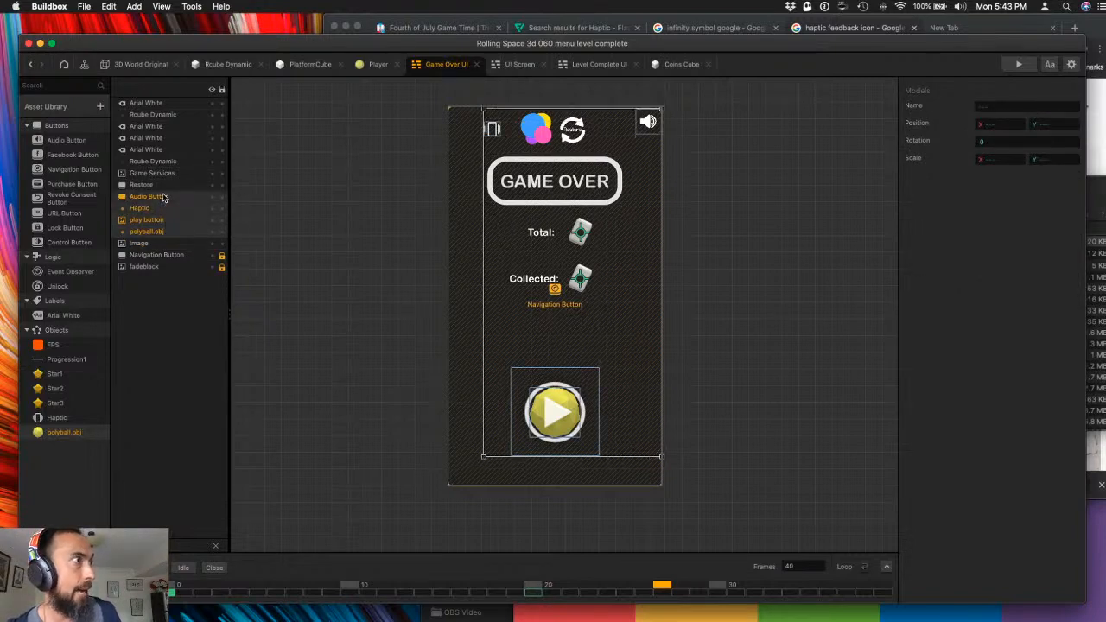
{"action": "left_click", "coordinate": [165, 185], "text": "shift"}
{"action": "left_click", "coordinate": [171, 174], "text": "shift"}
{"action": "left_click", "coordinate": [172, 163], "text": "shift"}
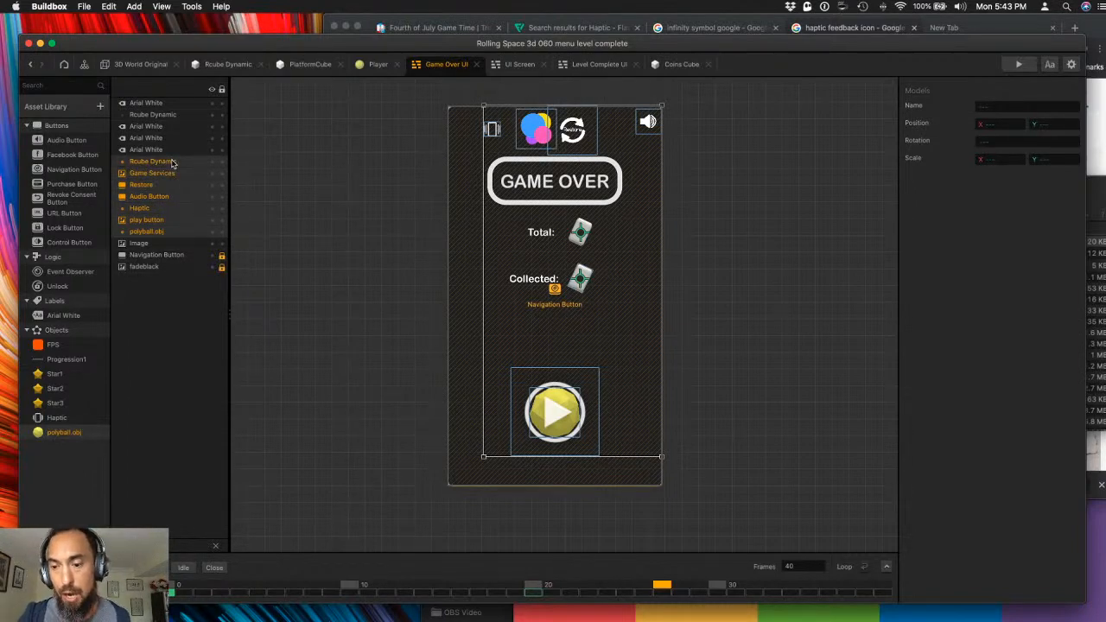
{"action": "left_click", "coordinate": [170, 150], "text": "shift"}
{"action": "left_click", "coordinate": [168, 140], "text": "shift"}
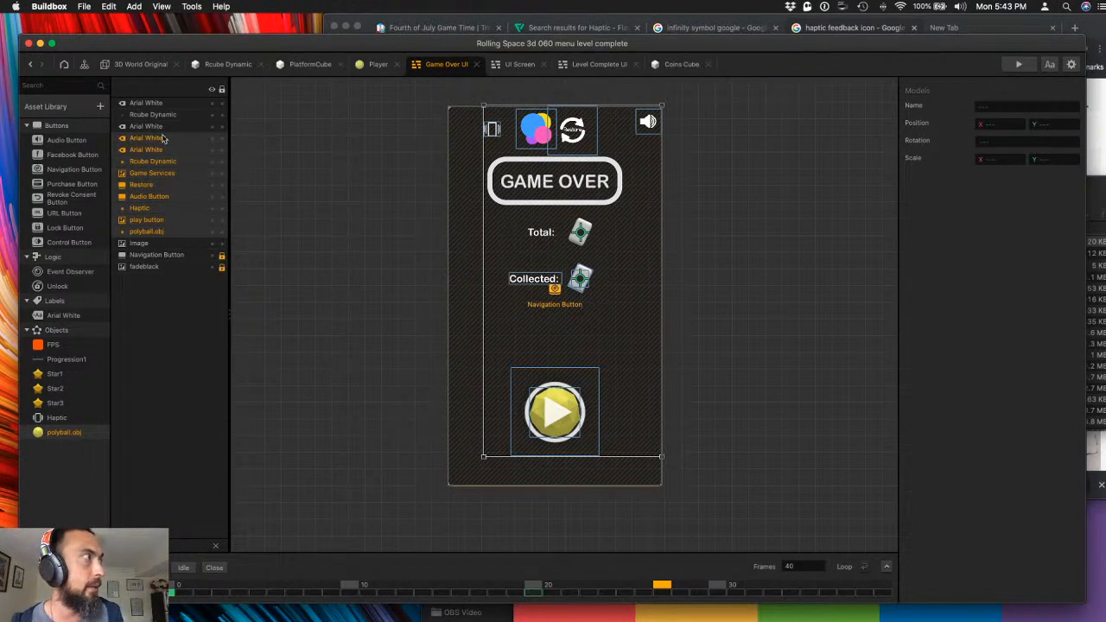
{"action": "left_click", "coordinate": [163, 127], "text": "shift"}
{"action": "left_click", "coordinate": [160, 115], "text": "shift"}
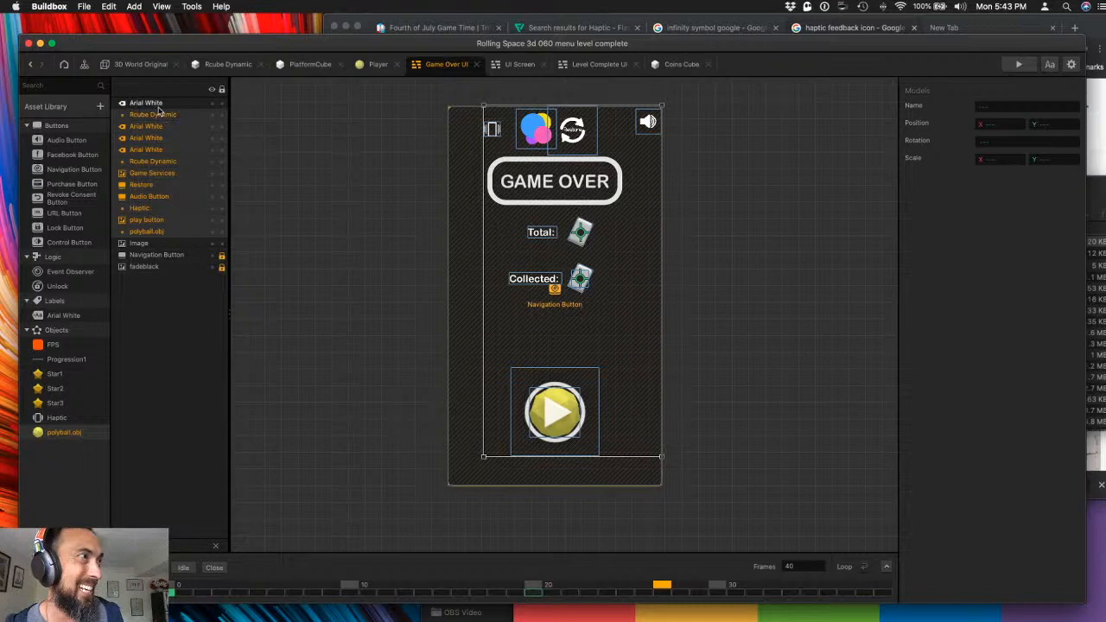
{"action": "left_click", "coordinate": [158, 105], "text": "shift"}
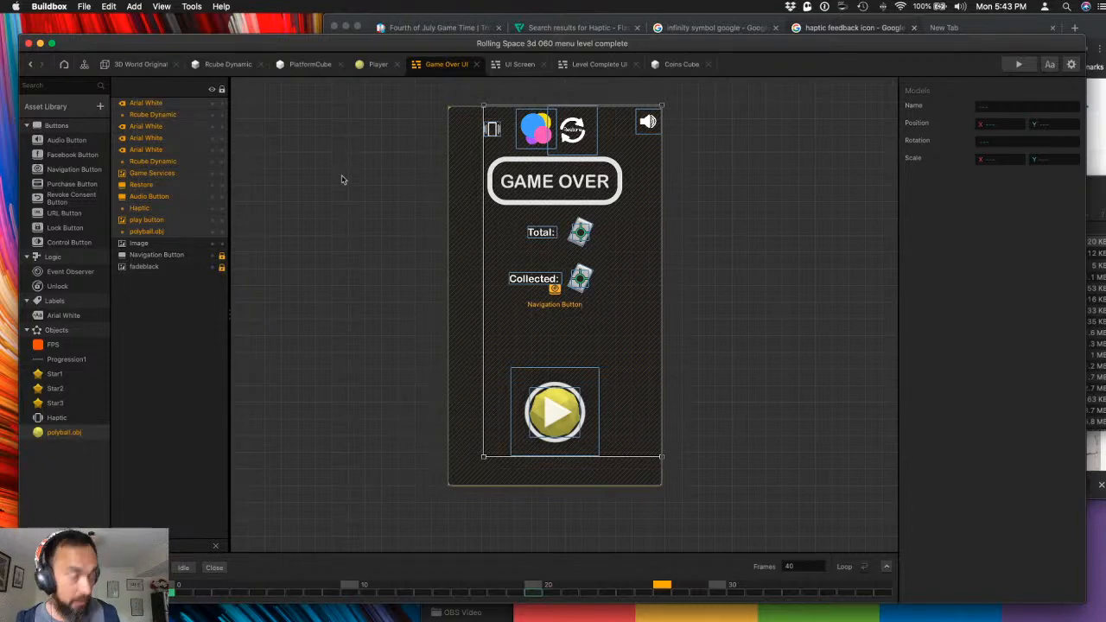
{"action": "left_click", "coordinate": [577, 69]}
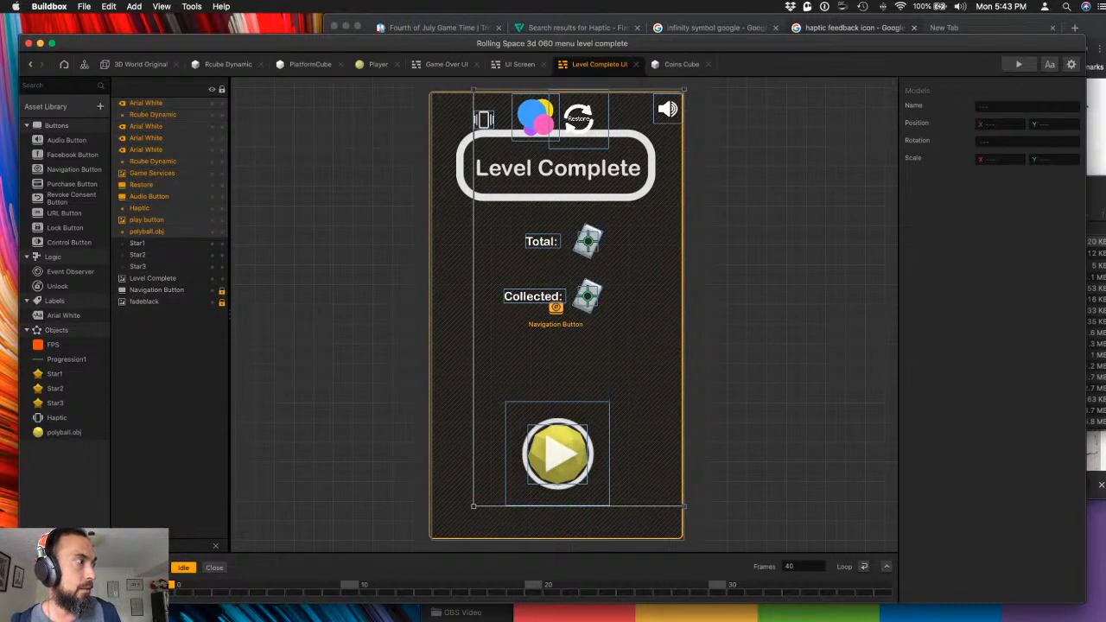
- At frame 0 of the entry animation, set the Level Complete title image's position to X 320, Y 950
{"action": "left_click", "coordinate": [184, 567]}
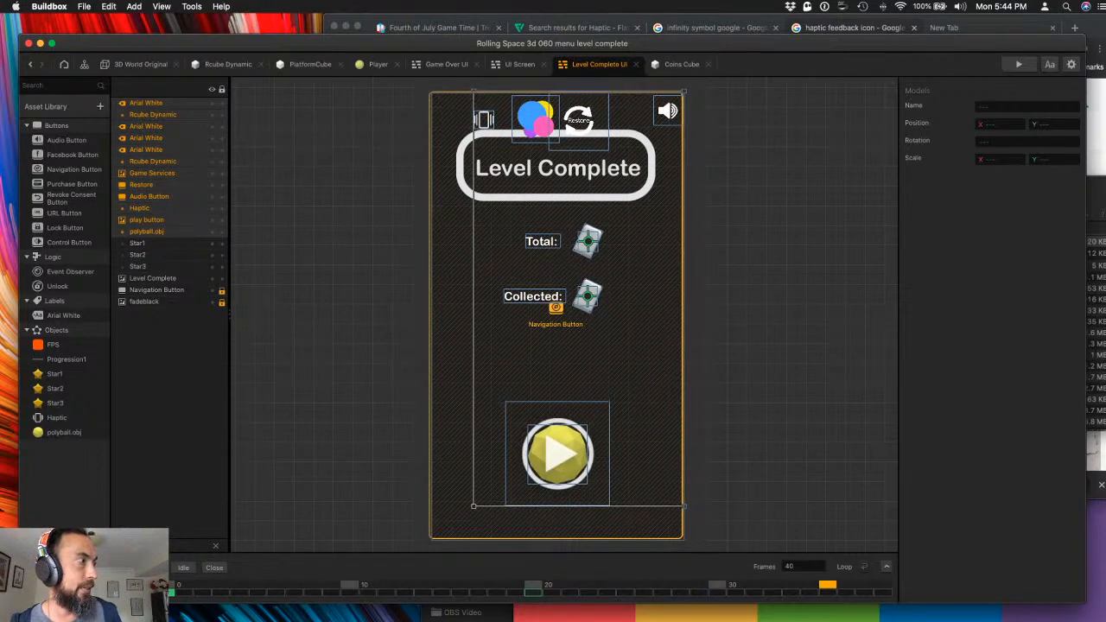
{"action": "left_click", "coordinate": [172, 587]}
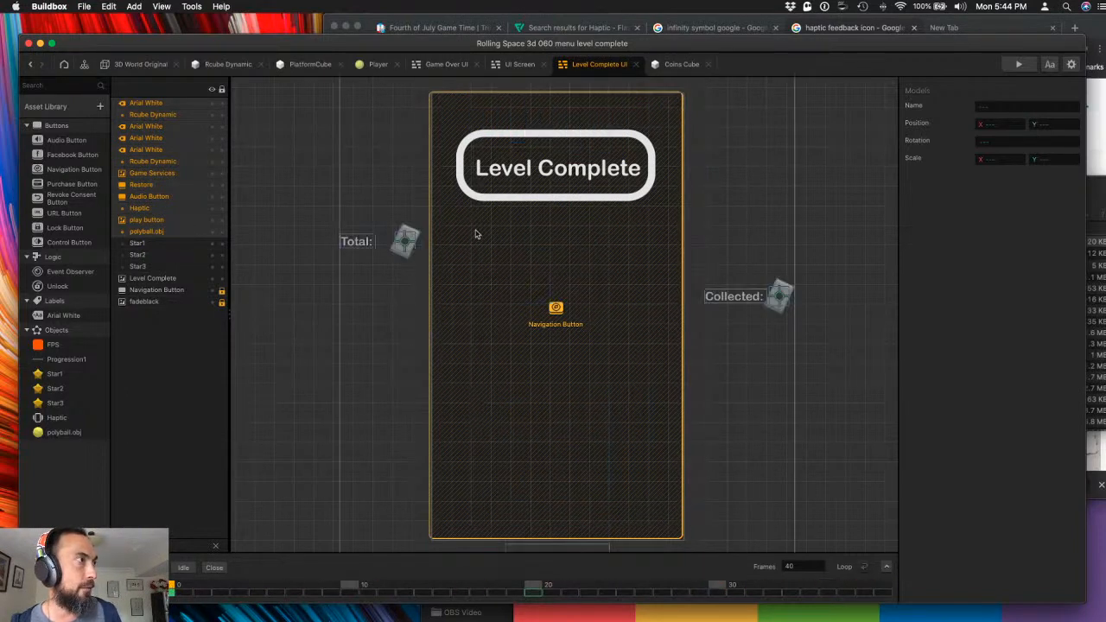
{"action": "left_click", "coordinate": [291, 197]}
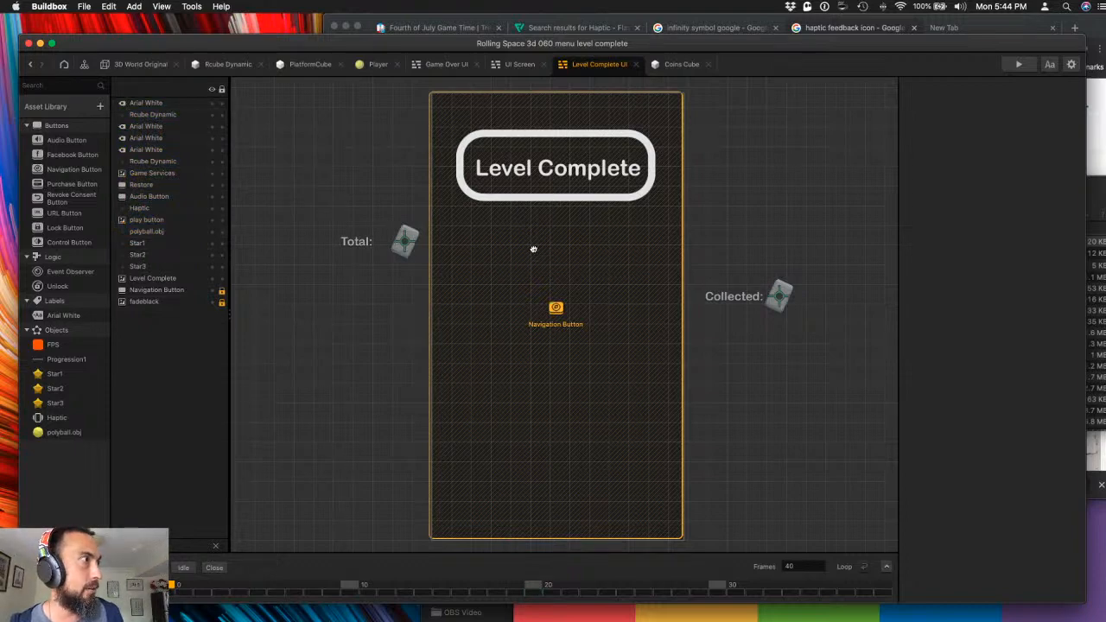
{"action": "left_click_drag", "start_coordinate": [534, 249], "coordinate": [498, 296]}
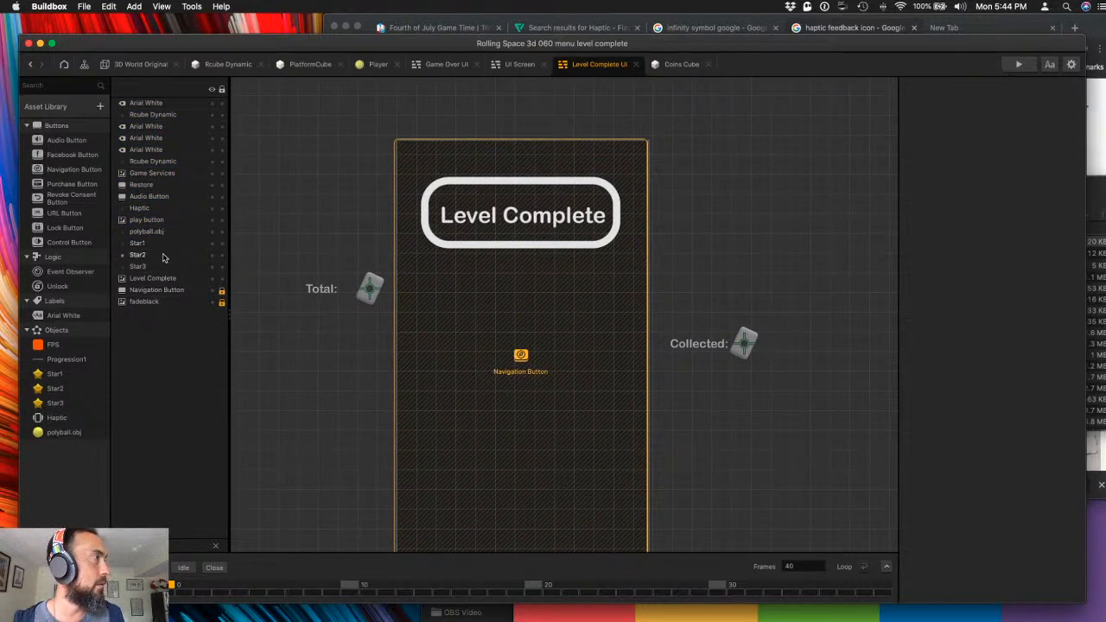
{"action": "left_click", "coordinate": [153, 278]}
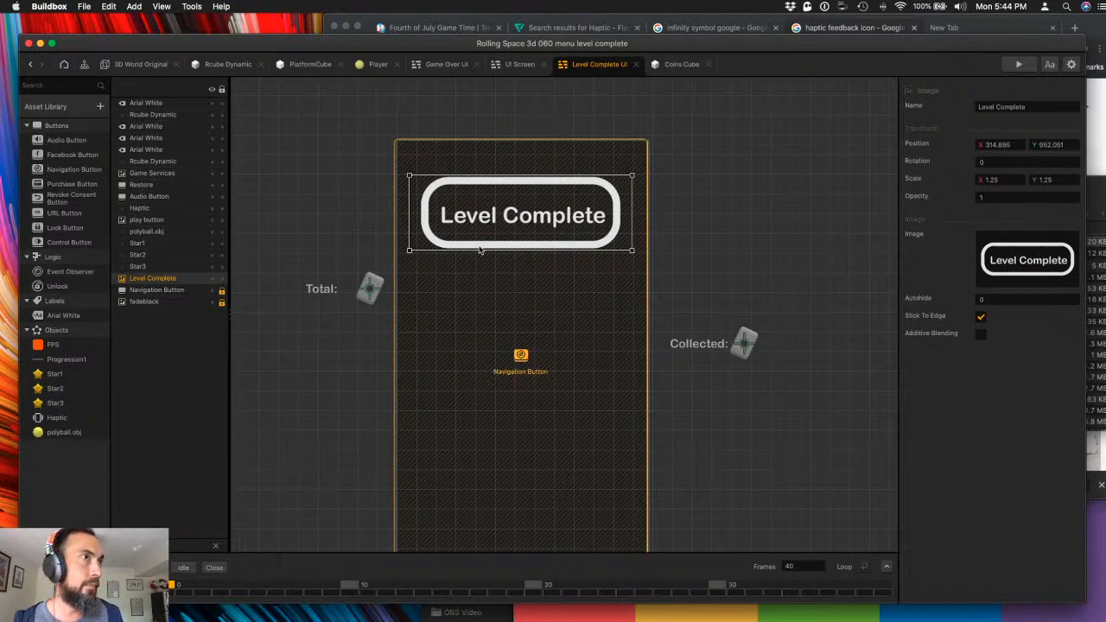
{"action": "left_click_drag", "start_coordinate": [990, 145], "coordinate": [1072, 145]}
{"action": "type", "text": "32"}
{"action": "key", "text": "Tab"}
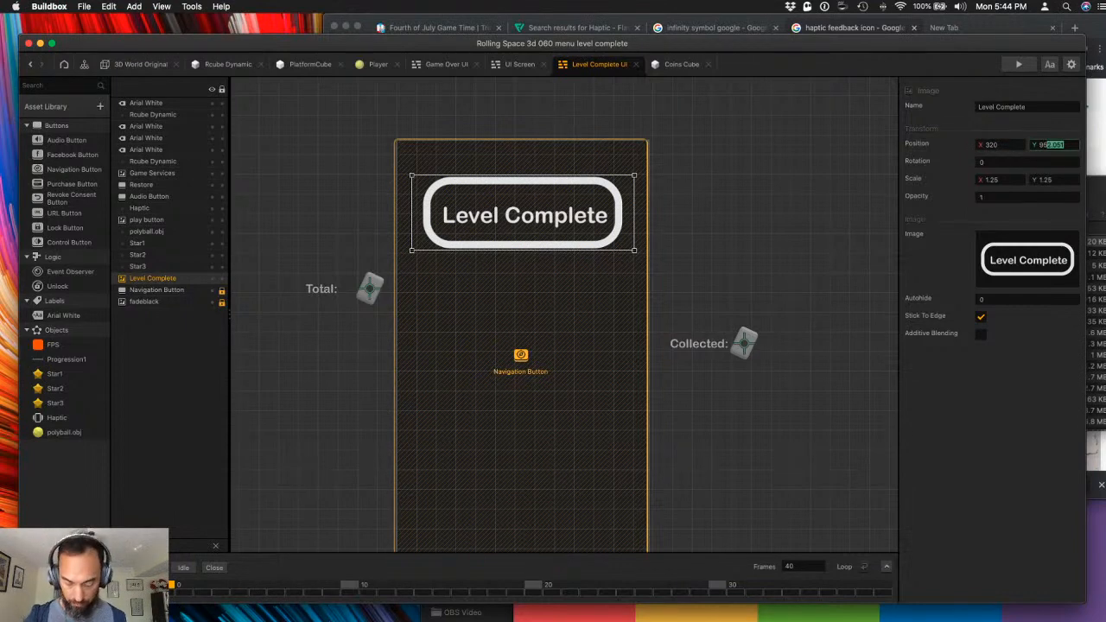
{"action": "type", "text": "0"}
{"action": "key", "text": "Tab"}
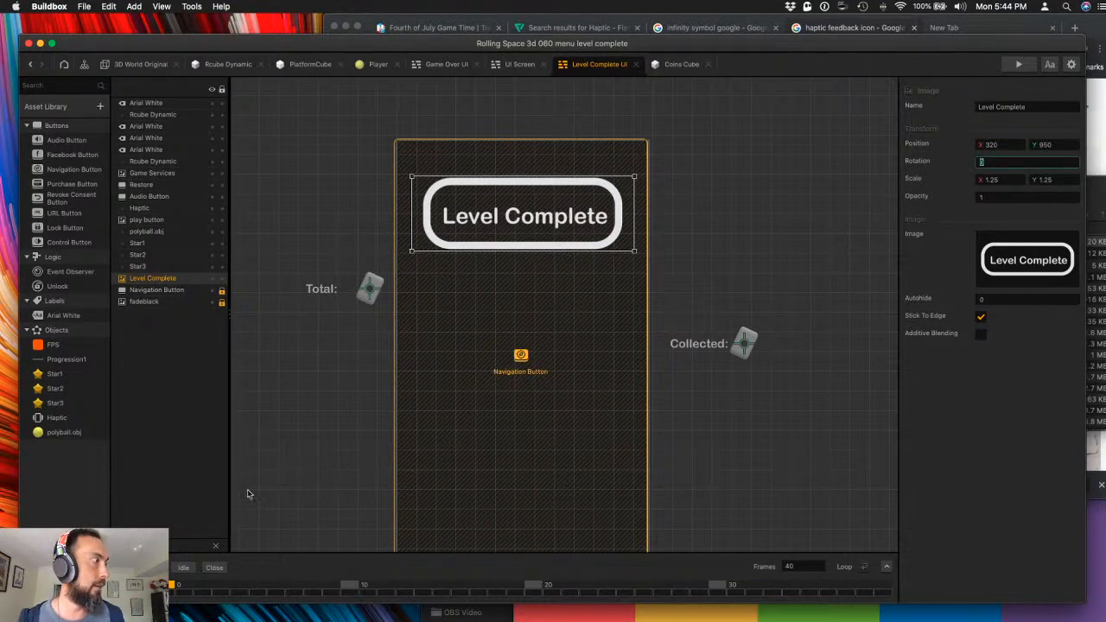
- Move the Level Complete title above the canvas to about Y 1245 at frame 0, and set its Y position to 950 at frame 20
{"action": "left_click_drag", "start_coordinate": [553, 252], "coordinate": [566, 133]}
{"action": "left_click", "coordinate": [533, 585]}
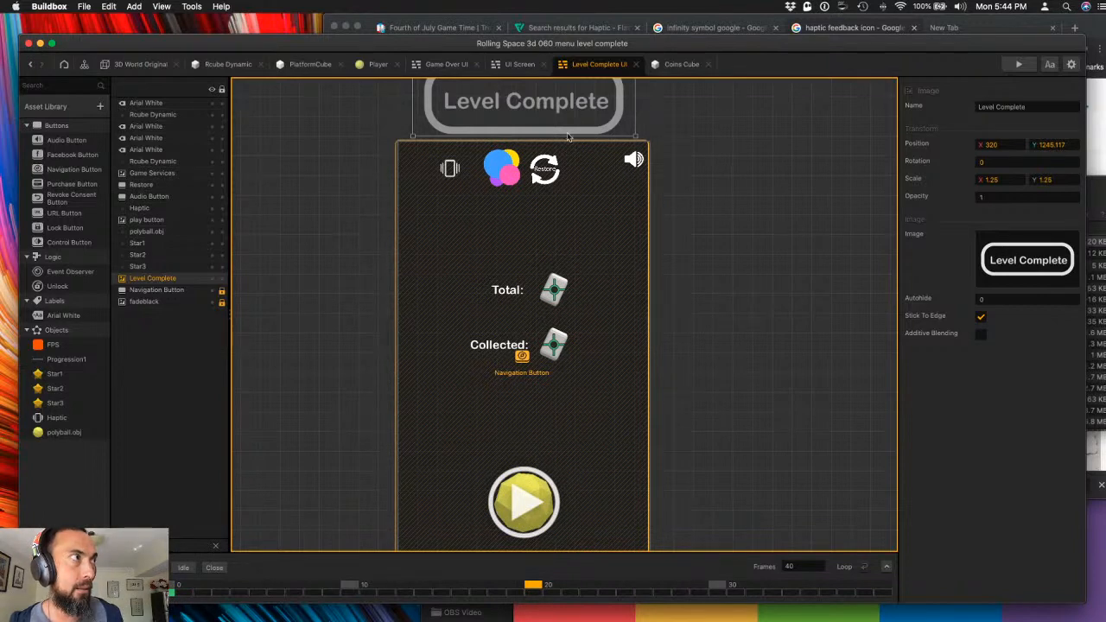
{"action": "left_click", "coordinate": [1045, 144]}
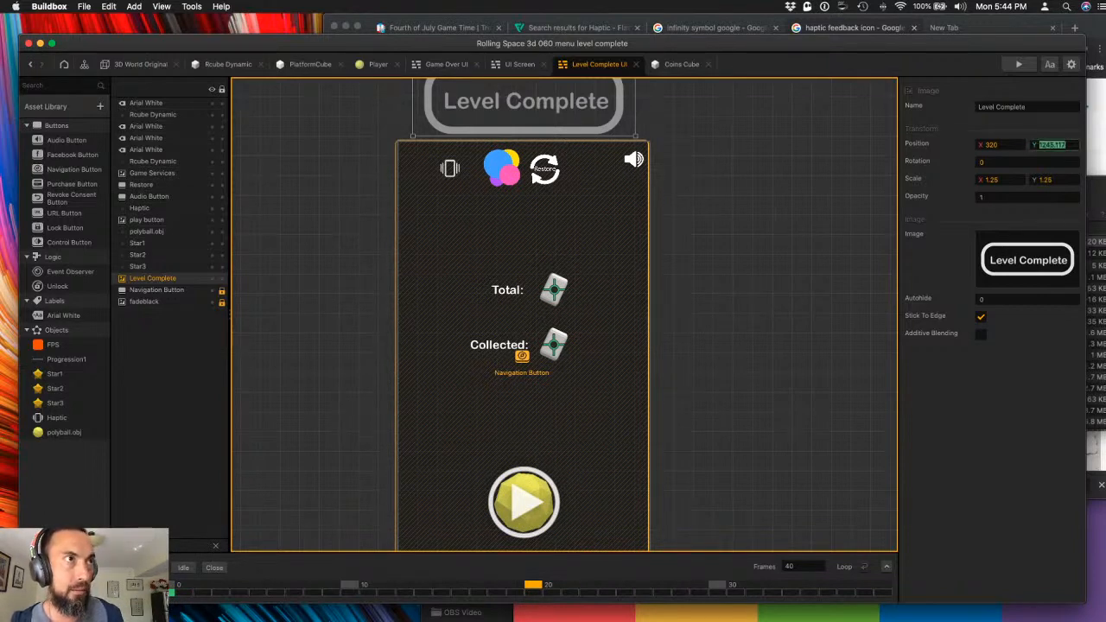
{"action": "type", "text": "960"}
{"action": "key", "text": "Tab"}
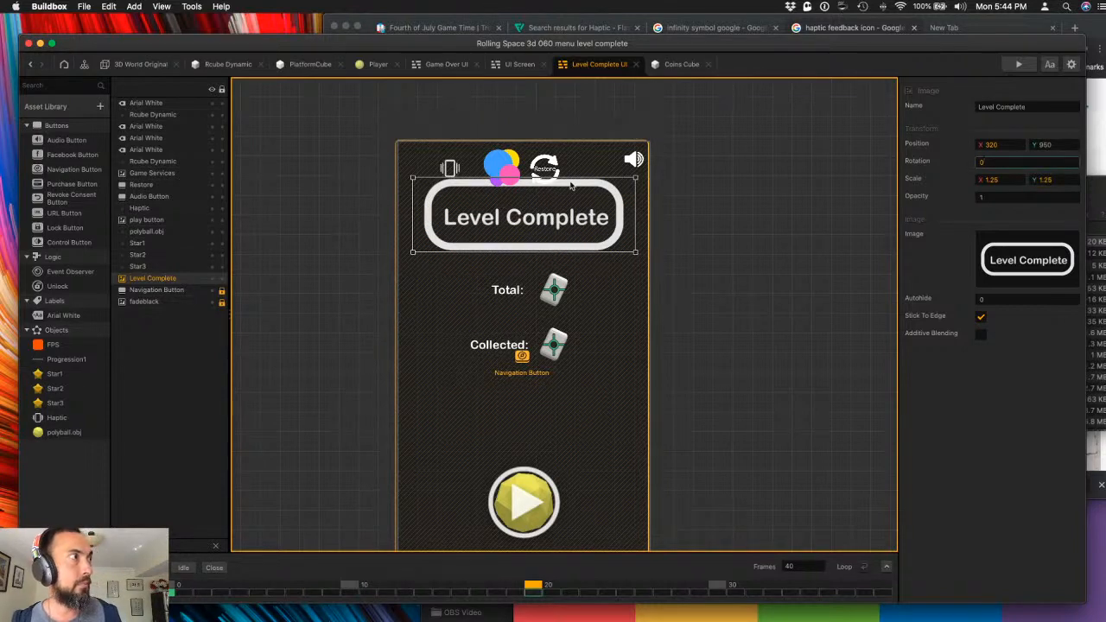
- Lower the Level Complete title to about Y 934 at frame 20 and save the project
{"action": "left_click_drag", "start_coordinate": [578, 185], "coordinate": [580, 192]}
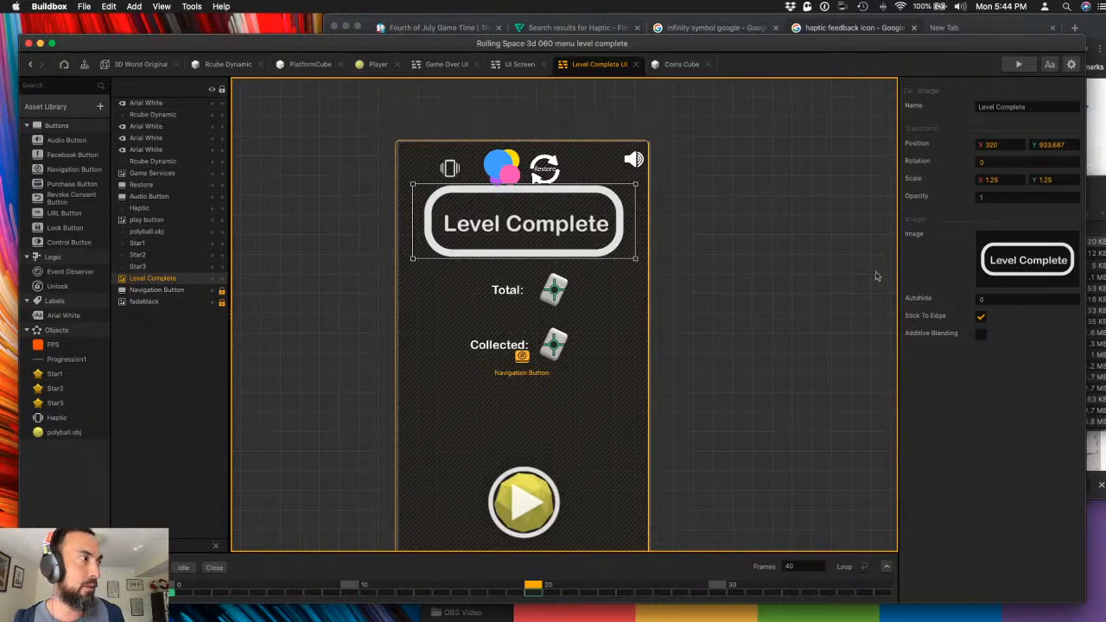
{"action": "left_click", "coordinate": [700, 294]}
{"action": "key", "text": "super+s"}
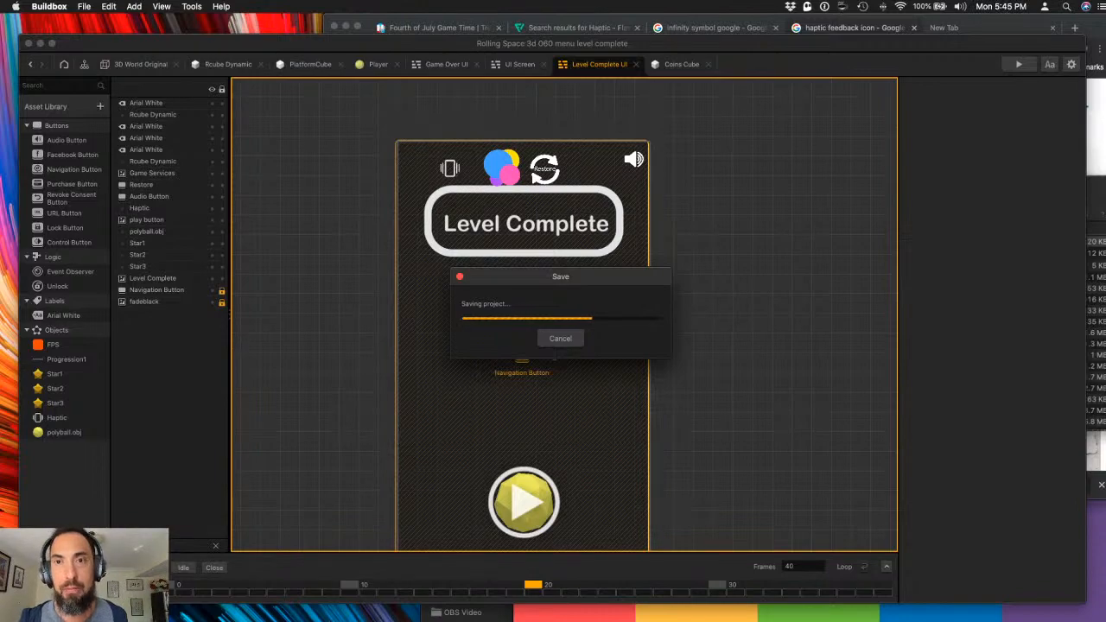
{"action": "key", "text": "ctrl+Up"}
{"action": "key", "text": "ctrl+Up"}
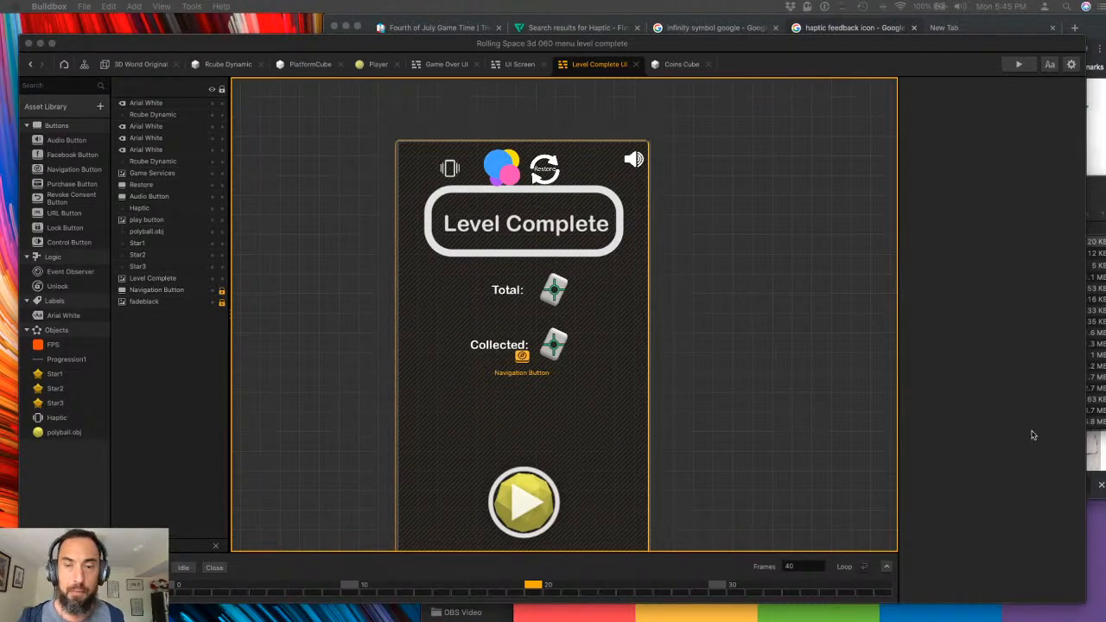
{"action": "left_click", "coordinate": [672, 318]}
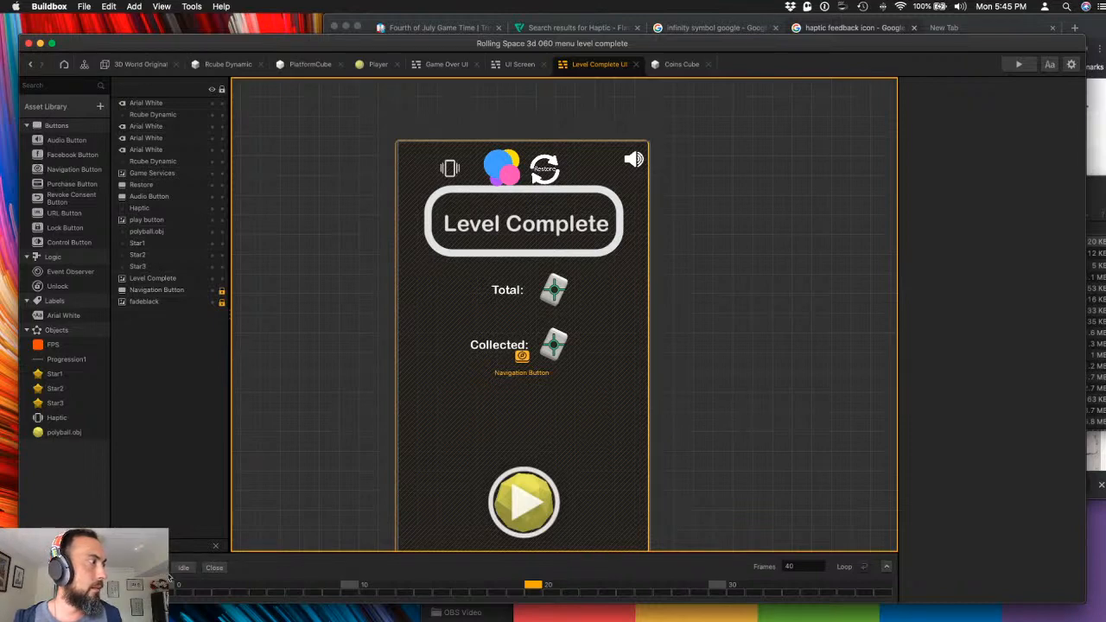
{"action": "left_click", "coordinate": [130, 568]}
{"action": "scroll", "coordinate": [447, 386], "scroll_direction": "down", "scroll_amount": 1}
{"action": "scroll", "coordinate": [447, 386], "scroll_direction": "down", "scroll_amount": 1}
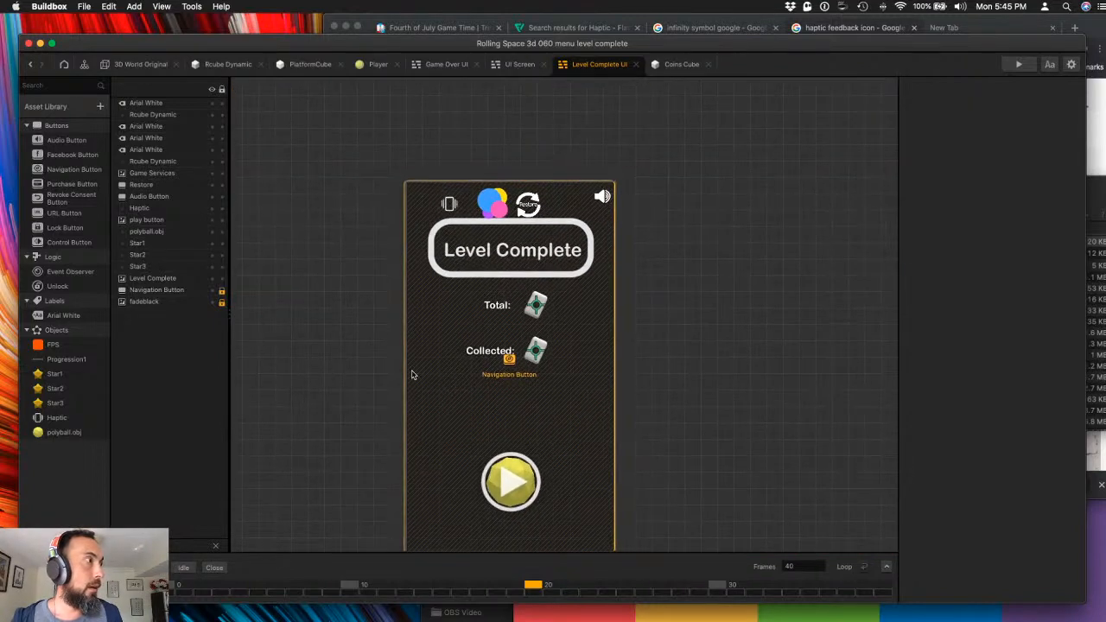
{"action": "left_click_drag", "start_coordinate": [415, 374], "coordinate": [401, 348]}
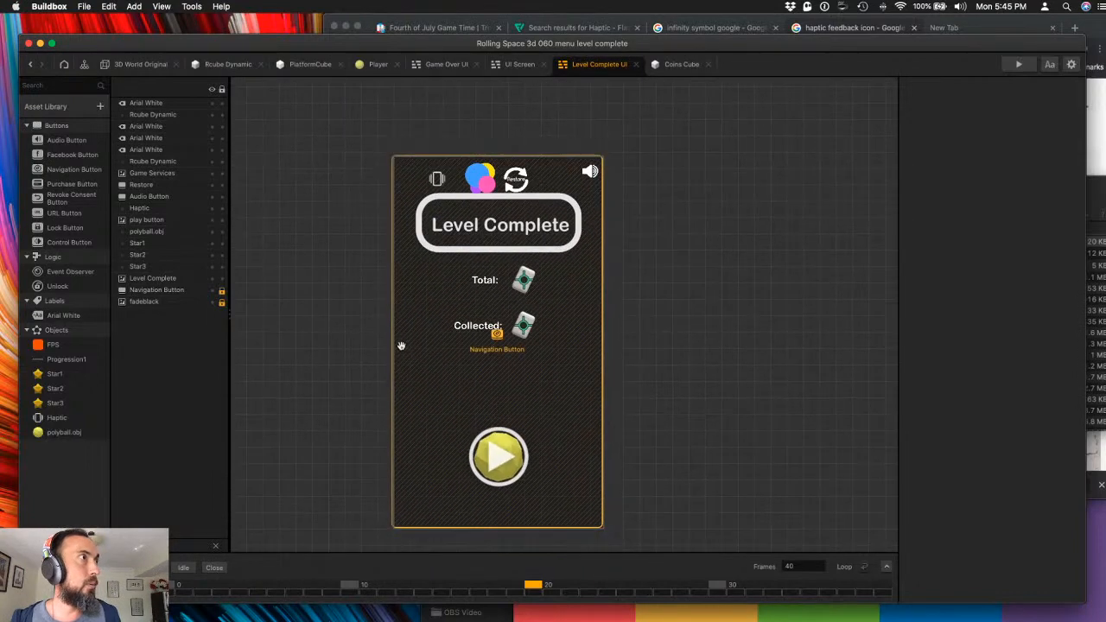
- Open the 3D World Original scene and inspect level sections 39 and 19
{"action": "left_click", "coordinate": [138, 64]}
{"action": "scroll", "coordinate": [337, 585], "scroll_direction": "left", "scroll_amount": 4}
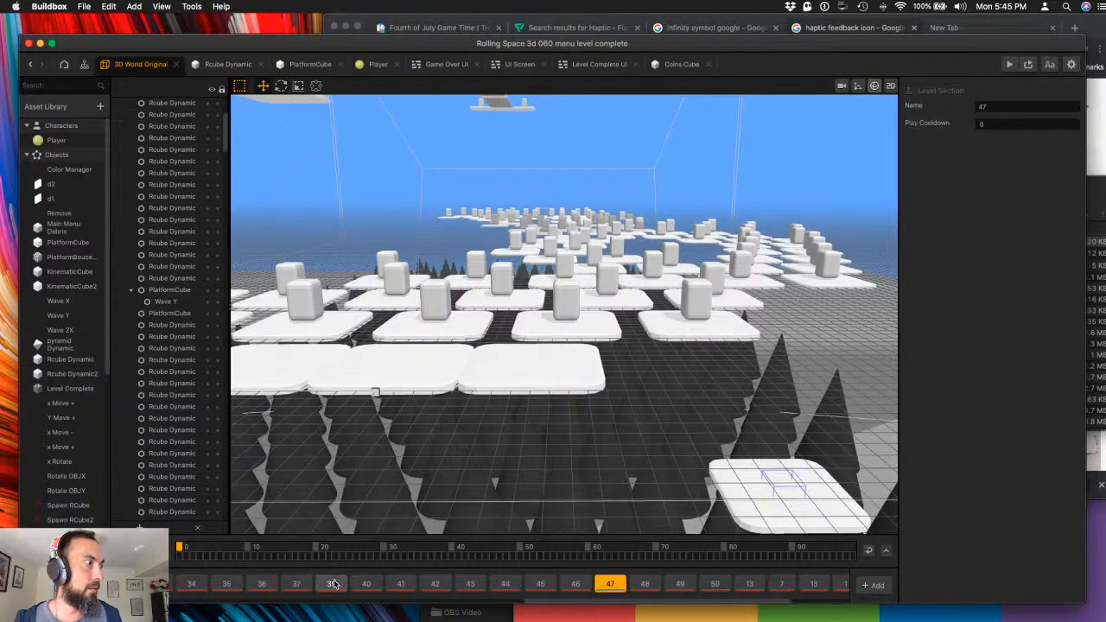
{"action": "left_click", "coordinate": [333, 584]}
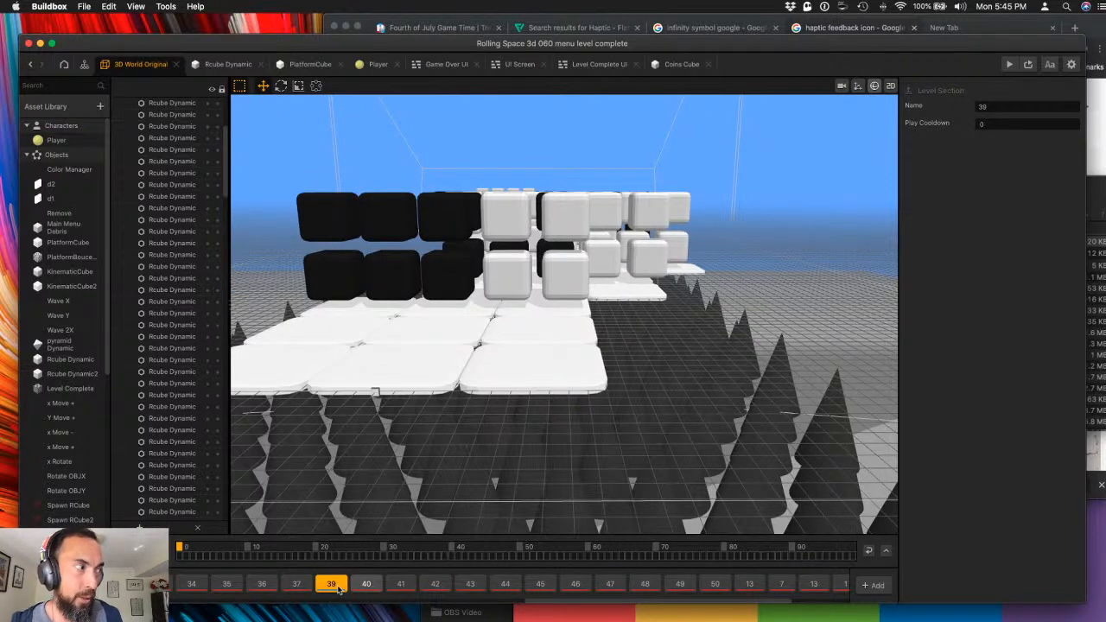
{"action": "scroll", "coordinate": [294, 584], "scroll_direction": "left", "scroll_amount": 2}
{"action": "scroll", "coordinate": [205, 585], "scroll_direction": "left", "scroll_amount": 5}
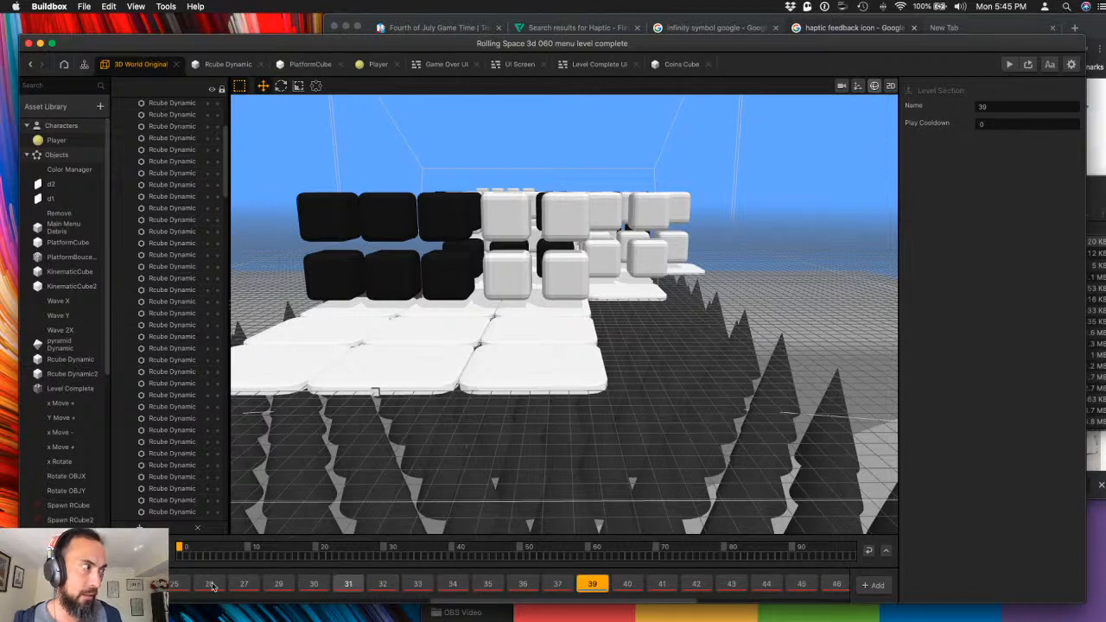
{"action": "scroll", "coordinate": [278, 573], "scroll_direction": "left", "scroll_amount": 1}
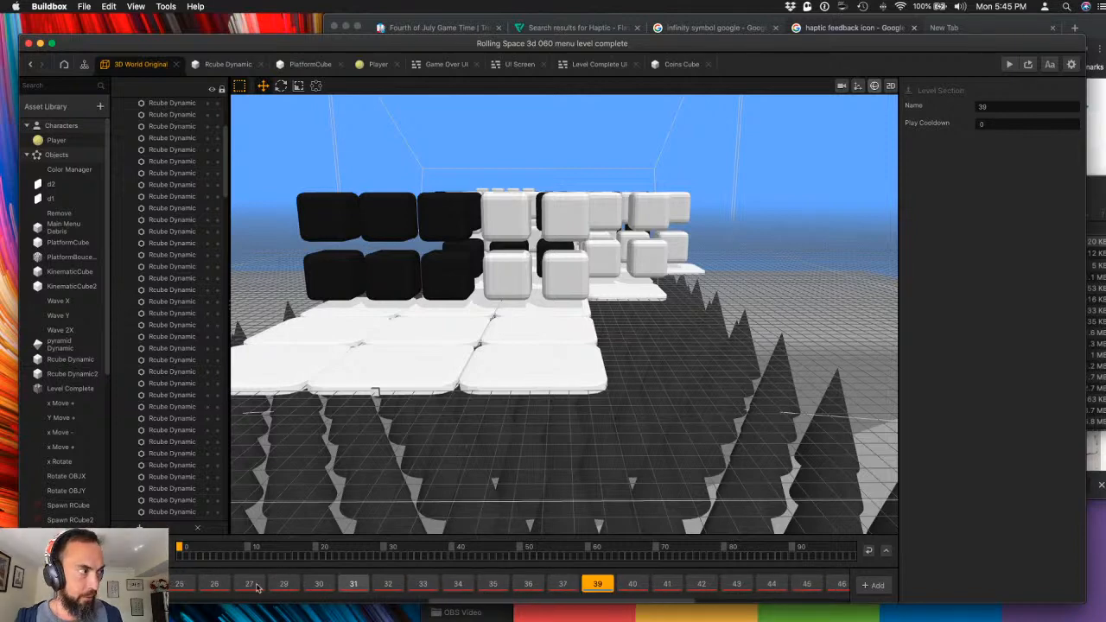
{"action": "scroll", "coordinate": [226, 587], "scroll_direction": "left", "scroll_amount": 1}
{"action": "scroll", "coordinate": [229, 587], "scroll_direction": "left", "scroll_amount": 8}
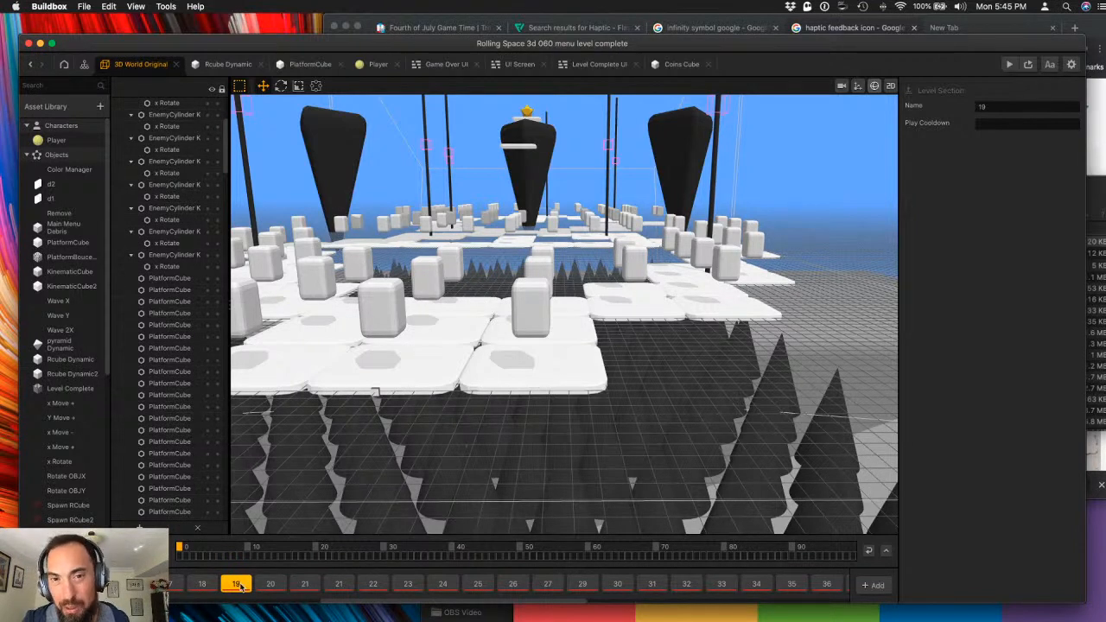
- Advance to level section 22, playtest the game in the preview and close the preview
{"action": "key", "text": "Right"}
{"action": "key", "text": "Right"}
{"action": "key", "text": "Right"}
{"action": "key", "text": "Right"}
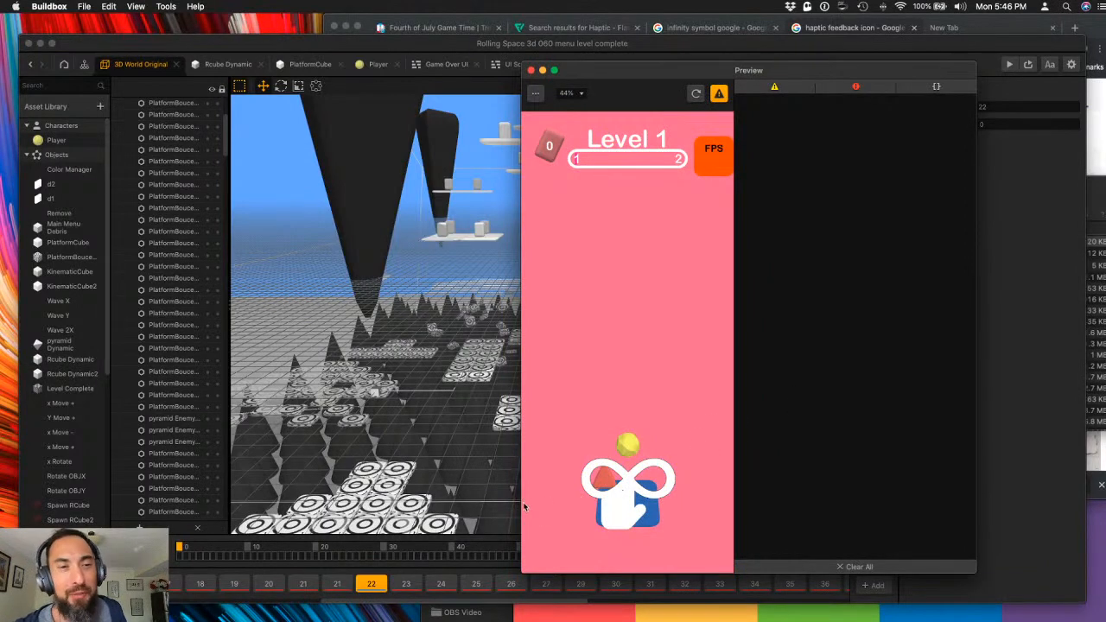
{"action": "left_click", "coordinate": [632, 533]}
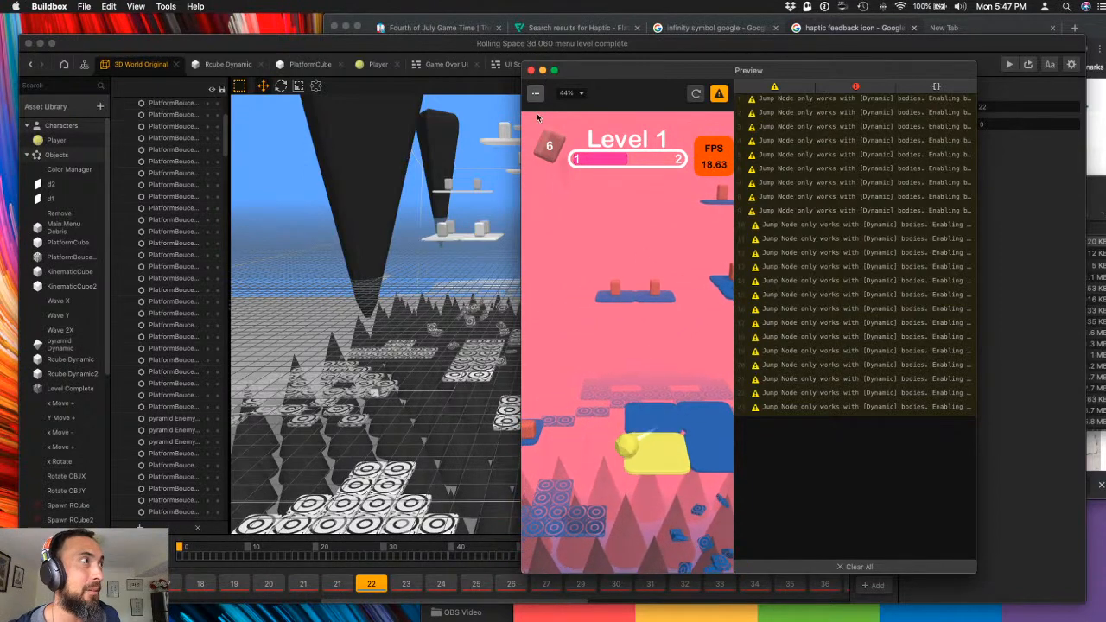
{"action": "left_click", "coordinate": [530, 70]}
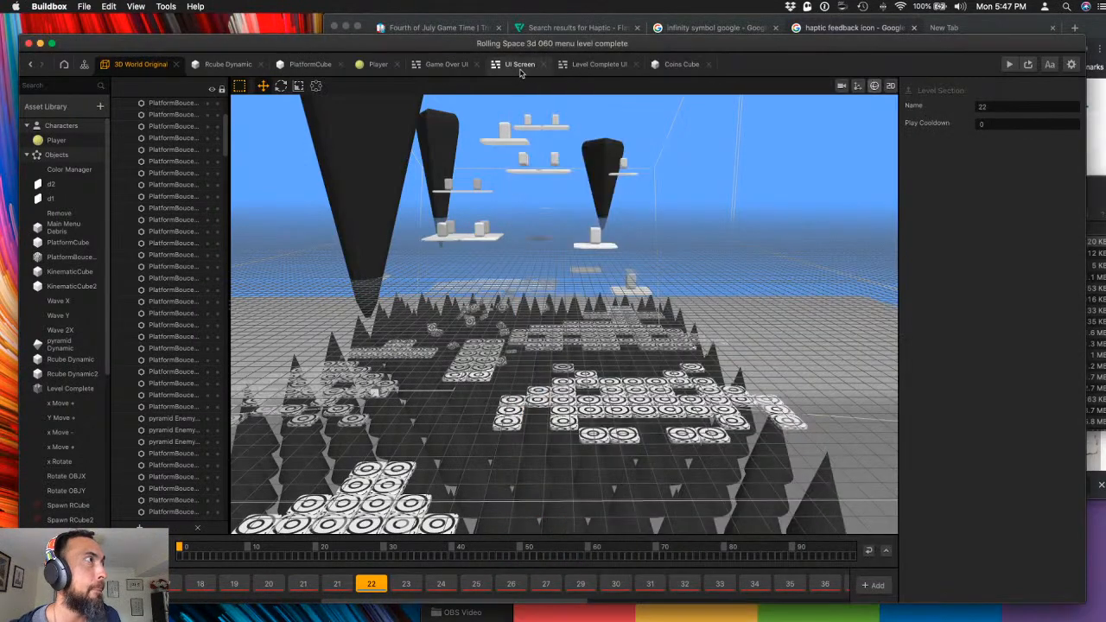
- Check the Rcube Dynamic coin icon in the UI Screen and locate its colour logic in the Coins Cube node map
{"action": "left_click", "coordinate": [515, 66]}
{"action": "left_click", "coordinate": [490, 123]}
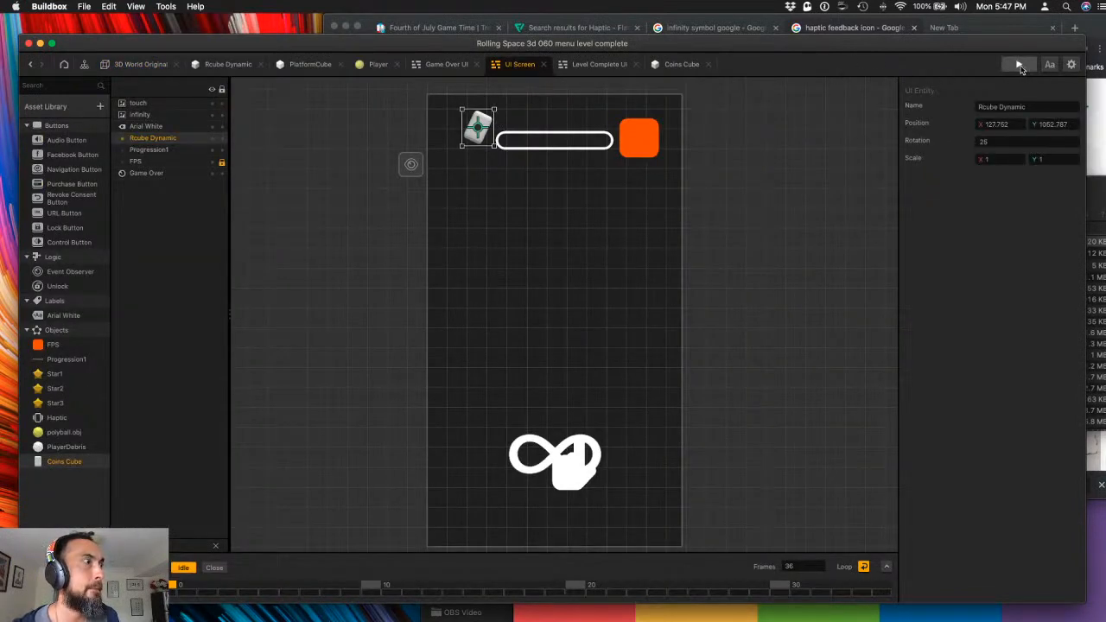
{"action": "left_click", "coordinate": [440, 67]}
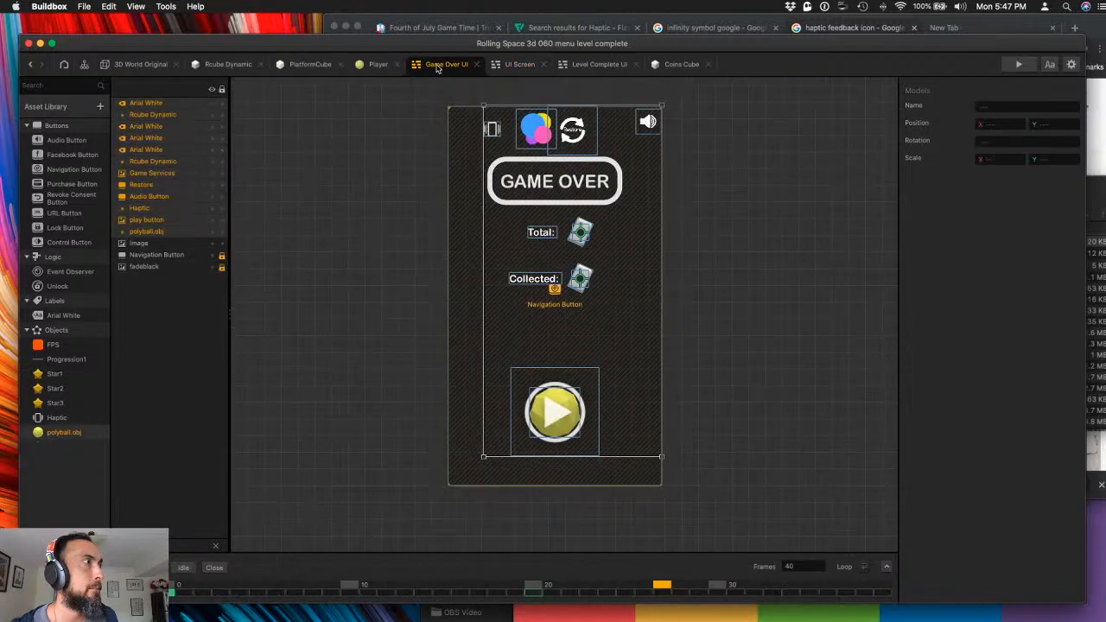
{"action": "left_click", "coordinate": [375, 66]}
{"action": "left_click", "coordinate": [520, 65]}
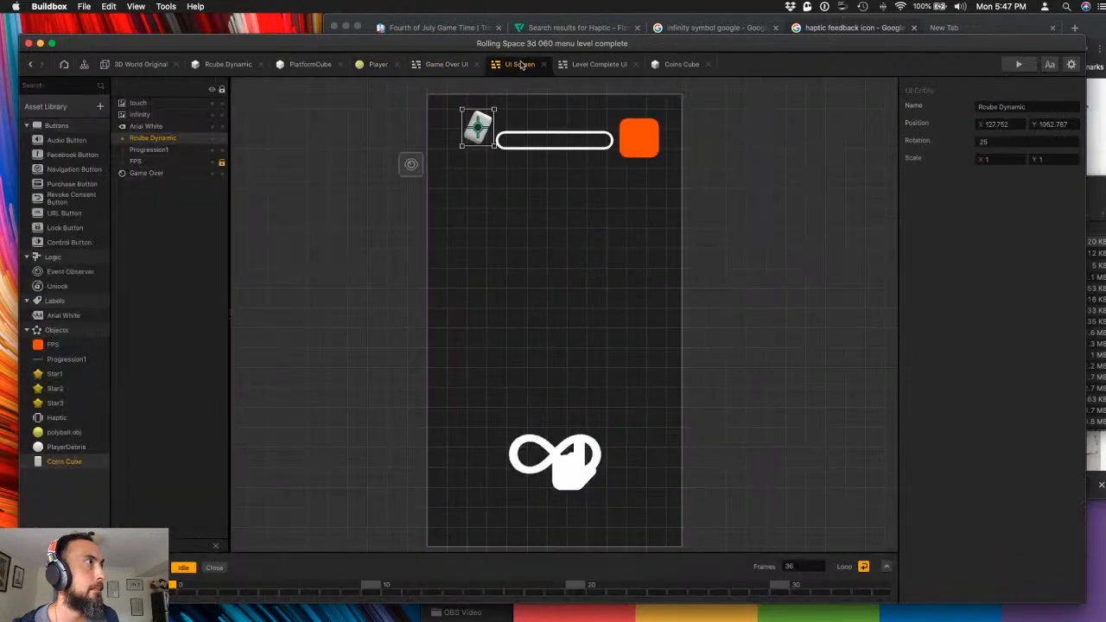
{"action": "left_click", "coordinate": [458, 95]}
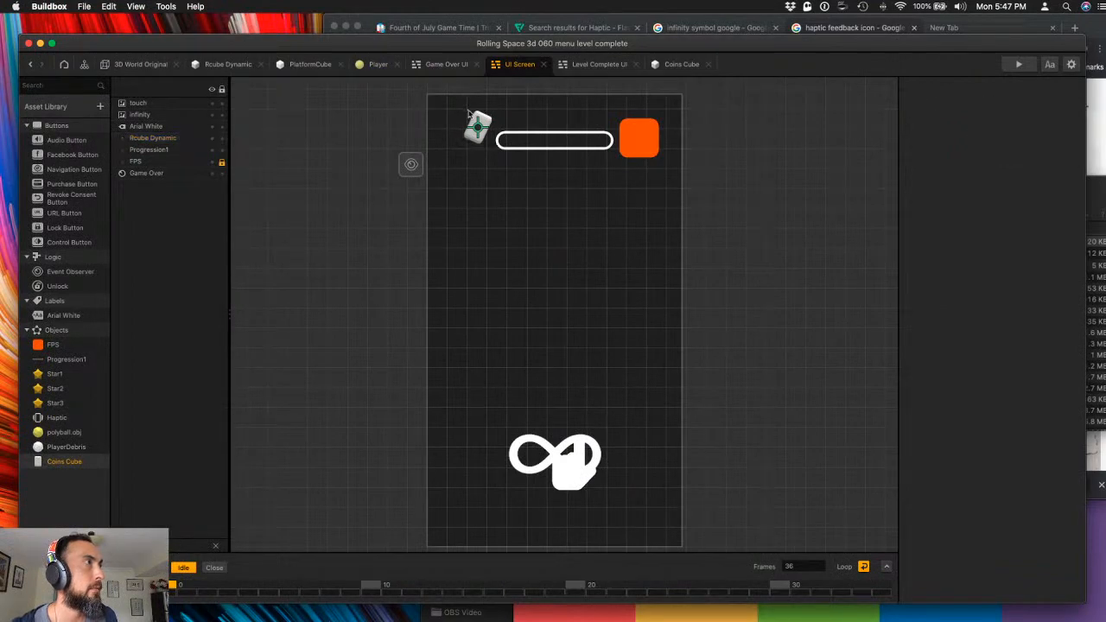
{"action": "left_click", "coordinate": [478, 121]}
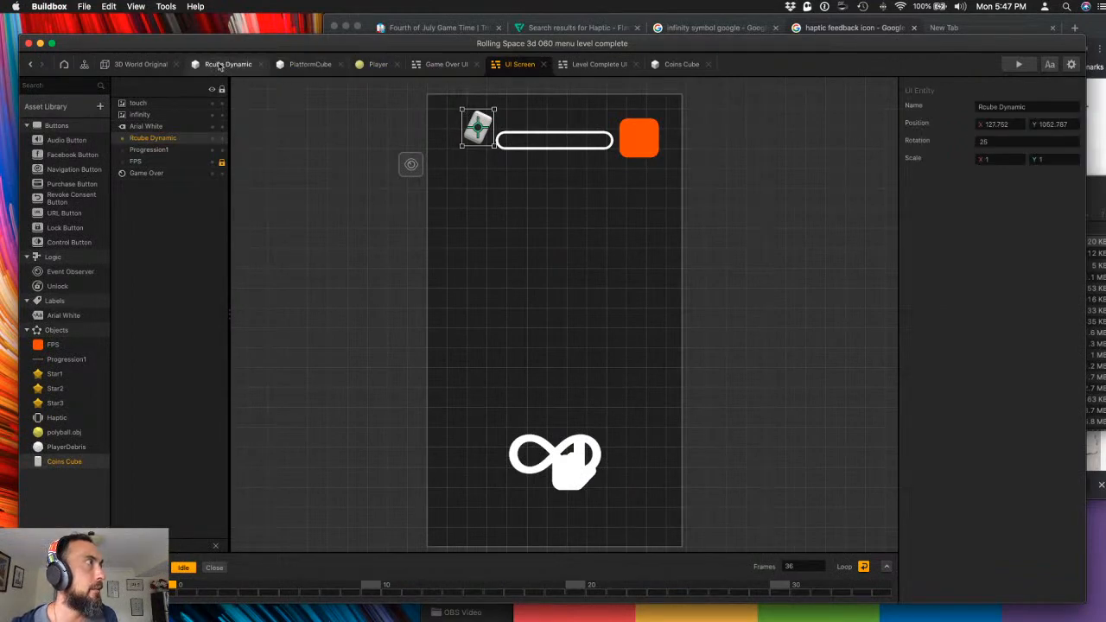
{"action": "left_click", "coordinate": [296, 69]}
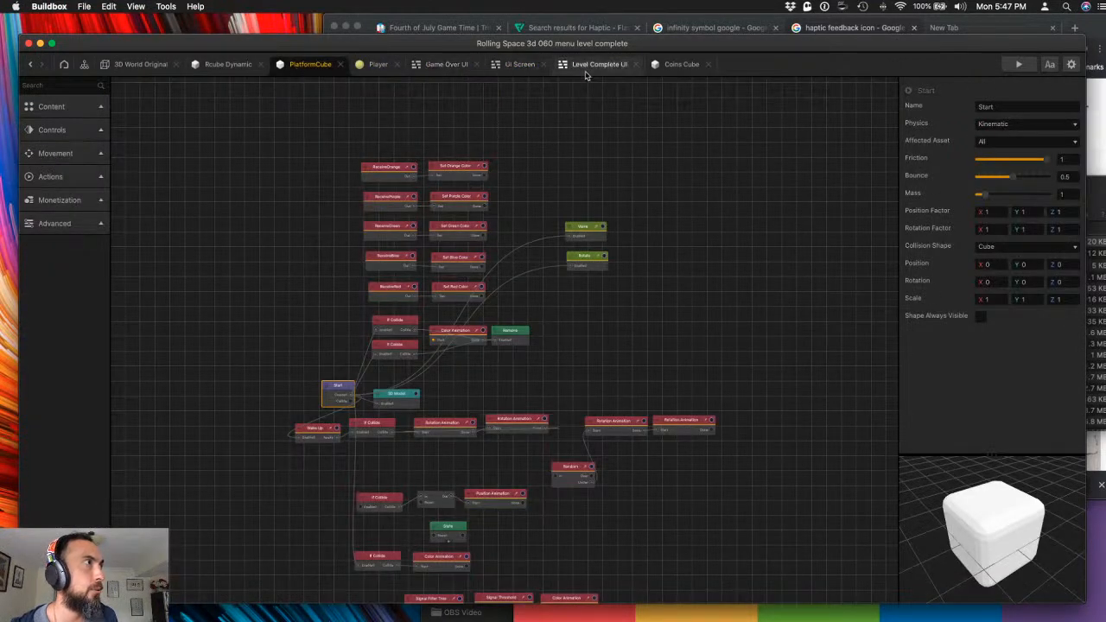
{"action": "left_click", "coordinate": [667, 67]}
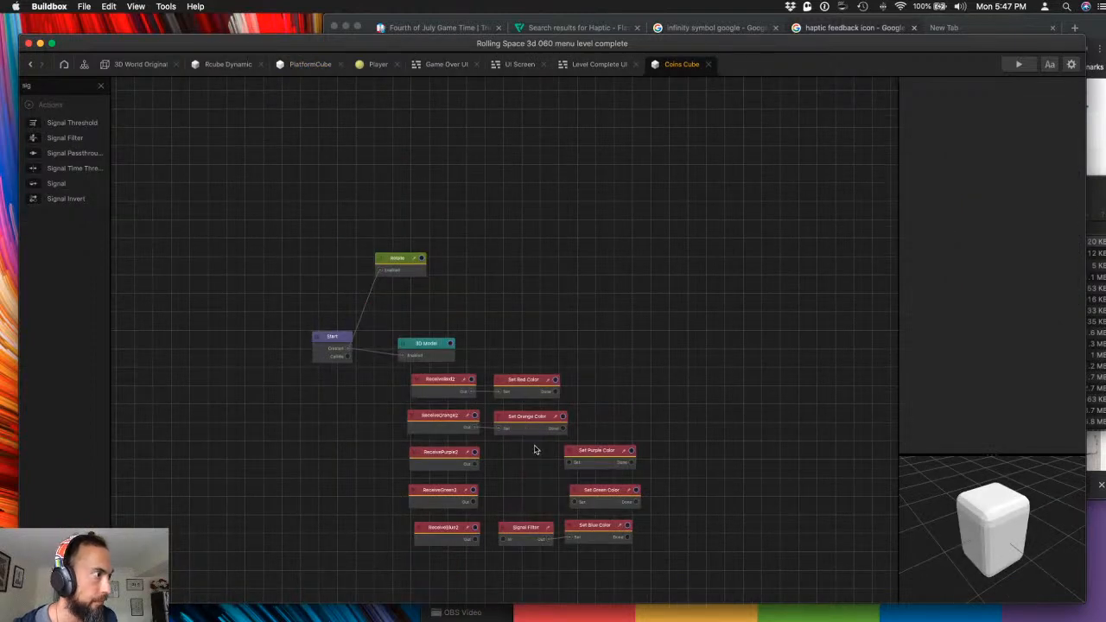
- Duplicate the blue Signal Filter twice and connect the copies between the green and purple Receive nodes and their Set Color nodes
{"action": "left_click", "coordinate": [527, 531]}
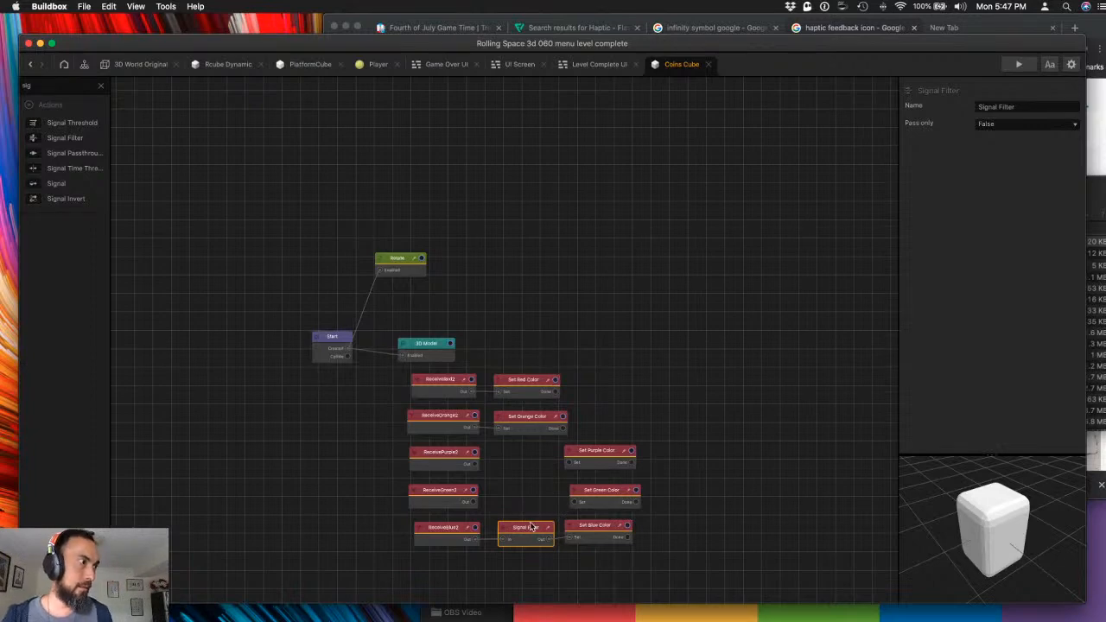
{"action": "key", "text": "super+d"}
{"action": "key", "text": "super+d"}
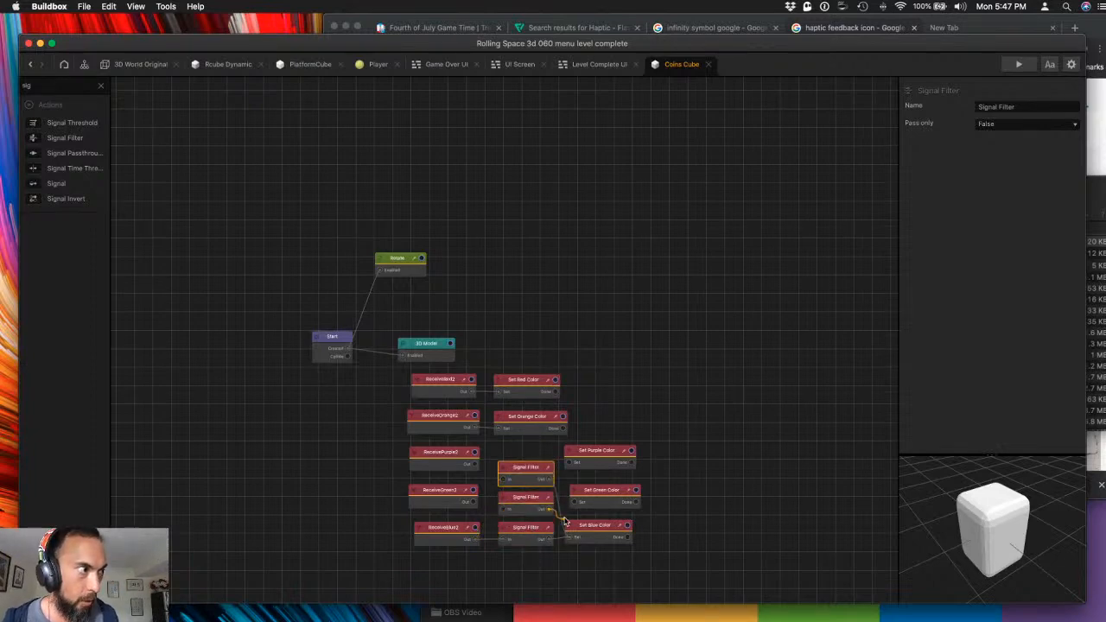
{"action": "left_click_drag", "start_coordinate": [538, 471], "coordinate": [536, 455]}
{"action": "left_click_drag", "start_coordinate": [536, 499], "coordinate": [535, 492]}
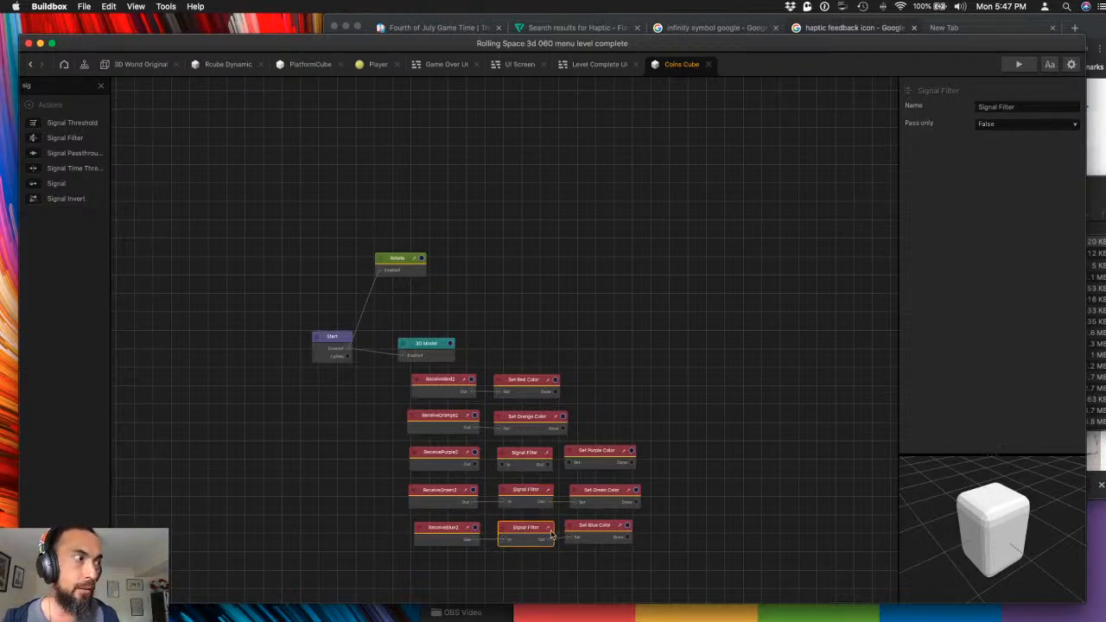
{"action": "left_click", "coordinate": [532, 461]}
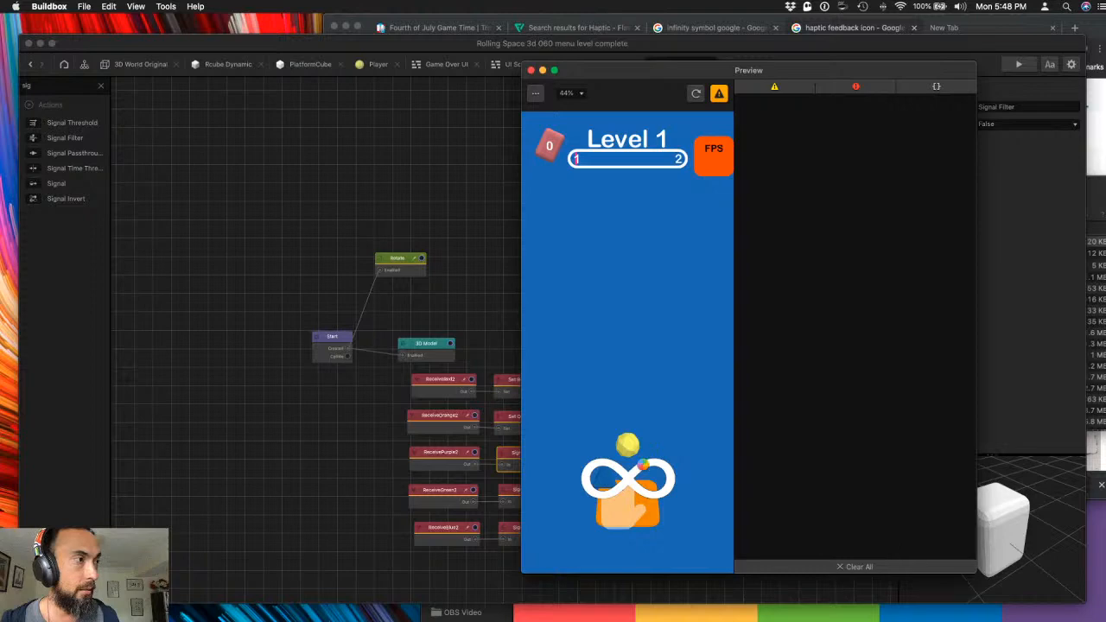
- Playtest the game twice in the preview to check the coin icon's colour, moving the preview window clear of the nodes
{"action": "left_click", "coordinate": [643, 465]}
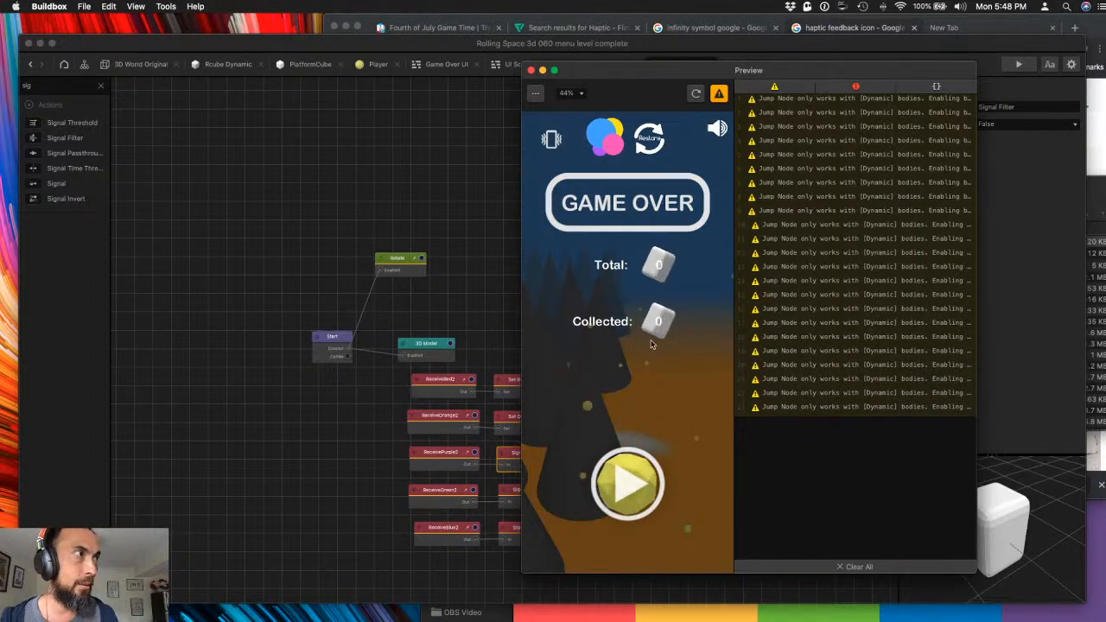
{"action": "left_click", "coordinate": [531, 71]}
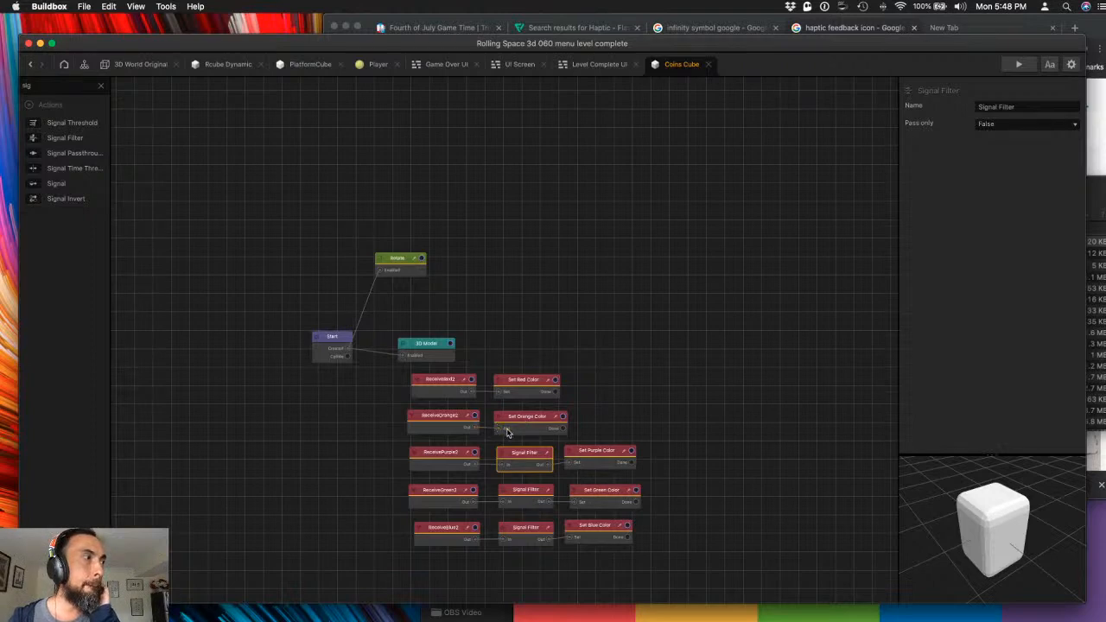
{"action": "left_click", "coordinate": [1018, 67]}
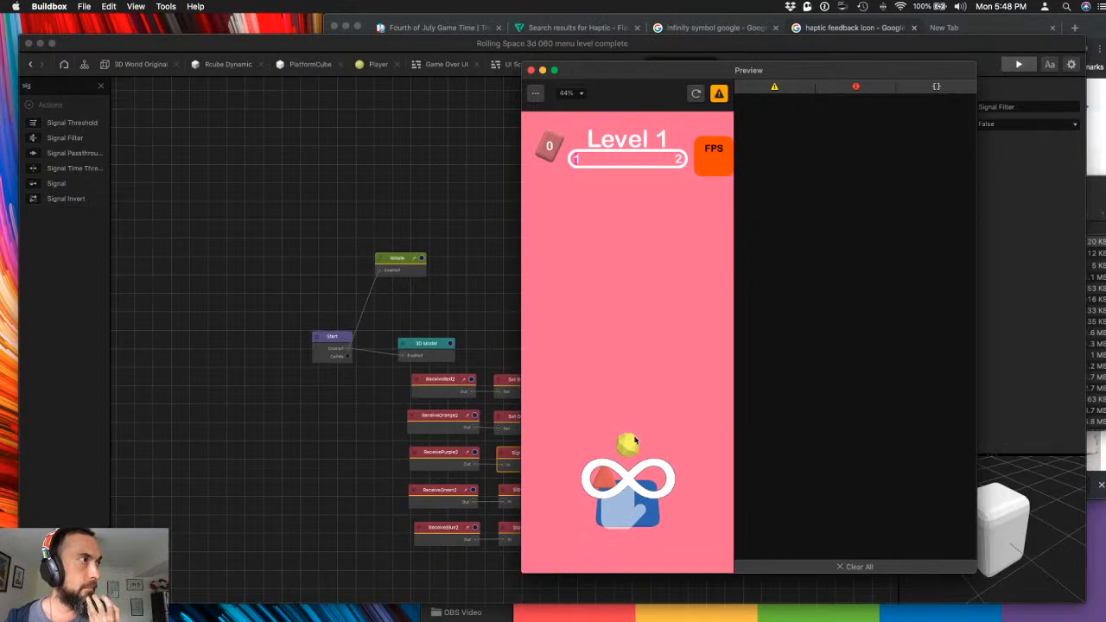
{"action": "mouse_move", "coordinate": [612, 482]}
{"action": "left_mouse_down"}
{"action": "mouse_move", "coordinate": [657, 494]}
{"action": "mouse_move", "coordinate": [644, 459]}
{"action": "mouse_move", "coordinate": [600, 454]}
{"action": "mouse_move", "coordinate": [635, 467]}
{"action": "left_mouse_up"}
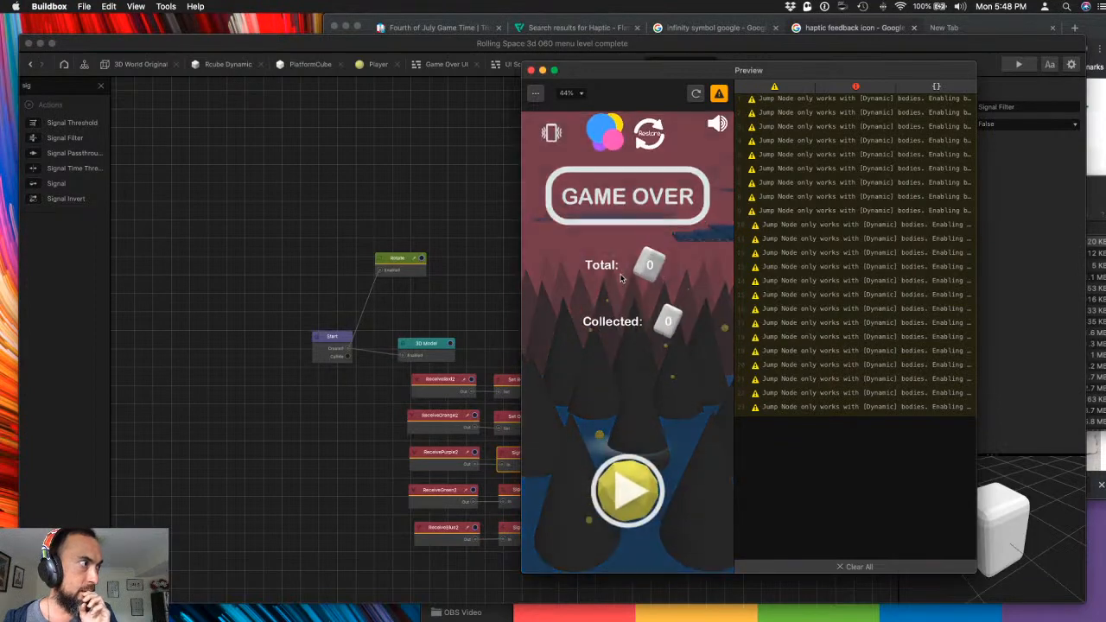
{"action": "left_click_drag", "start_coordinate": [594, 72], "coordinate": [802, 84]}
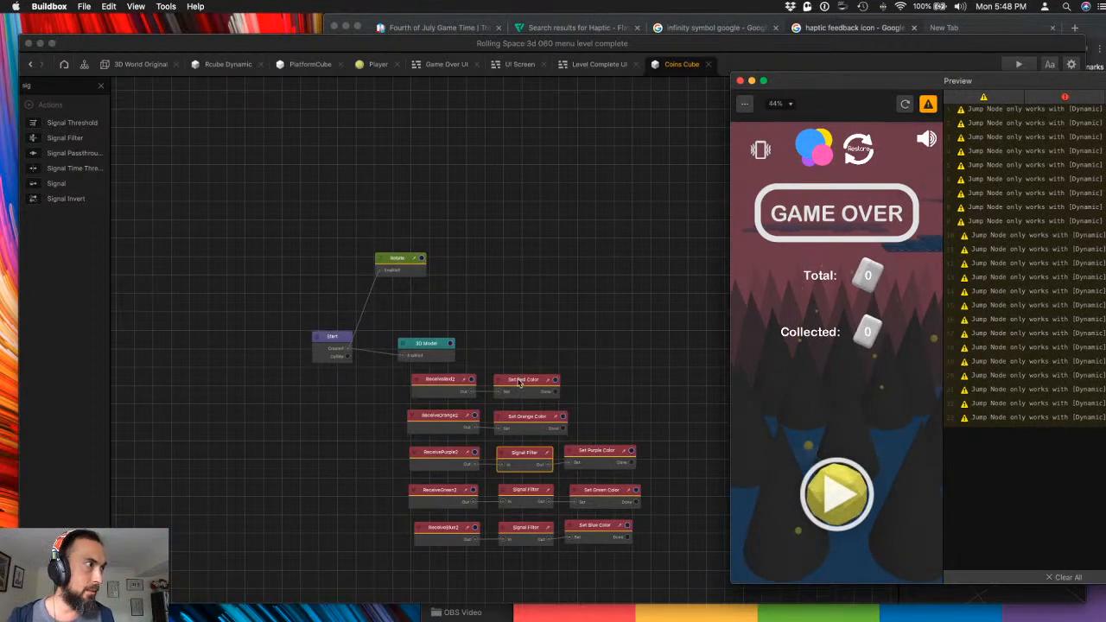
- Move the Set Red Color node farther from ReceiveRed2 to make room between them, and restart the preview
{"action": "left_click_drag", "start_coordinate": [521, 383], "coordinate": [618, 381]}
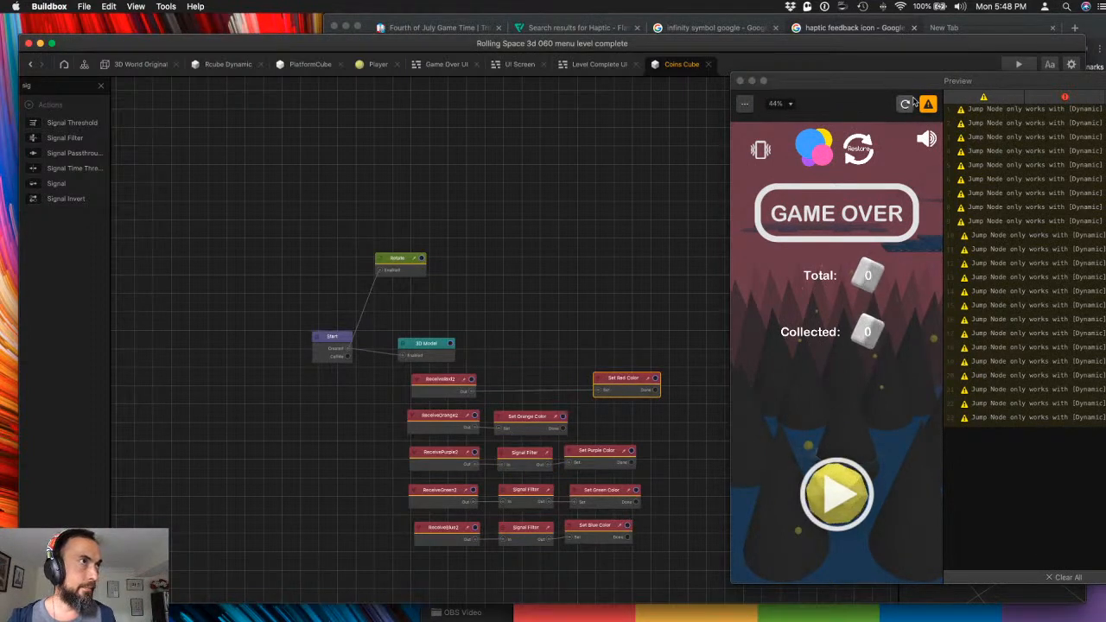
{"action": "left_click", "coordinate": [906, 106]}
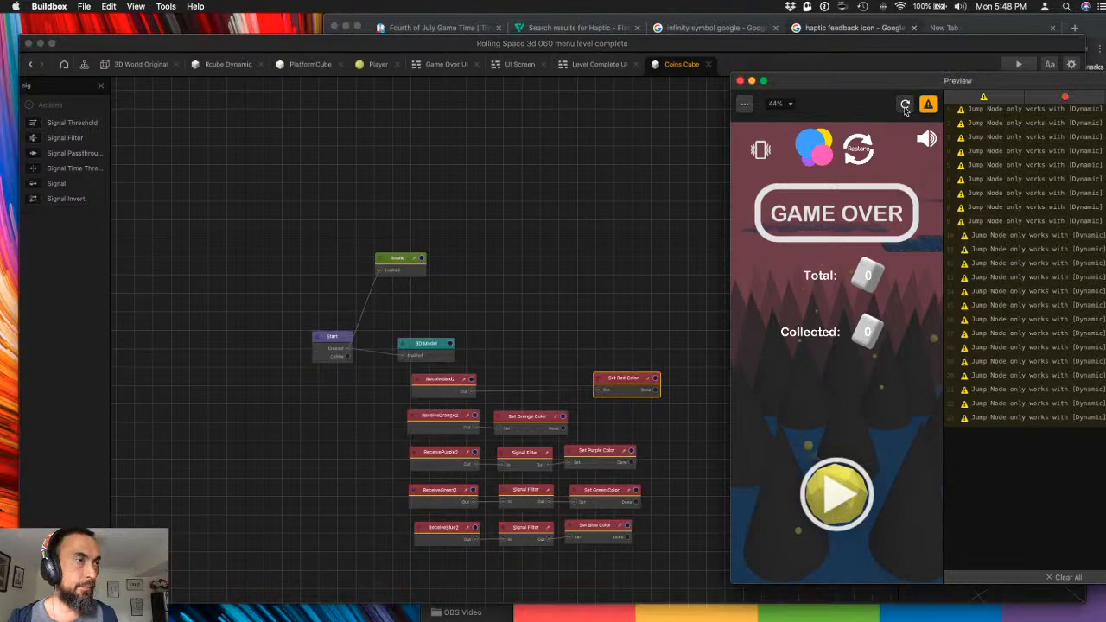
{"action": "left_click", "coordinate": [905, 106]}
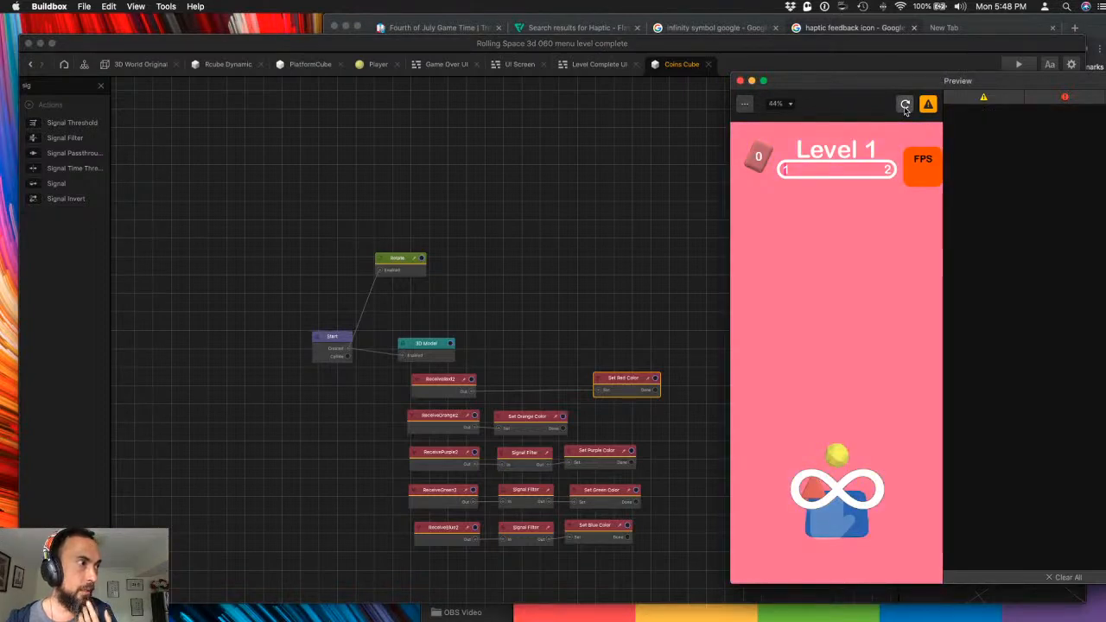
{"action": "left_click", "coordinate": [906, 106]}
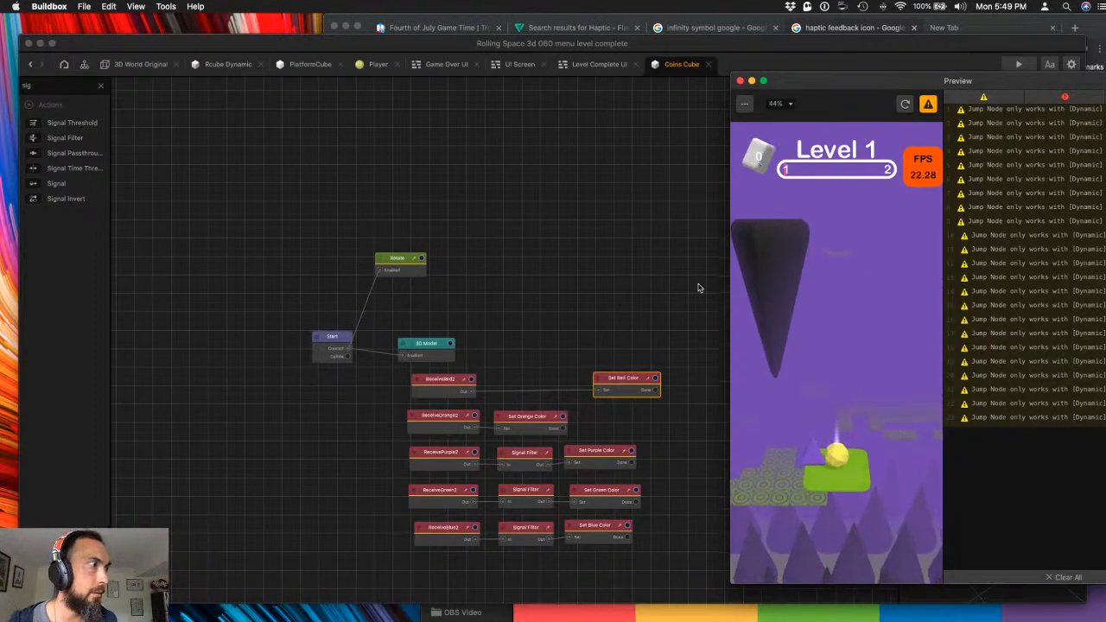
- Close the preview and set Pass only to True on the purple, green and blue Signal Filters
{"action": "left_click", "coordinate": [528, 460]}
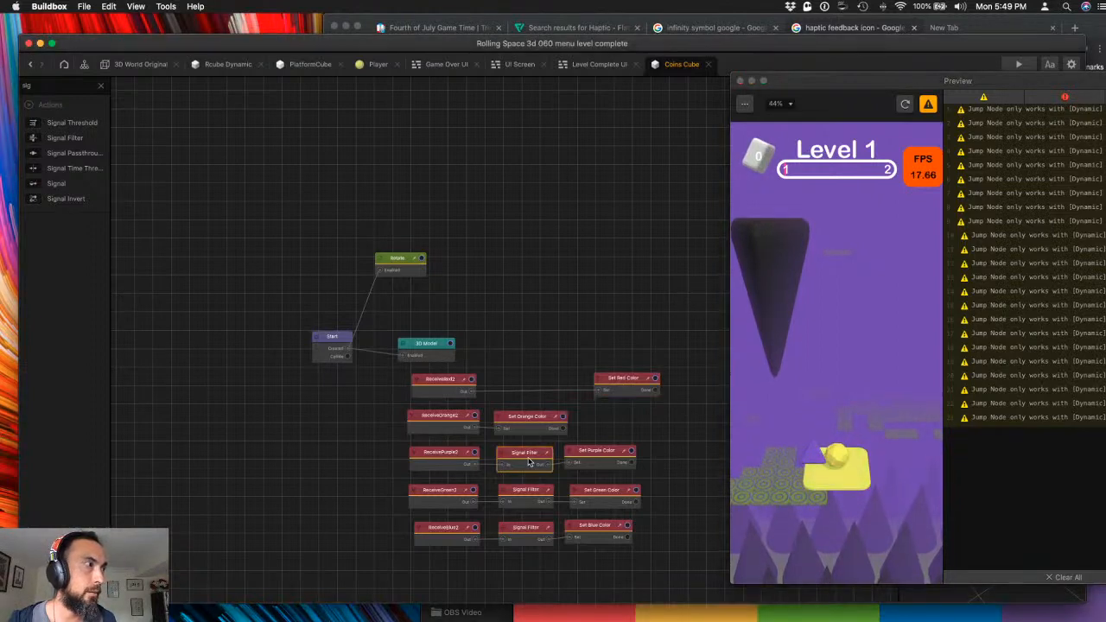
{"action": "left_click", "coordinate": [740, 81]}
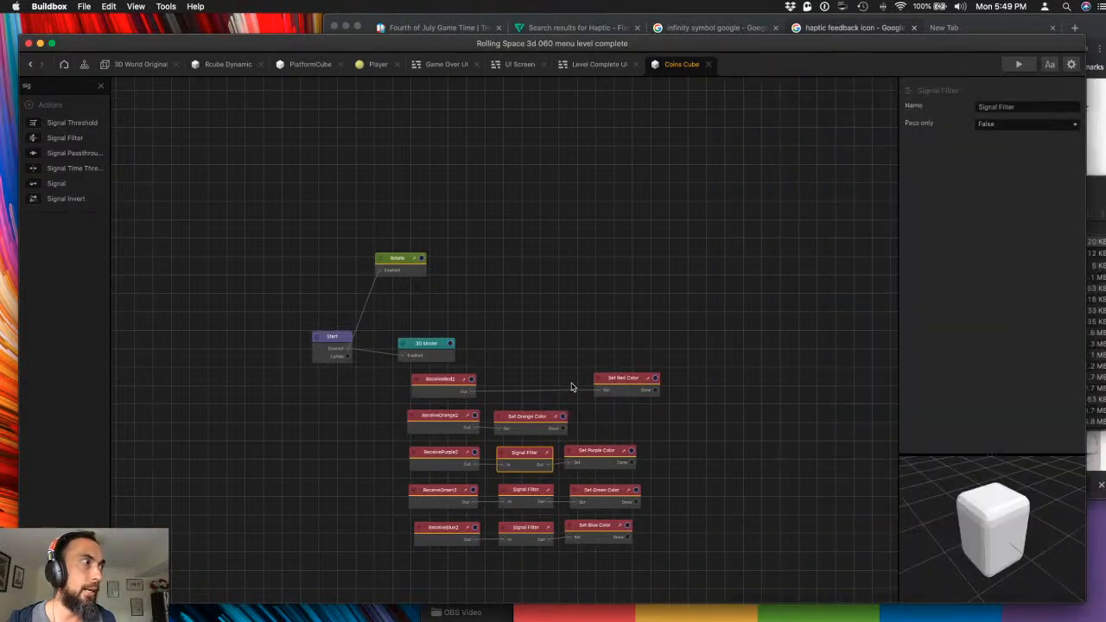
{"action": "left_click", "coordinate": [1006, 128]}
{"action": "left_click", "coordinate": [994, 138]}
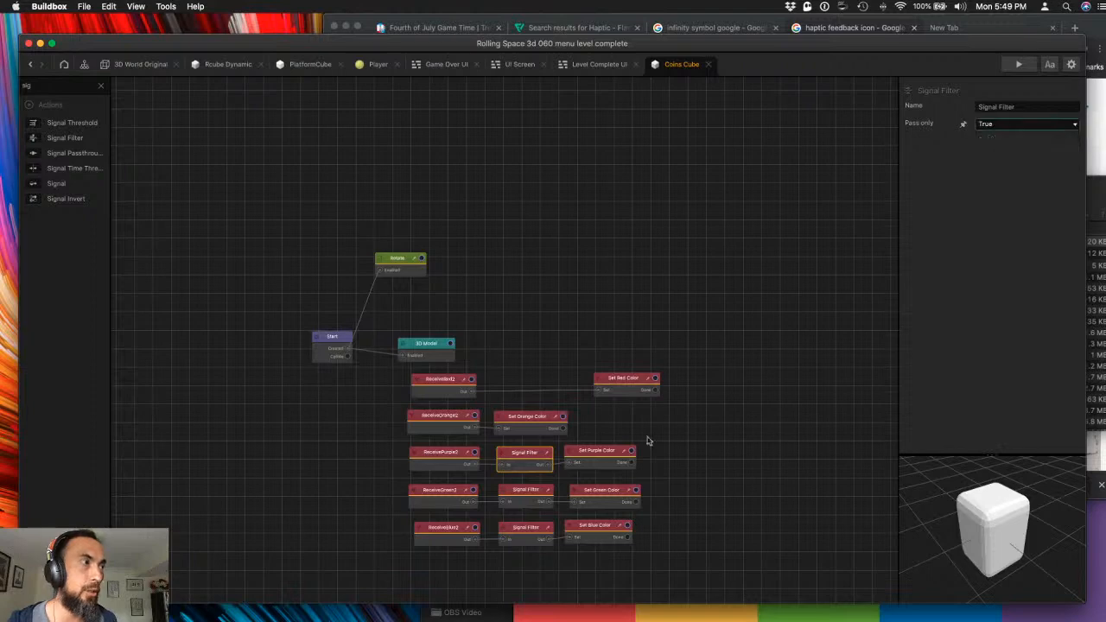
{"action": "left_click", "coordinate": [537, 492]}
{"action": "left_click", "coordinate": [984, 126]}
{"action": "left_click", "coordinate": [994, 149]}
{"action": "left_click", "coordinate": [523, 532]}
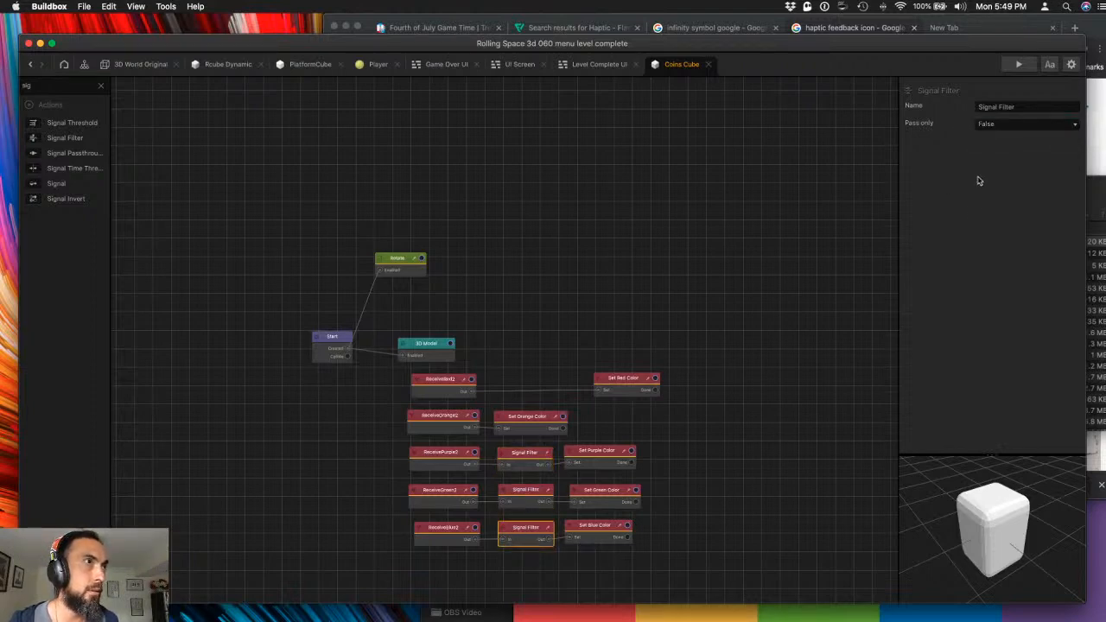
{"action": "left_click", "coordinate": [1036, 127]}
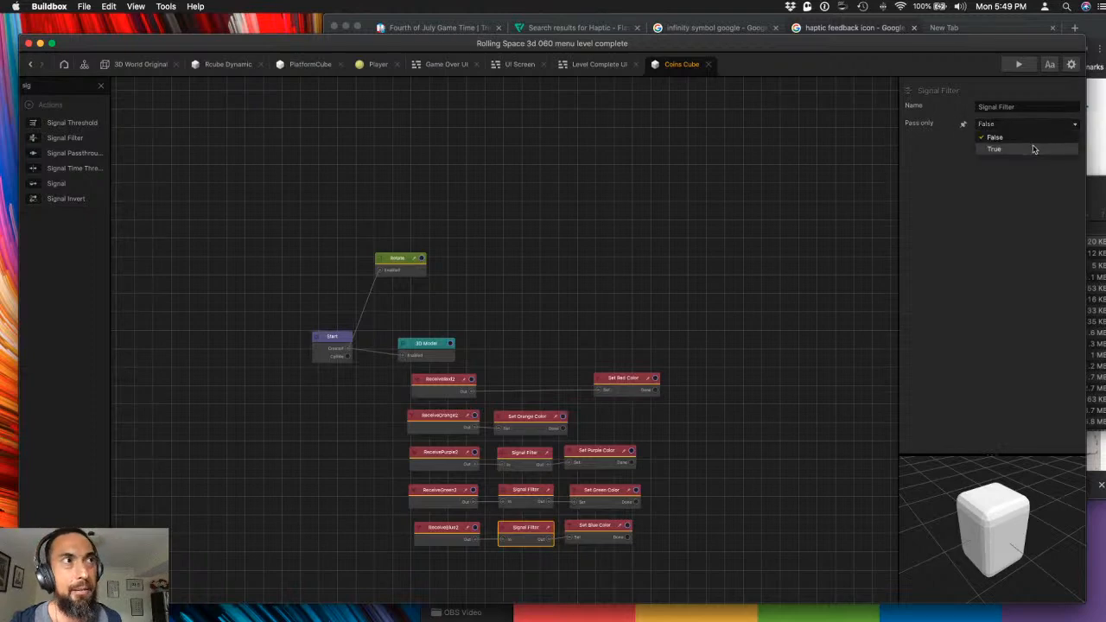
{"action": "left_click", "coordinate": [1036, 148]}
- Playtest the game until Game Over to check the coin icon's colour with the changed filters, and close the preview
{"action": "left_click", "coordinate": [1020, 65]}
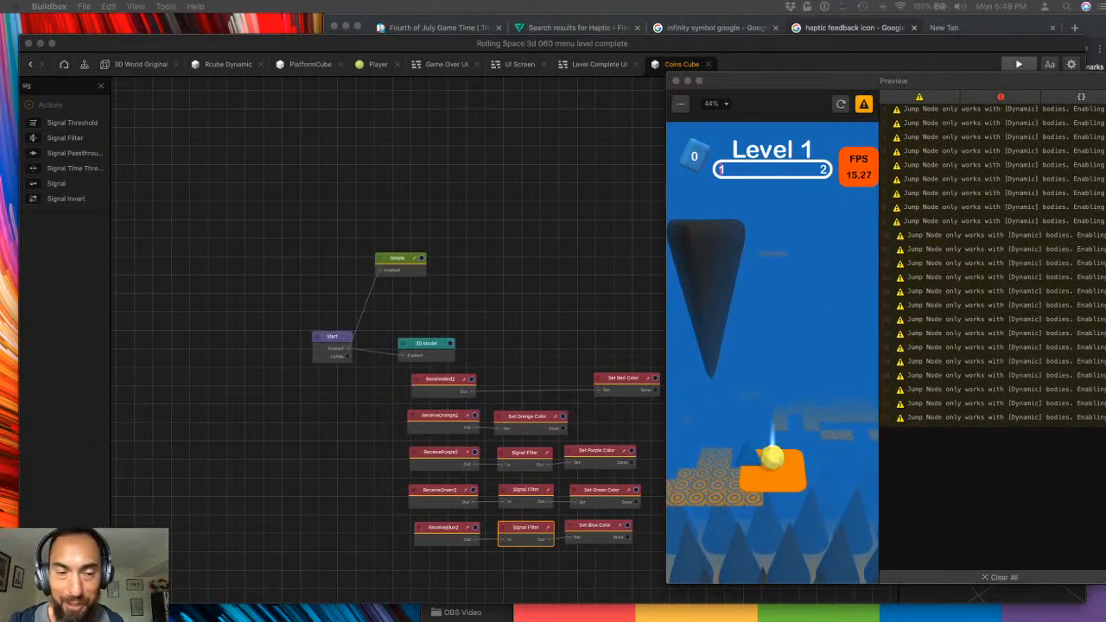
{"action": "mouse_move", "coordinate": [806, 452]}
{"action": "left_mouse_down"}
{"action": "mouse_move", "coordinate": [780, 449]}
{"action": "mouse_move", "coordinate": [819, 453]}
{"action": "mouse_move", "coordinate": [803, 456]}
{"action": "left_mouse_up"}
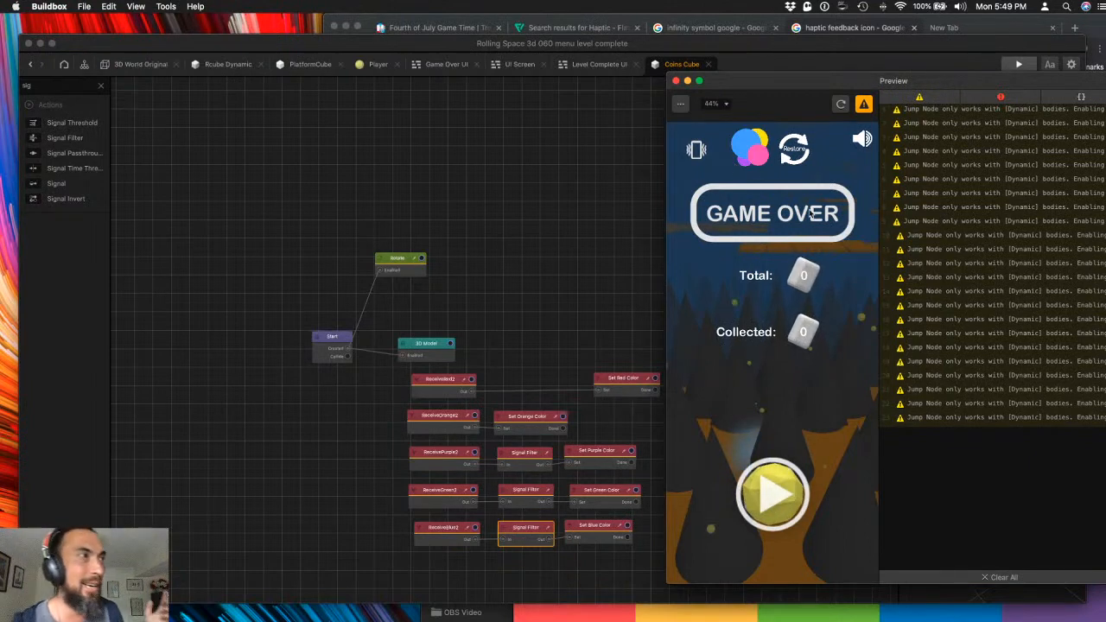
{"action": "left_click", "coordinate": [676, 80]}
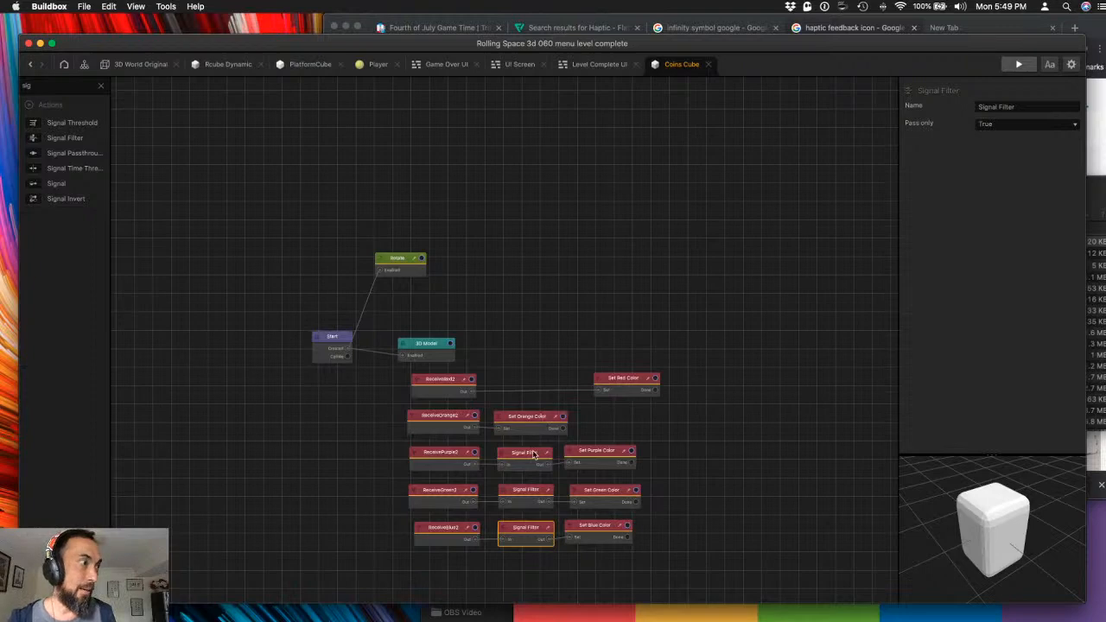
- Delete the three Signal Filters and connect the blue, green and purple Receive nodes directly to their Set Color nodes
{"action": "key", "text": "BackSpace"}
{"action": "left_click", "coordinate": [529, 493]}
{"action": "key", "text": "BackSpace"}
{"action": "left_click", "coordinate": [525, 529]}
{"action": "key", "text": "BackSpace"}
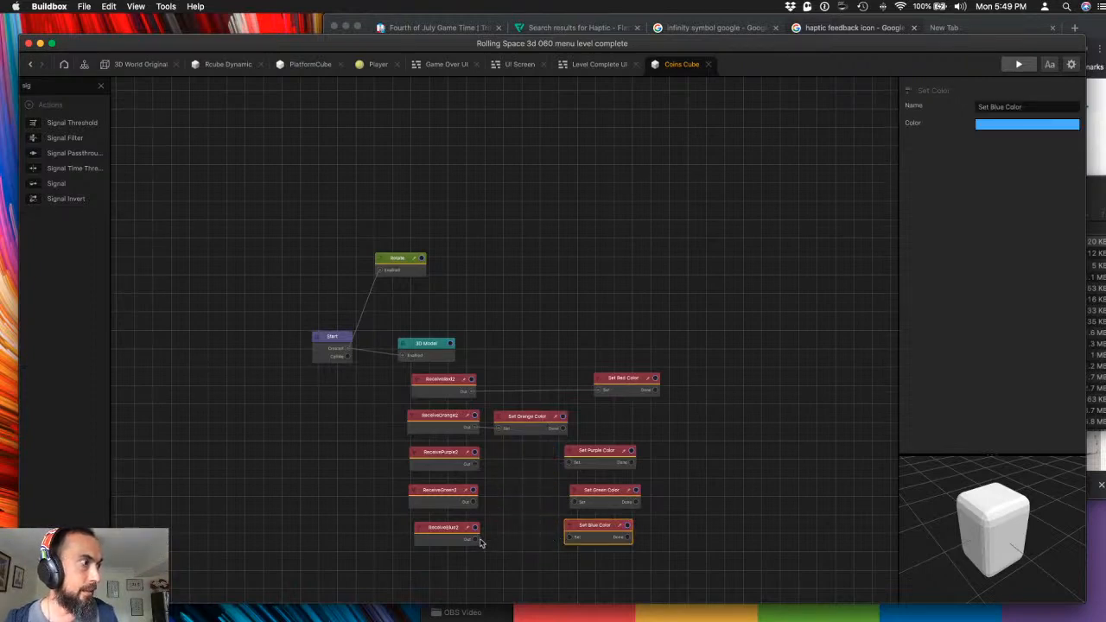
{"action": "left_click_drag", "start_coordinate": [474, 542], "coordinate": [503, 543]}
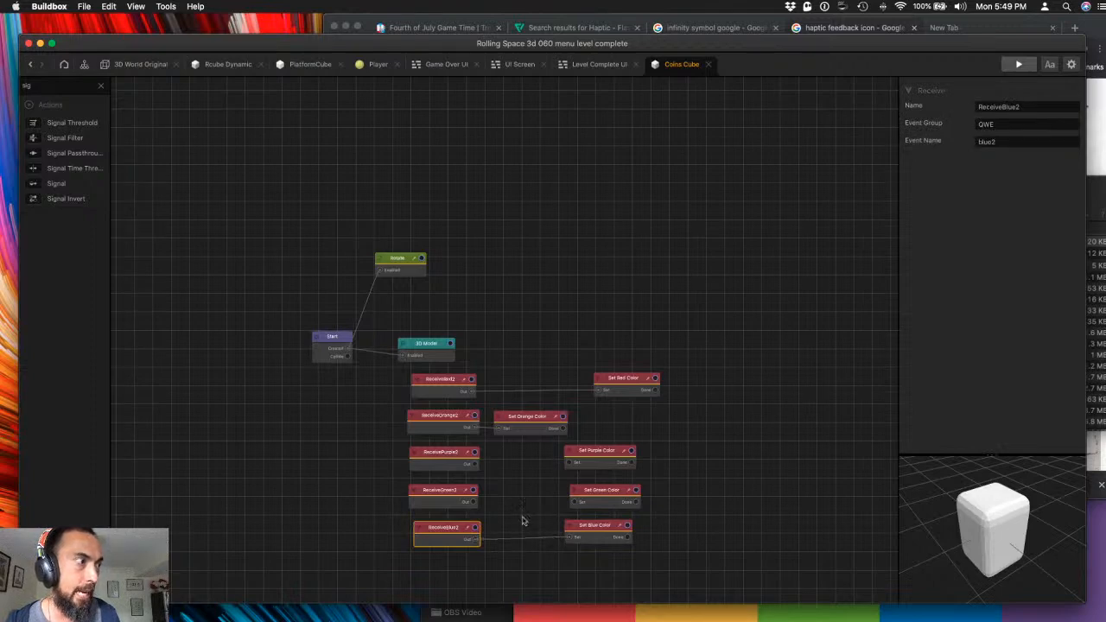
{"action": "left_click_drag", "start_coordinate": [474, 503], "coordinate": [550, 510]}
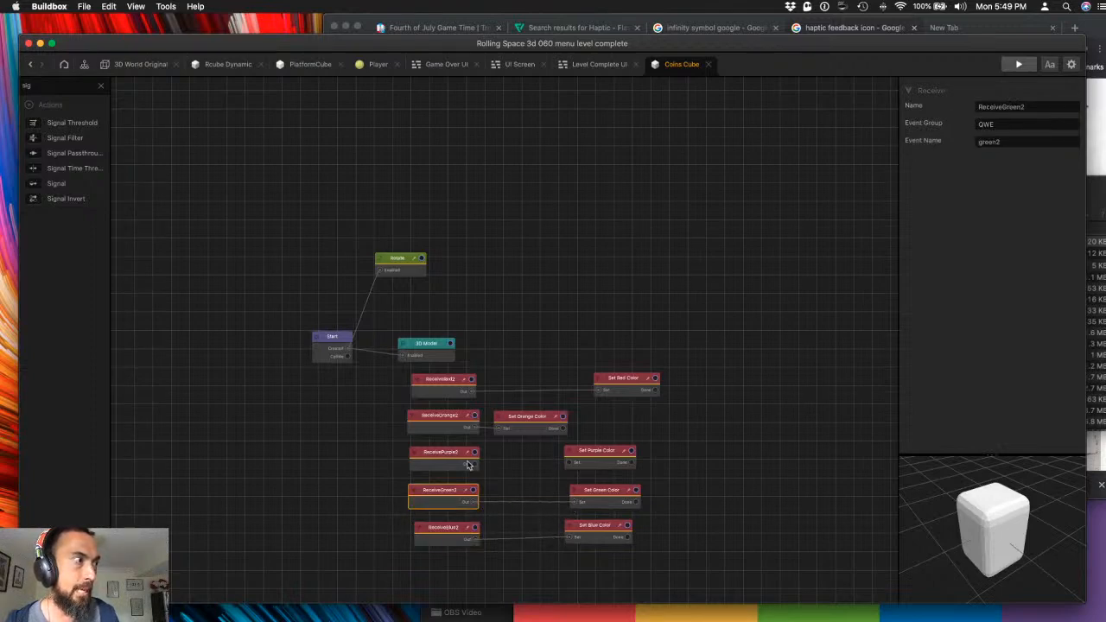
{"action": "left_click_drag", "start_coordinate": [473, 466], "coordinate": [553, 467]}
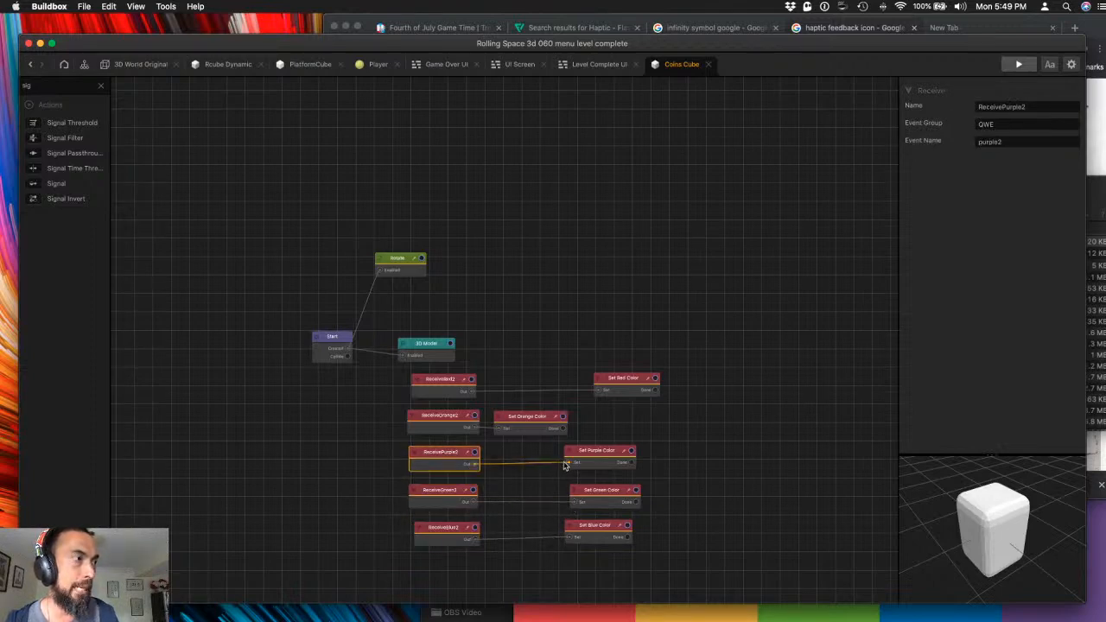
- Set the Trail node's width to 25 in Rcube Dynamic and playtest the game
{"action": "left_click", "coordinate": [139, 64]}
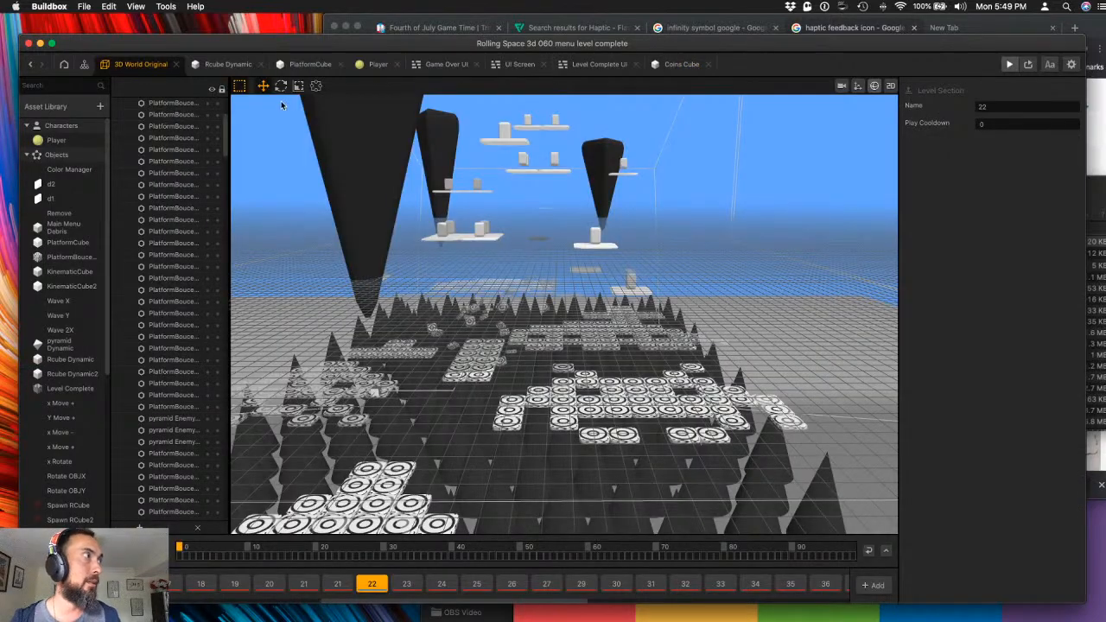
{"action": "left_click", "coordinate": [219, 66]}
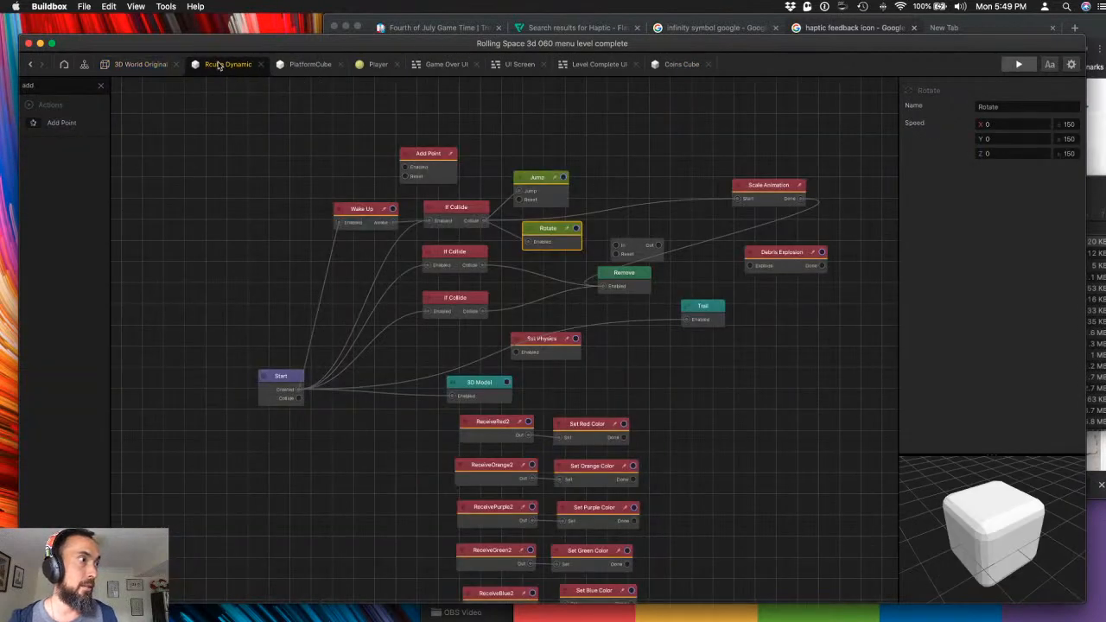
{"action": "left_click", "coordinate": [696, 311]}
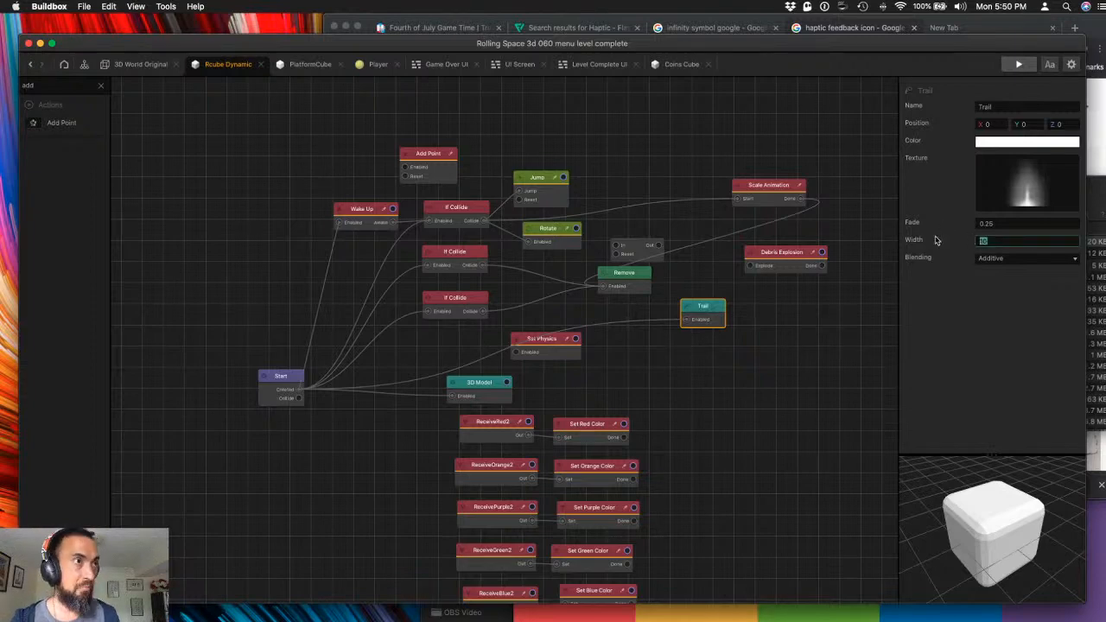
{"action": "type", "text": "25"}
{"action": "key", "text": "Return"}
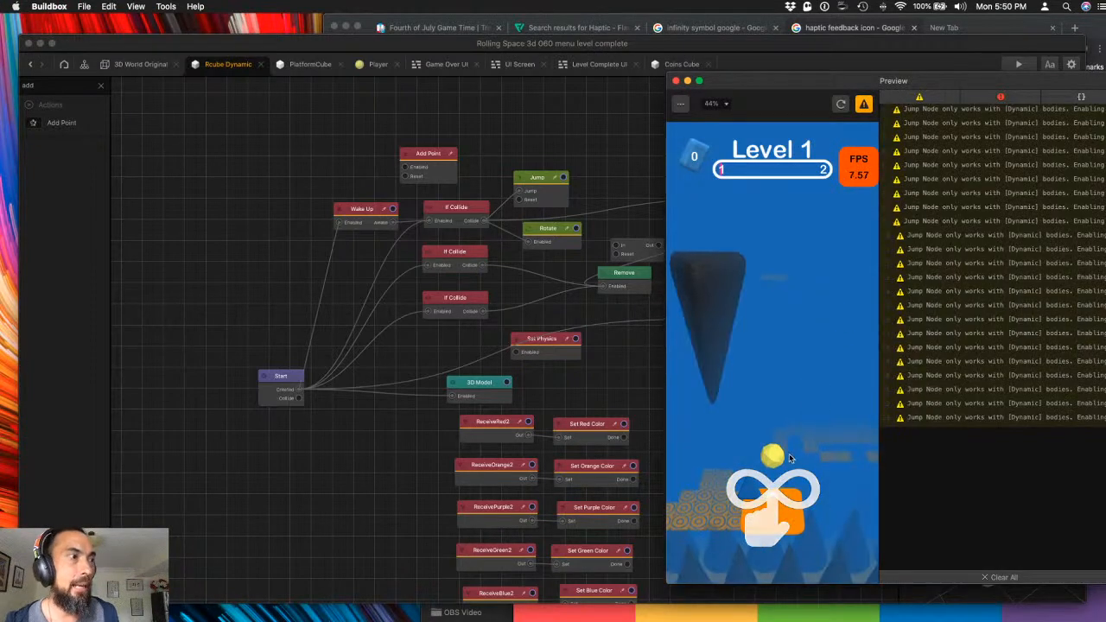
{"action": "left_click", "coordinate": [788, 491]}
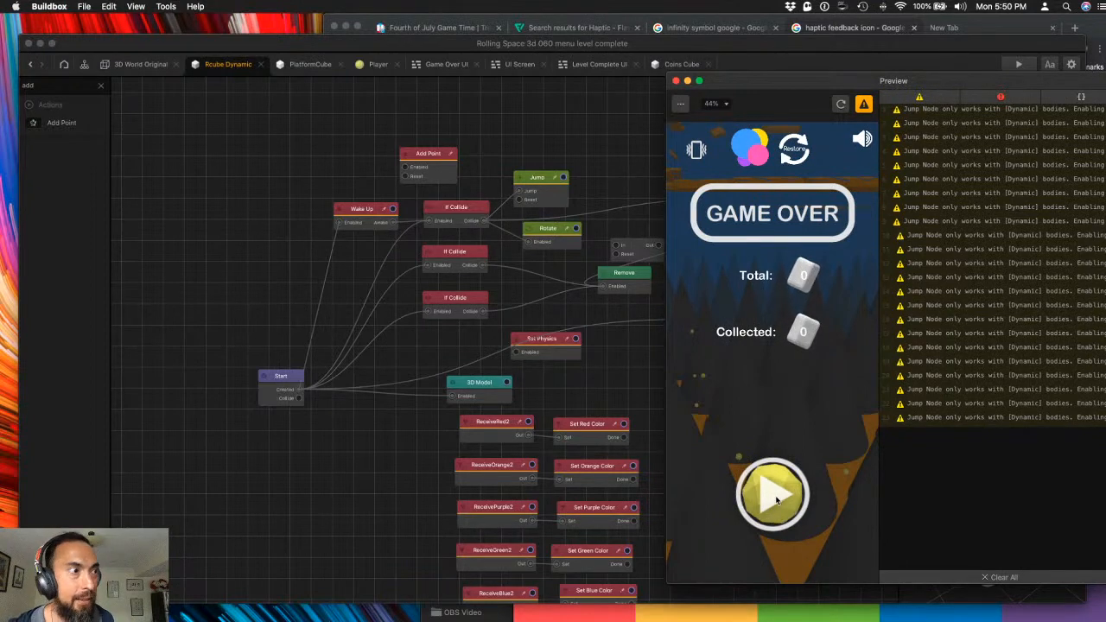
{"action": "left_click", "coordinate": [675, 81]}
- Open scene 14 of 3D World Original and play it in the preview until Game Over
{"action": "left_click", "coordinate": [130, 64]}
{"action": "scroll", "coordinate": [349, 581], "scroll_direction": "left", "scroll_amount": 5}
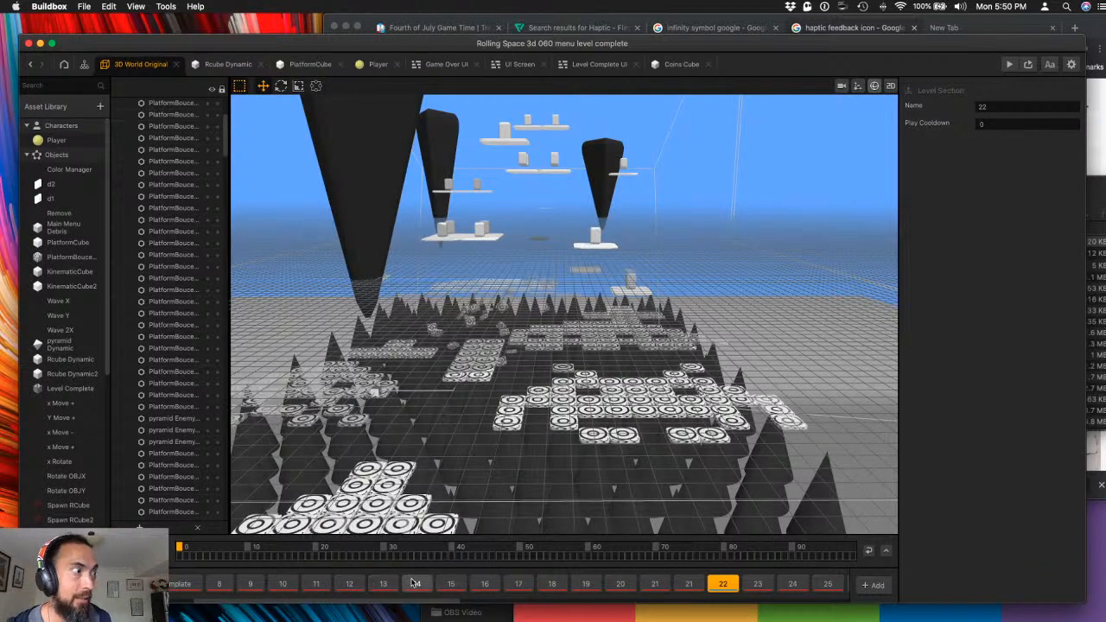
{"action": "left_click", "coordinate": [418, 584]}
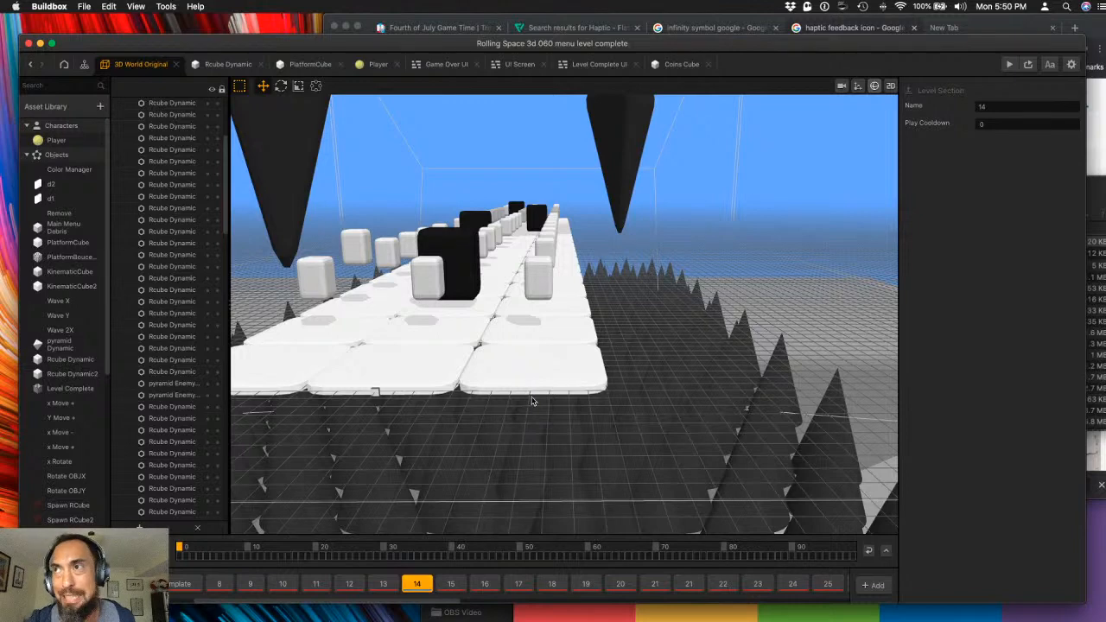
{"action": "left_click", "coordinate": [1008, 66]}
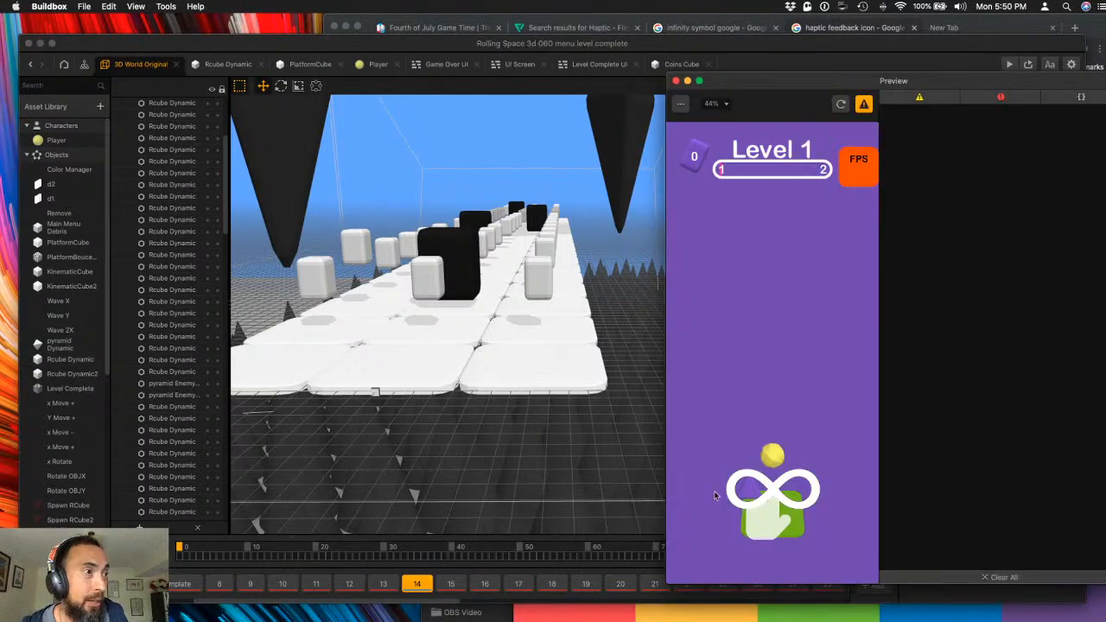
{"action": "left_click", "coordinate": [743, 537]}
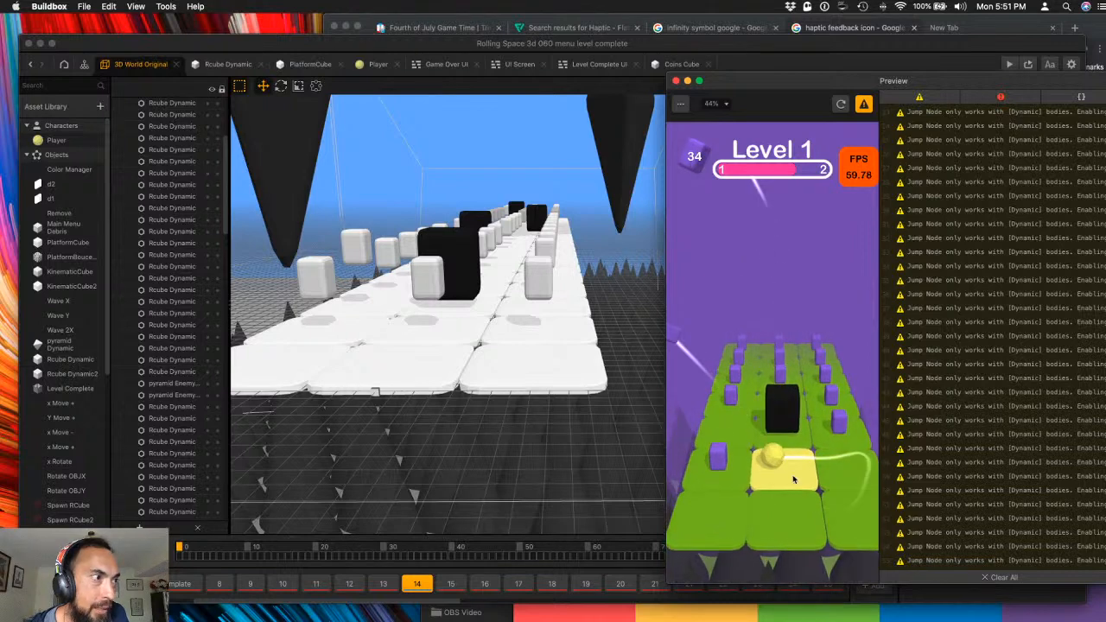
{"action": "mouse_move", "coordinate": [772, 489]}
{"action": "left_mouse_down"}
{"action": "mouse_move", "coordinate": [830, 487]}
{"action": "mouse_move", "coordinate": [824, 501]}
{"action": "mouse_move", "coordinate": [816, 487]}
{"action": "mouse_move", "coordinate": [794, 495]}
{"action": "mouse_move", "coordinate": [793, 482]}
{"action": "mouse_move", "coordinate": [793, 497]}
{"action": "mouse_move", "coordinate": [830, 513]}
{"action": "mouse_move", "coordinate": [809, 517]}
{"action": "left_mouse_up"}
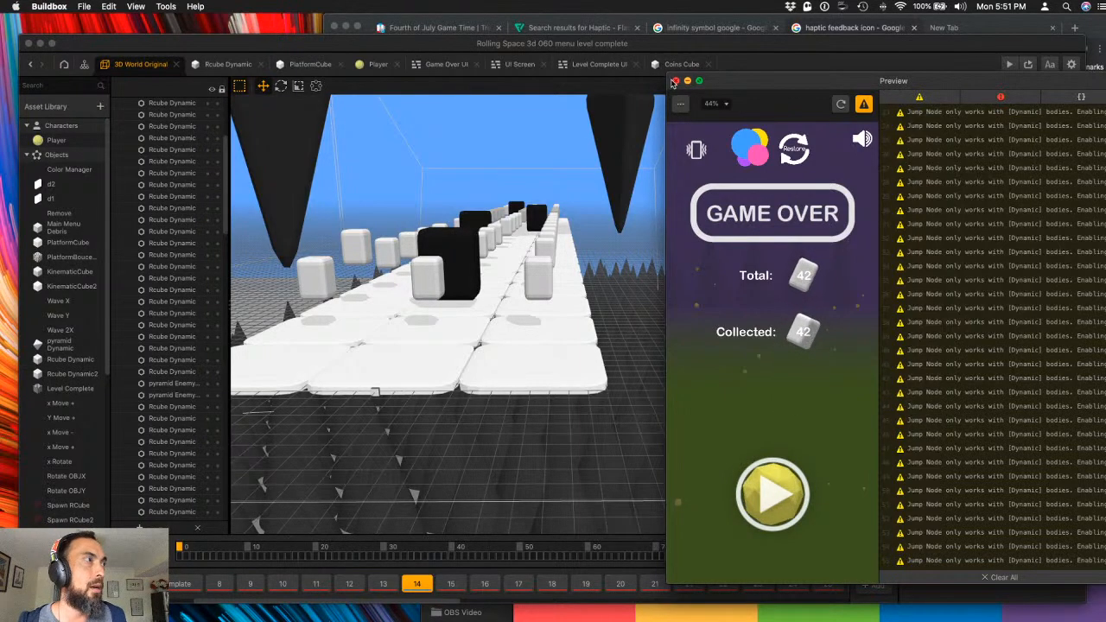
- Restart the preview clear of the screen edge, try the Game Over screen's Restore button, and play until Level Complete
{"action": "left_click_drag", "start_coordinate": [673, 81], "coordinate": [586, 119]}
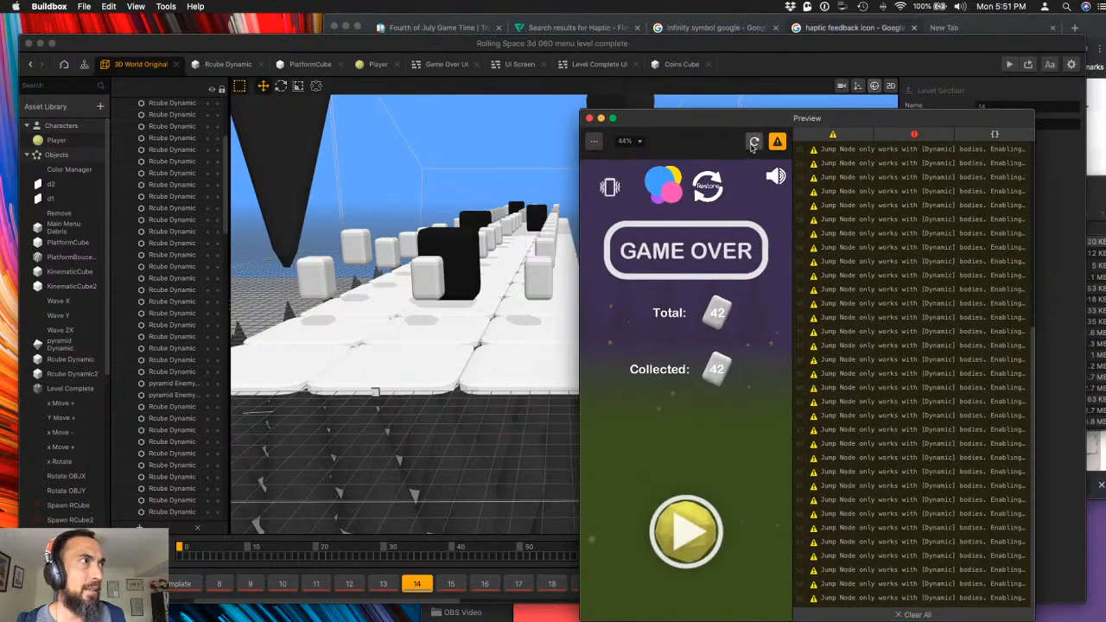
{"action": "left_click", "coordinate": [754, 141]}
{"action": "left_click", "coordinate": [703, 525]}
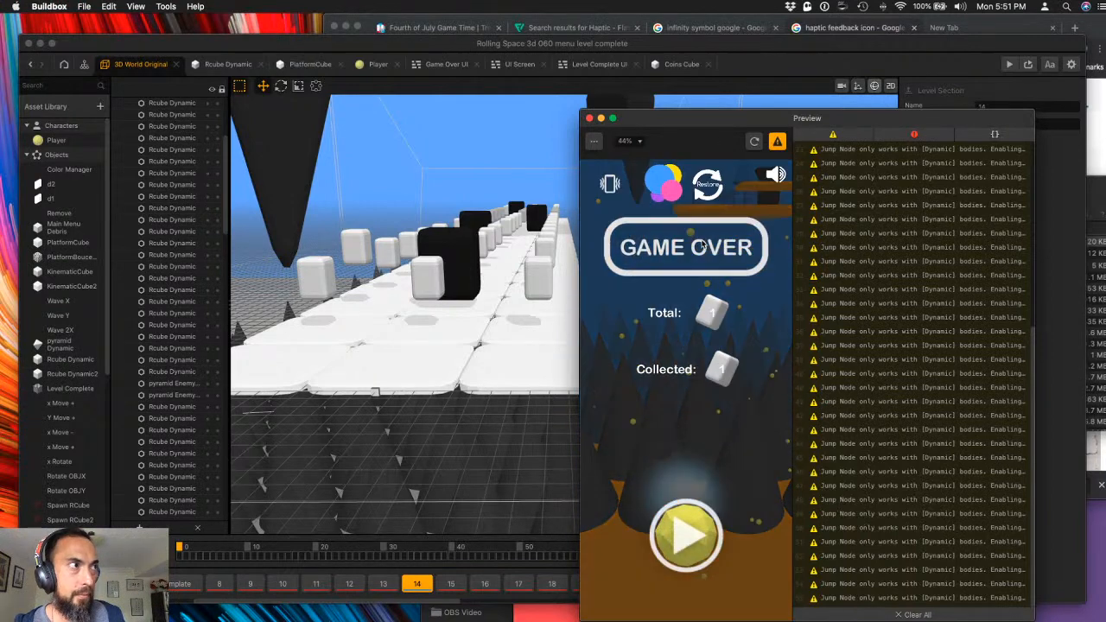
{"action": "left_click", "coordinate": [709, 183]}
{"action": "left_click", "coordinate": [685, 516]}
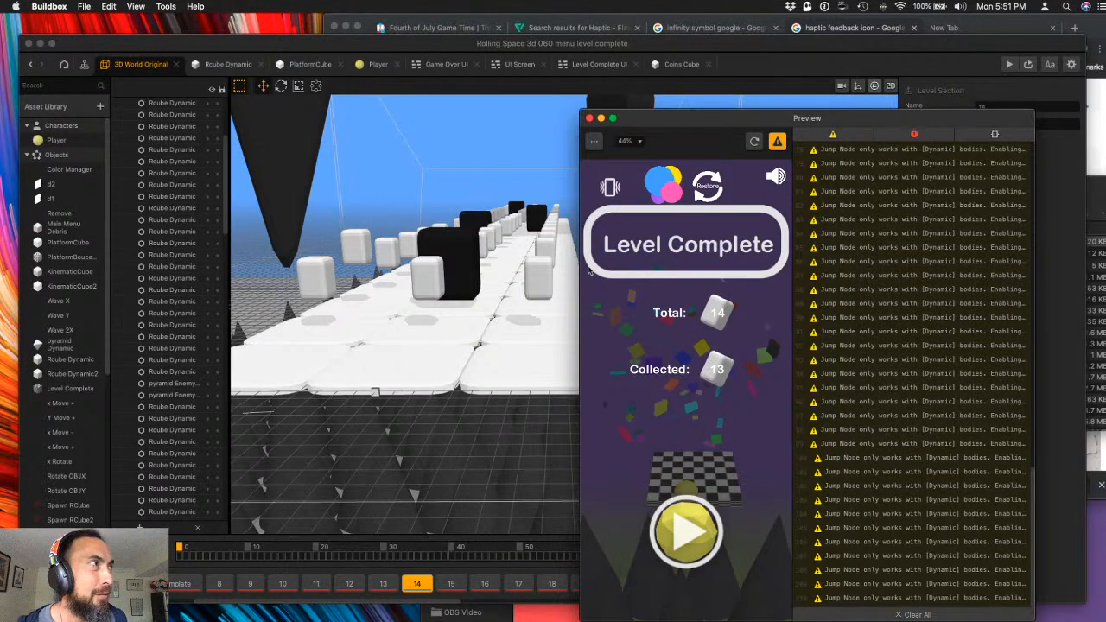
{"action": "left_click", "coordinate": [590, 117]}
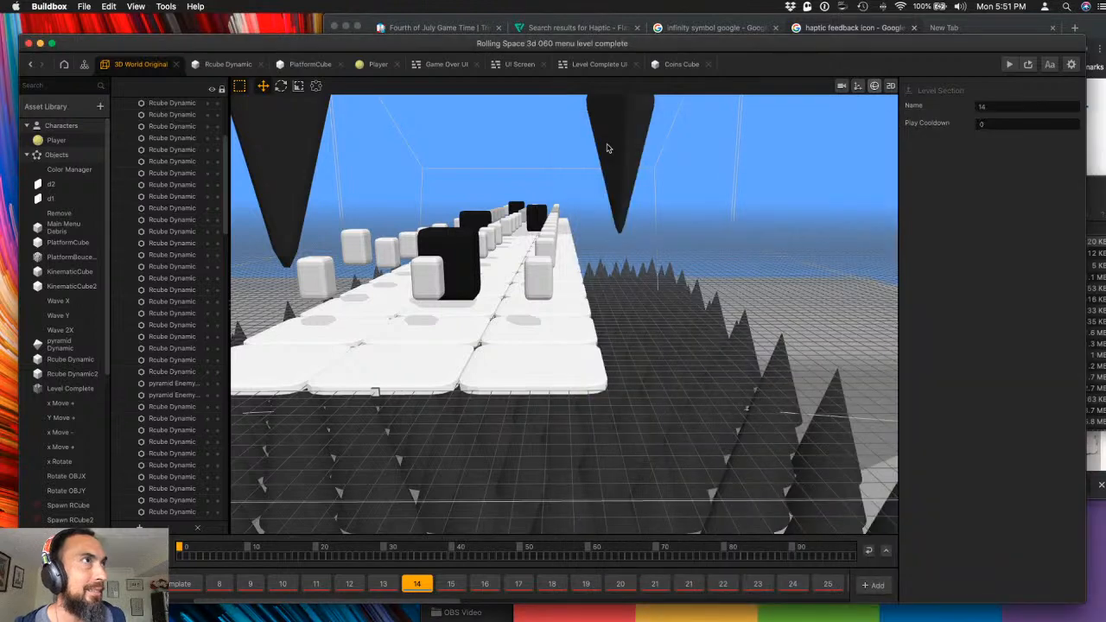
- Scale the Restore button in Level Complete UI to 0.2 in both X and Y
{"action": "left_click", "coordinate": [596, 65]}
{"action": "left_click", "coordinate": [518, 179]}
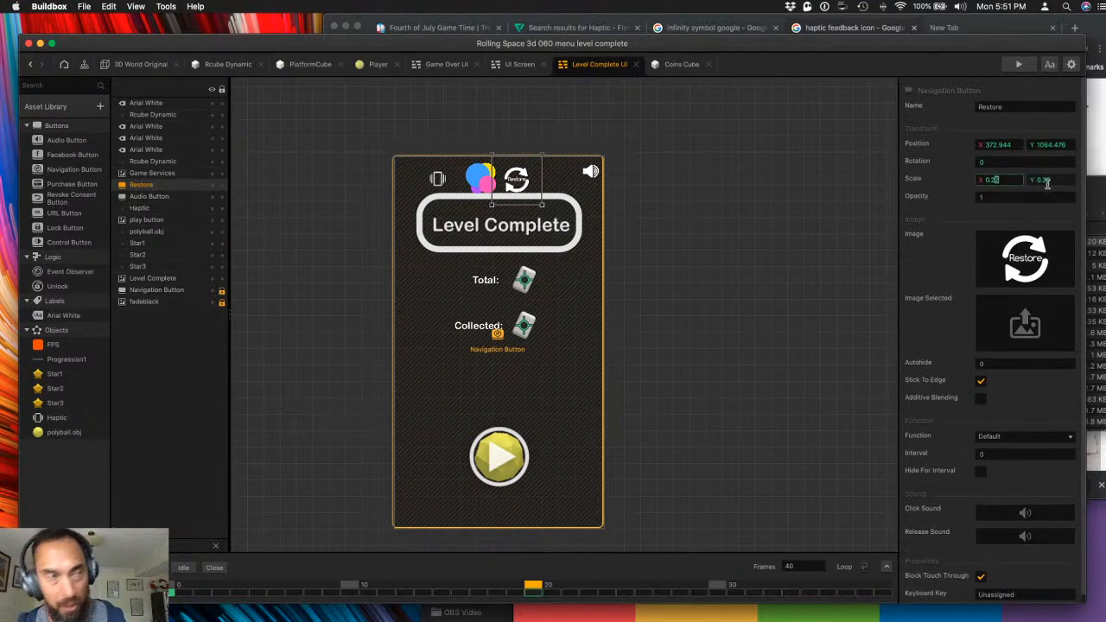
{"action": "left_click", "coordinate": [1047, 181]}
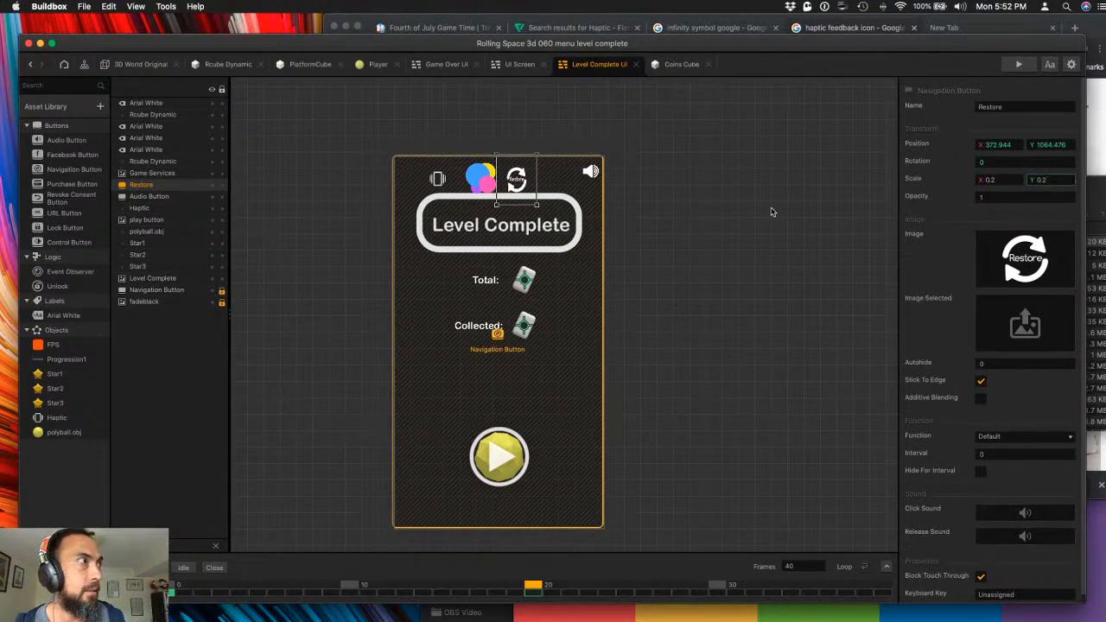
{"action": "type", "text": "0.2"}
{"action": "key", "text": "Tab"}
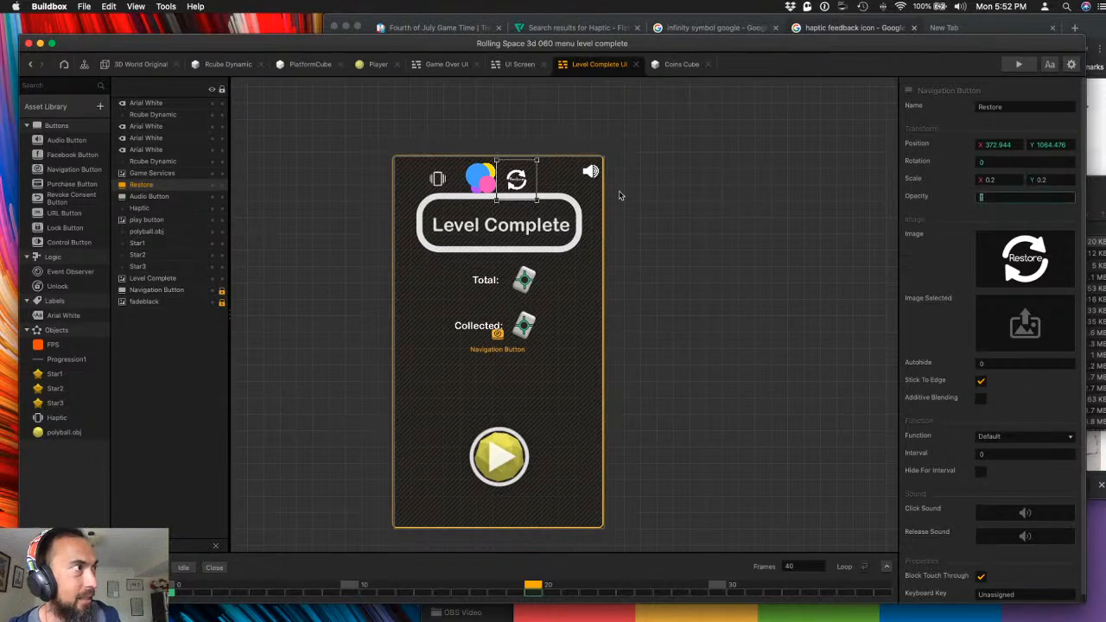
- Scale the Game Services image in Level Complete UI to 0.15 in both X and Y and deselect it
{"action": "left_click", "coordinate": [480, 185]}
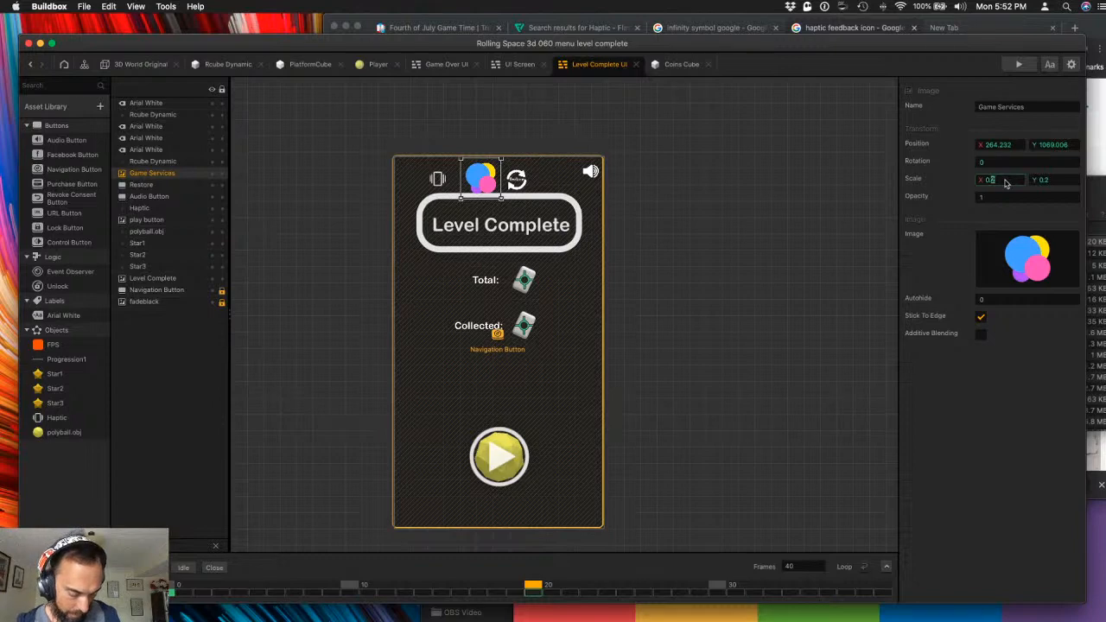
{"action": "left_click", "coordinate": [1048, 181]}
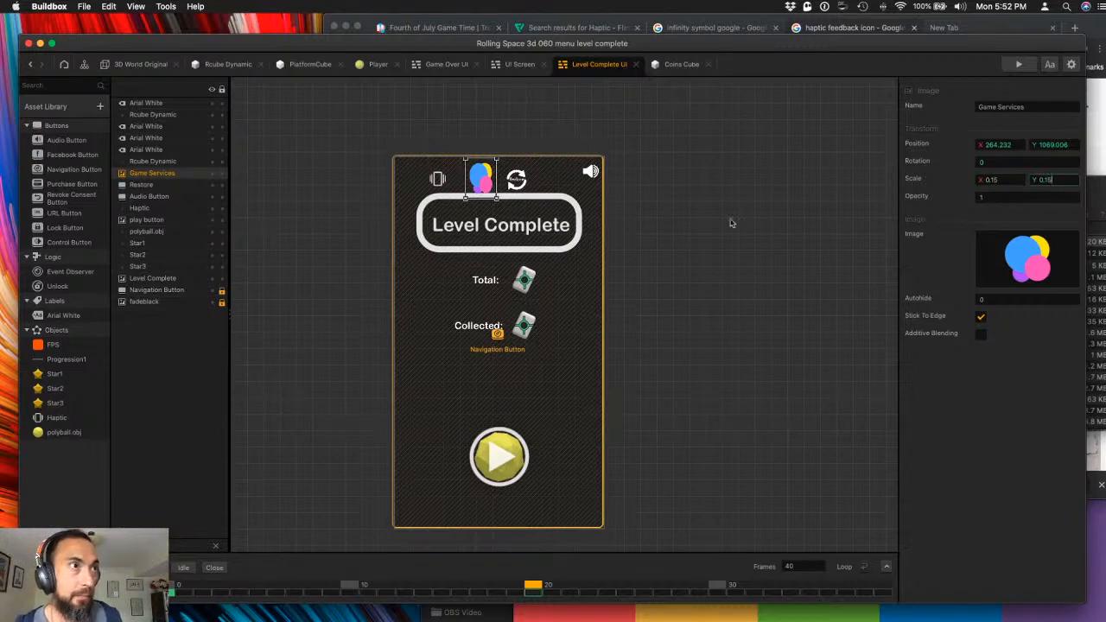
{"action": "key", "text": "Tab"}
{"action": "key", "text": "Escape"}
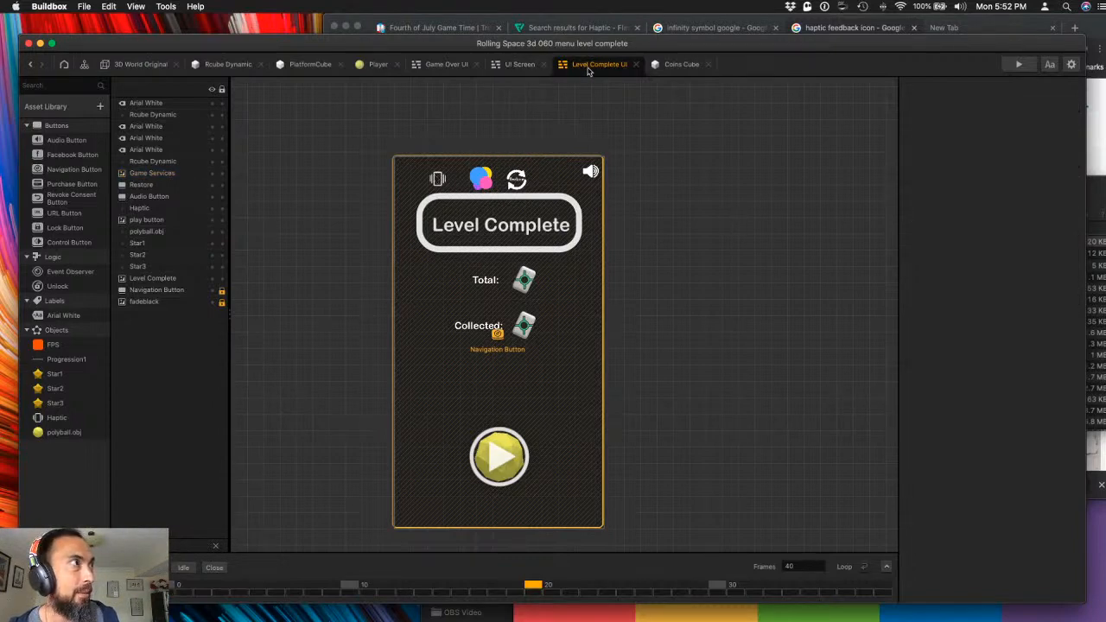
- Move the Game Over UI tab directly after the Level Complete UI tab and open Game Over UI
{"action": "left_click_drag", "start_coordinate": [446, 64], "coordinate": [612, 69]}
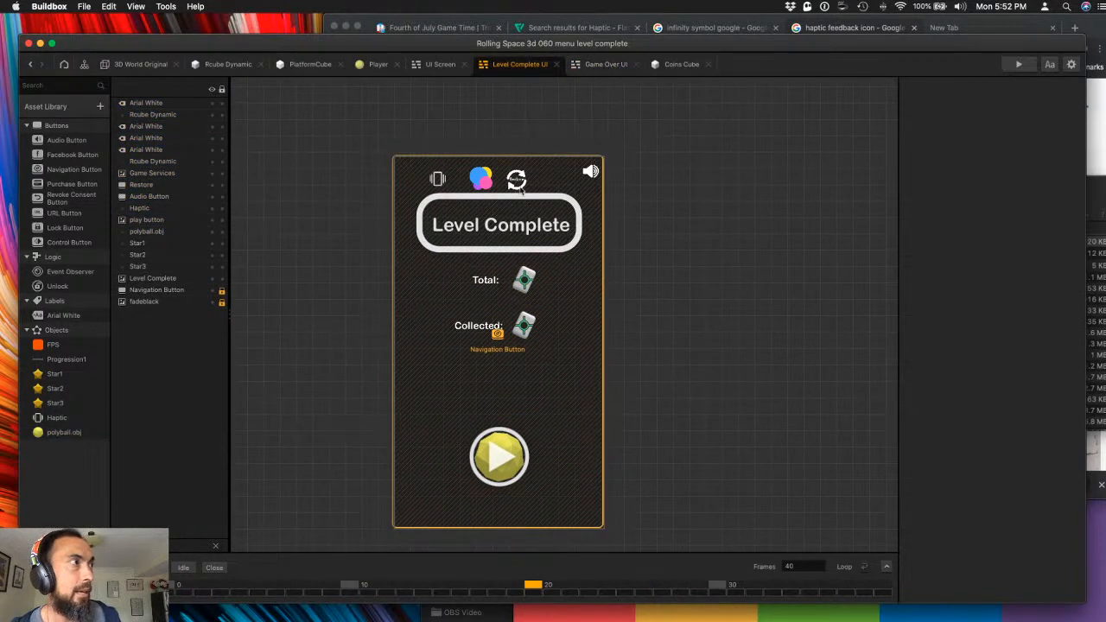
{"action": "left_click", "coordinate": [596, 65]}
{"action": "left_click", "coordinate": [702, 196]}
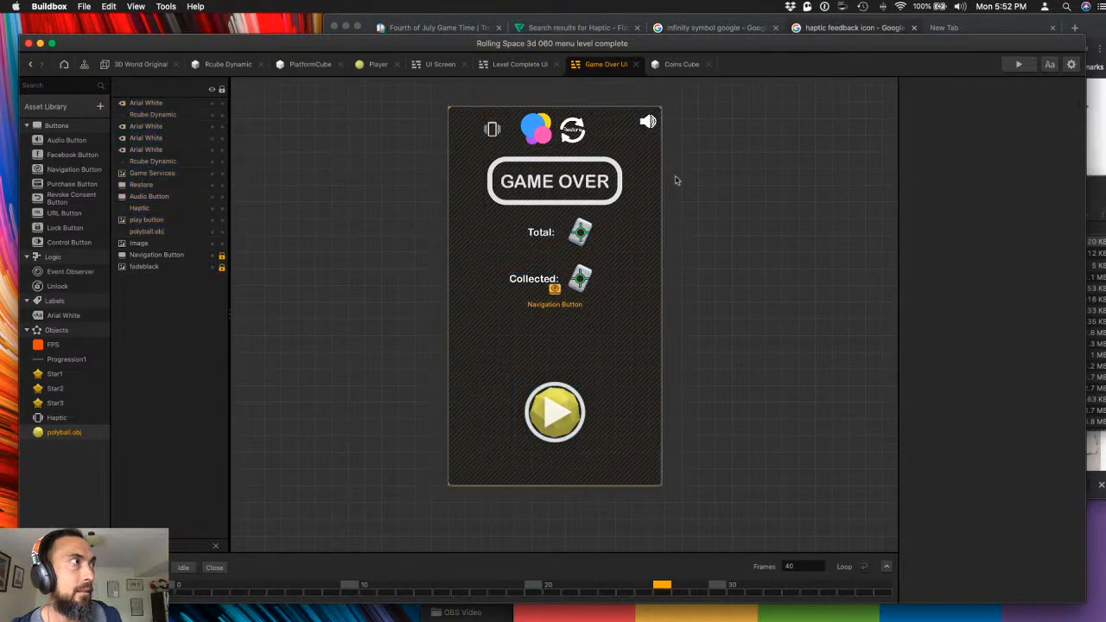
- Scale down the Game Services image in Game Over UI in both X and Y to match Level Complete UI
{"action": "left_click", "coordinate": [551, 131]}
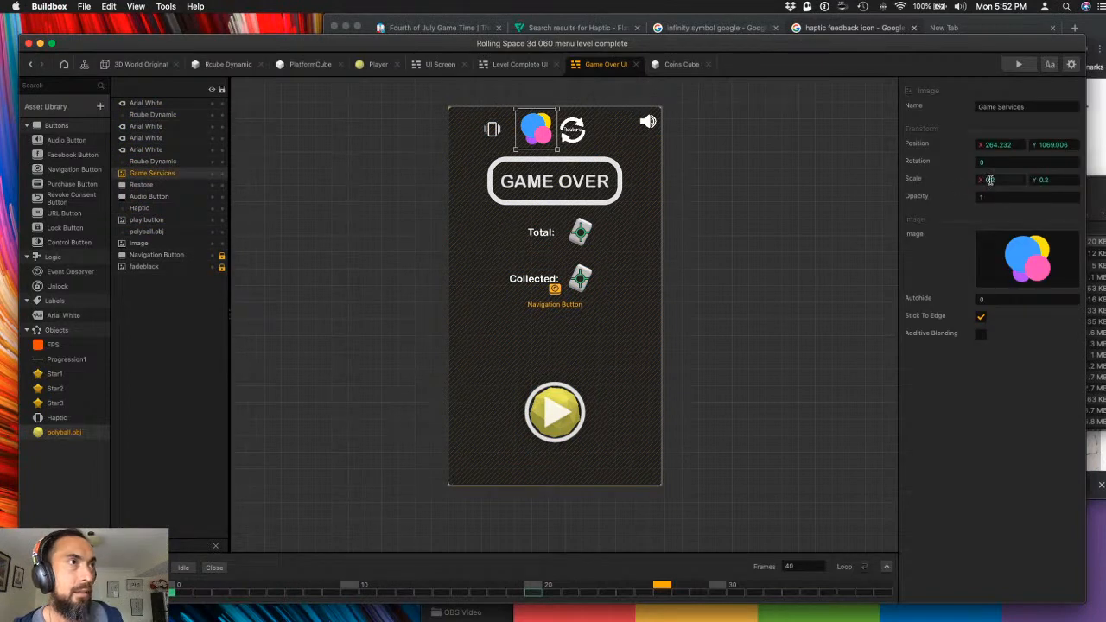
{"action": "left_click", "coordinate": [1046, 180]}
{"action": "key", "text": "Tab"}
{"action": "left_click", "coordinate": [577, 132]}
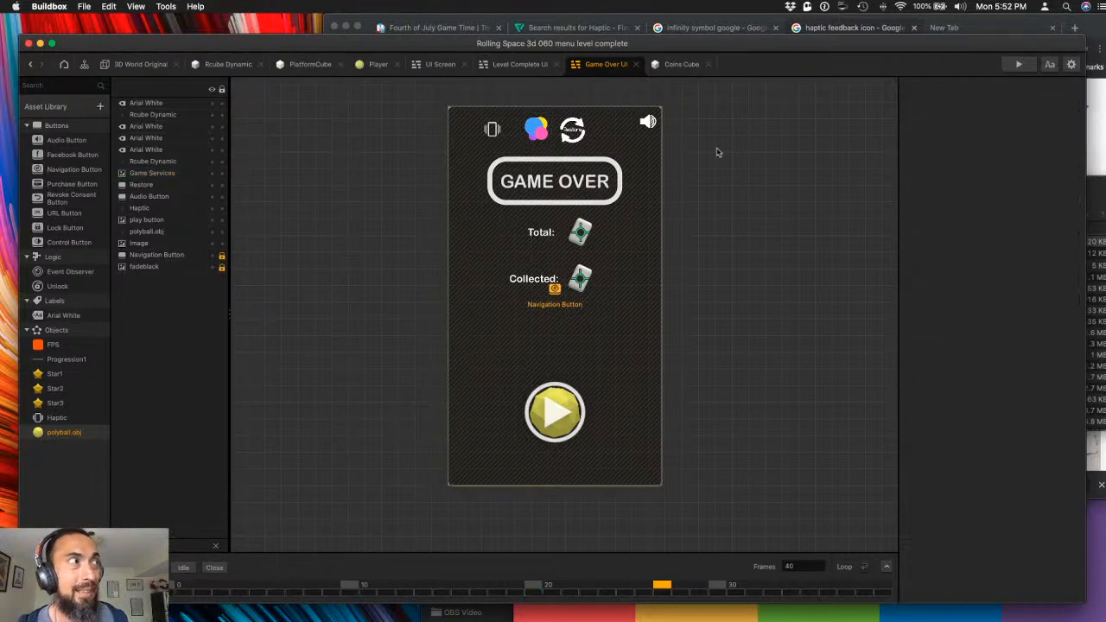
- Scale the Restore button in Game Over UI to 0.2 in both X and Y and deselect it
{"action": "left_click", "coordinate": [579, 139]}
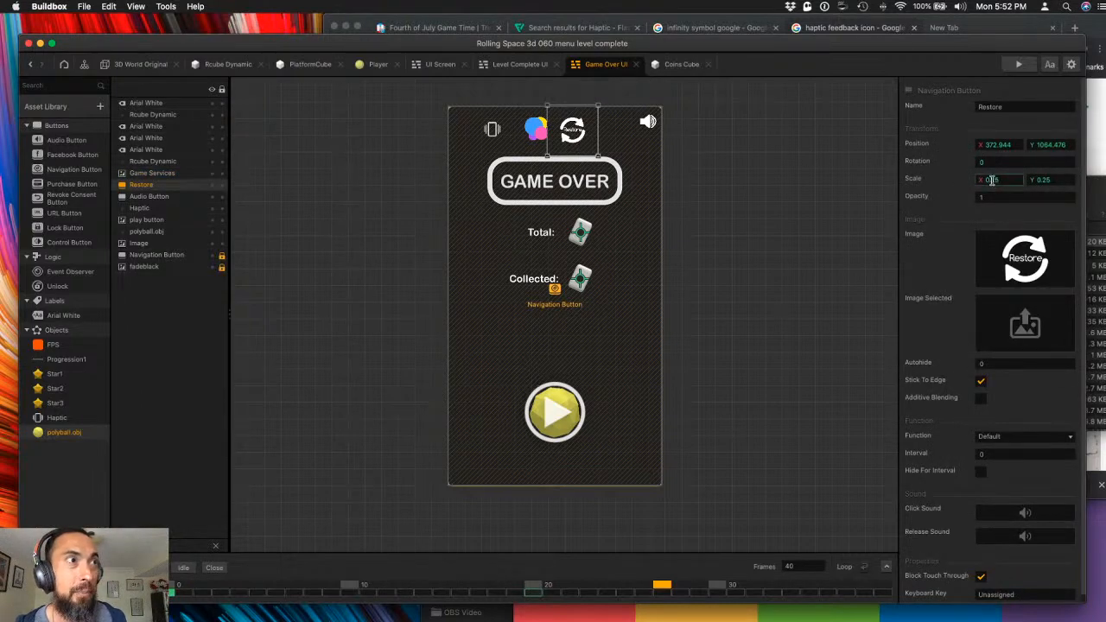
{"action": "key", "text": "Tab"}
{"action": "type", "text": "0.2"}
{"action": "key", "text": "Tab"}
{"action": "left_click", "coordinate": [792, 196]}
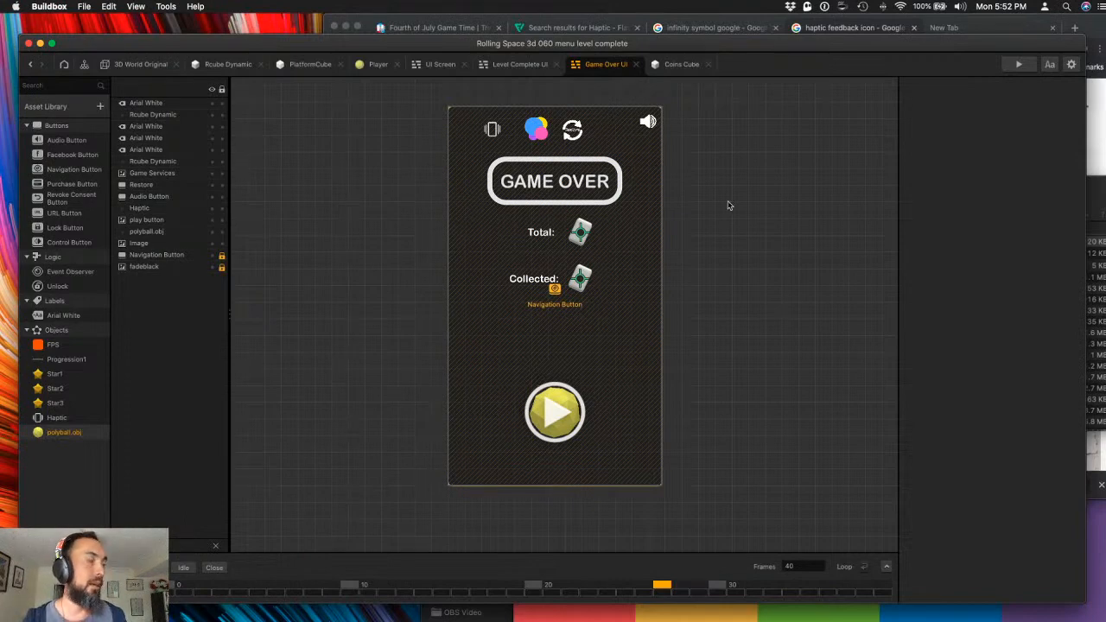
- Save the project as a new version named Rolling Space 3d 061 MENU UI small step forward in the 2020.04.16 Rolling Space 3D folder
{"action": "left_click", "coordinate": [88, 7]}
{"action": "left_click", "coordinate": [107, 68]}
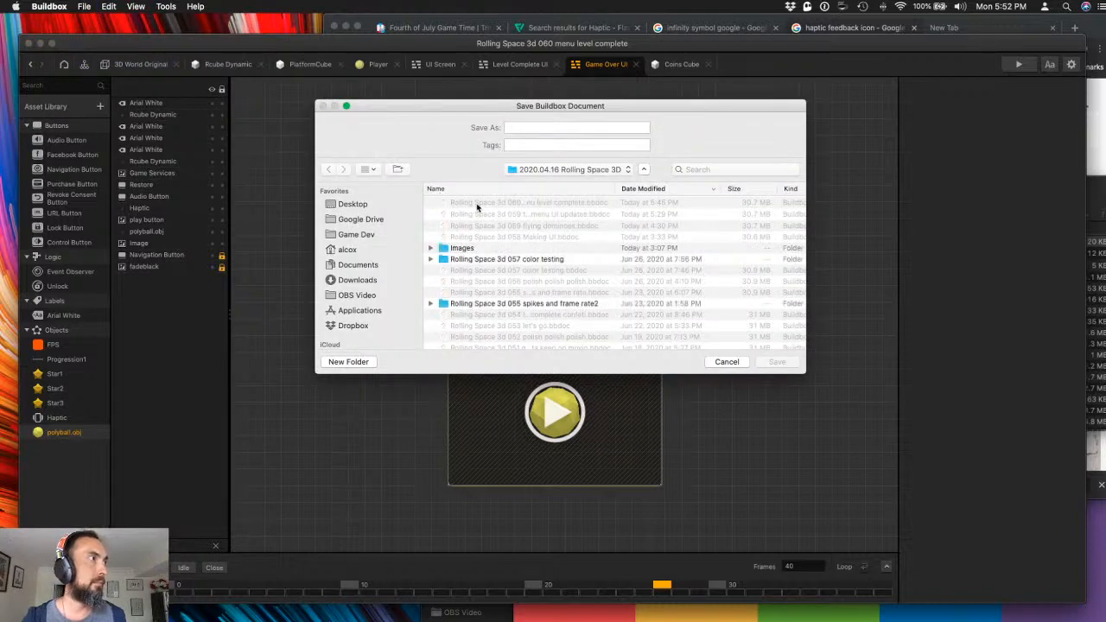
{"action": "left_click_drag", "start_coordinate": [580, 127], "coordinate": [709, 139]}
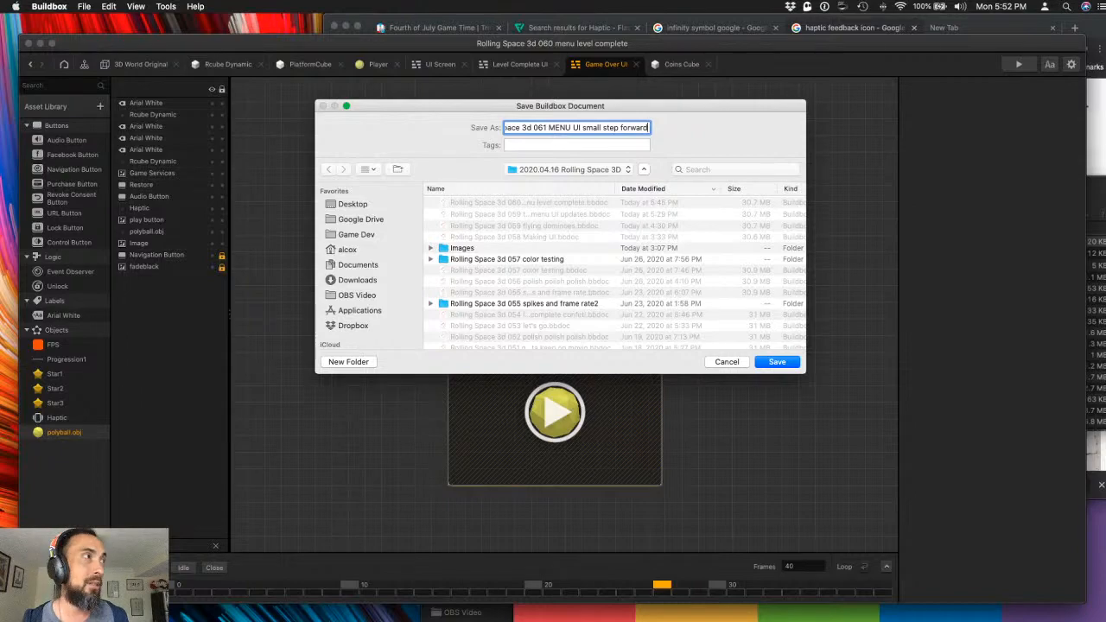
{"action": "key", "text": "Return"}
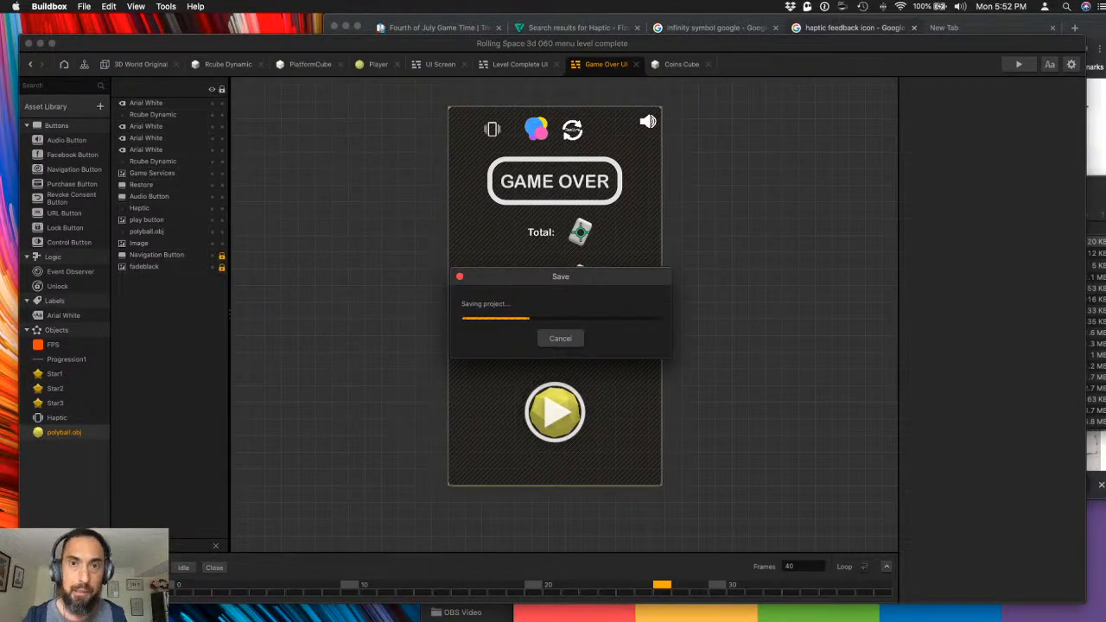
{"action": "key", "text": "ctrl+Up"}
{"action": "key", "text": "ctrl+Up"}
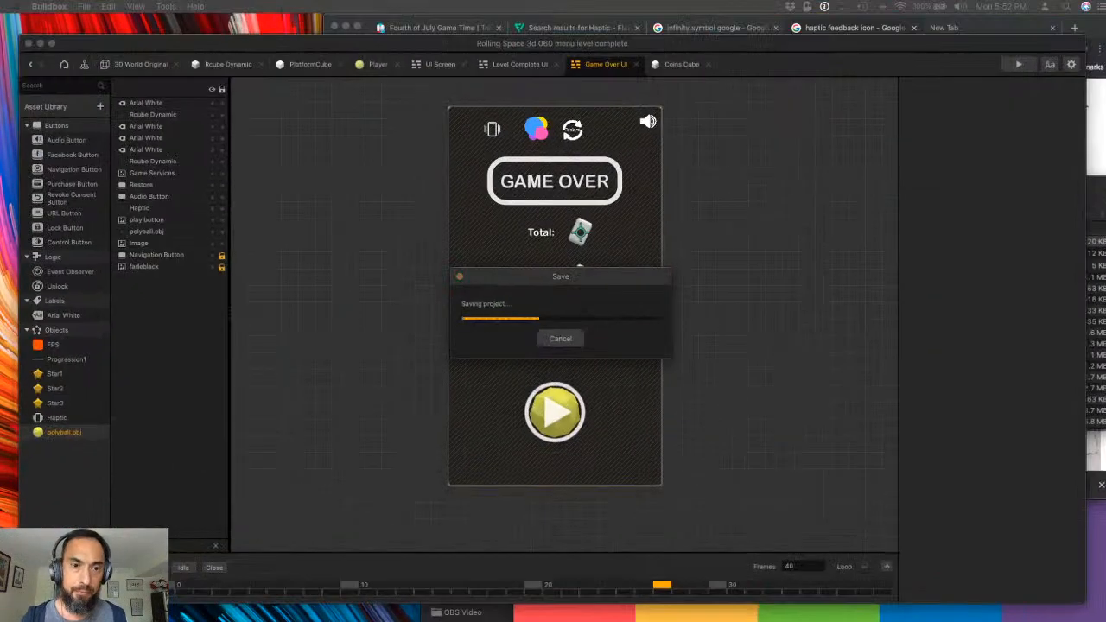